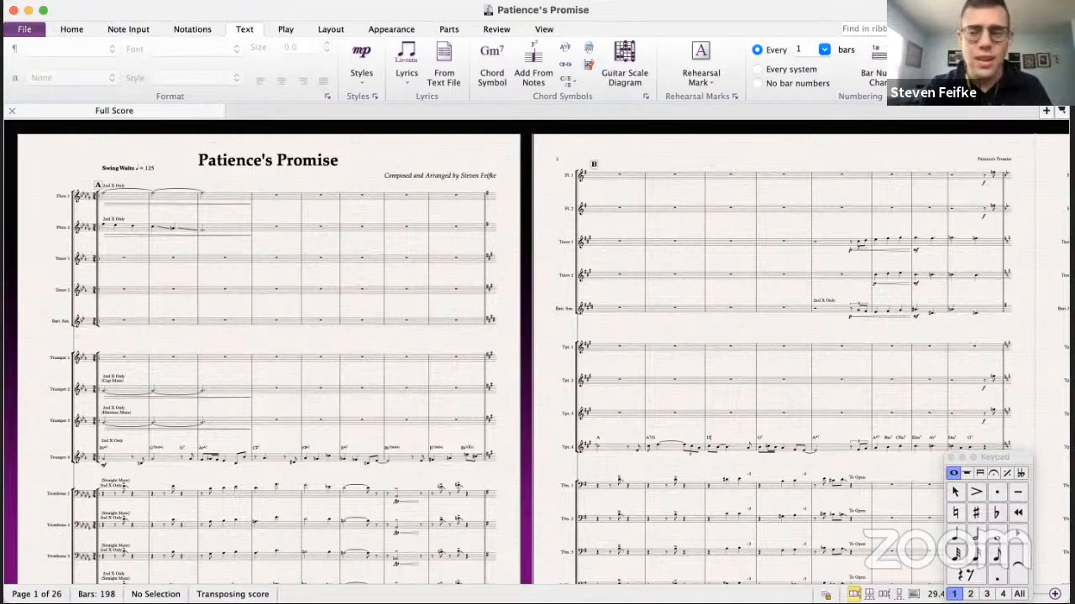
- Look through the pages of the Patience's Promise full score to examine the big band scoring
scroll(394, 315, down, 1)
scroll(394, 315, down, 5)
scroll(394, 316, right, 3)
scroll(395, 316, right, 10)
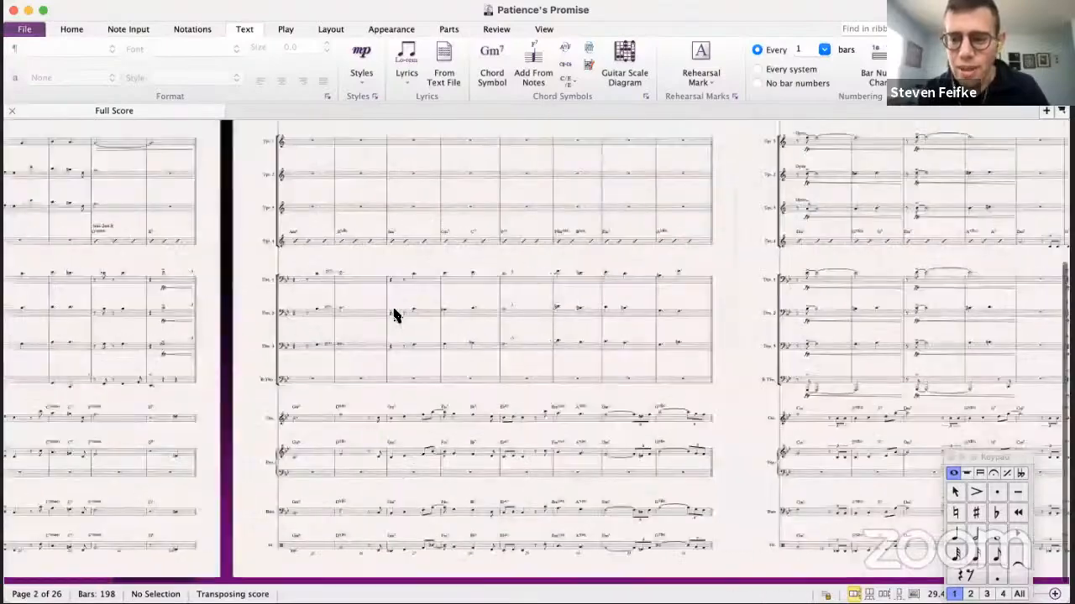
scroll(395, 315, right, 8)
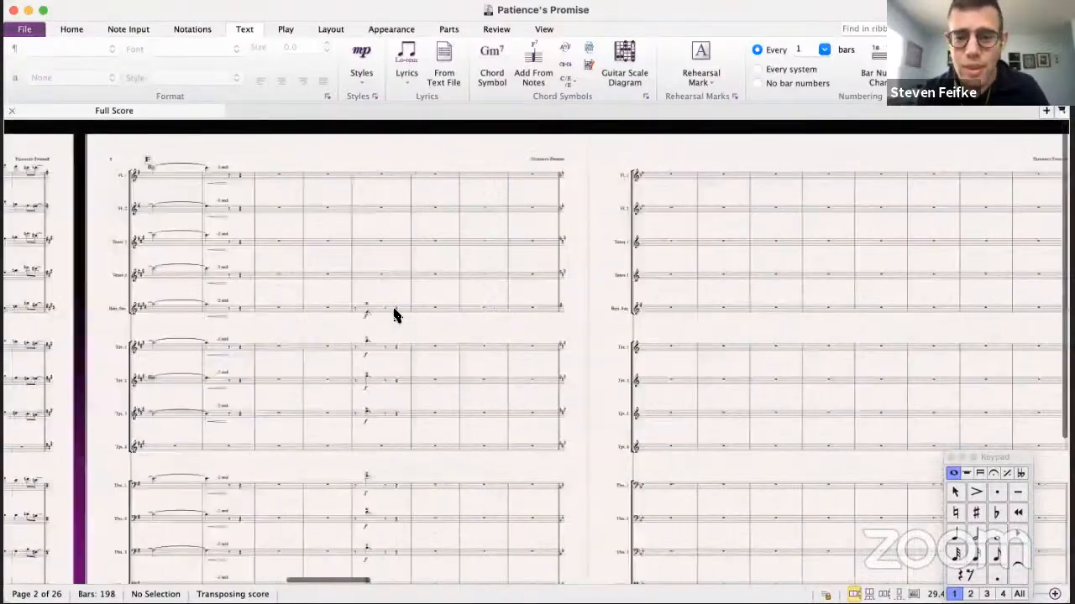
scroll(394, 316, right, 10)
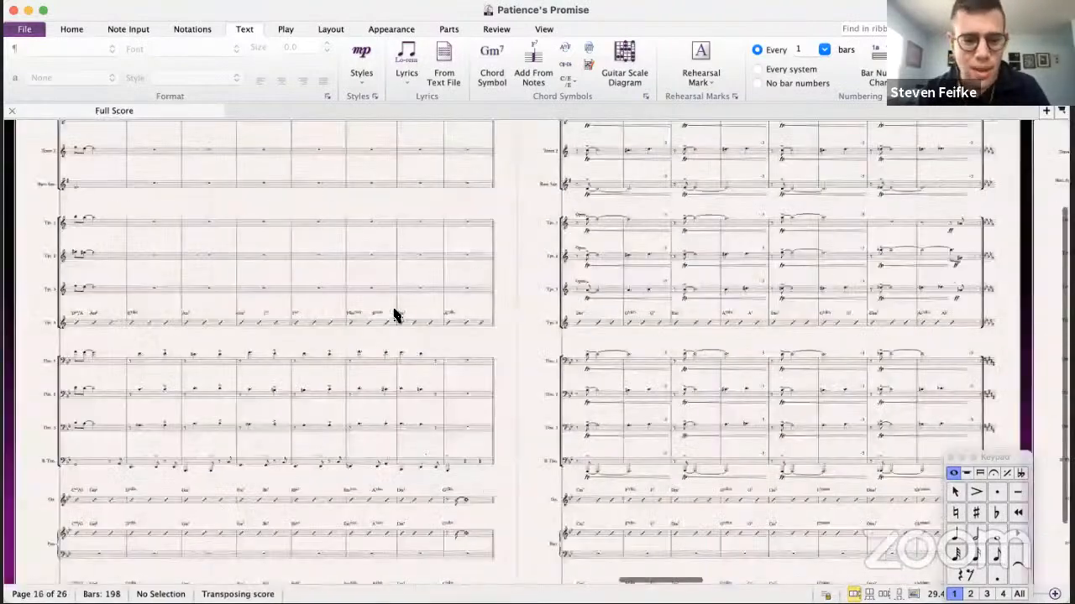
scroll(395, 316, right, 8)
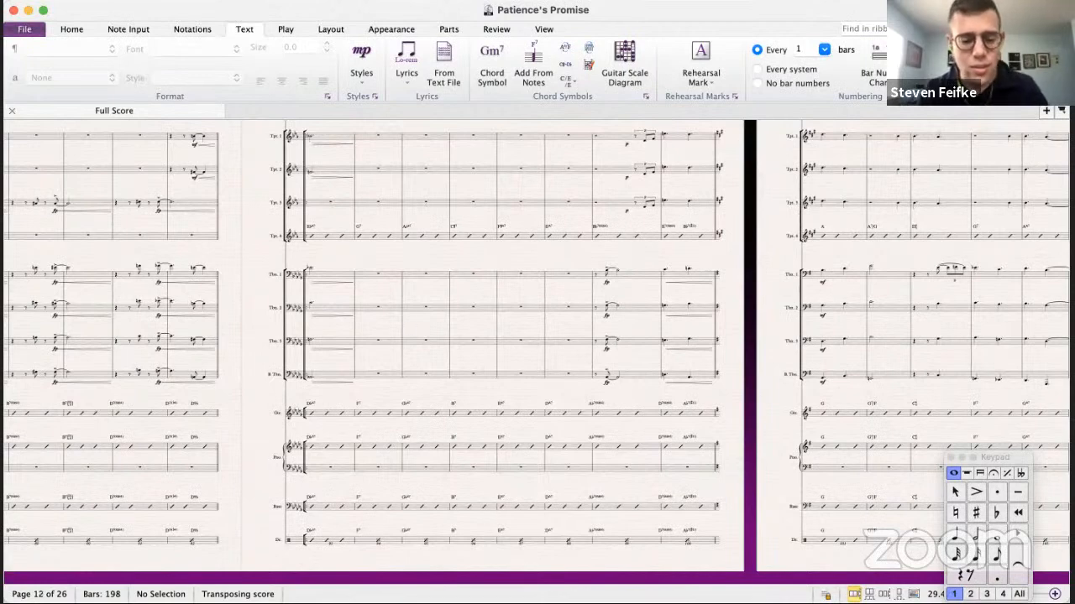
- Close the Patience's Promise score
key(super+Tab)
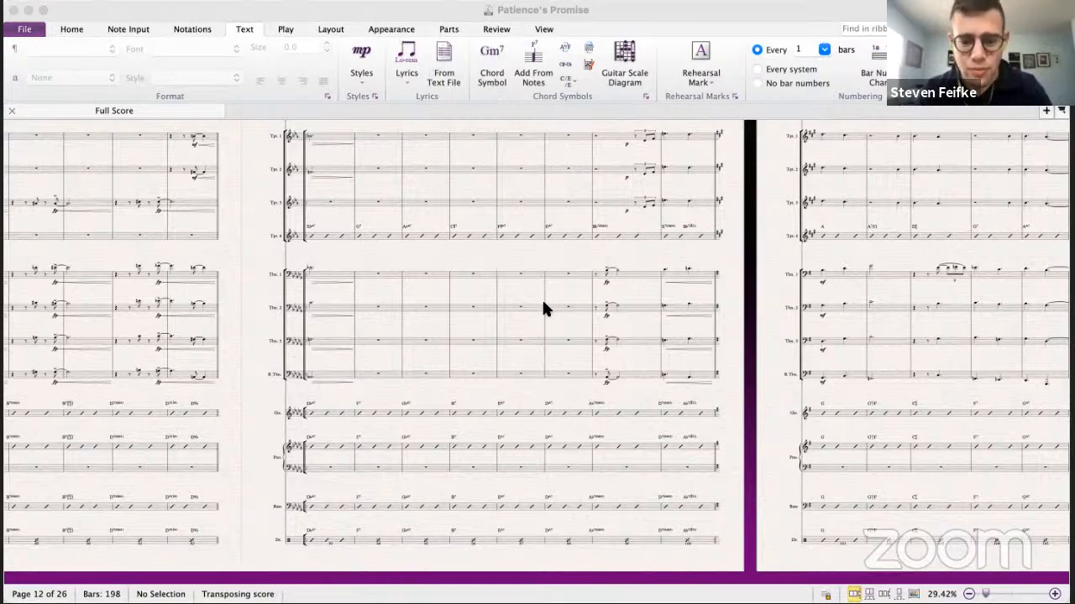
click(509, 306)
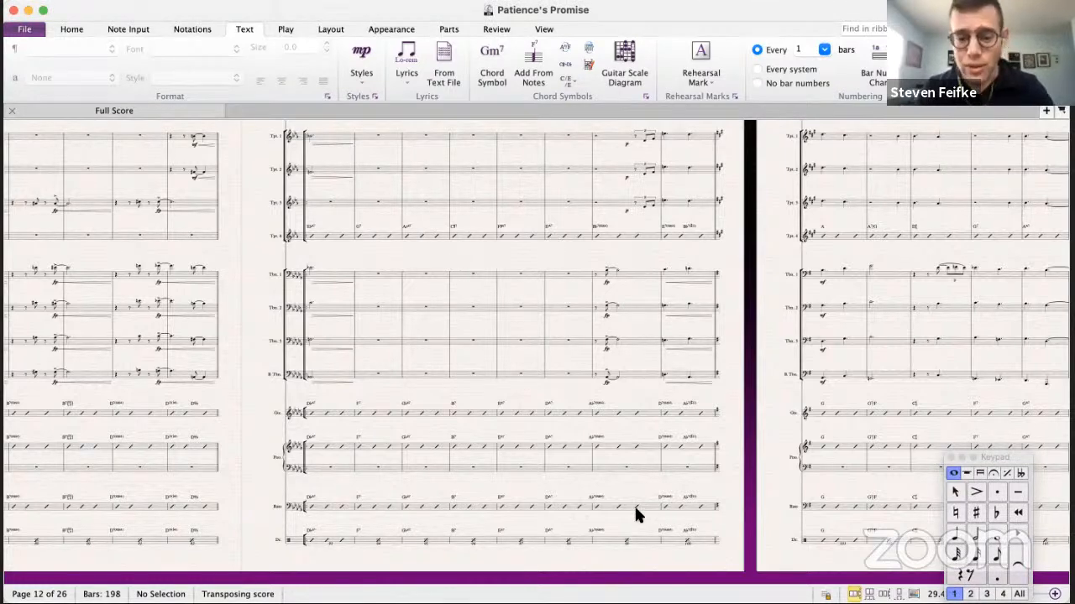
key(super+w)
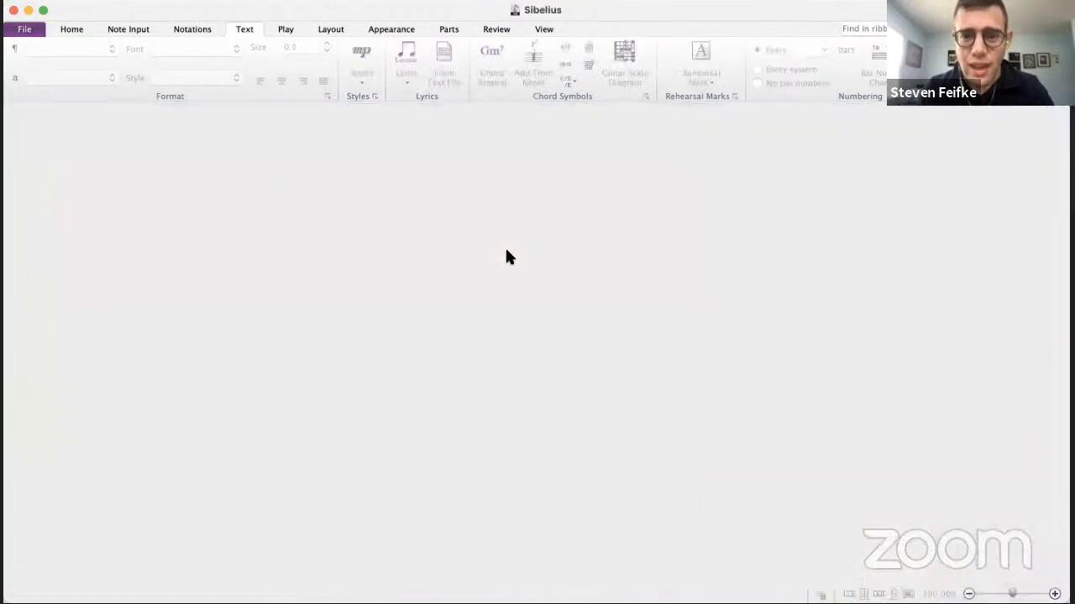
- Switch to Finder and open the Kinetic folder among the big band scores
key(super+Tab)
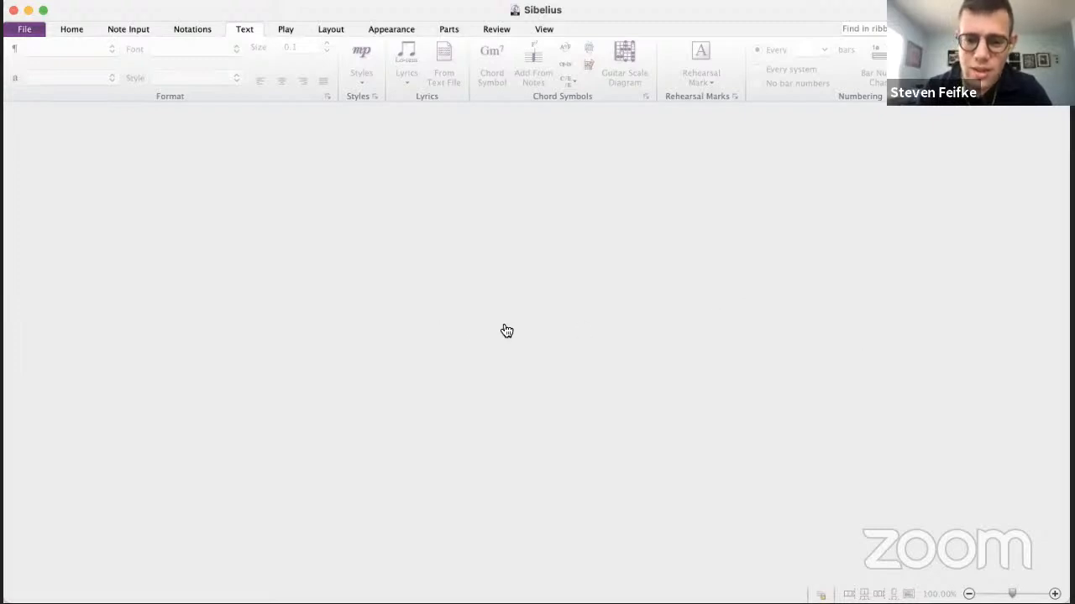
key(super+Tab)
scroll(724, 288, down, 2)
scroll(721, 287, down, 15)
scroll(721, 283, down, 5)
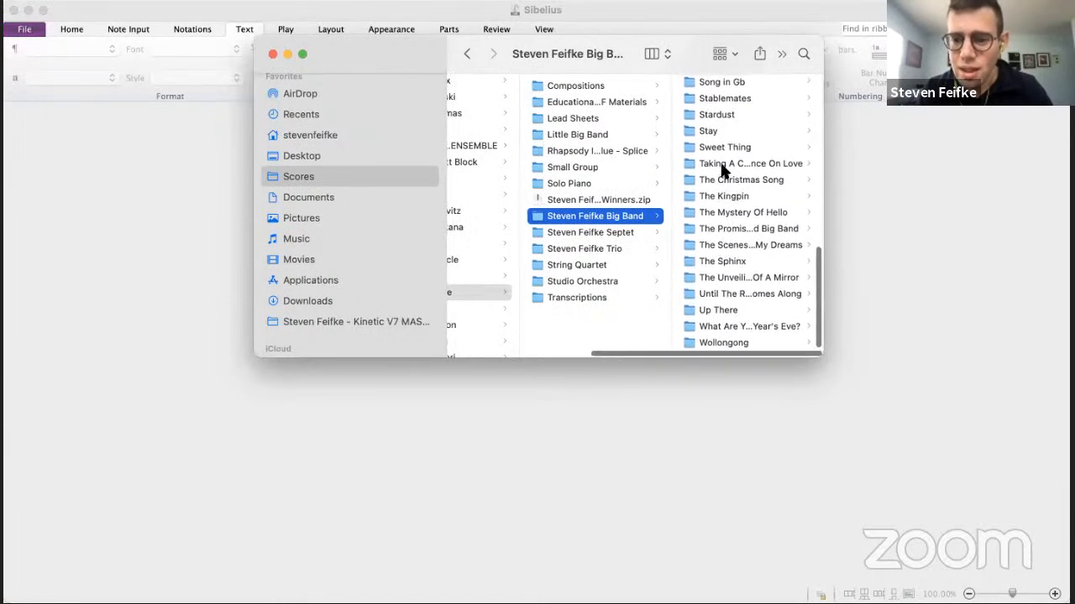
scroll(722, 168, up, 5)
scroll(724, 168, up, 9)
scroll(724, 167, up, 12)
scroll(722, 164, down, 6)
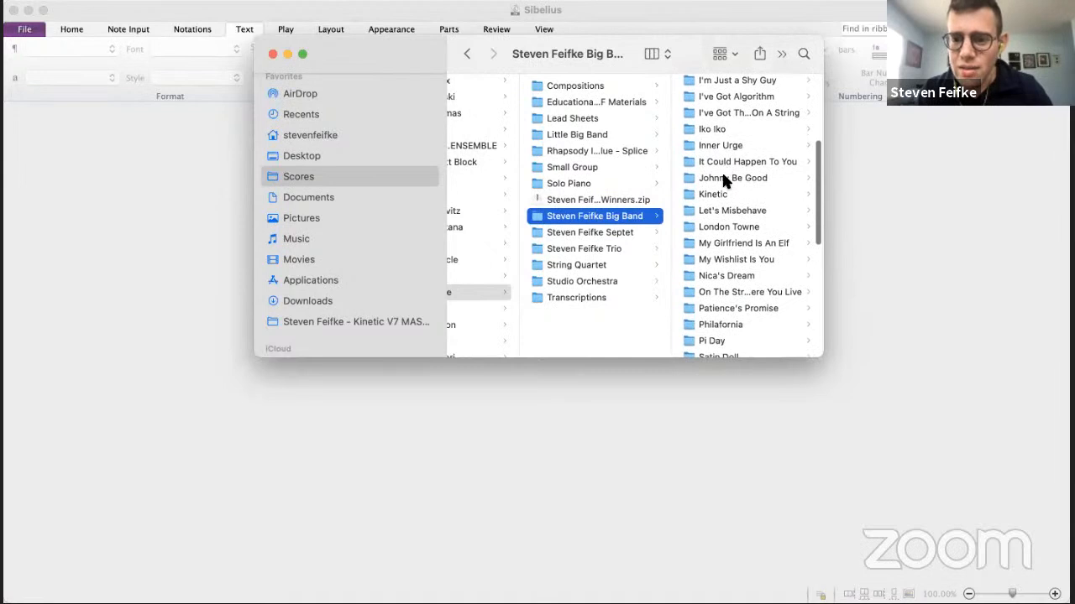
click(728, 193)
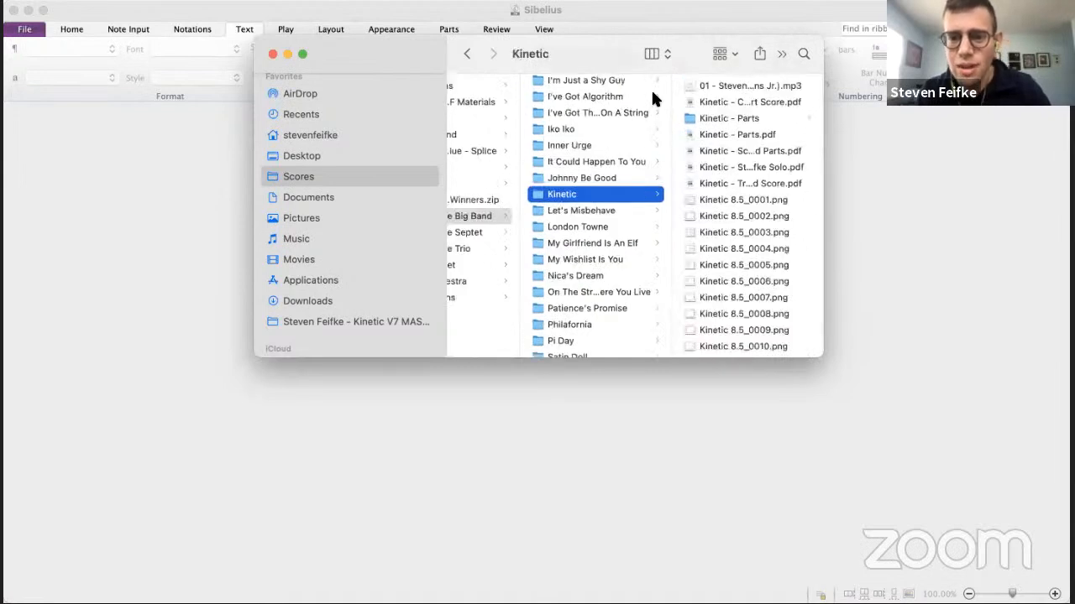
- Select the score file Kinetic 8.5.sib in the big band's Kinetic folder for copying
scroll(741, 222, down, 7)
scroll(741, 222, down, 2)
click(741, 312)
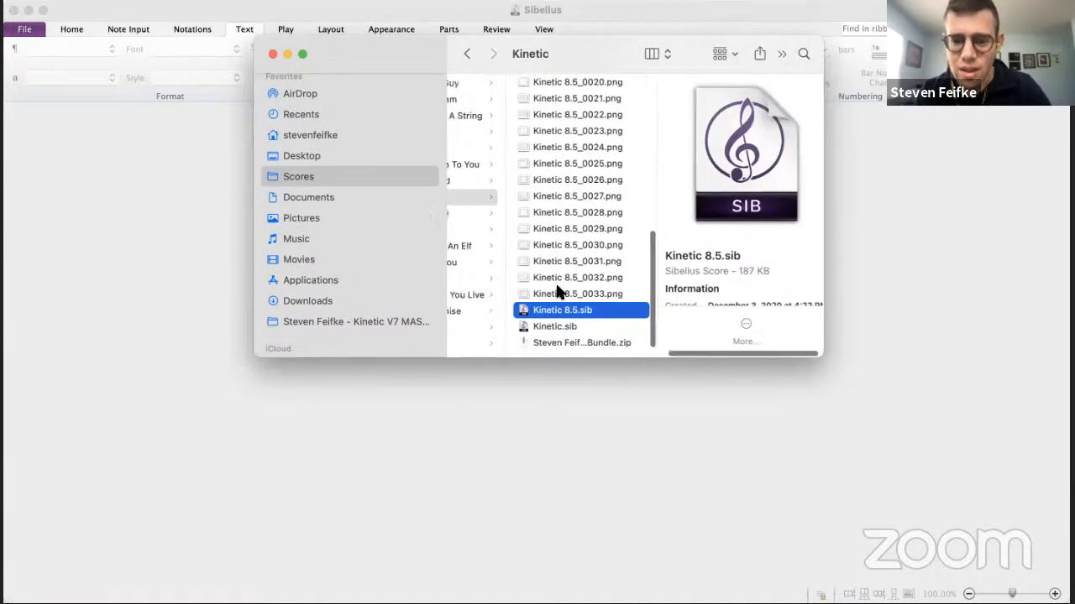
- Create a folder named Kinetic in the septet scores folder and place the copy of Kinetic 8.5.sib in it
scroll(556, 291, left, 5)
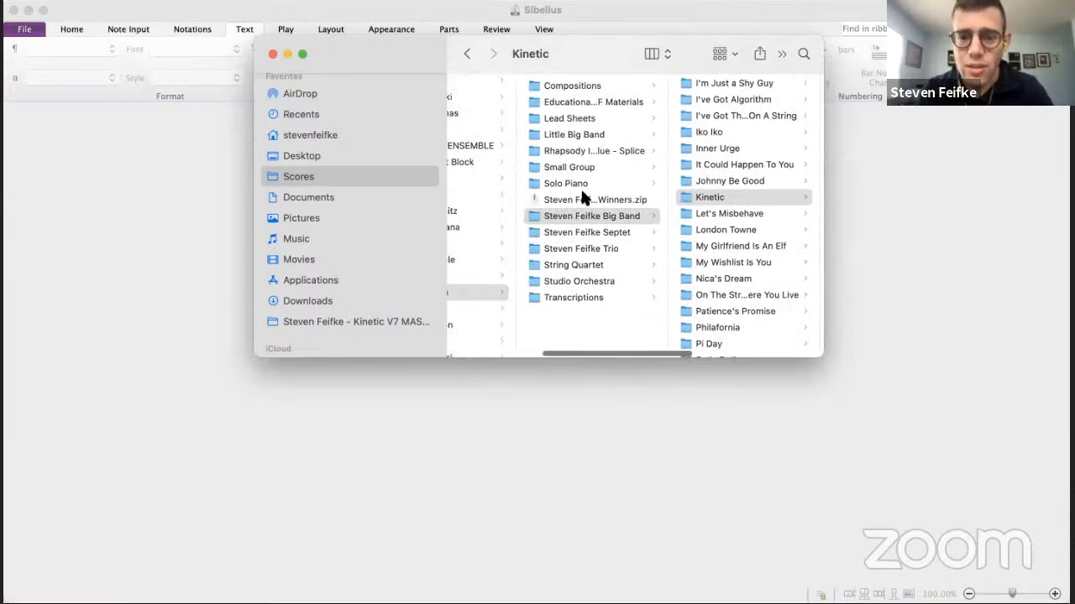
click(604, 223)
click(604, 231)
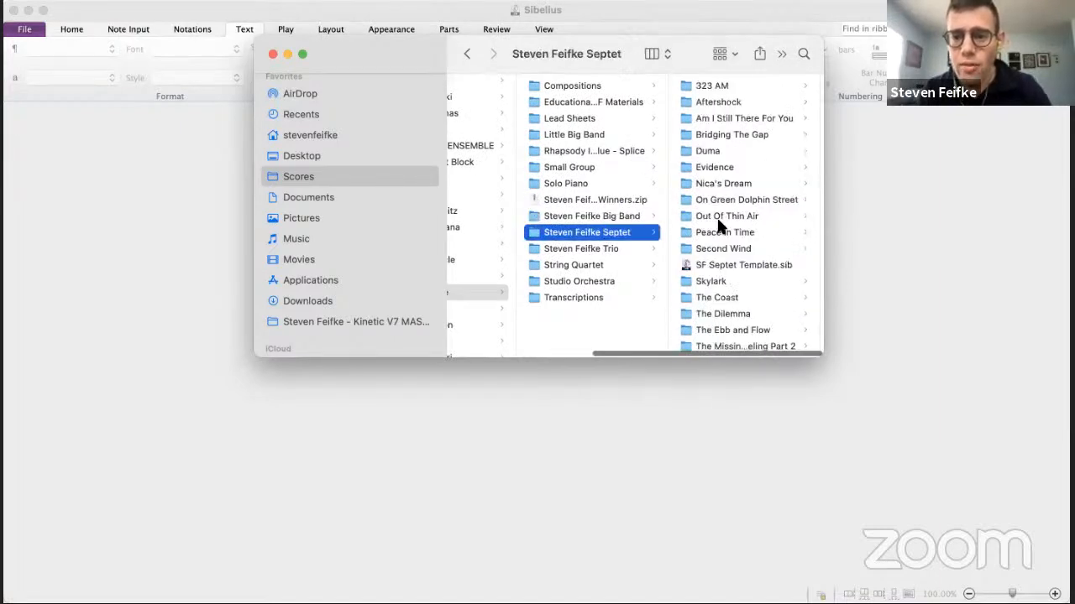
scroll(717, 222, down, 2)
key(super+shift+n)
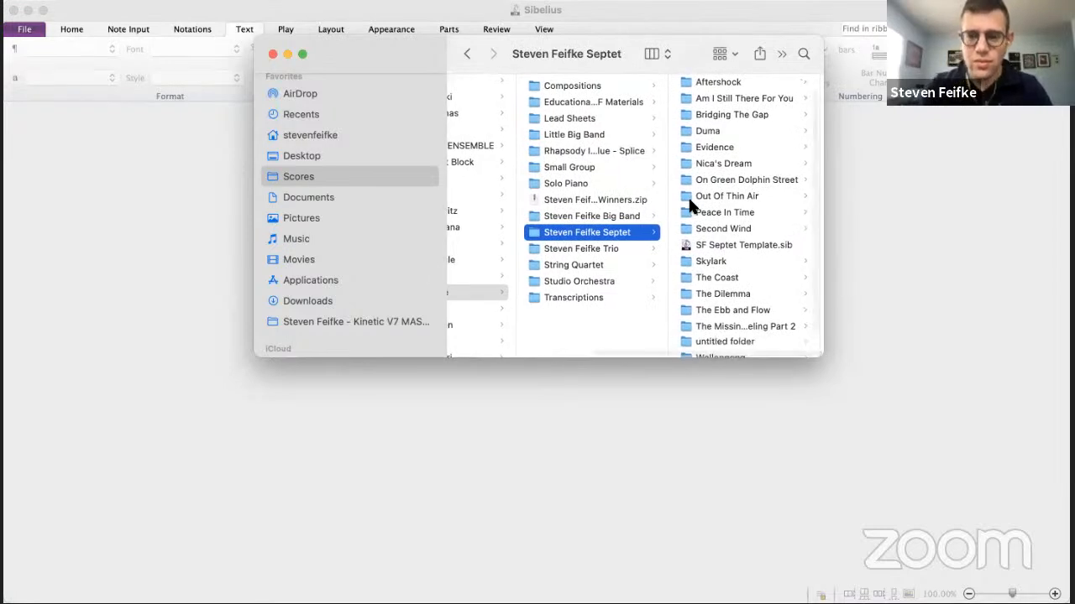
text(Kinetic)
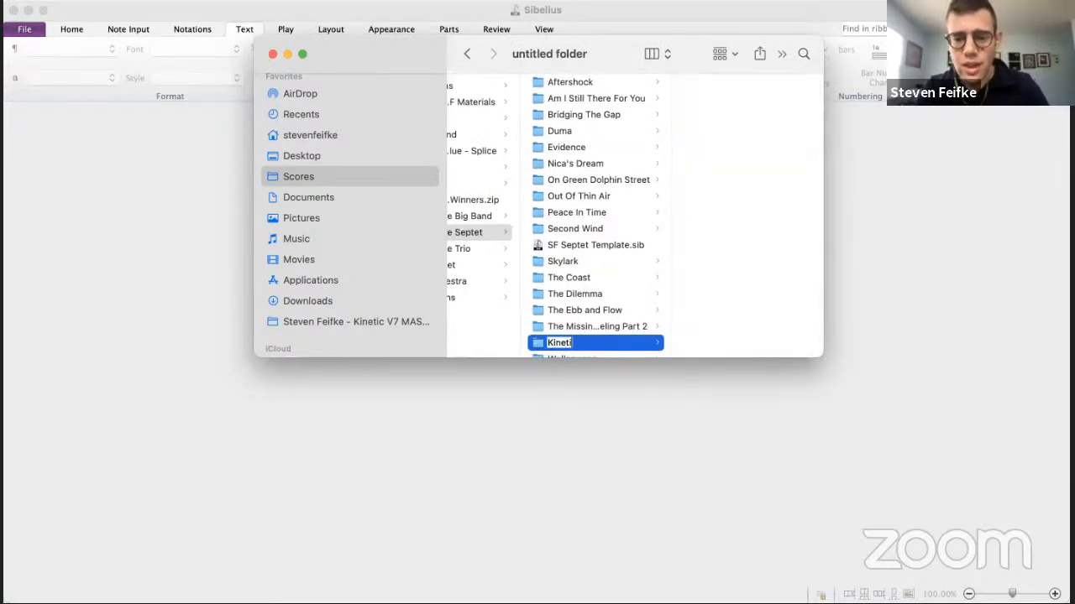
key(Return)
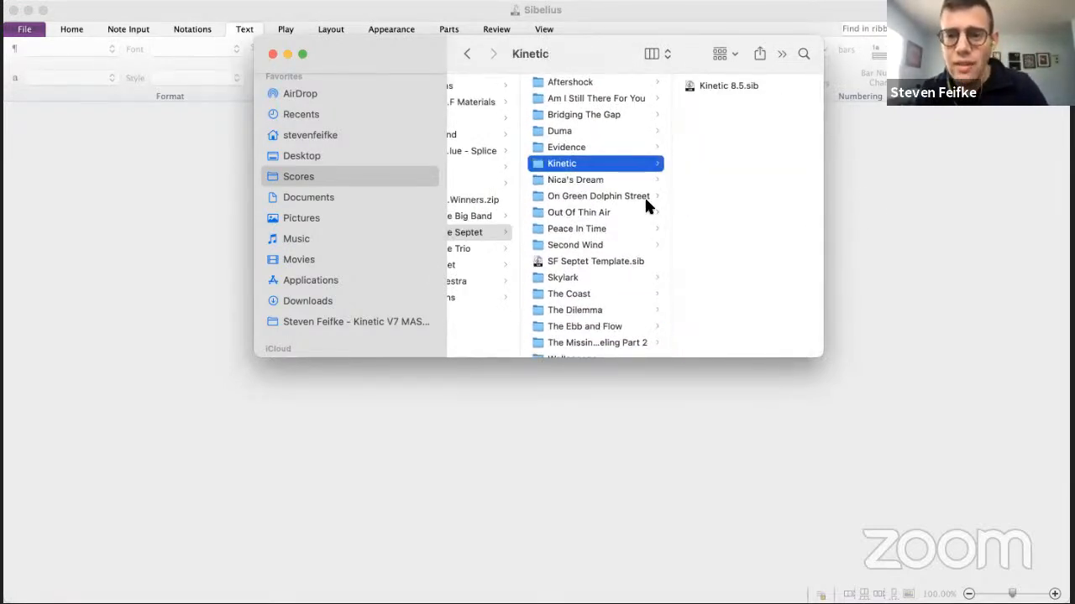
- Rename the copied score file in the septet's Kinetic folder as Kinetic Septet
double_click(724, 85)
click(724, 91)
click(566, 86)
text(Kinetic Septet)
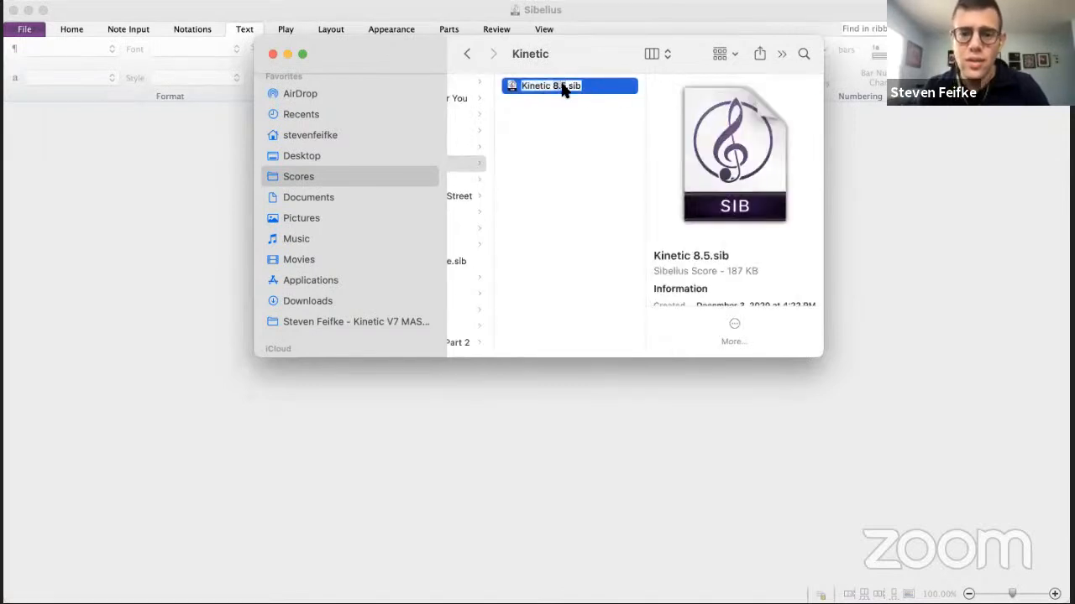
key(Return)
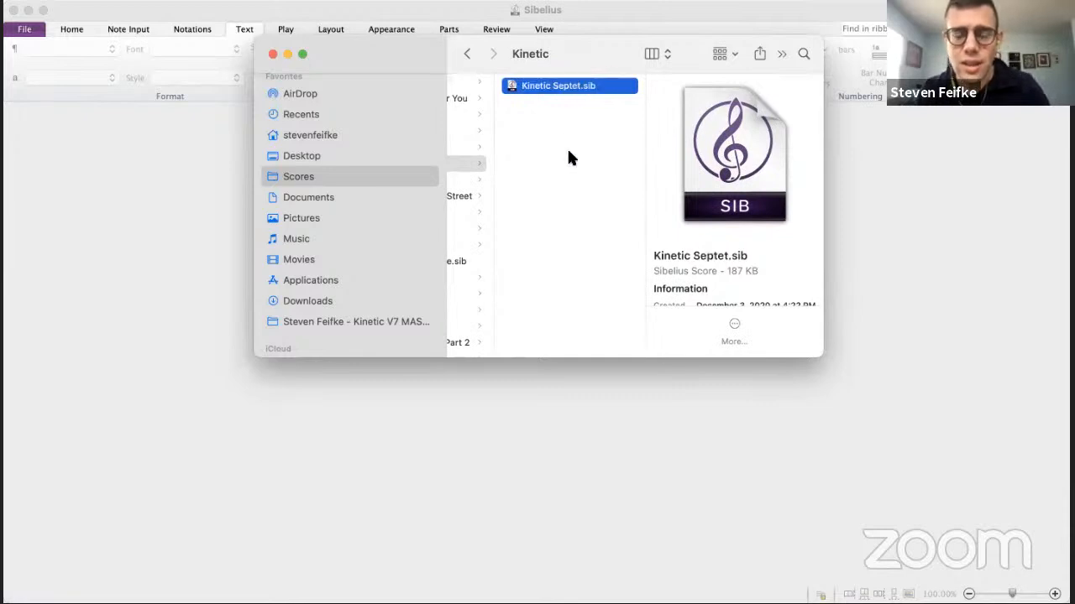
- Open the original Kinetic 8.5.sib from the Kinetic folder of the big band scores
scroll(572, 159, left, 5)
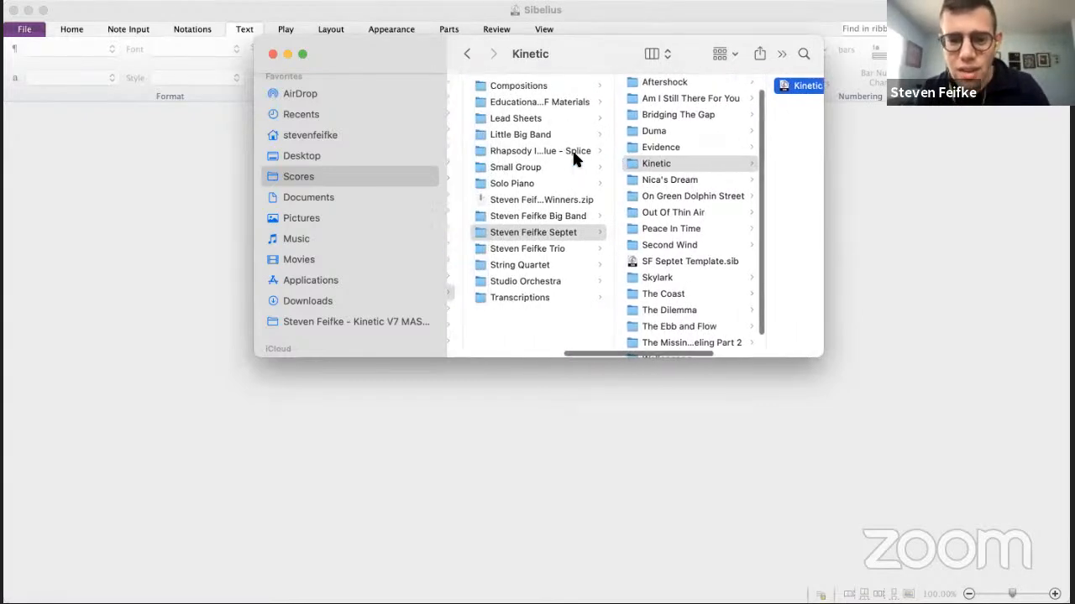
click(590, 216)
scroll(701, 264, down, 2)
scroll(701, 264, down, 5)
click(702, 265)
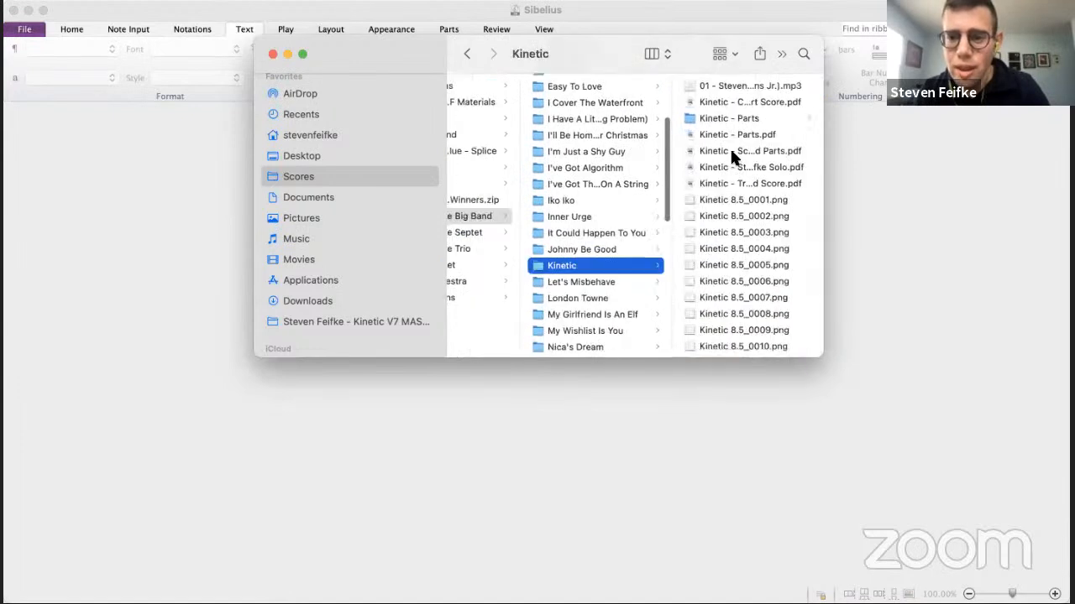
scroll(753, 183, down, 10)
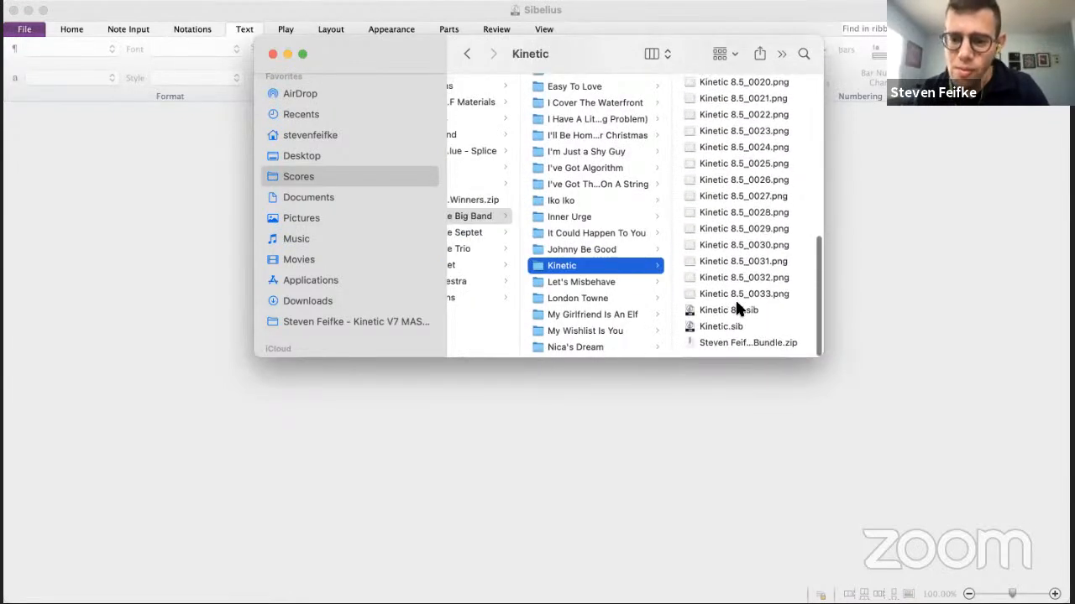
click(734, 310)
key(Return)
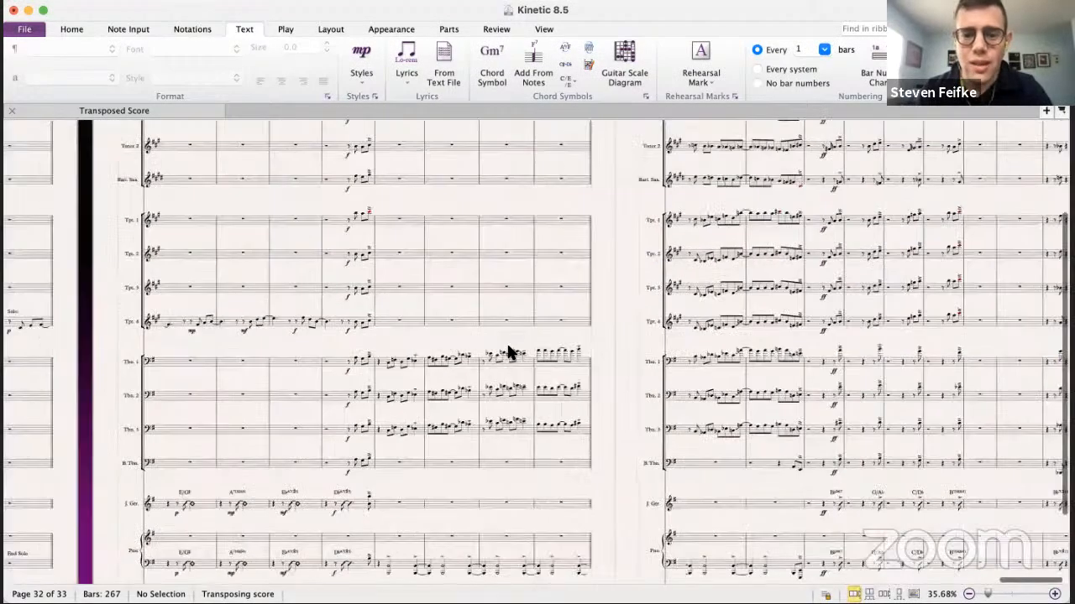
- Return to Finder and open Kinetic Septet.sib from the septet's Kinetic folder
scroll(507, 345, up, 2)
key(super+Tab)
scroll(544, 173, left, 2)
scroll(542, 167, left, 3)
click(554, 231)
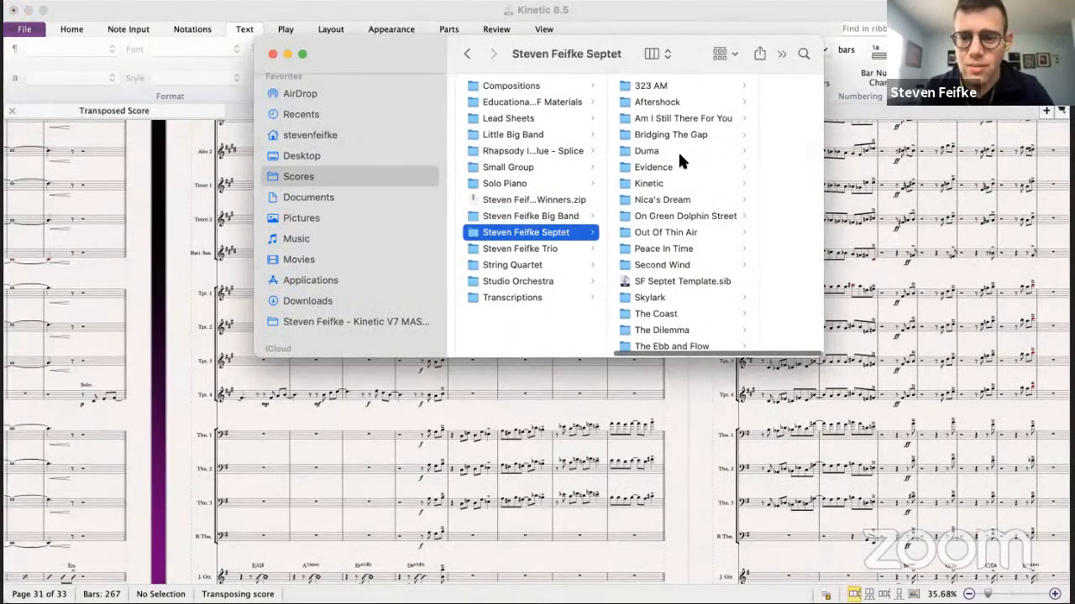
scroll(686, 257, down, 3)
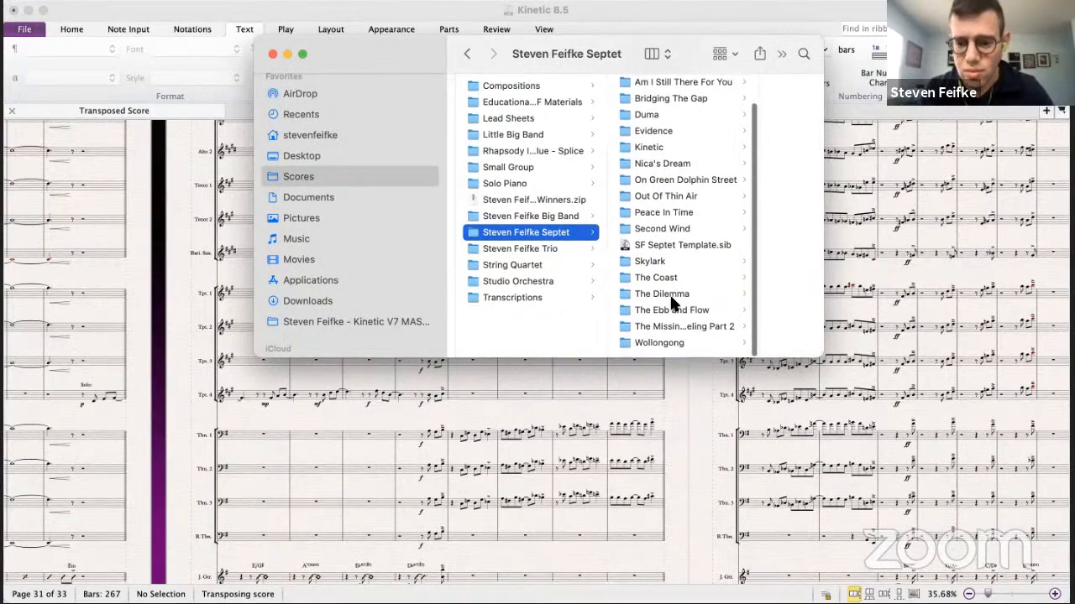
click(648, 147)
double_click(709, 85)
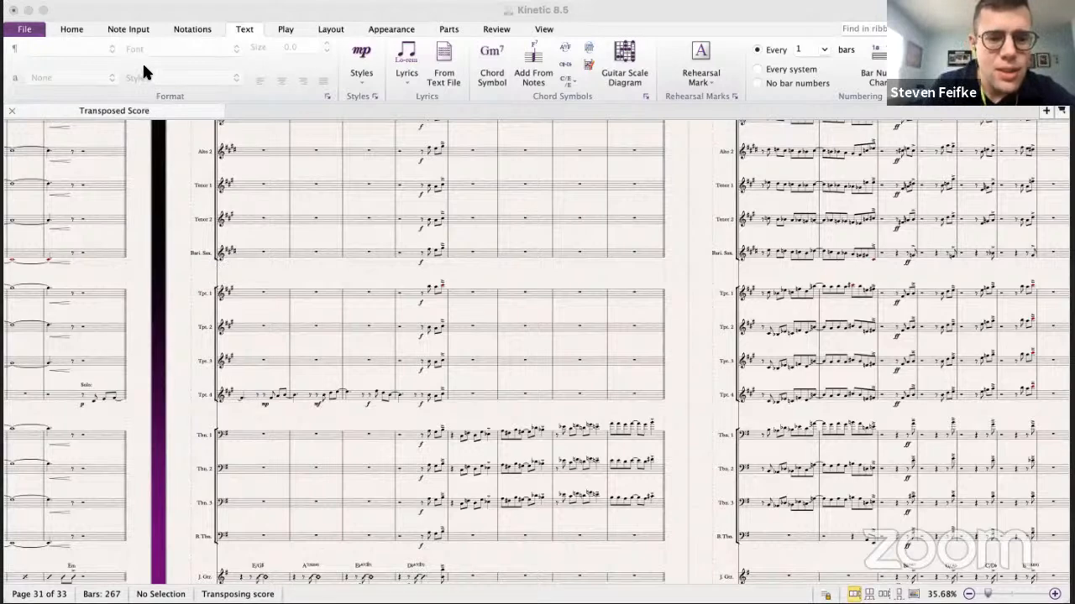
- Switch back to Finder and open Wollongong.sib from the Wollongong folder of the septet scores
key(super+Tab)
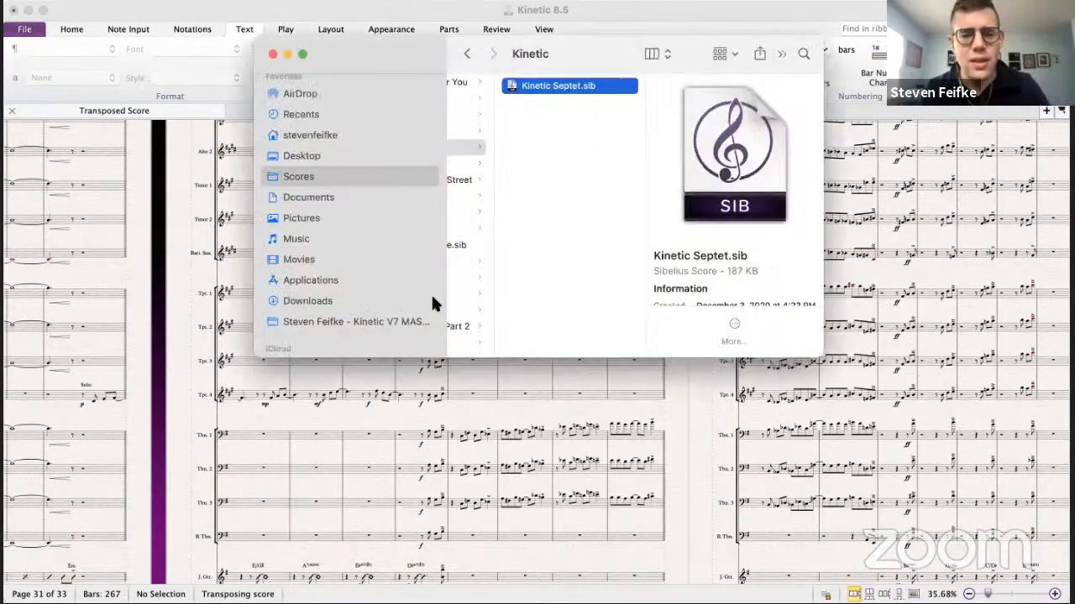
scroll(544, 233, left, 5)
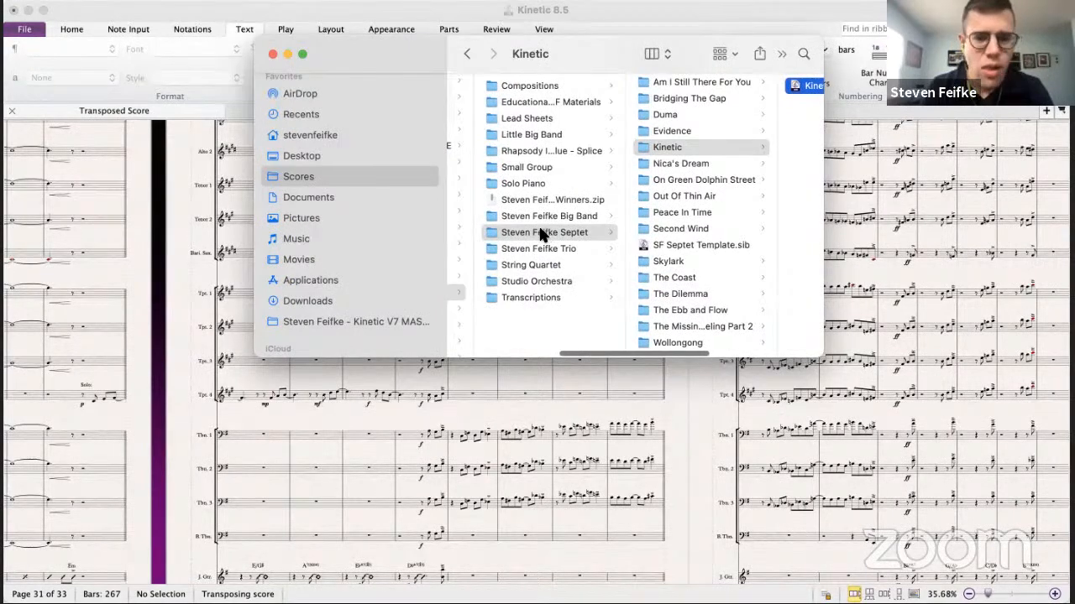
key(super+Tab)
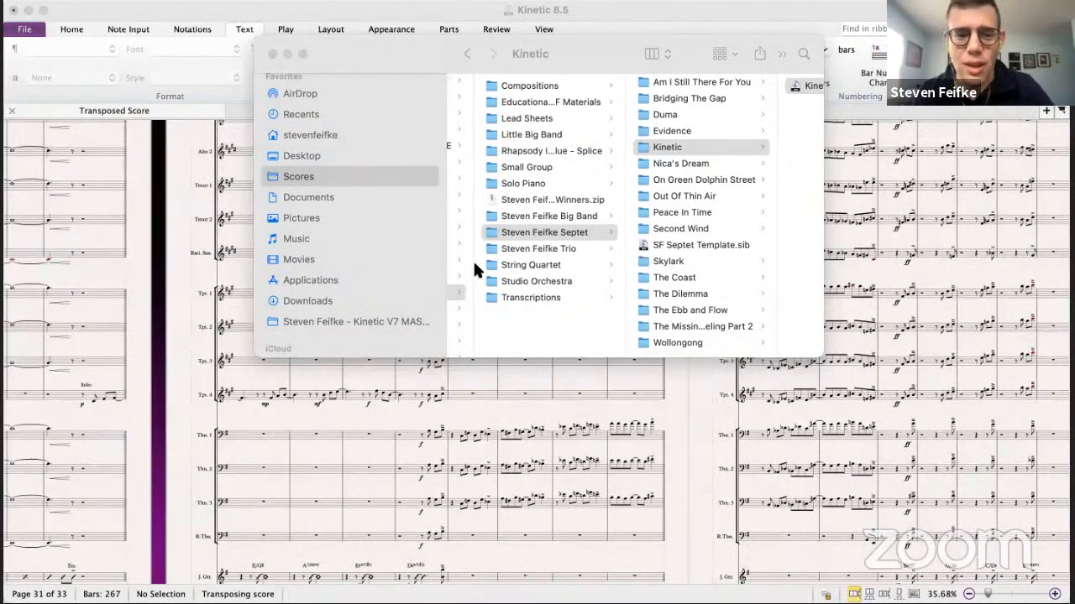
click(681, 338)
click(690, 342)
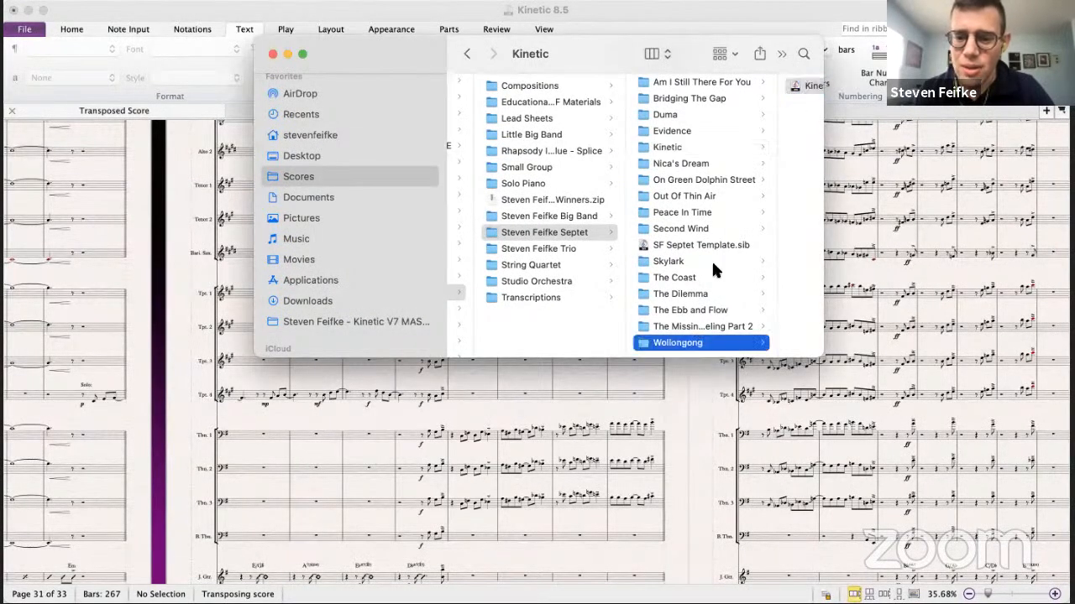
double_click(726, 229)
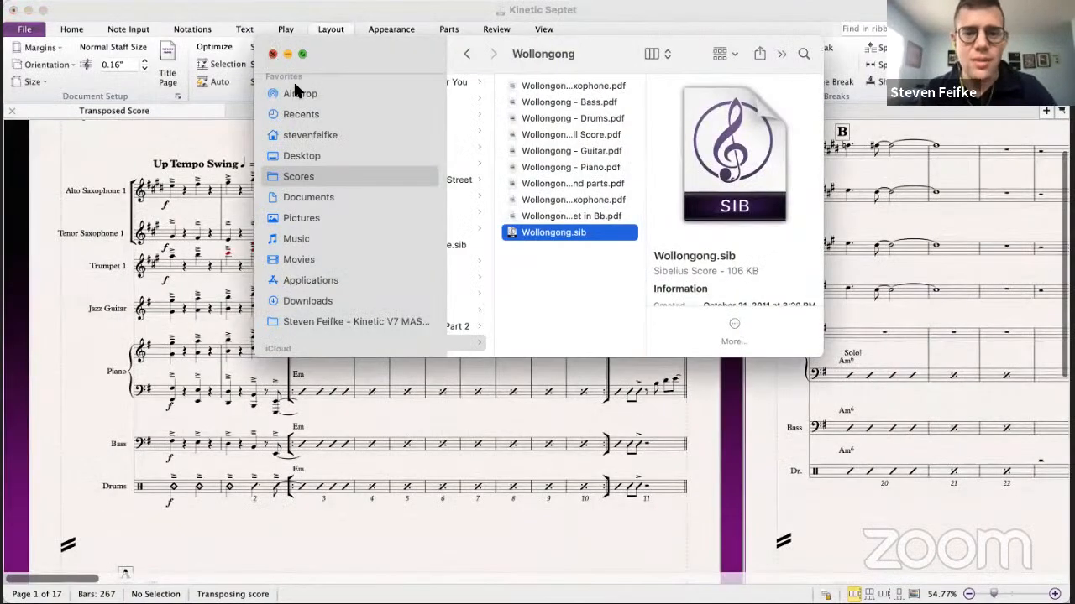
- Close the Finder window and return to the first page of the Kinetic Septet score
click(273, 53)
click(396, 162)
scroll(395, 162, up, 3)
scroll(396, 162, down, 2)
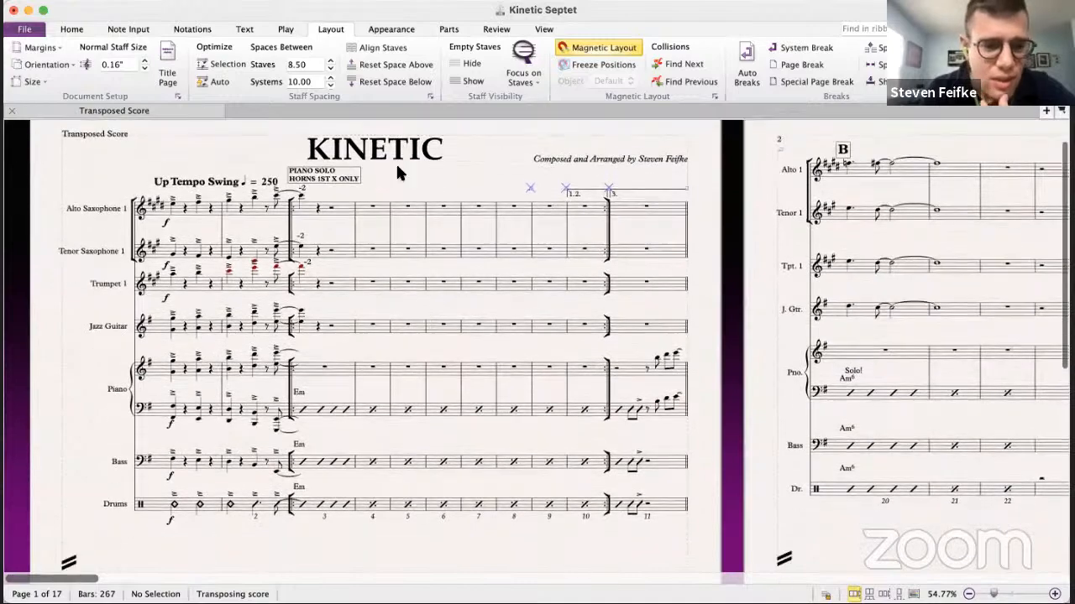
scroll(395, 162, down, 1)
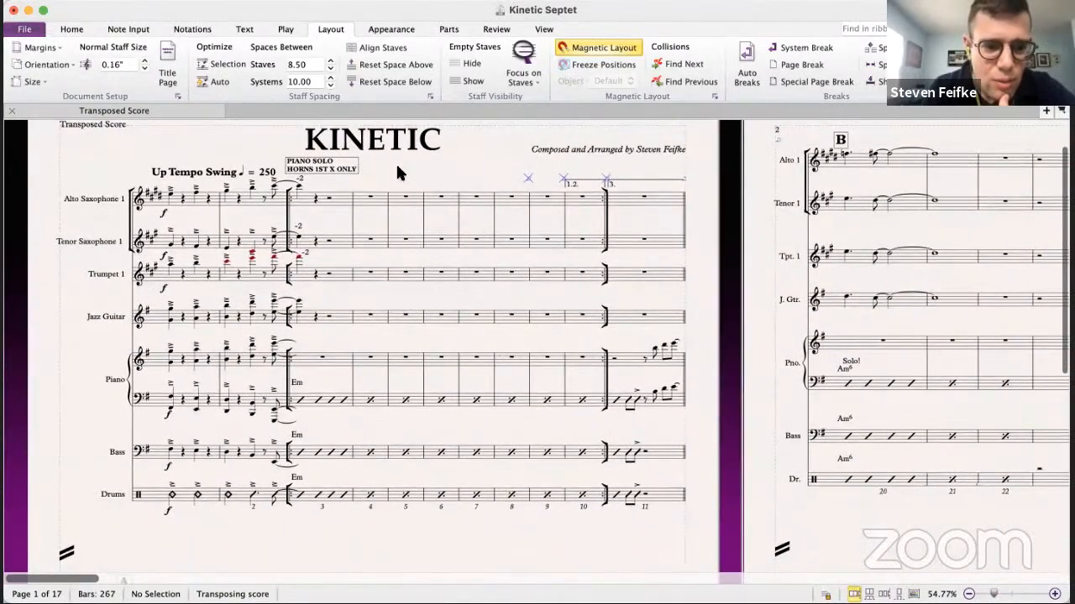
- Remove the number from the two saxophone instrument names so they read Alto Saxophone and Tenor Saxophone
click(92, 199)
key(BackSpace)
click(92, 177)
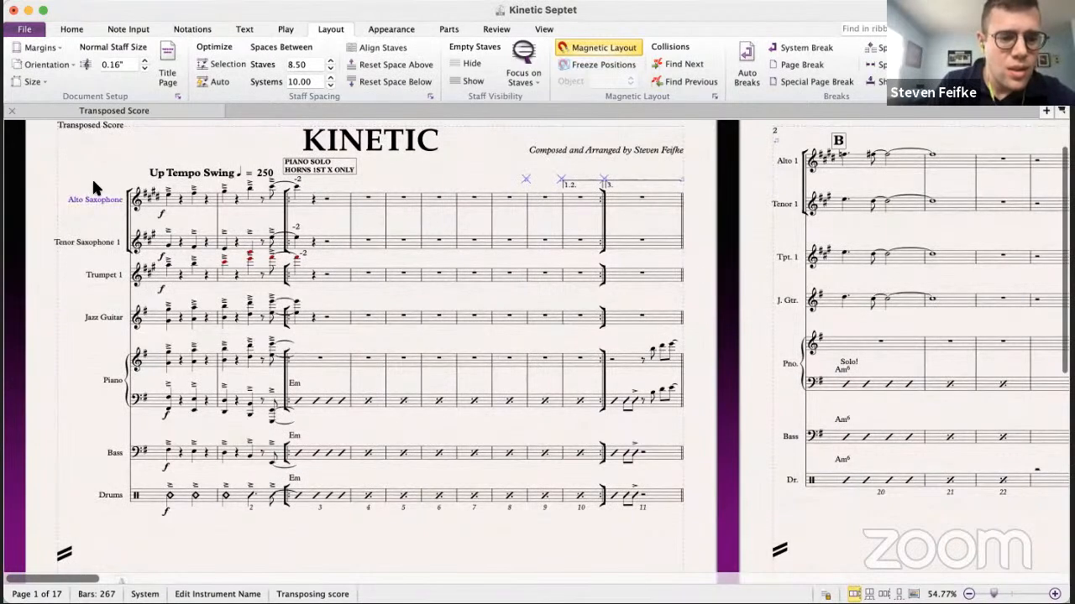
click(110, 236)
key(BackSpace)
key(BackSpace)
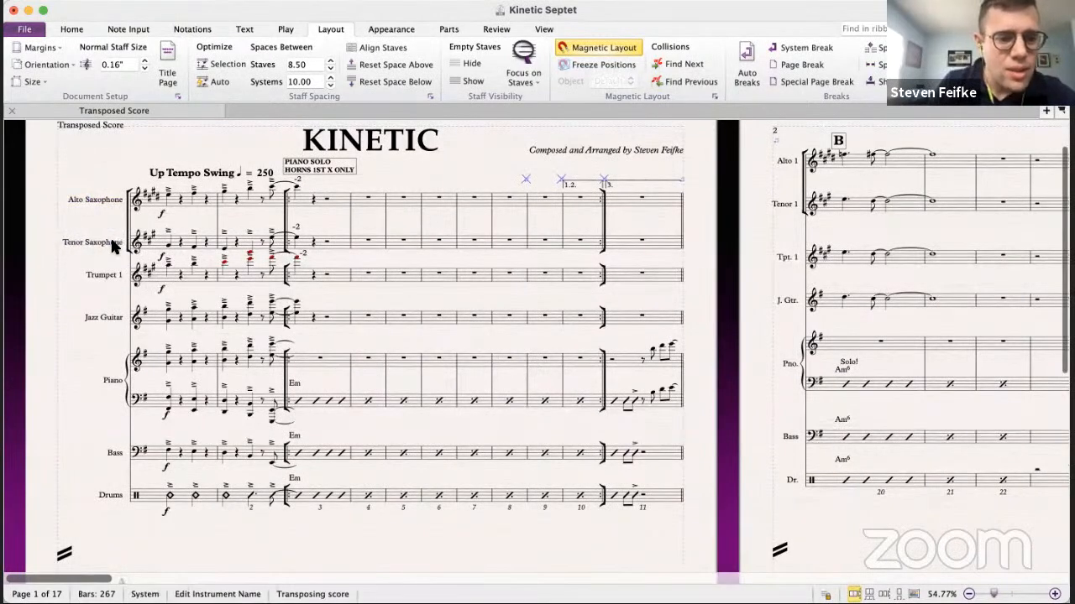
- Rename the Trumpet 1 staff to Trumpet and the Jazz Guitar staff to Guitar on the first page
click(92, 219)
click(104, 275)
key(BackSpace)
key(BackSpace)
click(95, 312)
double_click(96, 317)
drag(93, 317, 59, 318)
key(BackSpace)
click(89, 353)
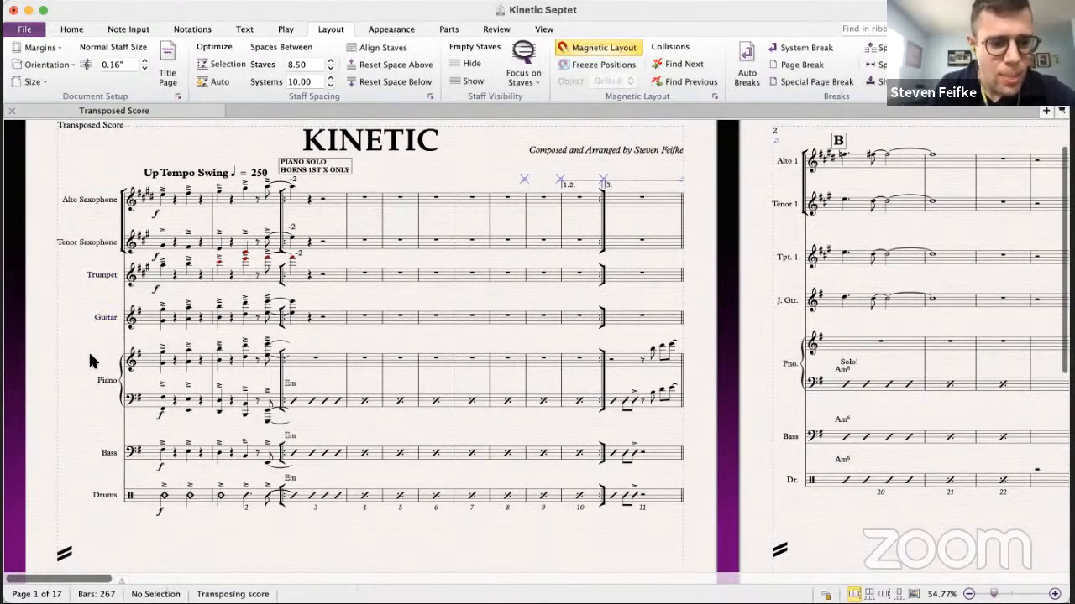
- Look over the renamed instrument labels and the staves from the opening system through rehearsal mark A
scroll(216, 324, right, 1)
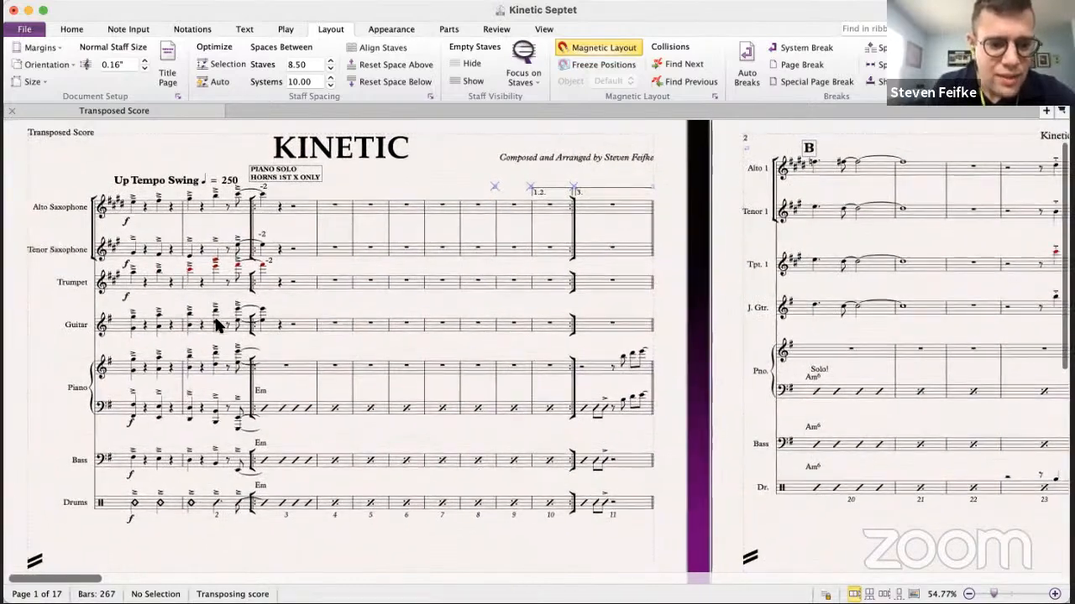
scroll(252, 315, left, 2)
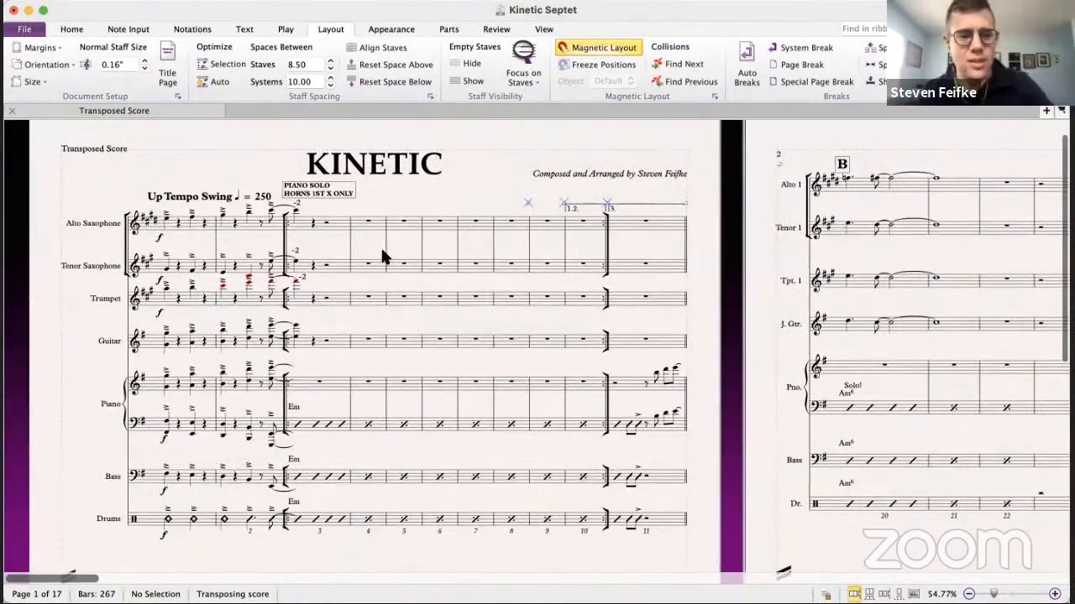
scroll(380, 252, up, 1)
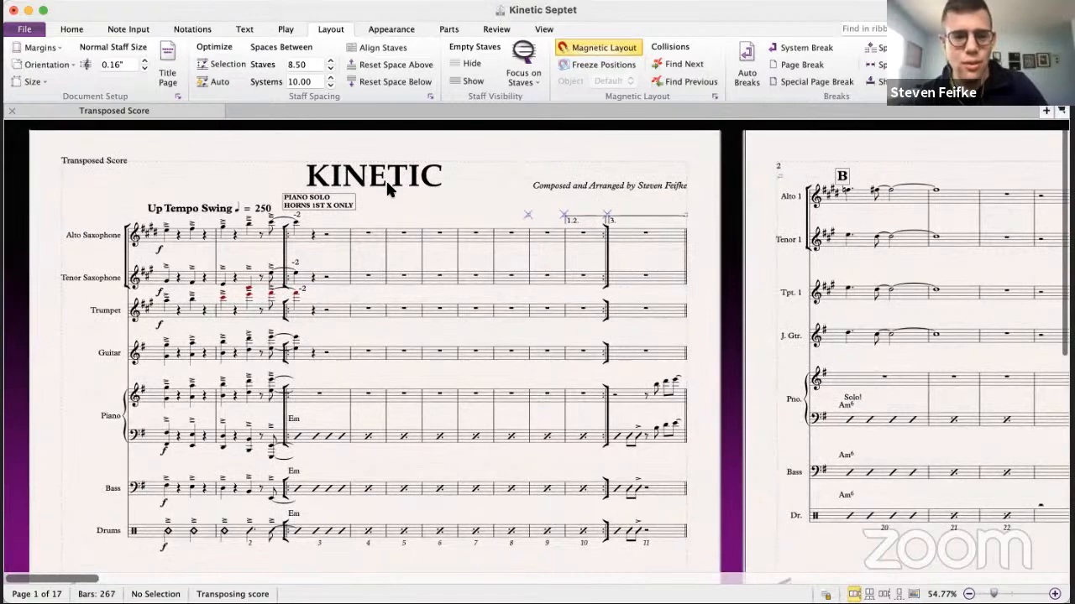
scroll(449, 220, down, 3)
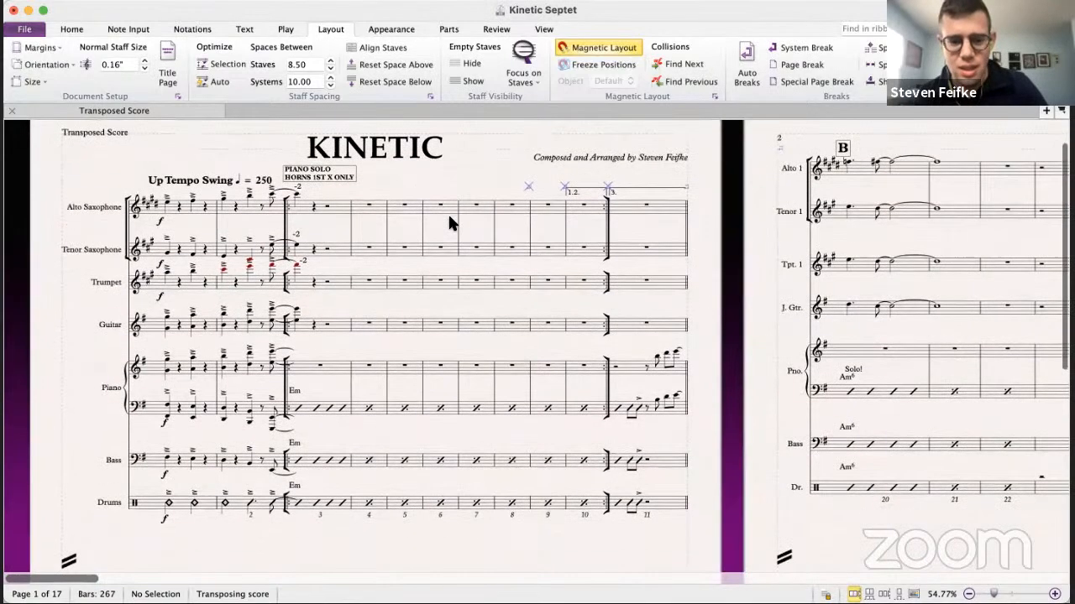
scroll(450, 223, down, 3)
scroll(449, 223, down, 10)
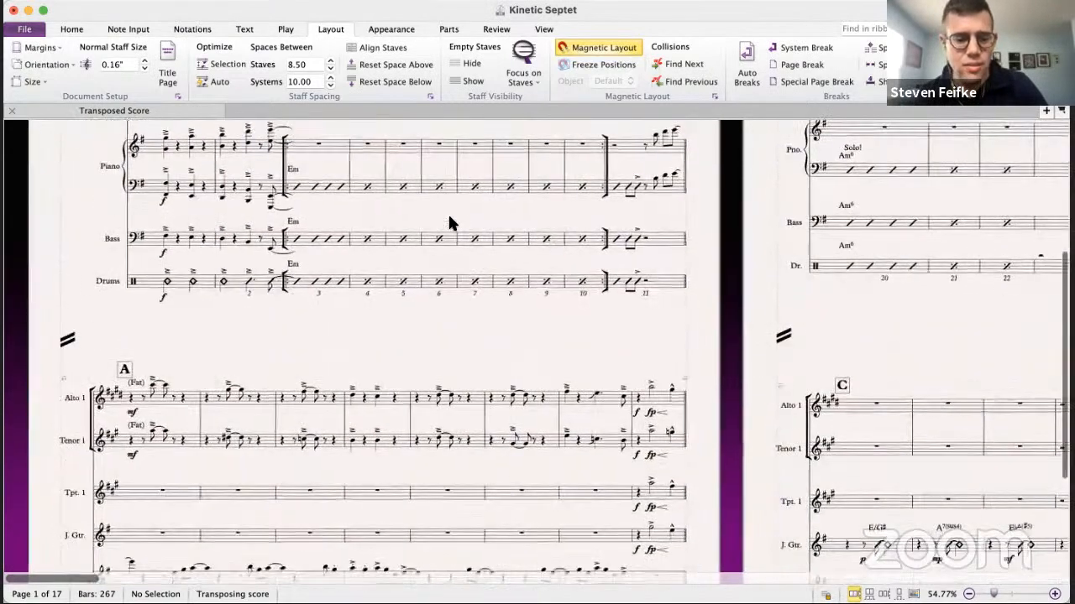
scroll(450, 220, down, 5)
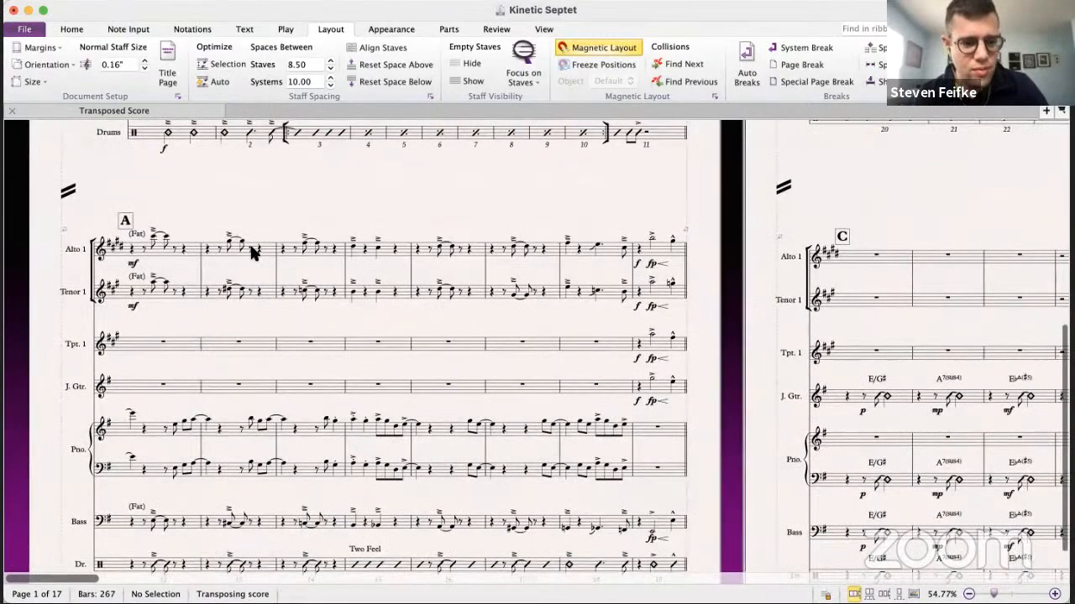
scroll(251, 251, up, 15)
scroll(252, 253, right, 2)
scroll(253, 252, right, 10)
scroll(253, 251, left, 12)
scroll(253, 252, up, 2)
scroll(254, 251, down, 2)
scroll(252, 252, up, 3)
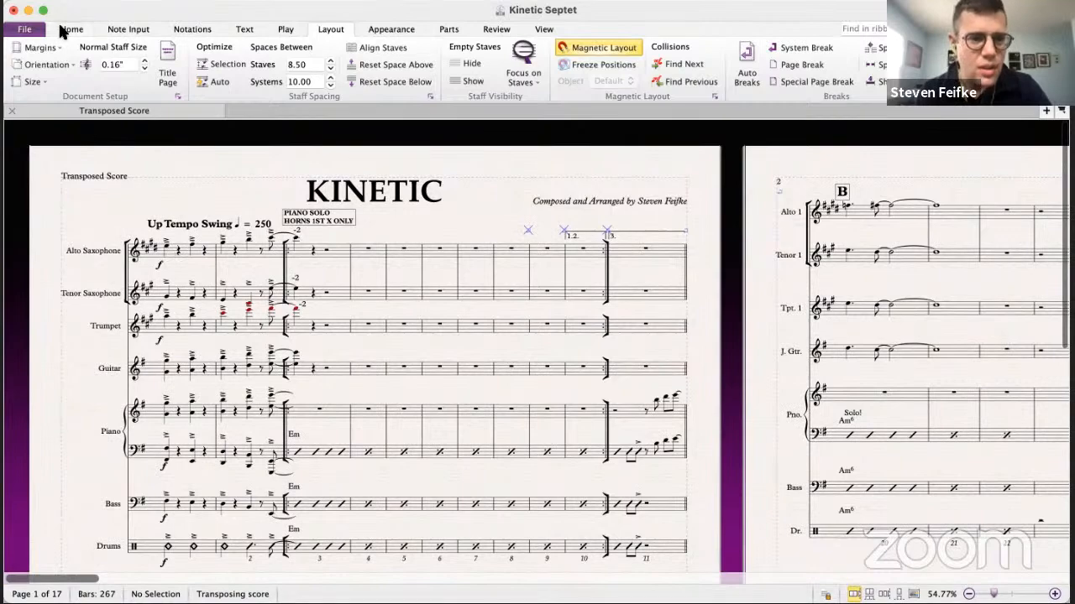
- Switch the septet score from transposed to concert pitch and select the trumpet's bar 3
click(66, 30)
click(260, 74)
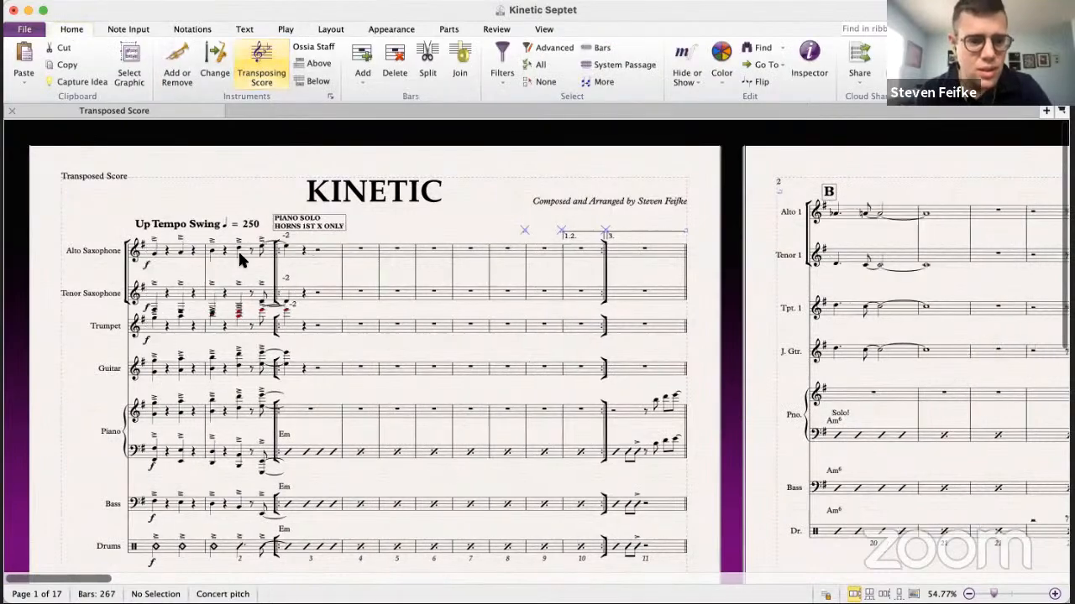
click(328, 324)
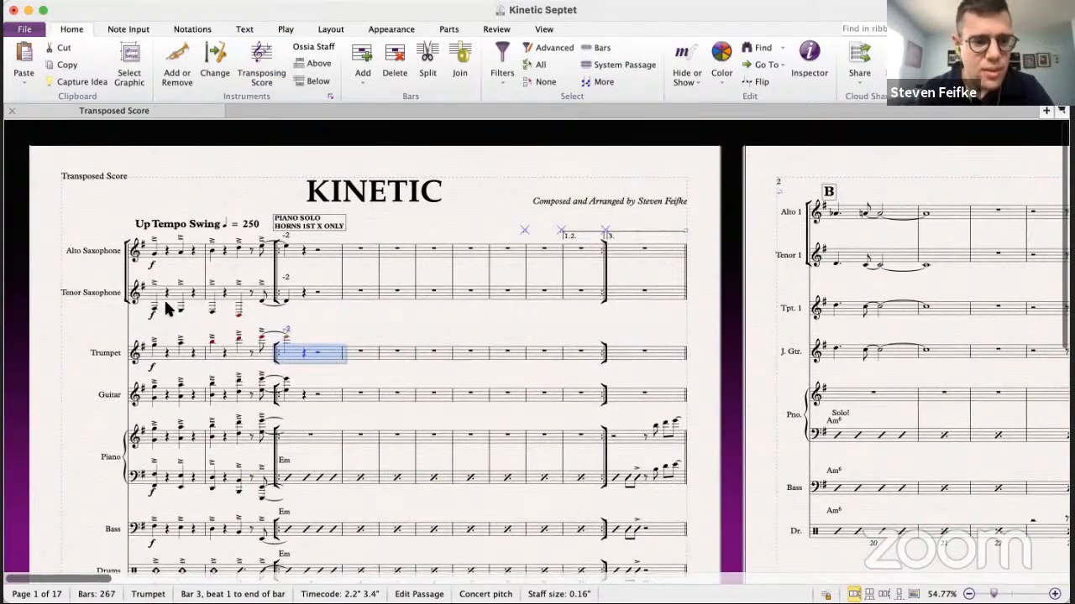
- Step through the tenor saxophone's notes in bars 1 and 2 of the septet score
click(155, 304)
key(Right)
key(Right)
key(Right)
key(Right)
key(Right)
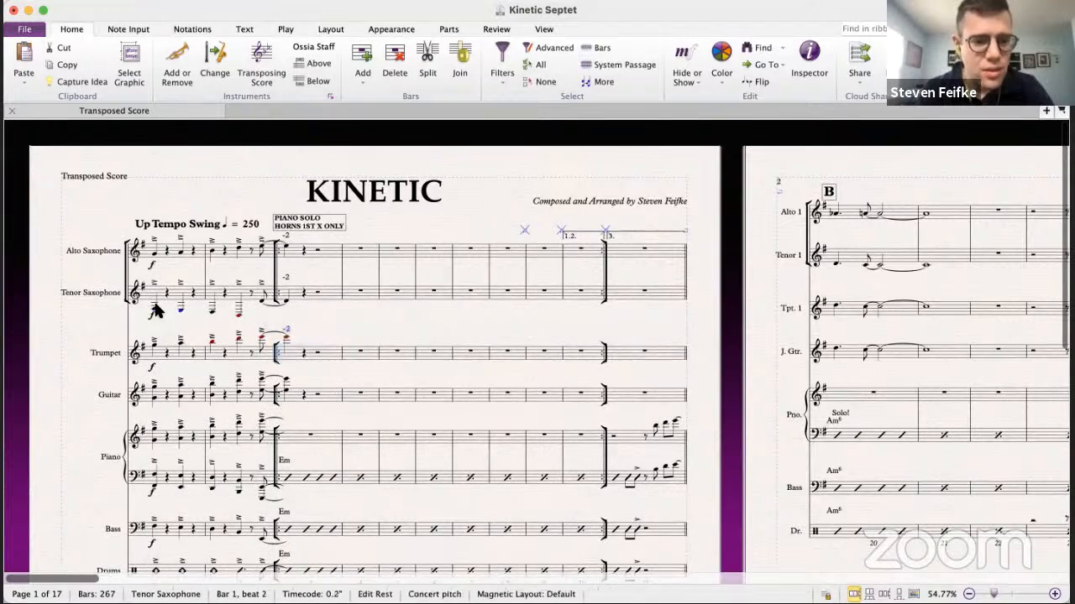
- Check the playback setup options for the score
click(286, 30)
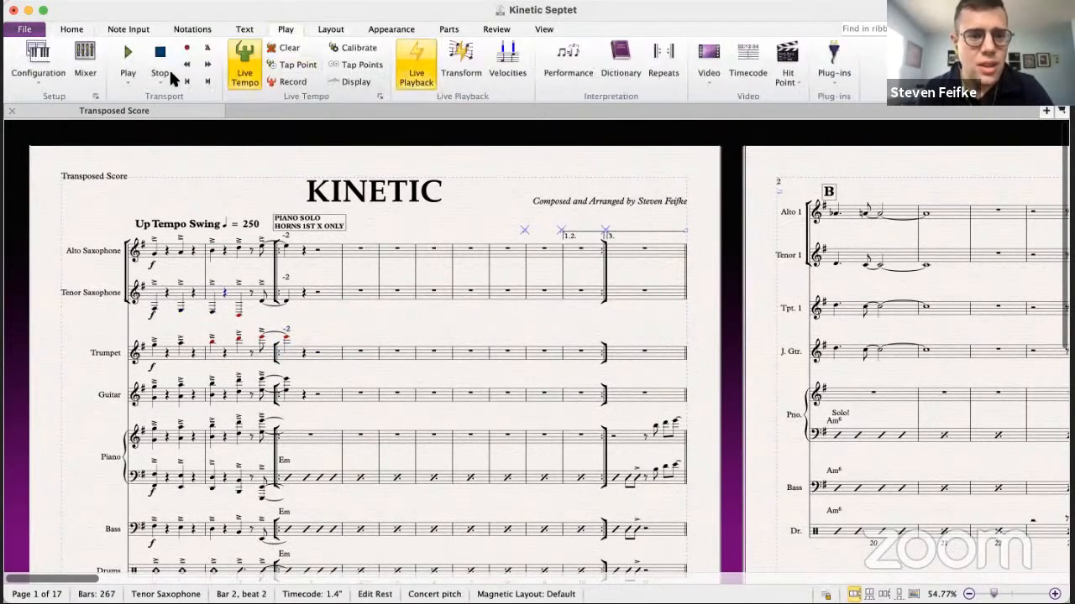
click(96, 93)
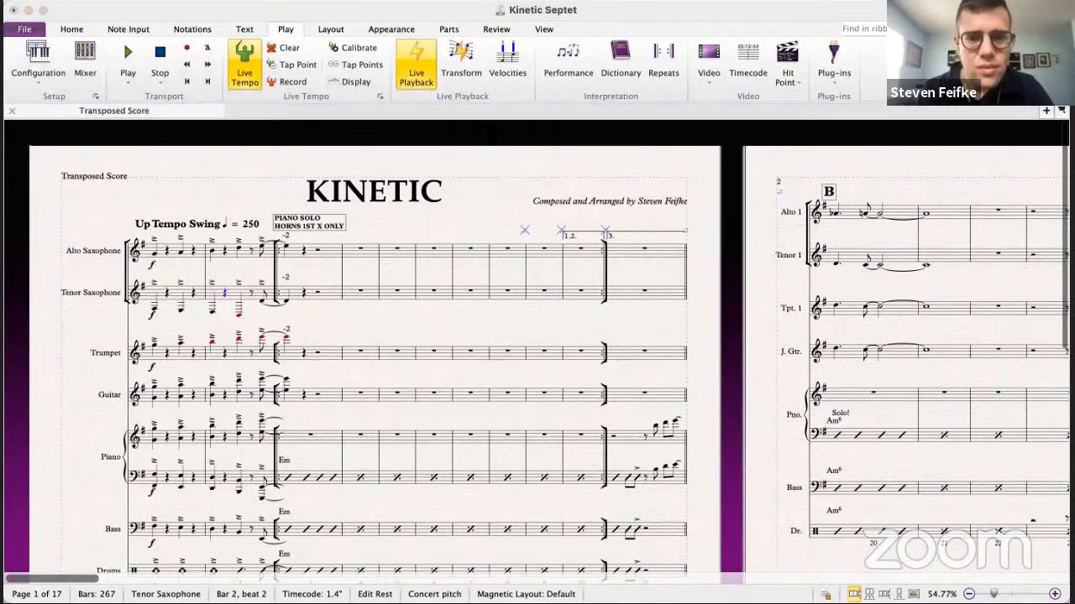
click(827, 513)
- Step through the alto saxophone's notes from the start of bar 1 to the first note of bar 3
click(154, 252)
key(Right)
key(Right)
key(Right)
key(Right)
key(Right)
key(Right)
key(Right)
key(Right)
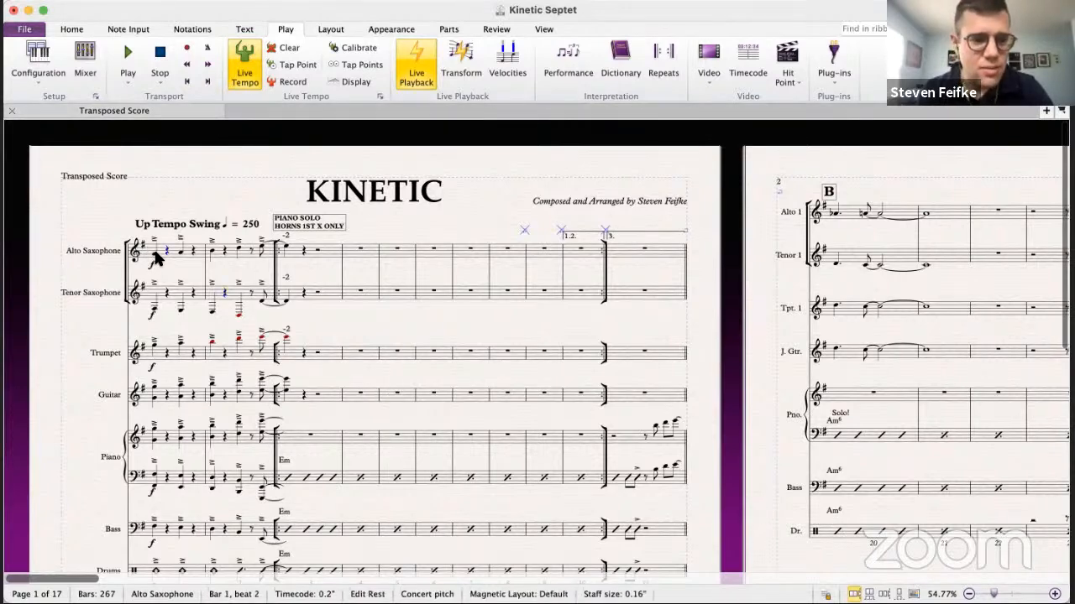
key(Right)
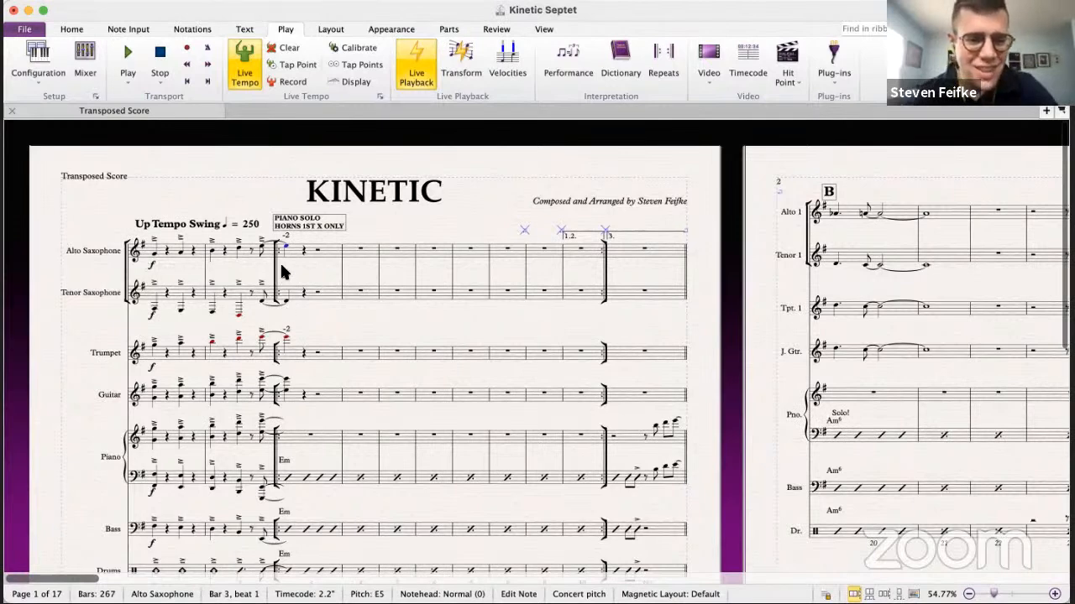
- Check the trumpet's notes in bars 1 and 3 and step through the tenor saxophone's notes to the end of bar 2
click(156, 345)
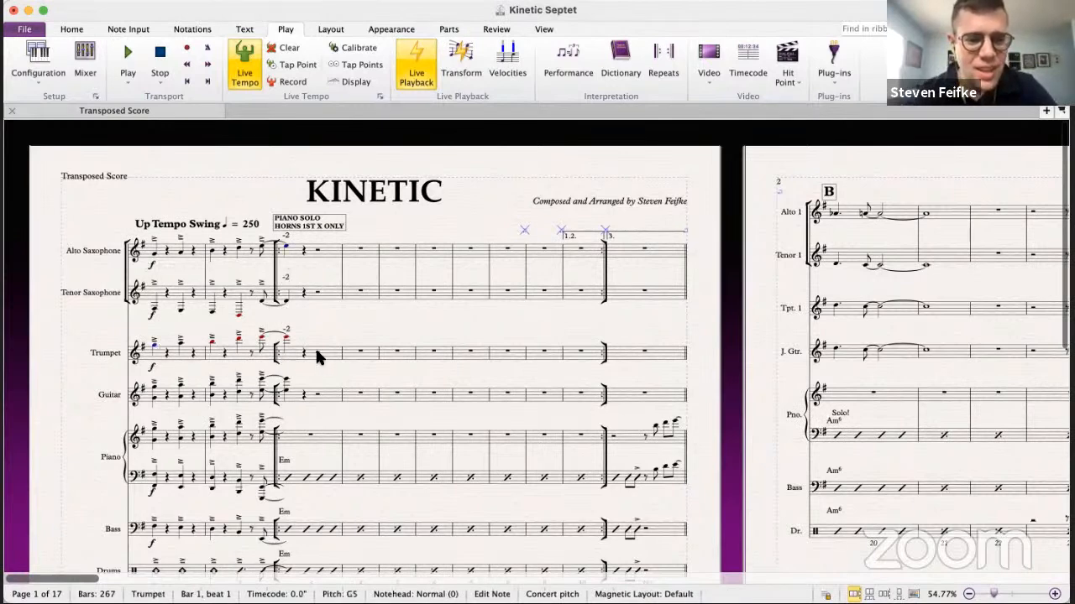
shift+click(309, 358)
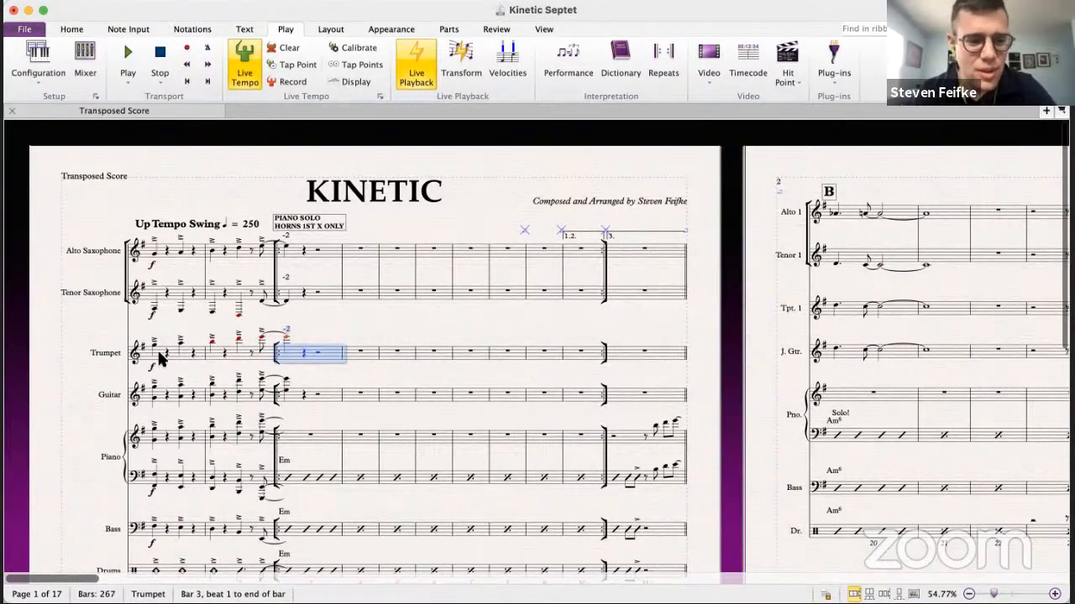
click(155, 312)
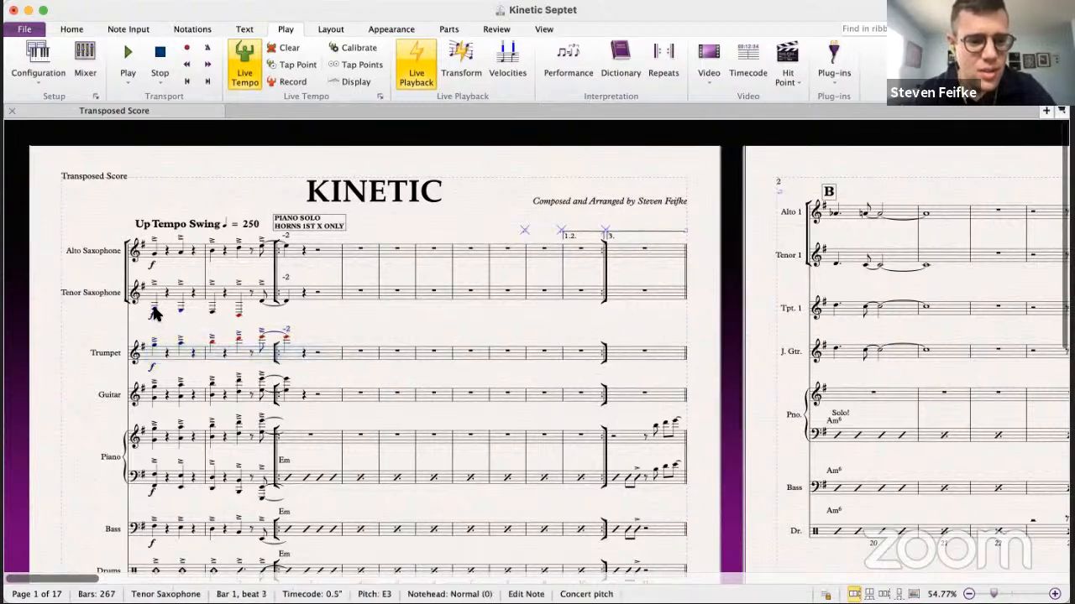
key(Right)
key(Right)
key(Right)
key(Right)
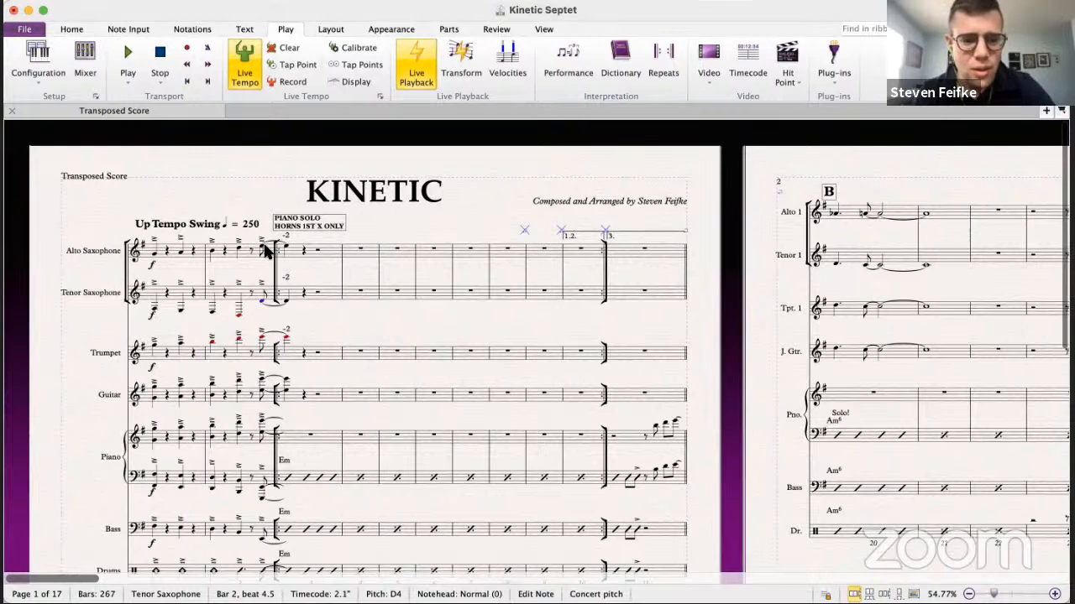
- Switch to the Kinetic 8.5 big band score and go back to its first page
key(super+Tab)
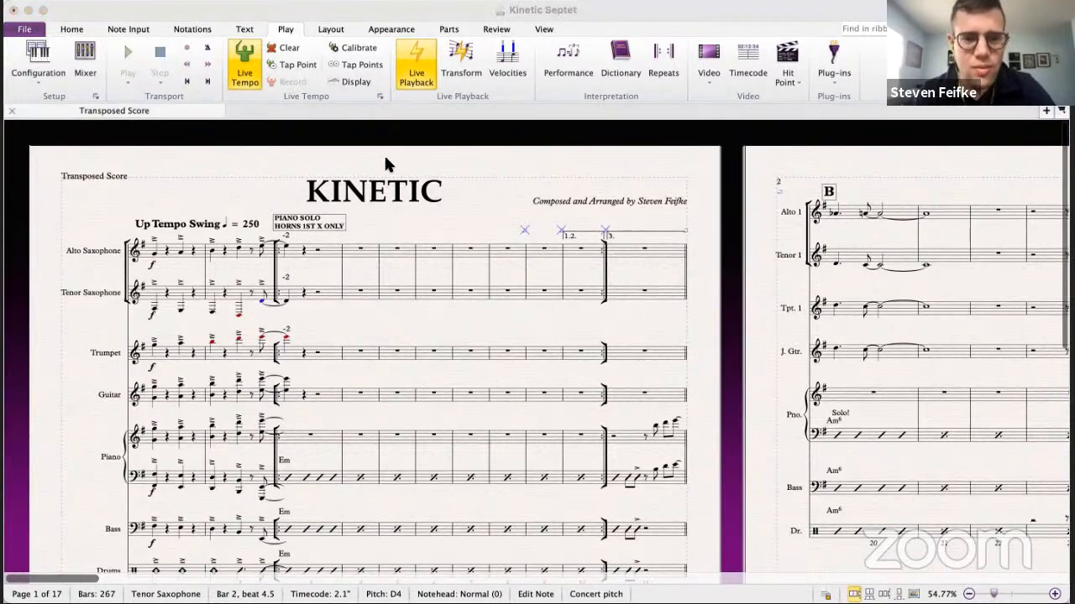
click(392, 144)
scroll(382, 231, down, 1)
scroll(382, 232, down, 3)
key(super+grave)
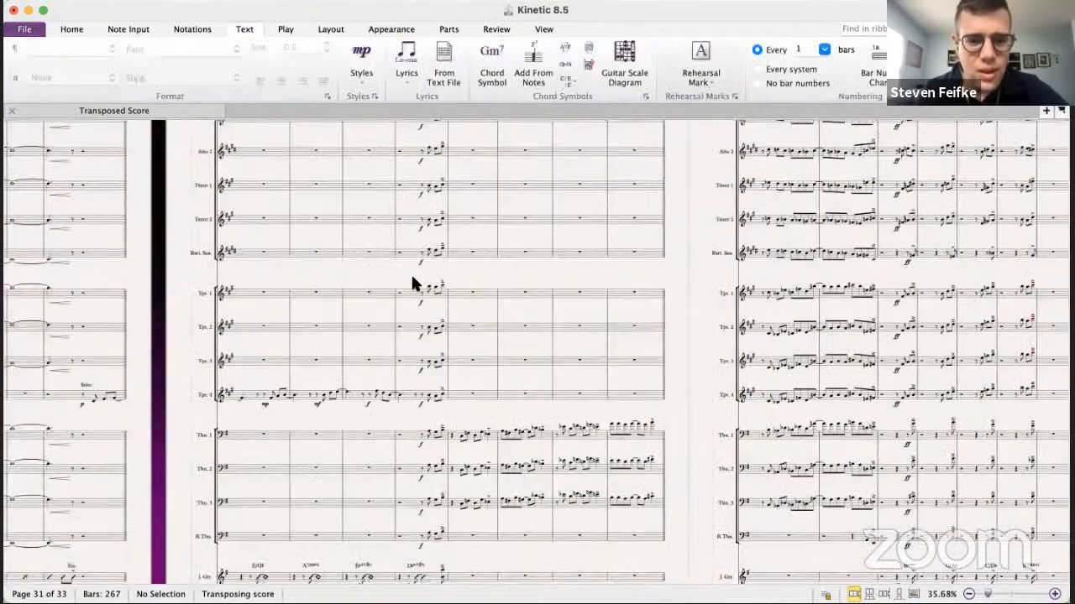
scroll(411, 277, up, 2)
scroll(411, 277, left, 15)
scroll(412, 284, right, 15)
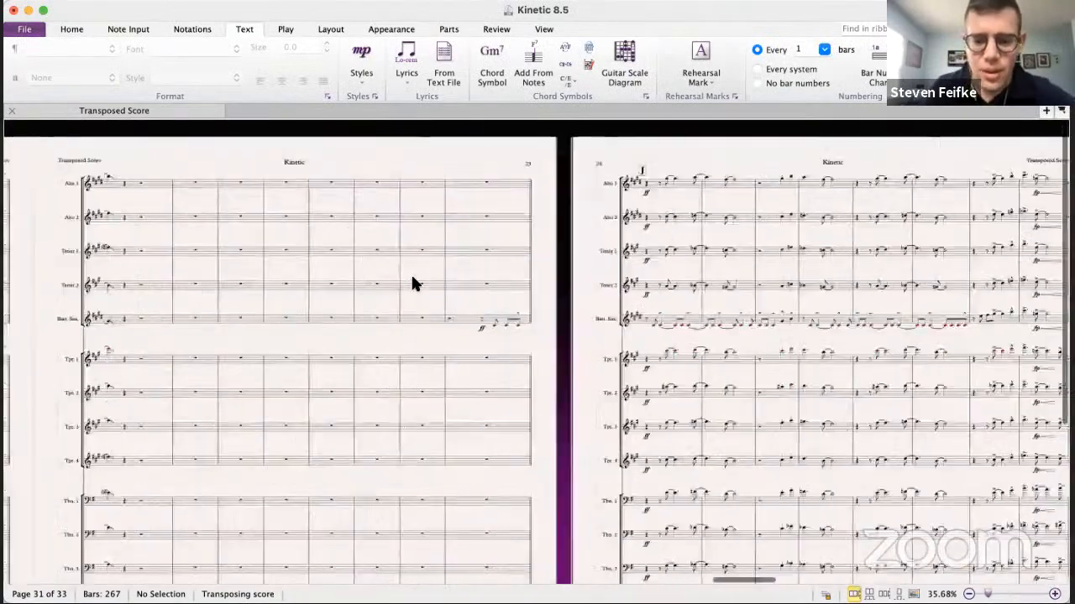
scroll(412, 284, left, 20)
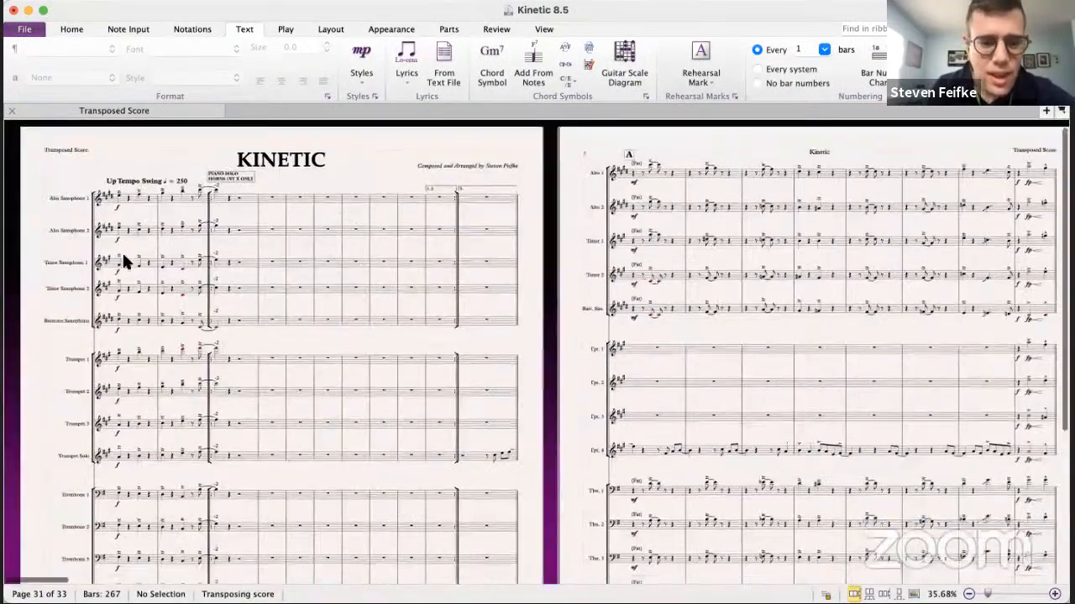
- Check the bar 3 notes of the trumpets and alto saxophones in the big band score
scroll(121, 262, down, 2)
click(211, 302)
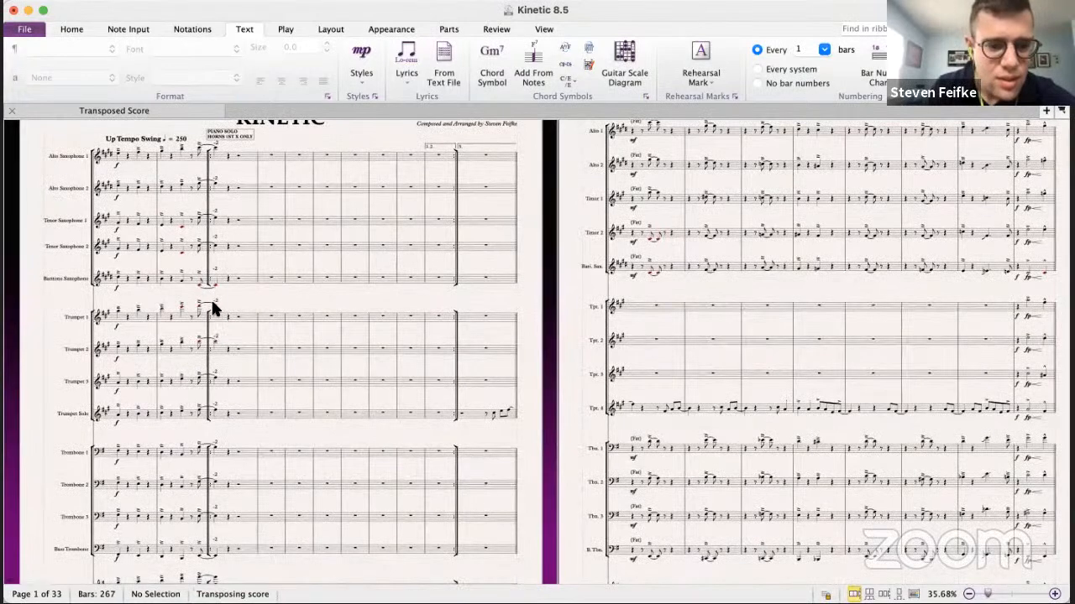
click(215, 412)
click(214, 378)
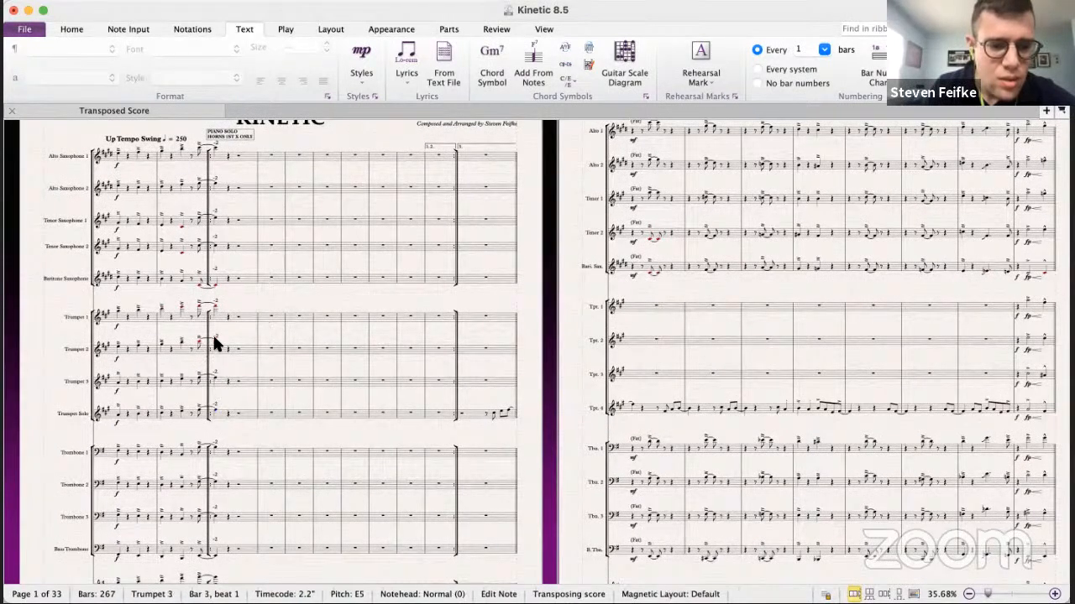
scroll(238, 290, up, 1)
click(211, 169)
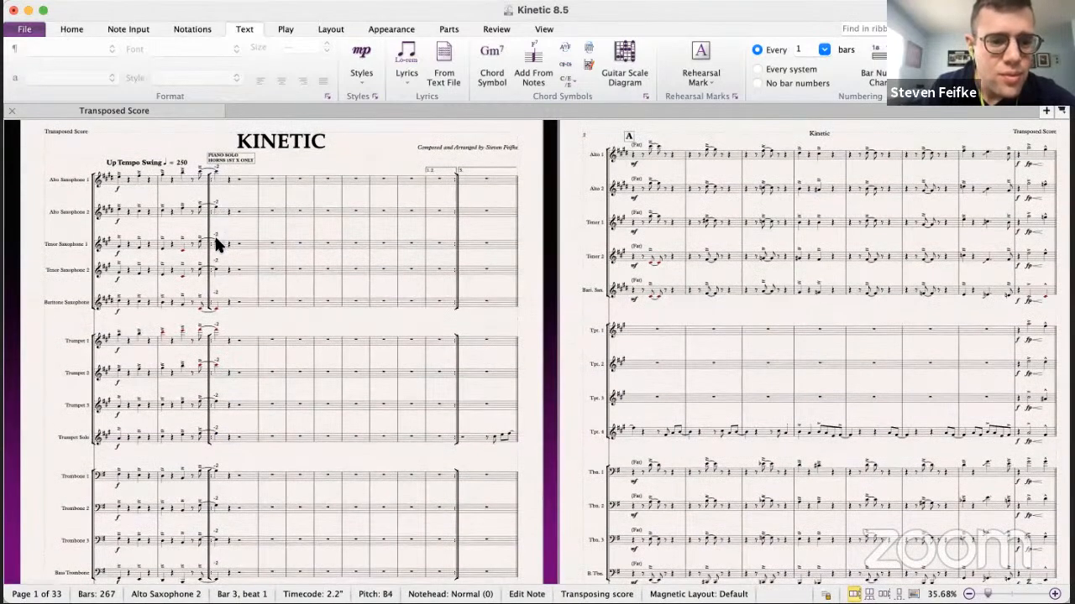
- Switch the big band score to concert pitch and check the tenor and baritone saxophones' first notes in bar 3
click(69, 33)
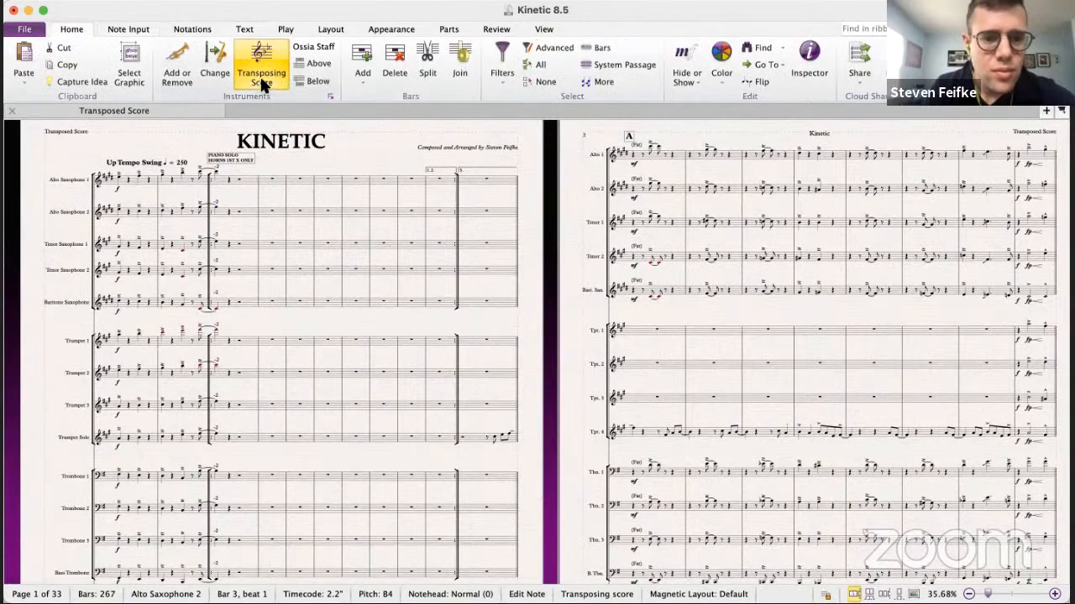
click(260, 75)
click(208, 245)
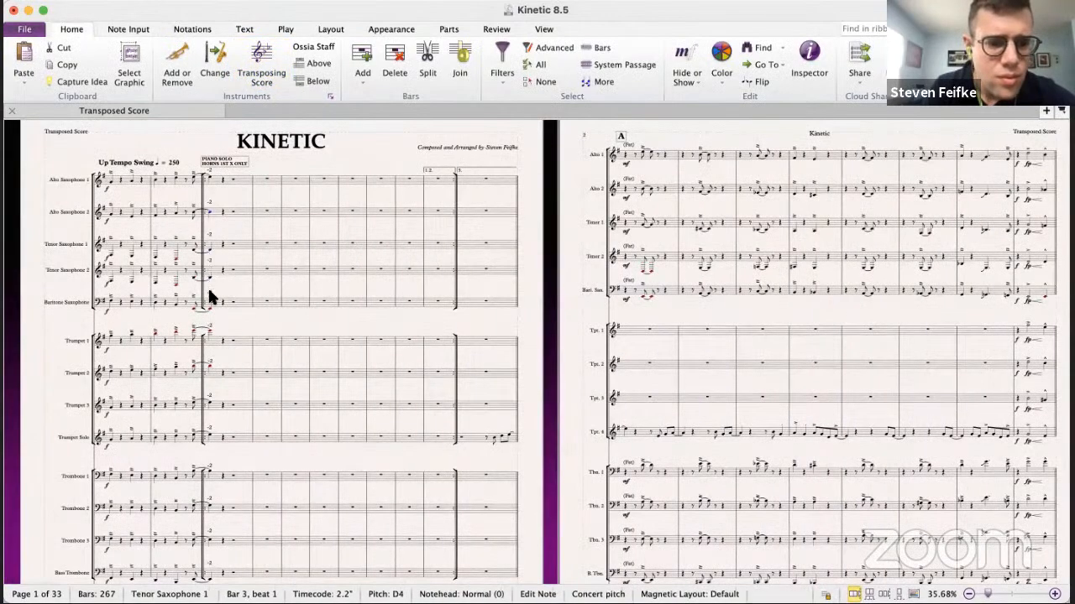
super+click(208, 281)
click(209, 307)
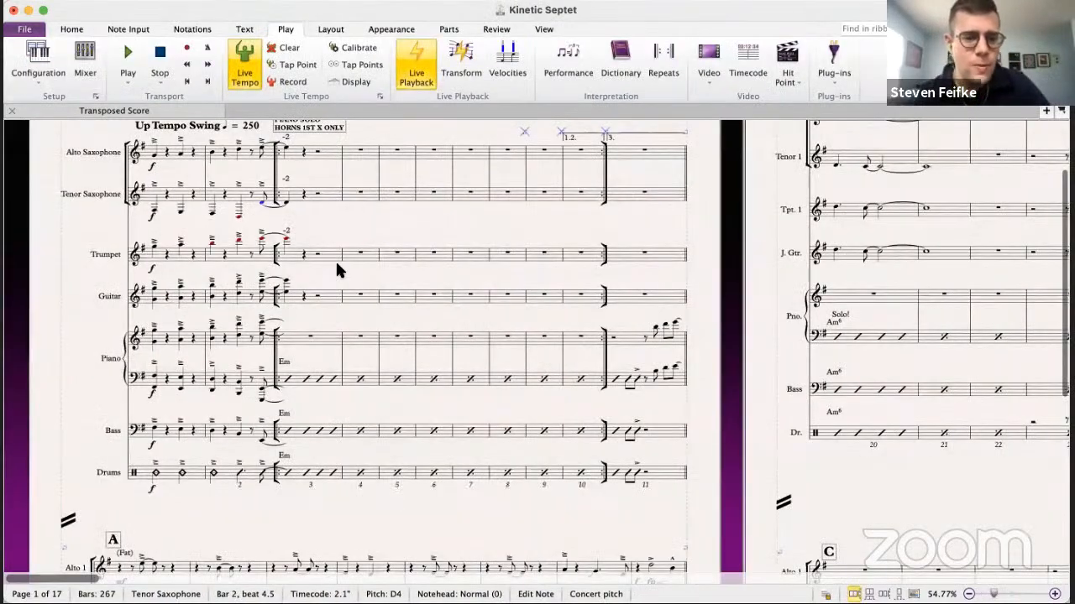
- In the Kinetic Septet score, lower the trumpet passage in bars 1–3 by an octave and lower the alto saxophone's tied note into bar 3
scroll(335, 259, up, 1)
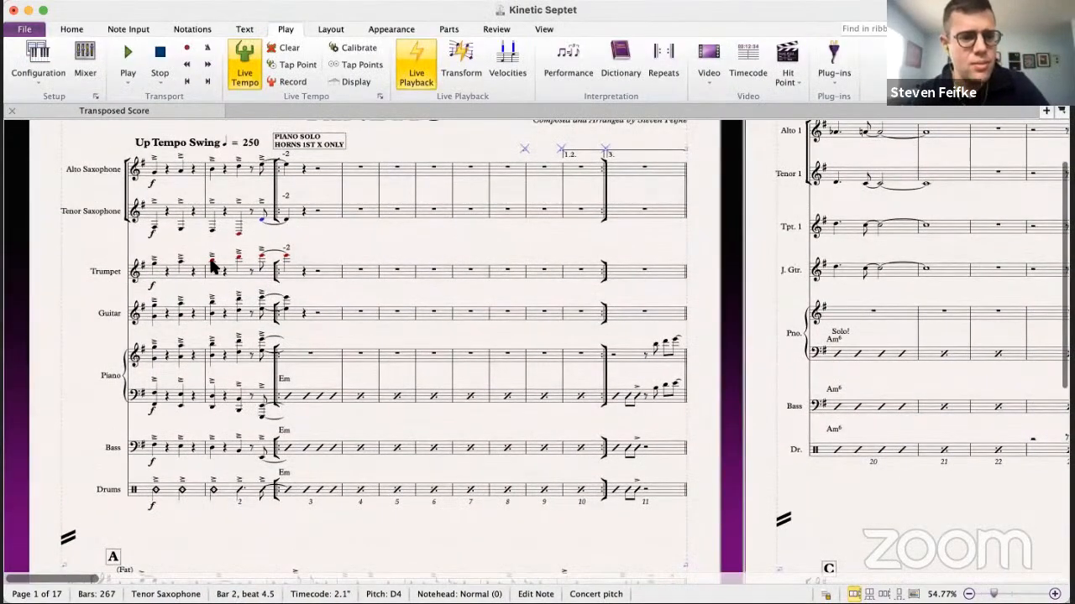
click(166, 276)
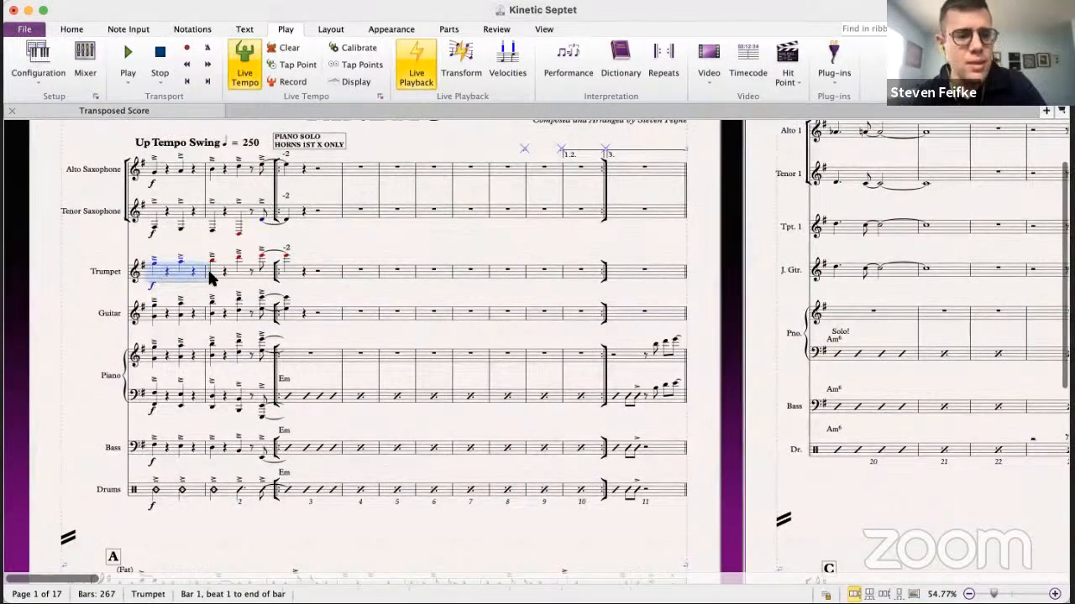
shift+click(291, 270)
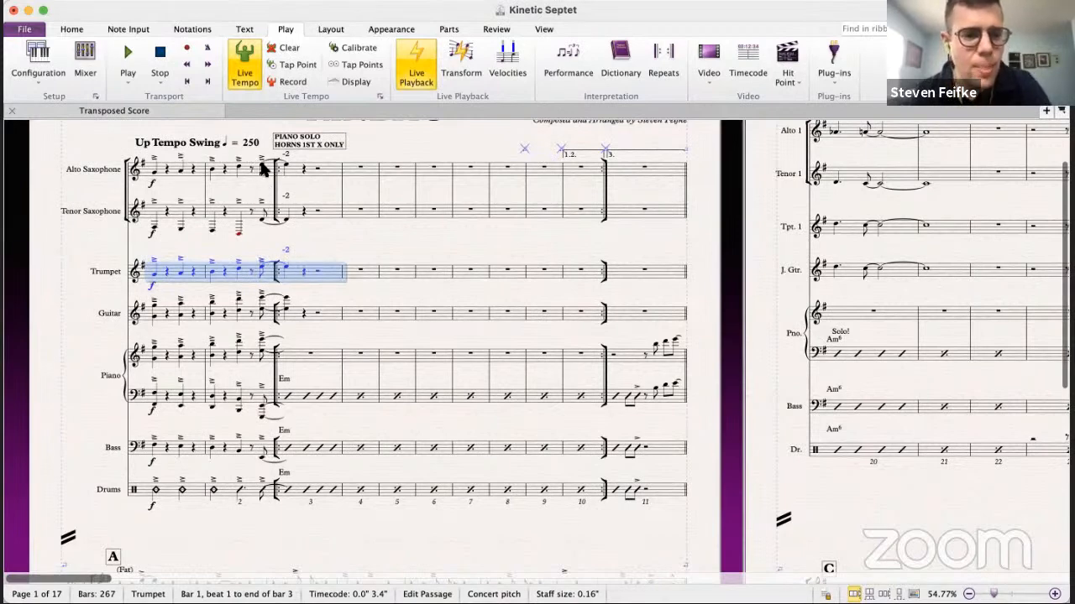
click(262, 168)
shift+click(285, 168)
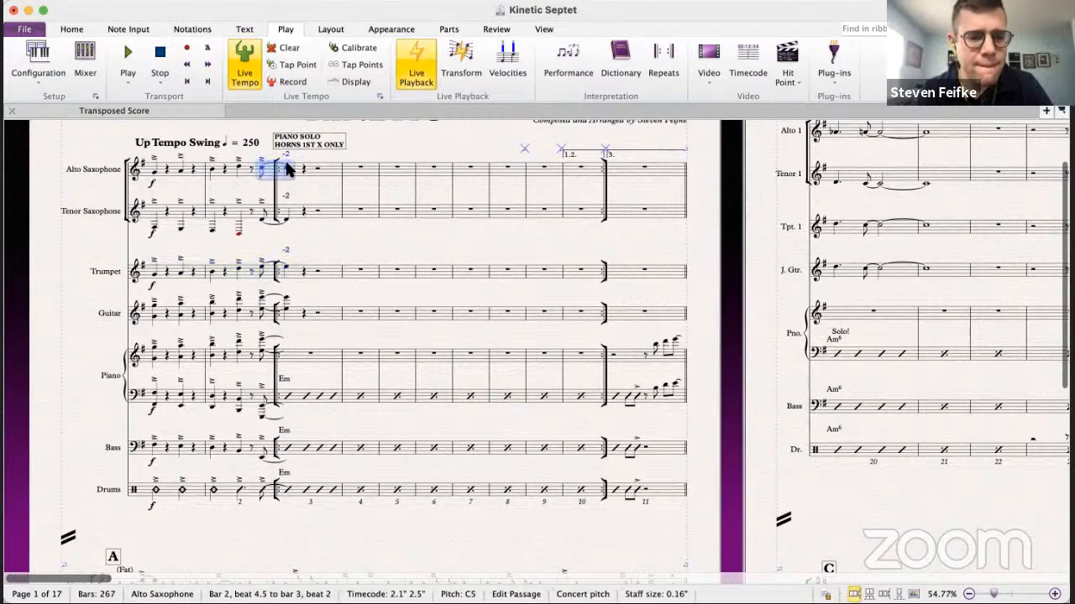
- Check the tenor saxophone's opening notes in bars 1–2, and play back the septet opening from bar 1
click(152, 227)
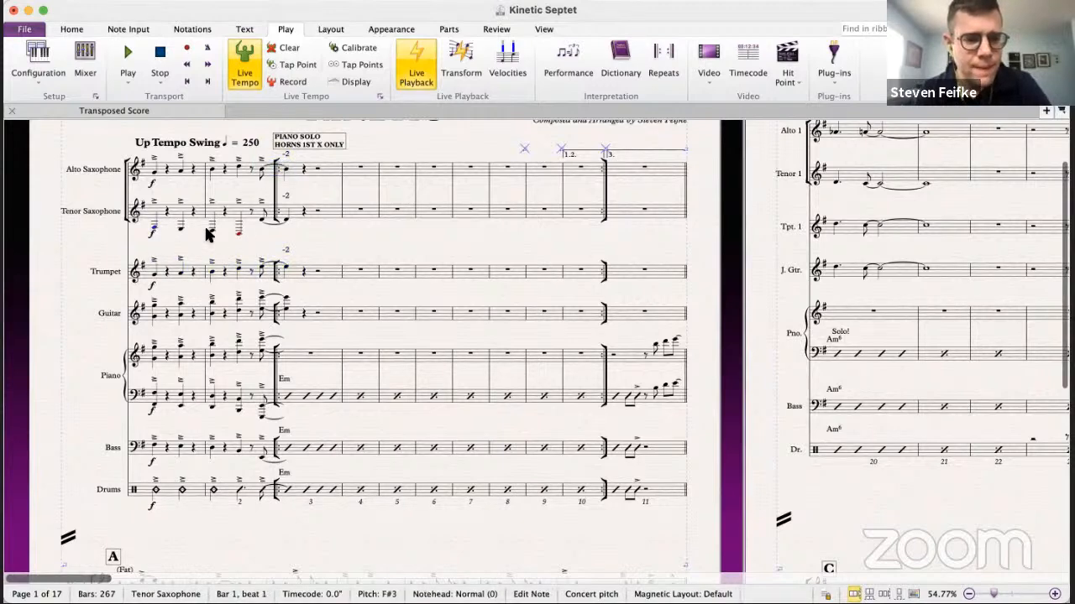
click(181, 228)
click(230, 227)
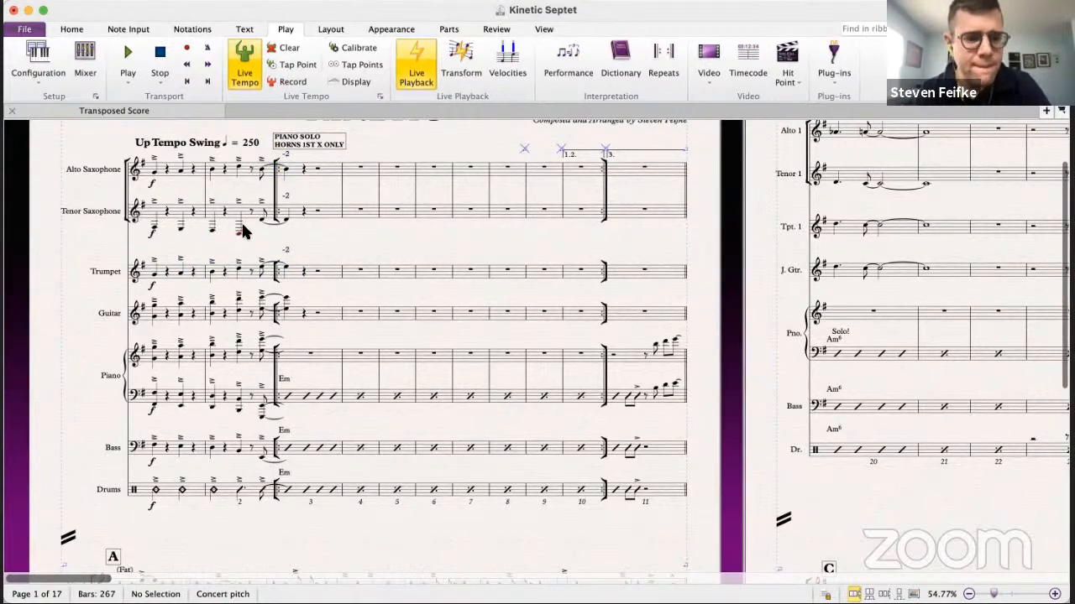
click(263, 220)
click(156, 178)
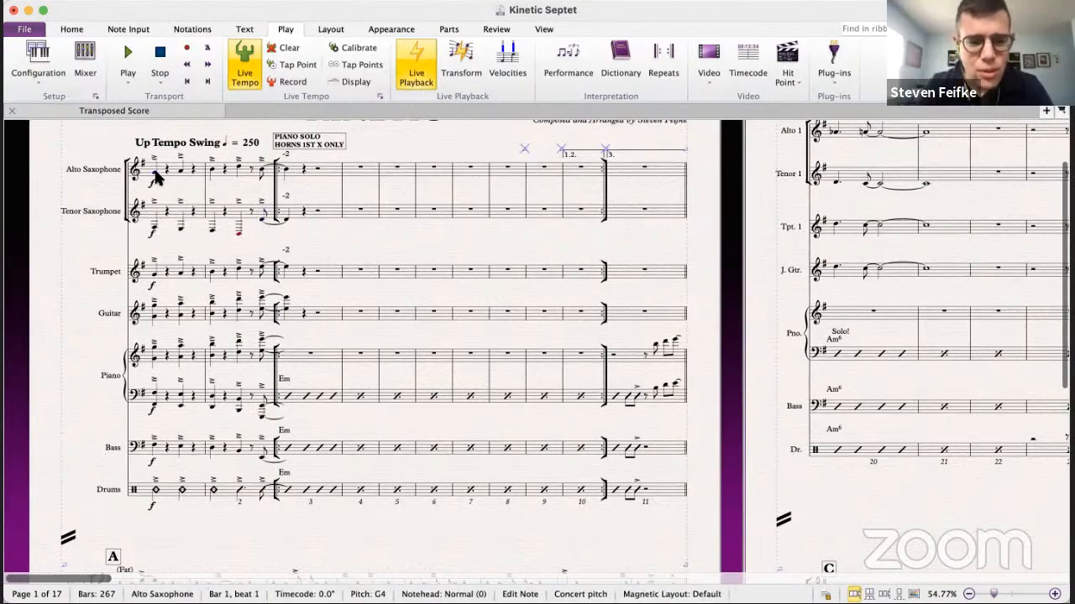
key(space)
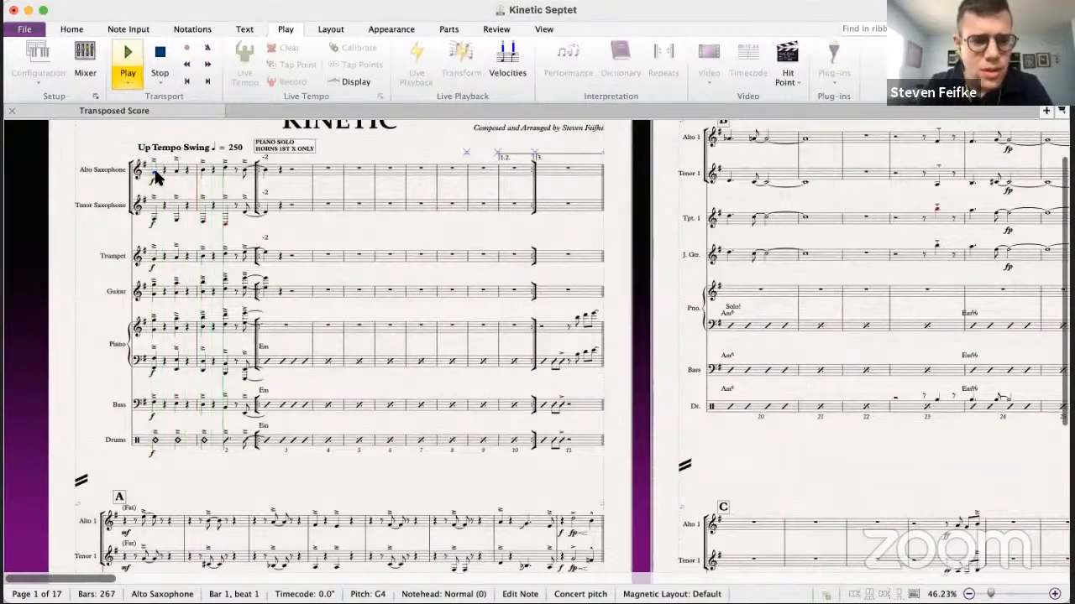
key(space)
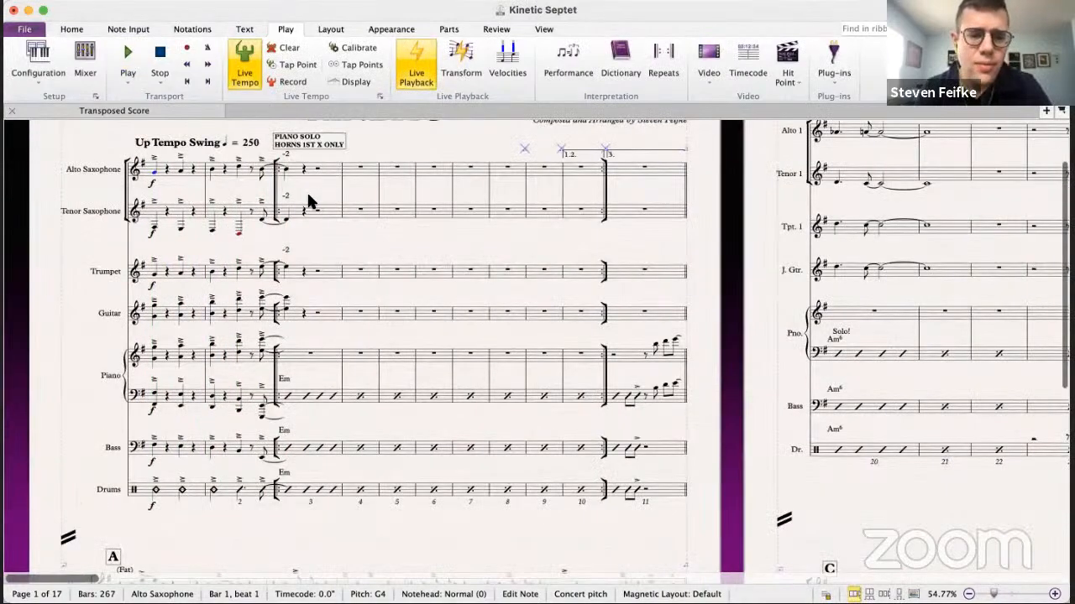
- Play the opening of the Kinetic 8.5 big band score from bar 1 for comparison, and return to the Kinetic Septet score
scroll(330, 252, down, 3)
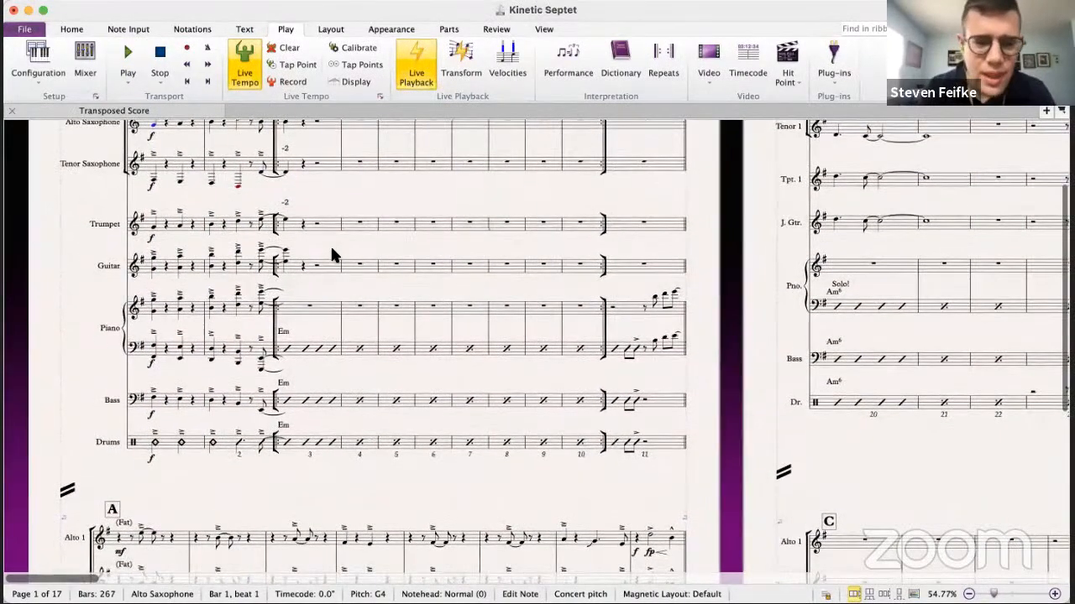
scroll(332, 248, up, 3)
key(super+grave)
click(112, 183)
key(space)
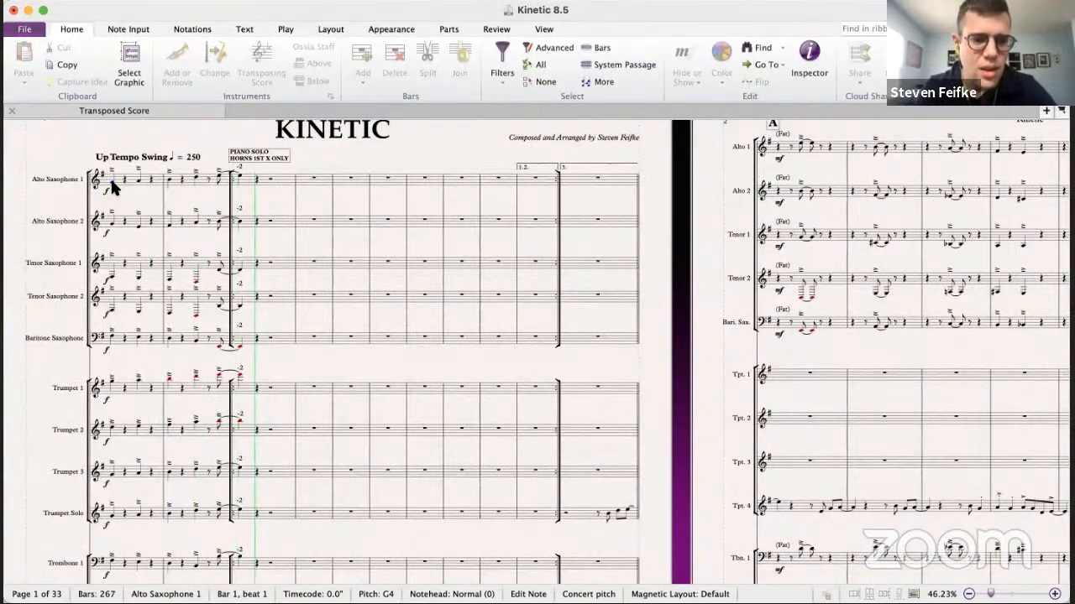
key(space)
key(super+grave)
- Examine bar 11 and the horn, piano and bass parts at rehearsal letter A in the septet score
scroll(308, 264, down, 1)
scroll(308, 277, up, 2)
scroll(397, 266, down, 1)
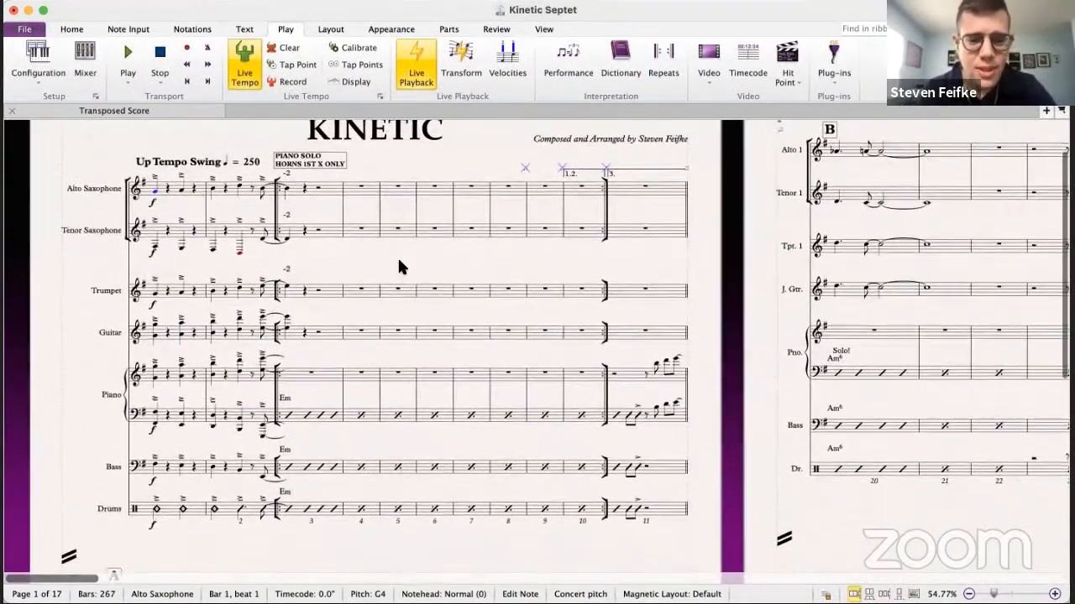
scroll(397, 266, down, 1)
scroll(397, 266, right, 3)
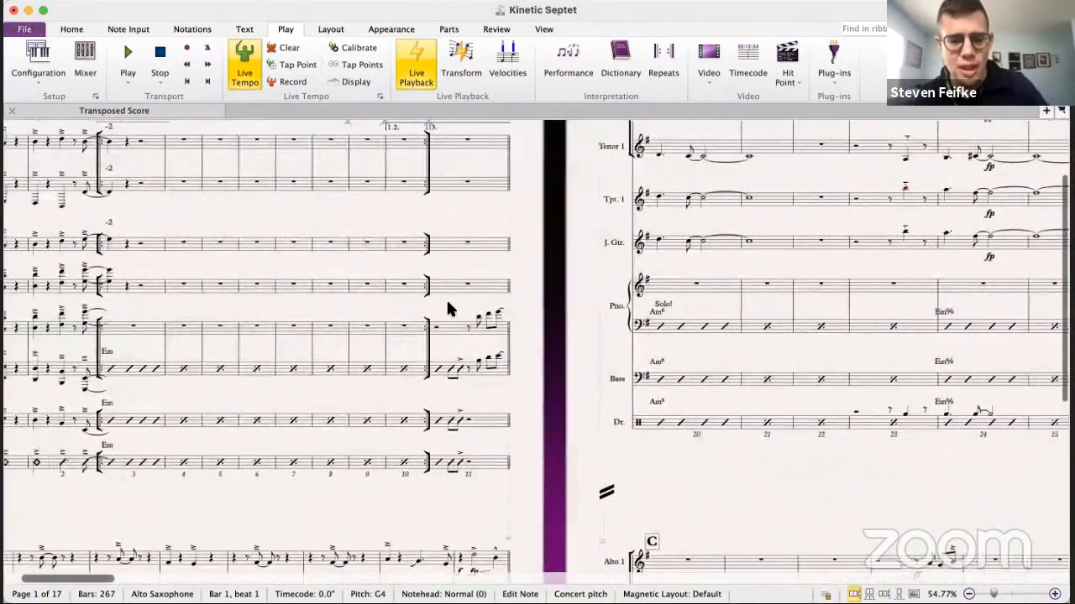
scroll(447, 309, down, 5)
scroll(448, 309, left, 3)
scroll(448, 309, down, 1)
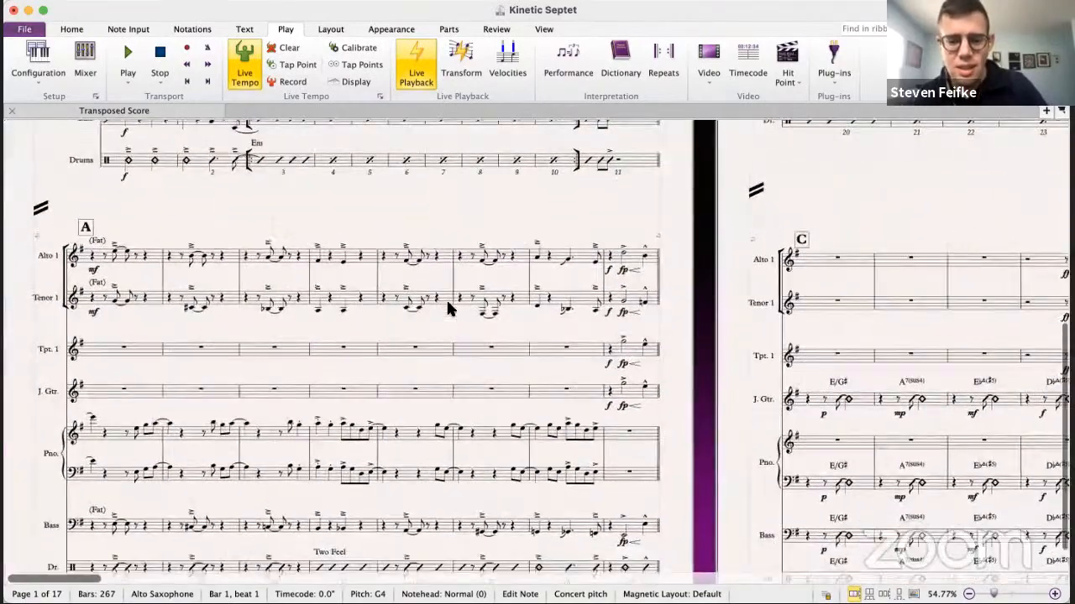
scroll(232, 319, down, 3)
scroll(232, 319, left, 1)
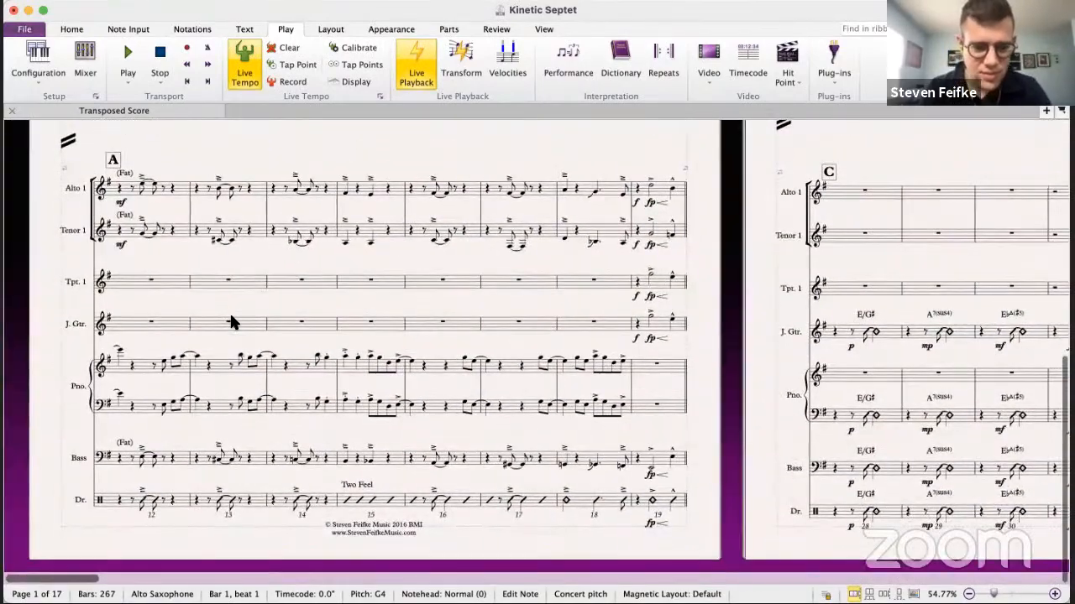
scroll(231, 320, up, 10)
scroll(233, 321, right, 3)
scroll(233, 322, down, 2)
scroll(233, 322, right, 1)
scroll(370, 346, down, 1)
scroll(370, 346, down, 8)
scroll(371, 346, left, 5)
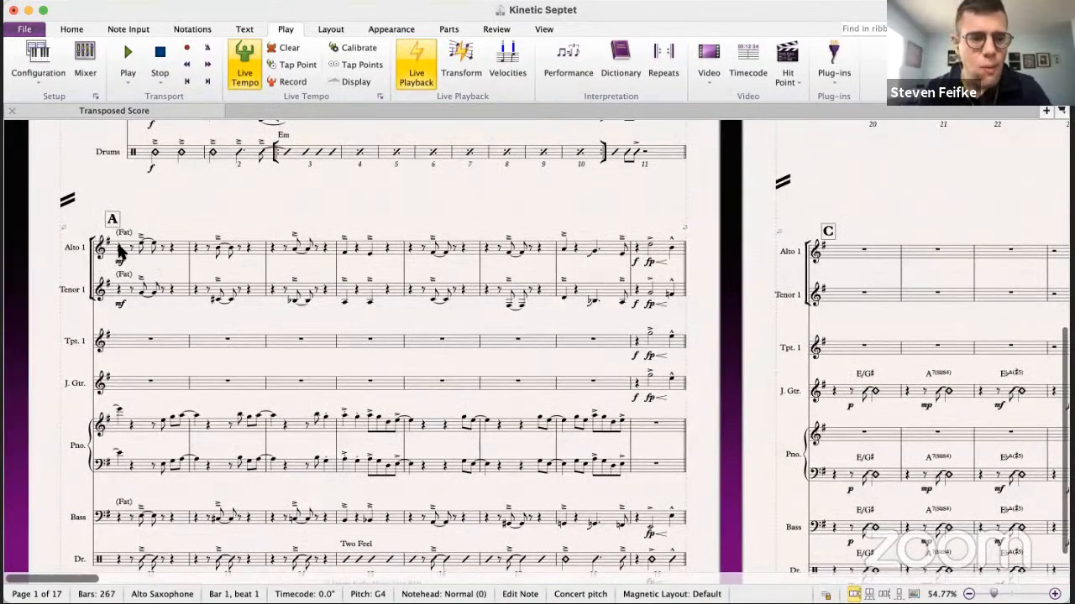
- Clear the alto and tenor saxophone parts in bars 12–18 at letter A
click(119, 247)
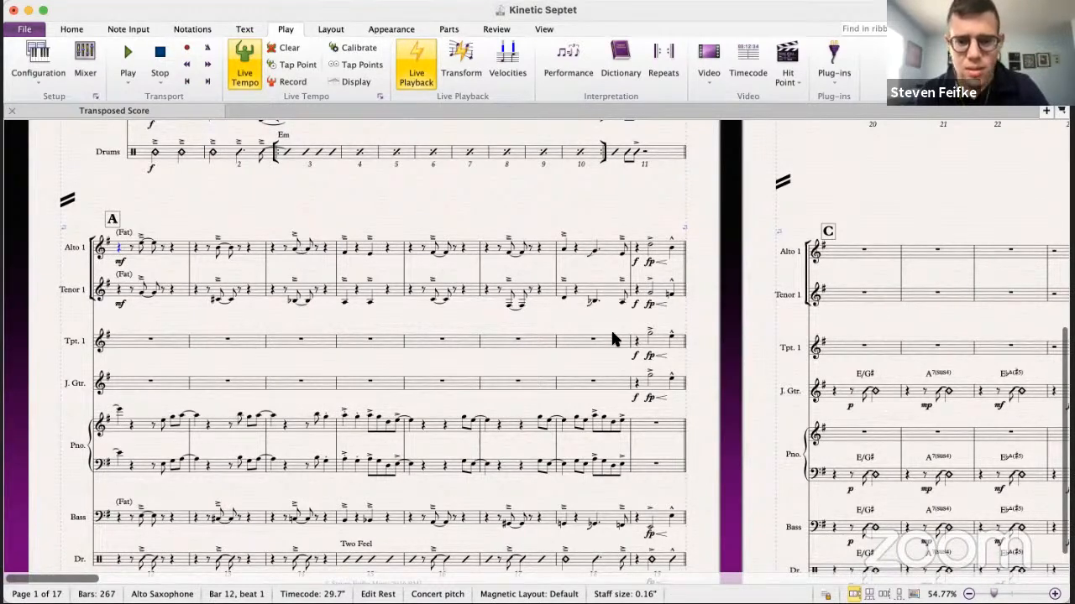
scroll(619, 340, up, 1)
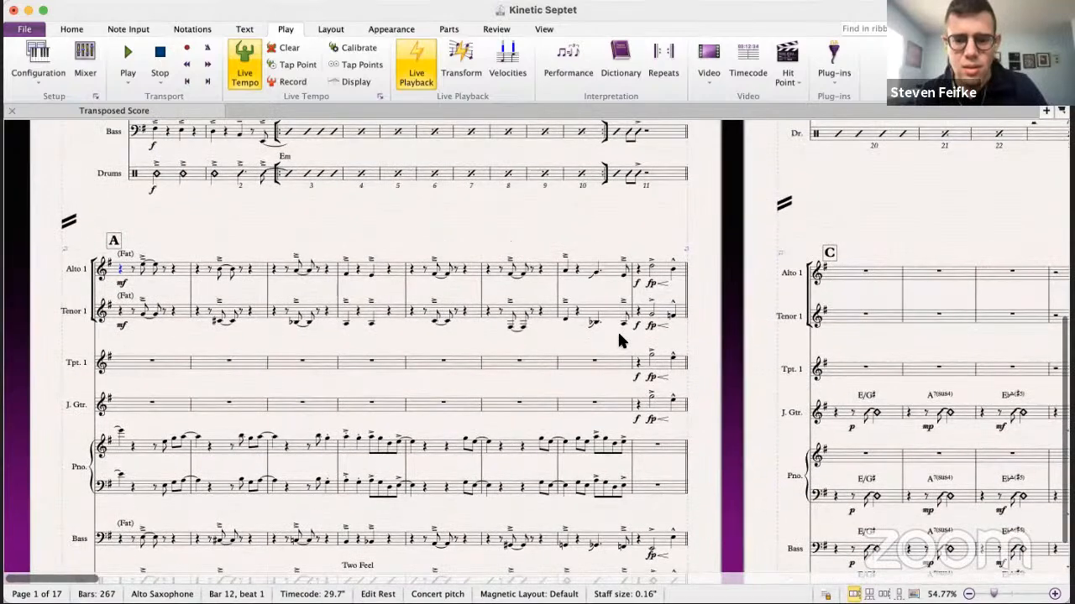
shift+click(619, 317)
key(Delete)
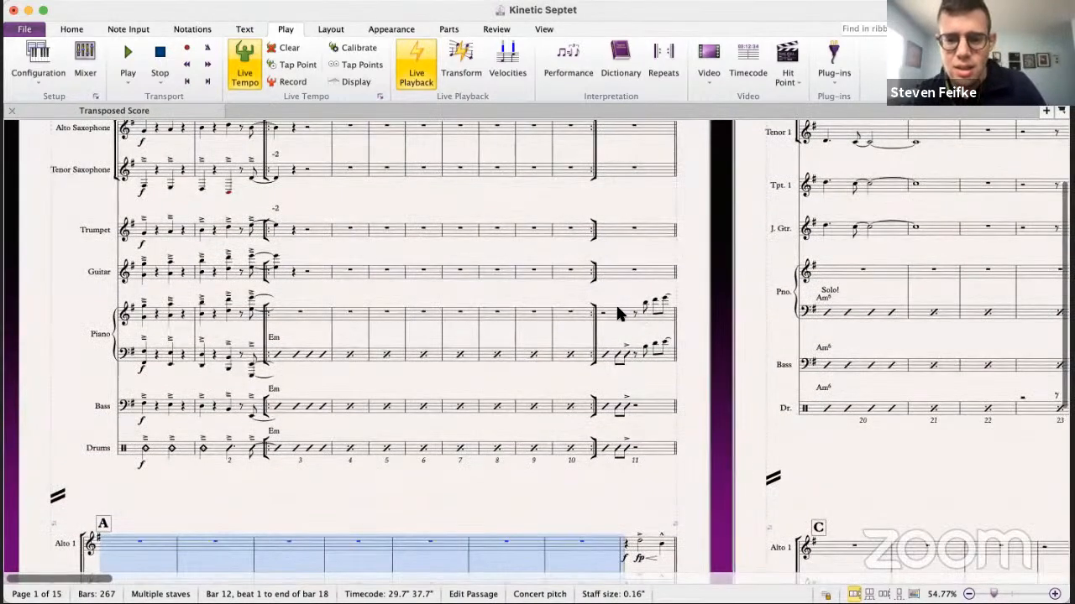
- Move the piano right-hand pickup in bar 11 to the tenor saxophone and lower it two octaves
click(618, 314)
key(Delete)
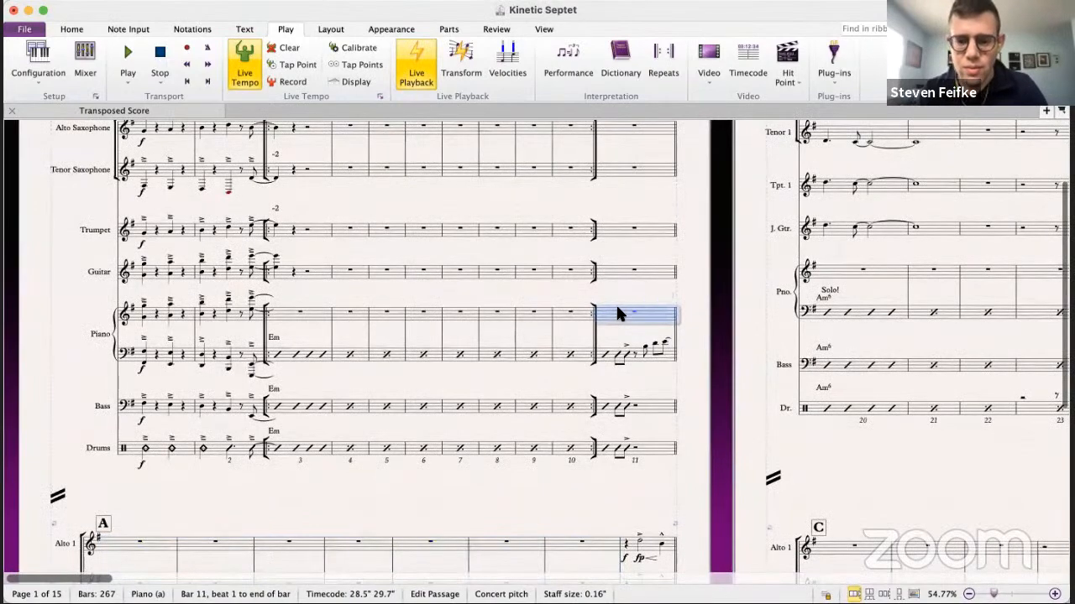
scroll(617, 277, up, 3)
click(624, 256)
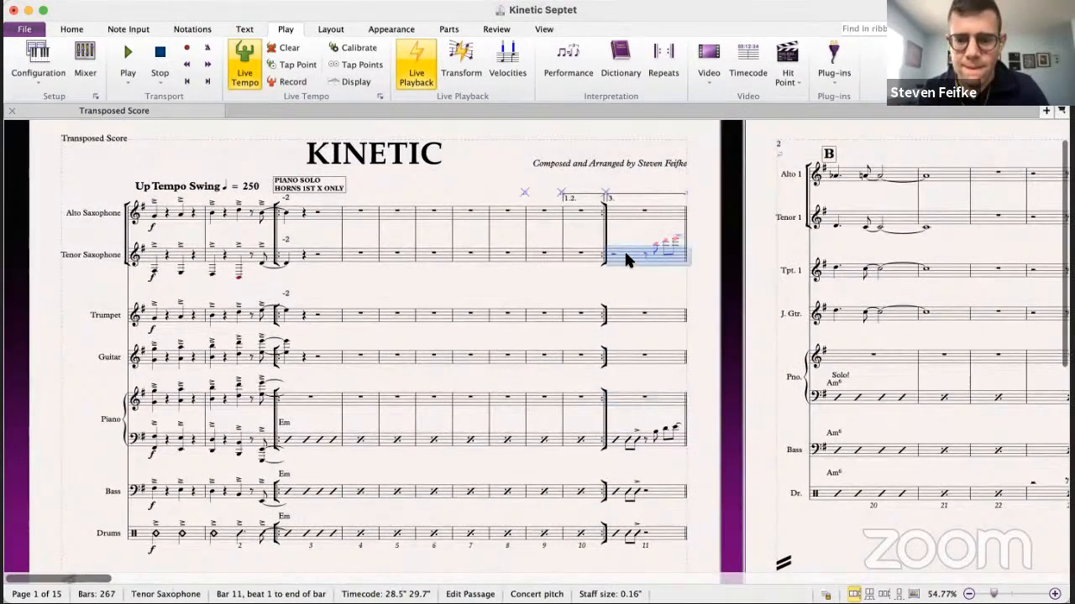
key(ctrl+Down)
key(ctrl+Down)
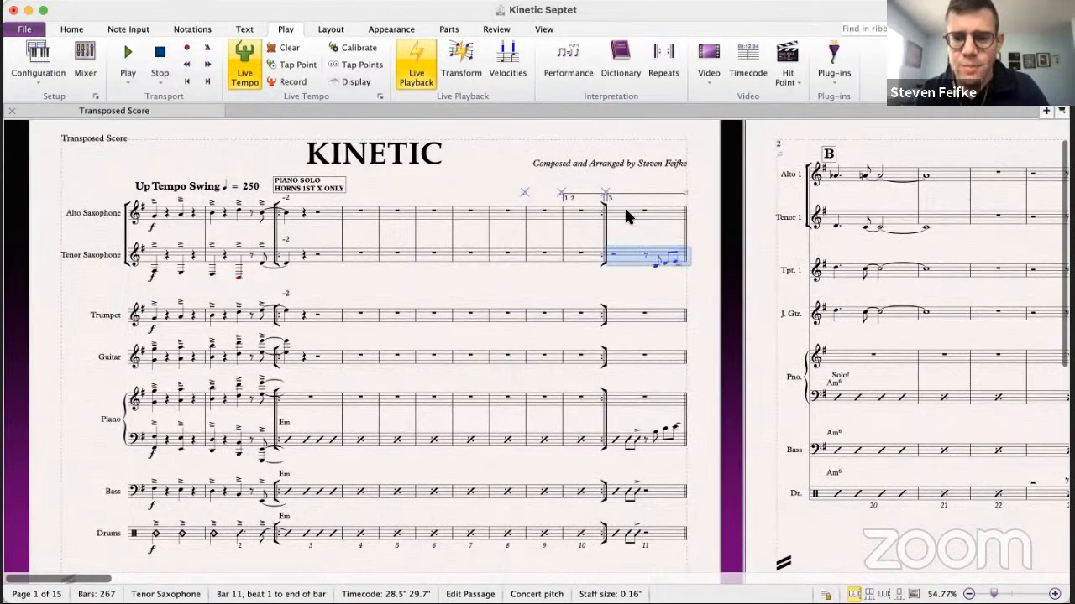
- Copy the tenor saxophone's bar 11 pickup to the alto saxophone and trumpet, an octave higher in both
alt+click(625, 218)
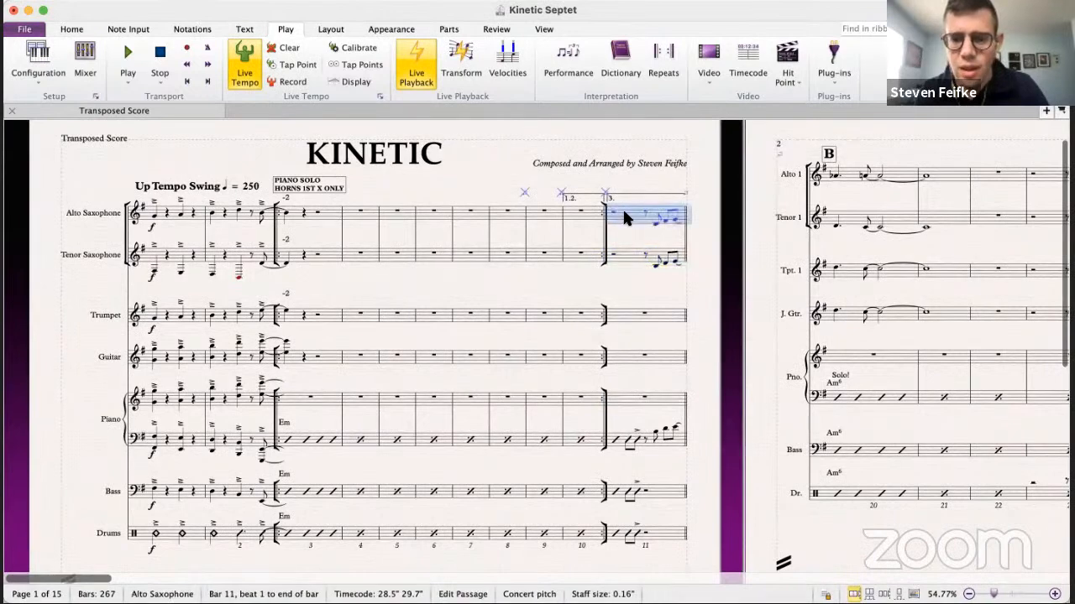
click(626, 319)
key(super+v)
key(super+Up)
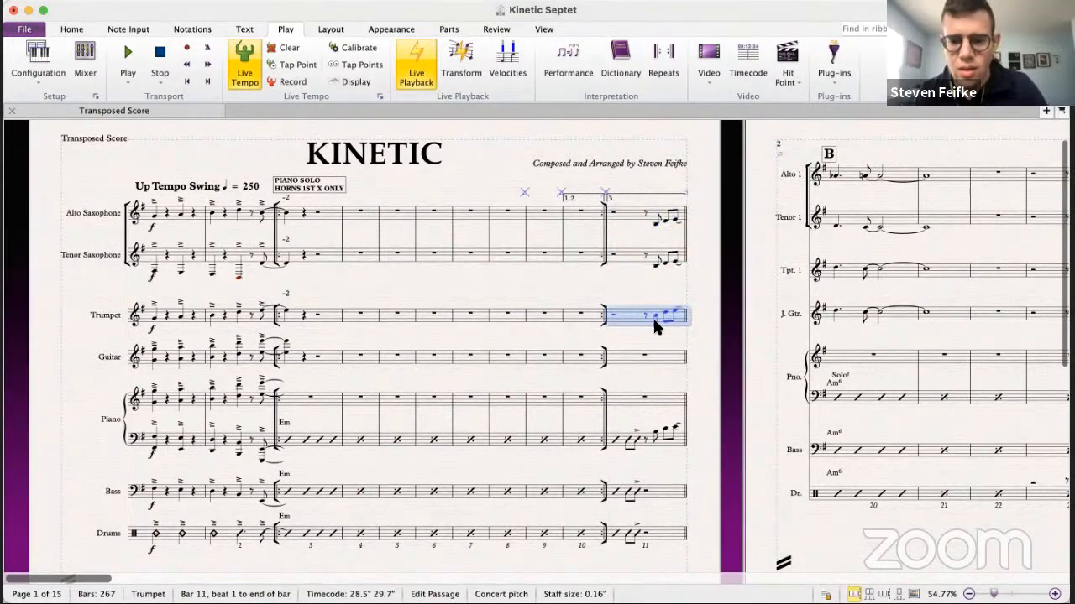
click(635, 220)
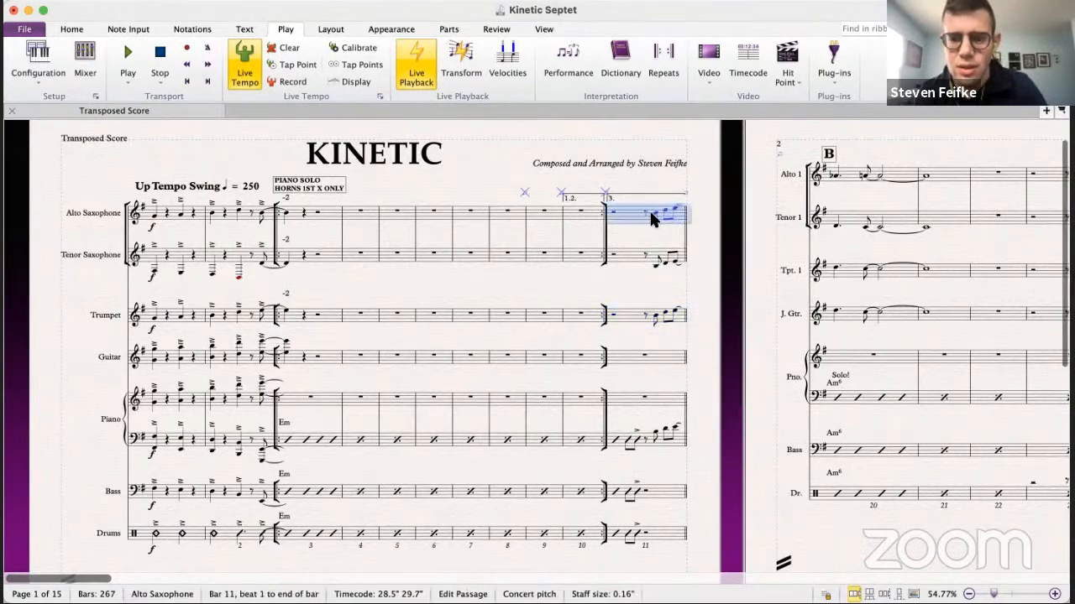
click(655, 217)
key(Right)
- Move the piano right-hand melody of bars 12–18 to alto saxophone and trumpet an octave lower, and to tenor saxophone two octaves lower
scroll(648, 222, down, 5)
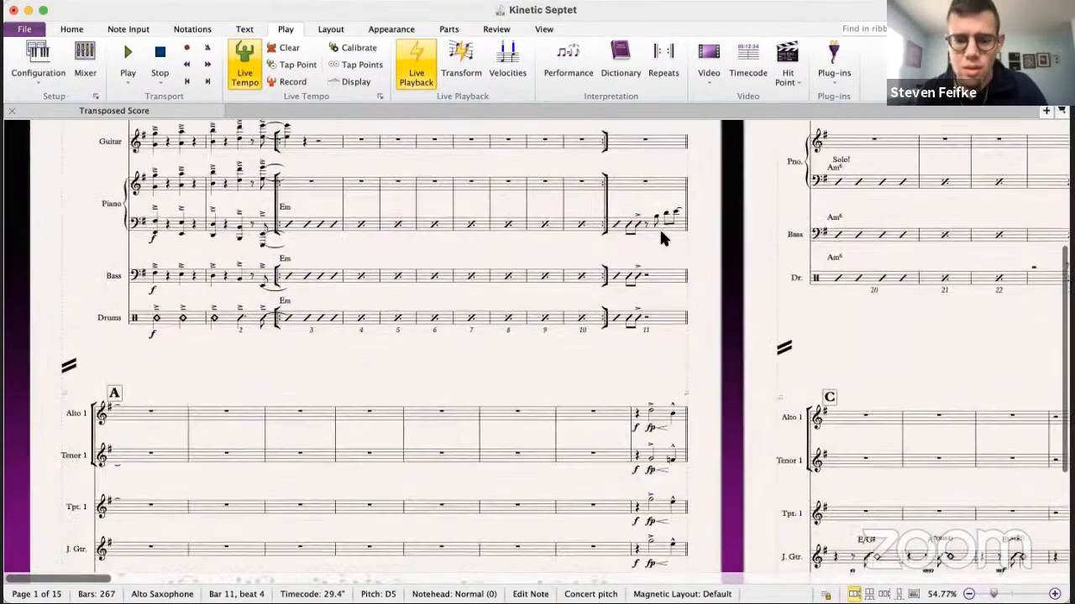
scroll(651, 240, down, 4)
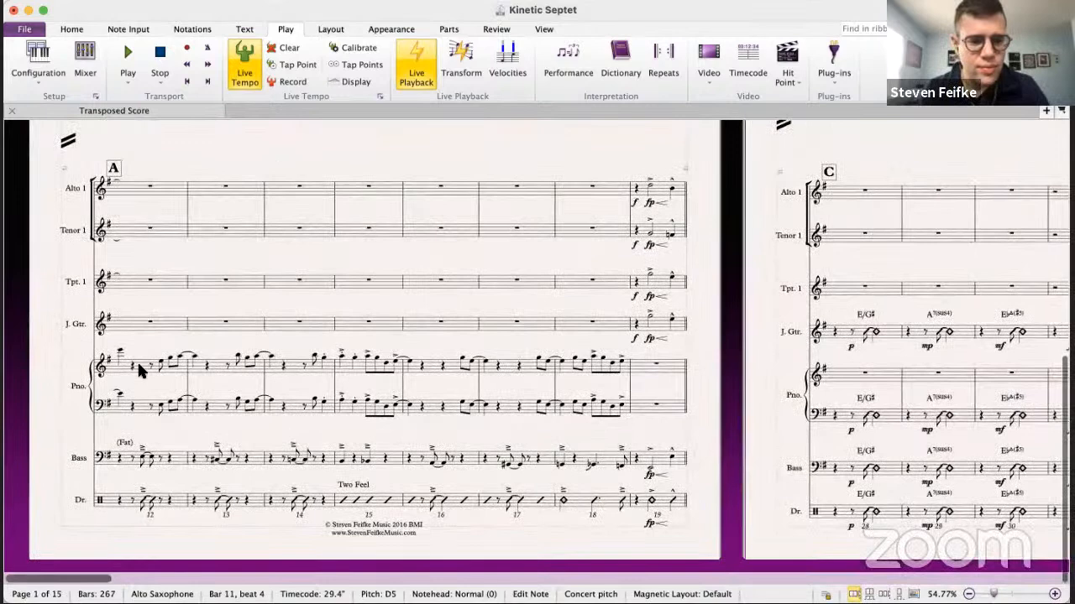
click(149, 361)
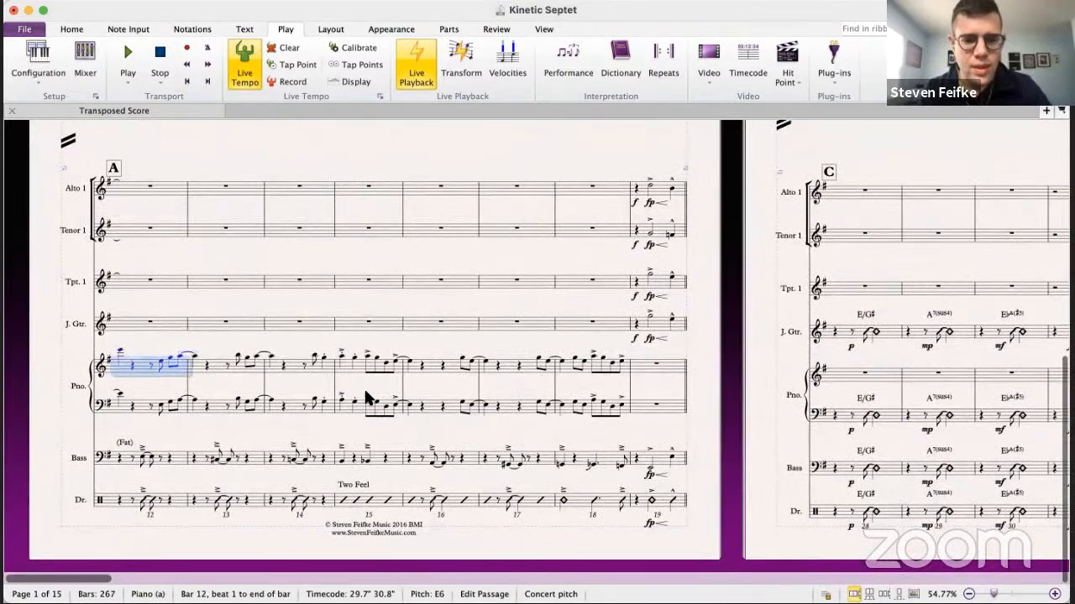
shift+click(621, 372)
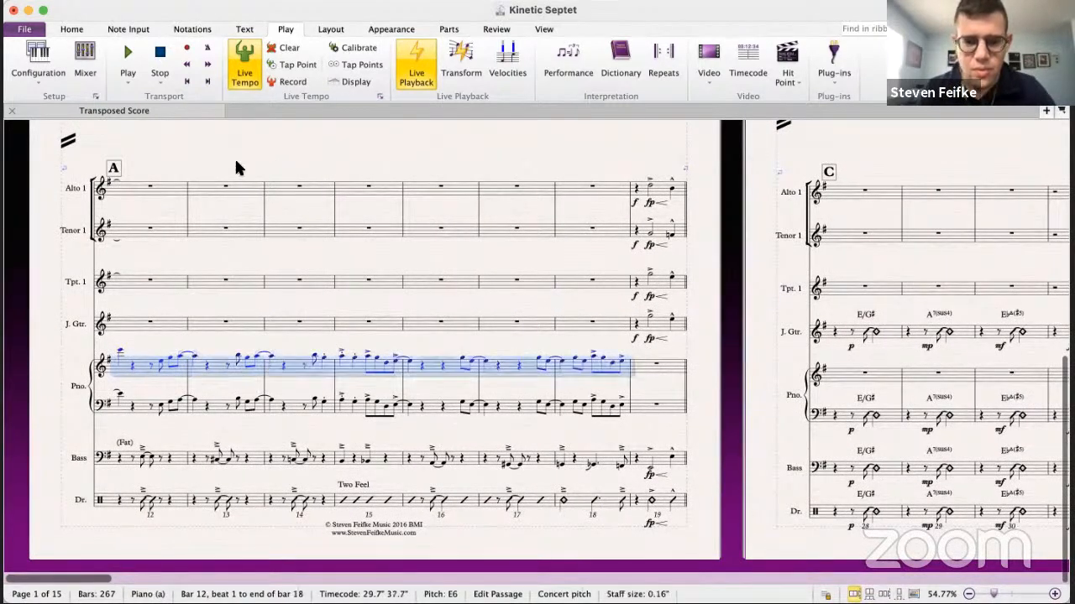
alt+click(126, 189)
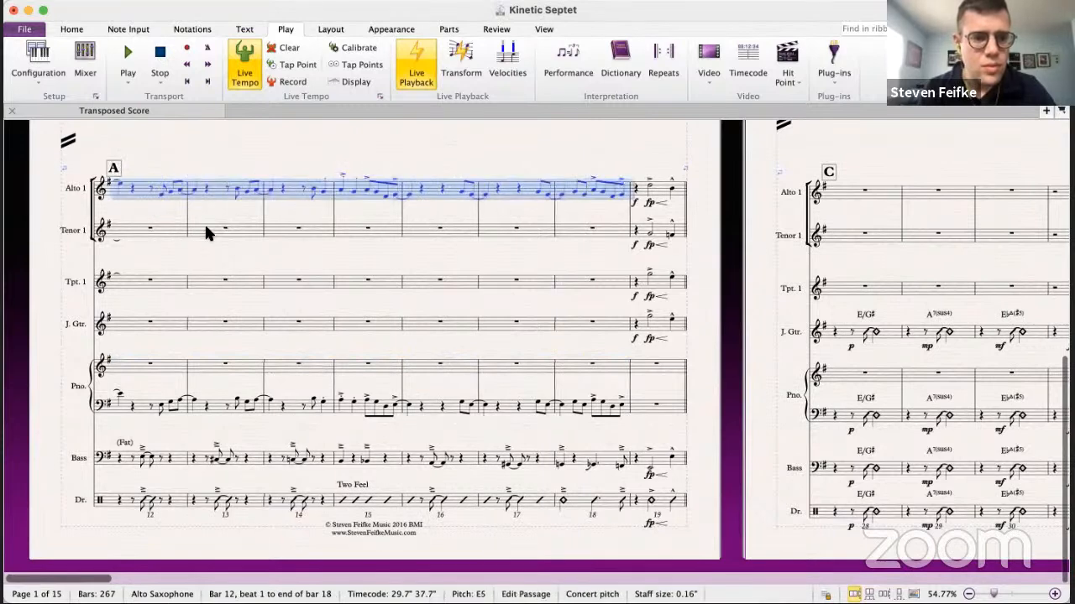
click(131, 236)
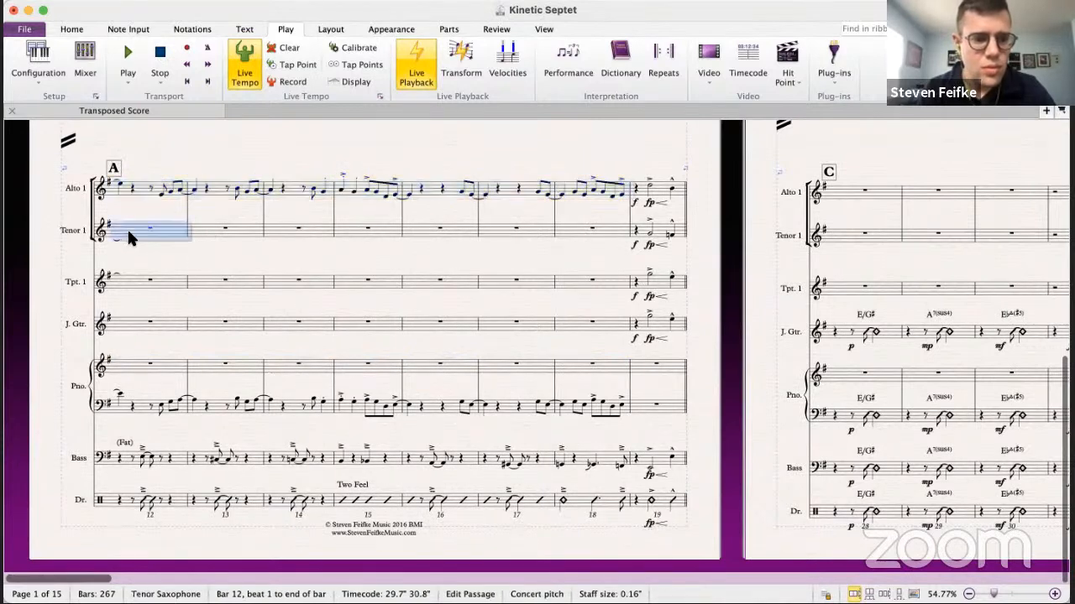
alt+click(126, 286)
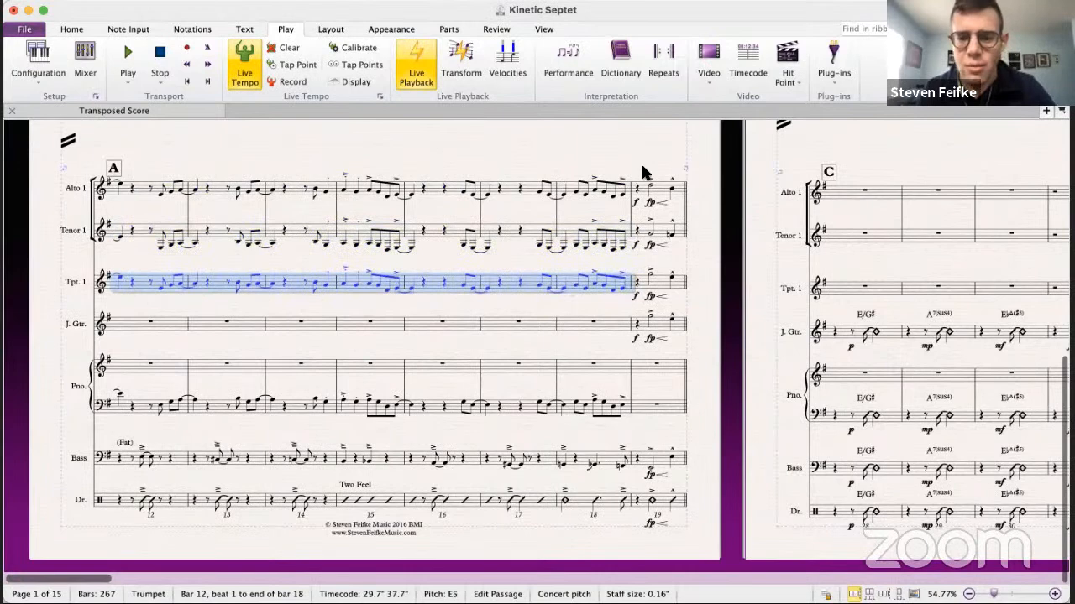
- Clear the melody from the piano's left-hand staff in bars 12–18
click(135, 403)
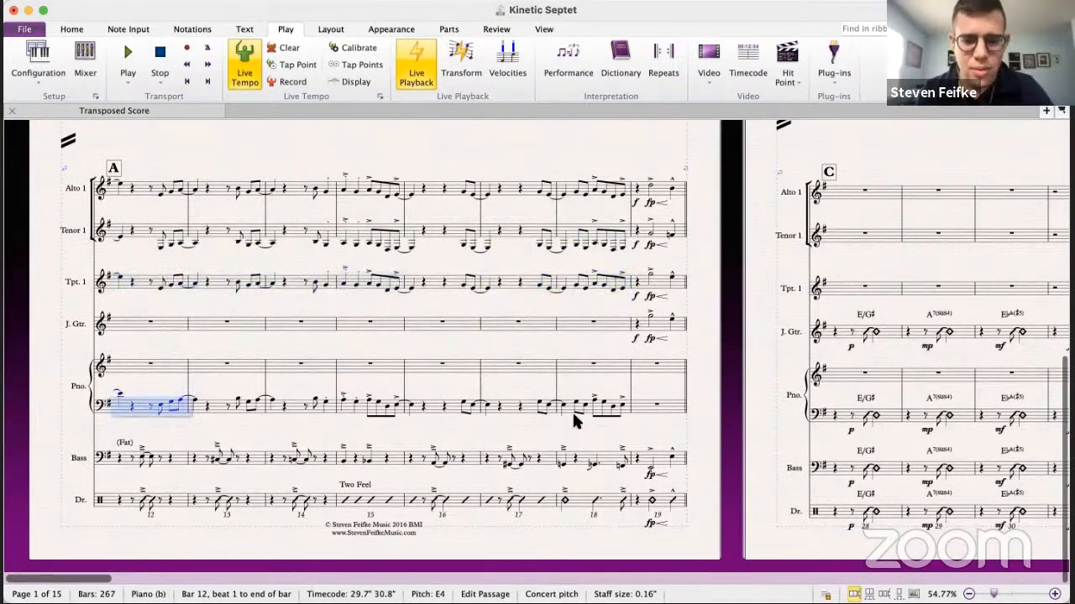
shift+click(624, 408)
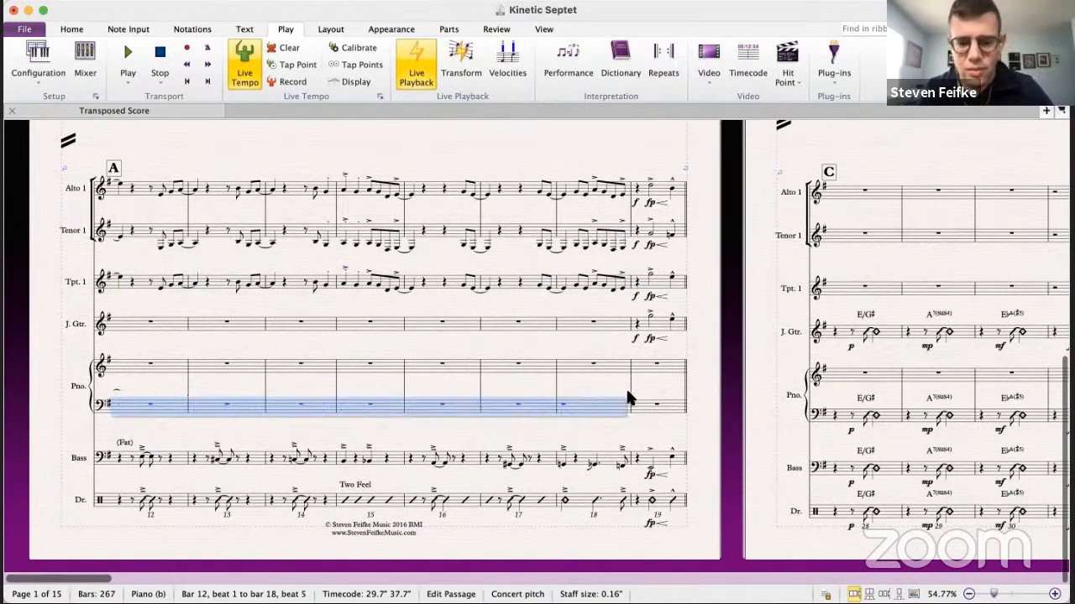
key(Delete)
click(612, 412)
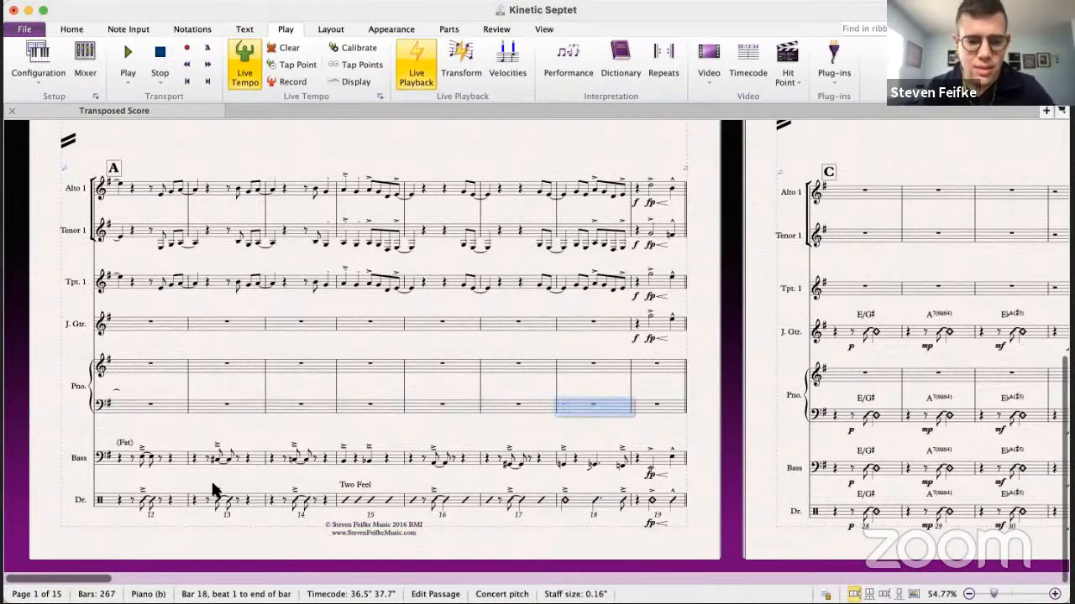
- Copy the bass line of bars 12–19 into the piano's left-hand staff starting at bar 12
click(130, 464)
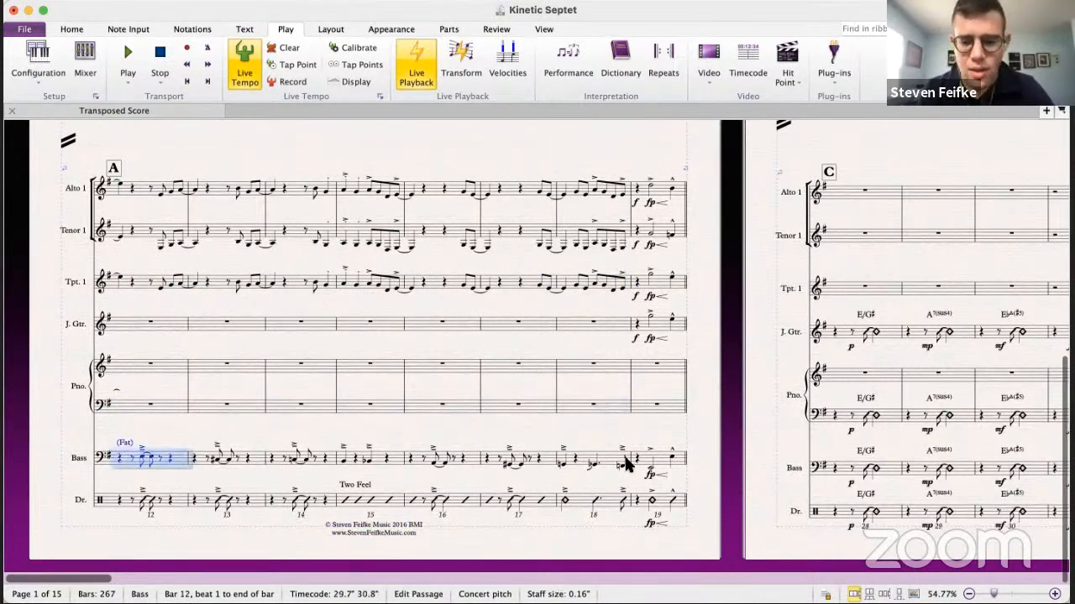
shift+click(655, 466)
key(super+c)
click(138, 409)
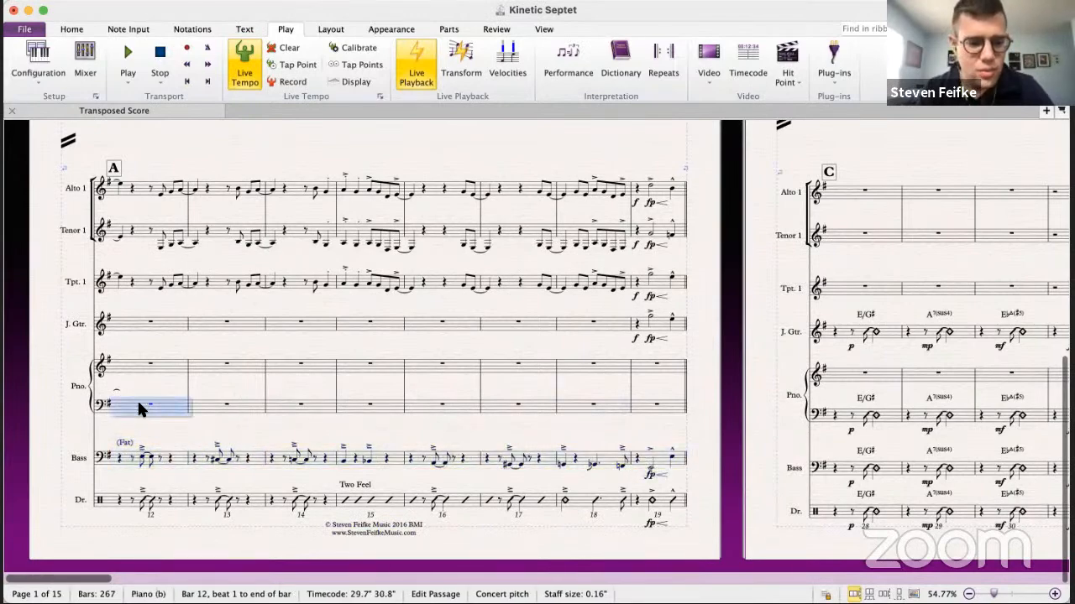
key(super+v)
- Switch to the Kinetic 8.5 score and select the Trombone 1–3 parts in bars 12–18
key(super+grave)
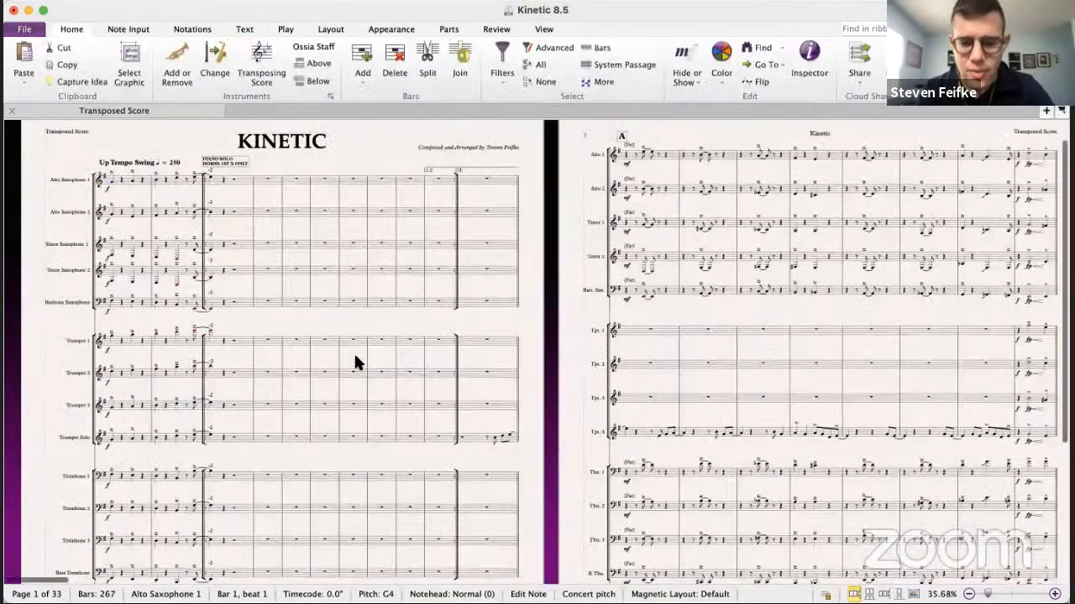
scroll(354, 361, down, 5)
scroll(355, 361, right, 8)
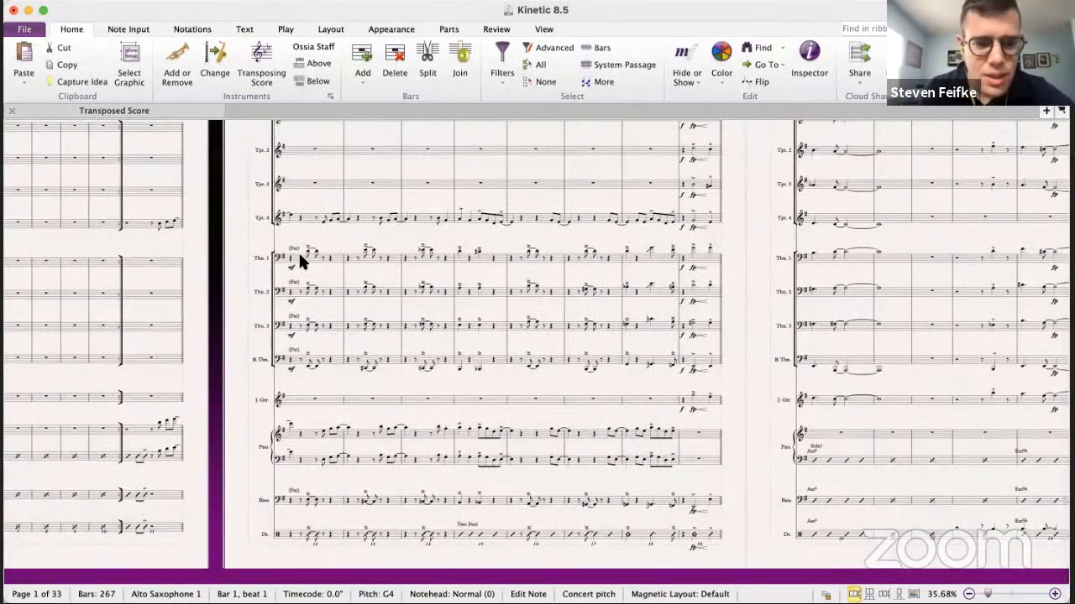
click(298, 257)
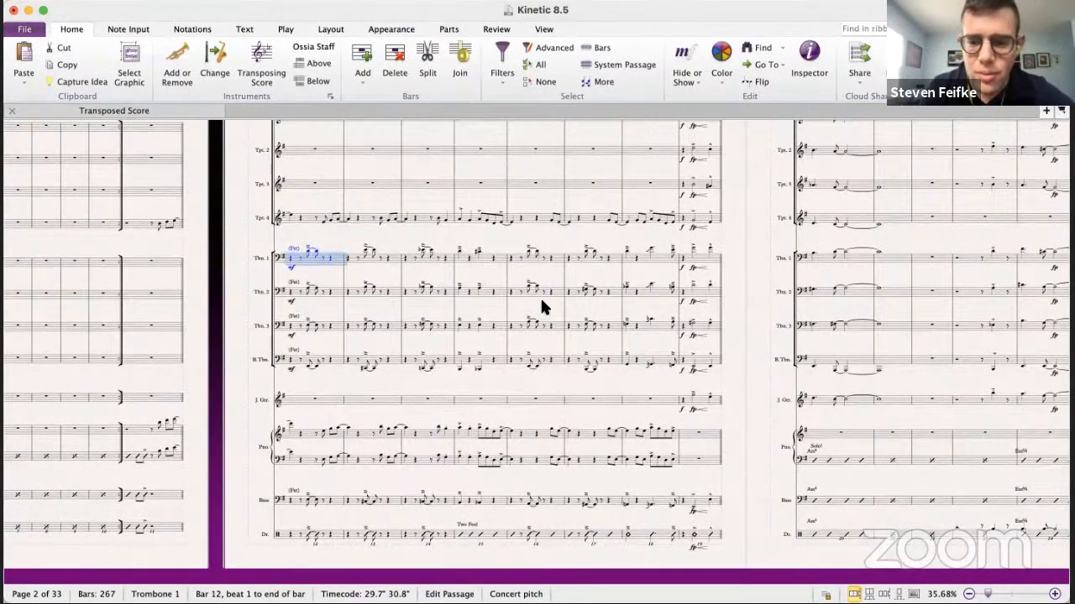
scroll(628, 304, right, 2)
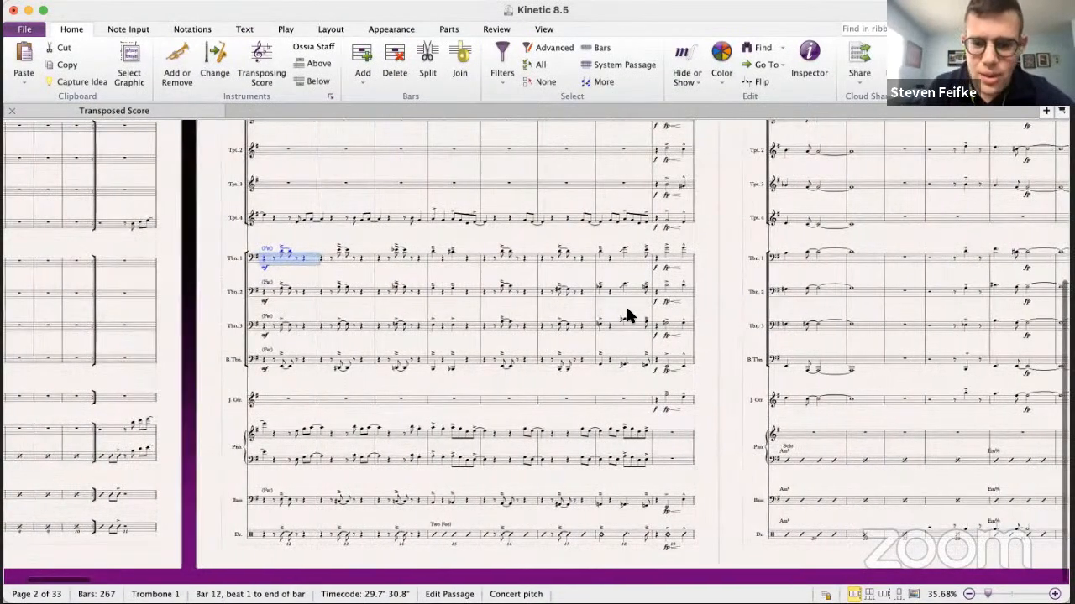
shift+click(635, 326)
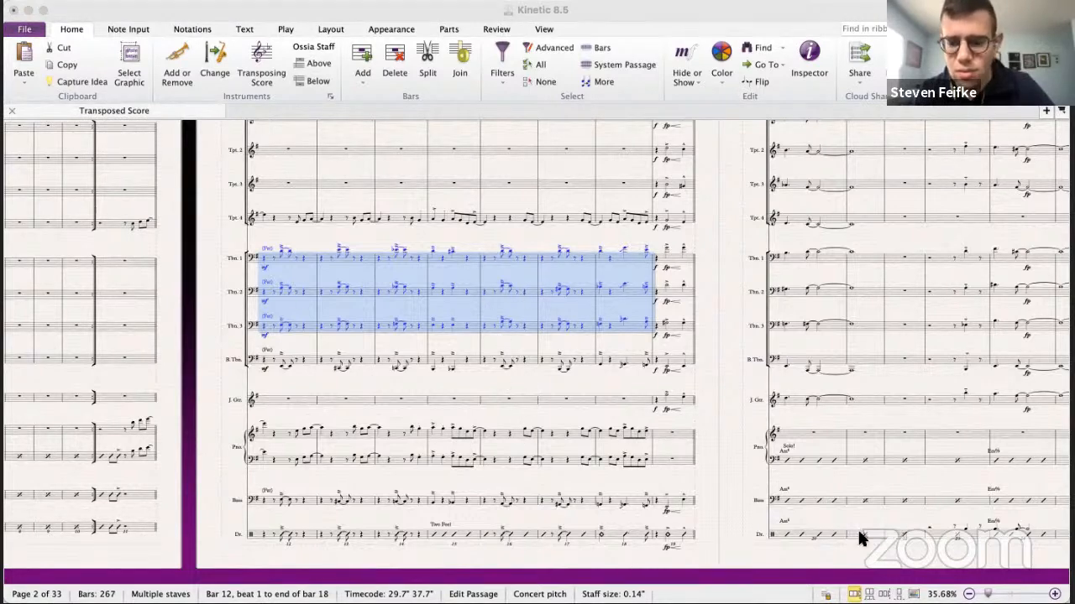
- In Finder, open Kinetic.sib from the Kinetic folder inside the trio scores folder
key(super+Tab)
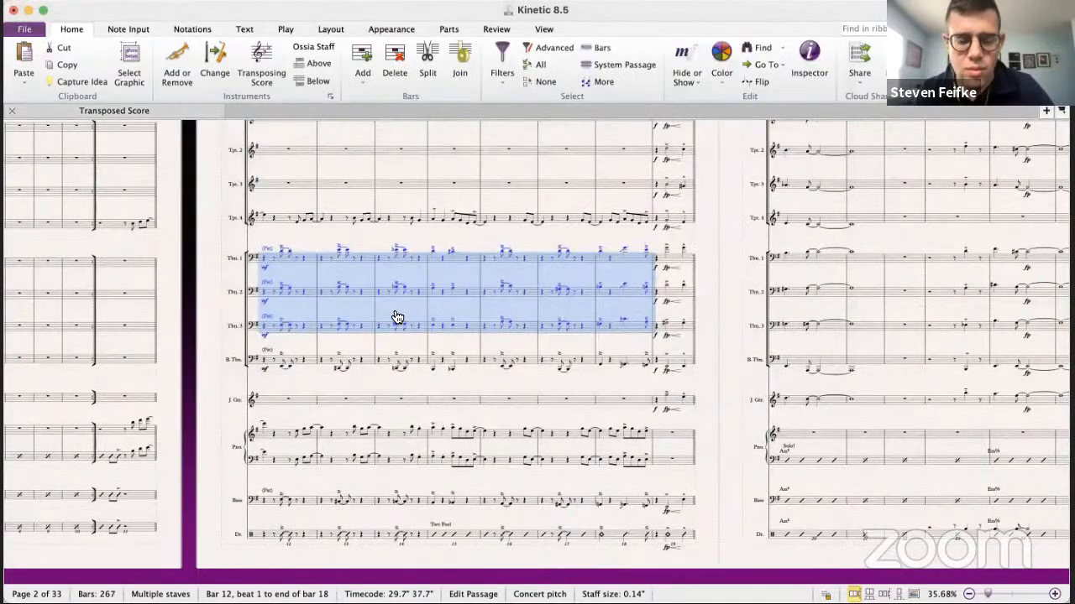
key(super+Tab)
click(487, 120)
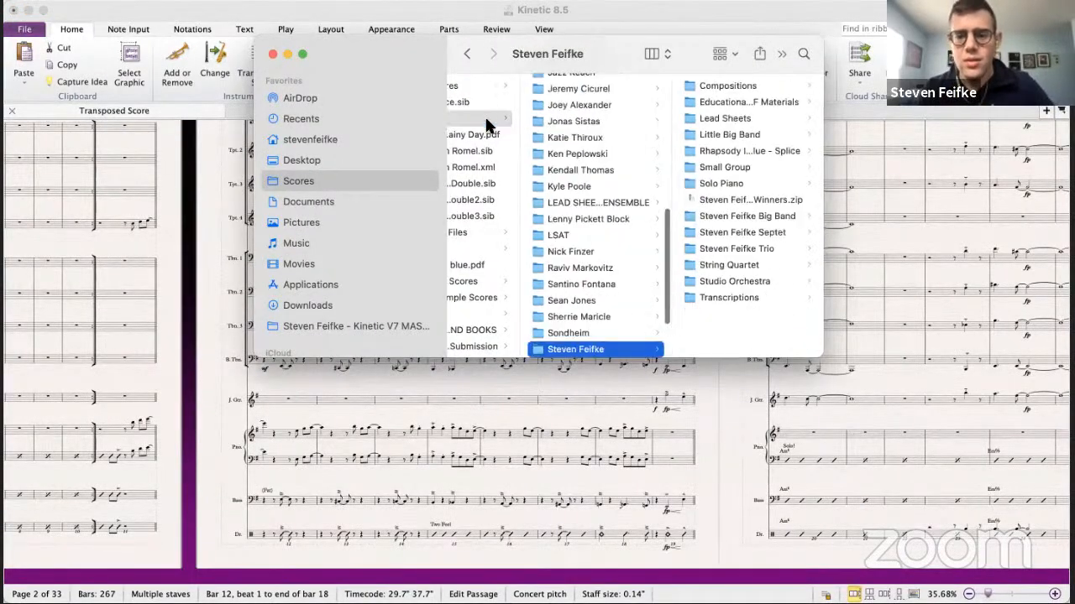
click(730, 119)
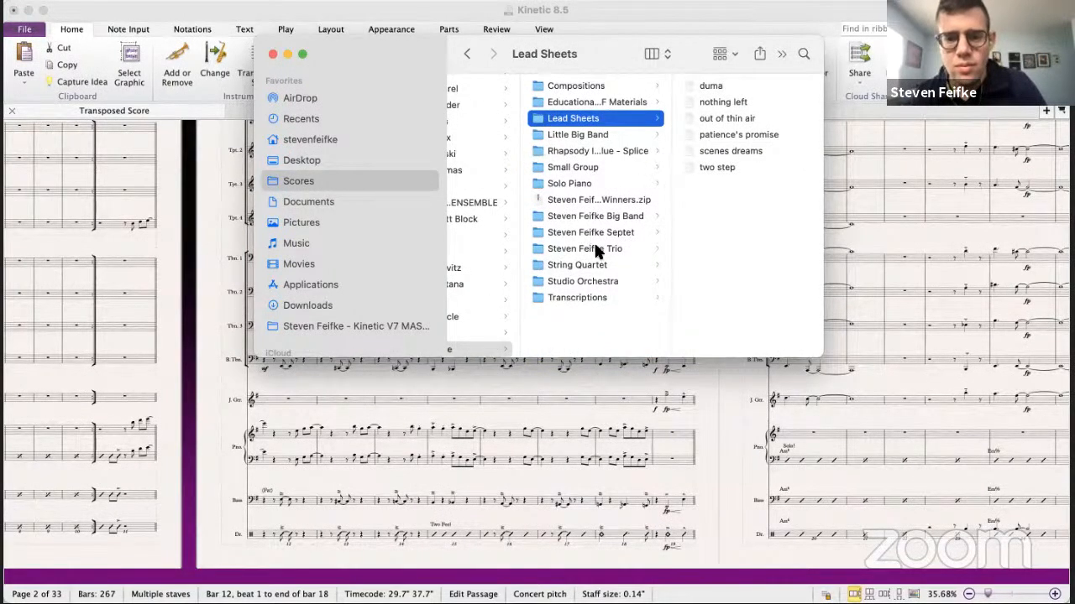
click(598, 250)
click(739, 135)
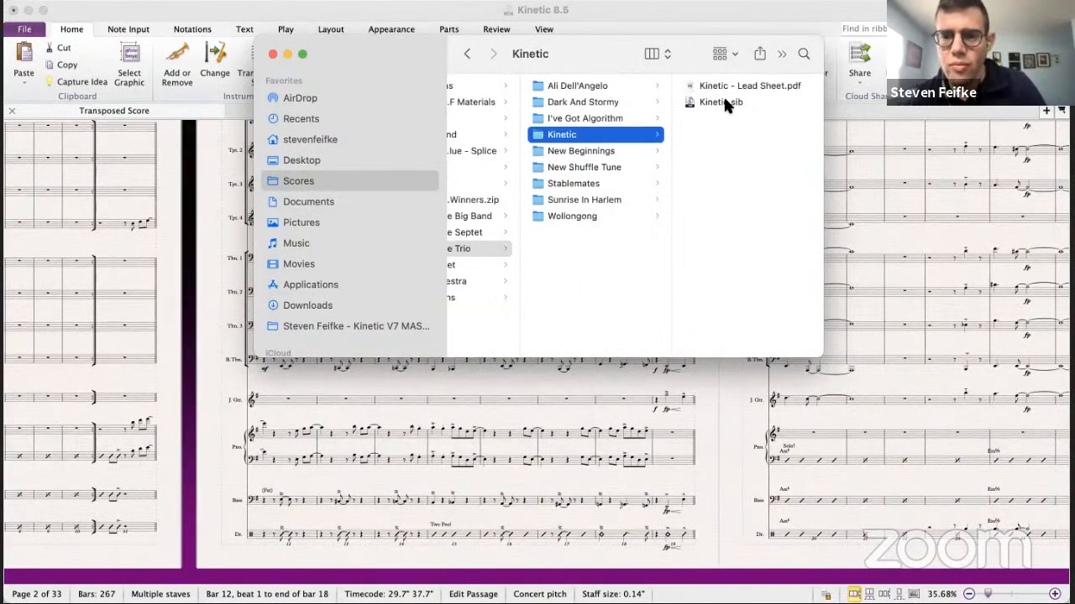
click(723, 102)
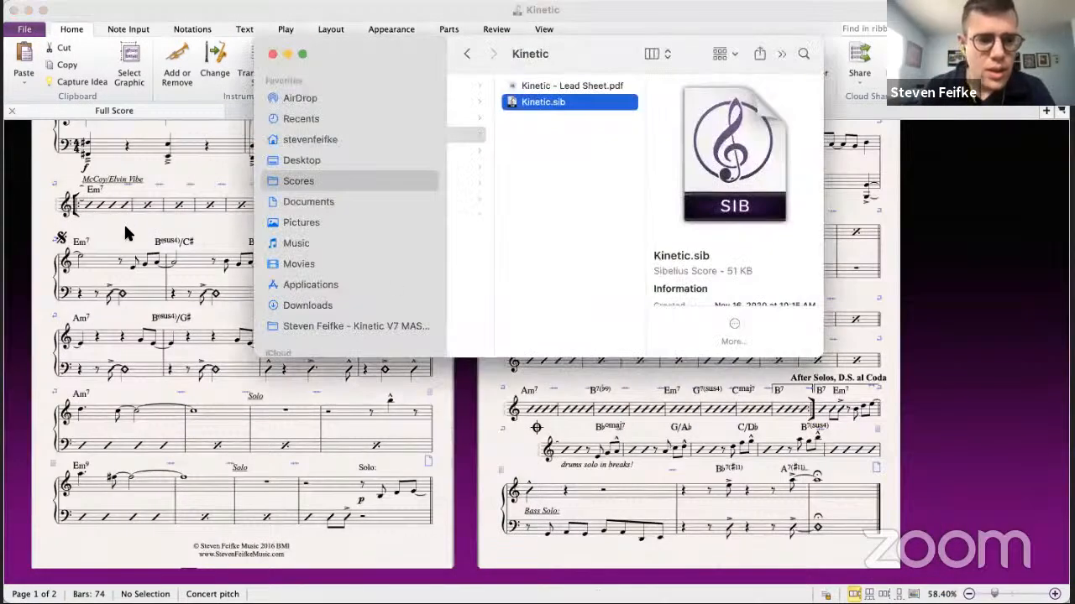
- Copy the left-hand rhythm slashes of bars 12–19 from the Kinetic trio score and return to the Kinetic Septet score
click(124, 223)
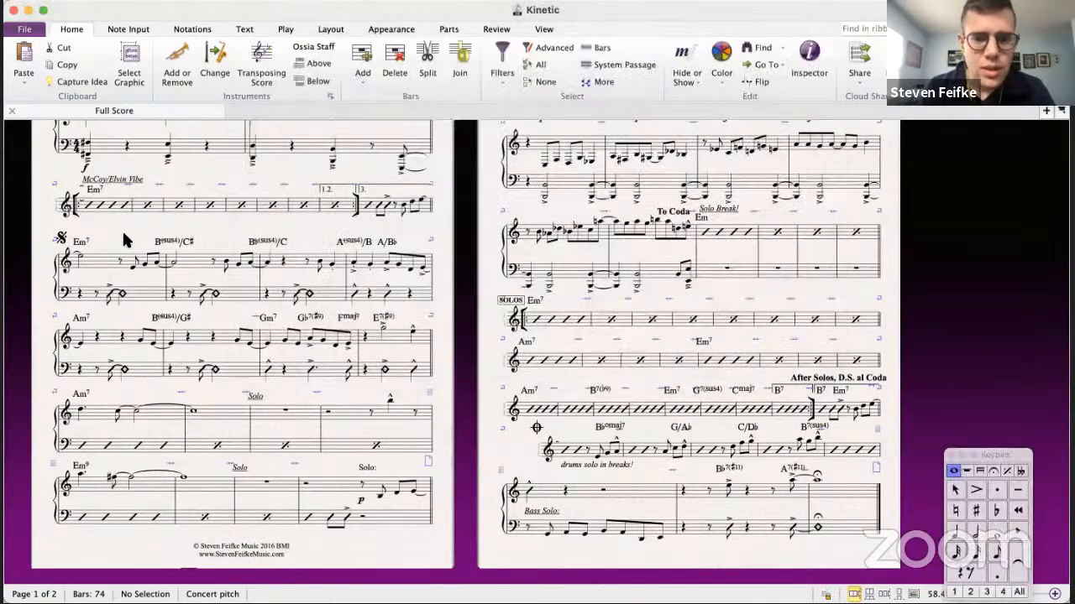
click(88, 294)
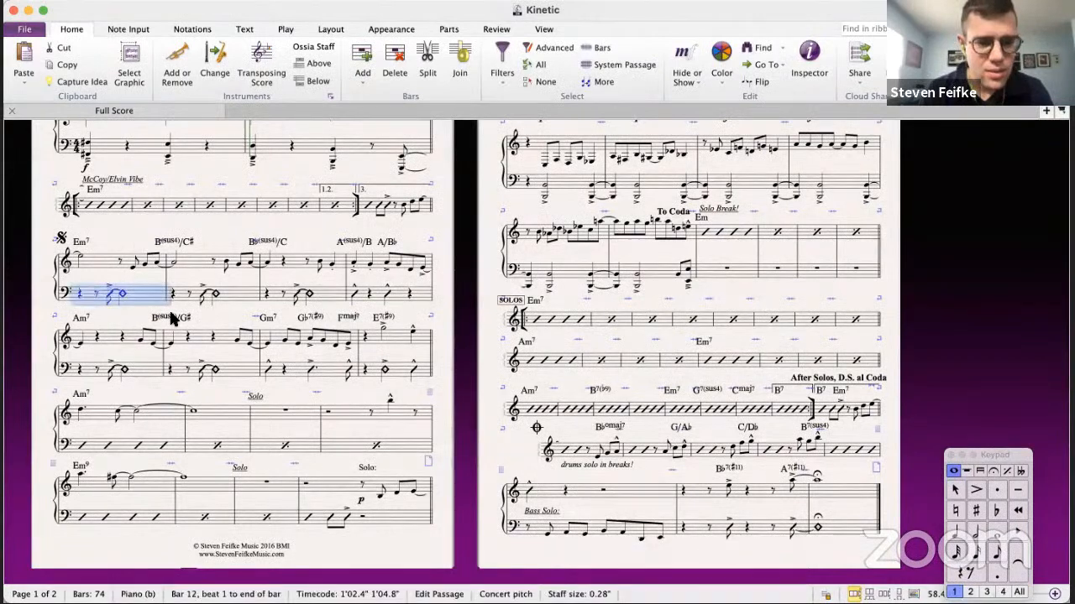
shift+click(393, 364)
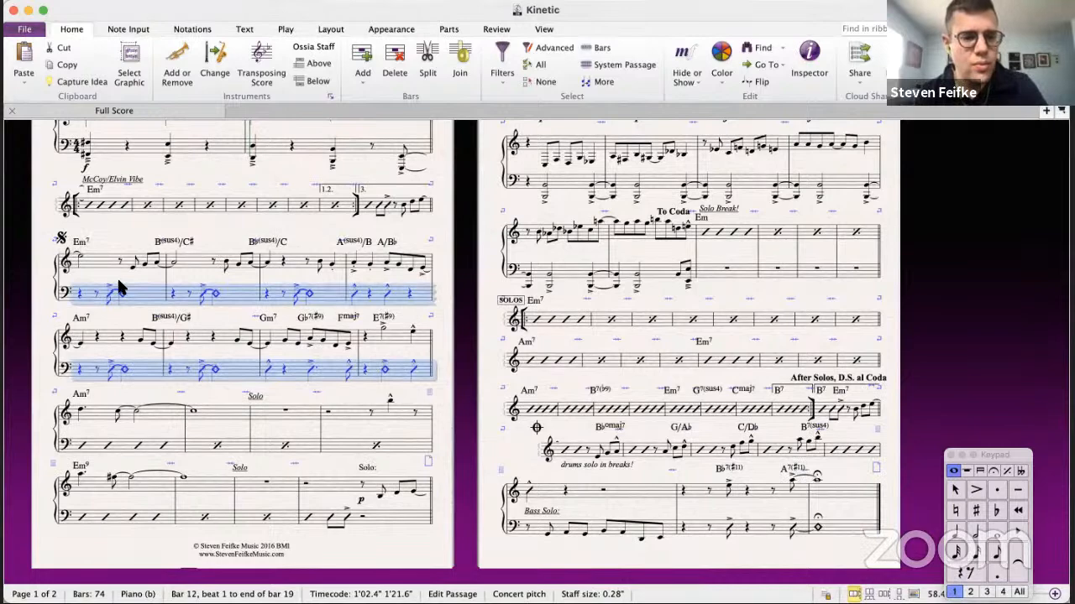
key(super+grave)
key(super+grave)
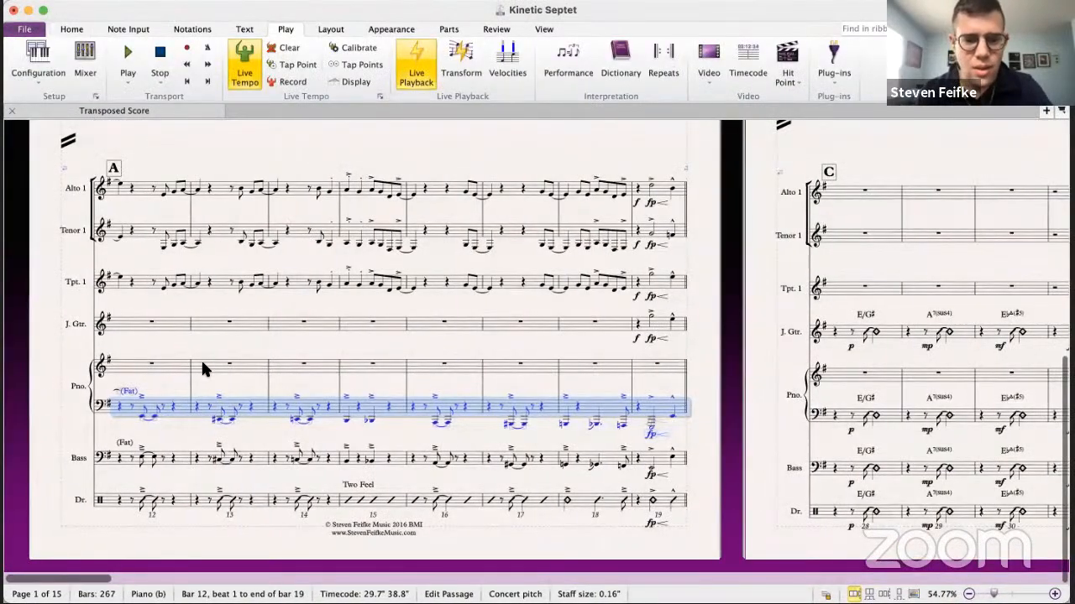
- Clear the bass line from the piano's left-hand staff in bars 12–19 and paste the copied rhythm slashes into the right-hand staff from bar 12
scroll(201, 358, up, 1)
key(Delete)
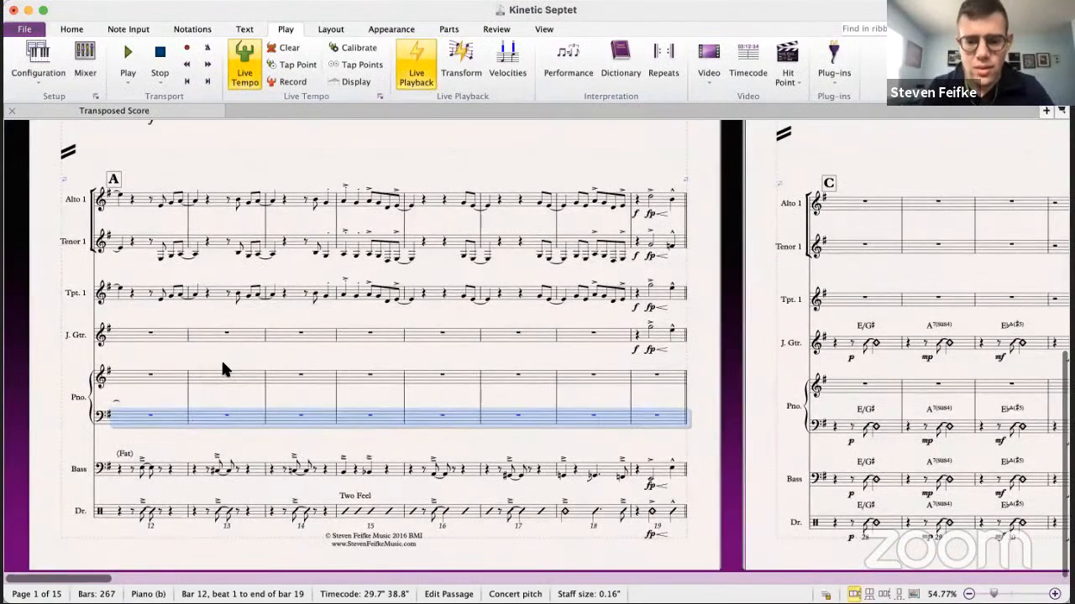
click(134, 369)
key(ctrl+v)
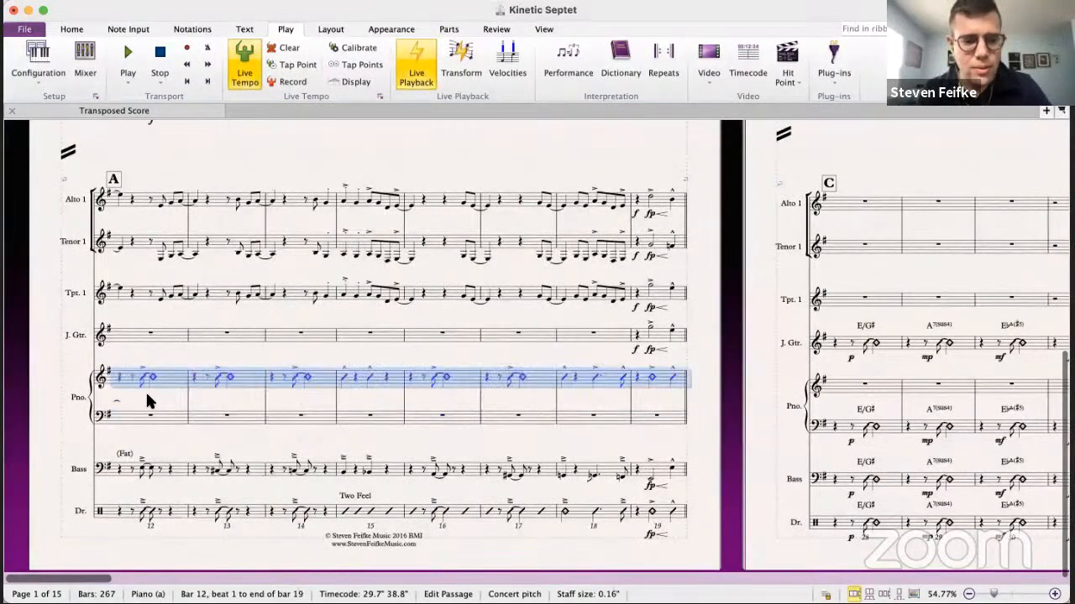
- Delete the melody pickup notes from the piano's left-hand staff in bar 11
scroll(146, 396, up, 2)
scroll(147, 396, right, 2)
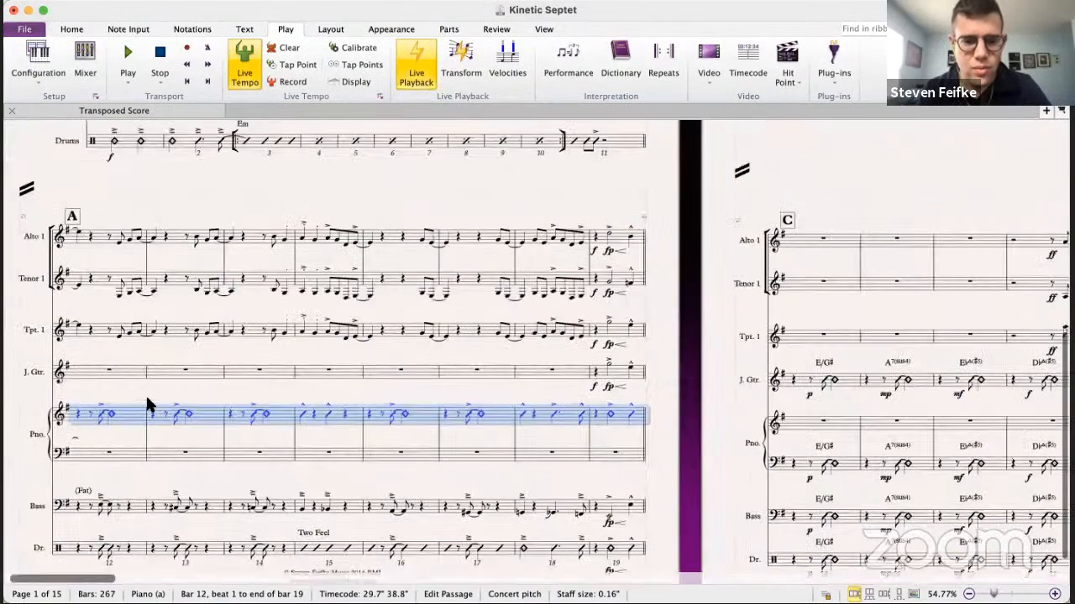
scroll(607, 336, up, 5)
scroll(607, 336, left, 1)
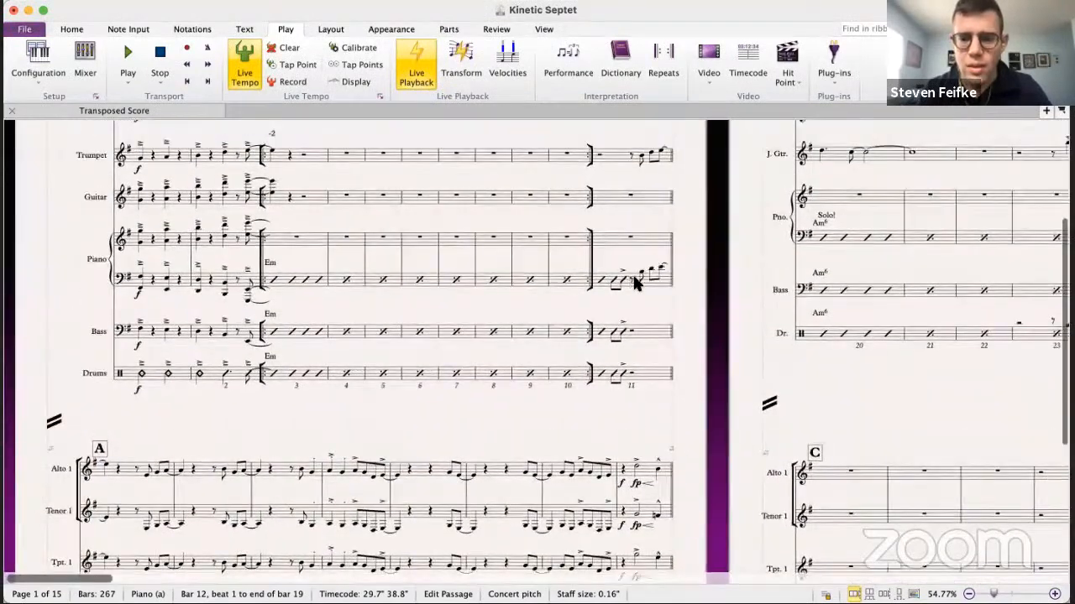
drag(635, 284, 665, 269)
key(Escape)
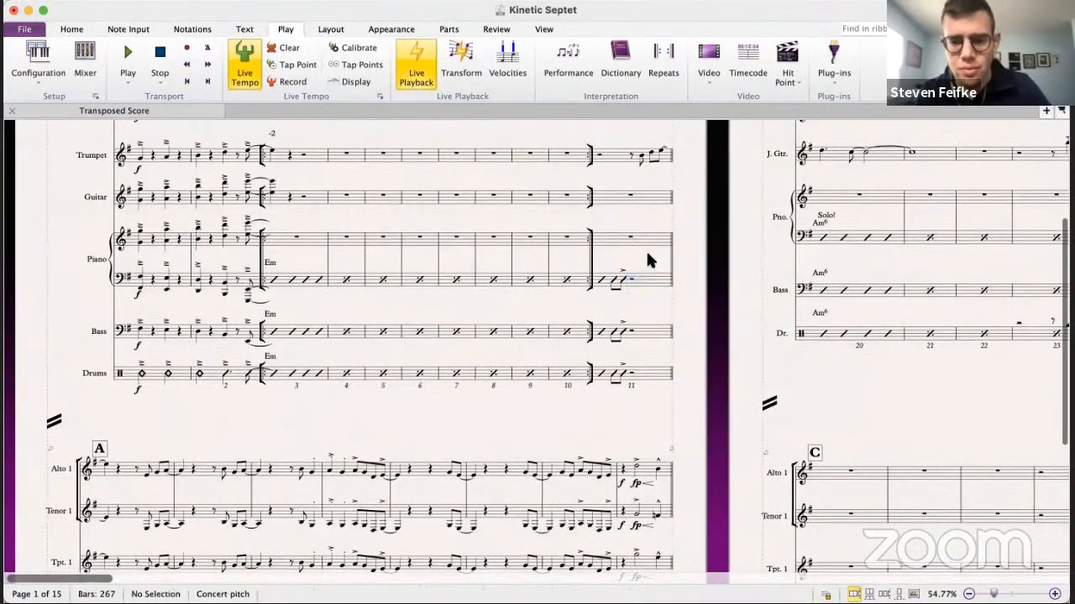
- Copy the tenor saxophone's pickup and melody from bar 11 through bar 18 into the guitar staff
scroll(648, 252, down, 5)
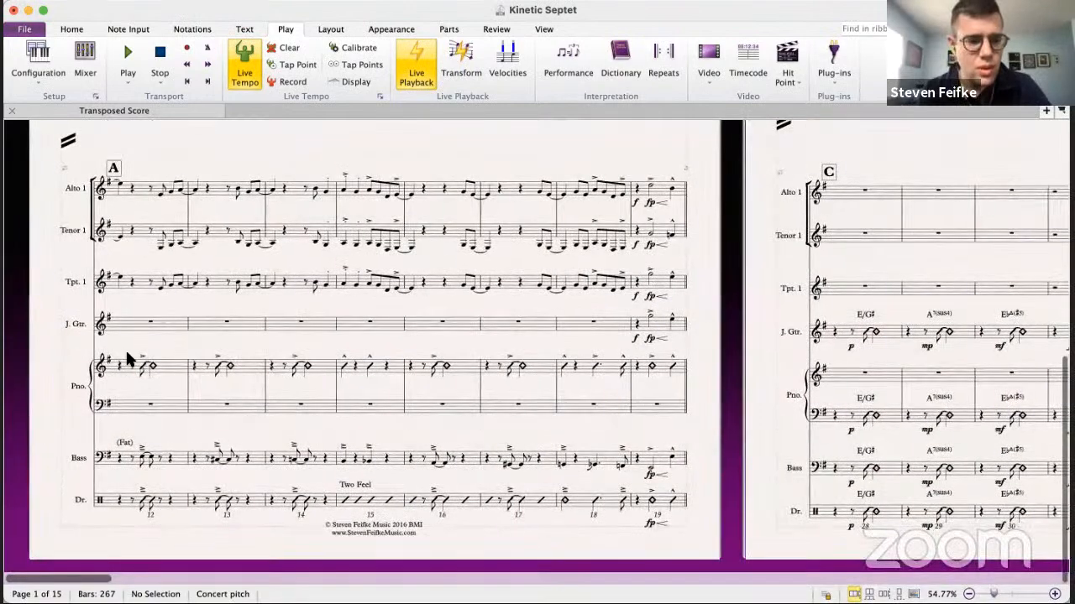
click(123, 372)
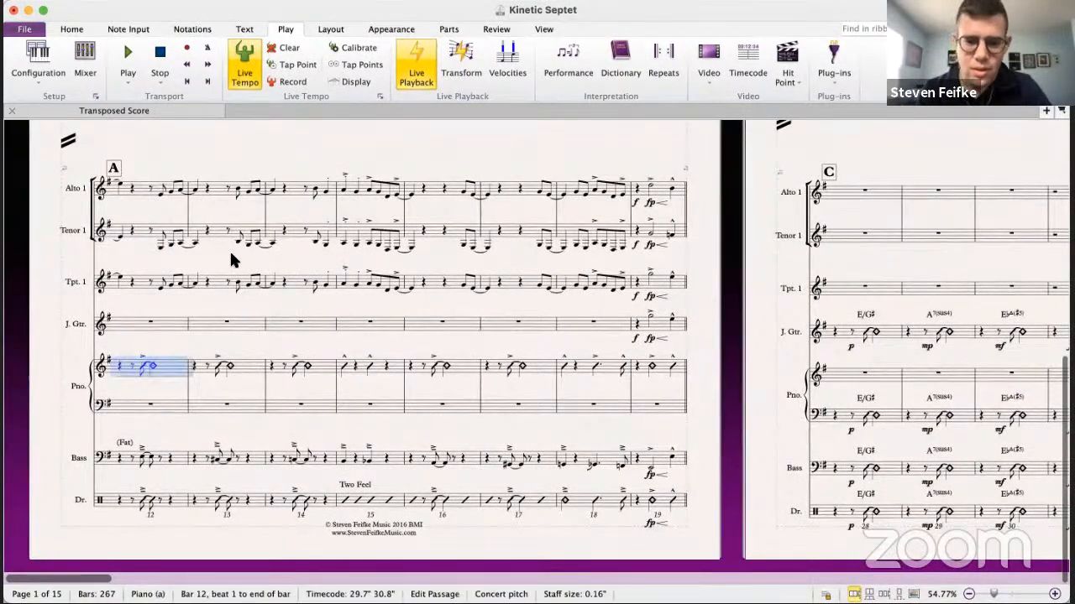
scroll(487, 230, up, 4)
scroll(487, 229, up, 4)
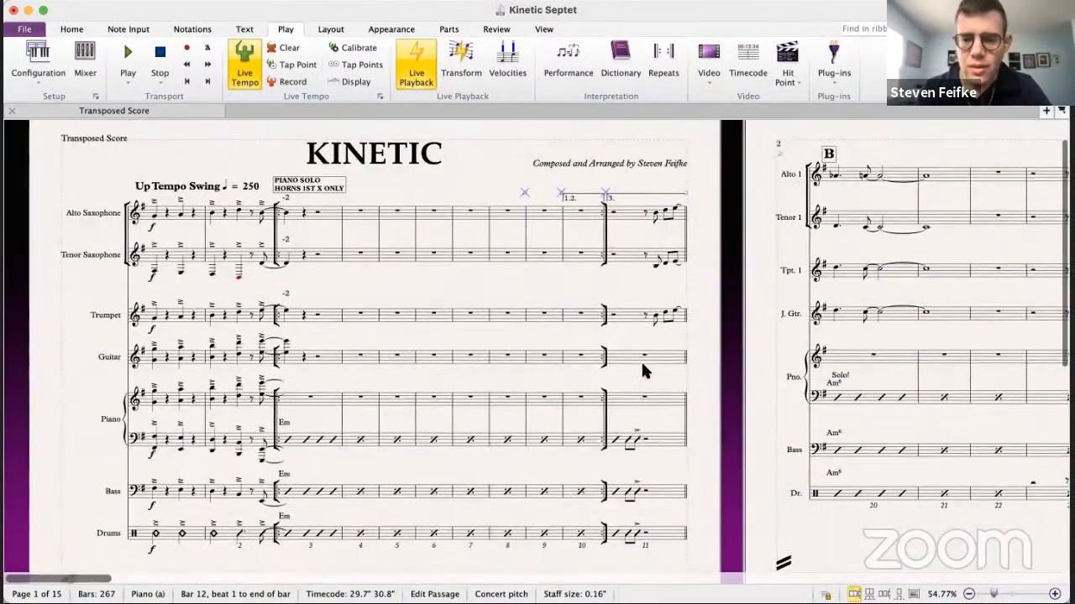
click(631, 316)
scroll(627, 319, down, 1)
scroll(626, 251, down, 1)
scroll(621, 184, up, 1)
click(618, 162)
scroll(426, 329, down, 2)
scroll(427, 329, down, 2)
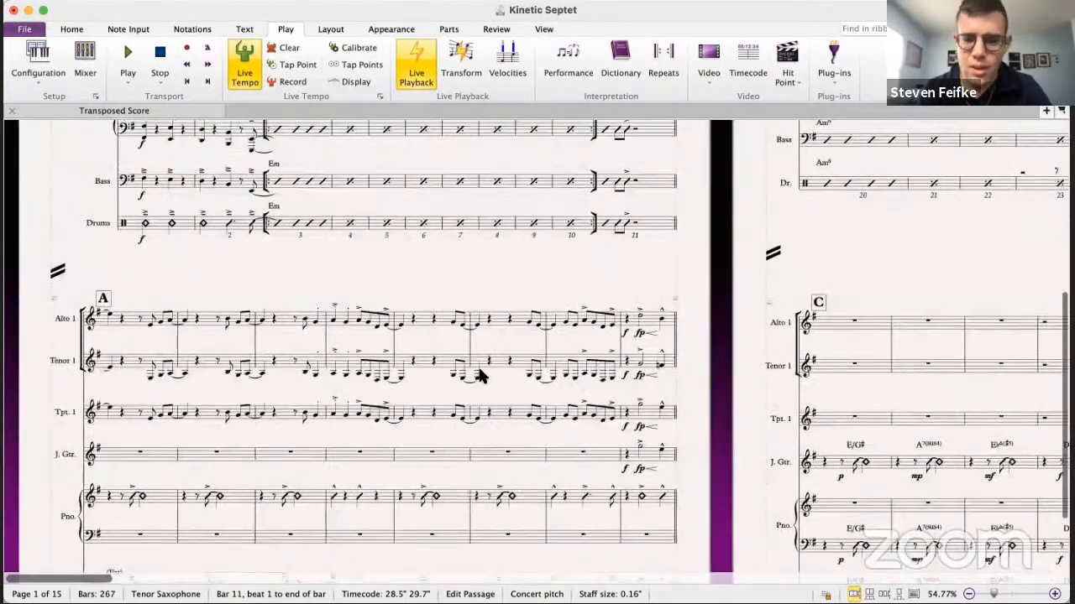
shift+click(614, 377)
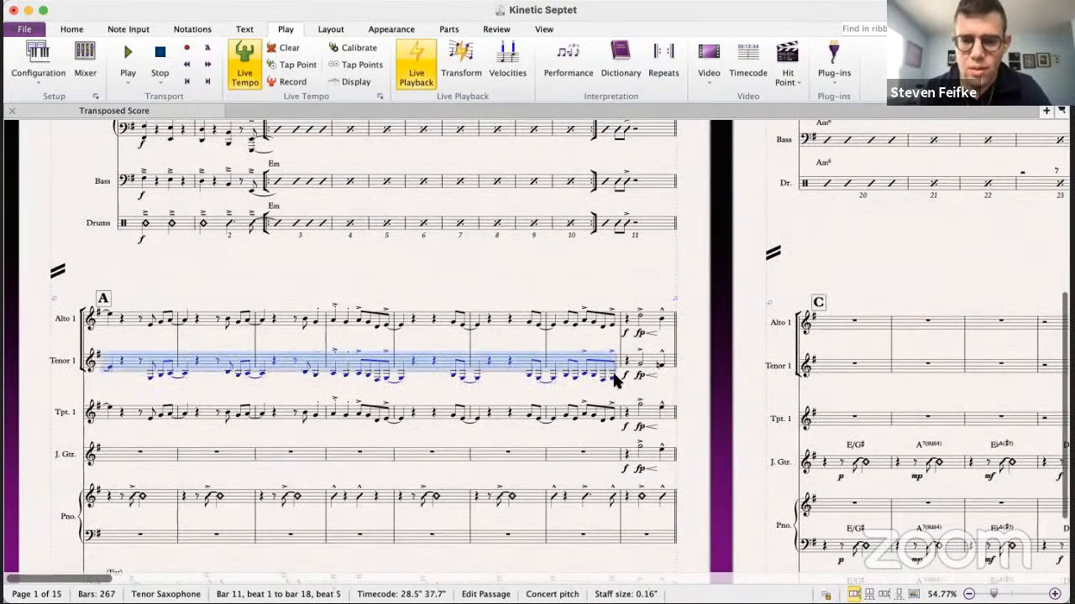
scroll(618, 369, up, 5)
click(625, 366)
key(super+v)
scroll(634, 366, down, 4)
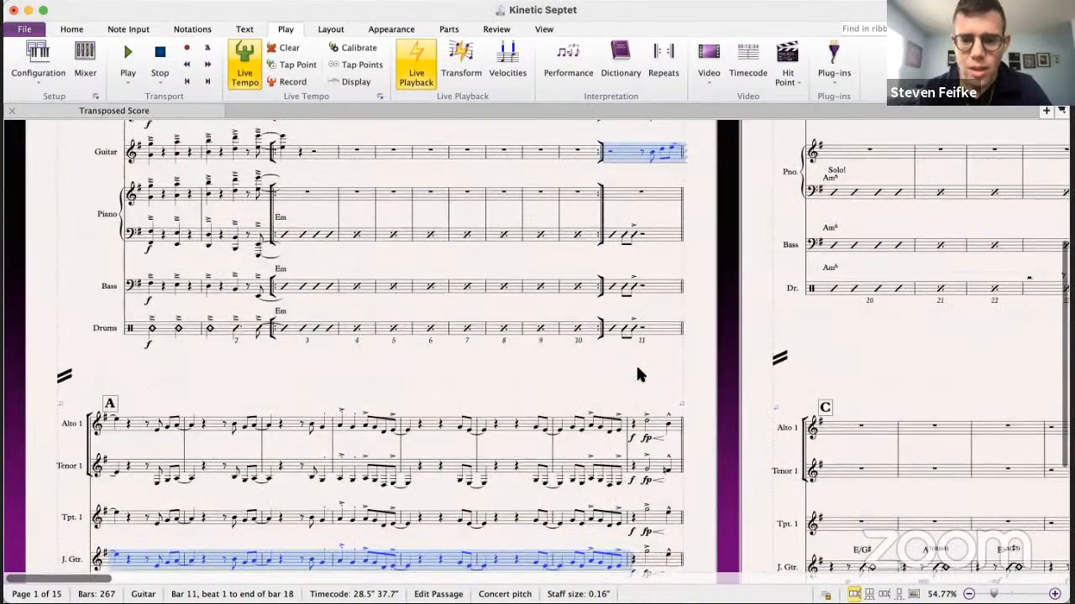
scroll(638, 374, down, 3)
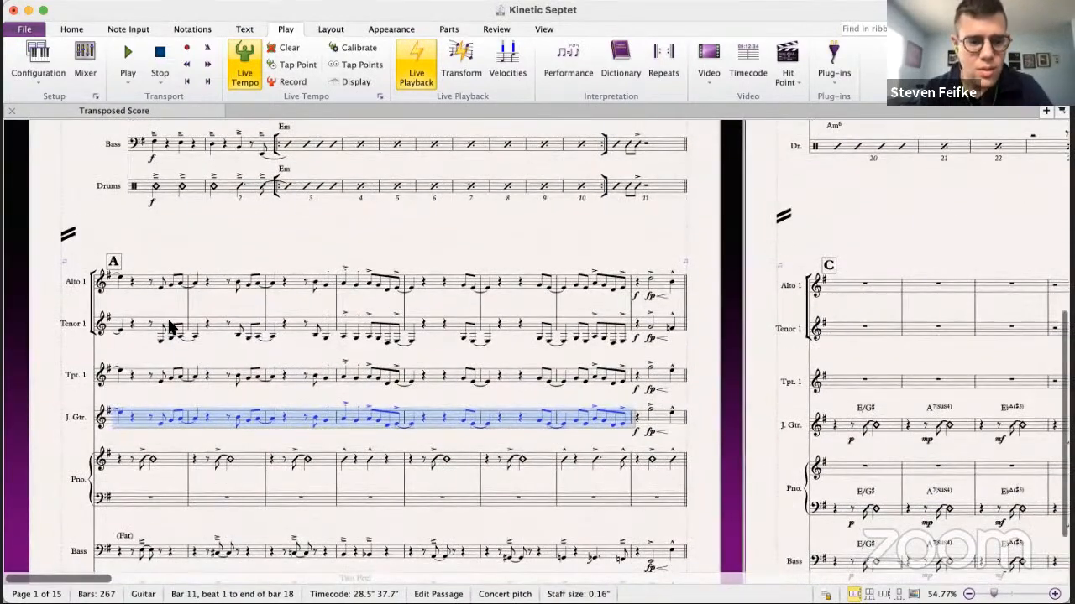
- Display the score at transposed pitch to check the horn parts in the opening and letter A, and return to concert pitch
click(71, 28)
click(265, 71)
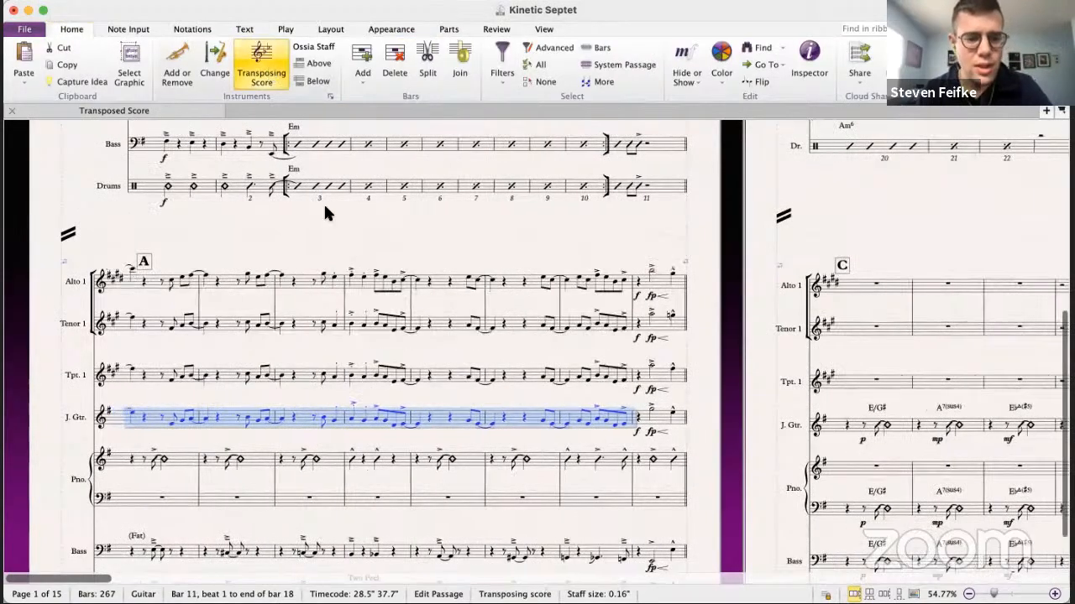
scroll(474, 325, up, 7)
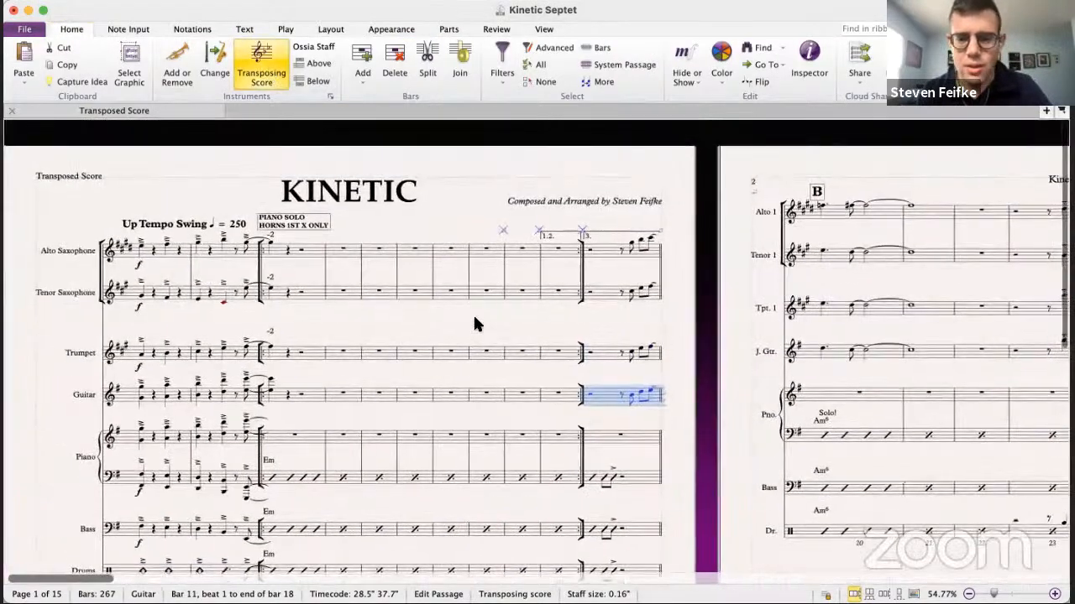
scroll(475, 325, down, 5)
scroll(474, 325, down, 4)
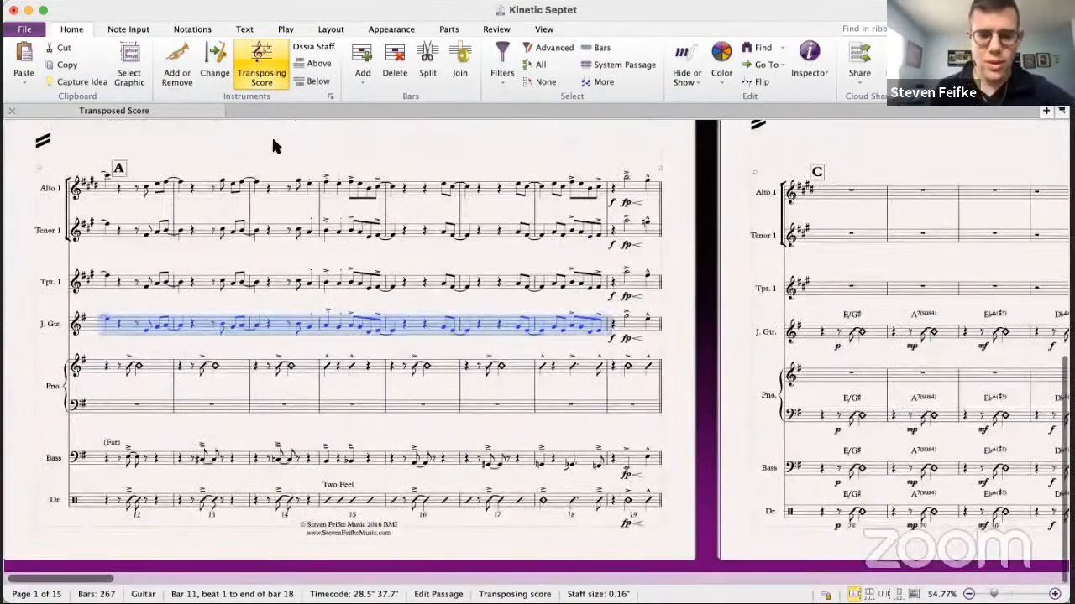
click(267, 69)
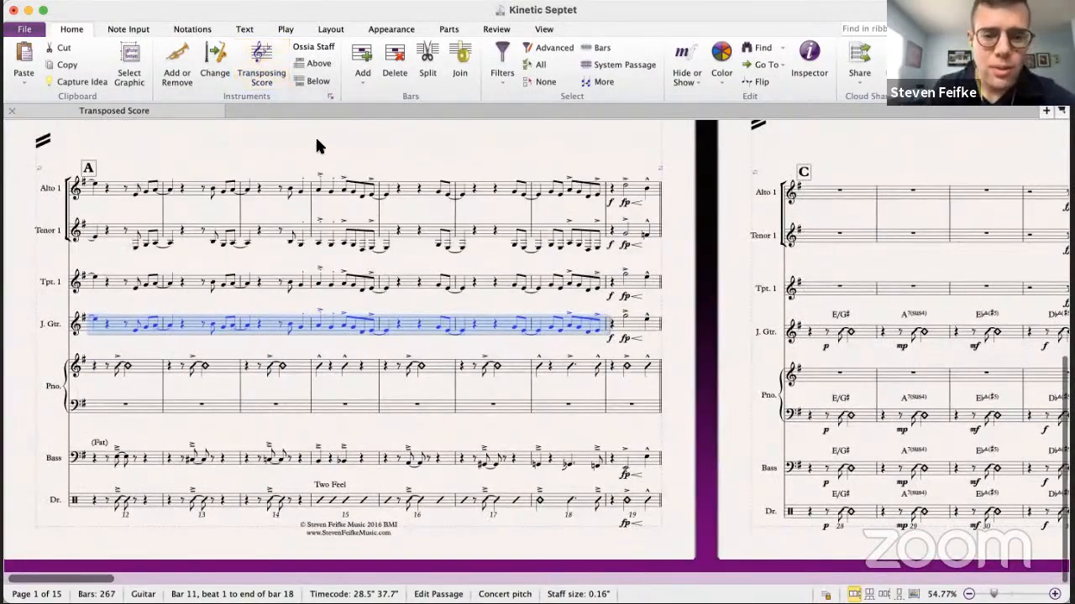
key(Escape)
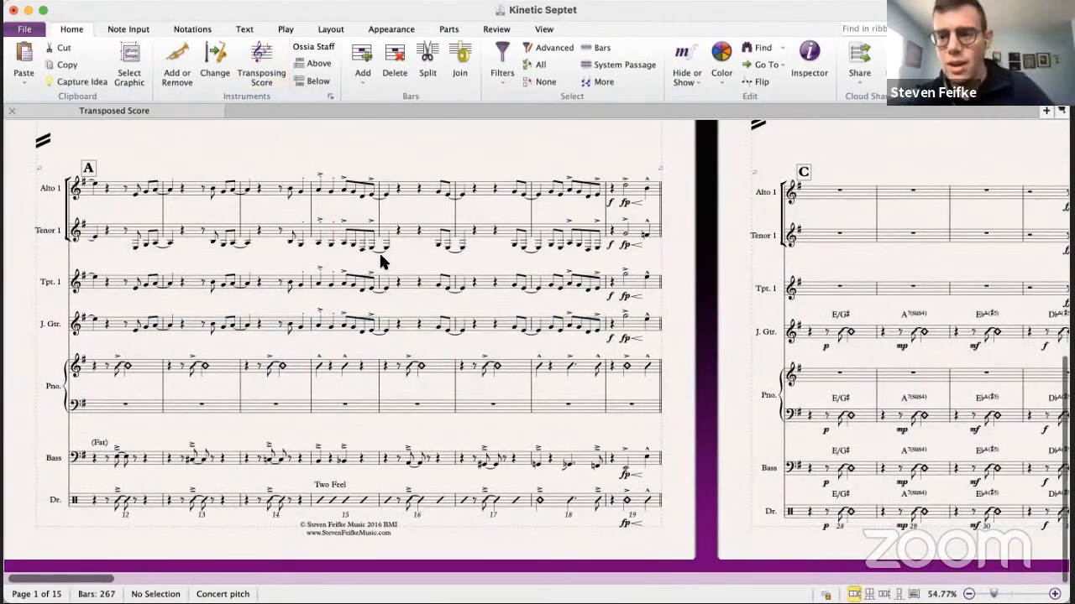
- Copy the three chord symbols of bars 12–14, starting with Em7, from the Kinetic lead sheet to the piano's right-hand staff in Kinetic Septet
scroll(374, 264, left, 1)
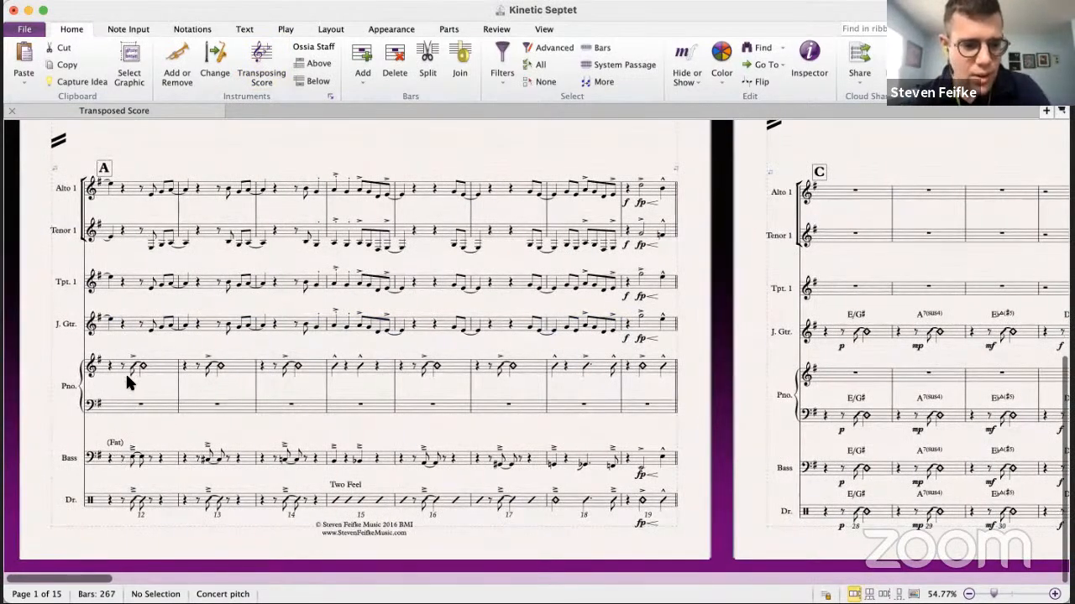
key(super+grave)
key(super+grave)
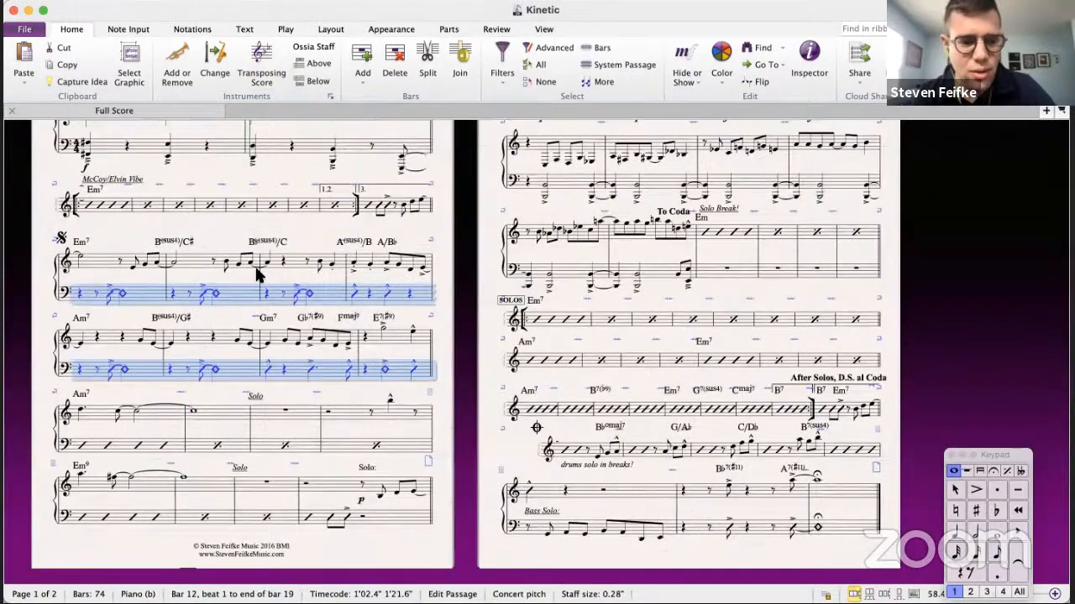
scroll(227, 261, left, 8)
double_click(220, 248)
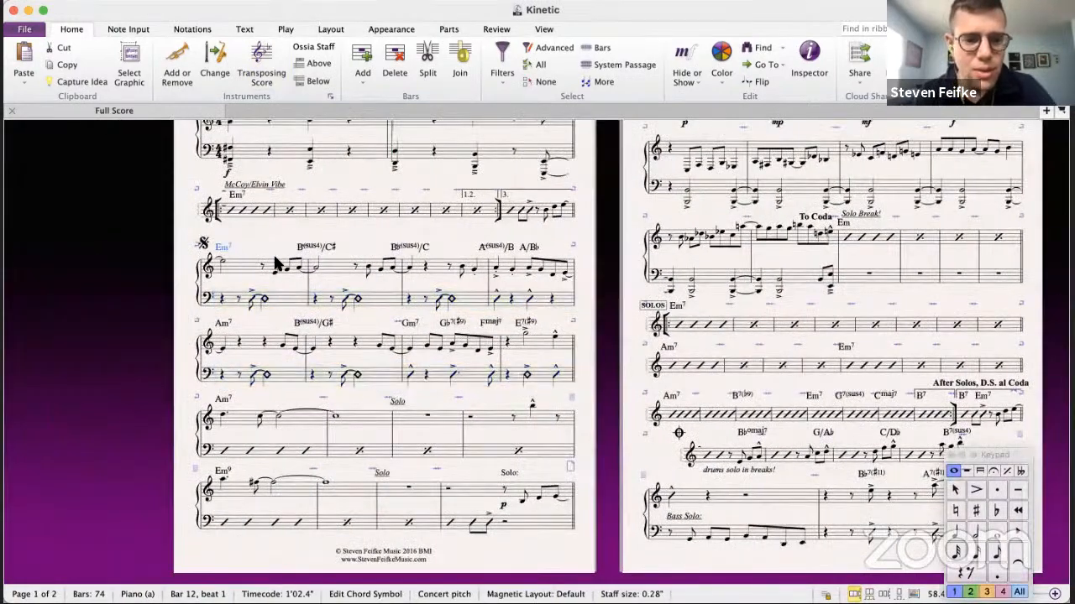
super+click(324, 248)
super+click(412, 246)
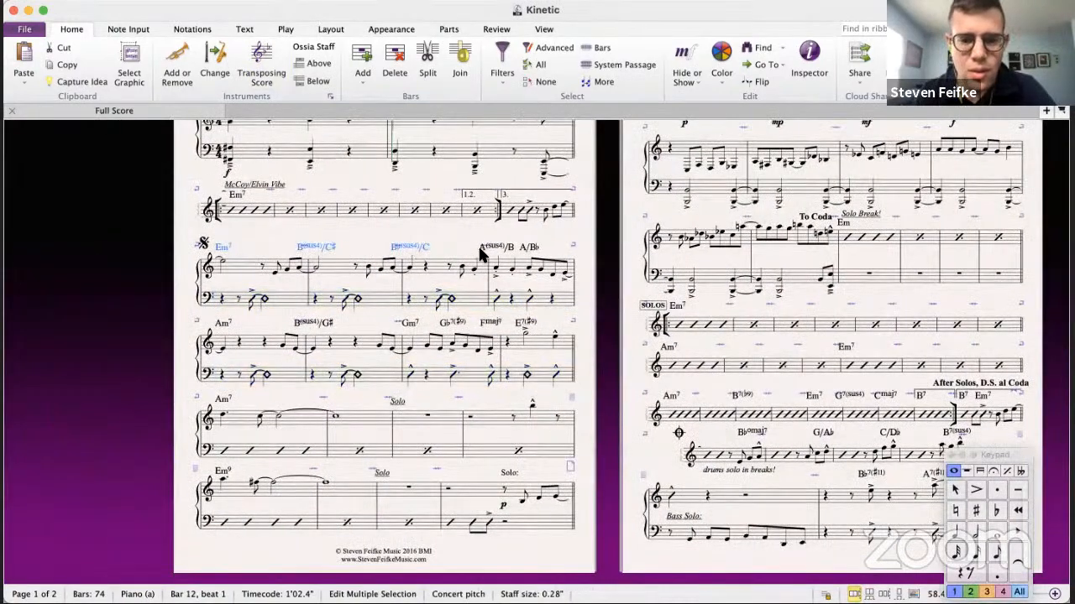
key(super+grave)
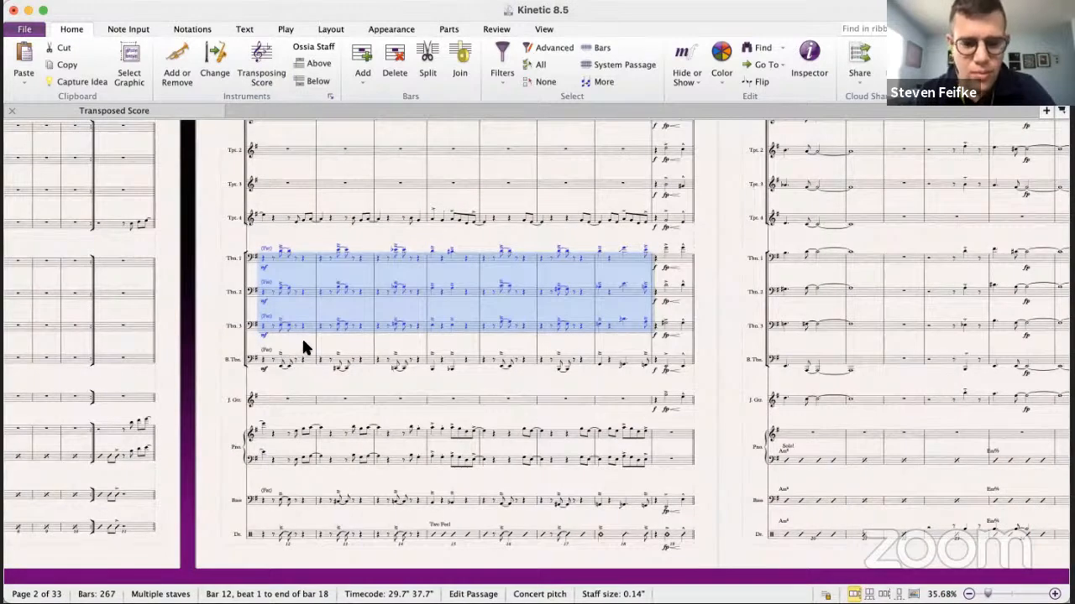
key(super+grave)
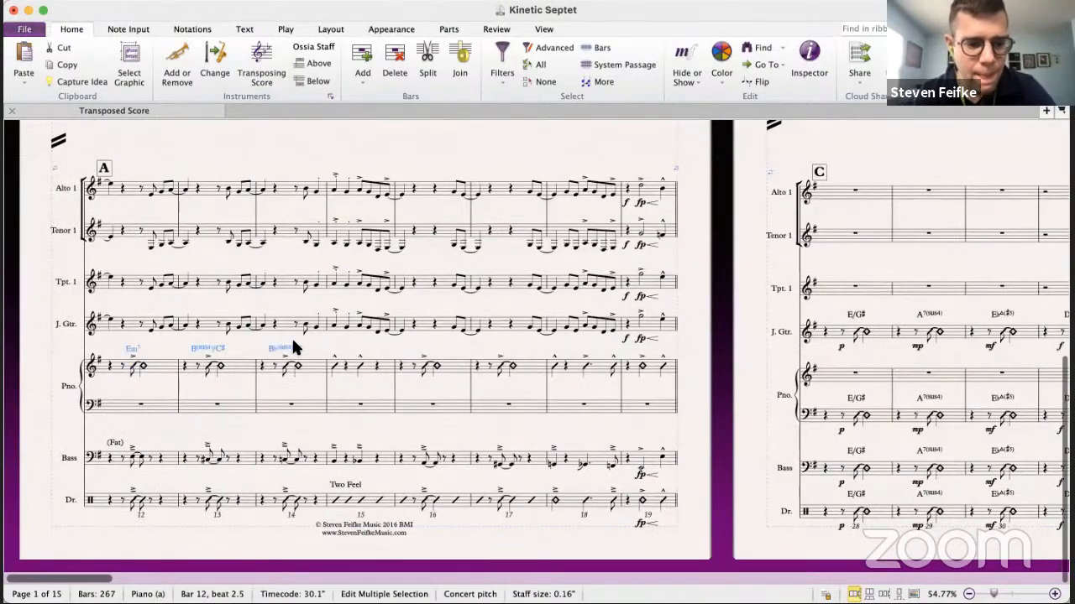
- Copy bar 15's two chord symbols, ending with A/B♭, from the Kinetic lead sheet to the septet's piano part
key(super+grave)
key(super+grave)
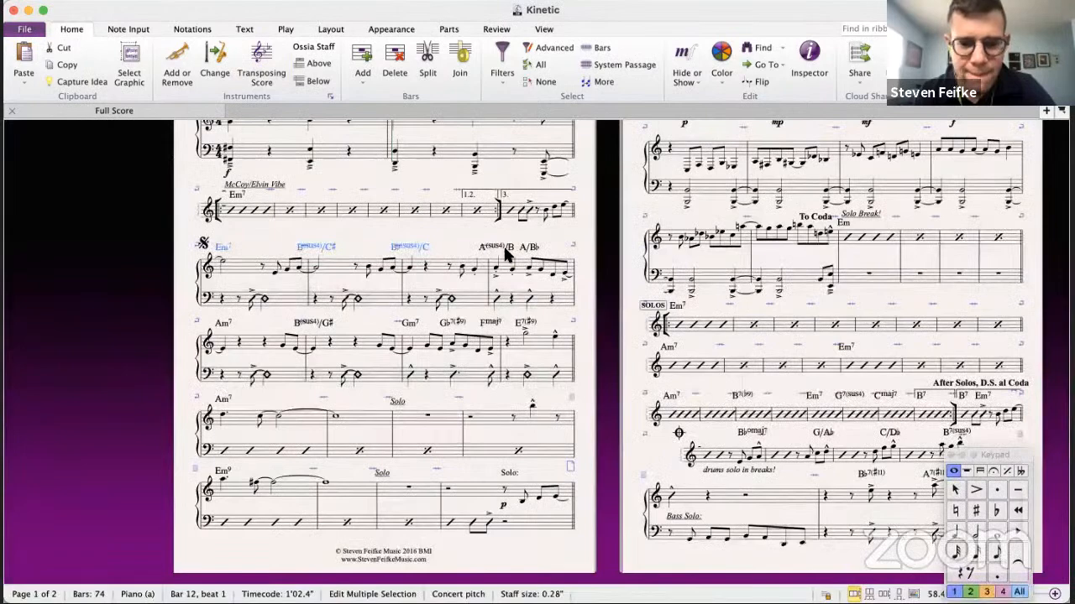
super+click(528, 248)
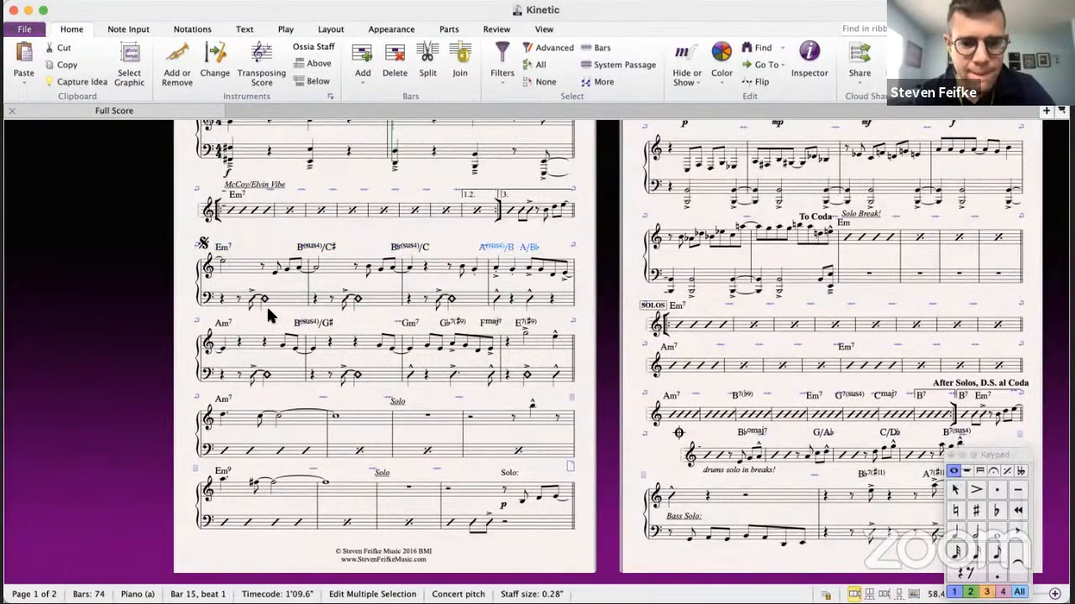
key(super+grave)
key(super+grave)
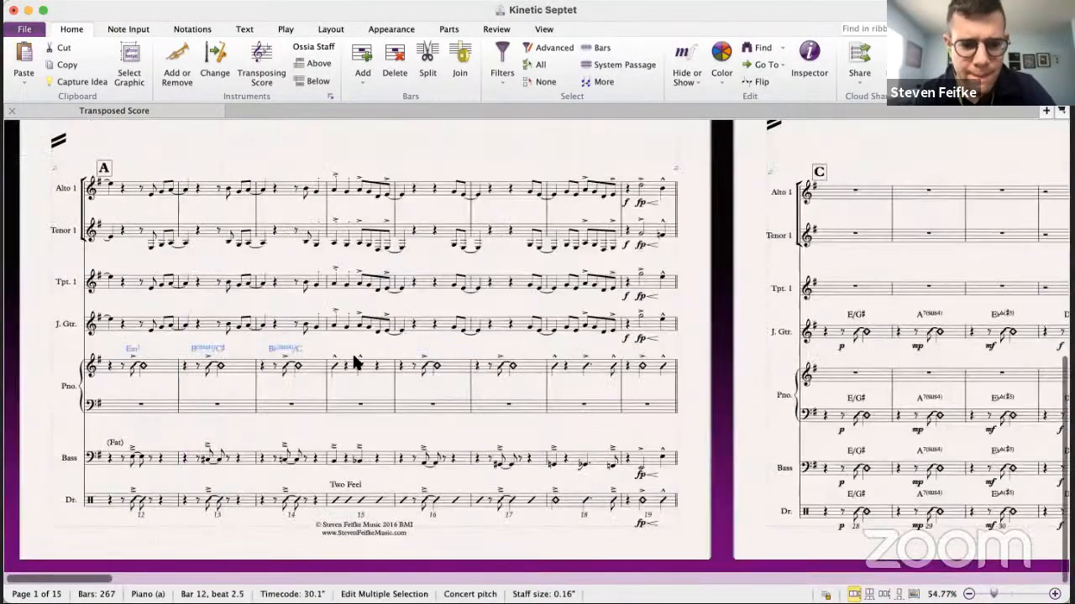
- Copy the chord symbols of bars 16 and 17, starting with Am7, from the Kinetic lead sheet to the septet's piano part
key(super+grave)
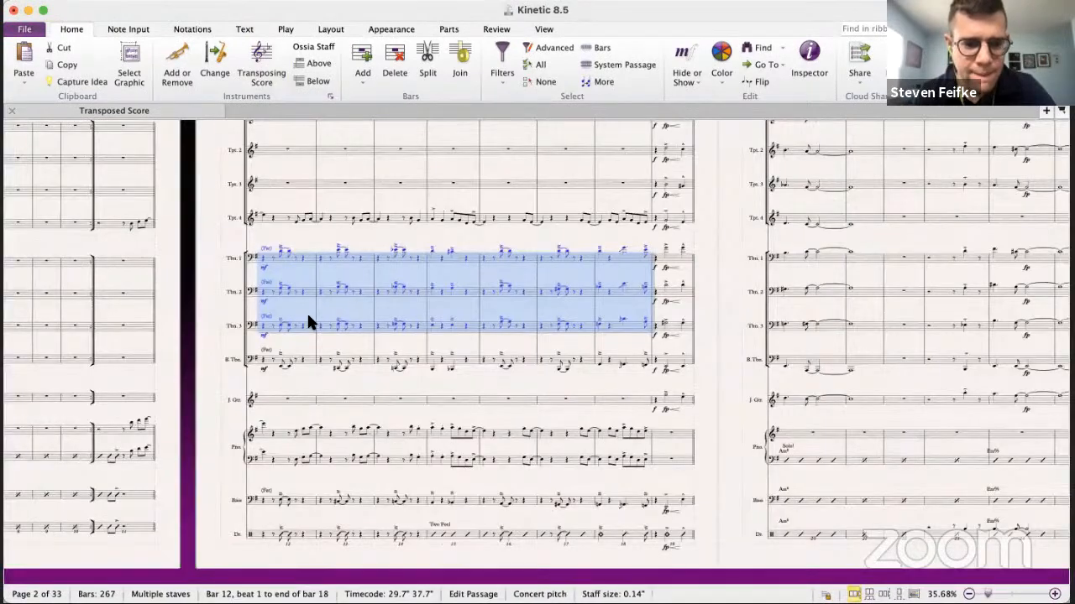
key(super+grave)
click(224, 326)
shift+click(312, 324)
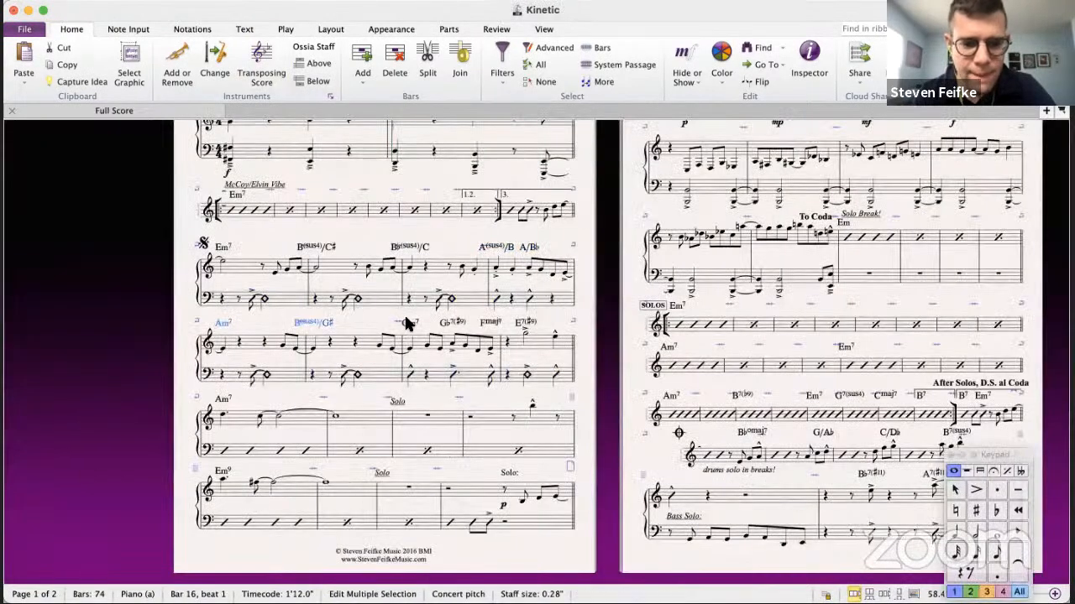
key(super+grave)
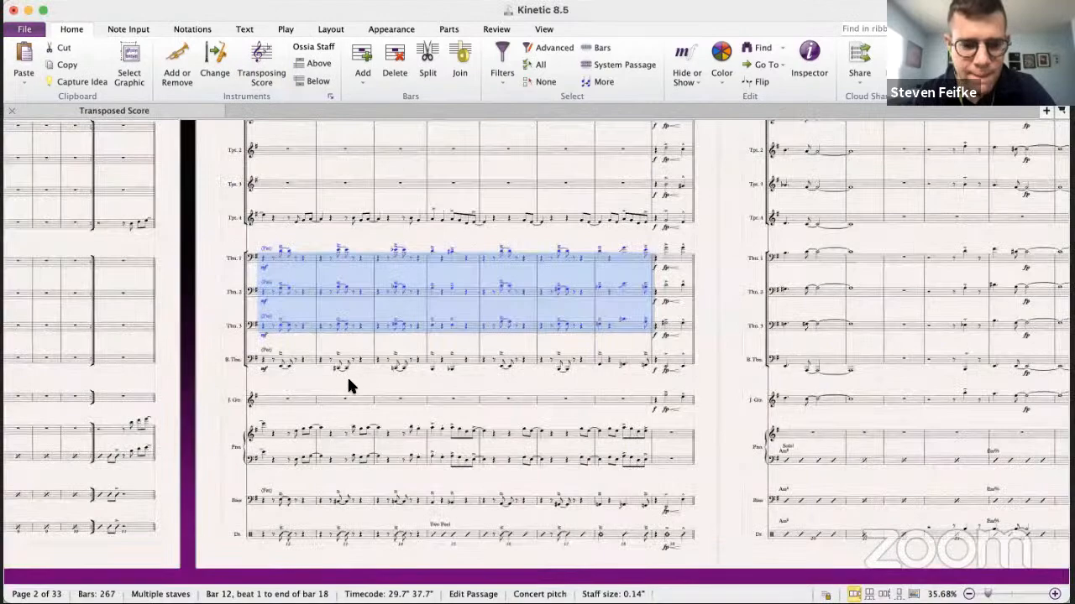
key(super+grave)
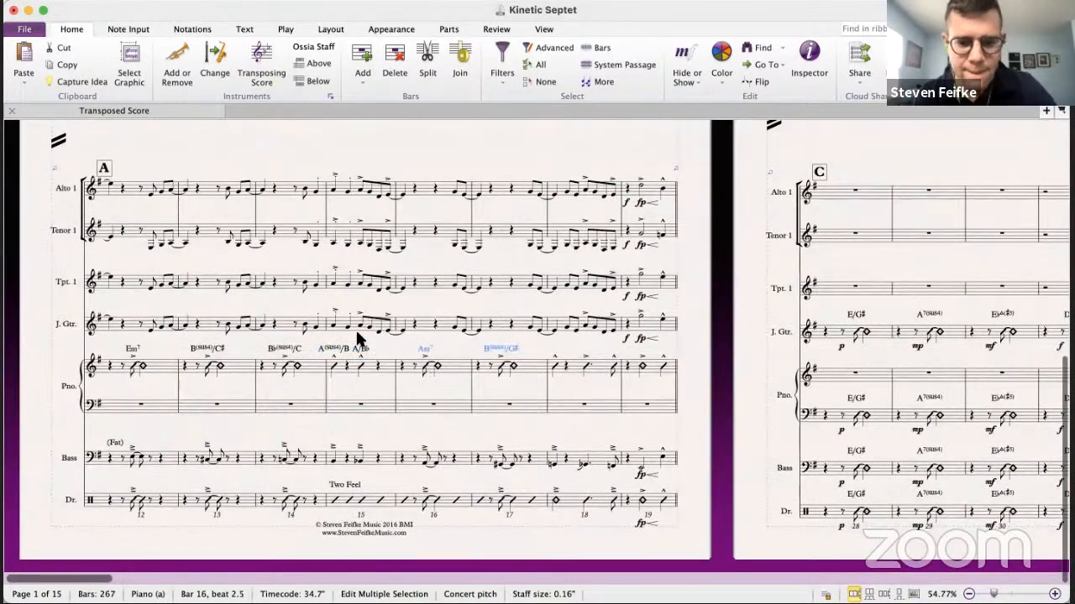
- Copy the chord symbols Gm7, G♭7(♯9), Fmaj7 and E7(♯9) from the Kinetic lead sheet to the septet's piano part from bar 18
key(super+grave)
key(super+grave)
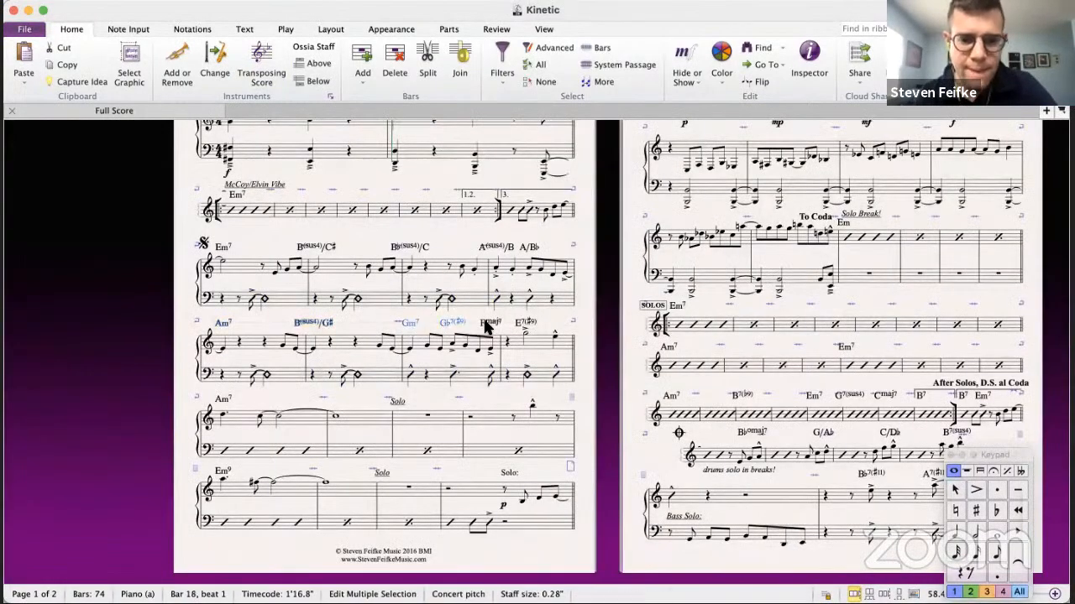
key(super+grave)
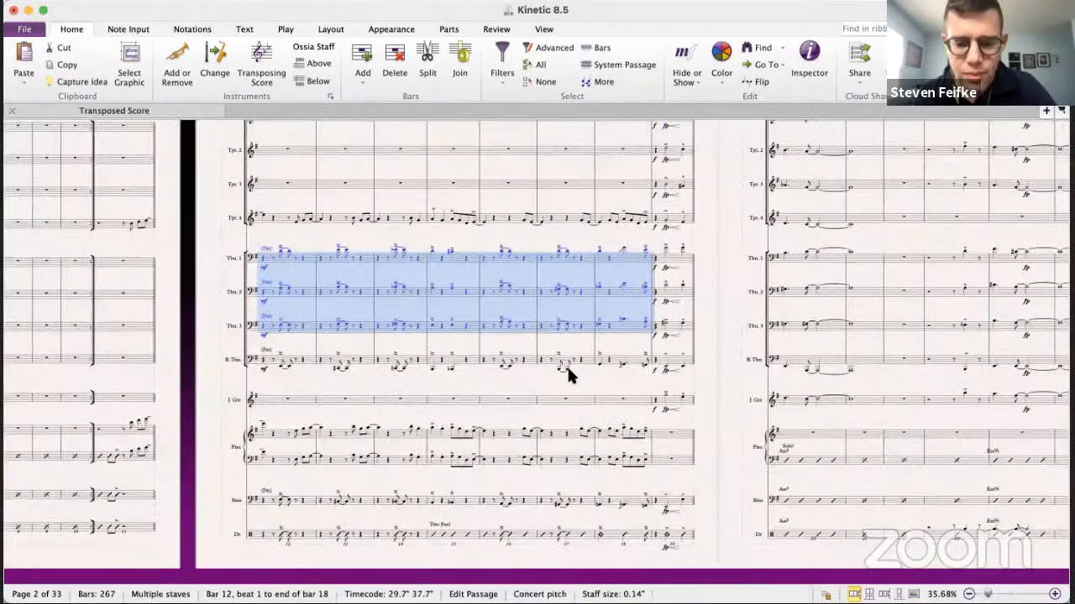
key(super+grave)
click(555, 366)
key(super+v)
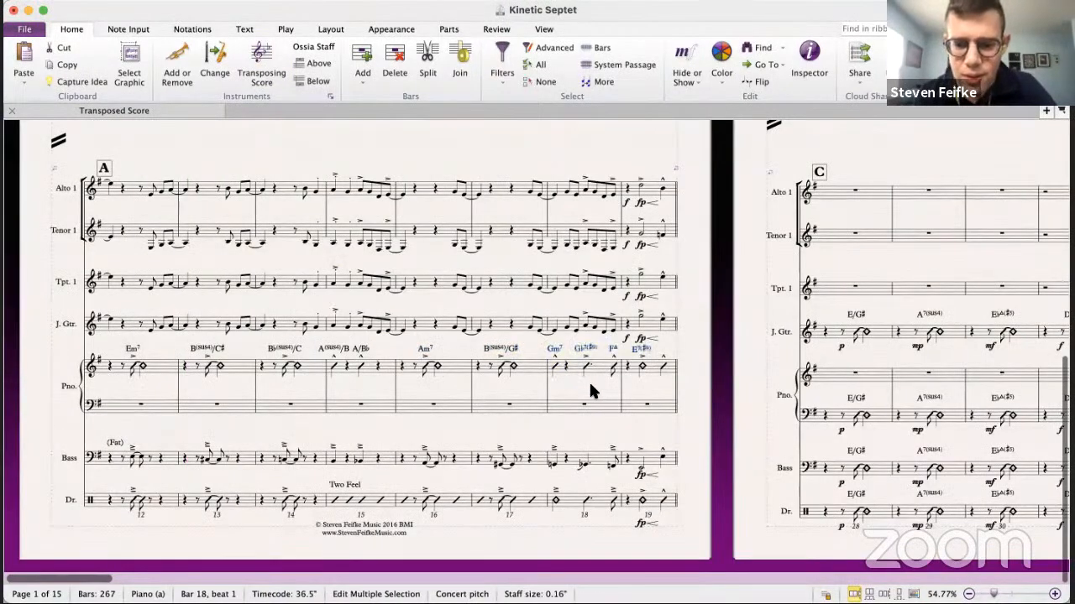
key(Escape)
- Copy all the piano's chord symbols in bars 12–19 to the bass staff, starting on the first bass note of bar 12
scroll(630, 378, up, 1)
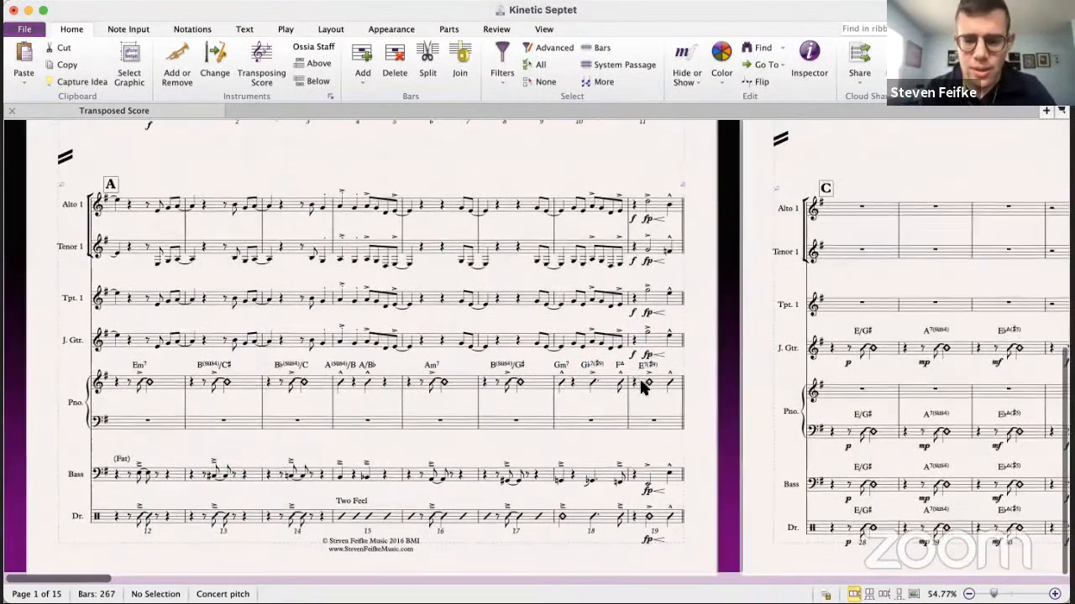
click(645, 366)
super+click(621, 366)
super+click(593, 366)
super+click(561, 366)
super+click(430, 366)
super+click(373, 367)
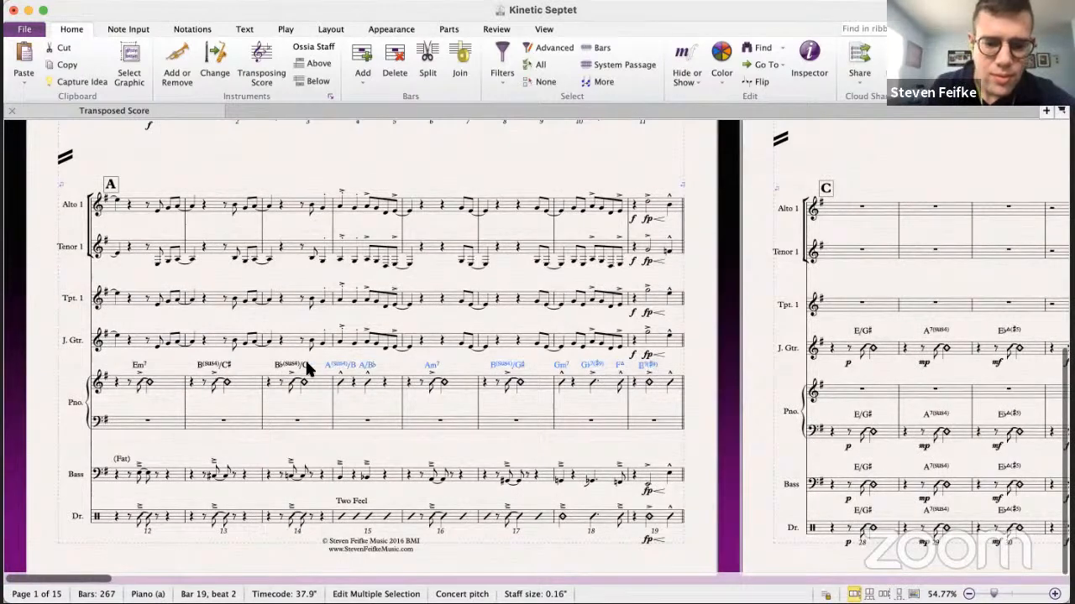
super+click(223, 367)
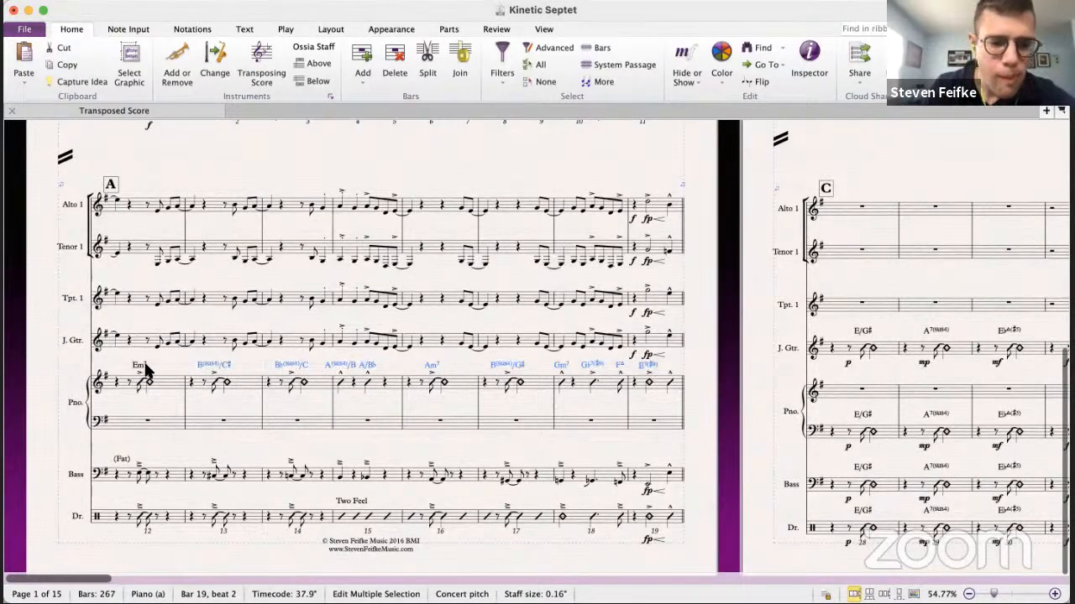
click(141, 474)
key(super+v)
key(Escape)
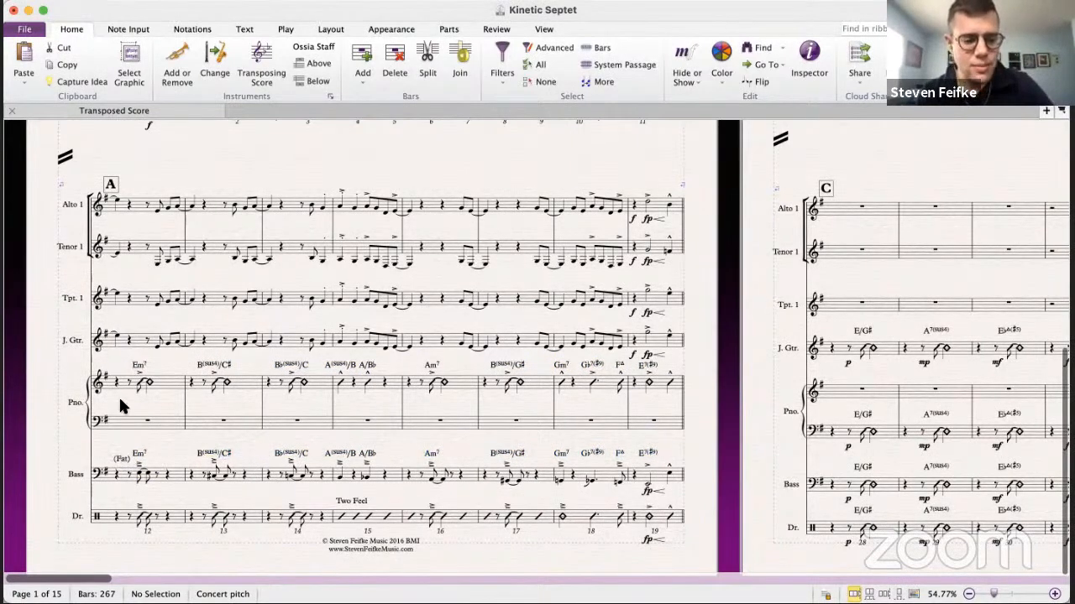
- Show the Keypad and lengthen the beat-3 notes and slashes in bars 12–14 of the bass and drums to half notes
click(148, 475)
super+click(215, 485)
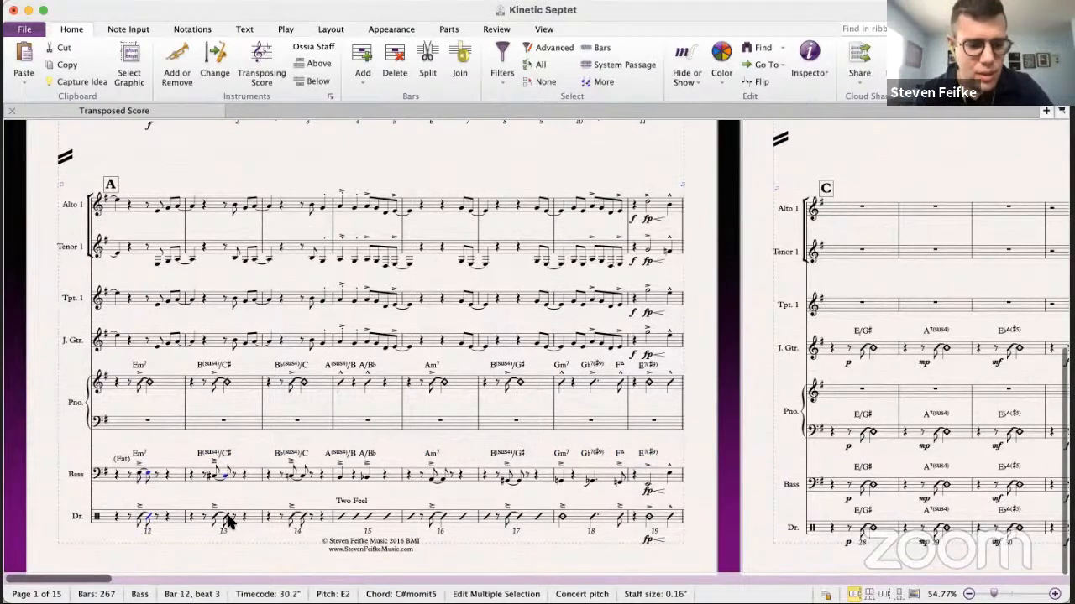
super+click(301, 476)
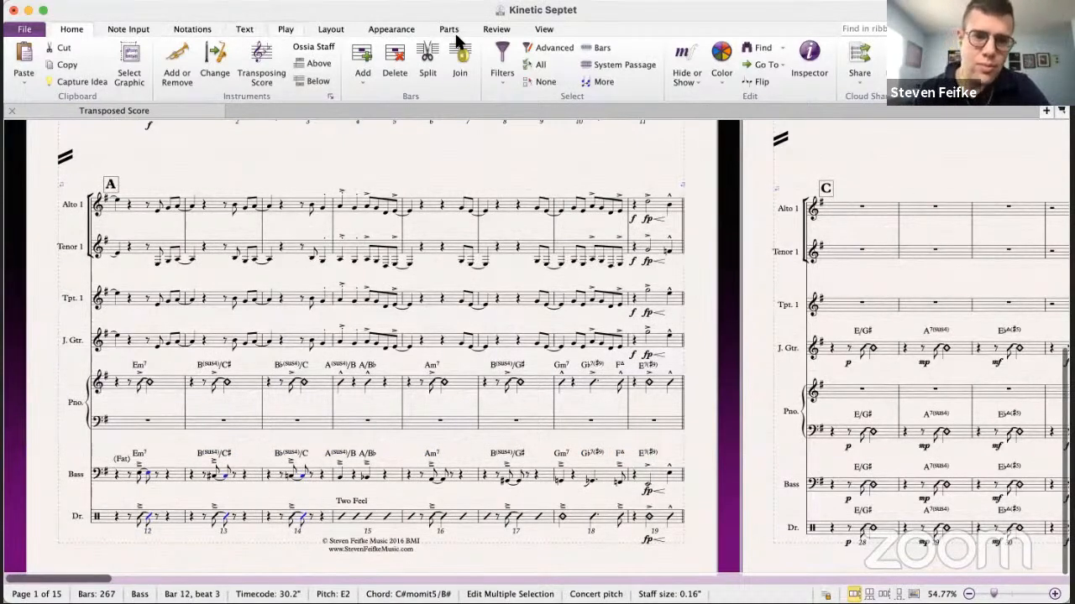
click(544, 28)
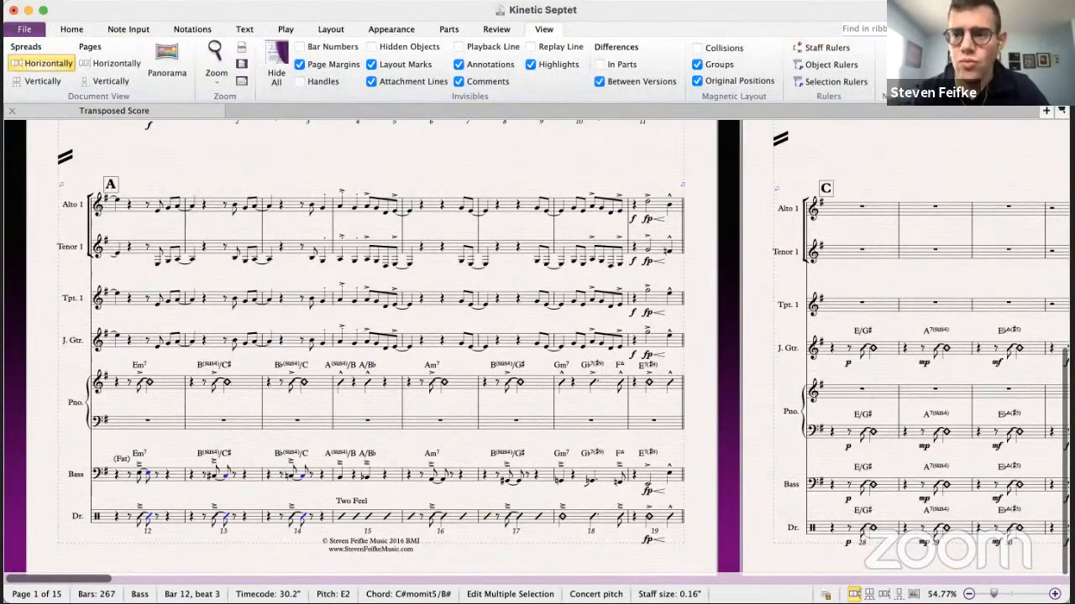
click(987, 65)
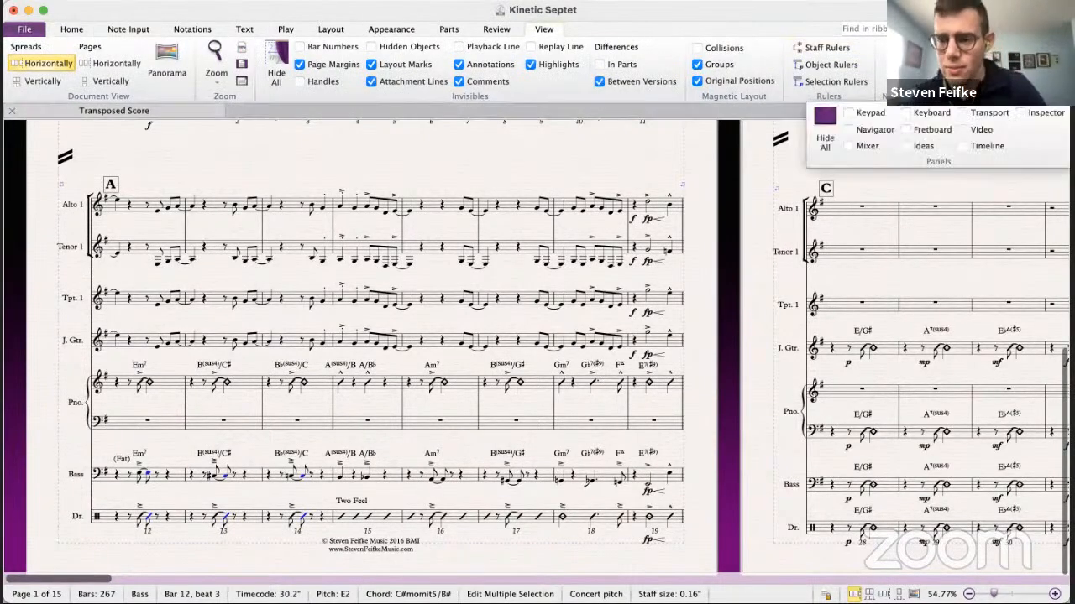
click(873, 112)
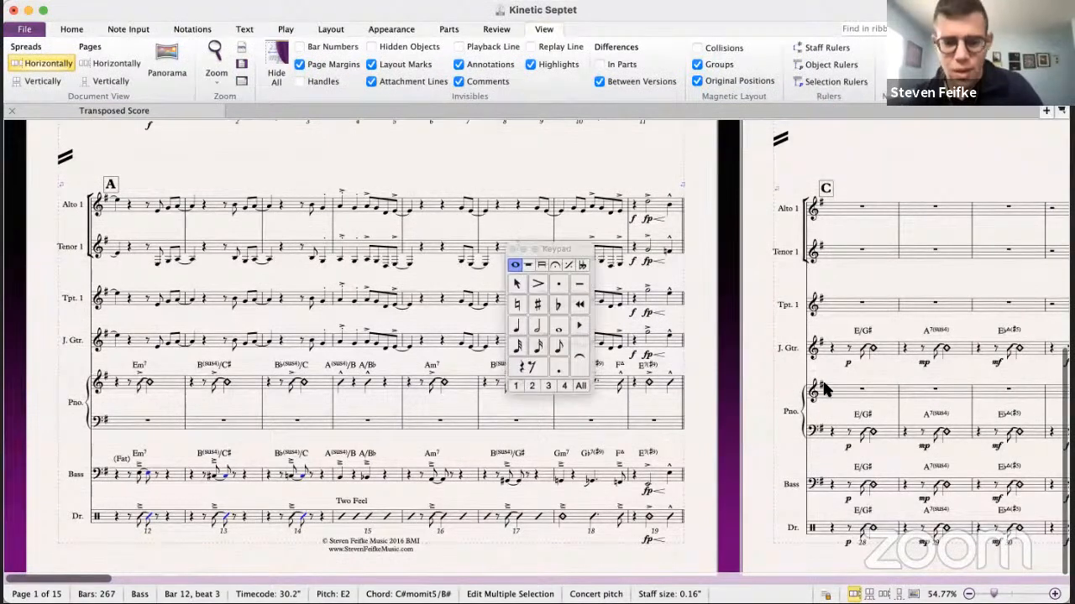
click(537, 328)
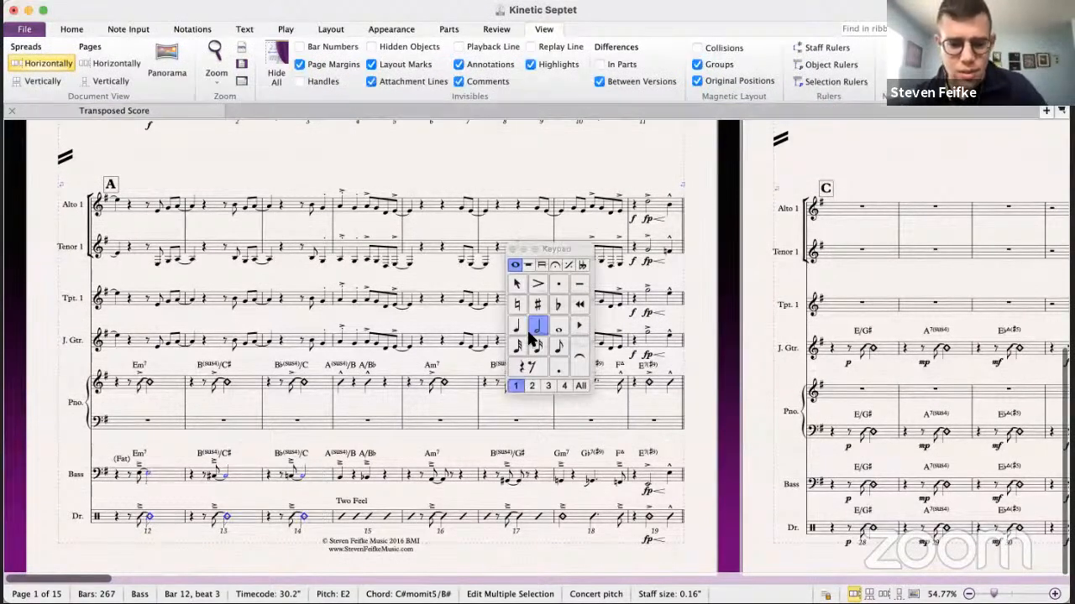
- Lengthen the beat-3 notes and slashes in bars 16 and 17 of the bass and drums to half notes
click(442, 479)
super+click(444, 513)
super+click(517, 479)
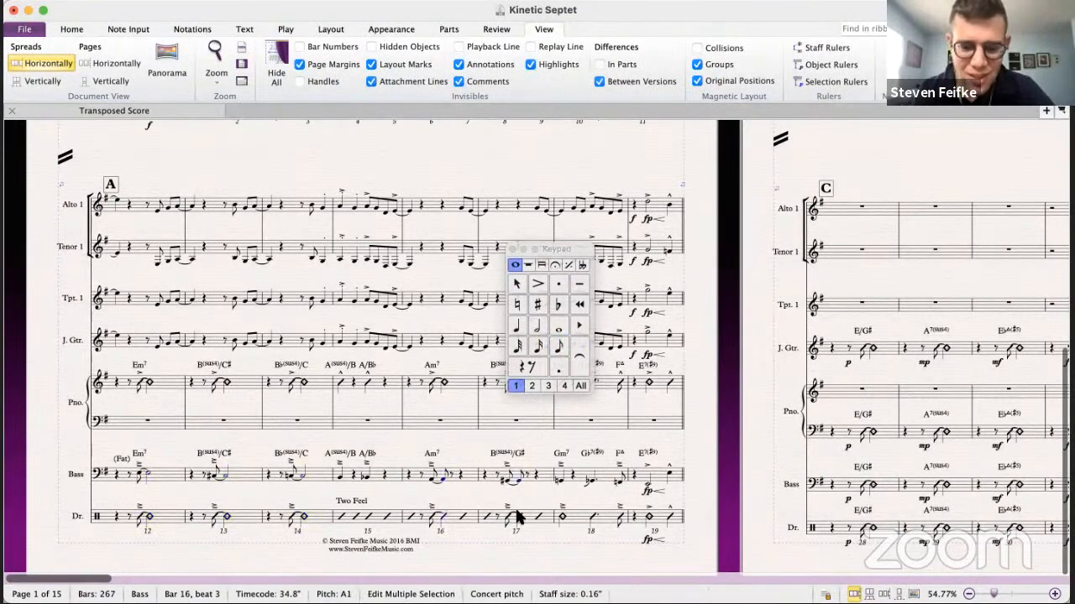
click(537, 327)
click(711, 484)
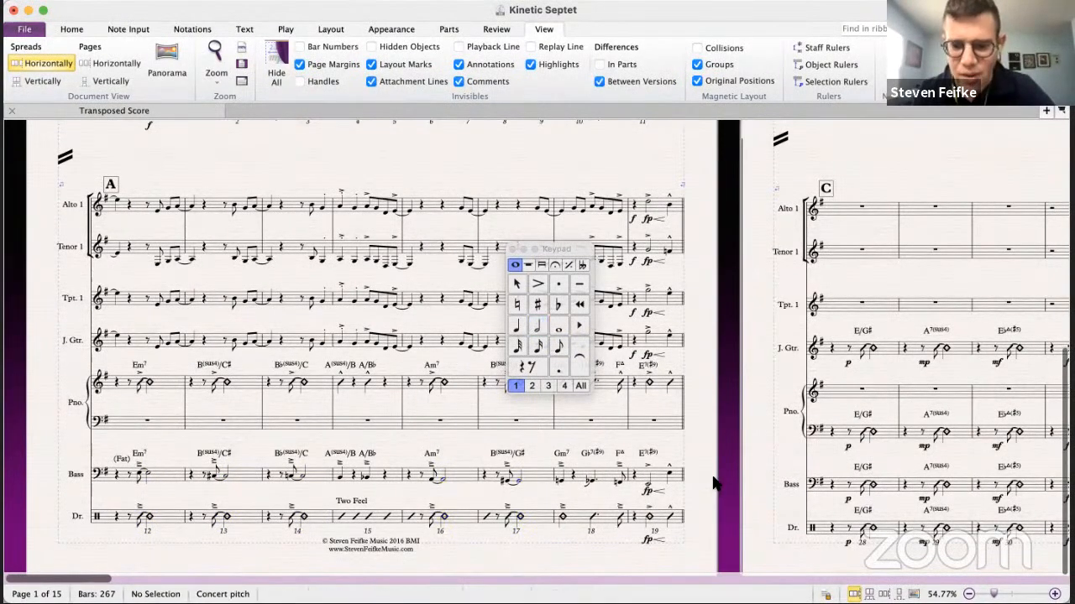
- Add an mf dynamic to the first pickup note in bar 11 for the alto, tenor, trumpet and guitar
scroll(712, 483, right, 3)
scroll(712, 483, down, 1)
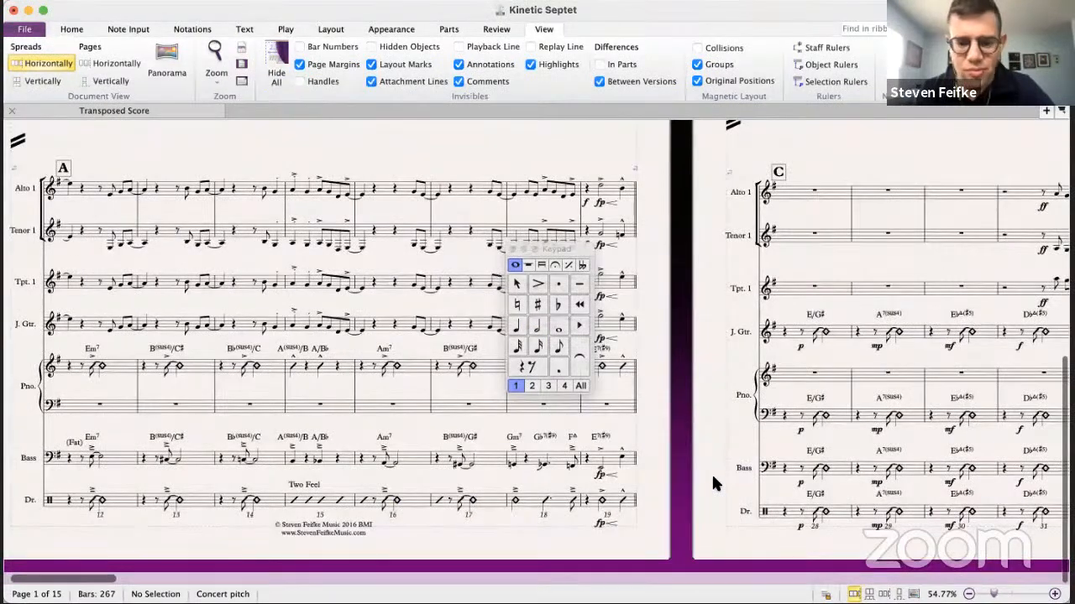
scroll(712, 477, left, 3)
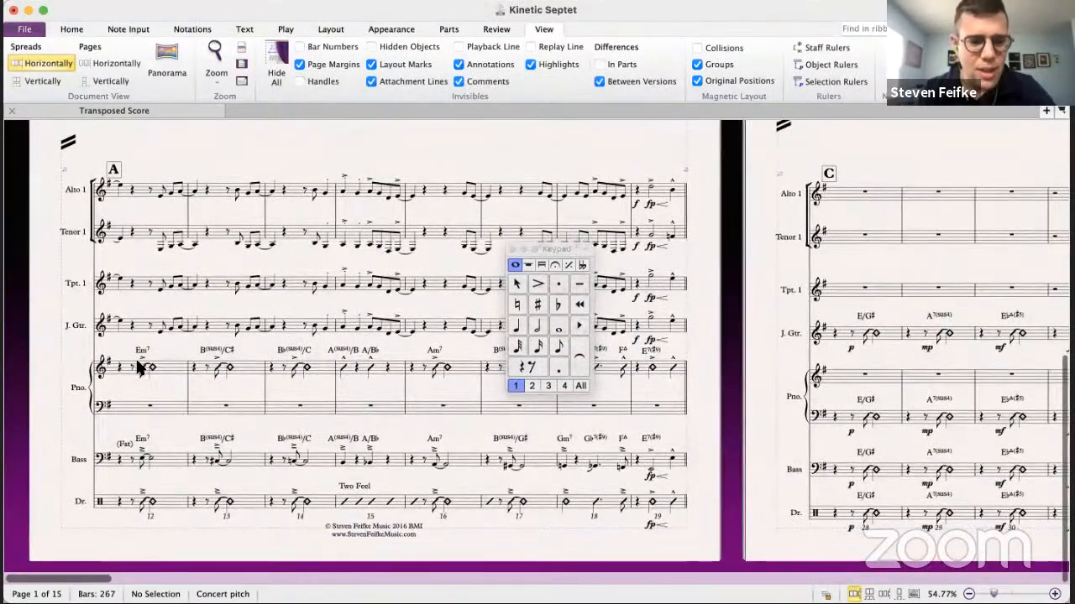
scroll(160, 322, up, 6)
scroll(540, 196, up, 15)
scroll(540, 196, right, 3)
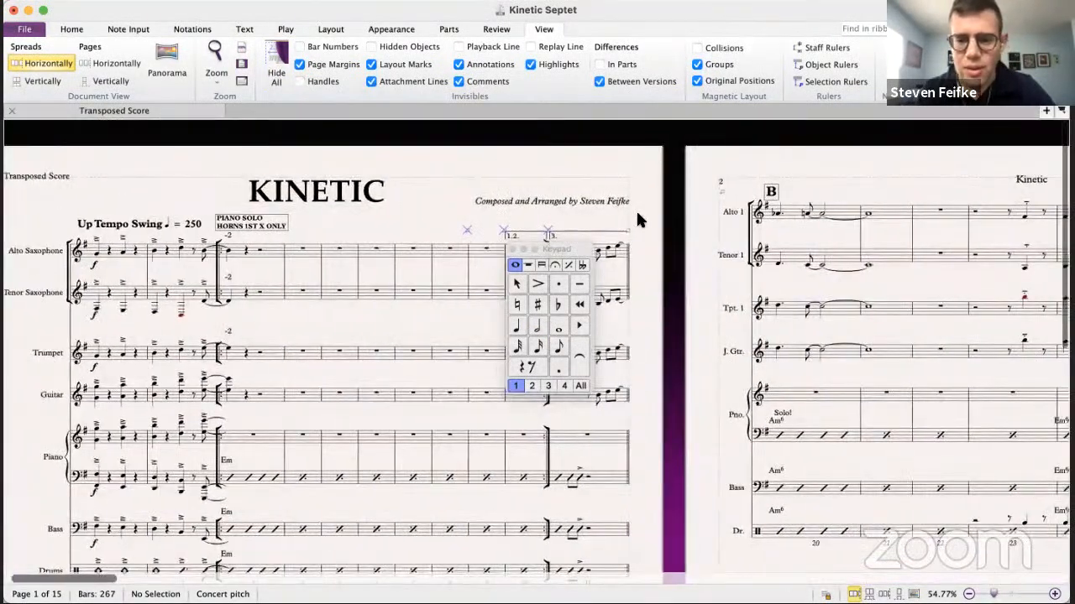
scroll(404, 273, right, 15)
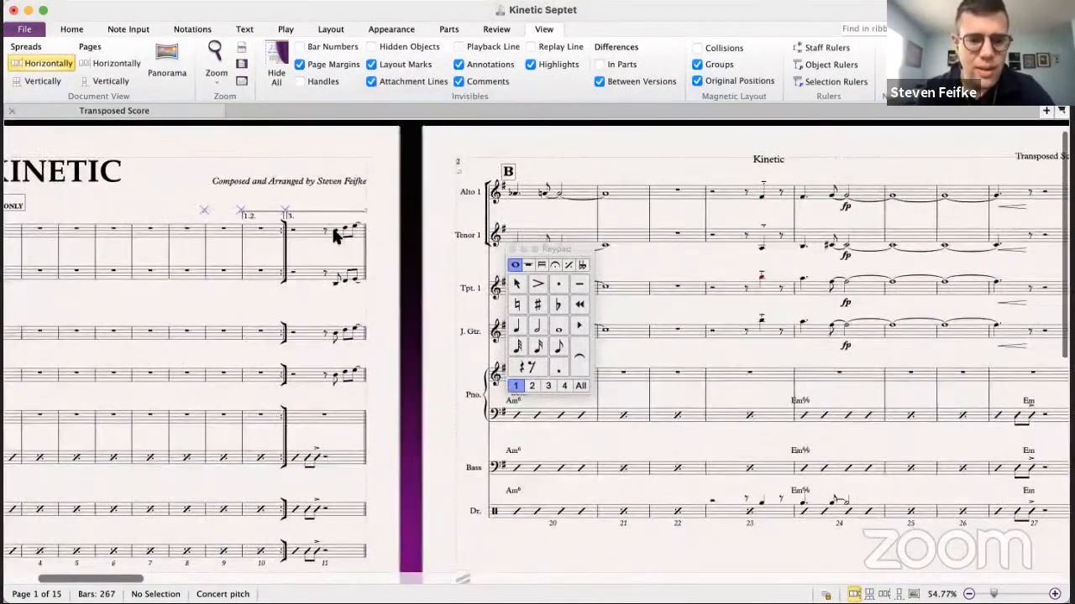
click(334, 230)
shift+click(334, 376)
key(super+e)
key(super+m)
key(super+f)
key(Escape)
- Add an mf dynamic below the first accented note or slash in bar 12 for the piano, bass and drums
scroll(348, 385, down, 10)
scroll(348, 385, left, 8)
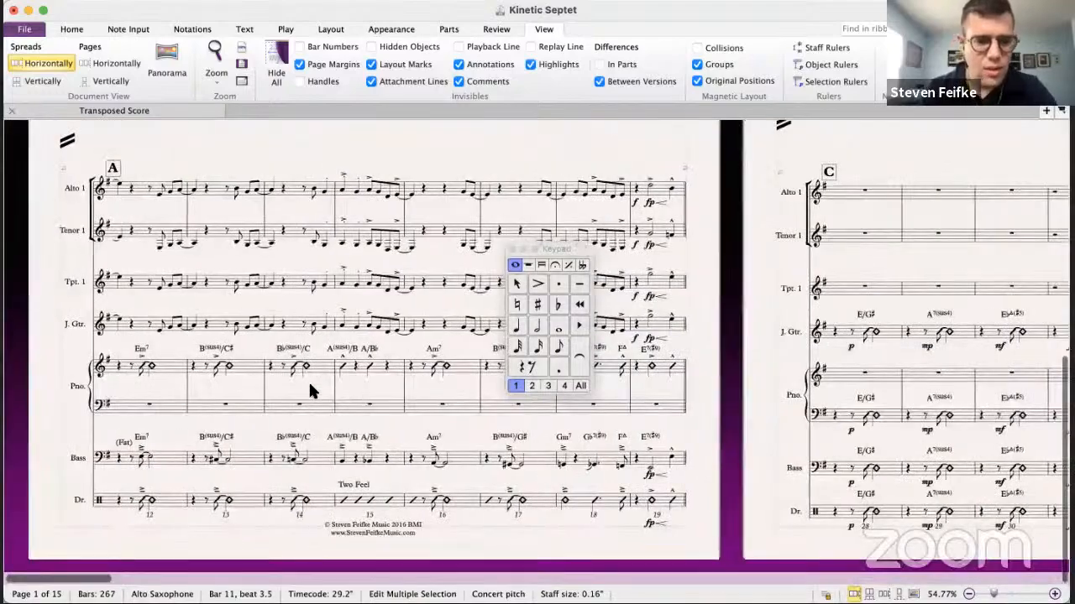
click(141, 368)
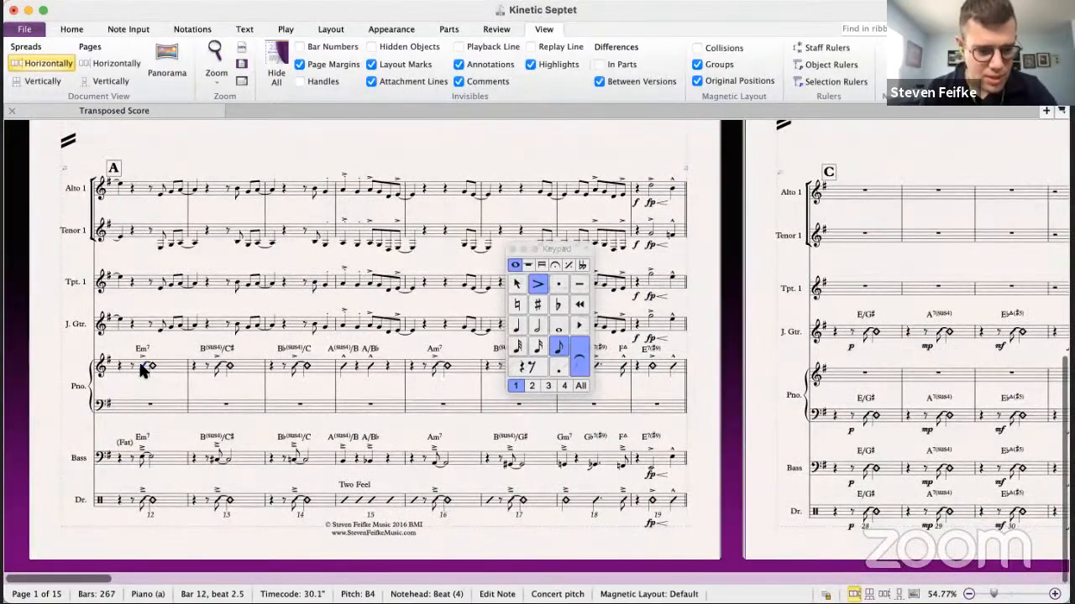
shift+click(145, 500)
key(super+e)
key(super+m)
key(super+f)
key(Escape)
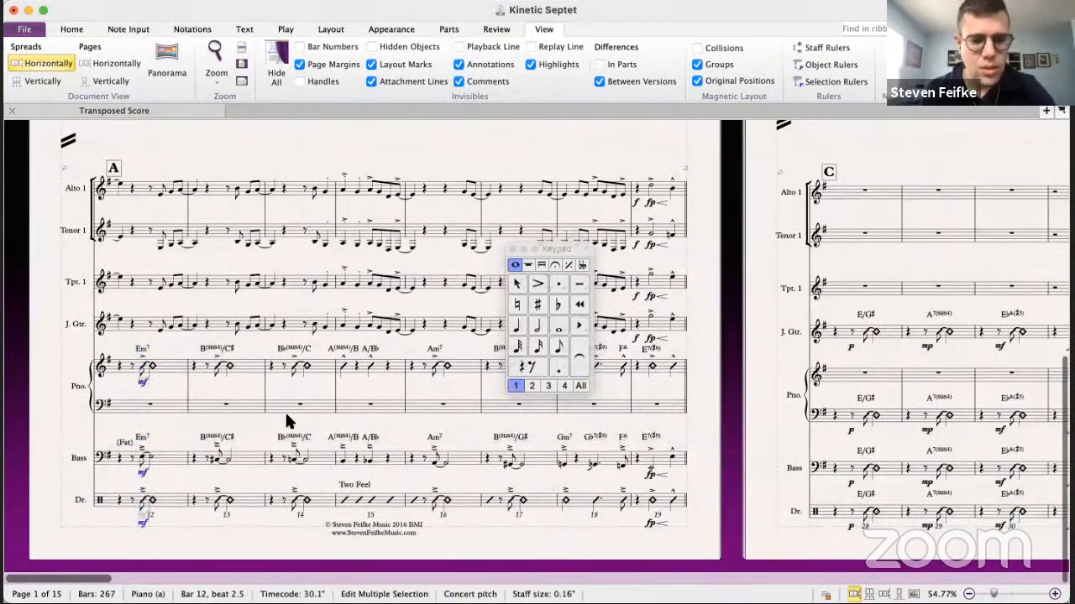
- Remove the f dynamics at the start of bar 19 from the alto, tenor, trumpet and guitar
scroll(286, 415, right, 5)
scroll(287, 420, right, 4)
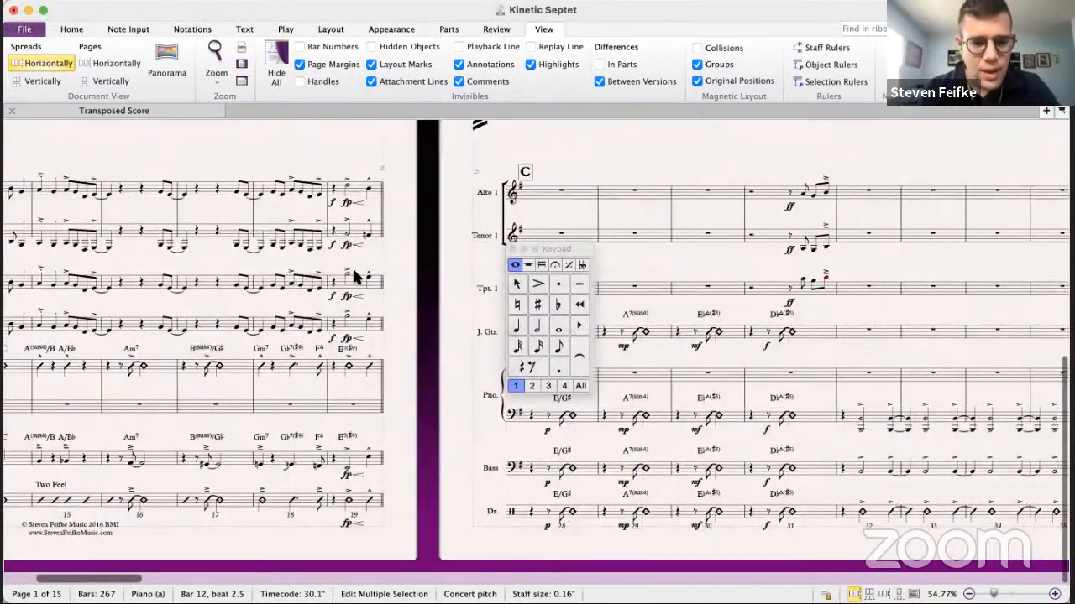
click(331, 204)
super+click(332, 245)
key(Delete)
- Add an f dynamic to the beat-4 note or slash of bar 19 for the horns, guitar, piano, bass and drums
click(368, 189)
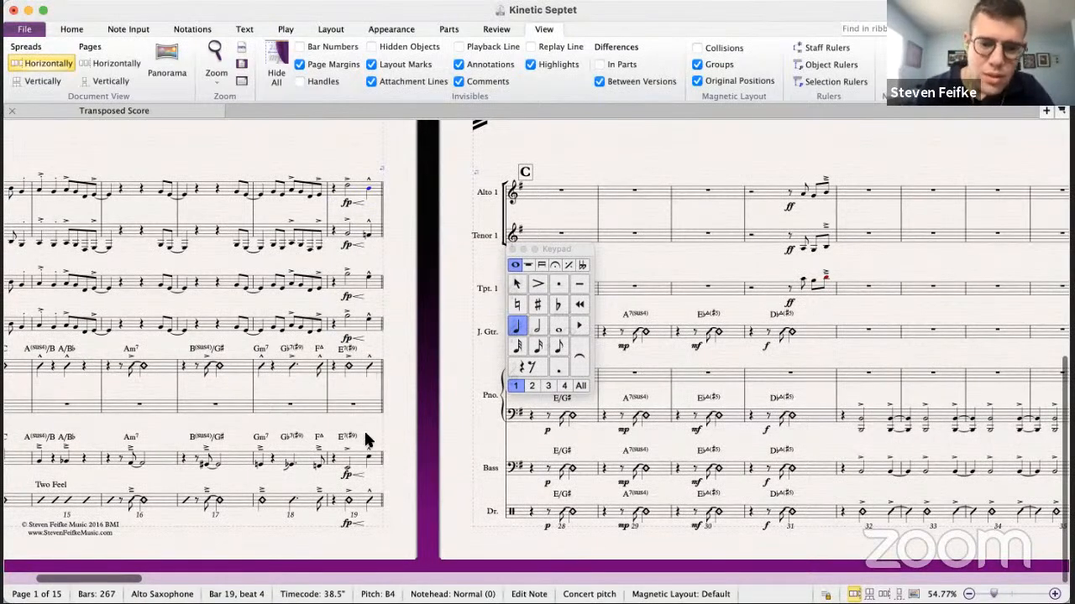
shift+click(369, 503)
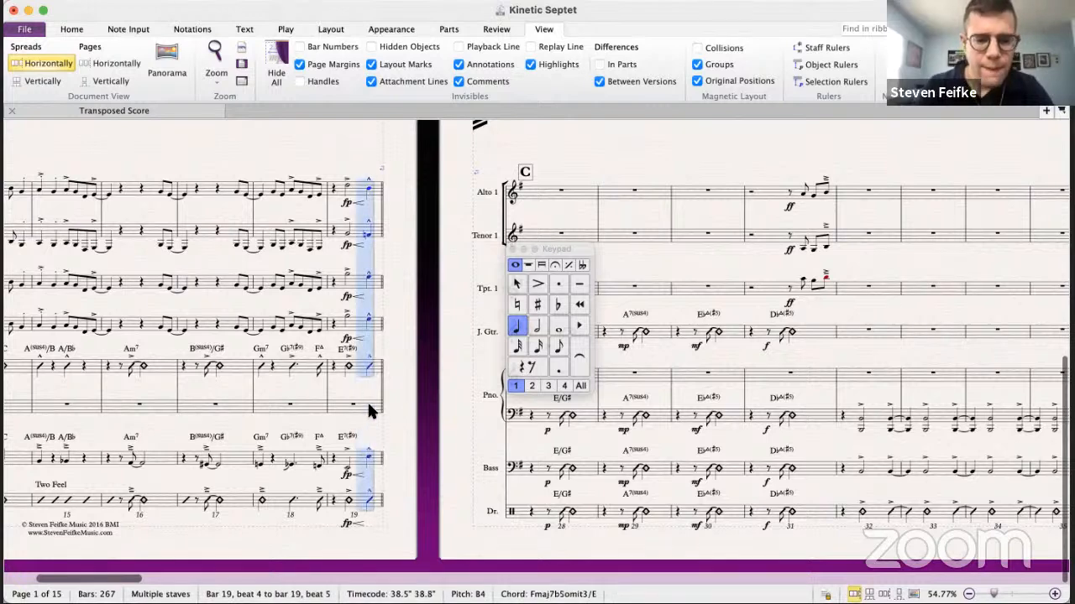
key(super+v)
key(Escape)
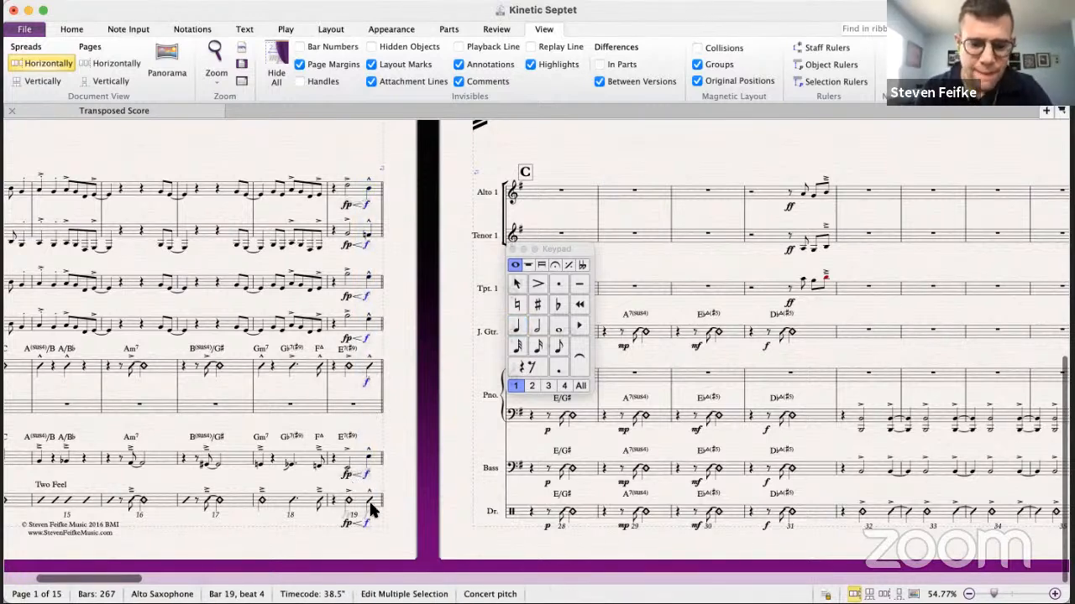
- Examine the alto and trumpet notes in bar 19 and how they lead into letter B
scroll(423, 462, right, 2)
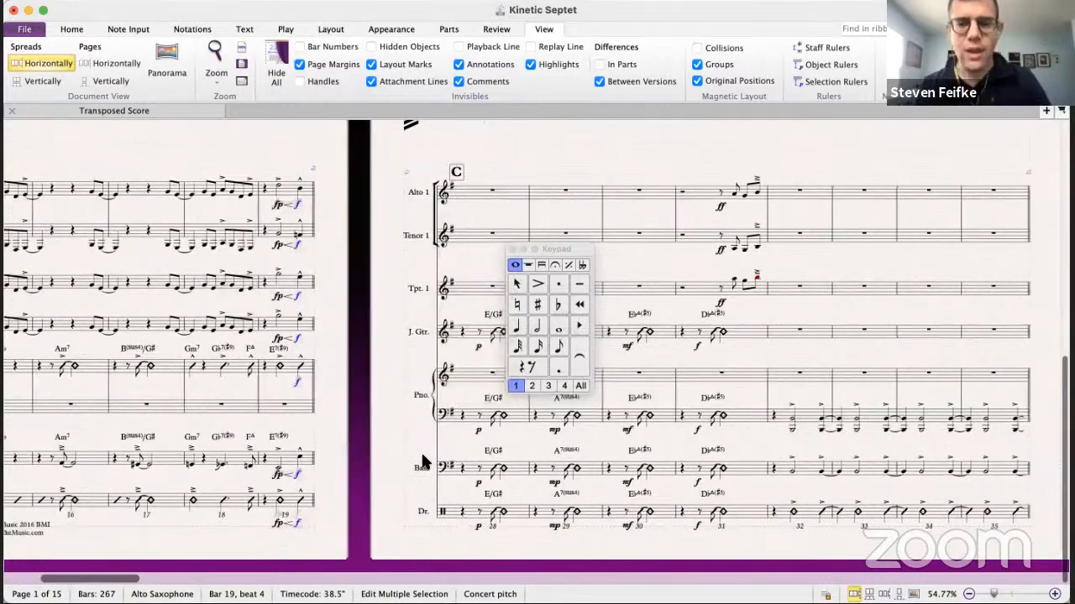
scroll(422, 462, left, 10)
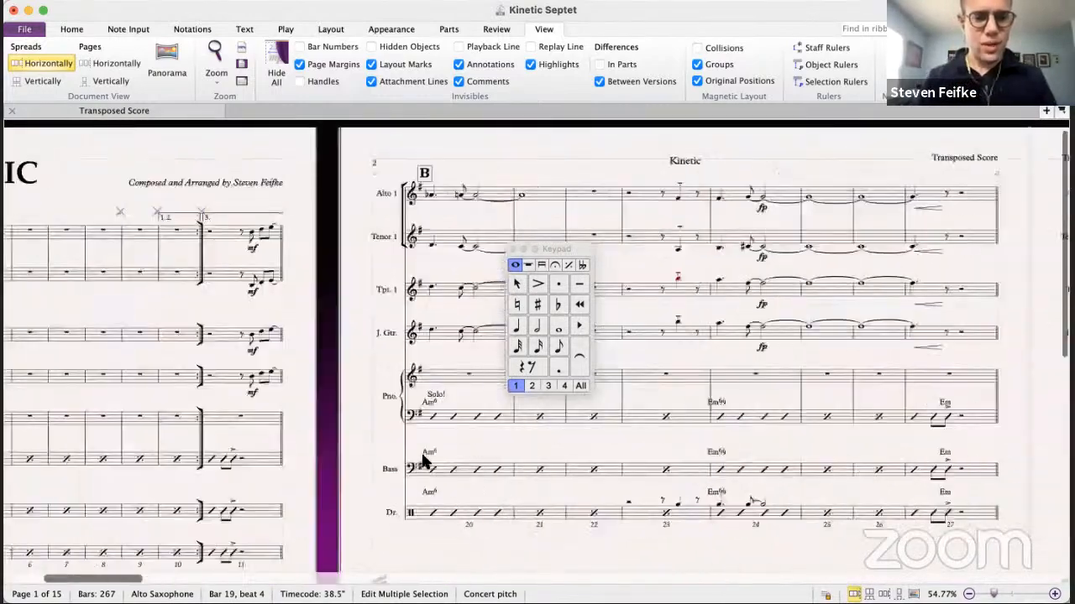
scroll(423, 460, down, 5)
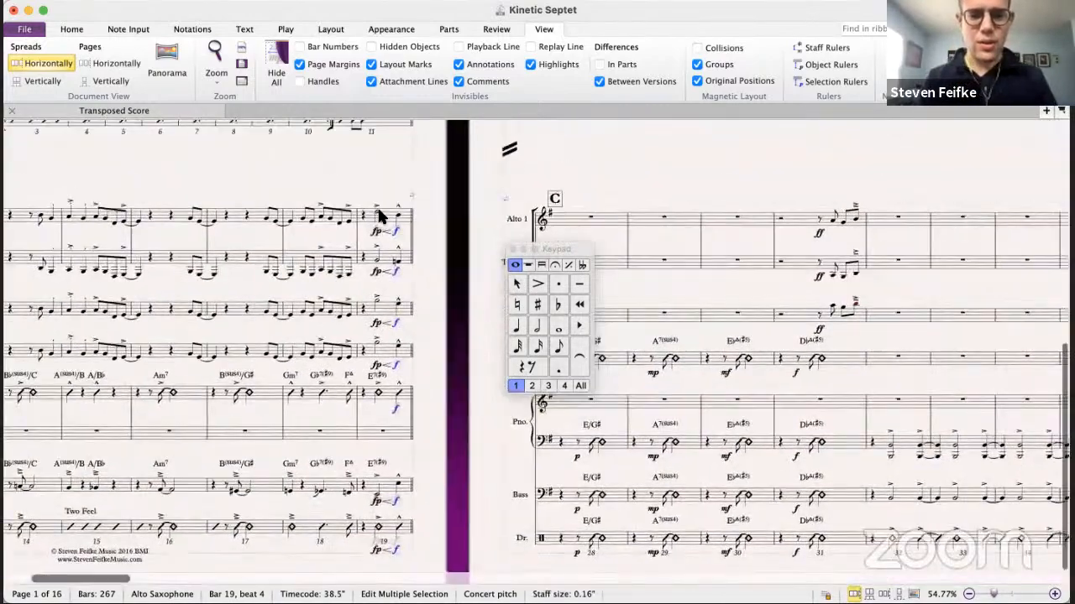
click(376, 214)
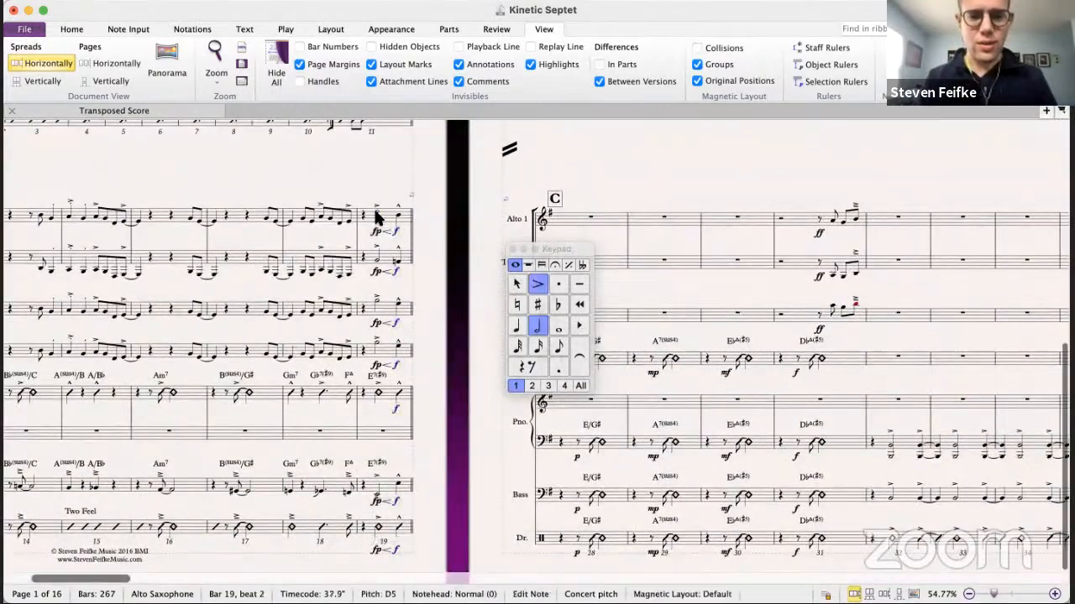
click(377, 306)
key(Right)
key(Right)
key(Right)
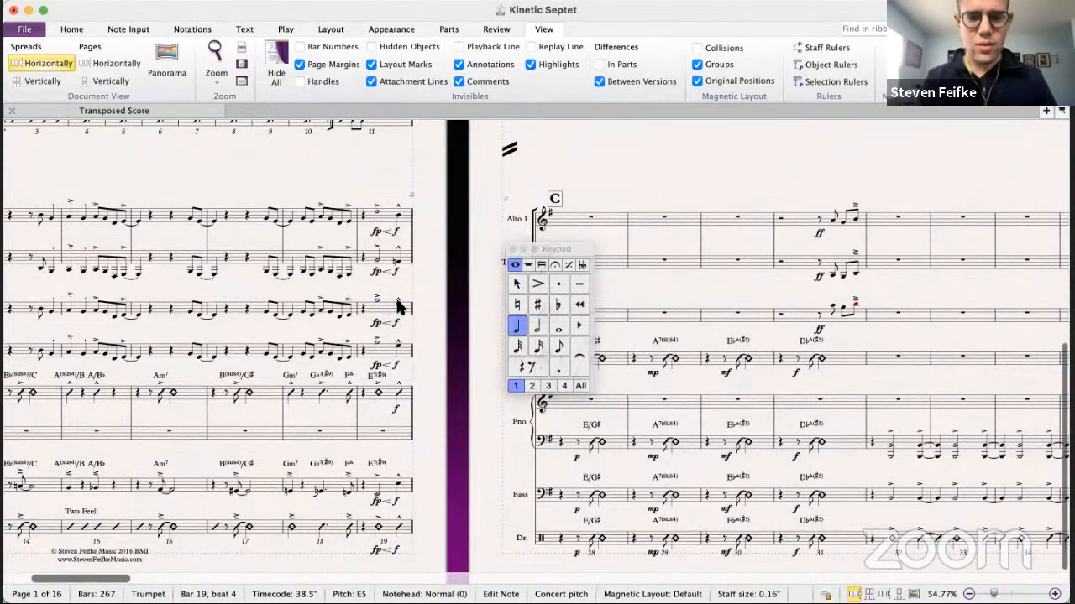
scroll(395, 296, down, 5)
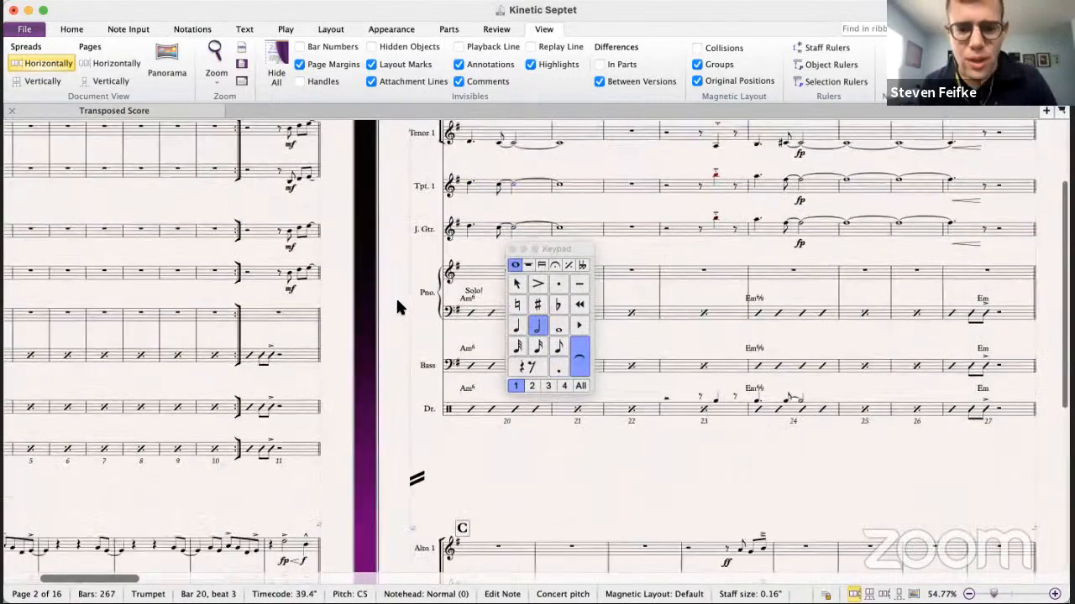
- Revoice the beat-2 chord of bar 19, setting the tenor half note to C5 and the guitar half note to Ab4
click(309, 402)
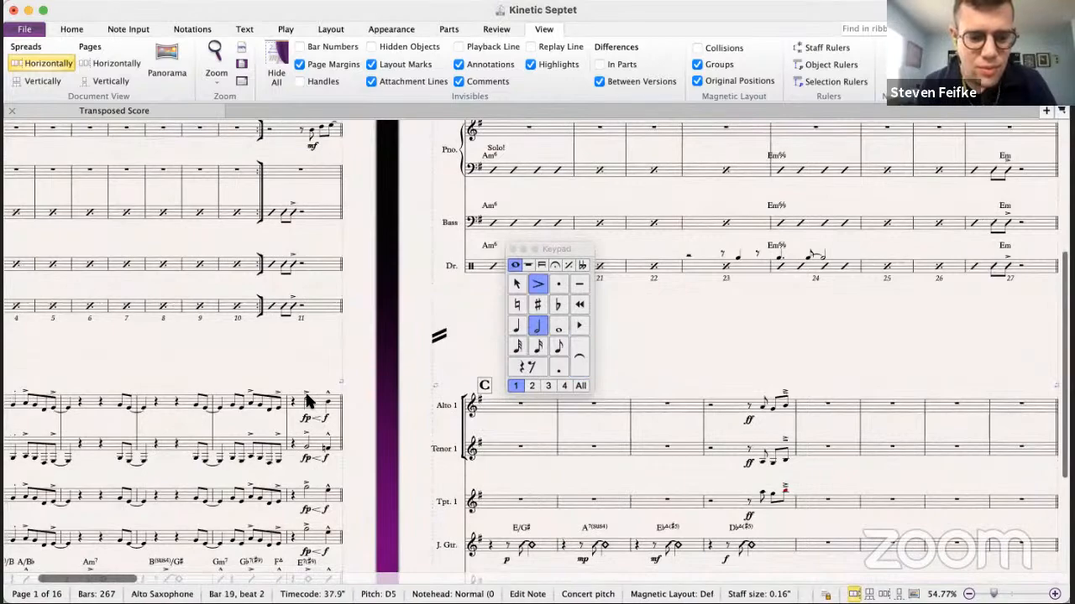
super+click(290, 392)
super+click(290, 474)
scroll(327, 372, down, 4)
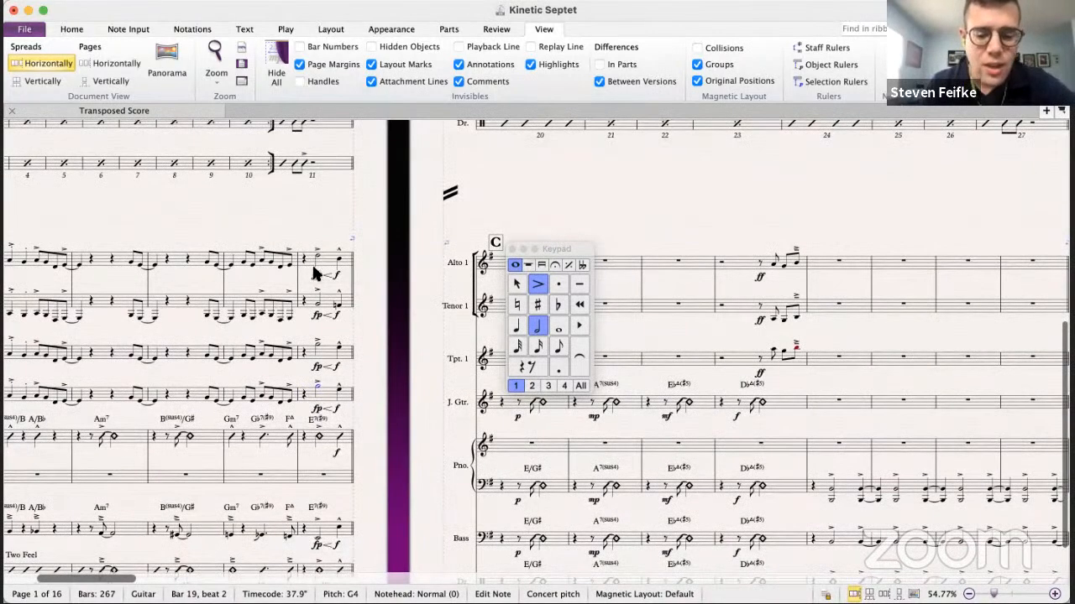
click(318, 304)
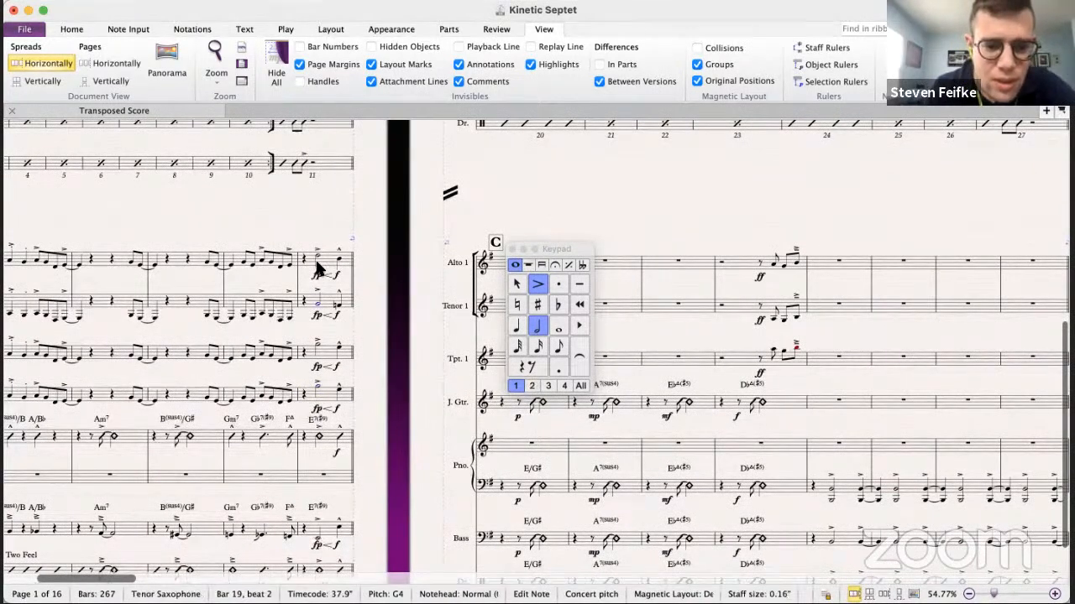
click(318, 347)
click(318, 256)
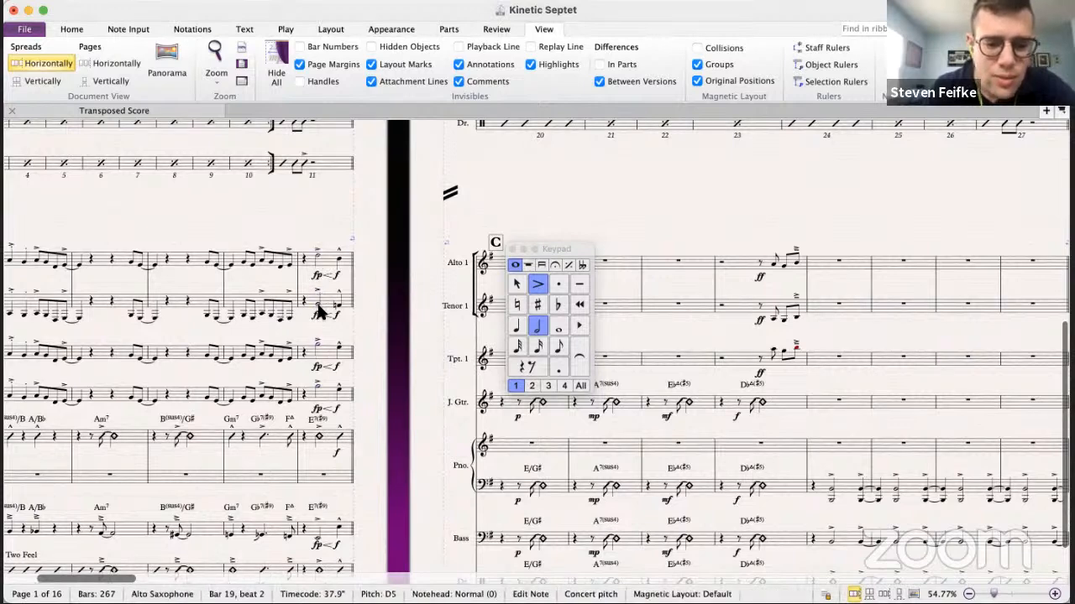
click(318, 307)
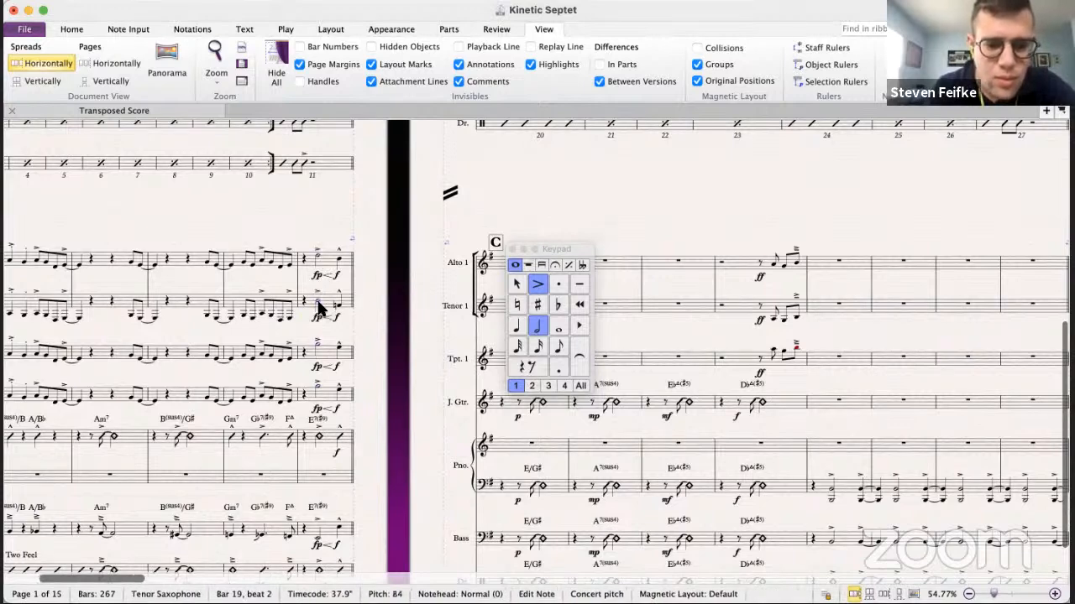
click(318, 390)
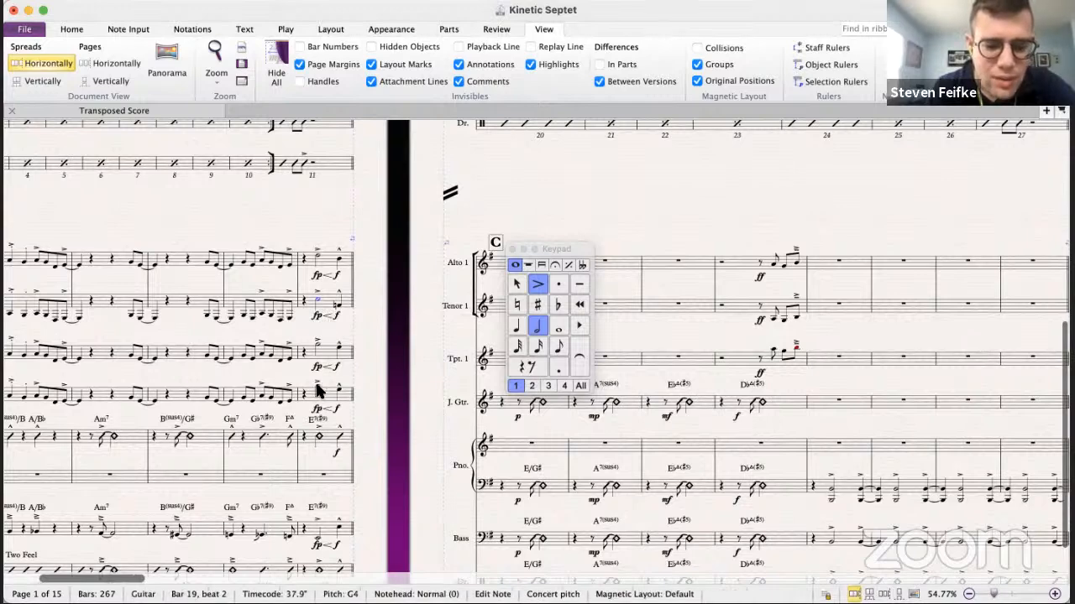
key(alt+Up)
click(317, 256)
click(318, 299)
click(318, 256)
click(318, 299)
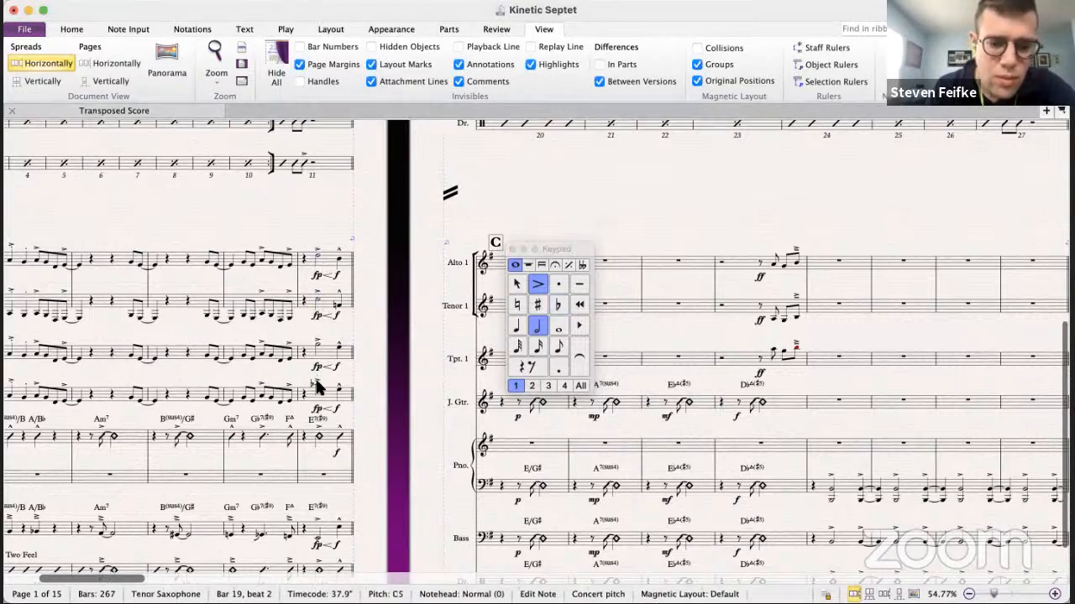
click(318, 387)
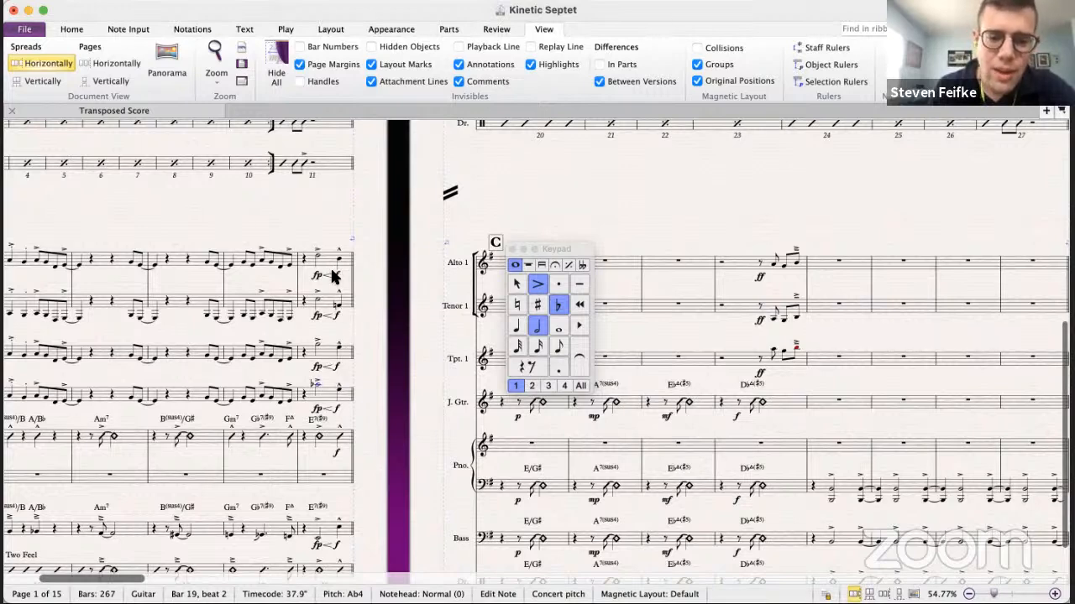
- Revoice the beat-4 chord of bar 19, raising the alto note and setting the tenor note to Ab4
click(339, 345)
click(338, 260)
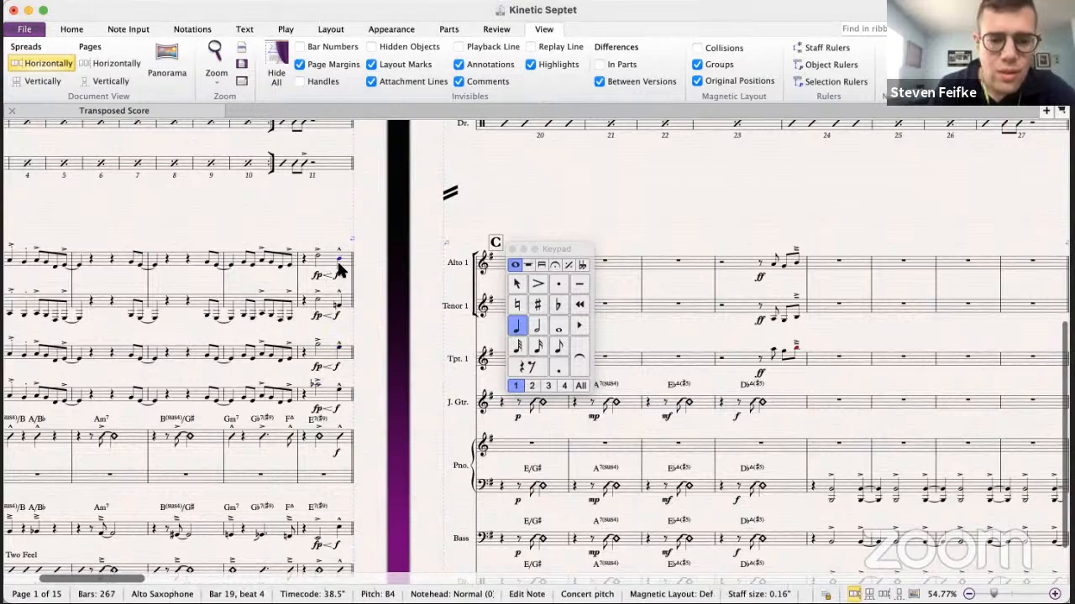
click(337, 304)
key(KP_9)
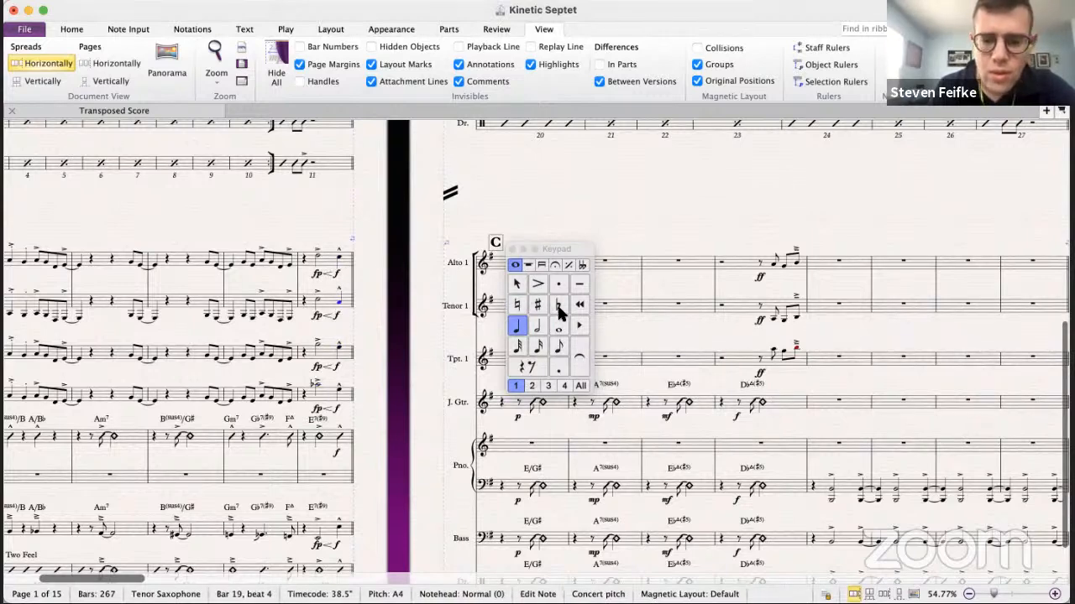
click(340, 393)
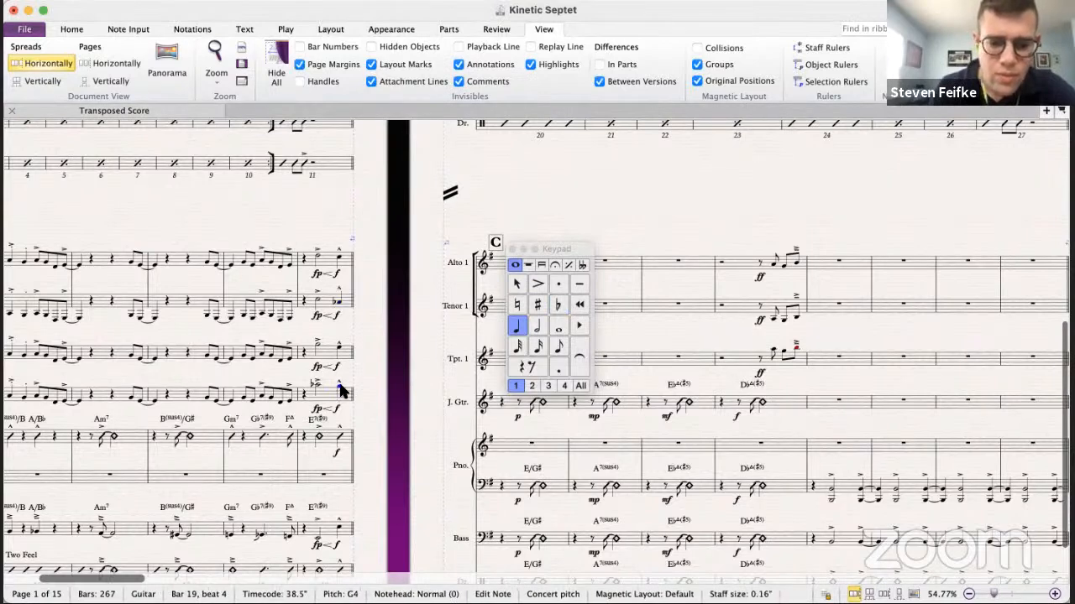
click(338, 345)
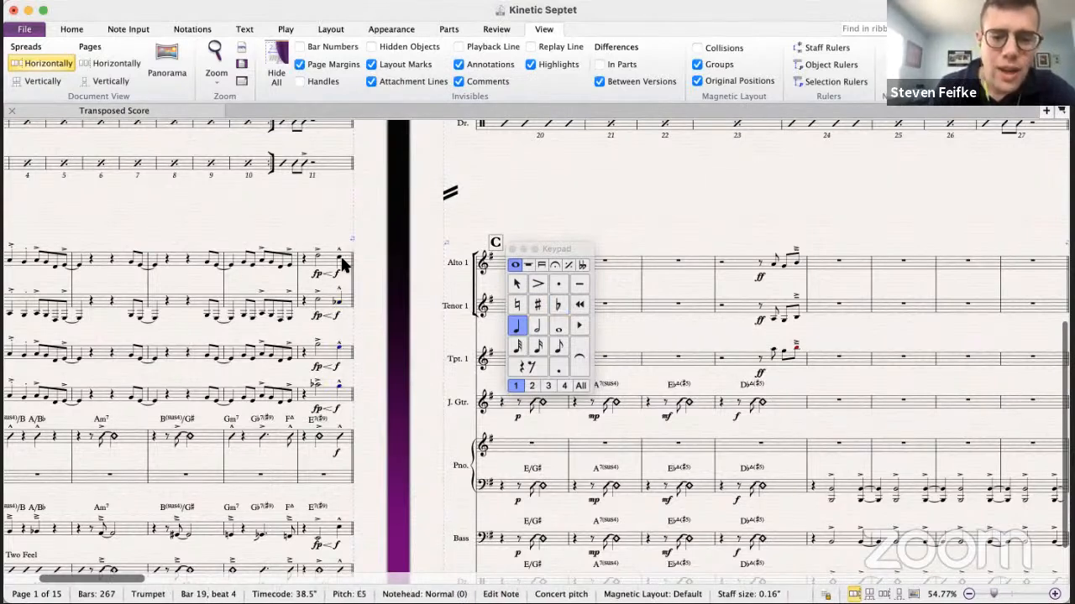
click(338, 257)
click(337, 304)
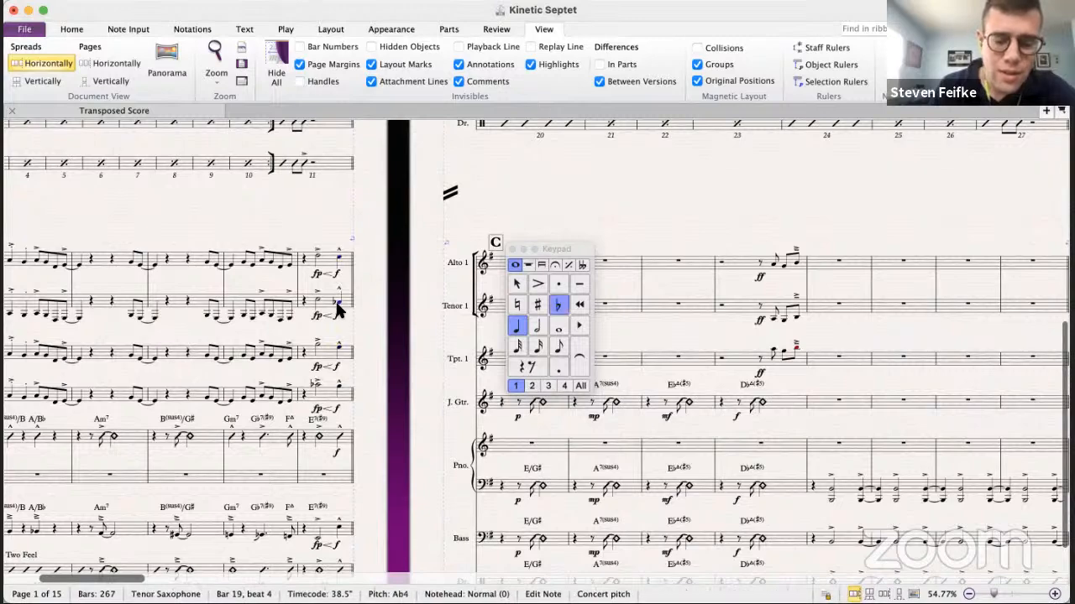
click(336, 377)
- Play back bar 19 from its opening barline to check the revoiced chords
click(297, 280)
key(p)
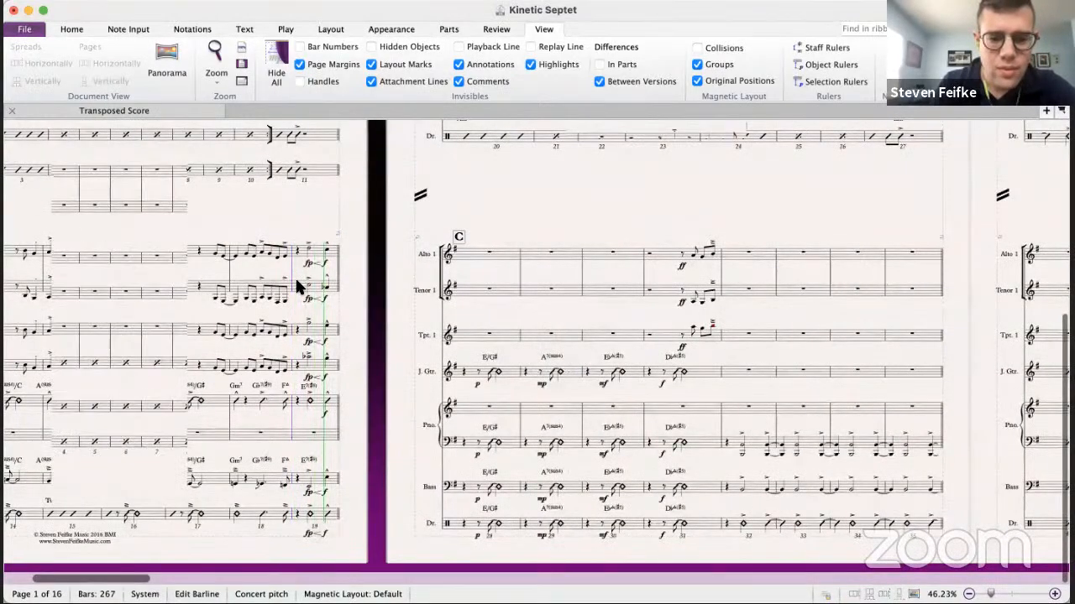
key(space)
scroll(355, 376, down, 4)
scroll(355, 382, down, 3)
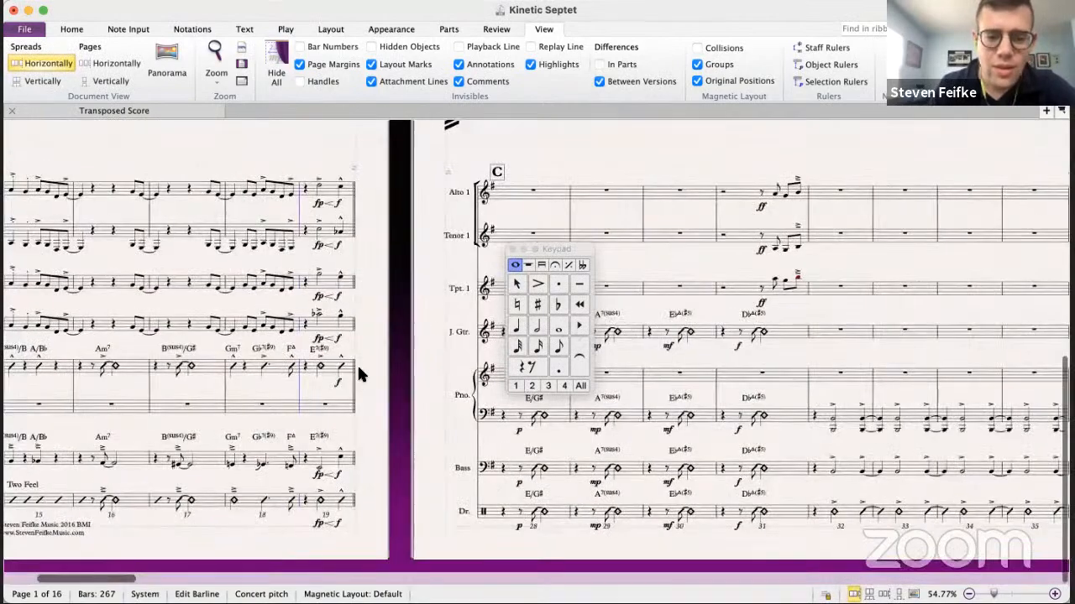
- Revoice the tied offbeat chord in bar 20 at letter B, raising the tenor note and setting the guitar to E4
scroll(364, 178, up, 10)
scroll(363, 178, right, 6)
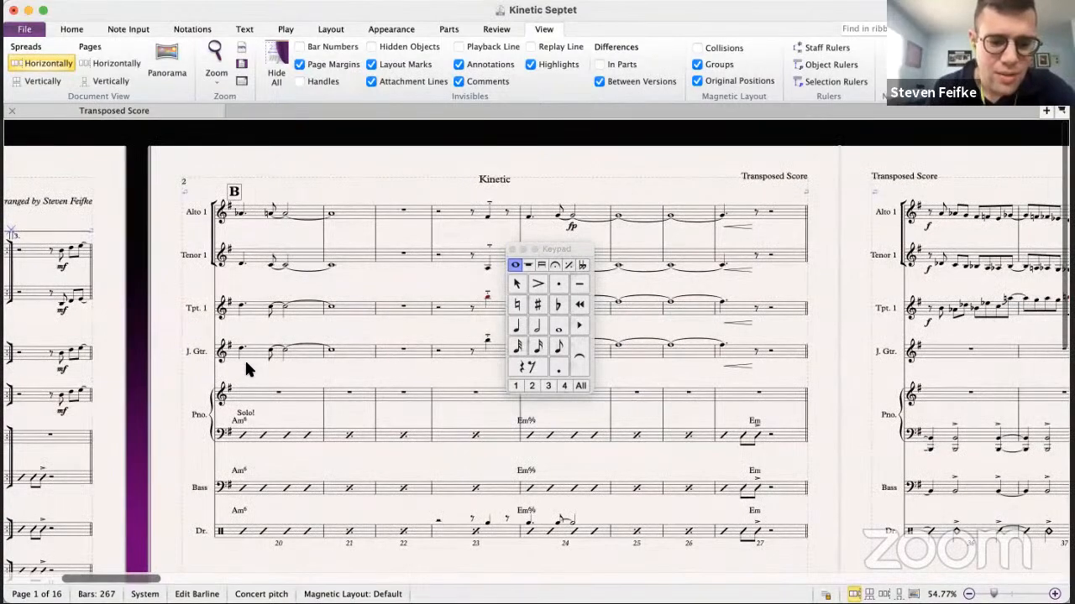
scroll(244, 353, down, 1)
scroll(244, 354, right, 1)
scroll(246, 360, up, 1)
scroll(246, 359, right, 1)
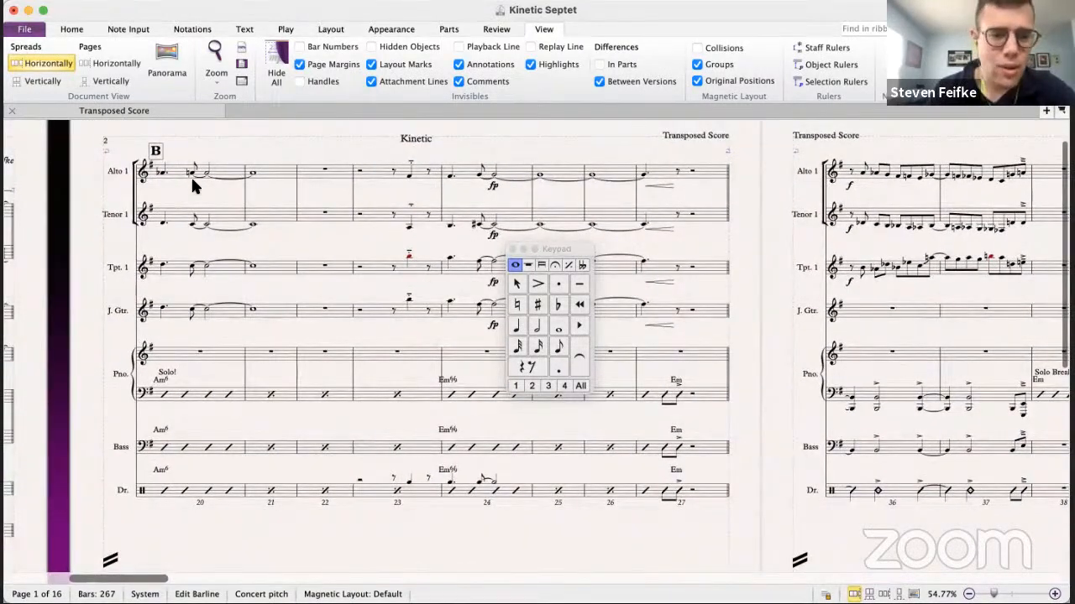
click(191, 267)
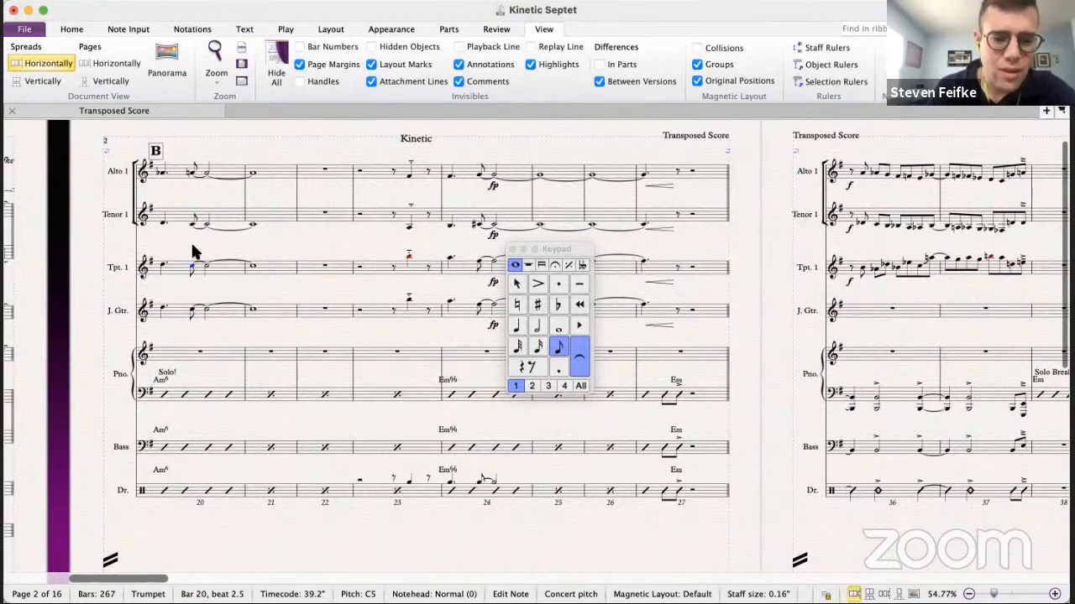
click(191, 170)
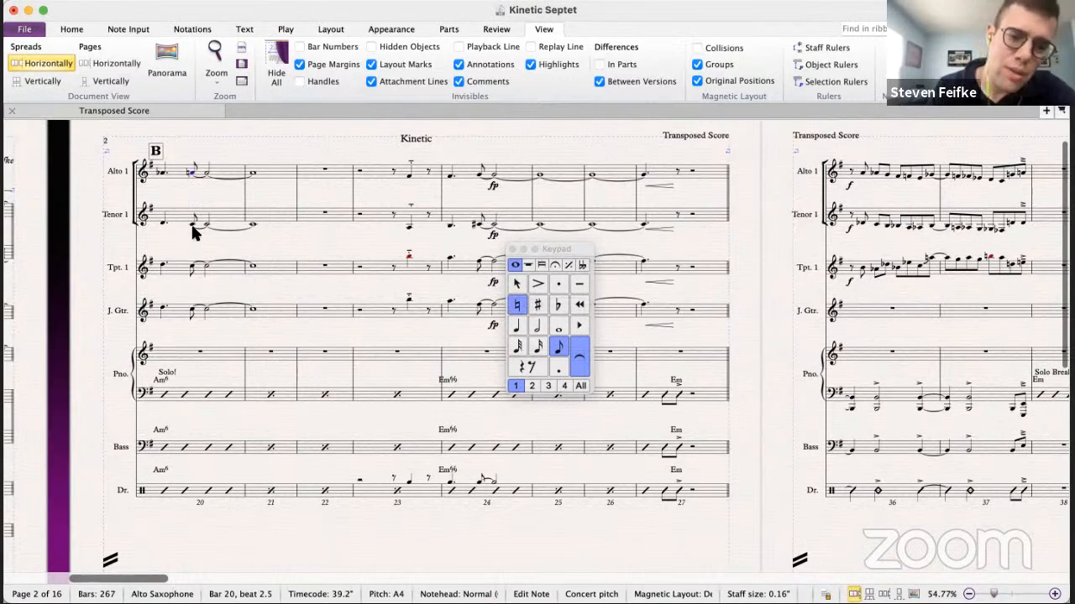
click(189, 222)
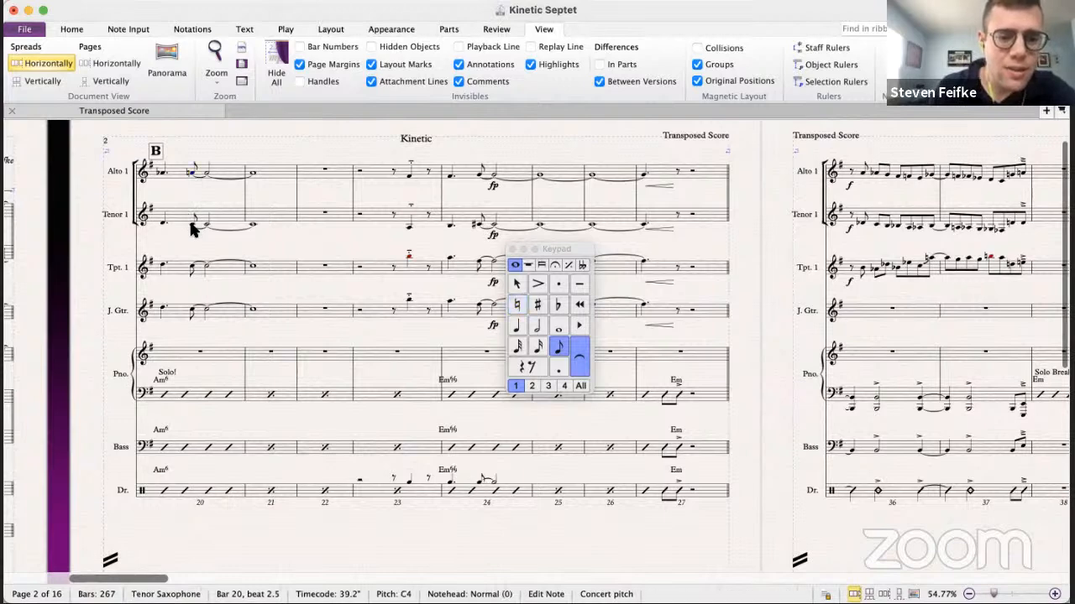
click(193, 314)
click(190, 309)
key(Up)
key(Up)
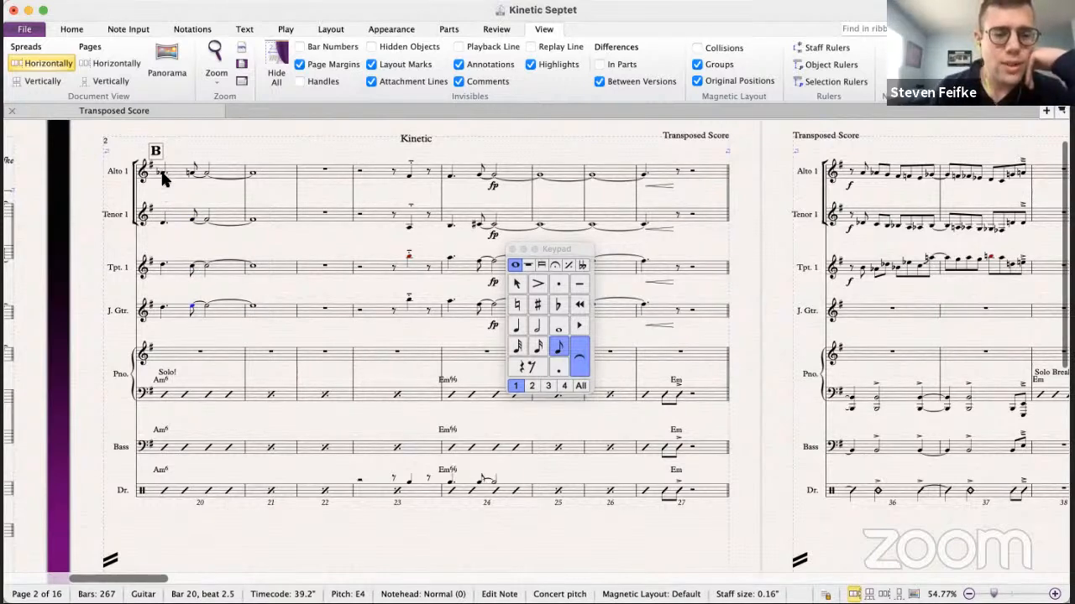
- Revoice the dotted-quarter chord on beat 1 of bar 20, raising the alto note and setting the tenor to Ab4
click(163, 266)
click(163, 173)
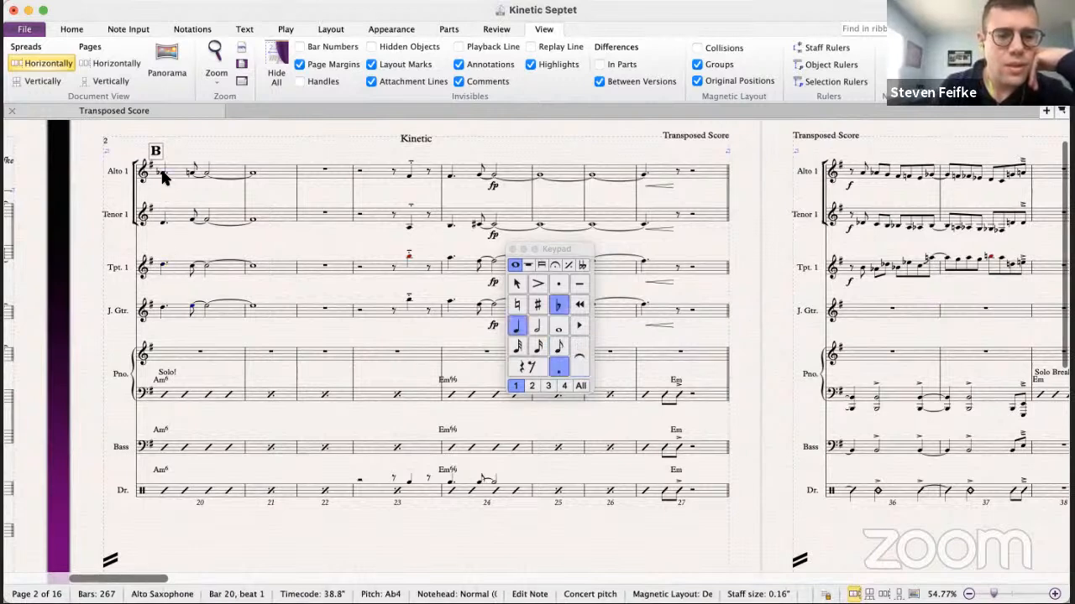
click(161, 219)
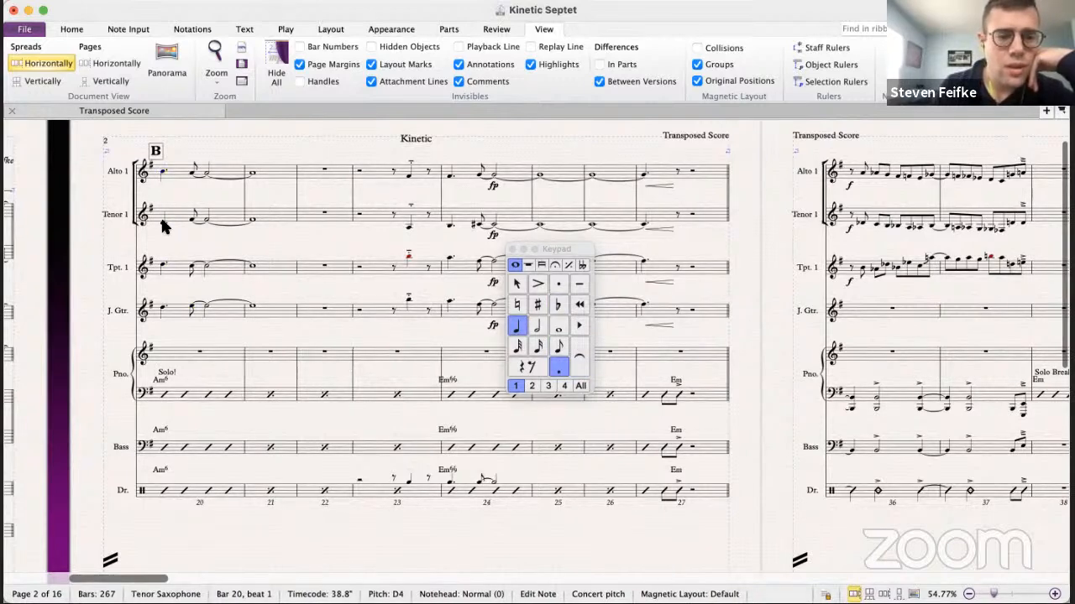
click(558, 306)
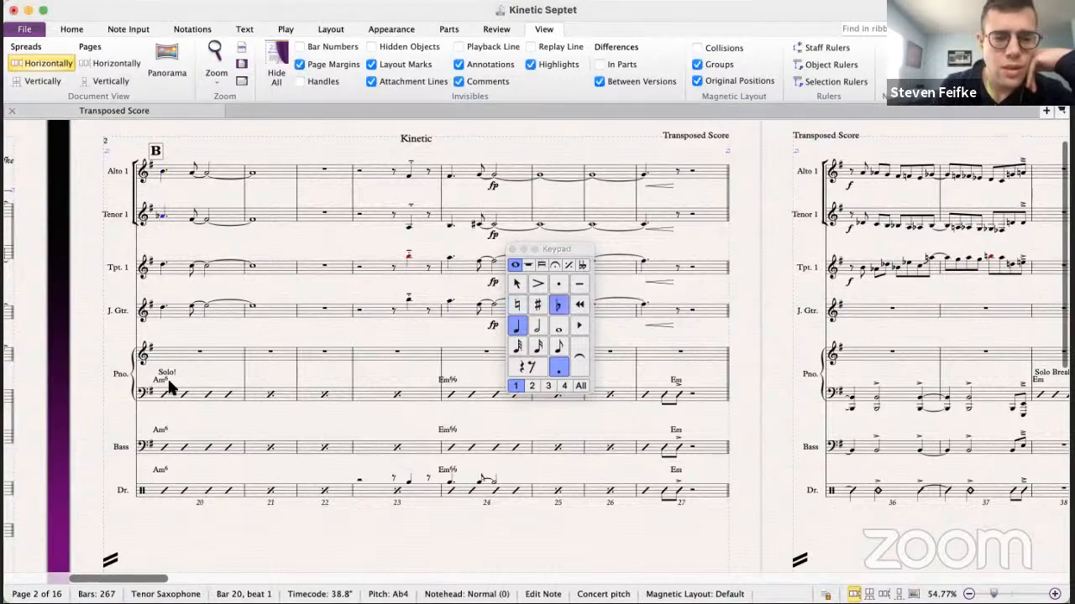
scroll(167, 377, right, 10)
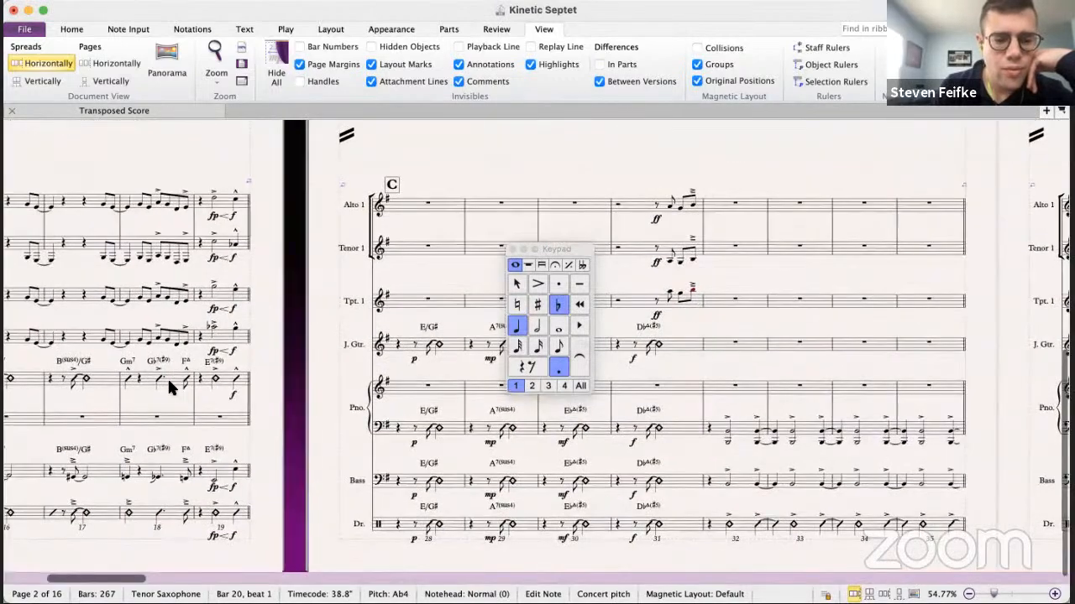
- Set the guitar's dotted-quarter note on beat 1 of bar 20 at letter B to F natural 4
scroll(167, 376, up, 3)
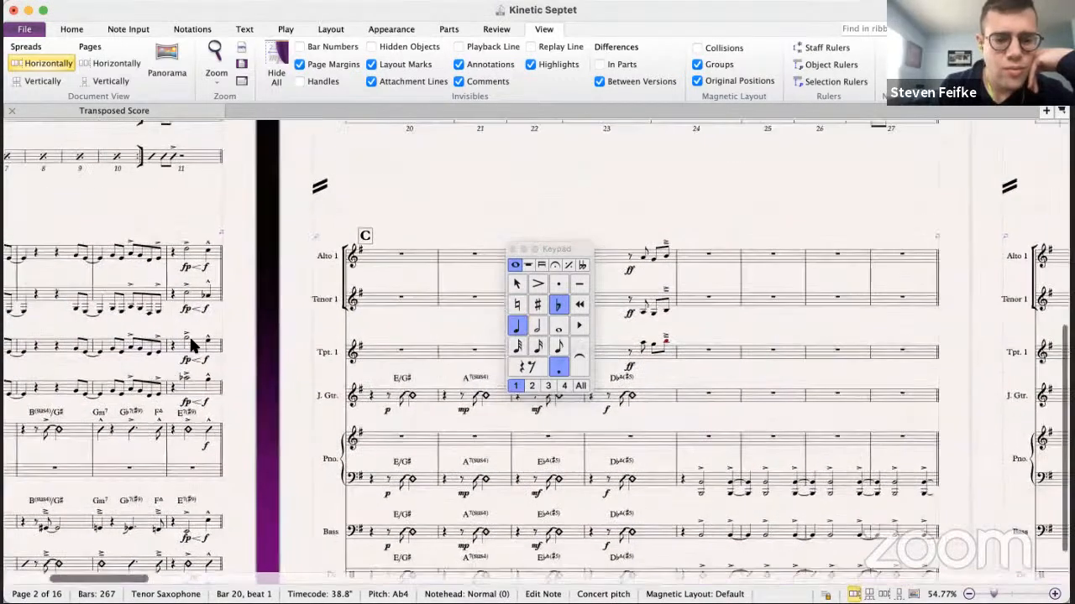
scroll(241, 289, up, 10)
click(257, 307)
click(257, 348)
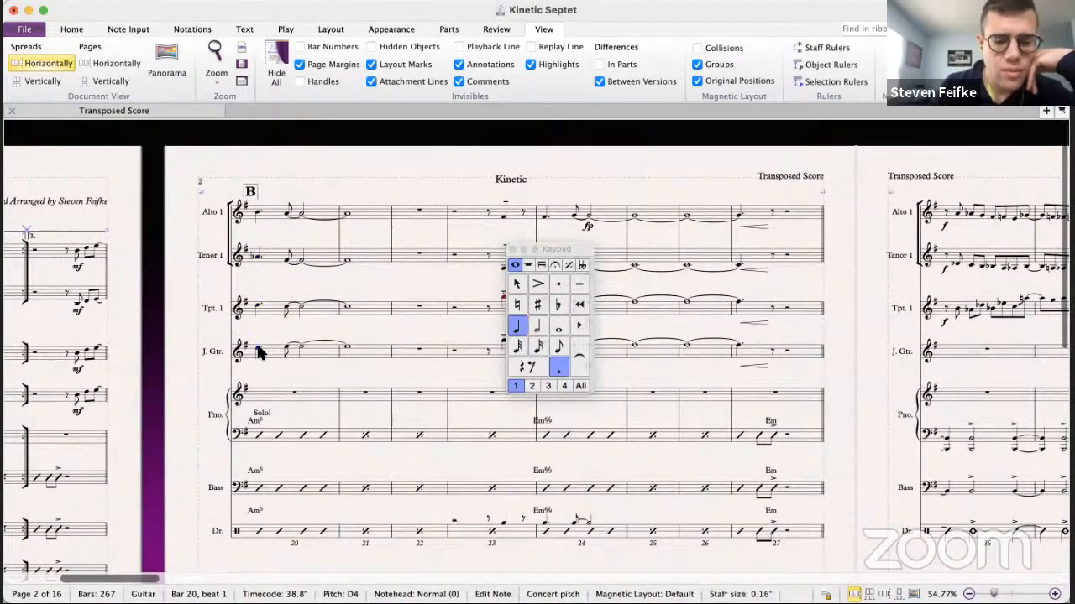
click(516, 305)
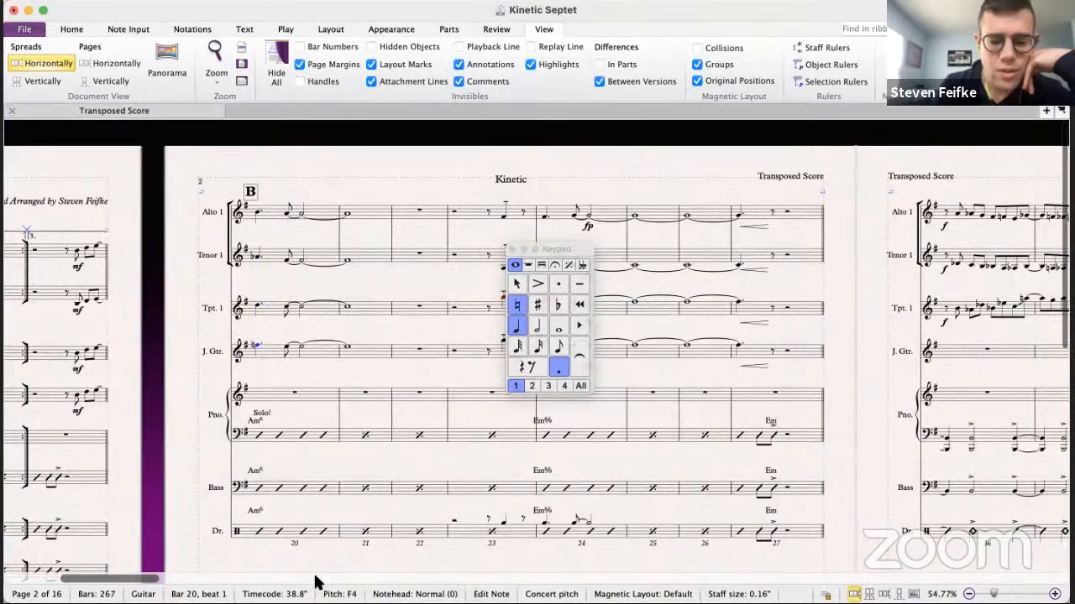
key(super+Tab)
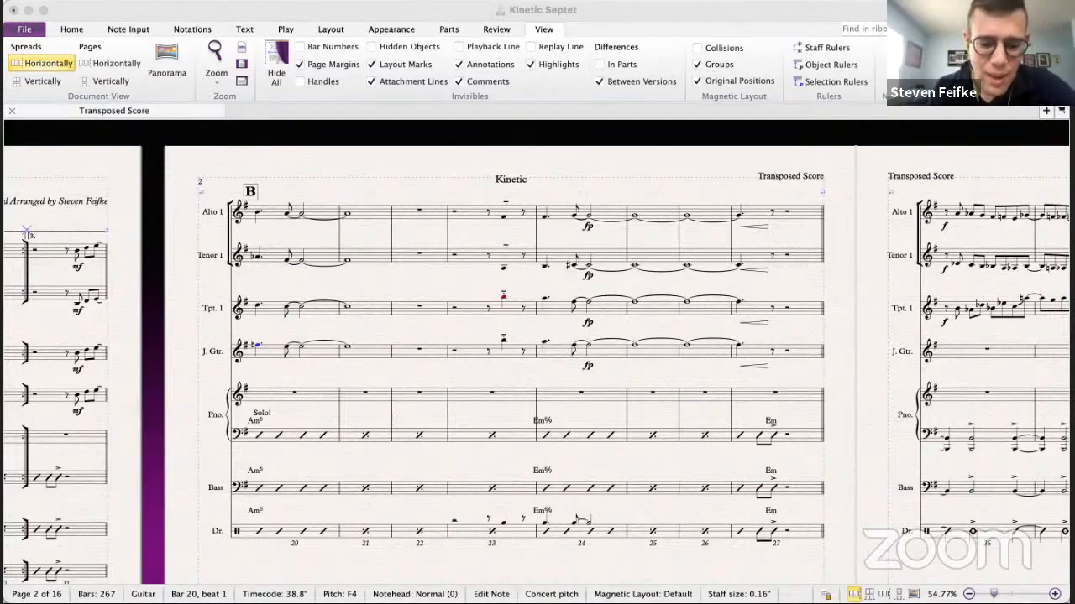
click(476, 324)
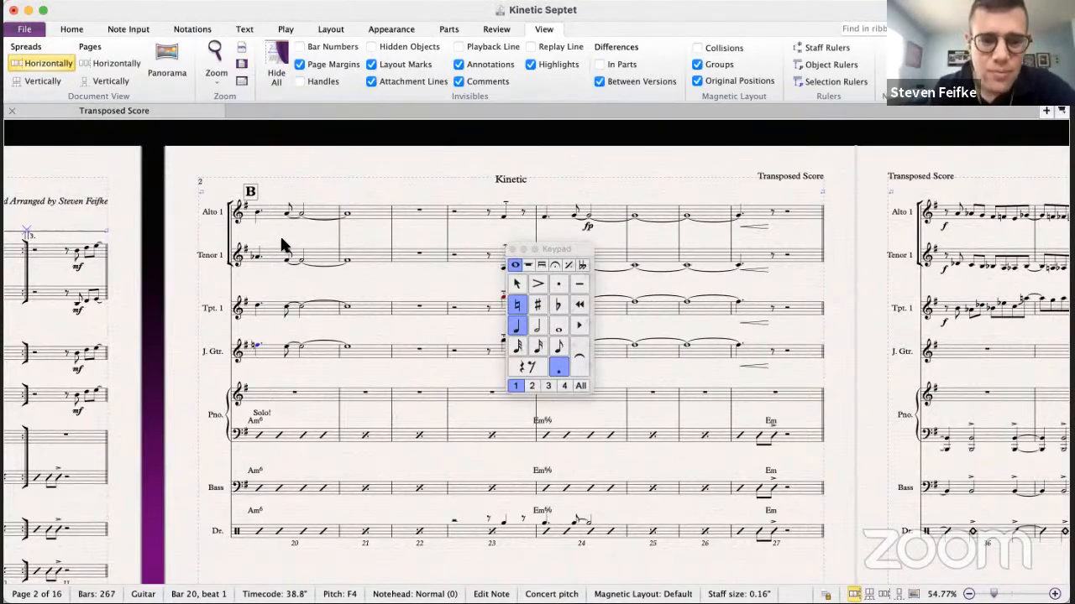
- Play back letter B from bar 20 to check the revoiced chords through bar 24
scroll(282, 244, right, 5)
scroll(282, 244, down, 2)
scroll(282, 244, right, 4)
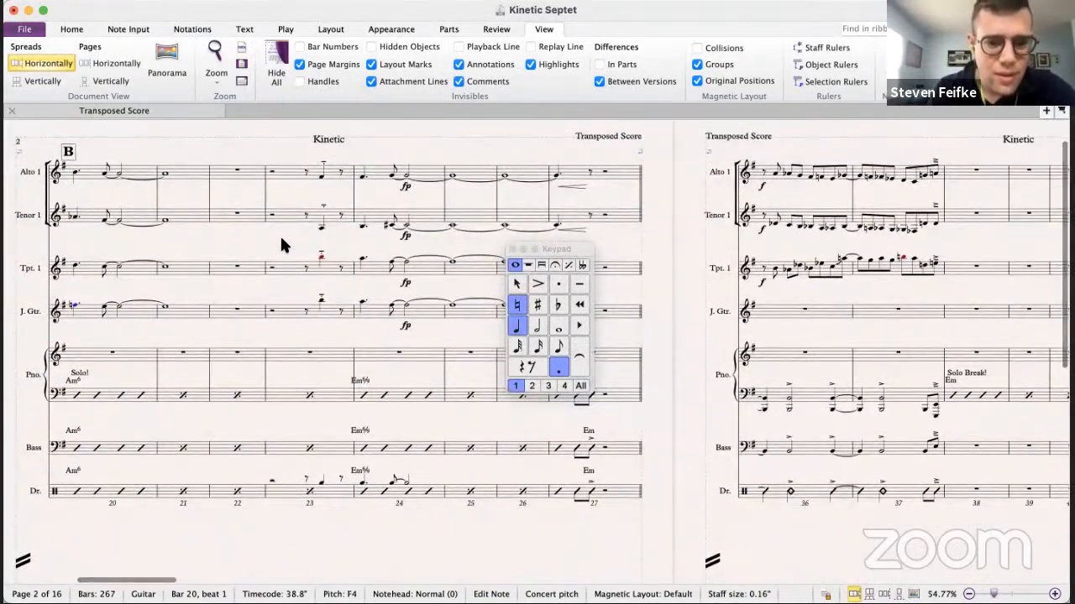
scroll(277, 244, right, 1)
scroll(277, 244, up, 1)
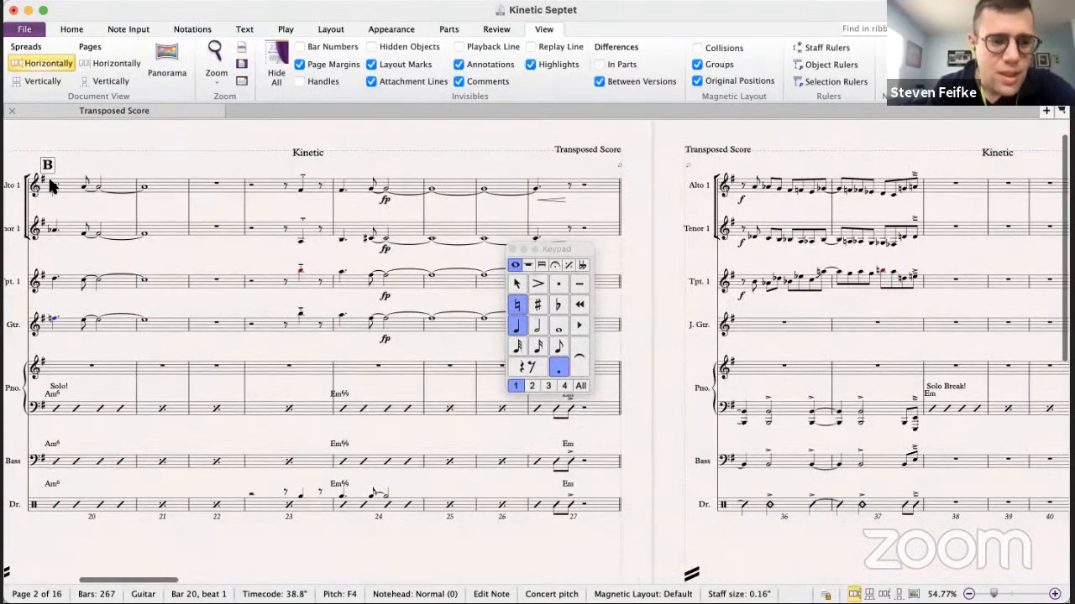
click(56, 188)
key(p)
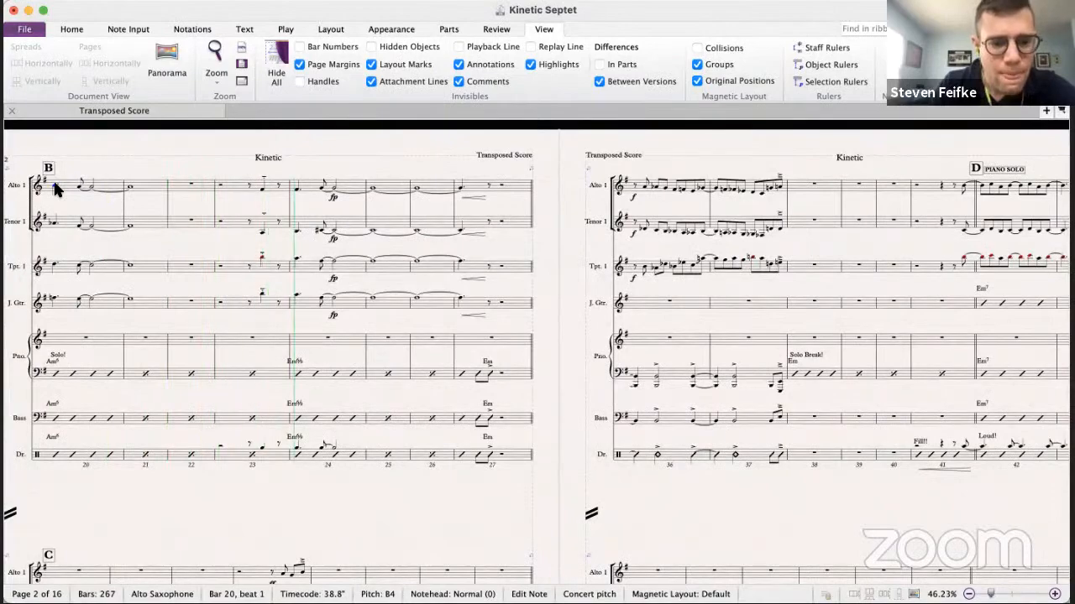
key(Escape)
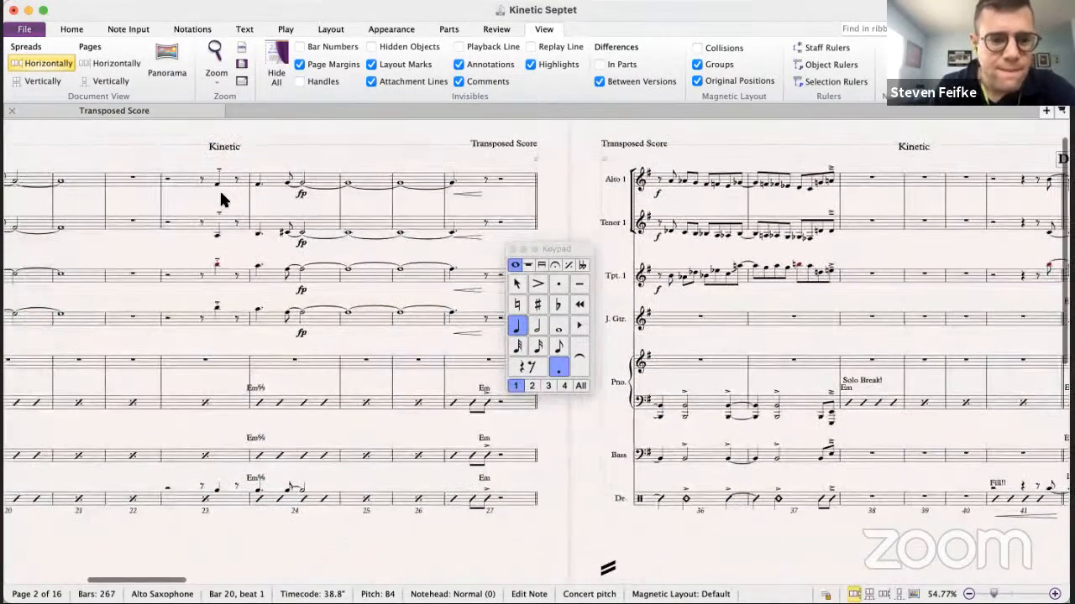
- Revoice the beat 3.5 chord of bar 23, raising the alto an octave to F#5 and setting the tenor to Eb5
click(216, 264)
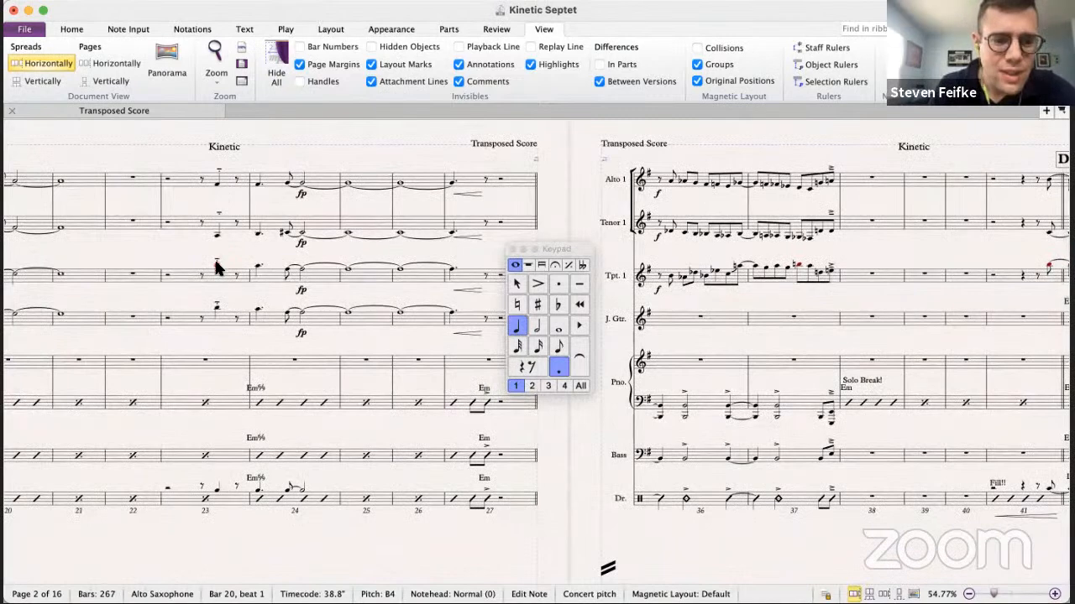
click(215, 175)
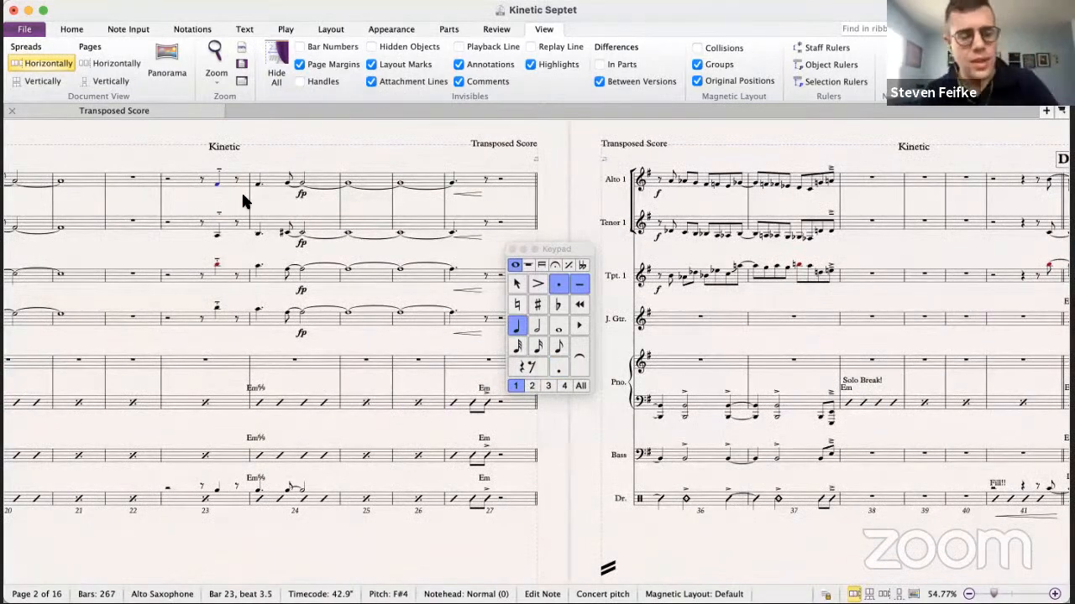
click(218, 233)
key(Up)
key(9)
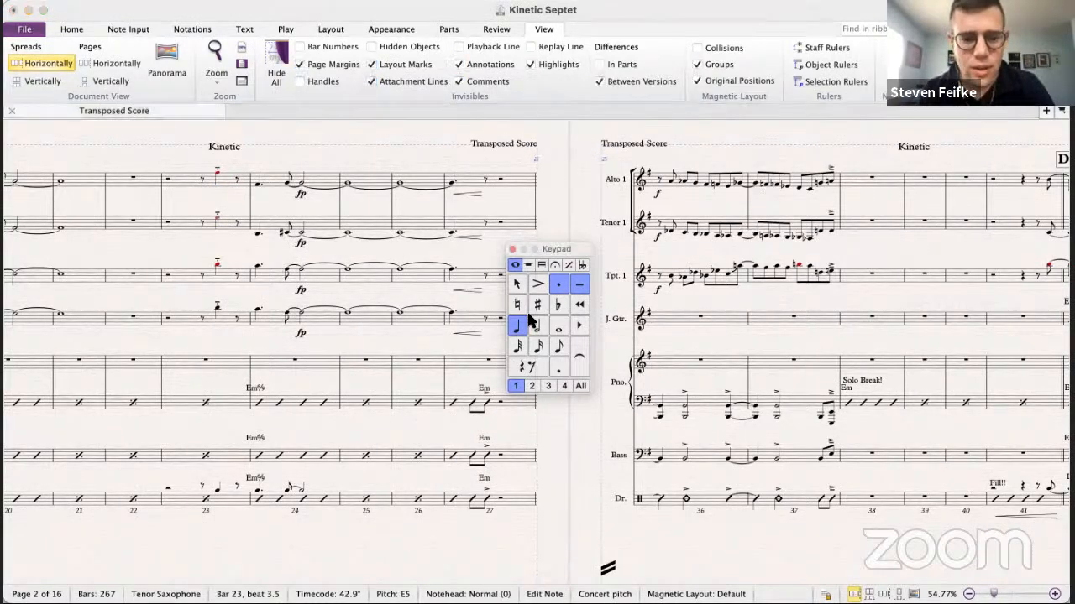
click(220, 306)
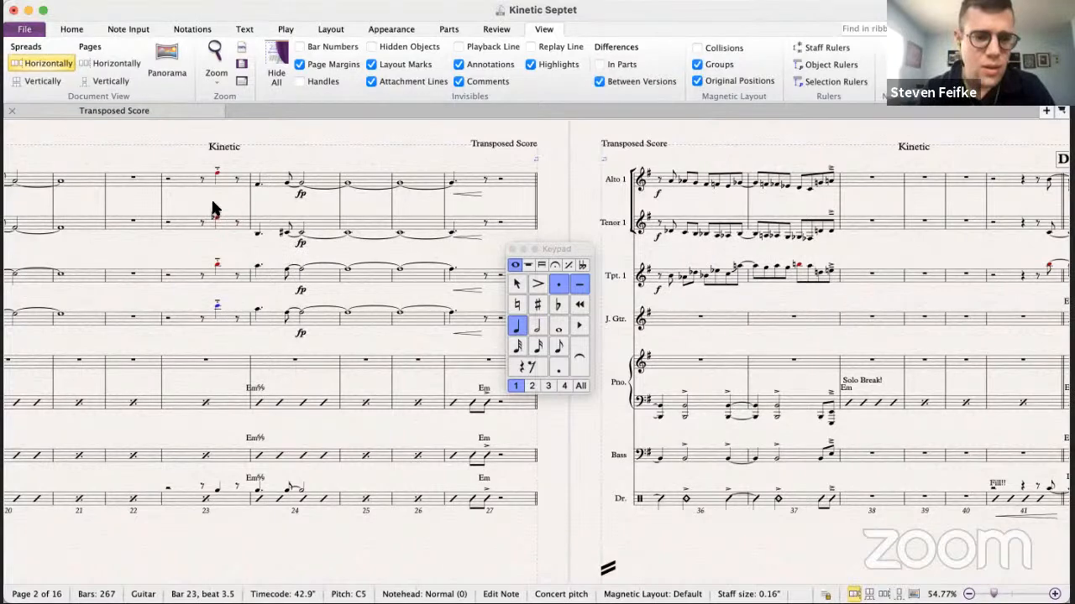
- Check the tenor's bar 23 note in the transposing score and return the score to concert pitch
click(71, 28)
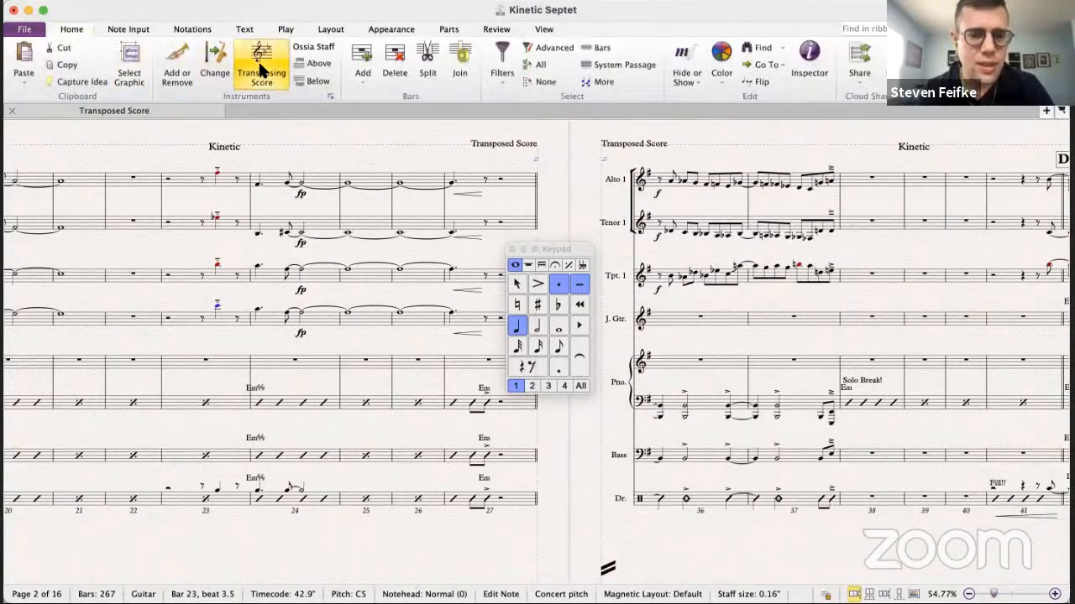
click(260, 71)
click(224, 206)
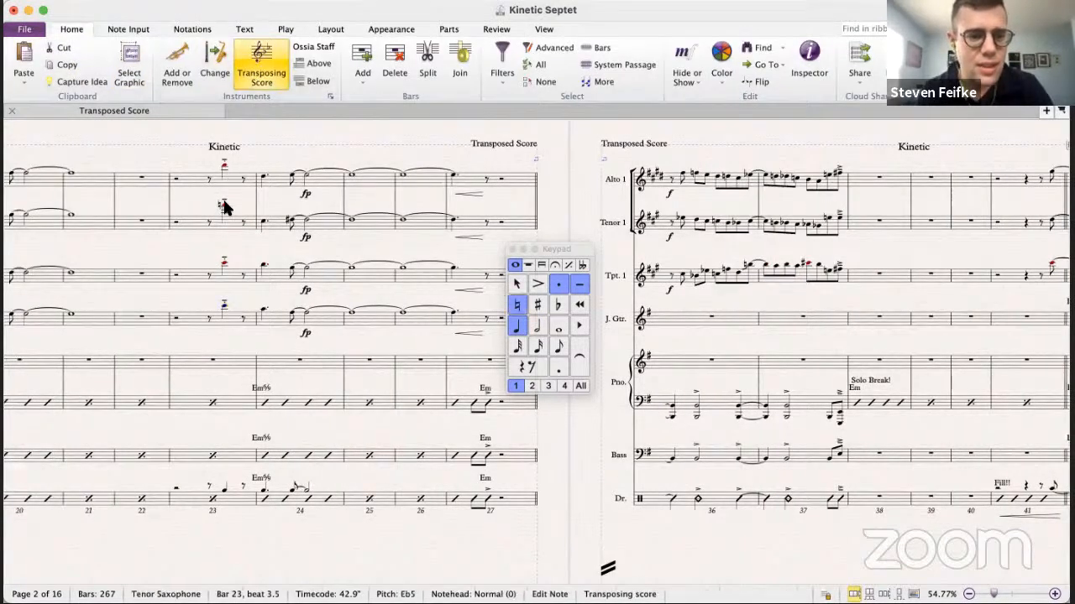
click(517, 305)
click(266, 46)
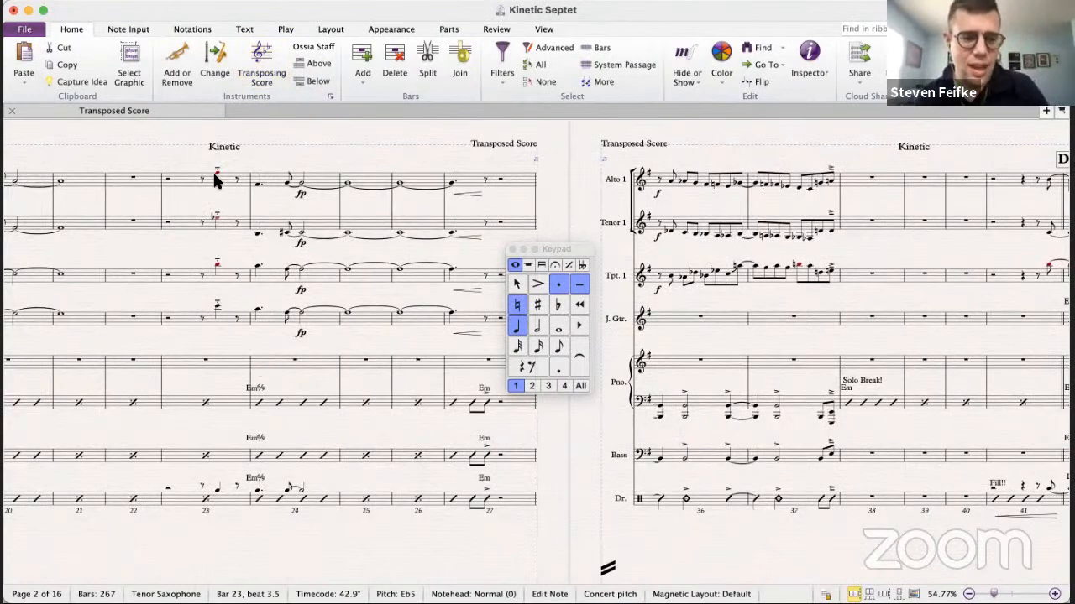
- Audition the individual notes of the bar 23 chord and the trumpet's first two notes in bar 24
click(217, 268)
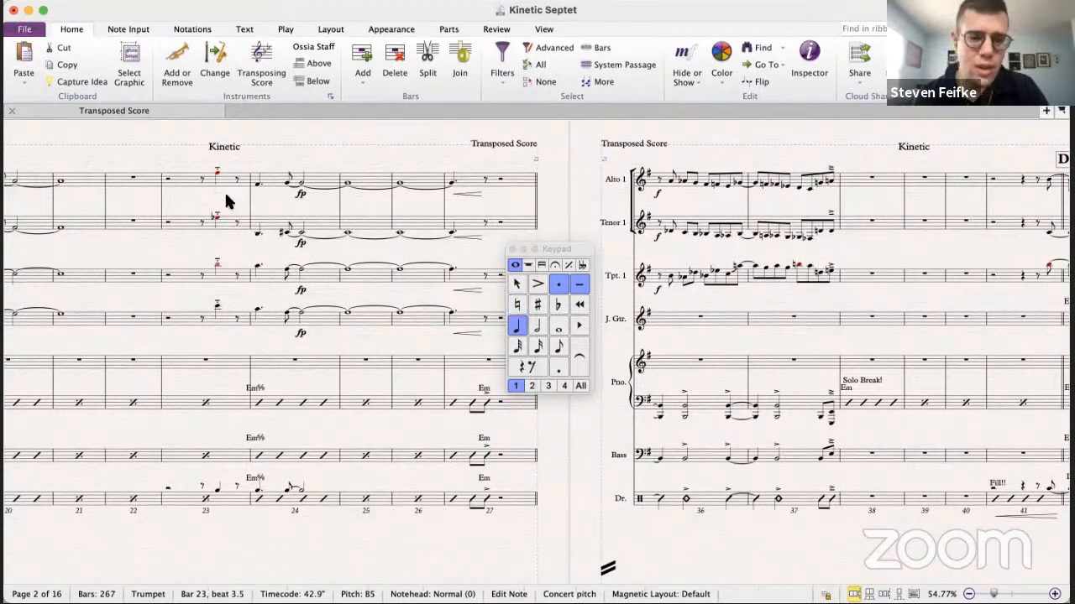
click(217, 174)
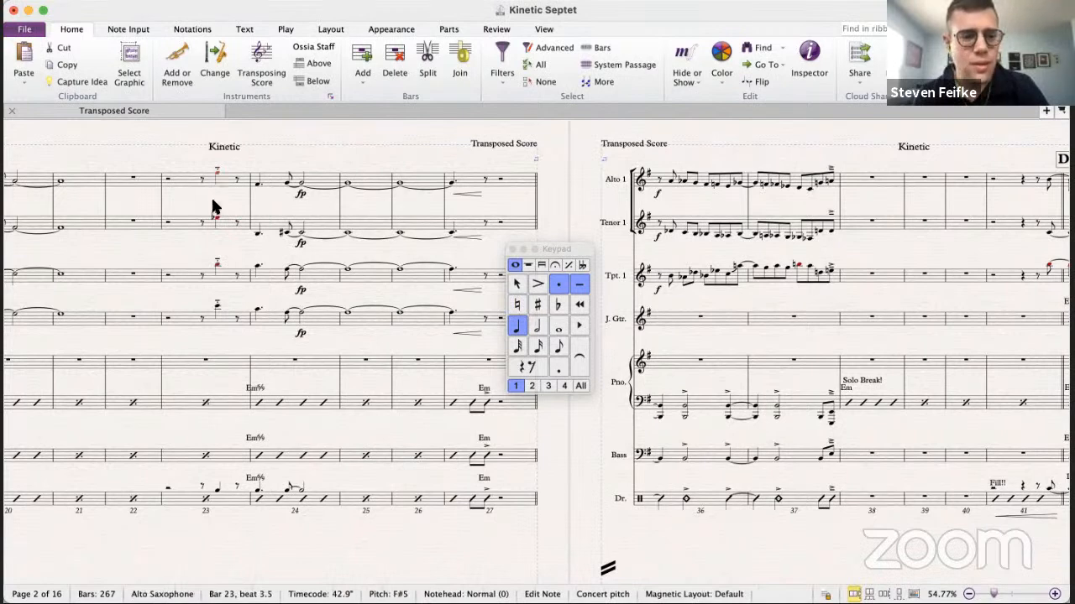
click(216, 268)
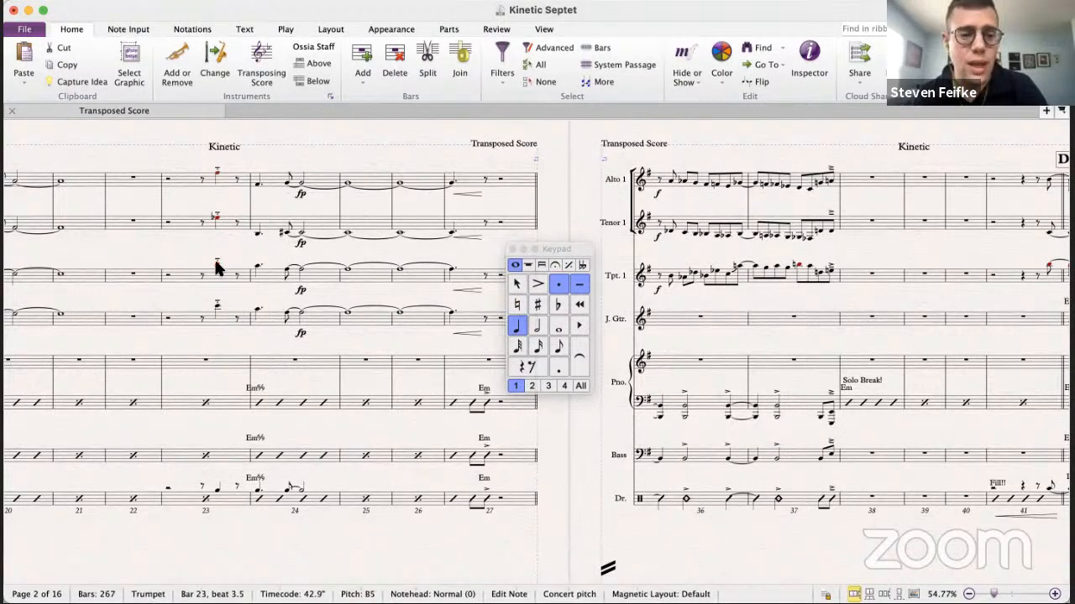
click(216, 176)
click(215, 220)
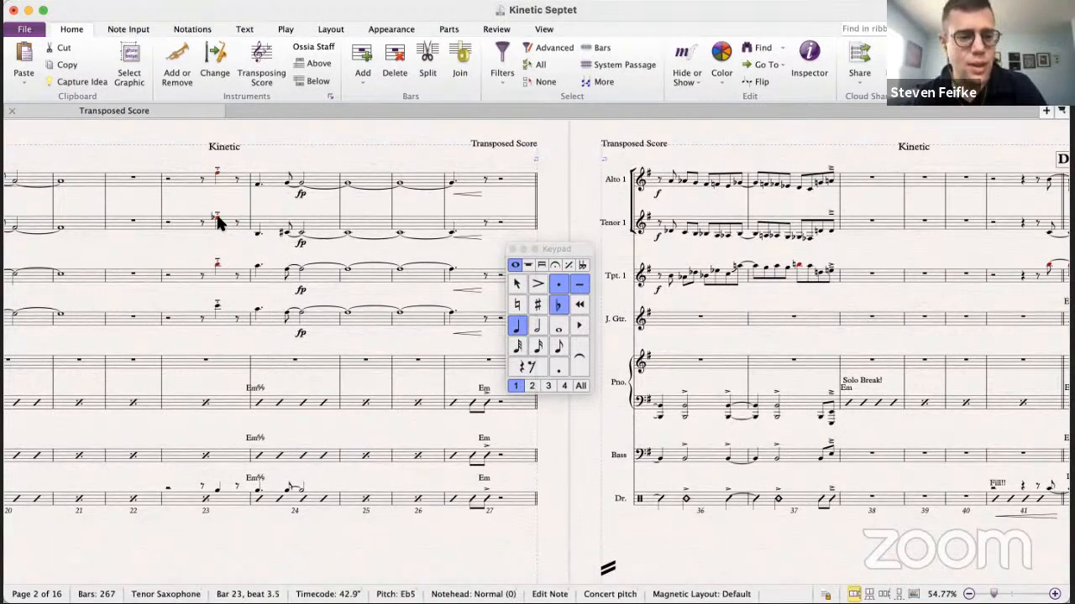
click(218, 305)
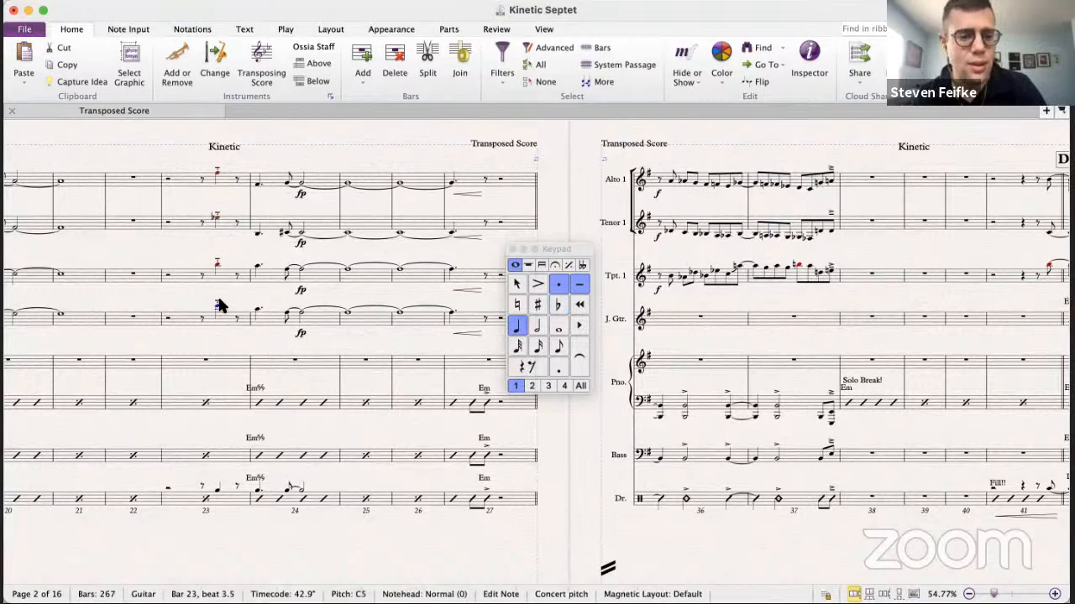
click(259, 271)
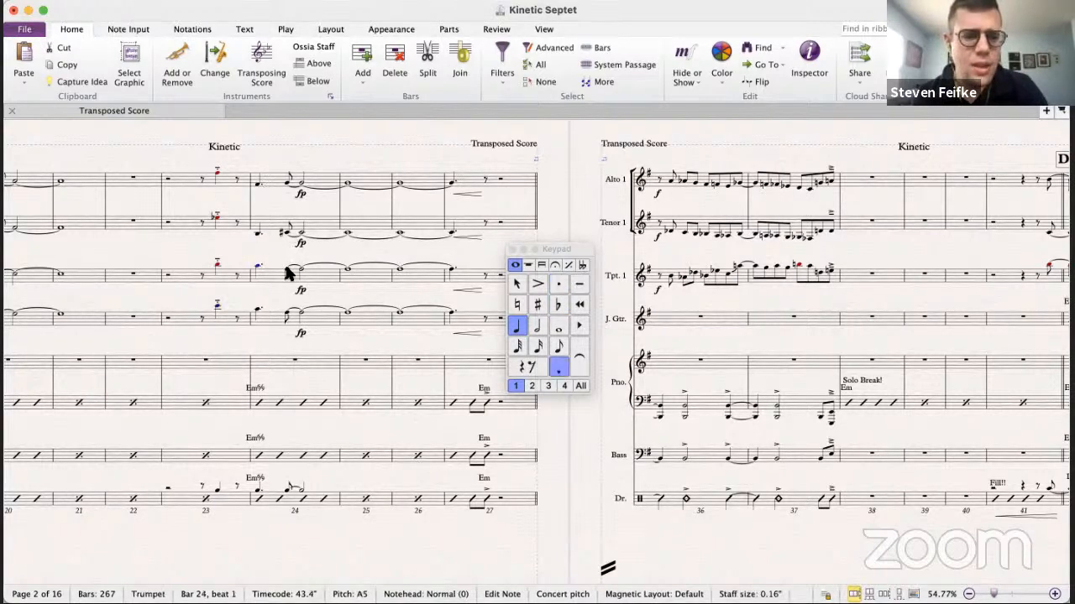
click(288, 271)
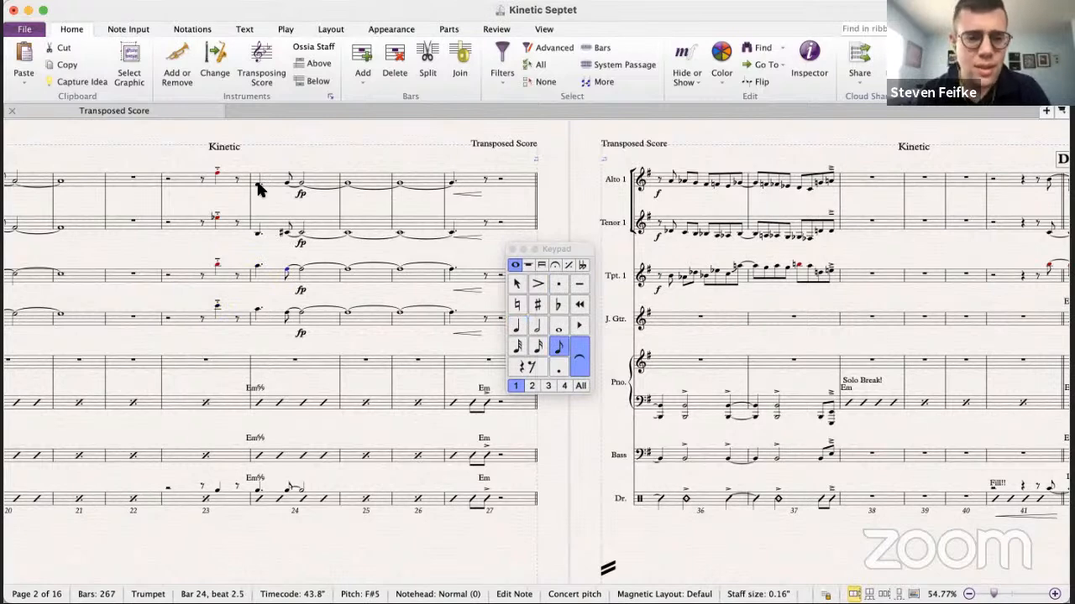
click(258, 268)
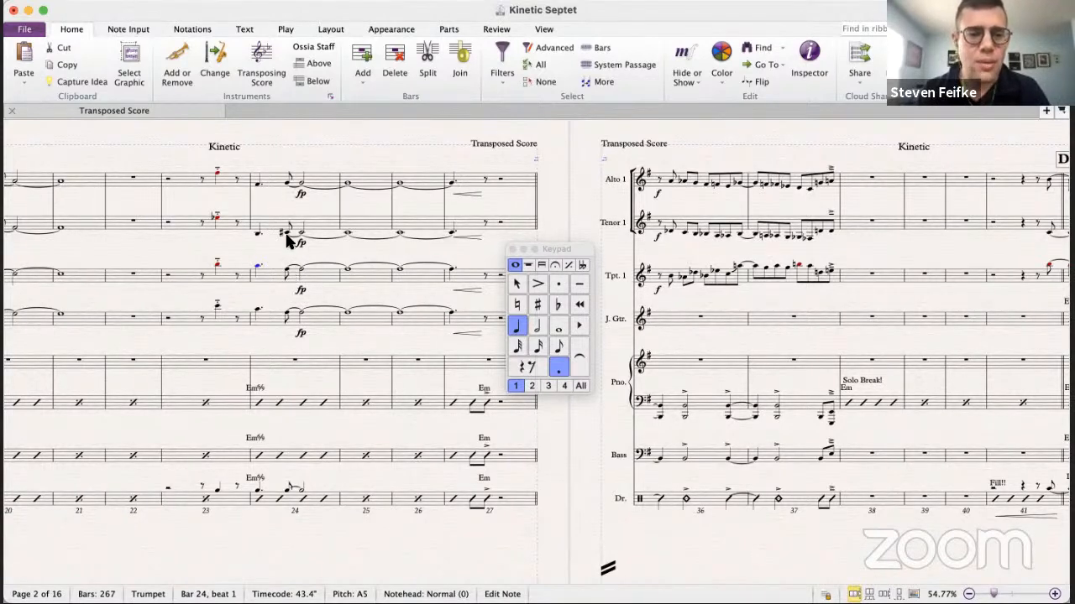
- Set the alto's tied note starting on beat 2.5 of bar 24 to C#5
click(287, 183)
key(Up)
key(Up)
key(Up)
key(Up)
key(Up)
key(Up)
key(Down)
key(Down)
click(540, 306)
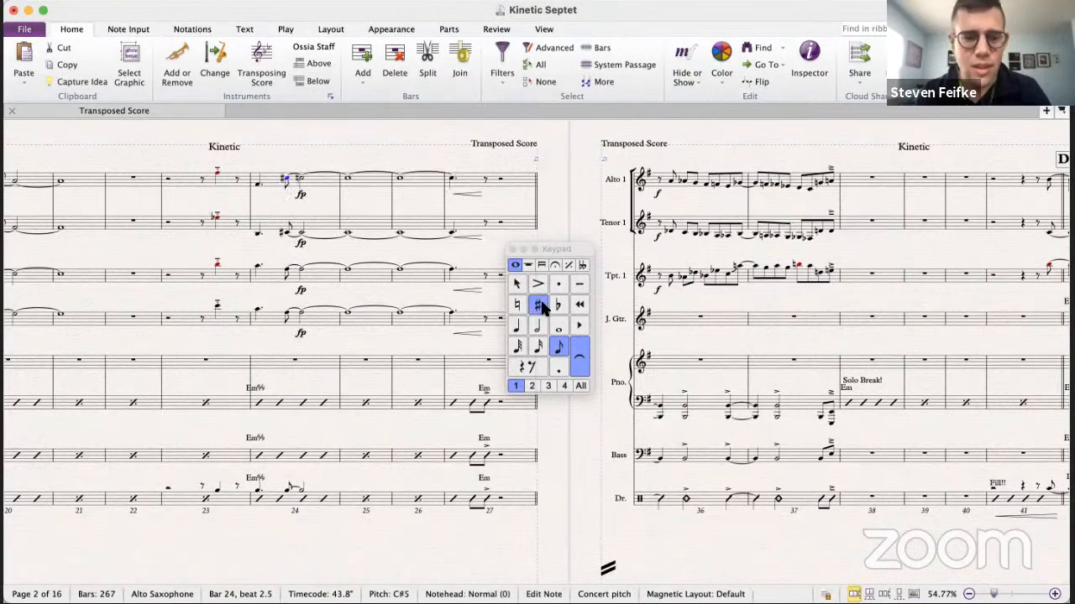
key(Right)
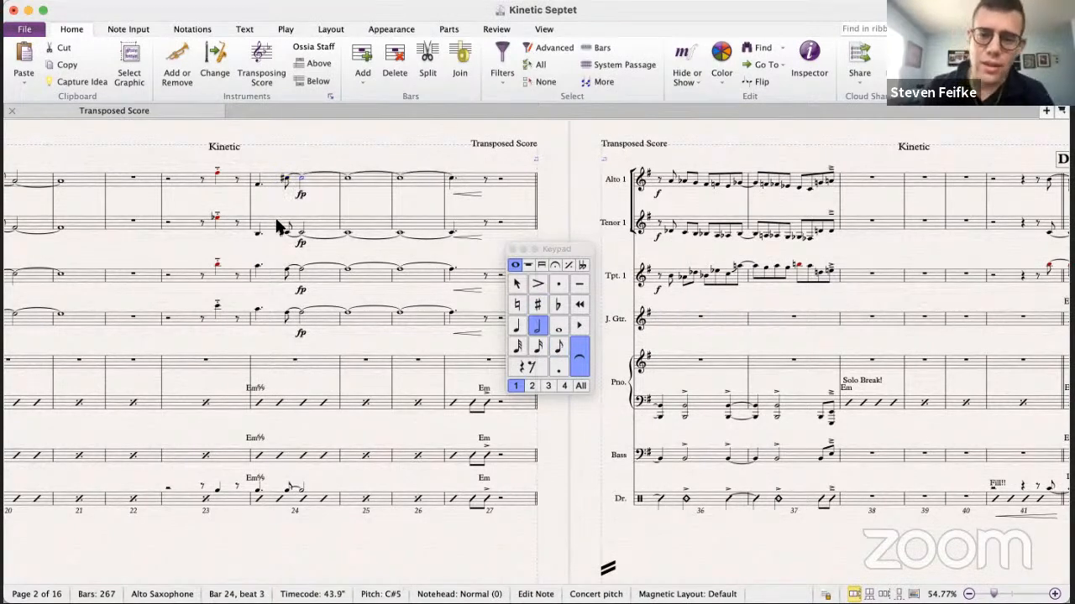
- Revoice the tied chord on beat 2.5 of bar 24 by raising the tenor note and setting the guitar to G4
click(287, 180)
click(286, 234)
key(Up)
key(Up)
key(Up)
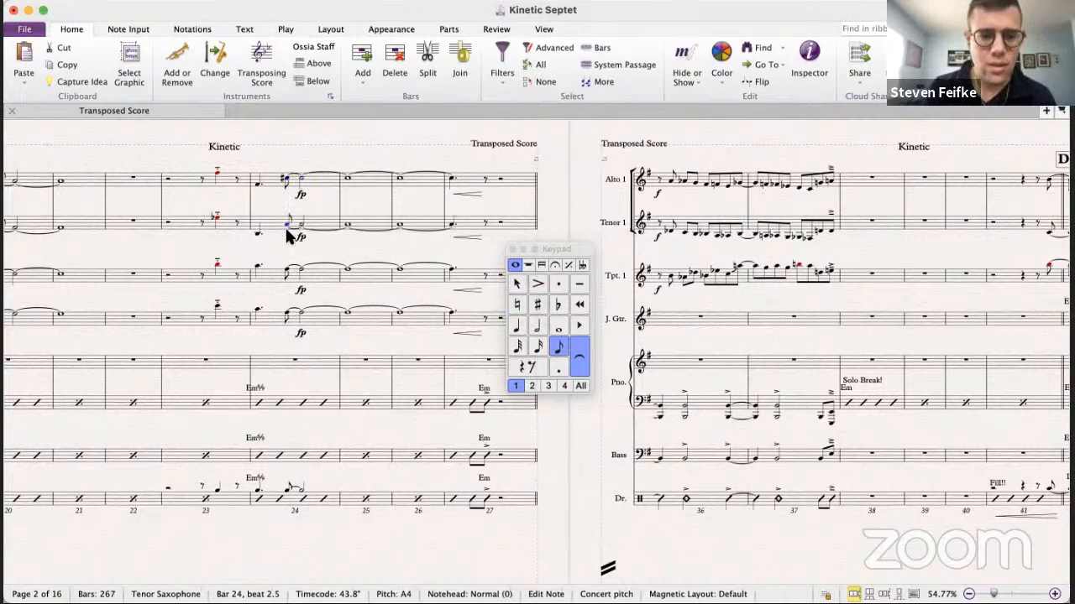
click(286, 316)
key(Up)
key(Up)
key(Up)
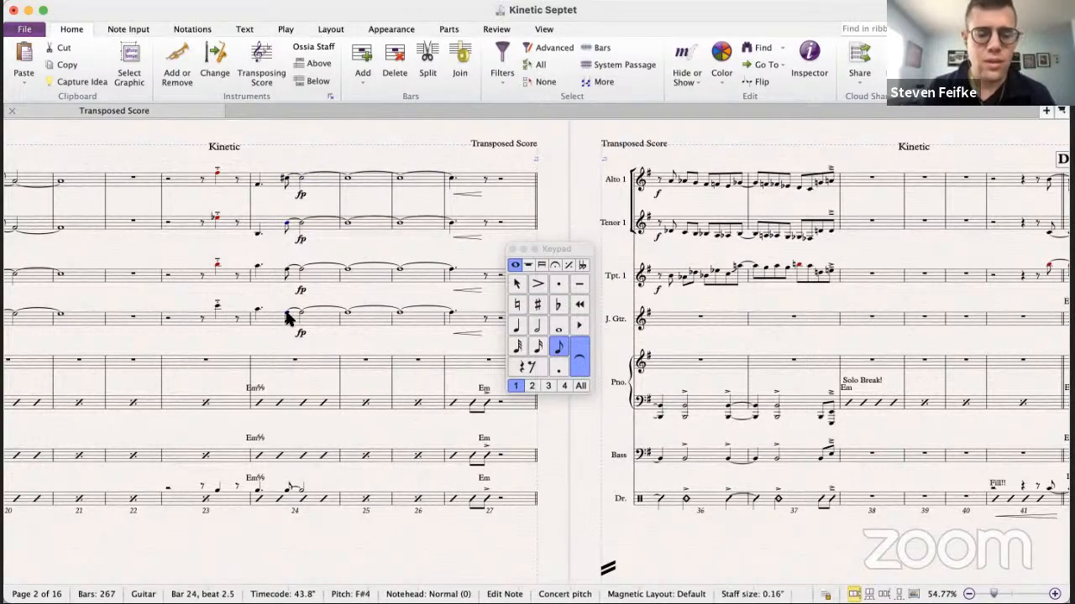
- Revoice the dotted-quarter chord on beat 1 of bar 24, raising the alto an octave to F#5 and setting the tenor to Eb5
scroll(353, 277, right, 2)
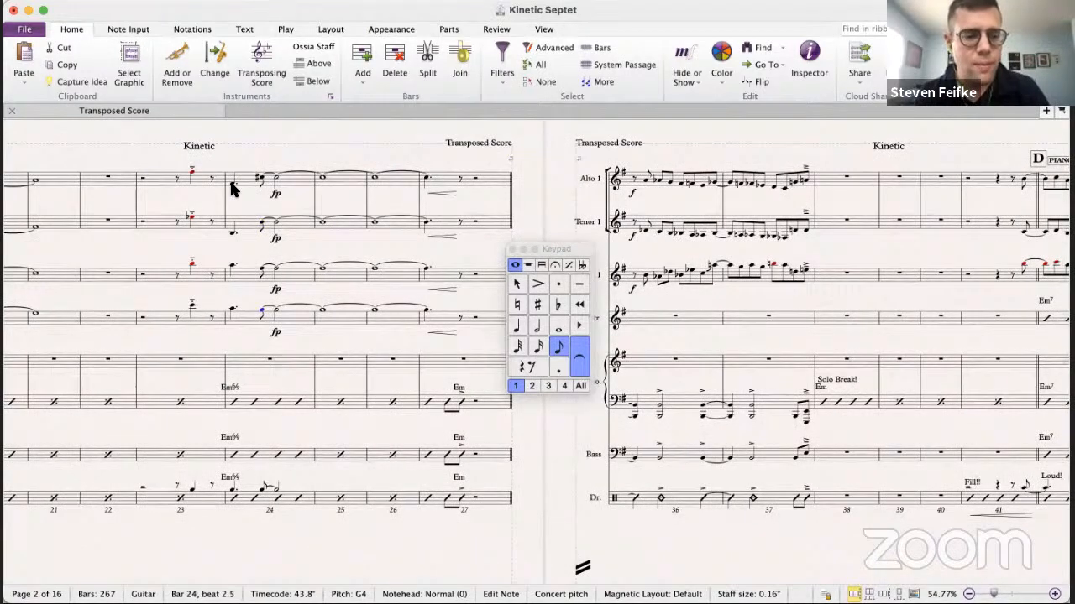
click(231, 187)
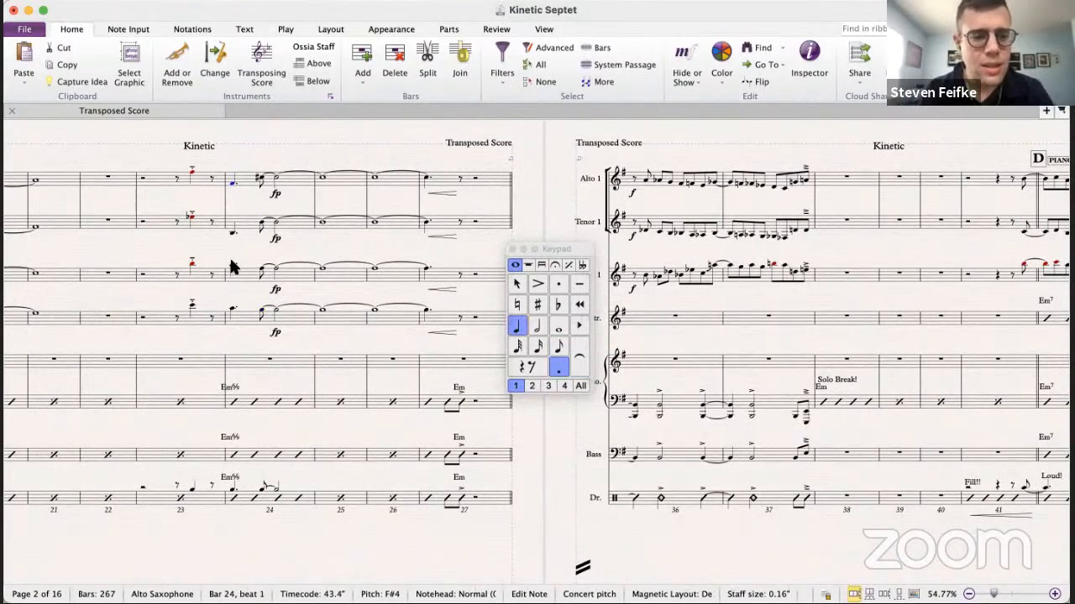
key(super+Up)
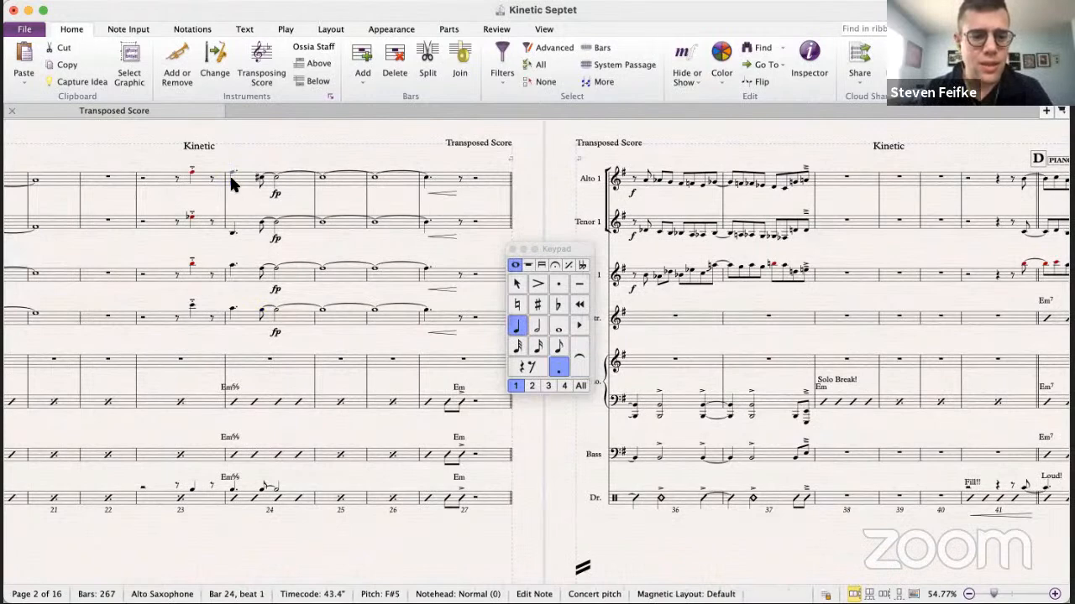
click(234, 236)
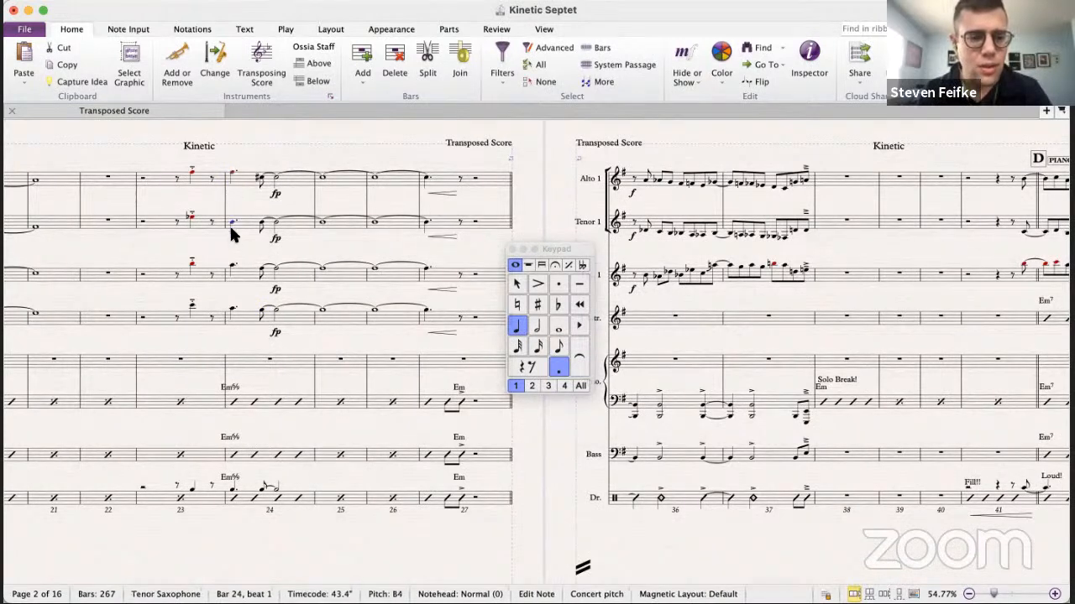
key(d)
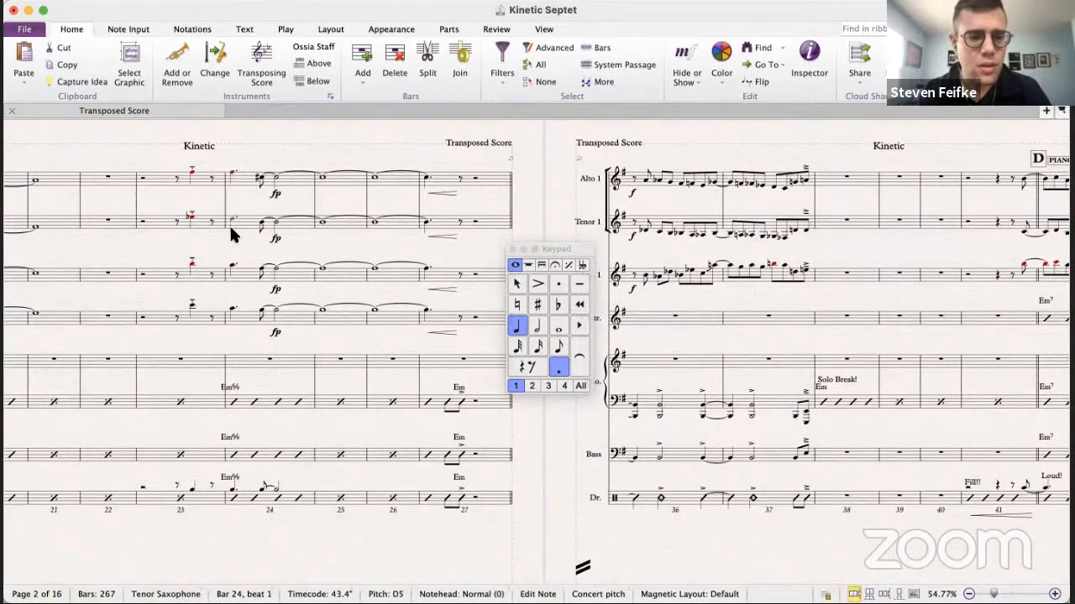
click(561, 305)
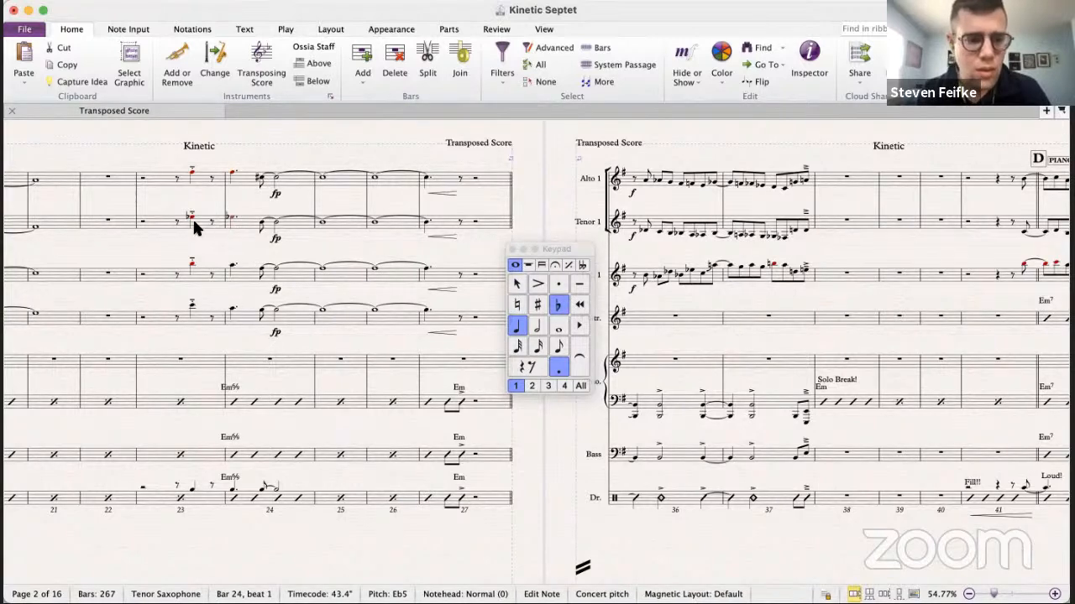
- Respell the tenor's Eb5 notes on beat 3.5 of bar 23 and beat 1 of bar 24 enharmonically as D#5
shift+click(193, 217)
key(Return)
key(Escape)
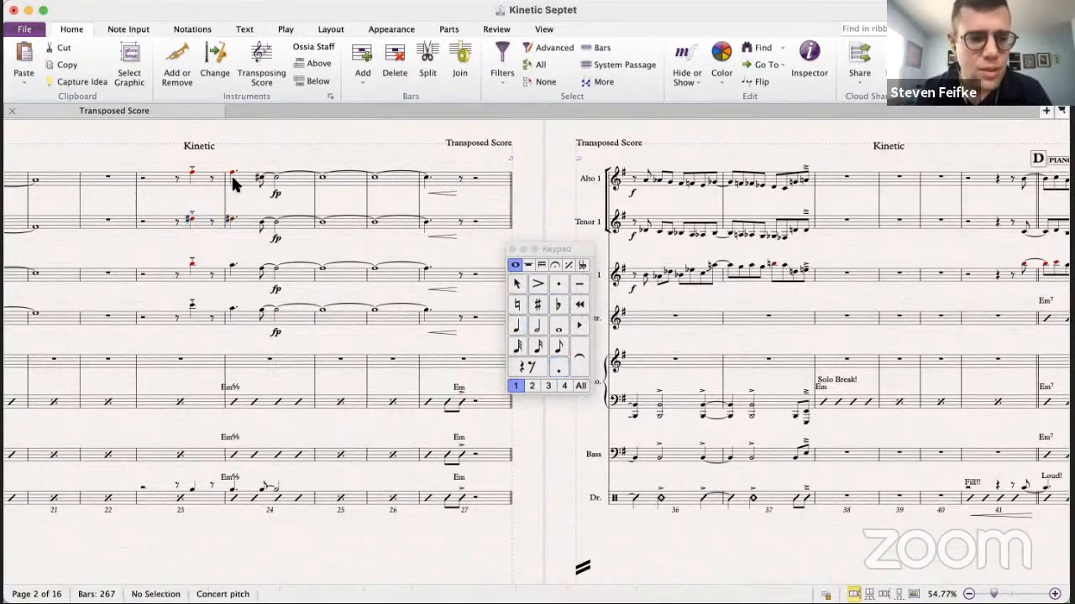
- Check the guitar's note on beat 1 of bar 24 and play the chords back from beat 3.5 of bar 23
click(234, 312)
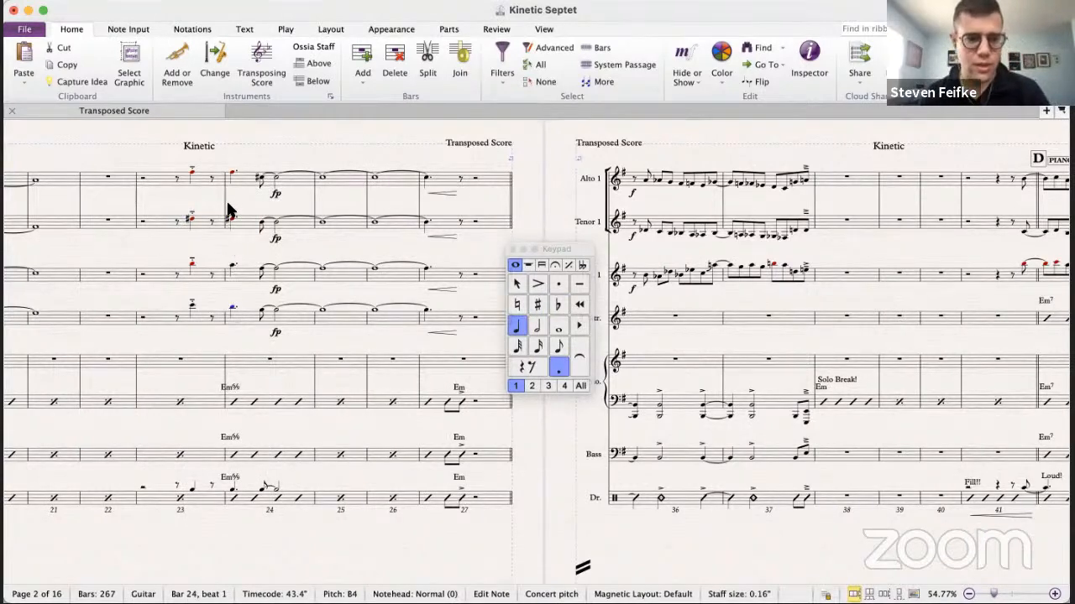
click(191, 263)
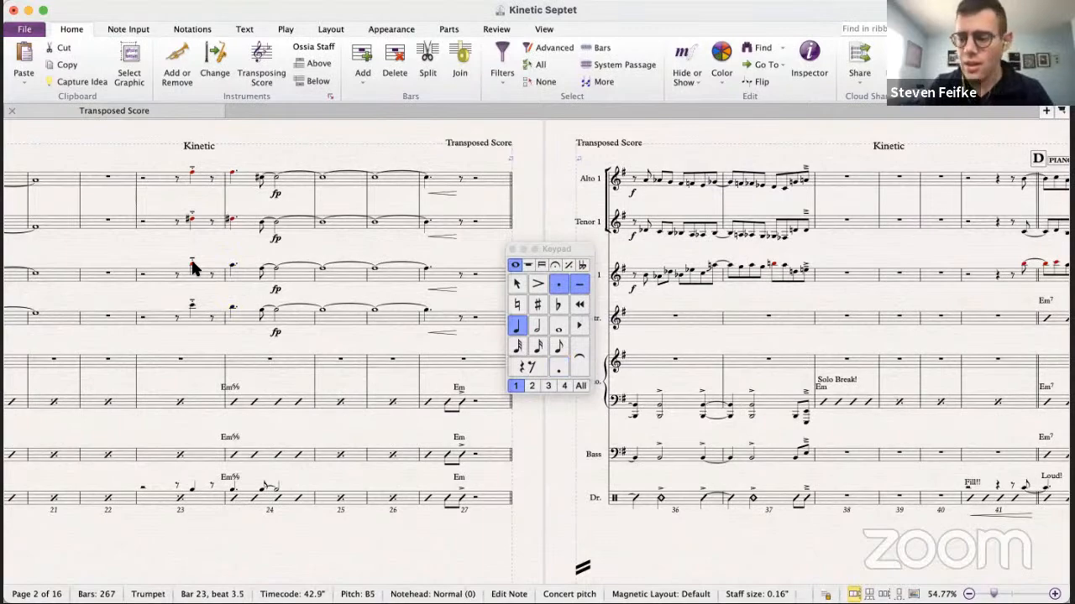
key(p)
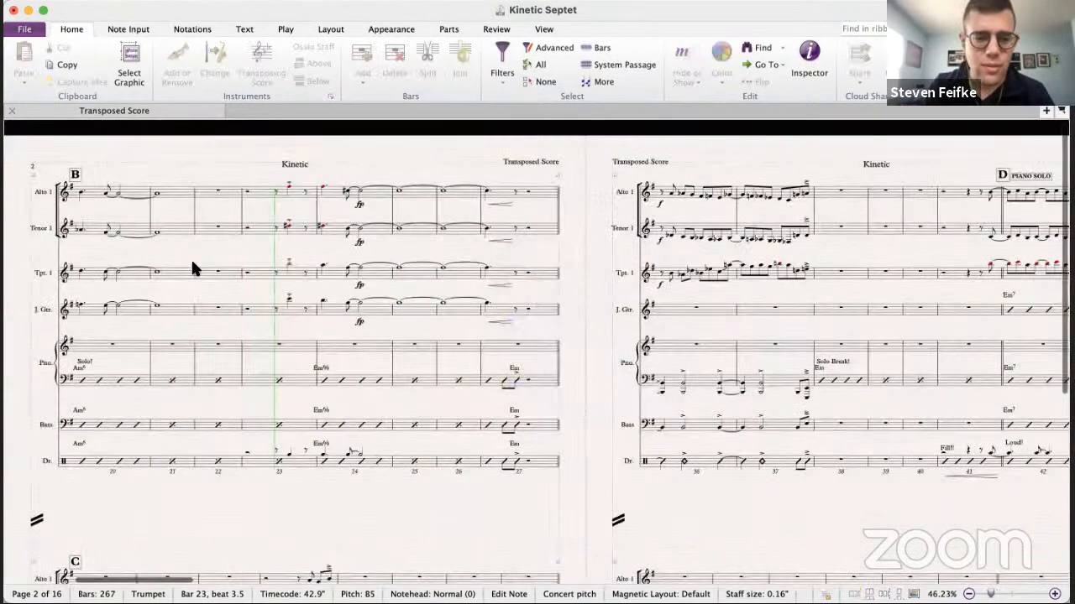
key(space)
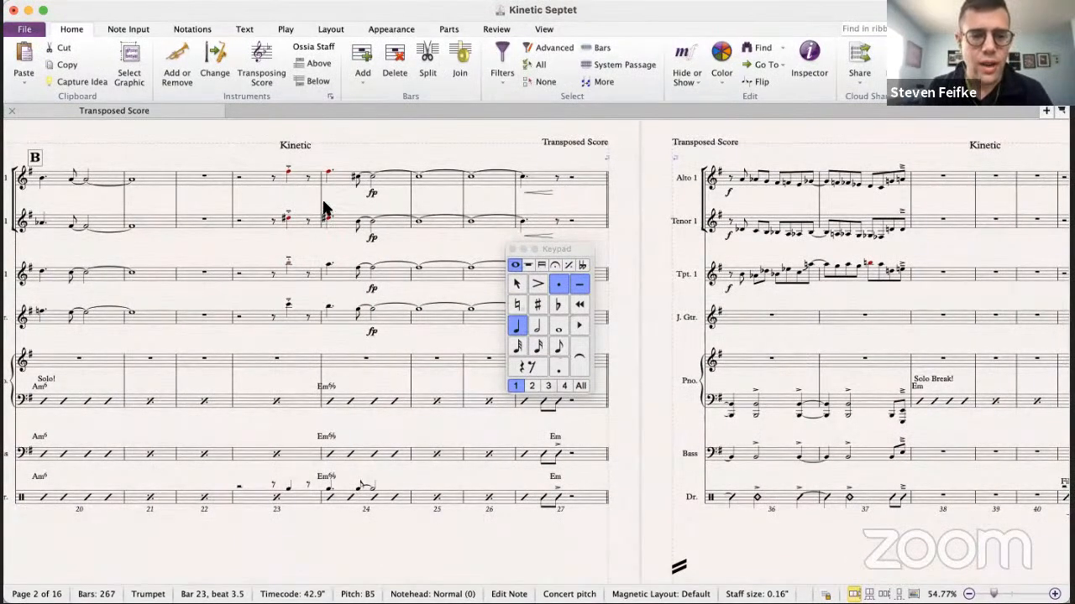
- Lower the alto's note on beat 1 of bar 24 to F natural and play back from beat 3.5 of bar 23
click(327, 173)
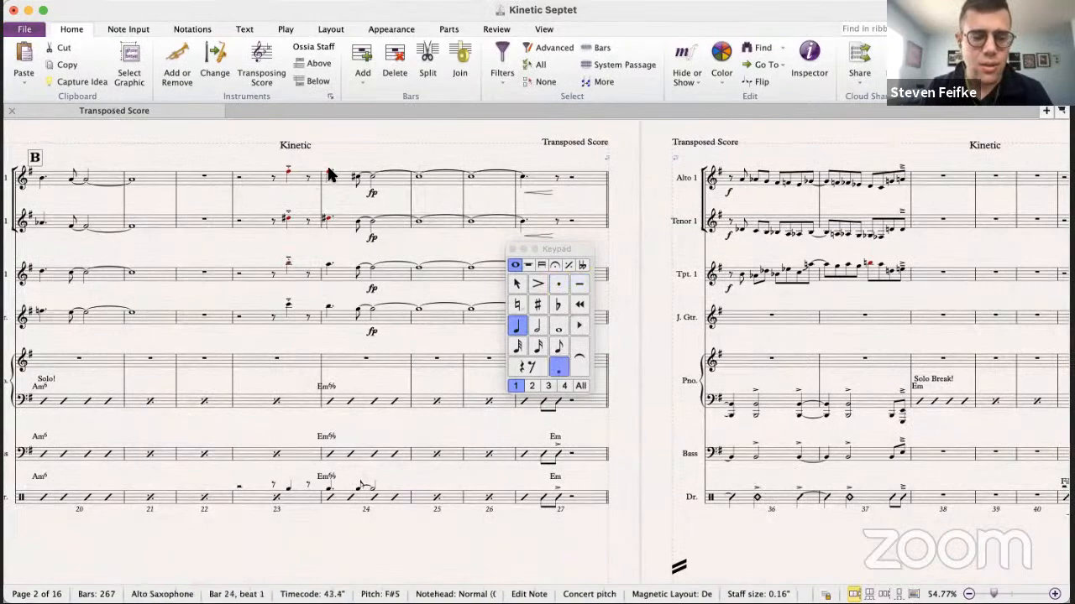
click(517, 305)
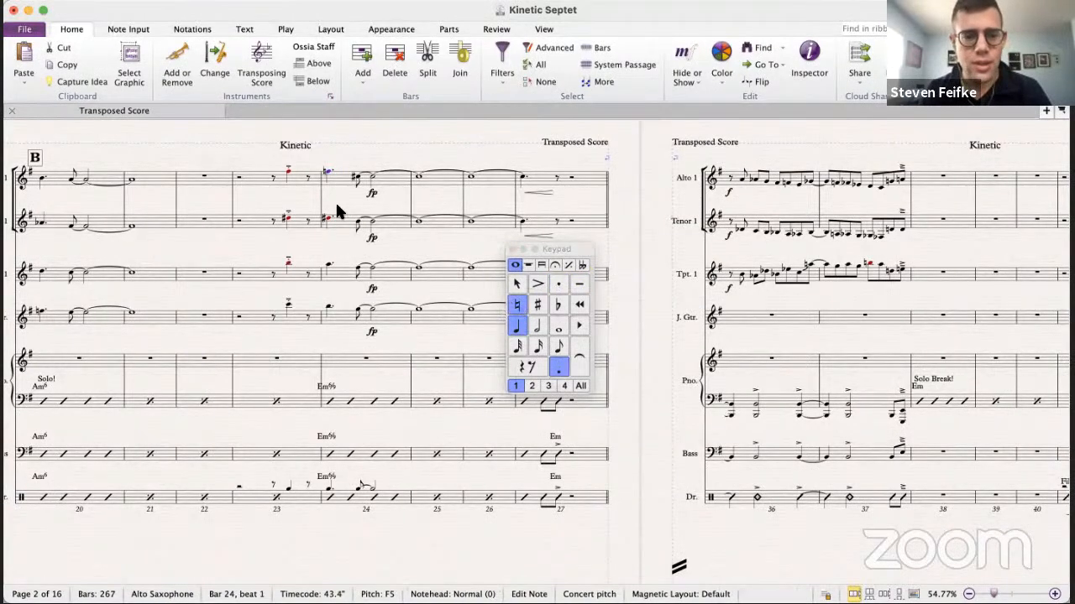
click(290, 171)
key(p)
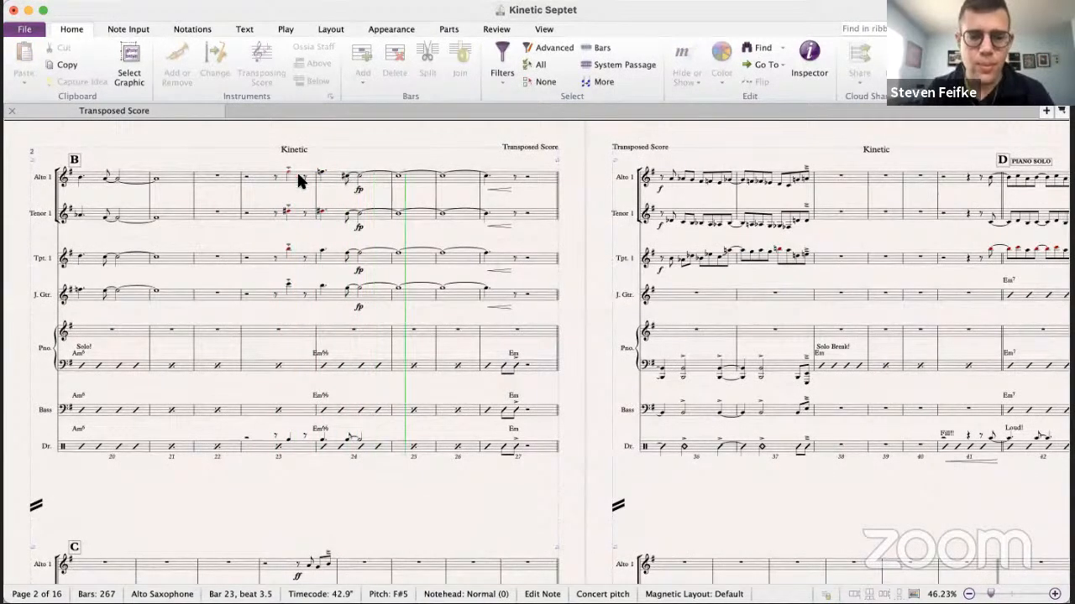
key(space)
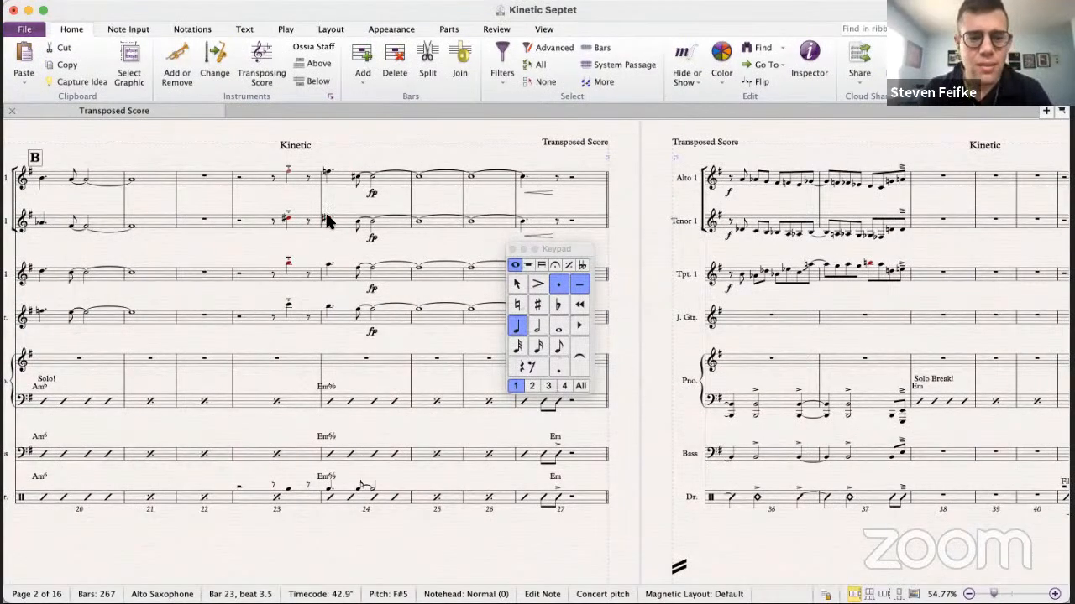
- Try D natural for the tenor on beat 1 of bar 24 and play back from beat 3.5 of bar 23
click(328, 221)
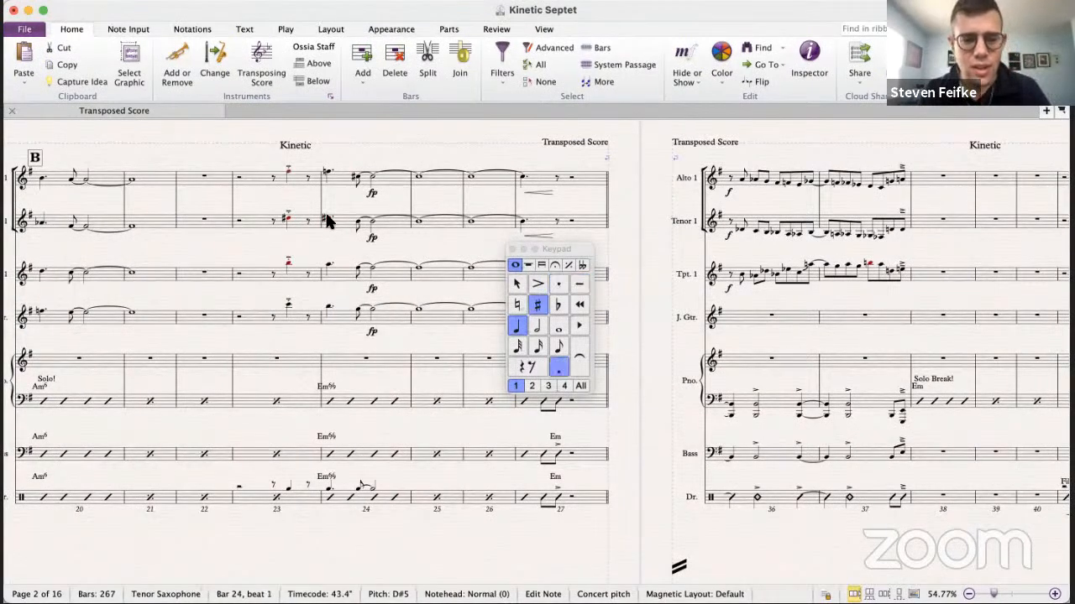
key(7)
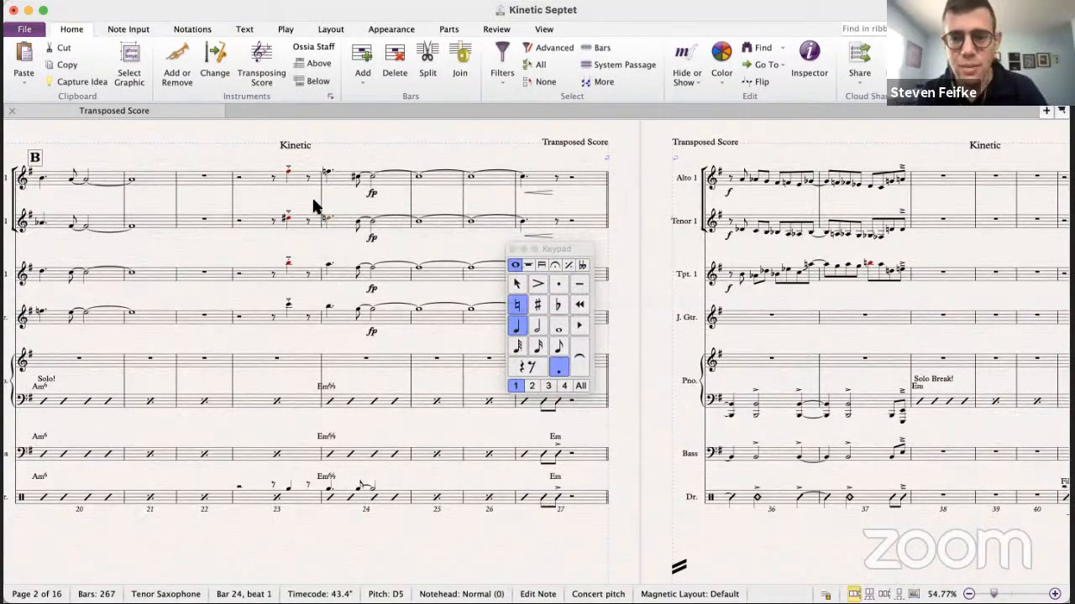
click(327, 308)
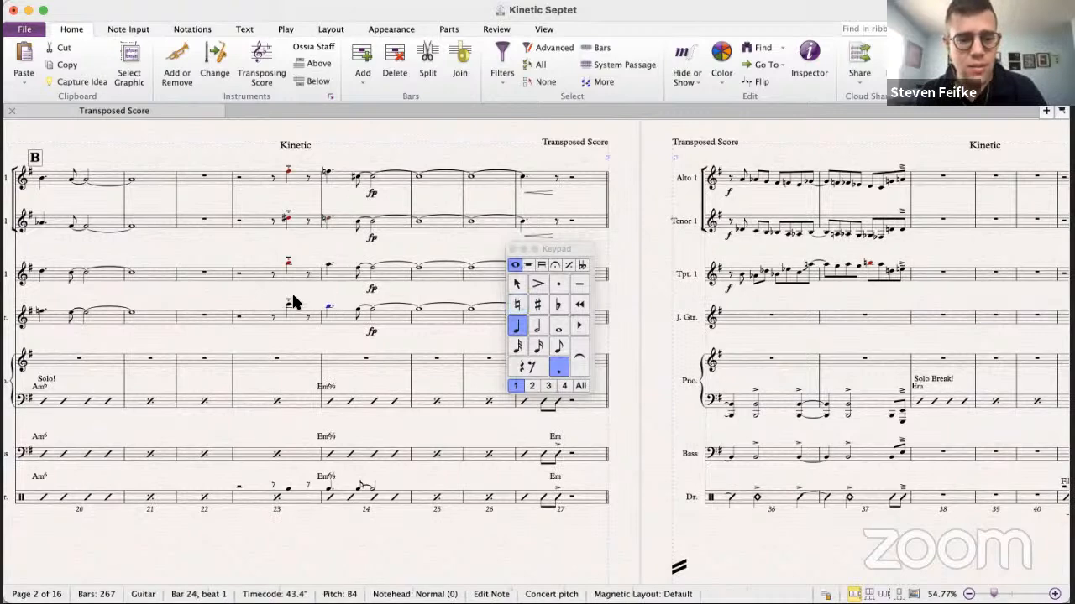
key(space)
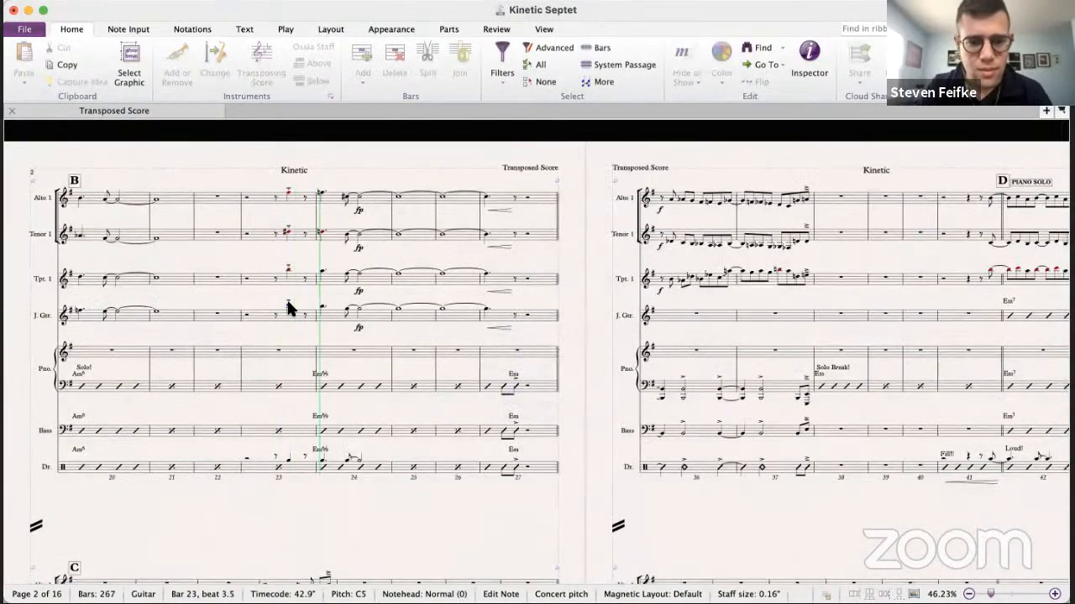
key(space)
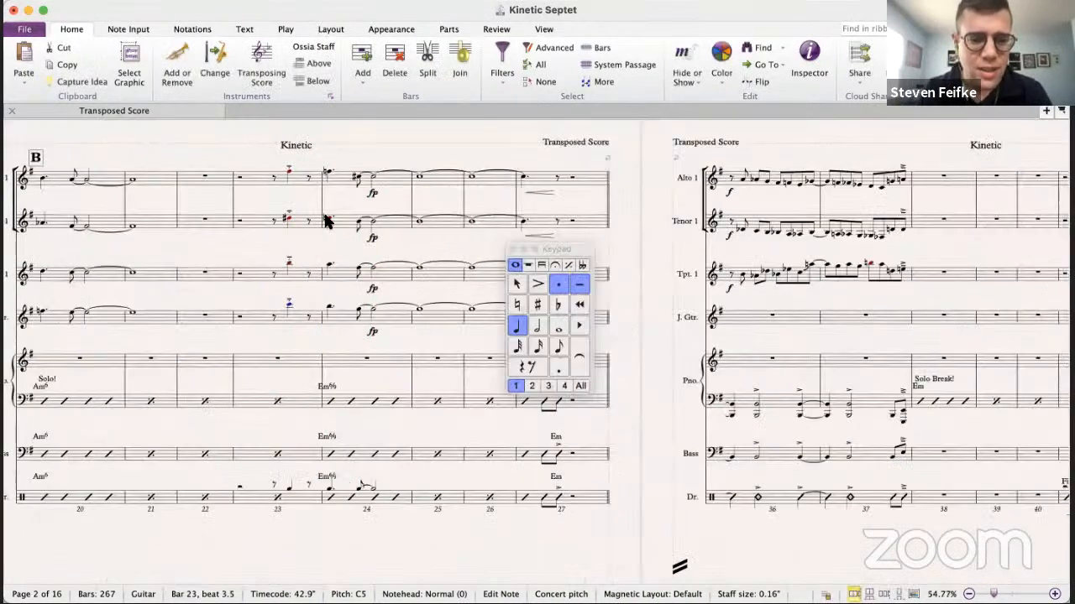
- Restore the tenor's note on beat 1 of bar 24 to D#5 and play back from beat 3.5 of bar 23
click(329, 220)
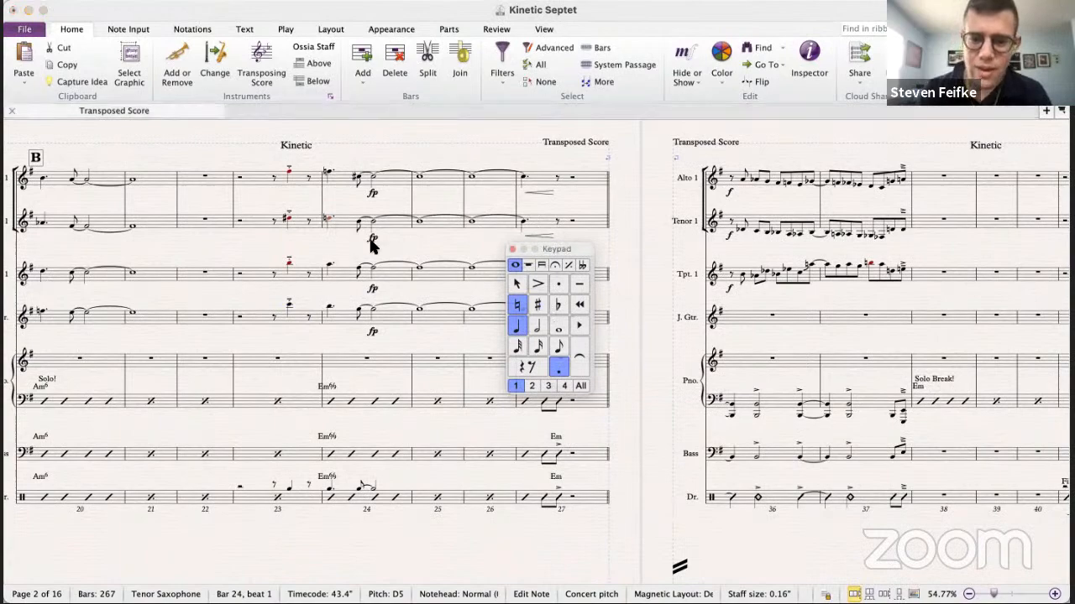
click(287, 219)
key(p)
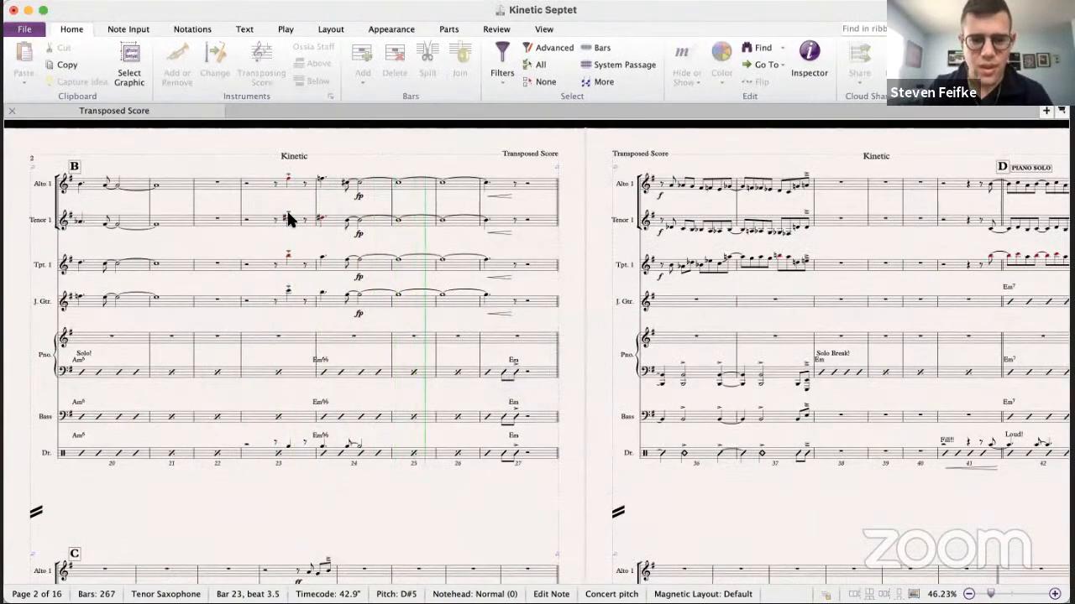
key(space)
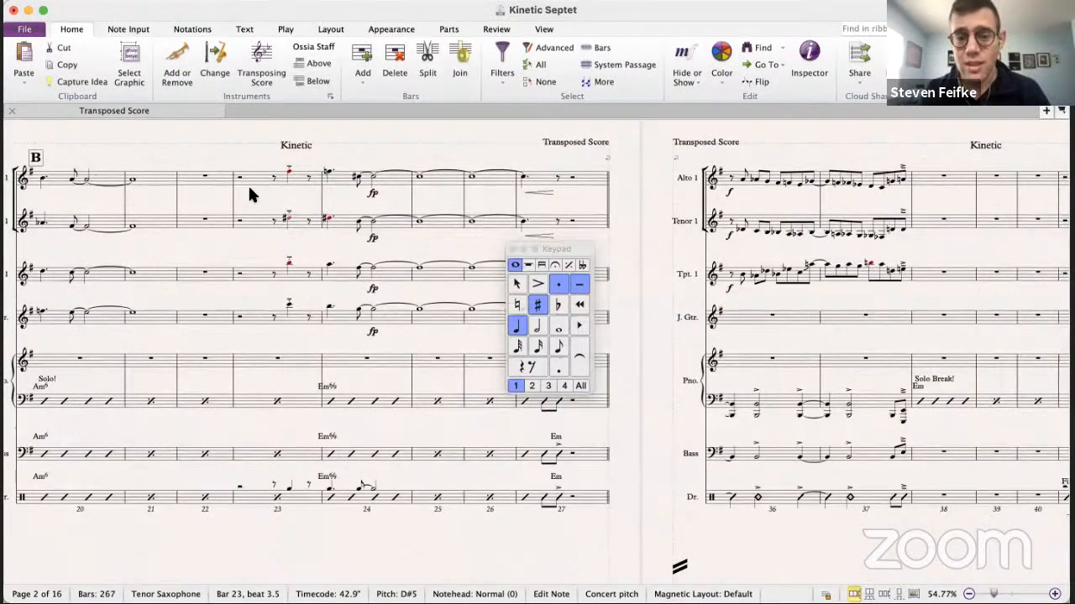
- Play back the passage at letter B from the alto's first note in bar 20
scroll(224, 184, left, 3)
click(159, 179)
key(p)
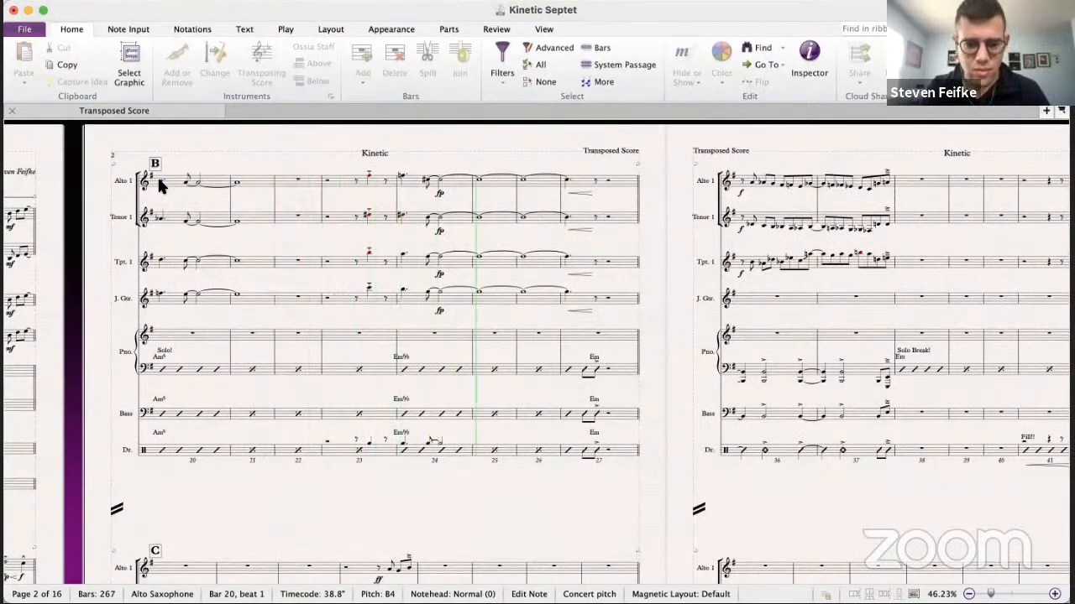
key(space)
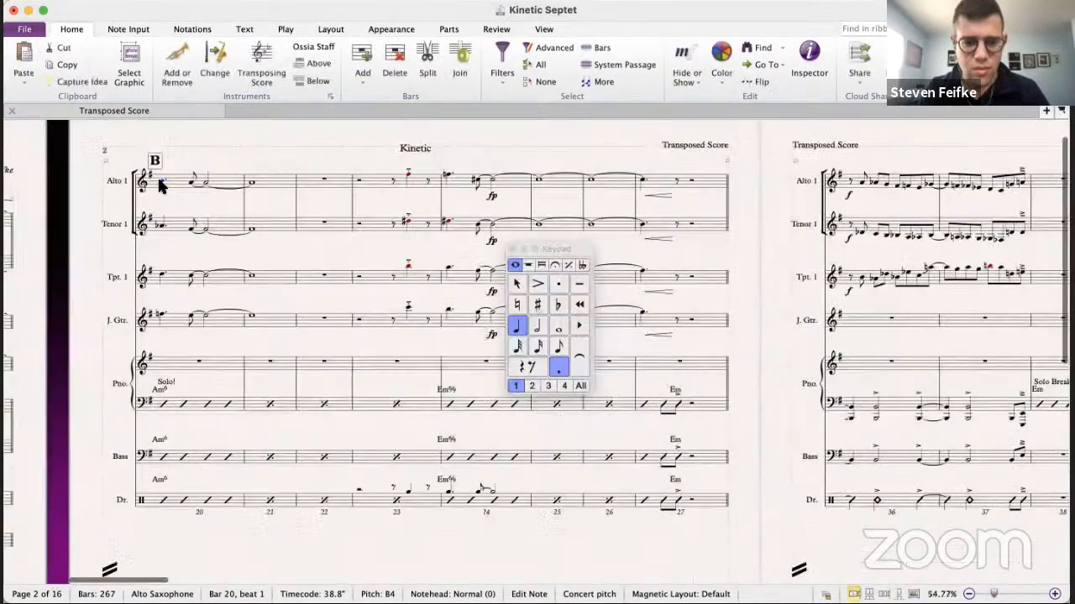
- Delete the alto, tenor and trumpet figures in bar 31 of letter C
scroll(283, 378, down, 5)
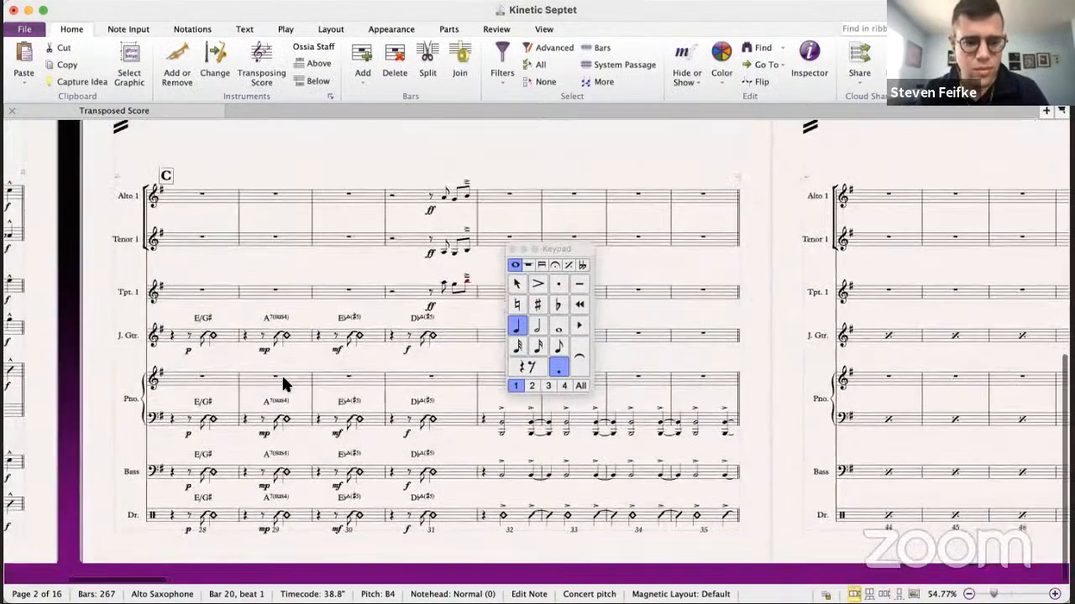
click(408, 289)
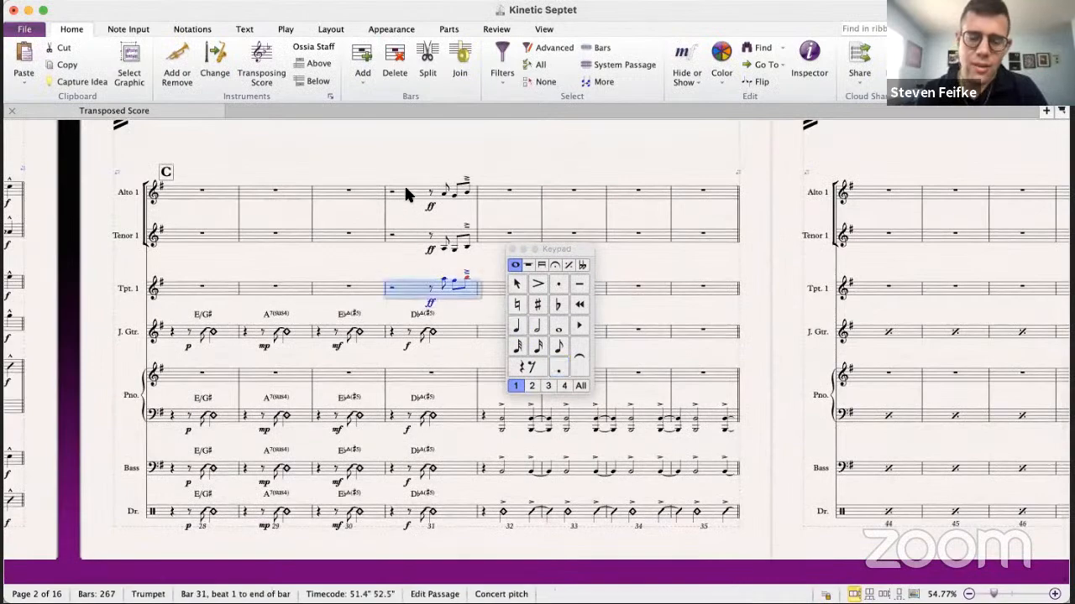
shift+click(406, 195)
key(Delete)
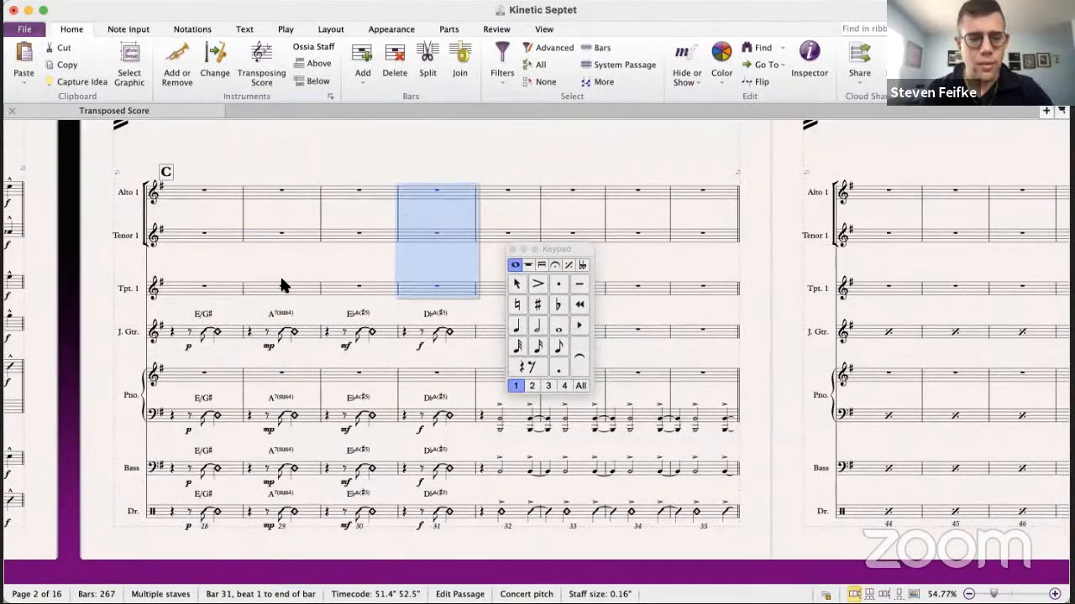
- Switch to the original Kinetic 8.5 score, examine the saxophone and trumpet voicings around bar 24, and return to Kinetic Septet
scroll(228, 369, right, 3)
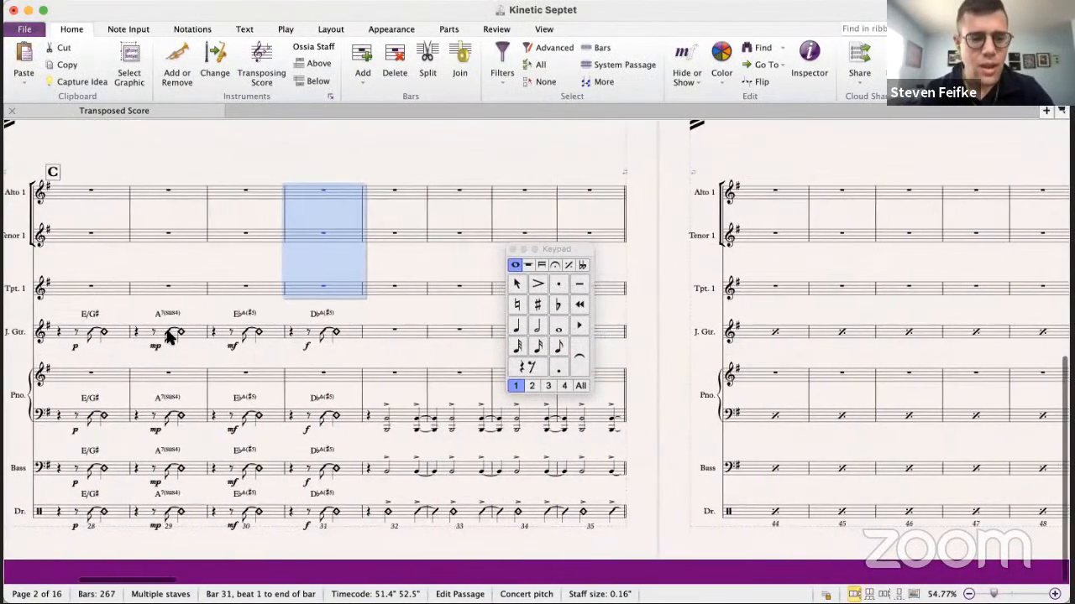
scroll(161, 333, left, 3)
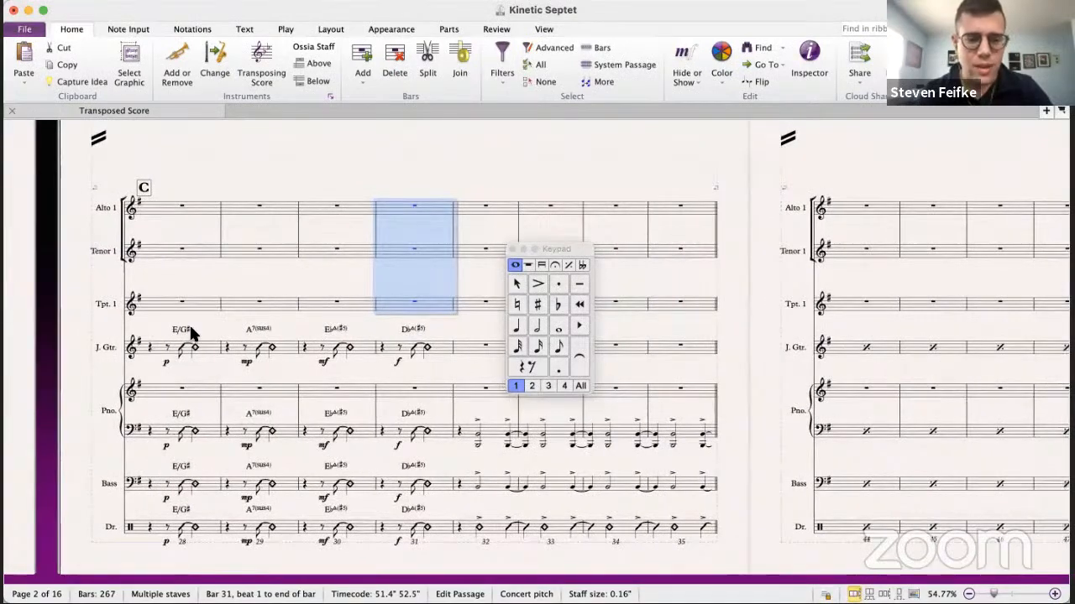
key(super+grave)
scroll(345, 327, right, 10)
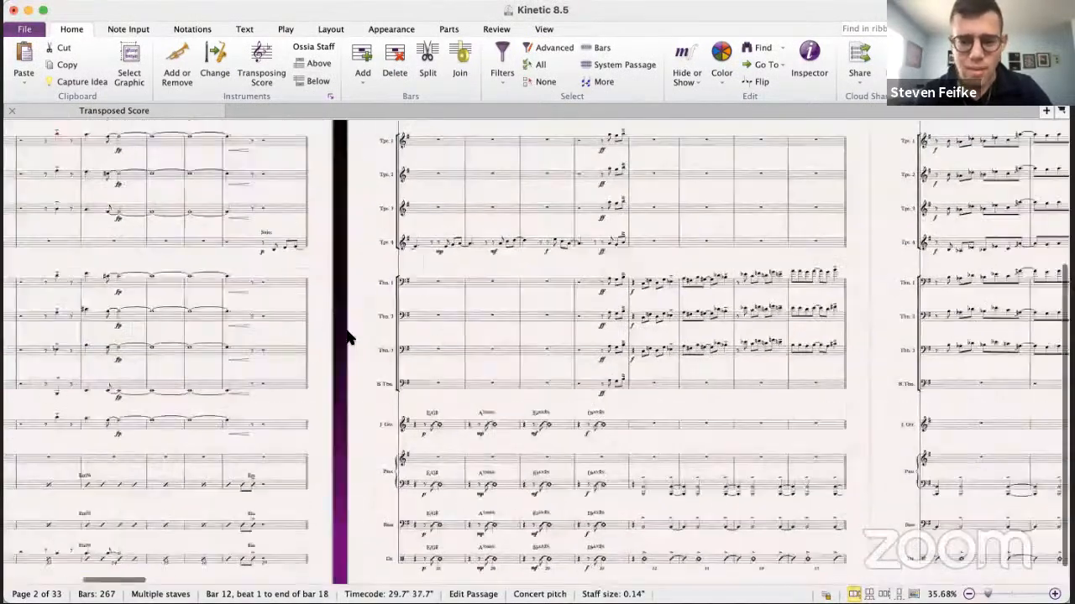
scroll(345, 336, left, 5)
scroll(345, 336, up, 3)
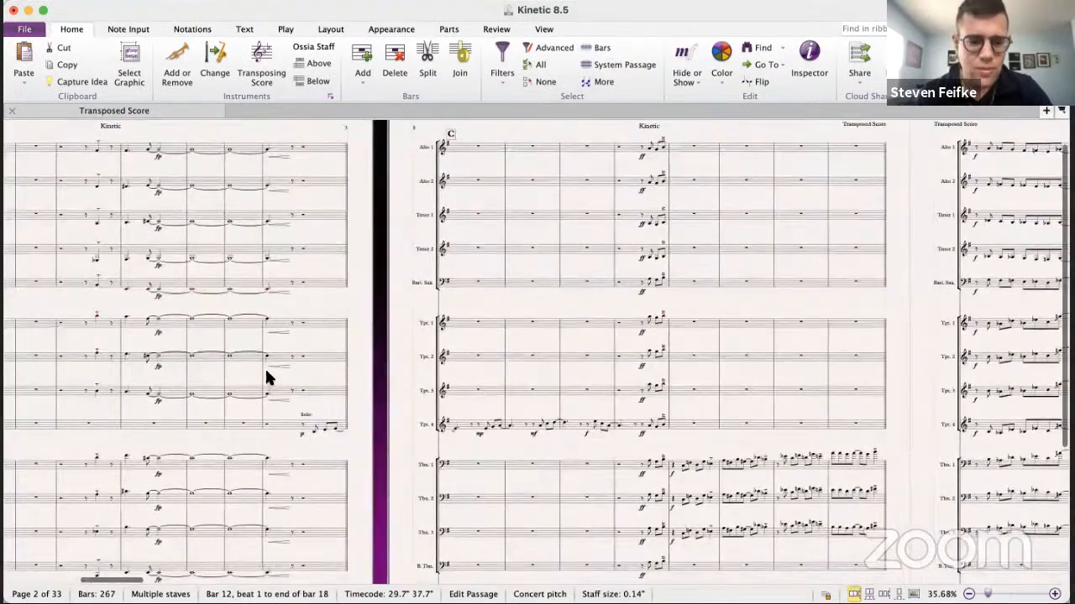
click(262, 369)
scroll(260, 369, up, 2)
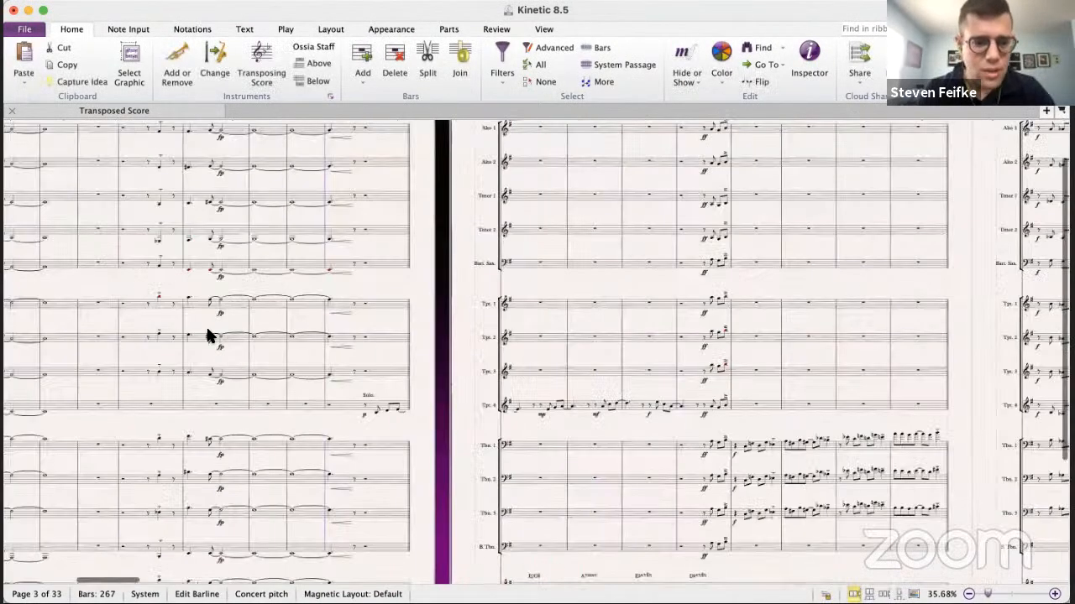
scroll(202, 340, down, 2)
click(188, 333)
scroll(188, 333, up, 2)
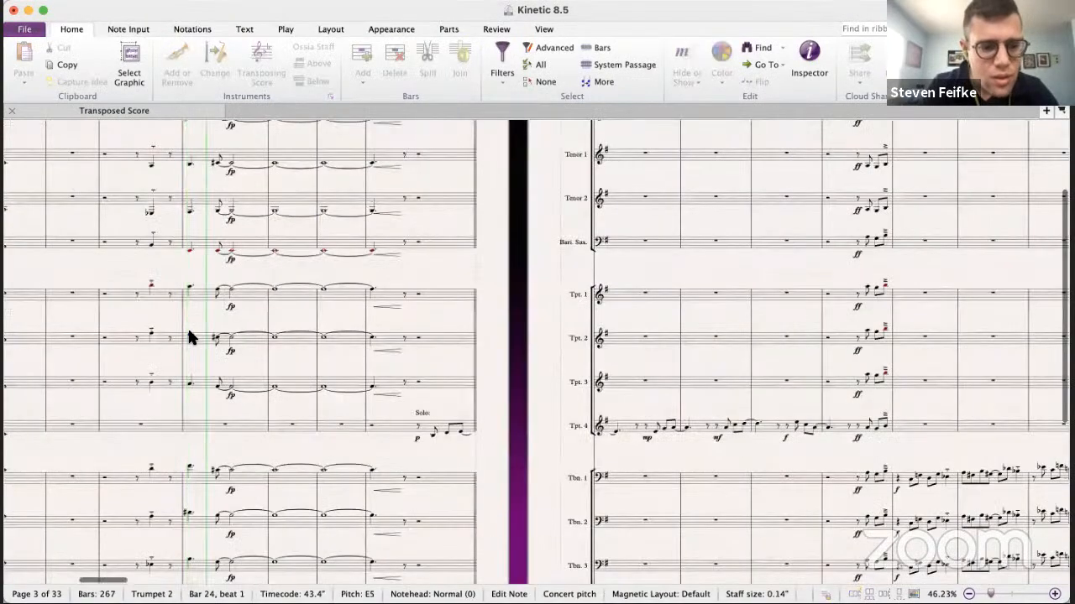
scroll(188, 333, down, 2)
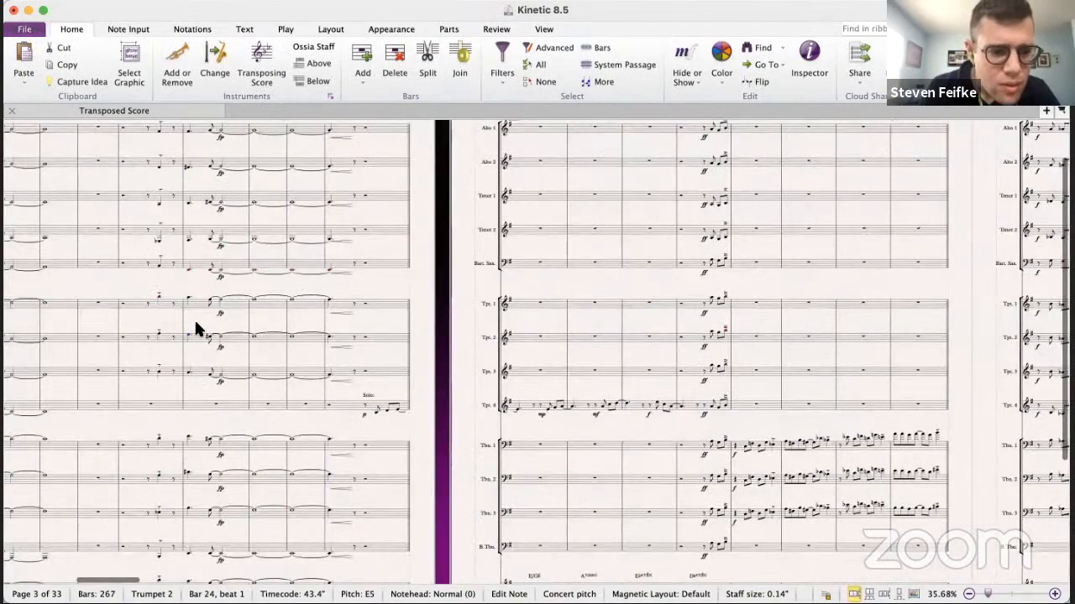
scroll(194, 318, up, 2)
click(200, 221)
click(200, 256)
click(201, 325)
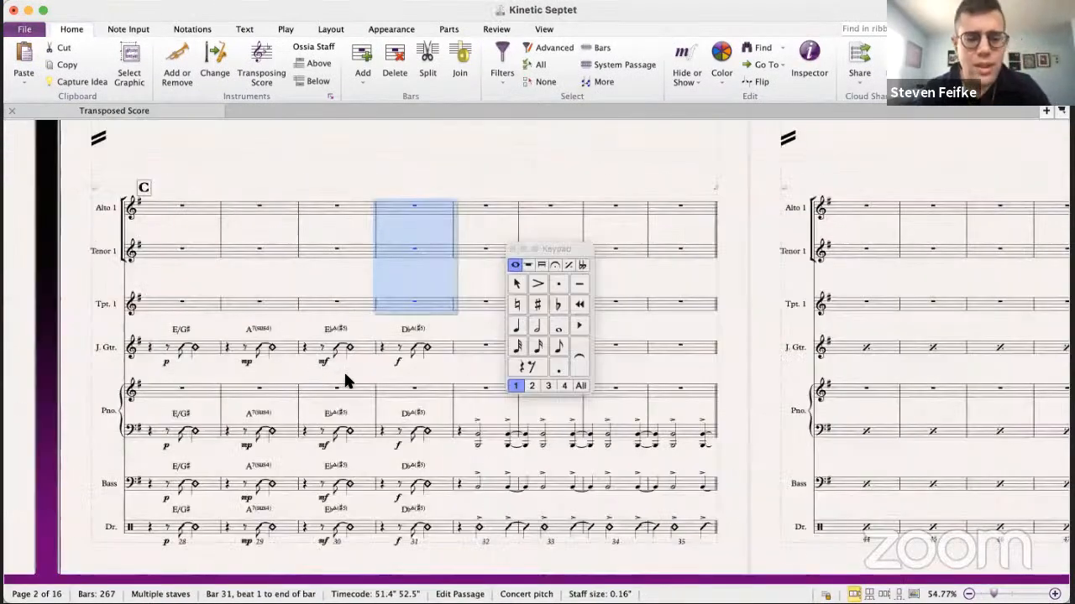
- Restore the alto's dotted-quarter note on beat 1 of bar 24 to F#5
scroll(344, 380, left, 10)
scroll(348, 382, right, 2)
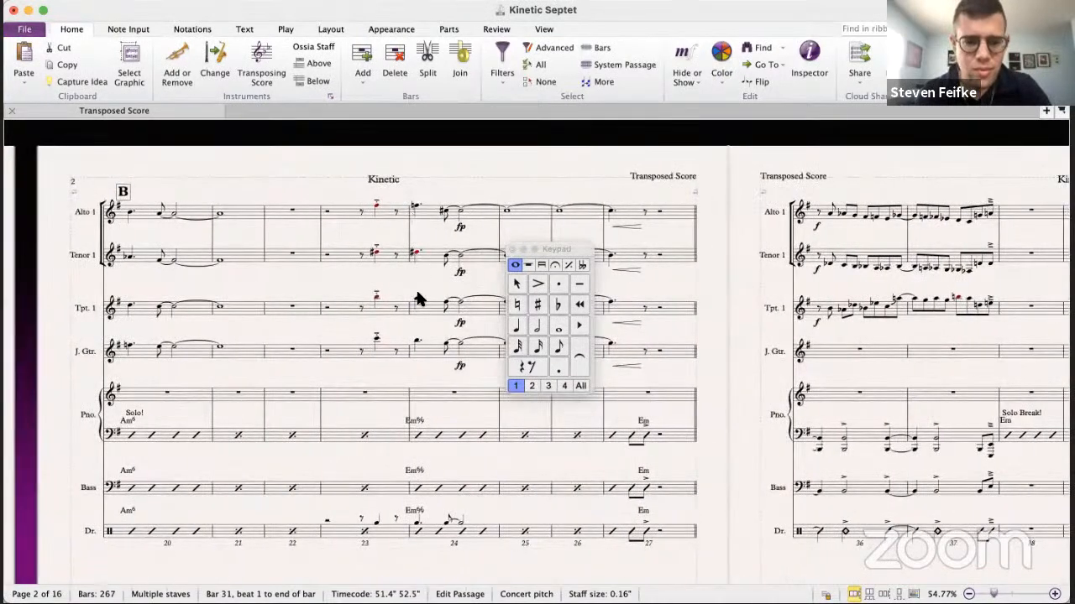
click(414, 204)
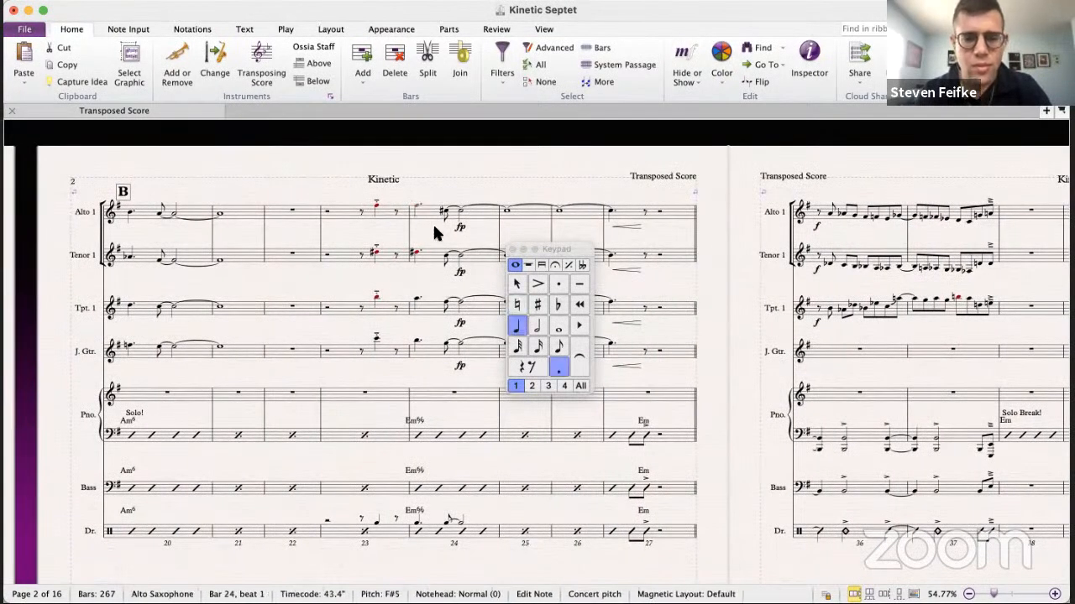
- Raise the alto's note on beat 3.5 of bar 23 to G5 and play the chords back from there
click(377, 205)
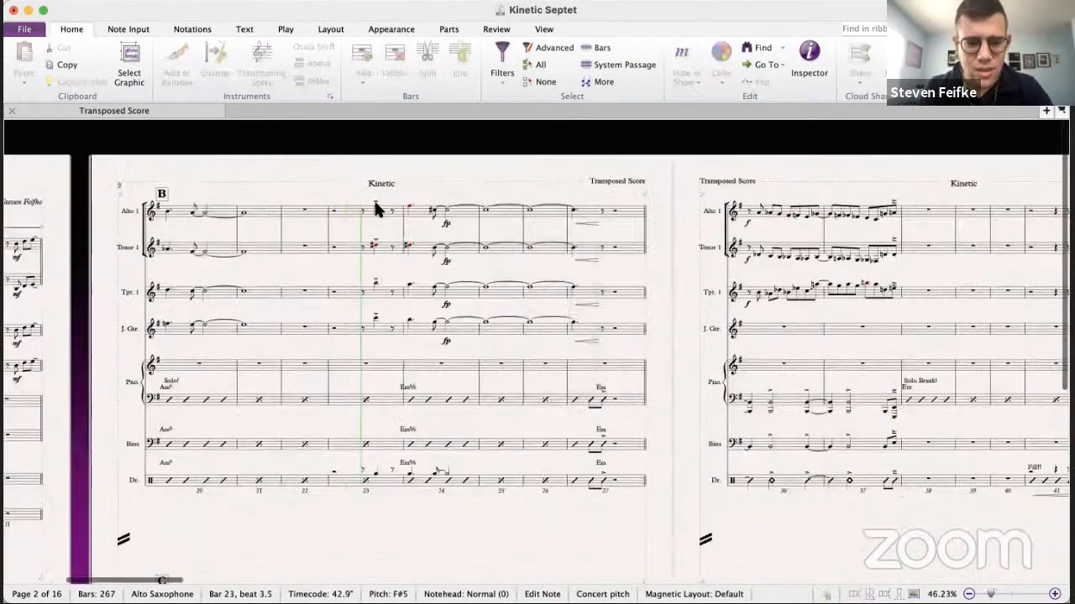
key(alt+Up)
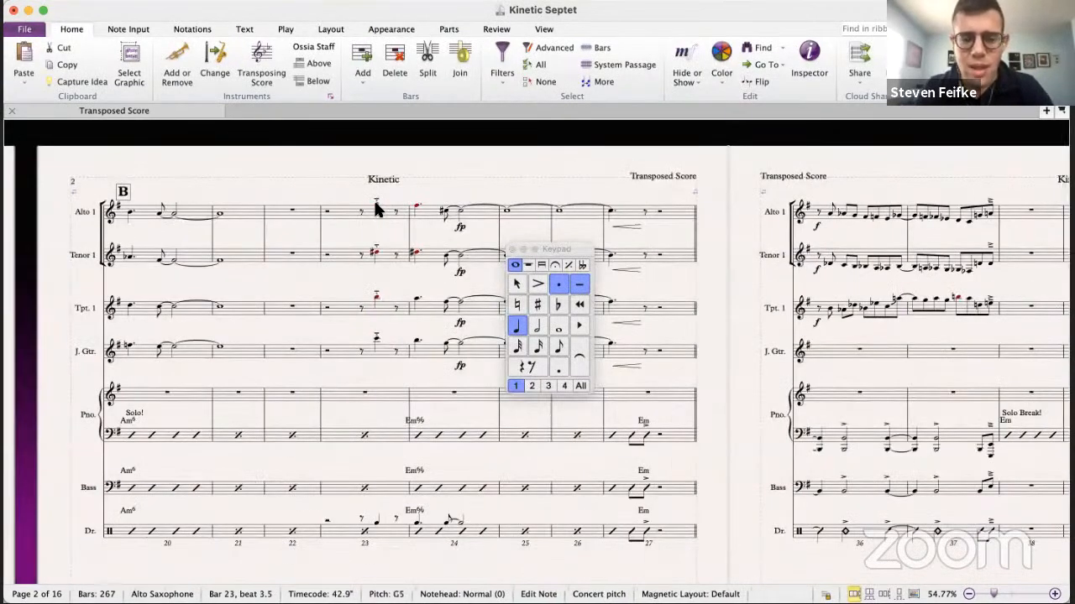
key(p)
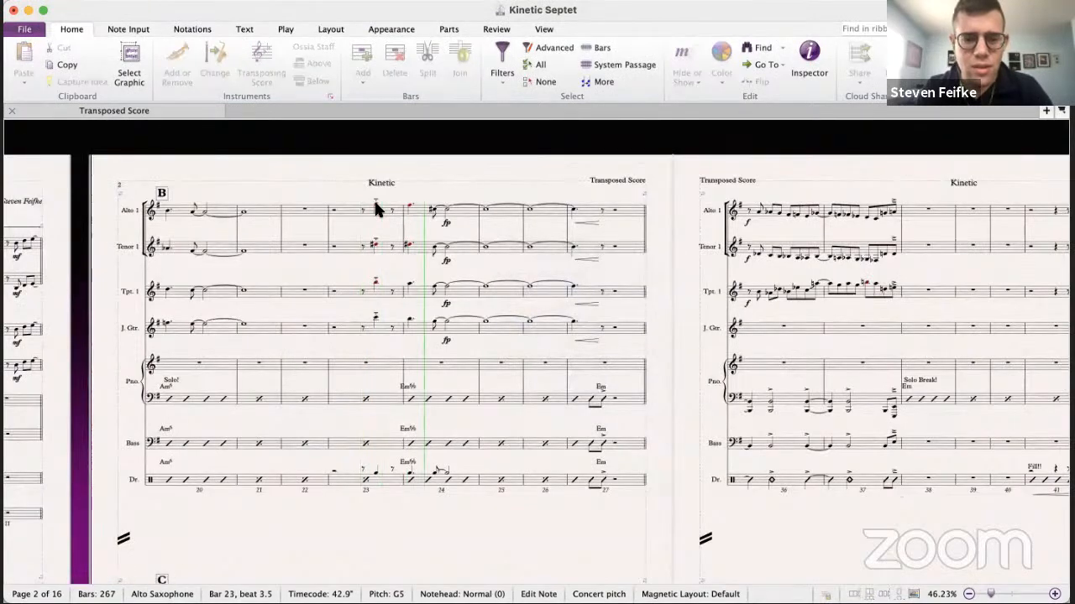
key(Escape)
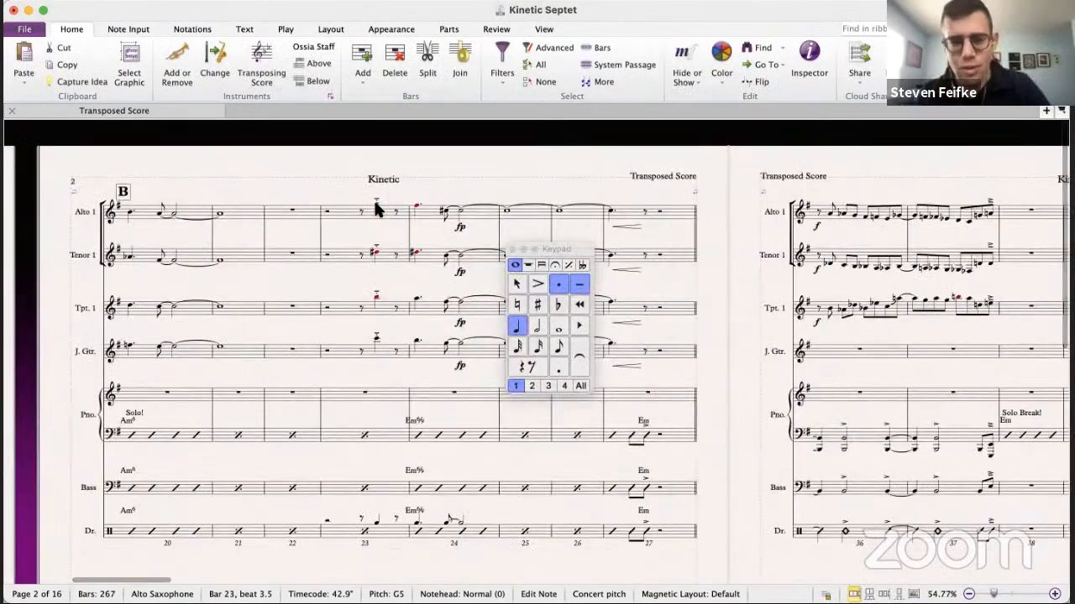
- Review letter C in Kinetic Septet, switch to the original Kinetic 8.5 score, and examine its horn parts in bars 28 to 35
scroll(466, 239, down, 5)
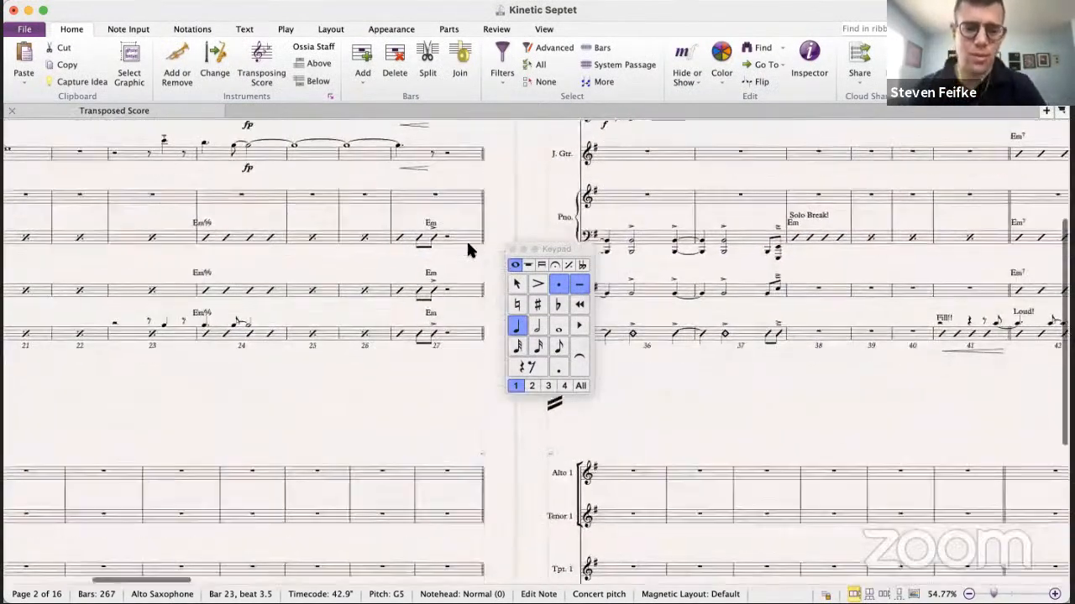
scroll(466, 239, left, 3)
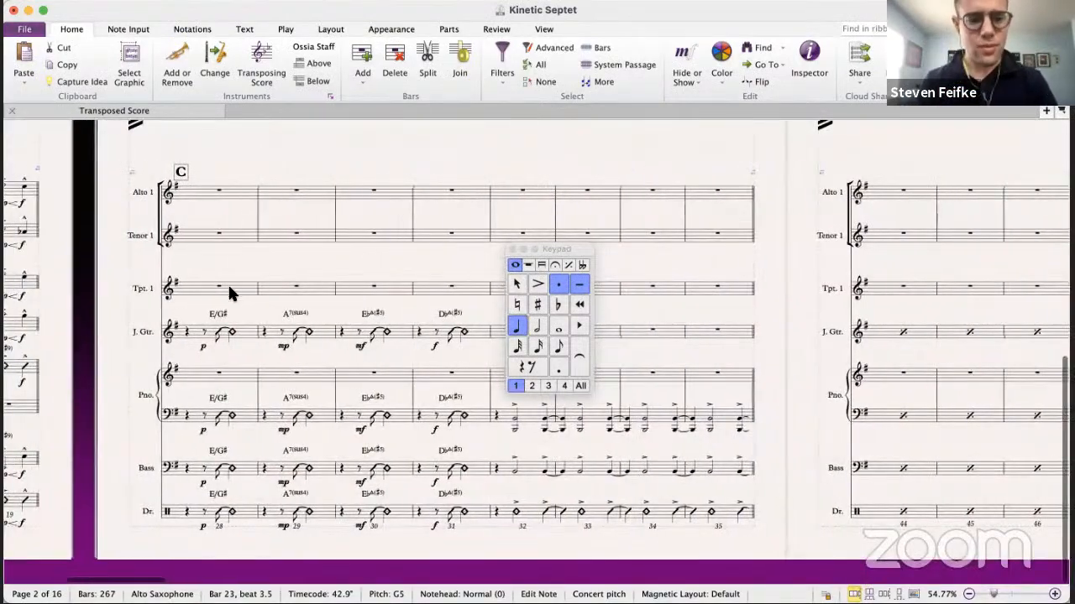
scroll(230, 287, left, 3)
scroll(229, 287, up, 5)
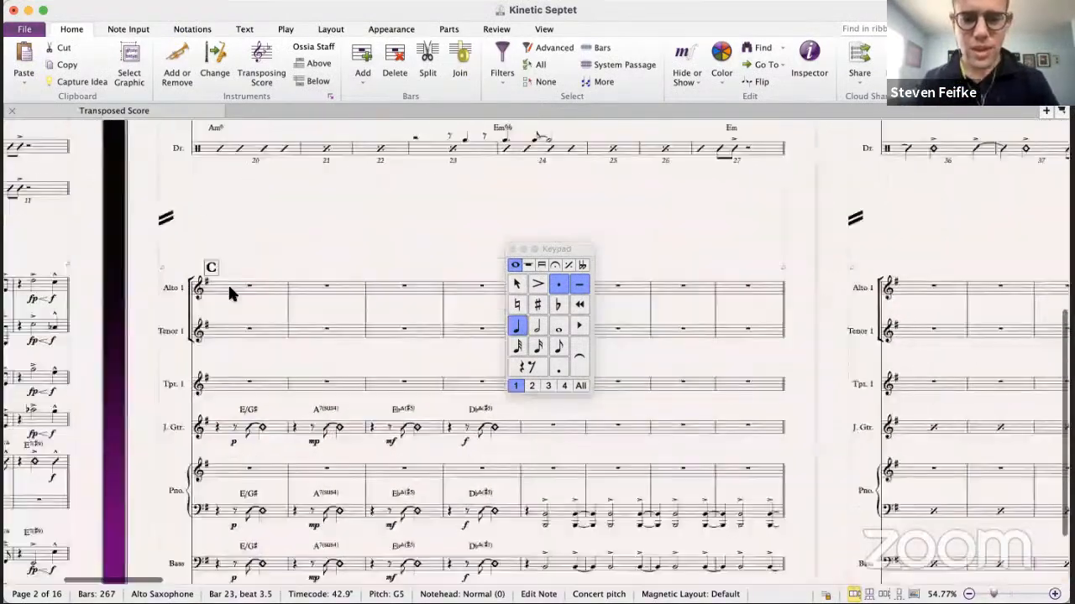
scroll(229, 287, down, 6)
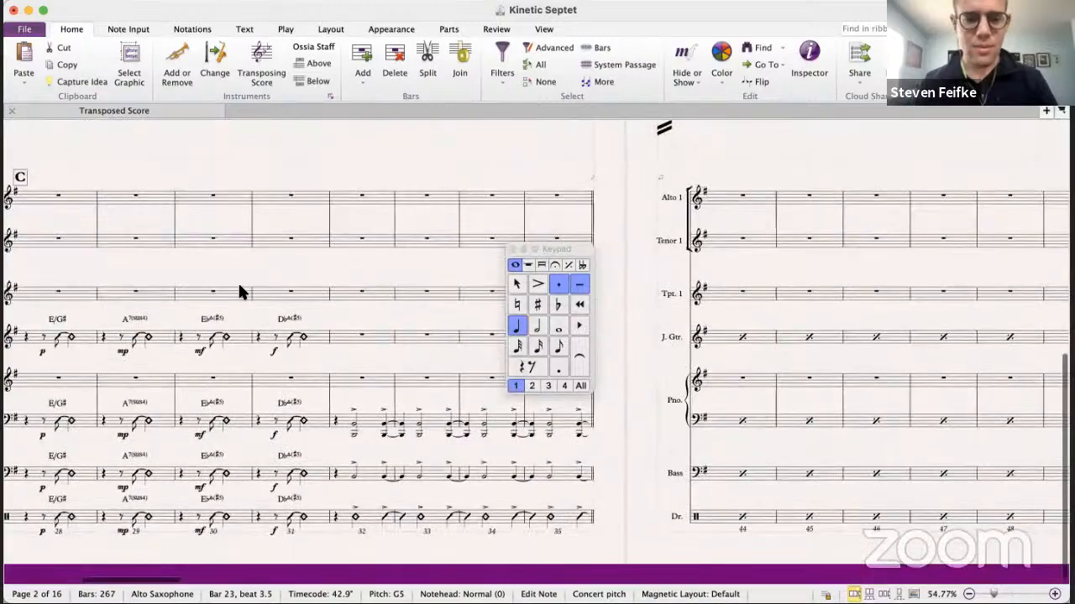
key(super+grave)
scroll(450, 289, down, 5)
scroll(451, 290, left, 2)
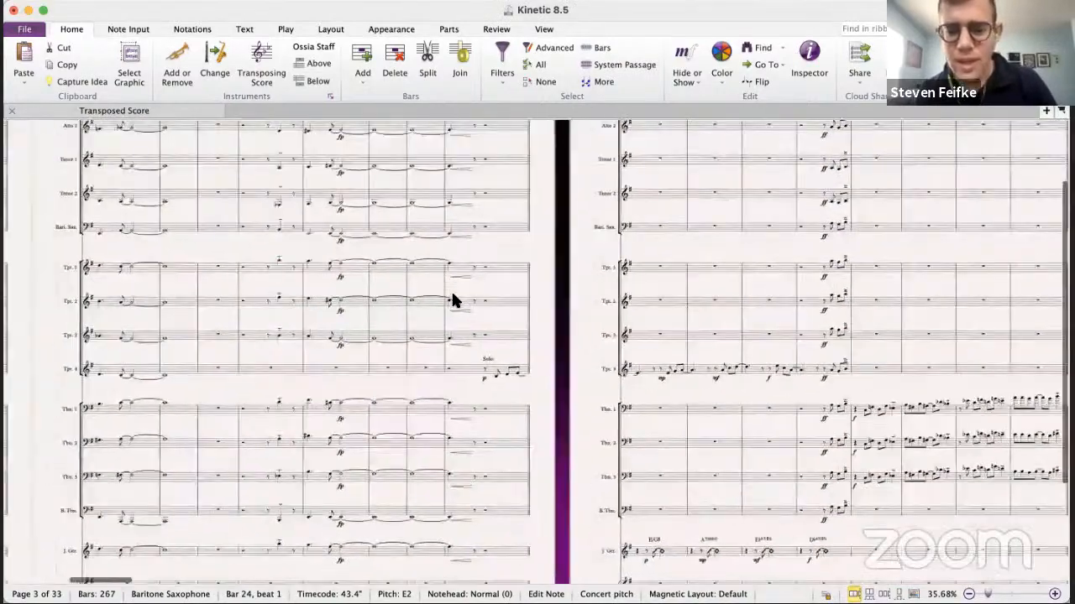
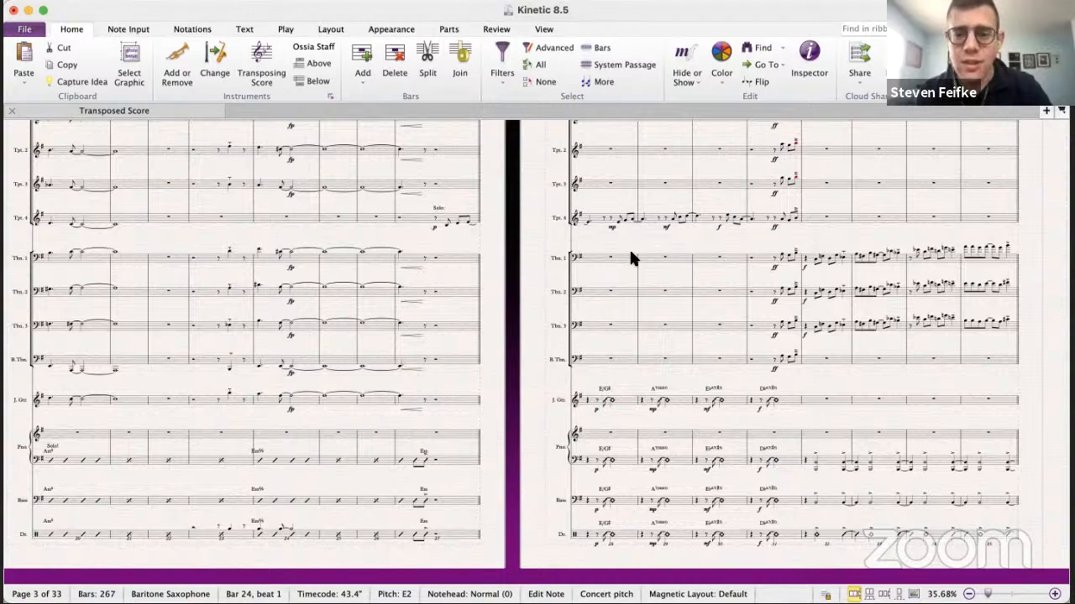
scroll(710, 277, right, 10)
scroll(709, 276, up, 3)
scroll(682, 279, up, 5)
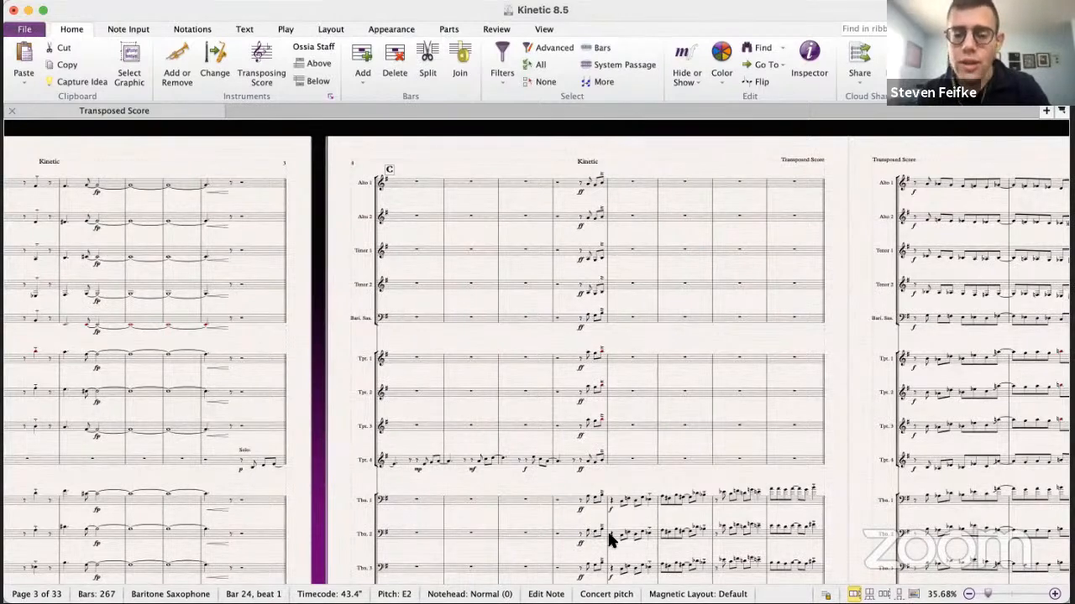
- Play the original score from Trumpet 1's entrance in bar 31 and examine the trombone lines in bars 32 to 35
click(586, 352)
key(p)
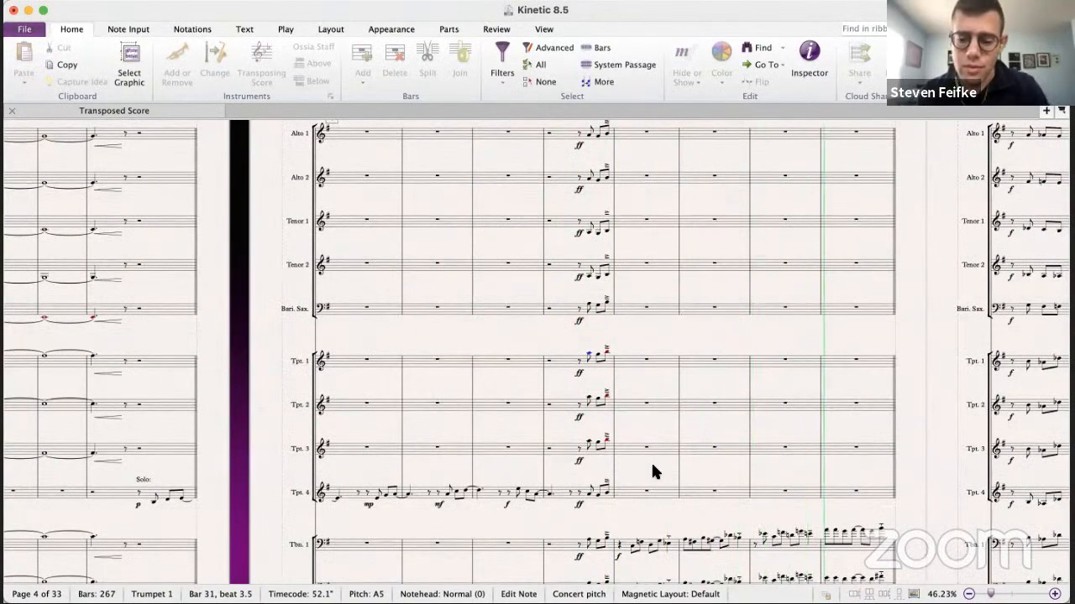
key(space)
scroll(680, 450, down, 5)
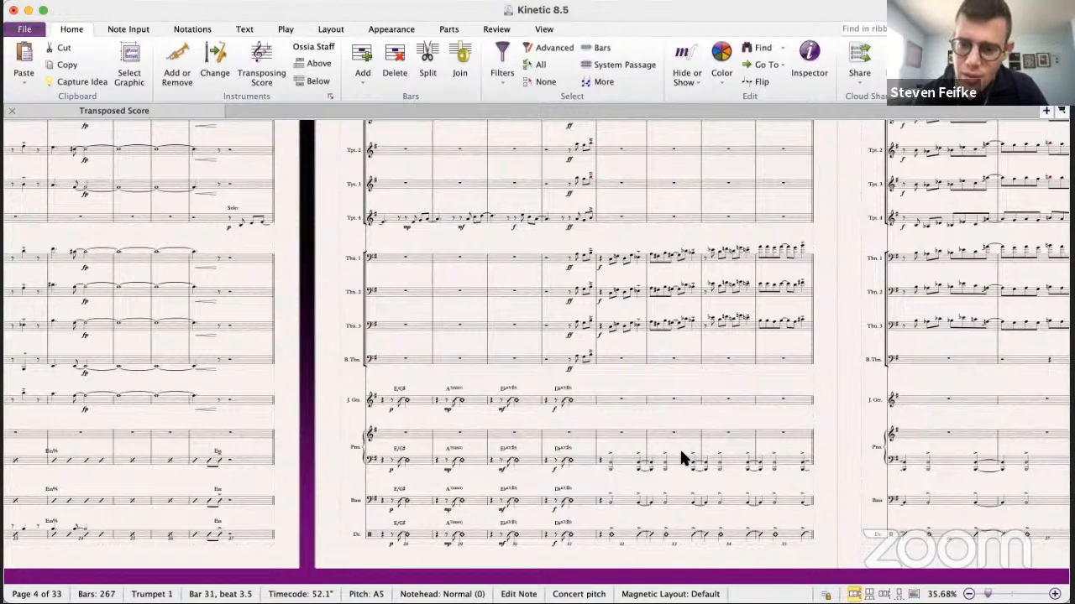
scroll(681, 457, up, 5)
scroll(681, 458, right, 5)
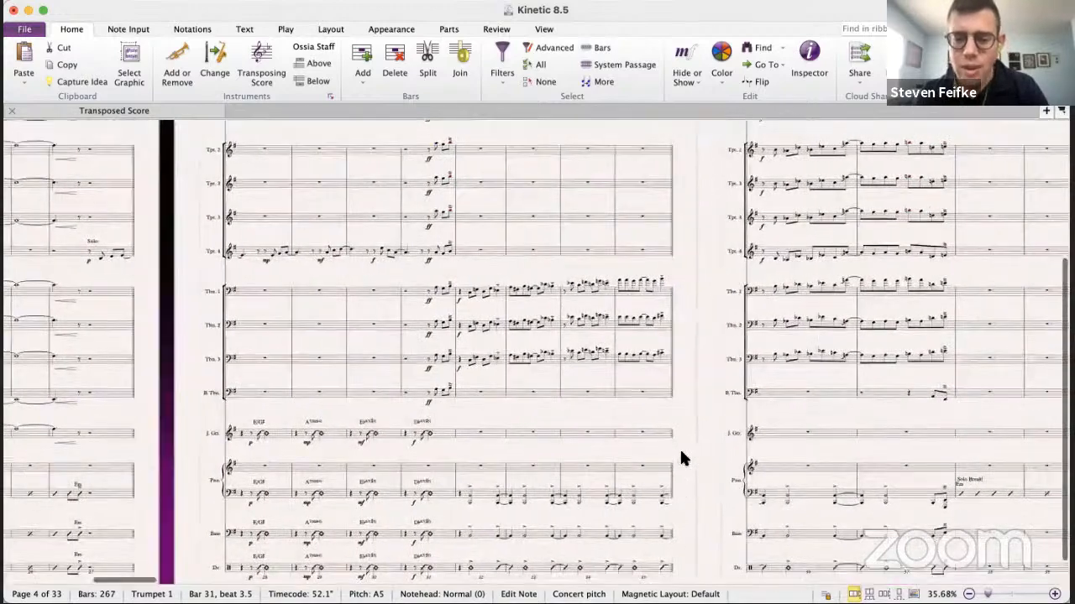
scroll(681, 457, down, 5)
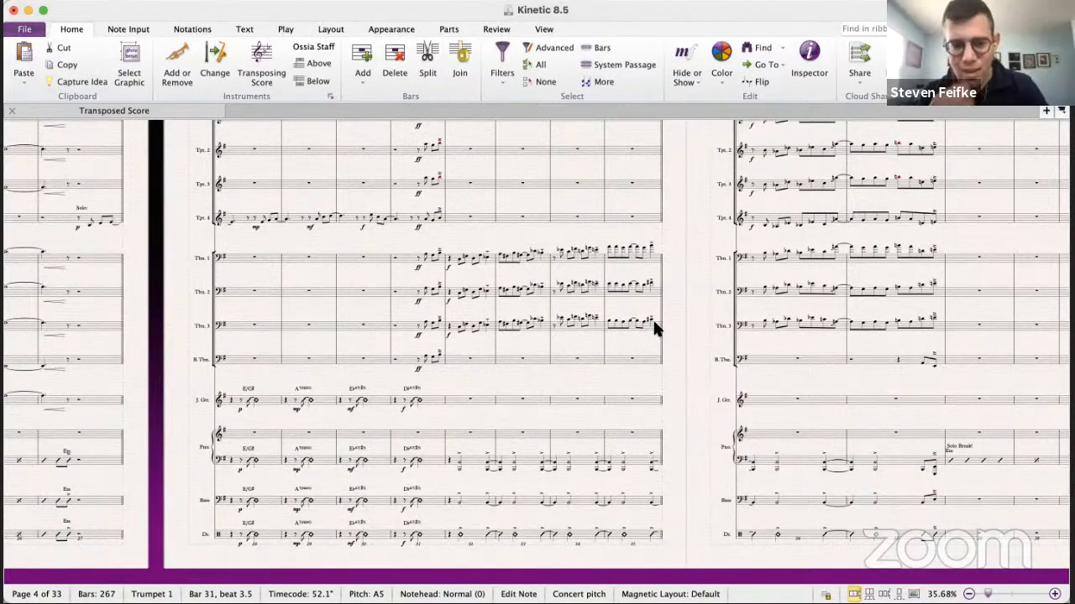
- Copy the Trombone 1 line in bars 32 to 35 and switch back to Kinetic Septet
click(451, 257)
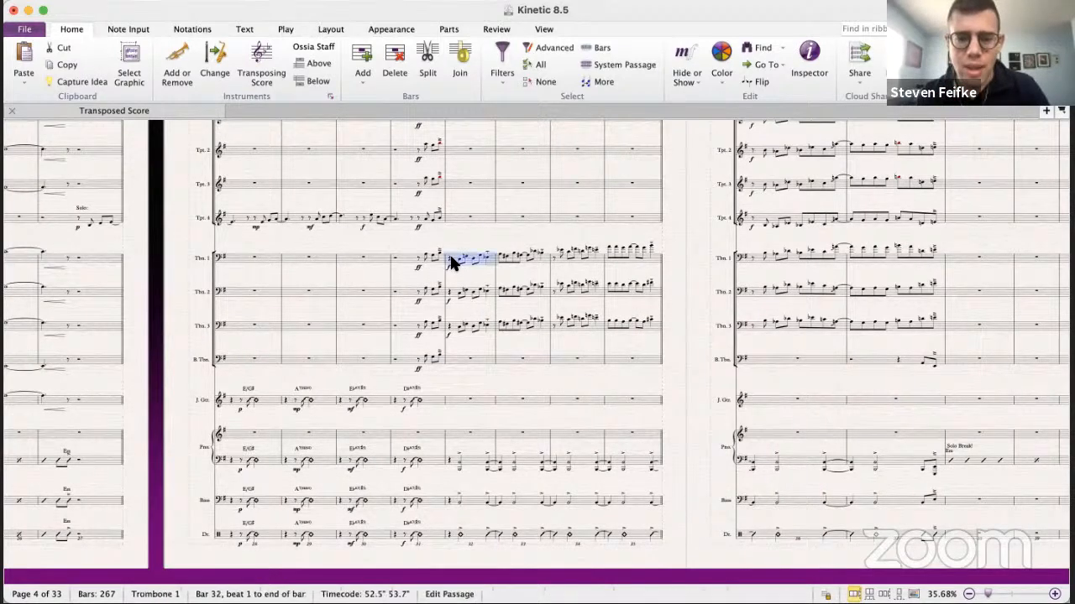
shift+click(659, 260)
click(651, 263)
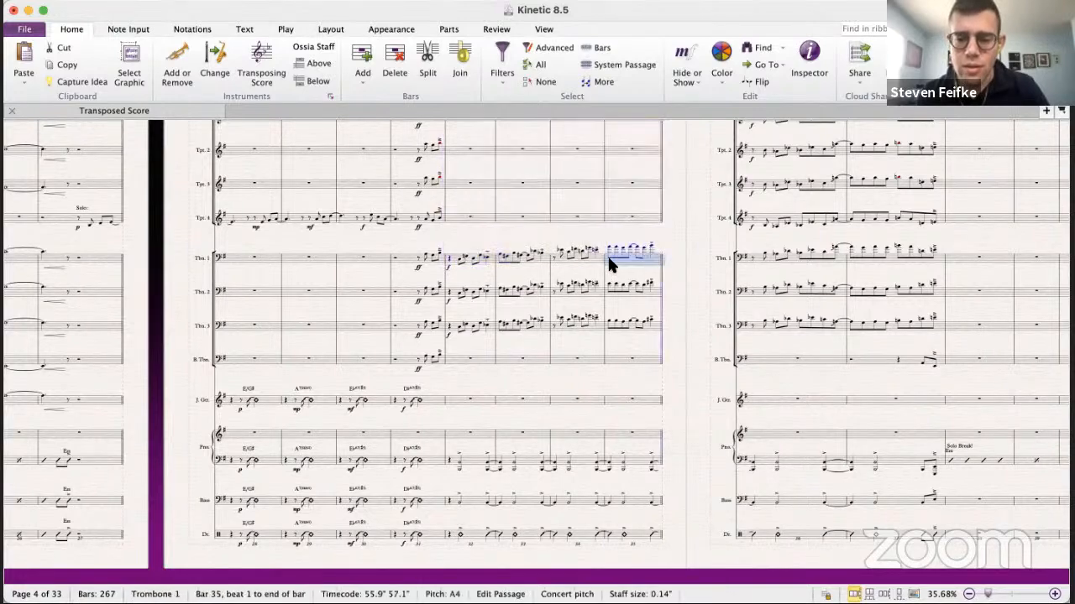
shift+click(452, 259)
key(super+grave)
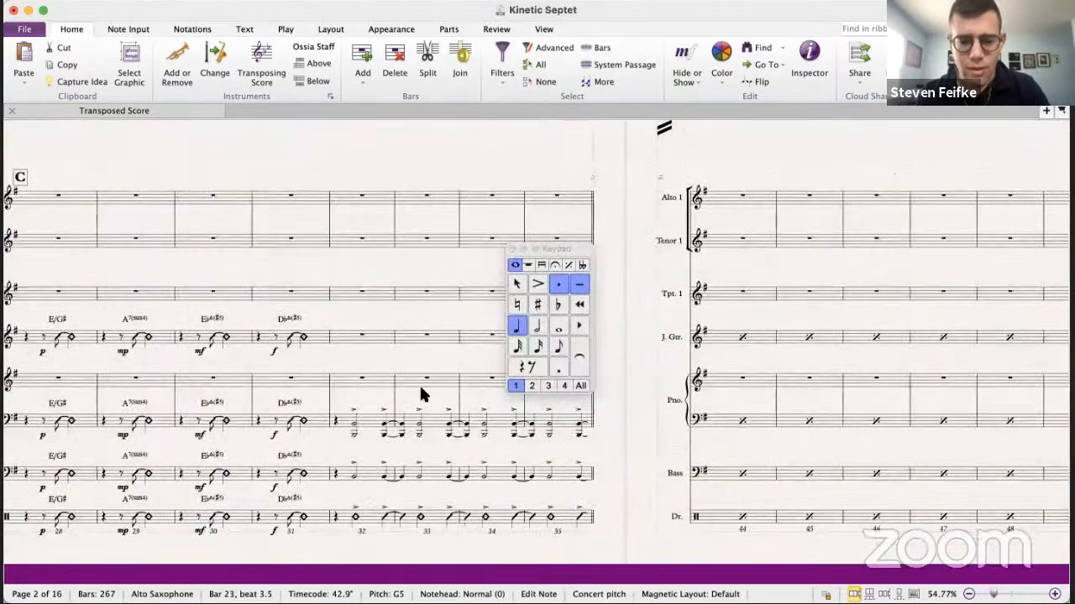
- Paste the Trombone 1 line into the piano's upper staff starting at bar 32
scroll(423, 392, left, 3)
scroll(422, 392, down, 2)
scroll(422, 392, left, 2)
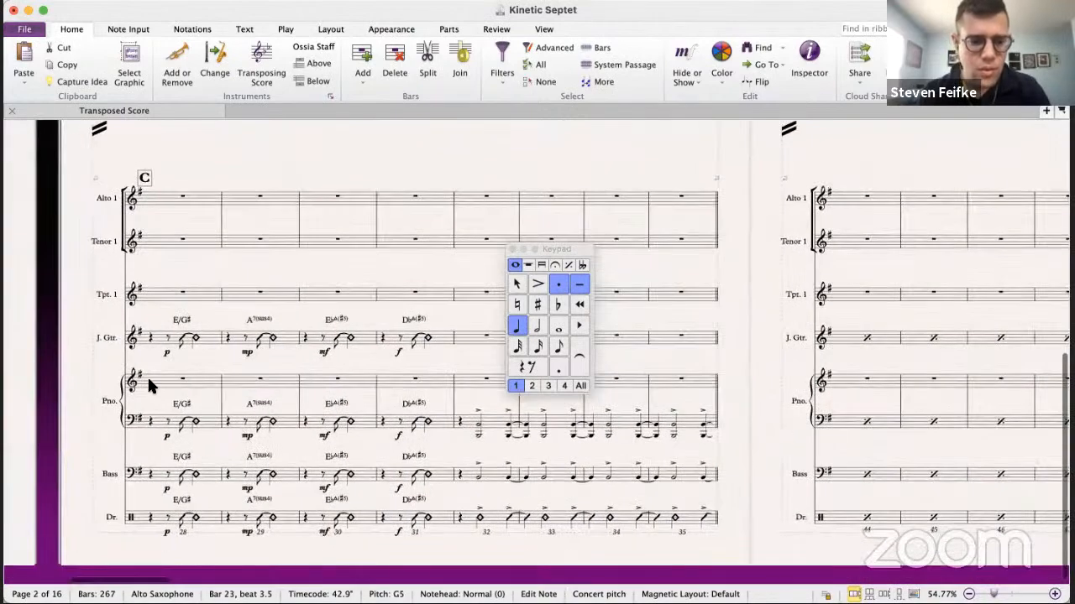
click(159, 382)
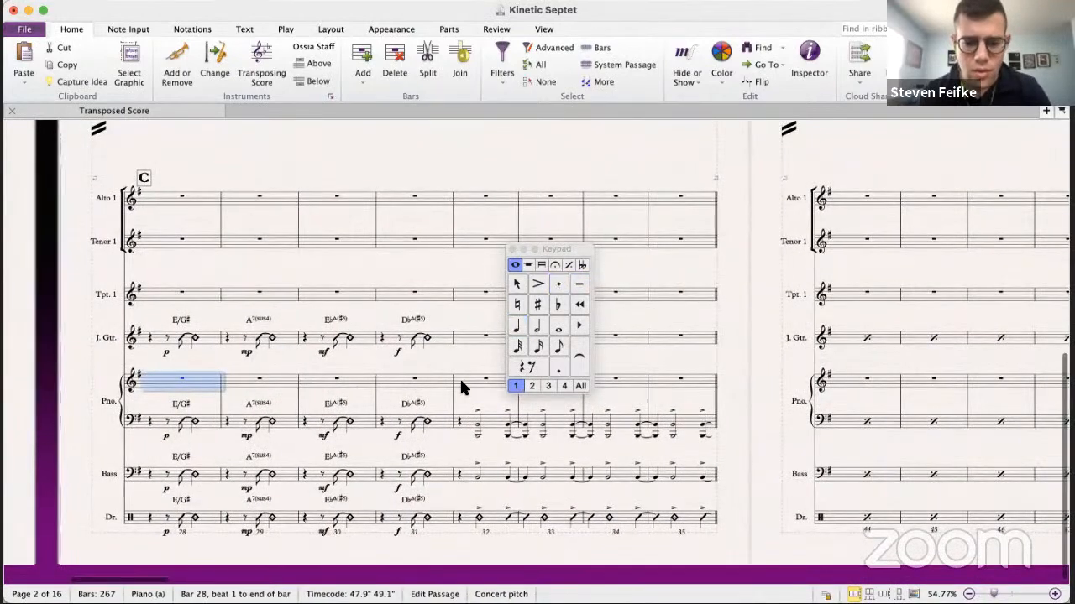
scroll(458, 384, right, 3)
click(364, 379)
key(ctrl+v)
scroll(386, 357, down, 4)
scroll(385, 350, up, 5)
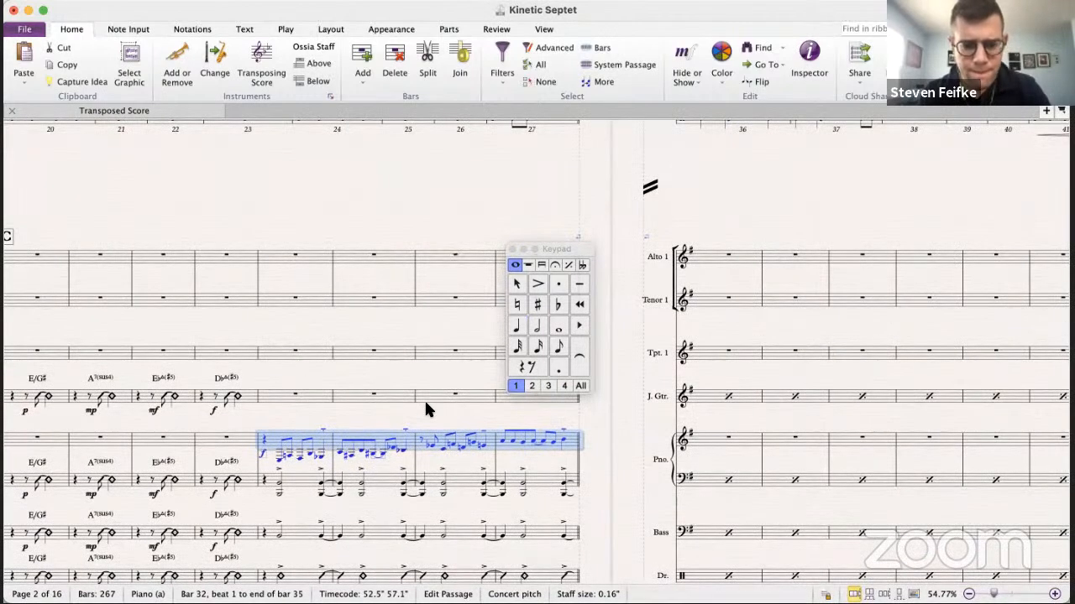
- Paste the same trombone line into the guitar staff starting at bar 32
click(279, 392)
key(ctrl+v)
scroll(279, 392, down, 4)
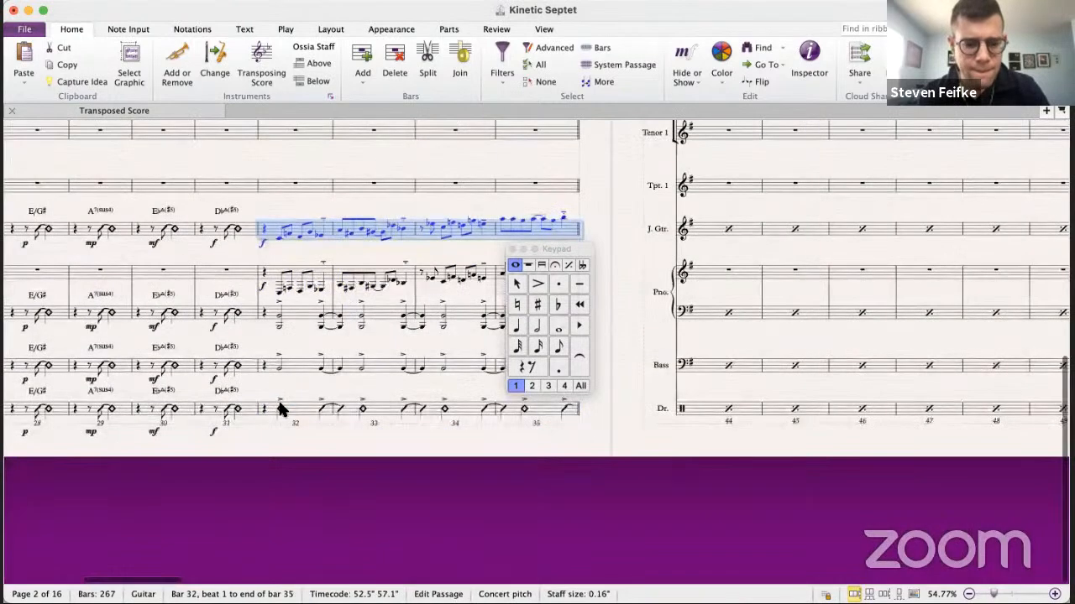
- Step through the pasted notes in the piano's upper staff from bar 32 to bar 34 to check their register
click(279, 293)
key(Right)
key(Right)
key(Right)
key(Right)
key(Right)
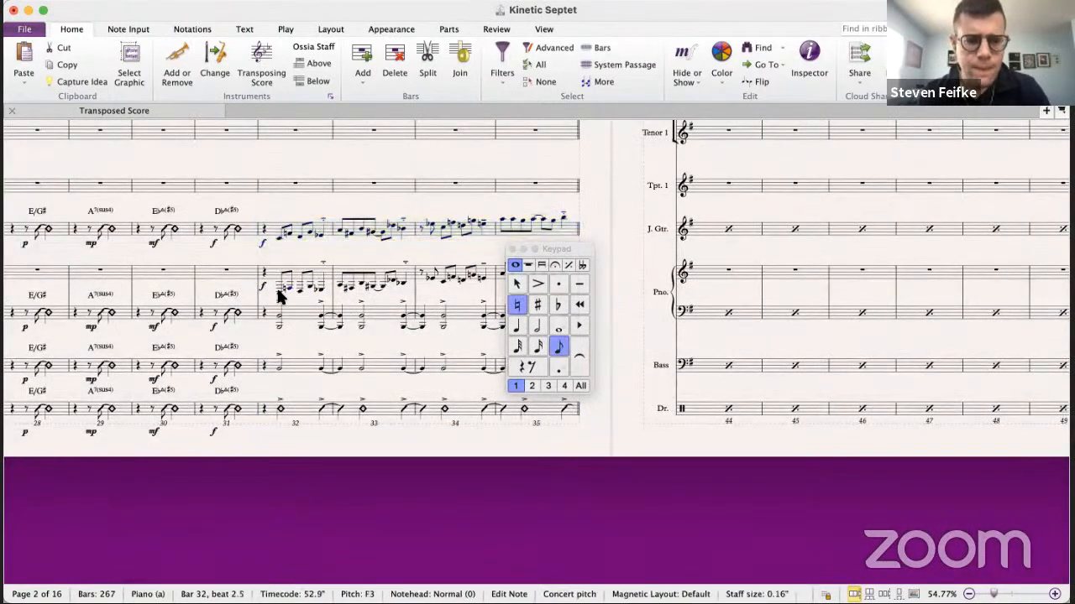
key(Right)
key(Right)
key(Right)
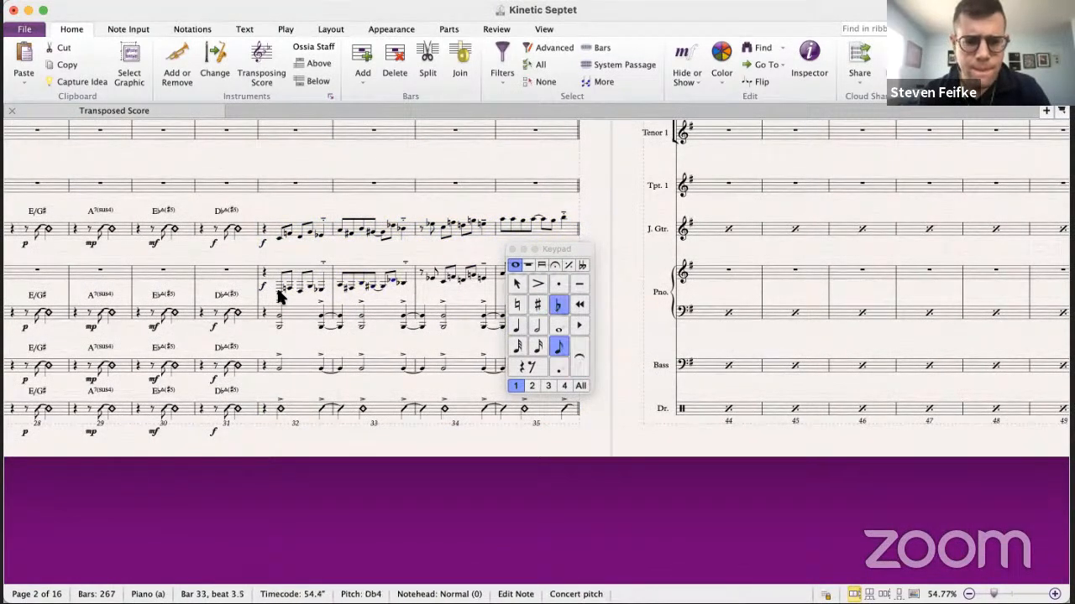
click(281, 289)
key(Down)
key(Right)
key(Right)
key(Right)
key(Right)
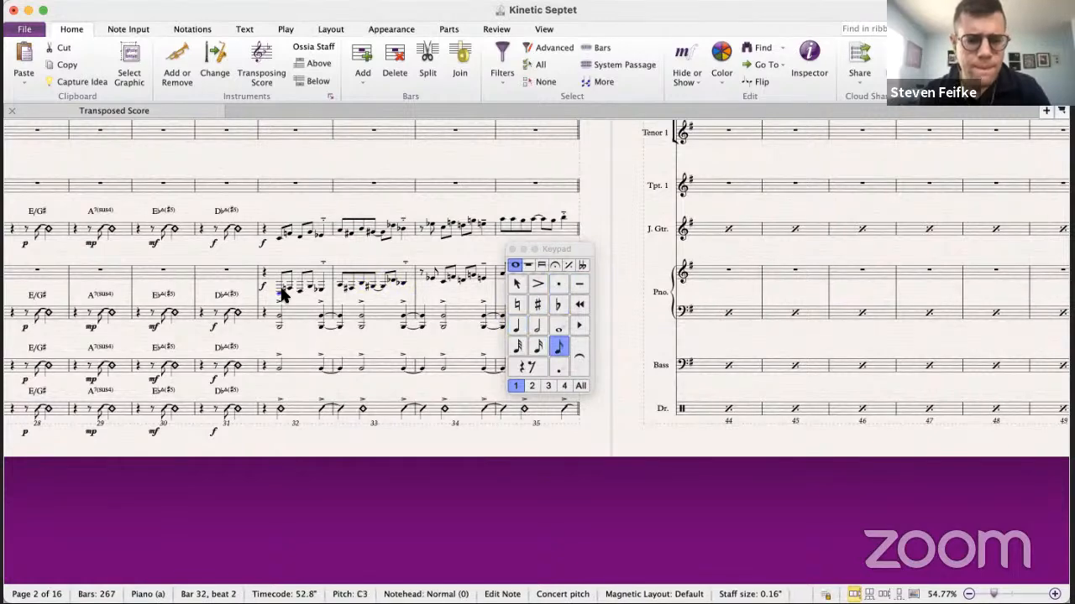
key(Right)
key(Right)
key(Right)
key(Right)
key(Right)
key(Right)
key(Right)
key(Right)
key(Right)
key(Right)
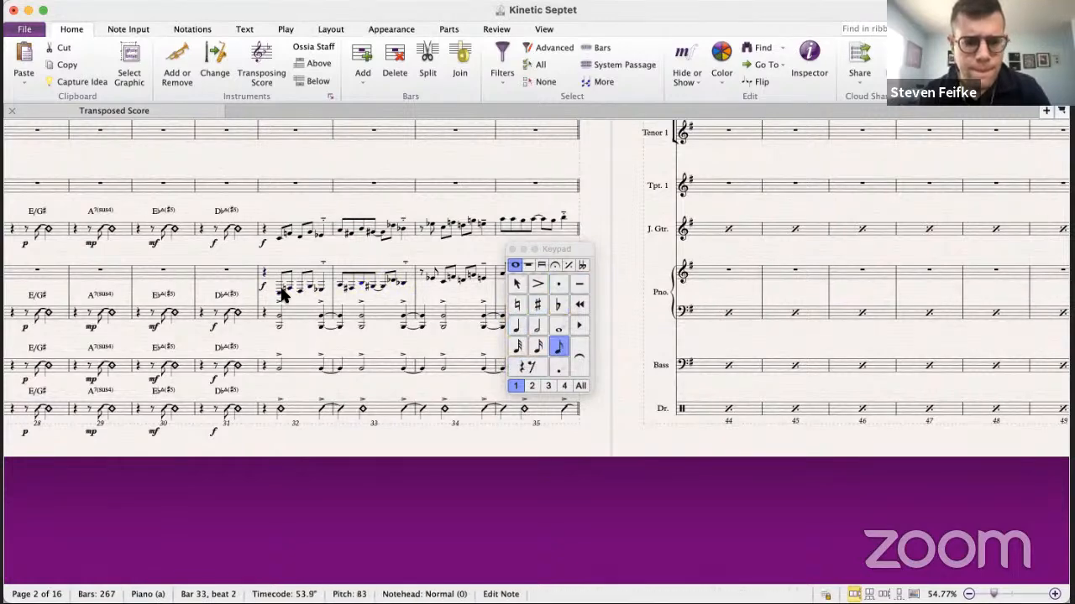
key(Right)
key(Right)
key(Right)
key(Right)
key(Right)
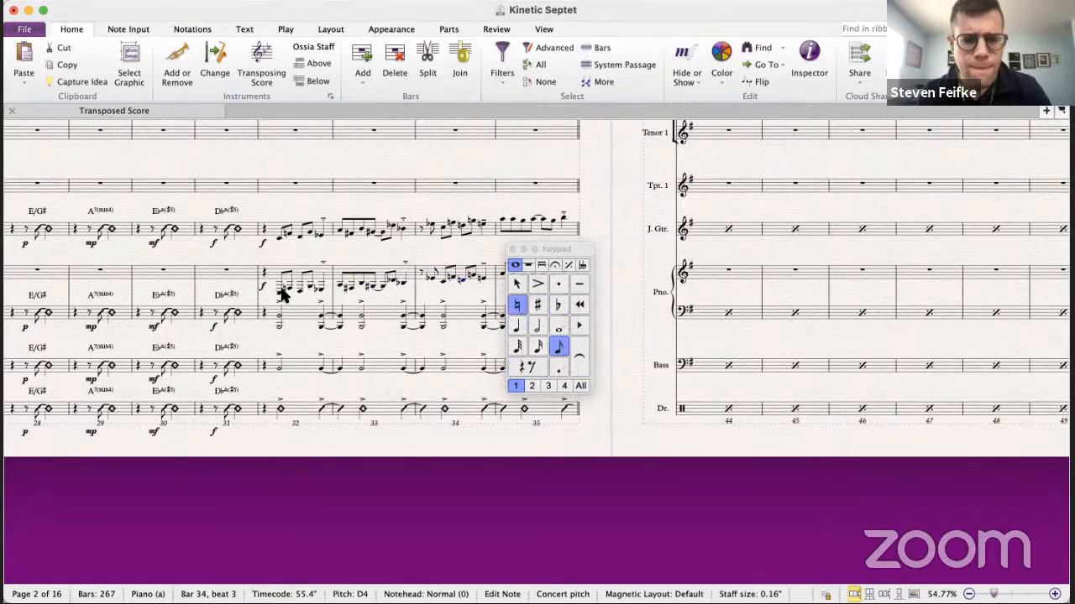
- Insert a bass clef in the piano's upper staff after the opening quarter rest of bar 32
scroll(269, 291, up, 3)
scroll(252, 296, right, 1)
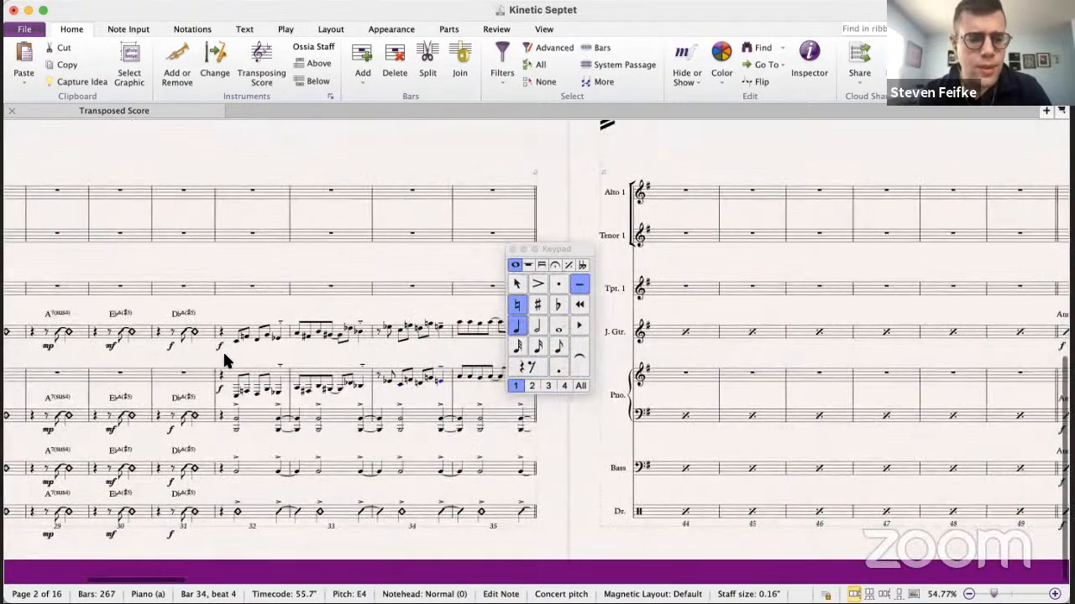
key(Escape)
click(222, 375)
key(q)
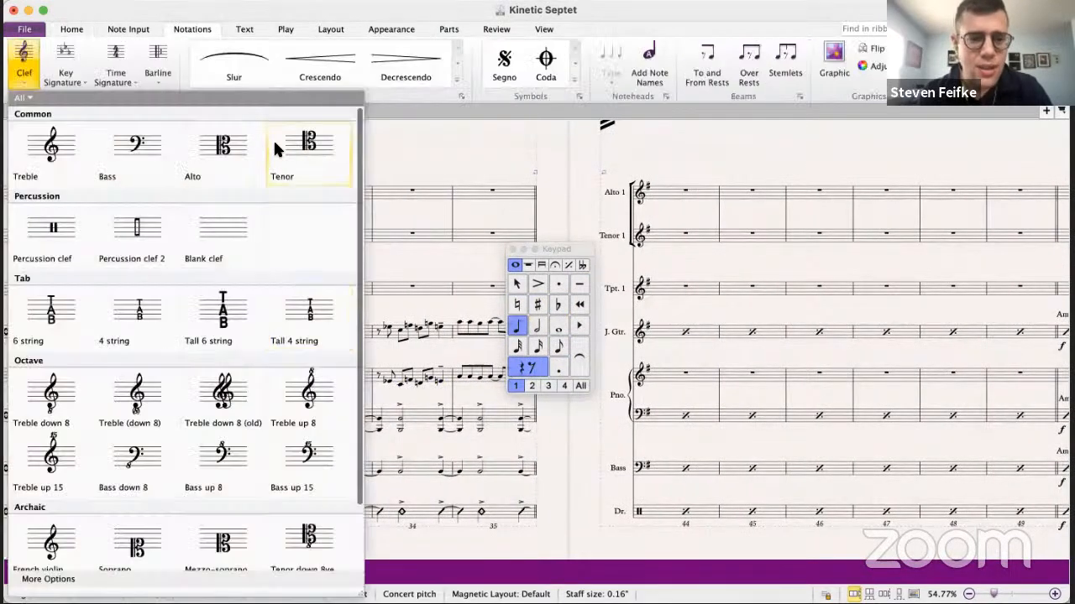
click(144, 141)
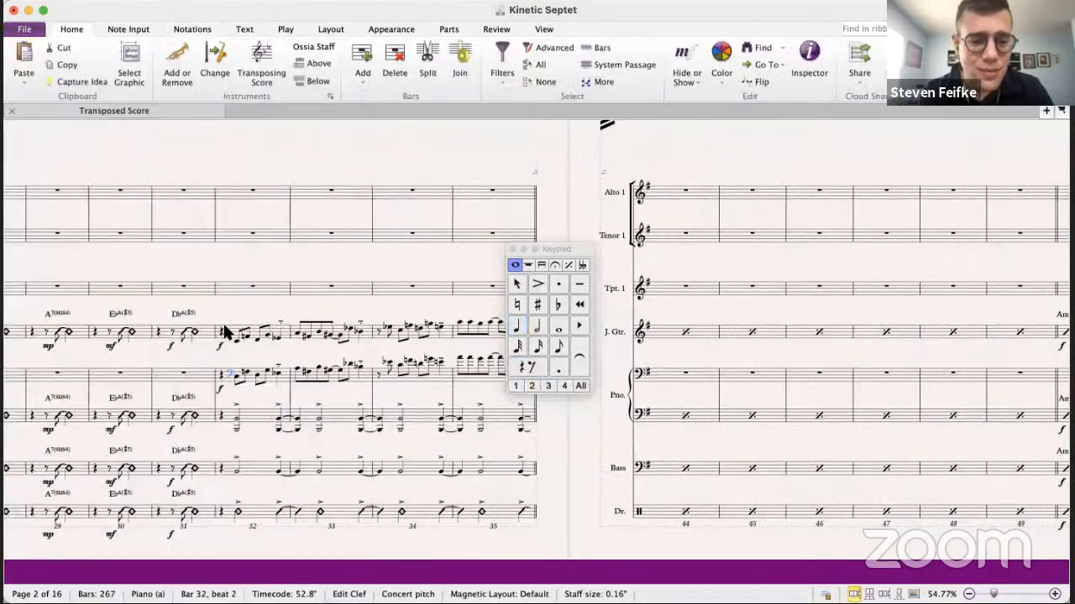
- Insert a treble clef in the piano's upper staff after the eighth rest that opens bar 34
click(377, 374)
key(q)
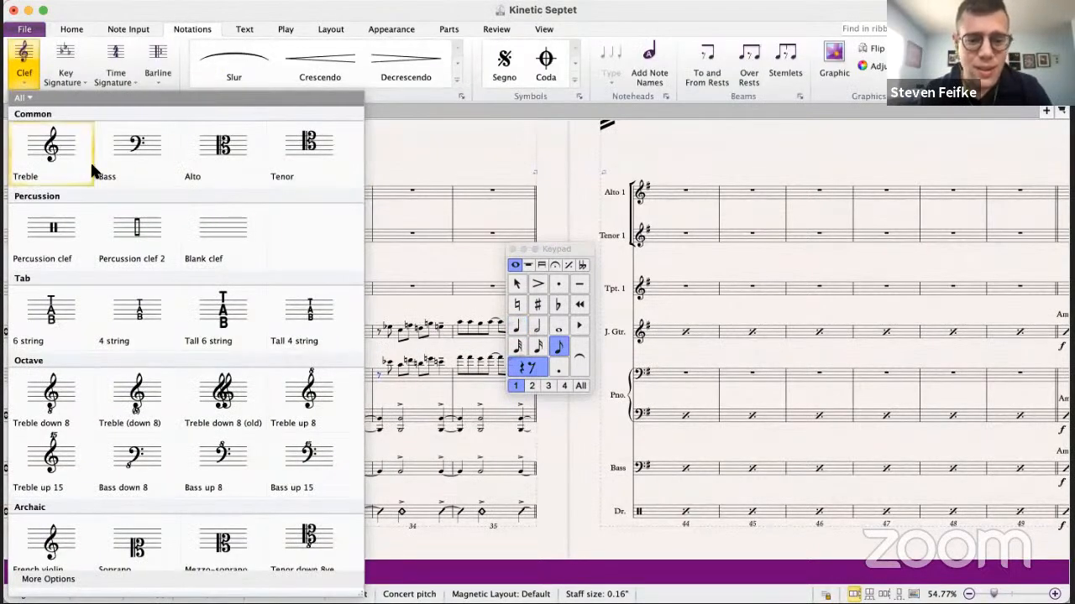
click(92, 170)
key(Escape)
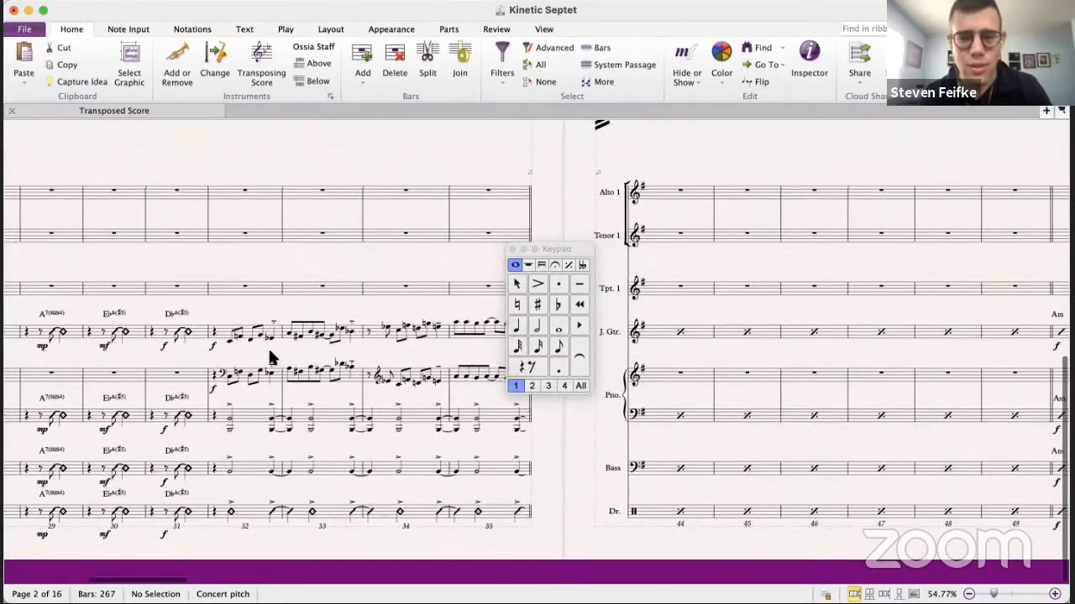
- Switch to Kinetic 8.5, copy the Trumpet 1 figure in bar 31, and return to Kinetic Septet
scroll(269, 351, right, 1)
scroll(268, 346, left, 5)
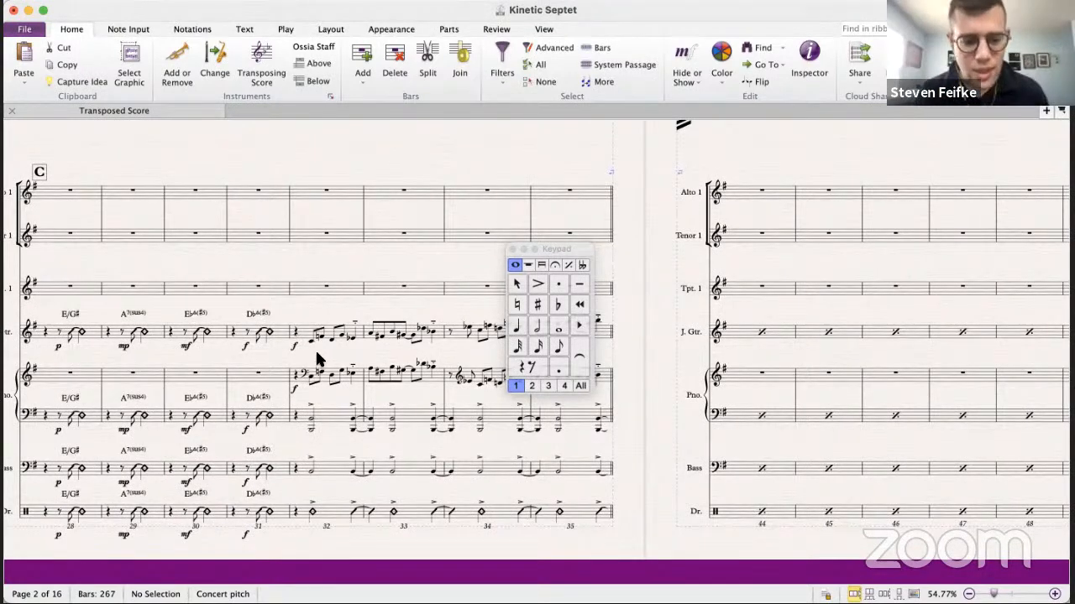
key(super+grave)
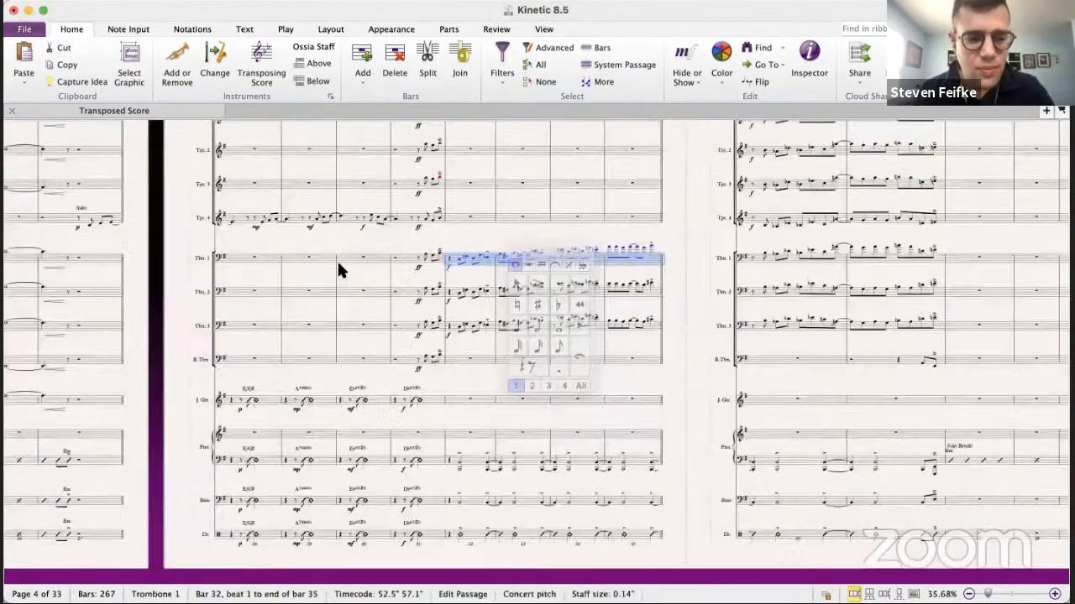
scroll(417, 258, up, 8)
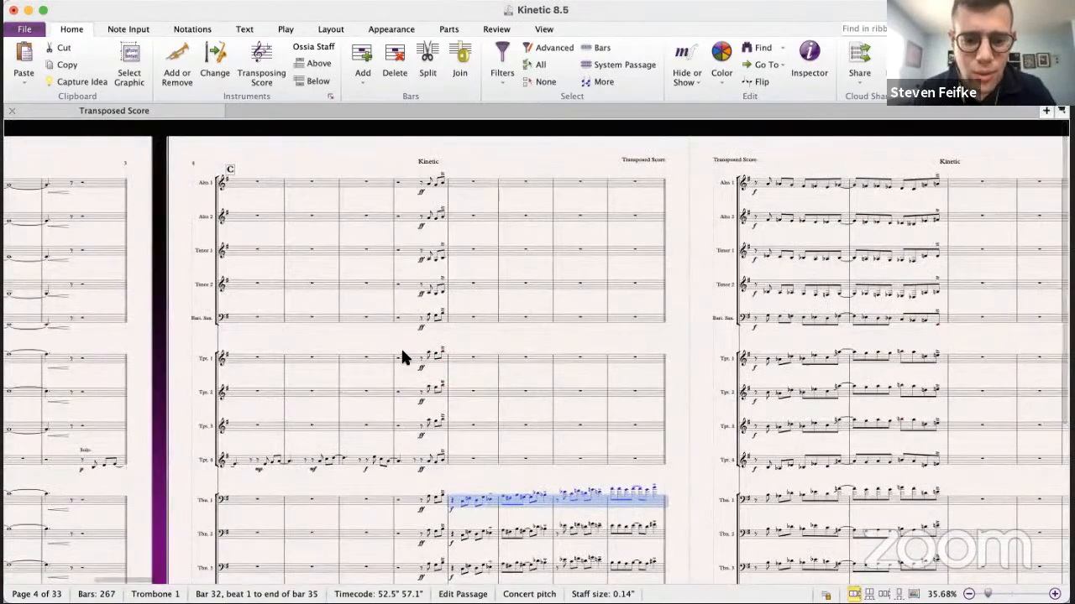
click(400, 350)
key(super+grave)
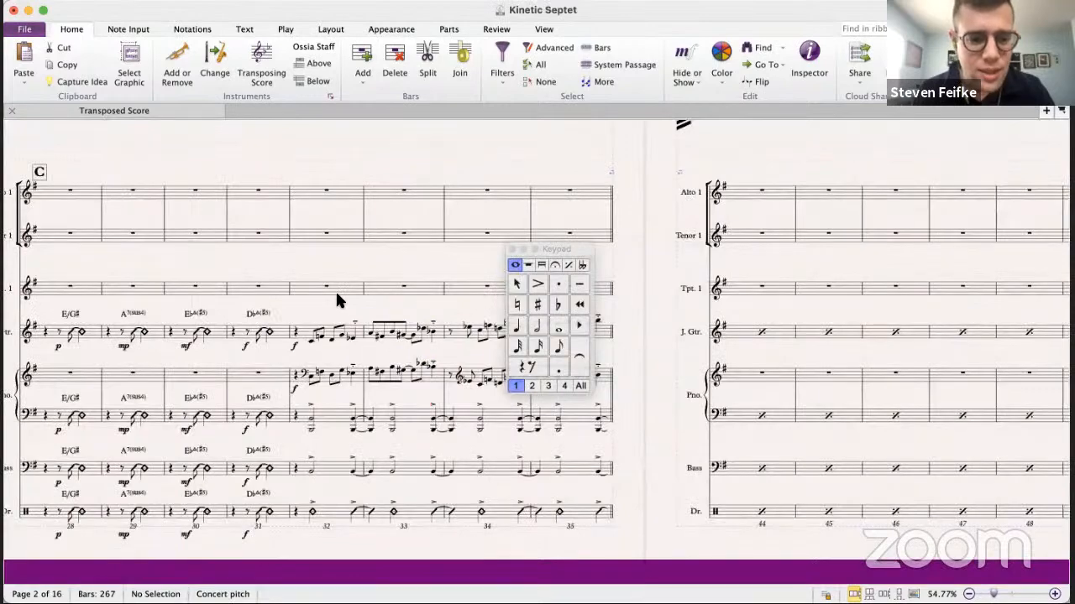
key(super+grave)
key(super+grave)
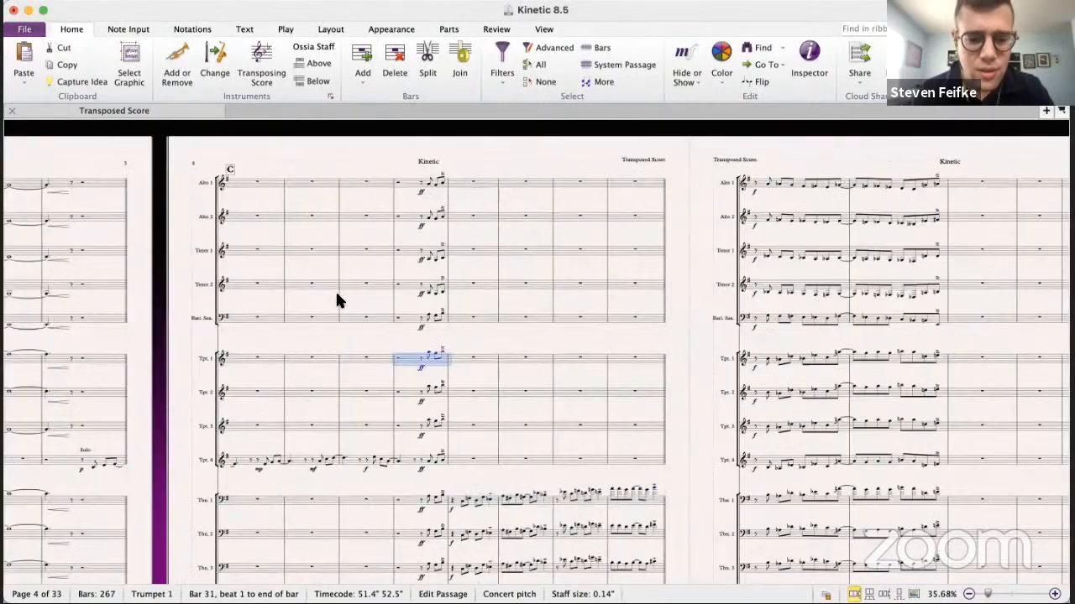
key(super+grave)
- Paste the ff horn figure into bar 32 of the trumpet, alto and tenor staves
scroll(335, 290, up, 3)
click(361, 398)
key(super+v)
click(363, 310)
key(super+v)
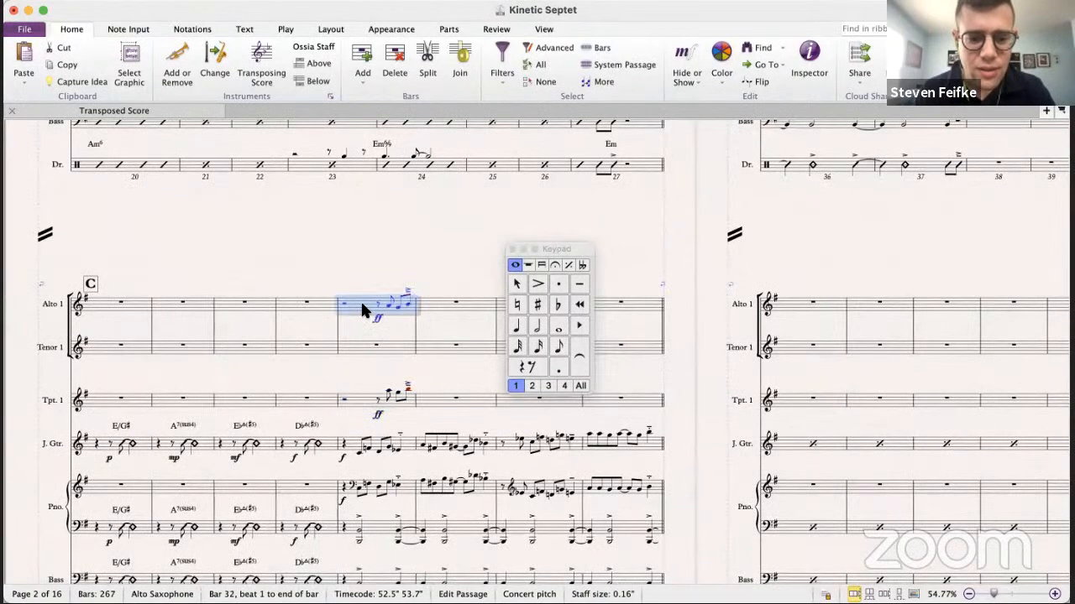
click(356, 345)
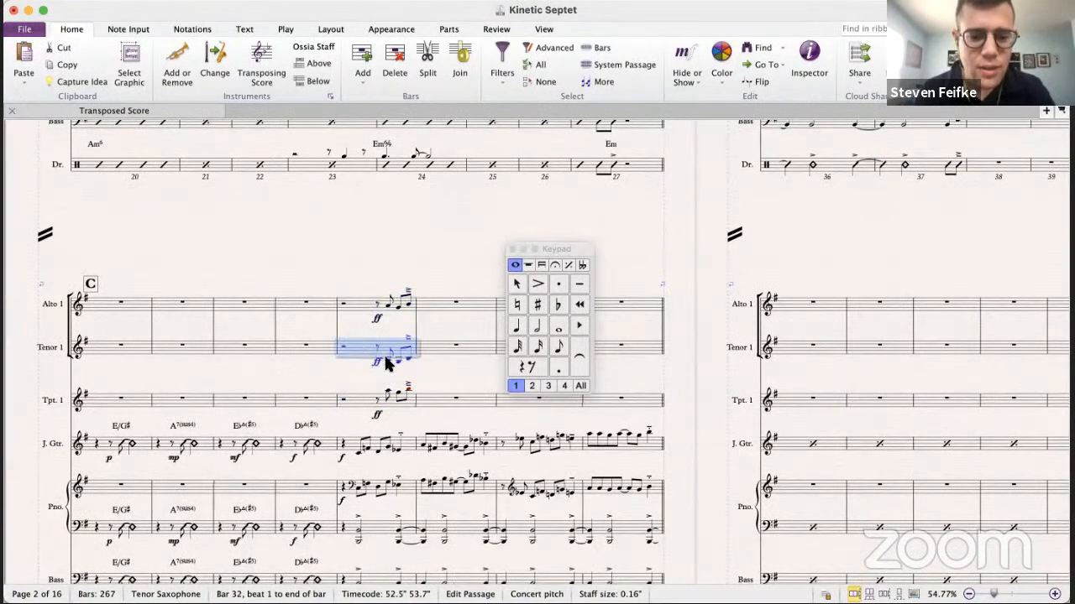
- Move the ff horn figure in the alto, tenor and trumpet staves from bar 32 to bar 31
key(super+v)
scroll(386, 363, down, 2)
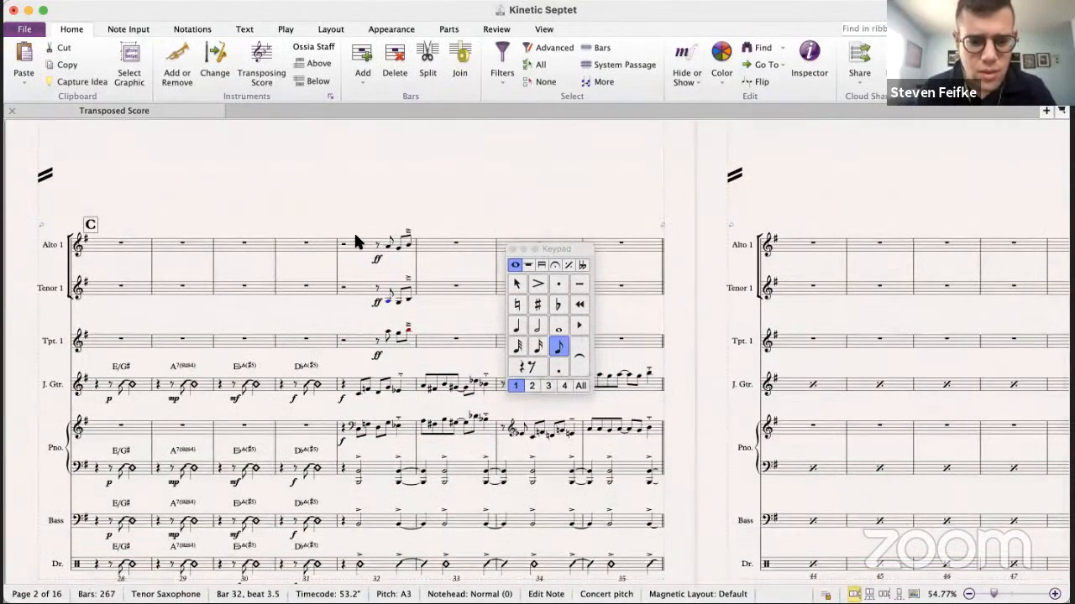
key(Escape)
click(354, 244)
shift+click(363, 332)
key(super+x)
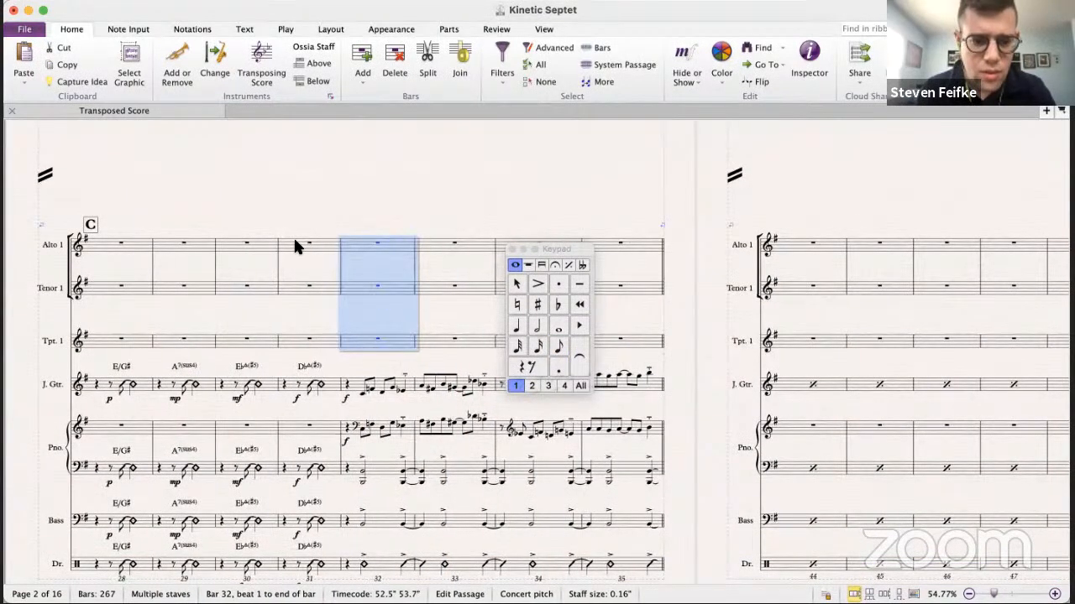
click(293, 238)
key(super+v)
scroll(248, 239, down, 2)
scroll(248, 238, left, 2)
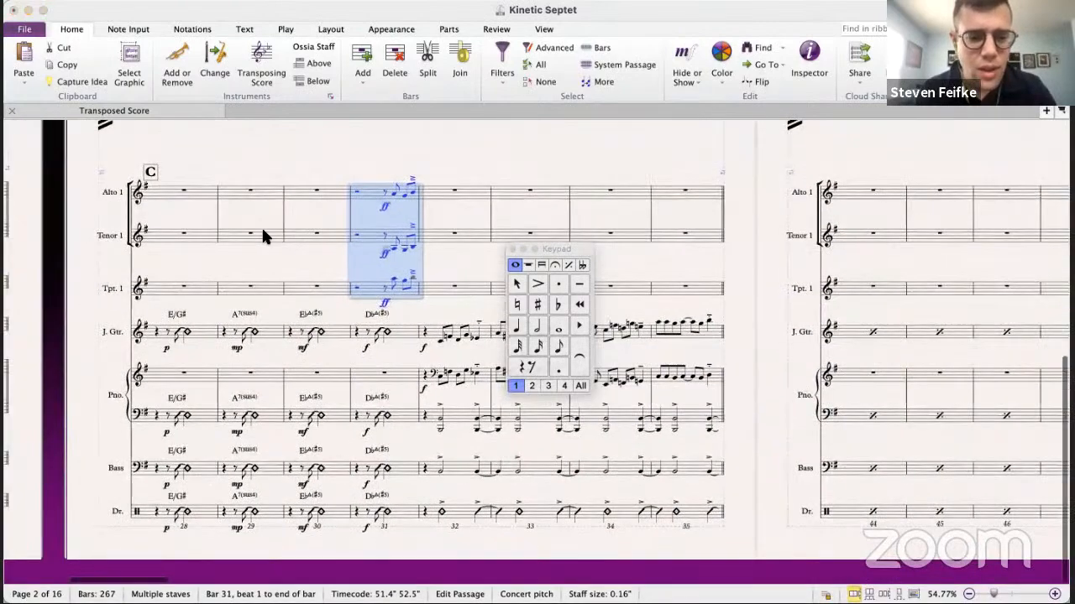
- Switch to Kinetic 8.5, select bar 27 of the Trumpet 4 solo, and return to Kinetic Septet
key(super+grave)
scroll(326, 251, down, 1)
scroll(327, 259, down, 5)
scroll(328, 259, left, 1)
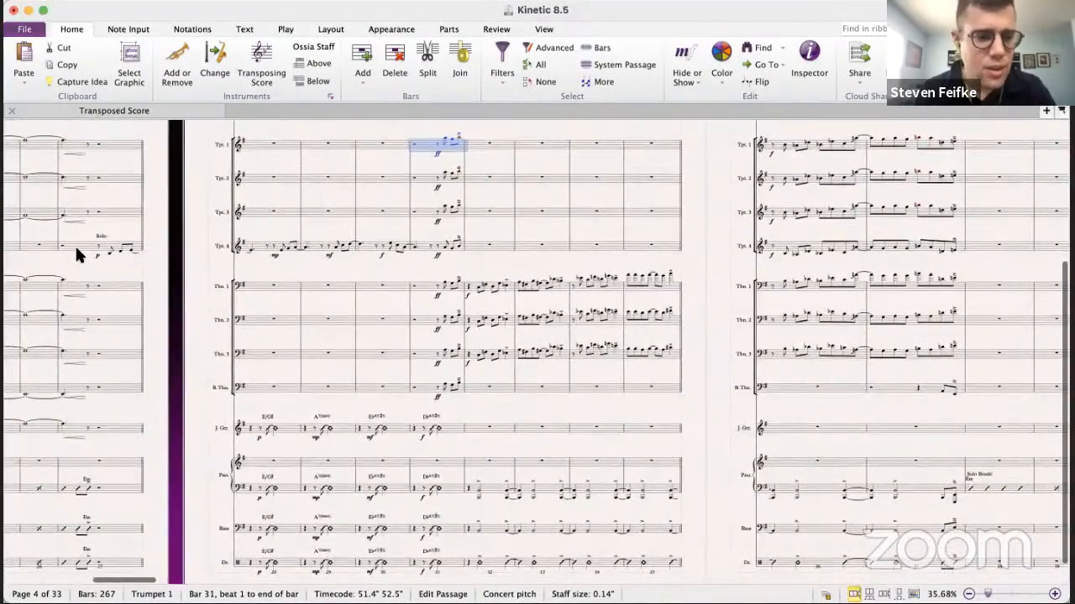
click(110, 245)
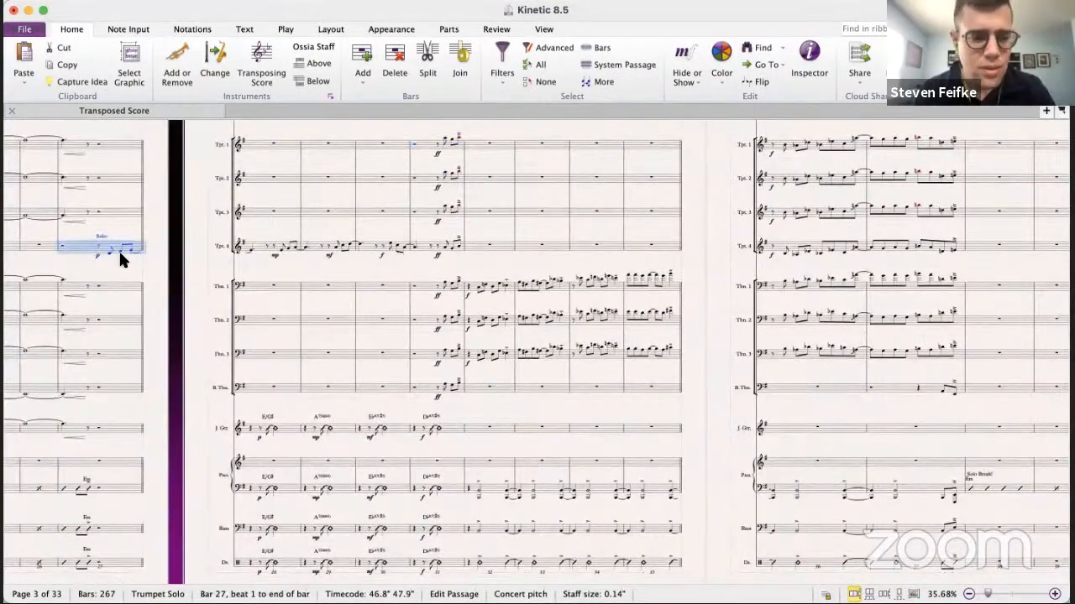
key(super+grave)
- Move the piano's solo slashes and chord symbols in bars 20 to 27 from the lower staff to the upper staff
scroll(370, 274, up, 5)
scroll(371, 274, left, 1)
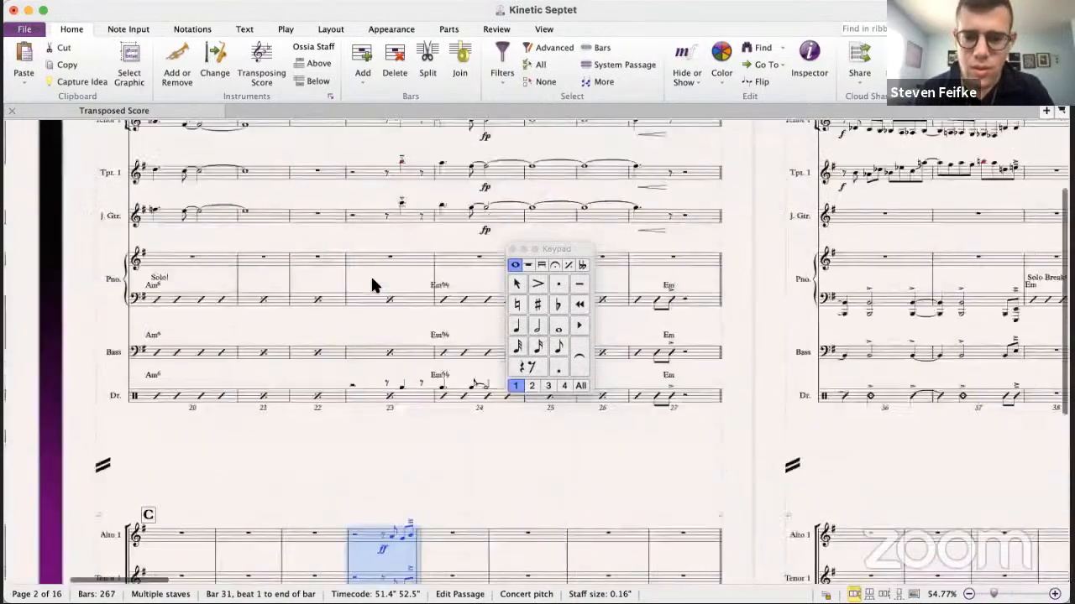
scroll(370, 274, up, 3)
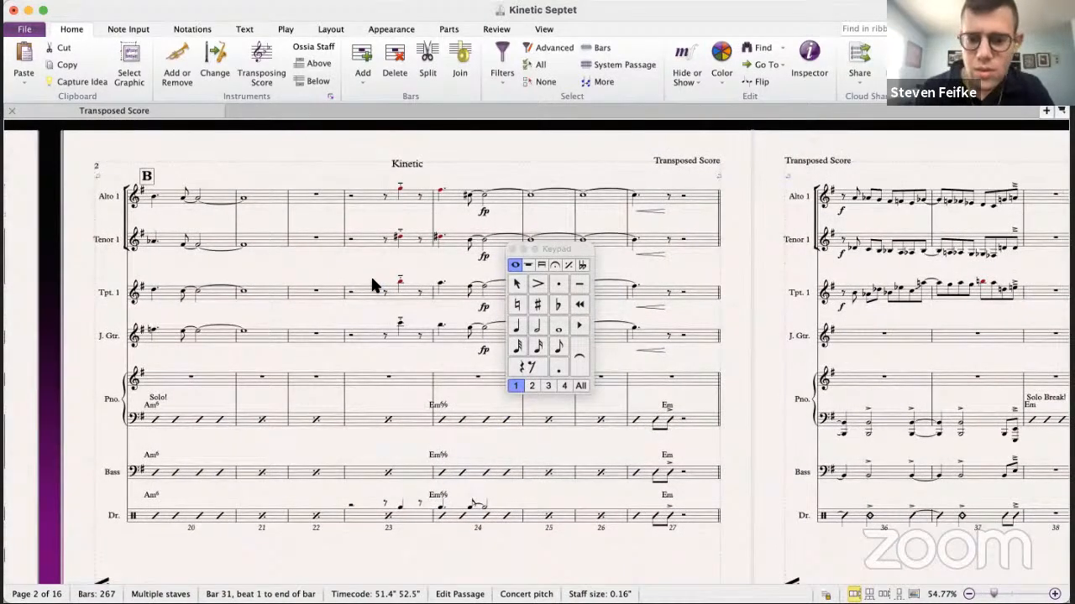
scroll(370, 274, down, 1)
scroll(370, 274, right, 1)
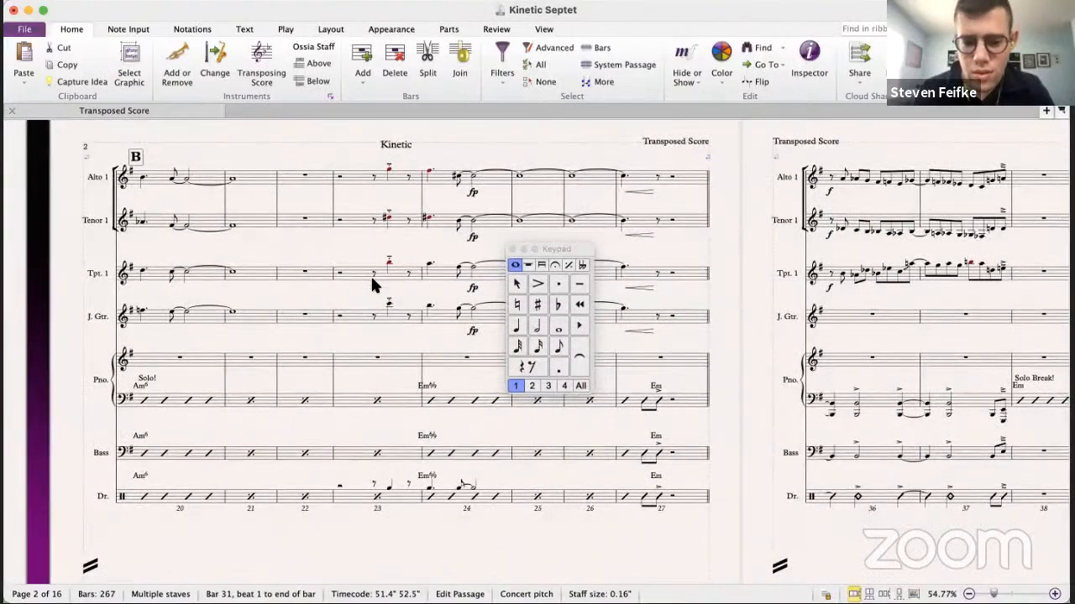
scroll(372, 285, down, 1)
scroll(372, 286, right, 1)
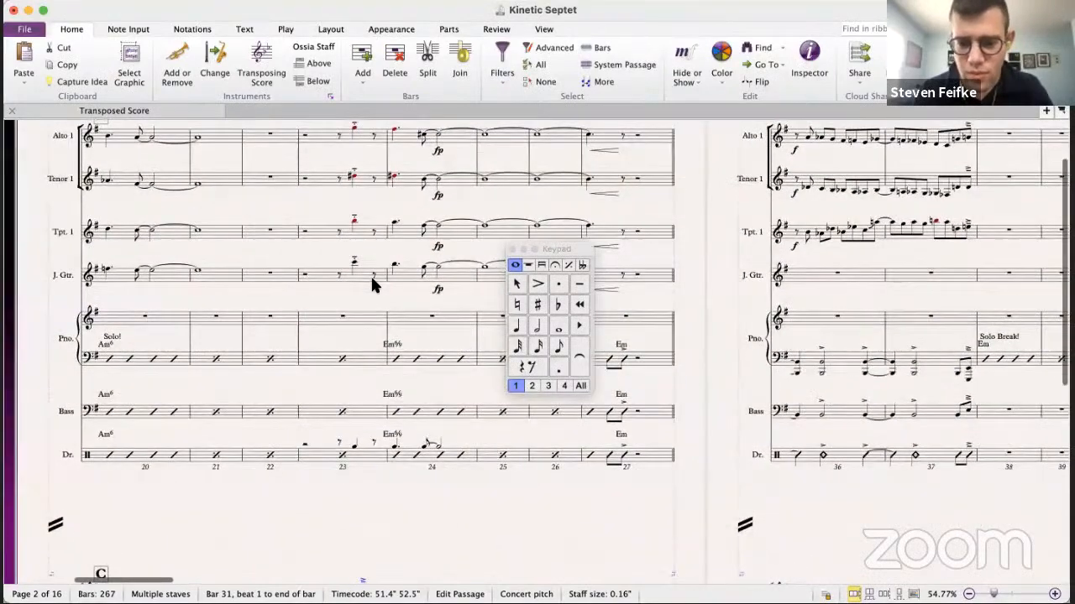
click(642, 357)
shift+click(112, 356)
scroll(114, 320, down, 3)
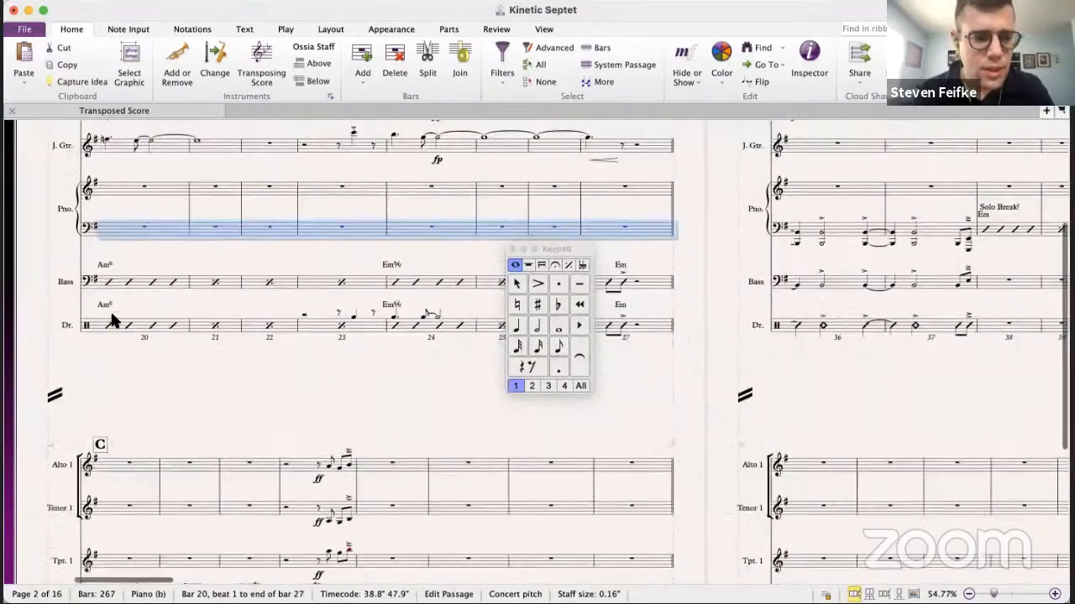
click(120, 187)
key(super+v)
scroll(252, 211, up, 1)
scroll(252, 212, right, 1)
- In Kinetic 8.5, copy the Trumpet 4 solo from beat 3 of bar 27 to beat 2.5 of bar 31, then return to Kinetic Septet
key(super+grave)
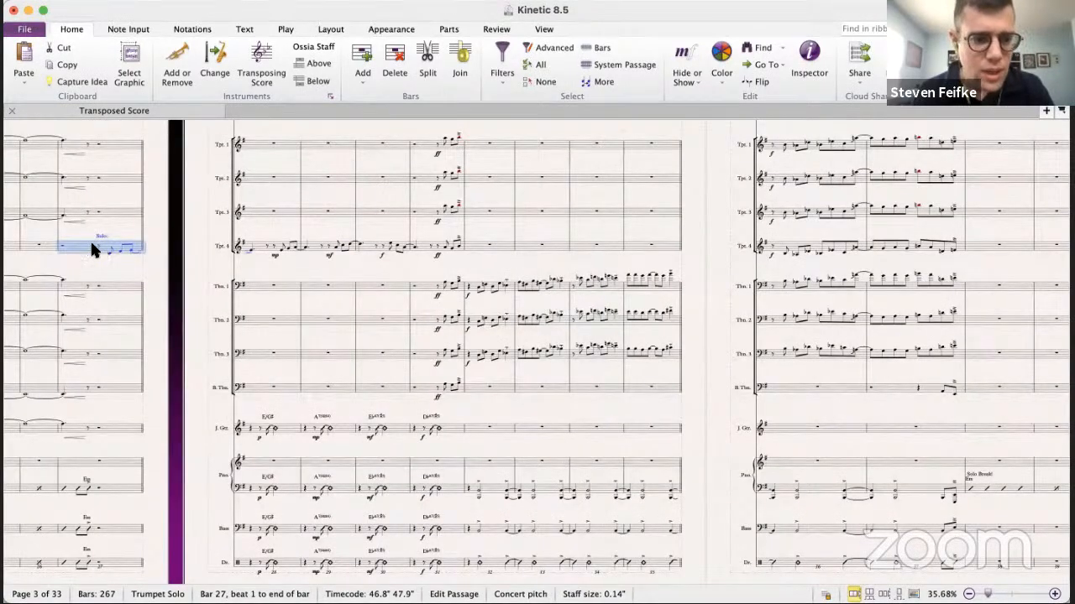
key(super+grave)
key(super+grave)
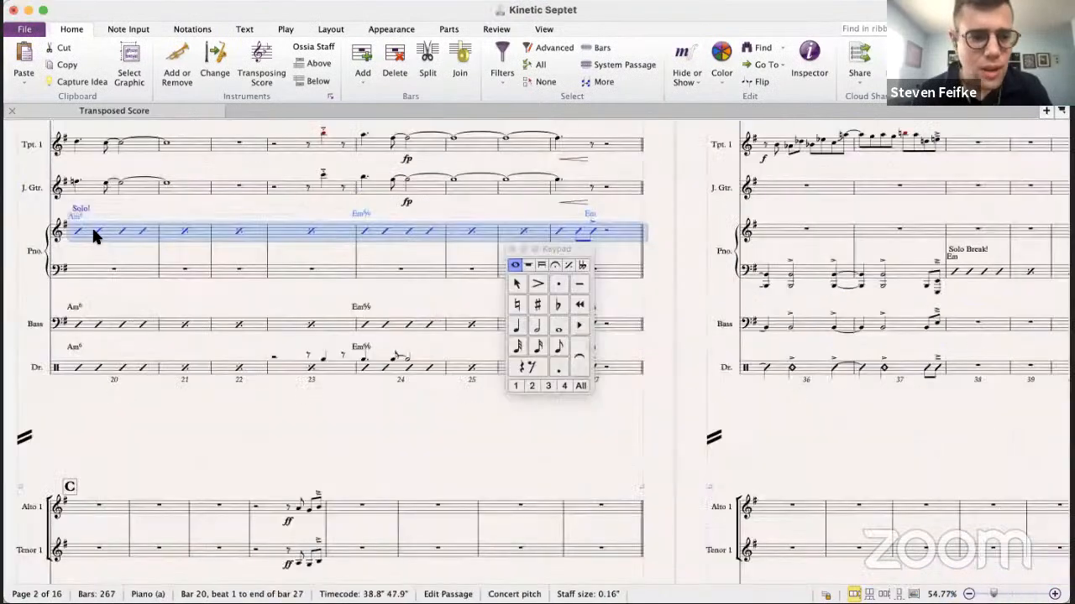
key(super+grave)
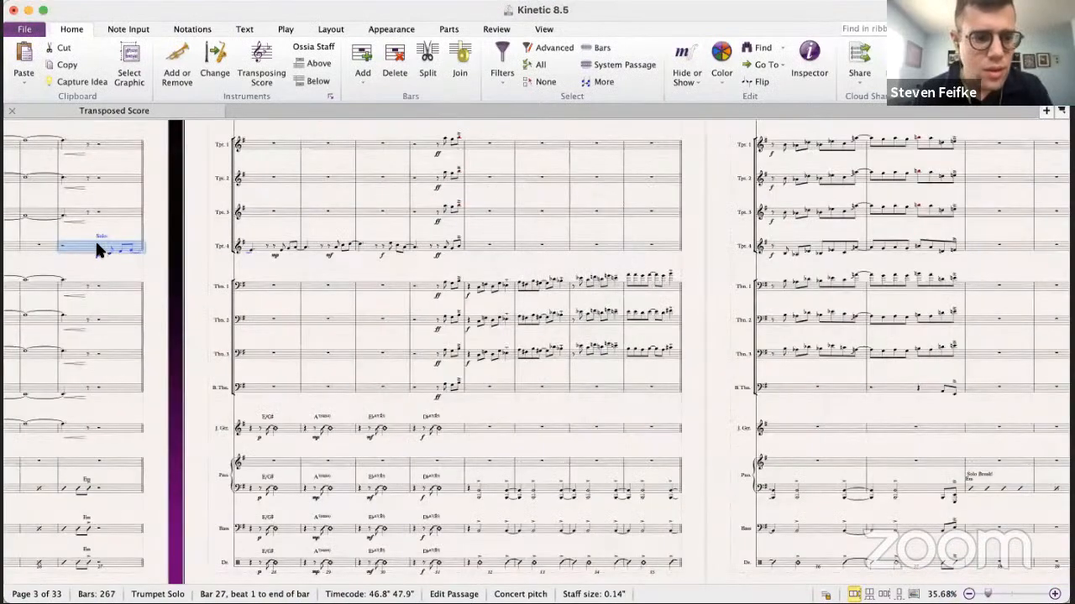
click(95, 244)
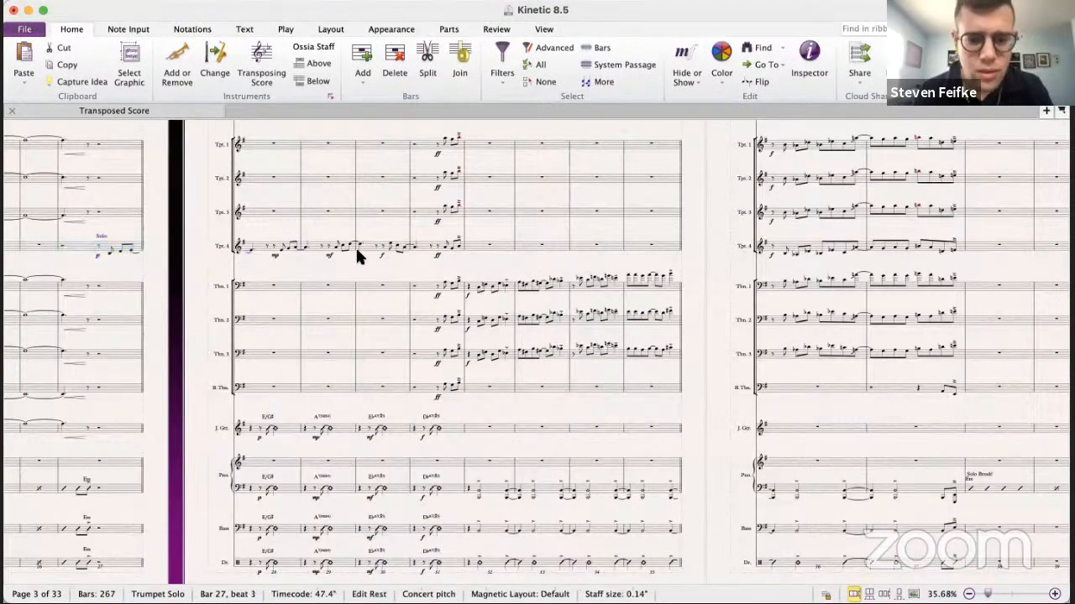
shift+click(413, 241)
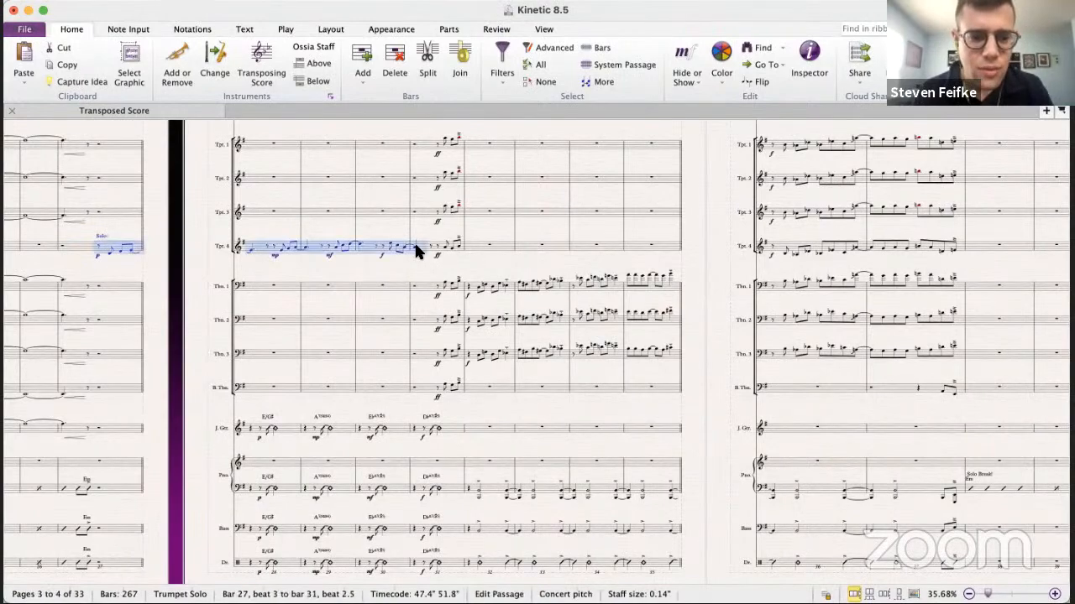
key(super+grave)
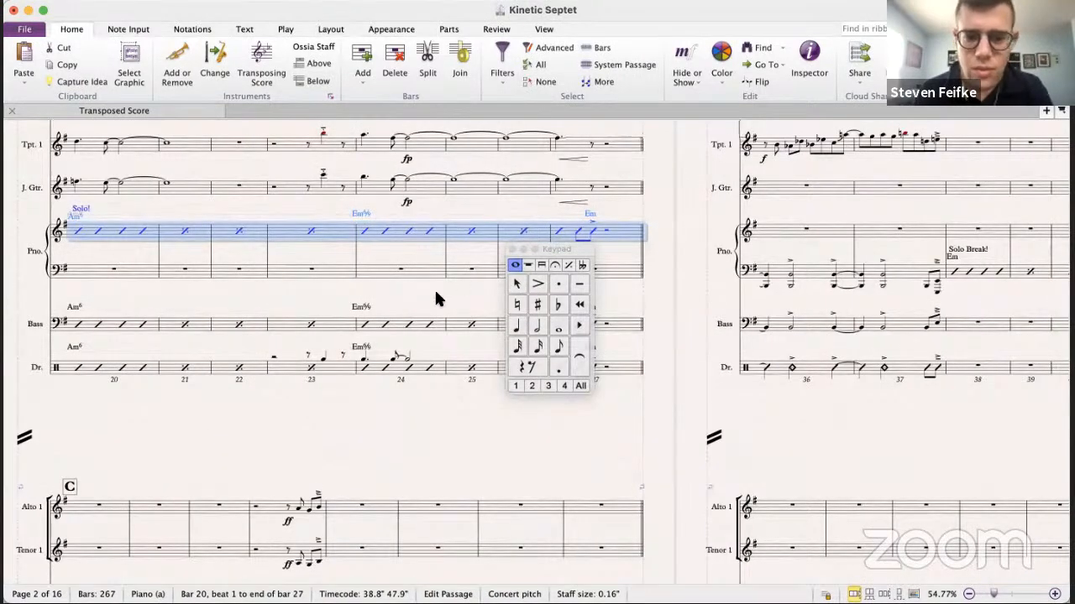
- Paste the trumpet solo line into the piano's upper staff from beat 3 of bar 27
scroll(435, 290, up, 2)
scroll(435, 290, right, 4)
click(461, 289)
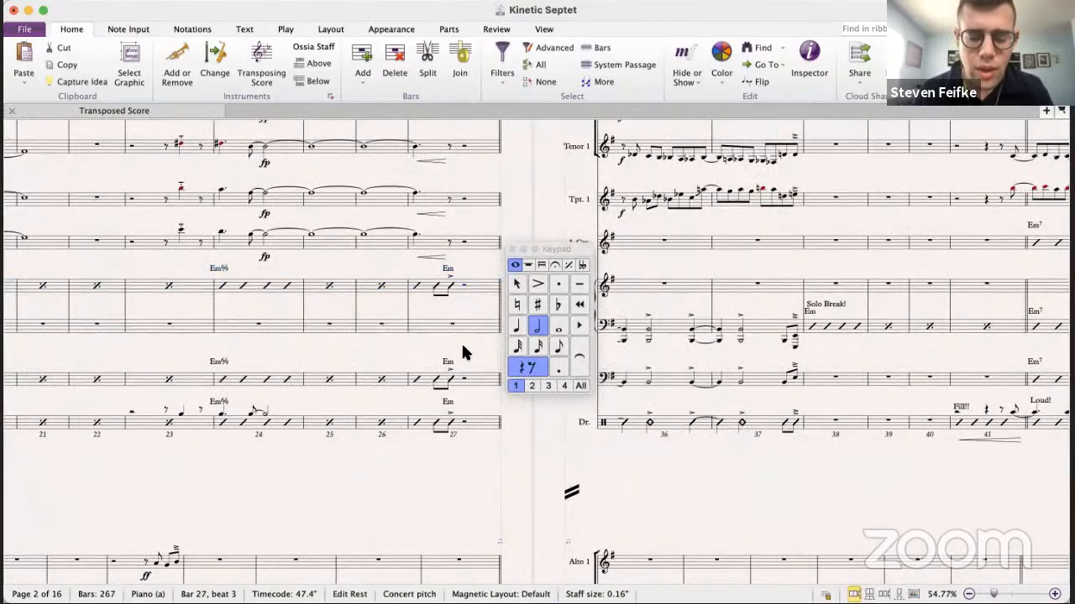
scroll(424, 409, down, 6)
scroll(424, 409, left, 2)
scroll(377, 410, up, 5)
scroll(377, 410, right, 2)
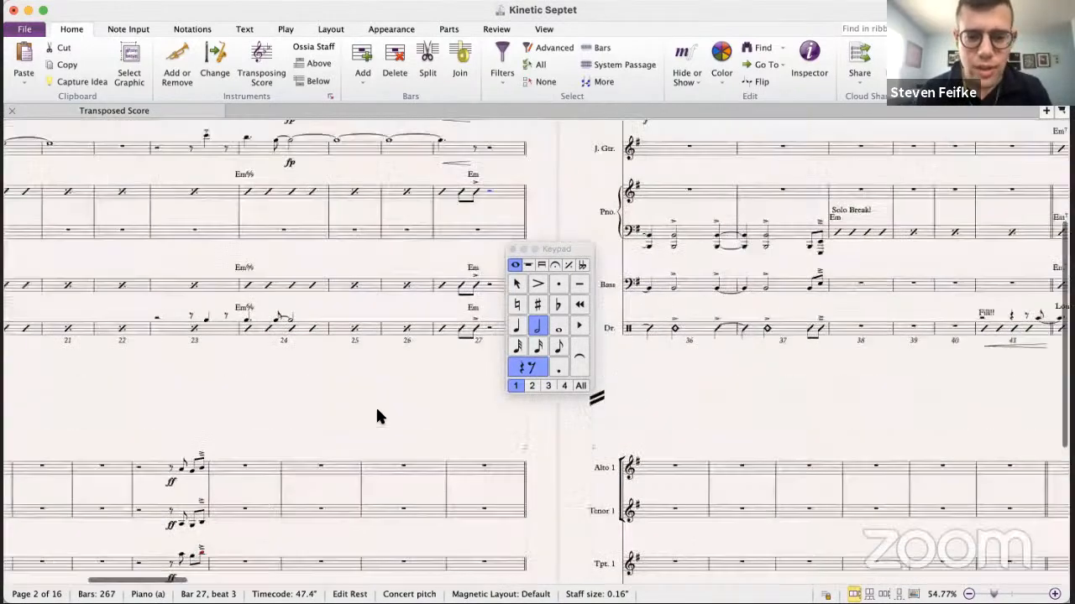
key(super+v)
scroll(376, 405, down, 2)
scroll(375, 405, left, 1)
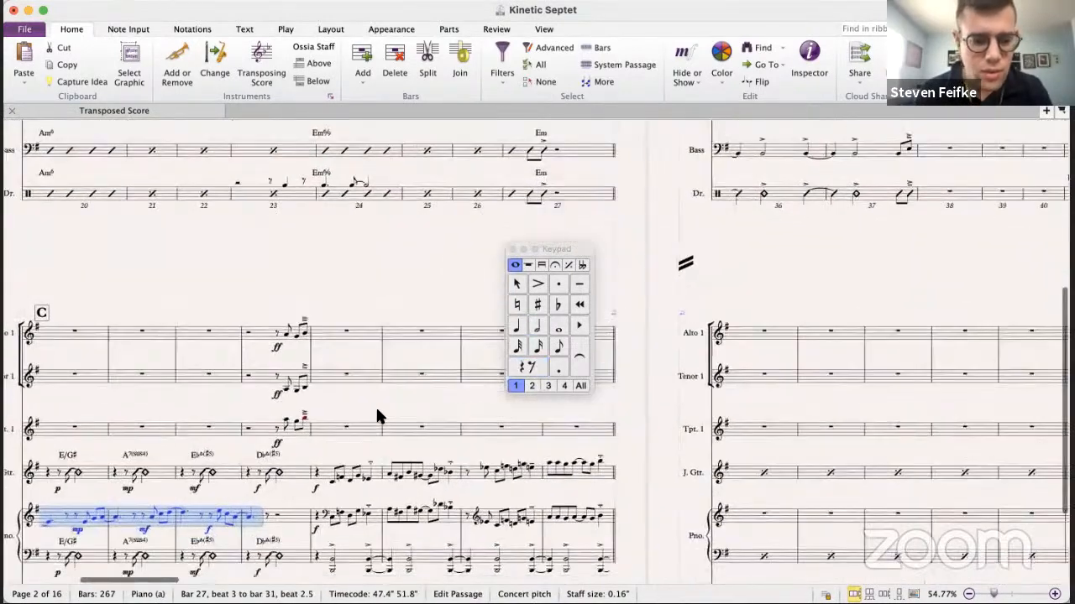
- Change the text above the piano's melody in bar 27 to "w/ Guitar:"
scroll(377, 409, up, 6)
scroll(377, 409, right, 4)
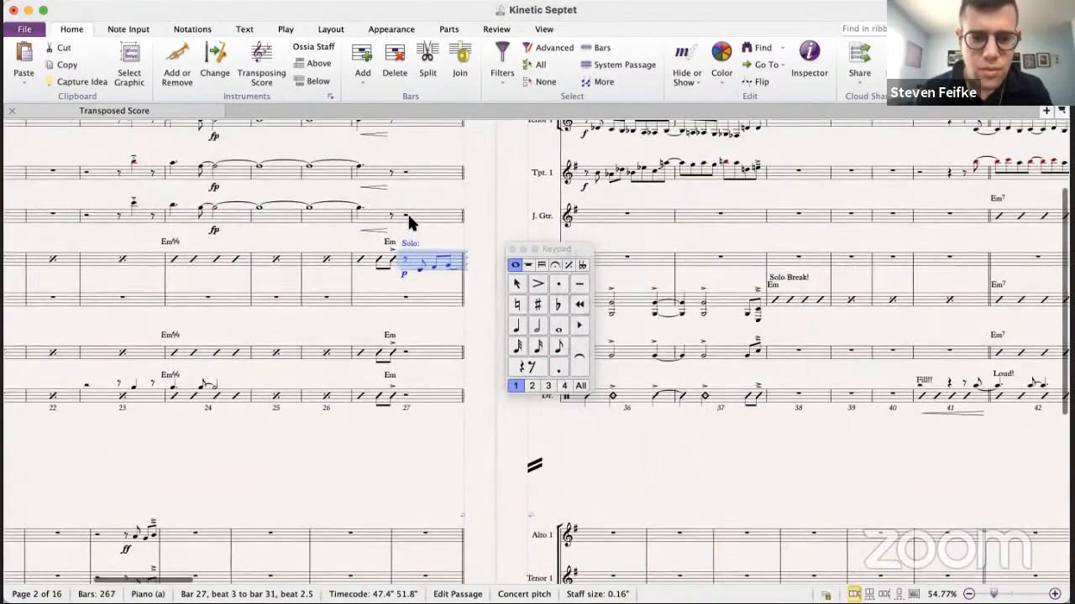
double_click(409, 244)
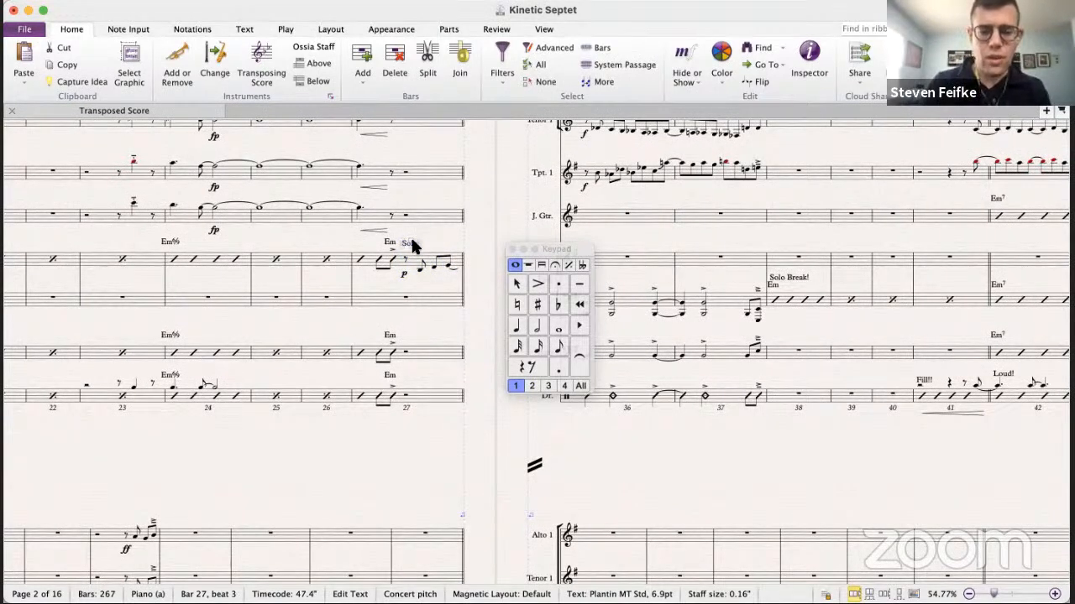
text(w/ Guitar)
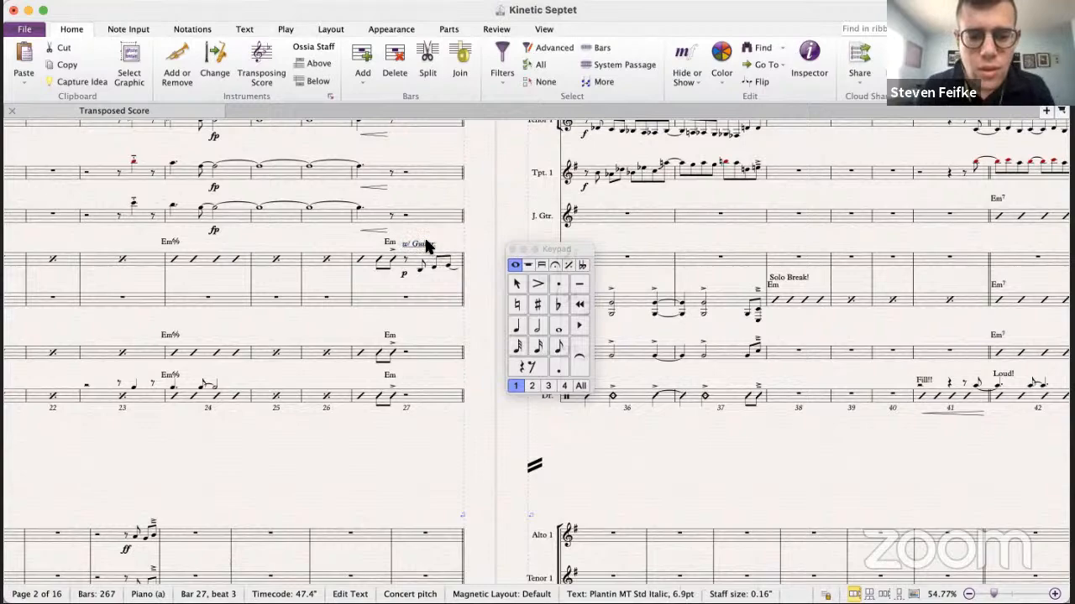
key(Escape)
key(Escape)
- Copy the piano's melody from beat 3 of bar 27 through bar 31 into the guitar staff at the same position
click(406, 260)
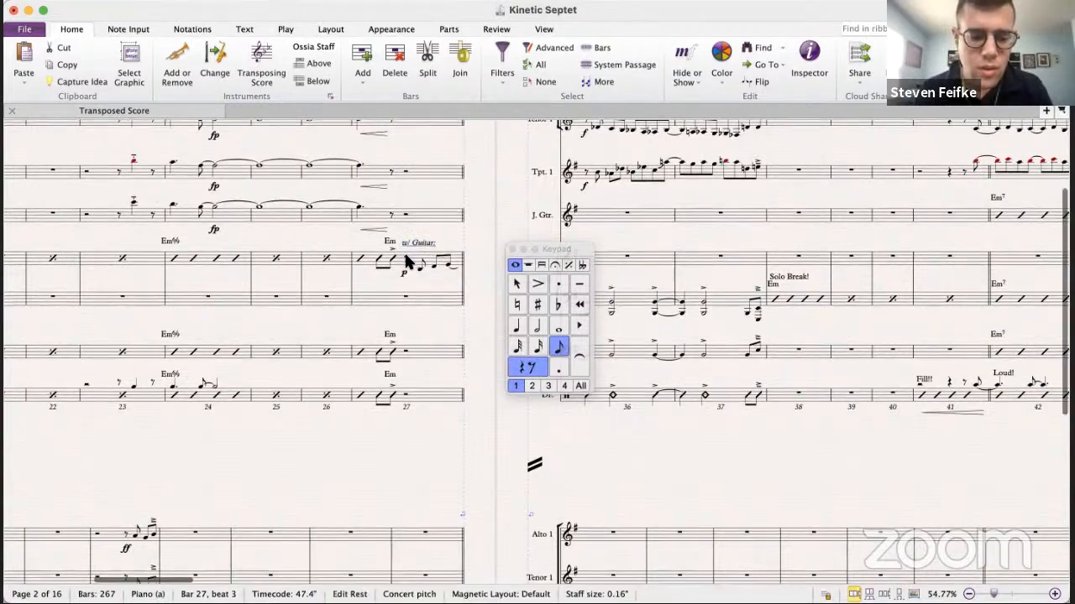
scroll(251, 331, down, 5)
scroll(252, 331, left, 2)
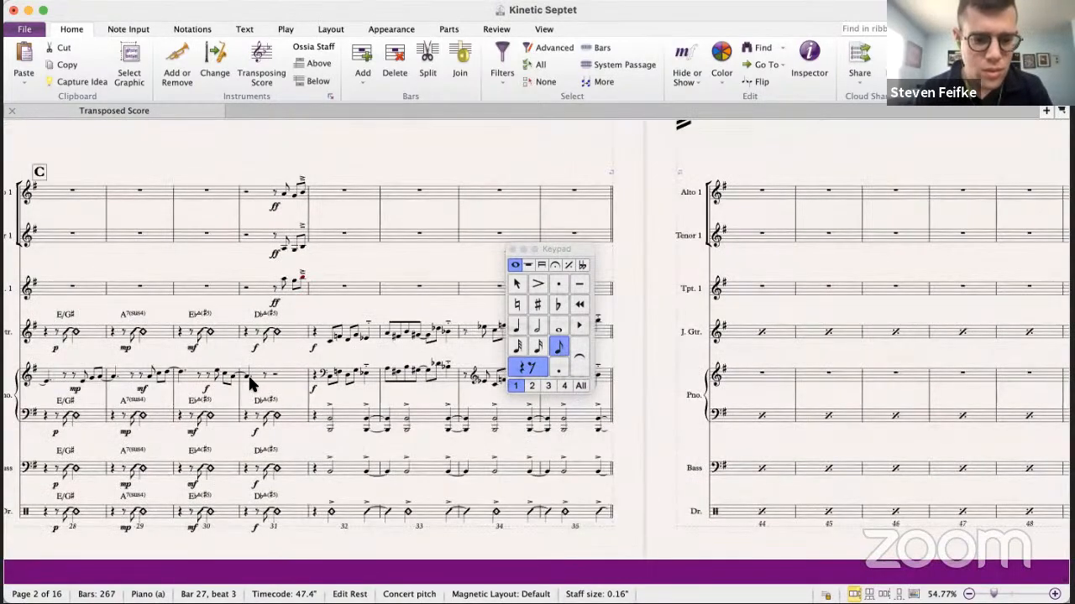
shift+click(290, 375)
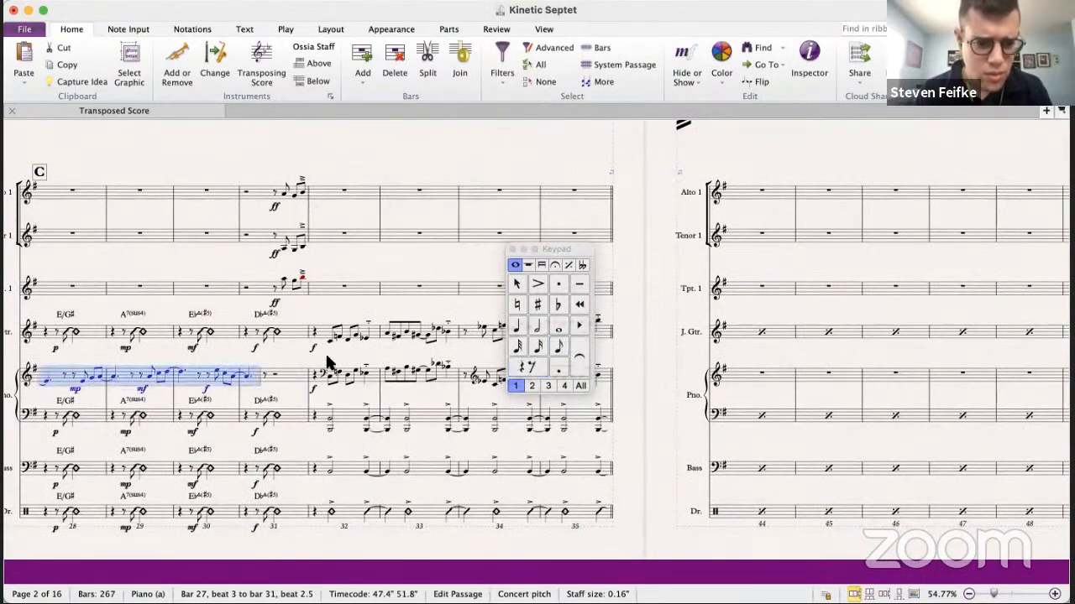
scroll(327, 363, up, 6)
scroll(327, 363, right, 2)
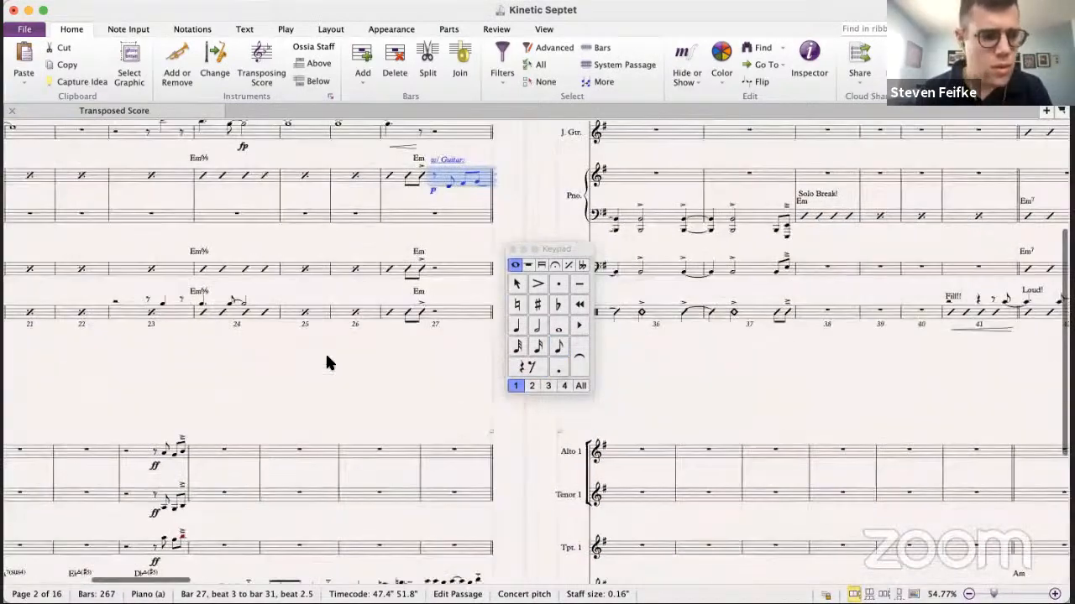
scroll(325, 352, up, 3)
scroll(325, 352, right, 1)
click(405, 176)
key(ctrl+v)
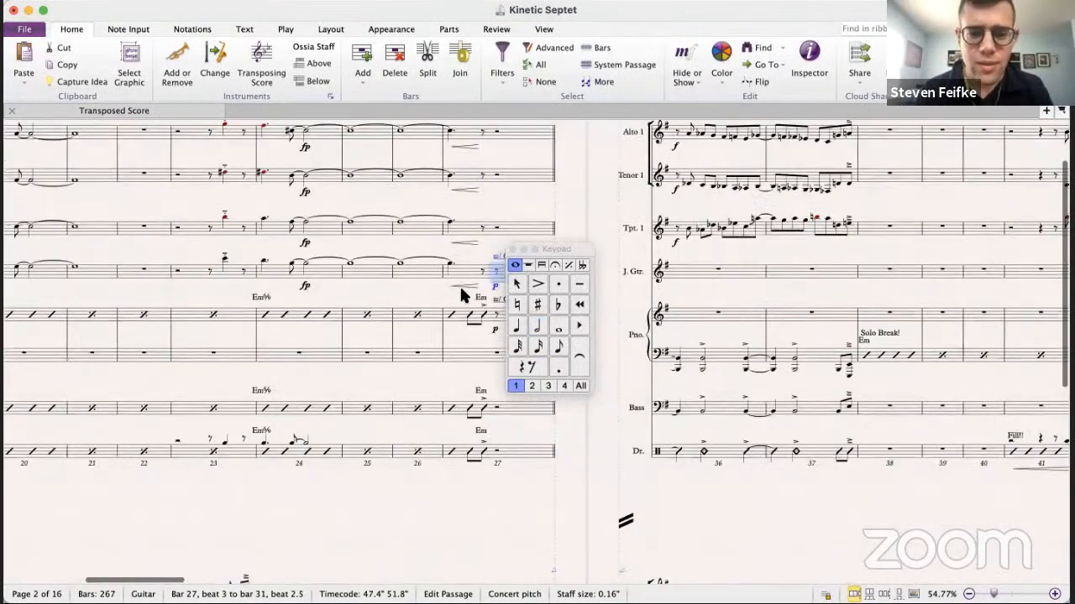
- Change the text above the guitar's melody in bar 27 to "w/ Piano:"
click(479, 338)
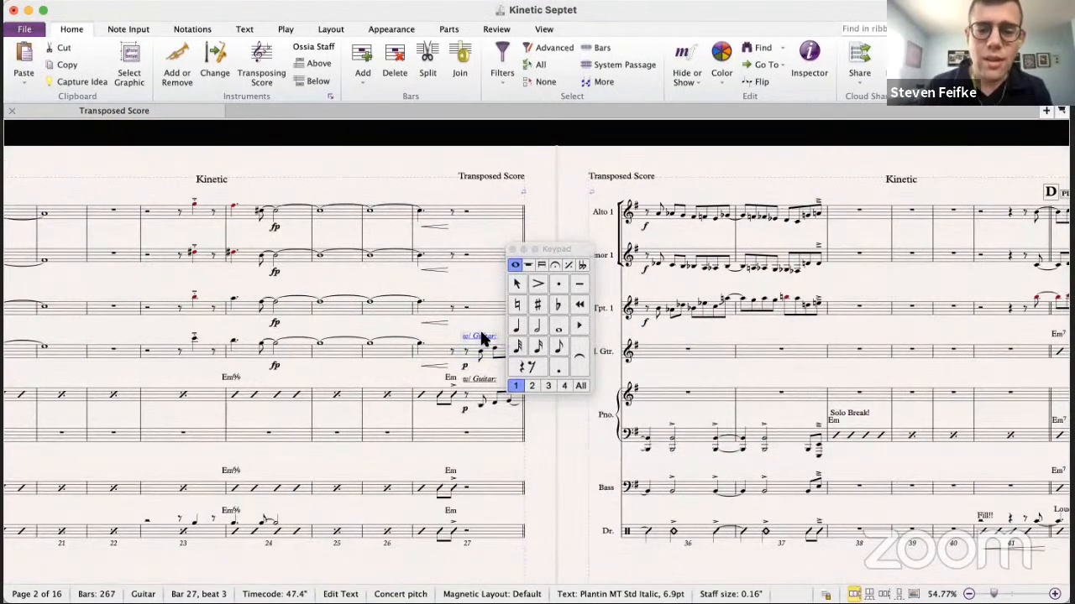
double_click(487, 334)
key(BackSpace)
key(BackSpace)
key(BackSpace)
key(Escape)
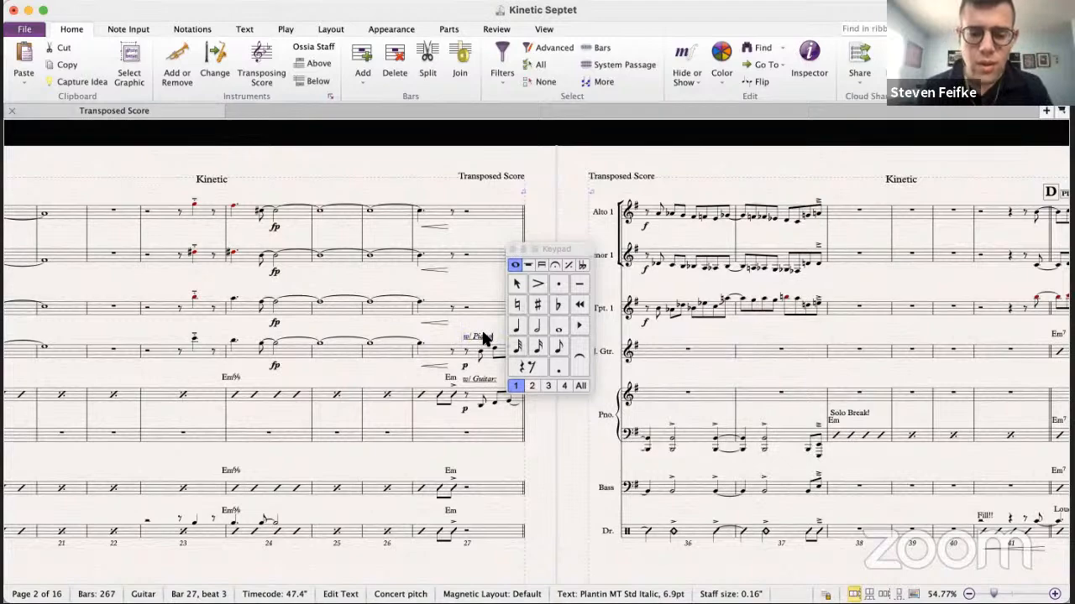
- Play back the score from bar 27 through the end of letter C's first eight bars
click(420, 346)
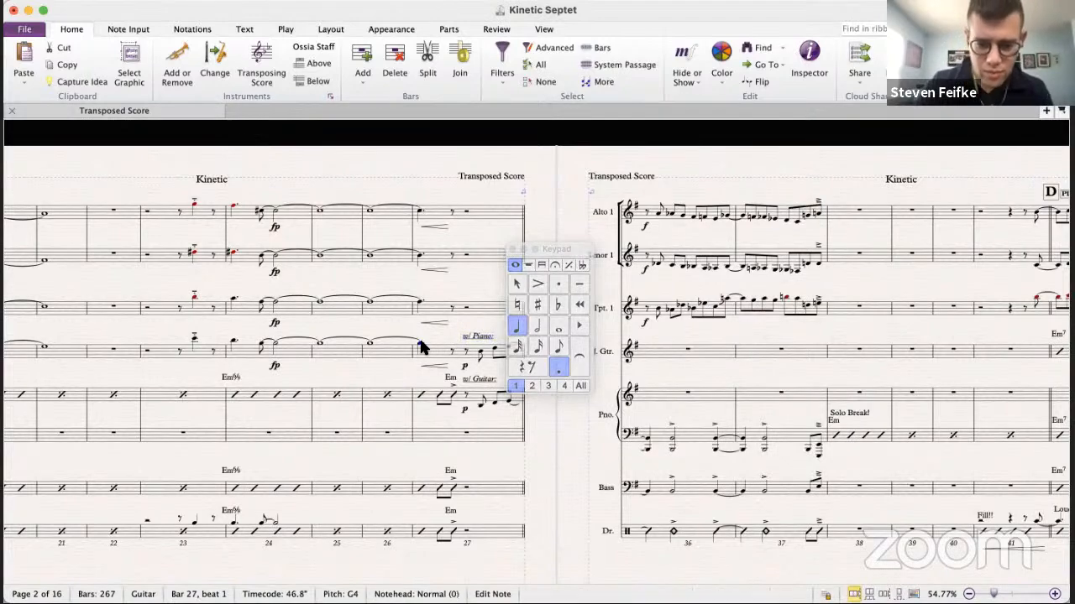
key(p)
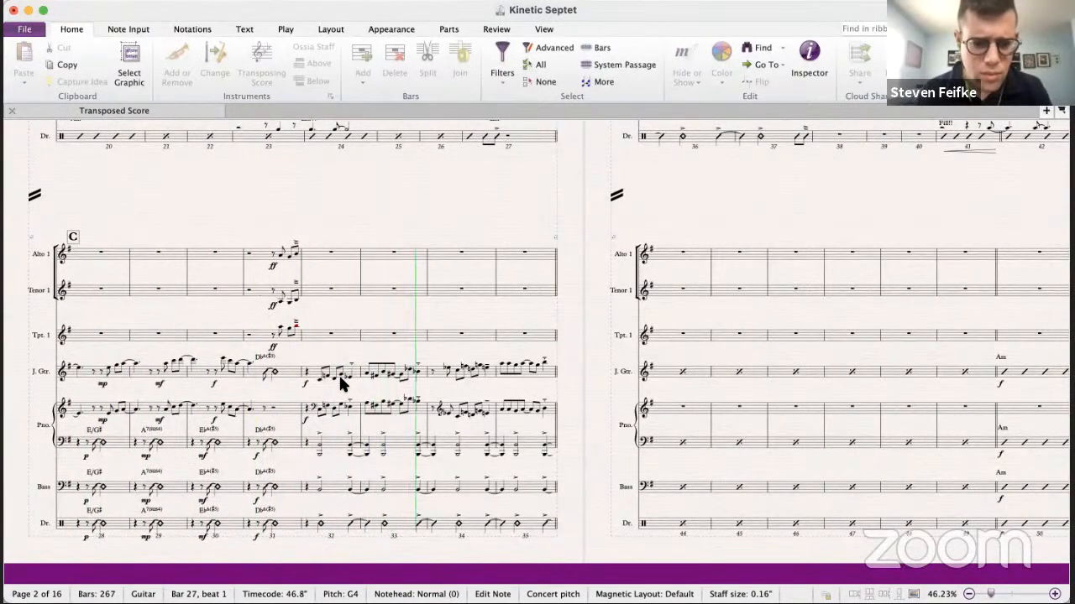
scroll(465, 378, right, 4)
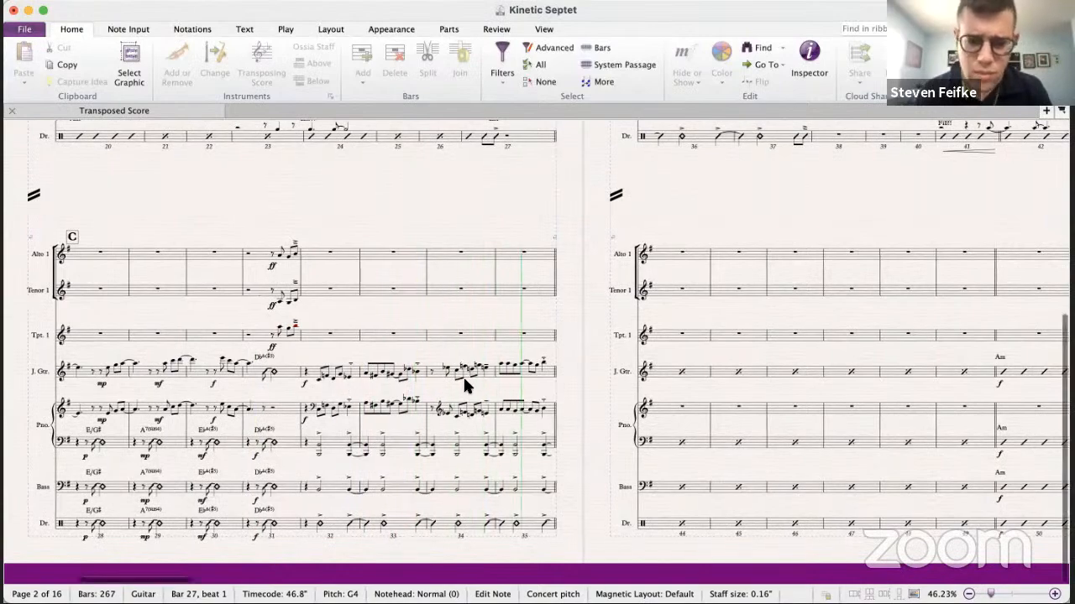
scroll(465, 378, up, 8)
key(space)
- Clear the alto, tenor and trumpet lines in bars 36 and 37 of the septet score
scroll(406, 390, right, 5)
scroll(406, 391, up, 2)
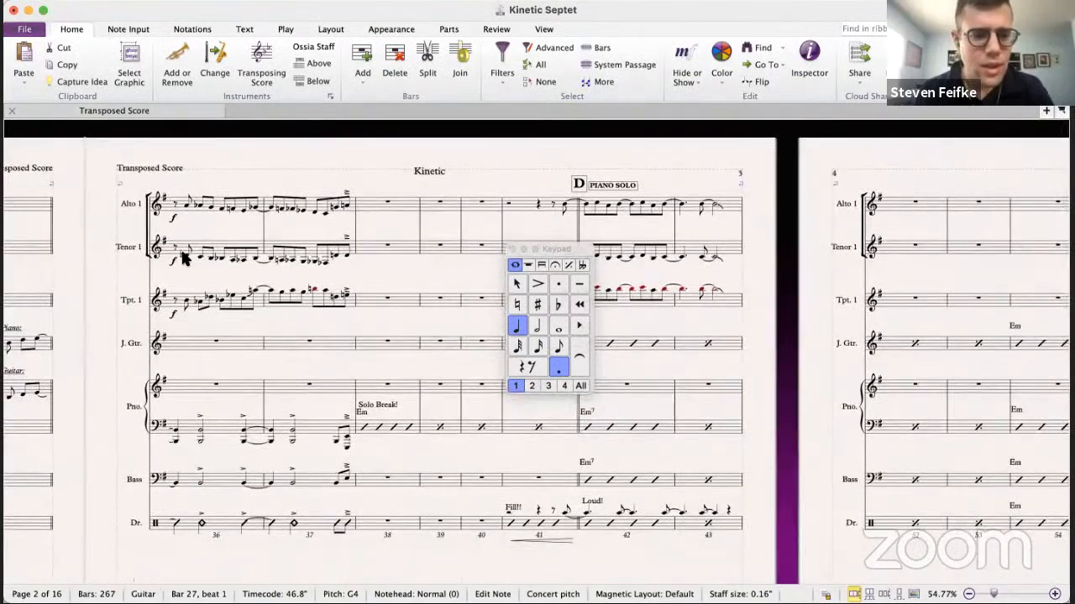
click(178, 308)
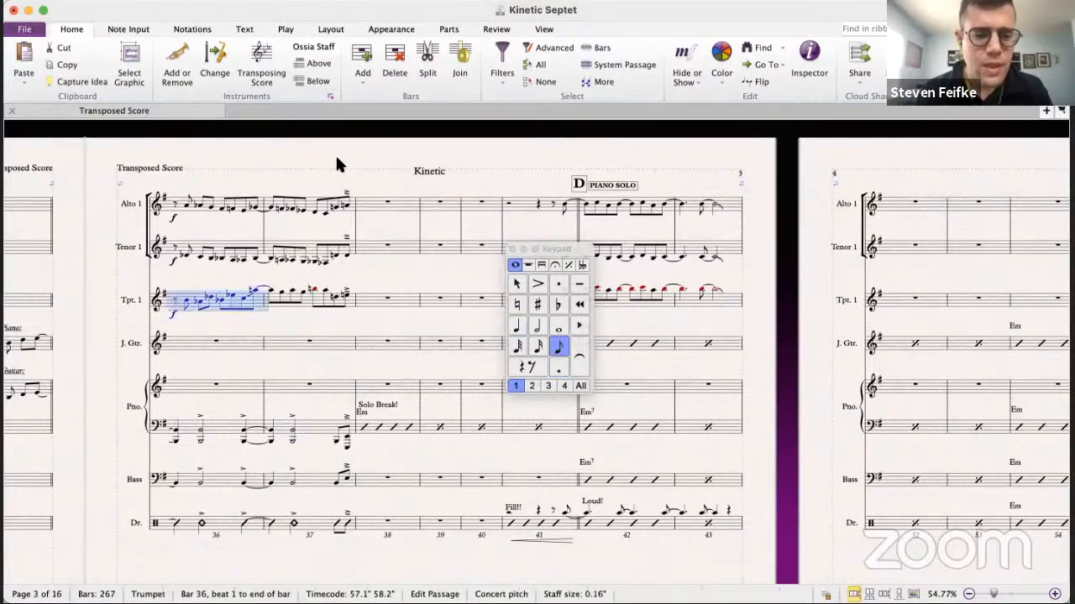
shift+click(349, 212)
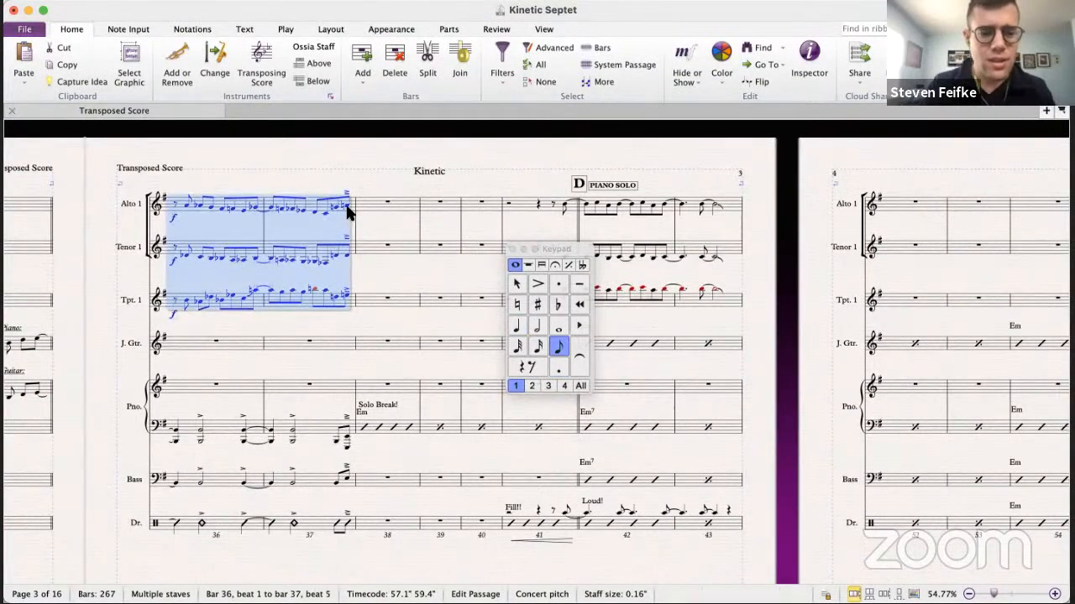
key(Delete)
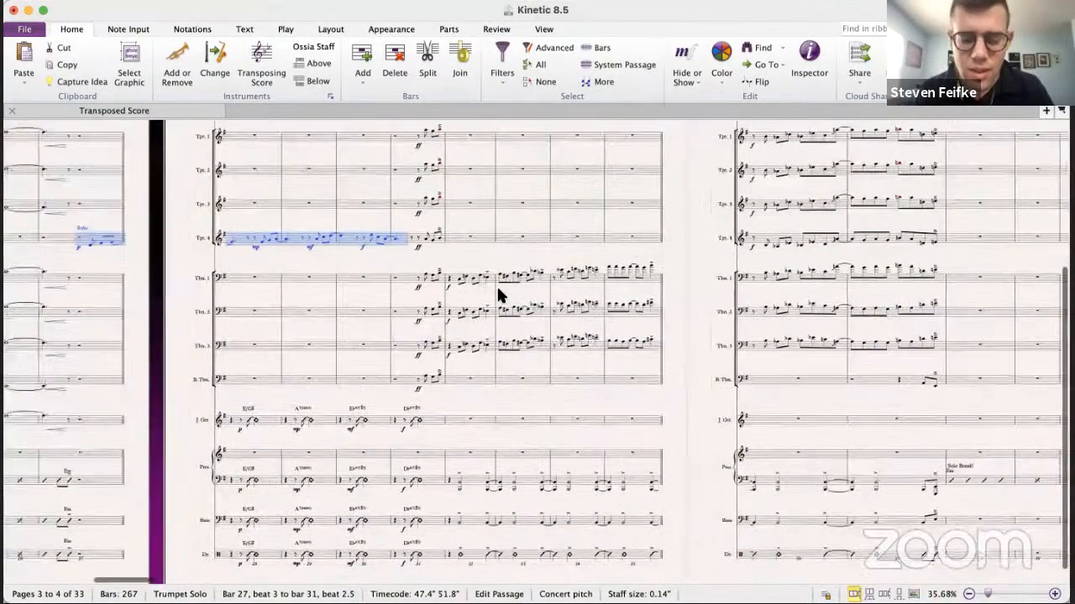
- Switch to the Kinetic 8.5 score and step note by note through Trumpet 1's line in bars 36 and 37
scroll(498, 296, down, 1)
scroll(498, 295, right, 3)
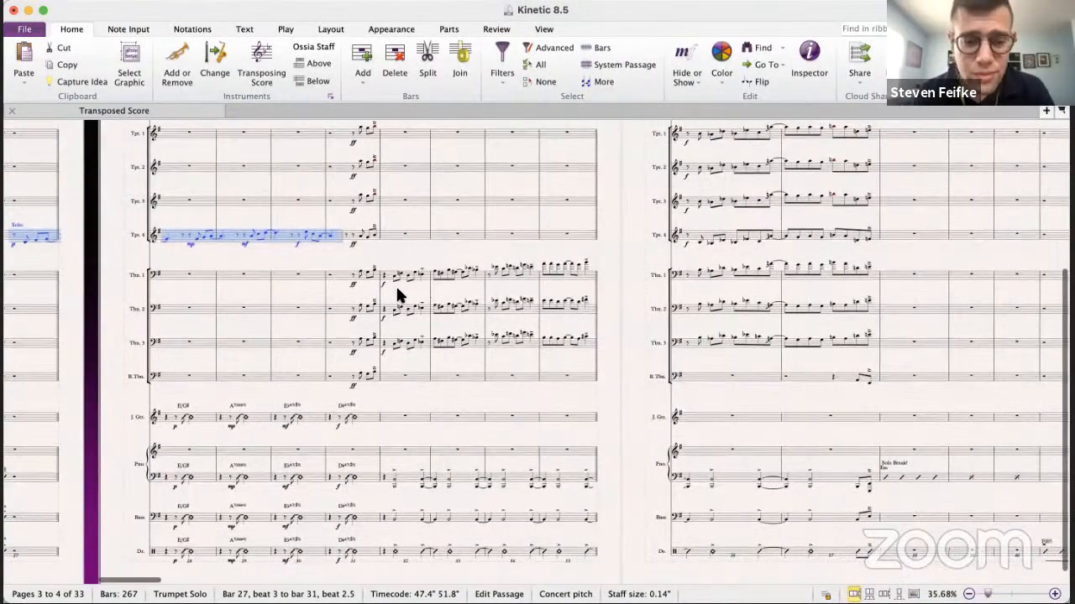
scroll(393, 279, up, 4)
scroll(394, 279, right, 4)
scroll(392, 284, up, 4)
scroll(392, 284, right, 6)
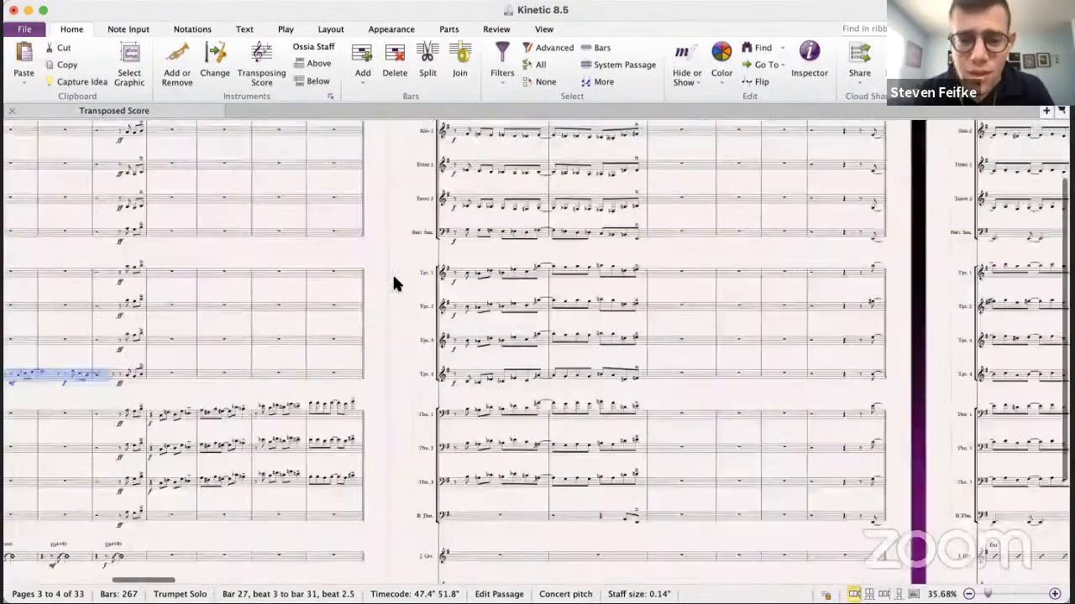
click(434, 281)
key(Right)
key(Right)
key(Right)
key(Right)
key(Right)
key(Right)
key(Right)
key(Right)
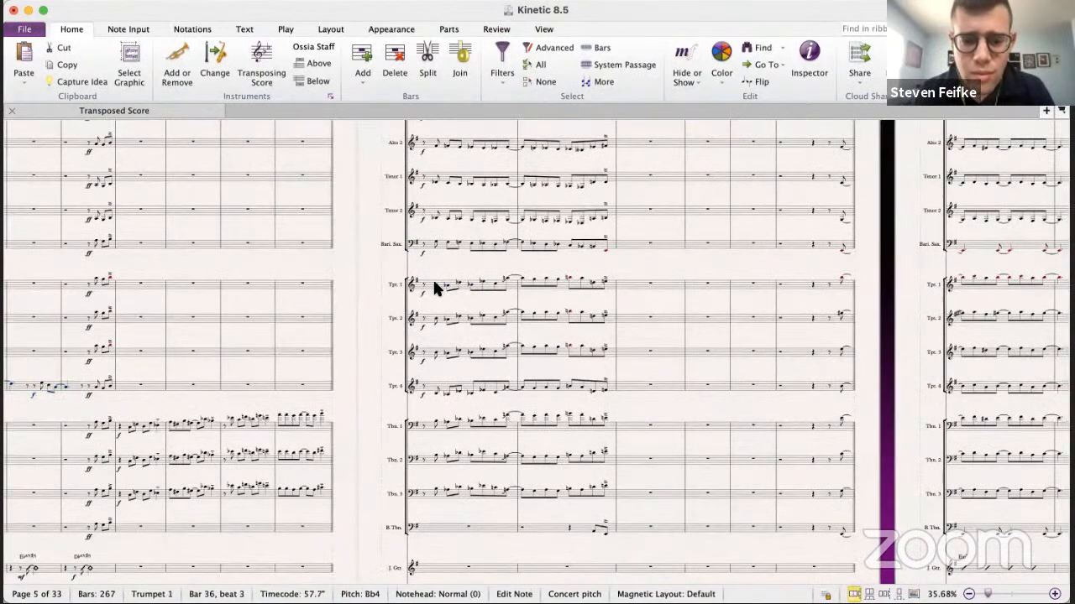
key(Right)
key(Right)
key(Right)
key(Right)
key(Right)
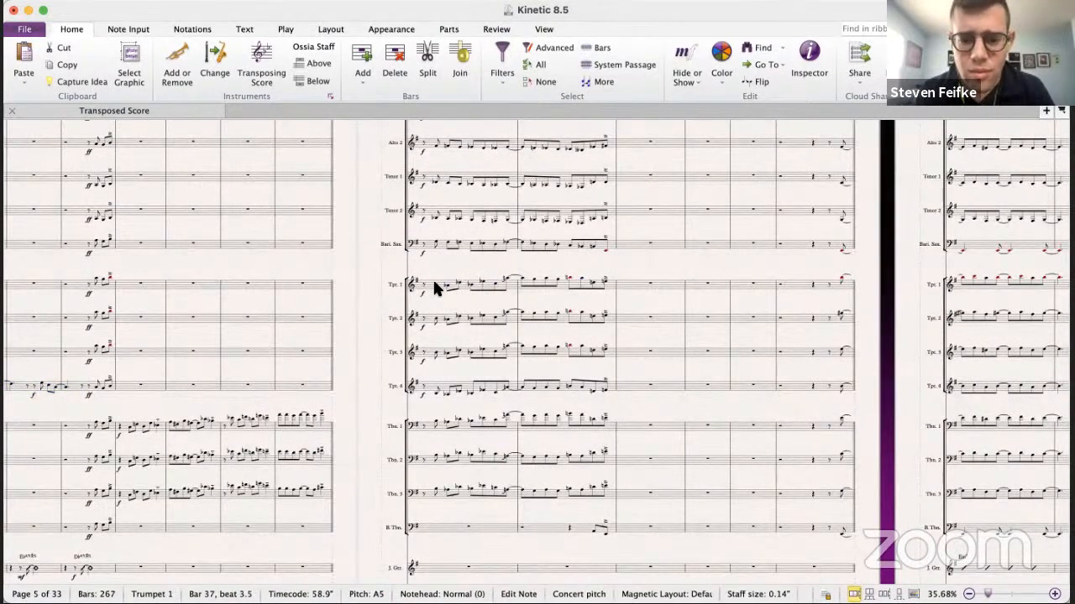
- Copy Trumpet 1's line in bars 36 and 37 from Kinetic 8.5 into the septet's trumpet staff at the same bars
scroll(504, 303, up, 2)
scroll(505, 302, right, 4)
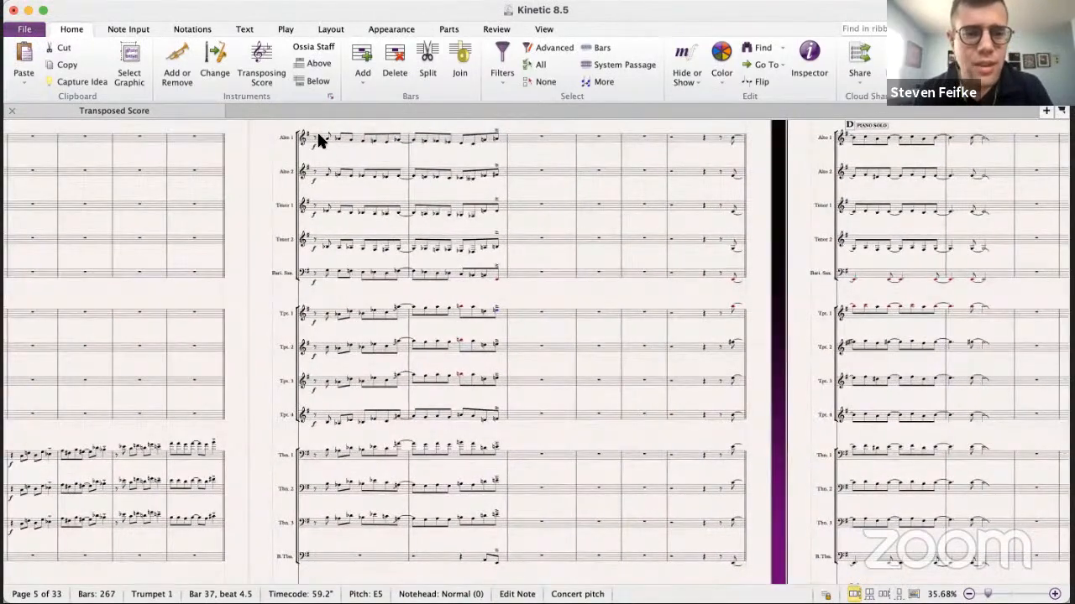
click(320, 315)
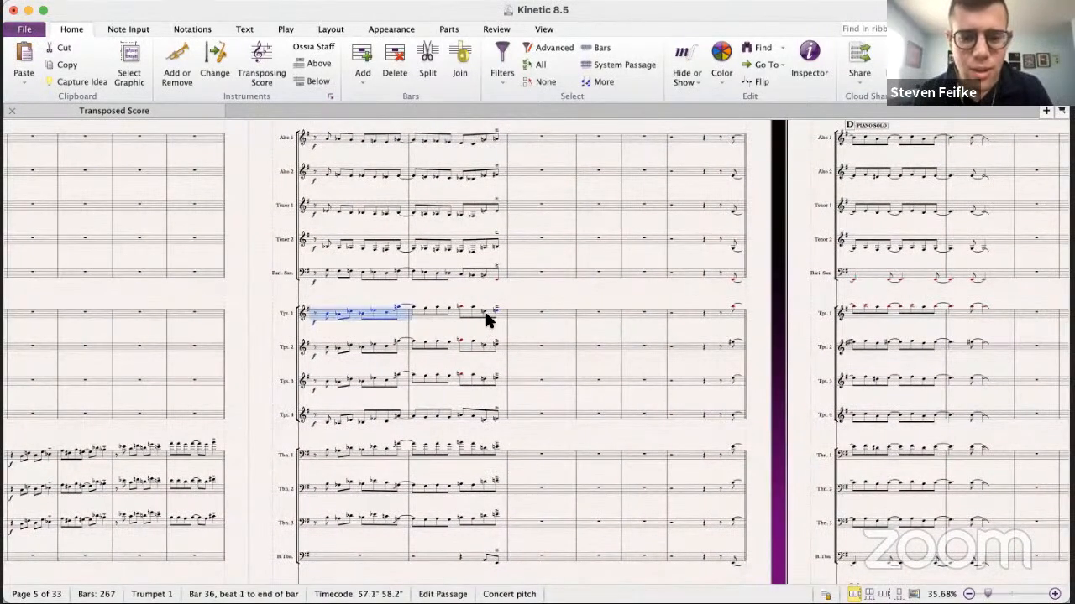
shift+click(499, 312)
key(super+grave)
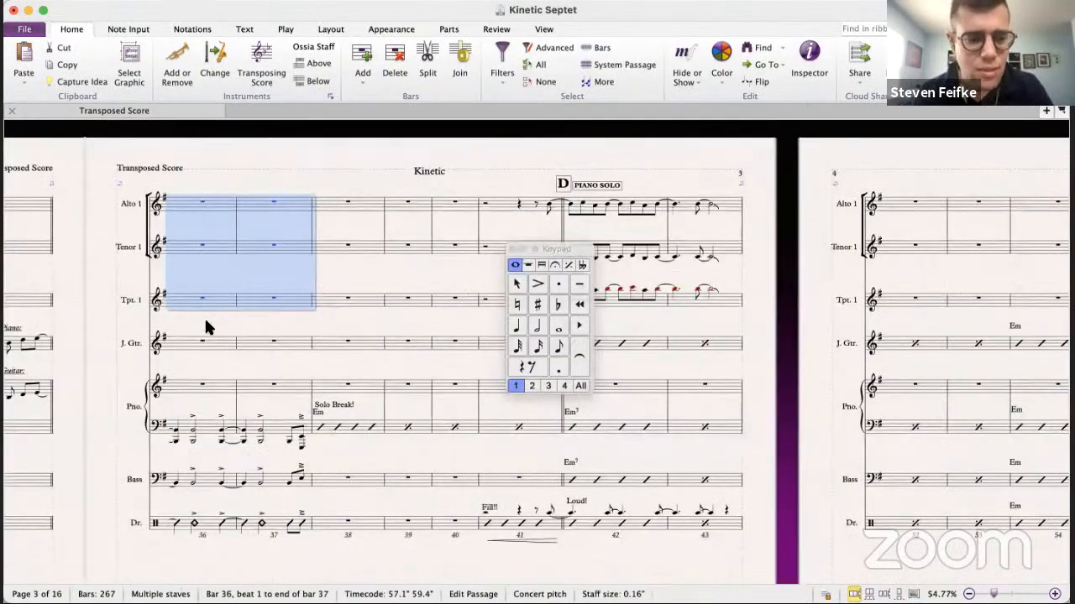
click(190, 293)
key(super+v)
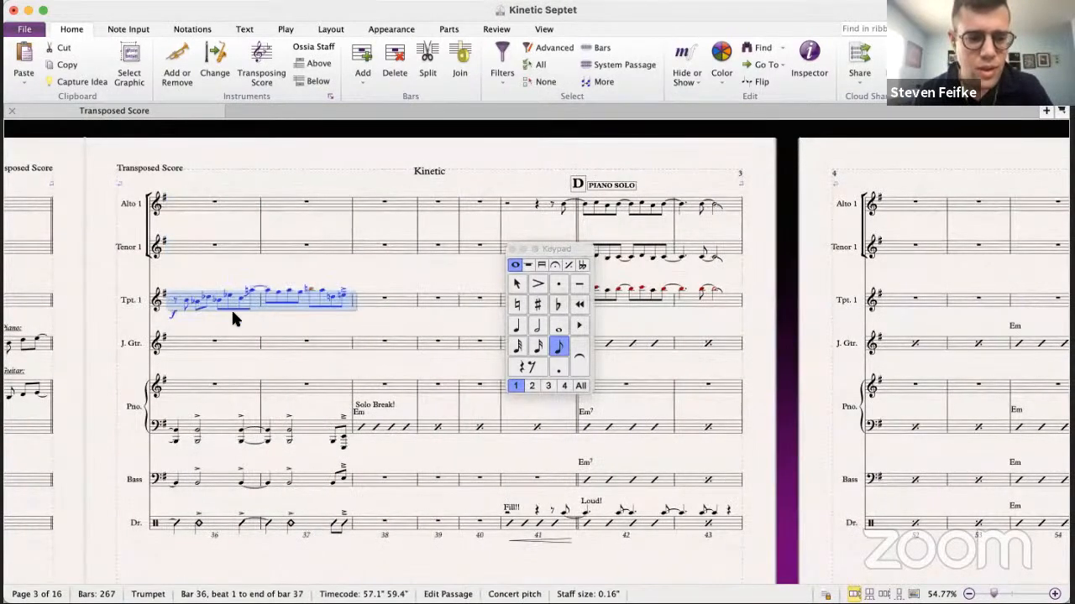
- Paste the same trumpet line into the guitar staff and the piano's upper staff at bar 36
click(179, 344)
key(super+v)
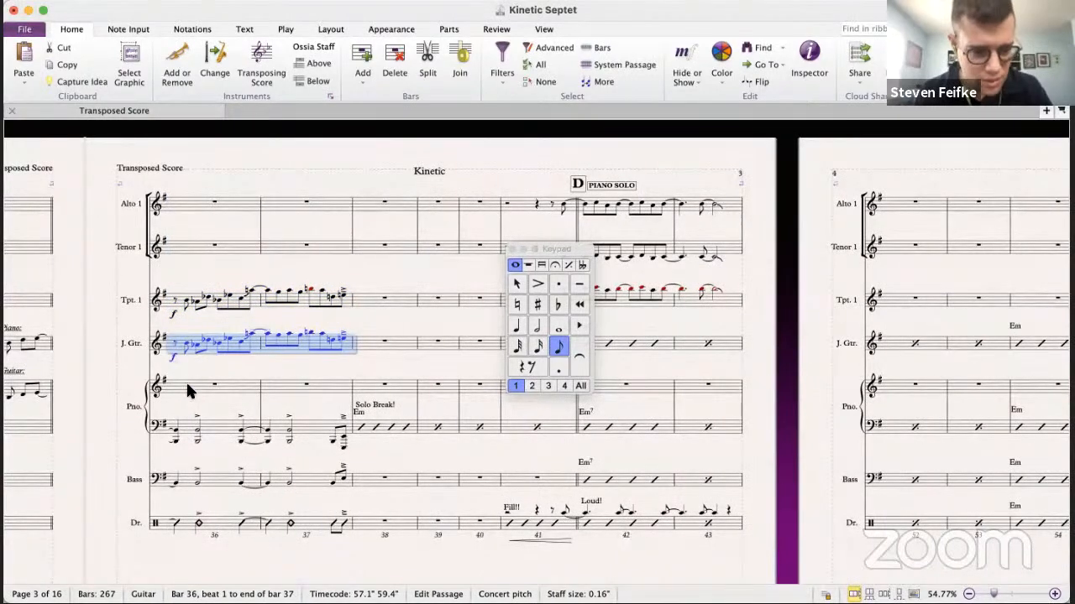
click(185, 381)
key(super+v)
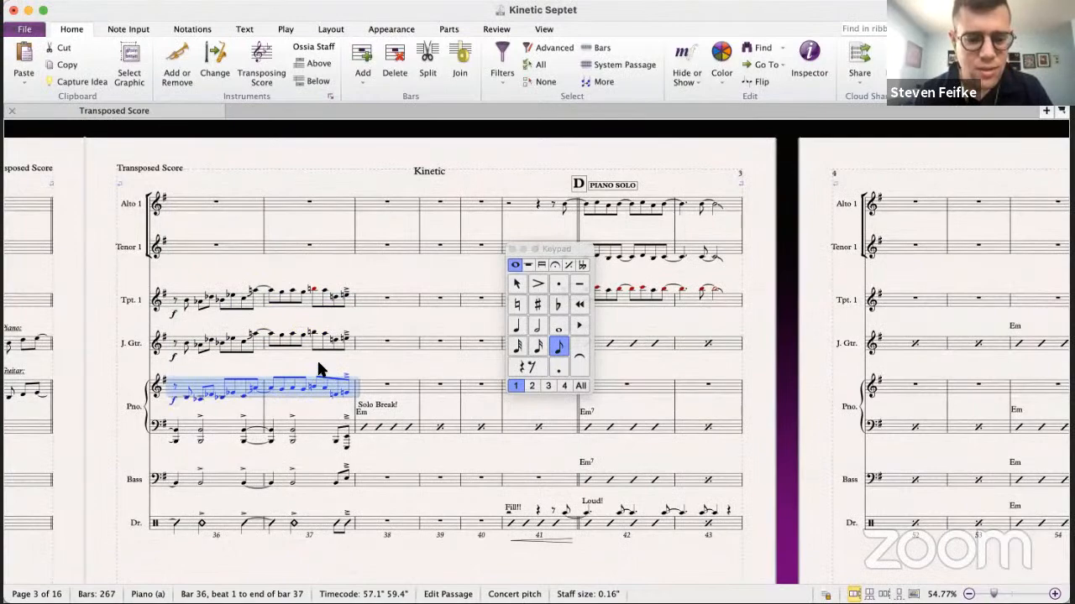
- Copy the Alto 1 and Alto 2 lines in bars 36 and 37 from Kinetic 8.5 into the septet's alto and tenor staves
key(super+grave)
scroll(340, 275, up, 1)
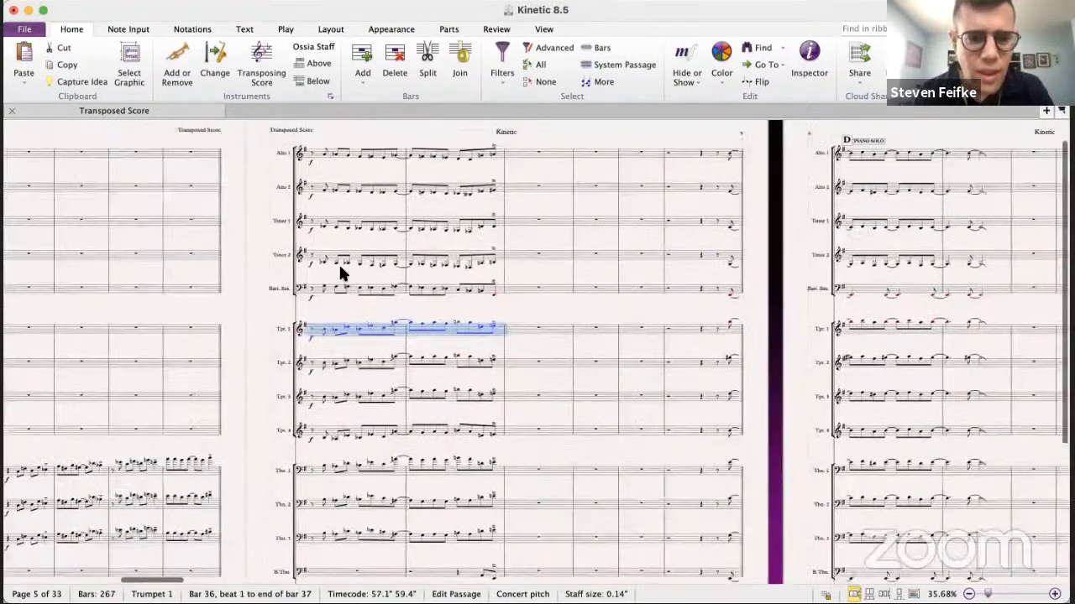
click(317, 151)
shift+click(496, 189)
key(super+c)
key(super+grave)
click(190, 199)
key(super+v)
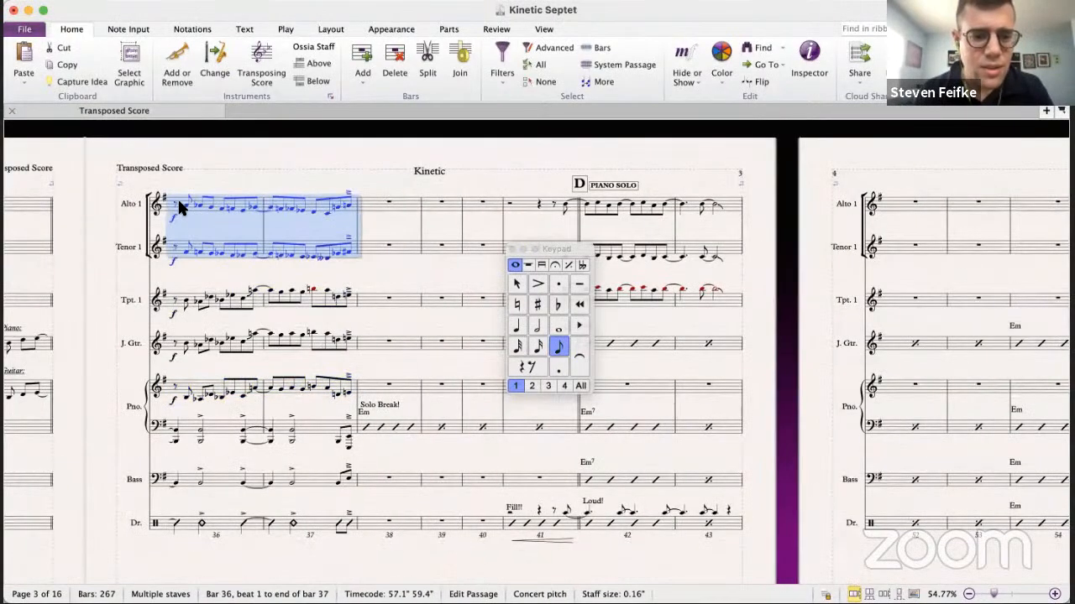
- Play back the septet score from bar 36 to hear the new horn, guitar and piano lines through bar 37
click(148, 214)
key(p)
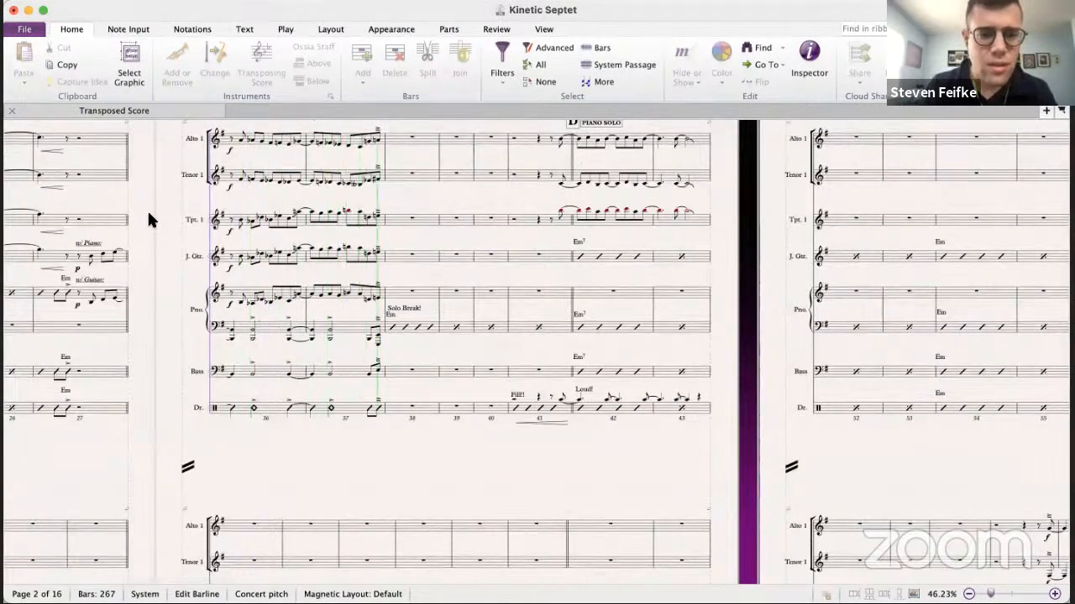
key(Escape)
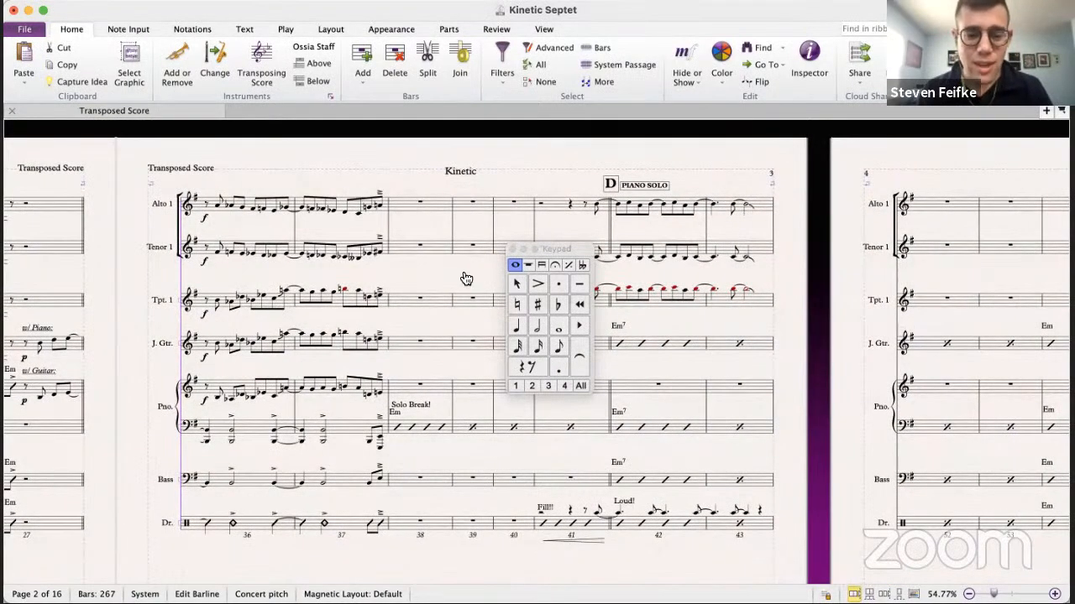
- Clear the selection and play back the opening of the septet score from bar 1
key(super+Tab)
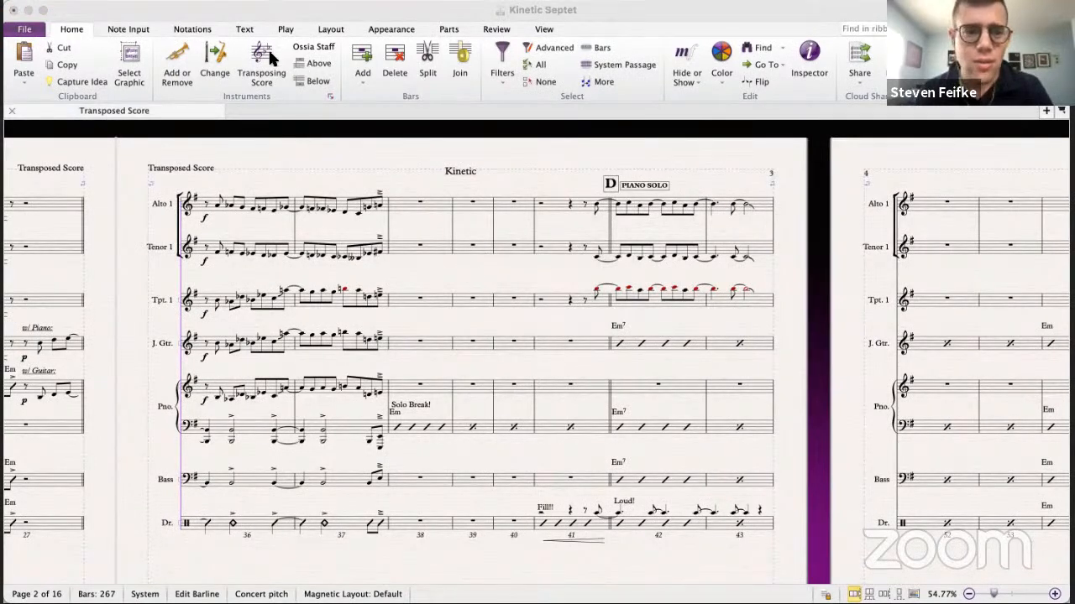
click(214, 176)
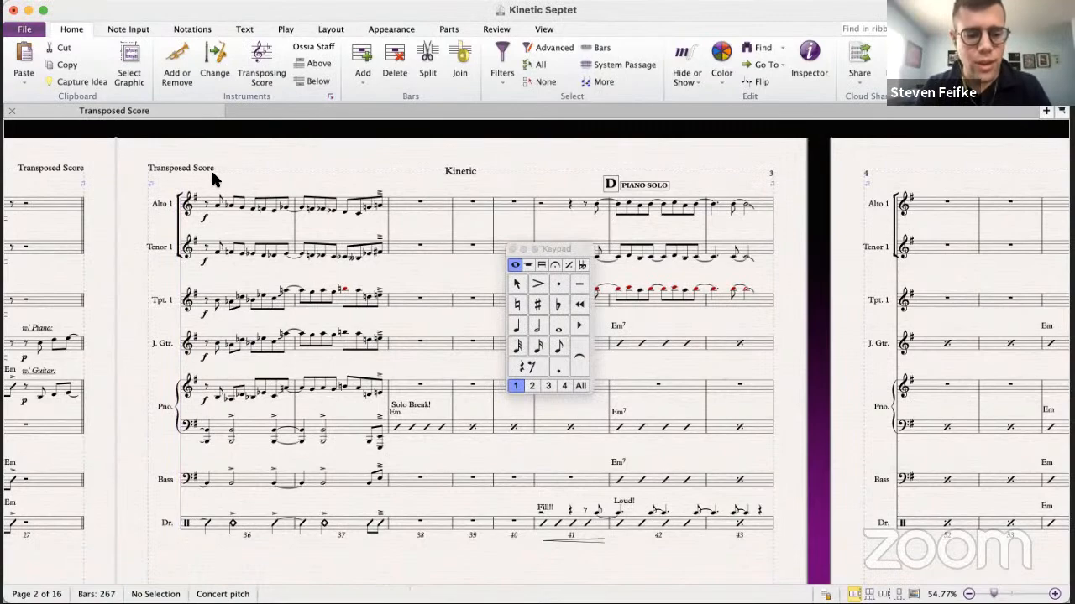
key(space)
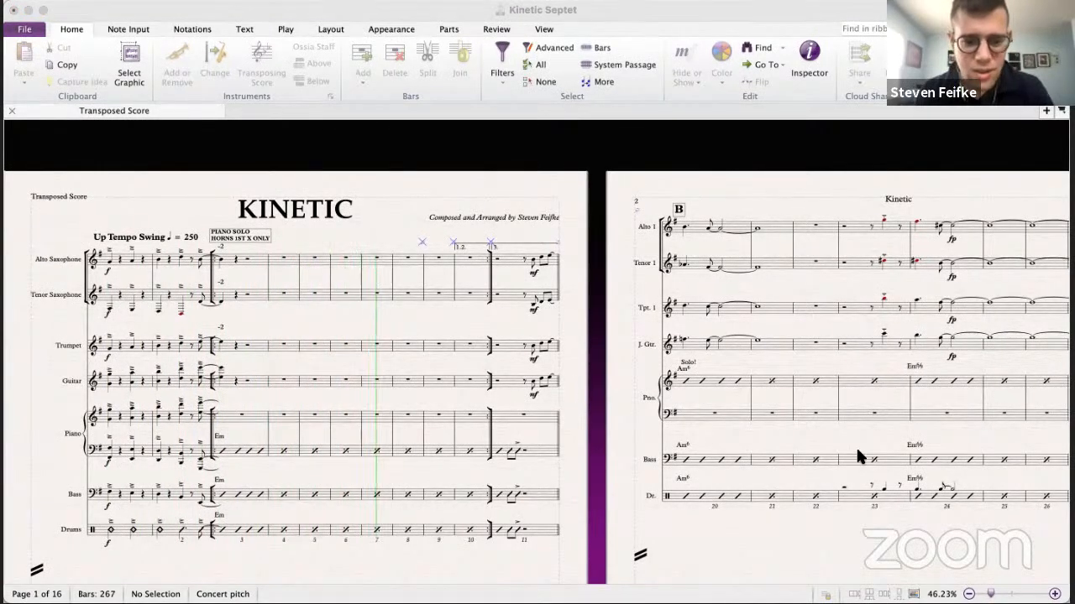
click(1025, 452)
scroll(1030, 457, down, 3)
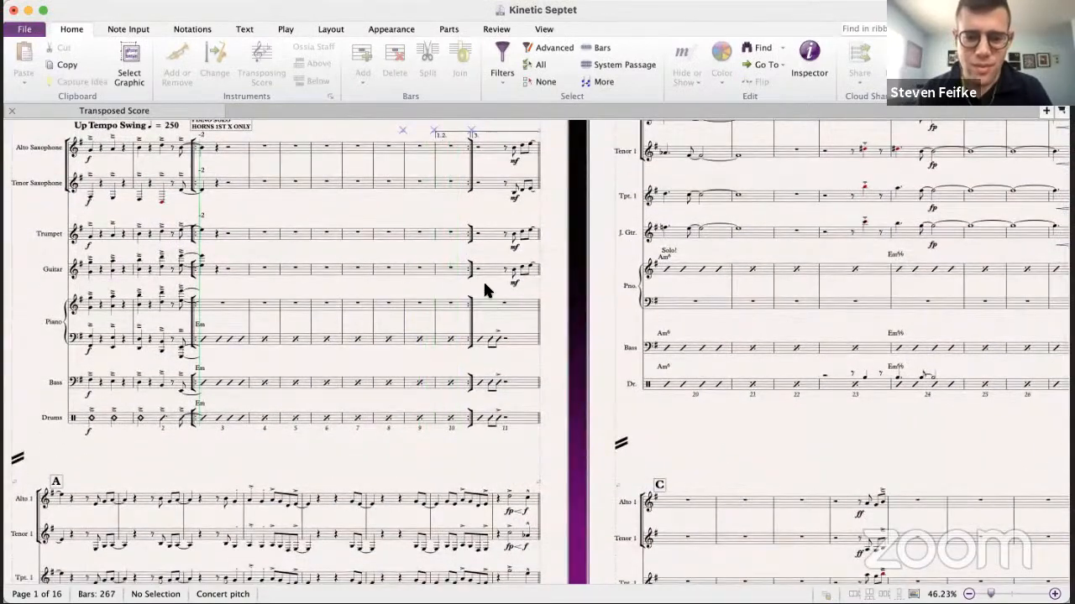
key(space)
scroll(475, 263, up, 2)
- Play back the septet score from the third ending at bar 11 through the solo break at bar 38
click(458, 252)
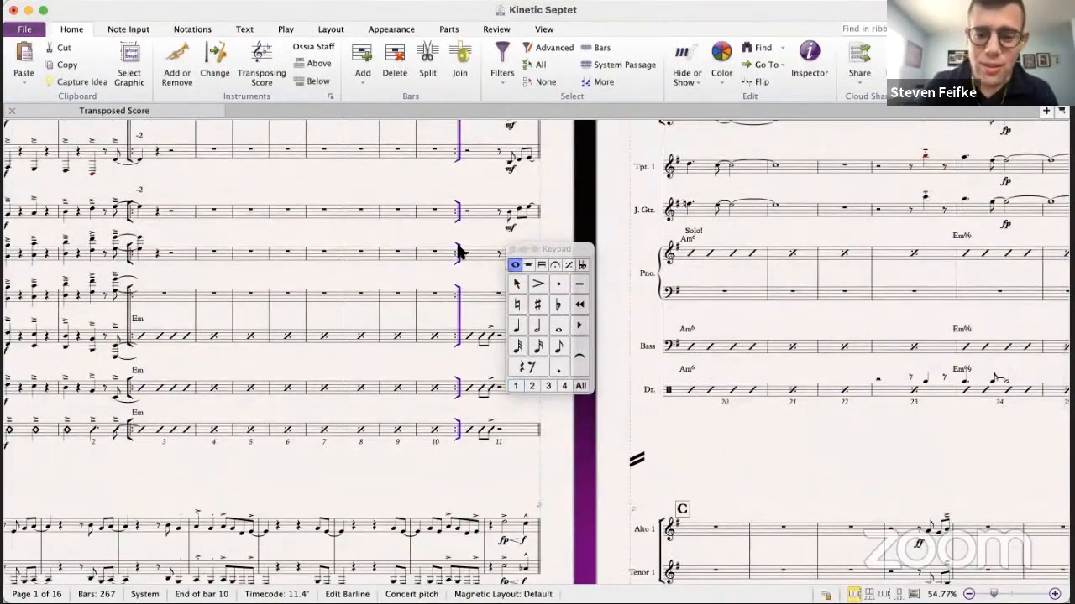
key(space)
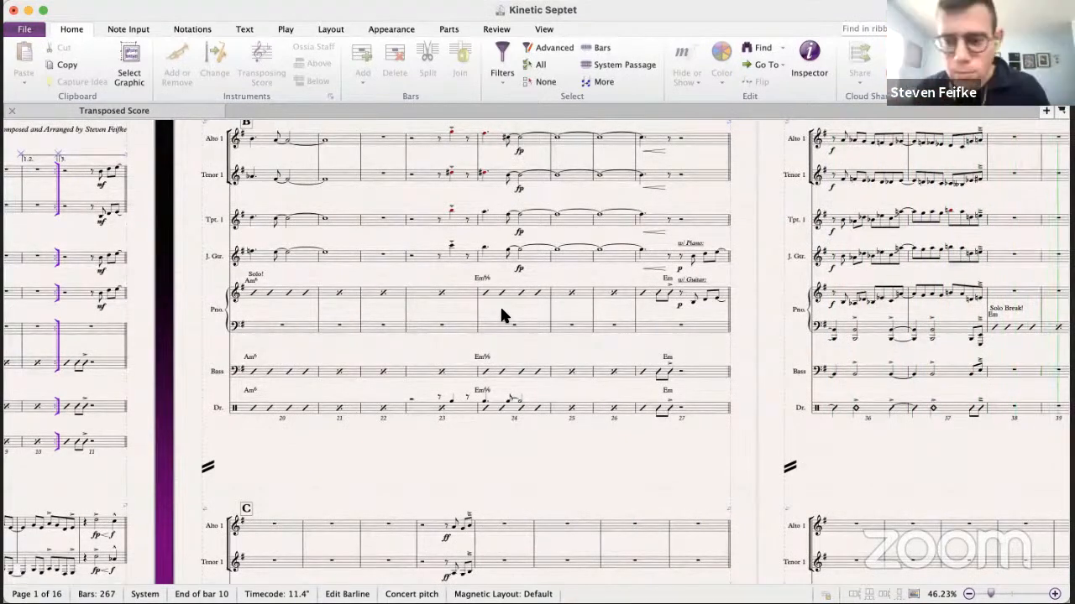
key(space)
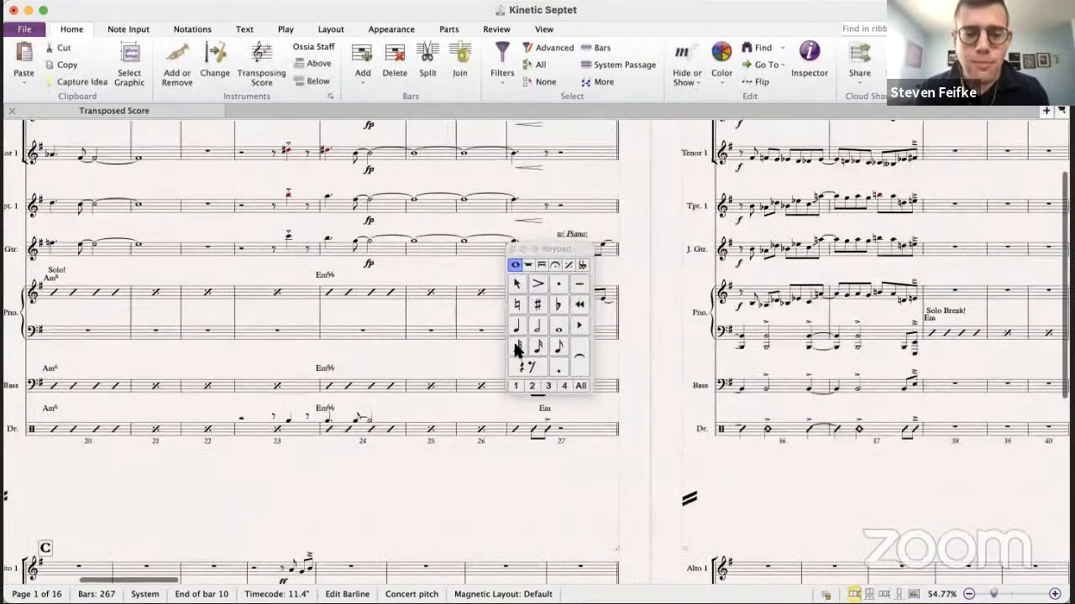
- In the alto's bar 28 at letter C, enter an eighth-note E4 on the offbeat of beat 2, tied to a half-note E4 on beat 3
scroll(336, 412, down, 5)
scroll(336, 412, left, 2)
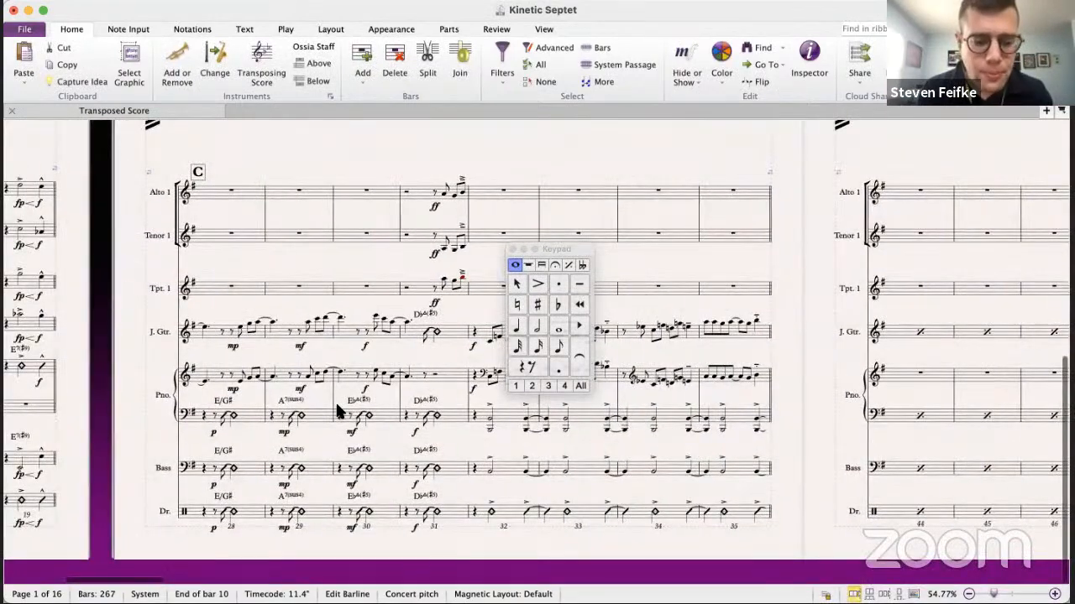
scroll(336, 412, right, 2)
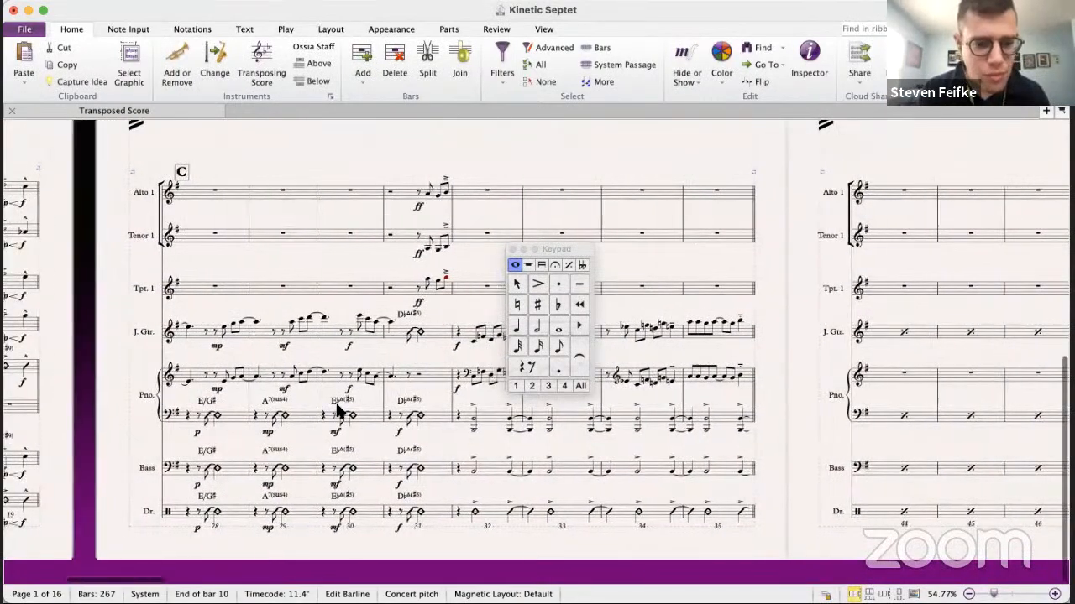
scroll(337, 412, up, 3)
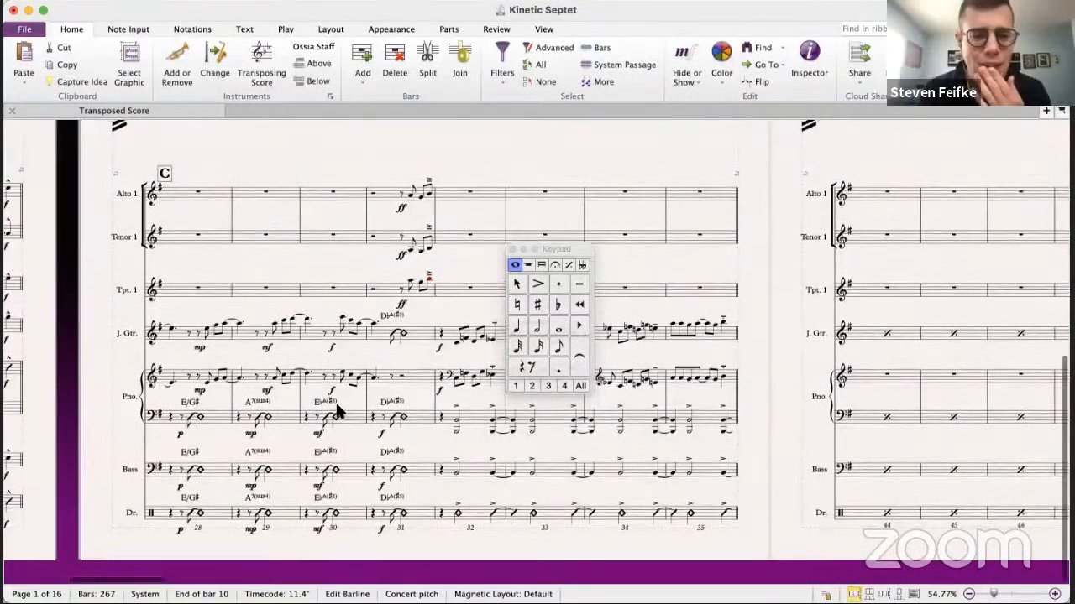
scroll(337, 411, right, 3)
scroll(335, 401, down, 3)
scroll(335, 400, left, 3)
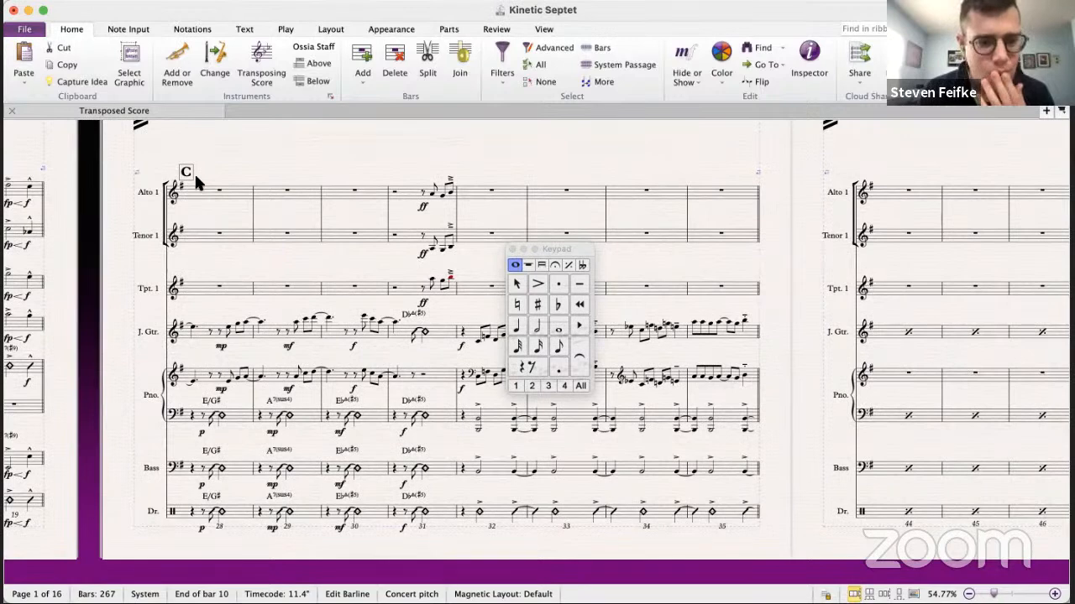
key(Escape)
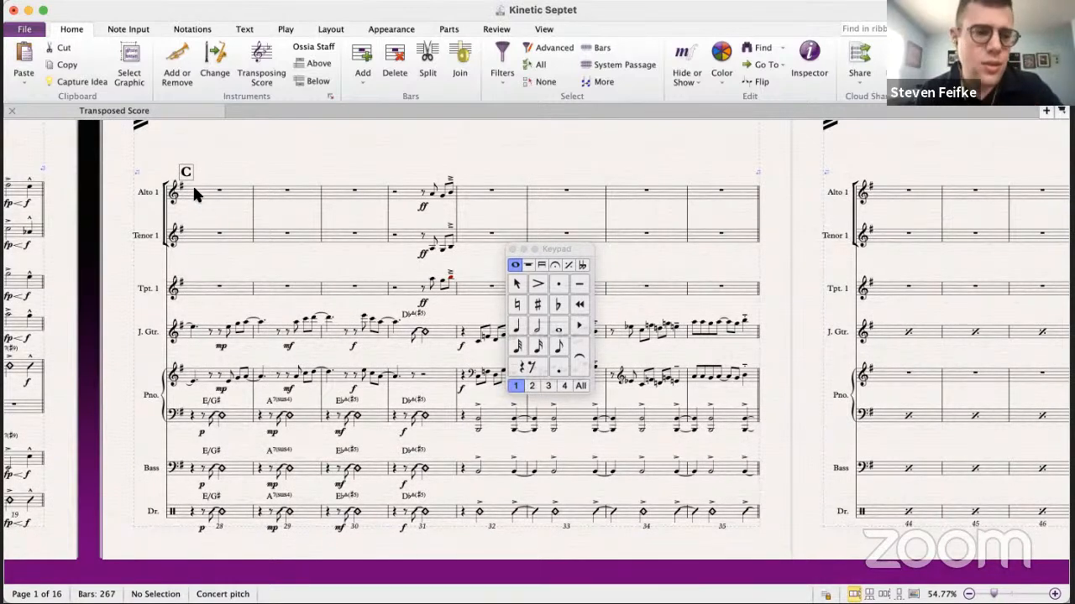
click(195, 194)
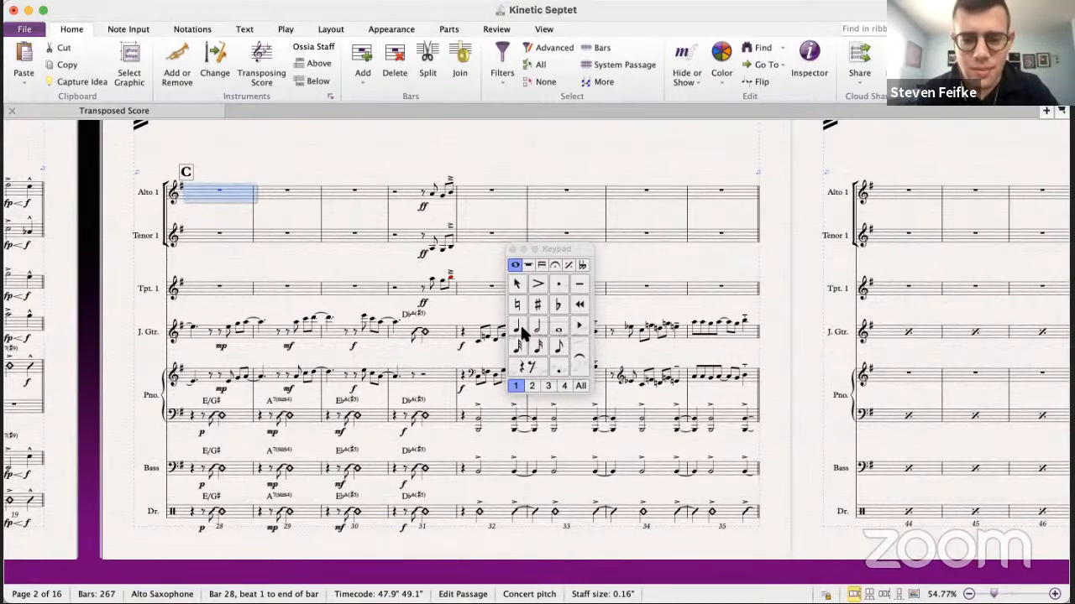
key(0)
click(204, 199)
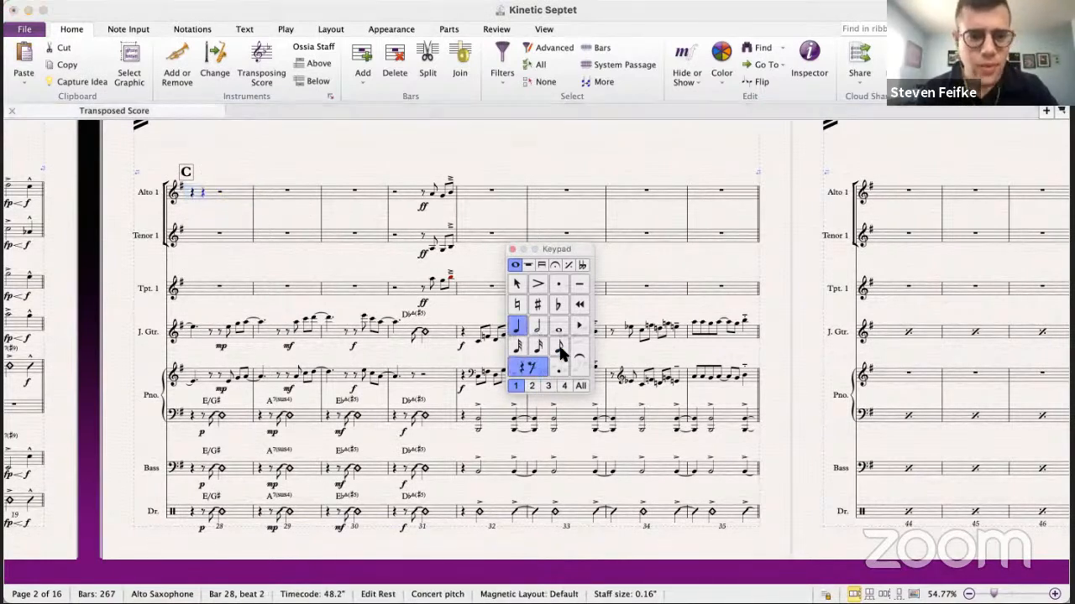
click(560, 352)
key(e)
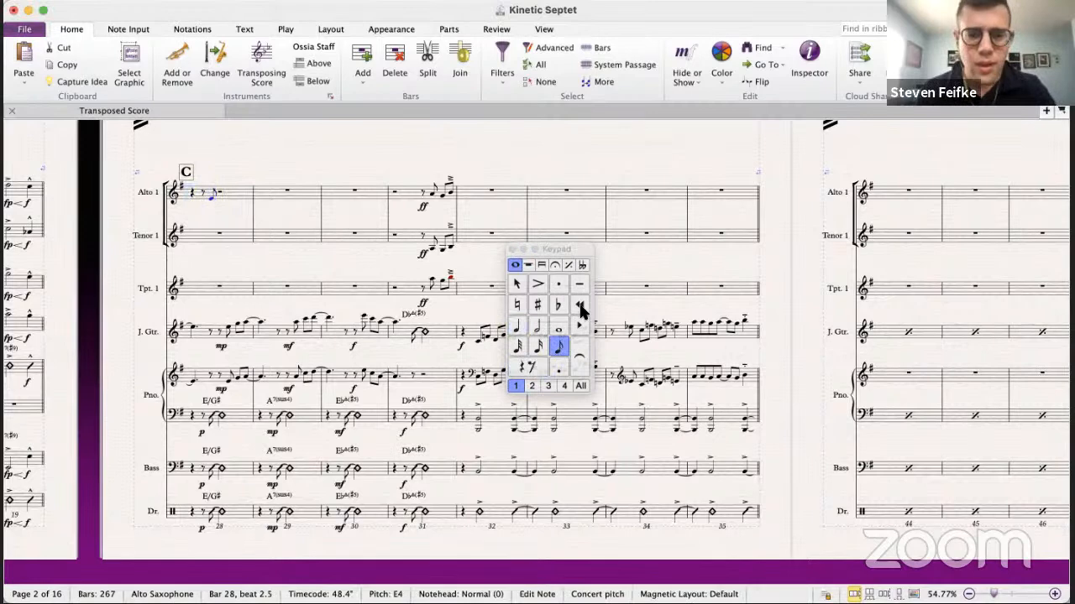
click(582, 359)
click(538, 327)
key(e)
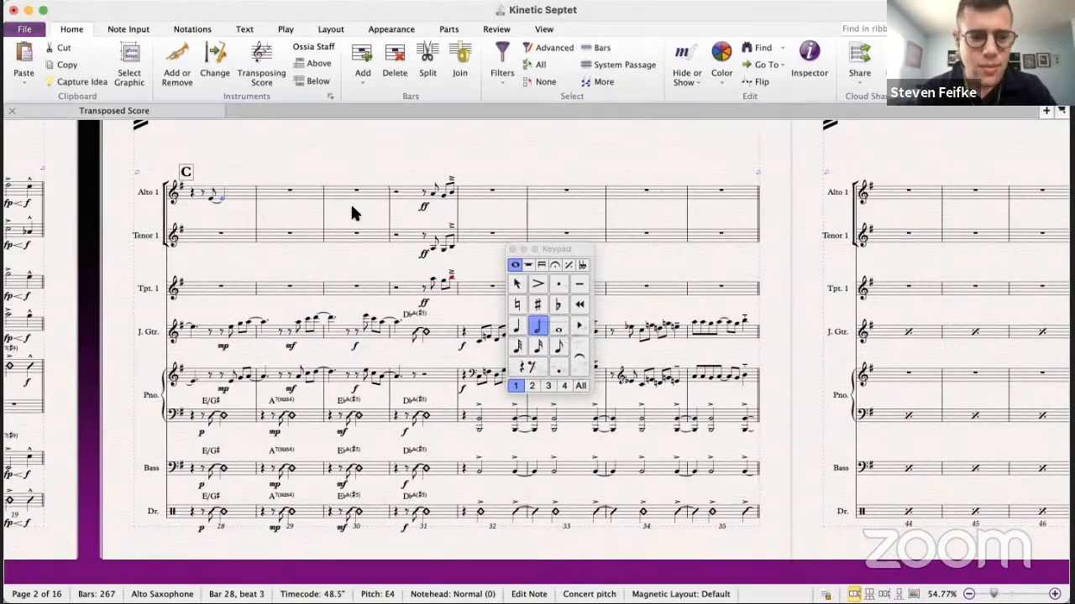
- Enter the alto's bar 28 figure in the trumpet and tenor saxophone staves on lower pitches to form a chord
click(240, 194)
click(201, 290)
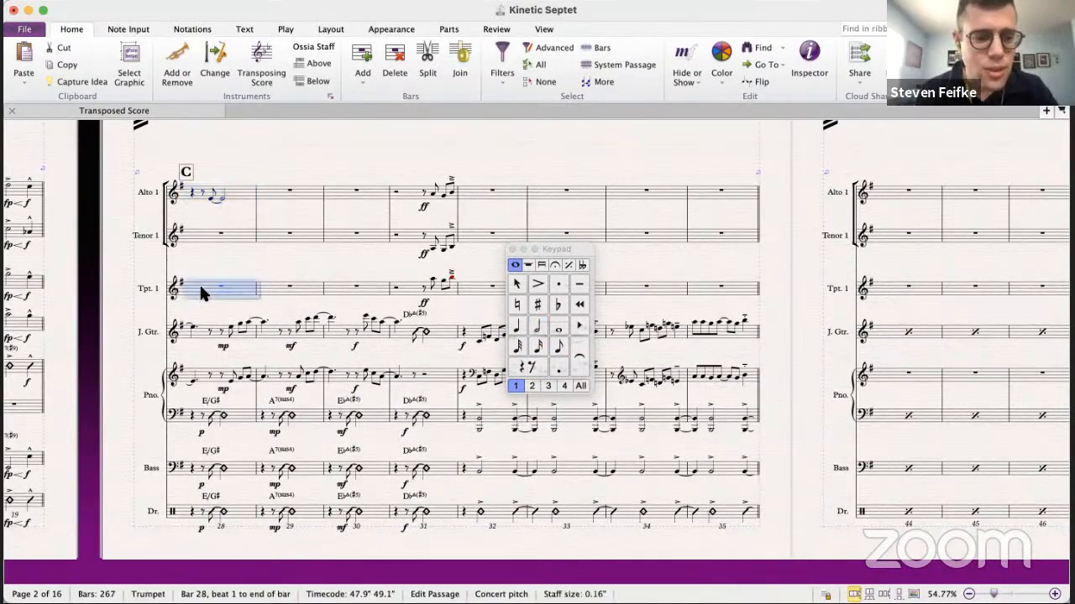
alt+click(209, 236)
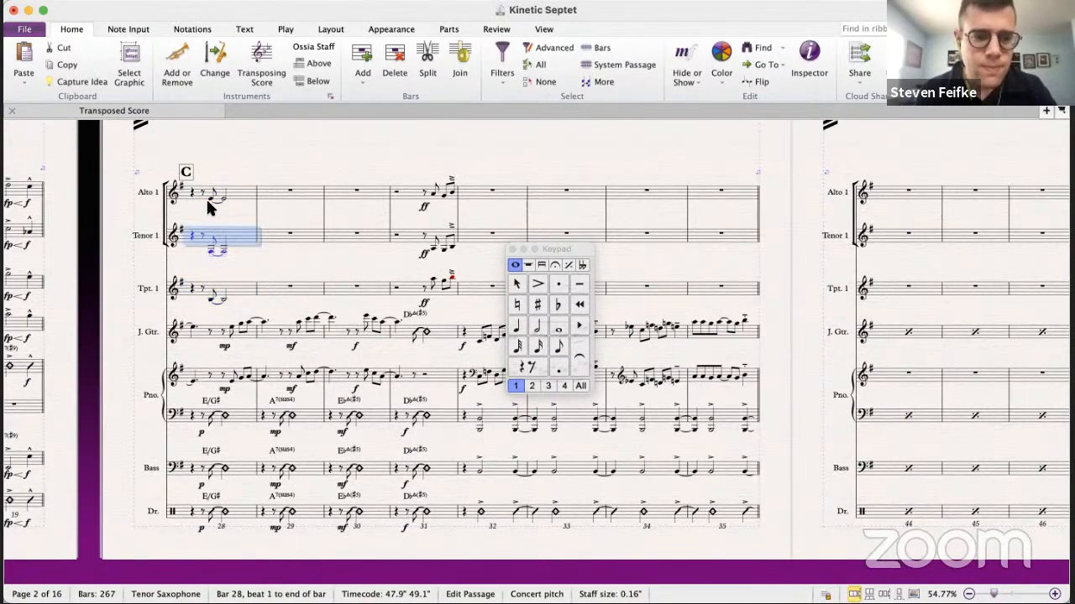
- Add a p dynamic under the alto, tenor and trumpet figures in bar 28
click(210, 198)
shift+click(211, 300)
key(super+e)
text(p)
key(Escape)
- Play back the score briefly from beat 1 of bar 28
click(192, 191)
key(p)
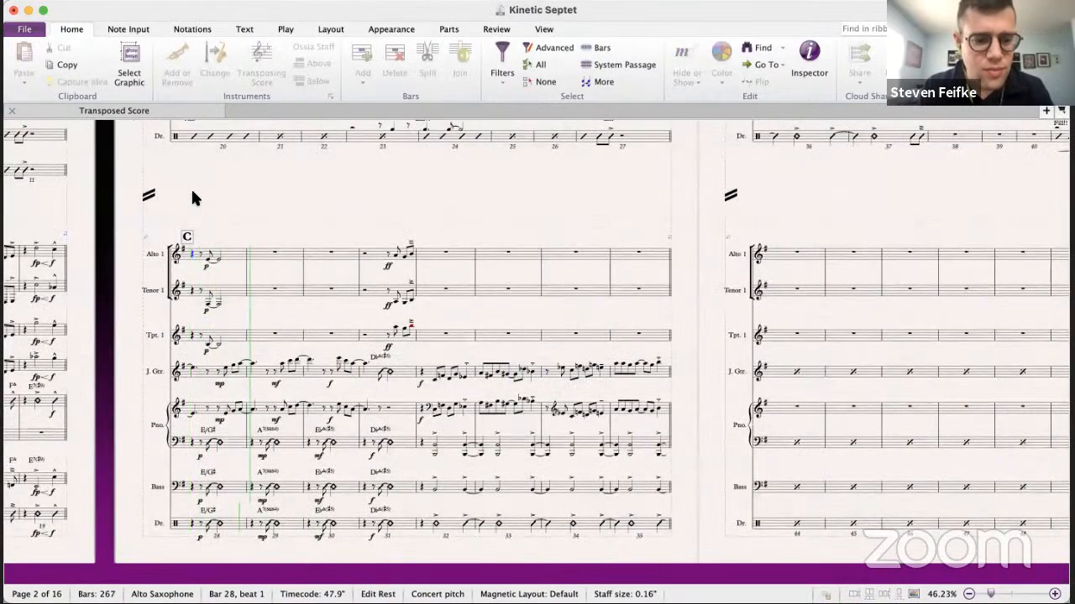
key(Escape)
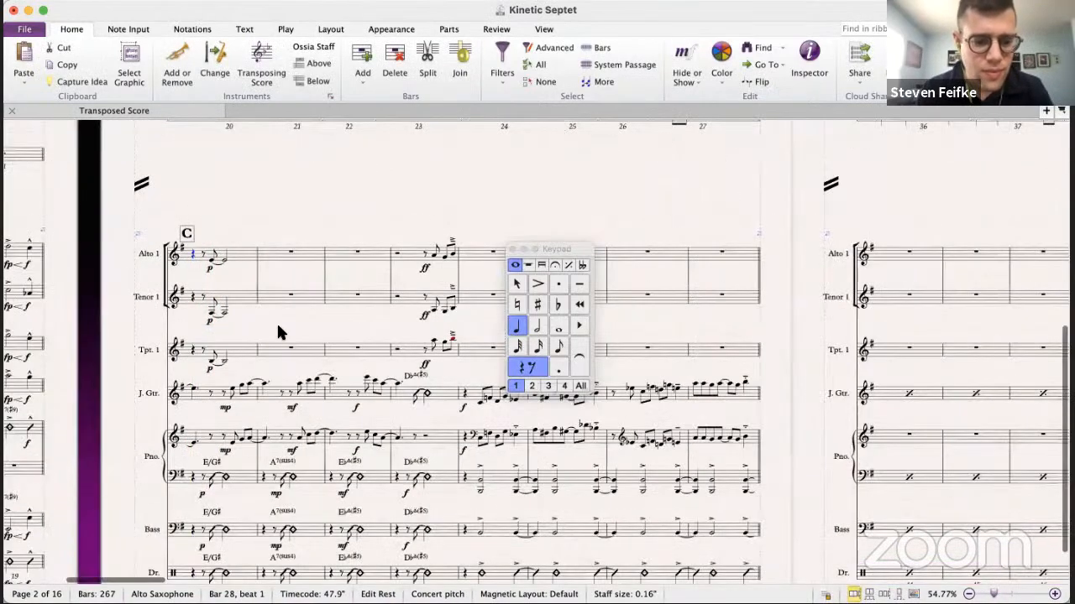
- Replace the p dynamics with fp on the alto, tenor and trumpet in bar 28
click(209, 267)
shift+click(209, 321)
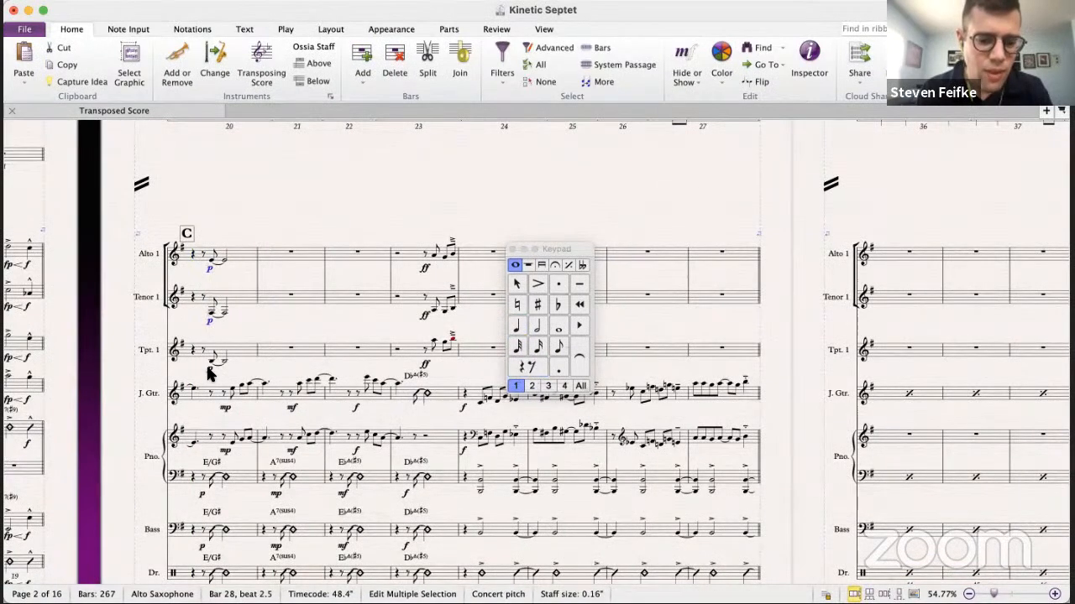
key(Delete)
click(211, 362)
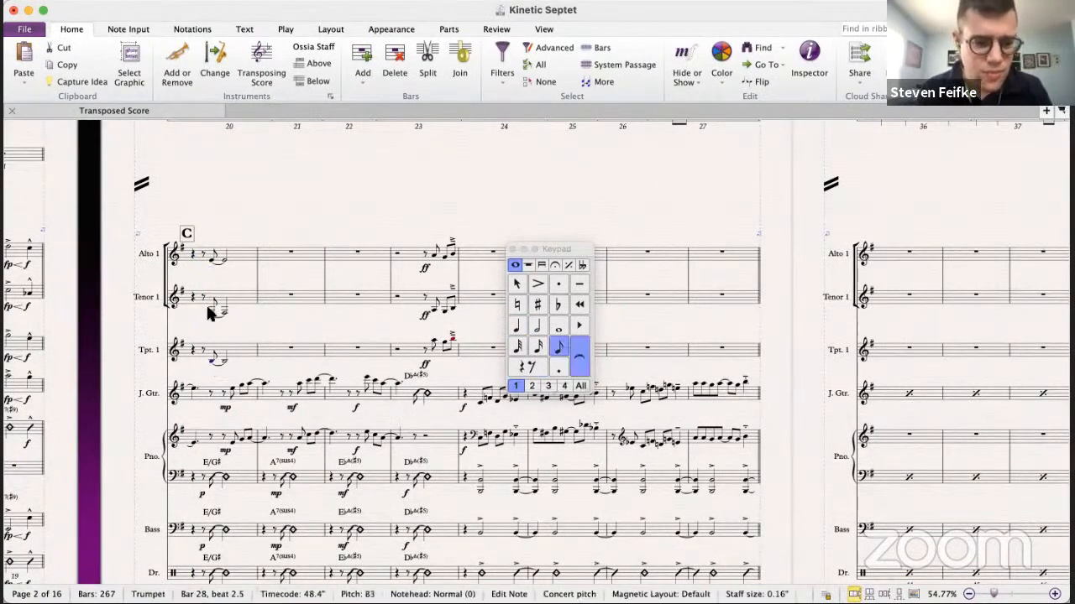
shift+click(210, 258)
key(super+e)
text(fp)
key(Escape)
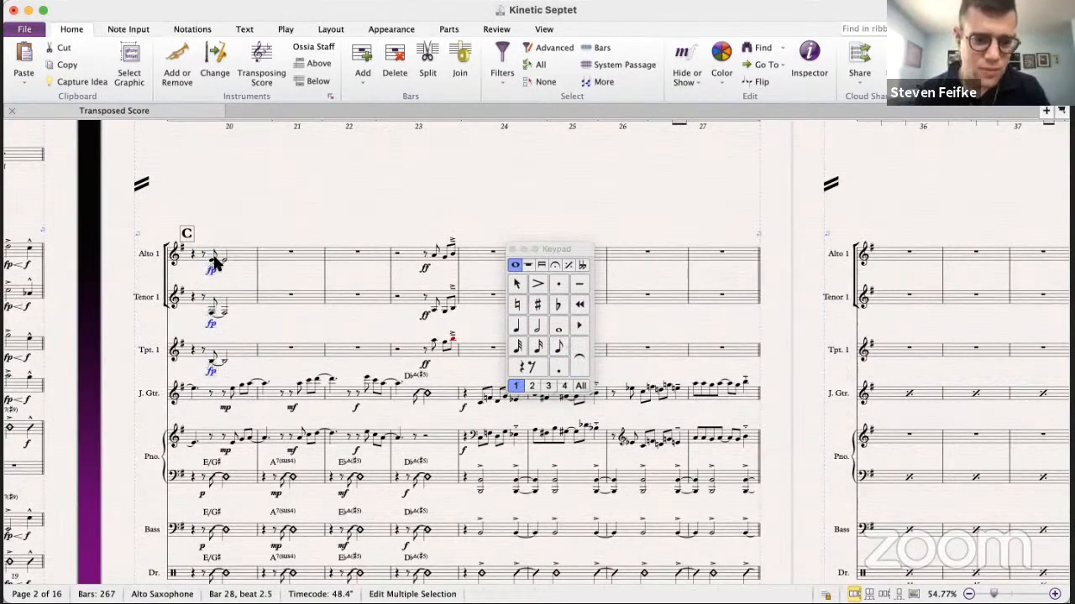
- Add accents to the eighth notes of the alto, tenor and trumpet on beat 2.5 of bar 28
click(212, 265)
shift+click(212, 361)
click(539, 288)
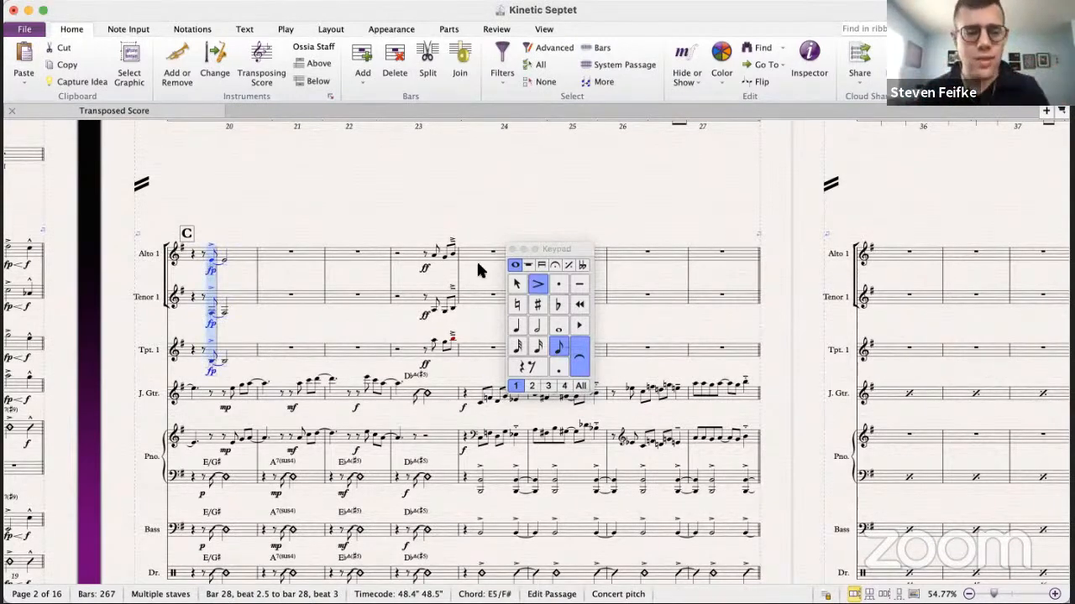
- Repeat the alto, tenor and trumpet music of bar 28 into bar 29
click(243, 259)
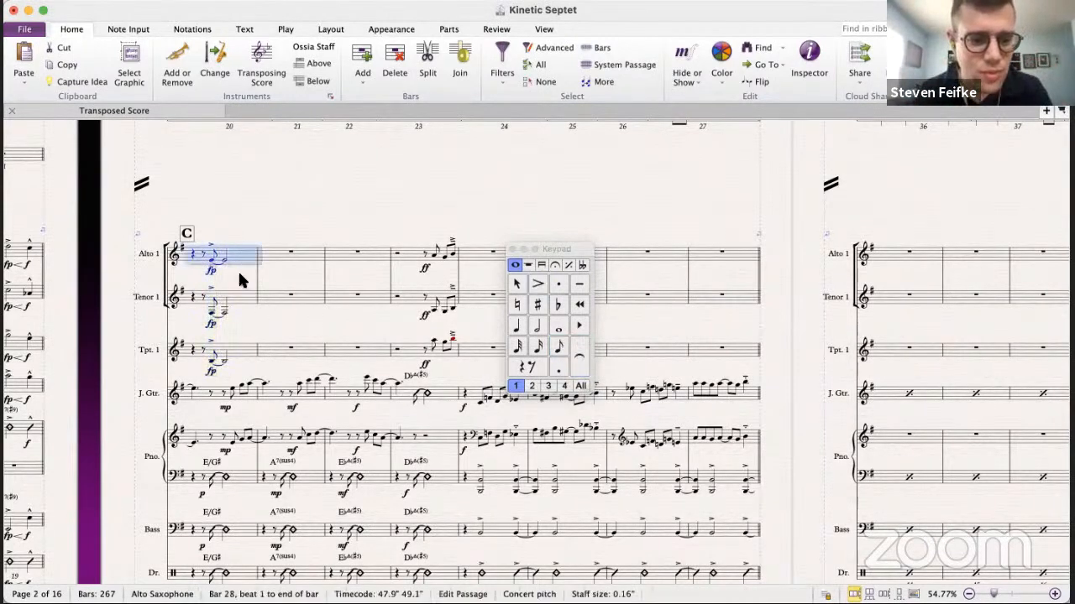
shift+click(236, 339)
key(r)
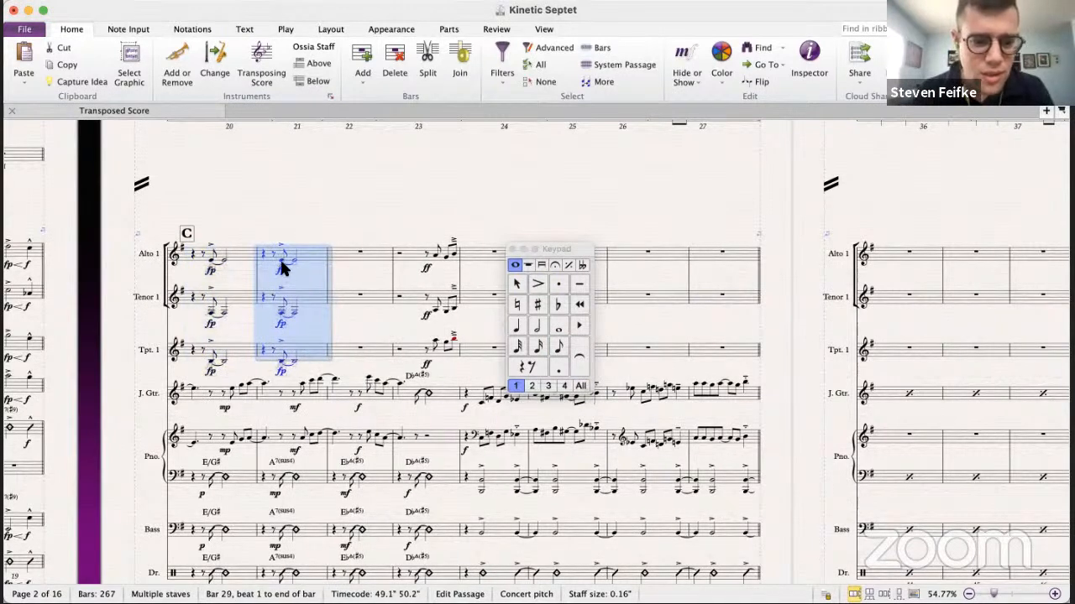
- Revoice the horn chord in bar 29, setting the alto to D4 and the tenor to G3
click(281, 265)
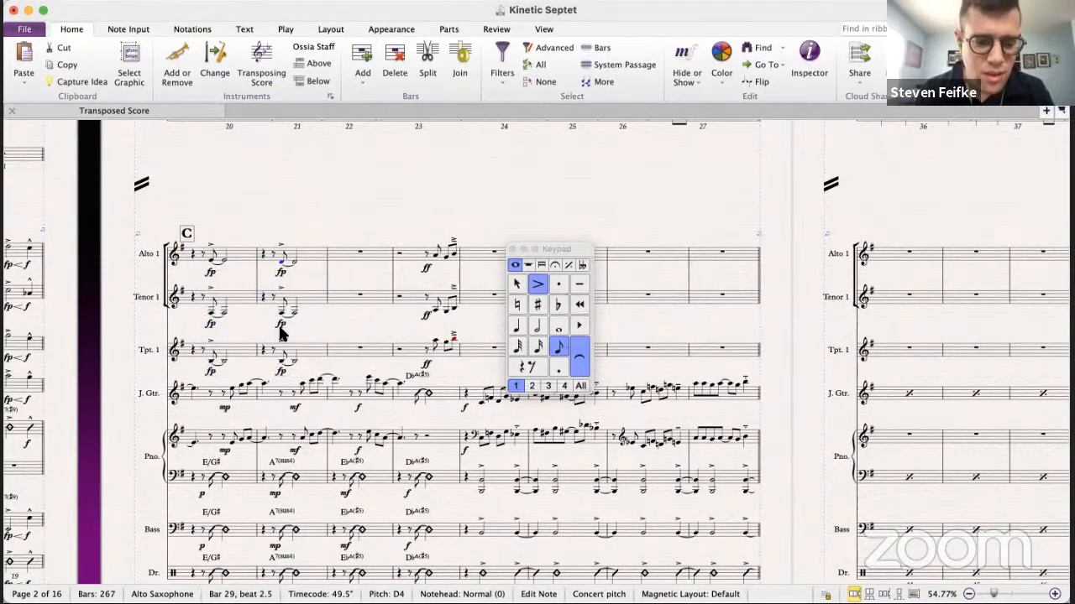
super+click(281, 361)
super+click(281, 318)
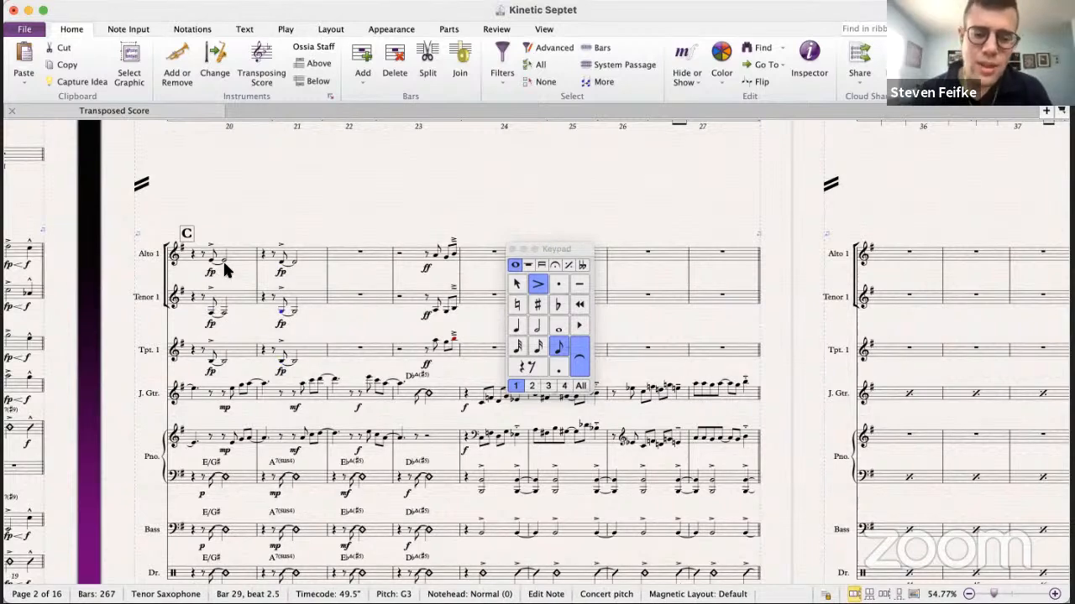
scroll(296, 453, right, 5)
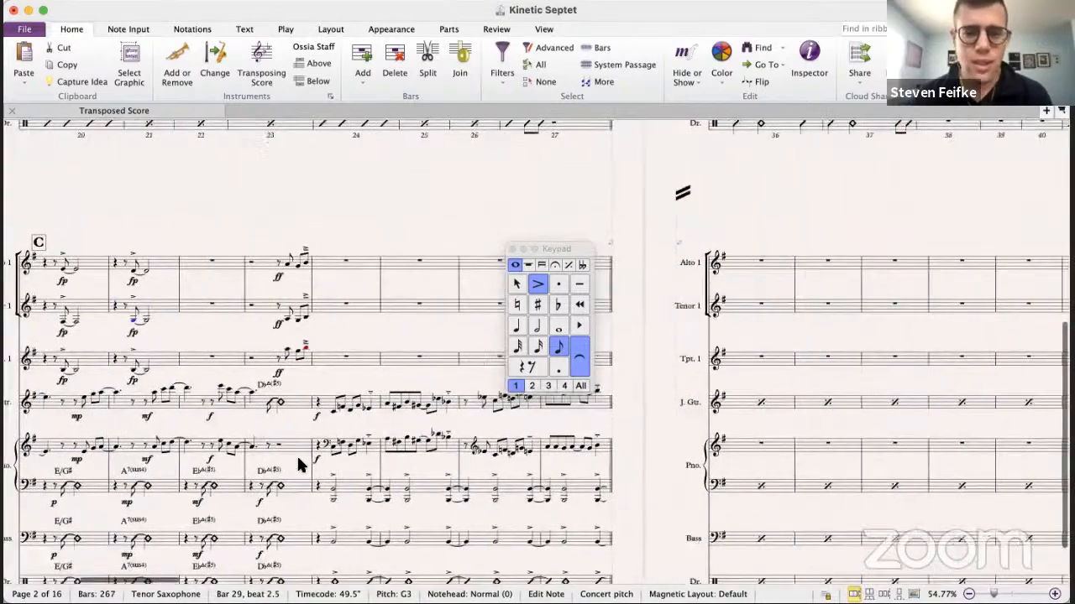
scroll(437, 268, left, 2)
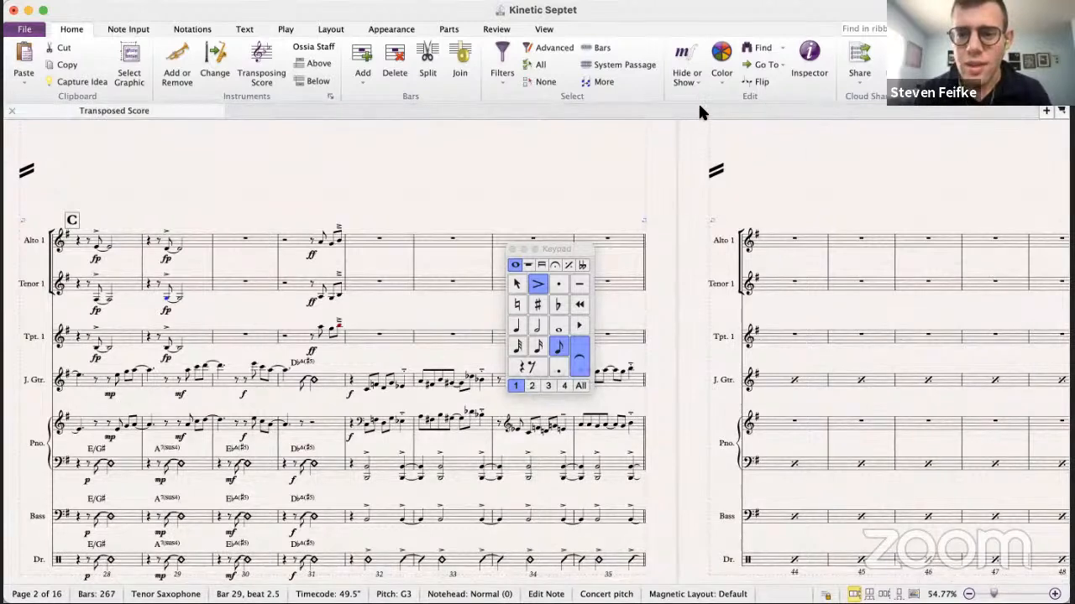
click(744, 141)
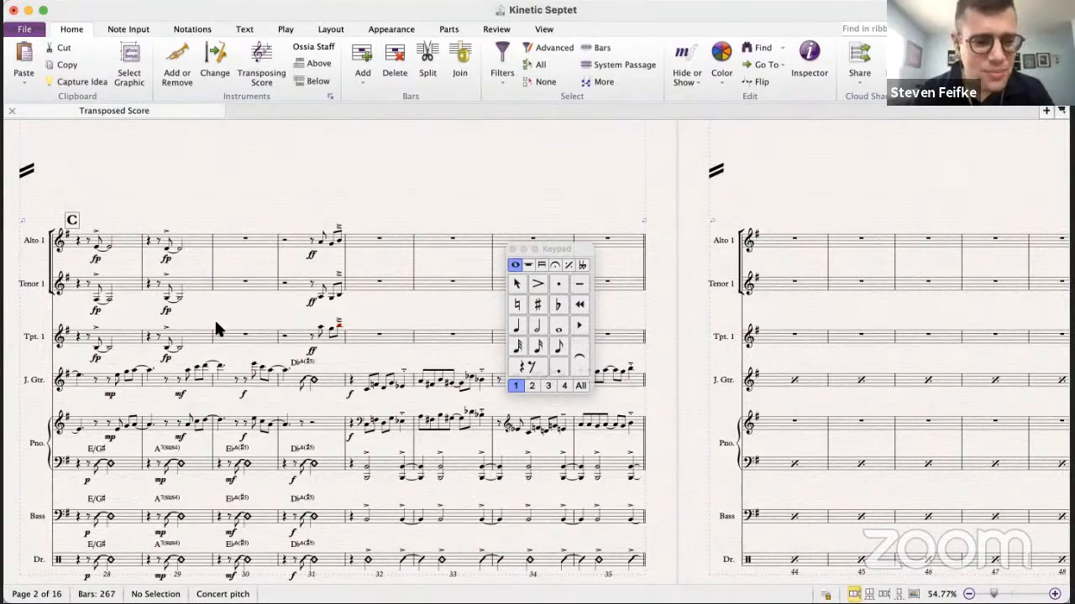
- Repeat the alto, tenor and trumpet music of bar 29 into bar 30
scroll(216, 328, down, 2)
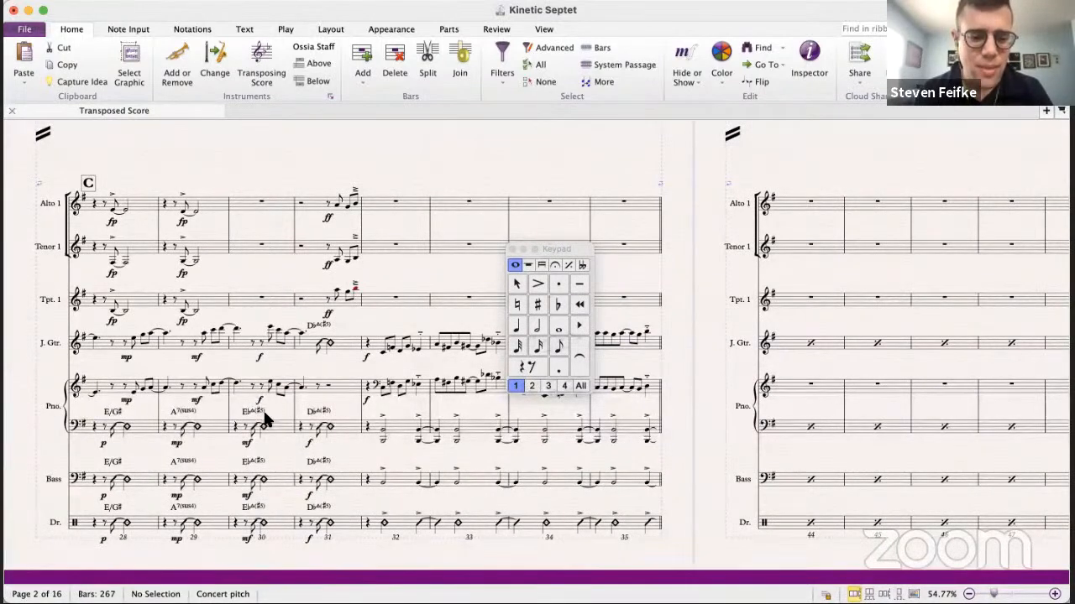
click(204, 303)
shift+click(207, 206)
key(r)
key(Escape)
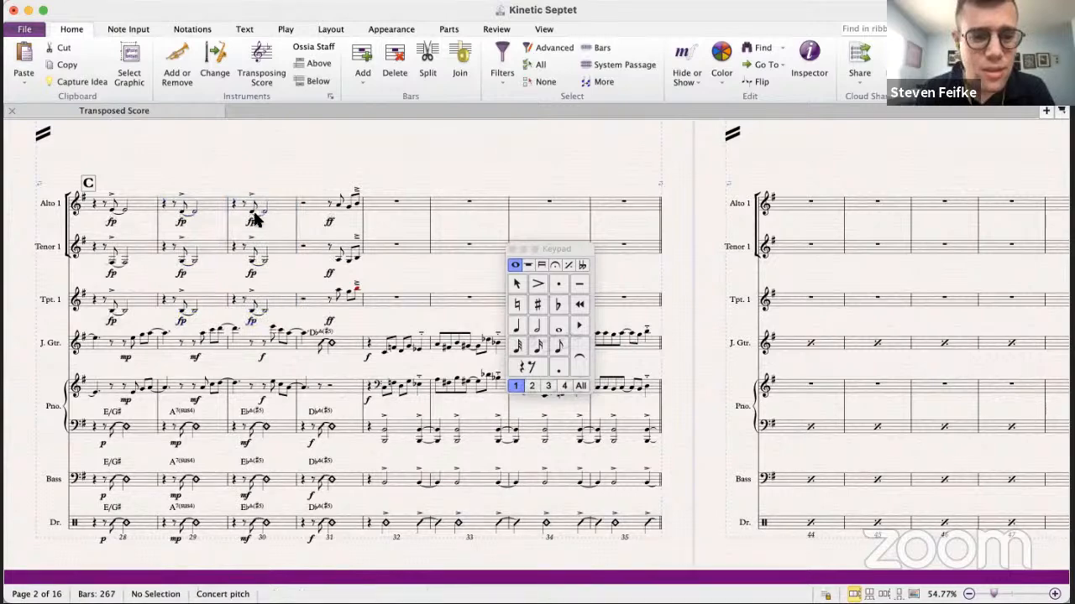
- Revoice the bar 30 horn chord by moving the alto and trumpet pitches up and adjusting the tenor
click(275, 201)
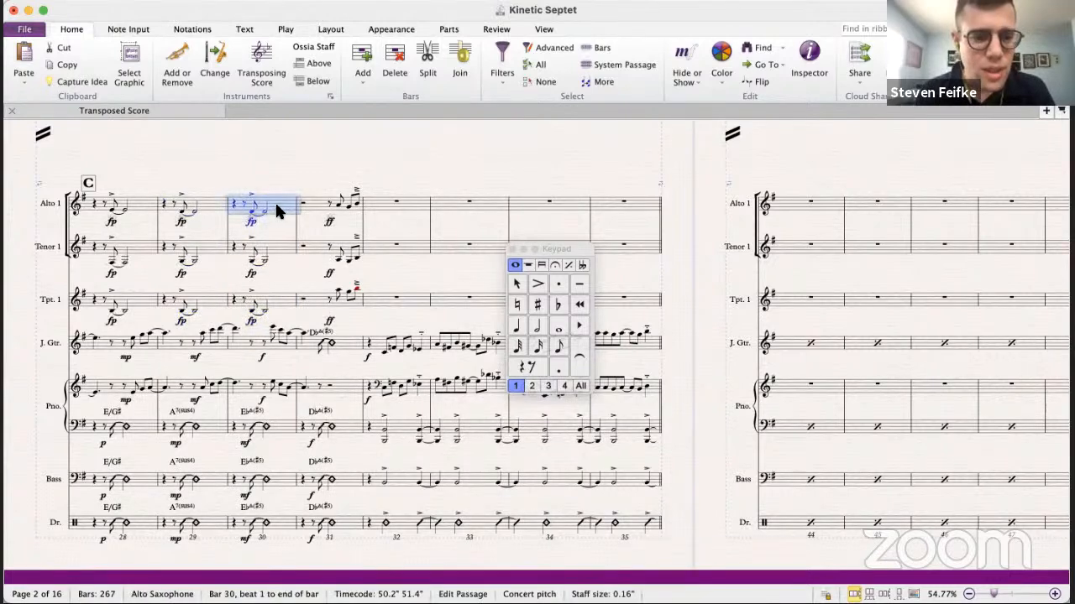
click(271, 303)
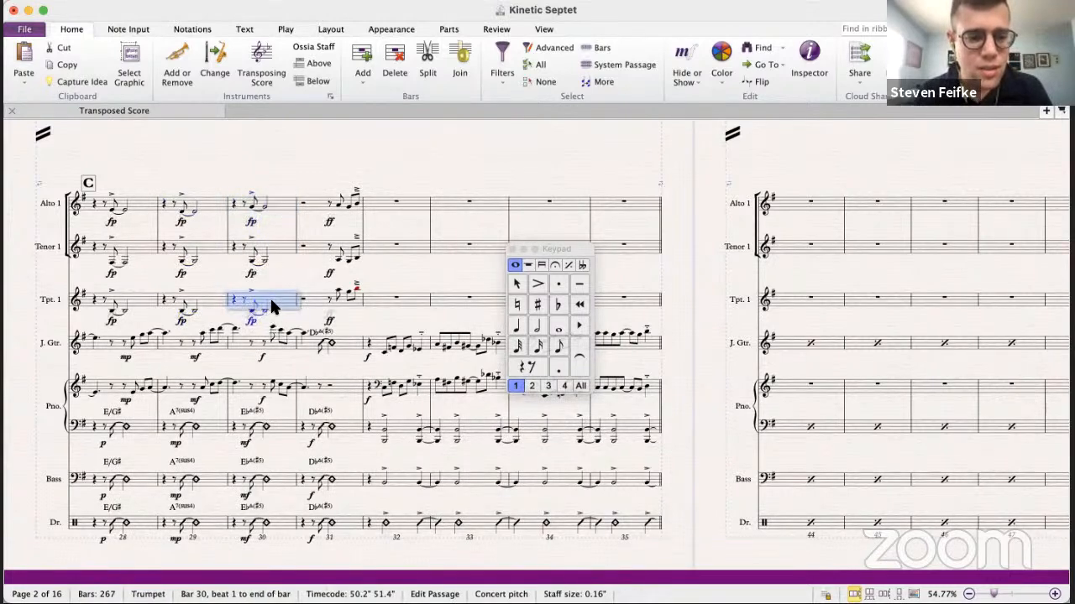
click(278, 250)
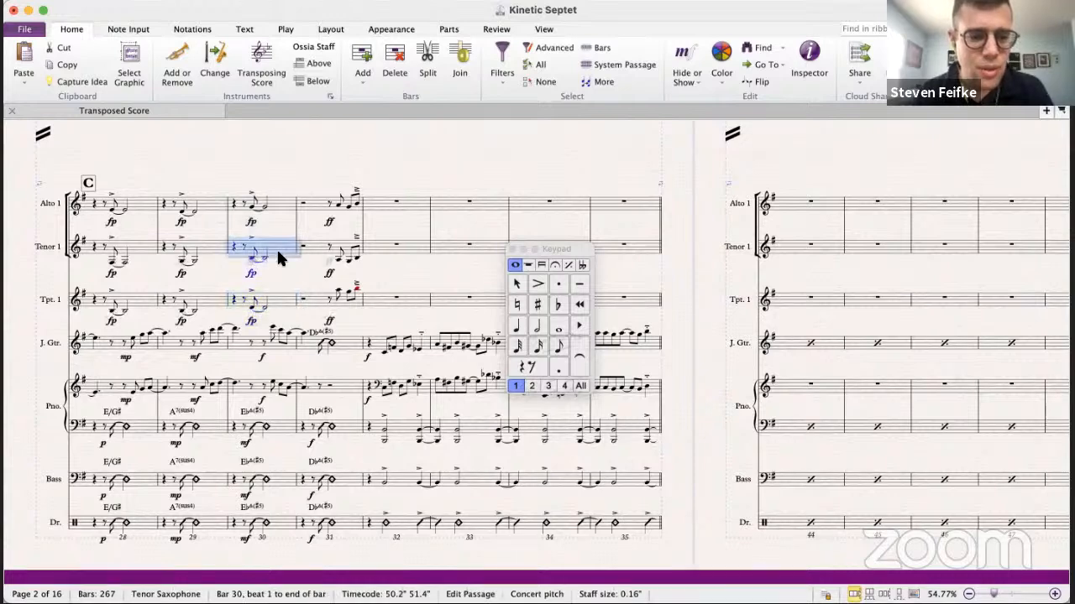
click(488, 155)
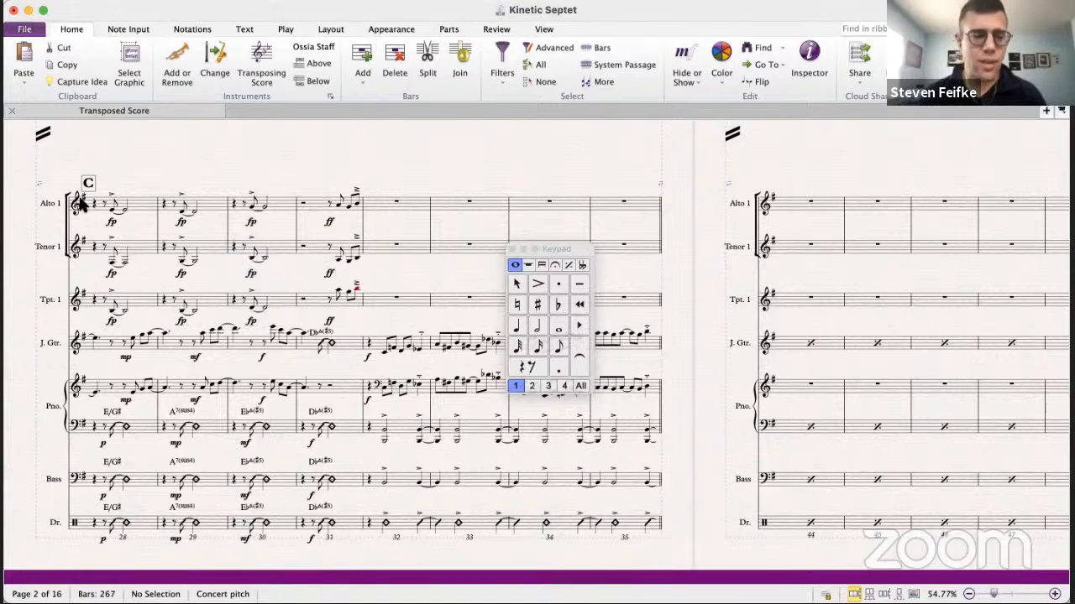
- Play back the score from rehearsal mark C into rehearsal mark D
click(71, 231)
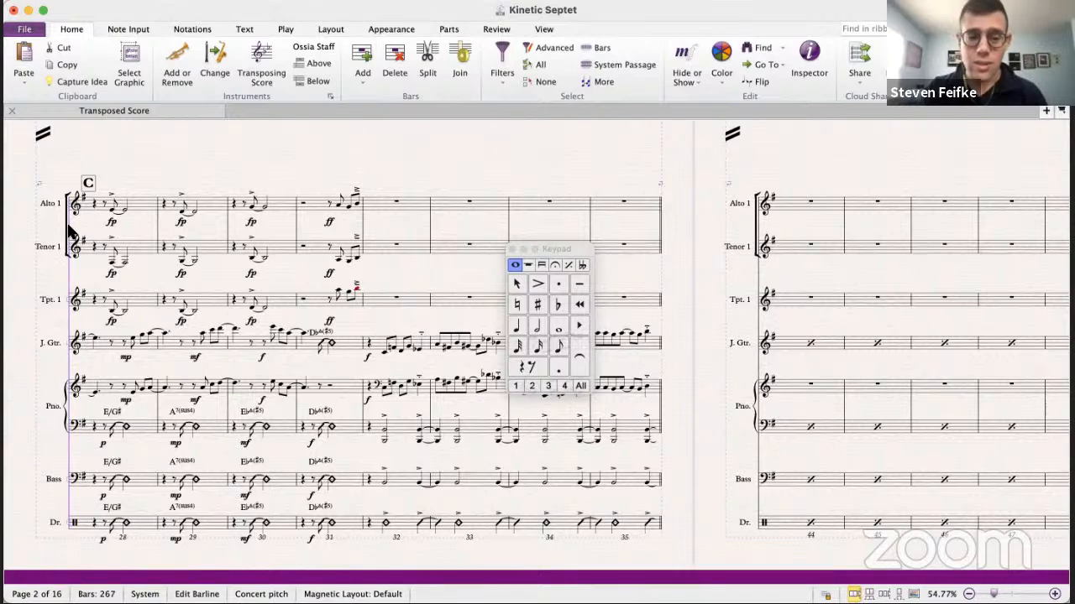
key(p)
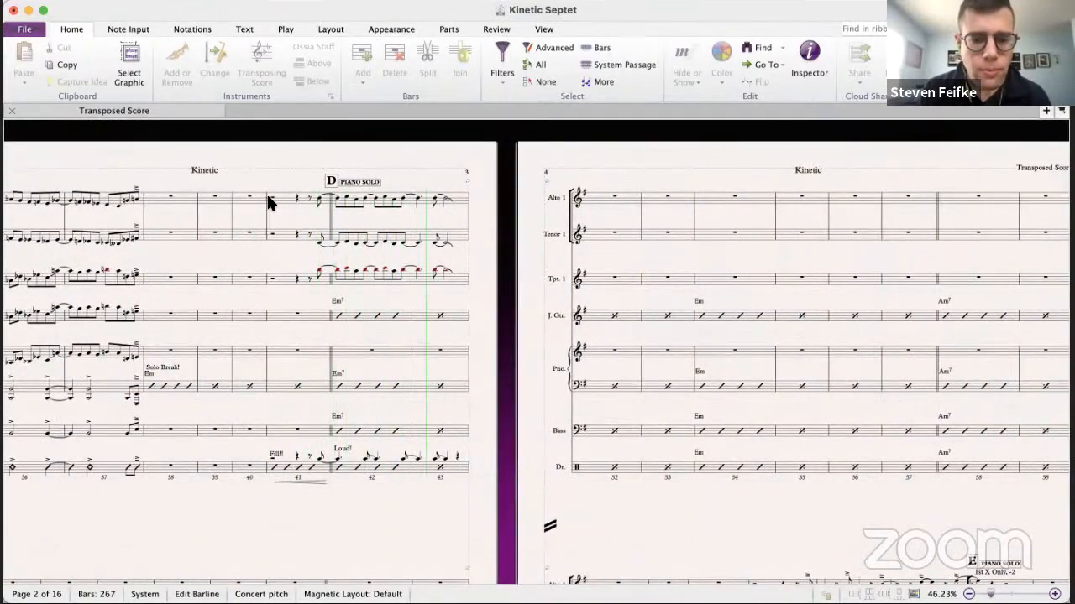
key(space)
- Transpose the tenor saxophone line in bars 41 to 43 up an octave
scroll(390, 220, right, 5)
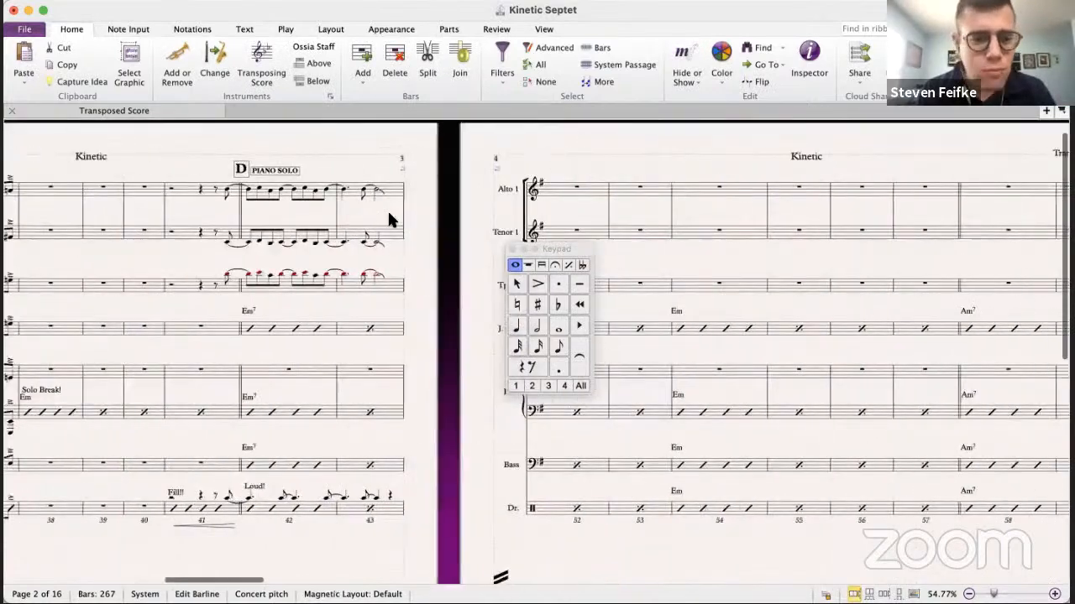
click(186, 243)
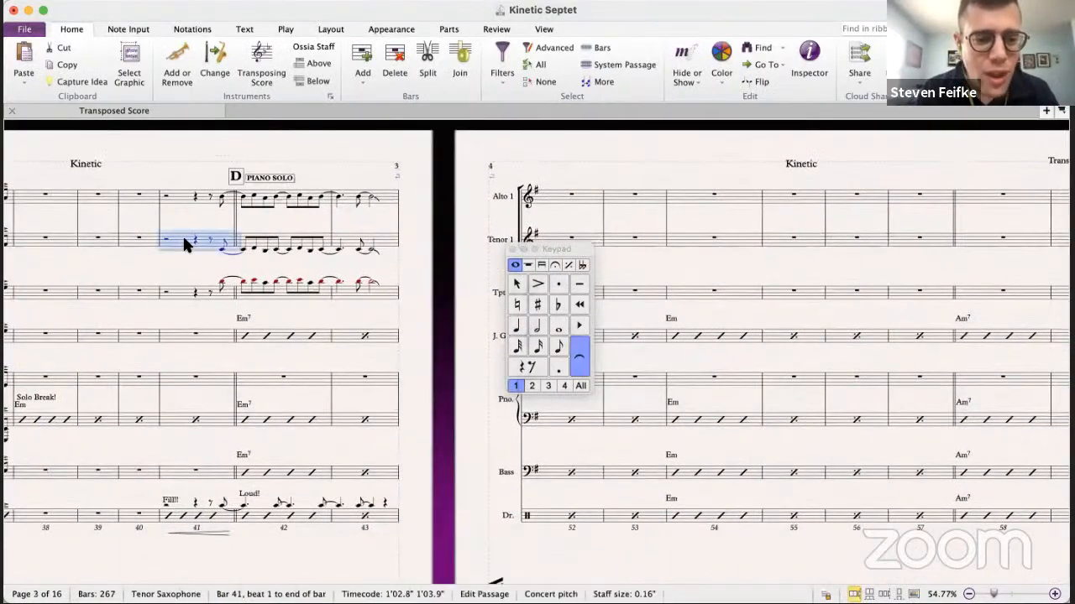
shift+click(392, 244)
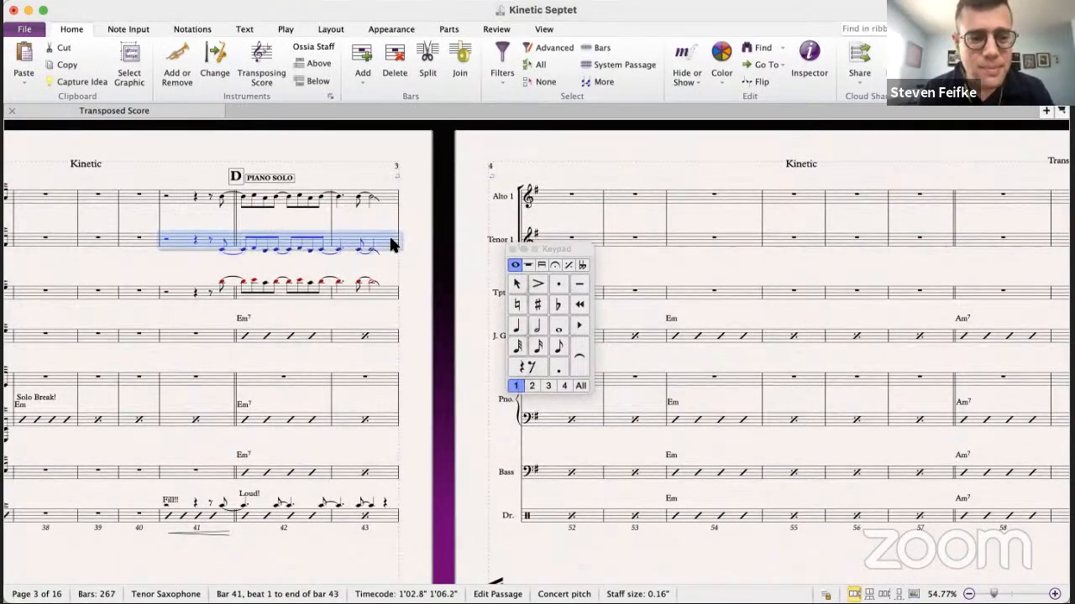
key(super+Up)
click(224, 199)
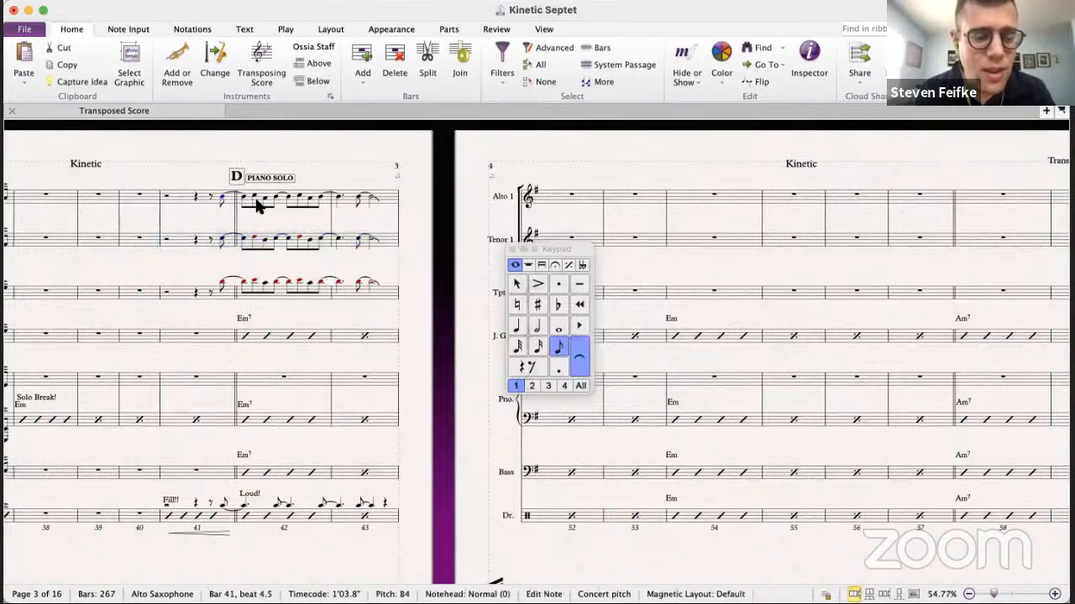
- Switch to the Kinetic 8.5 score, copy the Tpt. 2 line from the pickup into rehearsal mark D, and return to Kinetic Septet
key(super+grave)
scroll(364, 248, right, 8)
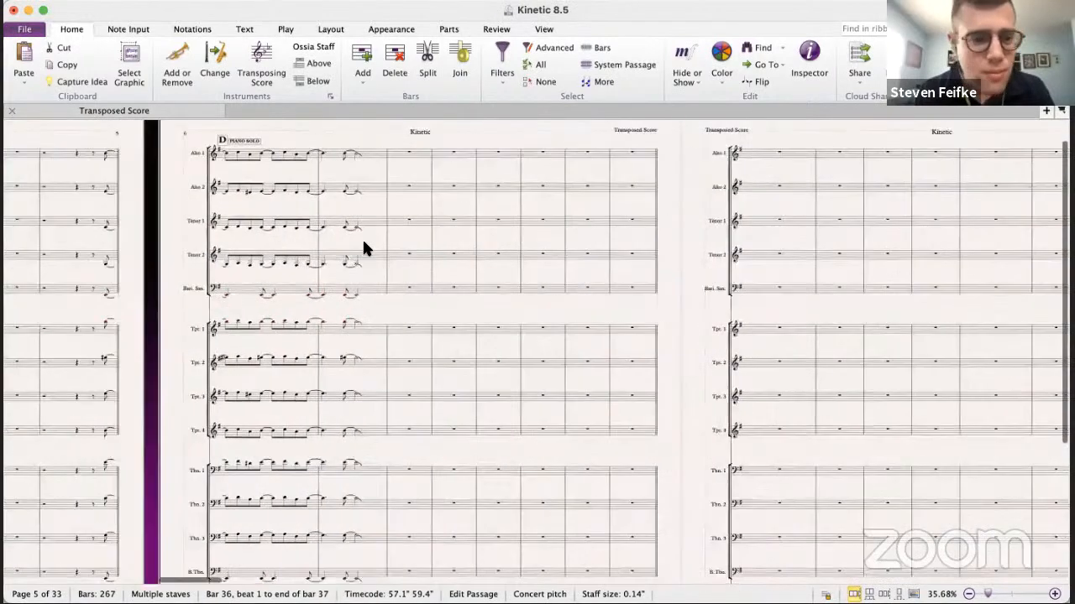
click(96, 357)
click(93, 361)
click(112, 361)
key(Escape)
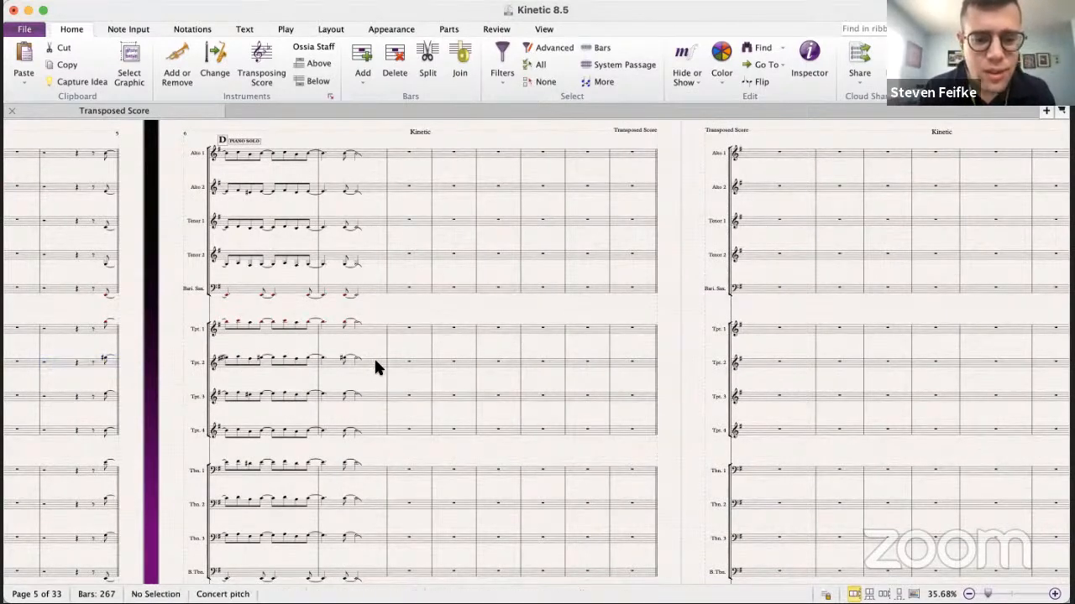
shift+click(374, 361)
key(super+grave)
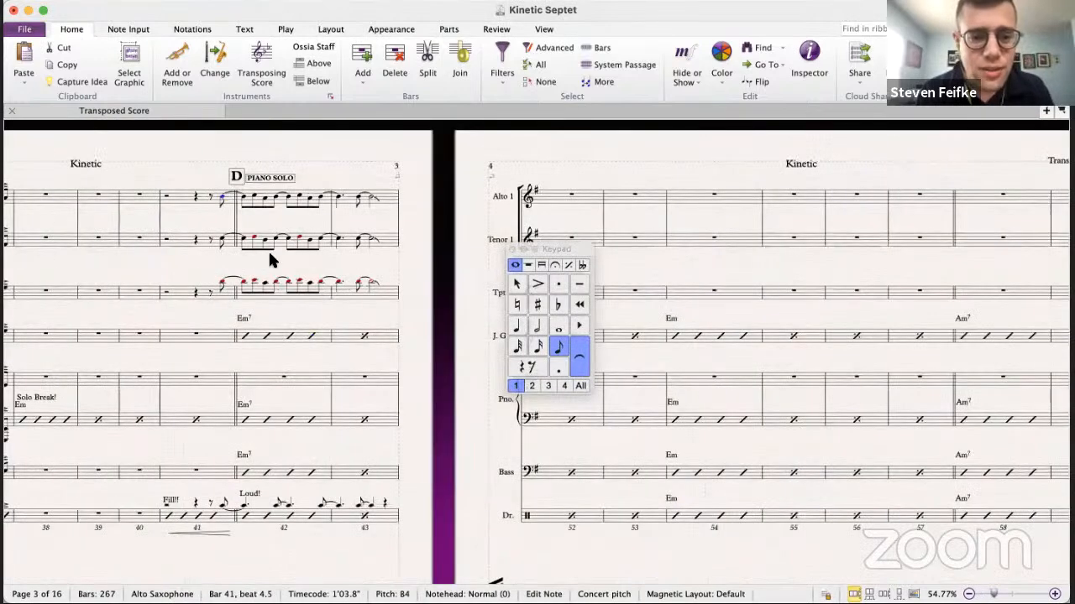
click(184, 240)
key(super+v)
key(super+z)
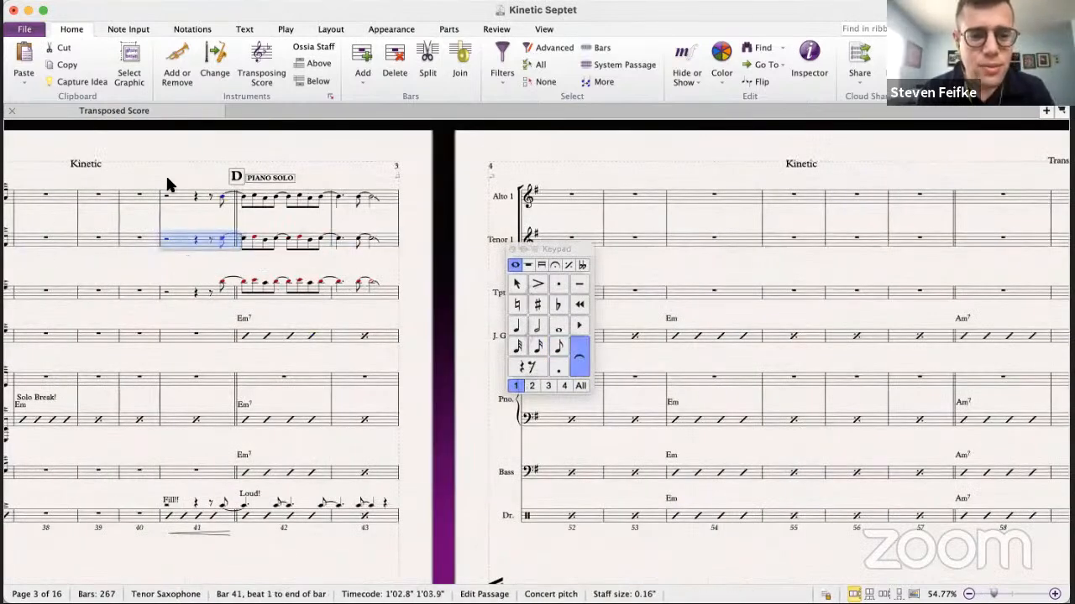
- Paste the copied Tpt. 2 line into the alto staff from bar 41 and nudge rehearsal mark D left to sit beside PIANO SOLO
click(188, 201)
key(super+v)
click(251, 178)
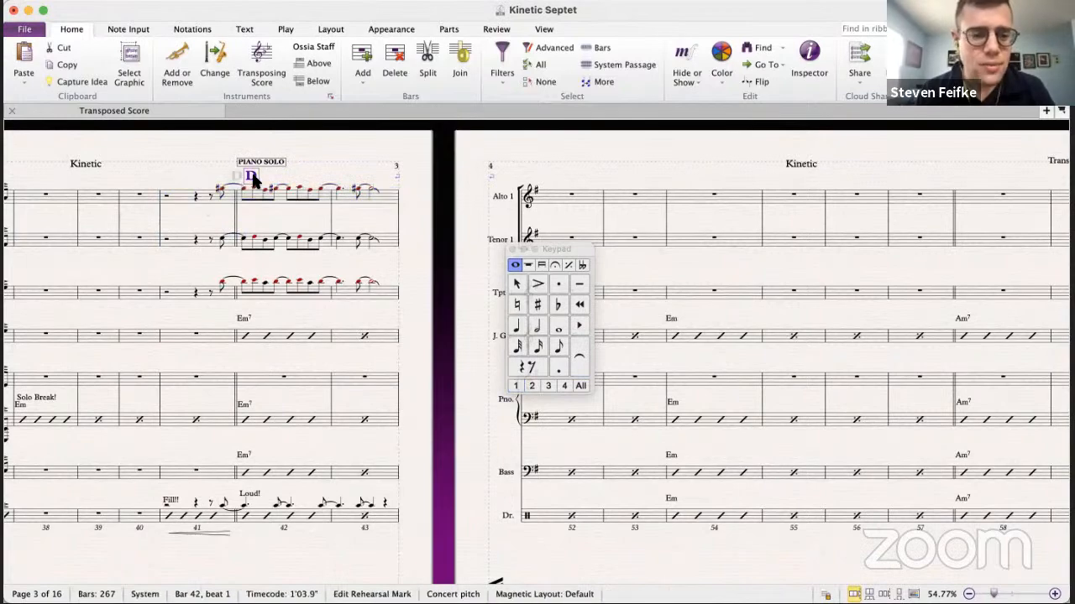
key(super+Left)
key(super+Left)
key(super+Left)
key(super+Left)
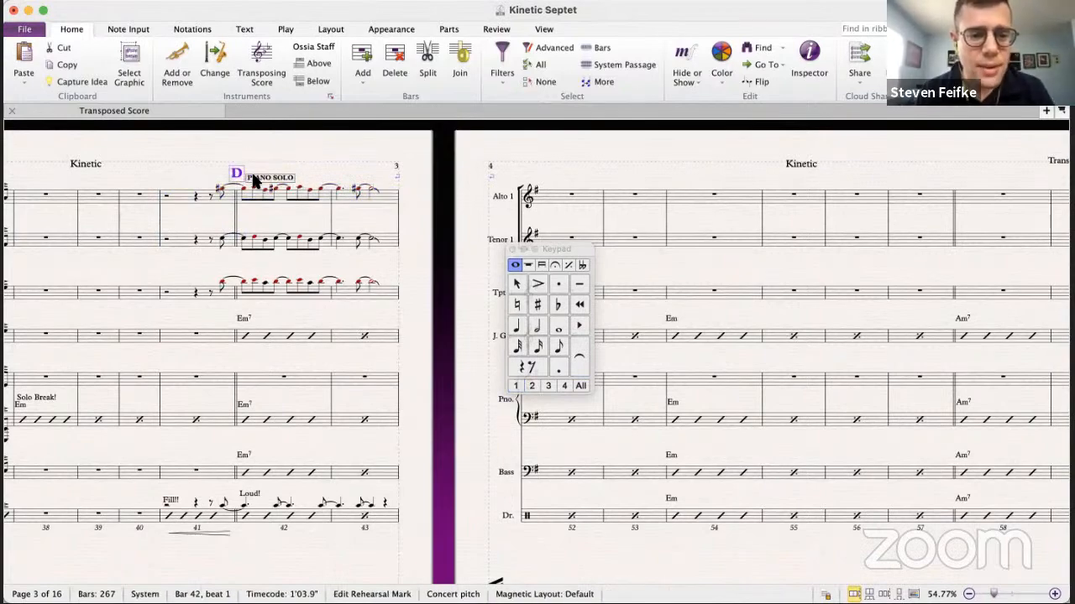
scroll(256, 182, down, 10)
scroll(252, 175, left, 12)
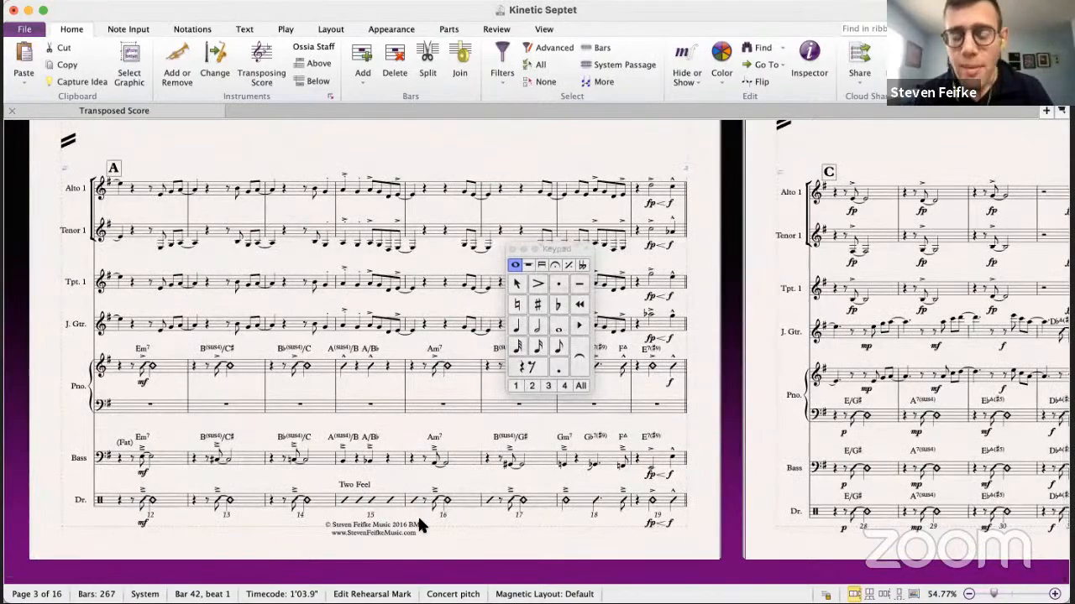
scroll(417, 521, right, 15)
scroll(418, 525, up, 10)
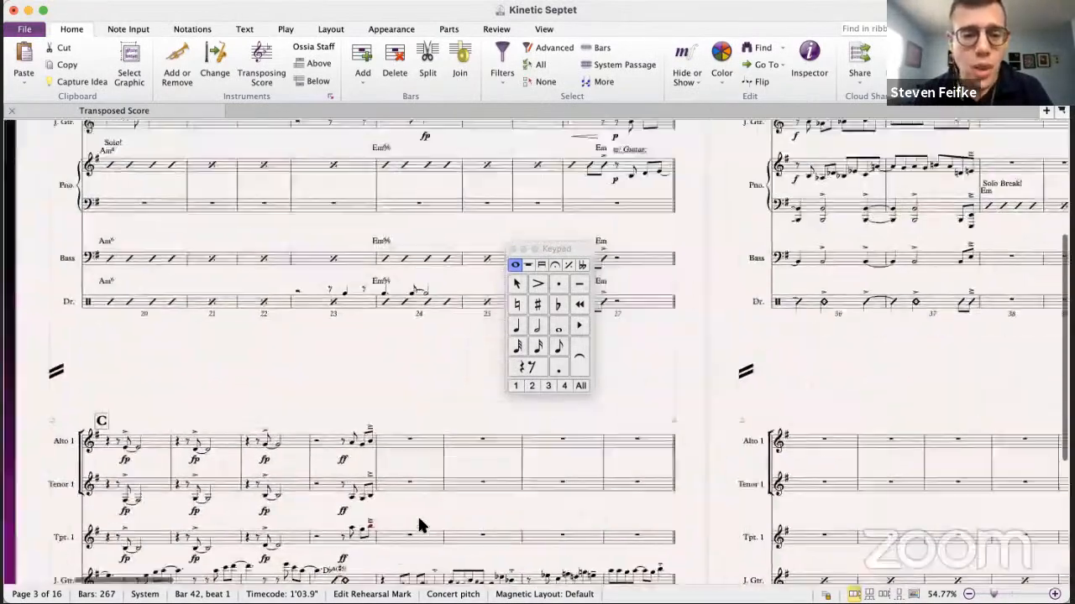
- Look through the horn parts from rehearsal mark C past D to the figure leading into rehearsal mark E
scroll(417, 525, right, 3)
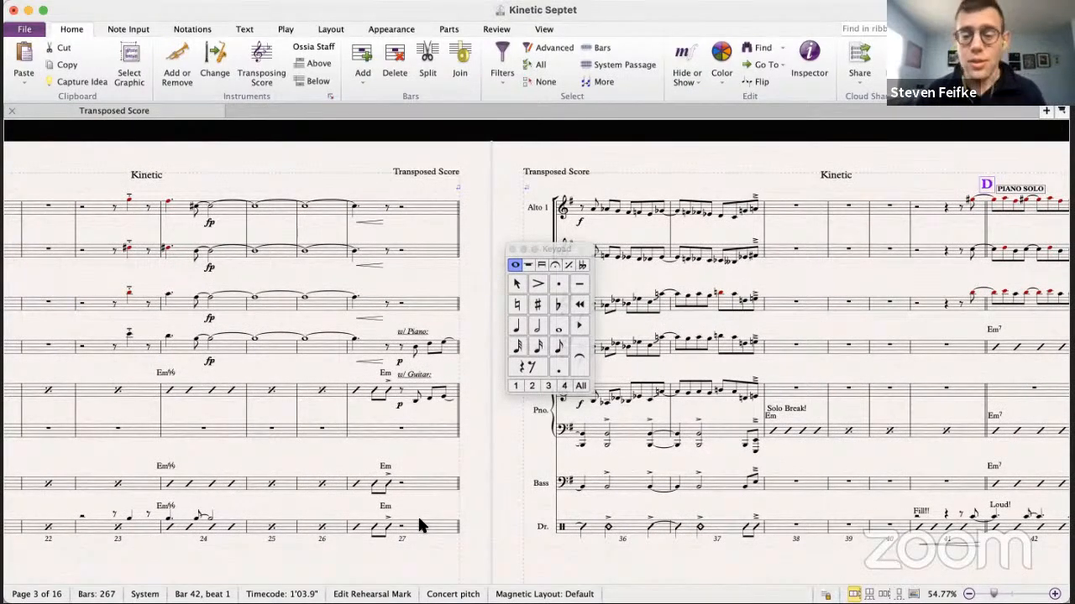
scroll(420, 525, right, 10)
scroll(419, 525, down, 3)
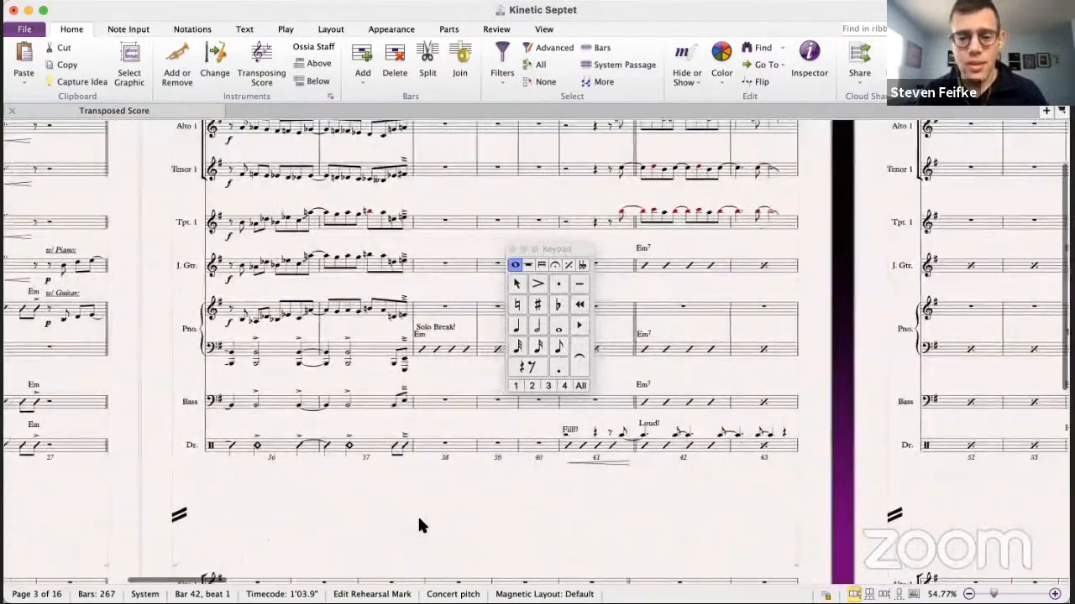
scroll(420, 525, down, 5)
scroll(420, 524, right, 15)
scroll(418, 514, right, 10)
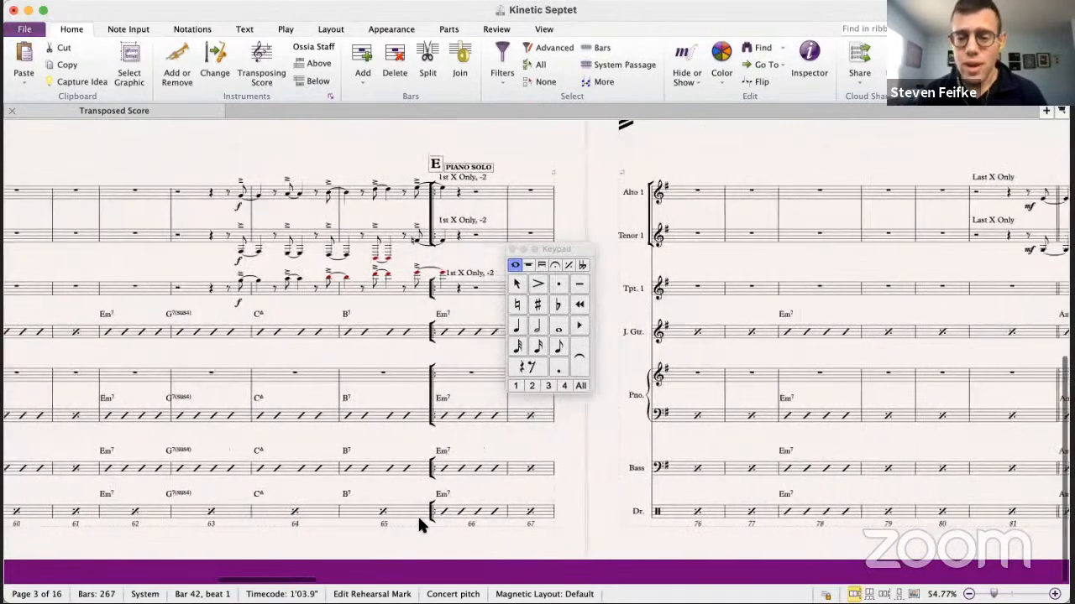
scroll(417, 514, up, 12)
scroll(417, 514, down, 12)
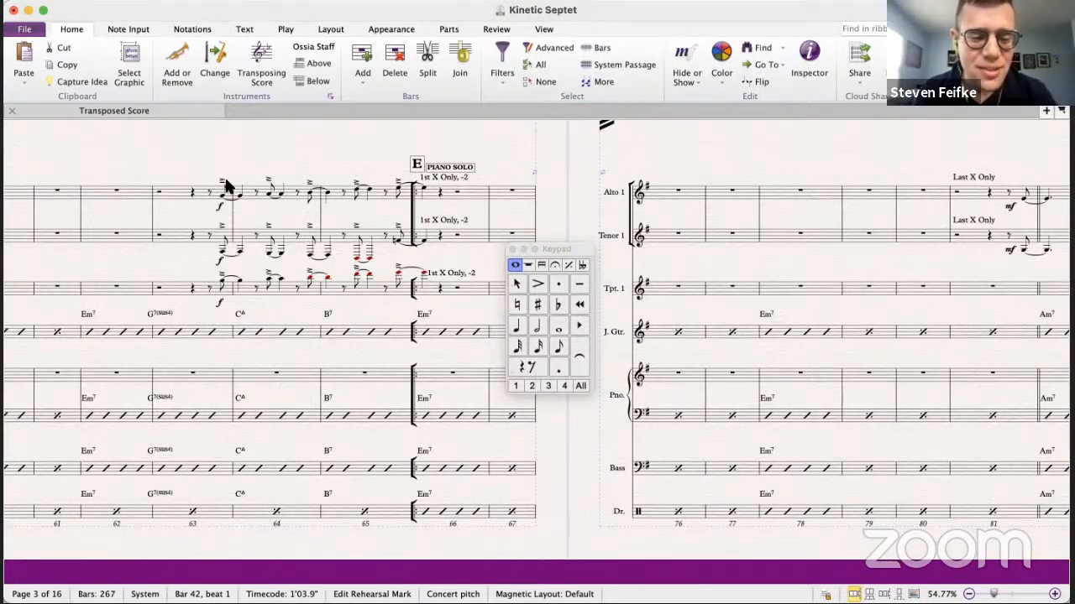
click(432, 288)
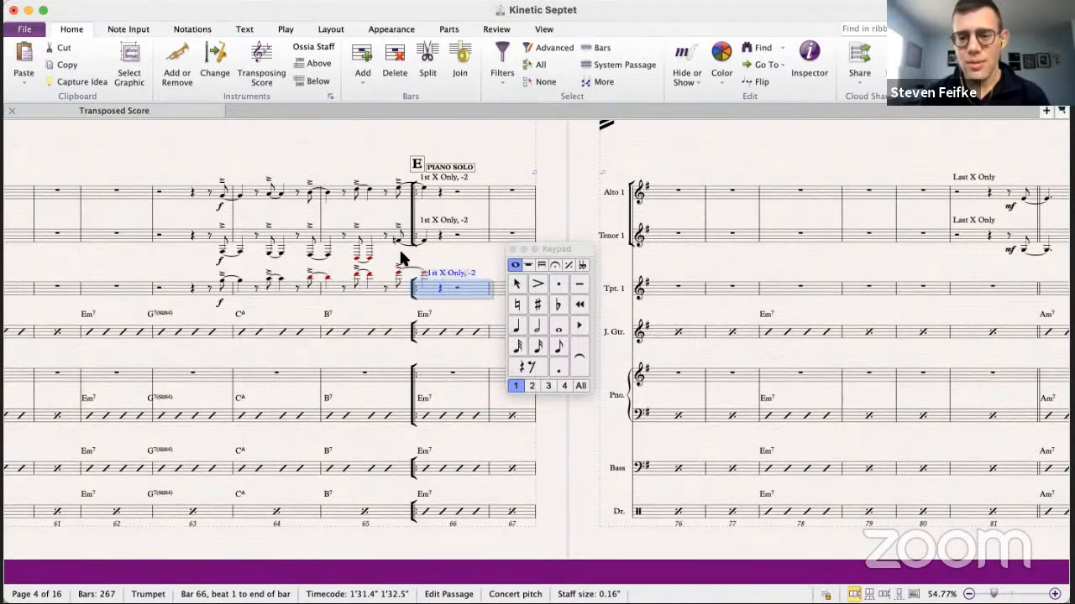
- Play back the opening horn figure from bar 1 into the repeat at bar 3
scroll(311, 273, left, 20)
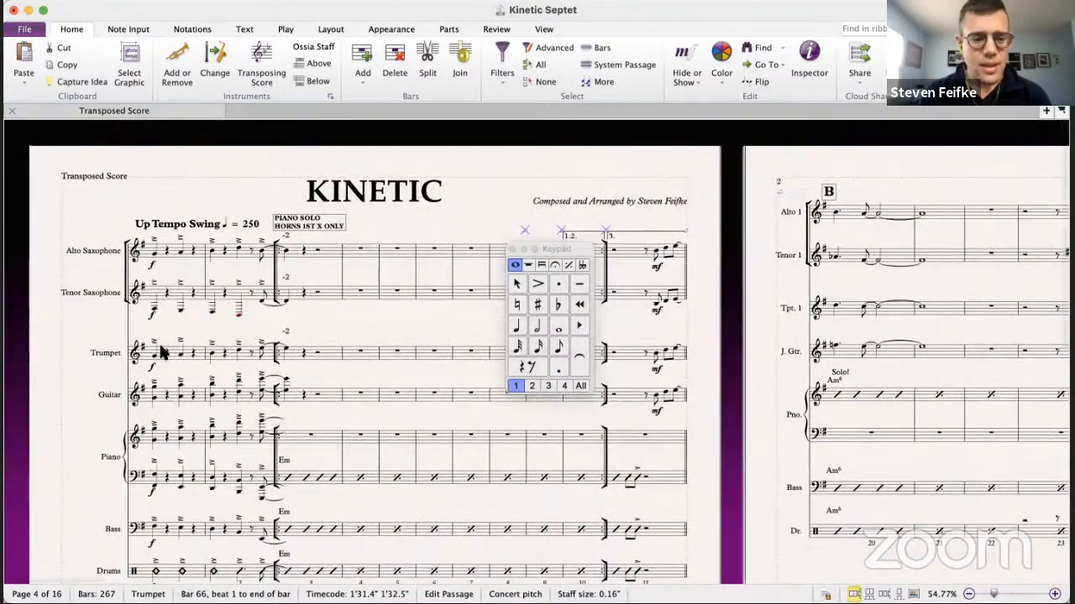
click(156, 354)
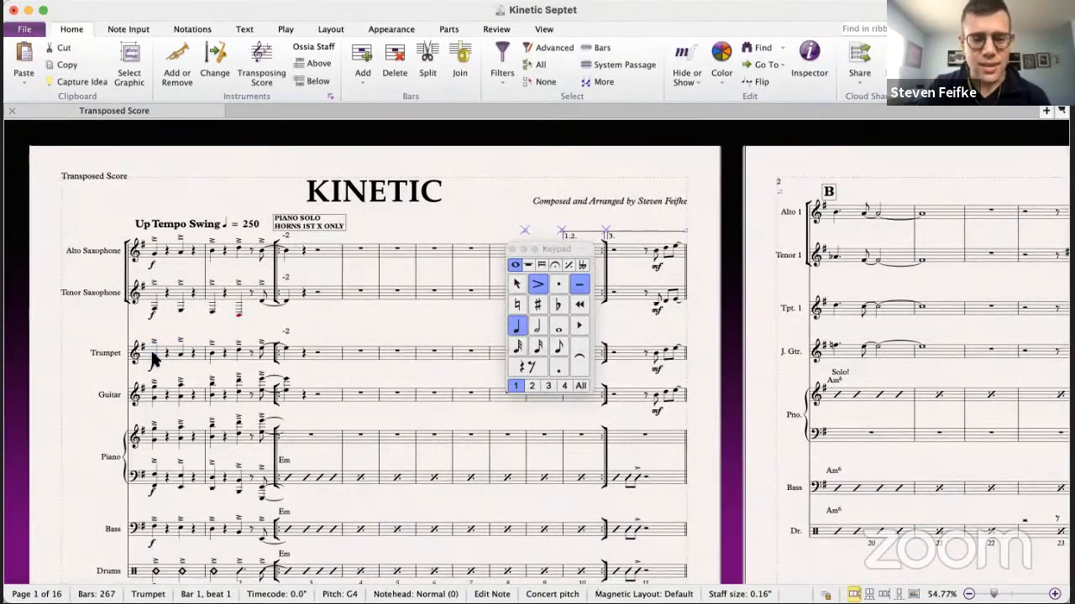
key(p)
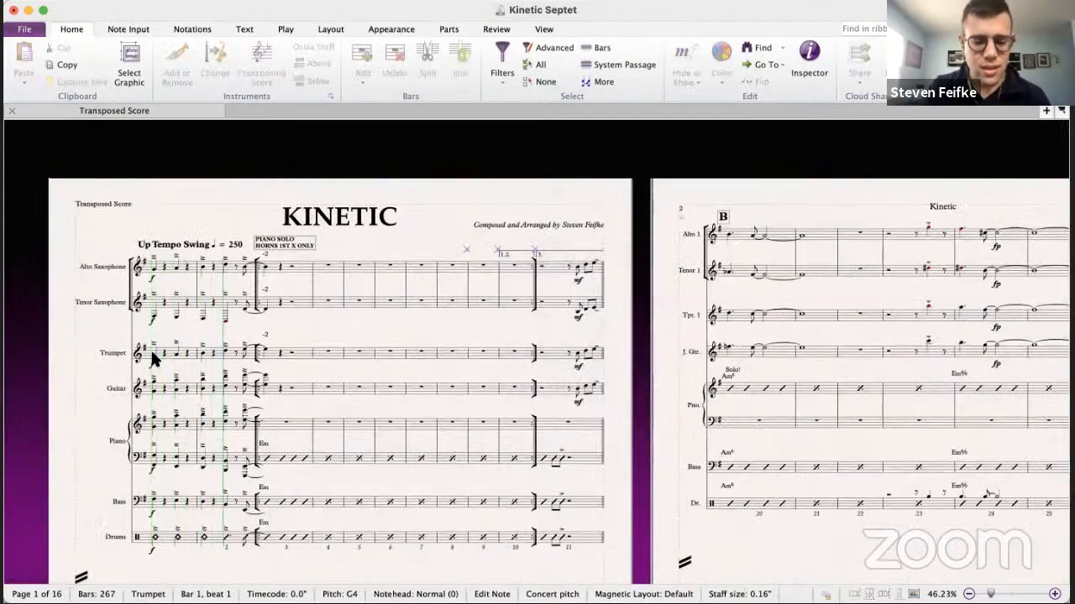
key(Escape)
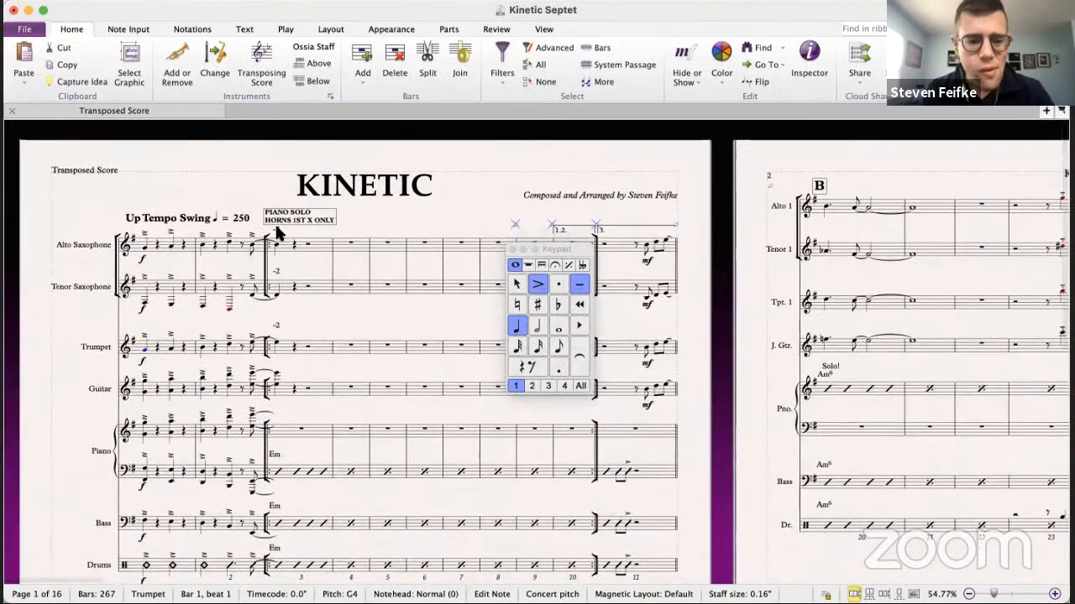
- Delete the "-2" cutoff texts above the alto, tenor and trumpet staves in bar 3
click(276, 228)
super+click(276, 270)
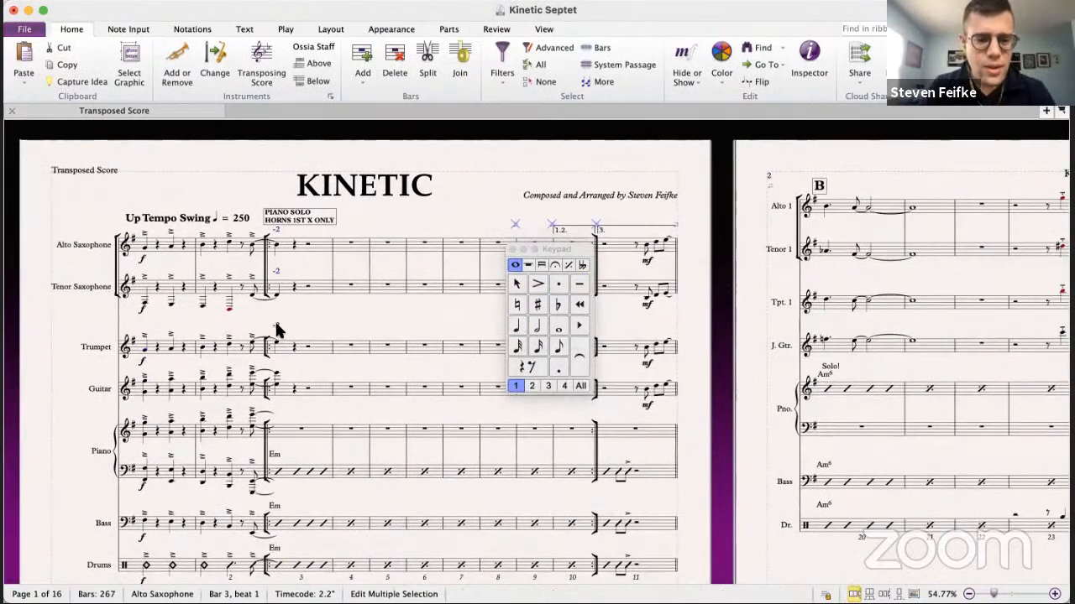
key(Delete)
- Lengthen the first notes of bar 3 in alto, tenor, trumpet and guitar to dotted half notes
click(276, 244)
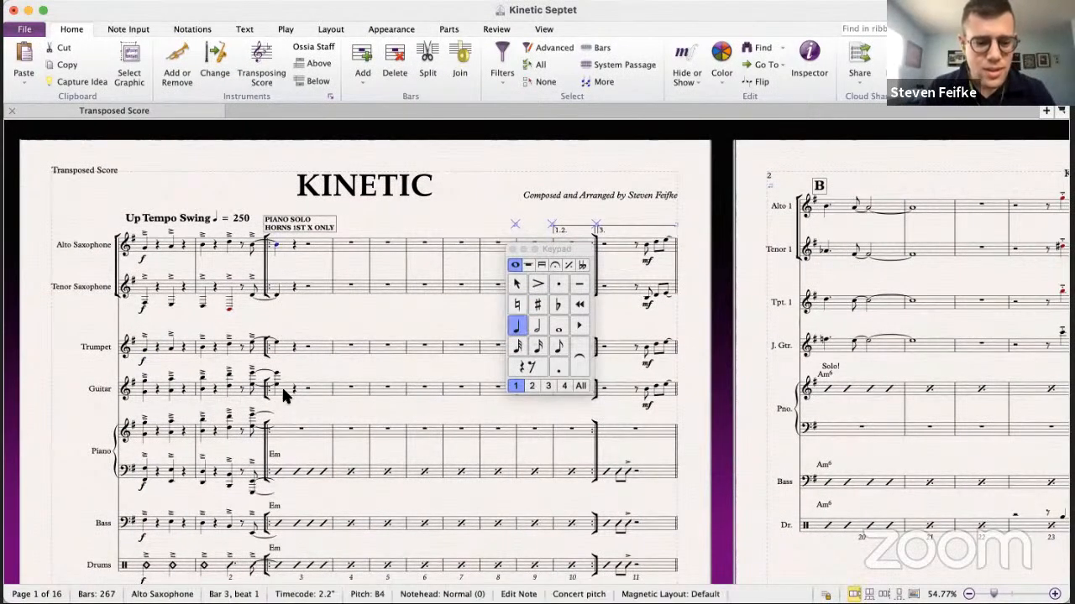
shift+click(277, 388)
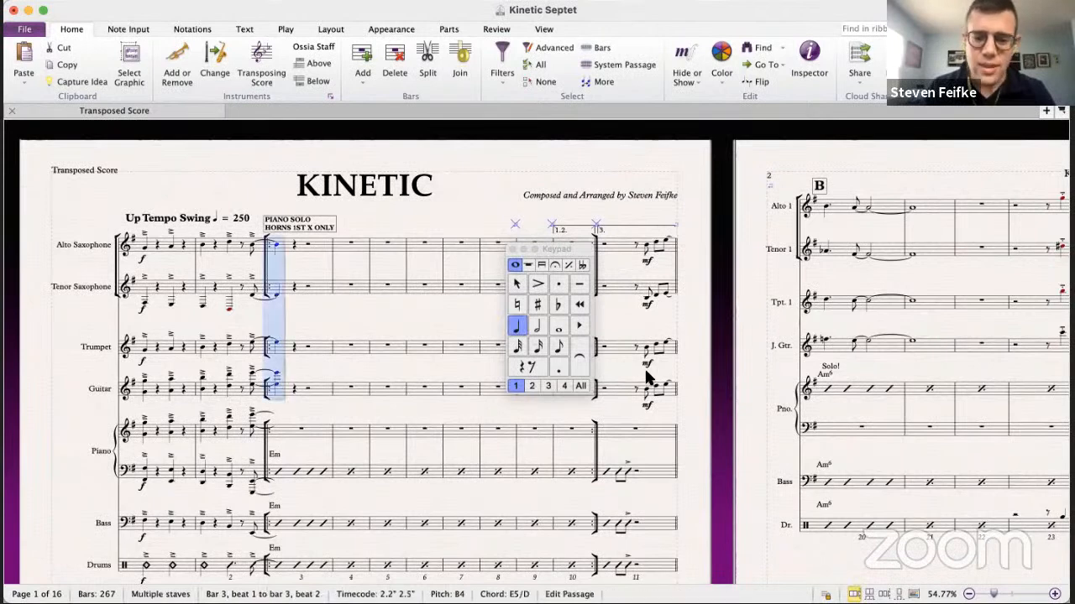
click(536, 324)
click(558, 369)
key(Escape)
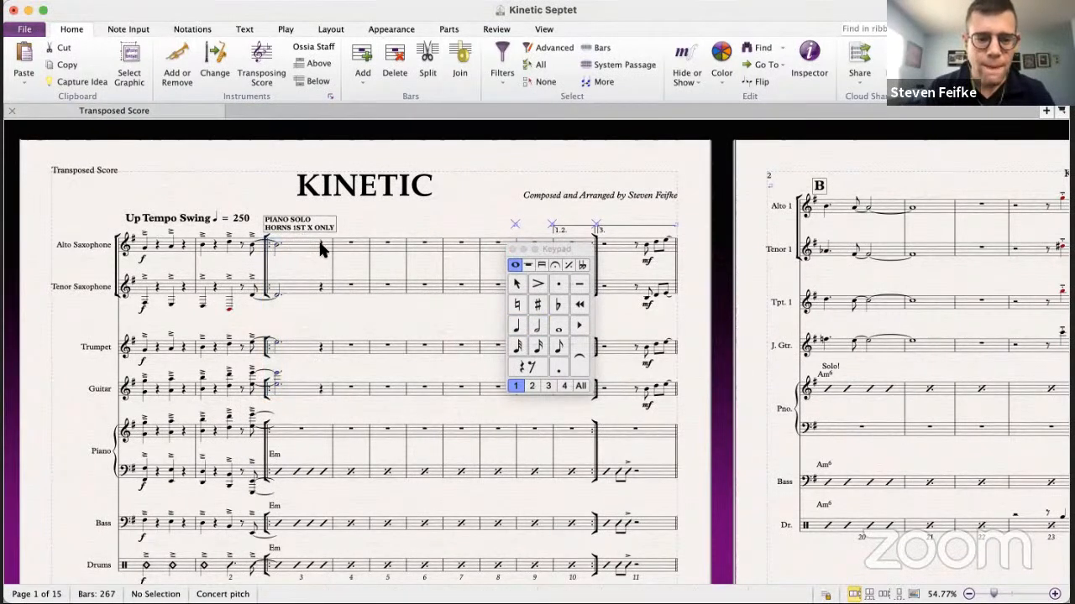
- Add a "-4" cutoff text above the beat 4 rests in bar 3 for alto, tenor, trumpet and guitar
click(320, 245)
shift+click(322, 389)
key(super+t)
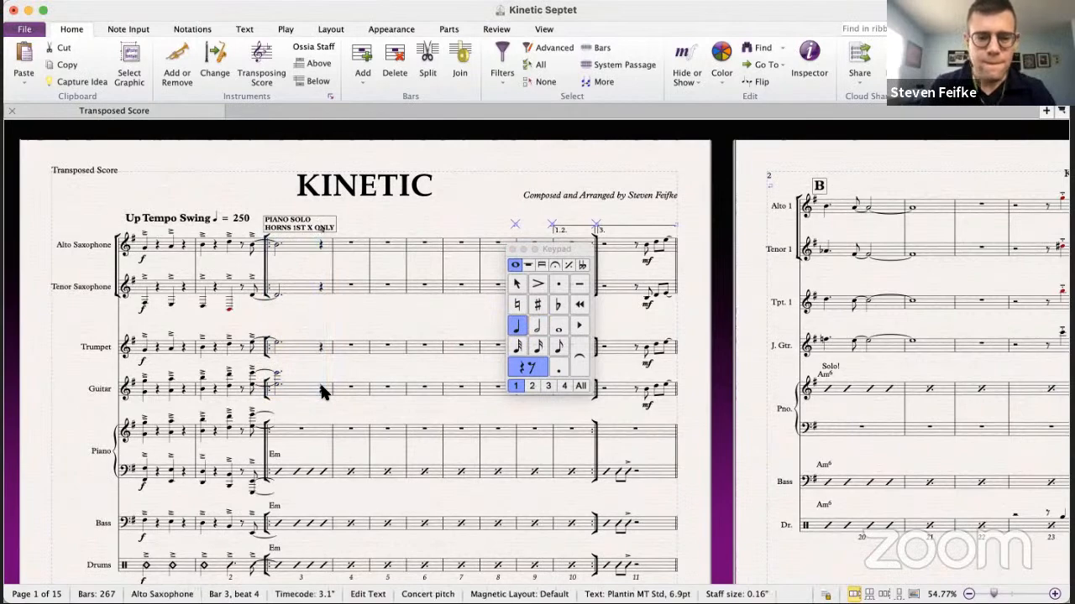
click(321, 288)
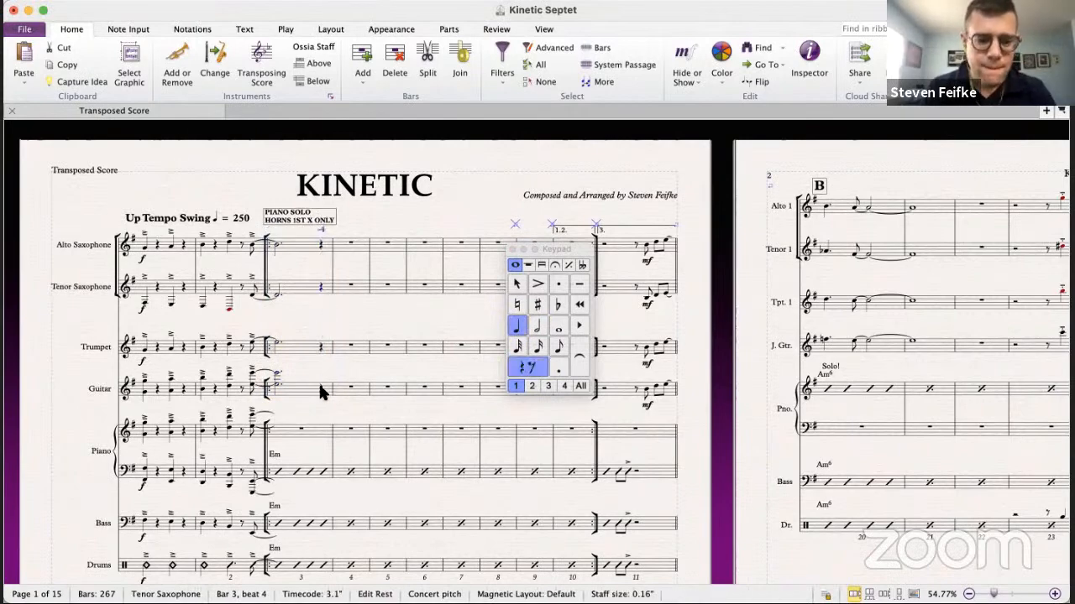
shift+click(321, 388)
text(-4)
- Transpose the trumpet line in bars 63 to 66 down an octave
scroll(361, 324, right, 5)
scroll(360, 321, right, 10)
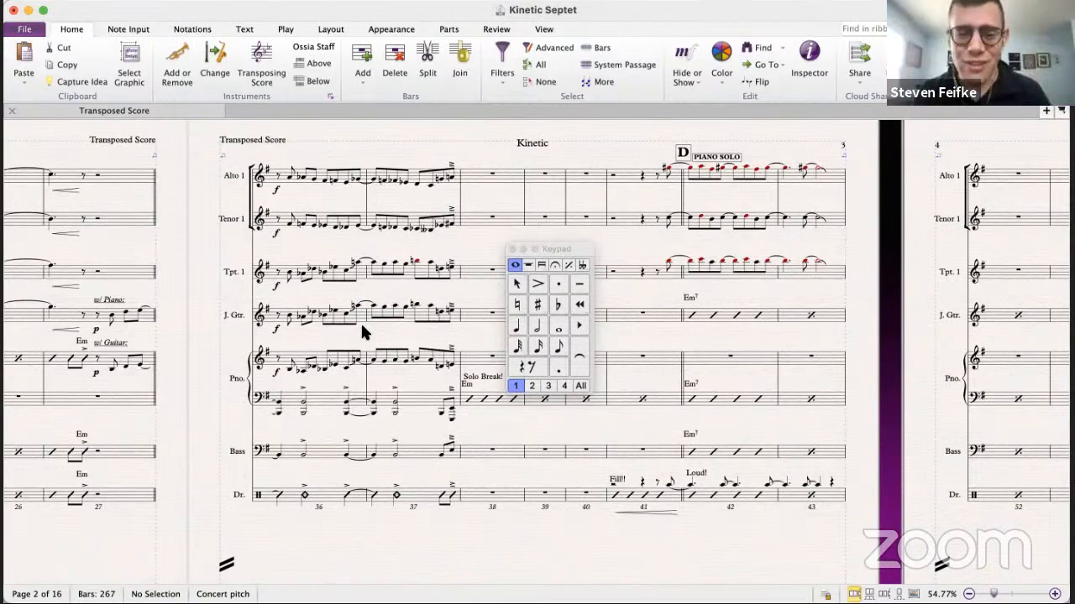
scroll(363, 351, down, 5)
scroll(365, 363, right, 15)
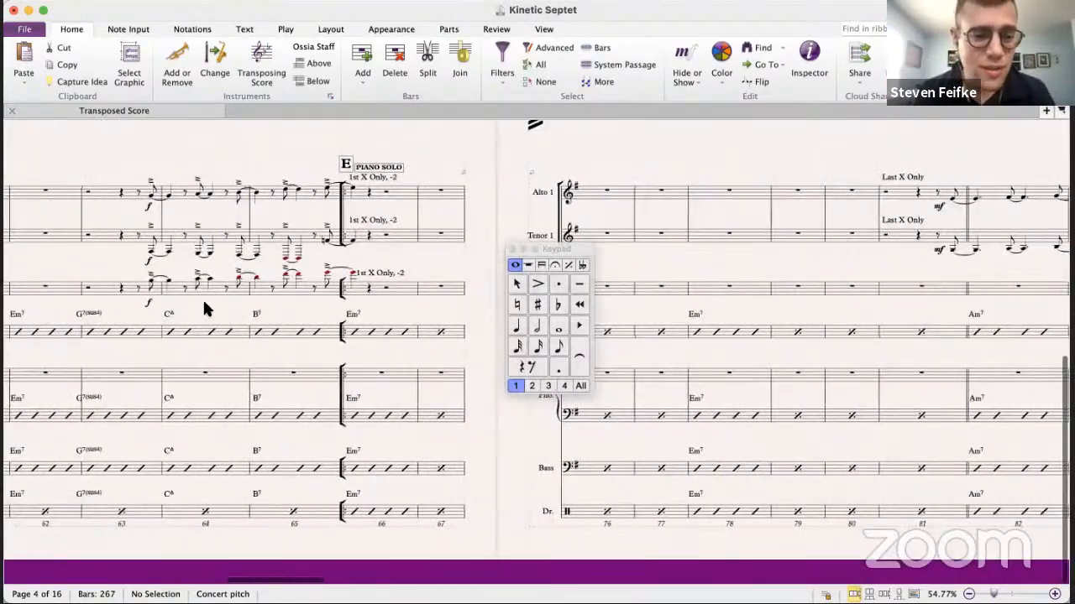
click(125, 289)
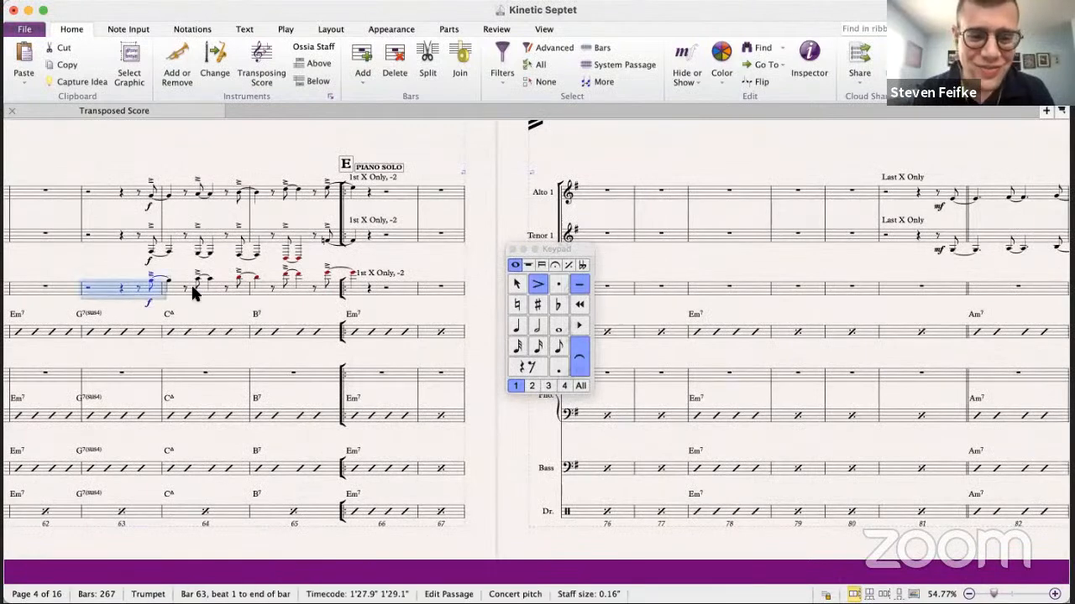
shift+click(356, 292)
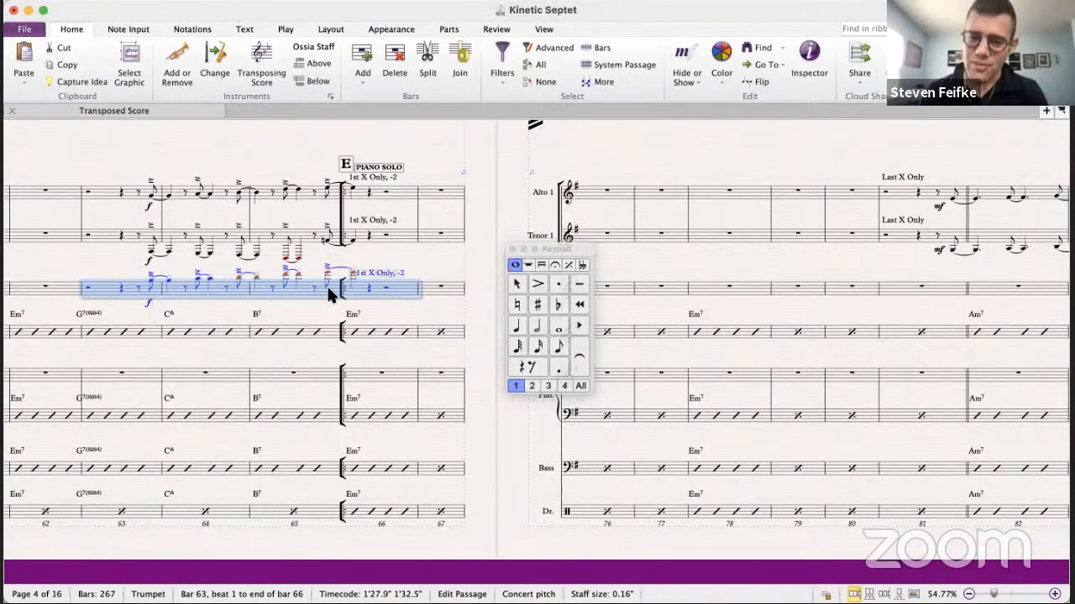
key(super+Down)
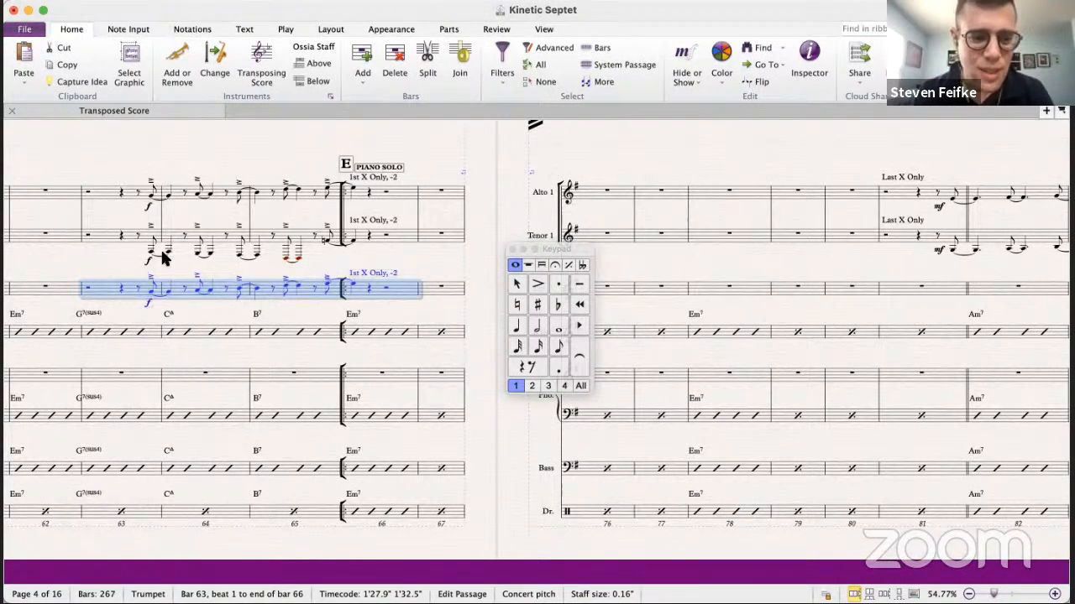
- Play back the horn figure from the end of bar 63 into rehearsal mark E
scroll(192, 288, left, 2)
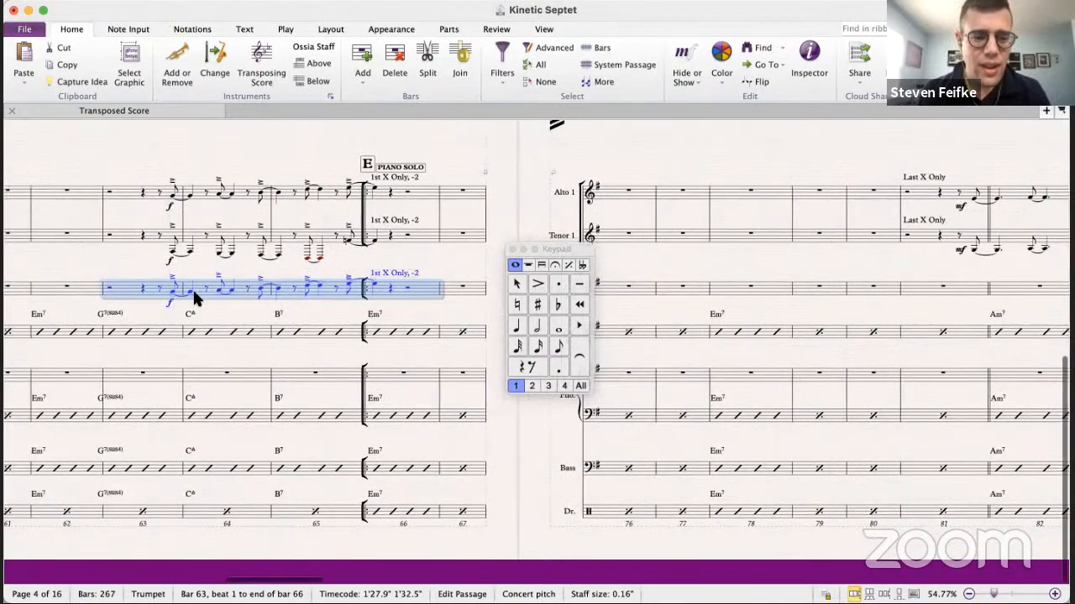
click(180, 203)
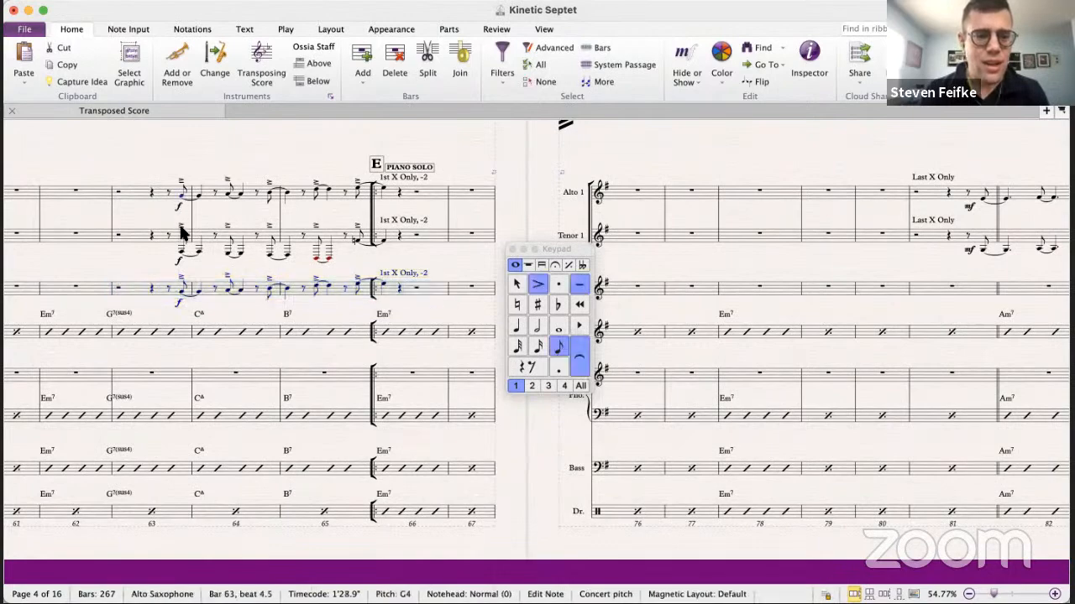
click(179, 253)
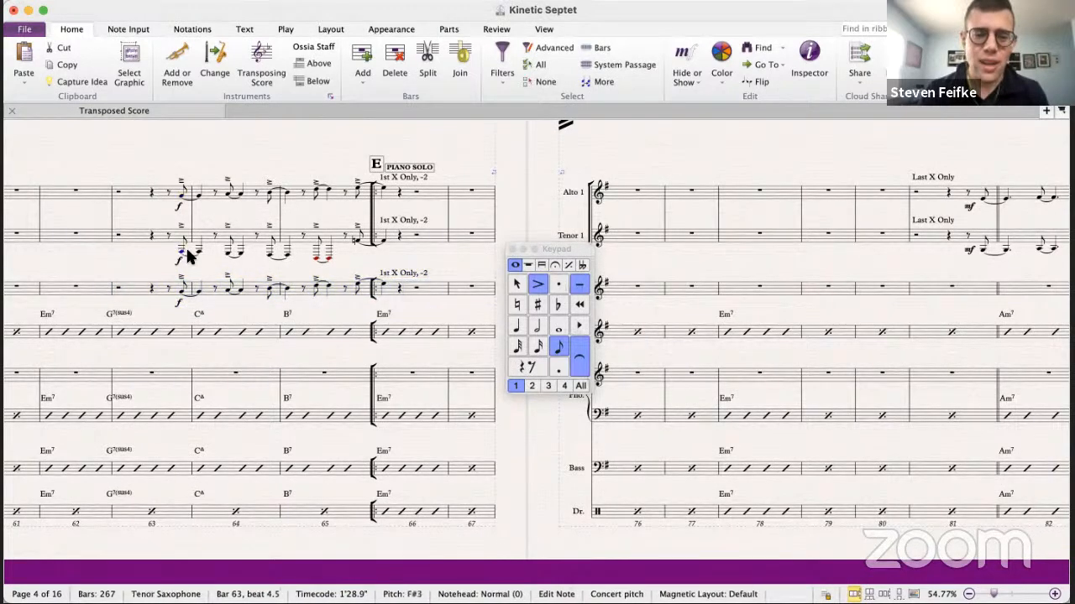
key(p)
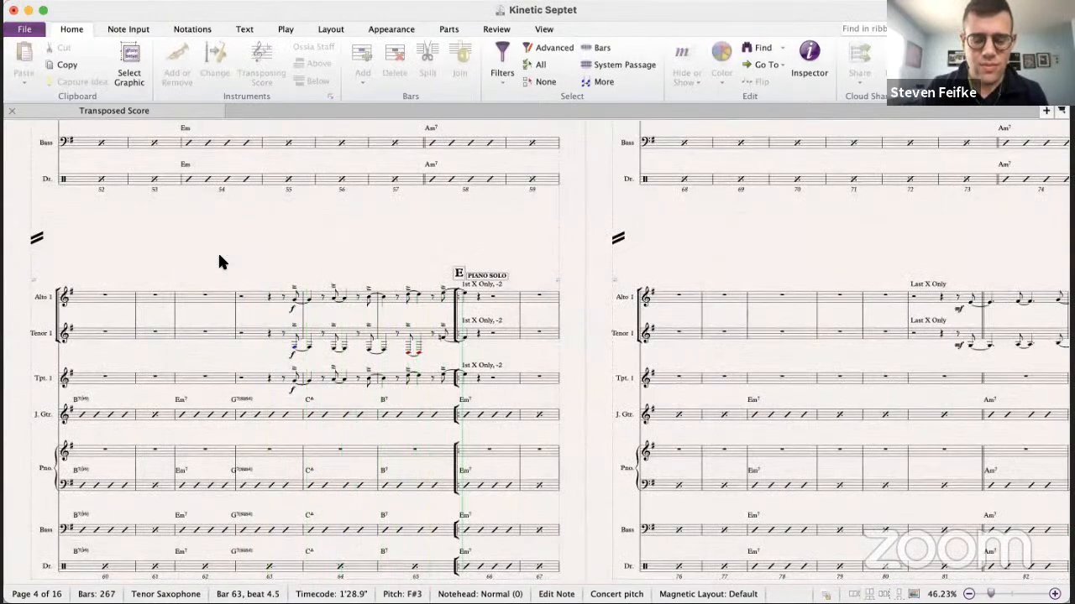
key(space)
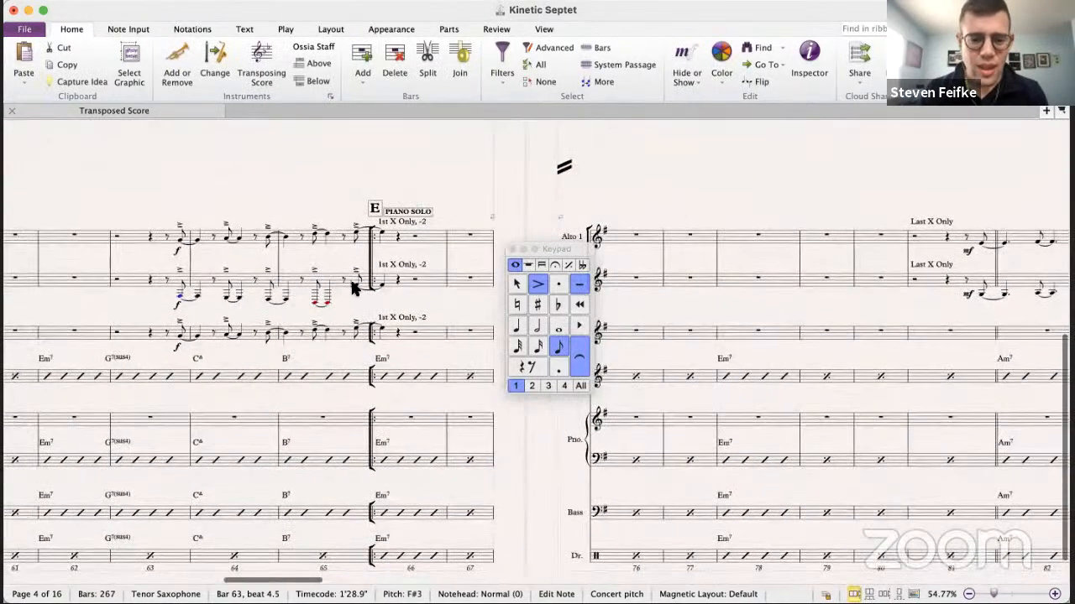
- Change the alto, tenor and trumpet notes at bar 66 to whole notes tied into repeated whole notes in bar 67
click(356, 235)
shift+click(382, 236)
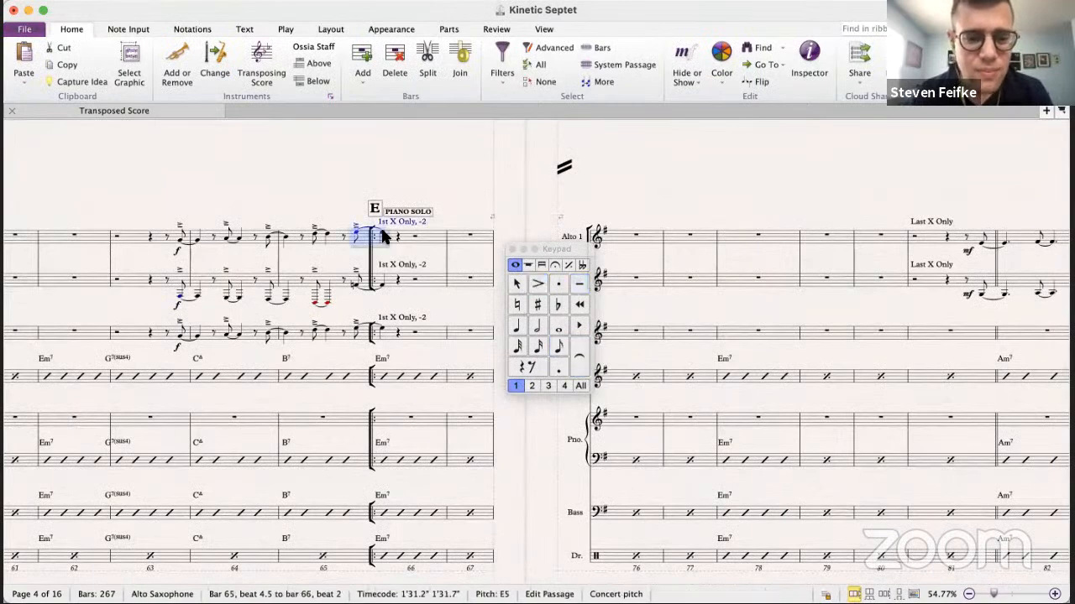
click(396, 318)
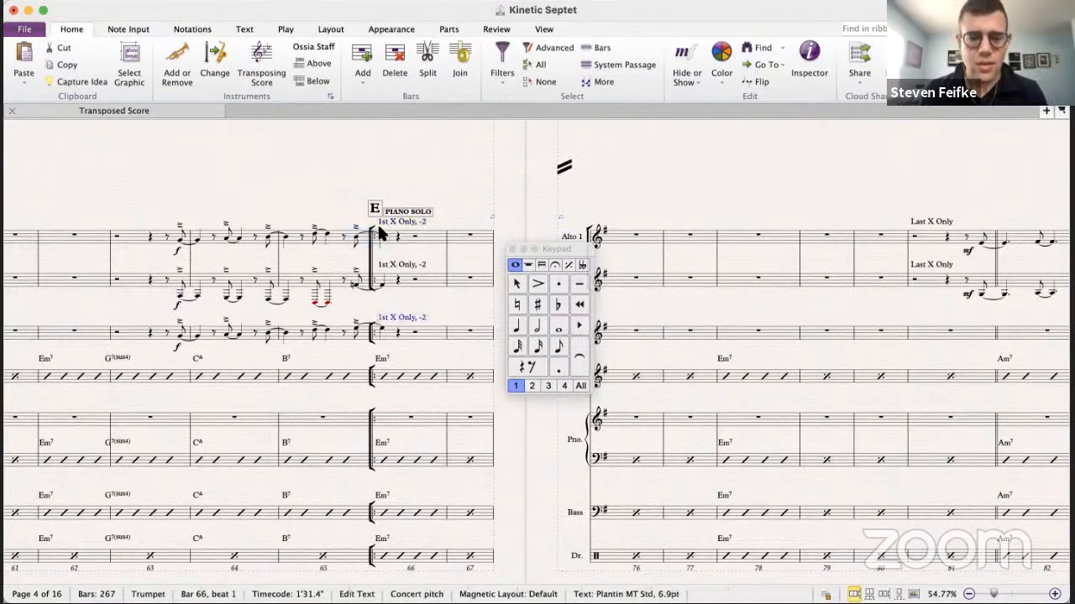
click(382, 237)
shift+click(382, 331)
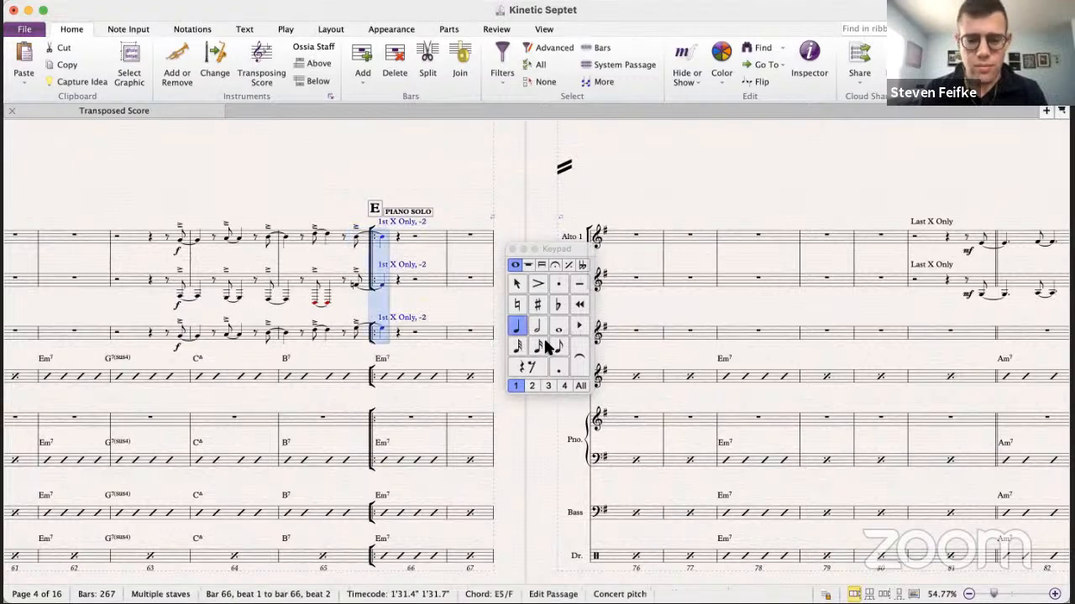
click(556, 330)
click(578, 366)
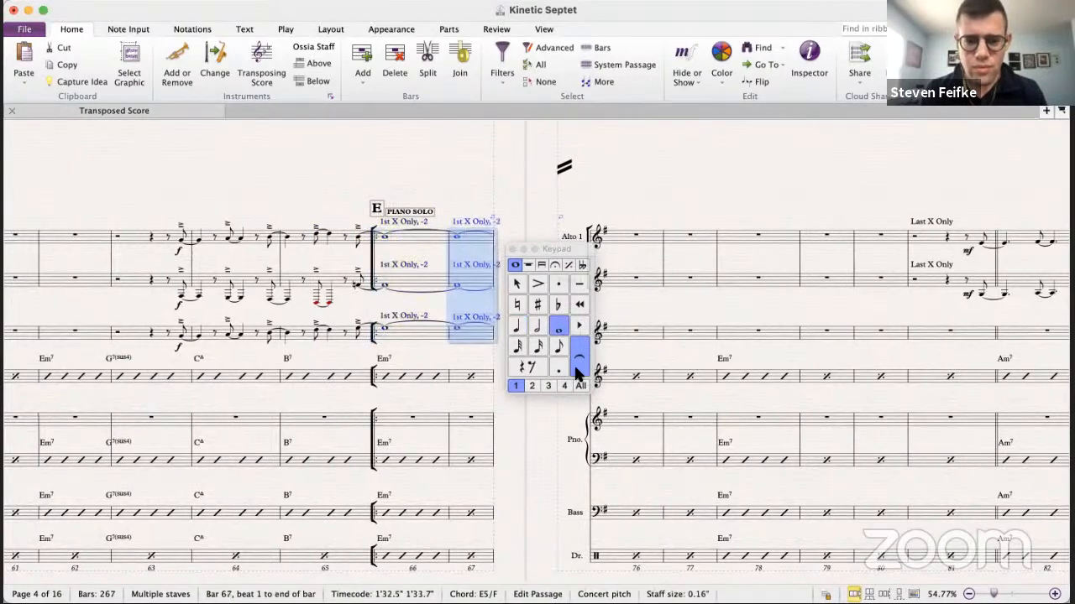
- Delete the duplicated "1st X Only, -2" texts above the three horn staves in bar 67
click(466, 223)
super+click(470, 263)
super+click(476, 315)
key(Delete)
- Shorten the alto's text at rehearsal mark E to "1st X" and delete the matching tenor and trumpet texts
click(415, 221)
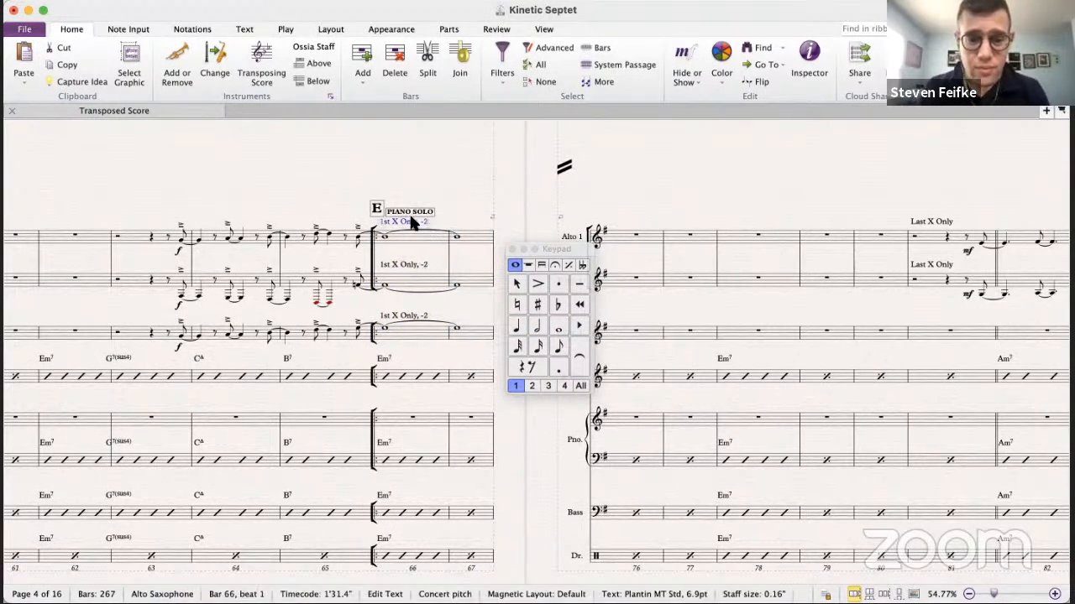
double_click(413, 220)
key(Escape)
key(Escape)
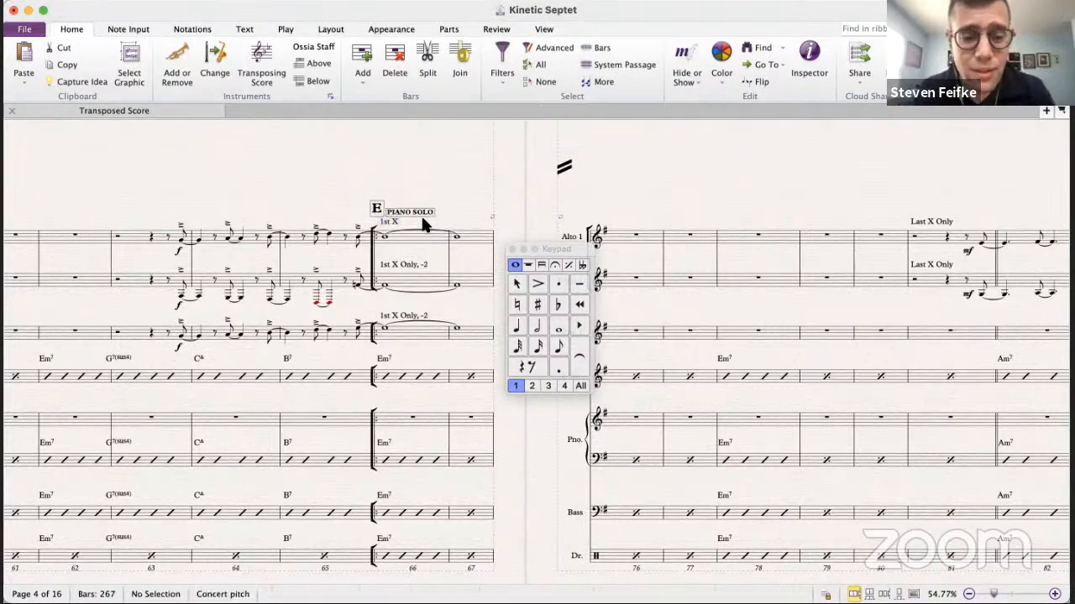
click(408, 263)
shift+click(408, 318)
key(Delete)
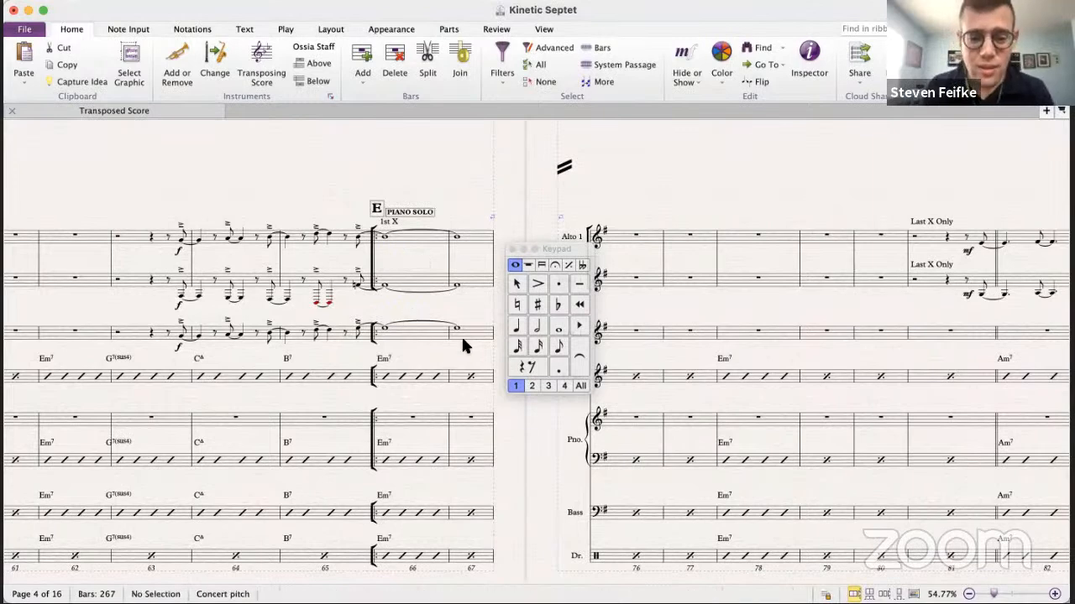
- Shorten the alto, tenor and trumpet notes in bar 67 to dotted half notes
click(461, 334)
shift+click(462, 235)
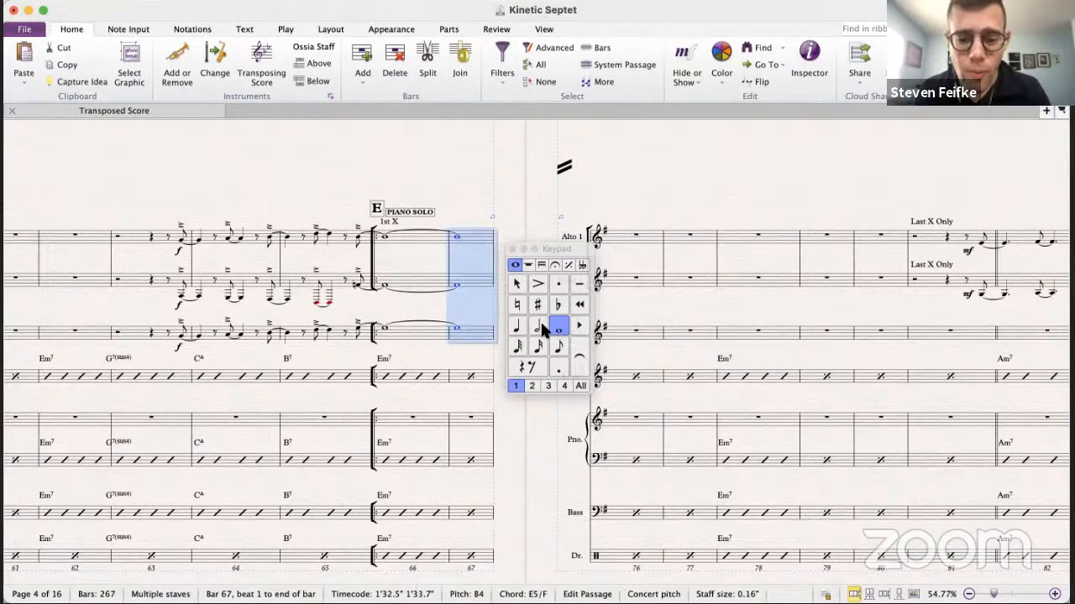
click(537, 326)
click(557, 368)
key(Escape)
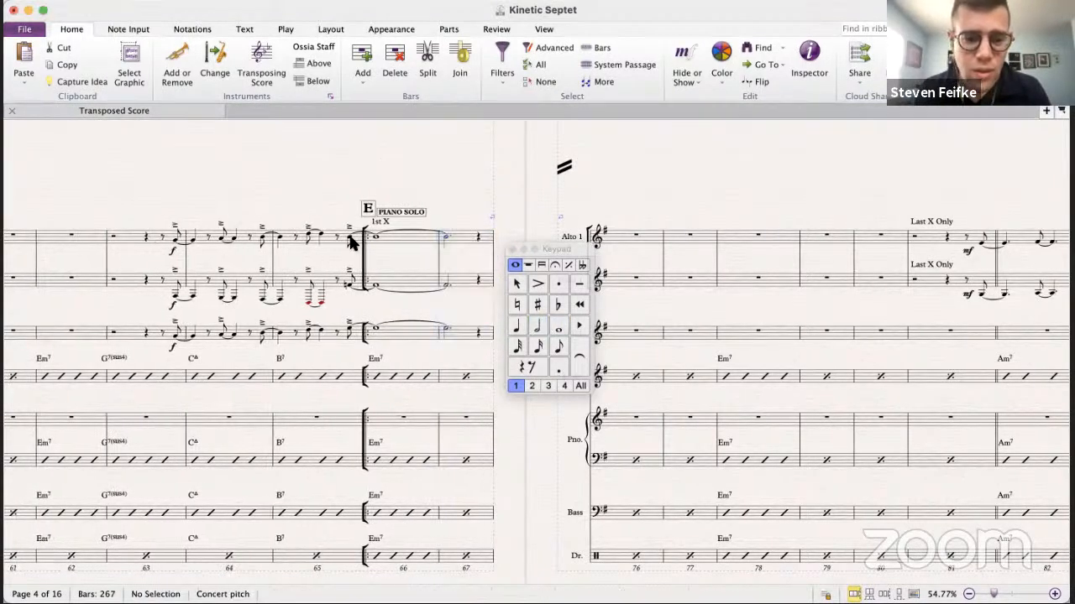
- Add an fp dynamic to the last alto, tenor and trumpet notes of bar 65
click(350, 237)
shift+click(348, 328)
key(super+e)
key(super+f)
key(super+p)
key(Escape)
scroll(382, 339, right, 8)
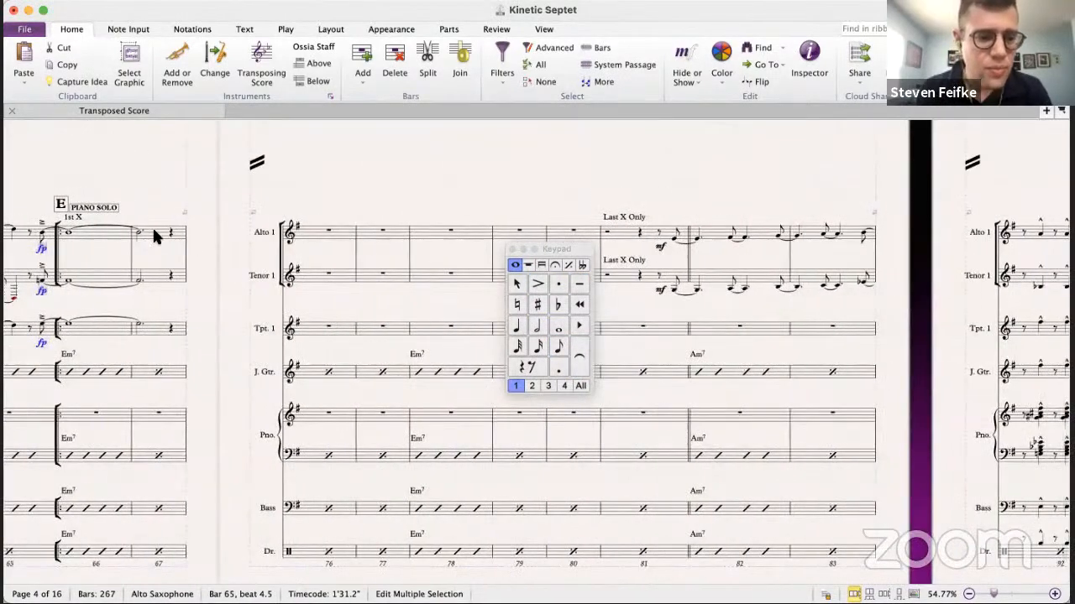
- Copy the alto's "1st X" text at rehearsal mark E to the tenor and trumpet staves in bar 66
click(77, 216)
key(super+c)
click(81, 273)
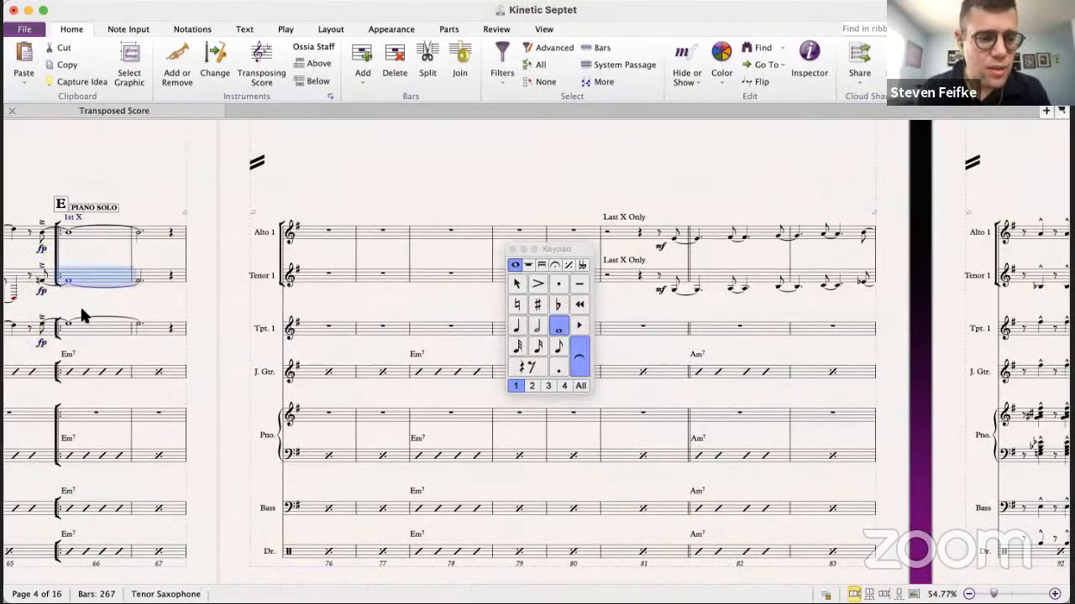
shift+click(87, 323)
key(super+v)
- Add the cutoff text "-4" above the beat 4 rests of the alto, tenor and trumpet in bar 67
click(169, 234)
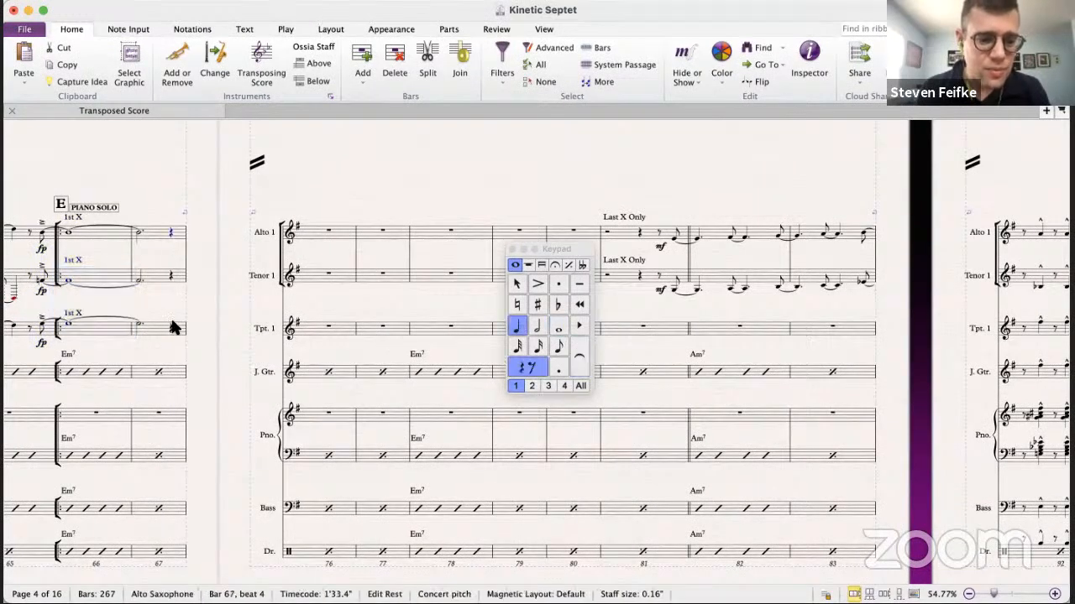
shift+click(171, 332)
key(shift+x)
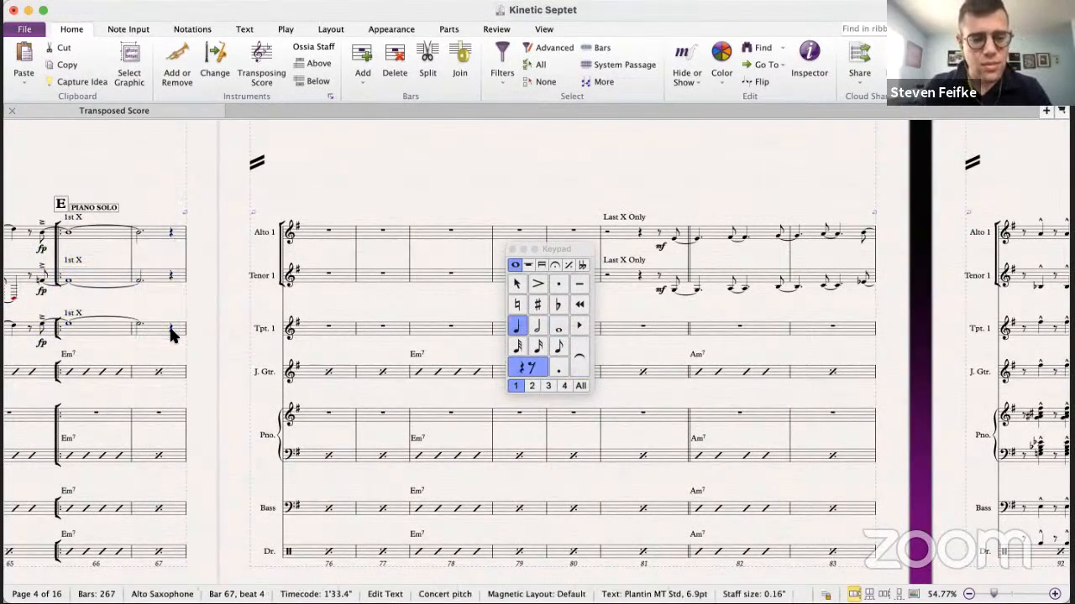
text(-4)
key(Return)
key(Escape)
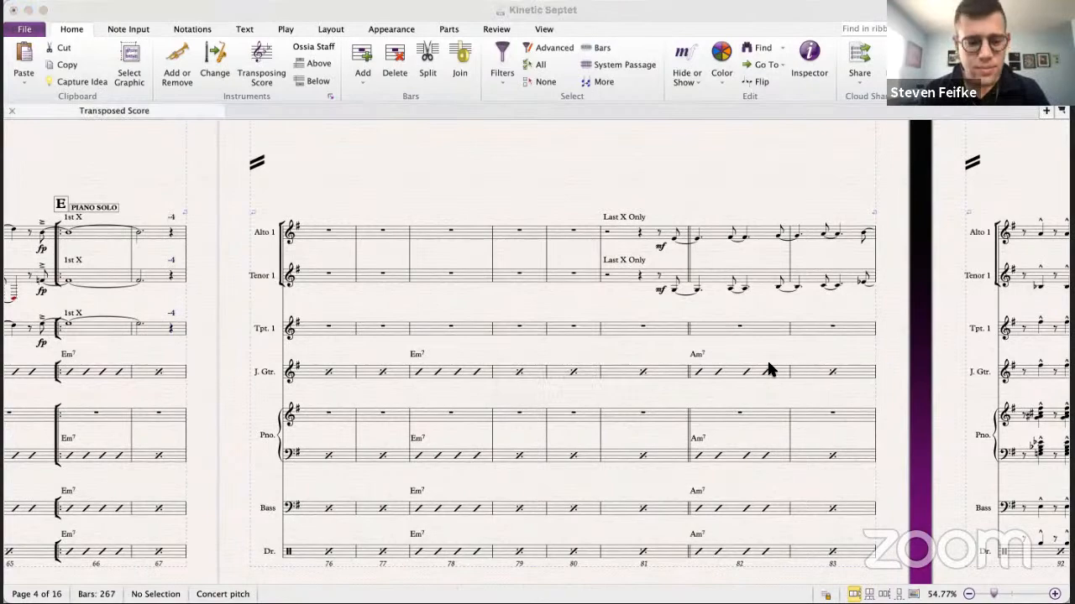
- Play back the score from the alto entrance in bar 81 and review the saxophone passage leading to rehearsal mark F
click(301, 334)
scroll(405, 351, up, 5)
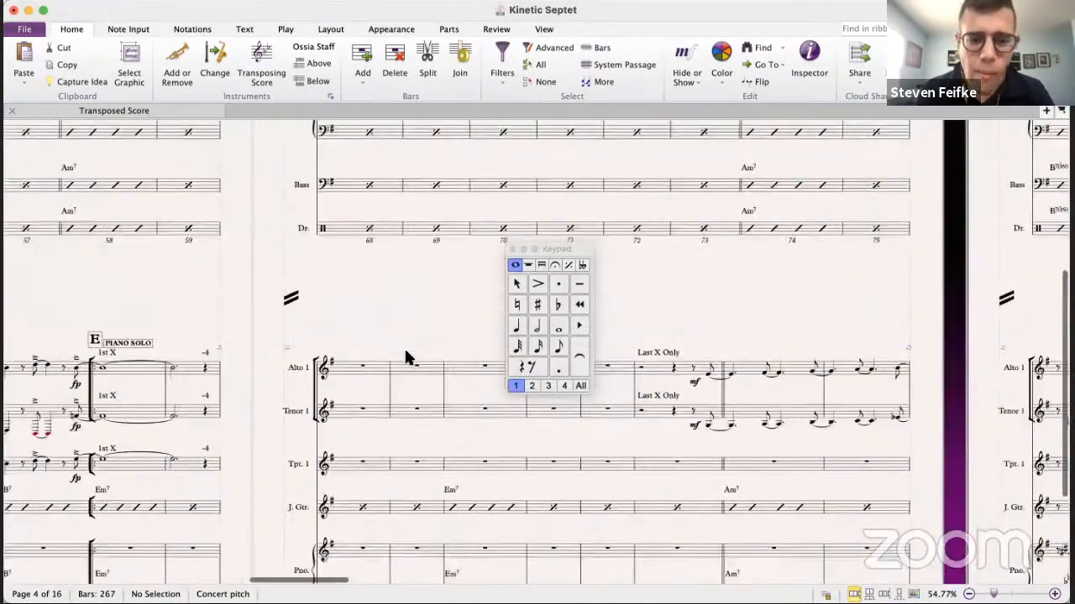
scroll(404, 346, down, 5)
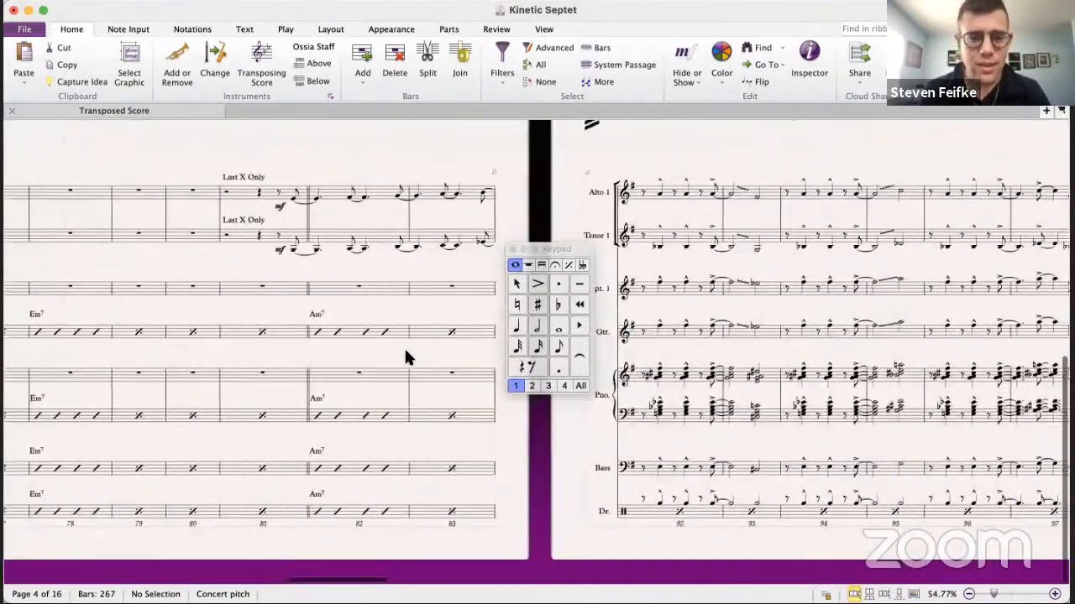
scroll(405, 353, down, 5)
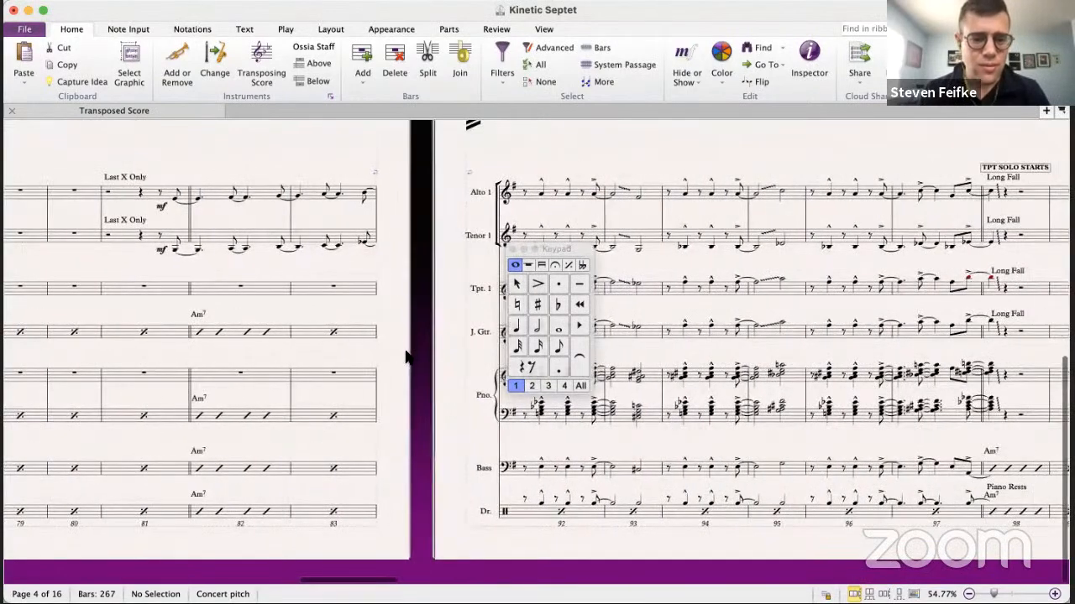
scroll(404, 356, up, 5)
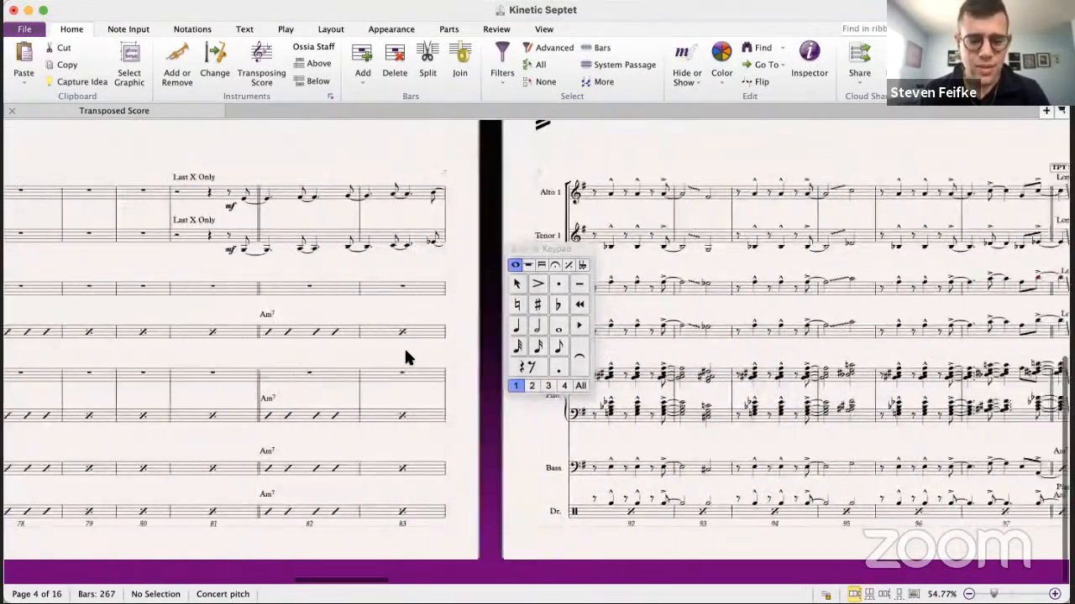
click(180, 193)
click(232, 202)
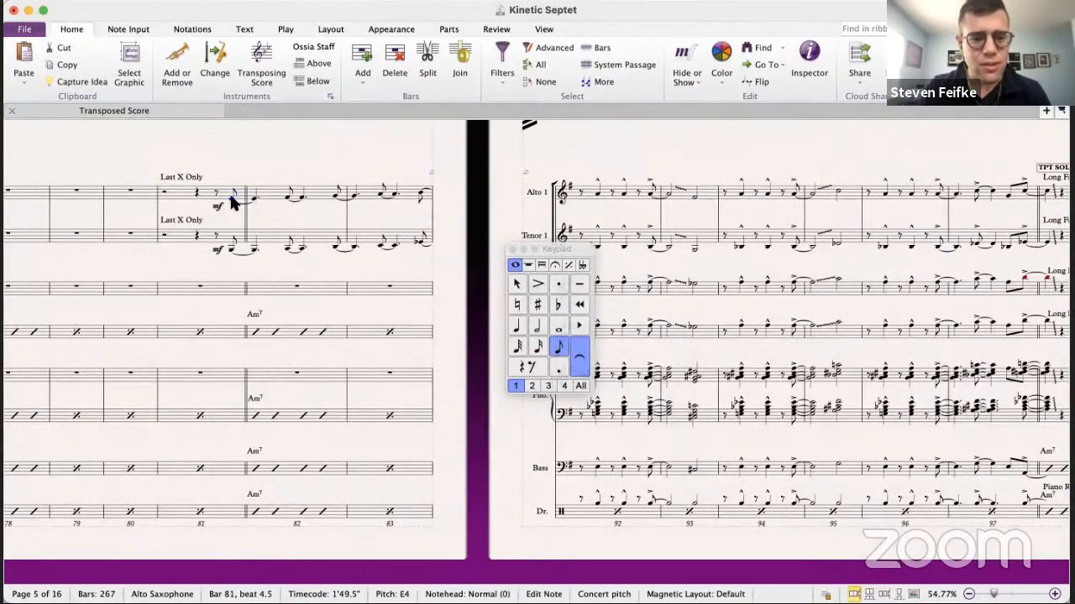
key(space)
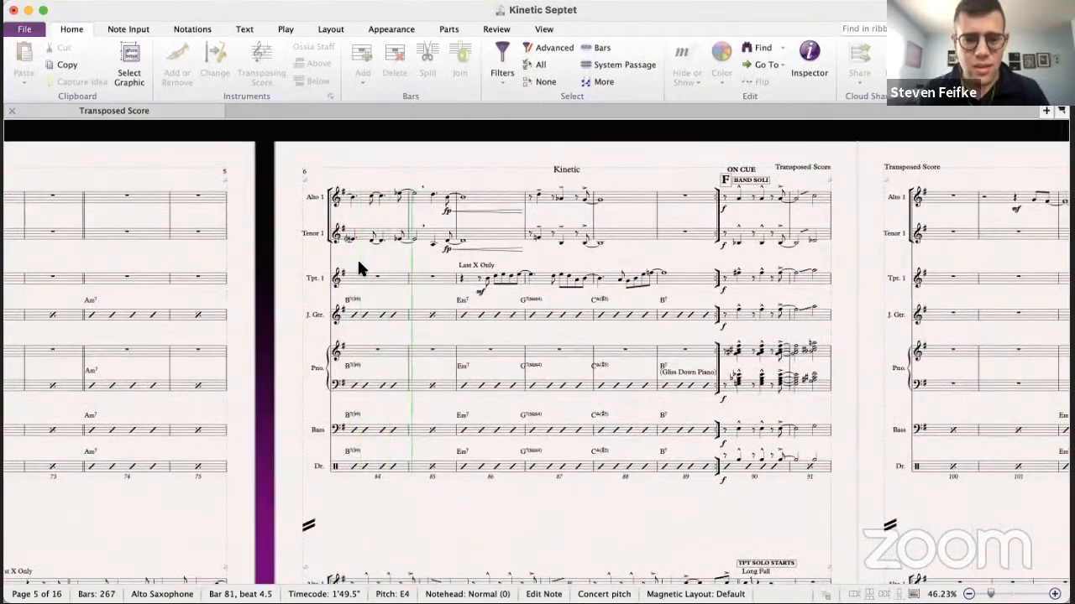
key(space)
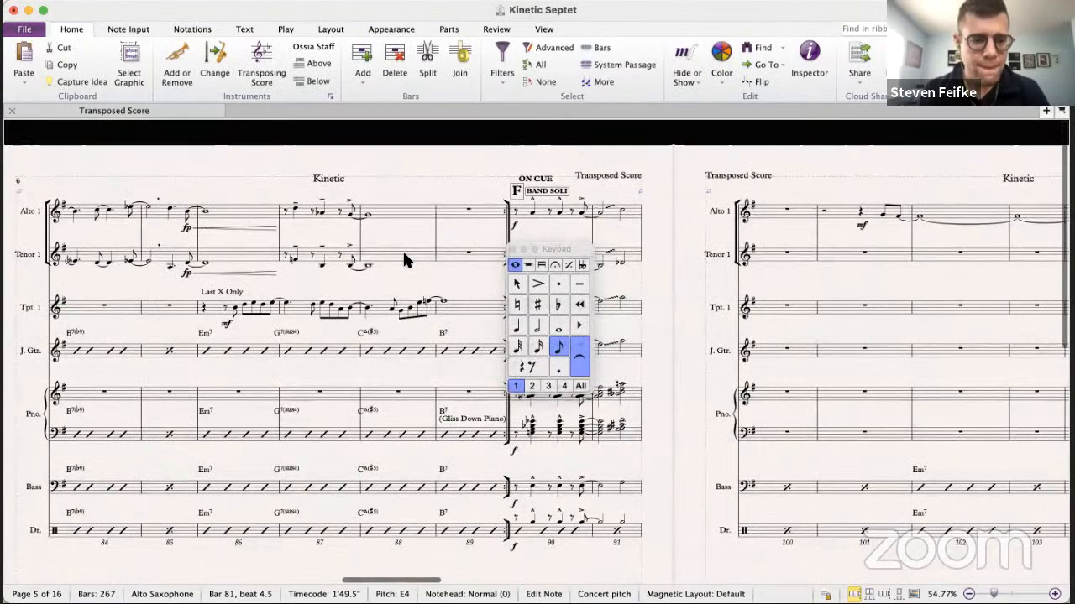
scroll(203, 258, left, 4)
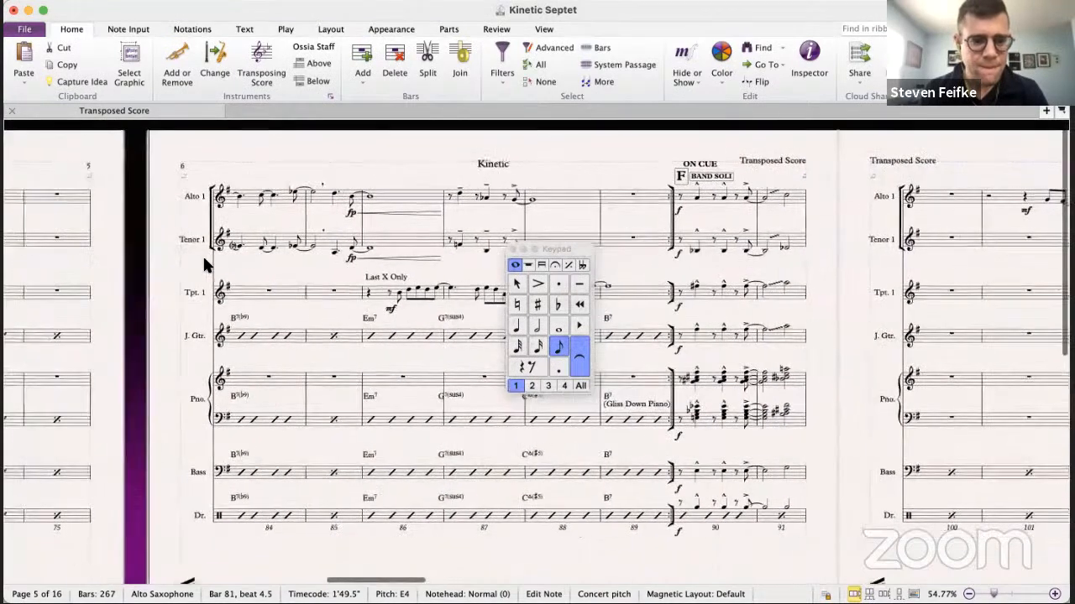
scroll(203, 258, down, 10)
scroll(203, 257, left, 10)
scroll(204, 257, right, 2)
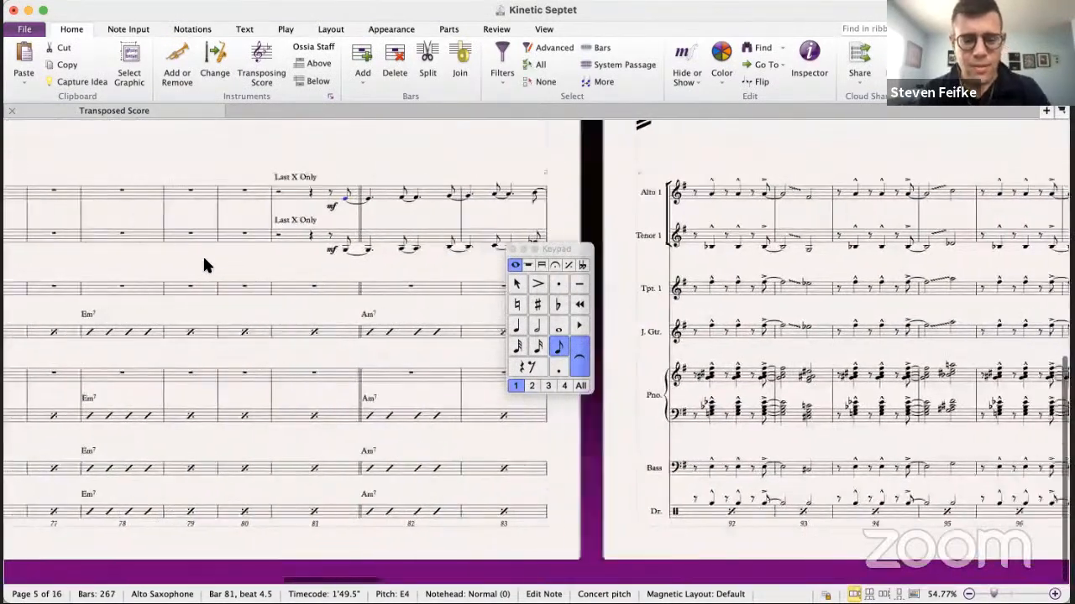
- Switch to the Kinetic 8.5 score, play it from bar 81 and examine the sax, trumpet and trombone parts before mark F
scroll(203, 258, right, 3)
key(super+grave)
scroll(360, 294, right, 15)
scroll(360, 293, up, 1)
scroll(360, 300, right, 15)
click(274, 184)
key(p)
scroll(273, 183, right, 5)
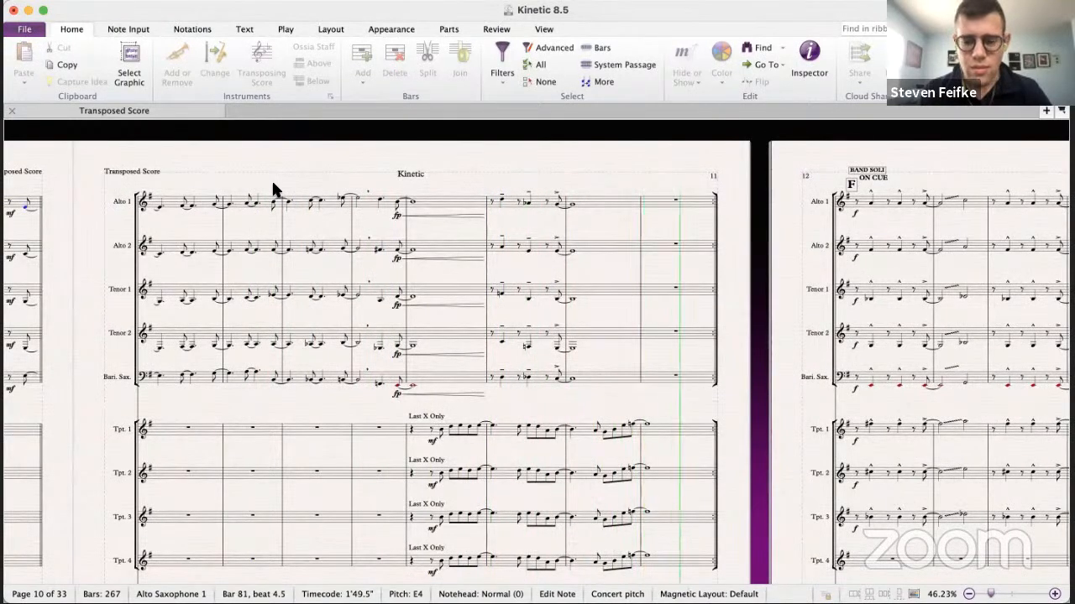
key(space)
scroll(388, 326, right, 5)
scroll(387, 323, left, 5)
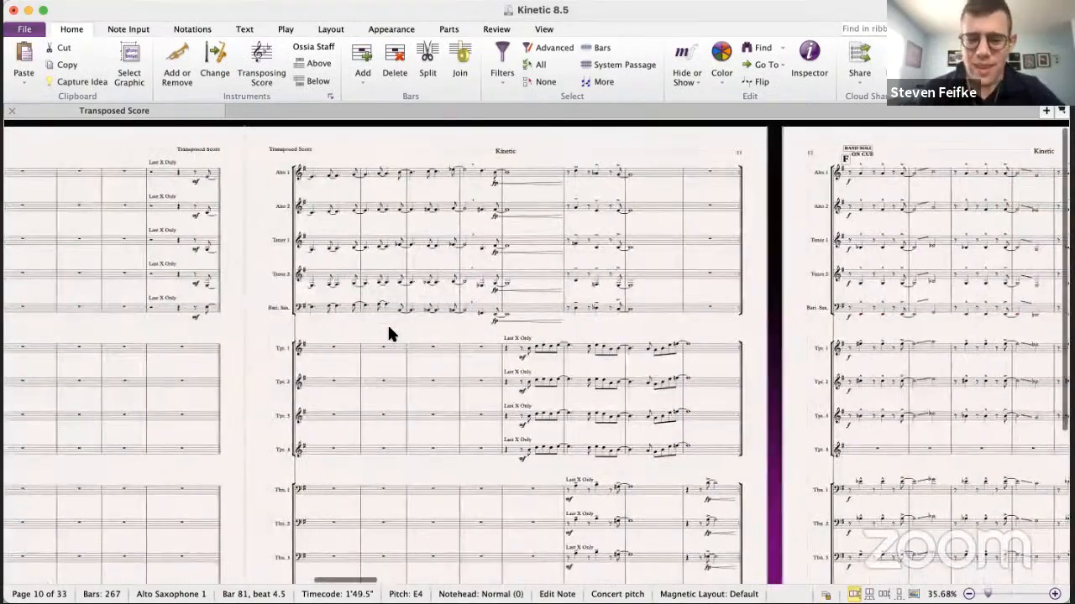
scroll(387, 333, down, 3)
scroll(387, 333, right, 3)
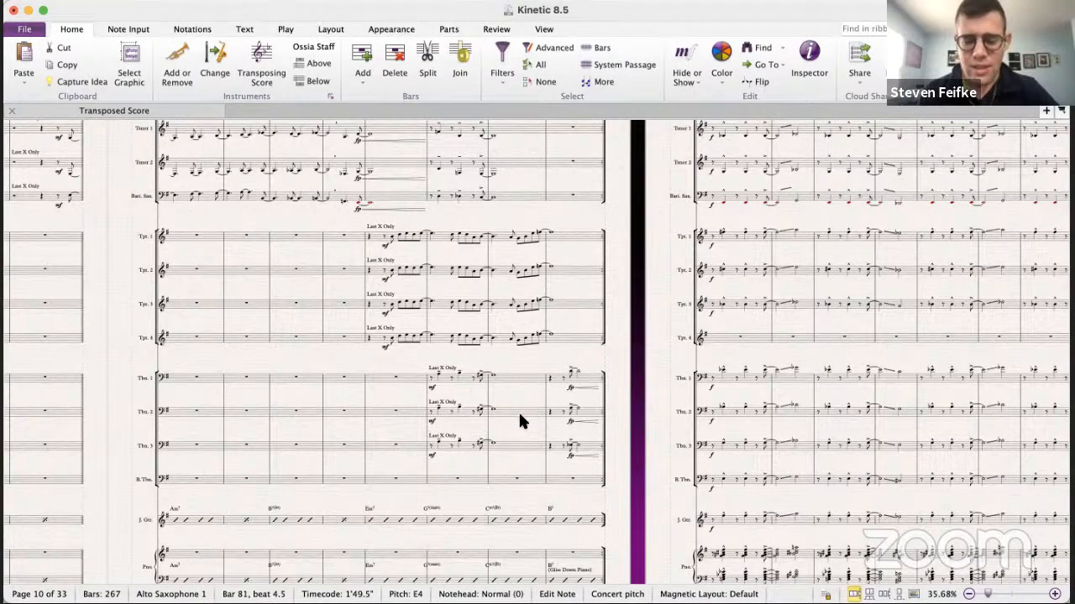
scroll(488, 416, right, 2)
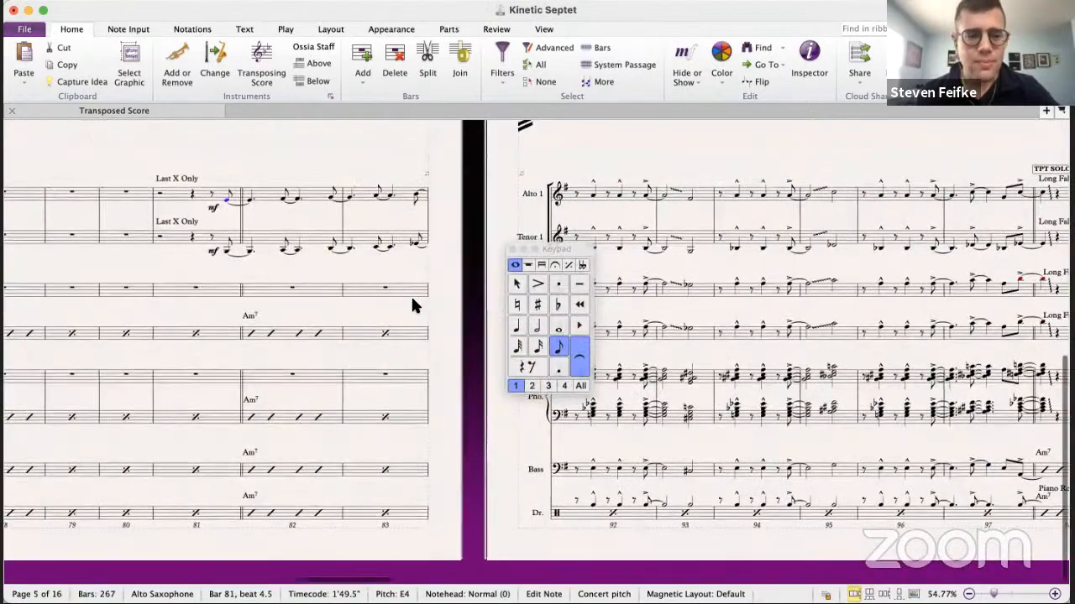
scroll(410, 295, up, 2)
click(225, 273)
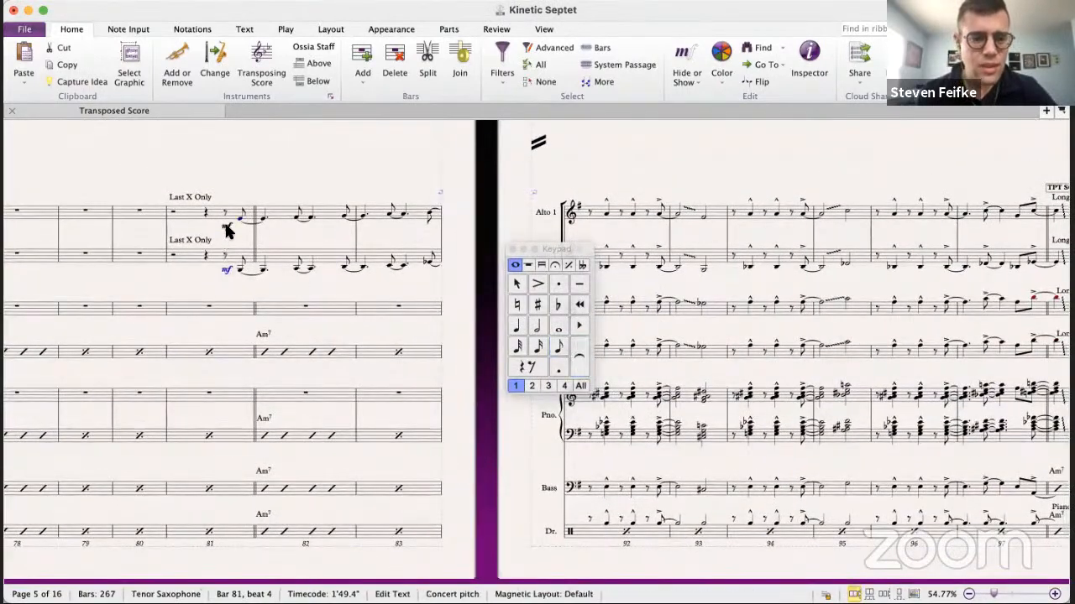
shift+click(235, 223)
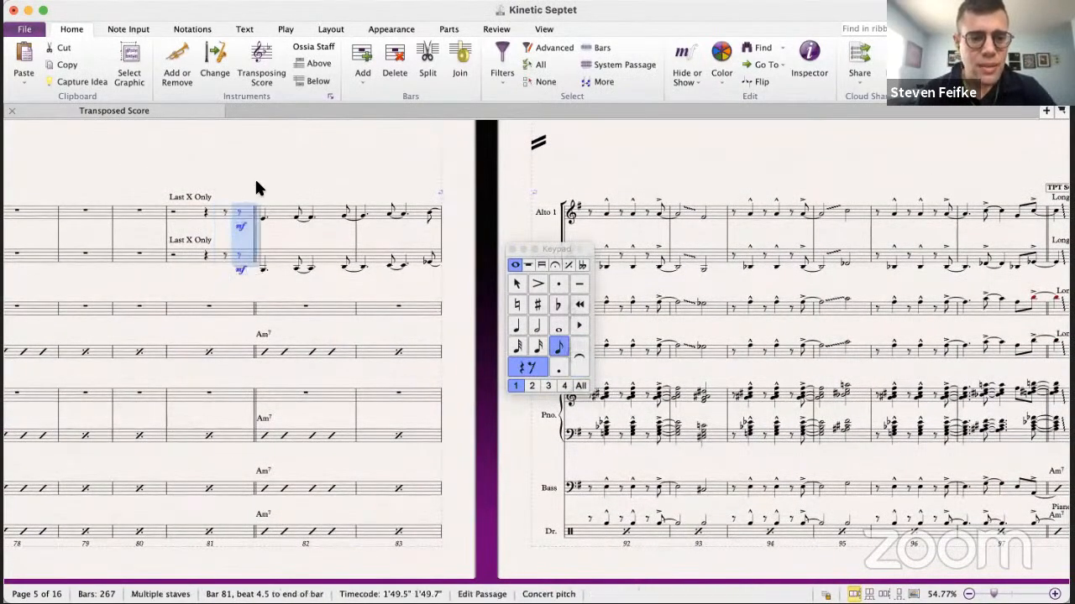
key(super+z)
key(super+z)
- Move the alto and tenor mf dynamics in bar 81 under the eighth notes on beat 4.5
click(228, 227)
super+click(227, 270)
key(super+x)
click(240, 218)
key(super+v)
key(Escape)
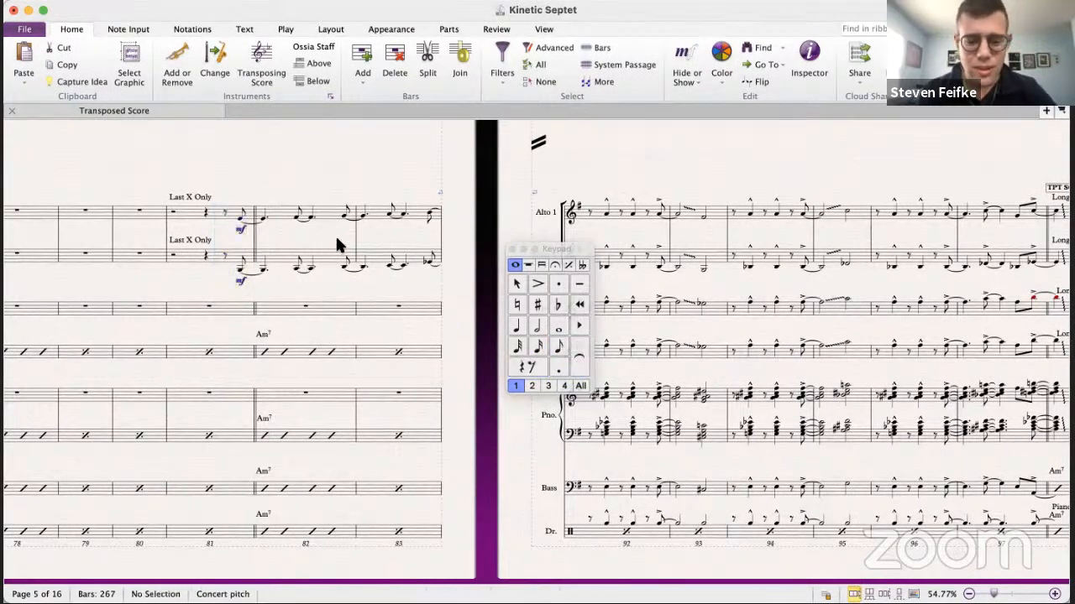
- Compare the alto and tenor entrance notes in bar 81 with the saxophone voicings in the Kinetic 8.5 score
scroll(355, 258, right, 3)
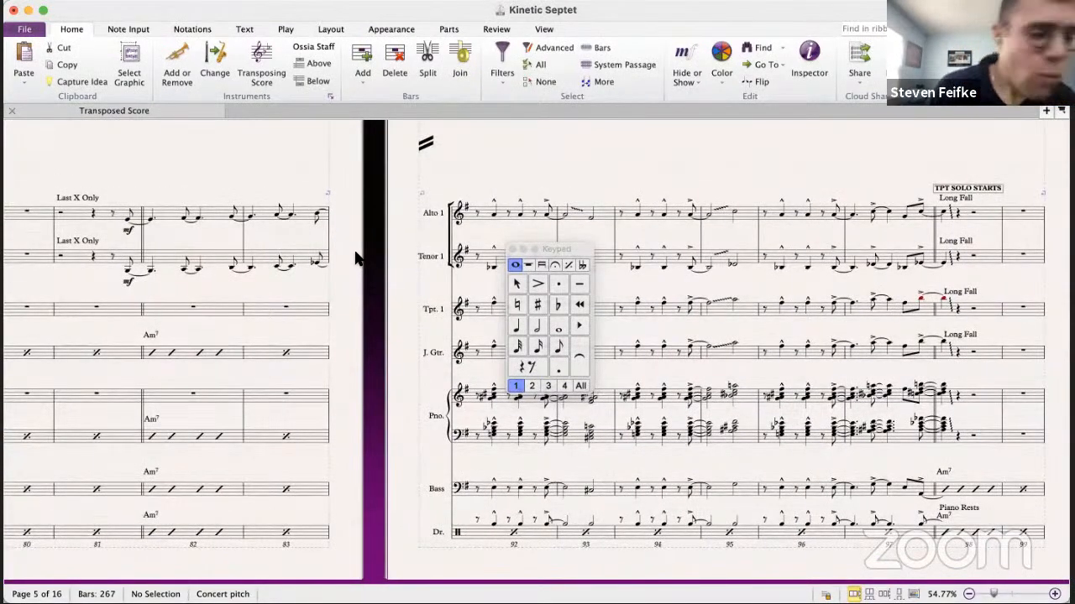
click(126, 270)
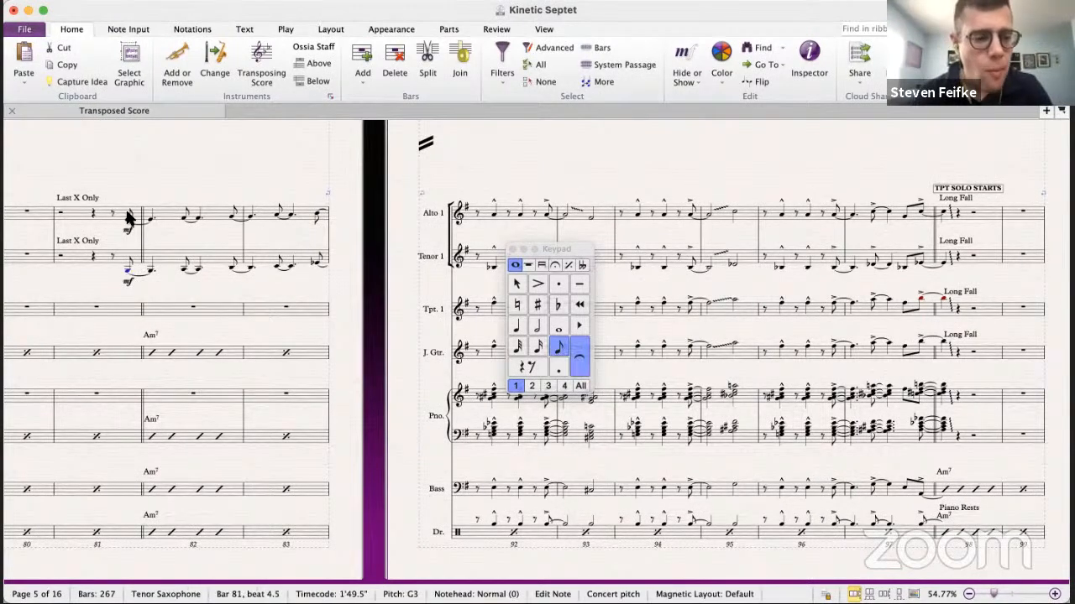
click(129, 218)
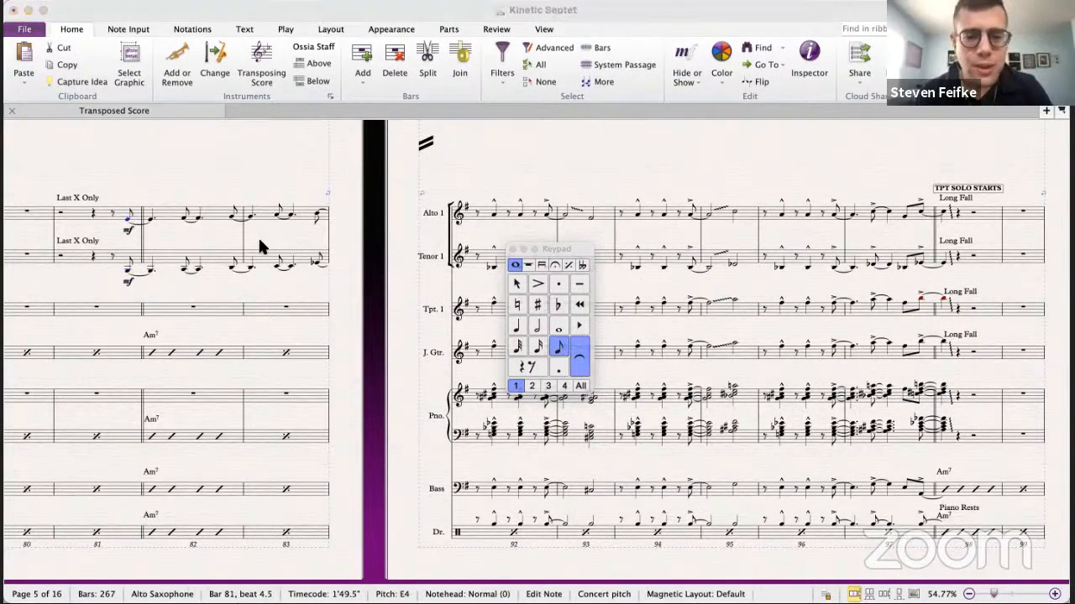
key(super+grave)
scroll(410, 242, up, 4)
scroll(411, 242, right, 4)
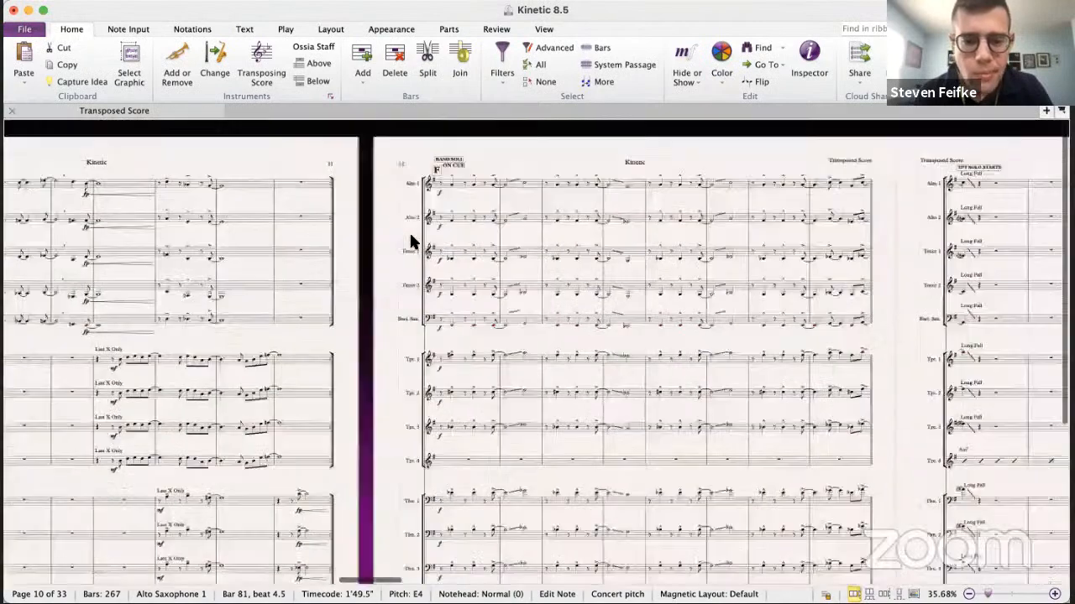
scroll(410, 242, left, 5)
scroll(411, 242, left, 5)
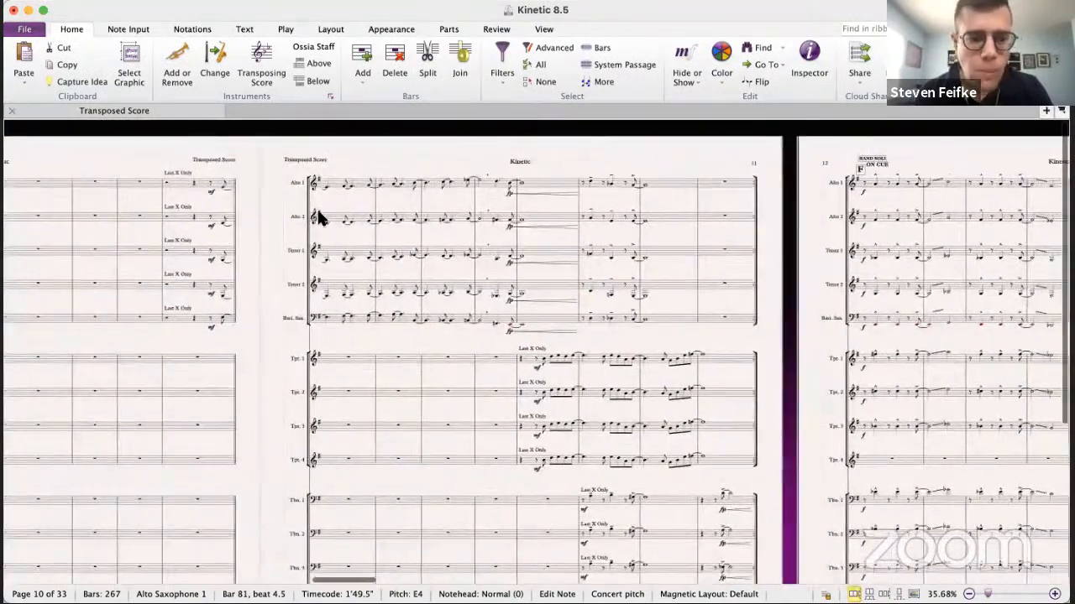
super+click(326, 183)
super+click(326, 255)
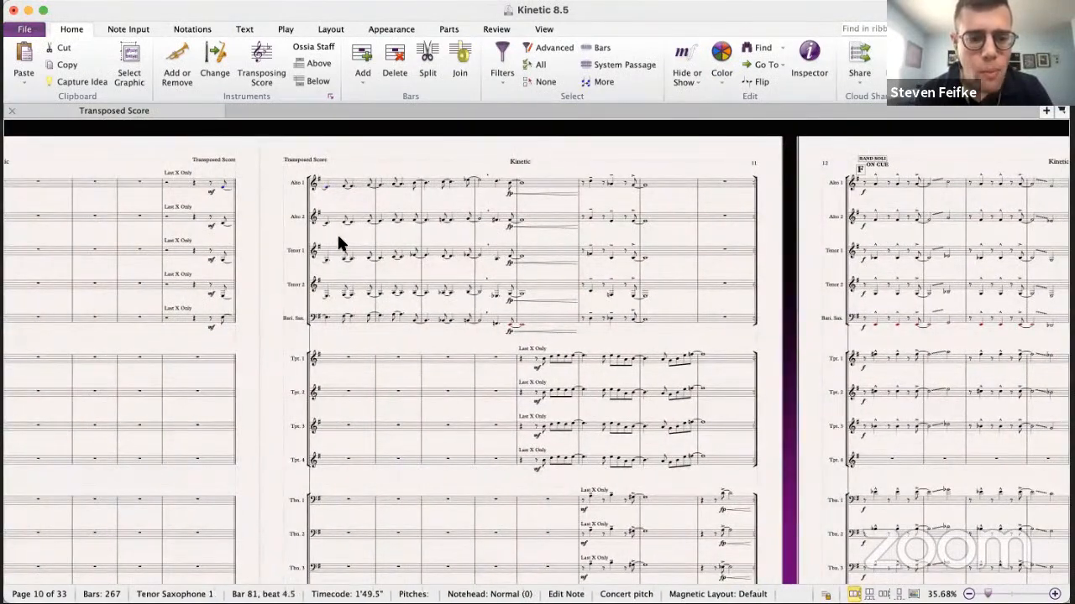
scroll(283, 199, right, 3)
scroll(283, 199, down, 1)
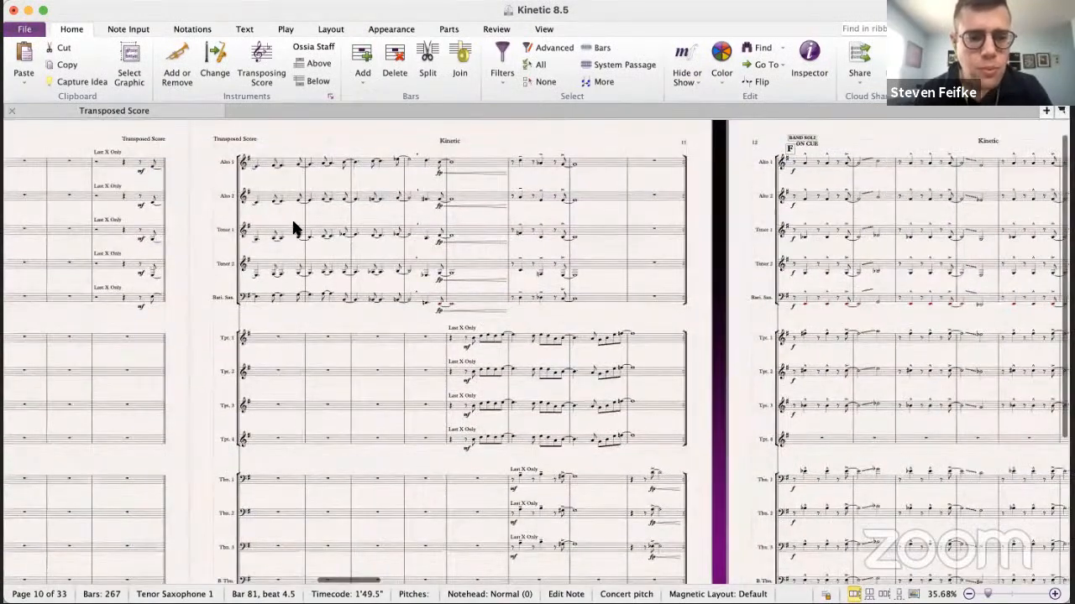
key(super+grave)
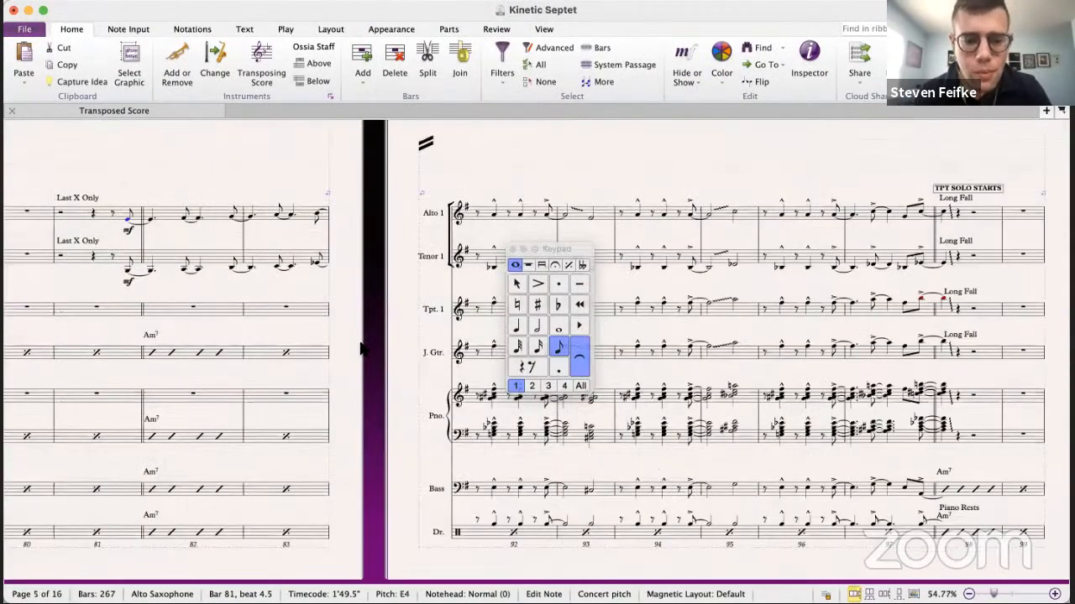
- Examine the saxophone entrance in bar 81 and the full-band passage in bars 92 to 99
scroll(362, 347, left, 2)
scroll(362, 347, up, 1)
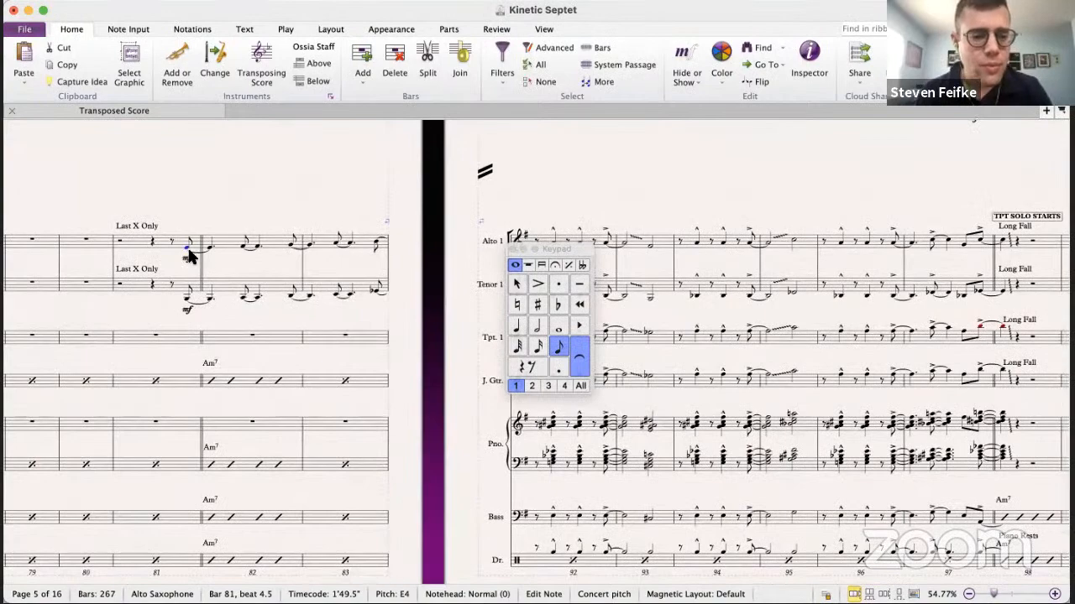
scroll(188, 252, left, 5)
scroll(189, 254, right, 6)
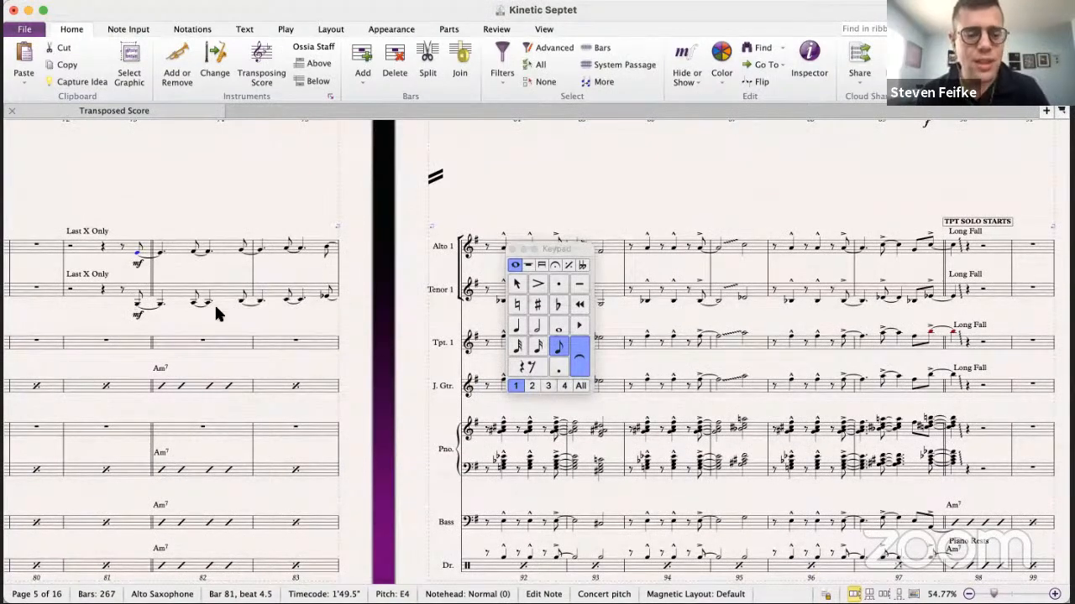
scroll(233, 284, down, 2)
scroll(335, 272, left, 3)
scroll(335, 272, right, 6)
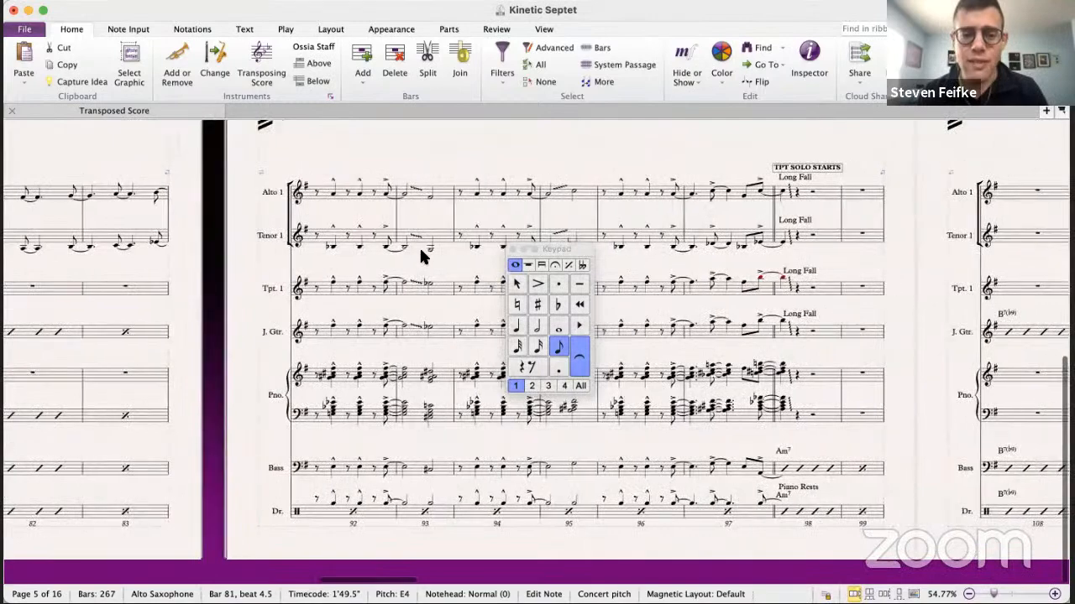
scroll(419, 245, up, 1)
scroll(419, 245, right, 2)
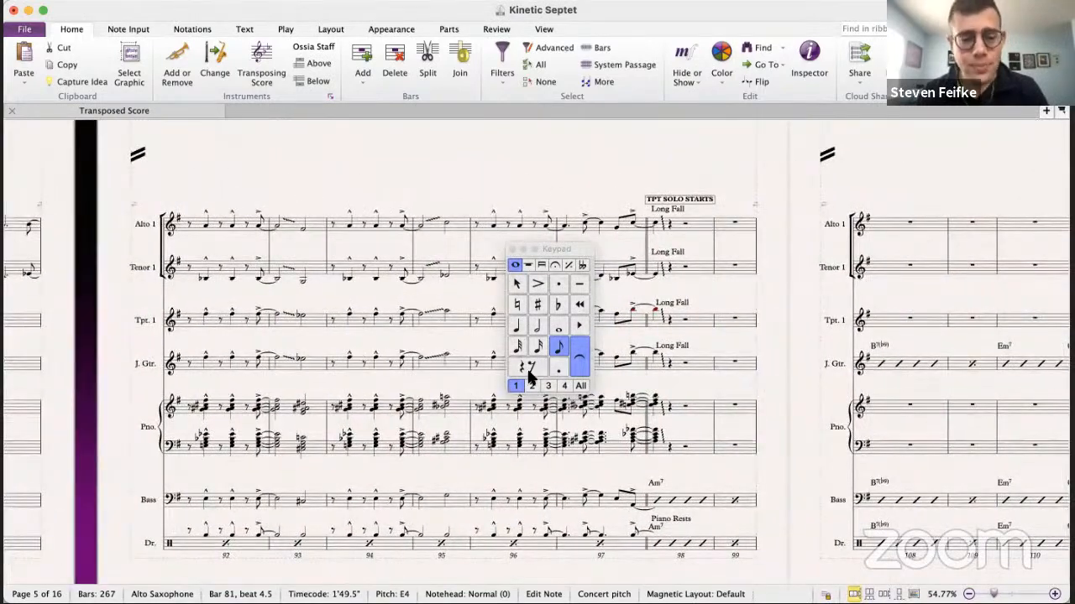
scroll(448, 319, down, 1)
scroll(447, 319, left, 7)
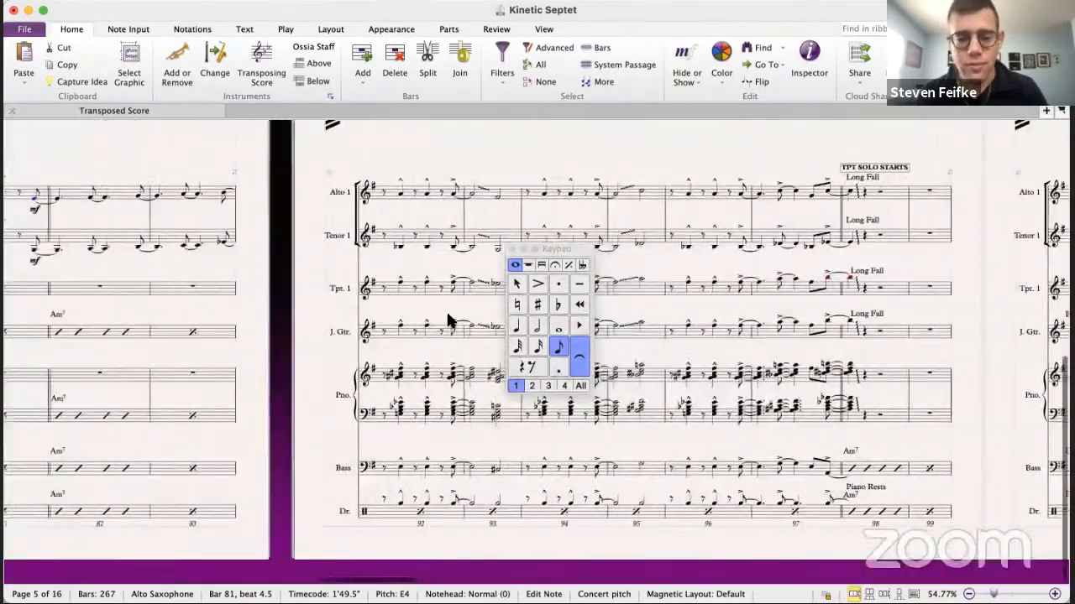
scroll(448, 319, up, 2)
scroll(447, 319, left, 1)
- Play back the score from the alto entrance in bar 81 into bar 85
key(p)
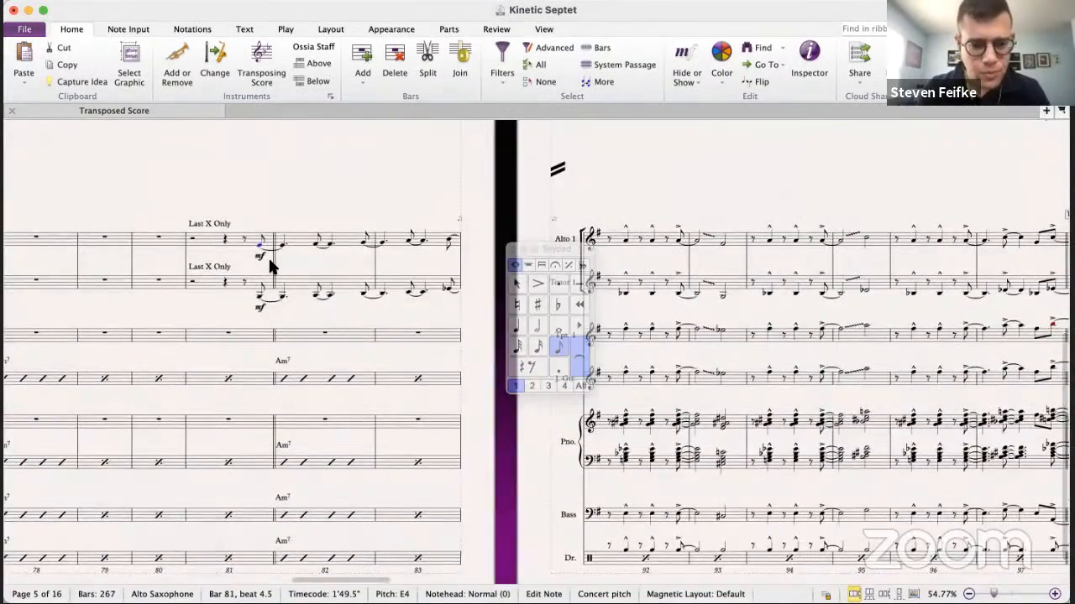
scroll(446, 250, up, 3)
scroll(446, 250, right, 2)
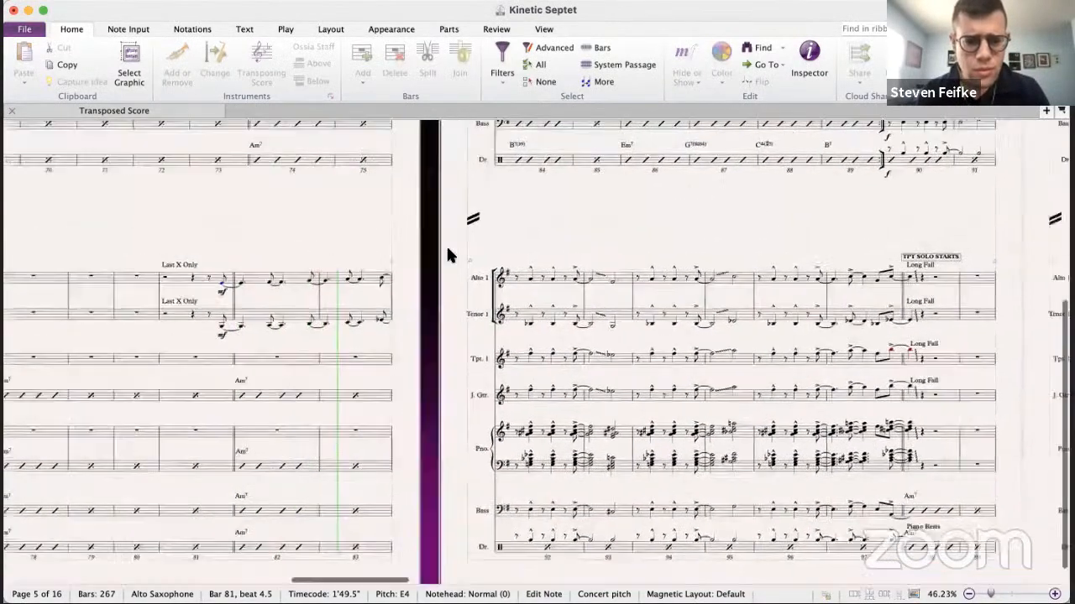
scroll(448, 249, up, 5)
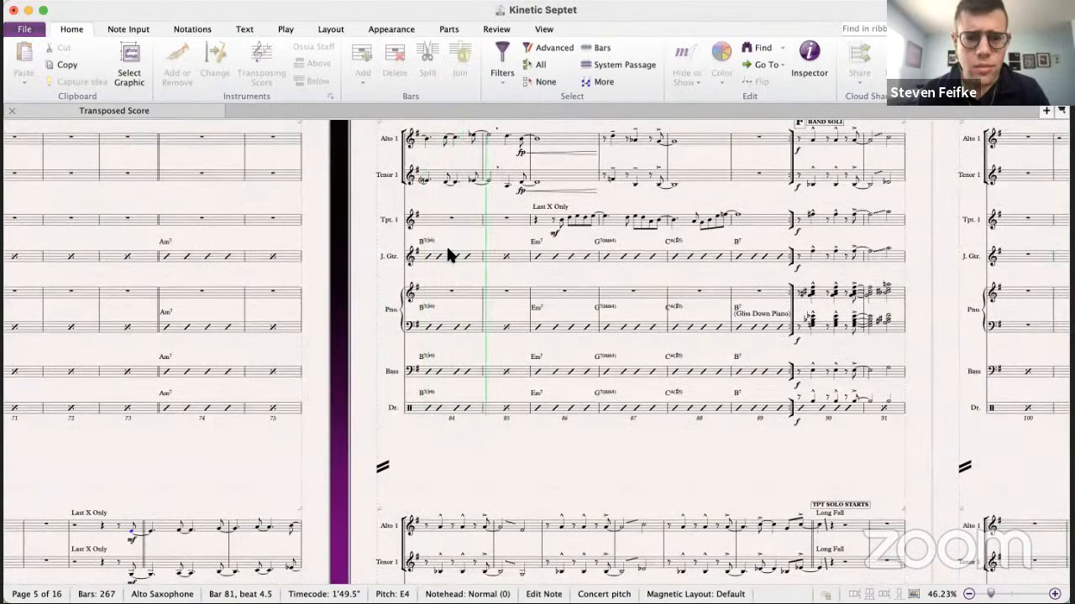
key(space)
- Raise the tenor sax eighth note on beat 2.5 of bar 84 to G4
key(super+equal)
scroll(448, 252, up, 4)
scroll(448, 252, right, 3)
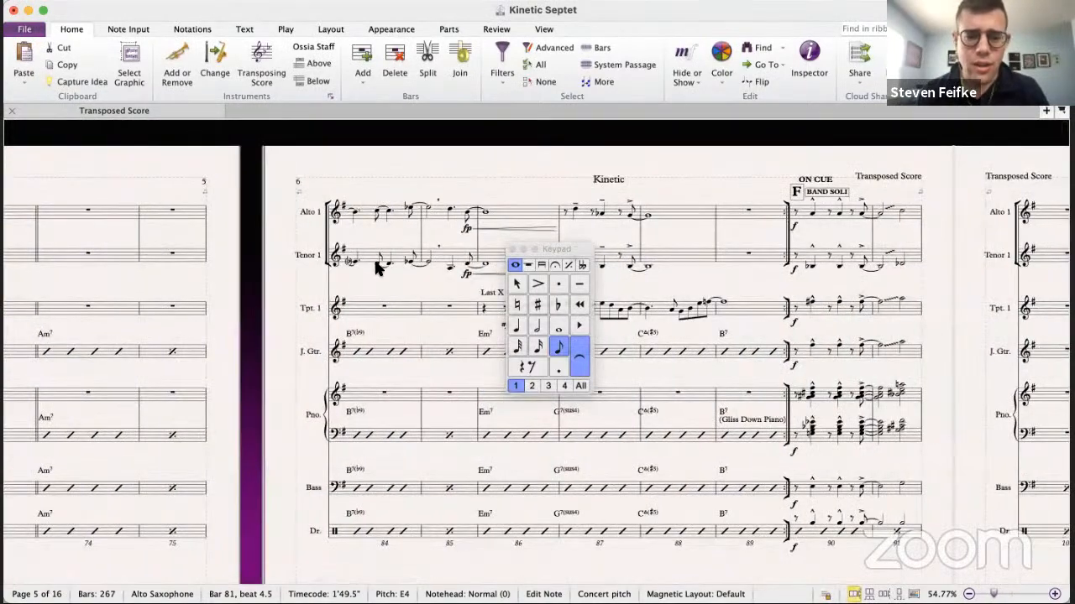
click(378, 265)
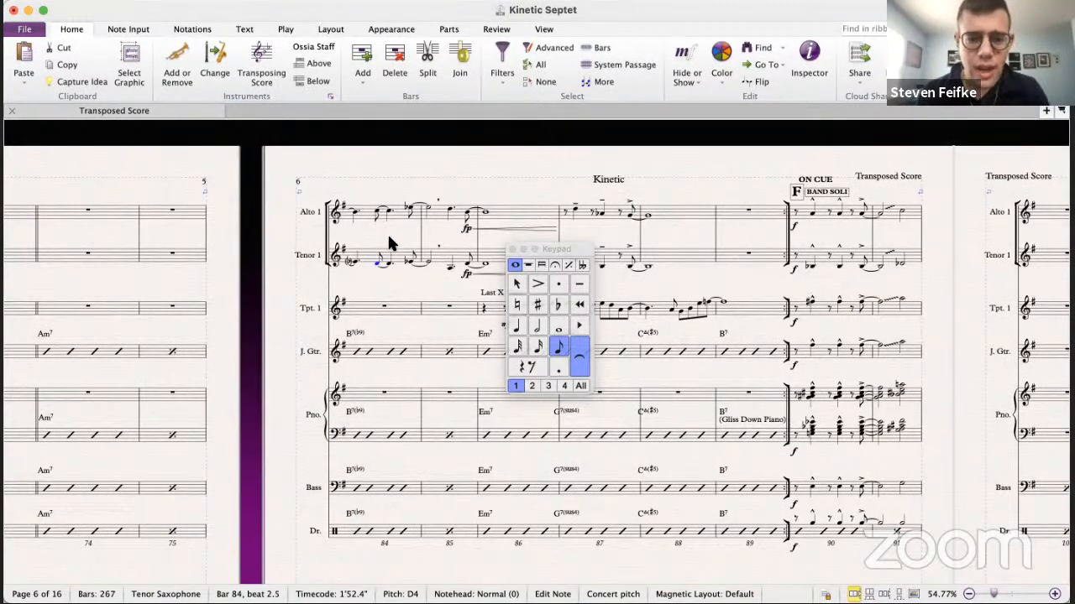
key(Up)
key(Up)
key(Up)
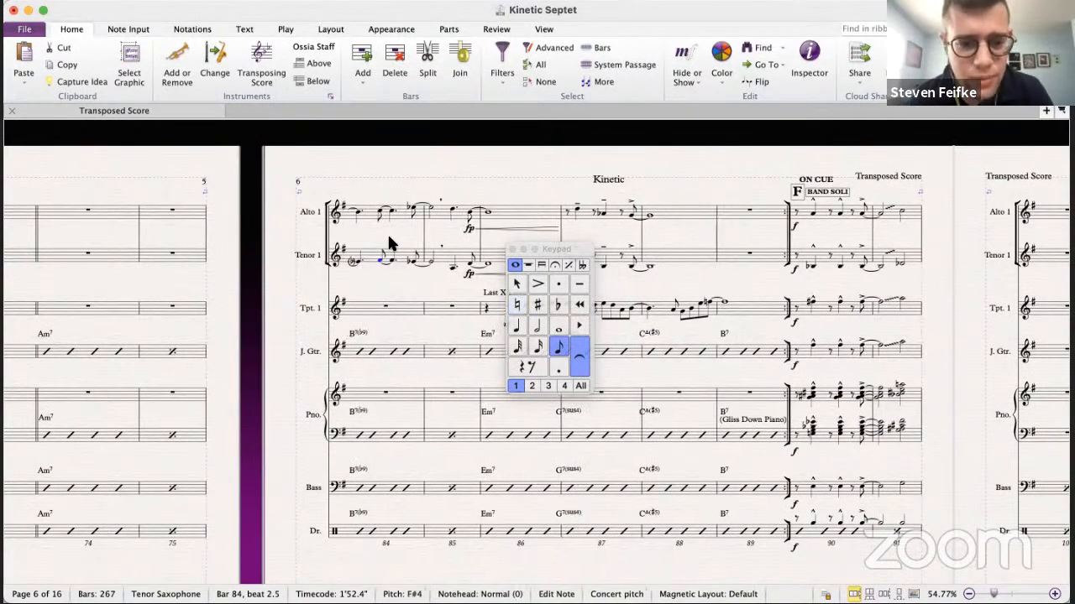
- Play the saxophone passage again from bar 81 to check the tenor line in bar 84
scroll(372, 319, down, 5)
scroll(372, 319, left, 2)
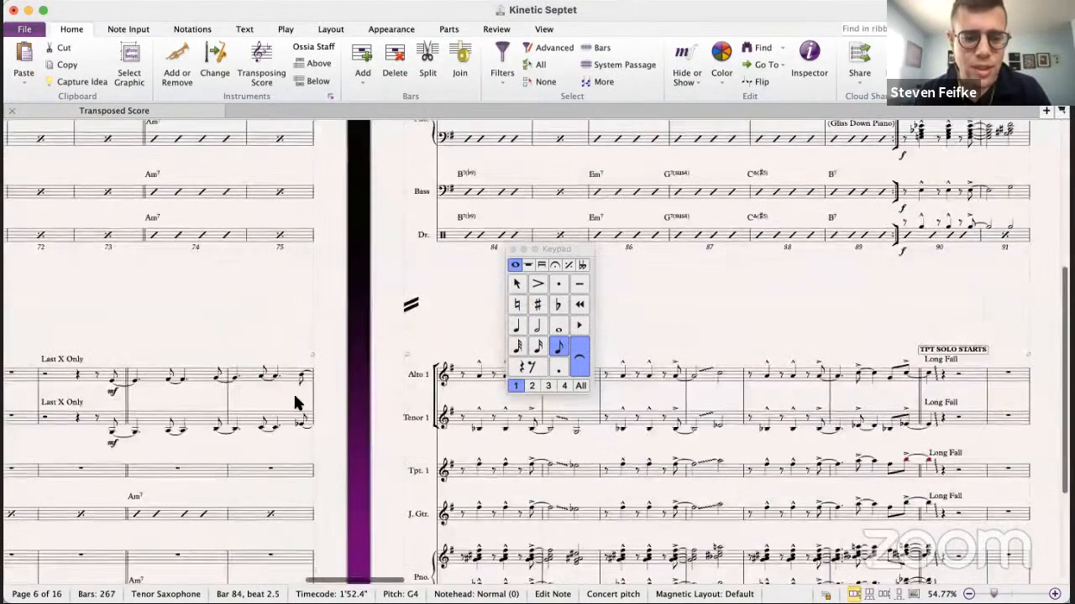
key(space)
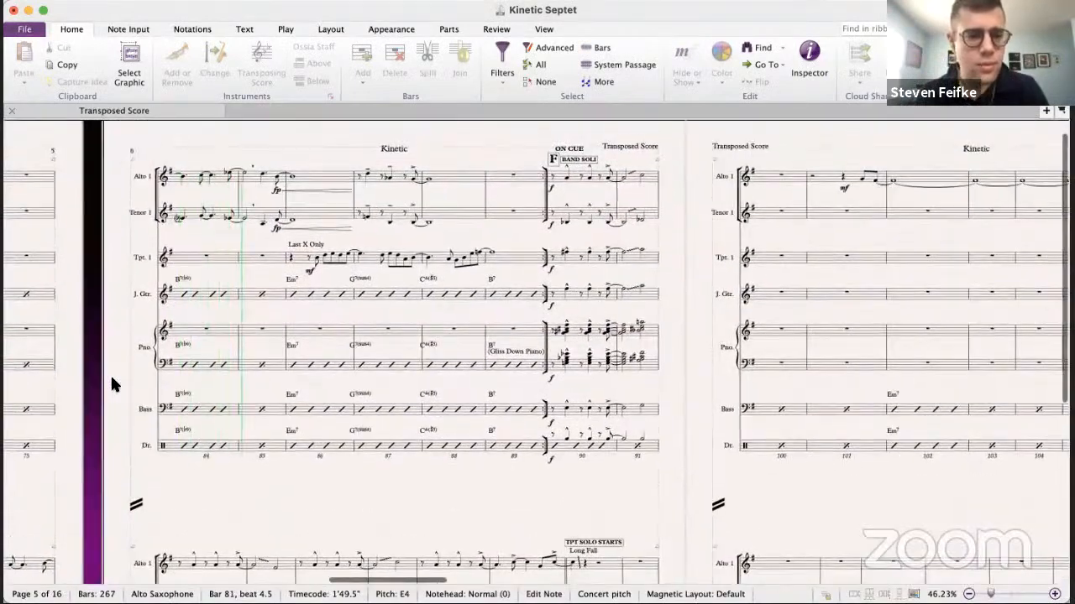
key(space)
- Change the tenor sax note on beat 4.5 of bar 84 to F#4 and the one on beat 3 of bar 85 to E4
scroll(326, 308, right, 2)
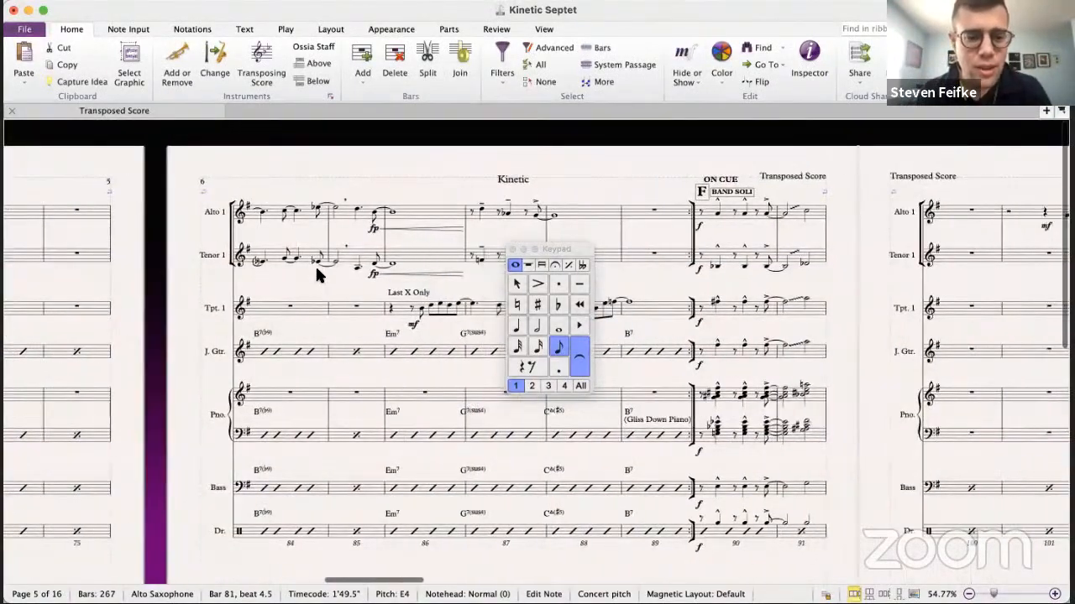
click(315, 266)
key(f)
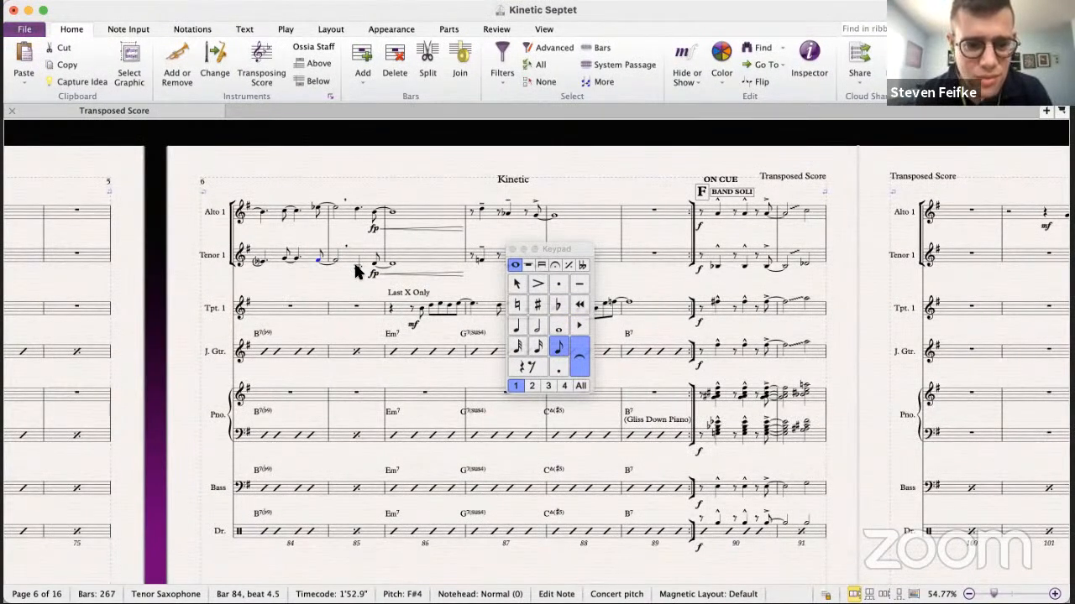
click(356, 267)
key(Up)
key(Up)
key(Up)
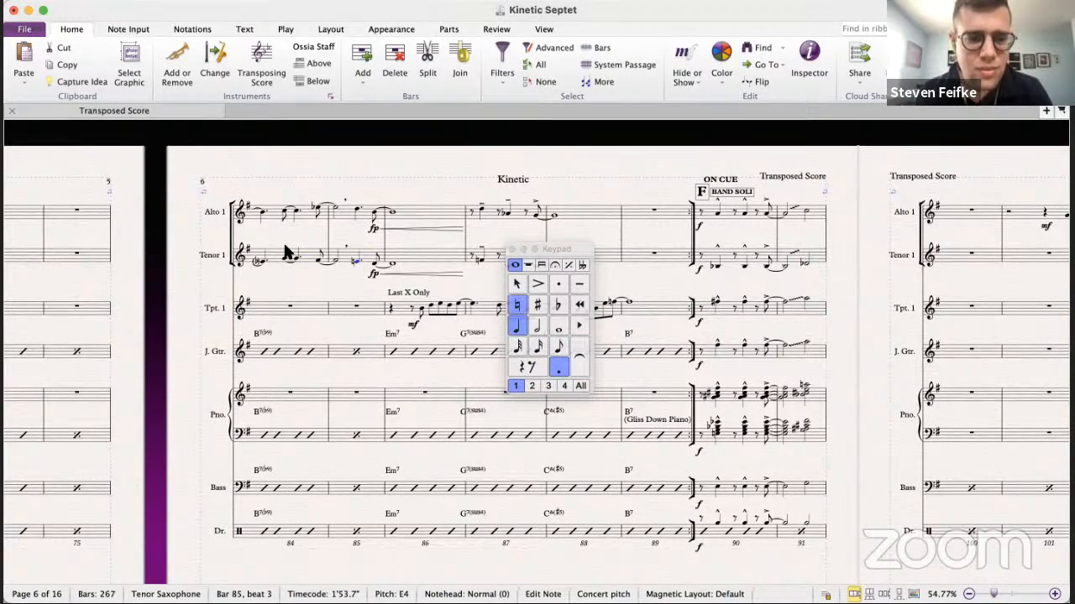
- Play back from the alto note in bar 81 into bar 86 to check both edited tenor notes
scroll(258, 262, down, 5)
scroll(258, 262, left, 4)
click(98, 428)
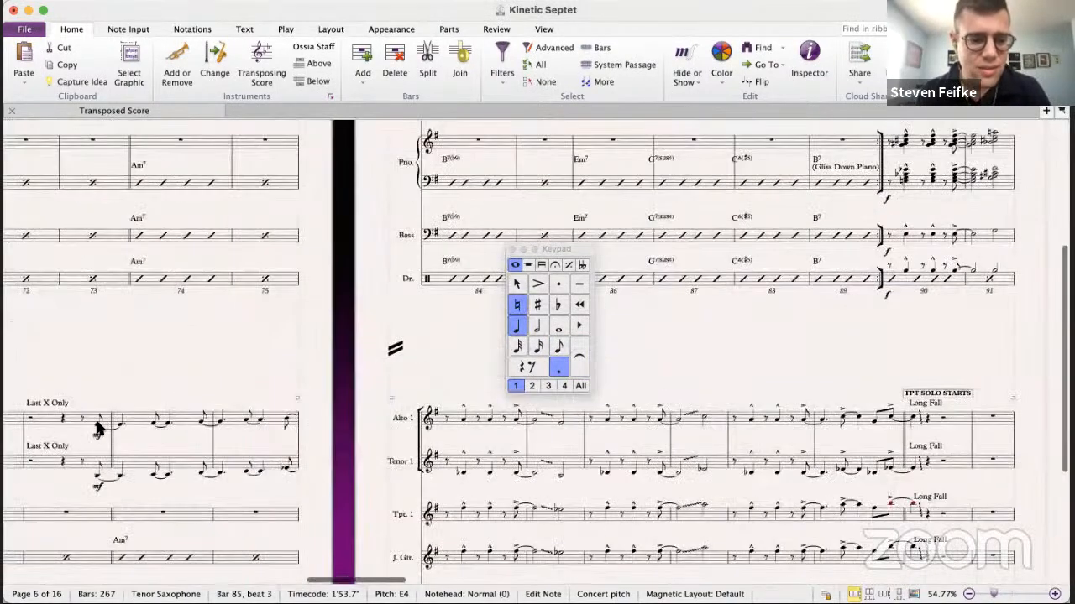
key(space)
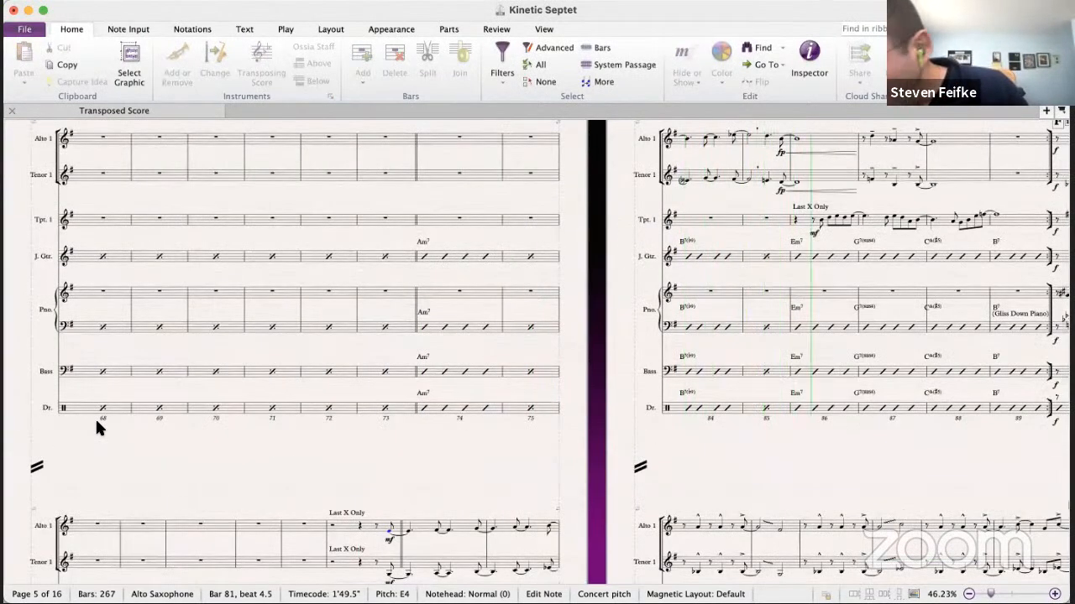
key(space)
- Lower the tenor sax note on beat 3 of bar 85 to E-flat and play back from bar 84
scroll(204, 361, right, 10)
scroll(204, 361, up, 3)
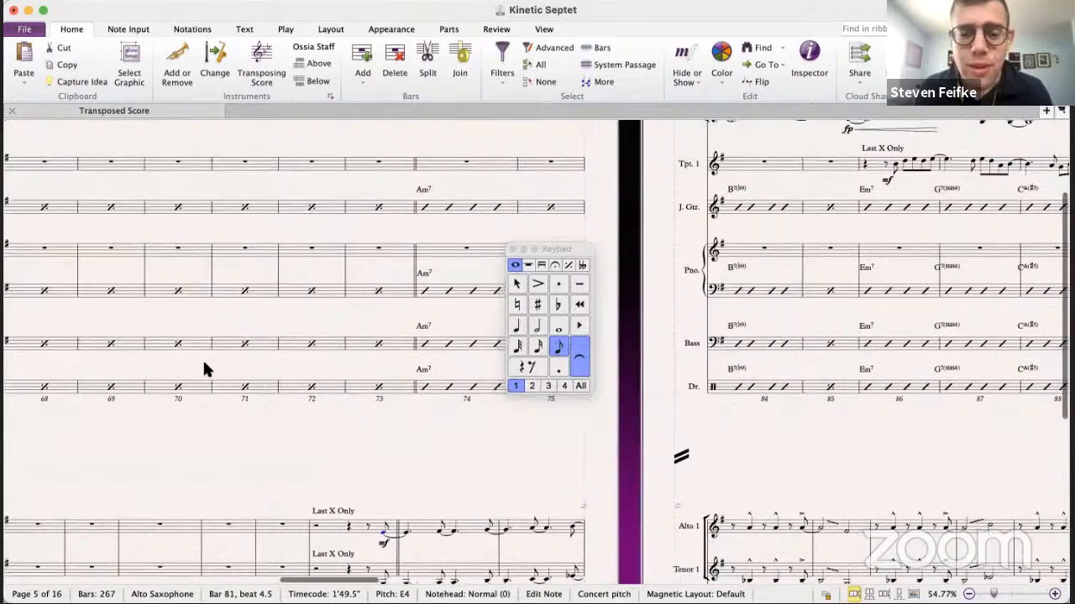
click(369, 262)
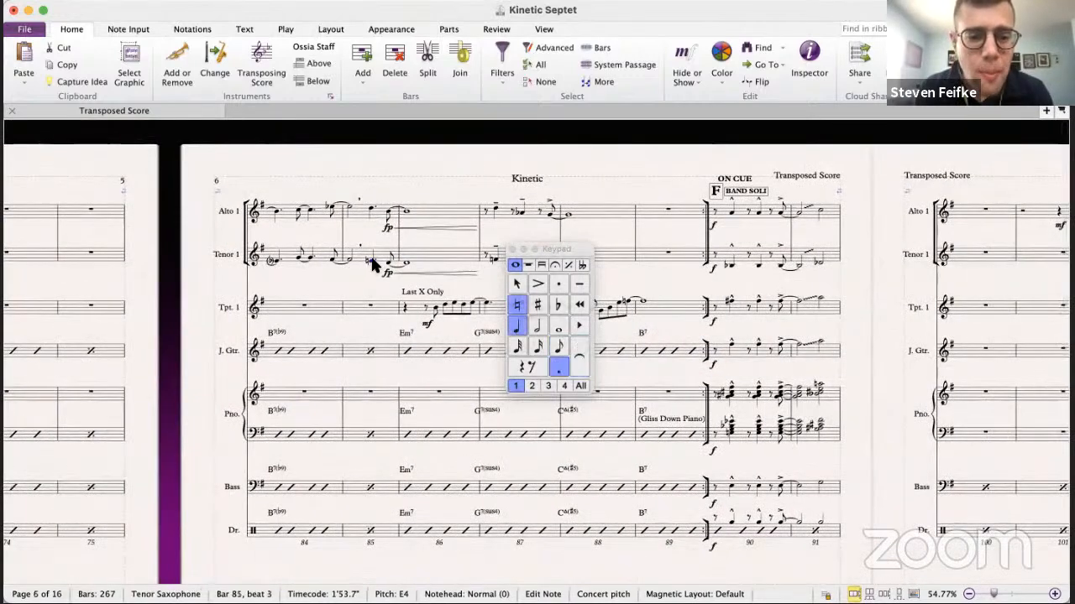
click(554, 306)
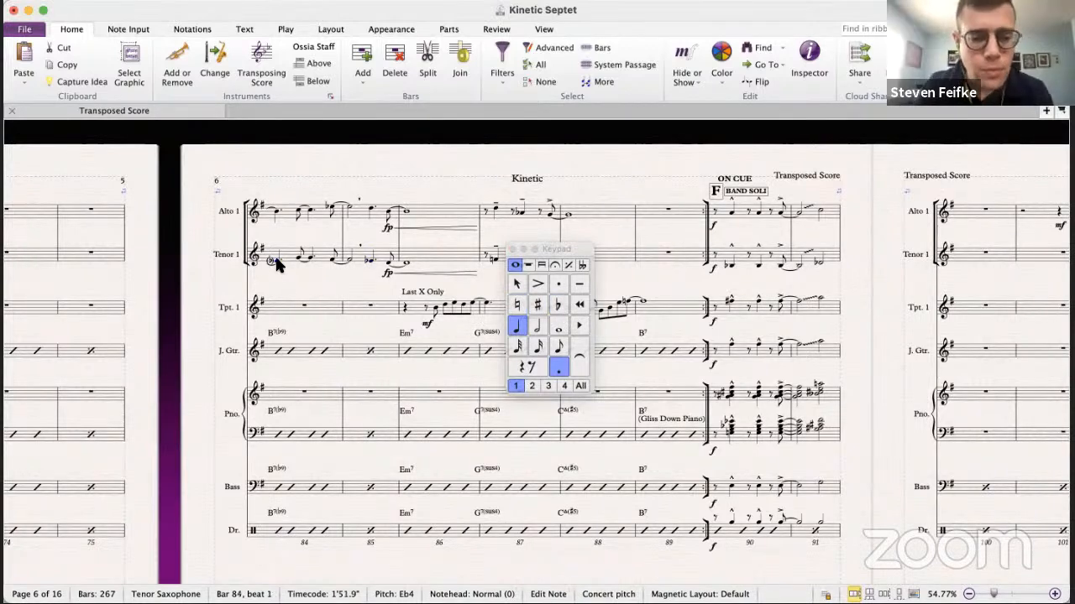
key(space)
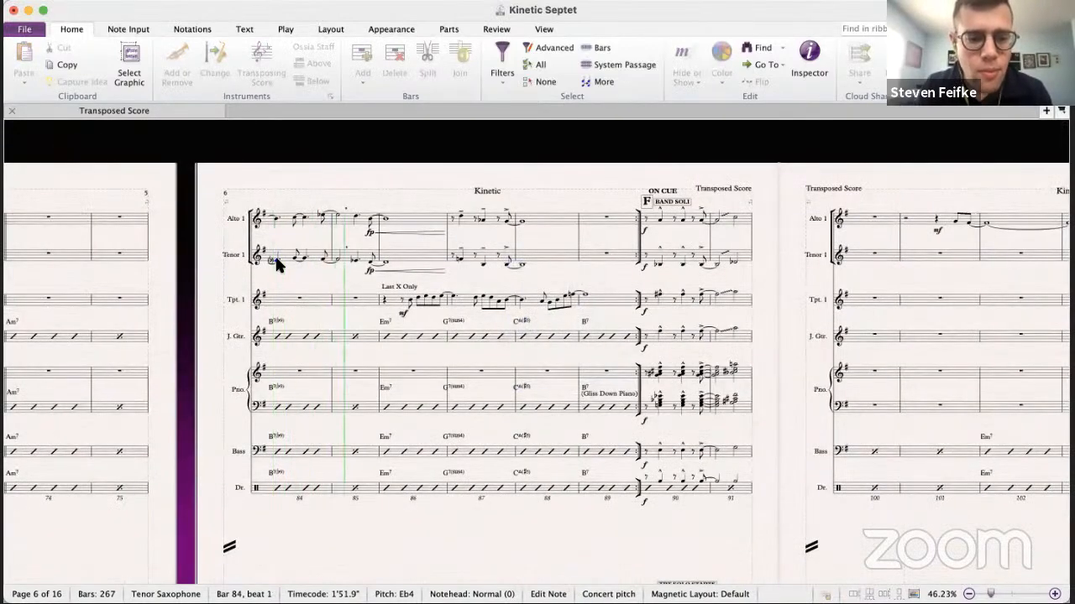
key(space)
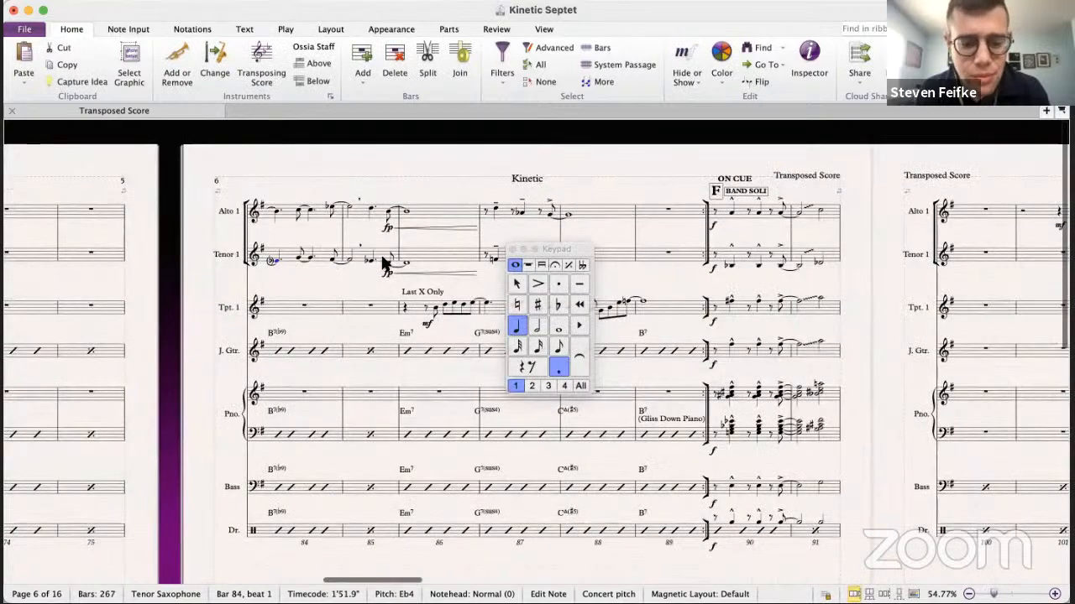
- Respell the tenor sax note on beat 3 of bar 85 as D#4 and play back from bar 84
click(370, 264)
key(Right)
key(Right)
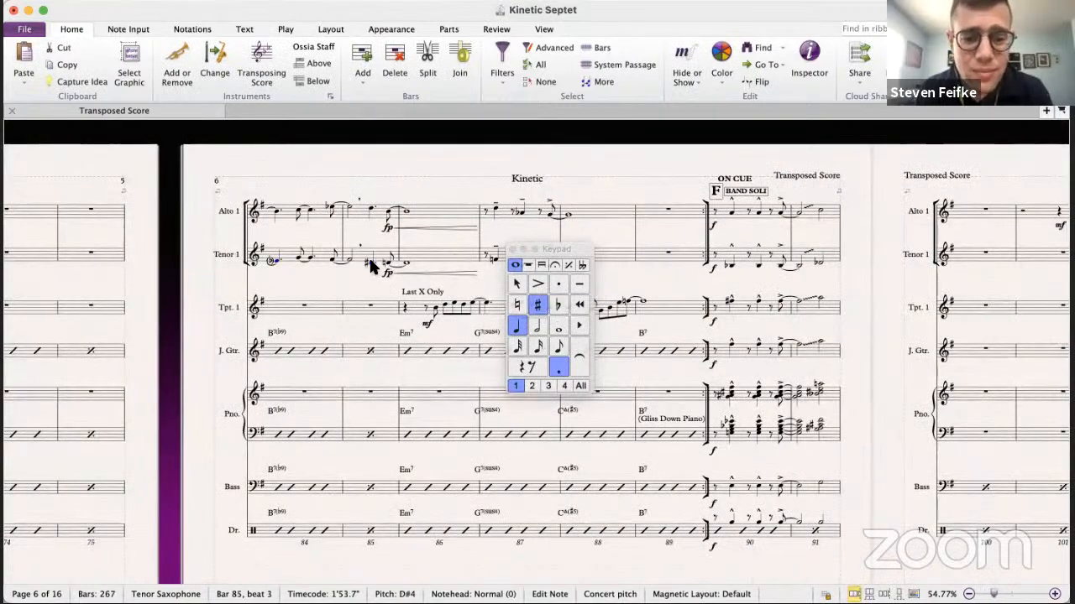
click(277, 263)
key(p)
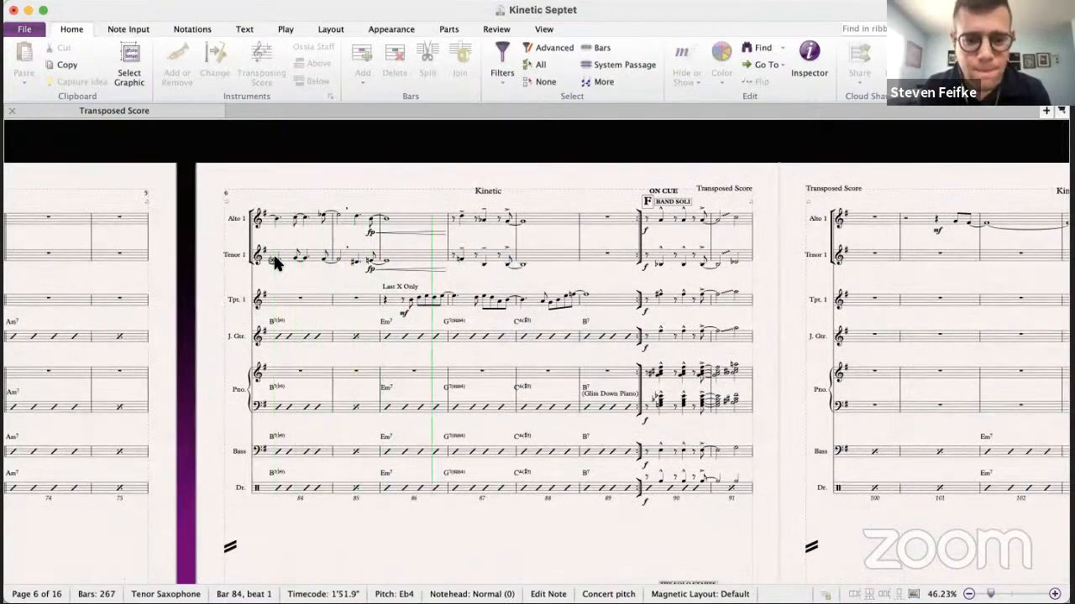
key(Escape)
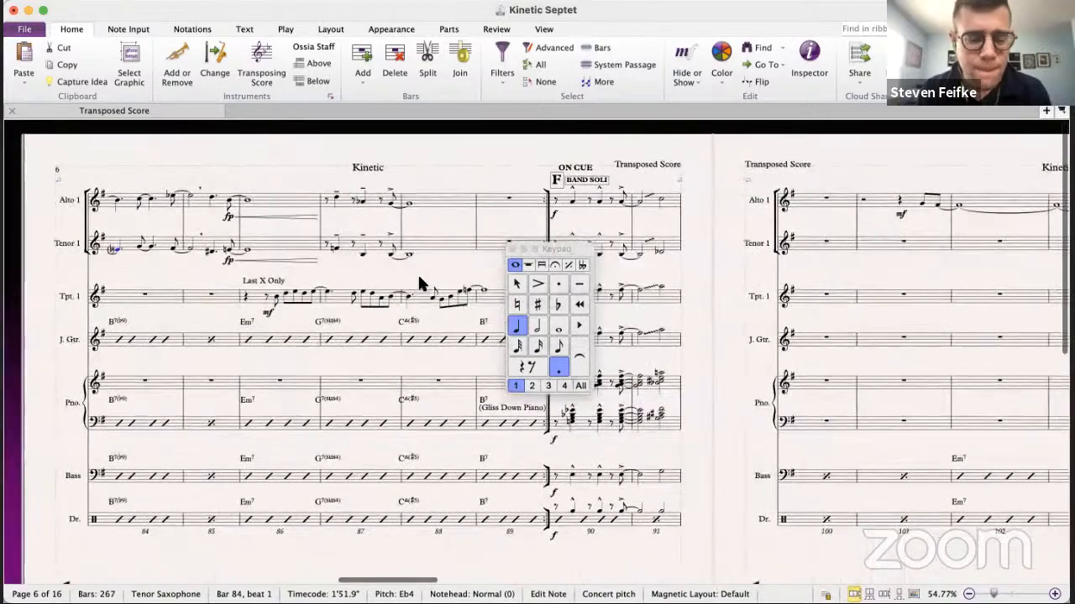
- Clear the trumpet line from bars 86 to 89, including its Last X Only text and mf dynamic
drag(250, 298, 369, 279)
key(Delete)
scroll(368, 279, left, 3)
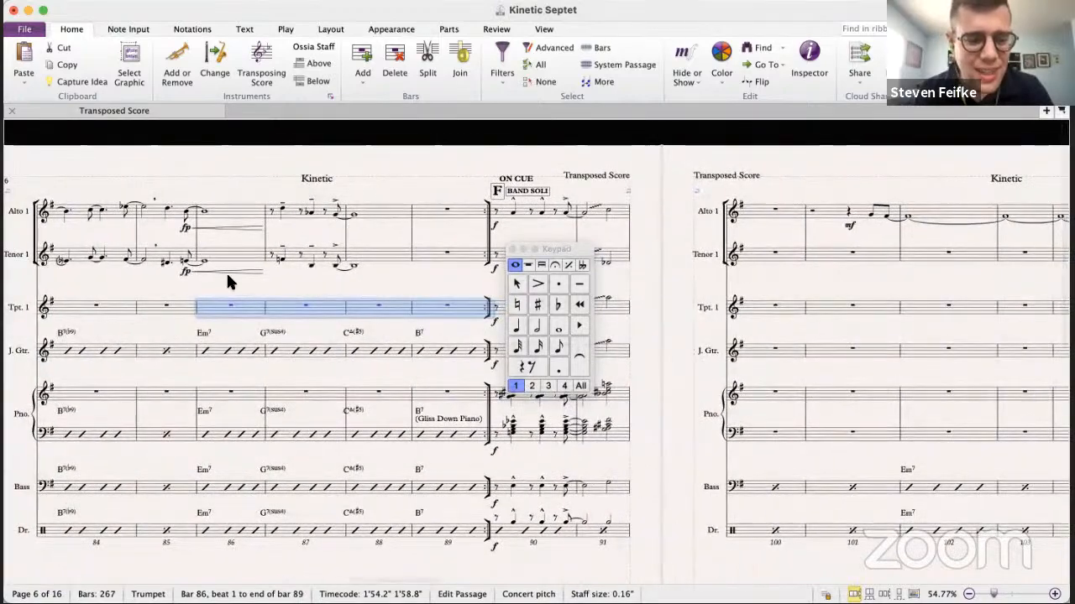
- Play back from the alto's first note in bar 84 to hear the saxophones without the trumpet line
click(67, 214)
key(p)
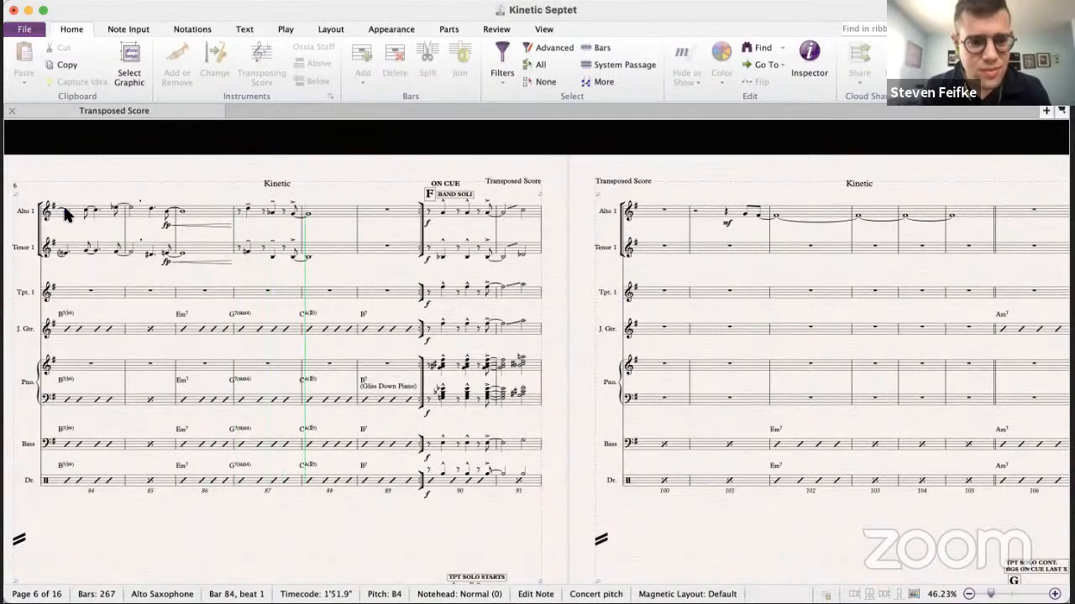
key(space)
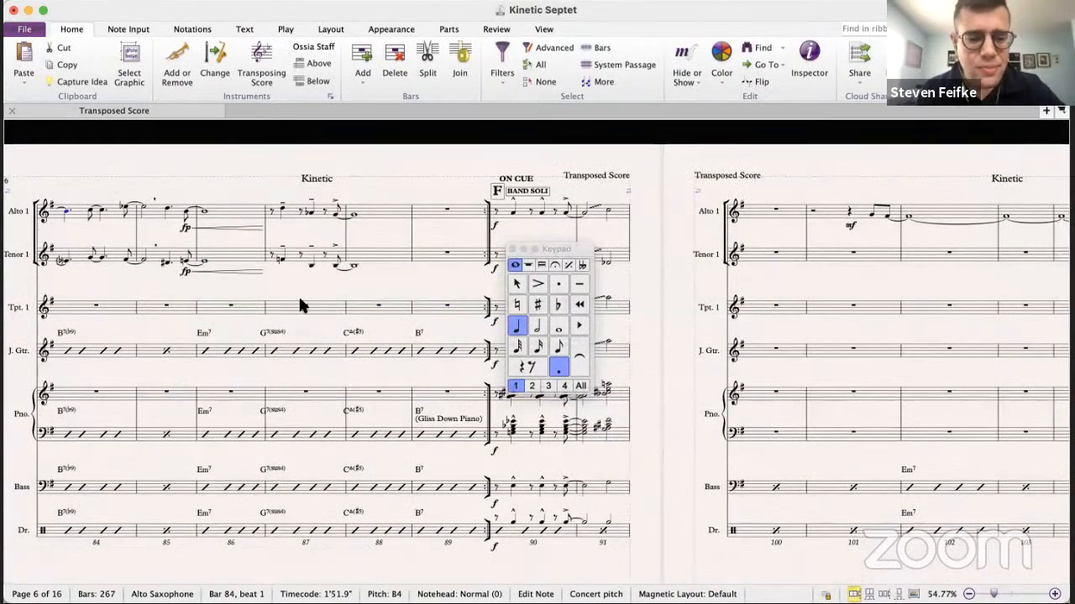
- Shorten the jazz guitar's abbreviated instrument name beside its staff to "Gtr."
scroll(319, 294, down, 3)
scroll(311, 289, left, 3)
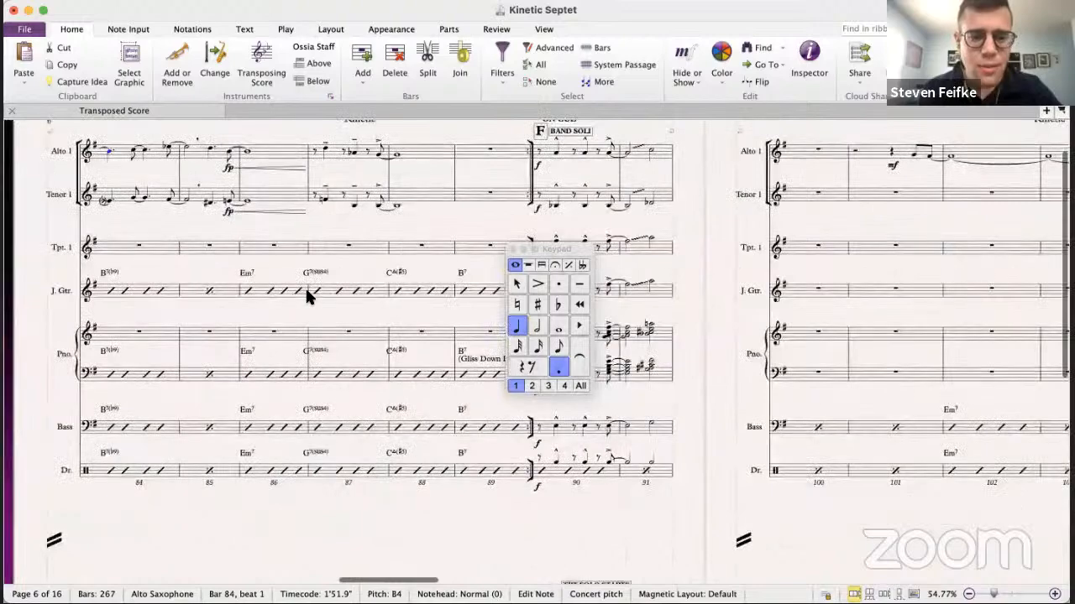
scroll(307, 291, down, 5)
scroll(306, 291, left, 6)
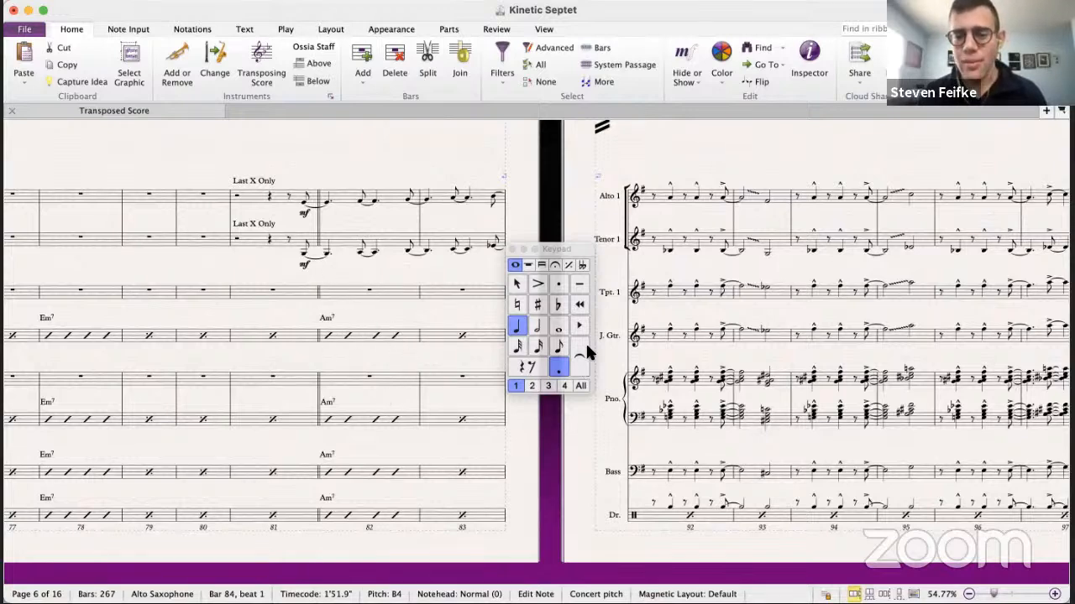
click(611, 335)
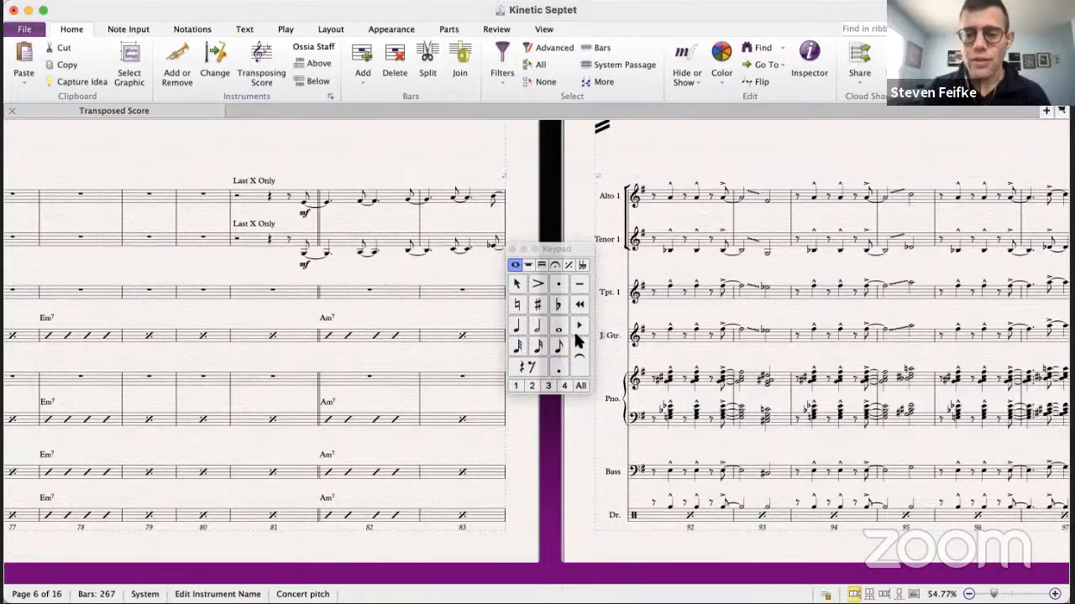
key(Escape)
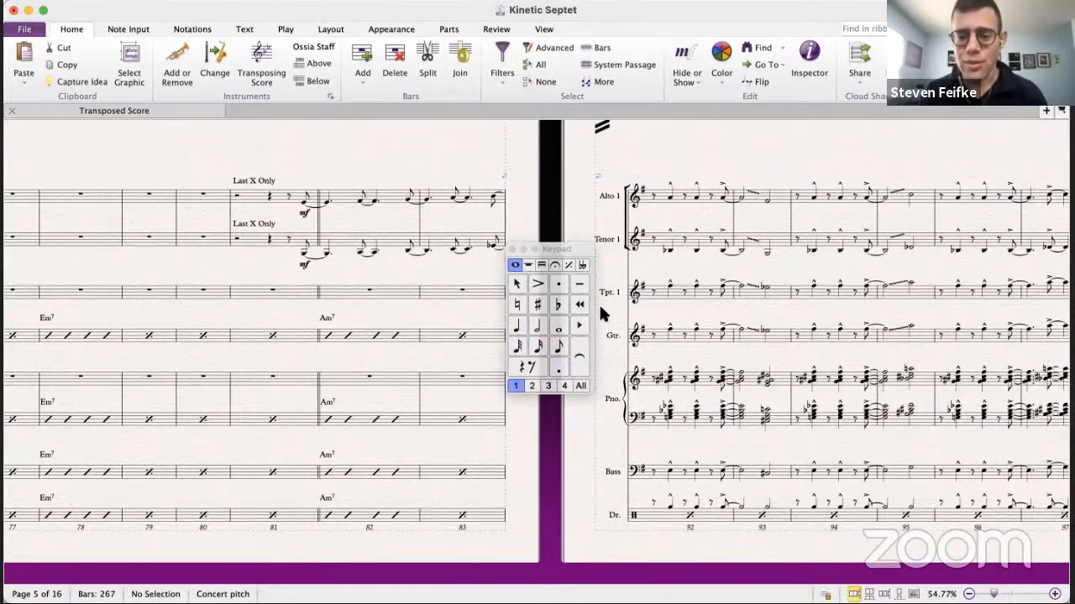
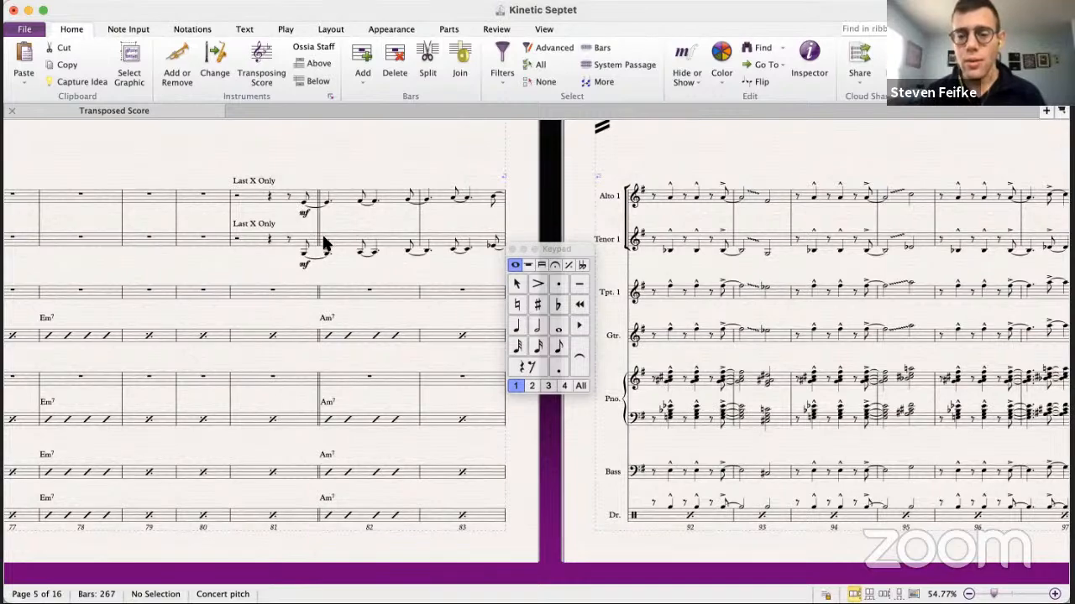
scroll(362, 262, right, 5)
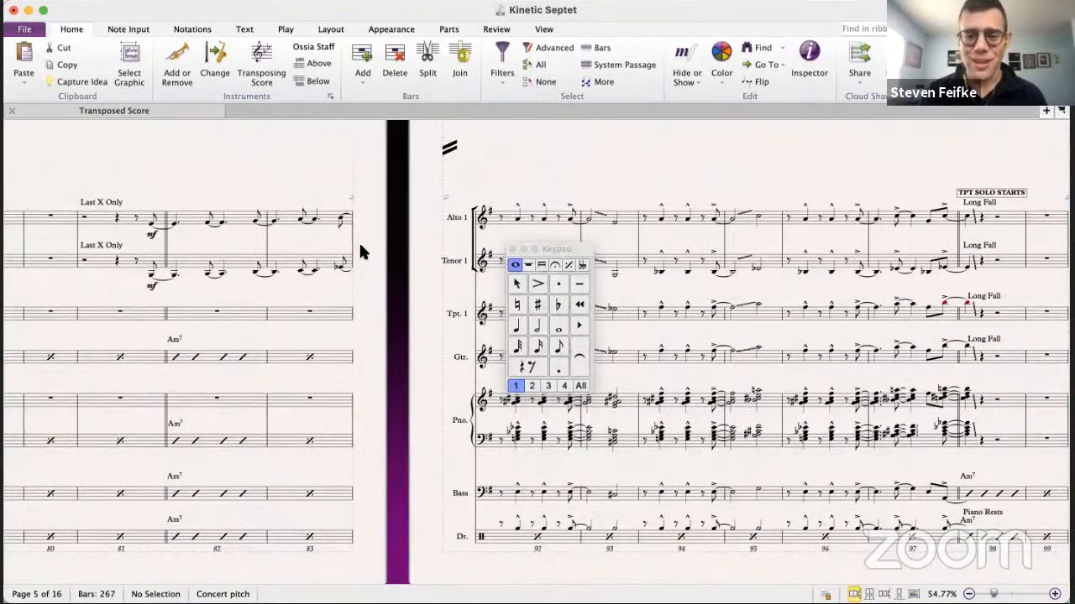
- Select bars 87 to 88 of the alto and tenor sax staves as the destination for the replacement voicing
scroll(358, 241, up, 10)
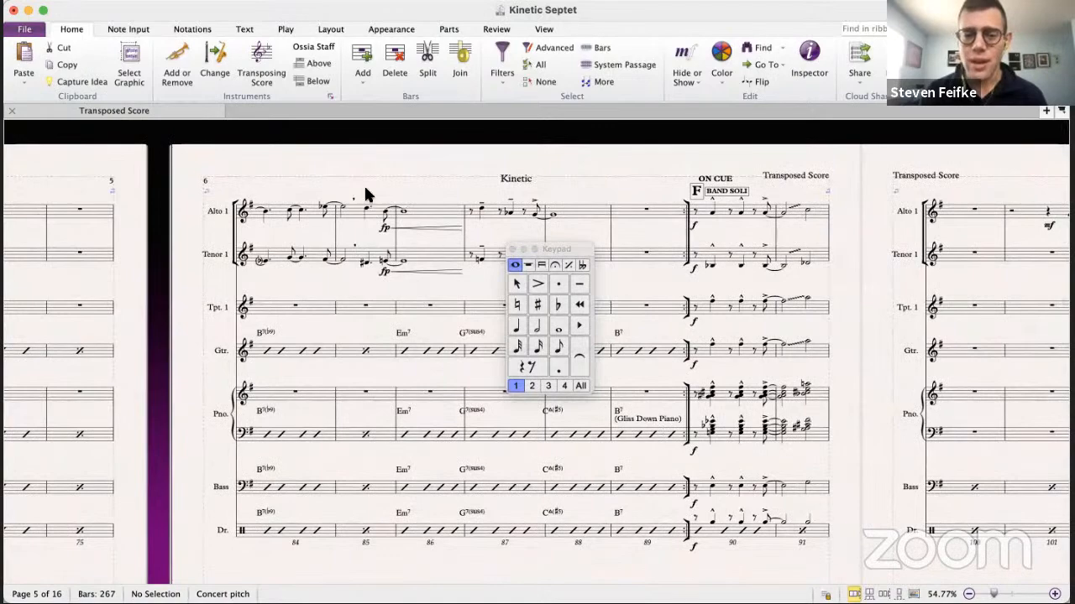
scroll(402, 238, right, 5)
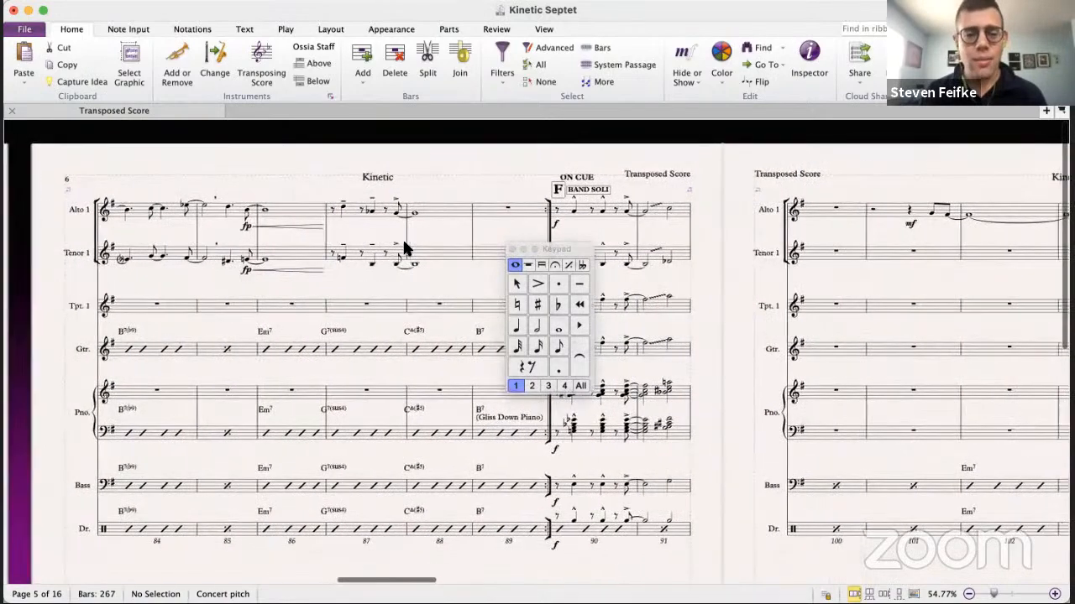
click(344, 212)
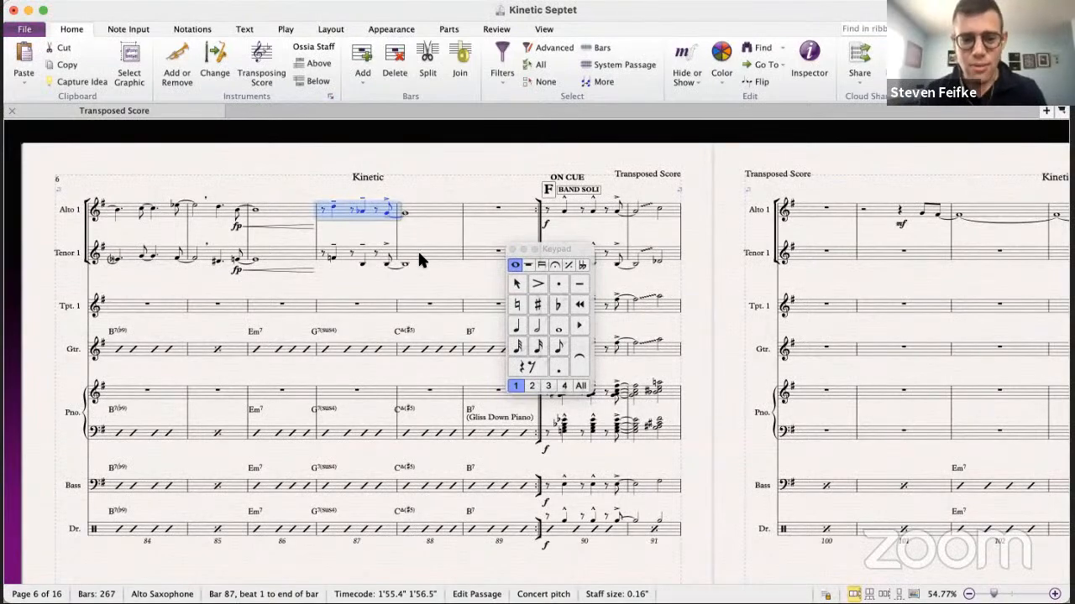
shift+click(418, 256)
scroll(362, 299, right, 5)
scroll(362, 298, down, 2)
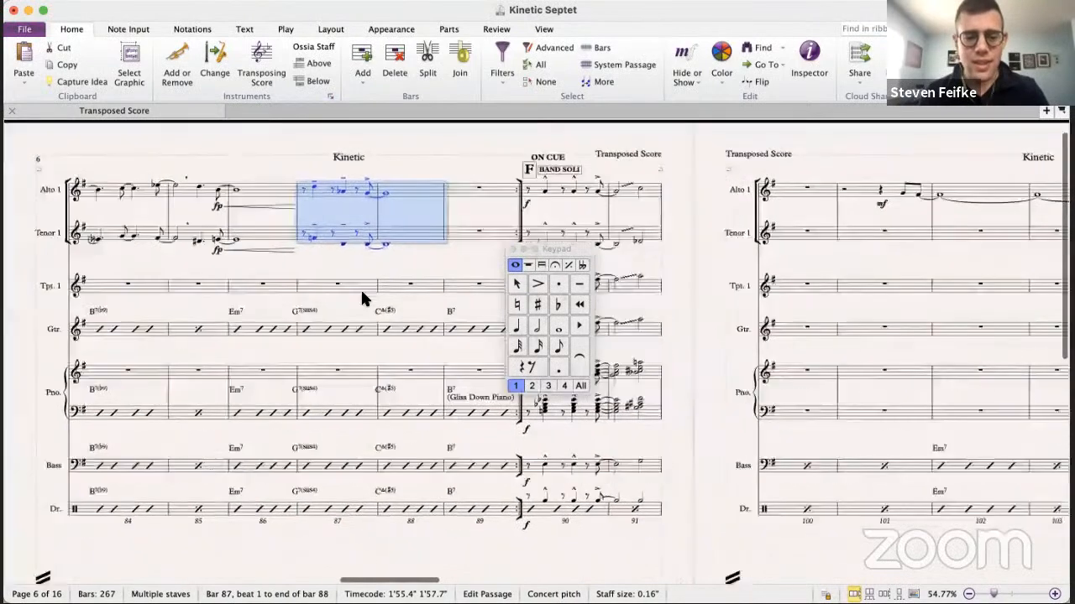
scroll(362, 298, right, 3)
scroll(362, 298, up, 1)
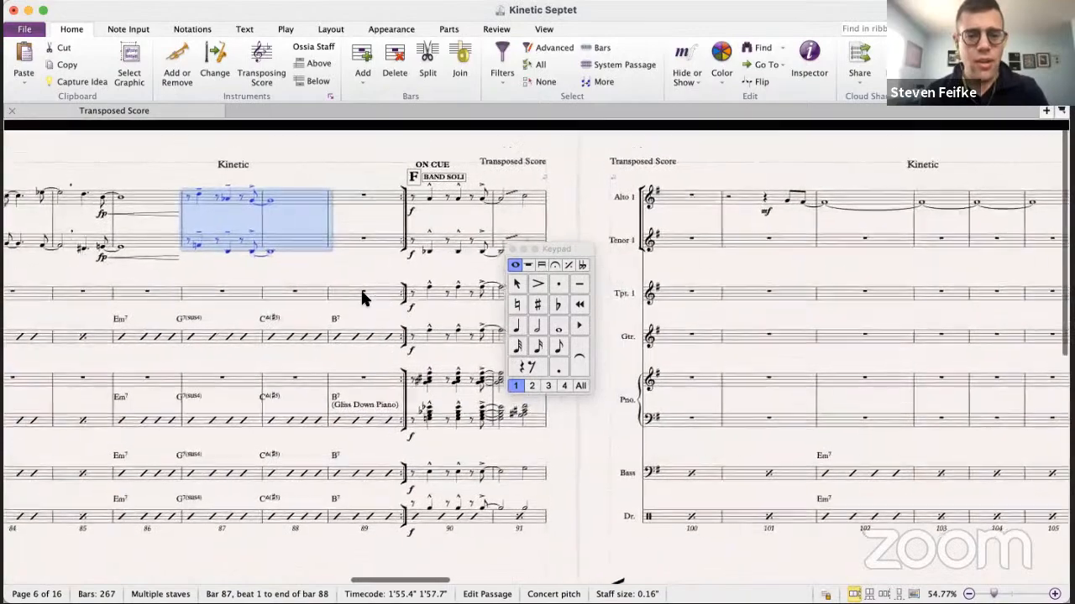
- Switch to the Kinetic 8.5 score and copy bars 87 to 88 of the Alto 2, Tenor 1 and Tenor 2 staves
key(super+grave)
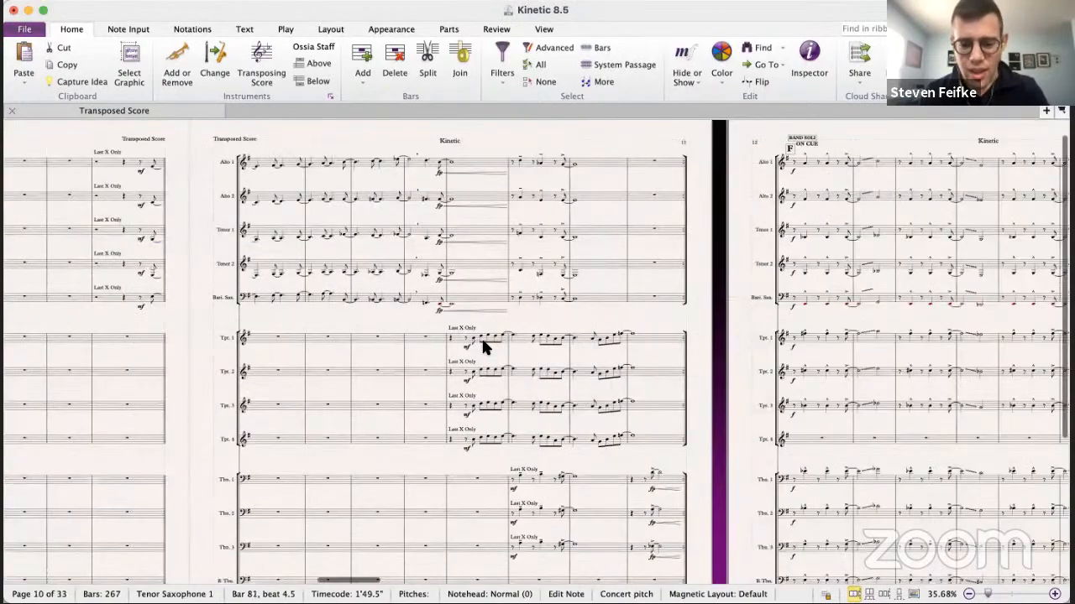
scroll(481, 338, down, 4)
scroll(481, 338, right, 4)
scroll(483, 346, up, 3)
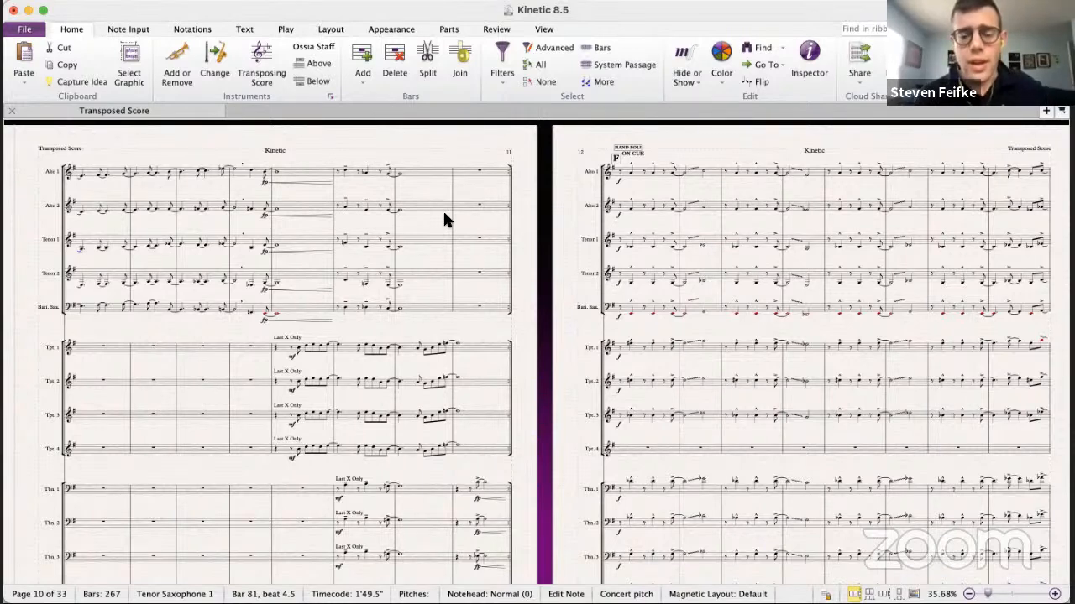
click(345, 170)
click(347, 206)
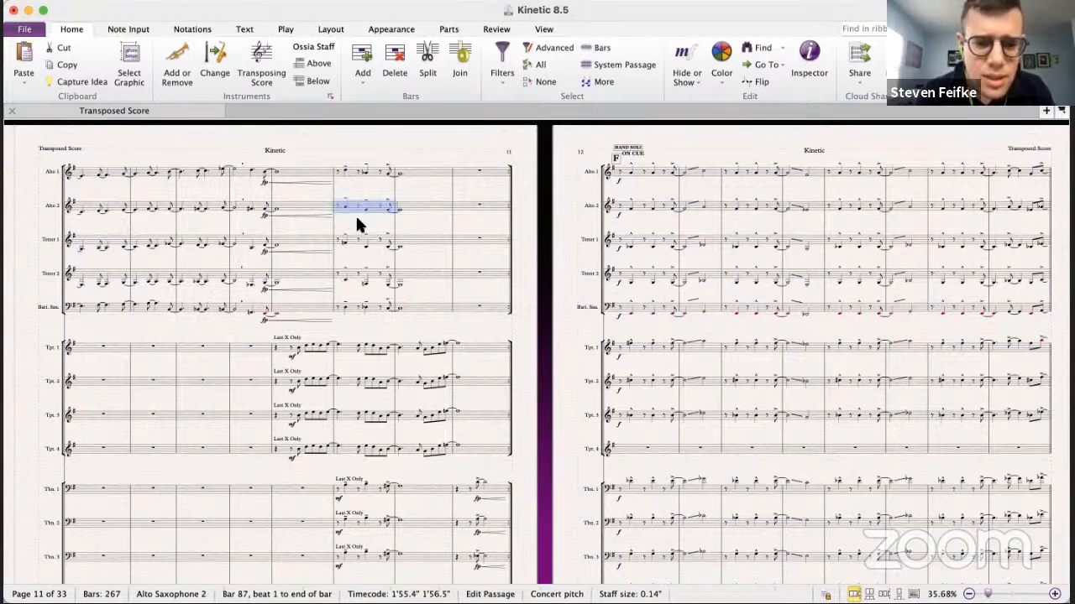
shift+click(419, 271)
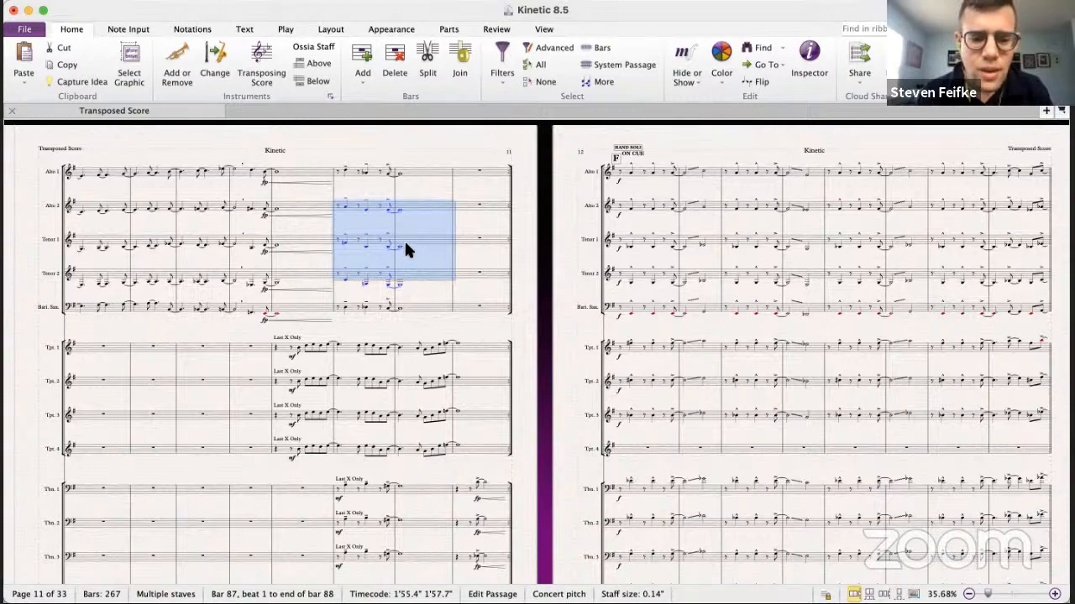
- Return to the Kinetic Septet score and paste the copied three-part voicing into the alto, tenor and trumpet staves at bar 87
key(super+grave)
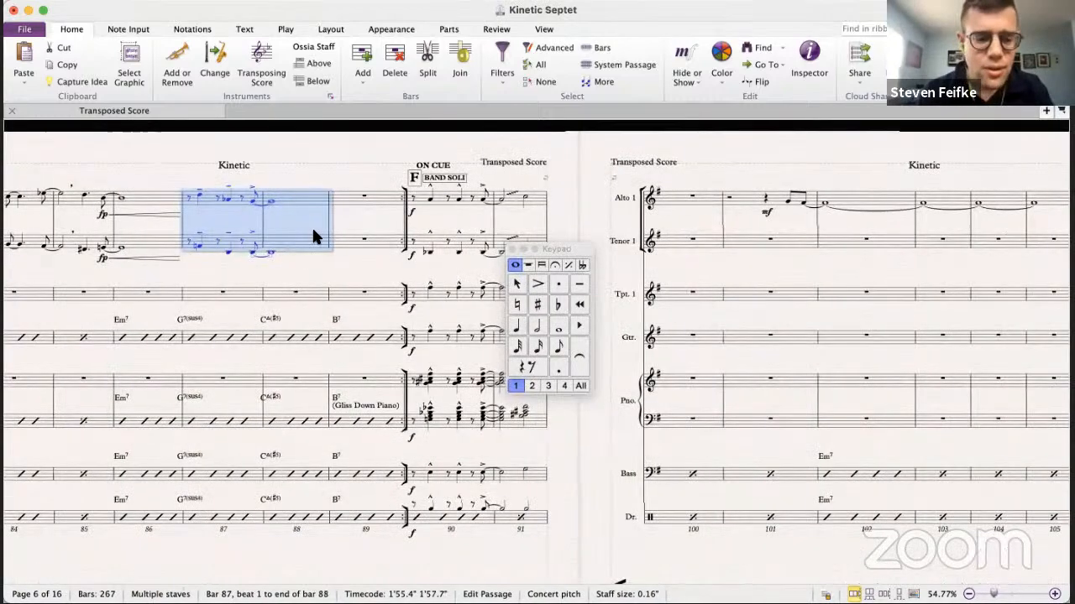
key(super+v)
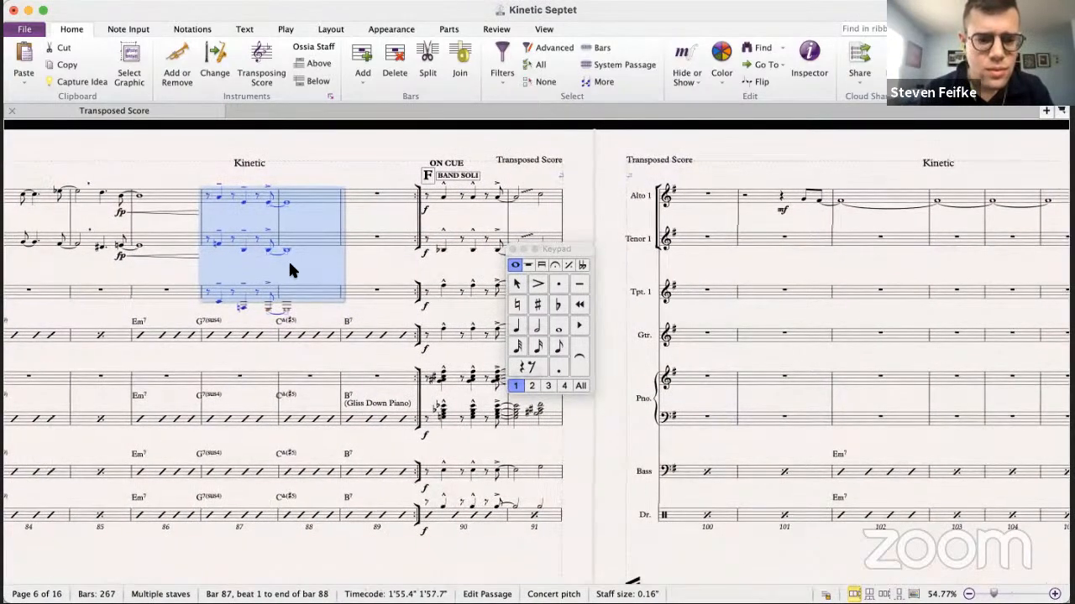
scroll(289, 267, left, 3)
scroll(289, 269, left, 1)
scroll(289, 270, right, 2)
key(Escape)
- Swap the tenor sax and trumpet lines in bars 87 and 88
click(388, 303)
shift+click(282, 304)
key(Delete)
click(370, 248)
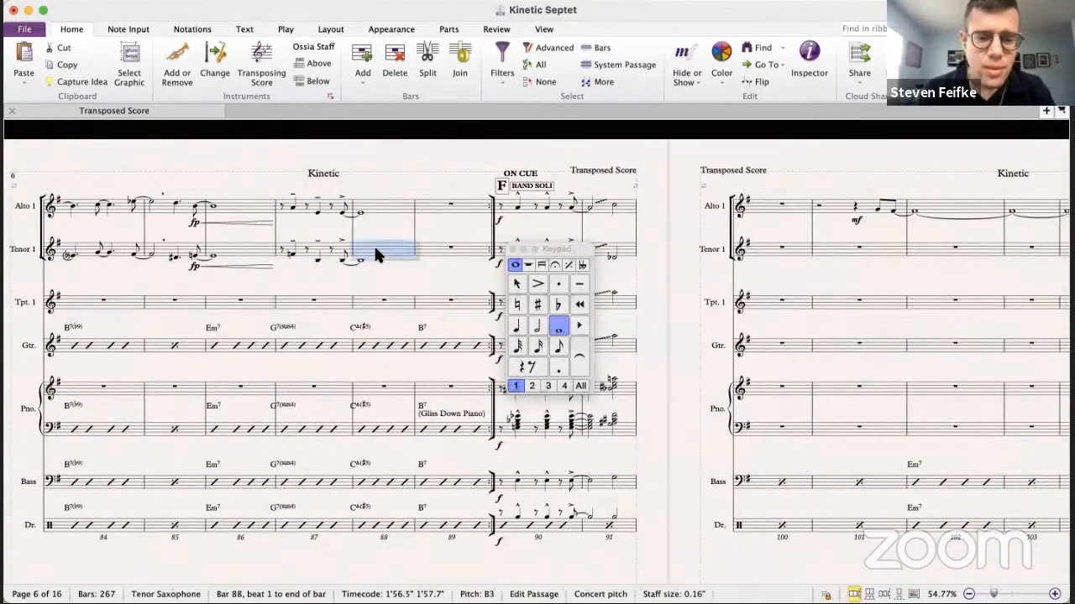
shift+click(284, 252)
alt+click(282, 300)
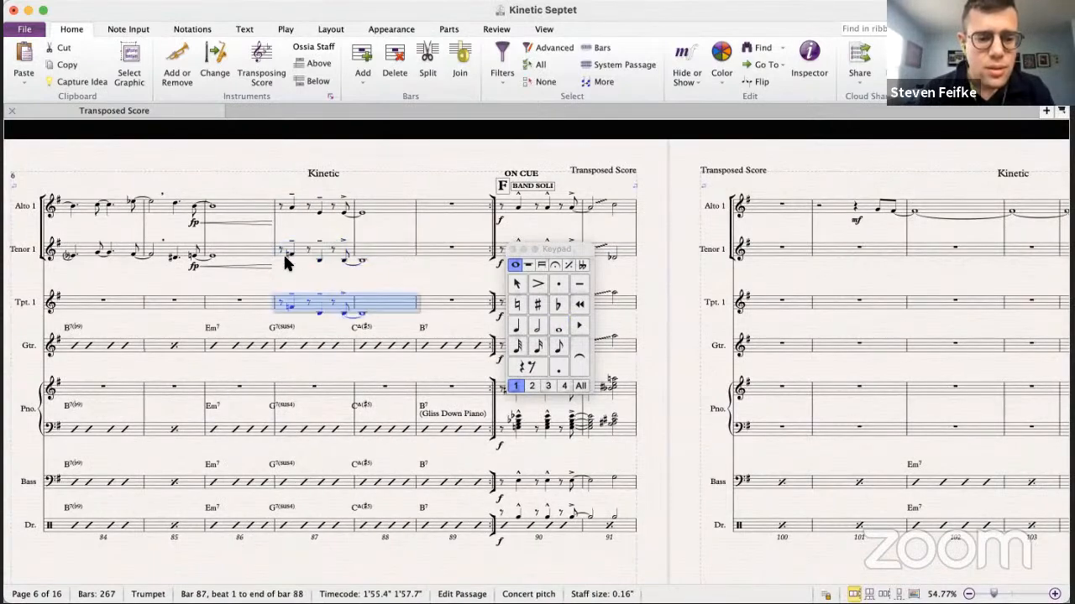
click(299, 247)
key(super+v)
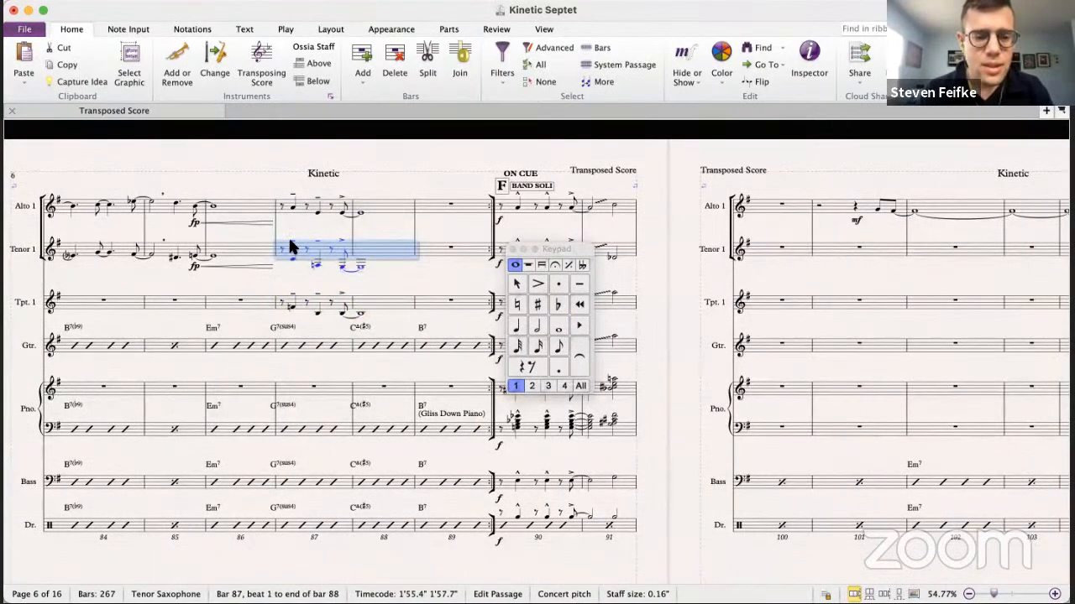
- Add an mf dynamic under the first notes of bar 87 in the alto, tenor and trumpet staves
scroll(289, 240, left, 1)
click(316, 207)
shift+click(318, 309)
key(super+v)
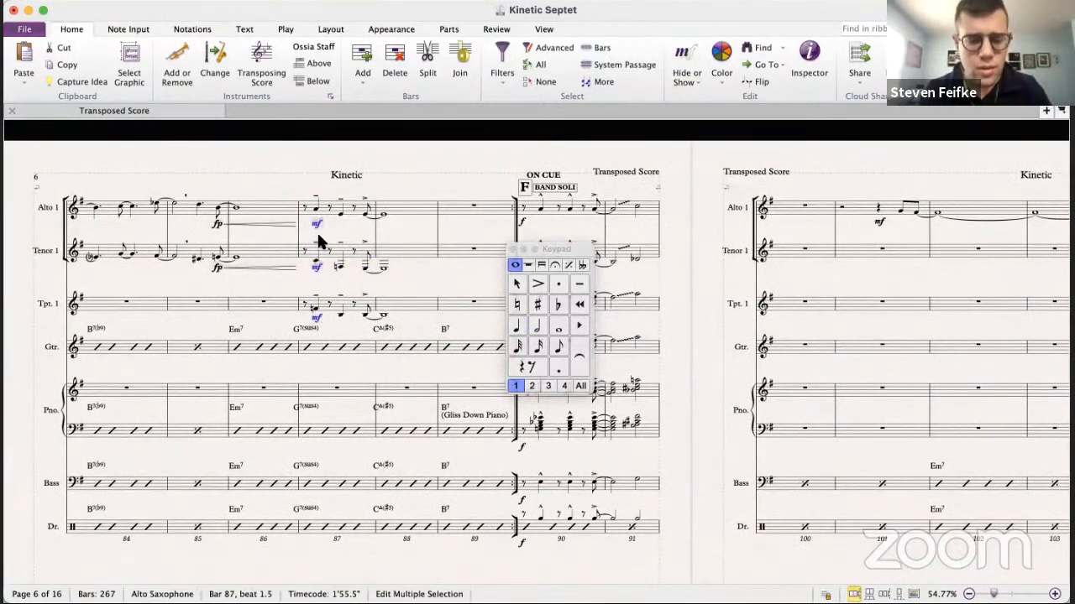
- Play back the new three-horn voicing from the start of bar 87
key(Escape)
key(space)
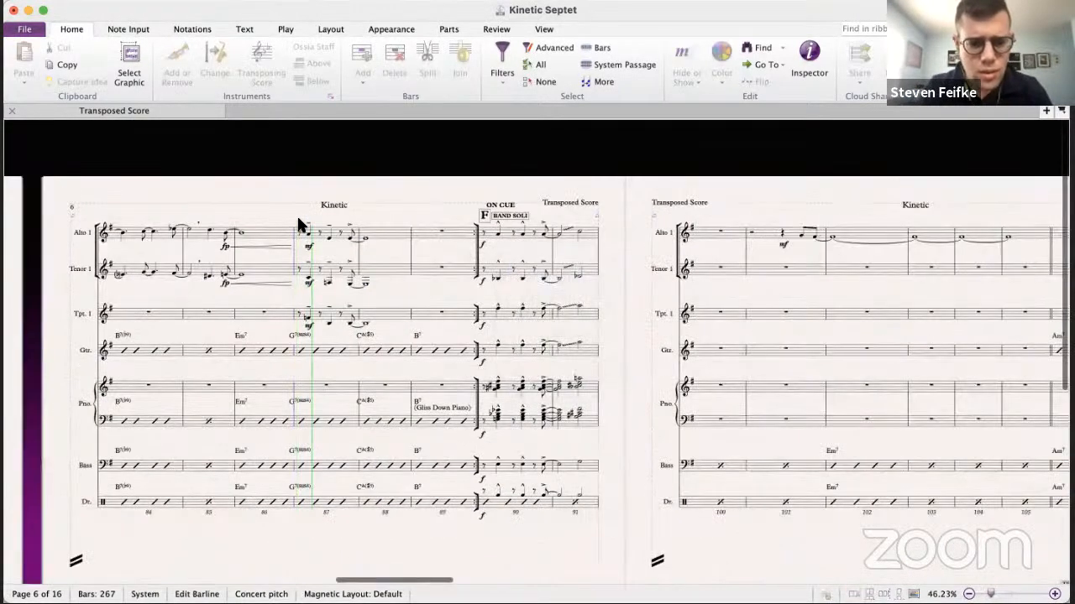
key(space)
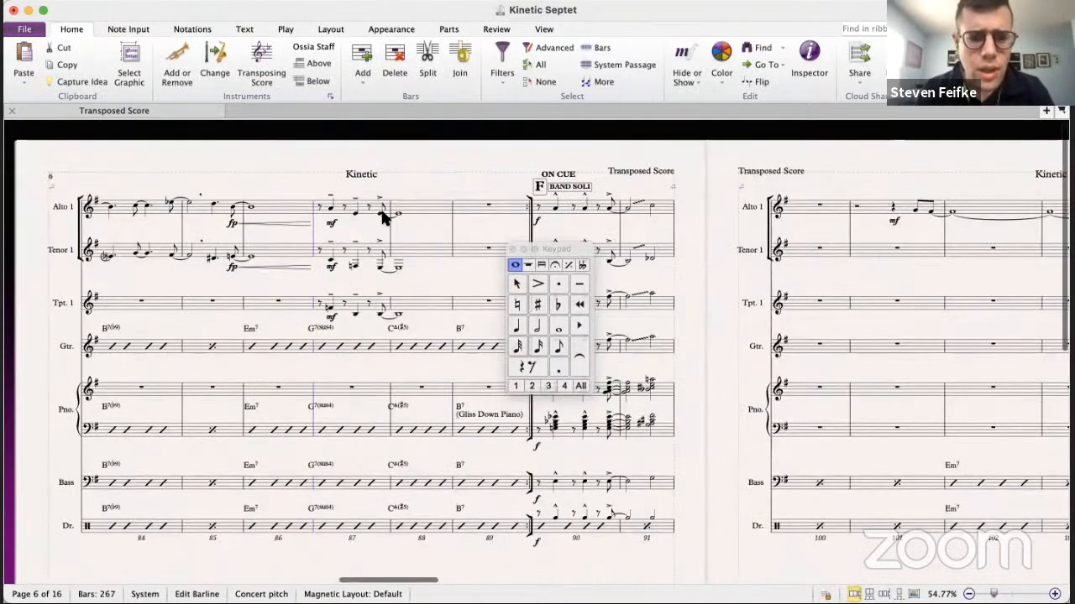
- Check each horn's note on beat 4.5 of bar 87 and sharpen the trumpet's eighth note there
click(378, 211)
click(378, 266)
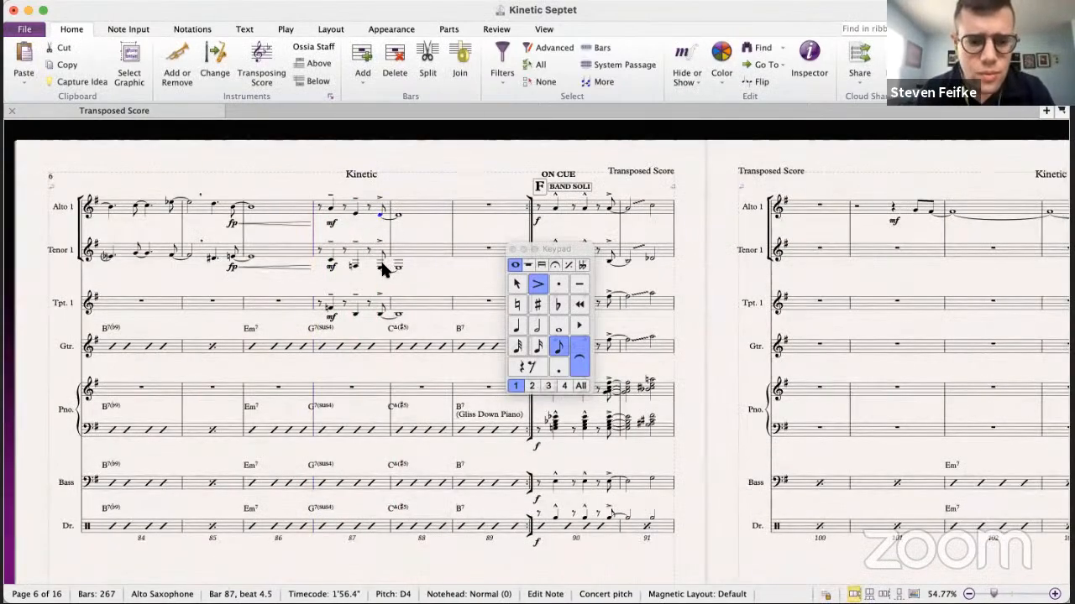
click(378, 305)
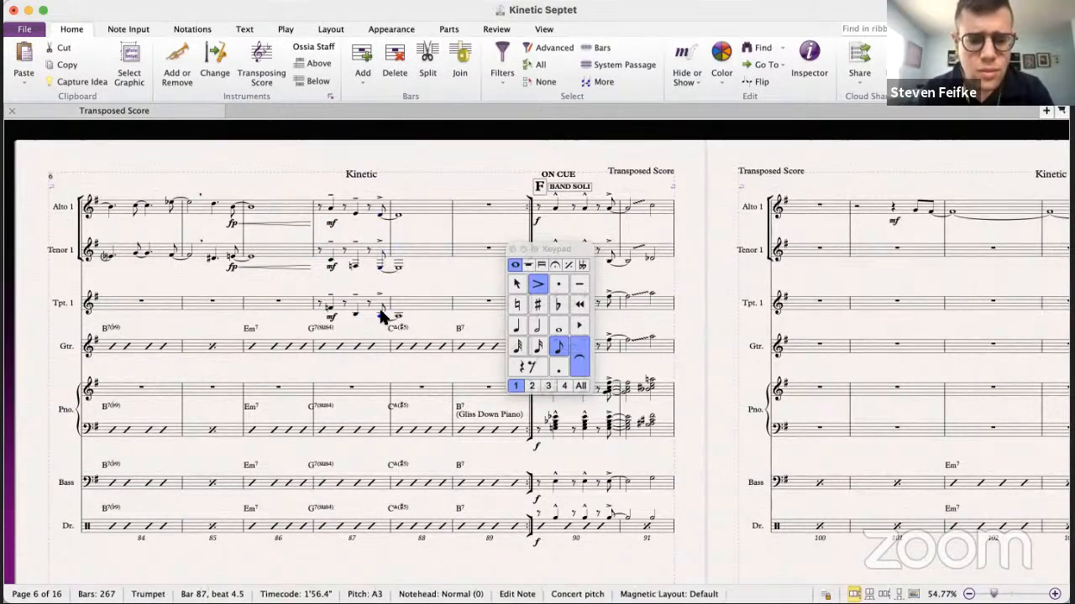
click(539, 304)
key(Right)
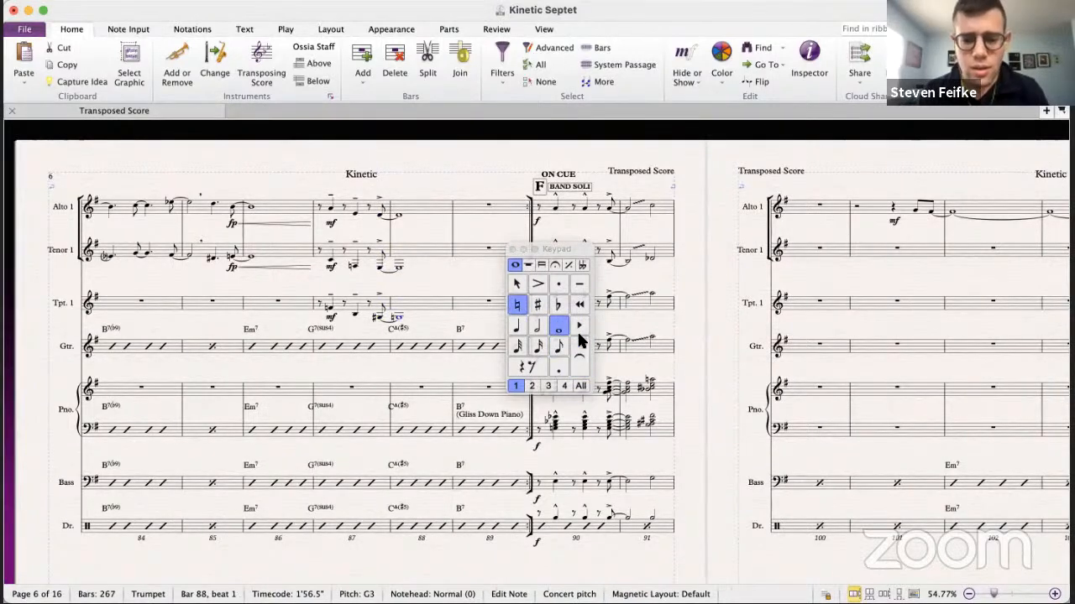
- Rewrite the trumpet's bar 88 as two half notes, slurred from the last eighth note of bar 87
click(576, 361)
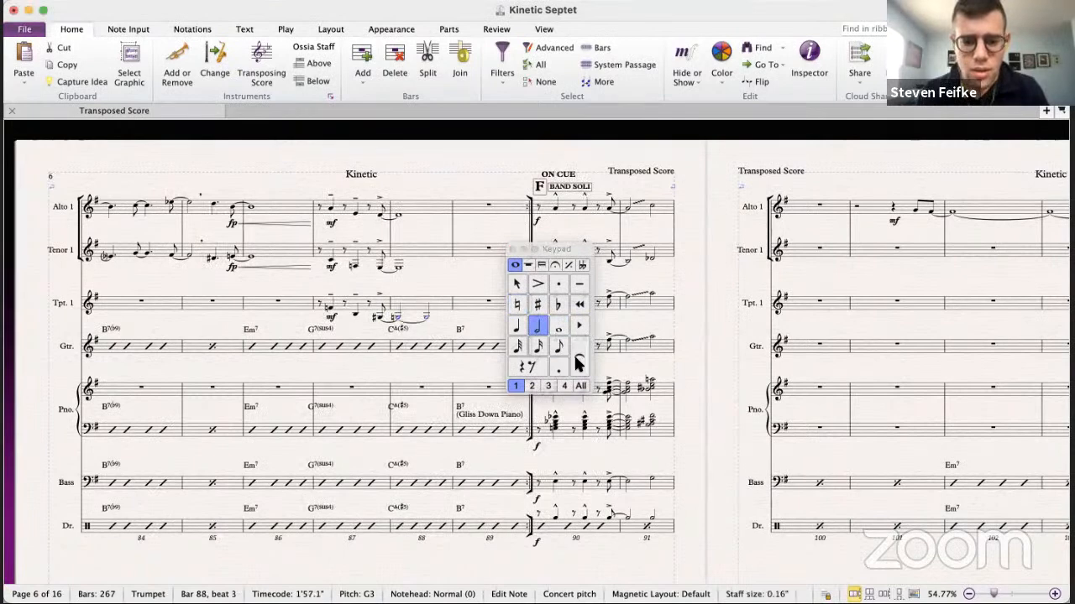
key(super+z)
key(Left)
key(Right)
key(Up)
click(576, 359)
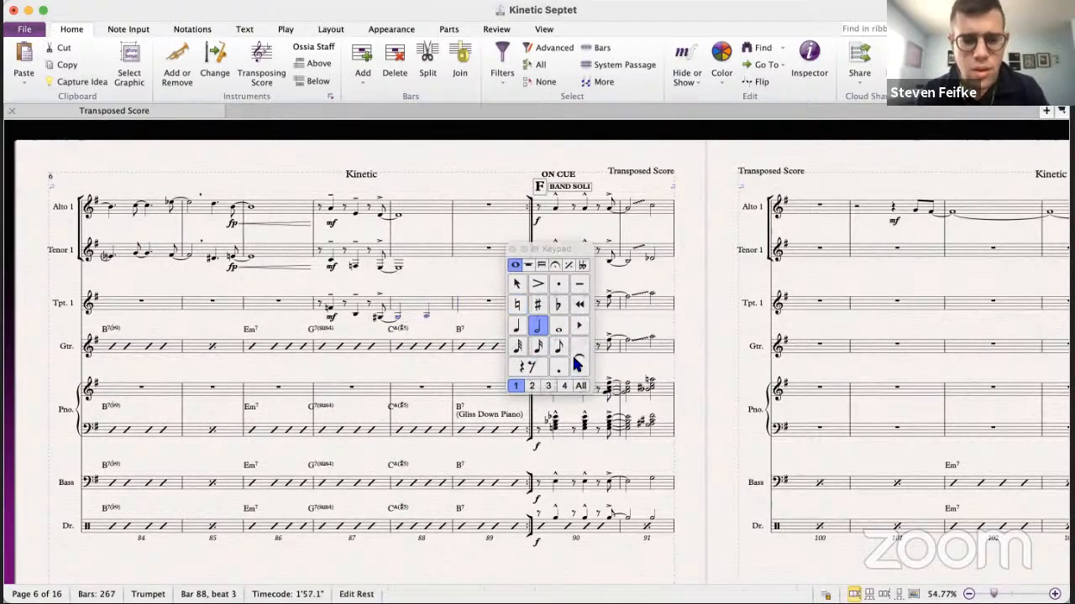
click(389, 320)
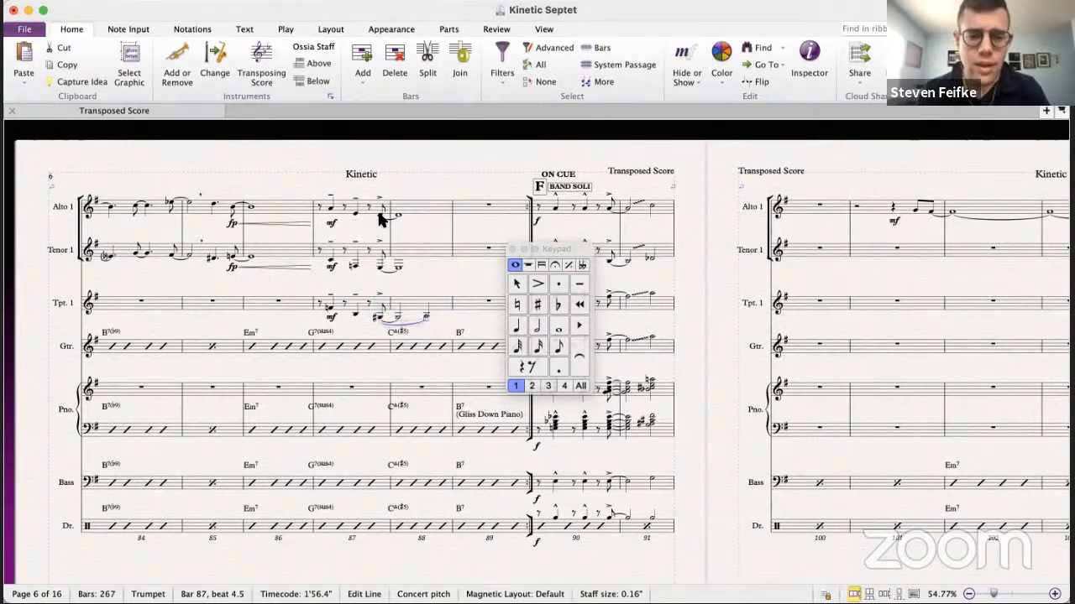
- Add a hairpin under bar 88 in the alto, tenor and trumpet staves
click(403, 211)
shift+click(412, 307)
key(l)
click(340, 215)
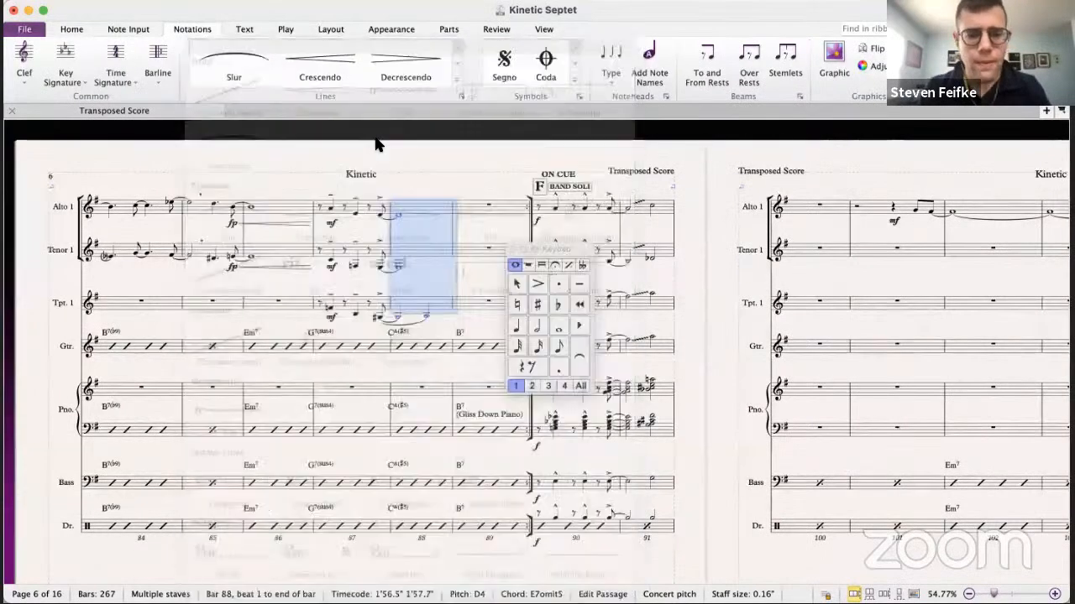
key(Escape)
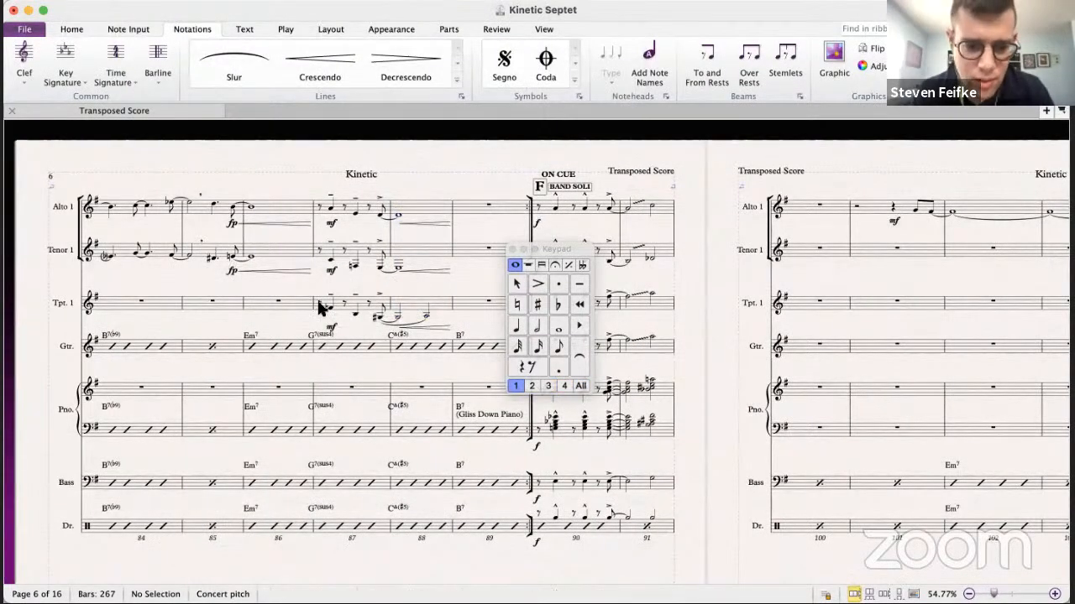
- Play back from the alto's pickup on beat 4.5 of bar 81 through bar 88 to check the horn writing
scroll(362, 233, right, 5)
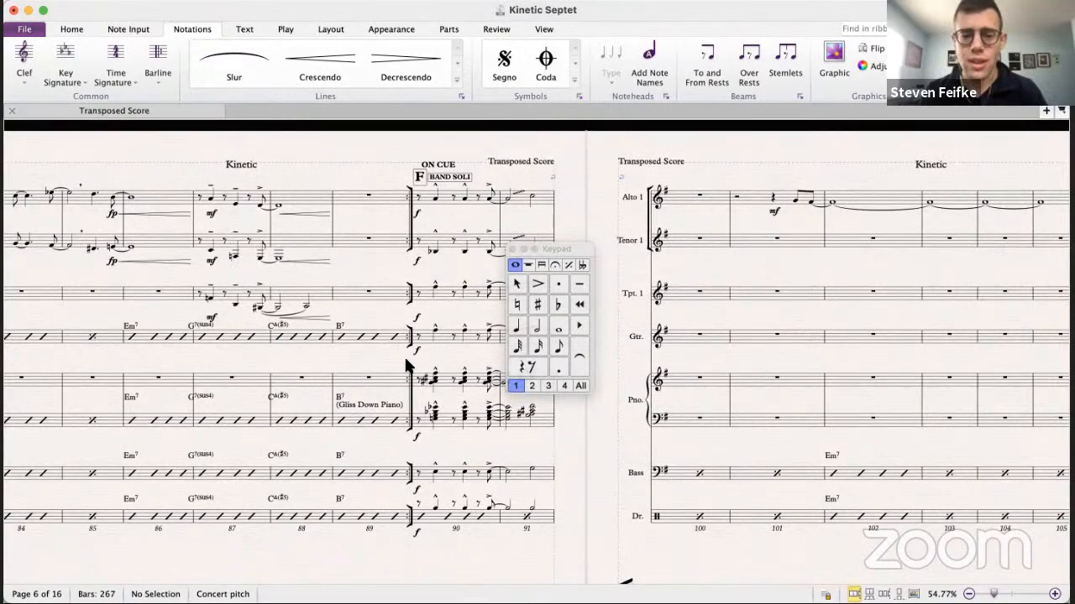
scroll(408, 366, right, 5)
scroll(407, 366, left, 15)
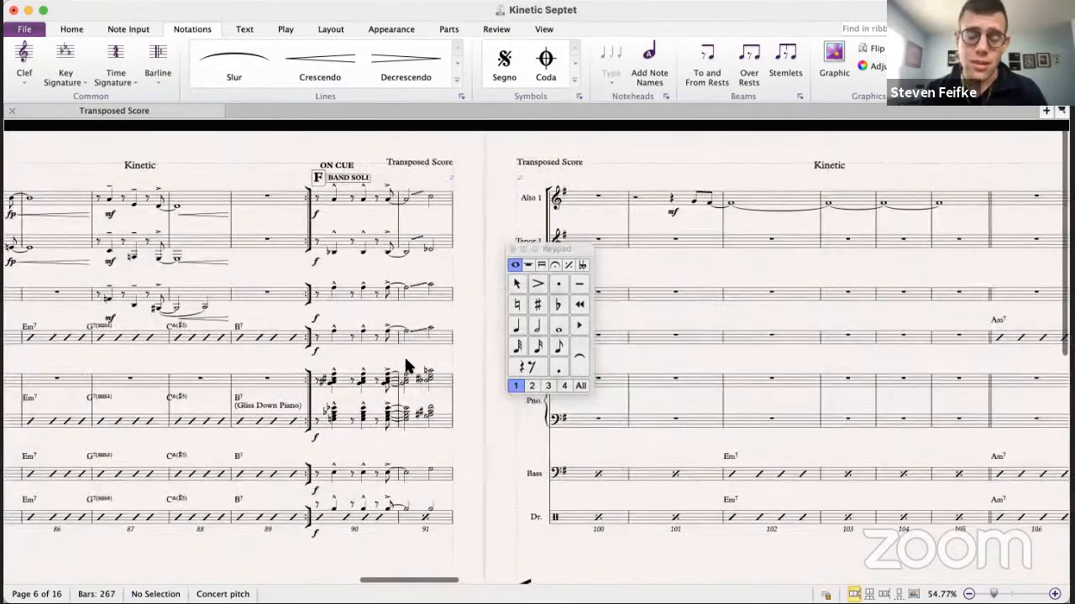
scroll(328, 264, down, 8)
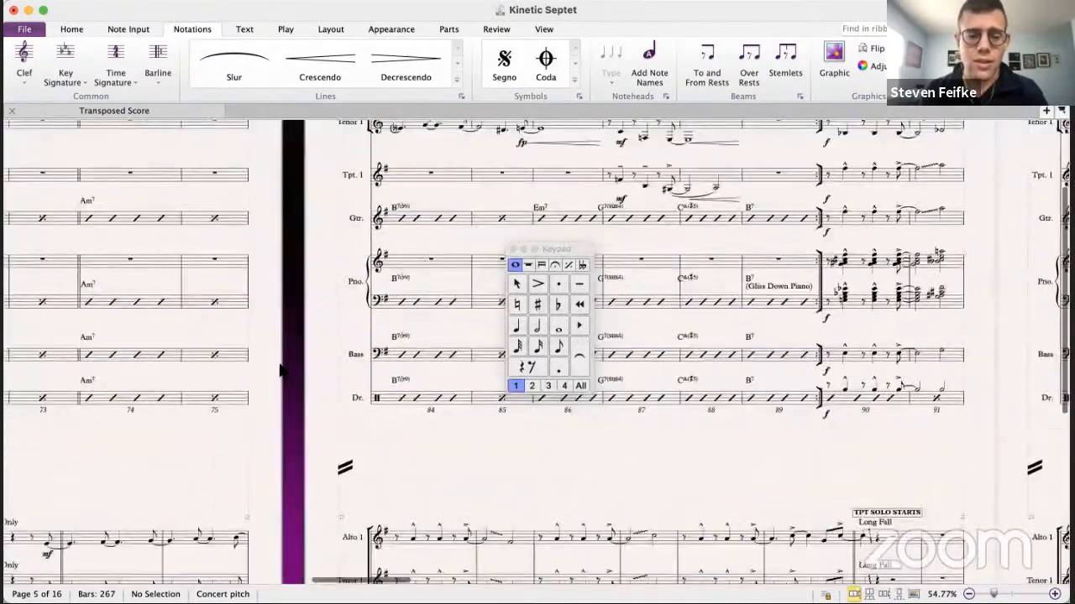
click(201, 338)
key(p)
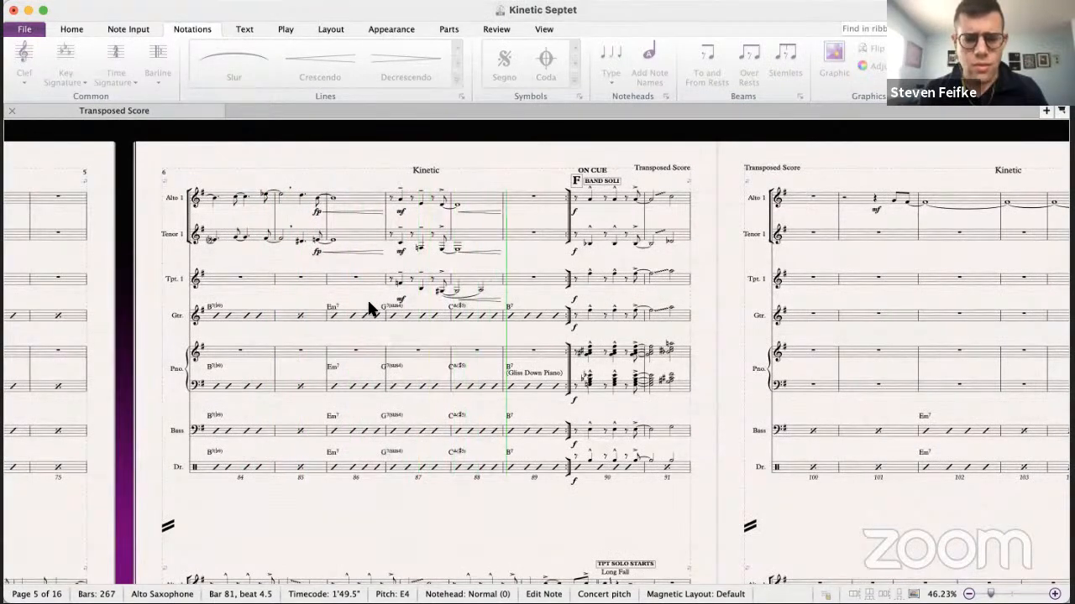
key(space)
- Start a drum cue in voice 3 of bar 87 with an eighth rest and a quarter-note G on beat 1.5
key(super+equal)
scroll(353, 277, right, 2)
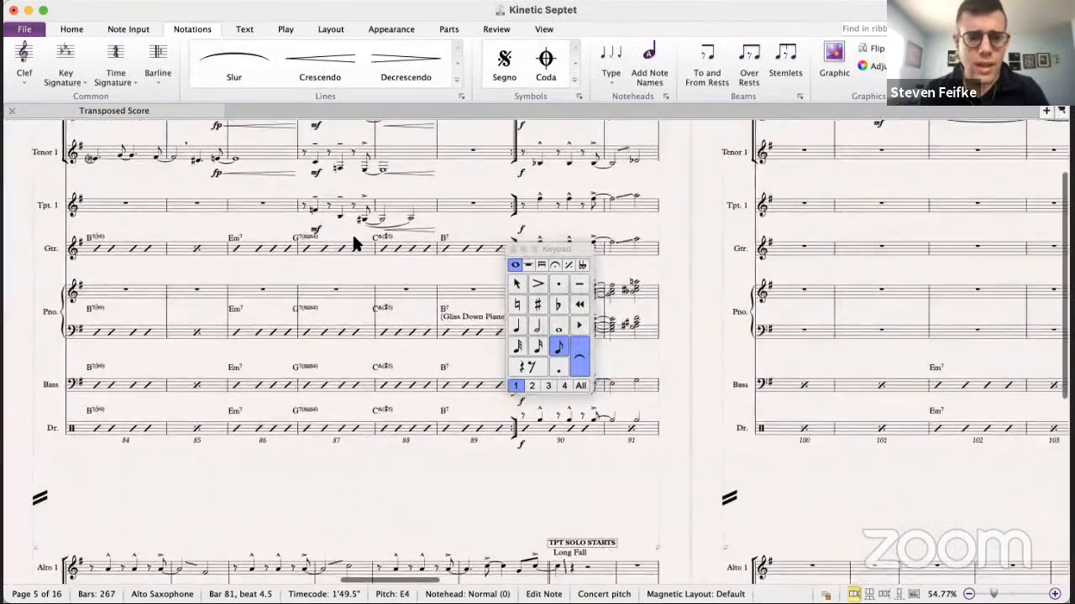
click(311, 424)
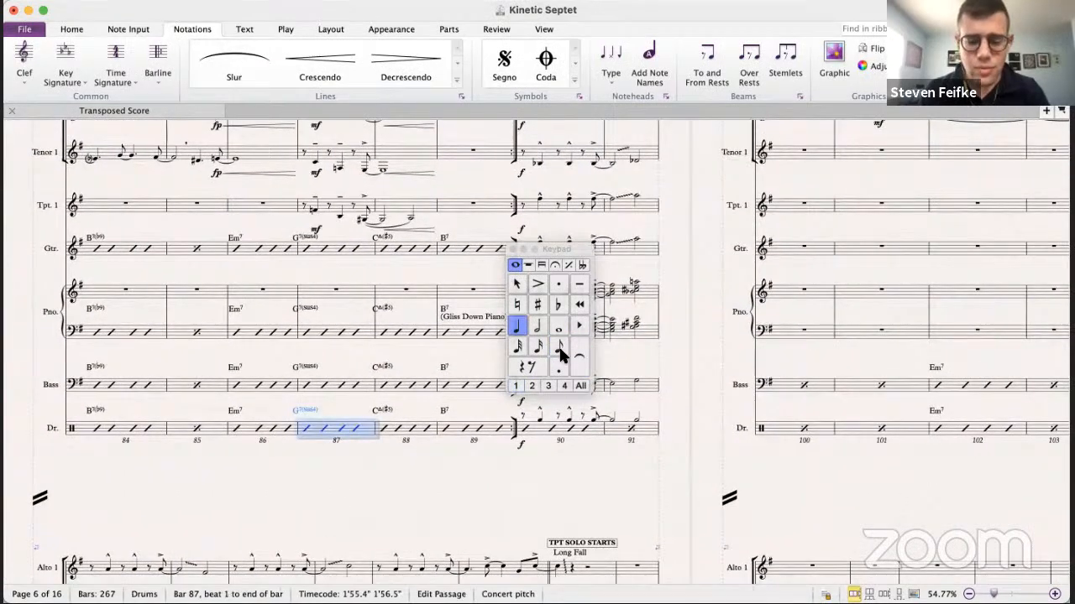
key(Escape)
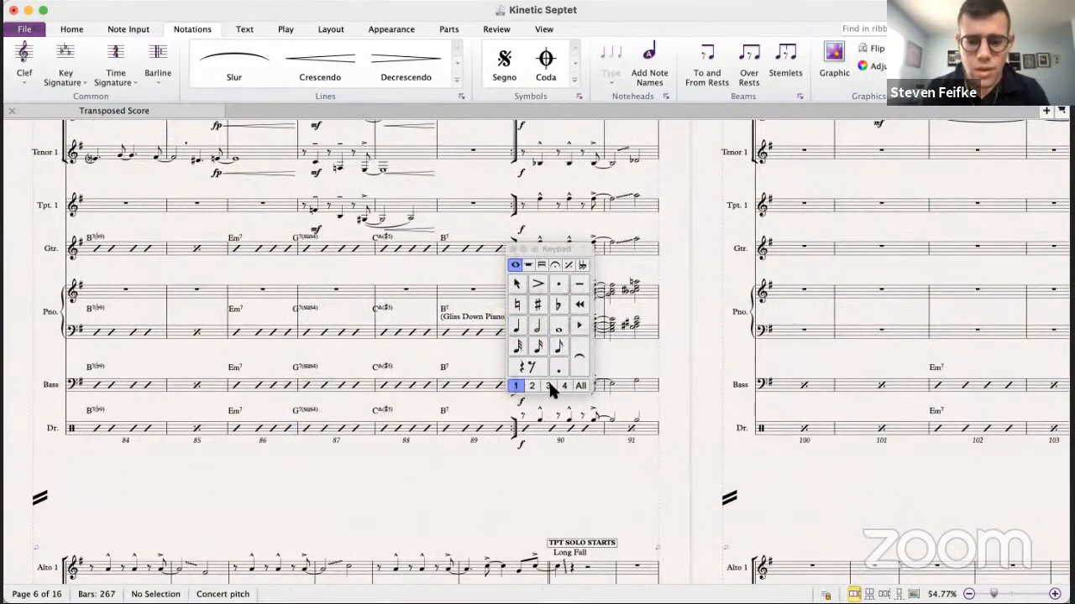
click(548, 382)
click(537, 367)
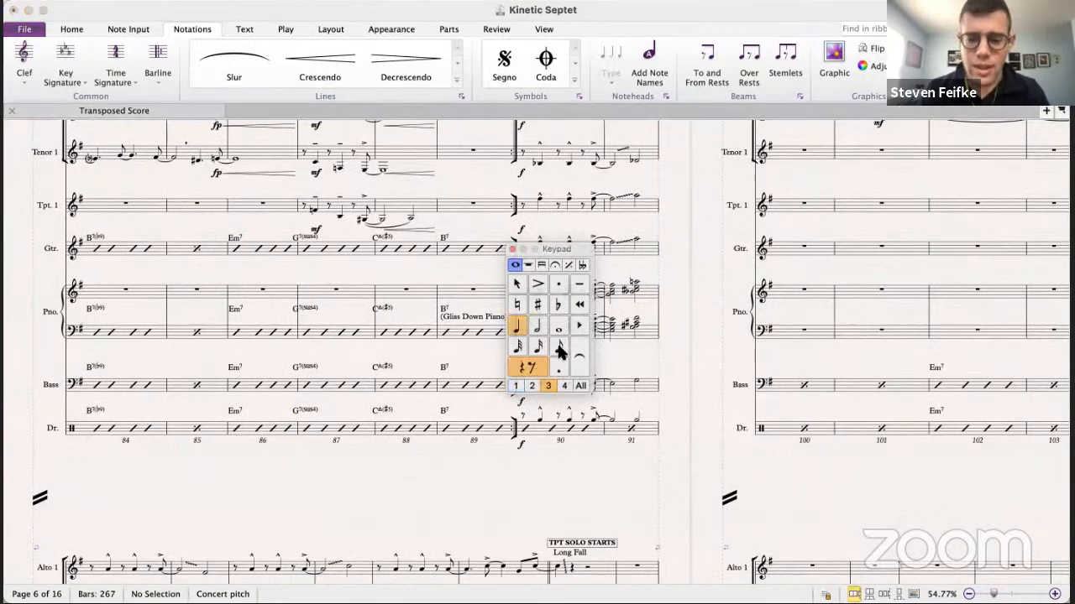
click(312, 428)
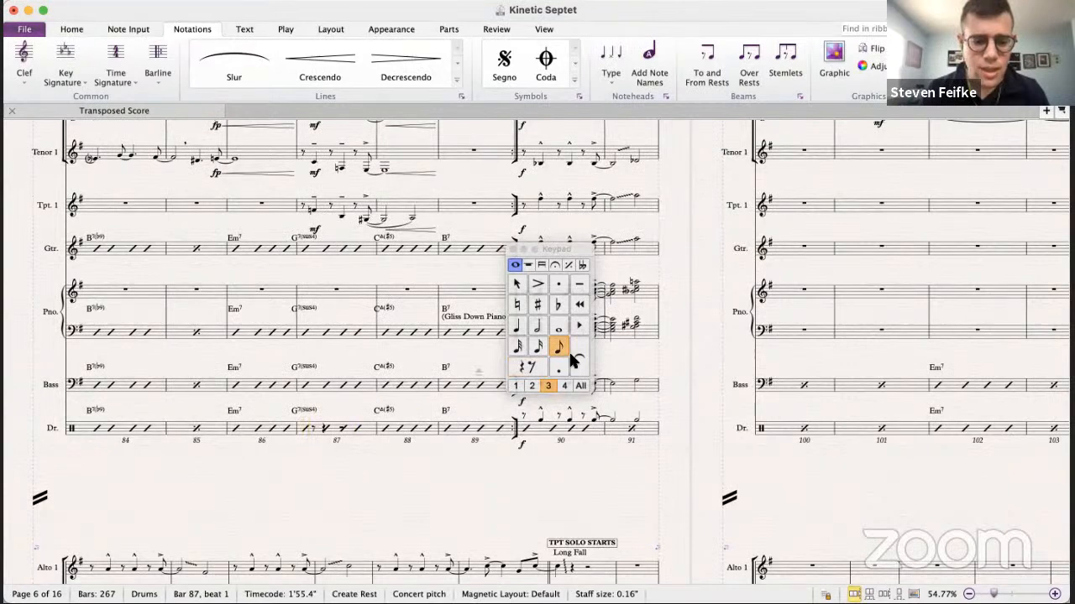
key(4)
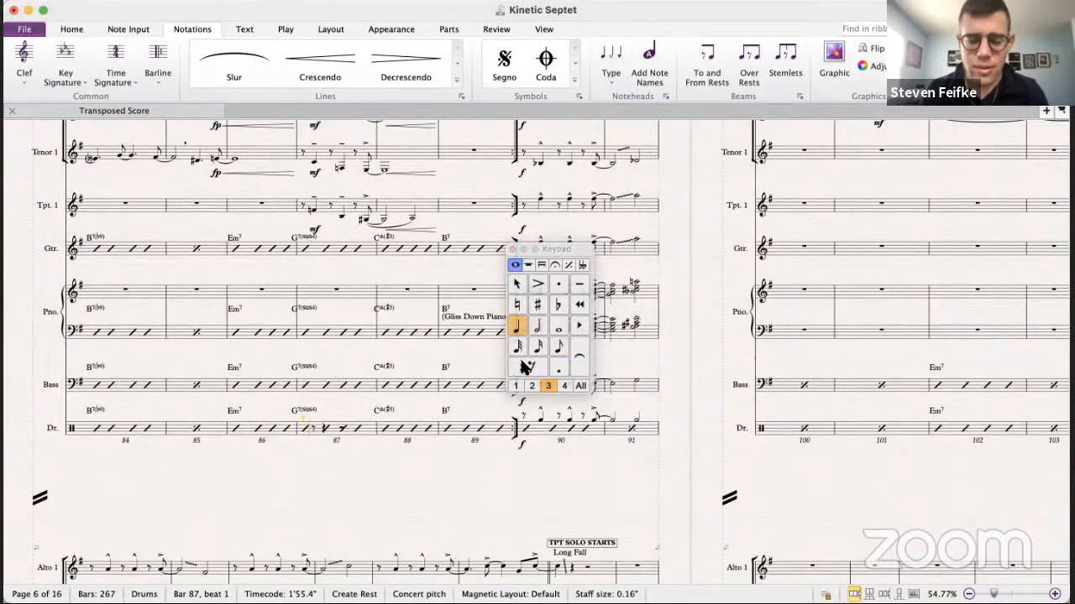
key(g)
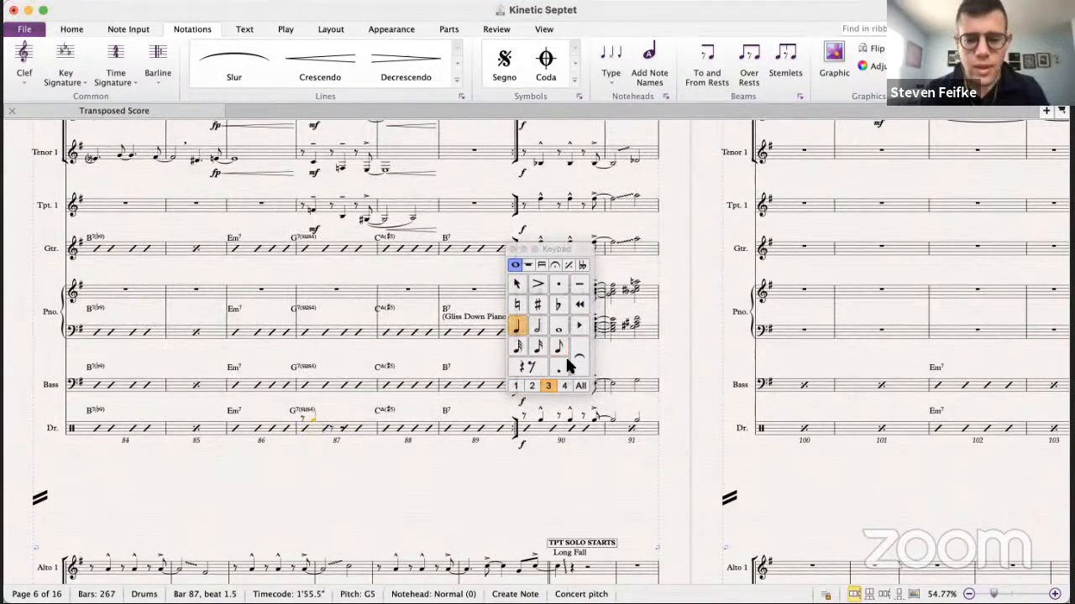
- Continue the bar 87 drum cue with an eighth rest and a quarter-note G on beat 3
click(559, 347)
click(528, 369)
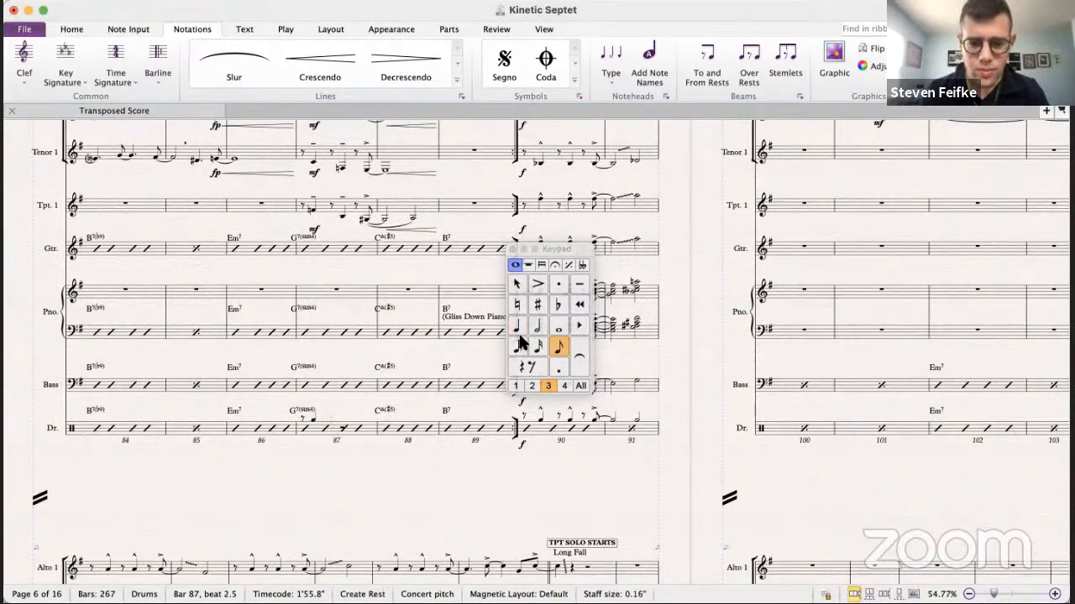
key(g)
key(super+z)
click(516, 323)
key(g)
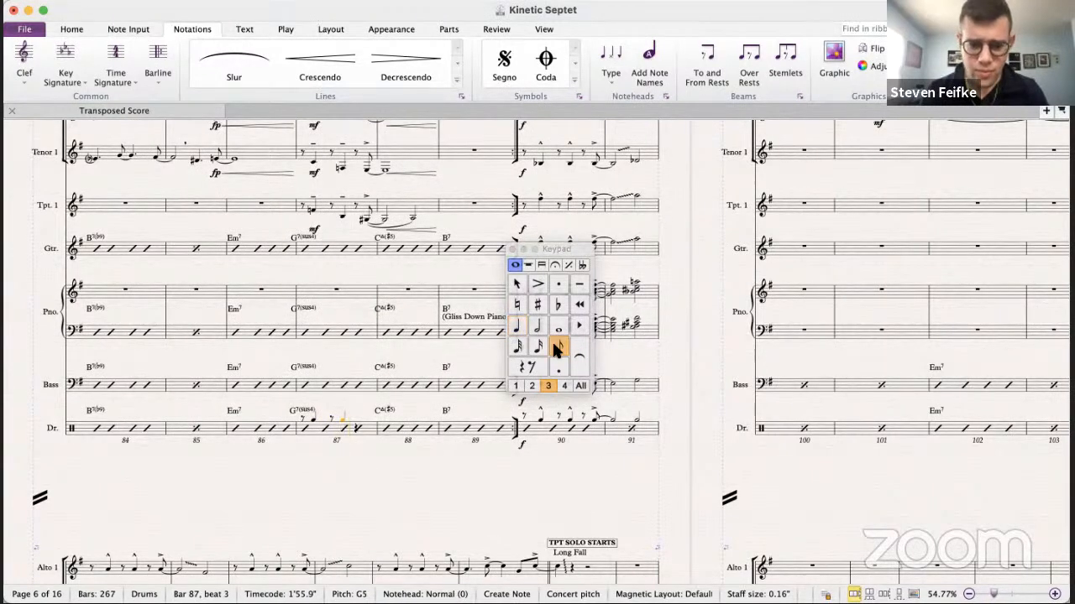
- Finish the drum cue with an eighth rest and an eighth-note G tied into a whole note in bar 88
click(537, 366)
key(g)
click(574, 366)
key(r)
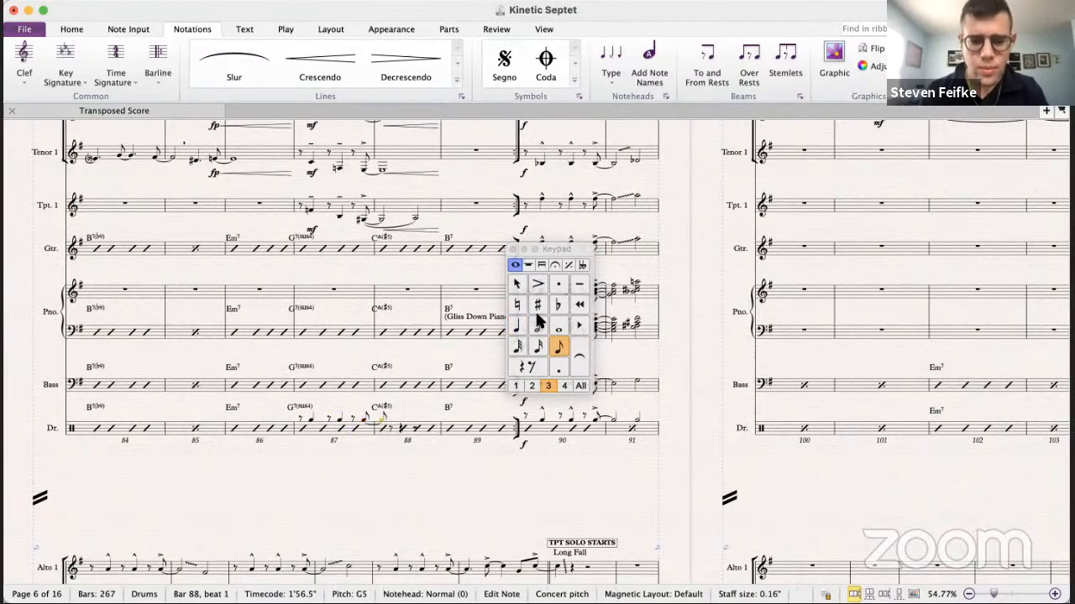
click(557, 326)
- Make all the drum cue's notes and rests in bars 87–88 cue-sized
super+click(367, 419)
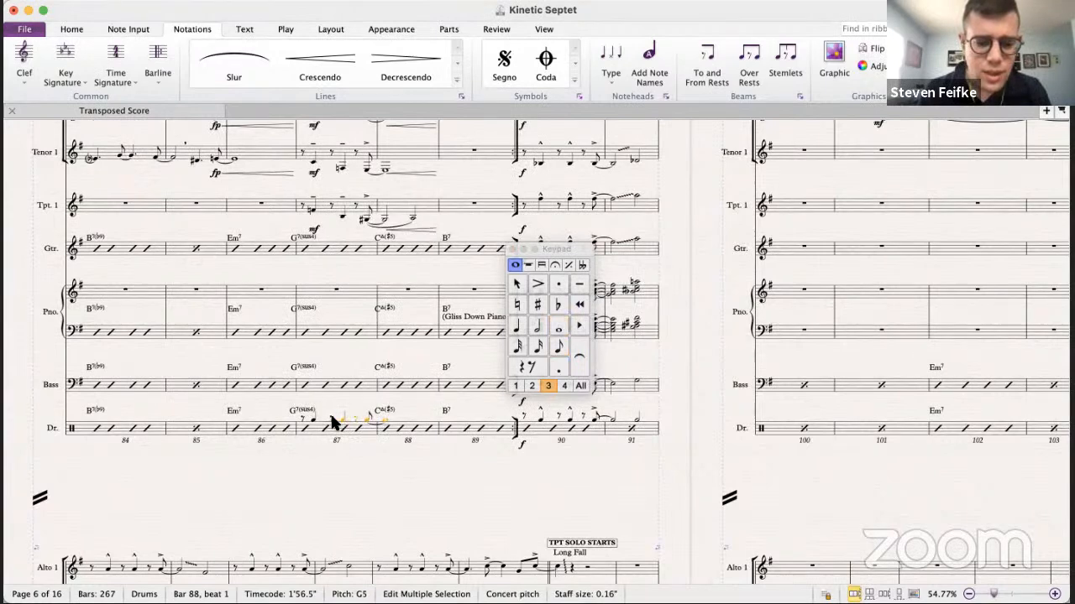
click(528, 265)
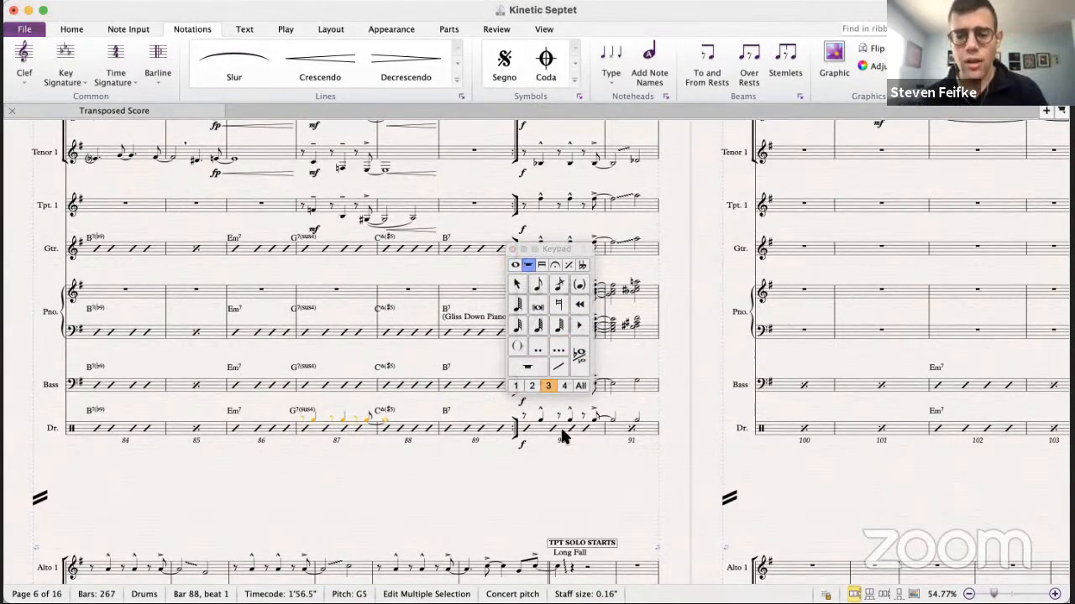
click(557, 470)
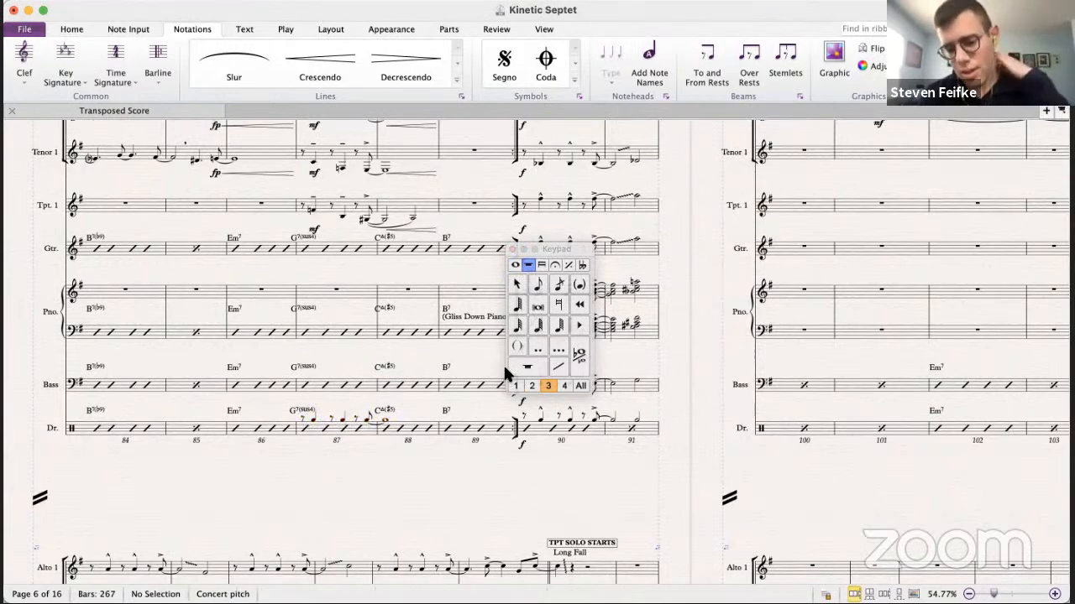
key(super+z)
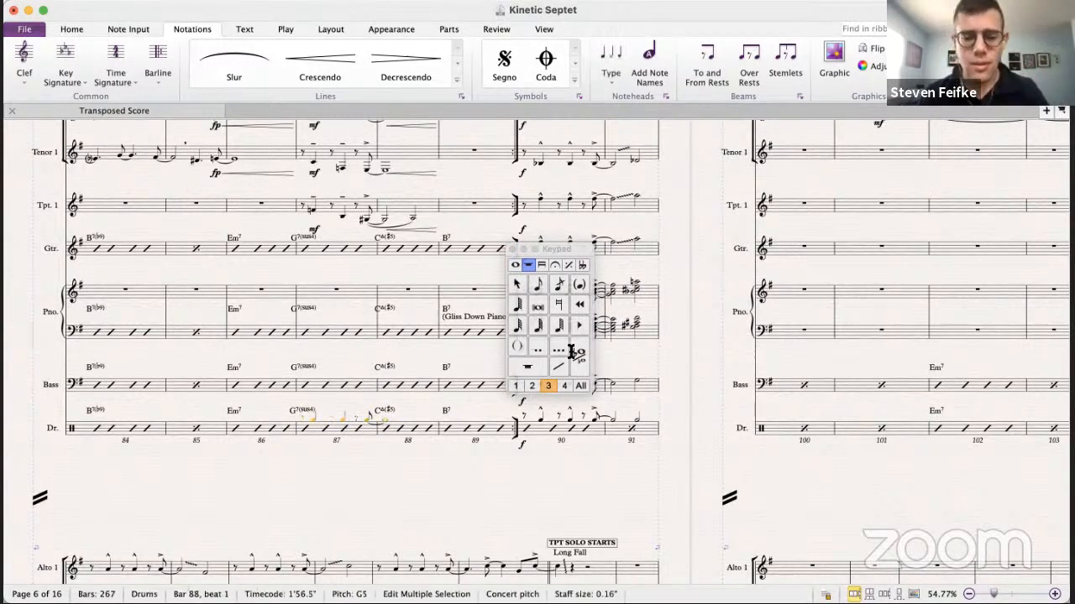
click(577, 355)
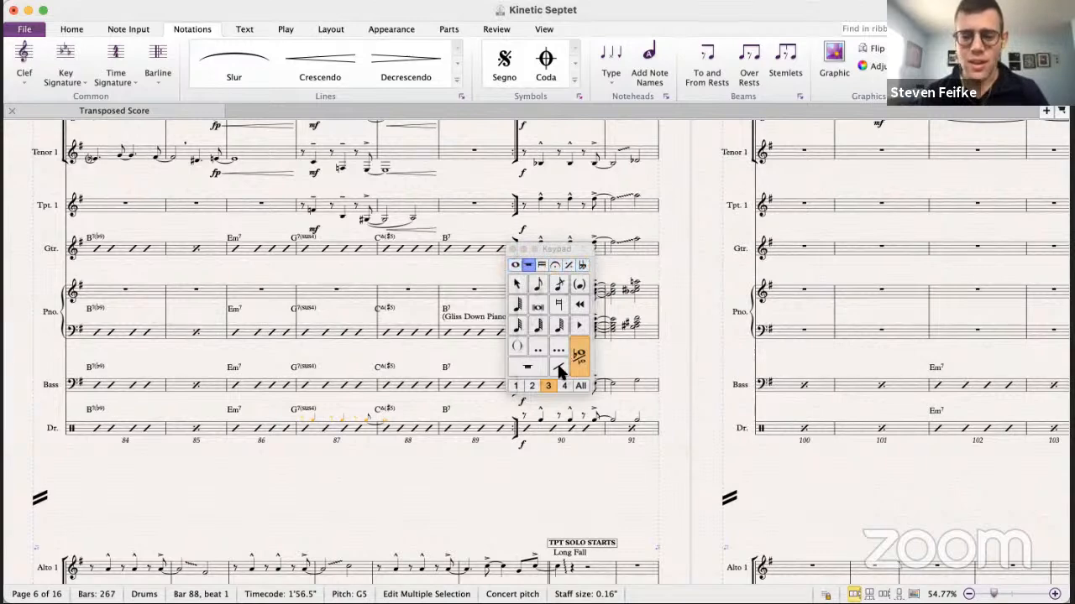
click(327, 494)
- Add accents to the drum cue notes in bar 87
click(311, 414)
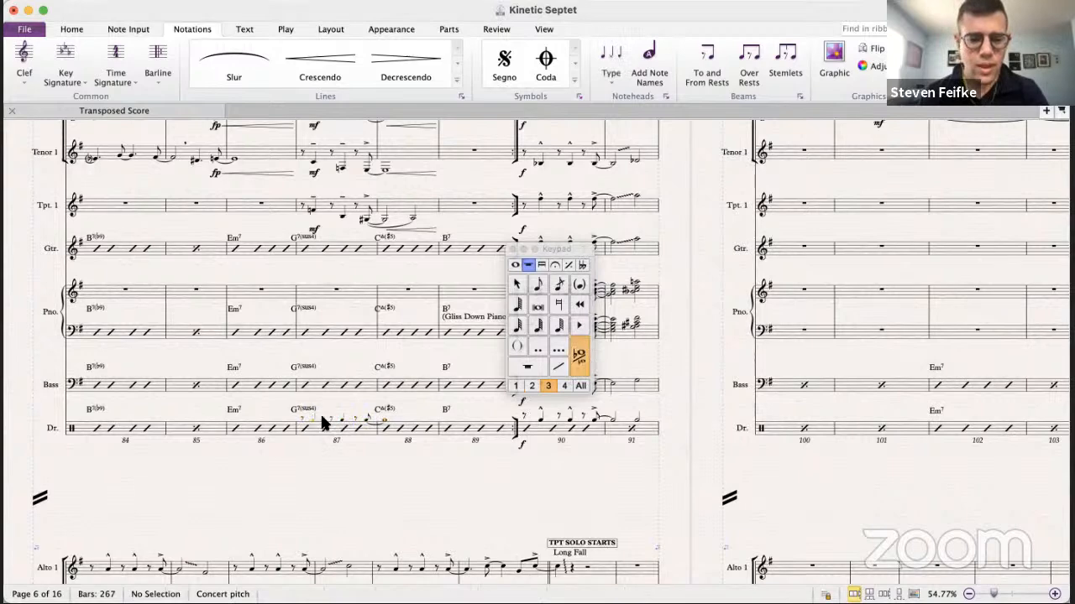
click(514, 265)
click(537, 284)
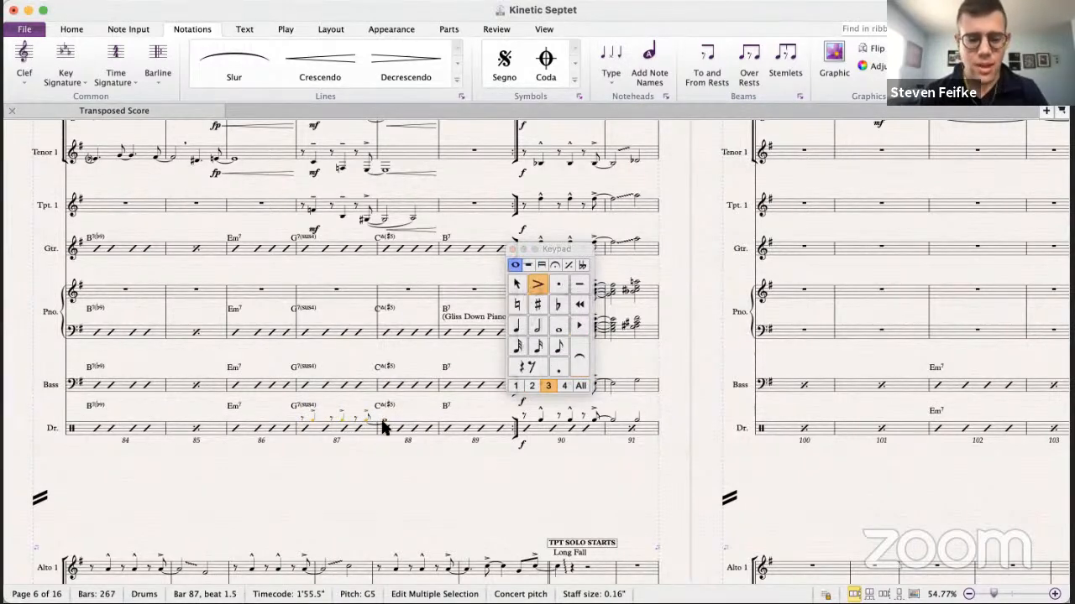
click(350, 466)
- Play back from the start of bar 87 to check the horn figure leading up to rehearsal mark F
click(299, 430)
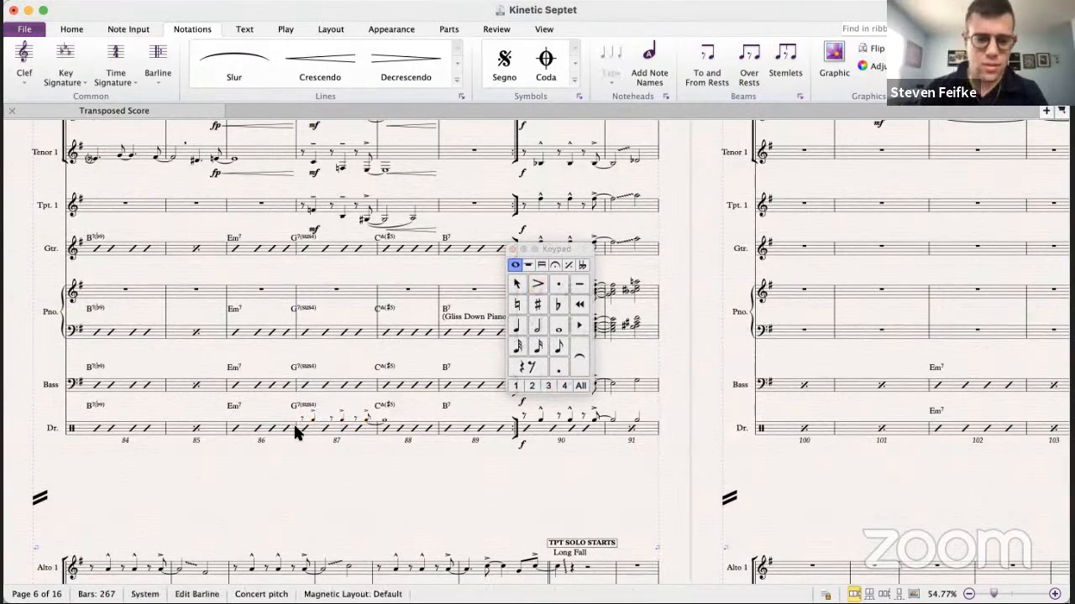
key(super+minus)
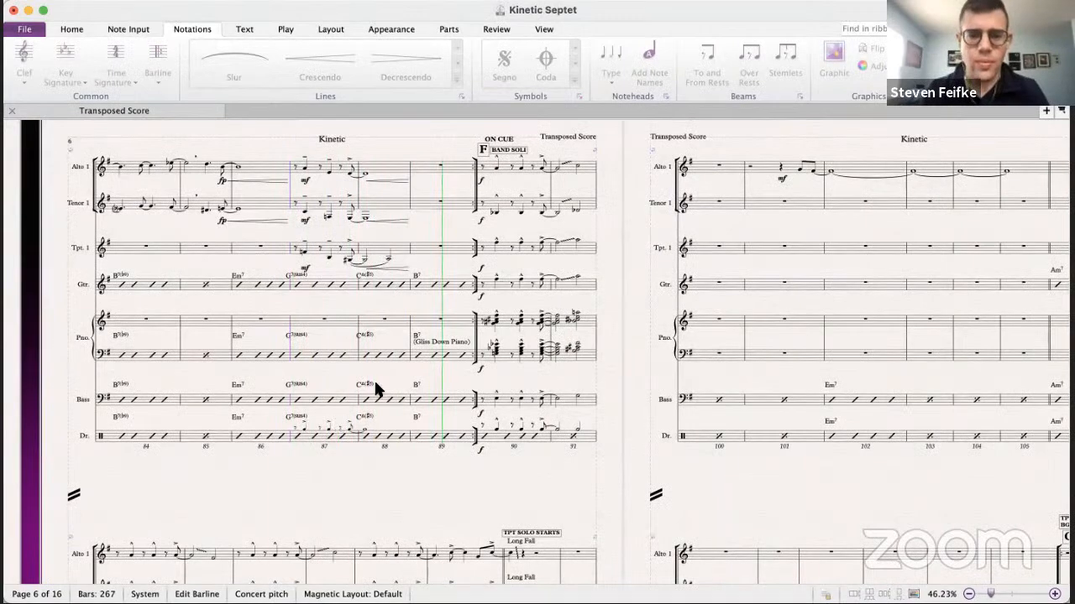
key(space)
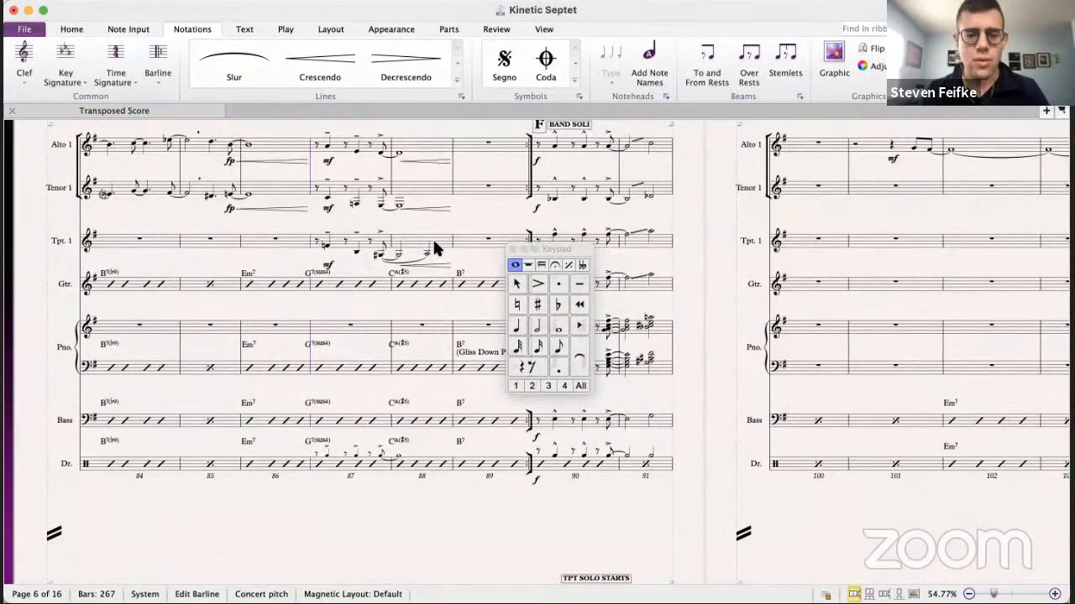
- Shift the forte markings in bar 90 of the horn, guitar, piano and bass staves under their first notes
scroll(434, 252, right, 3)
scroll(434, 249, up, 3)
scroll(434, 249, right, 2)
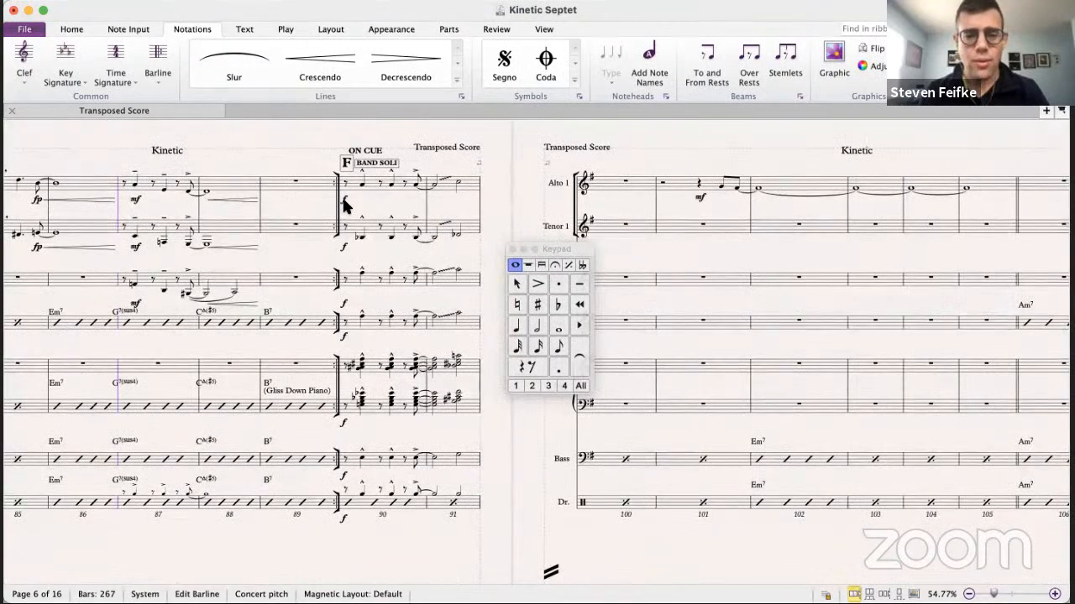
click(344, 200)
super+click(343, 246)
super+click(343, 301)
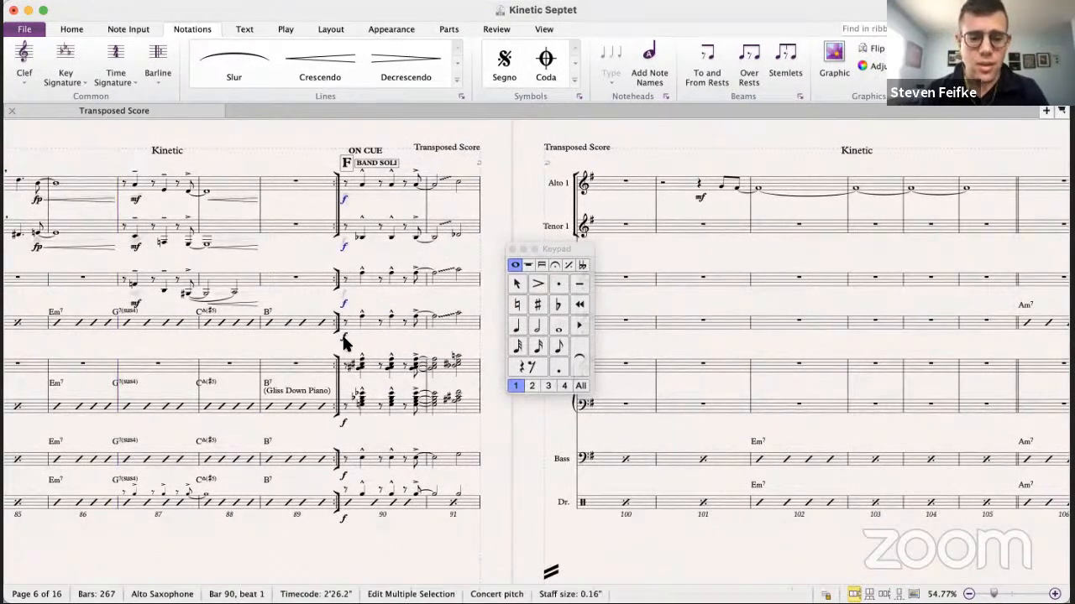
super+click(343, 474)
key(Delete)
key(super+z)
key(Escape)
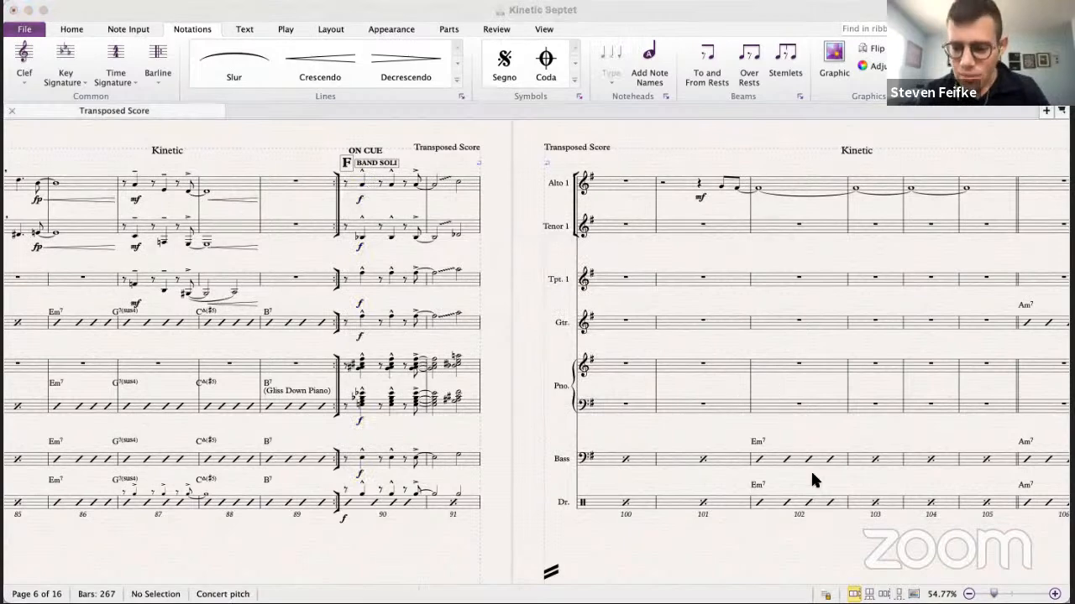
click(391, 372)
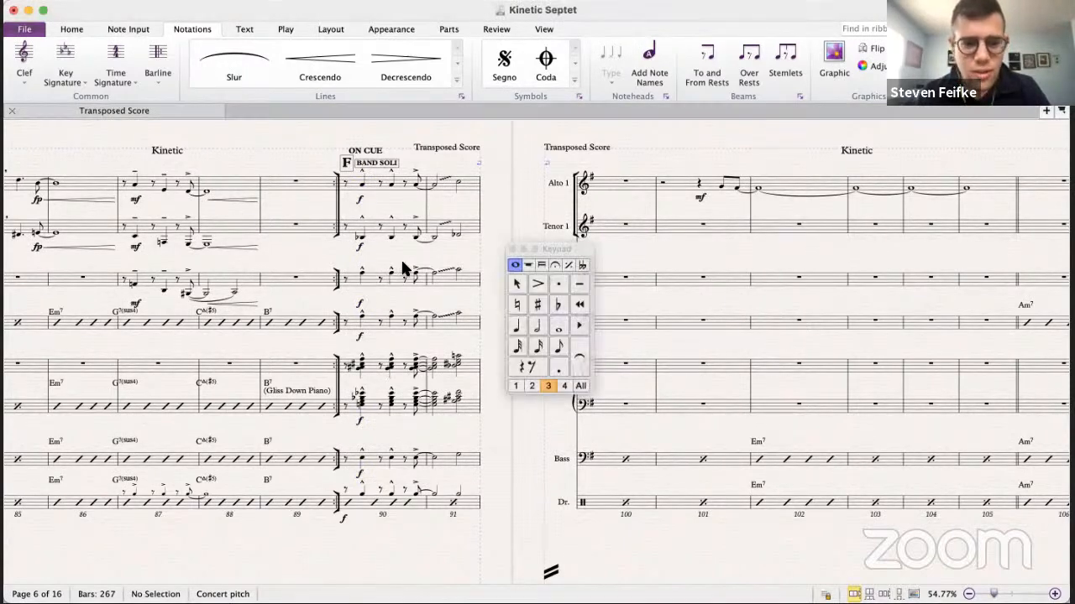
- Display the septet score at transposed pitch and check the trumpet's first note in bar 90
scroll(401, 260, right, 5)
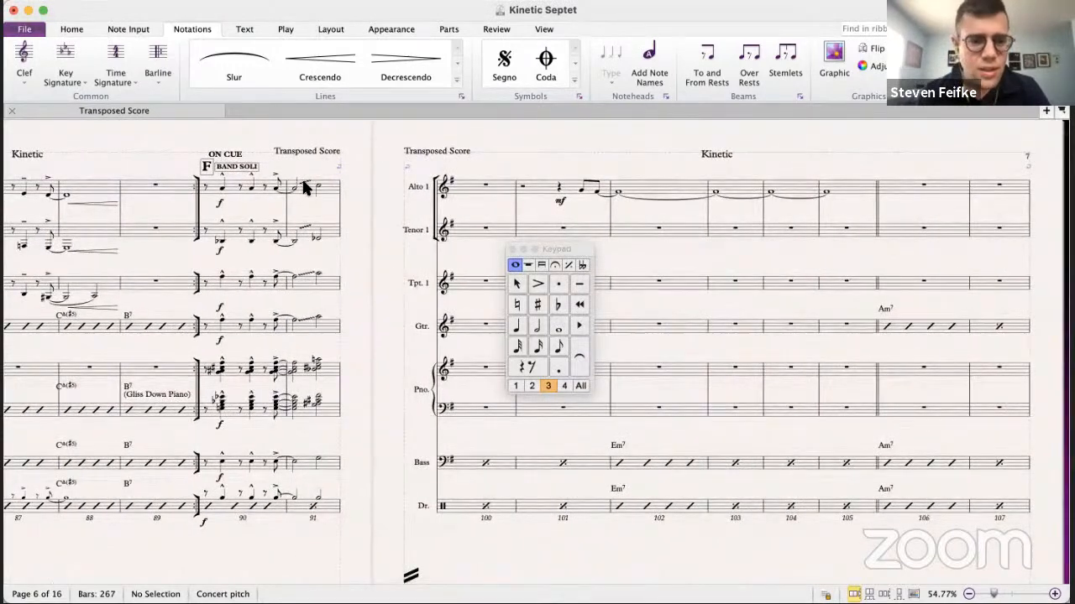
click(302, 181)
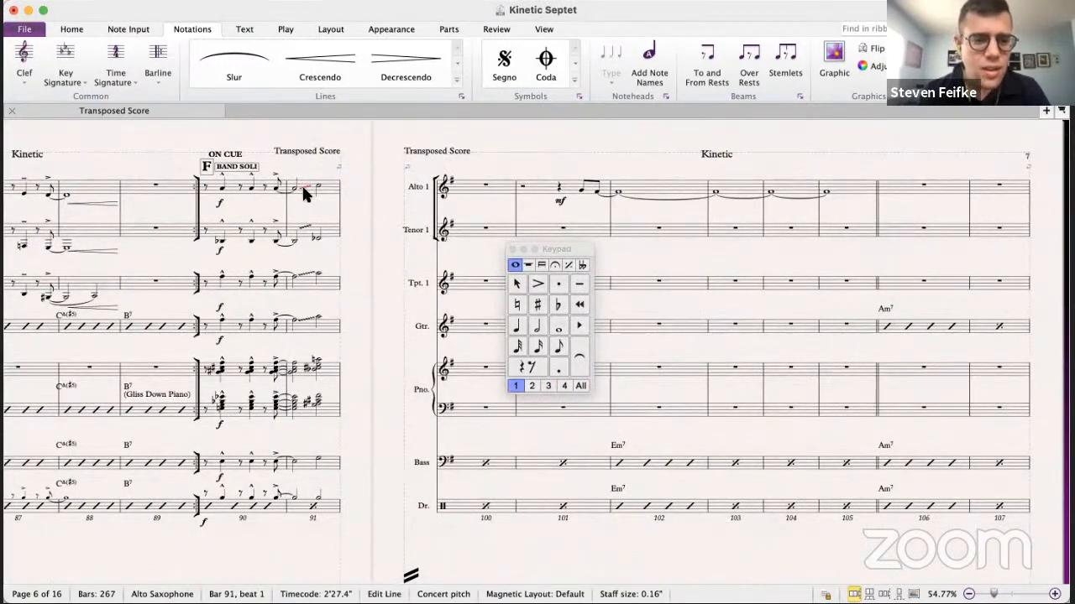
key(Escape)
click(71, 30)
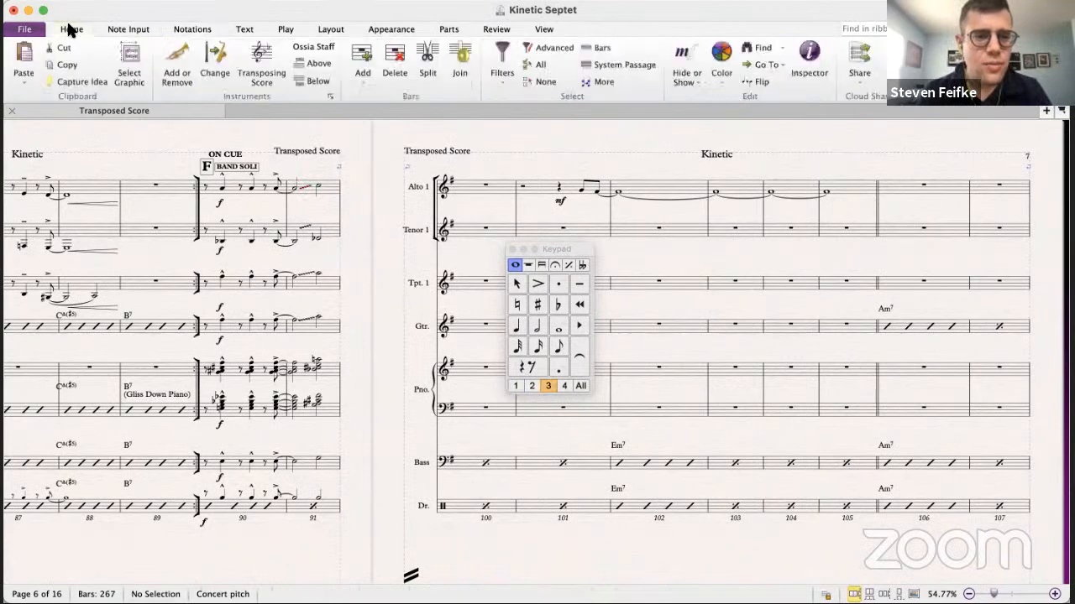
click(256, 68)
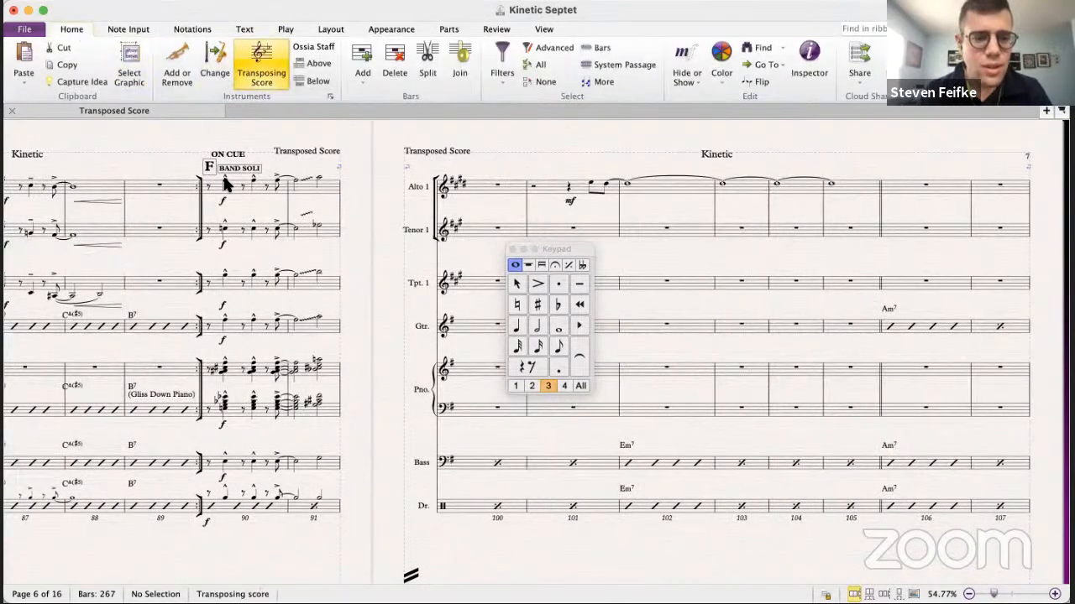
click(225, 275)
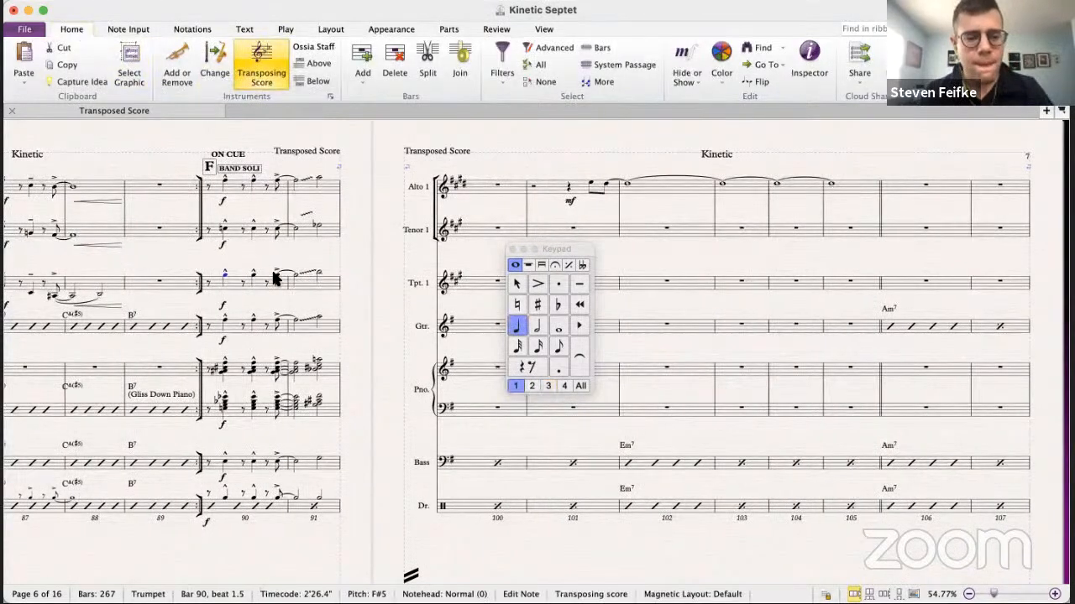
- Switch to the Kinetic 8.5 score and examine the Trombone 3 and Trumpet 1 writing at rehearsal mark F
key(super+grave)
scroll(343, 275, down, 1)
scroll(342, 275, right, 1)
scroll(342, 277, right, 5)
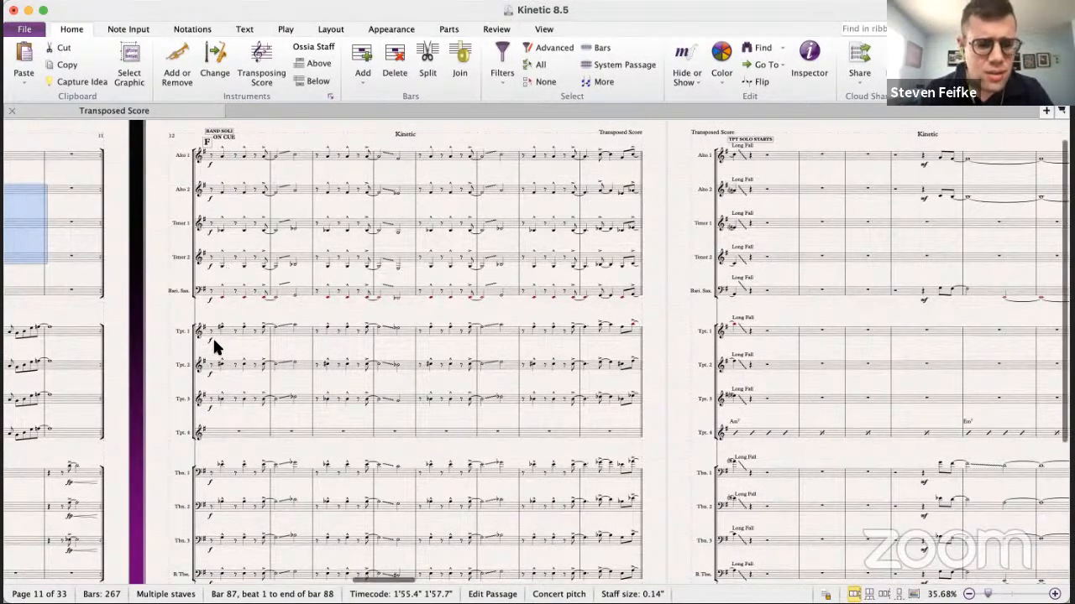
scroll(214, 346, down, 1)
click(218, 524)
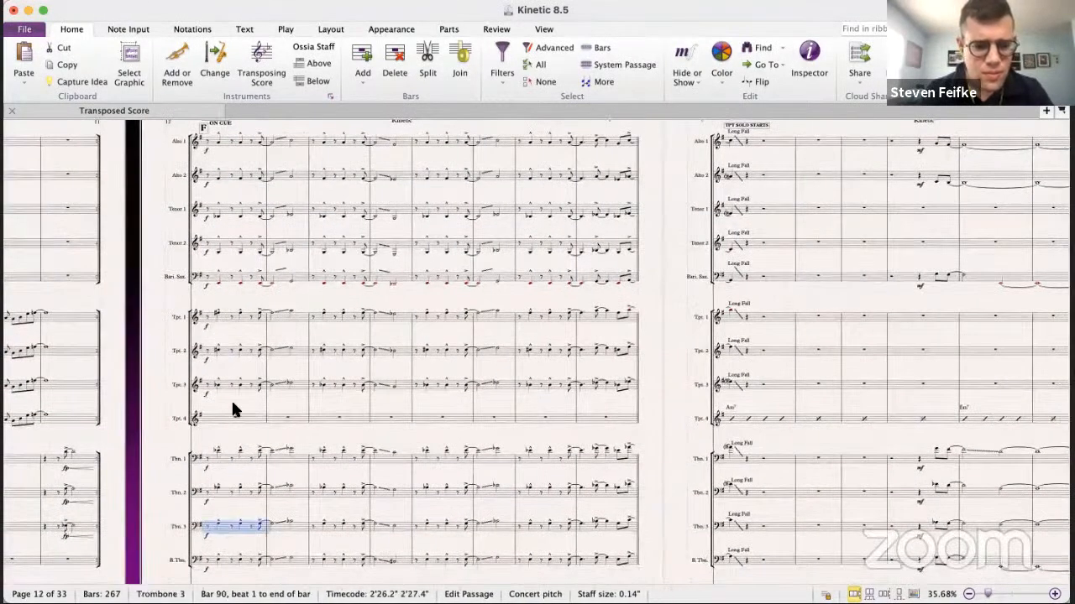
click(218, 319)
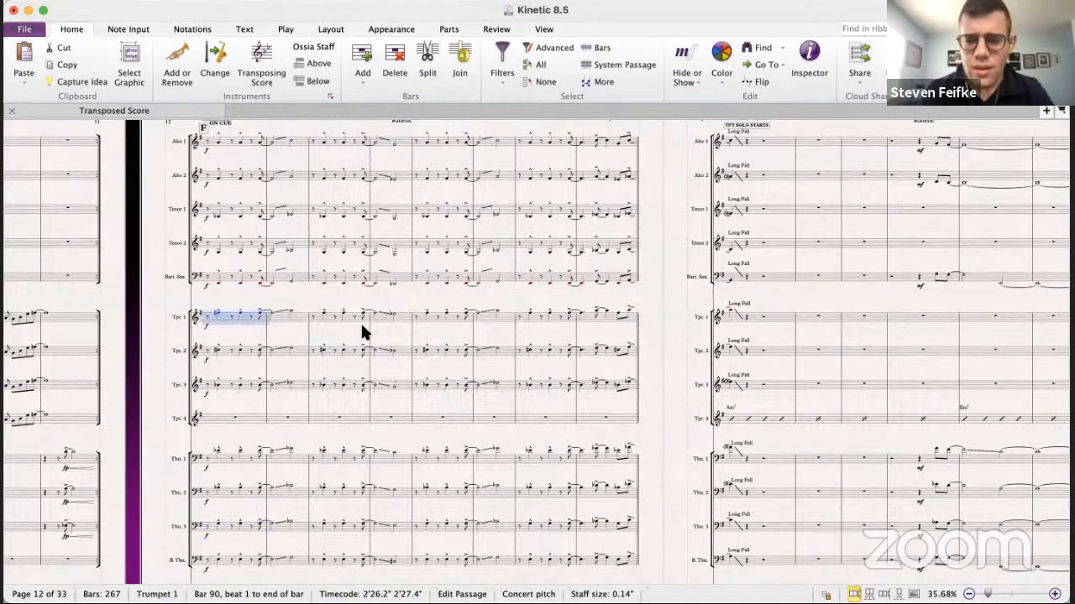
scroll(651, 297, right, 3)
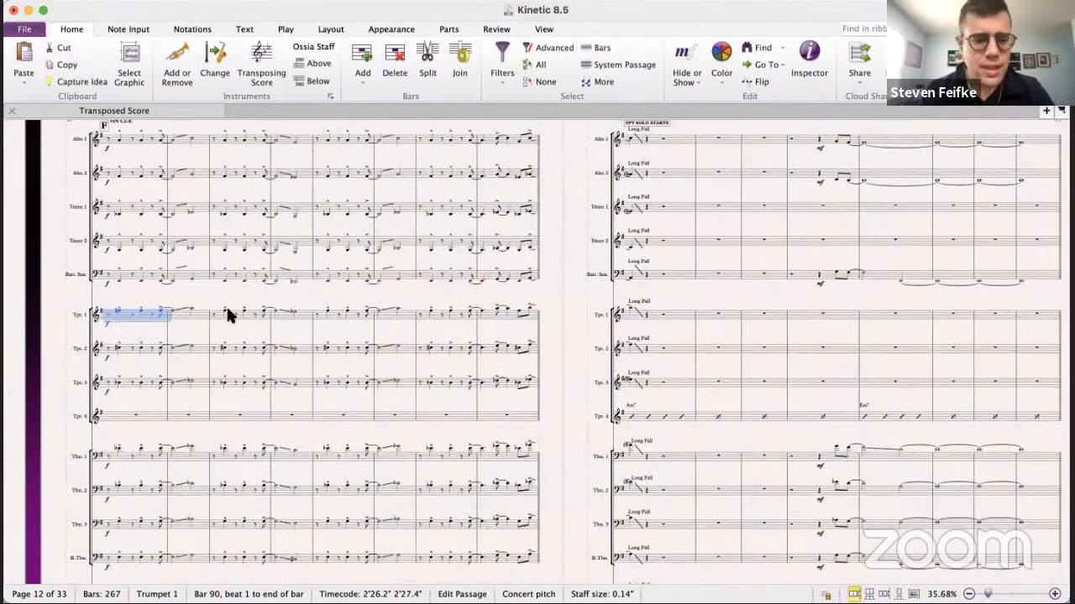
- Copy Trumpet 2's bars 90 to 98 from Kinetic 8.5 onto the septet's alto sax staff and display the septet at concert pitch
click(138, 345)
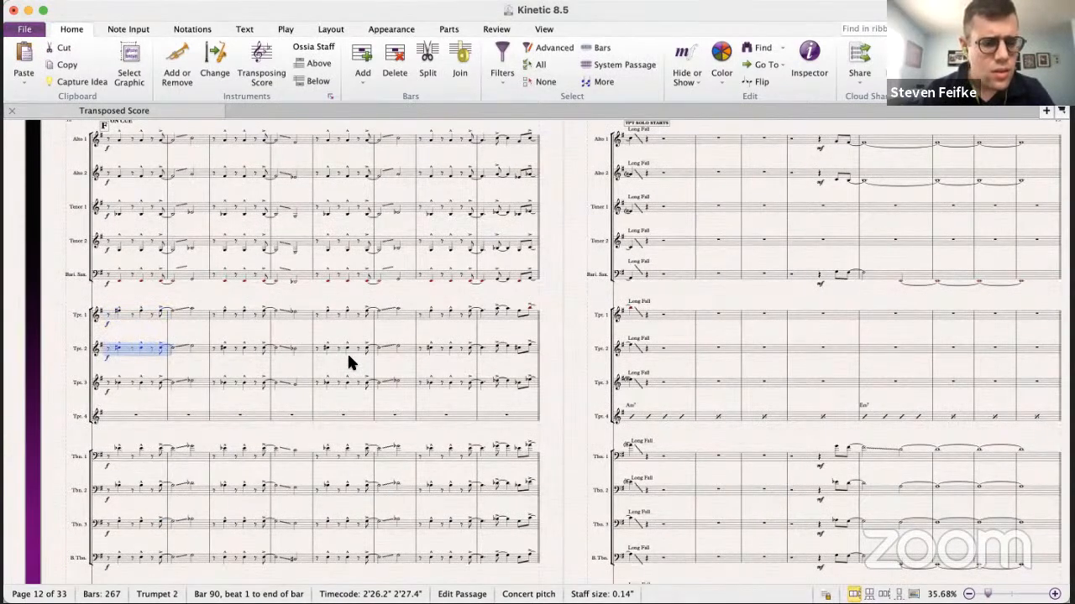
shift+click(662, 346)
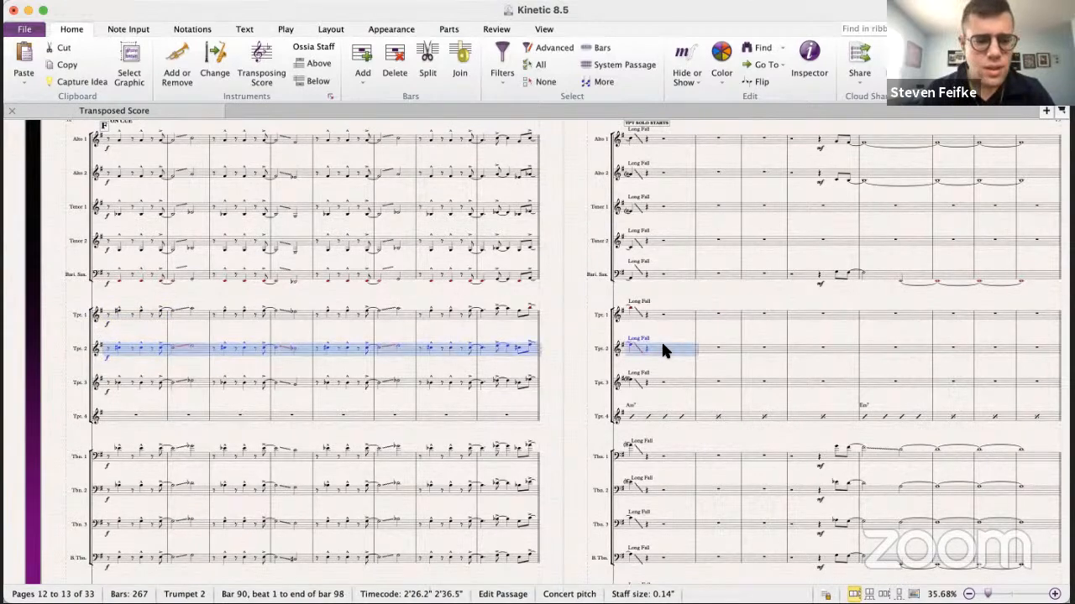
key(super+grave)
click(234, 190)
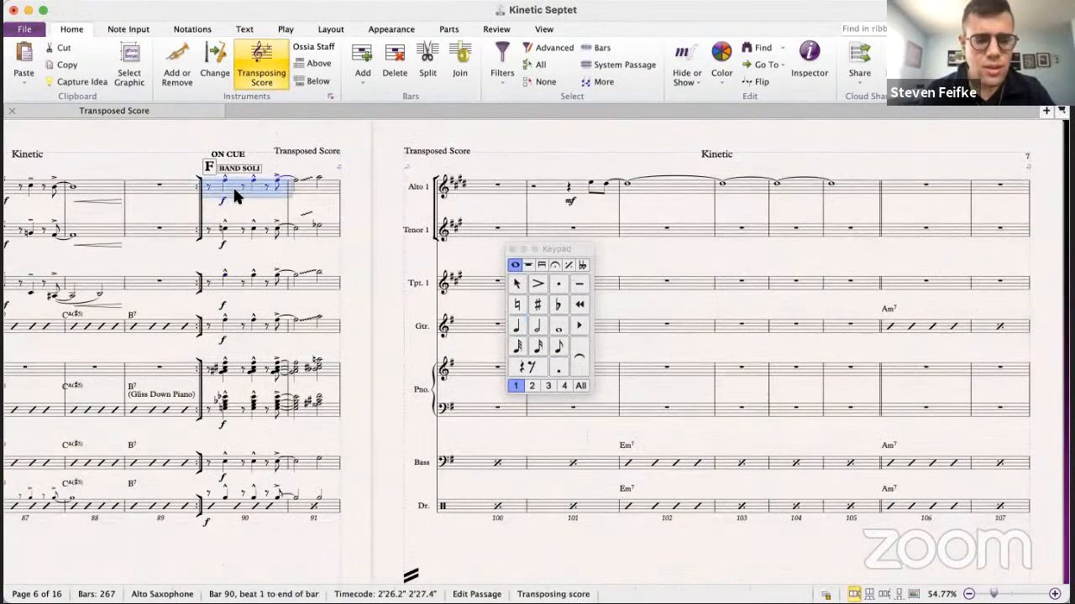
click(250, 67)
scroll(305, 215, up, 3)
scroll(304, 215, right, 8)
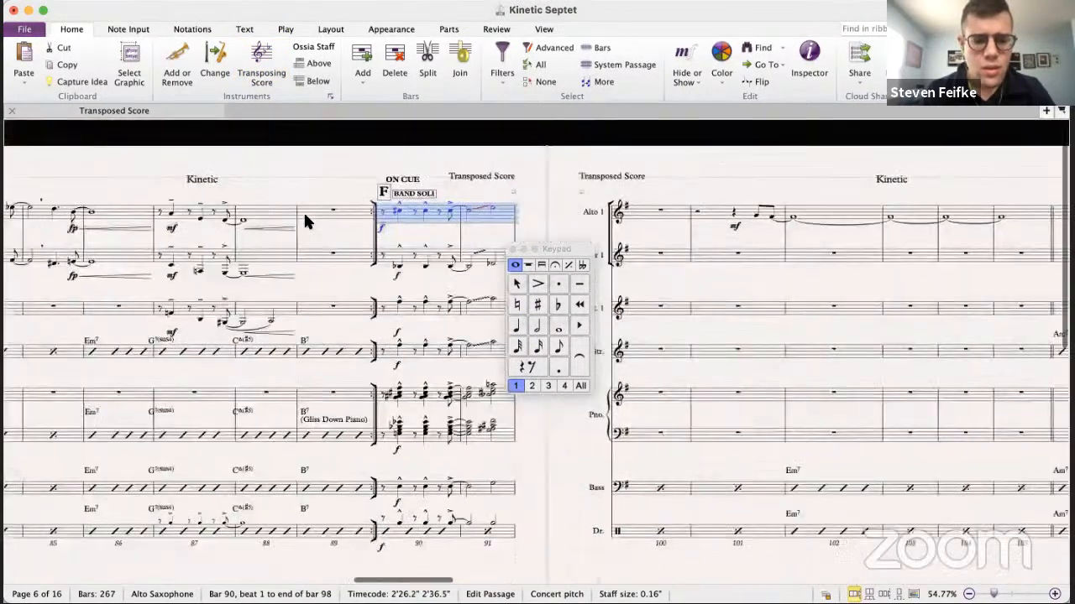
click(243, 216)
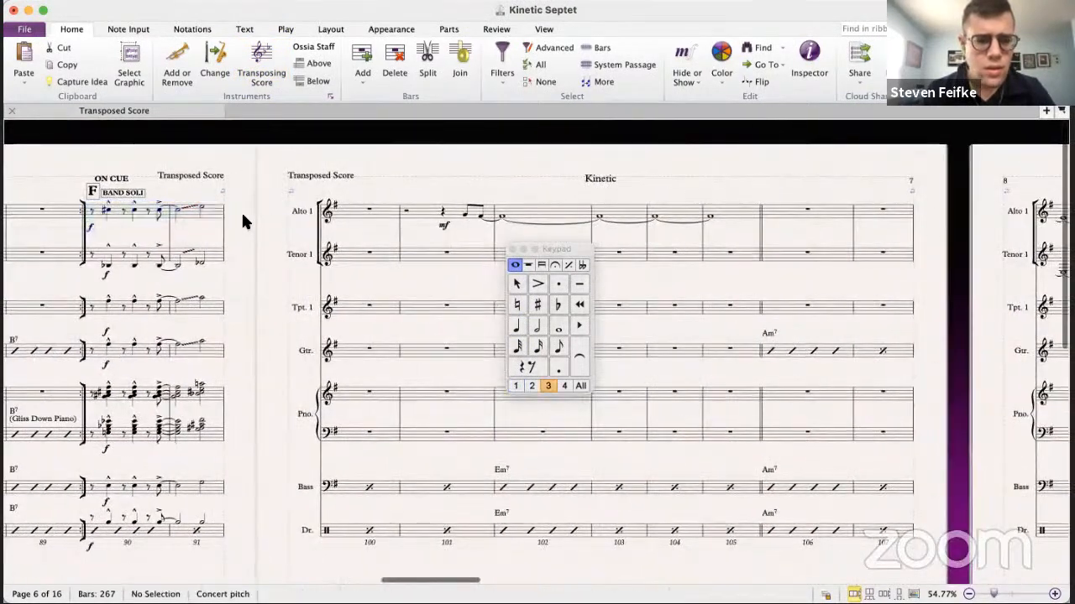
click(189, 210)
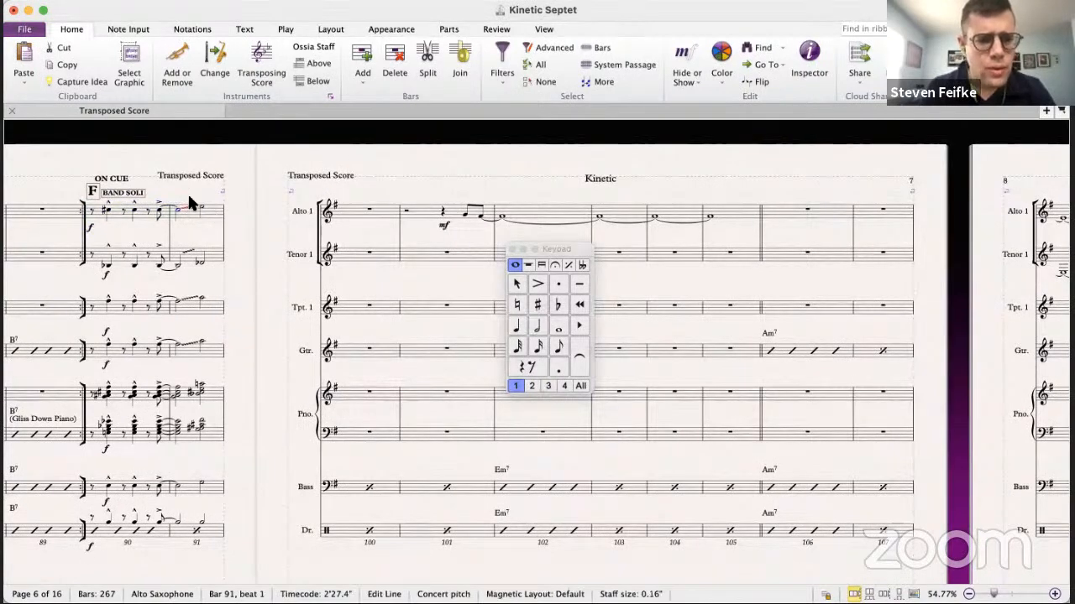
click(227, 218)
- Copy Trombone 3's bars 90 to 98 from Kinetic 8.5 onto the septet's tenor sax staff and lower the bar 91 glissando line between its notes
key(super+grave)
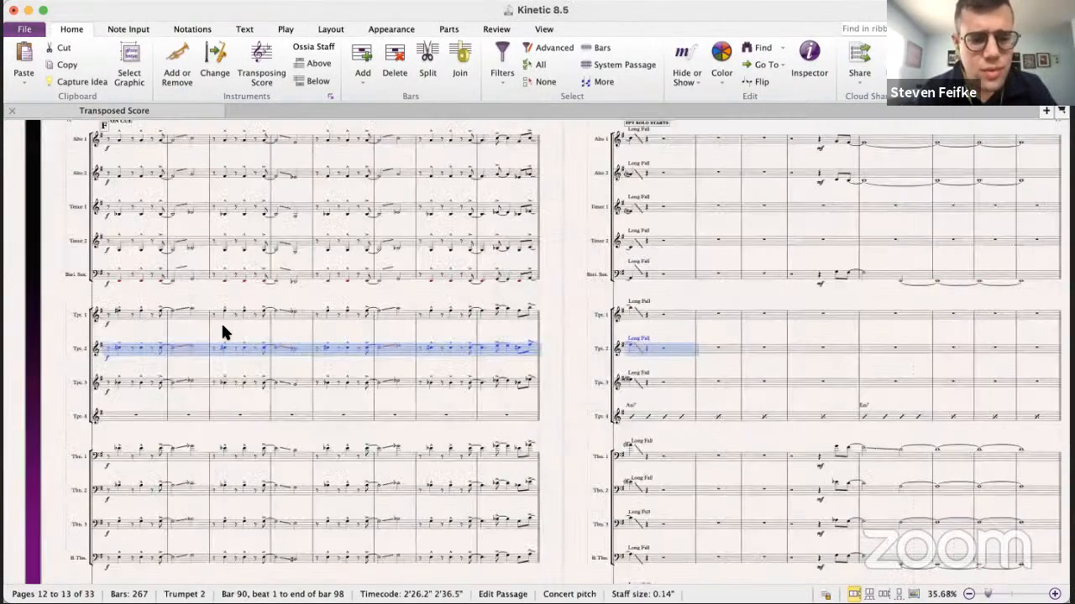
click(122, 518)
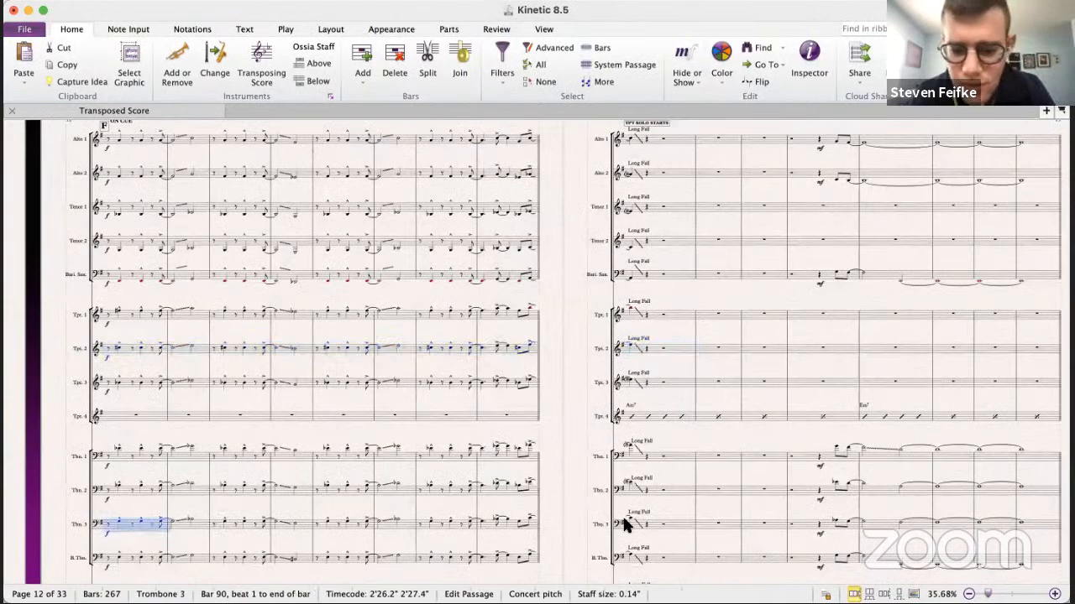
shift+click(649, 519)
key(super+grave)
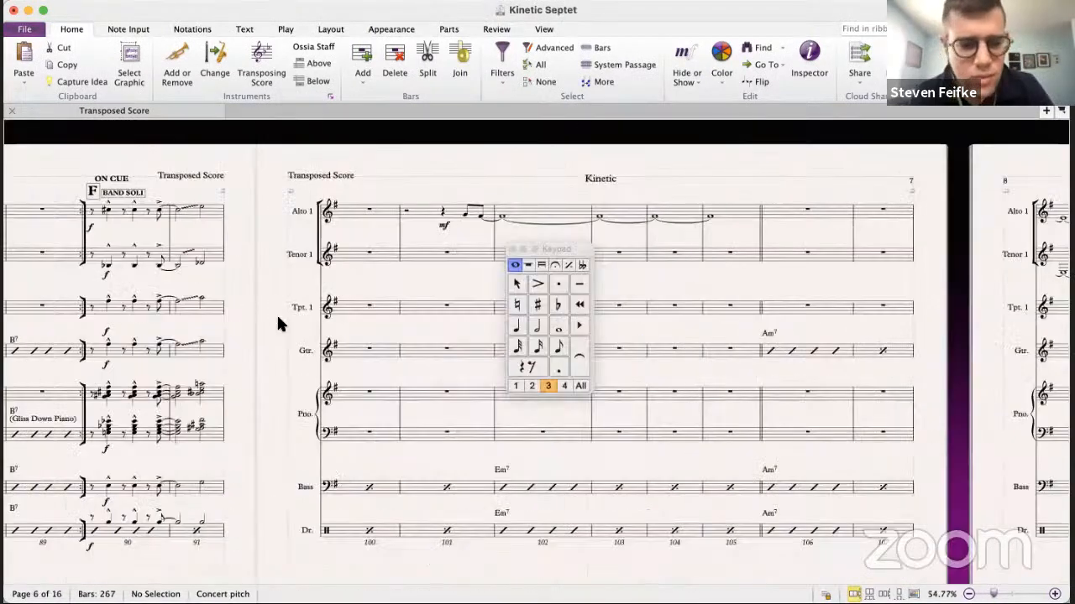
click(95, 259)
key(super+v)
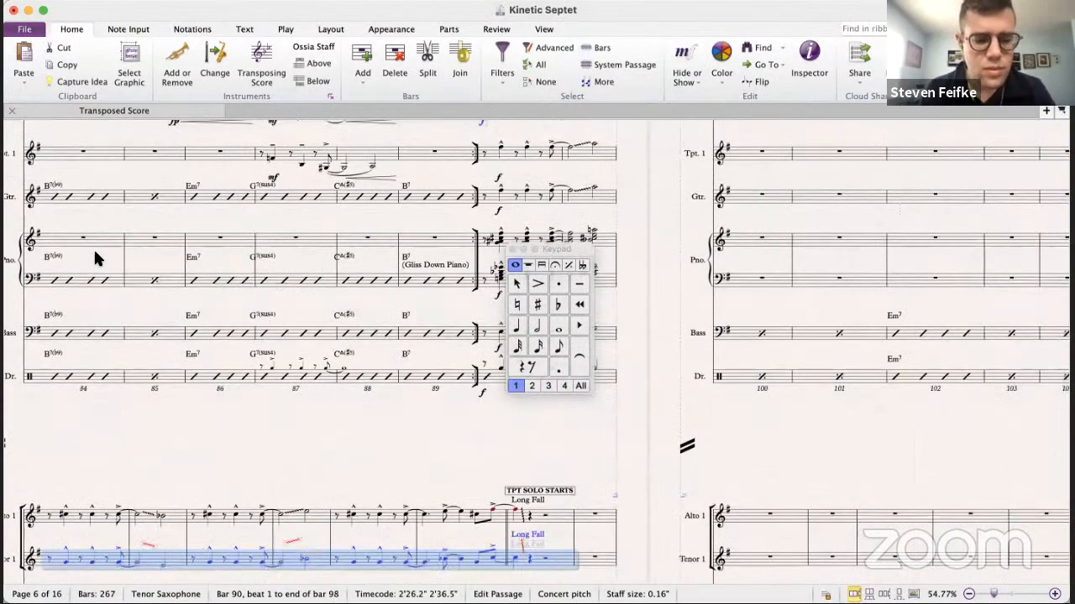
scroll(326, 266, up, 4)
scroll(326, 265, right, 6)
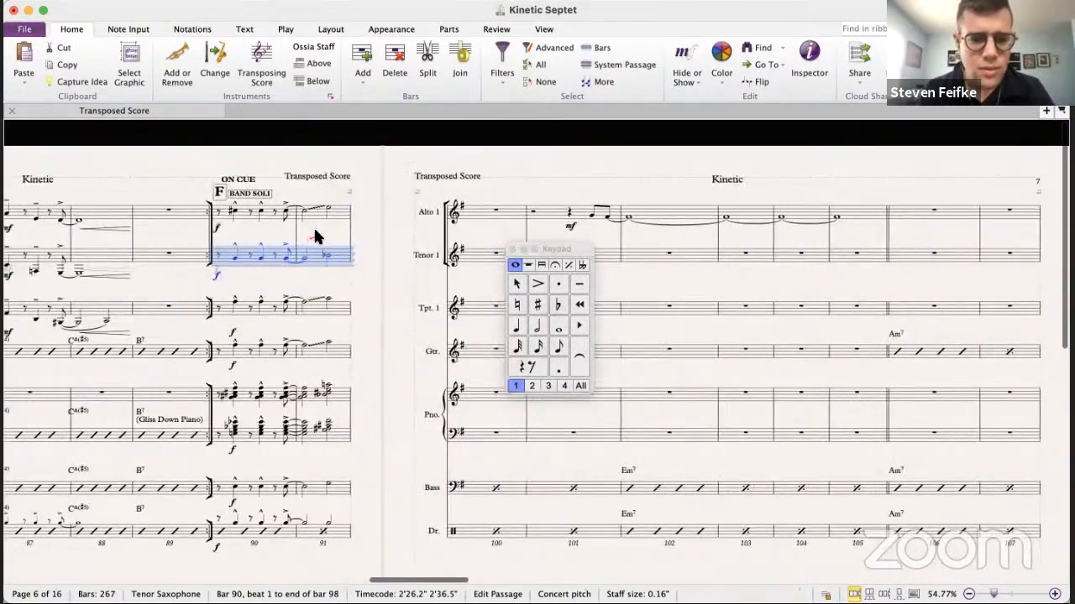
click(316, 257)
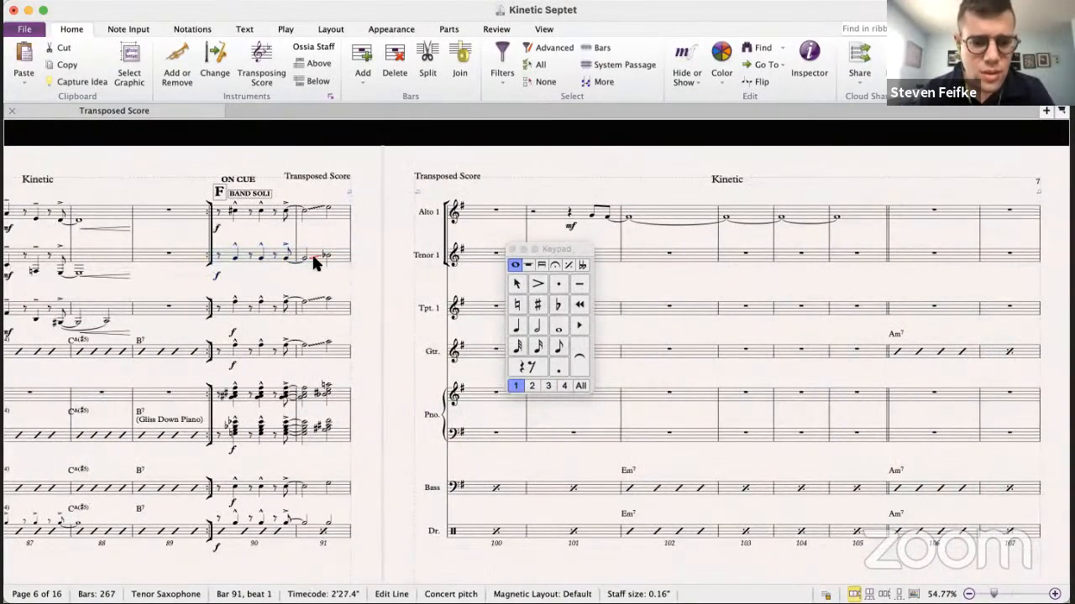
- Check the opening guitar and trumpet notes in bar 90 of the septet score
scroll(312, 311, down, 2)
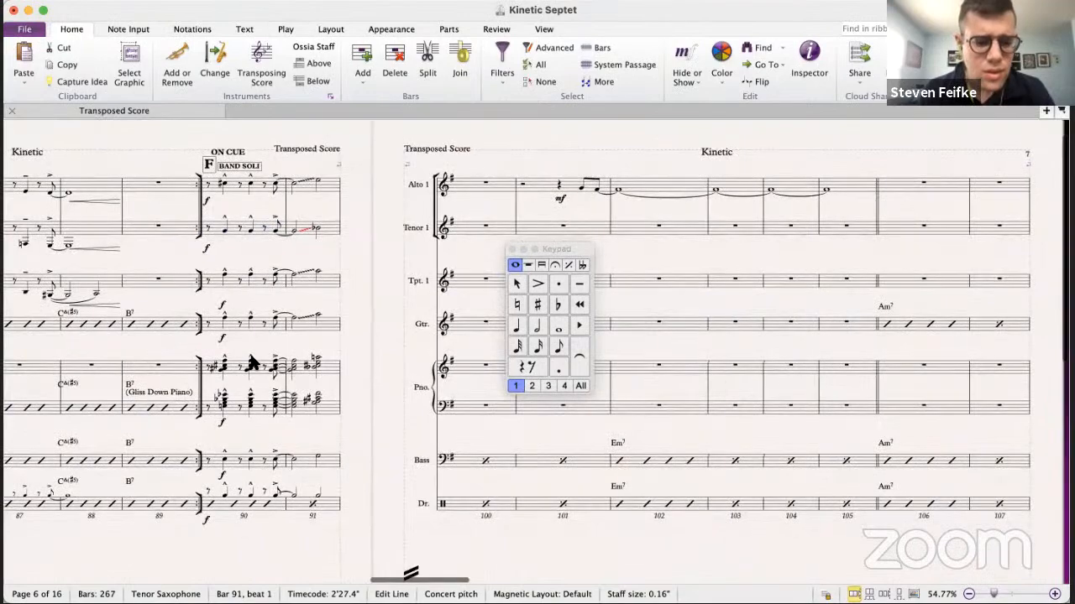
scroll(286, 329, down, 2)
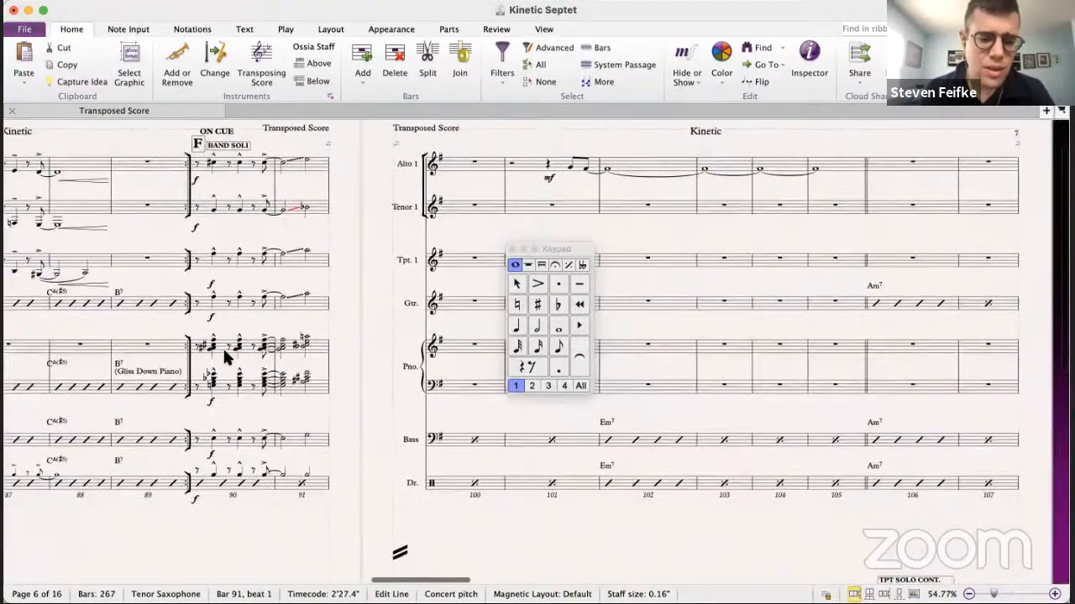
click(188, 304)
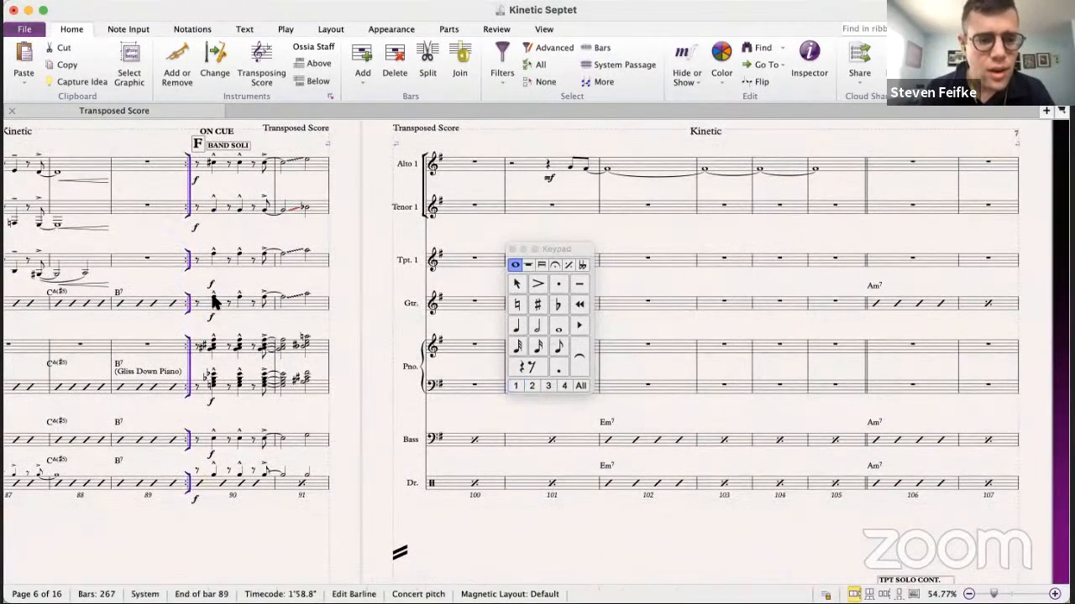
click(213, 296)
click(211, 253)
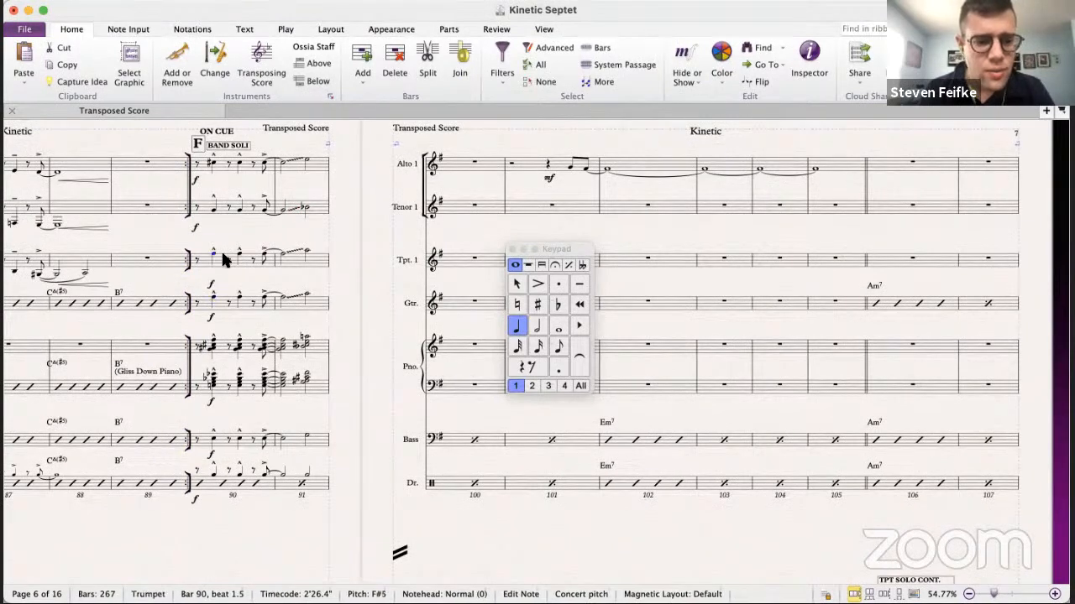
- Copy Trombone 1's bars 90 to 98 from Kinetic 8.5 onto the septet's guitar staff and lower the bar 91 glissando line between its notes
key(super+grave)
scroll(345, 411, down, 3)
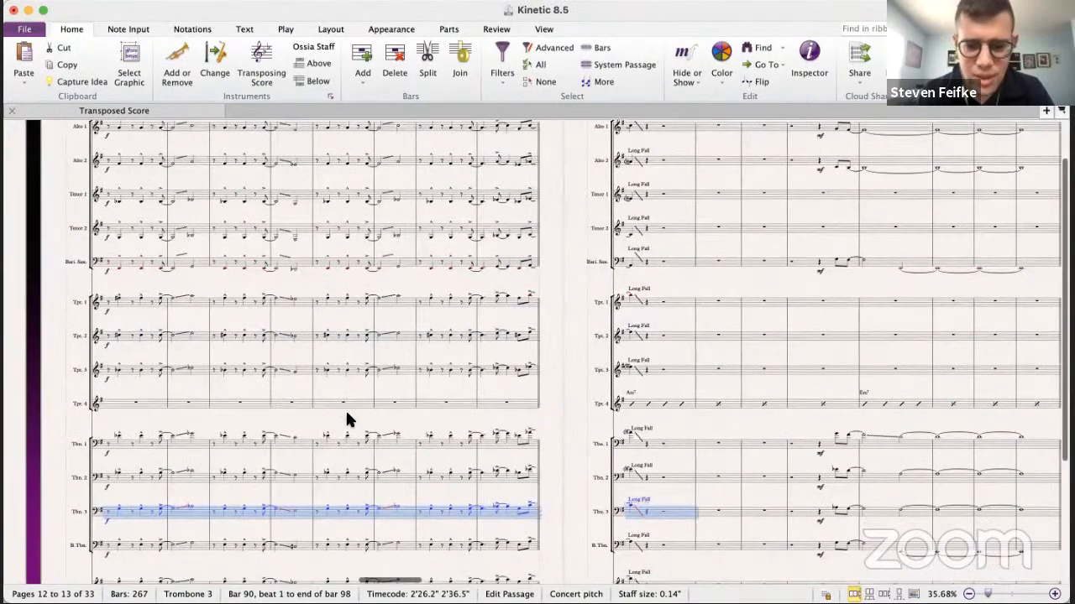
scroll(345, 411, down, 1)
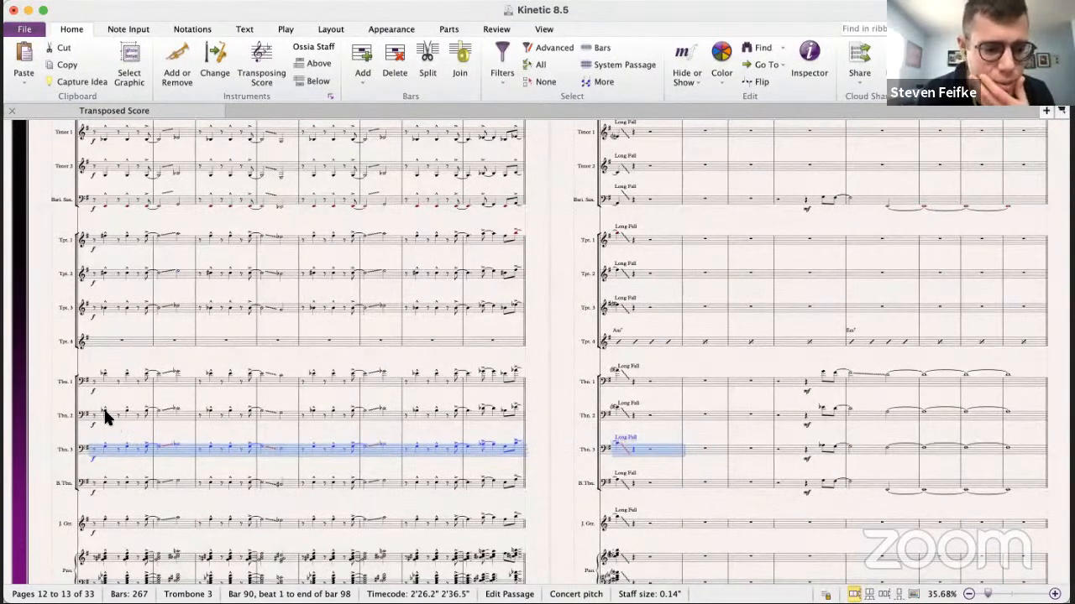
click(104, 375)
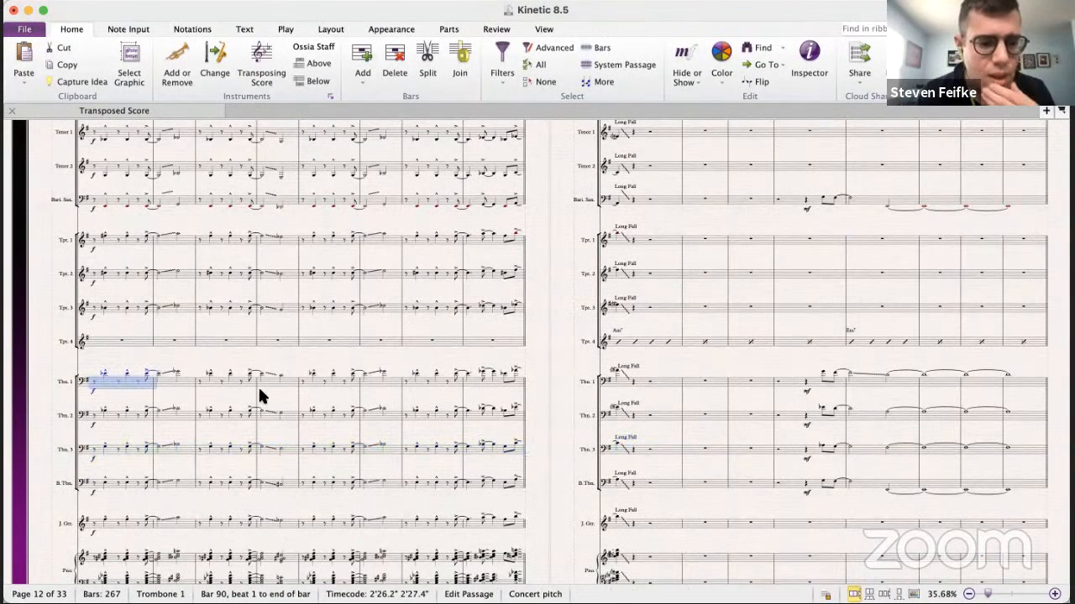
shift+click(660, 375)
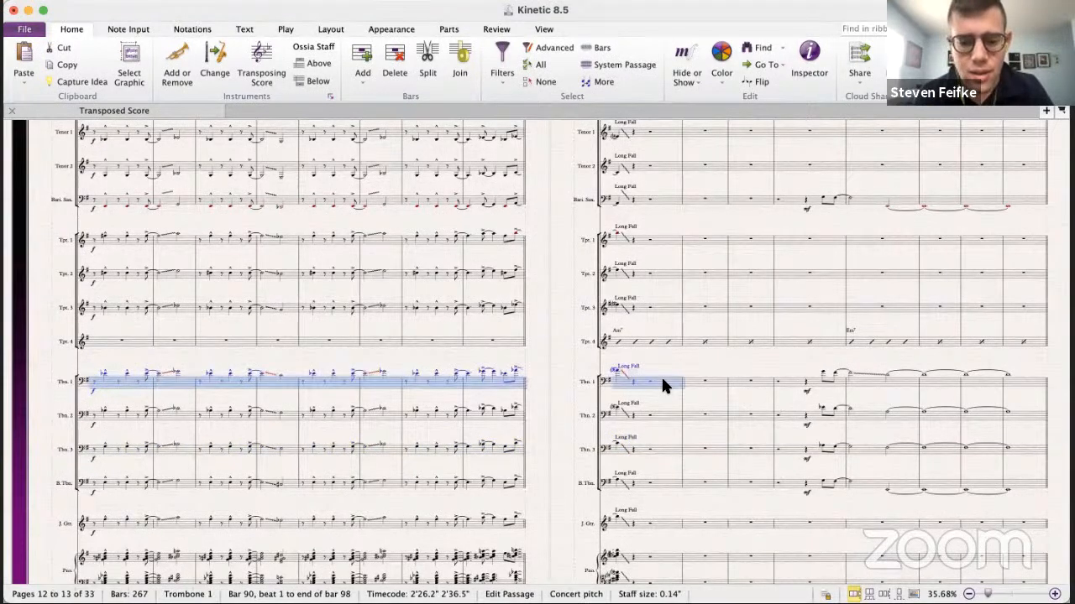
key(super+grave)
click(208, 306)
key(super+v)
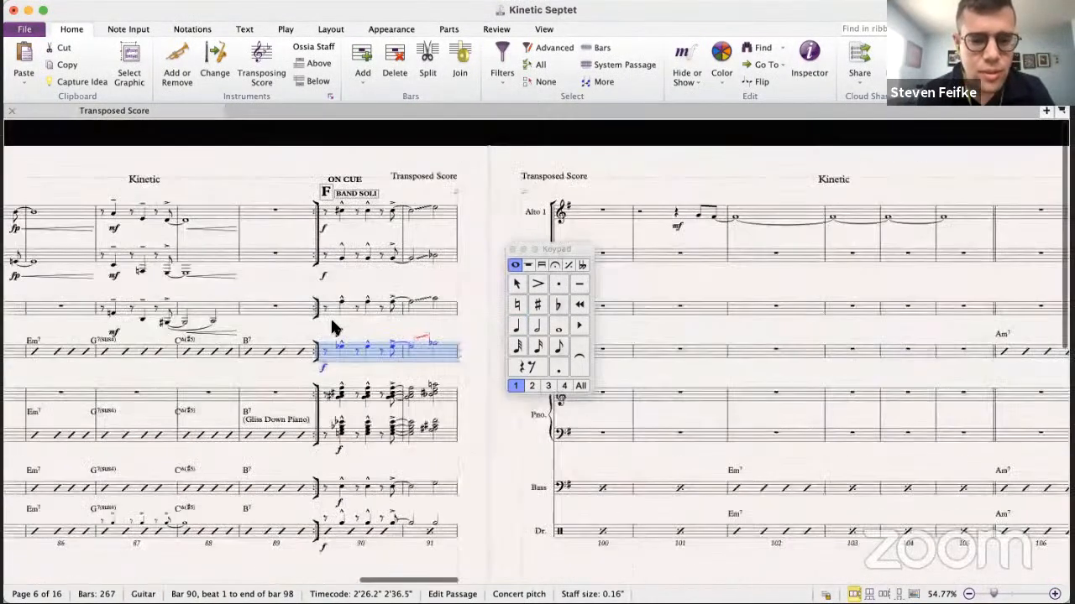
click(423, 343)
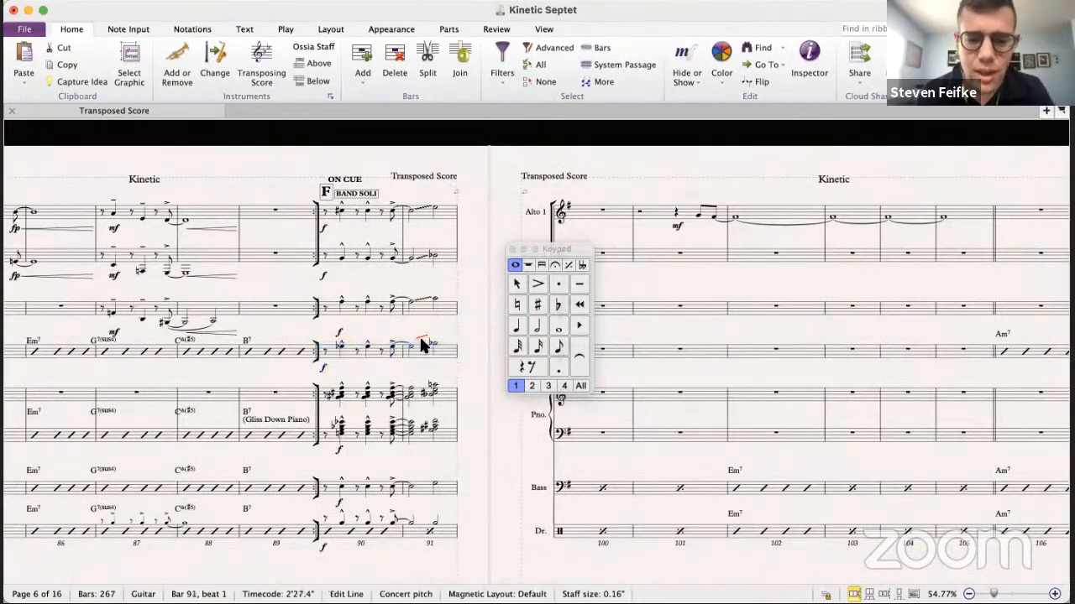
key(Escape)
- Move the displaced glissando lines in bars 93 and 95 of the tenor sax and guitar staves between their notes
scroll(199, 372, down, 10)
scroll(199, 377, down, 3)
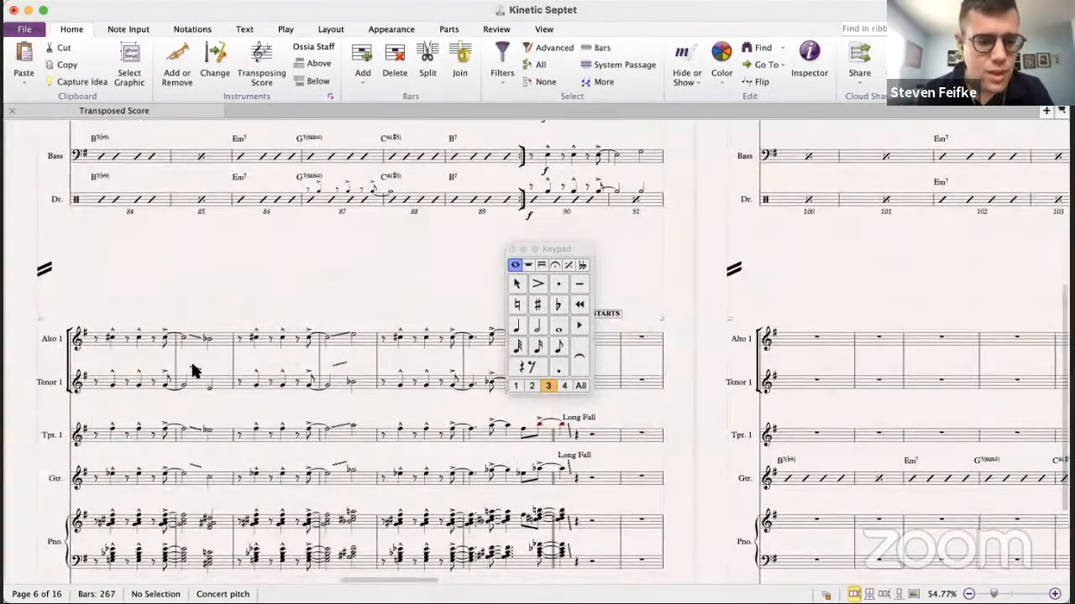
click(192, 375)
click(195, 474)
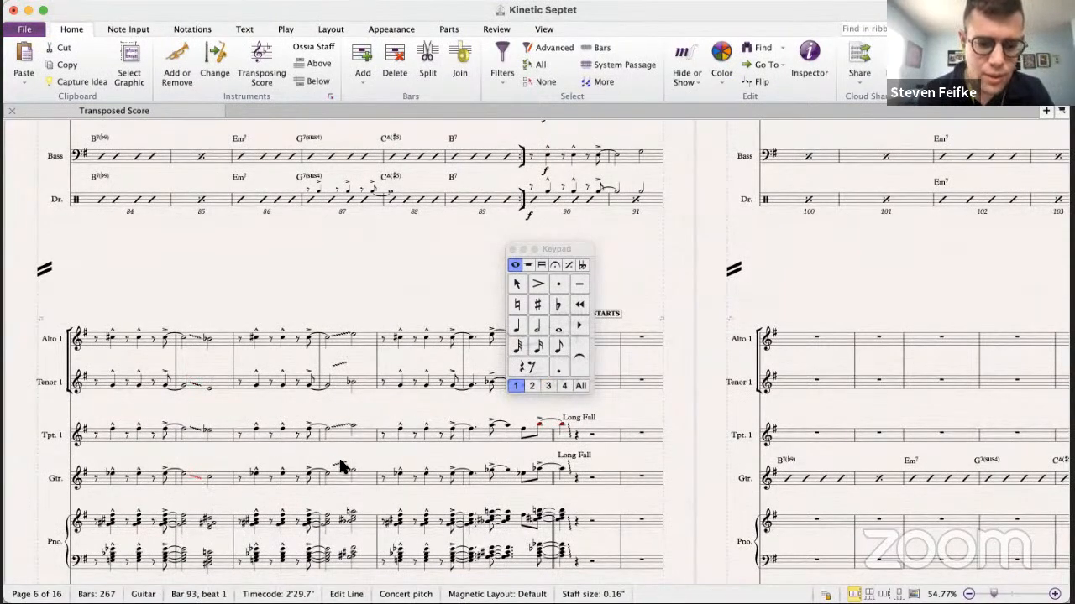
click(338, 384)
scroll(337, 386, right, 5)
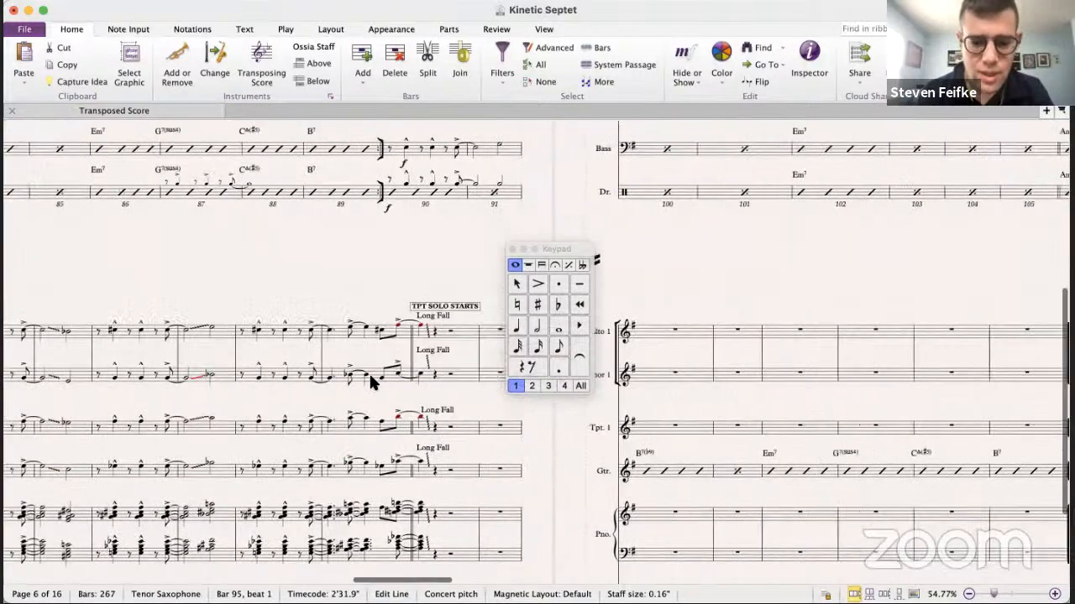
- Display the septet score at transposed pitch and lower the Long Fall lines in bar 98 of the tenor sax and guitar beside their notes
click(259, 69)
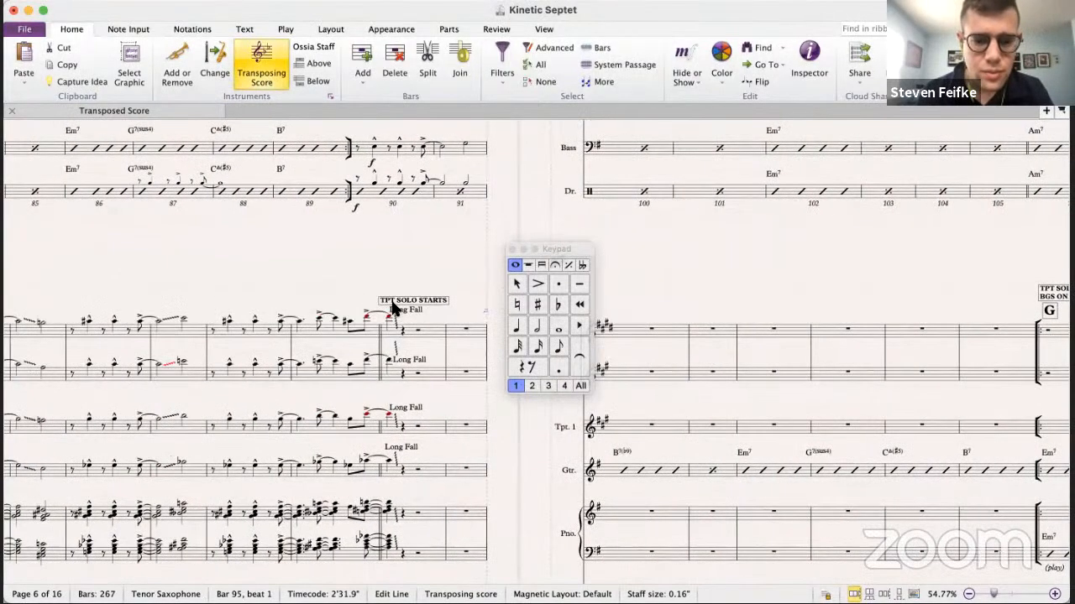
drag(393, 341, 395, 373)
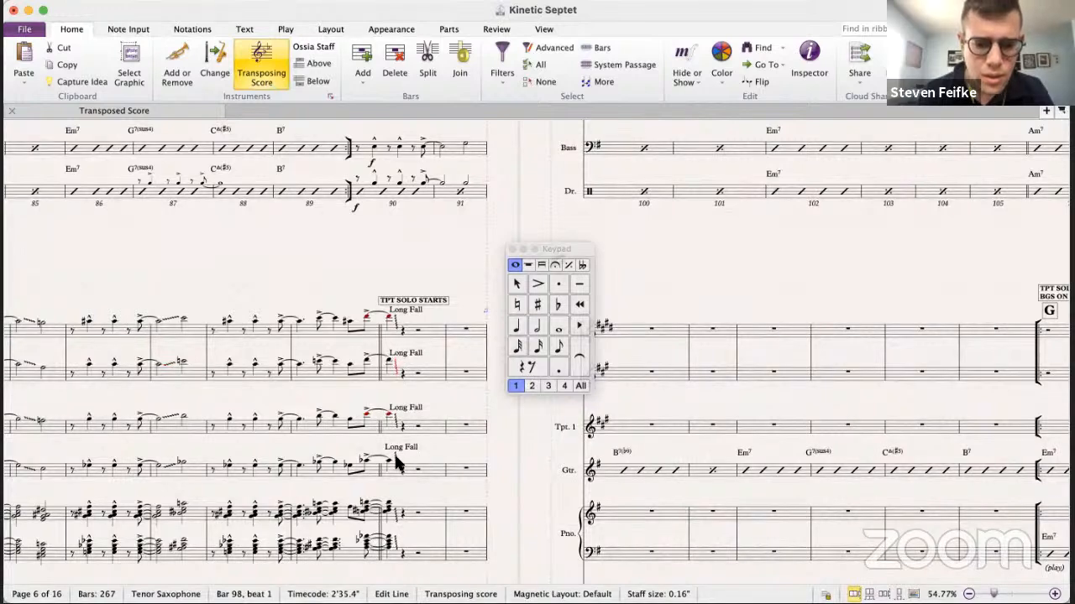
drag(398, 463, 398, 470)
key(Escape)
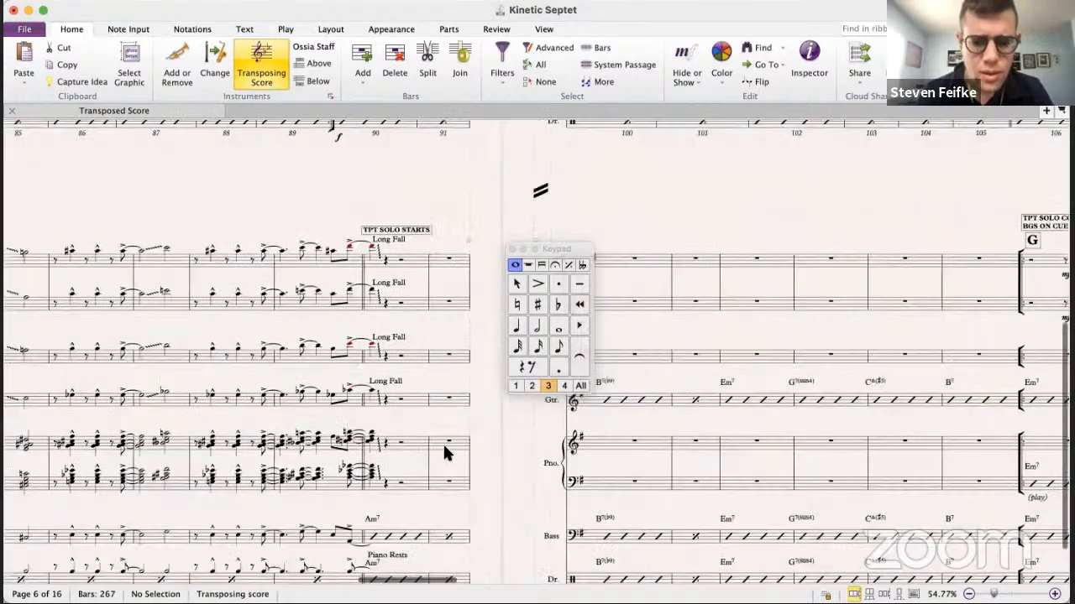
- Check the Piano Rests text in bar 98 of the drum staff and play back the band soli from rehearsal mark F
scroll(442, 442, down, 5)
scroll(363, 474, right, 1)
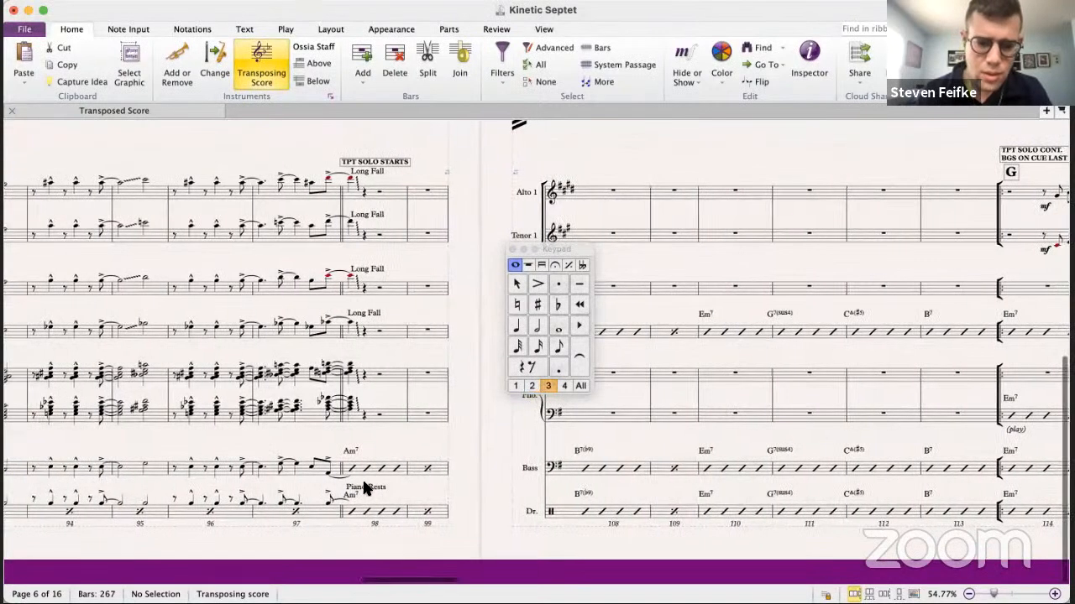
click(376, 487)
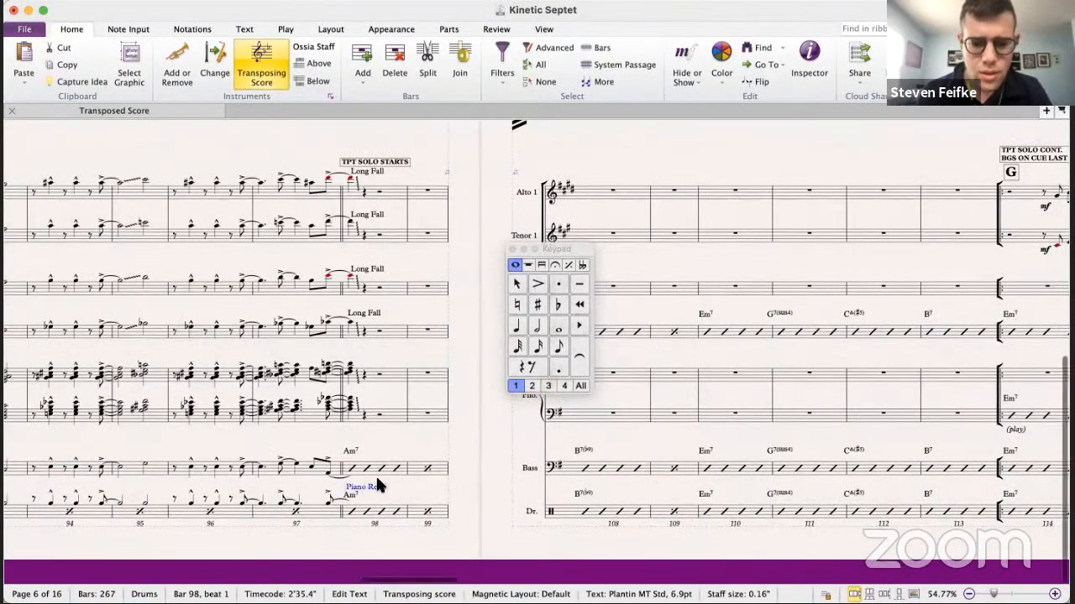
scroll(375, 475, up, 5)
scroll(379, 392, right, 3)
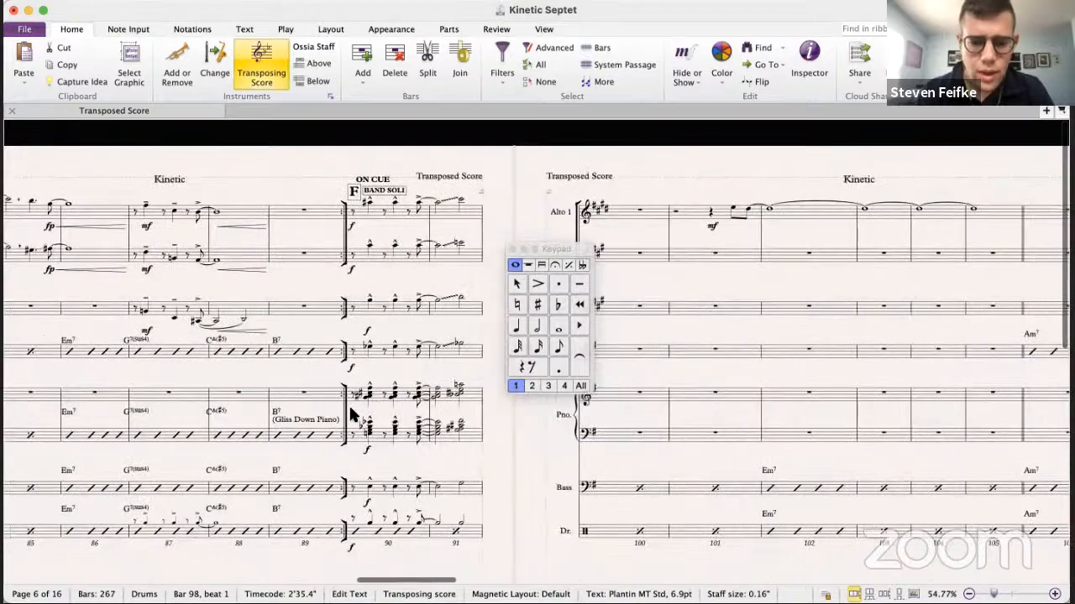
click(345, 413)
key(p)
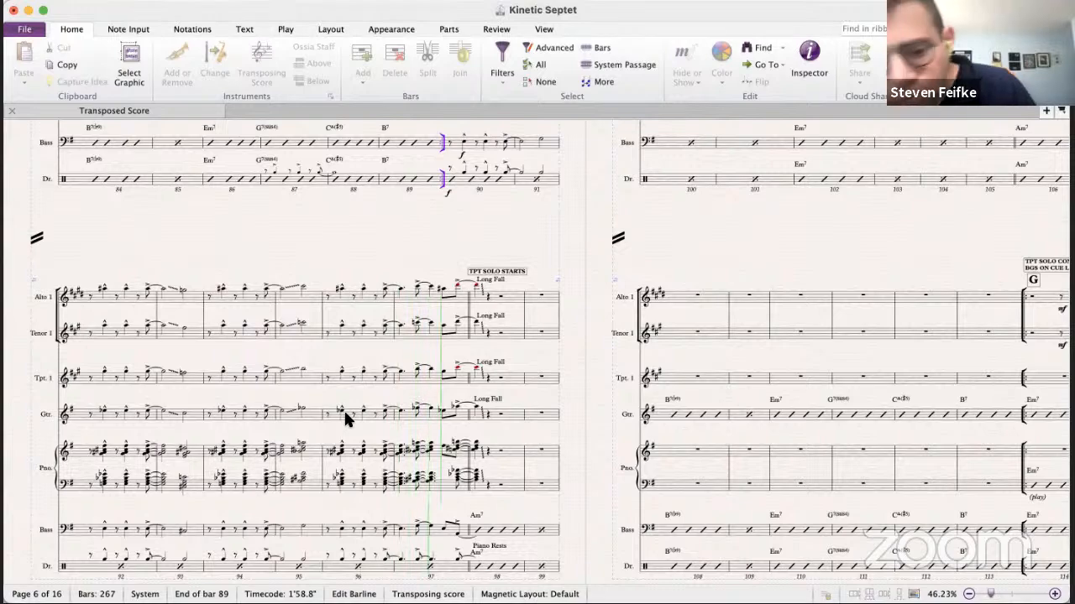
key(space)
- Examine the band soli from bar 92 through the Long Falls where the trumpet solo starts in bar 98
scroll(481, 371, up, 2)
scroll(480, 360, down, 3)
scroll(480, 359, right, 3)
scroll(418, 287, down, 2)
scroll(418, 288, left, 5)
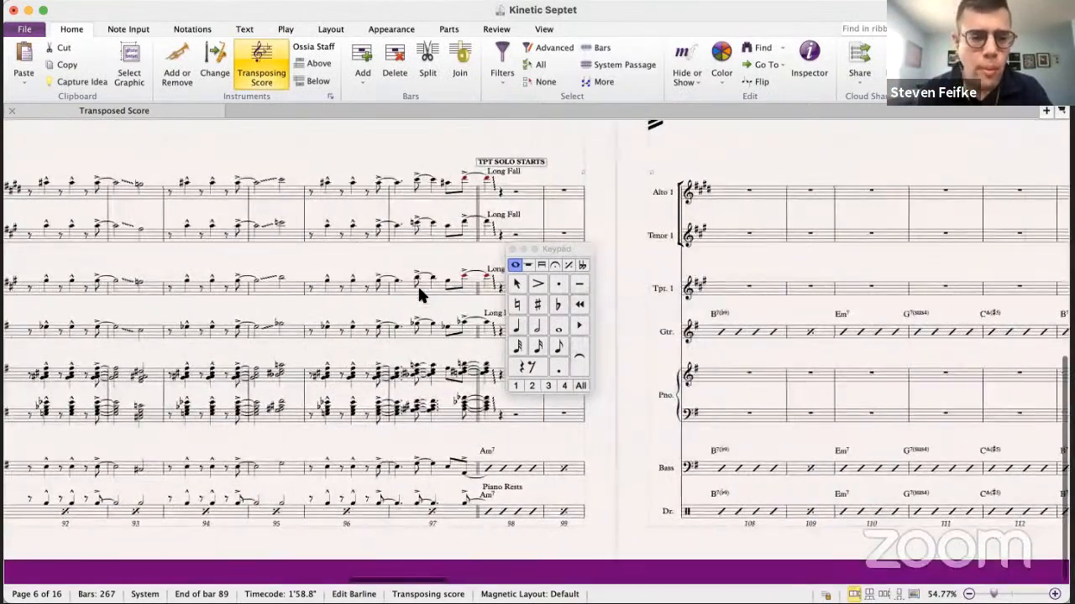
scroll(418, 288, right, 5)
scroll(417, 288, right, 1)
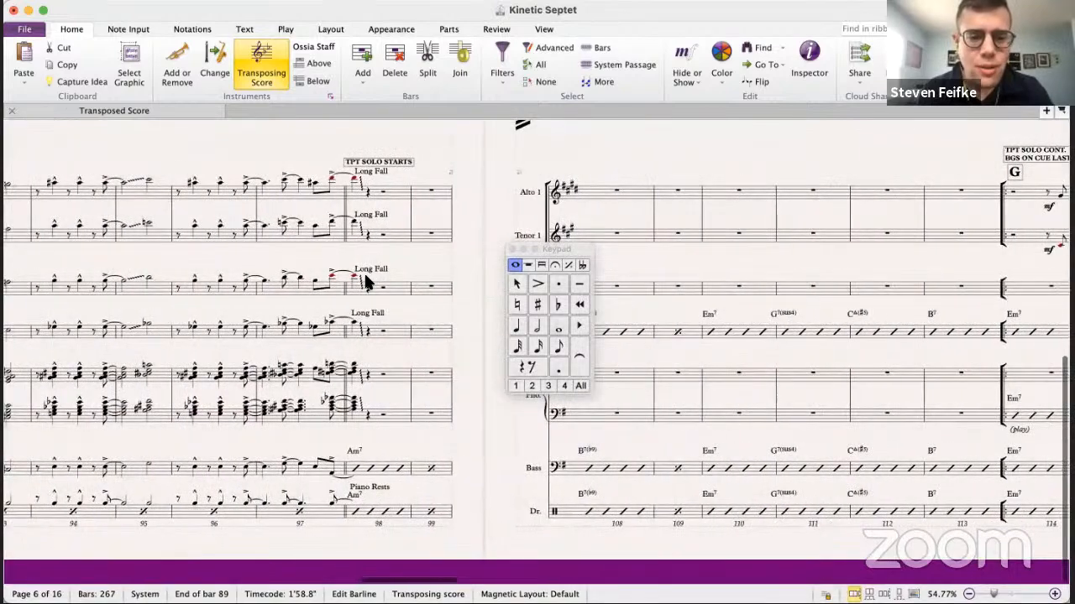
click(407, 274)
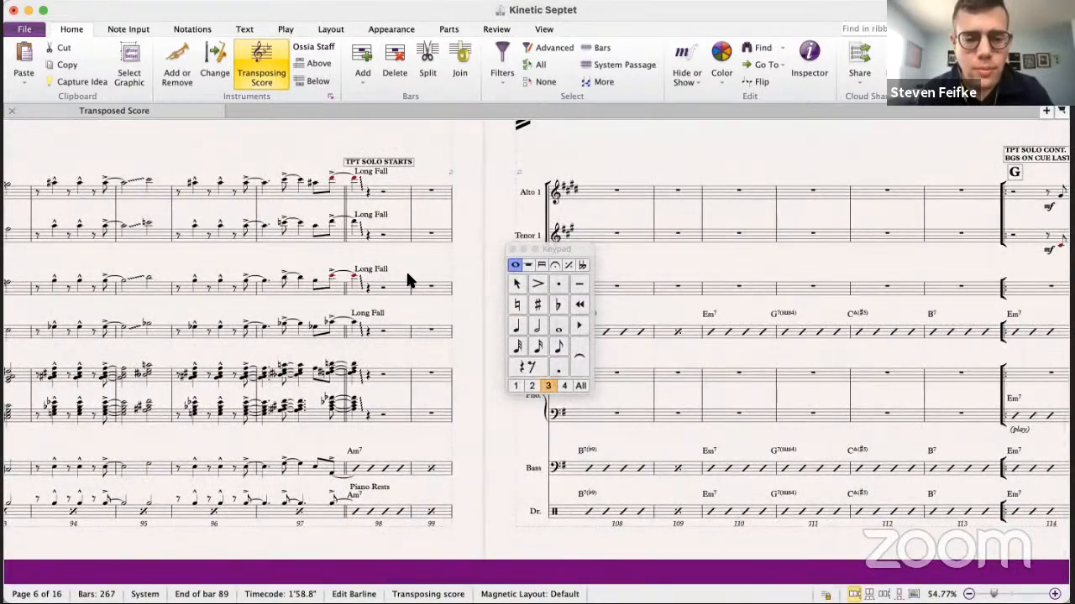
- Delete the Long Fall text and its fall line in bar 98 of the septet's trumpet staff
click(517, 386)
click(517, 325)
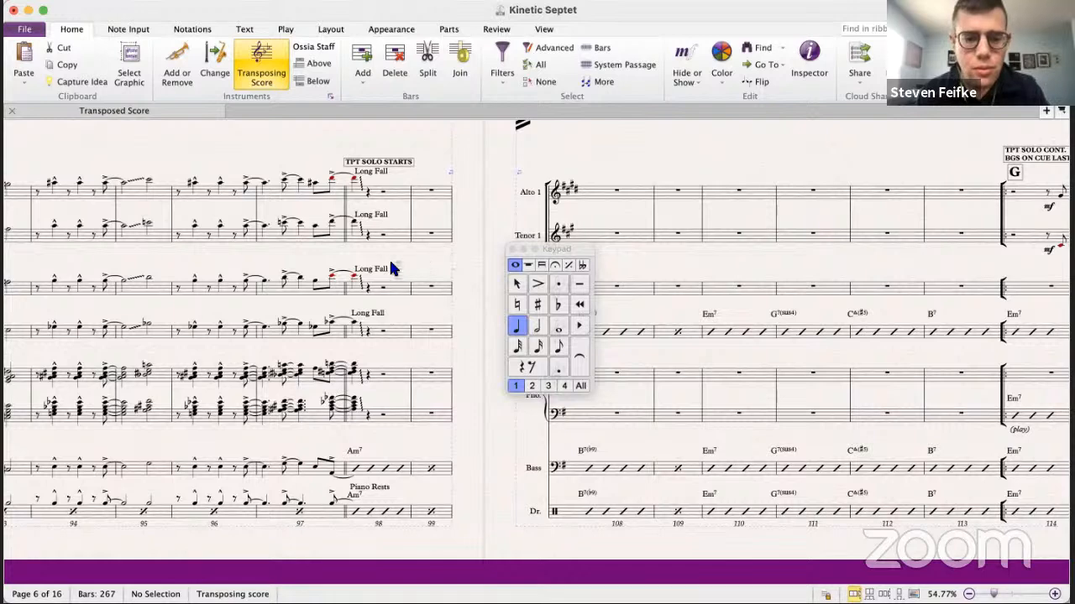
click(371, 271)
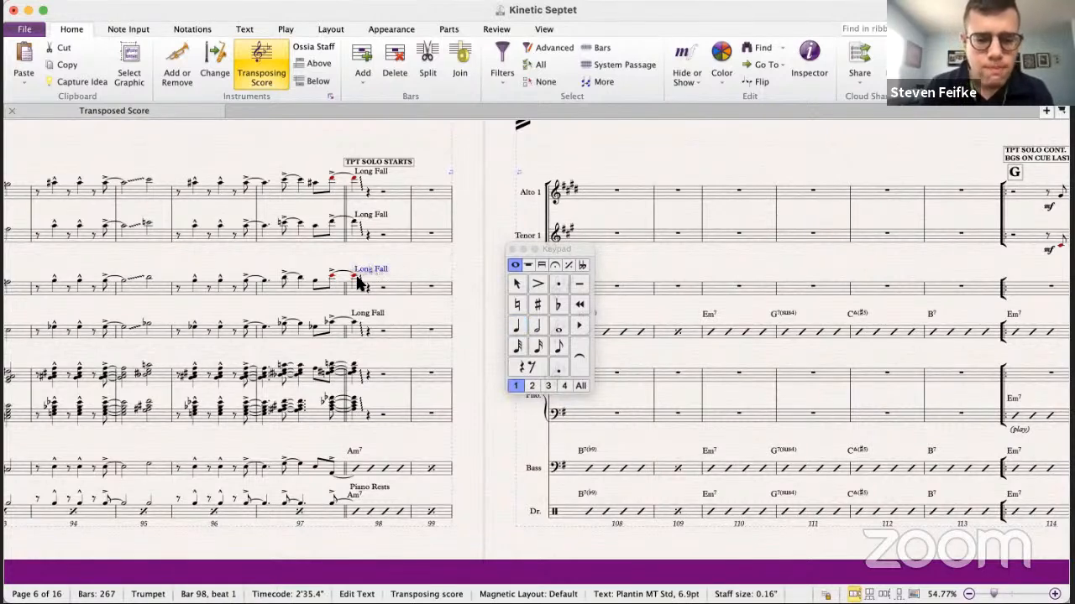
click(361, 285)
key(Delete)
key(Escape)
- Copy Kinetic 8.5's trumpet 4 solo slashes from bar 98 beat 2 through bar 101 into the septet's trumpet staff
key(super+grave)
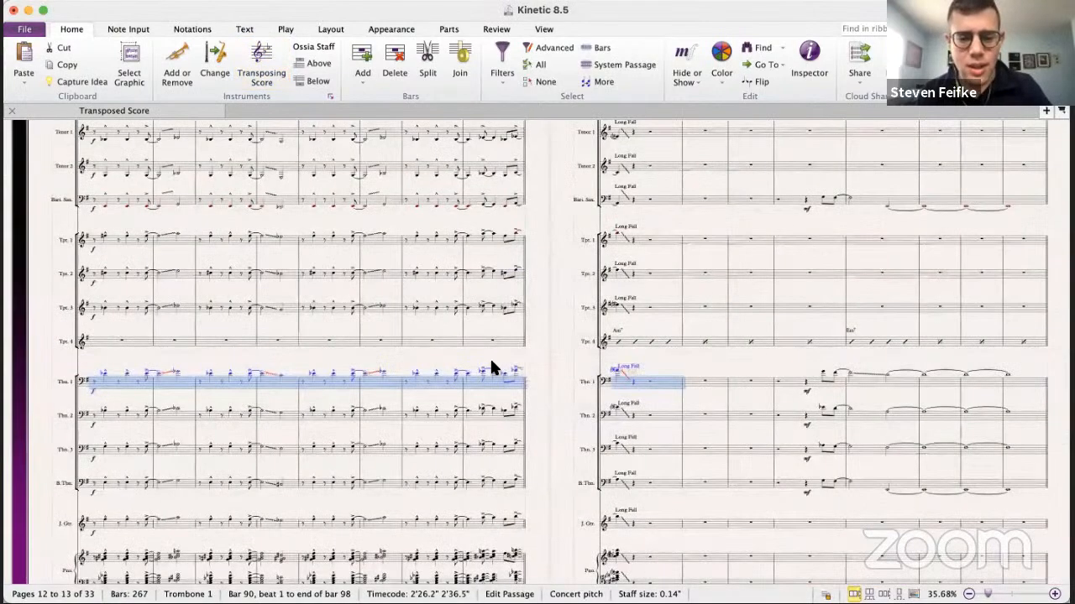
scroll(491, 361, right, 8)
scroll(491, 368, left, 5)
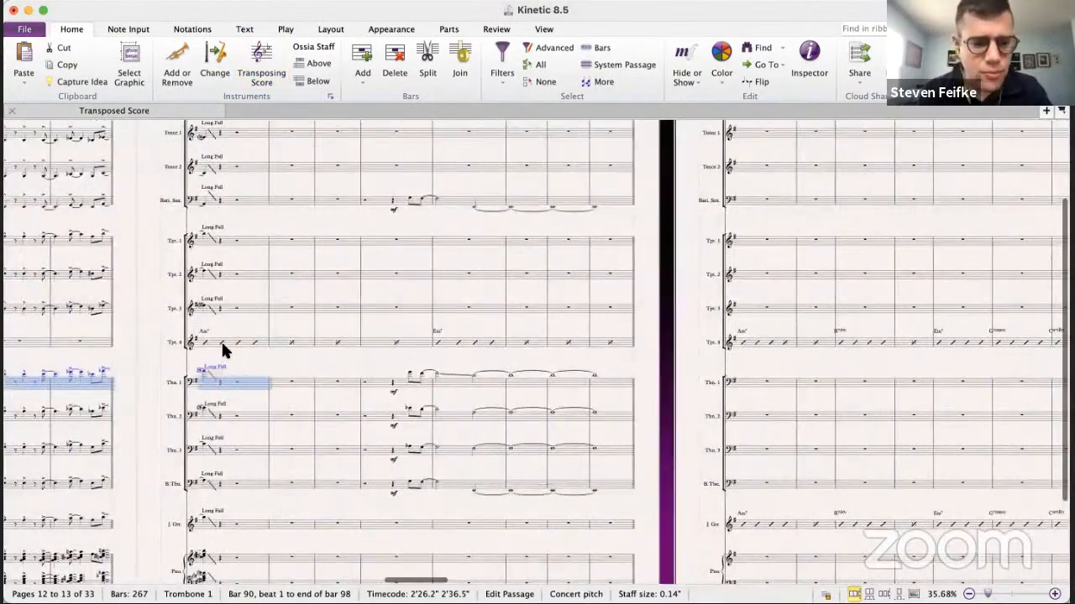
click(386, 345)
shift+click(381, 339)
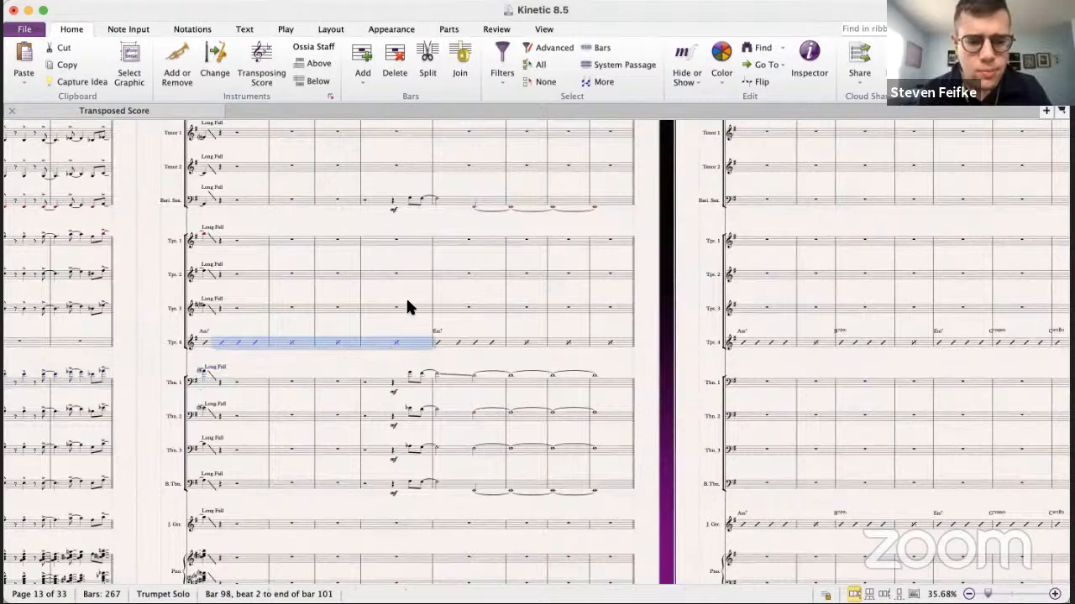
key(super+grave)
click(367, 287)
key(super+v)
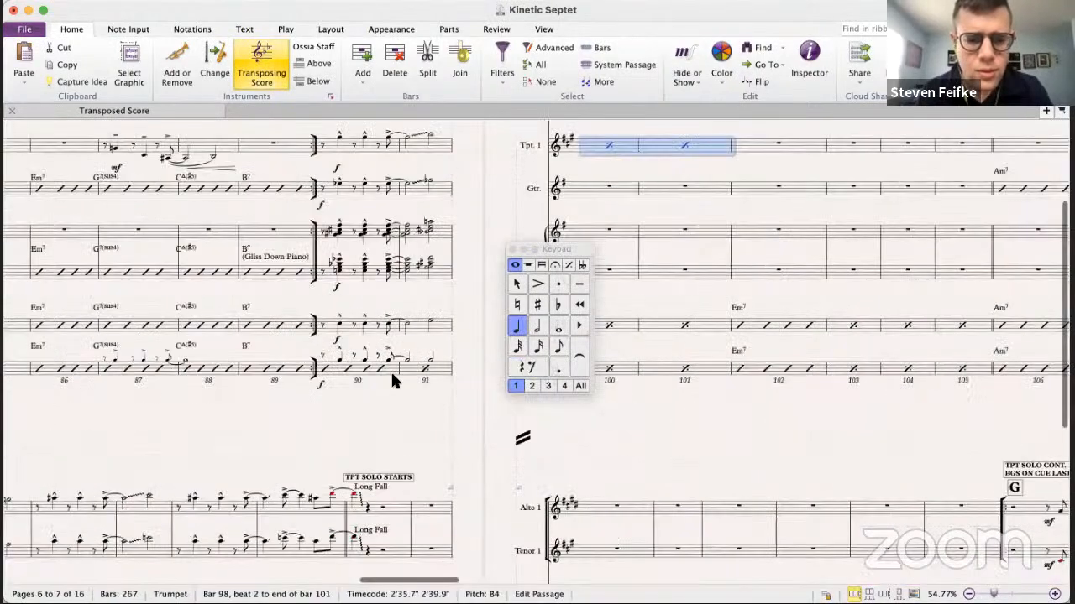
key(Escape)
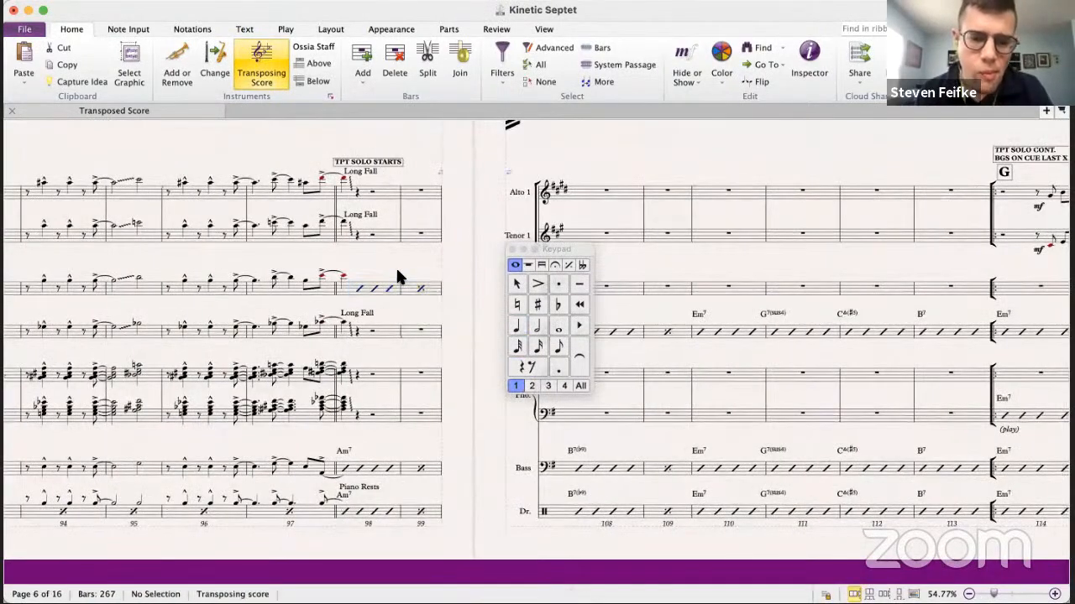
- Copy the Am7 chord symbol from Kinetic 8.5's trumpet 4 onto bar 98 of the septet's trumpet staff
key(super+grave)
click(202, 327)
key(super+grave)
click(342, 283)
- Copy bars 102 to 105 of Kinetic 8.5's trumpet 4, slashes and Em7 chord symbol included, into the septet's trumpet staff
key(super+grave)
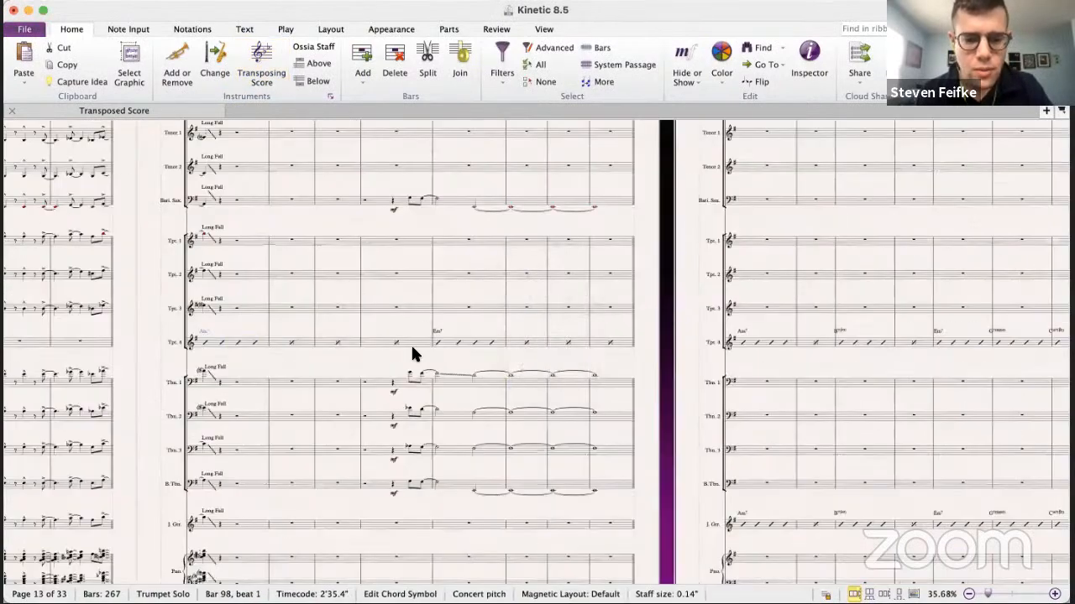
click(448, 343)
shift+click(618, 334)
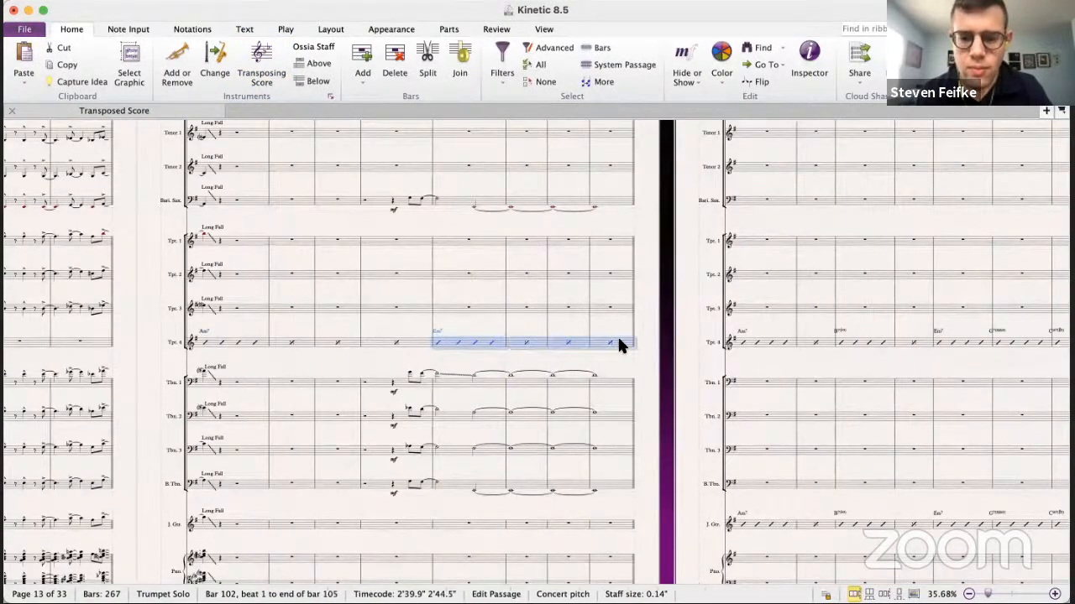
key(super+grave)
scroll(410, 303, right, 5)
scroll(409, 303, up, 8)
scroll(409, 305, right, 3)
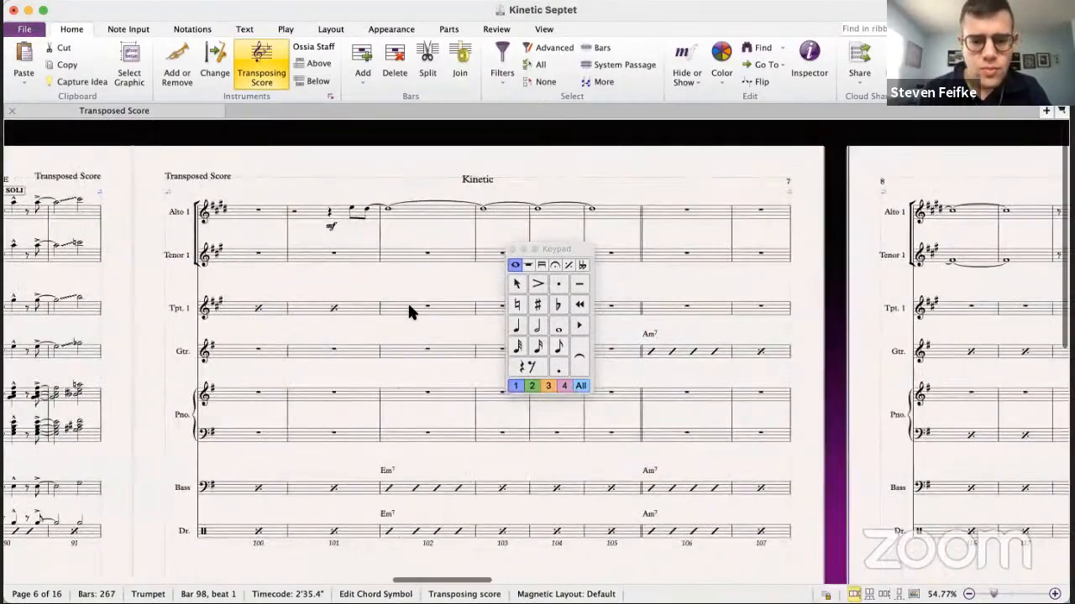
click(408, 307)
key(super+v)
scroll(409, 311, right, 5)
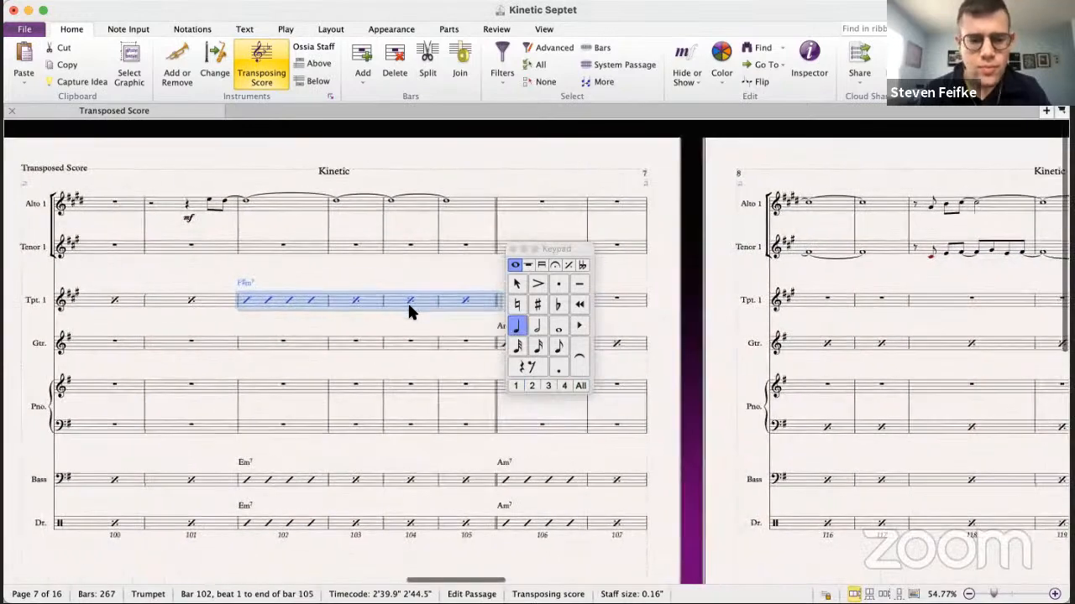
- Copy the septet trumpet's slashes from bar 98 beat 2 through bar 105 into the guitar and piano staves
scroll(379, 327, left, 10)
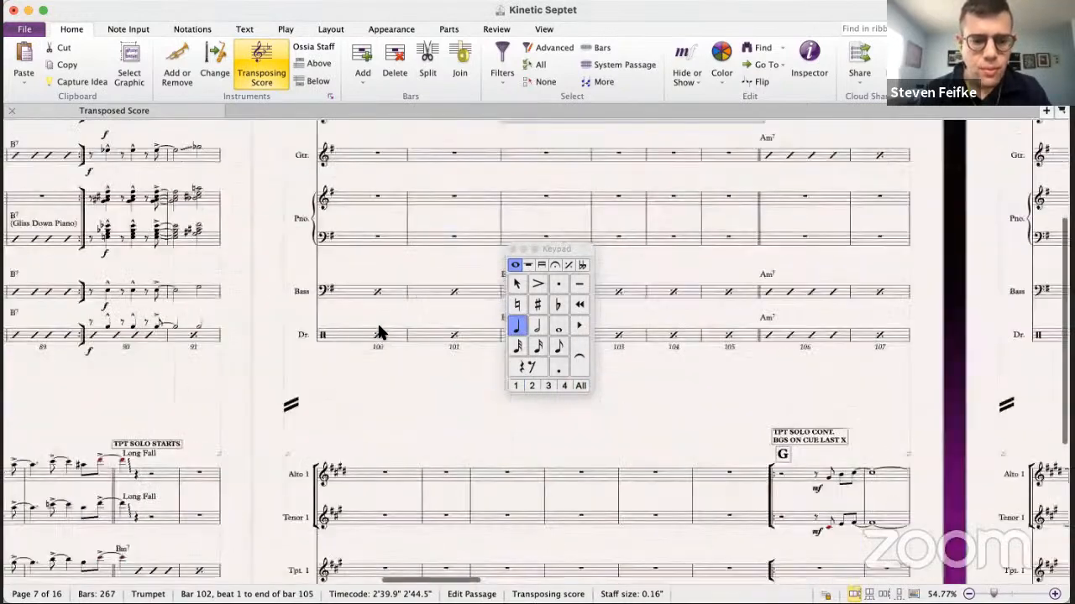
scroll(378, 327, down, 5)
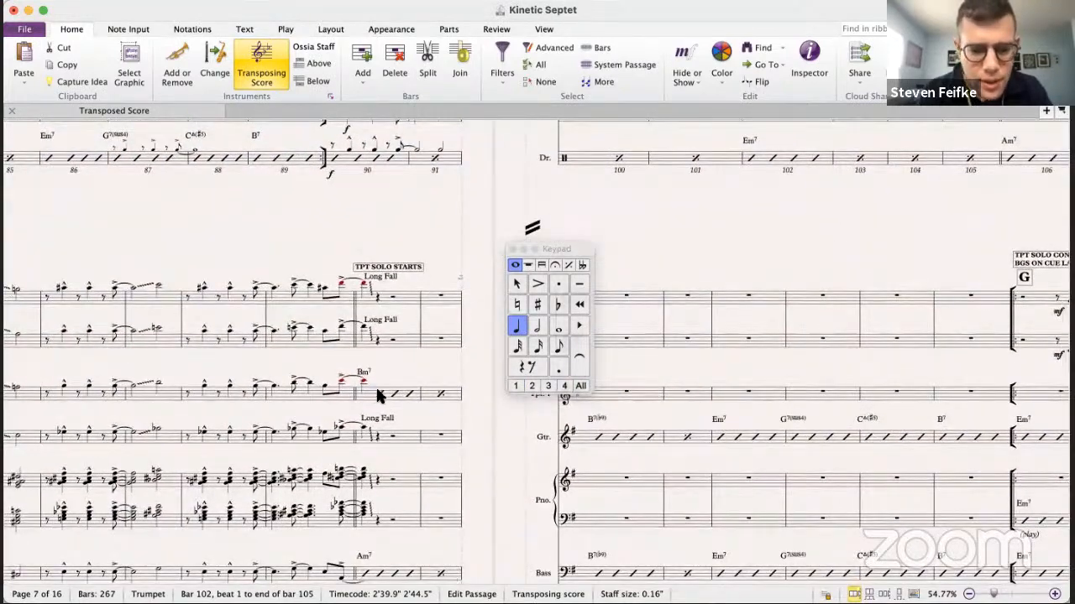
click(376, 394)
click(376, 438)
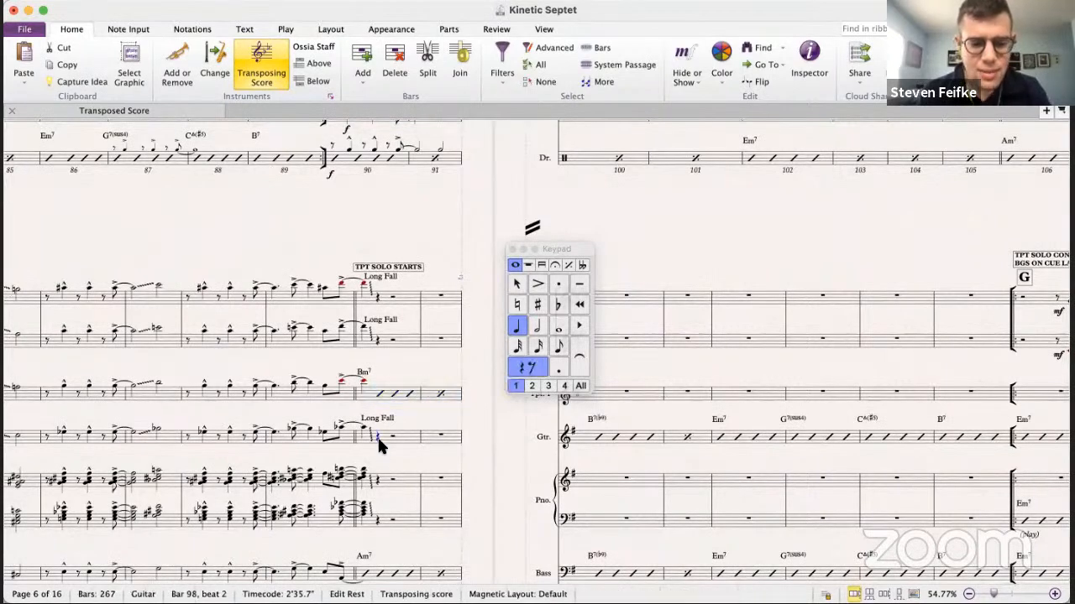
shift+click(377, 478)
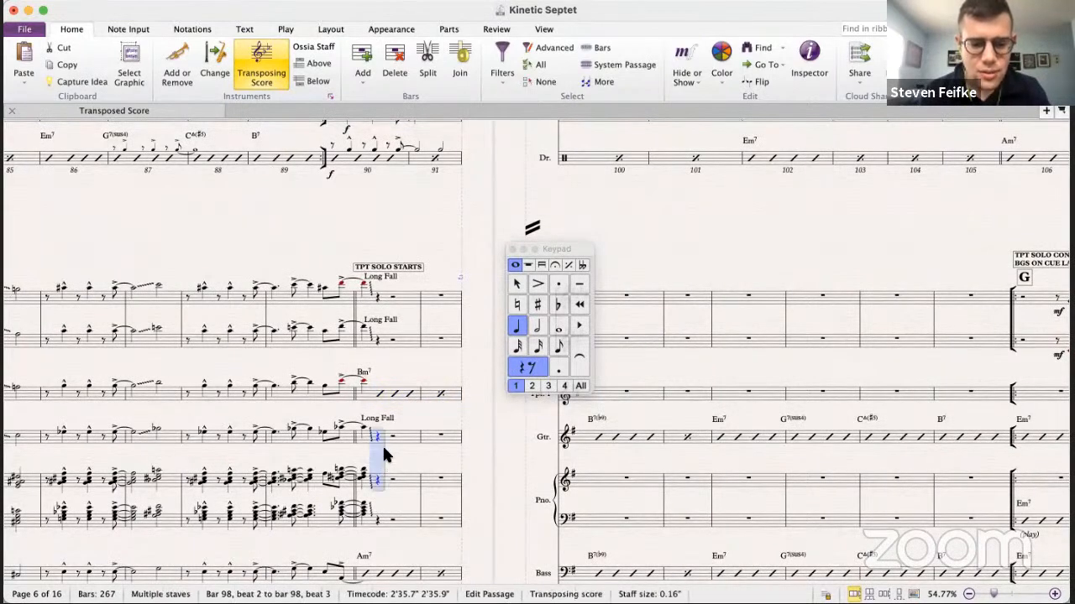
key(super+v)
scroll(383, 448, left, 8)
scroll(383, 447, down, 5)
scroll(383, 450, right, 10)
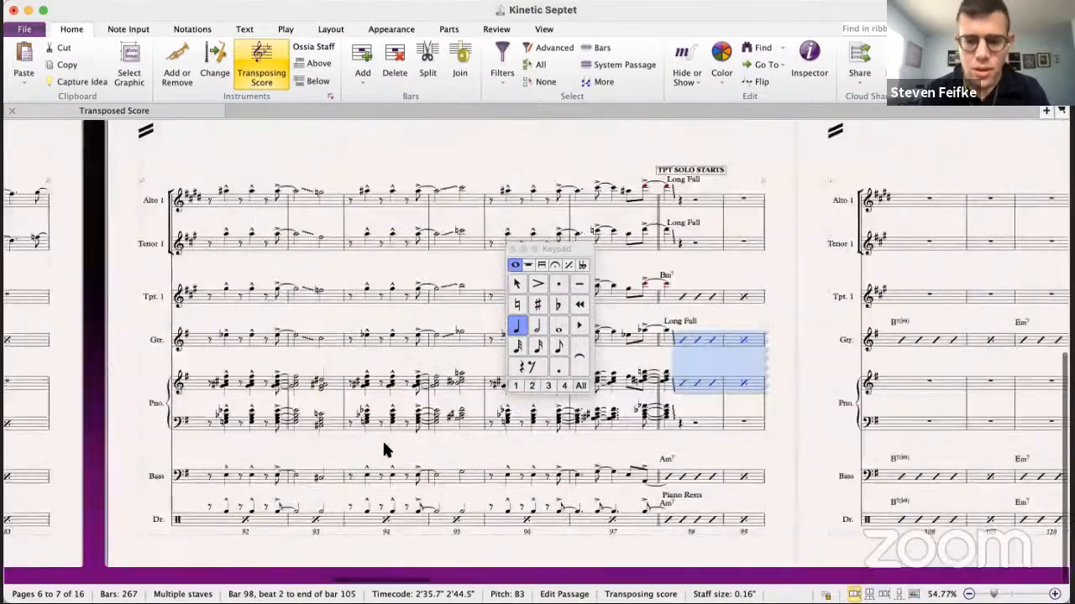
- Delete the guitar's Long Fall text and the fall lines in bar 98 of the guitar and piano staves
click(348, 315)
key(Delete)
click(327, 269)
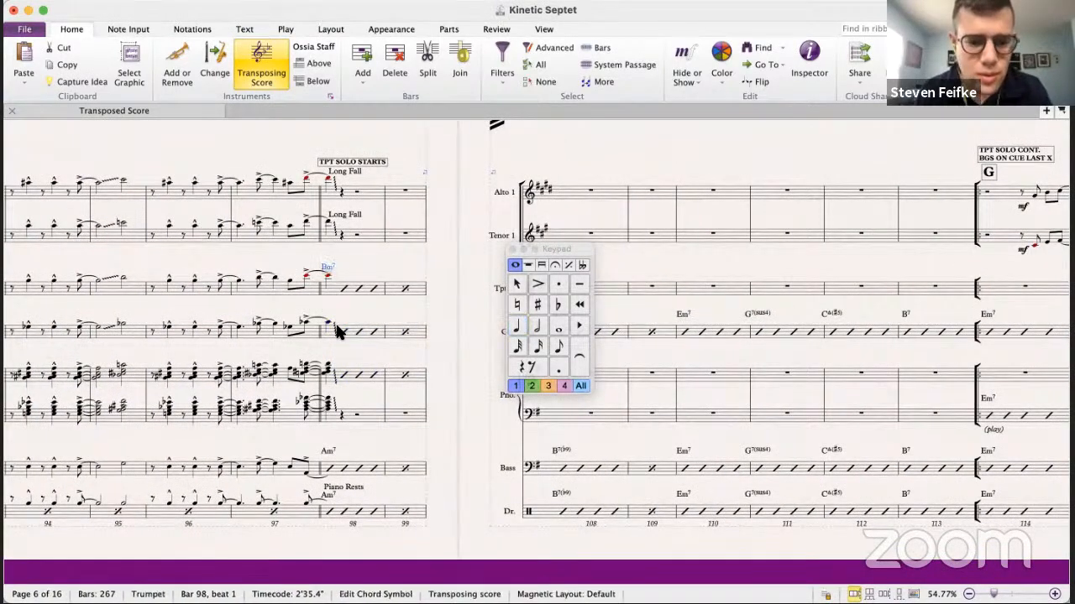
click(335, 336)
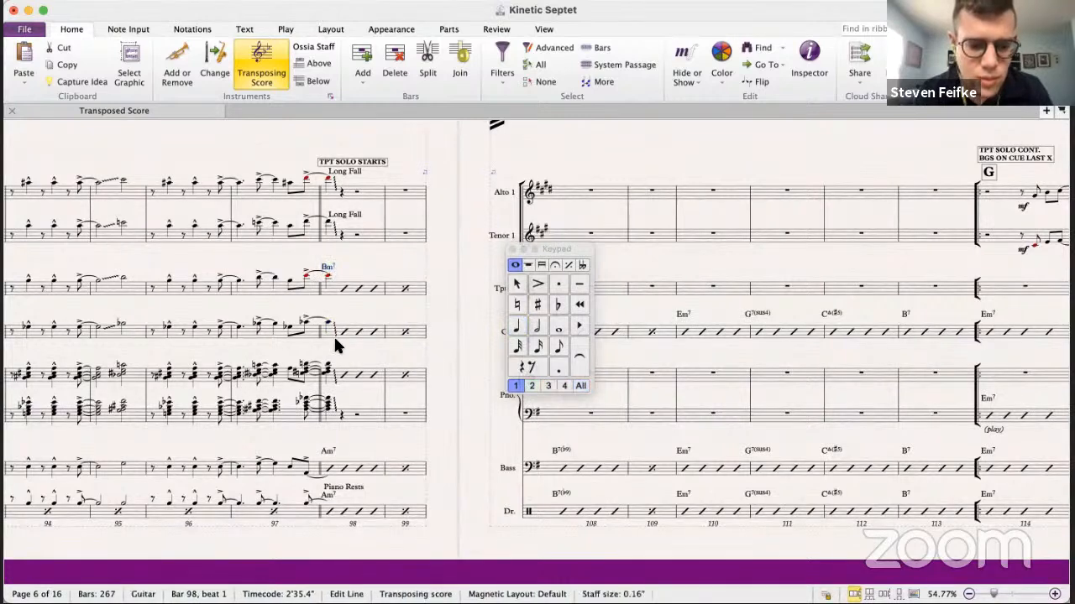
super+click(335, 375)
key(Delete)
- Copy the trumpet's bar 98 chord symbol to the guitar and piano staves, and delete the Piano Rests text above the drums
click(328, 323)
shift+click(327, 371)
key(super+v)
key(Escape)
click(344, 490)
key(Delete)
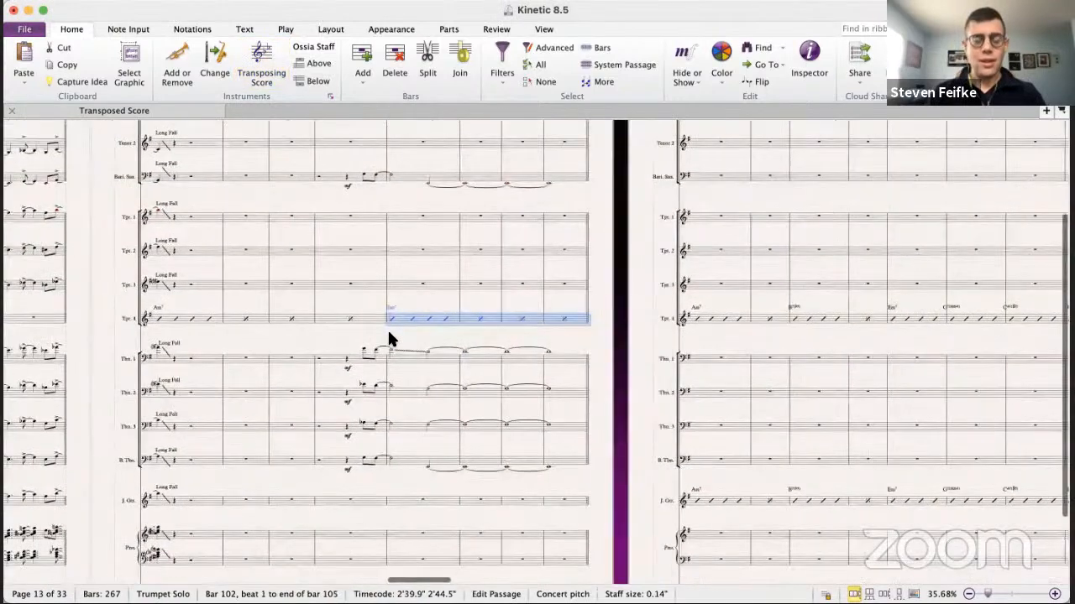
- Examine the horn backgrounds and rhythm parts under the trumpet solo on pages 13 and 14 of Kinetic 8.5
scroll(388, 333, right, 2)
scroll(388, 332, up, 5)
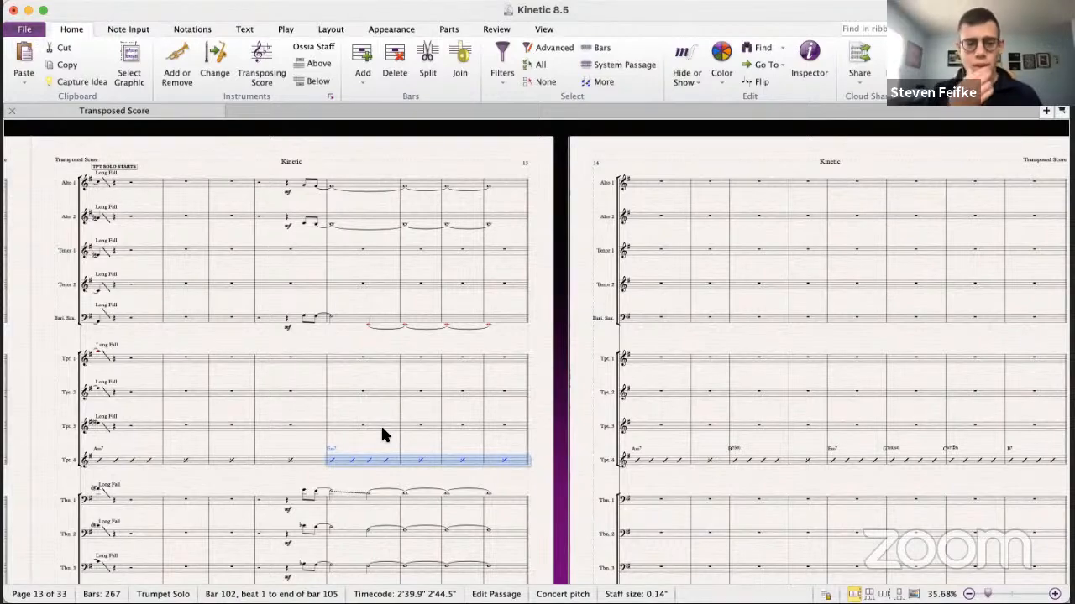
scroll(382, 434, down, 5)
scroll(382, 434, right, 8)
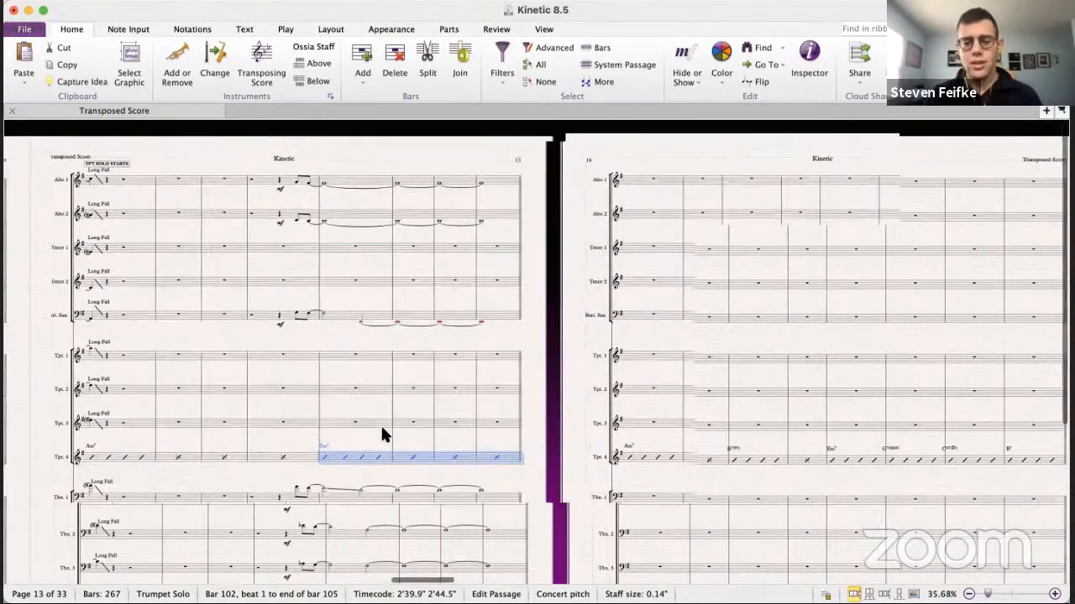
scroll(382, 435, right, 5)
scroll(382, 435, left, 8)
scroll(382, 434, left, 4)
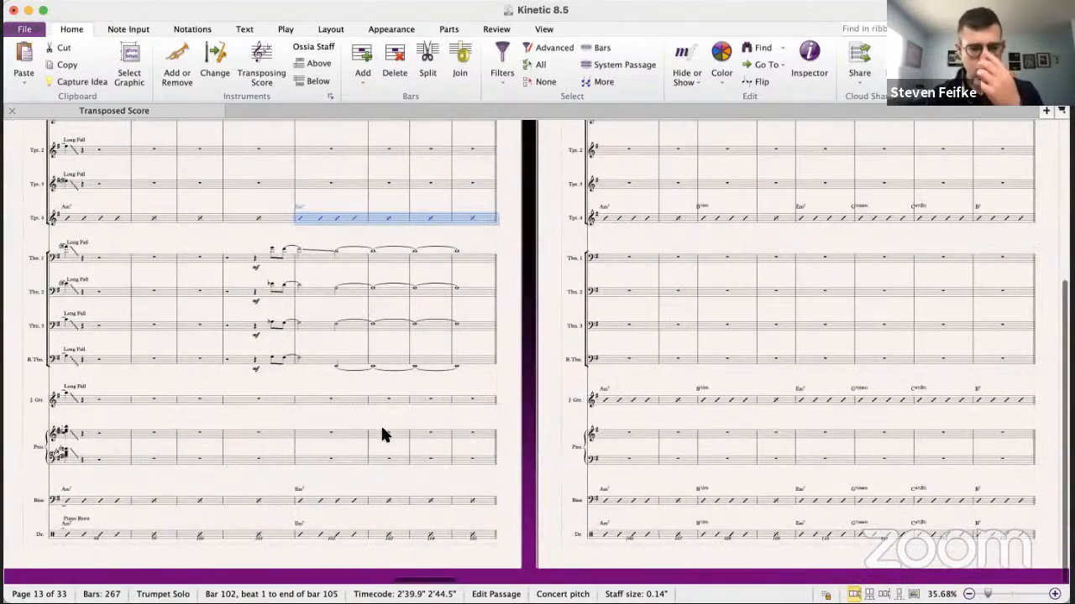
scroll(382, 435, up, 6)
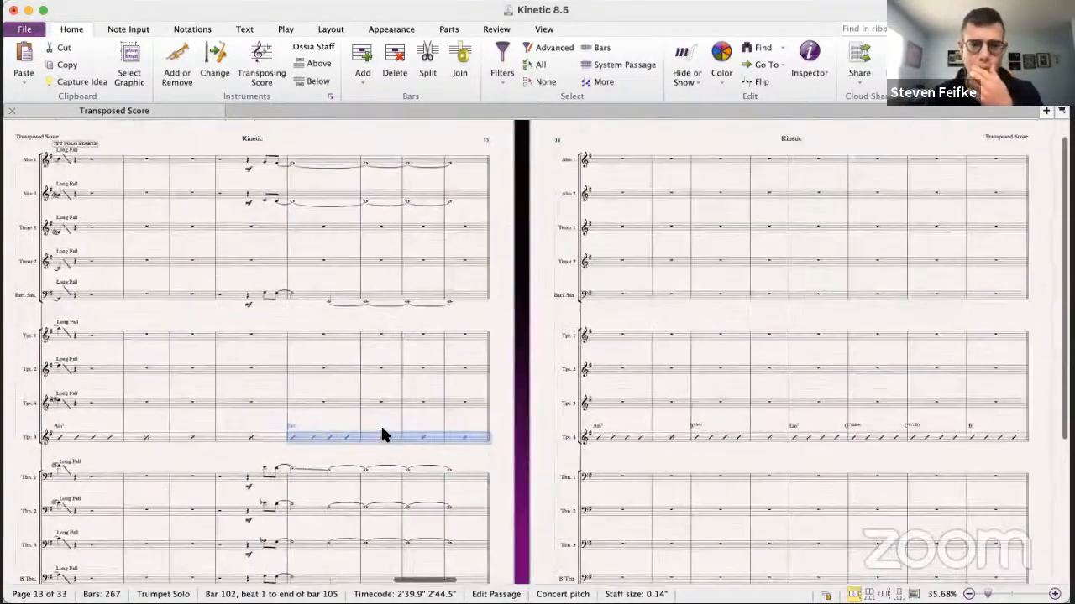
scroll(382, 434, right, 4)
scroll(382, 434, left, 3)
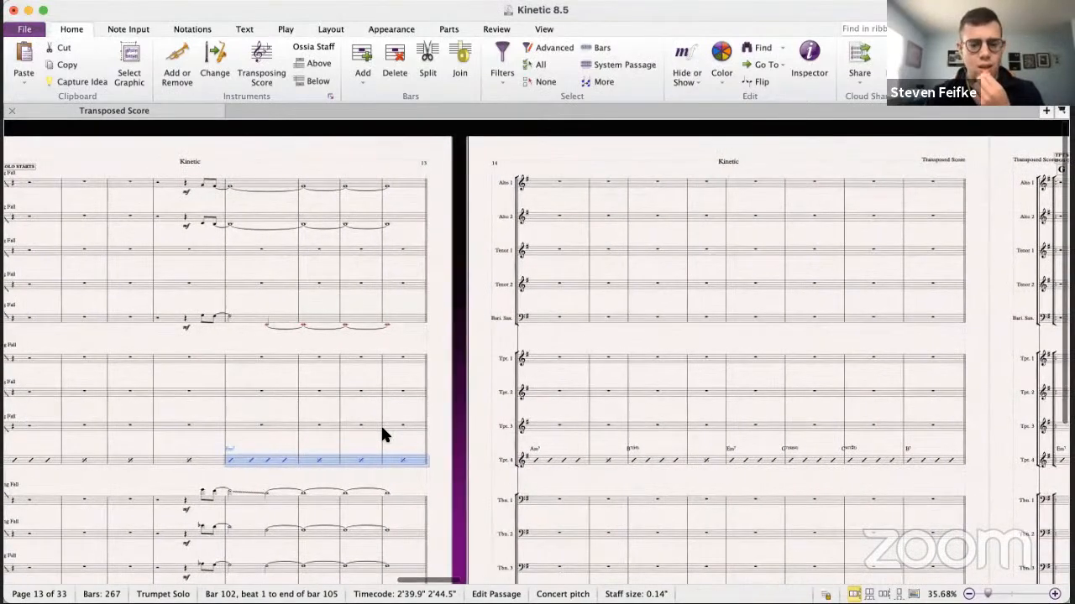
scroll(313, 395, down, 1)
scroll(313, 395, left, 1)
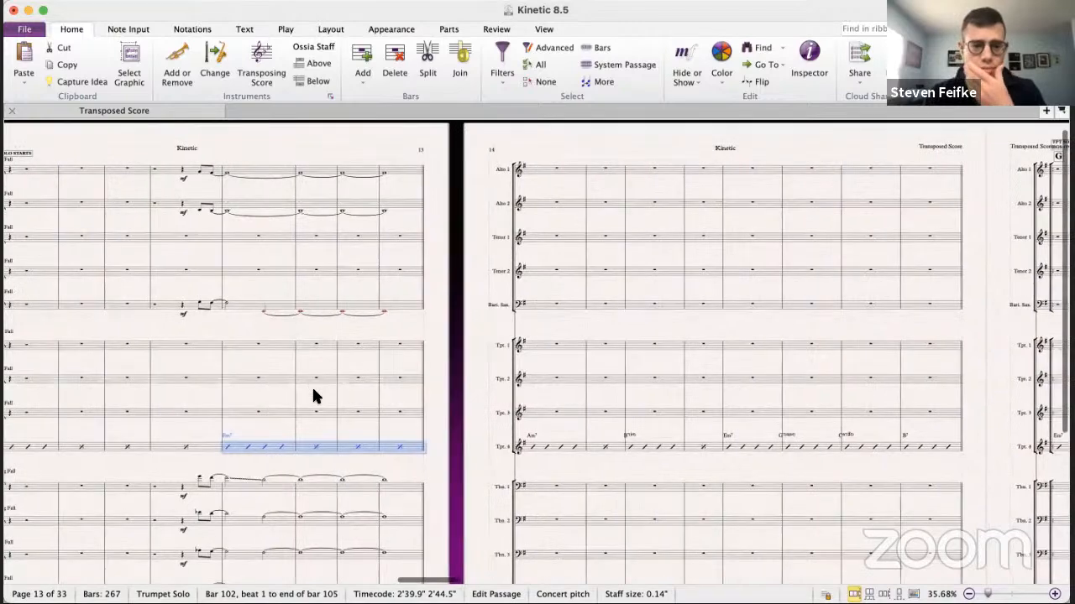
scroll(316, 396, up, 1)
scroll(316, 397, left, 1)
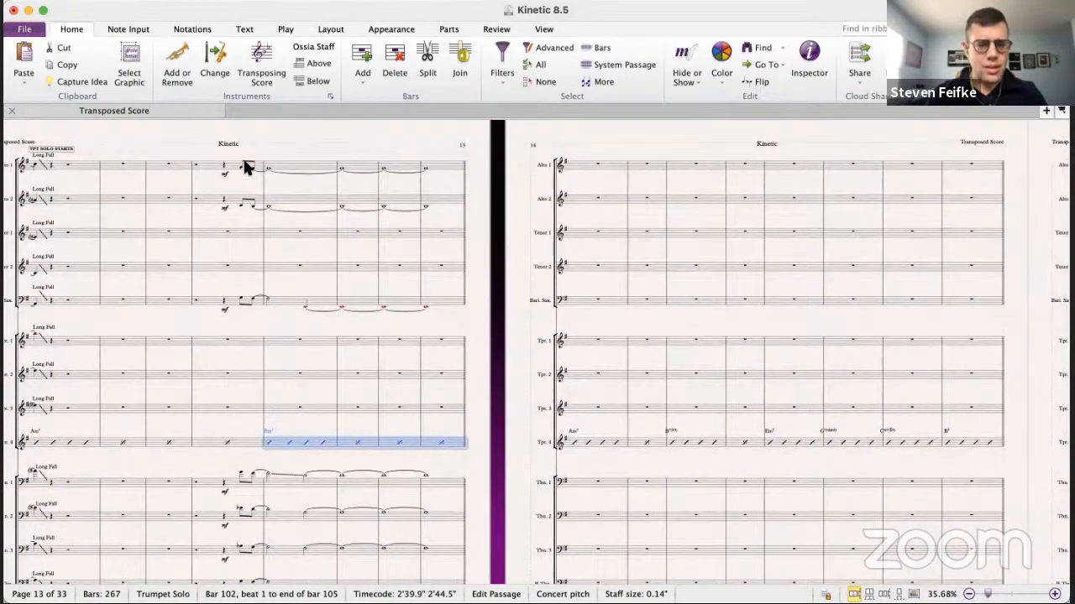
- Check the trombone 1 and trombone 3 pickup notes in bar 101 and play back the passage from there
click(239, 471)
click(238, 467)
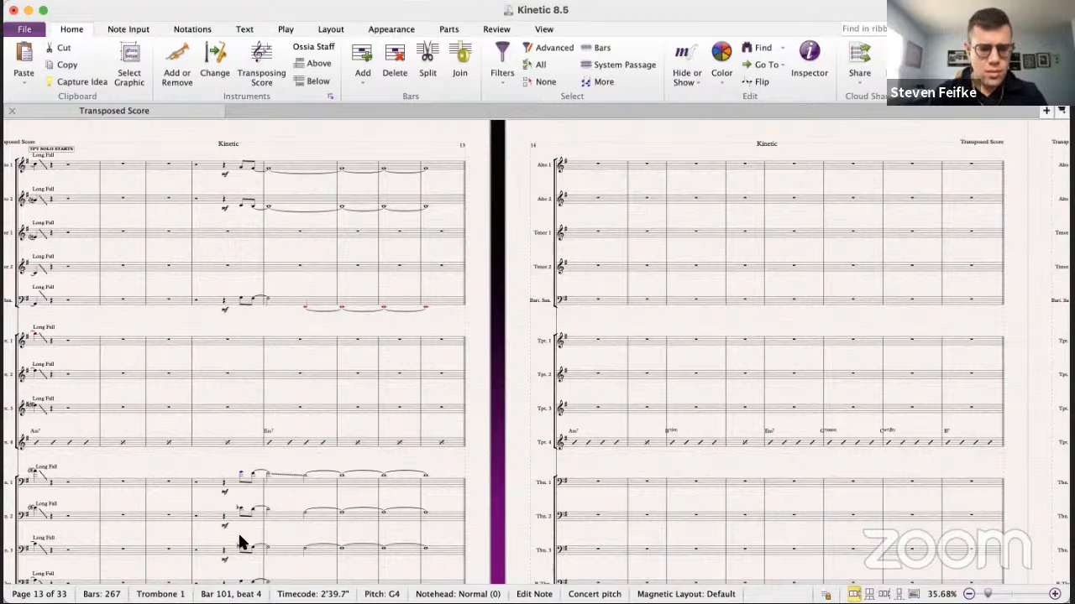
click(216, 478)
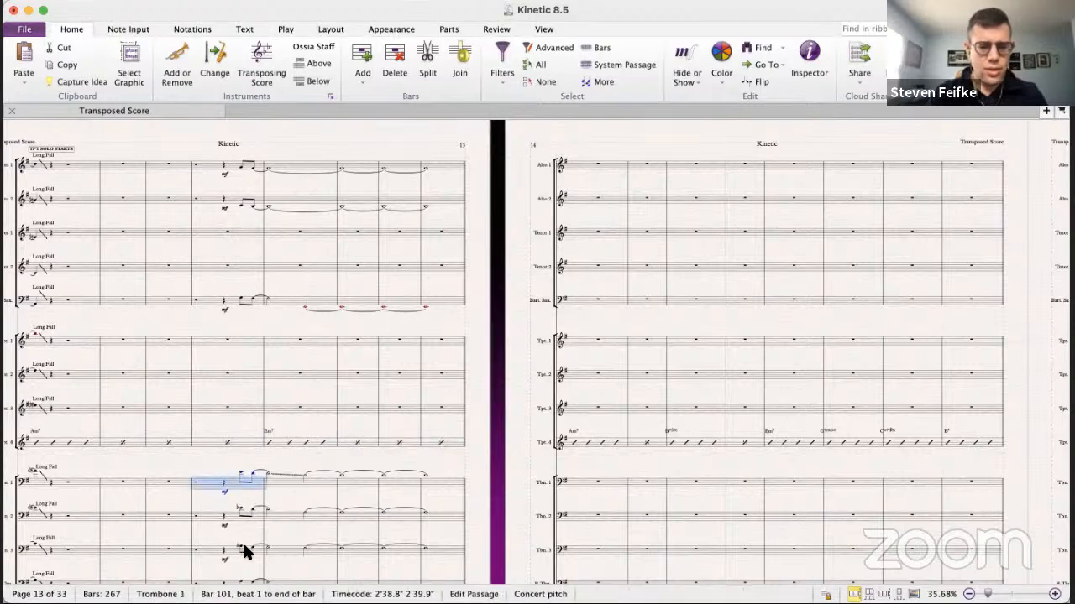
click(243, 550)
click(241, 548)
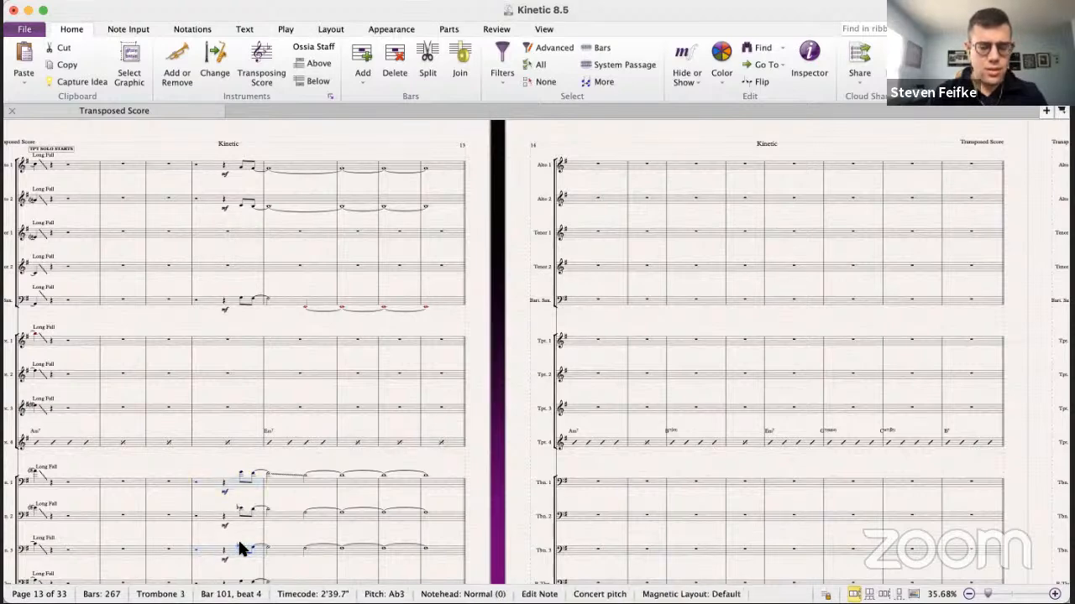
super+click(241, 477)
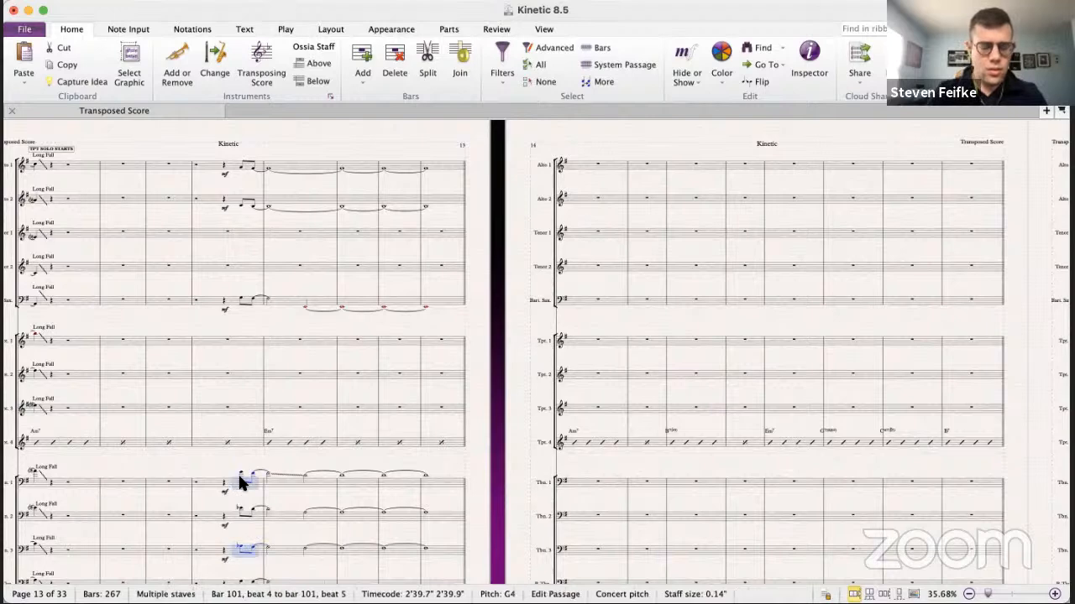
key(super+equal)
key(p)
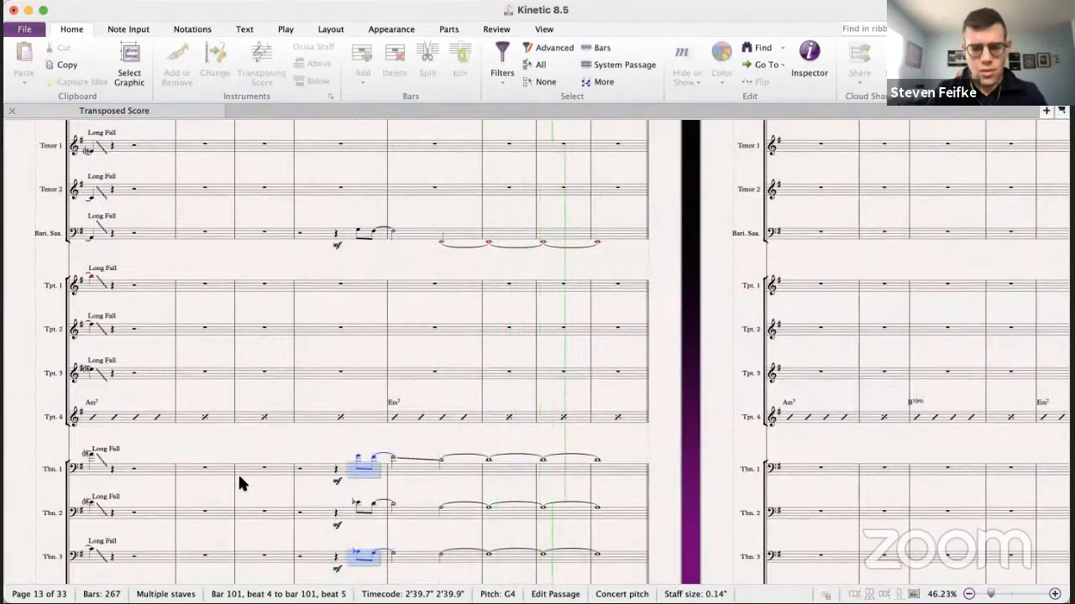
key(space)
key(Escape)
- Copy Kinetic 8.5's trombone 1 line from bars 101 to 105 into the septet's alto sax and lower its glissando line between the bar 102 notes
click(369, 483)
shift+click(543, 473)
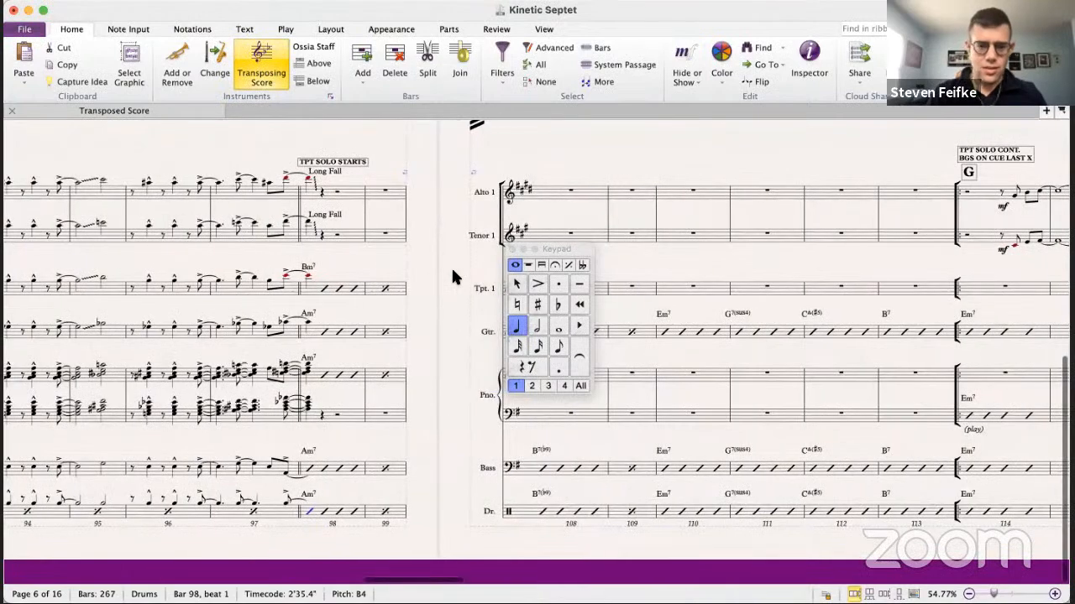
scroll(453, 277, up, 10)
scroll(453, 277, right, 6)
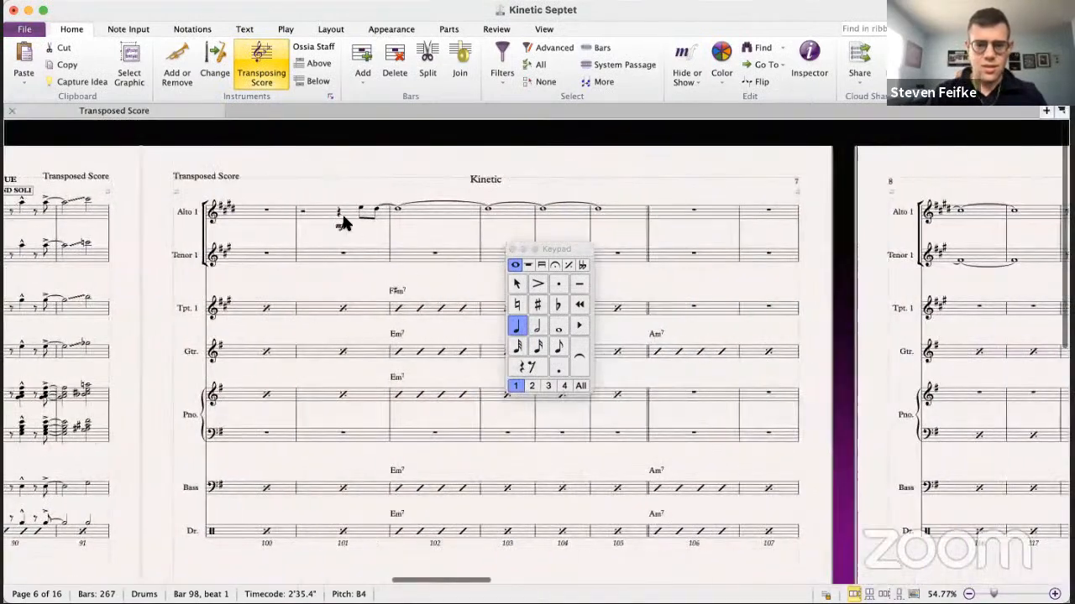
click(323, 206)
key(super+v)
scroll(323, 206, right, 4)
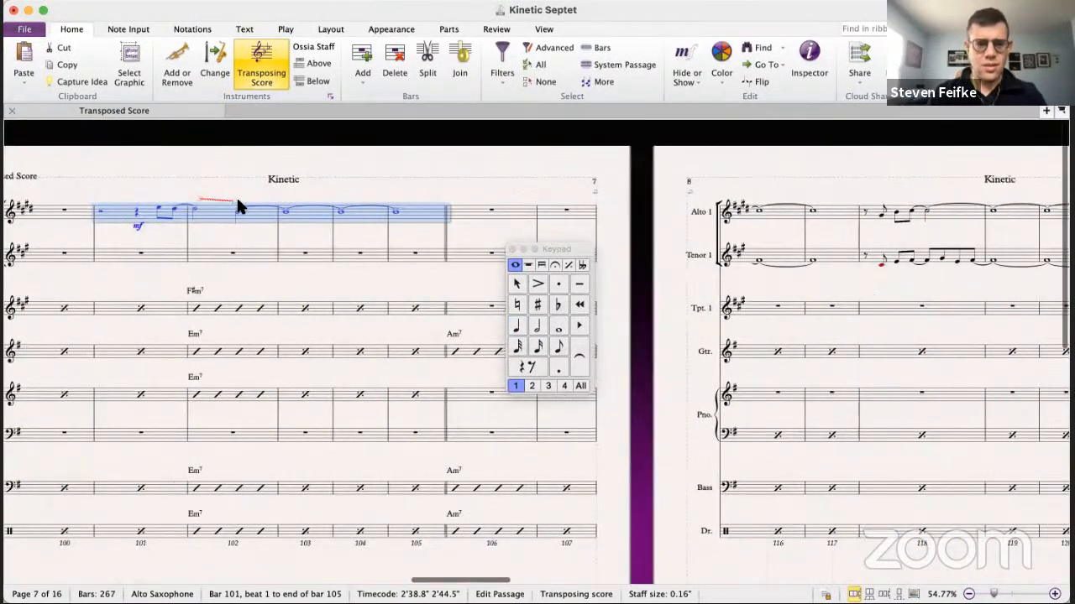
click(217, 202)
key(super+grave)
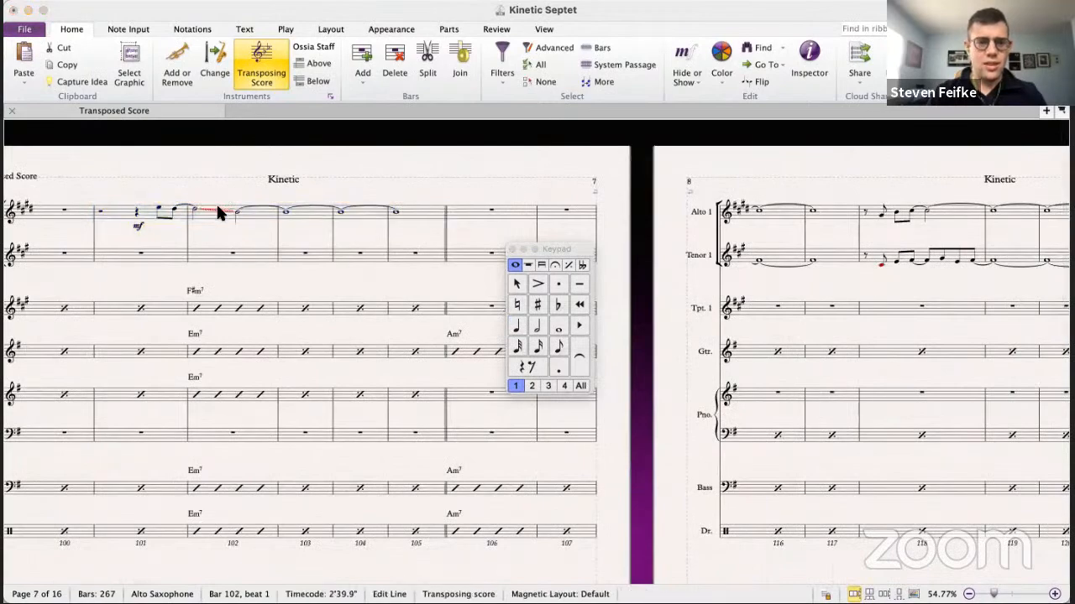
- Copy Kinetic 8.5's trombone 3 line from bars 101 to 105 into the septet's tenor sax staff
click(336, 546)
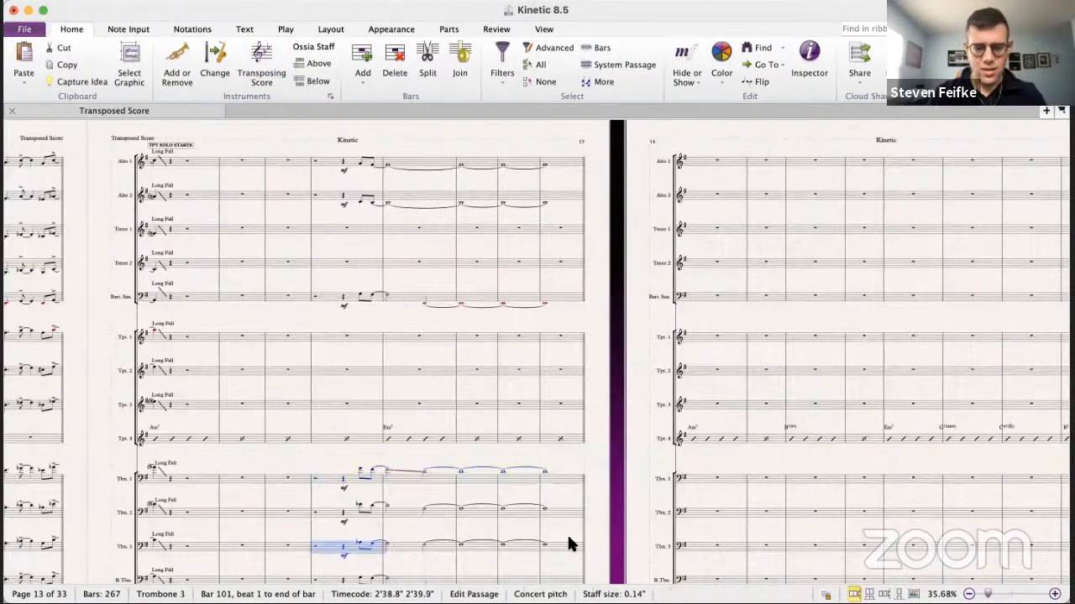
shift+click(564, 541)
key(super+c)
key(super+grave)
click(130, 250)
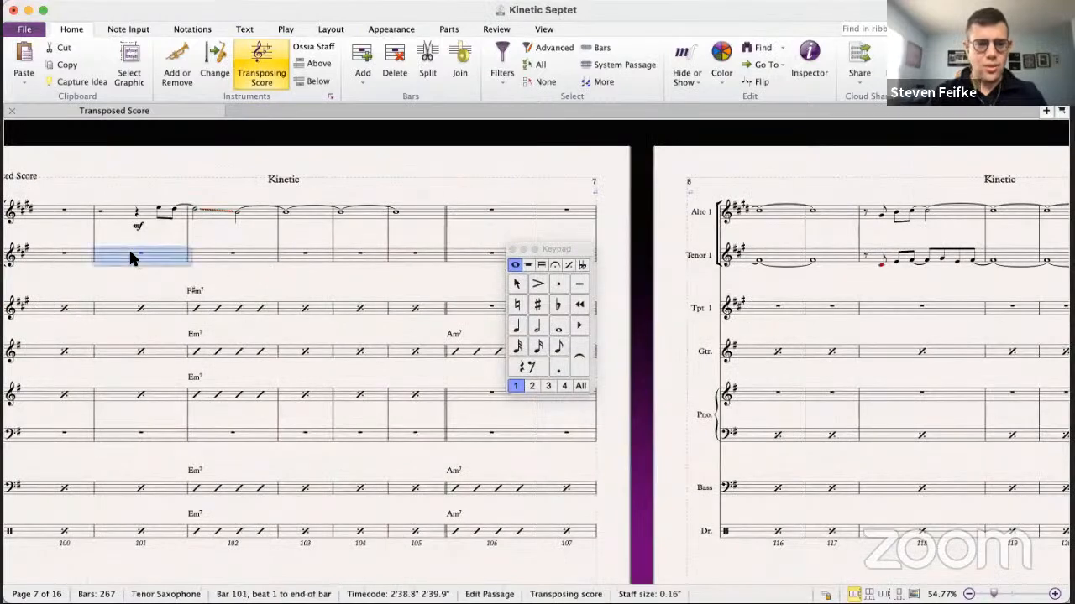
key(super+v)
- Move the alto and tenor sax mf dynamics in bar 101 under the first pickup eighth notes
click(139, 269)
super+click(139, 225)
key(super+x)
click(159, 208)
key(super+v)
key(Escape)
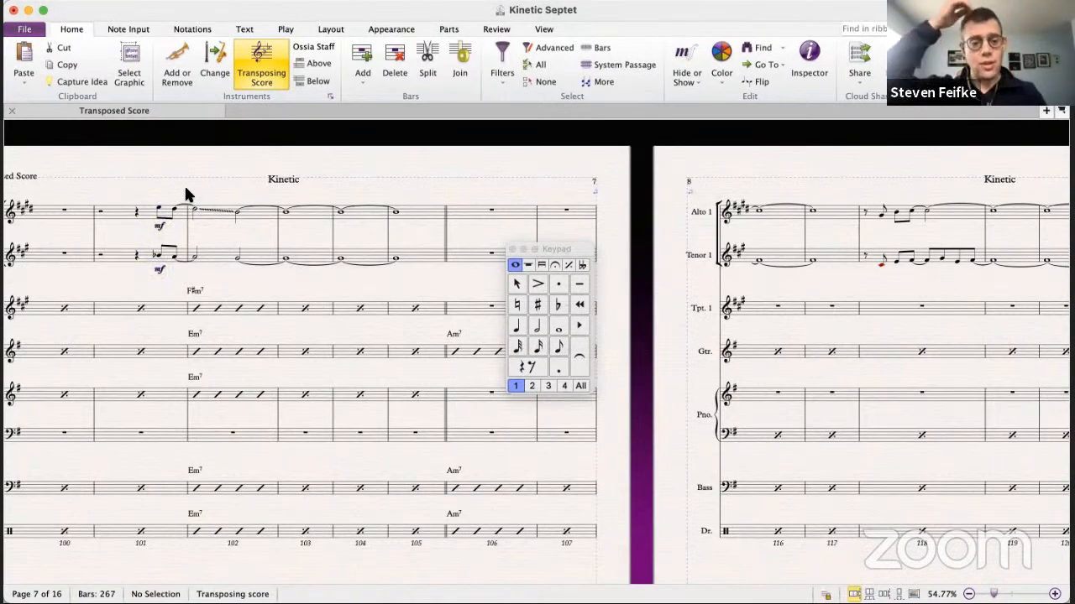
- Swap the alto and tenor sax lines in bars 101 to 105 so the line with the glissando is in the tenor
scroll(187, 195, left, 3)
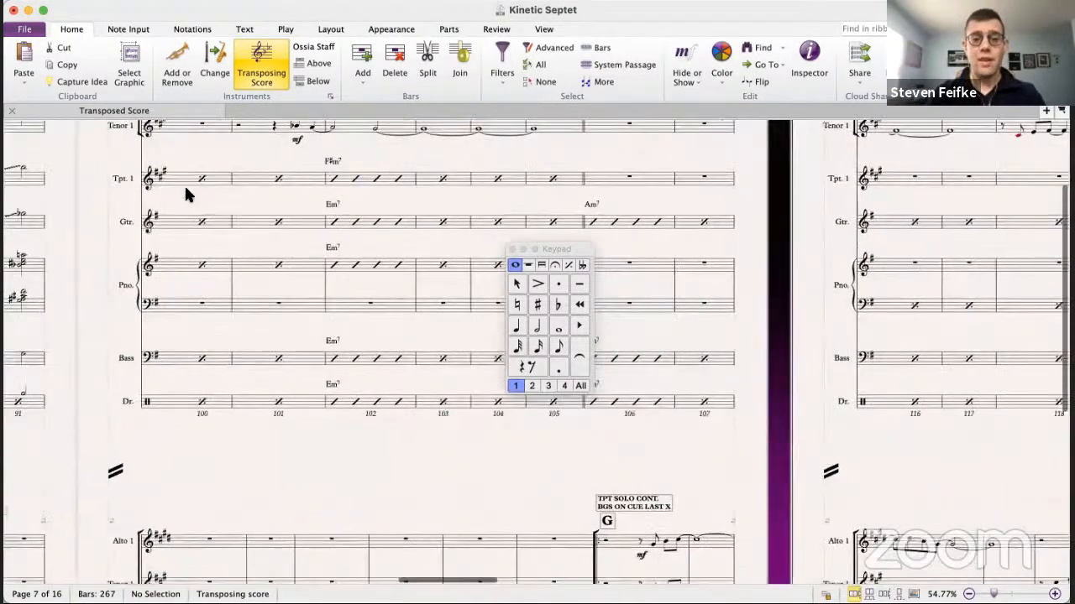
scroll(186, 194, right, 2)
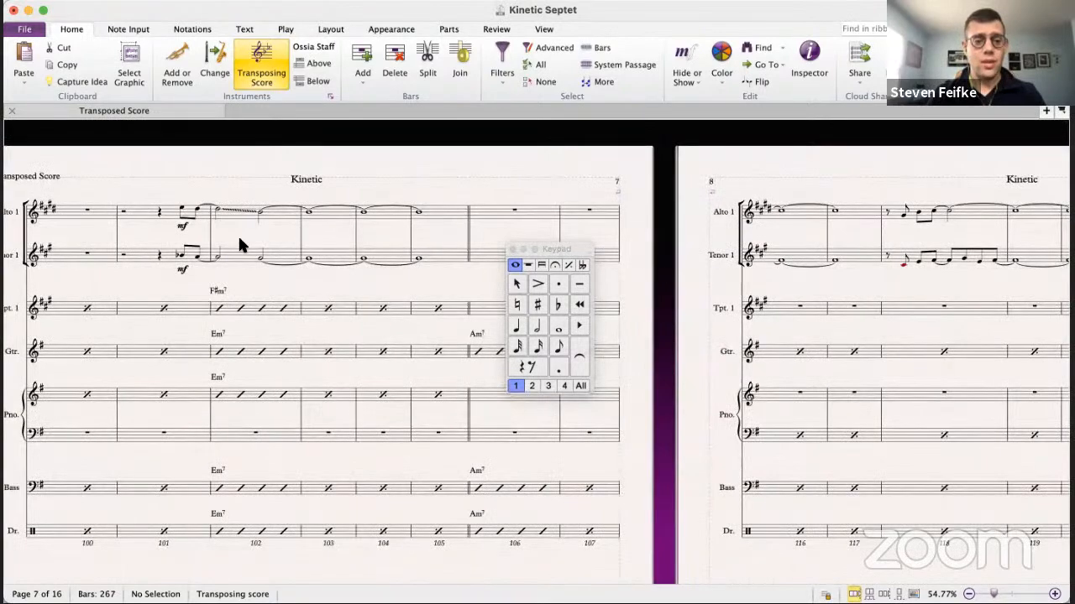
scroll(222, 252, left, 2)
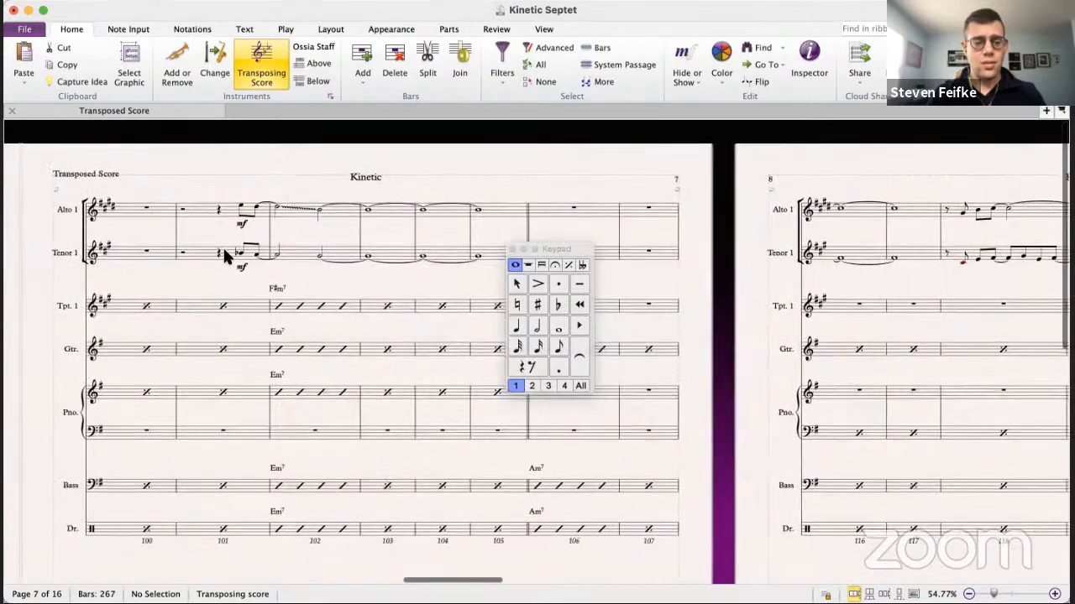
click(203, 252)
scroll(206, 250, right, 2)
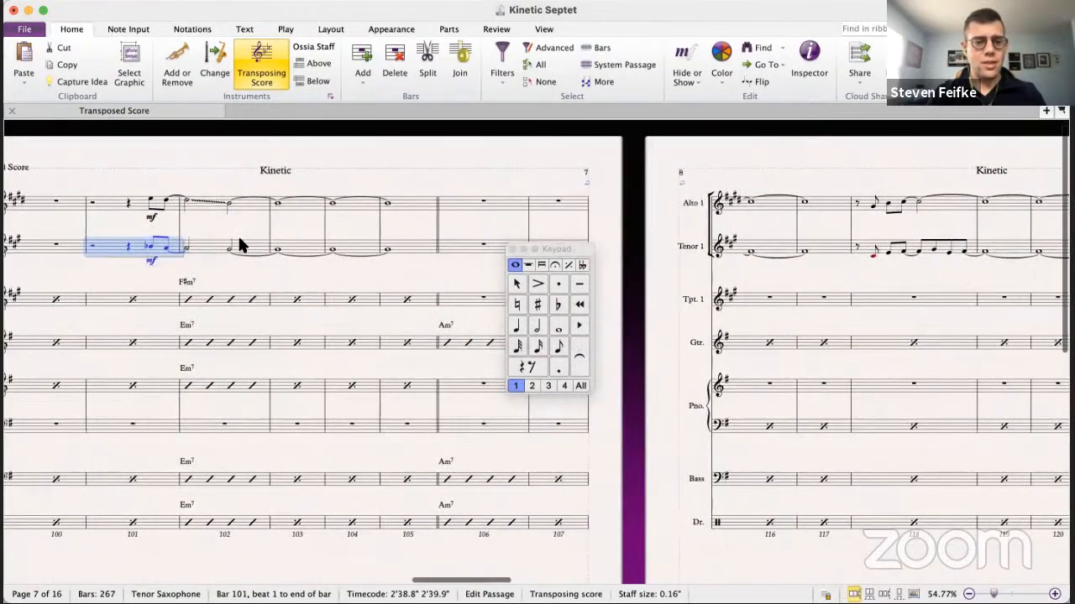
shift+click(401, 250)
click(396, 204)
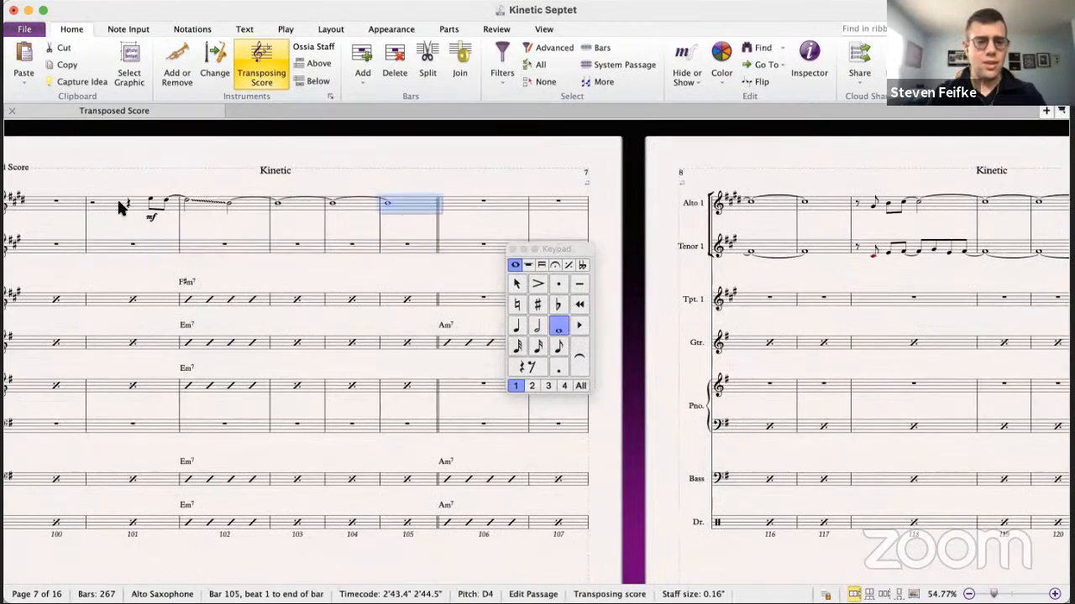
shift+click(106, 223)
alt+click(99, 243)
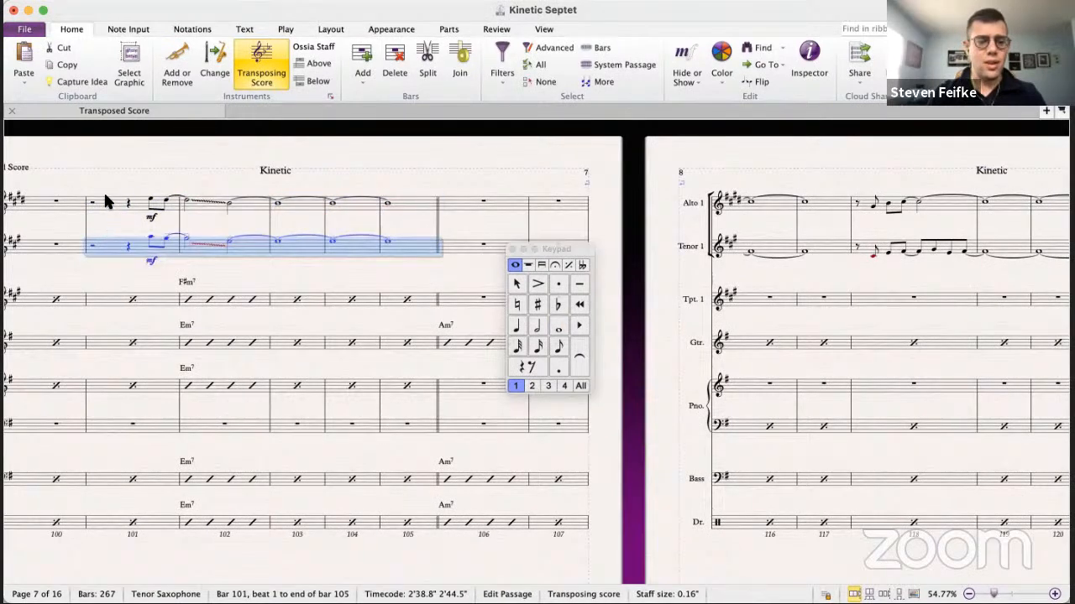
click(107, 205)
key(super+v)
- Play back the sax backgrounds from the bar 101 pickup and raise the tenor's glissando line between the bar 102 notes
click(150, 210)
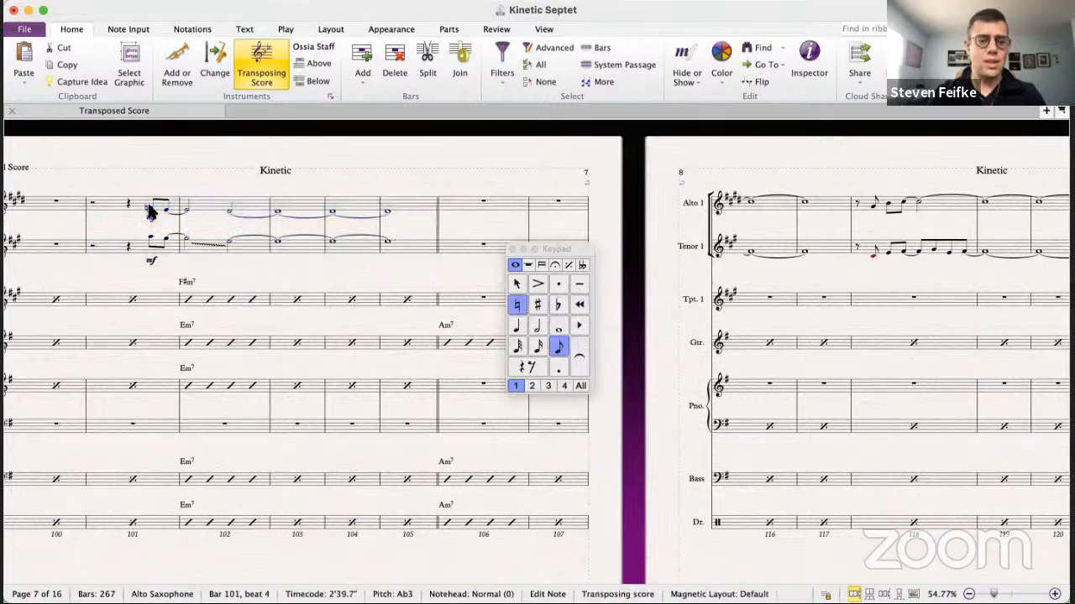
key(p)
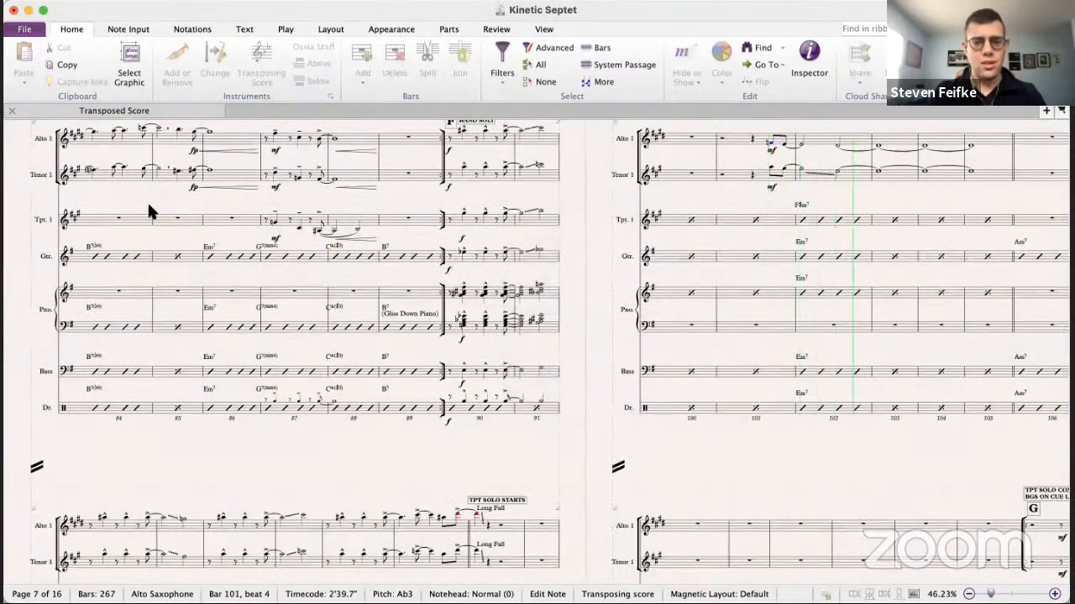
key(Escape)
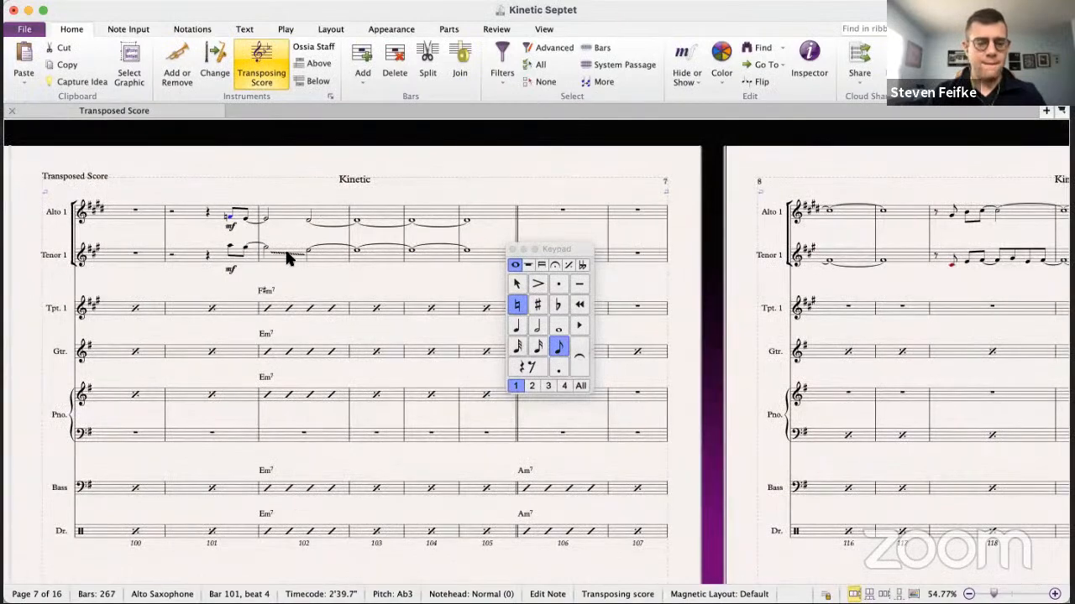
click(286, 255)
click(284, 233)
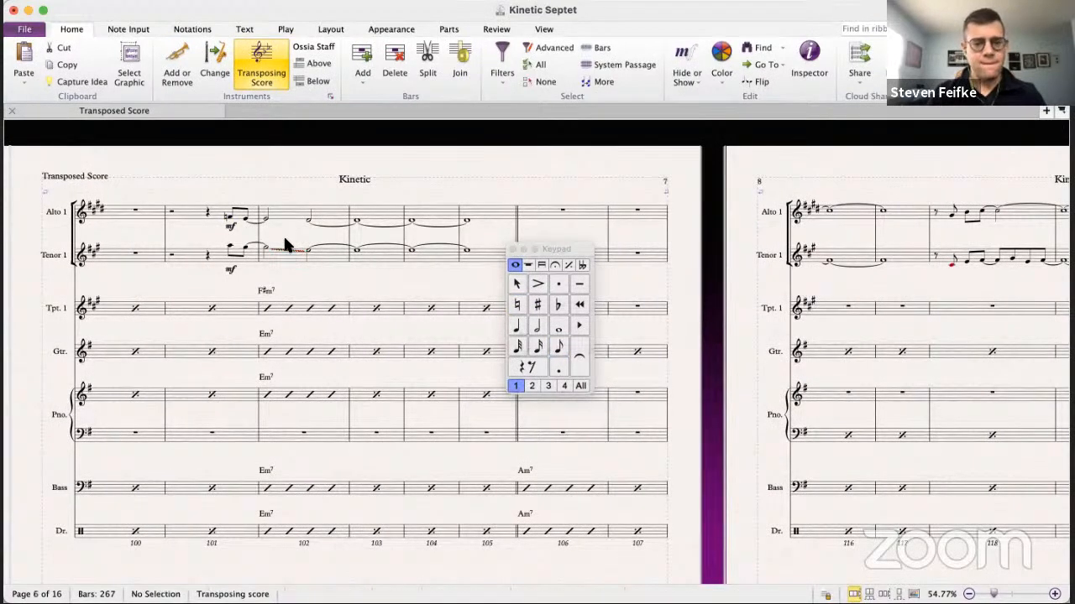
- Play back the score from the band soli at letter F through the trumpet solo backgrounds to bar 106
scroll(283, 234, down, 3)
scroll(283, 234, left, 2)
scroll(284, 239, up, 5)
scroll(284, 239, left, 3)
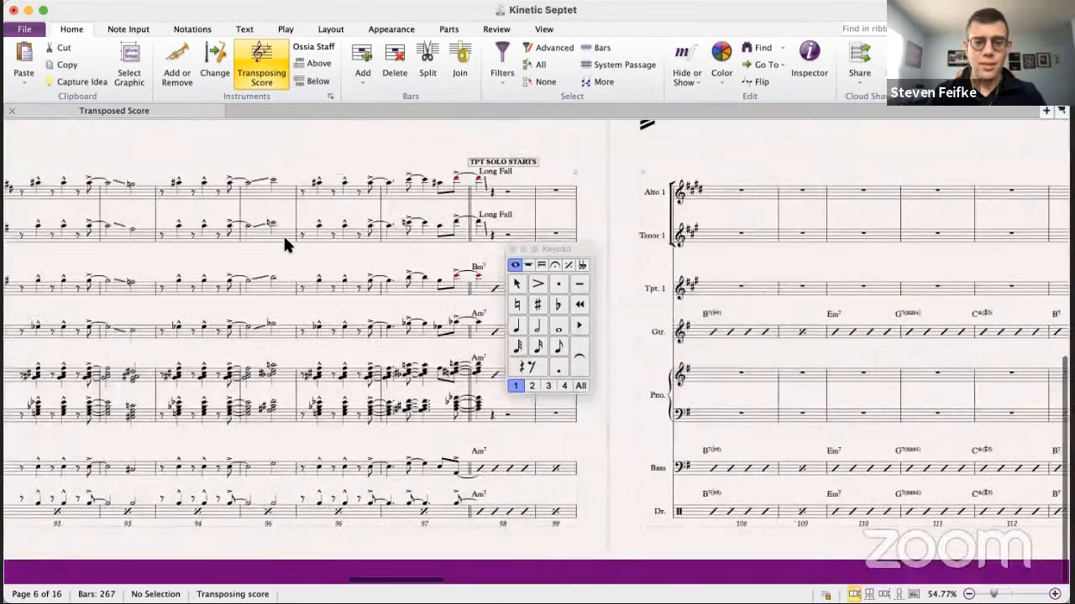
scroll(283, 240, right, 3)
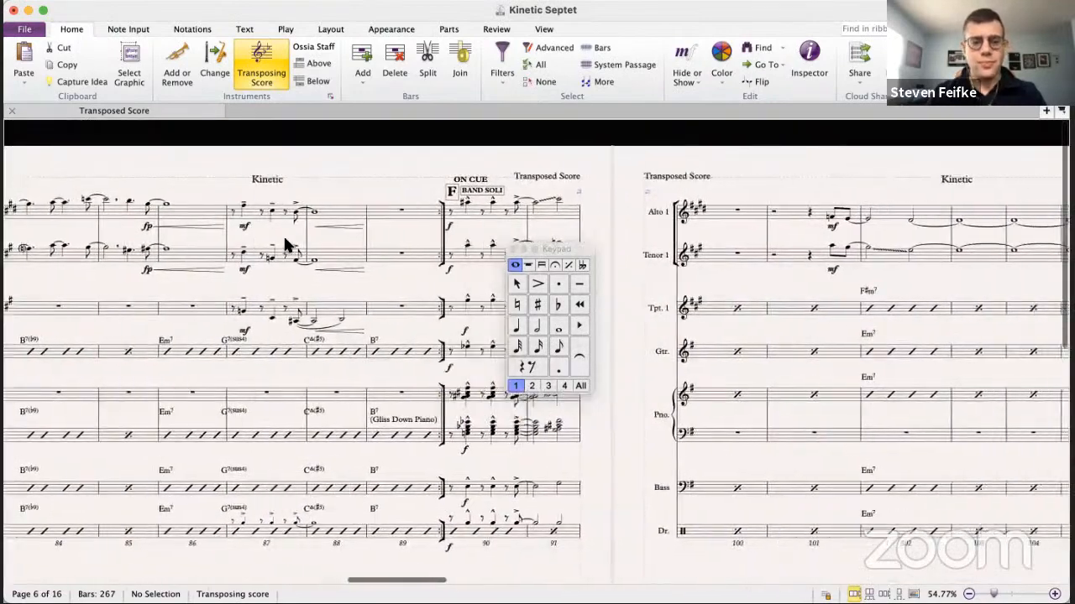
click(359, 250)
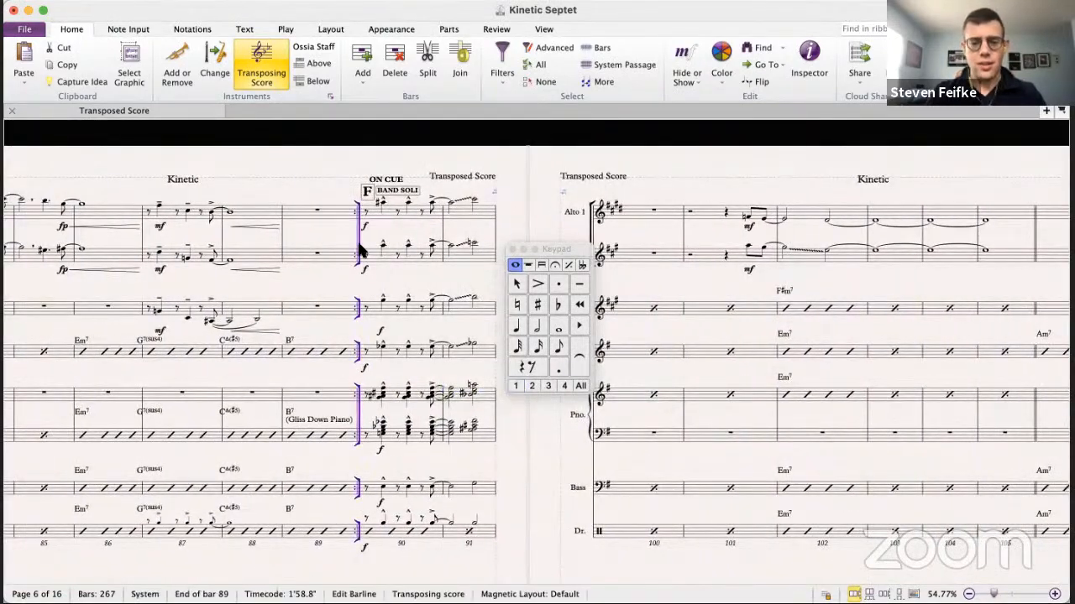
key(p)
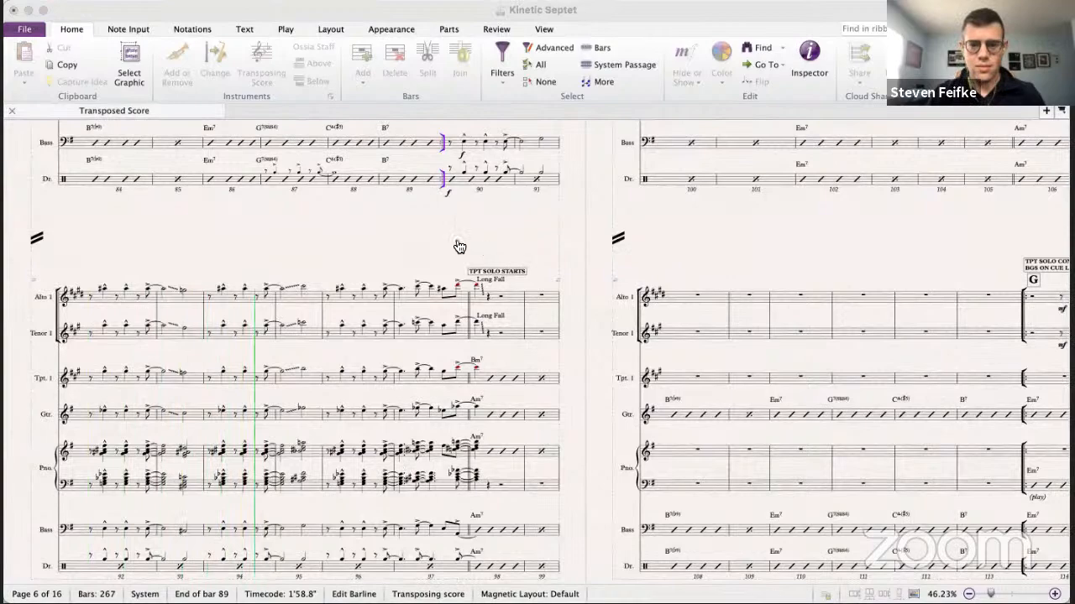
click(399, 204)
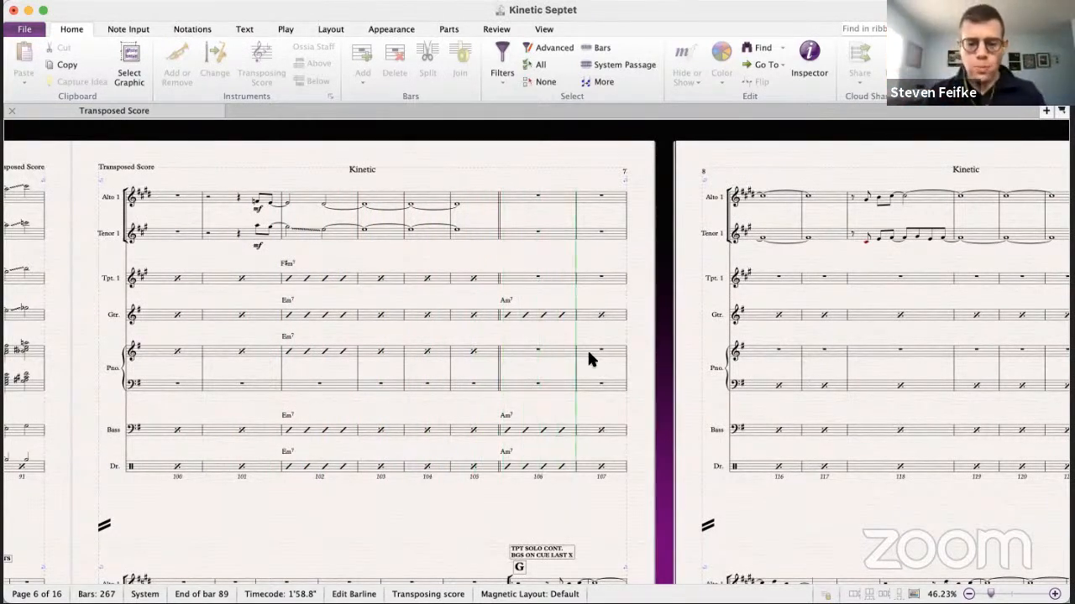
key(space)
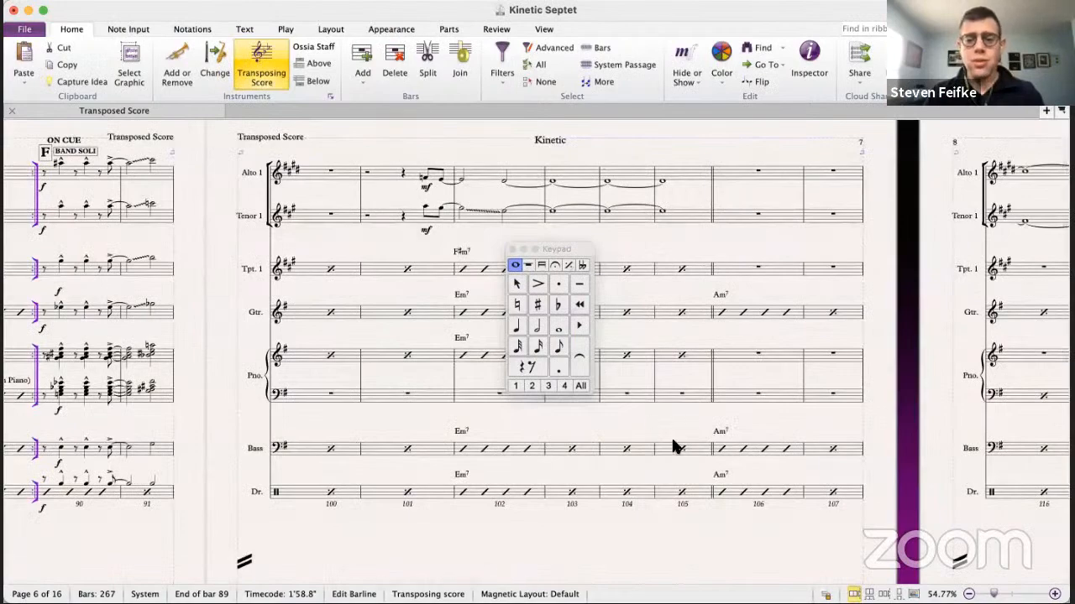
- Copy the guitar's slashes and chord symbols from bars 106 to 113 to the trumpet and upper piano staves
scroll(673, 440, down, 5)
scroll(673, 440, right, 2)
scroll(672, 440, up, 5)
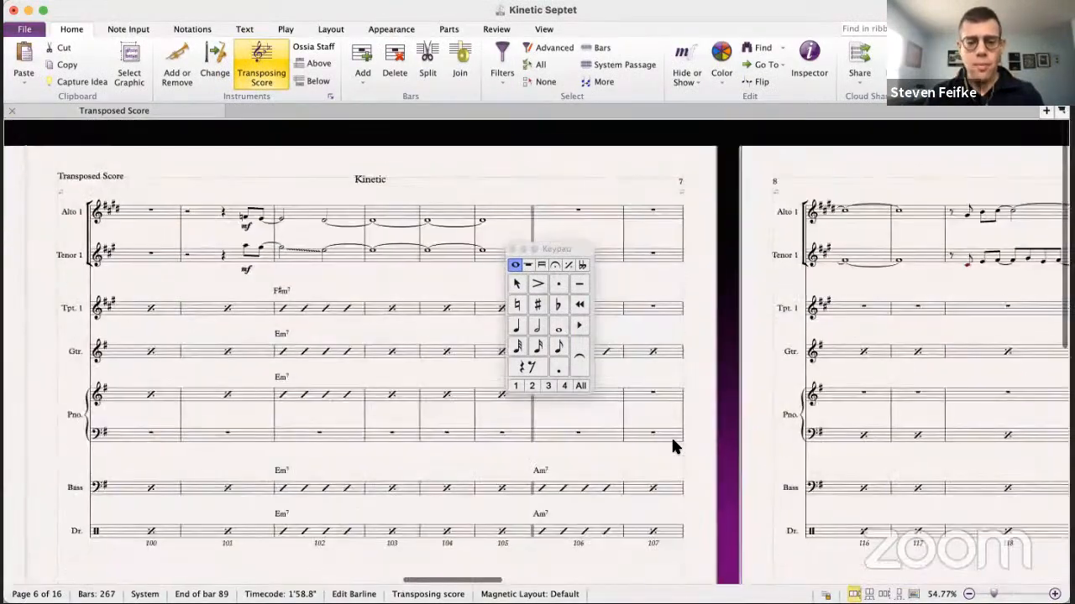
scroll(671, 440, right, 4)
click(352, 336)
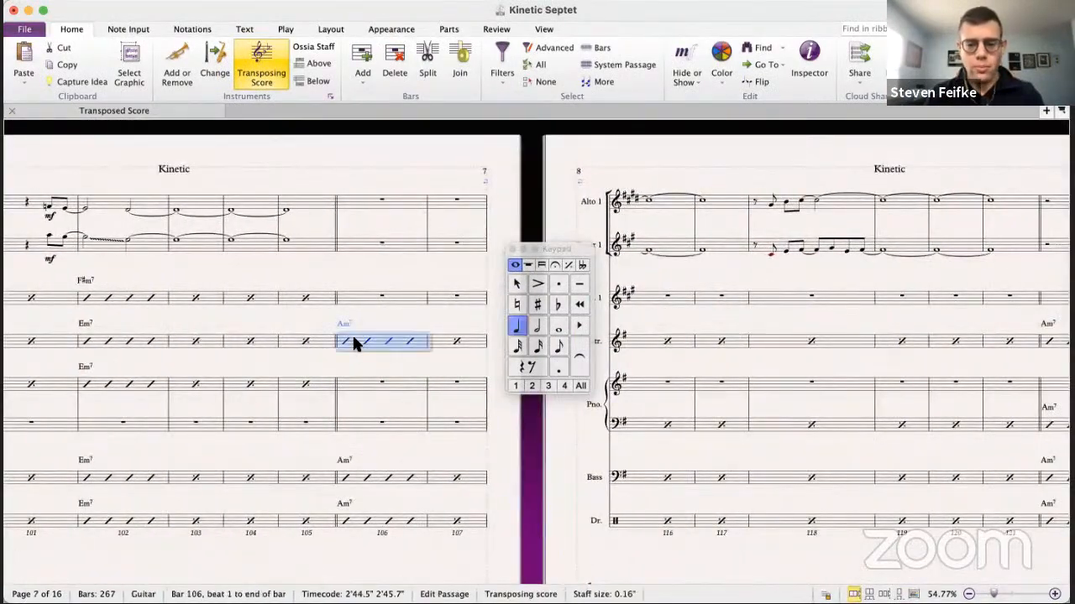
scroll(351, 334, down, 5)
scroll(352, 333, up, 5)
scroll(352, 334, left, 2)
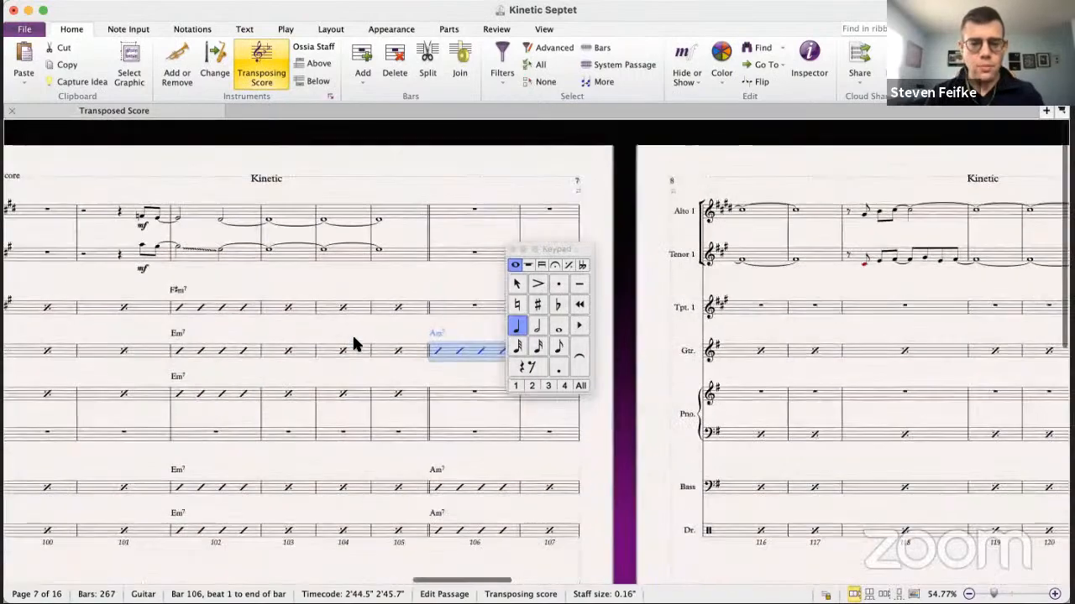
scroll(352, 333, down, 5)
scroll(352, 333, left, 2)
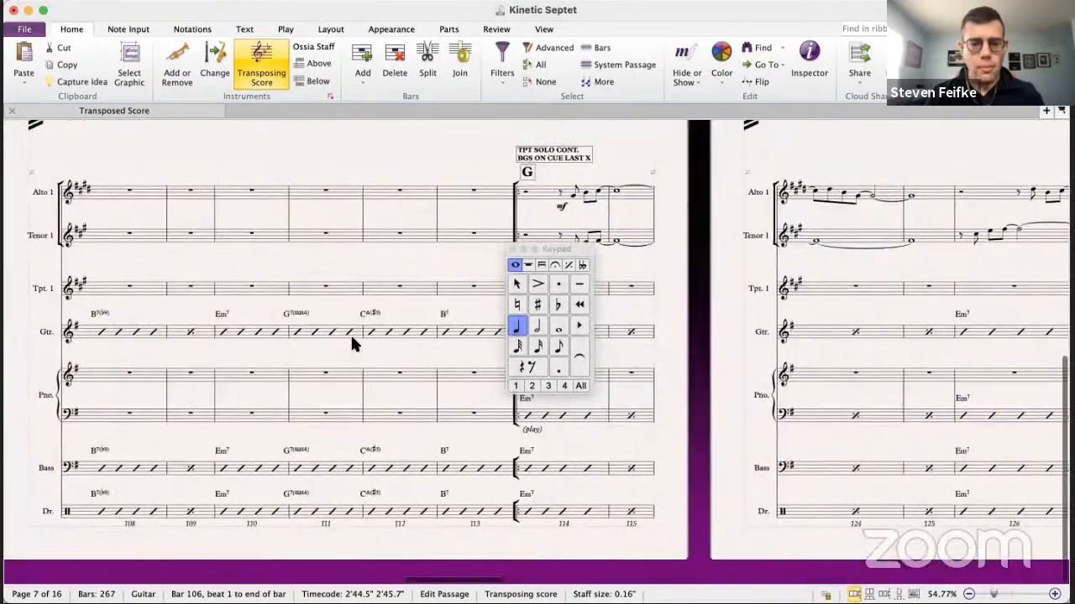
scroll(350, 333, right, 2)
shift+click(364, 330)
scroll(367, 323, up, 5)
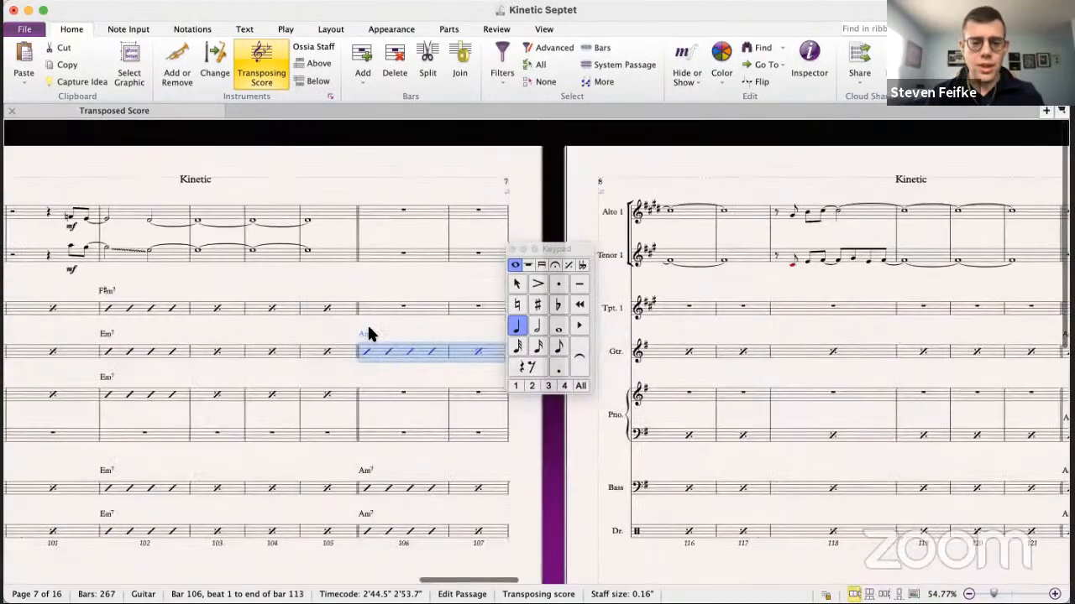
click(382, 309)
super+click(372, 393)
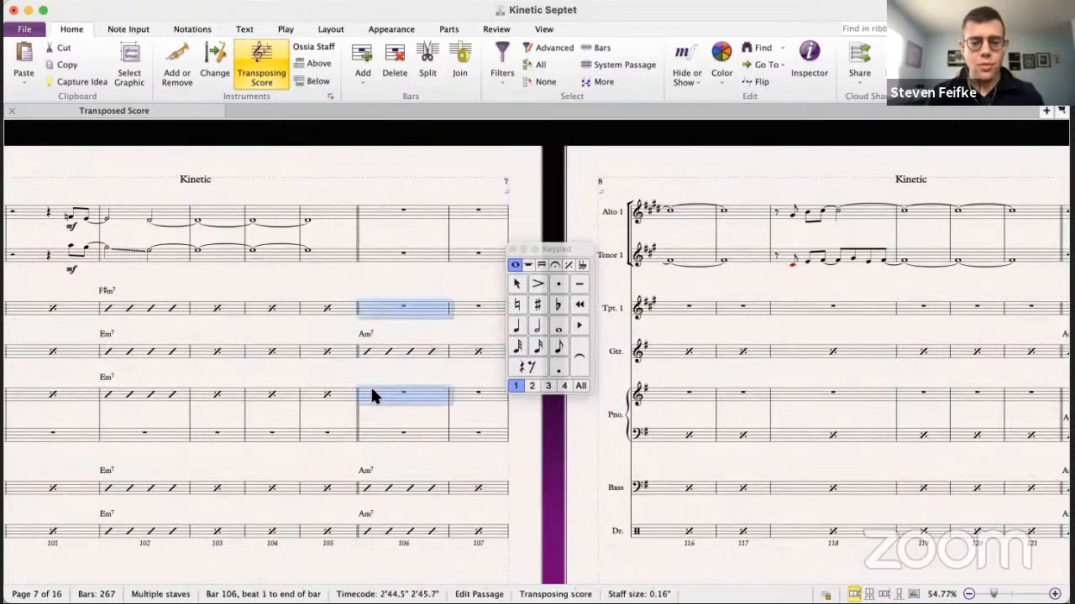
key(super+v)
key(Escape)
scroll(439, 454, right, 1)
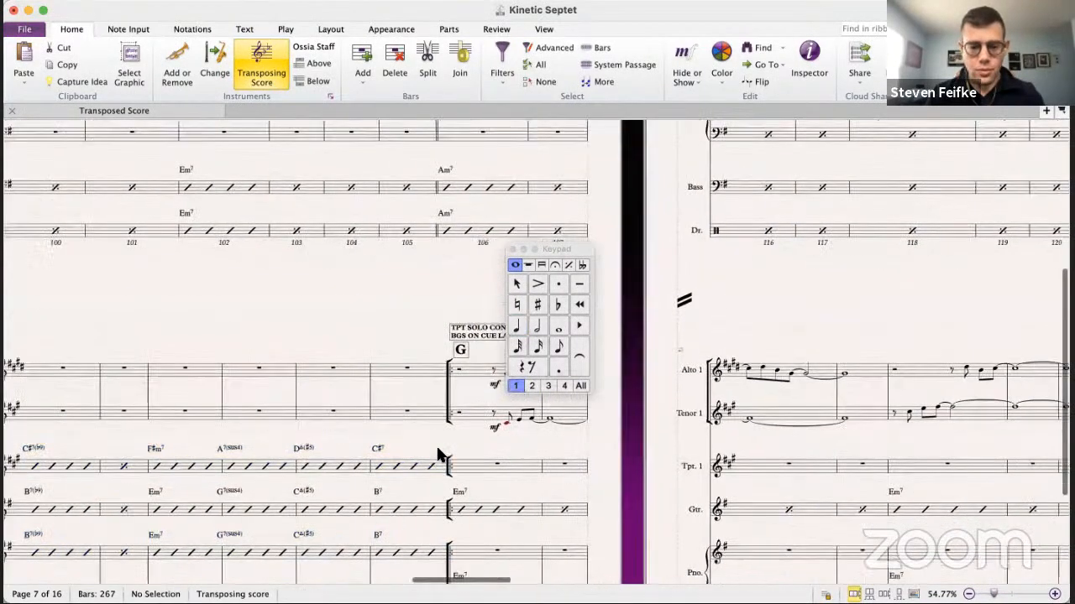
- Delete the (play) text below the piano's lower staff in bar 114 at letter G
scroll(438, 456, right, 3)
scroll(439, 454, down, 3)
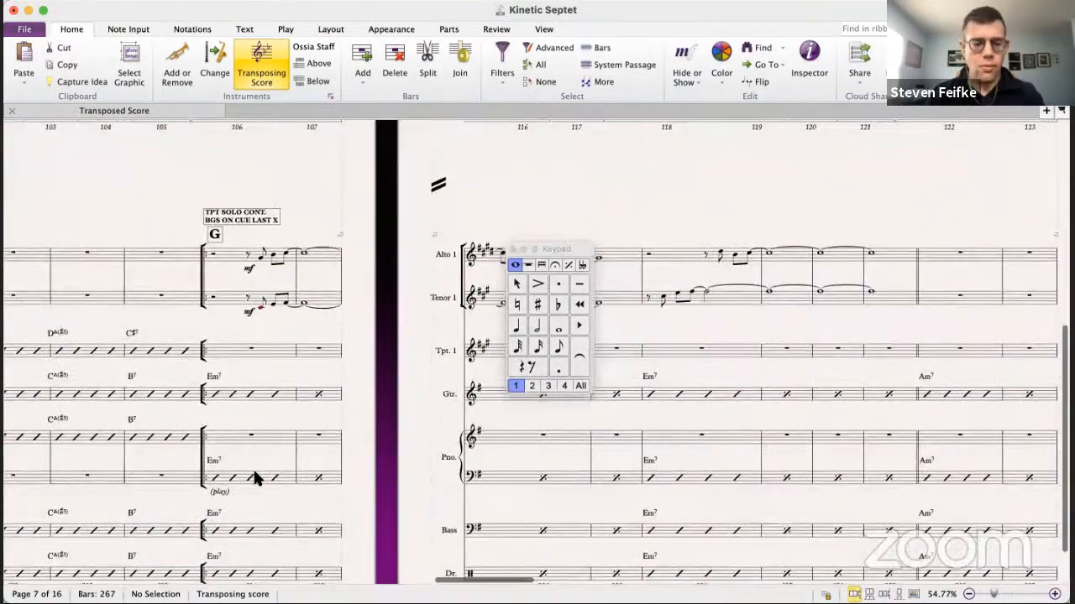
click(223, 481)
click(221, 485)
key(Delete)
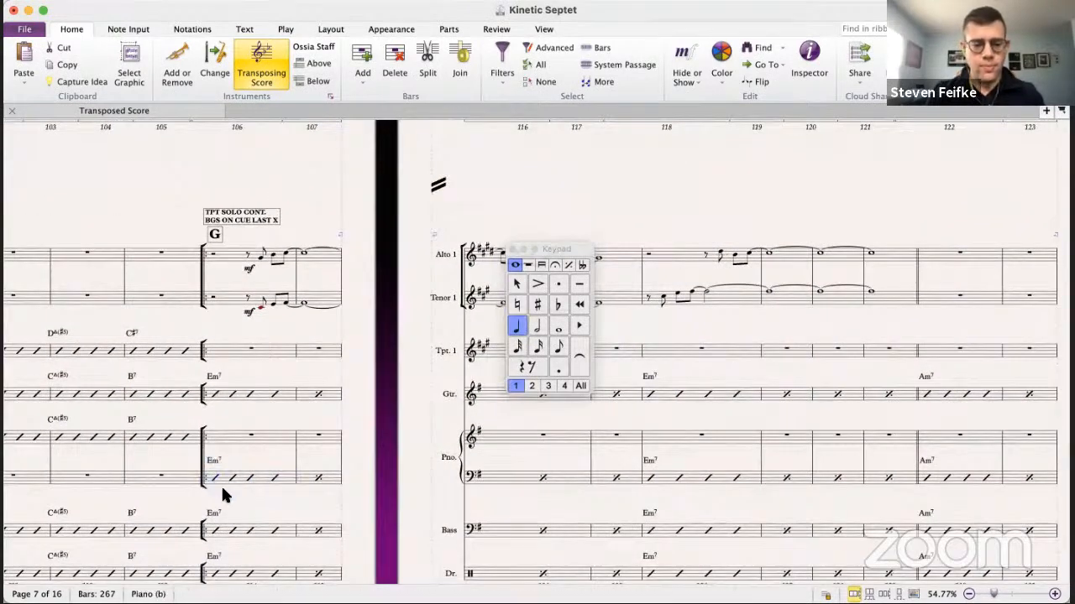
- Move the piano's slashes and chord symbols in bars 114 to 137 from the lower staff to the upper staff
click(224, 476)
scroll(263, 476, right, 2)
scroll(264, 481, right, 10)
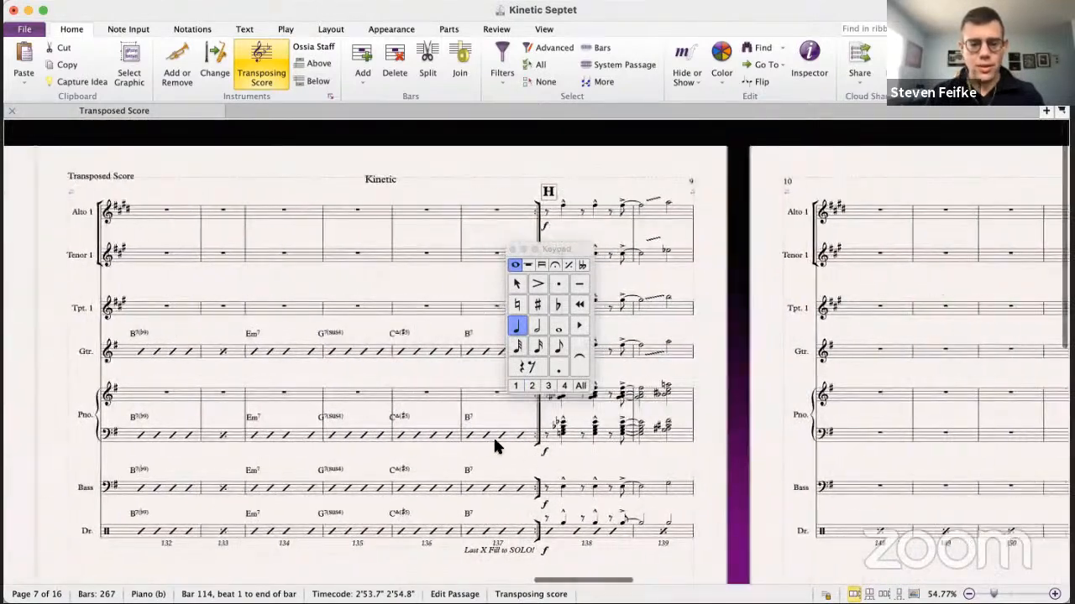
shift+click(494, 442)
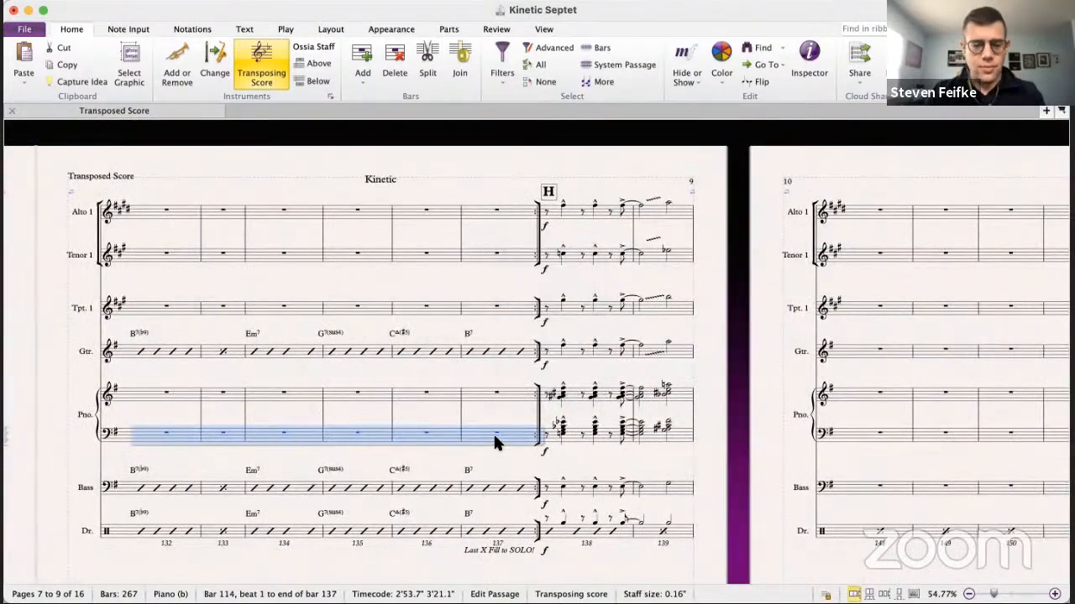
scroll(493, 443, left, 9)
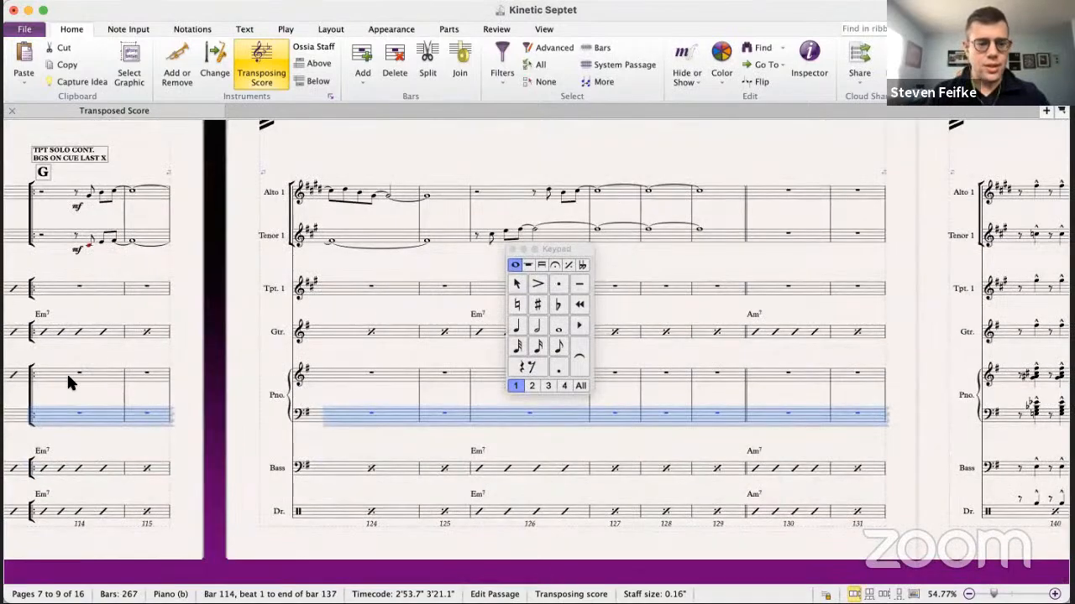
key(super+Up)
- Copy the upper piano staff's slashes and chord symbols from bars 114 to 137 to the trumpet staff
scroll(253, 363, right, 4)
scroll(254, 363, up, 3)
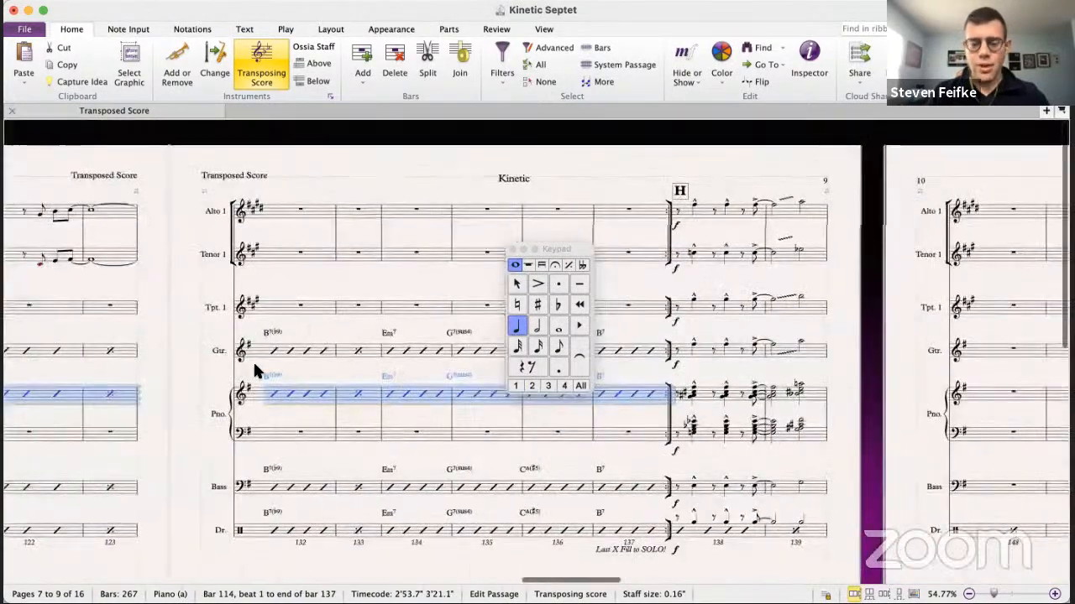
scroll(254, 363, left, 8)
scroll(253, 363, down, 5)
scroll(253, 363, left, 3)
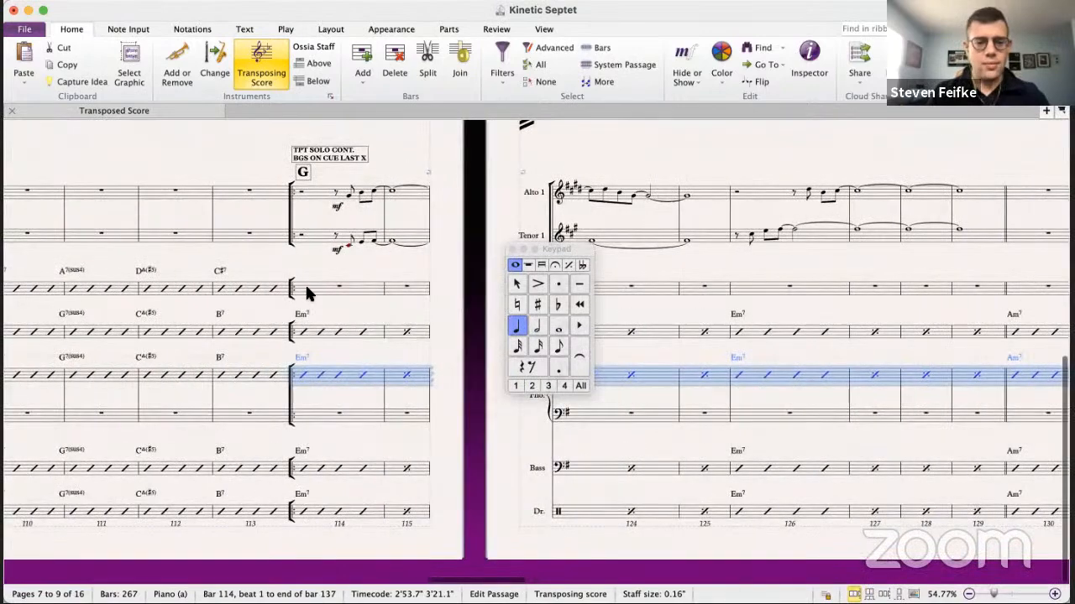
key(super+Up)
key(super+Up)
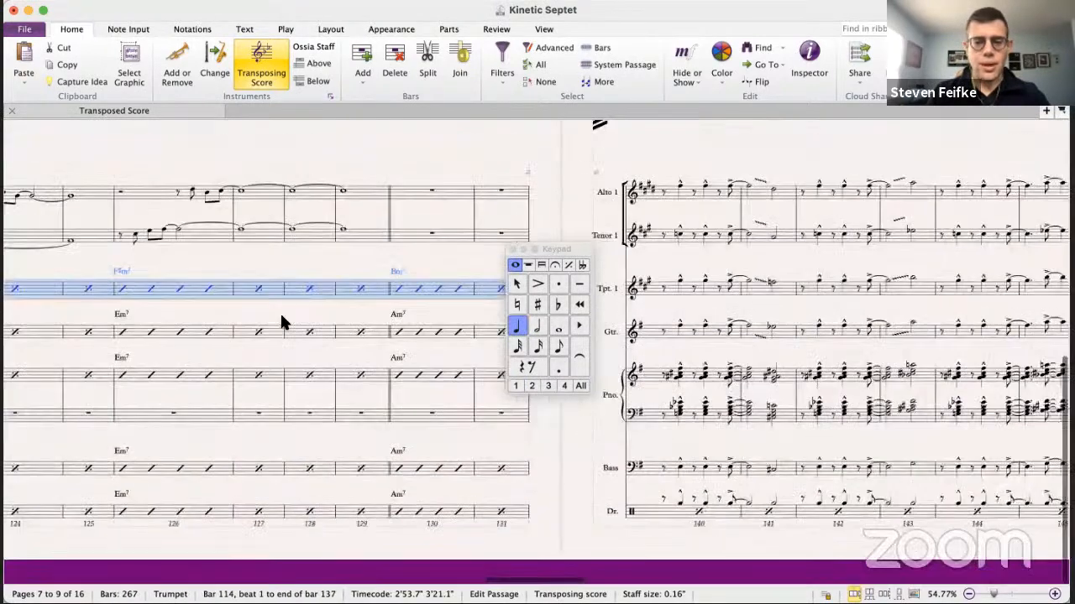
scroll(282, 315, up, 5)
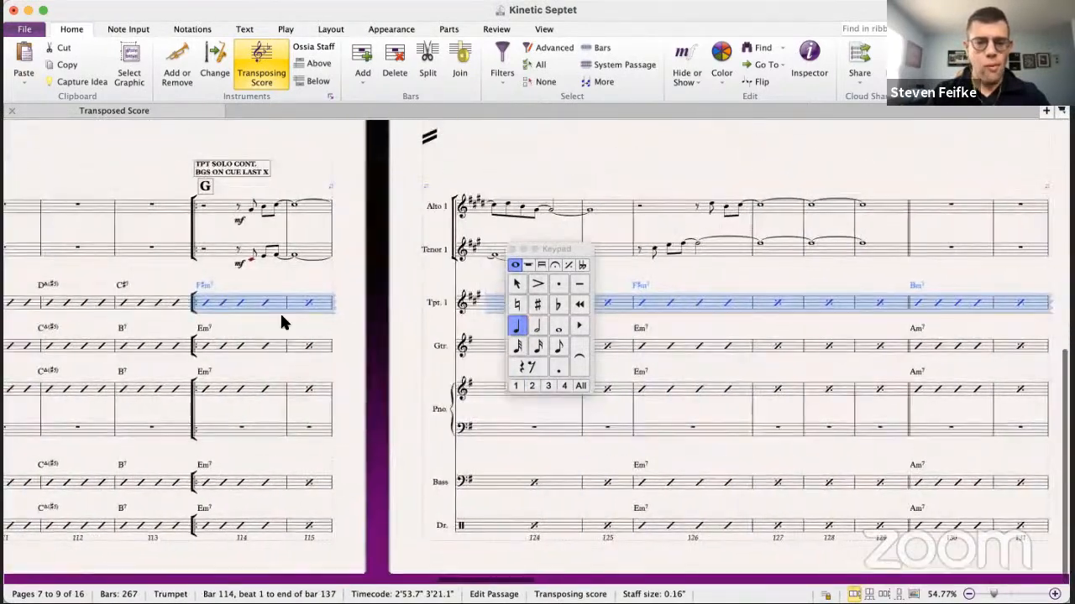
scroll(282, 316, right, 3)
scroll(281, 316, down, 6)
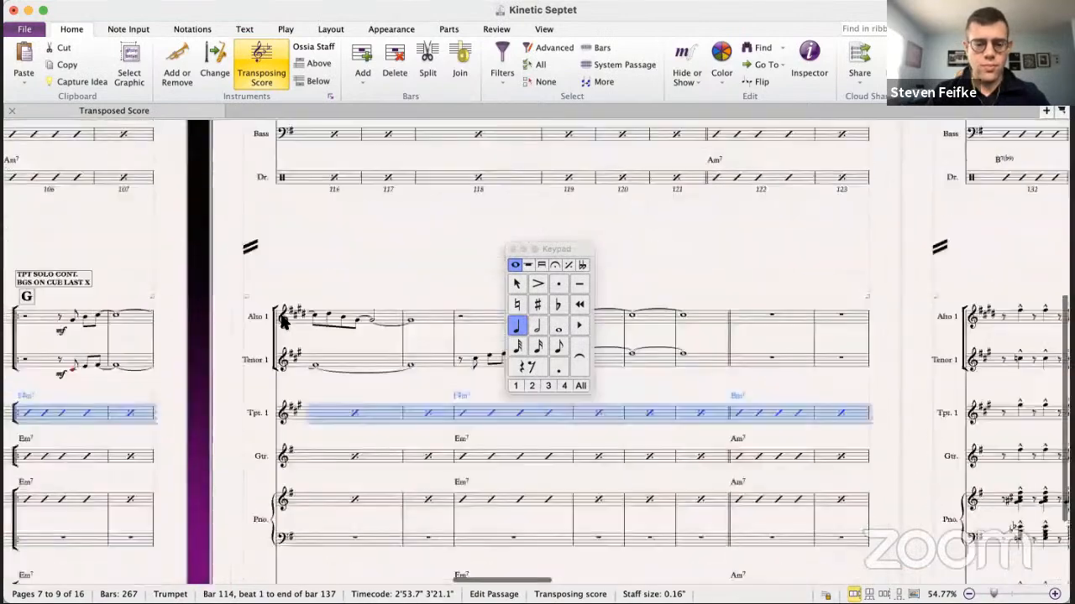
scroll(282, 315, left, 3)
scroll(281, 315, up, 1)
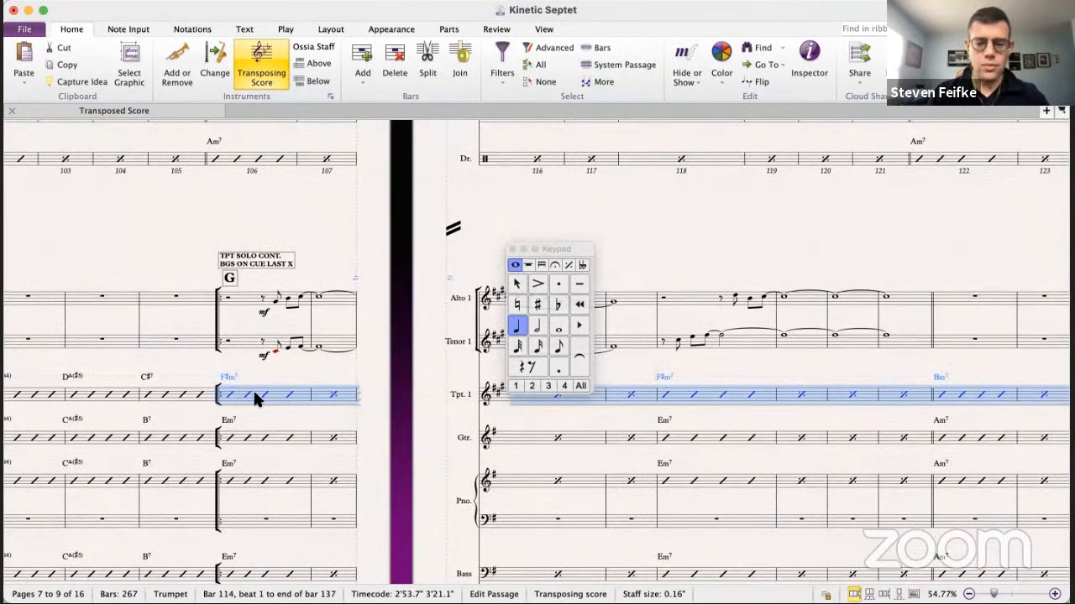
key(Escape)
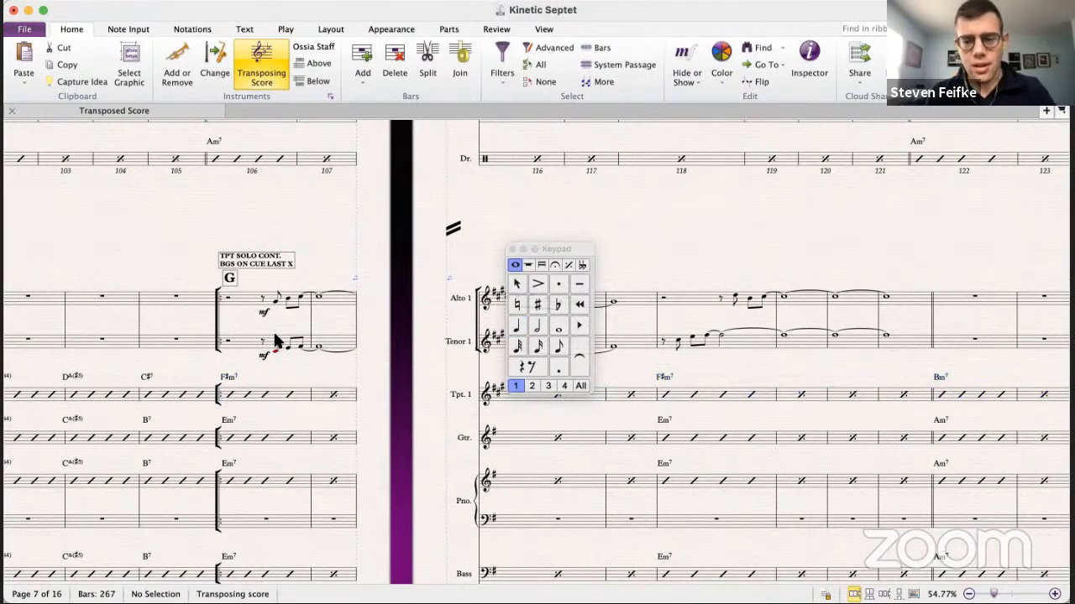
- Switch to the Kinetic 8.5 score and play back the horn backgrounds from bar 114 at letter G
key(super+grave)
scroll(379, 336, down, 1)
scroll(379, 336, right, 8)
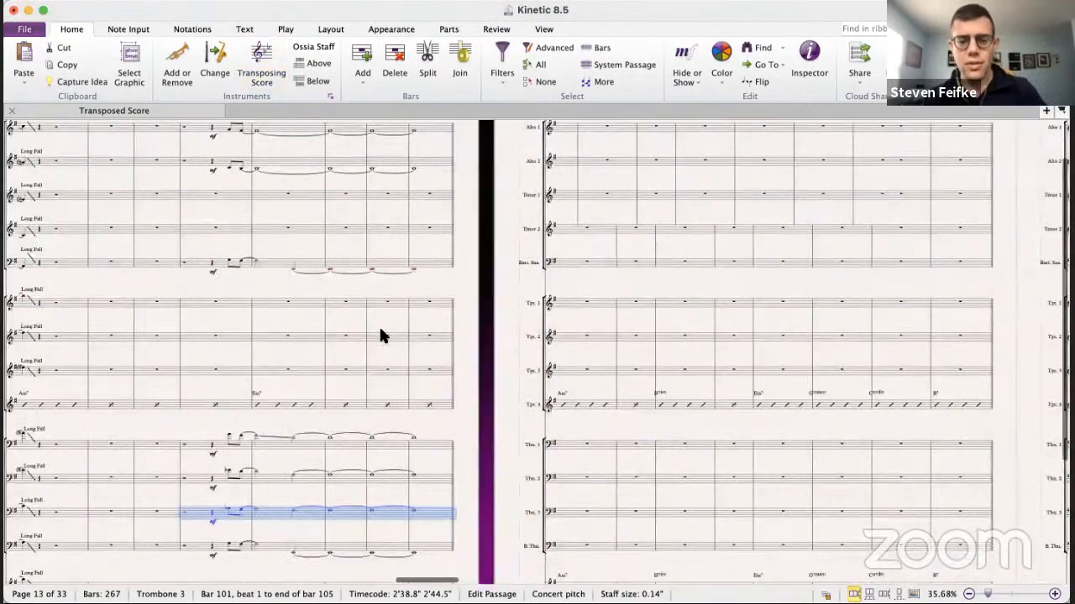
scroll(380, 335, up, 2)
scroll(379, 336, right, 5)
click(212, 258)
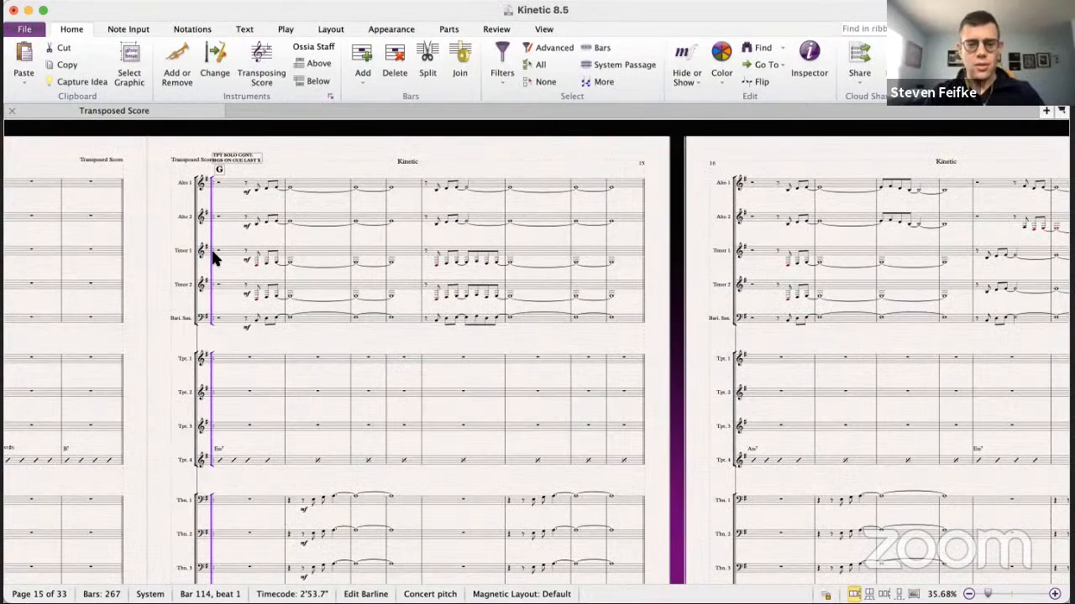
key(space)
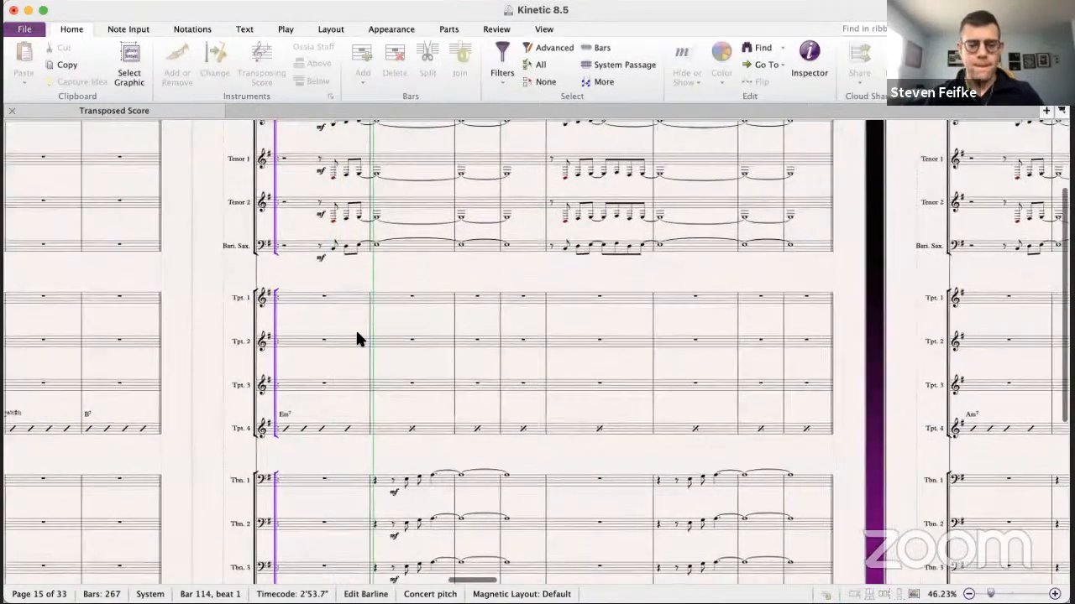
scroll(355, 329, down, 5)
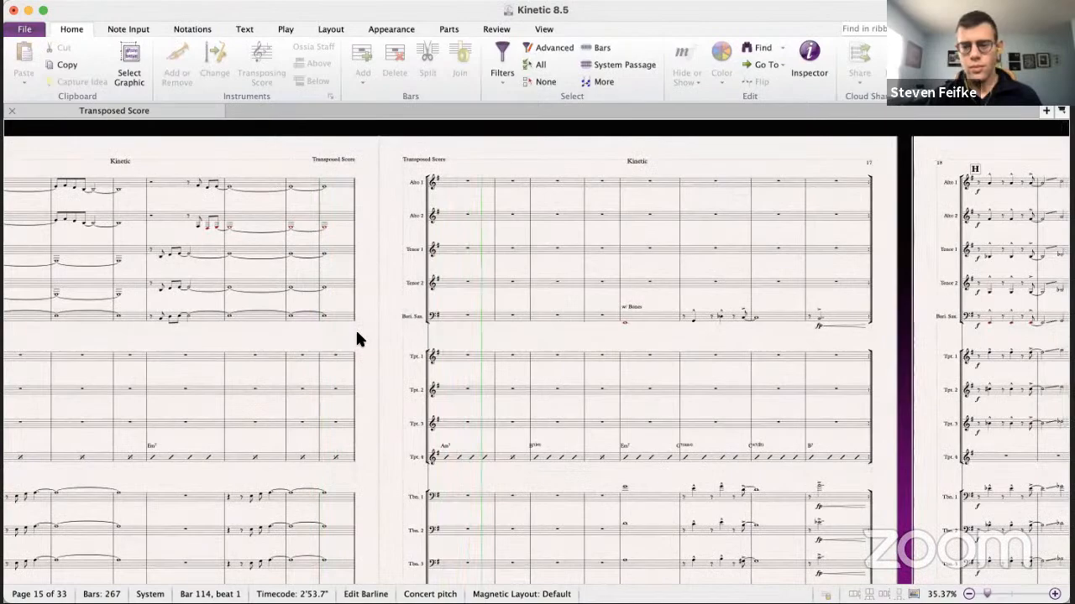
key(space)
- Examine the saxophone and trombone background figures in Kinetic 8.5 from the start of the trumpet solo through letter G
scroll(356, 333, down, 4)
scroll(356, 332, left, 15)
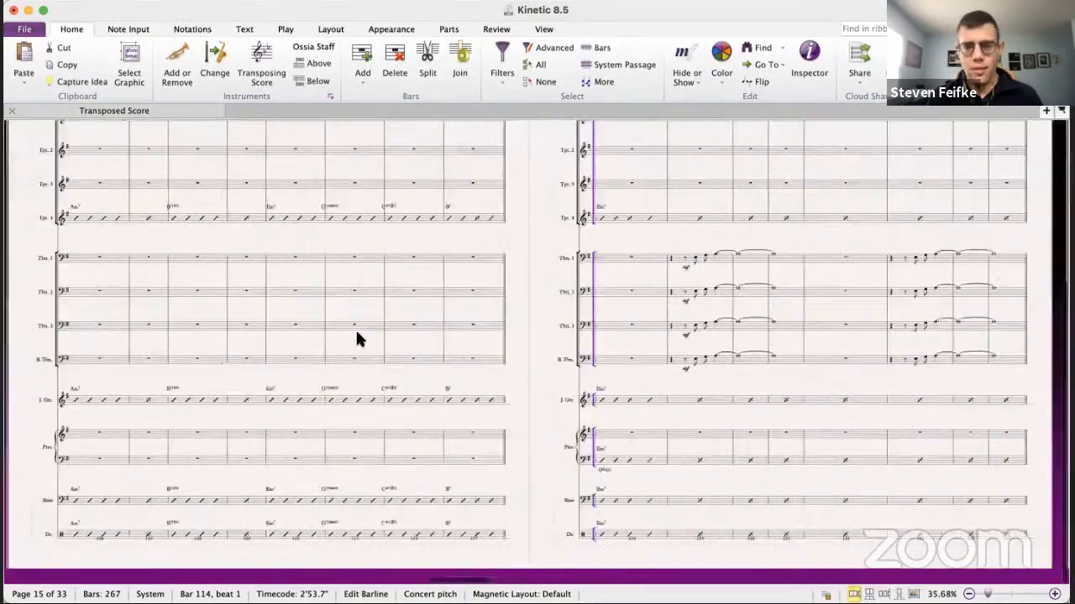
scroll(356, 333, up, 5)
scroll(356, 333, left, 6)
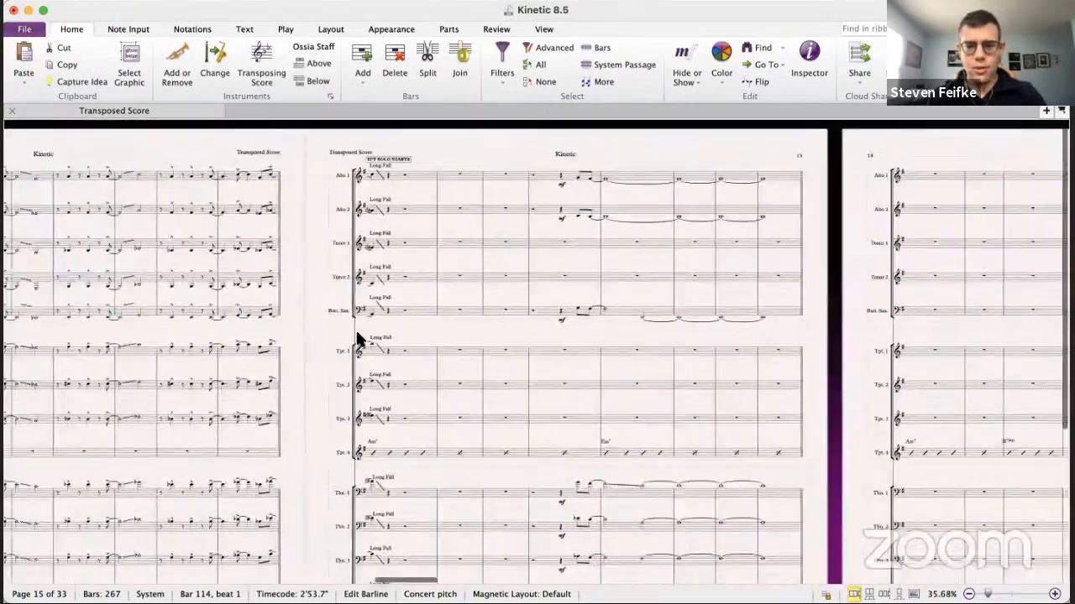
scroll(357, 336, right, 15)
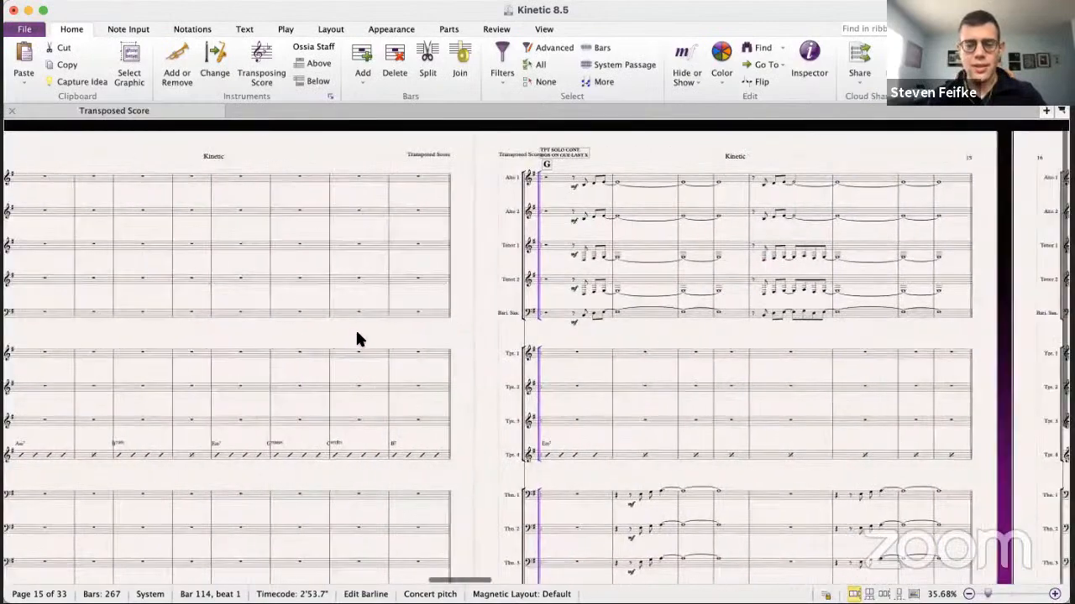
scroll(356, 339, right, 3)
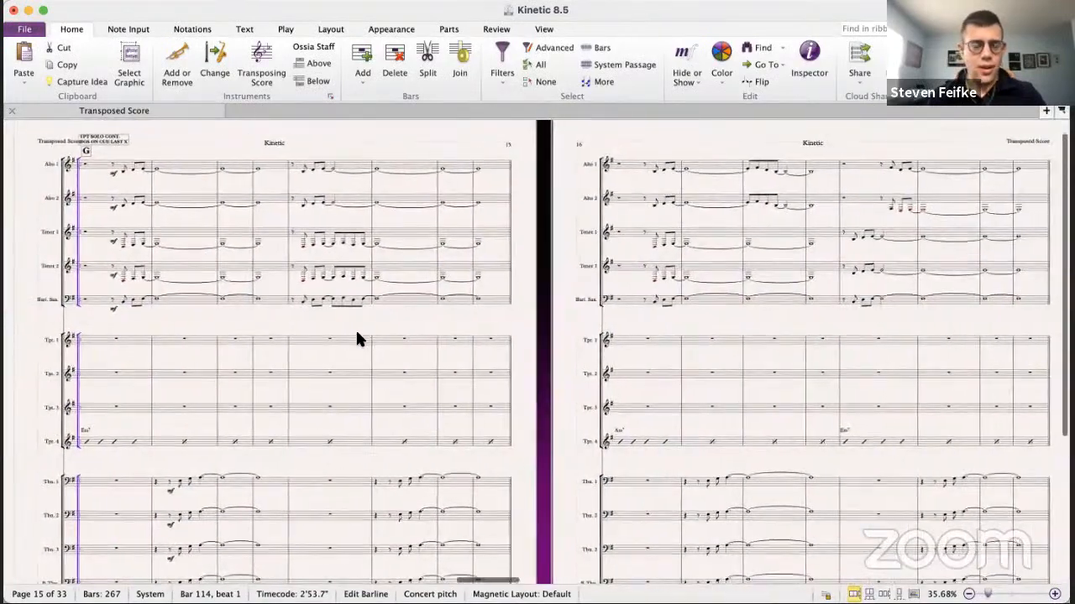
scroll(496, 390, right, 1)
scroll(294, 359, left, 1)
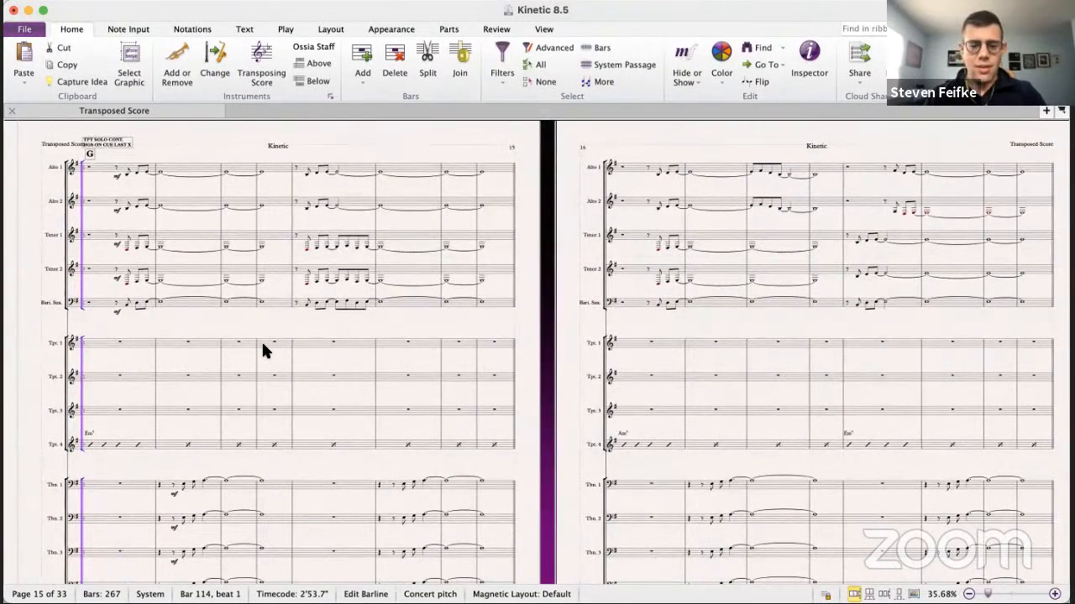
key(super+grave)
key(super+grave)
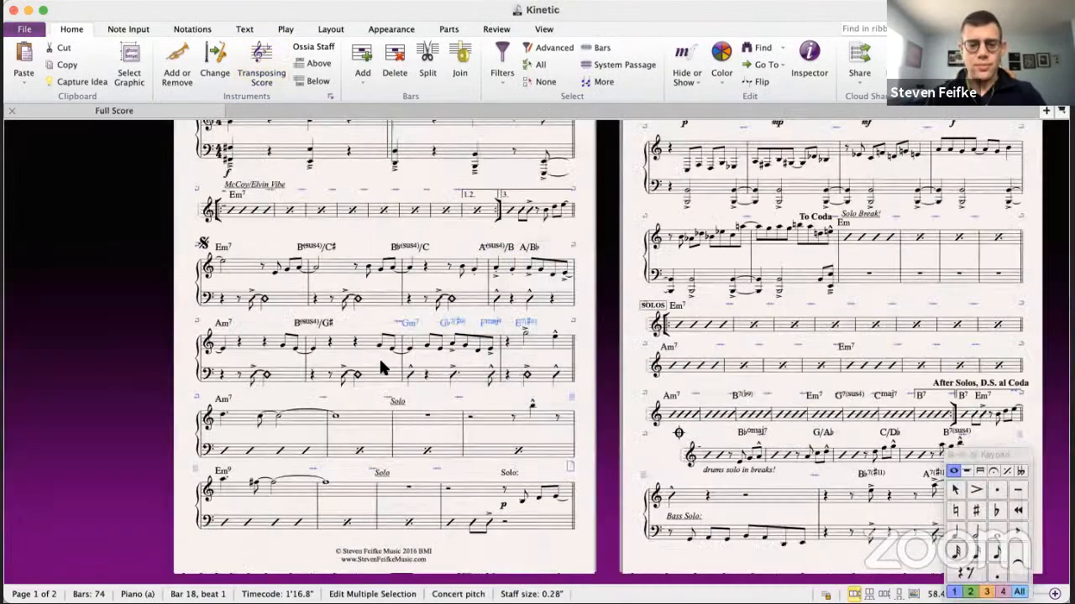
key(super+grave)
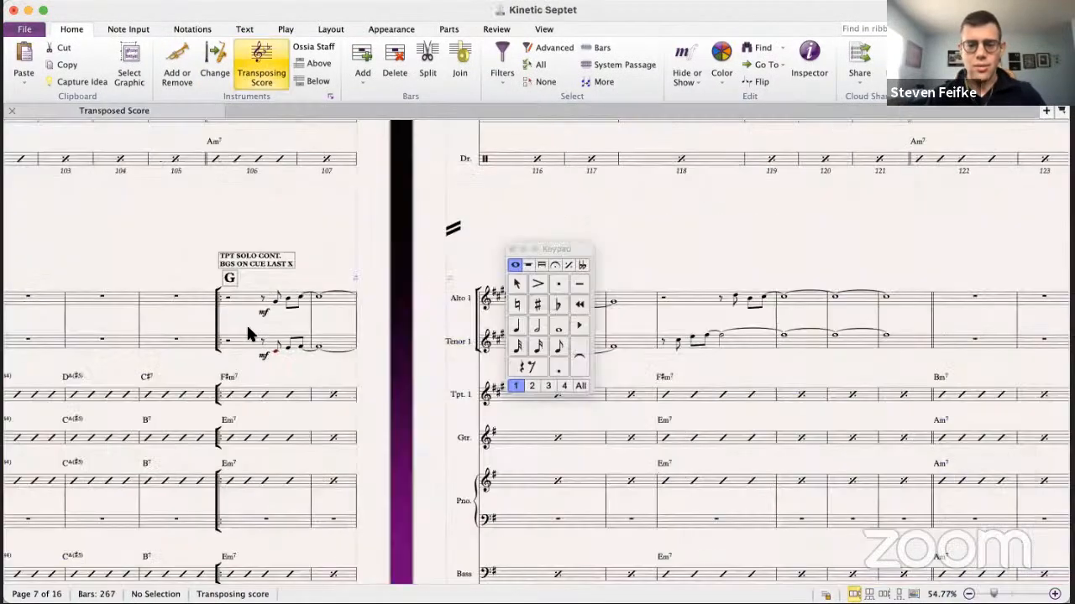
scroll(318, 341, right, 5)
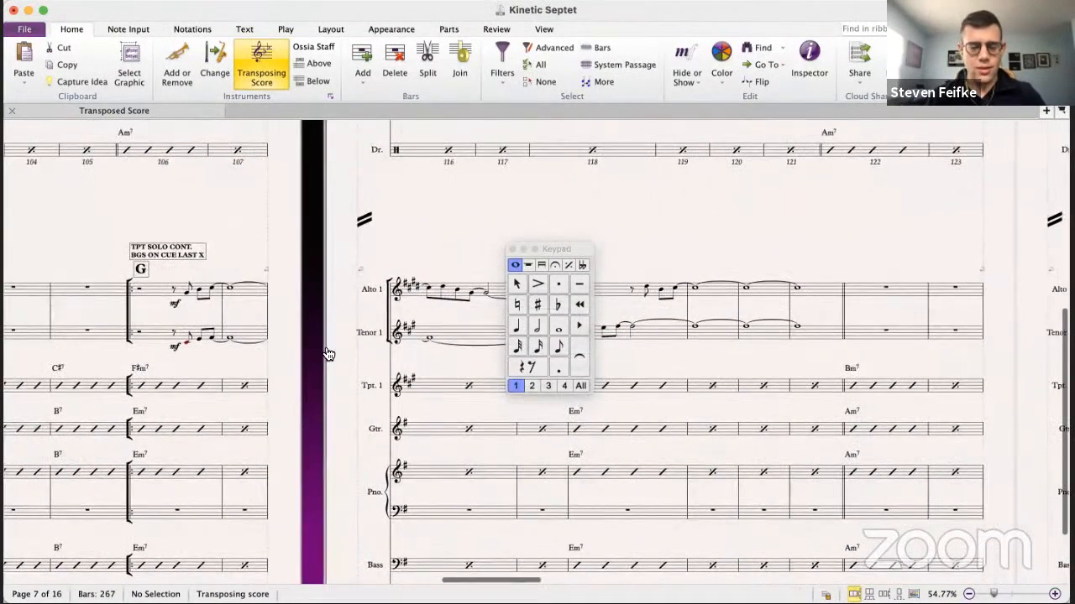
key(super+Tab)
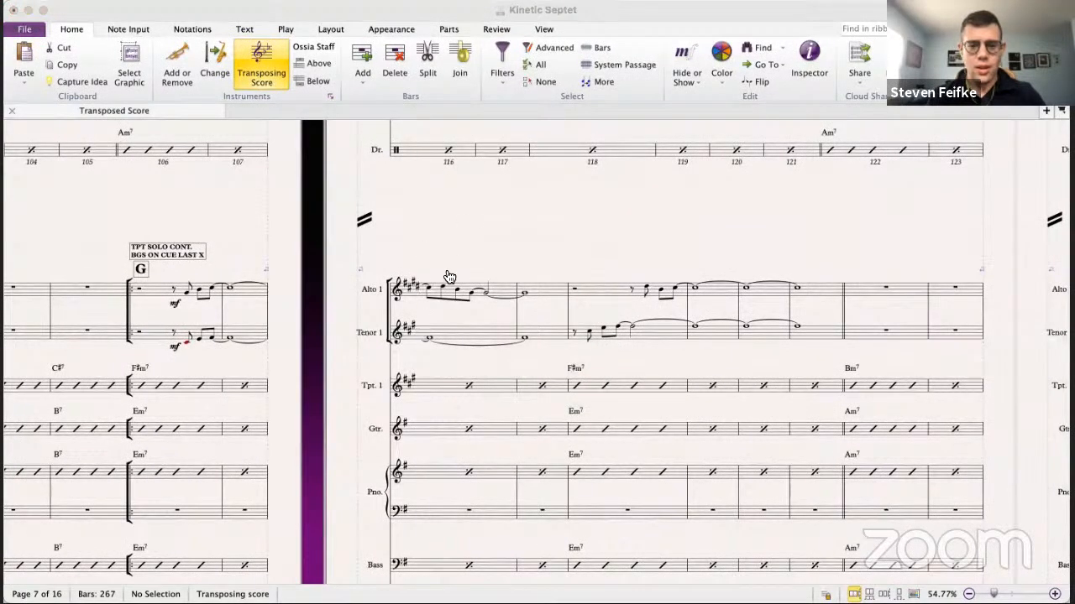
key(super+Tab)
key(super+Tab)
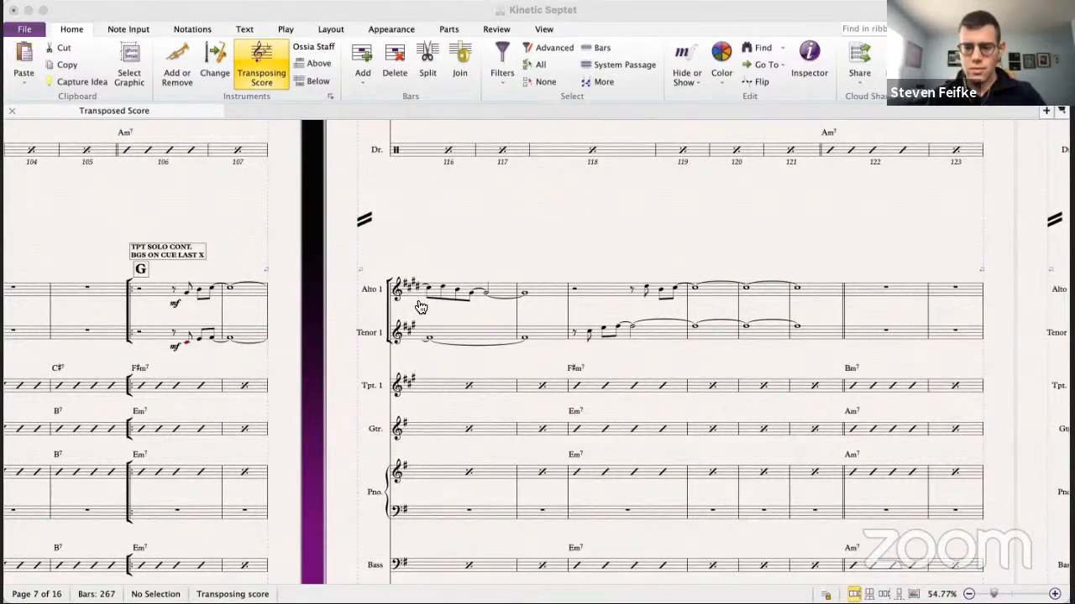
click(536, 324)
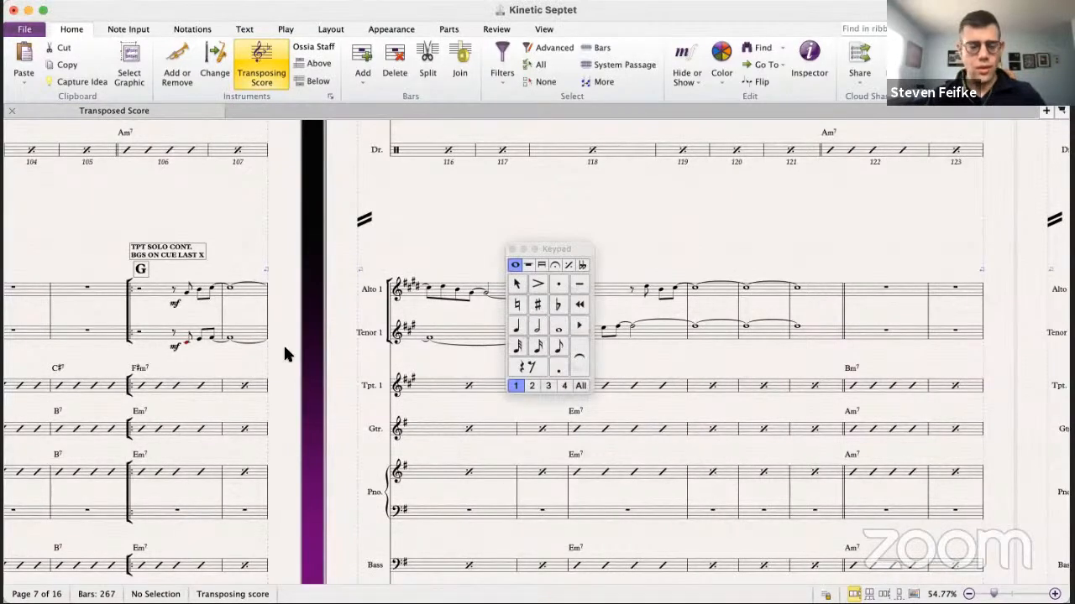
scroll(283, 343, right, 3)
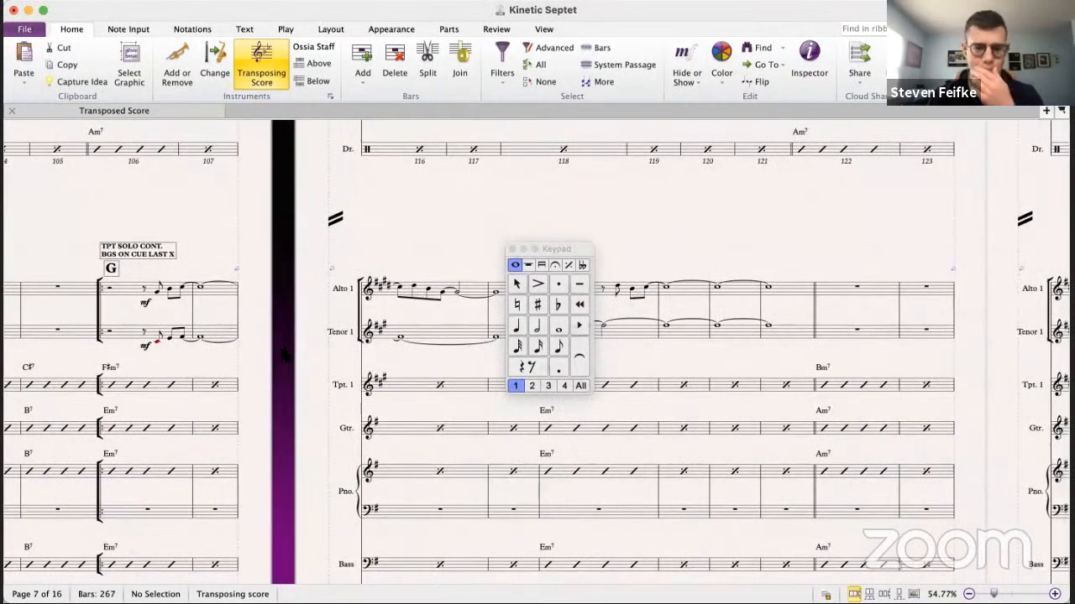
- In the Kinetic 8.5 score, copy the Alto 1 background in bars 114 to 117 to the Trumpet 1 staff
key(super+grave)
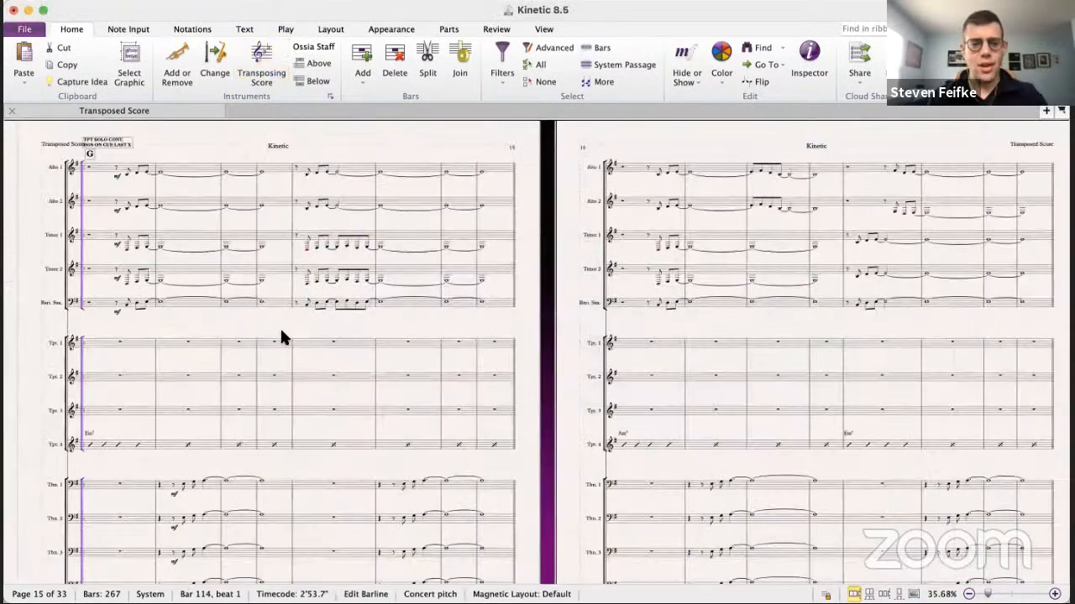
click(103, 168)
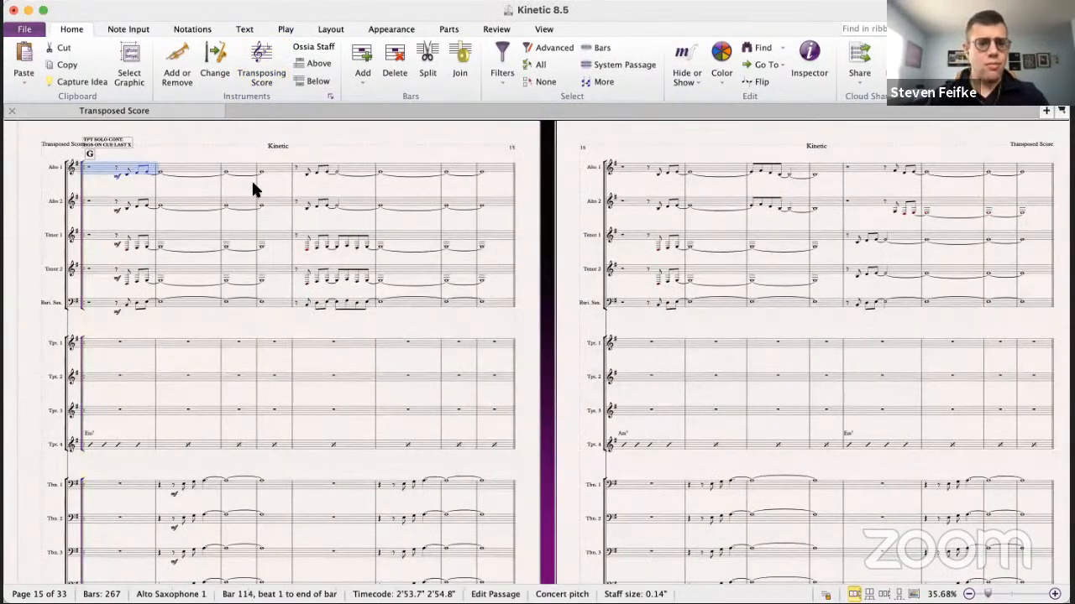
shift+click(271, 168)
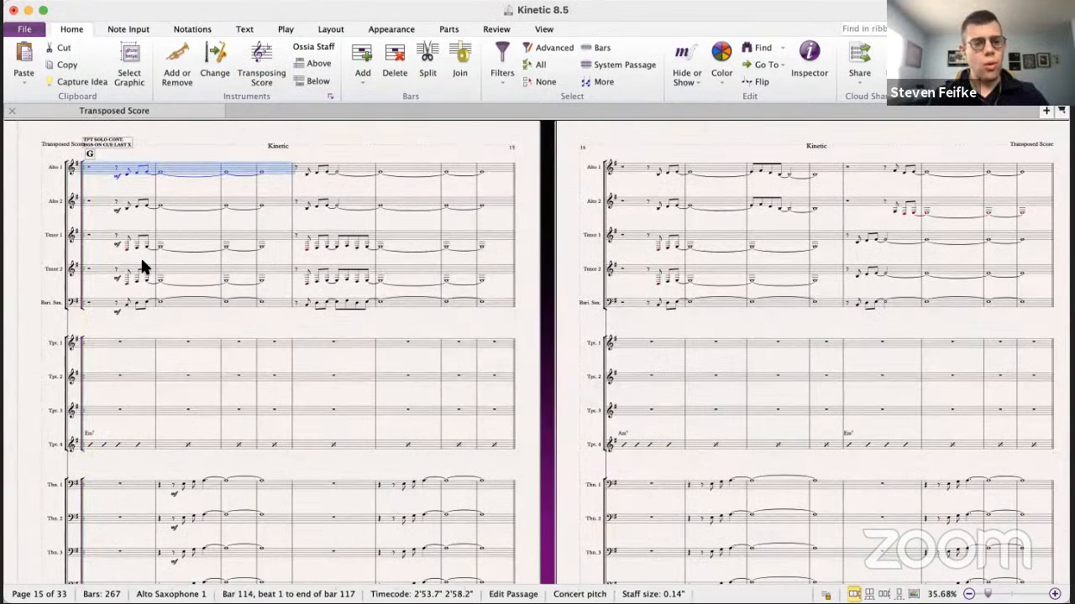
click(100, 343)
key(super+v)
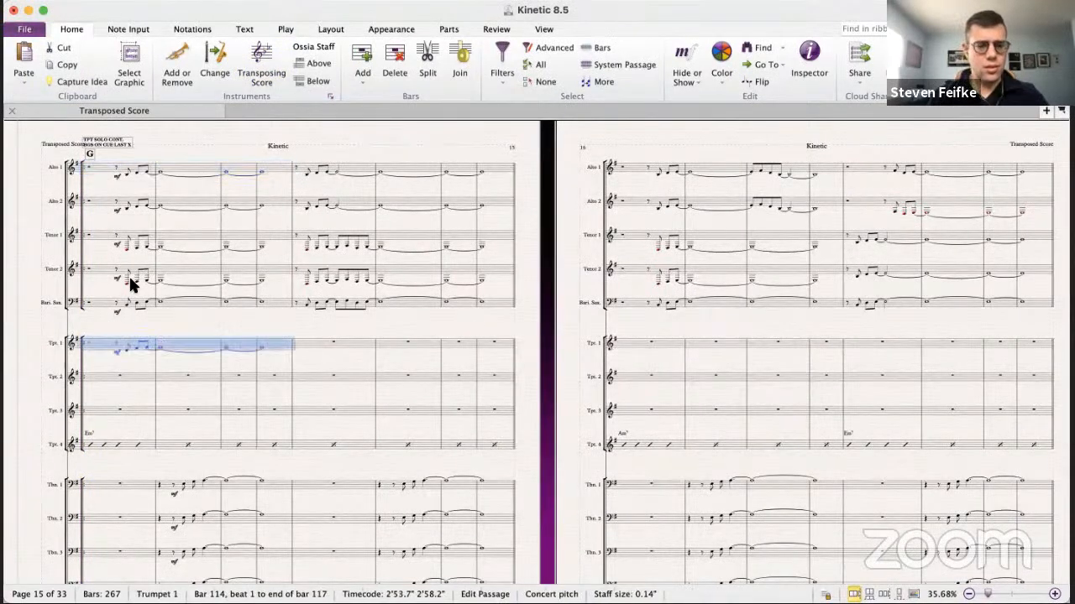
- Copy the Tenor 1 background in bars 114 to 117 to the Trumpet 2 staff
click(94, 239)
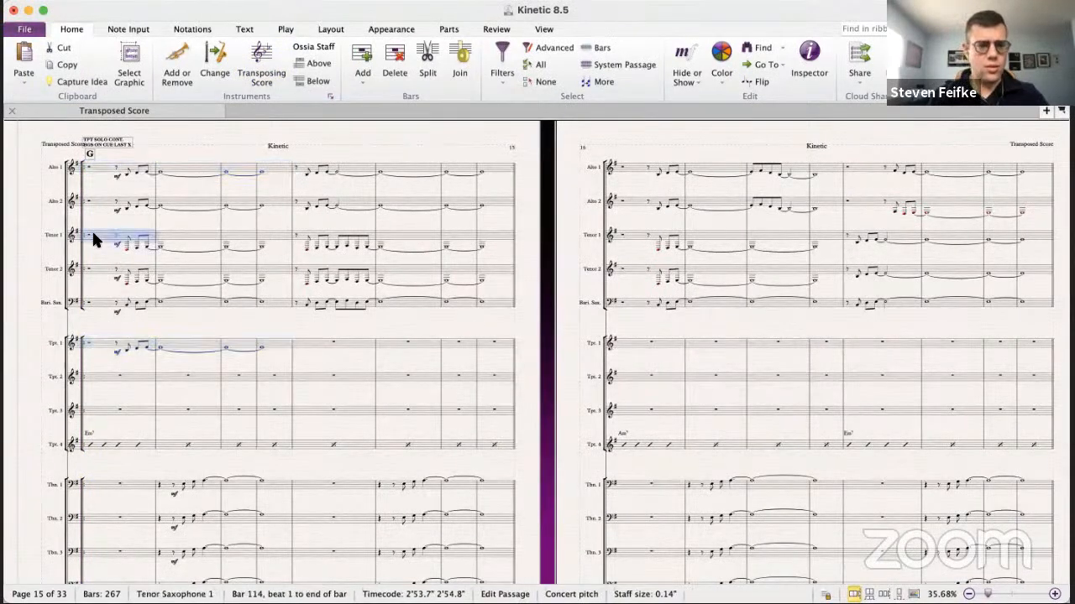
shift+click(263, 242)
click(93, 377)
key(super+v)
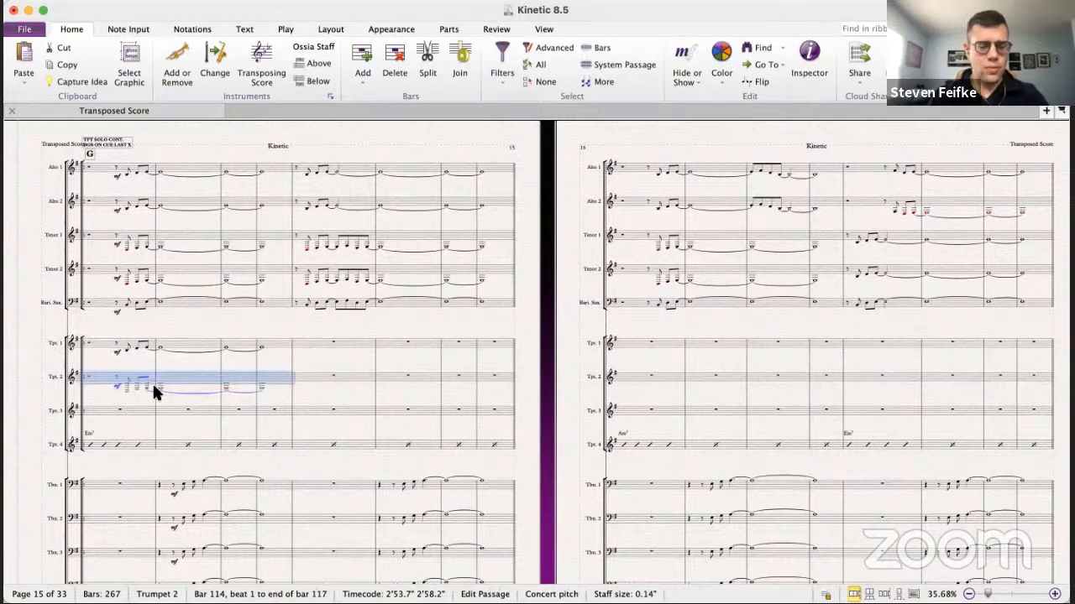
- Copy the Trombone 1 background in bars 115 to 117 to the Trumpet 3 staff
scroll(167, 413, down, 2)
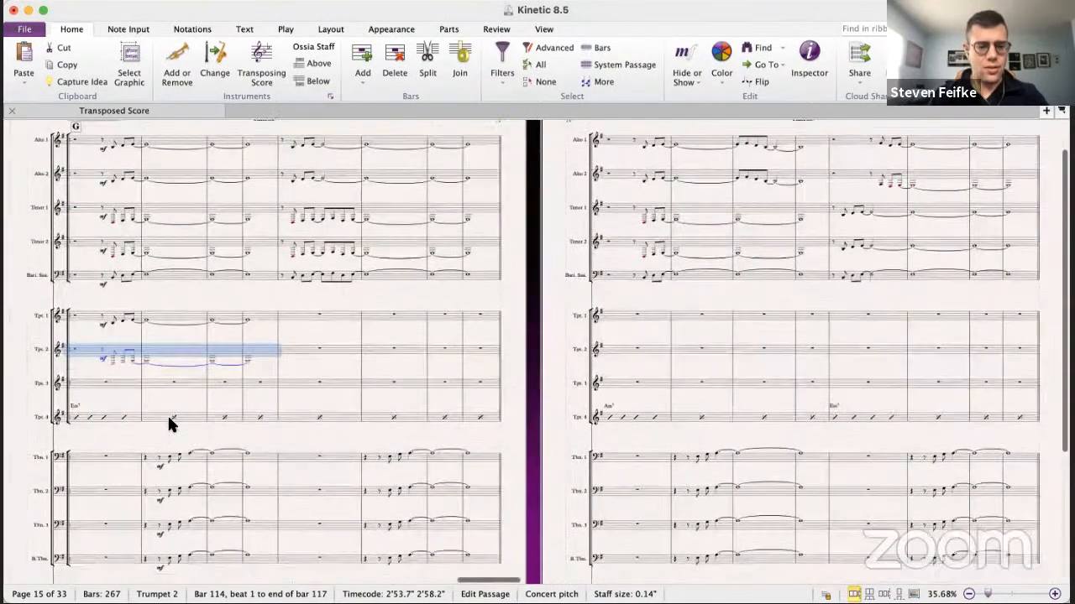
click(152, 461)
shift+click(262, 457)
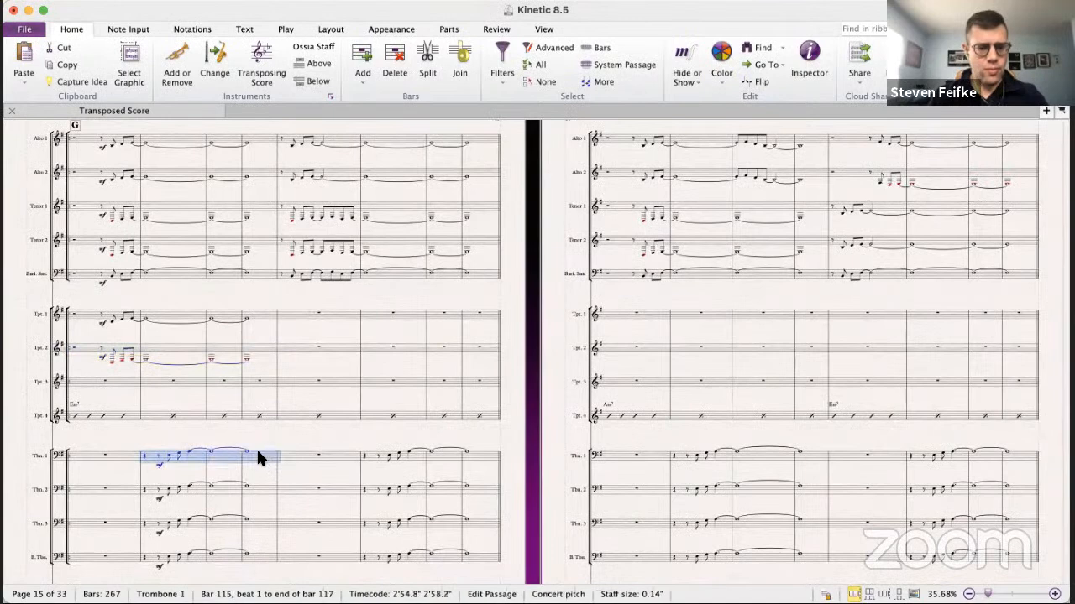
click(153, 384)
key(super+v)
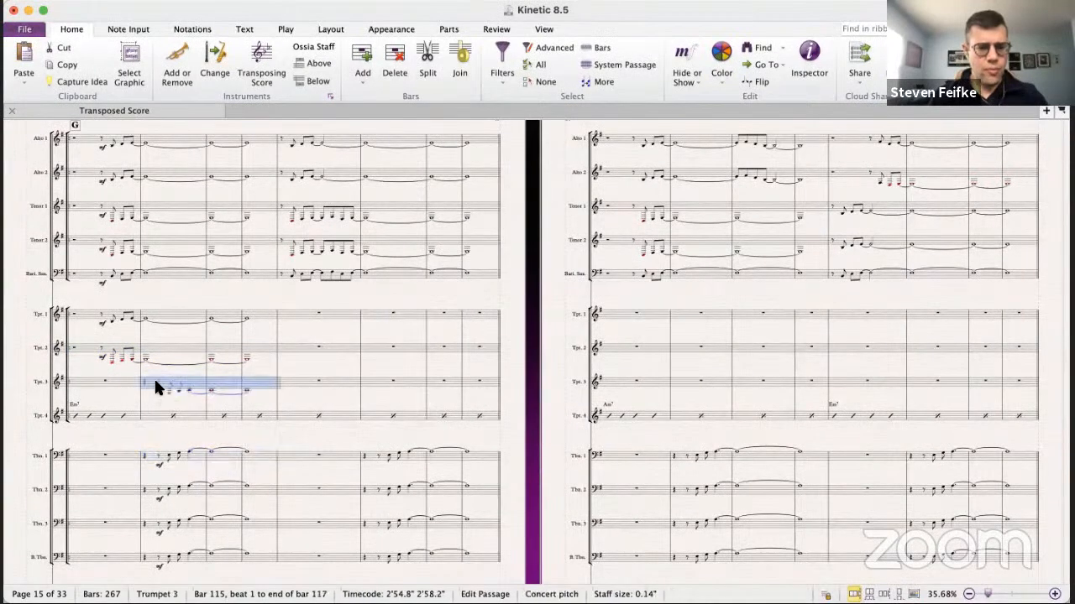
- Transpose the Trumpet 2 passage in bars 114 to 117 up an octave
click(144, 361)
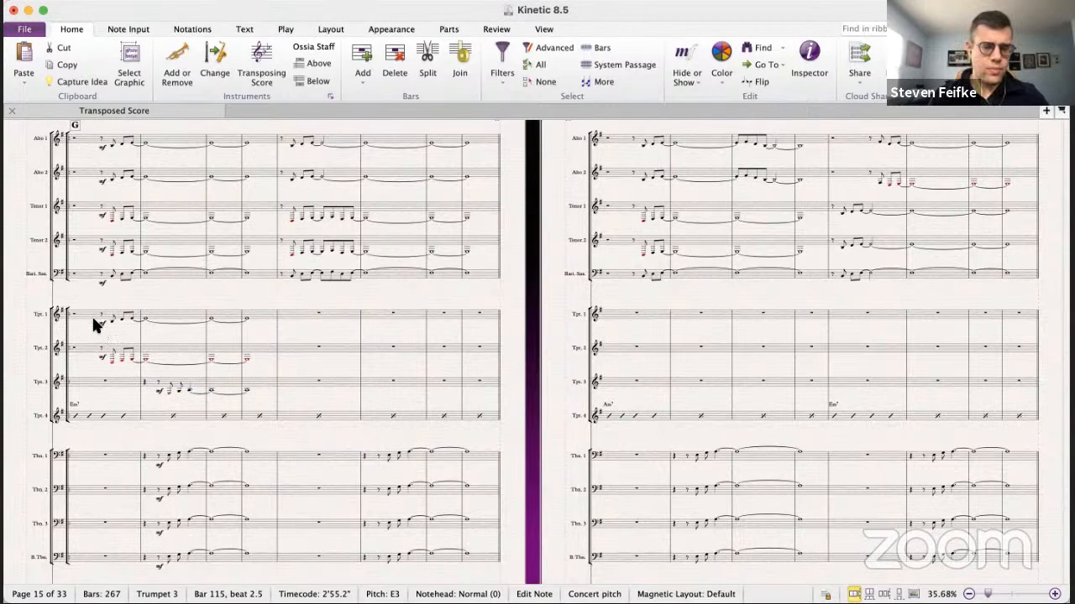
drag(93, 350, 260, 354)
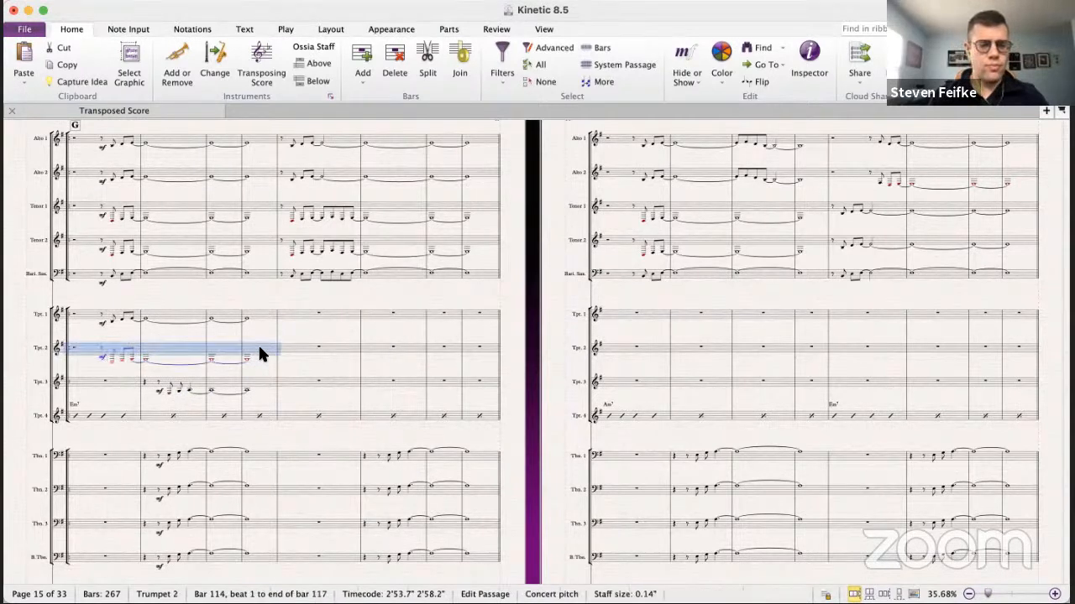
key(super+Up)
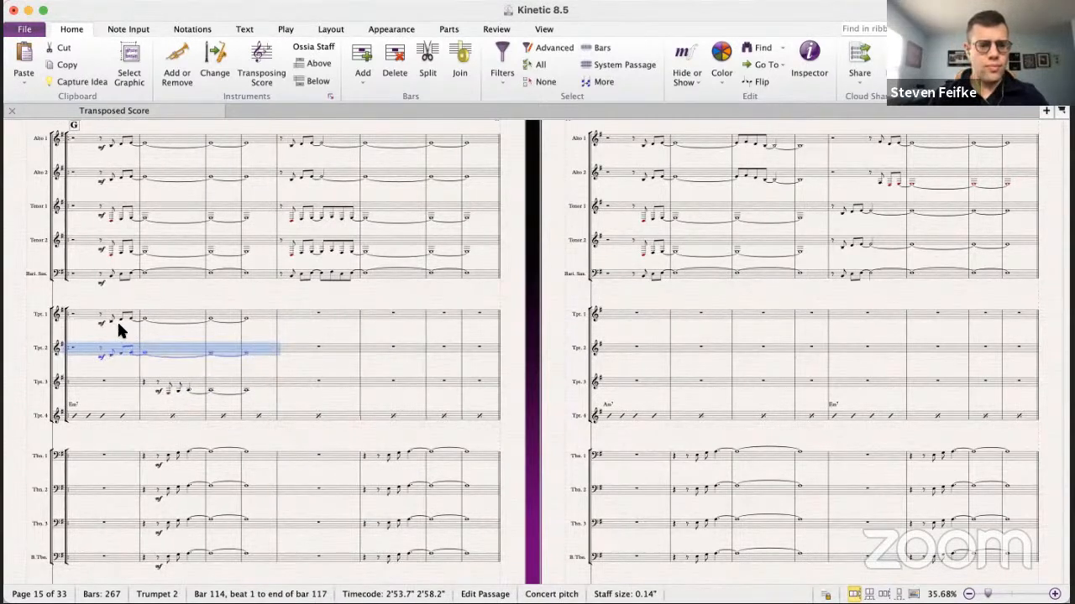
click(167, 392)
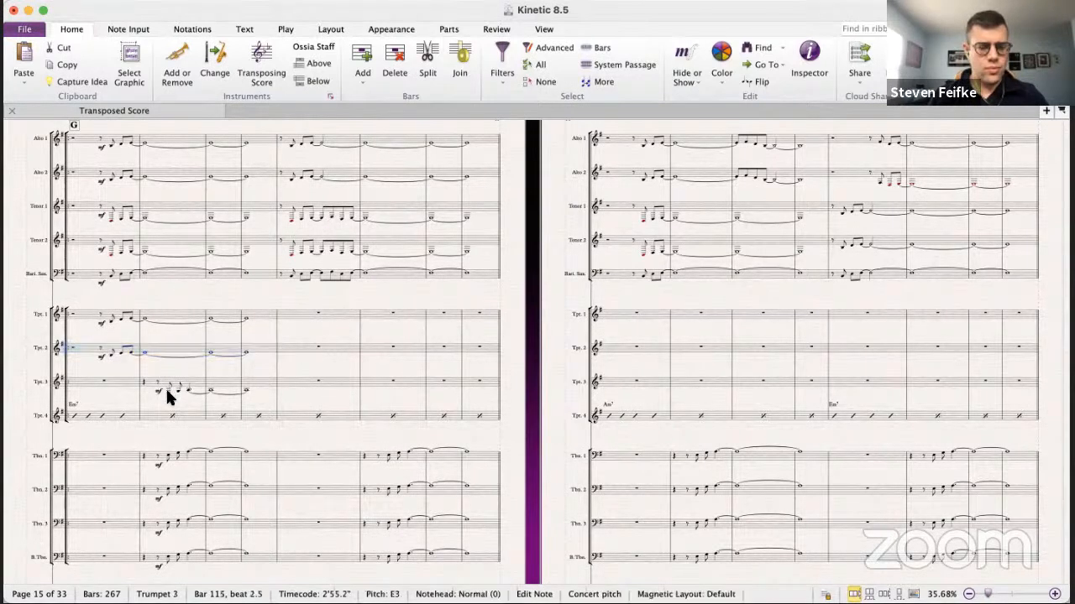
click(145, 353)
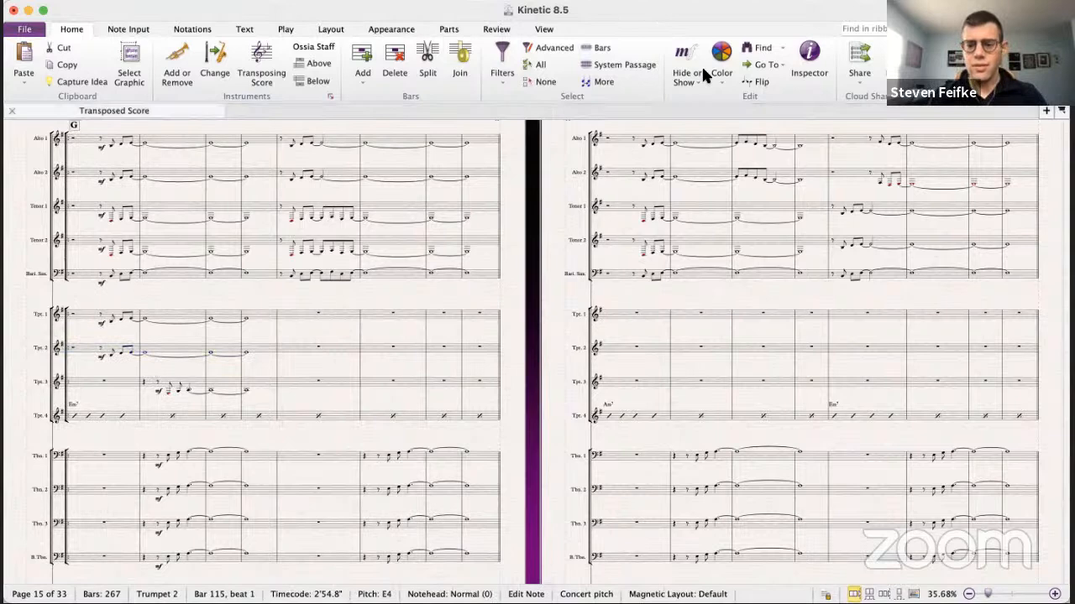
- Show the Keypad panel in the Kinetic 8.5 score
click(544, 29)
click(1003, 67)
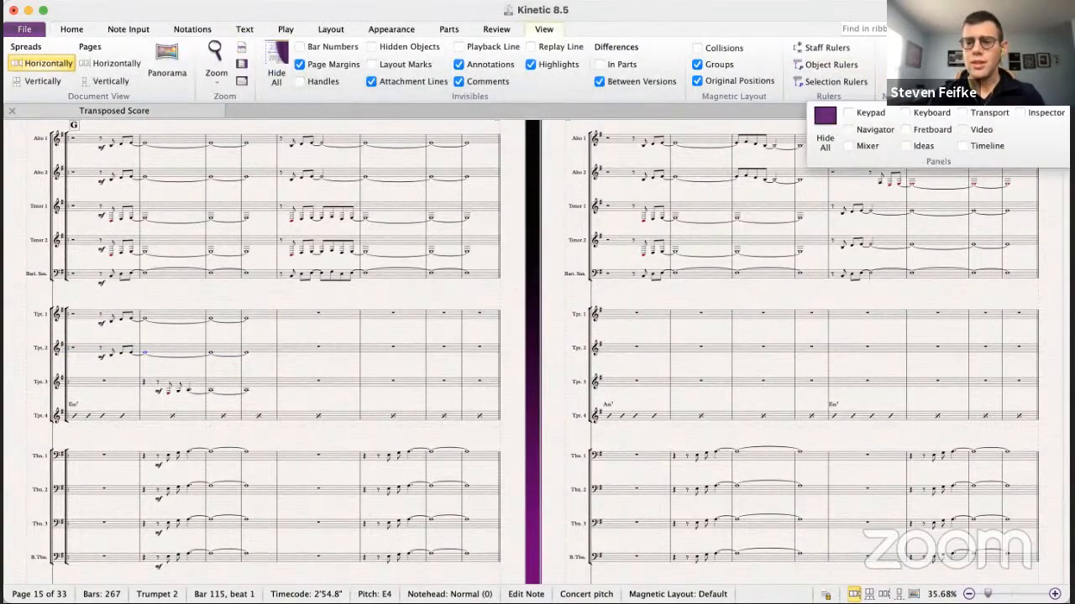
click(869, 113)
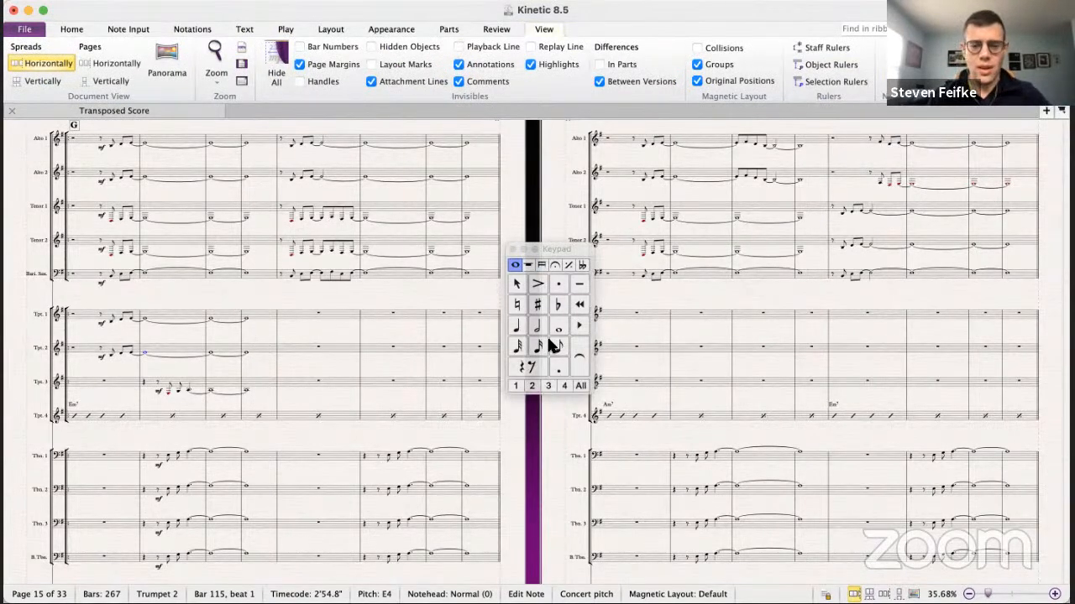
- Shorten Trumpet 2's held note on beat 1 of bar 115 to a dotted quarter note
click(516, 328)
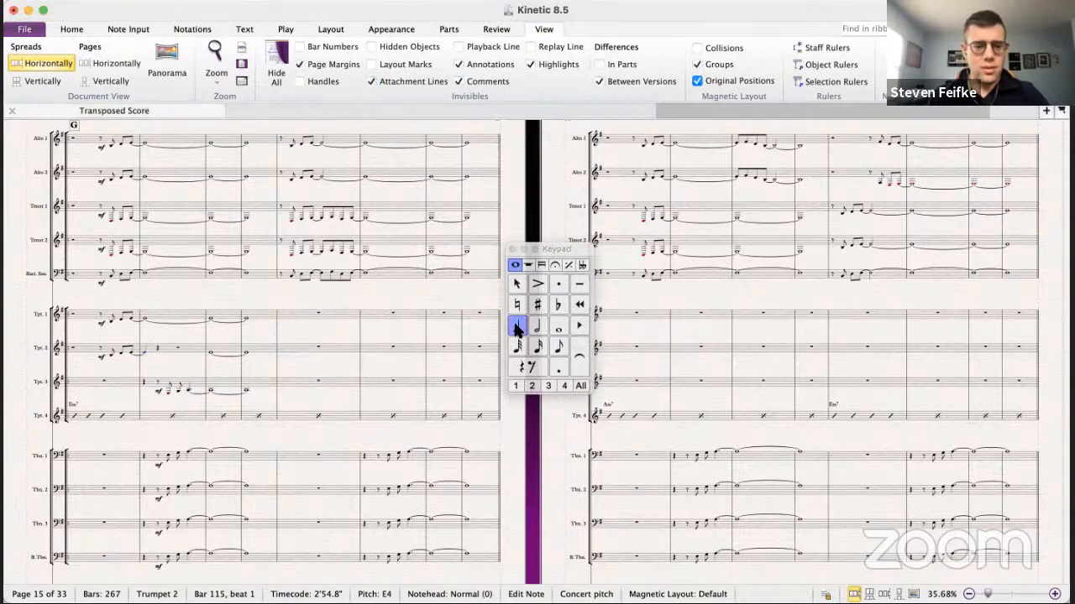
click(536, 363)
click(558, 367)
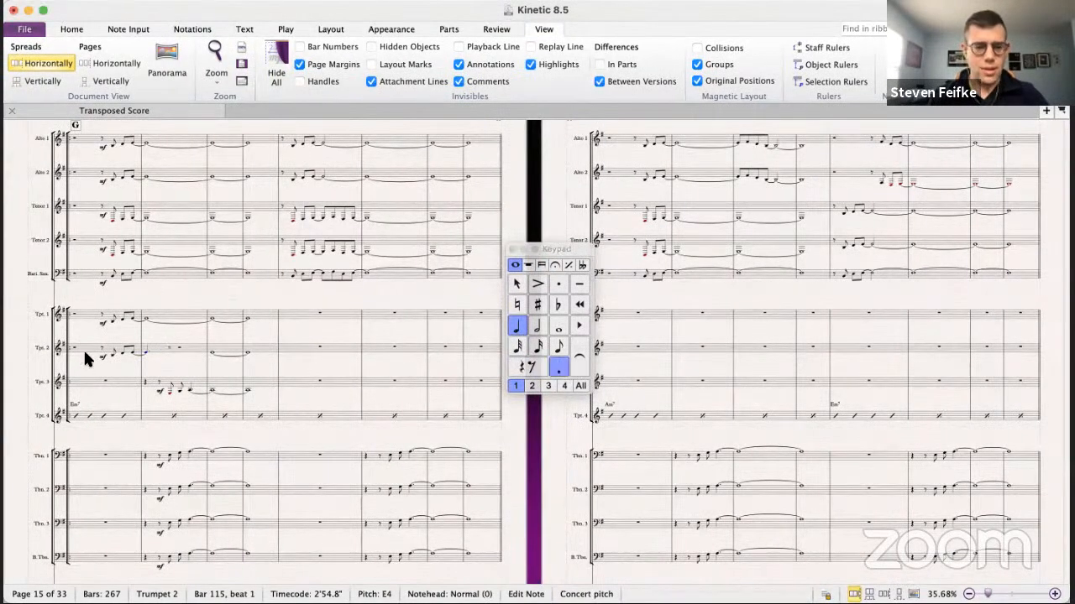
- Move Trumpet 3's mf dynamic so it sits under the first note of its bar 115 entrance
click(160, 390)
key(super+x)
click(167, 393)
key(super+v)
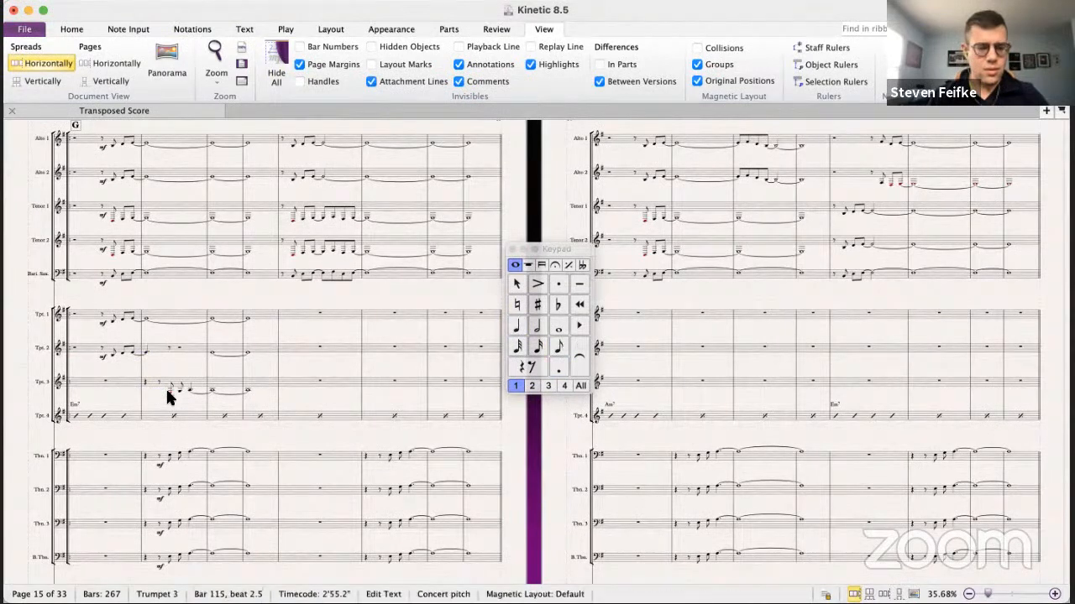
- Copy Trumpet 3's line from bar 115 beat 2.5 through bar 117 to the Trumpet 2 staff
shift+click(247, 385)
click(168, 352)
key(super+v)
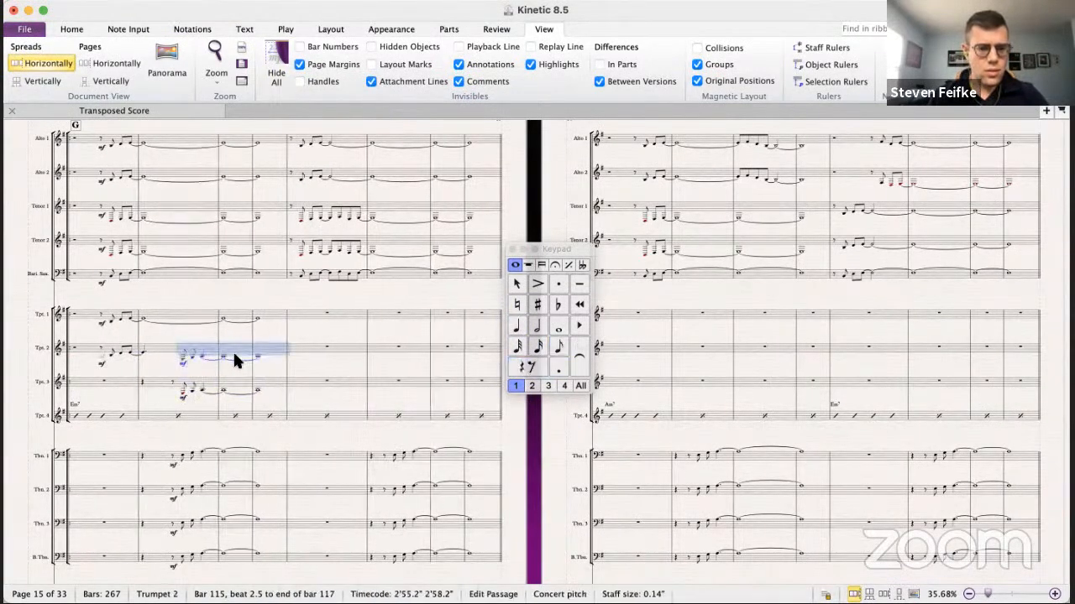
key(Escape)
- Reset the note spacing of the Trumpet 2 and Trumpet 3 passages in bars 114 to 117
click(257, 353)
shift+click(93, 379)
key(Delete)
key(super+v)
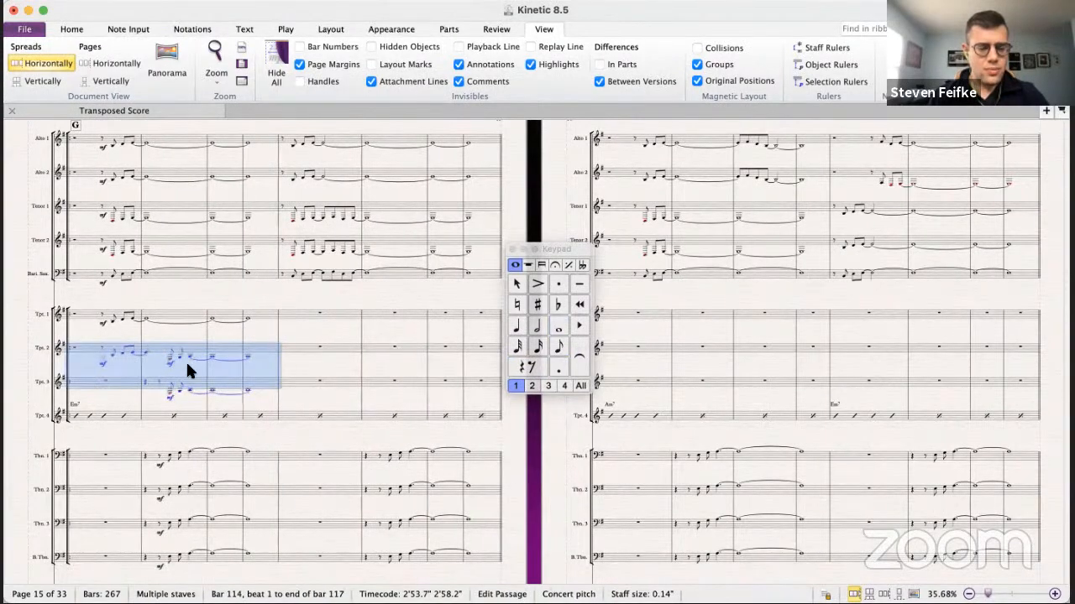
scroll(199, 365, left, 2)
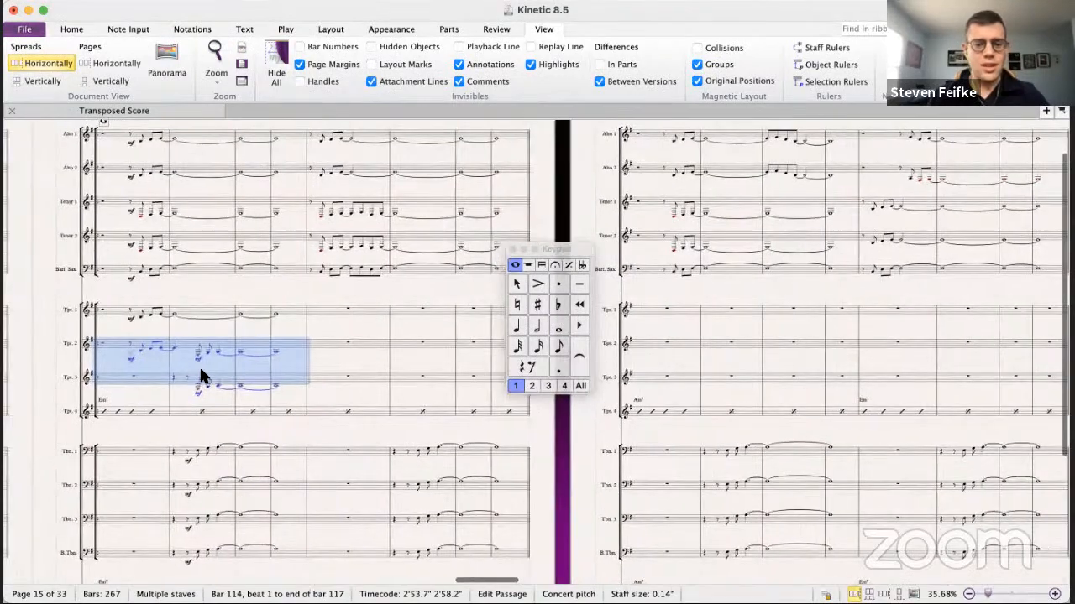
scroll(200, 369, right, 2)
scroll(200, 369, up, 1)
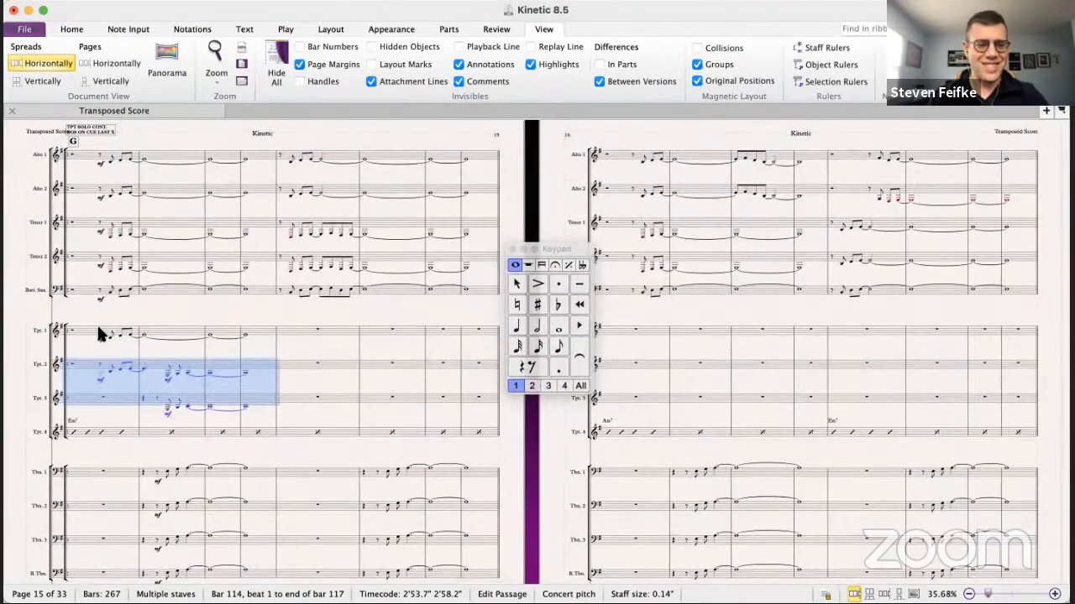
- Move the mf dynamics of Trumpets 1 and 2 in bar 114 under their first notes
click(97, 379)
key(Escape)
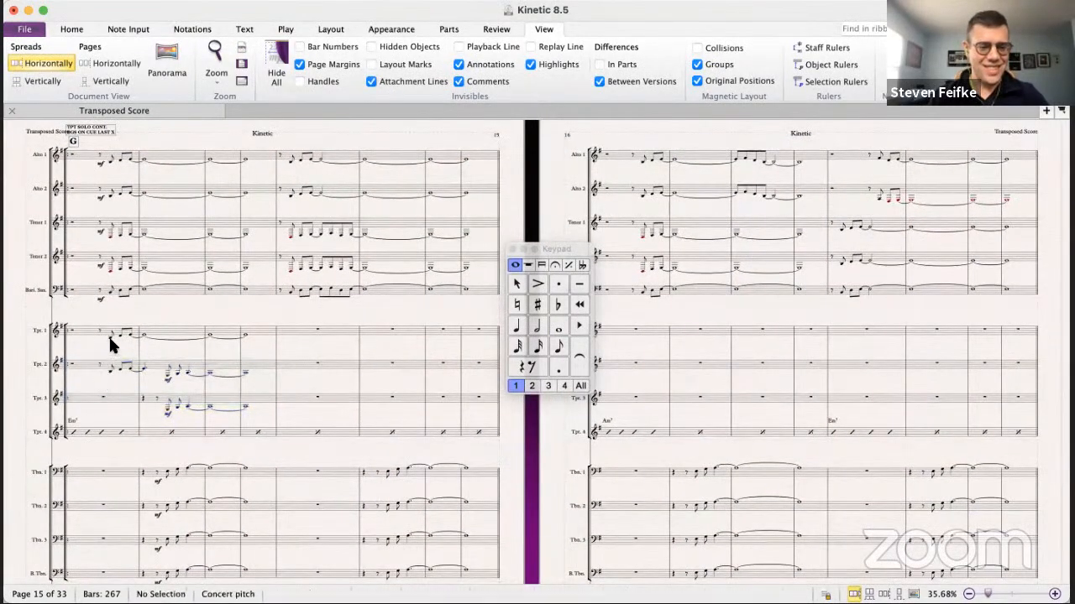
click(110, 334)
key(super+v)
key(Escape)
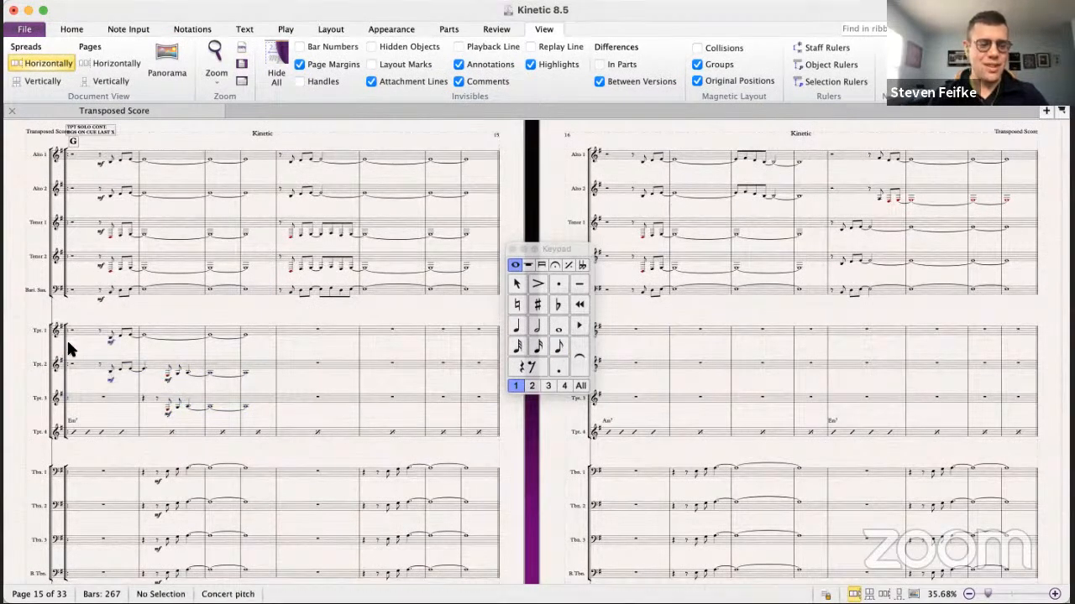
- Play back the trumpet backgrounds from bar 114 beat 3.5 on the Trumpet 1 to 3 staves
click(110, 336)
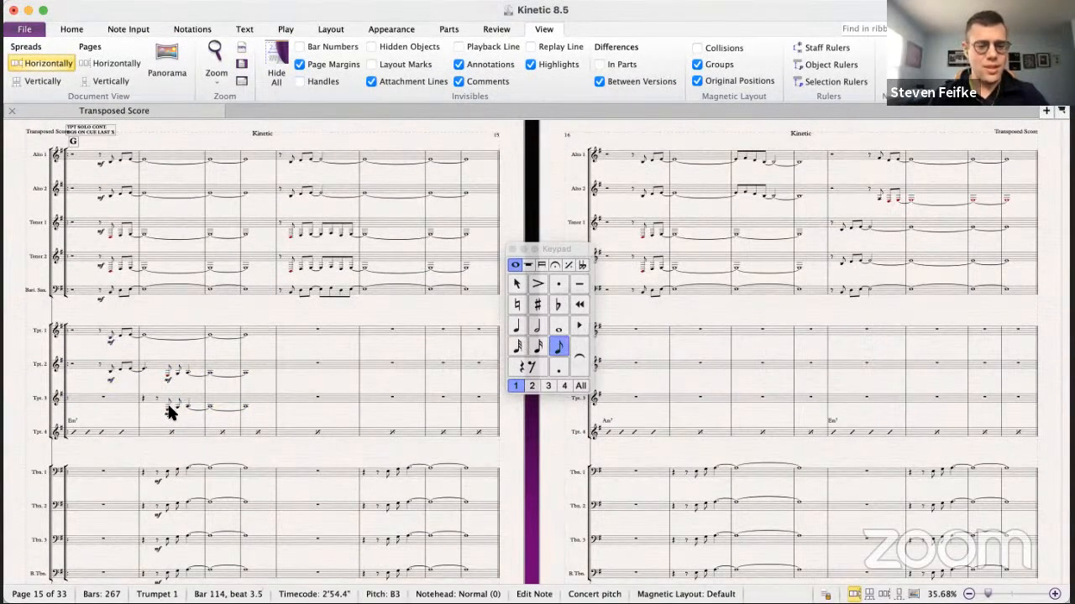
shift+click(166, 413)
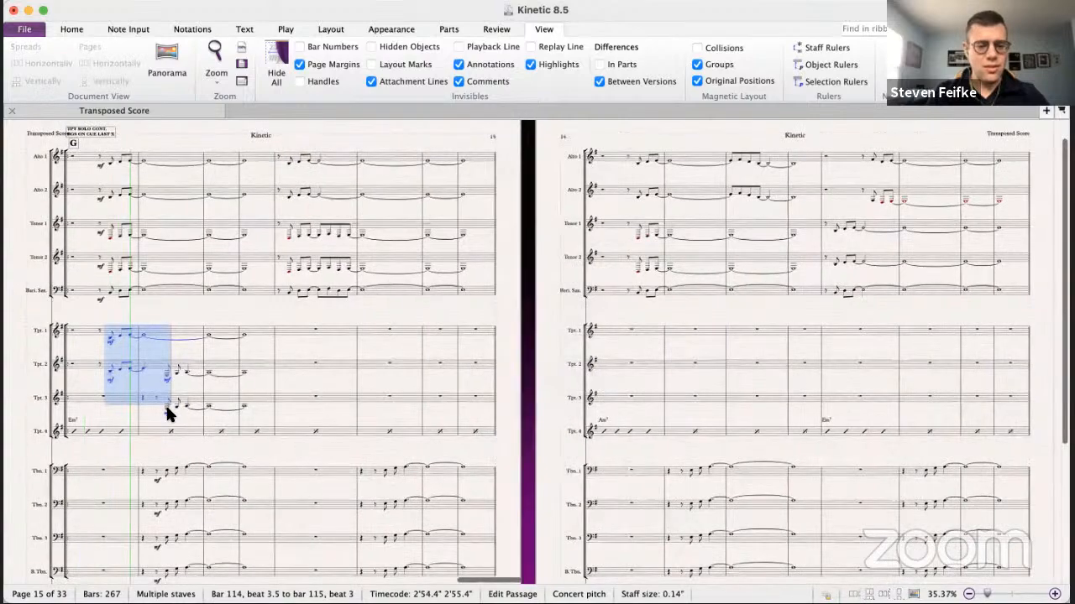
key(space)
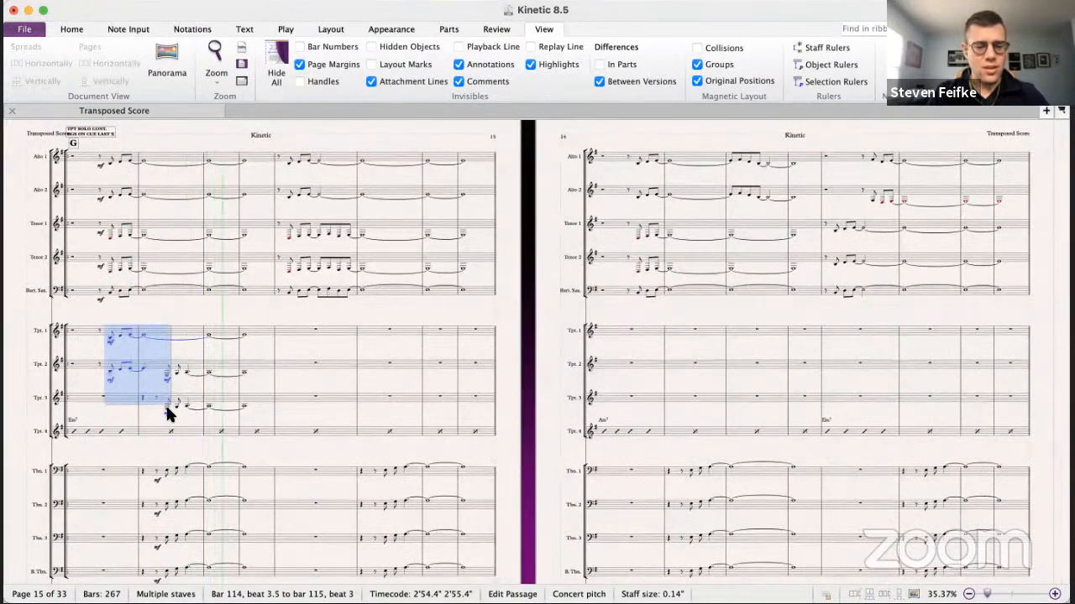
key(space)
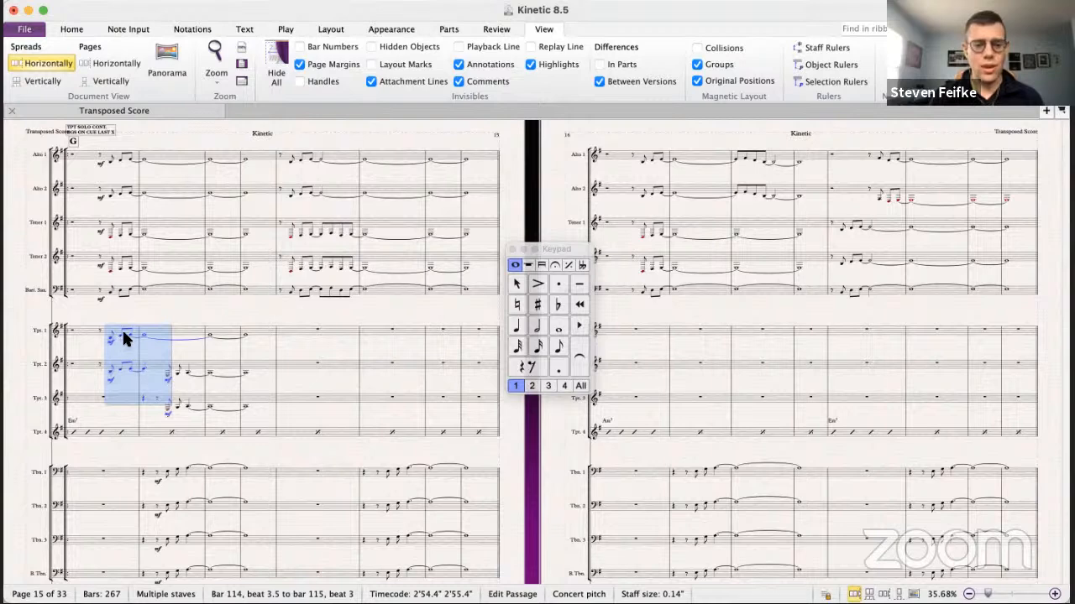
- Delete the repeated mf dynamic from Trumpet 2's second entrance in bar 115
click(168, 379)
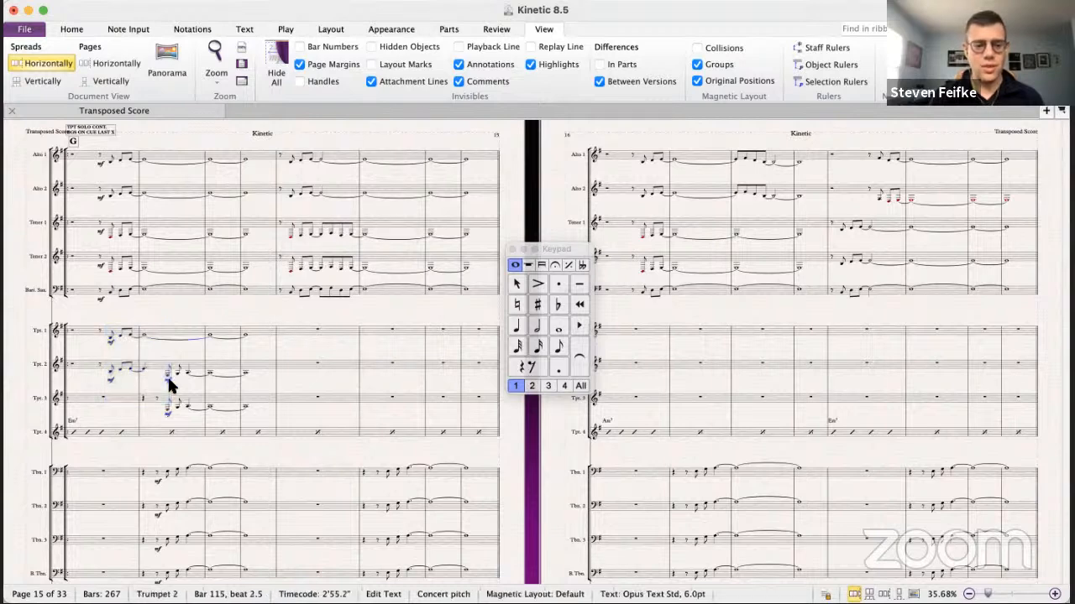
click(159, 393)
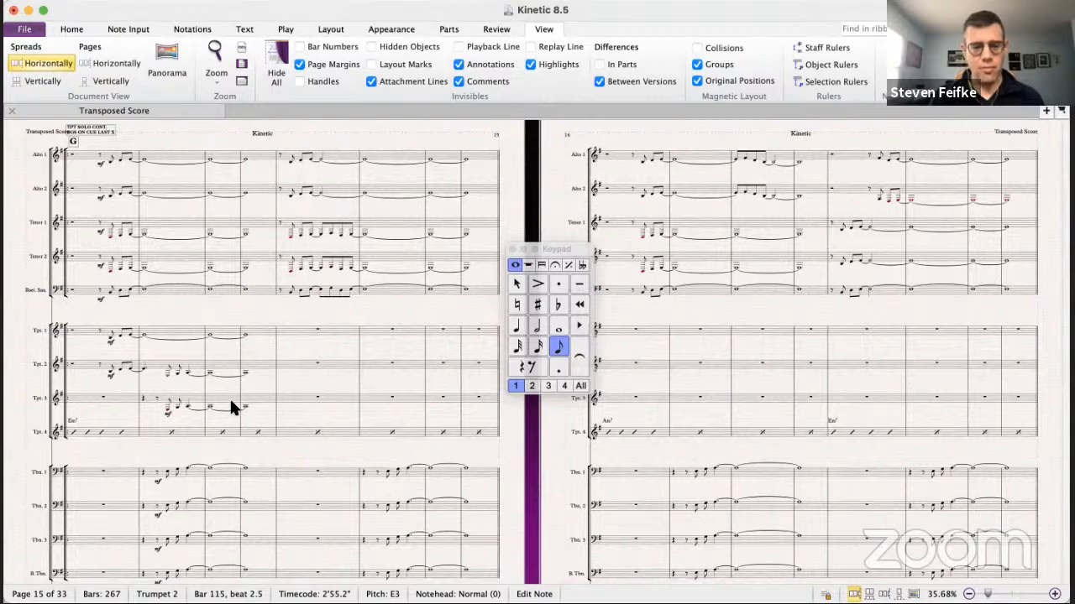
- Copy the Alto 1 background in bars 118 to 121 to the Trumpet 1 staff
scroll(234, 407, right, 3)
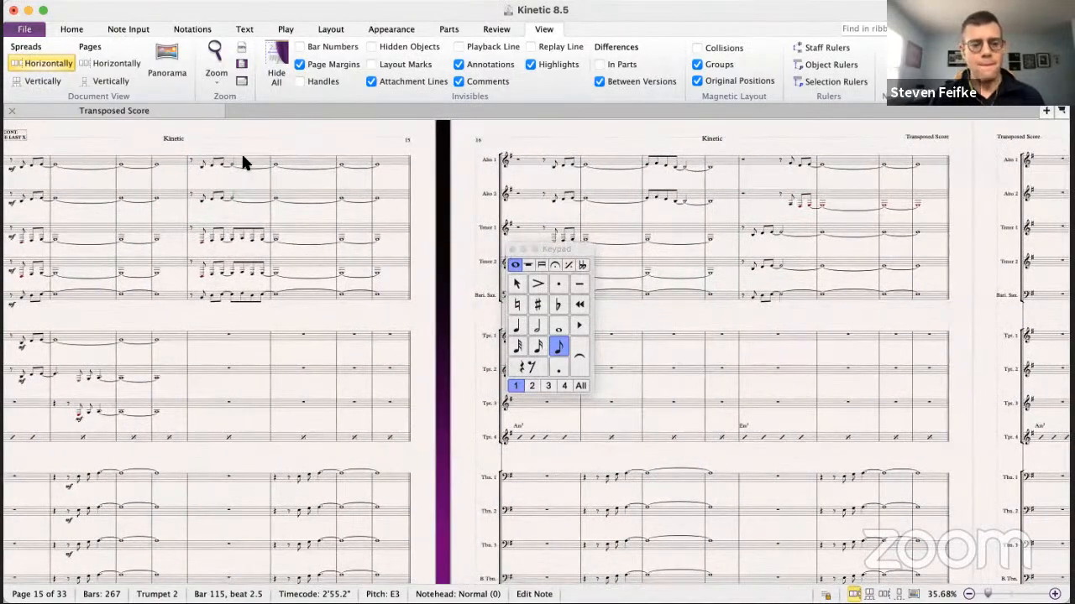
click(244, 159)
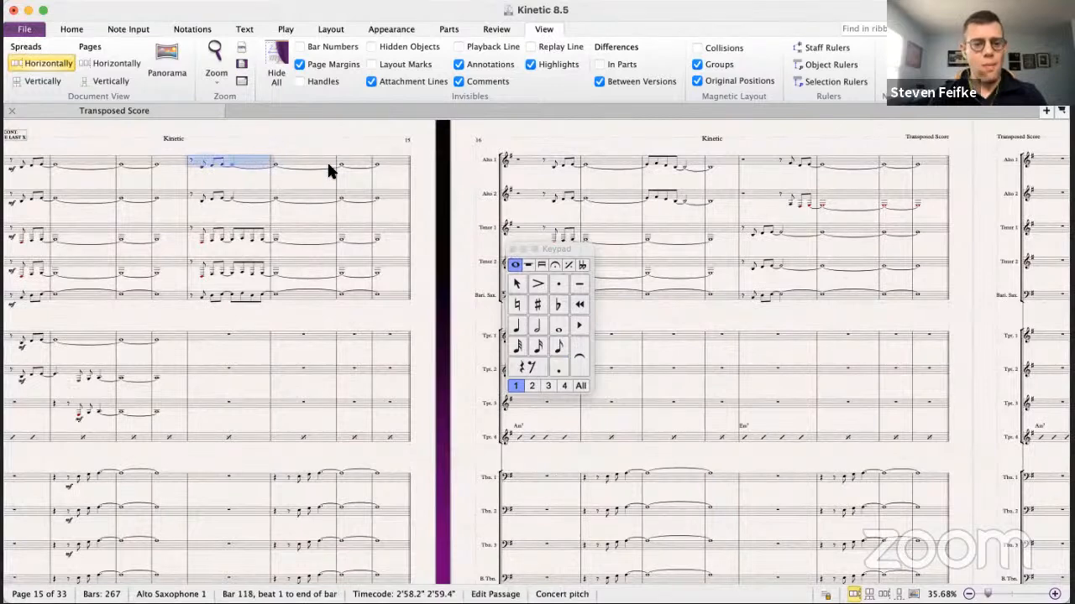
shift+click(388, 158)
alt+click(203, 332)
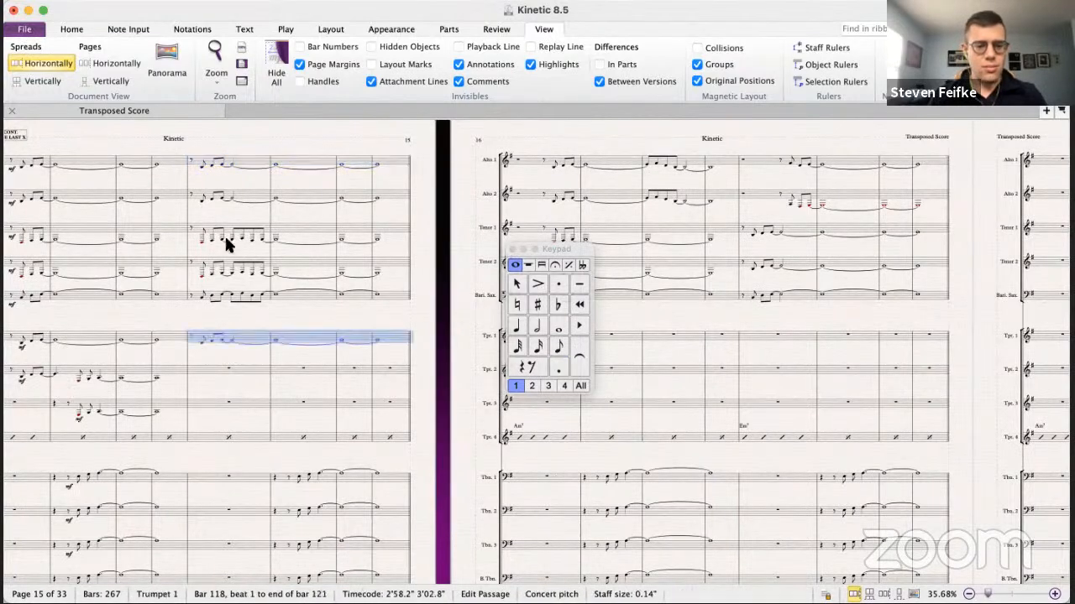
- Copy the Tenor 1 background in bars 118 to 121 to the Trumpet 2 staff and transpose the copy up an octave
click(193, 232)
shift+click(396, 234)
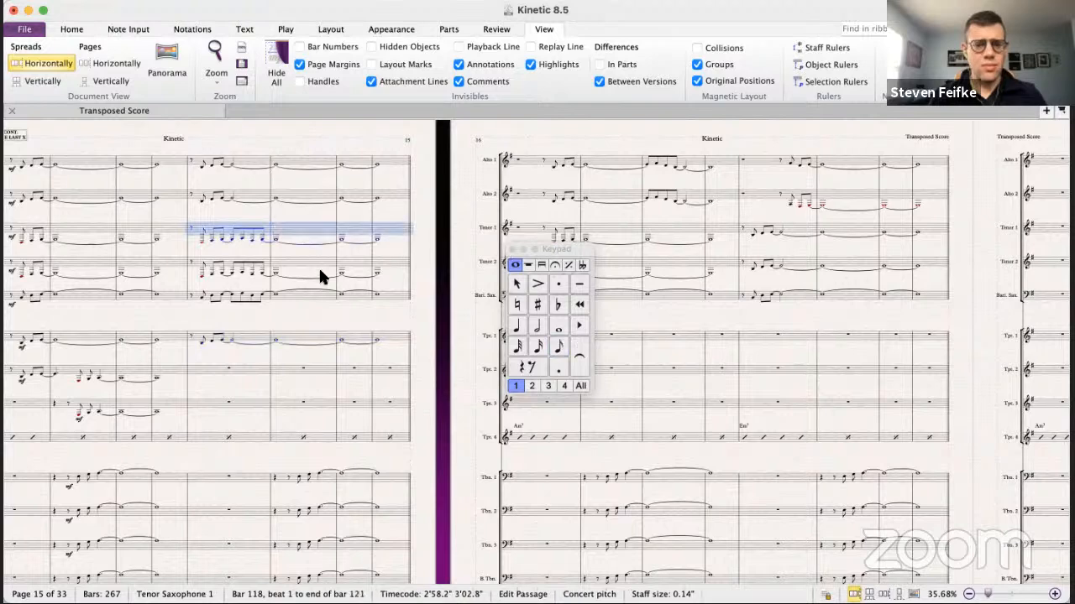
alt+click(204, 359)
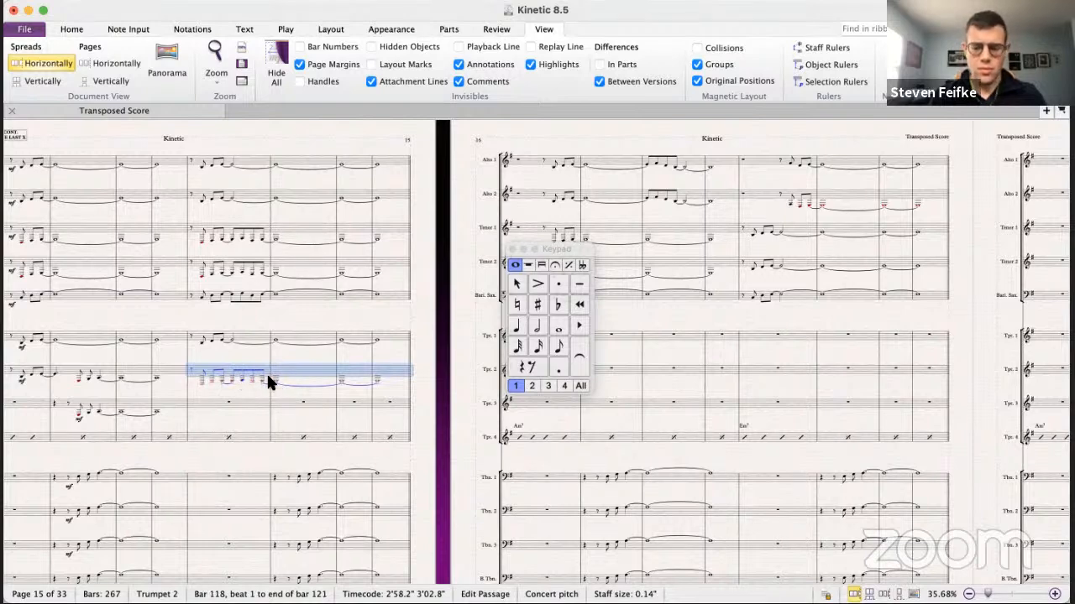
key(super+Up)
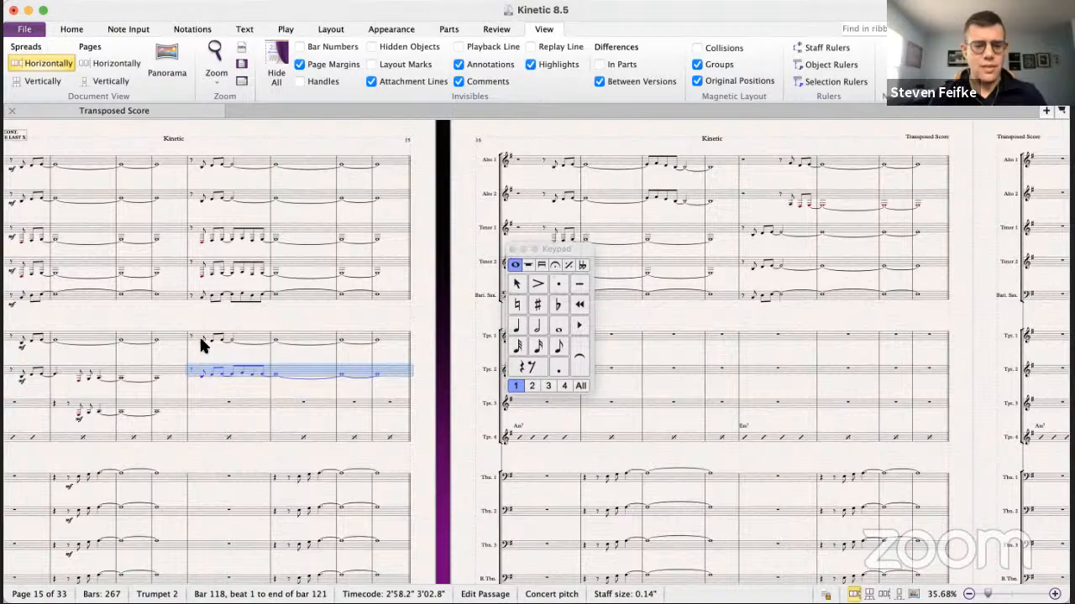
- Play back the Trumpet 1 and Trumpet 2 passages from bar 118
shift+click(202, 341)
key(p)
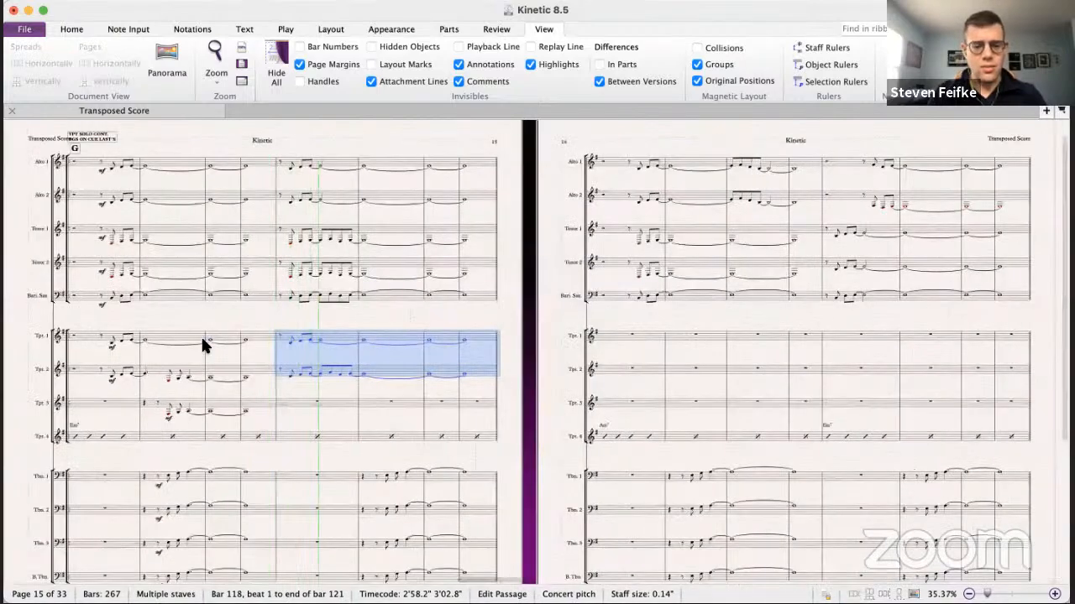
key(space)
key(p)
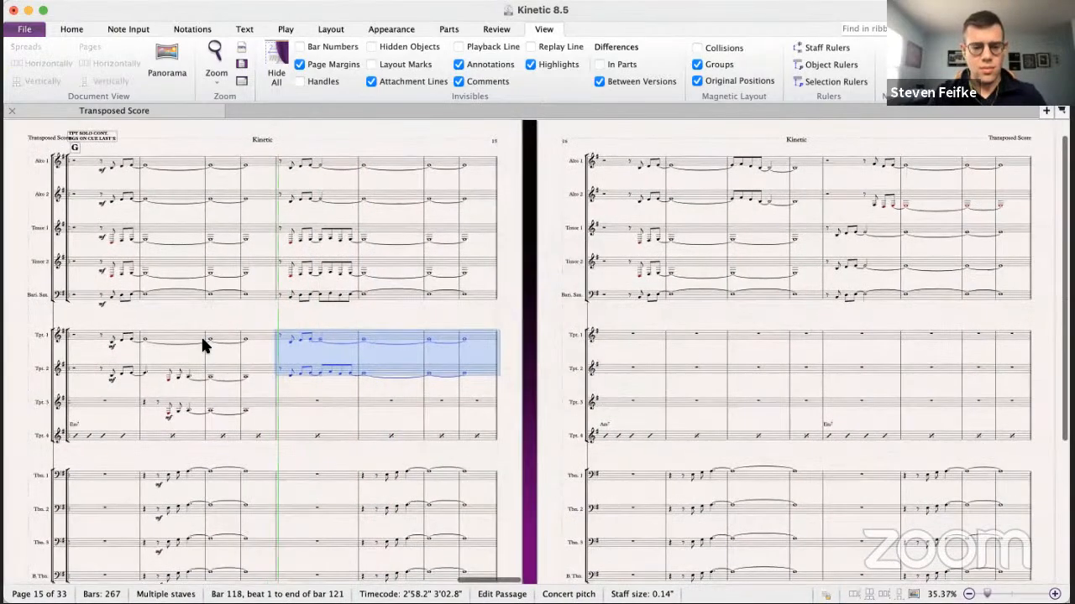
key(space)
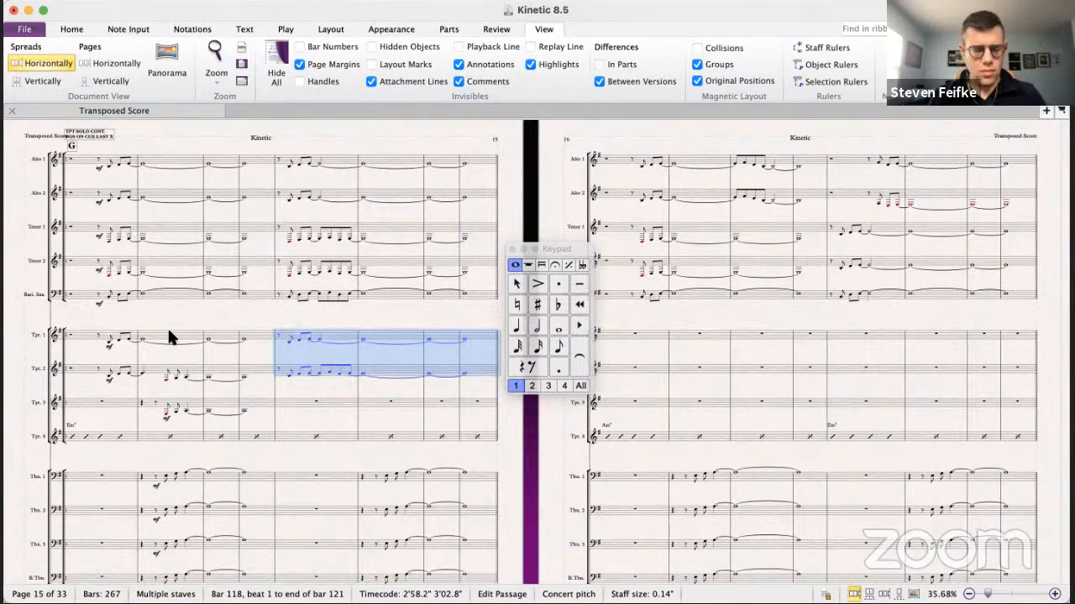
- Transpose the Trumpet 1 passage in bars 114 to 117 up an octave
drag(82, 335, 252, 335)
key(super+Up)
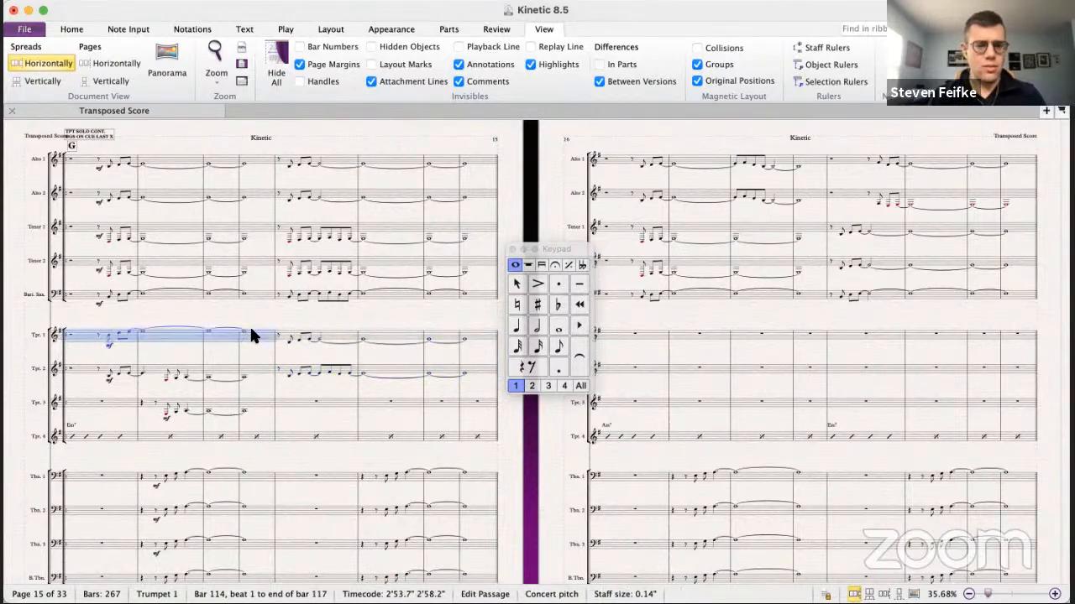
- Play back the Trumpet 1 to 3 backgrounds from the start of bar 114
click(105, 331)
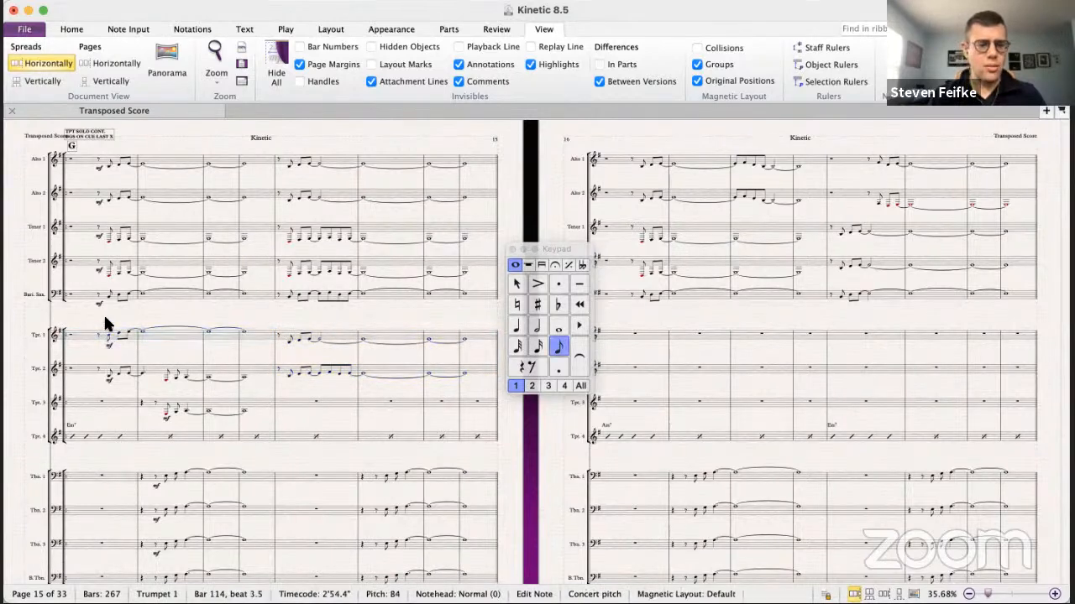
shift+click(109, 379)
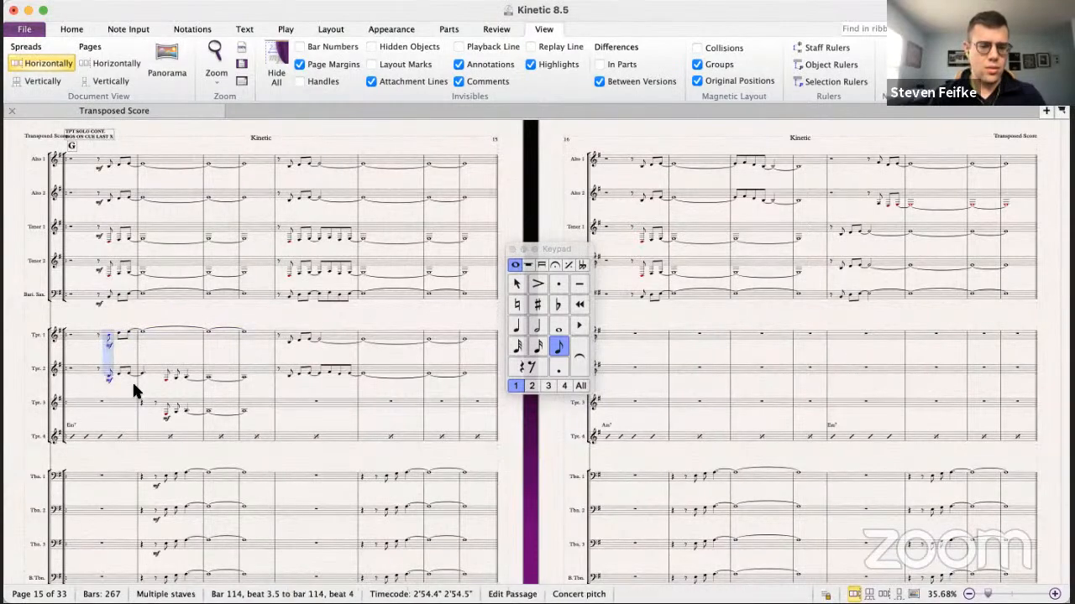
shift+click(106, 403)
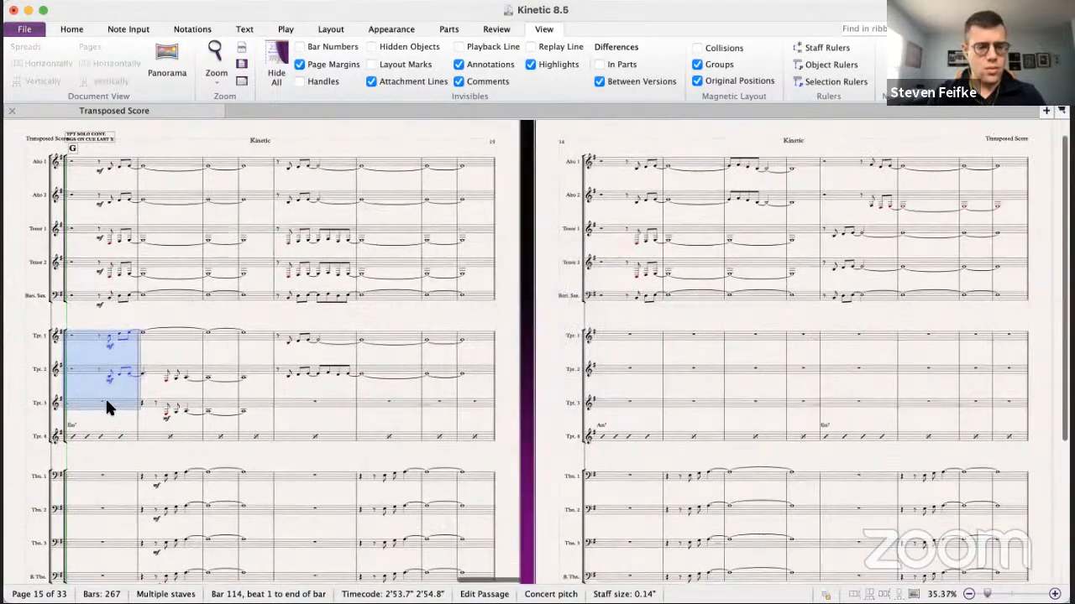
key(space)
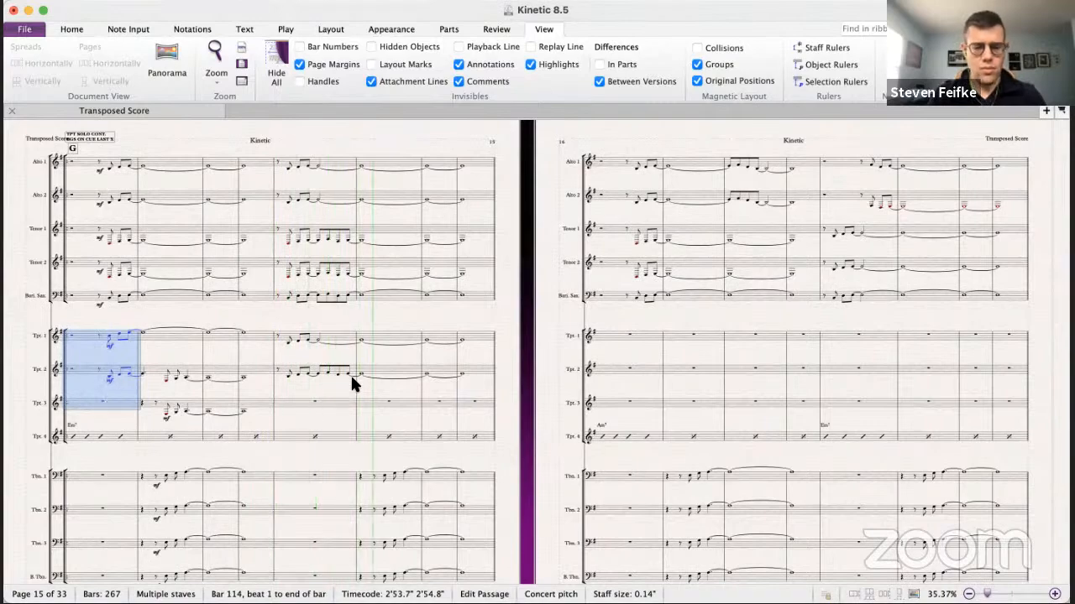
key(space)
- Transpose the Trumpet 1 passage in bars 118 to 121 up an octave
click(290, 334)
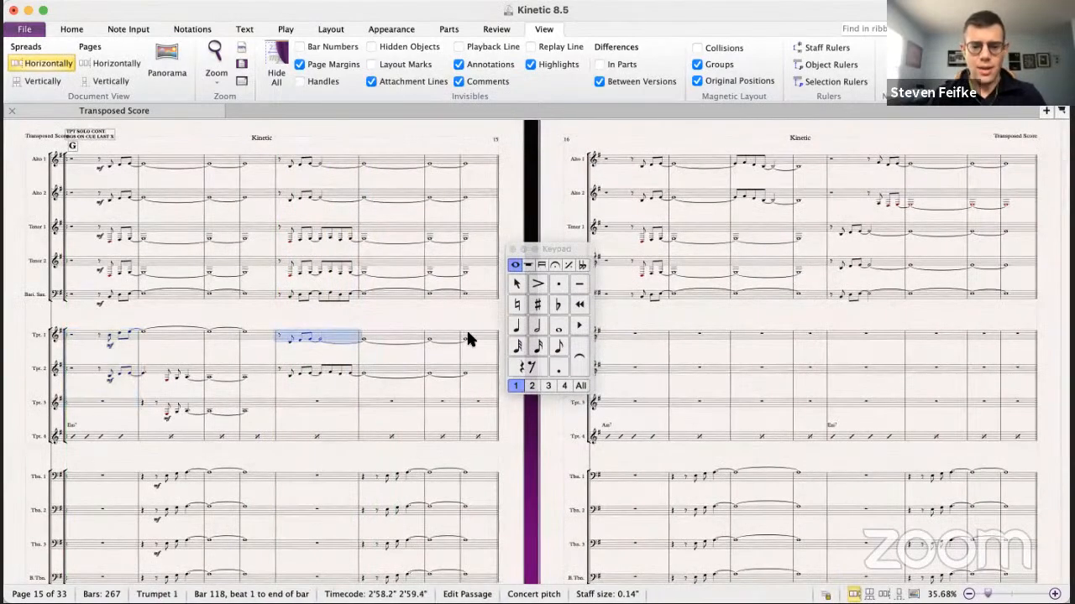
shift+click(468, 336)
- Copy the Trombone 1 background in bars 119 to 121 to the Trumpet 3 staff
scroll(468, 336, right, 3)
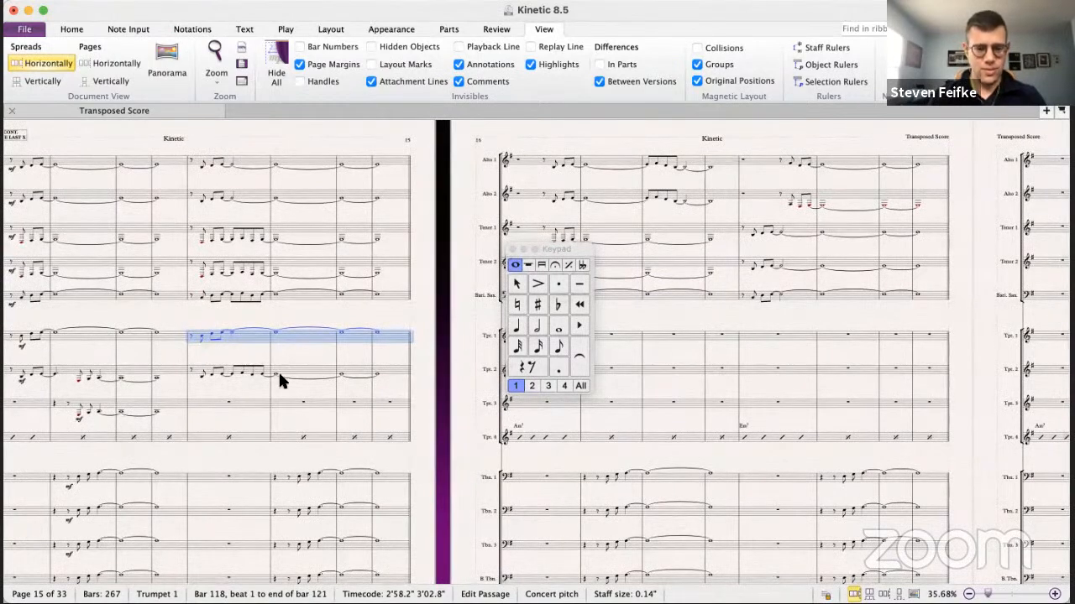
drag(279, 472, 408, 477)
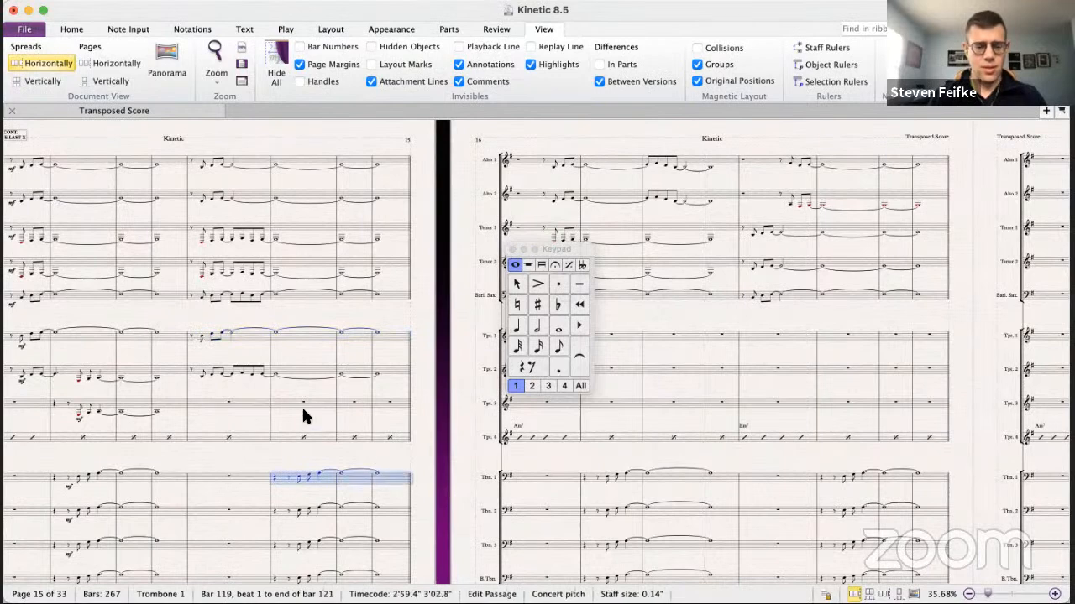
alt+click(288, 406)
- Shorten Trumpet 2's held note on beat 1 of bar 119 to a dotted quarter note
click(279, 367)
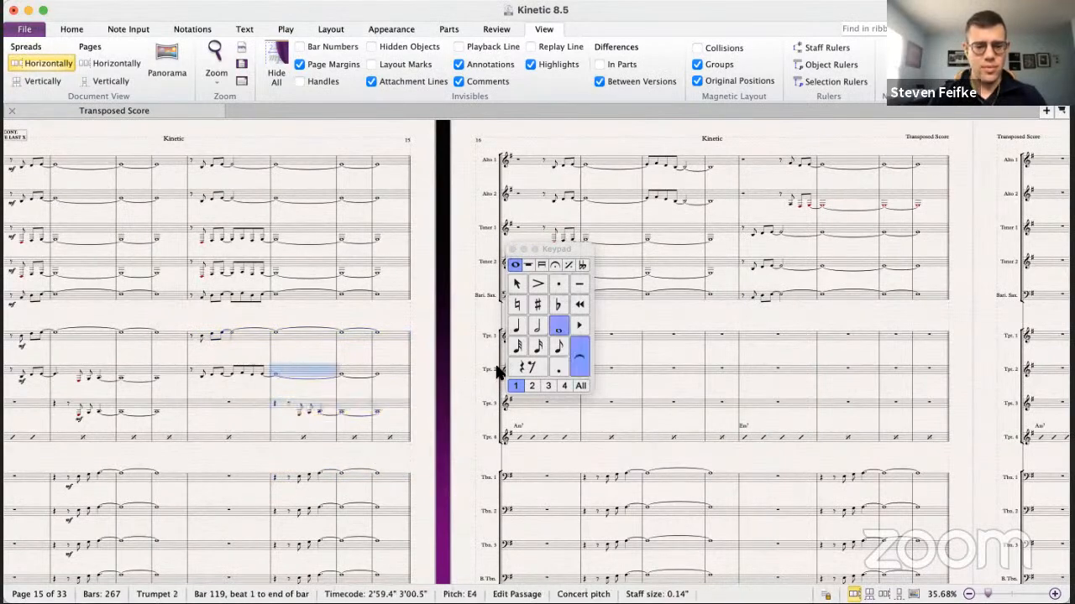
click(516, 325)
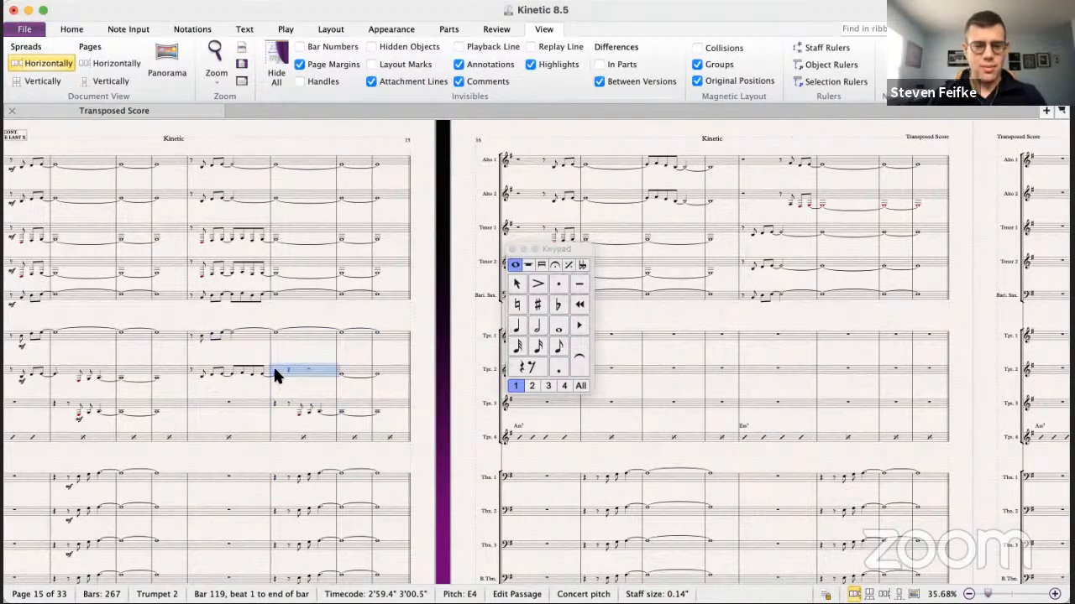
click(275, 370)
click(558, 367)
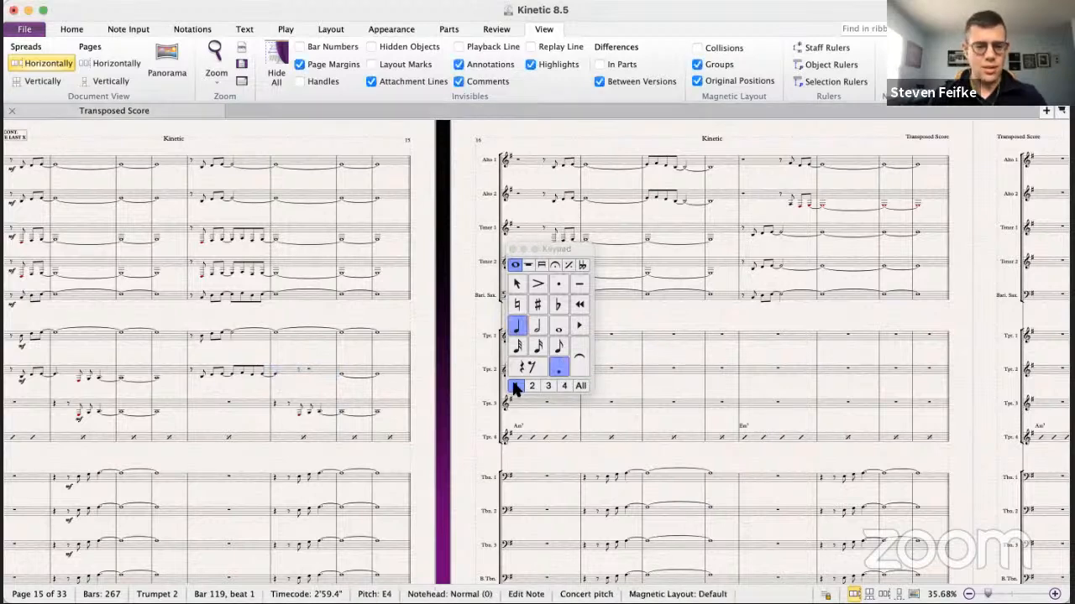
- Copy Trumpet 3's line from bar 119 beat 2.5 through bar 121 to Trumpet 2 and reset the note spacing in Trumpet 2's bars 118 to 121
click(299, 411)
shift+click(378, 410)
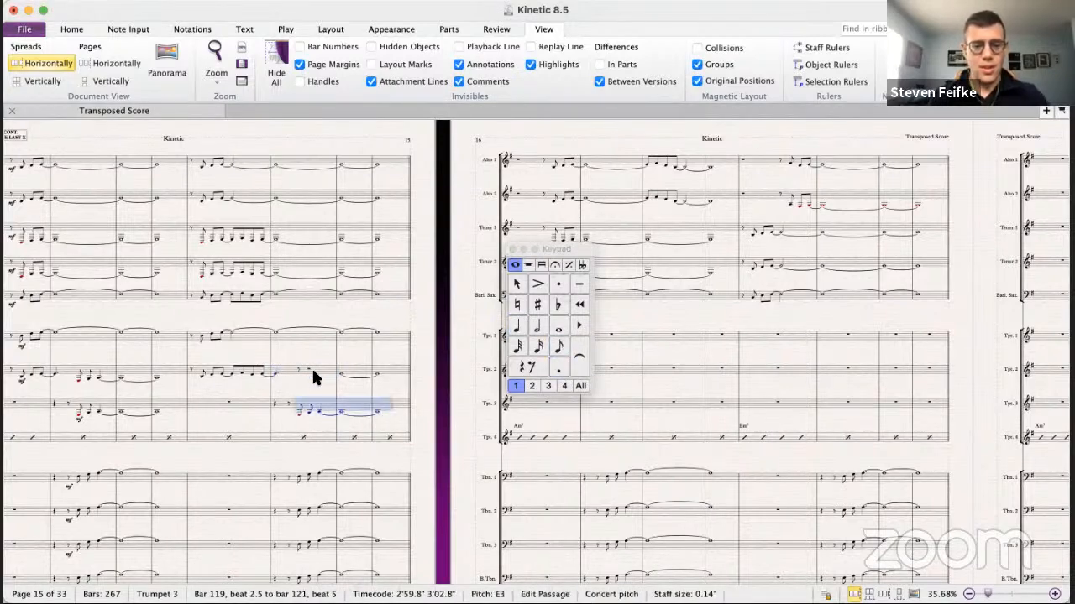
alt+click(298, 369)
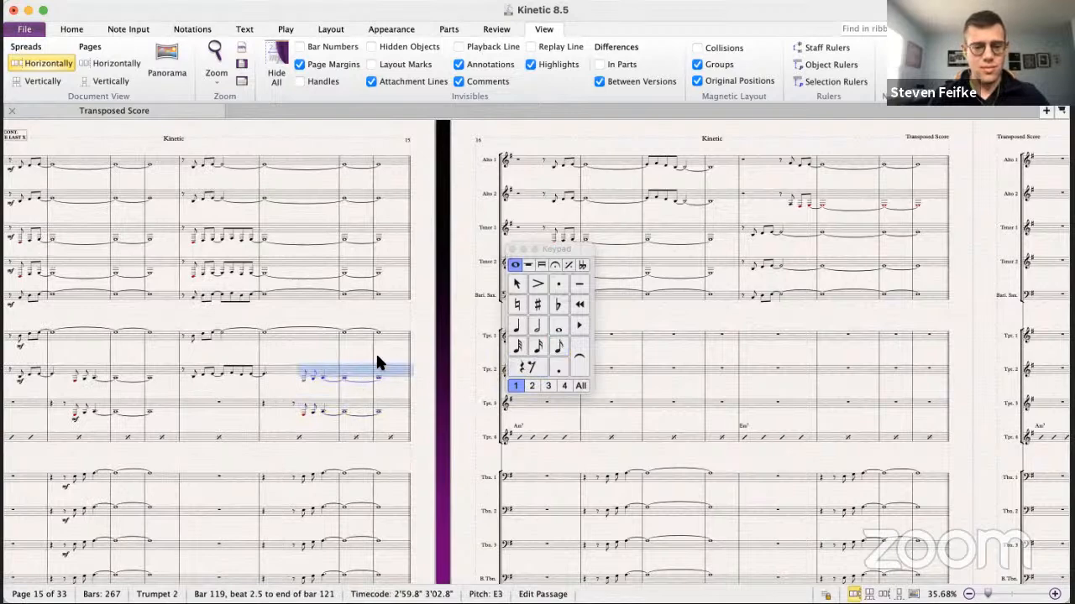
shift+click(190, 371)
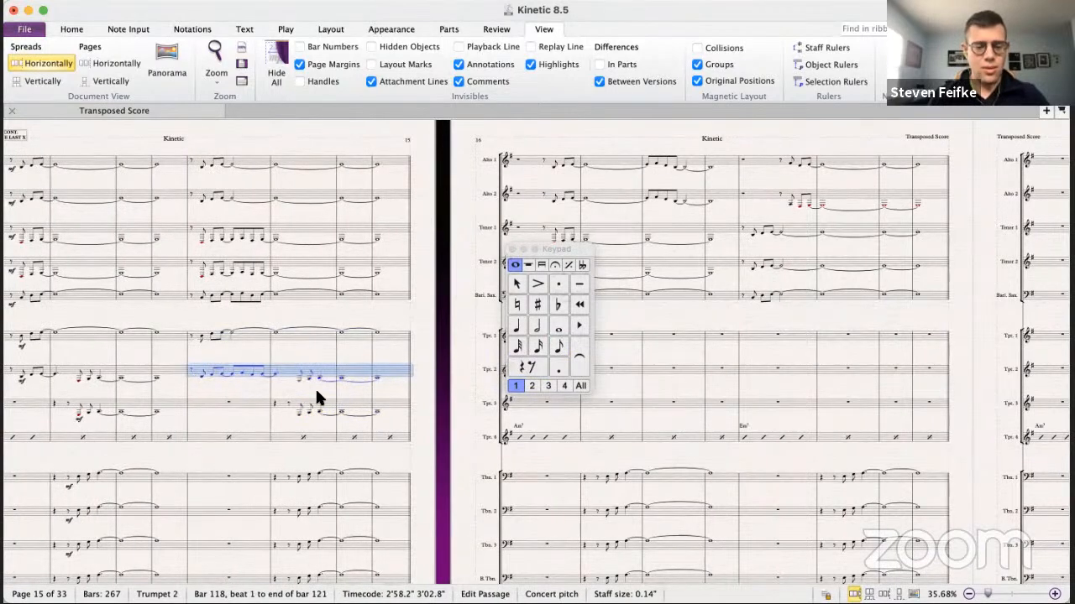
- Select the Trumpet 1 to Trumpet 3 staves from bar 114 to the end of bar 121 and review the passage
shift+click(382, 406)
shift+click(383, 337)
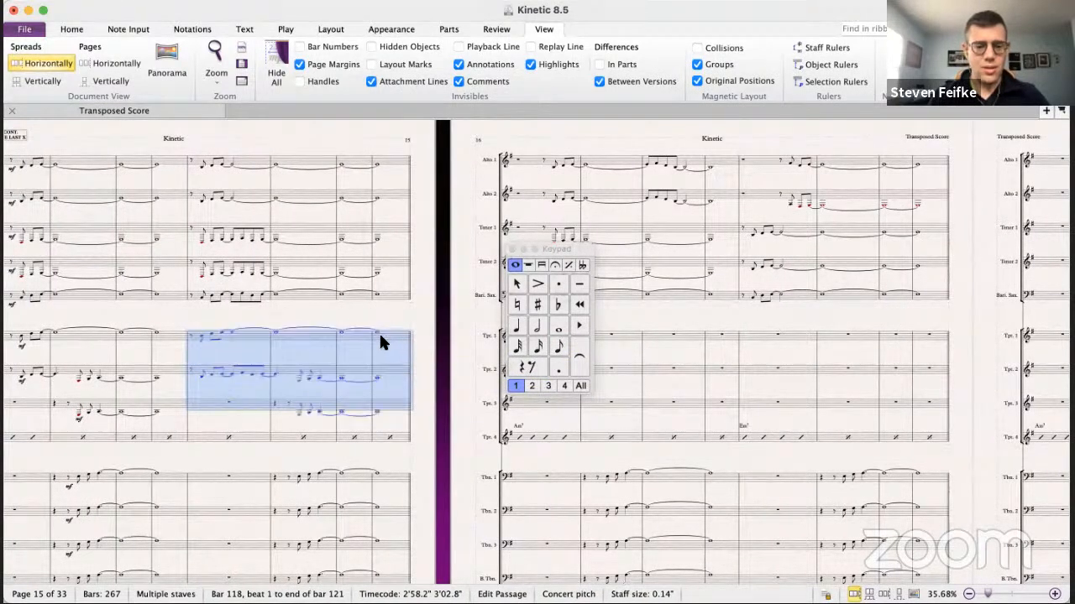
scroll(92, 341, left, 5)
shift+click(117, 407)
scroll(117, 408, down, 5)
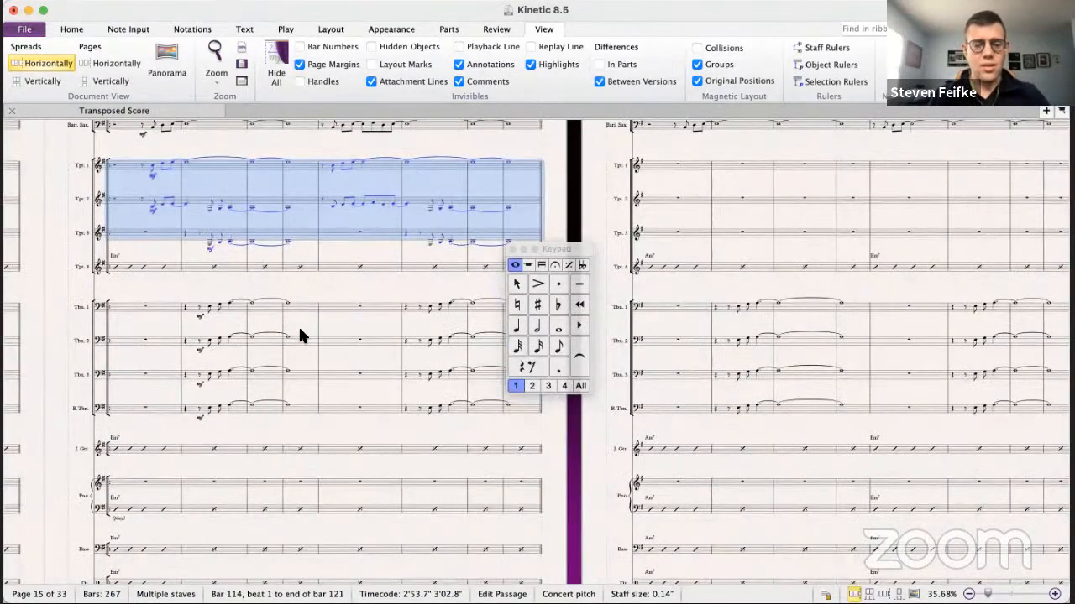
scroll(300, 336, right, 5)
scroll(300, 336, up, 3)
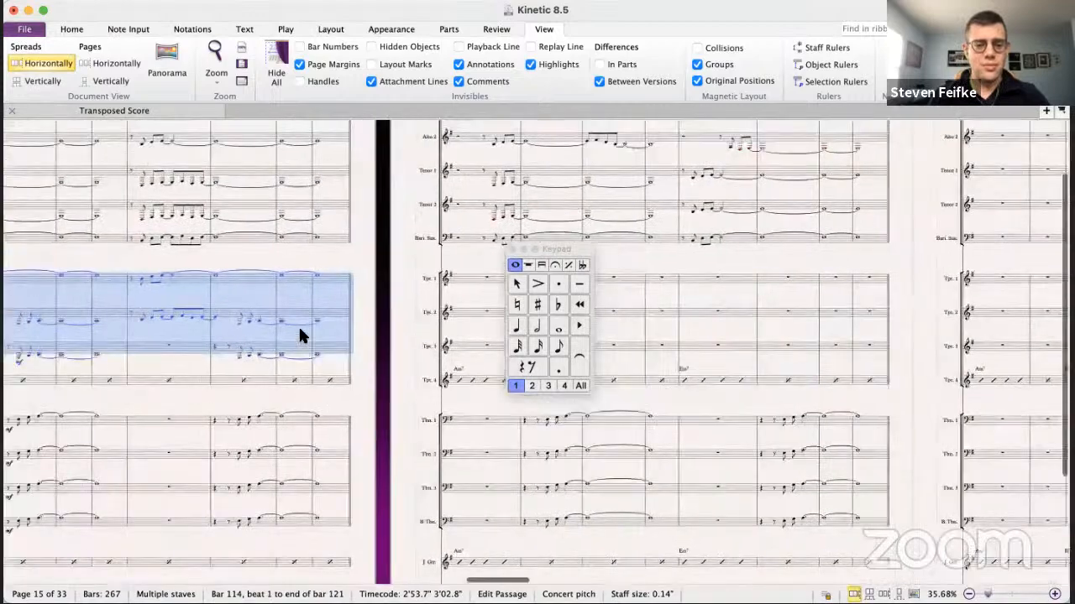
- Cut the Trumpet 1 passage in bars 114–121 and paste it into Alto 1 at rehearsal mark G in the Kinetic Septet score
scroll(300, 335, left, 5)
scroll(300, 336, up, 2)
drag(87, 326, 472, 334)
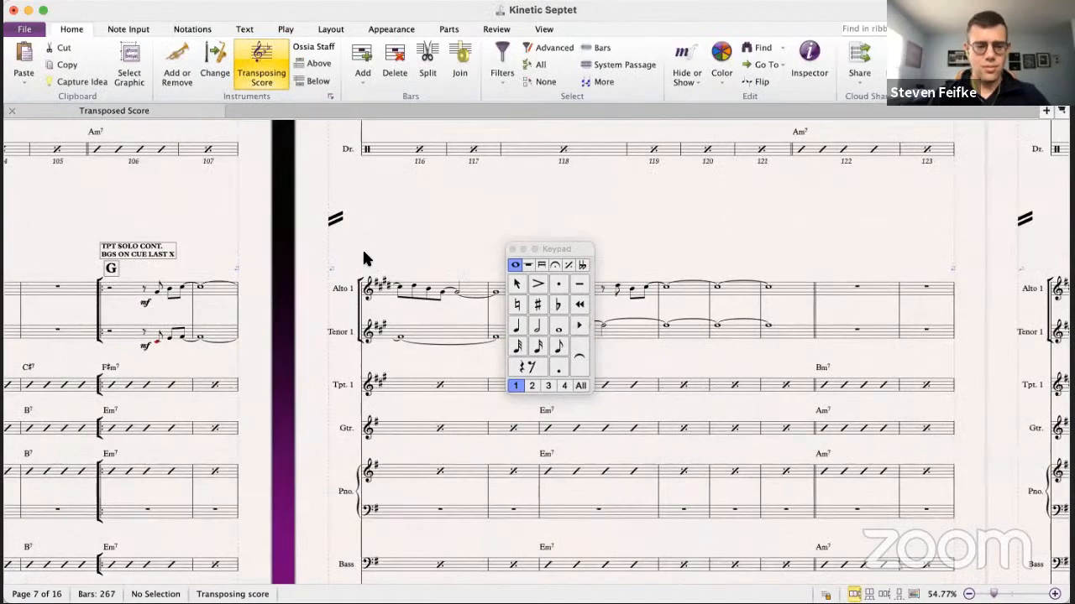
scroll(364, 259, right, 1)
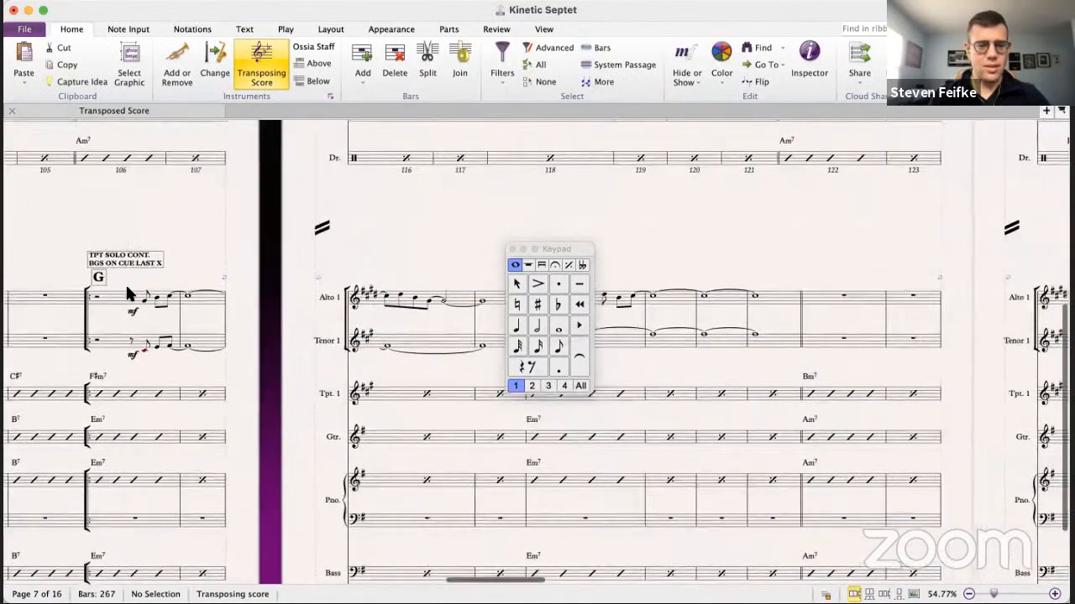
click(113, 302)
key(super+v)
scroll(192, 304, up, 2)
scroll(192, 304, right, 4)
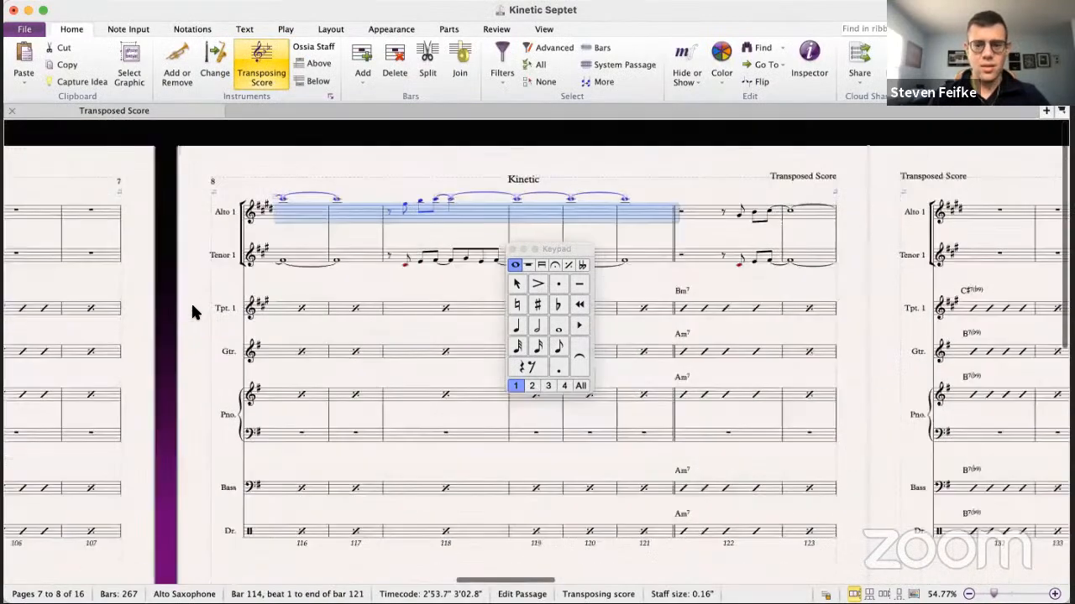
- Cut Trumpet 2 bars 114–121 from the Kinetic 8.5 score and paste them into Tenor 1 at bar 114 of Kinetic Septet
scroll(192, 304, left, 4)
scroll(192, 304, down, 2)
scroll(192, 305, left, 4)
scroll(192, 305, down, 3)
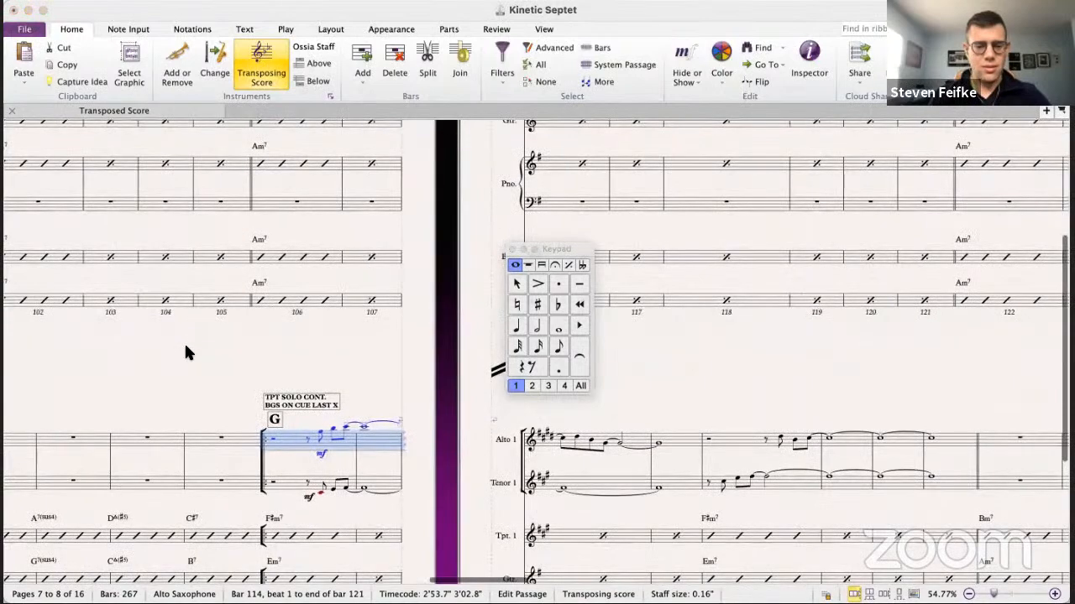
key(super+grave)
click(108, 367)
shift+click(468, 359)
key(super+c)
key(super+grave)
click(291, 484)
key(super+v)
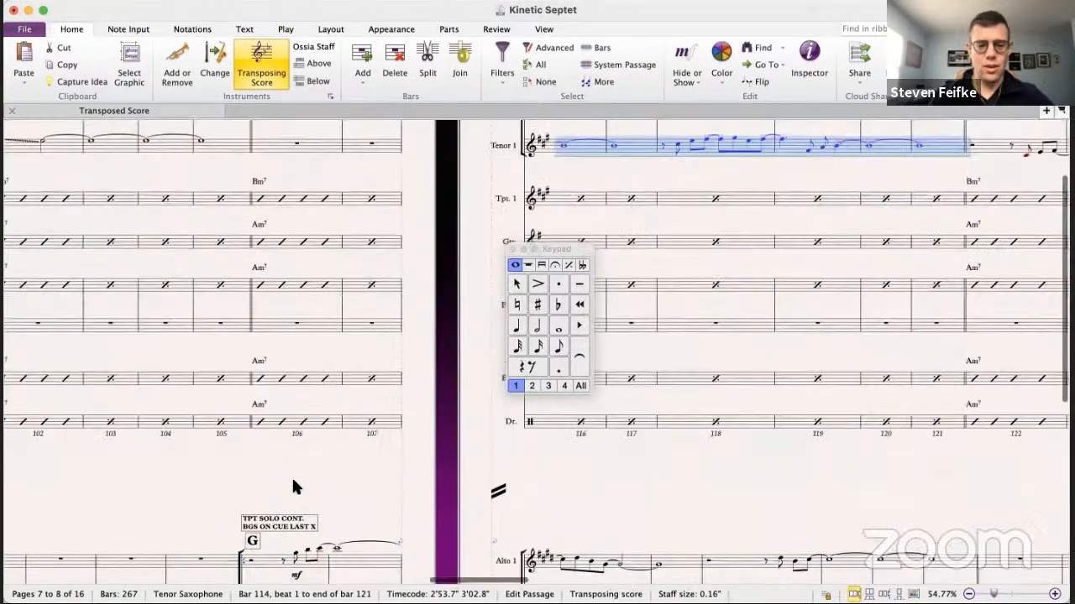
- Cut Trumpet 3 bars 114–121 from Kinetic 8.5 and paste them into the Guitar staff at bar 114 of Kinetic Septet
key(super+grave)
click(113, 402)
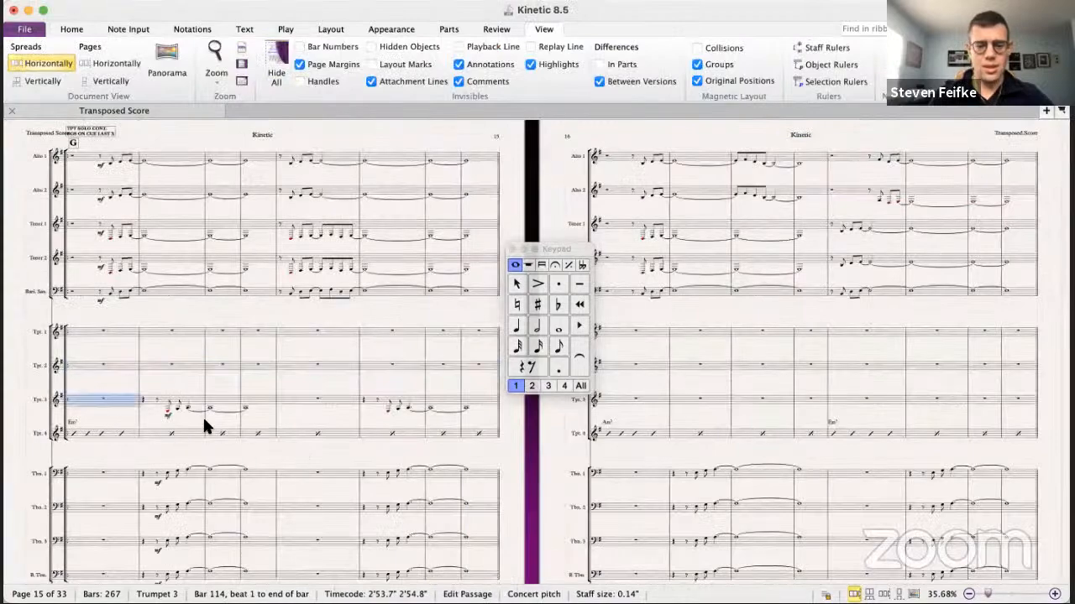
shift+click(476, 399)
key(super+c)
key(super+grave)
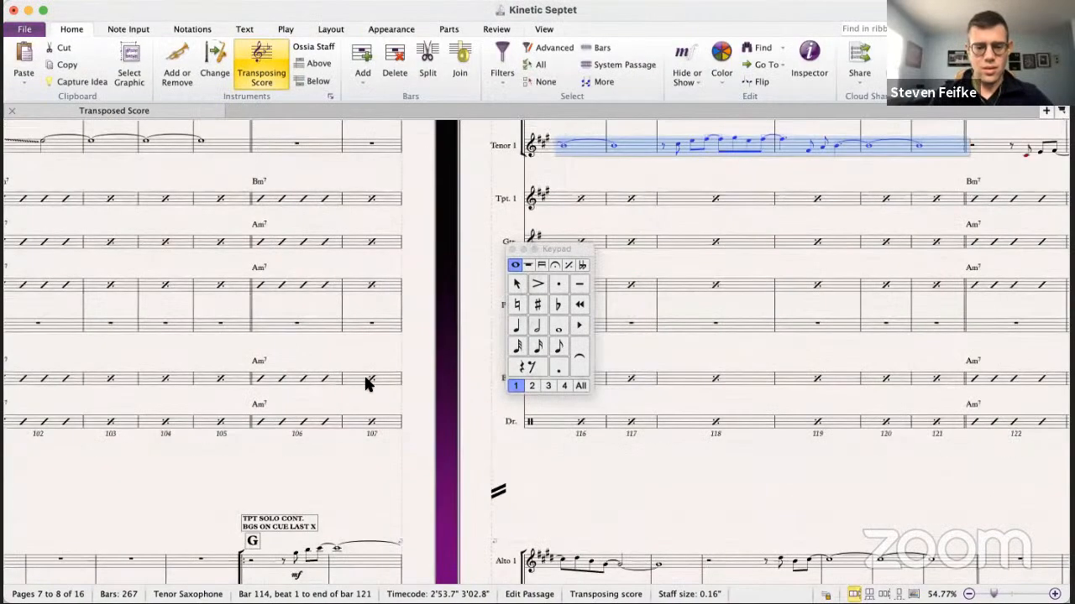
scroll(359, 377, down, 5)
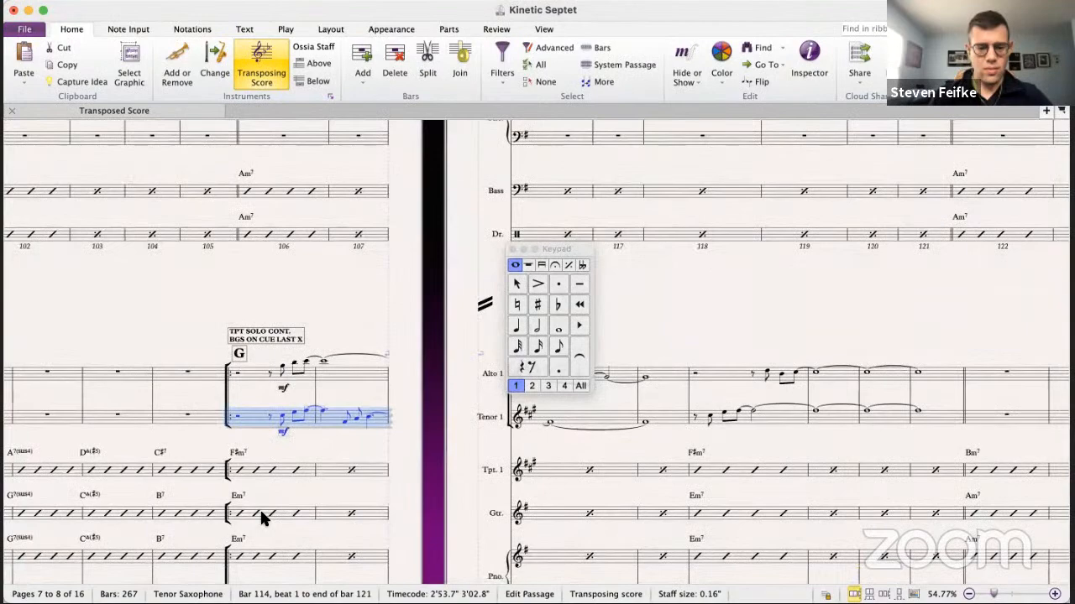
click(260, 510)
key(super+v)
scroll(314, 453, down, 5)
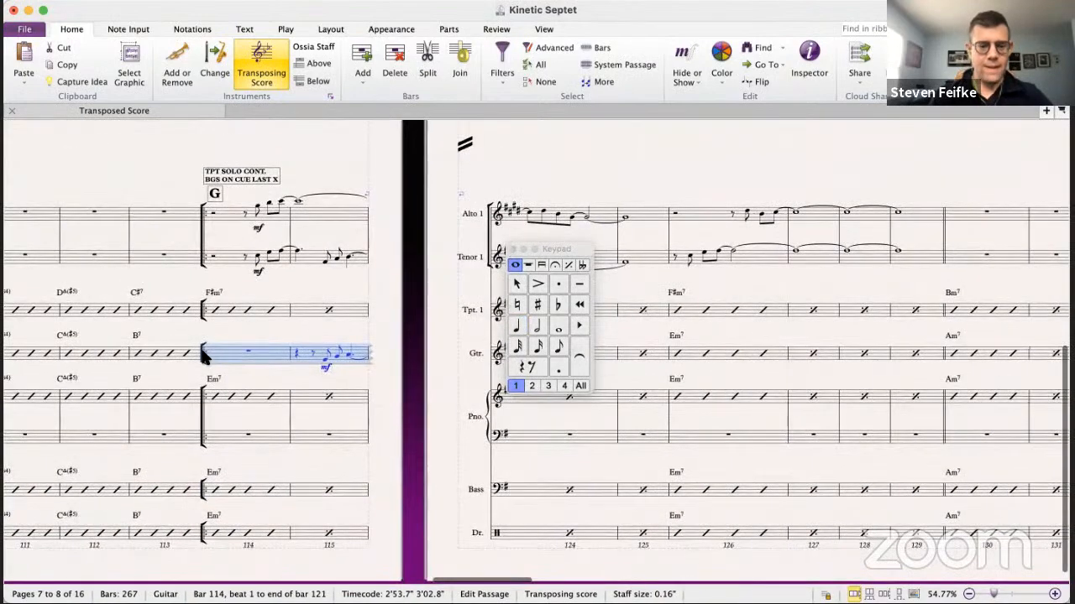
- Play back the septet score from rehearsal mark G through the pasted background parts
click(202, 357)
scroll(202, 357, down, 3)
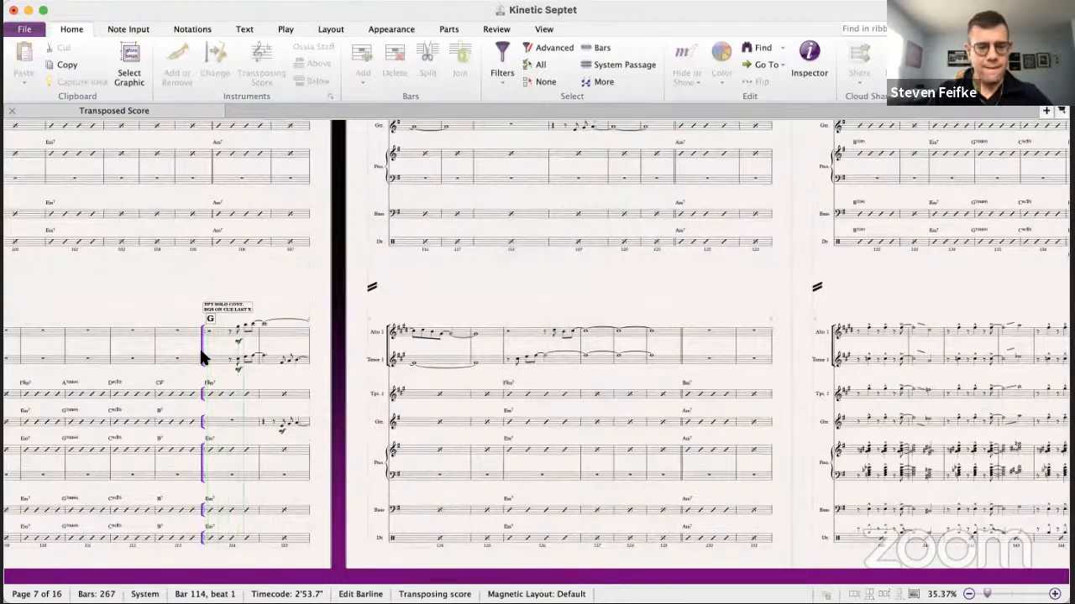
scroll(202, 357, up, 2)
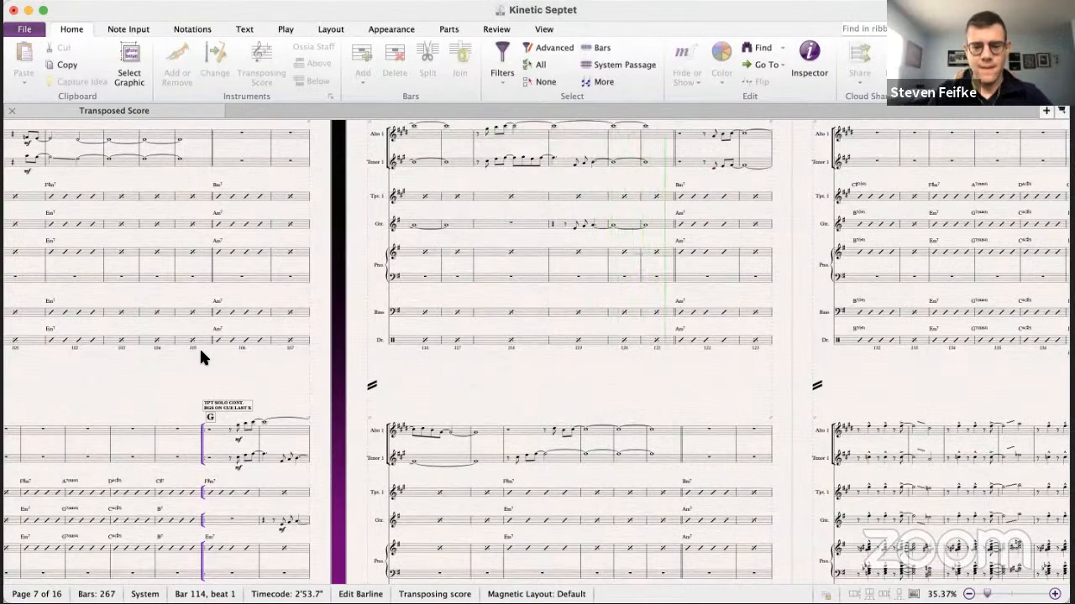
key(space)
- Lower the Alto 1 passage in bars 114–121 by an octave and audition it from rehearsal mark G
click(261, 352)
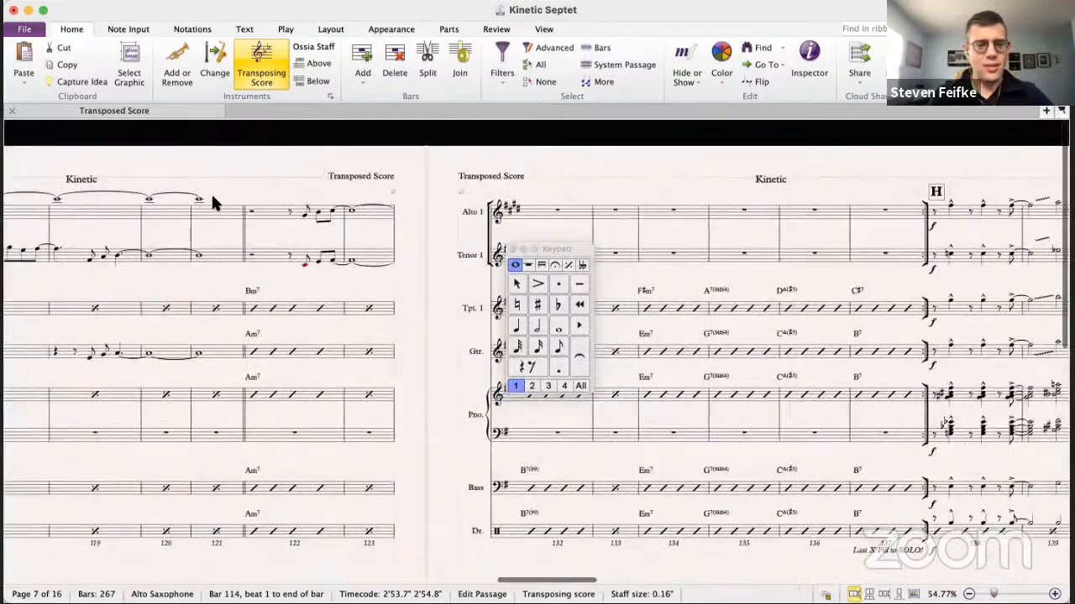
shift+click(225, 206)
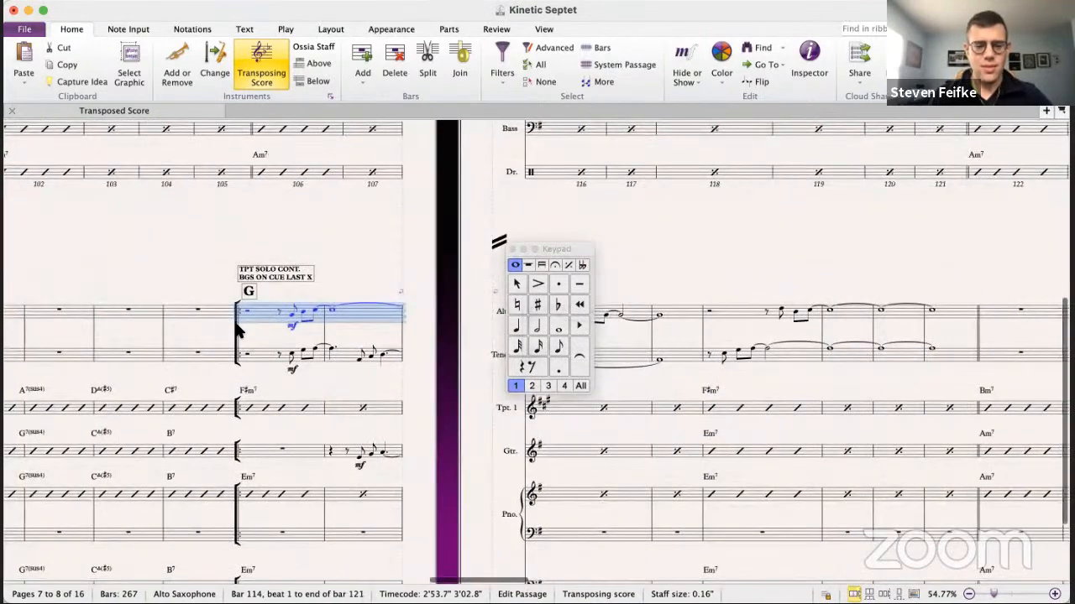
click(238, 333)
key(space)
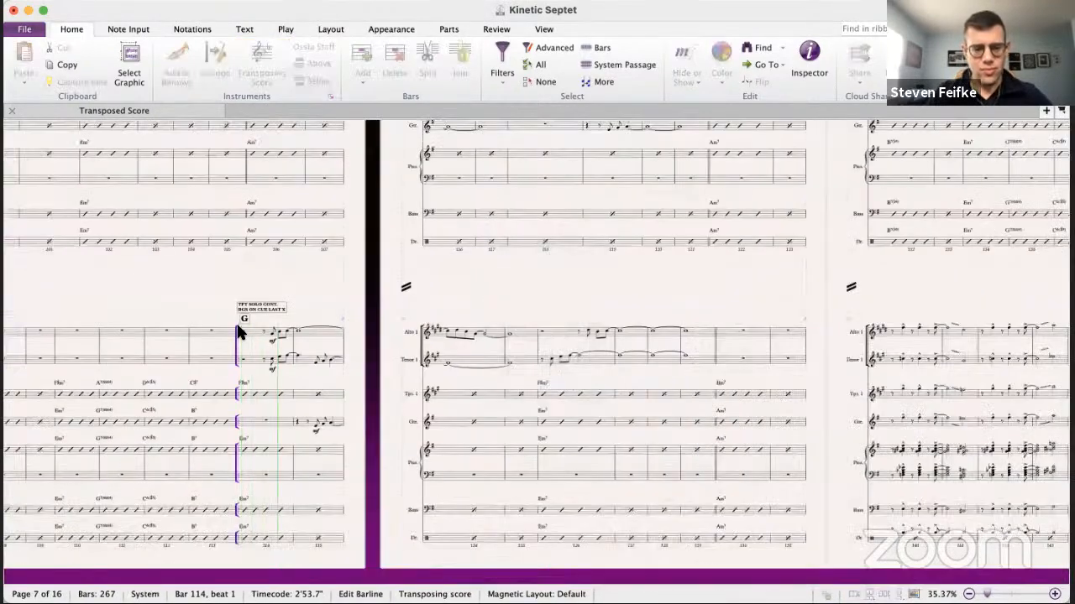
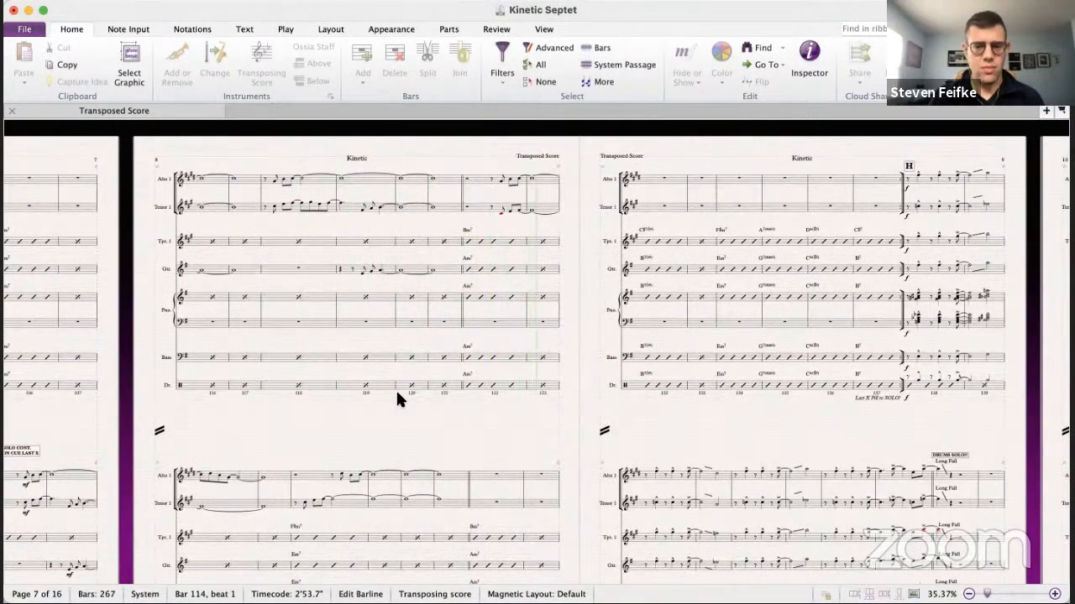
key(space)
- Lower the opening Tenor 1 phrase in bar 114 by an octave
click(183, 304)
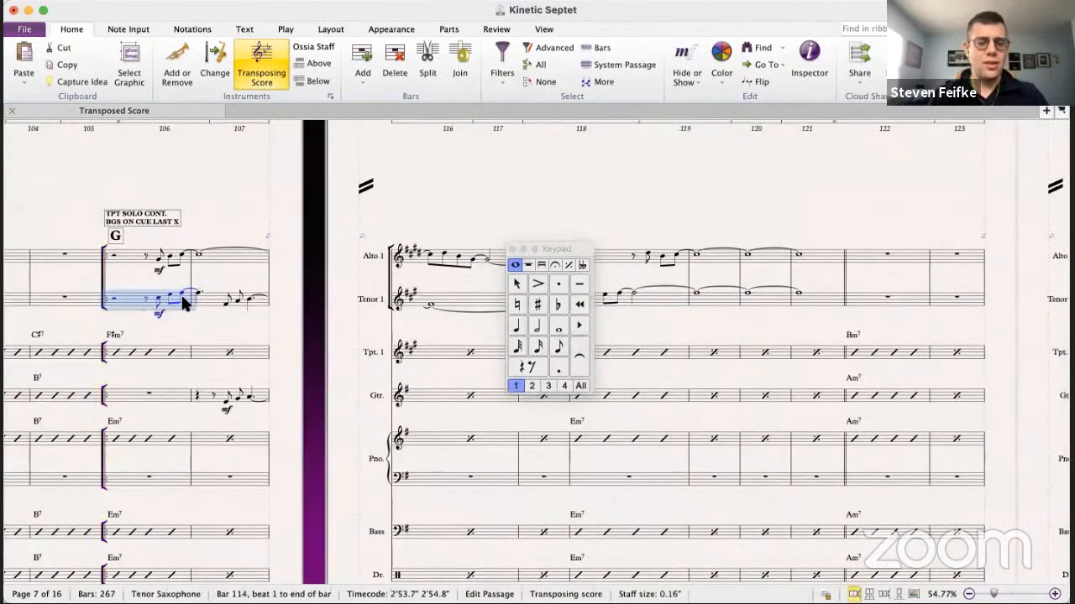
scroll(185, 304, up, 4)
scroll(185, 304, right, 4)
scroll(183, 297, left, 3)
scroll(182, 297, down, 1)
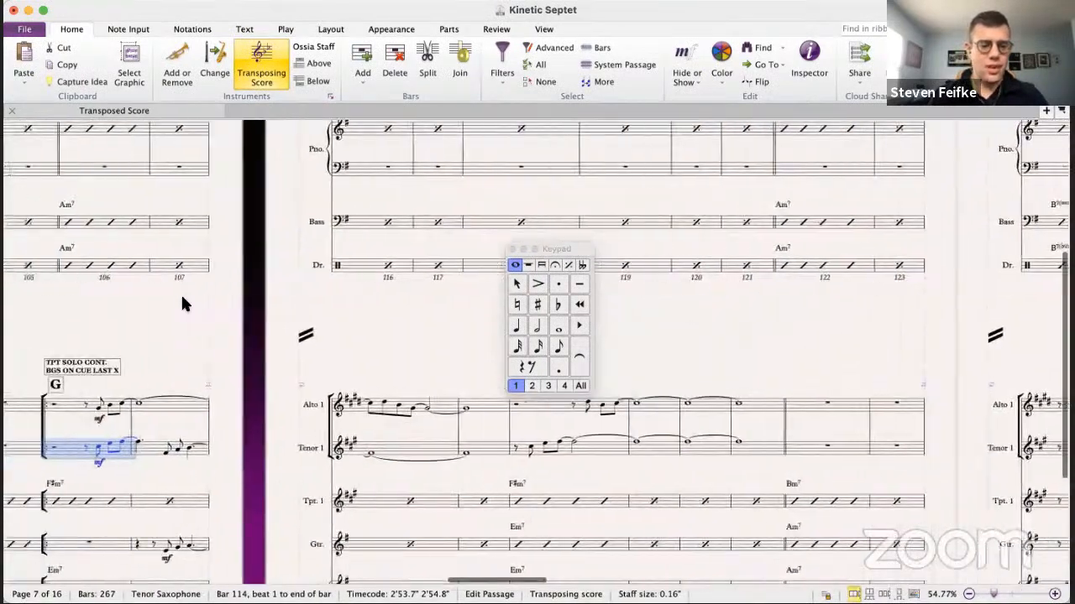
key(shift+Right)
- Play back from the barline at bar 114 to check the lowered Tenor 1 phrase
click(63, 425)
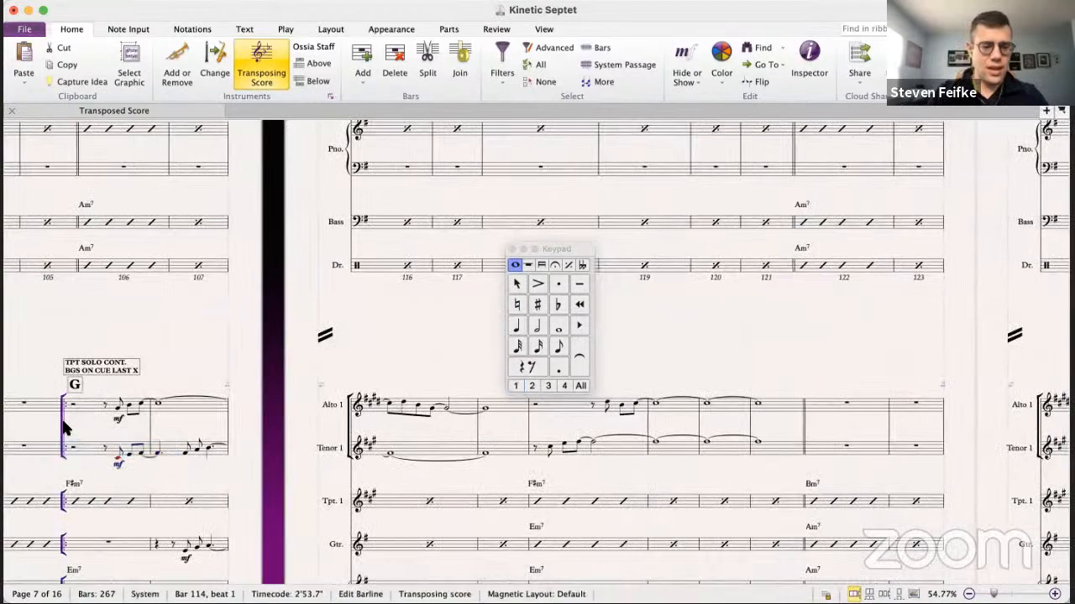
scroll(63, 425, down, 3)
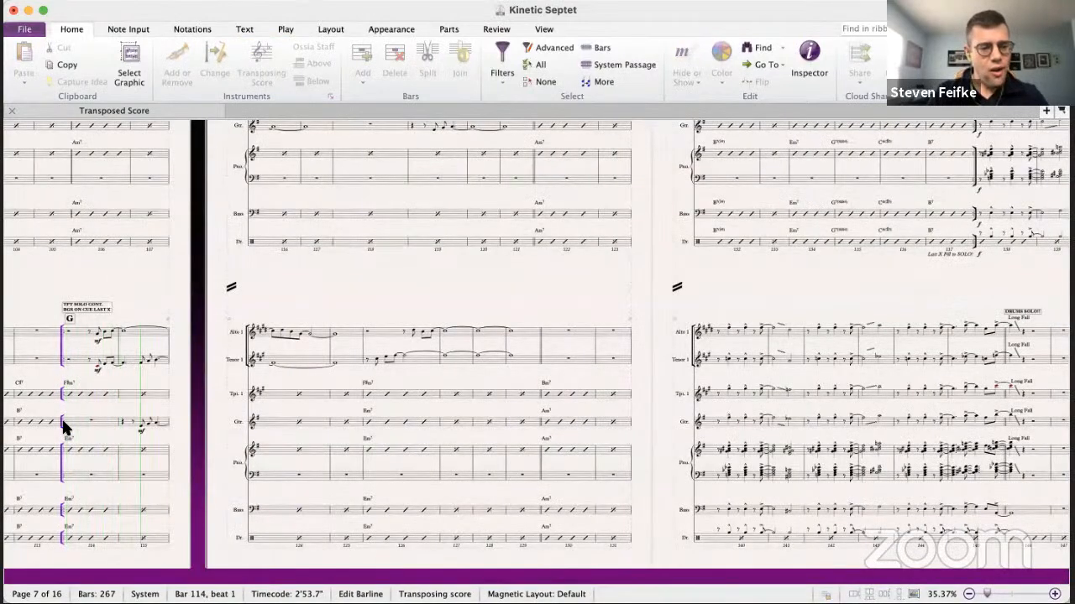
scroll(63, 425, up, 2)
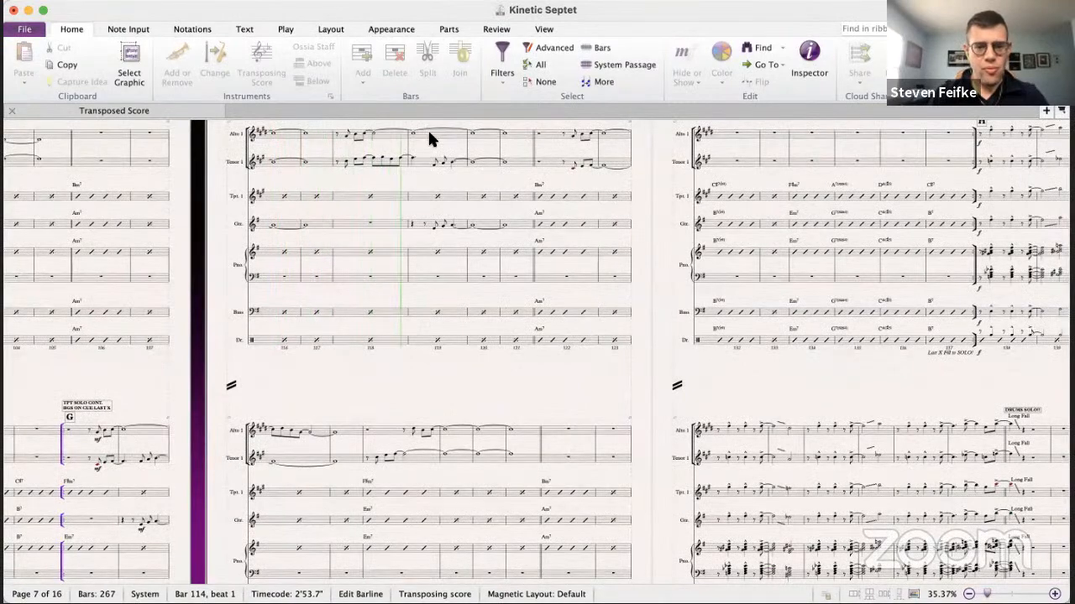
key(space)
- Lower the Tenor 1 phrase running from bar 118 into the start of bar 119 by an octave
scroll(392, 191, up, 6)
scroll(392, 192, right, 4)
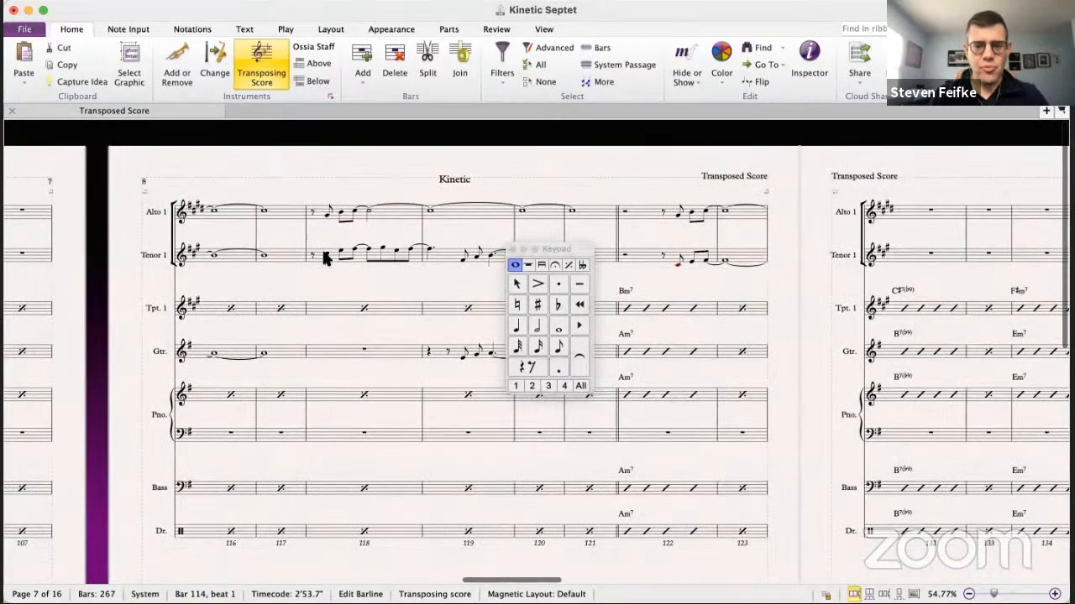
click(327, 256)
shift+click(428, 252)
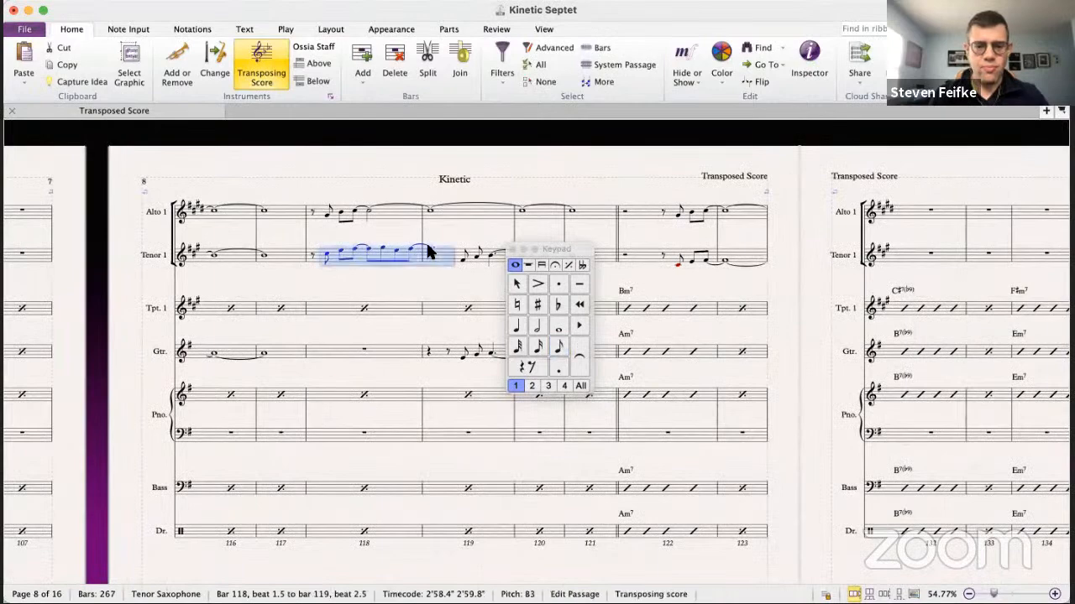
- Play back the septet score from bar 118 to check the revised Tenor 1 line
click(304, 237)
key(space)
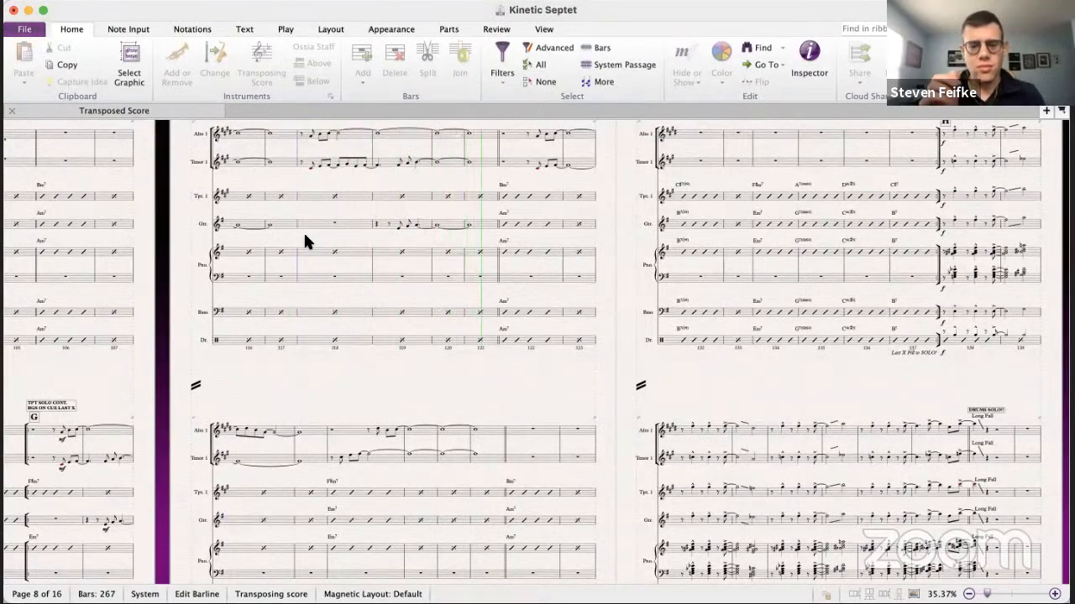
key(space)
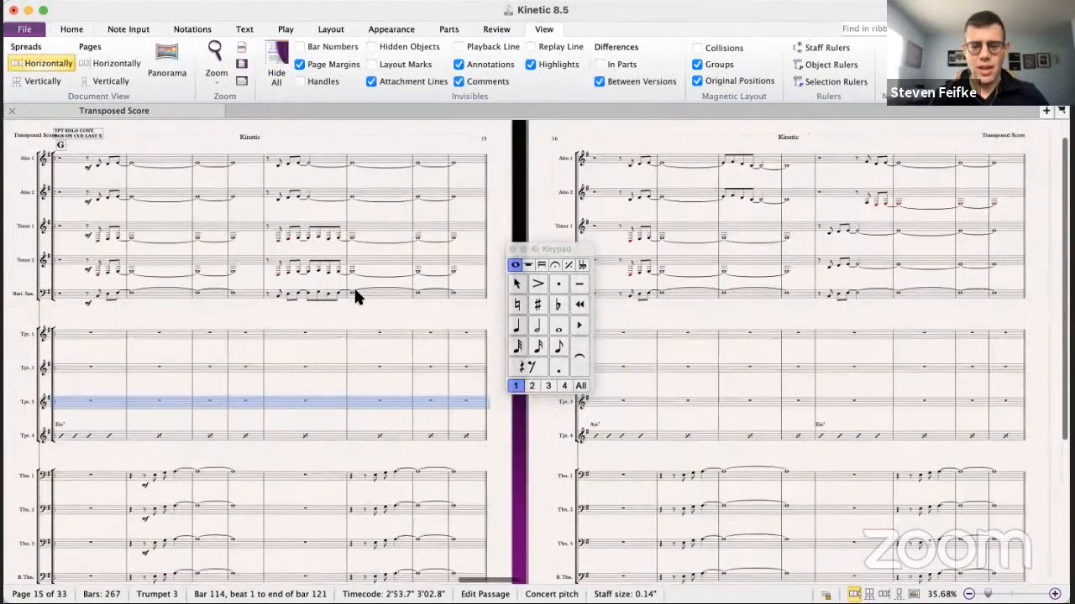
- In the Kinetic 8.5 score, copy Alto Saxophone 1 bars 122–125 into the Trumpet 1 staff at bar 122
scroll(355, 296, right, 10)
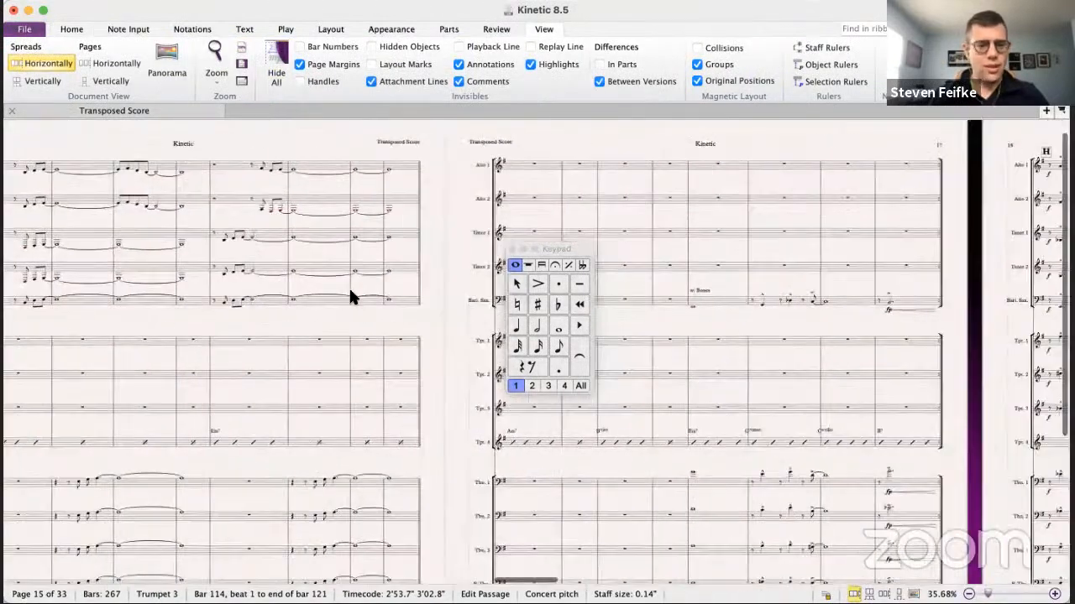
scroll(195, 223, left, 1)
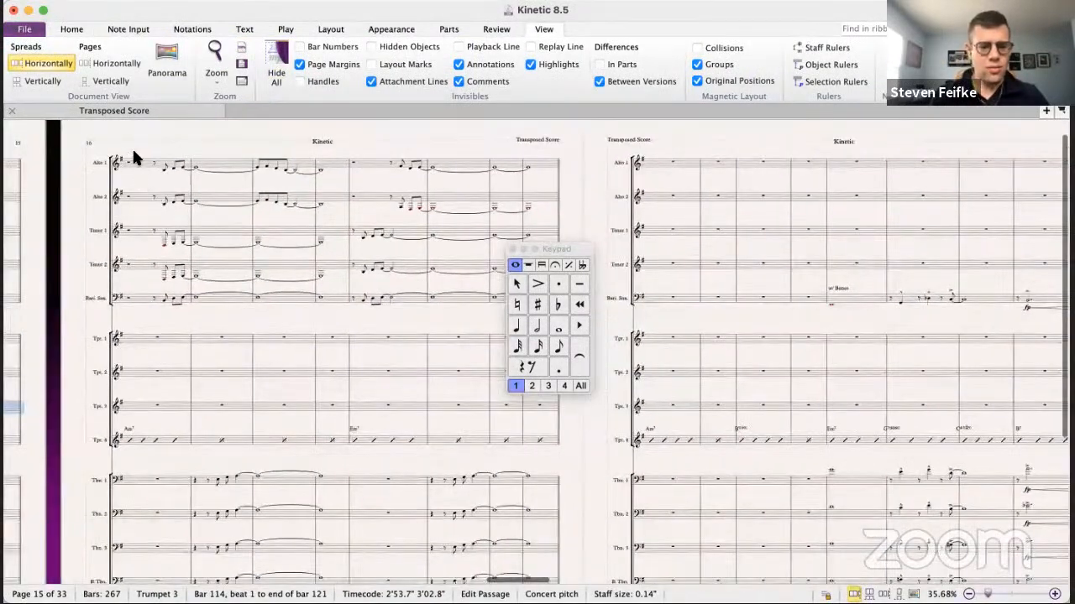
click(136, 164)
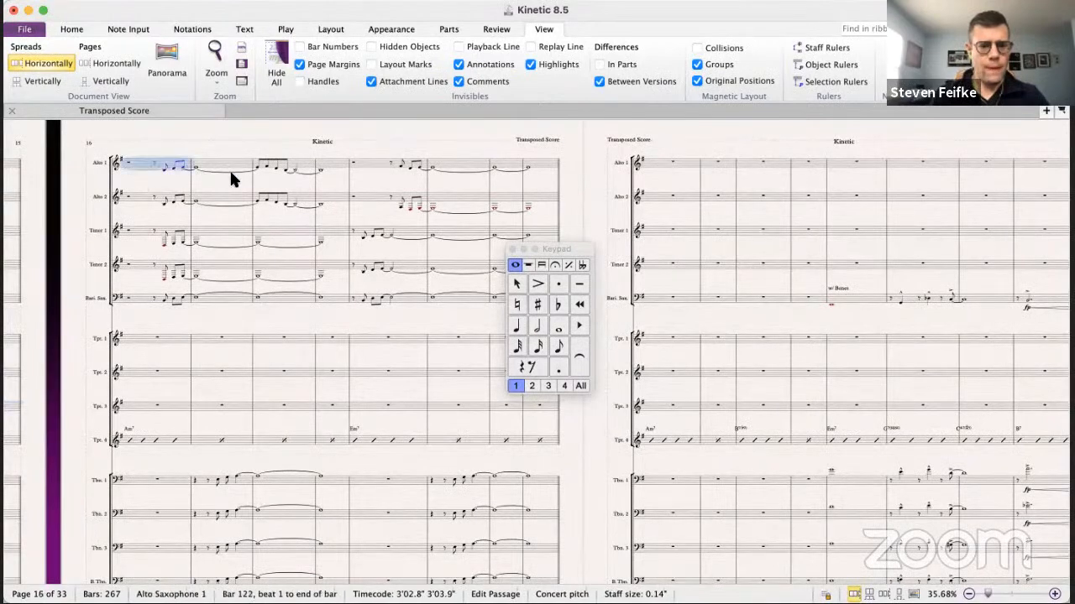
shift+click(332, 164)
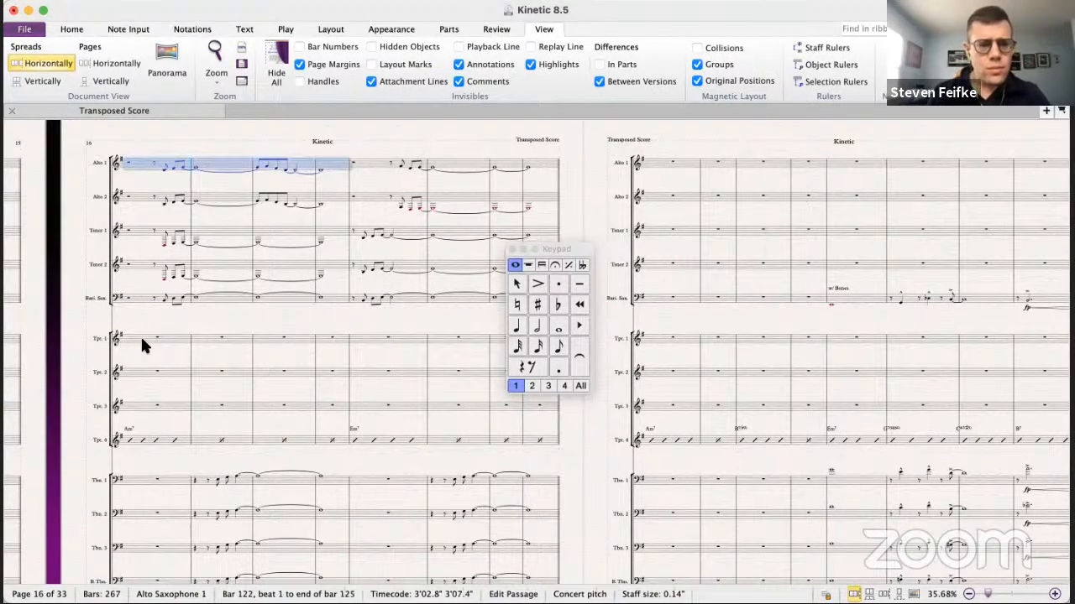
click(143, 339)
key(super+v)
- Copy Tenor Saxophone 1 bars 122–125 into the Trumpet 2 staff at bar 122
click(140, 228)
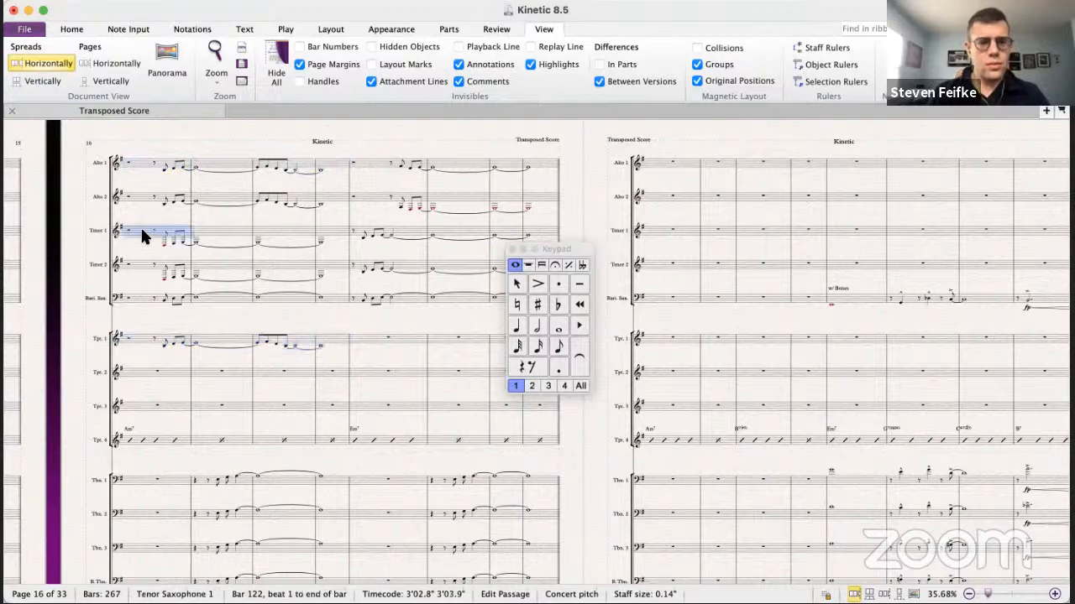
shift+click(334, 234)
click(141, 372)
key(super+v)
- Copy Trombone 1 bars 122–125 into the Trumpet 3 staff at bar 122
click(149, 480)
shift+click(340, 478)
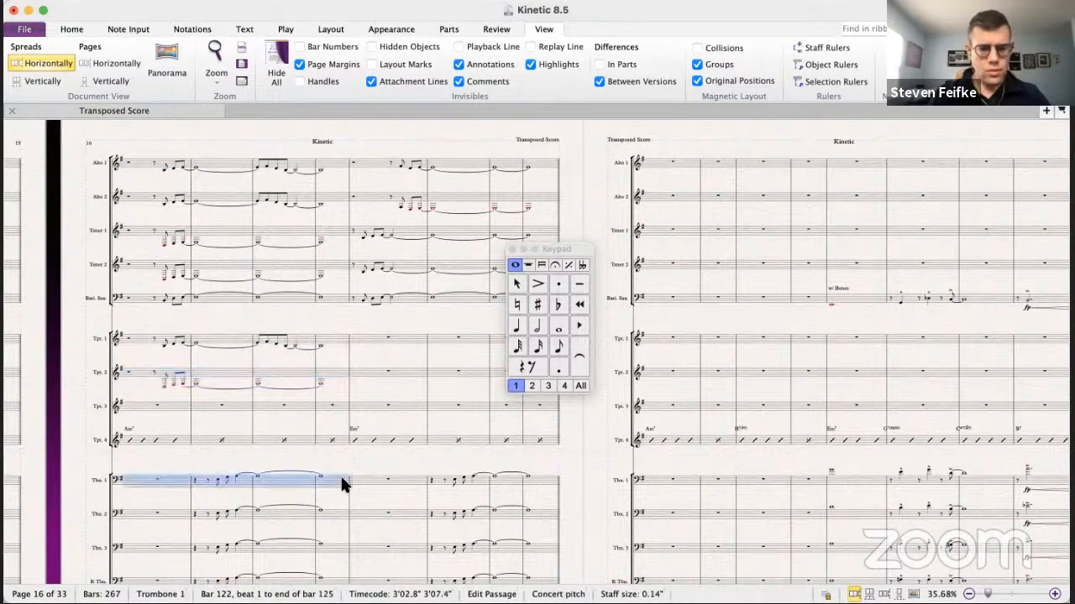
key(super+c)
click(153, 406)
key(super+v)
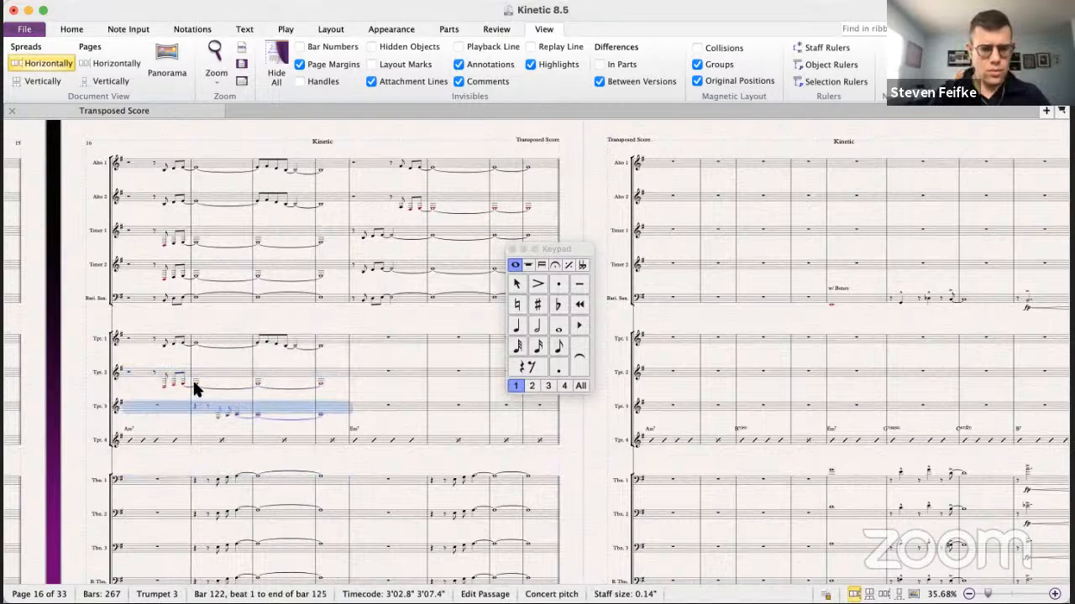
- Shorten the Trumpet 2 note on beat 1 of bar 123 to a quarter note
click(194, 383)
click(518, 327)
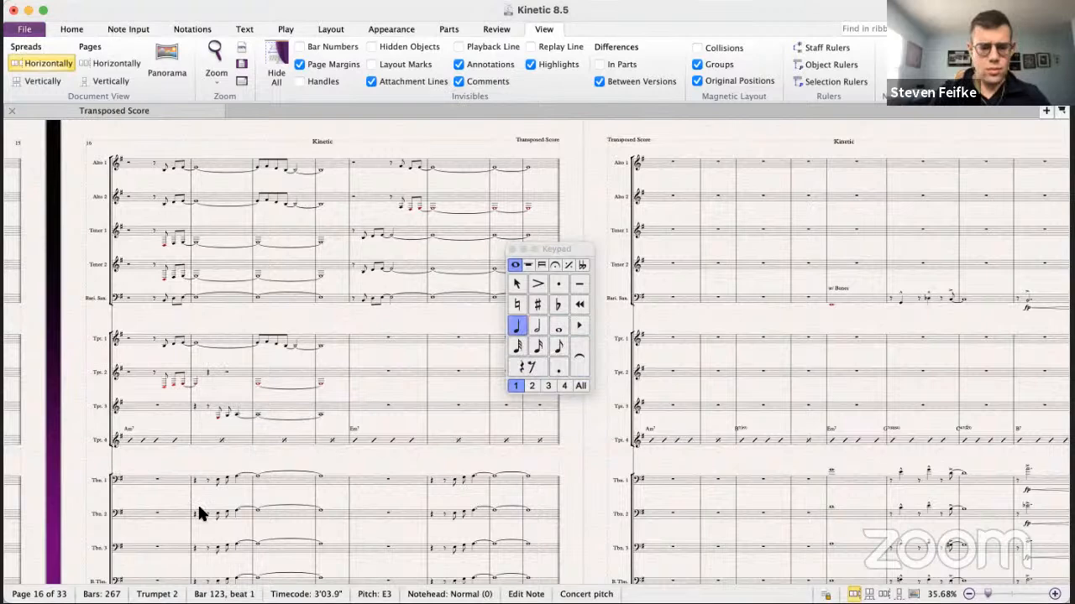
- Copy Trombone 1 bars 123–125 into the Trumpet 2 staff at bar 123
click(199, 477)
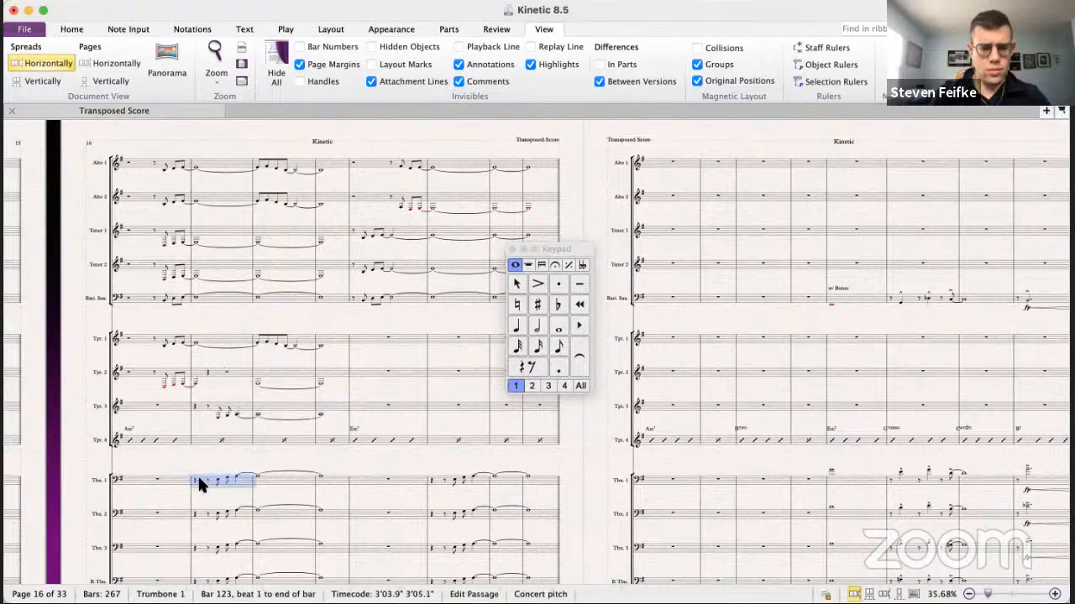
shift+click(333, 483)
click(209, 372)
key(super+v)
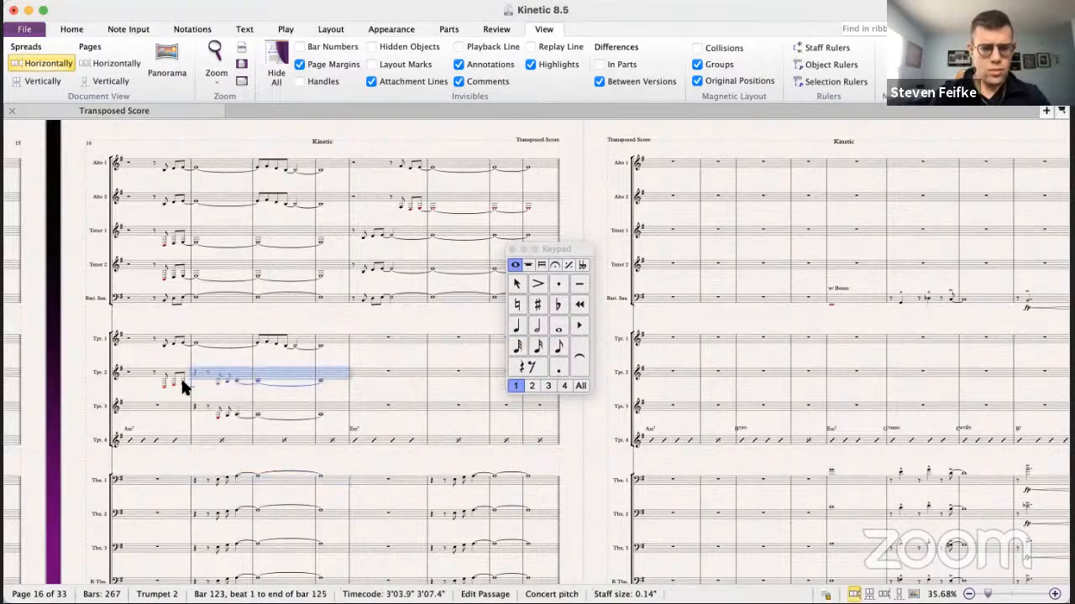
- Repeat Trumpet 2's last note of bar 122 onto beat 1 of bar 123 as a dotted quarter note
click(182, 380)
key(r)
click(515, 327)
click(558, 366)
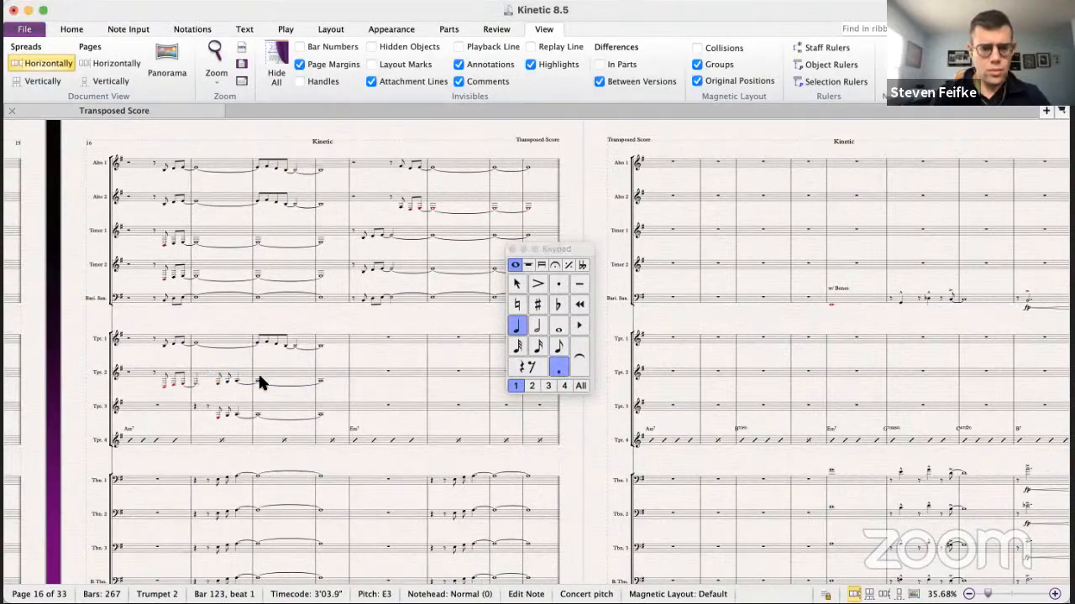
- Copy Trumpet 1 bars 124–125 into the Trumpet 3 staff at bar 124
scroll(337, 377, right, 1)
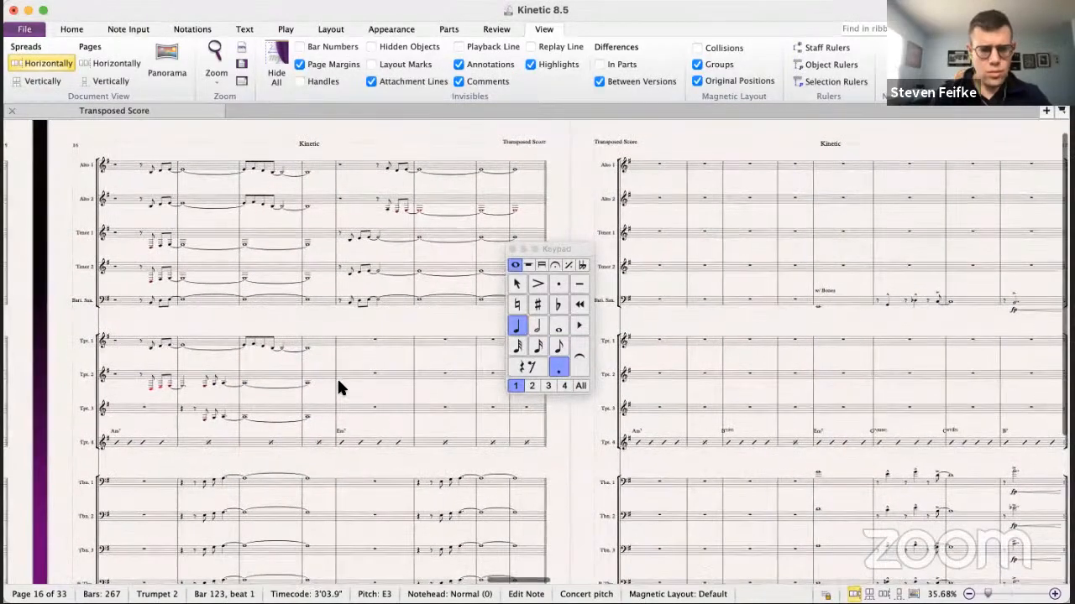
click(243, 415)
click(312, 340)
click(285, 409)
drag(286, 408, 411, 404)
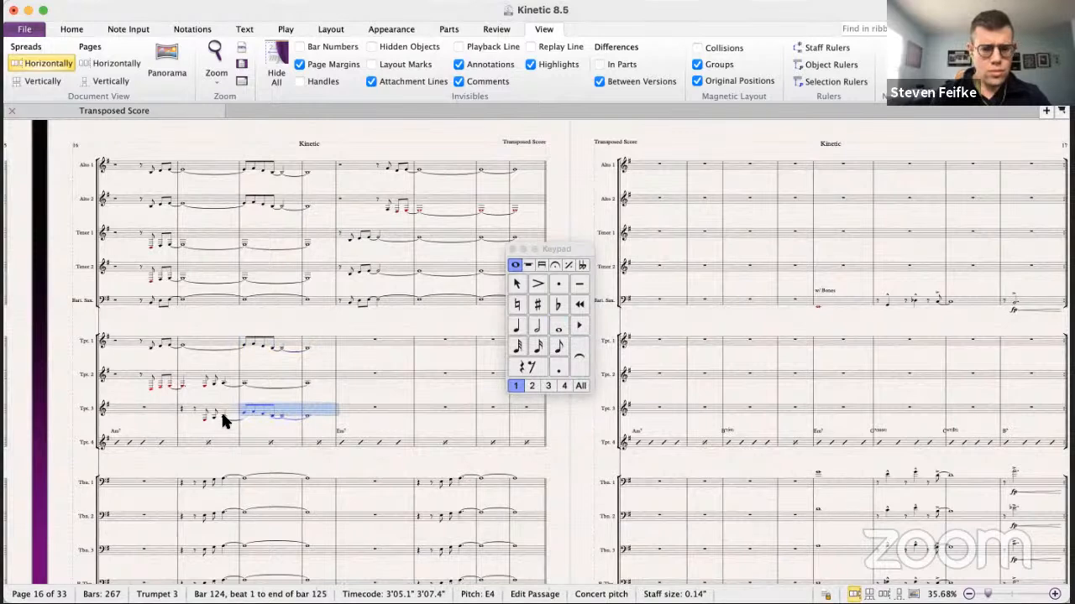
- Change the first note of bar 124 in Trumpet 3 to A in the lower octave
click(244, 412)
key(a)
key(super+Down)
key(Escape)
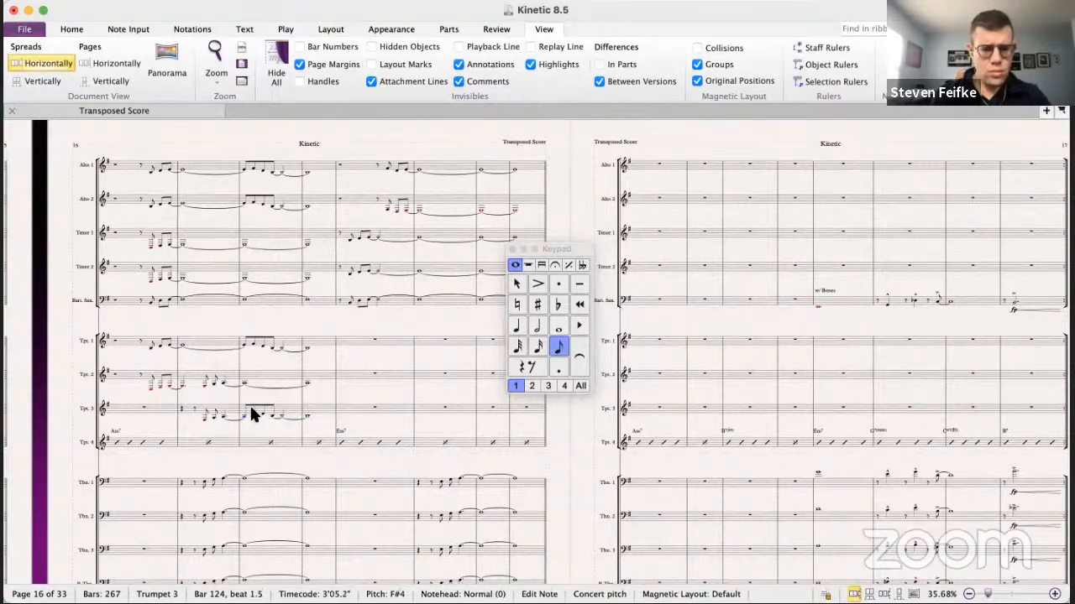
key(Right)
- Copy Tenor Saxophone 1 bars 126–129 into both the Trumpet 2 and Trumpet 3 staves at bar 126
scroll(218, 343, right, 5)
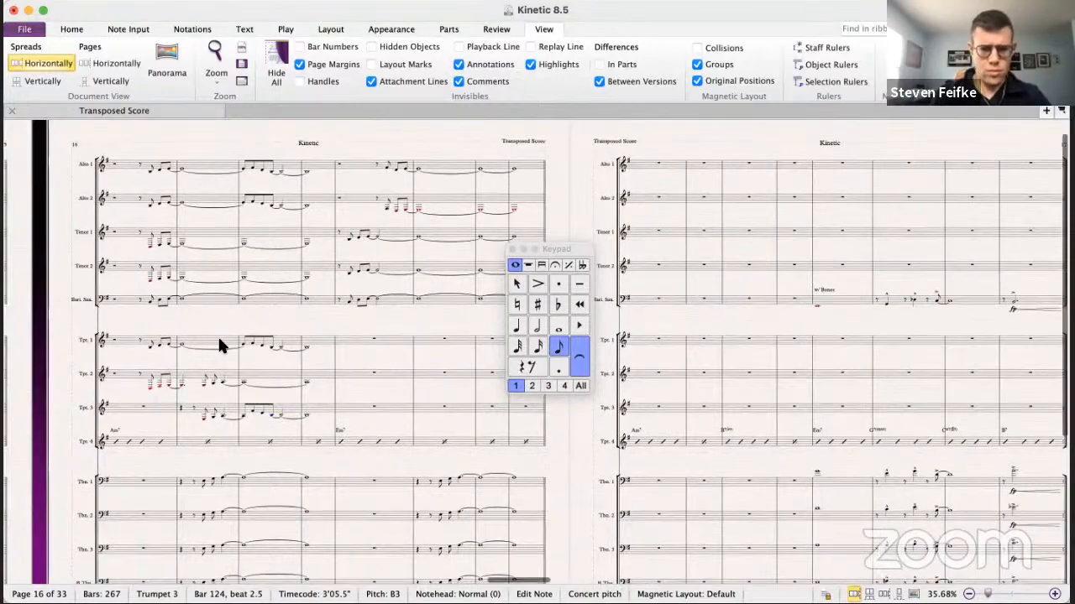
scroll(218, 345, left, 1)
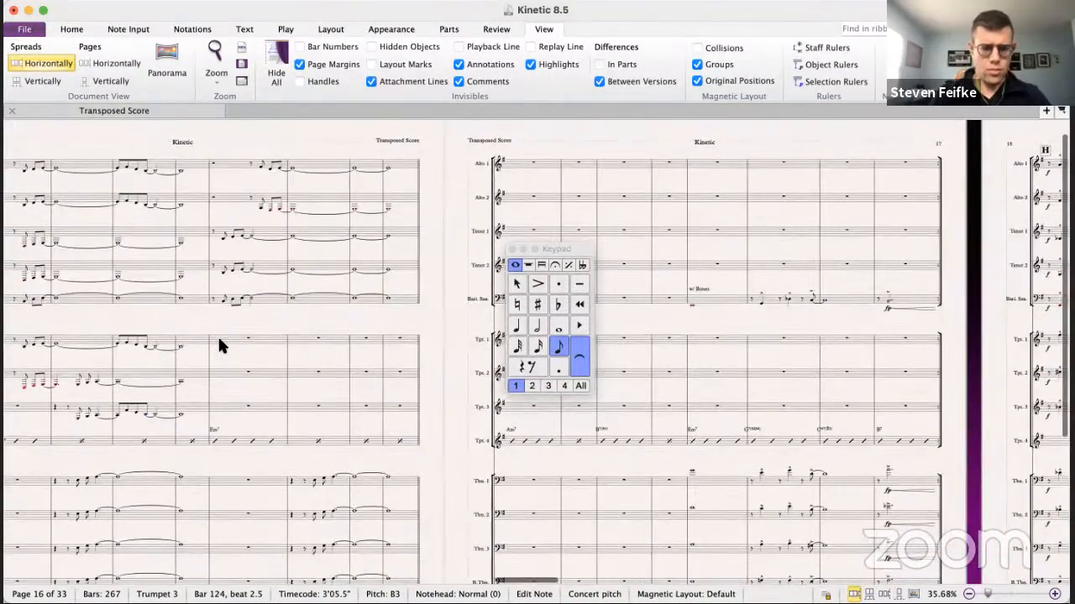
scroll(218, 345, up, 1)
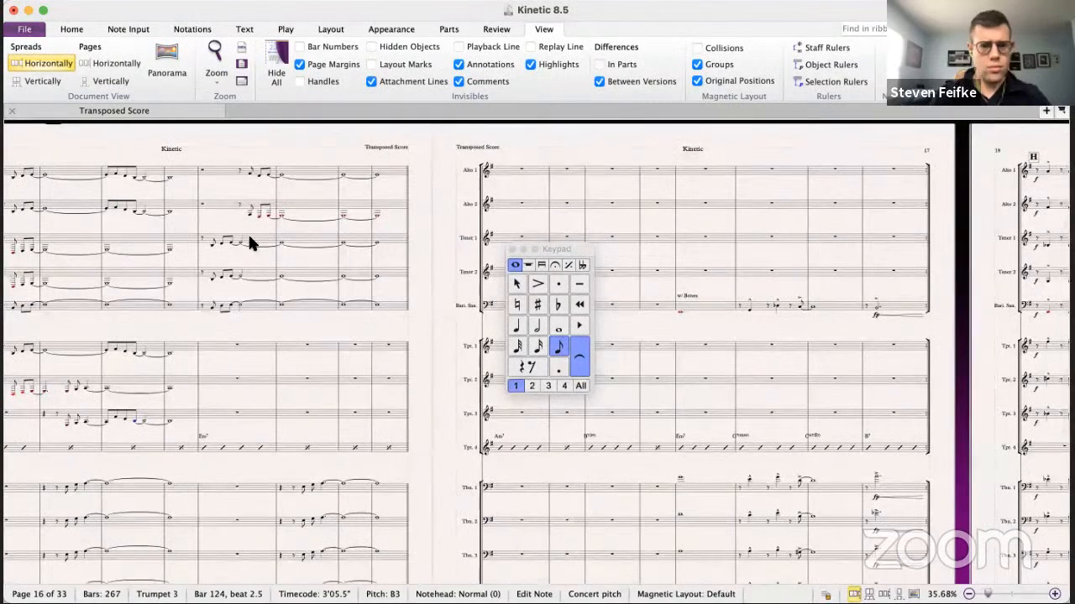
click(249, 239)
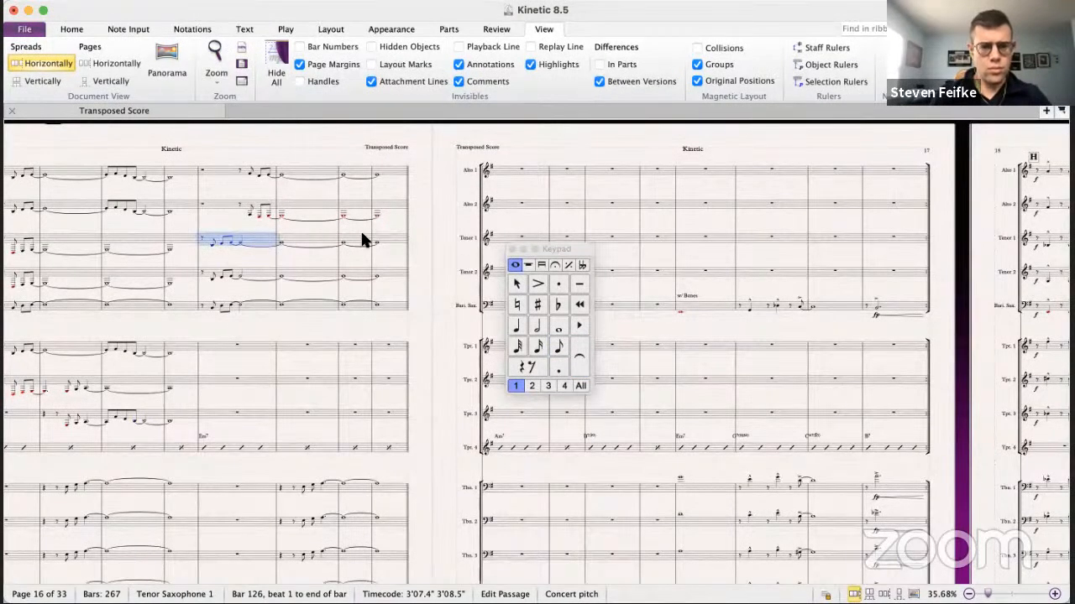
shift+click(385, 231)
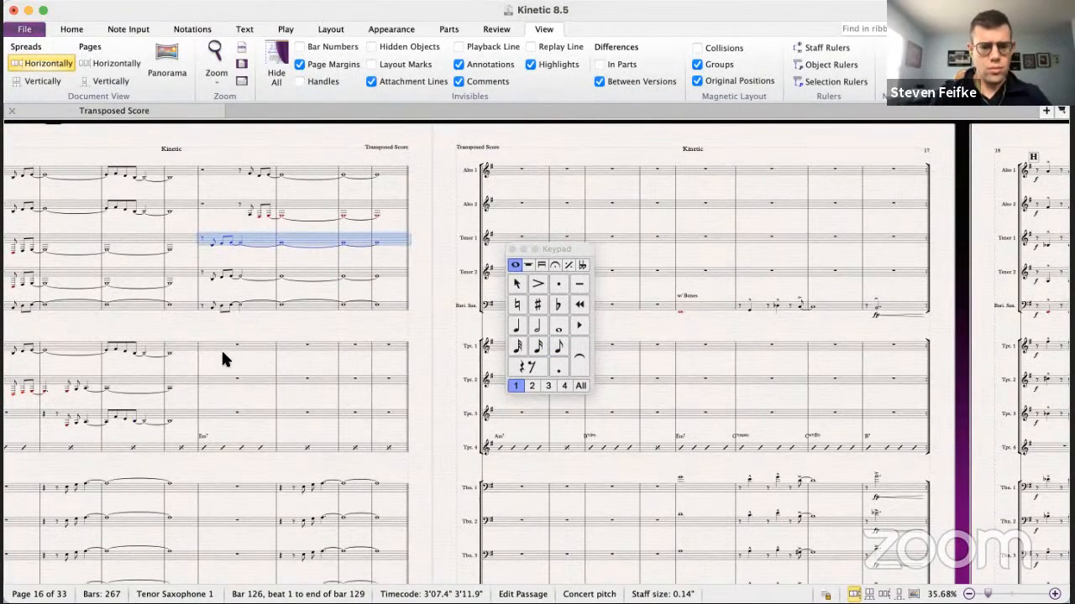
alt+click(210, 378)
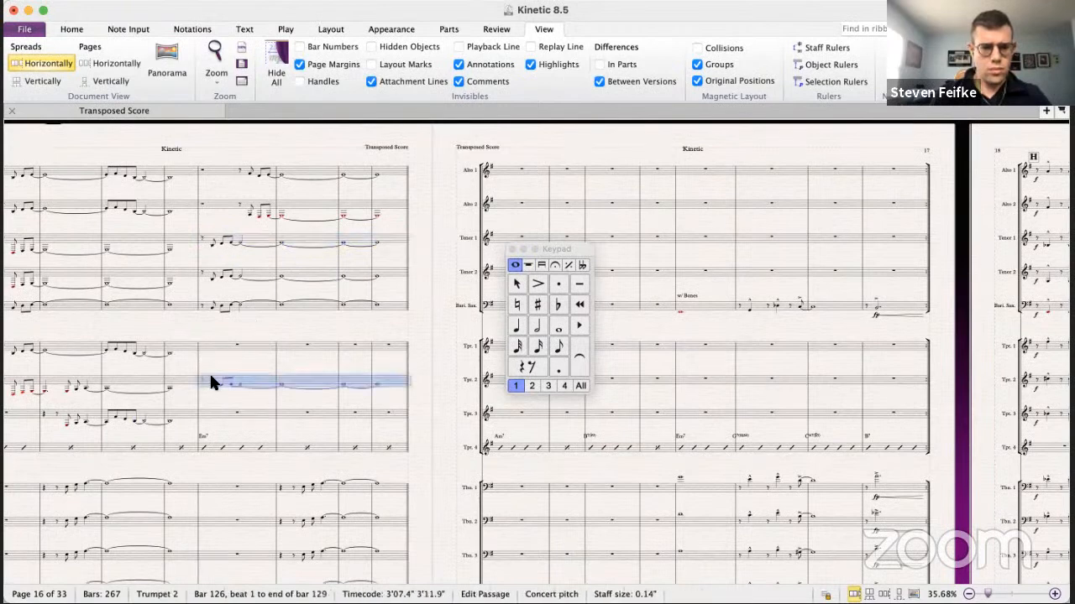
alt+click(213, 414)
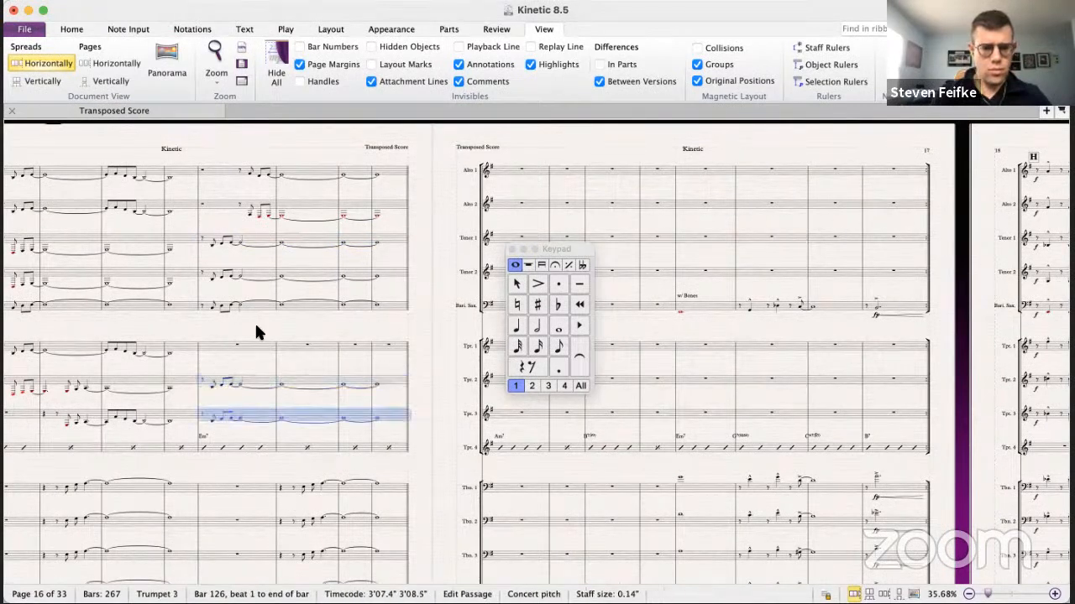
- Copy Alto Saxophone 1 bars 126–129 into the Trumpet 1 staff at bar 126
click(233, 171)
shift+click(387, 168)
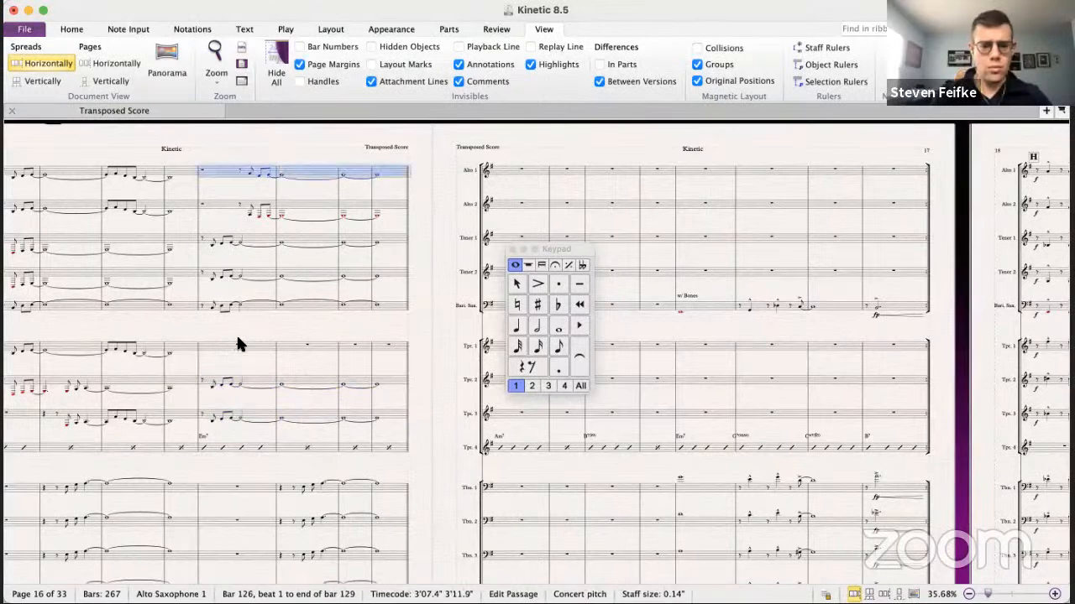
alt+click(231, 345)
- Copy Trombone 1 bars 127–129 into the Trumpet 3 staff at bar 127
scroll(275, 377, right, 1)
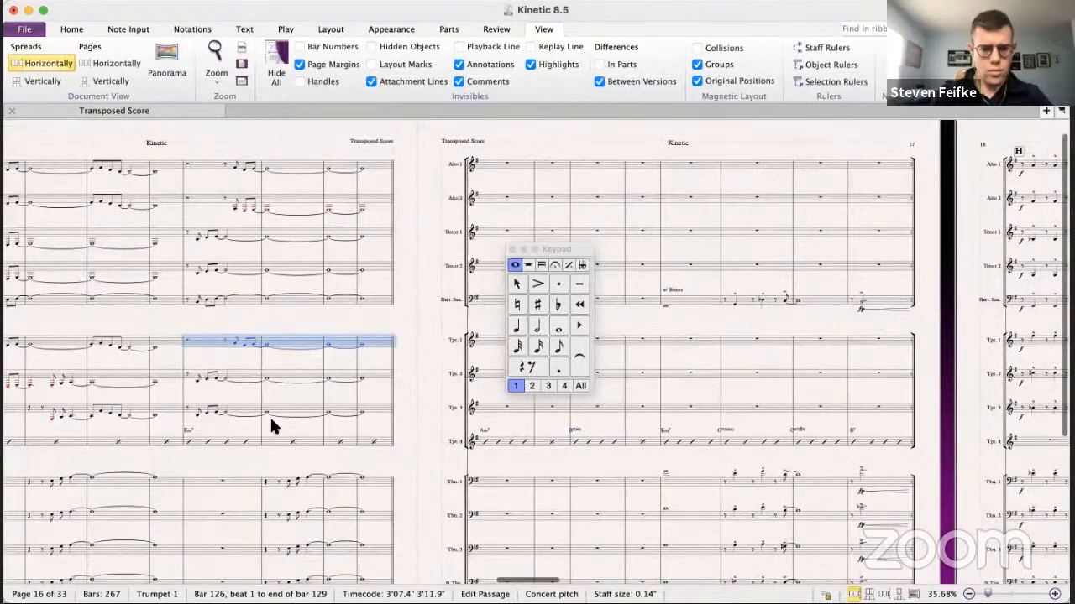
click(270, 483)
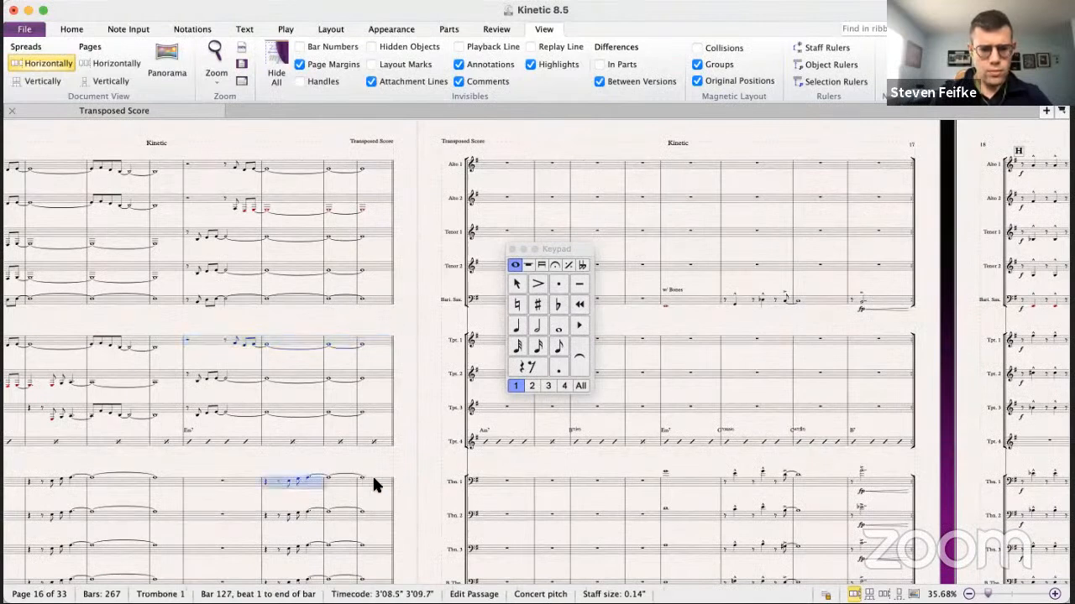
shift+click(374, 482)
alt+click(282, 412)
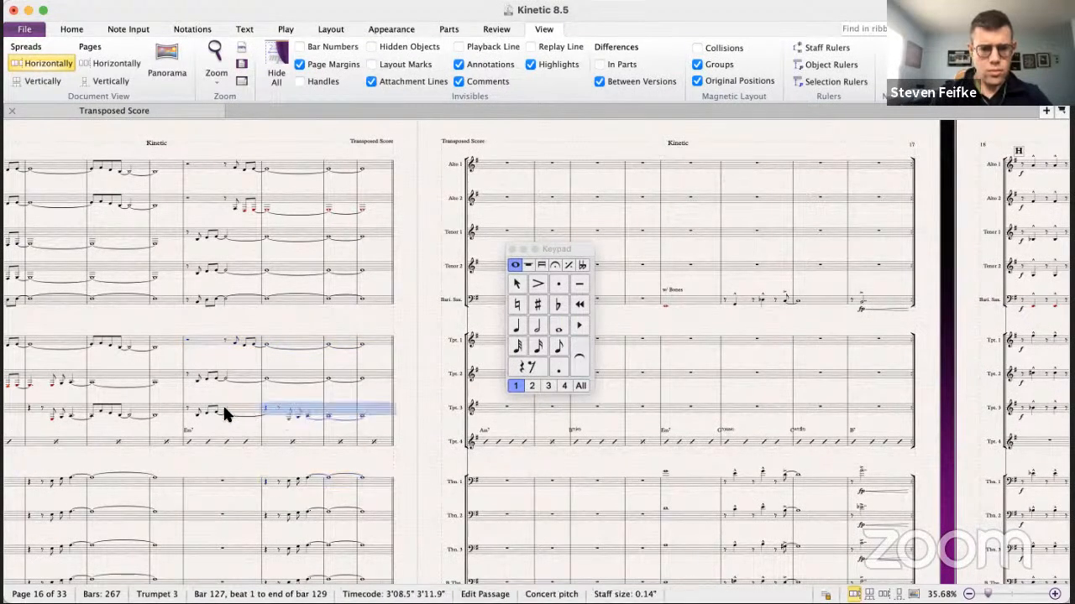
- Enter a dotted quarter note E on beat 1 of bar 127 in Trumpet 3, continuing the note from bar 126
click(225, 410)
key(r)
key(super+z)
key(Right)
key(e)
key(Escape)
click(562, 362)
key(Right)
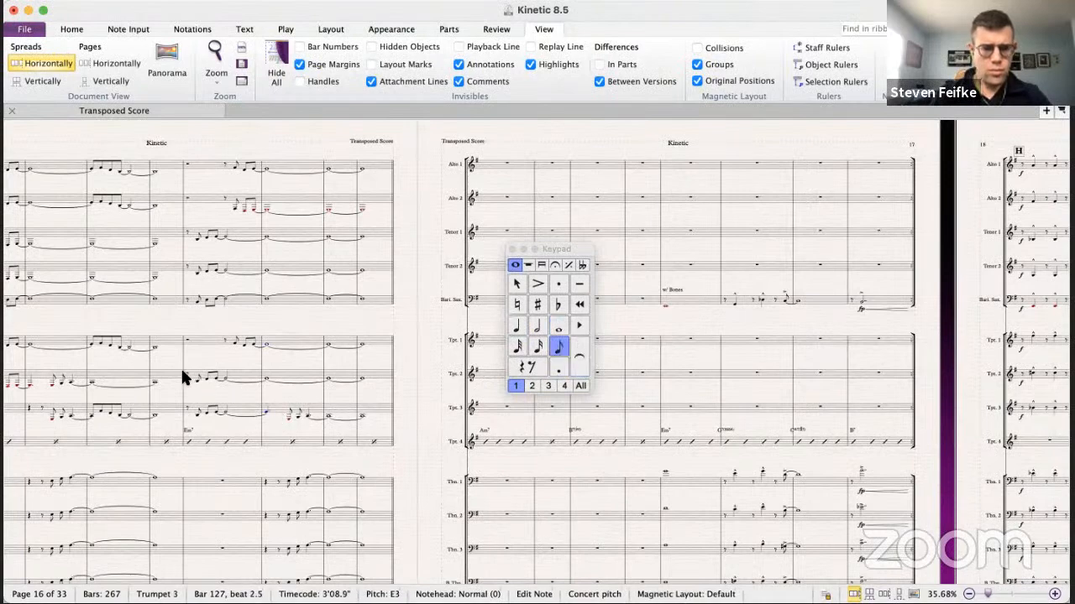
- Cut bars 122–129 from the Trumpet 1, 2 and 3 staves and switch to the Kinetic Septet score
click(374, 409)
scroll(374, 403, left, 3)
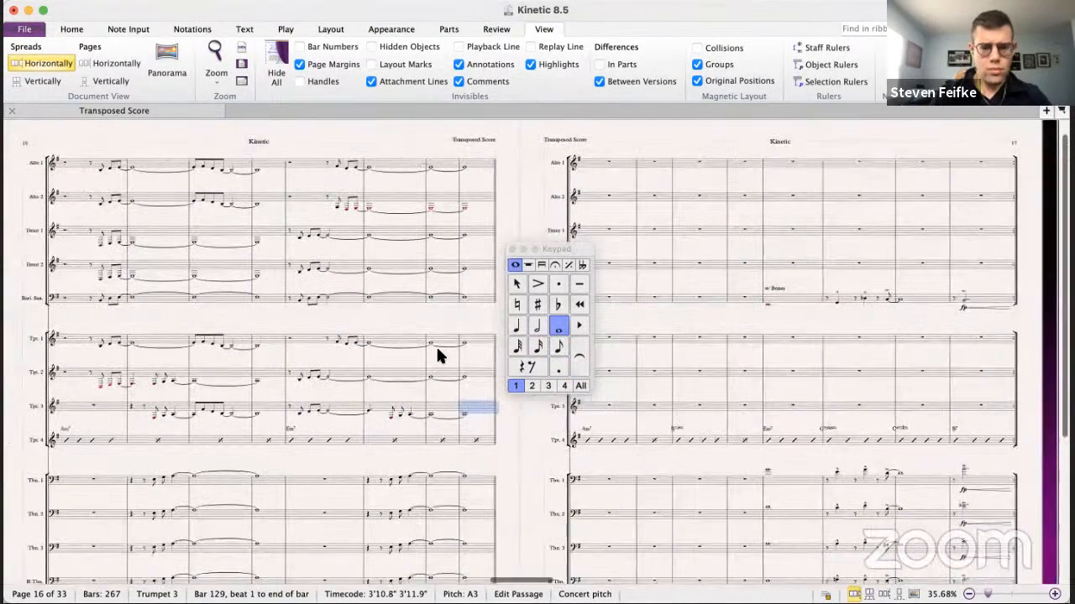
shift+click(69, 335)
key(Delete)
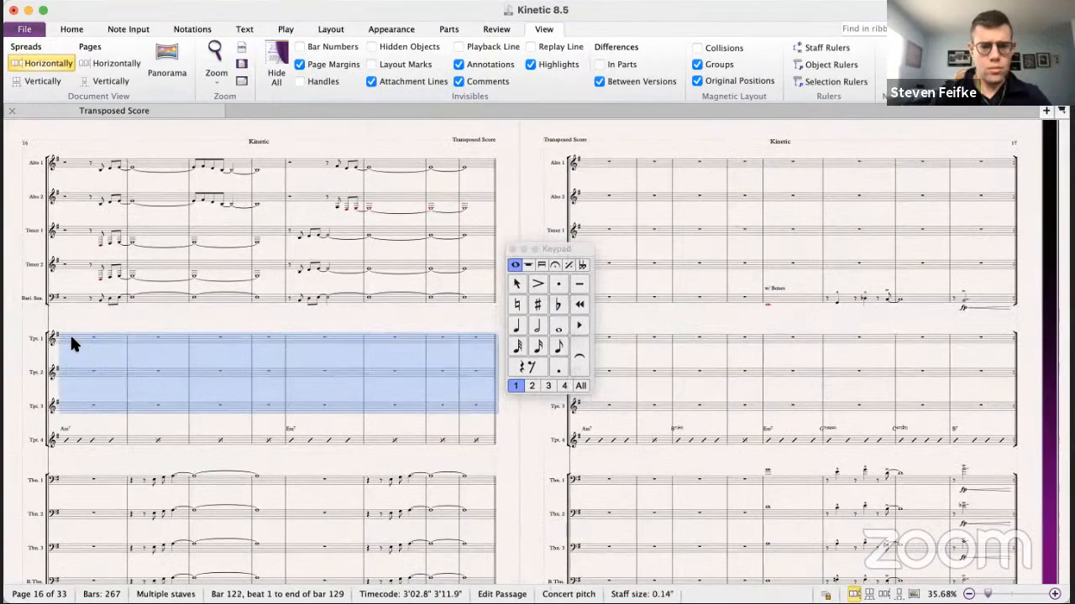
key(super+grave)
scroll(362, 293, right, 5)
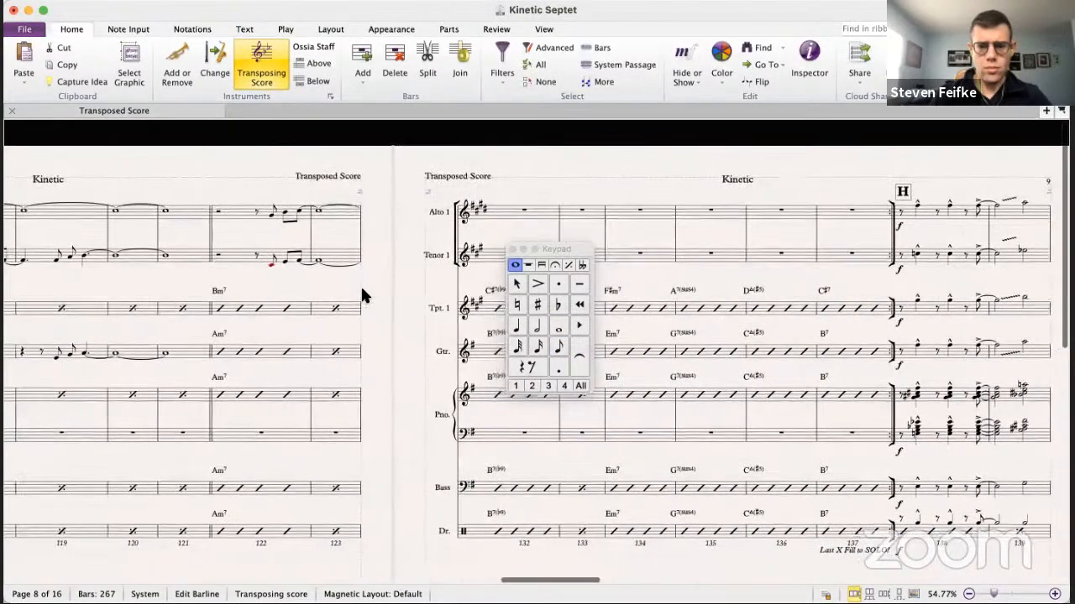
scroll(362, 293, down, 8)
scroll(362, 302, left, 5)
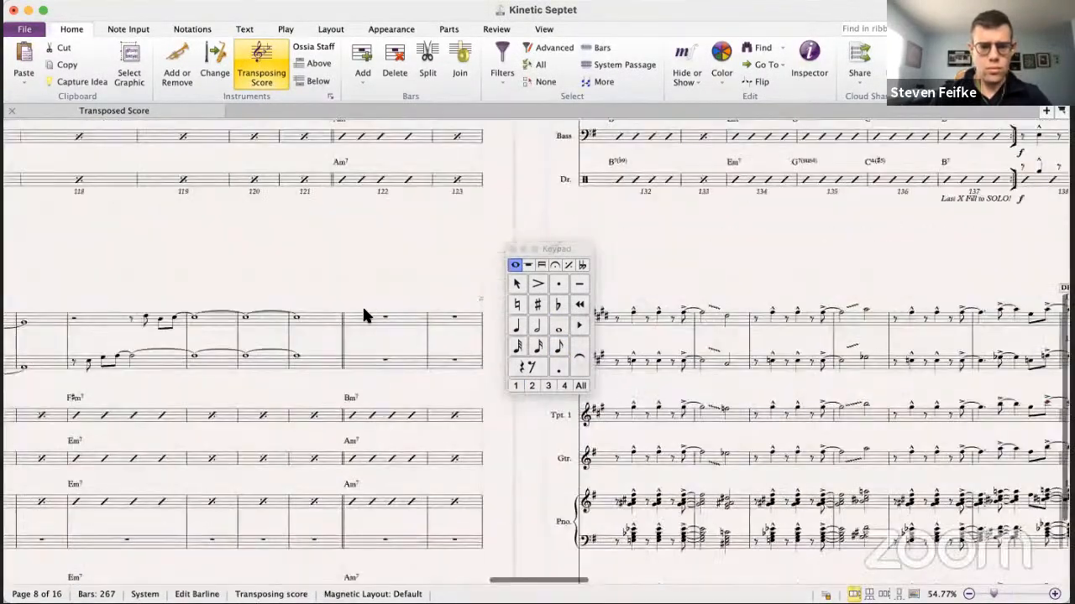
click(363, 315)
shift+click(358, 359)
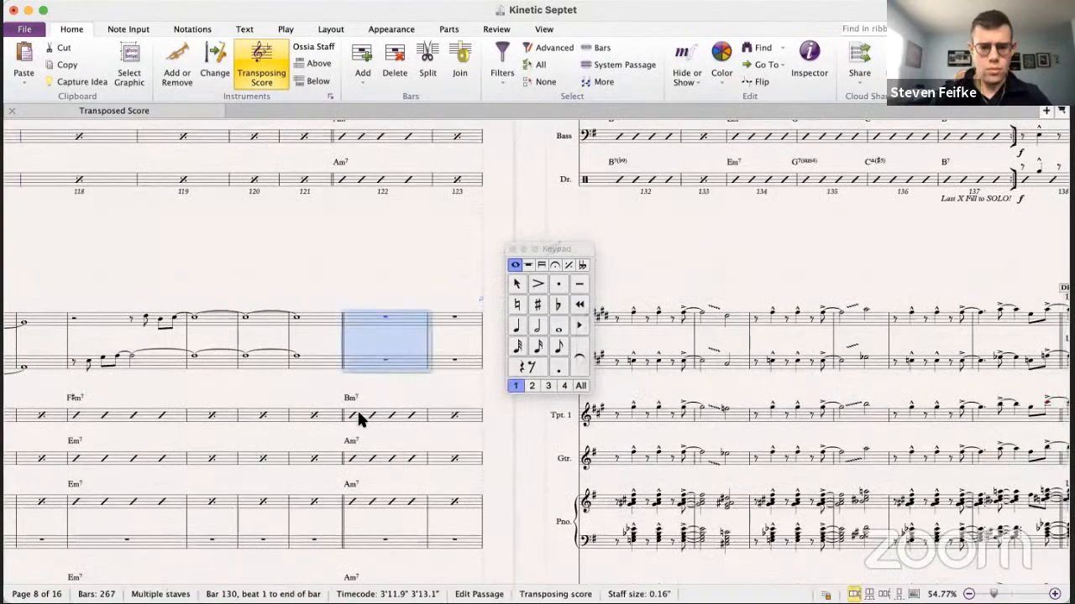
super+click(358, 458)
scroll(359, 458, left, 12)
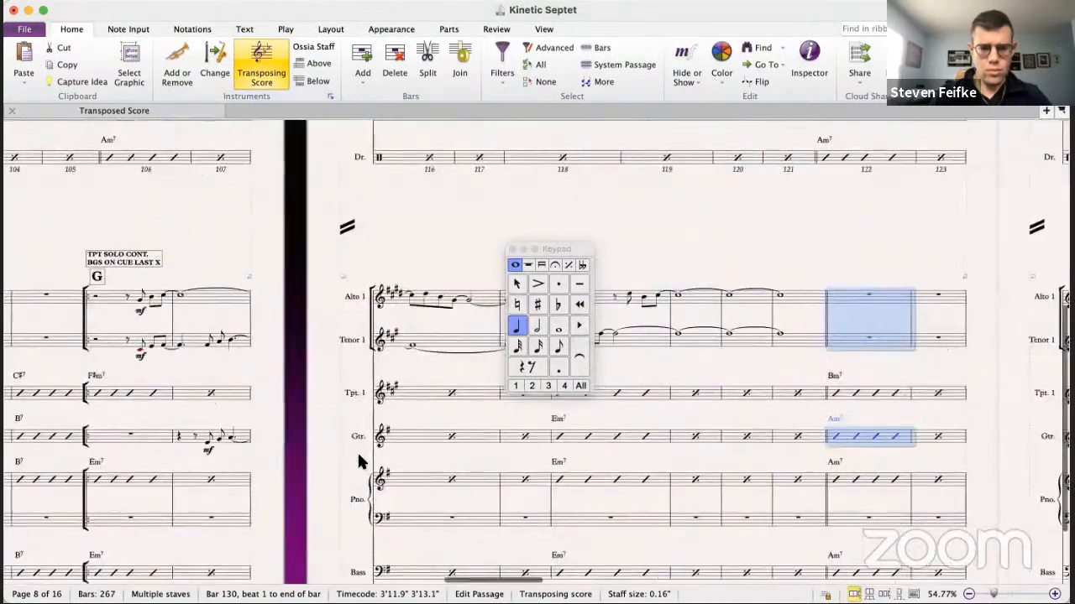
- Paste the condensed background passage into the Alto 1, Tenor 1 and Guitar staves starting at bar 122
scroll(359, 462, up, 8)
scroll(359, 462, right, 5)
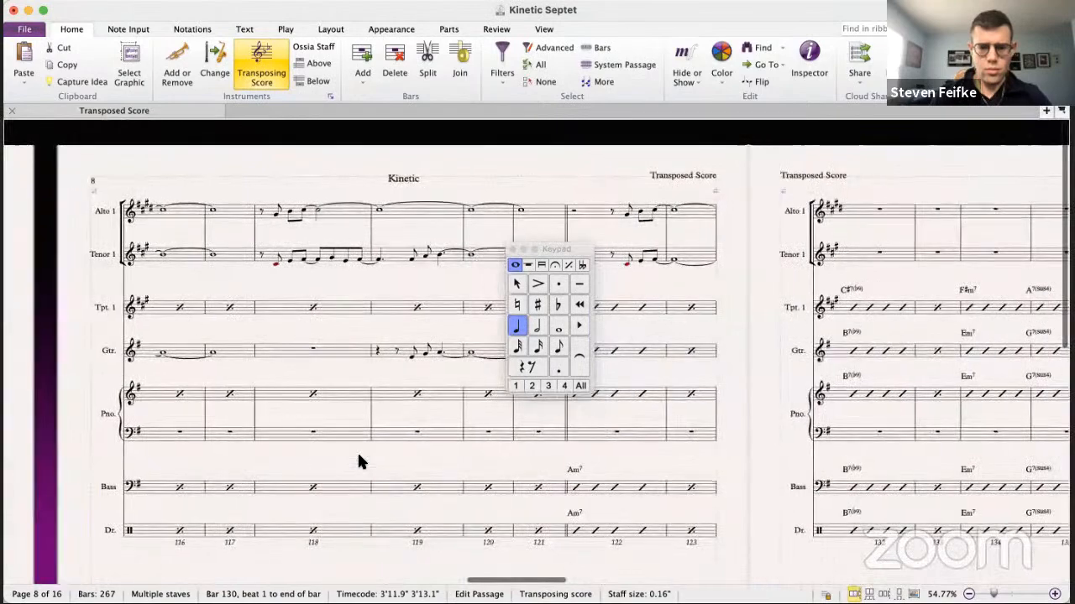
scroll(359, 462, right, 4)
click(406, 210)
shift+click(399, 248)
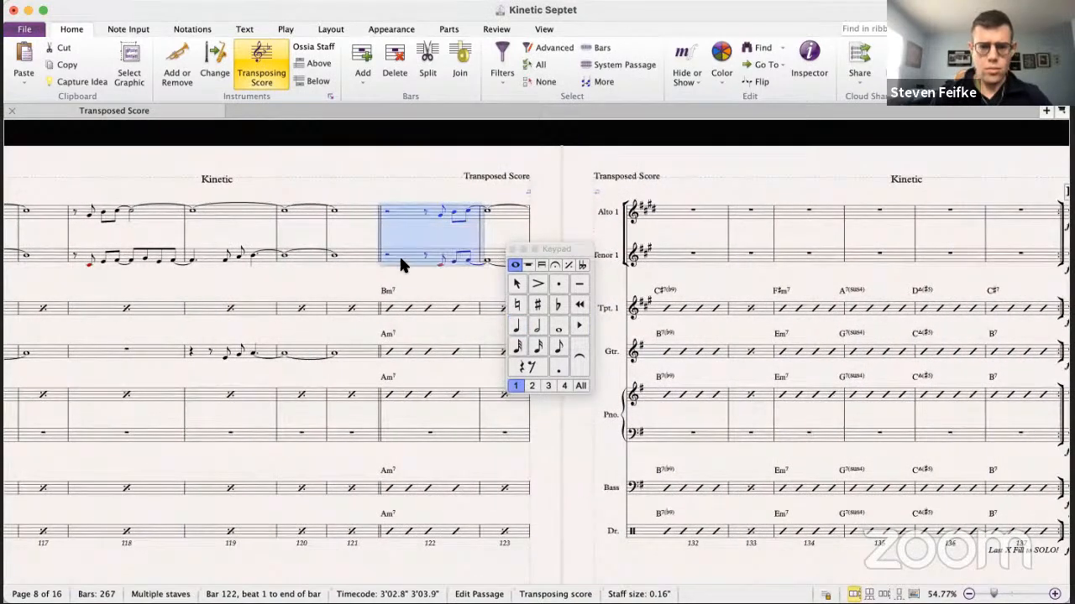
super+click(398, 353)
key(super+v)
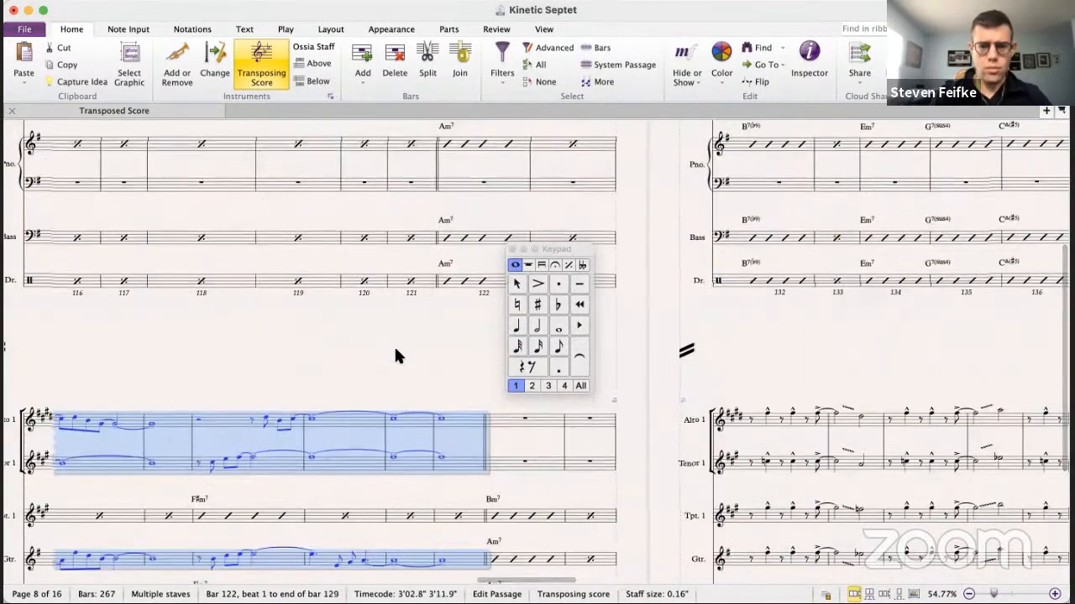
- Clear the slashes and chord symbols from the Guitar staff in bars 130–137
scroll(396, 349, up, 5)
scroll(395, 349, down, 9)
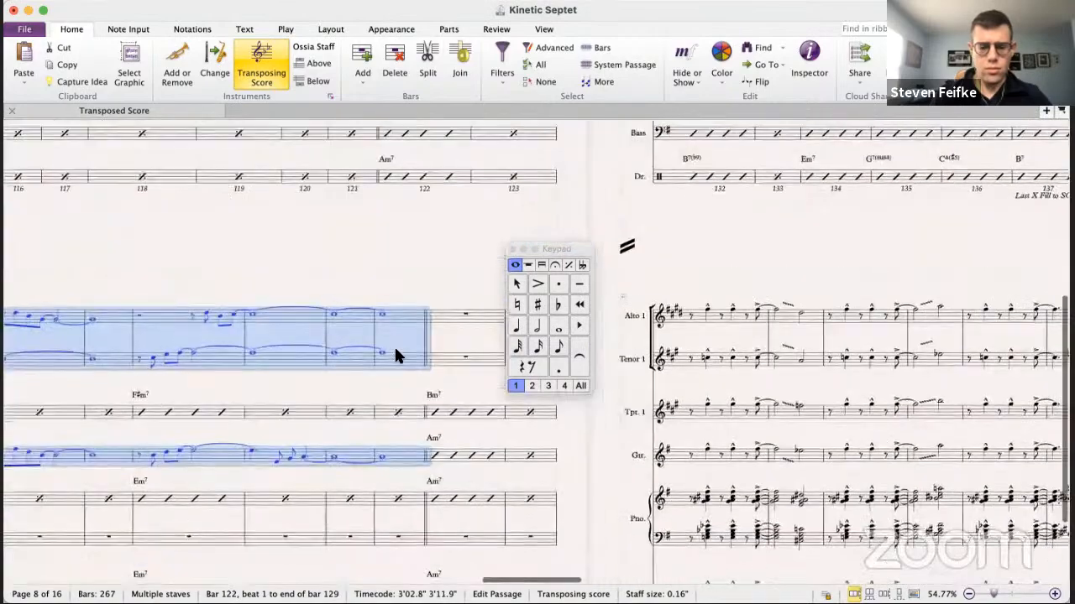
scroll(388, 355, right, 3)
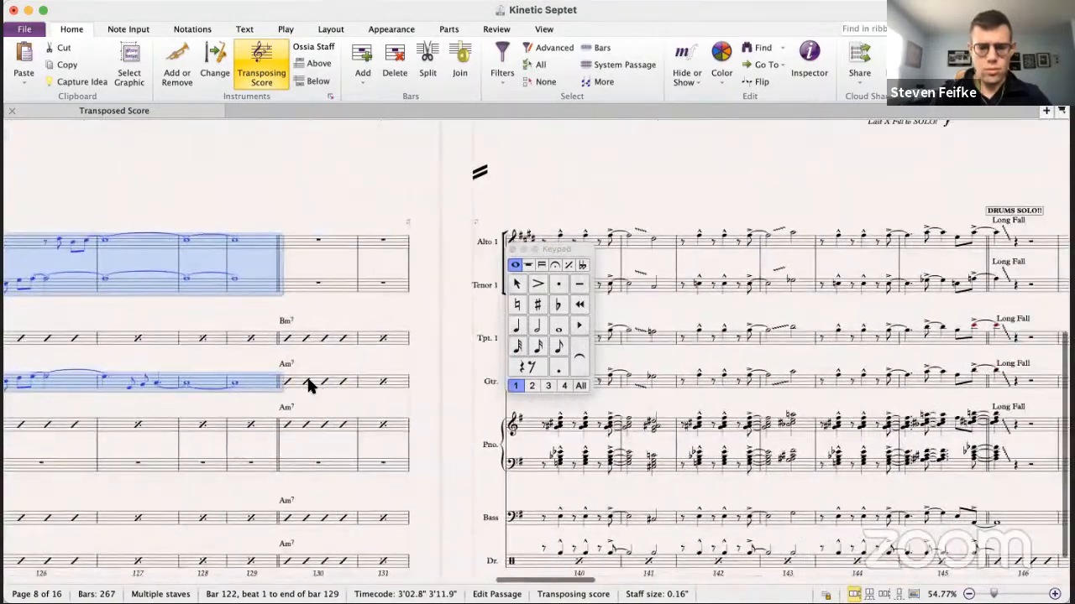
click(324, 382)
scroll(328, 378, up, 10)
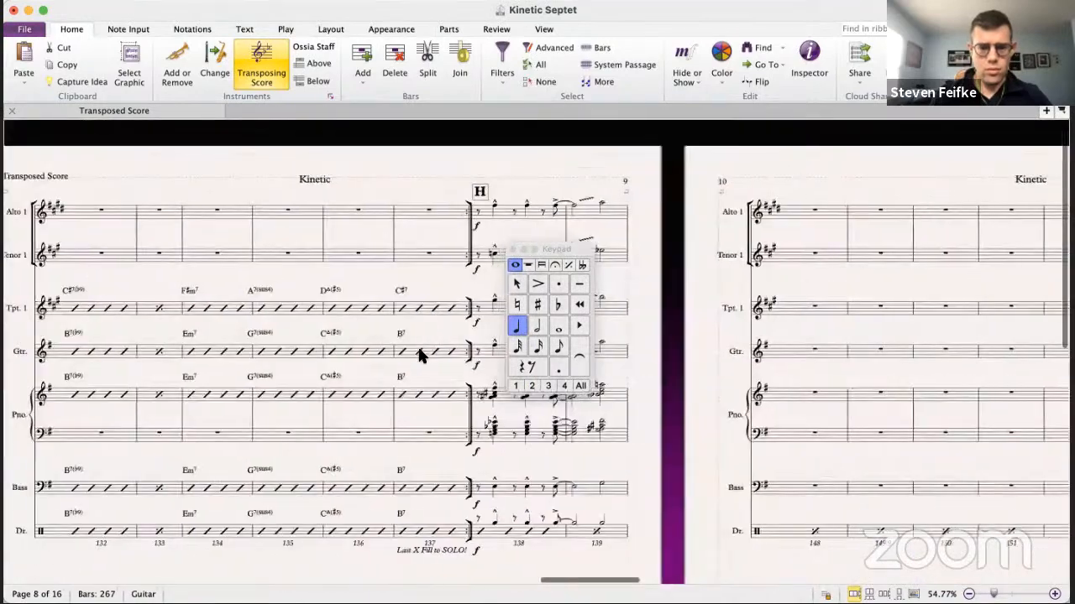
shift+click(424, 344)
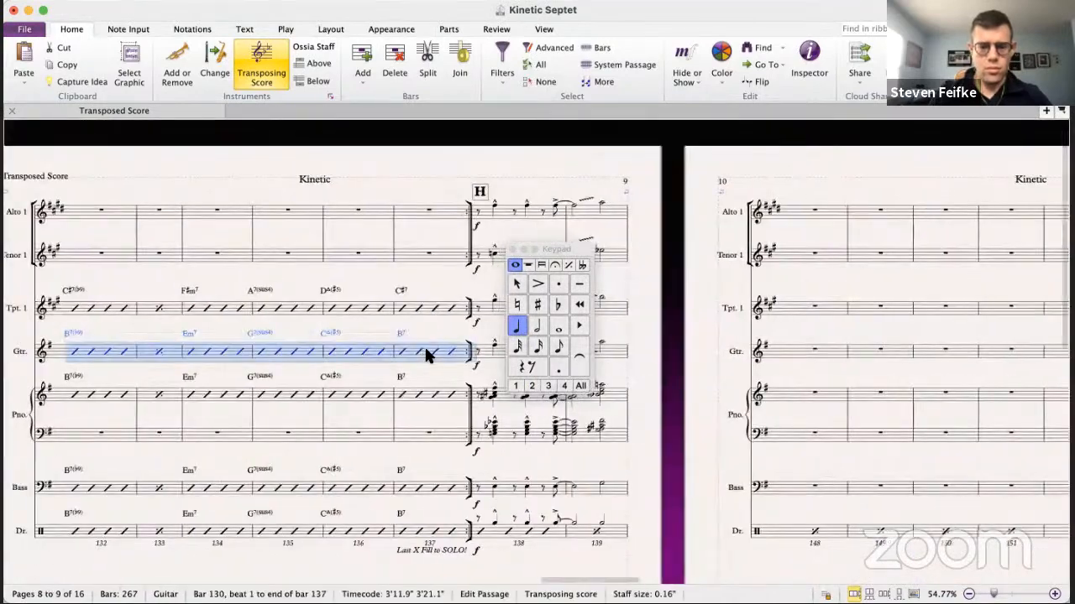
- Play the septet score from rehearsal mark G at bar 114 and review the alto, tenor and guitar backgrounds
scroll(424, 353, down, 5)
scroll(424, 345, left, 10)
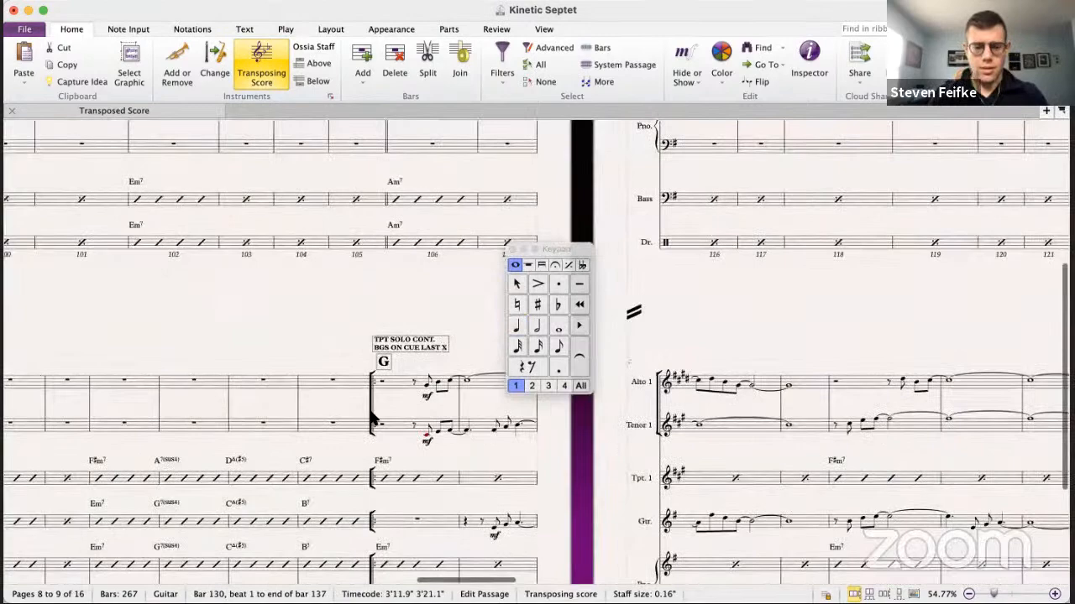
click(373, 416)
scroll(373, 415, down, 5)
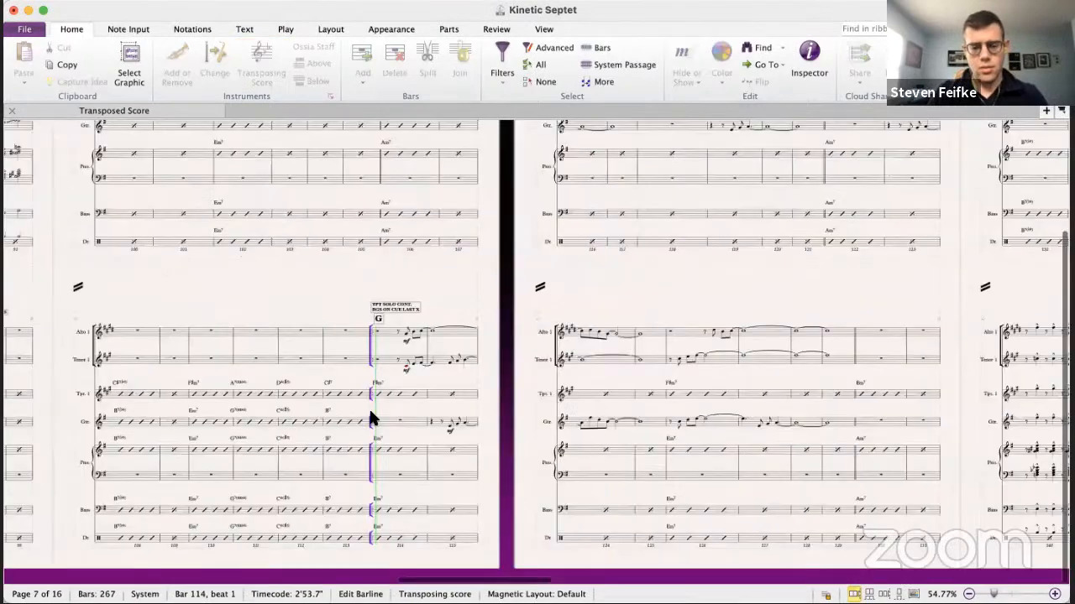
scroll(472, 420, right, 2)
scroll(475, 420, right, 3)
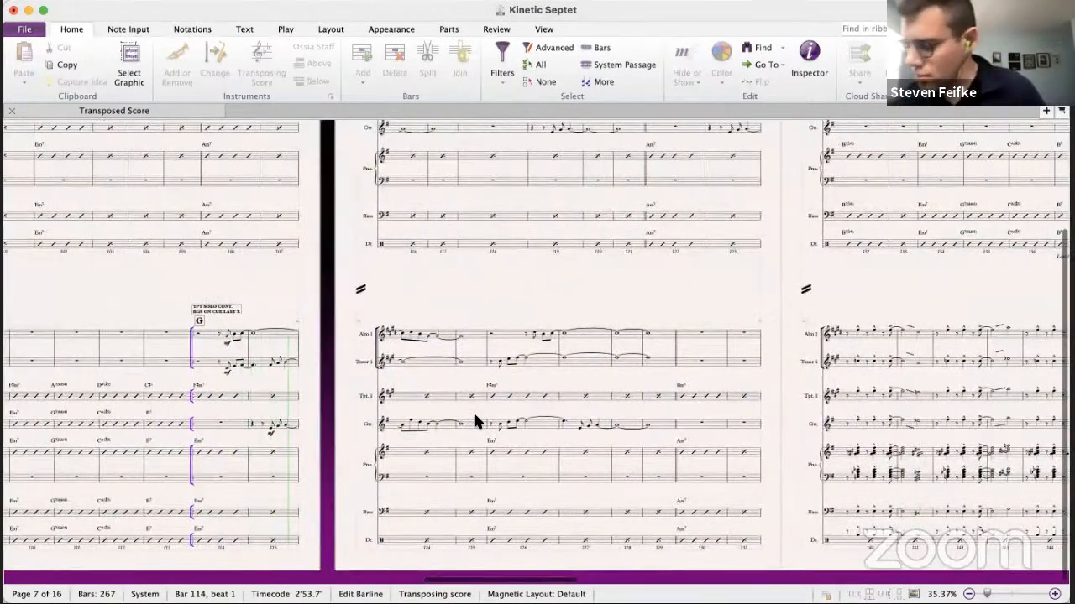
scroll(475, 420, up, 3)
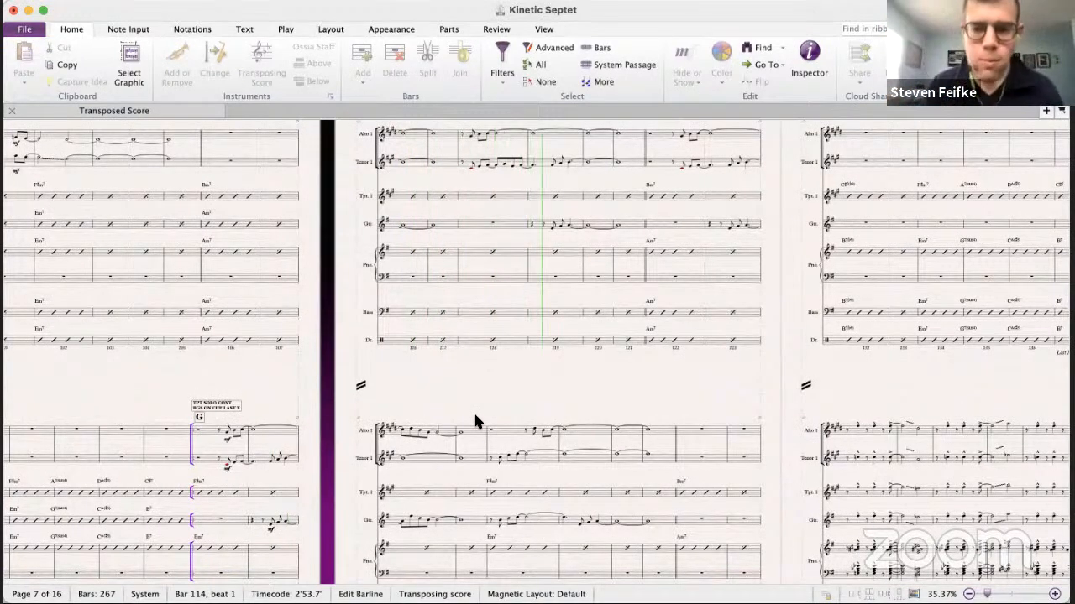
- Follow the playback of the alto, tenor and guitar backgrounds through bars 119–128 and stop it
scroll(474, 420, right, 2)
scroll(475, 419, right, 5)
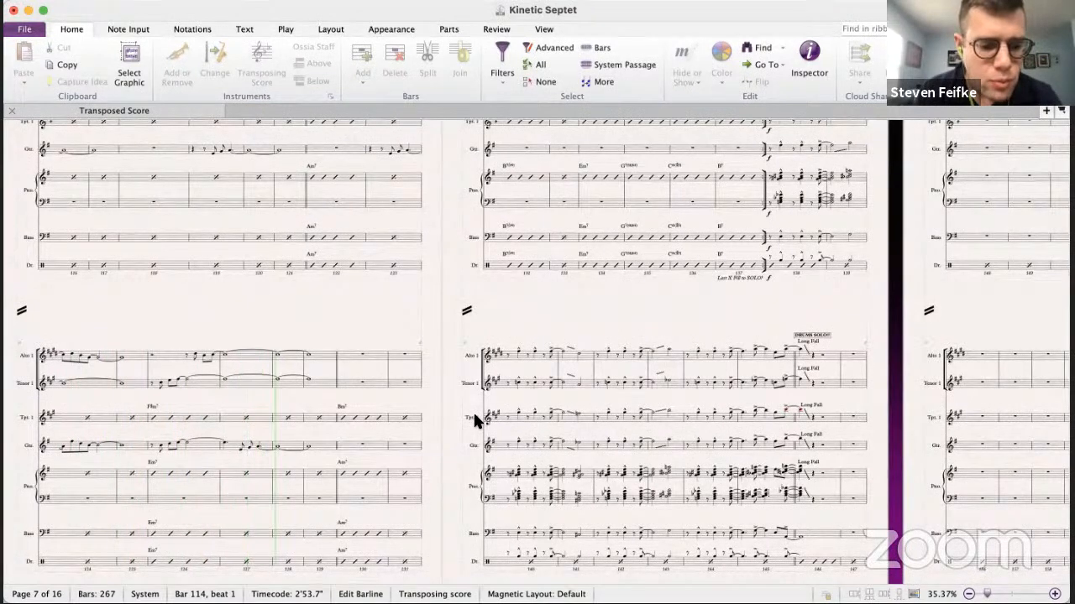
key(space)
scroll(380, 436, right, 5)
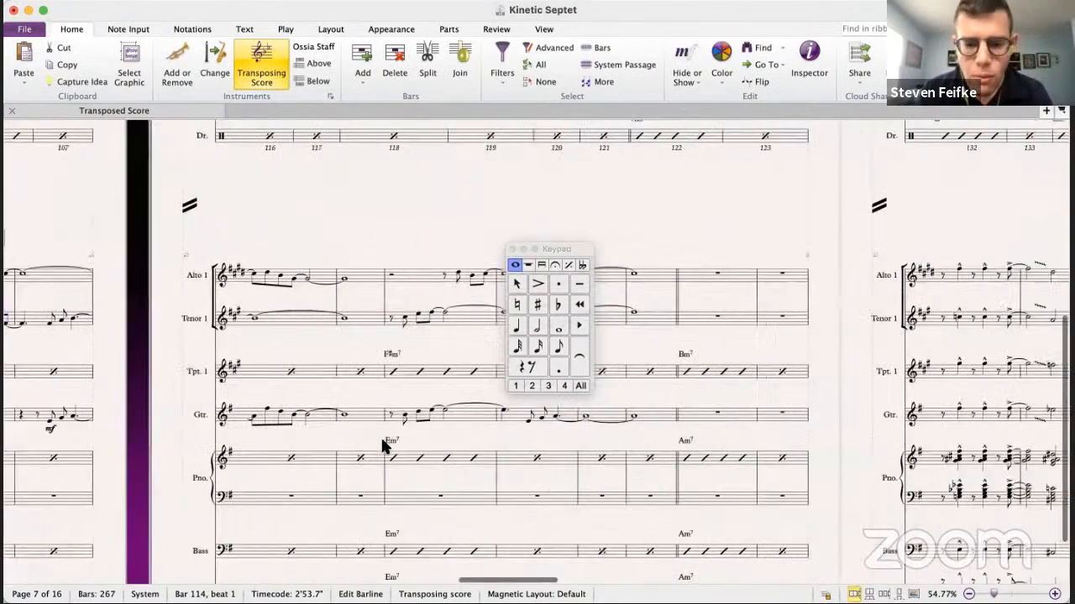
- Copy the Guitar passage in bars 127–129 onto the Tenor 1 staff and raise its first note an octave to E4
click(256, 307)
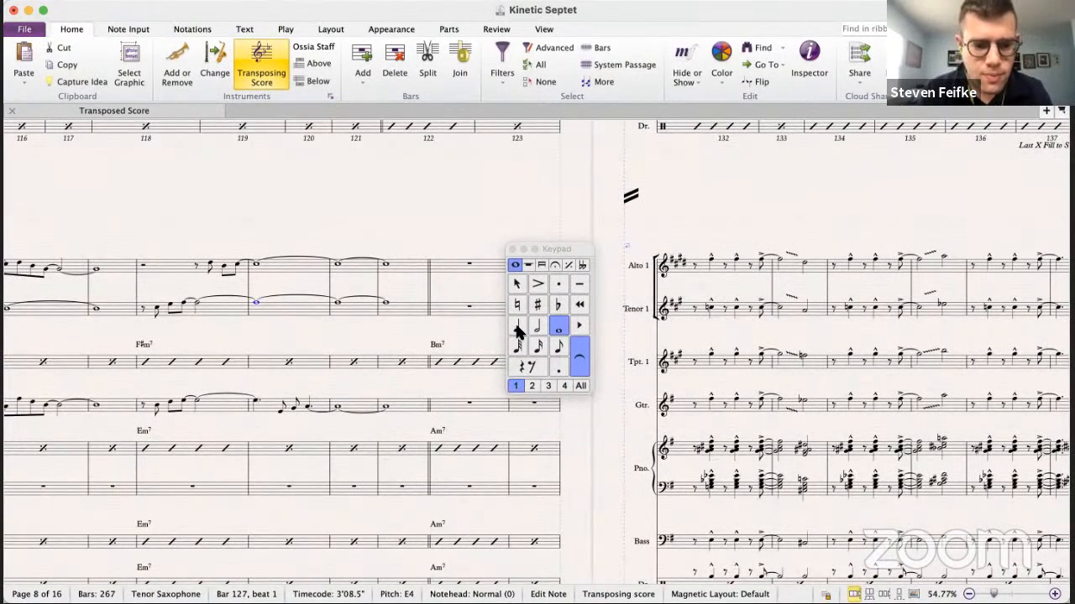
click(156, 308)
click(155, 403)
shift+click(258, 407)
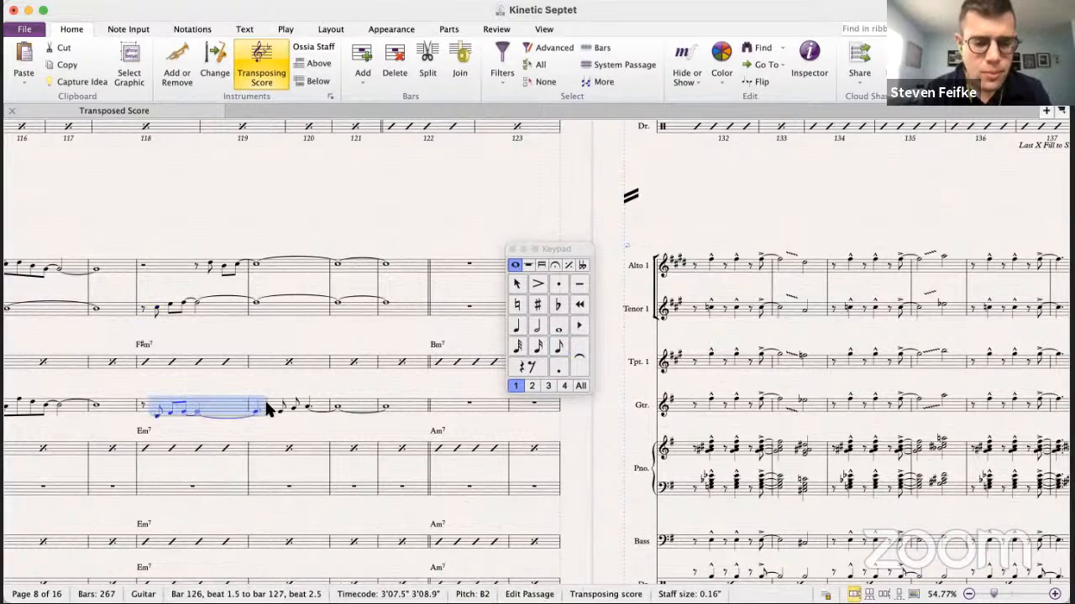
click(273, 417)
click(393, 406)
shift+click(278, 408)
alt+click(272, 307)
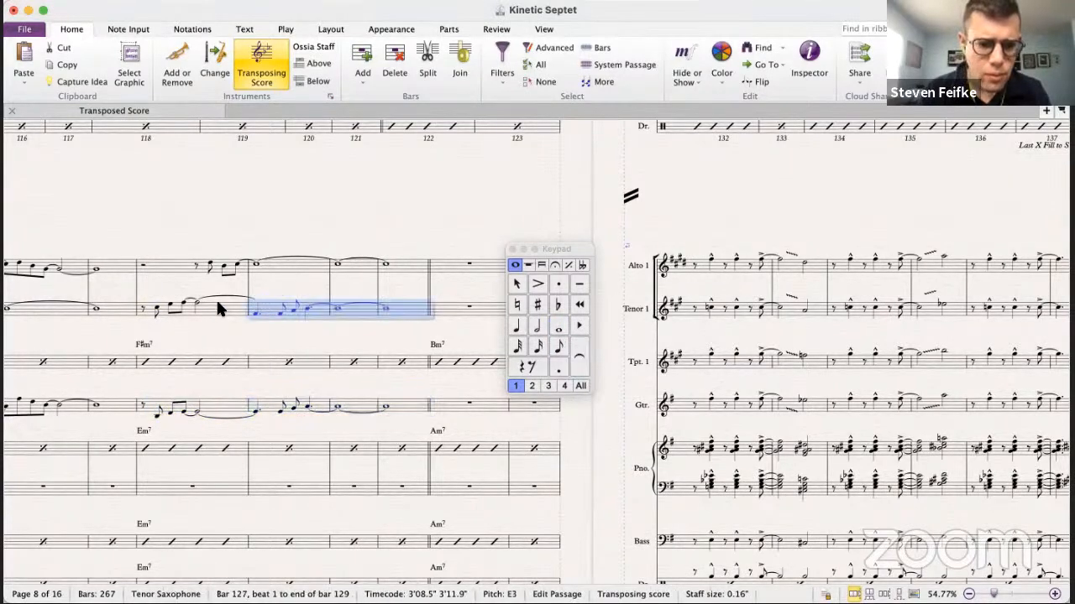
click(256, 313)
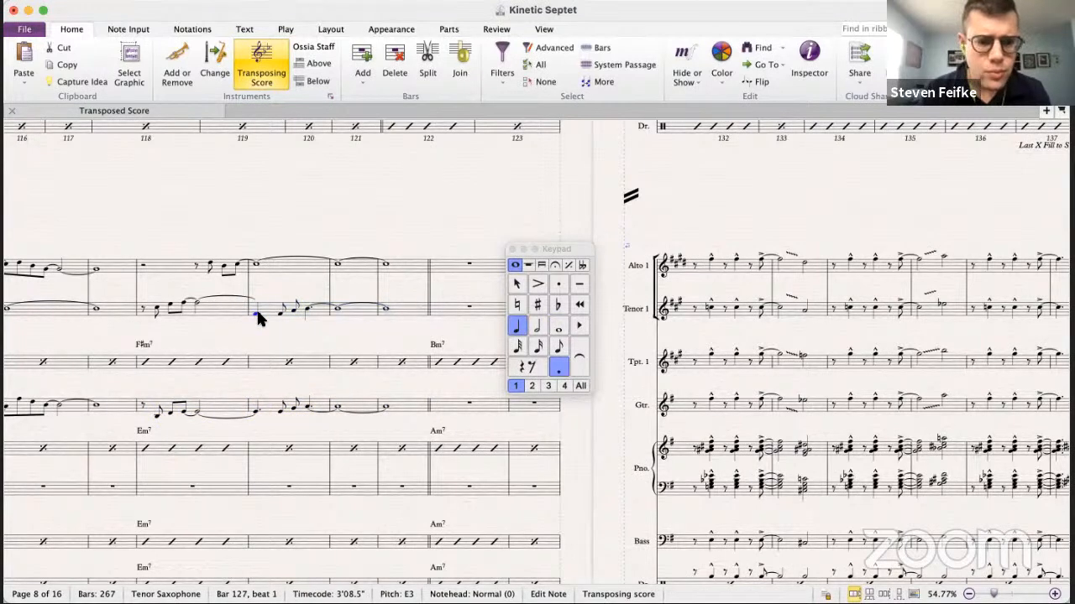
key(super+Up)
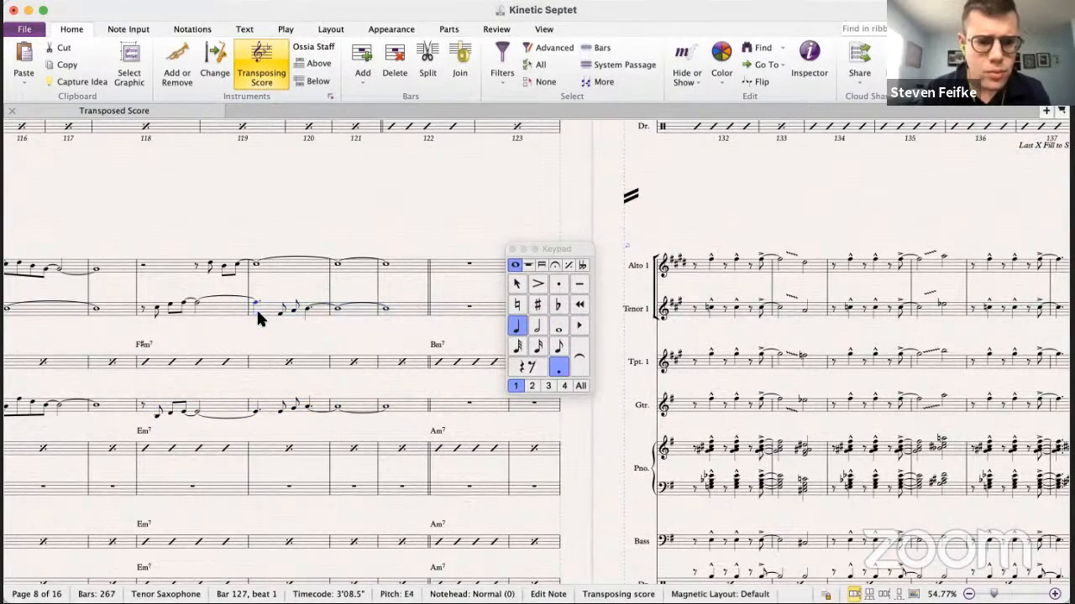
- Play the score from bar 126 to check the revised tenor line against the alto and guitar, then stop
click(136, 290)
key(p)
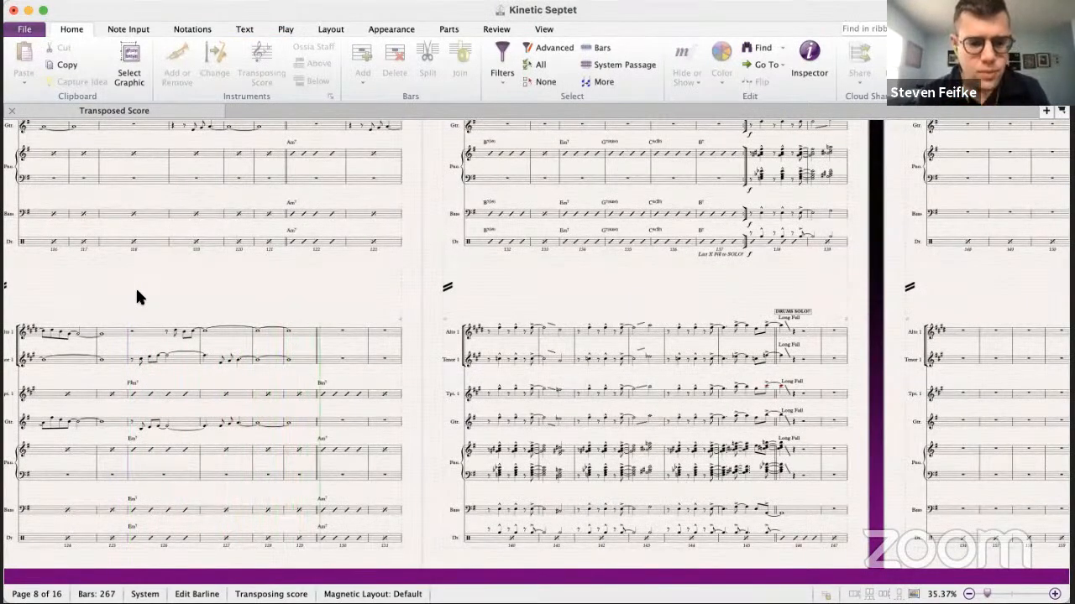
key(space)
click(484, 337)
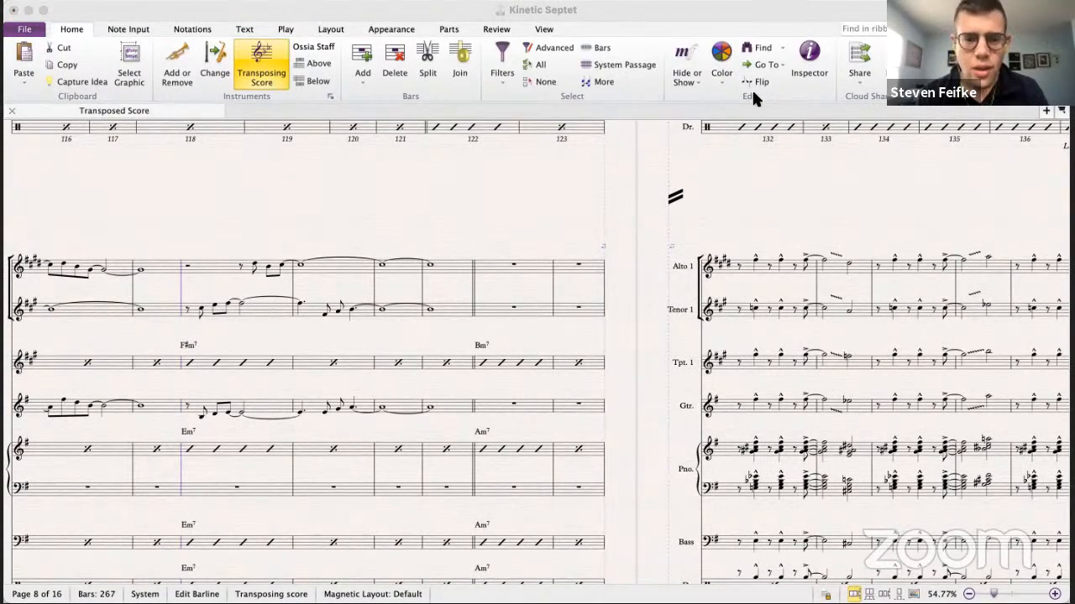
- Examine all parts from bar 132 across rehearsal mark H at bar 138 to the drum solo and the following page
click(492, 204)
scroll(426, 317, right, 3)
scroll(426, 318, down, 1)
scroll(428, 325, right, 5)
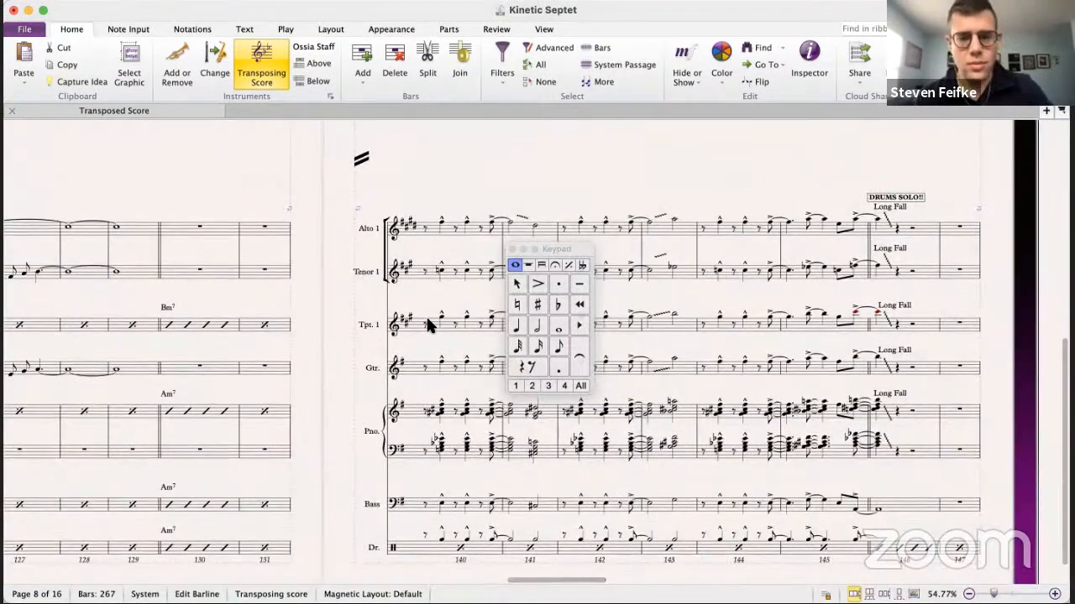
click(195, 233)
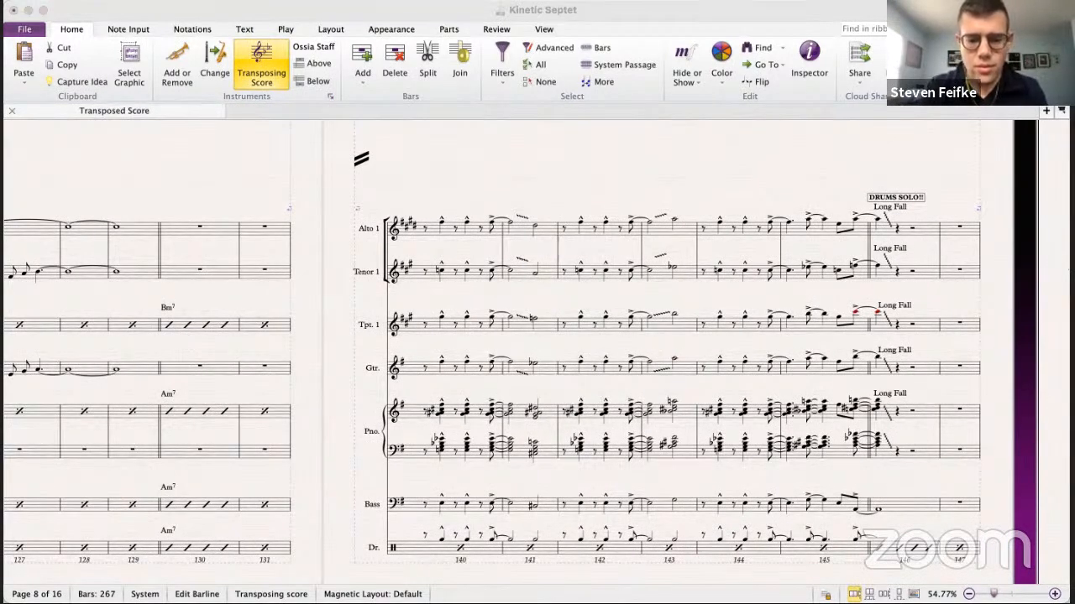
click(538, 547)
scroll(538, 547, right, 5)
scroll(538, 547, up, 3)
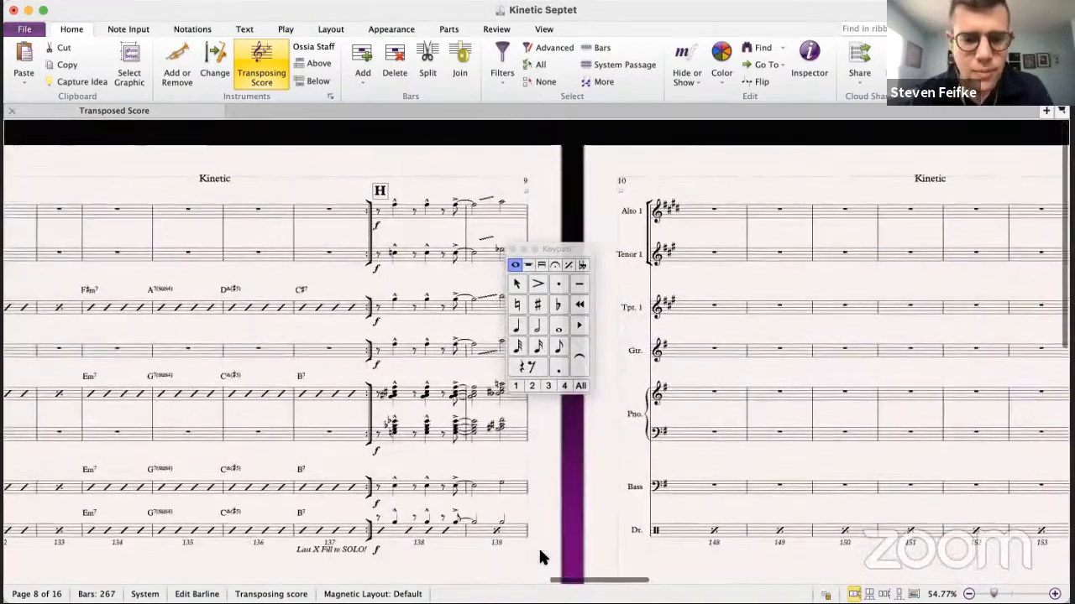
scroll(538, 545, right, 3)
scroll(269, 285, down, 1)
scroll(269, 285, left, 3)
scroll(269, 286, down, 2)
scroll(269, 286, up, 2)
scroll(269, 286, right, 2)
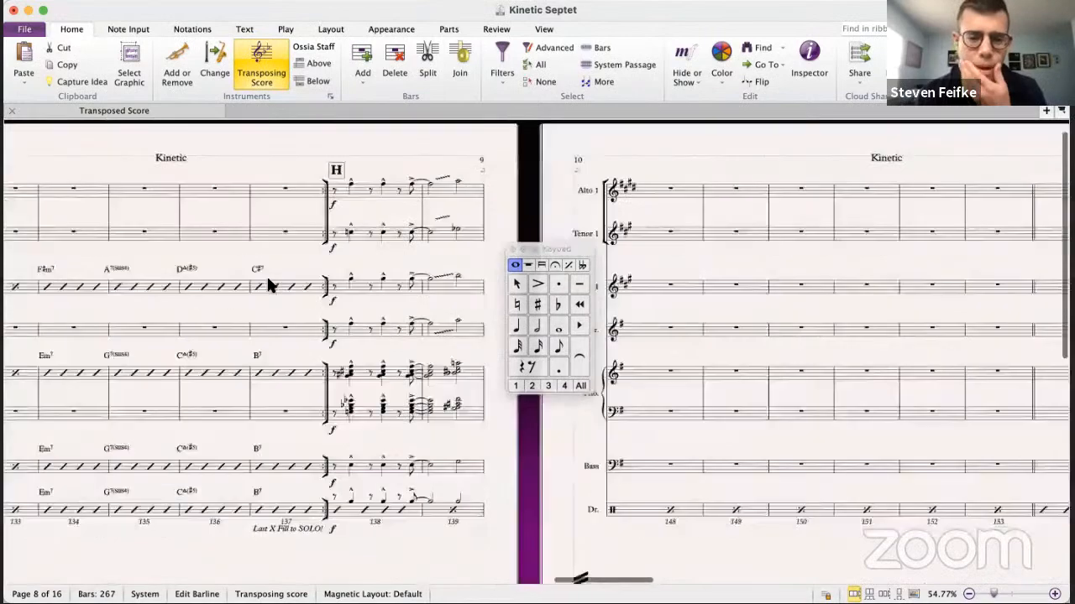
scroll(266, 273, right, 1)
scroll(266, 274, down, 1)
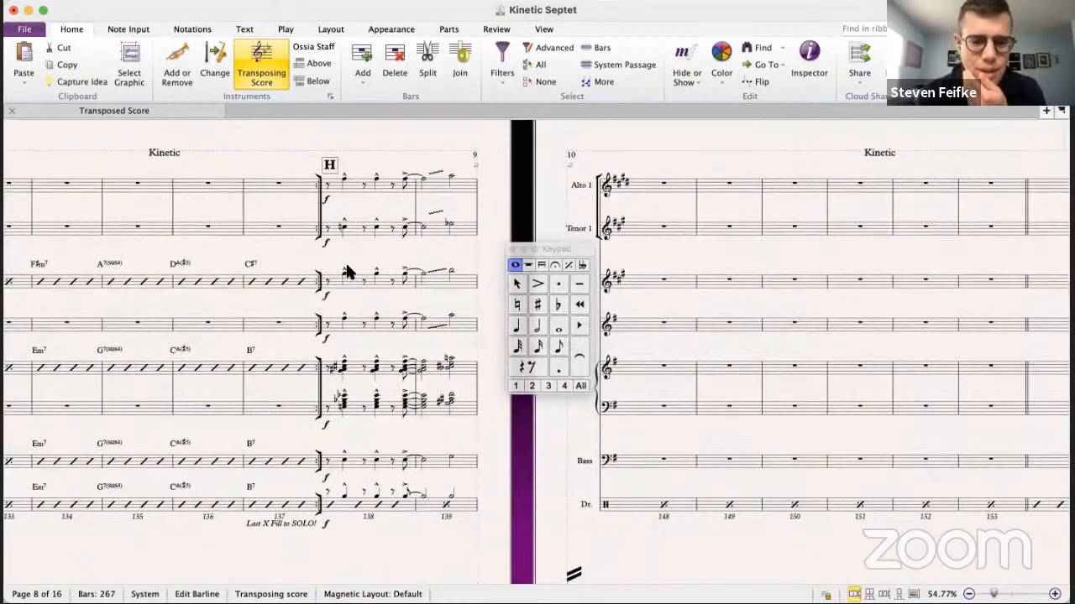
- Inspect the Trumpet 1 line at rehearsal mark H and look back at the band soli at rehearsal mark F
click(345, 269)
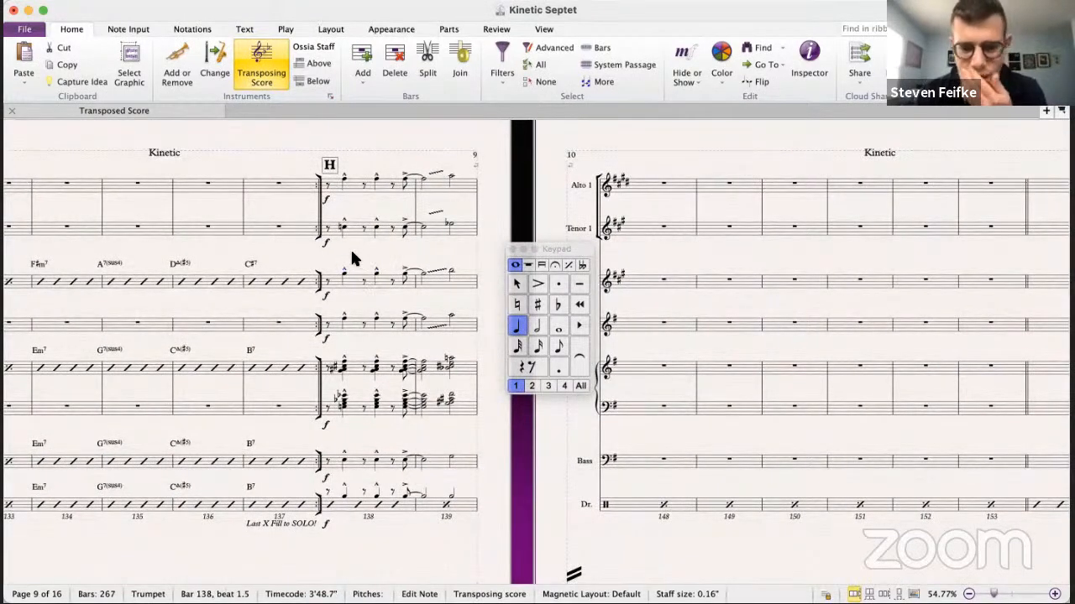
scroll(353, 258, down, 1)
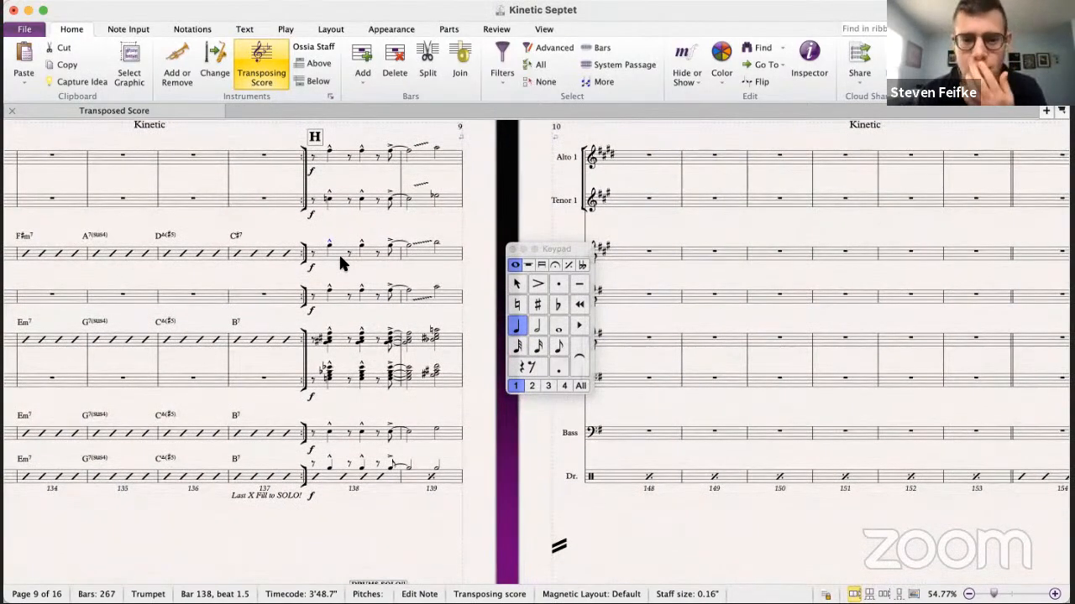
scroll(340, 257, down, 10)
scroll(340, 256, left, 8)
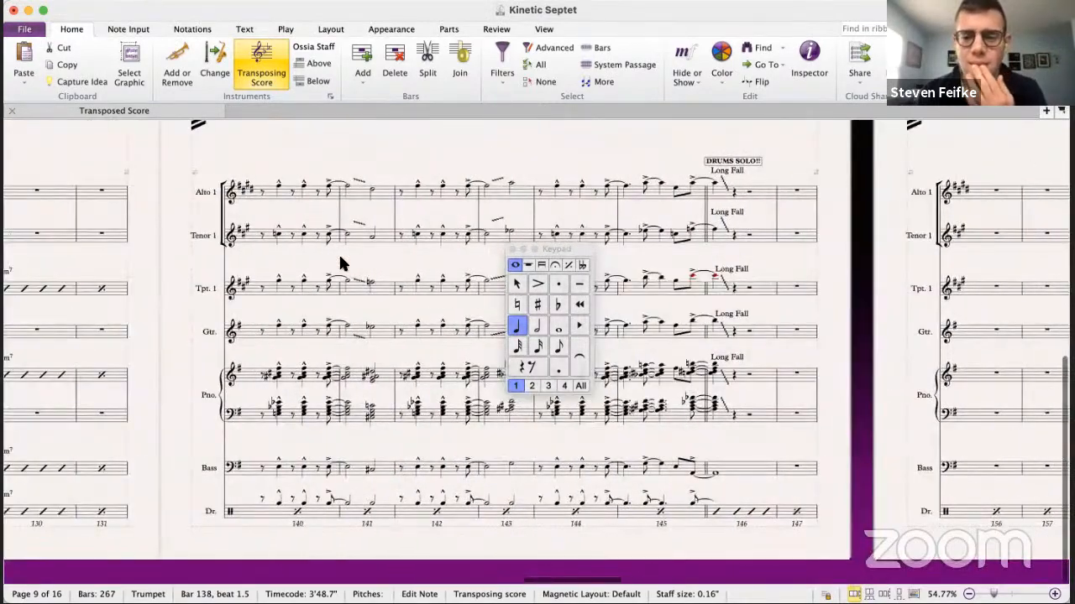
scroll(340, 260, up, 7)
scroll(340, 260, left, 10)
scroll(340, 263, up, 5)
scroll(340, 264, left, 15)
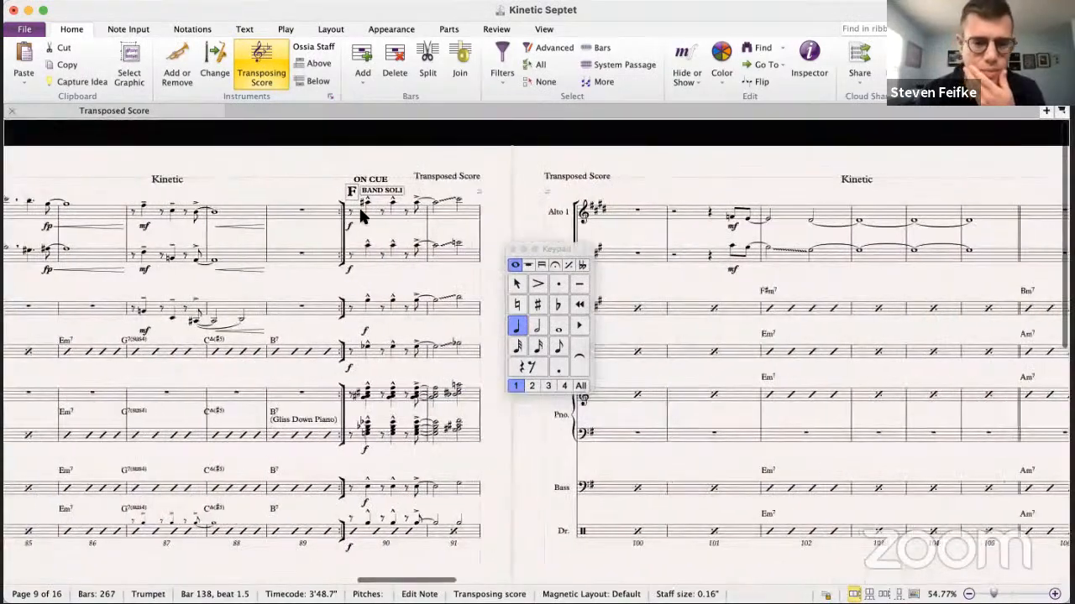
- Select the Alto 1, Tenor 1 and Guitar parts in bars 90–97 and compare the band soli with rehearsal mark H
click(372, 212)
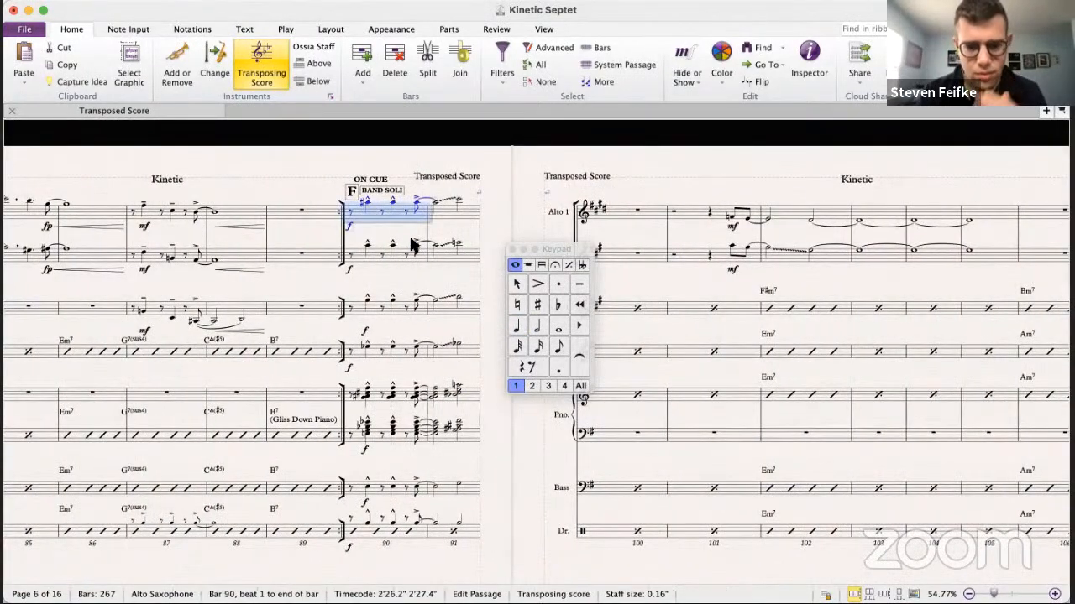
scroll(460, 250, down, 5)
scroll(462, 263, down, 4)
scroll(462, 263, left, 3)
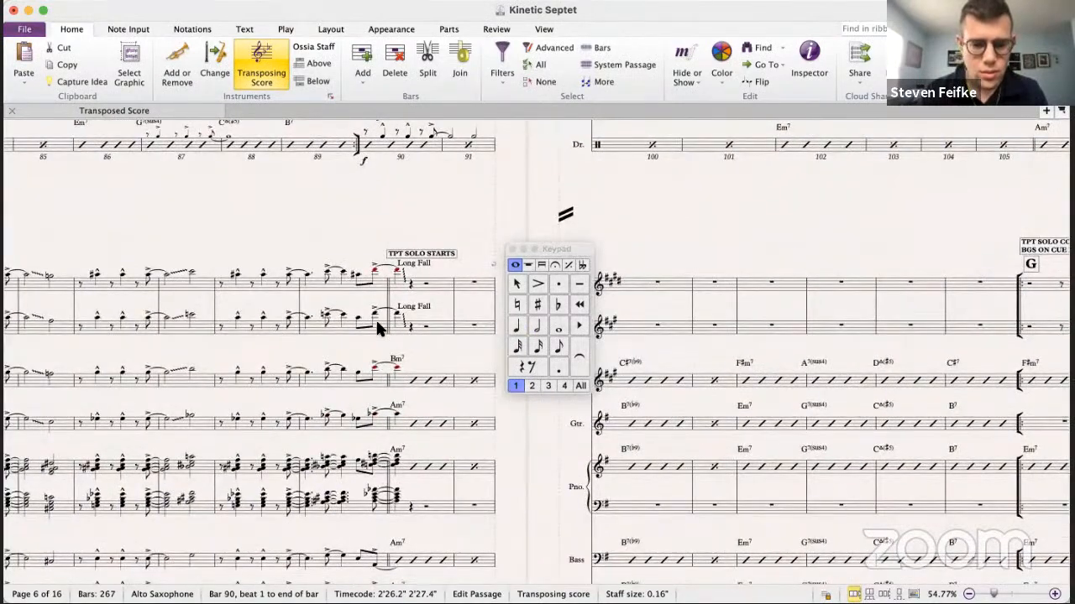
shift+click(375, 318)
super+click(377, 422)
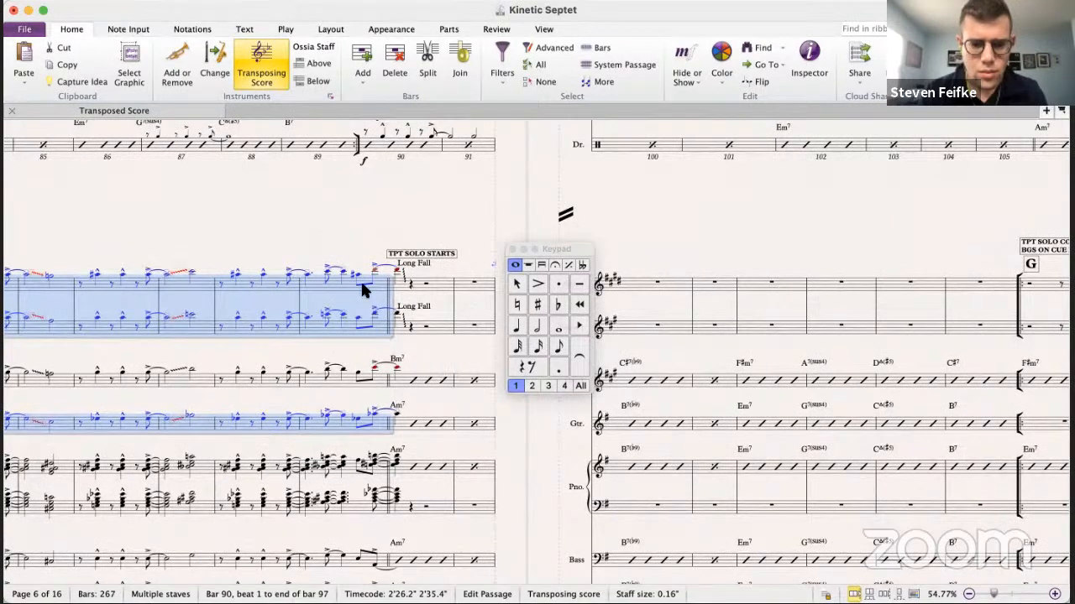
scroll(353, 236, up, 6)
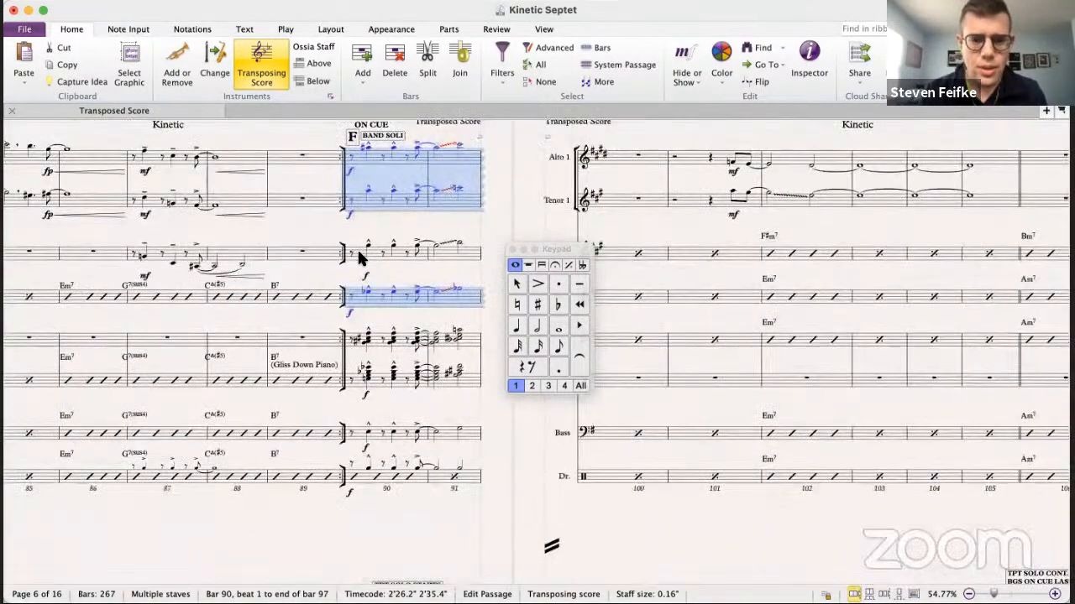
click(360, 258)
scroll(360, 258, down, 6)
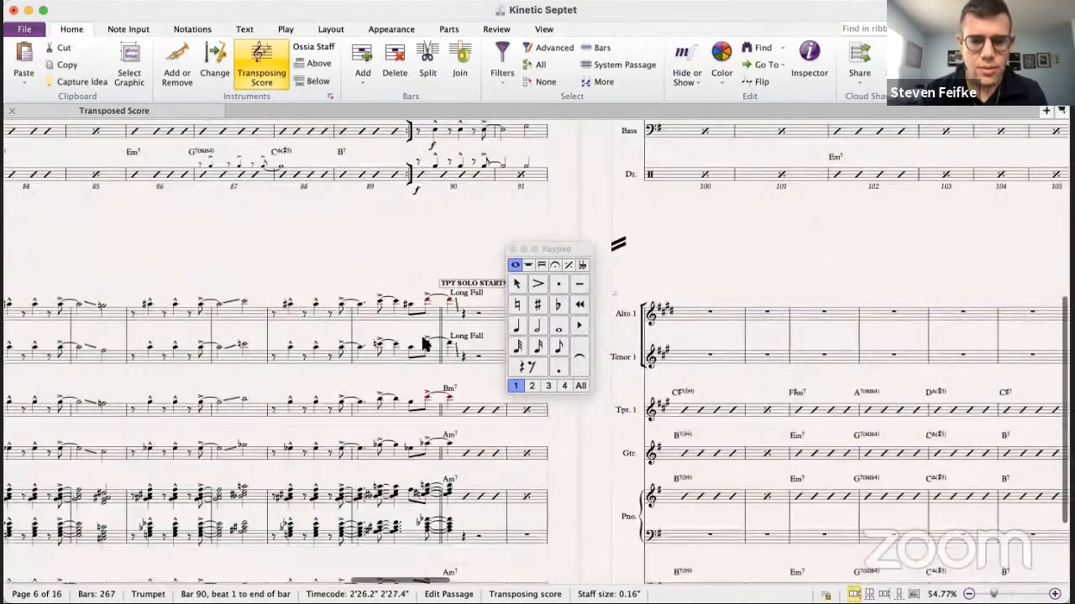
scroll(445, 304, down, 10)
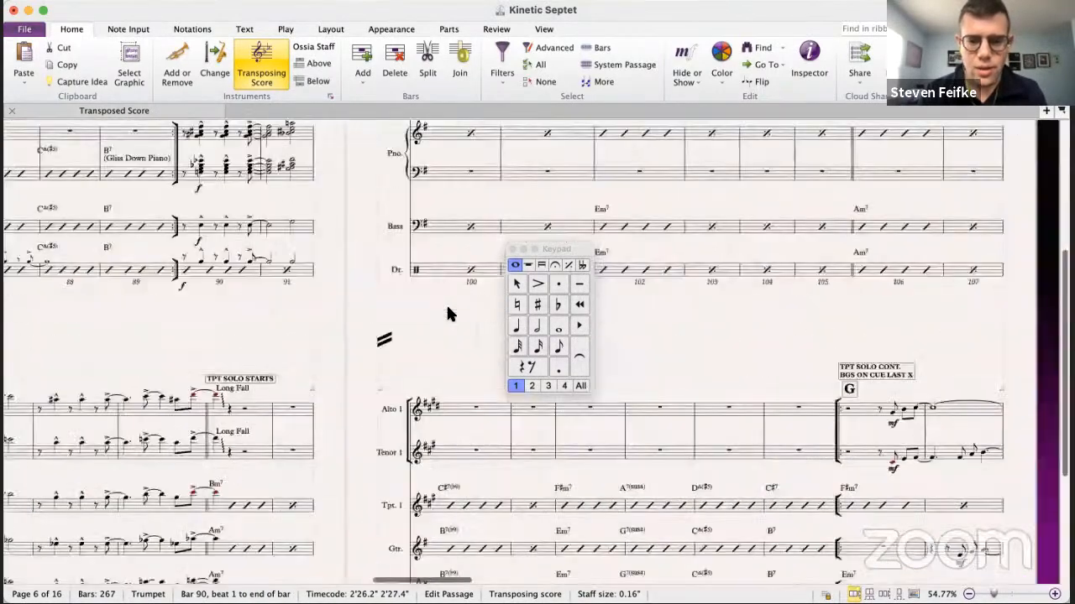
scroll(445, 312, right, 4)
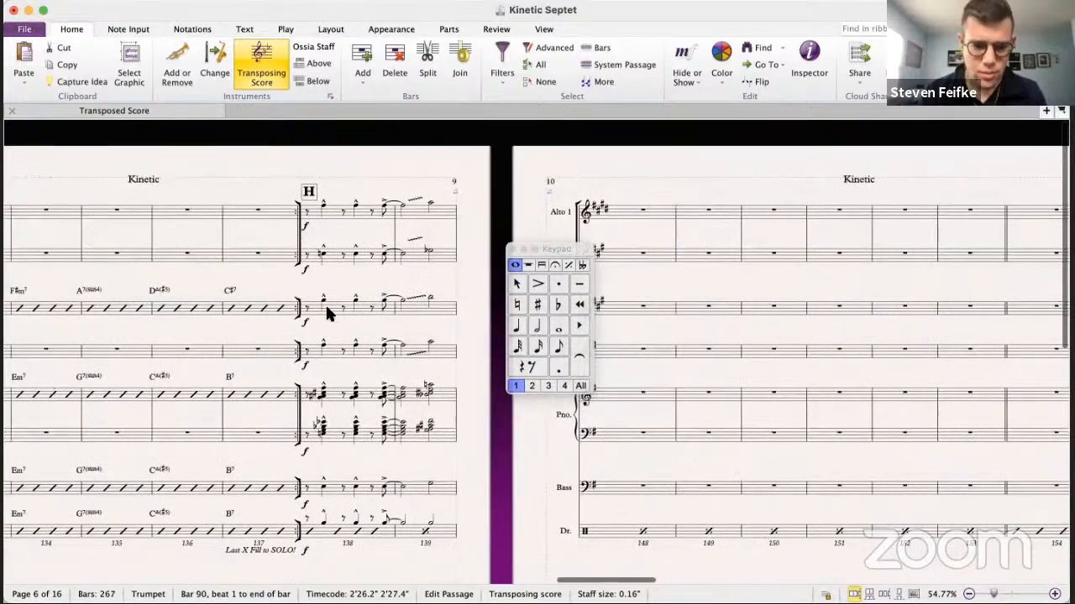
- Delete the Trumpet 1 passage in bars 138–146
click(309, 311)
scroll(328, 344, down, 10)
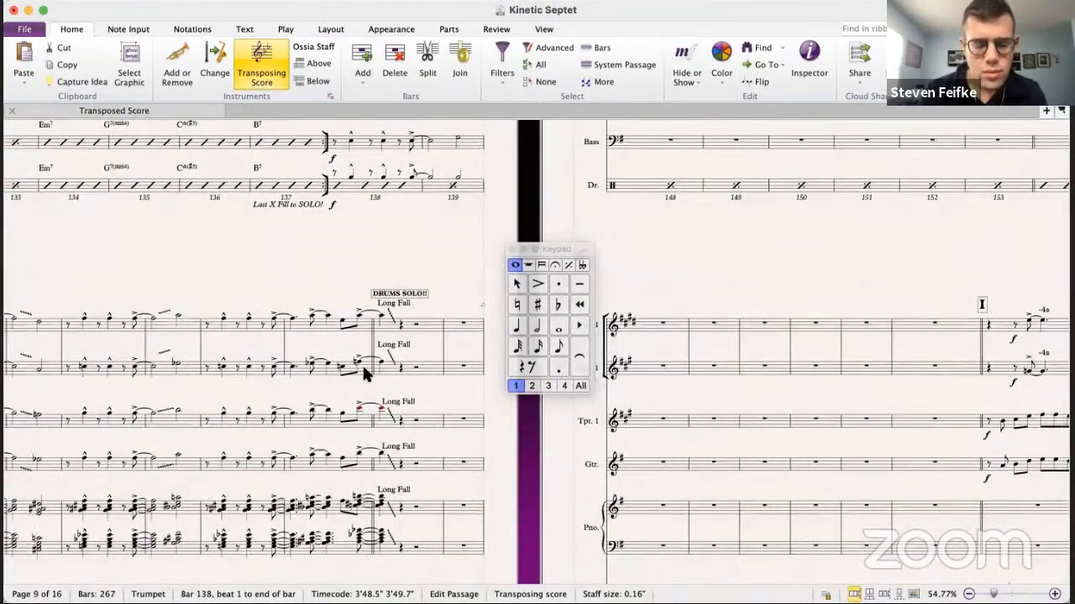
shift+click(362, 415)
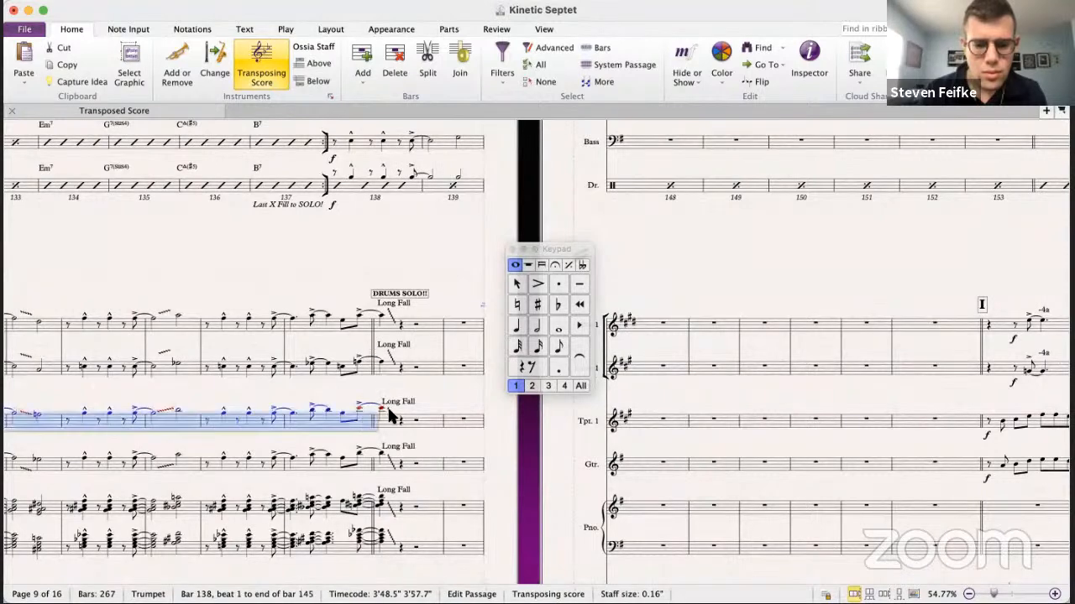
shift+click(429, 414)
key(Delete)
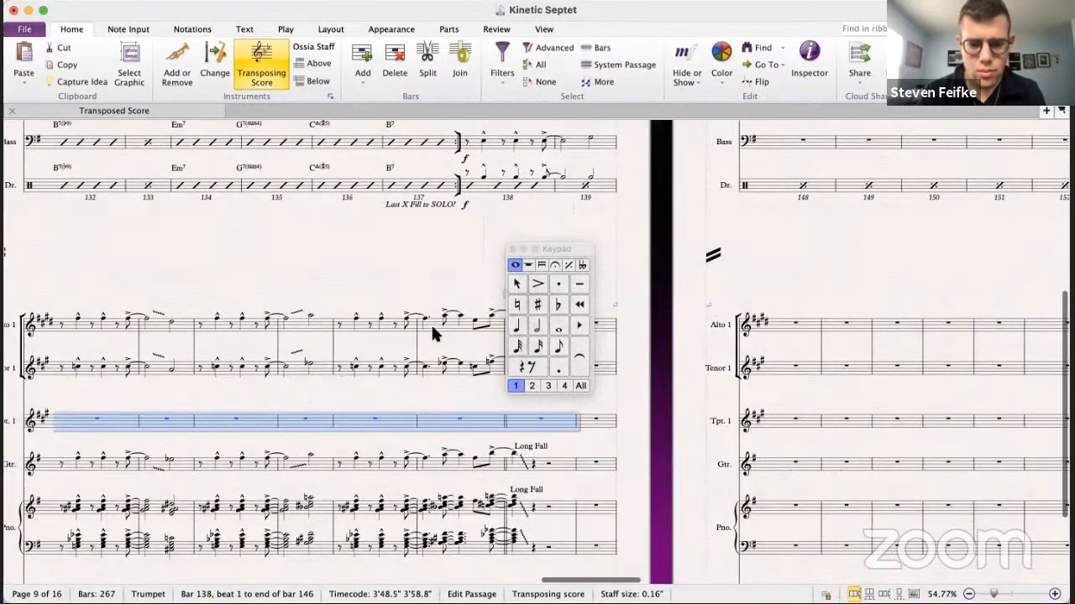
- Raise the Alto 1 passage in bars 138–146 by an octave and compare it in concert and transposed pitch
scroll(432, 321, up, 5)
click(443, 207)
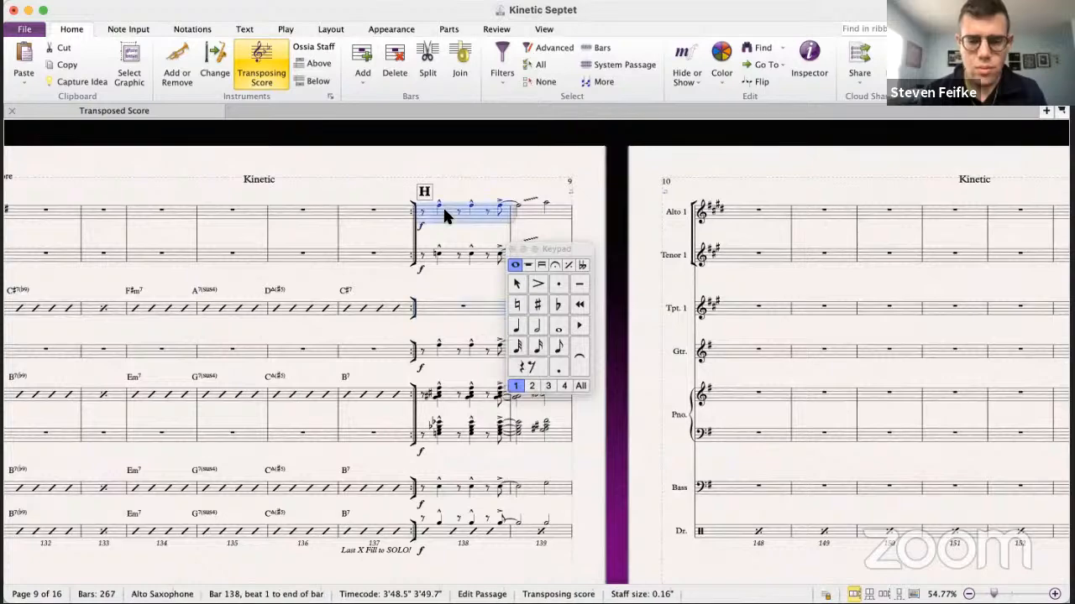
scroll(420, 235, down, 3)
shift+click(390, 260)
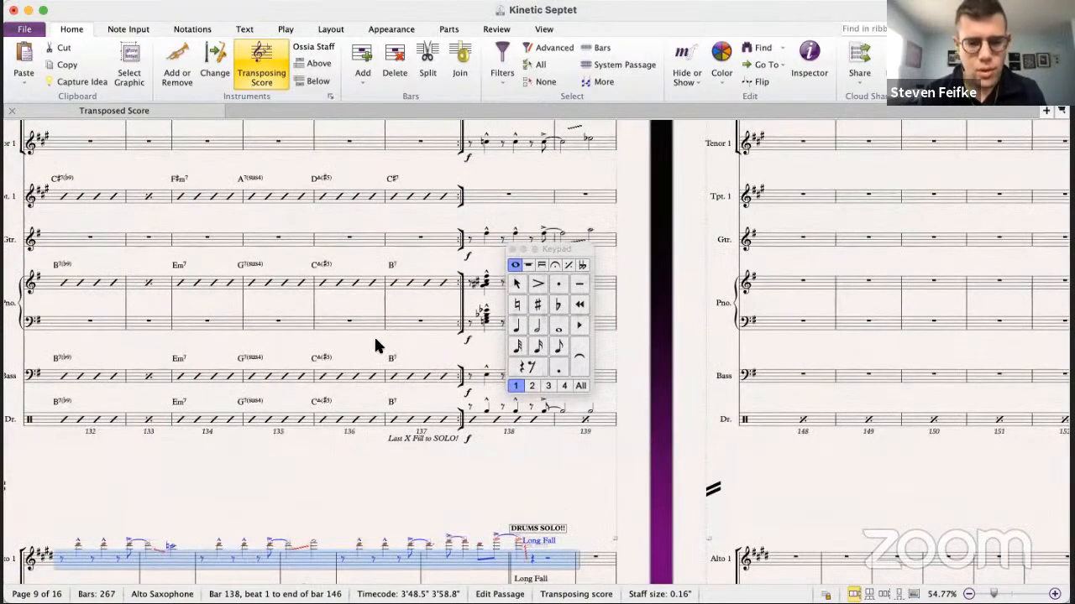
scroll(375, 346, up, 2)
click(259, 76)
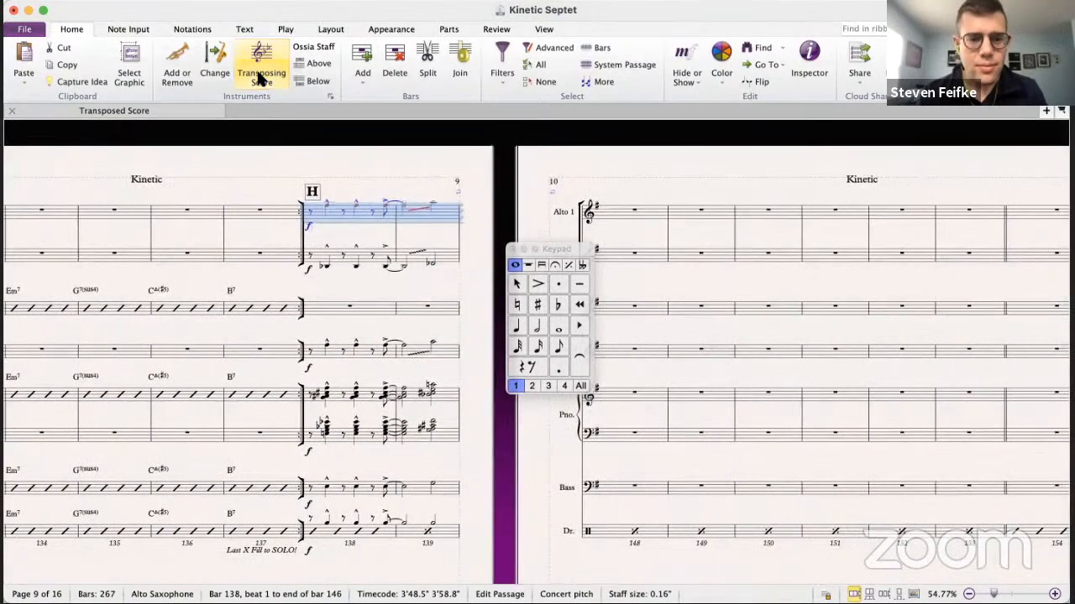
click(261, 77)
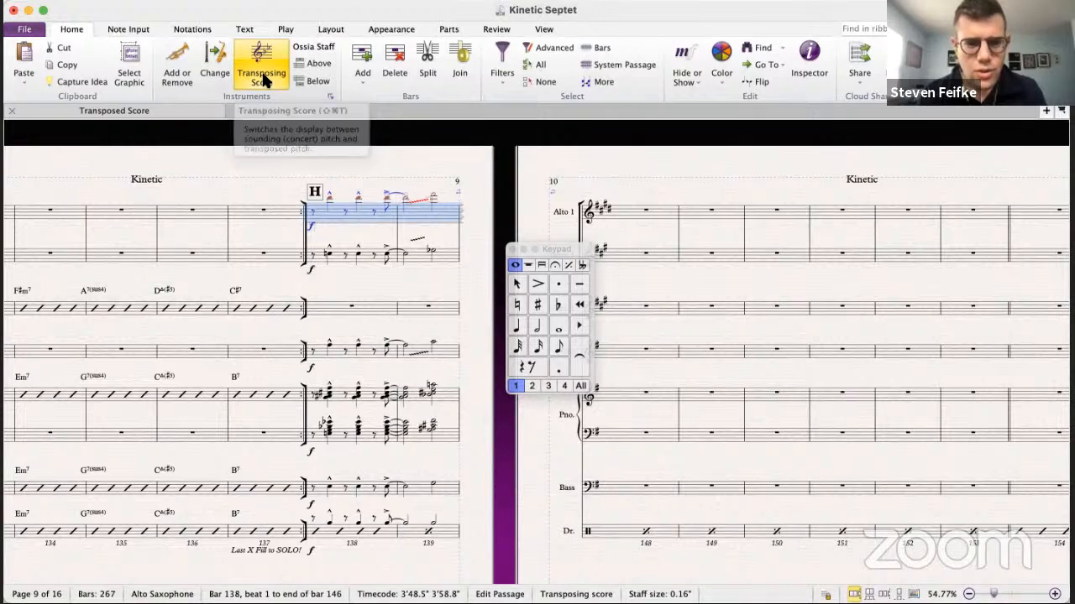
click(262, 79)
key(shift+super+t)
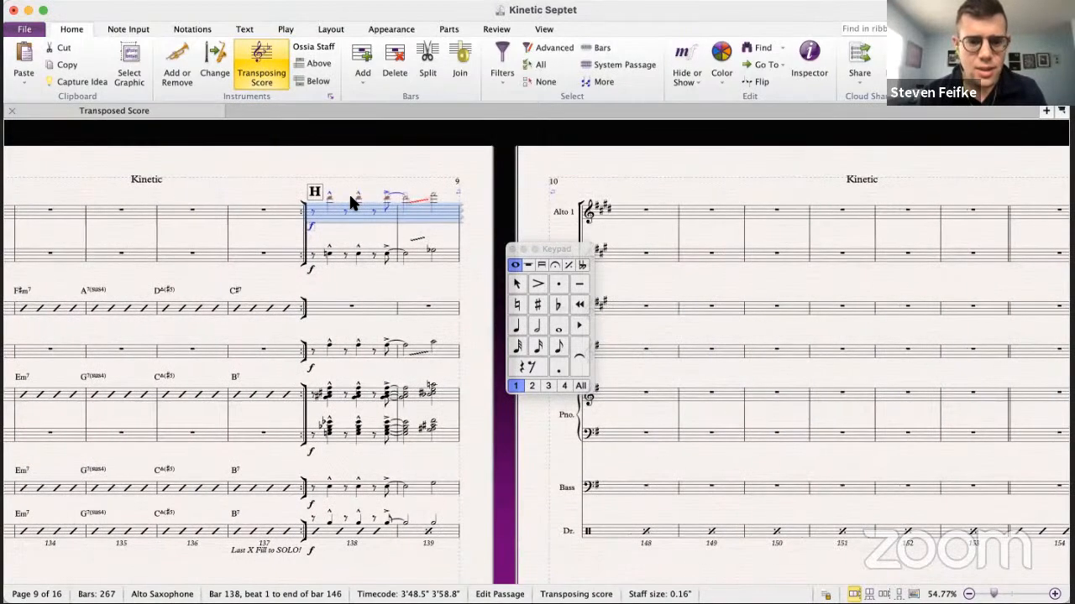
- Undo the Alto 1 octave change and the Trumpet 1 deletion at rehearsal mark H
key(Down)
scroll(352, 203, left, 6)
scroll(352, 203, down, 5)
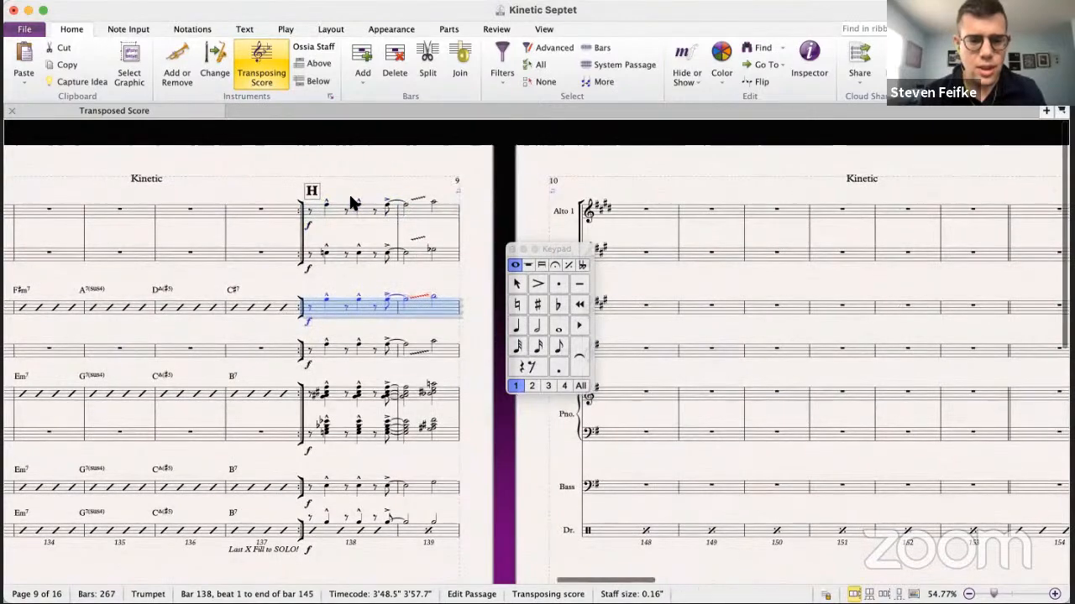
scroll(349, 192, up, 5)
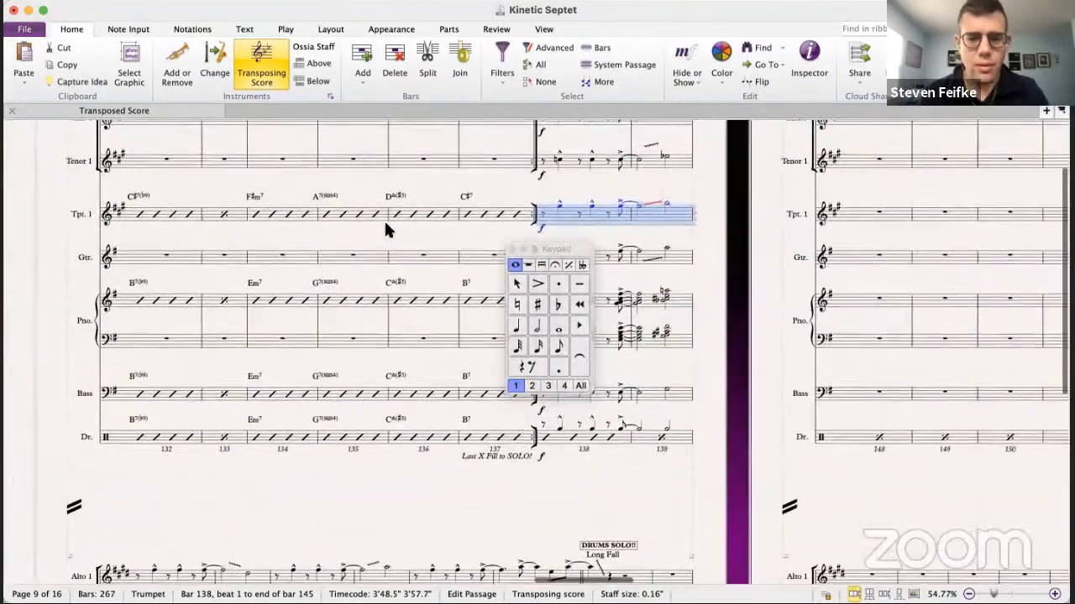
- In the Kinetic 8.5 score, find the trombone backgrounds before rehearsal mark H and select bar 134 of Trombones 1–3 for copying
click(375, 245)
key(super+grave)
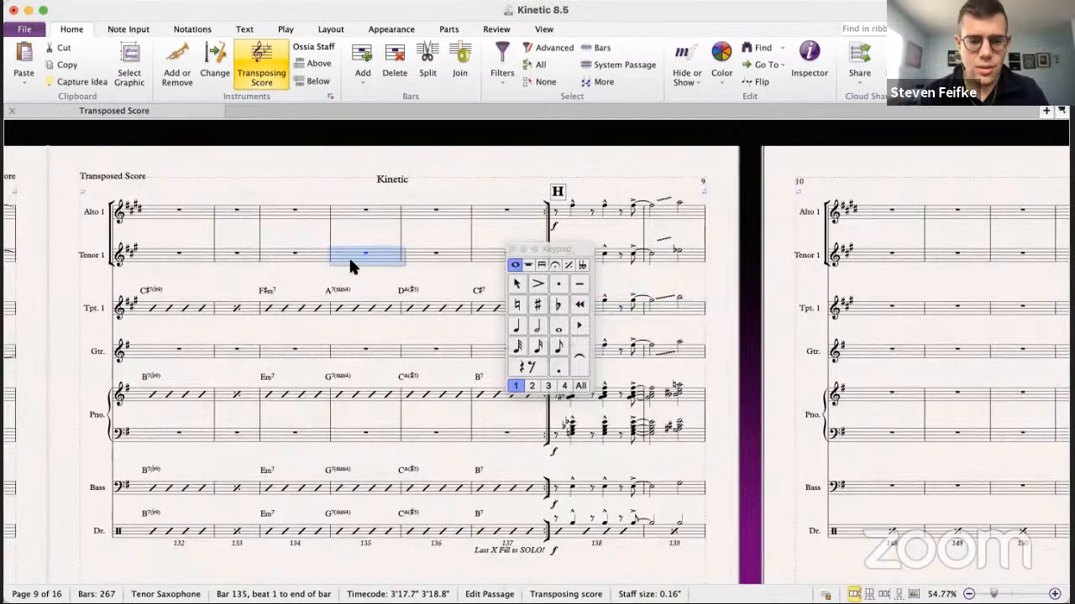
scroll(380, 306, right, 6)
scroll(380, 310, right, 3)
scroll(381, 310, down, 5)
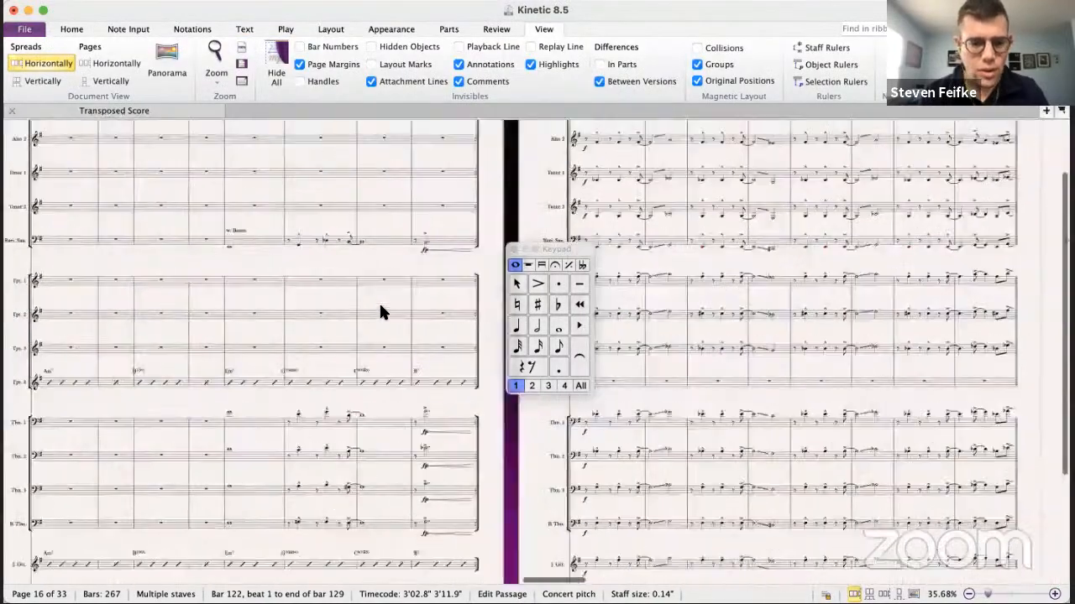
click(226, 265)
super+click(226, 299)
super+click(227, 337)
key(Escape)
click(258, 281)
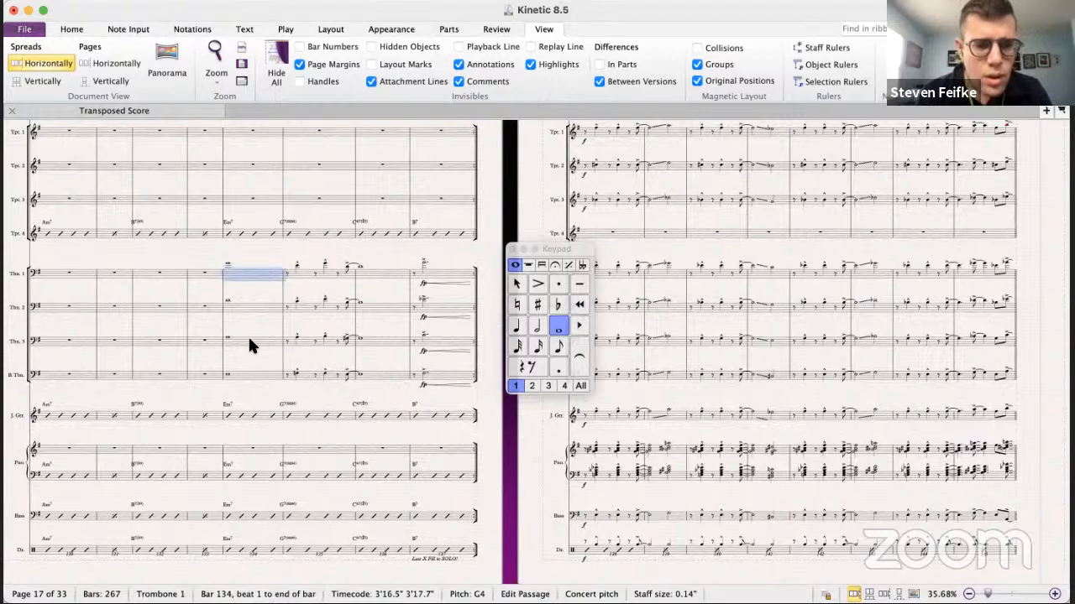
shift+click(248, 340)
- Paste the copied trombone passage into bar 134 of Alto 1, Tenor 1 and Guitar in the Kinetic Septet score
key(super+grave)
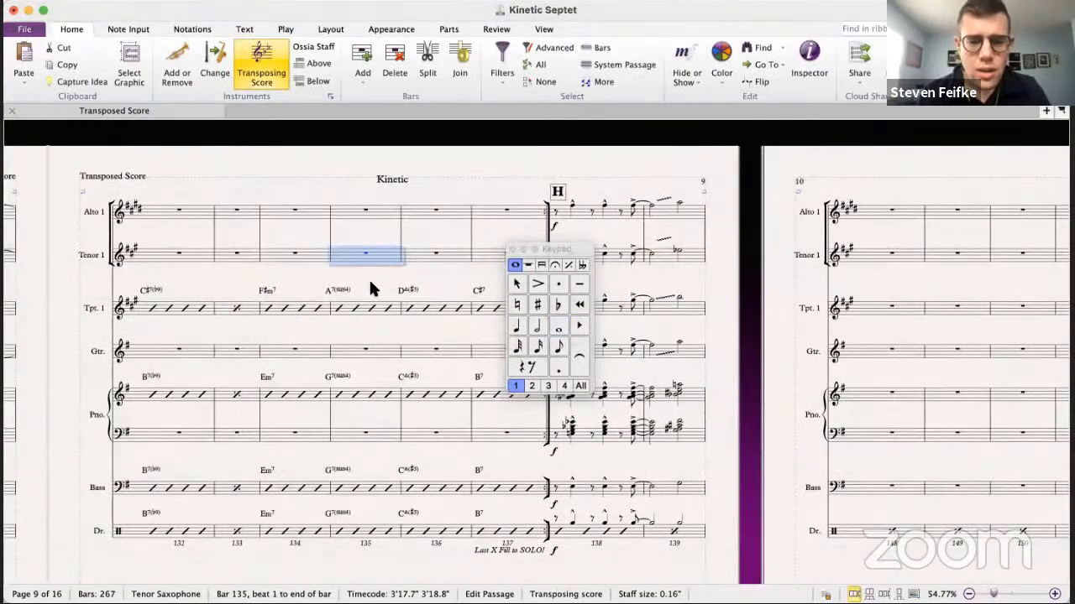
shift+click(347, 212)
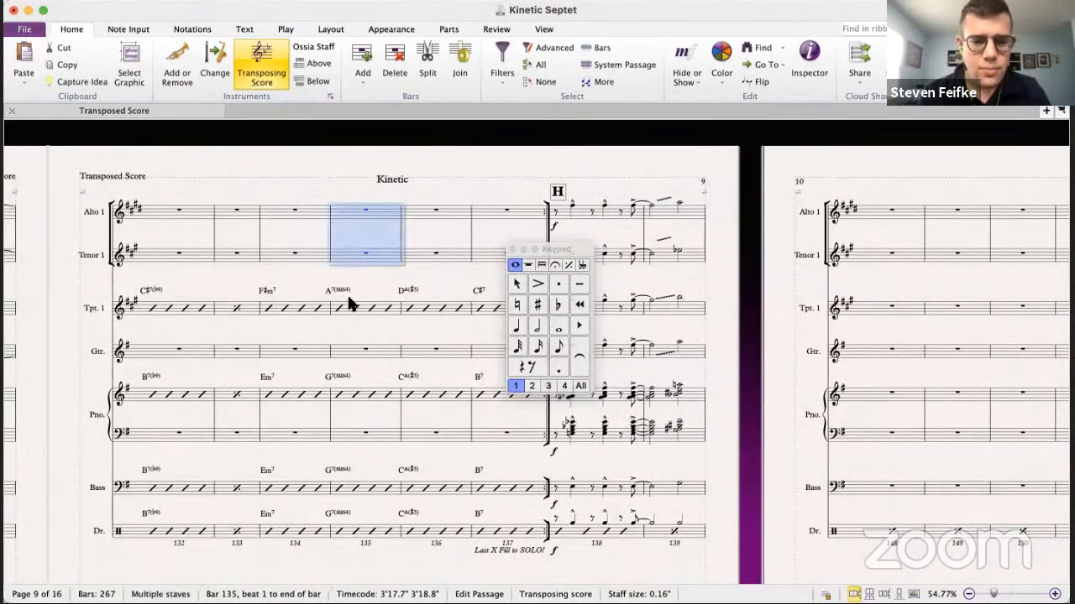
super+click(347, 351)
click(285, 207)
key(super+z)
shift+click(287, 256)
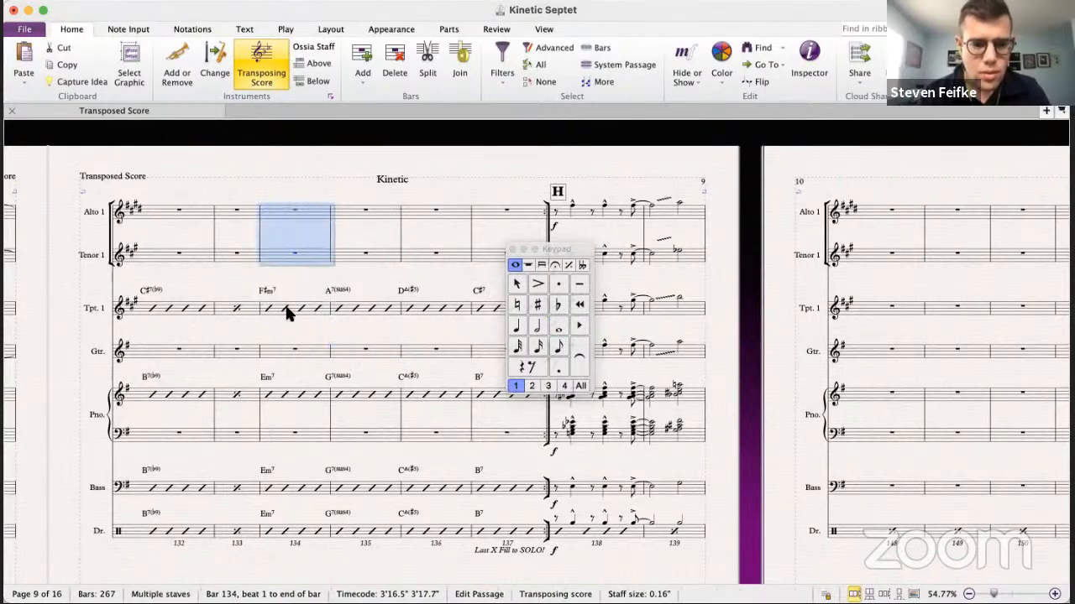
super+click(283, 350)
key(super+v)
- Copy the Bass Trombone passage in bars 135–136 of Kinetic 8.5 into the Guitar part of Kinetic Septet at bar 135
key(super+grave)
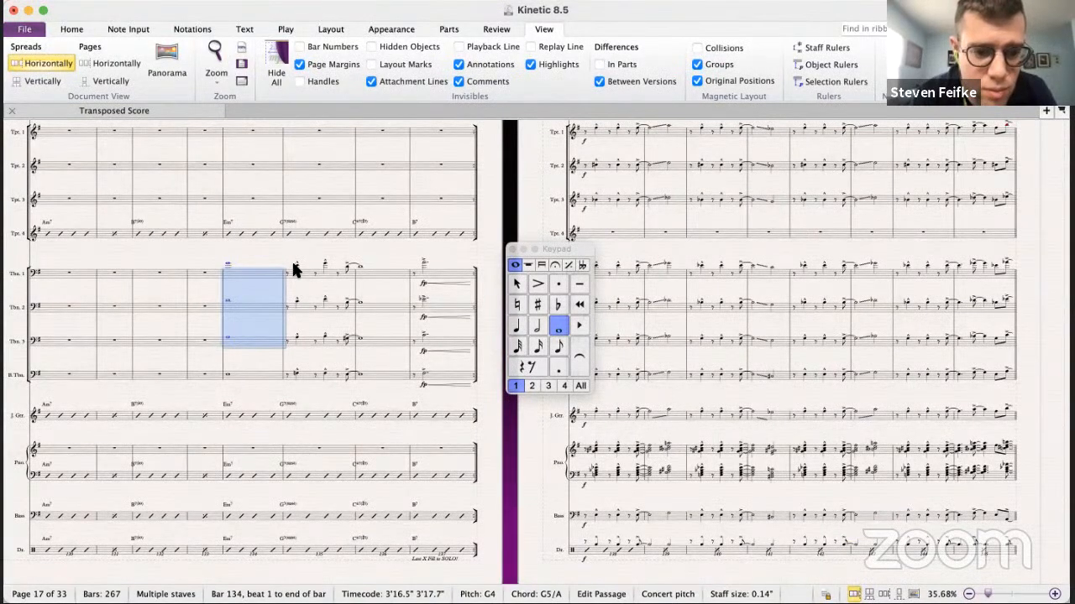
drag(301, 369, 369, 368)
key(super+c)
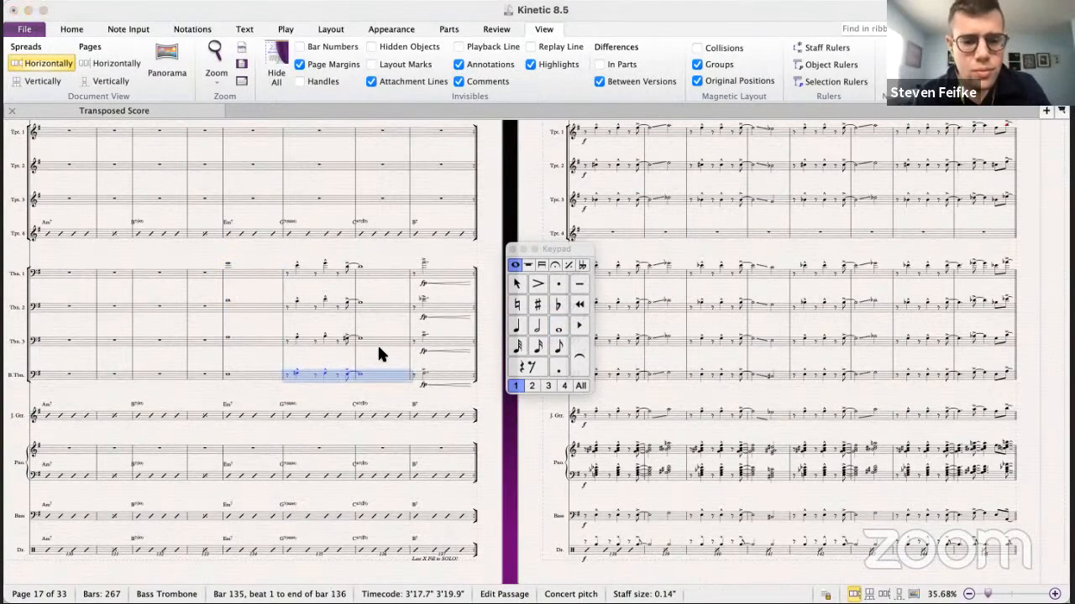
key(super+grave)
click(380, 349)
key(super+v)
- Copy the Trombone 3 passage in bars 135–136 of Kinetic 8.5 into the Tenor 1 part of Kinetic Septet at bar 135
key(super+grave)
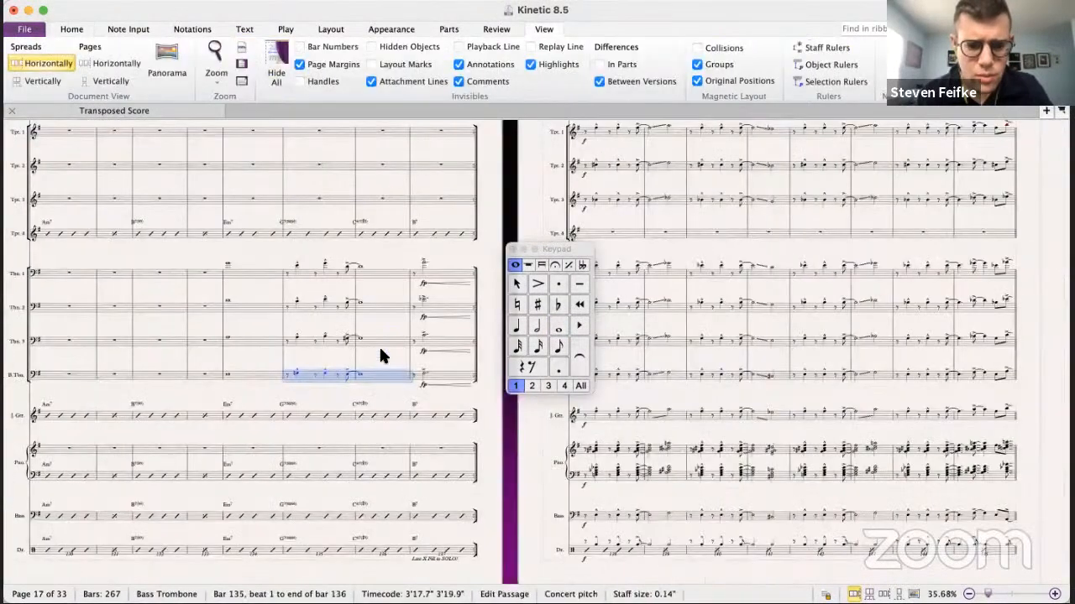
click(297, 339)
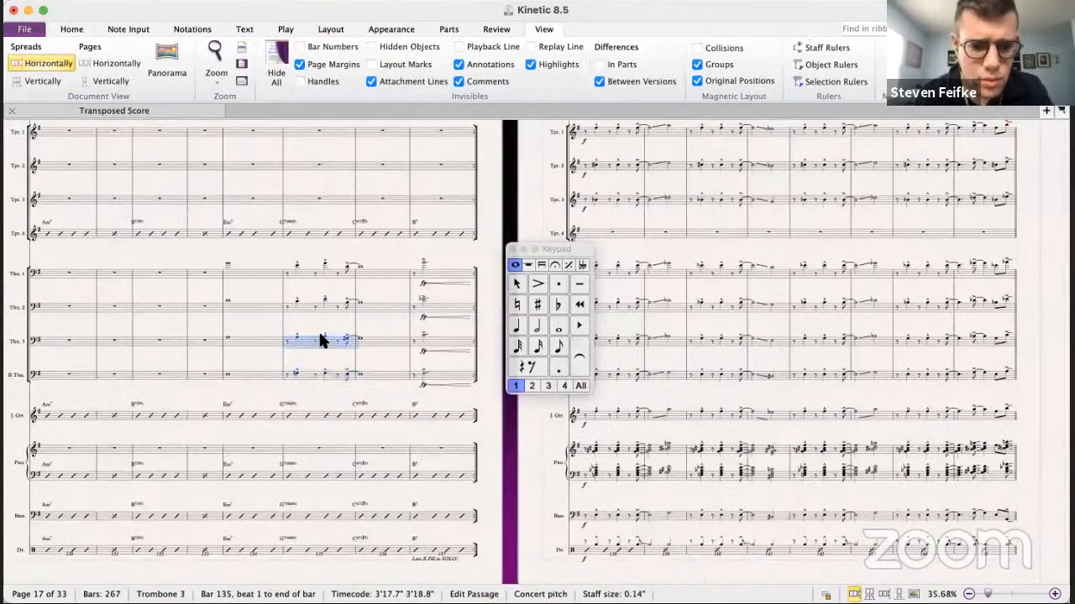
shift+click(374, 342)
key(super+c)
key(super+grave)
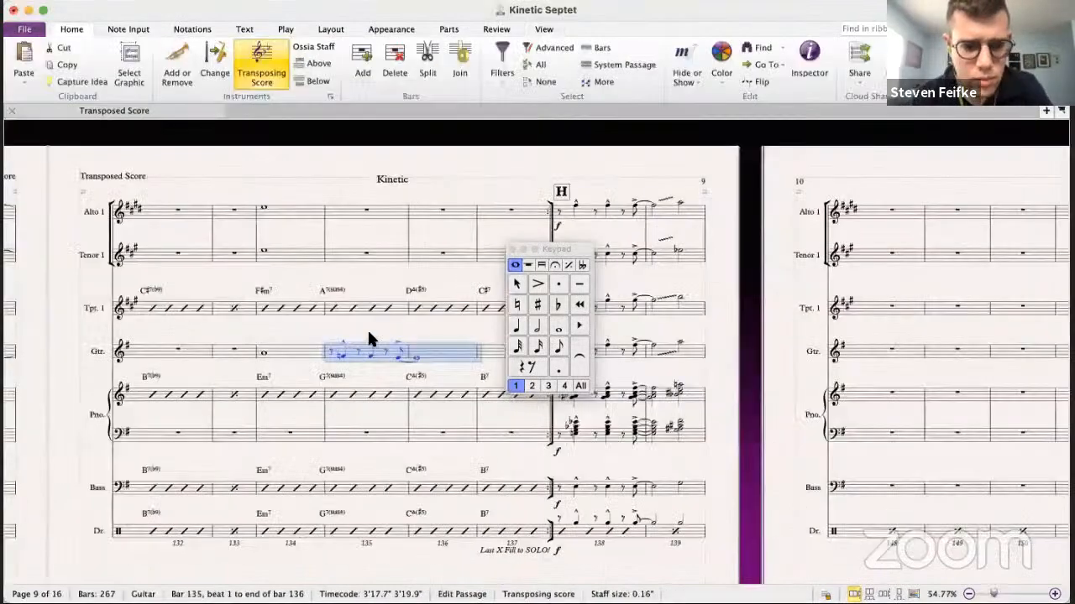
click(342, 255)
key(super+v)
- Copy the Trombone 1 passage in bars 135–136 of Kinetic 8.5 into the Alto 1 part of Kinetic Septet at bar 135
key(super+grave)
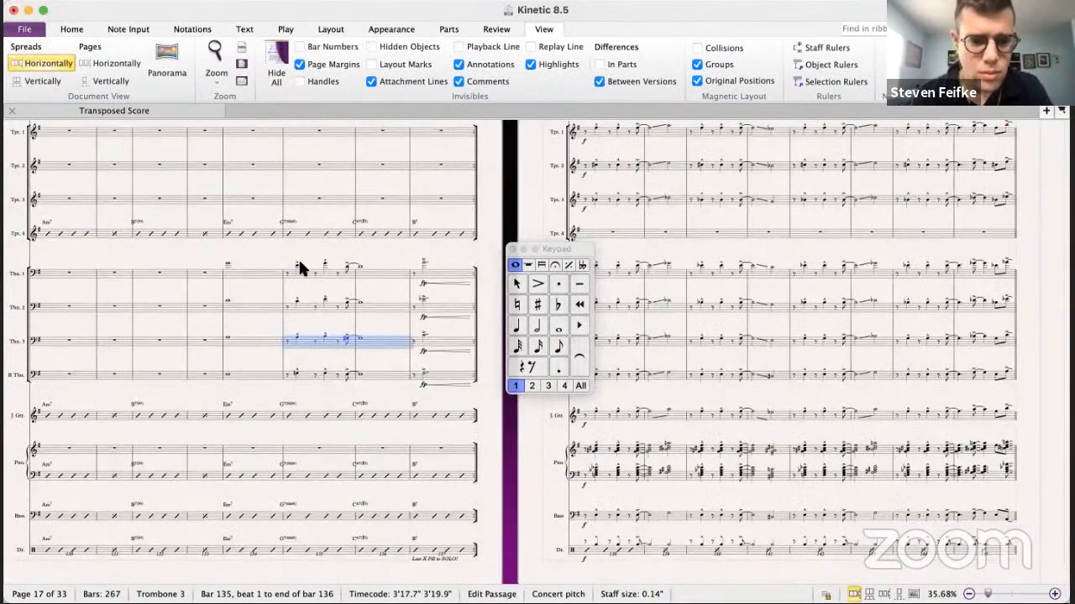
click(303, 272)
shift+click(372, 271)
key(super+c)
key(super+grave)
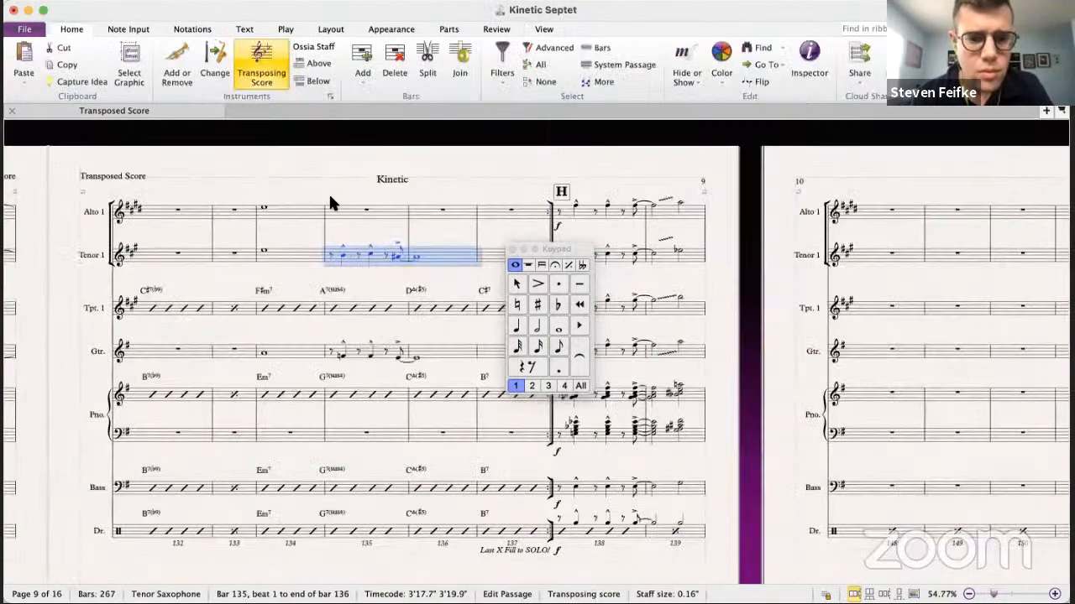
click(338, 215)
key(super+v)
- Switch the septet score to concert pitch and check the Alto 1, Tenor 1 and Guitar voicing in bar 135
scroll(319, 210, right, 2)
click(249, 77)
click(249, 216)
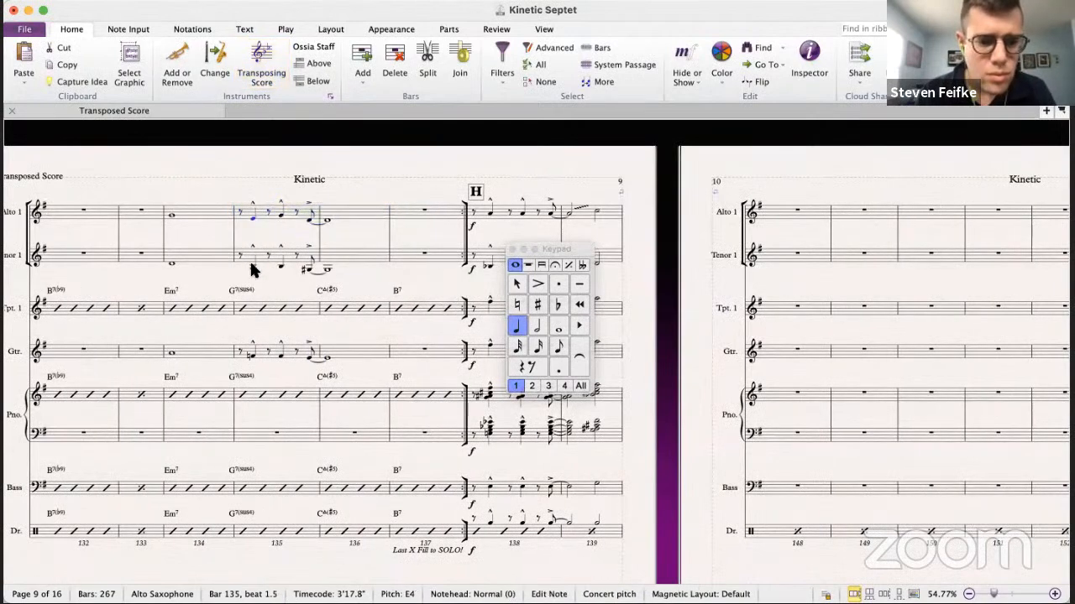
super+click(251, 353)
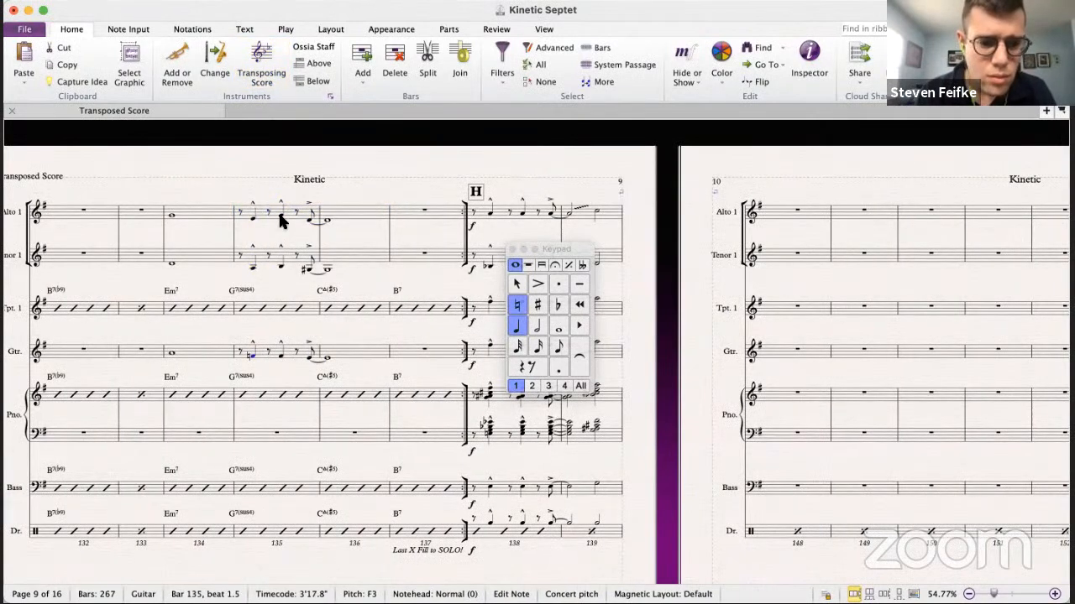
click(281, 215)
super+click(281, 268)
click(280, 356)
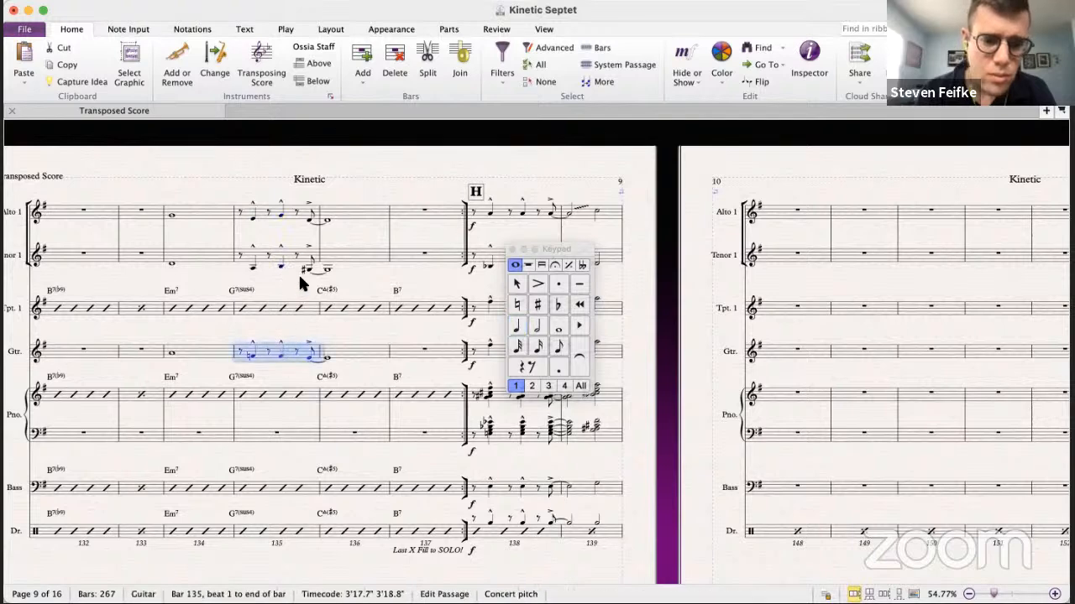
- Rewrite Tenor 1 in bar 136 as two half notes and slur them from the last note of bar 135
click(330, 271)
click(537, 328)
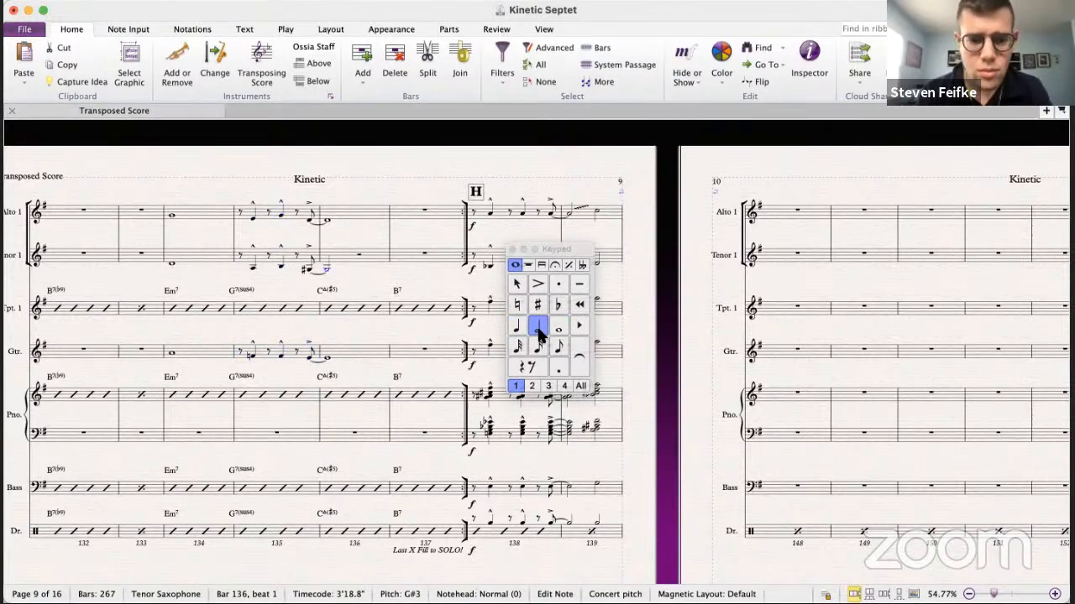
key(Left)
key(Left)
key(Right)
key(s)
key(super+z)
key(Left)
key(shift+Right)
key(shift+Right)
key(s)
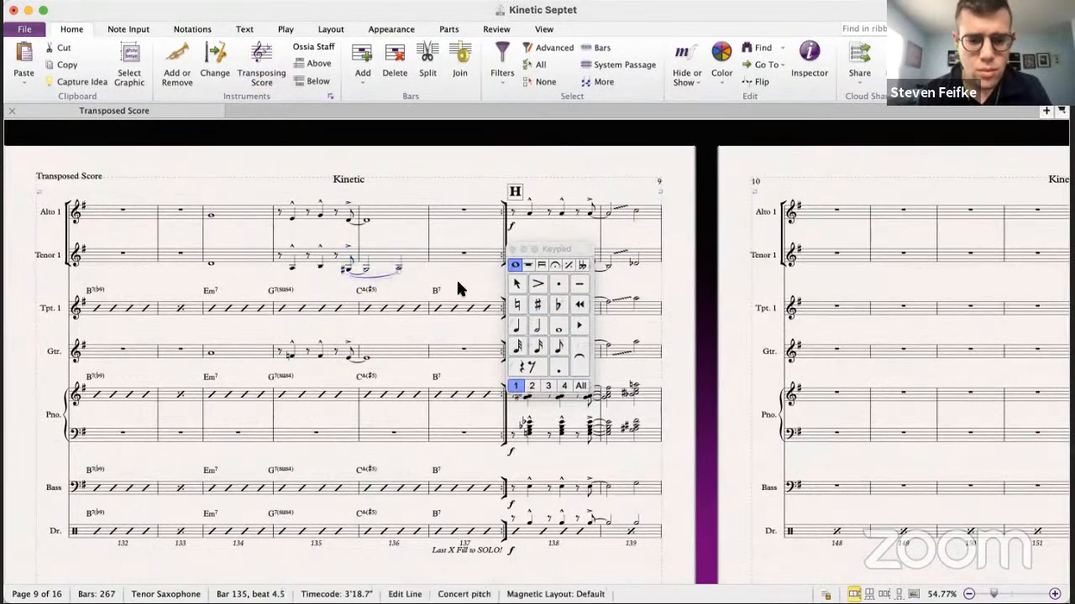
- Add crescendo hairpins under bar 136 in the Alto 1, Tenor 1 and Guitar parts
click(375, 257)
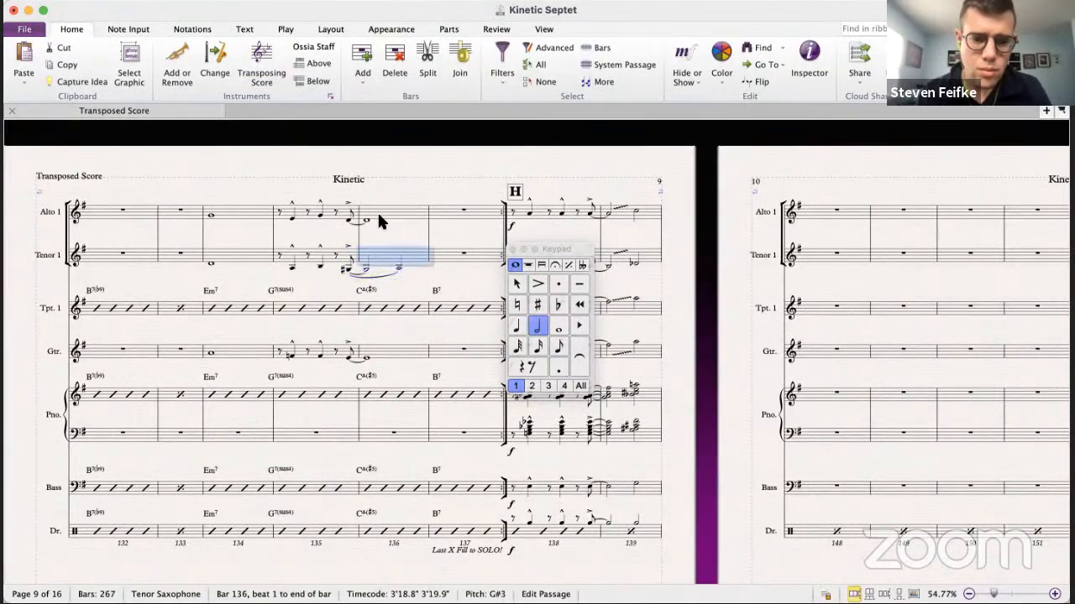
click(377, 220)
shift+click(379, 264)
super+click(380, 356)
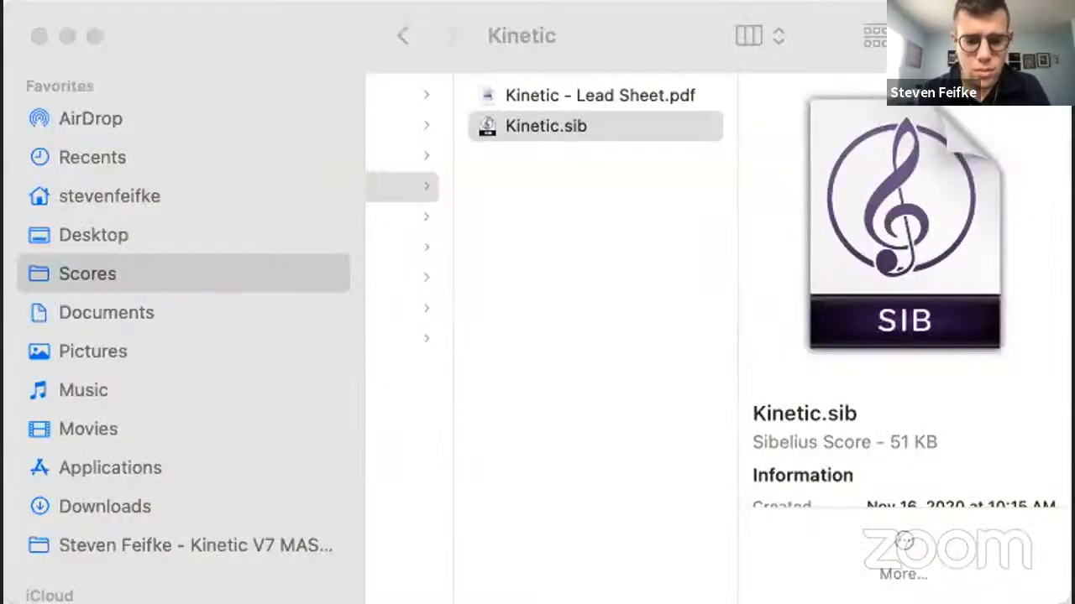
key(super+Tab)
key(h)
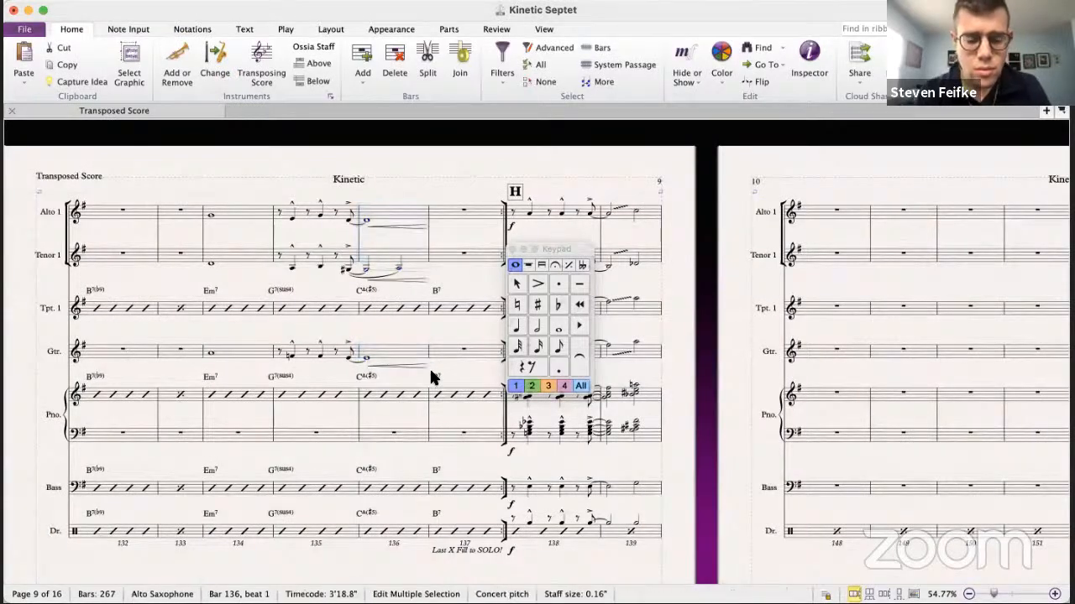
key(super+Tab)
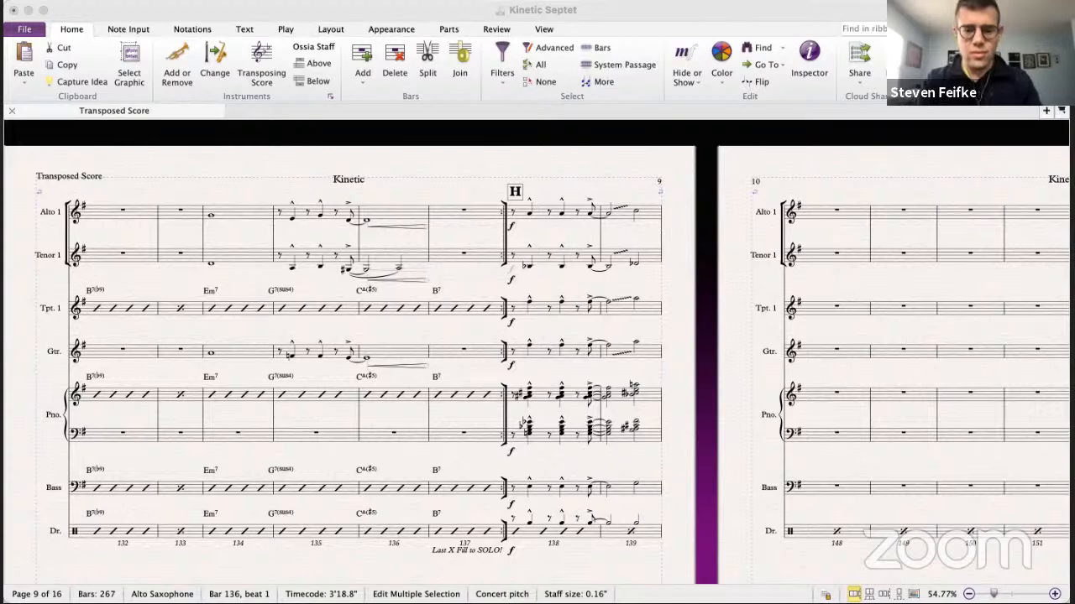
click(530, 266)
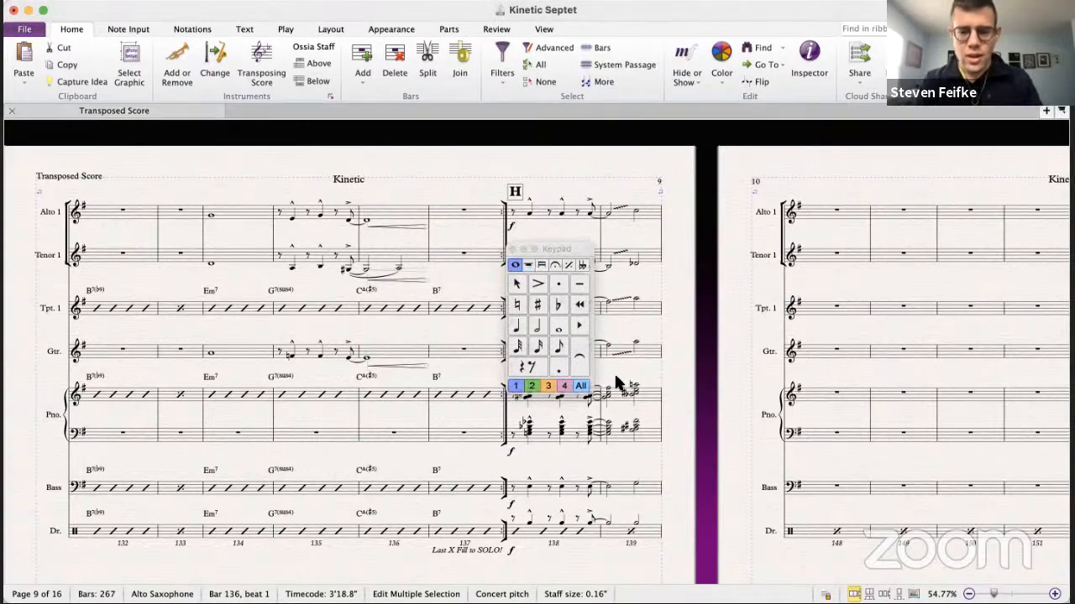
key(super+Tab)
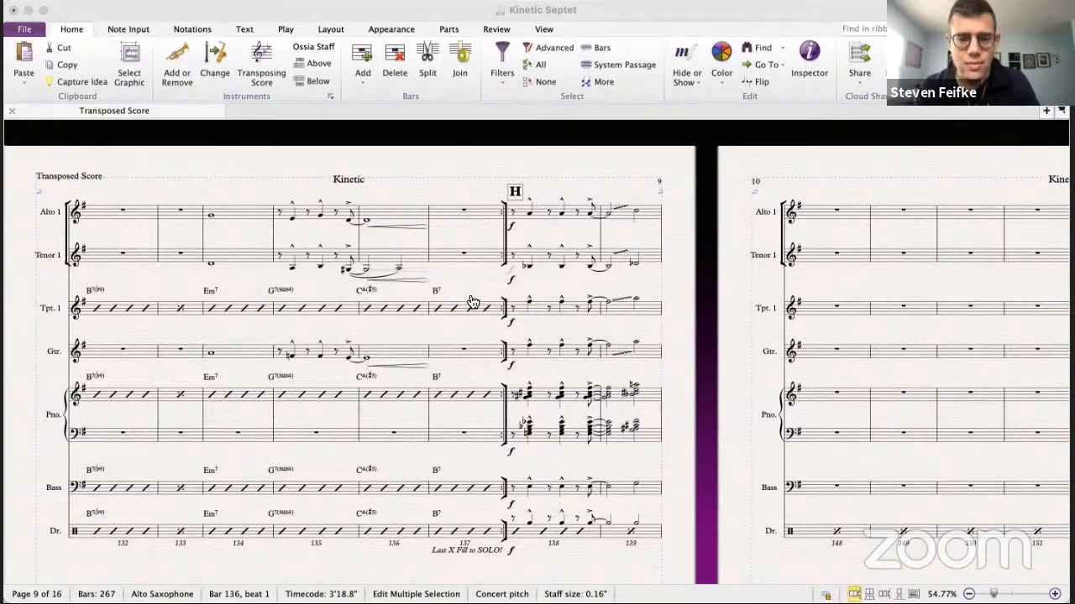
key(super+alt+k)
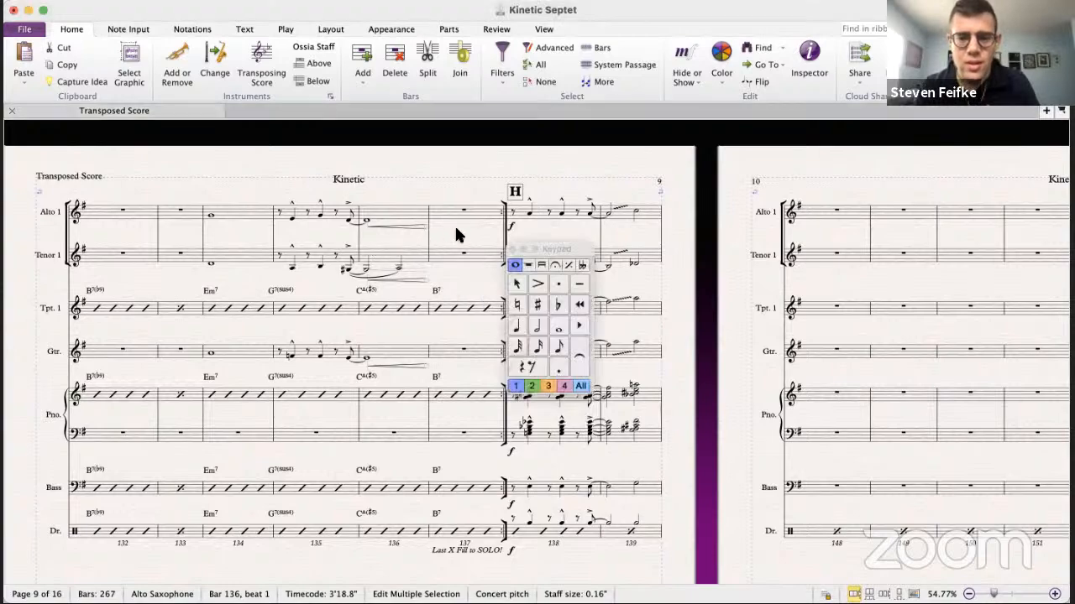
key(Escape)
scroll(454, 224, right, 5)
scroll(374, 225, left, 2)
click(162, 194)
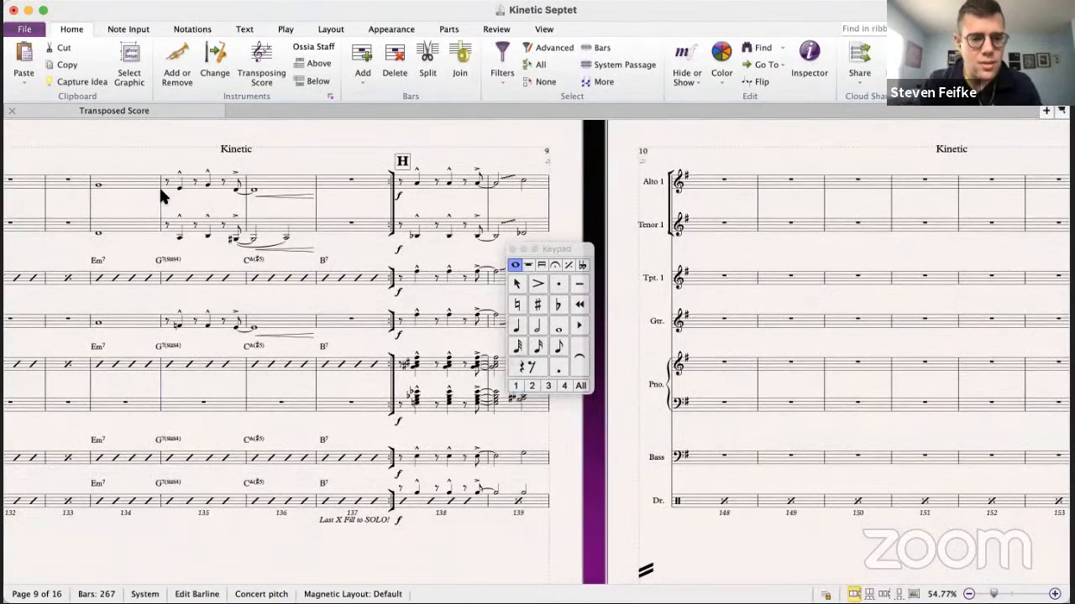
key(super+minus)
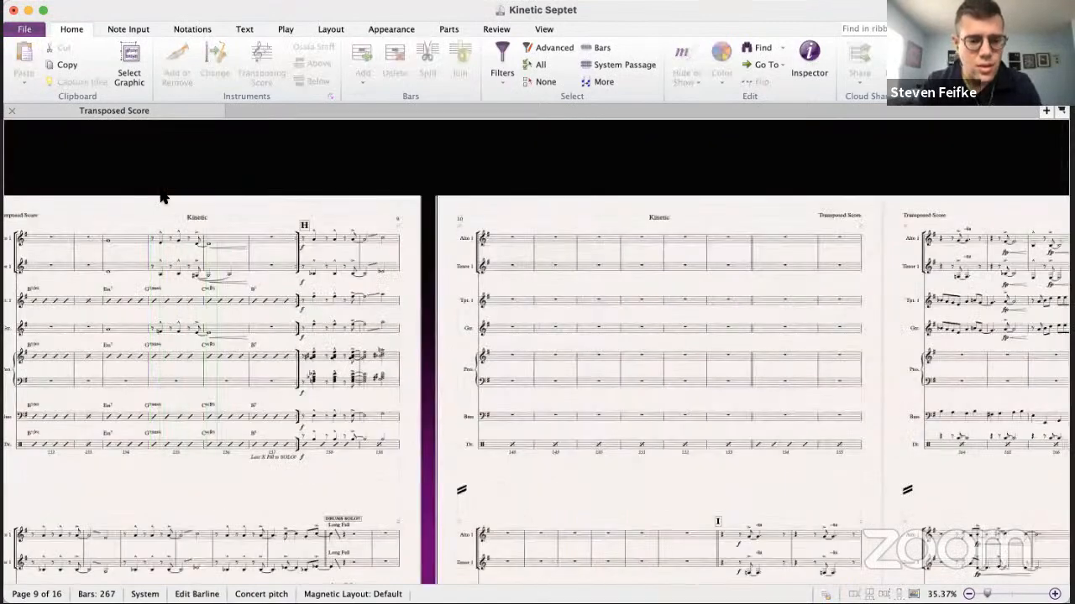
key(space)
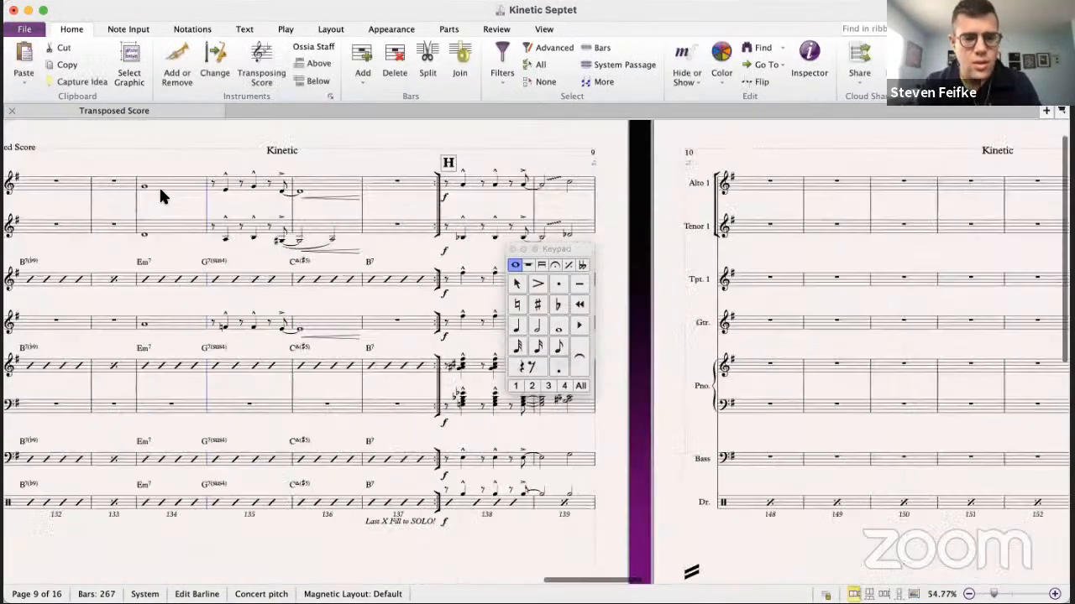
- Copy bar 137 of Trombones 1–3 from Kinetic 8.5 into bar 137 of Alto 1, Tenor 1 and Guitar in Kinetic Septet
scroll(293, 224, right, 1)
scroll(291, 213, right, 2)
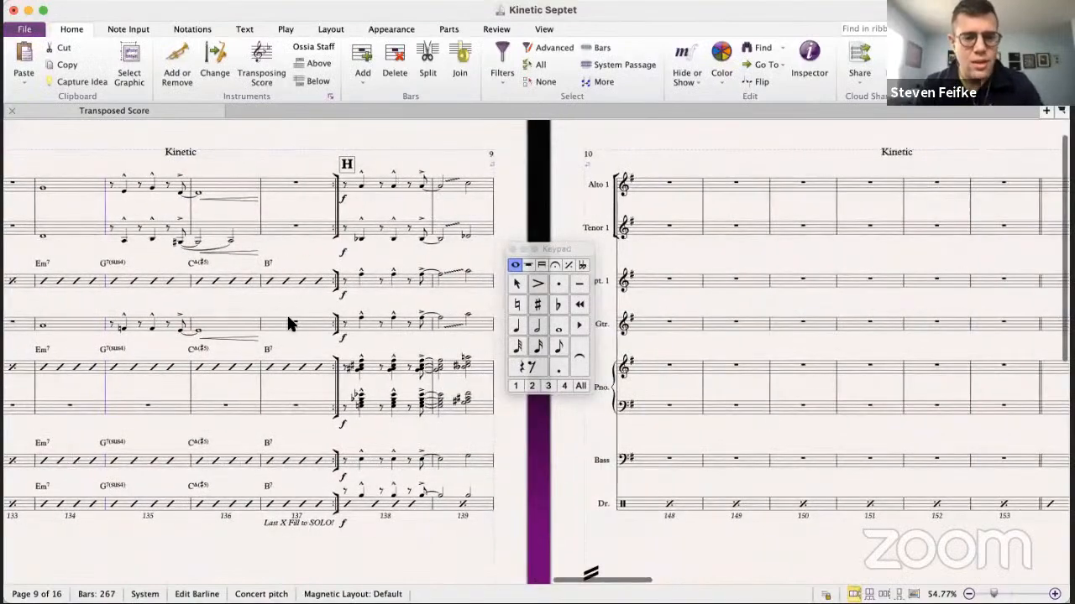
click(284, 180)
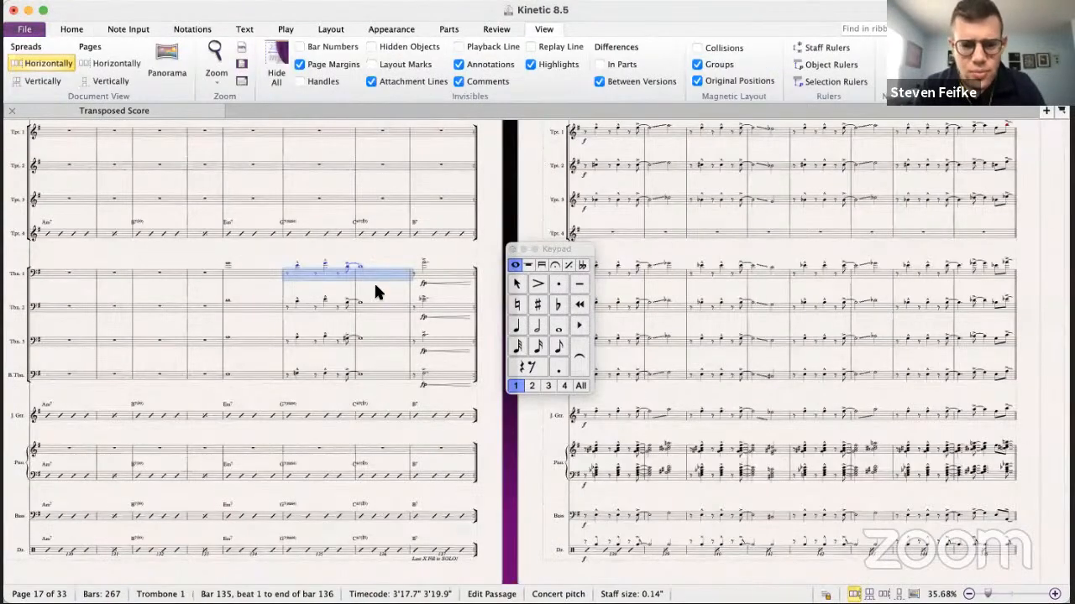
scroll(378, 264, right, 1)
click(396, 295)
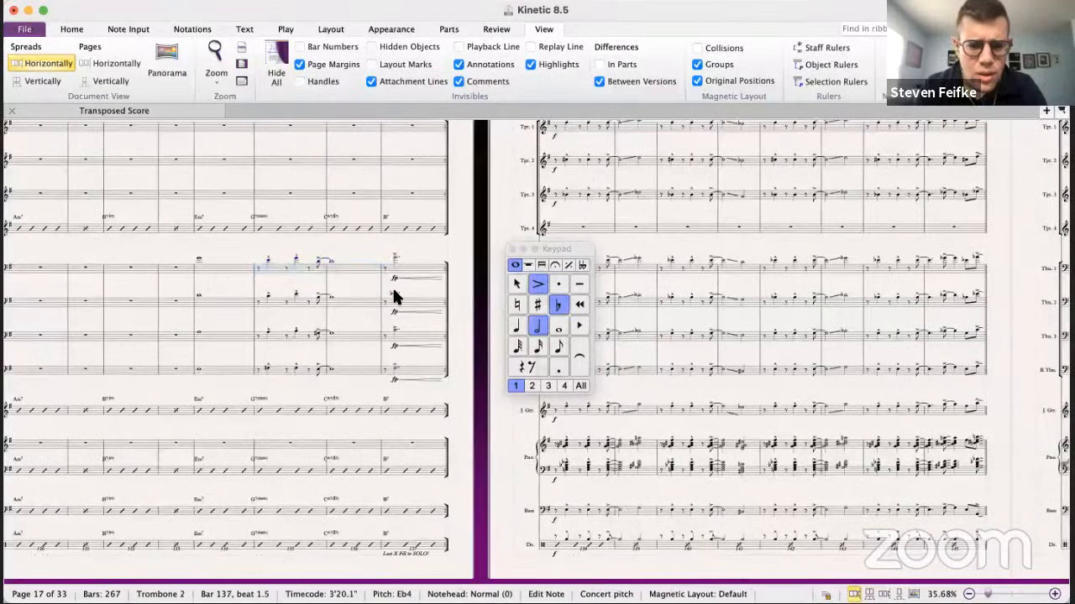
click(394, 347)
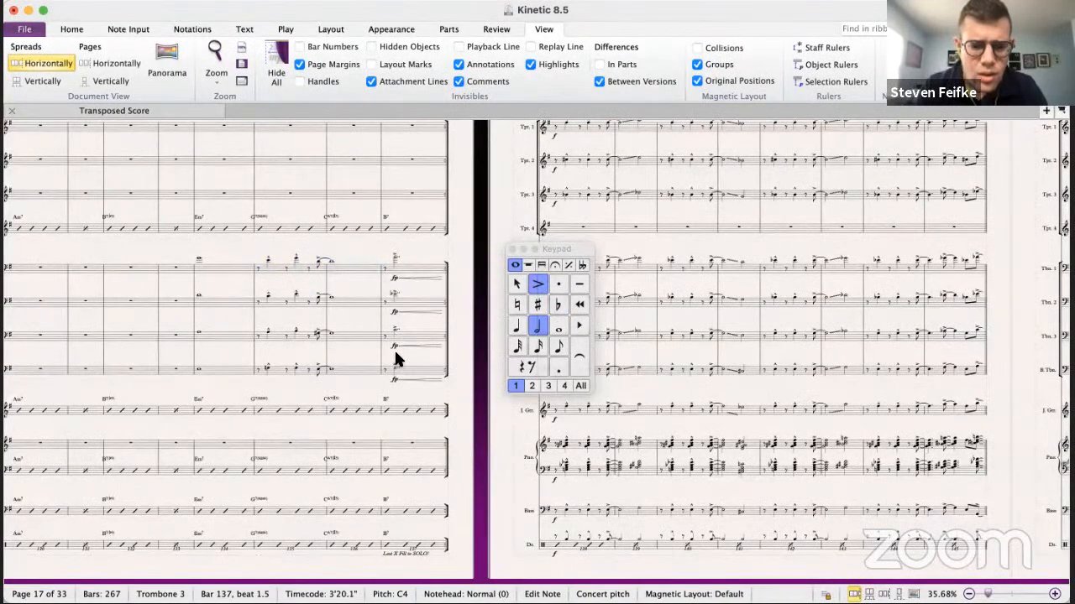
click(396, 268)
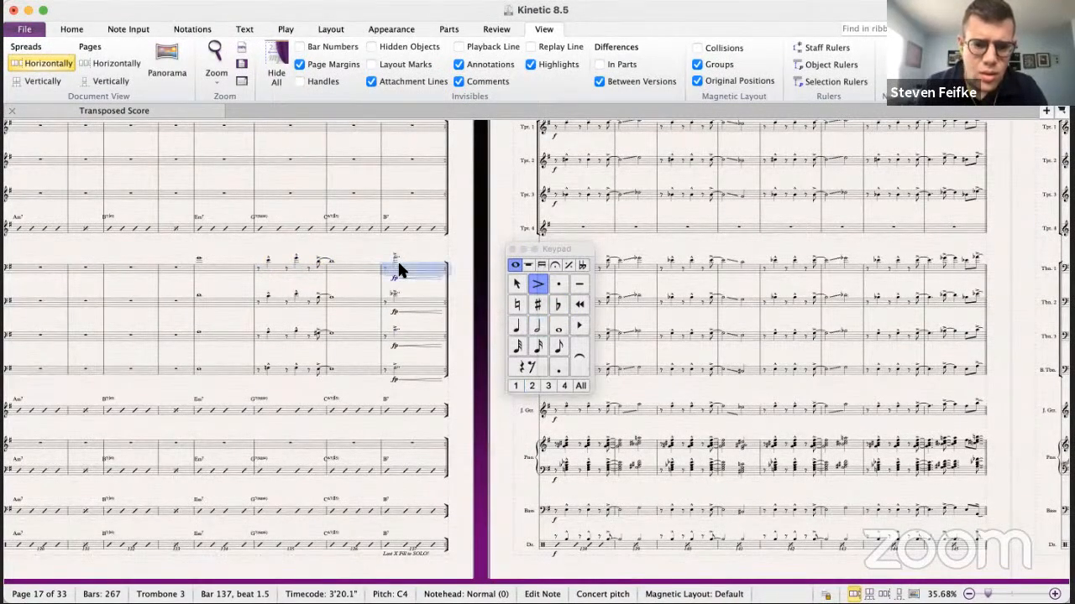
shift+click(399, 334)
key(super+grave)
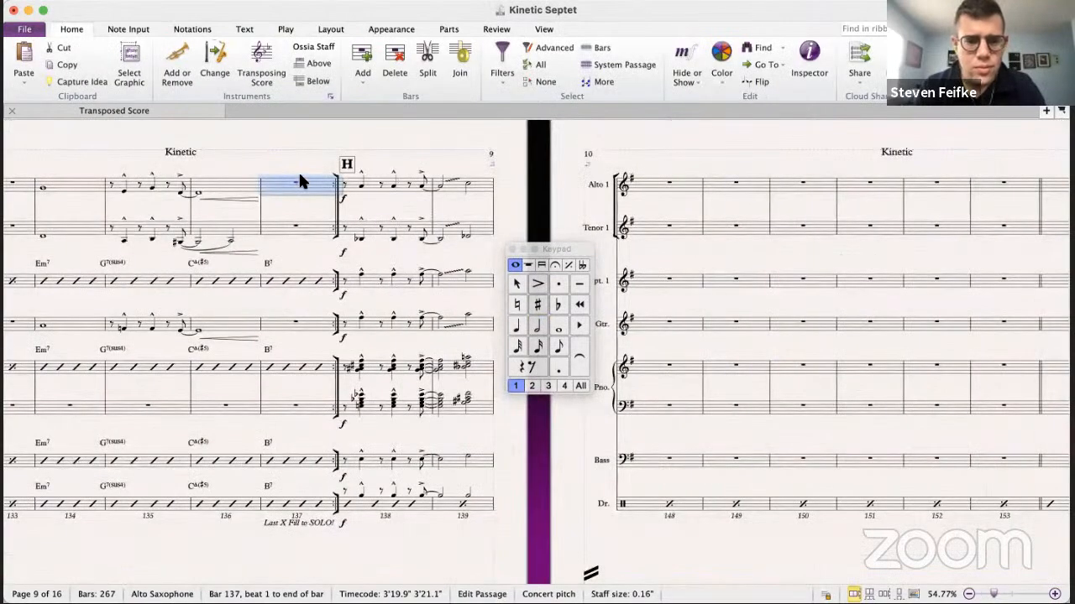
shift+click(295, 326)
key(super+v)
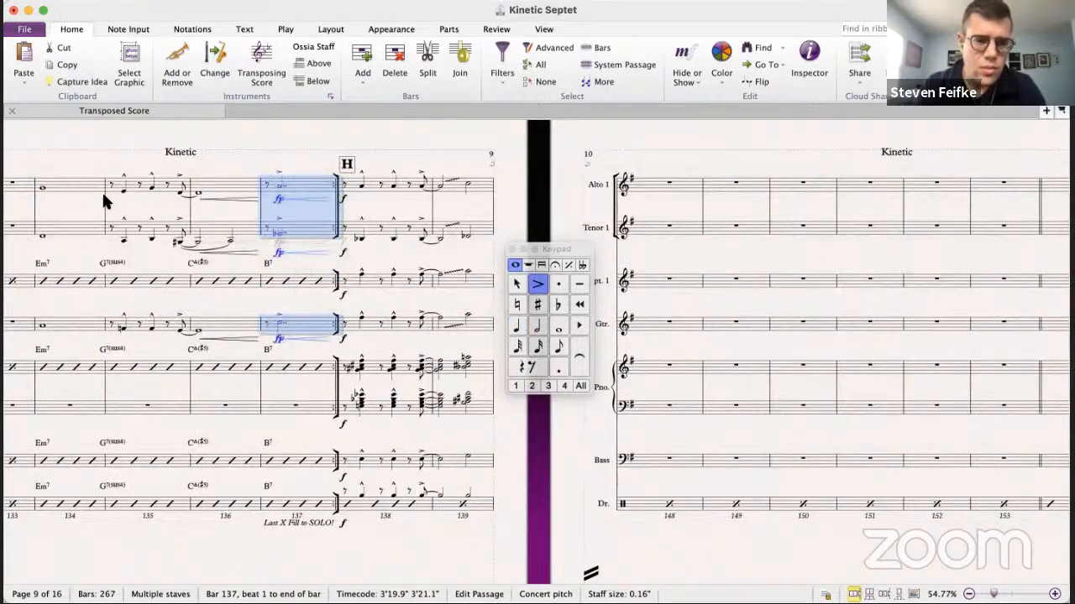
- Play back the alto, tenor and guitar backgrounds leading into H
key(Escape)
key(super+minus)
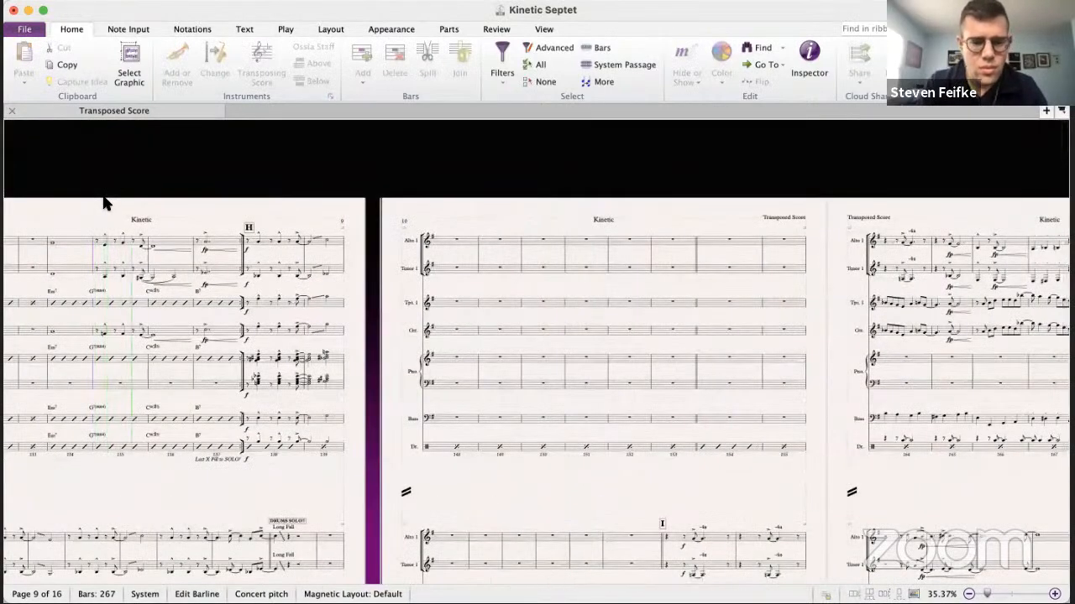
key(space)
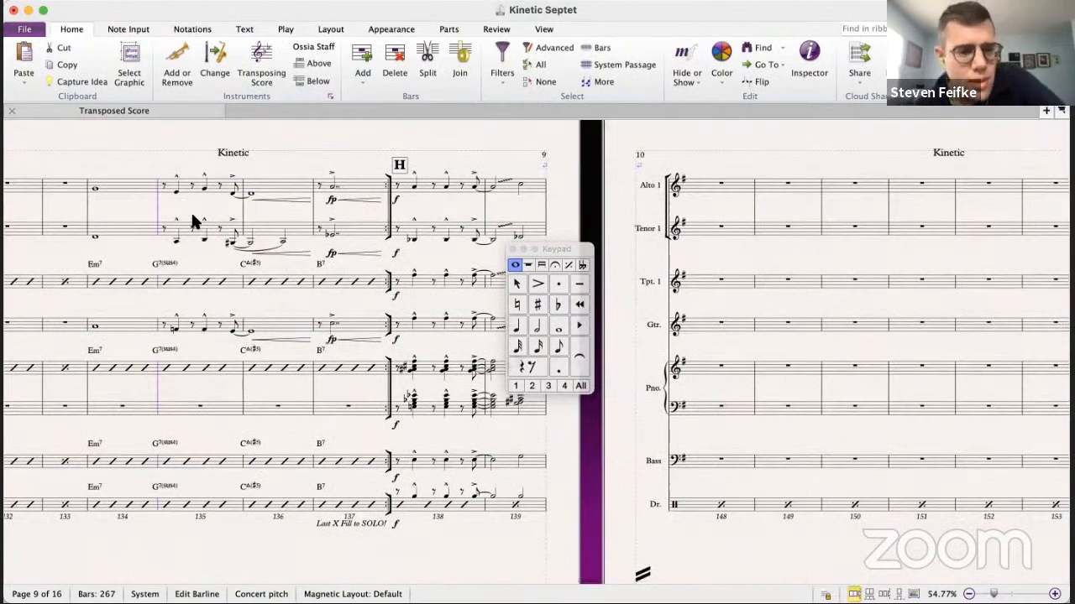
- Flatten the Guitar note on beat 3 of bar 135 and play back from that bar
click(204, 190)
click(204, 239)
click(201, 327)
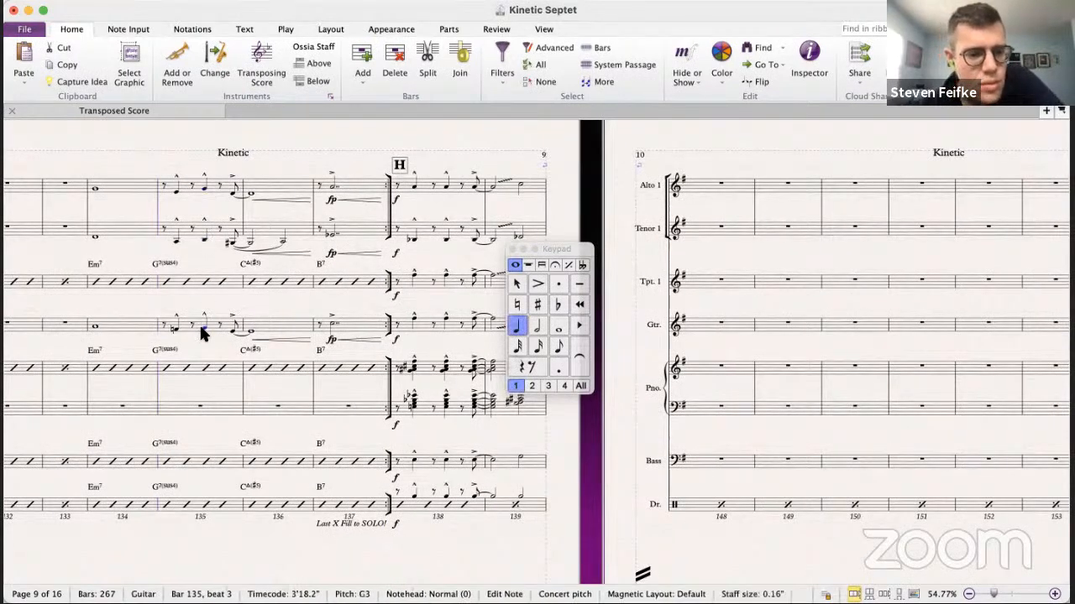
click(556, 305)
click(159, 282)
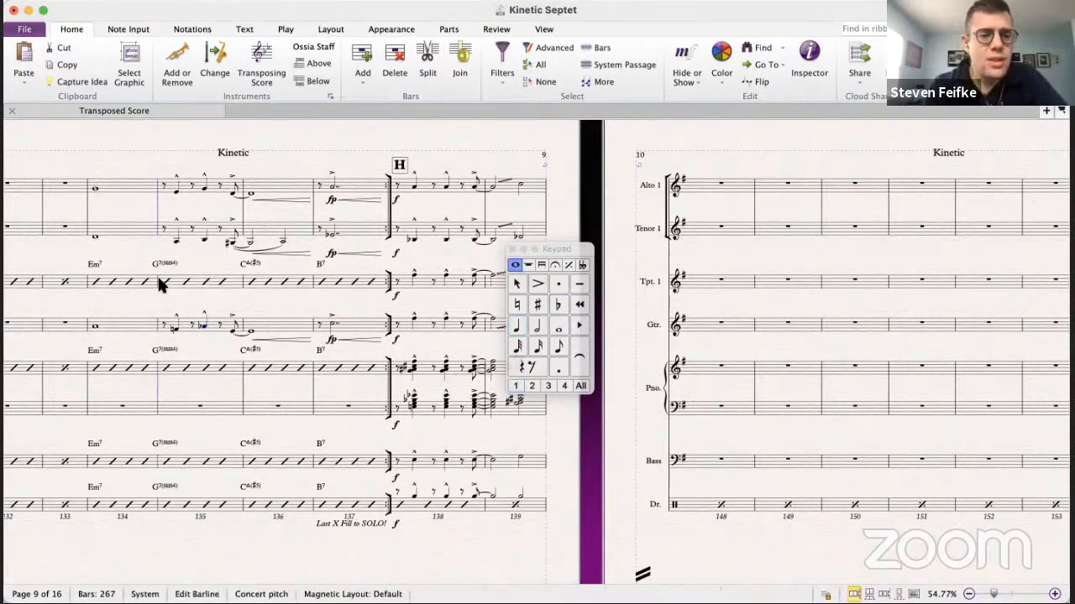
key(p)
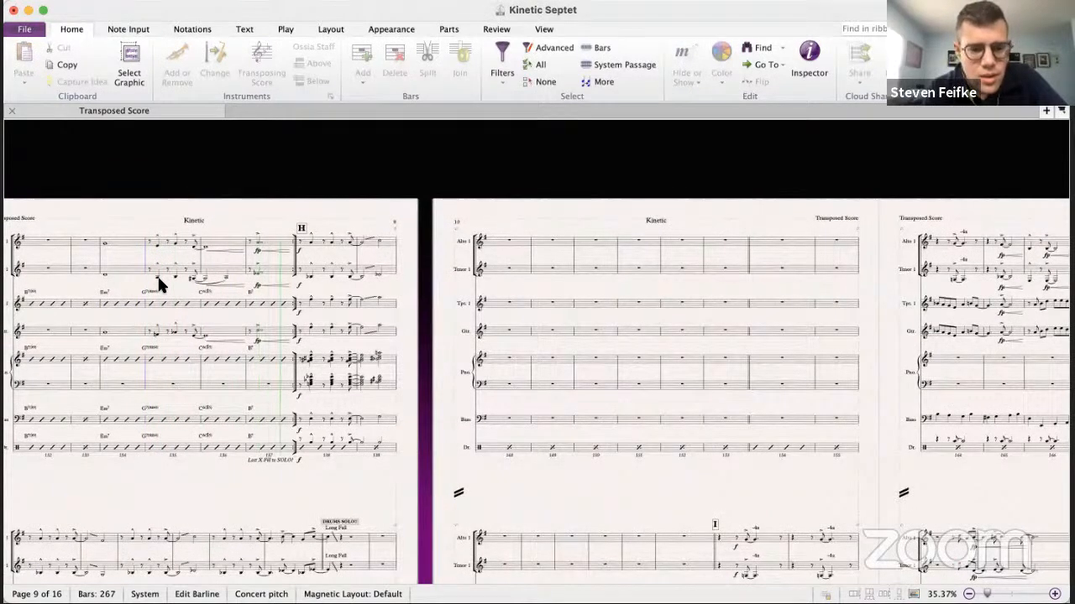
key(space)
- Clear the music in bars 138–146 of the Alto 1, Tenor 1, Tpt. 1 and Guitar staves
scroll(379, 326, right, 10)
scroll(378, 326, up, 3)
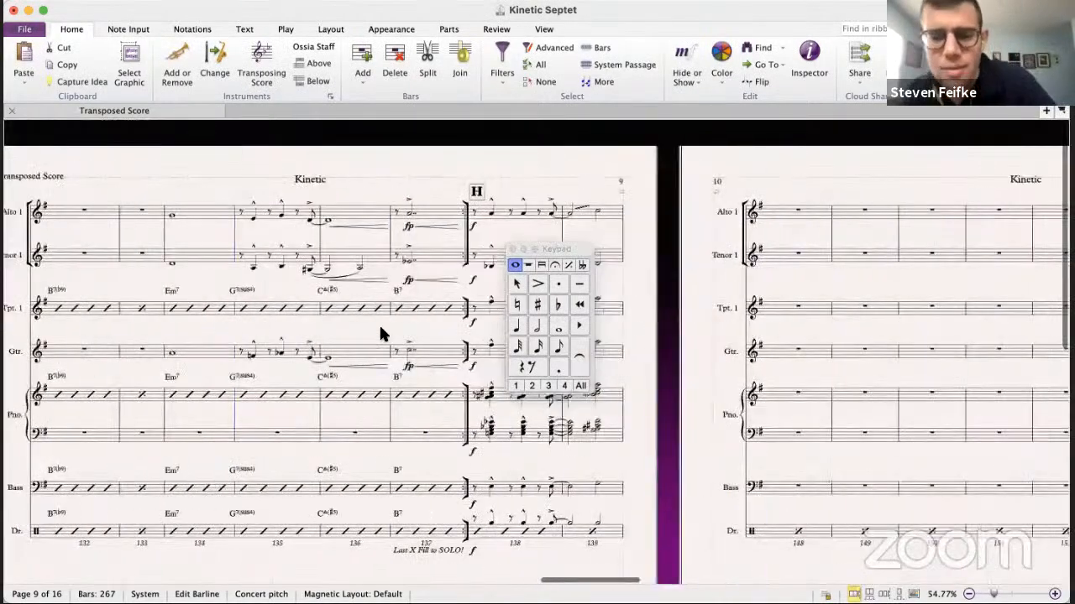
scroll(379, 334, right, 5)
click(277, 203)
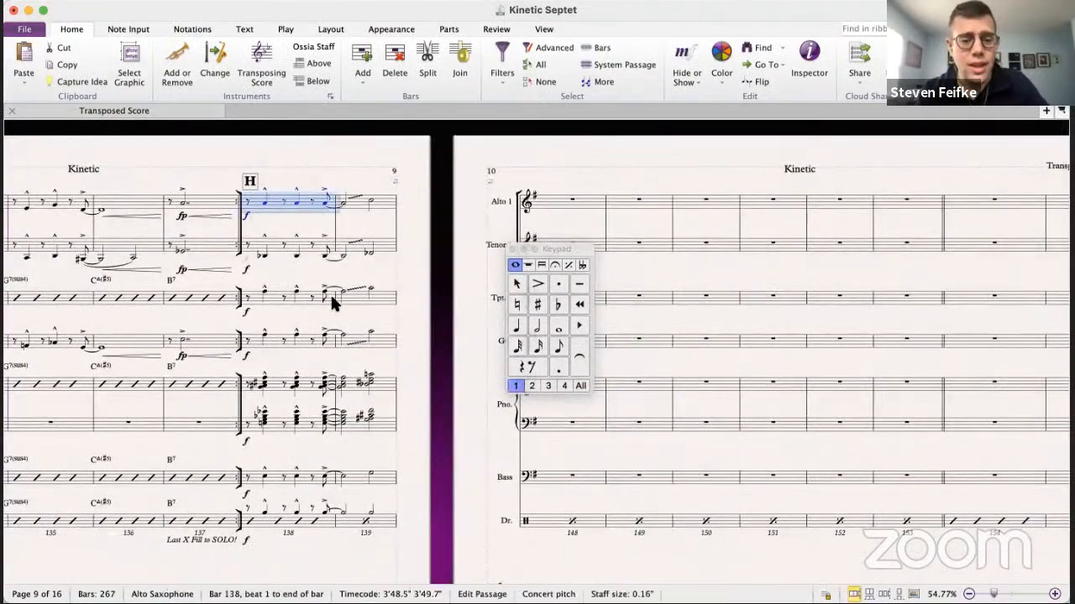
scroll(332, 304, down, 10)
scroll(331, 303, left, 2)
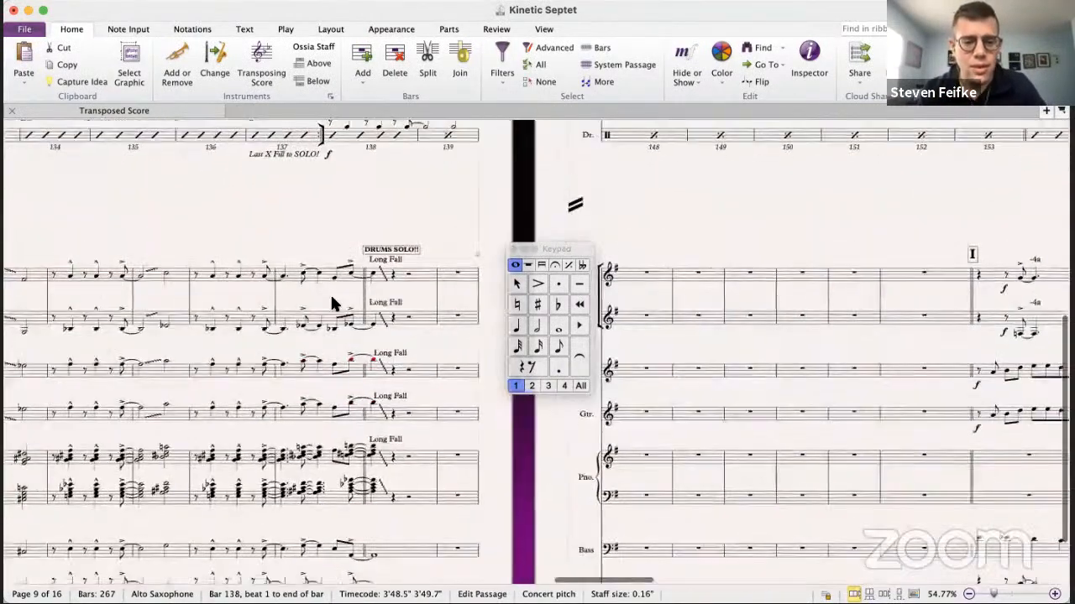
scroll(332, 298, down, 2)
scroll(332, 298, right, 3)
shift+click(409, 332)
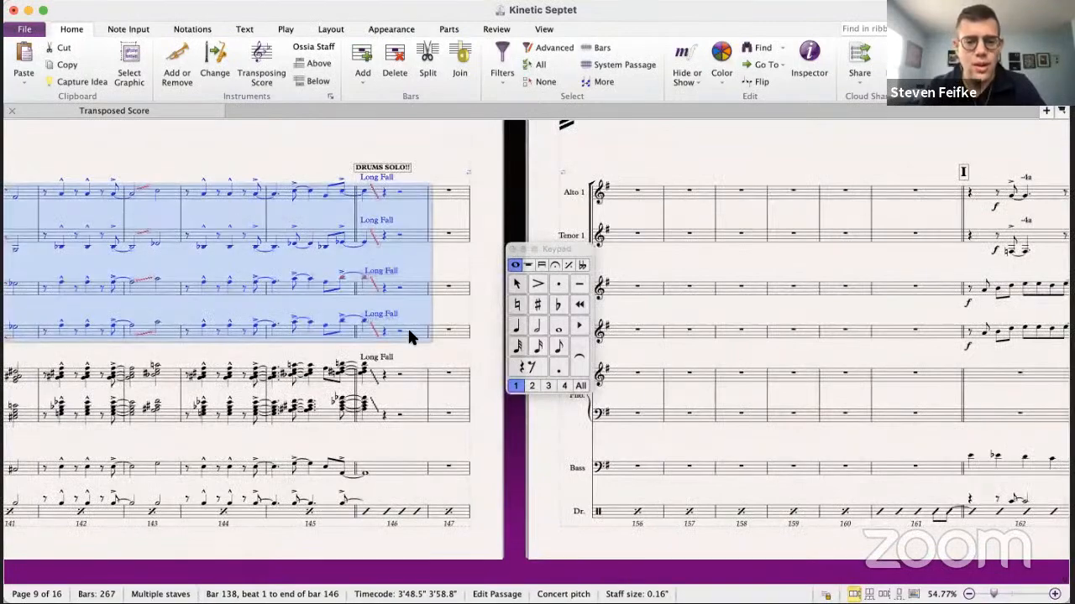
scroll(409, 335, up, 9)
scroll(434, 260, up, 1)
- Copy bars 138–146 of the Jazz Guitar staff from Kinetic 8.5 into the Guitar staff of Kinetic Septet at bar 138
scroll(434, 258, down, 2)
scroll(434, 258, left, 1)
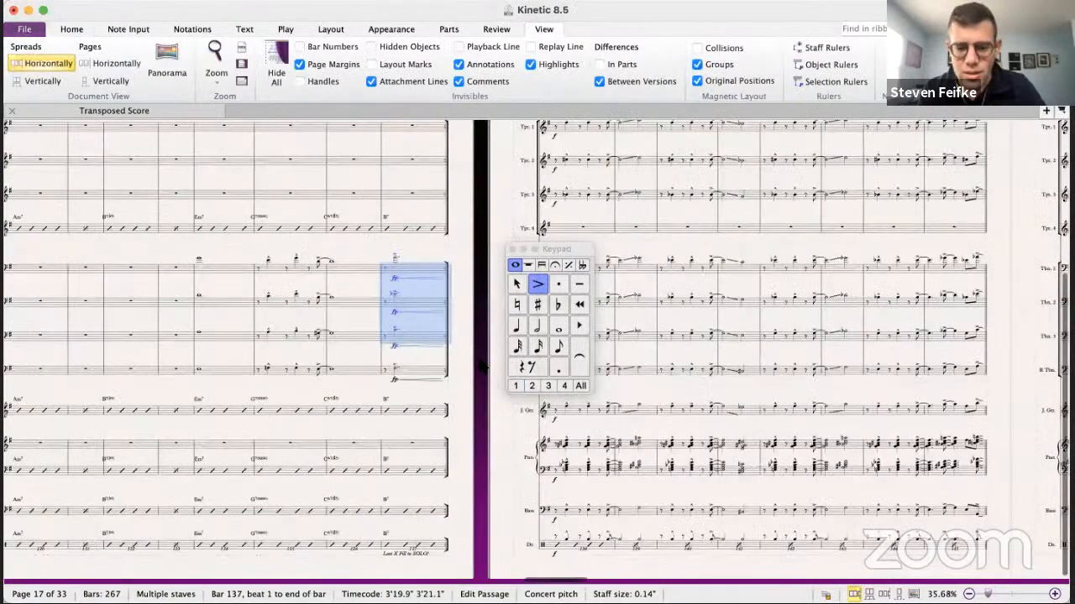
scroll(441, 405, right, 3)
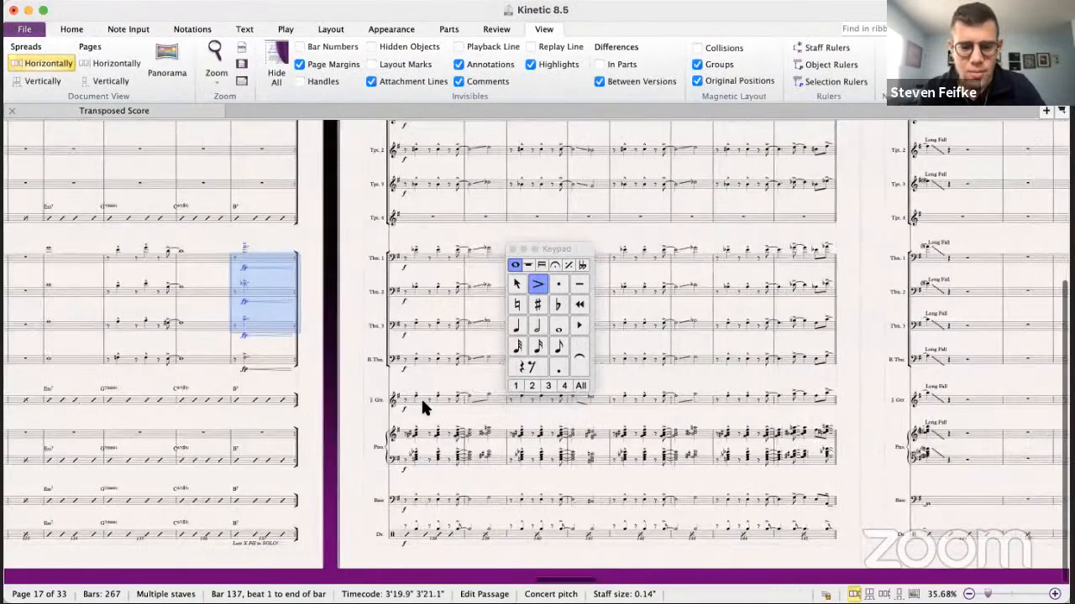
click(420, 398)
scroll(420, 397, right, 5)
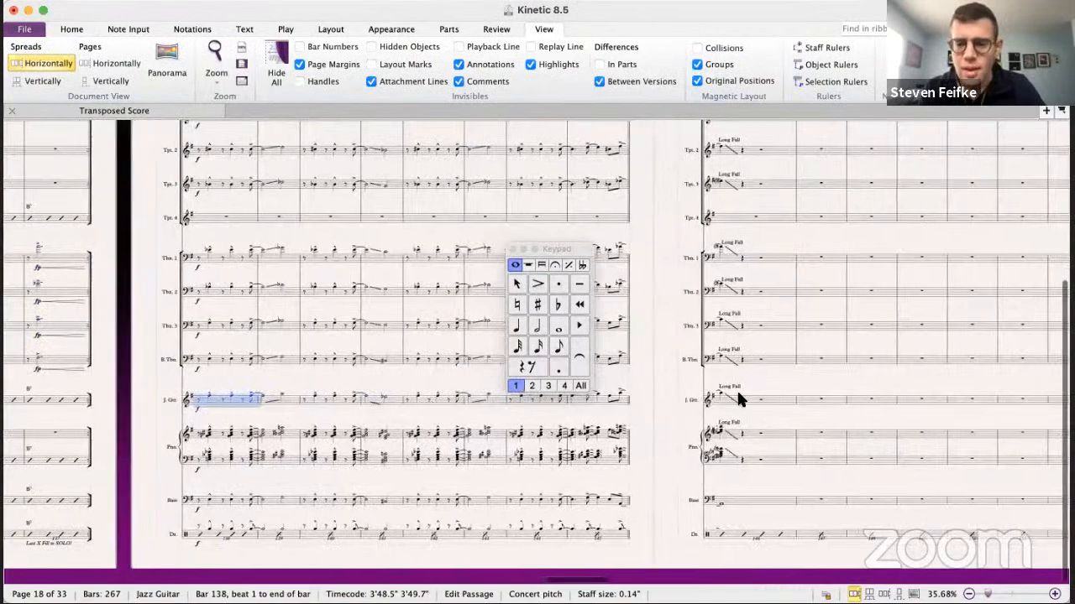
shift+click(746, 395)
key(super+grave)
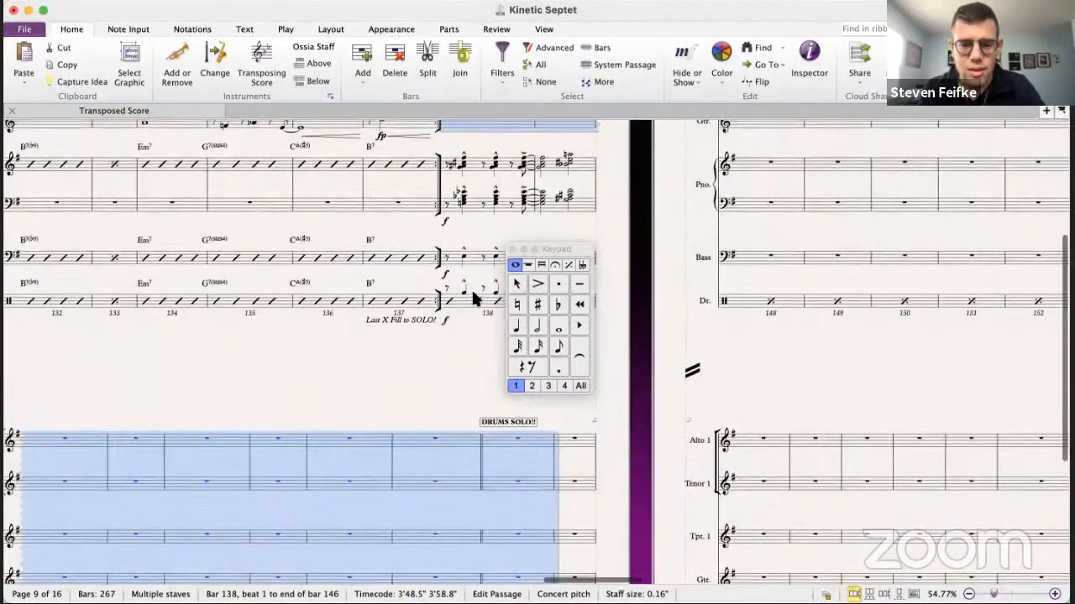
scroll(473, 292, up, 5)
key(Escape)
click(435, 344)
key(super+v)
scroll(435, 344, down, 5)
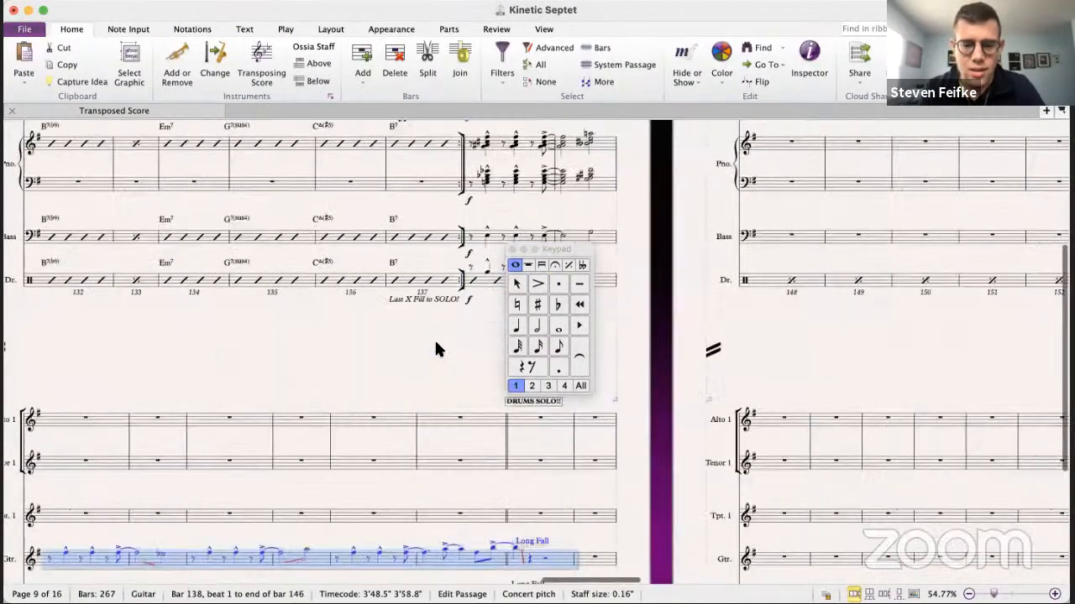
- Double the Guitar line in bars 138–146 an octave lower and play back from H
scroll(435, 349, up, 5)
scroll(435, 350, right, 3)
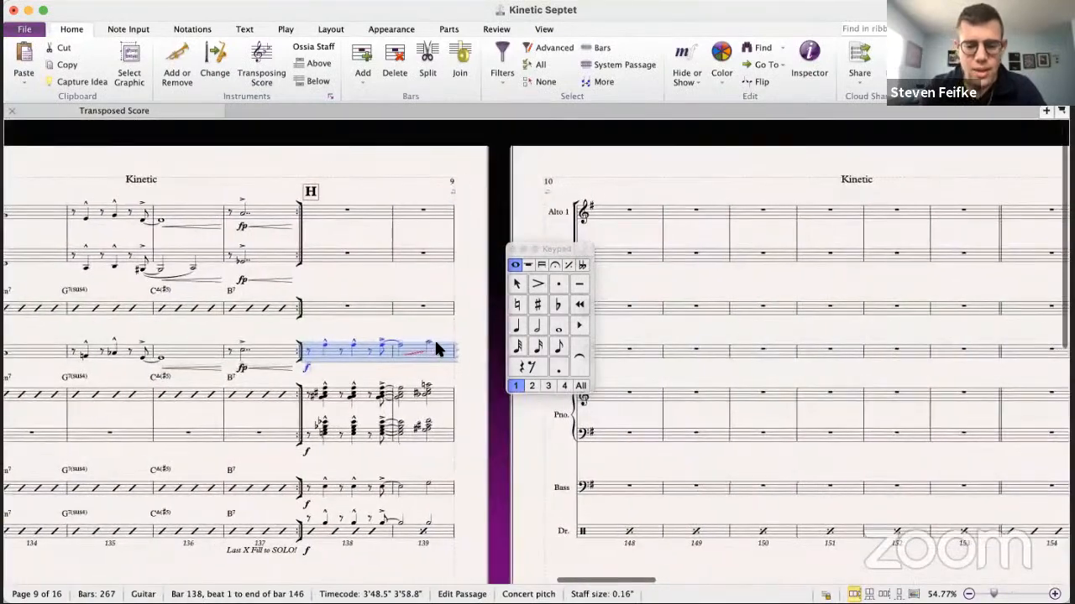
click(299, 345)
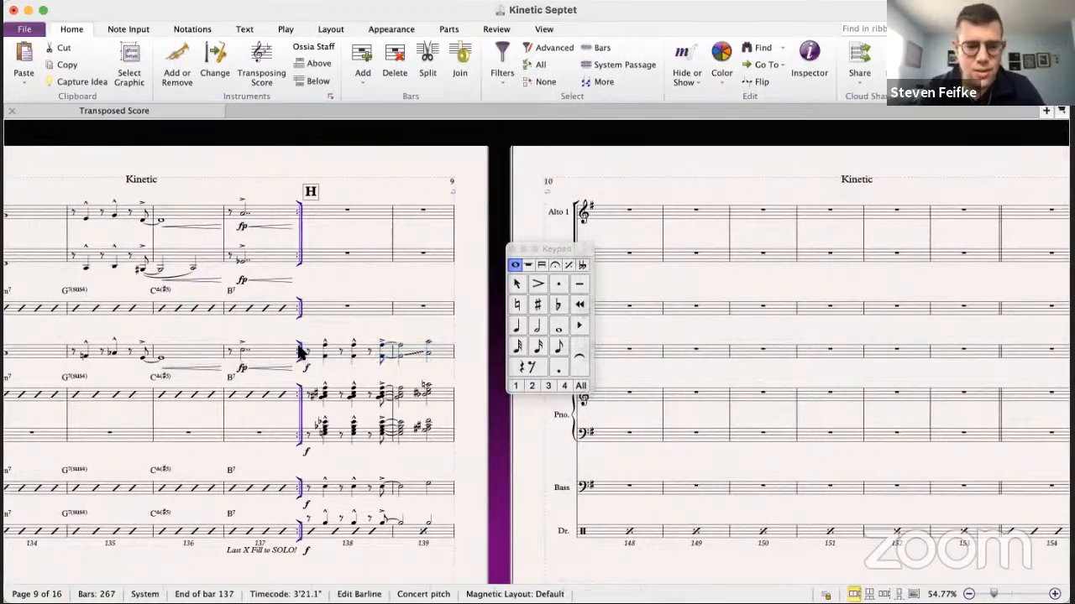
key(p)
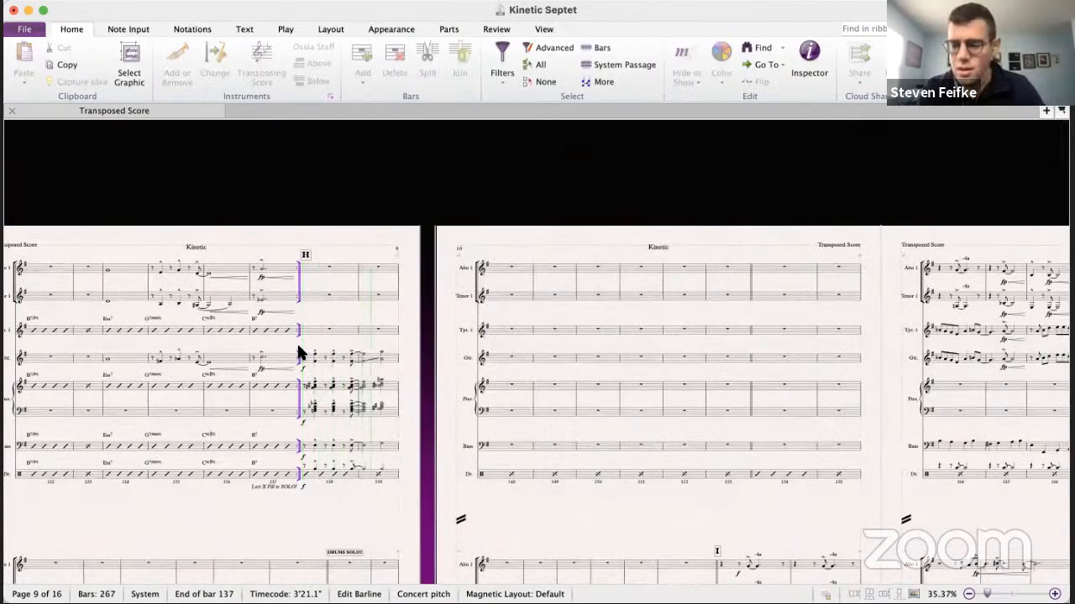
key(Escape)
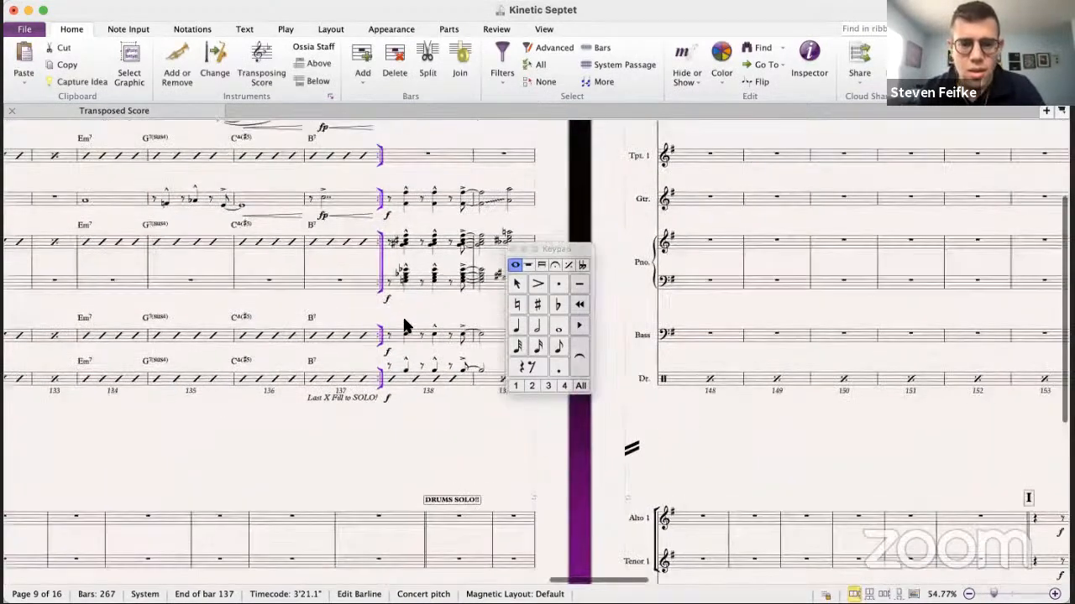
- Duplicate the slide lines in bars 139, 141 and 143 of the Guitar so both octave notes have one
click(345, 298)
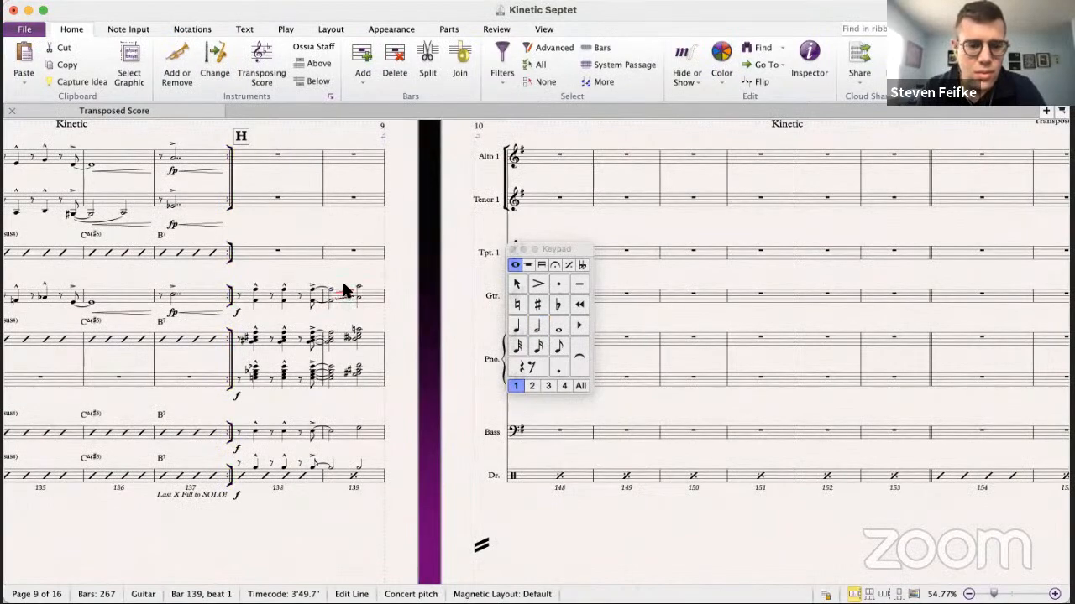
key(Escape)
scroll(346, 279, down, 10)
scroll(336, 290, left, 8)
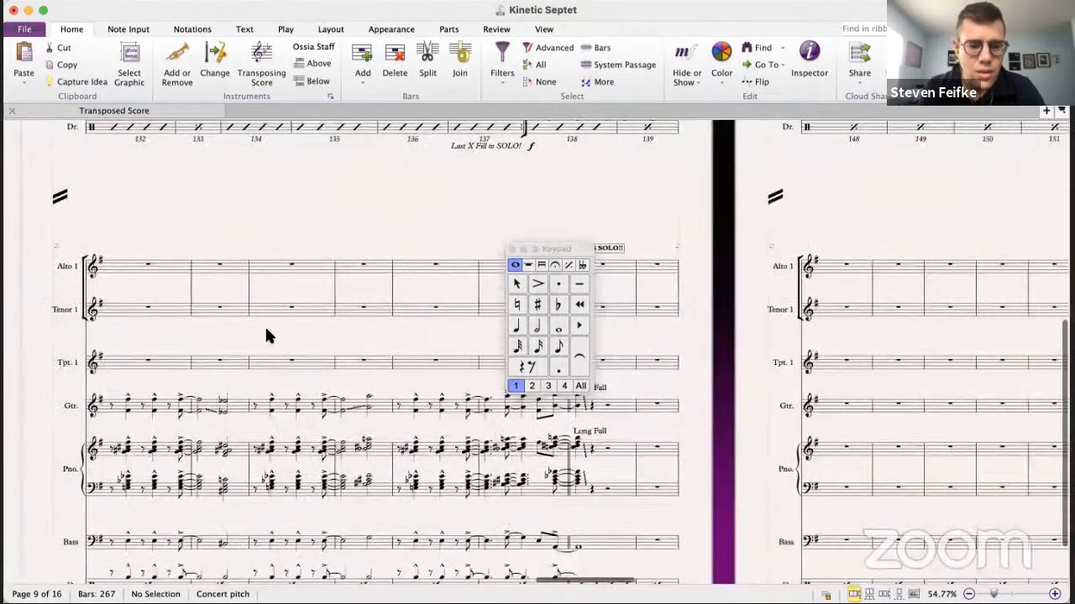
click(263, 334)
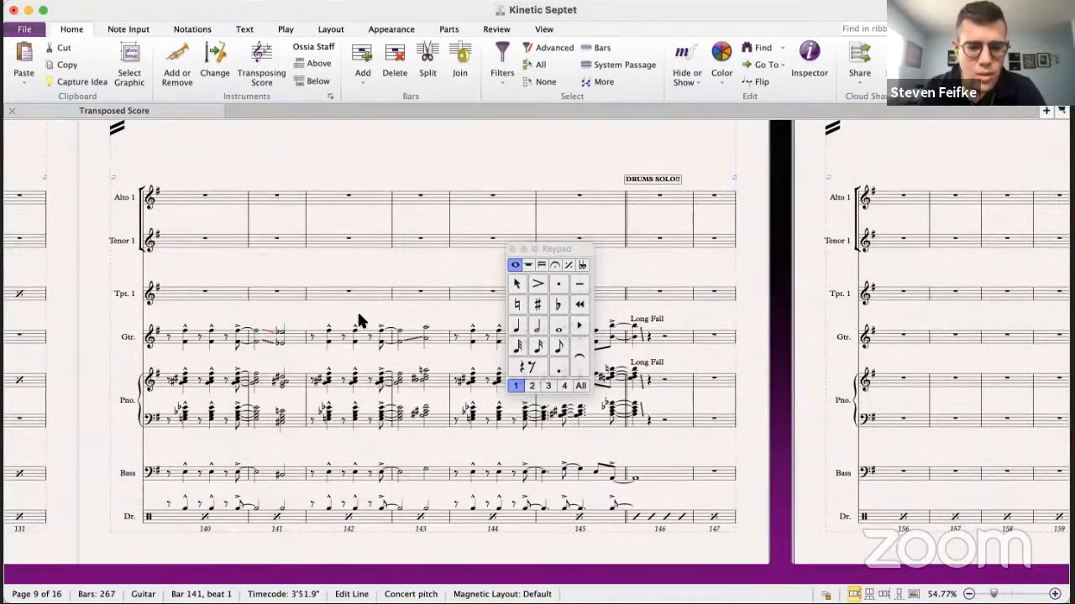
scroll(359, 320, right, 3)
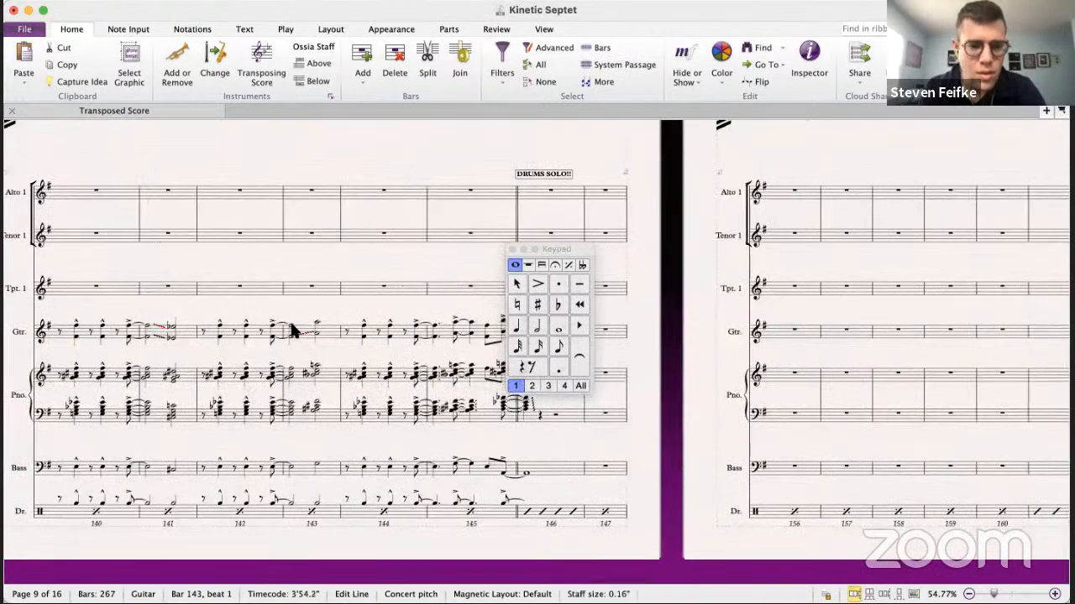
click(302, 332)
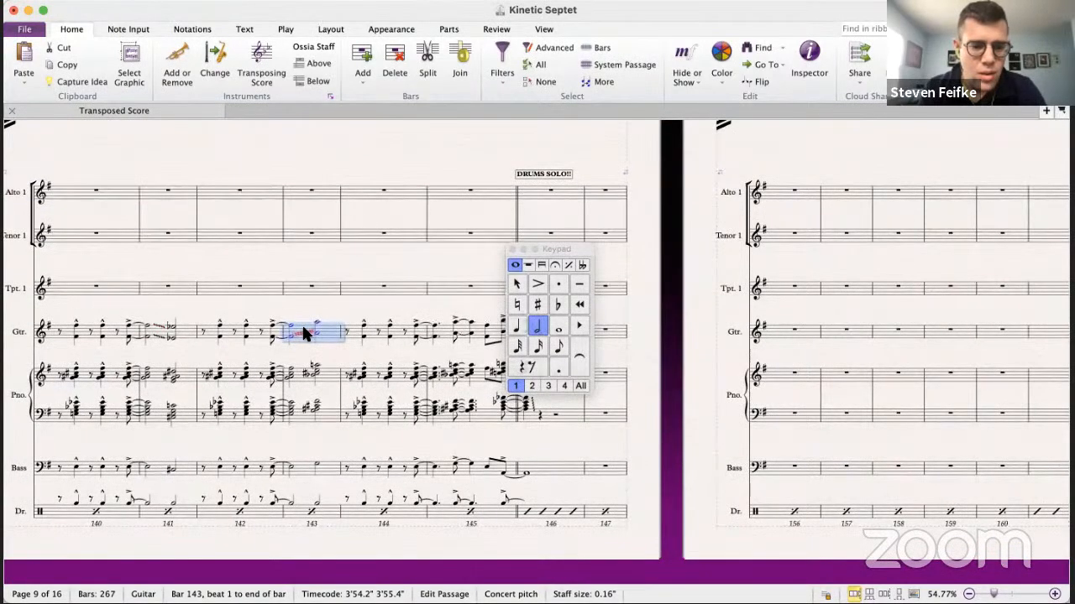
click(304, 330)
scroll(350, 313, right, 4)
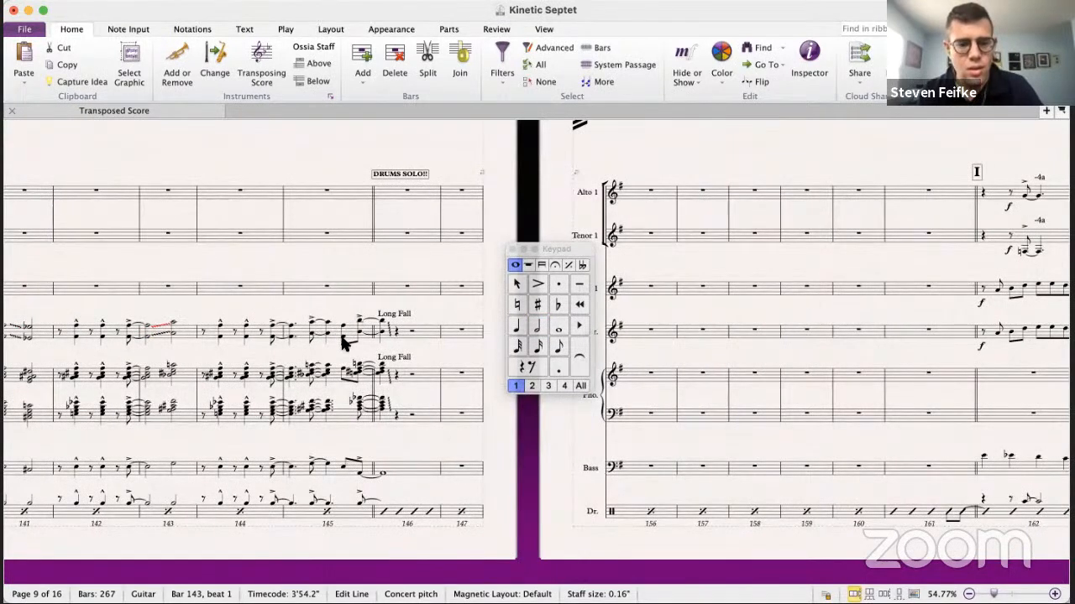
- Try deleting the lower Guitar octave note on beat 4 of bar 145, and undo the deletion
click(346, 337)
super+click(357, 336)
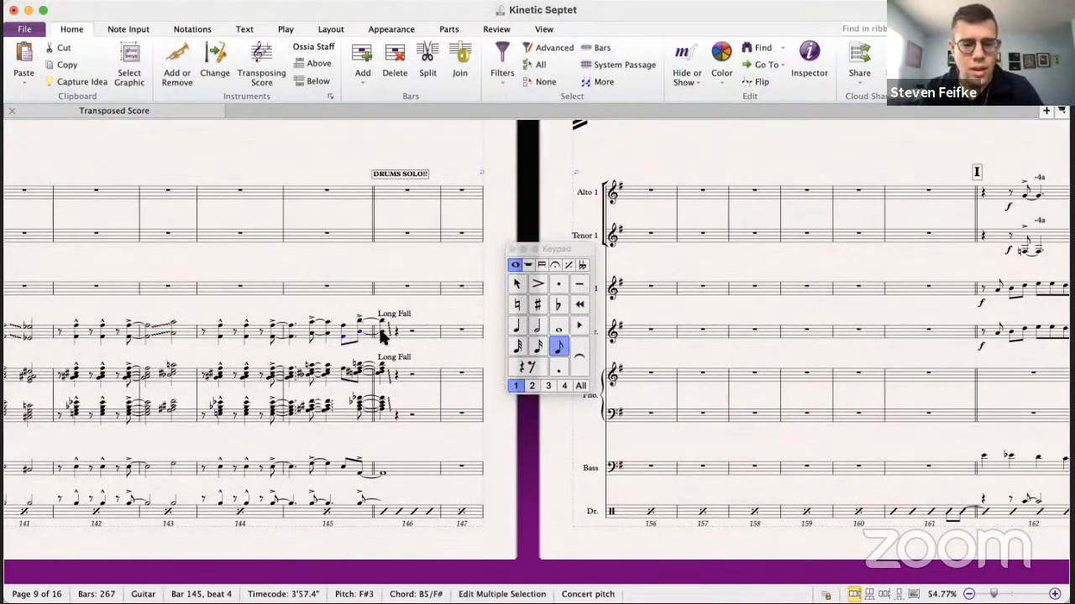
click(348, 336)
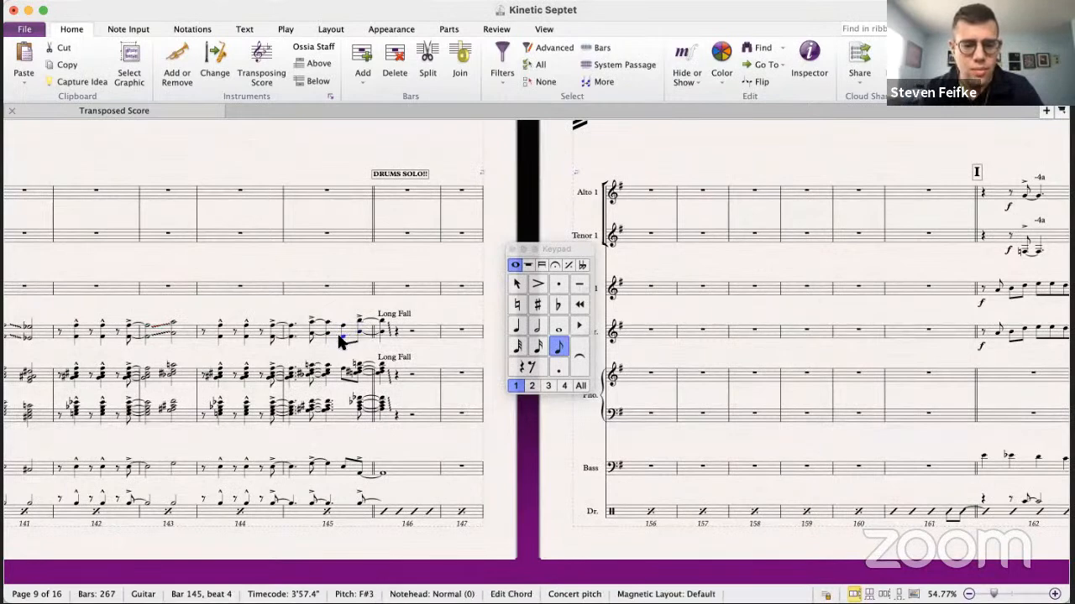
key(Delete)
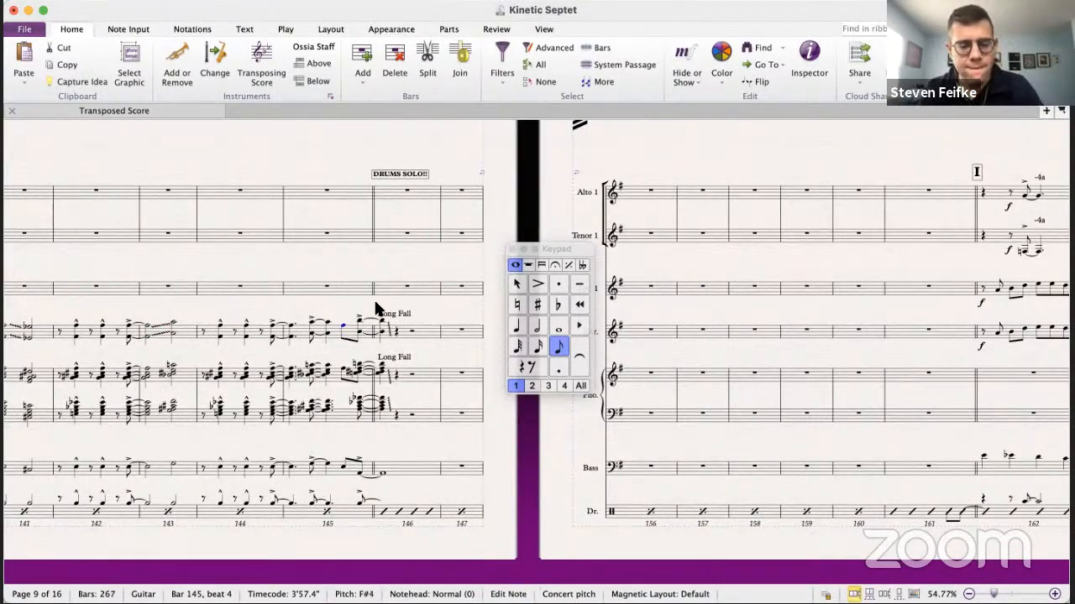
key(super+z)
key(Escape)
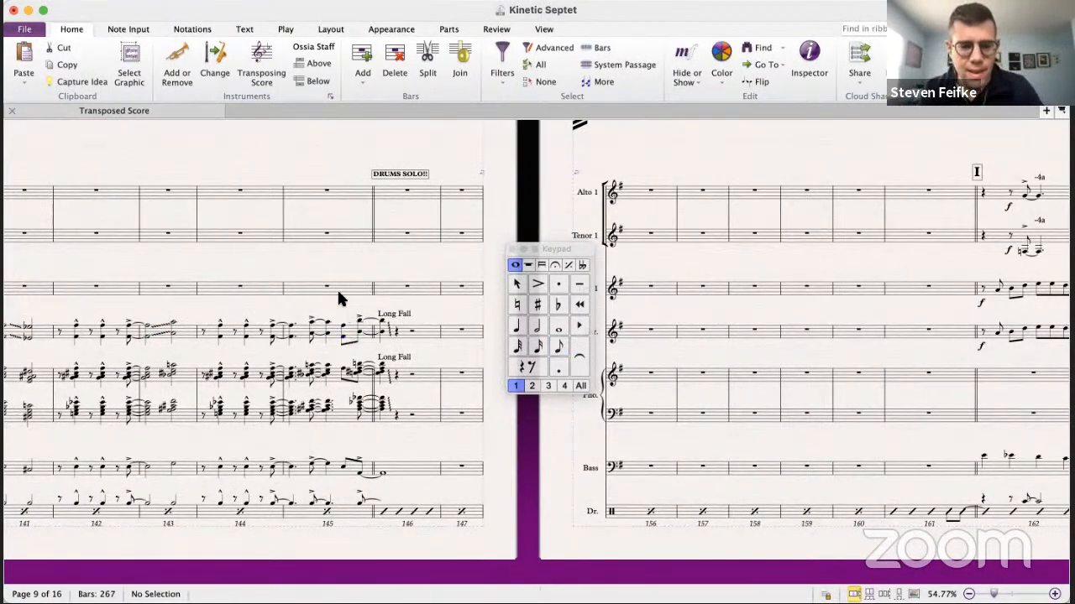
- Play back the septet score from H through the section after I
scroll(336, 288, up, 5)
key(super+Tab)
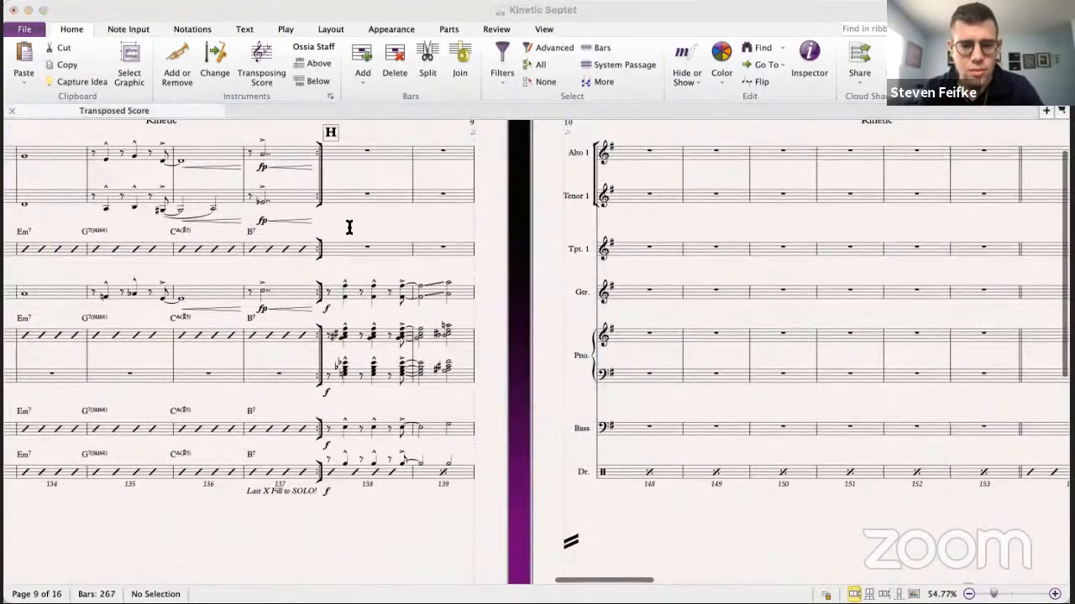
key(super+Tab)
click(320, 294)
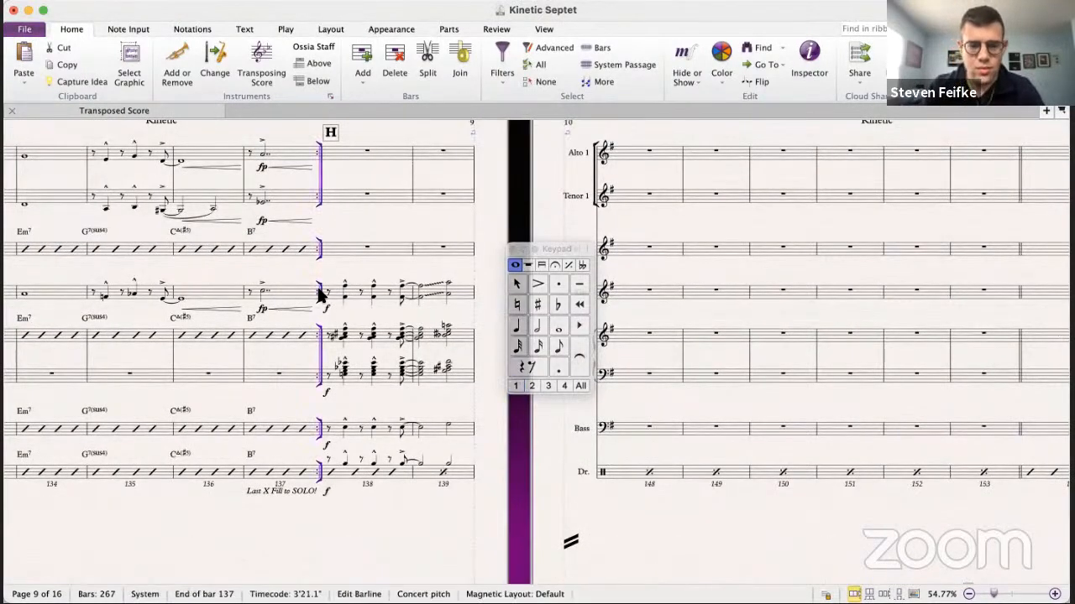
scroll(320, 294, down, 3)
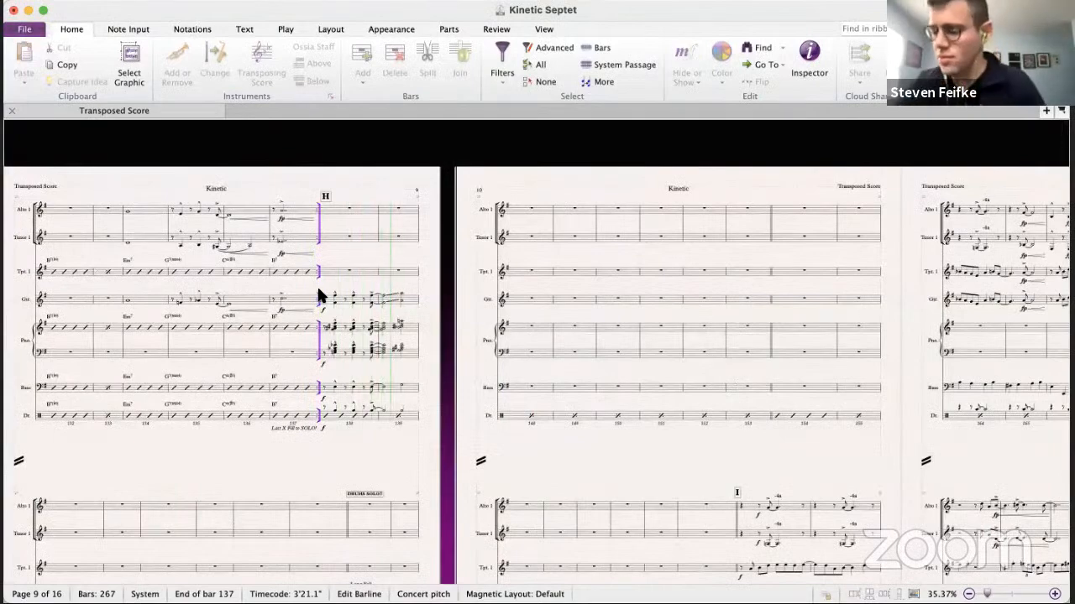
scroll(320, 296, down, 3)
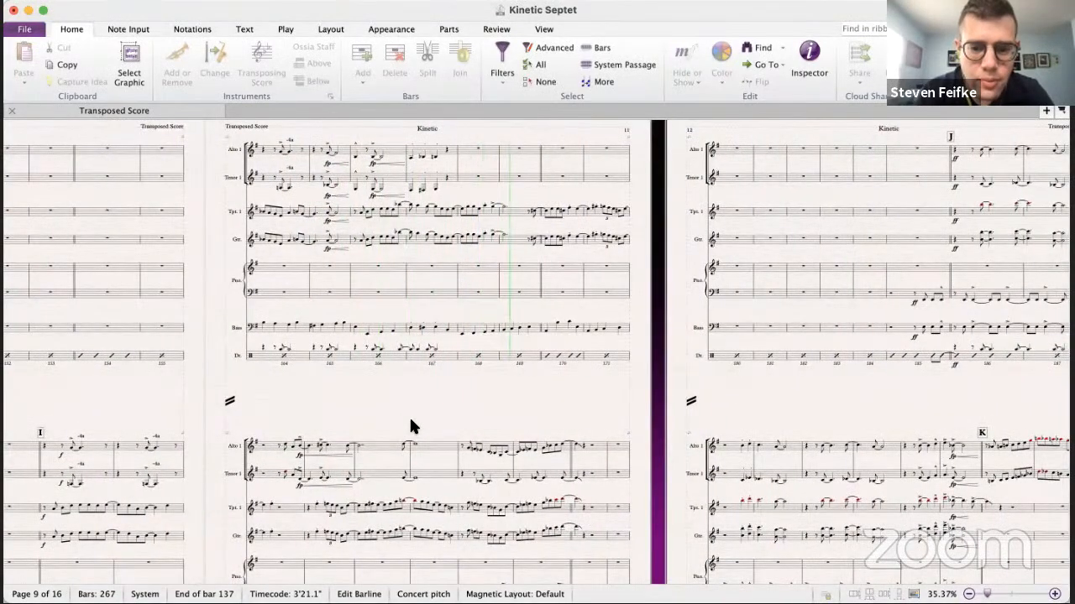
key(space)
- Switch to Kinetic 8.5 and play it back from the Tenor 2 pickup in bar 161 through section I
scroll(429, 388, down, 3)
scroll(429, 388, down, 5)
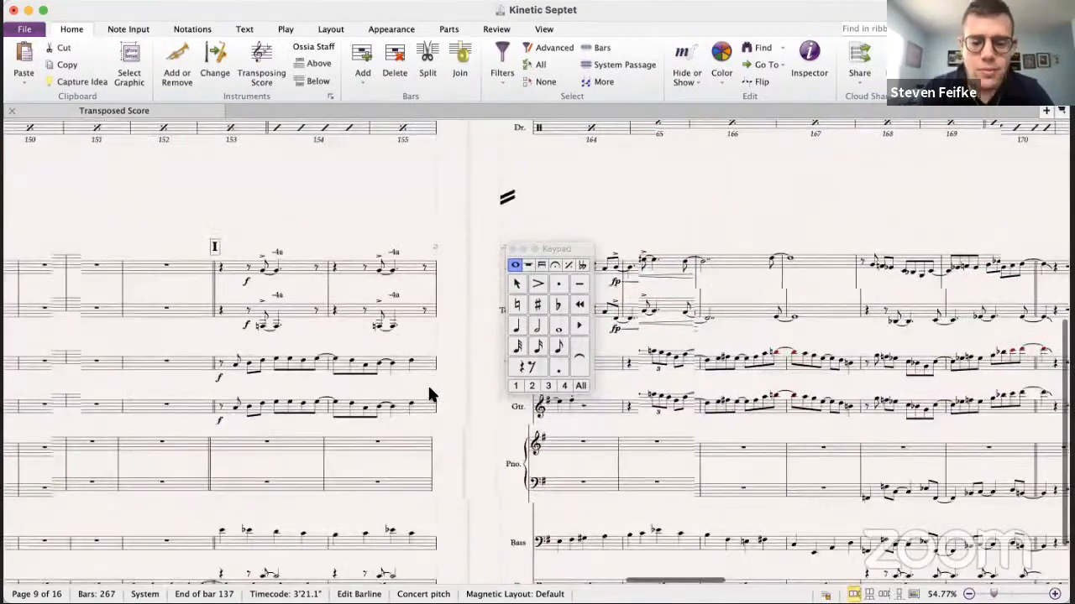
key(super+grave)
scroll(422, 358, right, 10)
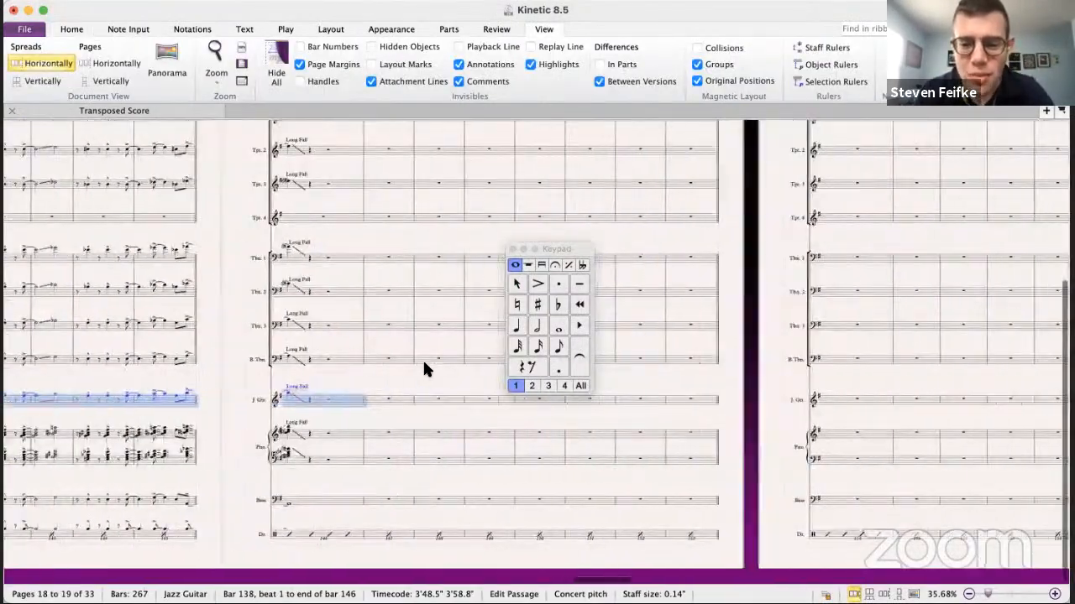
scroll(424, 367, up, 5)
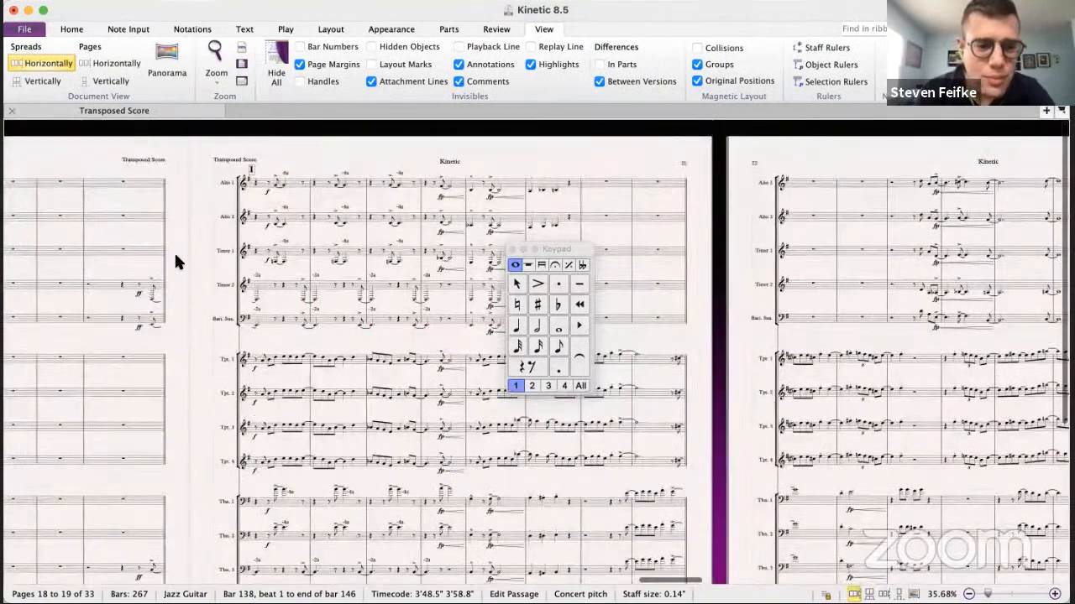
click(152, 299)
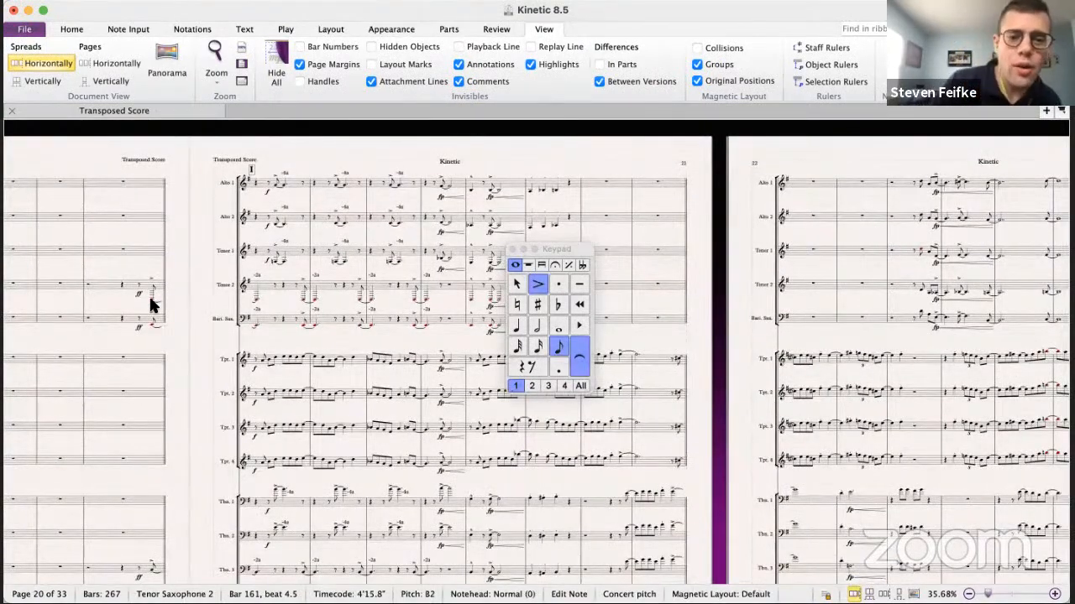
key(p)
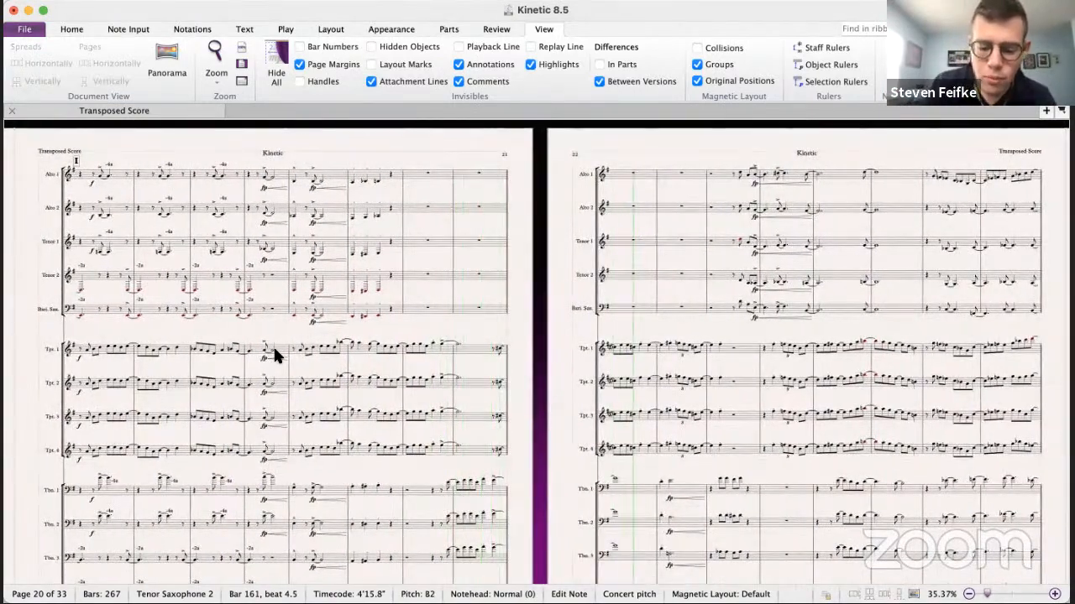
key(m)
click(9, 402)
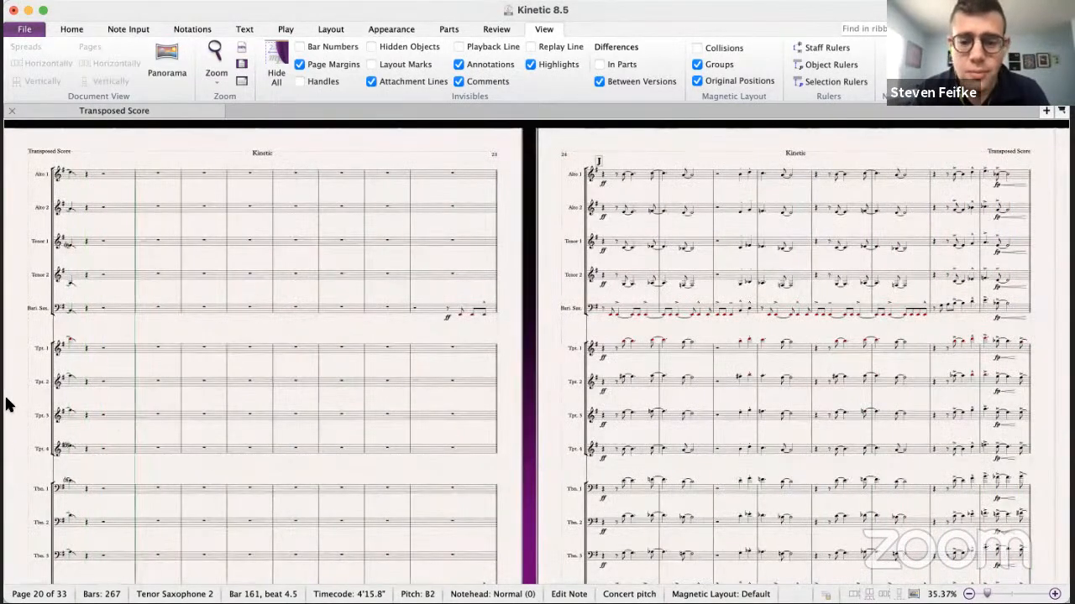
key(space)
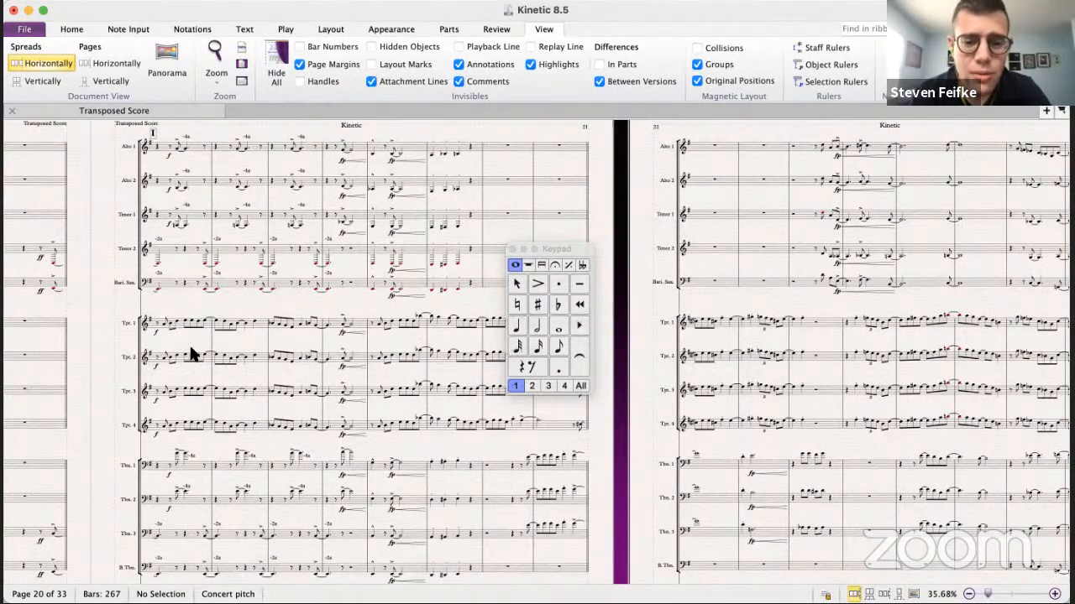
- Examine the big band saxophone, trumpet and trombone writing between I and J in Kinetic 8.5
scroll(191, 354, right, 3)
scroll(192, 354, right, 3)
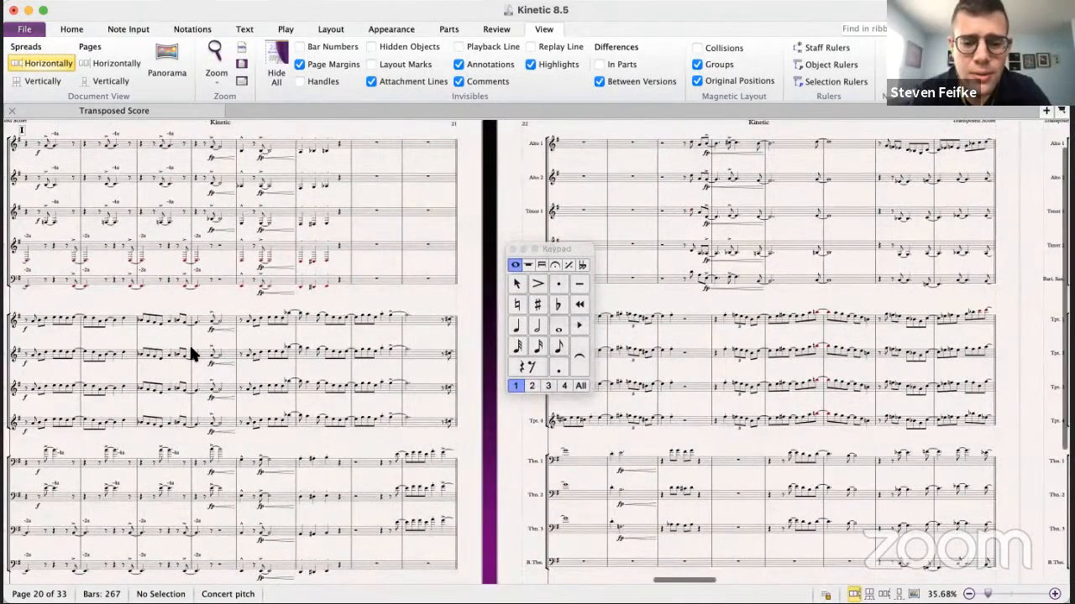
scroll(190, 354, right, 5)
scroll(191, 354, right, 2)
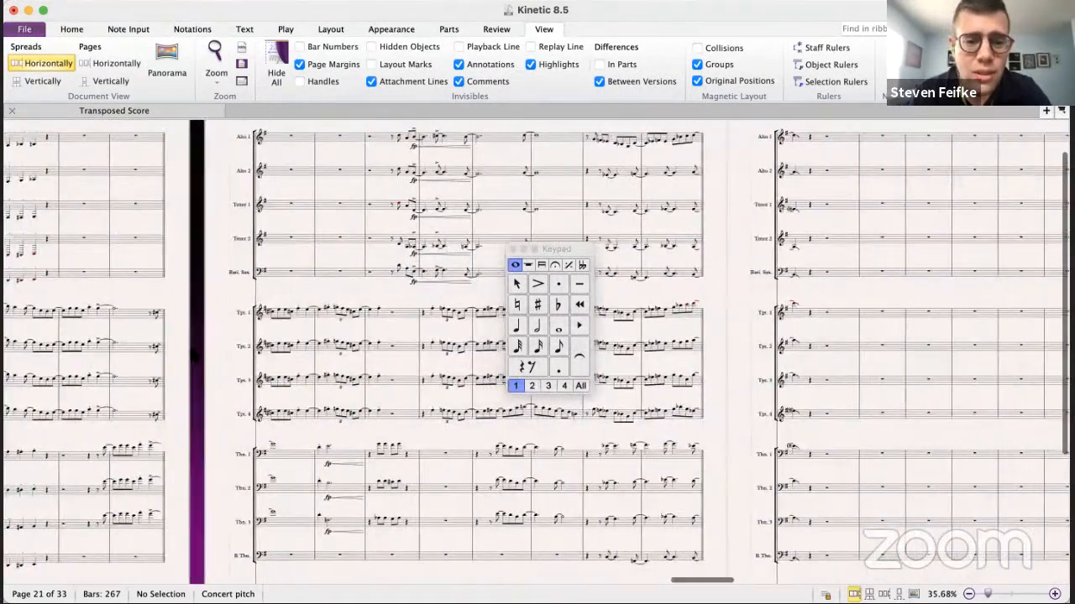
scroll(191, 354, right, 1)
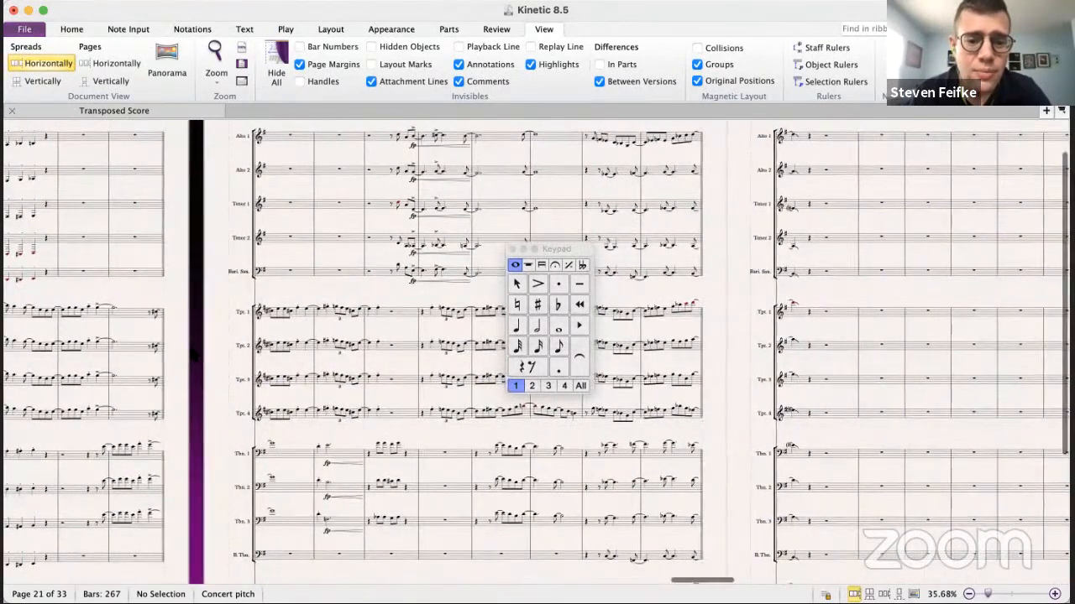
scroll(191, 352, right, 5)
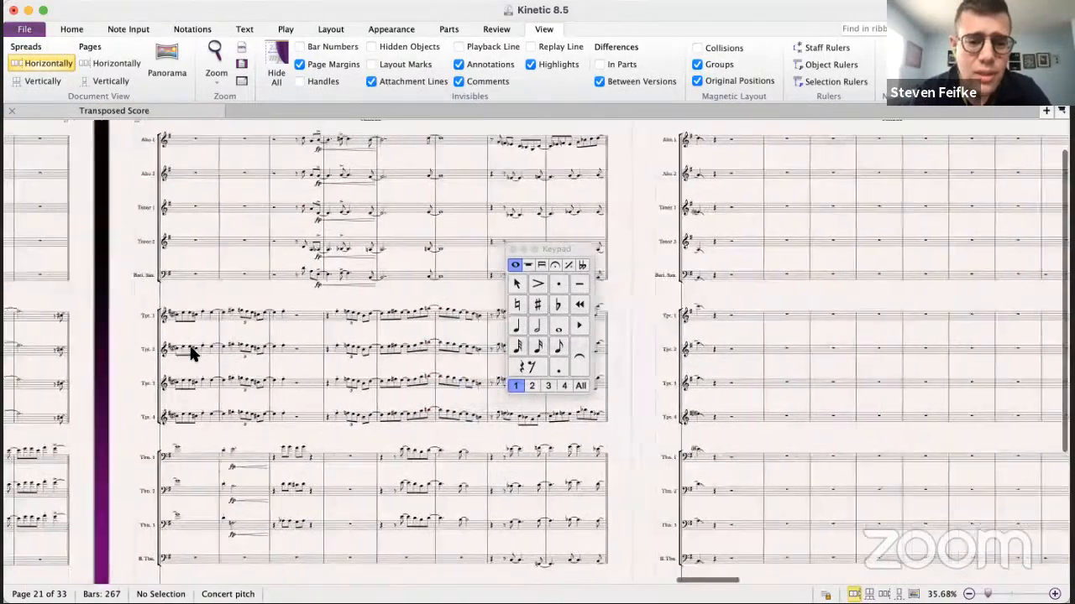
scroll(191, 353, right, 4)
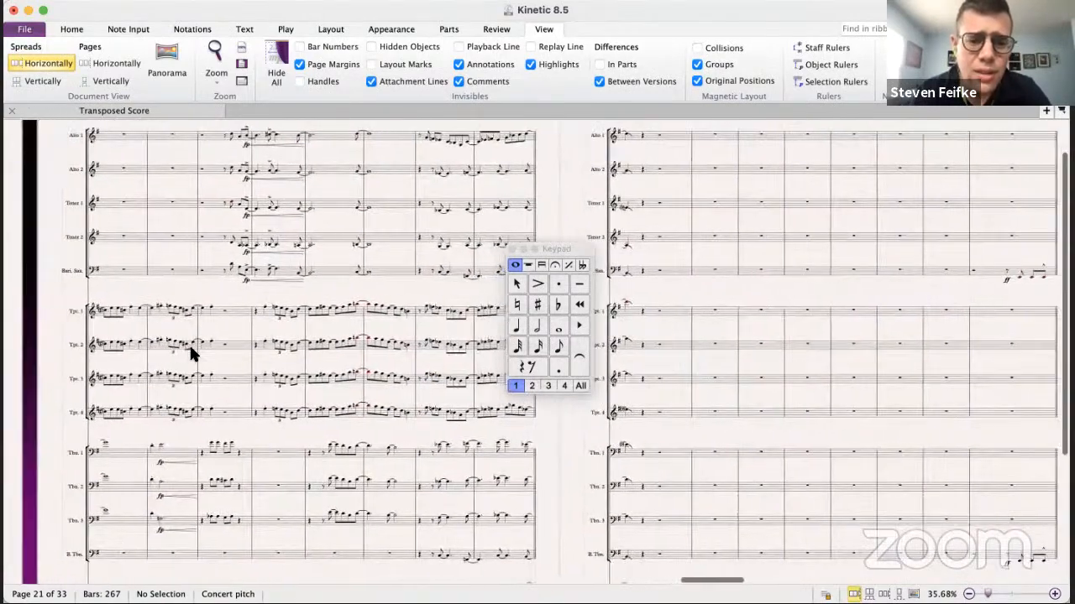
scroll(191, 353, right, 6)
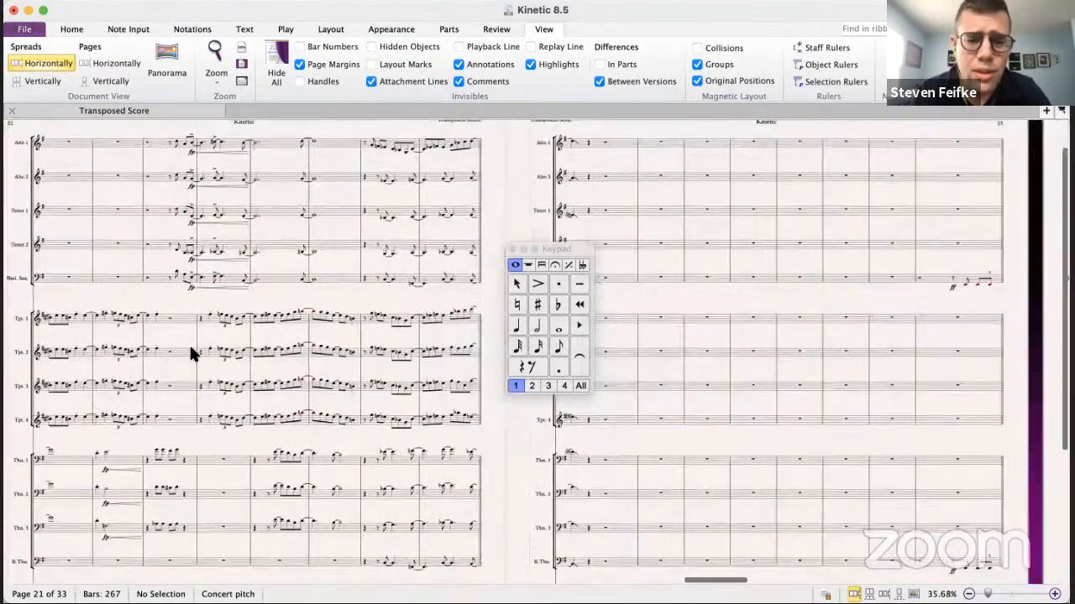
scroll(190, 352, right, 6)
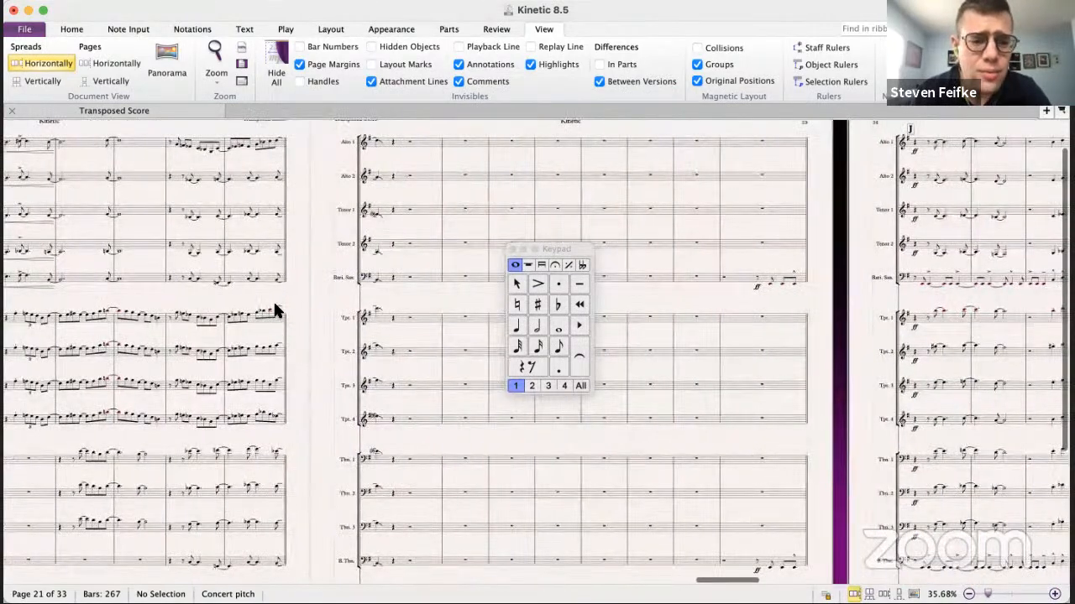
scroll(312, 324, right, 15)
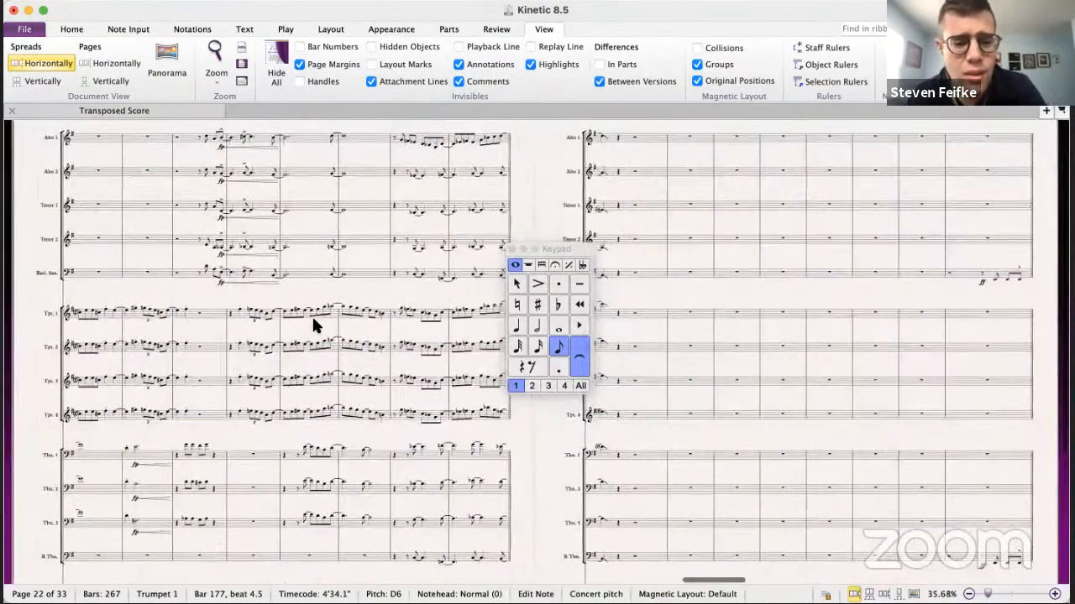
scroll(312, 314, left, 12)
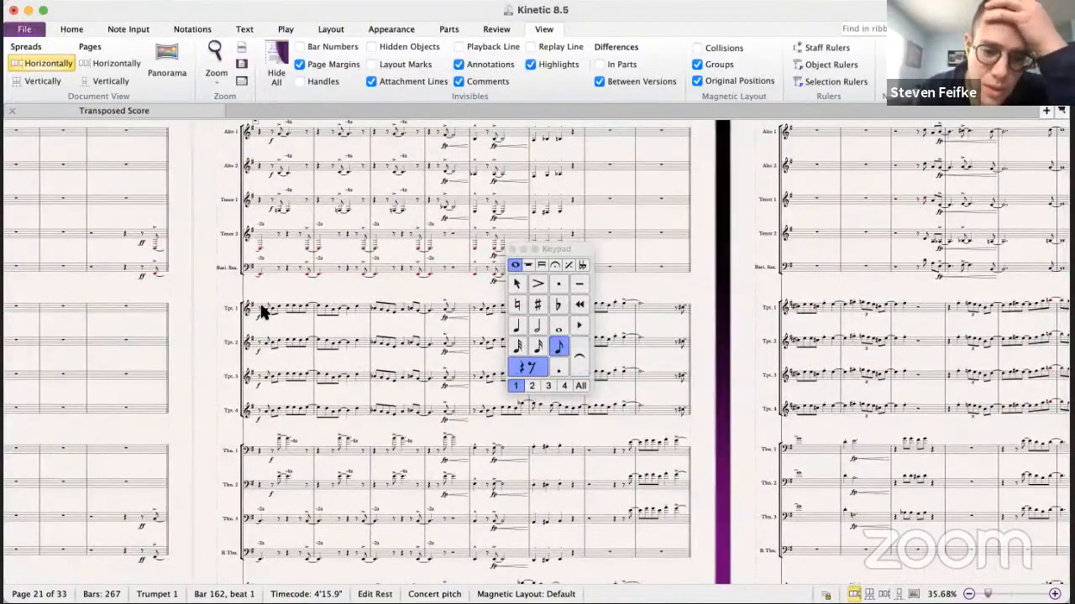
scroll(271, 311, right, 15)
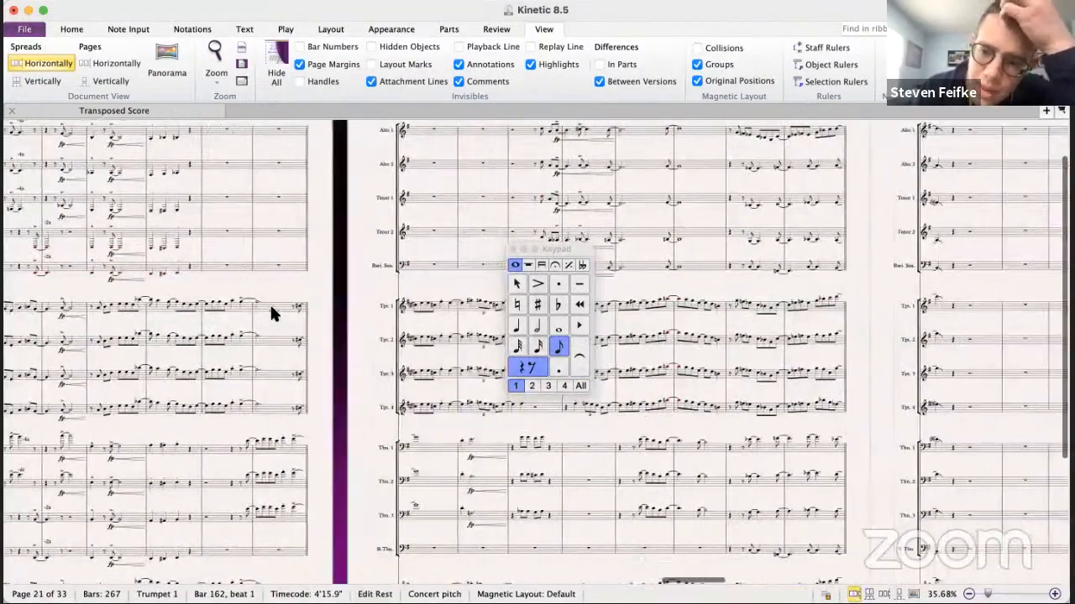
- Switch to Kinetic Septet and review the horn, Guitar and Piano staves from I through bar 171
key(super+grave)
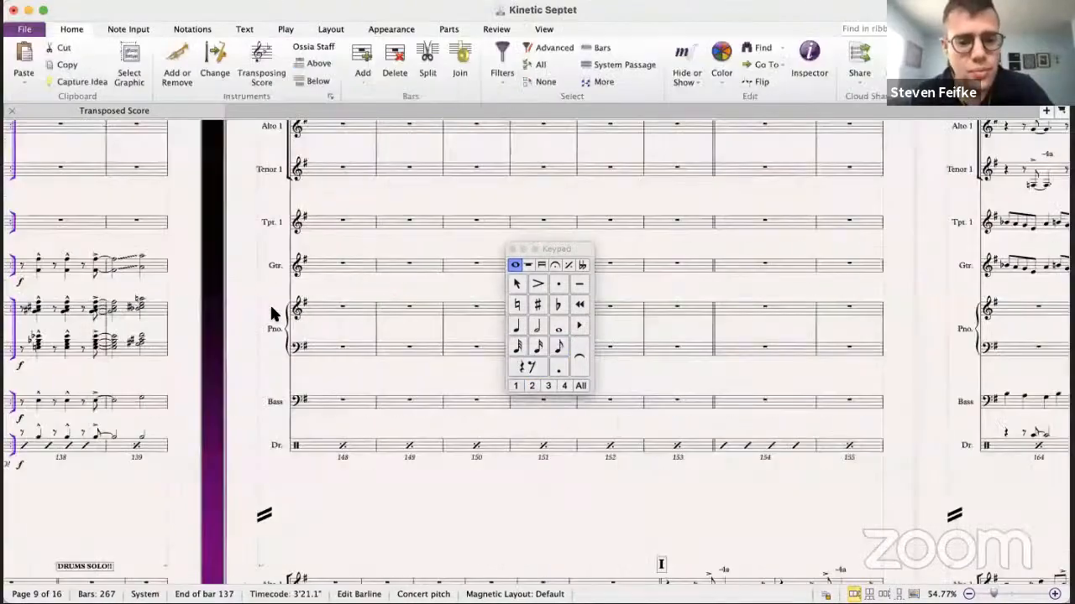
scroll(330, 349, right, 10)
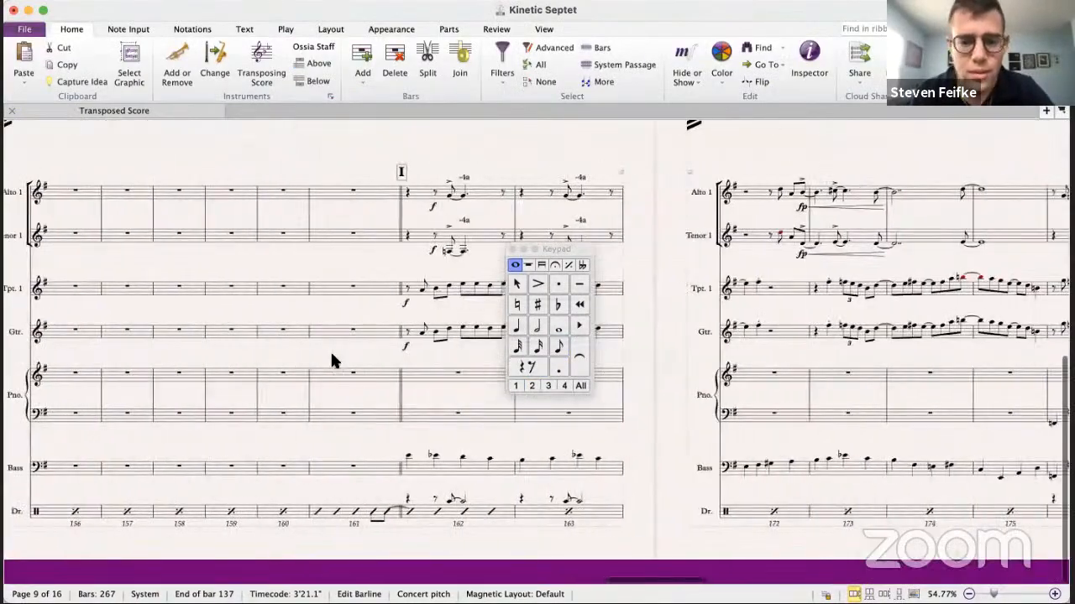
click(221, 289)
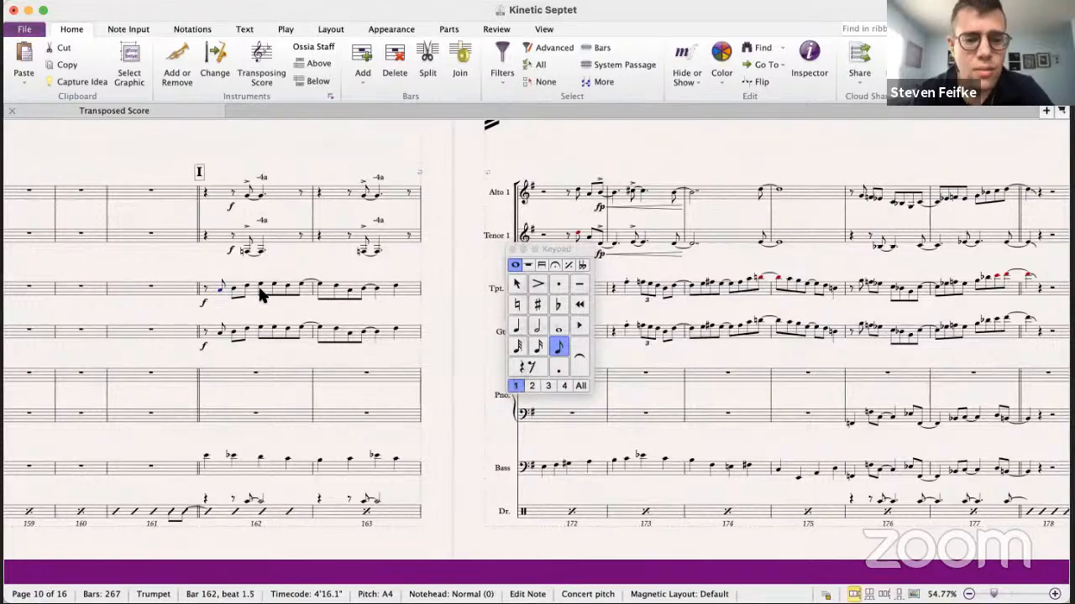
scroll(262, 294, right, 6)
scroll(262, 295, right, 2)
scroll(262, 296, up, 7)
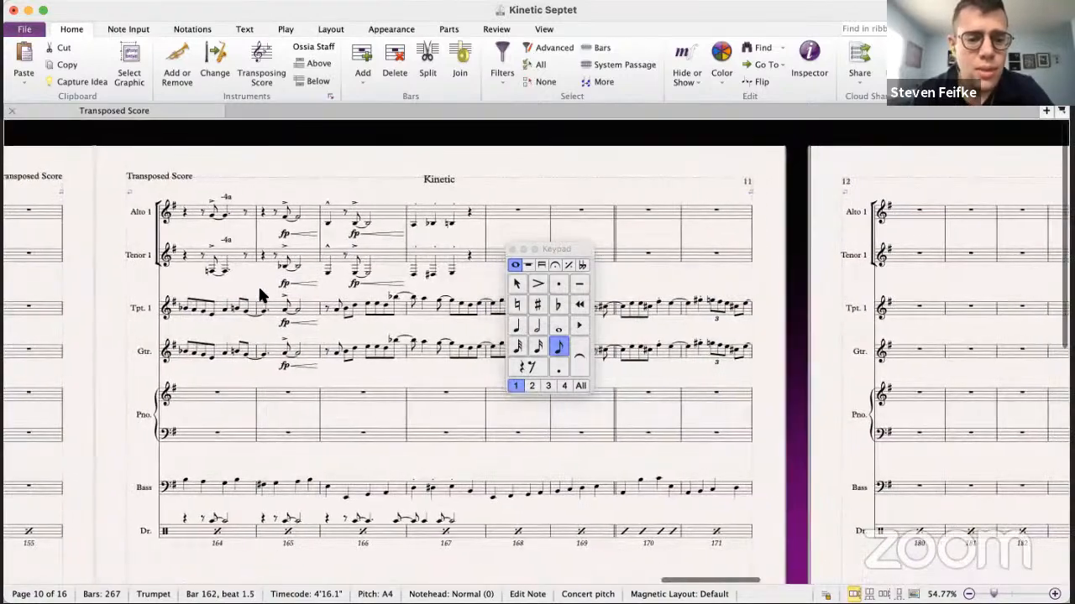
scroll(260, 295, right, 3)
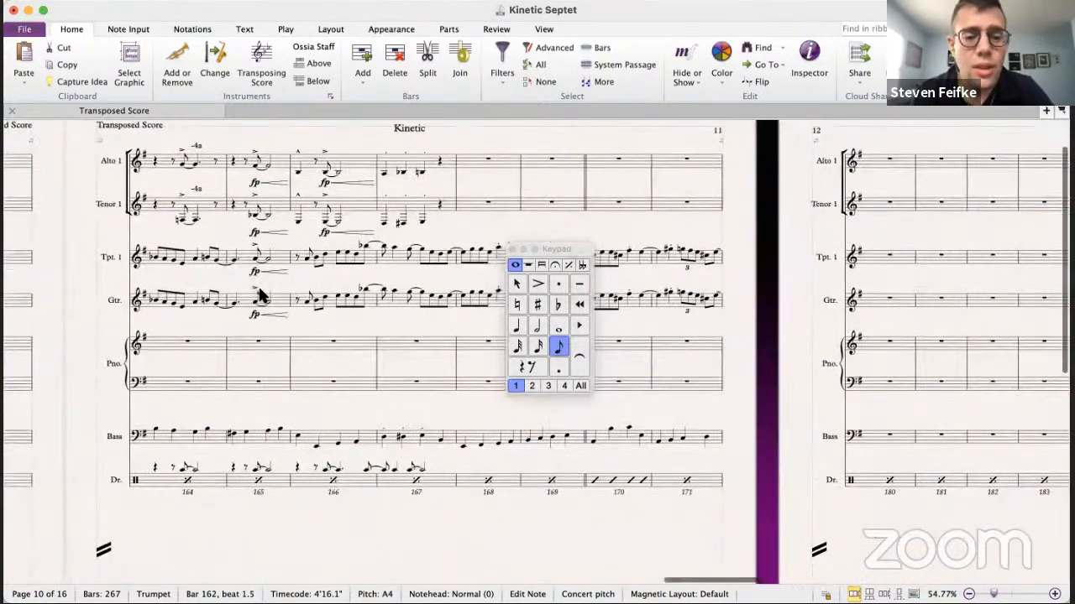
scroll(262, 295, right, 1)
scroll(262, 296, down, 1)
scroll(262, 295, down, 1)
scroll(262, 295, right, 1)
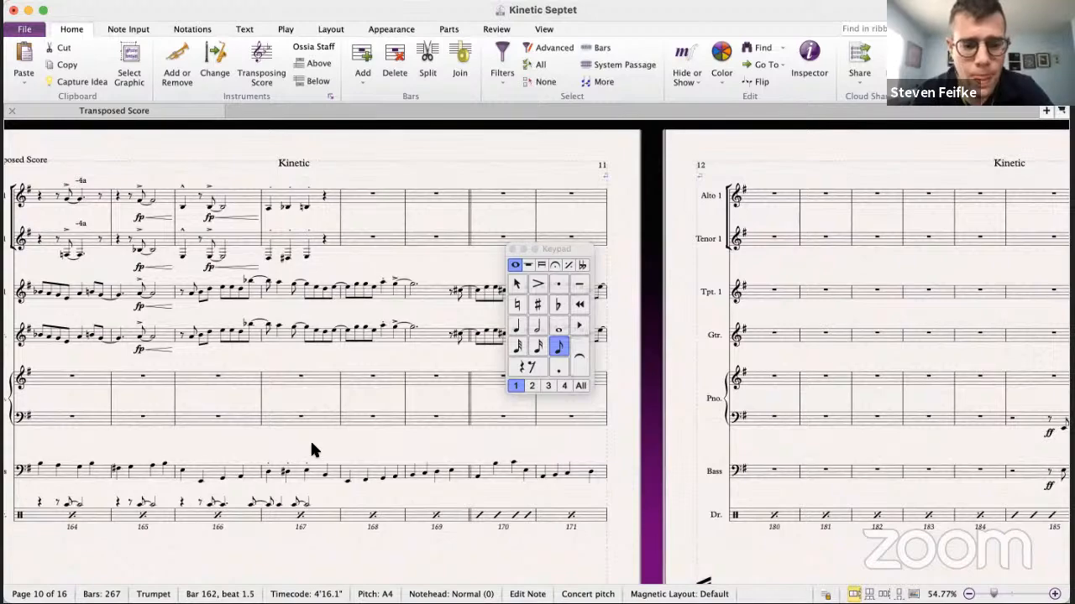
- Switch to Kinetic 8.5 and select the Trombone 3 and Bass Trombone parts in bars 161–167 for copying
key(super+grave)
scroll(311, 444, down, 5)
scroll(311, 444, left, 8)
scroll(311, 445, right, 3)
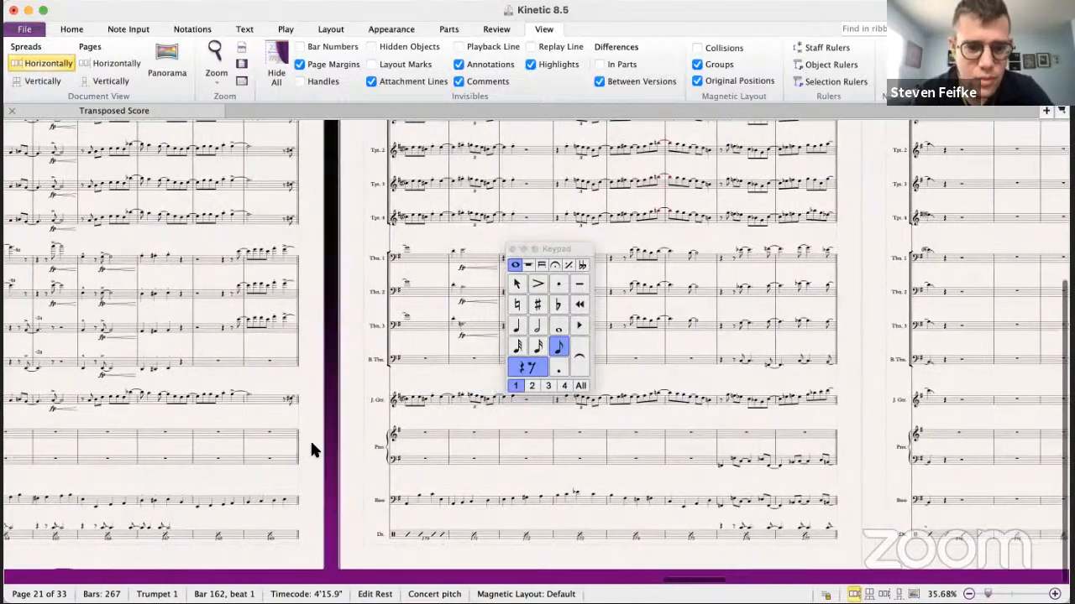
scroll(310, 439, up, 5)
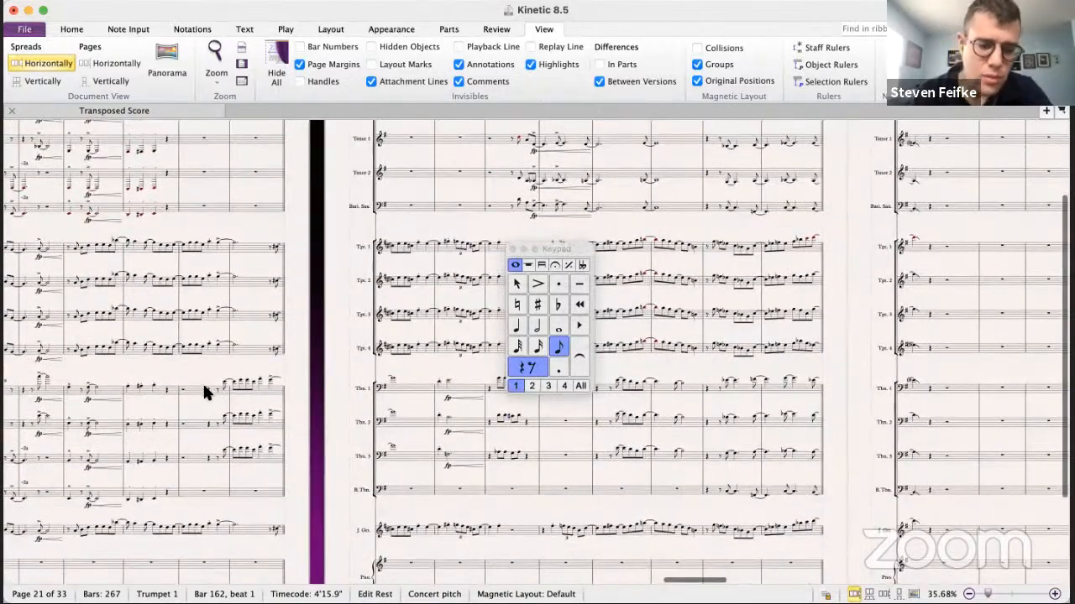
scroll(198, 383, left, 9)
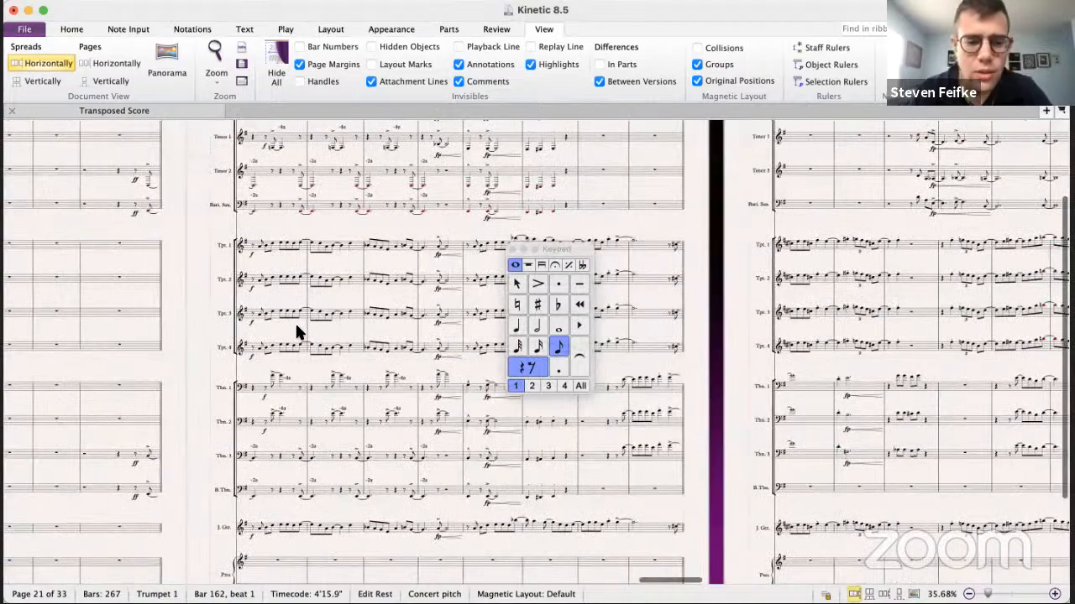
scroll(296, 326, down, 3)
scroll(296, 326, right, 2)
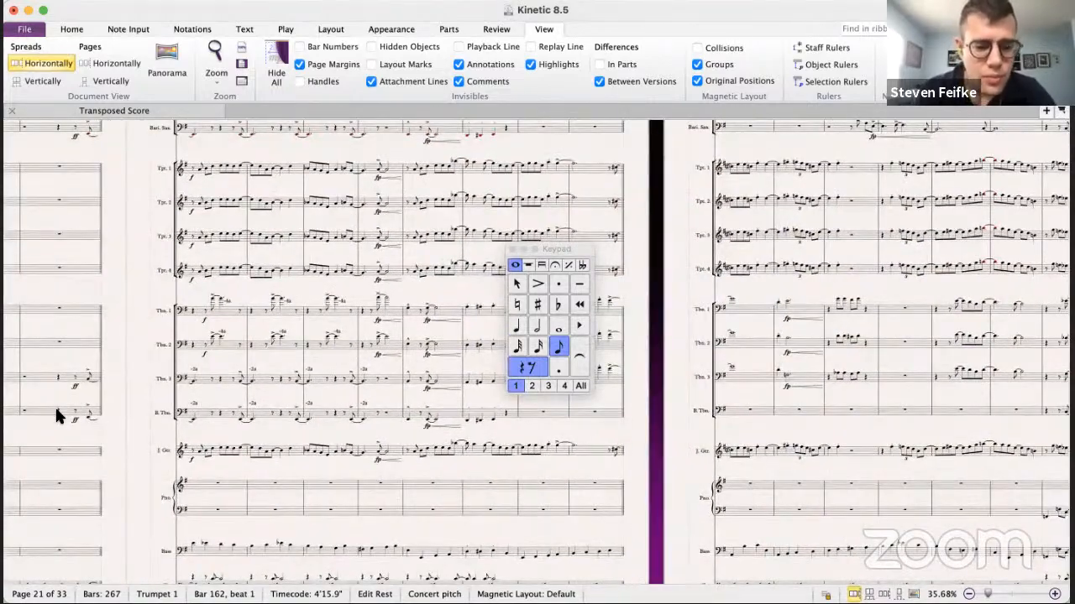
click(61, 411)
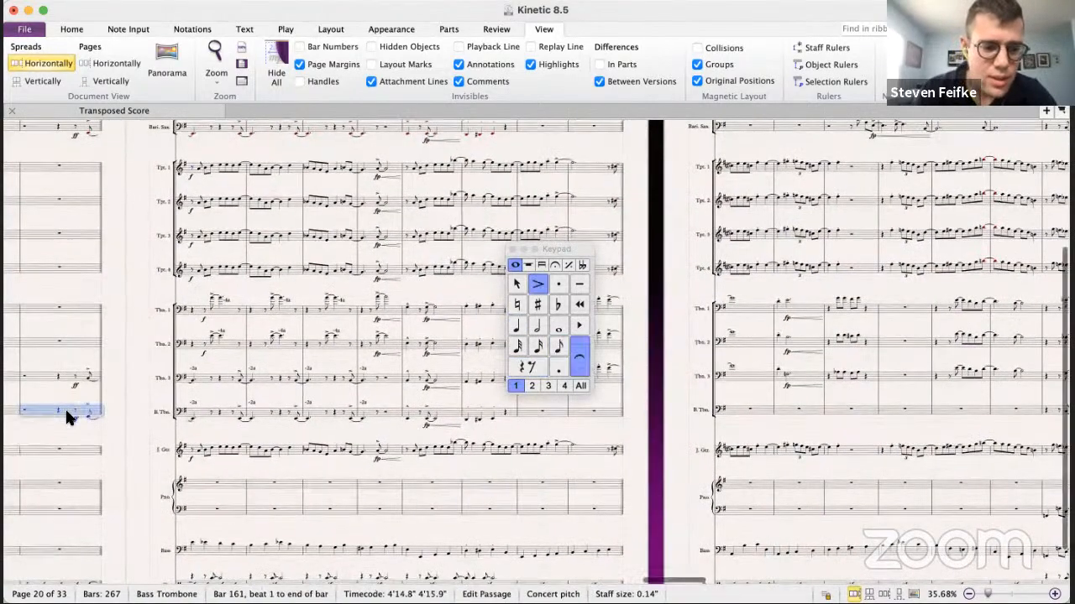
scroll(69, 418, down, 1)
scroll(105, 379, right, 3)
scroll(106, 379, down, 2)
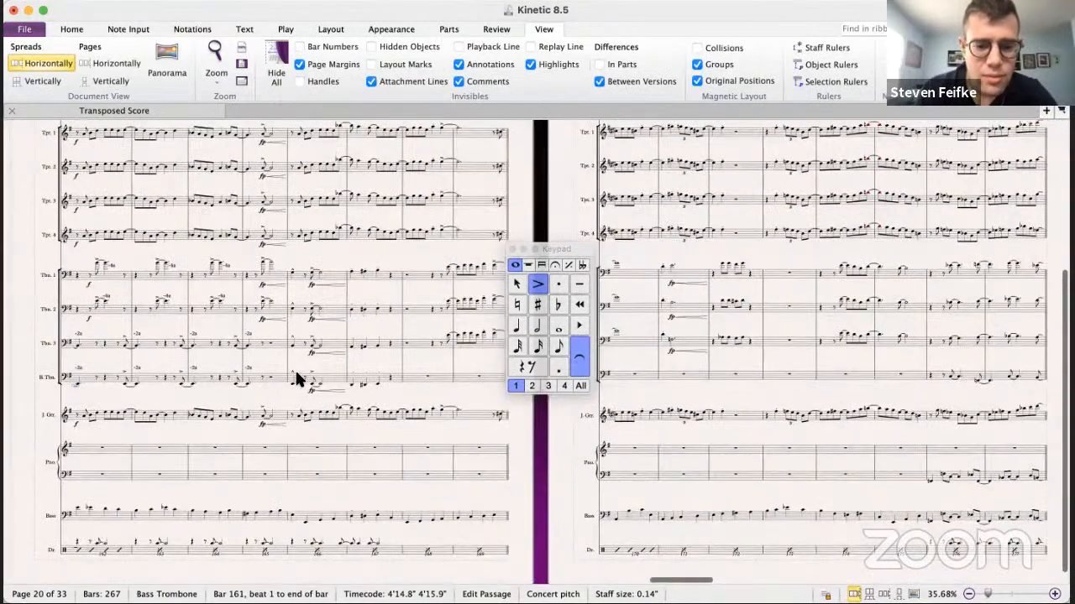
shift+click(394, 343)
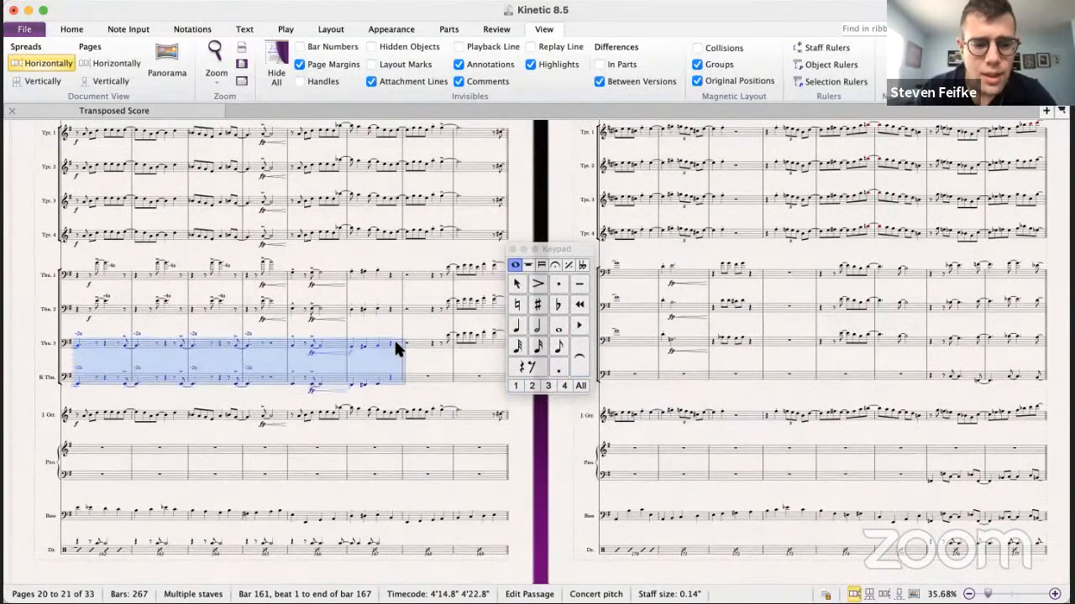
- Reduce the copied Trombone 3 and Bass Trombone parts onto the Piano's bass-clef staff in Kinetic Septet, starting at bar 161
key(super+grave)
scroll(370, 354, left, 12)
scroll(370, 355, down, 10)
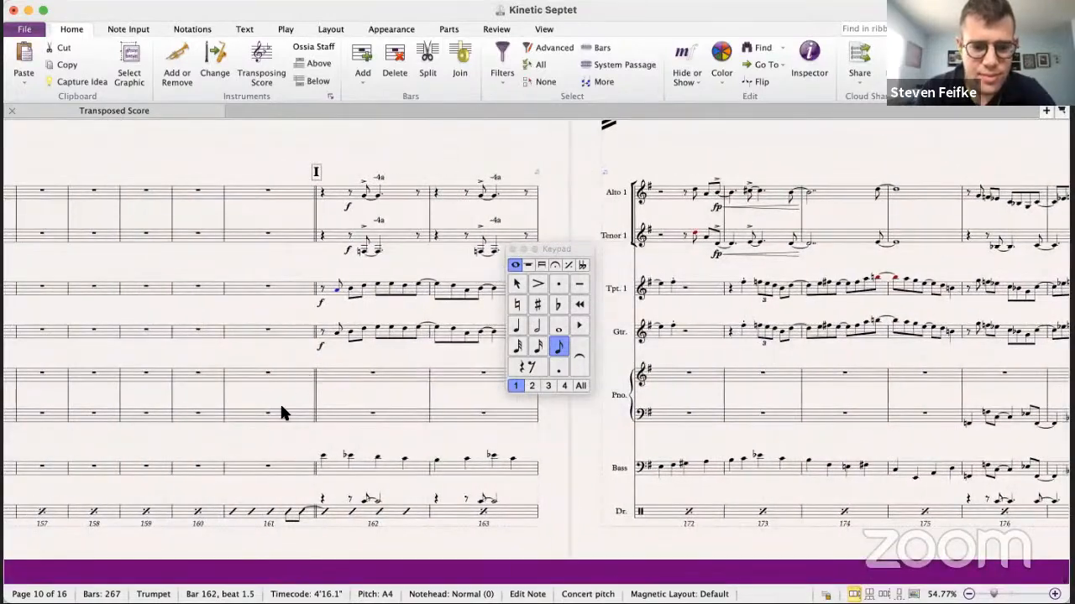
click(279, 411)
click(137, 30)
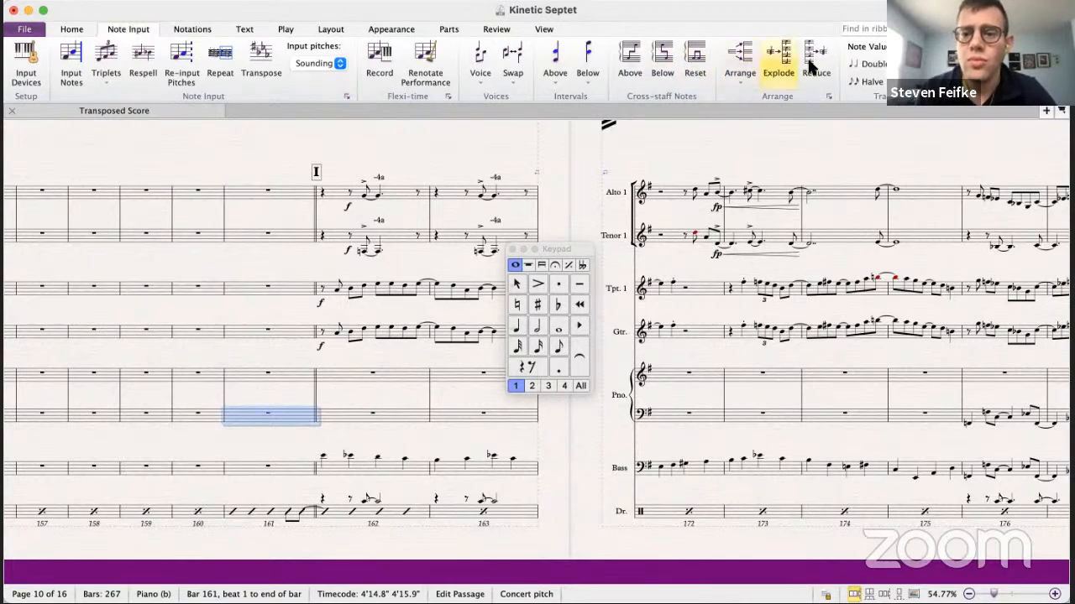
key(super+v)
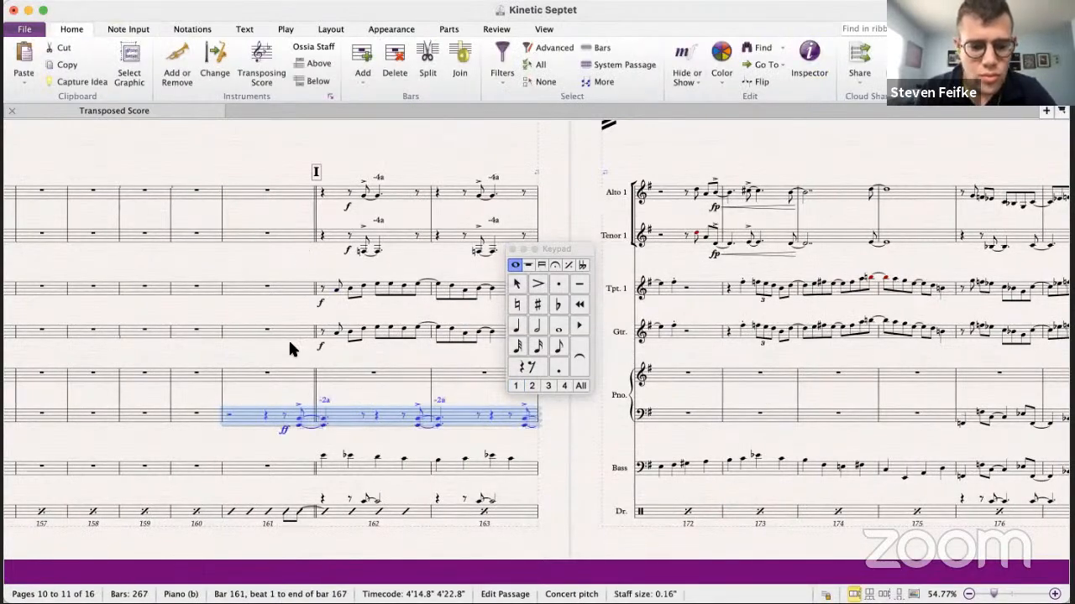
- Switch to Kinetic 8.5 and examine the saxophone and trombone pitches on beat 2.5 of bar 162
scroll(303, 363, right, 1)
key(super+grave)
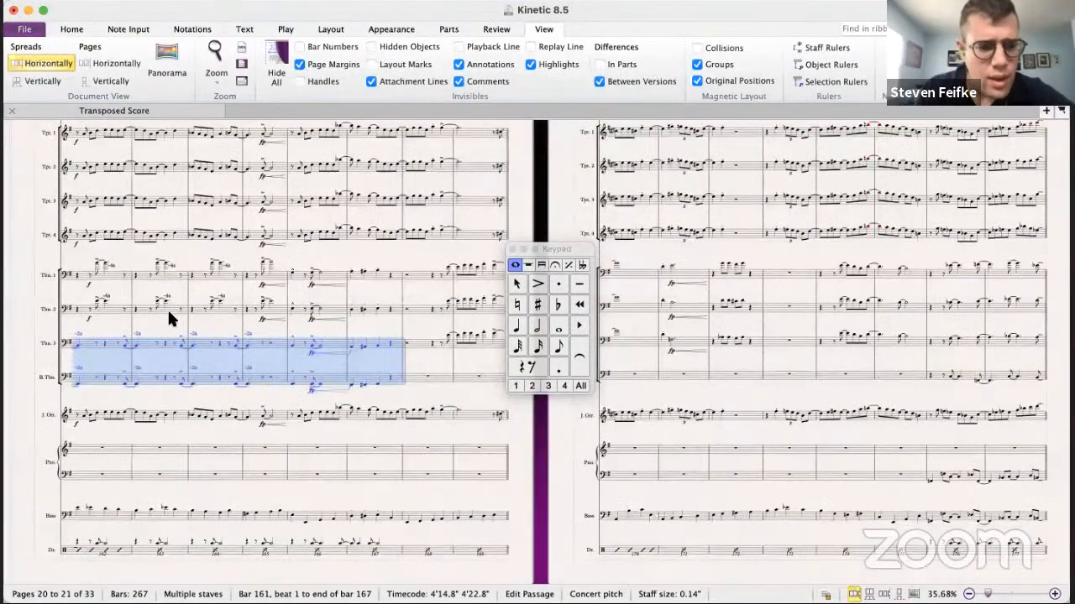
scroll(169, 316, left, 1)
scroll(167, 308, up, 5)
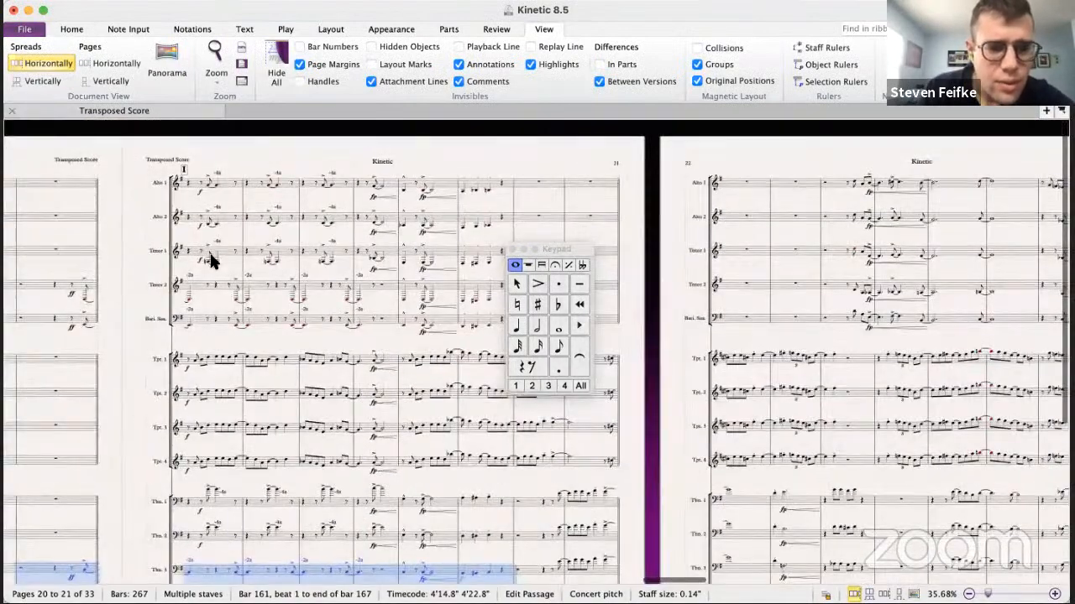
click(208, 185)
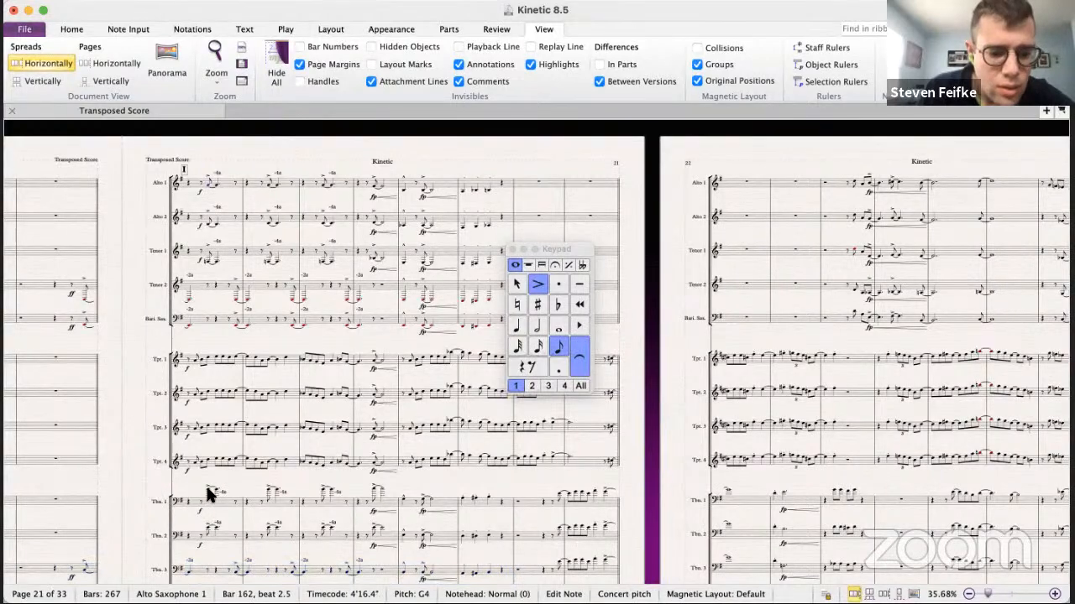
click(207, 500)
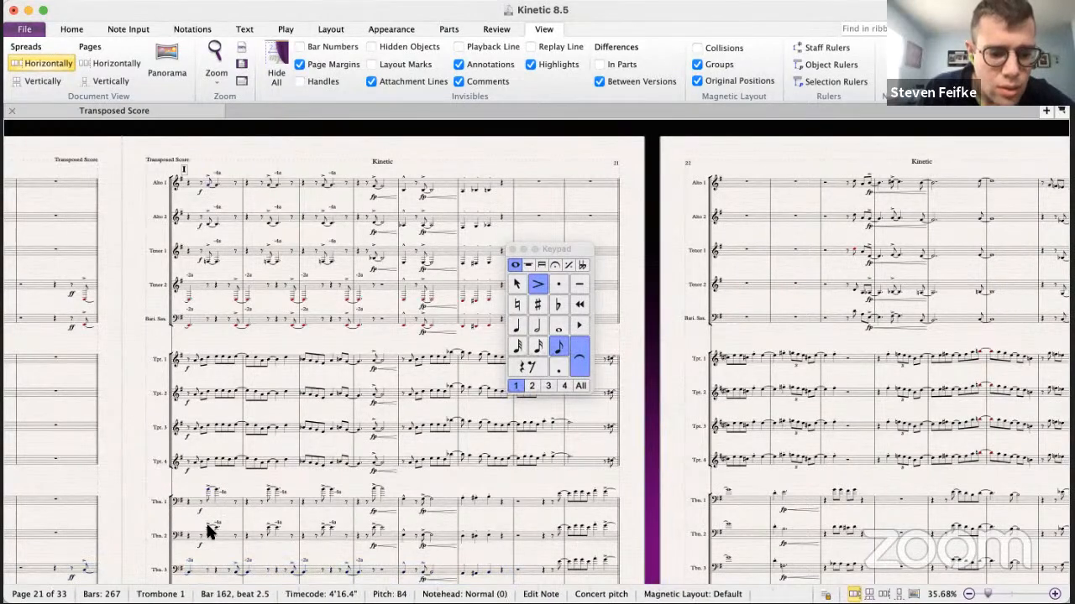
click(208, 221)
click(206, 261)
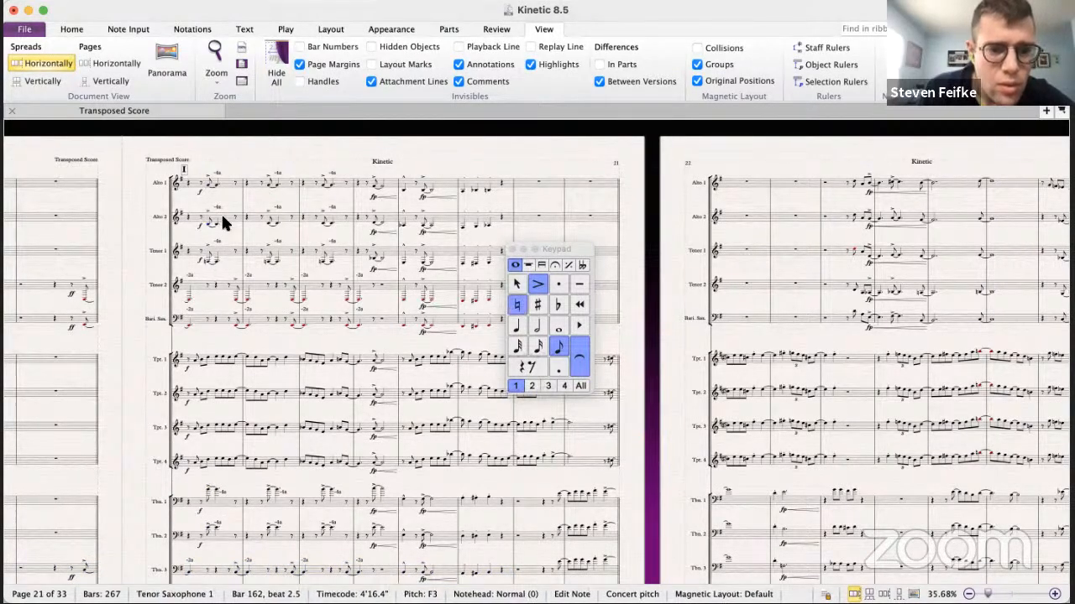
scroll(221, 222, down, 5)
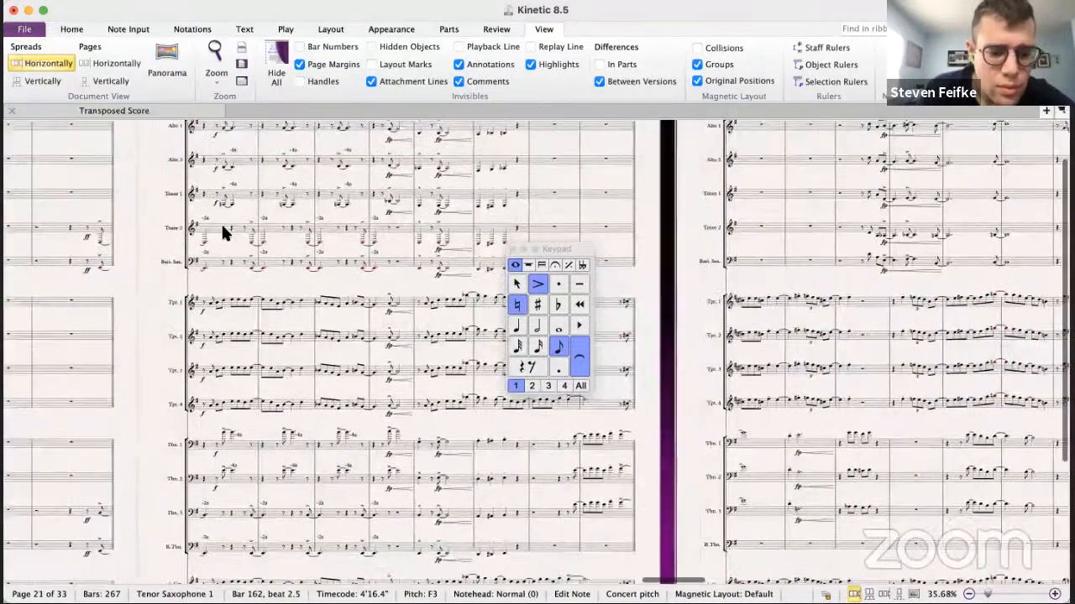
scroll(220, 222, up, 5)
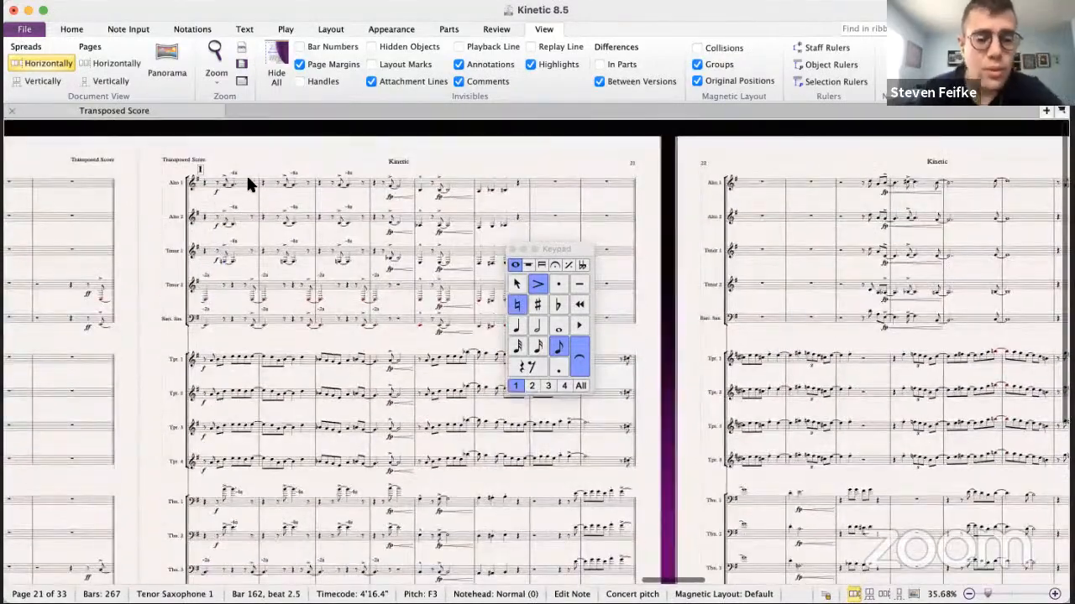
- Copy Alto 1's bar 162 from Kinetic 8.5 to the Piano's treble staff in Kinetic Septet and build it into a chord down to A3
click(239, 184)
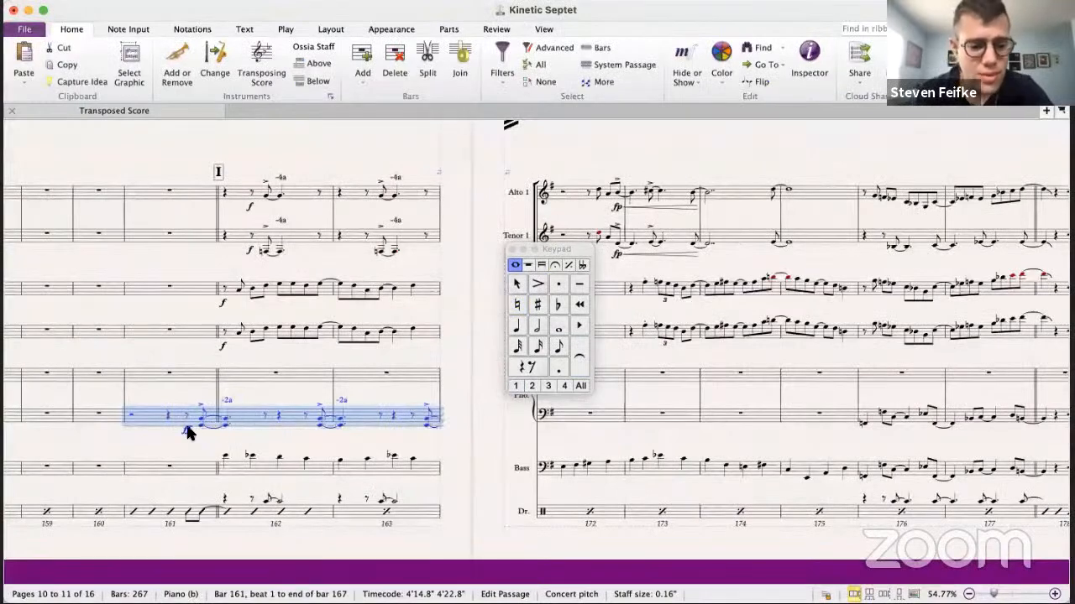
click(252, 375)
key(super+v)
click(267, 377)
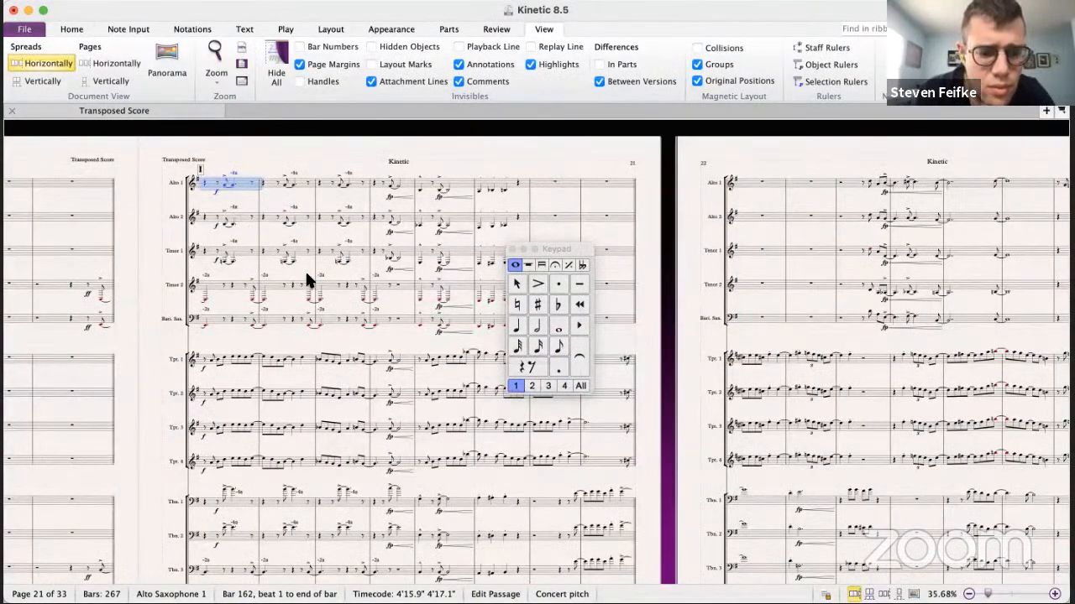
scroll(291, 445, down, 3)
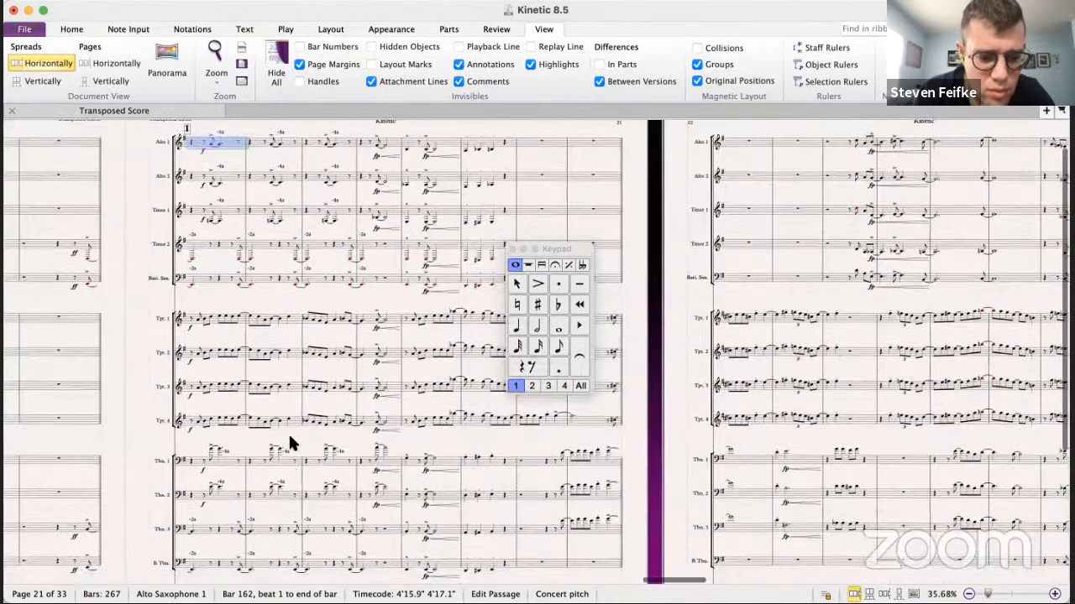
scroll(291, 407, up, 2)
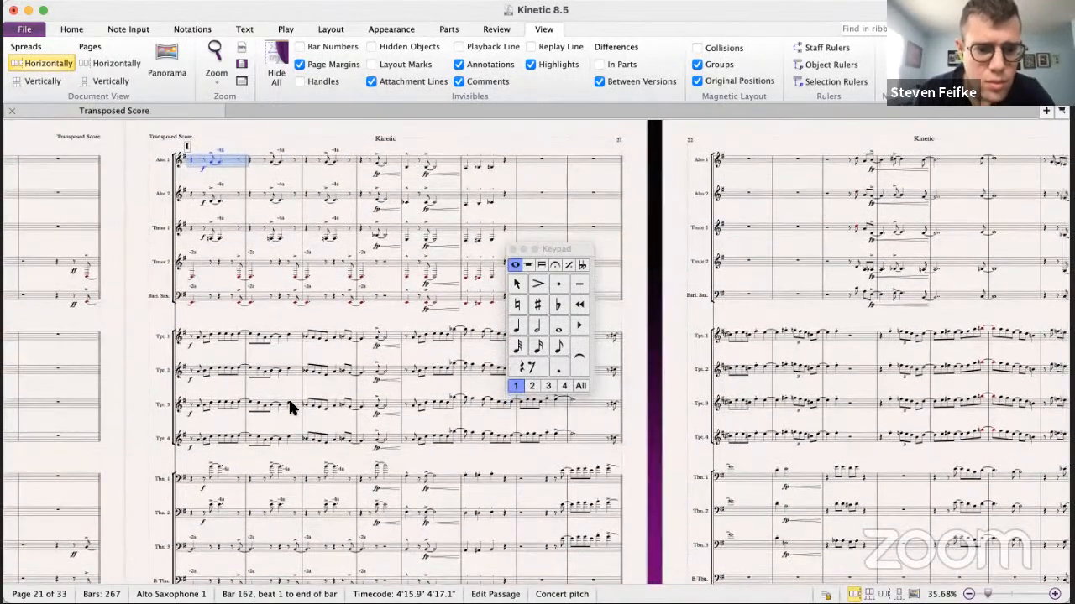
key(super+grave)
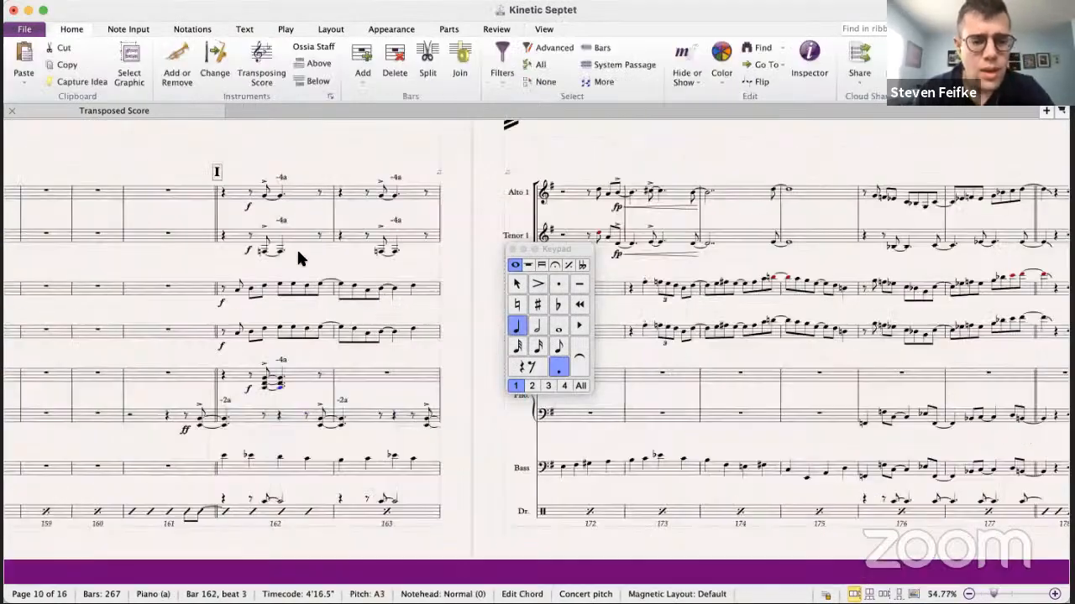
- Delete the Piano's treble-staff f dynamic and its -4a and -2a text markings in bars 162–163
key(Escape)
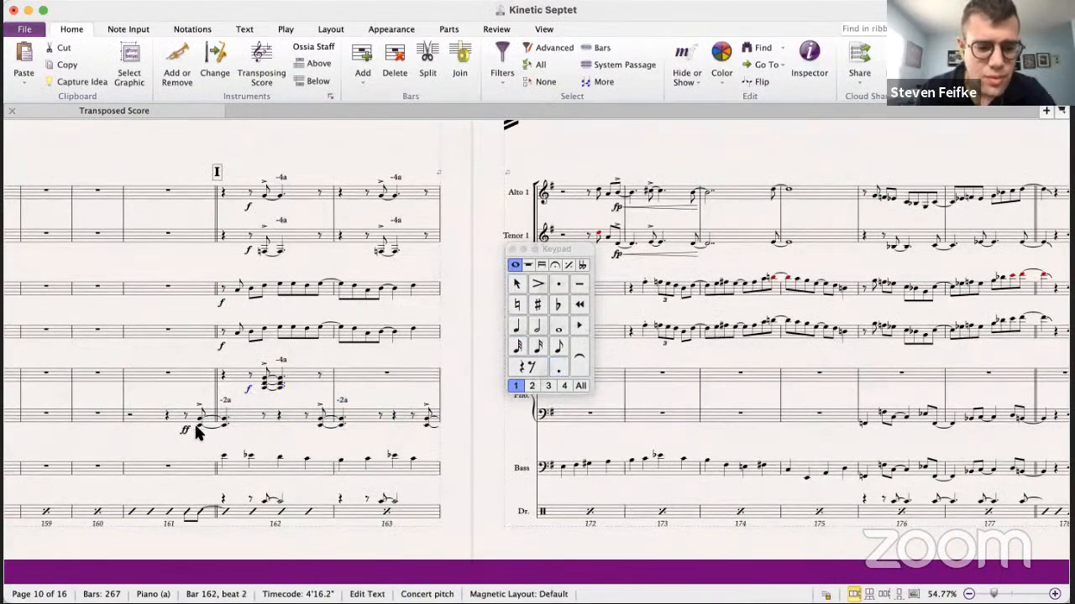
click(199, 430)
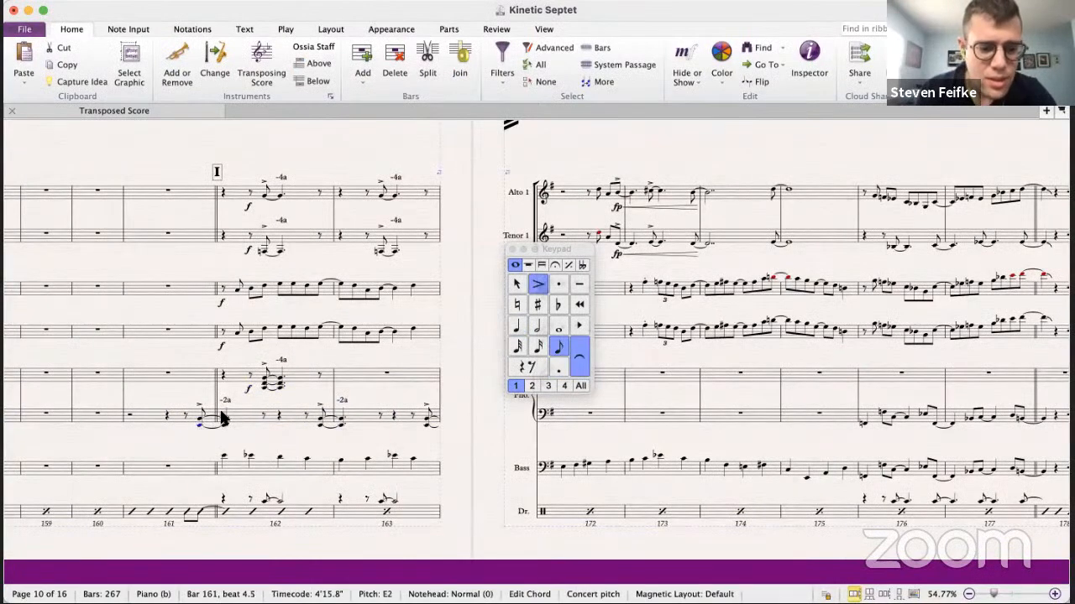
click(249, 375)
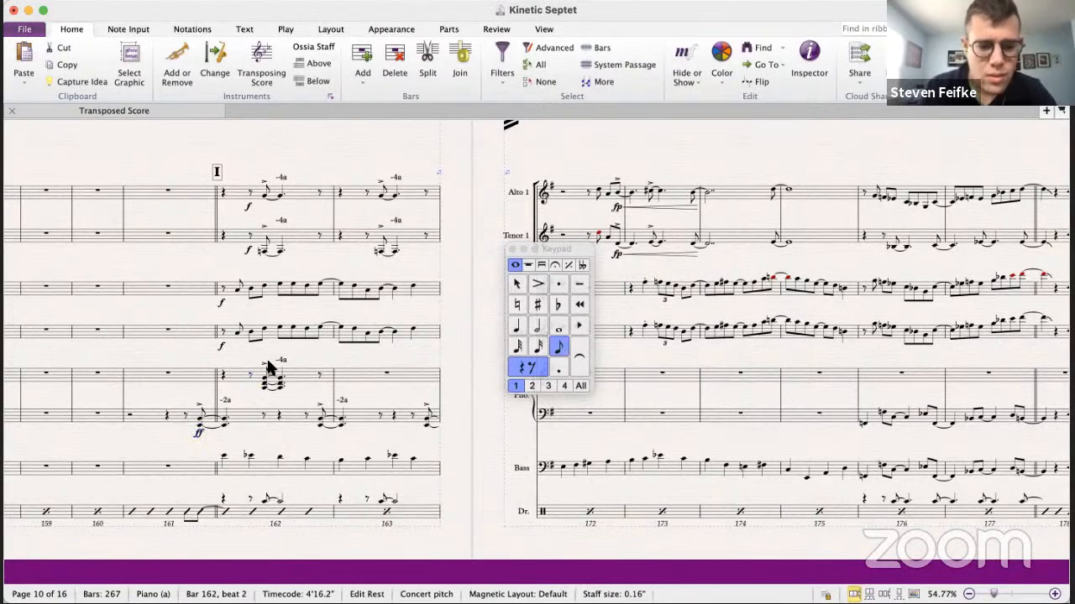
click(283, 360)
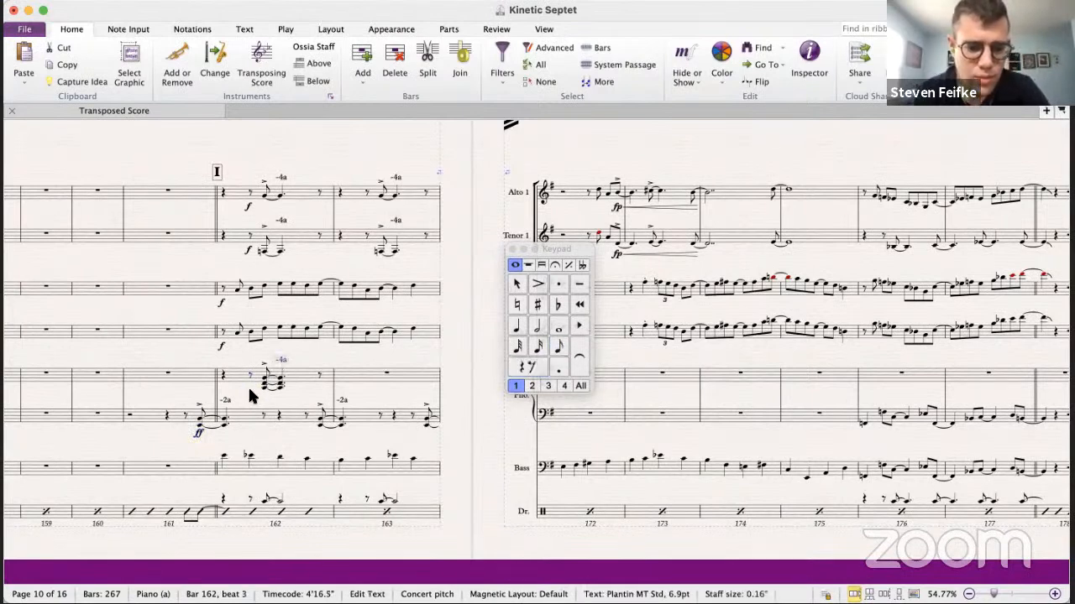
super+click(225, 399)
key(Delete)
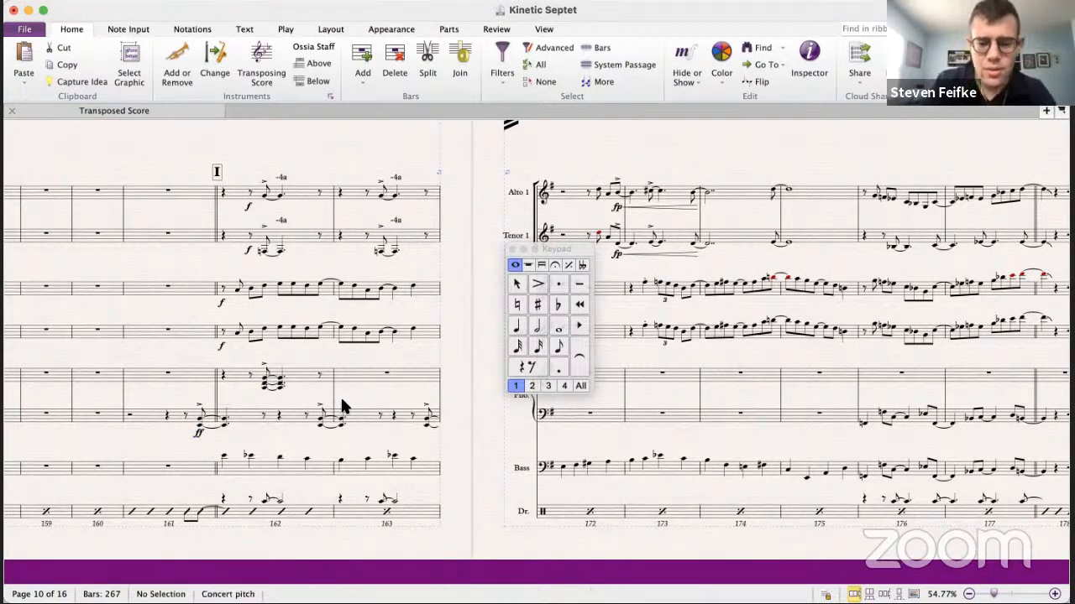
- Repeat the Piano's bar 162 treble chord figure in bar 163 and flatten its tied bottom notes to Bb3
click(293, 385)
click(373, 387)
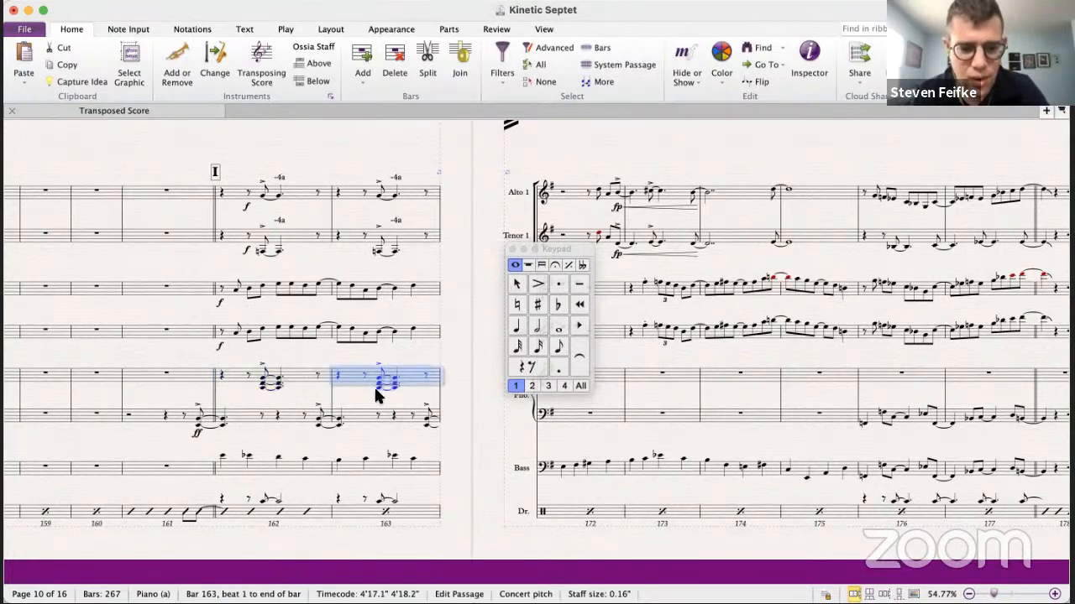
click(380, 382)
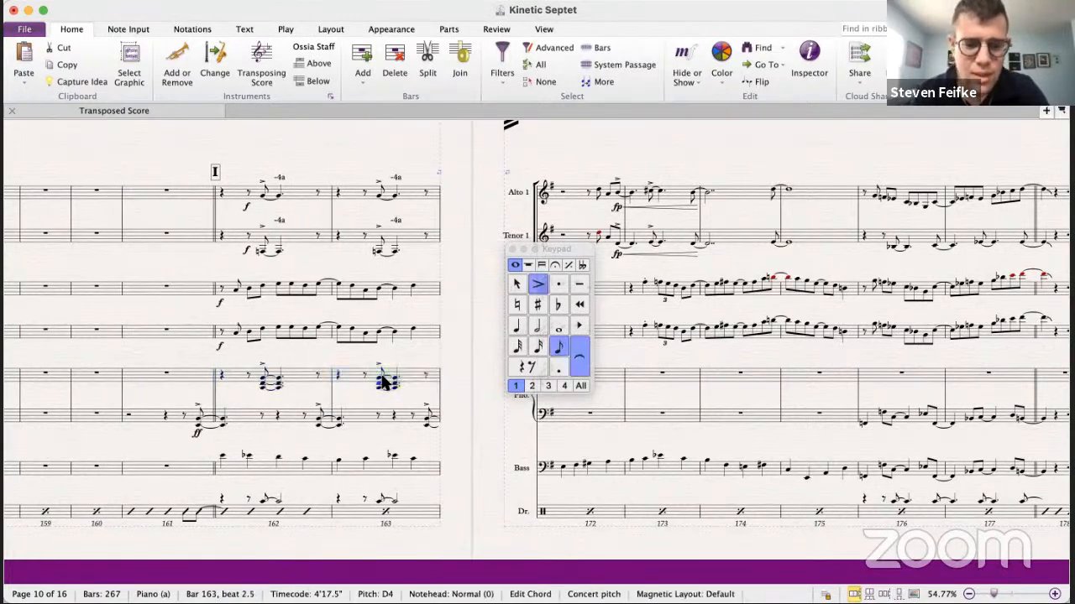
click(558, 305)
key(Right)
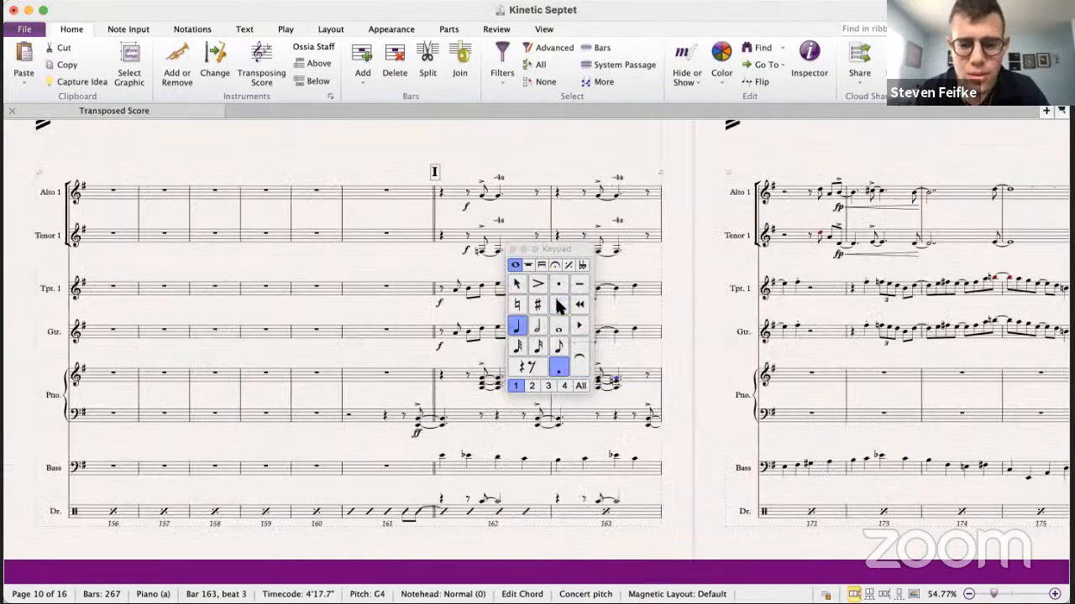
click(614, 383)
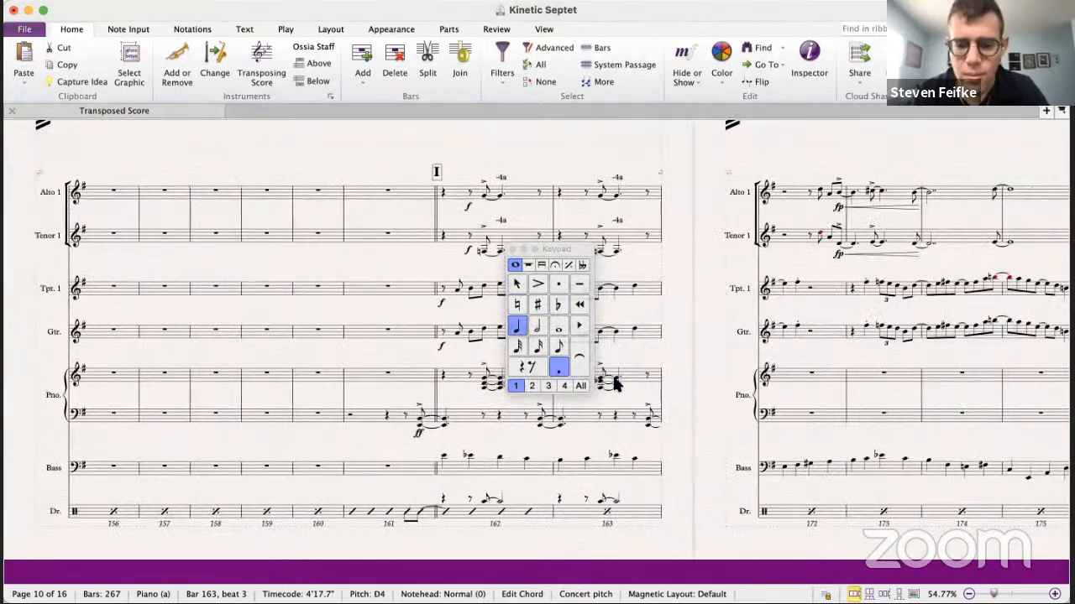
click(599, 387)
click(559, 305)
click(559, 309)
scroll(420, 411, right, 5)
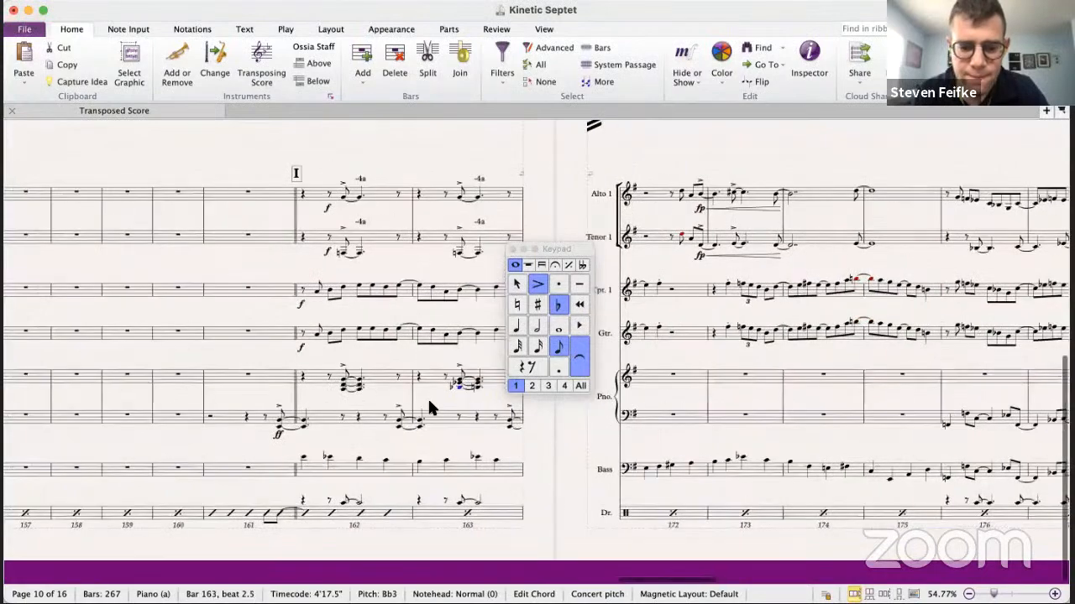
click(444, 385)
key(7)
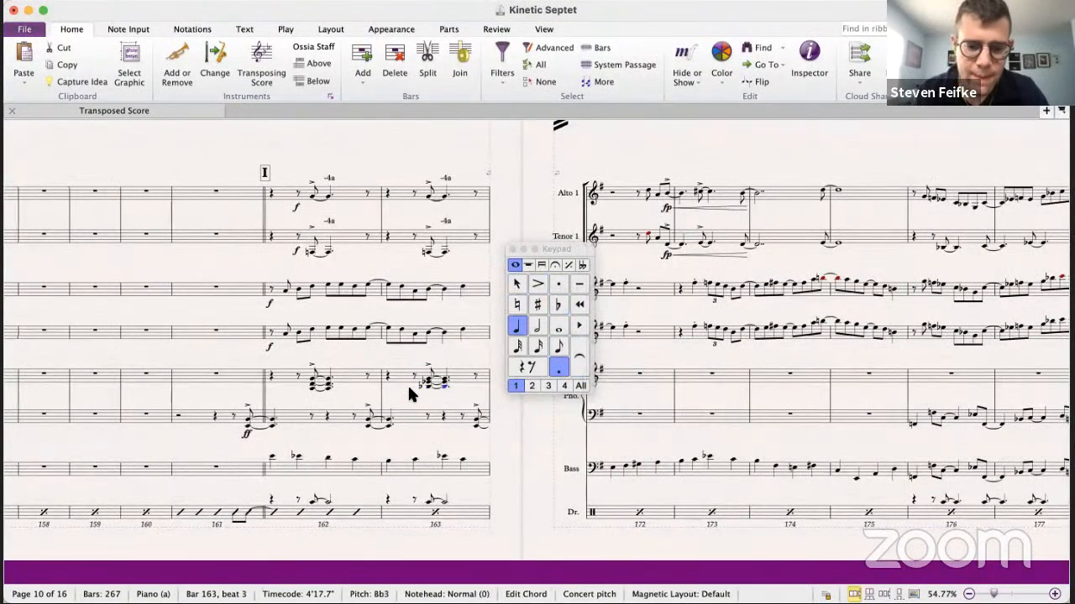
- Clear Alto 1 and Tenor 1 in bars 162–163 and mark the Piano and Bass entrances around I with f
drag(291, 197, 463, 243)
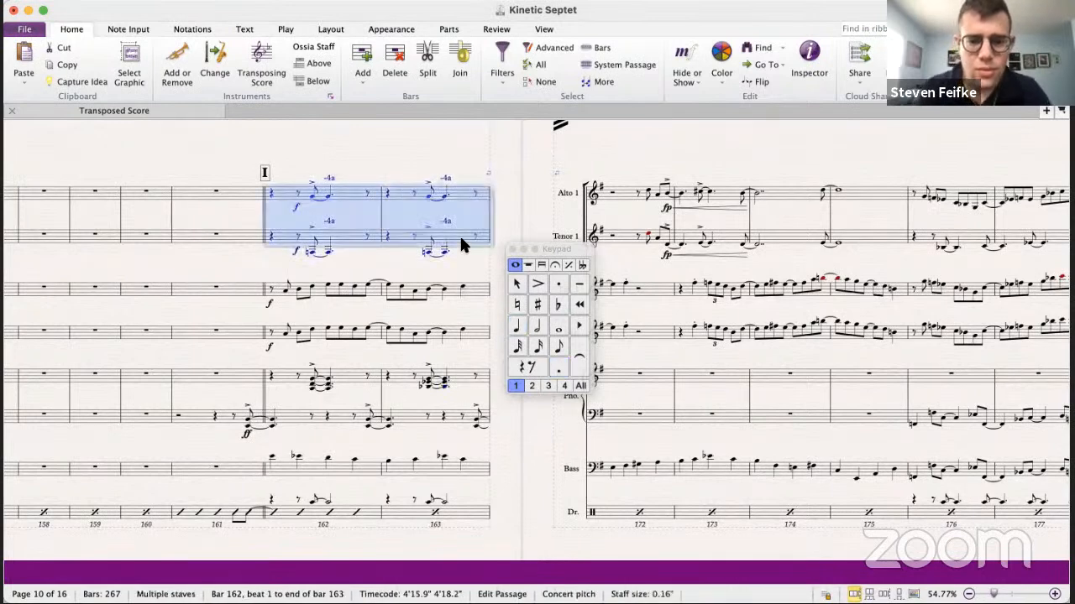
shift+click(247, 424)
click(247, 430)
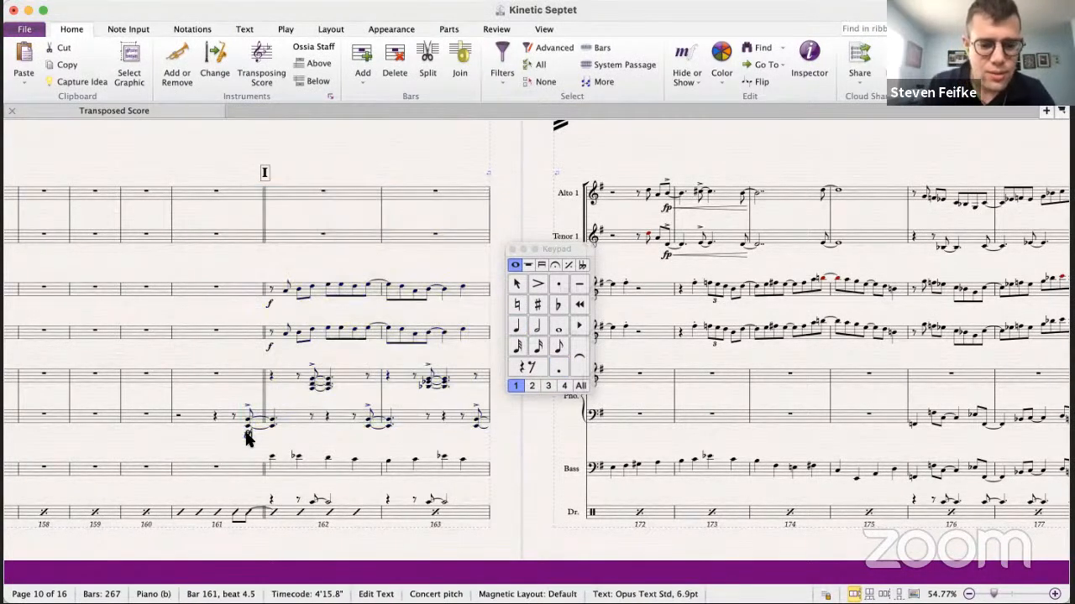
key(Escape)
click(273, 478)
- Play back the passage at I from the Piano's bass-clef pickup in bar 161
click(257, 420)
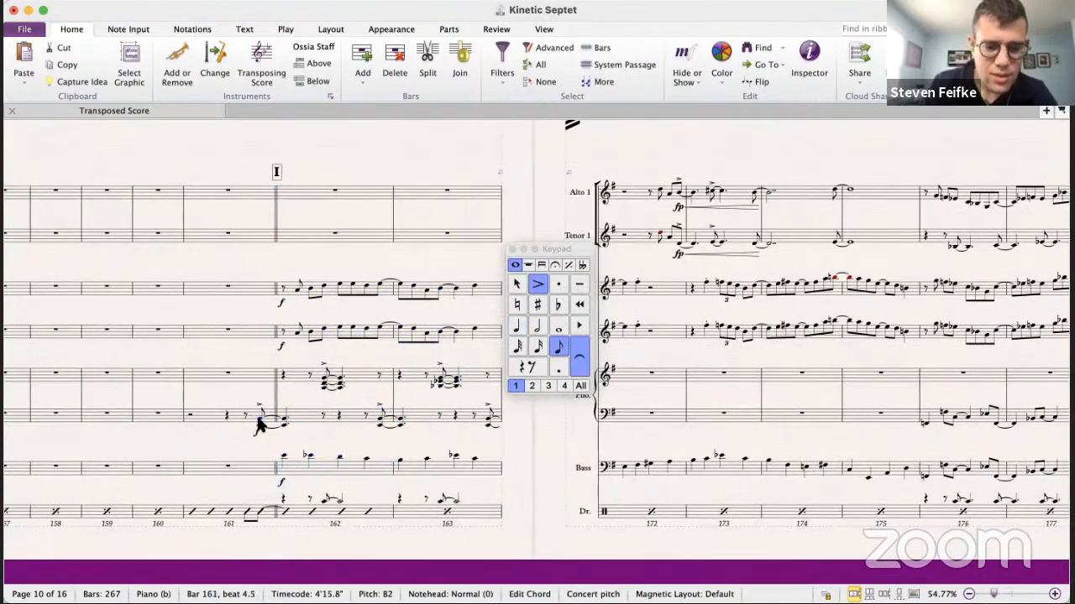
key(p)
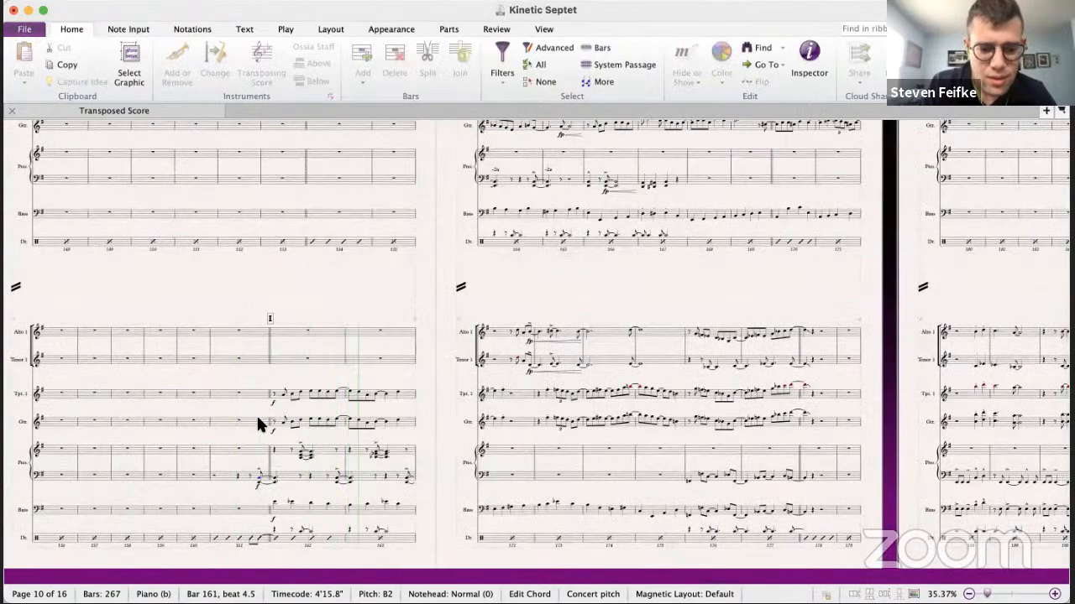
key(space)
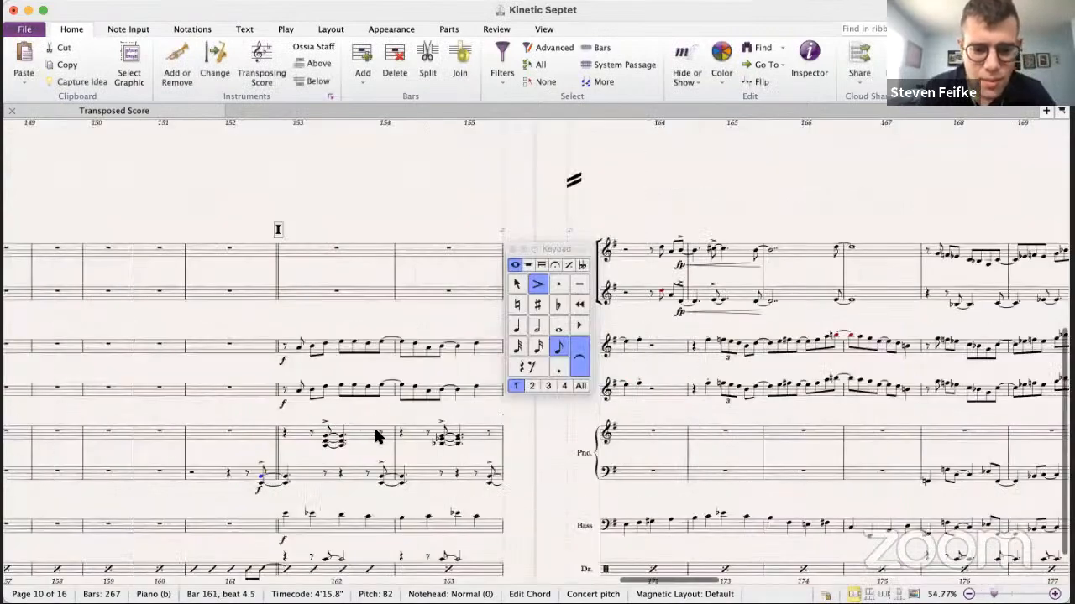
- Revoice the lower notes of the Piano's tied treble chords on beats 2.5 and 3 of bar 163
click(332, 438)
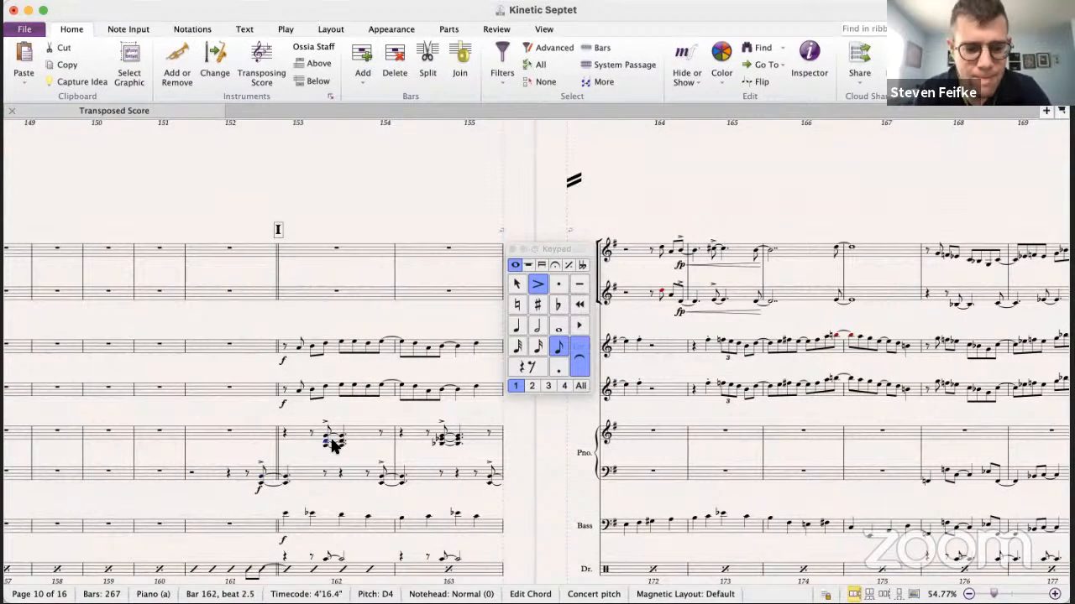
click(444, 441)
super+click(457, 439)
super+click(457, 444)
super+click(441, 443)
key(Down)
key(9)
key(Escape)
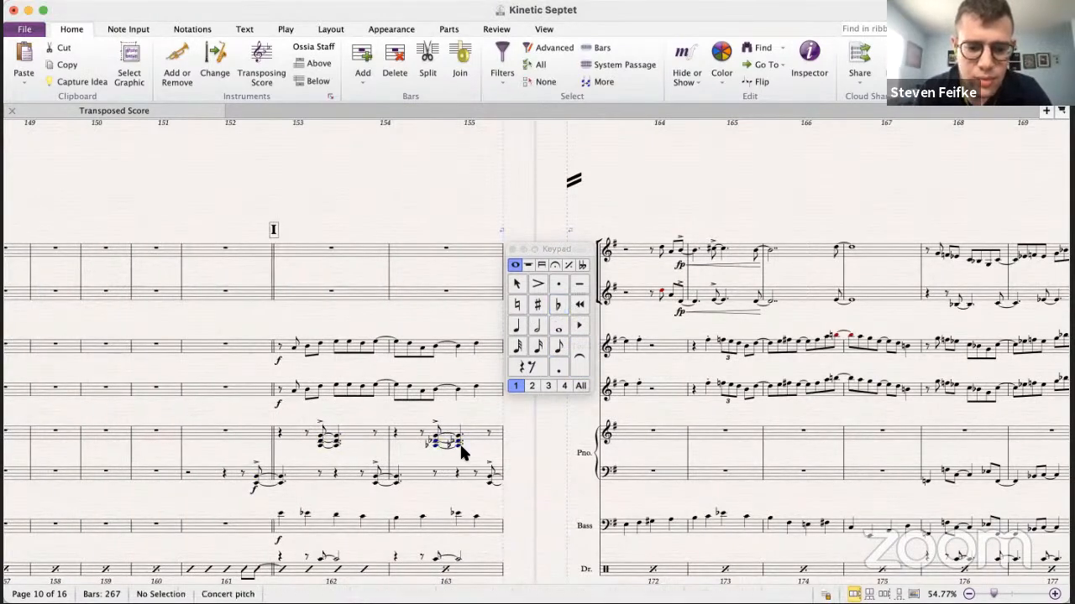
click(458, 445)
drag(458, 446, 475, 424)
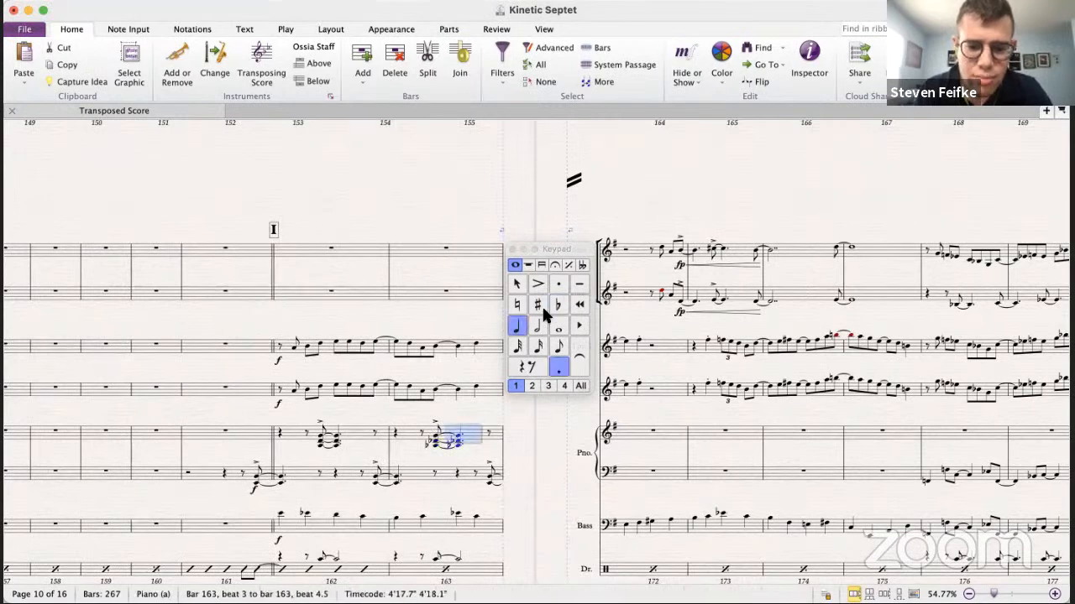
- Play back the revoiced Piano chords, starting from the pickup in bar 161
click(262, 480)
key(p)
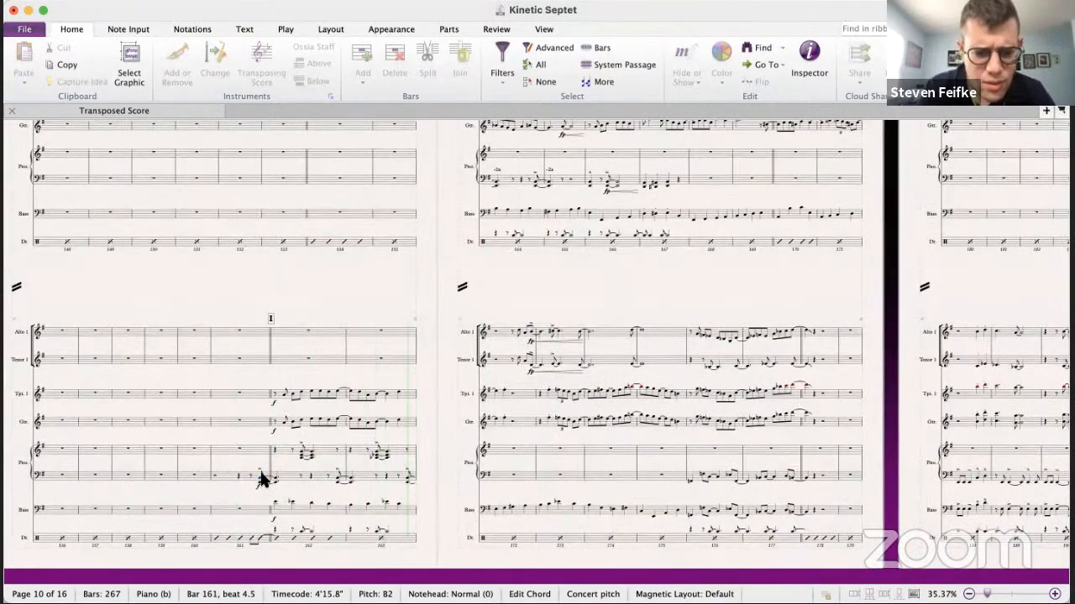
key(Escape)
- Move the Trumpet and Guitar f dynamics in bar 162 to the first notes at beat 1.5
click(283, 403)
super+click(284, 361)
key(super+x)
click(300, 346)
key(super+v)
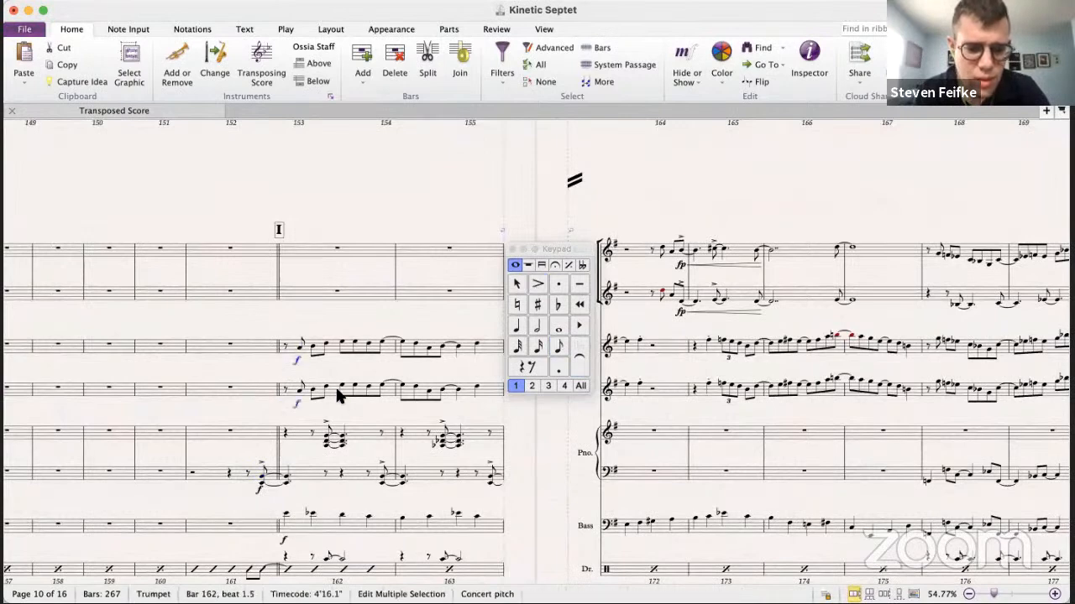
- Lower the bottom note of the Piano's tied treble chords on beats 2.5 and 3 of bar 163 to F3 natural
click(441, 444)
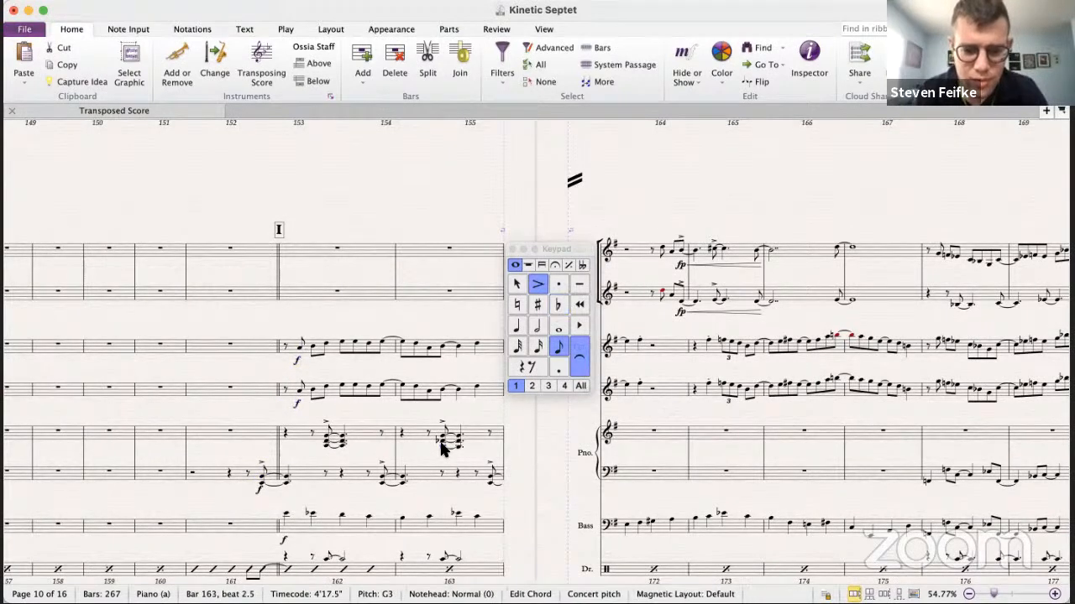
click(517, 304)
click(438, 442)
key(Down)
super+click(457, 449)
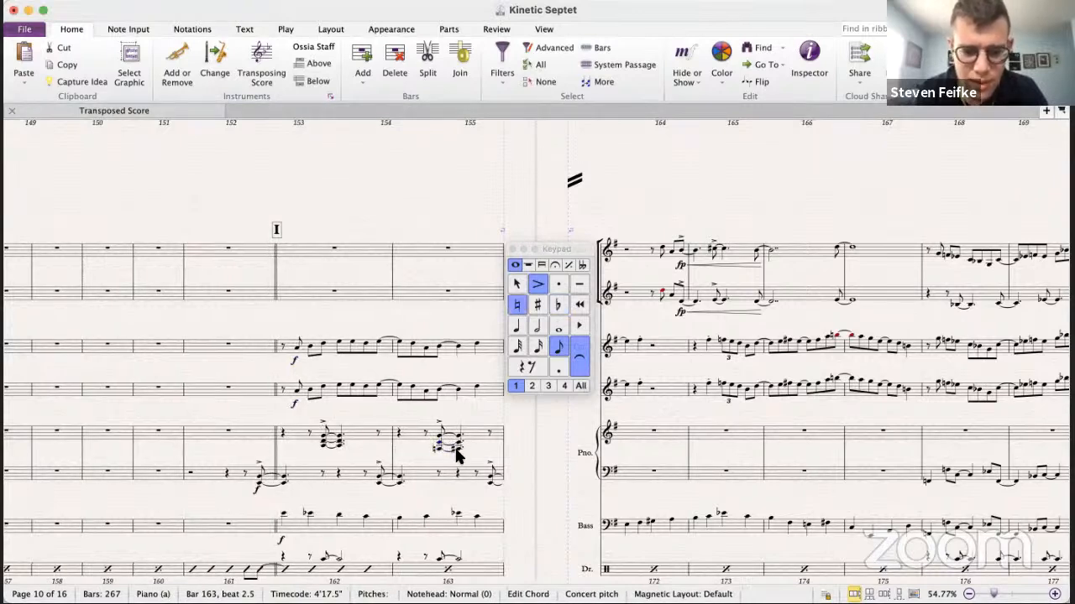
click(458, 451)
key(8)
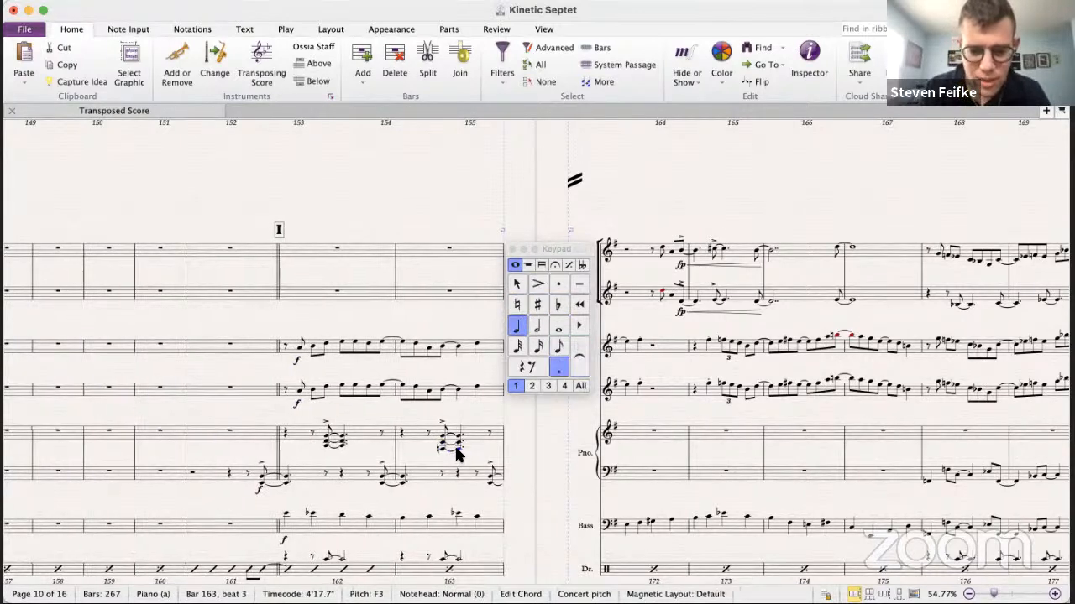
- Try lowering the D4 in the Piano's chord on beat 2.5 of bar 162 and play back from the pickup in bar 161
click(330, 438)
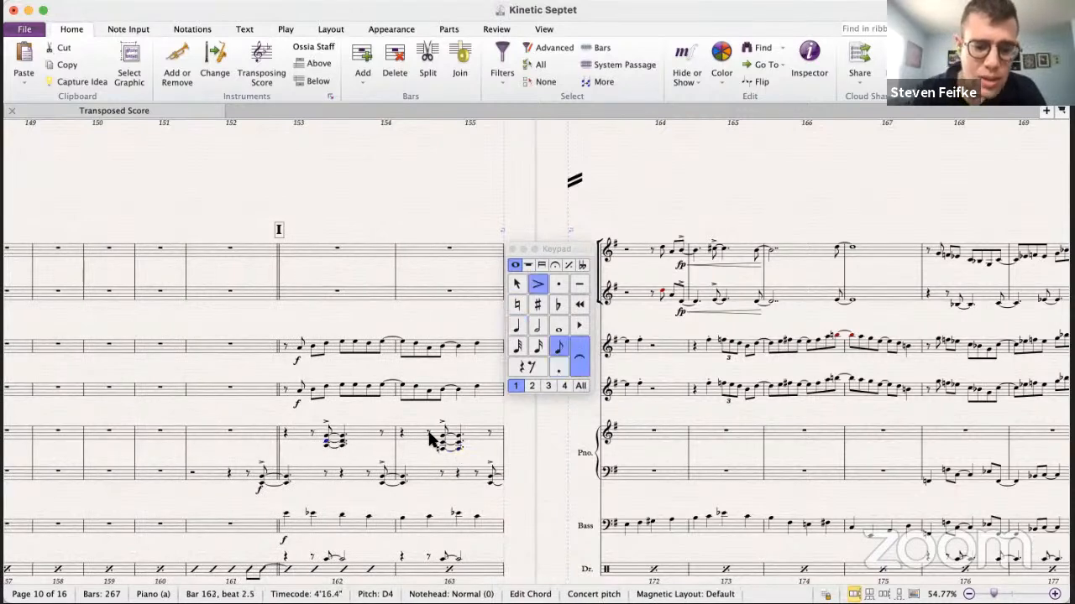
key(Down)
click(259, 477)
key(p)
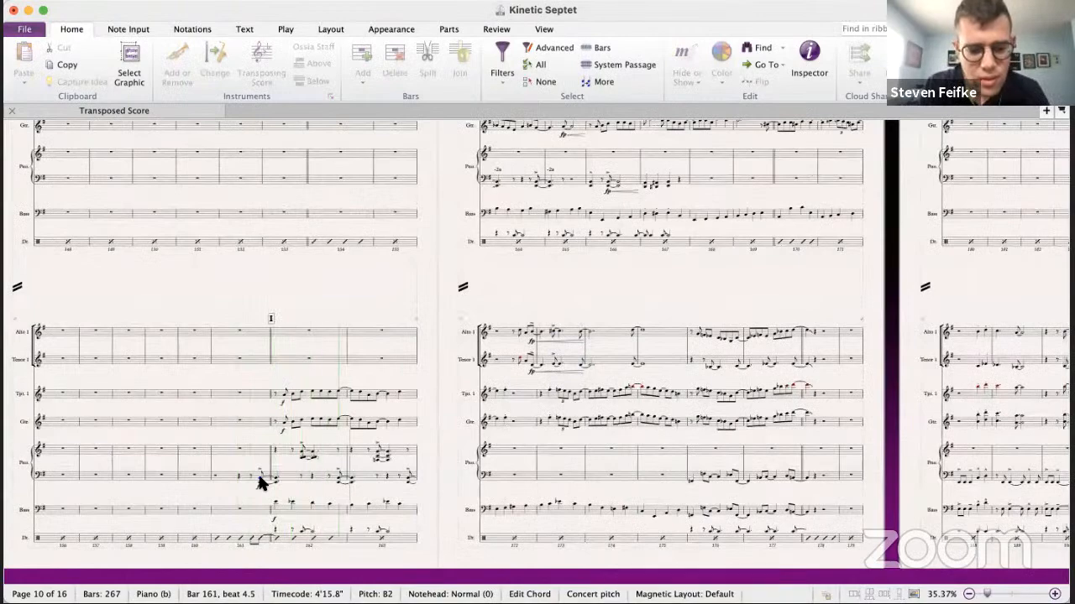
key(space)
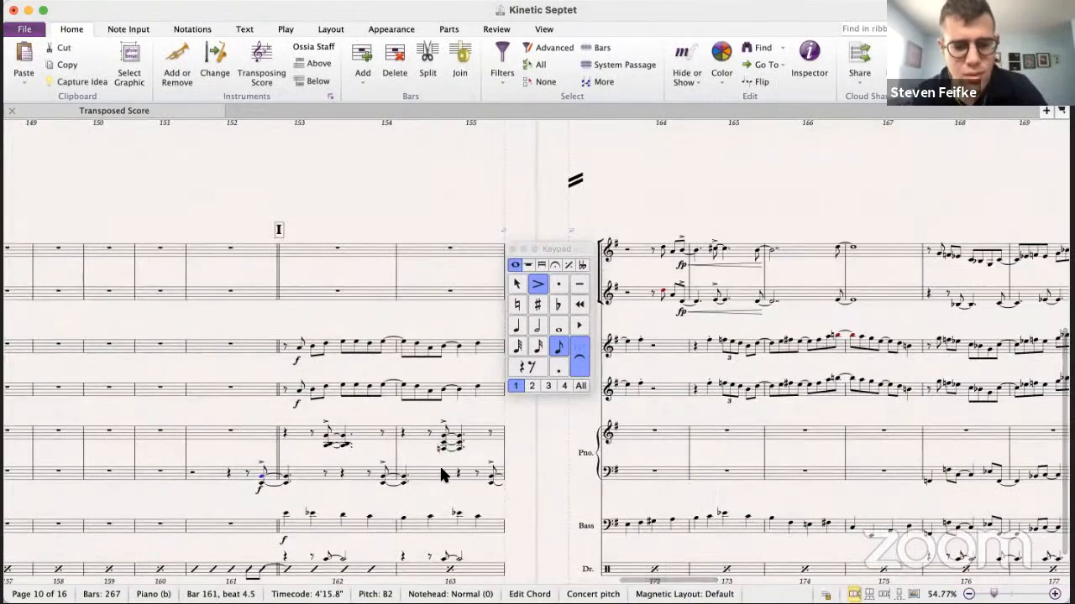
- Switch to the Kinetic 8.5 score and check the saxophone and trombone pitches of the hits in bars 163 and 164
key(super+grave)
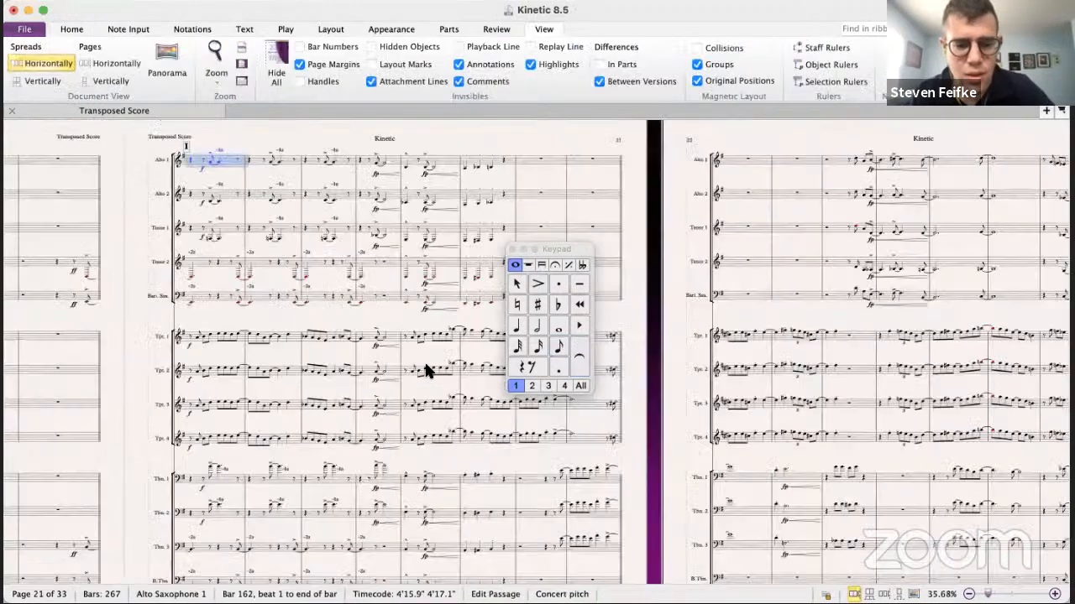
click(325, 235)
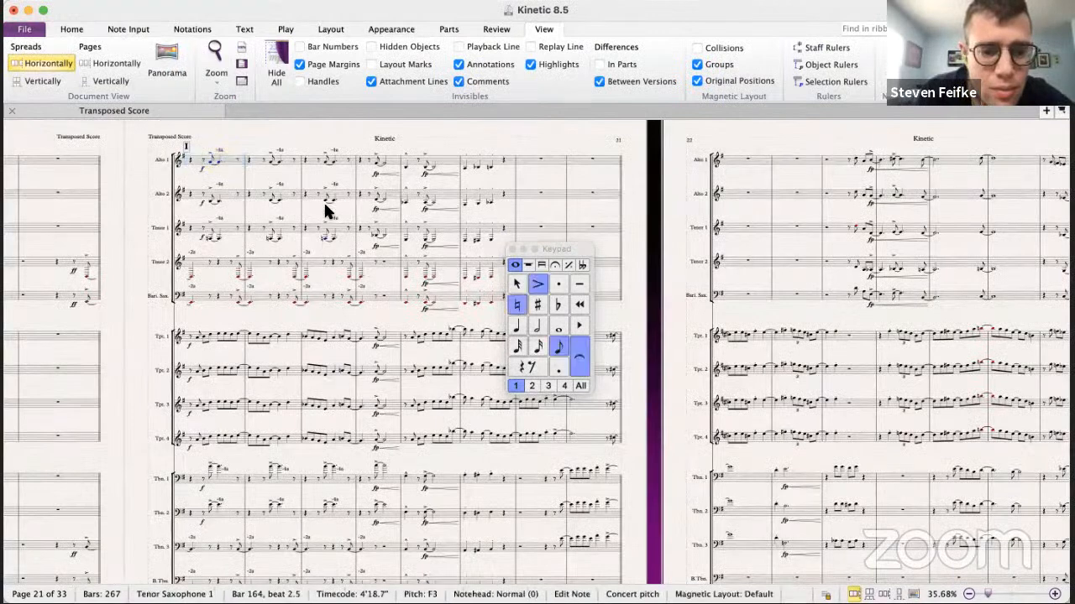
click(270, 202)
click(323, 499)
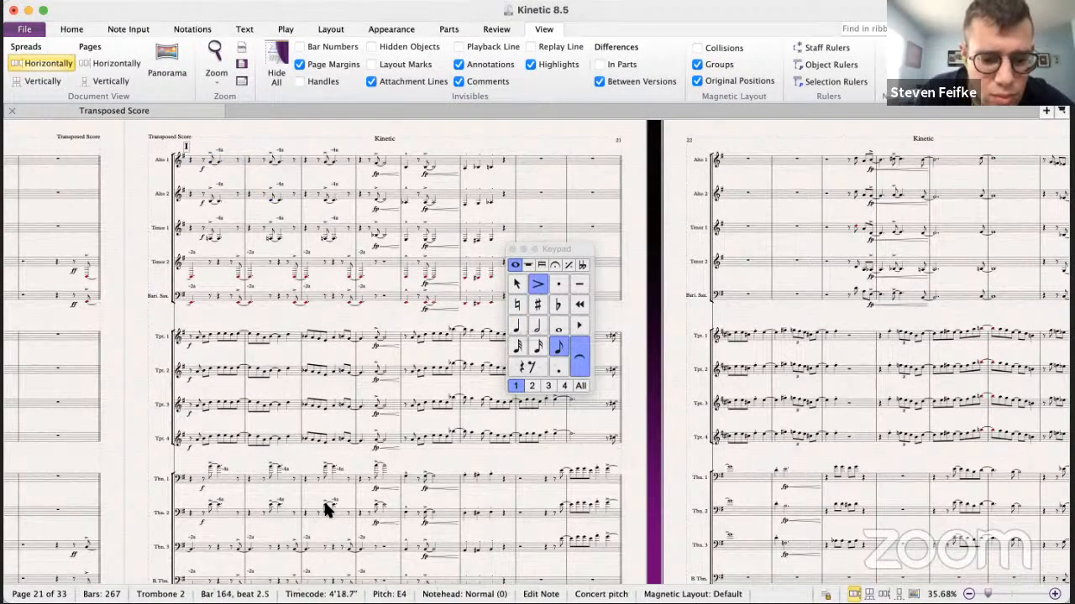
click(271, 471)
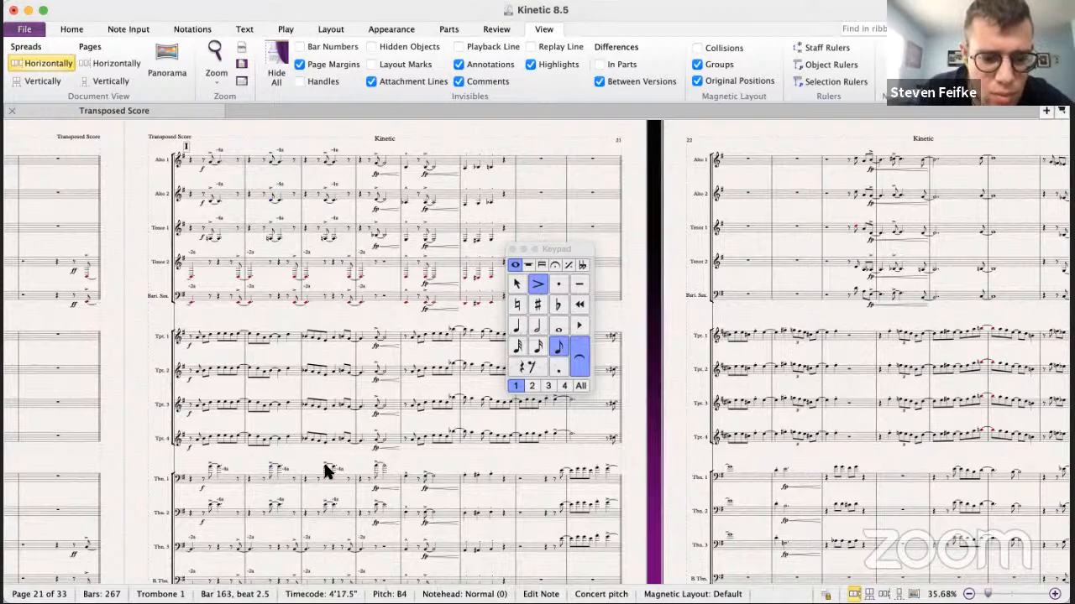
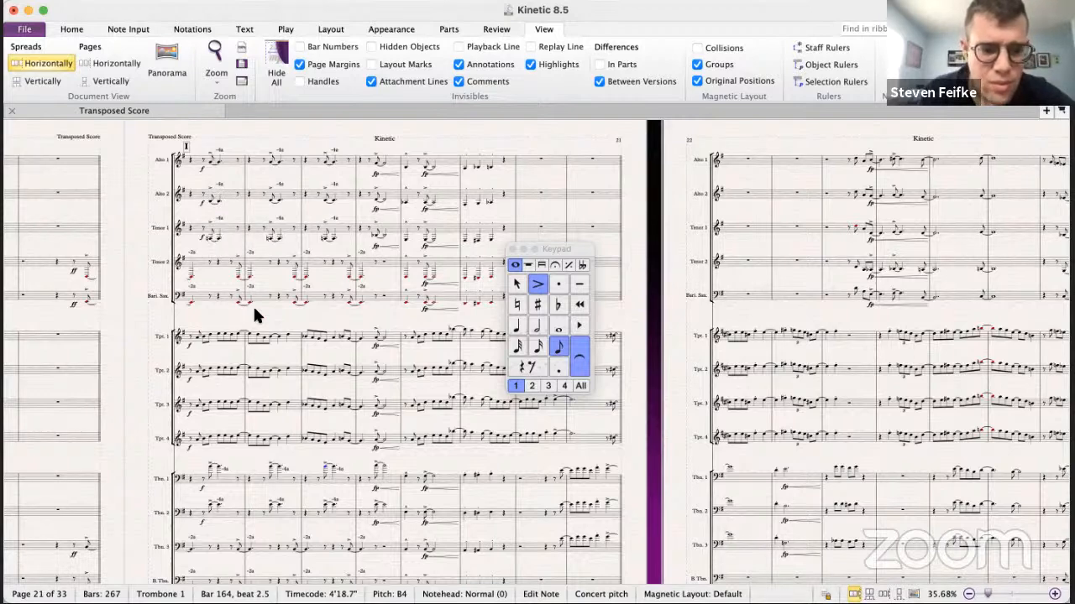
- In the septet score, rebuild the Piano's tied treble chords on beats 2.5 and 3 of bar 162 as E4, G4 and B4
key(super+grave)
click(328, 439)
key(3)
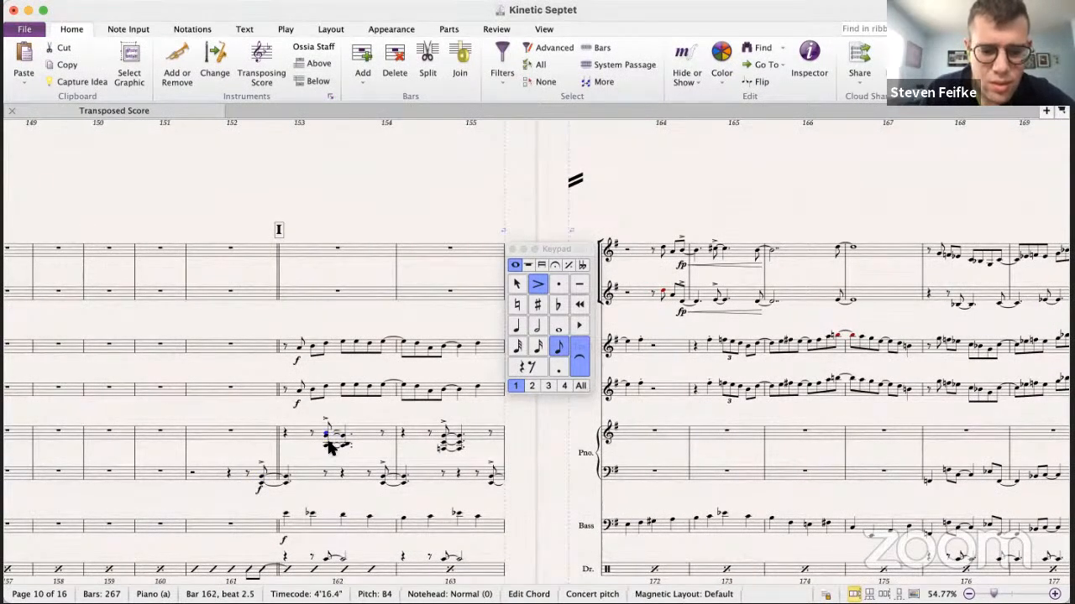
super+click(330, 449)
key(Delete)
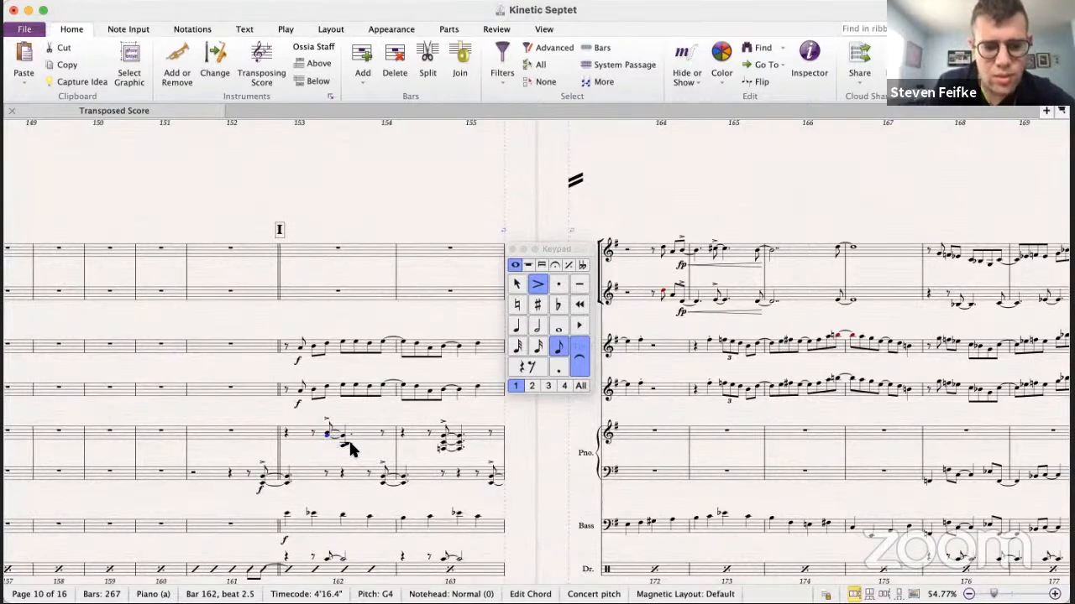
key(Escape)
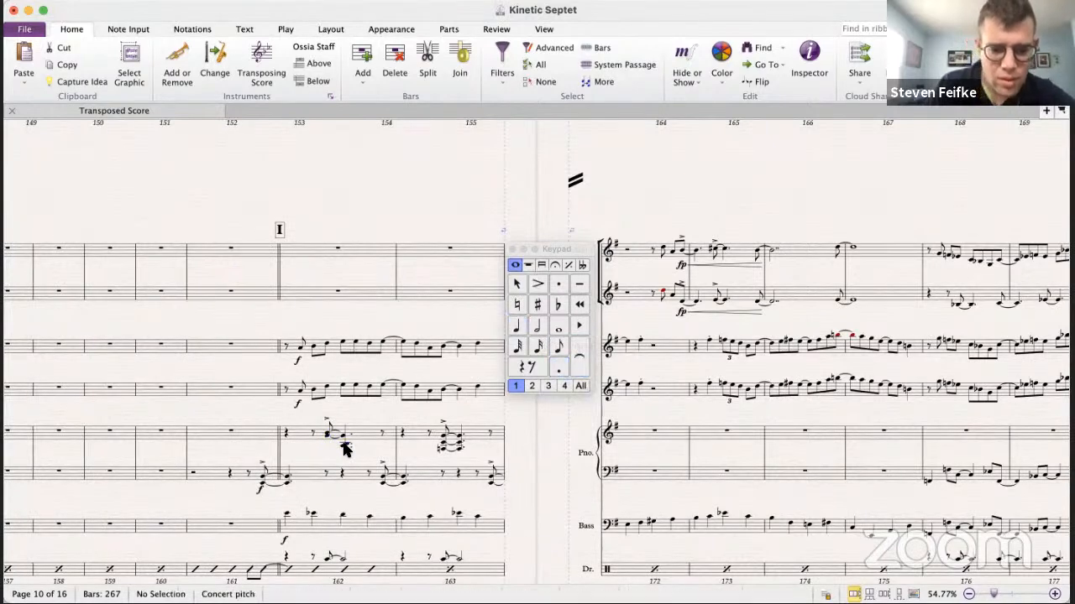
click(343, 446)
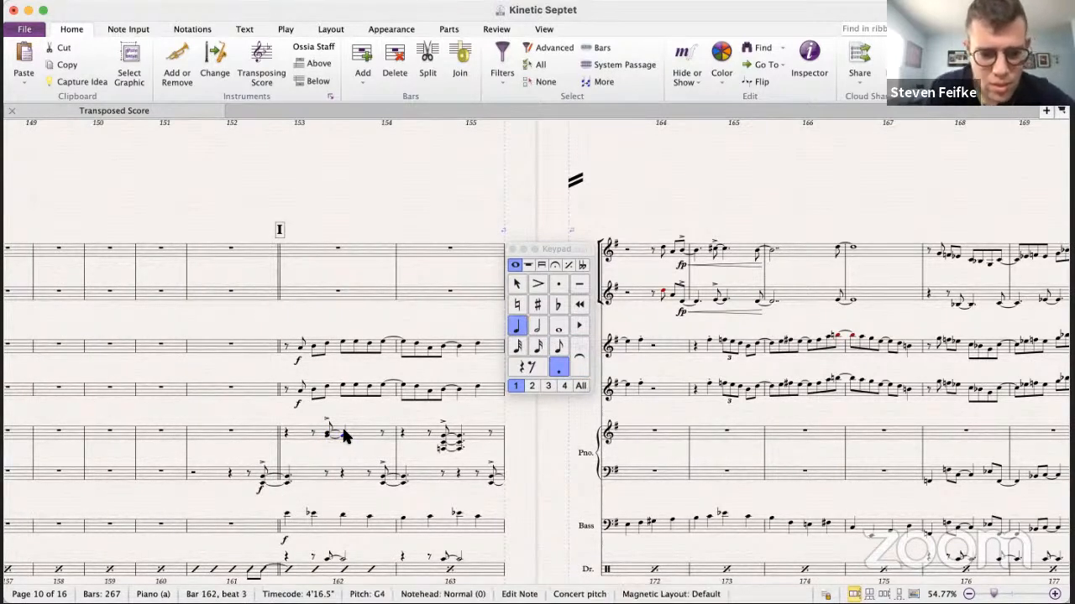
key(3)
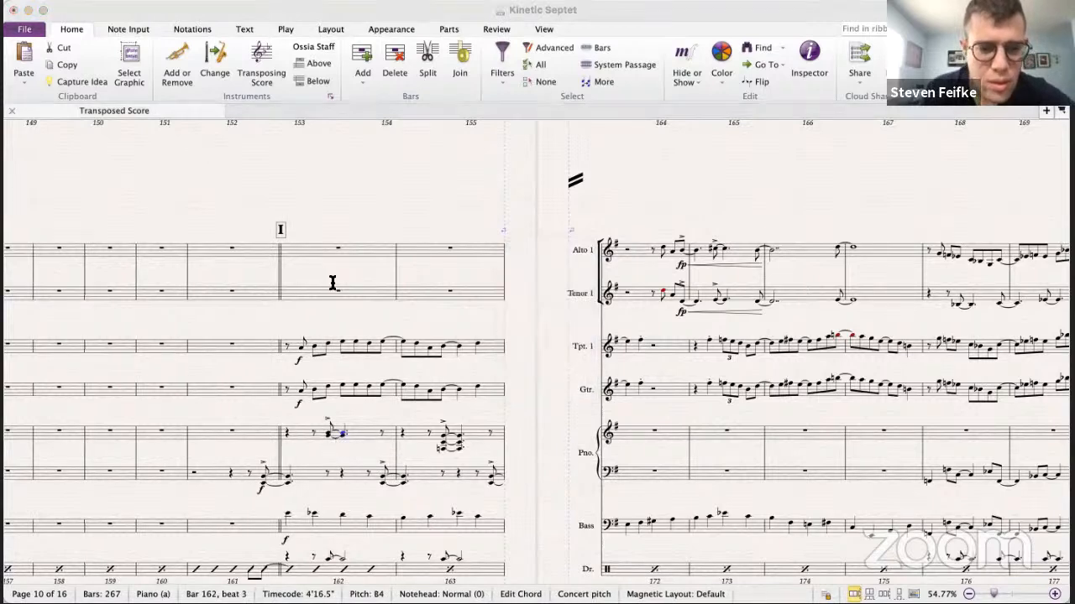
key(super+grave)
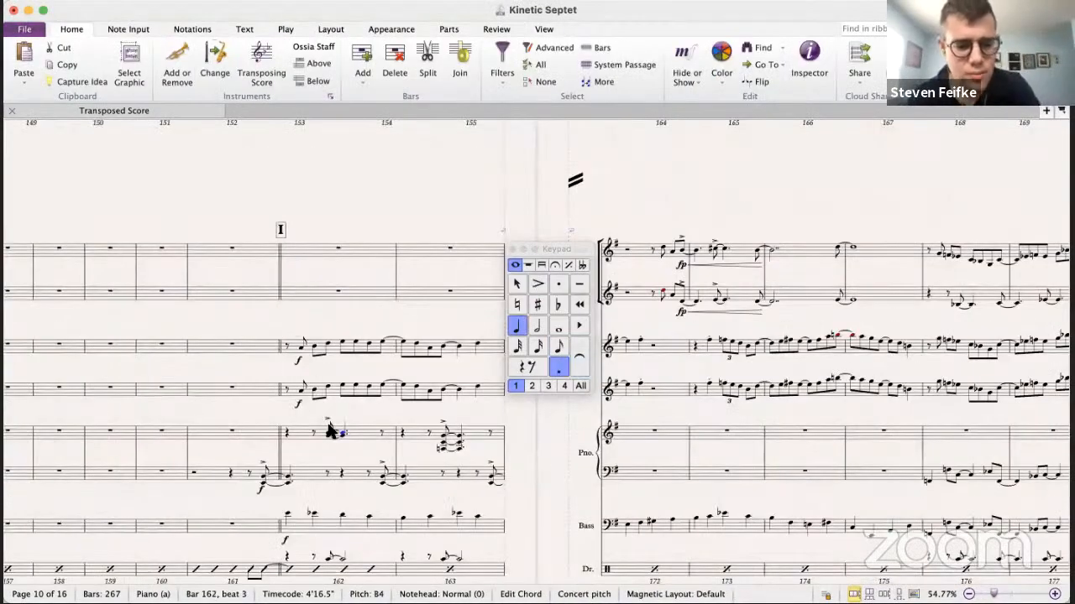
click(328, 436)
super+click(342, 437)
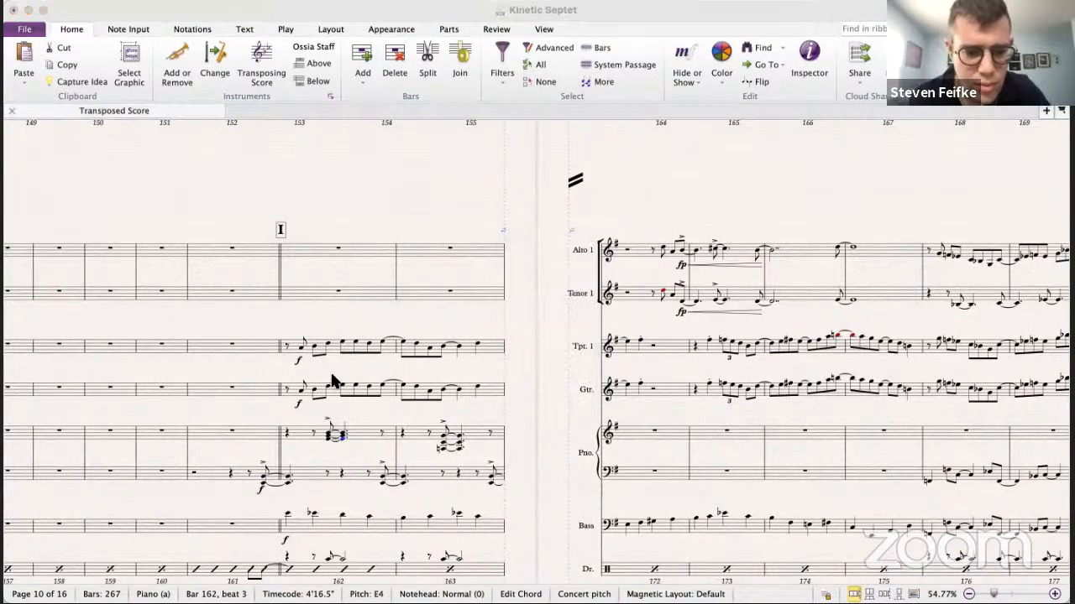
- Check the trombone, alto and tenor saxophone pitches on beat 2.5 of bar 162 in the Kinetic 8.5 score
key(super+grave)
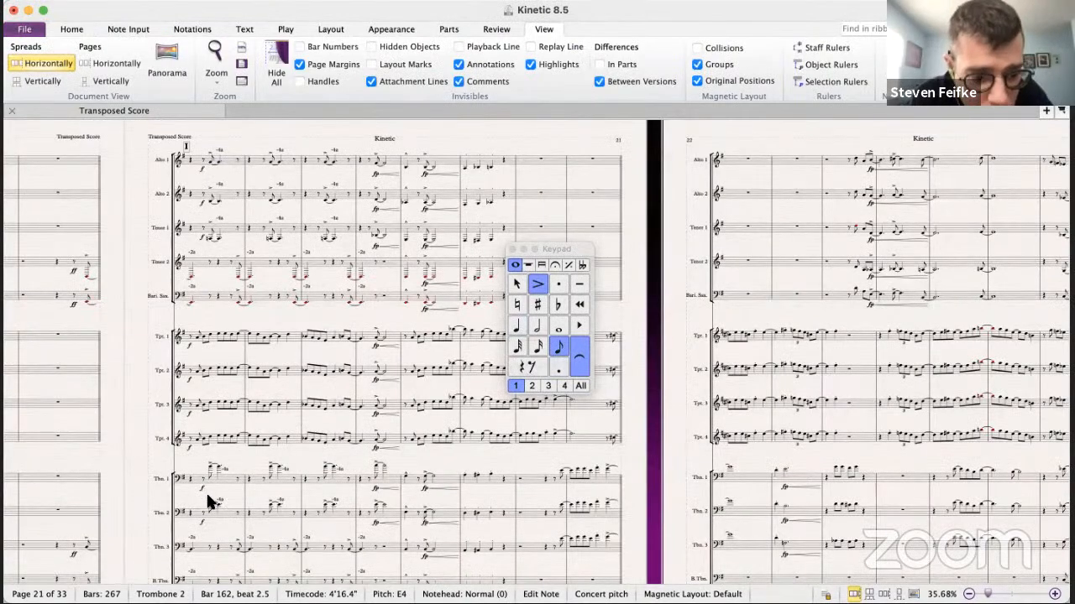
click(210, 468)
click(210, 164)
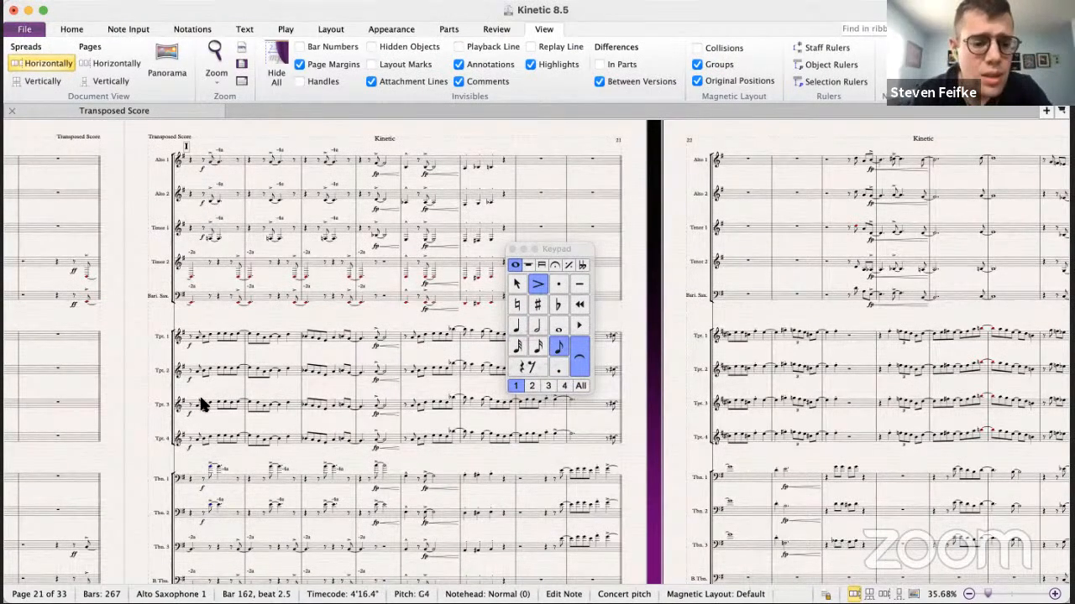
click(211, 506)
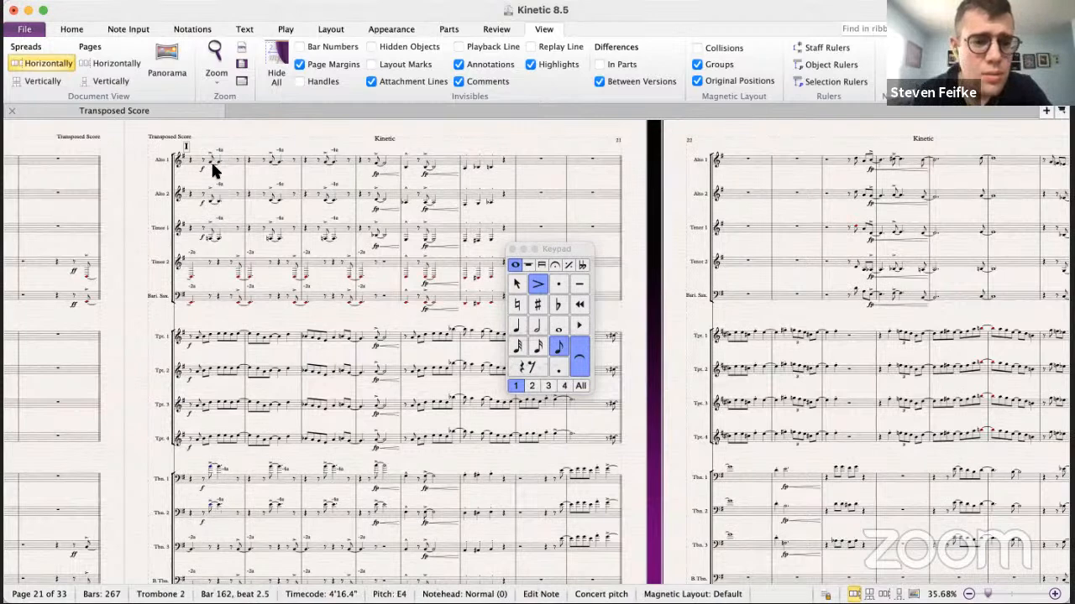
click(212, 208)
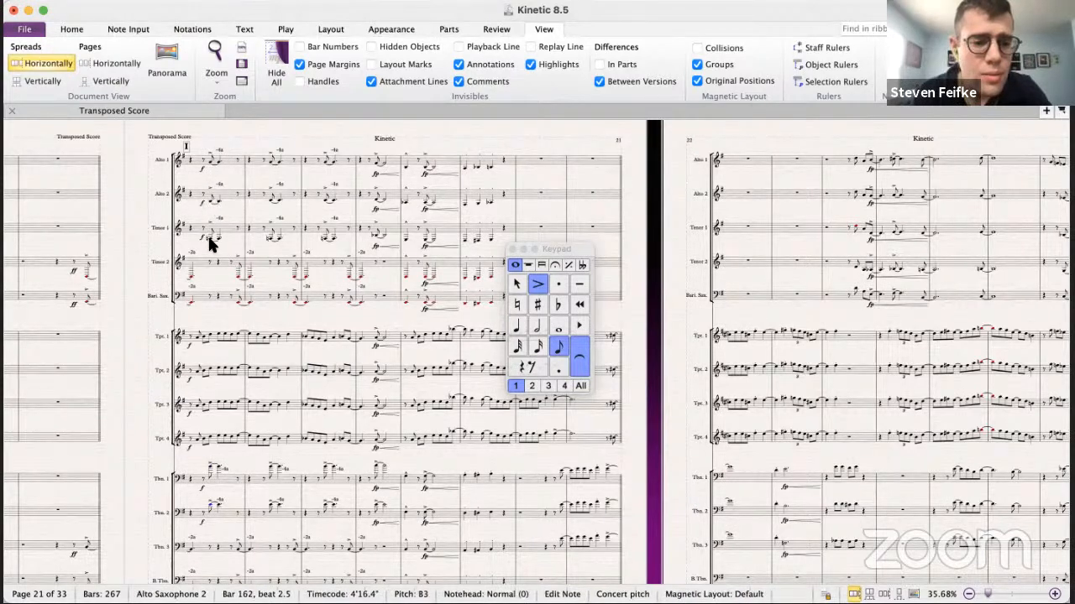
click(209, 237)
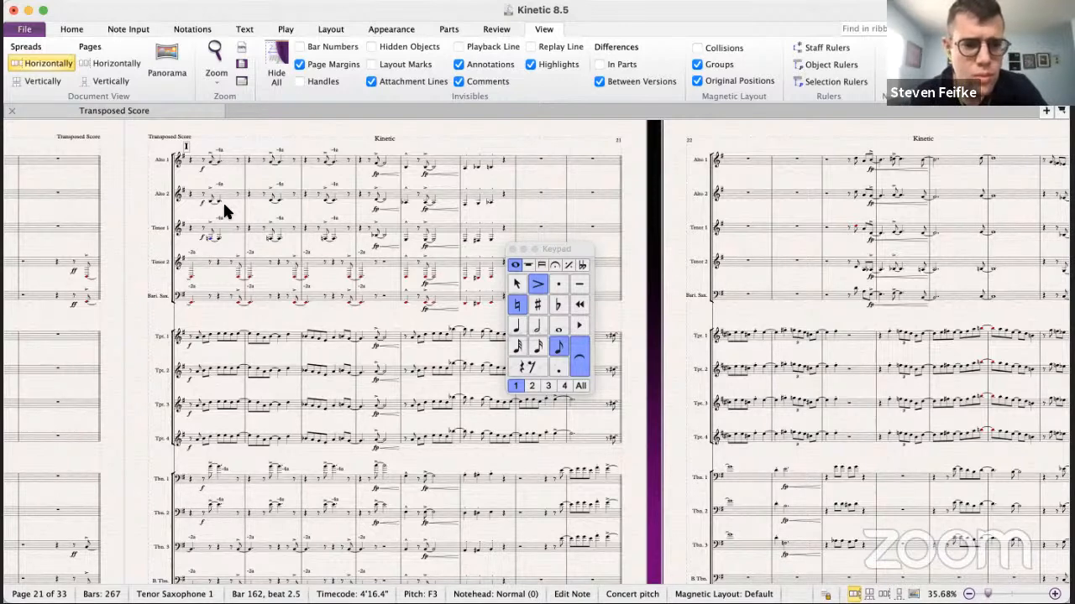
- In the septet score, add B3 below the Piano's tied treble chords on beats 2.5 and 3 of bar 162
key(super+grave)
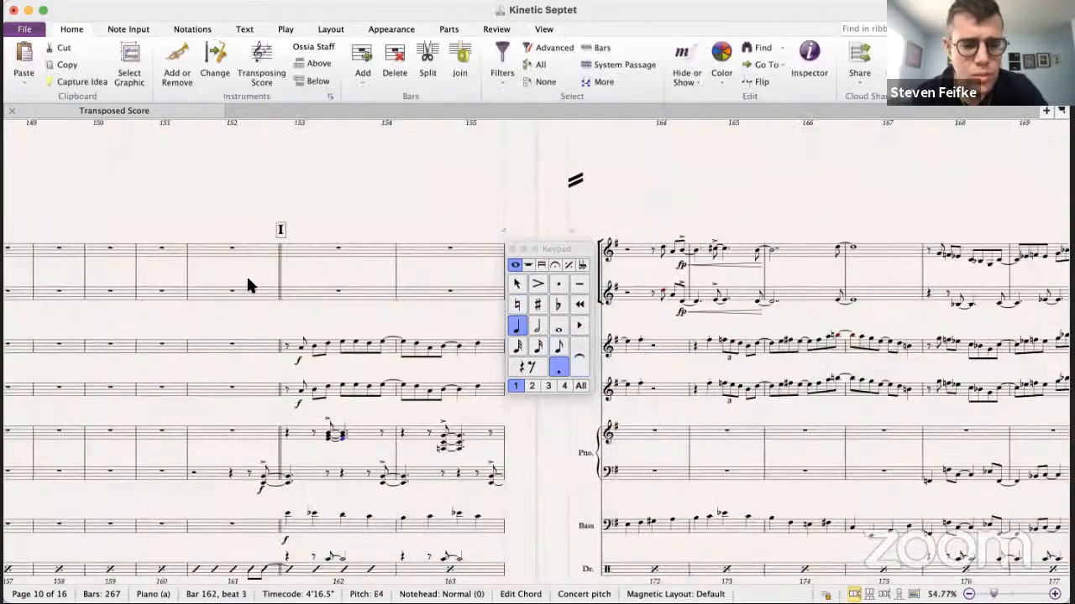
key(Left)
click(327, 437)
key(shift+4)
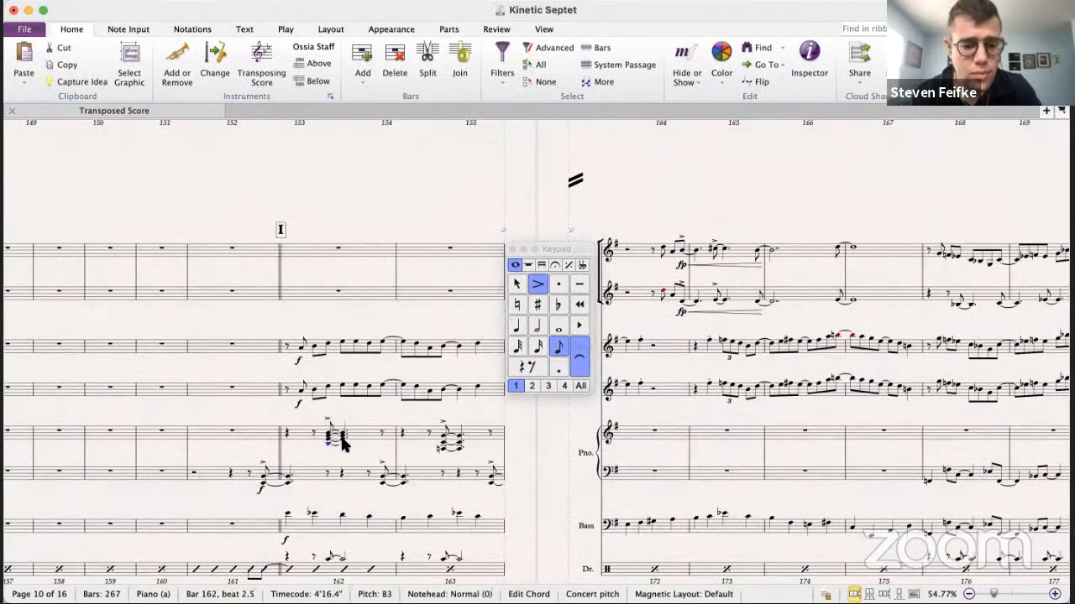
click(343, 439)
key(shift+4)
- Enter an accented F3 natural eighth note on beat 2.5 of bar 162 in the Piano's bass clef, tied to a dotted quarter on beat 3
click(326, 474)
key(f)
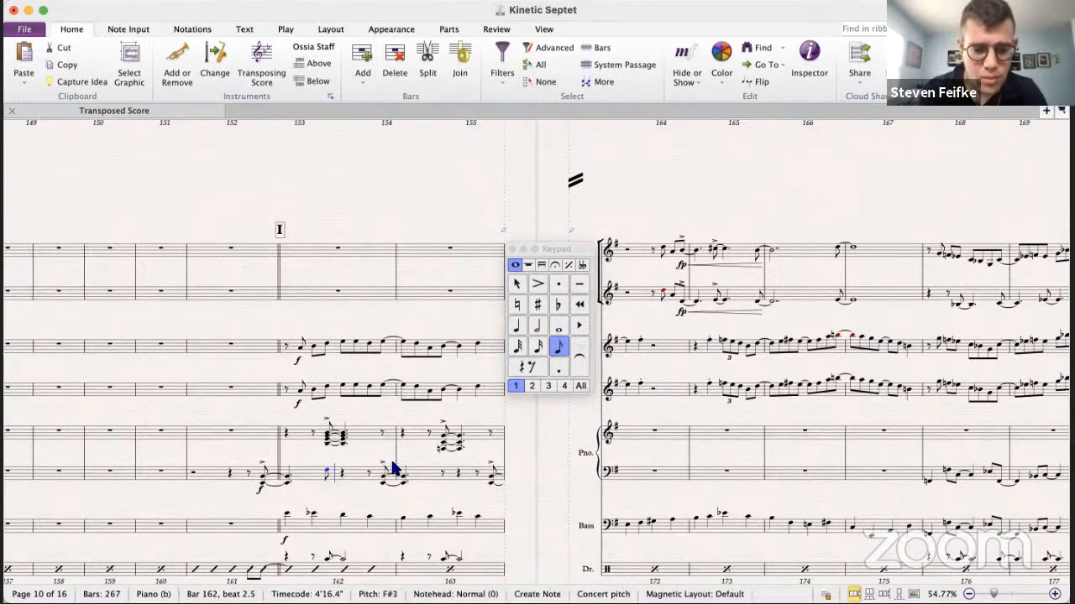
click(526, 338)
click(518, 305)
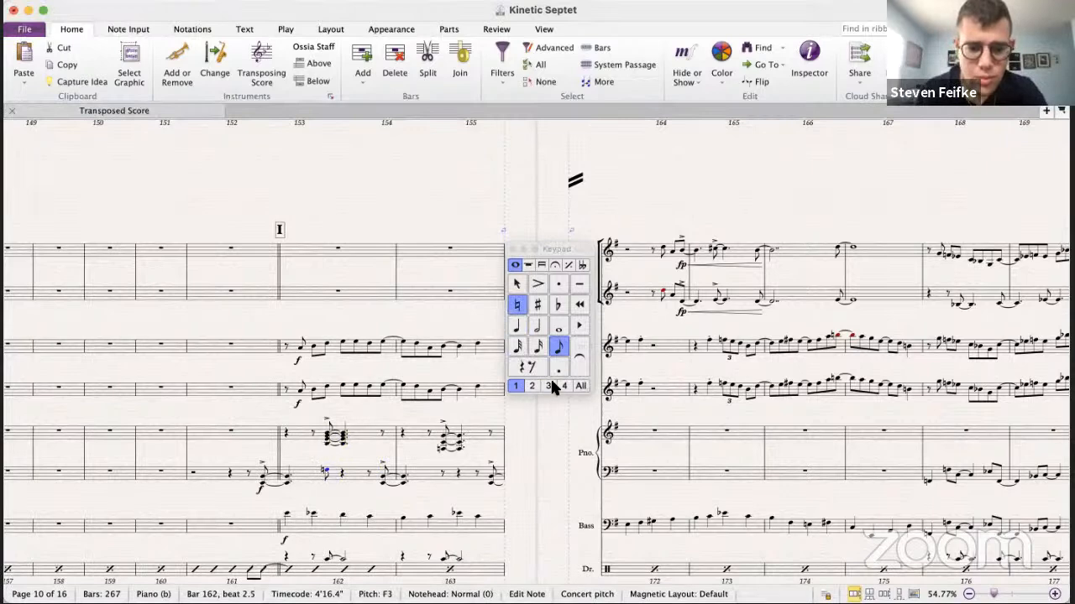
click(537, 325)
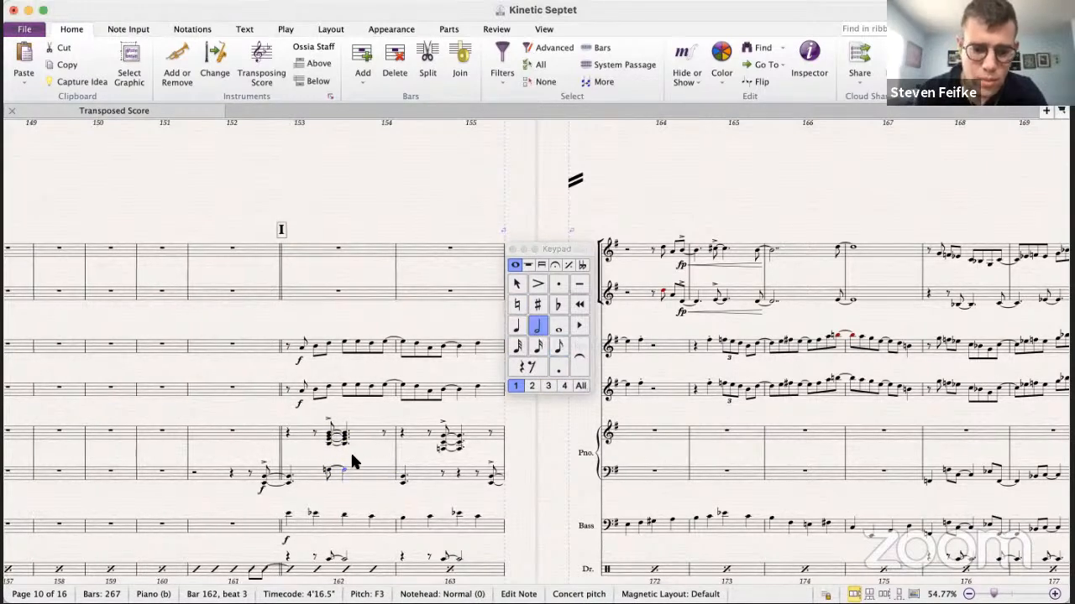
click(516, 326)
click(558, 367)
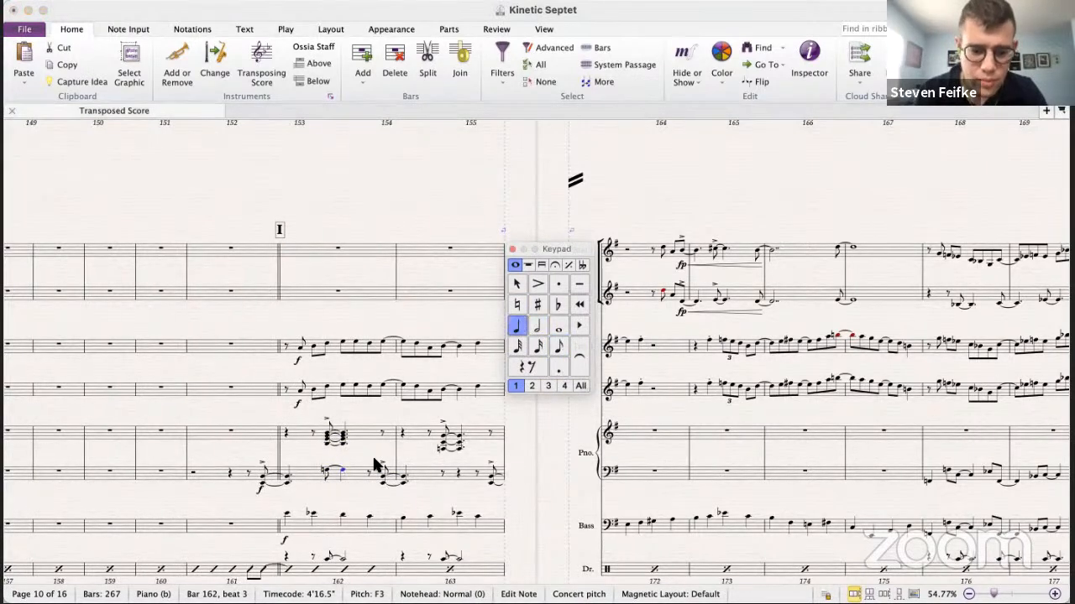
click(327, 471)
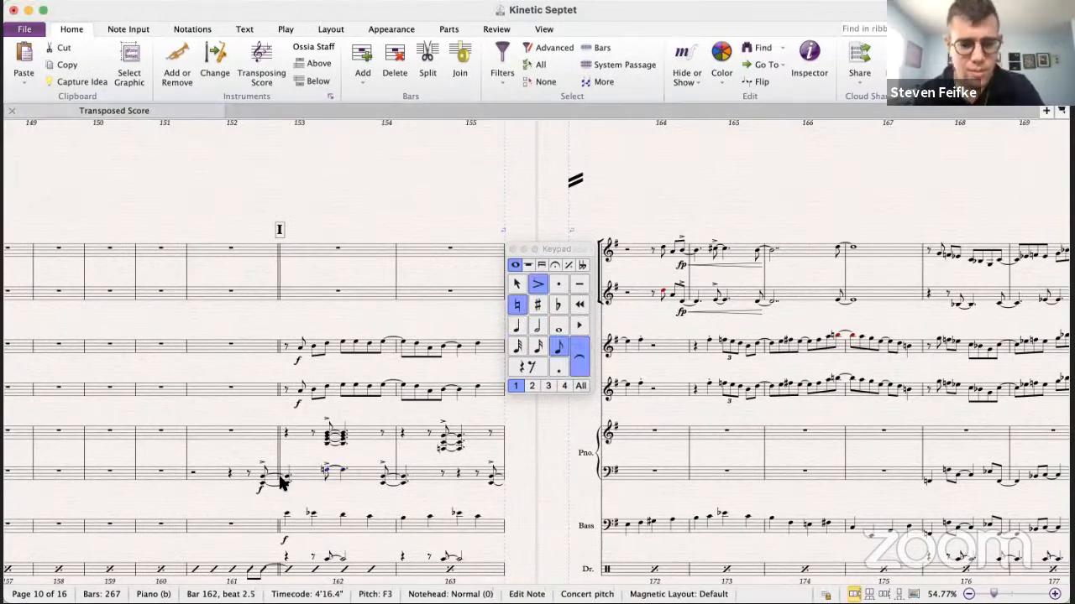
- Select both Piano staves from bar 161 beat 4.5 to the end of bar 162 and play back the passage
shift+click(295, 431)
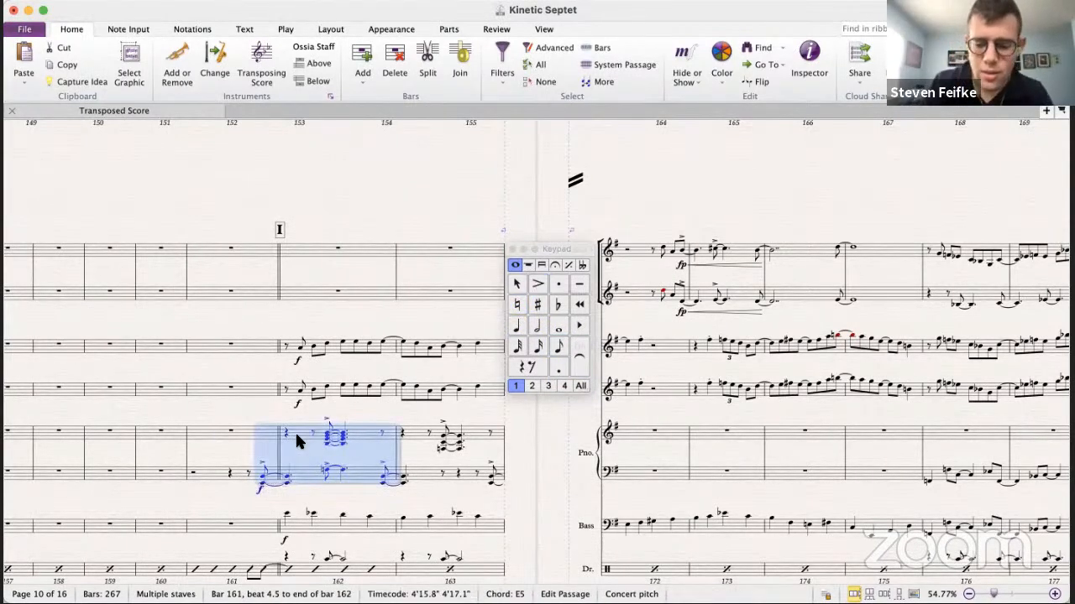
key(super+shift+g)
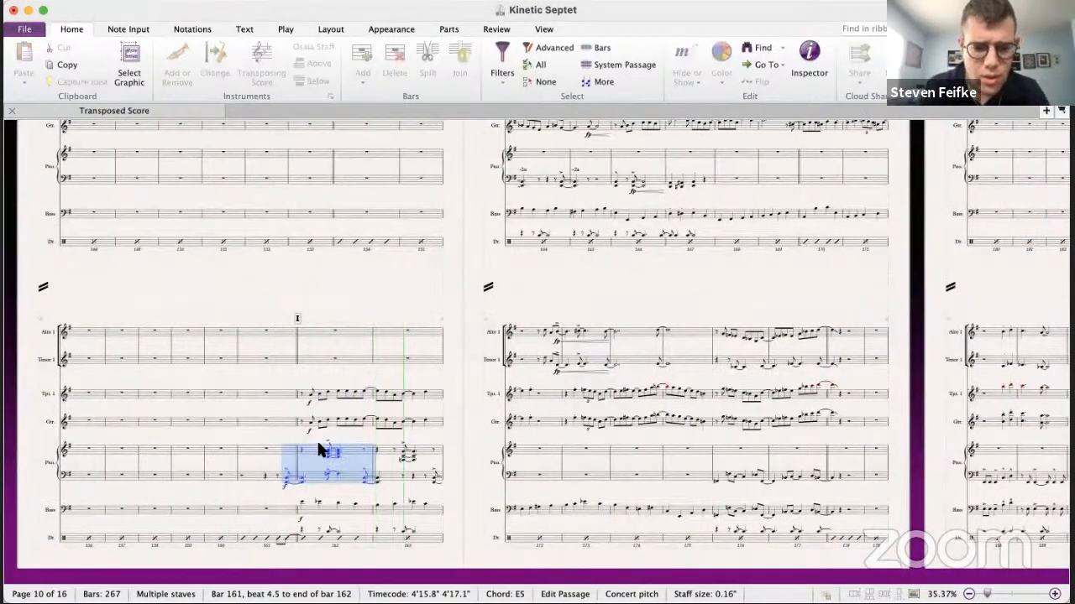
key(space)
- Switch back to the Kinetic 8.5 score at I to review the original hits
key(super+grave)
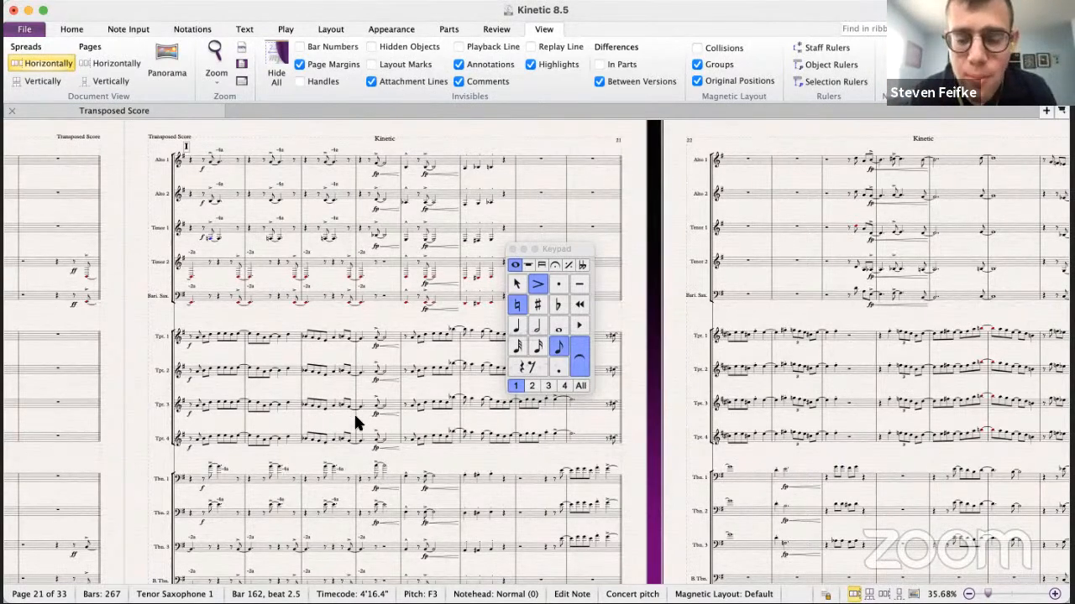
key(super+Tab)
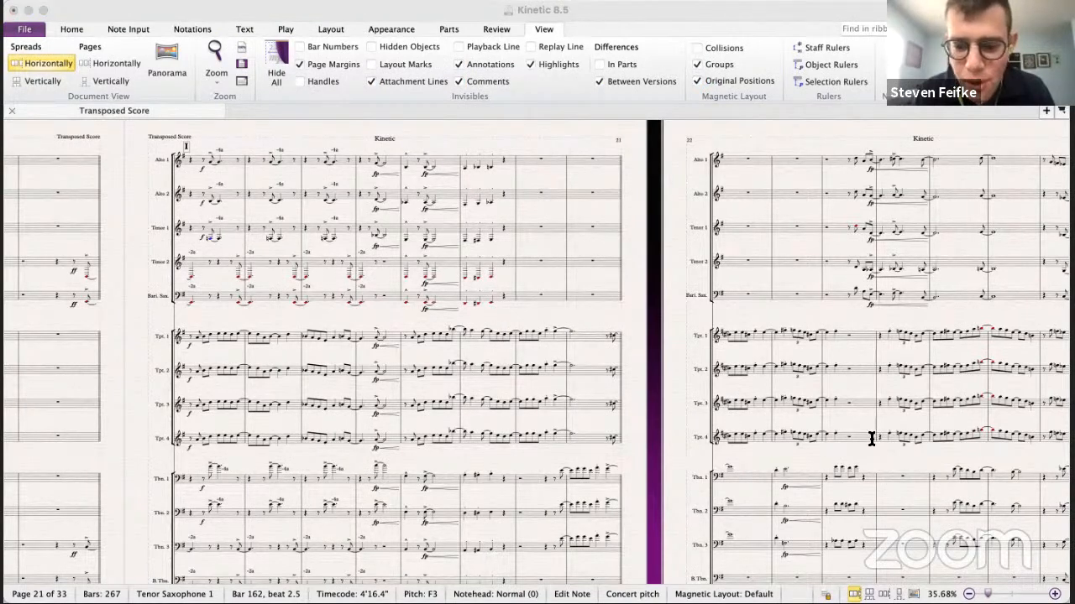
click(468, 378)
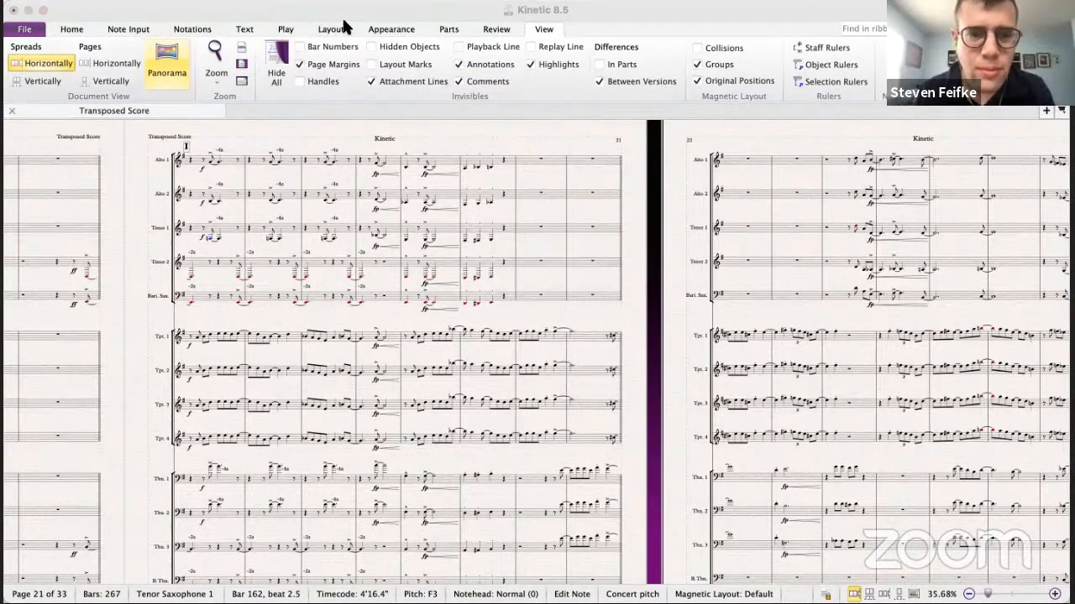
- Compare the Piano hits at I in the Kinetic Septet score with the original horn hits in Kinetic 8.5
click(304, 405)
key(super+grave)
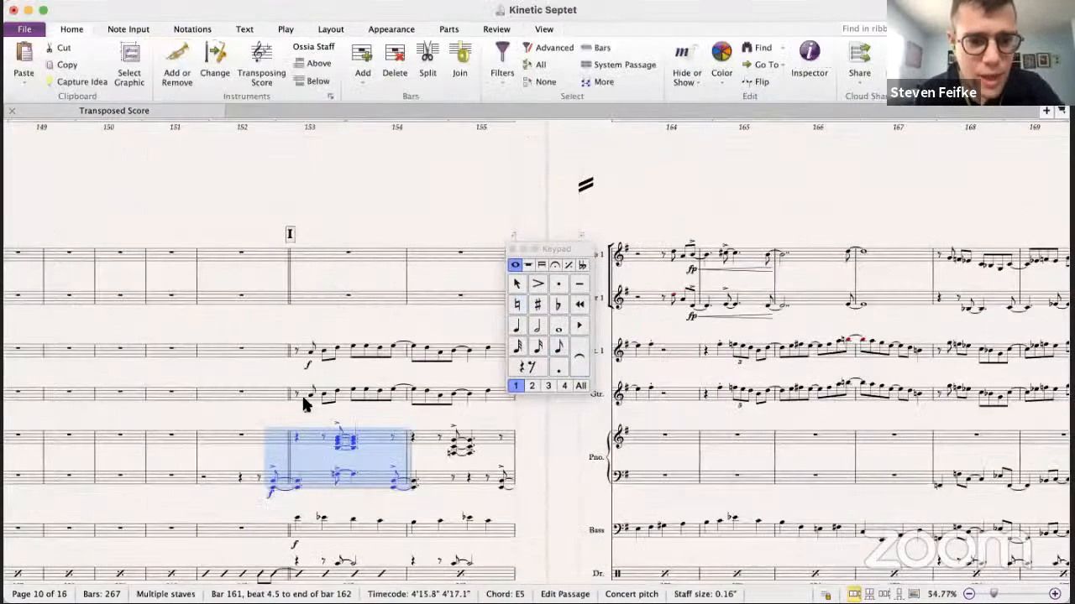
scroll(354, 425, down, 2)
scroll(355, 424, right, 2)
scroll(355, 431, right, 1)
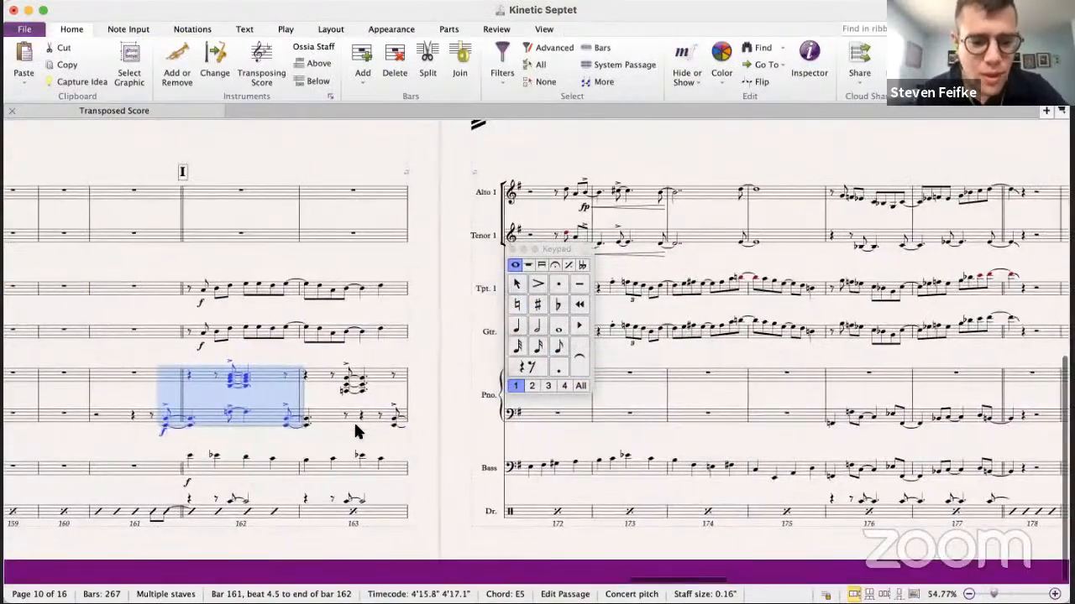
key(super+grave)
scroll(342, 296, down, 2)
scroll(342, 297, right, 1)
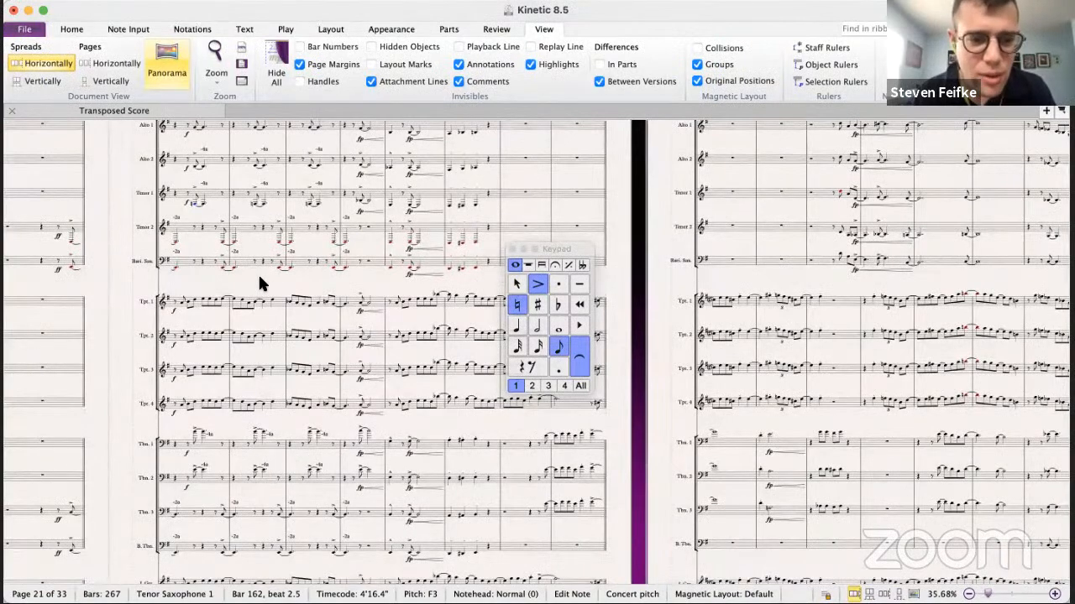
scroll(259, 279, up, 1)
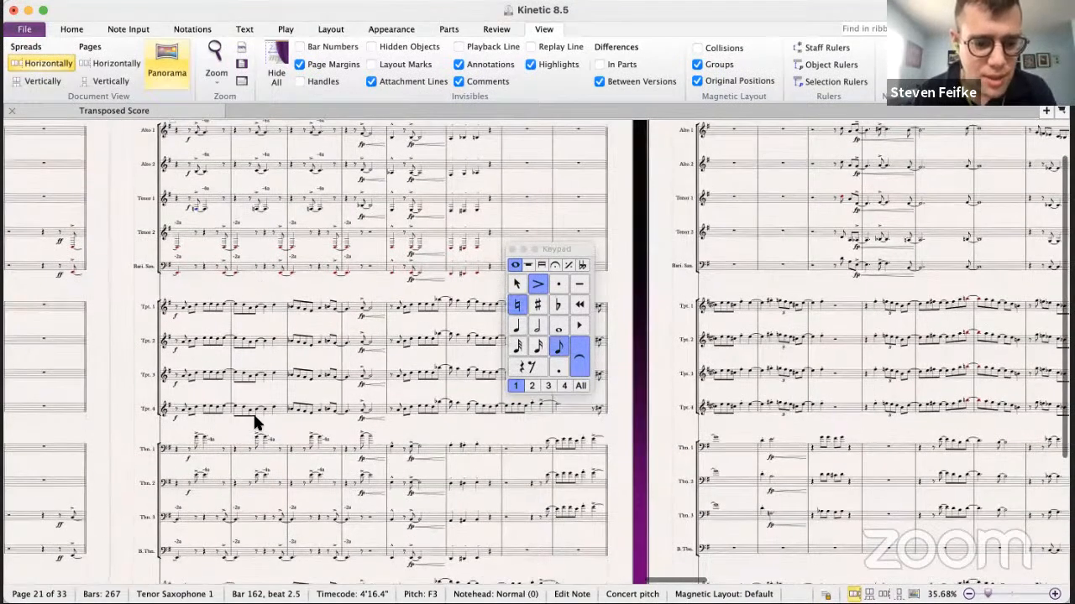
- Reduce bars 163–165 of Alto 1, Alto 2, Tenor 1, and Trombones 1 and 2 from Kinetic 8.5 into the septet Piano's treble staff
click(268, 484)
shift+click(375, 443)
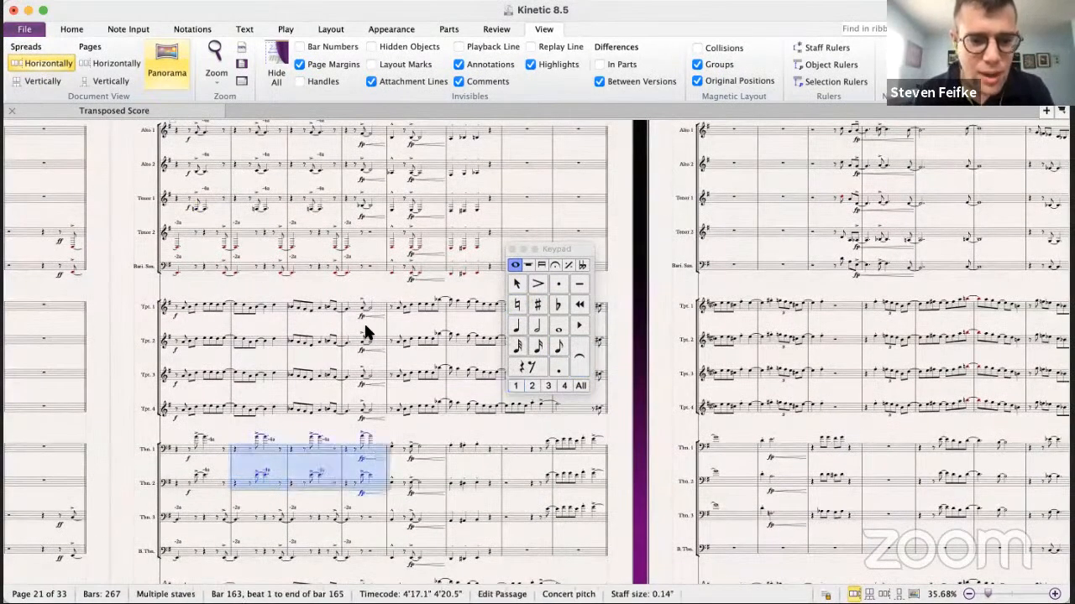
scroll(364, 321, up, 3)
super+click(383, 245)
super+click(384, 211)
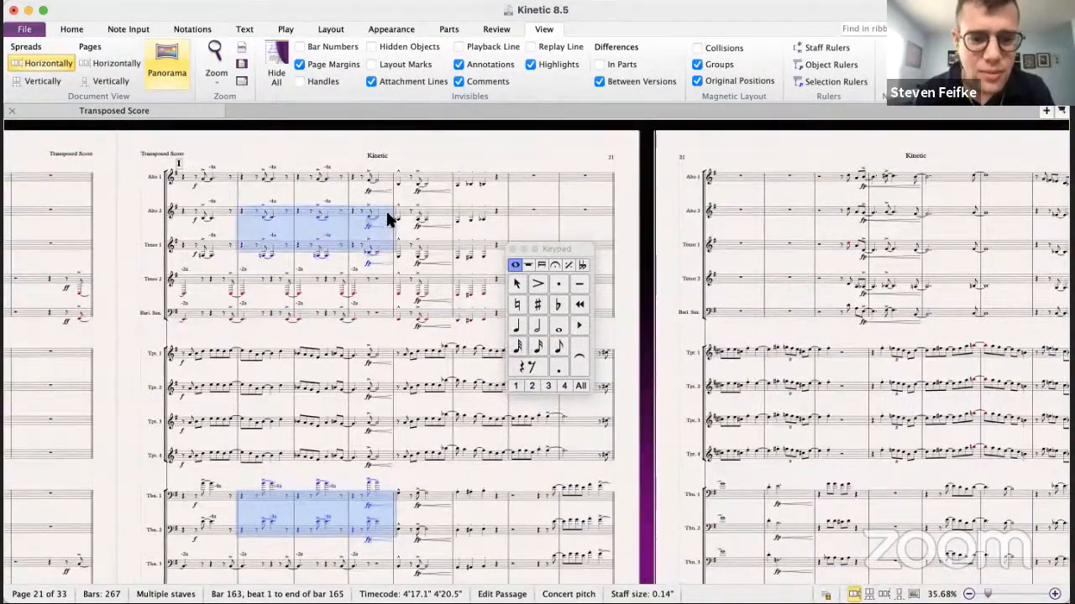
super+click(383, 178)
key(super+grave)
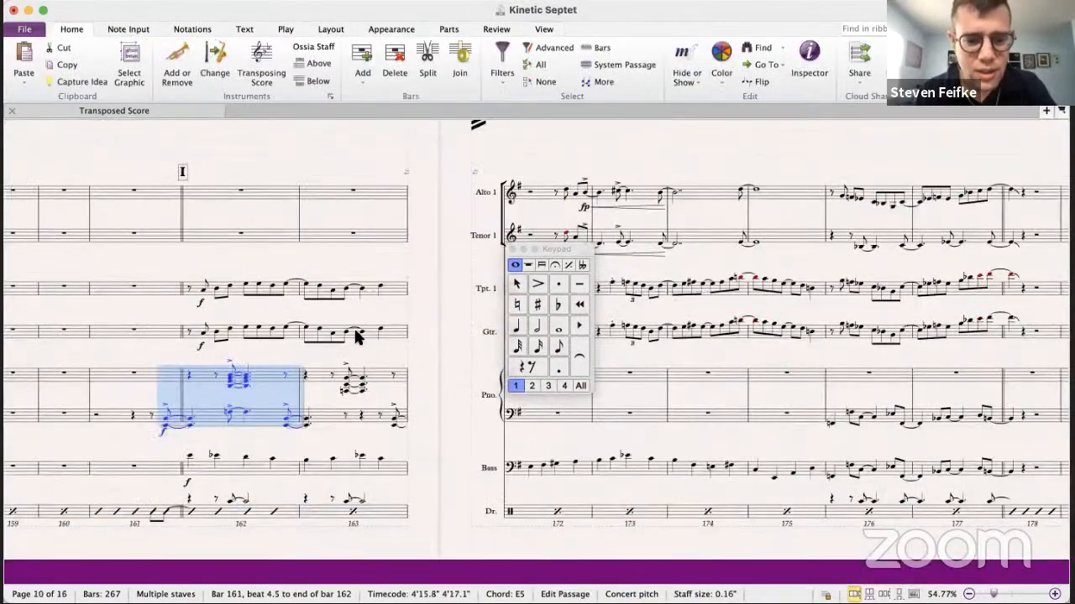
click(317, 376)
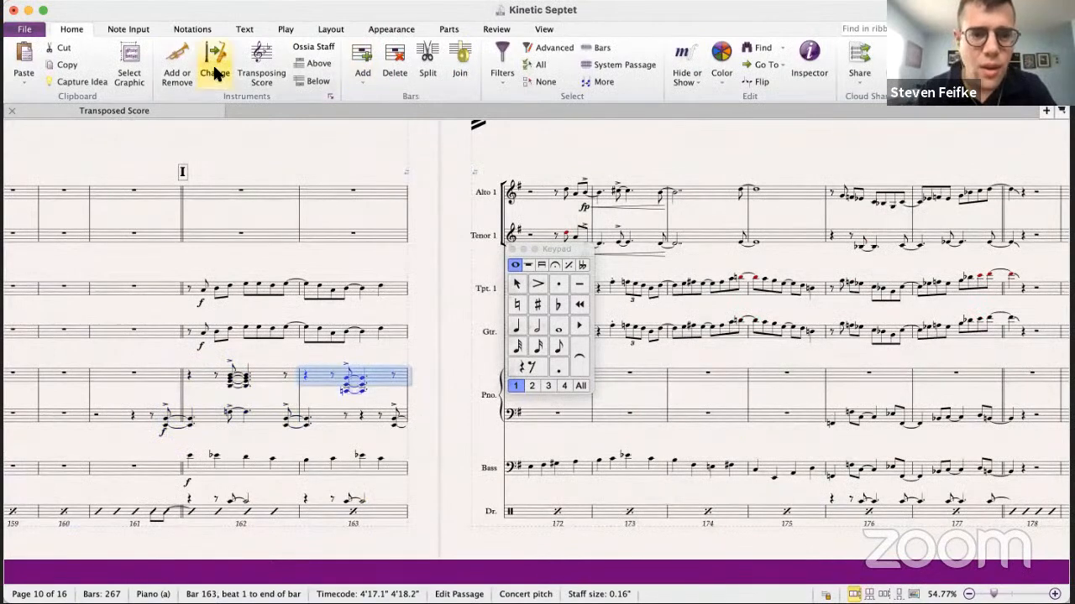
click(129, 30)
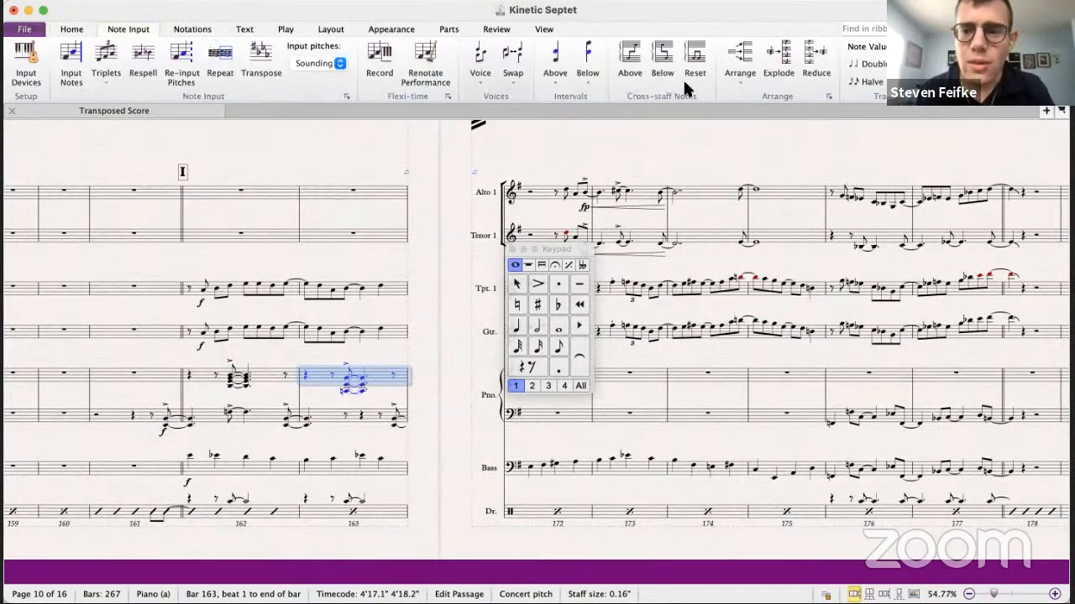
click(824, 61)
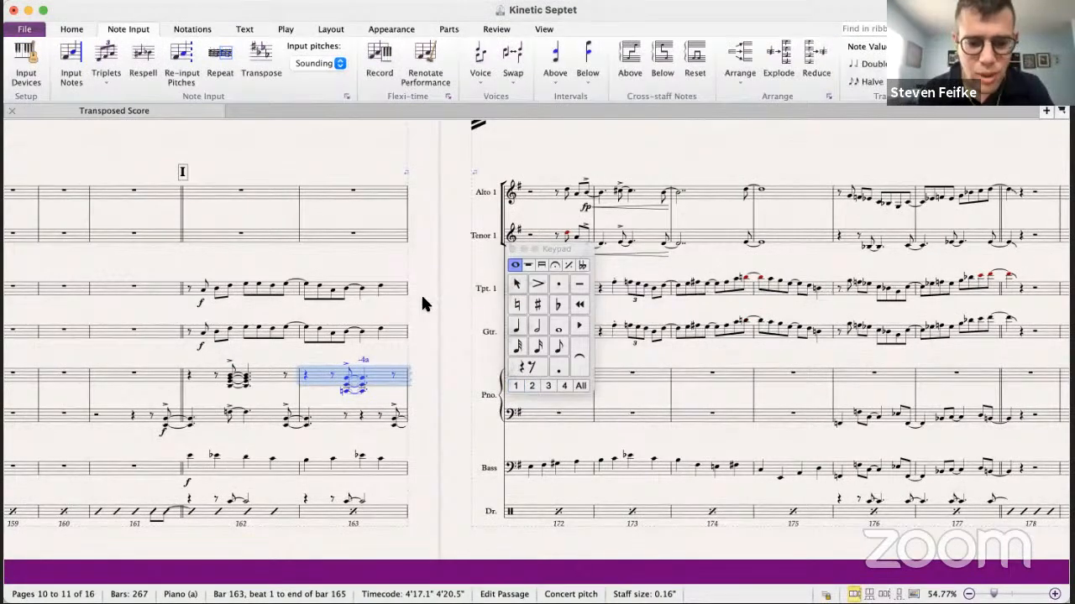
- Check the Trombone 2 and Alto 1 notes of the bar 163 hit in Kinetic 8.5 against the septet's reduced Piano chords
key(super+grave)
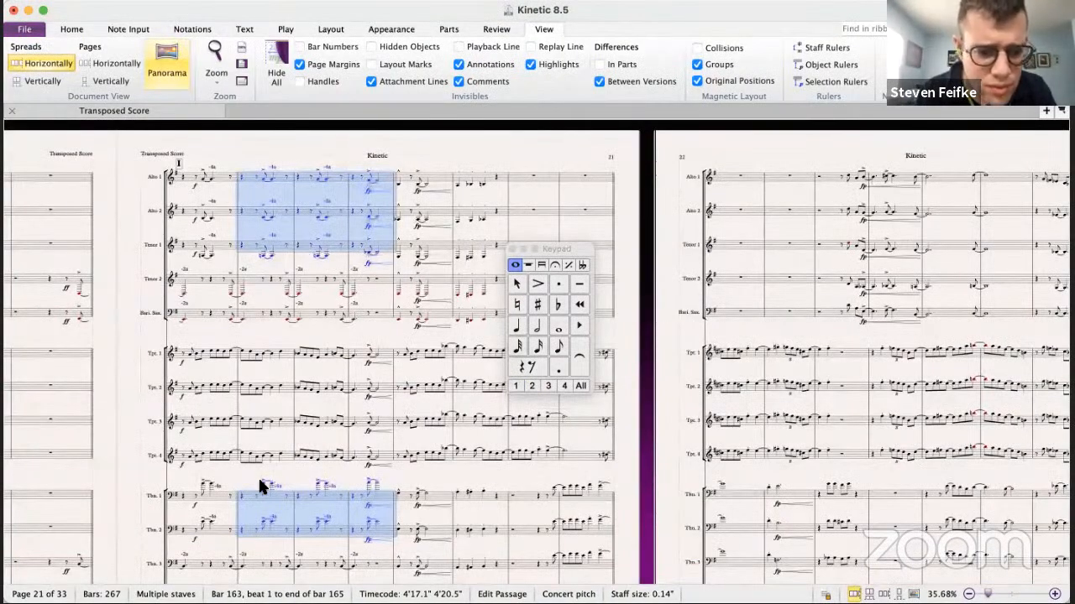
click(260, 516)
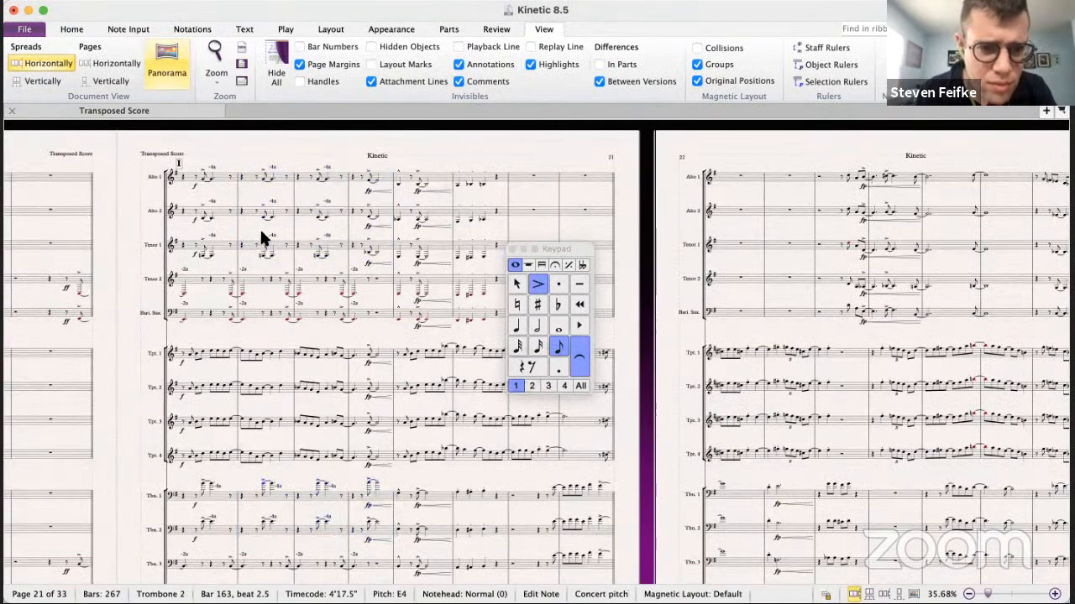
click(260, 173)
key(super+grave)
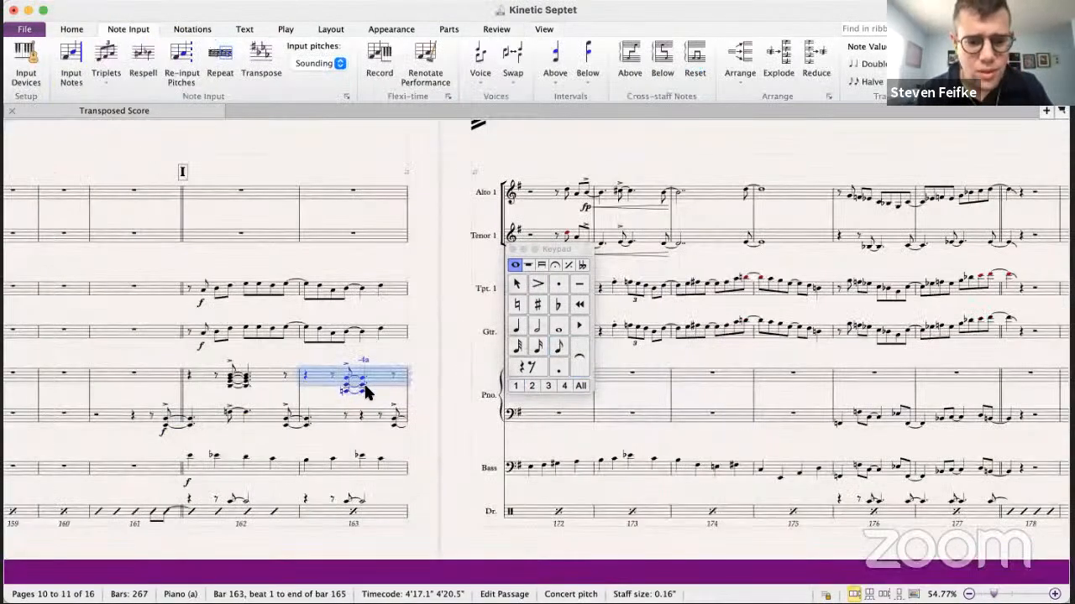
scroll(395, 350, up, 5)
scroll(395, 349, right, 3)
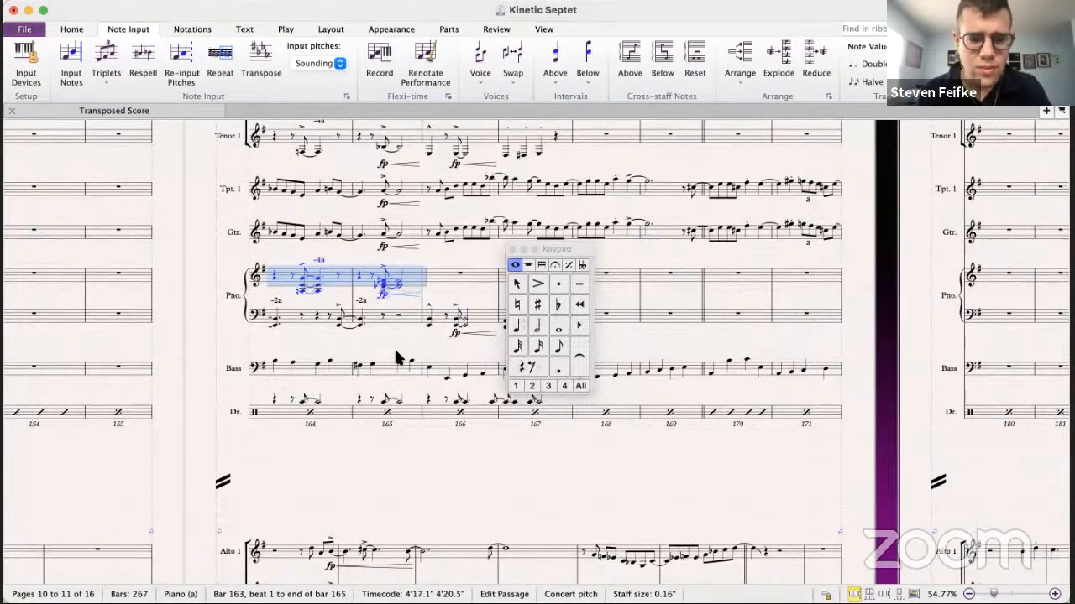
- Reselect Altos 1–2, Tenor 1 and Trombones 1–2 in Kinetic 8.5, bars 163–165, and reduce them again into the septet Piano's treble staff
key(super+grave)
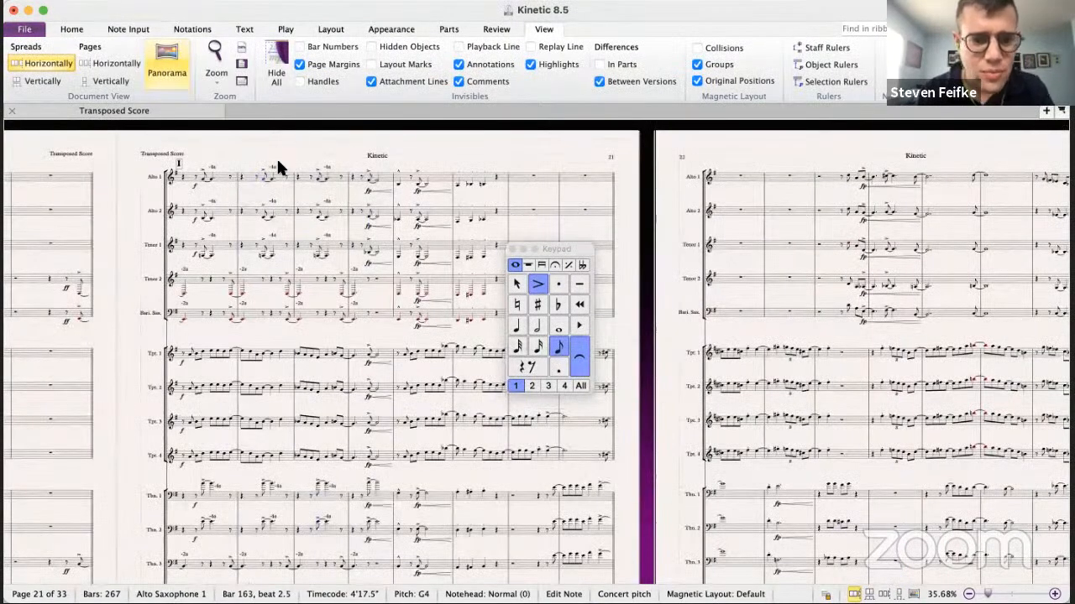
click(246, 172)
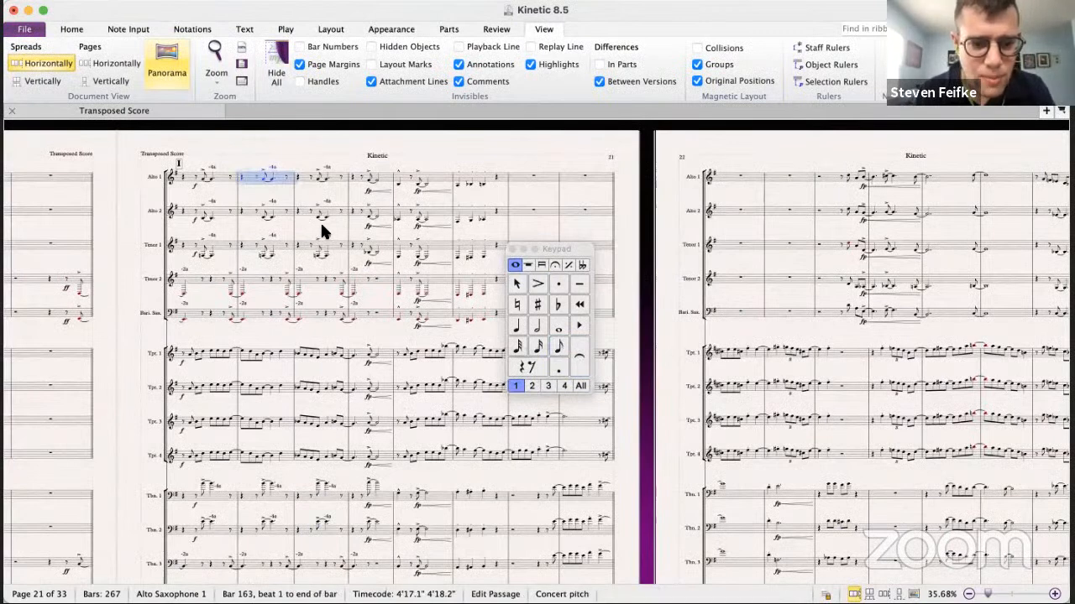
shift+click(371, 217)
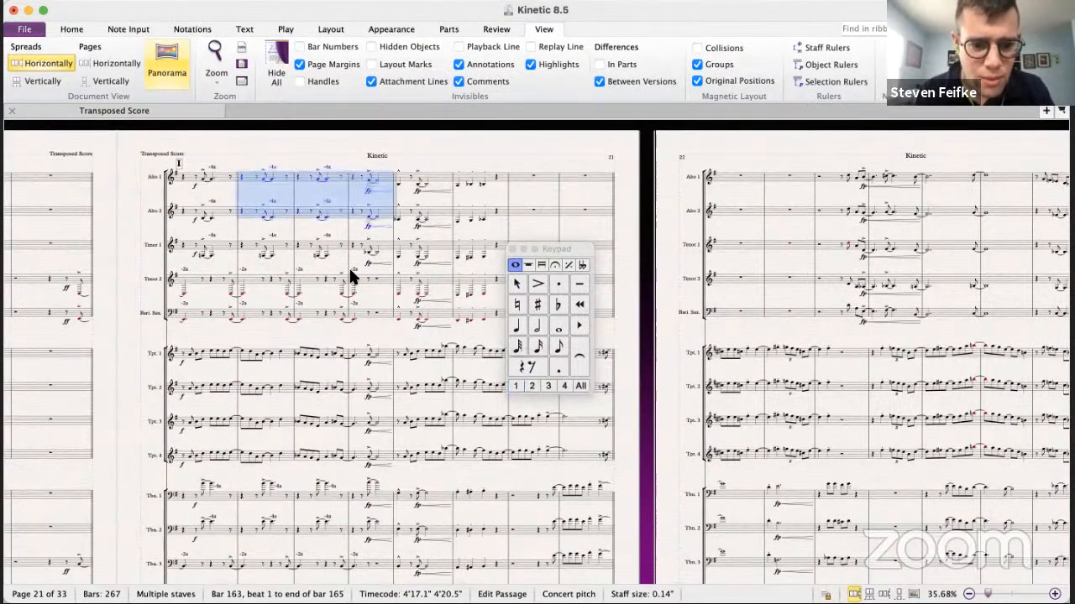
shift+click(386, 252)
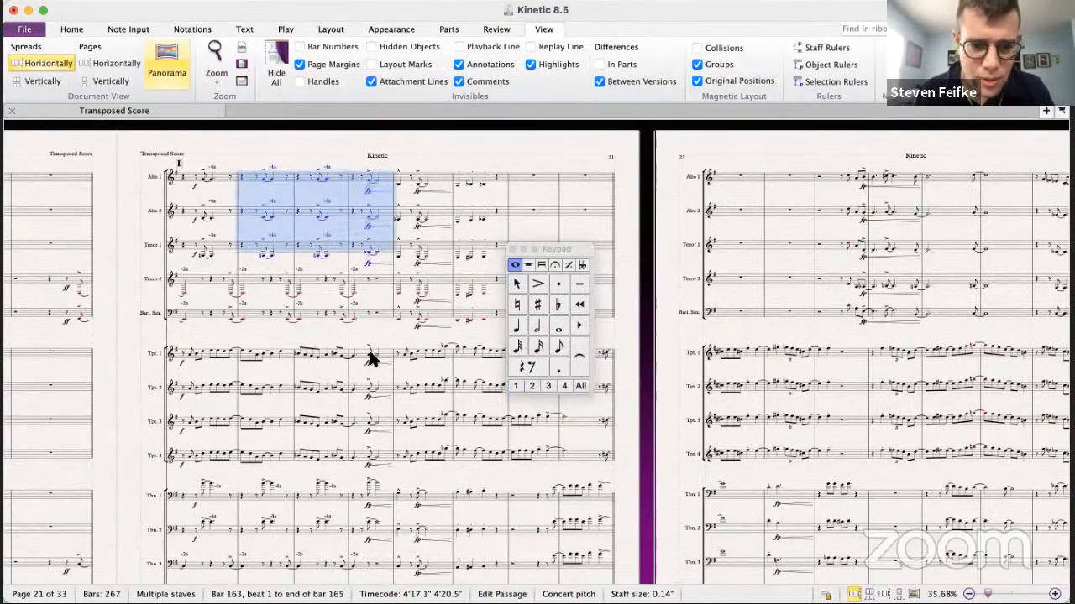
super+click(386, 498)
super+click(385, 529)
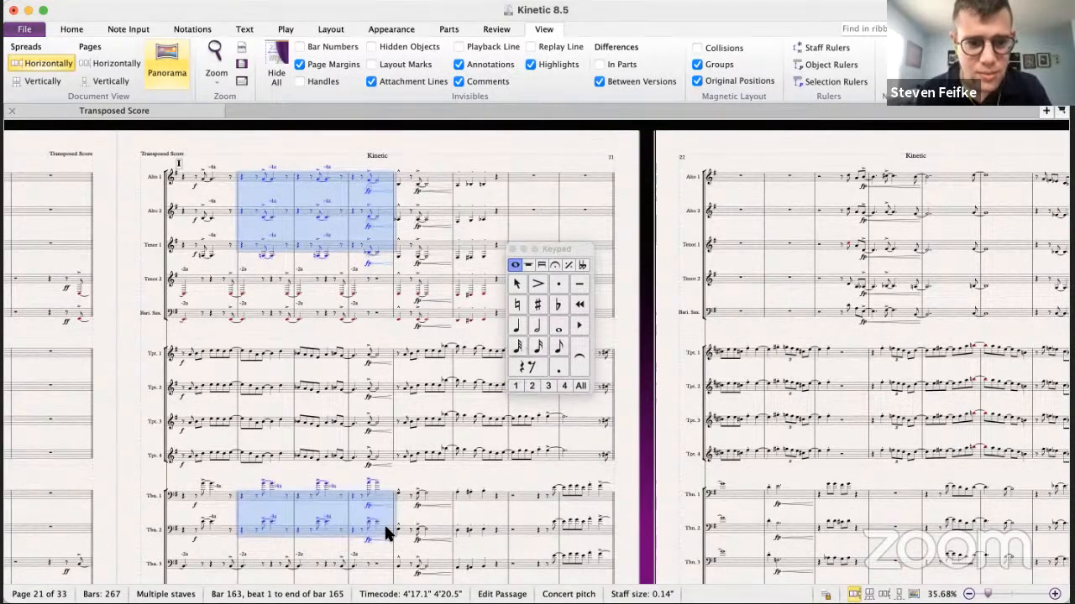
key(super+grave)
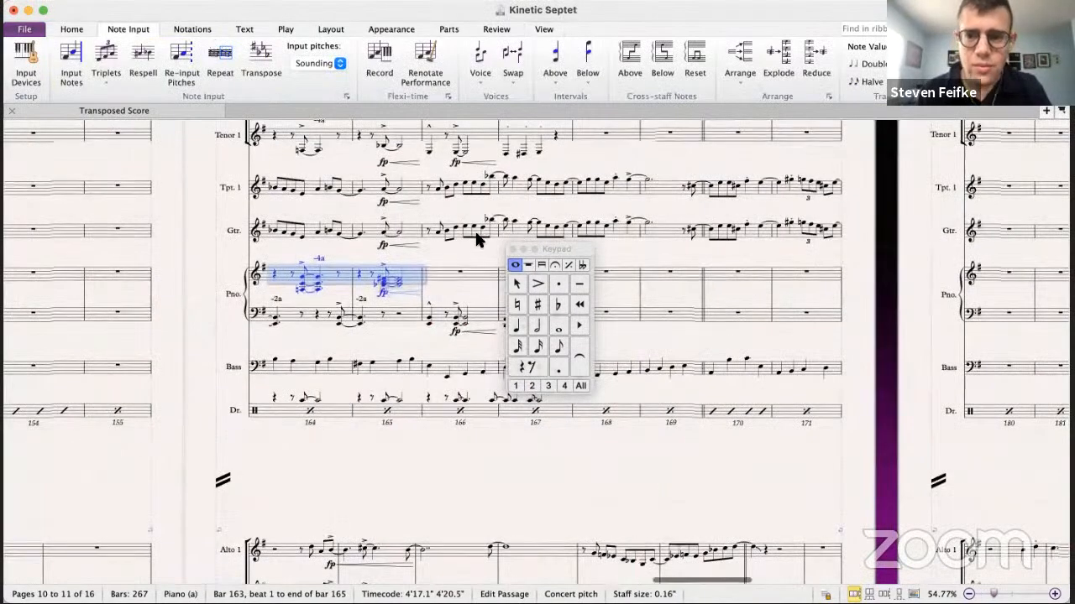
scroll(475, 230, down, 5)
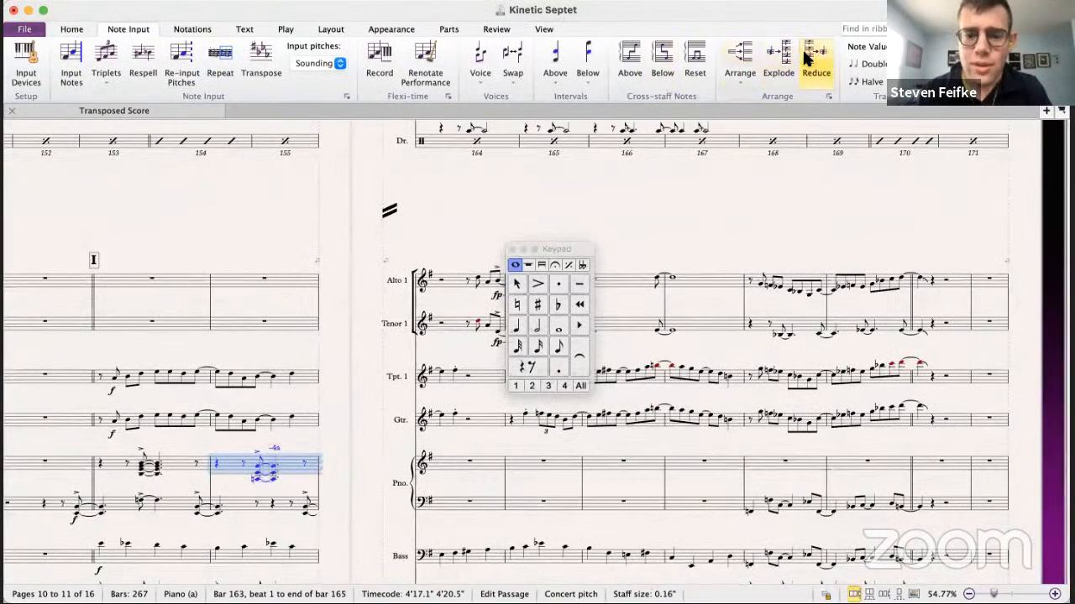
click(805, 59)
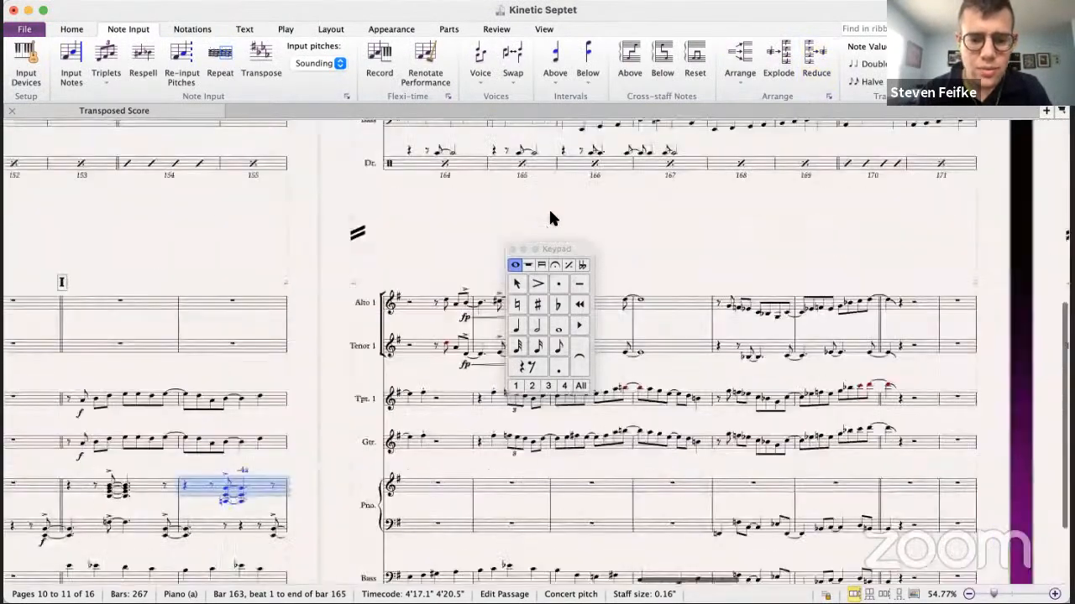
- Replace the Piano's treble chords on beat 2.5 of bar 163 with the voicing used in bar 162
scroll(550, 218, down, 3)
scroll(551, 218, left, 4)
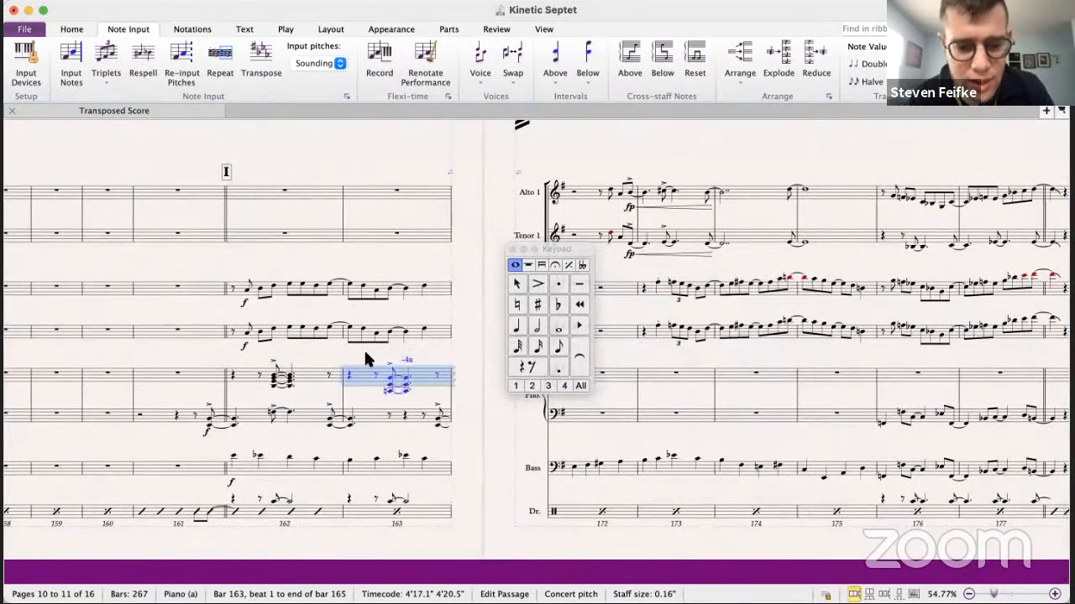
key(super+Tab)
key(super+Tab)
key(super+grave)
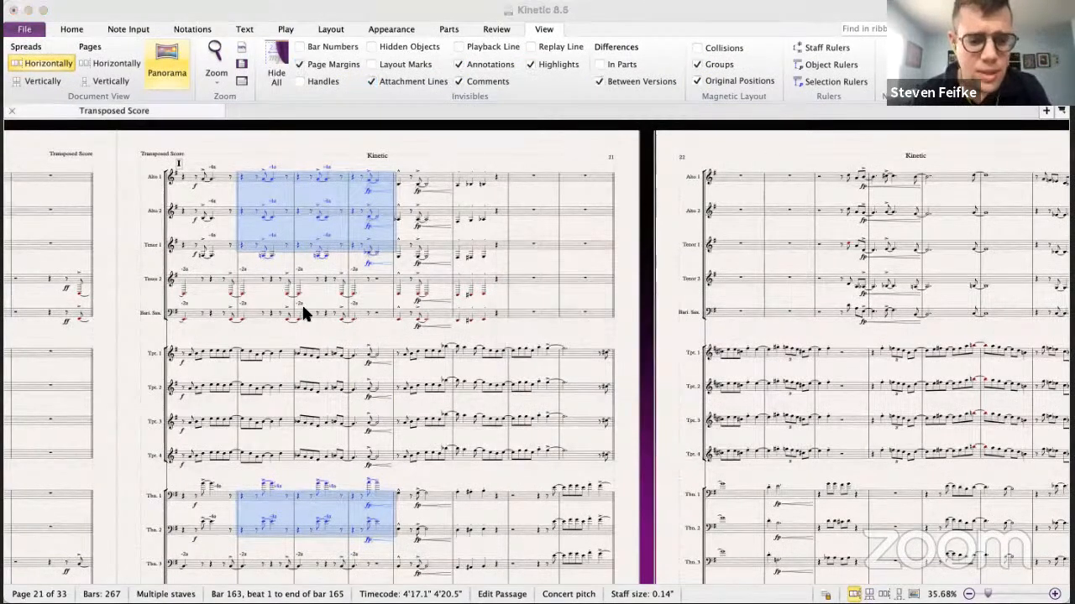
key(super+grave)
click(306, 378)
click(369, 382)
click(280, 379)
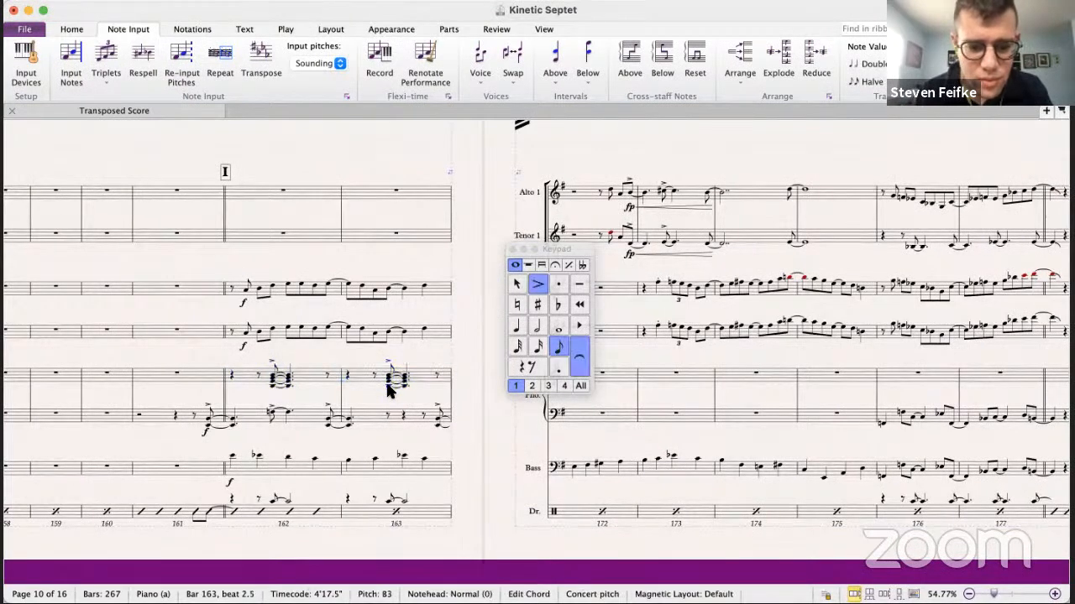
- Copy the tied F3 hit from the Piano's bass clef in bar 162 to beat 2.5 of bar 163
click(272, 414)
shift+click(289, 415)
key(super+c)
key(Escape)
click(389, 415)
key(super+v)
- Check the Trombone 1 and Tenor 1 notes of the bar 164 hit in Kinetic 8.5 against the septet's Piano part
scroll(434, 388, right, 5)
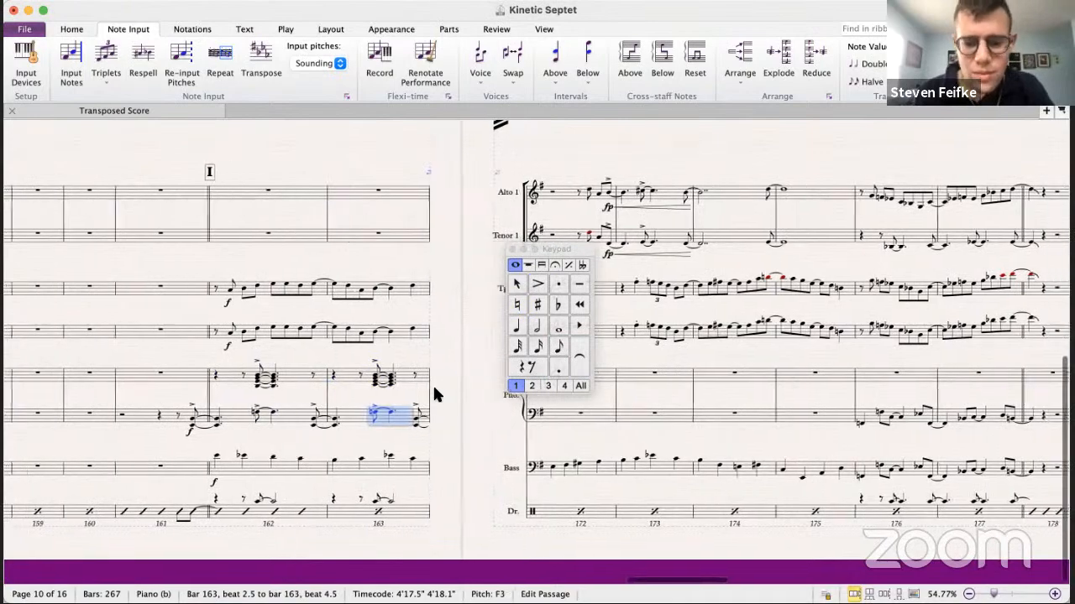
scroll(433, 388, up, 3)
scroll(433, 388, up, 10)
scroll(434, 388, right, 5)
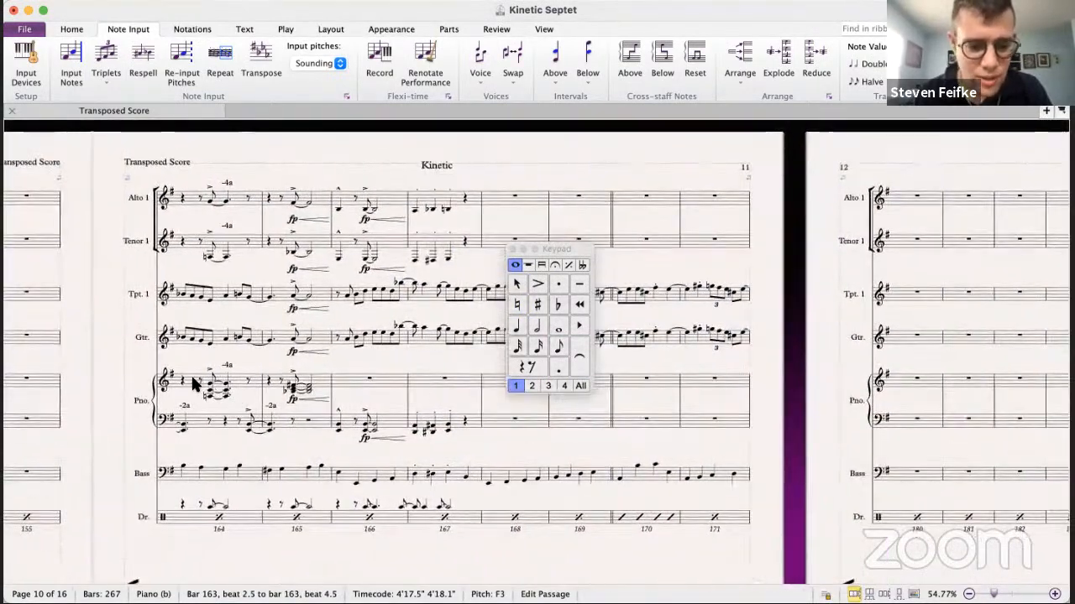
key(super+Tab)
key(super+Tab)
key(super+grave)
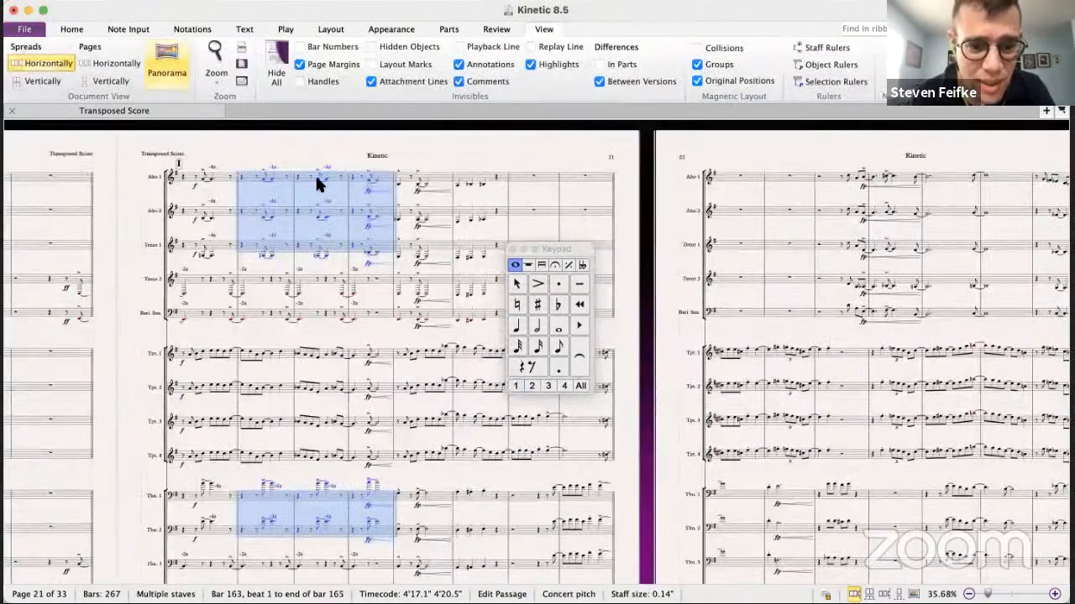
click(316, 515)
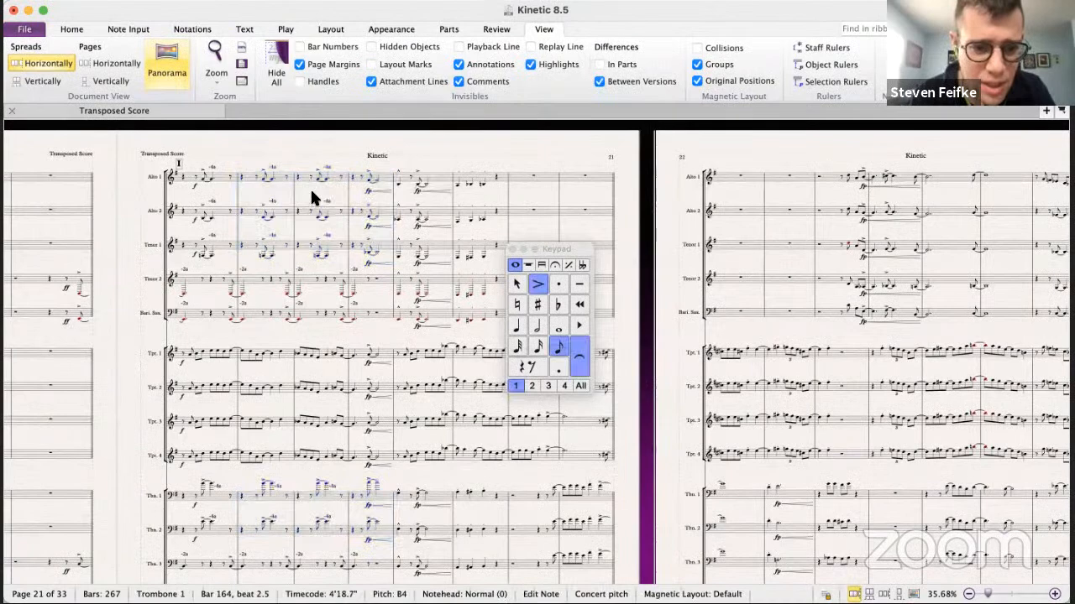
click(319, 256)
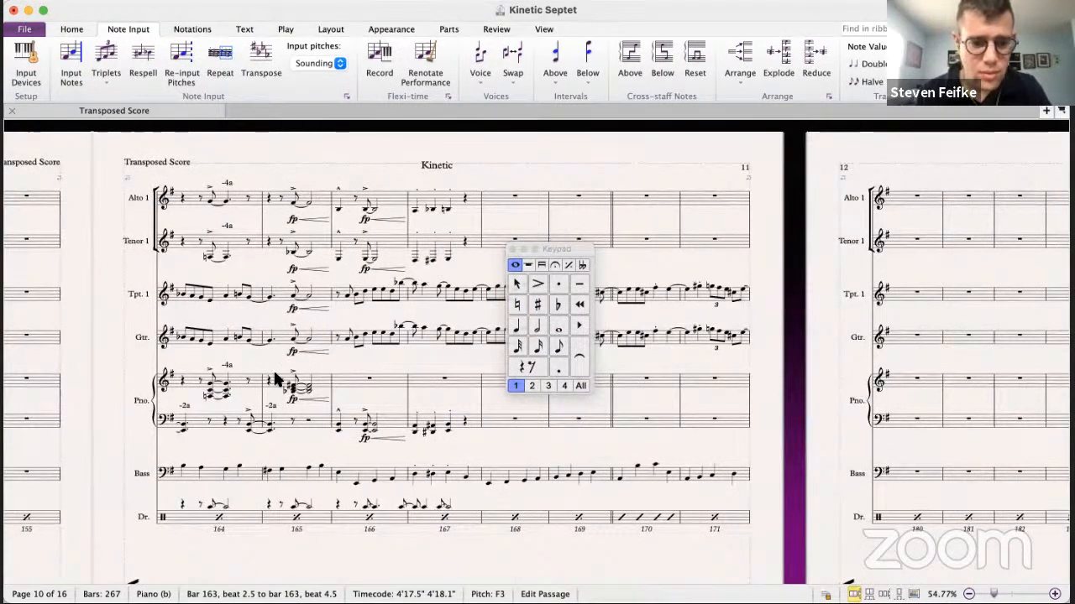
- Copy the Piano's beat 2.5 hit on both staves from bar 163 to beat 2.5 of bar 164
scroll(275, 373, down, 6)
scroll(275, 373, left, 4)
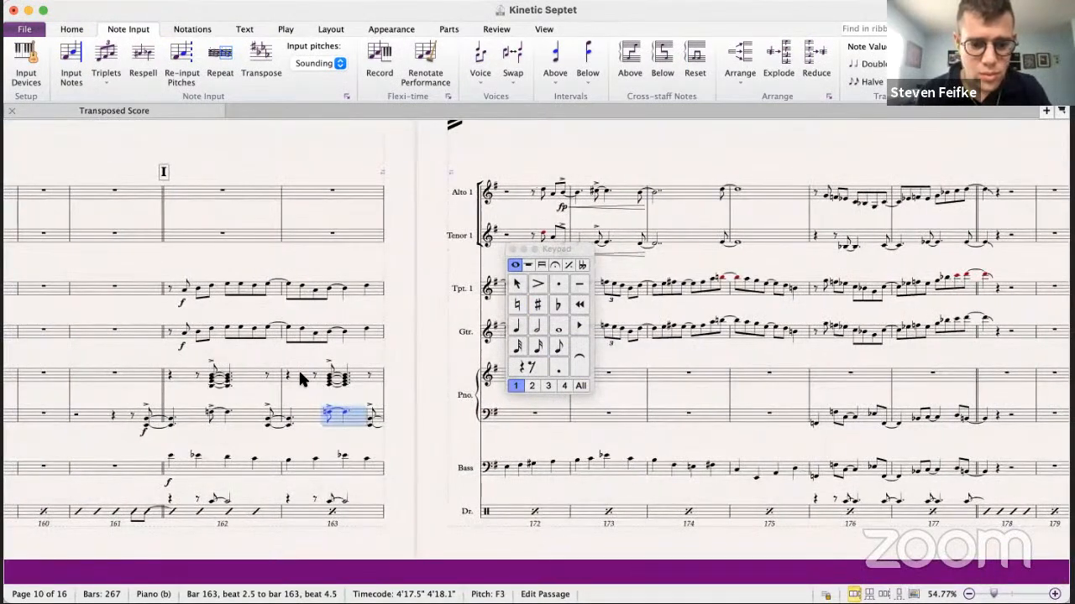
shift+click(345, 377)
scroll(382, 364, up, 6)
scroll(382, 365, right, 4)
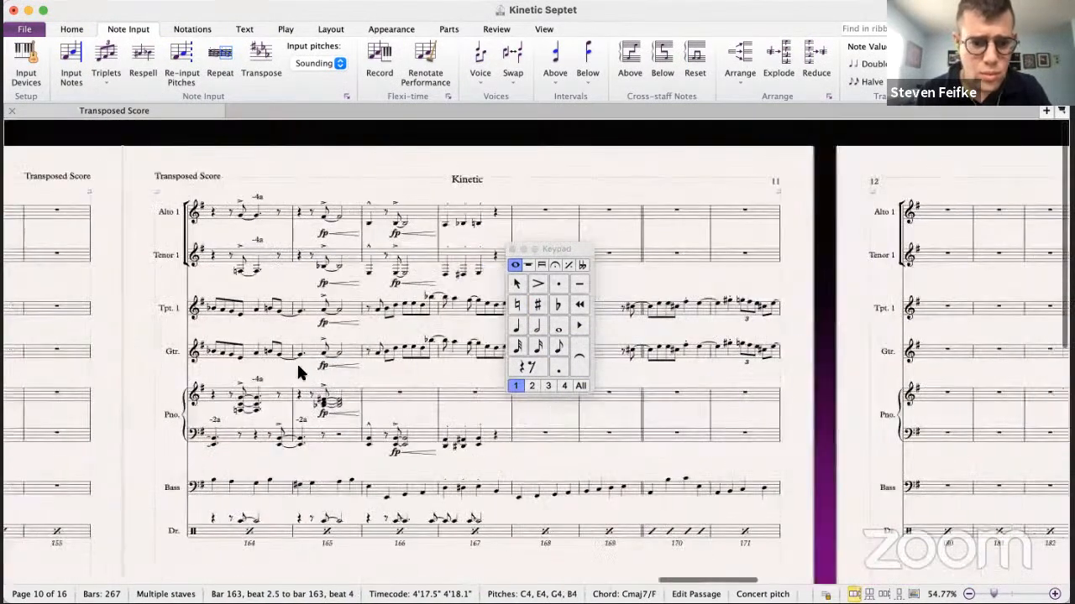
alt+click(240, 397)
- Delete the "-2a" text markings above the Piano's bass clef in bars 164 and 165
click(216, 419)
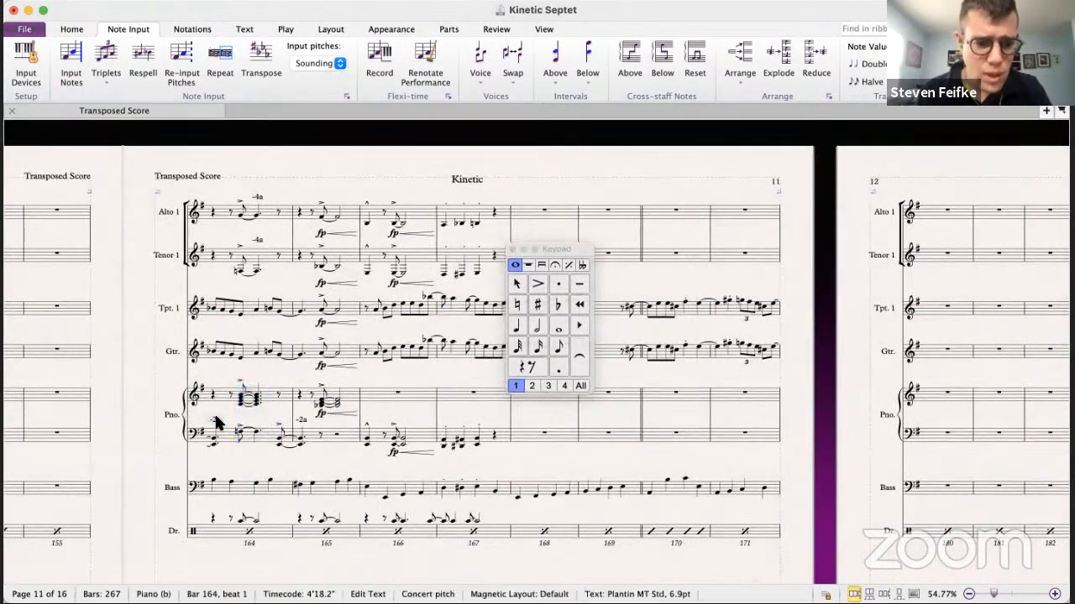
key(Delete)
click(300, 419)
key(Delete)
scroll(300, 419, down, 5)
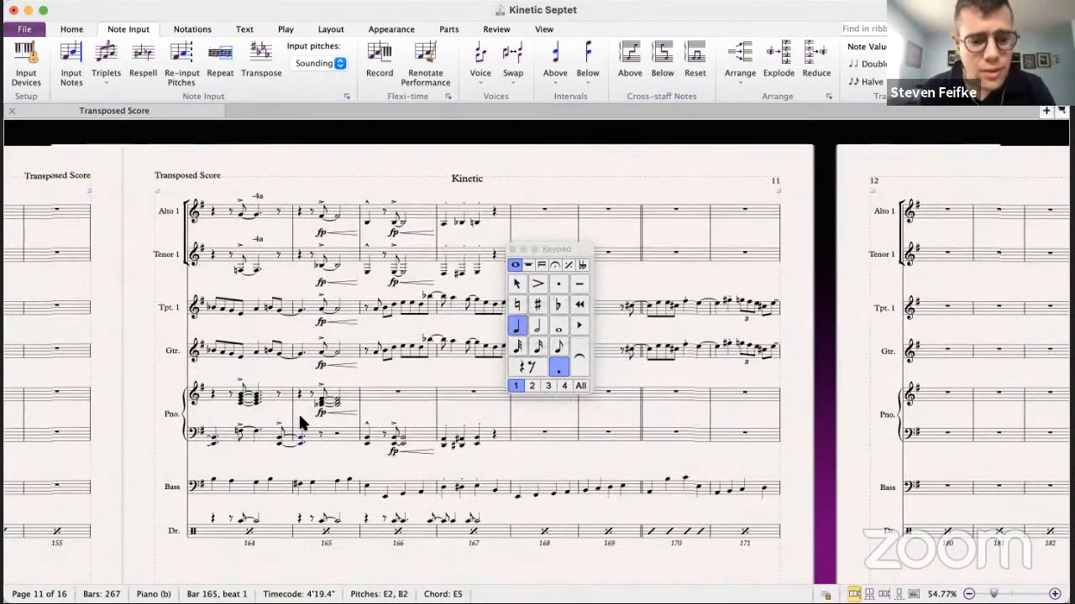
scroll(300, 419, left, 1)
scroll(300, 420, down, 3)
scroll(302, 412, up, 8)
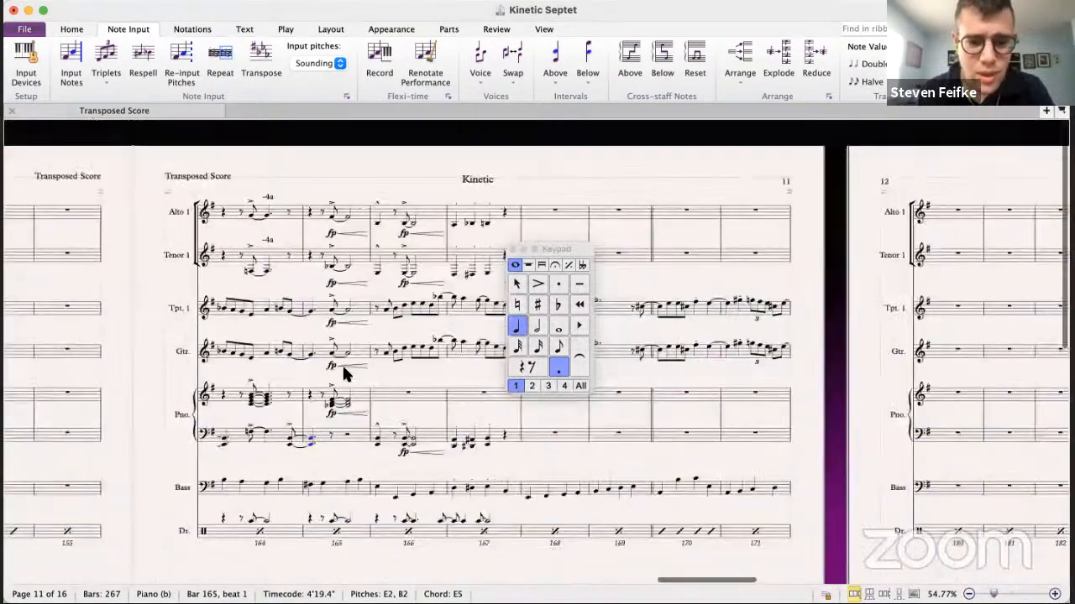
- Clear the Piano's treble staff in bar 165
click(348, 397)
key(Delete)
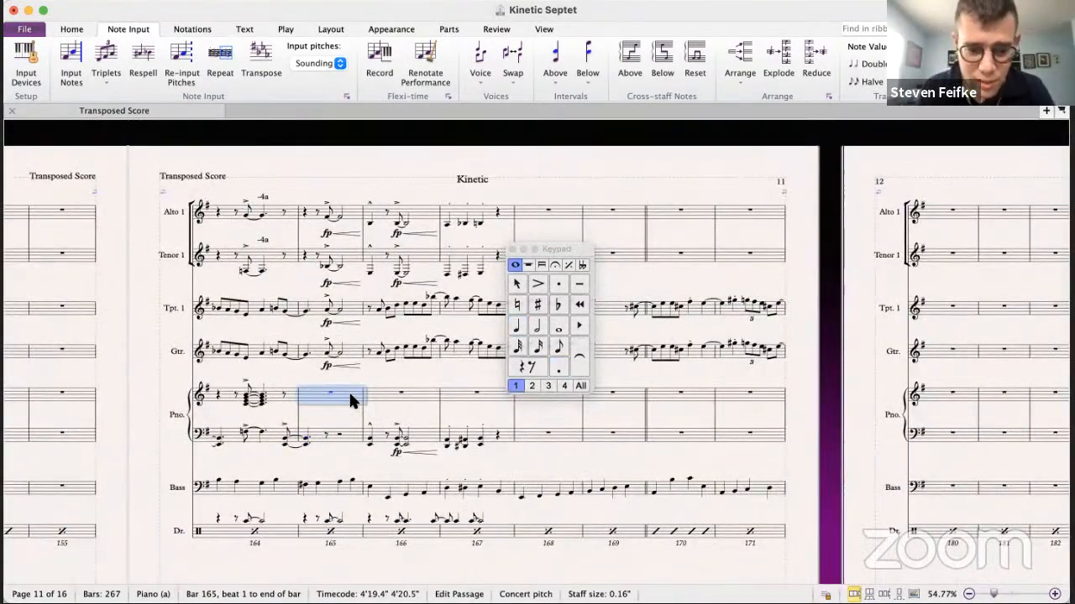
- Check the Trombone 1 and 2, Alto 1 and 2, and Tenor 1 notes of the bar 165 hit in Kinetic 8.5
key(super+grave)
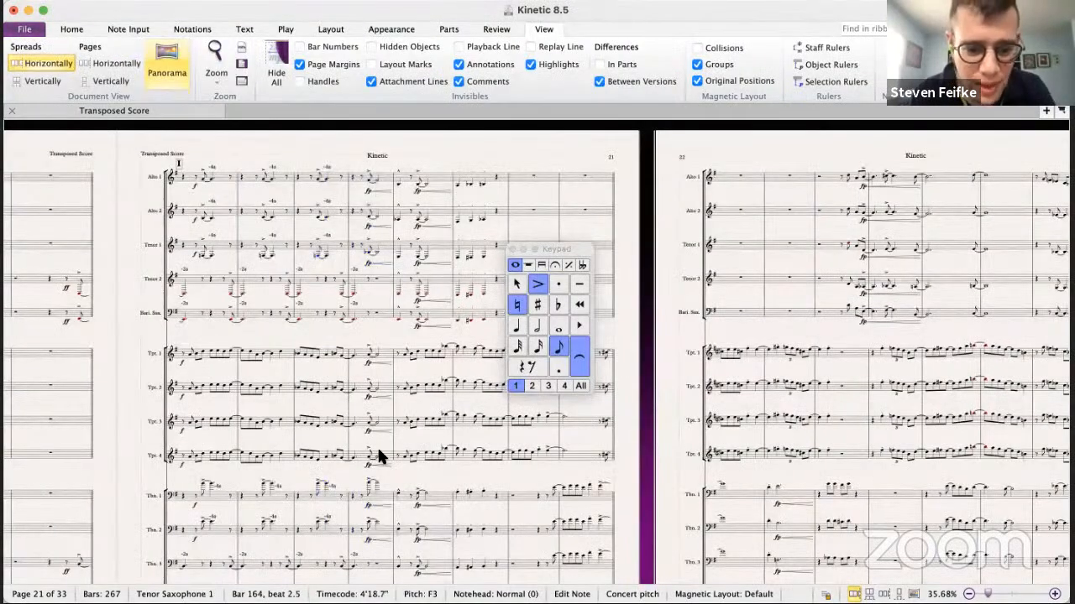
click(370, 485)
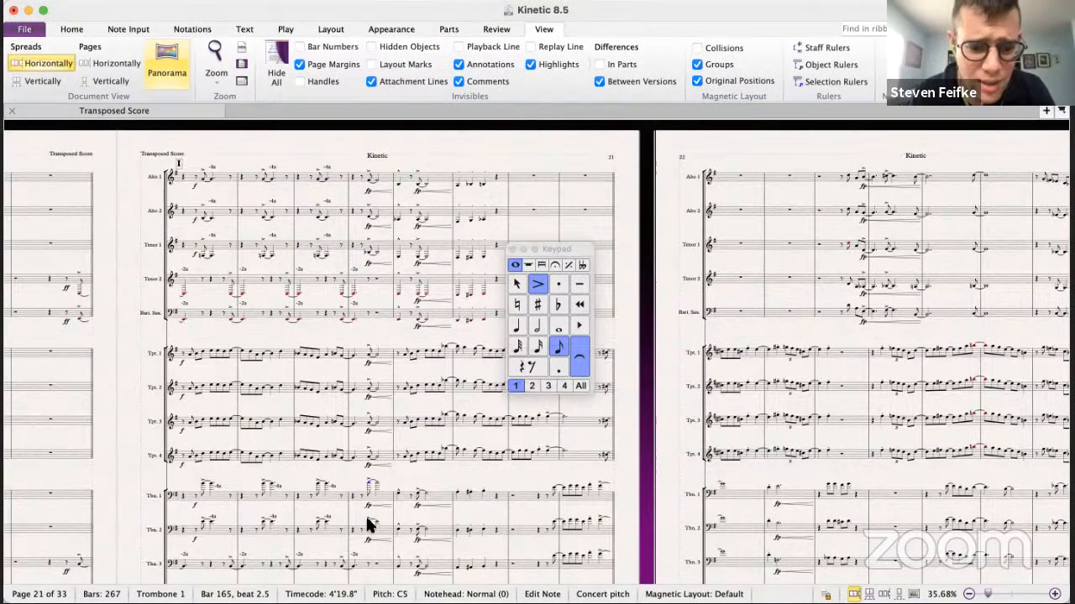
click(370, 182)
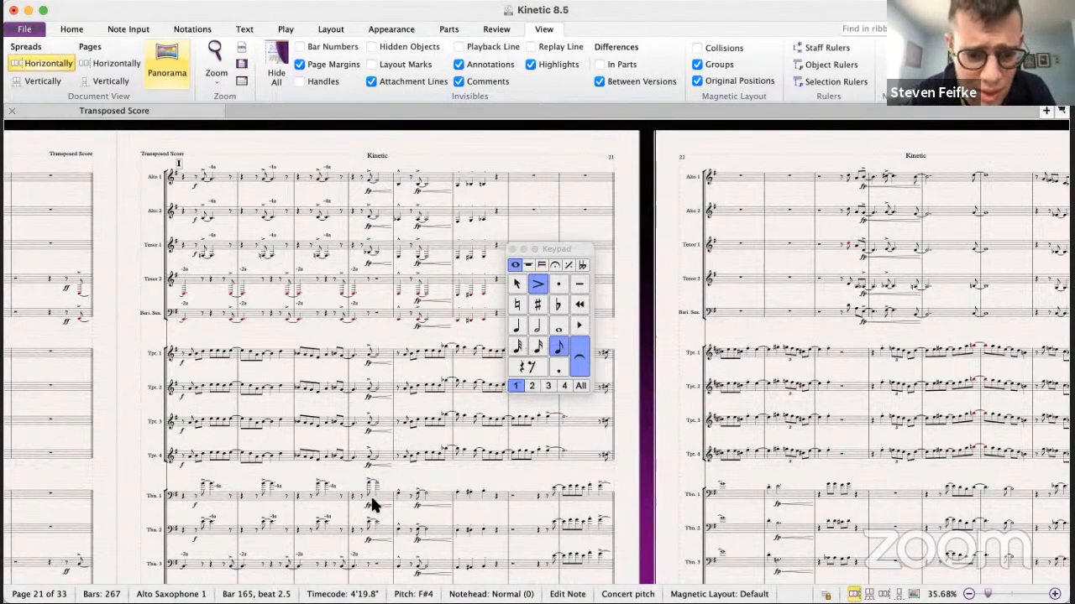
click(369, 523)
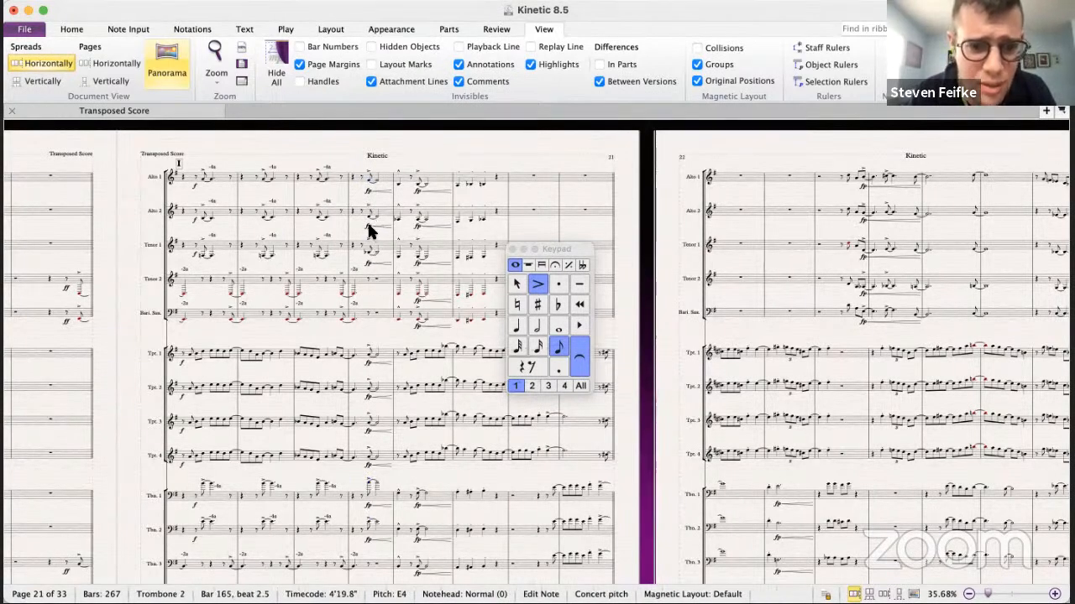
click(367, 220)
click(366, 255)
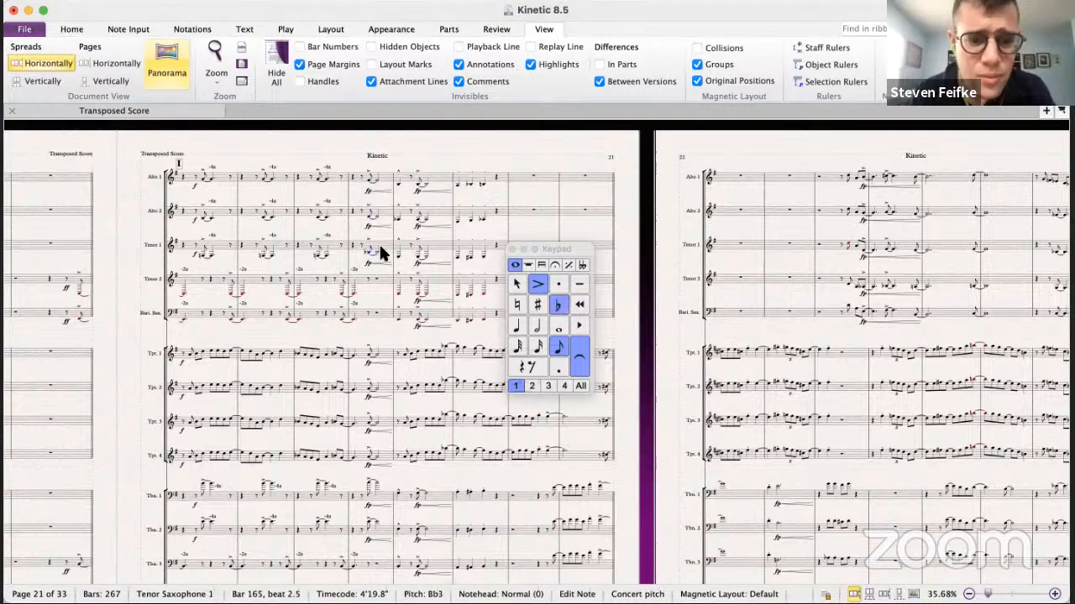
click(380, 246)
- Enter an accented Bb3 eighth note tied to a half note at beat 2.5 of bar 165 in the septet Piano's bass clef
key(super+grave)
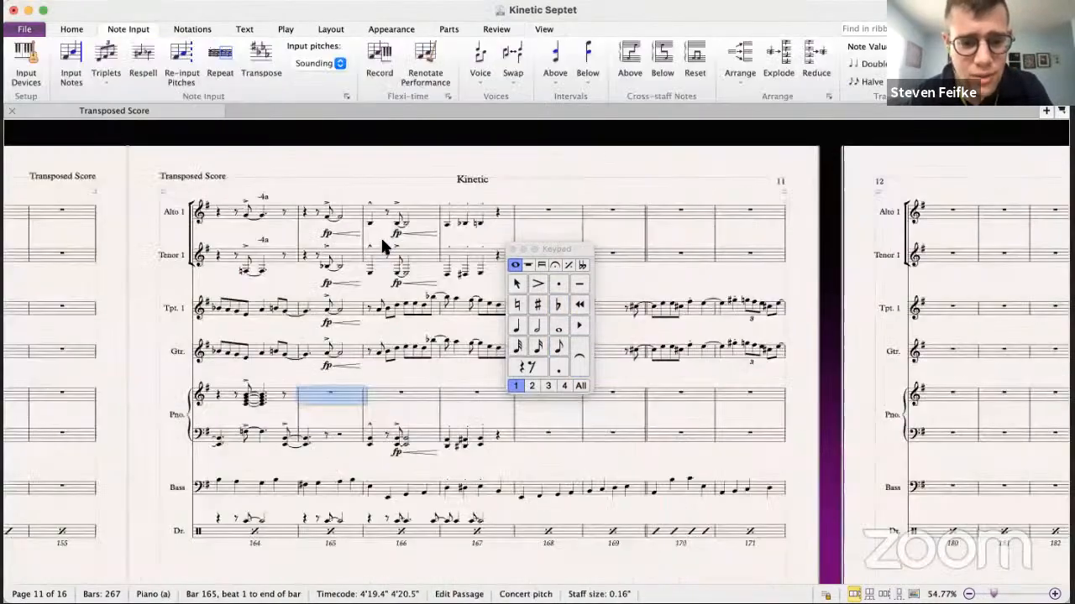
click(326, 435)
key(b)
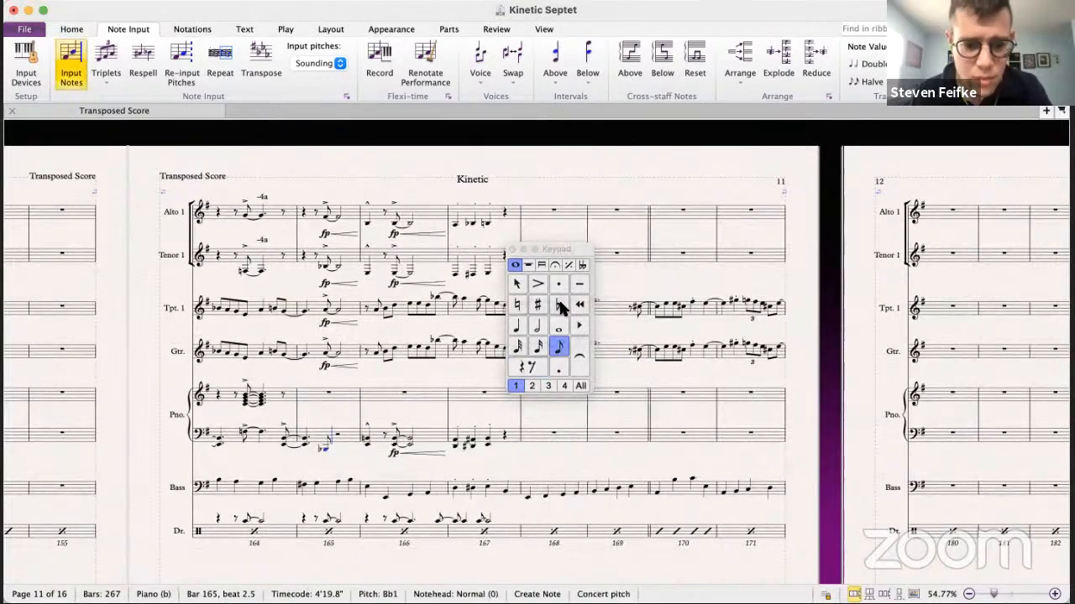
click(559, 305)
click(539, 284)
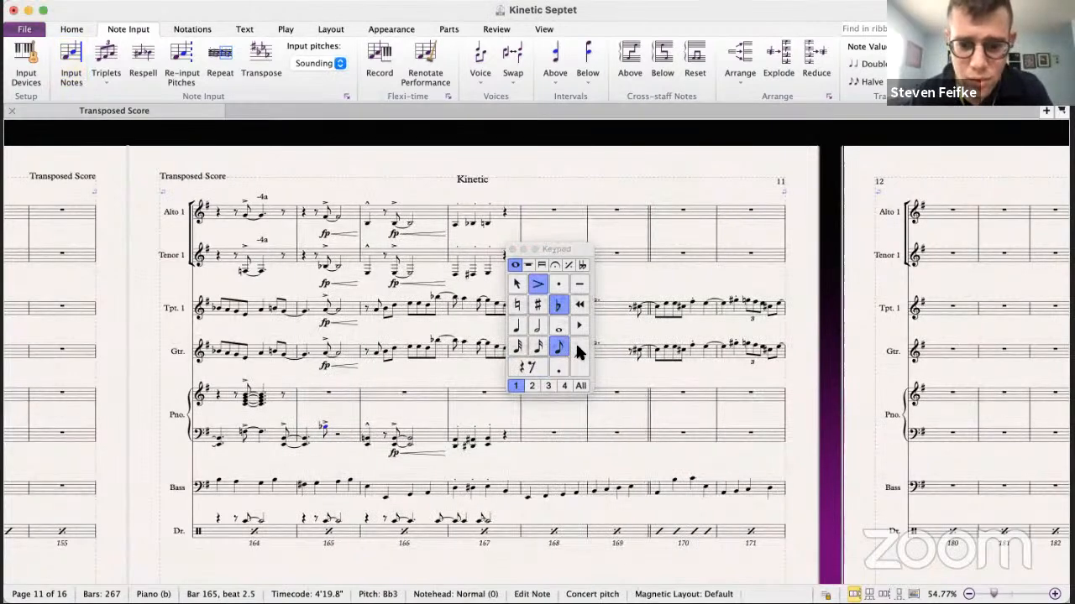
click(578, 353)
key(r)
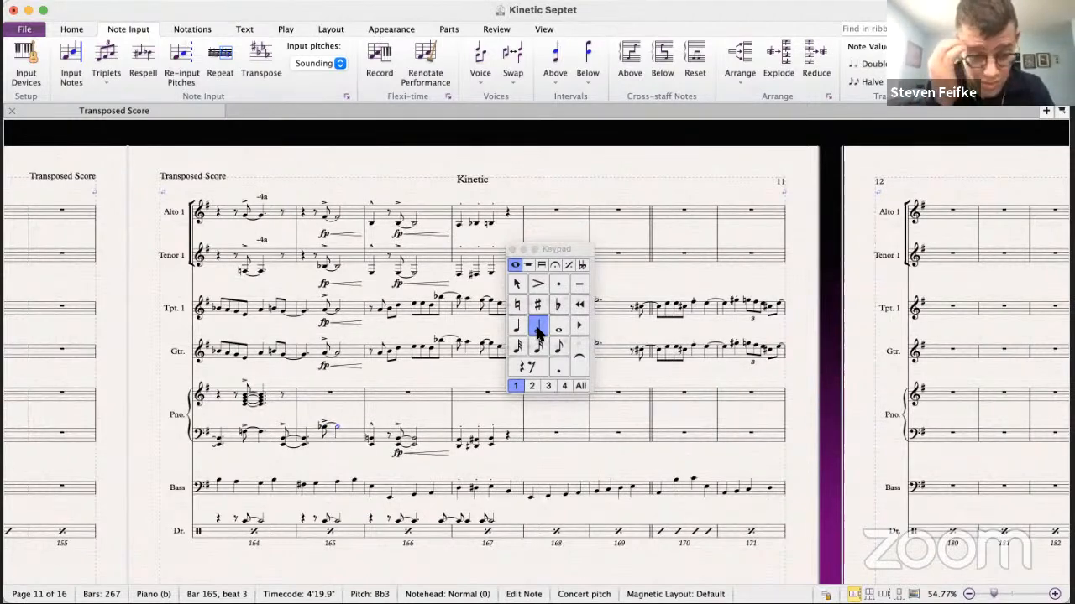
- Add a third above both tied notes of the bar 165 hit in the Piano's bass clef
click(328, 431)
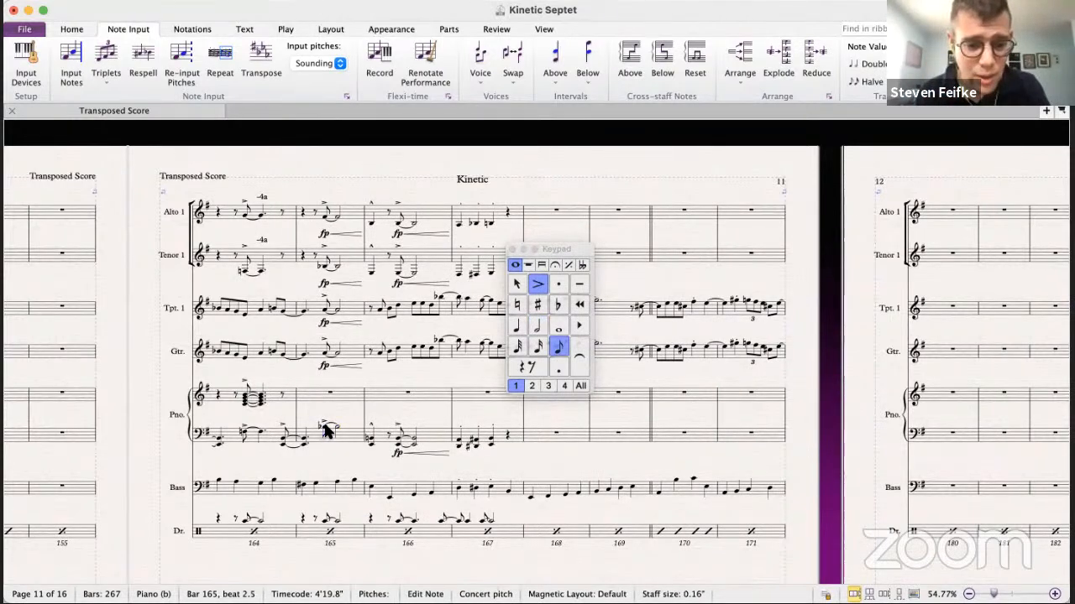
click(327, 427)
key(3)
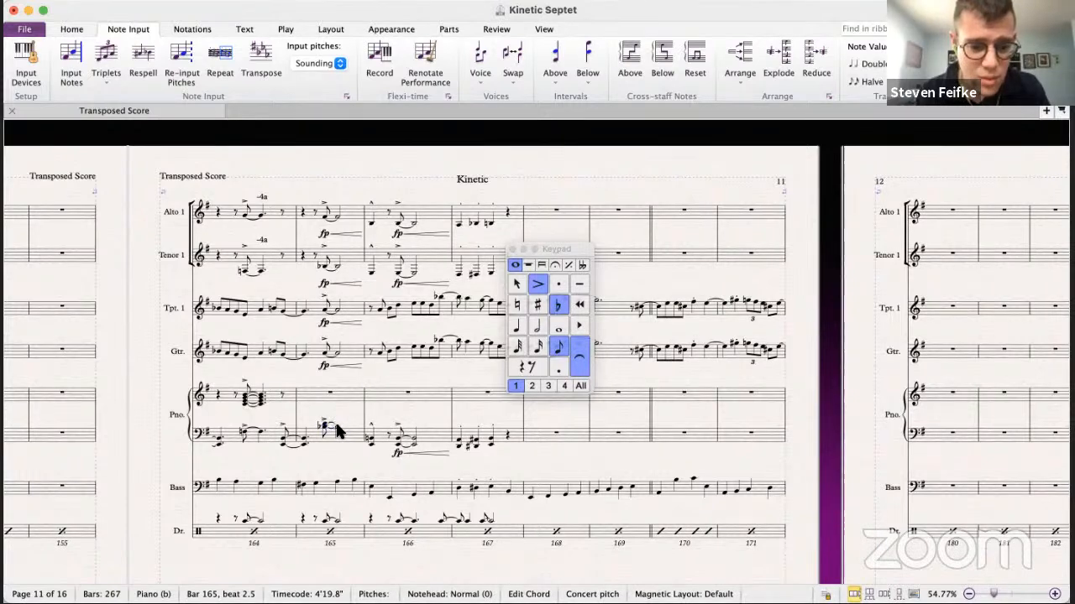
click(337, 427)
key(3)
- Repeat the Piano's treble staff of bar 164 into bar 165
click(282, 397)
click(276, 396)
key(r)
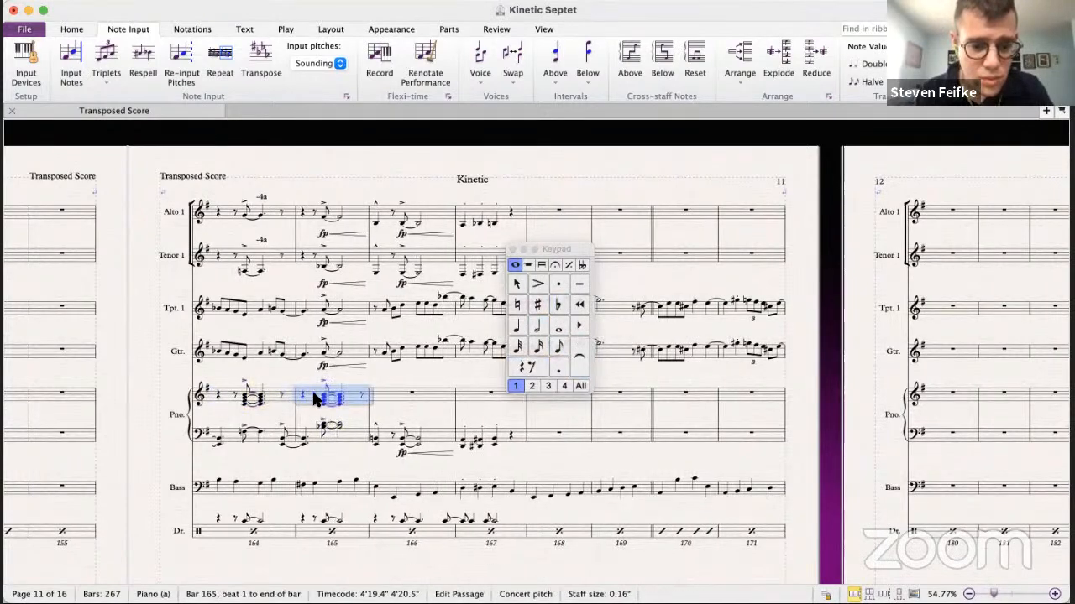
- Revoice the Piano's treble hit in bar 165 to E4, F#4 and C5, with the tied chord lasting a half note
click(339, 396)
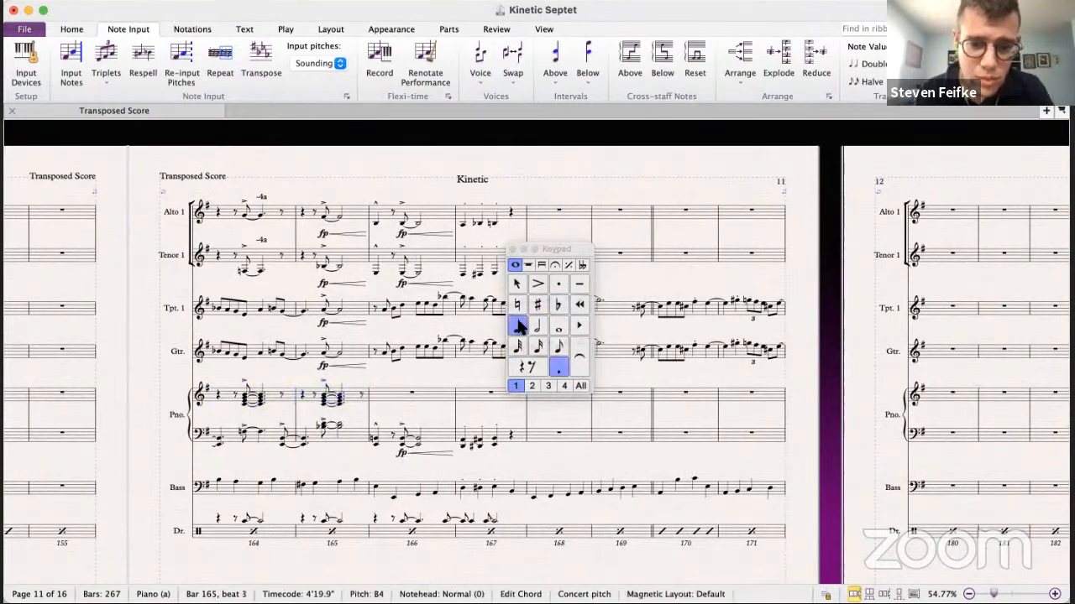
click(339, 396)
key(alt+Up)
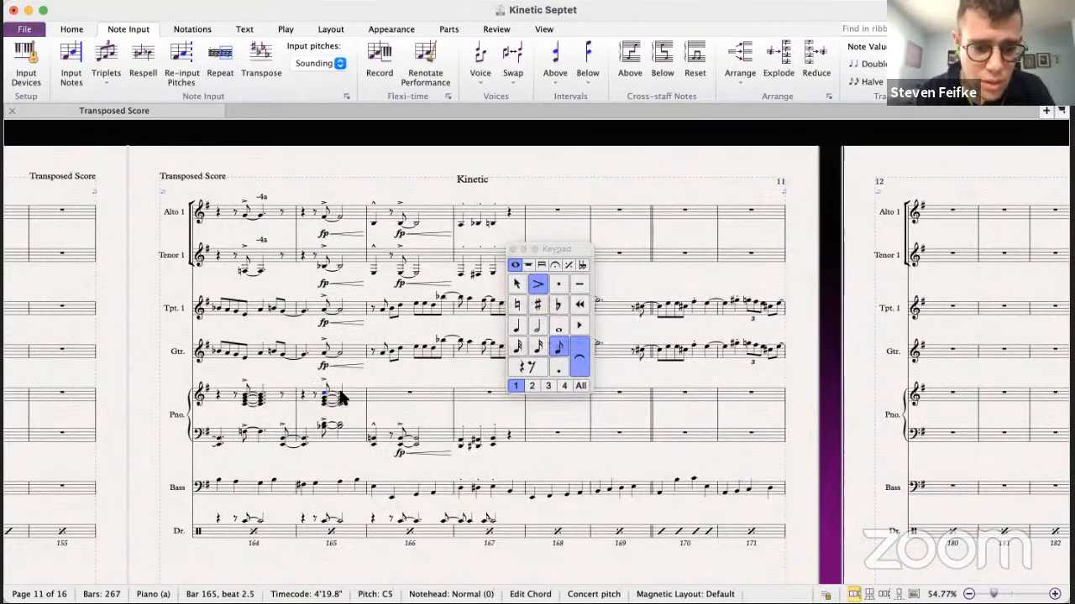
click(324, 406)
key(Up)
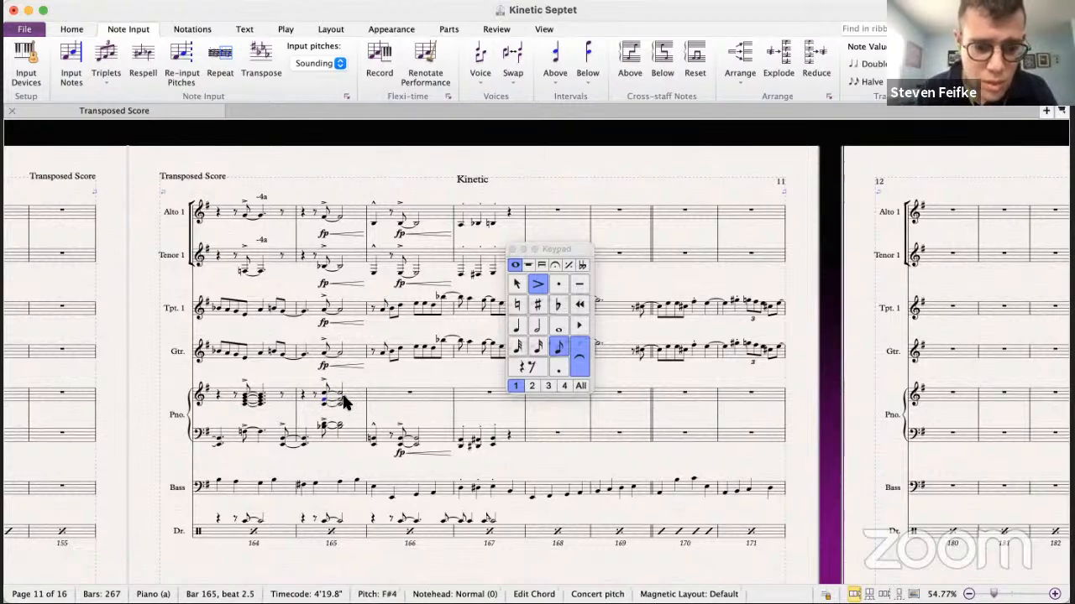
key(Right)
click(327, 408)
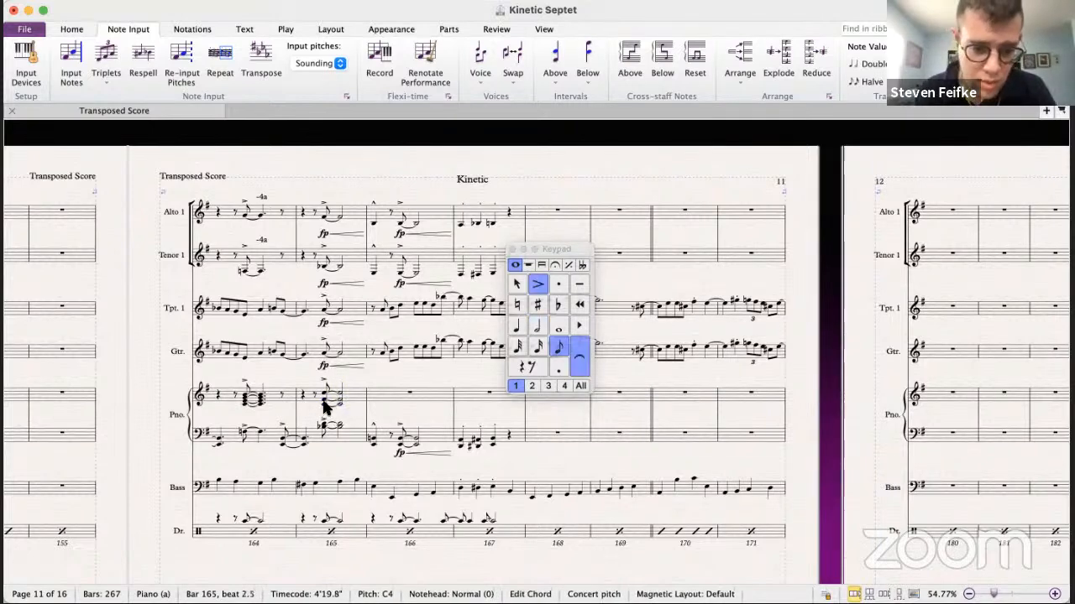
key(Up)
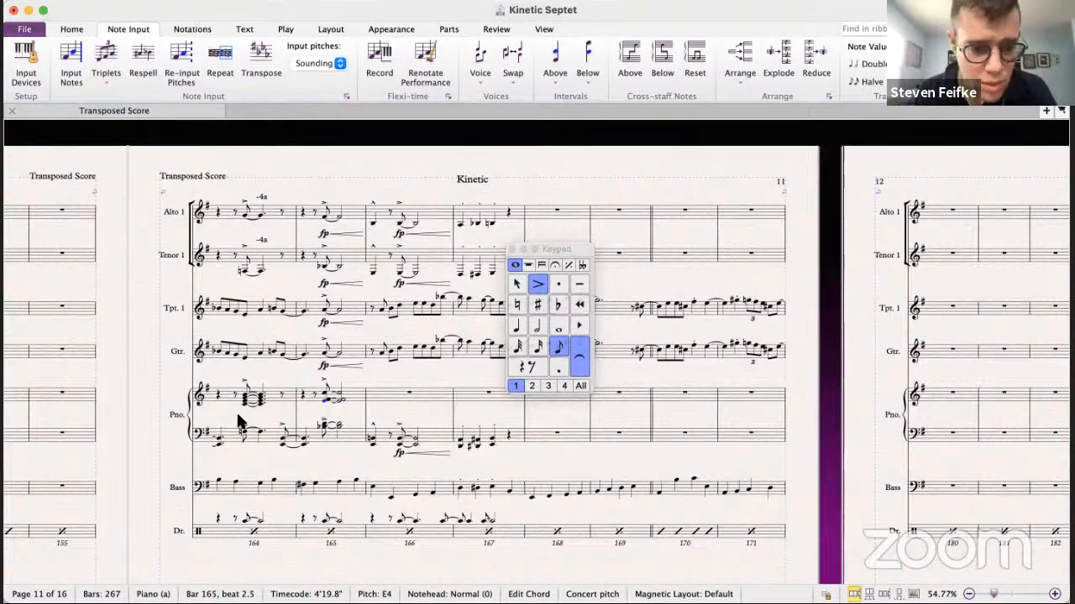
- Check the Alto, Tenor and Trombone notes on beat 1 of bar 166 in Kinetic 8.5
scroll(249, 403, down, 2)
scroll(249, 404, left, 1)
scroll(251, 399, right, 2)
scroll(251, 399, up, 1)
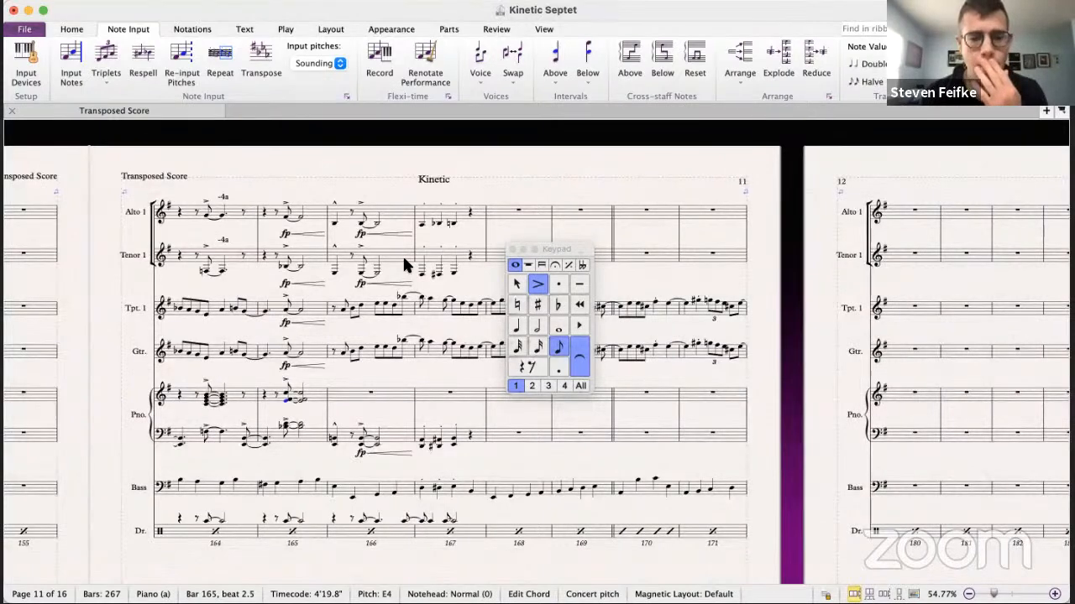
scroll(387, 252, right, 3)
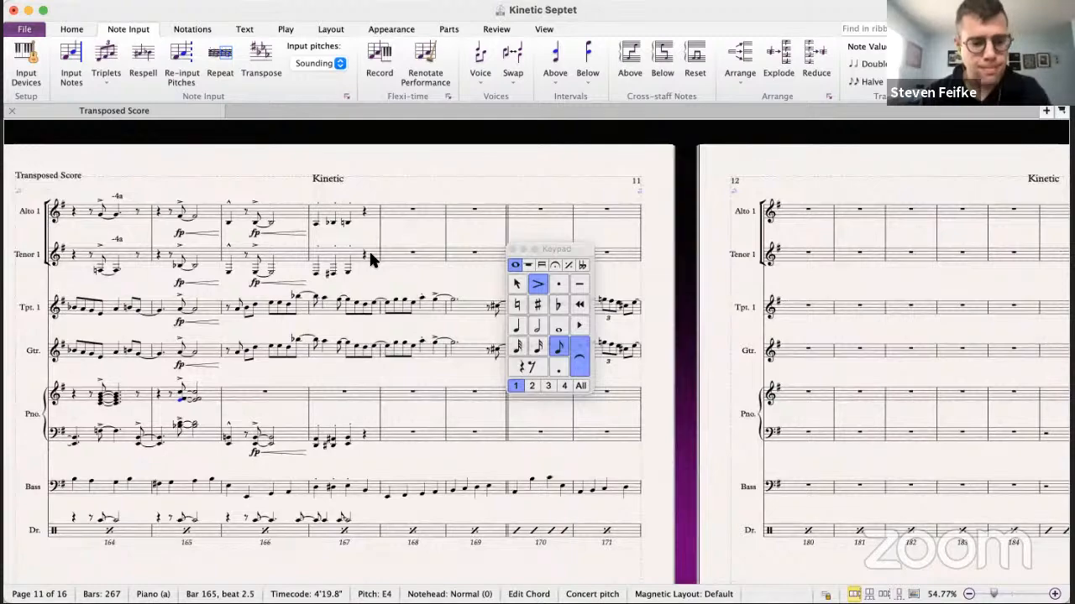
key(super+grave)
scroll(393, 396, down, 5)
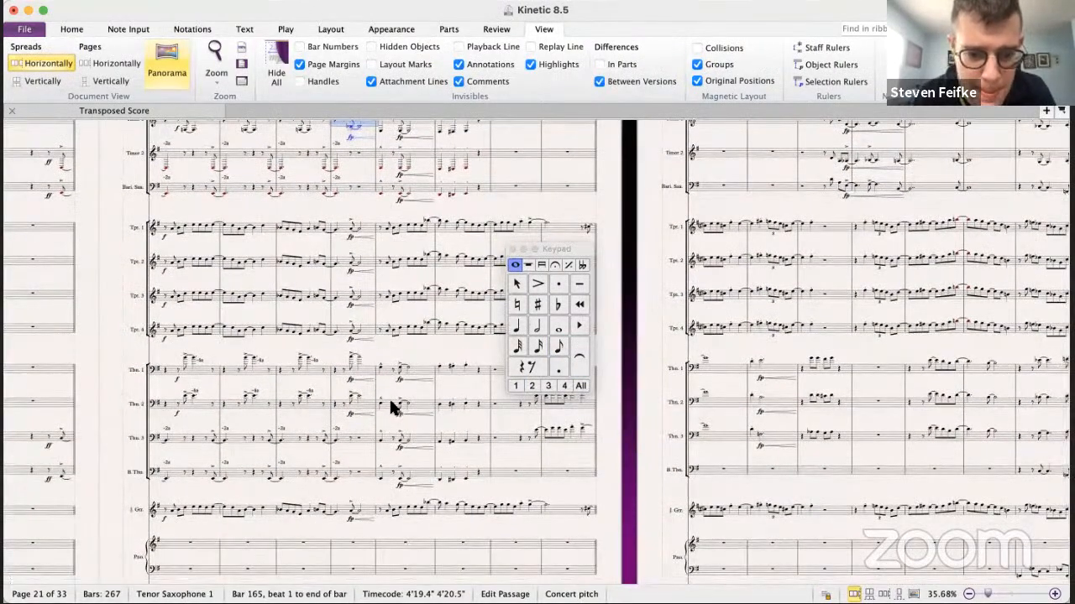
scroll(391, 377, up, 4)
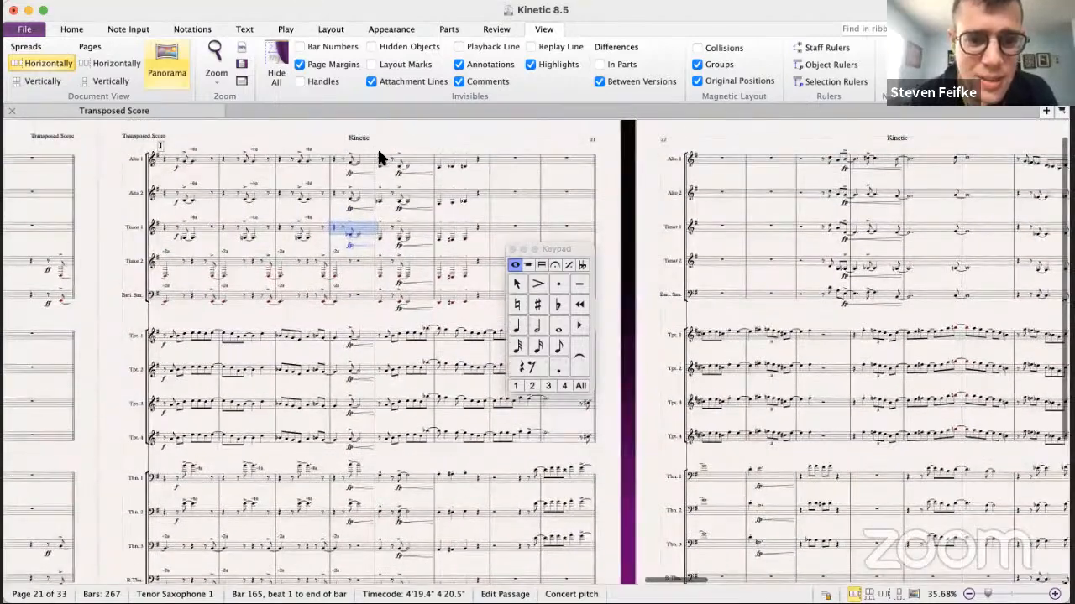
click(377, 230)
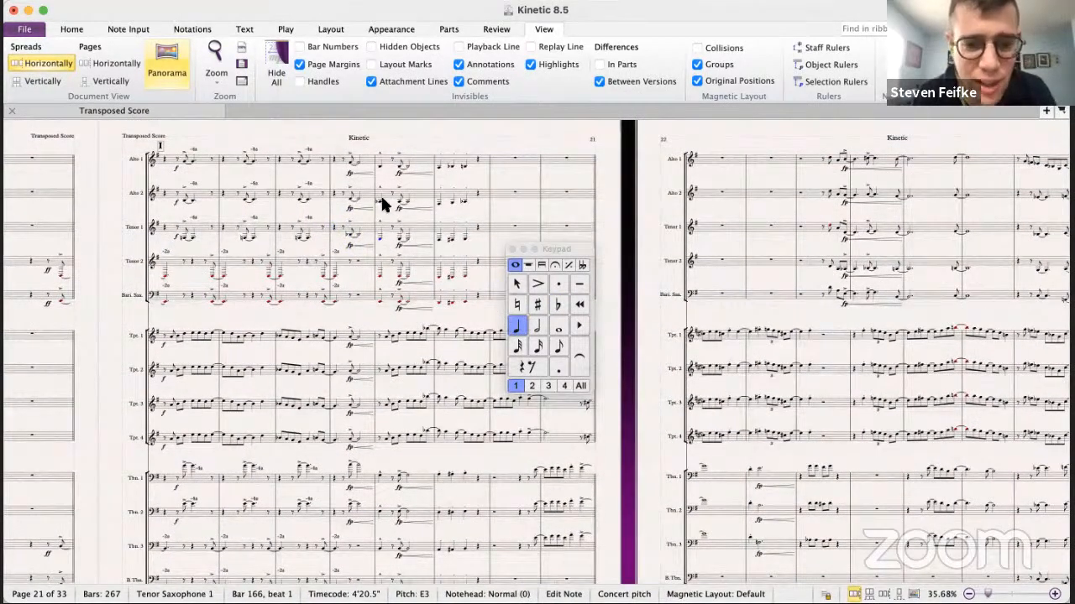
click(381, 277)
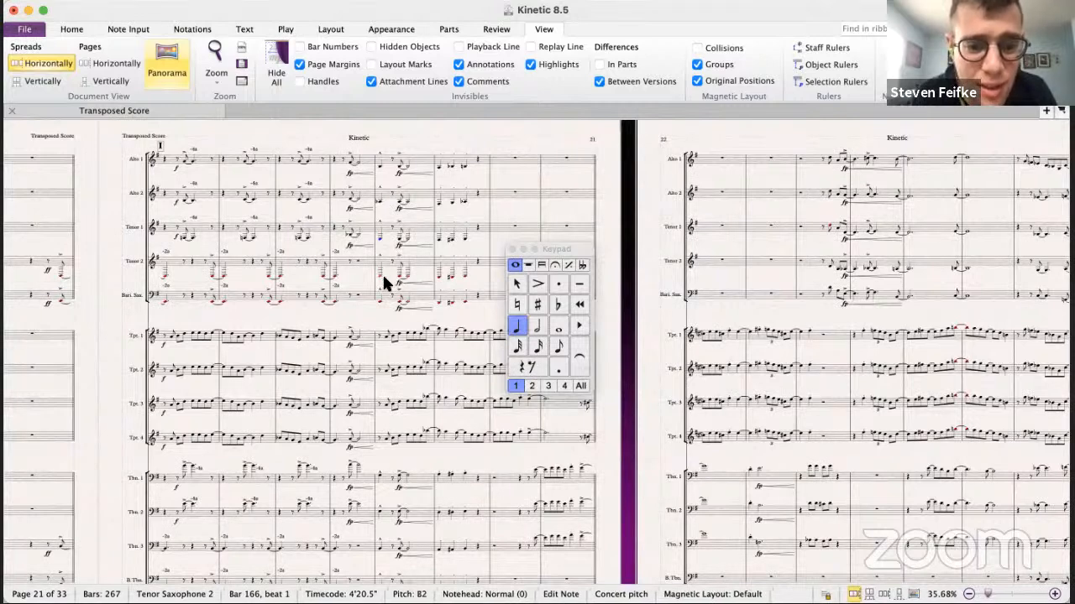
click(377, 165)
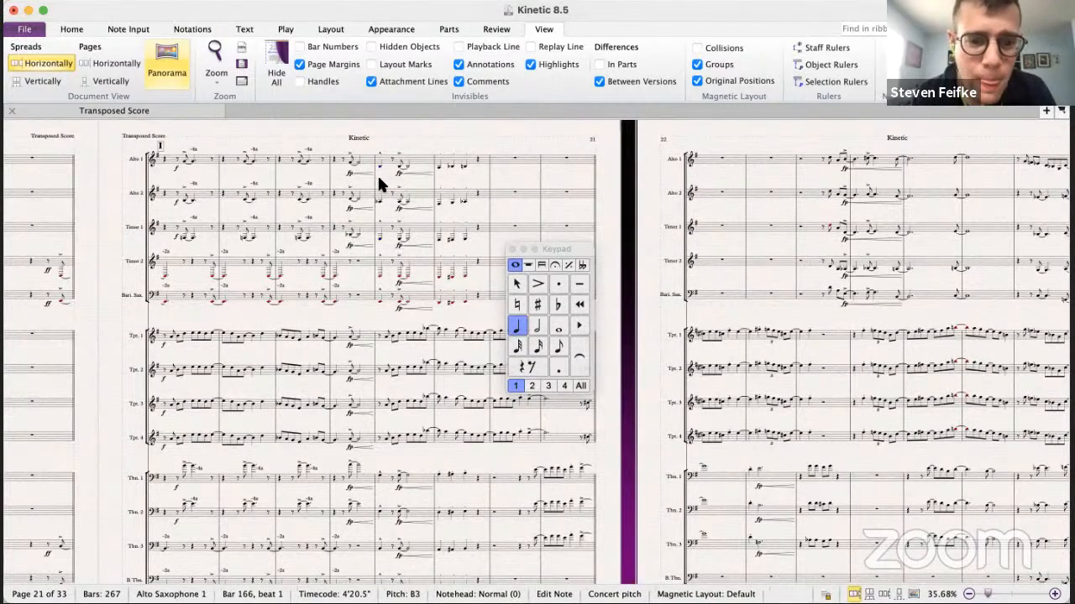
click(377, 233)
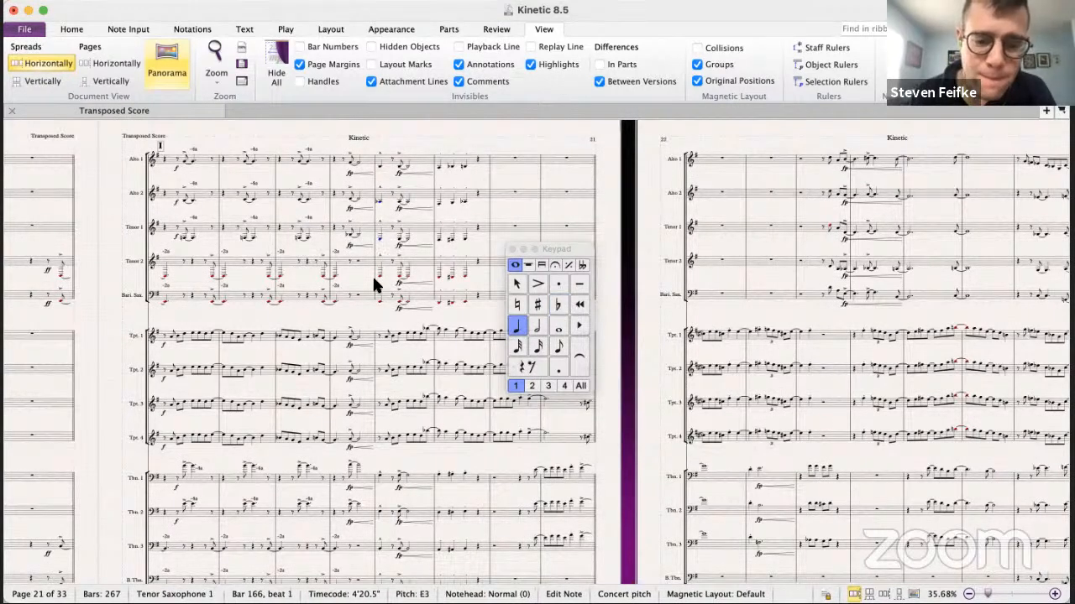
click(378, 484)
click(383, 513)
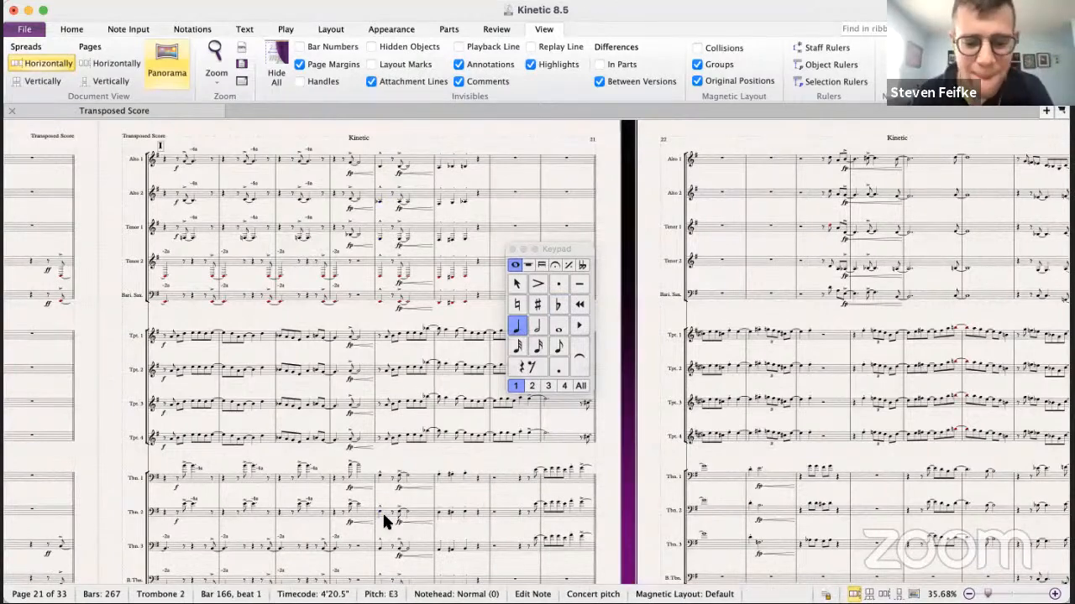
- Copy the bar 166 passage from the septet Piano's bass clef to its treble staff
key(super+Tab)
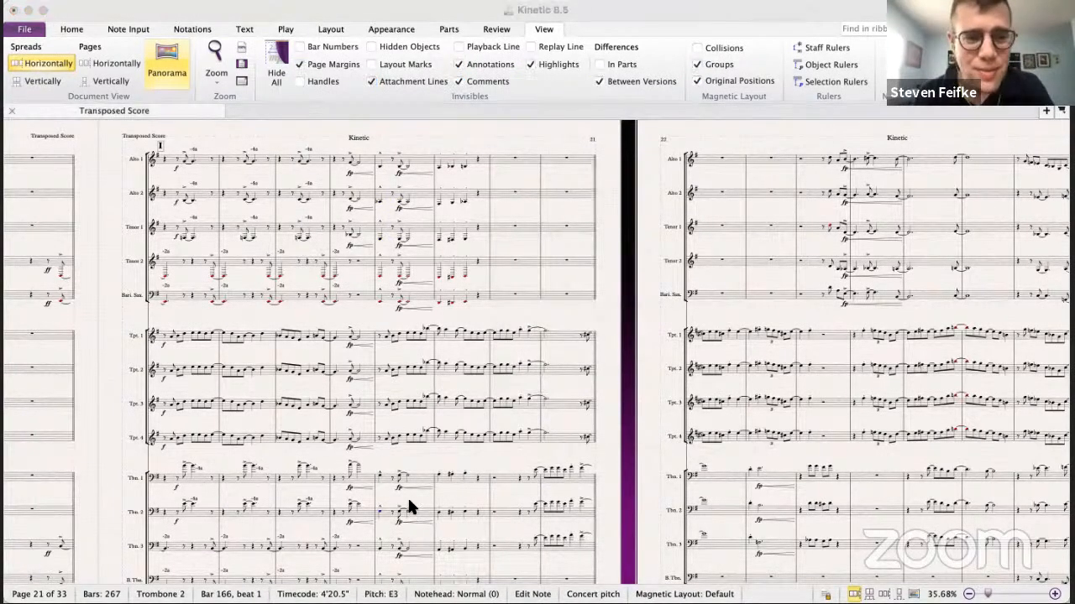
key(super+Tab)
key(super+grave)
scroll(400, 327, down, 3)
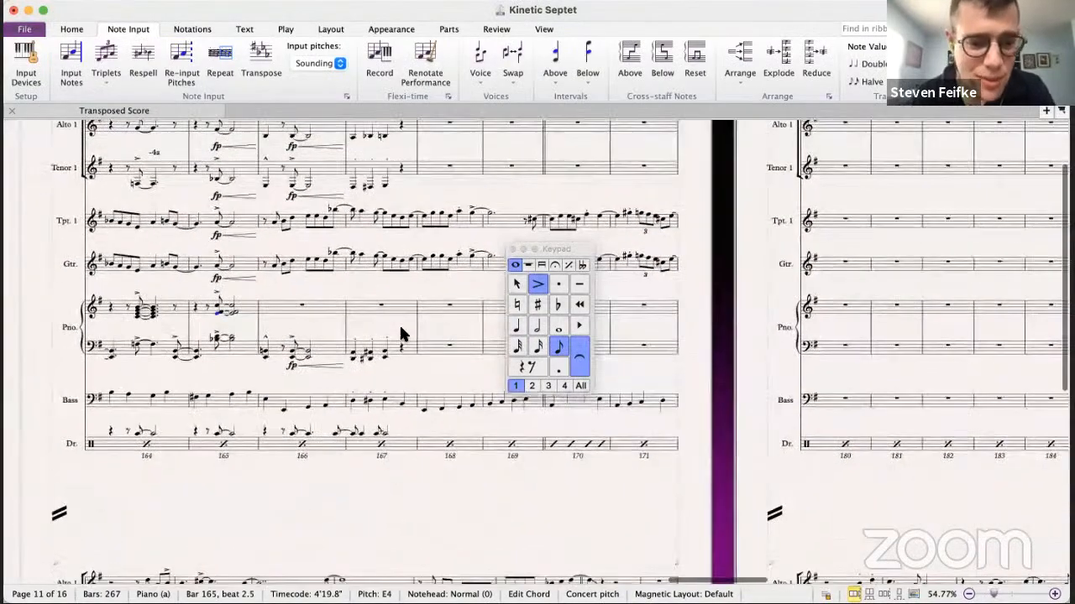
scroll(399, 326, left, 2)
scroll(398, 333, up, 1)
scroll(399, 333, left, 2)
key(Escape)
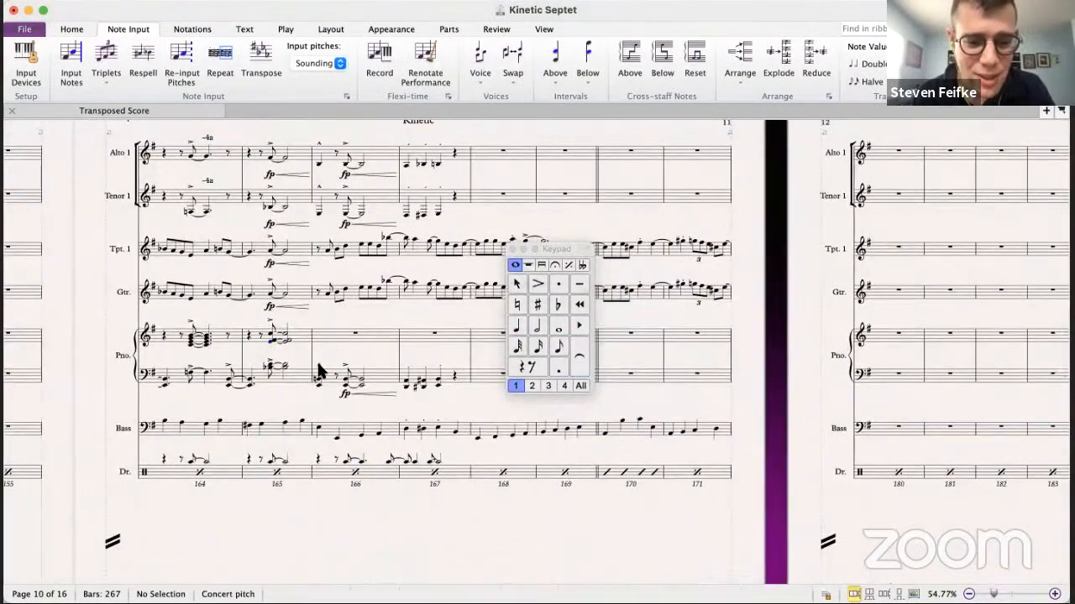
click(394, 336)
click(377, 377)
alt+click(343, 339)
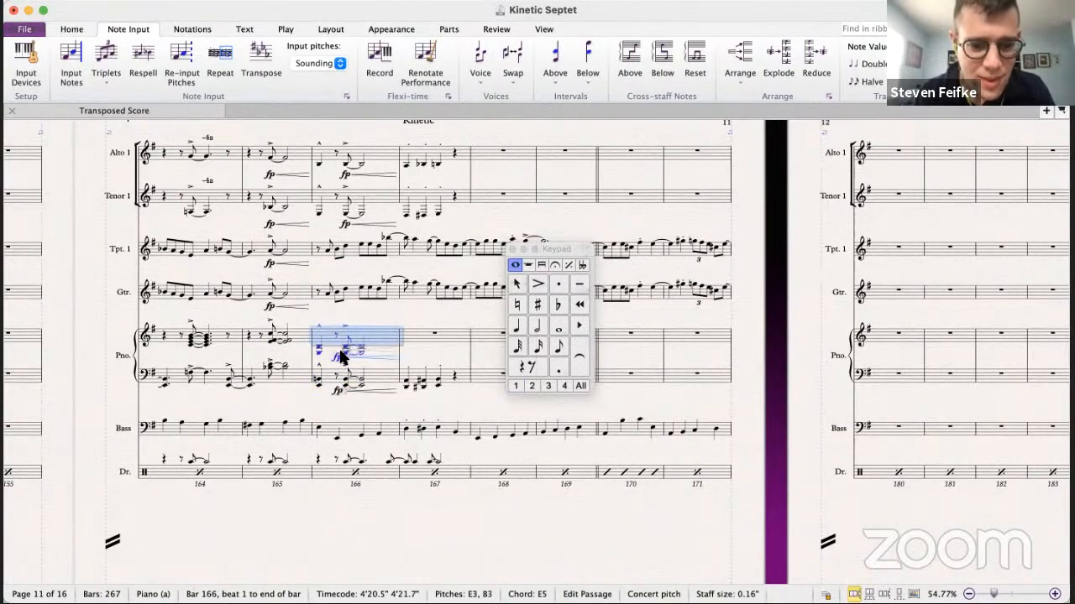
- Delete the fp markings and hairpins from both Piano staves in bar 166
click(341, 357)
super+click(339, 391)
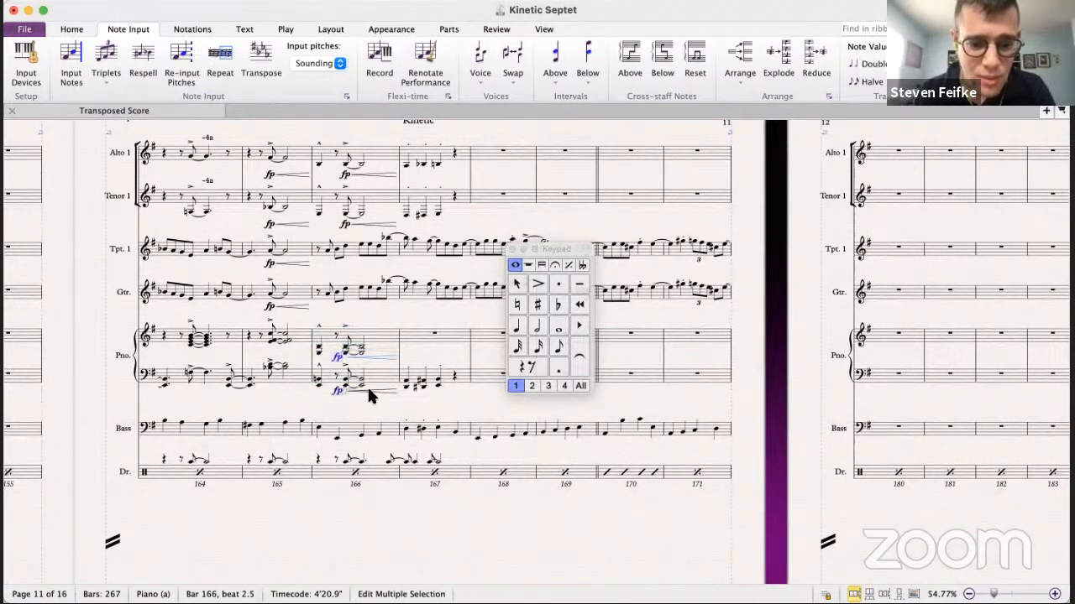
key(Delete)
- Add a G3 above the E3 in the Piano's treble chord on beat 1 of bar 166 and sharpen it
click(320, 353)
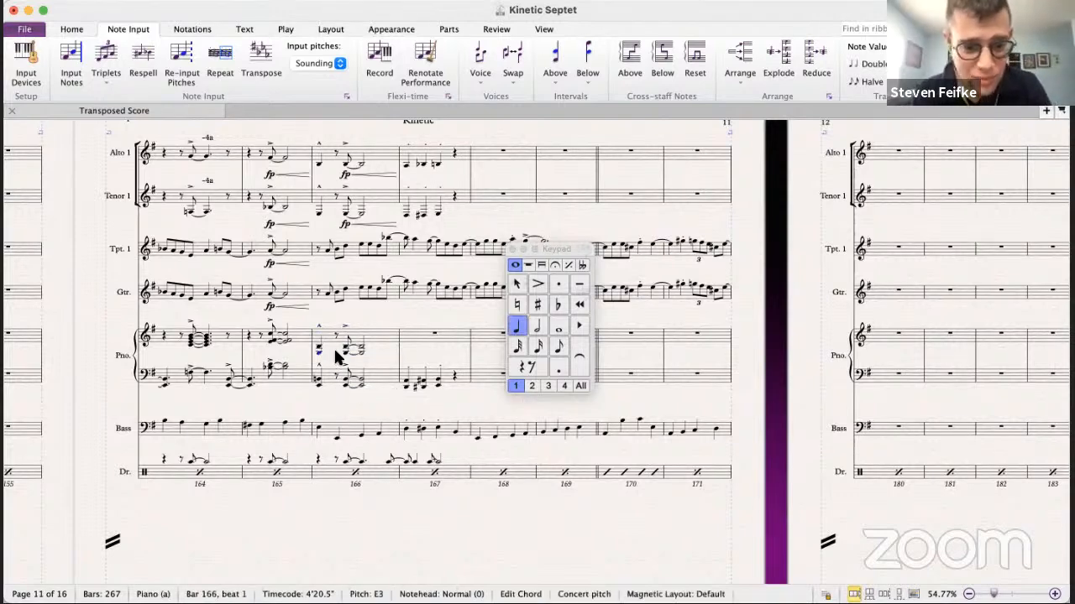
key(3)
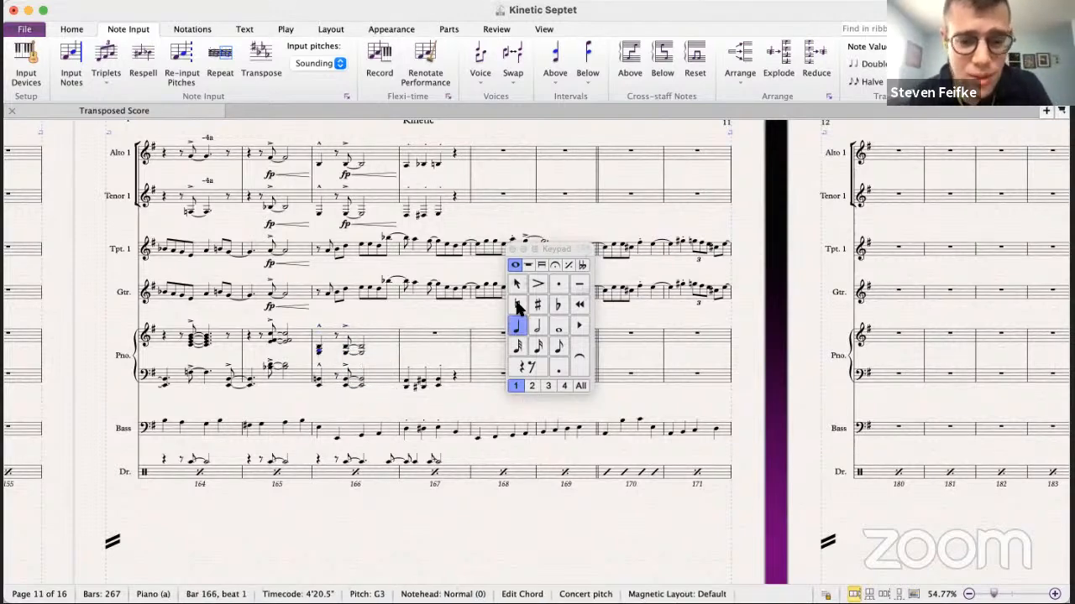
click(537, 305)
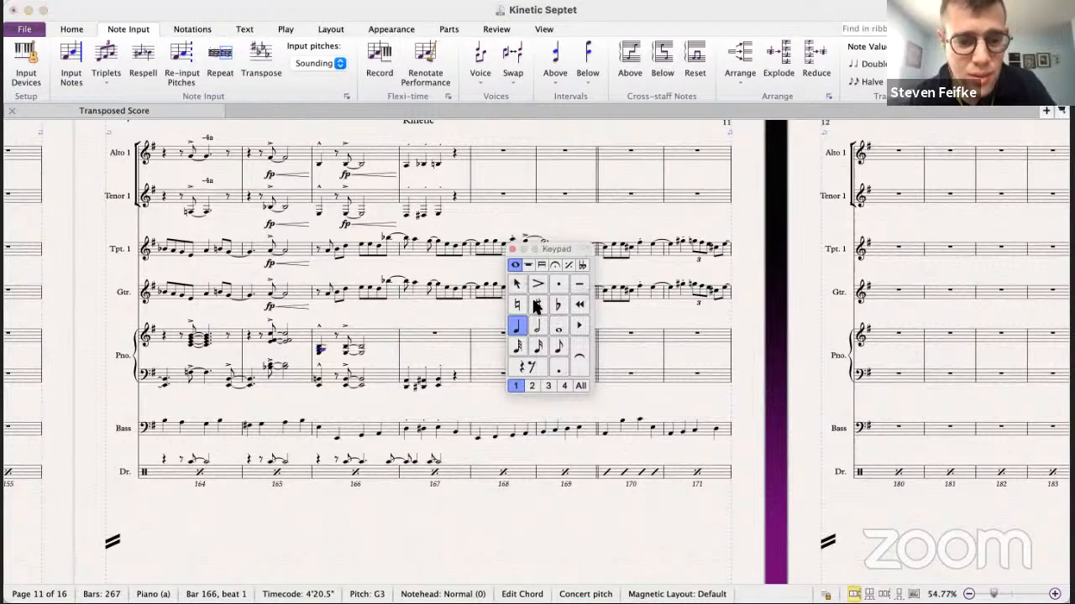
- Add a G3 above the E3 in the Piano's treble chords on beats 2.5 and 3 of bar 166 and sharpen it
click(351, 356)
key(3)
click(539, 306)
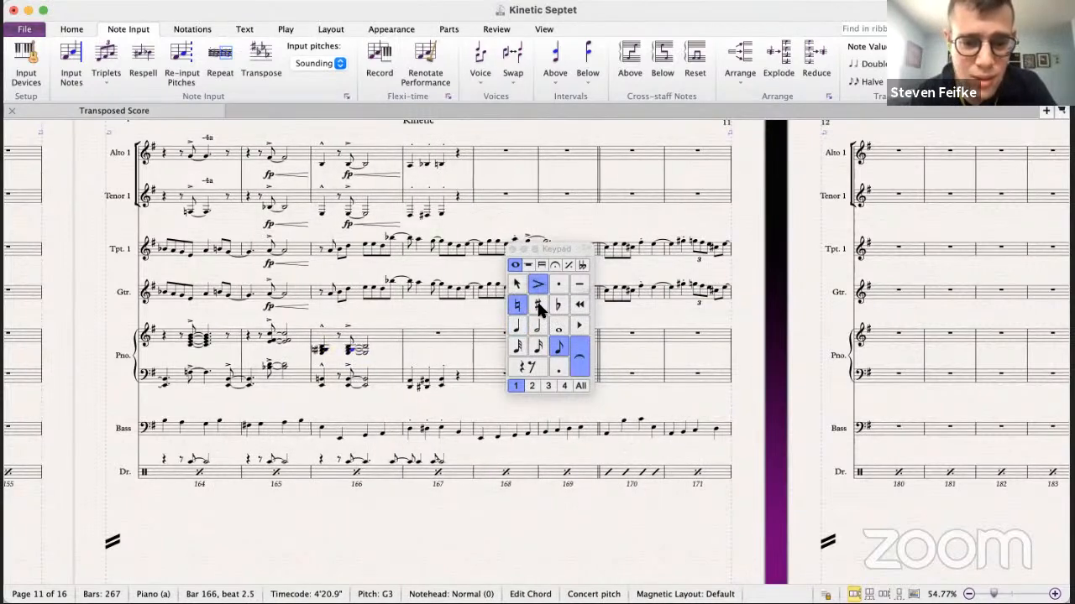
click(370, 357)
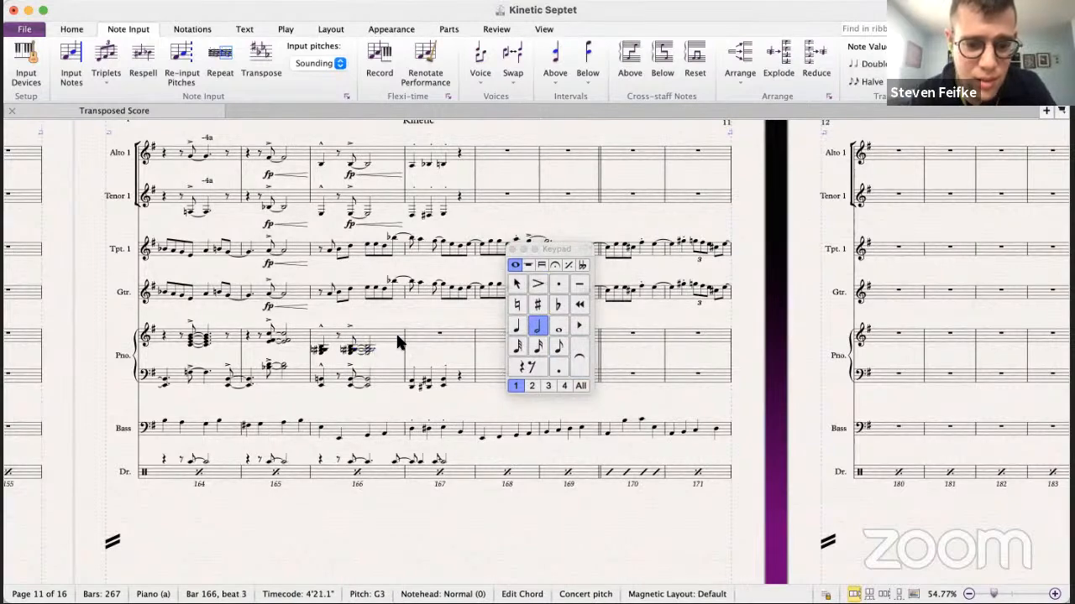
click(539, 307)
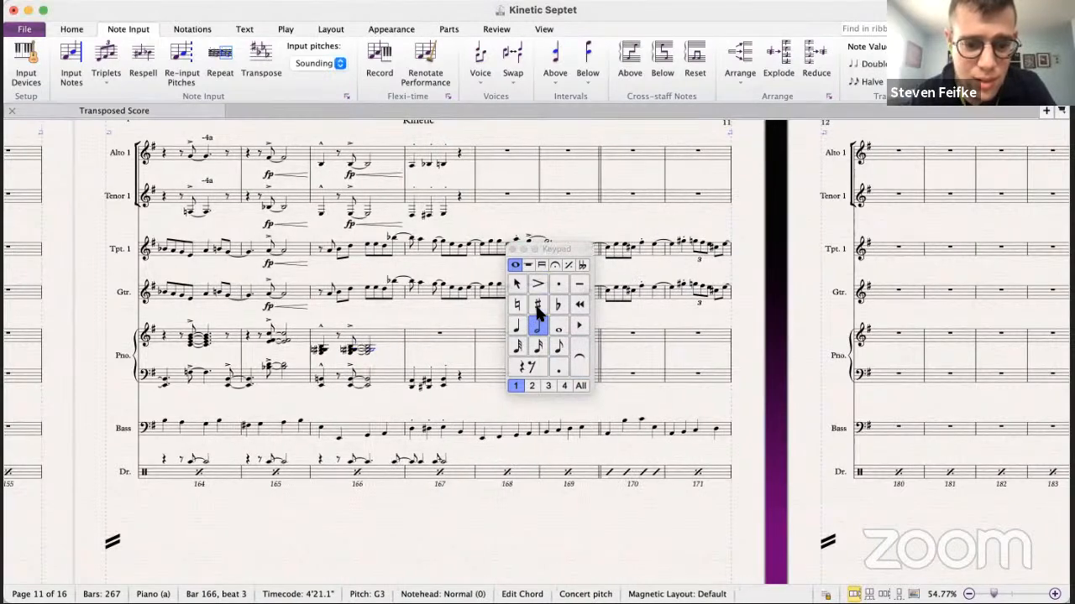
click(349, 351)
key(r)
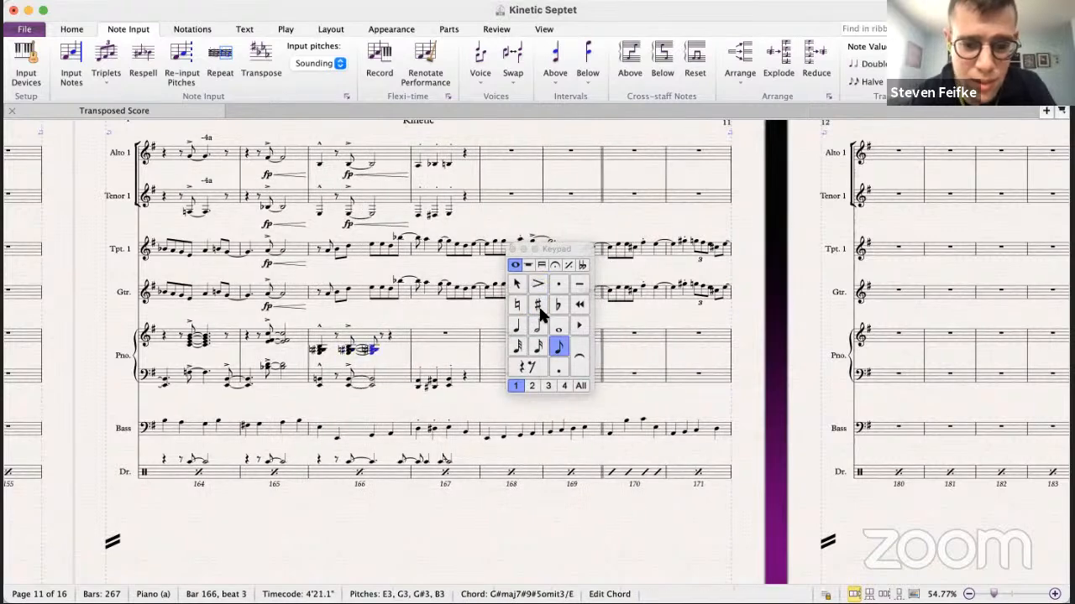
click(370, 350)
- Play back the revised Piano voicing from beat 1 of bar 166
click(317, 347)
key(p)
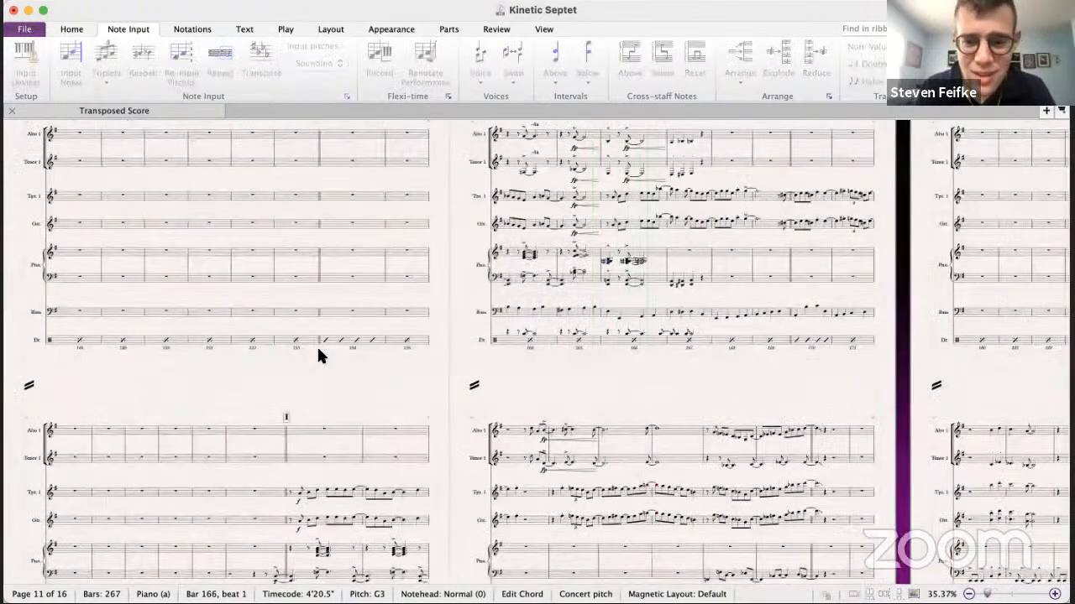
key(Escape)
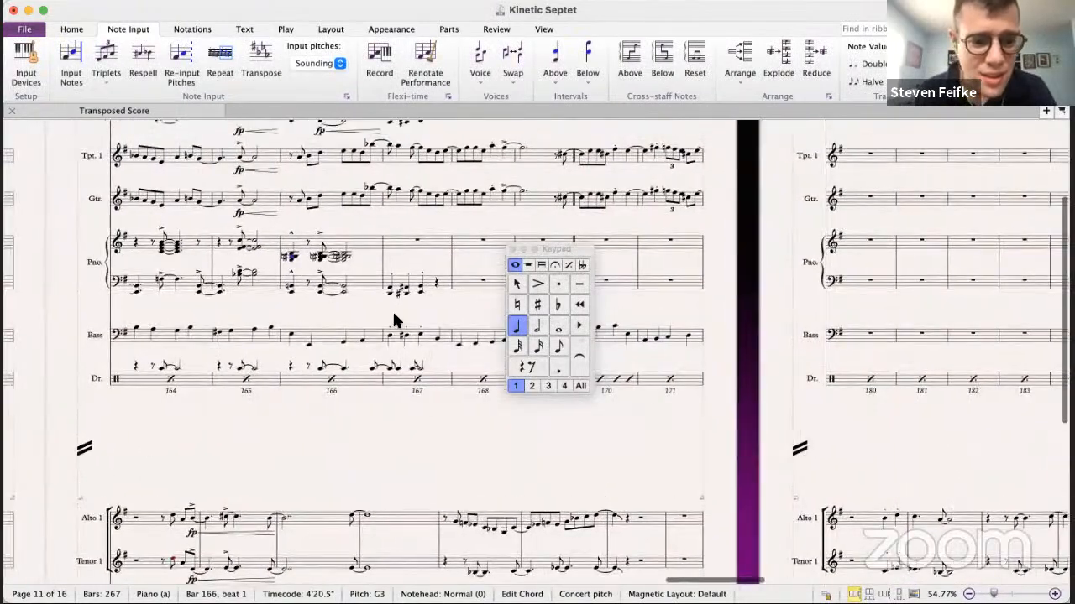
- Switch to Kinetic 8.5 and check the Alto, Tenor and Trombone notes on beat 1 of bar 167
scroll(398, 322, up, 1)
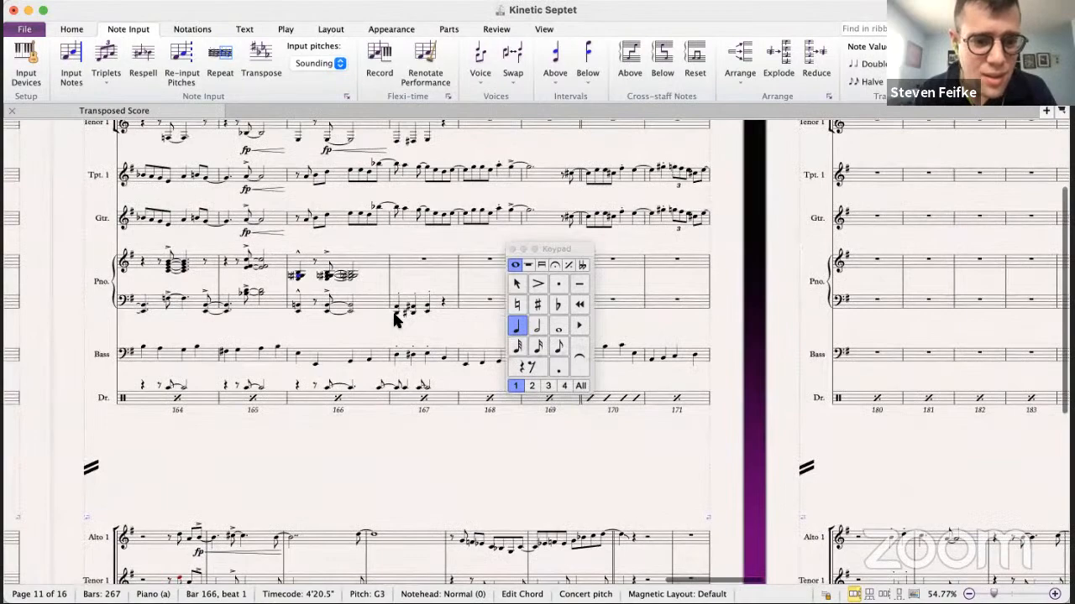
scroll(397, 321, up, 7)
click(445, 255)
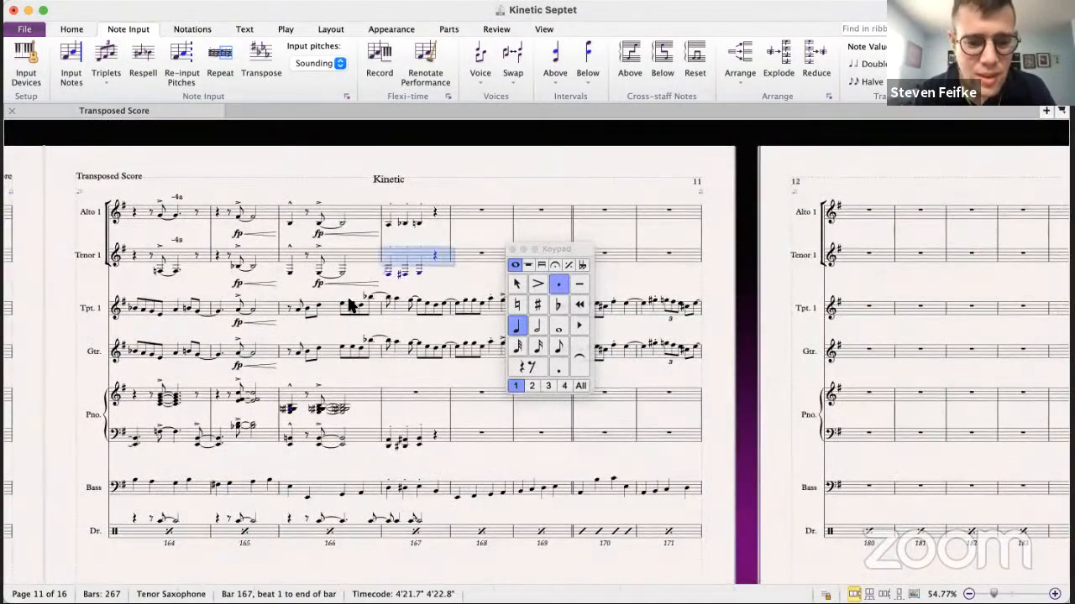
key(super+grave)
scroll(405, 369, down, 1)
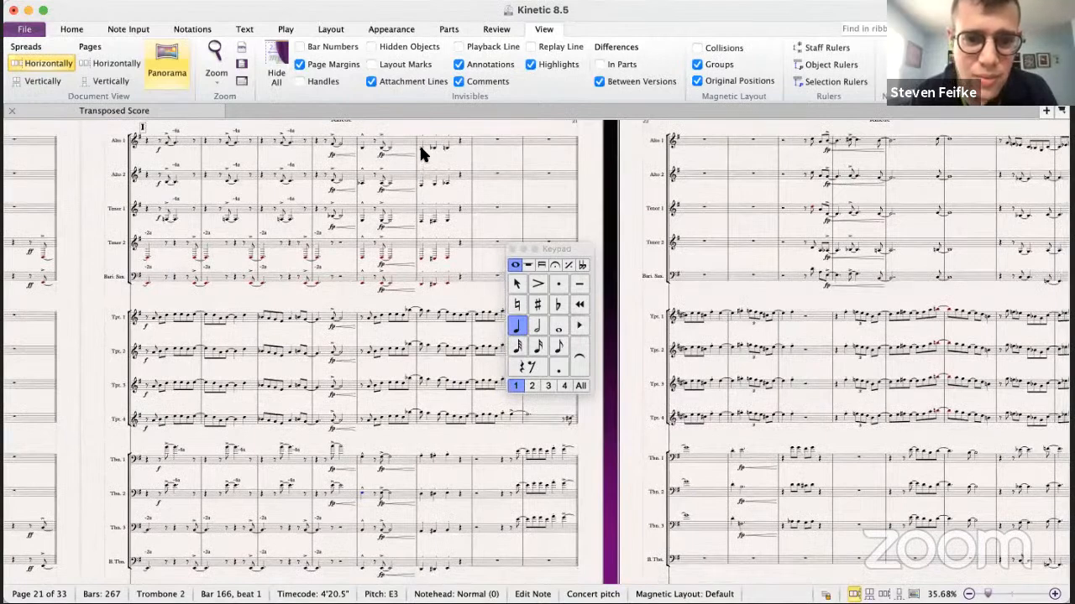
click(419, 179)
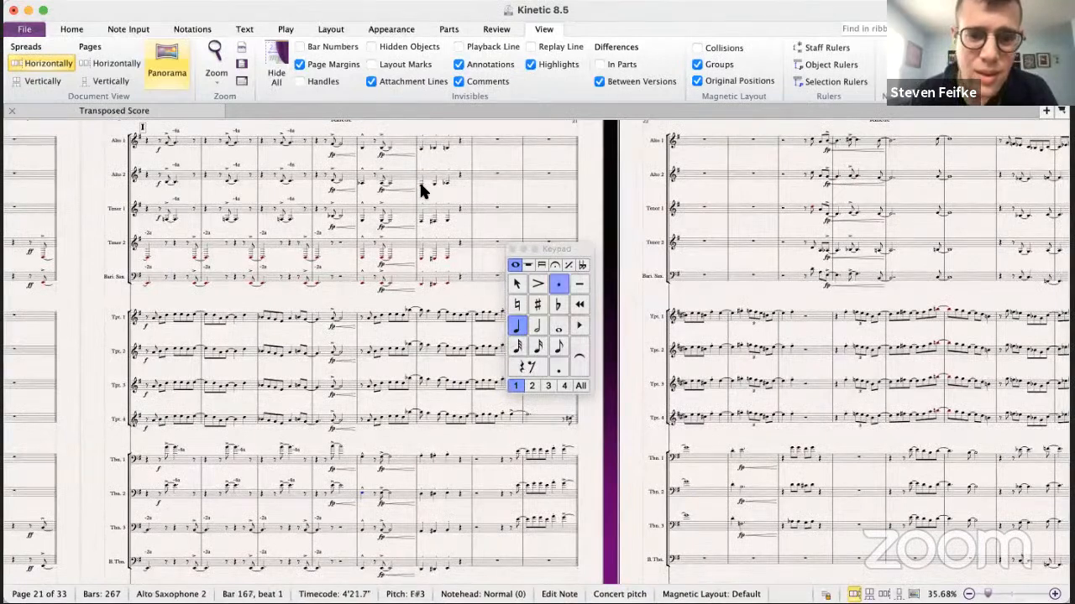
click(419, 487)
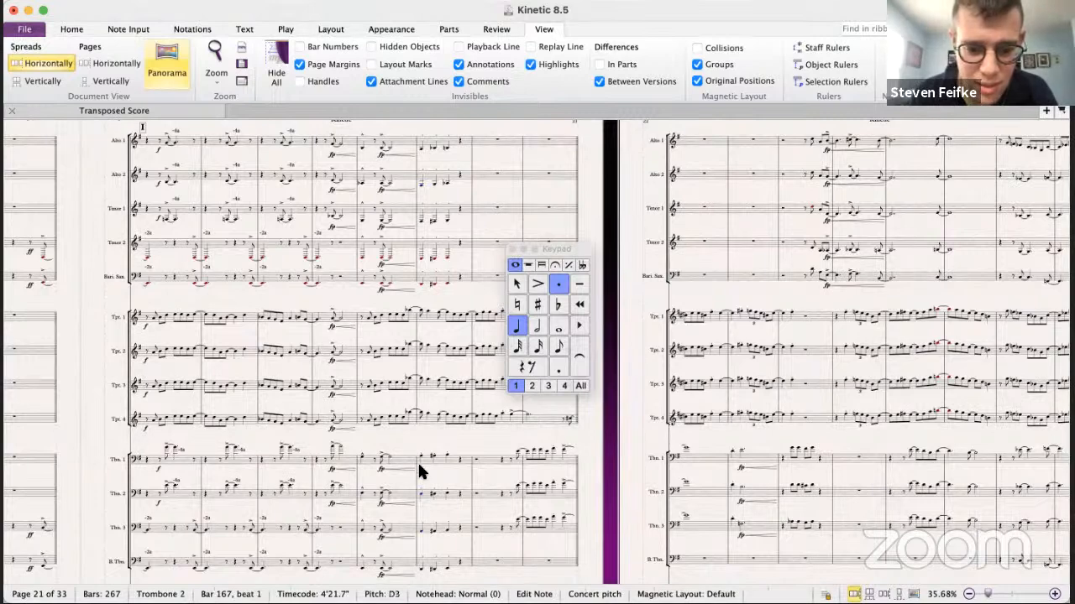
click(419, 458)
click(417, 250)
click(417, 211)
click(419, 177)
click(422, 151)
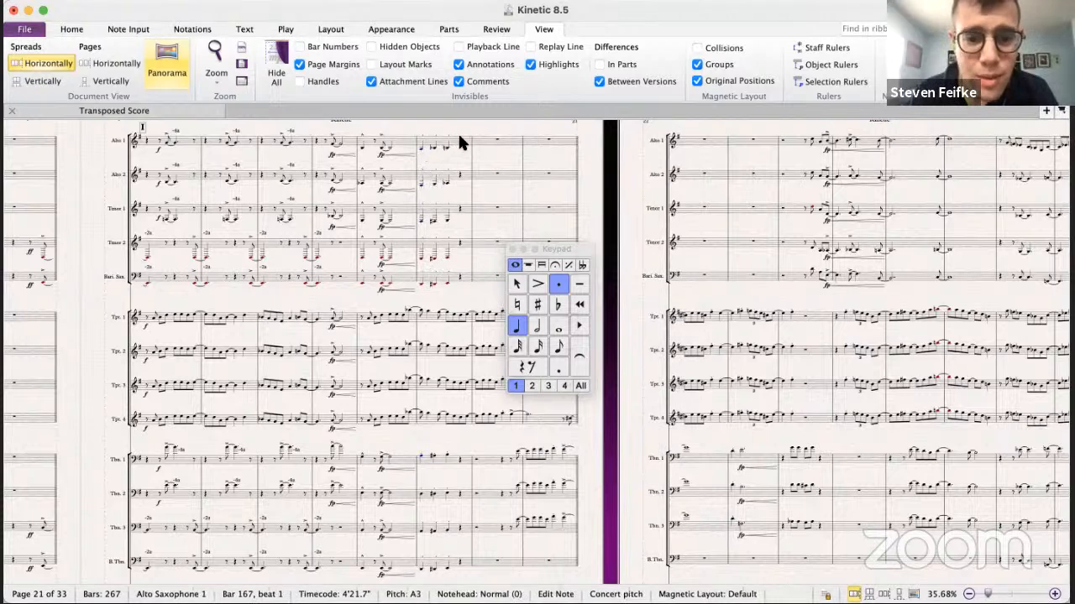
- Copy bar 167 of Alto 1, Alto 2 and Tenor 1 into the Kinetic Septet Piano's treble staff, combined as chords
drag(462, 136, 466, 209)
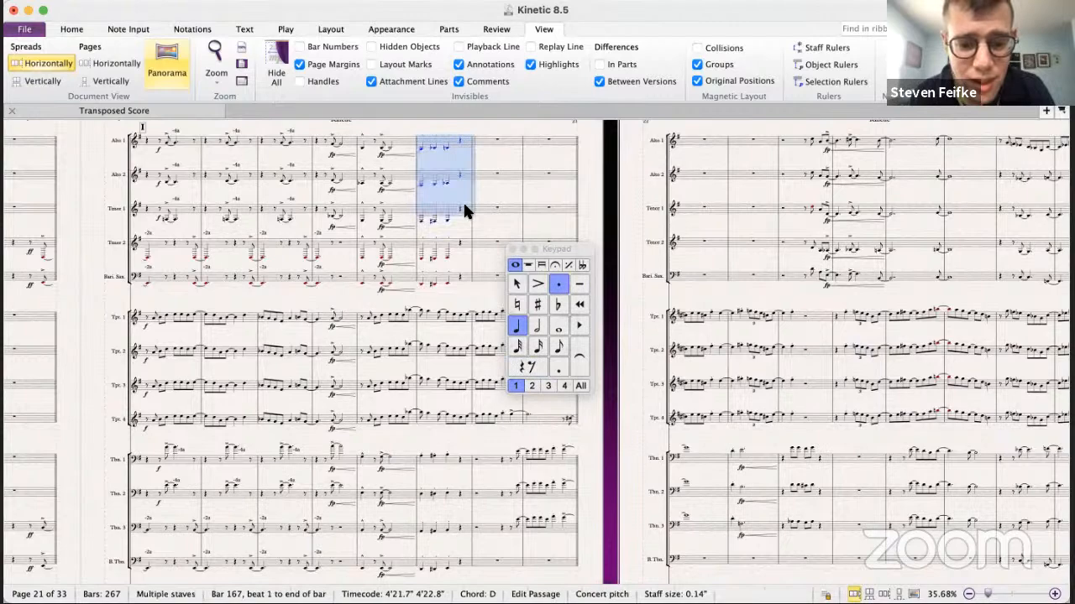
key(super+grave)
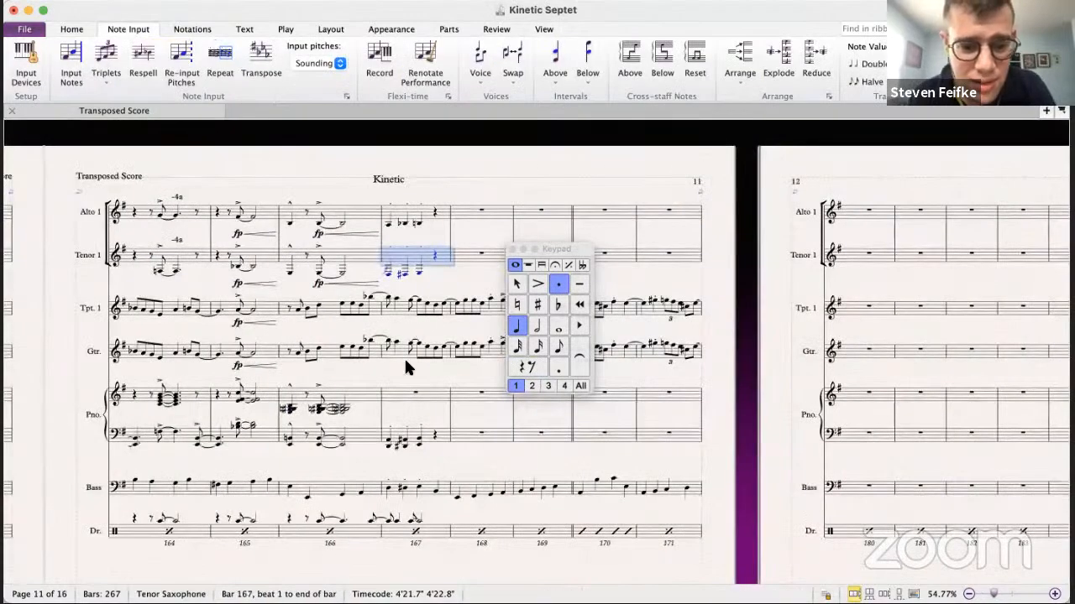
click(398, 389)
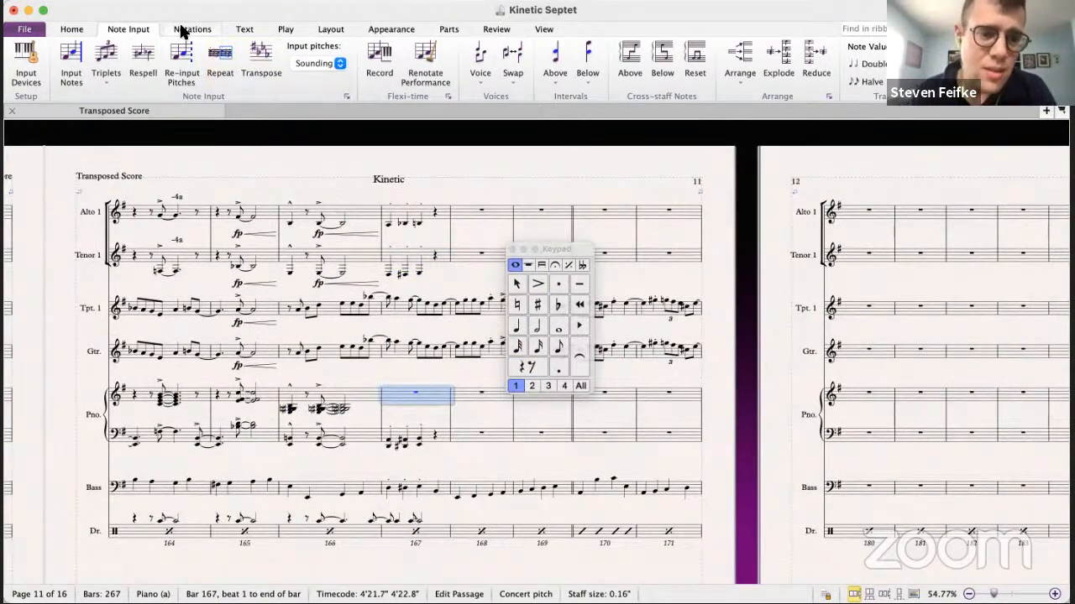
click(778, 55)
key(Return)
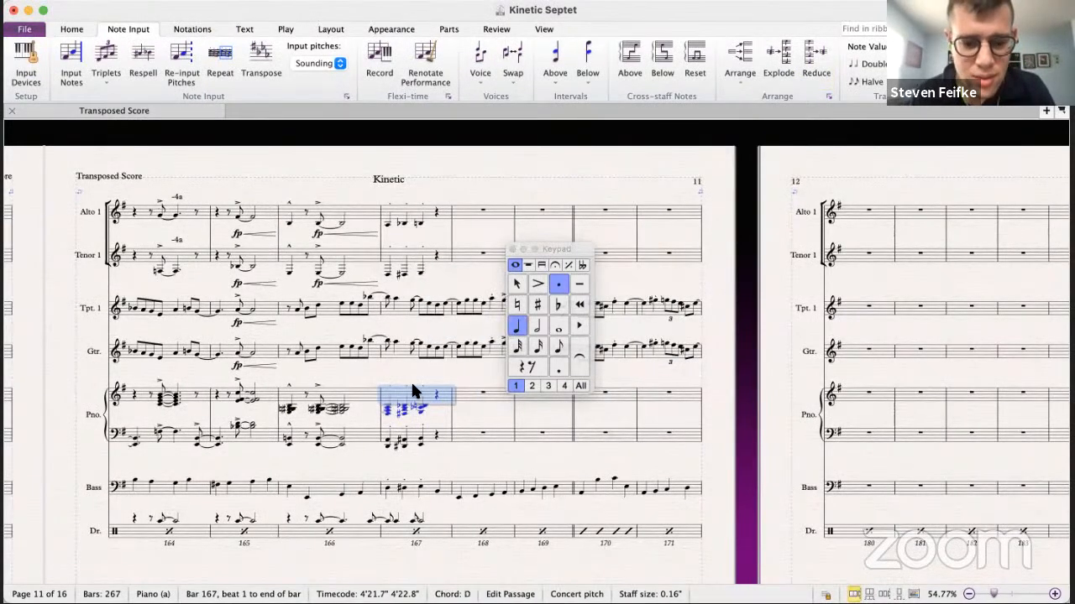
- Respell the D#3 on beat 2 of the Piano's treble in bar 167 as Eb3 and the flat note on beat 3 as G#3
click(404, 413)
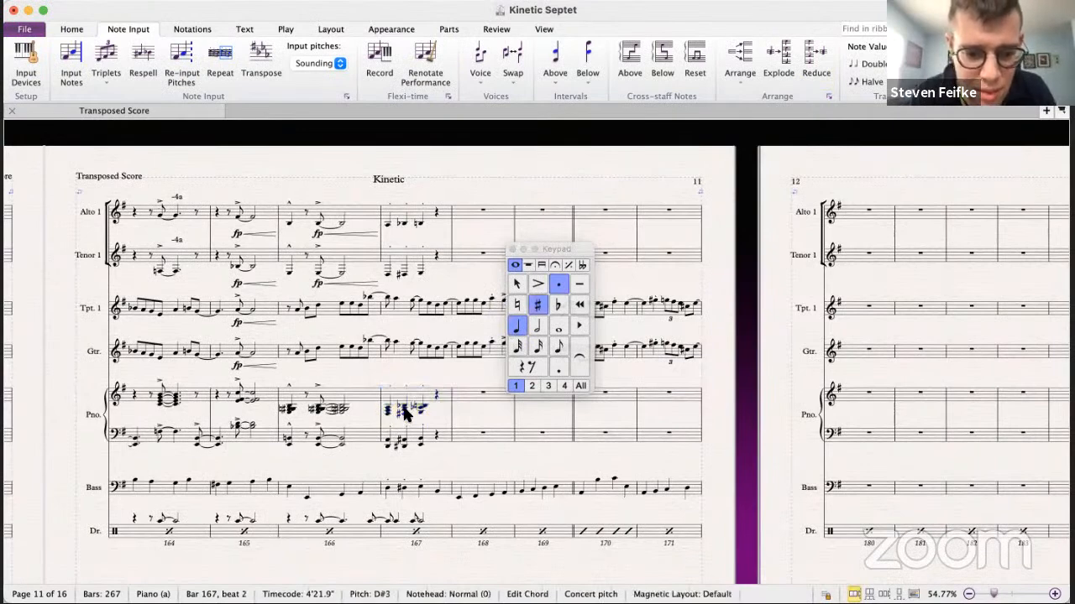
key(alt+Down)
key(Return)
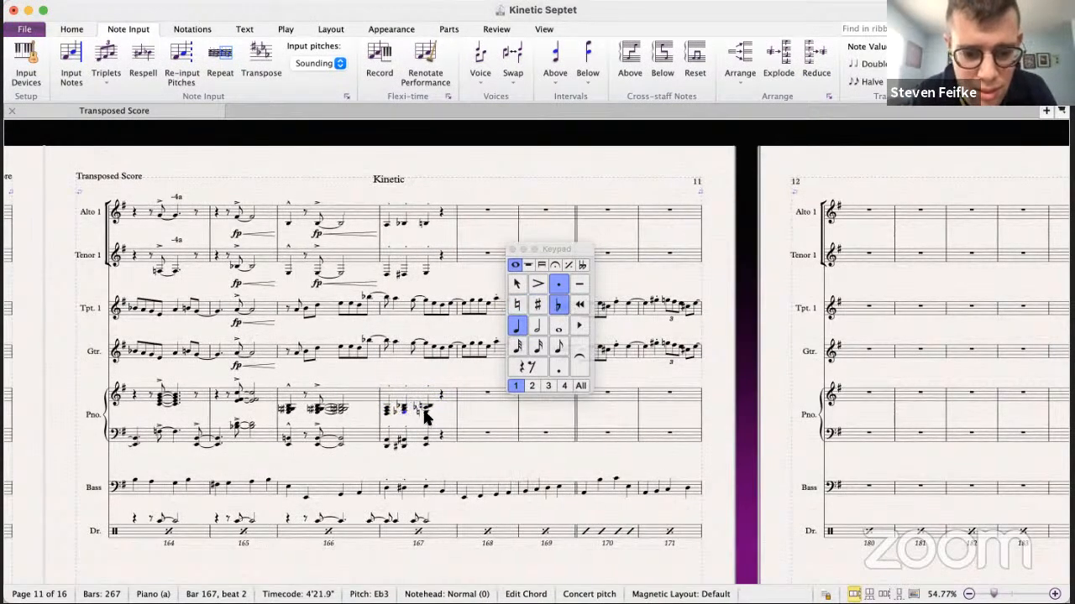
click(427, 415)
key(alt+Up)
key(Return)
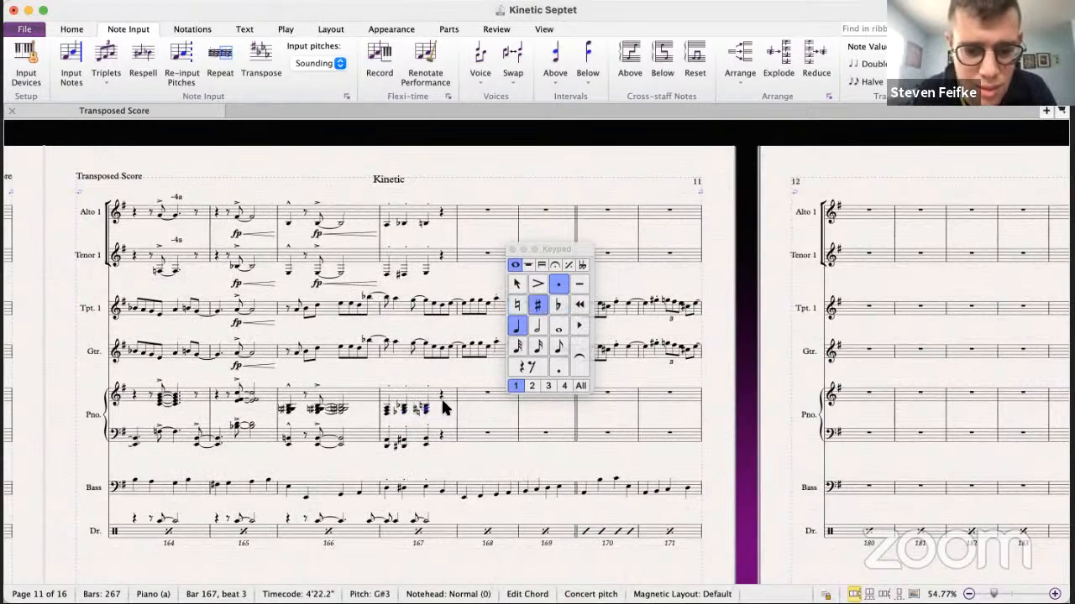
key(Escape)
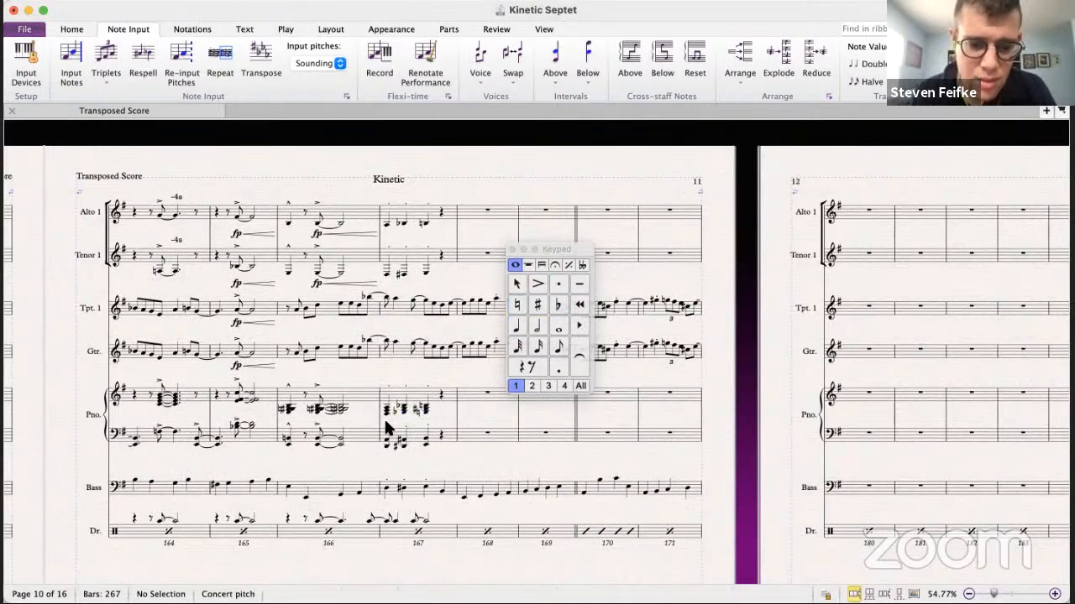
- Play back the septet from bar 166 through the new Piano chords in bar 167
click(285, 404)
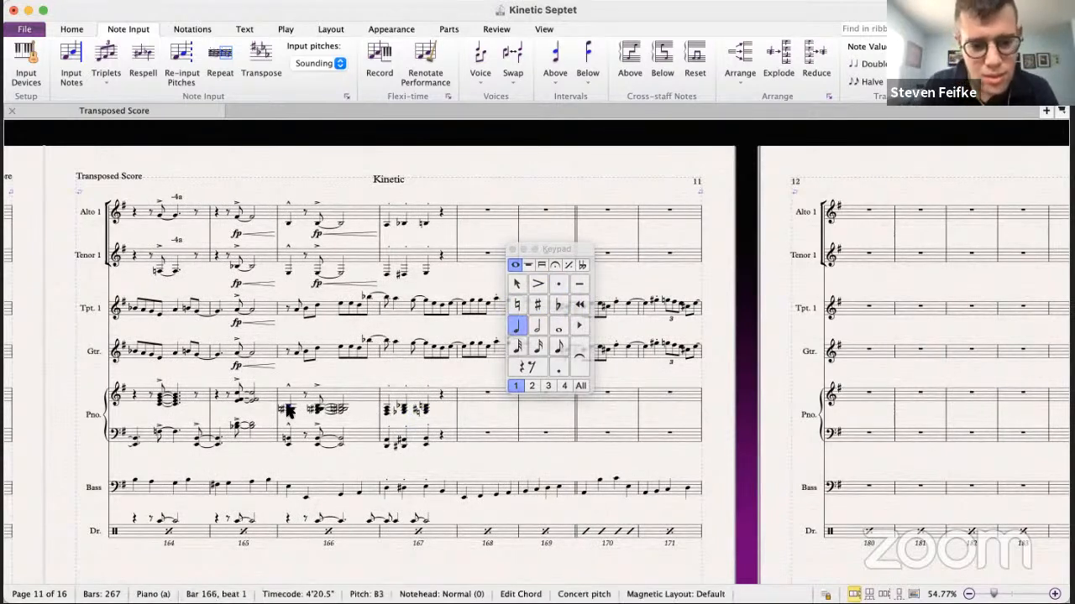
key(space)
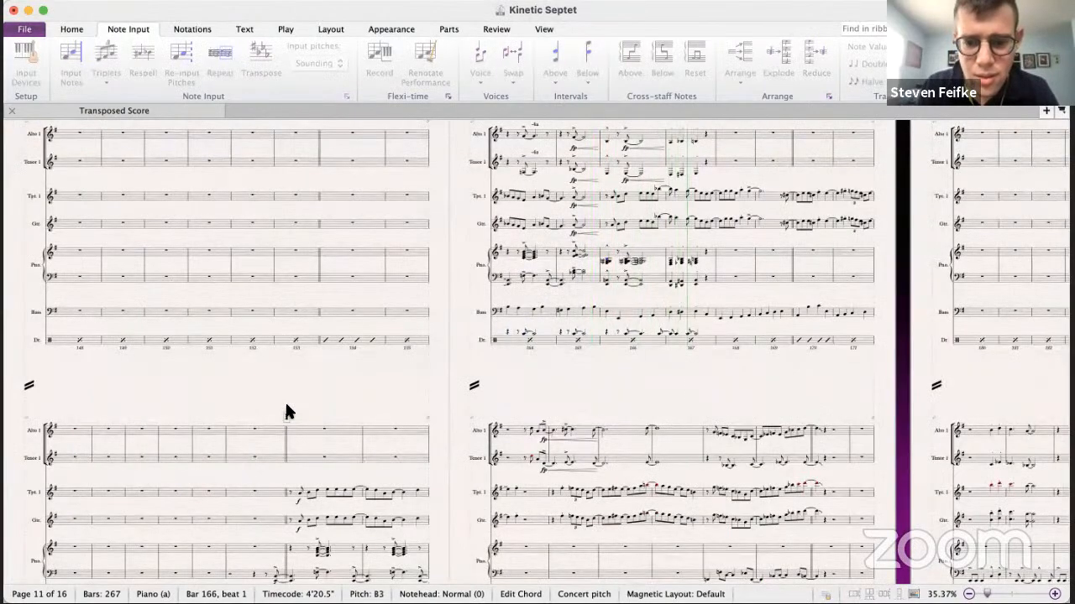
key(space)
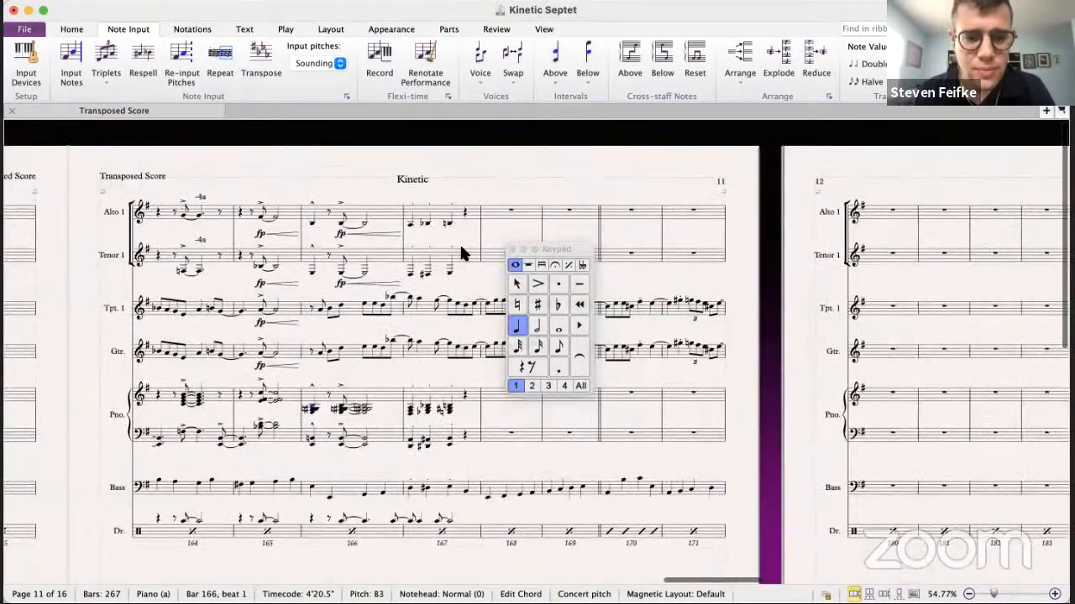
- Clear the Alto 1 and Tenor 1 staves from bar 164 to the end of bar 167
click(468, 258)
shift+click(158, 215)
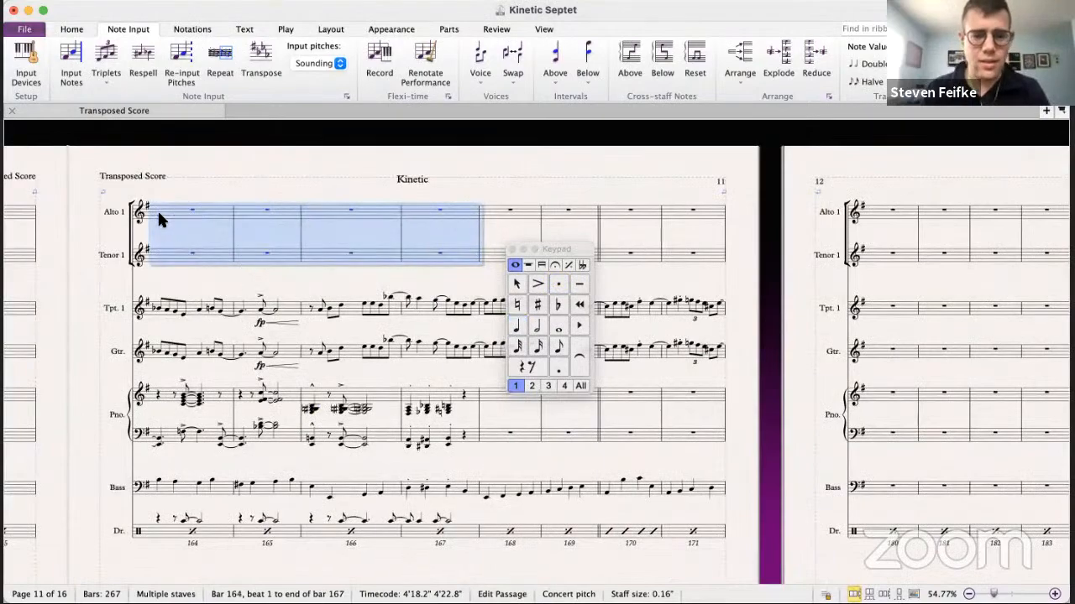
- Select the Trumpet 1 line starting in bar 162 at rehearsal mark I
scroll(162, 218, down, 1)
scroll(160, 218, down, 10)
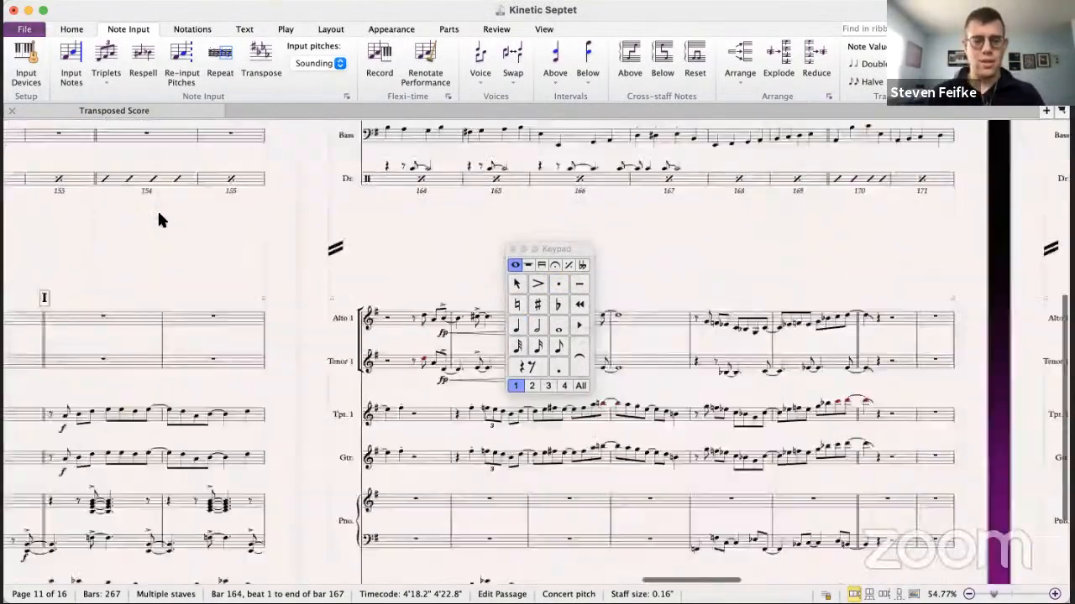
scroll(160, 216, up, 8)
scroll(159, 216, right, 10)
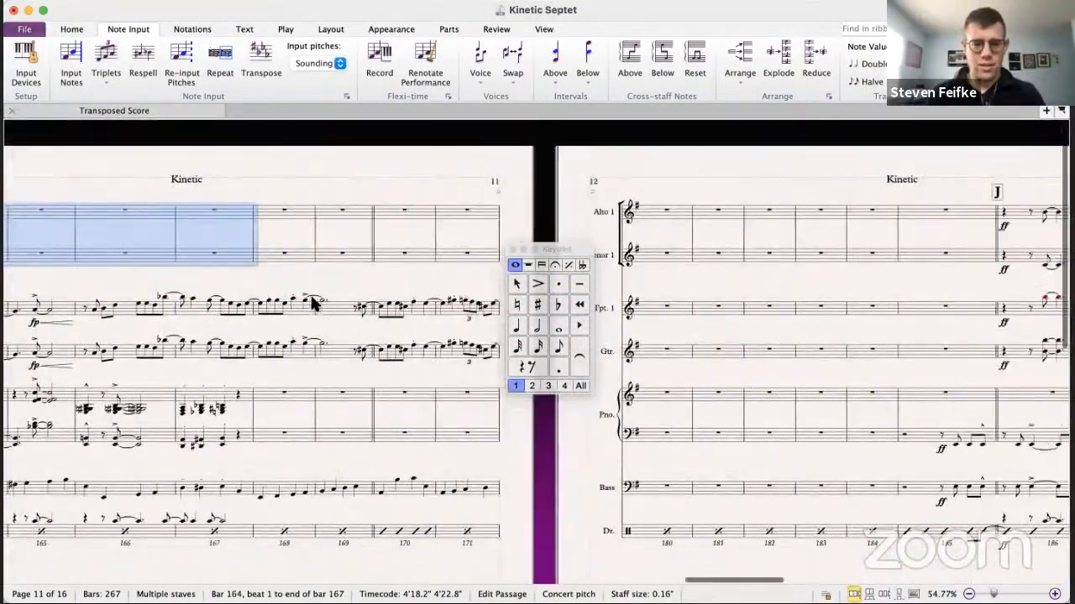
scroll(323, 294, left, 6)
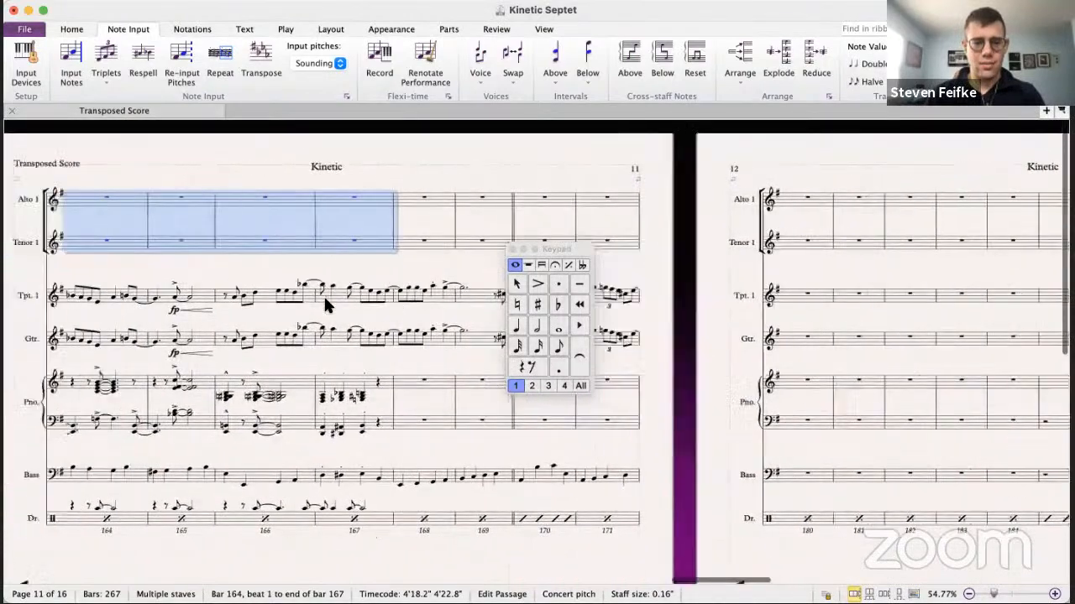
scroll(323, 303, left, 8)
click(135, 331)
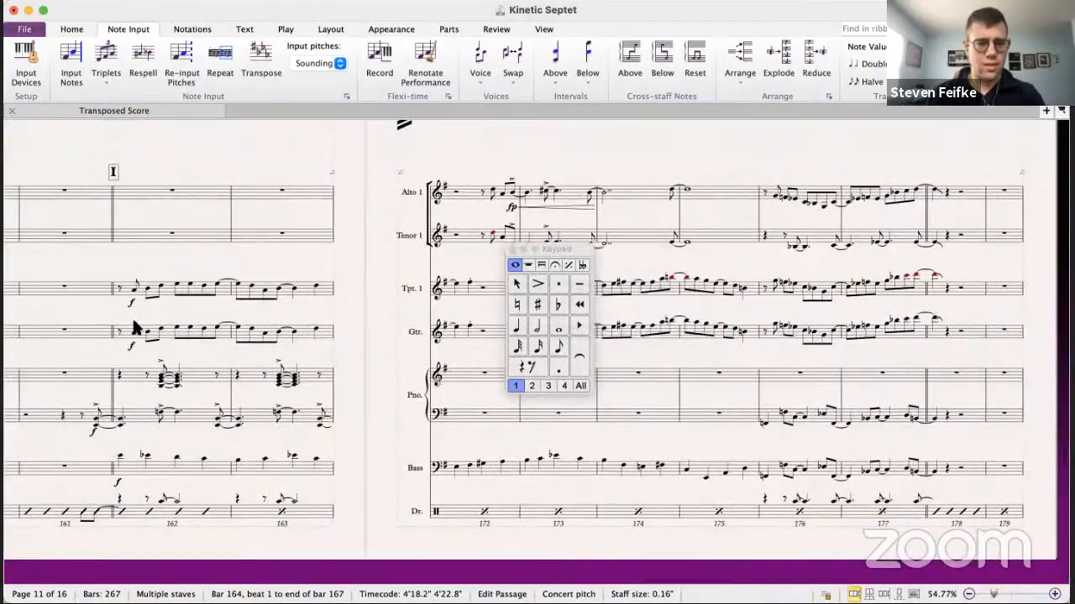
click(127, 294)
scroll(319, 335, right, 10)
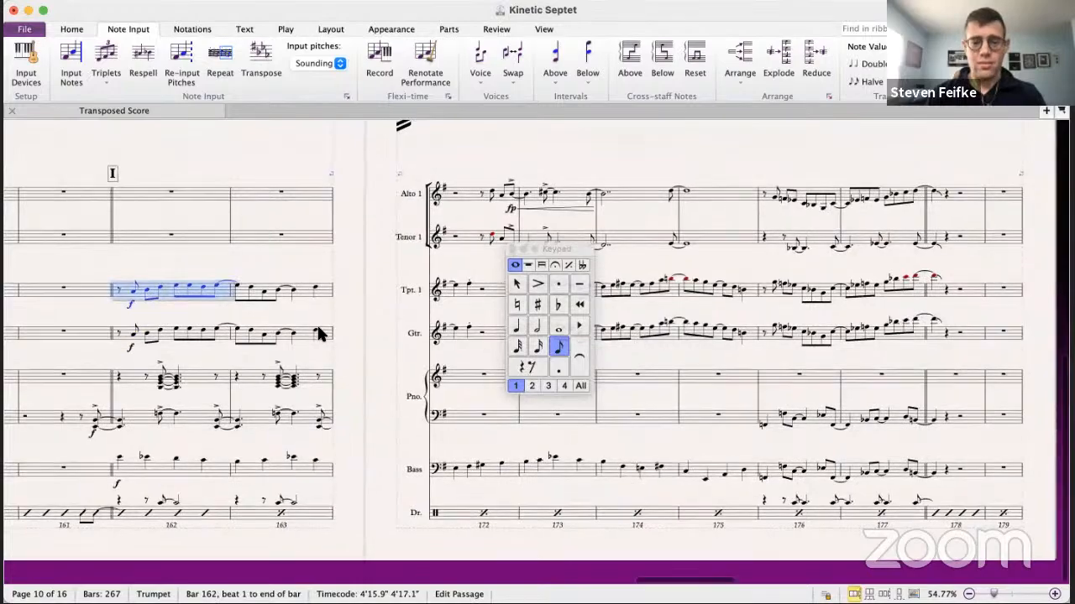
- Copy the trumpet and guitar passage in bars 162–169 onto the alto and tenor saxophone staves, starting at bar 162
scroll(322, 332, left, 3)
shift+click(354, 353)
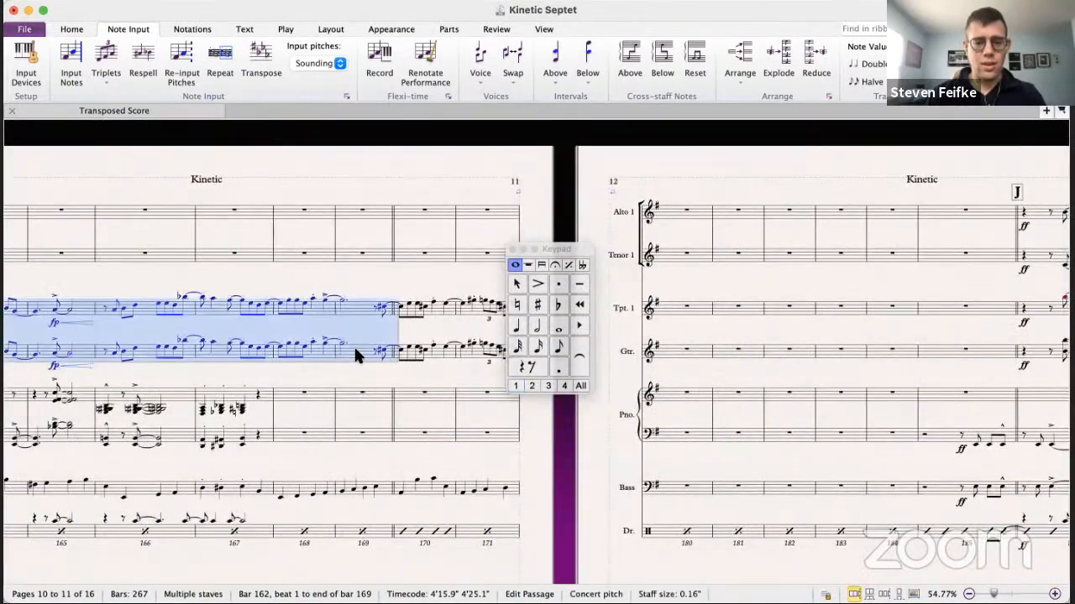
scroll(353, 354, left, 10)
scroll(354, 353, down, 5)
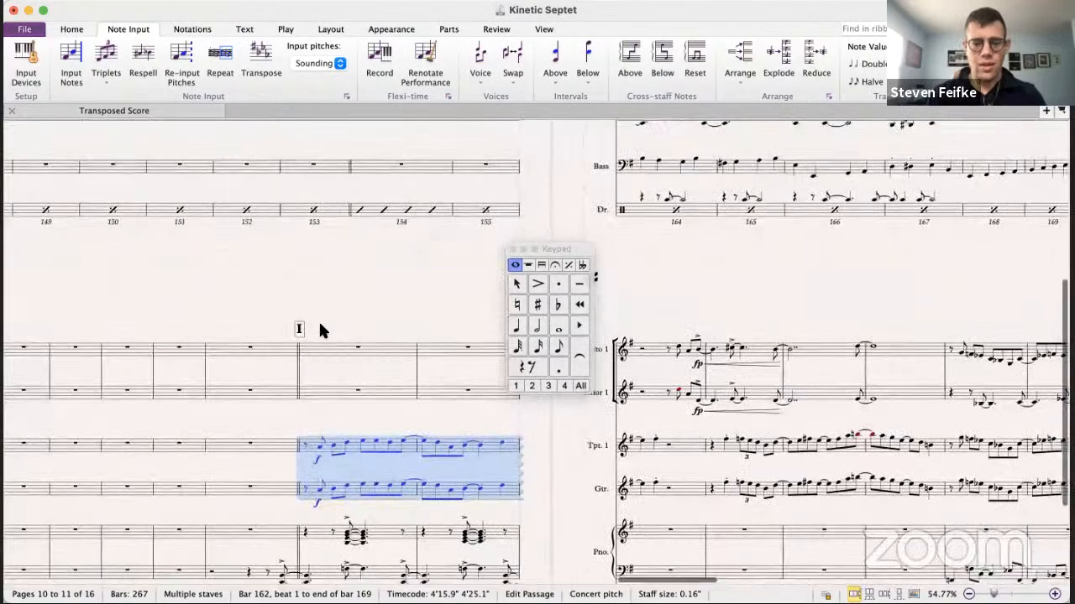
scroll(319, 324, down, 2)
click(304, 301)
key(super+v)
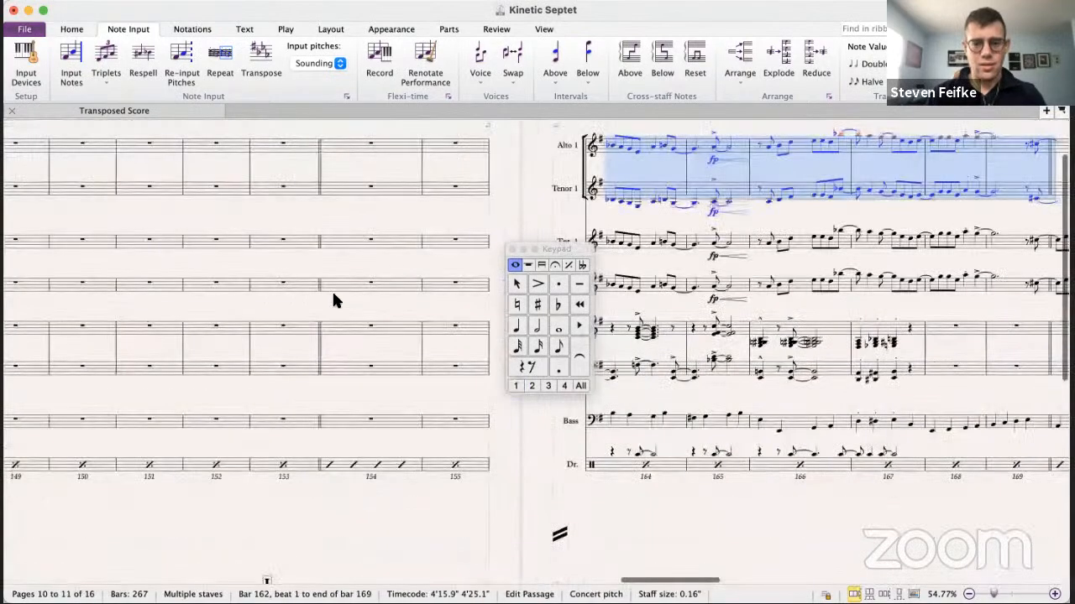
scroll(334, 294, right, 5)
scroll(333, 293, up, 1)
scroll(334, 294, down, 6)
scroll(333, 294, left, 5)
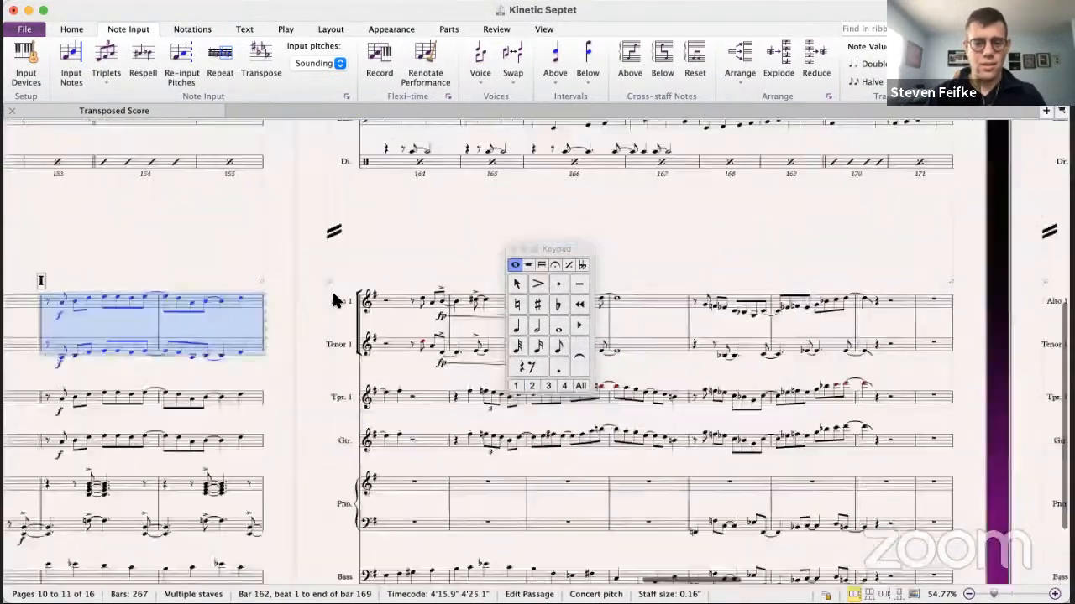
- Play back the score from rehearsal mark I to check the doubled saxophone lines
click(223, 198)
scroll(223, 201, down, 5)
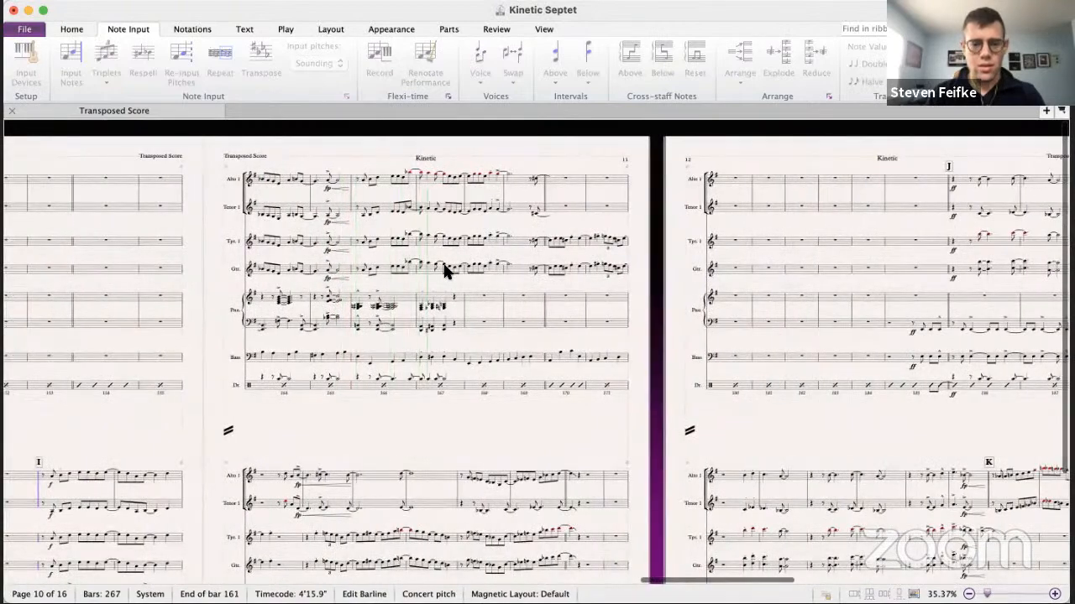
key(space)
scroll(389, 358, up, 3)
scroll(389, 358, down, 5)
scroll(391, 366, up, 5)
scroll(391, 366, right, 3)
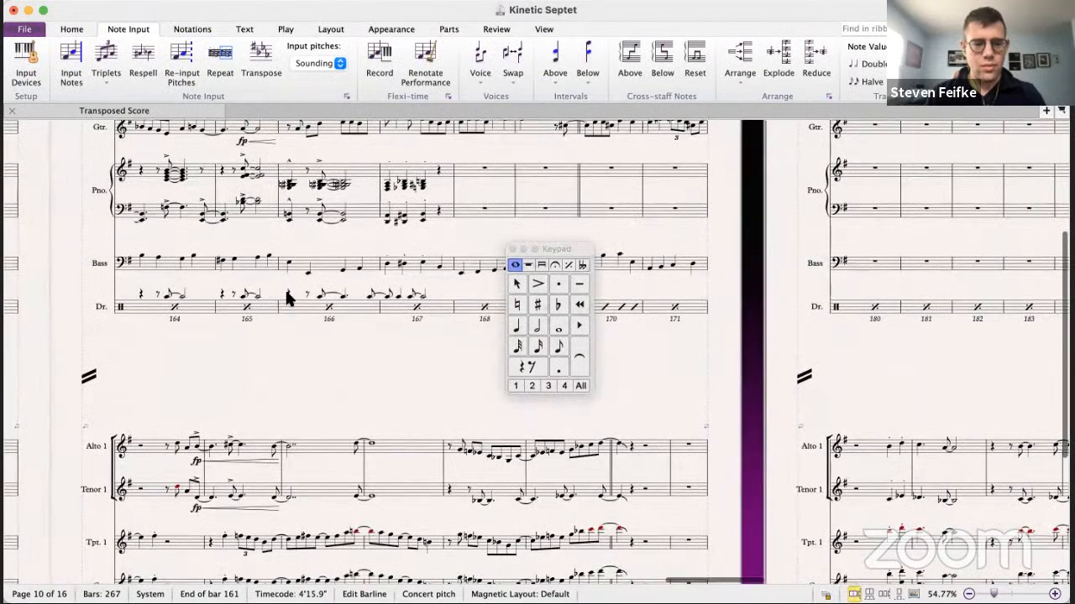
- Copy a drum cue note from bar 167 to beat 1 of bar 166 as a staccato quarter note and play it back
click(398, 297)
alt+click(288, 293)
key(Right)
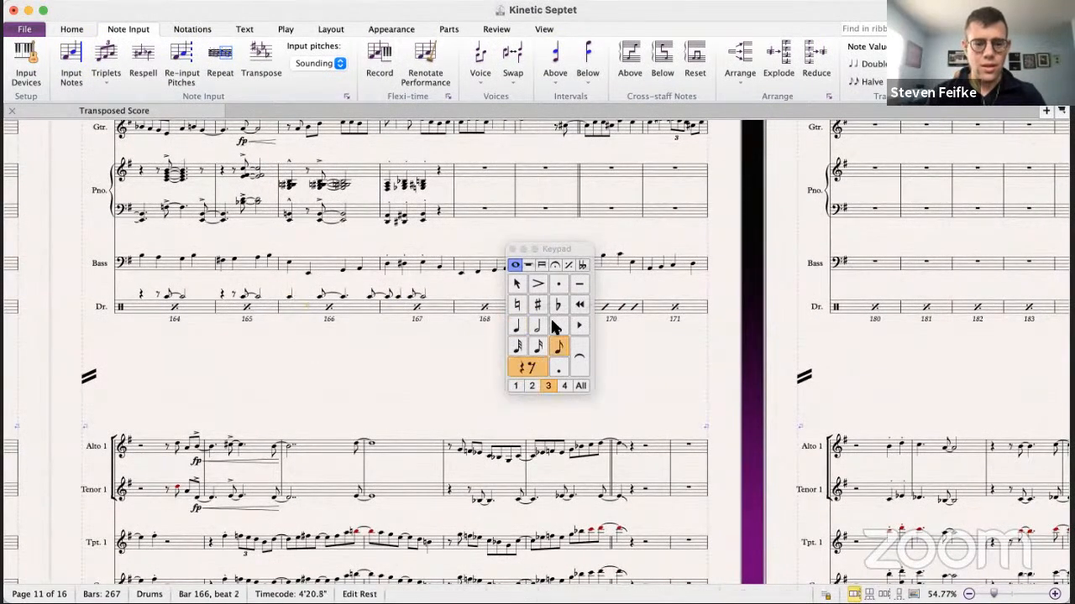
key(Left)
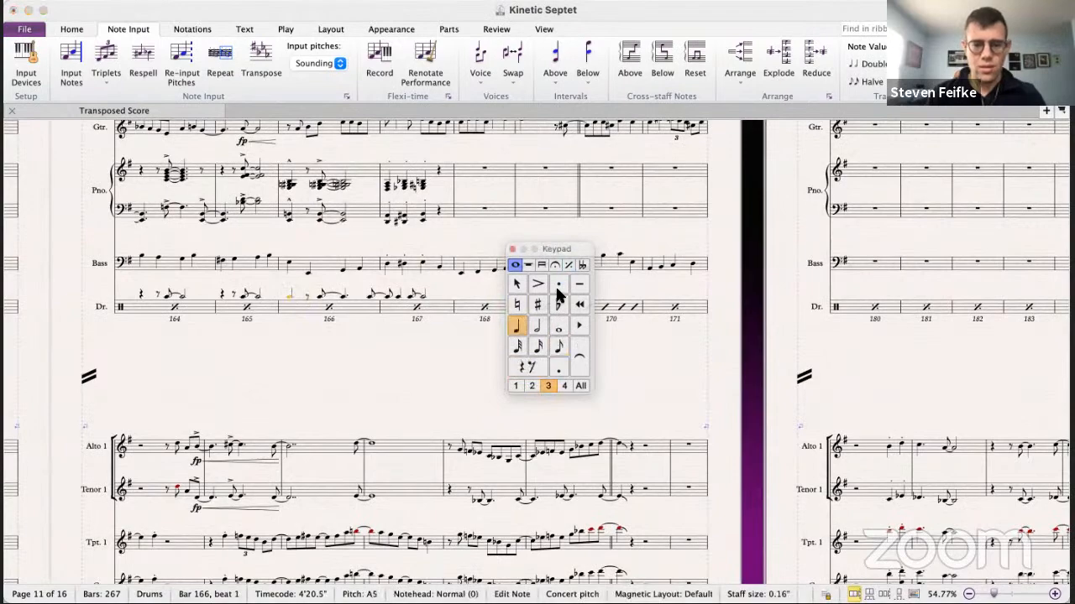
key(p)
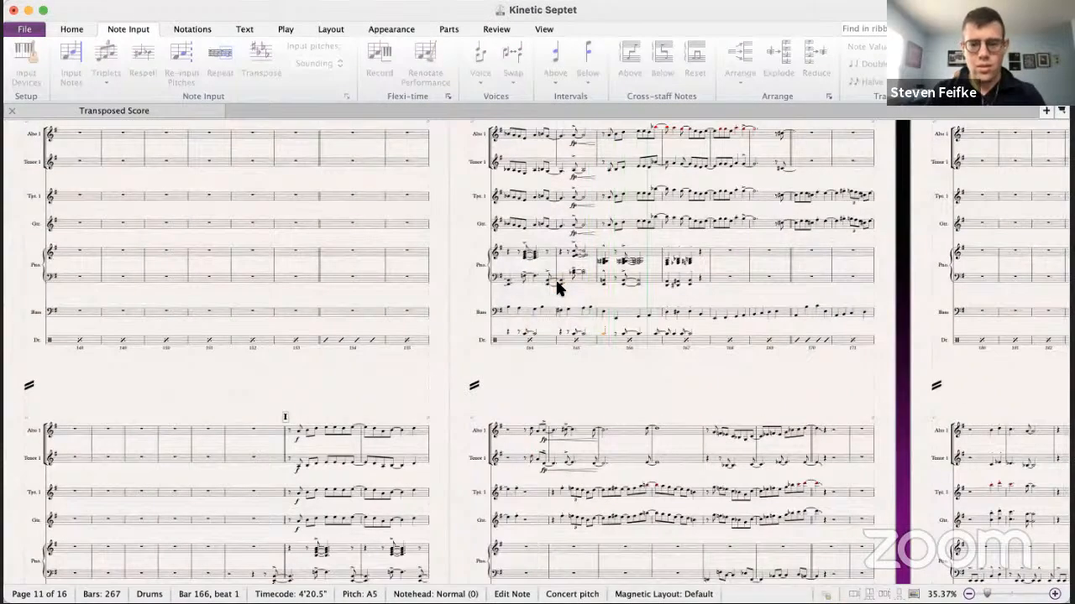
key(Escape)
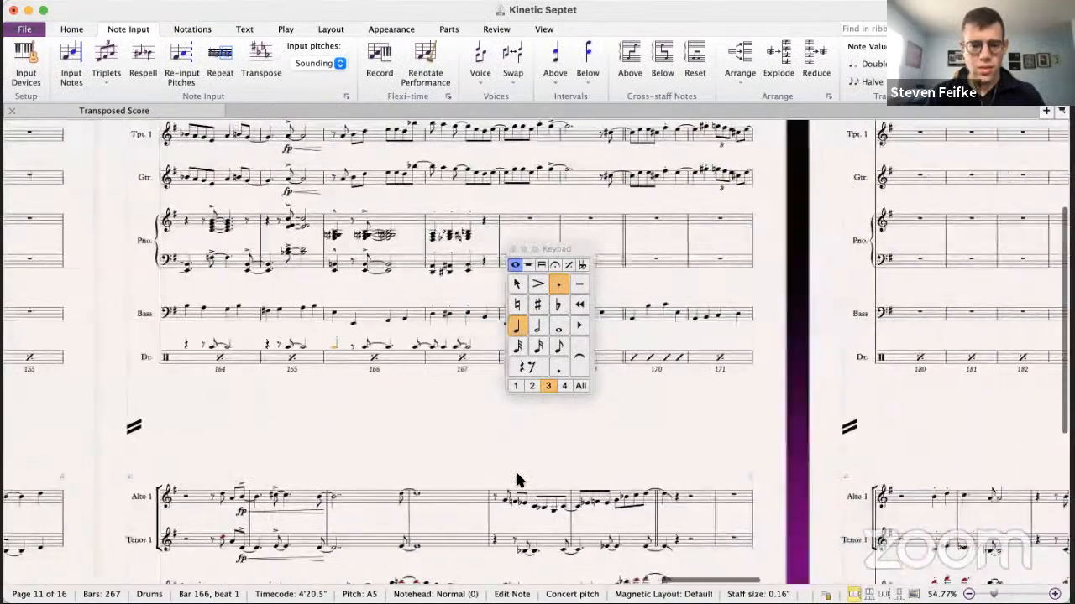
click(361, 348)
click(536, 327)
key(p)
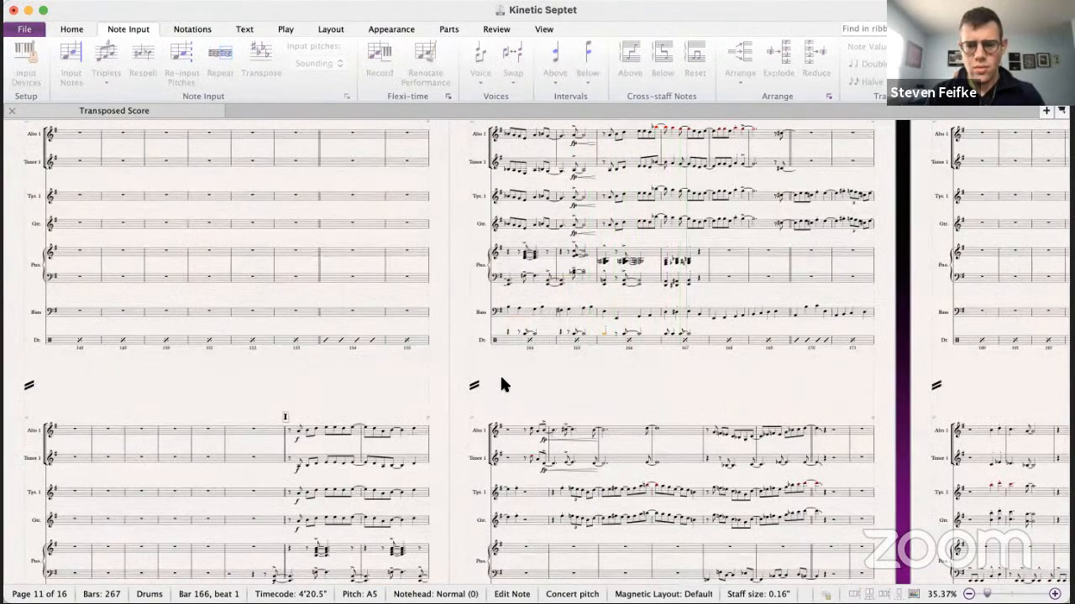
key(Escape)
scroll(545, 459, right, 5)
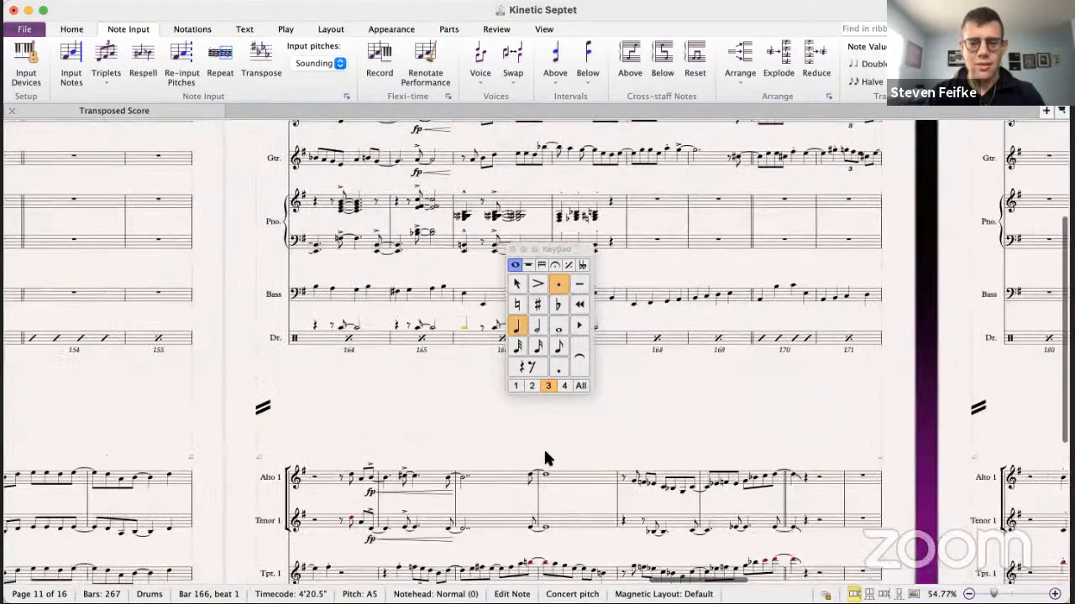
key(super+z)
key(super+z)
- Lower the tied alto saxophone note on beat 4.5 of bar 166 and beat 1 of bar 167 to F5
scroll(407, 431, up, 5)
scroll(407, 431, right, 3)
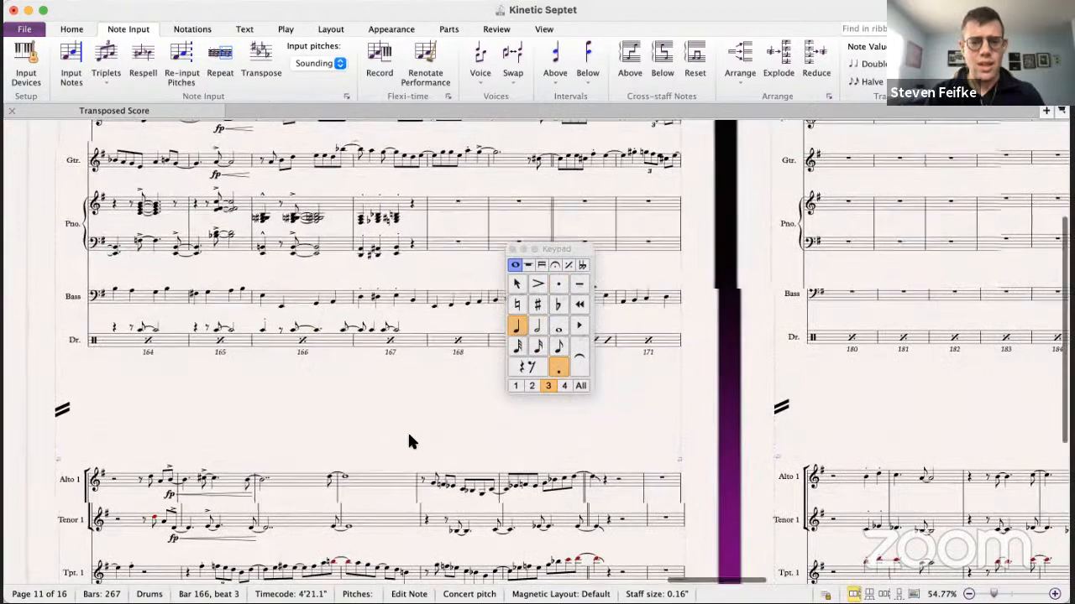
scroll(267, 386, left, 4)
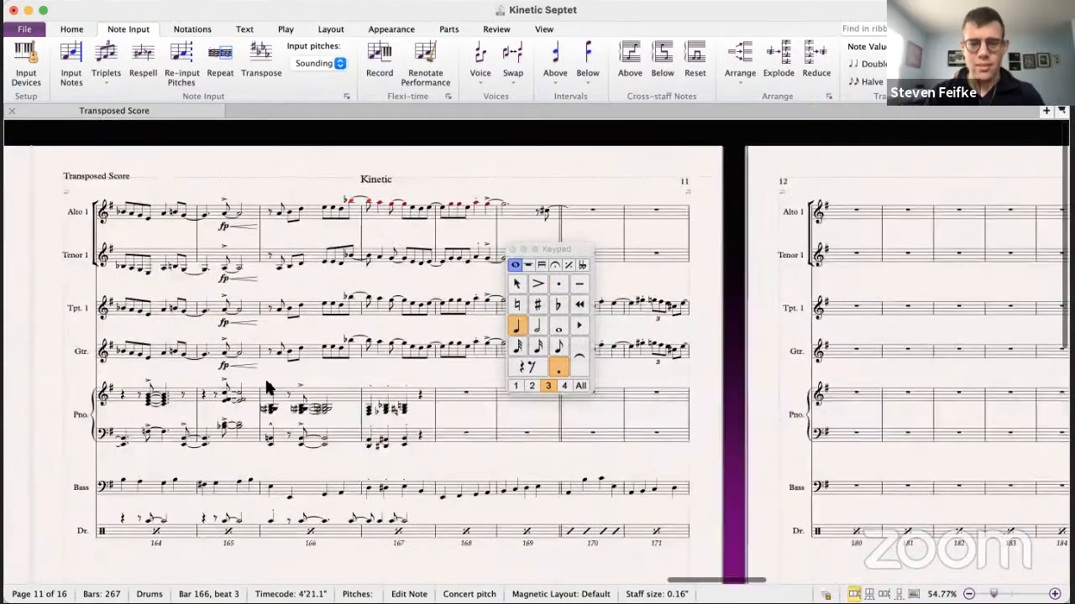
scroll(246, 327, right, 4)
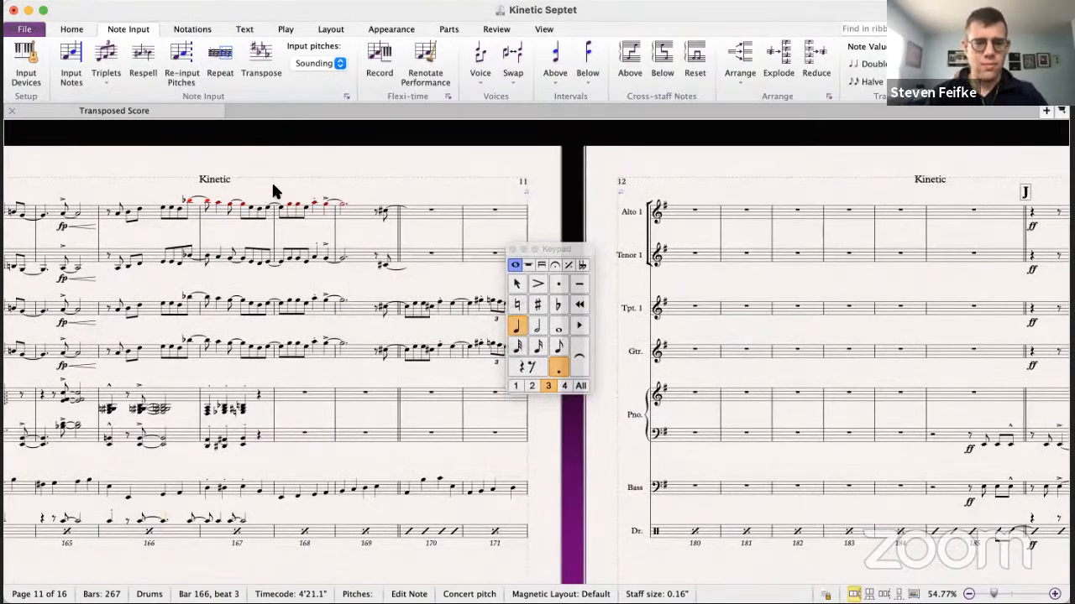
scroll(263, 217, left, 2)
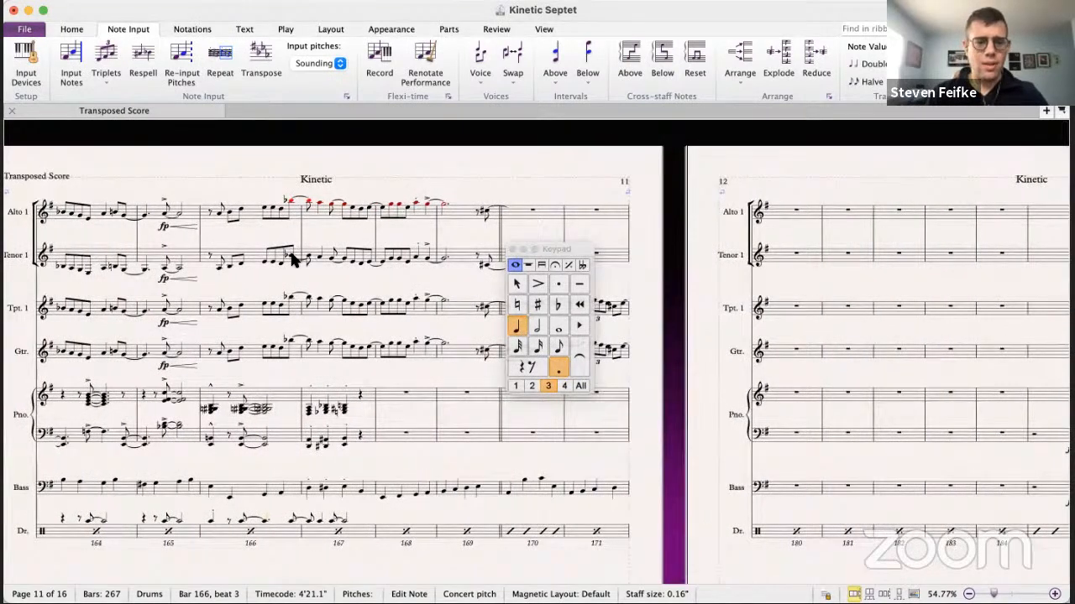
click(290, 299)
click(291, 208)
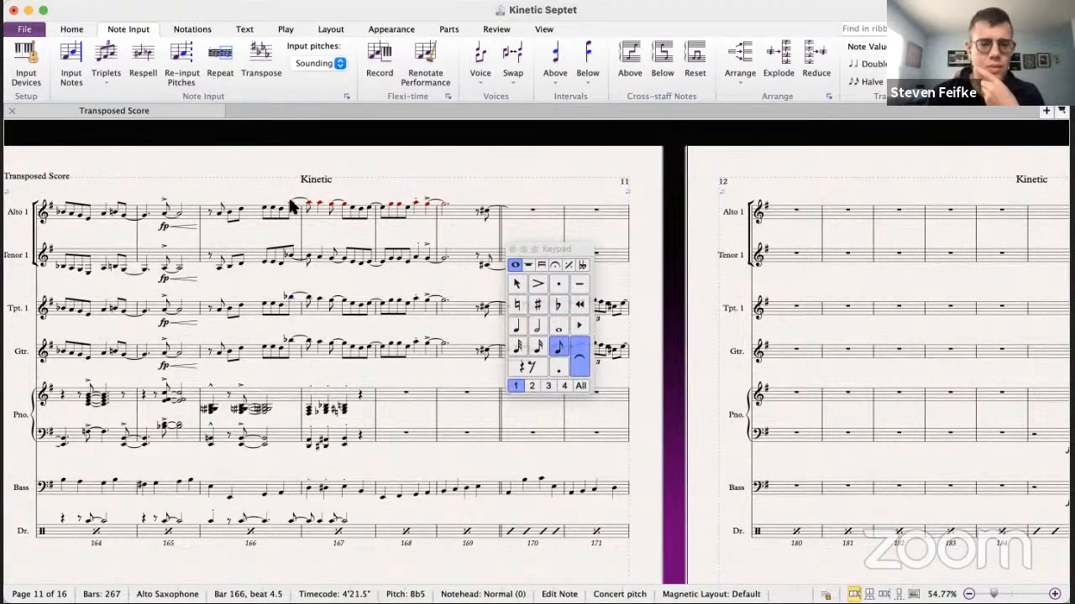
click(519, 301)
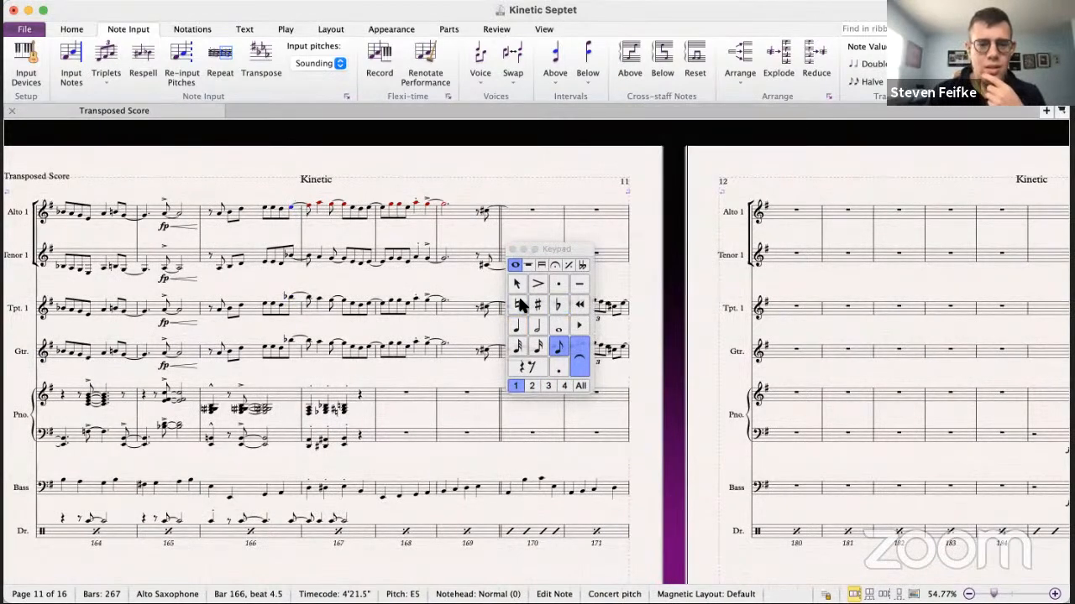
click(519, 301)
key(Right)
click(519, 300)
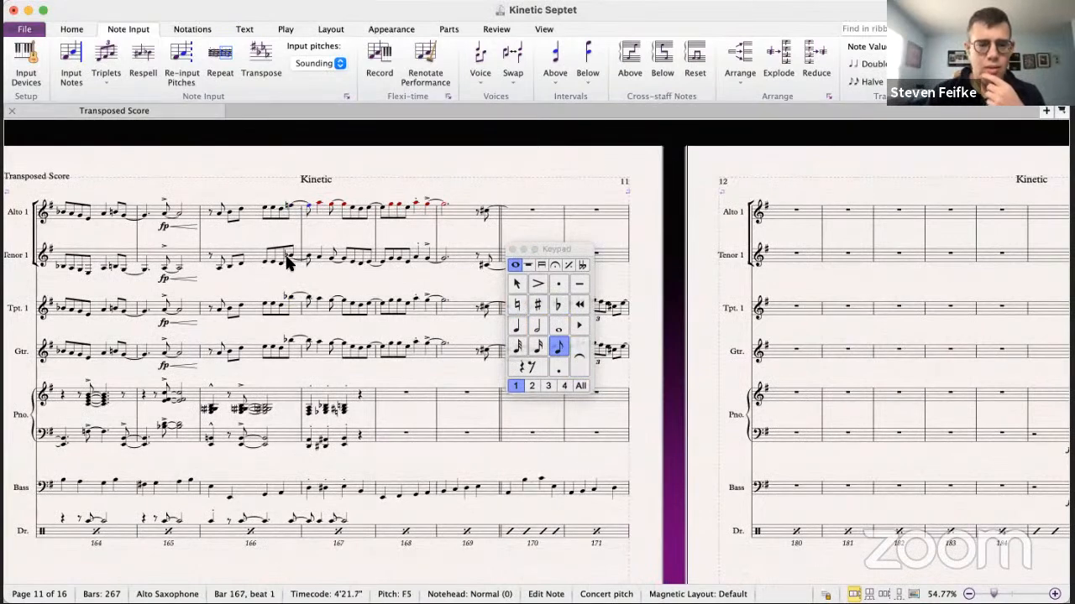
- Set the tenor note on beat 4.5 of bar 166 to C5 and lower the out-of-range alto notes early in bar 167
click(291, 258)
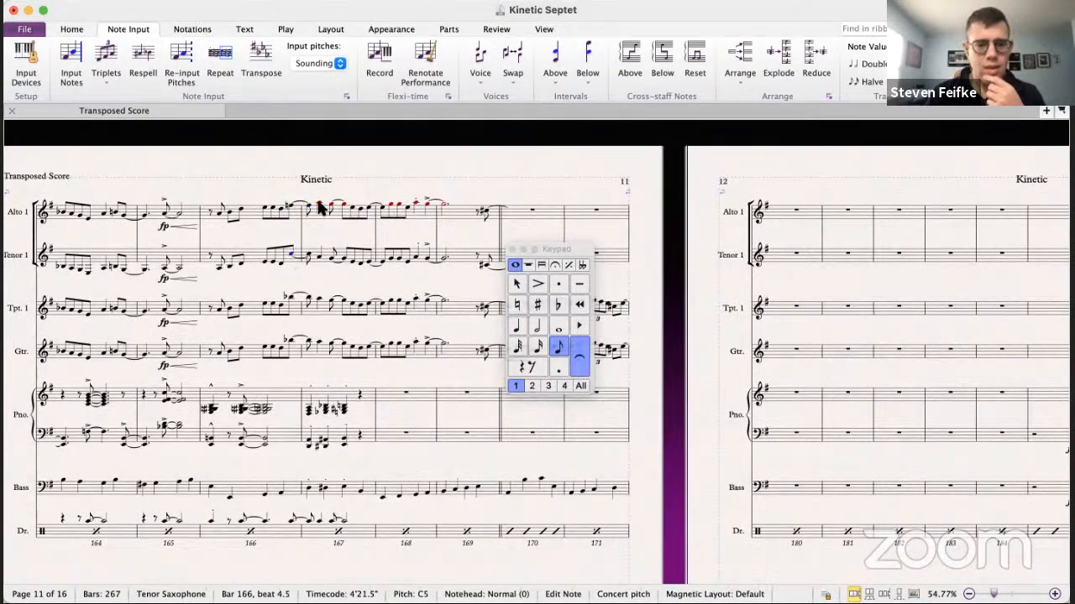
click(319, 208)
key(Right)
key(Down)
- Revoice the tenor saxophone notes in the first half of bar 167, with C5 on beat 1
click(321, 258)
key(Left)
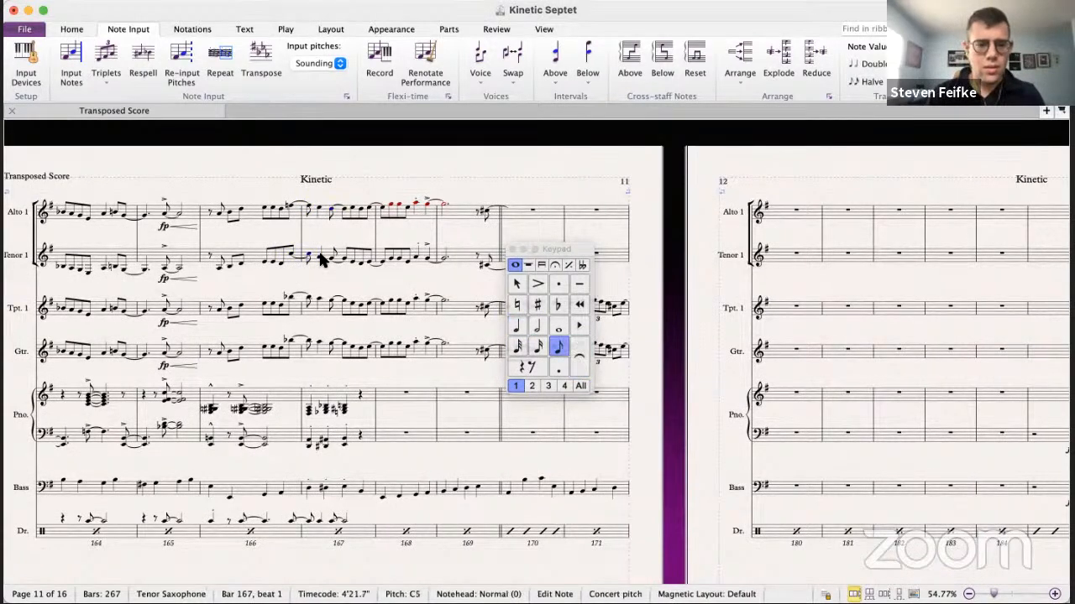
key(Right)
key(Up)
key(Right)
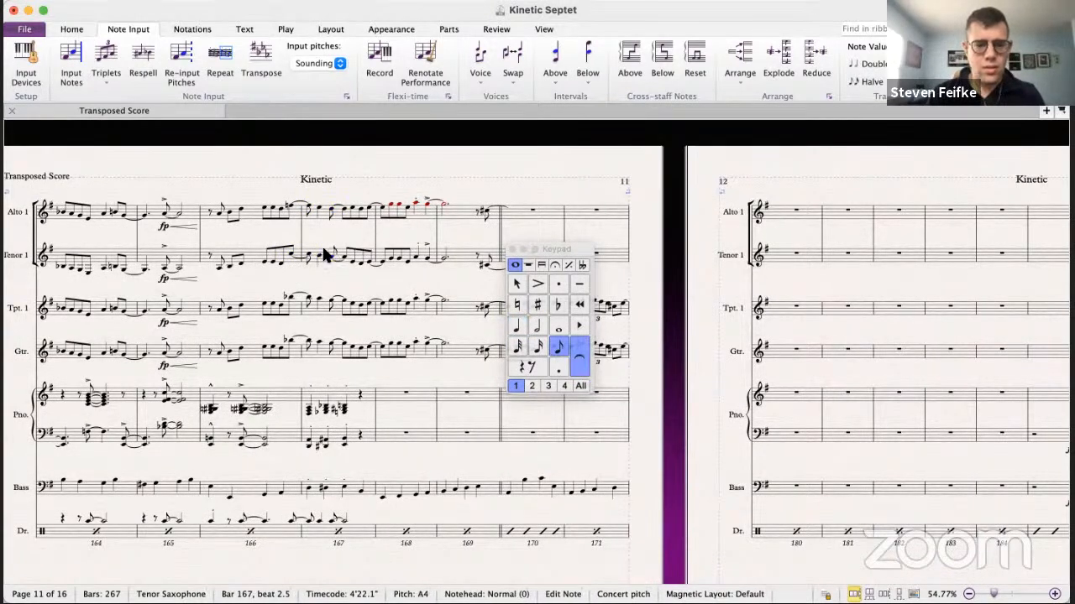
- Play back the revoiced saxophones from the alto note on beat 4.5 of bar 166
click(290, 204)
key(p)
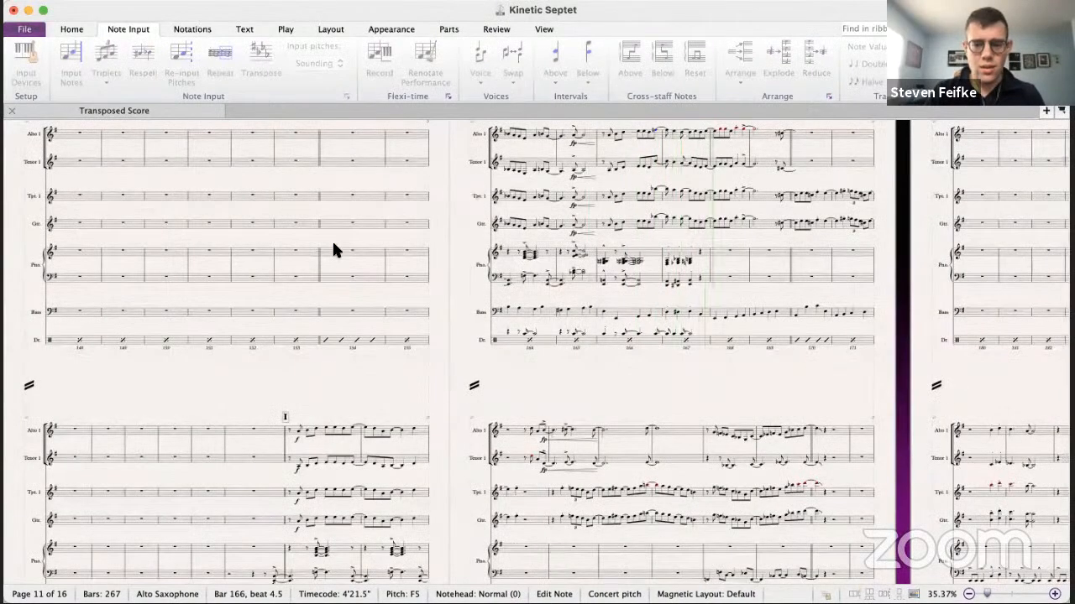
key(Escape)
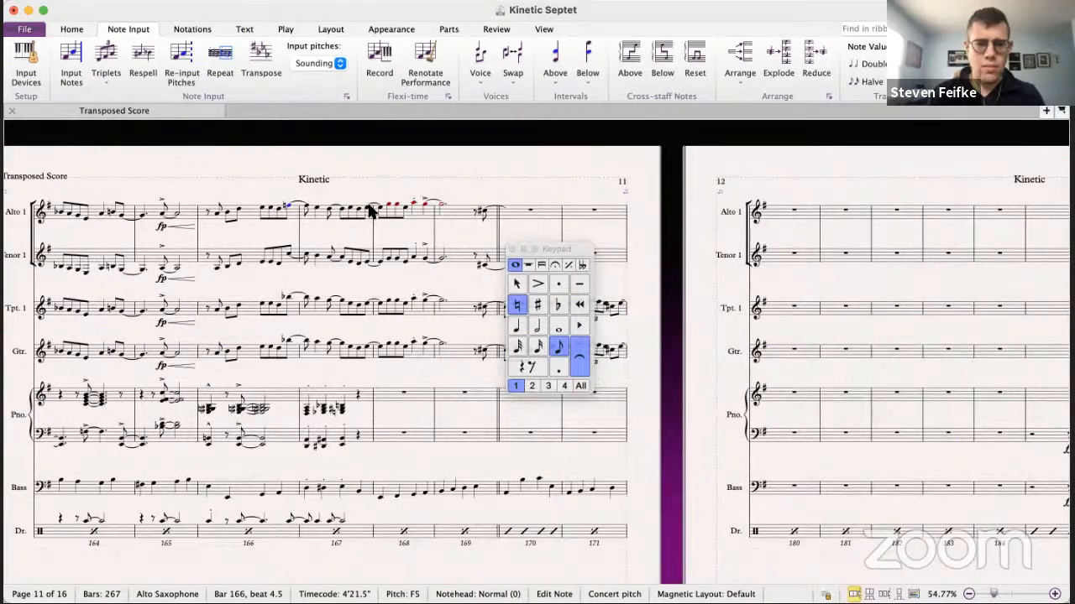
- Lower the alto notes from beat 4.5 of bar 167 to beat 2 of bar 168, with the tenor's beat 4.5 note on F#4
click(369, 209)
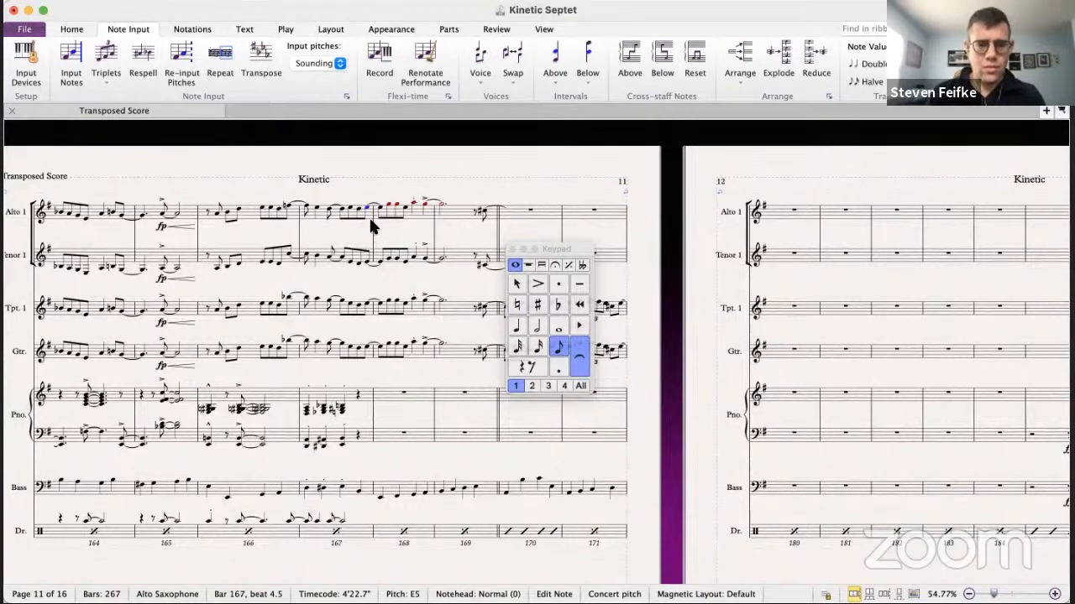
click(371, 264)
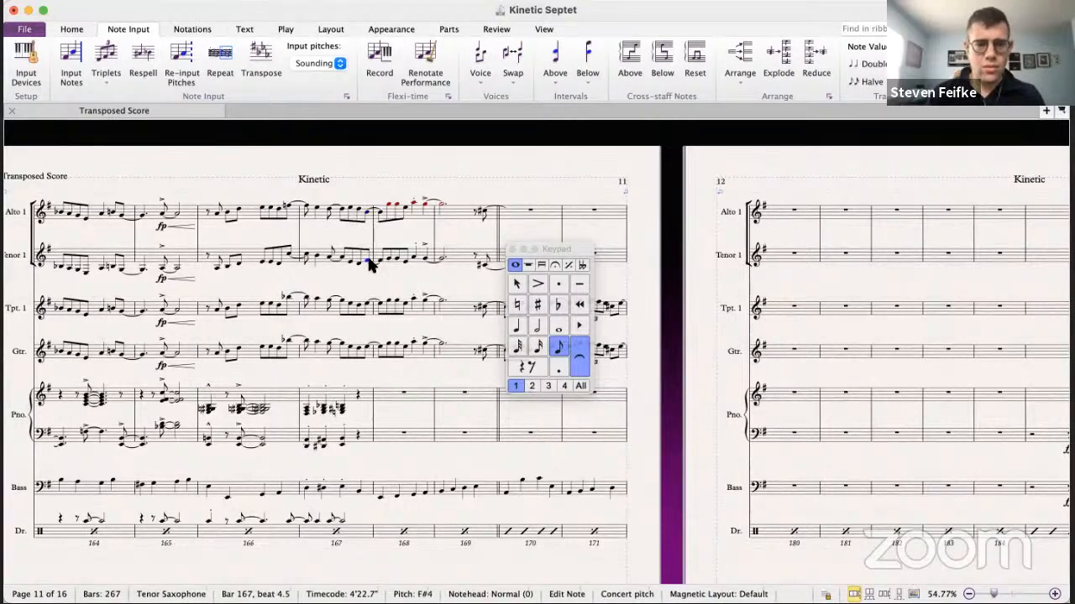
click(387, 203)
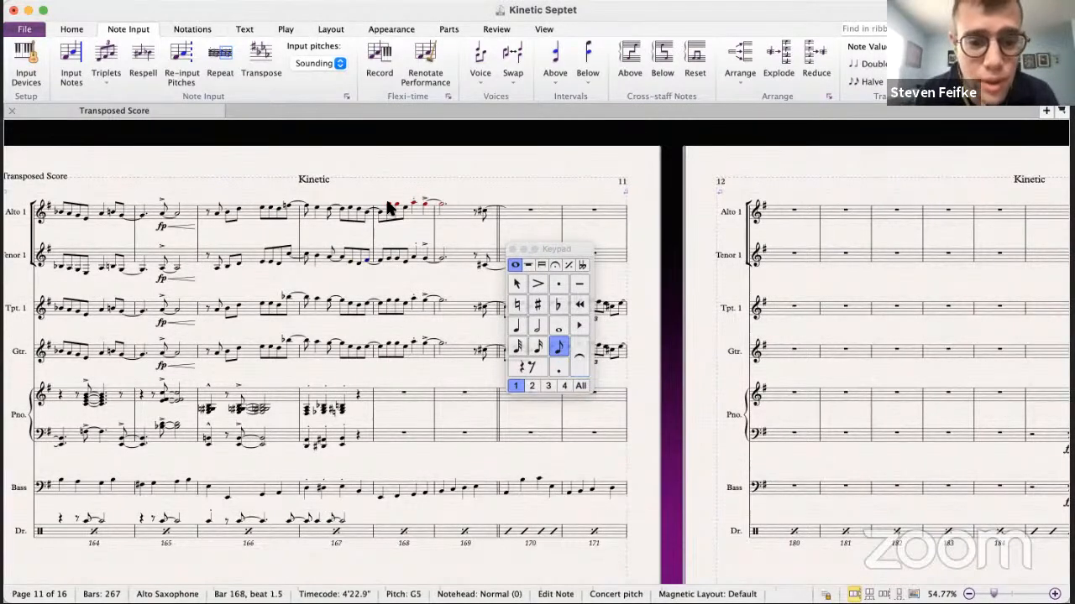
key(Down)
key(Down)
key(Right)
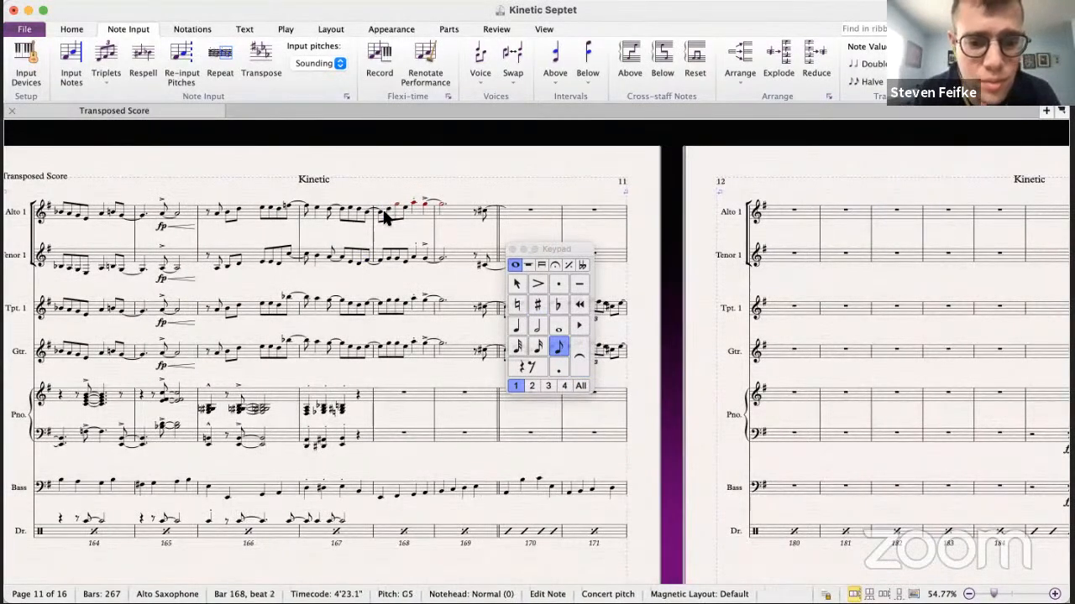
key(Down)
key(Down)
key(Down)
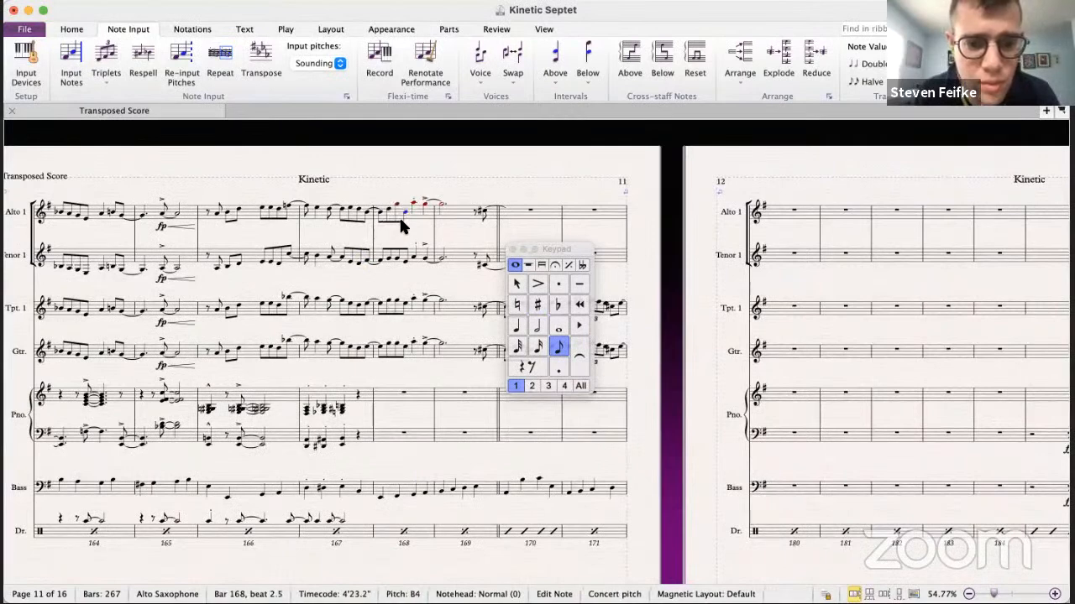
- Lower the remaining alto saxophone notes in bar 168 from beat 2.5 onward, ending on D5 at beat 4
key(Right)
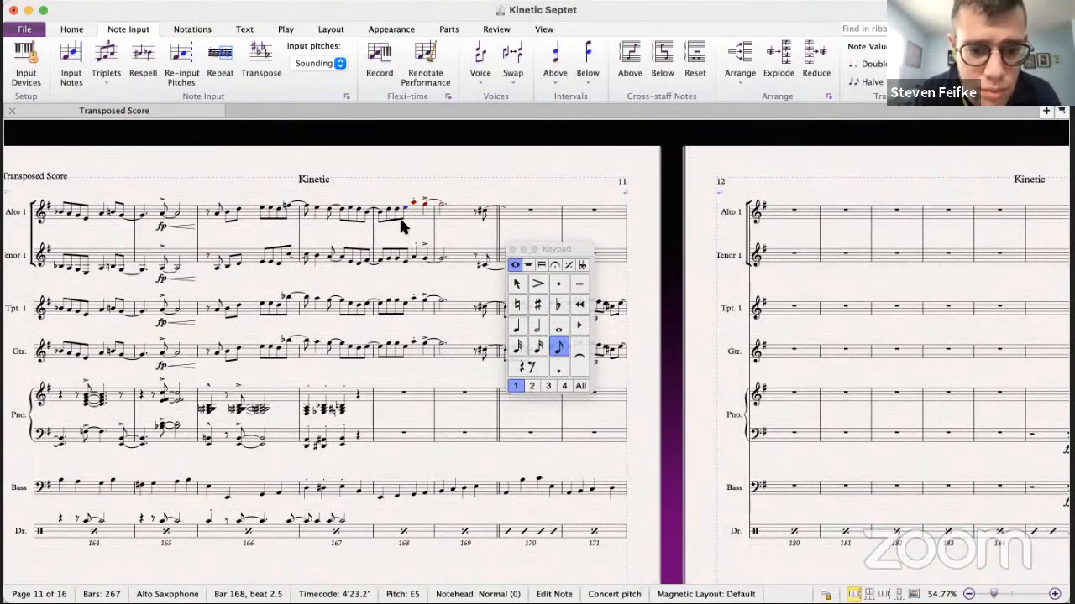
key(Right)
key(Left)
key(Down)
key(Down)
key(Down)
key(Right)
key(Down)
key(Down)
key(Down)
key(Right)
key(Down)
key(Down)
key(Down)
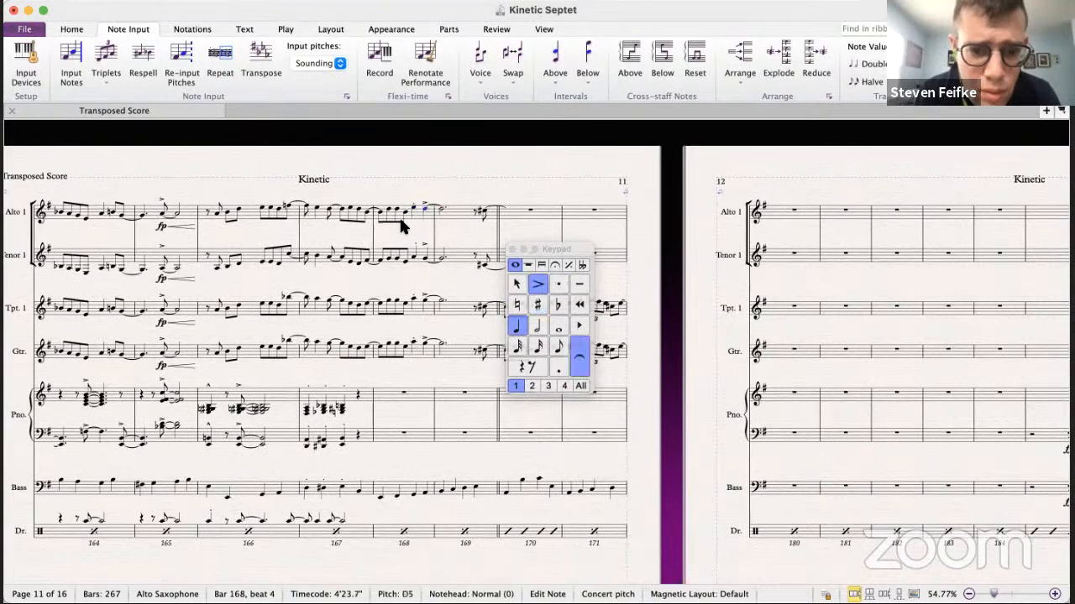
- Revoice the tenor saxophone notes in bar 168 from beat 1.5 to beat 4, with A4 on beat 1.5
click(379, 264)
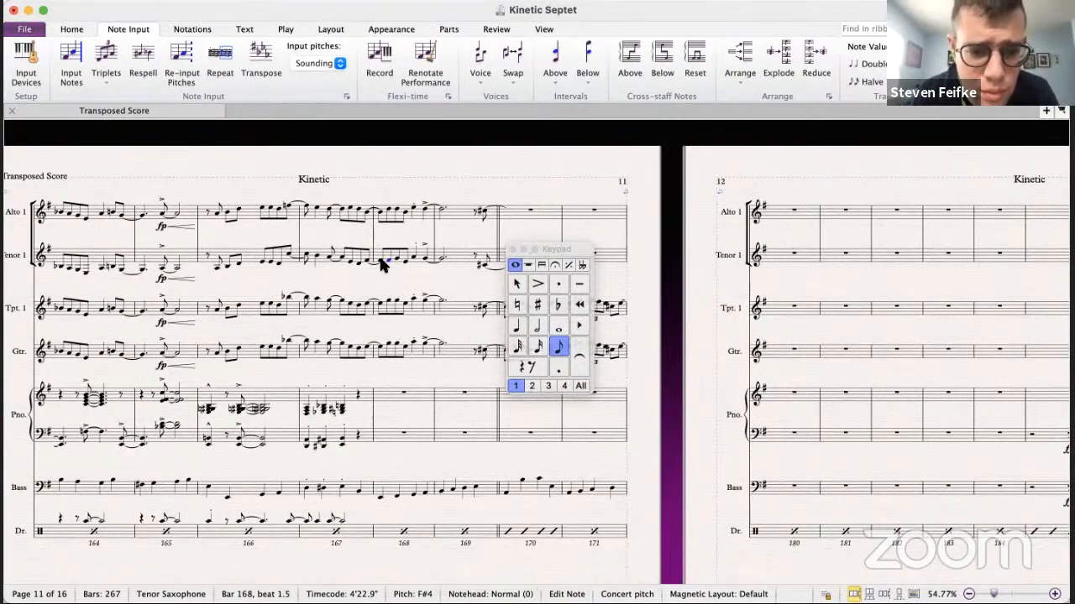
key(Right)
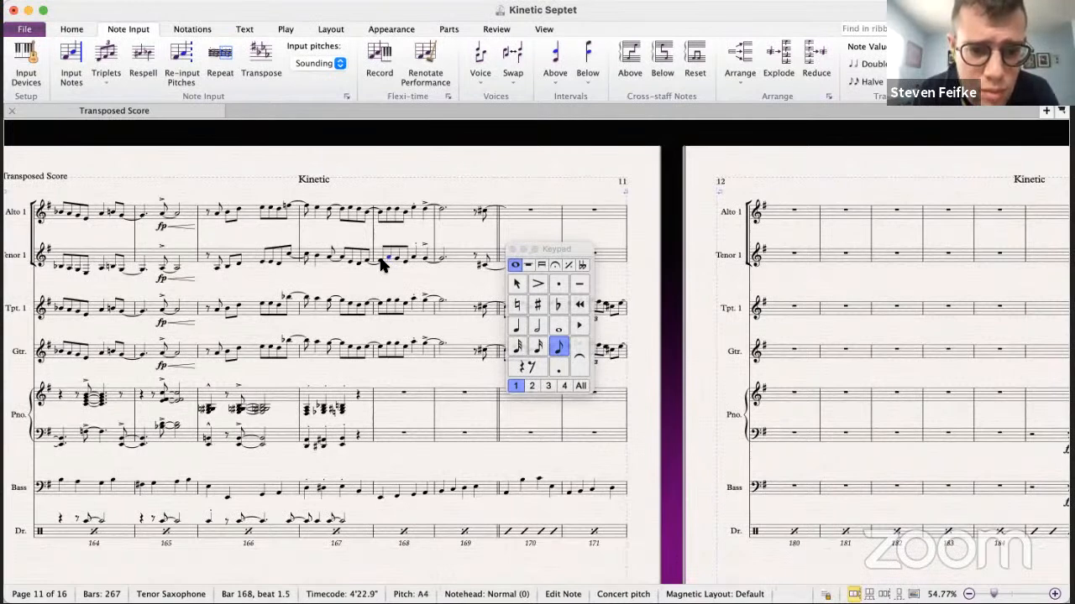
key(Right)
key(Right)
key(Right)
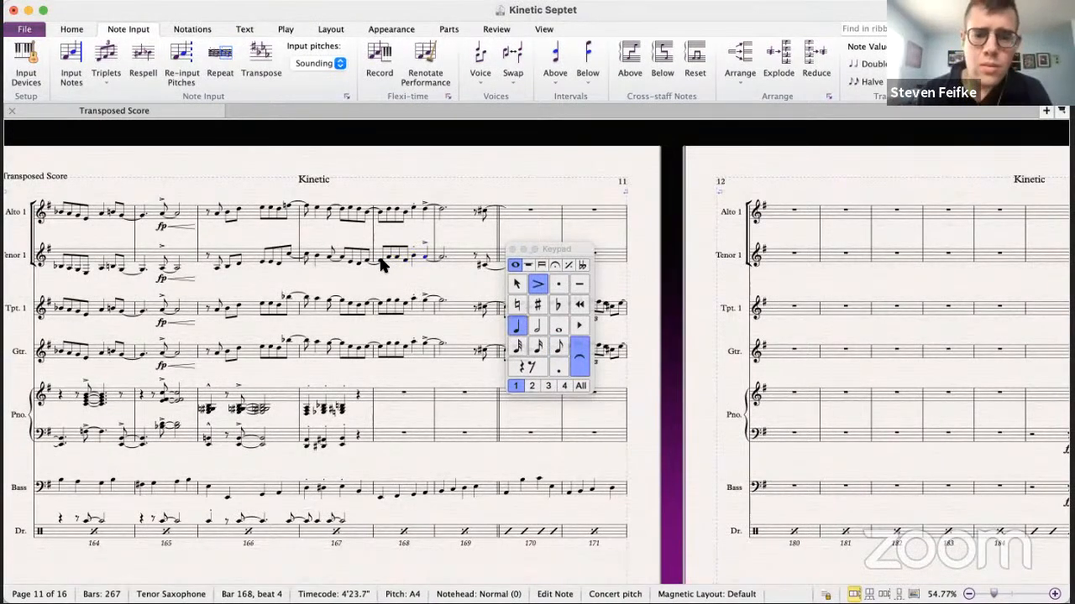
- Play back the revoiced saxophones from the tenor note on beat 3 of bar 166
click(260, 260)
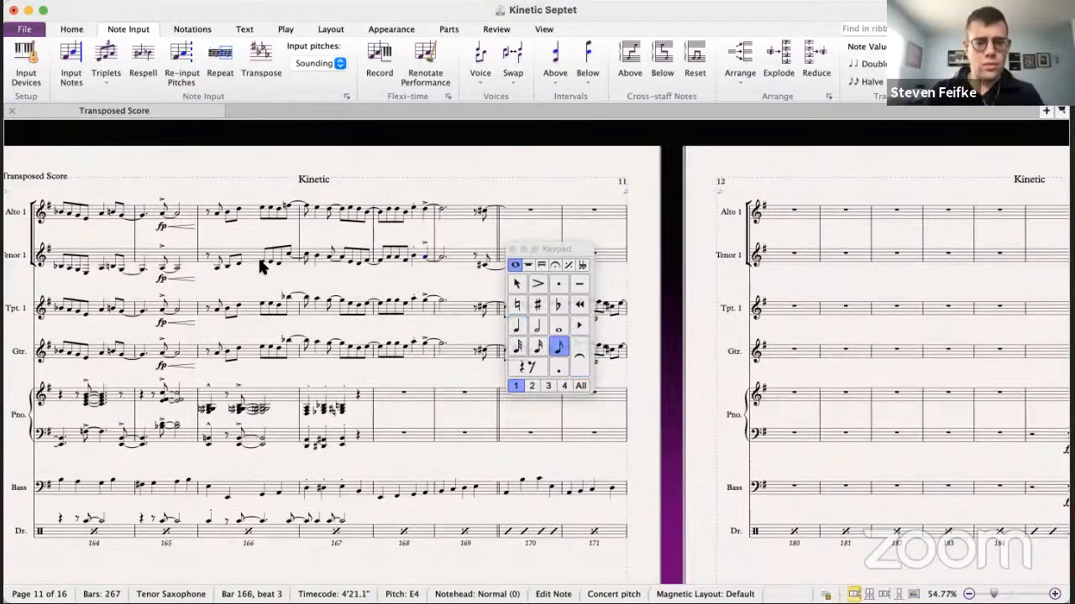
key(p)
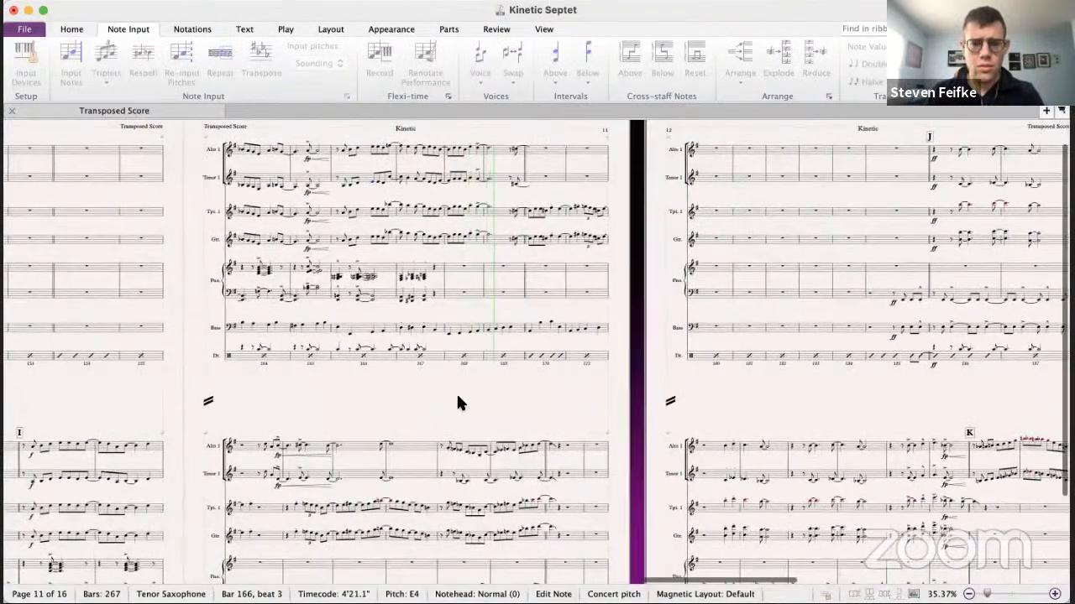
key(Escape)
scroll(419, 361, right, 2)
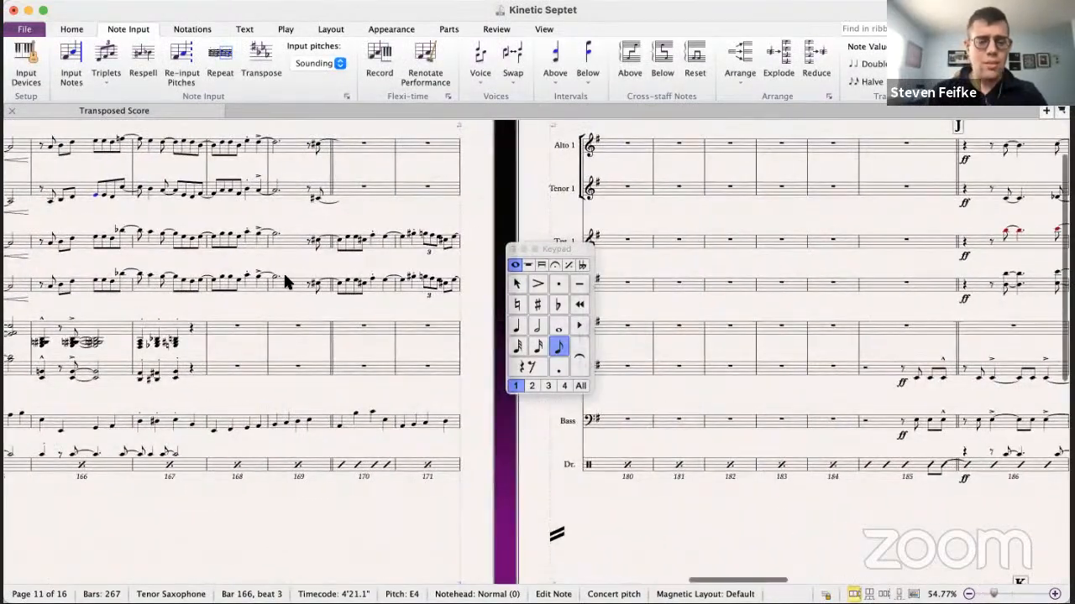
scroll(285, 274, left, 1)
scroll(284, 274, up, 1)
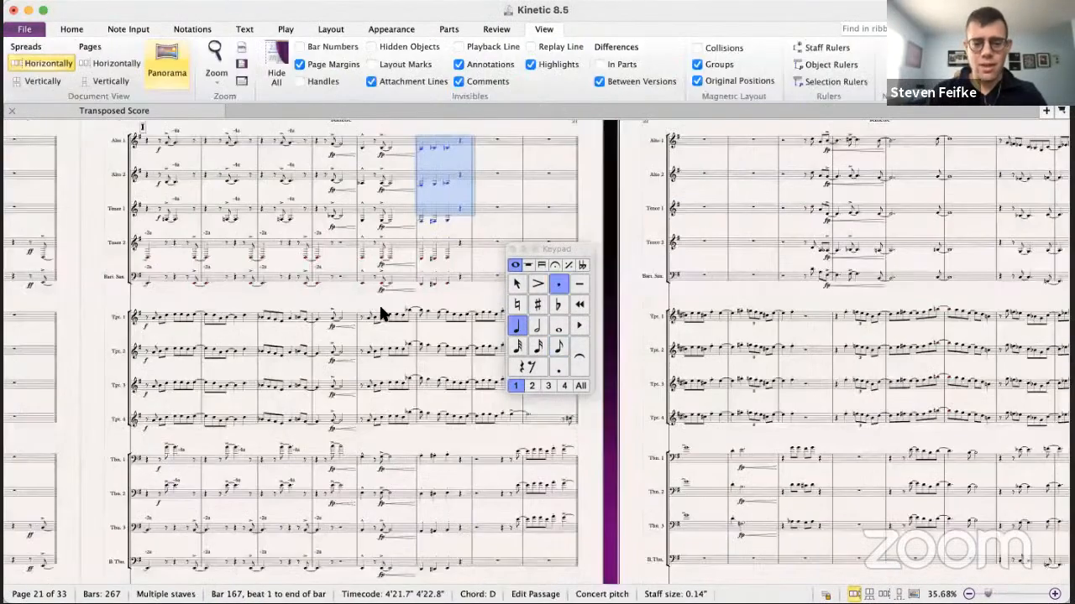
- In the Kinetic 8.5 big band score, examine the saxophone, trumpet and trombone writing from rehearsal mark I onward
scroll(378, 311, right, 8)
scroll(379, 311, down, 2)
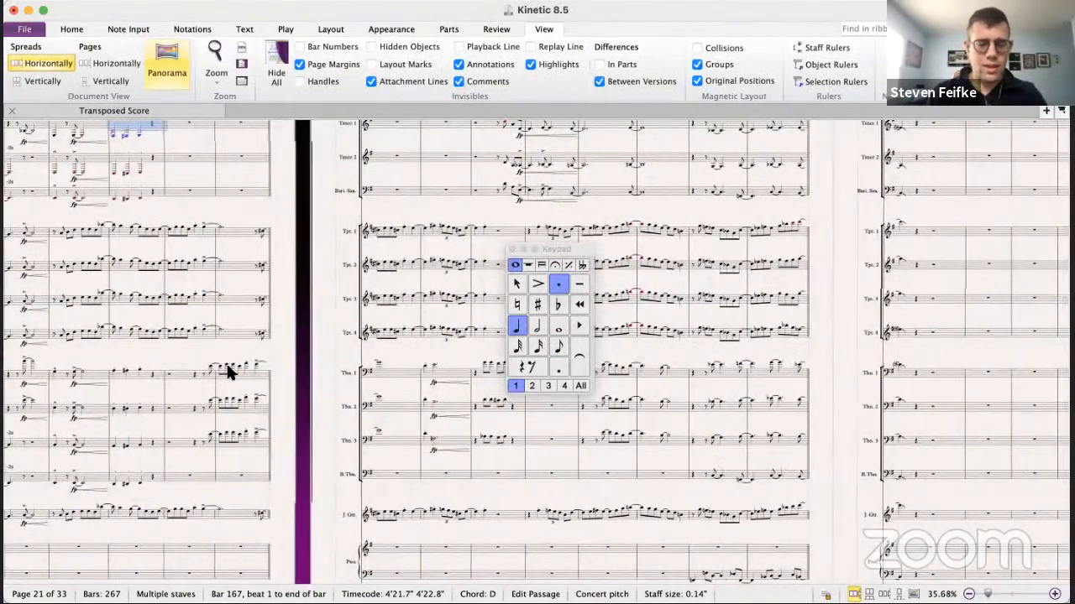
scroll(265, 306, left, 7)
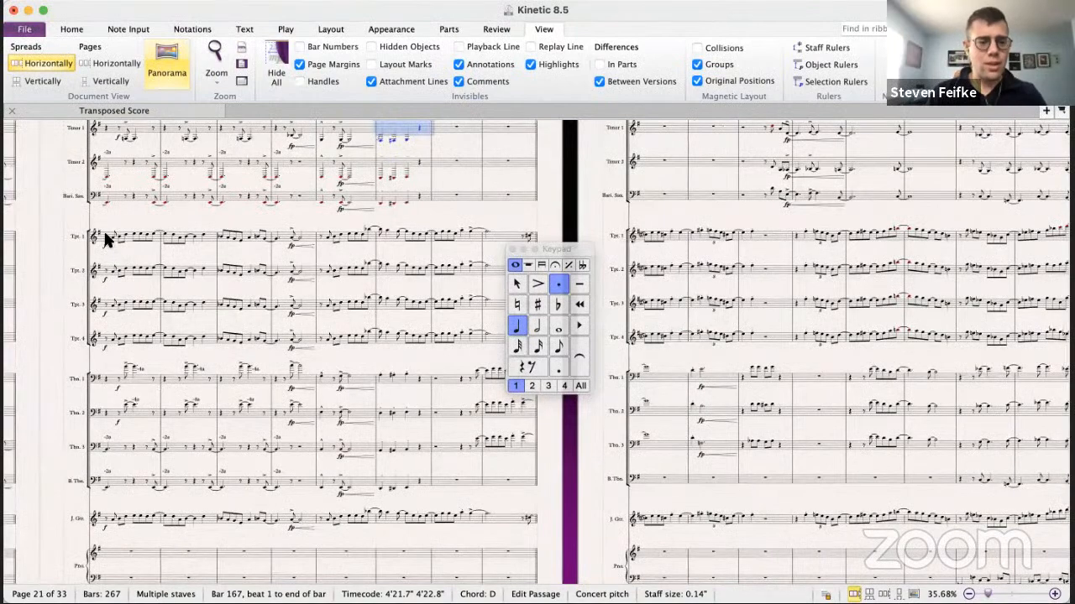
click(104, 229)
scroll(348, 307, right, 10)
scroll(348, 307, up, 3)
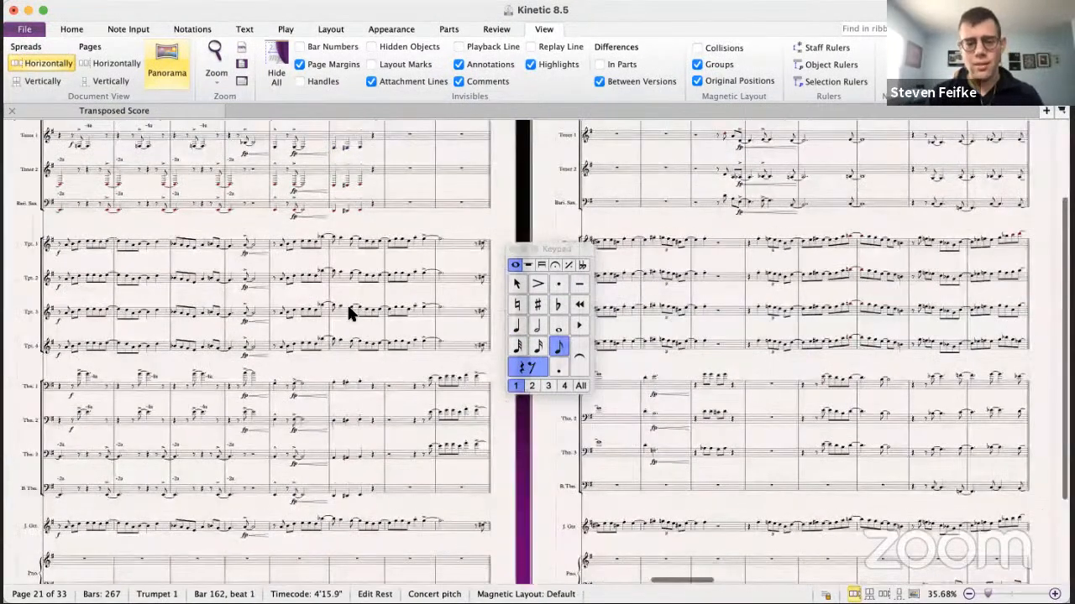
scroll(373, 368, down, 2)
scroll(374, 368, right, 2)
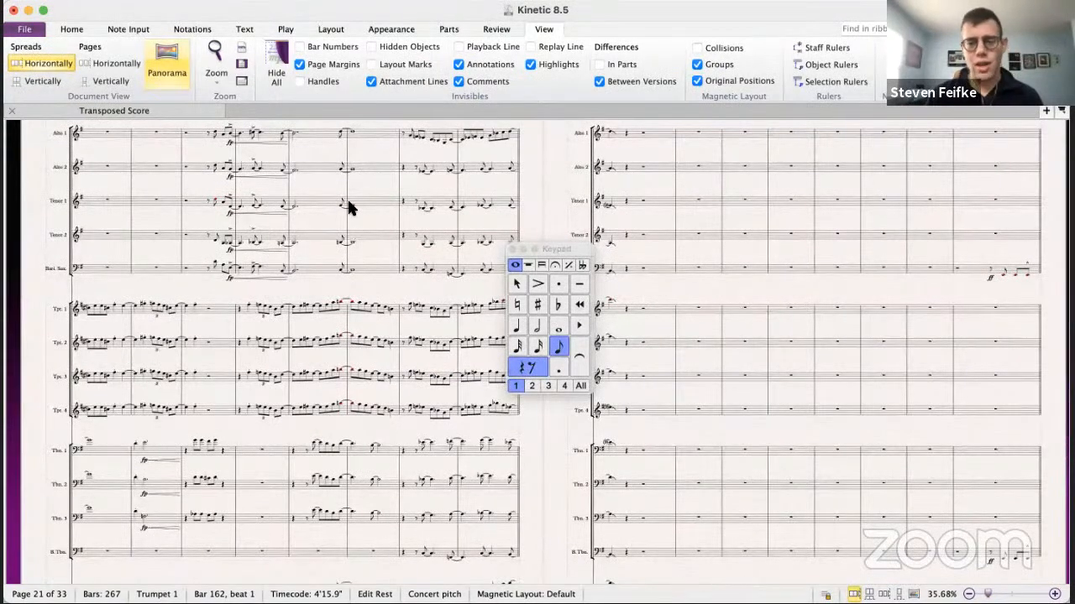
scroll(348, 209, left, 5)
scroll(347, 209, up, 1)
scroll(351, 208, left, 10)
scroll(351, 208, up, 1)
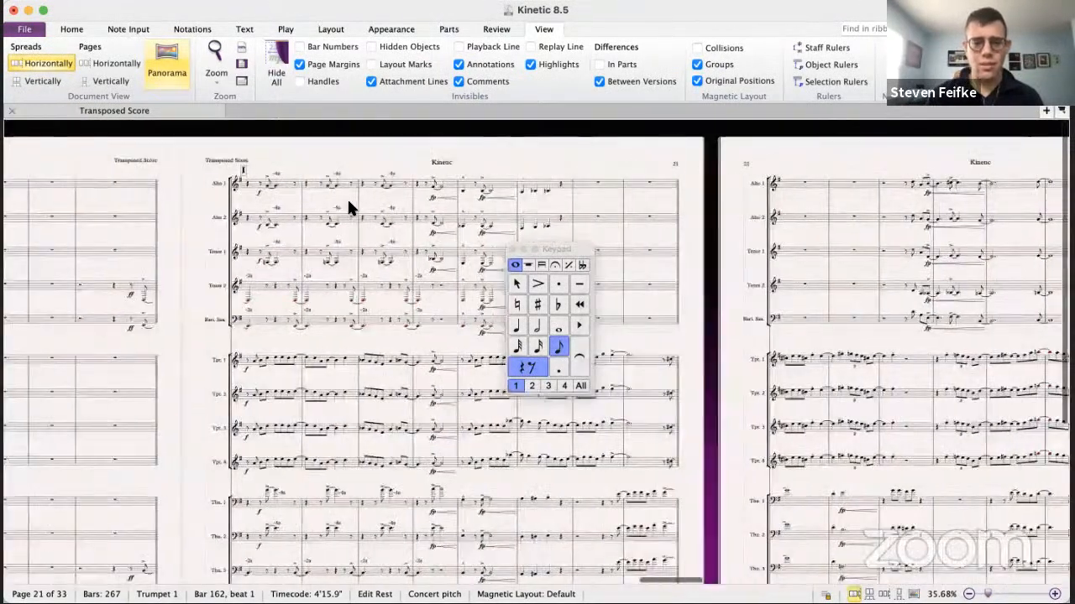
- Play back the big band version from the Tenor Saxophone 2 note on beat 4.5 of bar 161
click(158, 299)
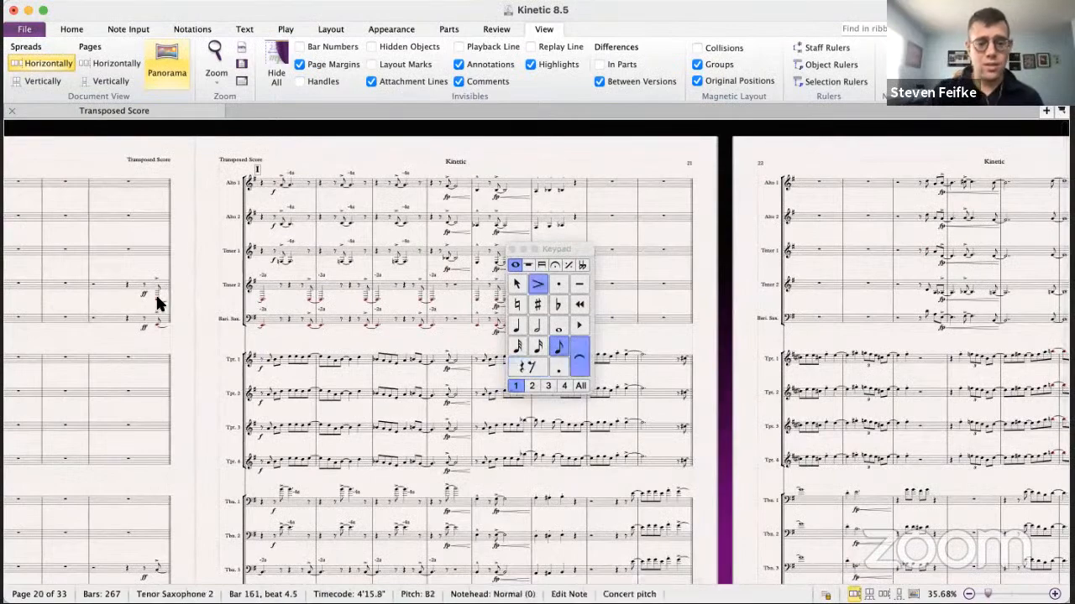
key(space)
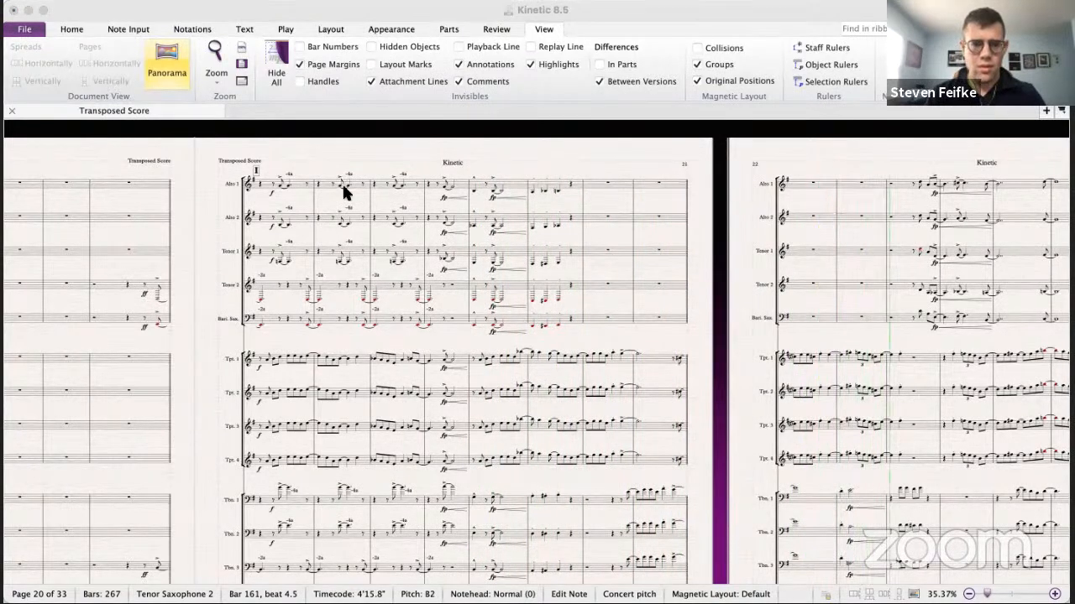
click(444, 294)
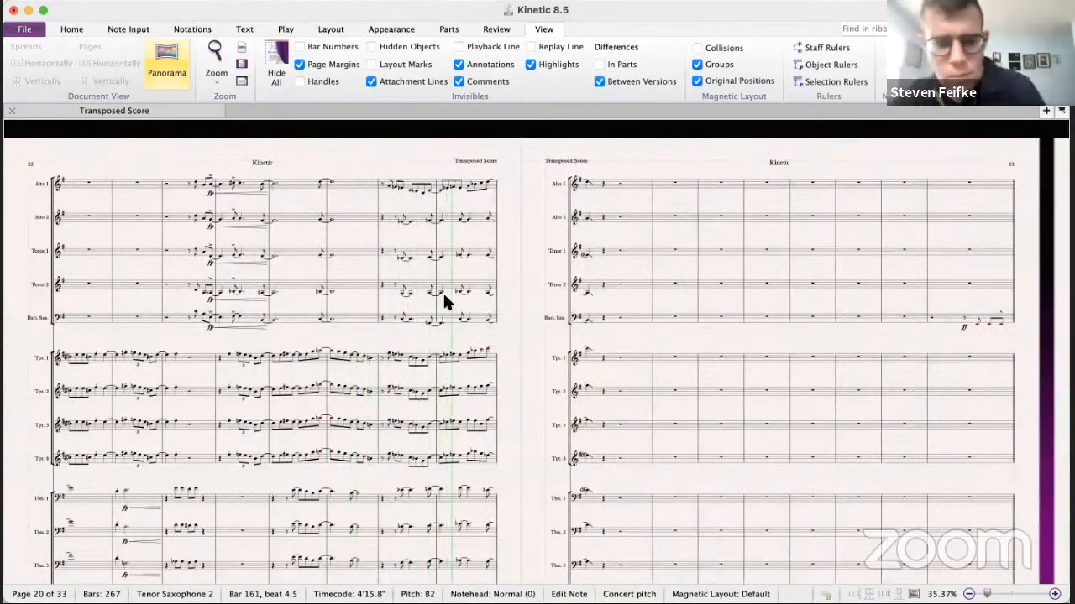
key(space)
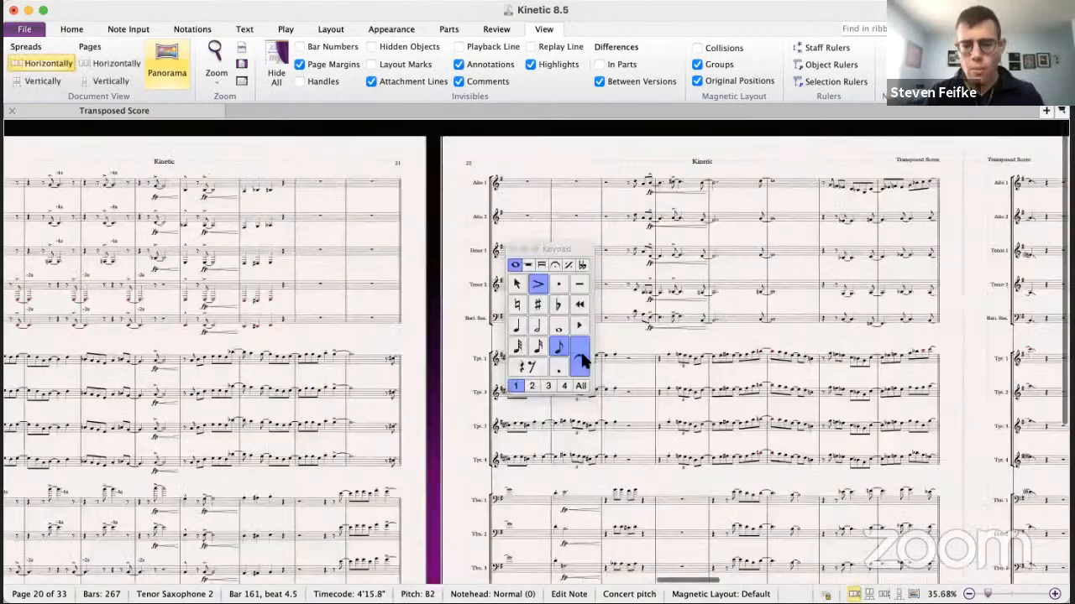
- Copy the Trombone 1 line from the start of bar 168 to the end of bar 172 in the big band score
scroll(312, 357, down, 5)
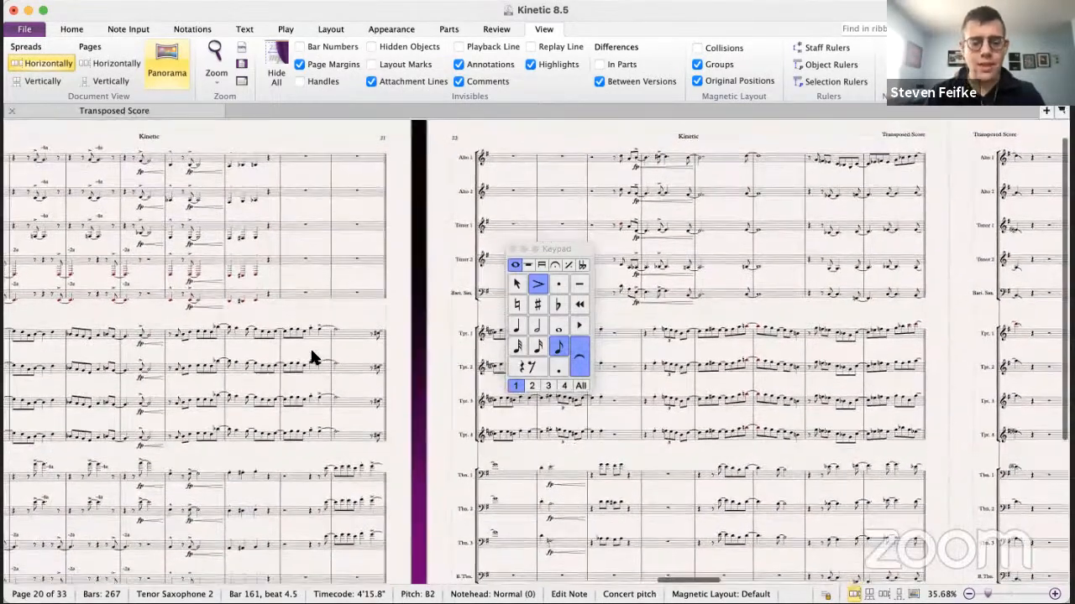
scroll(306, 344, up, 2)
scroll(303, 342, right, 8)
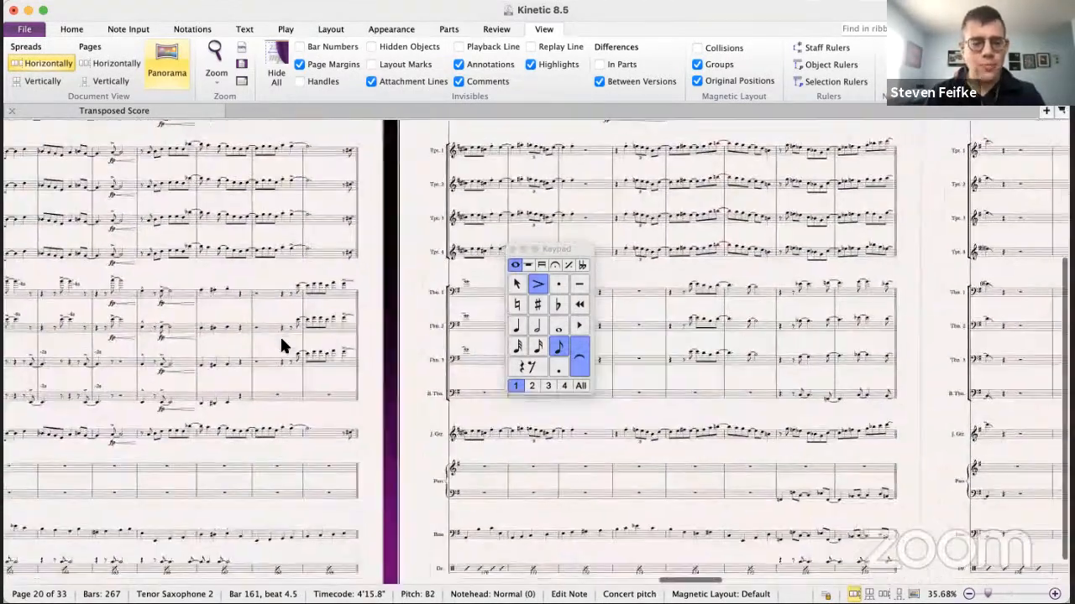
scroll(230, 384, left, 2)
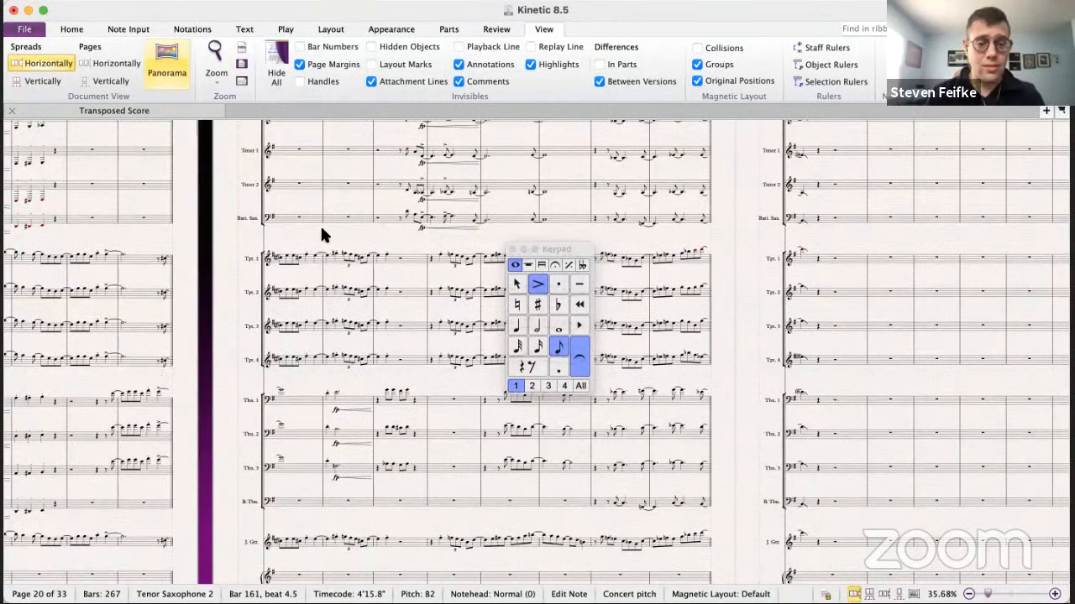
click(91, 401)
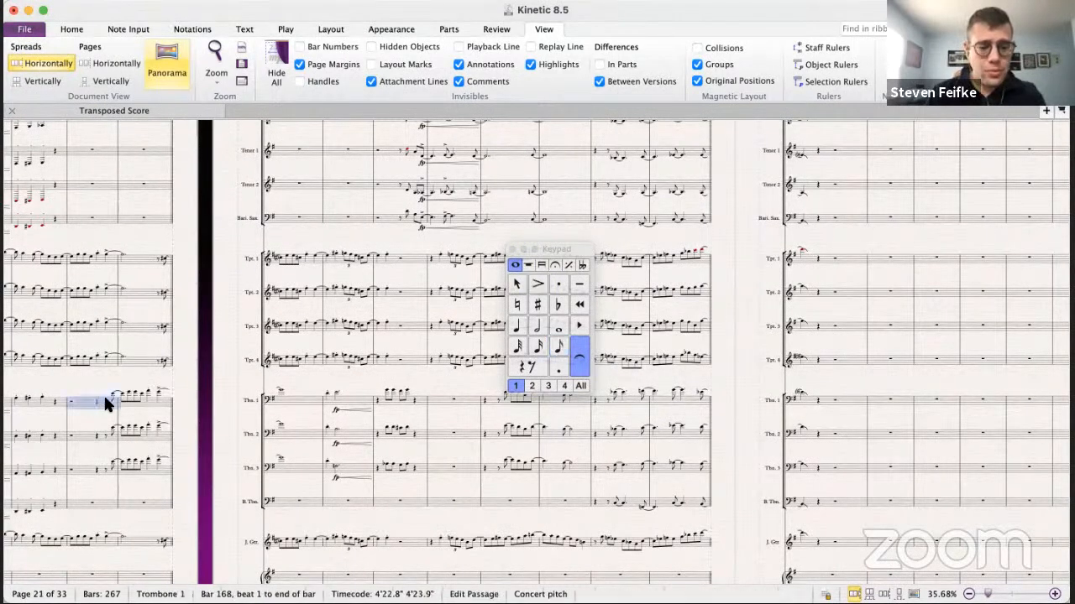
shift+click(418, 402)
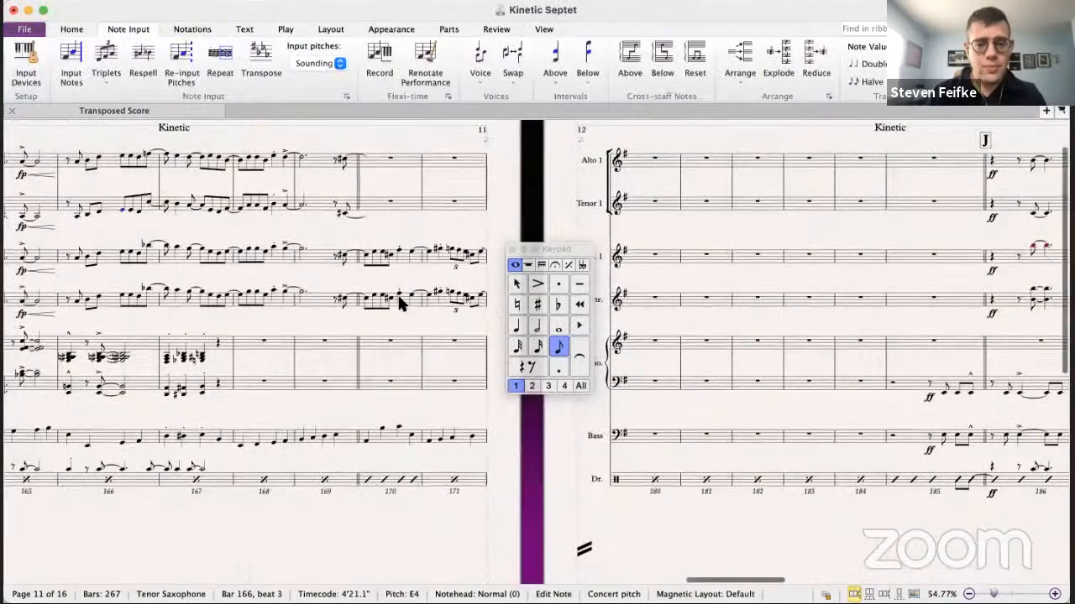
- In the Kinetic Septet score, try to paste the trombone line into the tenor saxophone from beat 4.5 of bar 168, shortening the note before it
scroll(397, 293, up, 2)
scroll(399, 303, right, 5)
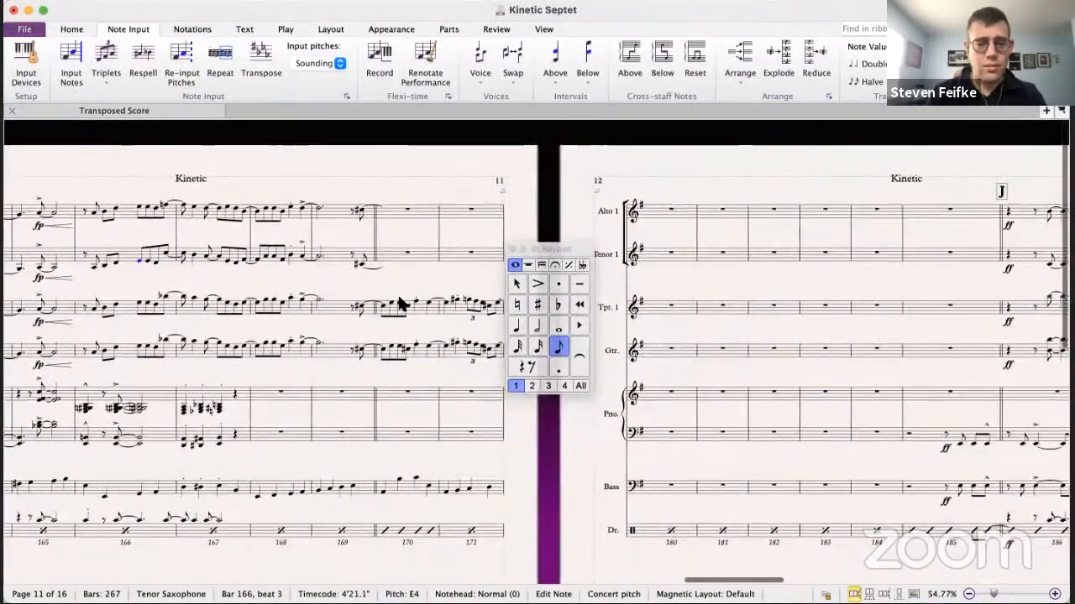
scroll(353, 220, left, 1)
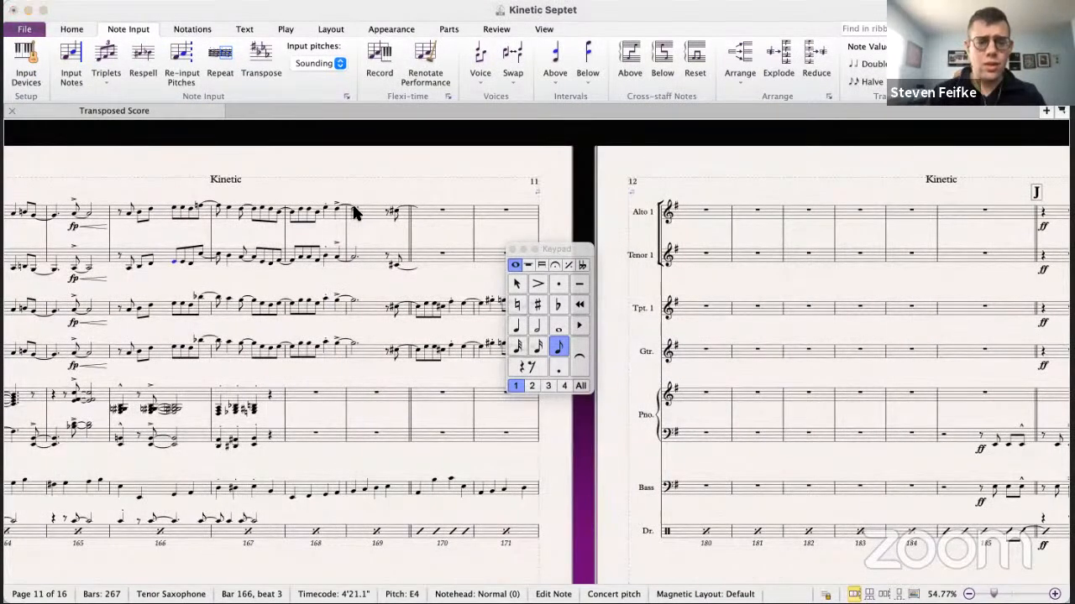
key(super+grave)
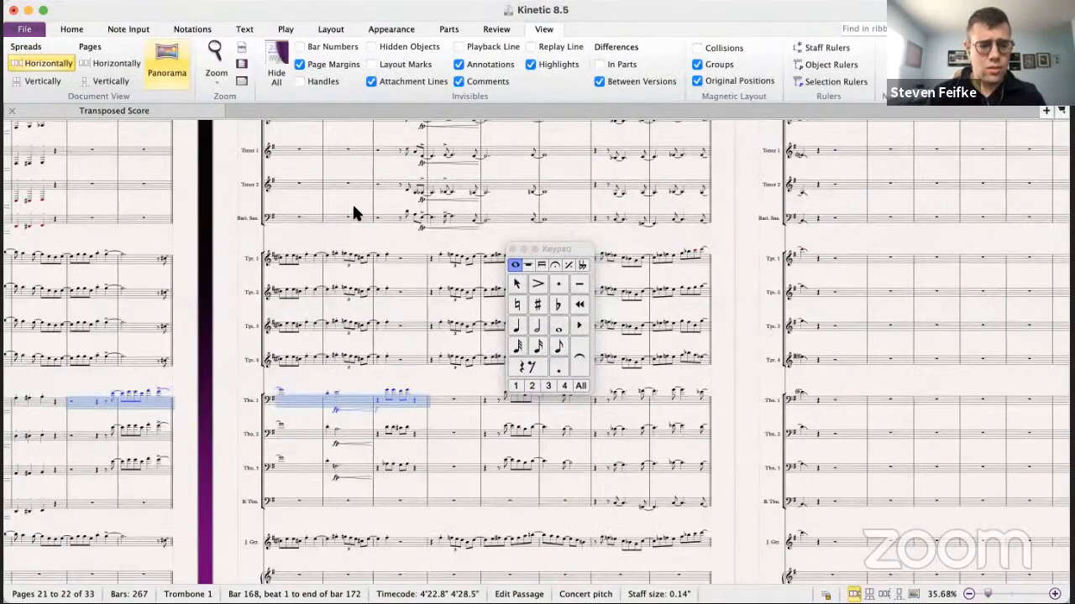
key(super+grave)
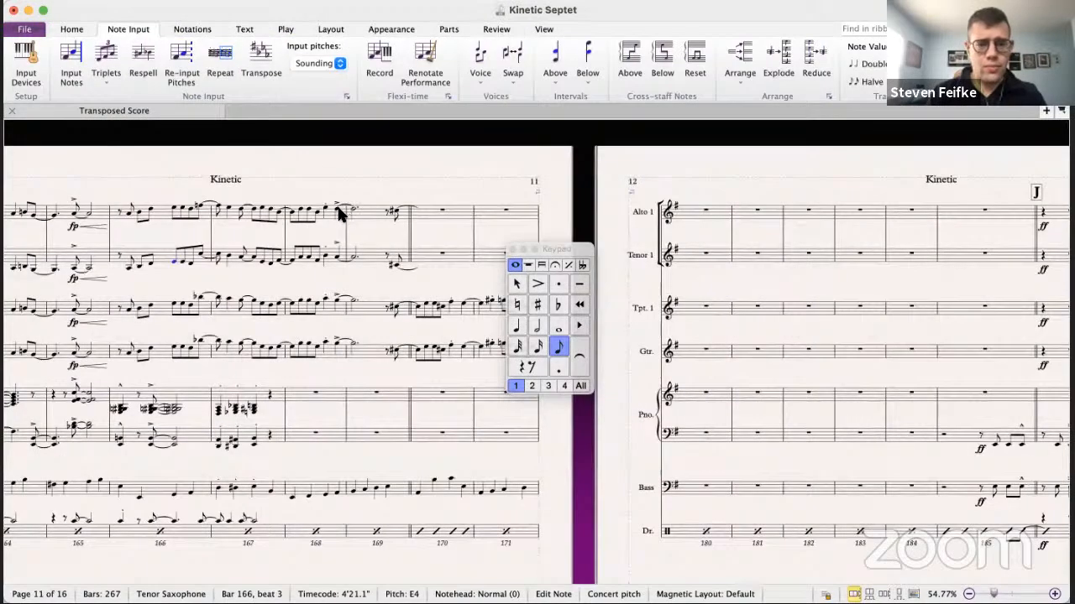
click(335, 212)
scroll(336, 233, left, 2)
click(393, 257)
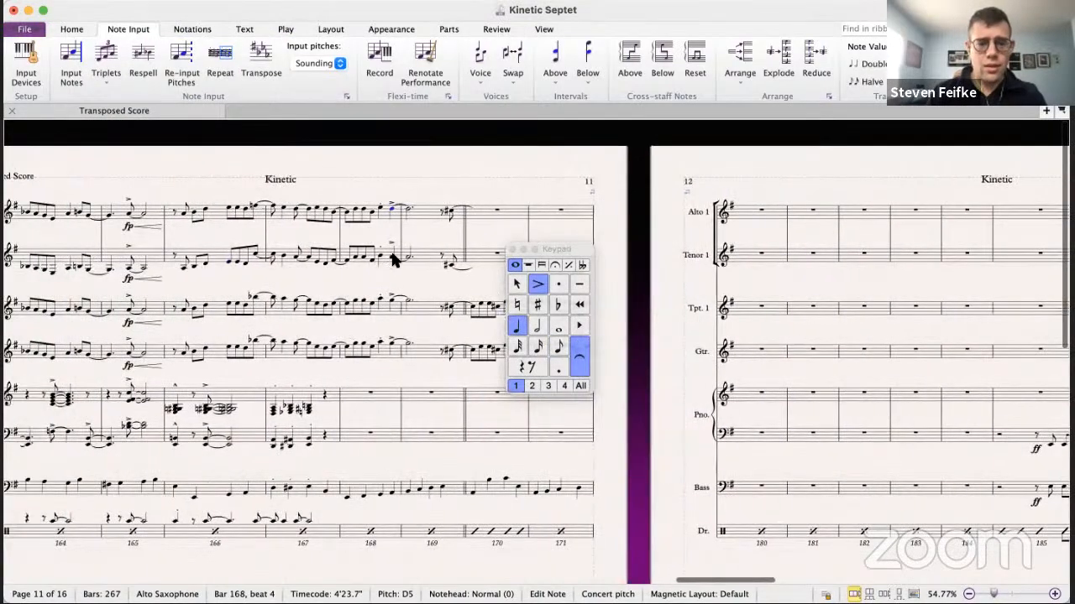
click(559, 347)
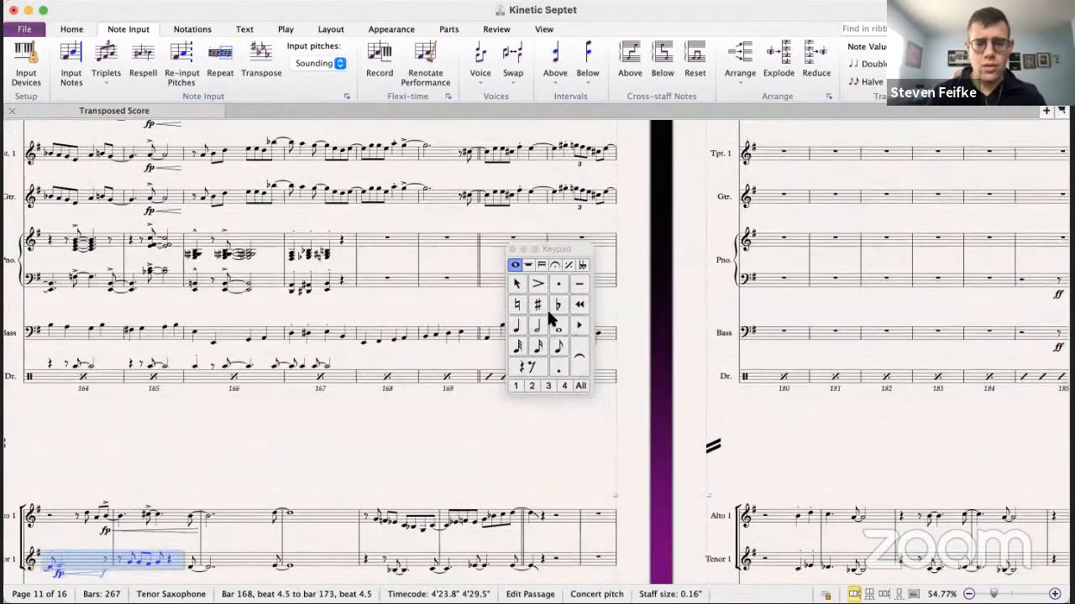
scroll(396, 344, up, 5)
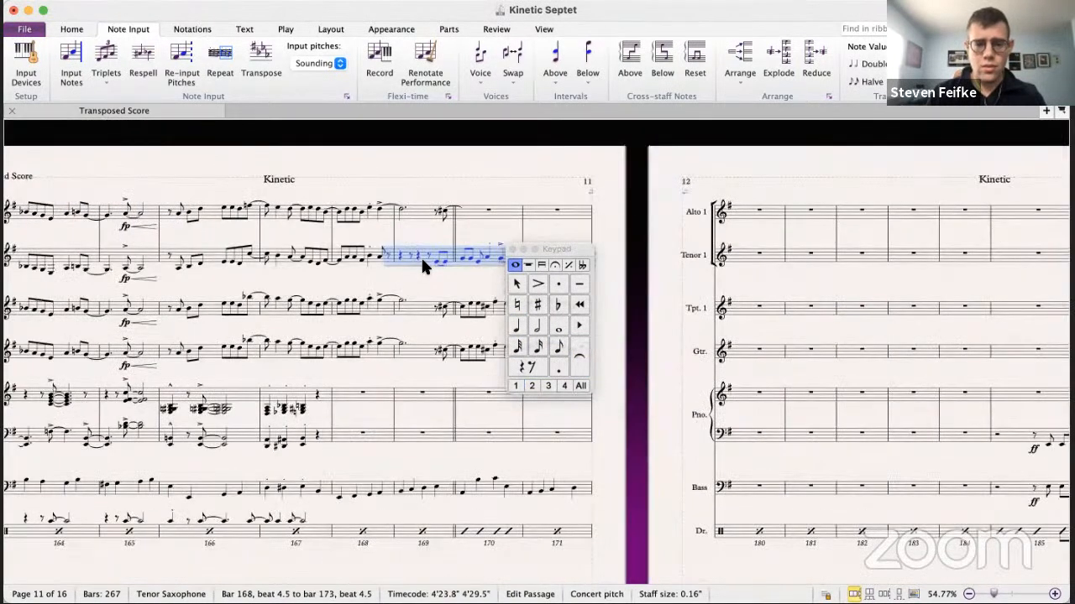
- Undo the trombone paste and the note shortening, keeping the tenor saxophone's beat 4 note in bar 168 on A4
key(super+z)
key(super+z)
key(super+z)
key(super+z)
key(super+z)
key(super+z)
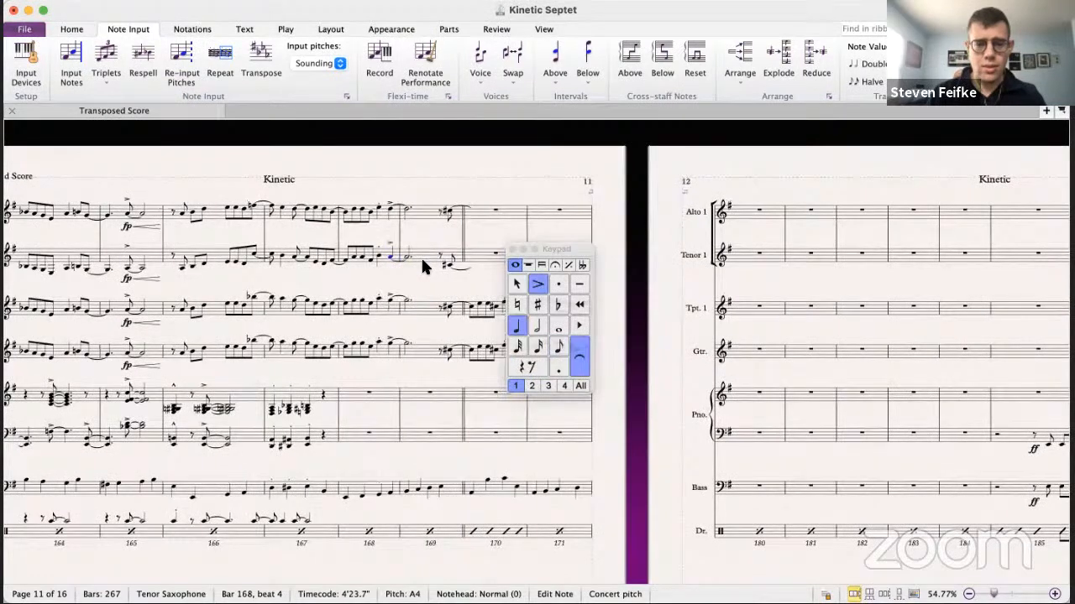
key(super+z)
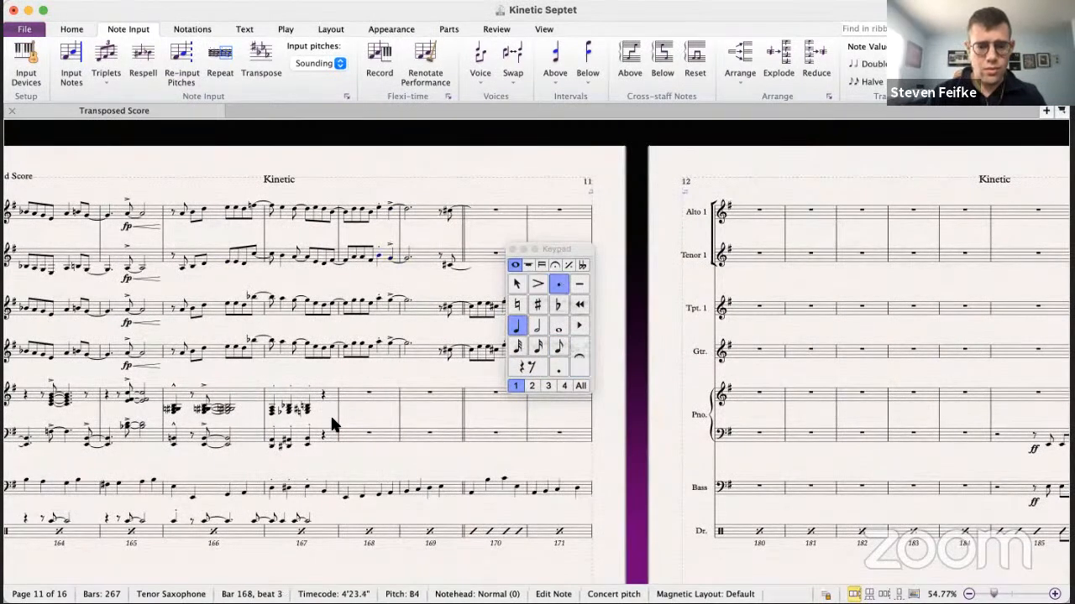
key(Up)
key(Right)
key(Up)
- Copy the Trombone 1 line from beat 4.5 of bar 168 to the end of bar 172 in the Kinetic 8.5 score
key(super+grave)
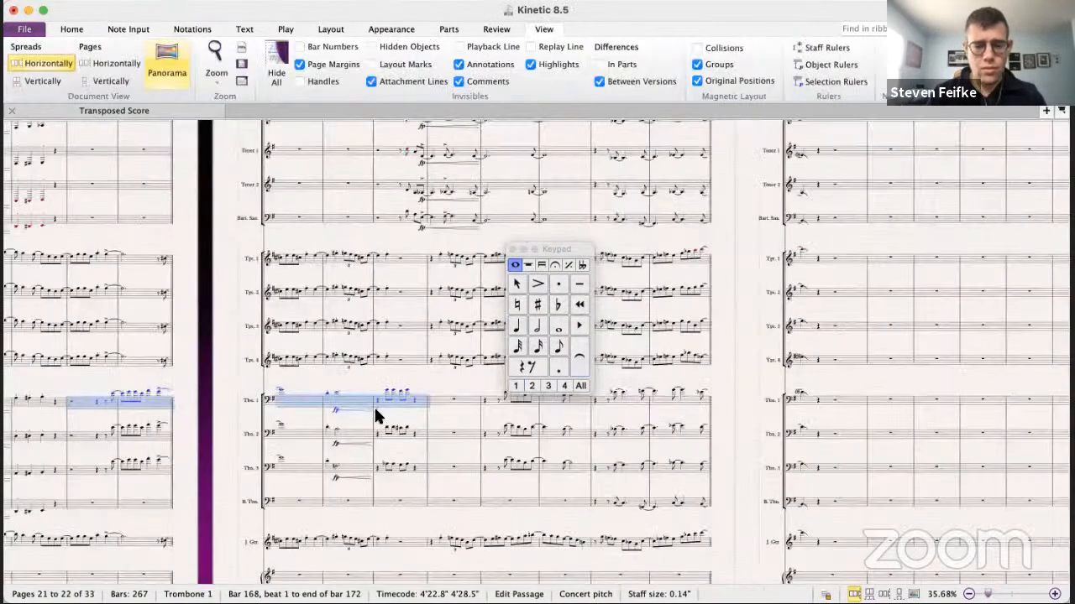
click(111, 388)
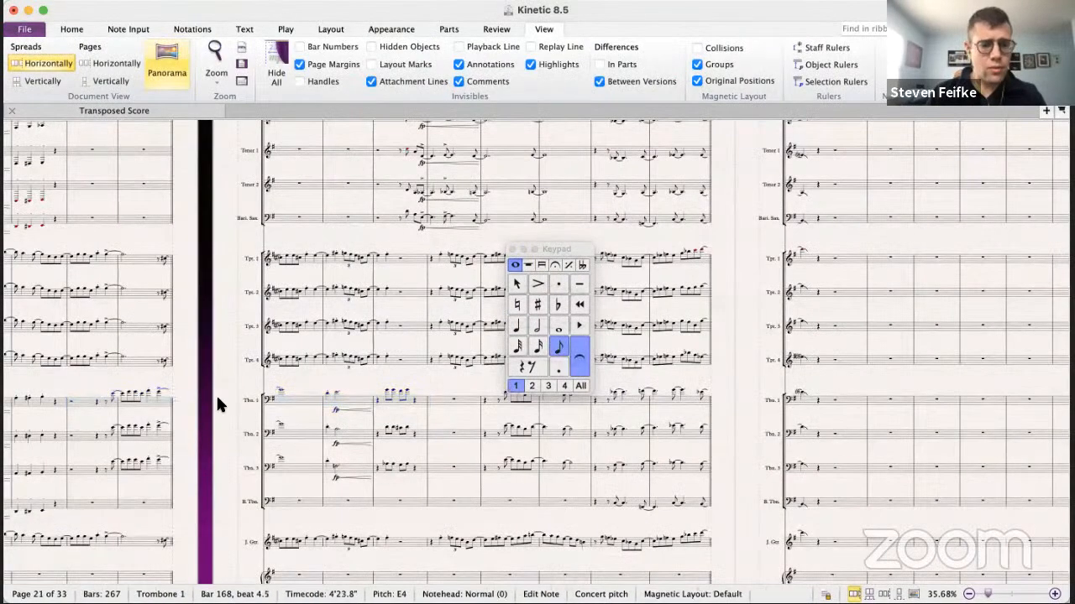
shift+click(418, 400)
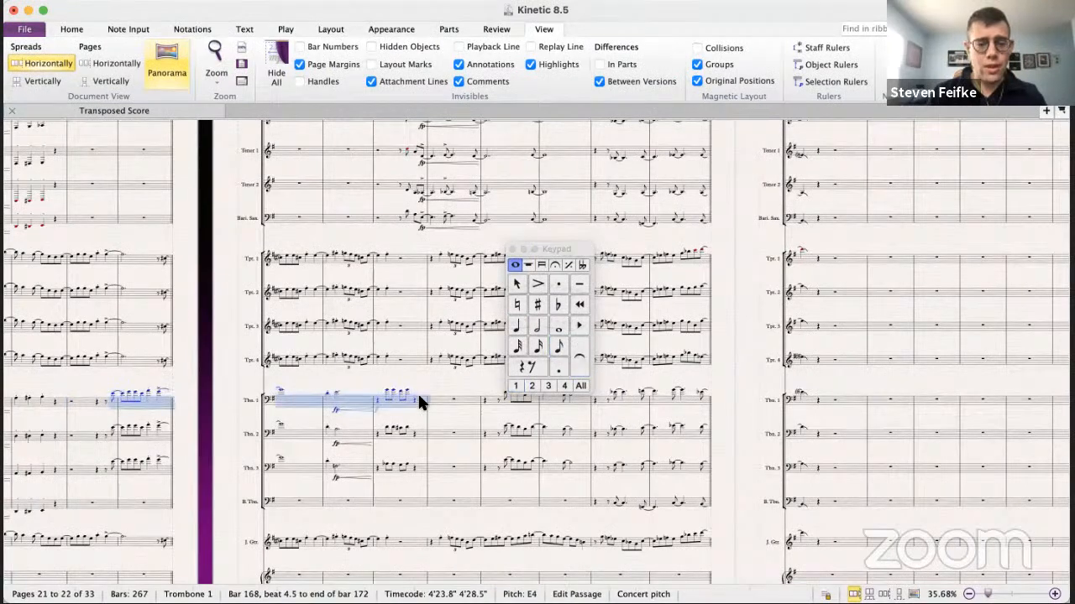
key(super+grave)
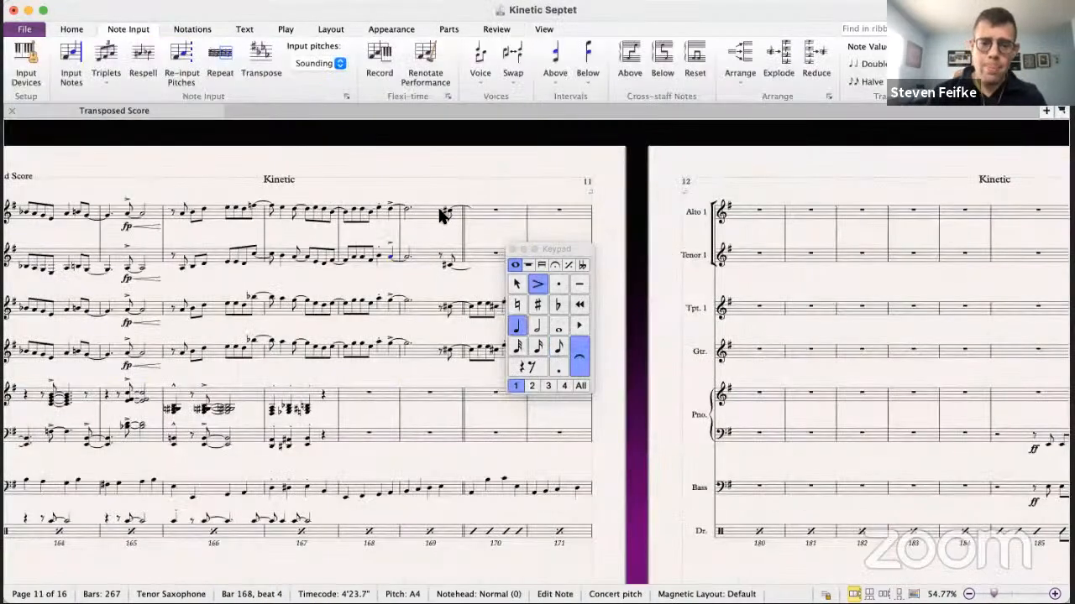
- In the Kinetic Septet score, shorten the tenor saxophone note on beat 4 of bar 168 to an eighth note
click(406, 257)
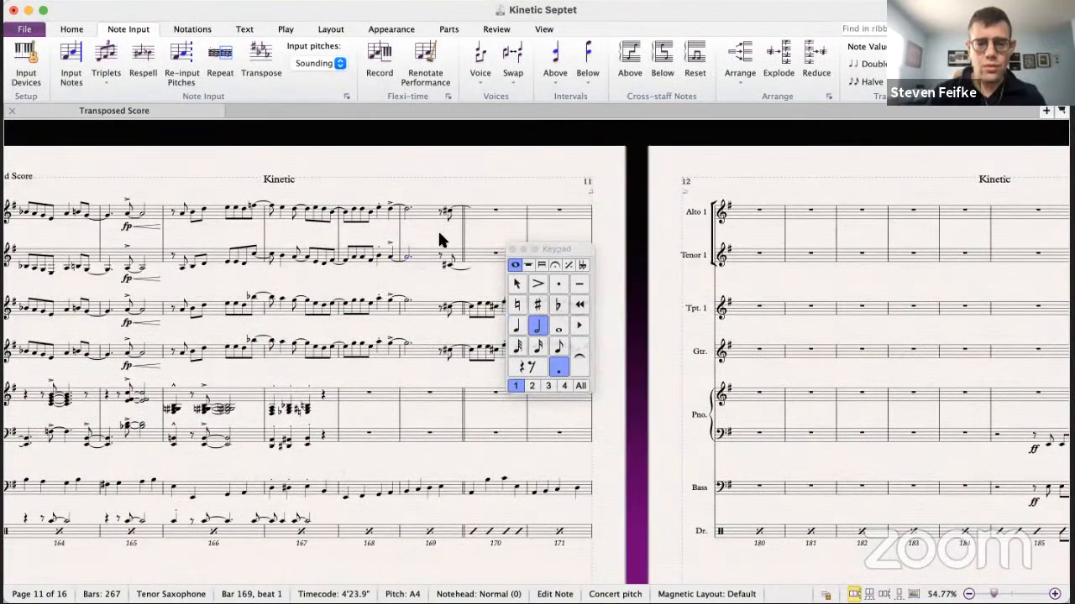
click(390, 257)
click(560, 347)
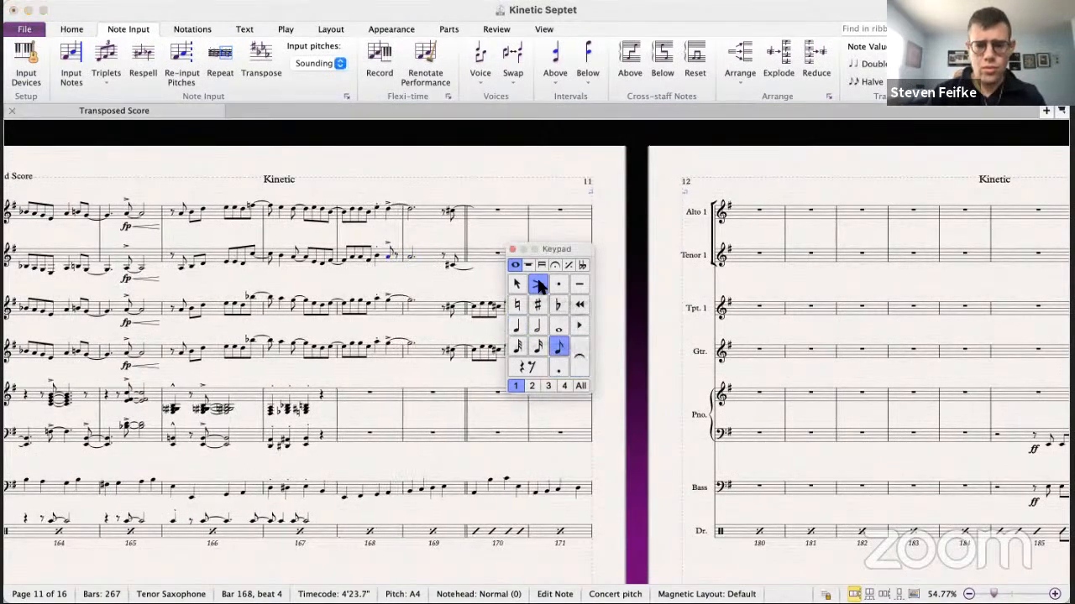
- Paste the copied trombone line into the tenor saxophone from beat 4.5 of bar 168 and accent its first note
key(Right)
key(super+v)
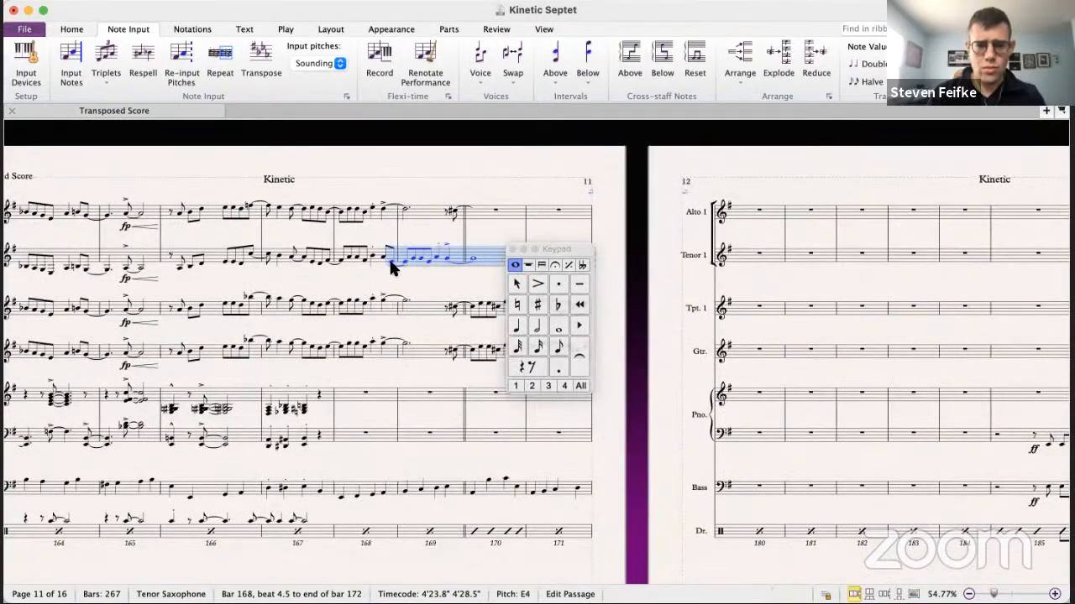
click(389, 257)
click(538, 283)
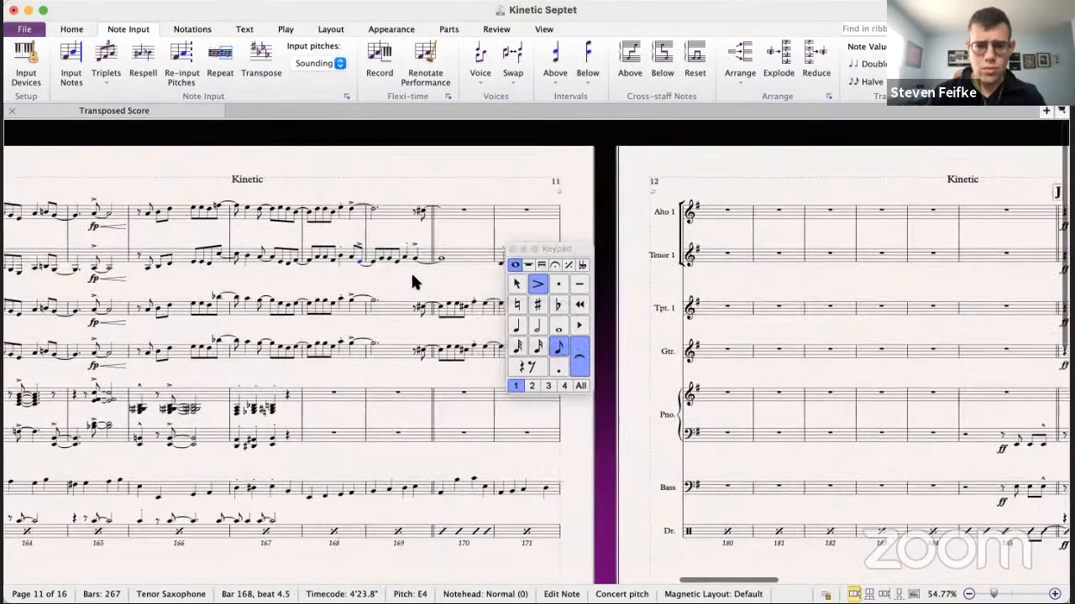
- Shorten the guitar note on beat 4 of bar 168 to an eighth note and remove its accent
scroll(411, 275, right, 3)
click(240, 344)
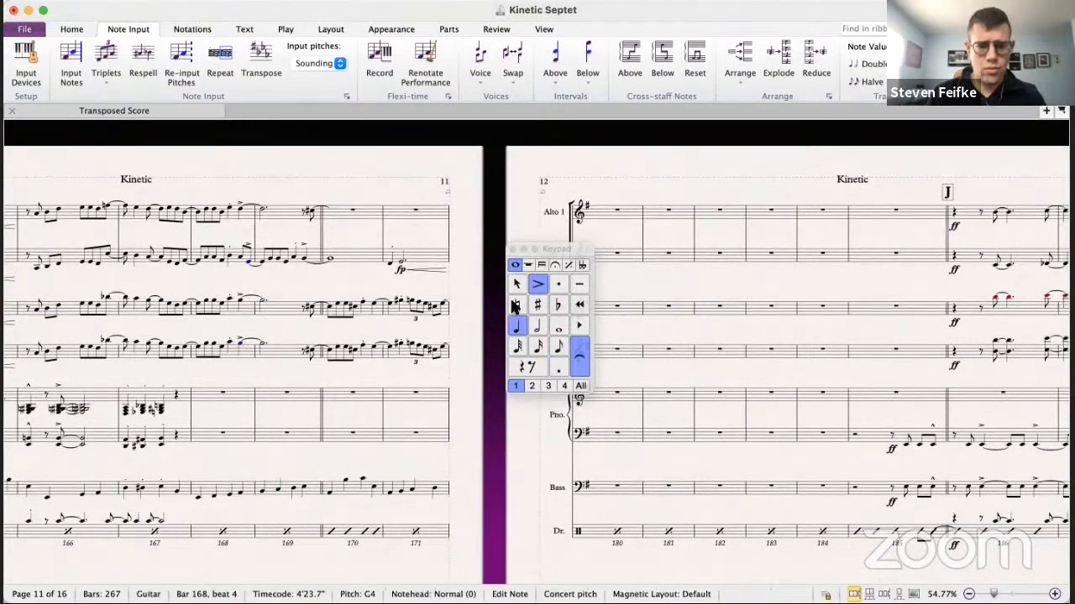
click(557, 345)
click(540, 285)
- Paste the copied trombone line into the guitar from beat 4.5 of bar 168 and accent its first note
key(Right)
key(super+v)
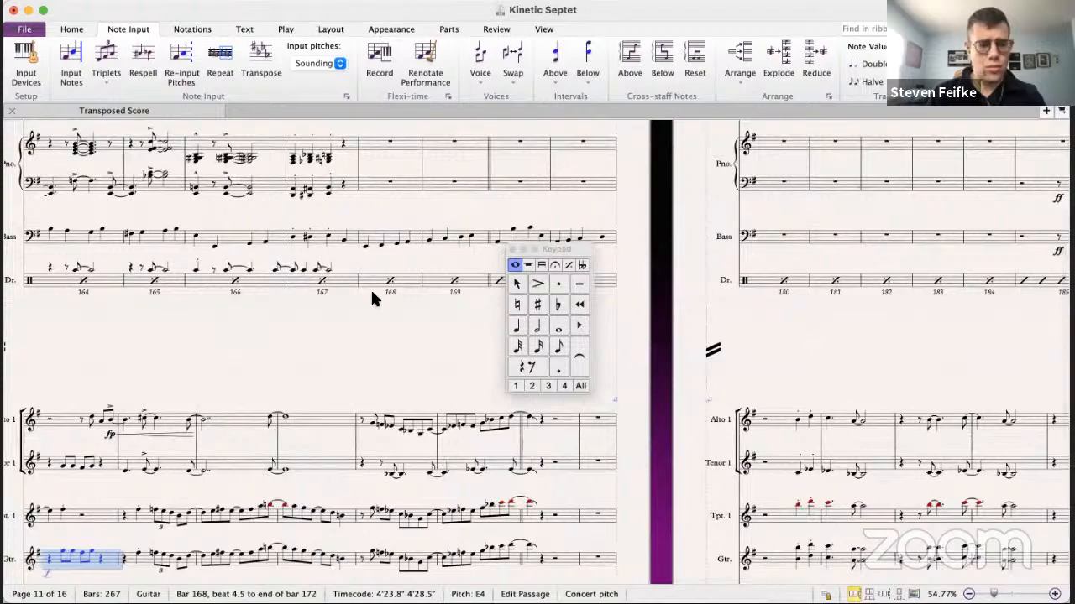
scroll(371, 294, up, 2)
scroll(378, 306, up, 3)
click(403, 347)
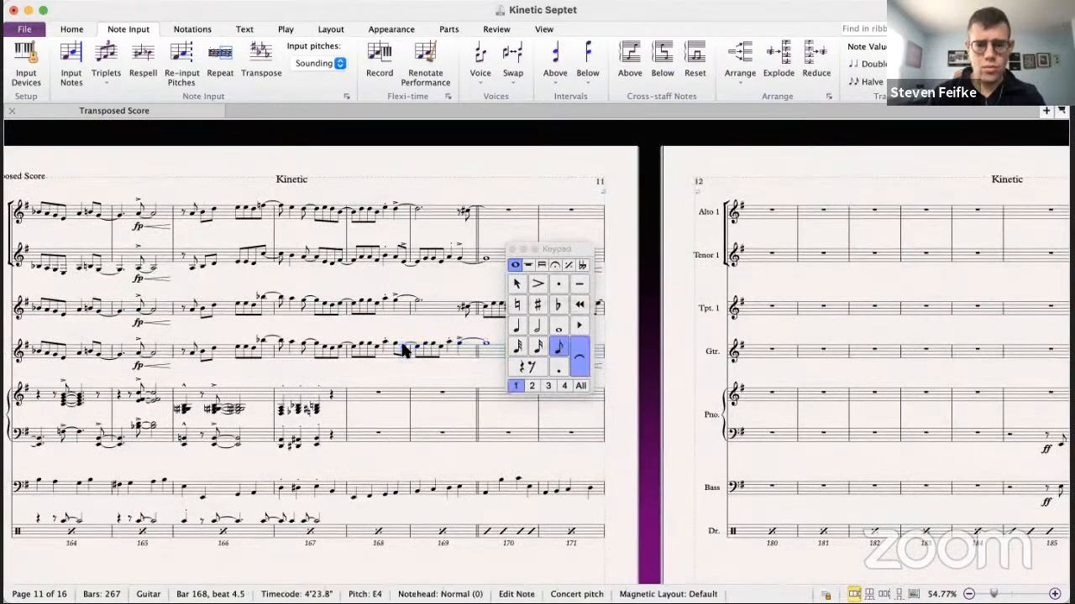
key(KP_Divide)
- Copy the trumpet line from beat 4.5 of bar 169 to the end of bar 172 into the alto saxophone, an octave lower
scroll(402, 289, right, 3)
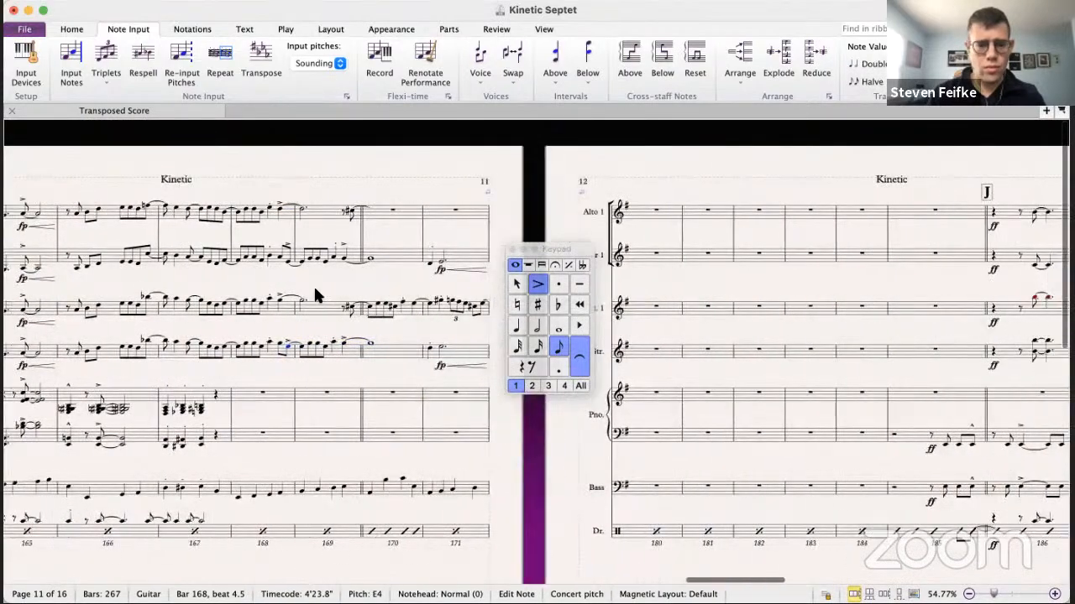
click(353, 308)
scroll(379, 304, down, 4)
scroll(379, 304, left, 2)
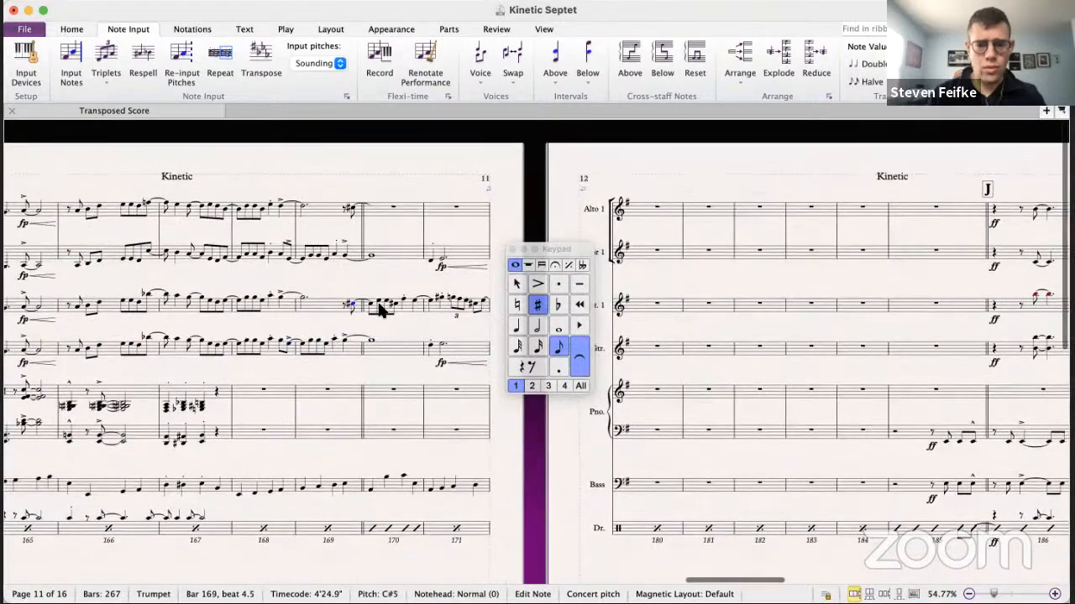
scroll(378, 307, down, 4)
scroll(378, 307, left, 3)
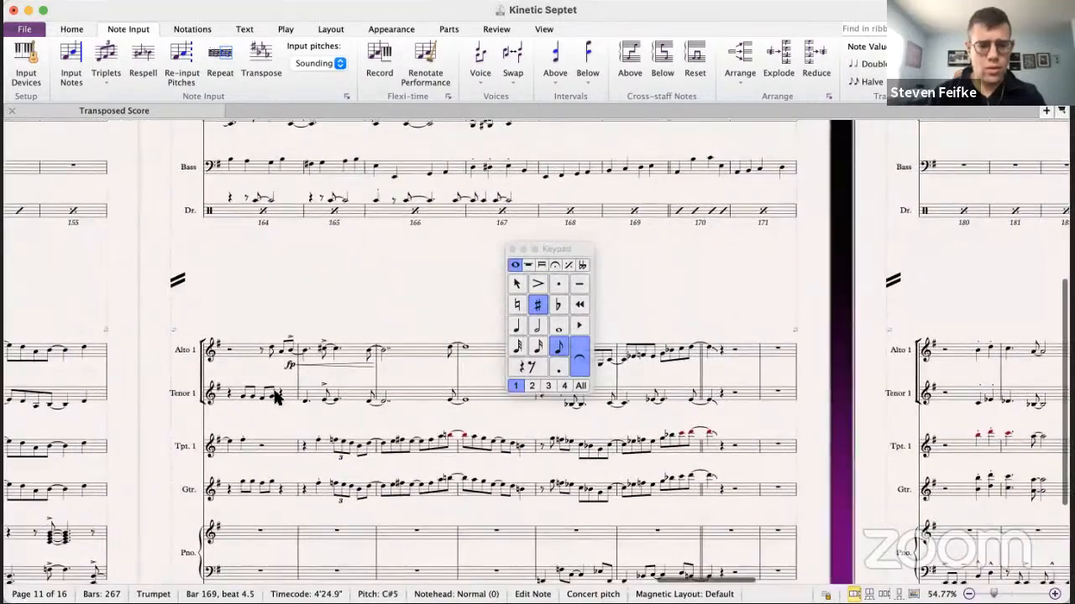
shift+click(264, 445)
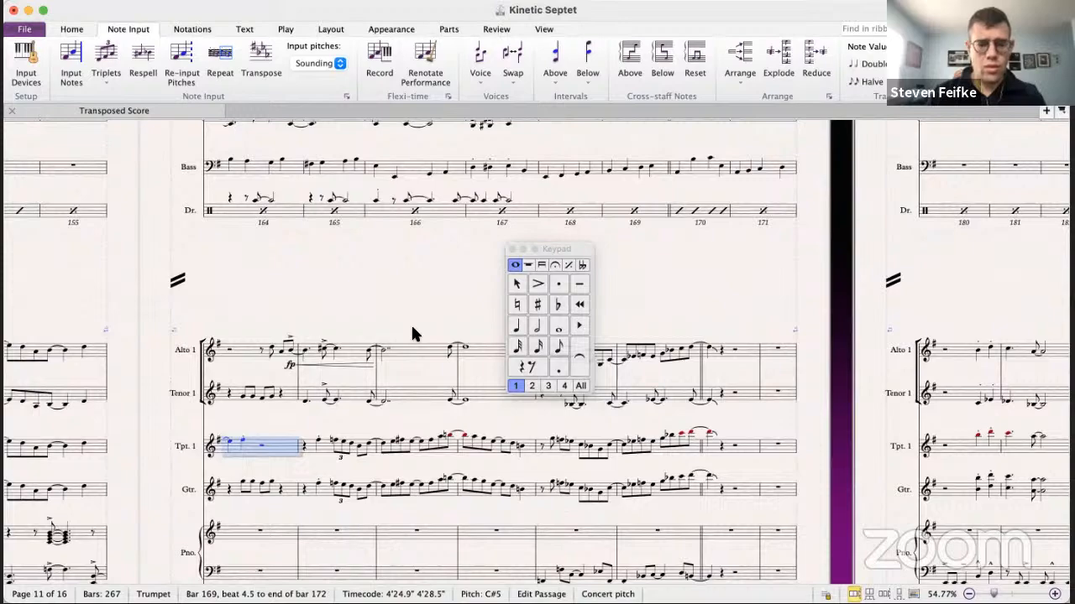
scroll(410, 322, up, 5)
scroll(411, 322, right, 2)
scroll(410, 334, right, 3)
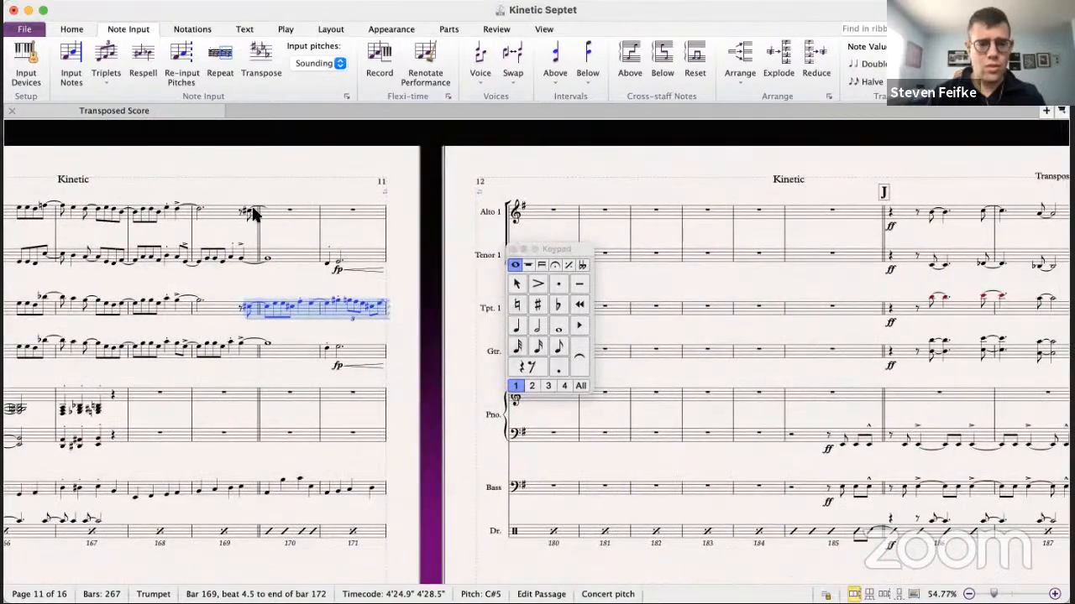
alt+click(247, 213)
scroll(252, 209, left, 3)
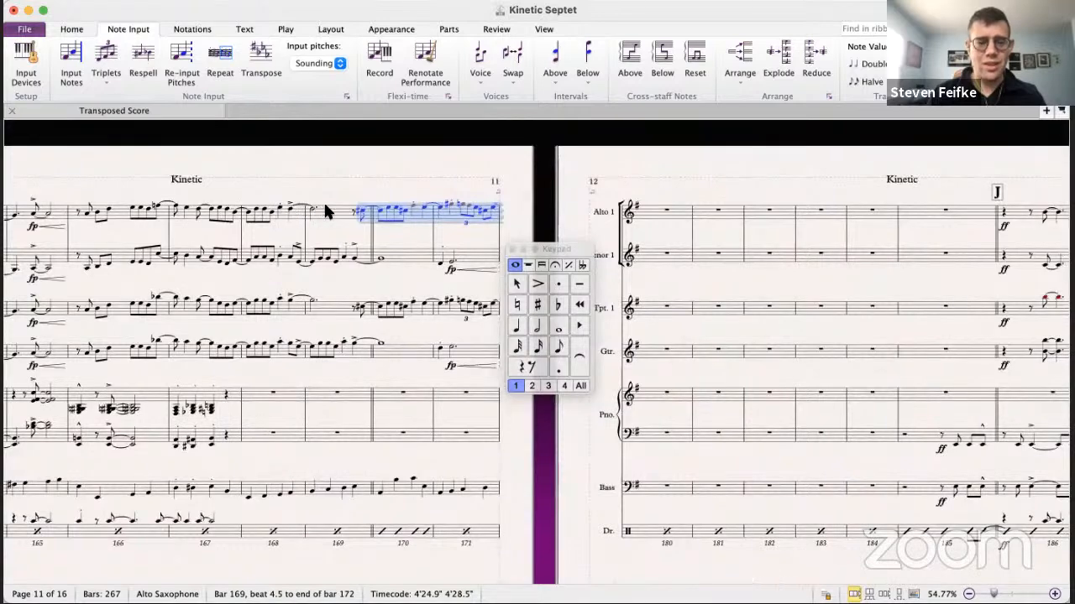
key(super+Down)
- Play back the septet from the alto saxophone's first note in bar 168 and follow it into the second system
click(245, 216)
key(p)
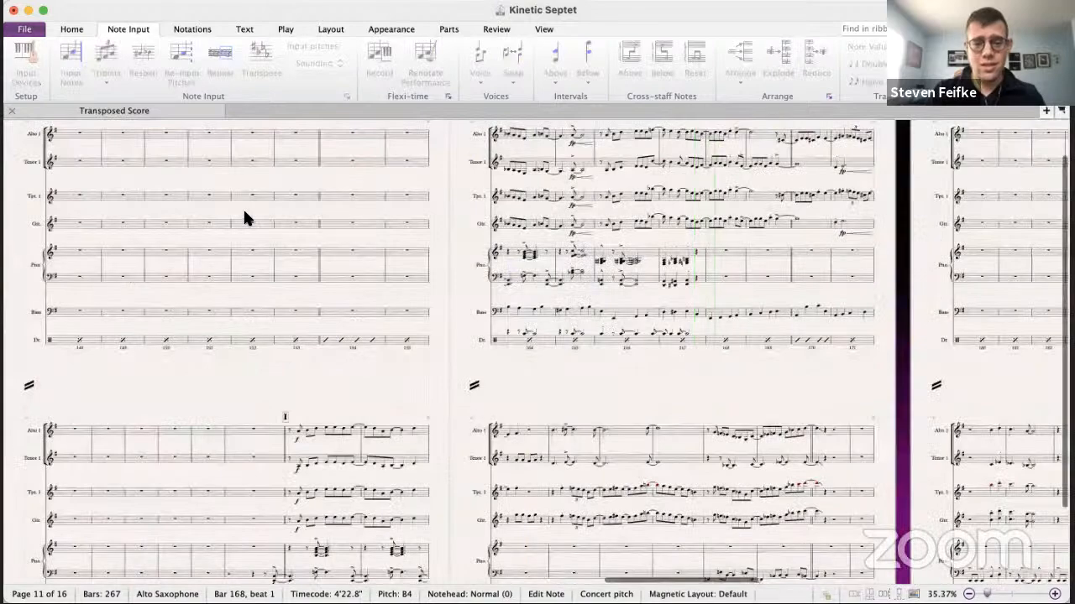
scroll(408, 336, up, 1)
scroll(407, 336, right, 3)
scroll(407, 336, right, 3)
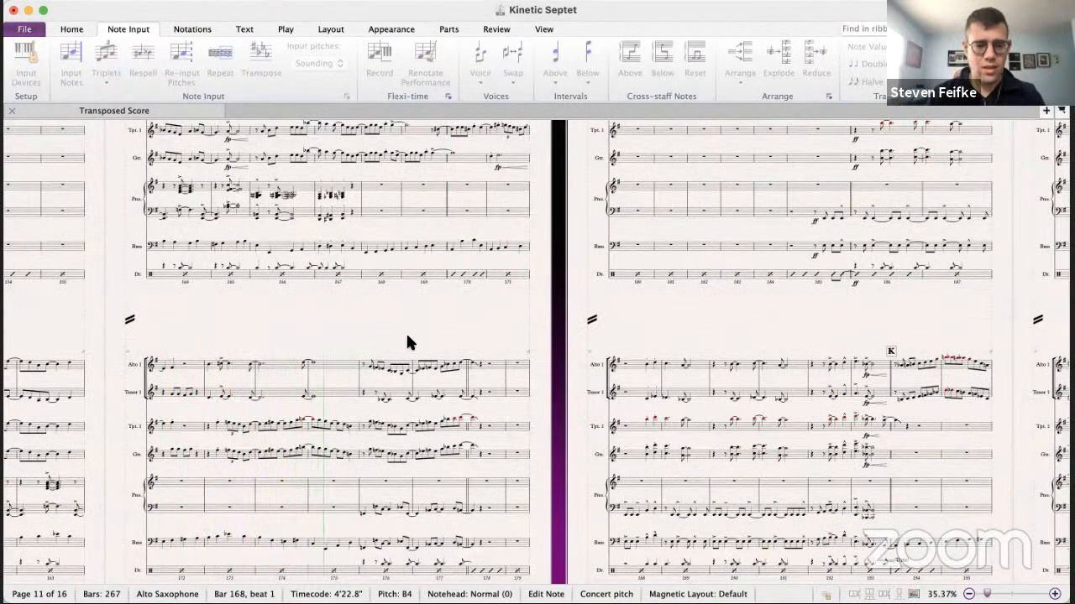
key(space)
- Play back the septet from beat 1.5 of bar 166 to check the alto saxophone's lowered line against the tenor
scroll(406, 342, right, 6)
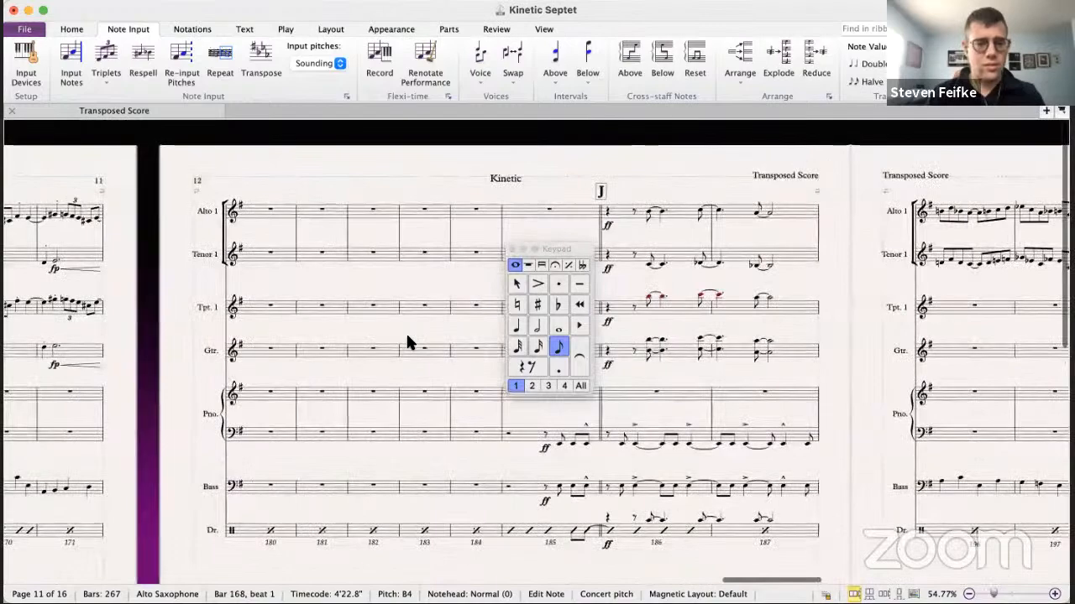
scroll(406, 343, left, 3)
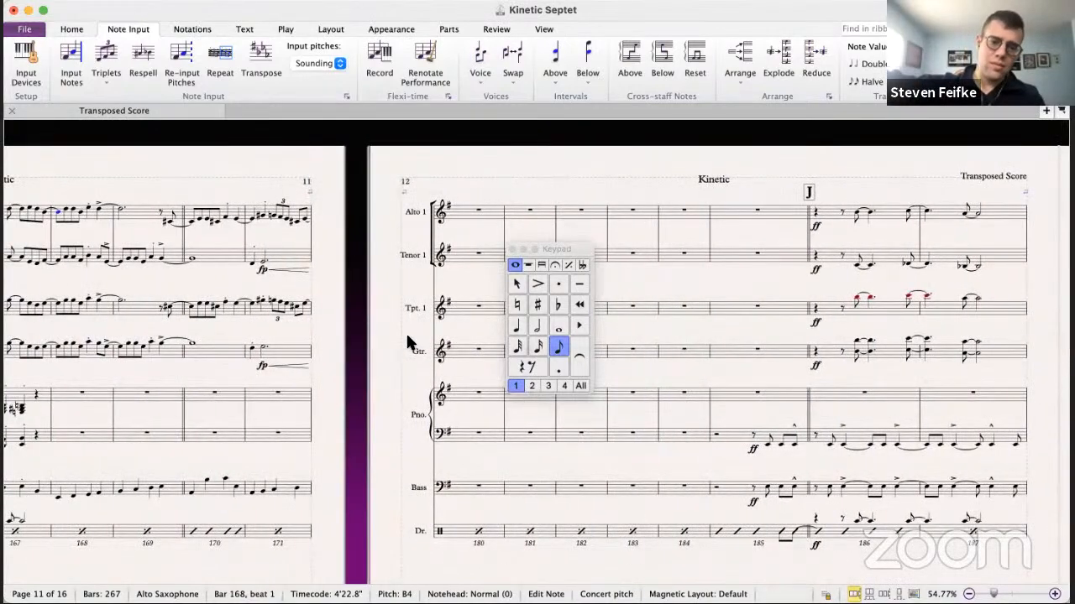
scroll(406, 343, left, 2)
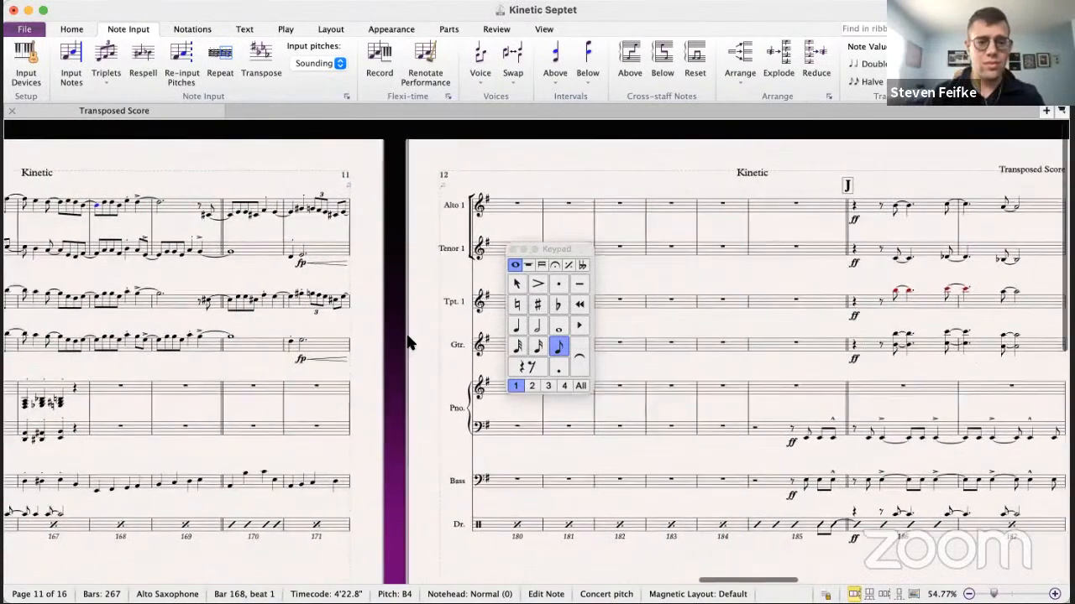
scroll(406, 343, right, 1)
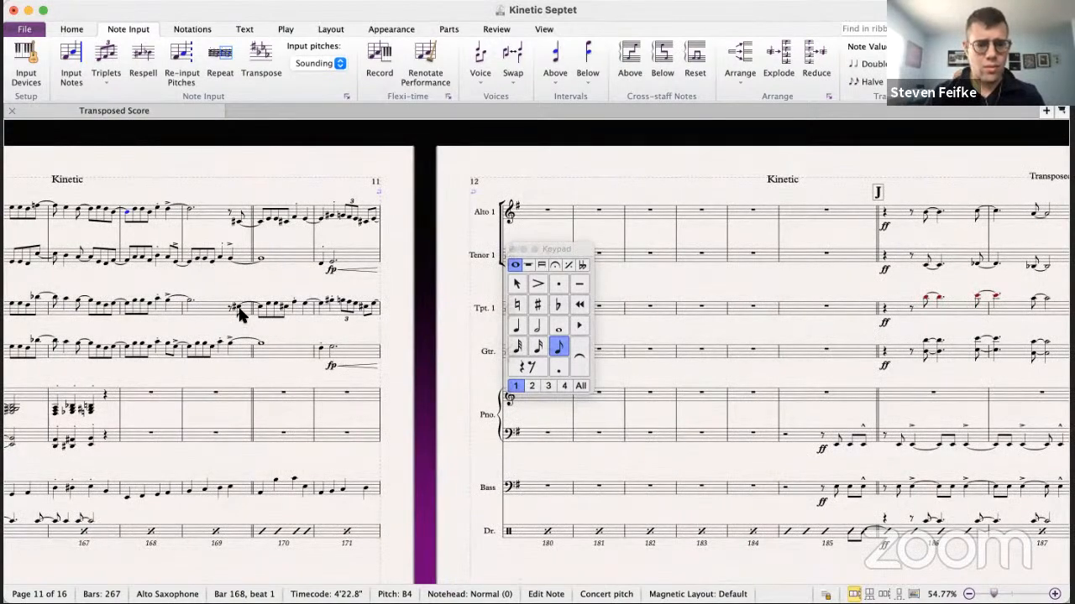
scroll(271, 304, left, 3)
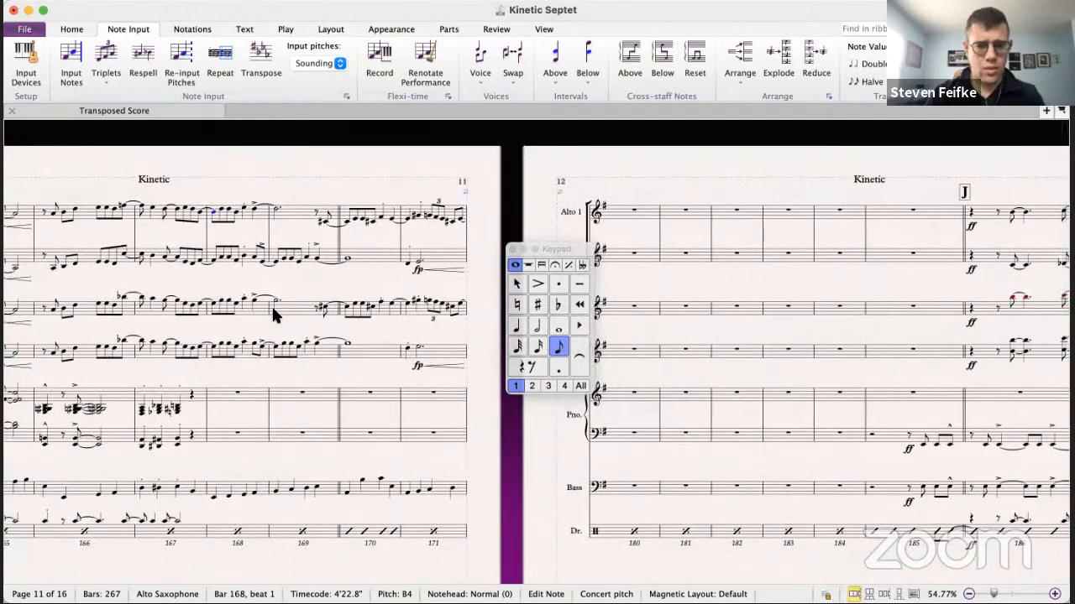
scroll(273, 313, down, 5)
scroll(271, 314, up, 5)
scroll(271, 314, left, 5)
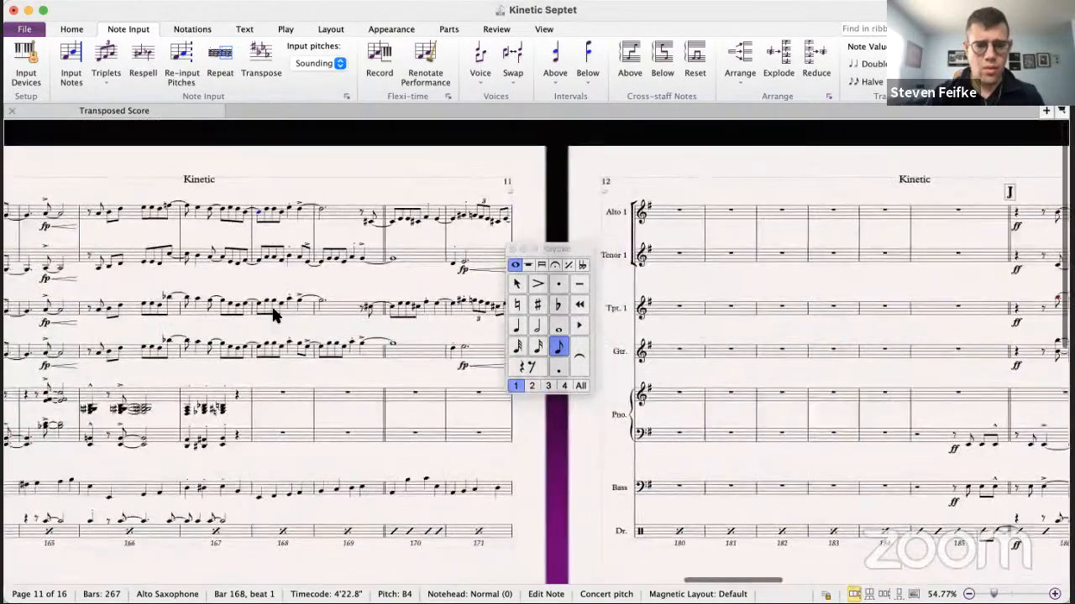
click(309, 213)
key(p)
scroll(306, 218, right, 5)
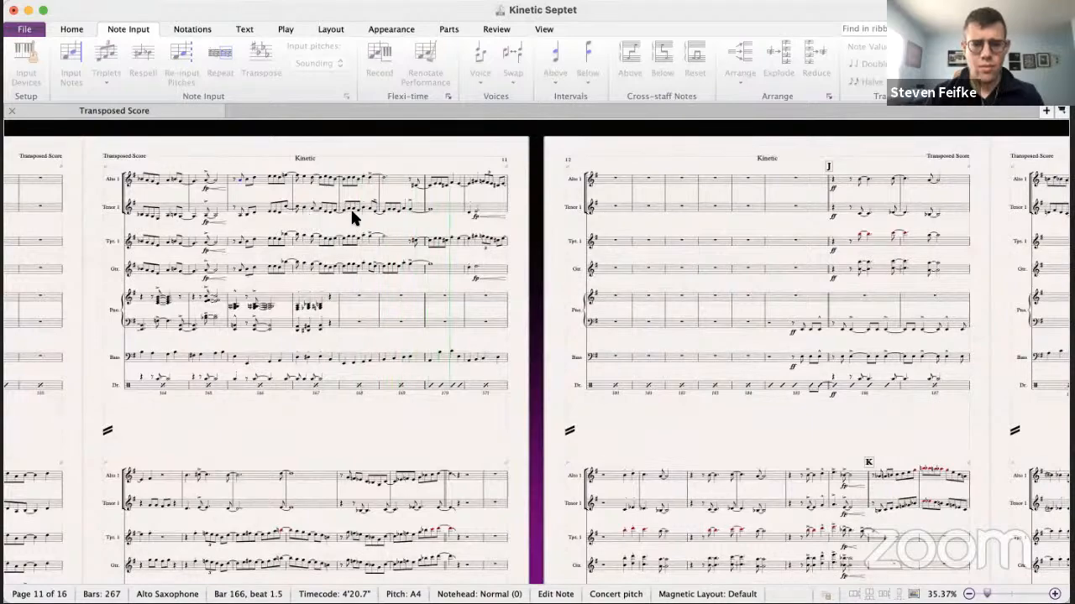
key(space)
scroll(355, 211, right, 3)
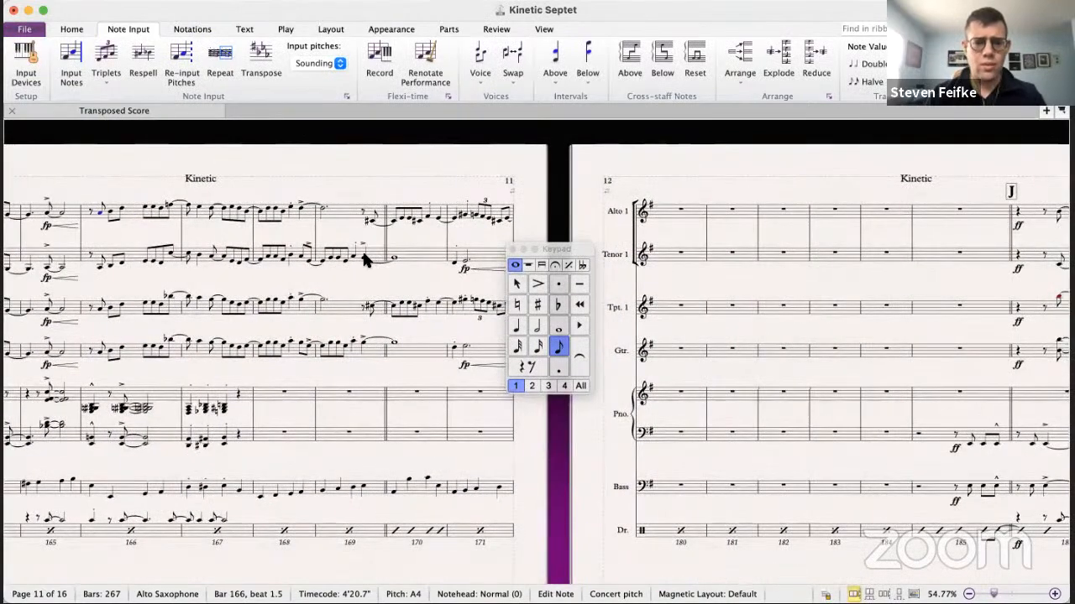
- Switch to the Kinetic 8.5 score and examine the three upper trombone parts in bars 170 to 172
key(super+grave)
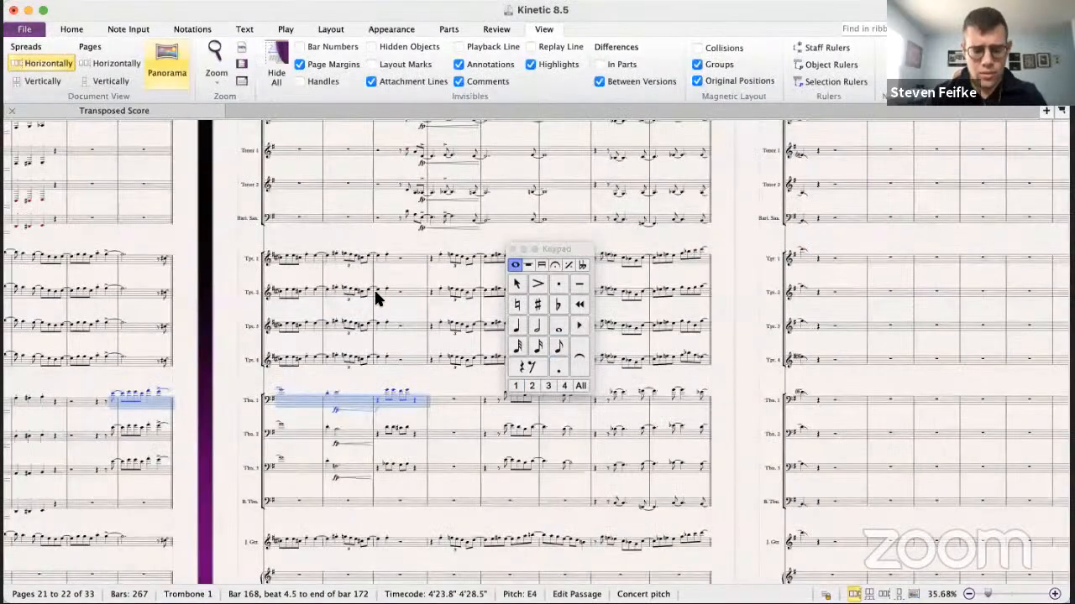
key(Escape)
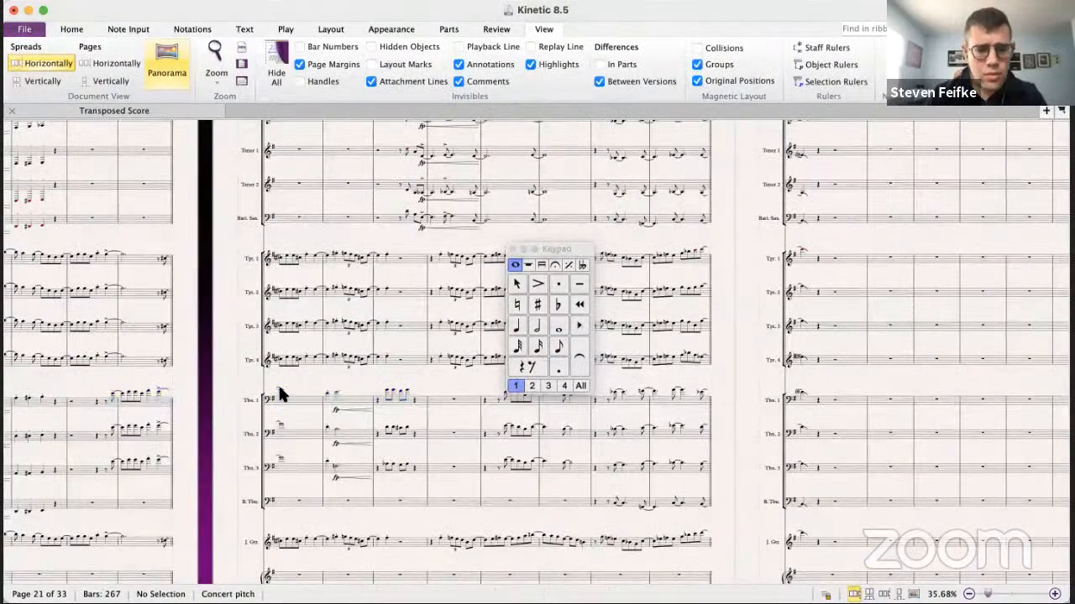
click(280, 395)
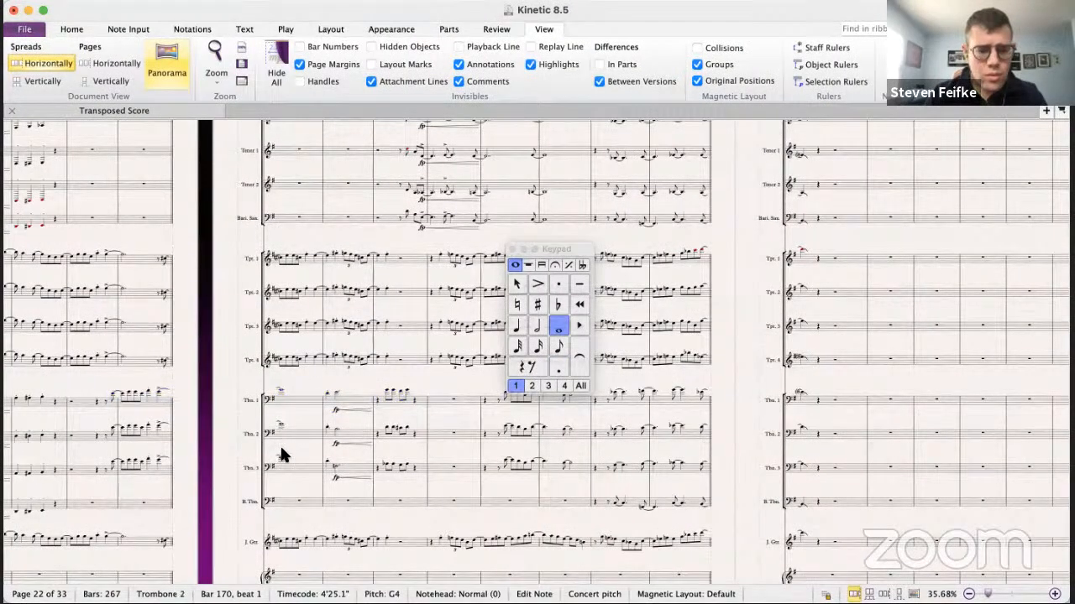
click(328, 462)
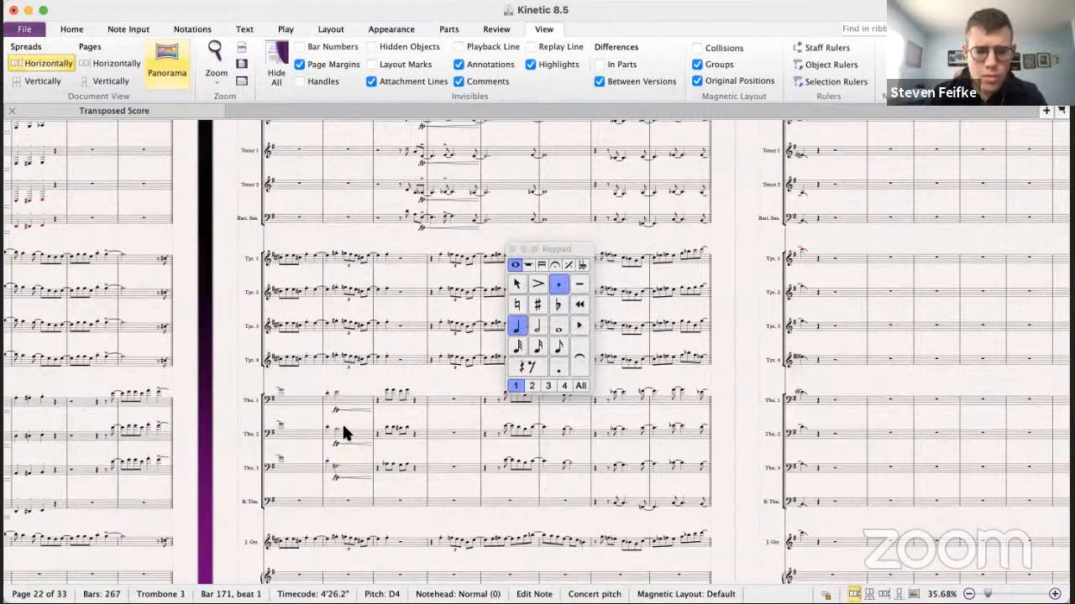
drag(340, 425, 445, 405)
scroll(445, 405, up, 3)
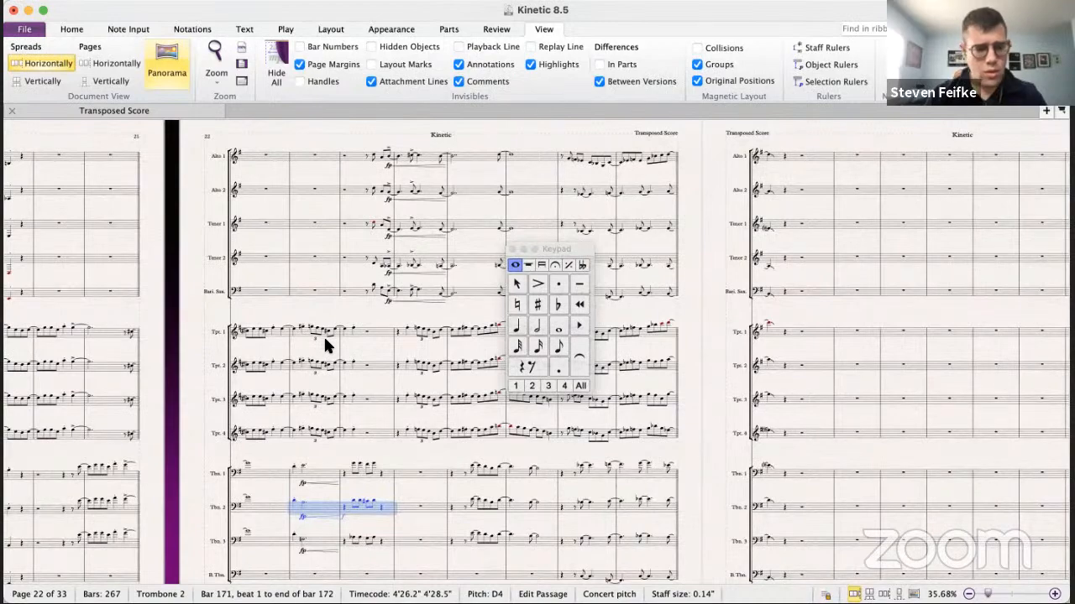
- Play back the Kinetic 8.5 score from the Trumpet 3 note on beat 3 of bar 167
scroll(139, 403, left, 3)
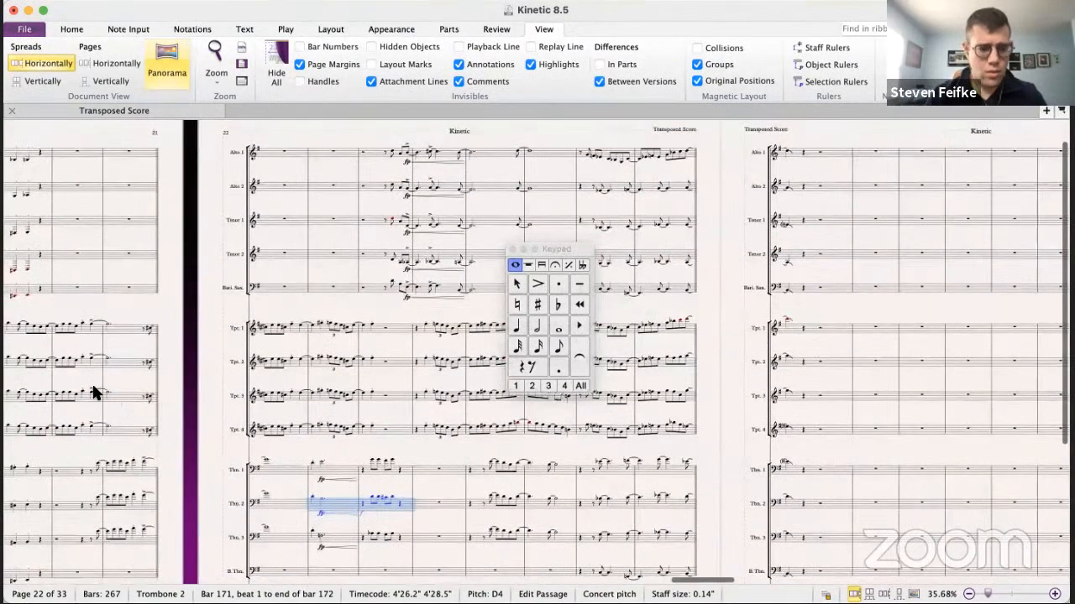
scroll(94, 393, left, 2)
click(57, 393)
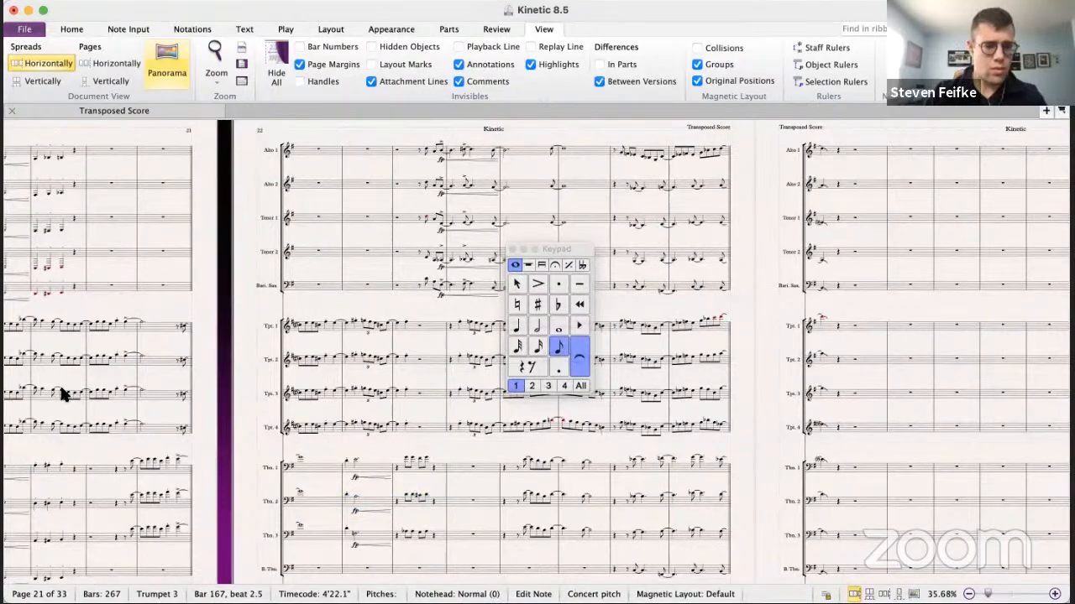
click(61, 390)
key(p)
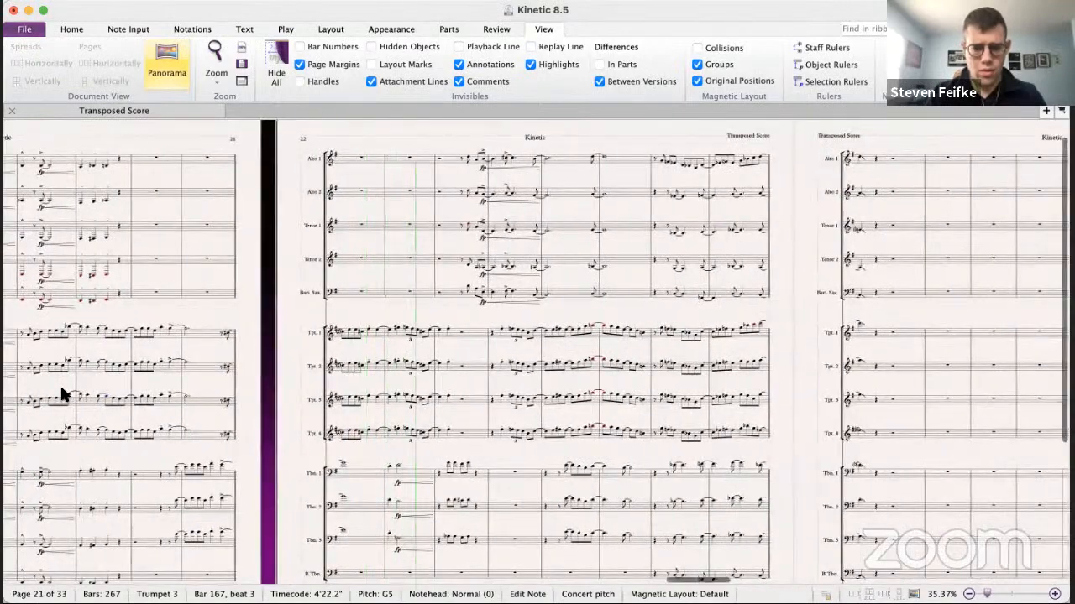
key(space)
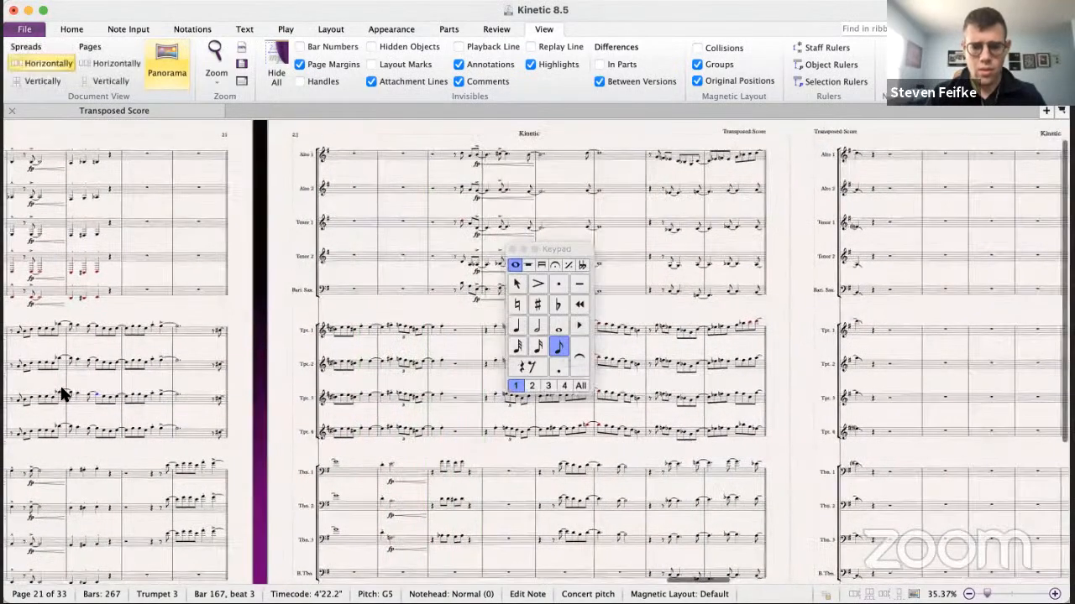
- Copy the Trombone 1 eighth-note figure starting on beat 2 of bar 172
scroll(160, 429, down, 3)
scroll(161, 429, right, 2)
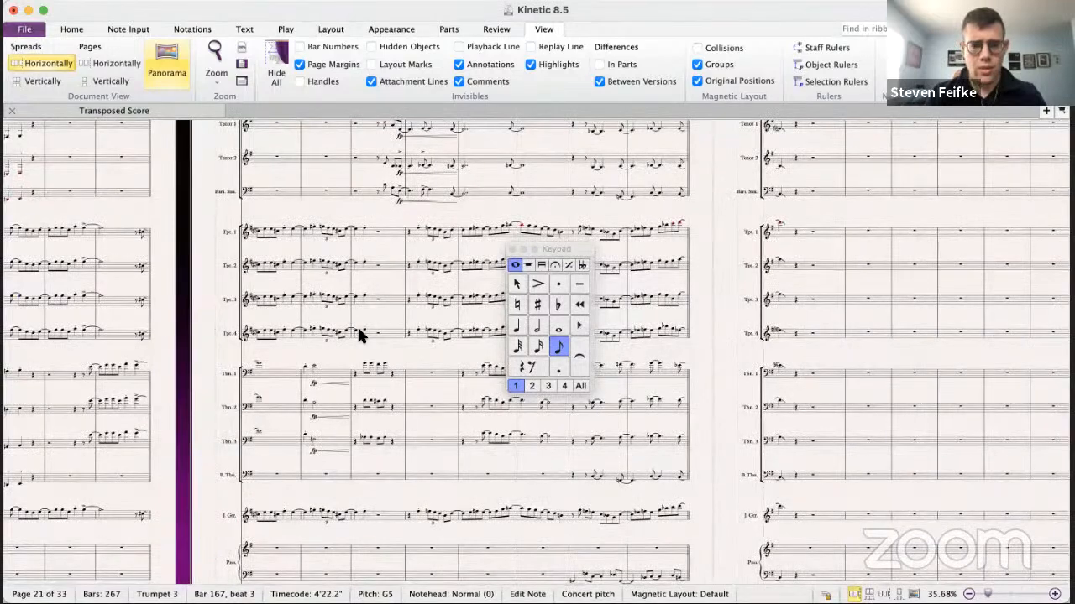
click(374, 371)
click(395, 369)
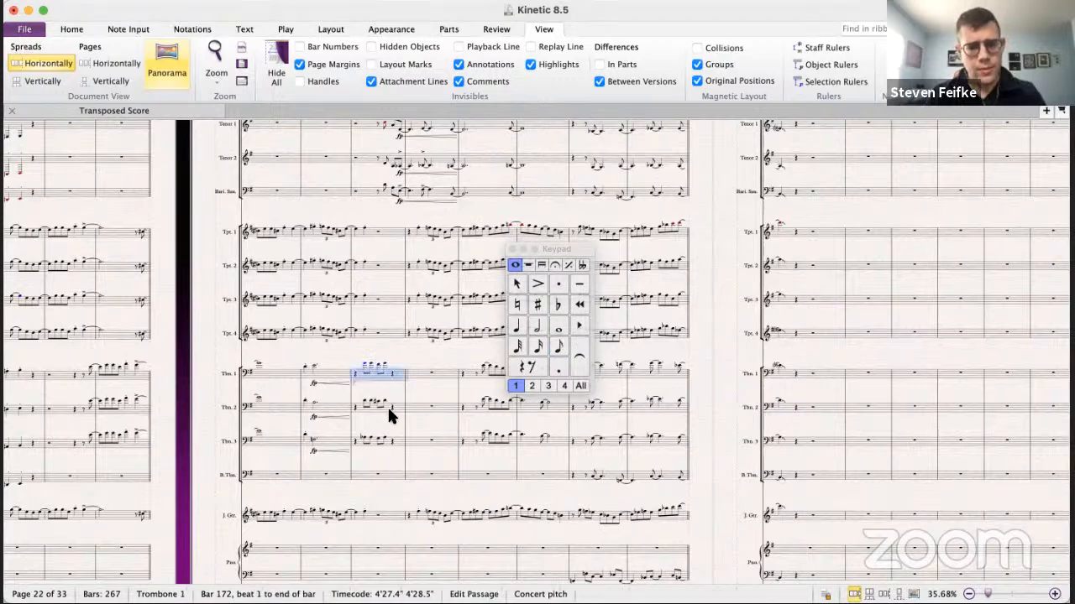
click(399, 364)
click(388, 365)
click(383, 365)
key(shift+Right)
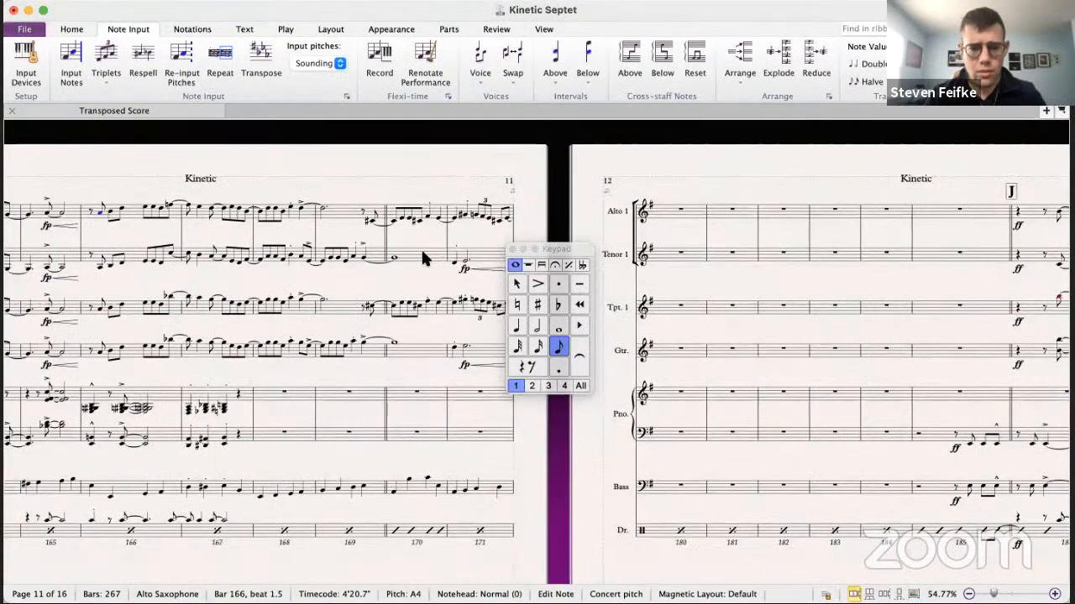
- In the Kinetic Septet score, paste the copied trombone figure into the alto saxophone from beat 2 of bar 172
scroll(417, 237, down, 1)
scroll(417, 237, right, 1)
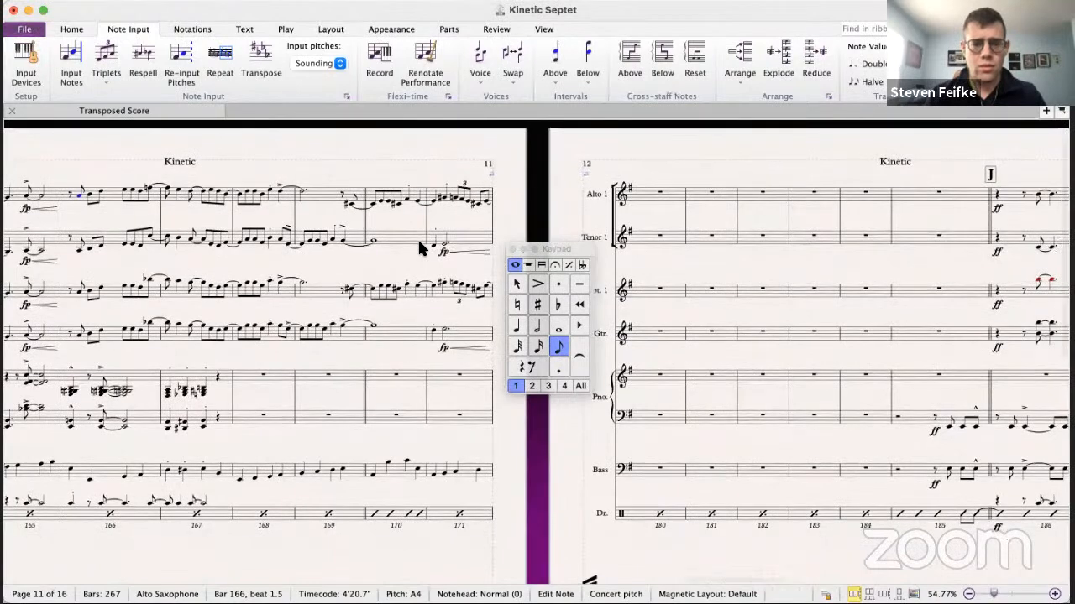
click(342, 196)
scroll(354, 200, down, 10)
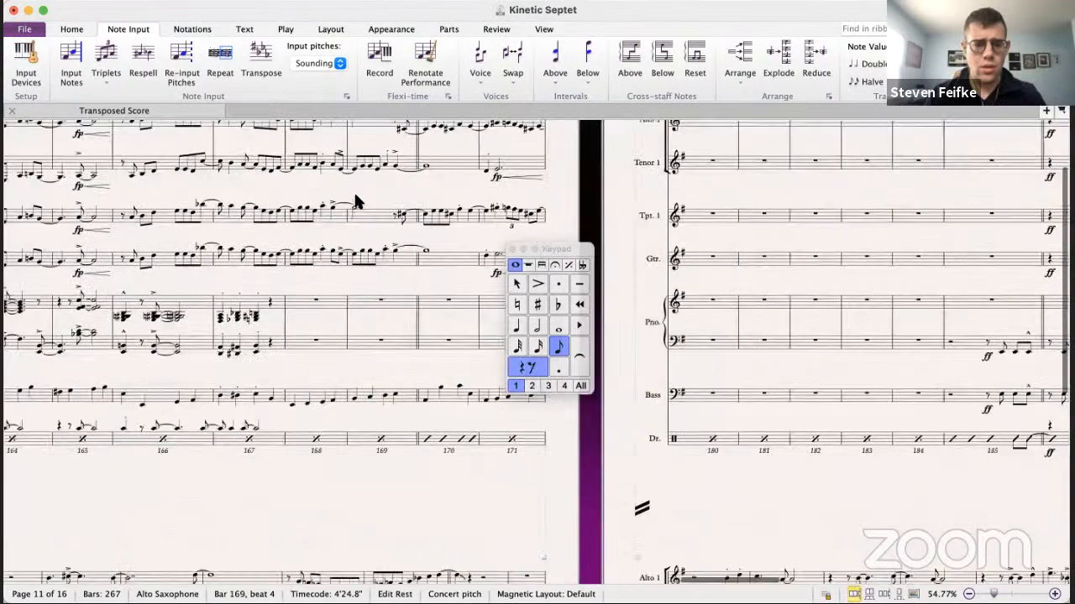
scroll(154, 356, left, 3)
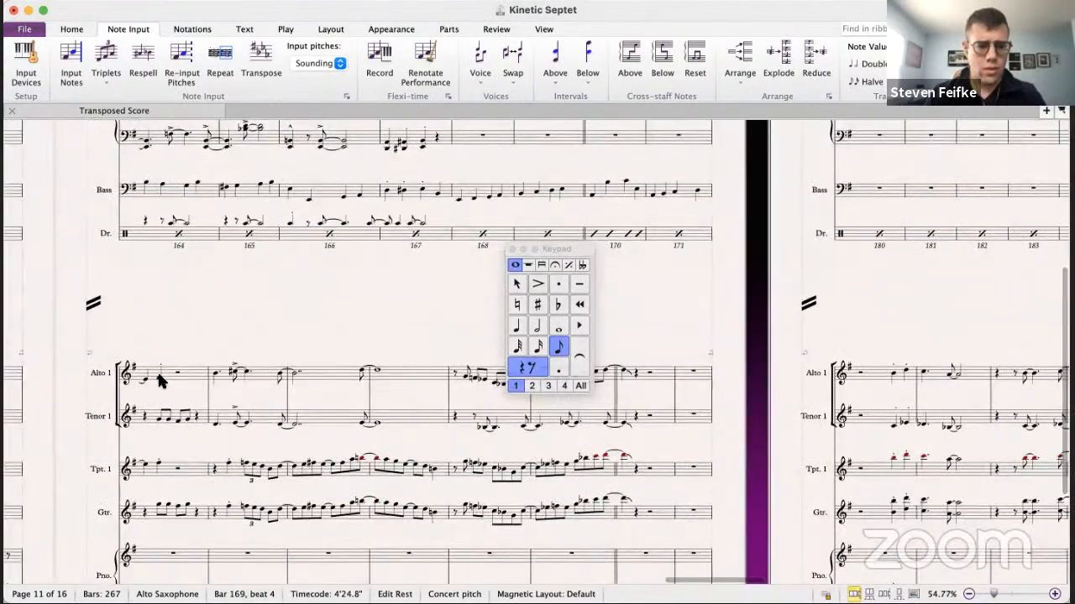
click(158, 377)
key(super+v)
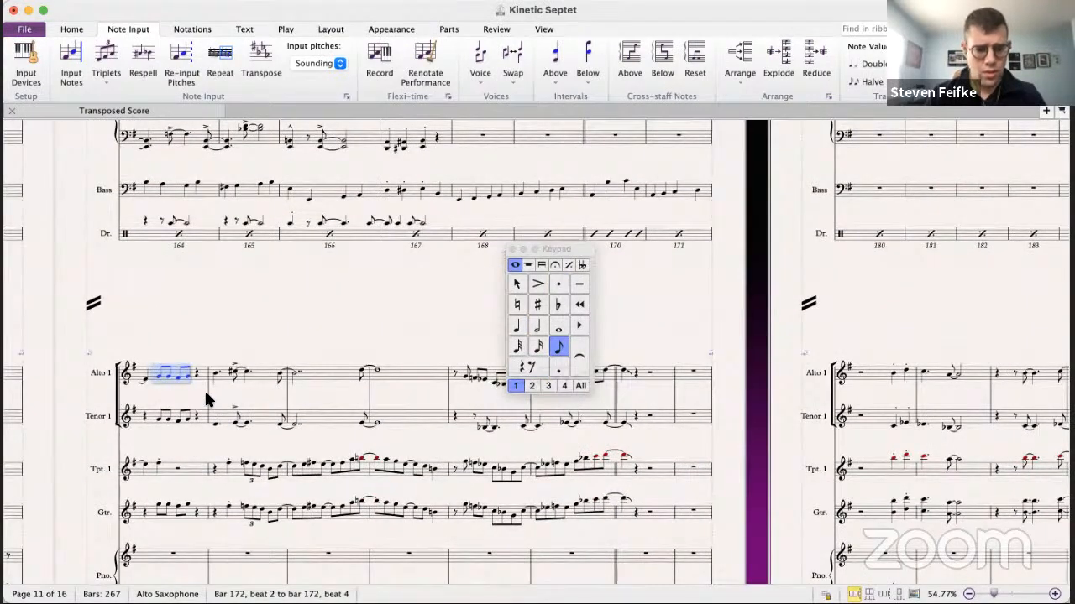
- Copy the Trombone 2 eighth-note figure on beats 2 to 4 of bar 172 in Kinetic 8.5 into the Kinetic Septet's tenor saxophone
key(super+grave)
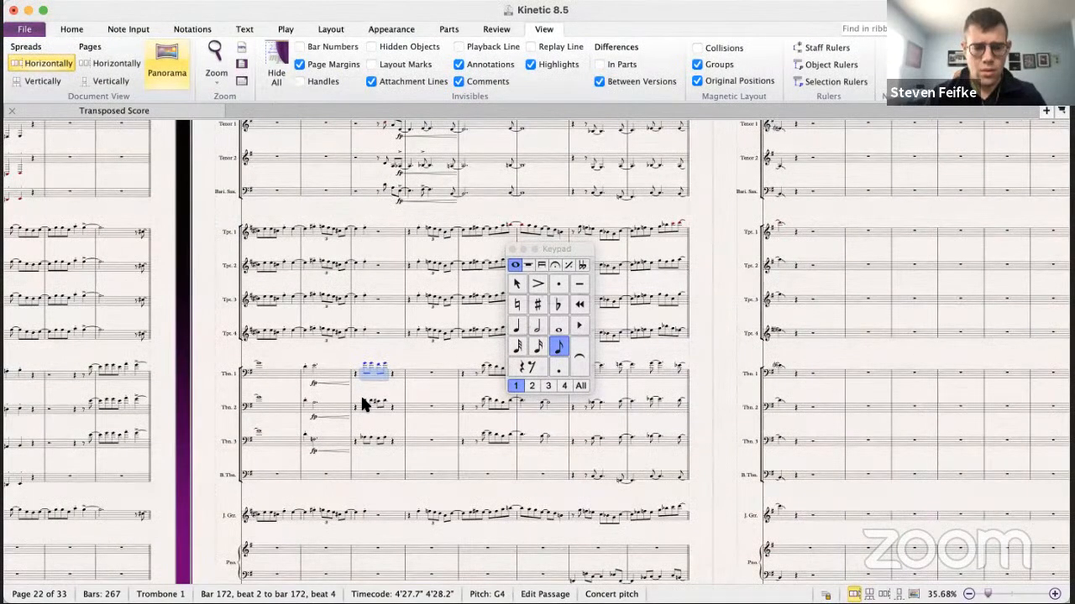
click(363, 401)
shift+click(383, 399)
key(super+grave)
click(163, 420)
shift+click(190, 417)
- Copy the Trombone 3 eighth-note figure on beats 2 to 4 of bar 172 in Kinetic 8.5 into the Kinetic Septet's guitar
key(super+grave)
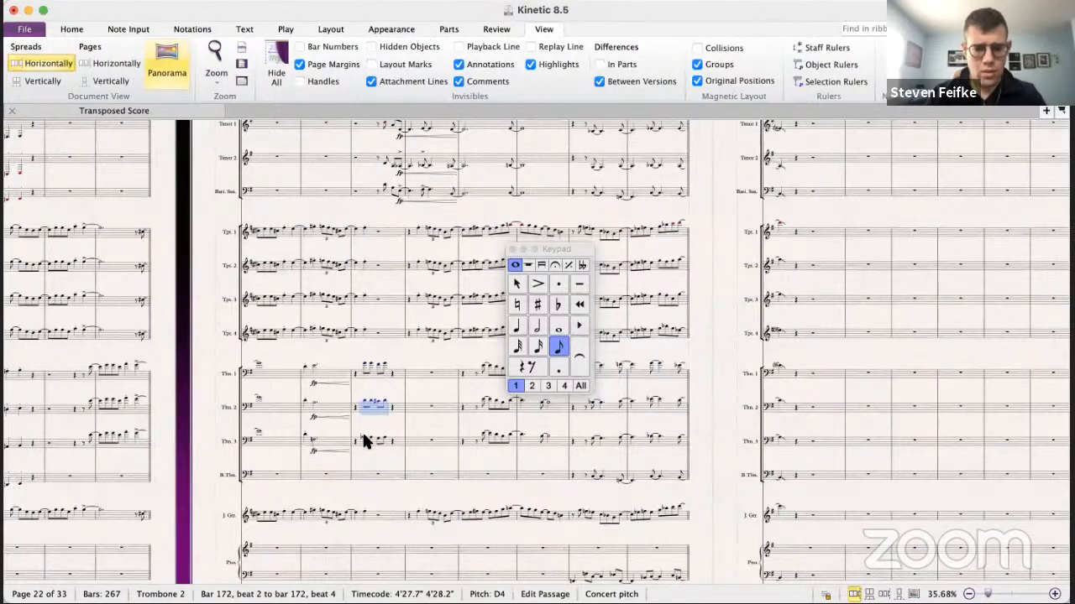
click(362, 436)
shift+click(384, 433)
key(super+grave)
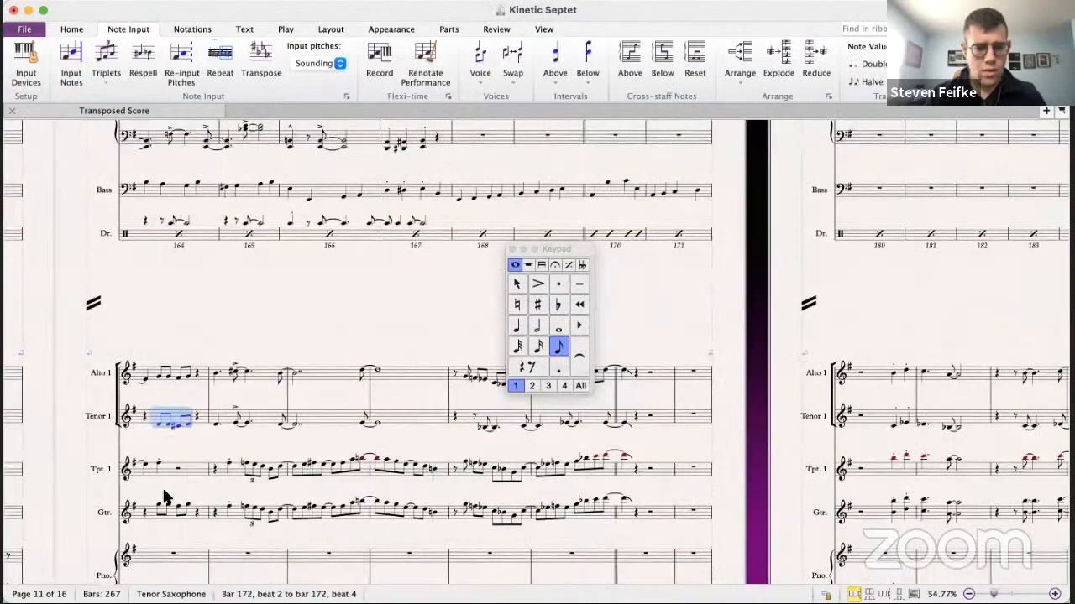
click(161, 508)
shift+click(190, 507)
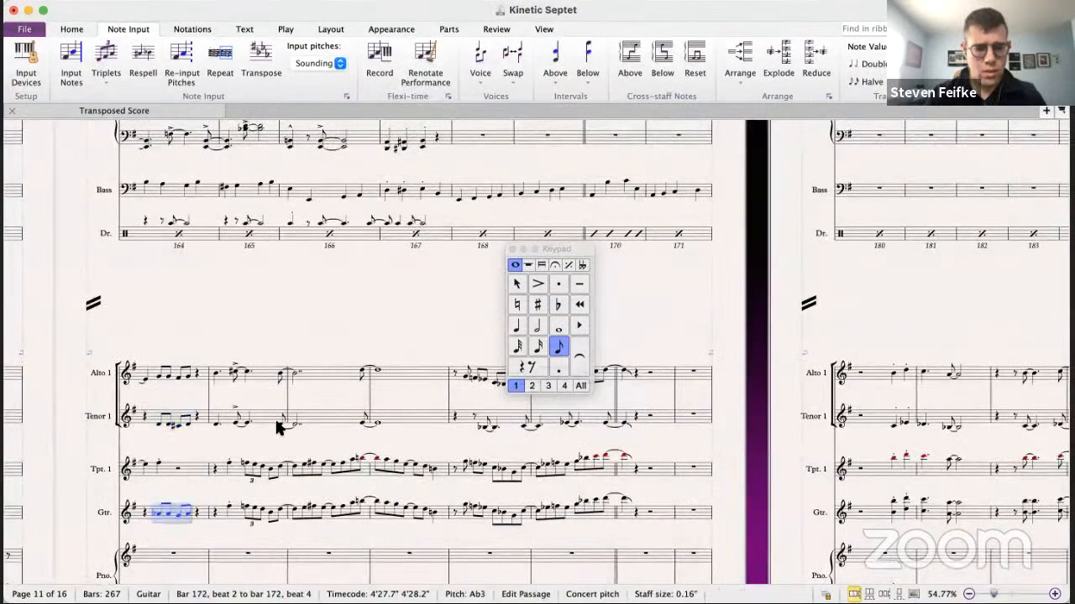
- In Kinetic 8.5, copy the bar 172 eighth-note figures of Trombones 1, 2 and 3 together, and return to the Kinetic Septet score
scroll(274, 416, down, 2)
key(super+grave)
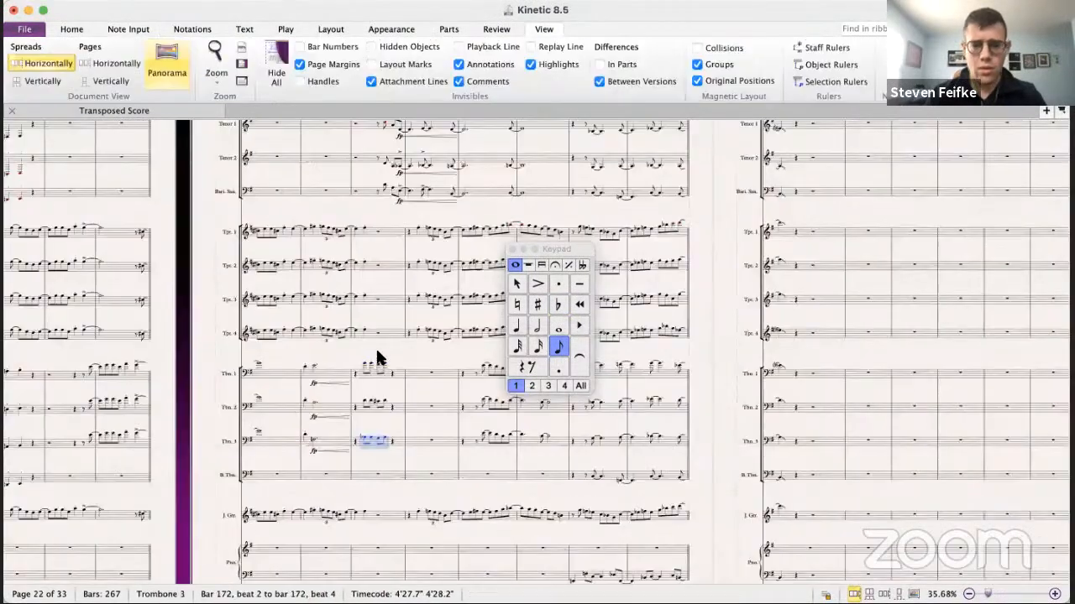
scroll(376, 269, up, 3)
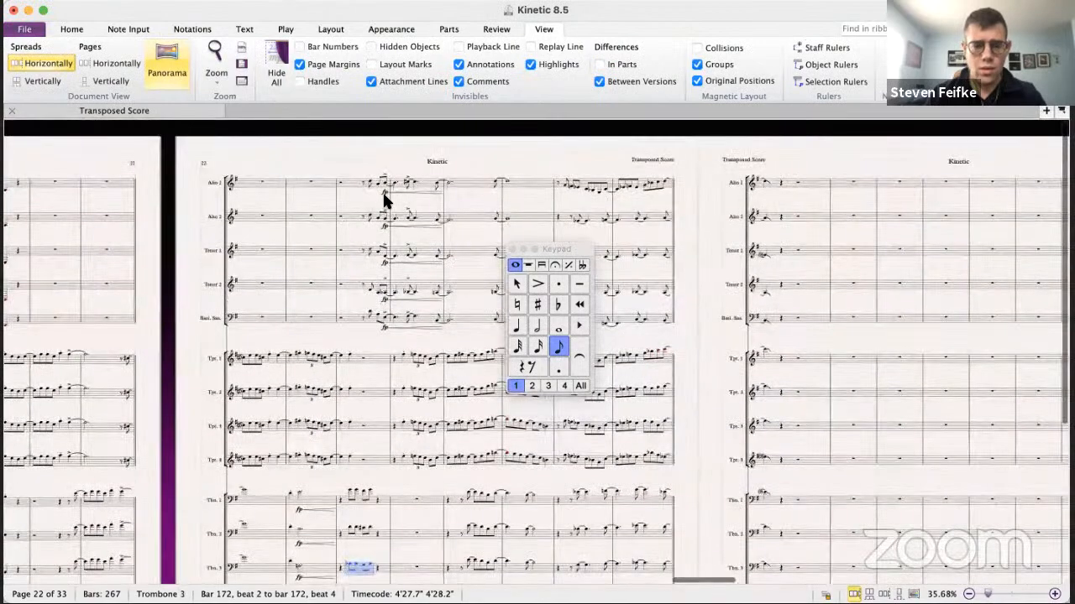
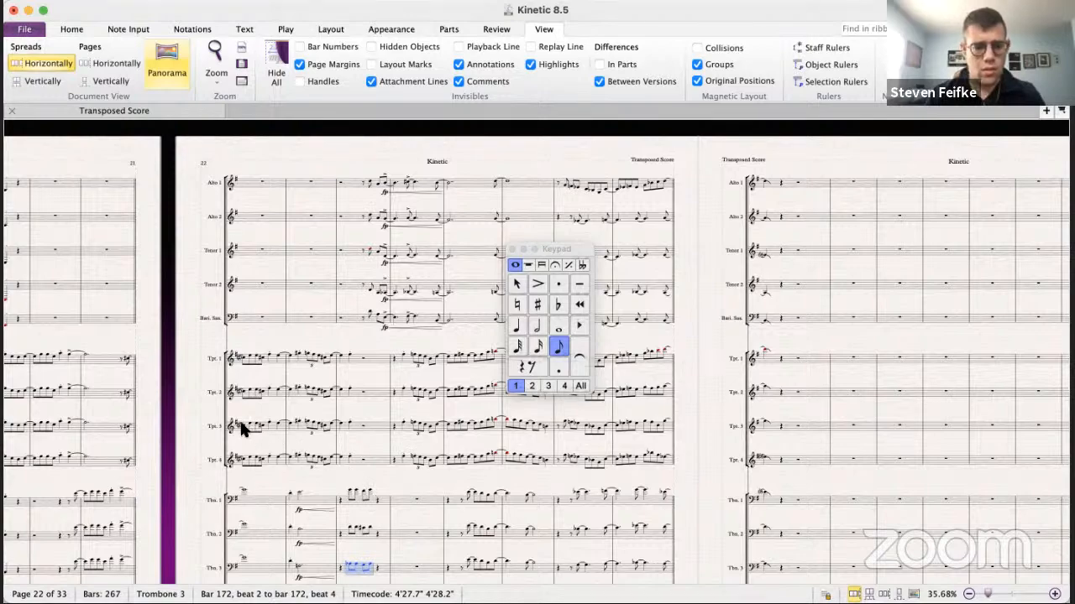
shift+click(350, 494)
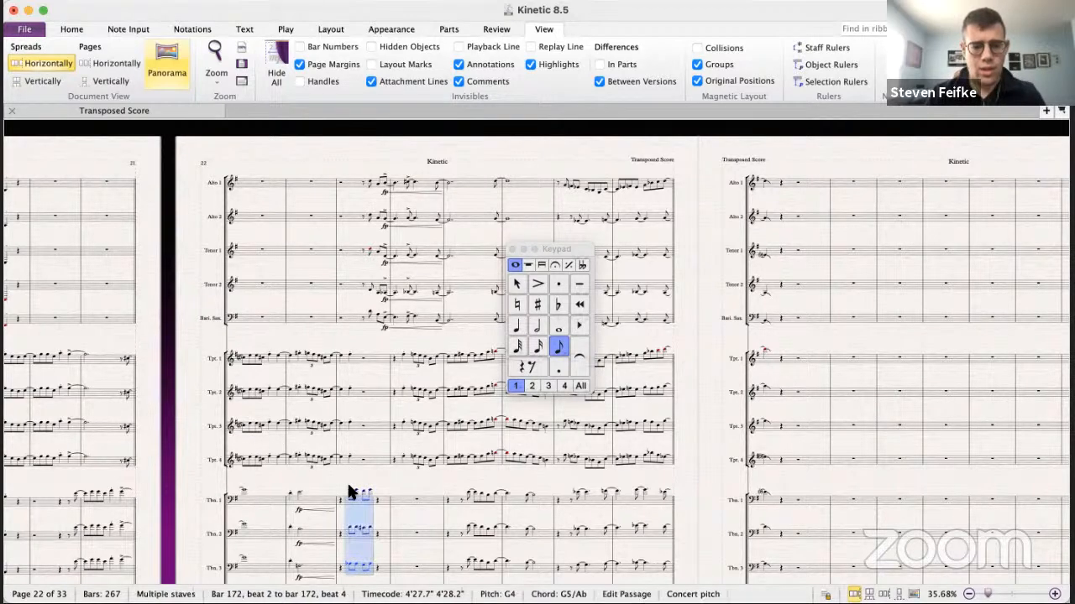
key(super+grave)
- Break up the piano right hand's whole-bar rest in bar 172 and try to reduce the copied trombone figures from beat 2
scroll(349, 490, down, 3)
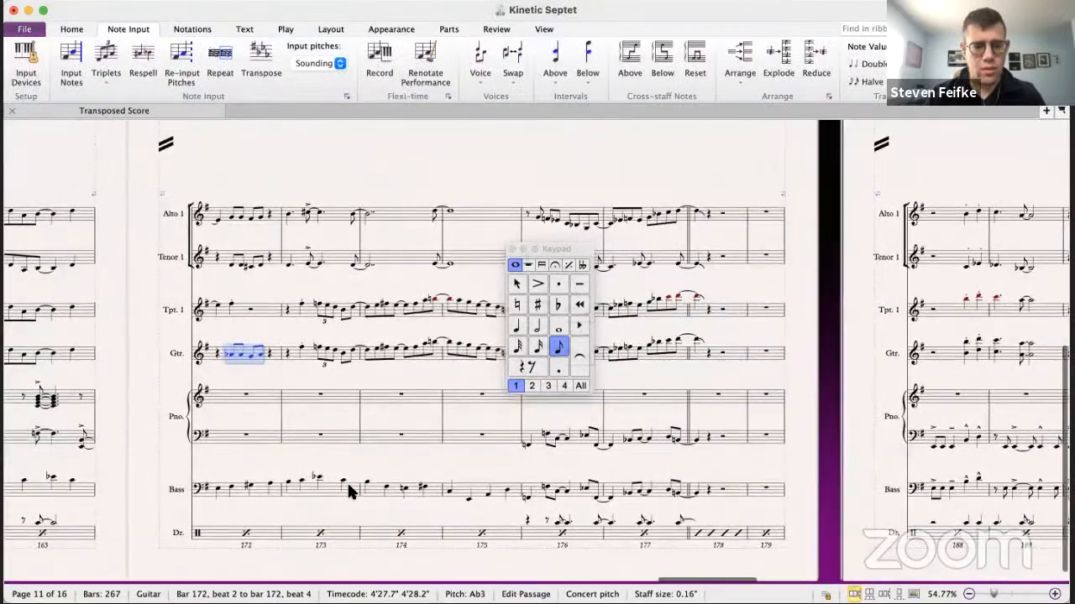
click(273, 411)
click(518, 326)
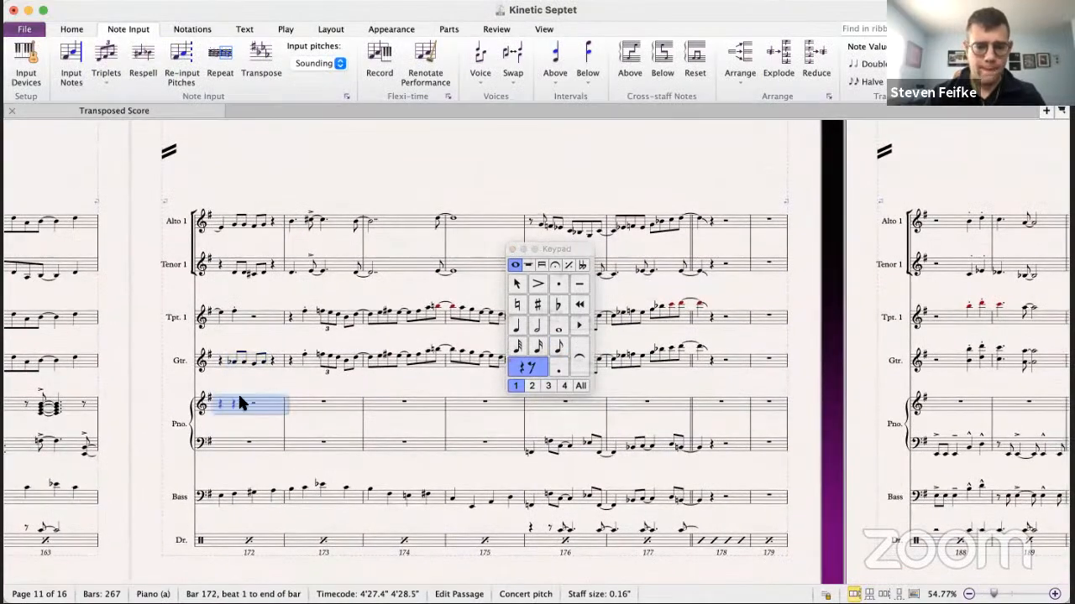
click(235, 407)
click(815, 59)
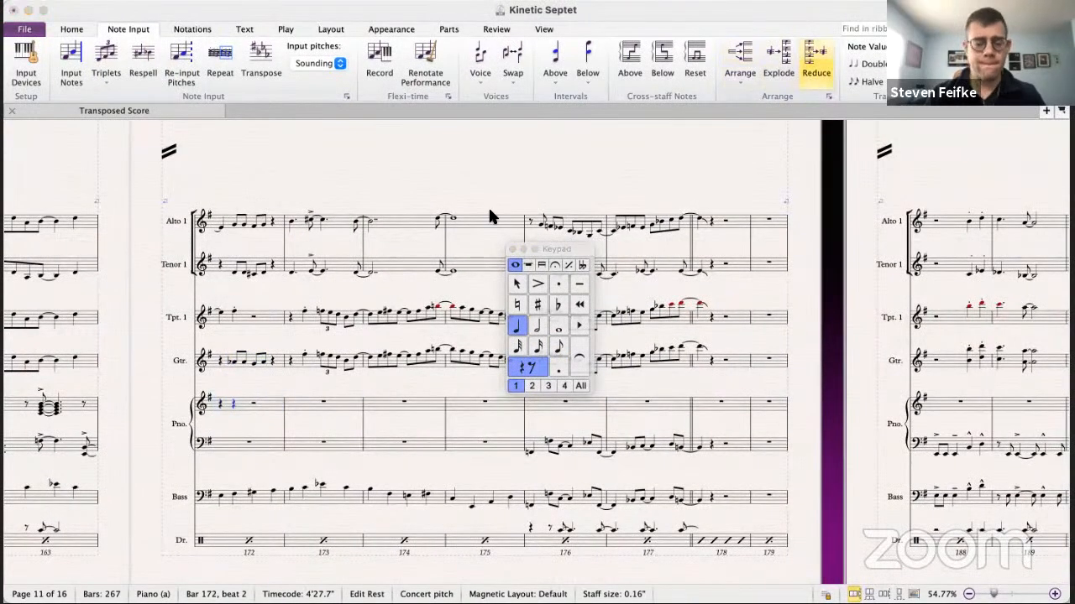
click(663, 425)
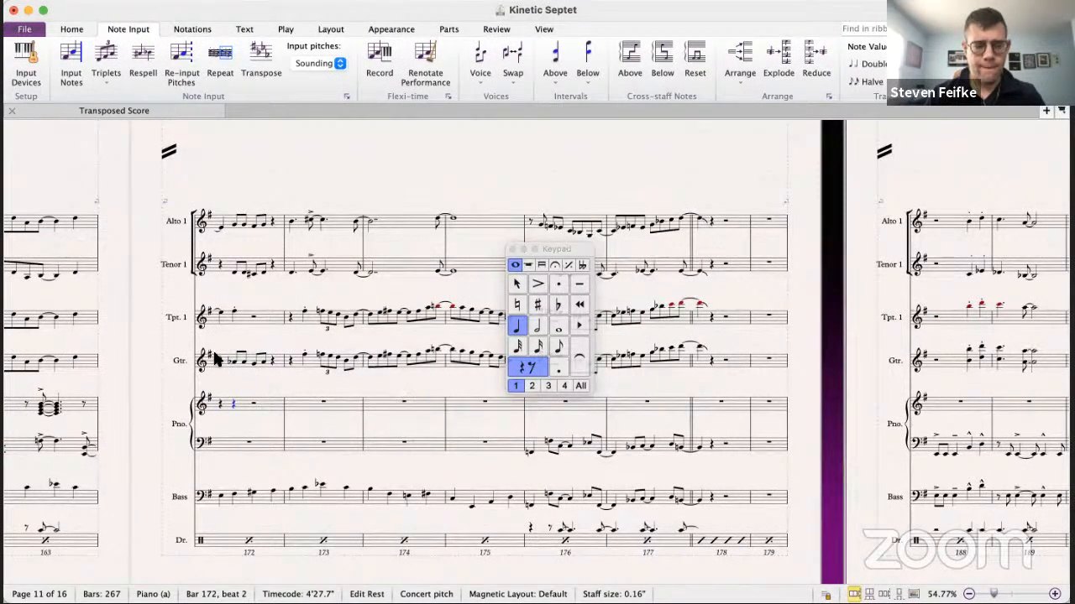
- Copy the eighth-note figures on beats 2 to 4 of bar 172 from the guitar, tenor and alto saxophones together
key(Escape)
click(243, 362)
shift+click(235, 362)
super+click(235, 273)
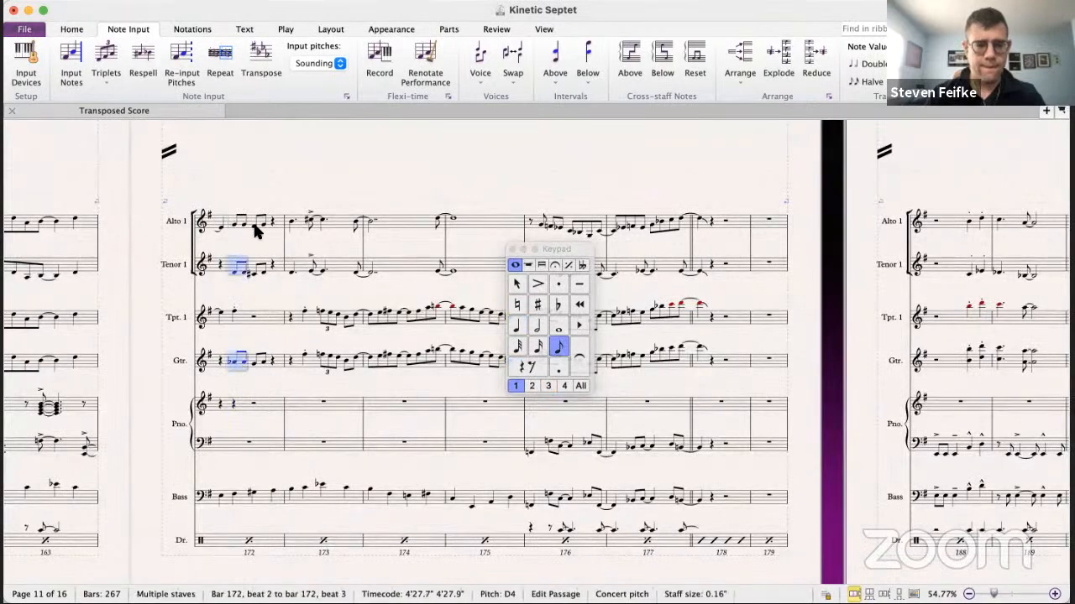
super+click(244, 224)
super+click(258, 224)
key(super+z)
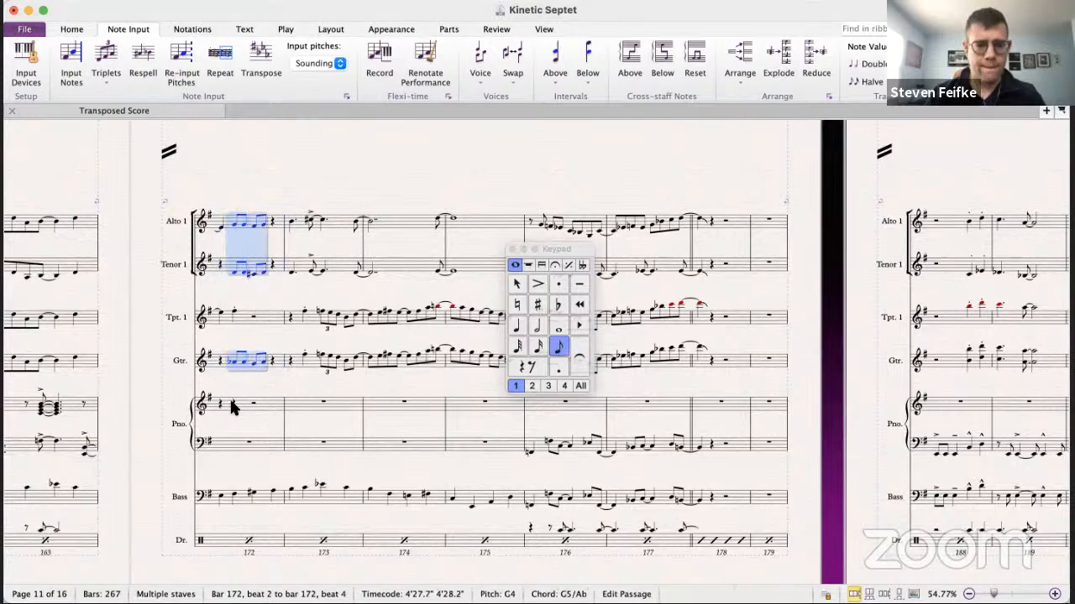
- Reduce the copied figures into the piano's right hand from beat 2 of bar 172, using the minimum number of voices
click(232, 403)
click(816, 61)
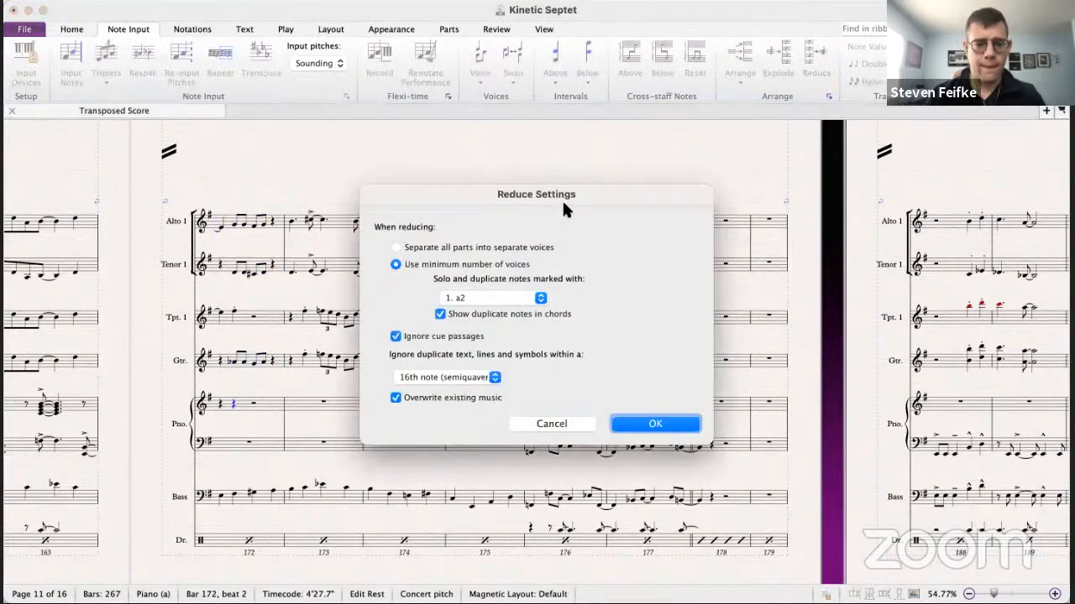
click(654, 423)
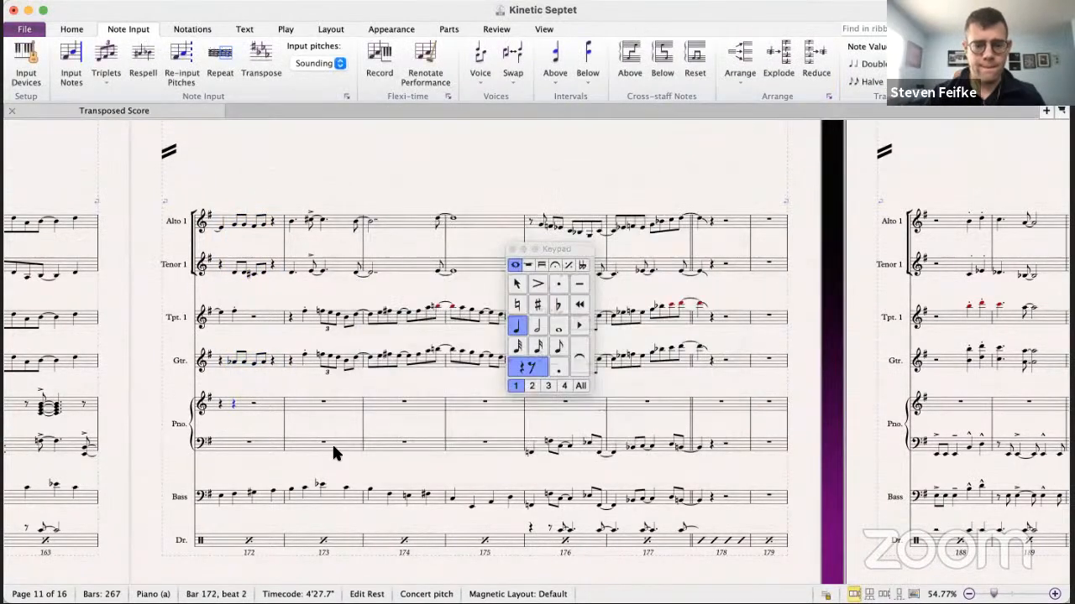
shift+click(251, 404)
click(797, 48)
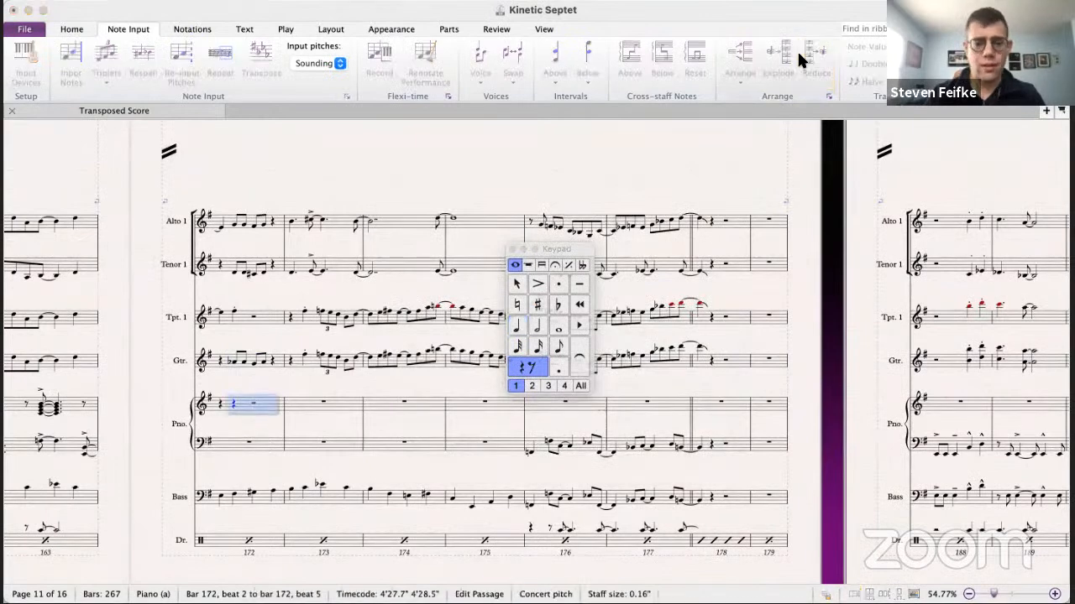
- Copy the guitar line from bar 173 through bar 178 into the alto saxophone, starting at bar 173
scroll(252, 375, left, 3)
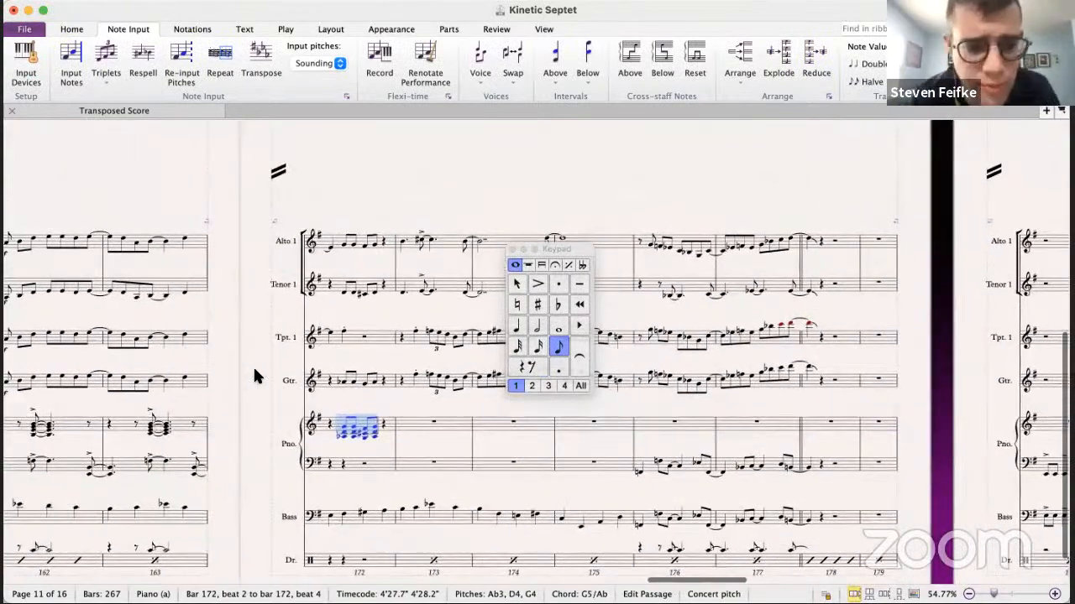
scroll(256, 375, right, 2)
scroll(256, 375, up, 1)
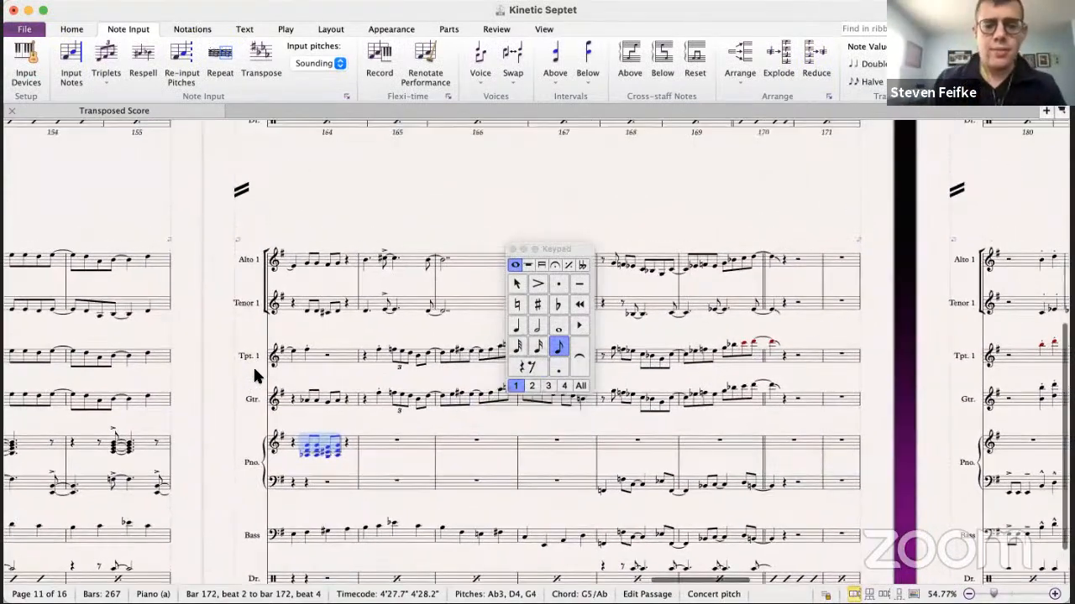
scroll(253, 365, right, 2)
scroll(253, 365, down, 1)
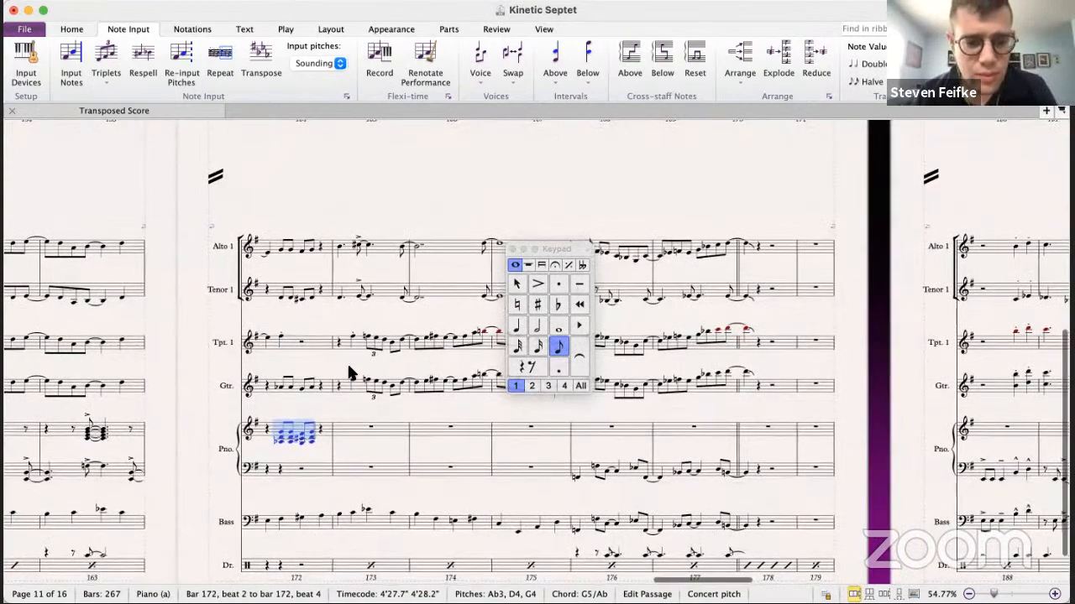
drag(347, 367, 291, 379)
click(295, 399)
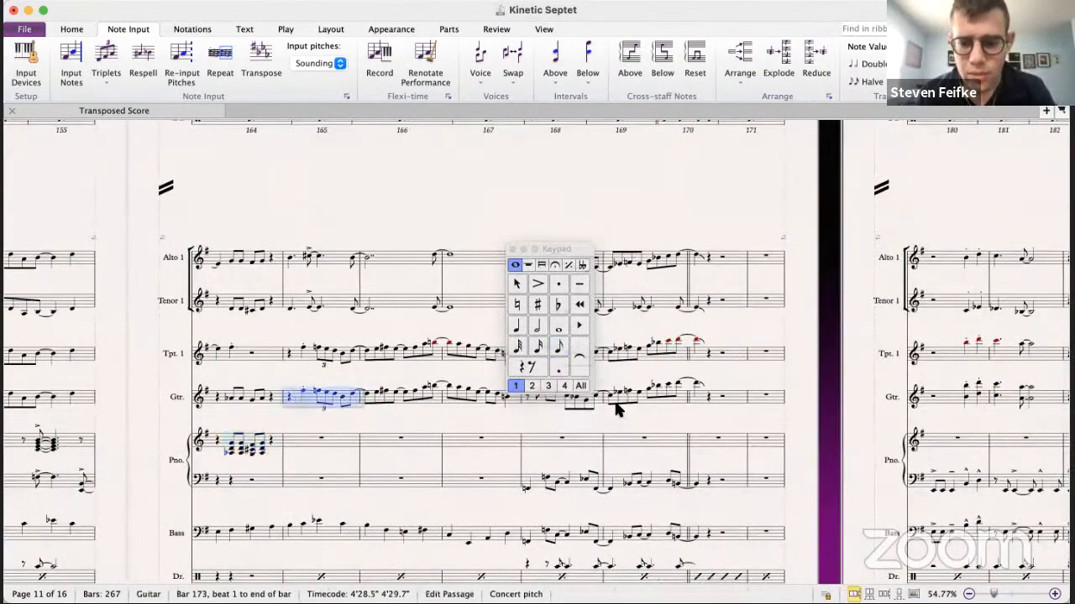
shift+click(705, 394)
alt+click(298, 258)
- Replace the alto saxophone's bar 172 with a copy of the trumpet's bar 172 an octave lower
scroll(317, 254, up, 3)
scroll(316, 255, down, 2)
scroll(316, 254, right, 2)
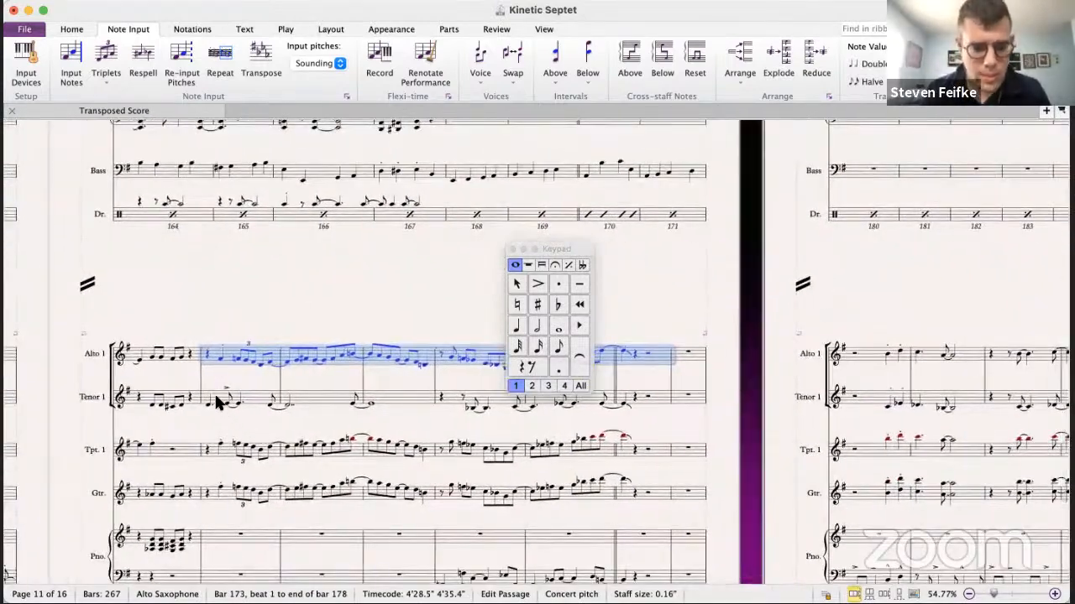
click(159, 434)
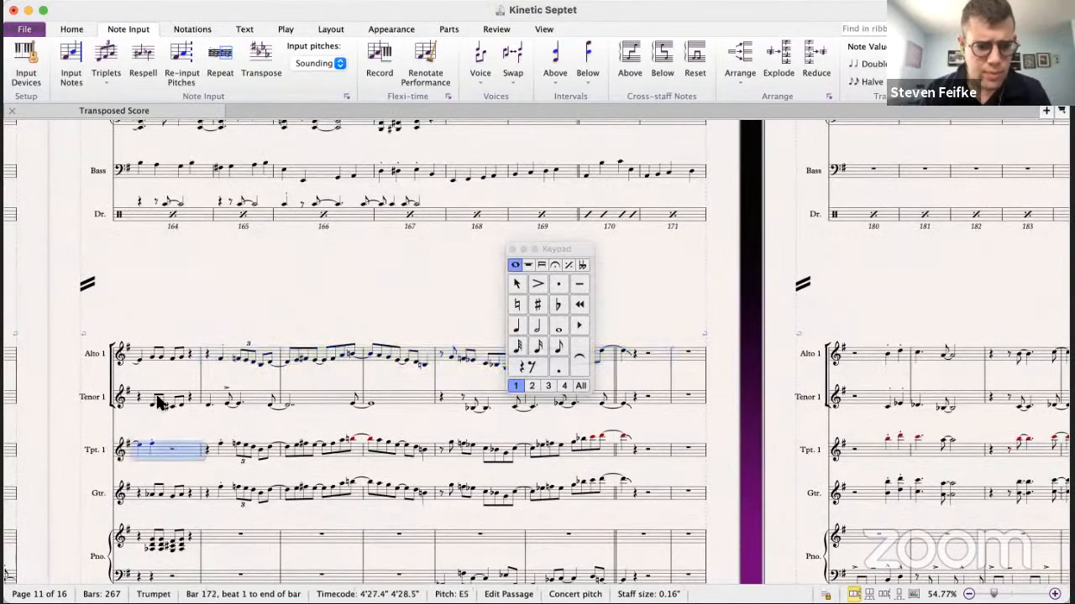
click(145, 359)
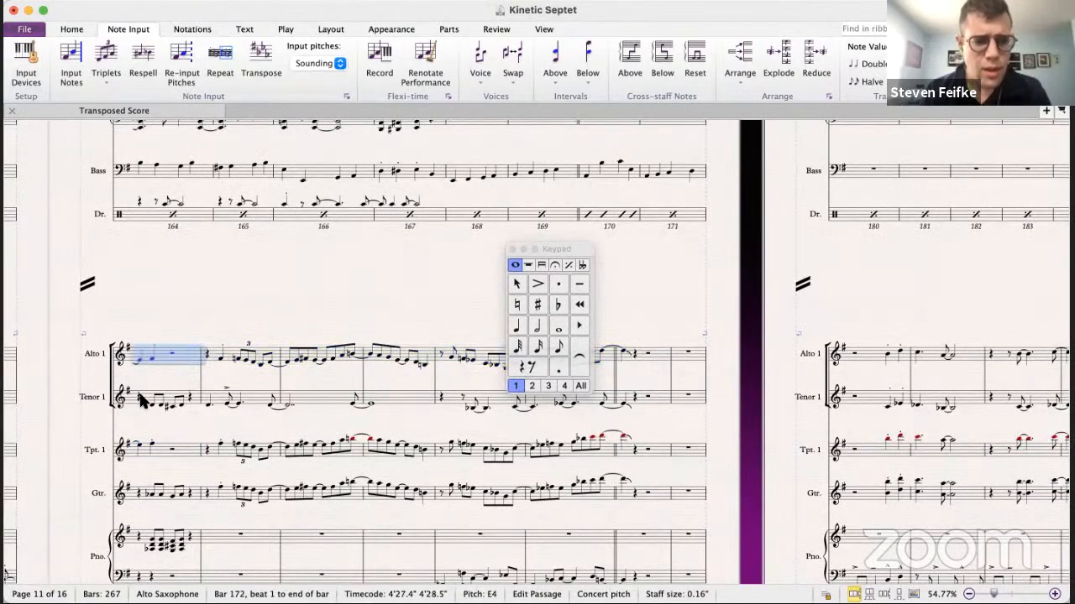
- Clear the tenor saxophone and guitar music from bar 172 into bar 178
click(141, 396)
scroll(449, 391, right, 5)
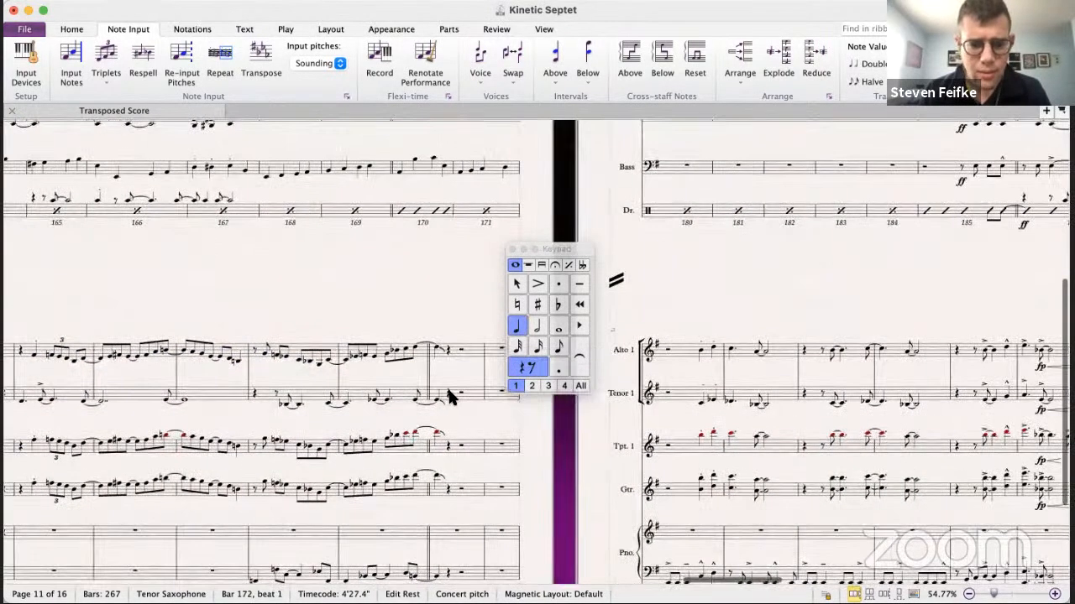
shift+click(449, 396)
scroll(449, 397, down, 5)
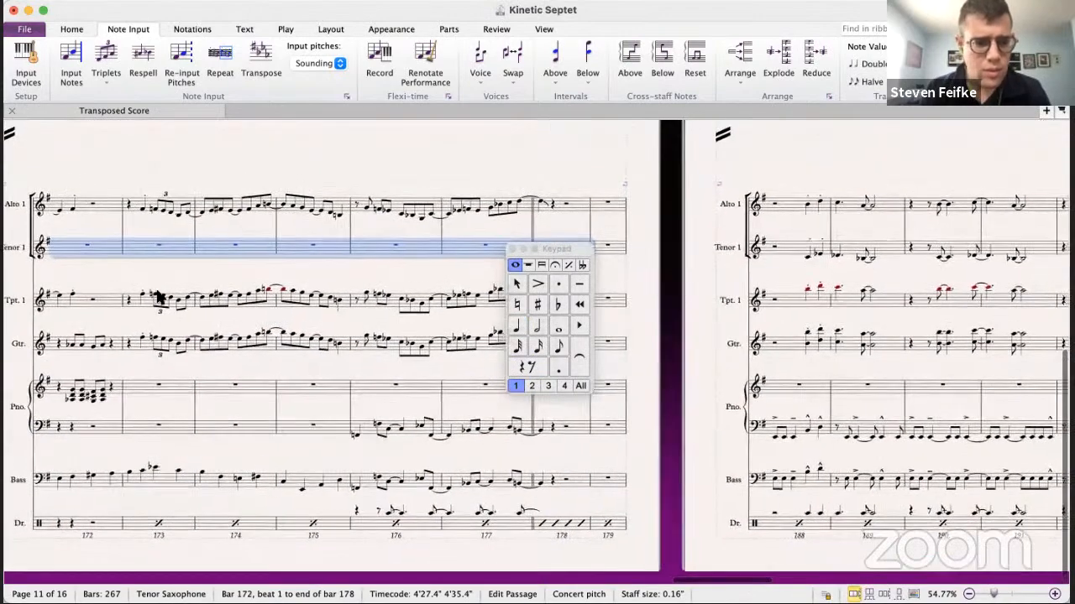
click(59, 342)
scroll(212, 347, right, 4)
shift+click(406, 348)
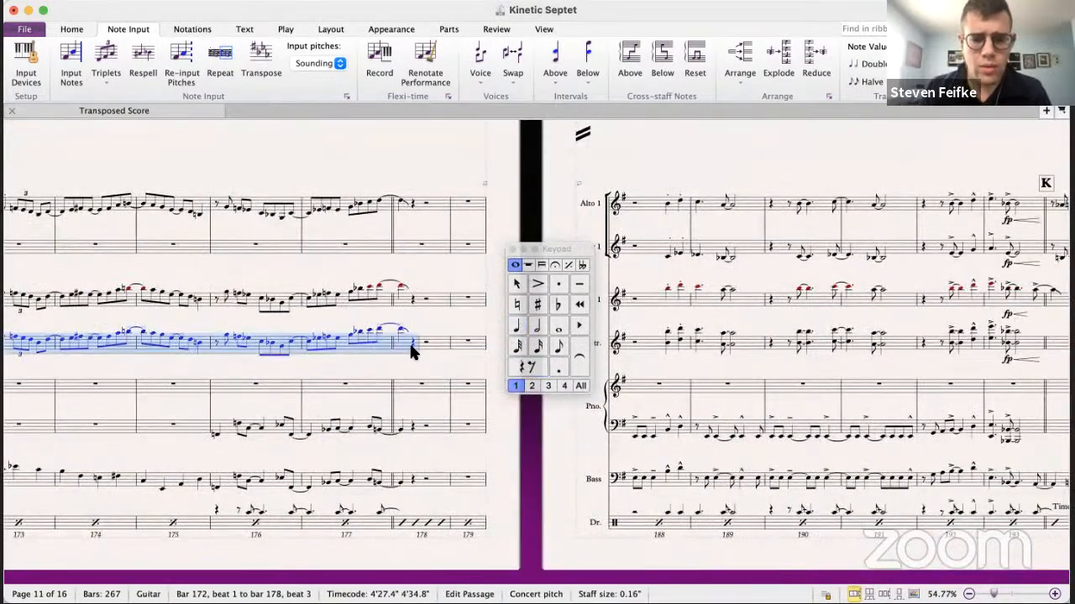
- Play back the septet from the trumpet note on beat 1 of bar 167
scroll(409, 341, up, 6)
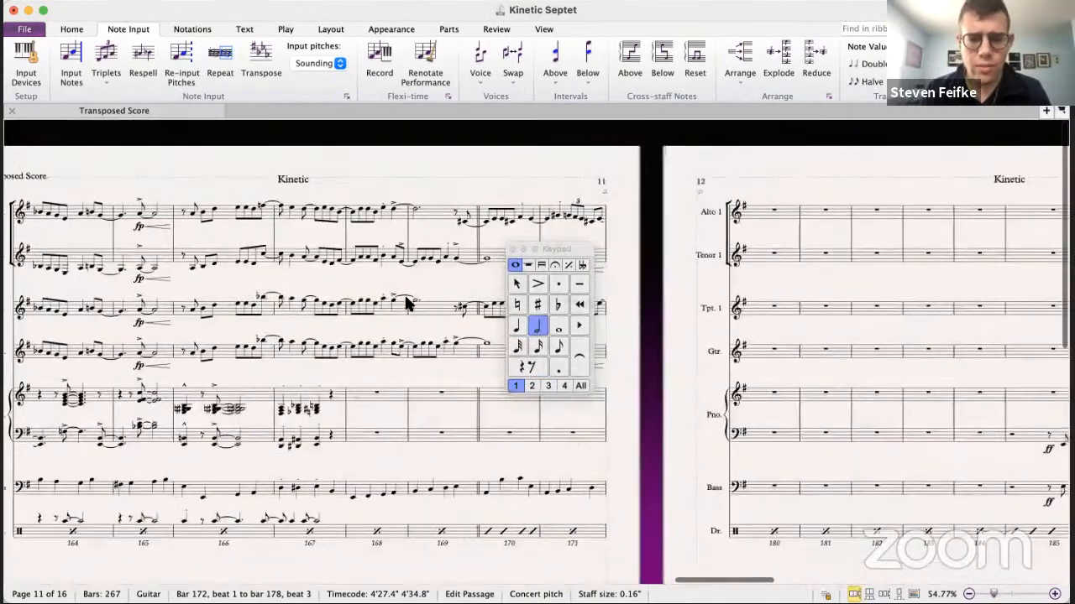
click(279, 297)
key(p)
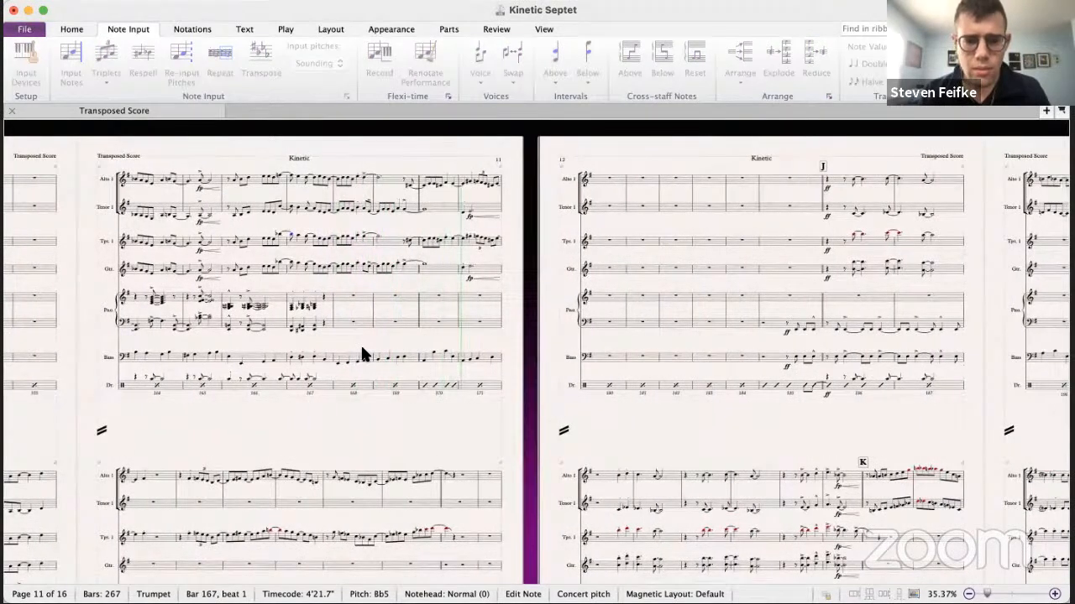
key(space)
- Clear bar 171 in the tenor saxophone and guitar, including the fp markings and hairpins
scroll(436, 286, up, 5)
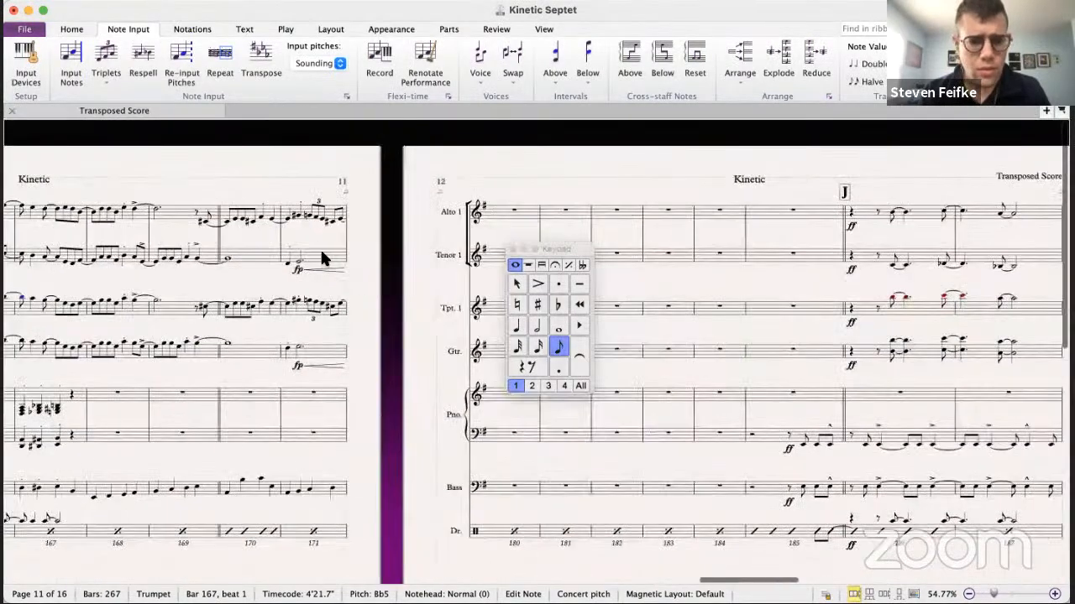
click(321, 256)
super+click(309, 353)
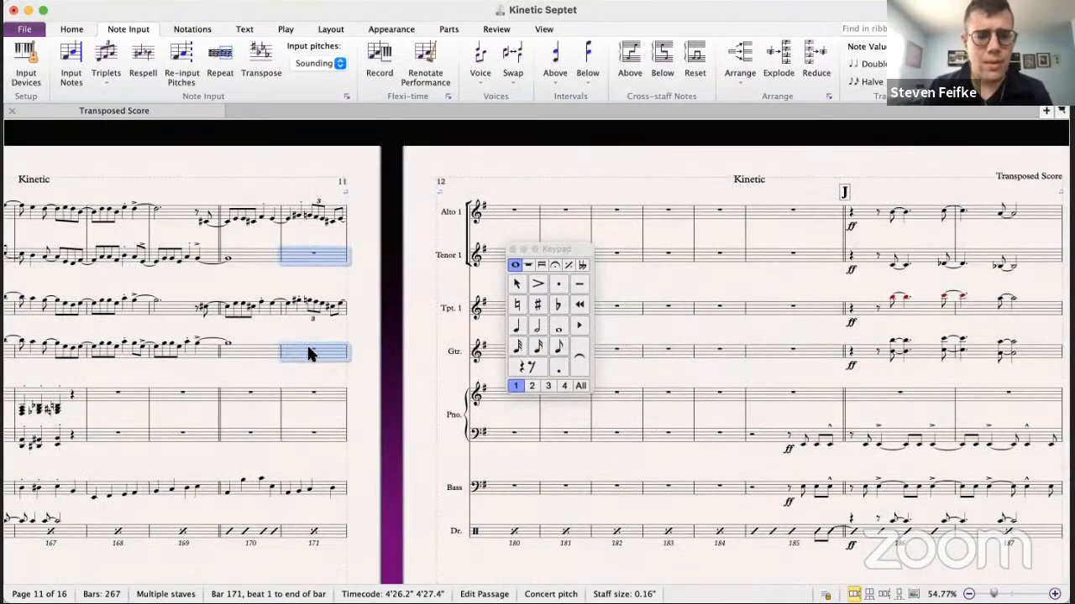
- Play back the septet from the alto saxophone note on beat 1 of bar 169
scroll(309, 352, down, 5)
scroll(309, 352, left, 8)
scroll(309, 353, up, 2)
scroll(372, 307, up, 3)
scroll(372, 307, right, 2)
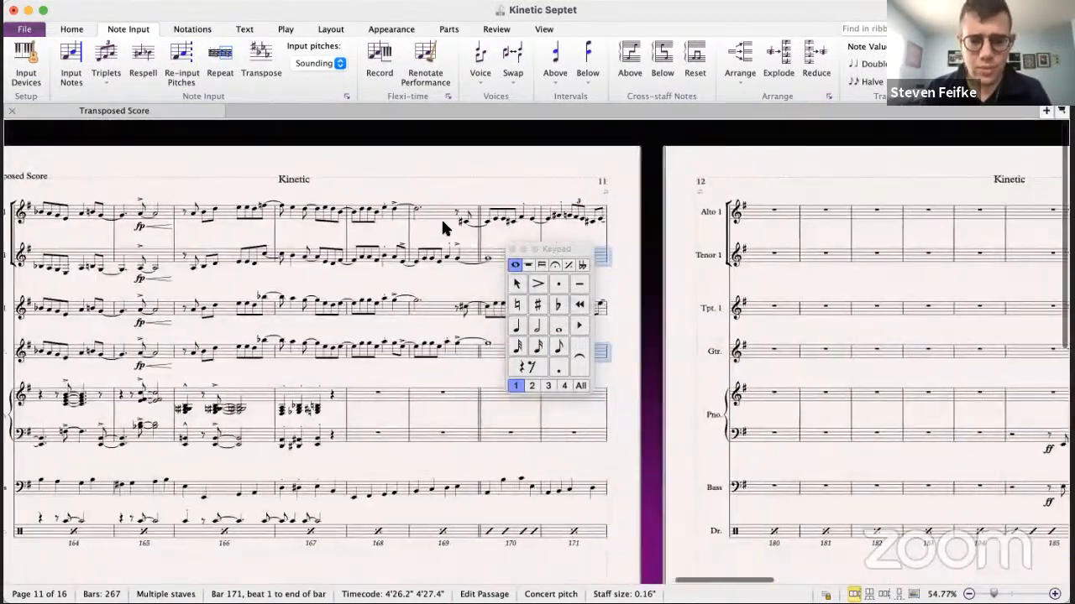
click(412, 213)
key(p)
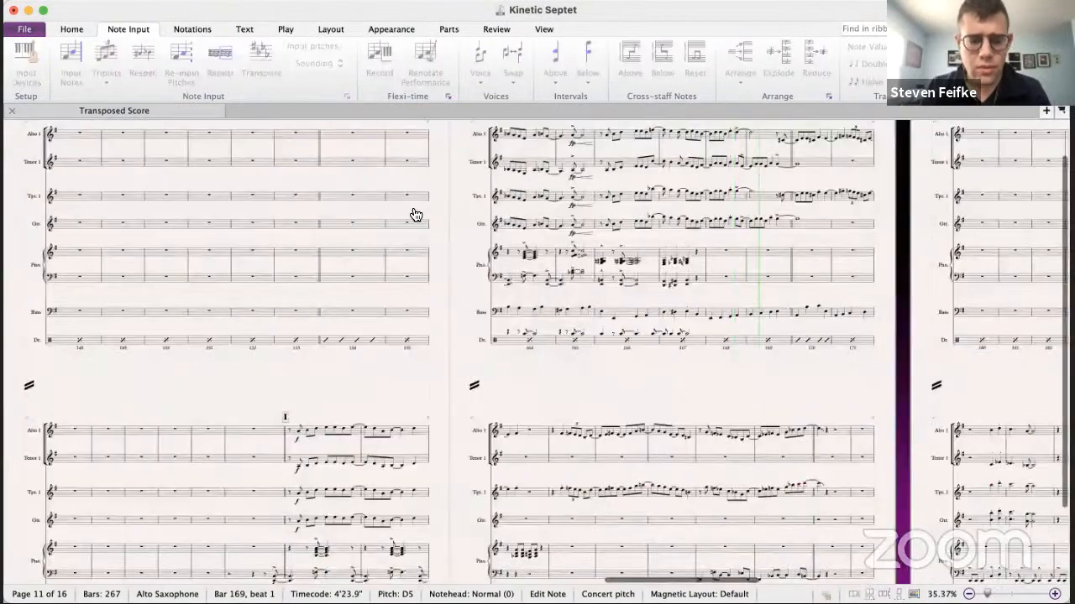
key(space)
- Undo the clearing of bar 171 in the tenor saxophone and guitar
key(super+z)
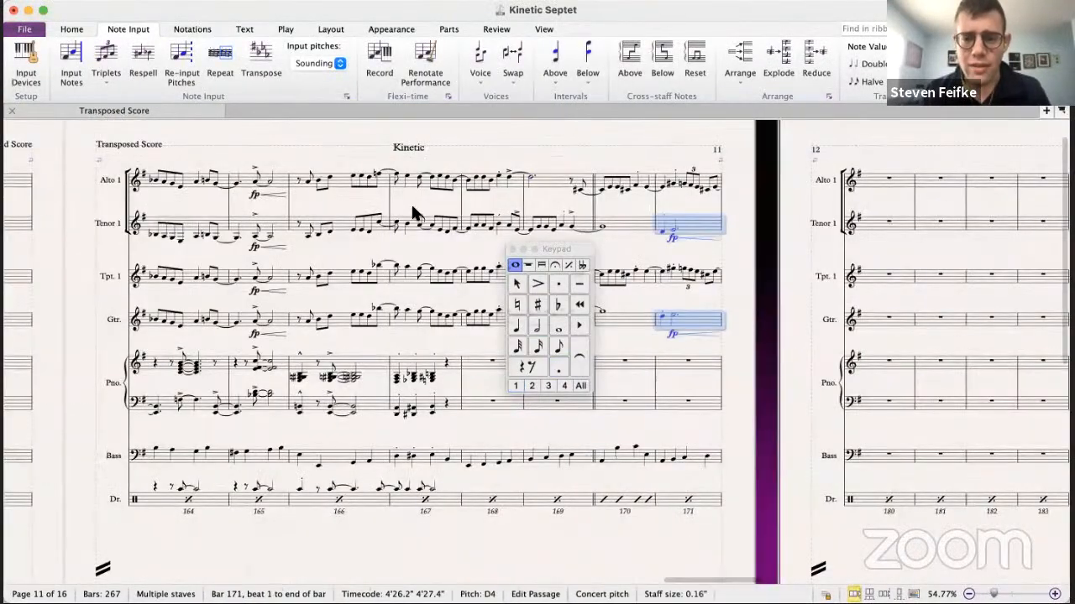
scroll(413, 213, right, 4)
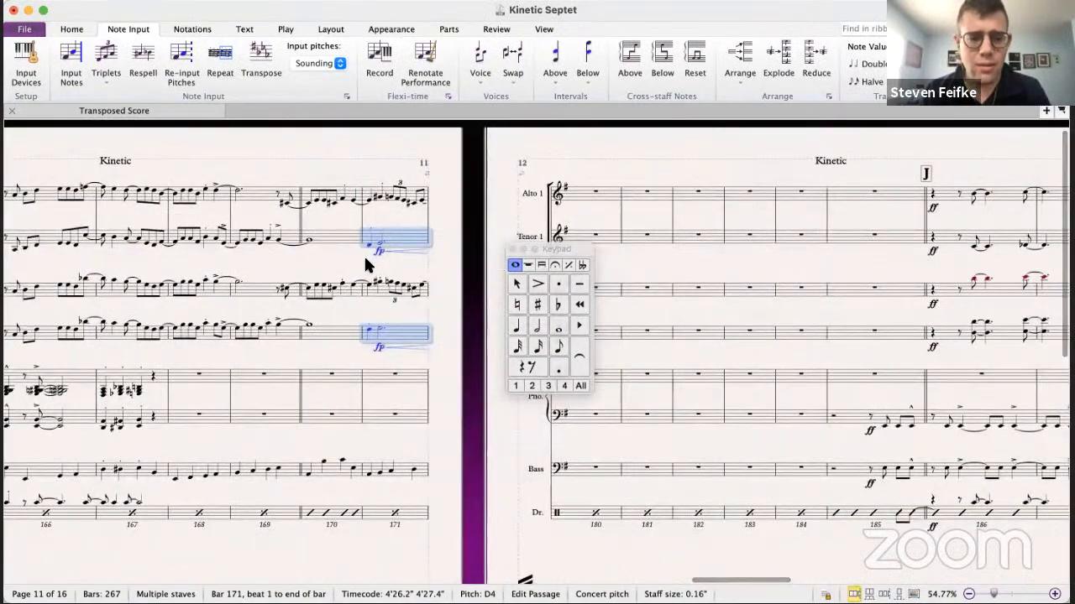
- Turn the guitar's dotted half note on beat 2 of bar 171 into a stacked chord
scroll(364, 253, left, 3)
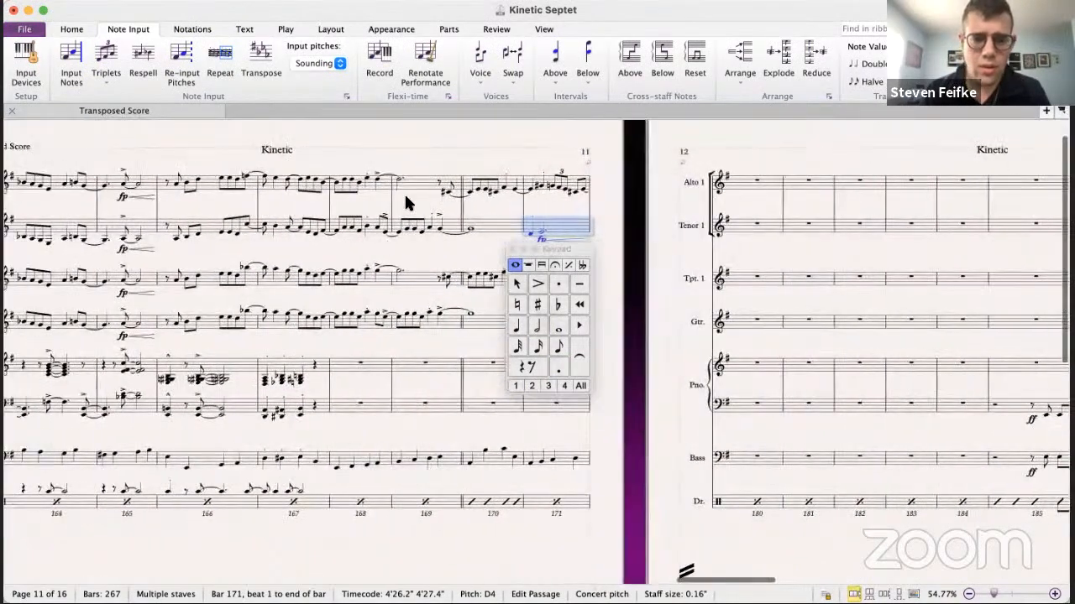
scroll(417, 260, right, 2)
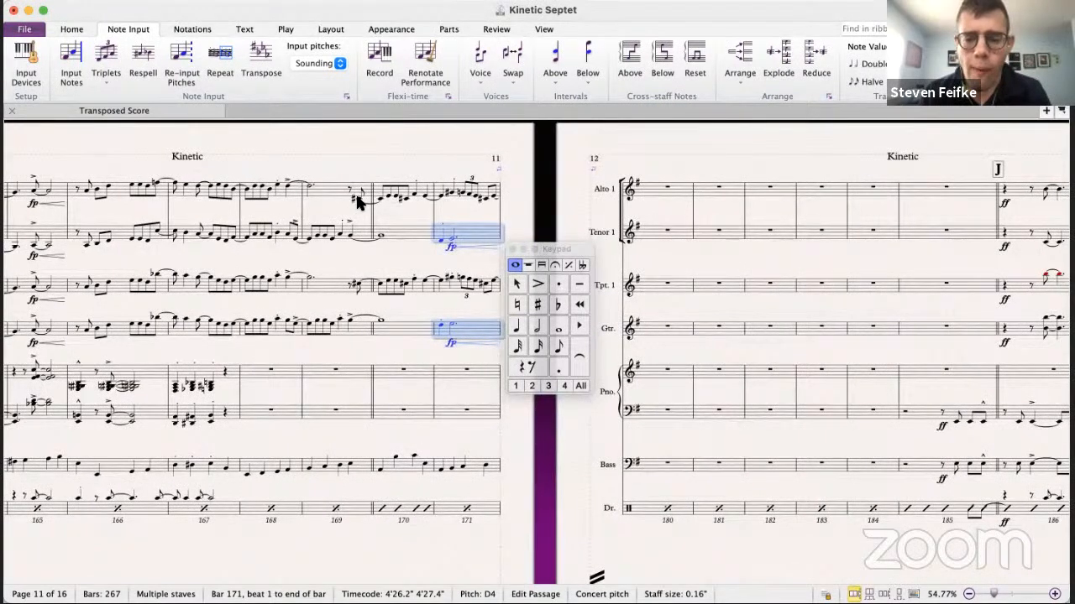
click(442, 241)
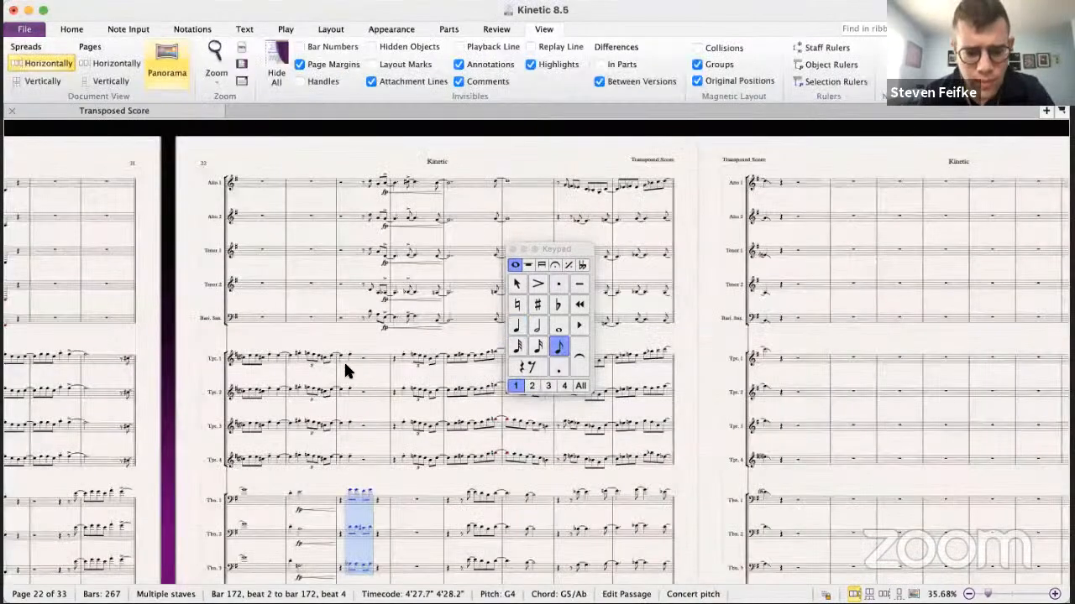
scroll(343, 360, down, 5)
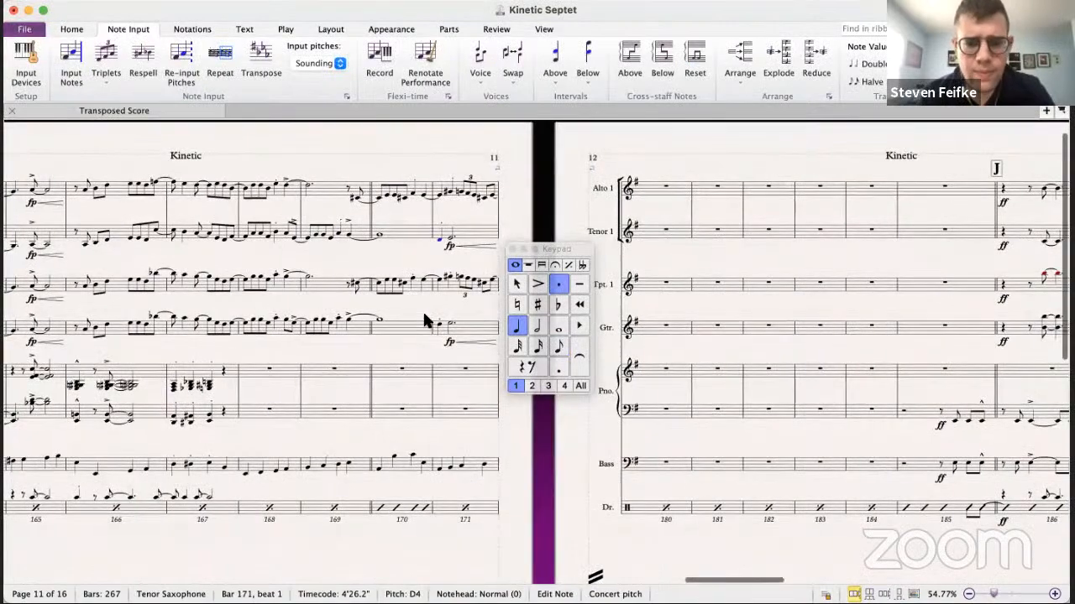
scroll(412, 325, right, 2)
click(409, 327)
key(shift+4)
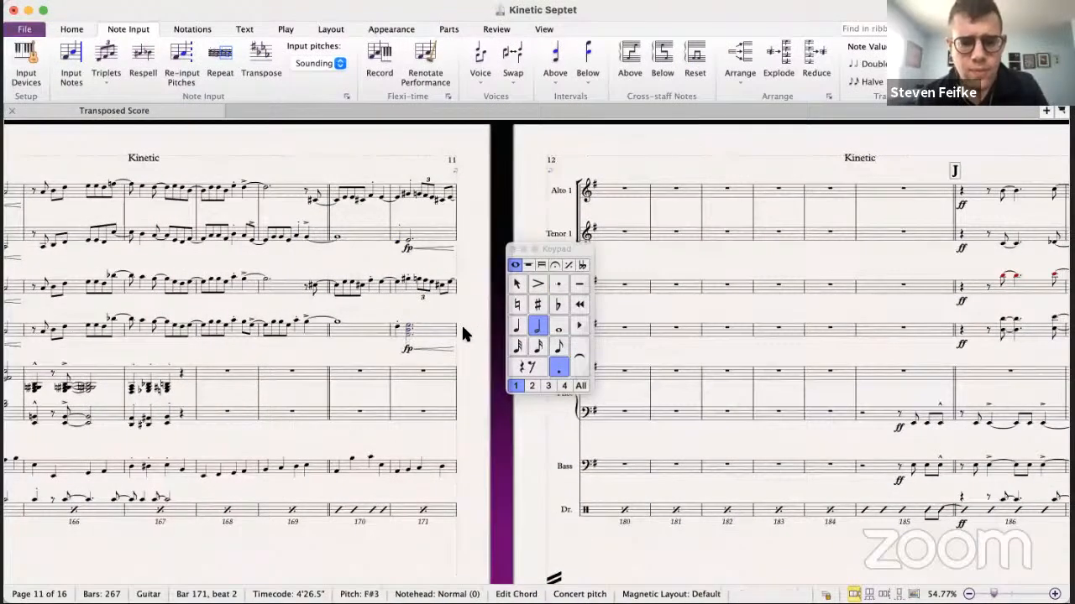
click(514, 304)
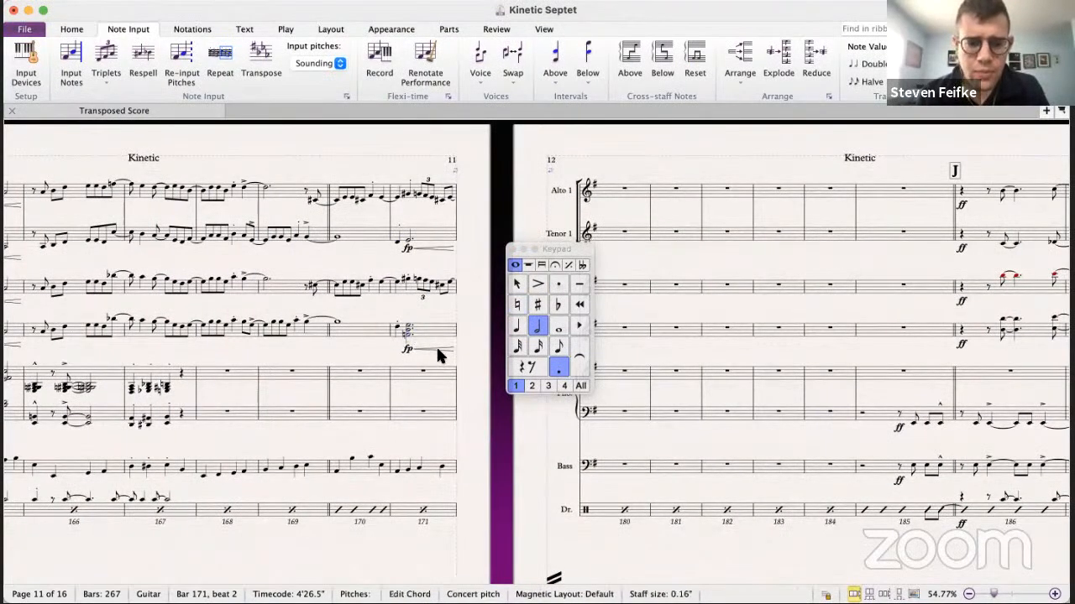
- Delete the guitar's fp marking and hairpin in bar 171 and add an accent to its beat 2 chord
click(420, 349)
super+click(407, 349)
key(Delete)
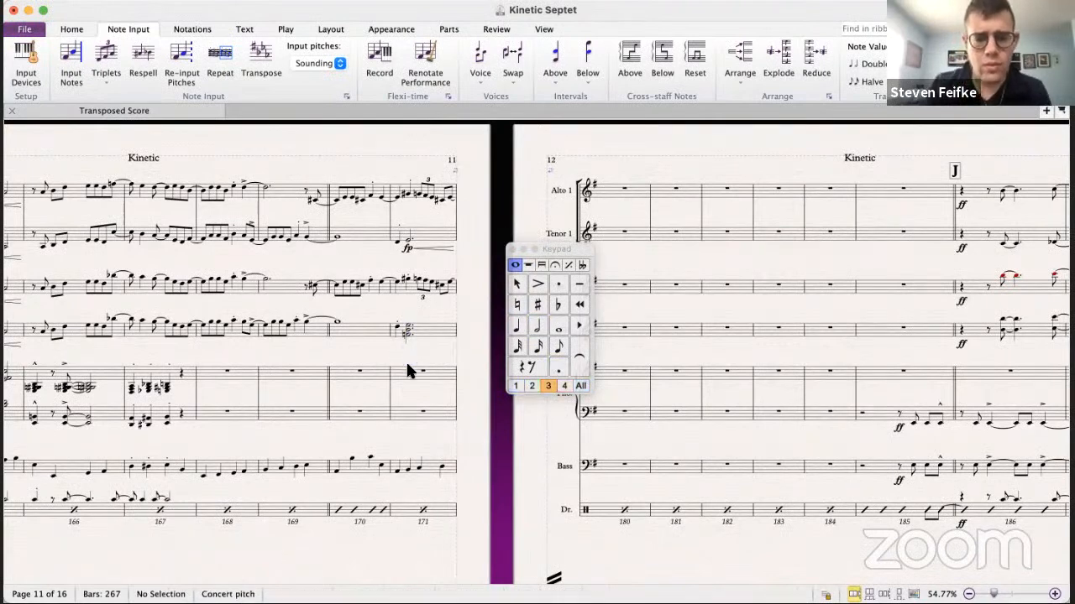
click(409, 329)
click(537, 283)
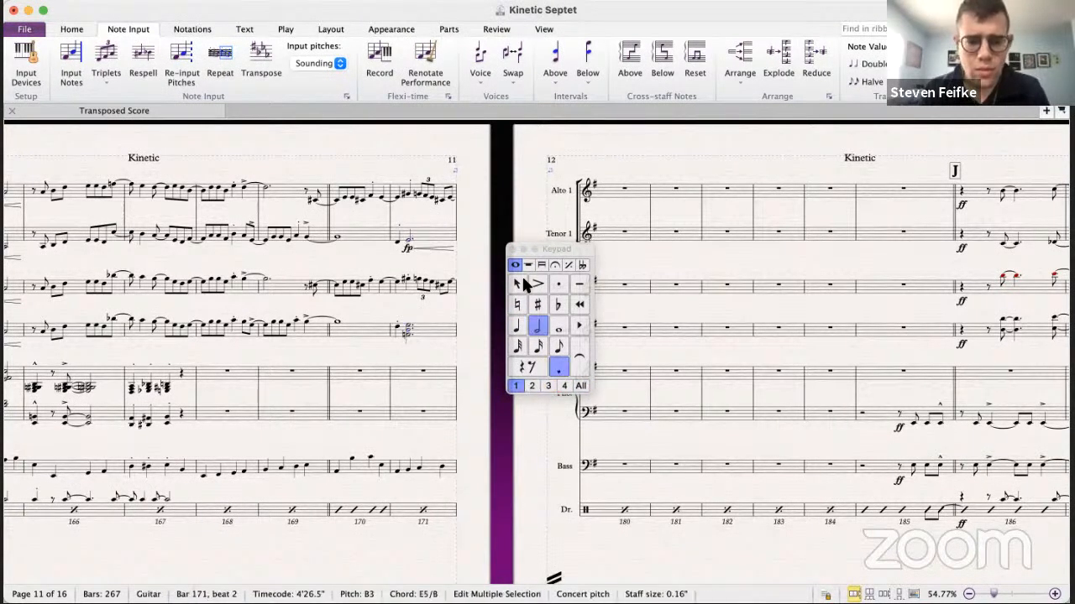
- Play back the septet from the tenor saxophone whole note on beat 1 of bar 170
click(336, 237)
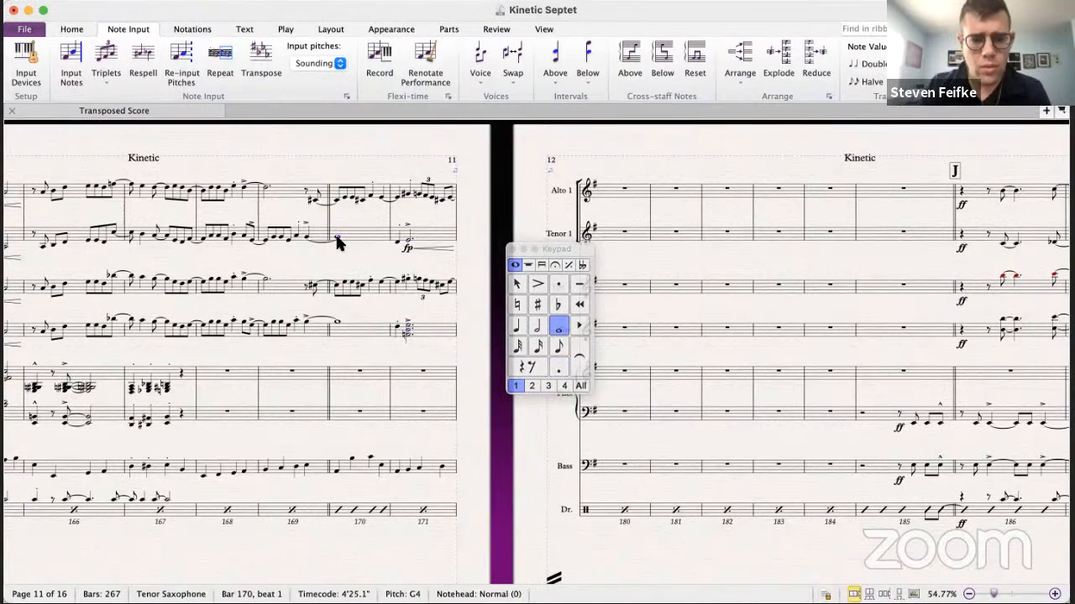
key(p)
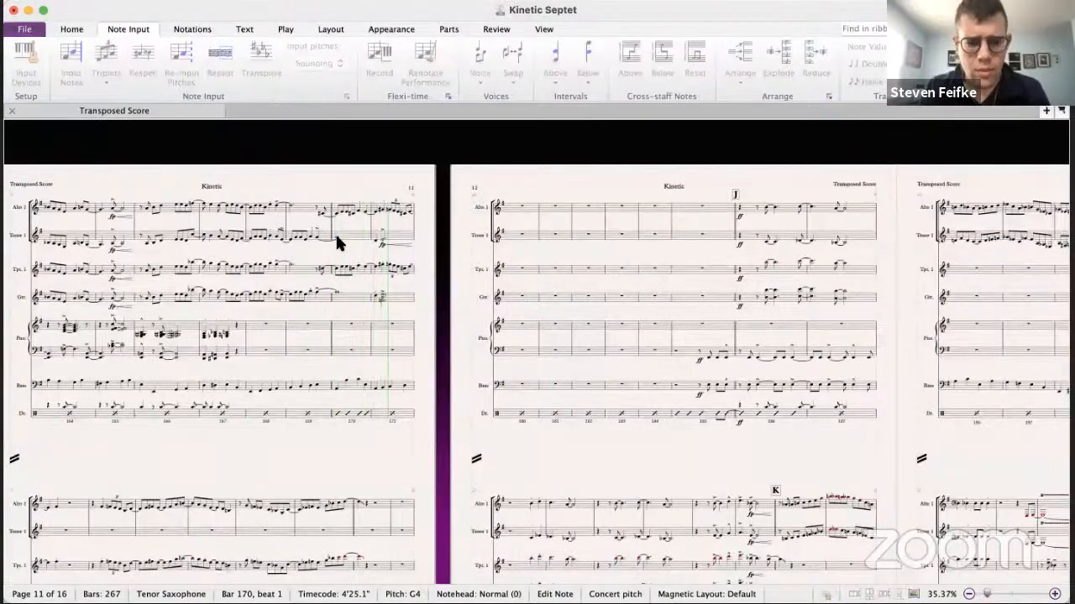
key(space)
- Move the piano's right-hand eighth-note chords in bar 172 to the guitar staff in the same bar
scroll(318, 323, down, 10)
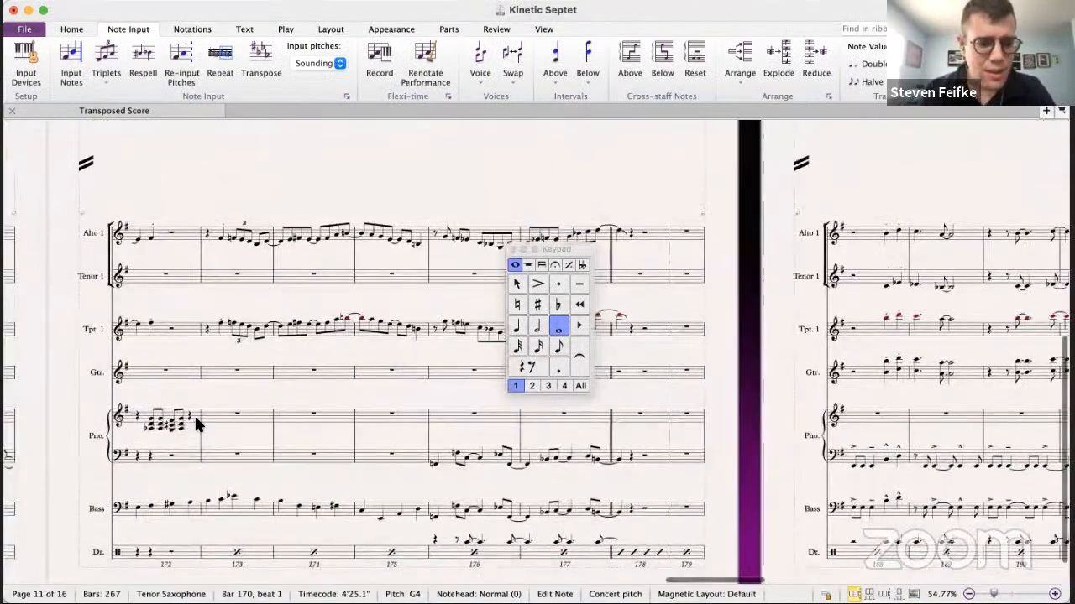
click(173, 407)
key(super+x)
click(139, 372)
key(super+v)
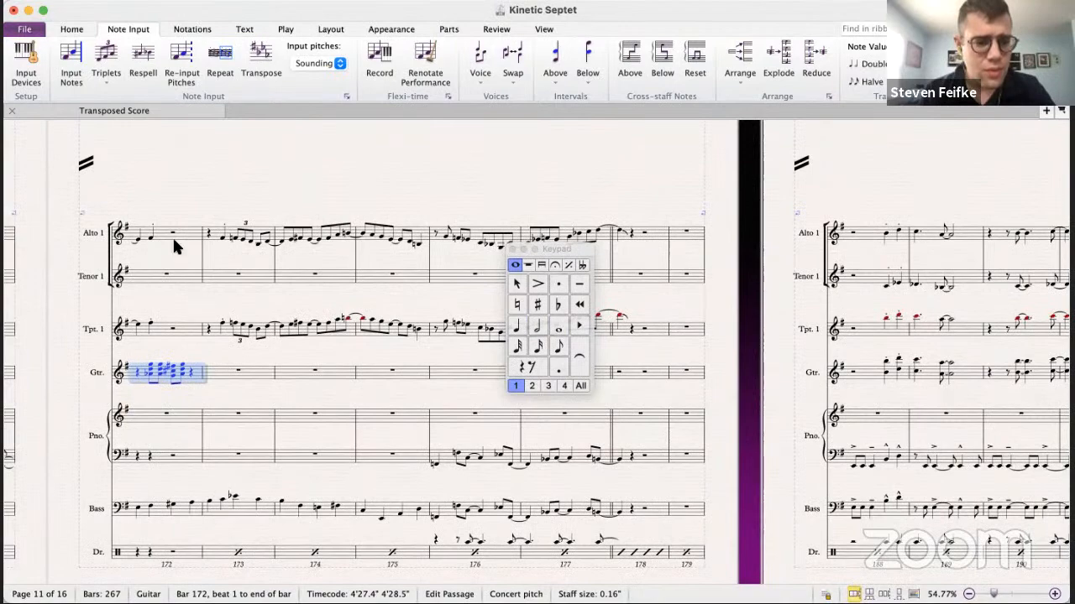
- Switch to the Kinetic 8.5 big band score and examine the saxophone entrance from bar 172 onwards
key(super+grave)
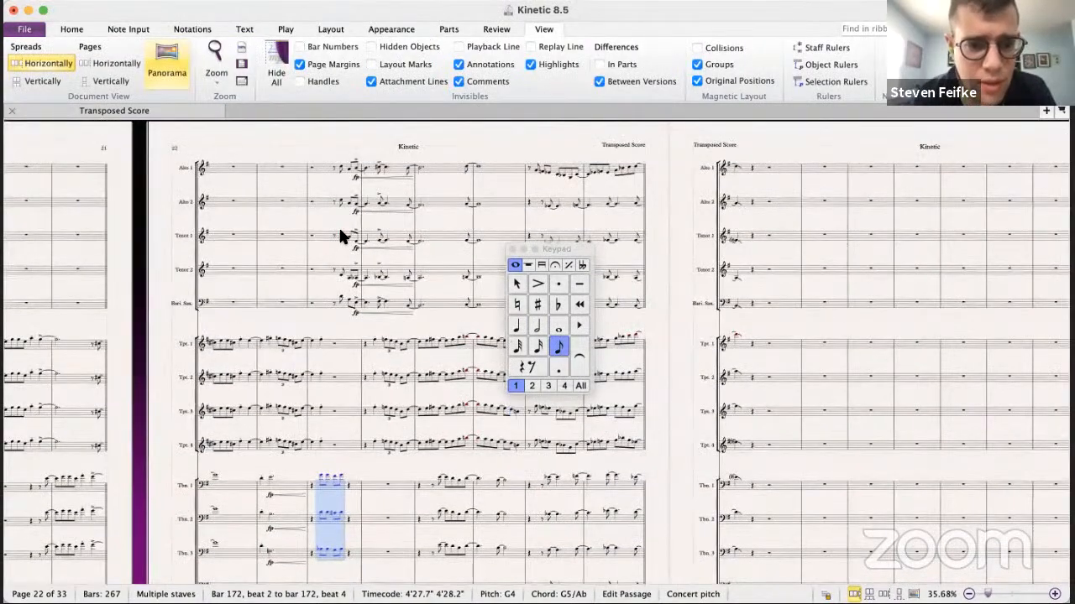
click(327, 166)
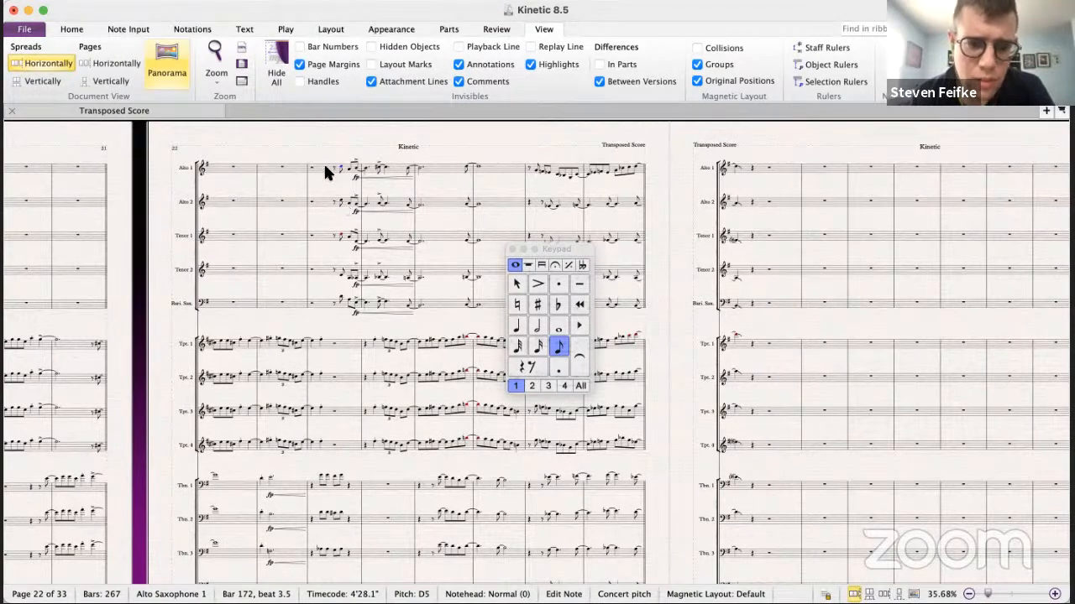
scroll(347, 194, right, 5)
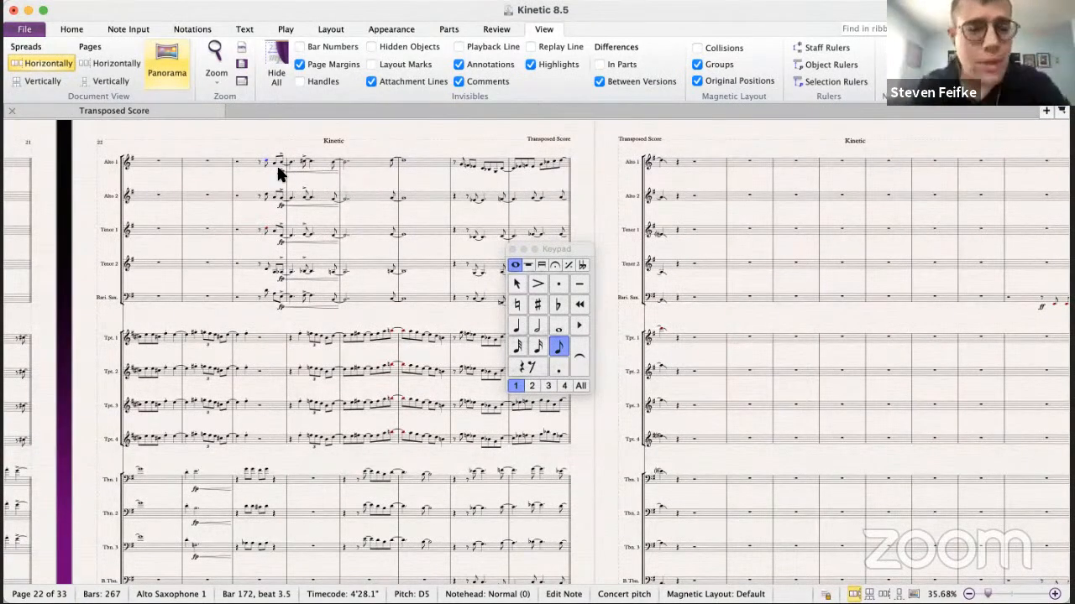
click(430, 319)
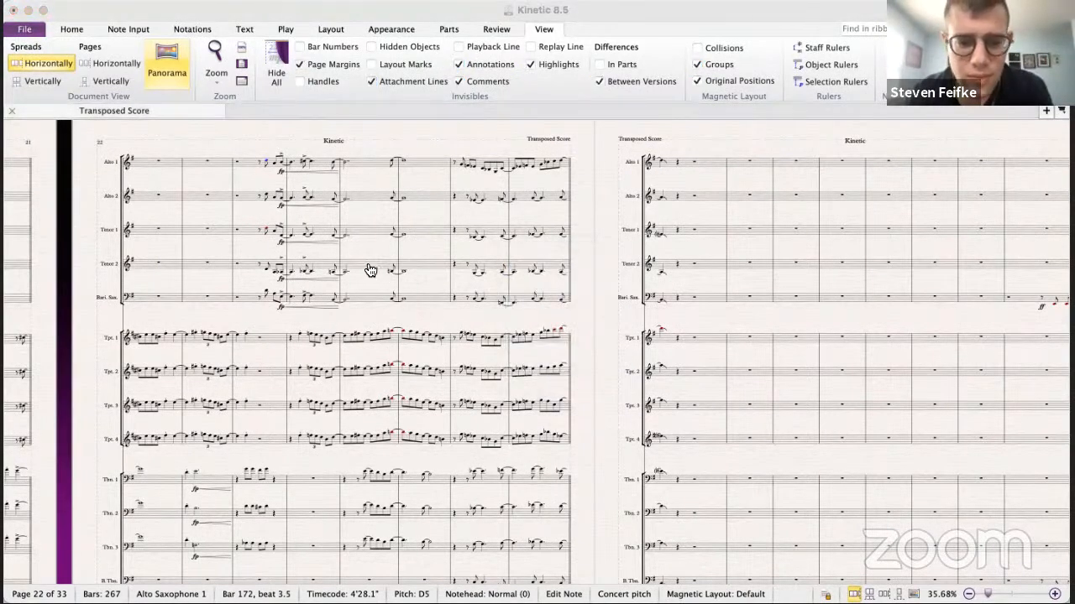
click(340, 239)
scroll(340, 238, right, 1)
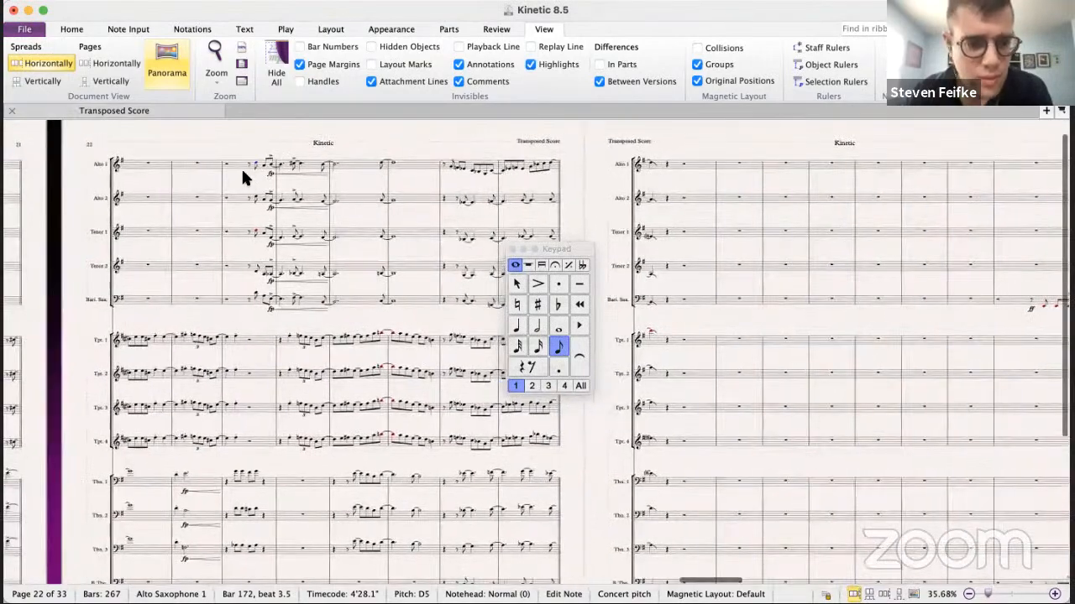
- Copy the big band's Alto 1 line from beat 3 of bar 172 through bar 175 into the septet's alto saxophone
click(234, 158)
shift+click(411, 166)
key(super+grave)
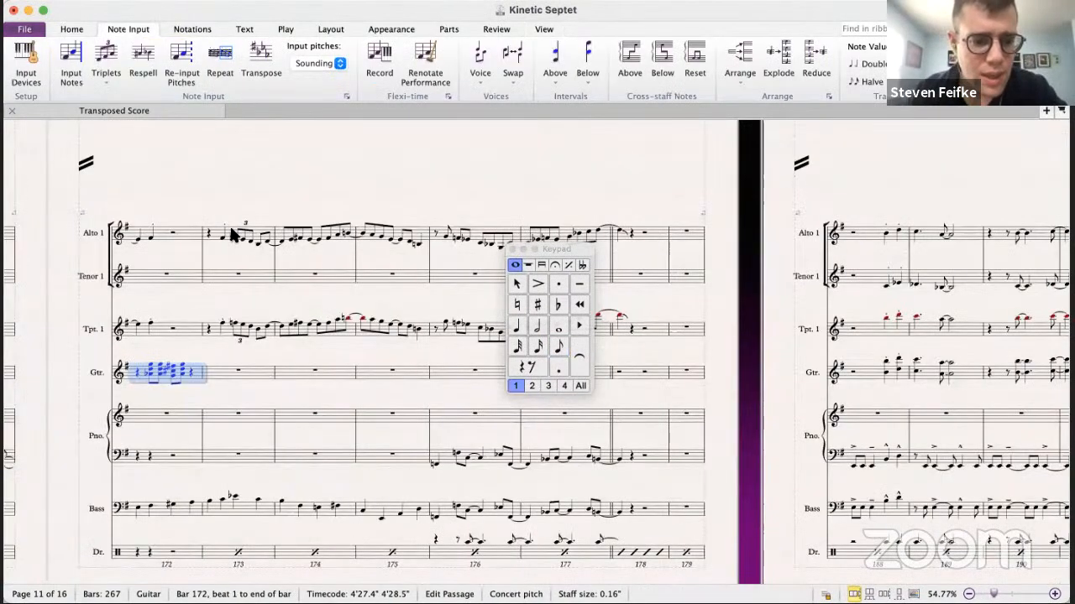
key(super+grave)
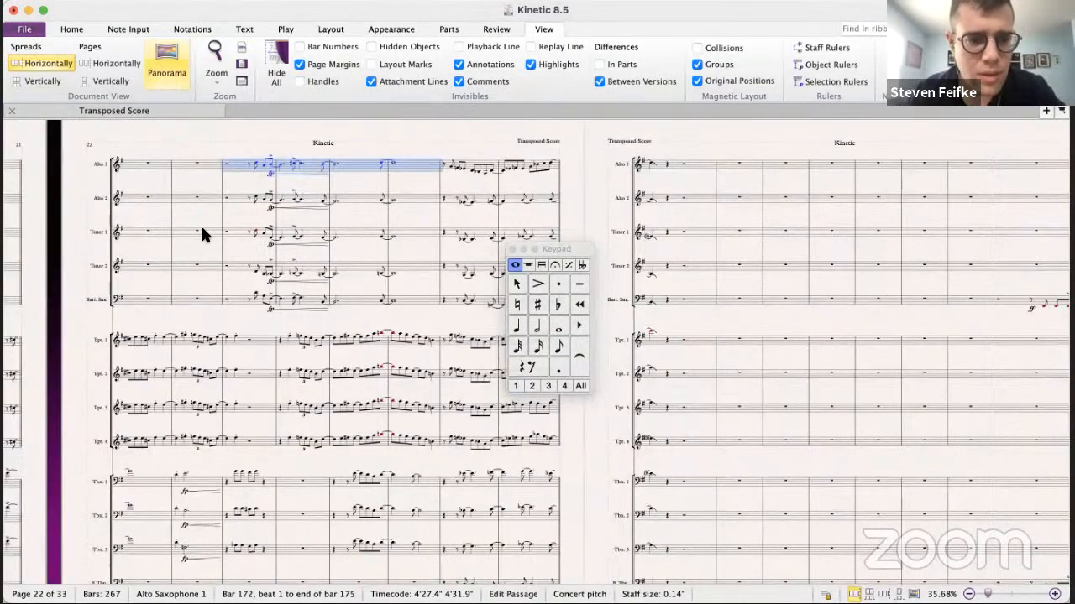
key(super+grave)
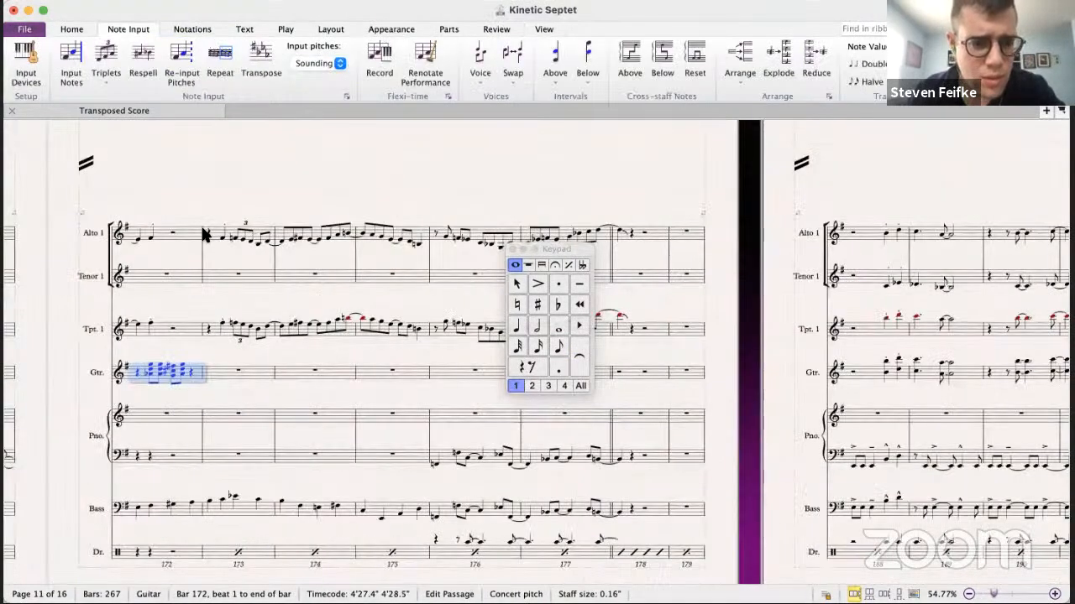
key(super+grave)
key(super+grave)
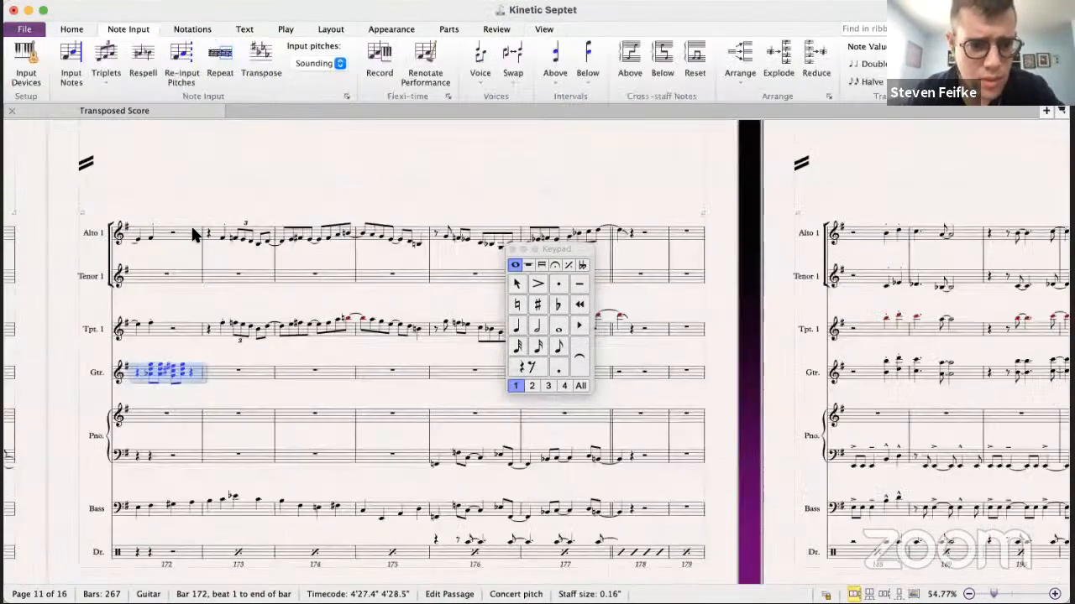
key(super+grave)
shift+click(247, 164)
key(super+grave)
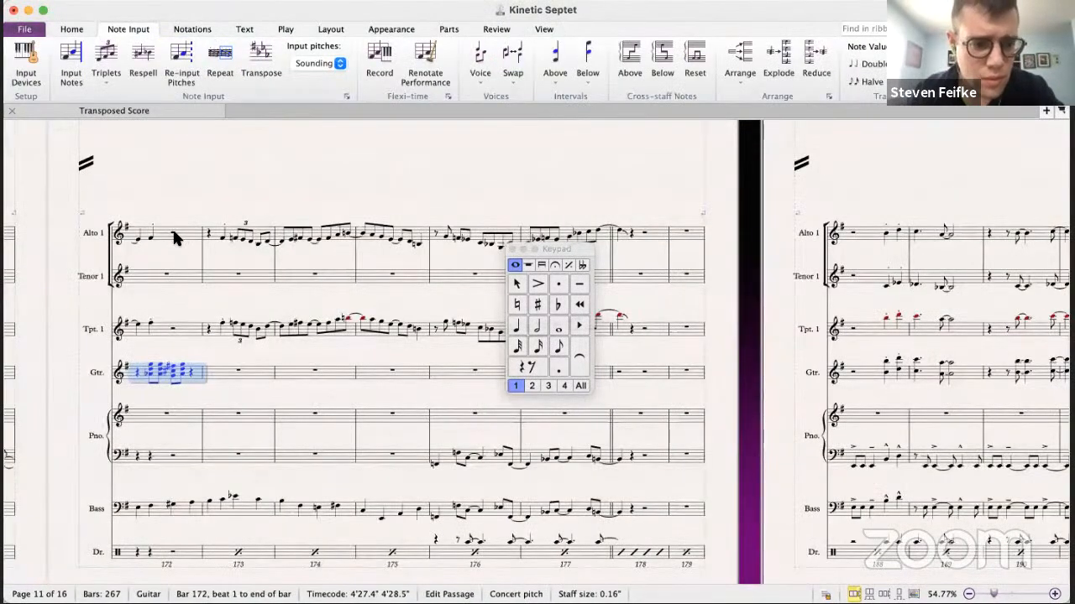
click(169, 226)
key(super+v)
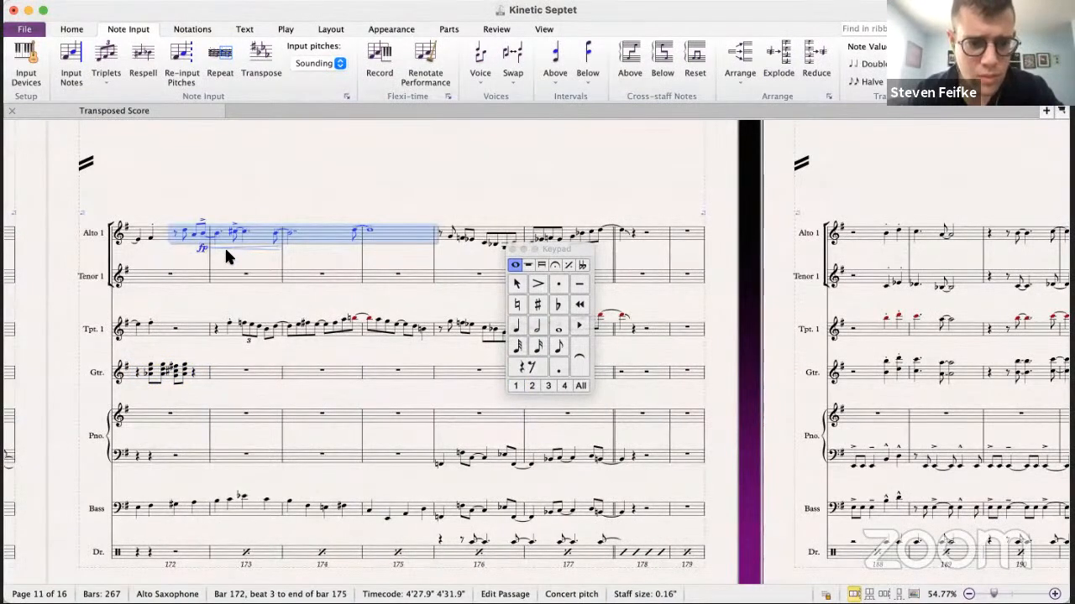
- Copy the big band's Tenor 1 line from beat 3 of bar 172 through bar 175 into the septet's tenor saxophone
key(super+grave)
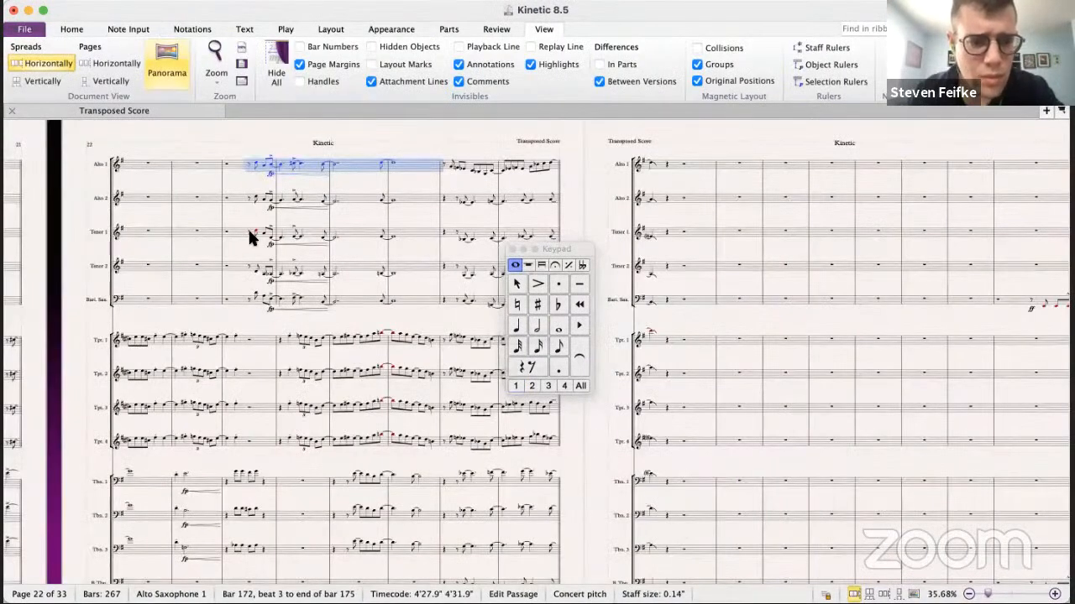
click(249, 231)
shift+click(415, 226)
key(super+grave)
click(171, 275)
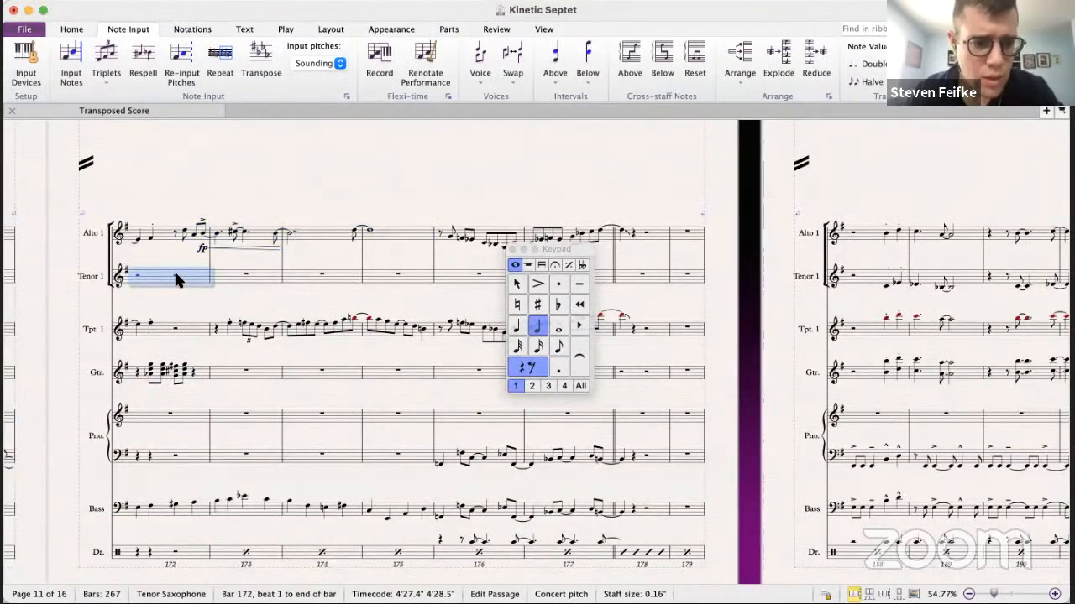
key(super+v)
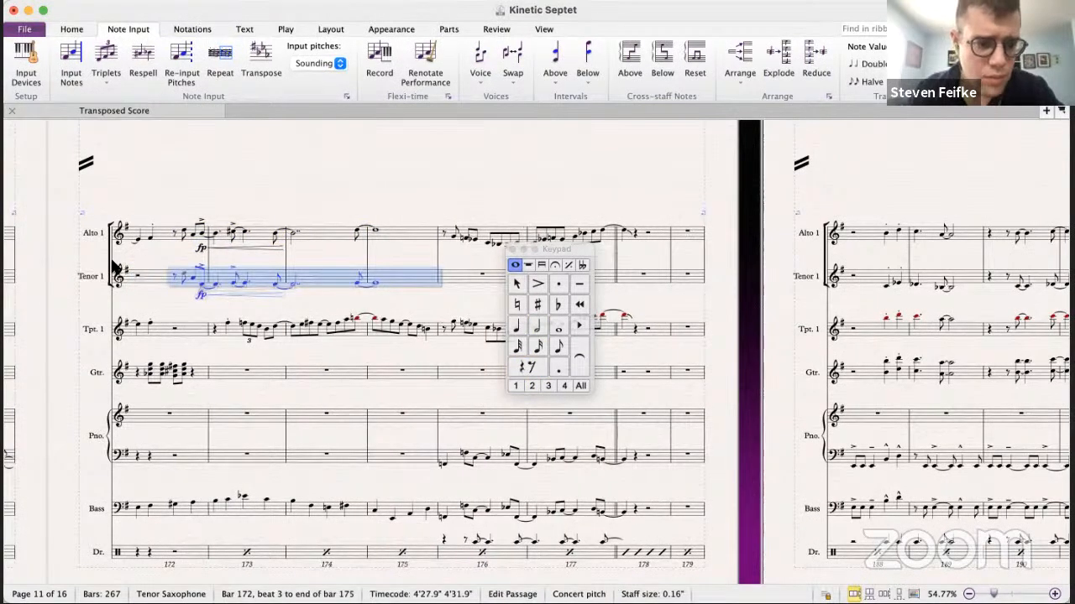
- Play back the septet from the start of bar 172
click(113, 264)
key(space)
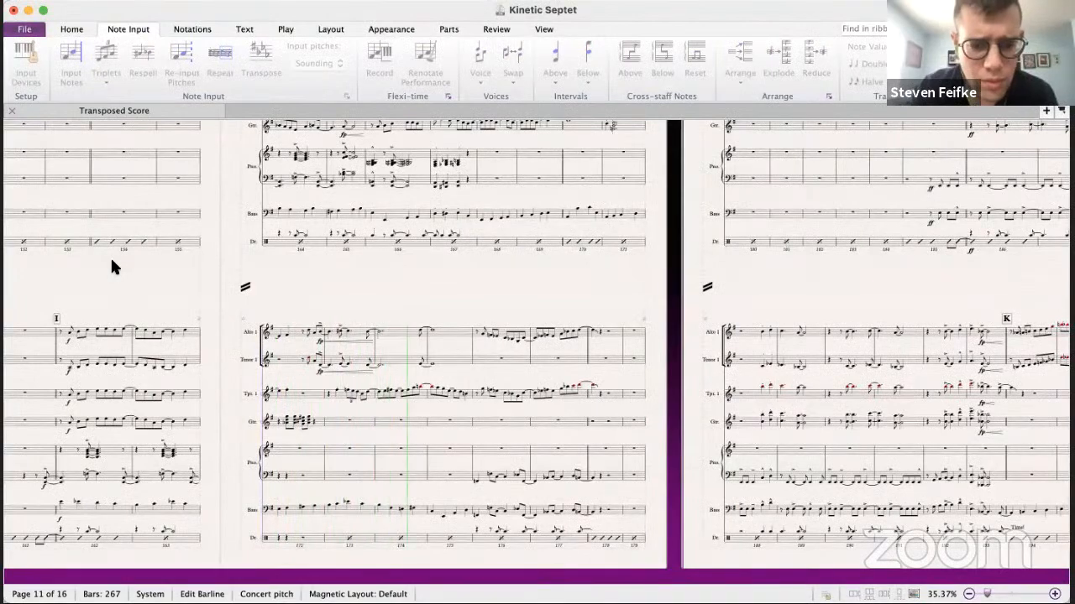
key(space)
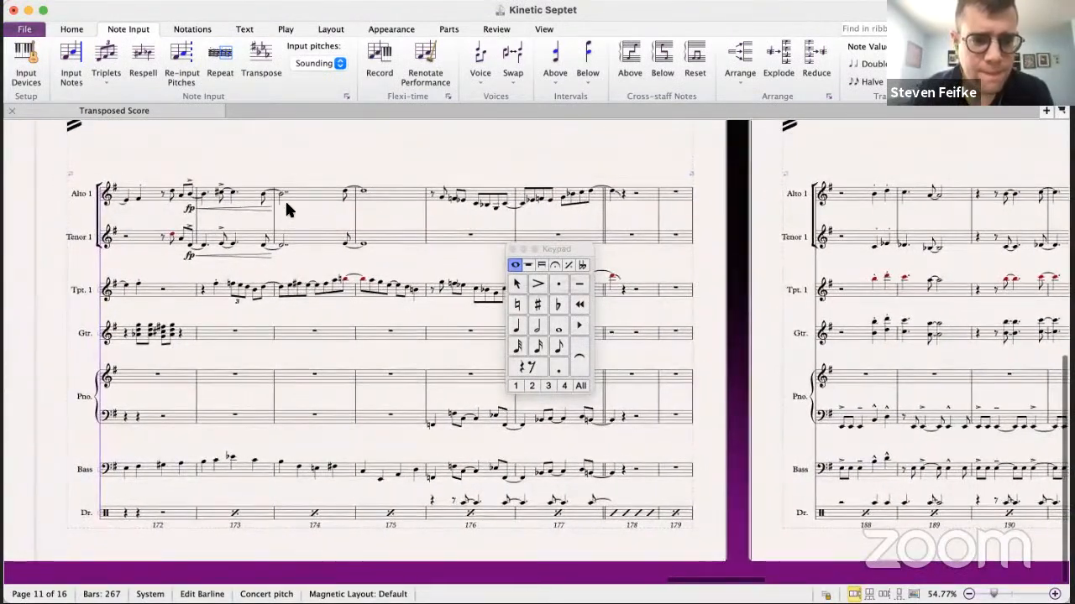
- Shorten the alto and tenor dotted half notes in bar 174 to half notes tied to new quarter notes on beat 3
click(283, 197)
shift+click(281, 244)
click(560, 368)
click(580, 360)
click(316, 198)
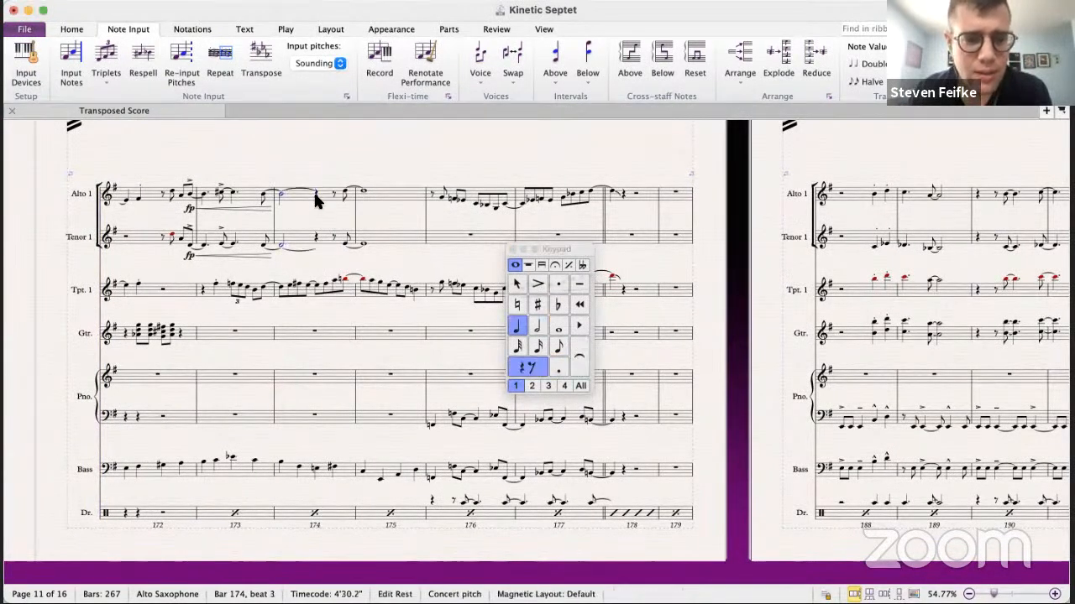
shift+click(318, 240)
key(d)
key(Escape)
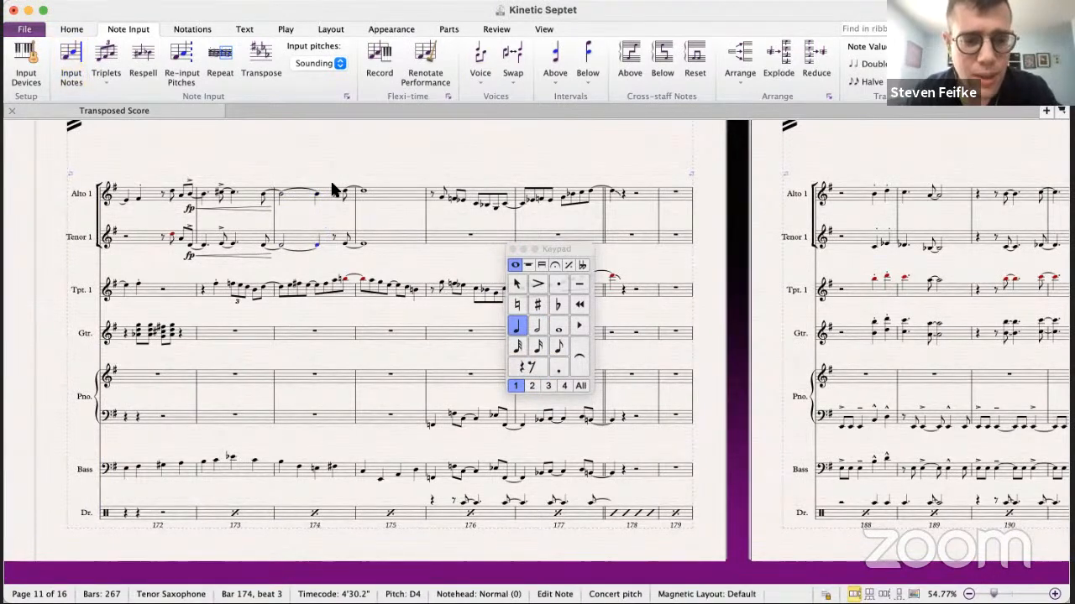
- Lengthen the alto and tenor notes on beat 3 of bar 174 to dotted quarter notes
shift+click(329, 182)
click(537, 329)
key(super+z)
click(557, 363)
key(Escape)
- Replace the alto and tenor hairpins in bar 173 with new crescendo hairpins starting on beat 1
scroll(372, 300, right, 1)
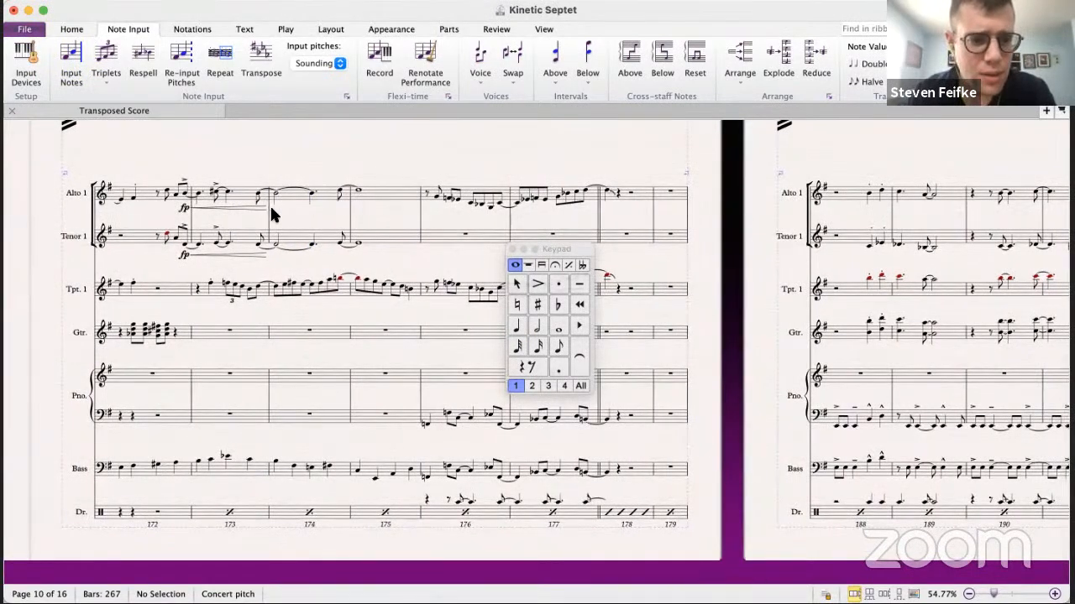
click(260, 210)
super+click(260, 253)
key(Delete)
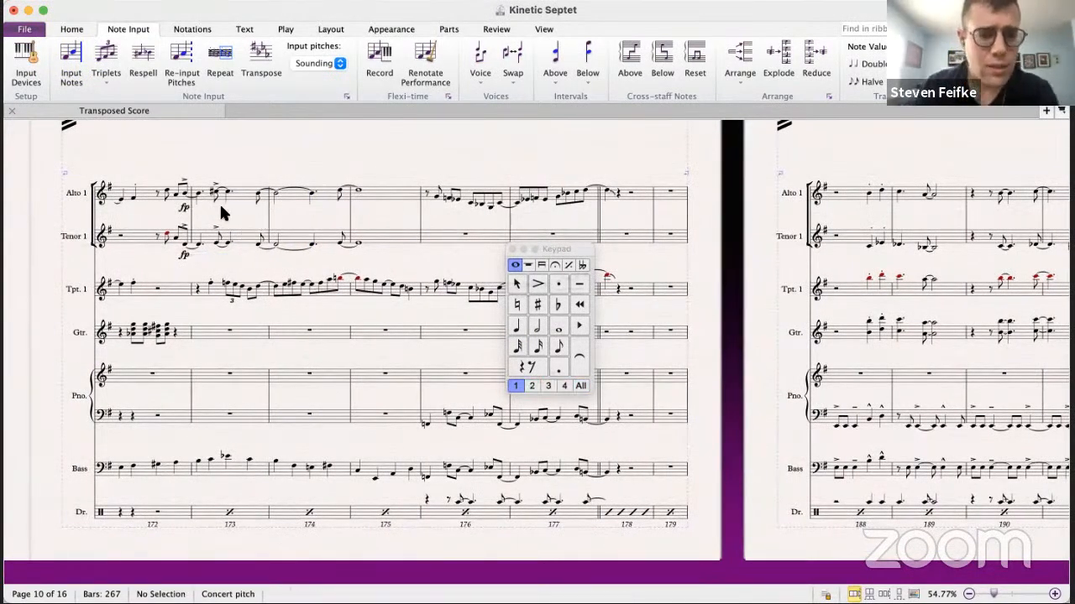
click(199, 193)
shift+click(228, 241)
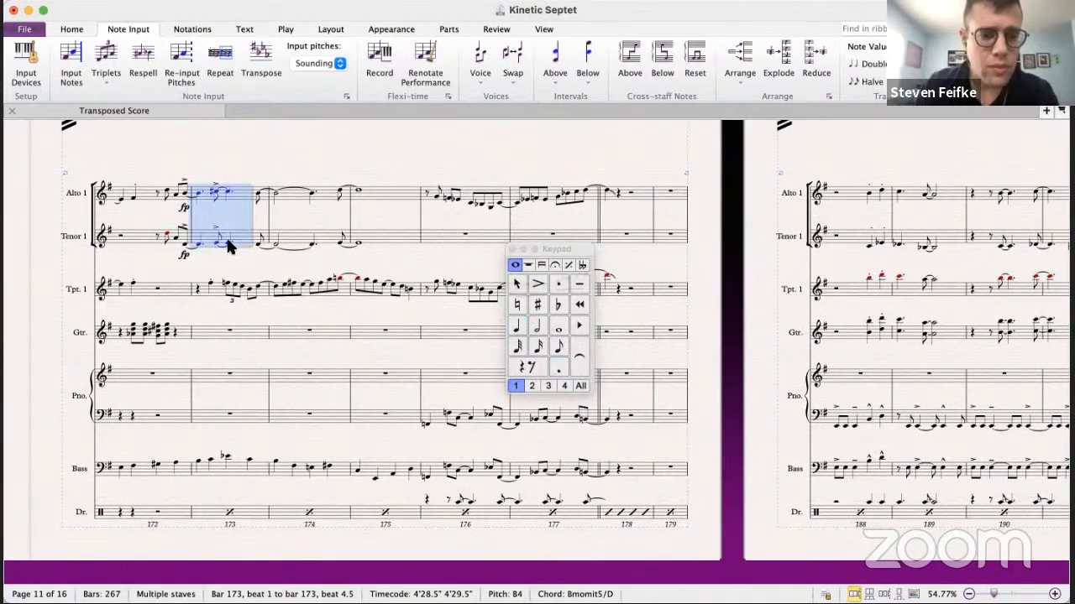
key(h)
- Add an mf dynamic to the alto and tenor notes on beat 4.5 of bar 173
click(256, 192)
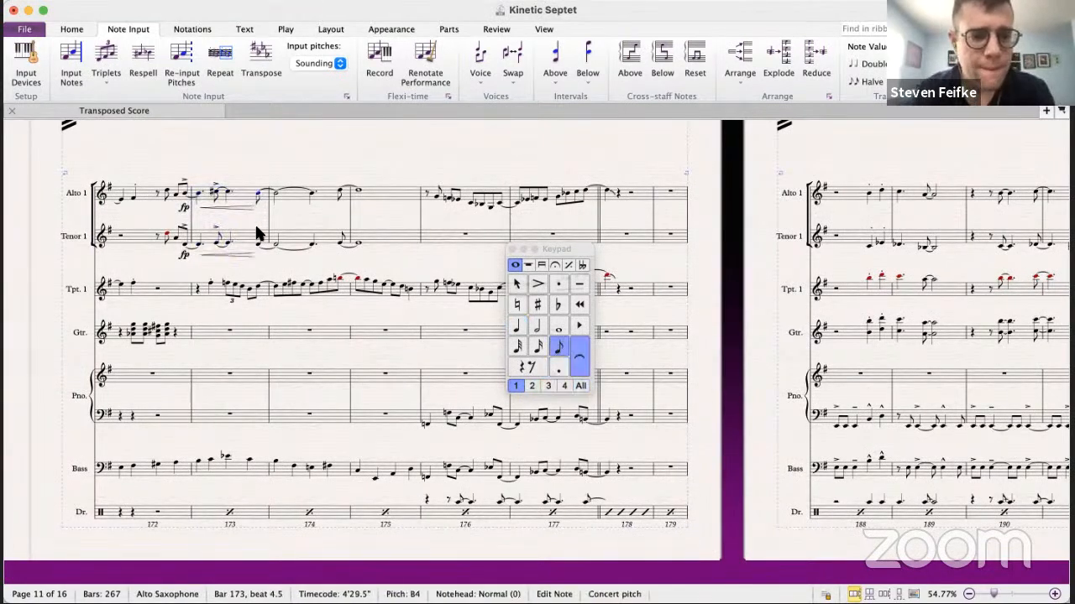
shift+click(258, 241)
key(super+e)
text(mf)
key(Escape)
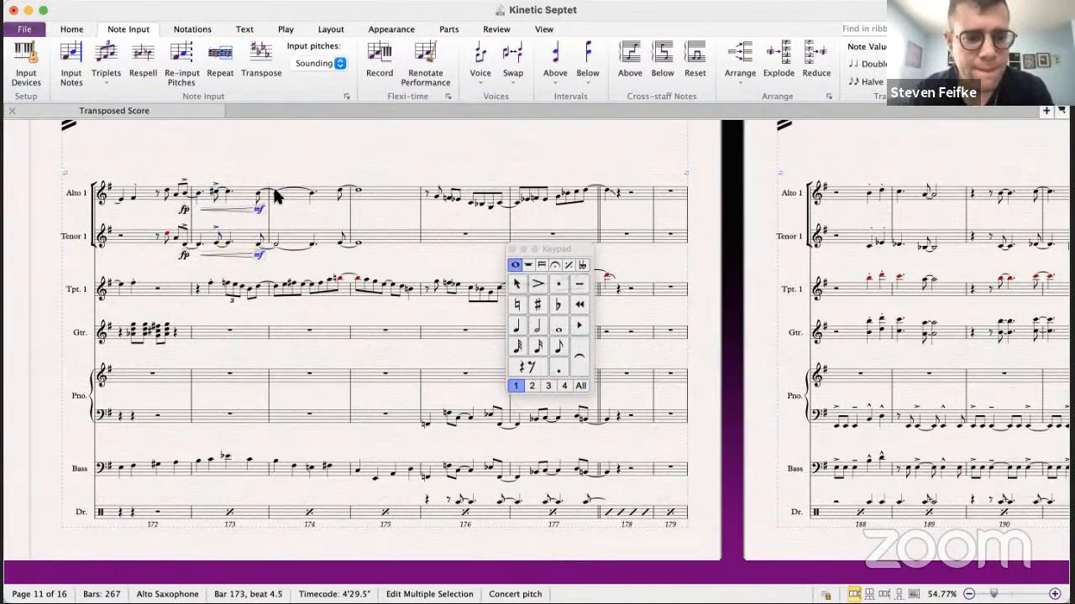
- Add crescendo hairpins to the alto and tenor parts across the notes of bar 174
click(277, 194)
shift+click(313, 248)
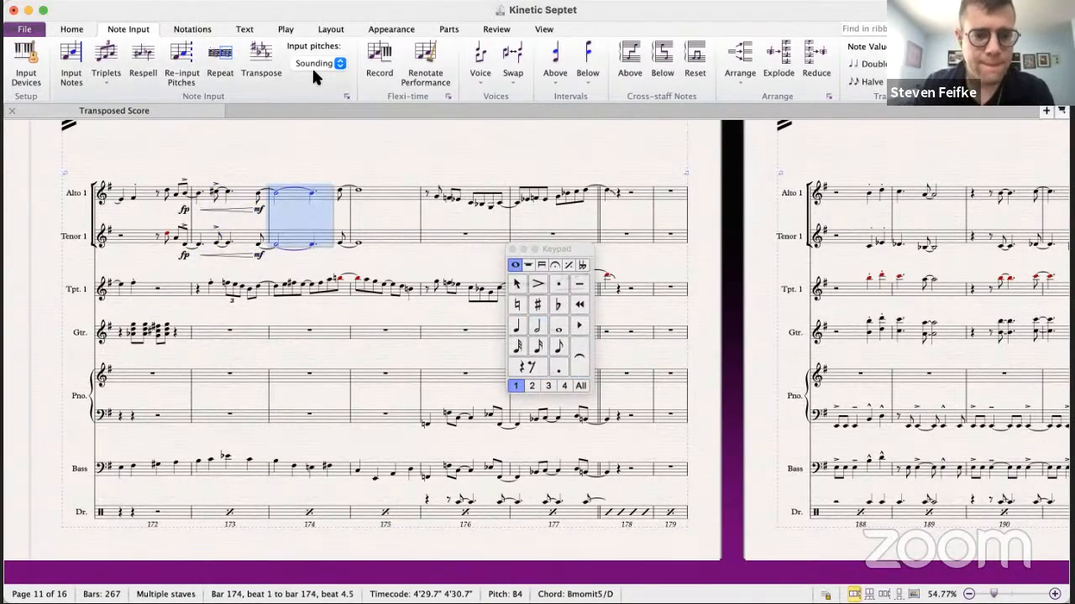
key(l)
click(266, 95)
- Add an f dynamic to the alto and tenor notes on beat 4.5 of bar 174
click(339, 192)
shift+click(340, 239)
key(super+e)
key(super+f)
key(Escape)
- Add hairpins under the alto and tenor whole notes in bar 175
click(366, 197)
shift+click(367, 239)
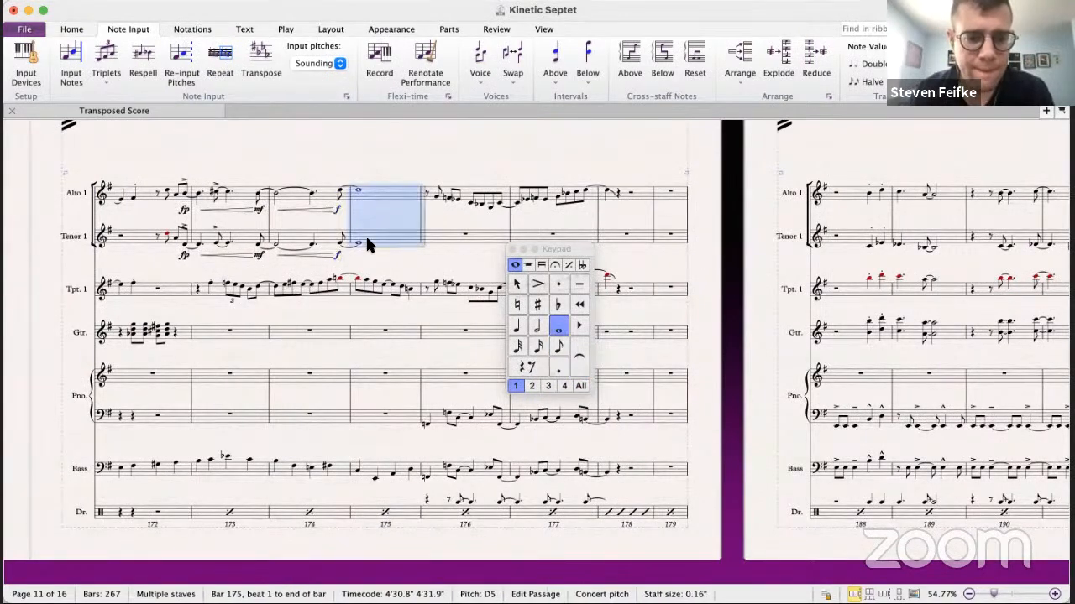
key(l)
click(397, 267)
key(super+Tab)
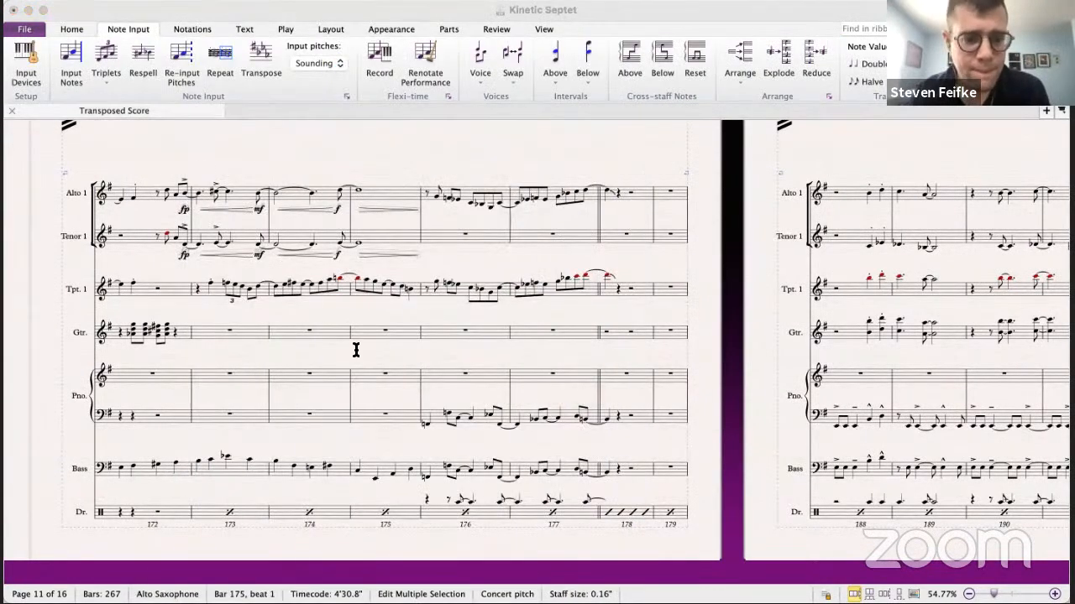
key(super+Tab)
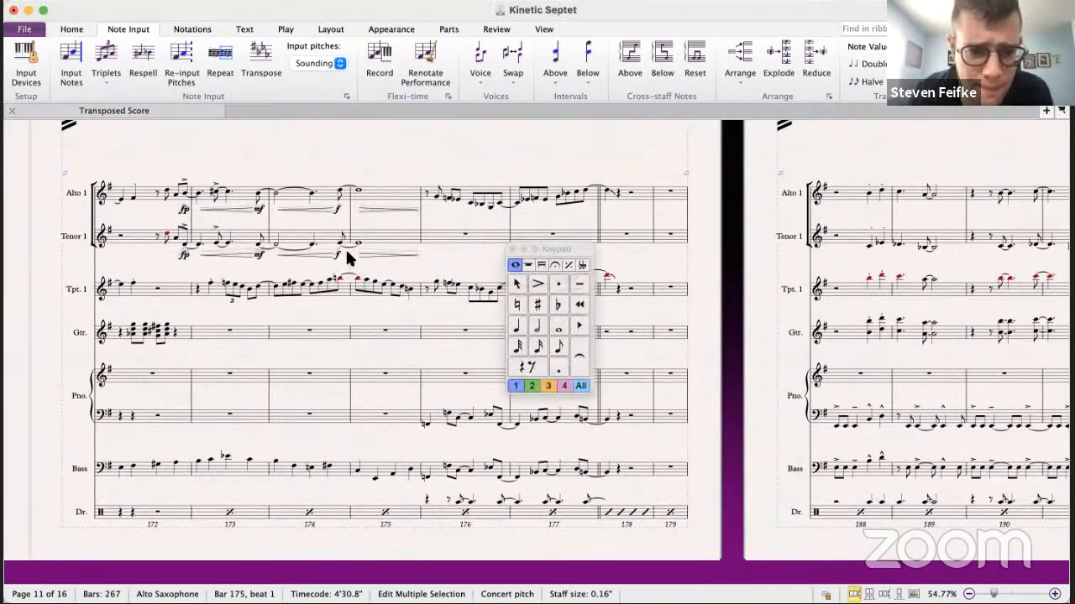
- Copy the trumpet line from bar 173 through bar 178 to the guitar staff in the same bars
scroll(348, 255, right, 1)
scroll(369, 257, left, 3)
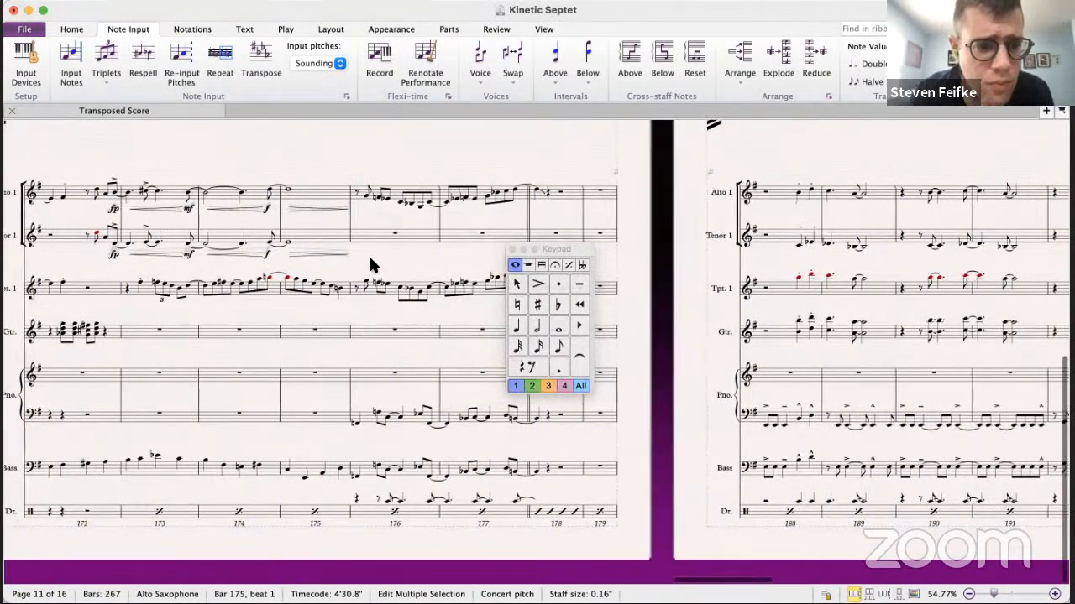
click(260, 303)
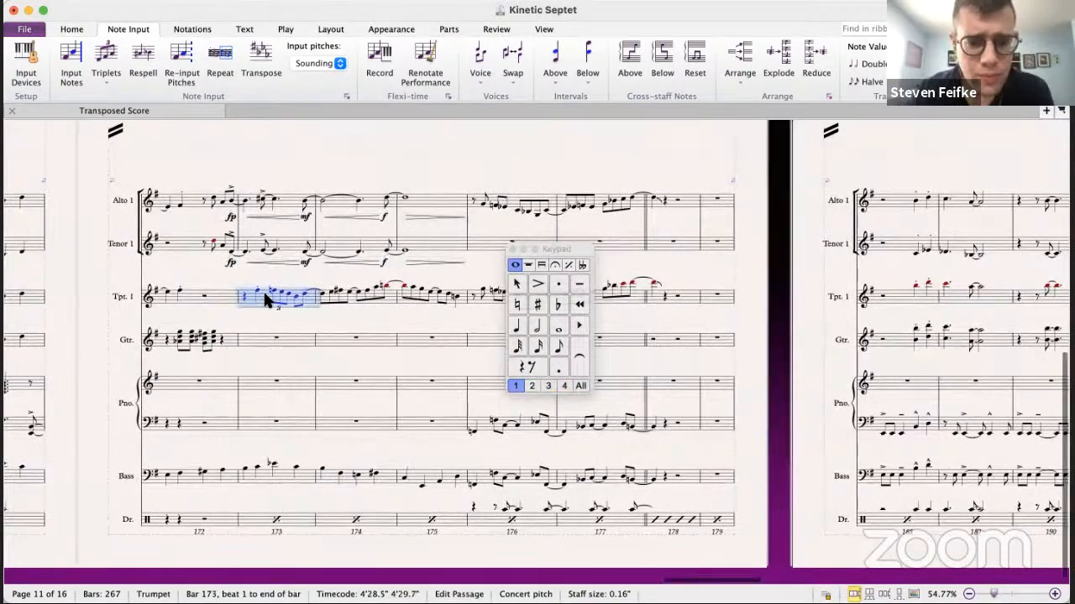
scroll(267, 301, right, 5)
shift+click(367, 298)
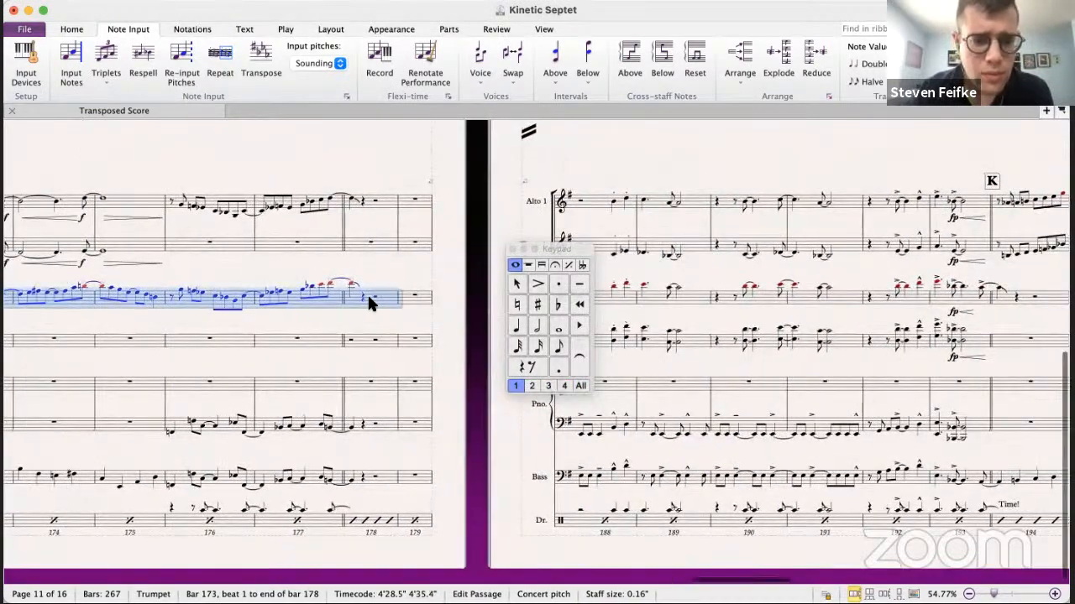
scroll(367, 296, left, 6)
alt+click(376, 332)
- Examine the septet score between rehearsal marks I and K, comparing the guitar line with the other parts
scroll(376, 332, up, 2)
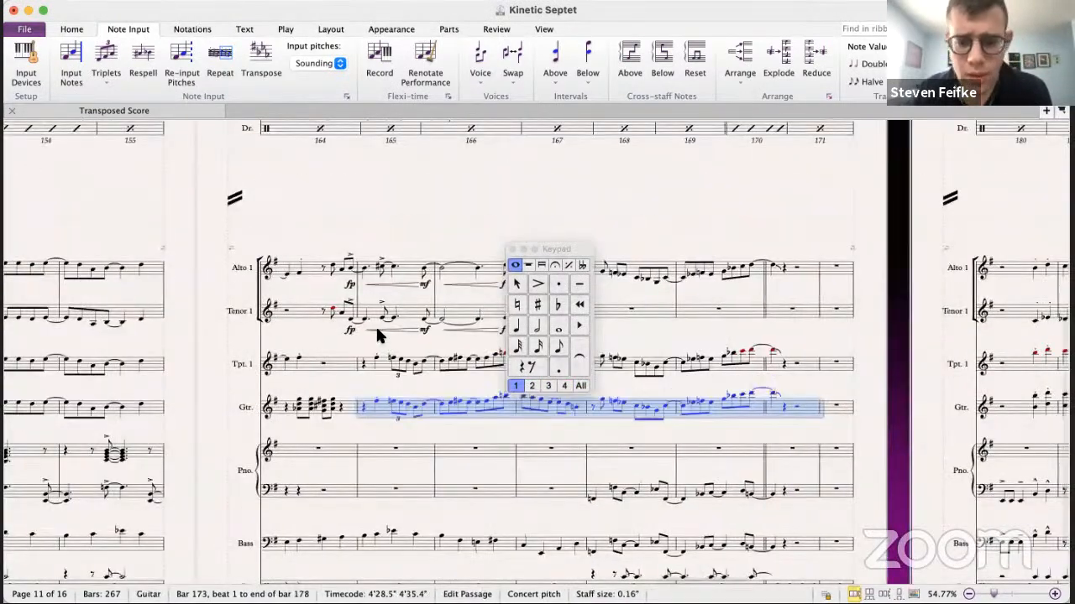
scroll(410, 397, right, 2)
scroll(300, 394, right, 4)
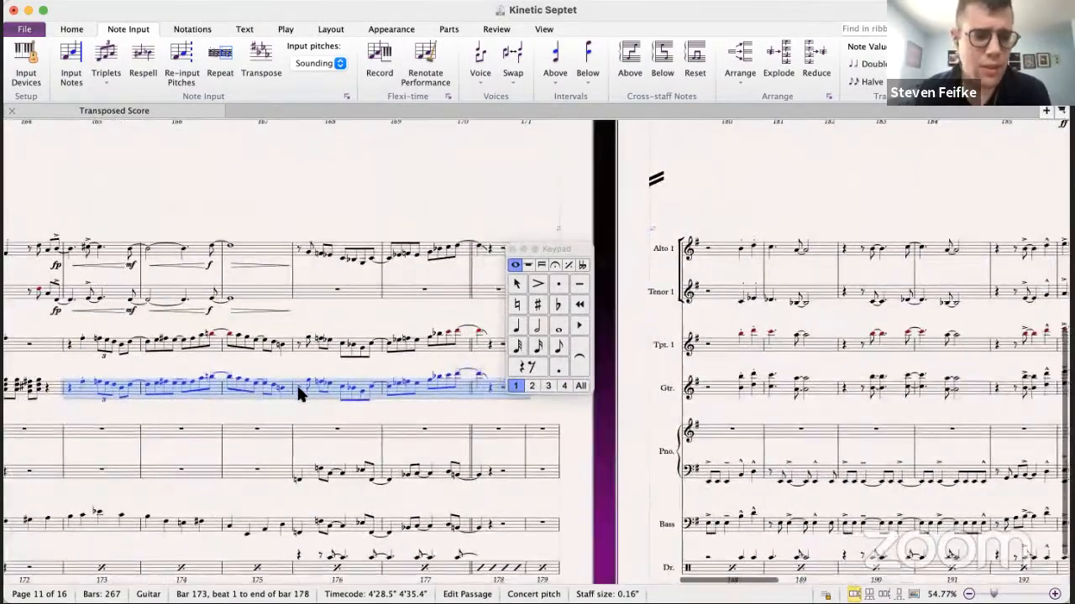
scroll(300, 395, up, 6)
scroll(298, 393, down, 5)
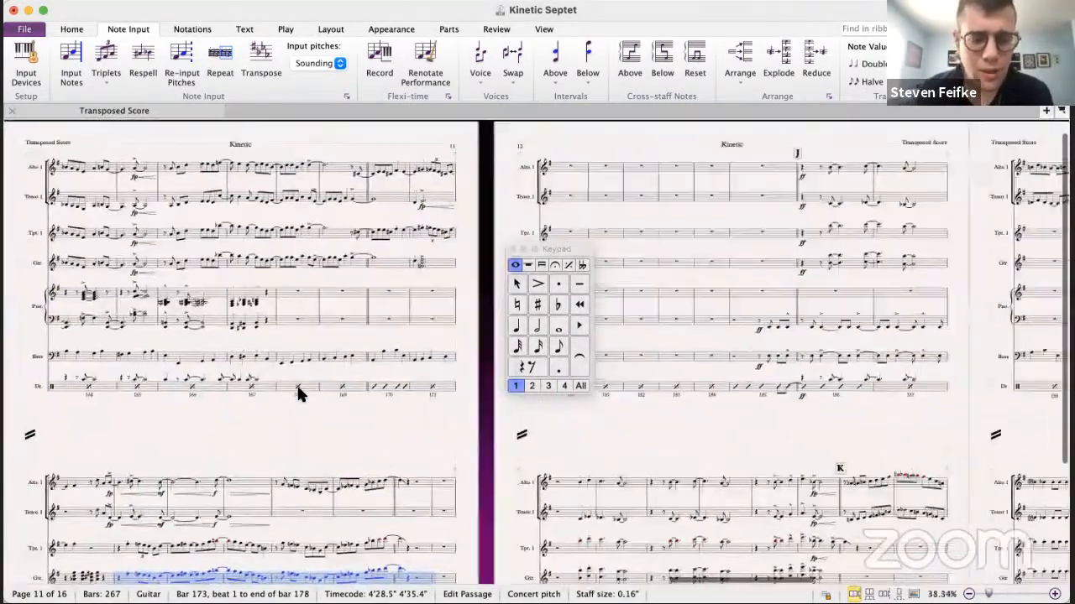
key(super+Tab)
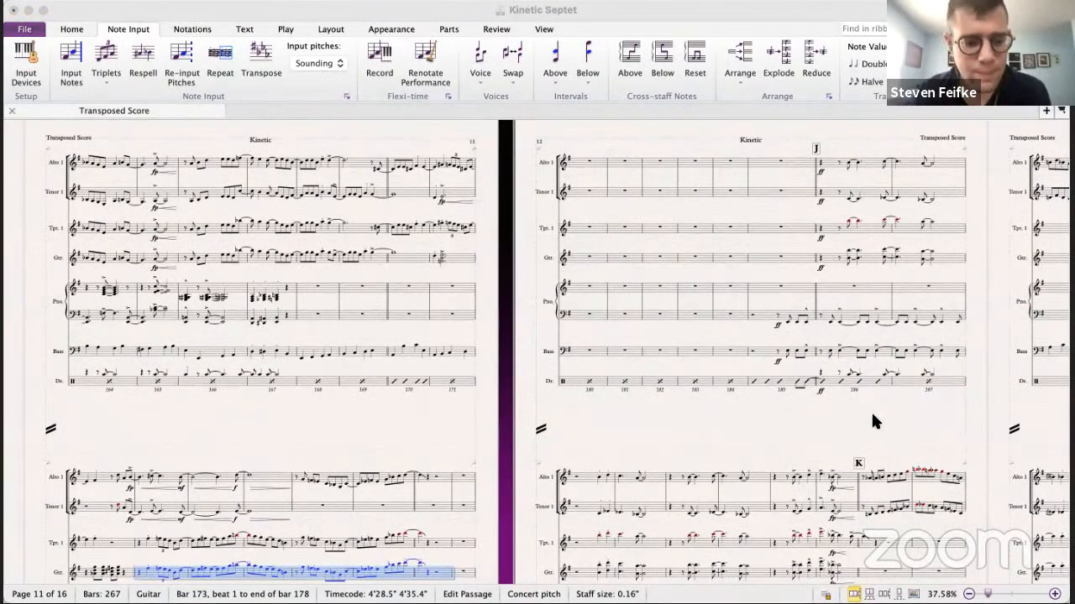
key(super+Tab)
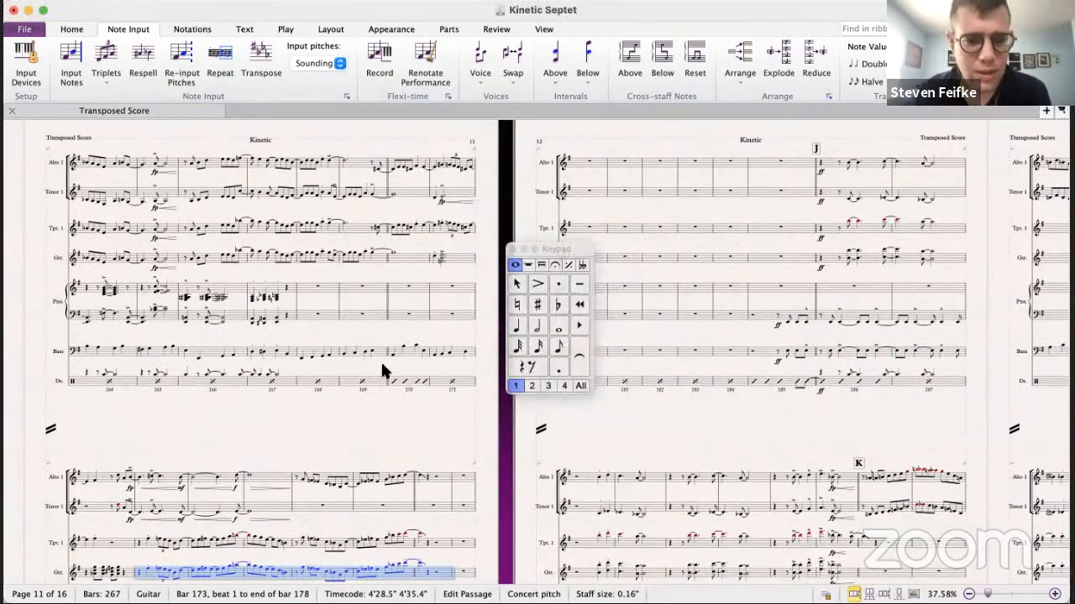
scroll(382, 372, down, 2)
scroll(382, 372, left, 3)
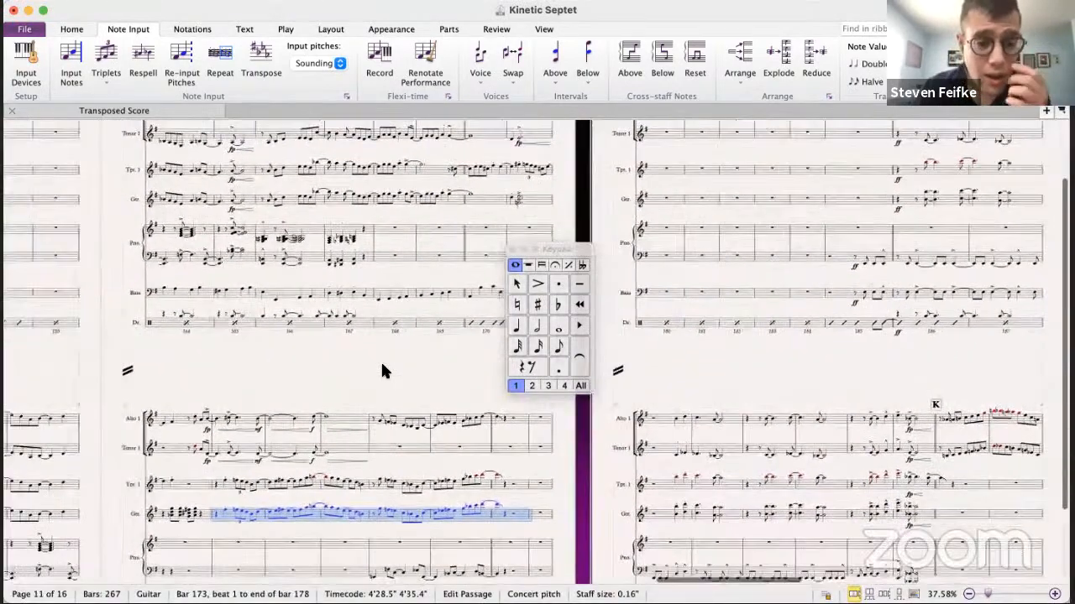
scroll(382, 372, down, 2)
scroll(382, 372, left, 4)
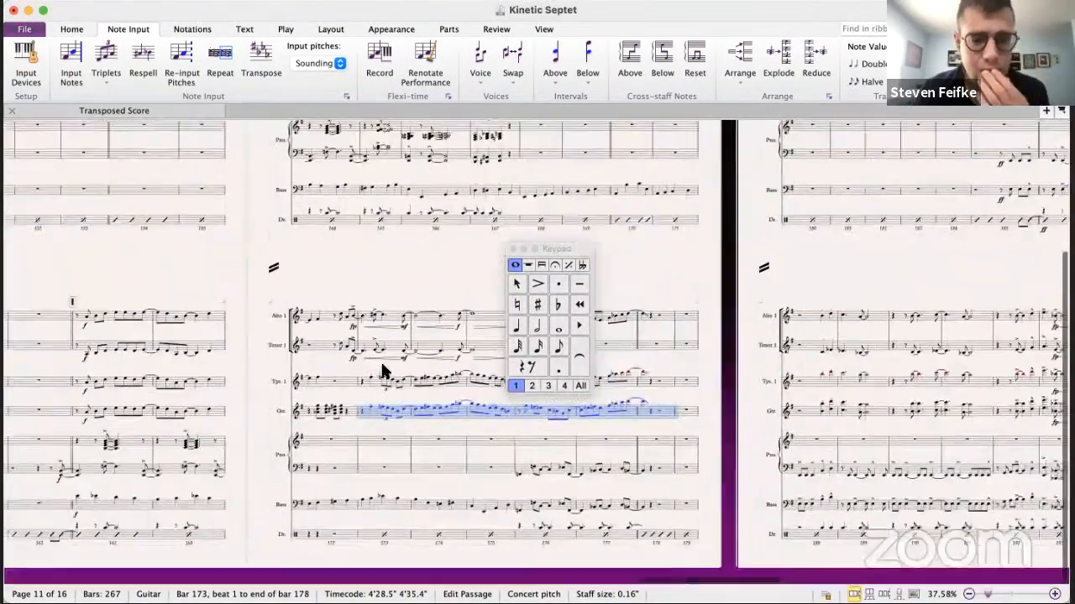
scroll(382, 372, right, 6)
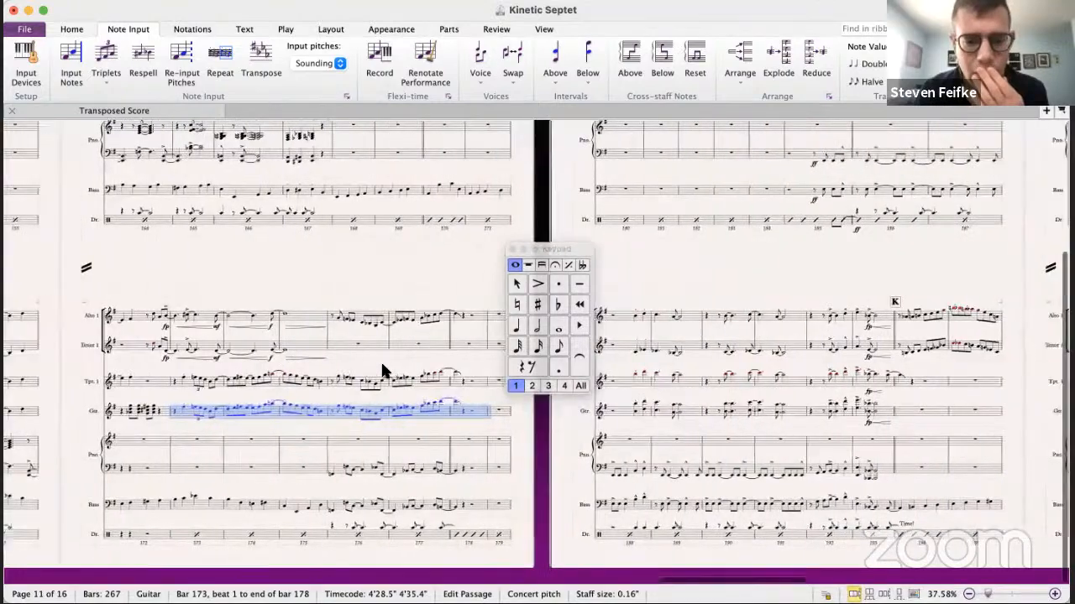
scroll(382, 372, up, 4)
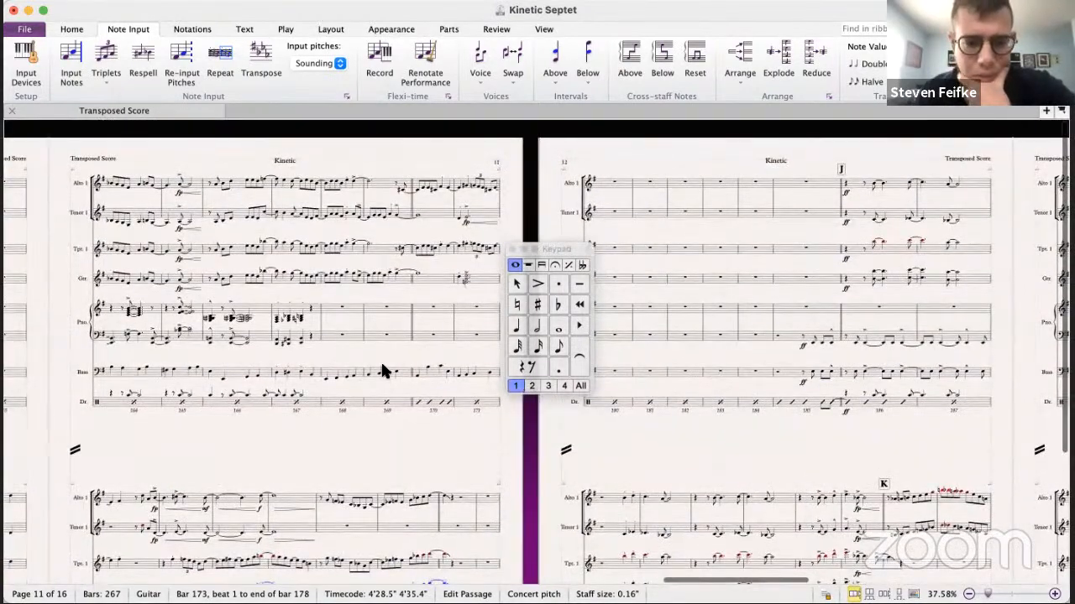
scroll(382, 371, down, 1)
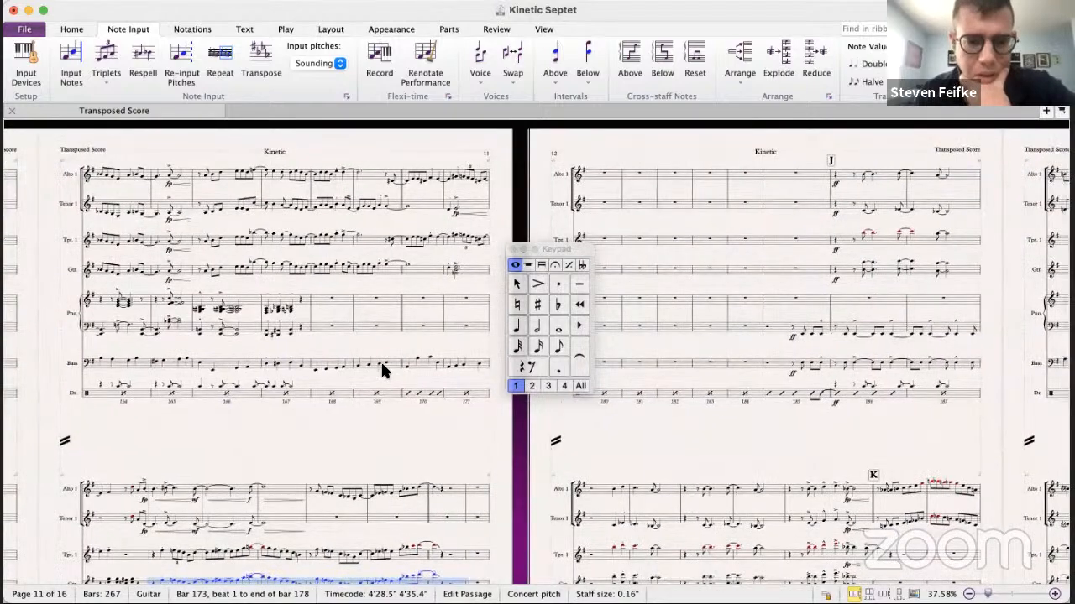
scroll(381, 360, down, 2)
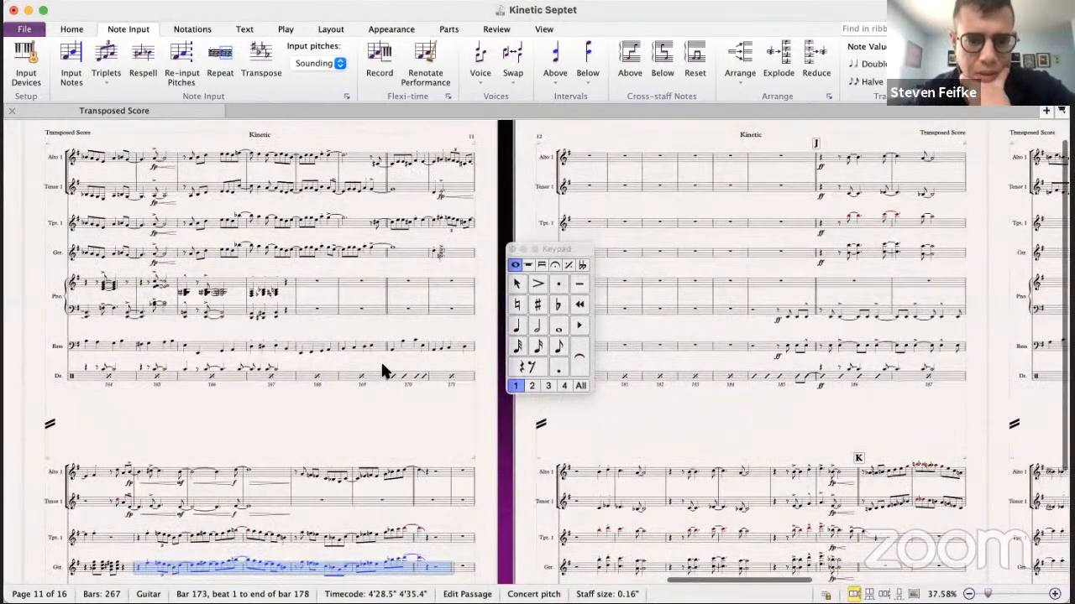
scroll(382, 364, down, 5)
scroll(381, 361, left, 10)
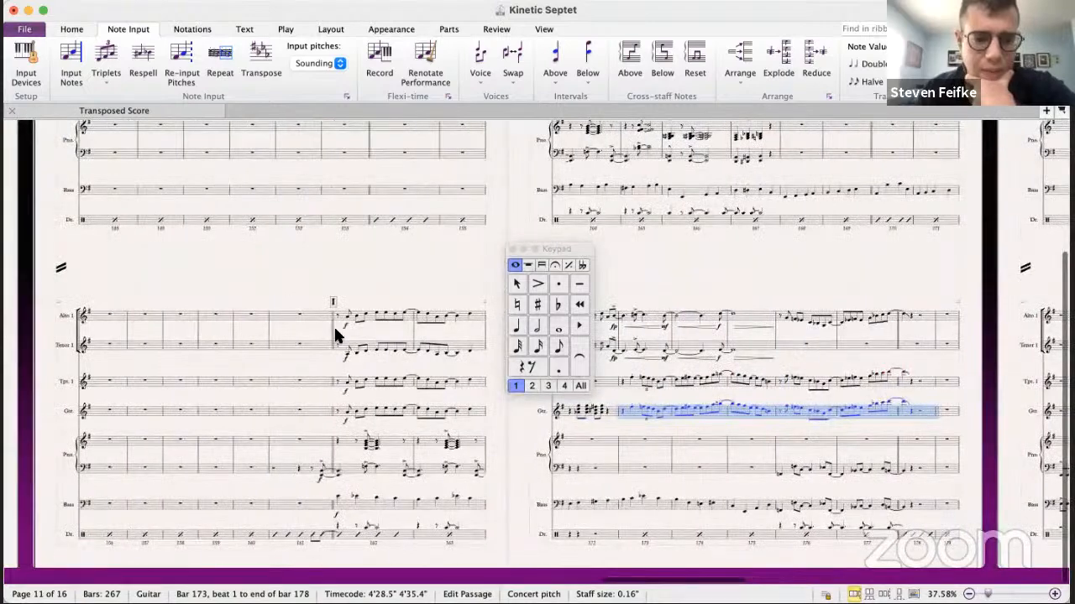
- Select the barline at rehearsal mark I and review the septet parts from there through bar 179
click(330, 334)
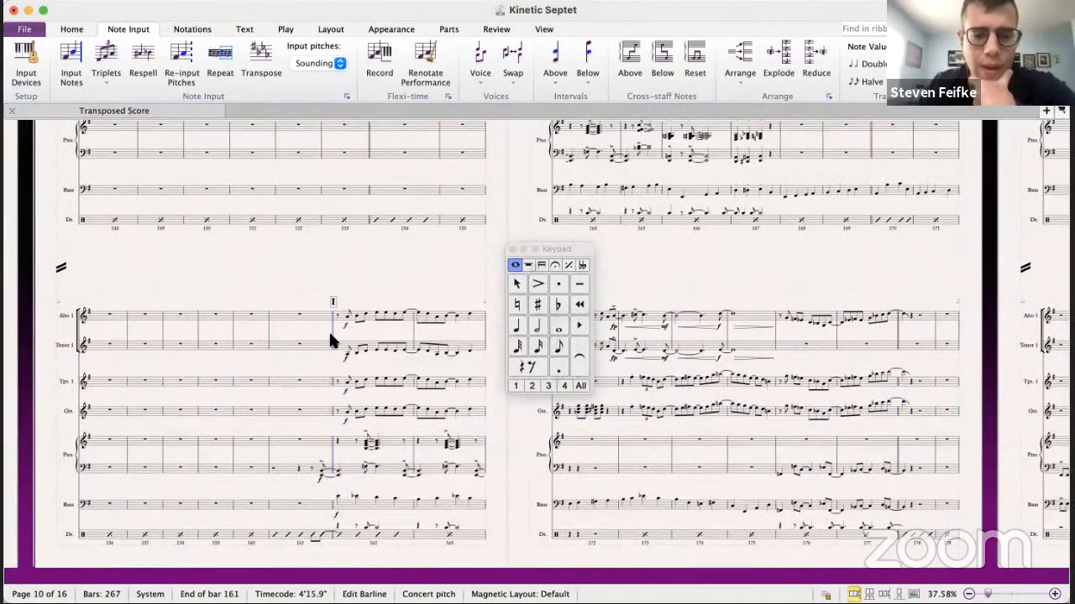
scroll(328, 330, up, 6)
scroll(328, 329, right, 6)
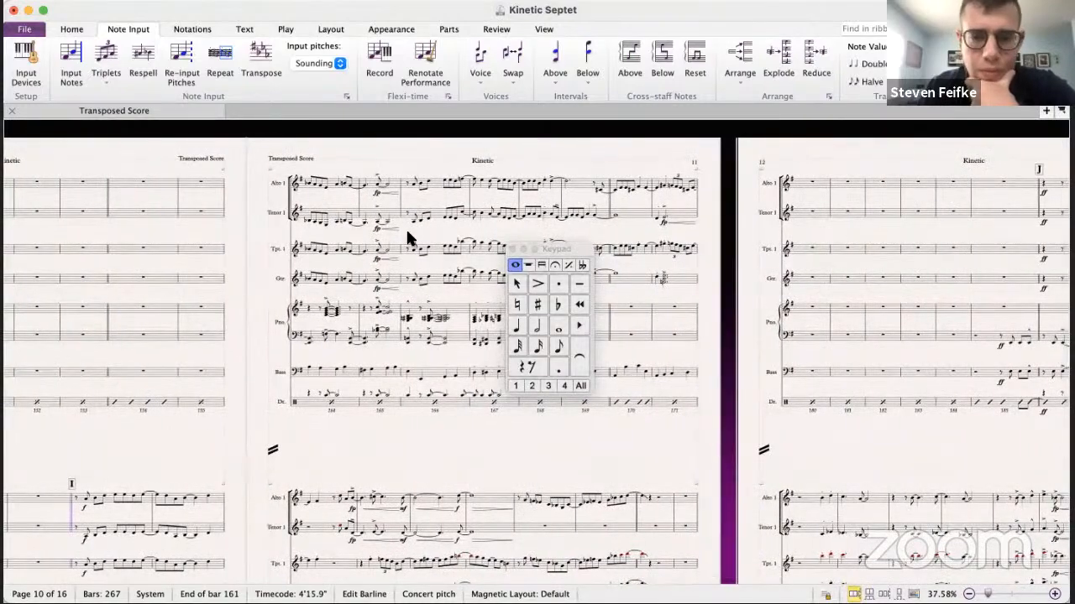
scroll(406, 228, right, 2)
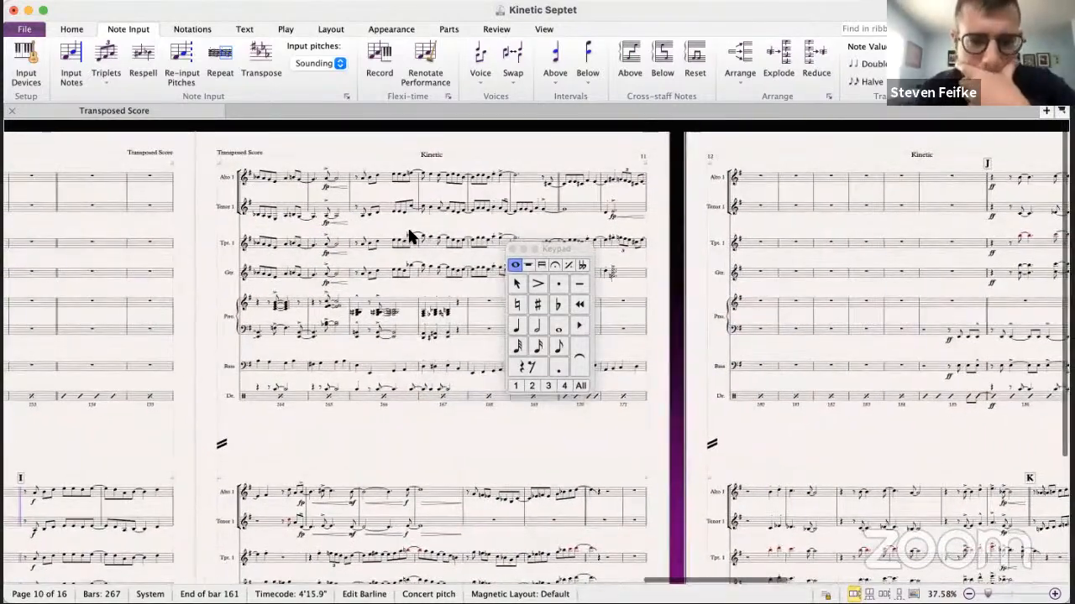
scroll(409, 237, right, 5)
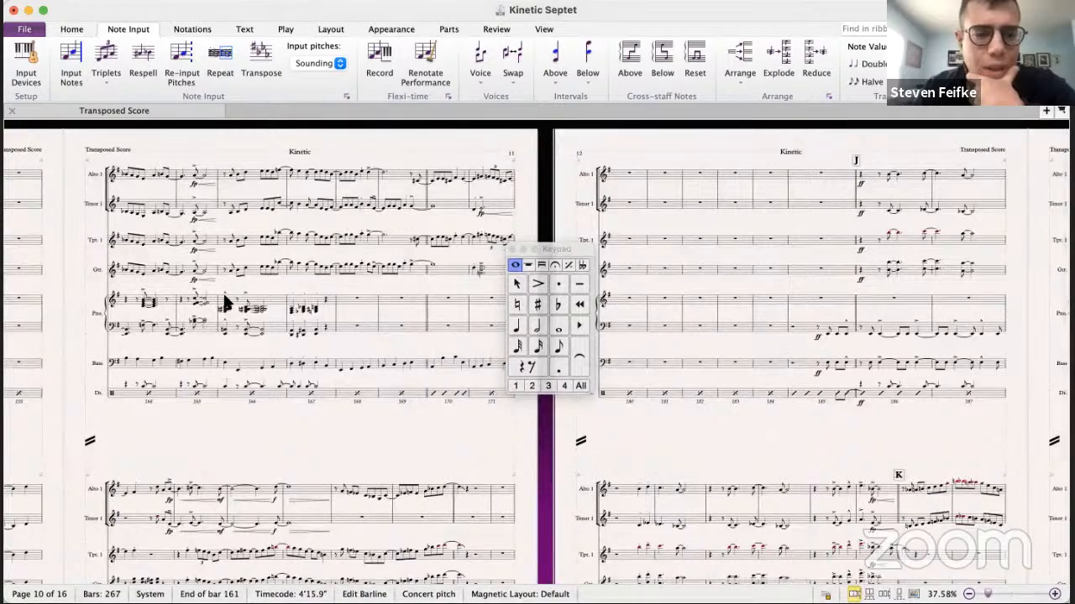
scroll(154, 415, down, 6)
scroll(153, 415, left, 8)
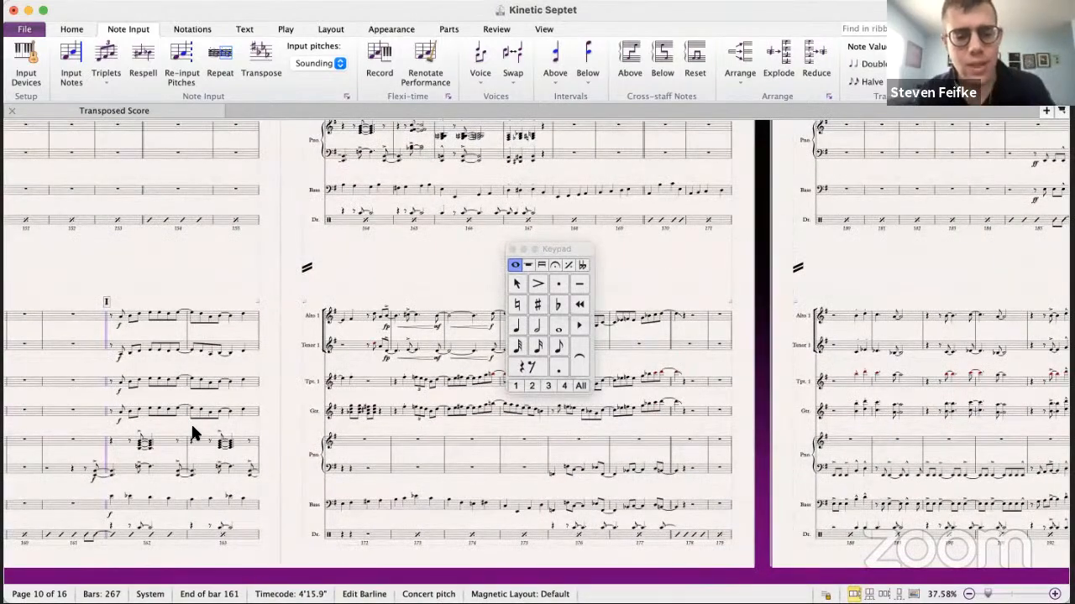
- Switch to the Kinetic 8.5 big band score and examine the saxophone, trumpet and trombone parts around bars 172 to 175
key(super+grave)
scroll(311, 405, down, 5)
scroll(312, 406, left, 3)
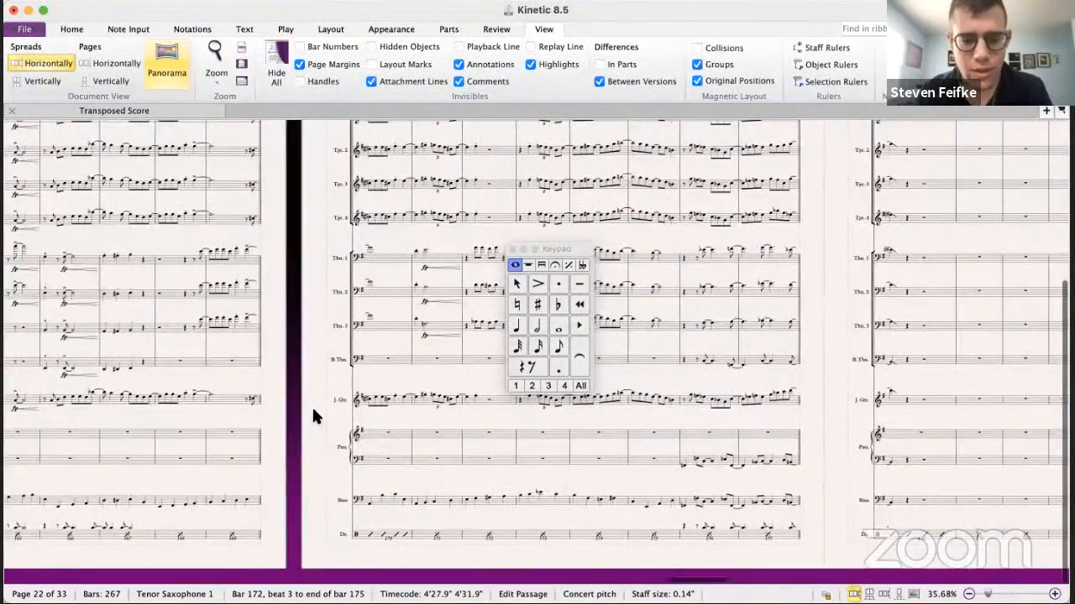
scroll(312, 406, right, 3)
scroll(312, 405, up, 1)
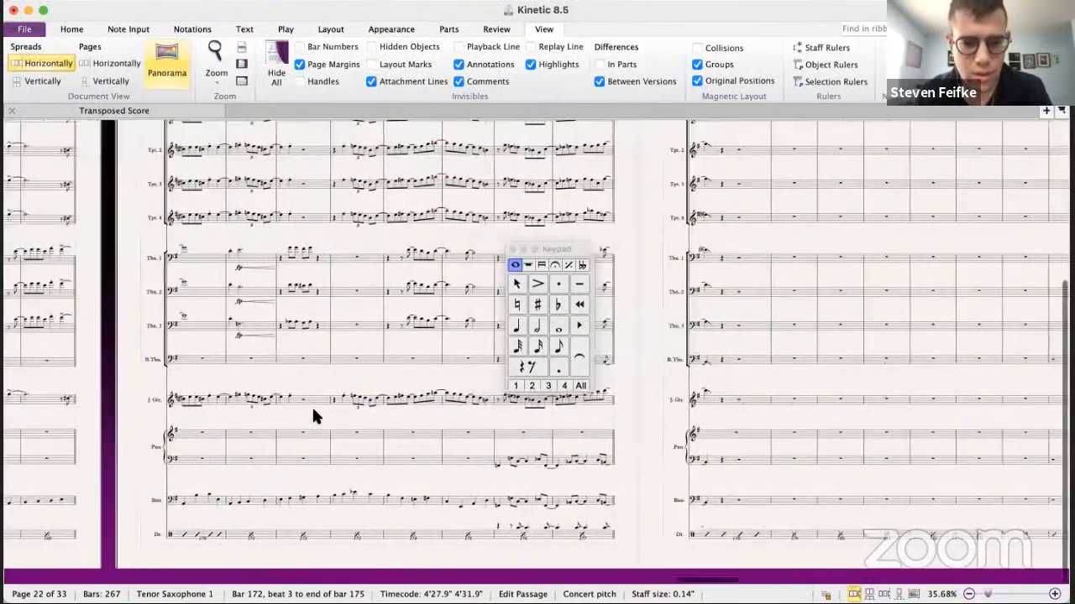
scroll(365, 331, up, 6)
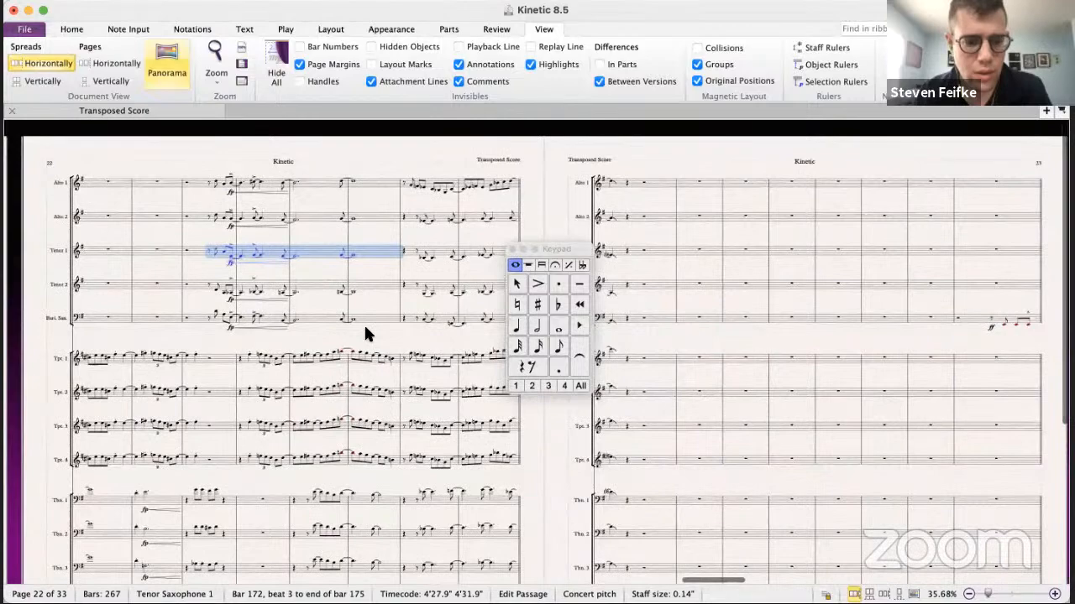
scroll(365, 333, down, 2)
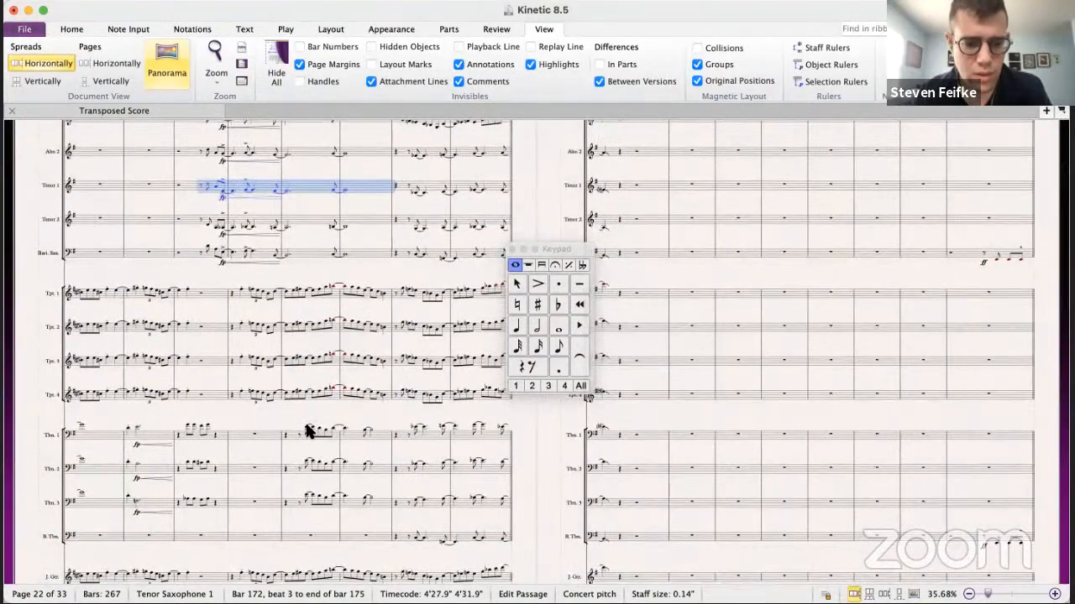
- Check the matching septet passage and select the Trombone 1 line in bars 174–175 of the Kinetic 8.5 score
key(super+grave)
scroll(360, 351, up, 5)
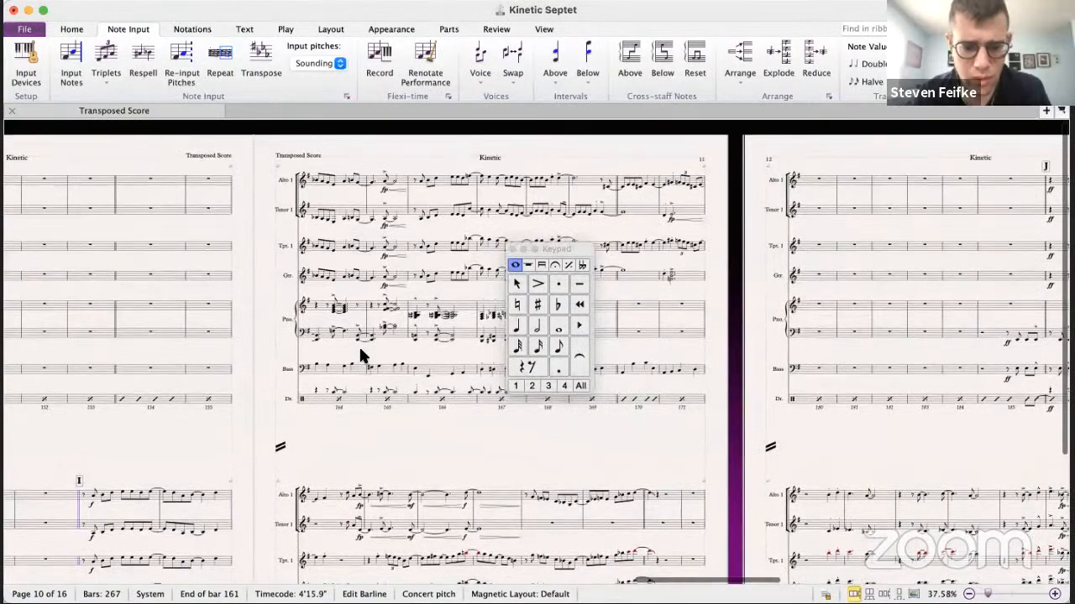
scroll(359, 351, down, 3)
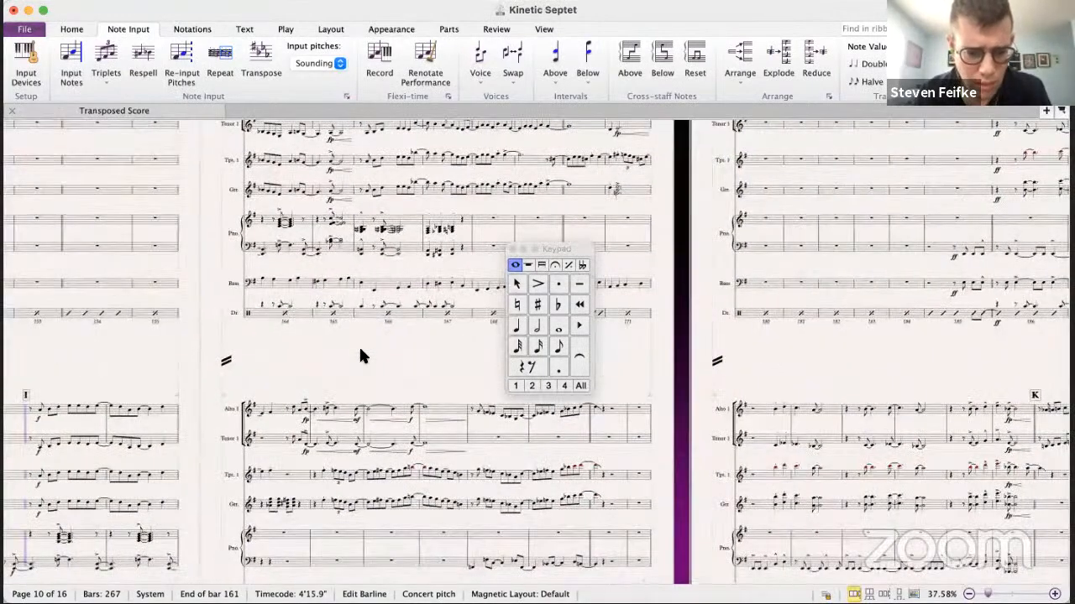
key(super+grave)
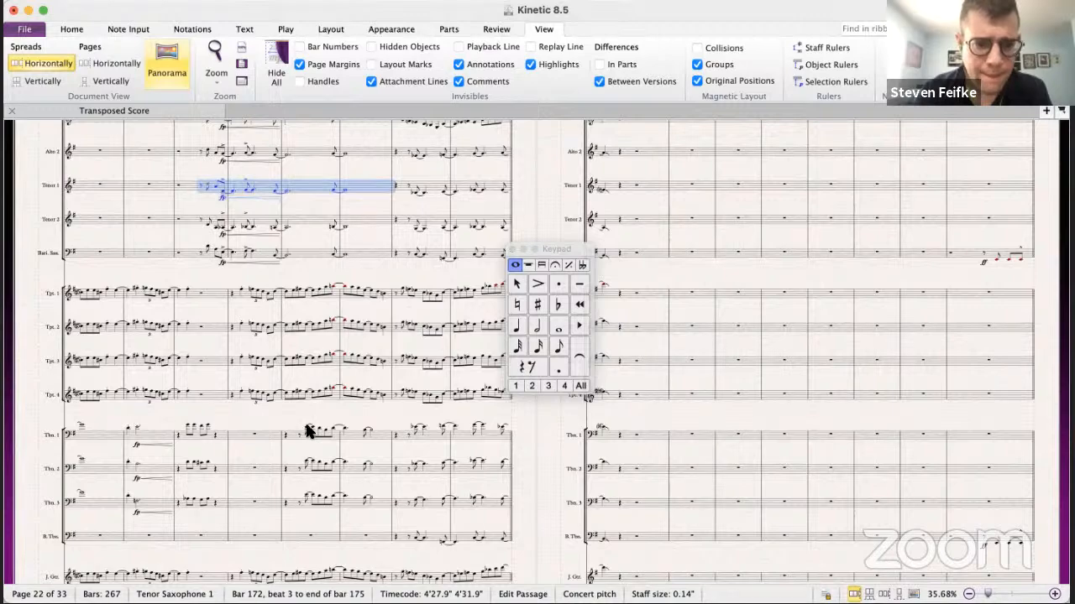
drag(306, 430, 376, 434)
- Play back the septet score from rehearsal mark I through bar 174 and return to the Kinetic 8.5 score
key(super+grave)
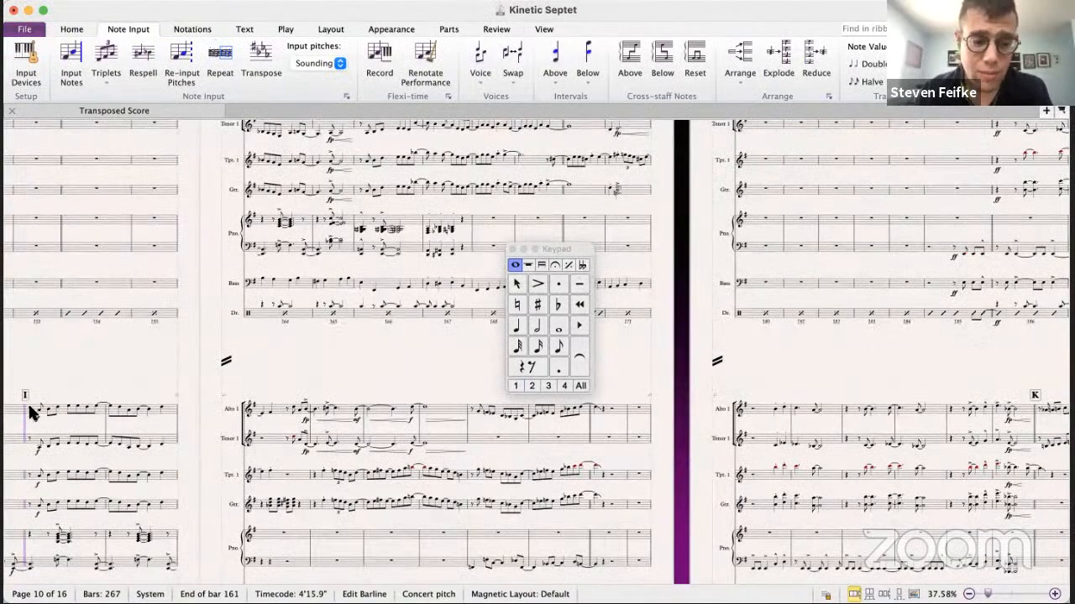
key(space)
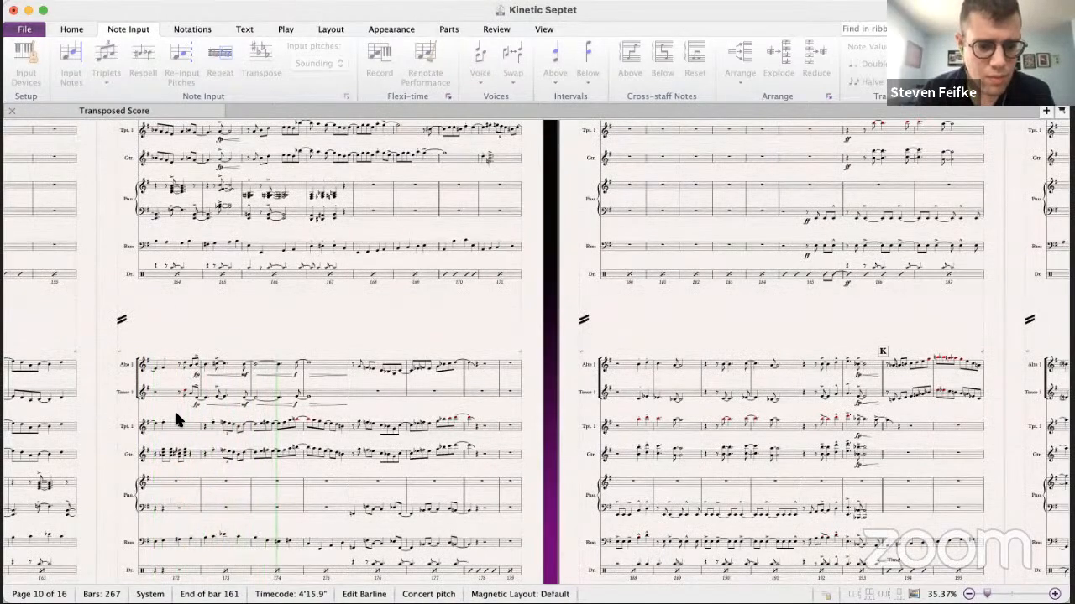
key(space)
scroll(313, 424, left, 2)
scroll(314, 426, down, 1)
scroll(314, 426, right, 1)
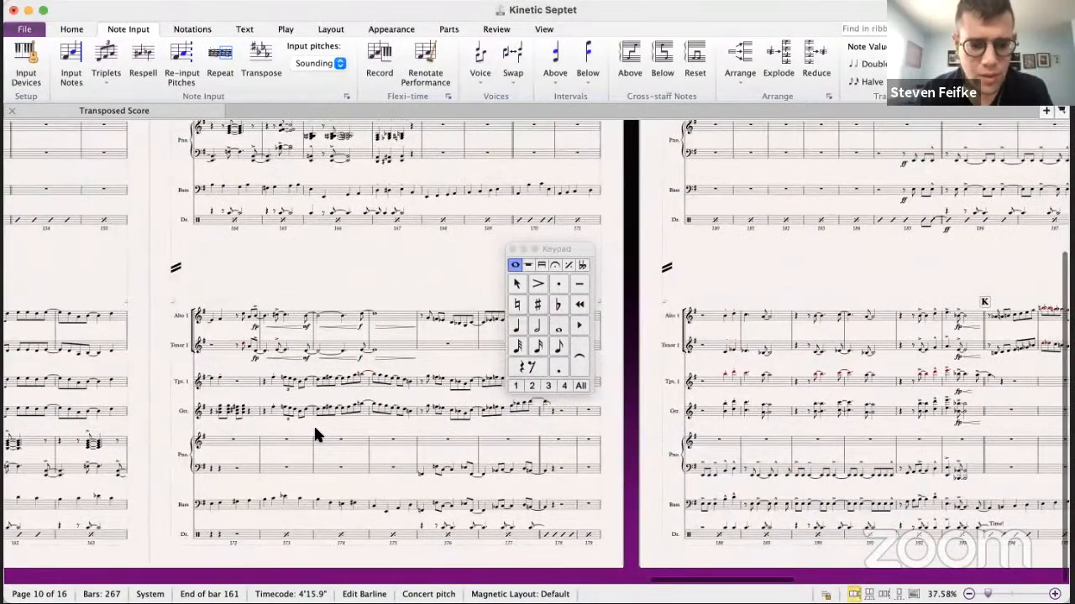
key(super+grave)
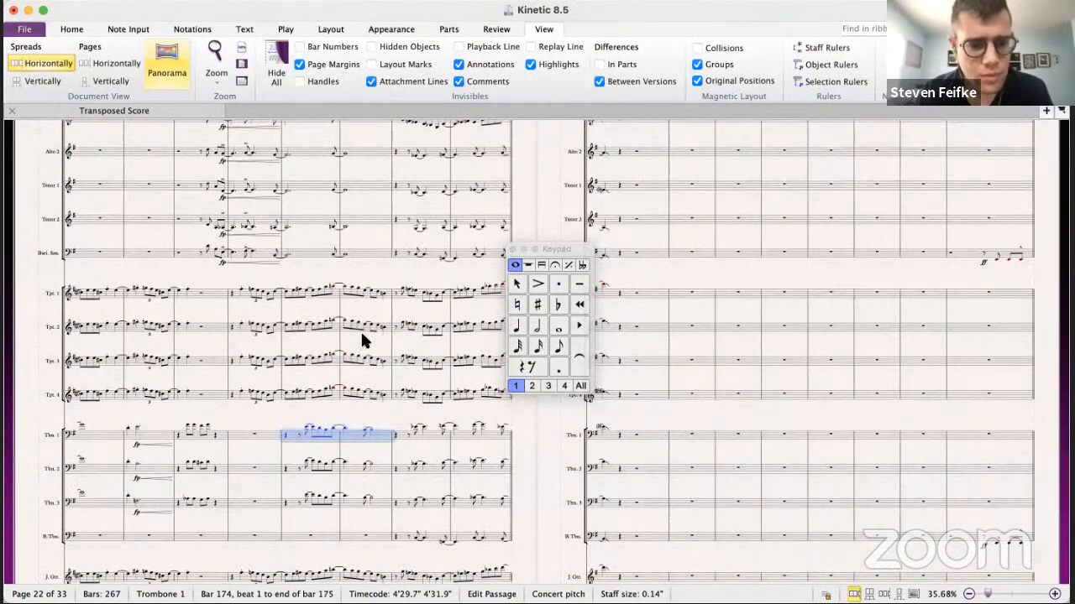
- Shorten the septet tenor's note at bar 174 beat 1 to a quarter note and copy Kinetic 8.5's Trombone 1 line for bars 174–175 after it
key(super+grave)
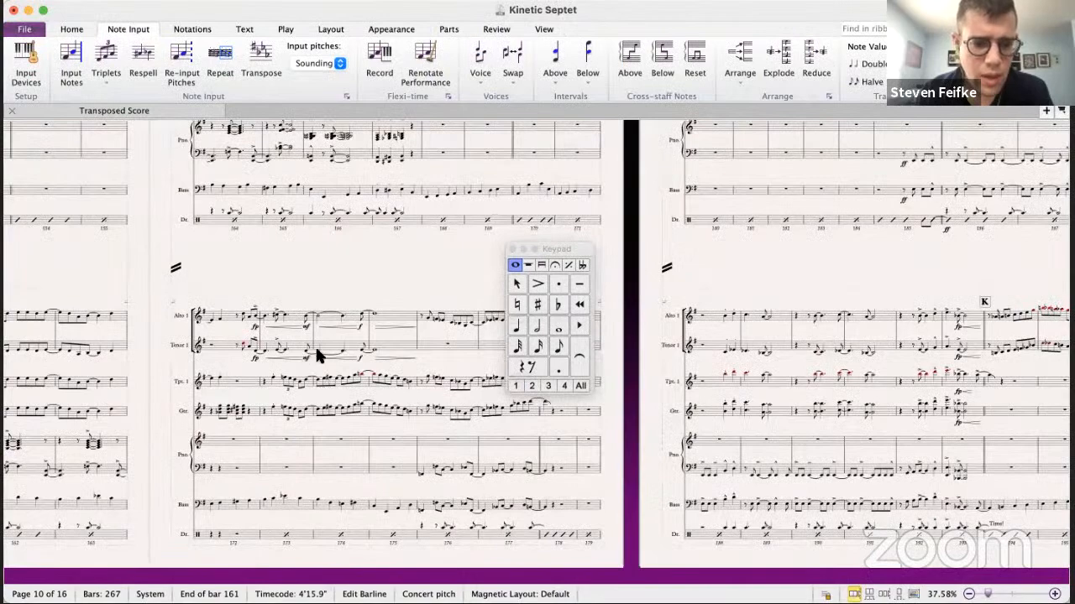
key(super+grave)
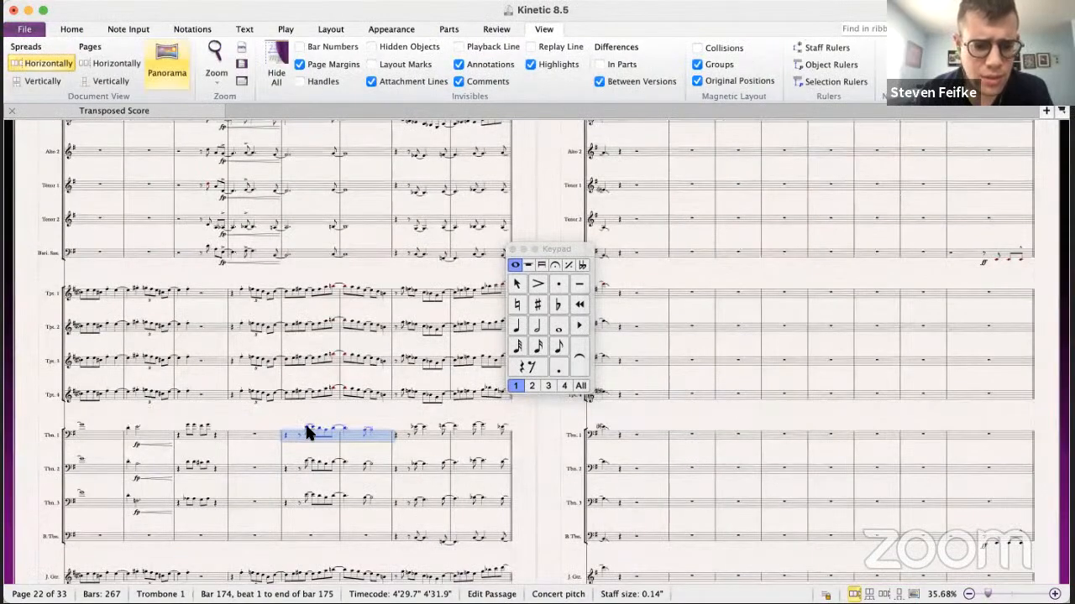
click(334, 431)
key(super+grave)
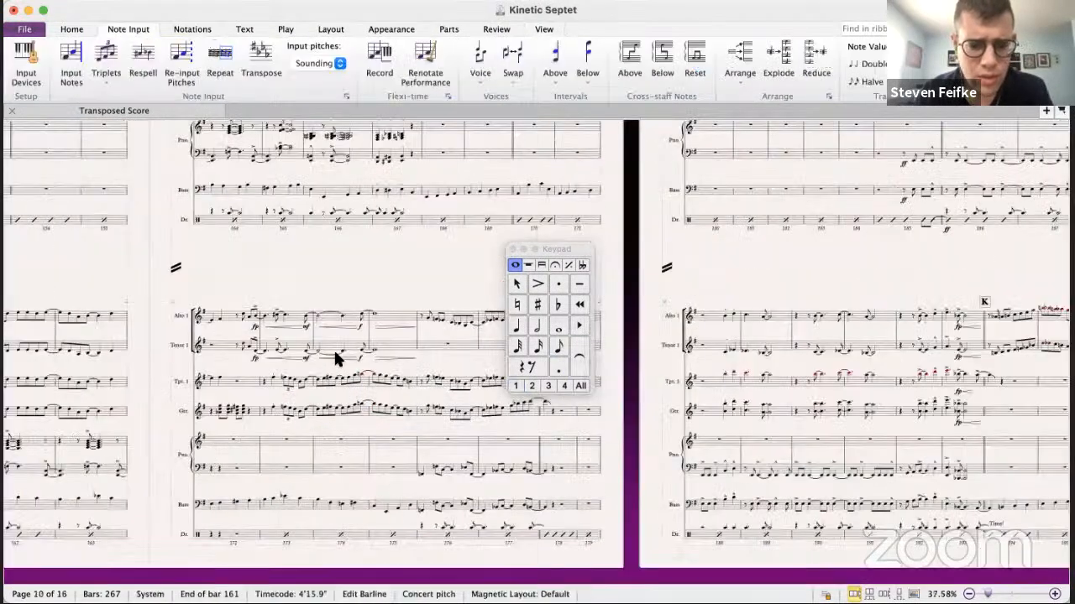
click(317, 350)
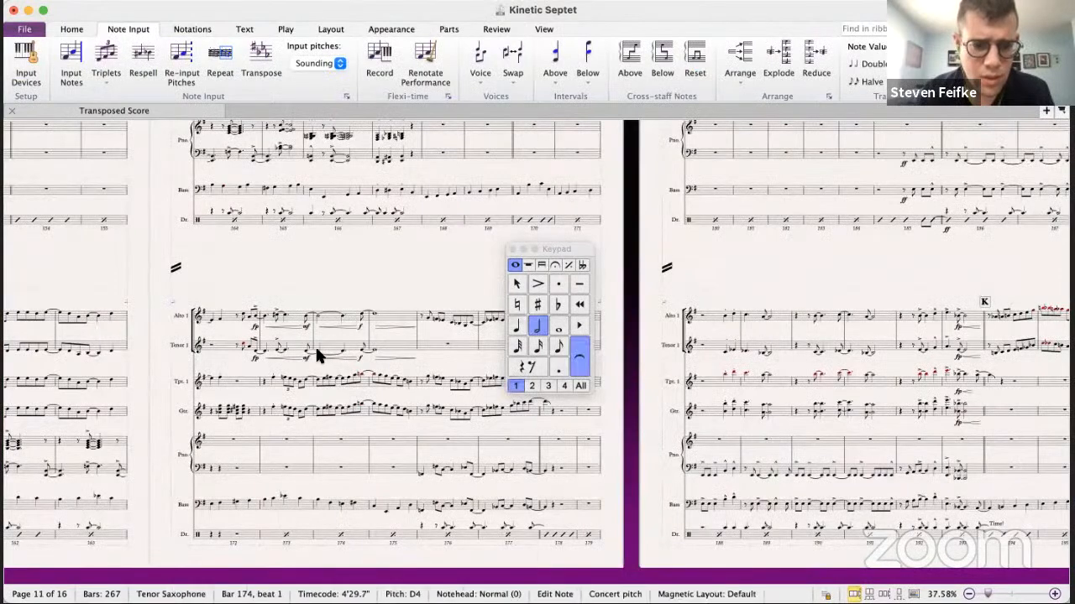
click(518, 328)
click(557, 365)
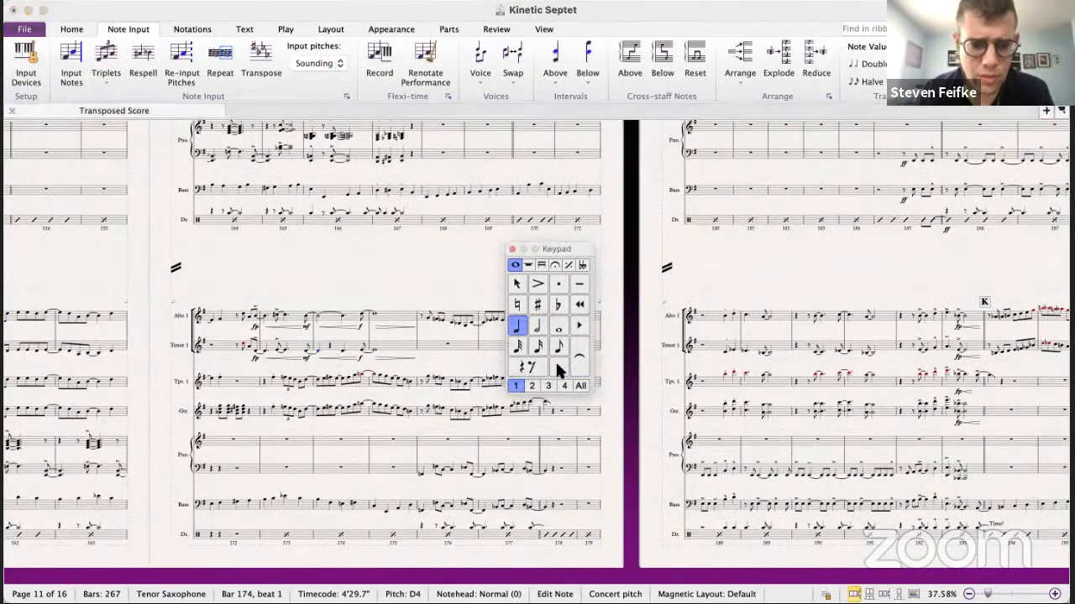
key(Right)
key(super+v)
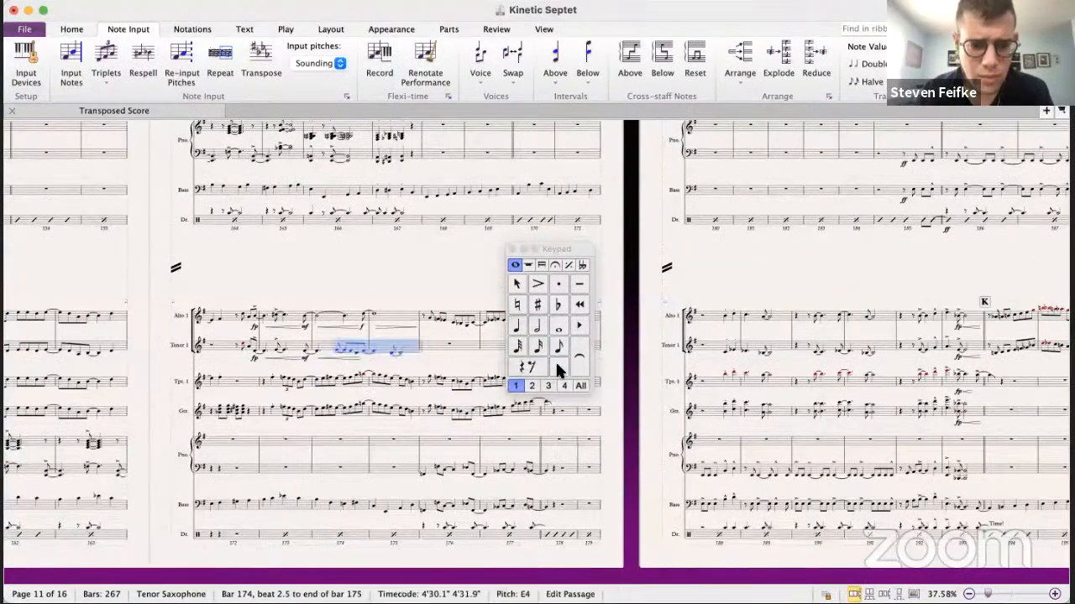
- Copy the alto's f dynamic at the end of bar 174 and its bar 175 hairpin to the tenor staff
click(360, 321)
alt+click(361, 349)
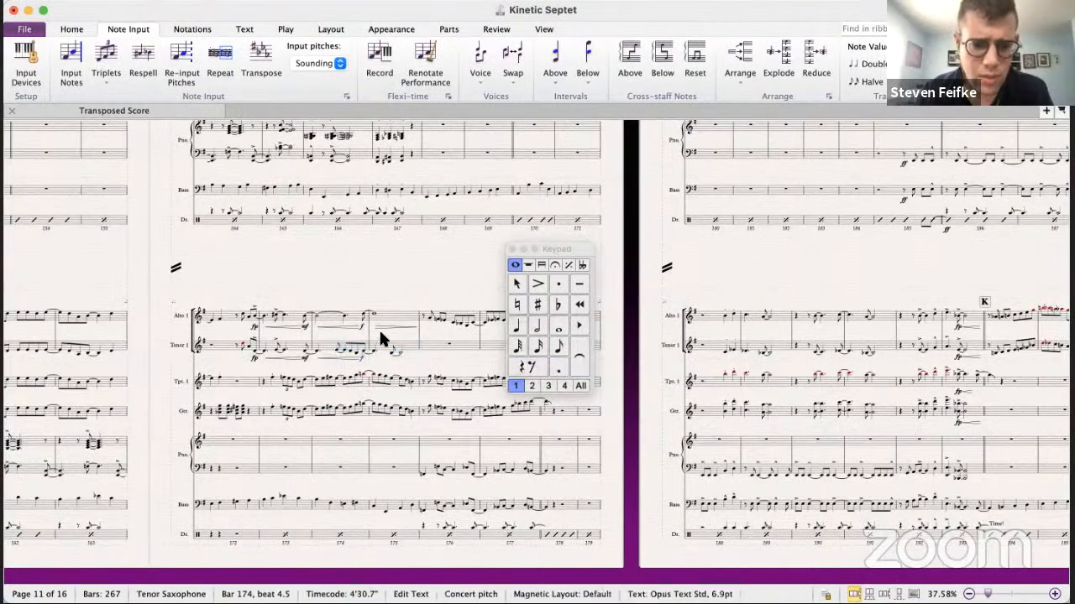
click(385, 325)
click(383, 343)
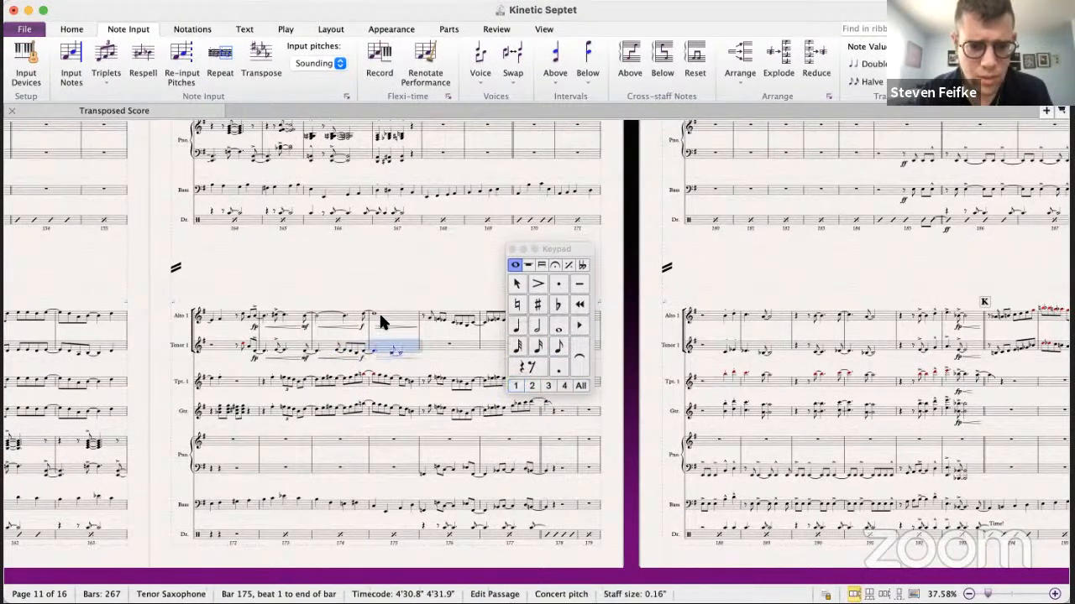
- Play back the septet from the alto note at bar 173 beat 4.5 through bar 175
click(364, 320)
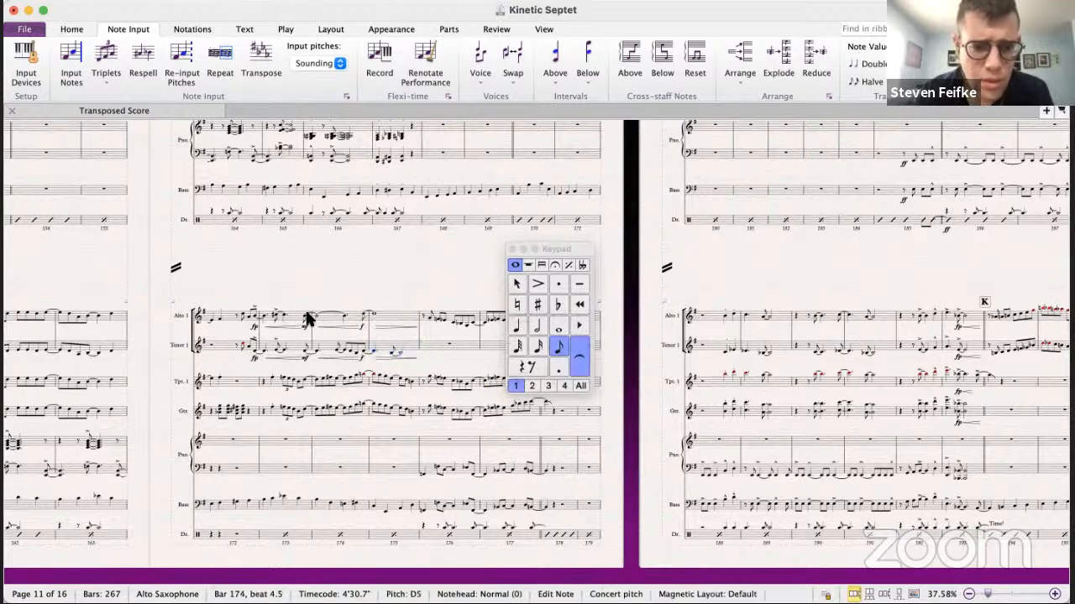
key(p)
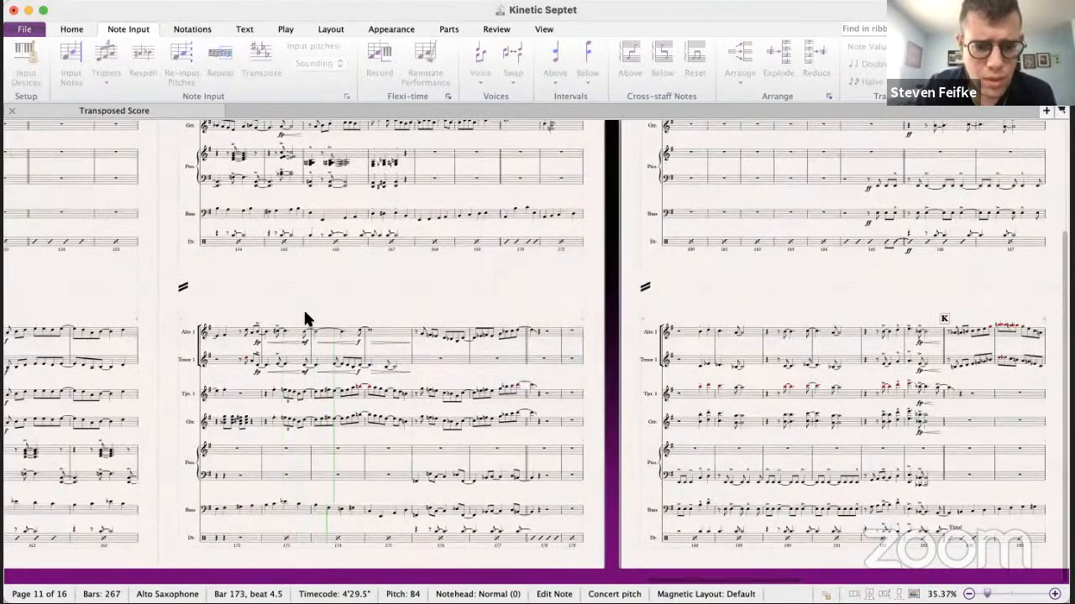
key(space)
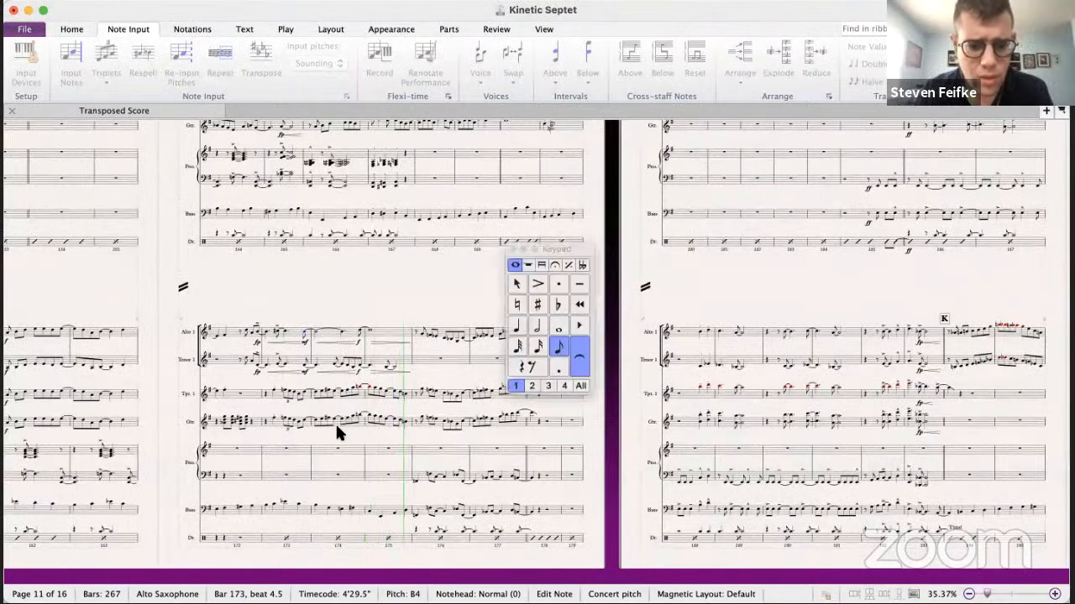
- Copy the Trombone 1 line into the piano's upper staff at bars 174–175 an octave higher, and duplicate it in the lower staff
key(super+grave)
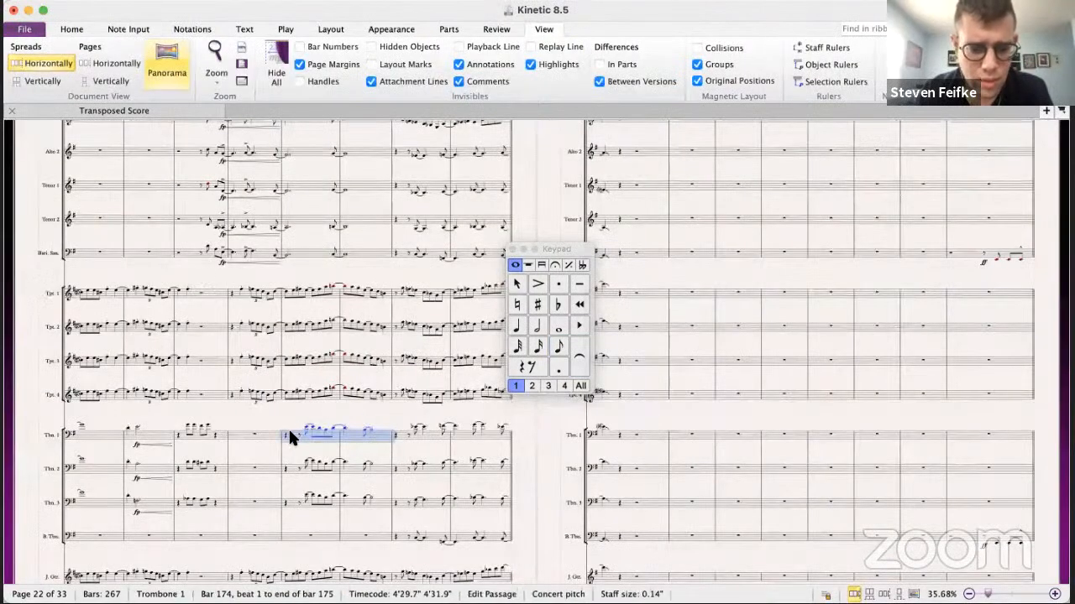
key(super+grave)
click(317, 458)
key(super+v)
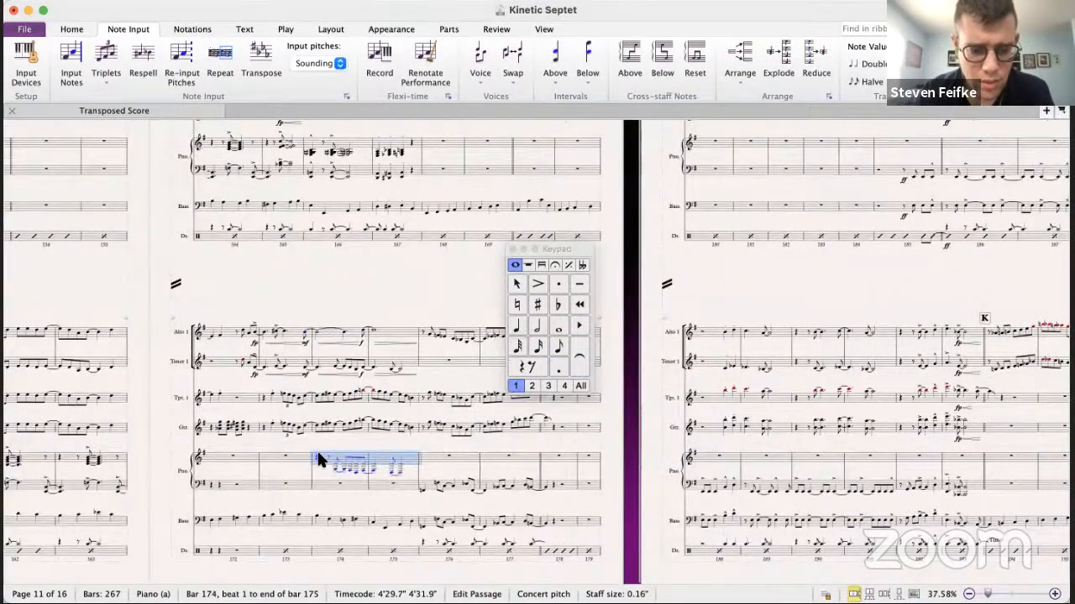
key(super+Up)
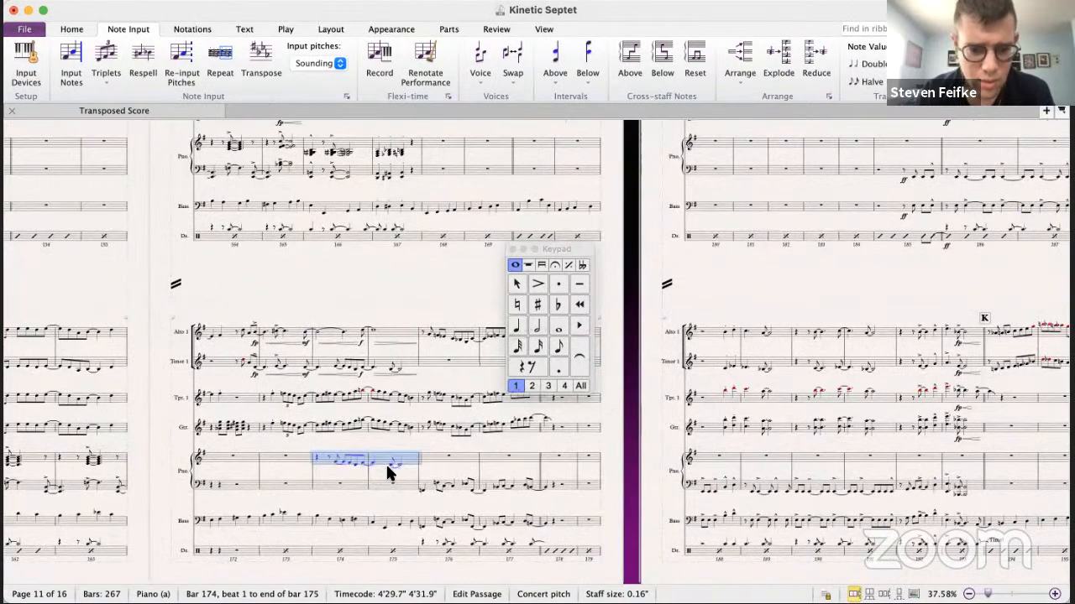
alt+click(325, 478)
- Select the piano line in both staves at bars 174–175 and play back the septet from bar 174 through bar 177
click(311, 467)
key(p)
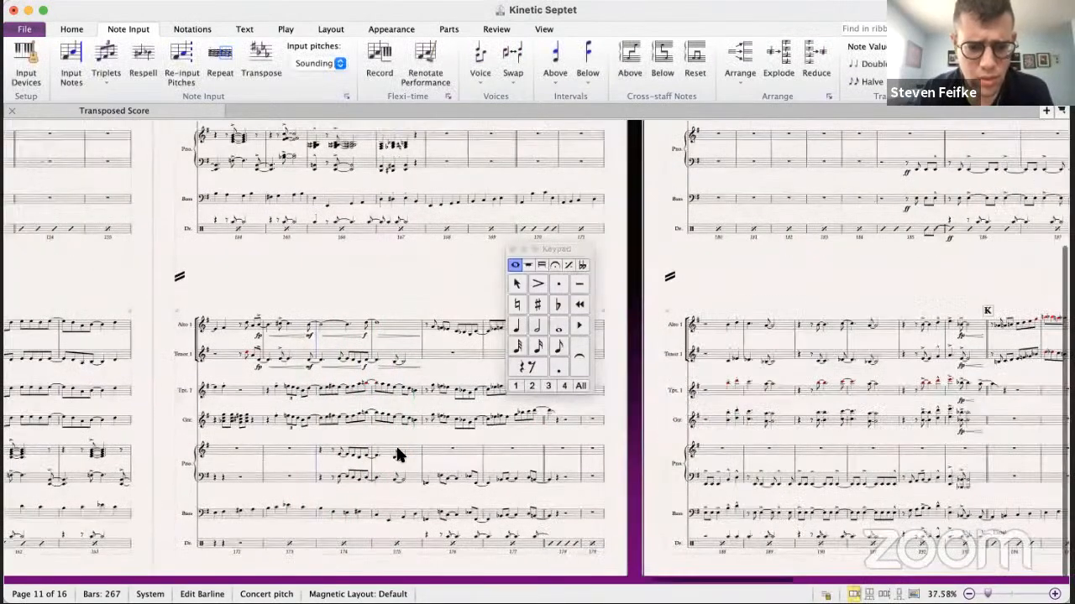
click(395, 447)
click(405, 453)
shift+click(324, 479)
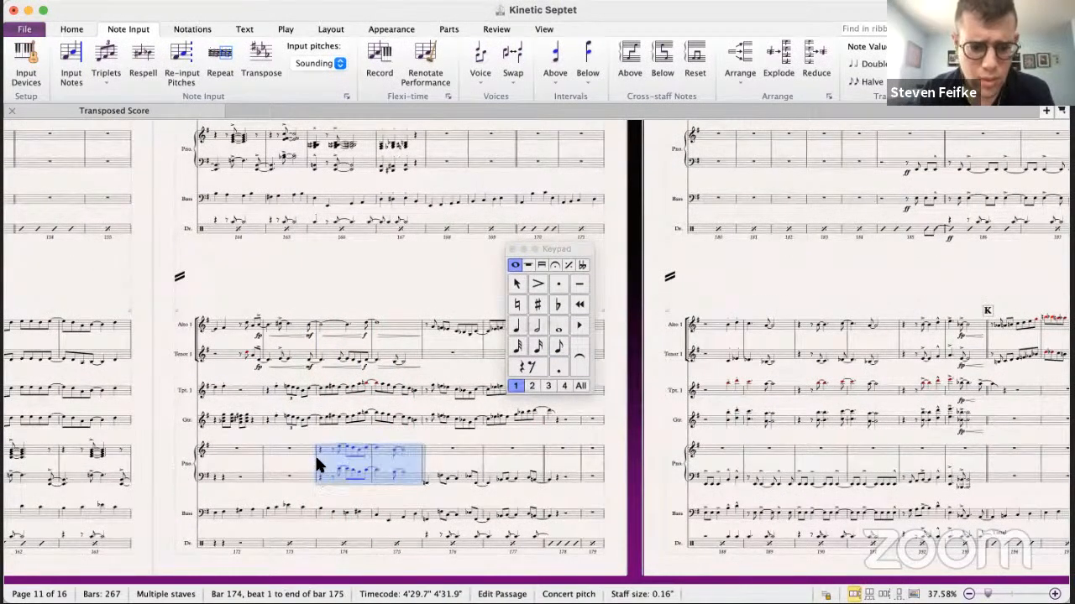
click(314, 453)
key(p)
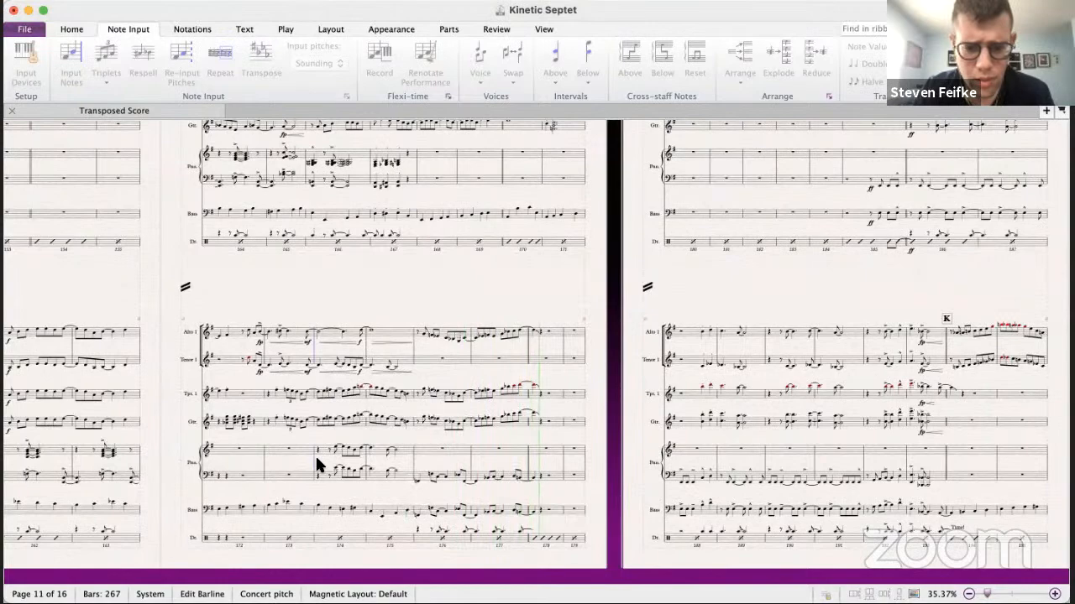
key(space)
- Copy the alto line from bars 176–178 into the tenor staff starting at bar 176, and save the score
click(388, 327)
shift+click(254, 326)
click(258, 356)
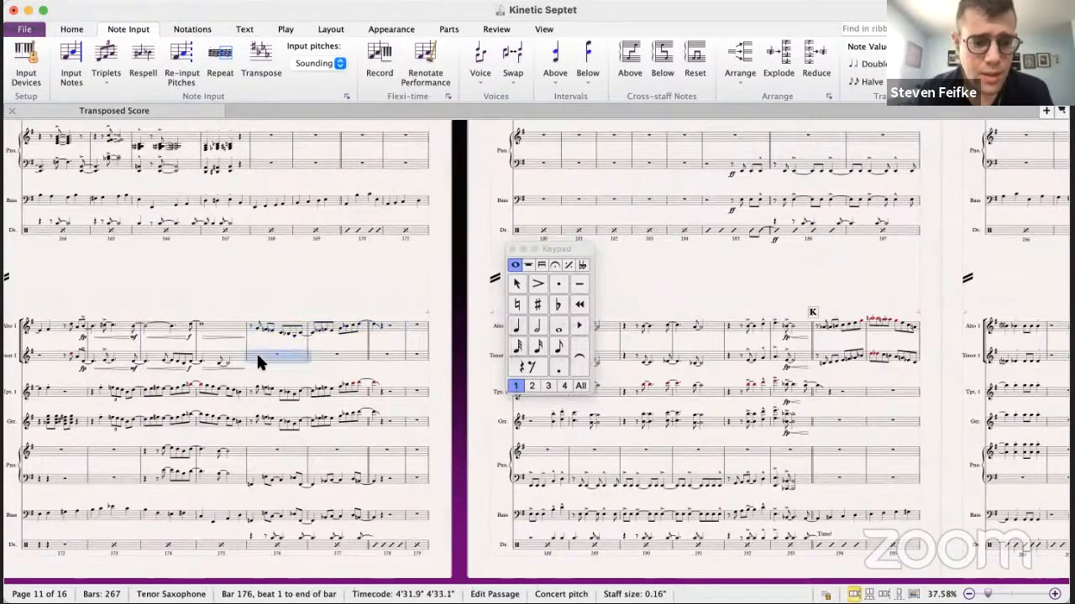
key(super+v)
key(super+s)
- Examine the Kinetic 8.5 saxophone and brass parts from bar 176 up to rehearsal mark J, and return to the septet
key(super+grave)
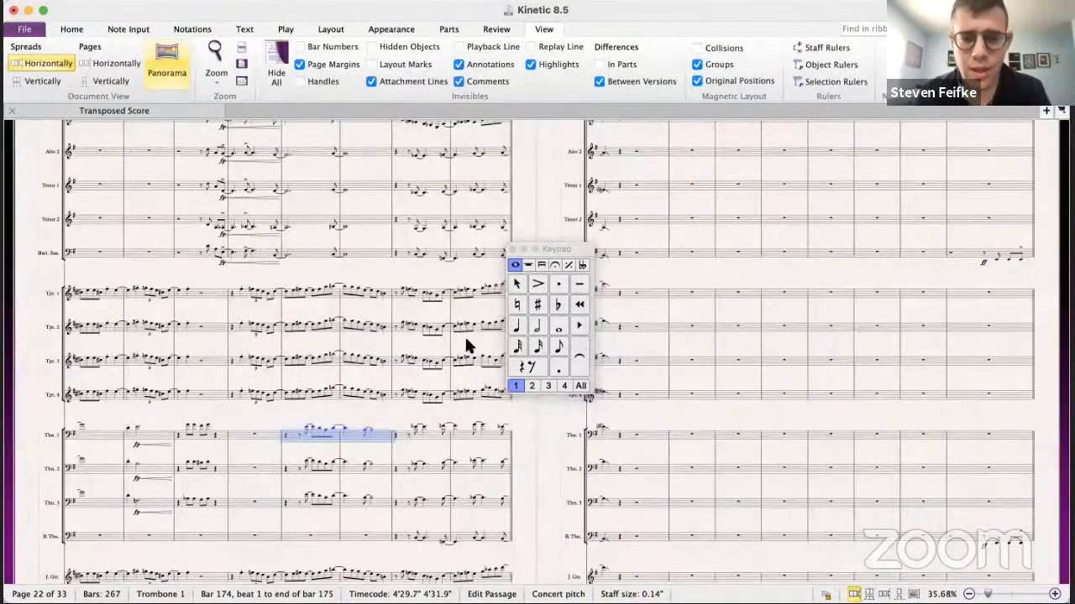
scroll(466, 344, right, 5)
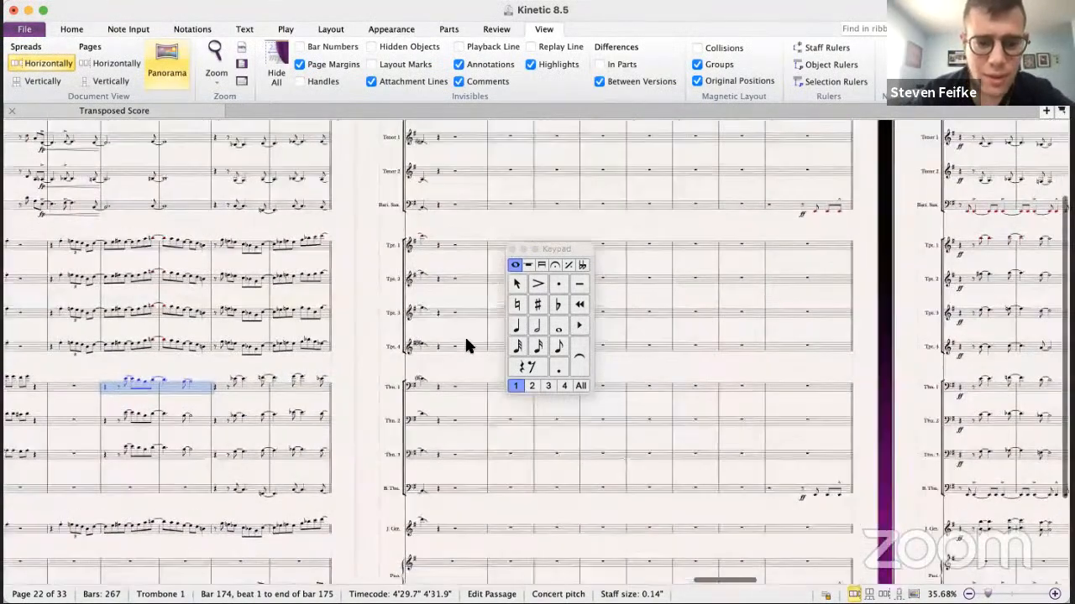
scroll(466, 344, up, 3)
scroll(453, 344, right, 1)
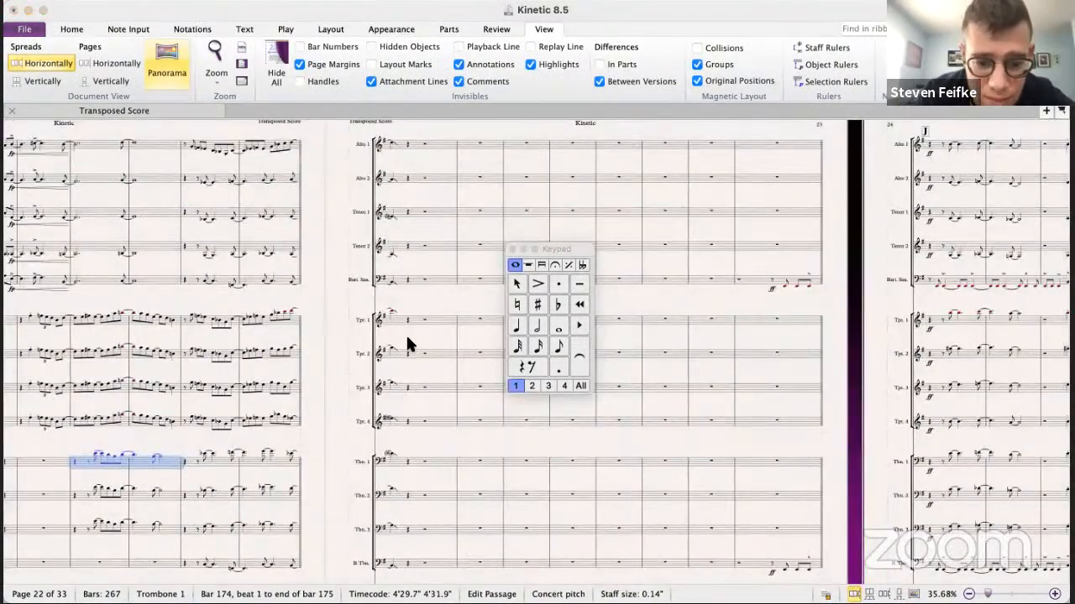
key(super+grave)
key(Escape)
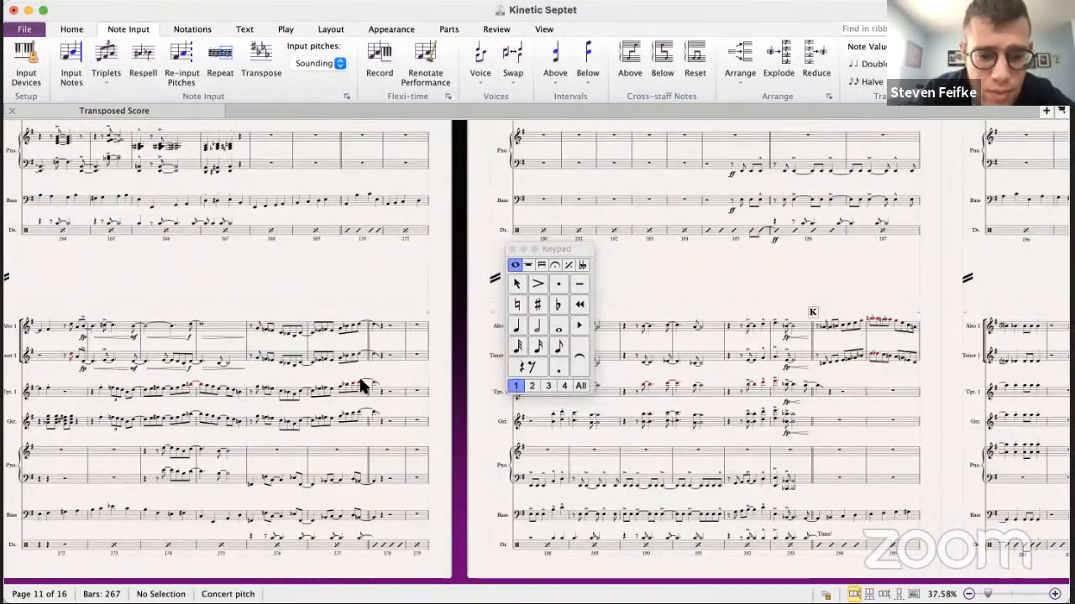
- Lower the tenor's tied notes at bar 177 beat 4.5 and bar 178 beat 1 to D♯5
click(359, 382)
click(360, 329)
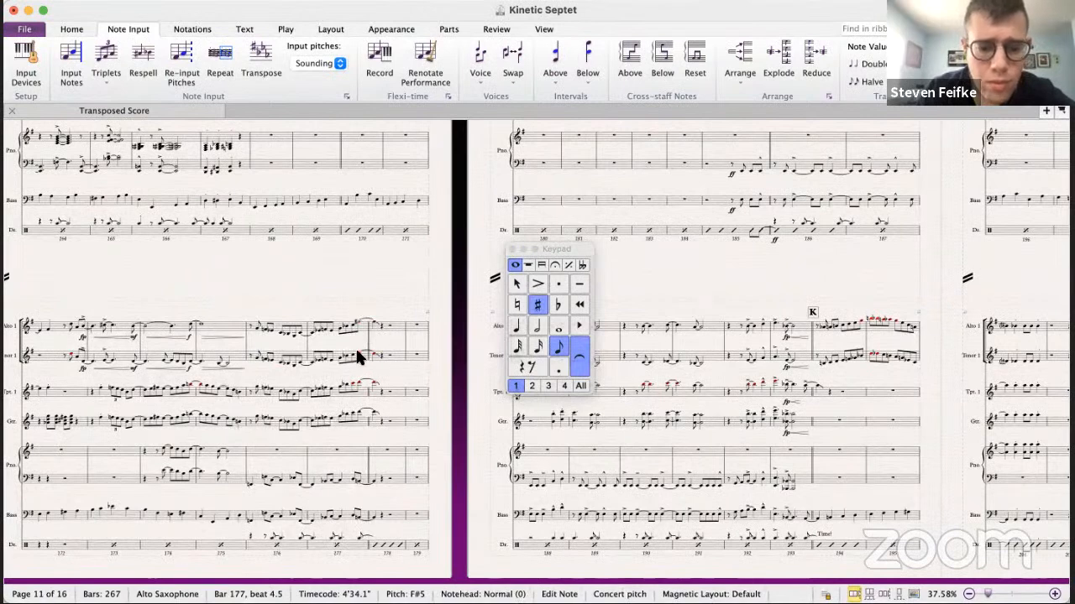
click(357, 351)
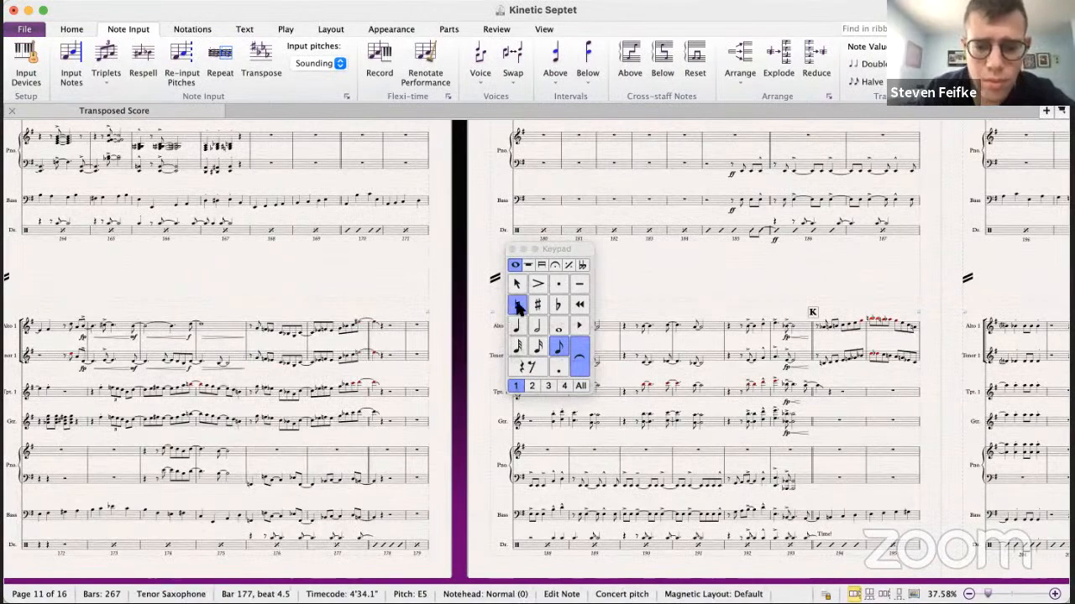
key(Down)
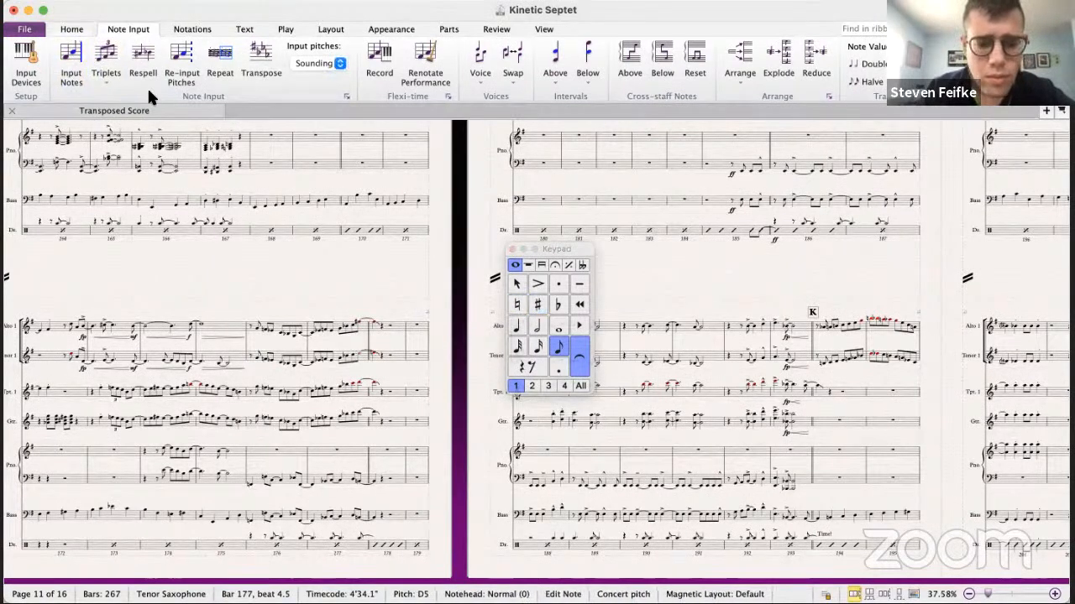
key(Right)
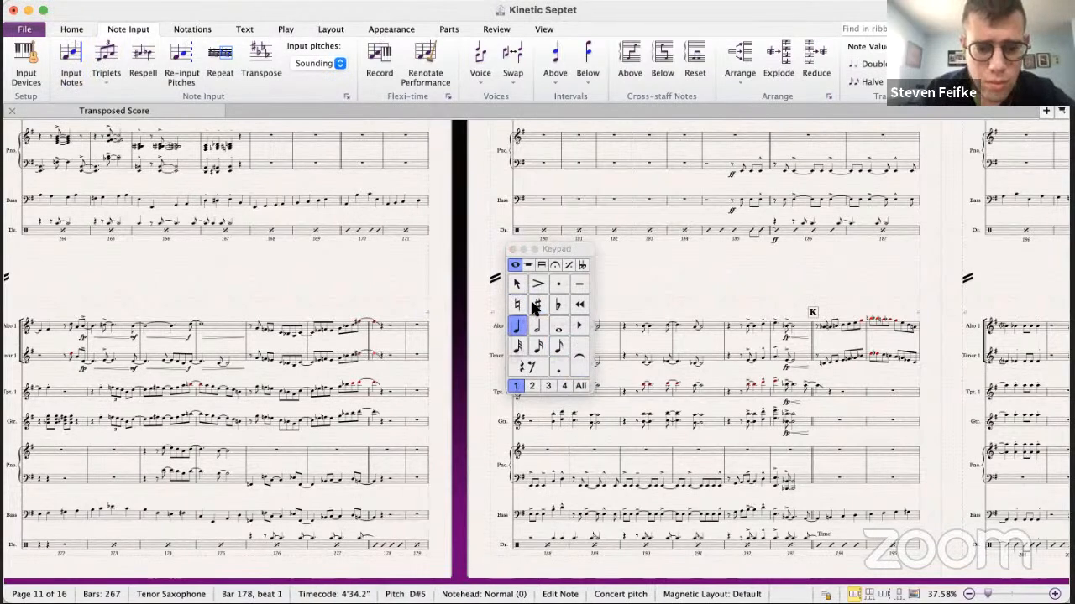
- Play back the septet from the guitar note at bar 177 beat 3 to check the end of the phrase
click(357, 416)
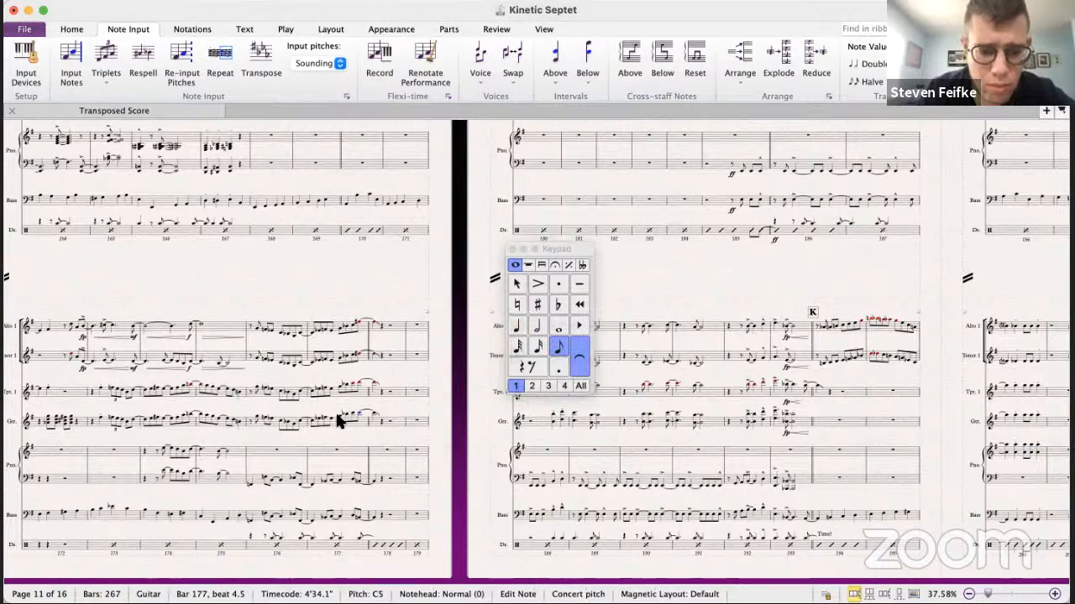
click(337, 413)
key(p)
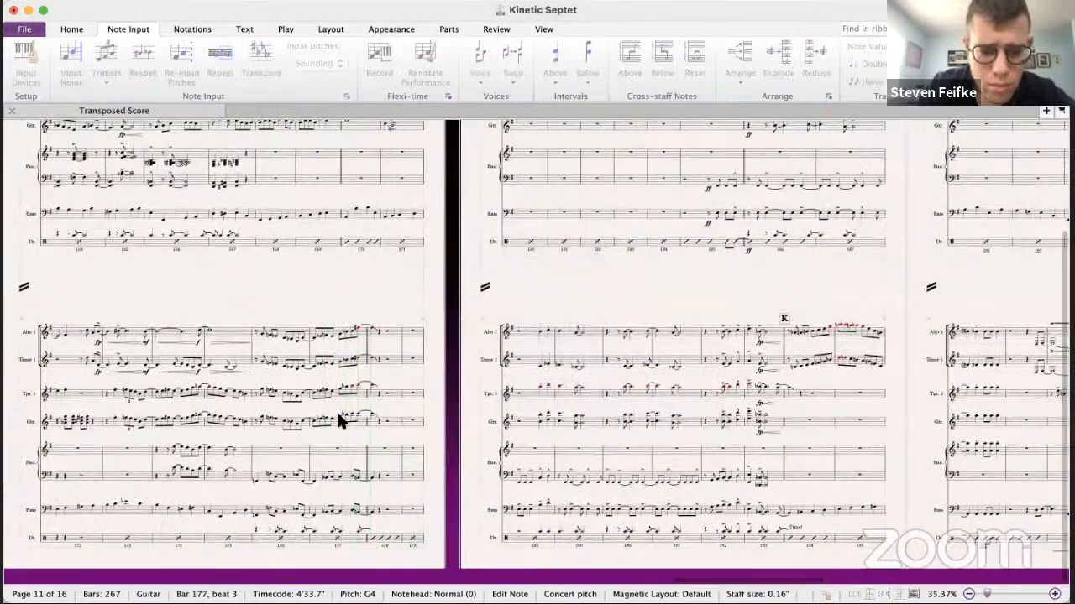
key(Escape)
- Apply natural signs to the guitar's tied notes at bar 177 beat 4.5 and bar 178 beat 1, and play back bar 177
click(356, 416)
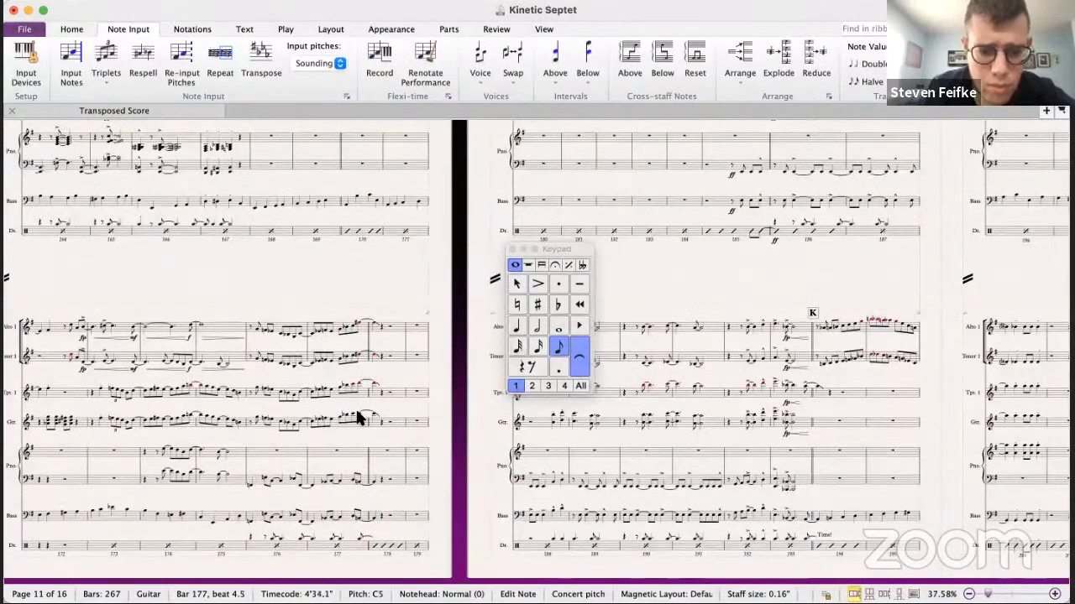
click(519, 304)
key(Right)
click(518, 304)
key(p)
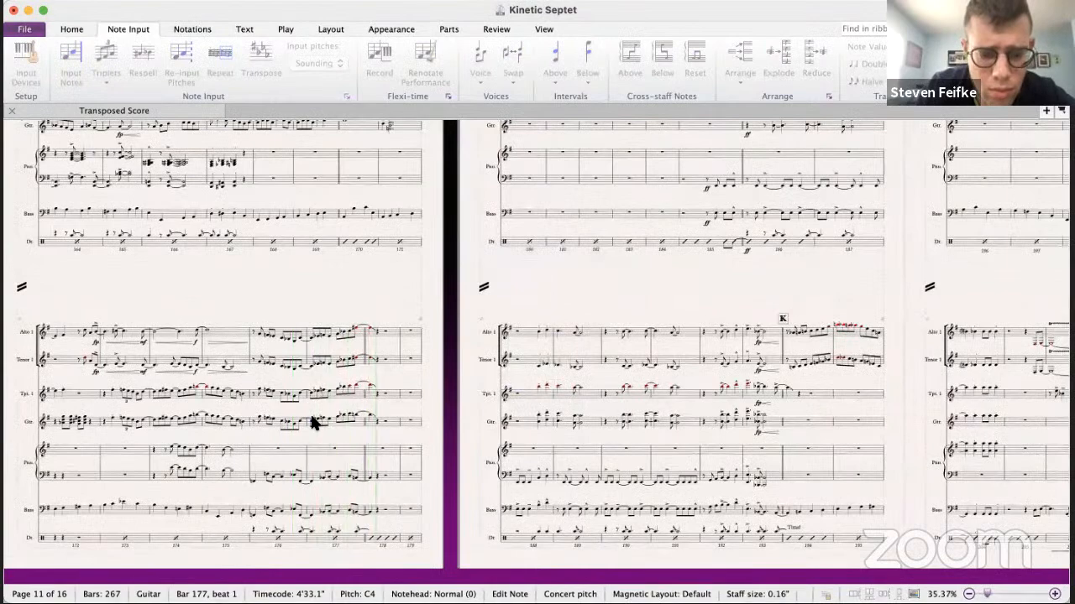
key(space)
- Compare the trumpet notes at bar 177 beat 4.5 in the Kinetic 8.5 score with the septet's trumpet part
key(super+grave)
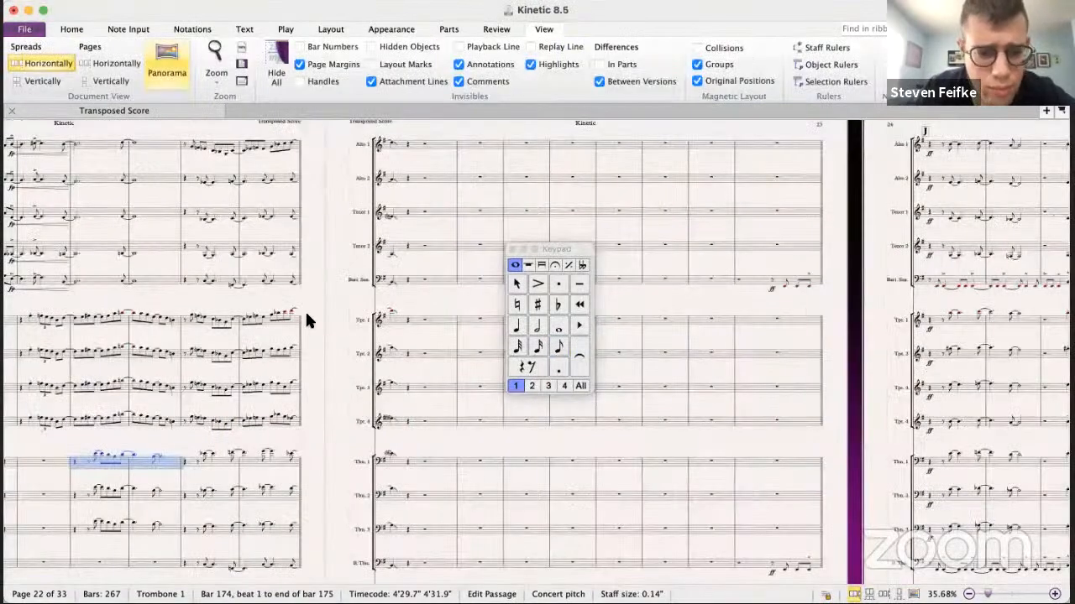
click(289, 382)
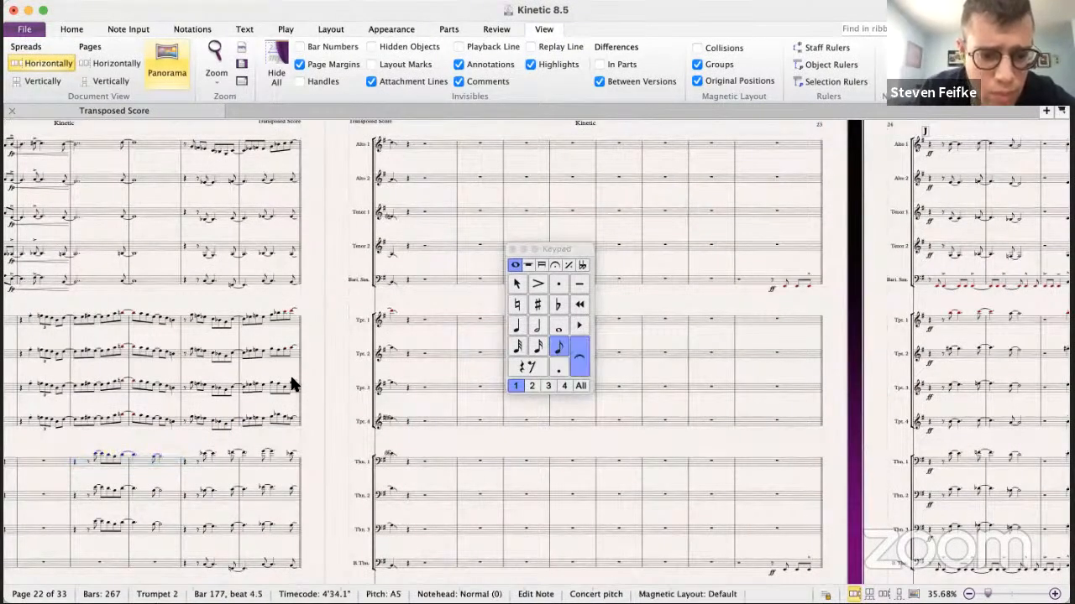
key(super+grave)
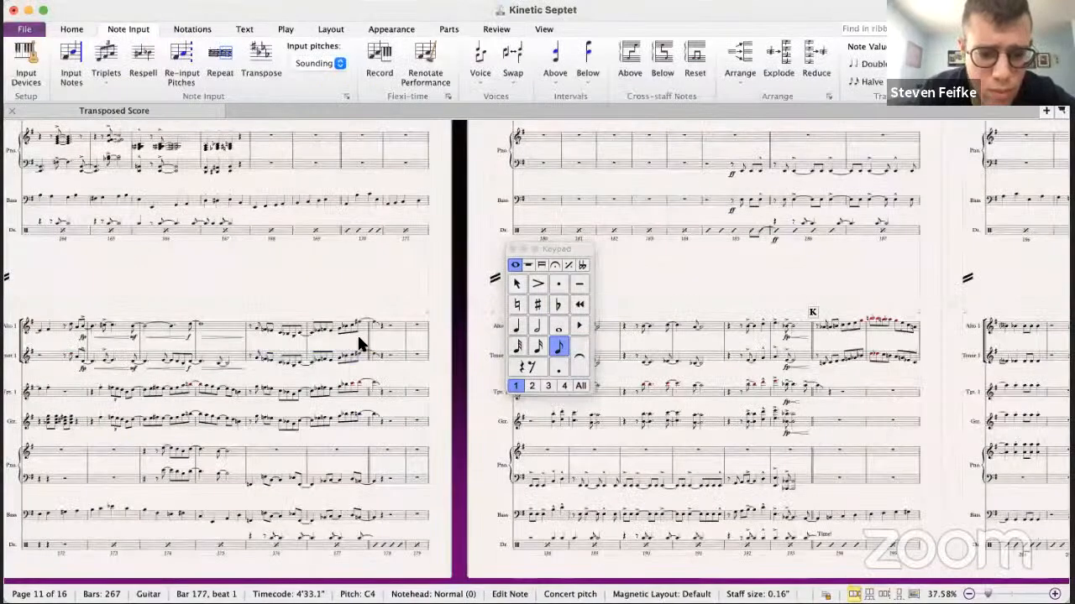
click(362, 382)
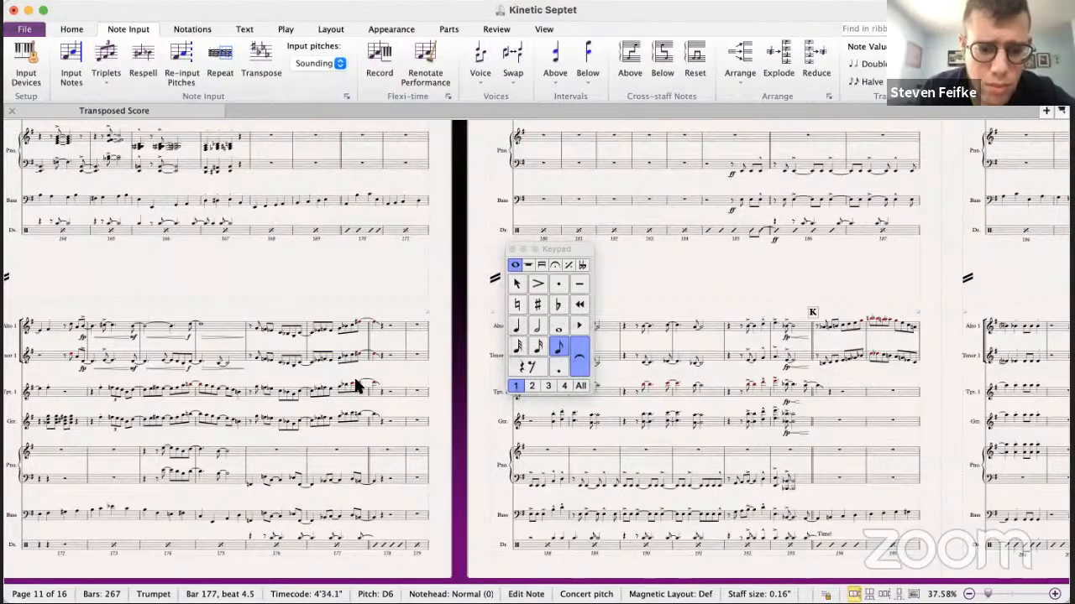
key(super+grave)
key(super+grave)
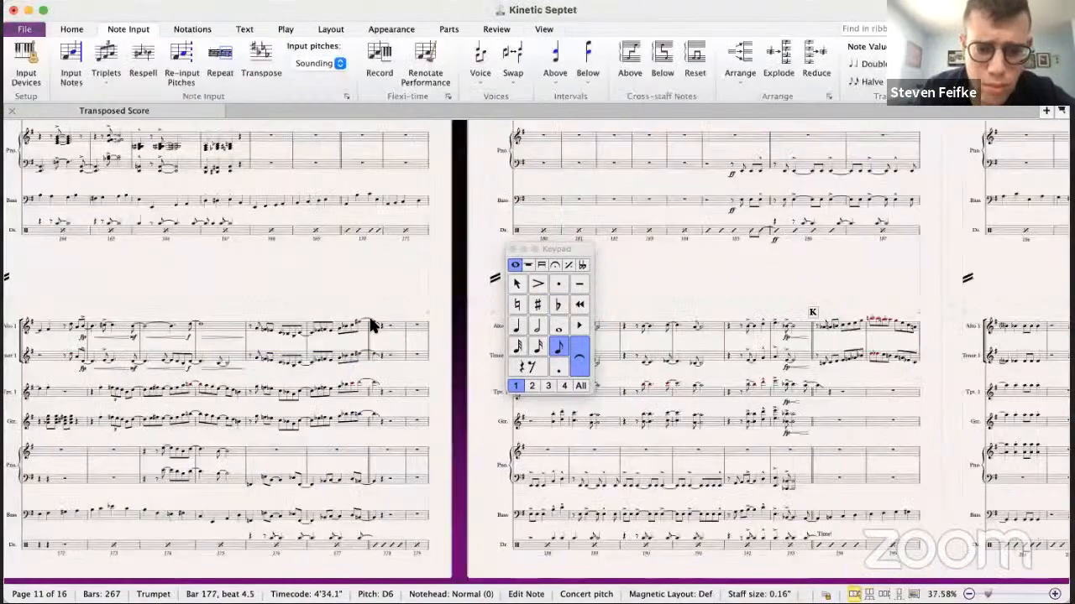
- Compare the alto, tenor and guitar notes at bar 177 beat 4.5 and change the guitar's tied notes there to E♭5
click(362, 328)
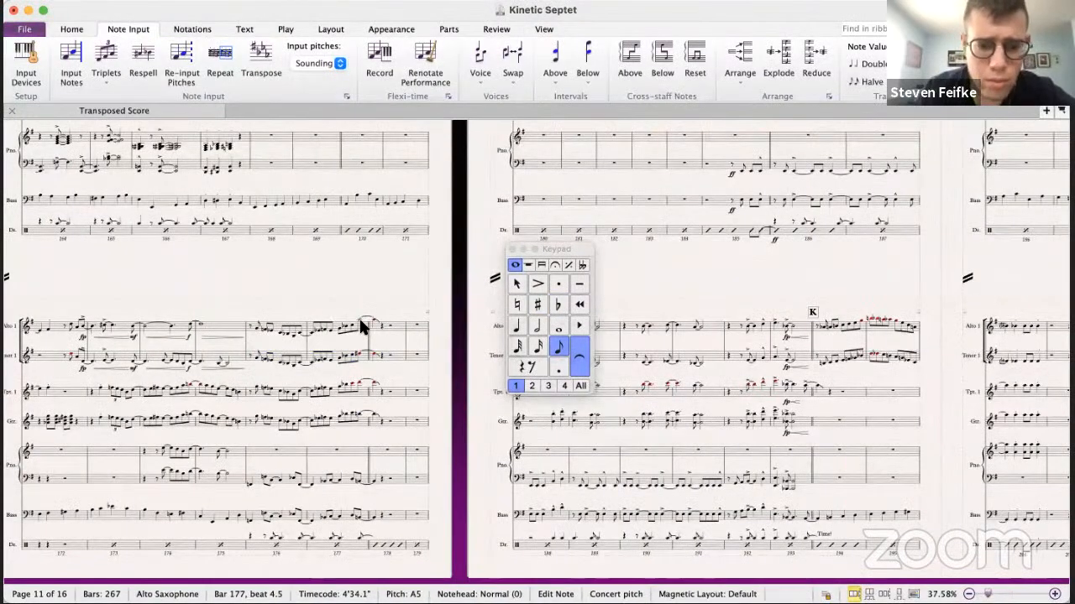
click(358, 352)
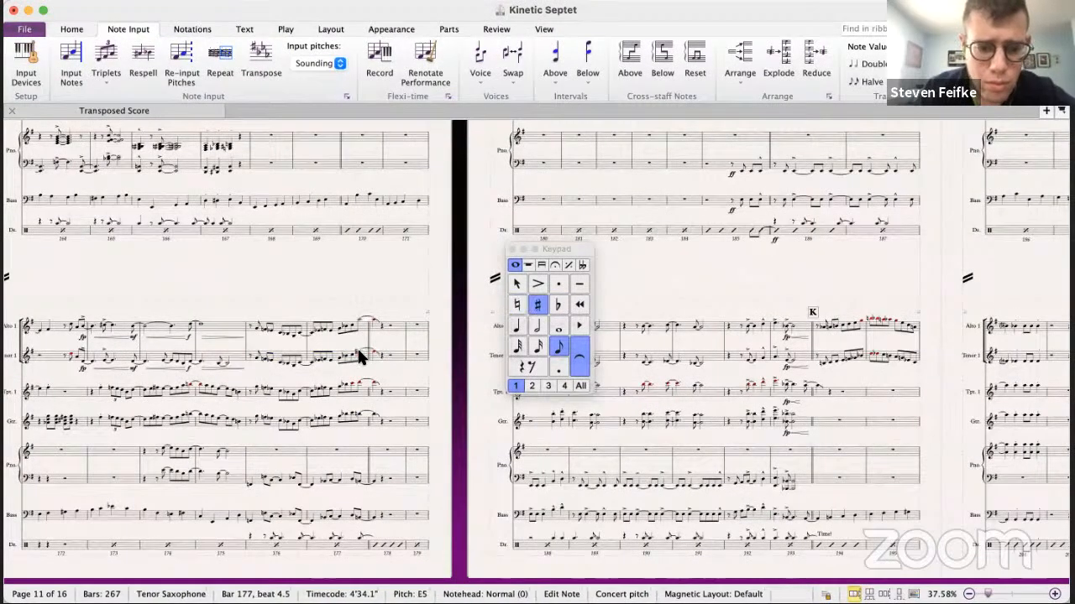
click(358, 418)
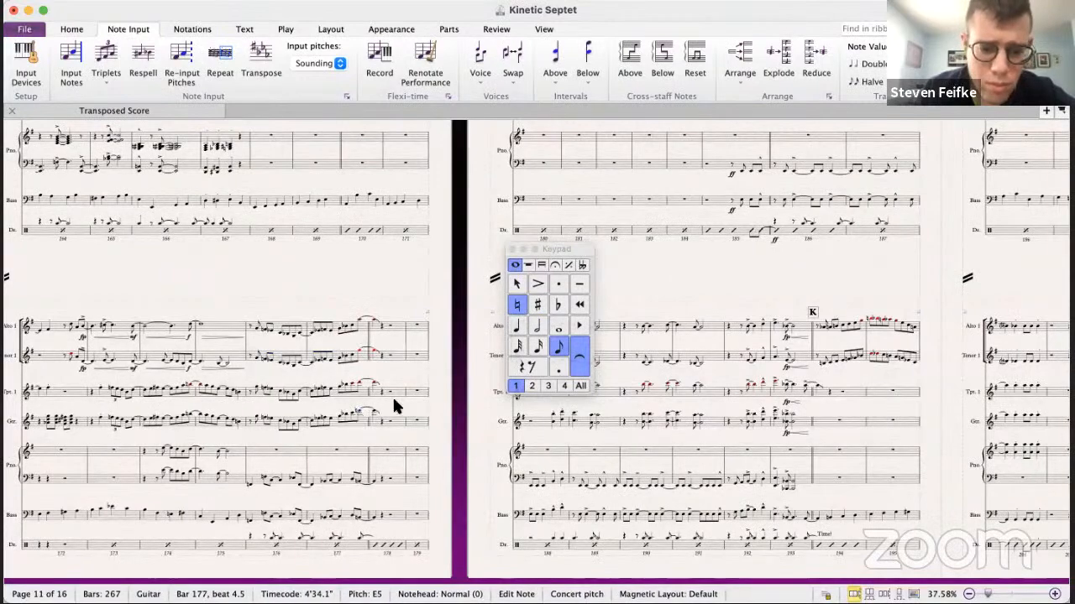
click(555, 305)
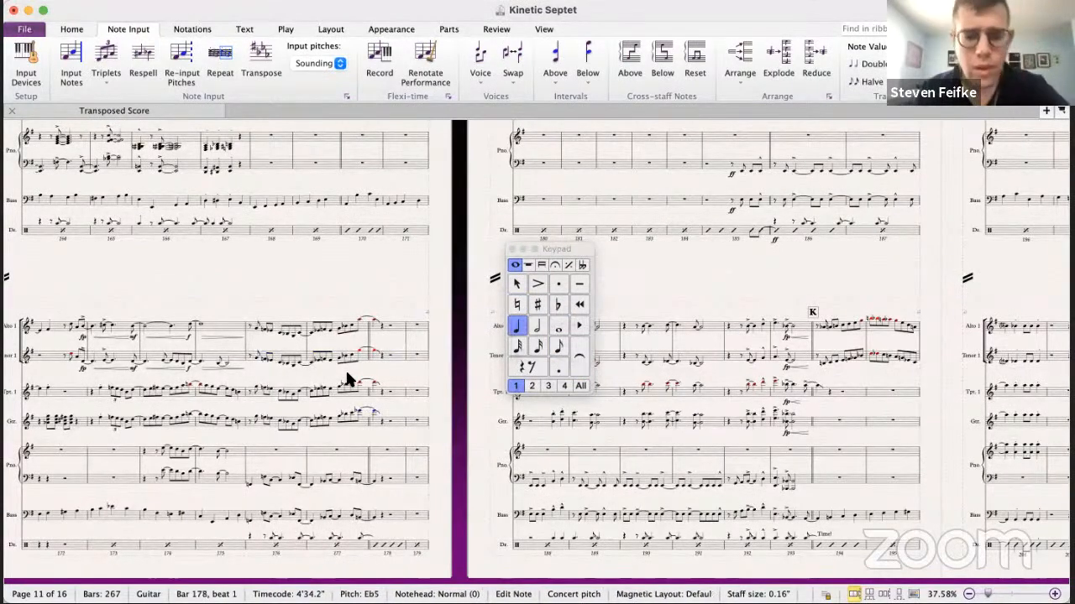
- Play back the septet from the alto note at bar 172 beat 1 to check the phrase ending
scroll(367, 348, left, 2)
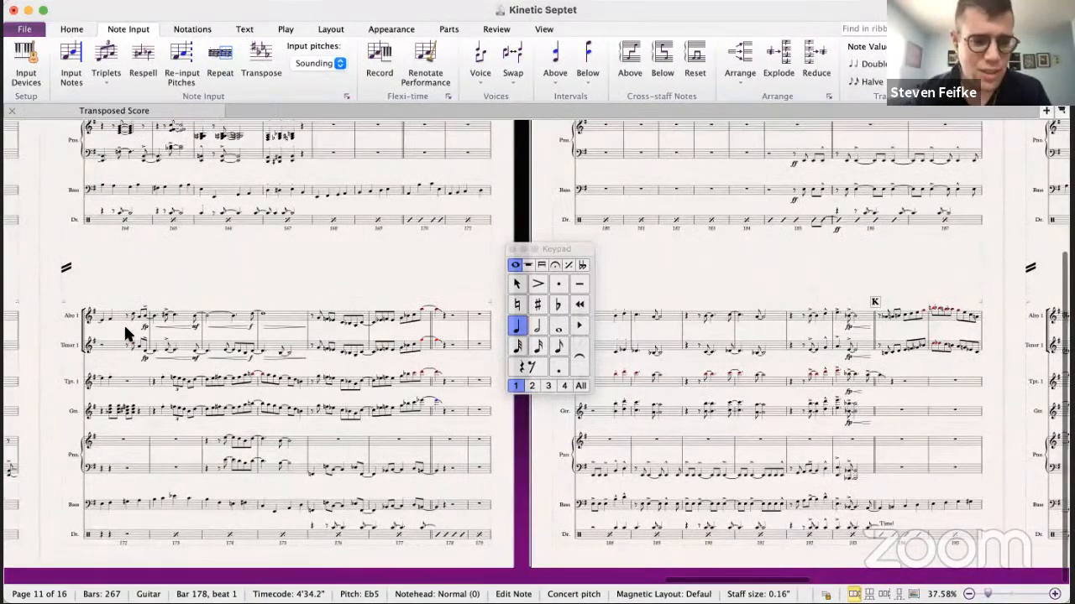
click(101, 316)
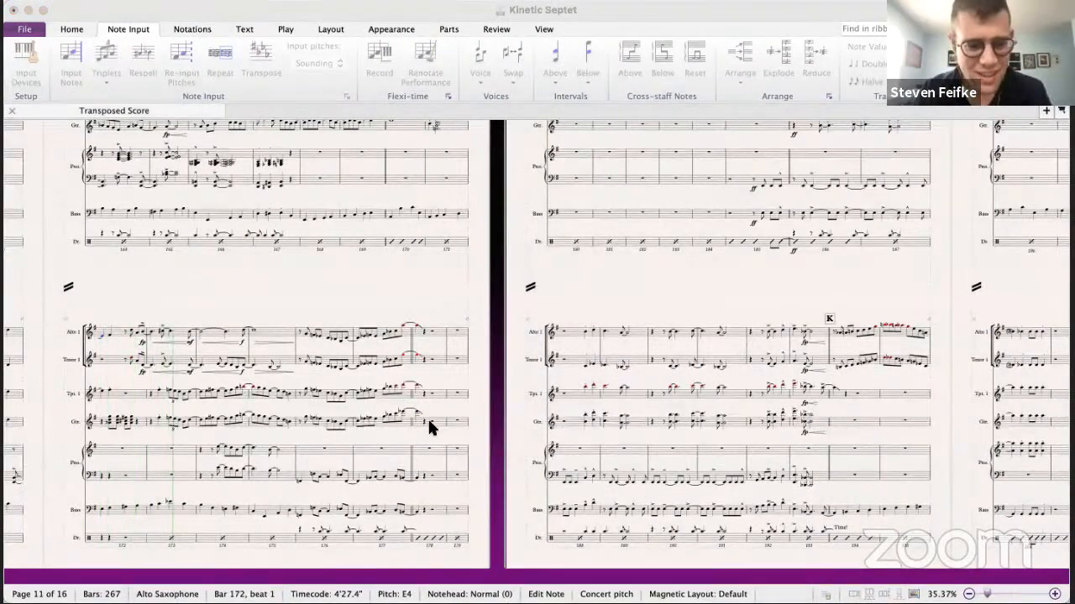
click(269, 208)
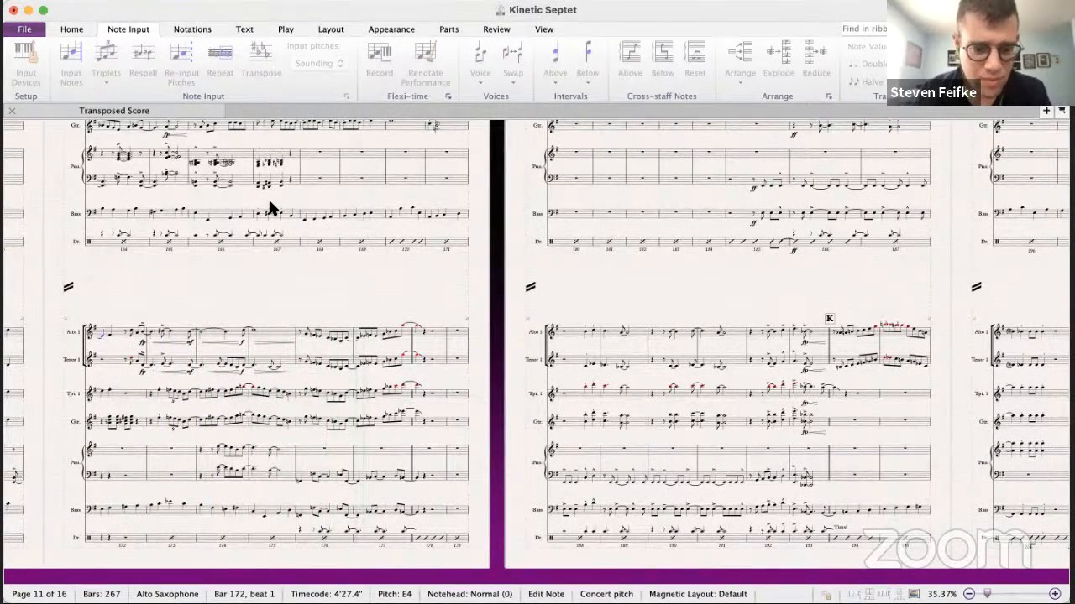
key(space)
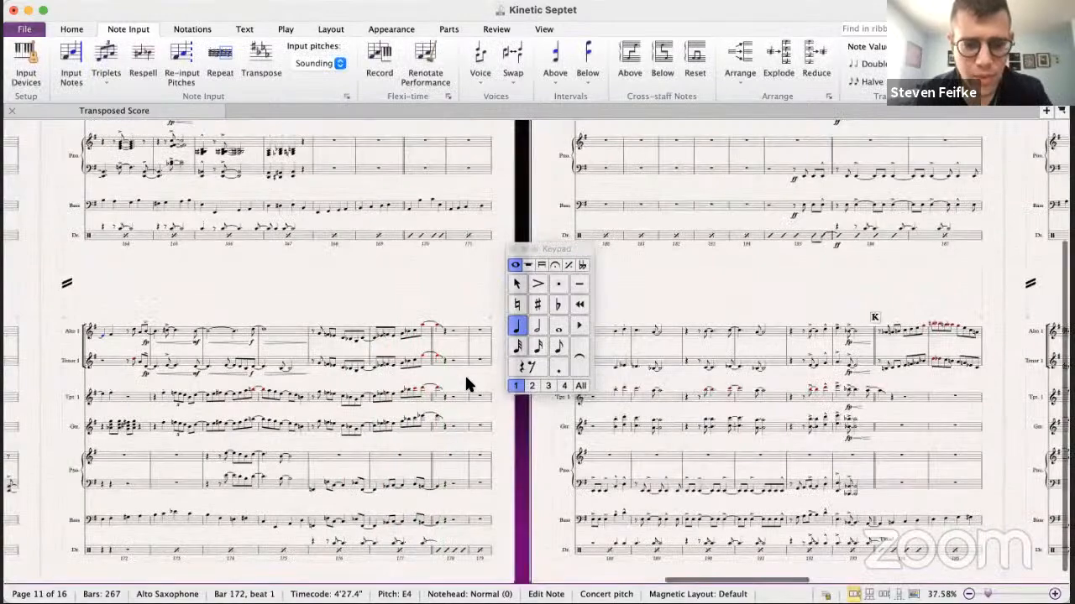
- Copy trombones 1 to 3 in bars 176–178 of the Kinetic 8.5 score and reduce them onto the septet piano's upper staff at bar 176
key(super+Tab)
key(super+Tab)
key(super+grave)
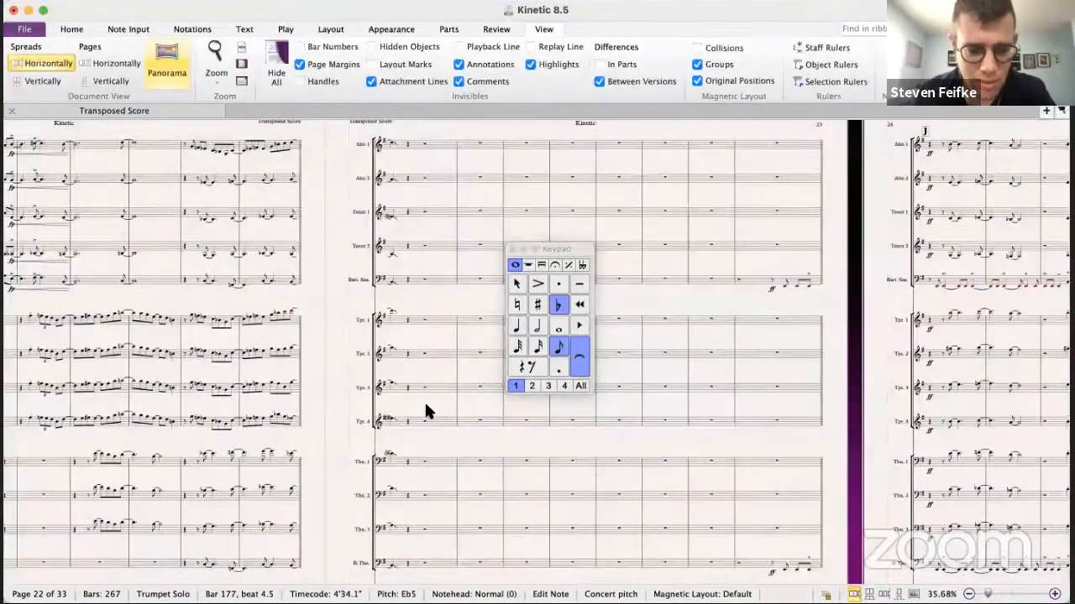
scroll(424, 412, down, 5)
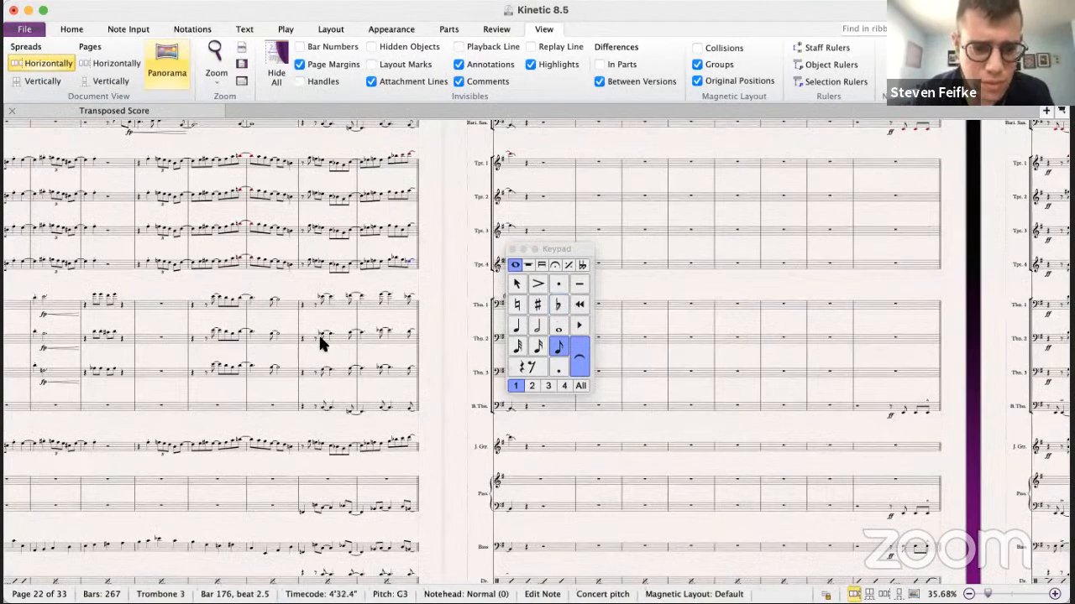
click(323, 300)
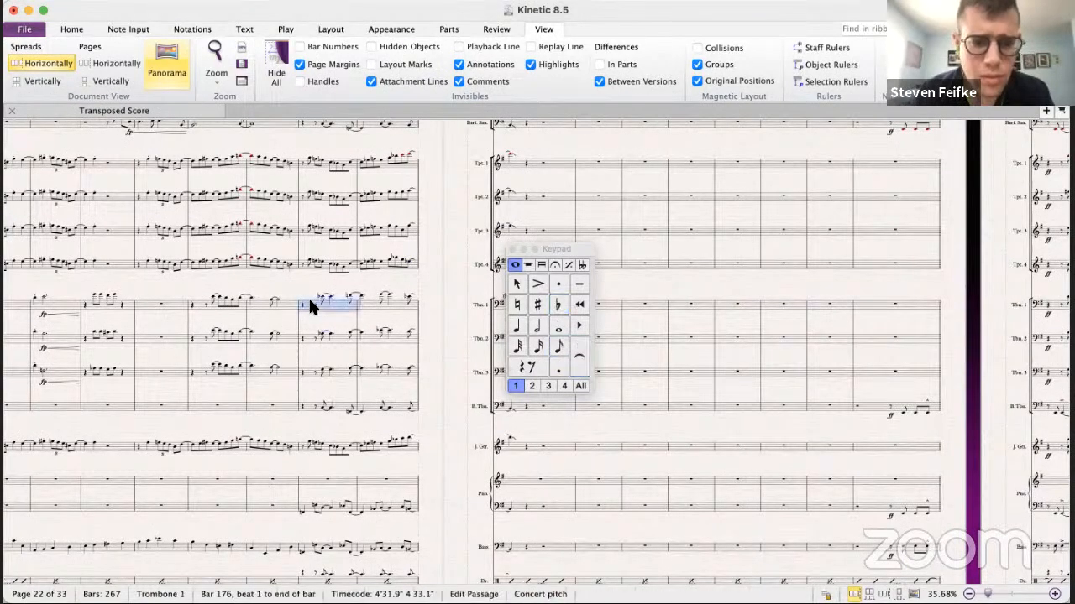
scroll(308, 296, right, 5)
scroll(308, 295, down, 1)
shift+click(430, 349)
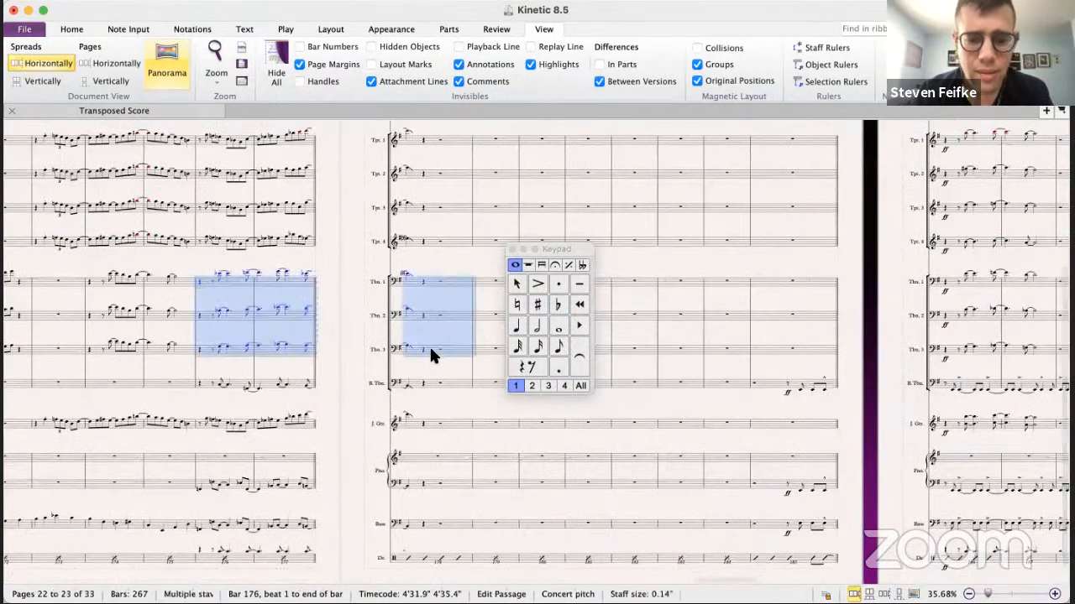
key(super+grave)
click(342, 457)
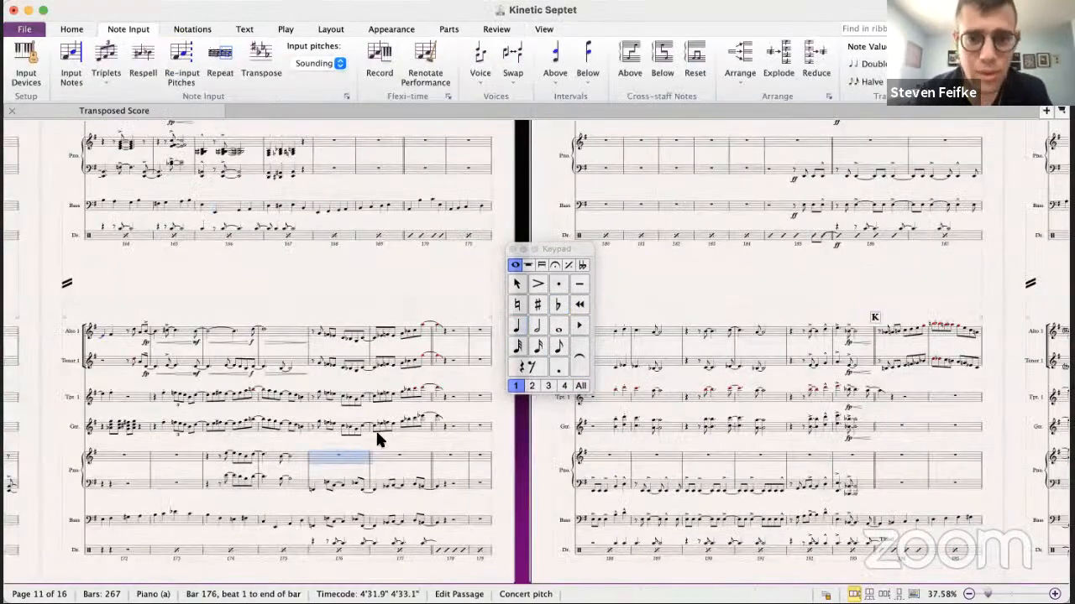
click(825, 69)
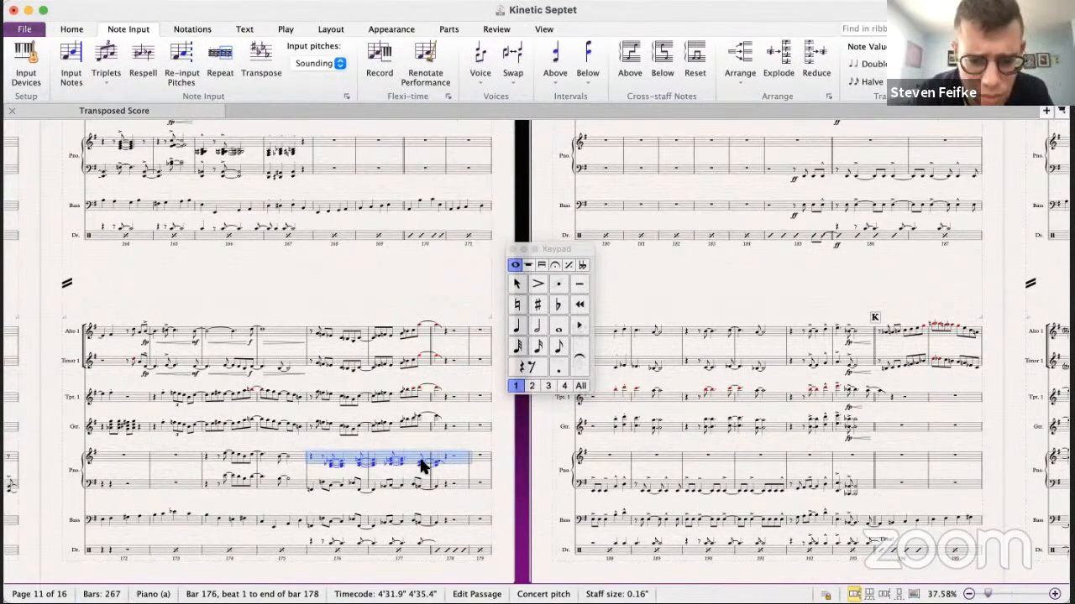
- Inspect the piano chord at bar 177 beat 4.5 and play back the septet from the bar 176 barline
click(423, 463)
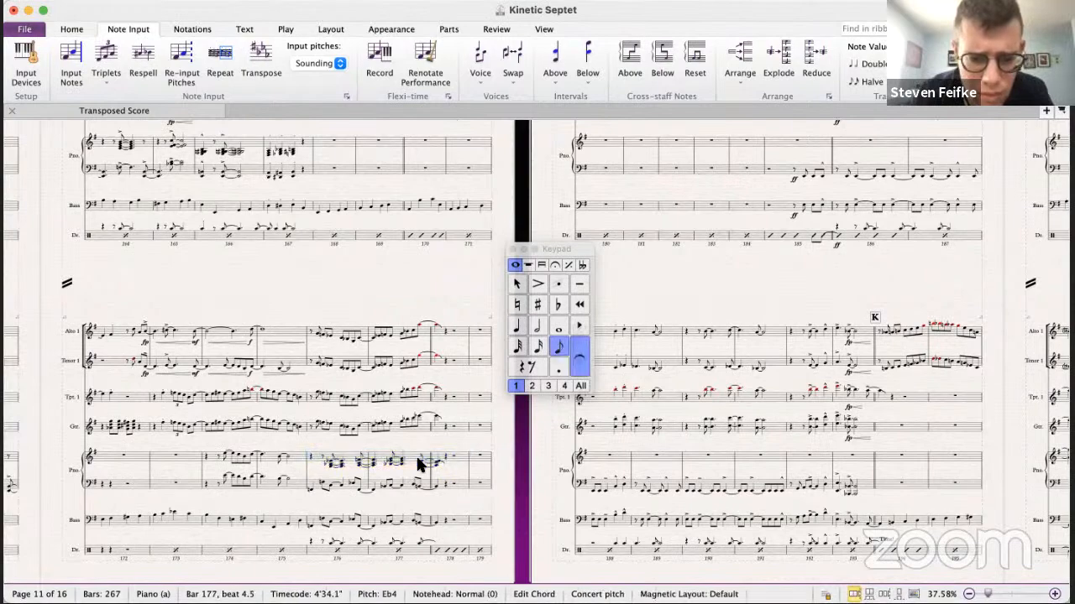
click(307, 463)
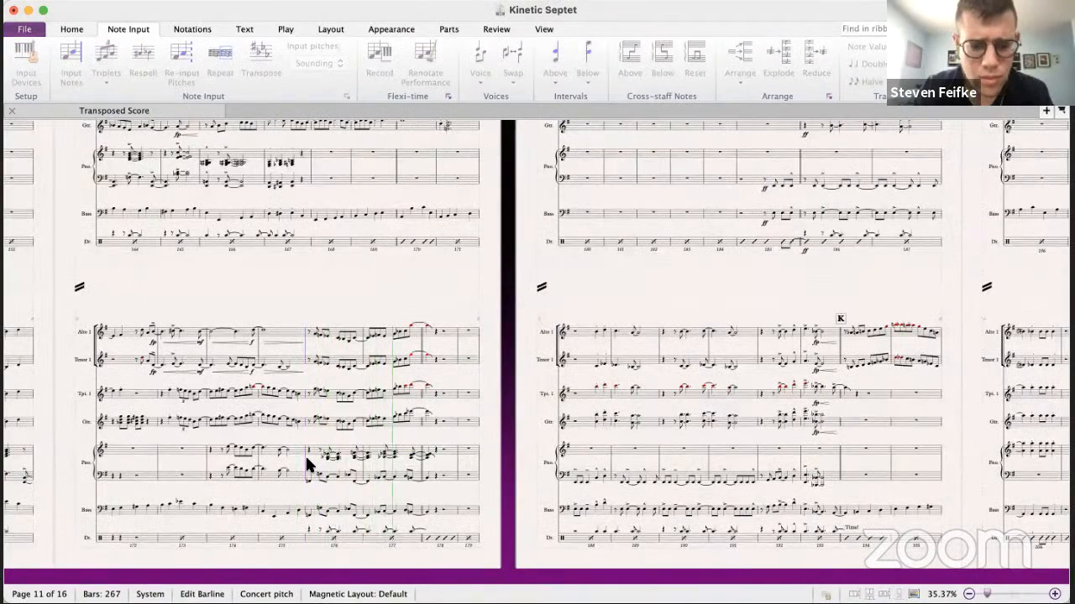
key(space)
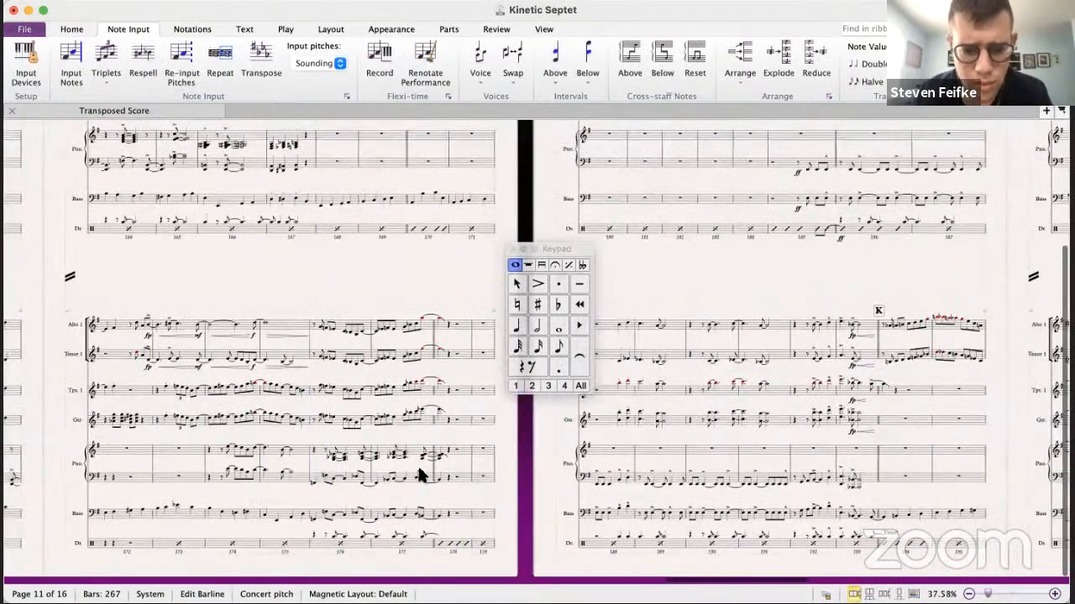
- Lower the guitar note at bar 177 beat 4.5 to D5 and play it back
click(419, 414)
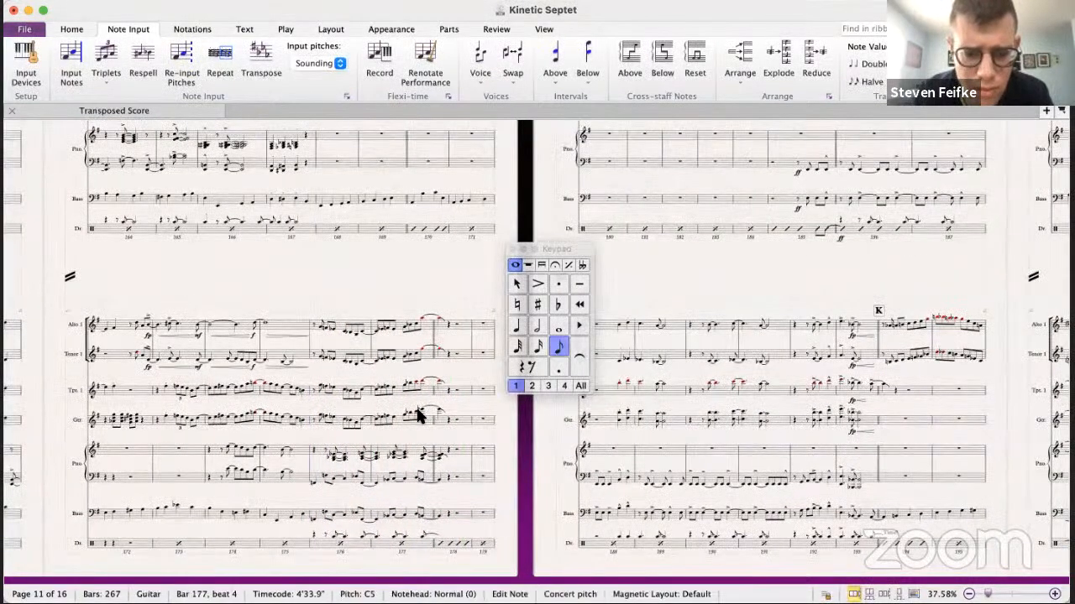
key(Right)
key(Down)
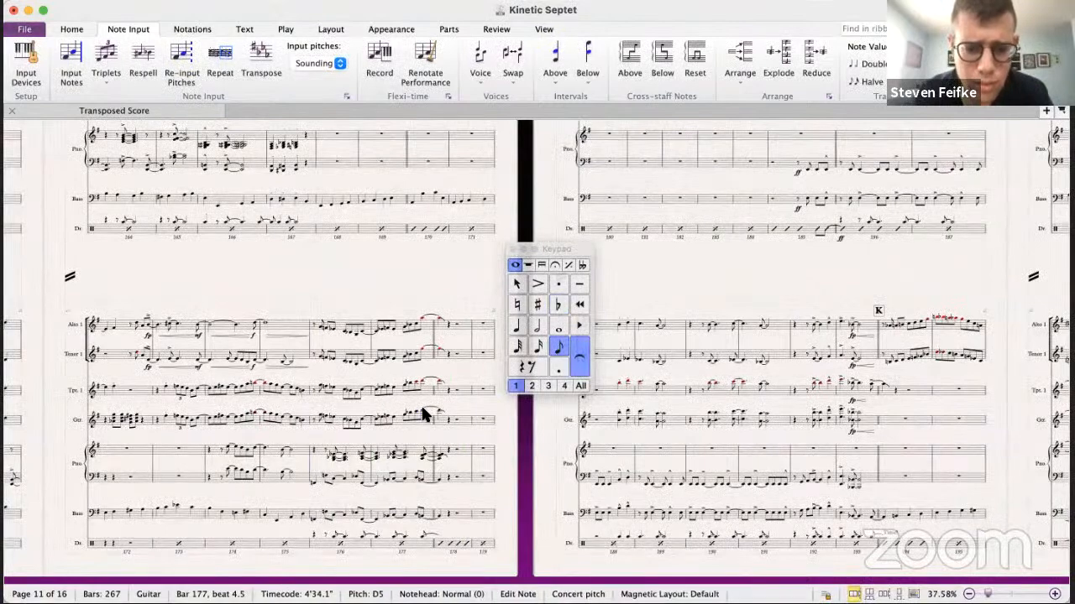
key(space)
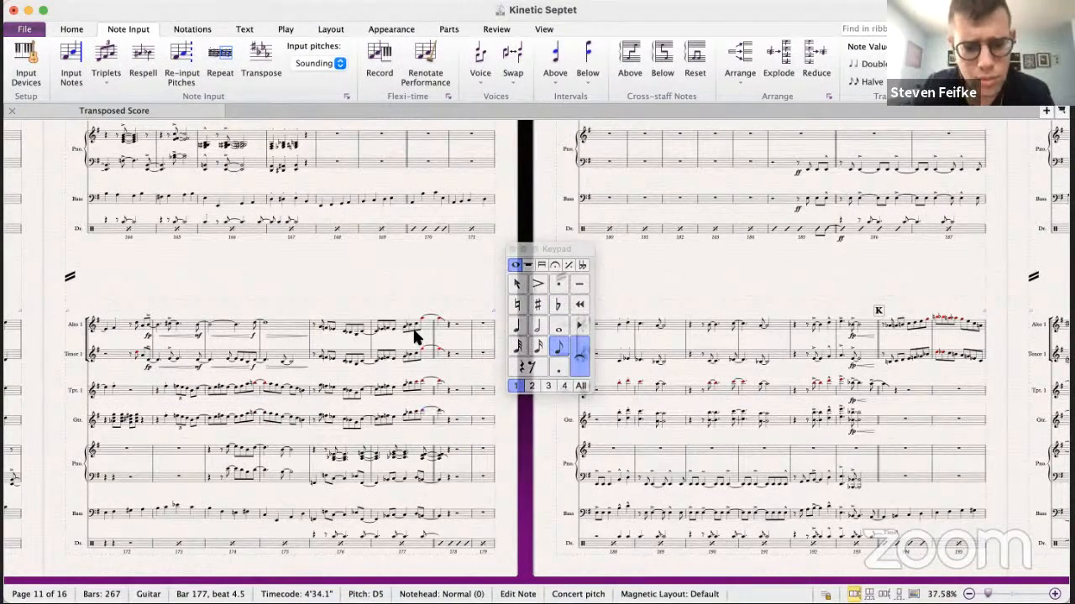
key(space)
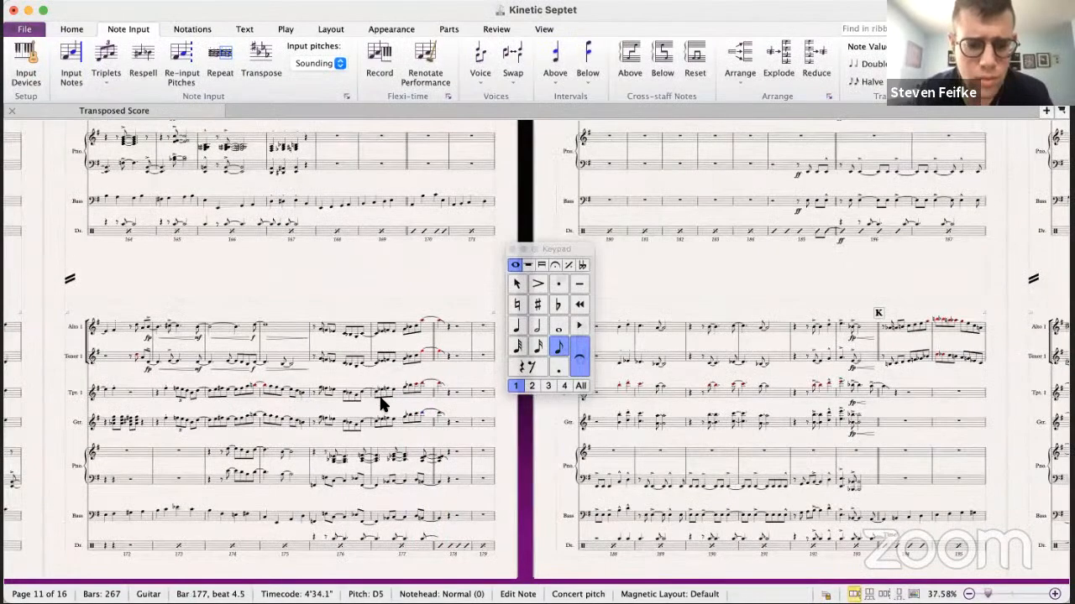
- Check the tied piano chords at bar 177 beat 4.5 and bar 178, and play back the ending from bar 176
click(436, 458)
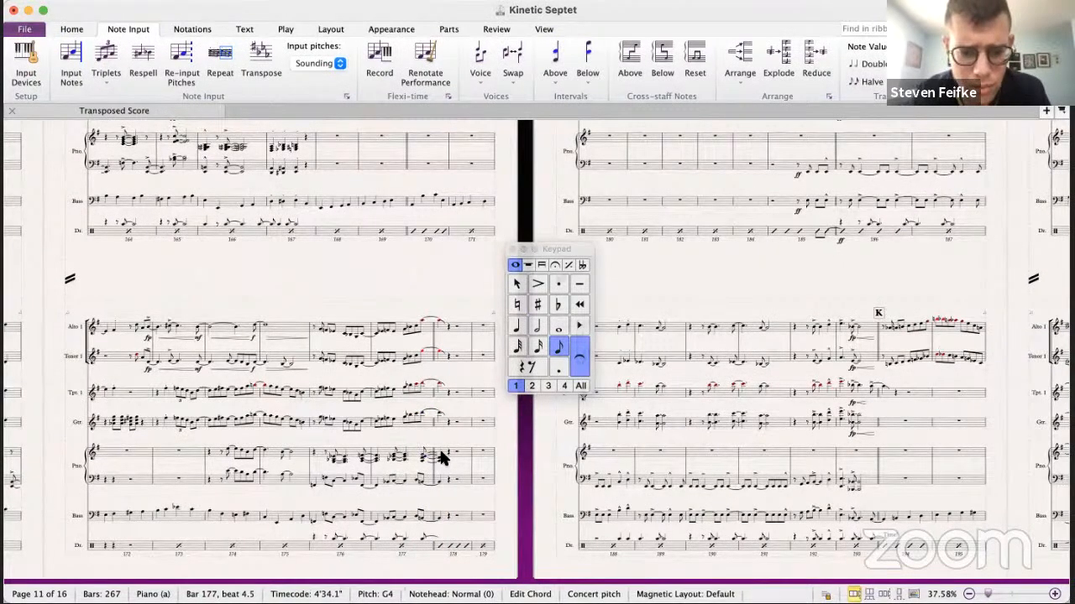
key(Right)
click(309, 454)
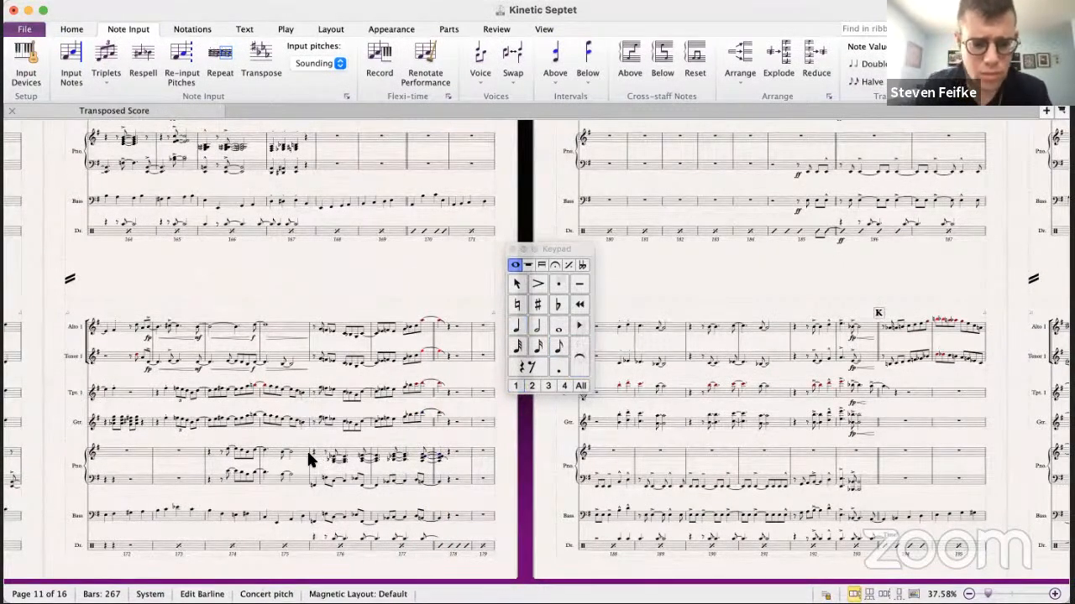
key(p)
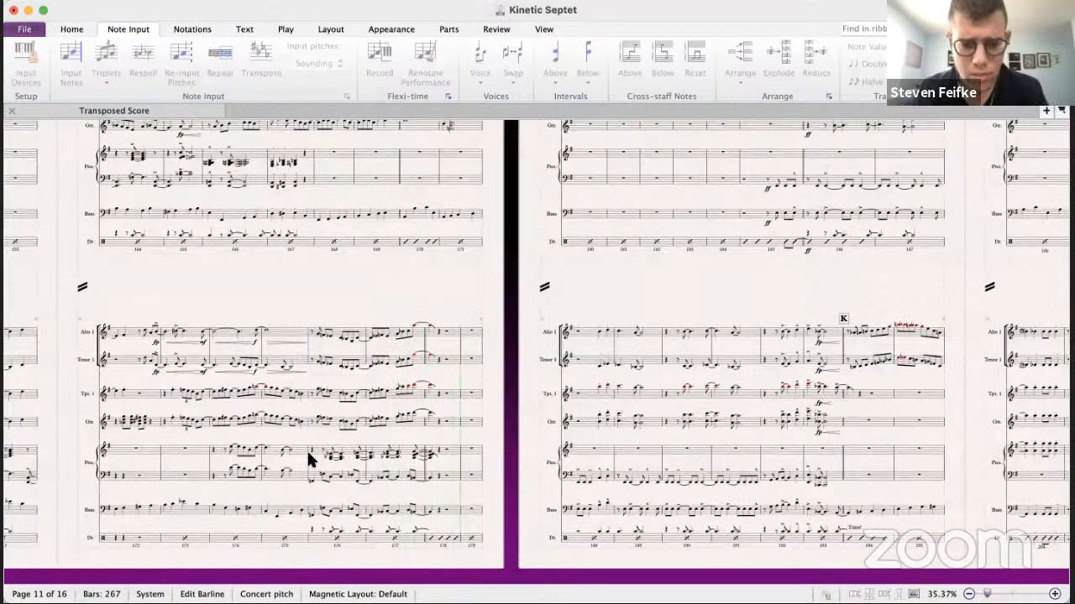
key(space)
- Play back the septet from rehearsal mark I at bar 162 to review the whole passage
scroll(411, 481, right, 4)
scroll(410, 481, left, 6)
scroll(411, 481, up, 5)
scroll(411, 481, left, 6)
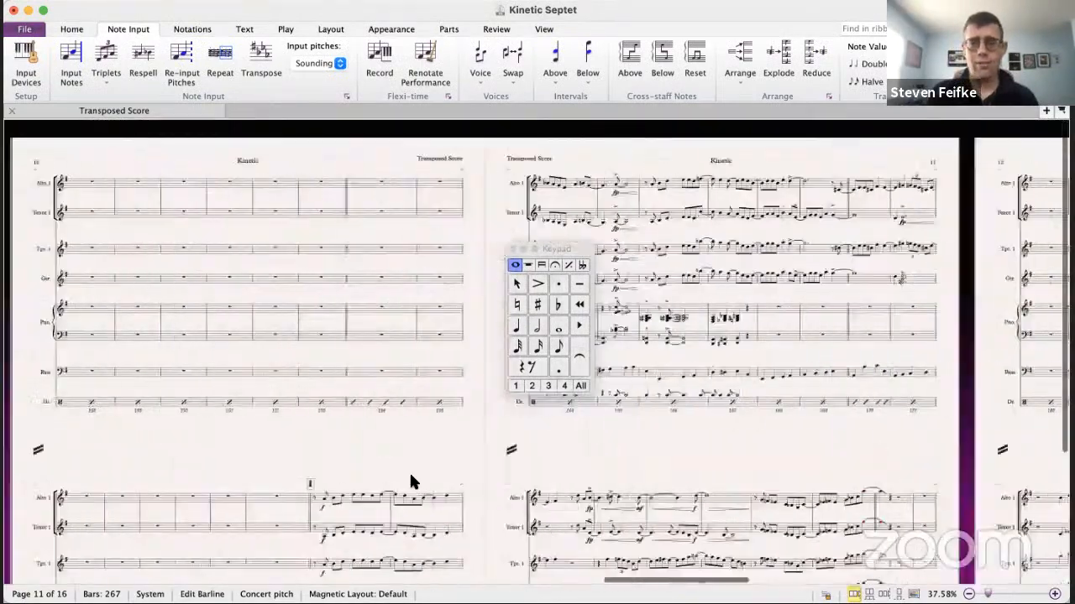
scroll(411, 470, down, 3)
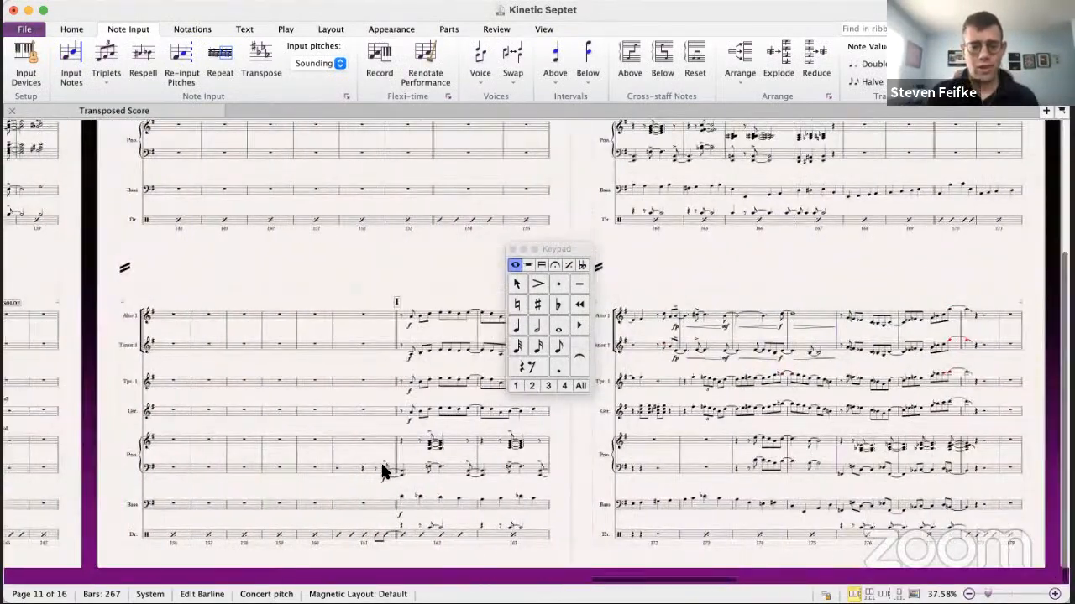
key(super+grave)
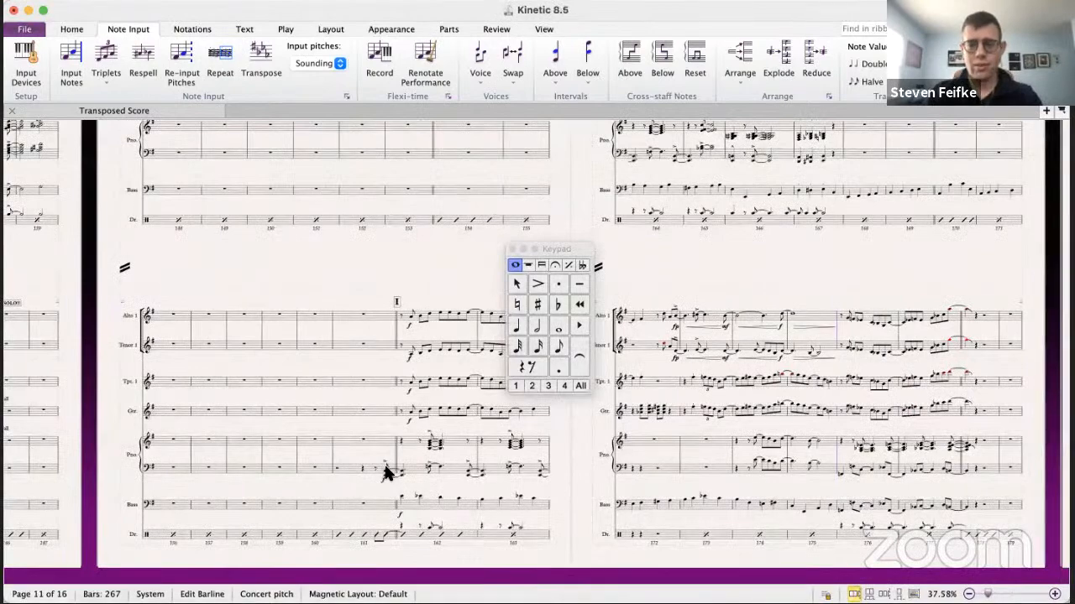
scroll(386, 473, up, 5)
scroll(384, 463, down, 5)
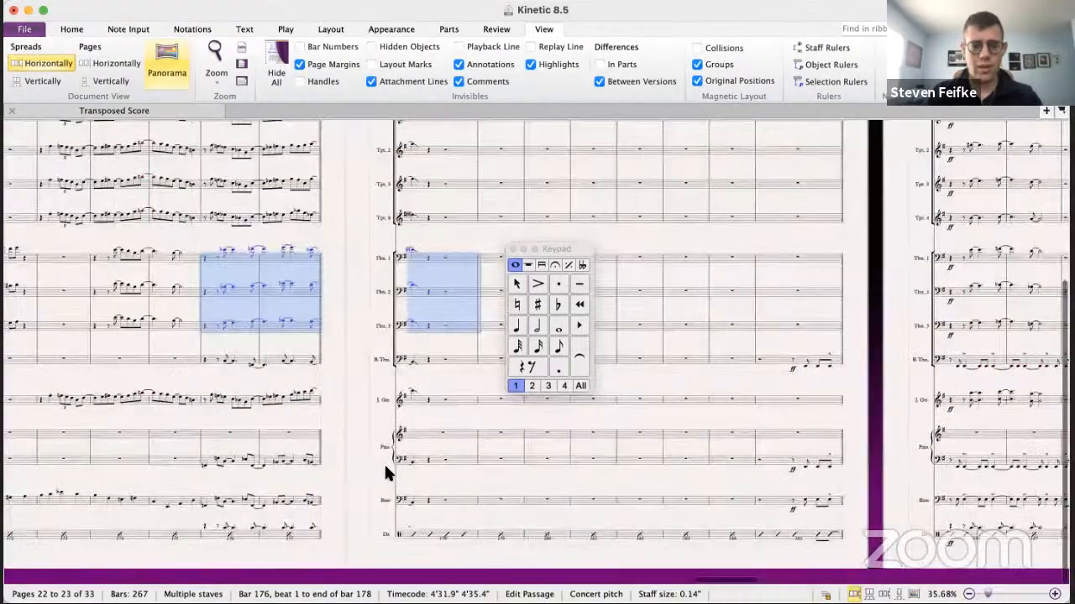
key(super+grave)
scroll(348, 440, left, 2)
scroll(348, 440, up, 5)
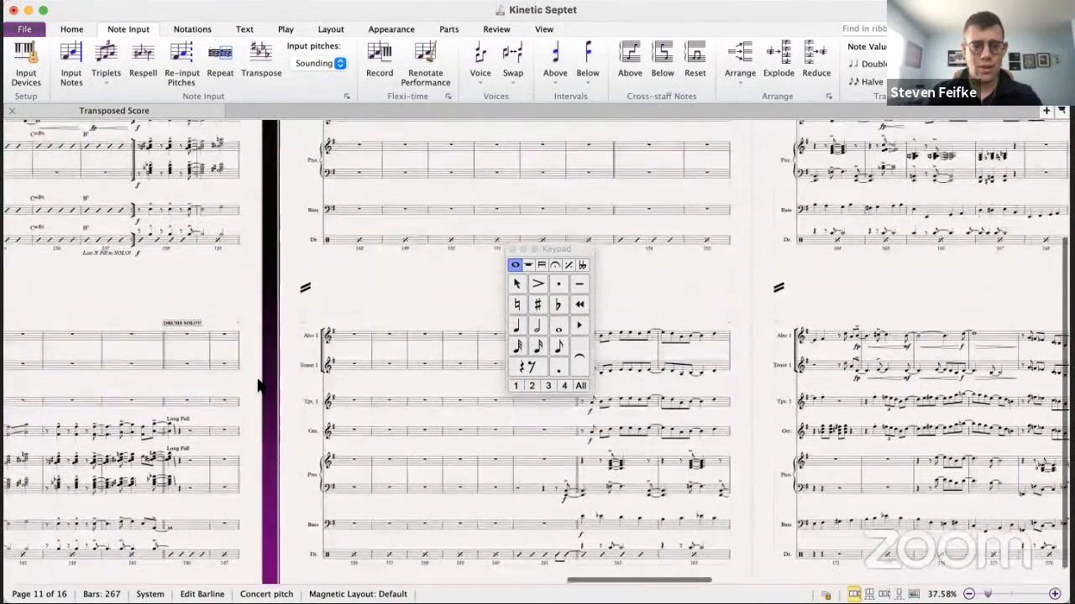
scroll(288, 408, right, 3)
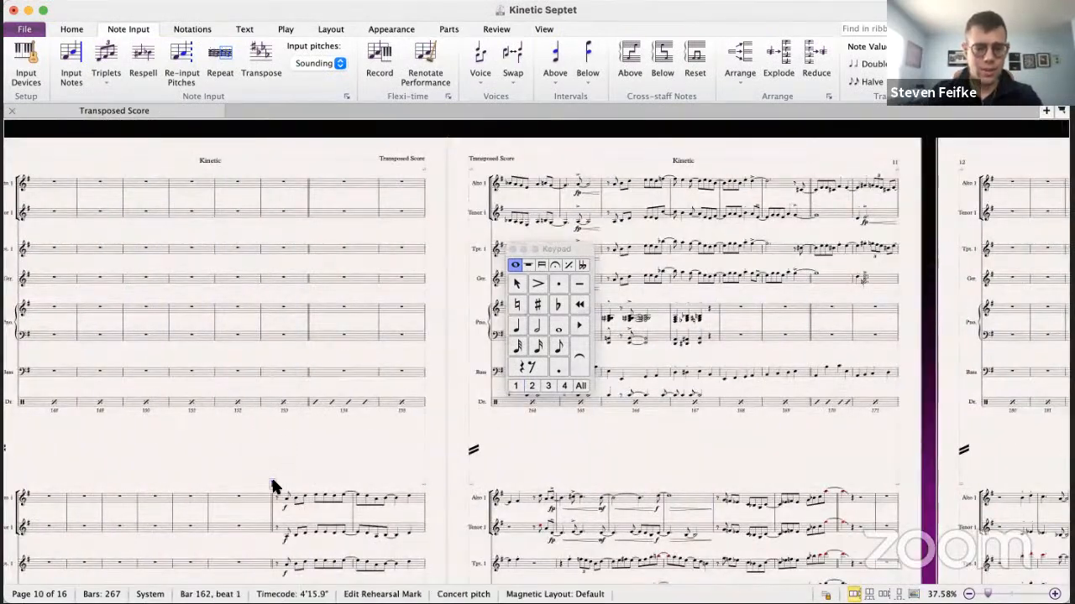
key(p)
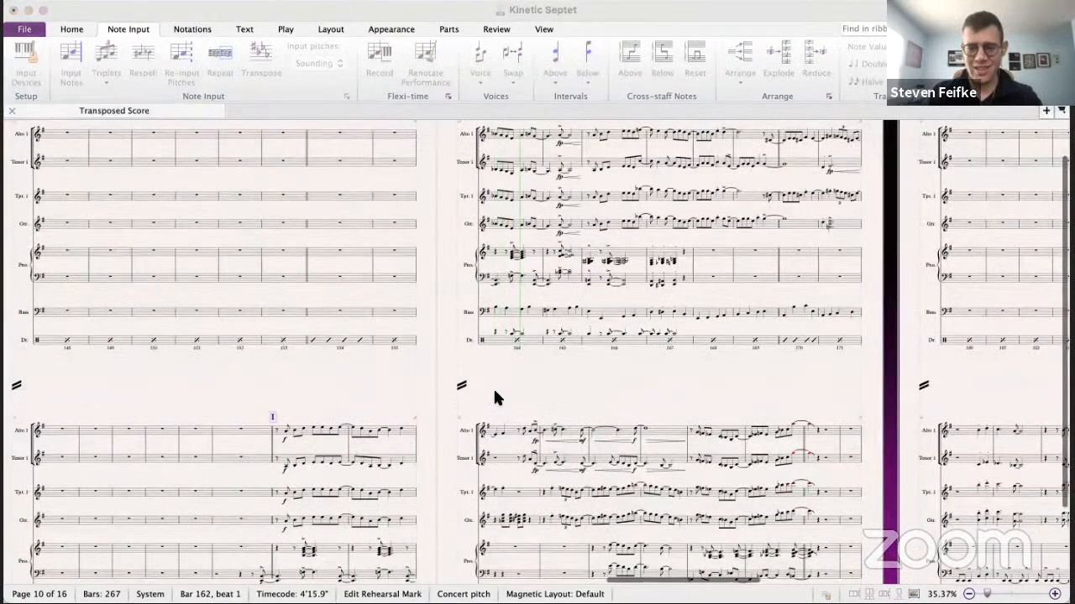
click(436, 371)
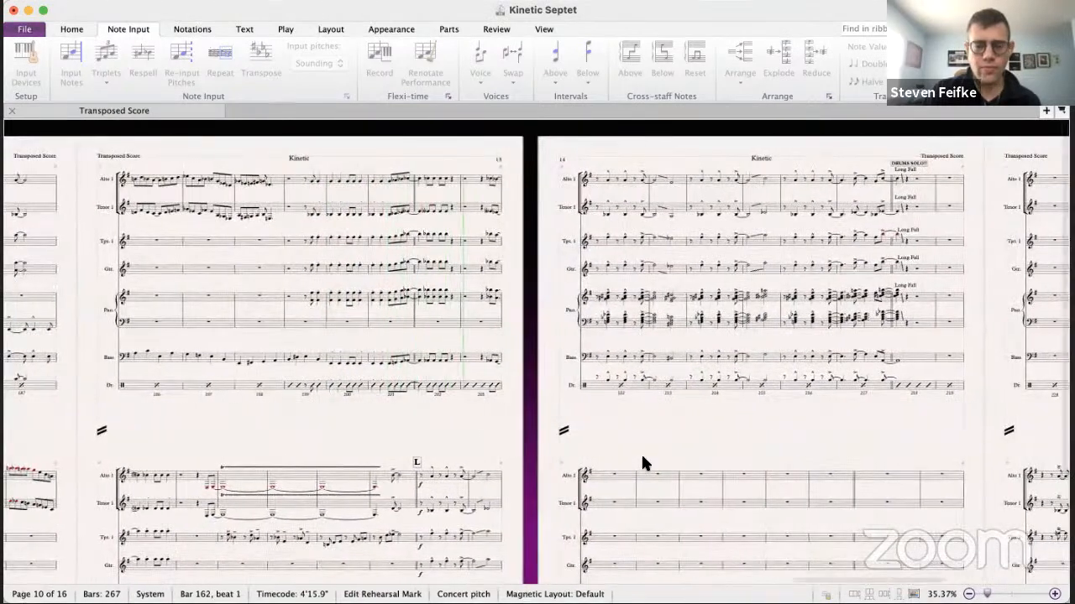
key(space)
- Switch to the Kinetic 8.5 big band score and play it back from the baritone saxophone pickup at bar 185 beat 3.5
scroll(497, 384, left, 5)
scroll(497, 384, down, 2)
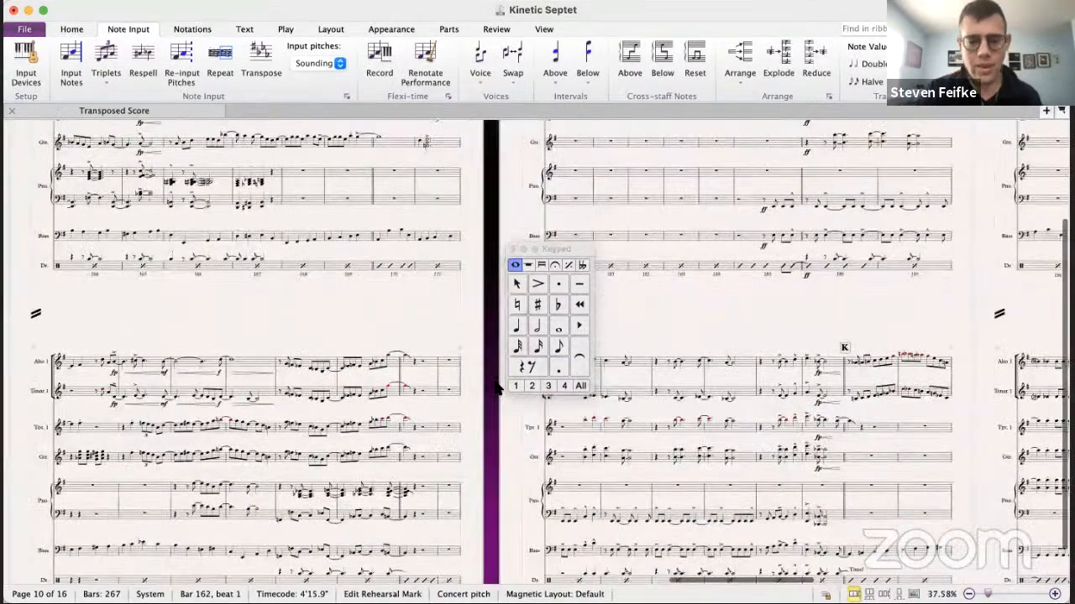
scroll(494, 381, up, 2)
scroll(493, 377, left, 1)
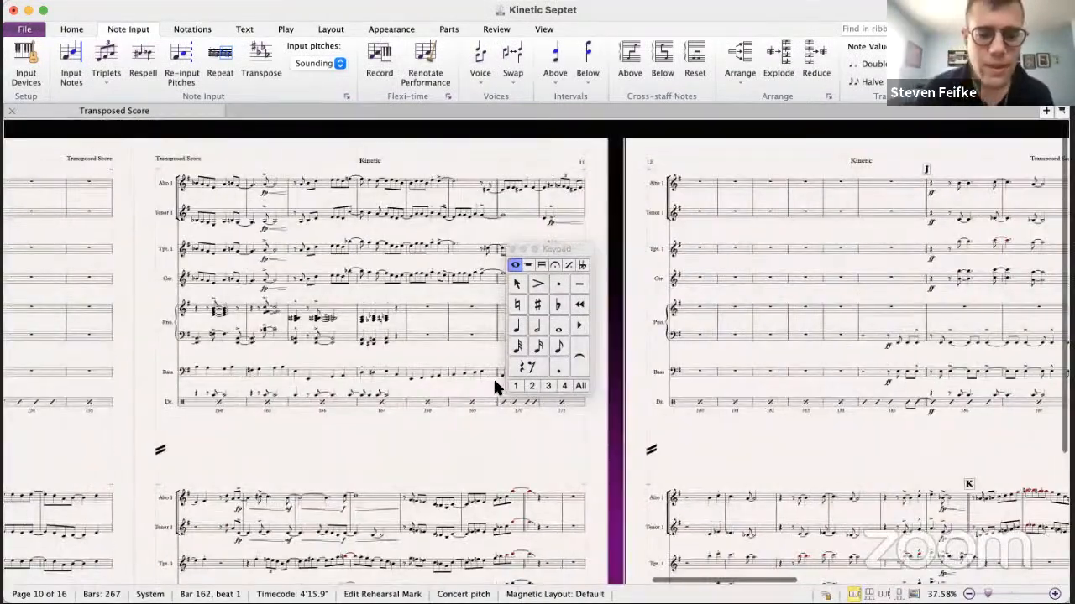
key(super+grave)
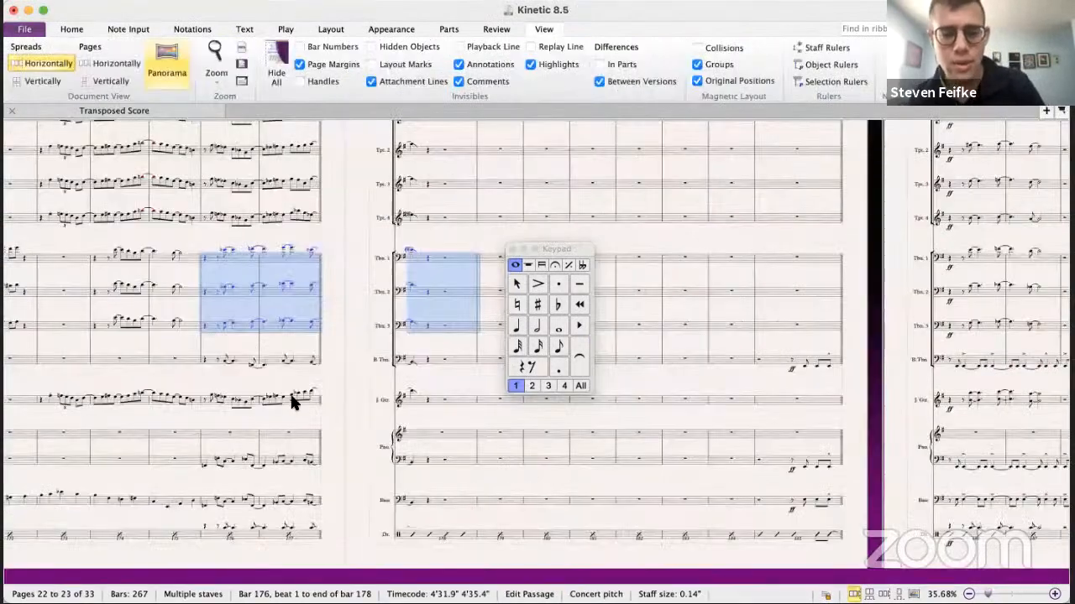
scroll(290, 394, right, 3)
scroll(289, 392, up, 8)
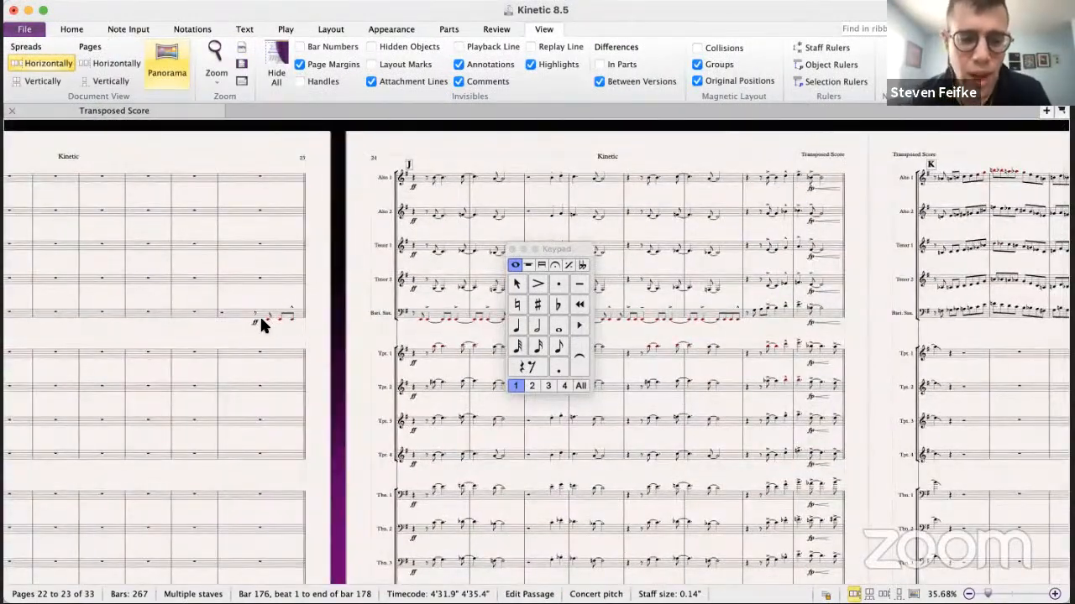
click(267, 317)
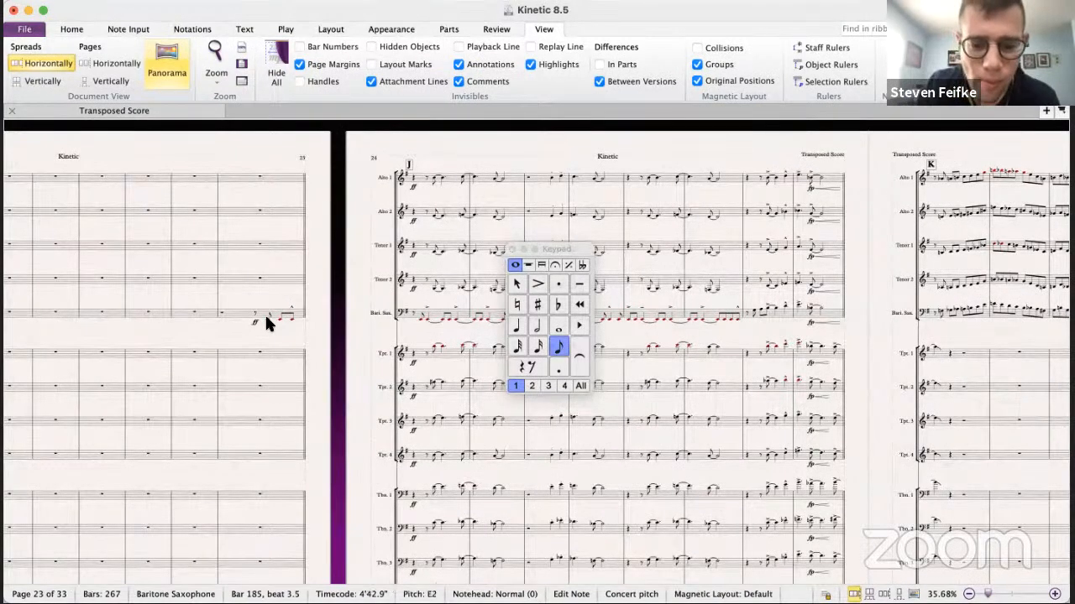
key(space)
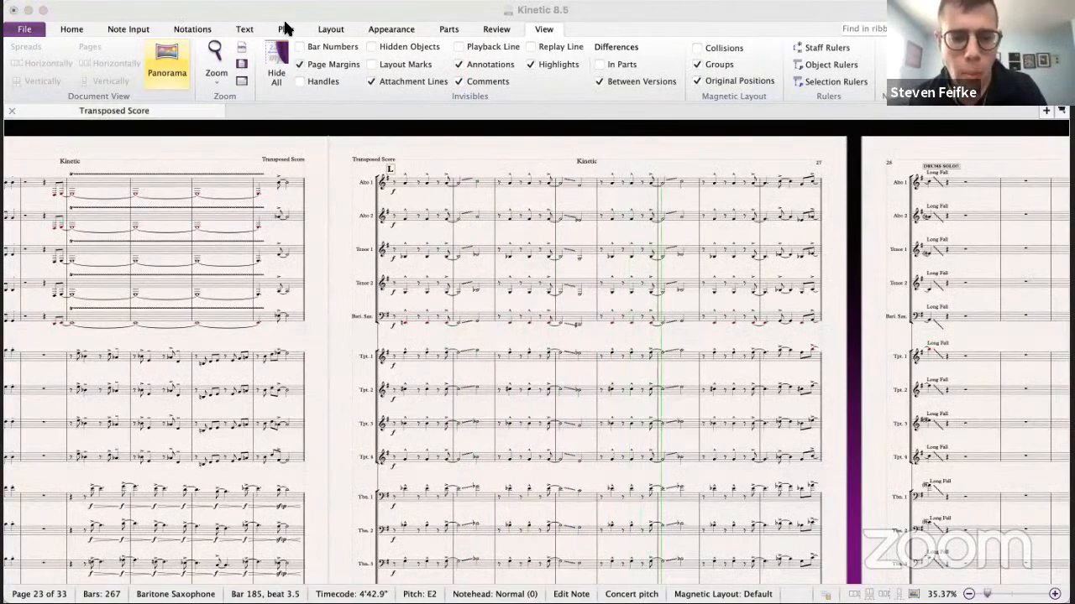
click(398, 316)
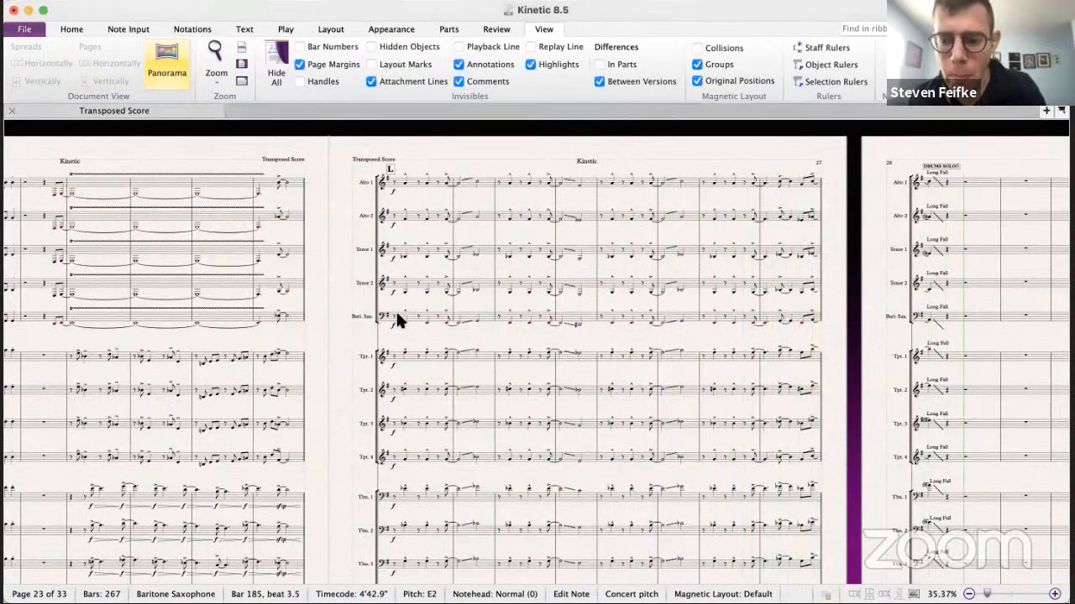
key(space)
click(265, 458)
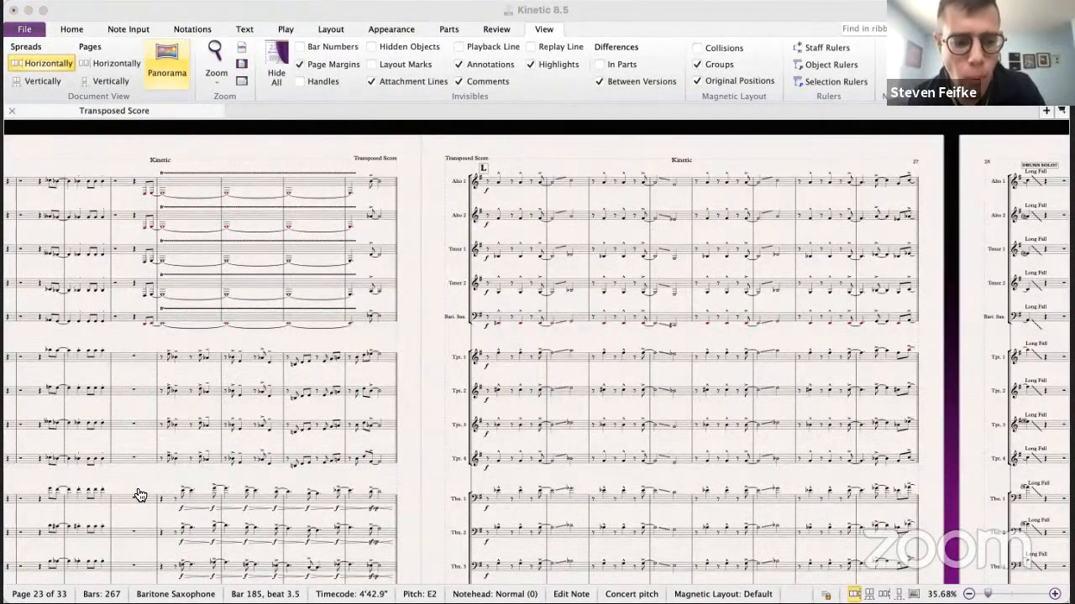
click(310, 371)
- Examine the saxophone, trumpet, trombone and guitar voicings at rehearsal mark J in the big band score
scroll(363, 400, down, 5)
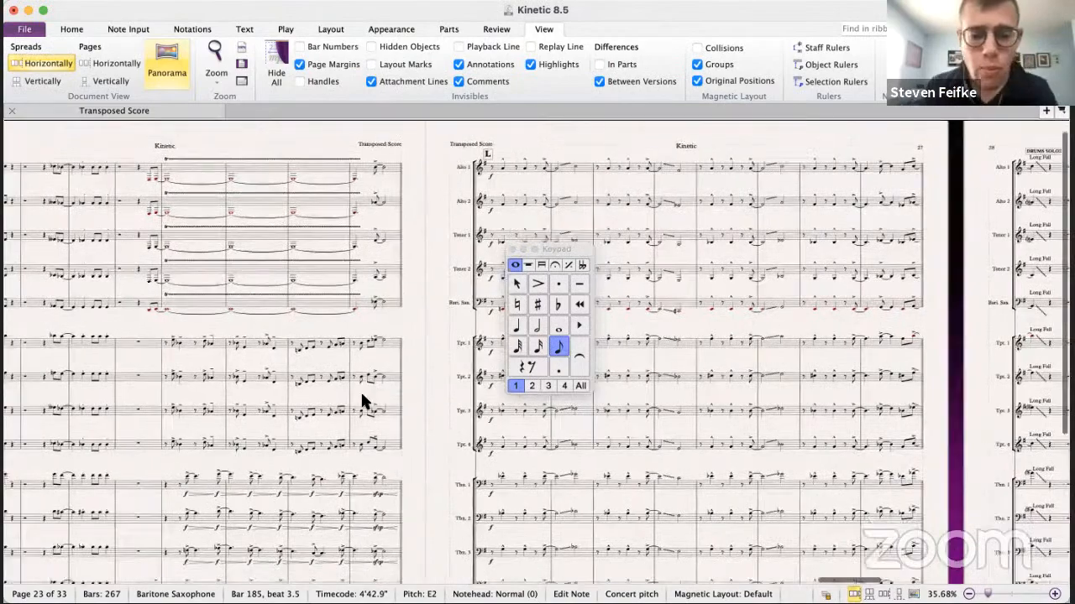
scroll(360, 389, right, 10)
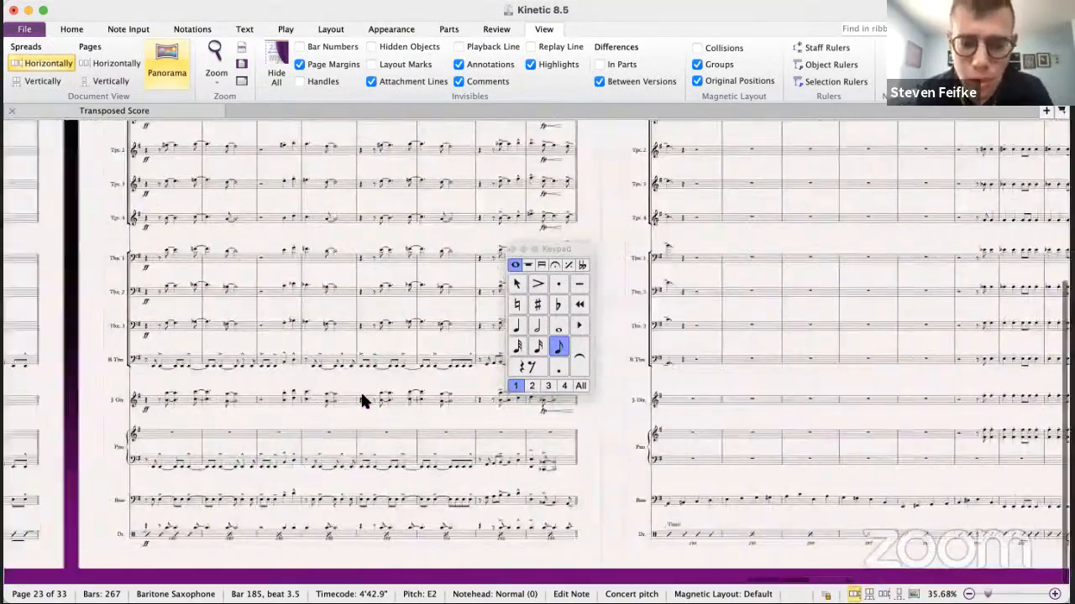
scroll(361, 394, right, 8)
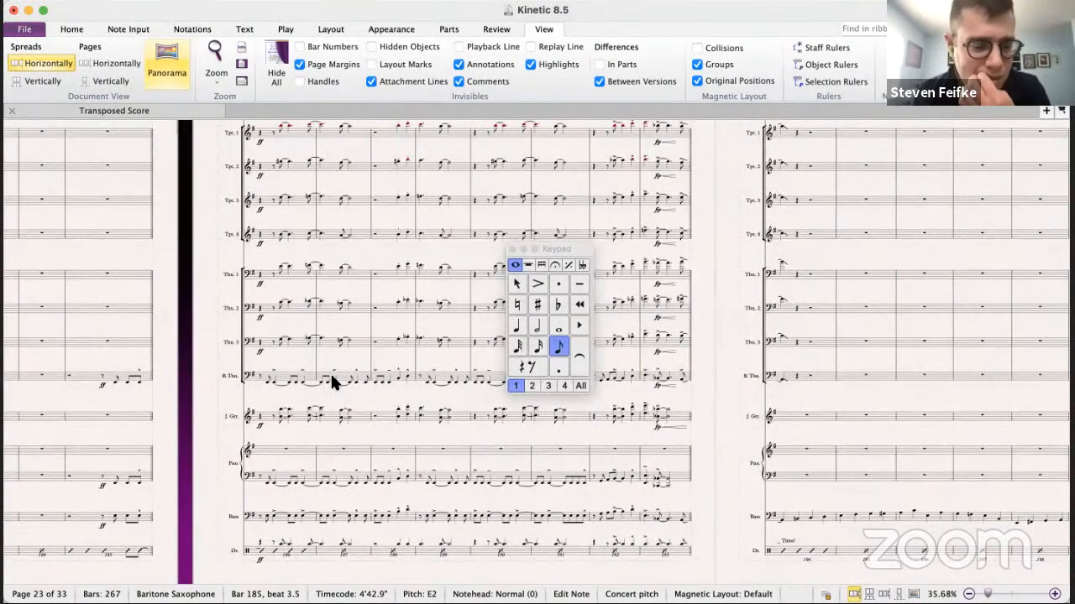
scroll(326, 367, up, 3)
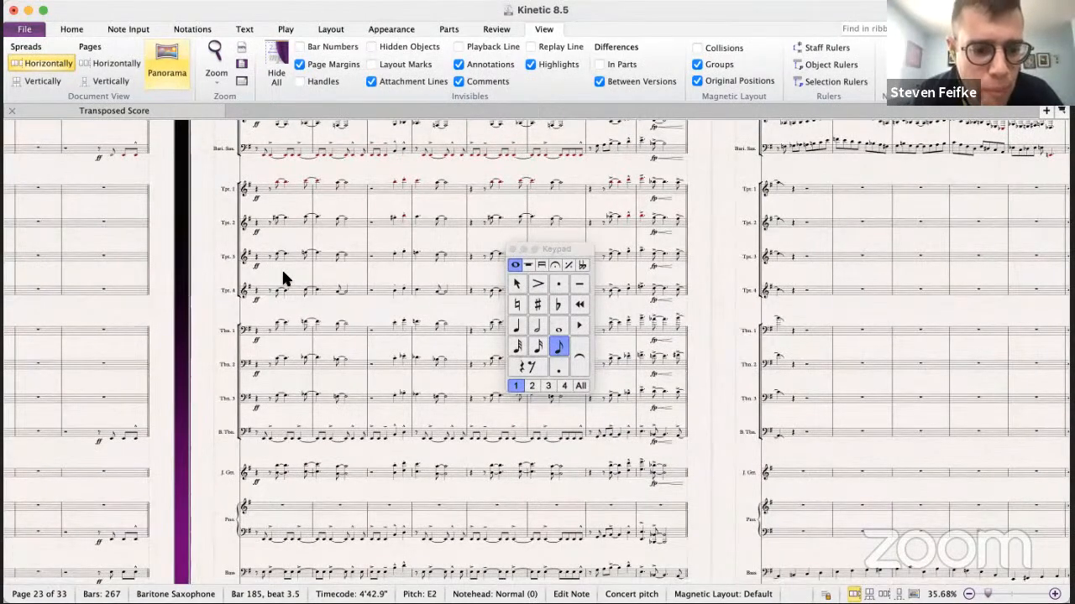
scroll(271, 348, right, 3)
scroll(271, 347, up, 2)
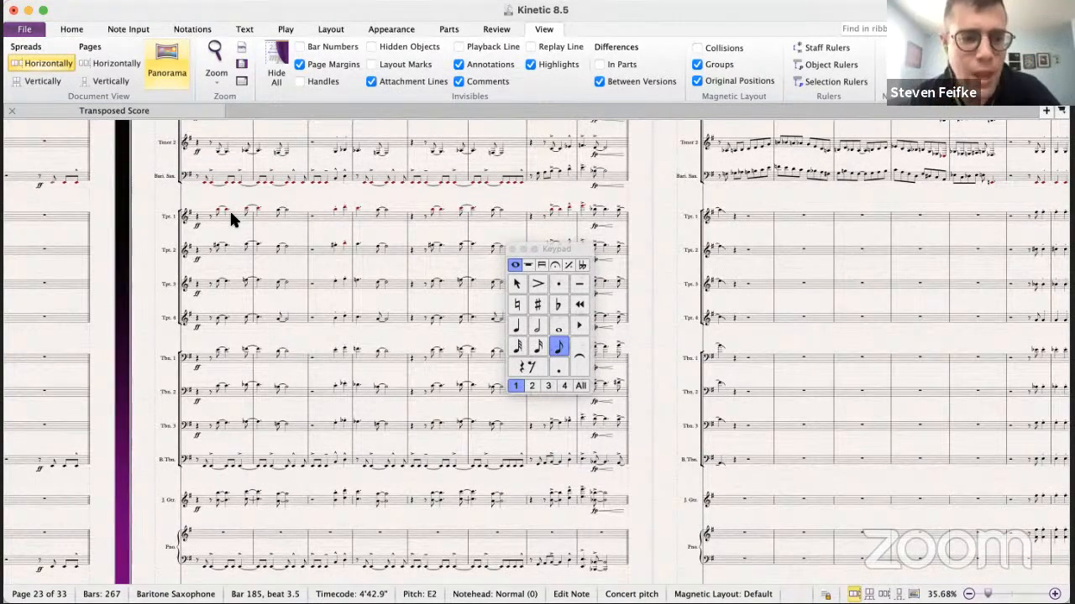
scroll(229, 210, up, 5)
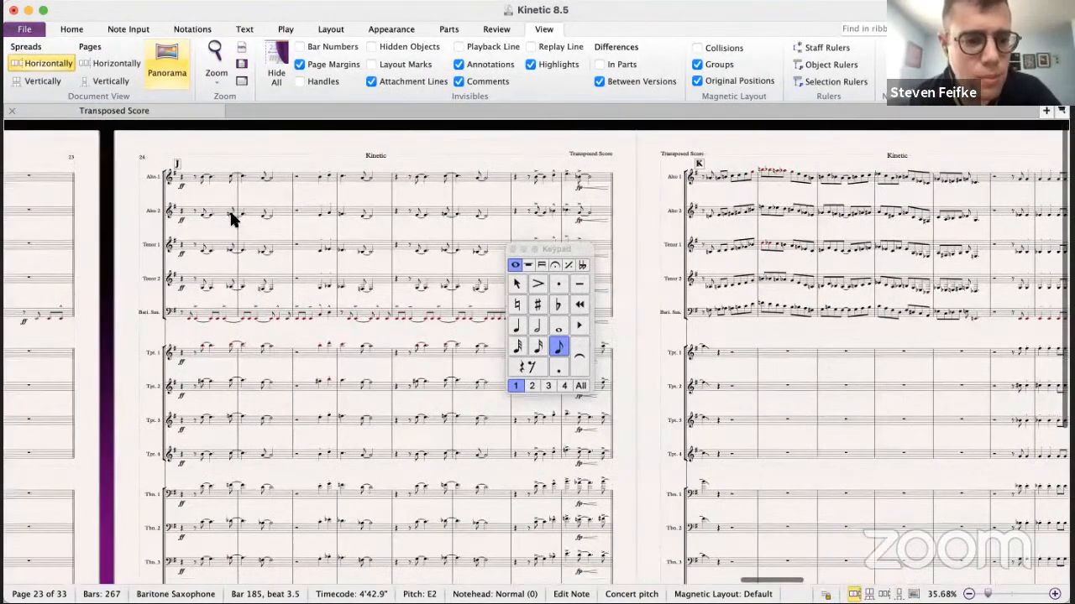
scroll(198, 306, right, 2)
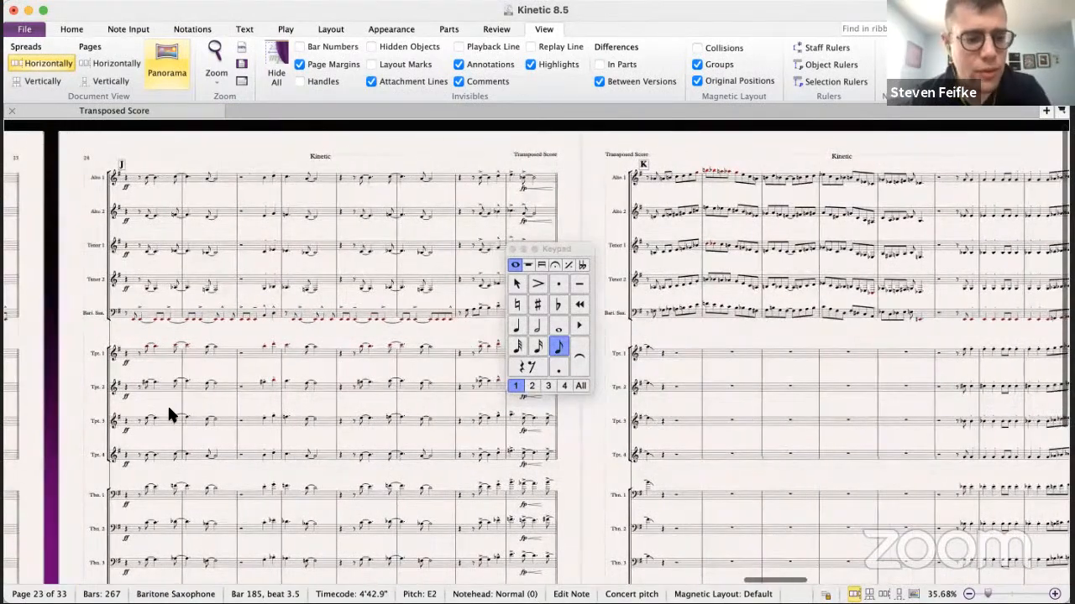
- Copy the big band's Trumpet 3 line from bar 186 beat 1 to bar 193 beat 4.5
click(164, 426)
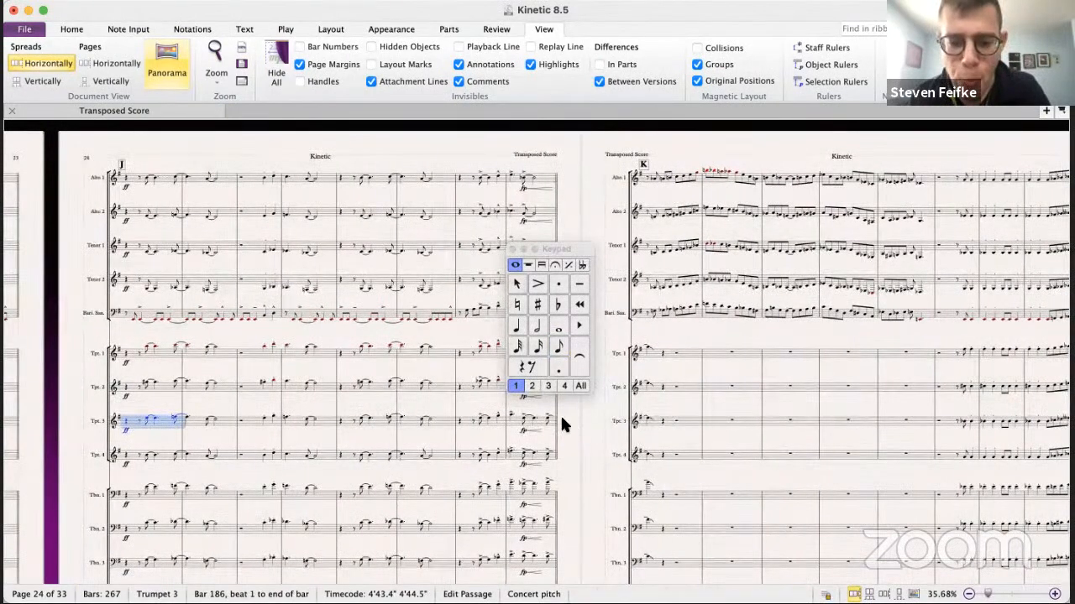
scroll(525, 421, right, 3)
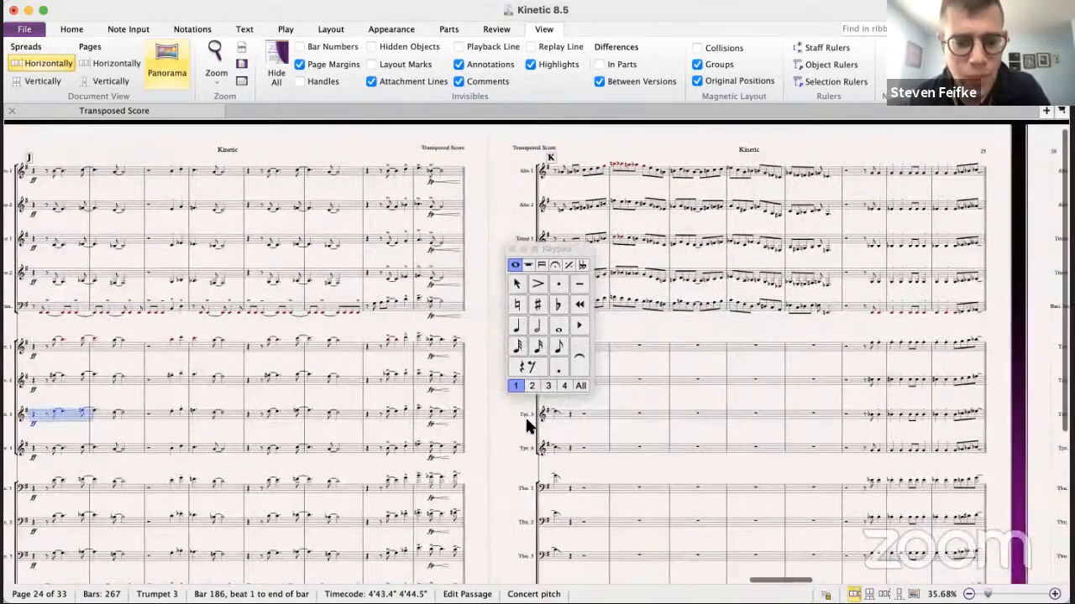
shift+click(439, 408)
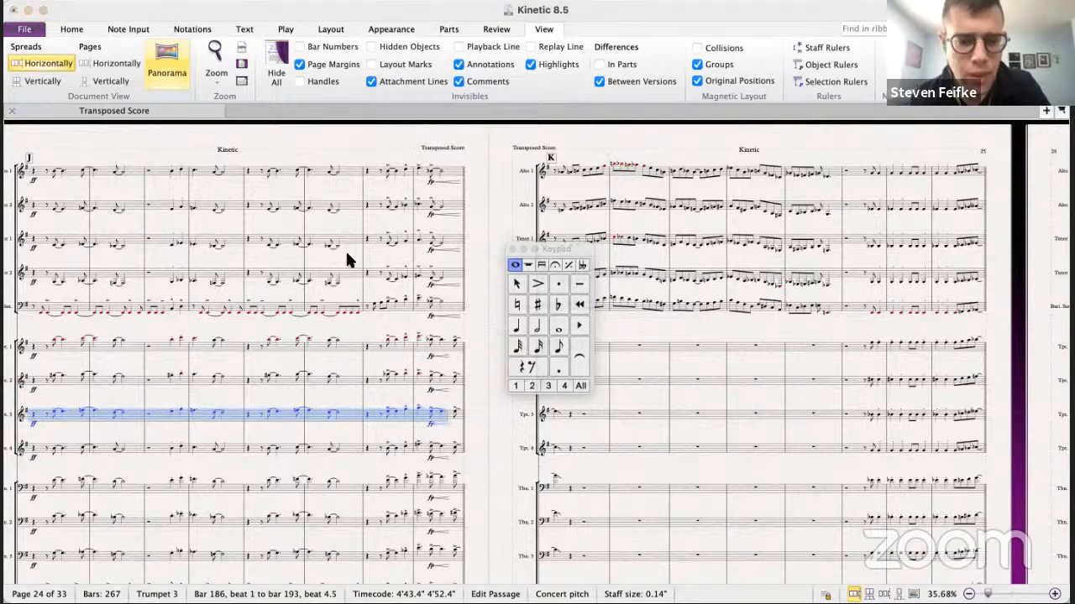
- Paste the Trumpet 3 line over the Kinetic Septet's alto saxophone from bar 186 and make its E5 at bar 193 beat 3 a half note
key(super+grave)
scroll(286, 323, down, 1)
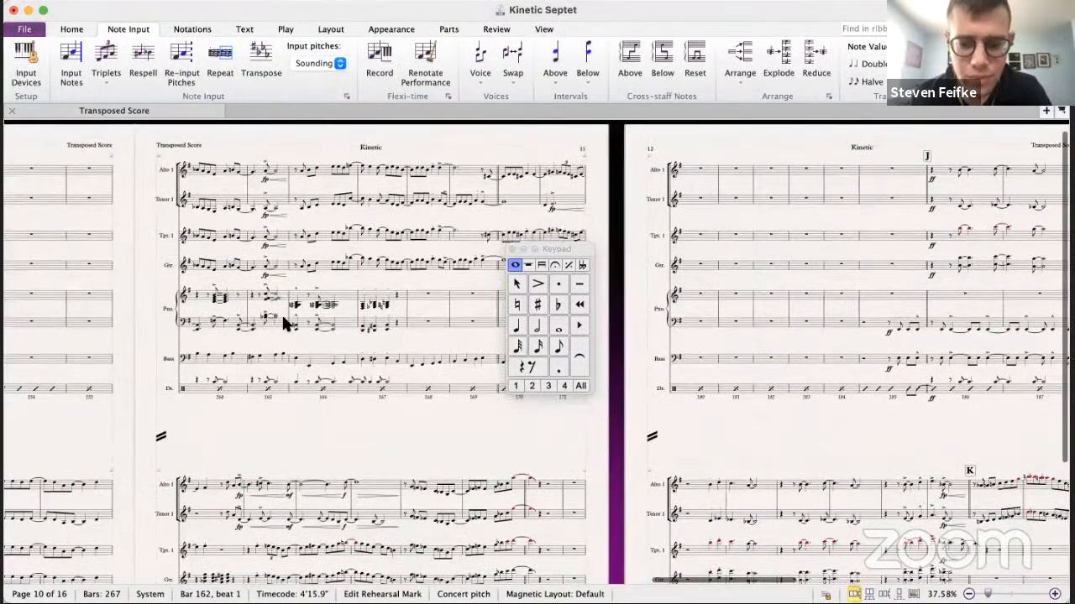
scroll(284, 323, right, 2)
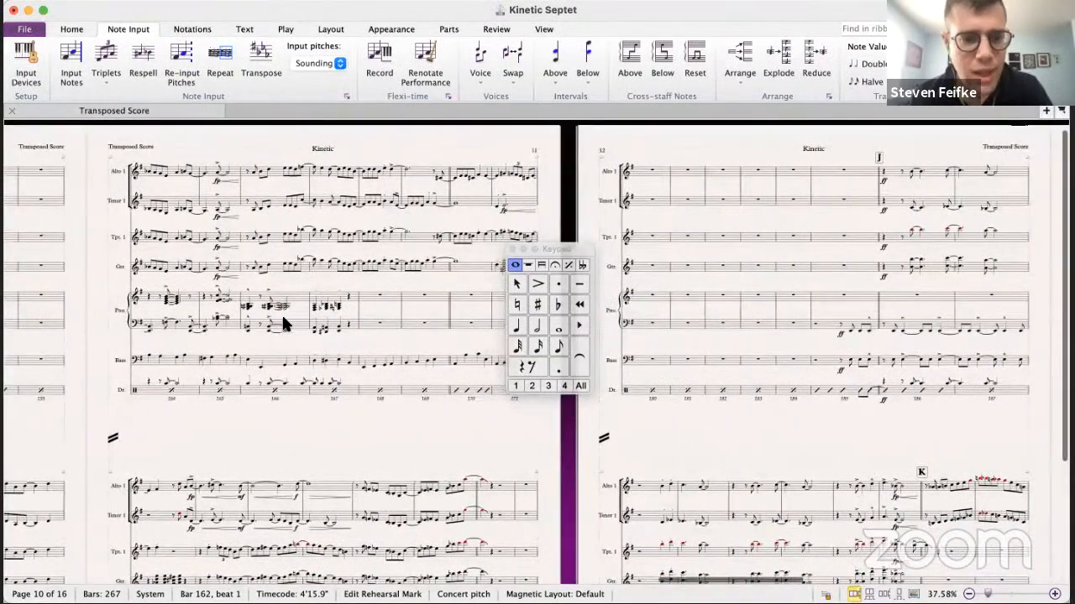
scroll(282, 325, left, 5)
scroll(283, 325, down, 3)
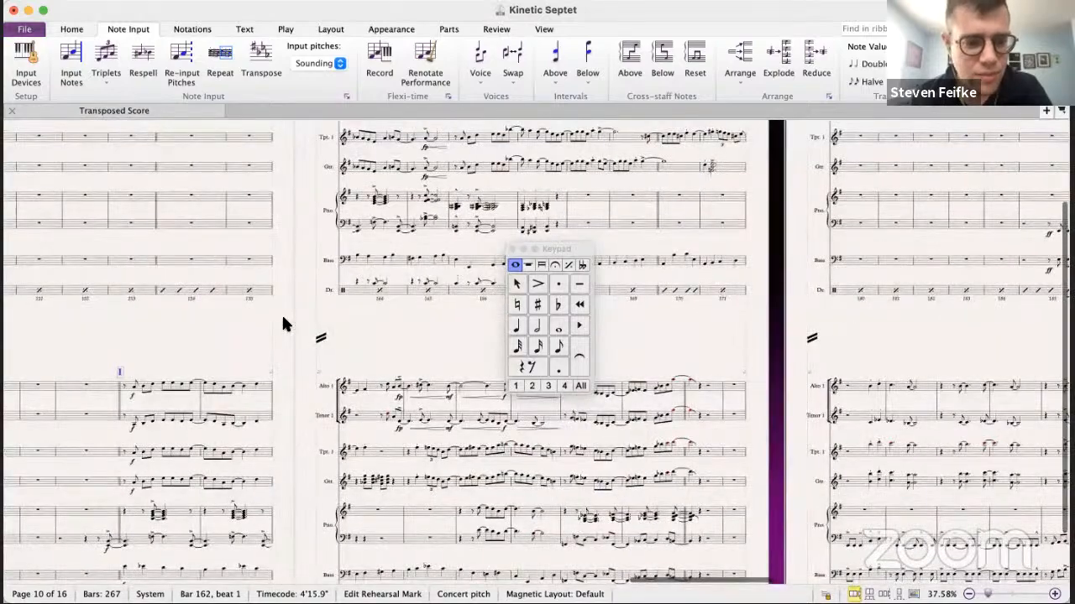
scroll(283, 323, right, 10)
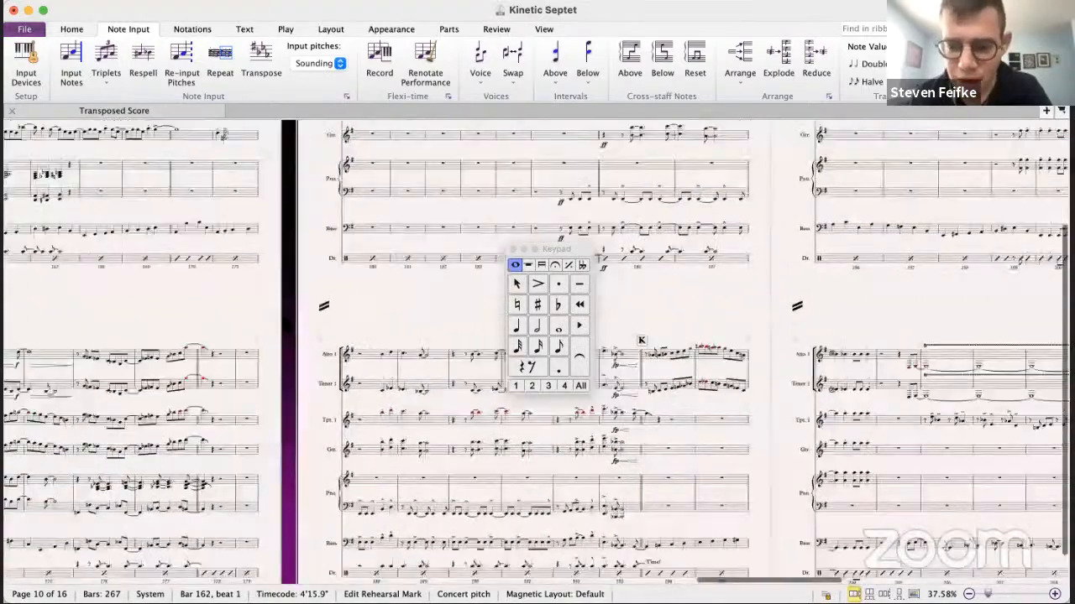
scroll(283, 323, right, 5)
scroll(283, 323, up, 3)
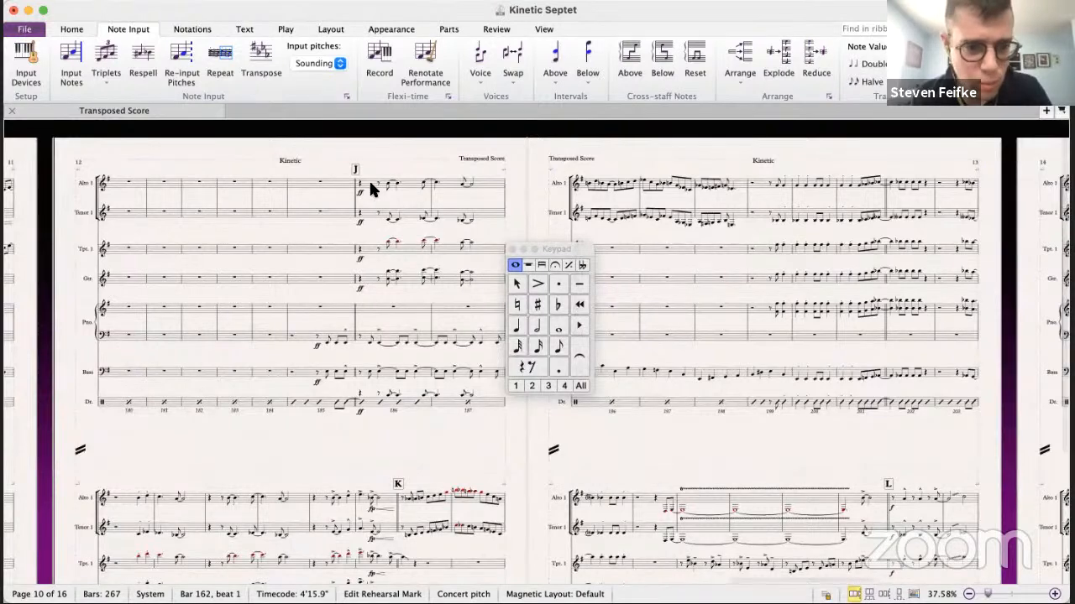
click(367, 190)
key(shift+super+Right)
key(shift+super+Right)
key(shift+super+Right)
key(shift+super+Right)
key(shift+super+Right)
key(shift+super+Right)
key(shift+super+Right)
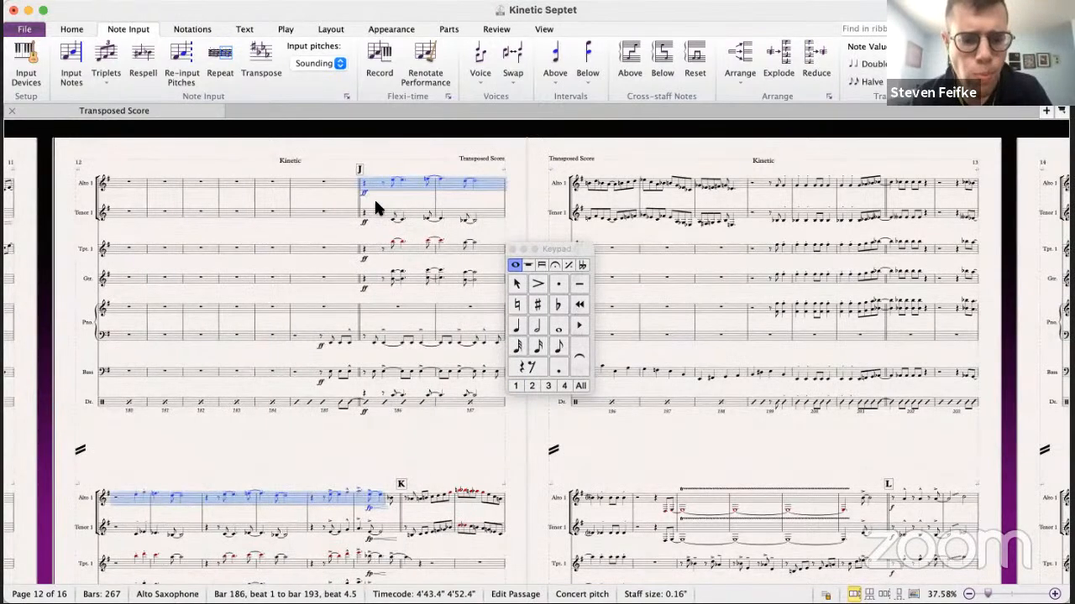
click(382, 497)
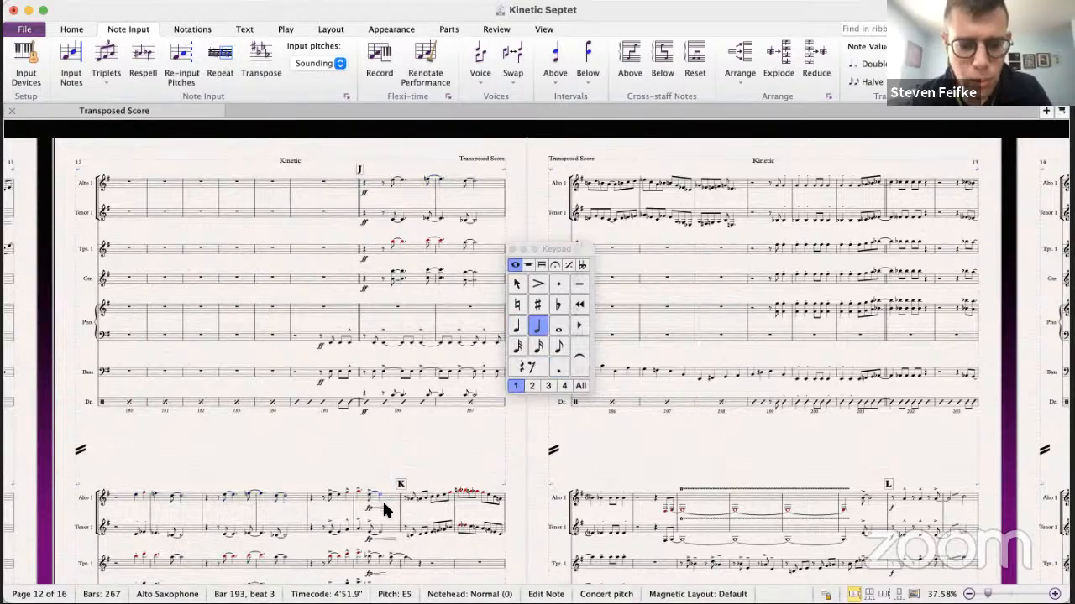
- Return to the Kinetic 8.5 score and copy the Trombone 2 line from bar 186 beat 1 to bar 193 beat 4.5
scroll(400, 494, down, 1)
key(super+grave)
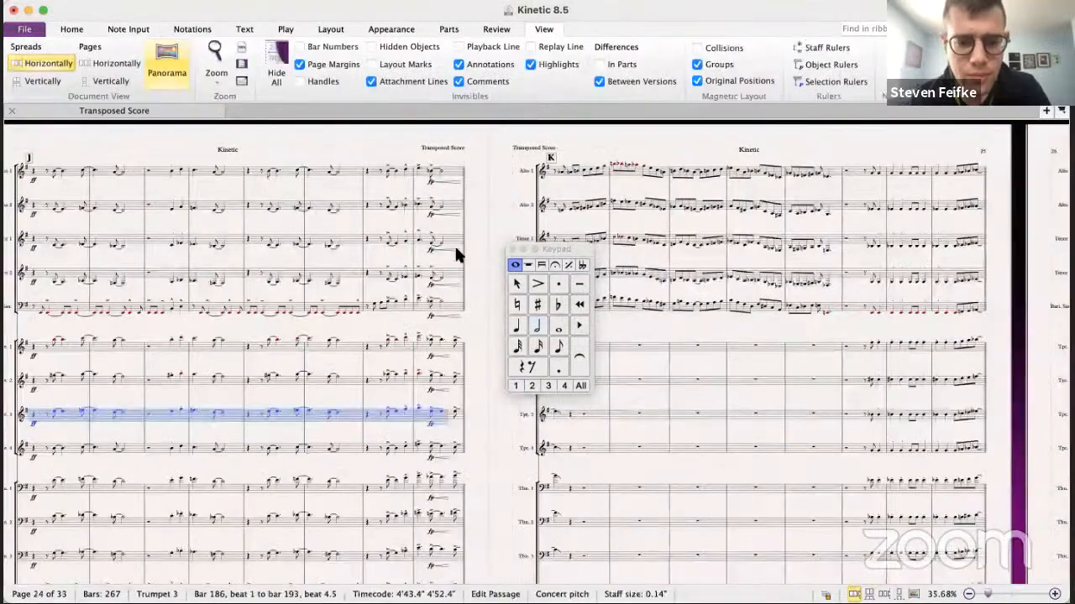
scroll(298, 448, down, 1)
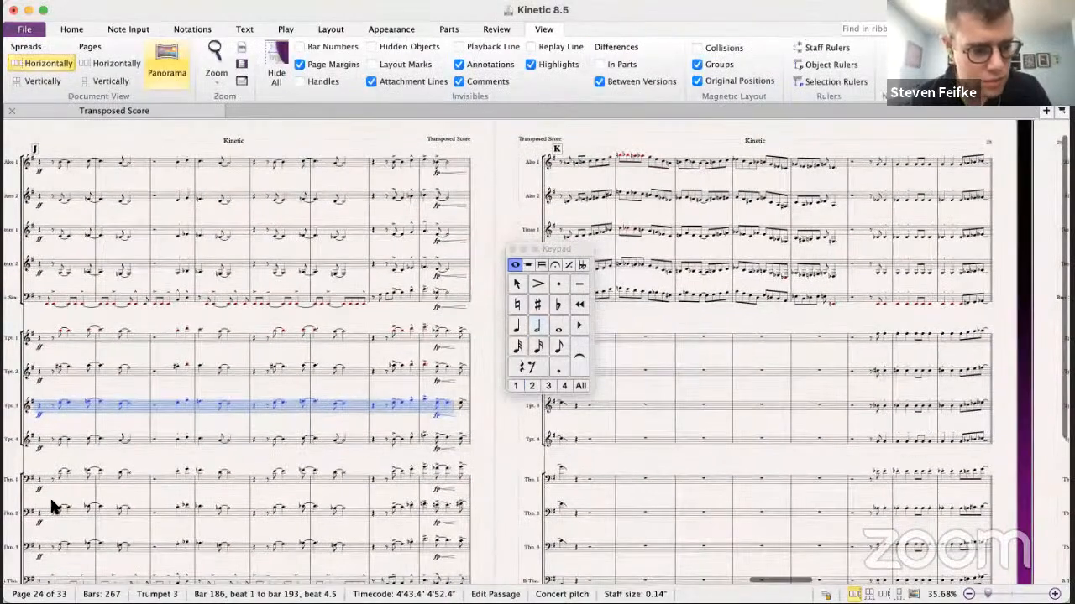
click(78, 503)
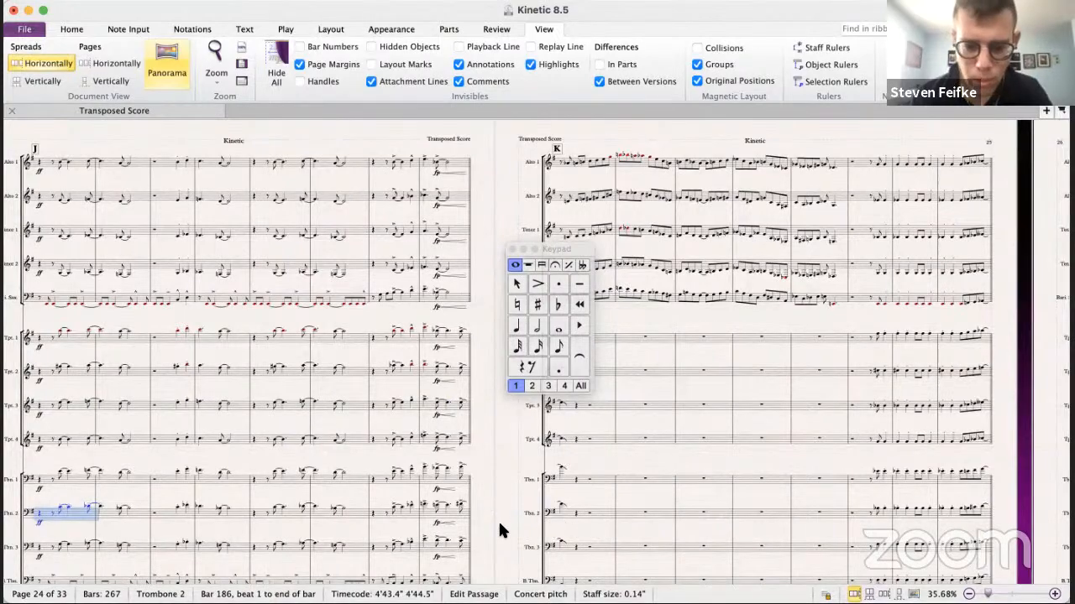
shift+click(448, 509)
- Paste the Trombone 2 line over the Kinetic Septet's tenor saxophone in bars 186 to 193, from rehearsal mark J
key(super+grave)
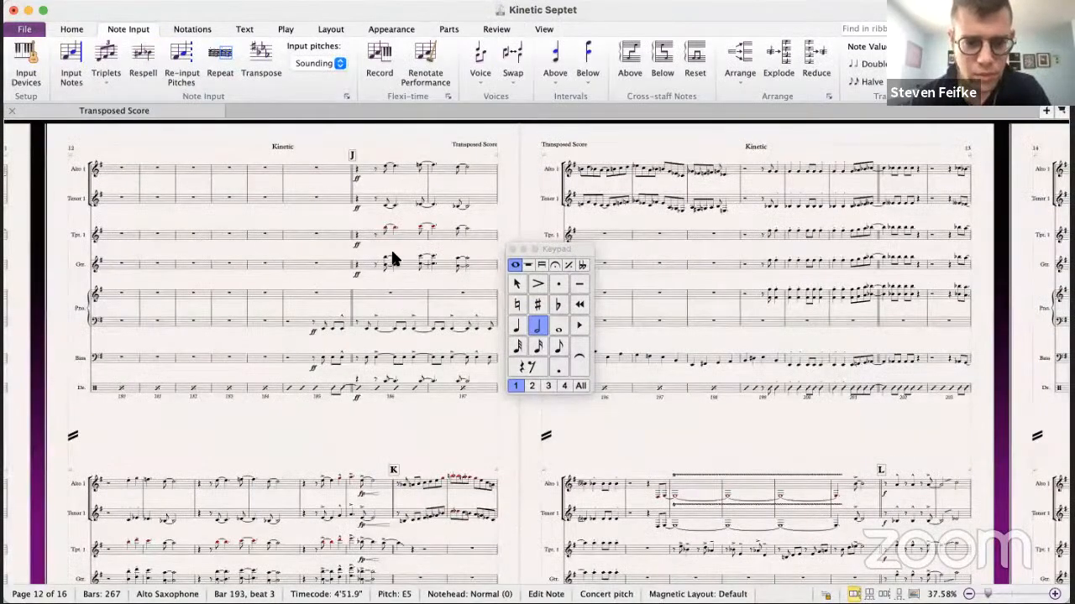
click(363, 202)
scroll(345, 381, down, 1)
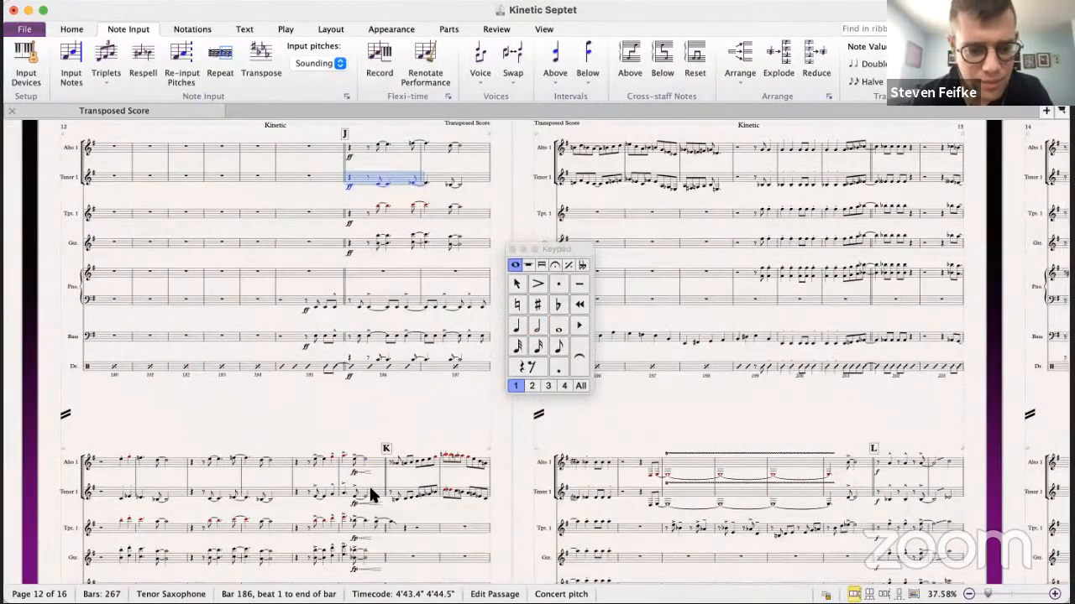
shift+click(372, 492)
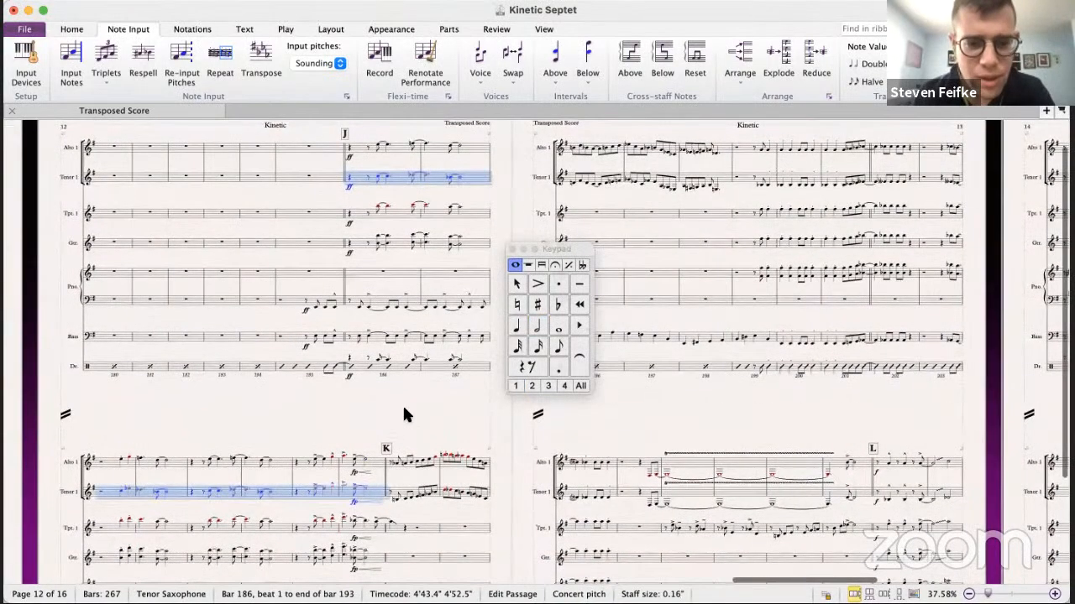
scroll(387, 370, up, 2)
scroll(386, 369, right, 1)
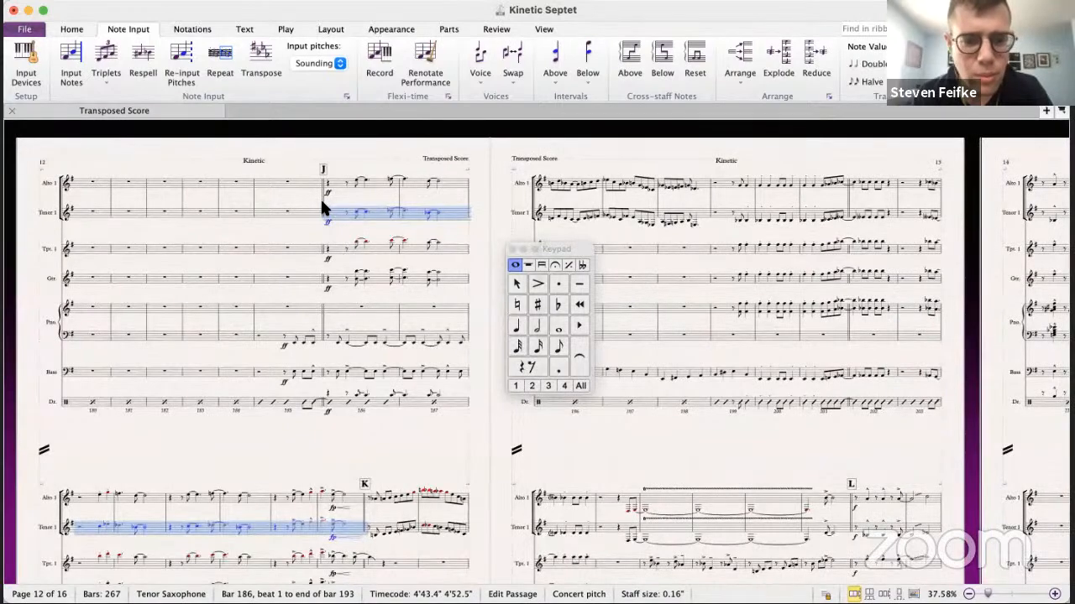
- Switch to the Kinetic 8.5 score, copy the Trumpet 2 line from bar 186 and paste it over the Kinetic Septet's guitar through bar 193
key(super+grave)
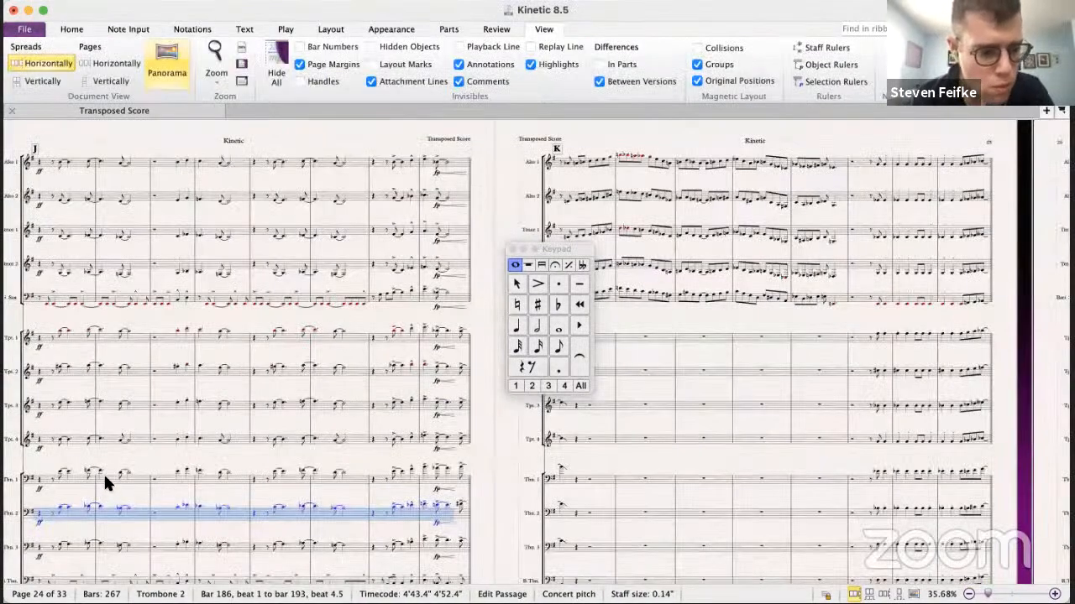
click(74, 374)
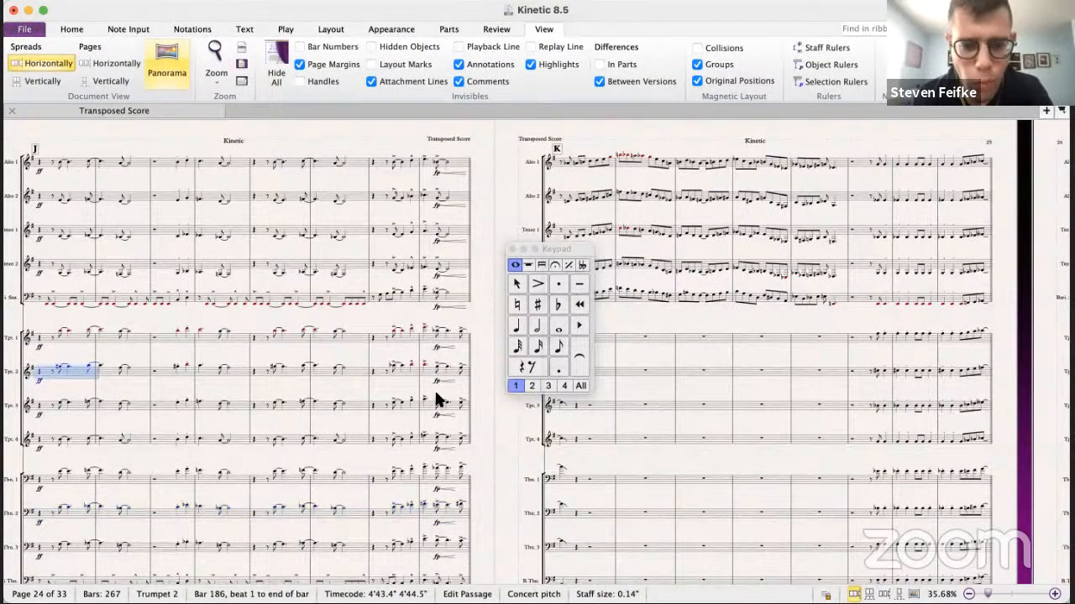
scroll(437, 395, right, 3)
shift+click(482, 375)
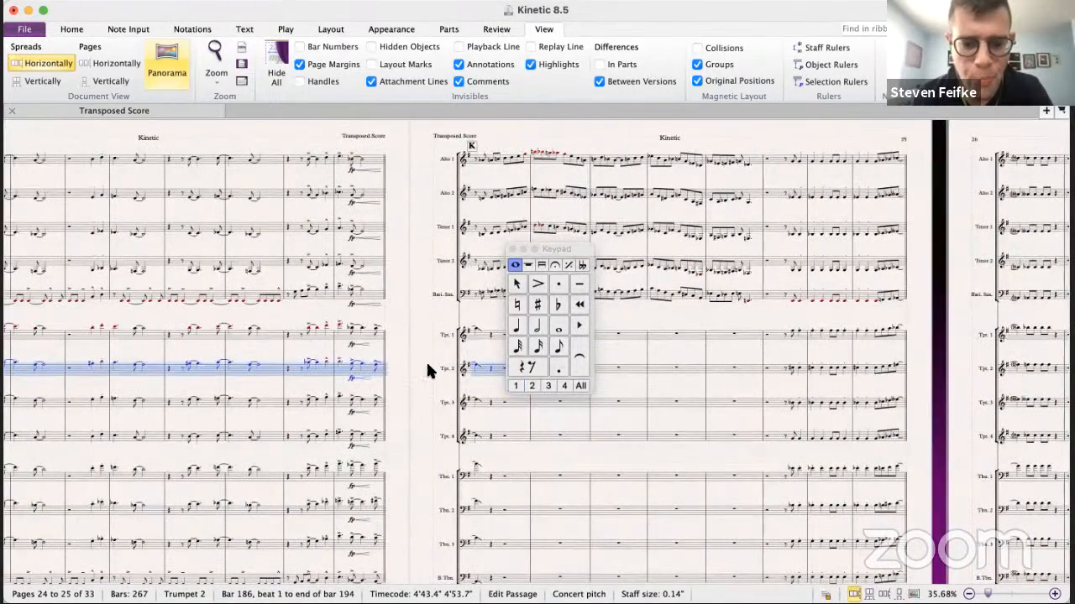
key(super+grave)
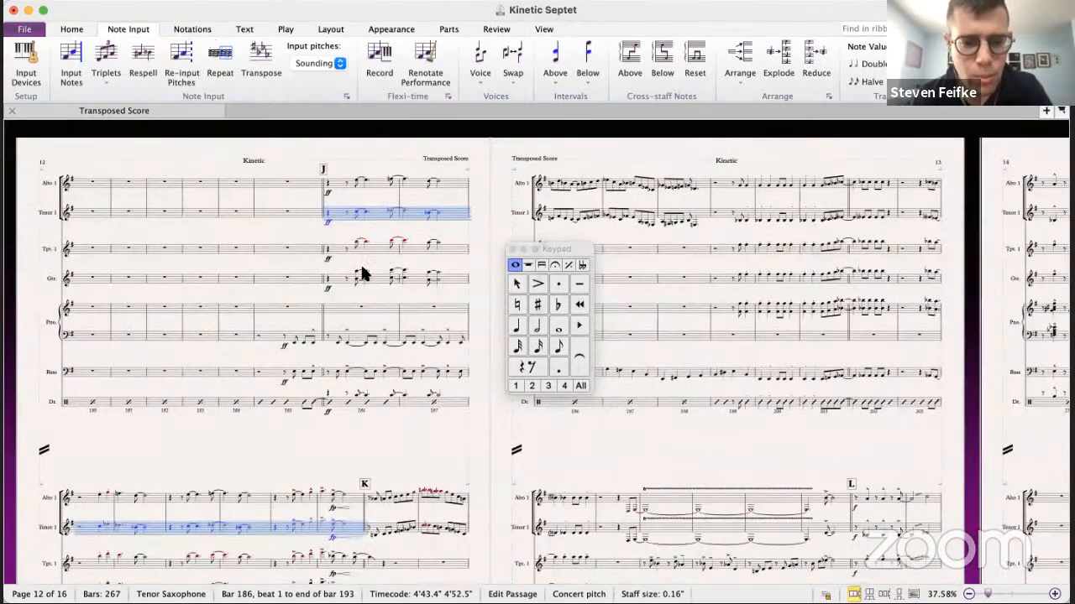
alt+click(330, 283)
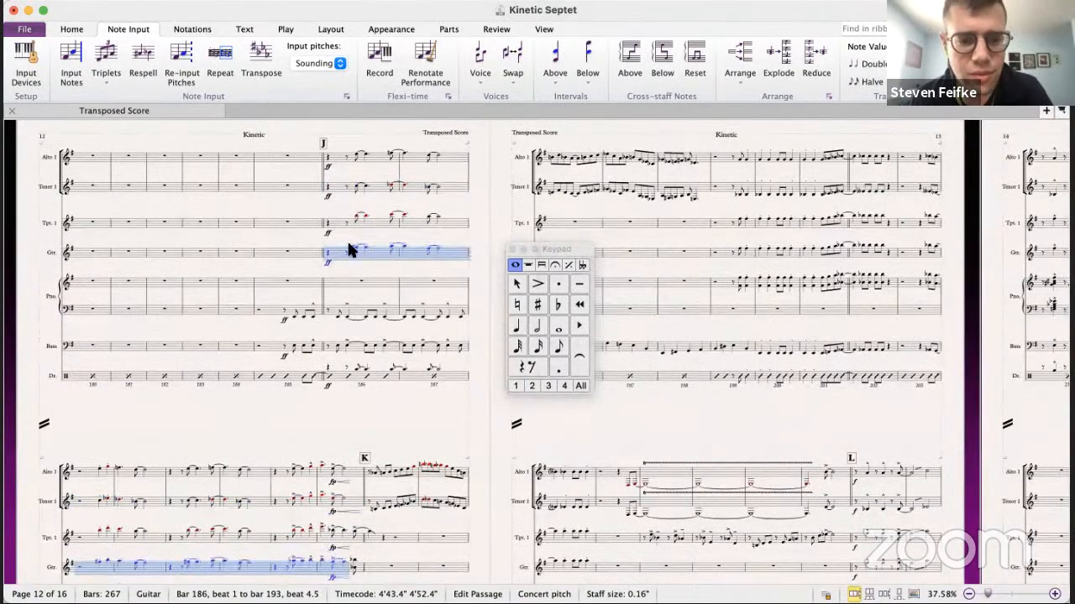
- Audition the guitar, tenor, alto and trumpet notes at bar 186 beat 2.5, and play the passage back from rehearsal mark J
click(354, 249)
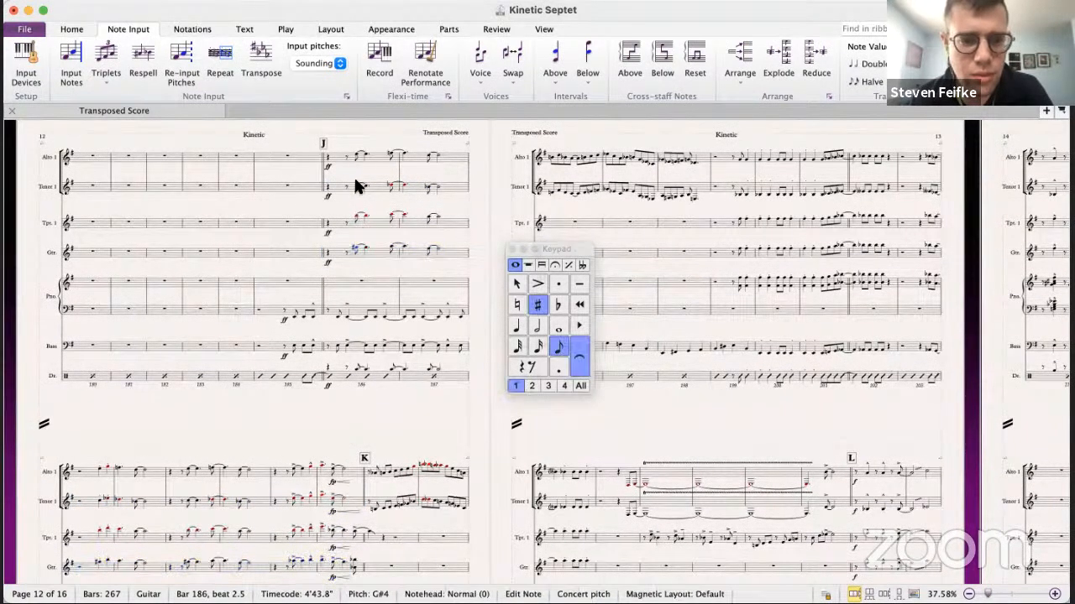
click(355, 189)
click(356, 159)
click(356, 219)
click(320, 182)
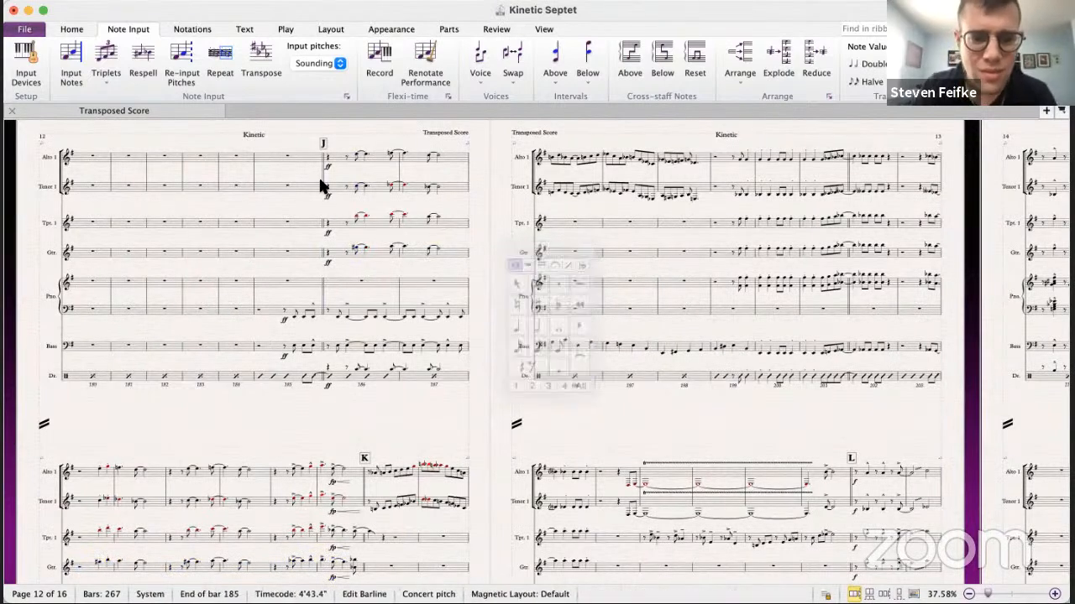
key(space)
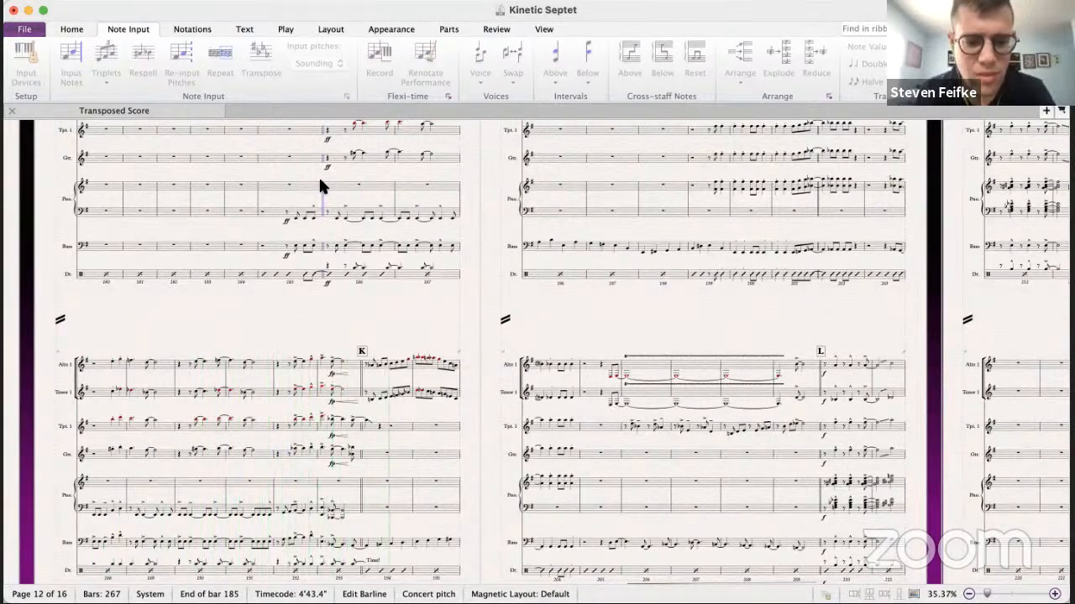
key(space)
- Lower the alto saxophone, tenor saxophone, trumpet and guitar lines by an octave from bar 186 beat 1 to bar 193 beat 5
scroll(378, 276, up, 1)
scroll(375, 276, up, 3)
scroll(376, 275, right, 2)
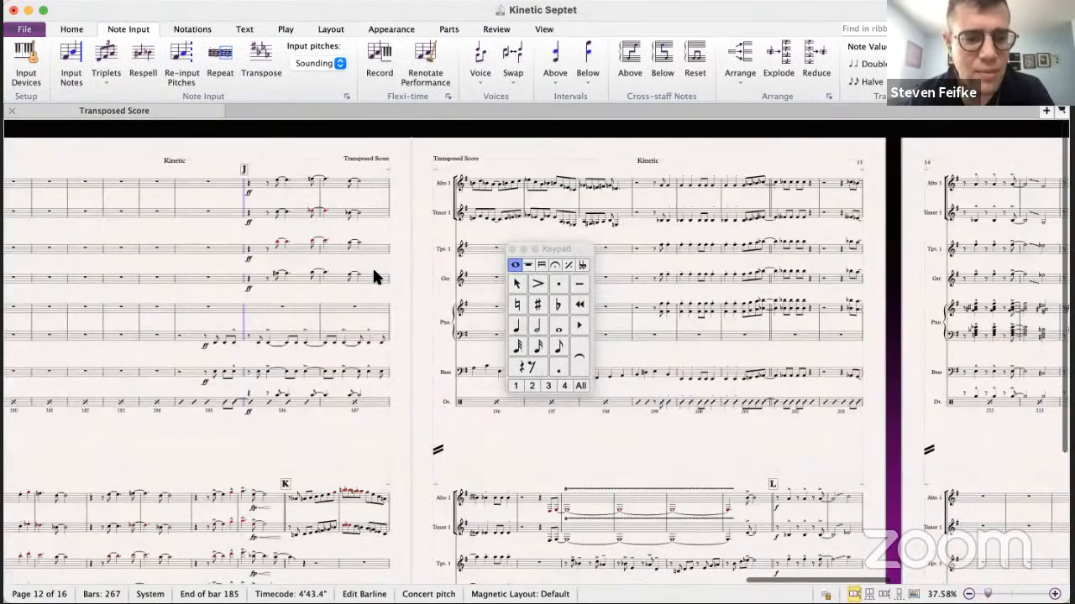
click(260, 185)
scroll(260, 185, down, 2)
scroll(260, 185, left, 1)
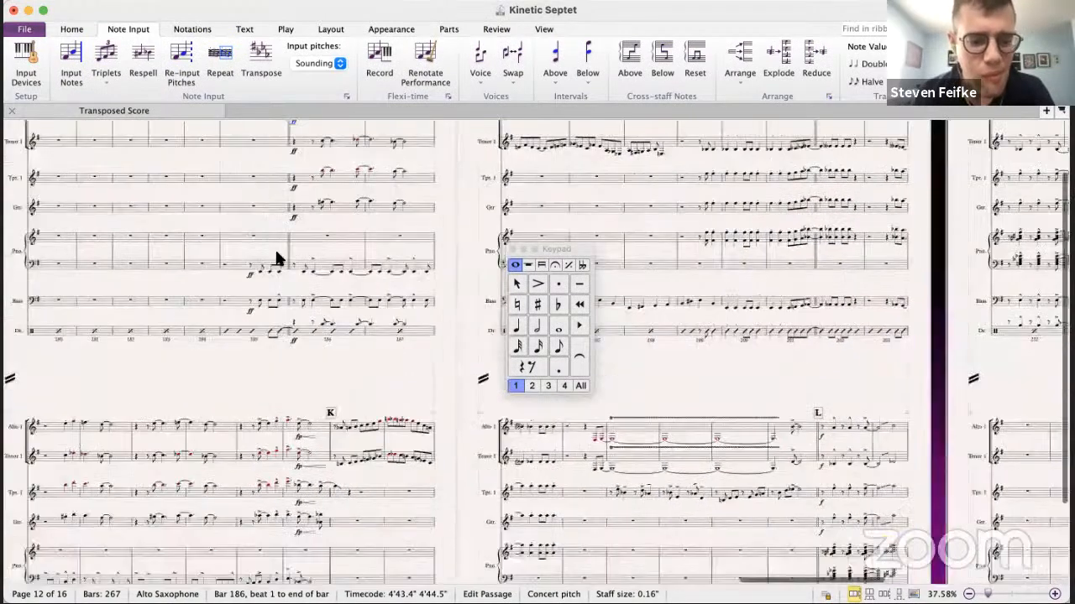
scroll(258, 189, down, 2)
scroll(257, 189, left, 1)
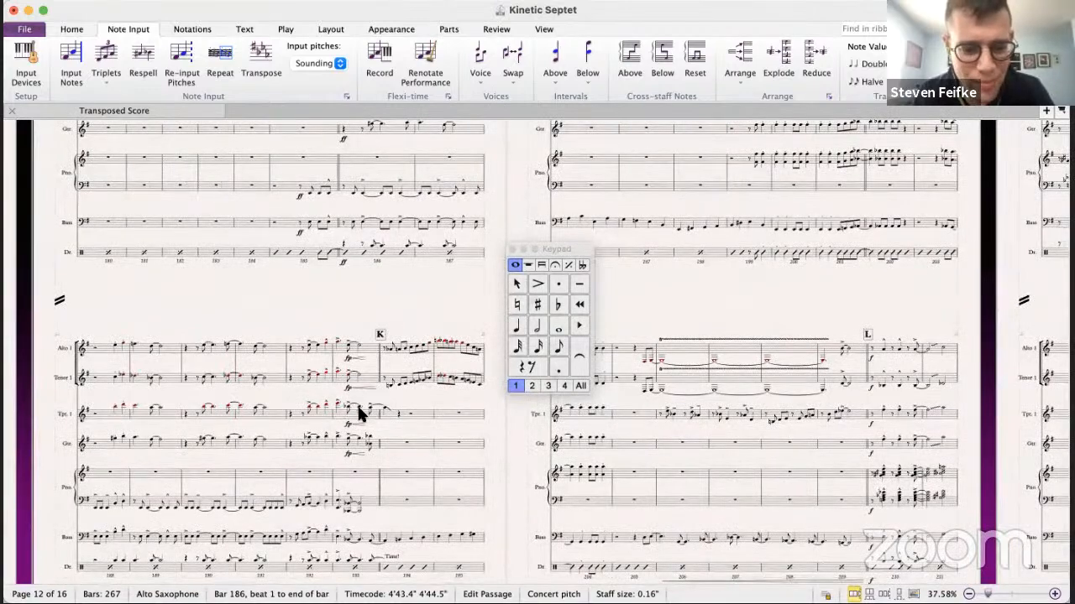
shift+click(386, 439)
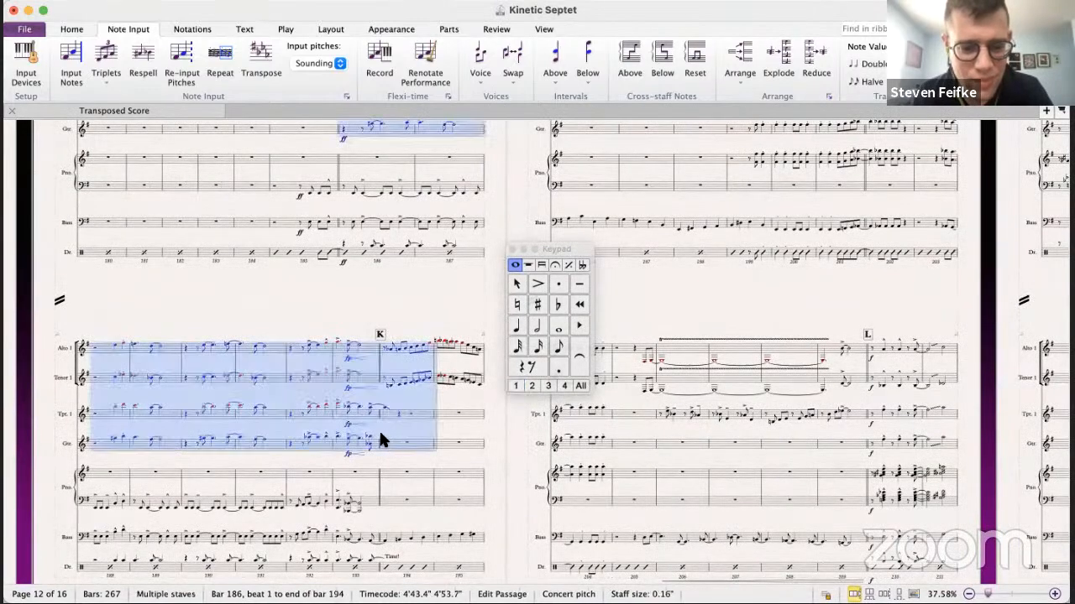
key(super+z)
scroll(371, 439, down, 3)
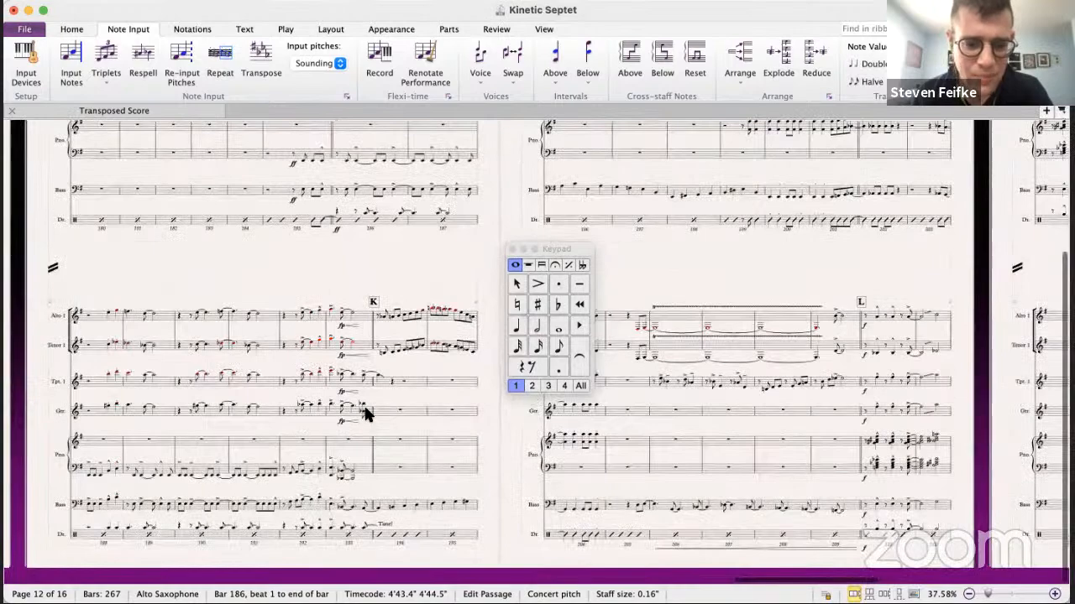
shift+click(365, 412)
scroll(391, 352, up, 4)
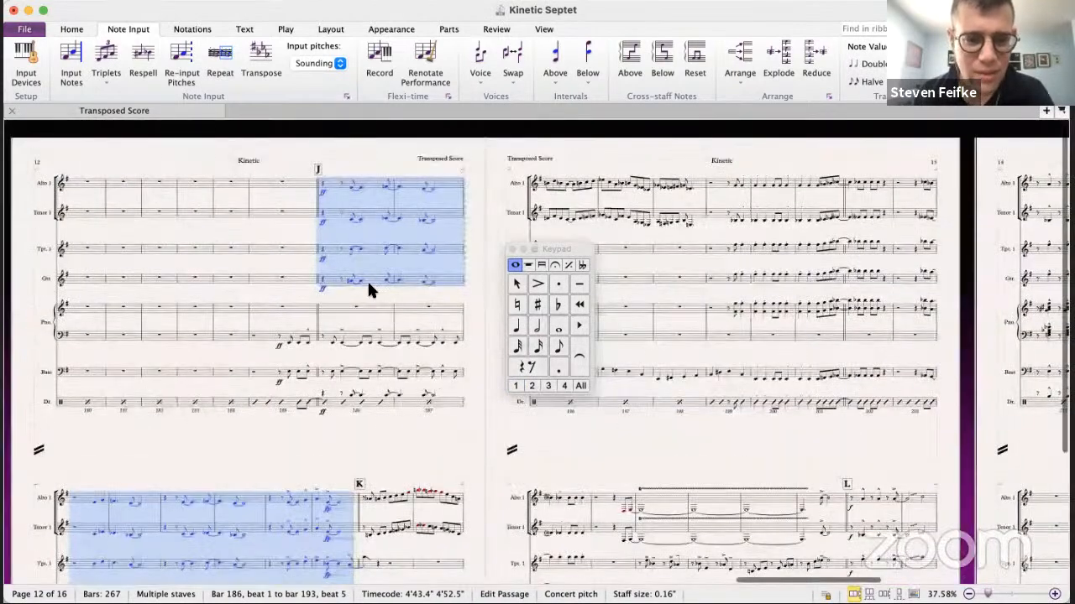
- Play back the lowered lines from rehearsal mark J and review the alto and tenor saxophone parts
click(316, 207)
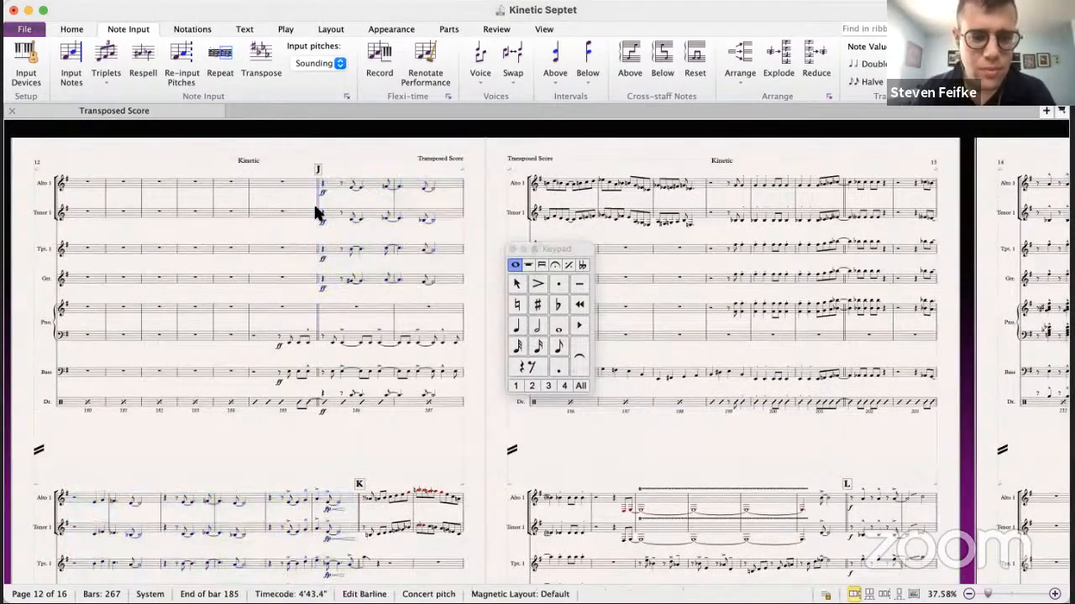
key(p)
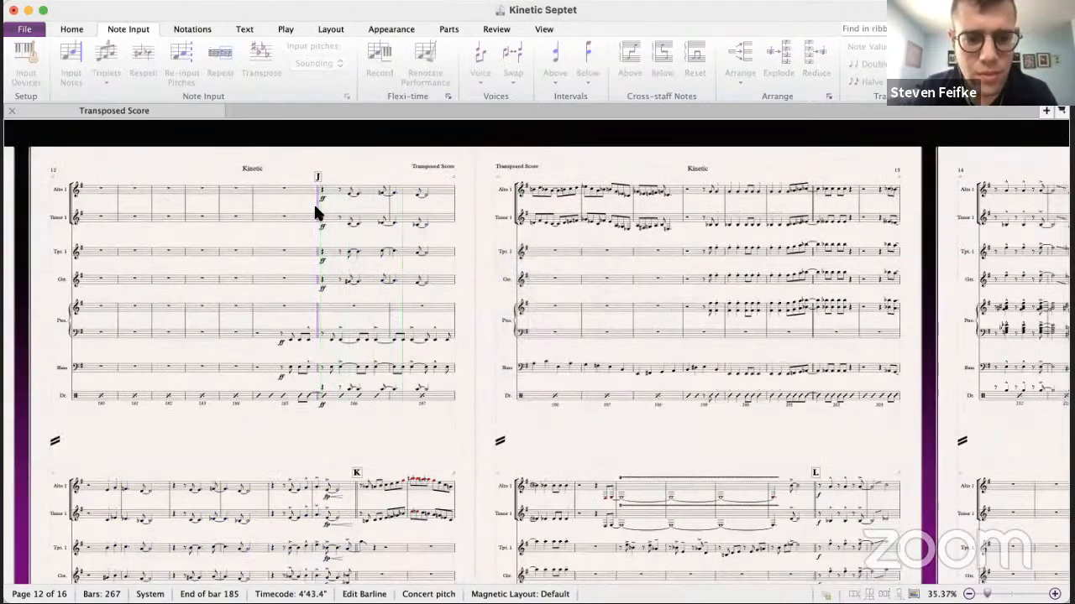
key(Escape)
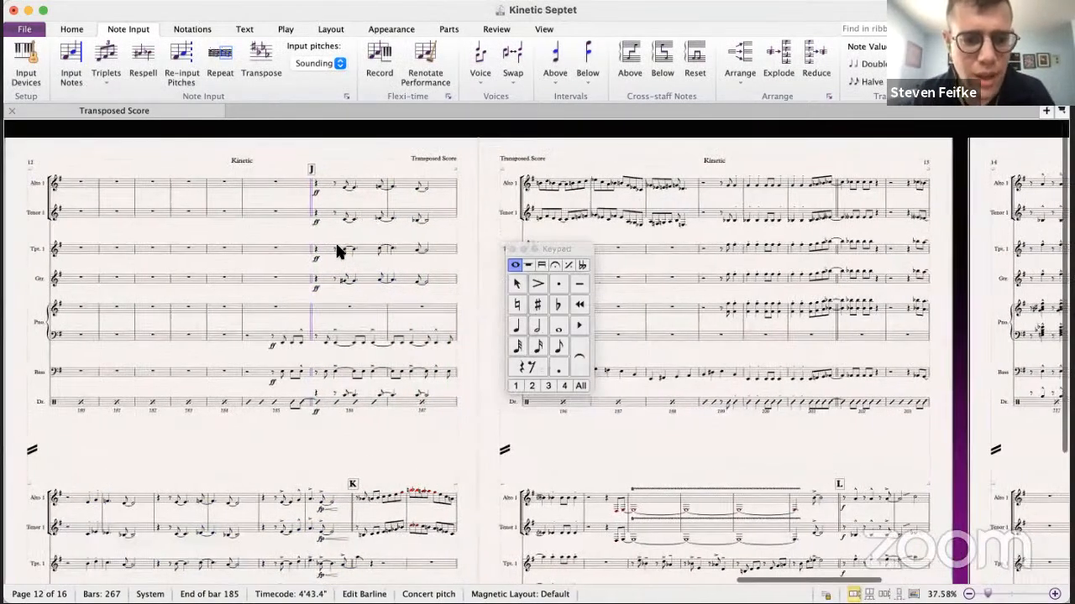
click(328, 184)
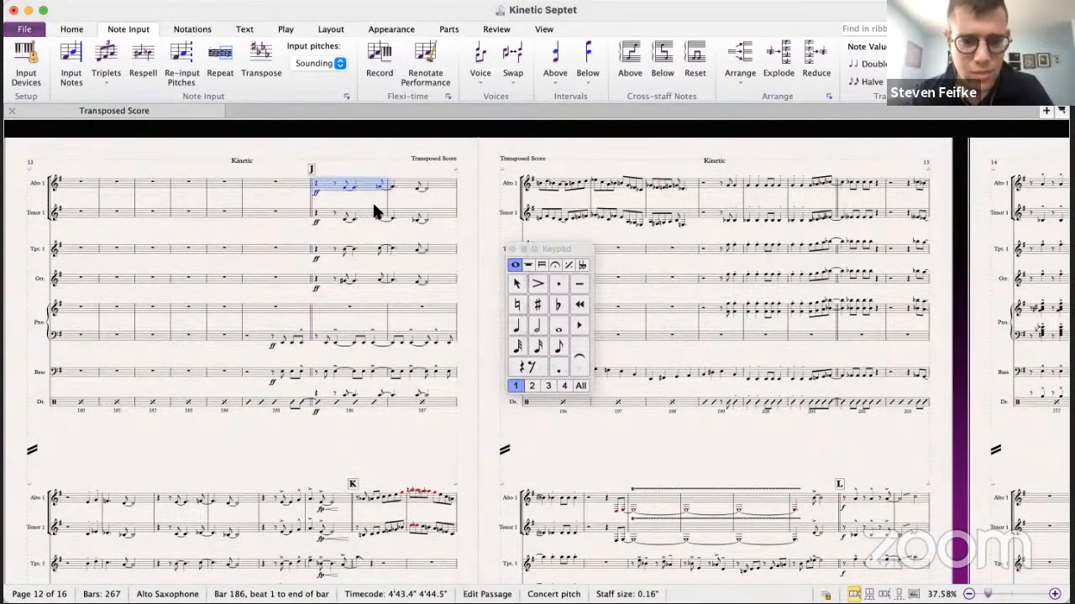
click(443, 220)
- Cut the tenor saxophone's line from bar 186 to the end of bar 193
click(332, 215)
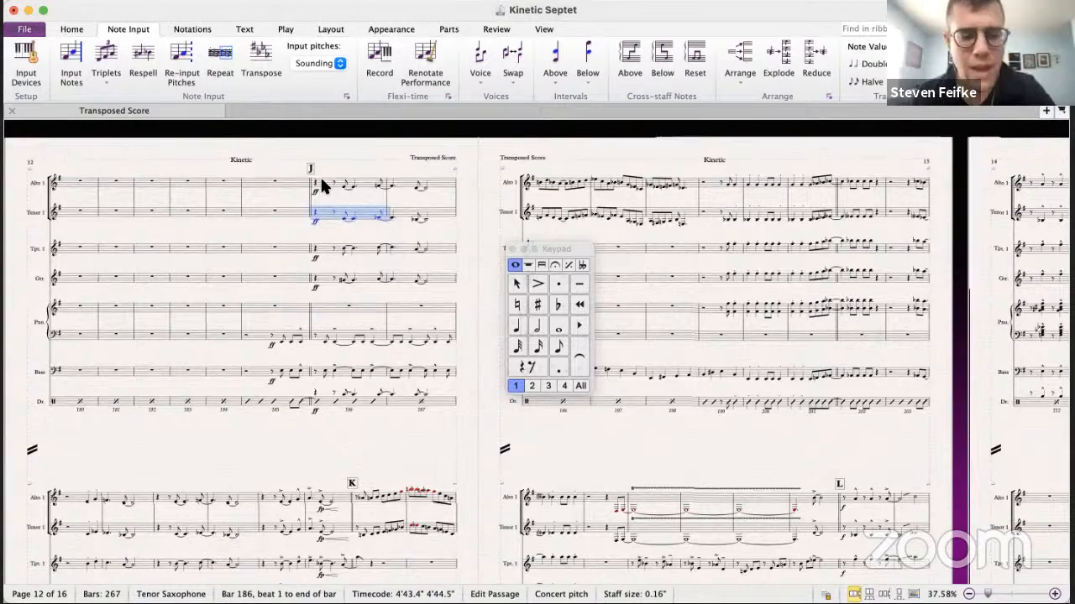
scroll(322, 183, down, 3)
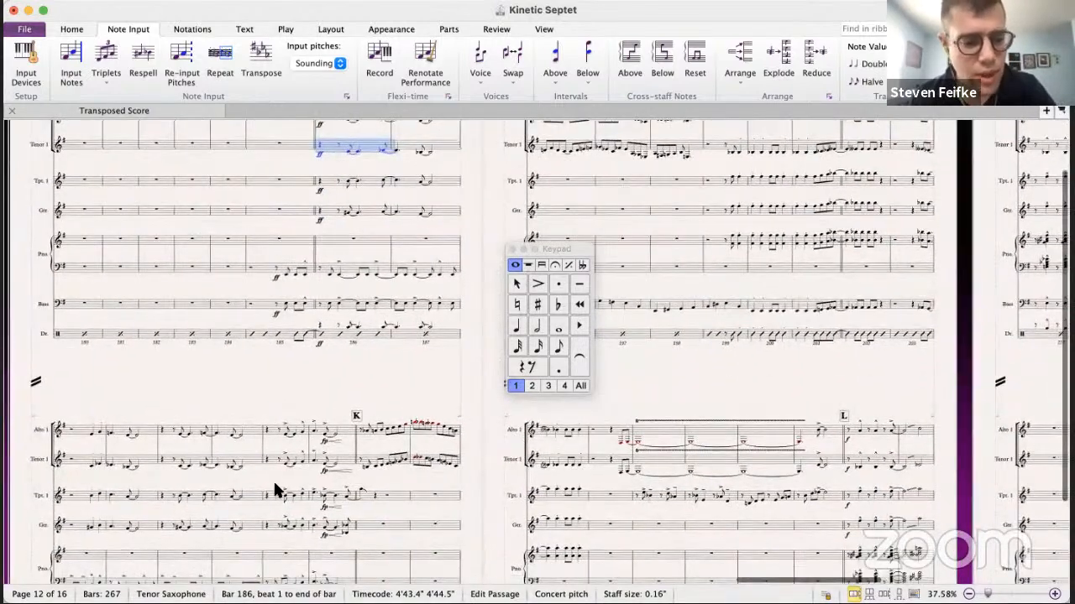
shift+click(341, 457)
key(Delete)
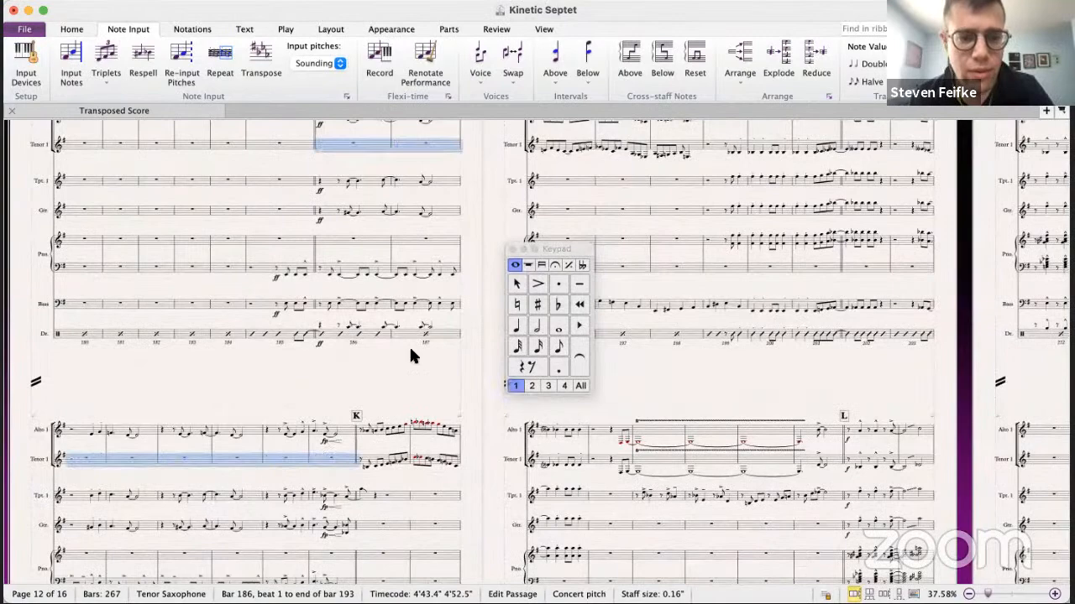
- Copy the guitar's line in bars 186 to 193 into the tenor saxophone, and paste the cut tenor line over the guitar
scroll(409, 349, up, 1)
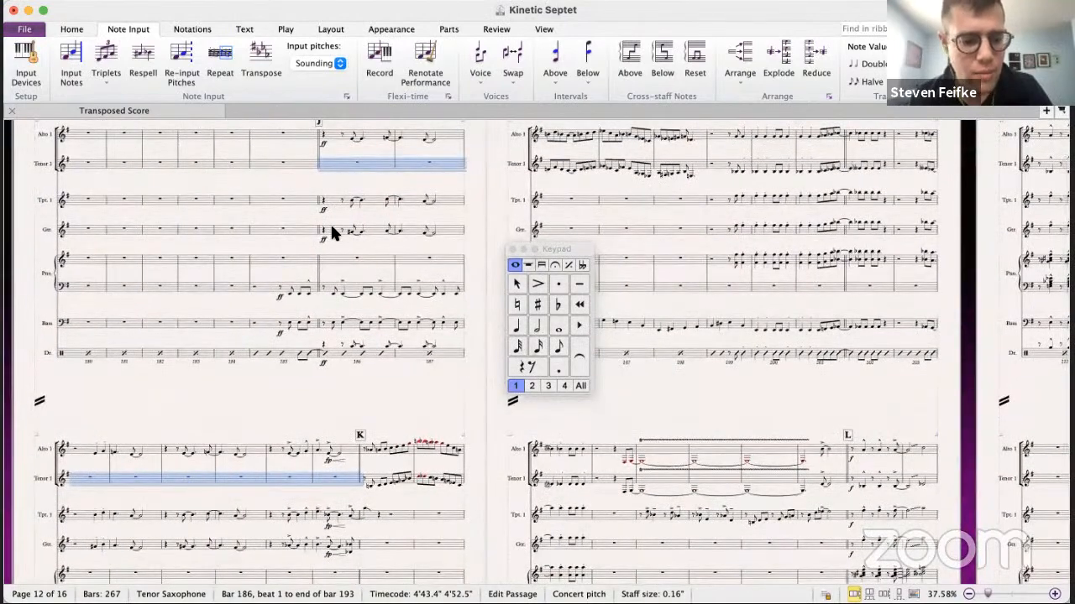
click(331, 228)
shift+click(345, 546)
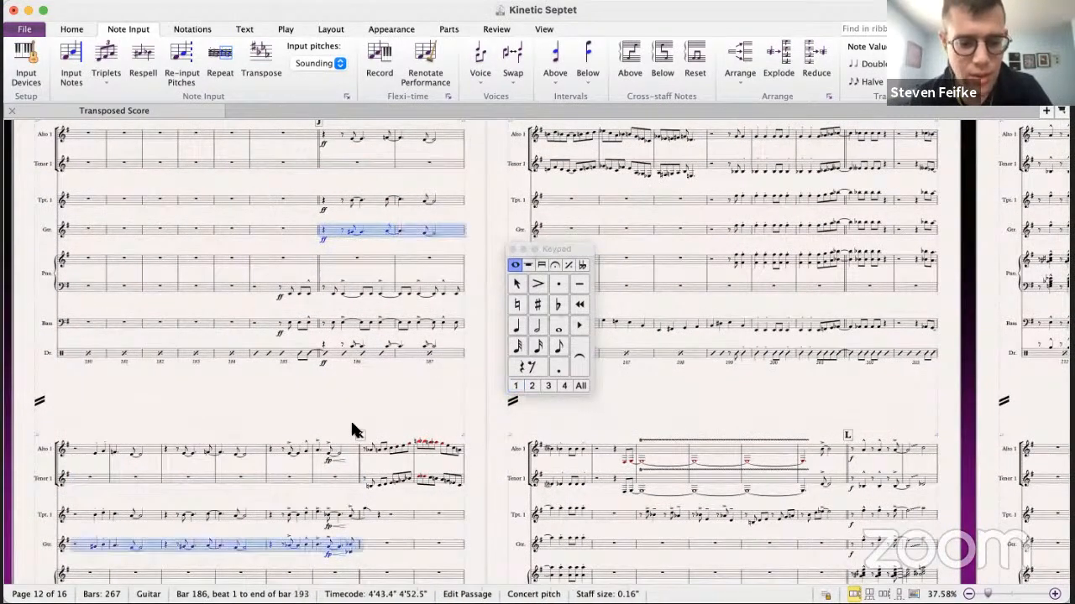
alt+click(330, 165)
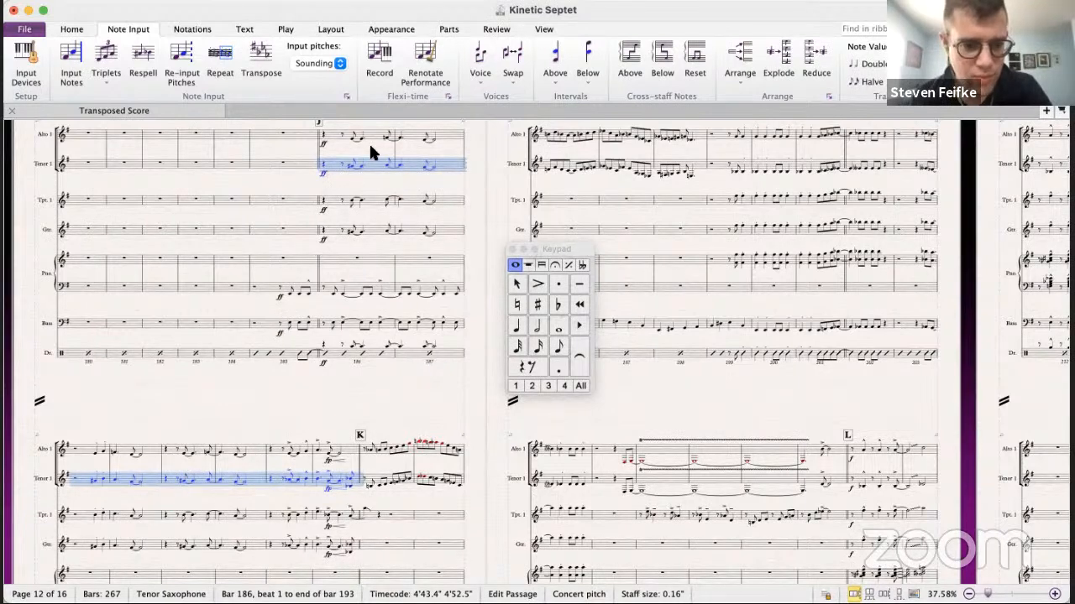
click(334, 234)
key(cmd+v)
- Check the trumpet's first note at bar 186 and cut the alto saxophone's line from bar 186 to the end of bar 193
click(352, 203)
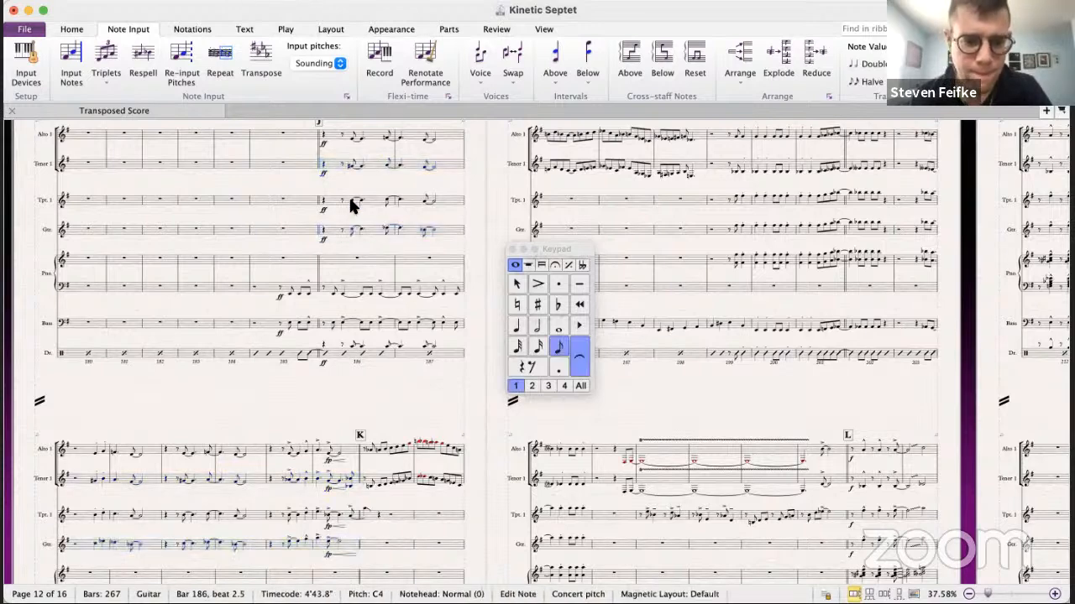
click(351, 141)
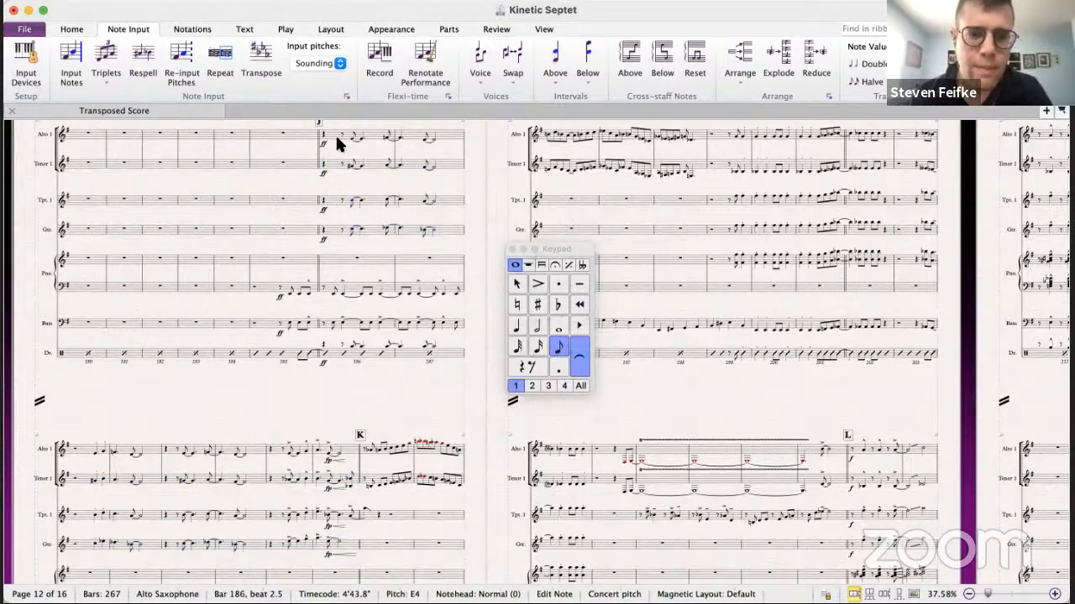
shift+click(343, 442)
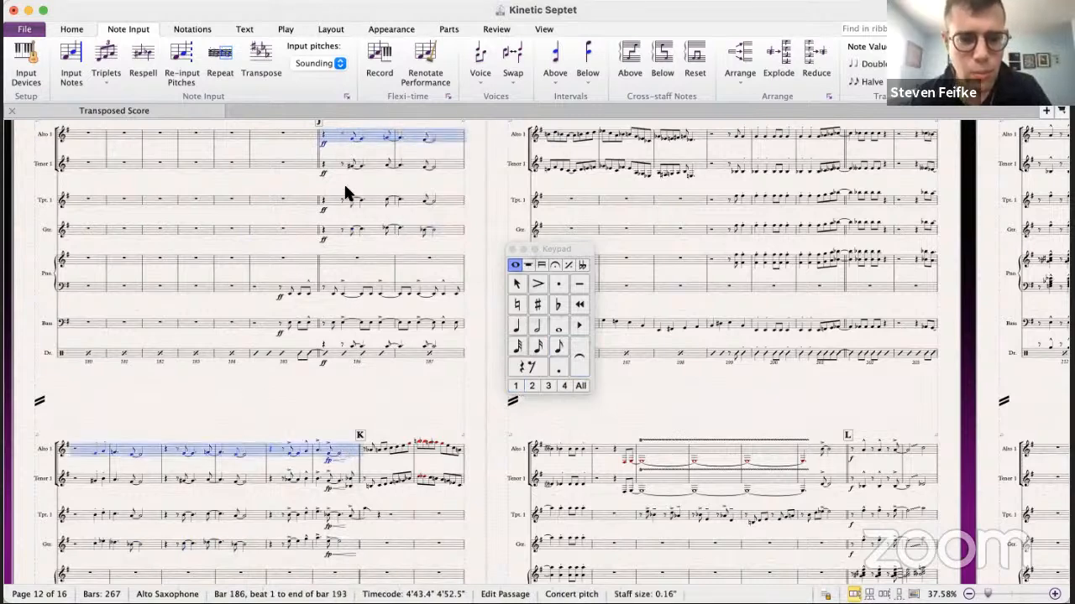
key(Delete)
- Copy the tenor saxophone's line in bars 186 to 193 into the empty alto saxophone bars from rehearsal mark J
click(328, 163)
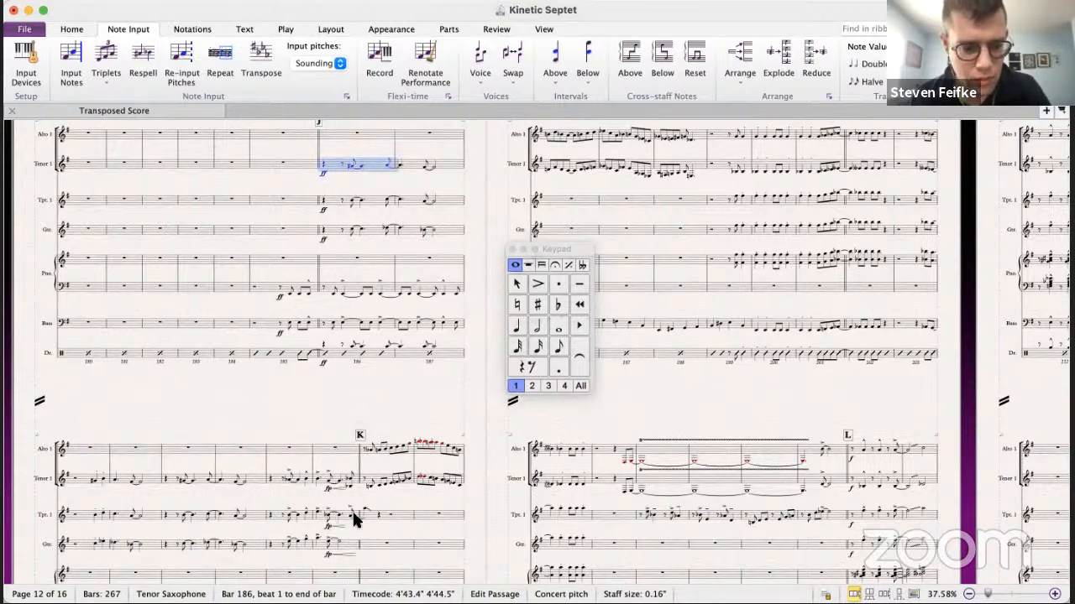
shift+click(351, 476)
click(364, 200)
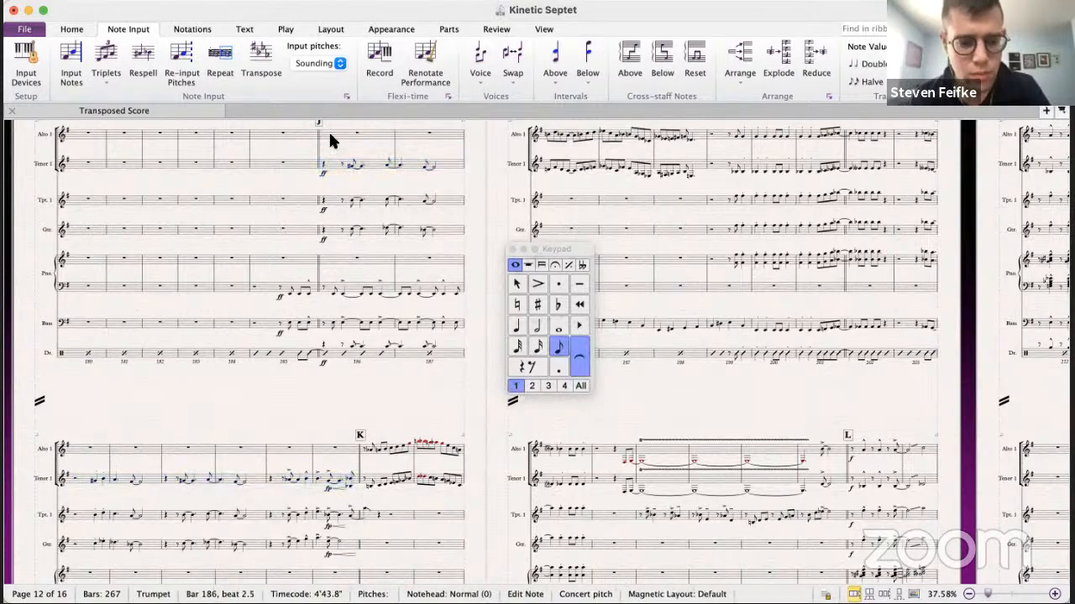
key(super+z)
right_click(331, 137)
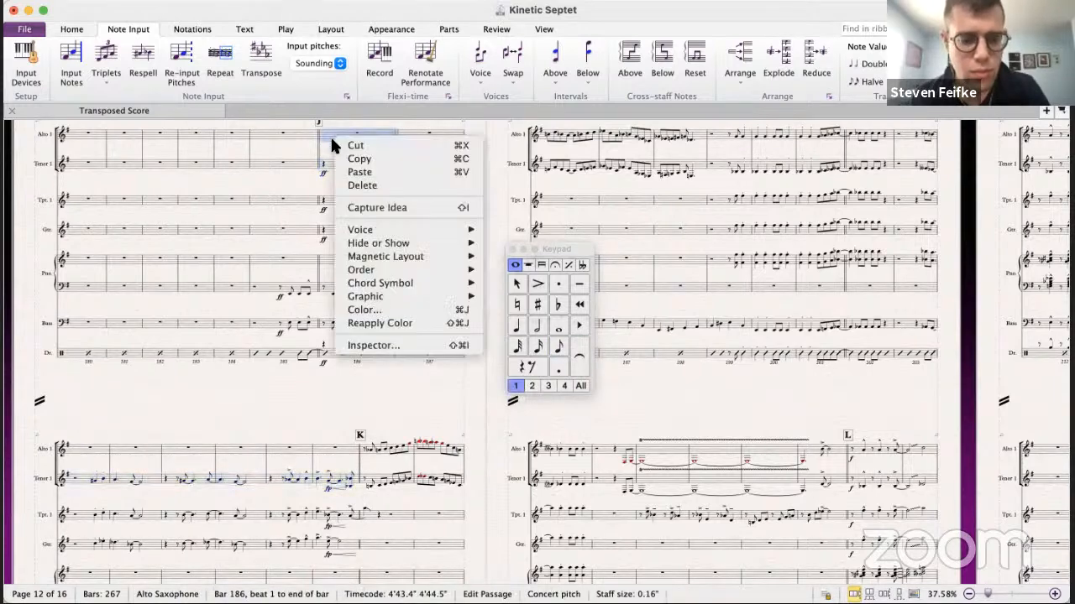
click(329, 138)
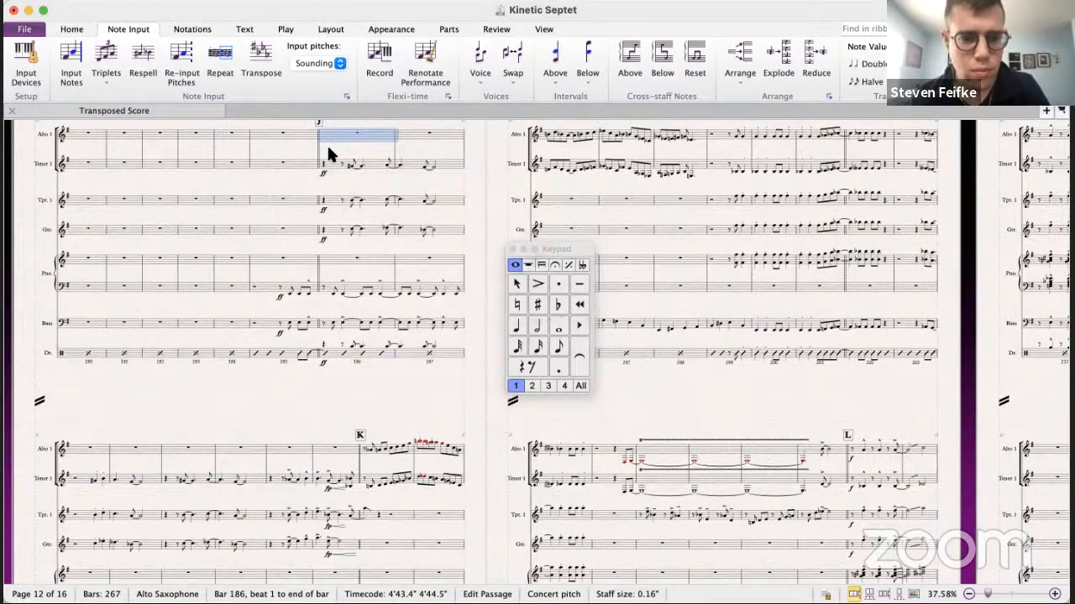
key(super+z)
key(super+z)
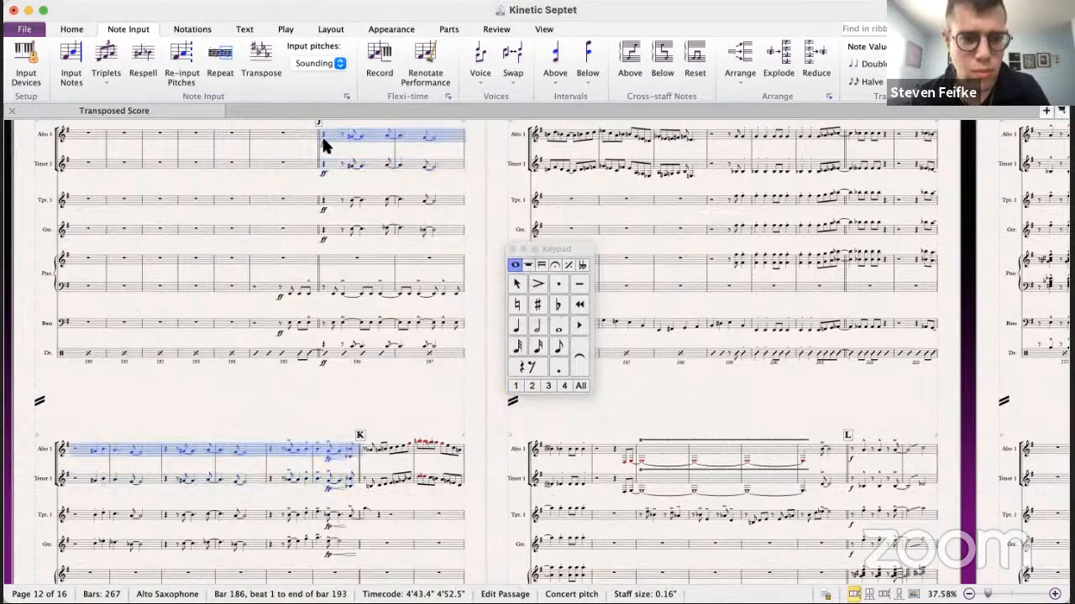
- Paste the cut alto line over the tenor saxophone in bars 186 to 193 and play back from rehearsal mark J
key(super+z)
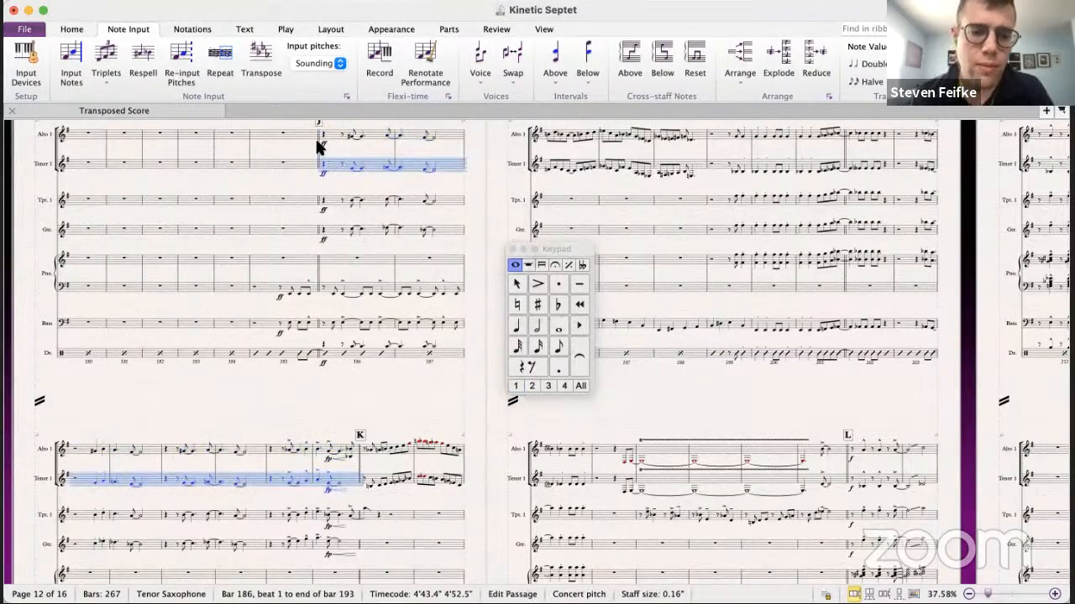
click(318, 142)
key(space)
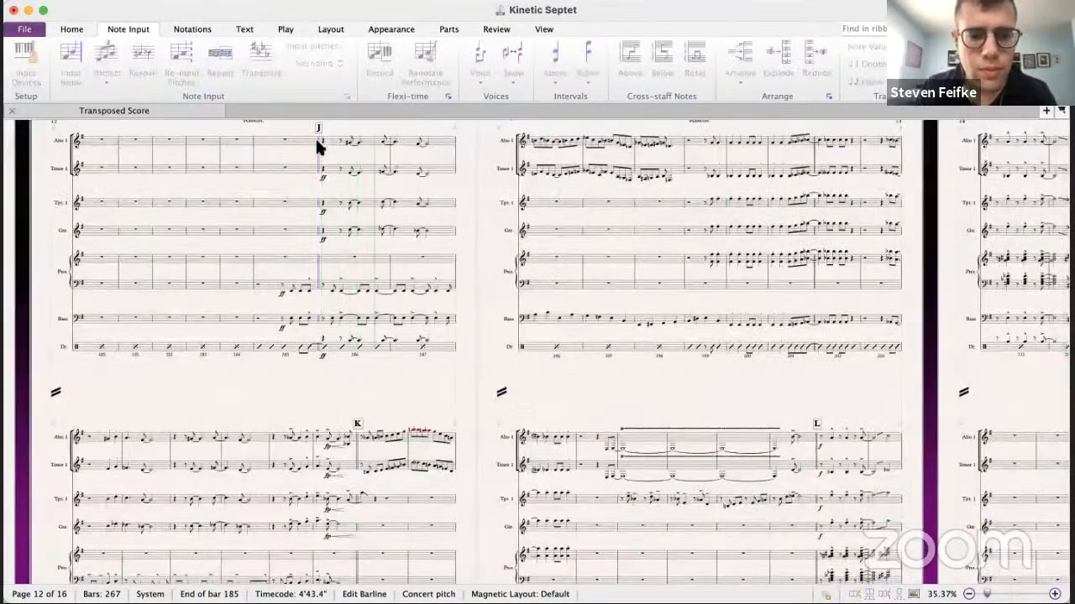
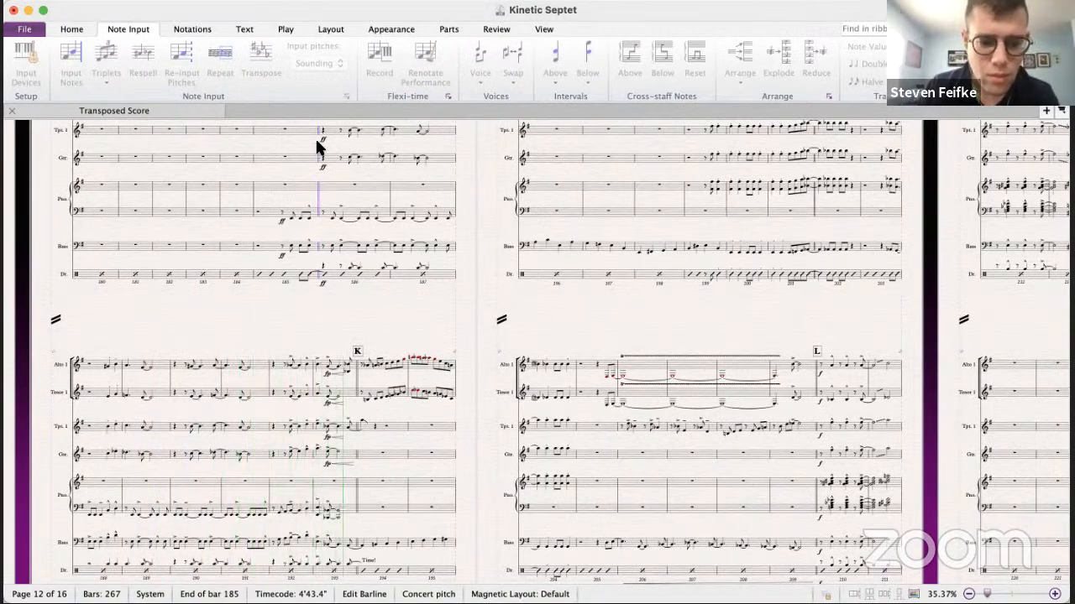
- Stop playback and shorten the guitar's note on beat 3 of bar 193 to a dotted quarter note
key(space)
scroll(369, 376, down, 2)
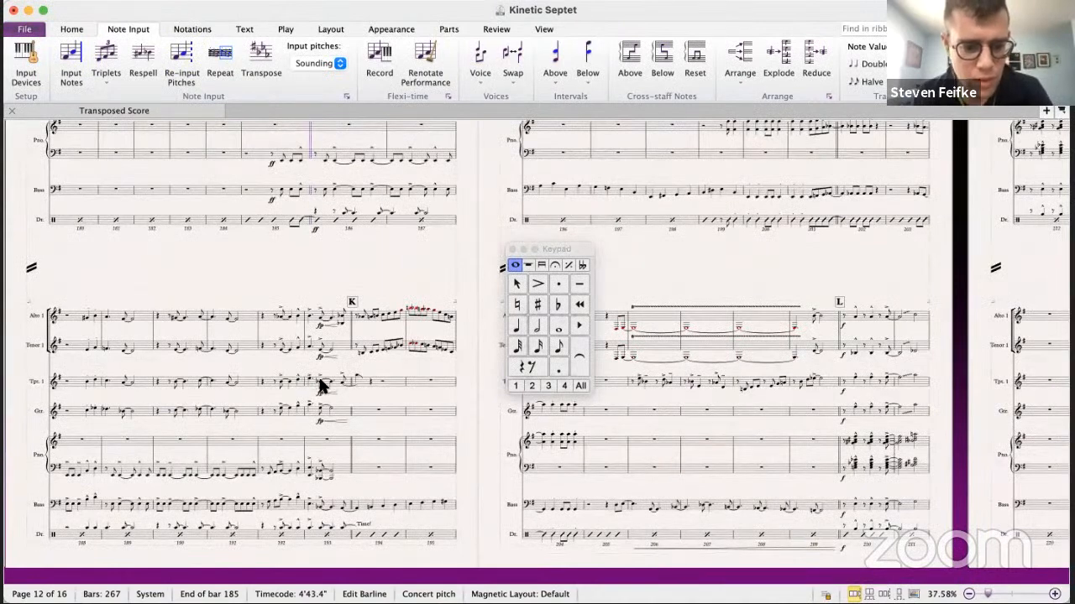
click(336, 380)
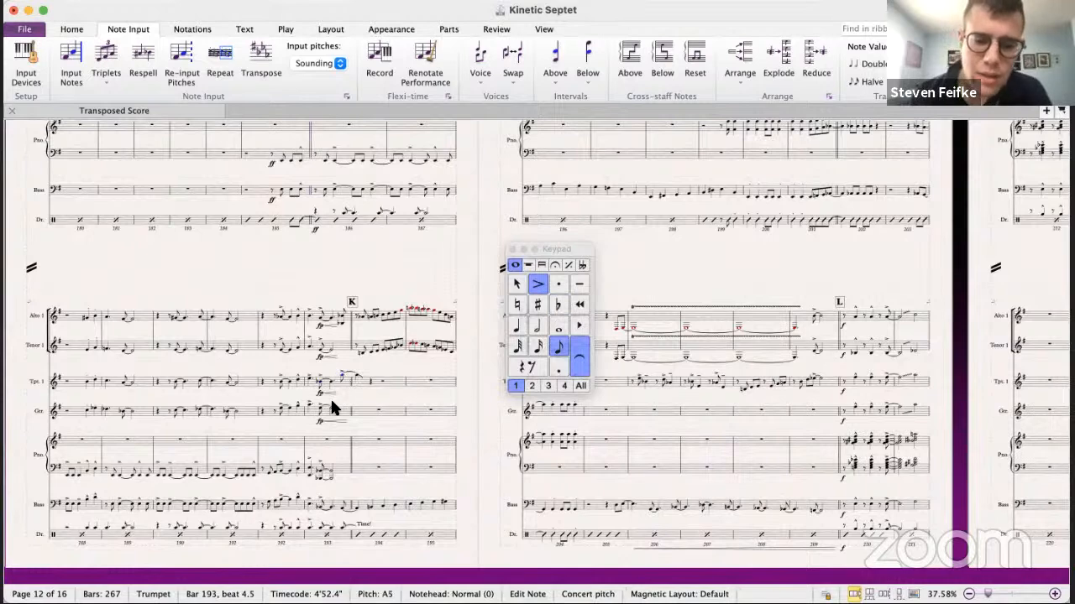
click(322, 356)
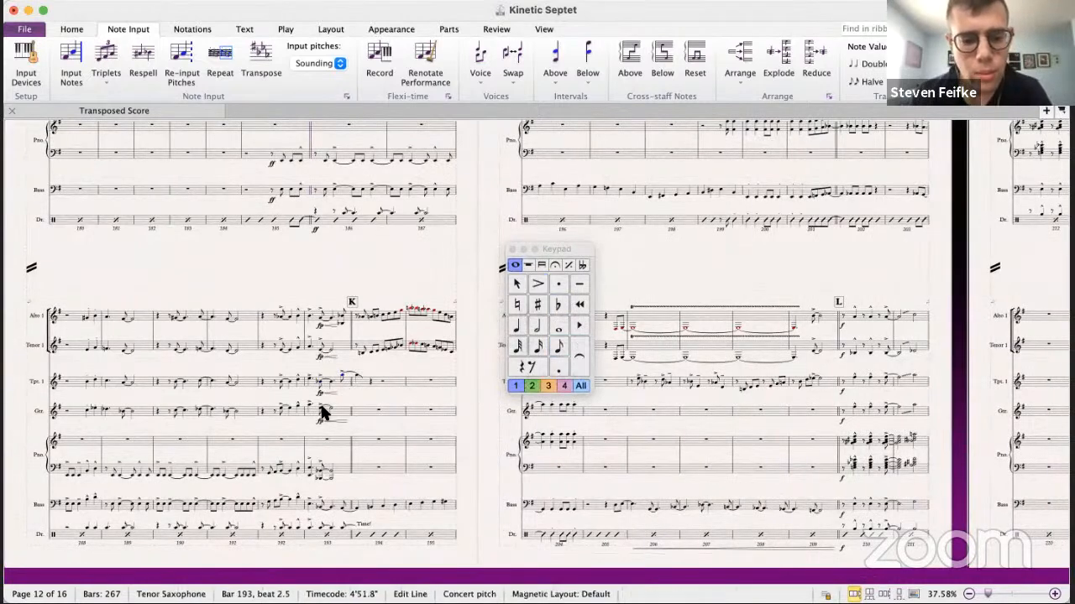
click(329, 409)
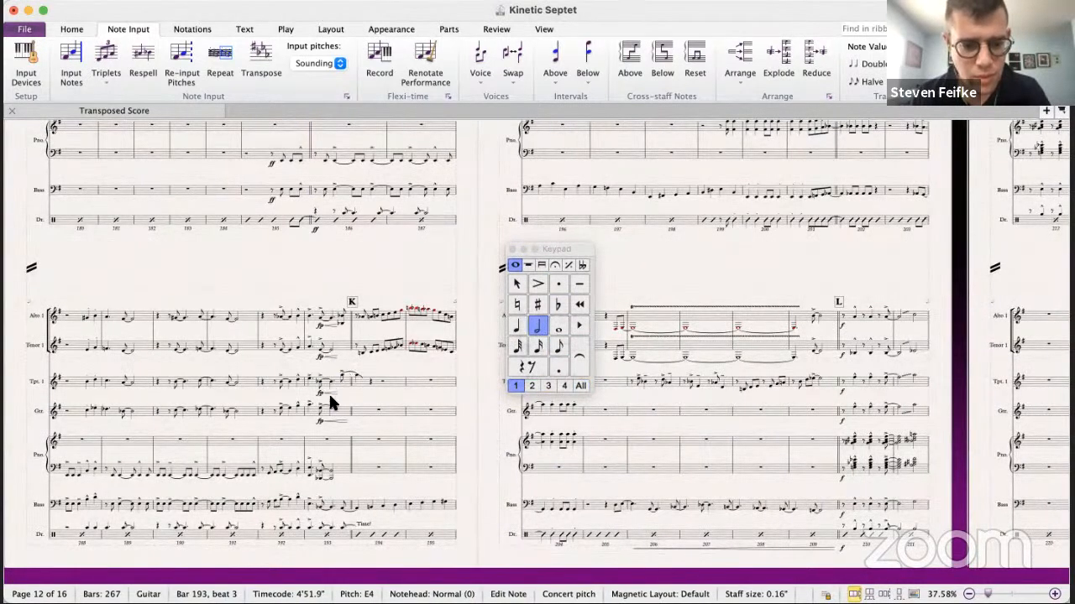
click(516, 327)
click(557, 368)
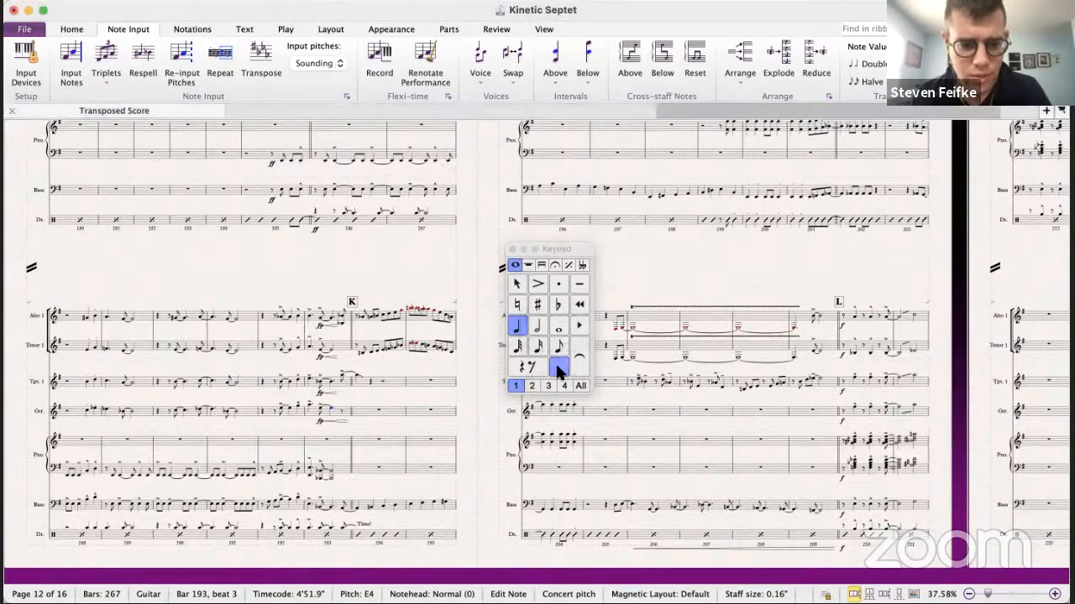
key(Right)
key(e)
key(Escape)
- Copy the trumpet's tied notes from the end of bar 193 into bar 194 onto the guitar and lower them to E5
click(341, 377)
shift+click(358, 376)
alt+click(347, 405)
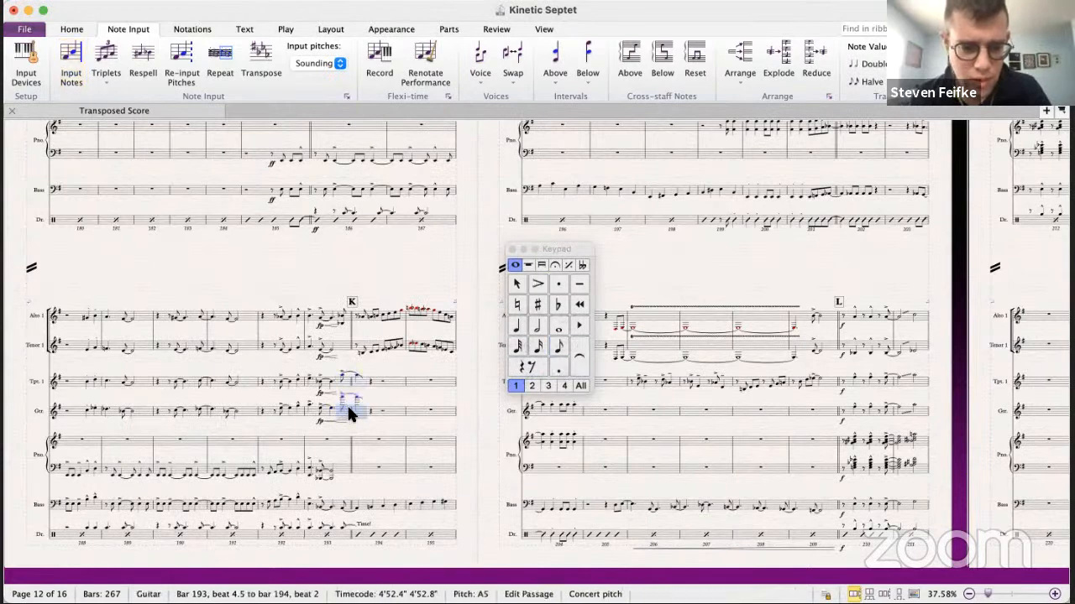
key(Down)
key(Down)
key(Down)
key(Down)
key(Up)
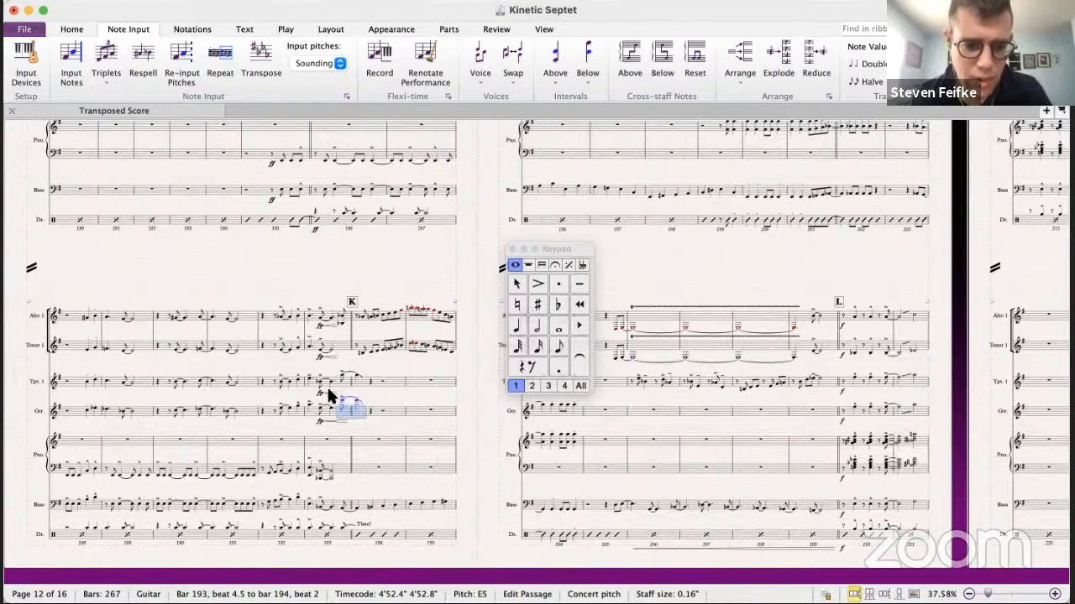
- Delete the guitar's crescendo hairpin in bar 193 and replace it with a copy of the trumpet's hairpin
click(342, 418)
key(Delete)
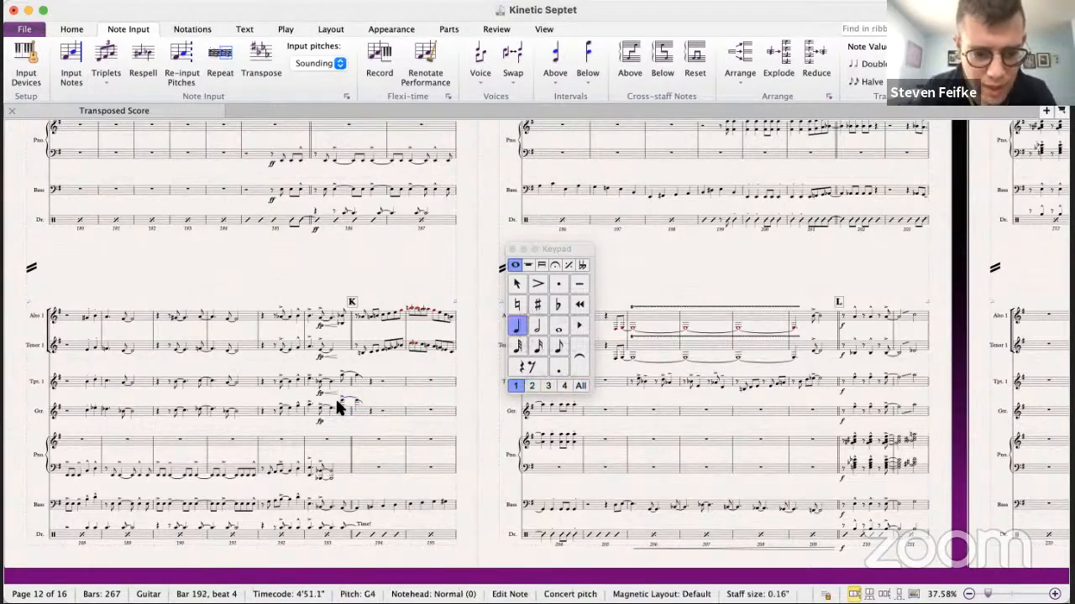
click(333, 392)
alt+click(319, 408)
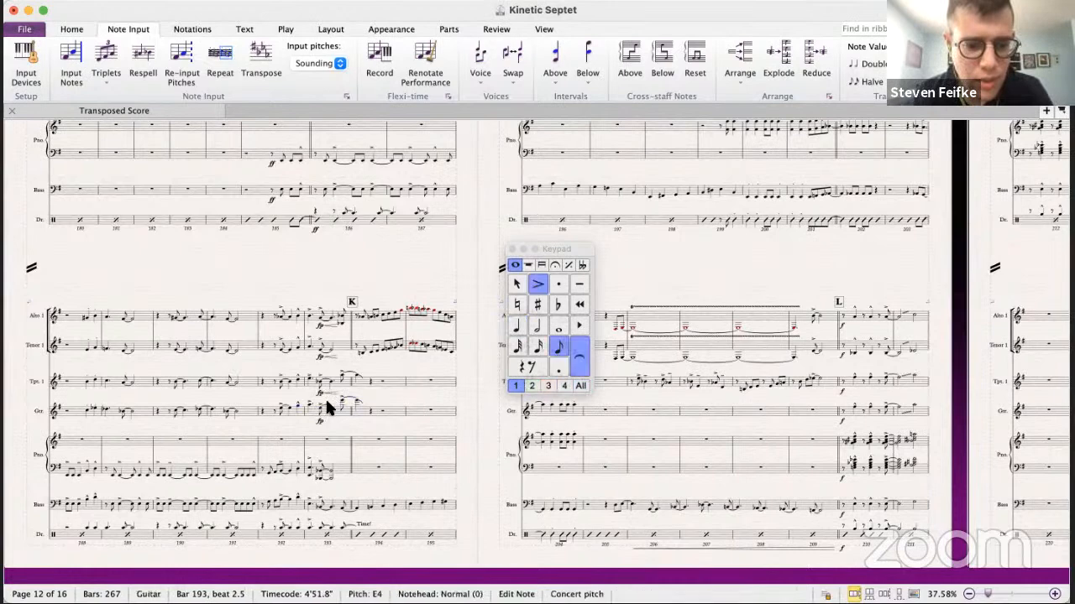
- Make the alto saxophone's beat 3 note in bar 193 a half note, and delete the alto and tenor hairpins in that bar
click(332, 355)
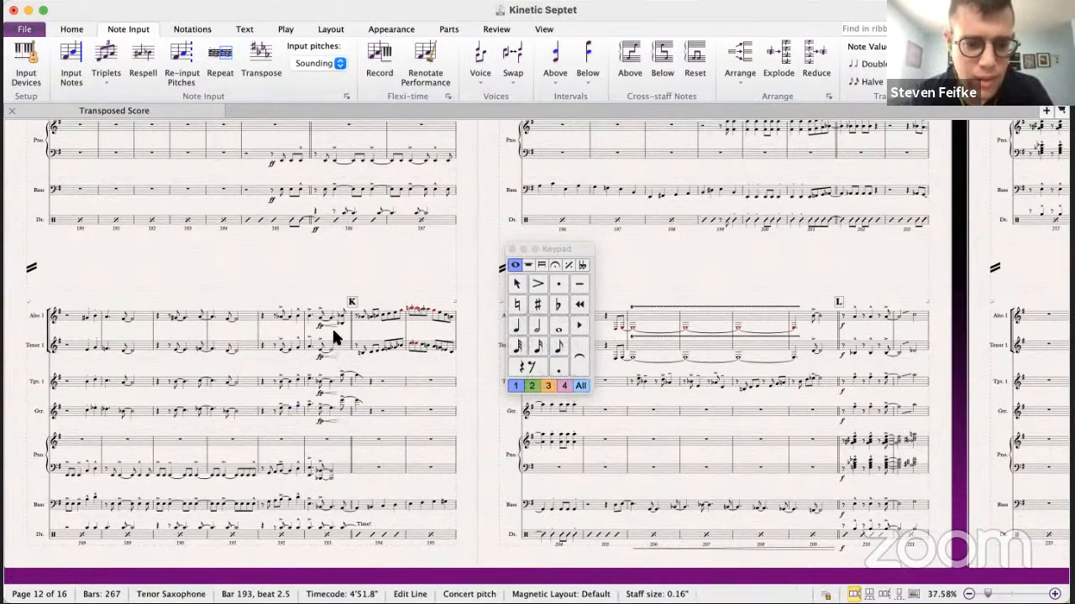
click(332, 320)
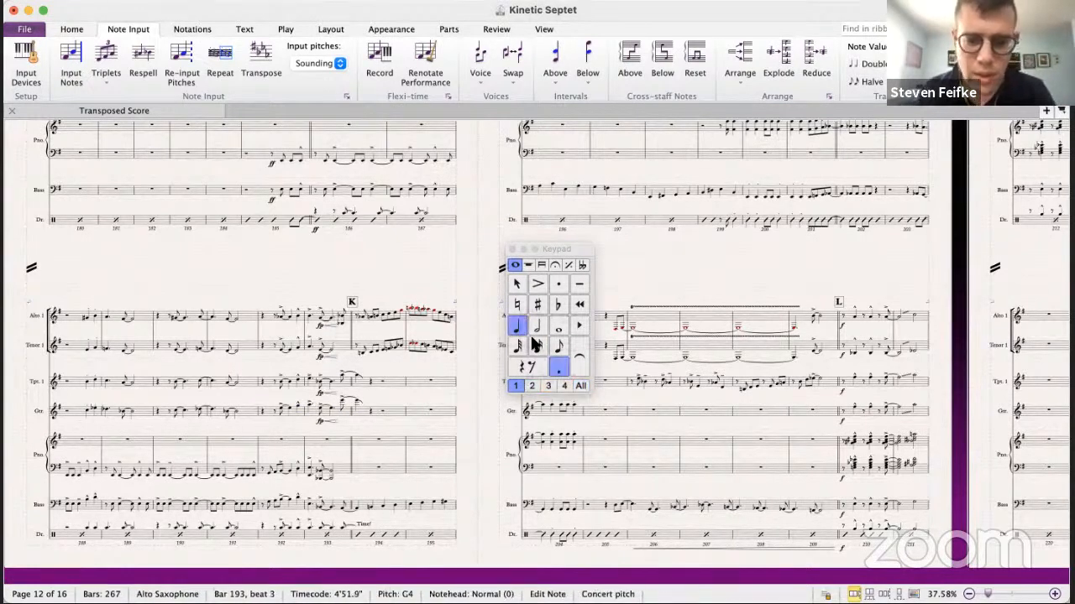
click(331, 324)
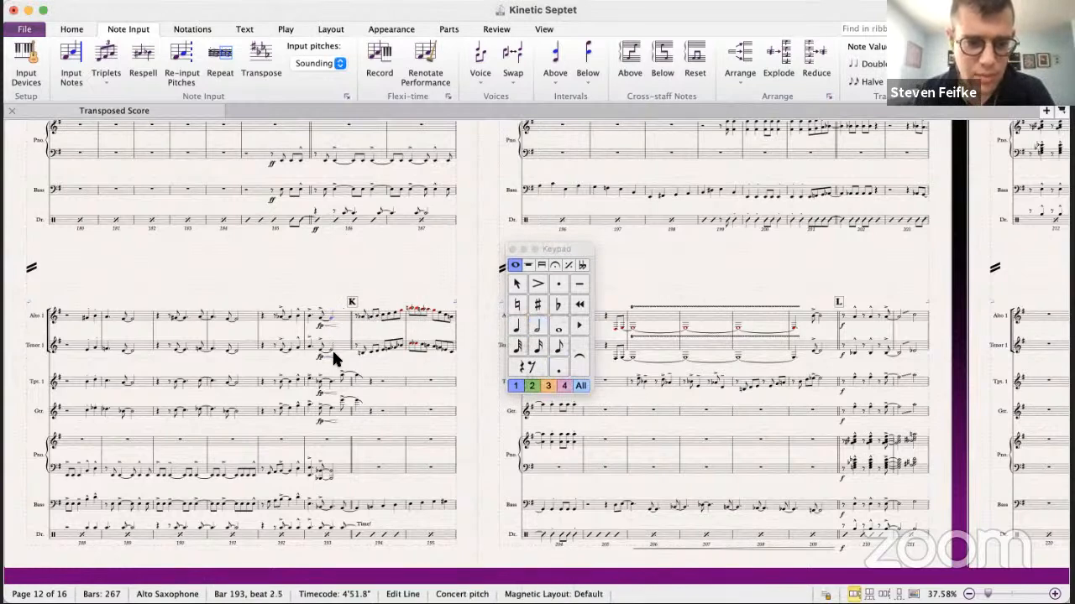
super+click(332, 351)
key(Delete)
- Try adding crescendo hairpins to the alto and tenor from their beat 3 notes in bar 193, and undo the addition
click(330, 345)
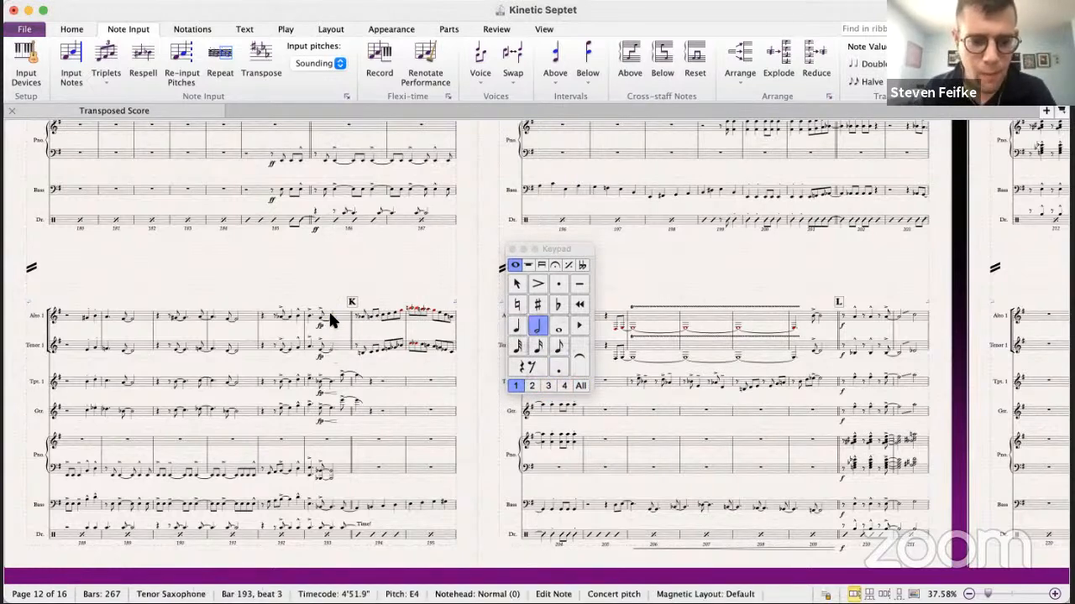
shift+click(329, 312)
key(h)
key(Escape)
scroll(378, 244, right, 2)
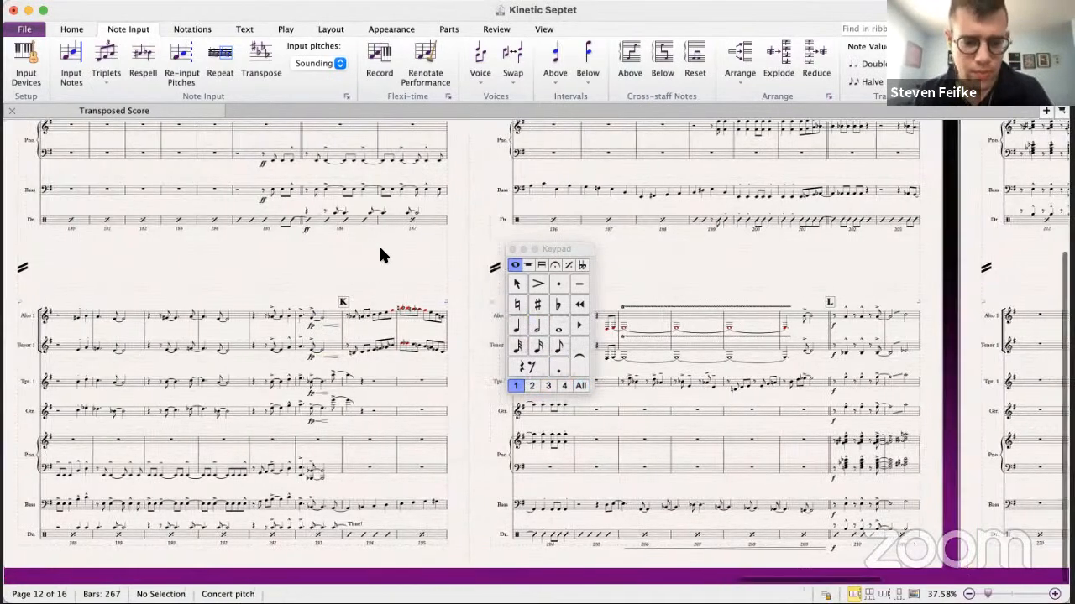
click(329, 300)
key(super+z)
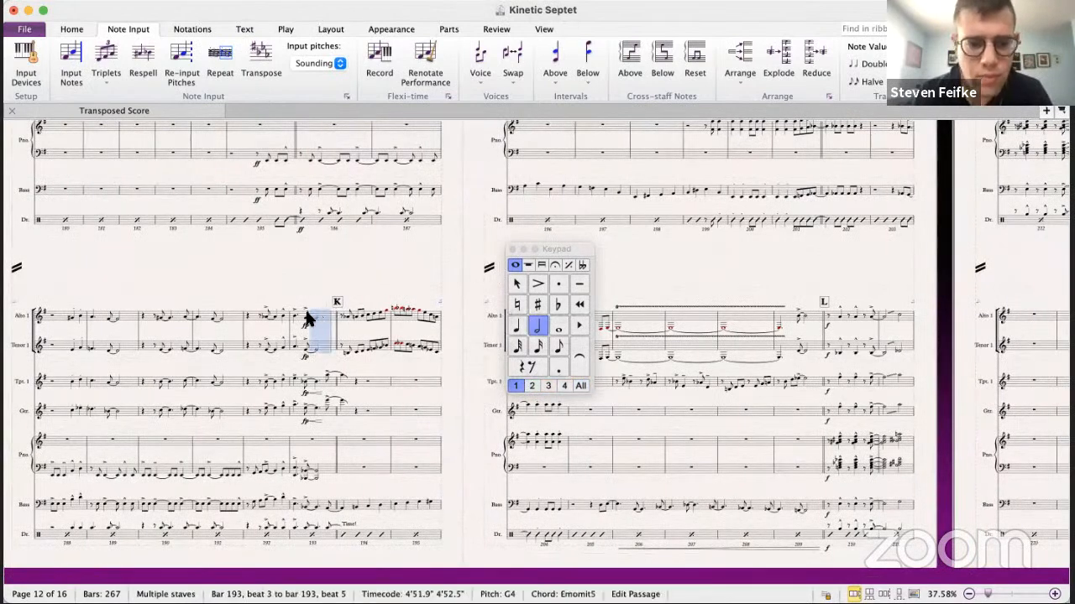
- Extend the selection back to the preceding alto and tenor notes in bar 193 and add crescendo hairpins to both saxophones
shift+click(305, 315)
key(h)
key(Escape)
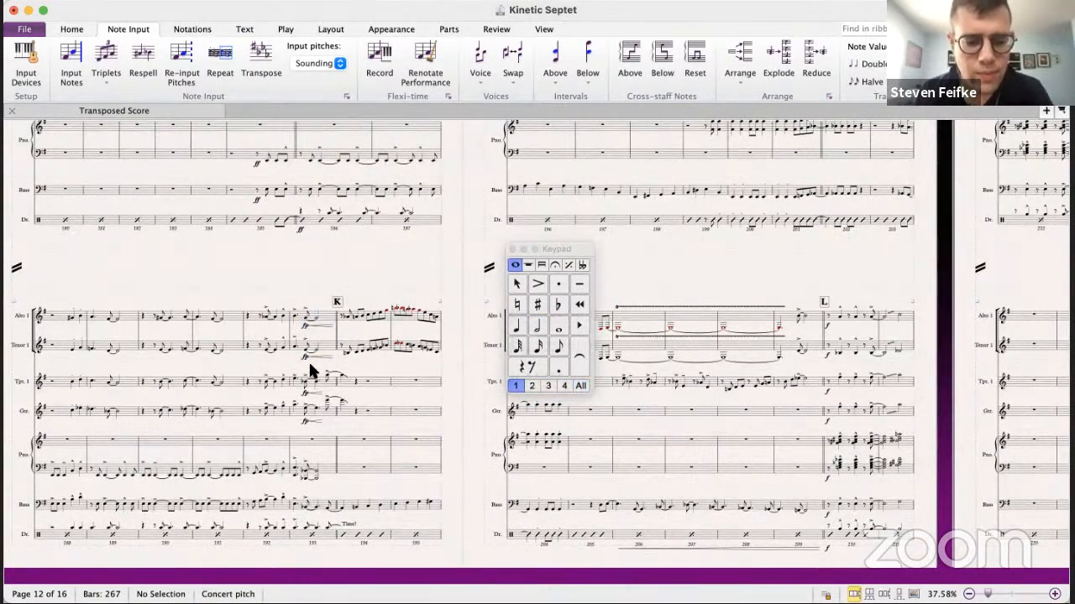
- Check the first alto and tenor saxophone notes at rehearsal mark K and play back the passage from bar 194
scroll(374, 346, right, 1)
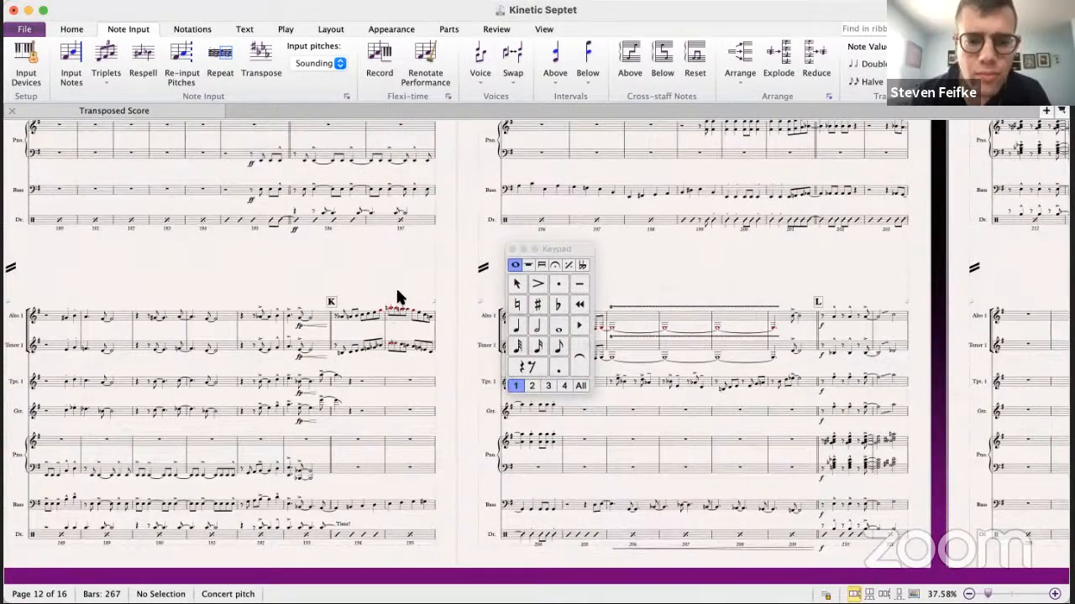
click(339, 320)
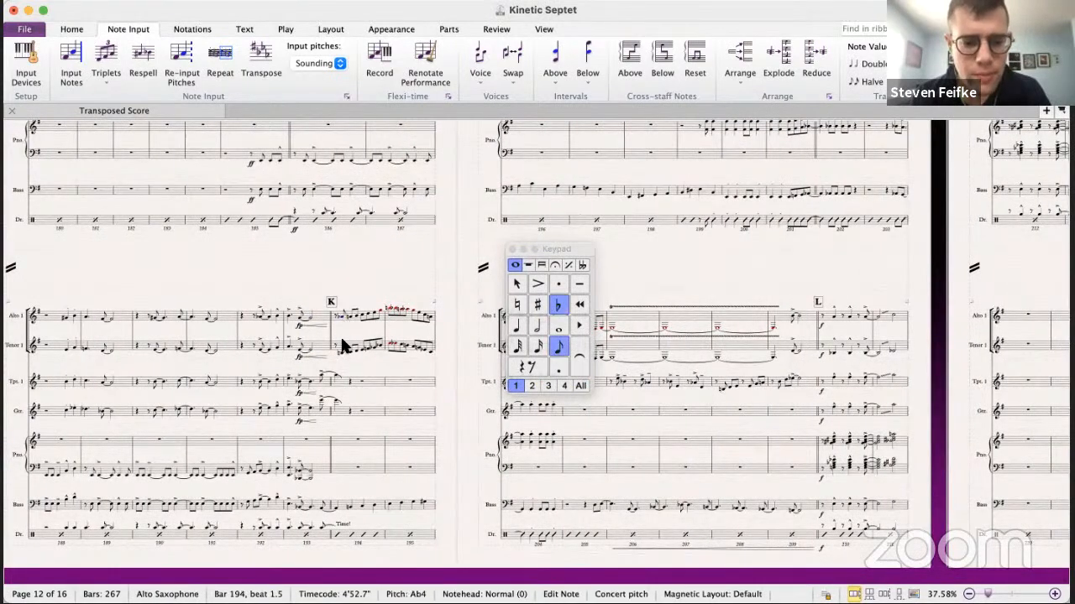
click(338, 346)
scroll(359, 366, down, 1)
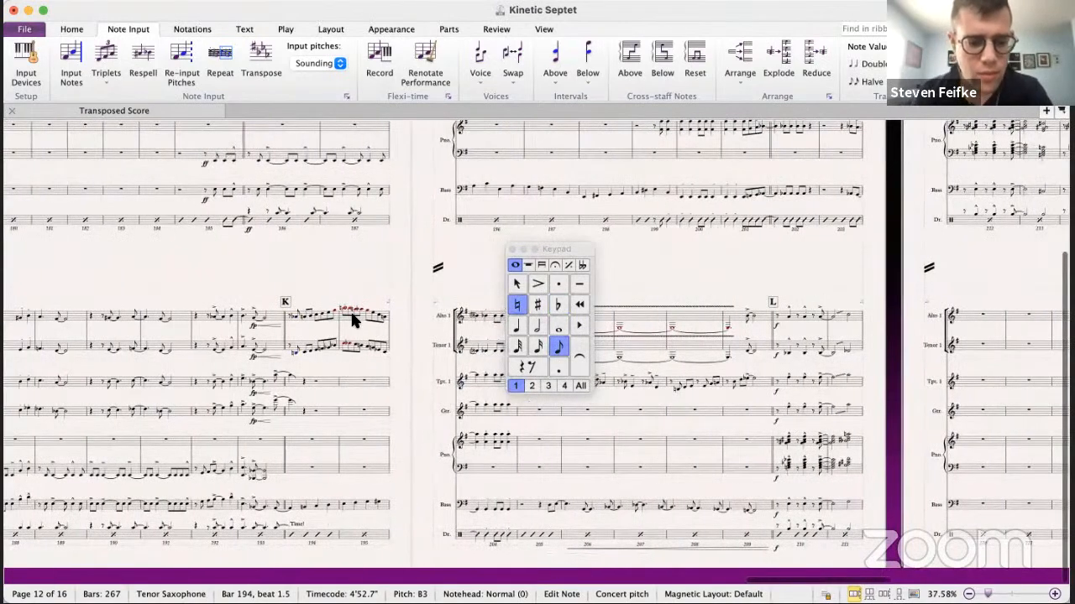
key(p)
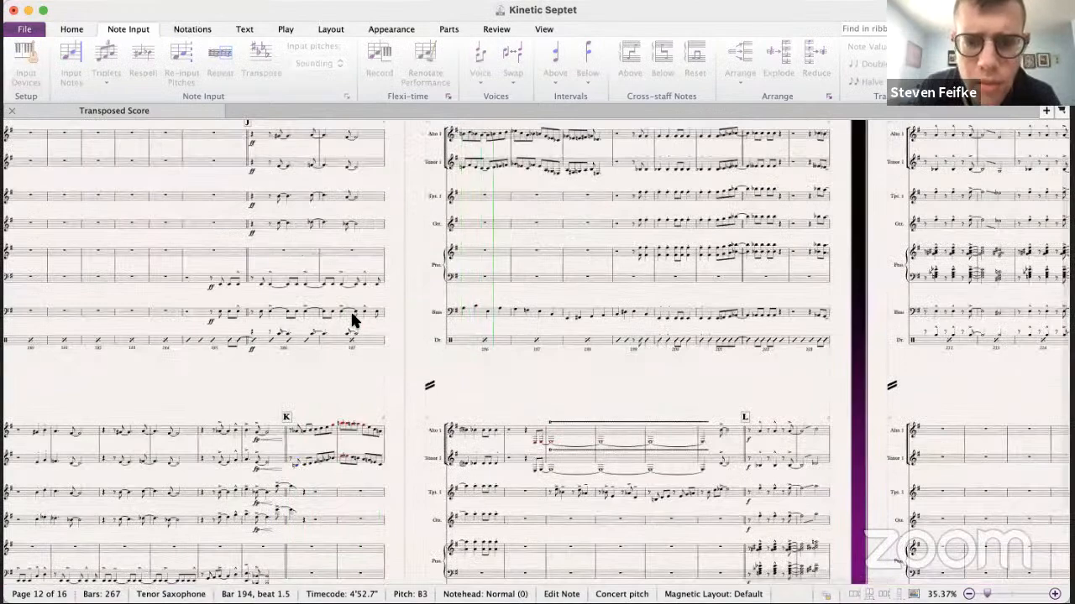
key(space)
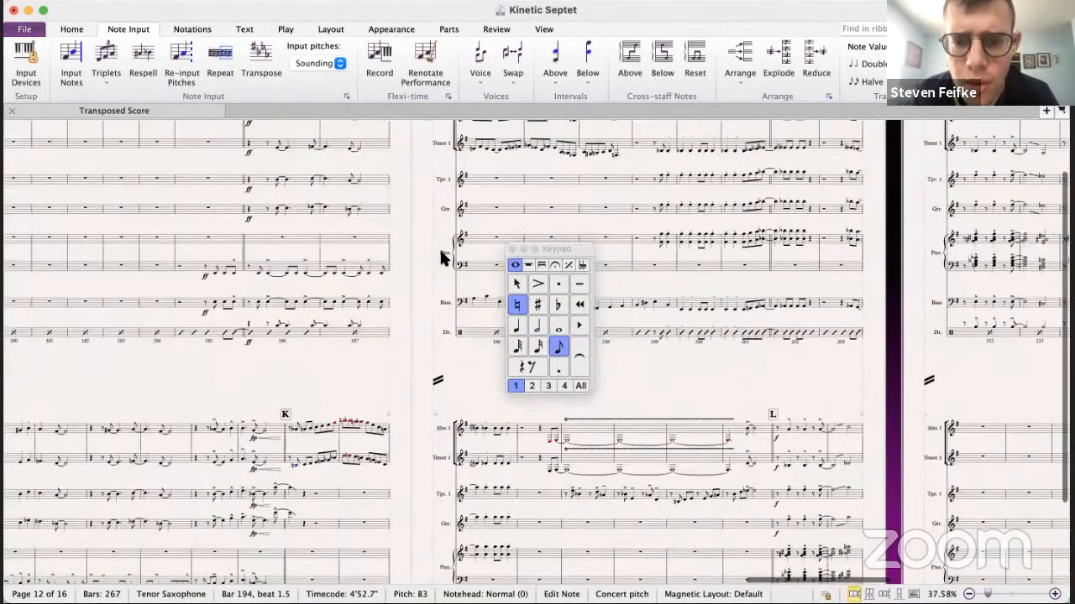
- Lower the tenor saxophone's note on beat 2.5 of bar 197 to D4 and play back from beat 1 of that bar
scroll(443, 241, up, 1)
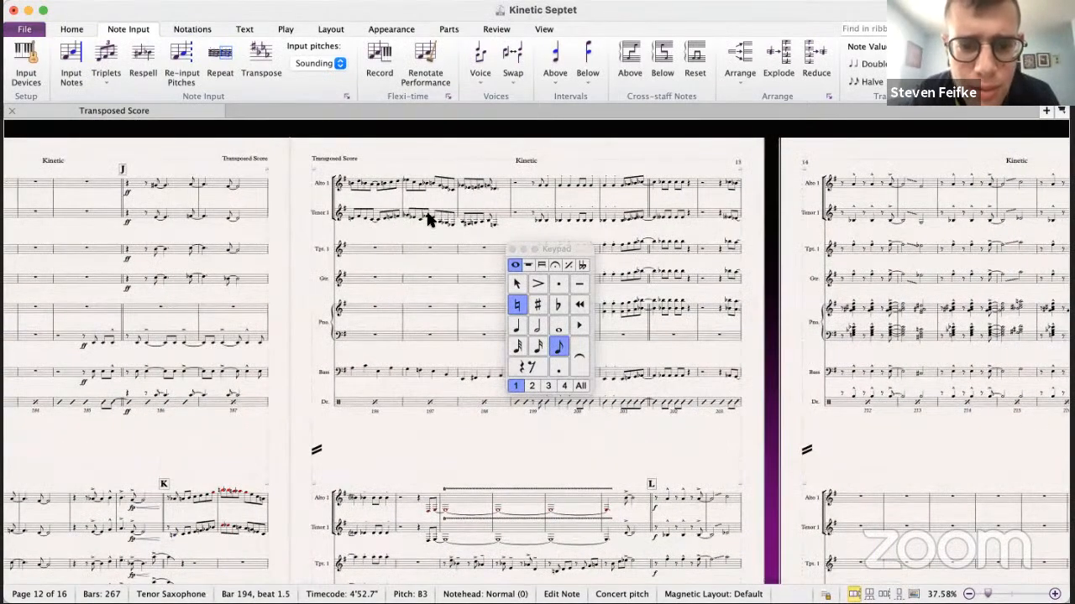
click(467, 221)
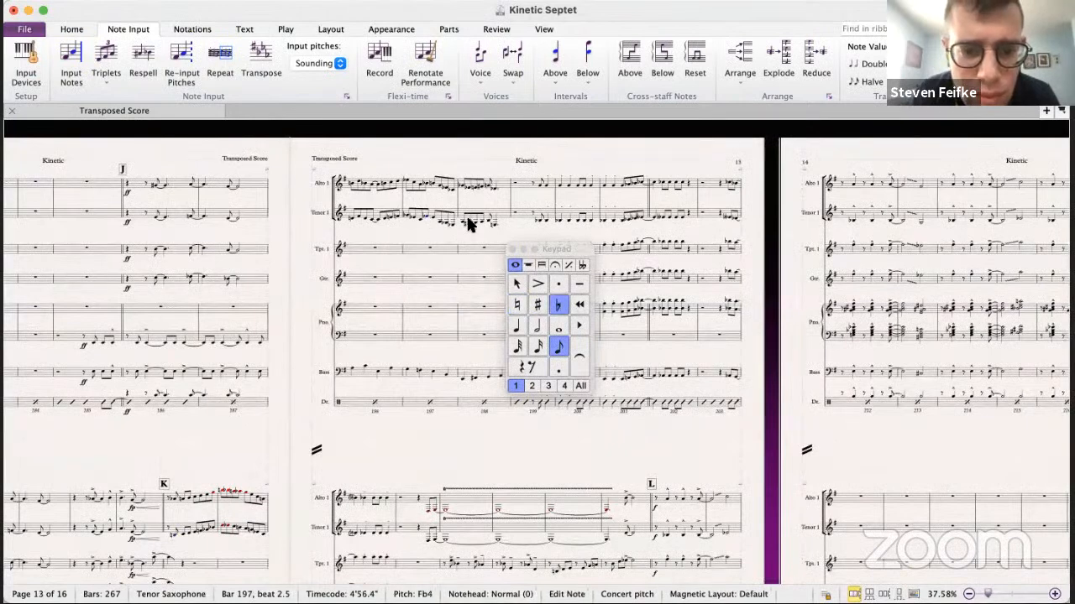
key(Down)
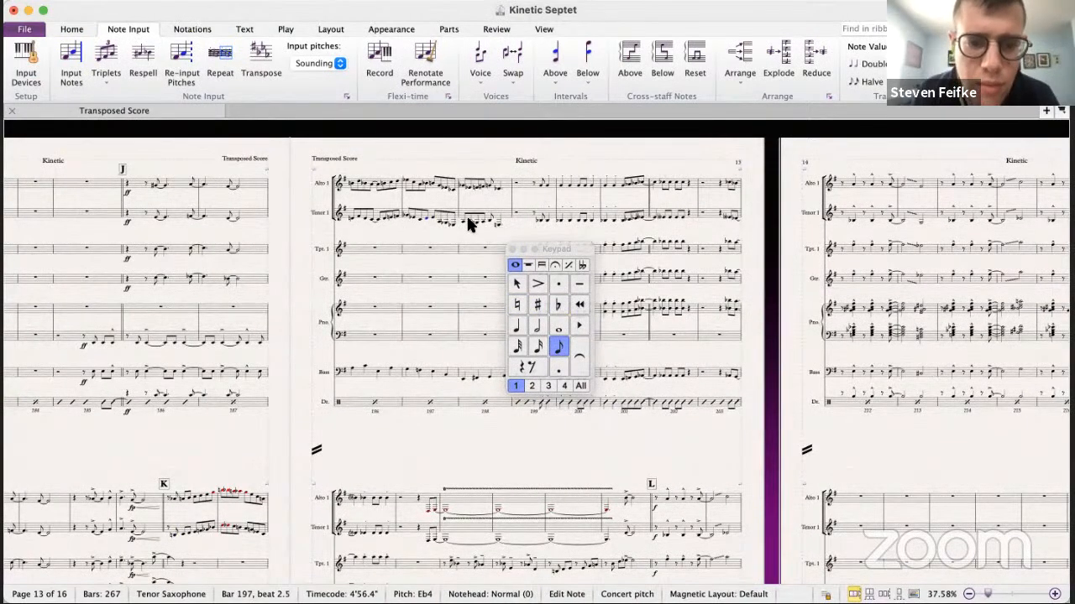
key(Down)
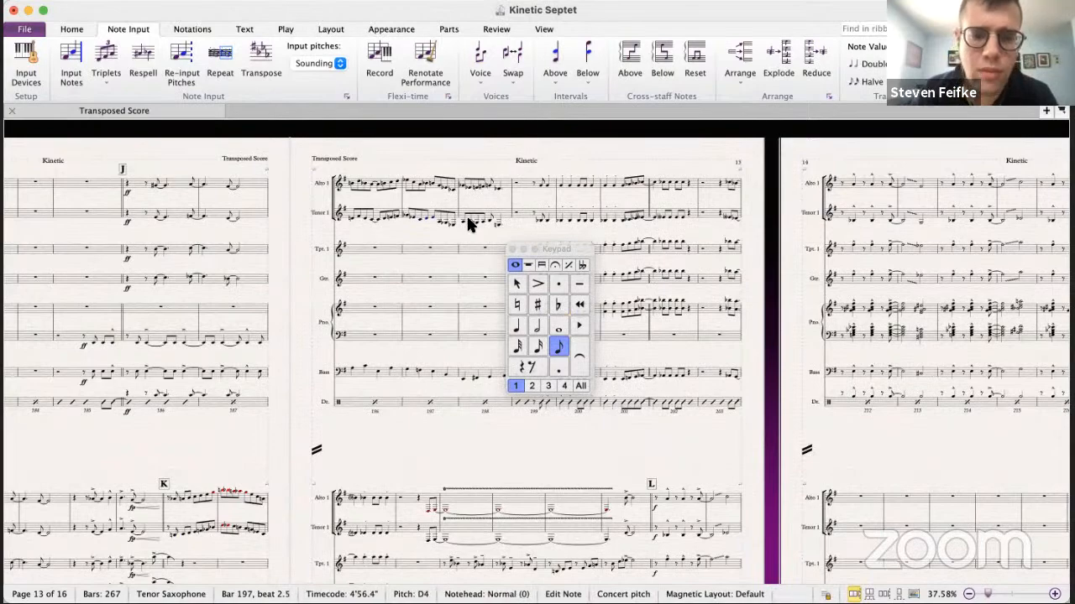
click(405, 216)
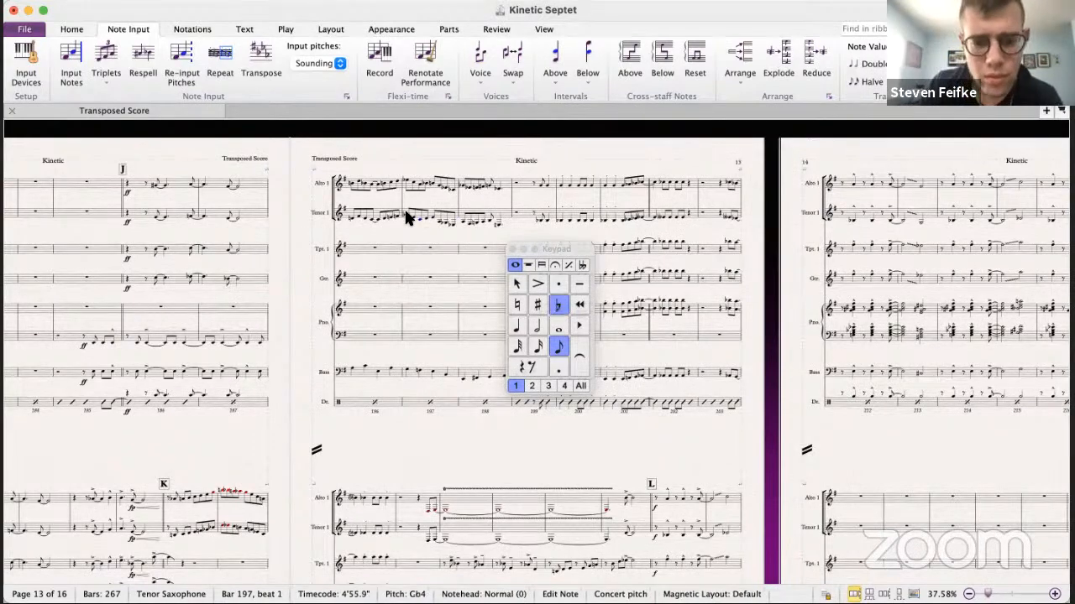
key(space)
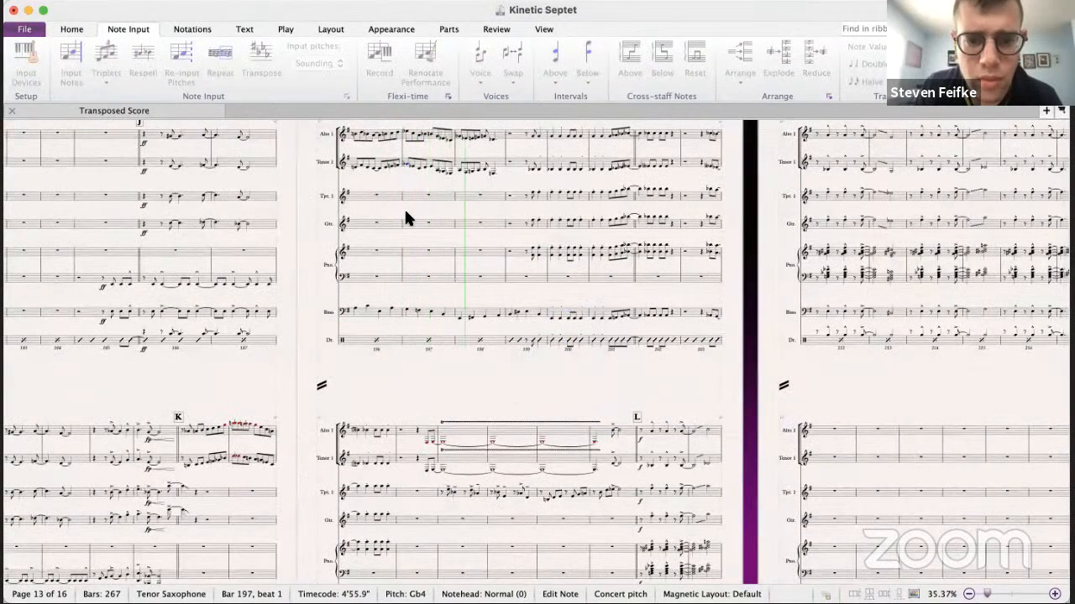
key(space)
- Switch to the Kinetic 8.5 big band score and examine the saxophone section's voicing from rehearsal mark K
key(super+grave)
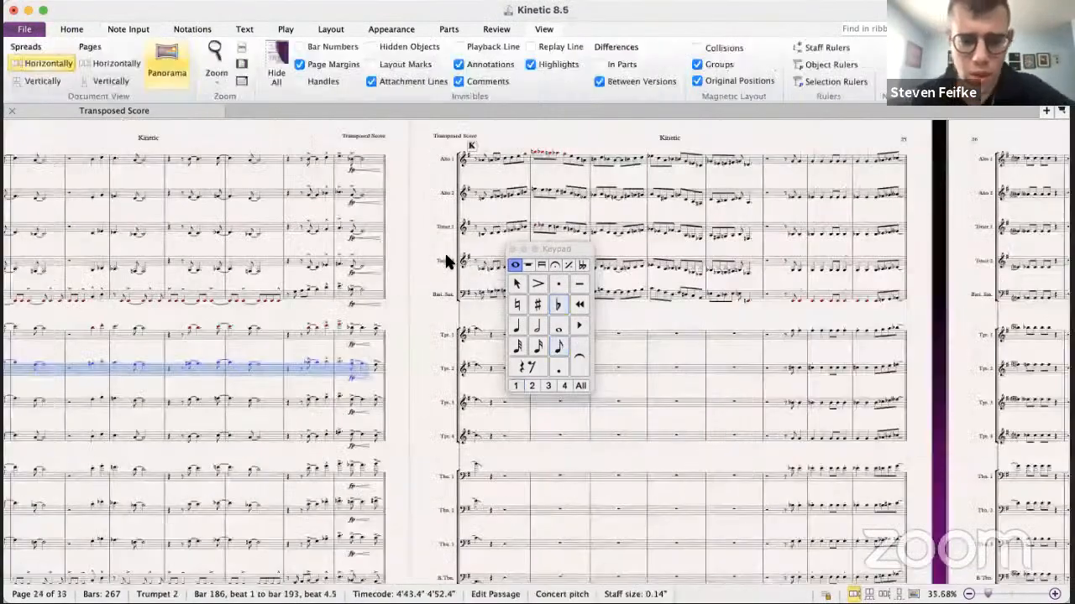
scroll(377, 319, right, 8)
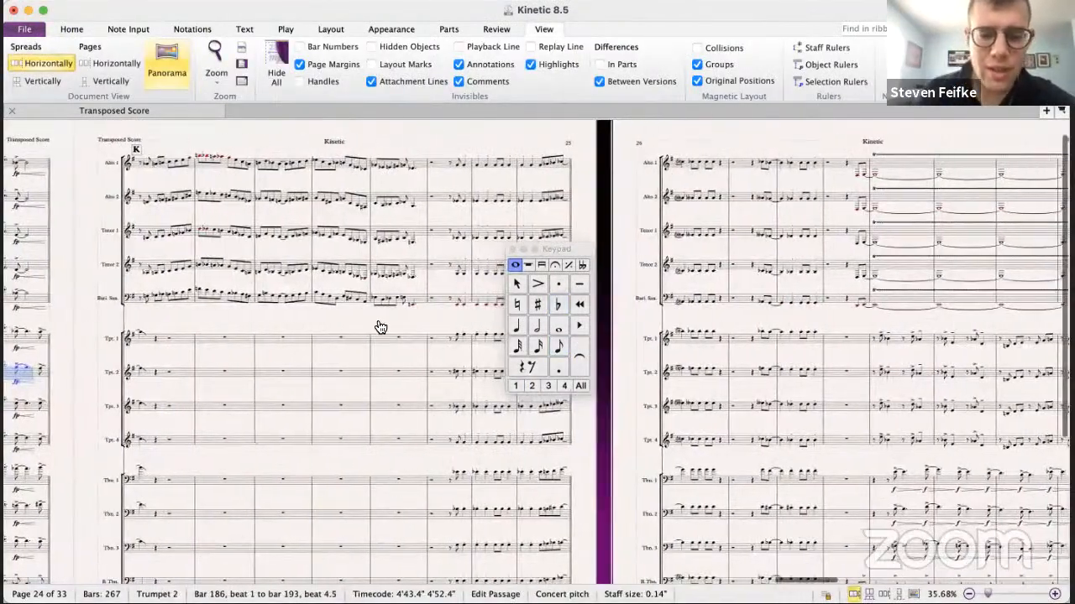
key(super+Tab)
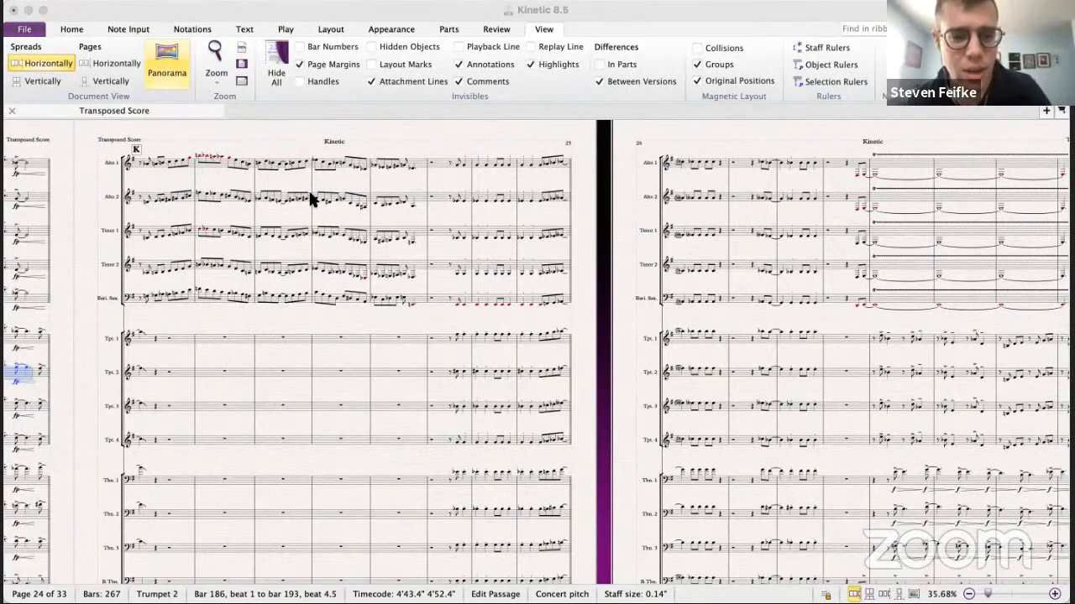
- Select the Alto 2 line across bars 194–198 in Kinetic 8.5 and locate rehearsal letter K in Kinetic Septet
key(super+Tab)
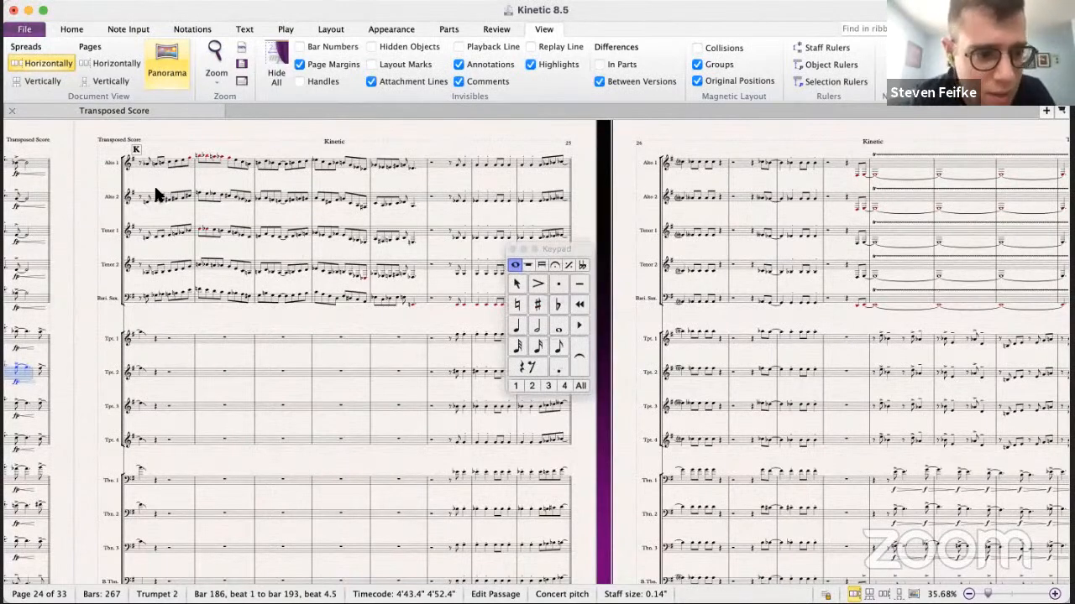
key(Escape)
click(144, 239)
click(141, 202)
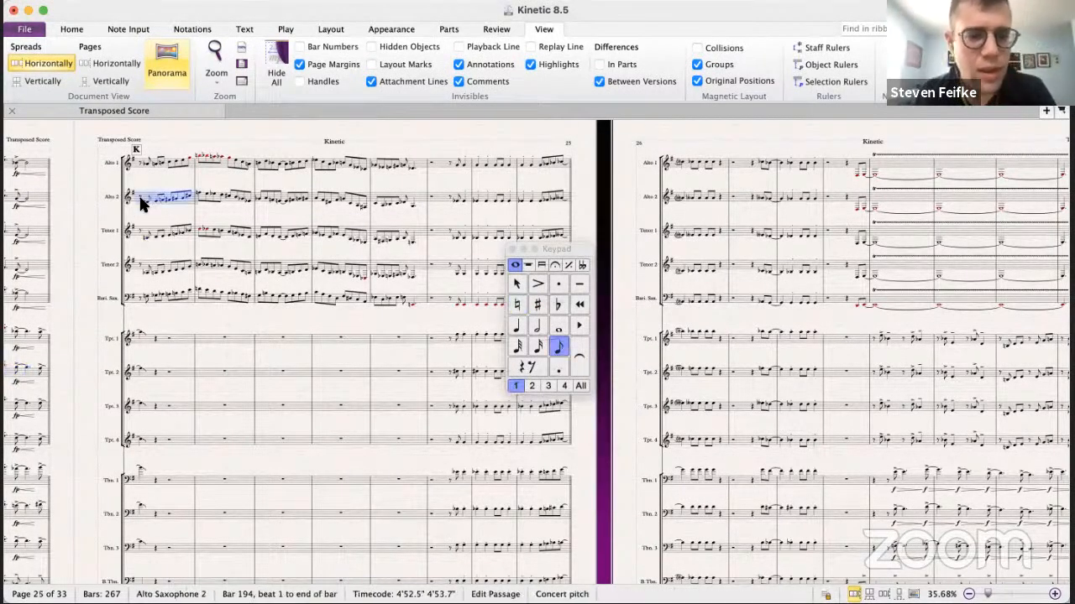
shift+click(419, 196)
key(super+grave)
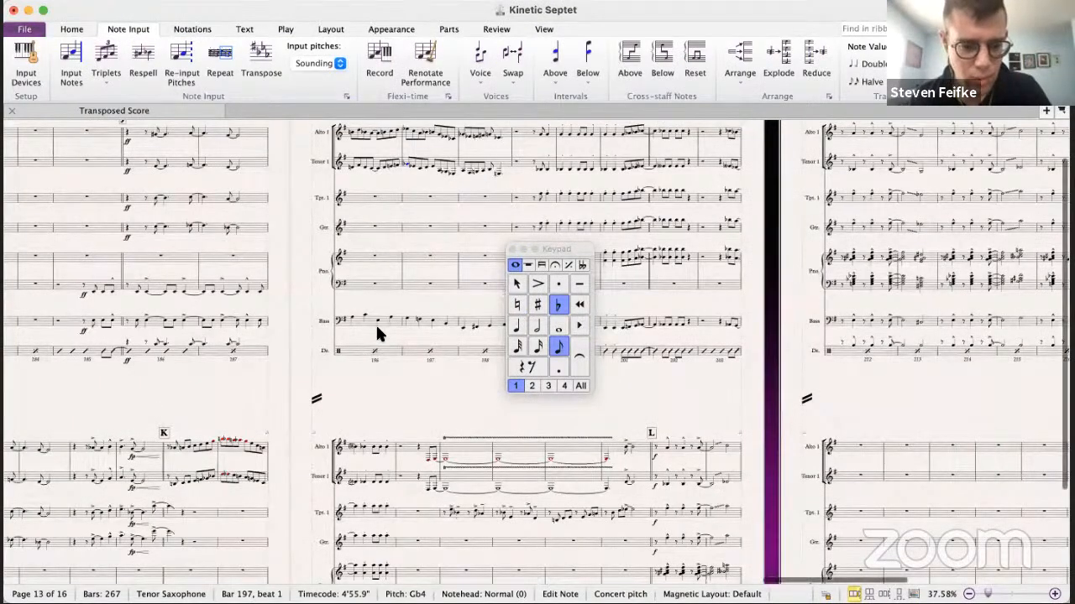
scroll(377, 333, down, 3)
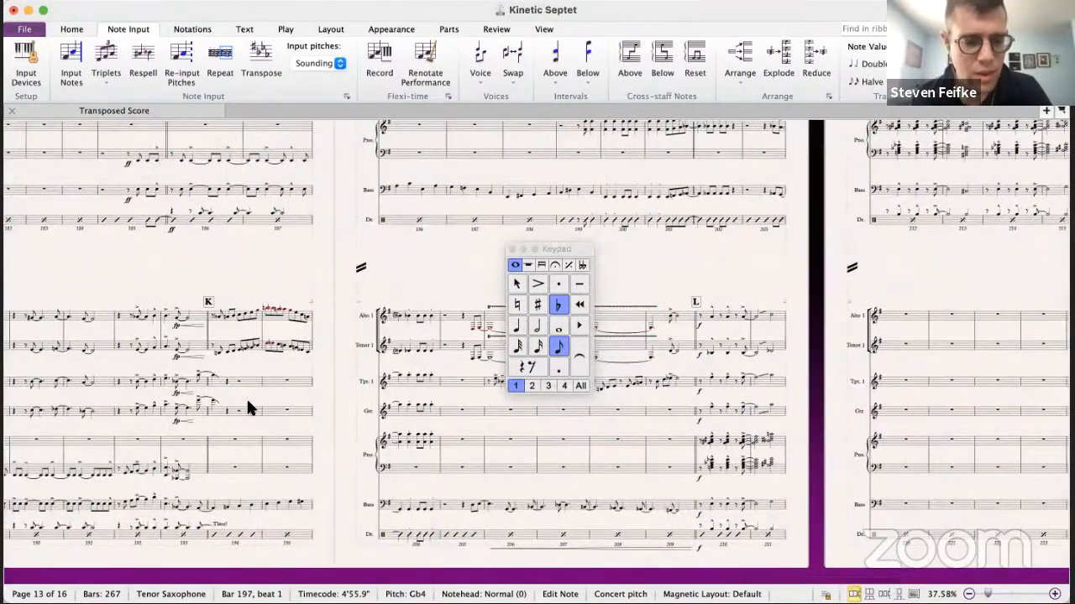
- Copy the Alto 2 line from bar 194 beat 1.5 through bar 198 in Kinetic 8.5 into the Kinetic Septet guitar staff
key(super+grave)
click(147, 206)
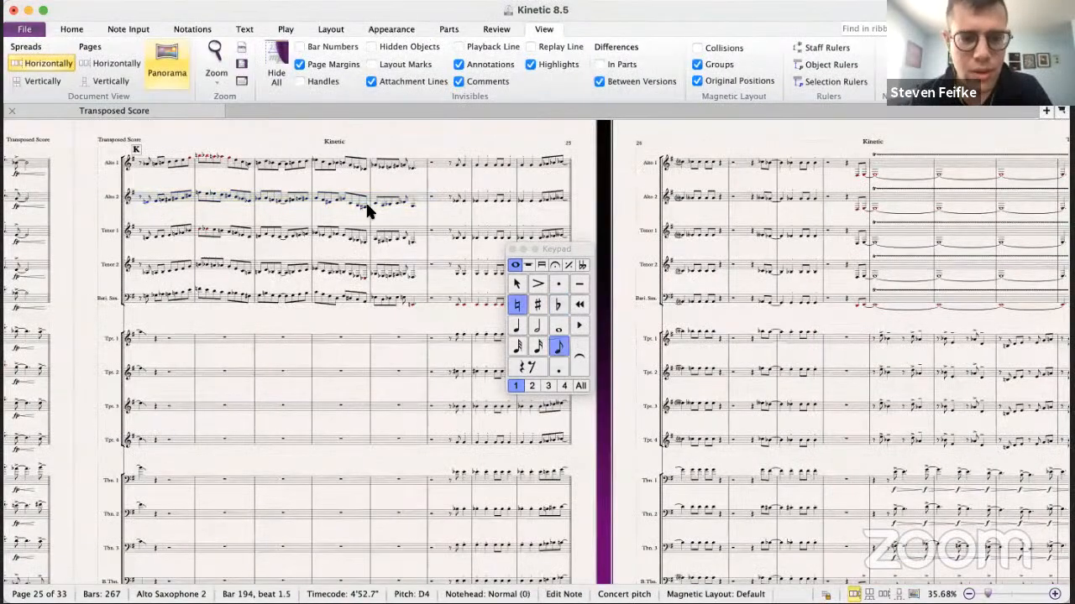
shift+click(411, 202)
key(super+grave)
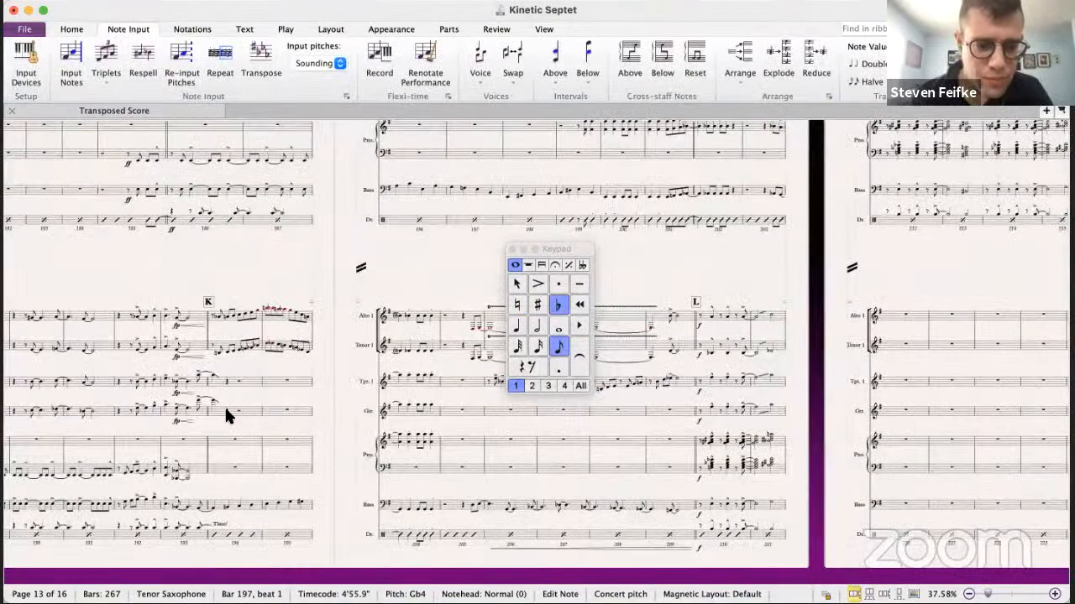
click(211, 400)
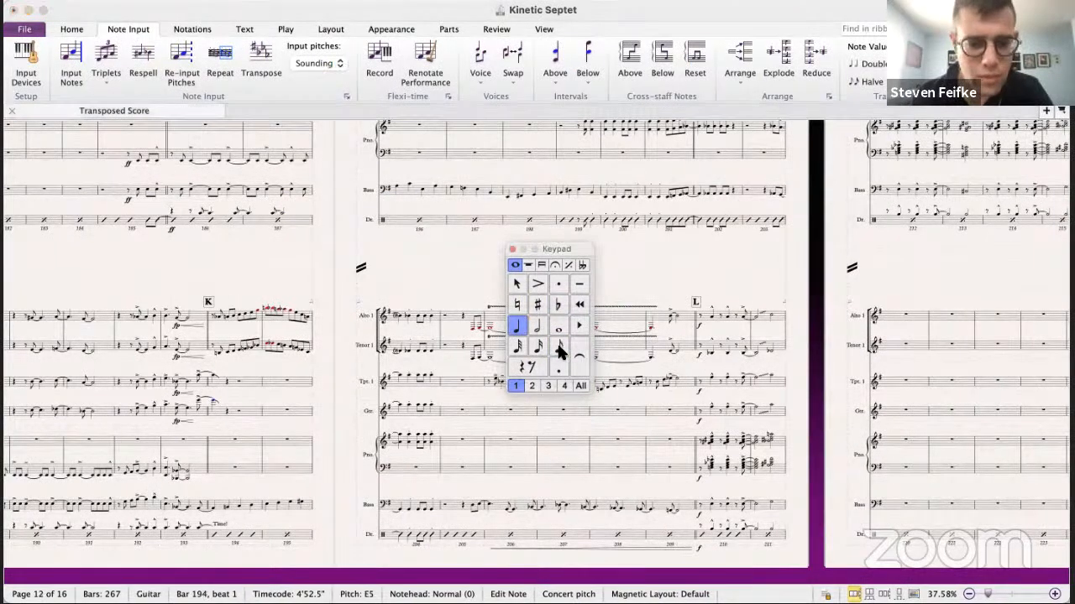
key(super+v)
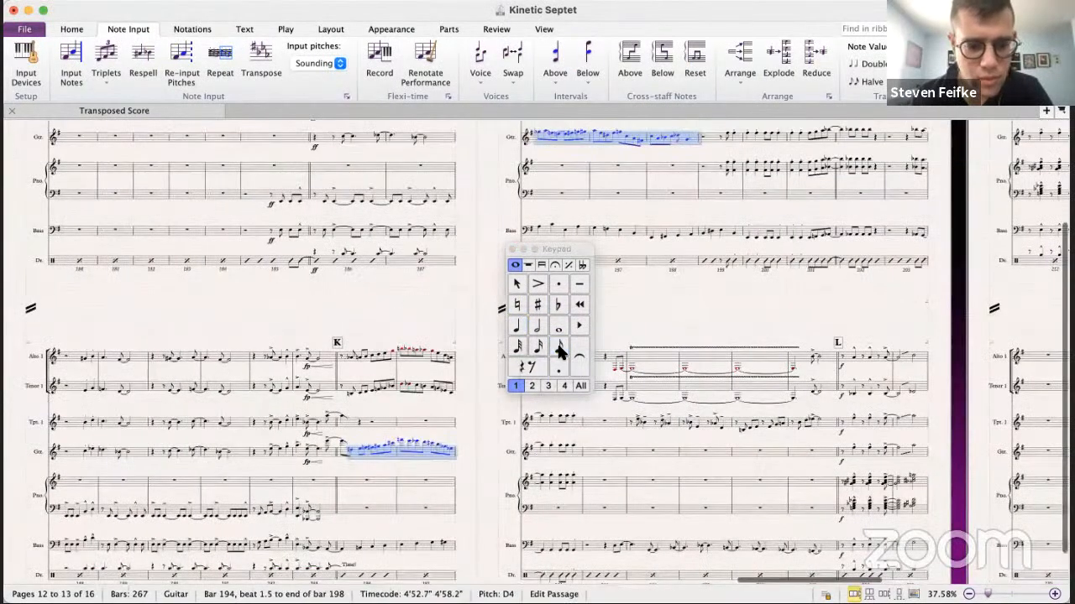
- Slur the guitar's held E5 into the pasted line at rehearsal letter K
click(330, 445)
click(340, 441)
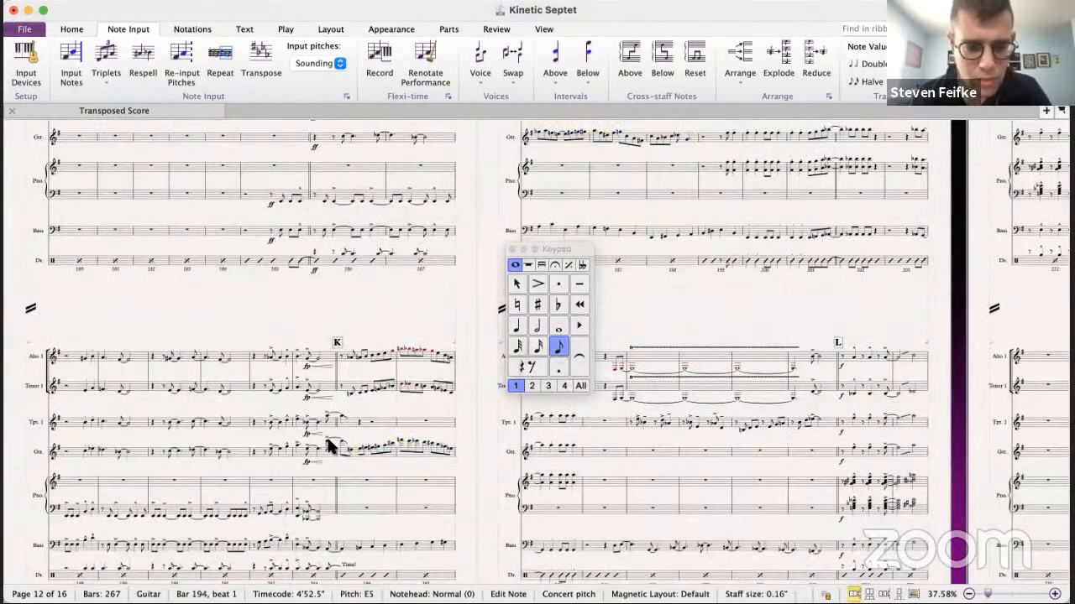
click(328, 441)
shift+click(350, 448)
key(Escape)
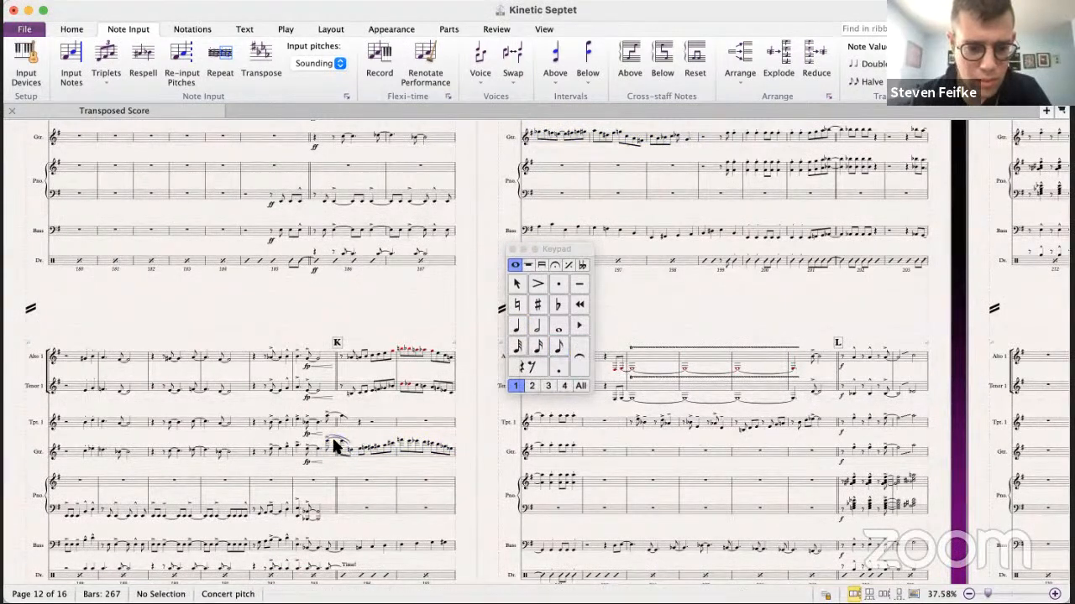
- Play back the score from bar 193 to hear the guitar line through rehearsal letter K
click(296, 449)
key(p)
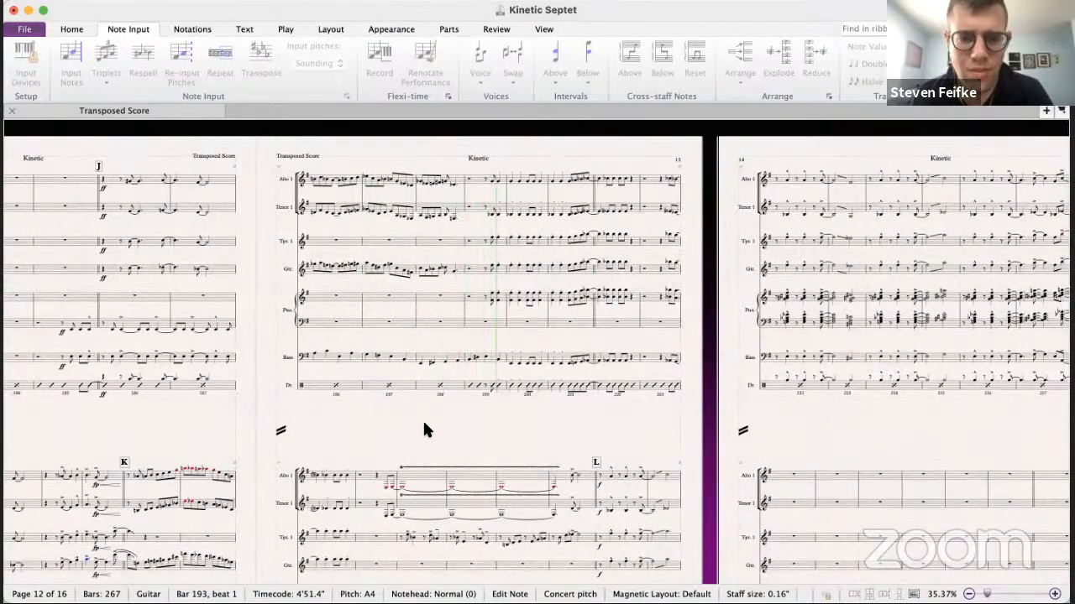
key(space)
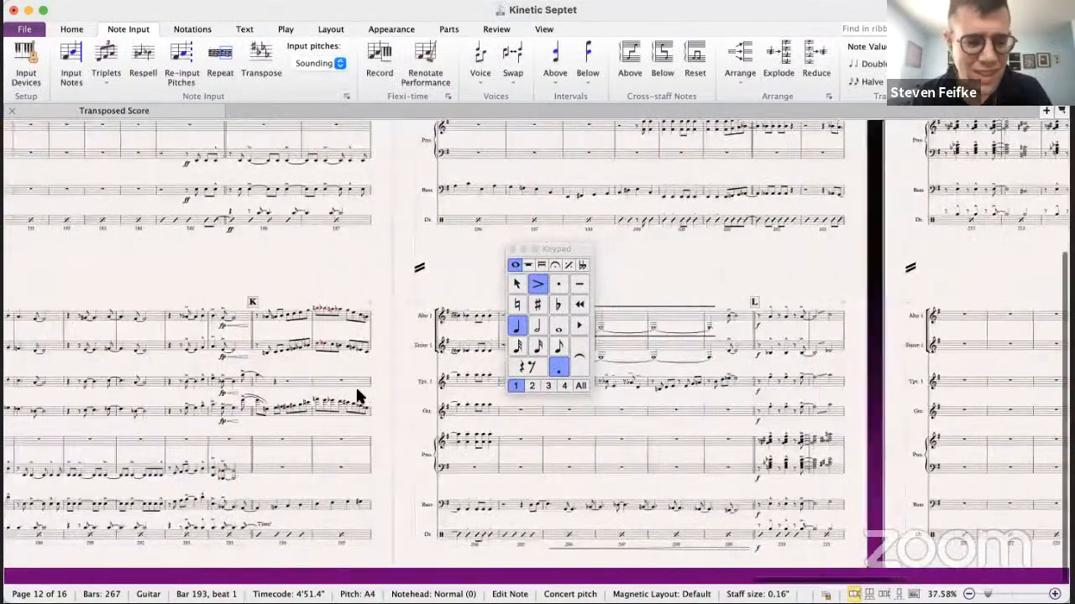
- Add an f dynamic to the trumpet and guitar notes on beat 4.5 of bar 193
click(277, 401)
click(276, 402)
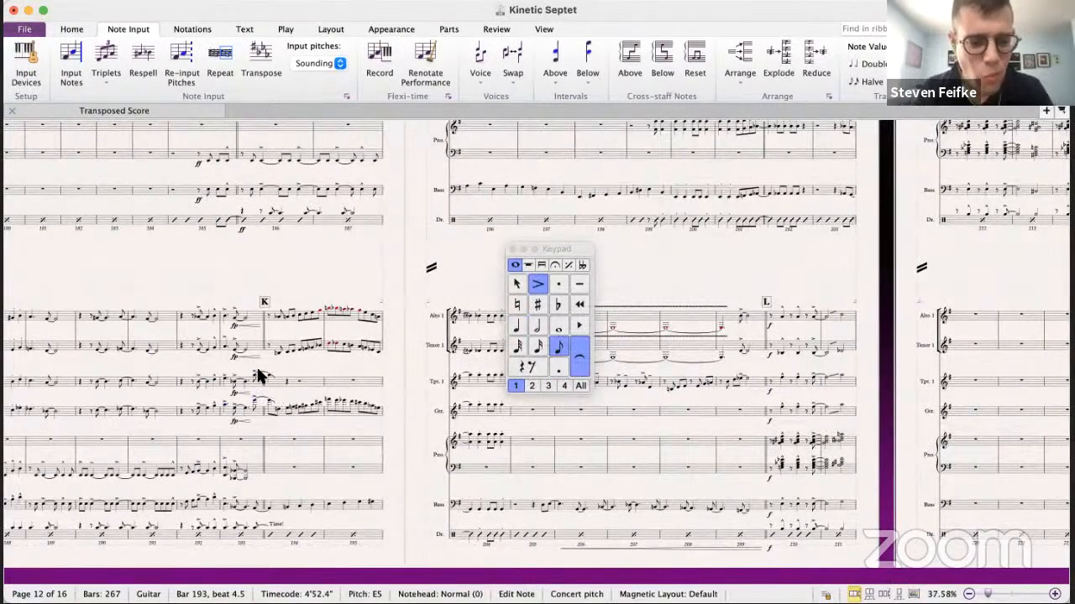
click(256, 381)
shift+click(255, 399)
key(super+e)
key(super+f)
key(Escape)
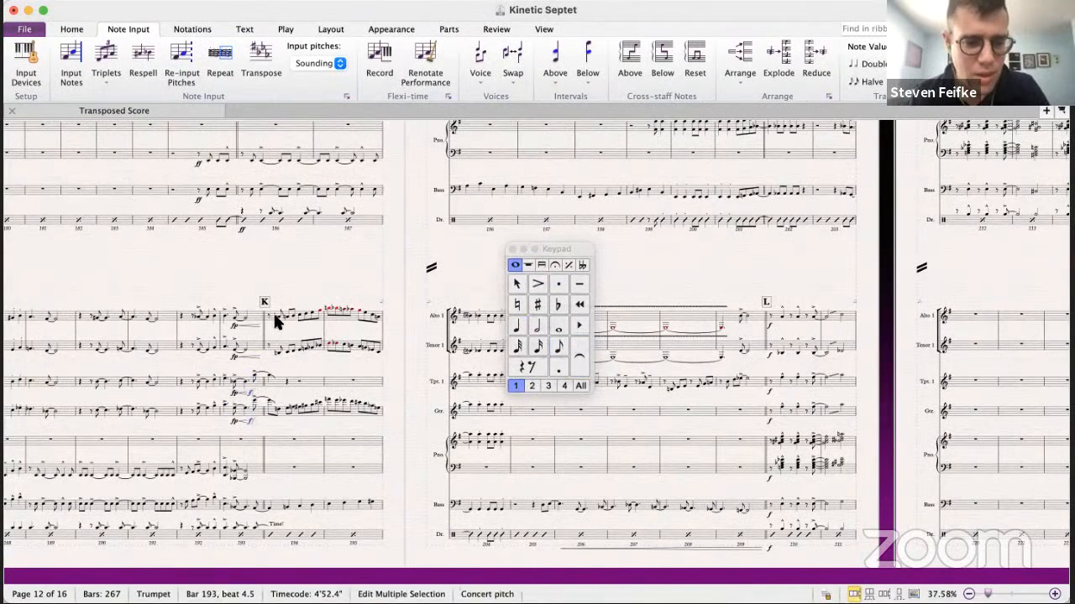
- Add an mf dynamic to the alto, tenor and guitar at bar 194 beat 1.5
click(274, 316)
shift+click(277, 349)
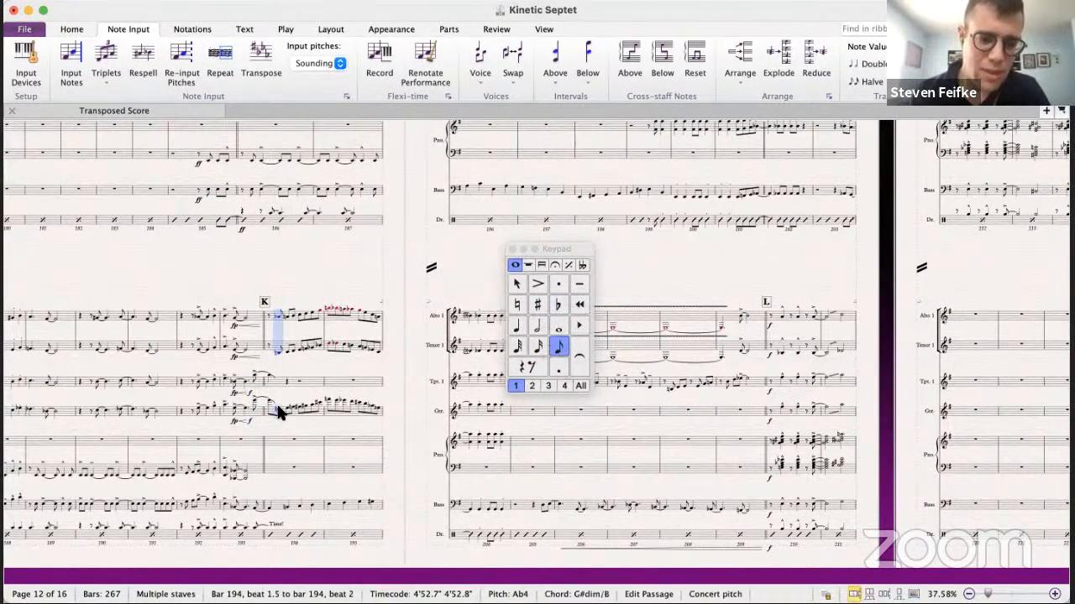
key(super+e)
key(super+f)
key(Escape)
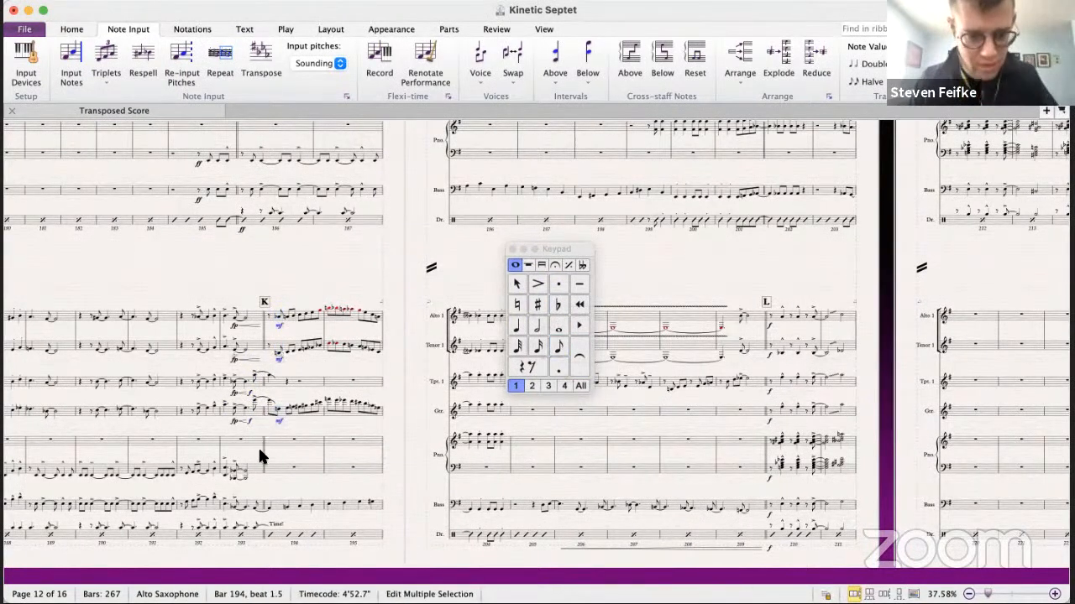
- Copy the trumpet line from bar 186 through bar 194 beat 2 into the piano's right hand and add octaves above
click(225, 408)
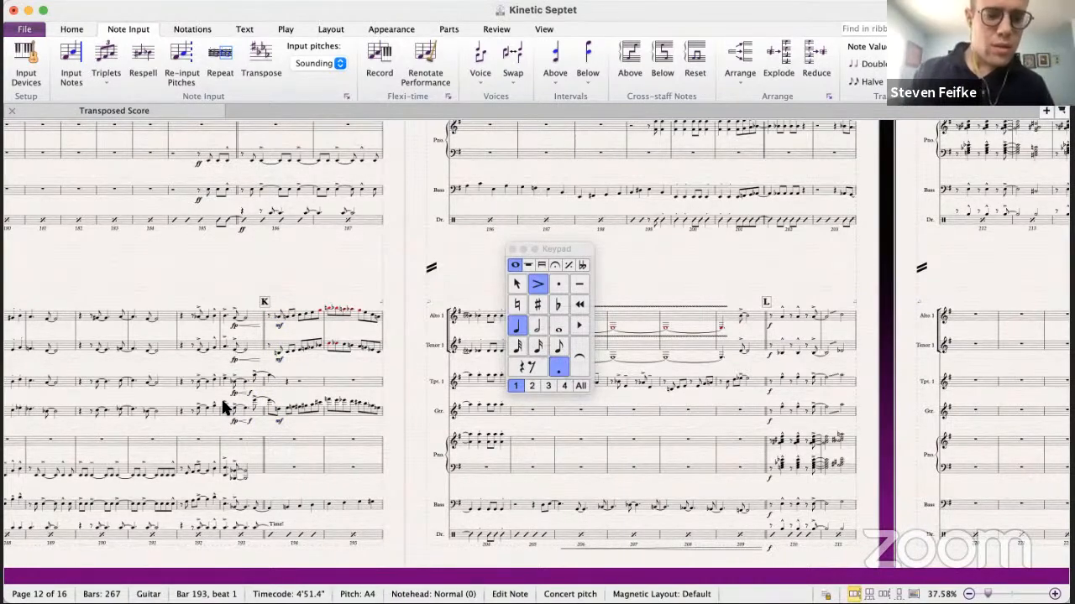
scroll(225, 408, left, 1)
key(super+grave)
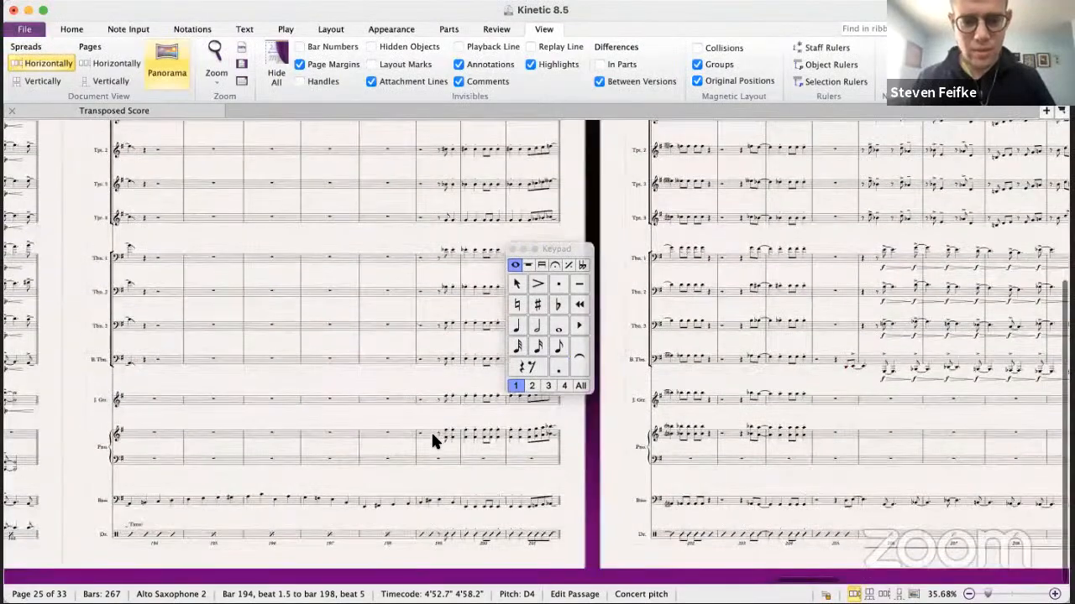
key(super+grave)
scroll(432, 441, up, 4)
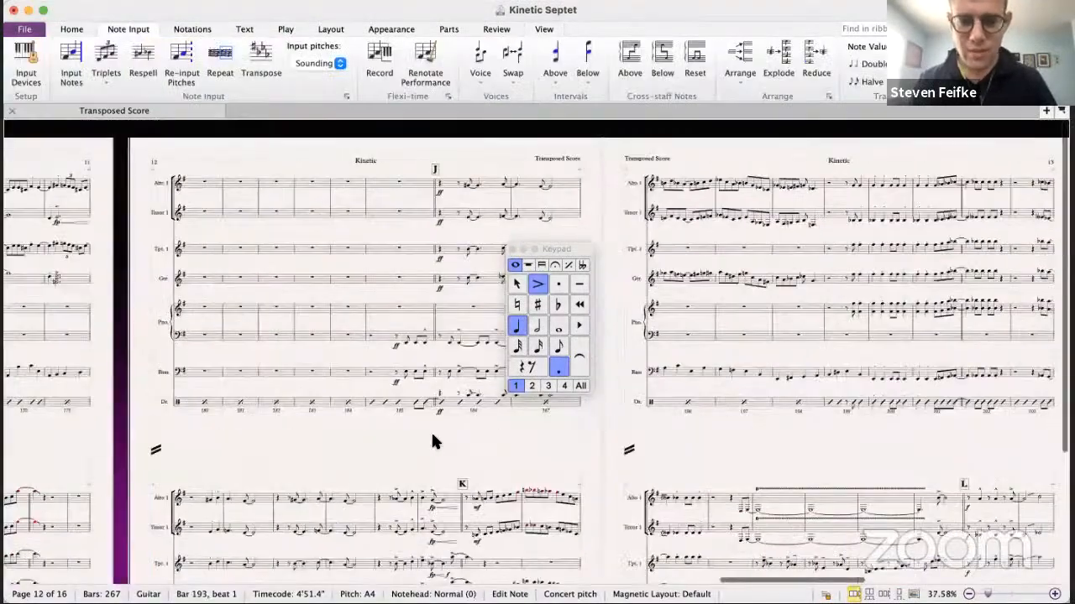
scroll(433, 441, down, 1)
scroll(432, 441, right, 2)
scroll(432, 441, up, 1)
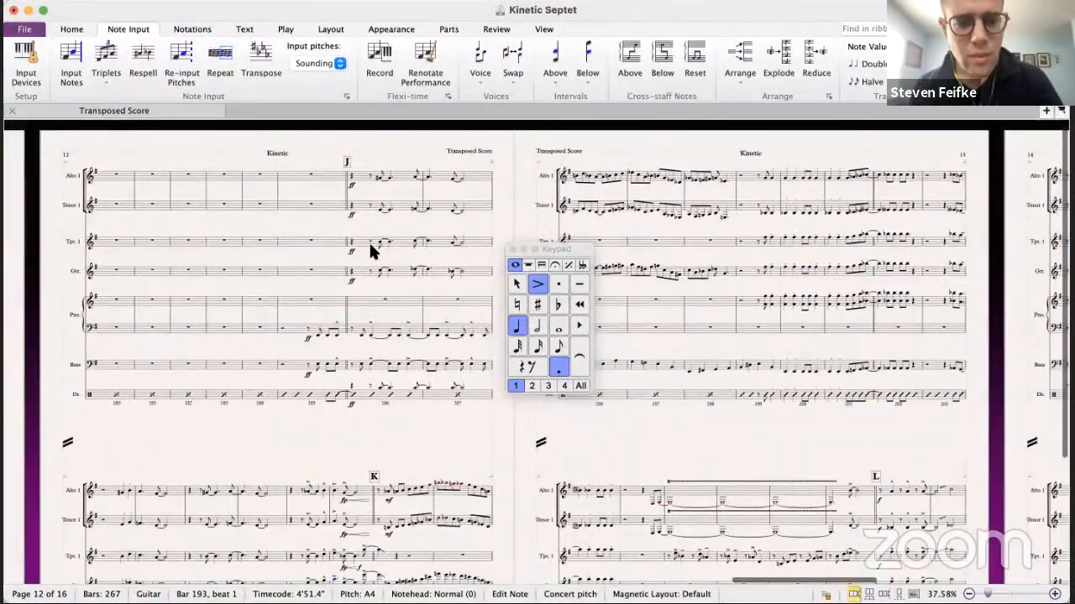
click(362, 236)
scroll(355, 243, down, 4)
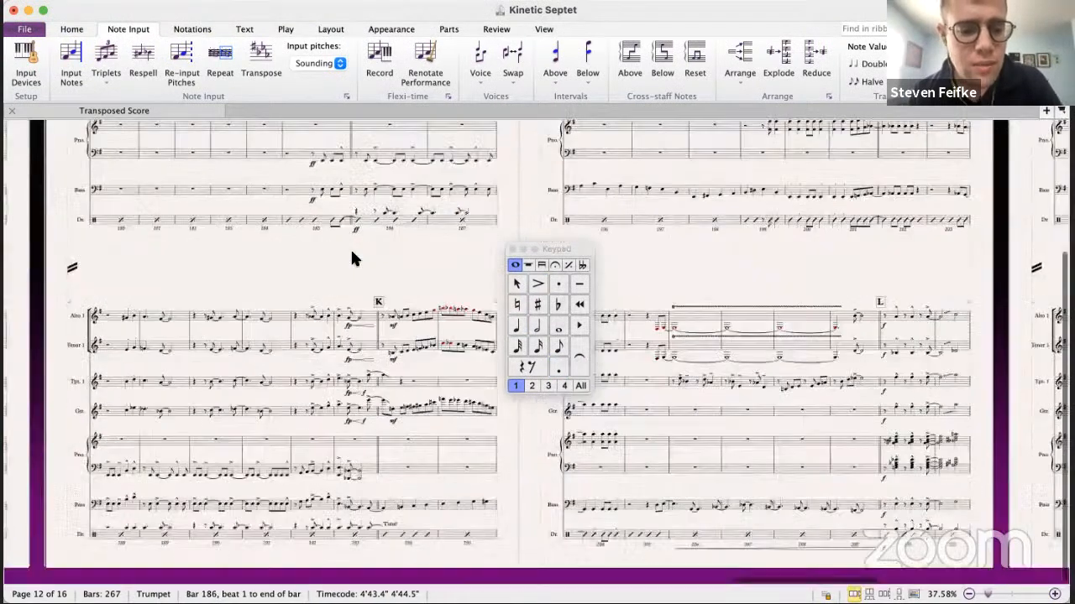
shift+click(378, 382)
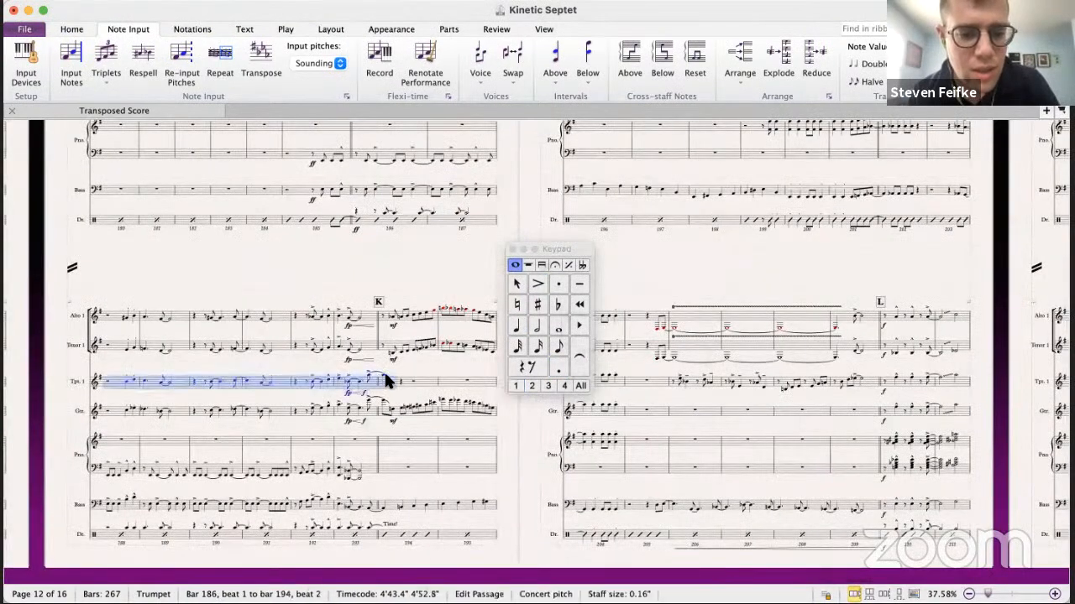
scroll(375, 352, up, 4)
key(alt+Down)
key(alt+Down)
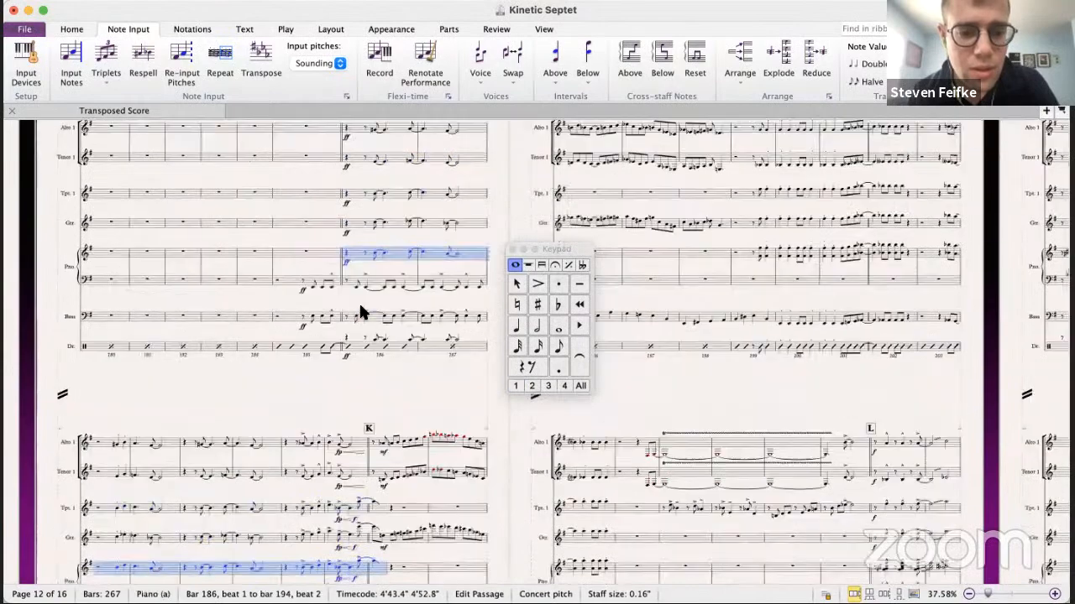
key(8)
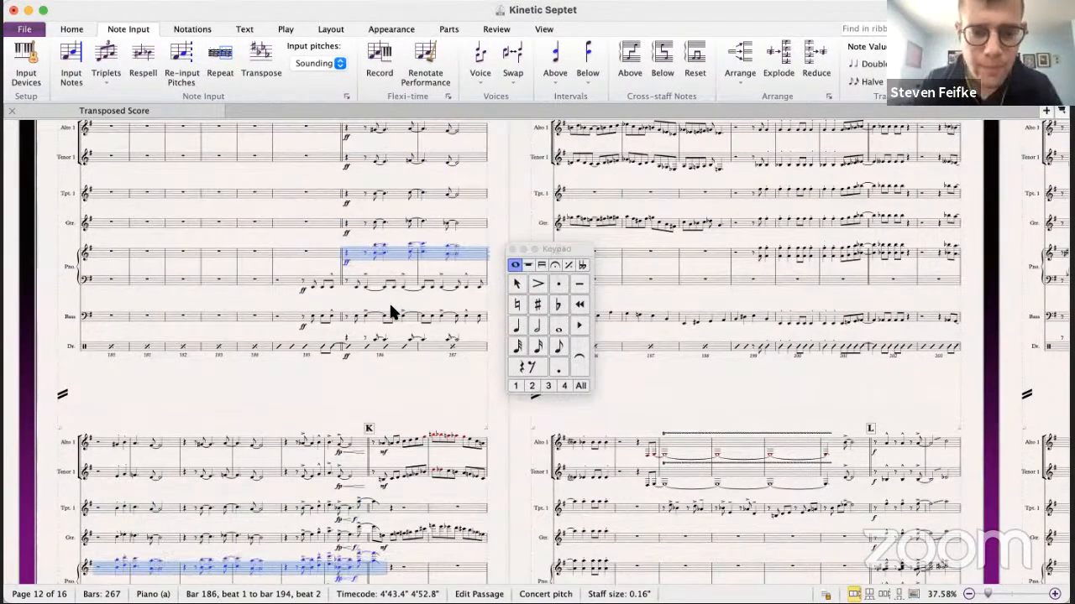
- Move the ff markings of the piano left hand and bass in bar 185 under their first notes
click(345, 260)
click(302, 290)
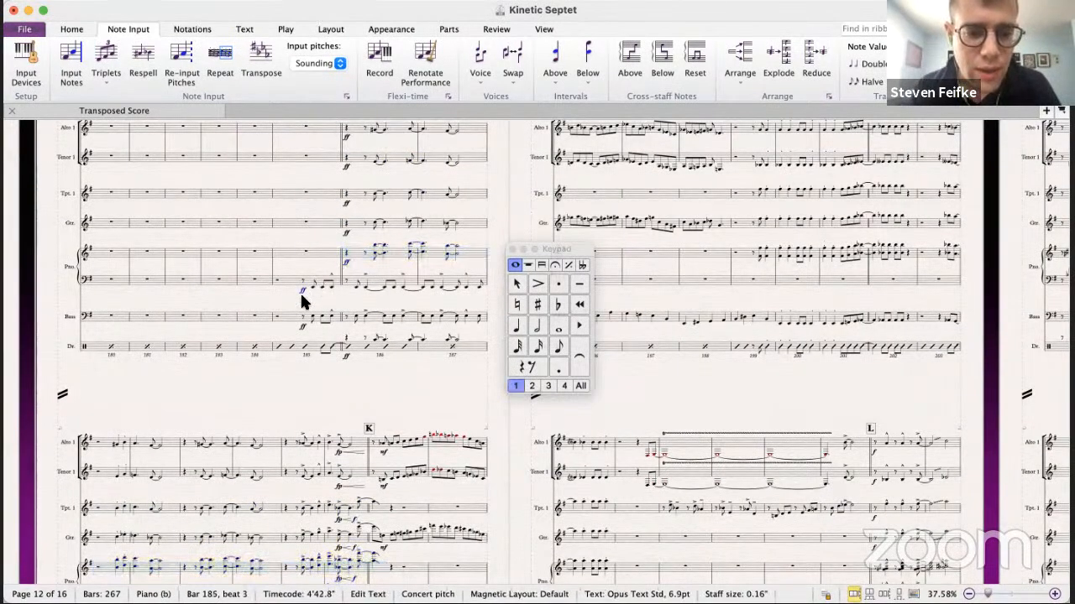
alt+click(302, 323)
super+click(304, 293)
key(super+x)
click(310, 283)
key(super+v)
- Move the alto, tenor, trumpet, guitar and piano right-hand ff markings at rehearsal letter J under their first notes in bar 186
scroll(347, 256, up, 1)
scroll(347, 256, up, 1)
click(335, 278)
super+click(336, 249)
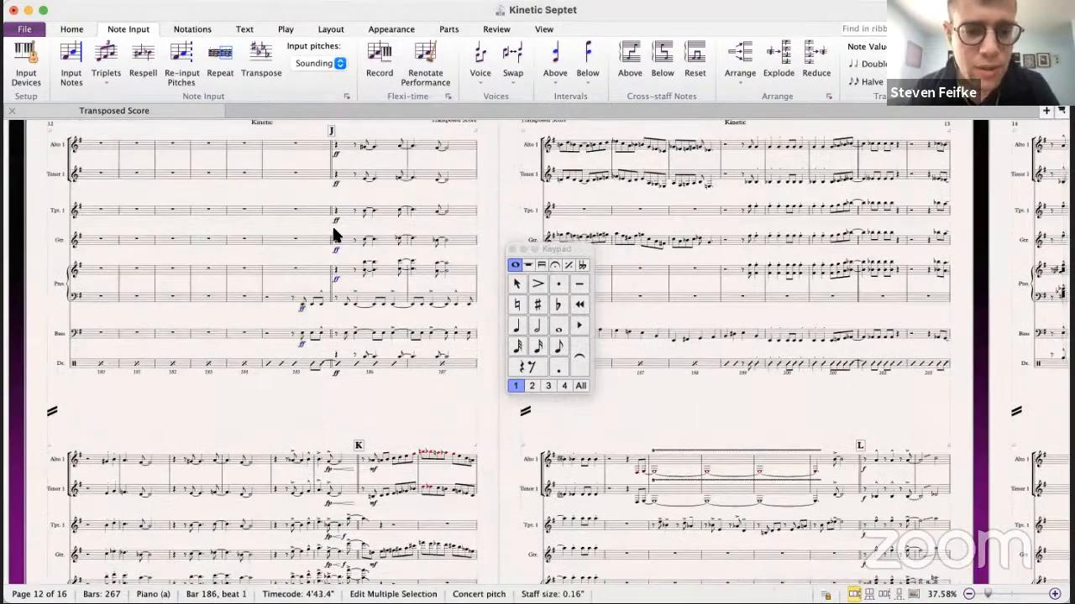
key(Delete)
click(355, 152)
- Play back the score from rehearsal letter J to check the piano doubling and dynamics
click(330, 151)
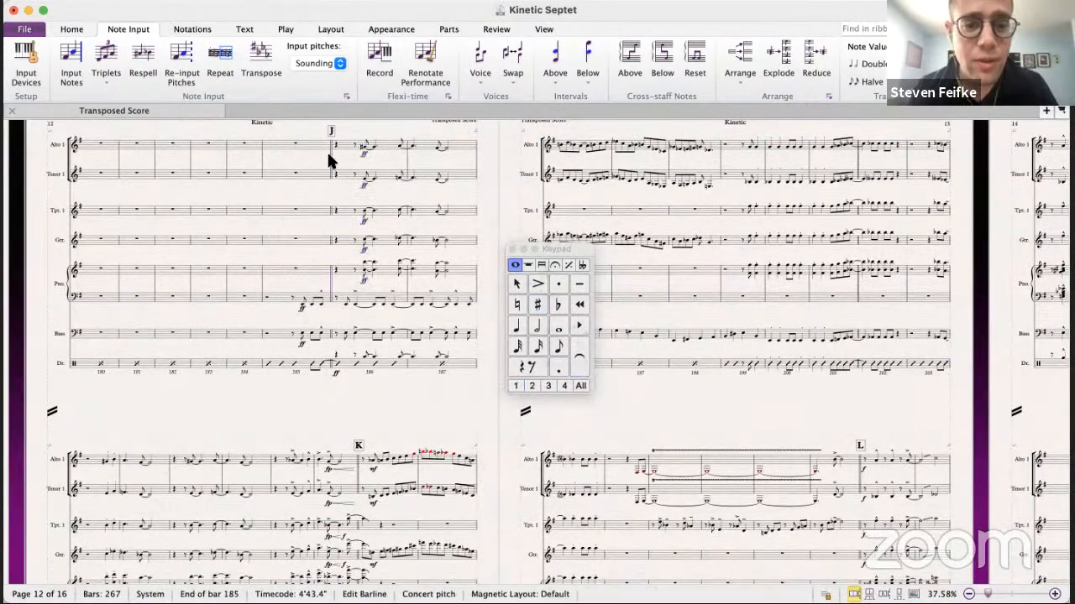
key(space)
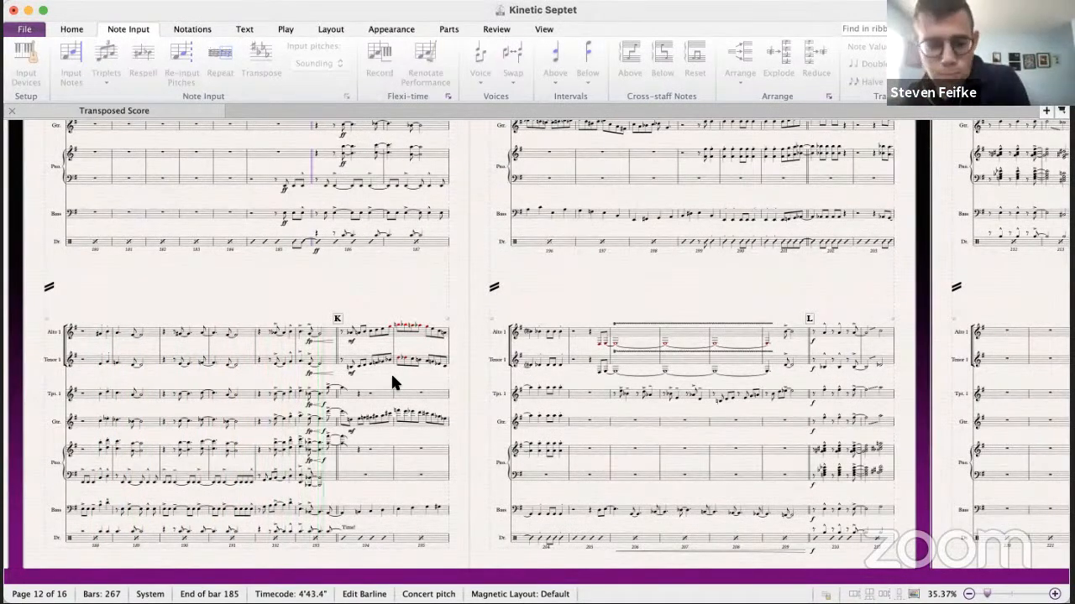
key(space)
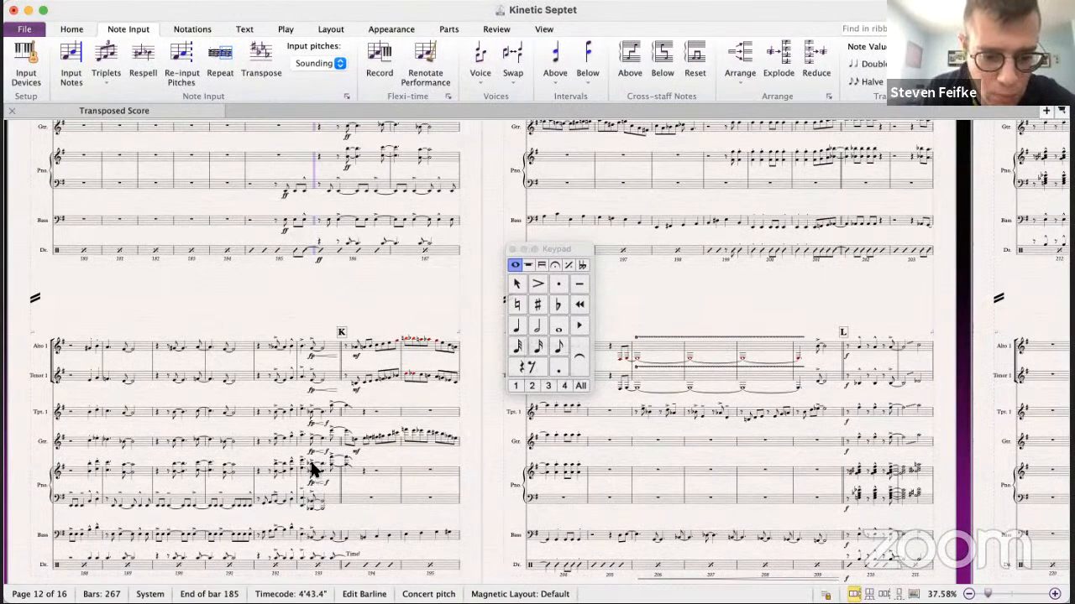
- Delete the piano right-hand notes from bar 192 through the start of bar 194
click(263, 472)
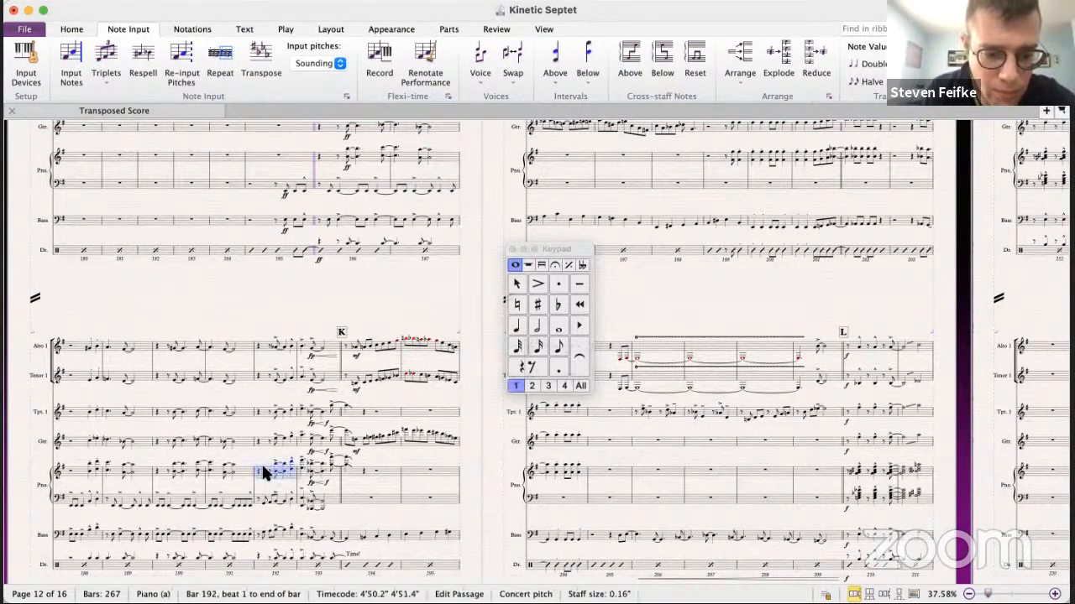
shift+click(351, 475)
key(Delete)
- Switch to Kinetic 8.5 and examine the guitar, piano and brass parts in bars 186–193
key(super+grave)
scroll(406, 445, right, 5)
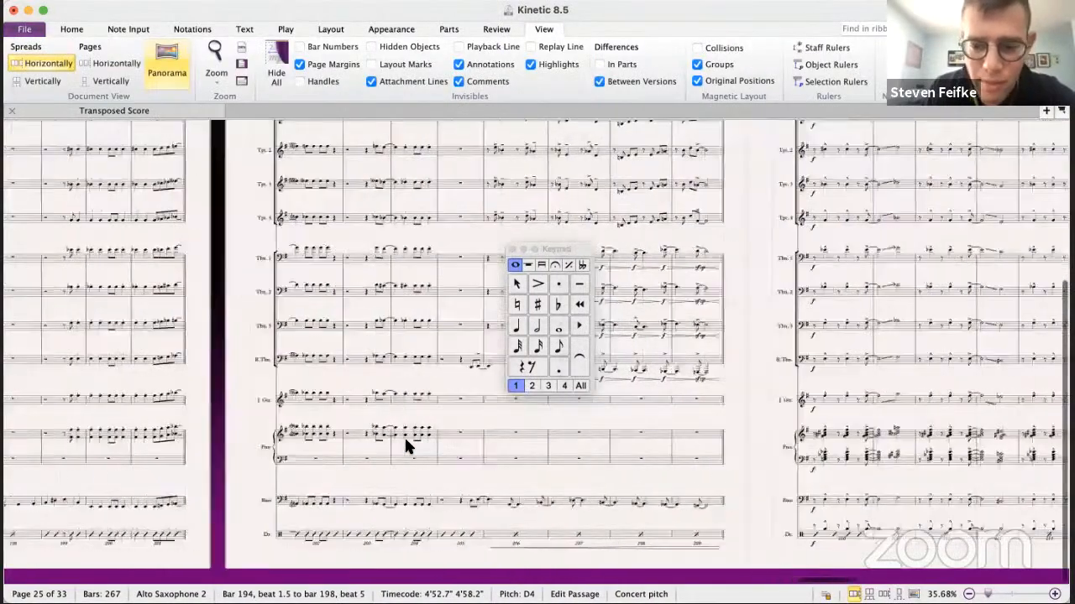
scroll(404, 445, right, 5)
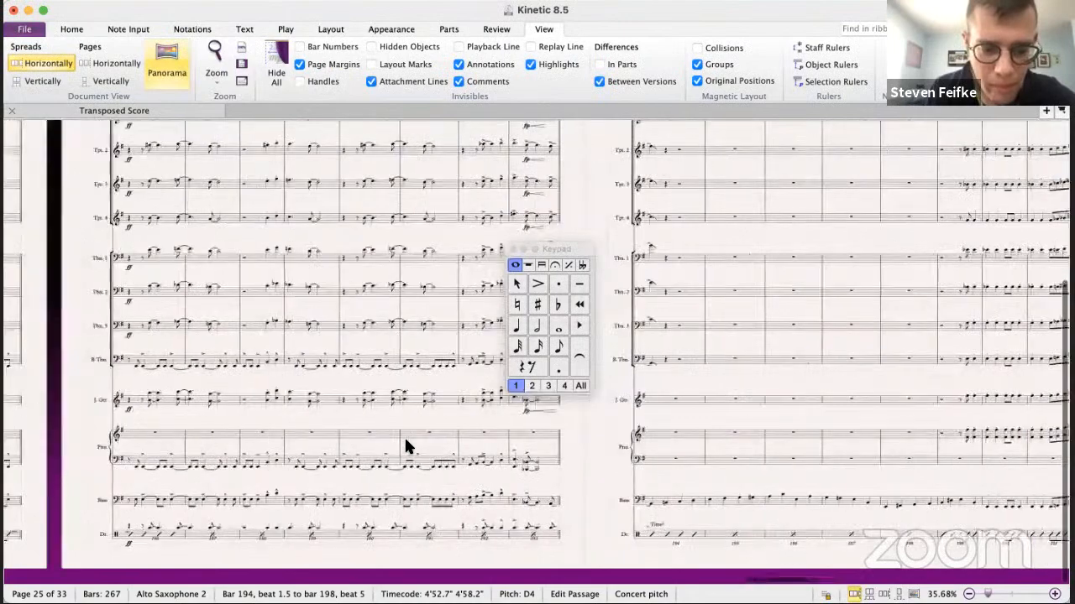
scroll(405, 445, right, 3)
scroll(405, 440, right, 3)
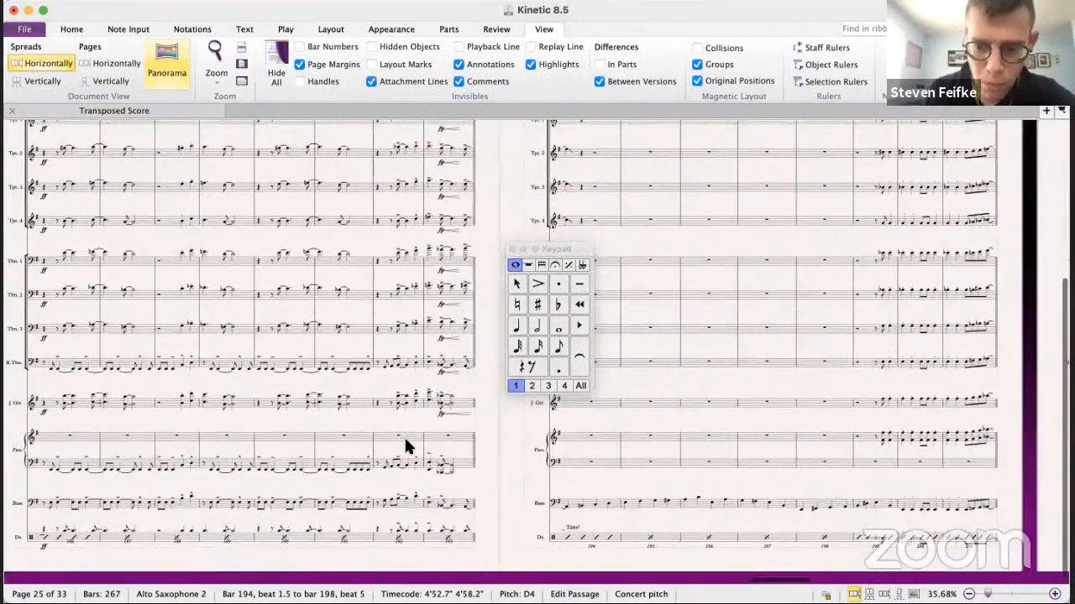
scroll(406, 446, down, 1)
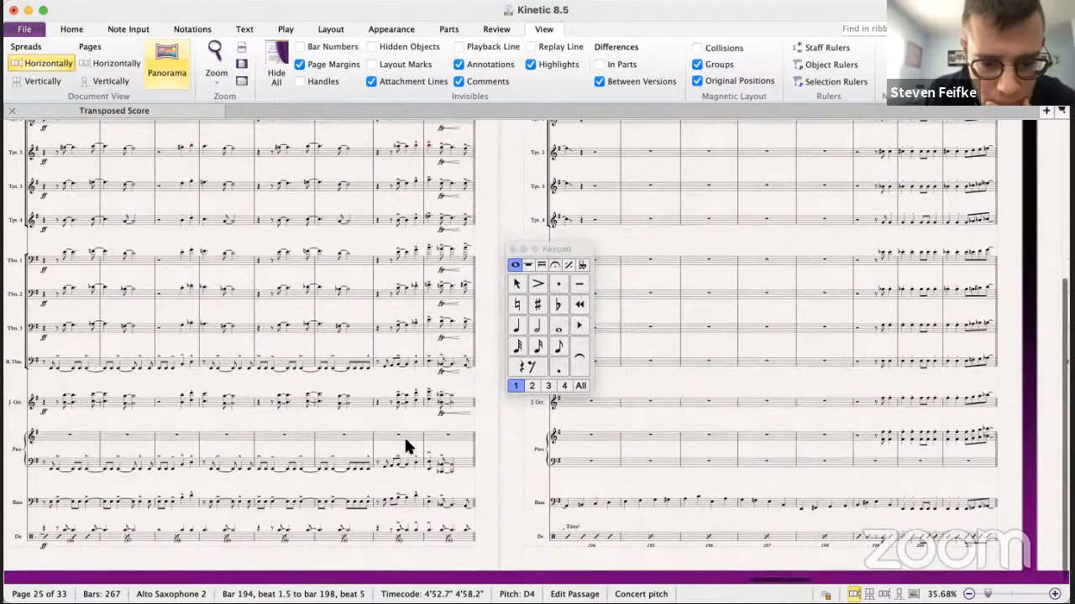
scroll(361, 208, right, 1)
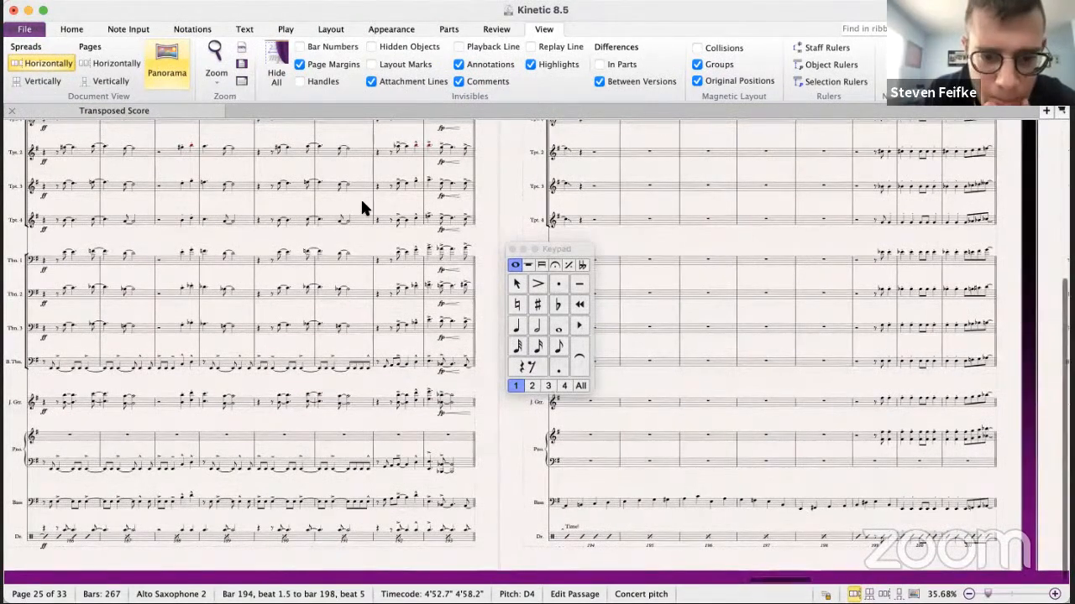
- Reduce the Trombone 1–3 notes from bar 192 to the start of bar 194 in Kinetic 8.5 onto Kinetic Septet's piano right-hand staff
click(398, 250)
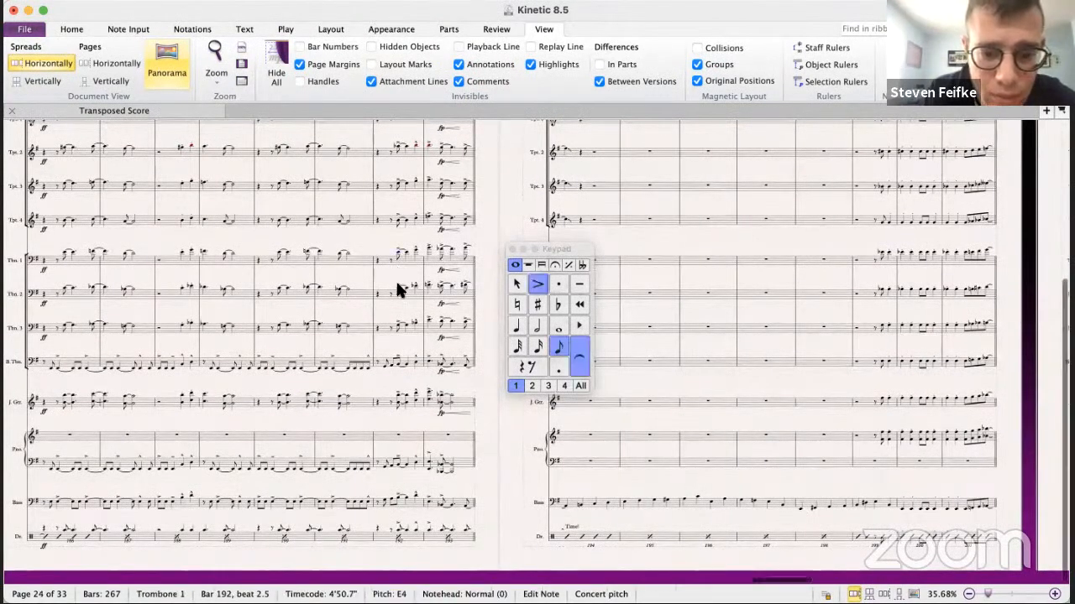
scroll(395, 280, right, 5)
shift+click(376, 321)
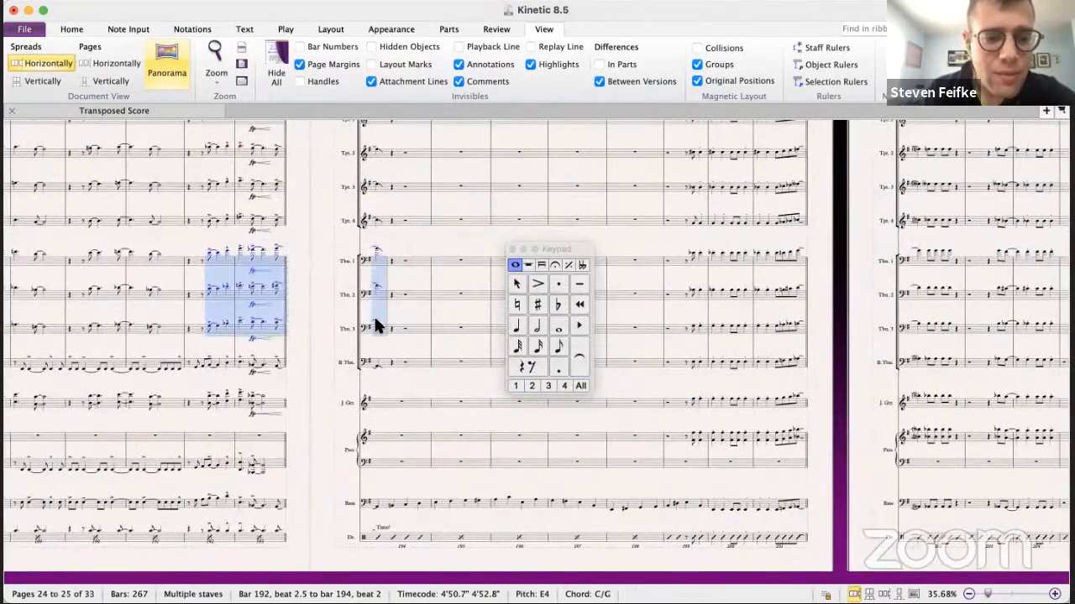
key(super+grave)
key(super+grave)
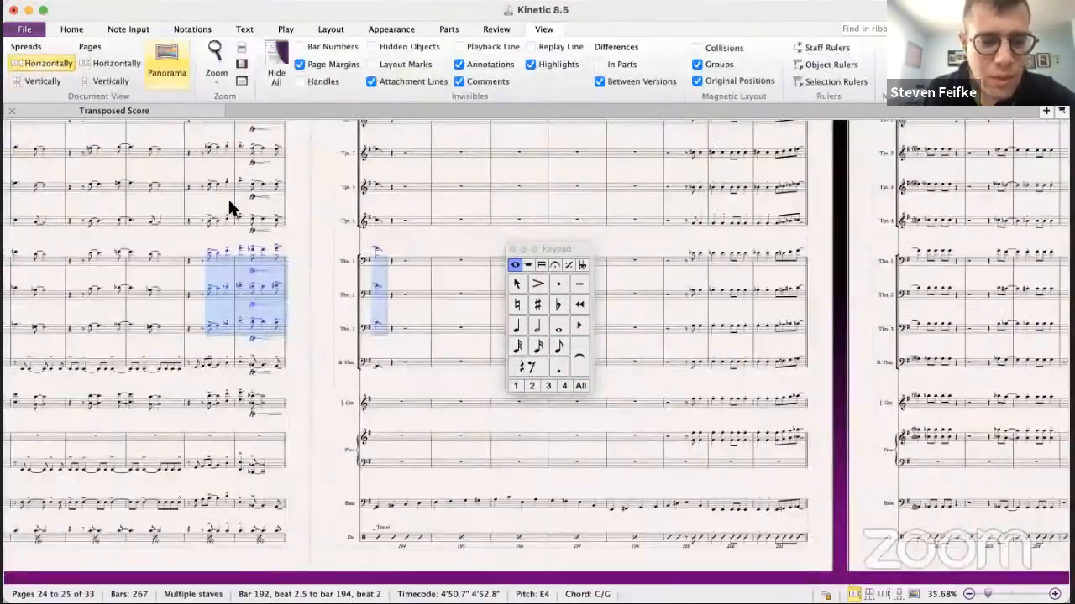
key(super+grave)
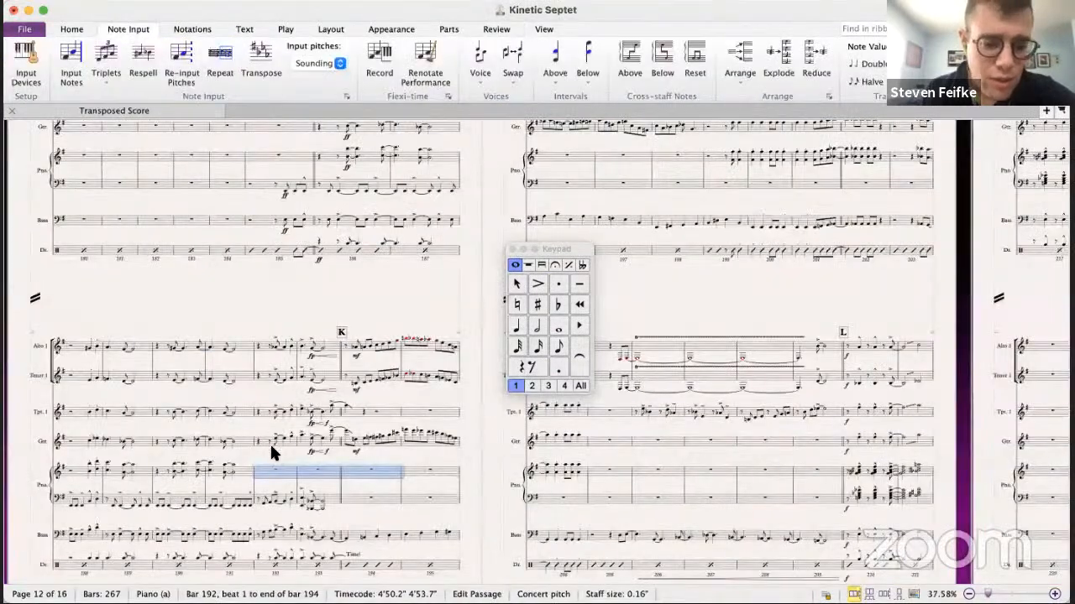
click(814, 57)
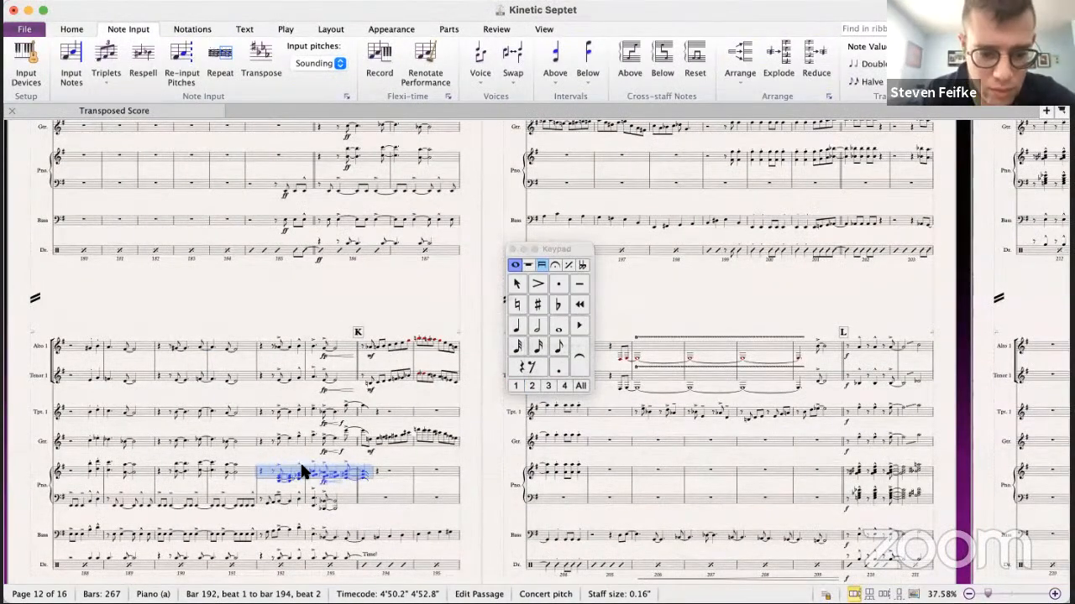
- Play back the score from bar 192 to check the reduced chords in the piano right hand
scroll(281, 457, up, 5)
scroll(304, 472, up, 2)
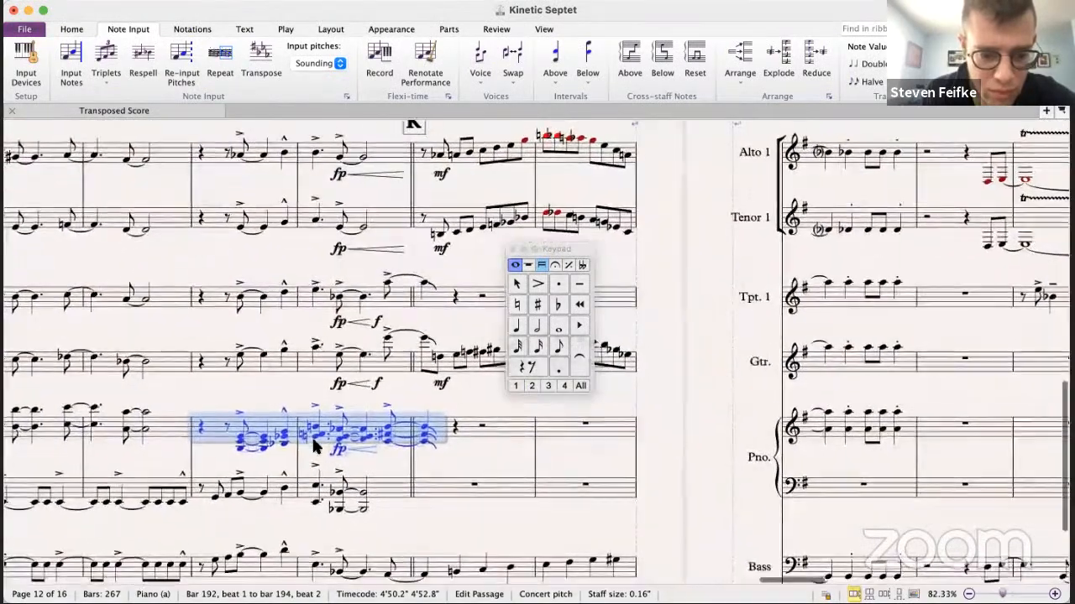
click(238, 436)
scroll(238, 436, down, 6)
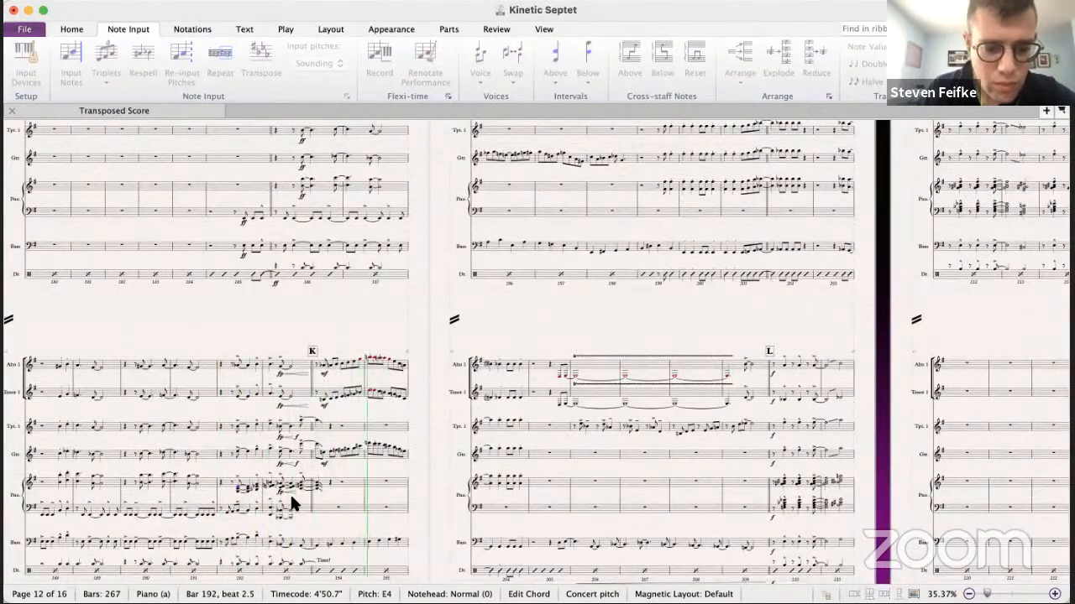
key(space)
- Delete the fp marking and its crescendo hairpin under the piano right hand in bar 193
scroll(290, 502, up, 6)
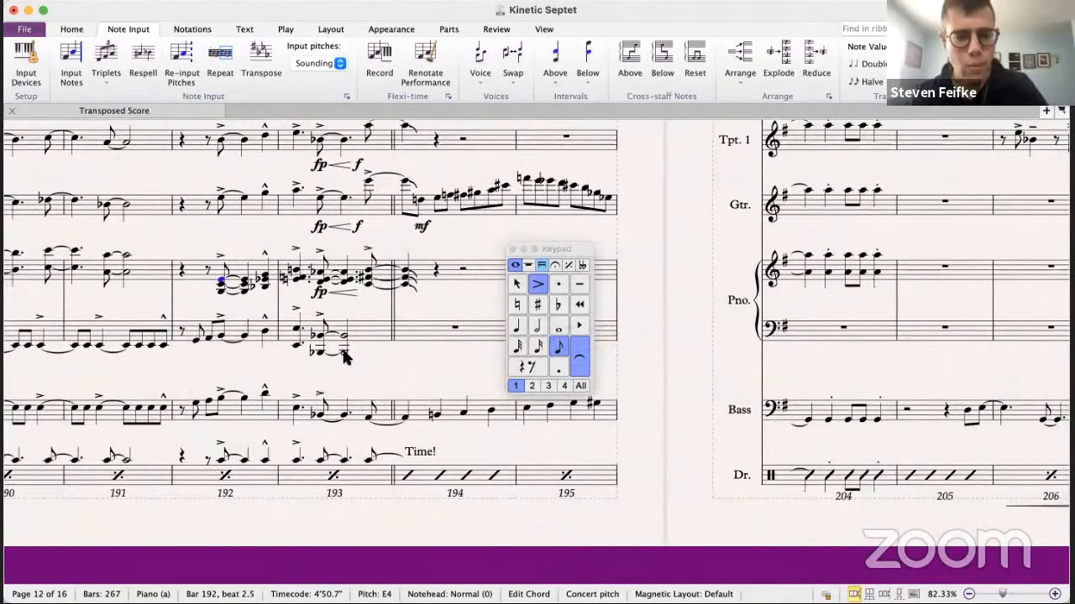
click(319, 293)
super+click(347, 294)
key(Delete)
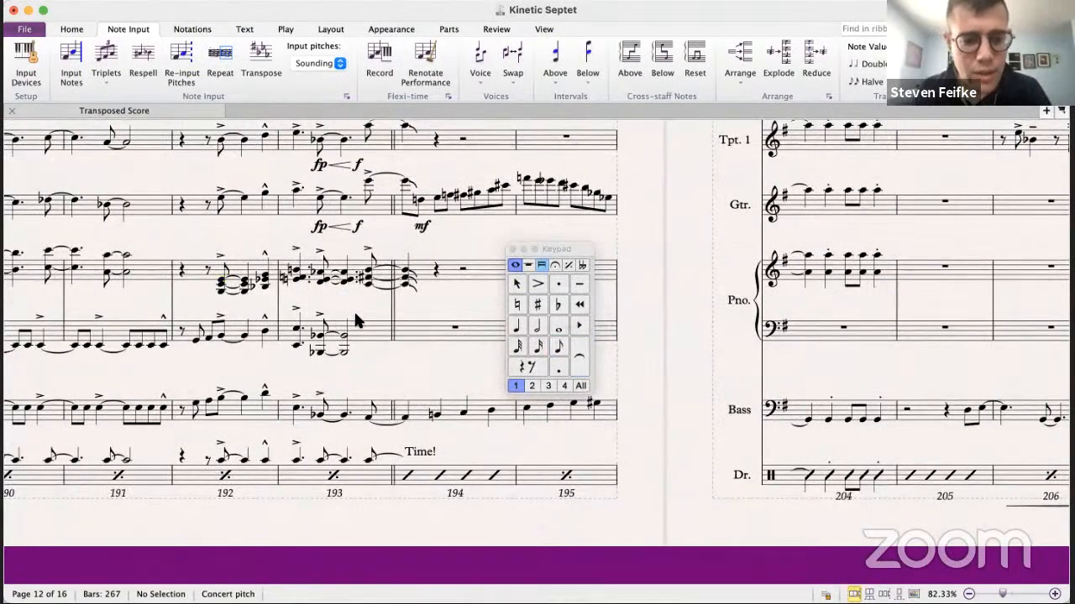
- Shorten the piano left-hand octave at beat 3 of bar 193 to a dotted quarter and add an eighth-note A1–A2 octave on beat 4.5
click(345, 338)
click(519, 328)
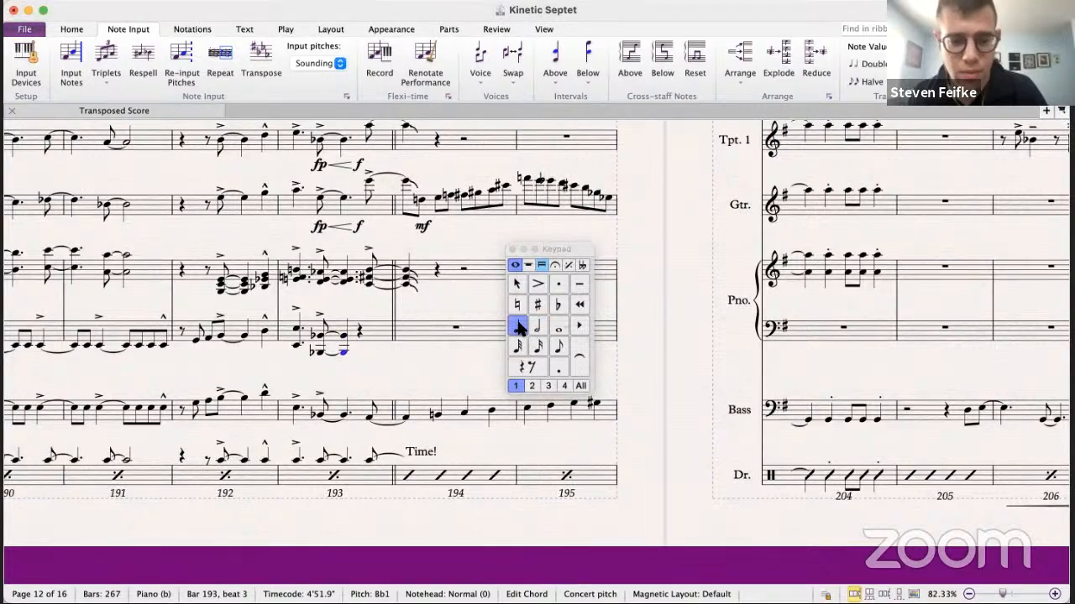
click(558, 368)
key(Right)
key(a)
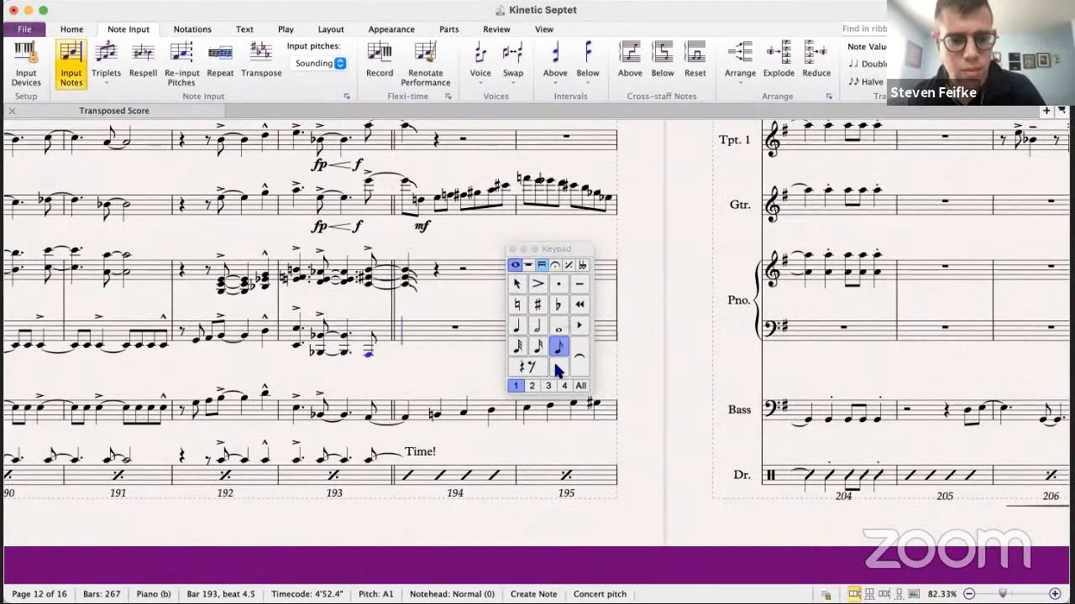
key(Escape)
key(8)
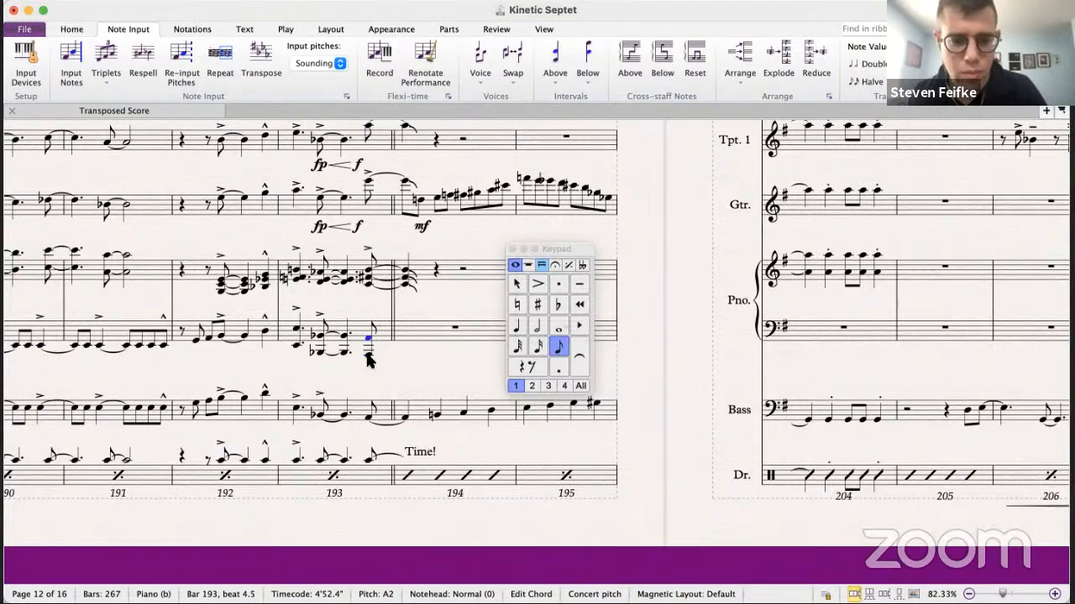
- Tie the left-hand A octave into a quarter-note A octave at the start of bar 194 and add a fall to it
shift+click(367, 355)
click(579, 355)
key(r)
click(518, 325)
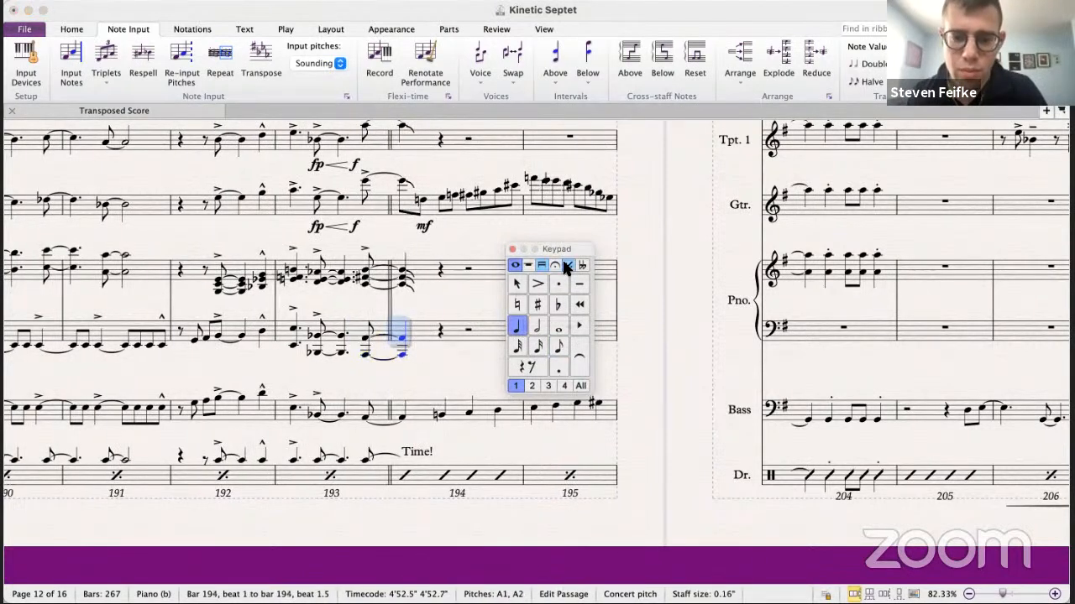
click(567, 265)
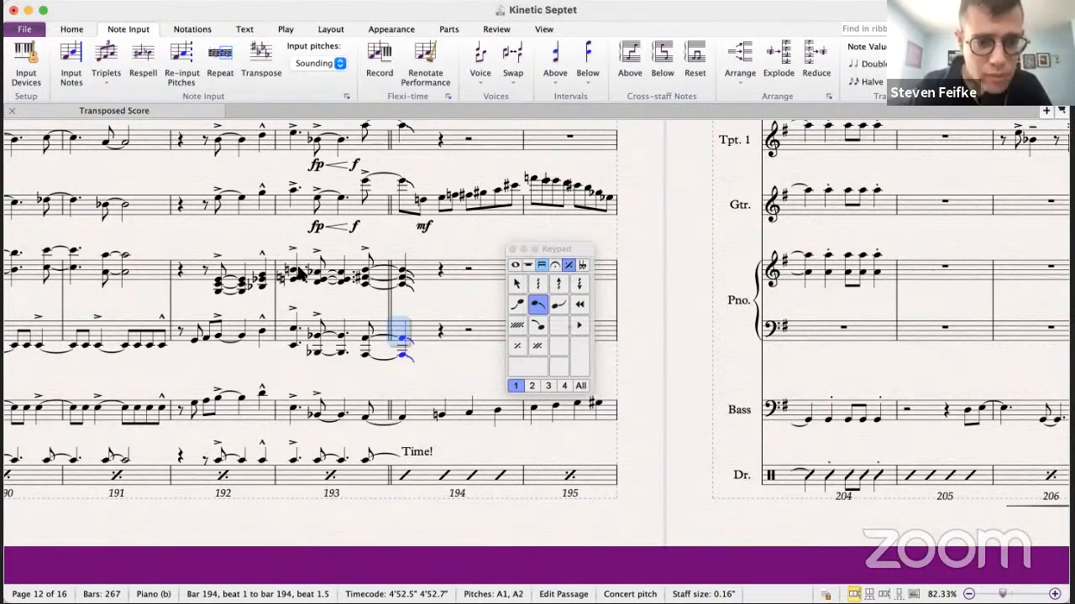
- Play back the score from bar 192 to check both piano staves leading into rehearsal letter K
click(216, 281)
key(p)
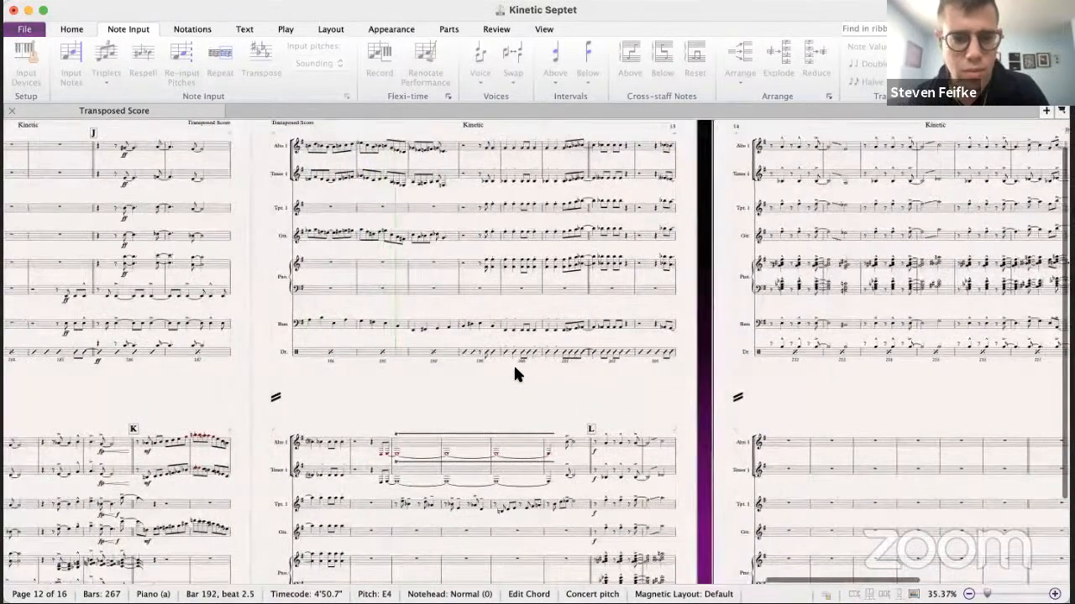
key(space)
- Play back the score from bar 196 to check the guitar line and the ensemble hits that follow in bar 199
scroll(456, 275, right, 5)
scroll(455, 275, up, 2)
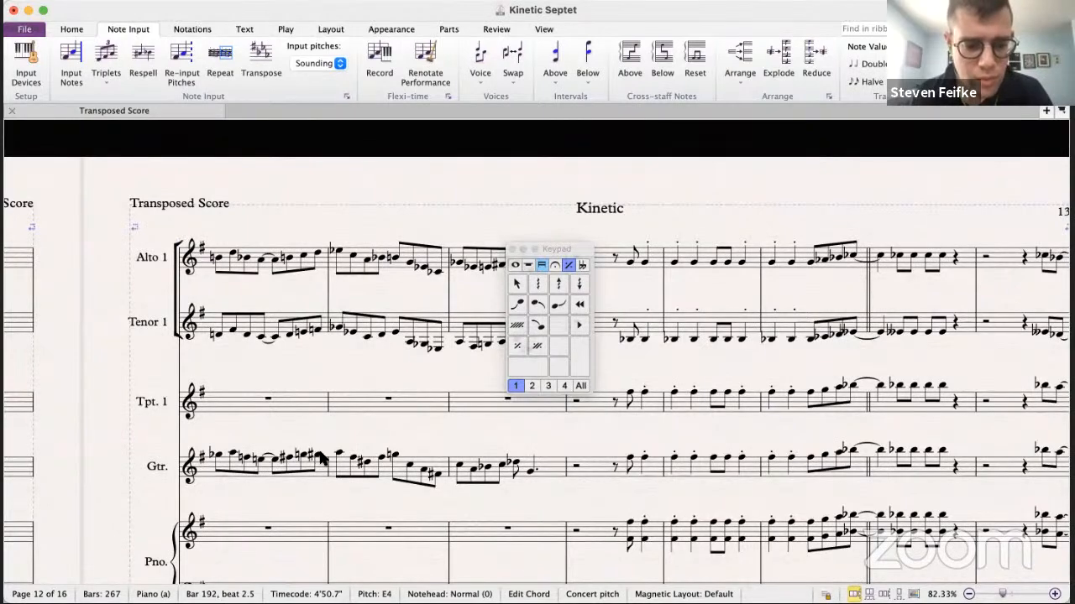
click(393, 456)
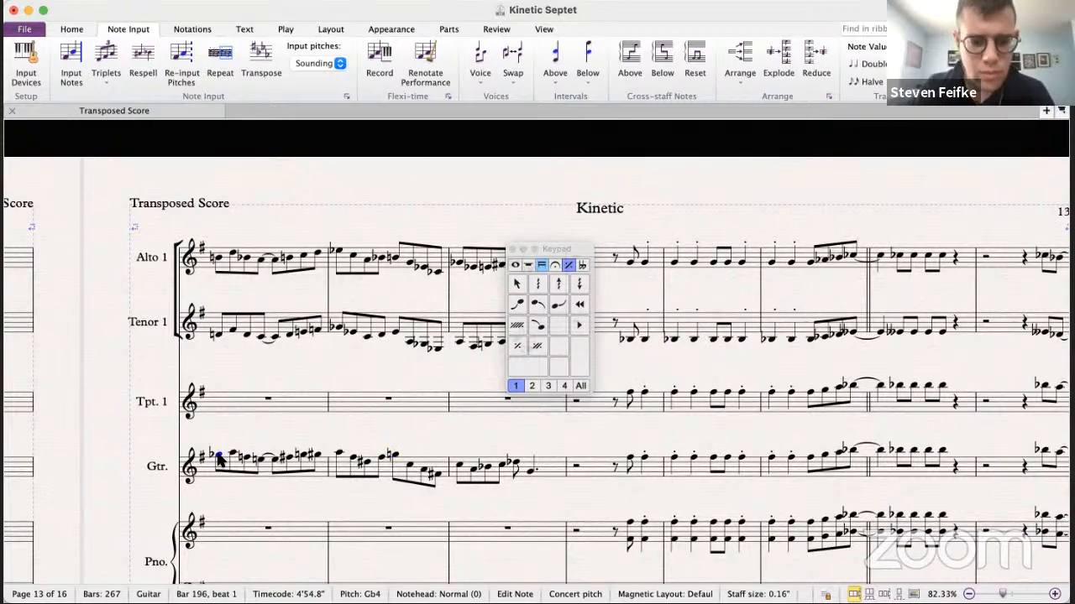
key(space)
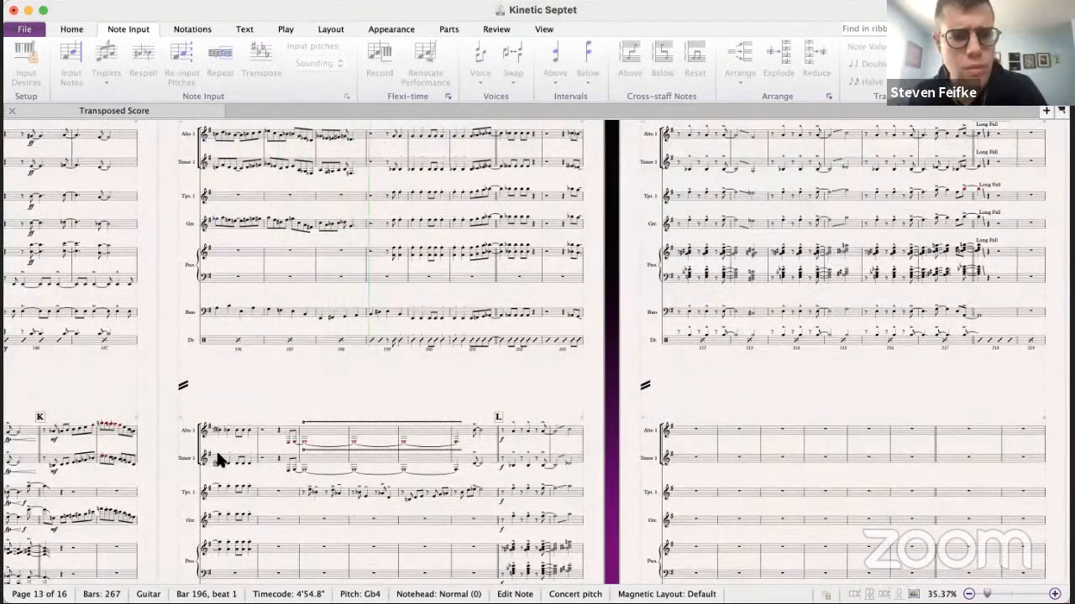
scroll(384, 467, right, 2)
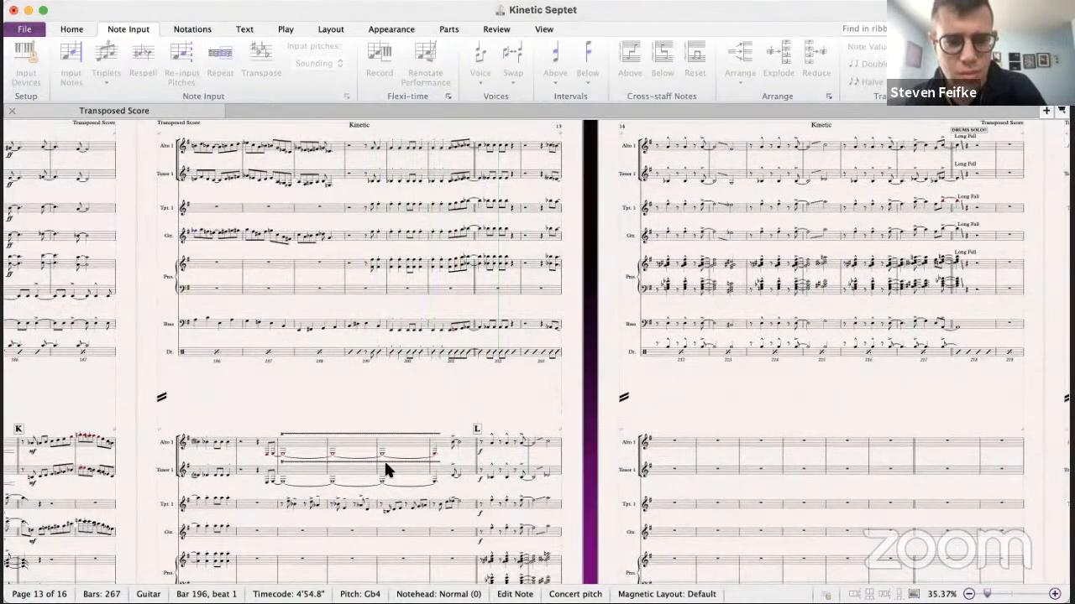
key(space)
- Examine the first alto, tenor, trumpet and guitar notes of the ensemble passage in bar 199
scroll(422, 382, right, 5)
scroll(422, 382, up, 3)
scroll(421, 379, down, 5)
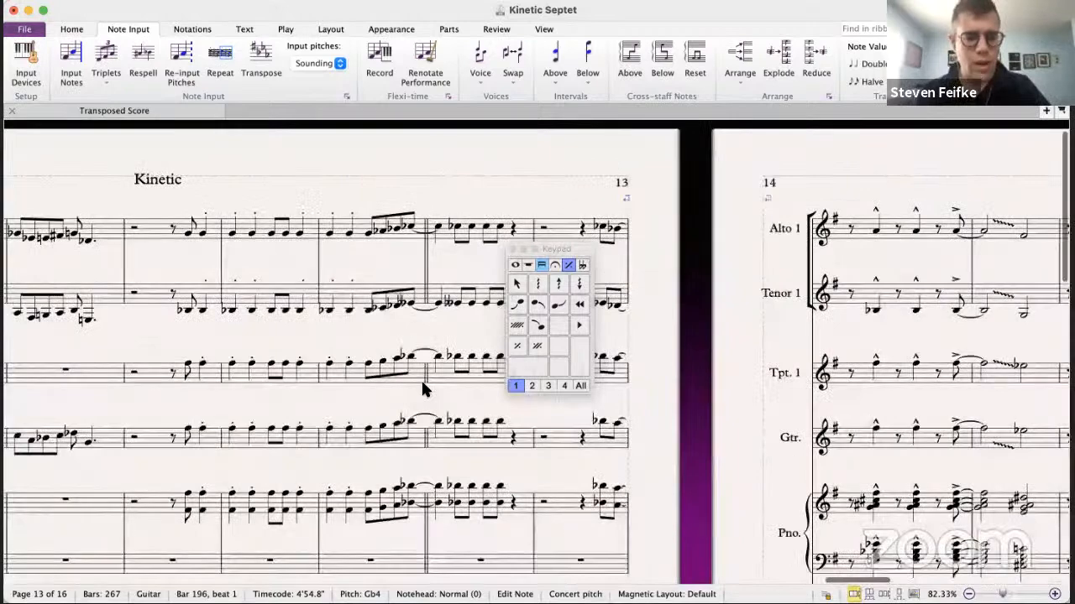
scroll(204, 319, up, 5)
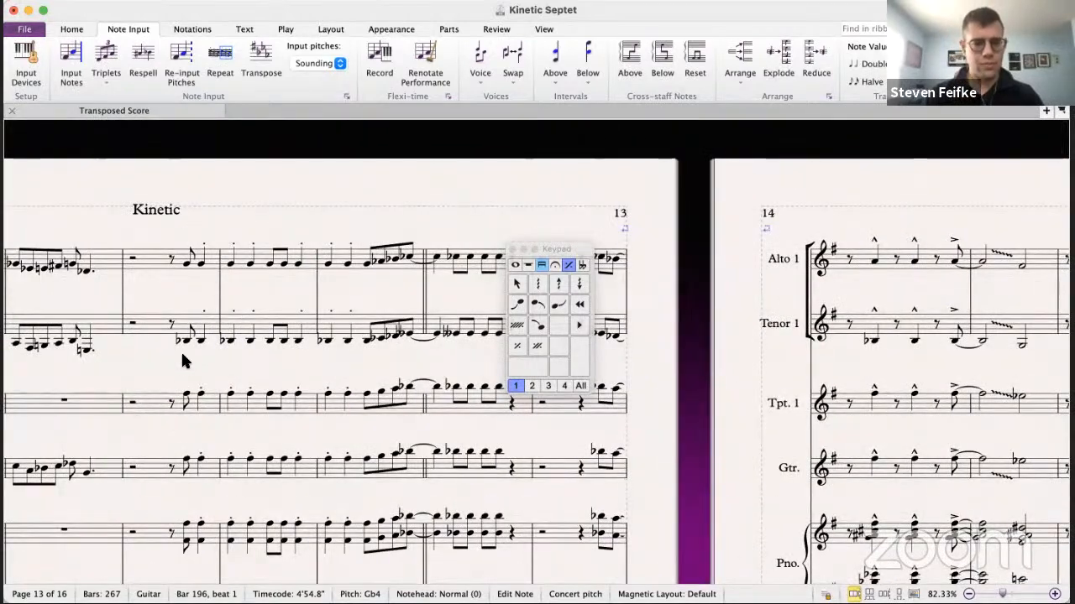
scroll(197, 422, down, 2)
scroll(197, 422, left, 1)
click(208, 218)
click(206, 296)
click(209, 350)
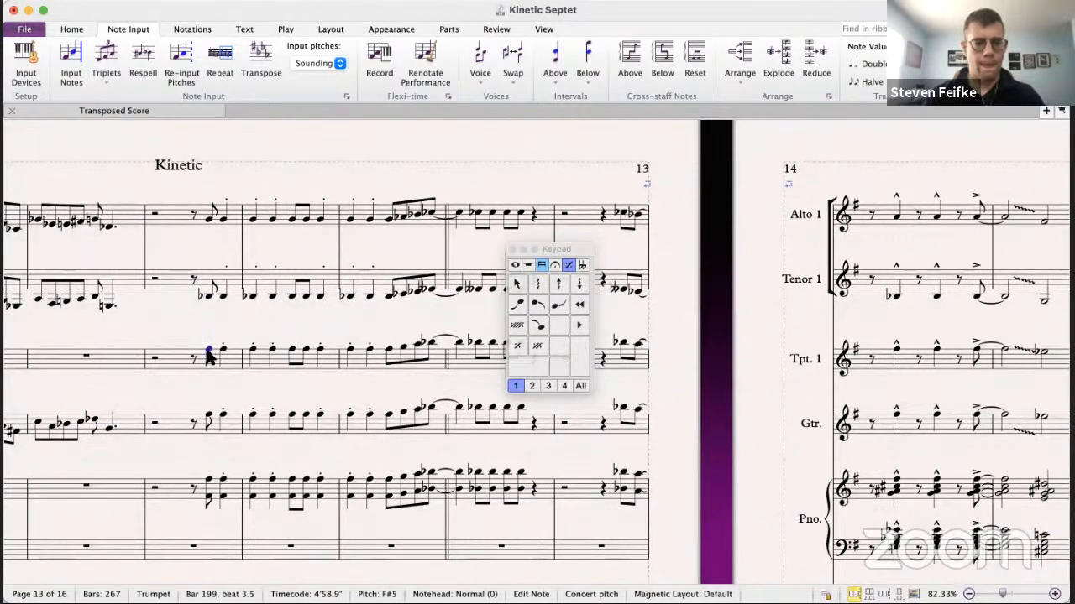
click(208, 218)
key(Escape)
click(209, 309)
click(208, 416)
- Reduce the Trombone 1–3 and Bass Trombone parts from bars 199–204 of Kinetic 8.5 onto Kinetic Septet's piano left-hand staff
key(super+grave)
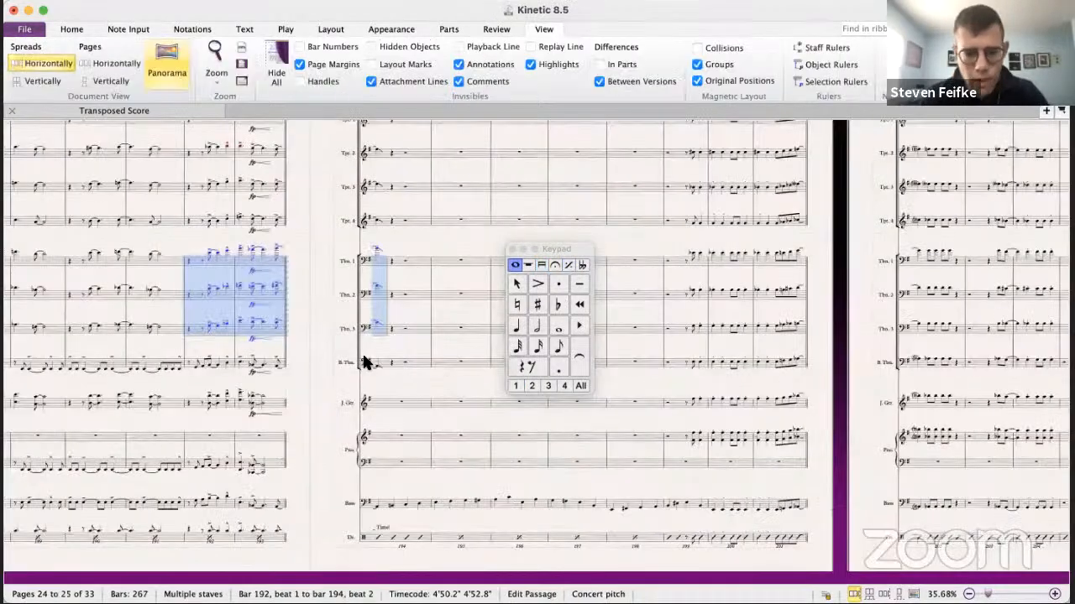
scroll(365, 356, right, 4)
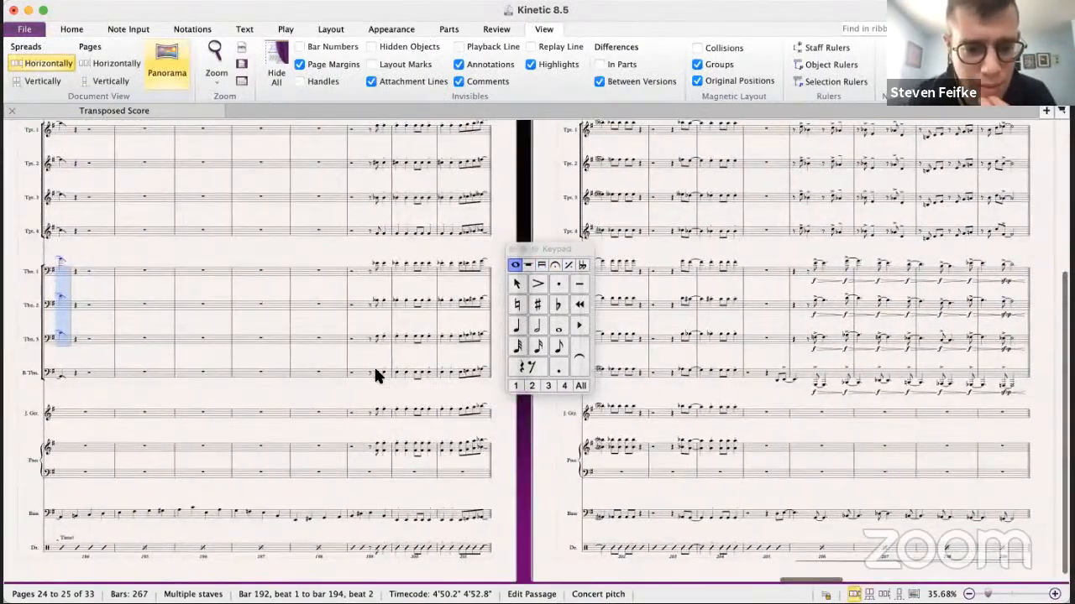
scroll(371, 369, right, 4)
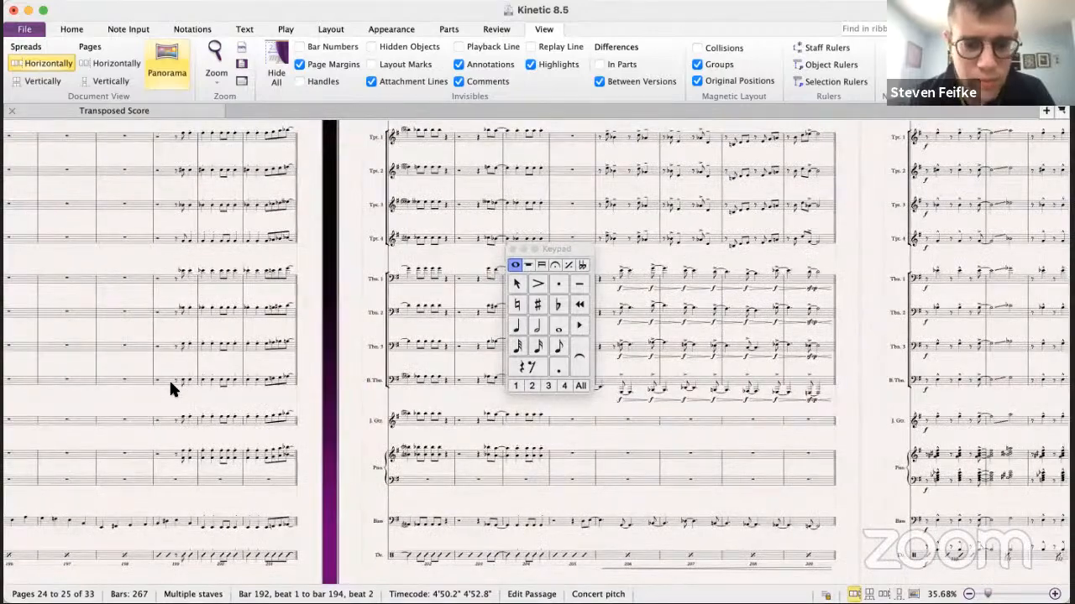
click(181, 379)
scroll(192, 380, right, 3)
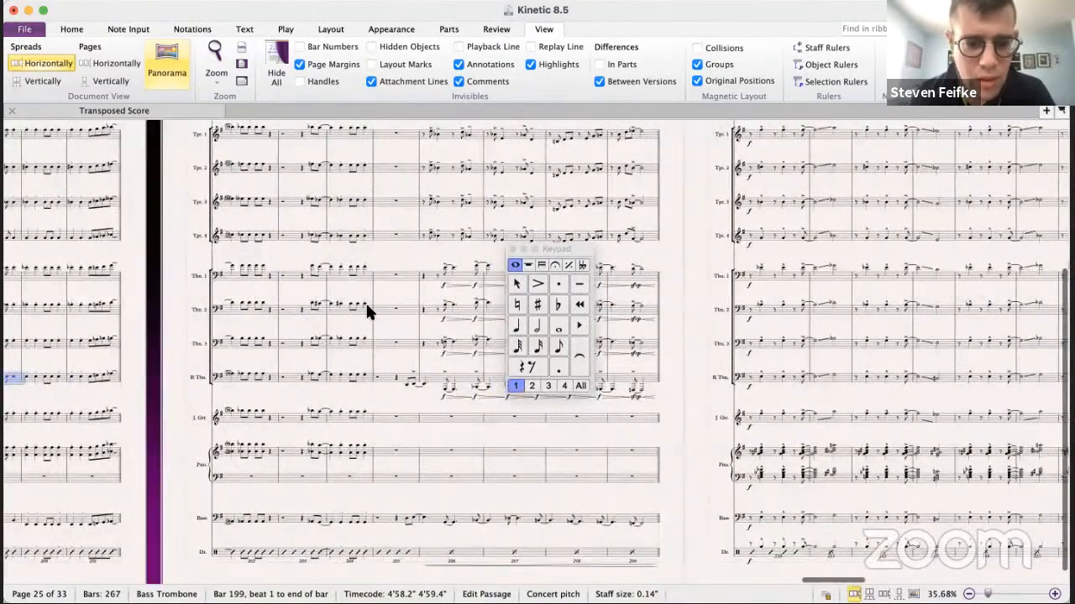
shift+click(367, 276)
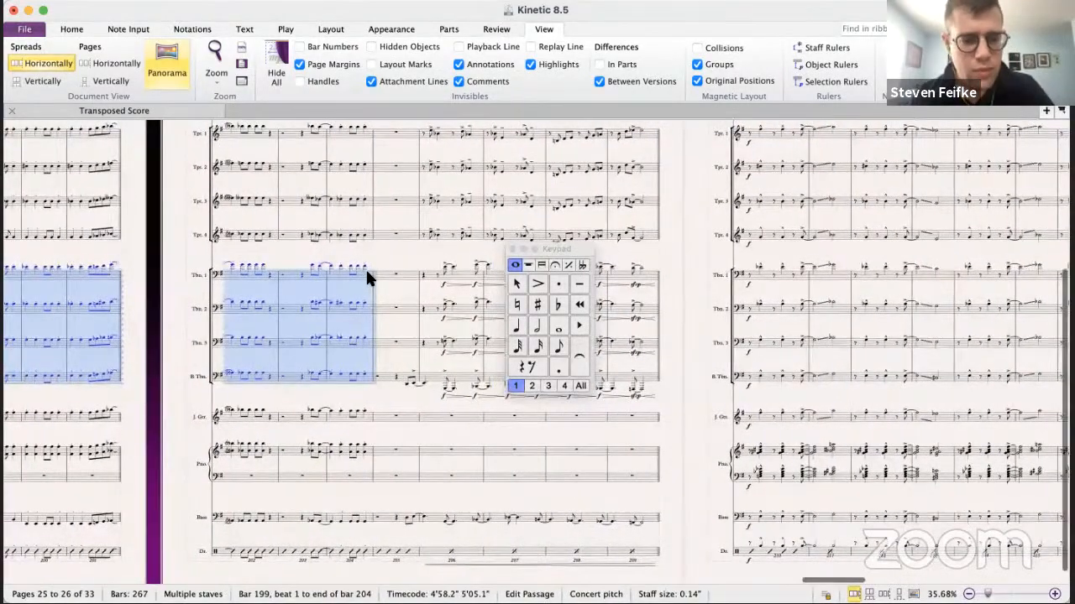
scroll(366, 276, left, 2)
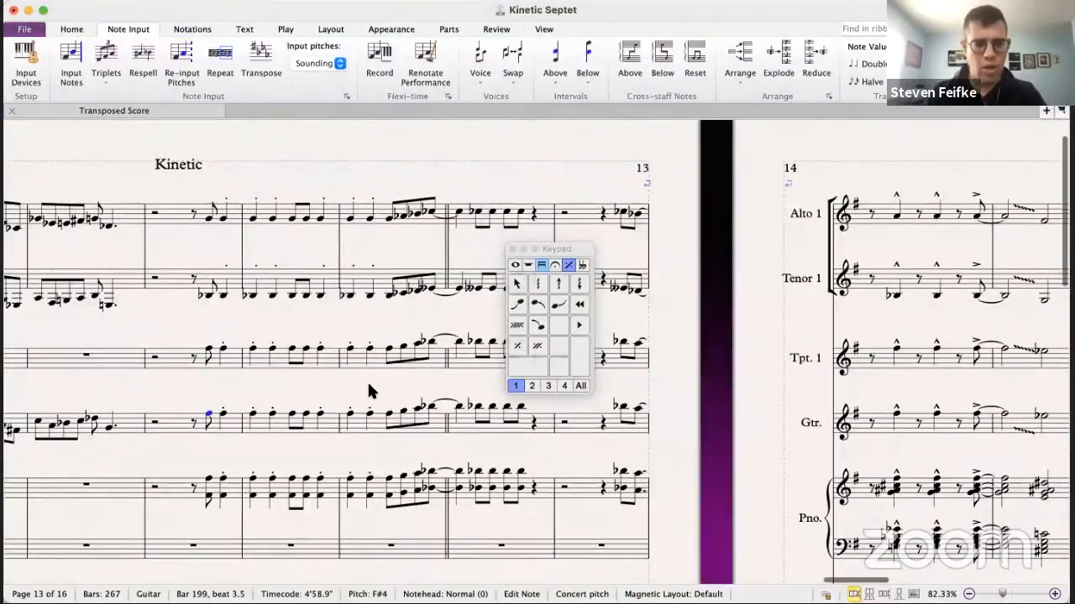
scroll(367, 380, down, 3)
click(246, 373)
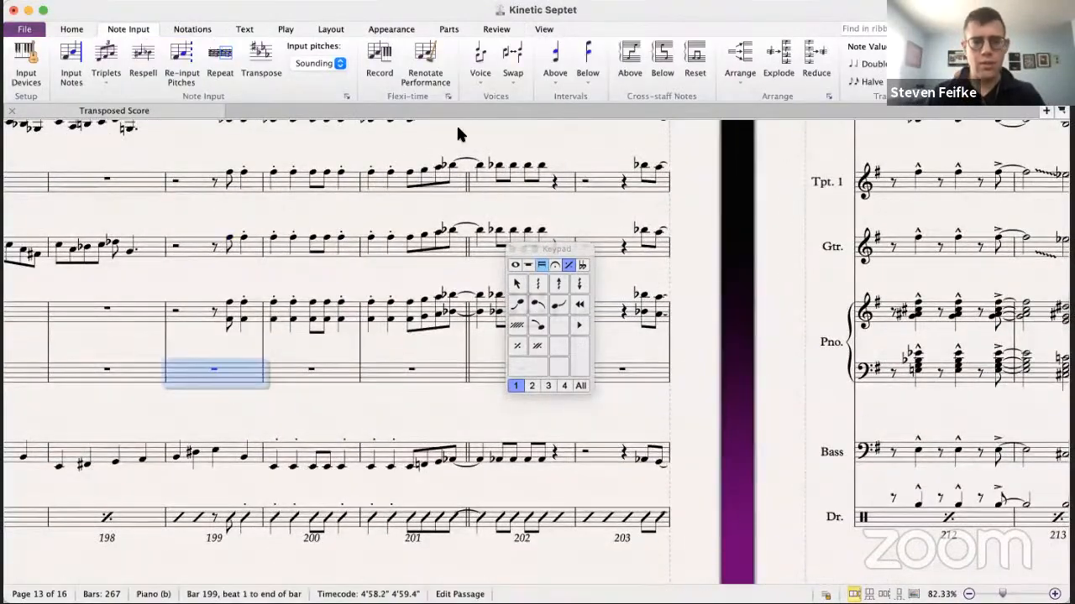
click(815, 71)
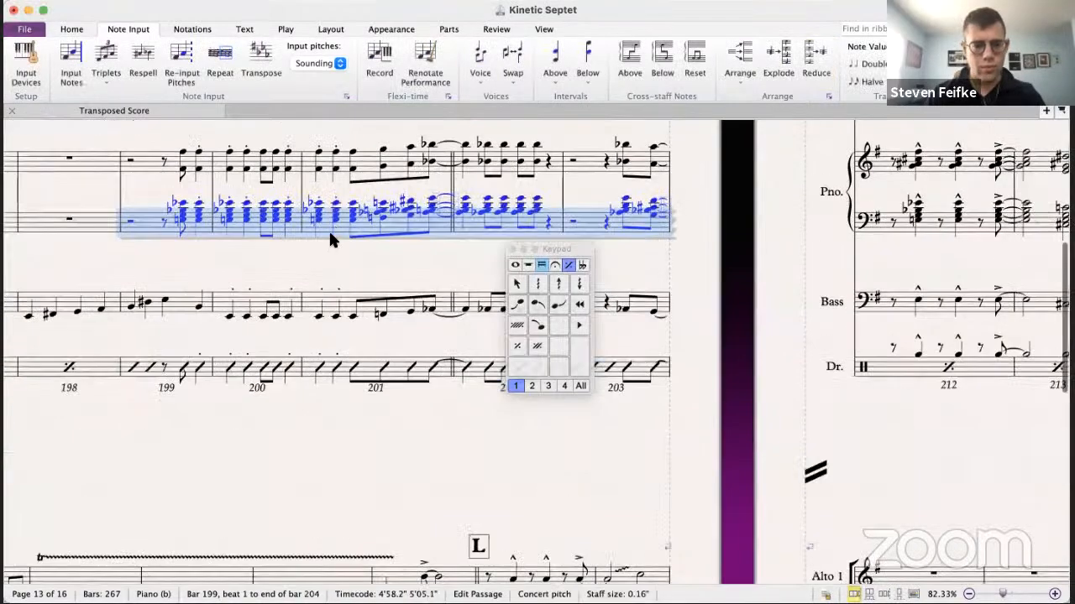
- Reduce the Trumpet 1–4 parts from bars 199–204 of Kinetic 8.5 onto Kinetic Septet's piano right-hand staff
scroll(326, 255, down, 4)
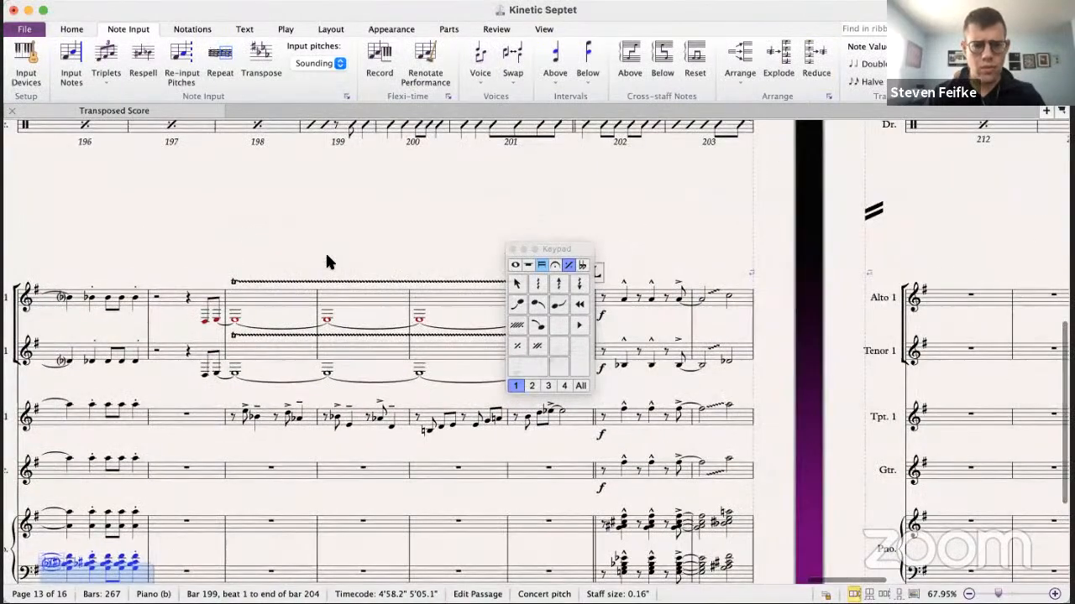
scroll(327, 256, up, 3)
scroll(325, 262, up, 2)
scroll(326, 262, right, 1)
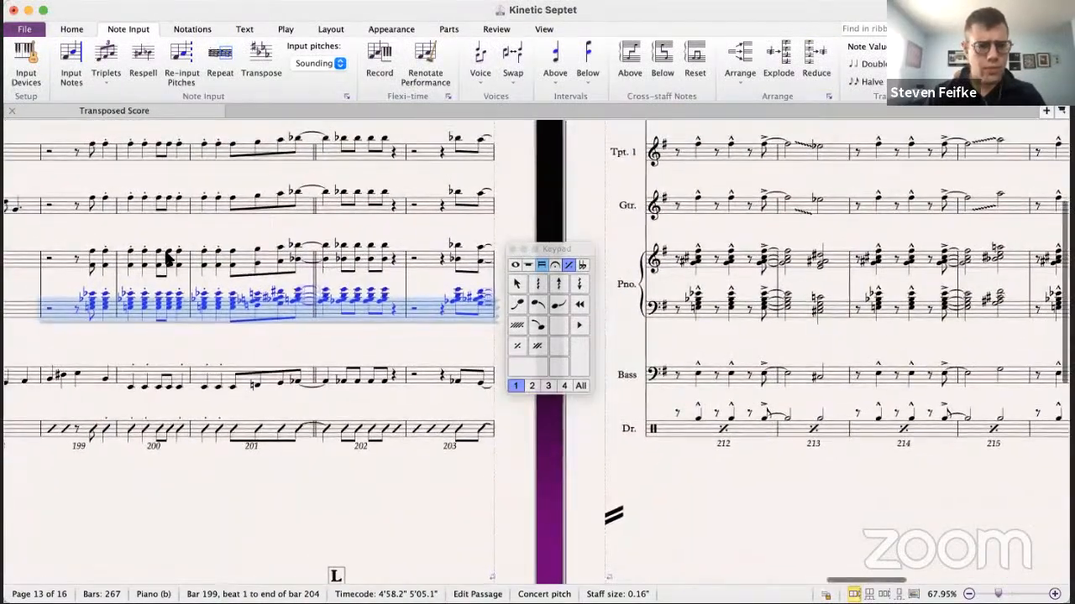
key(super+grave)
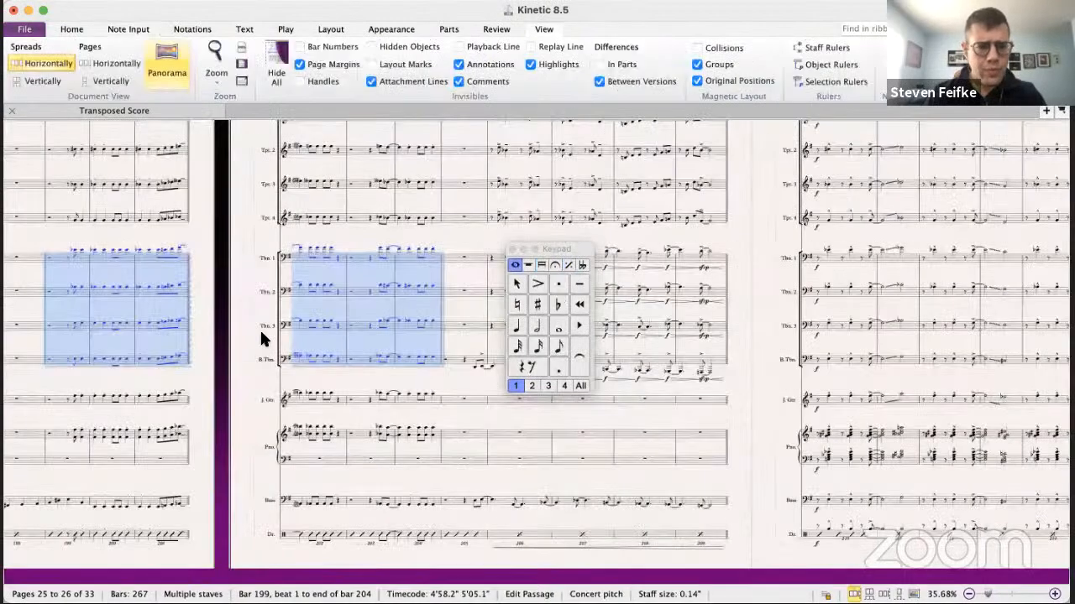
scroll(260, 329, up, 1)
scroll(259, 328, left, 1)
click(93, 149)
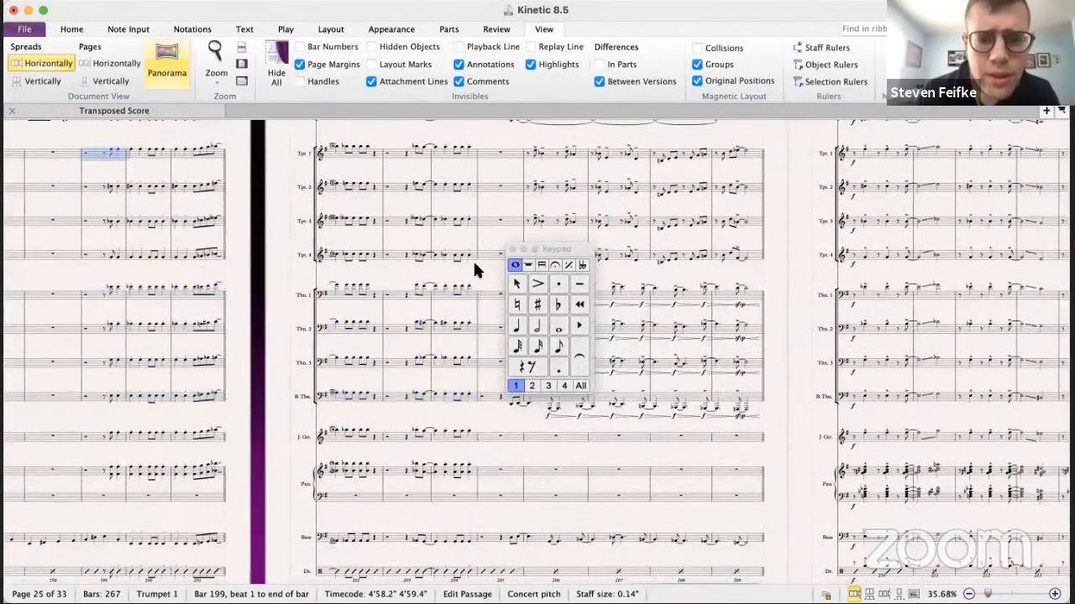
shift+click(471, 254)
key(super+grave)
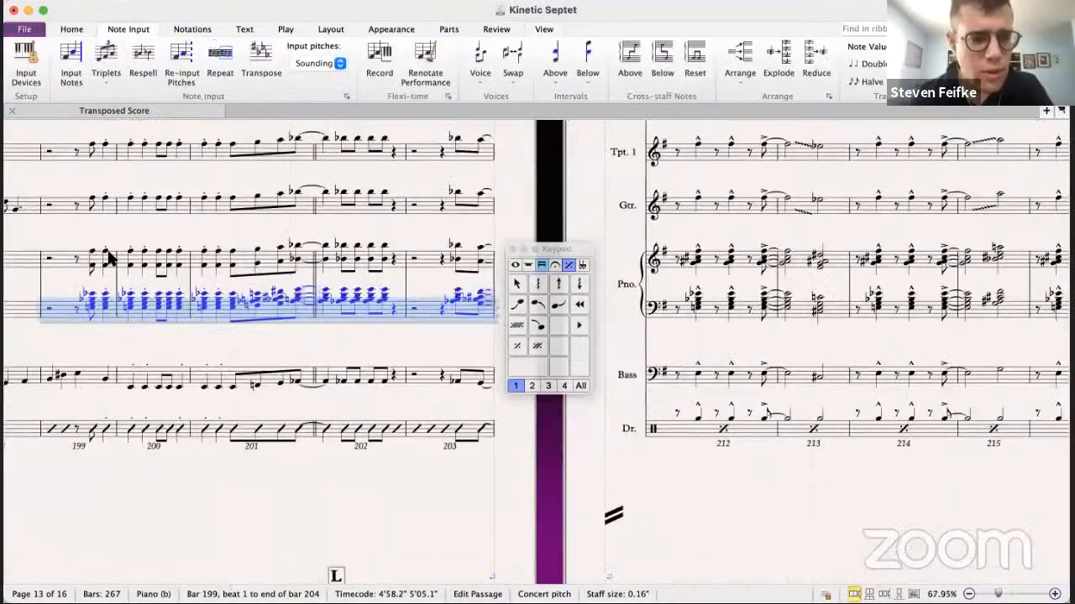
click(69, 263)
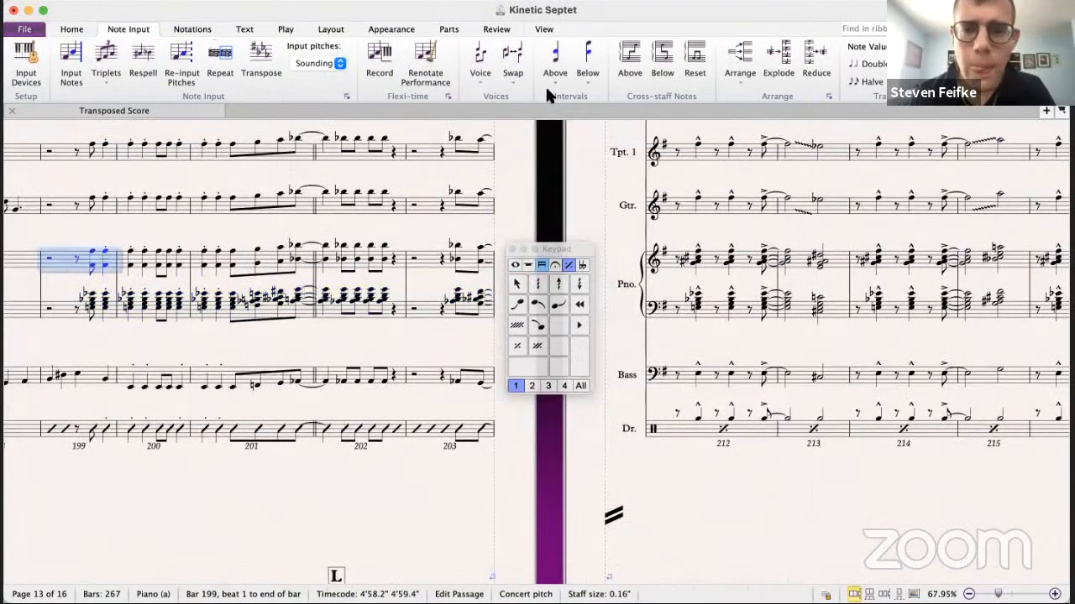
click(810, 61)
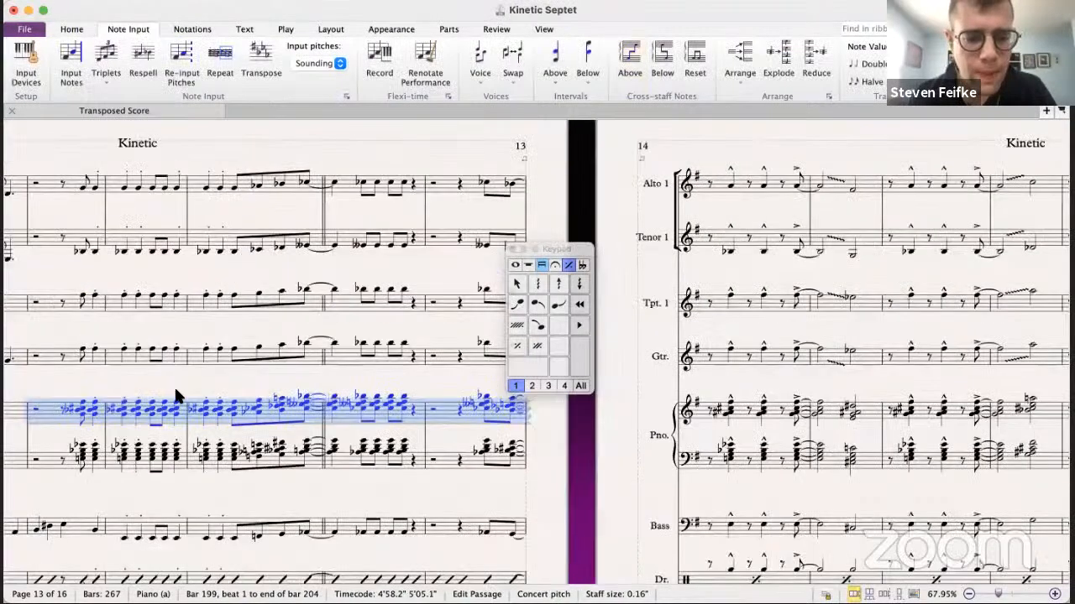
- Play back the score from the first ensemble hit in bar 199 to check both reduced piano staves
click(81, 408)
shift+click(84, 446)
key(p)
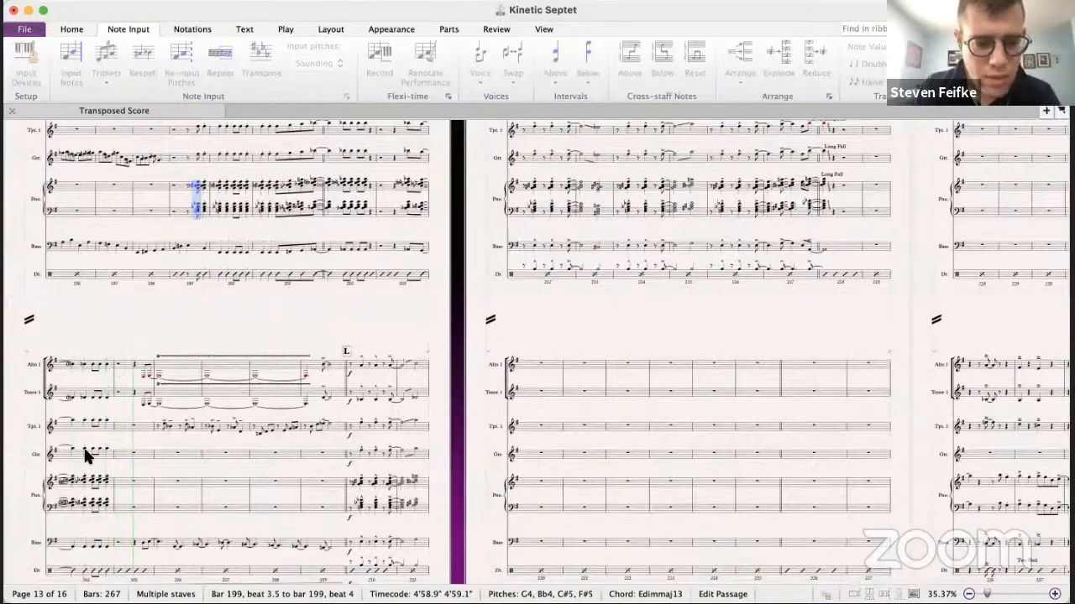
key(space)
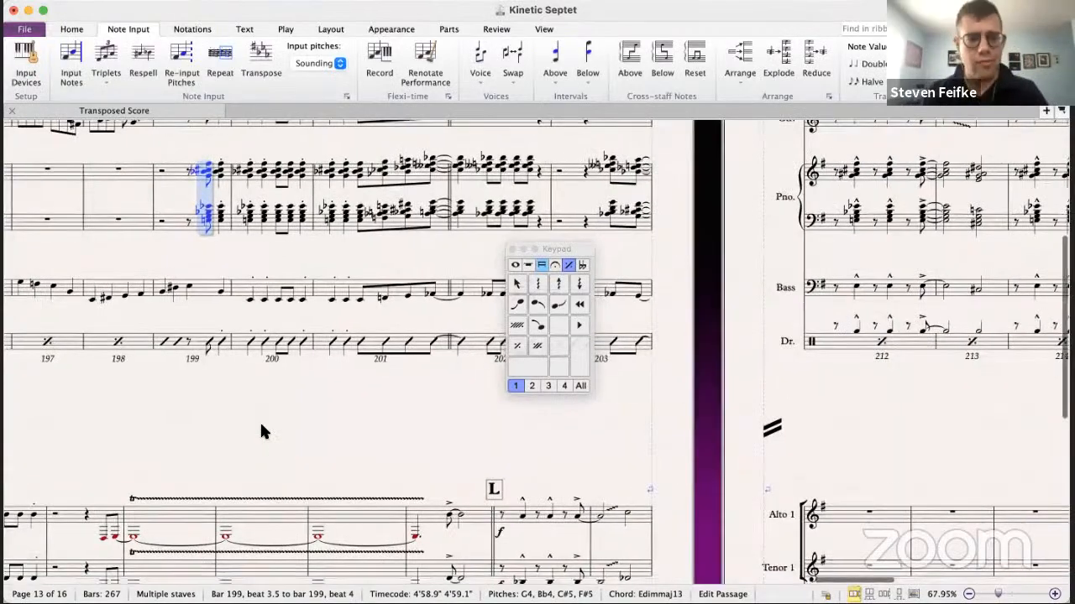
- Copy the Trumpet 2 part from bars 199–204 of Kinetic 8.5 onto Kinetic Septet's guitar staff
scroll(260, 429, down, 5)
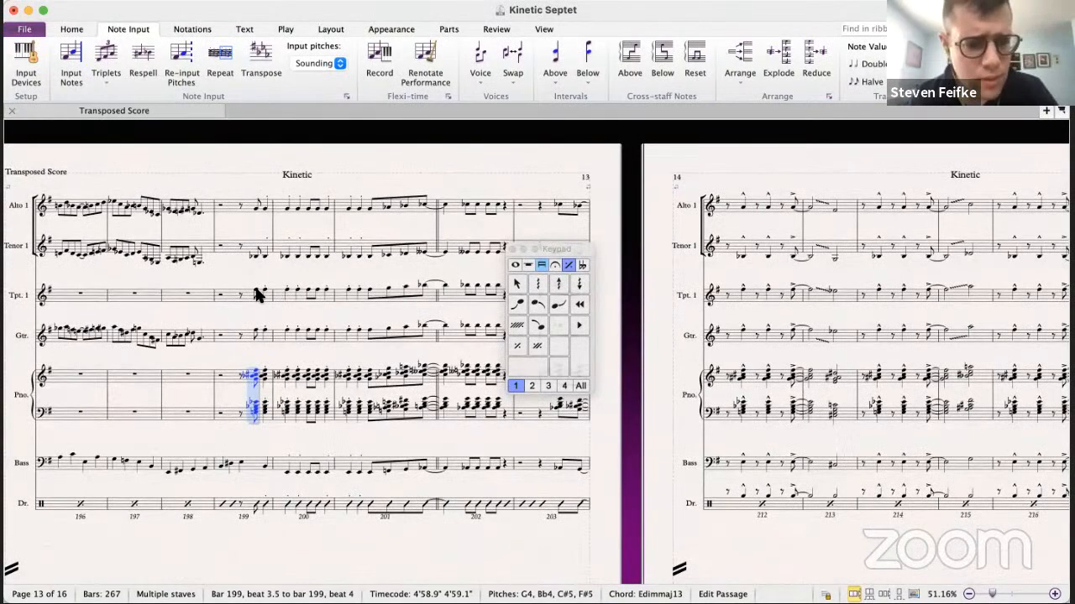
scroll(328, 295, right, 2)
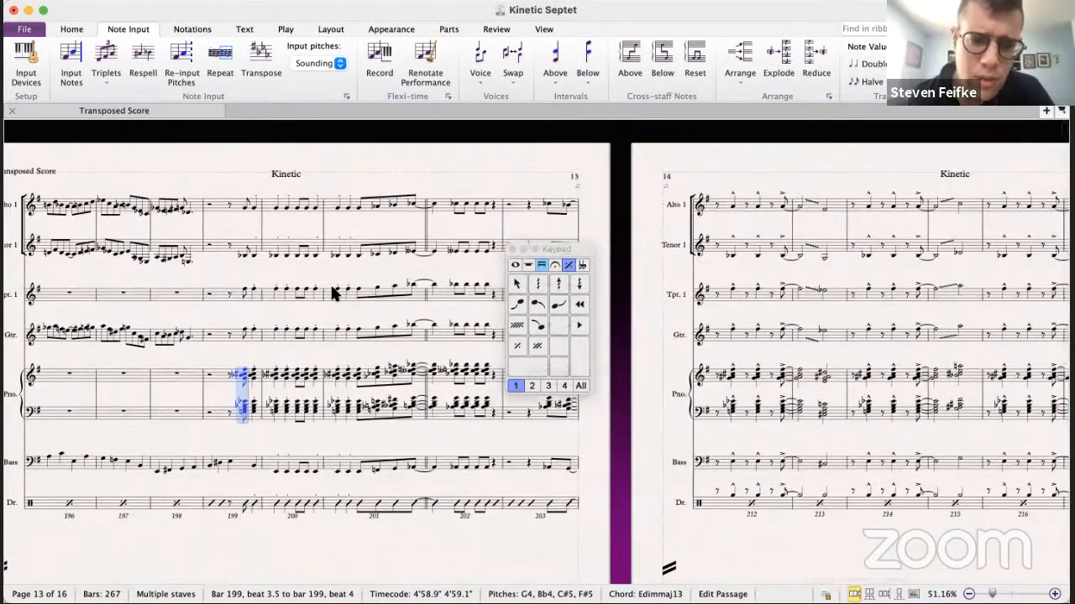
key(super+grave)
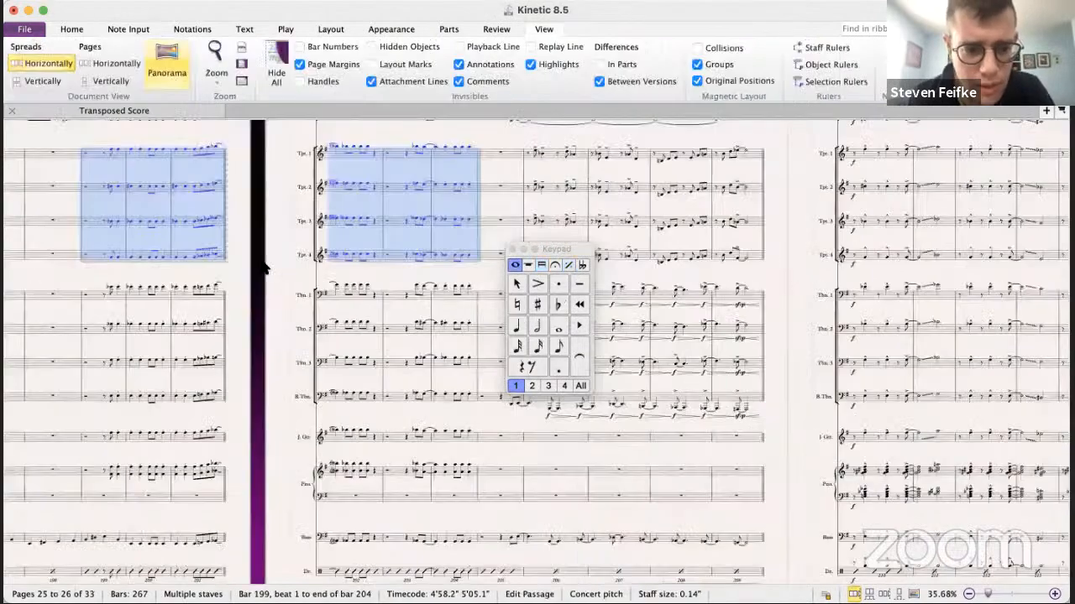
scroll(128, 171, up, 3)
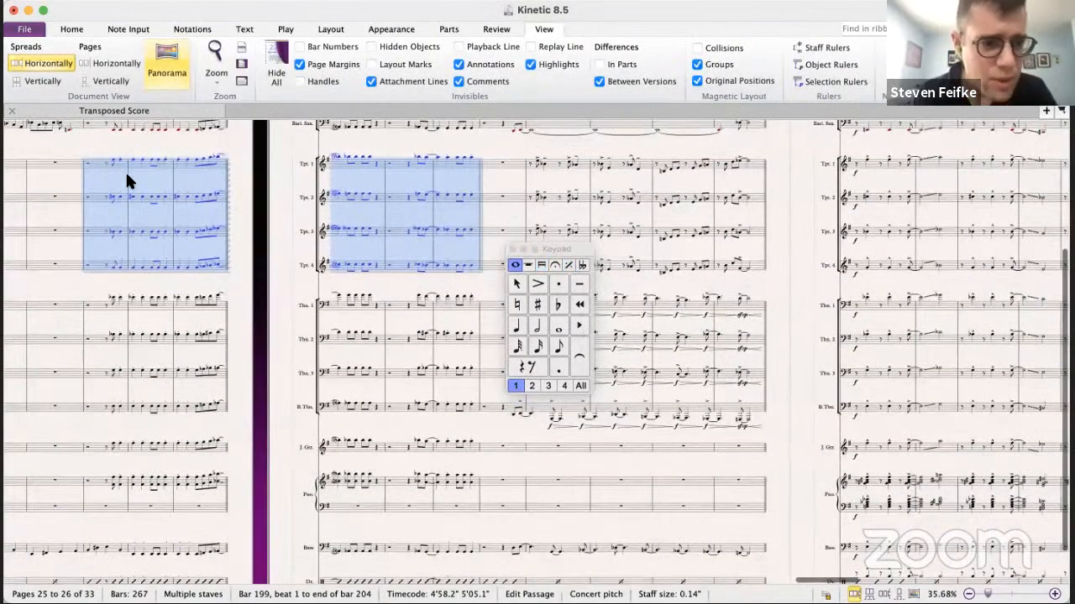
scroll(125, 171, up, 5)
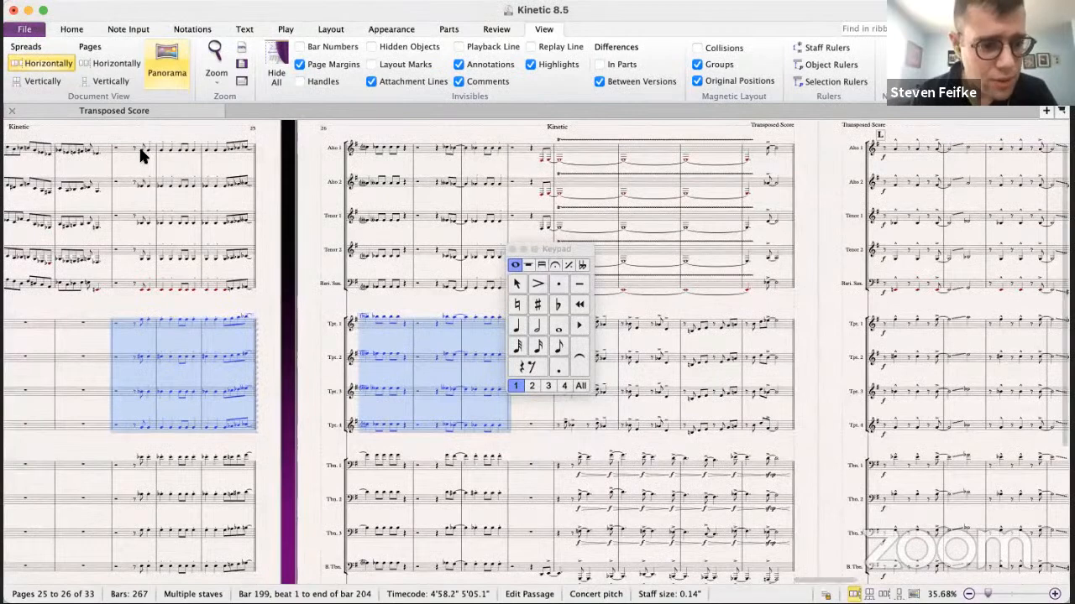
click(140, 150)
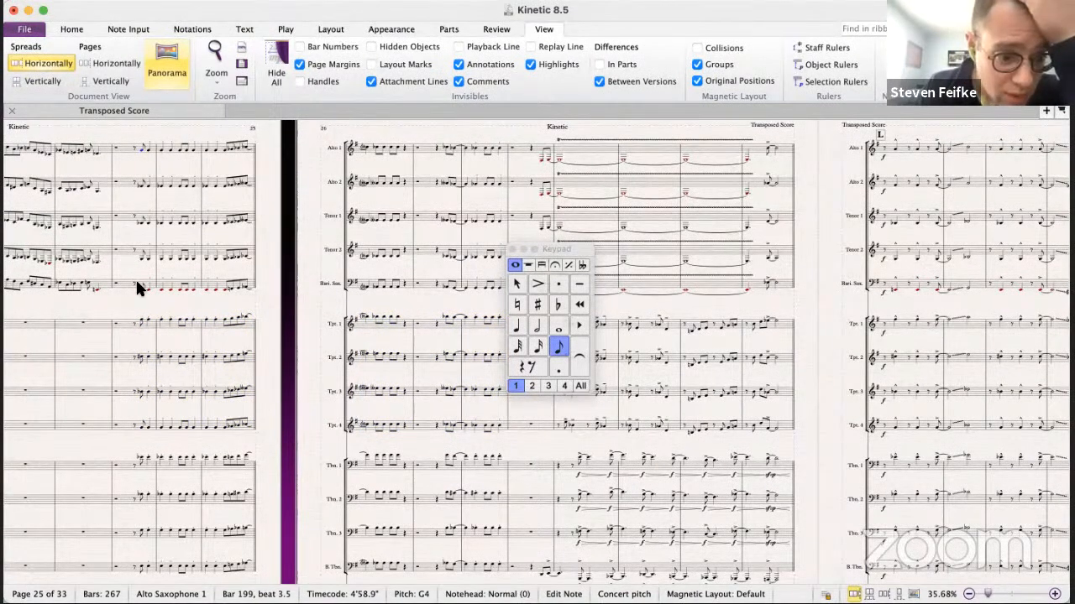
click(124, 356)
scroll(175, 355, right, 1)
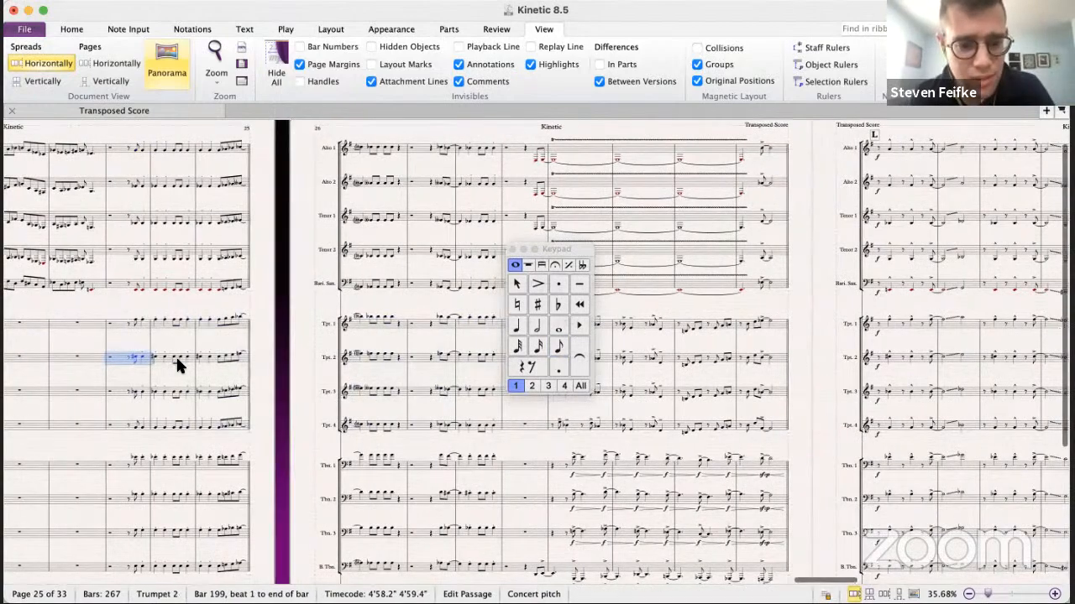
scroll(176, 355, right, 3)
shift+click(378, 352)
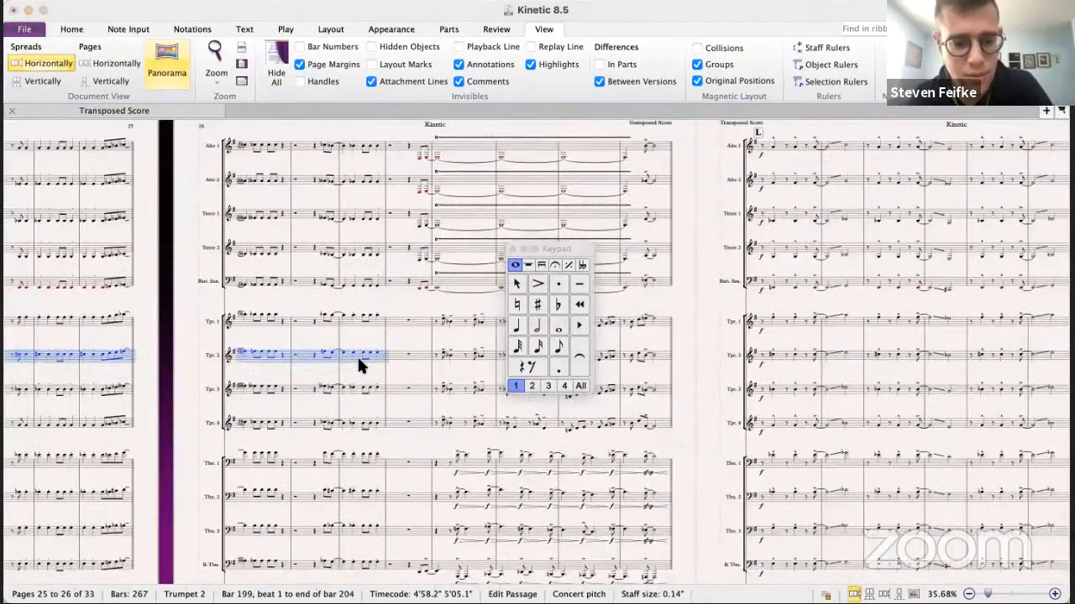
key(super+grave)
click(246, 330)
key(super+v)
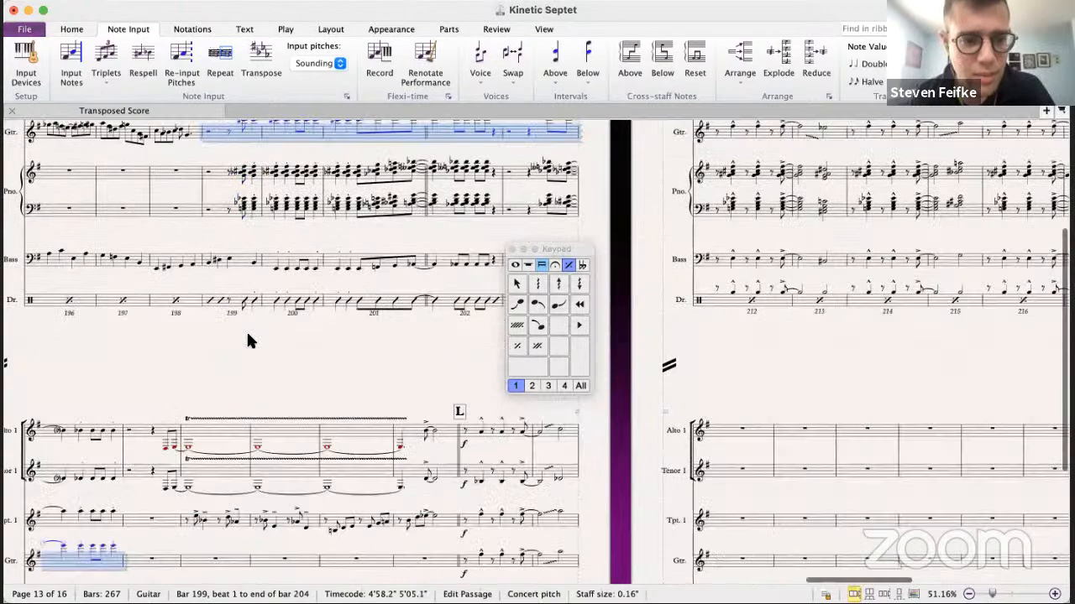
- Play back the score from the guitar's first note in bar 199 to check the new guitar line
scroll(246, 330, up, 3)
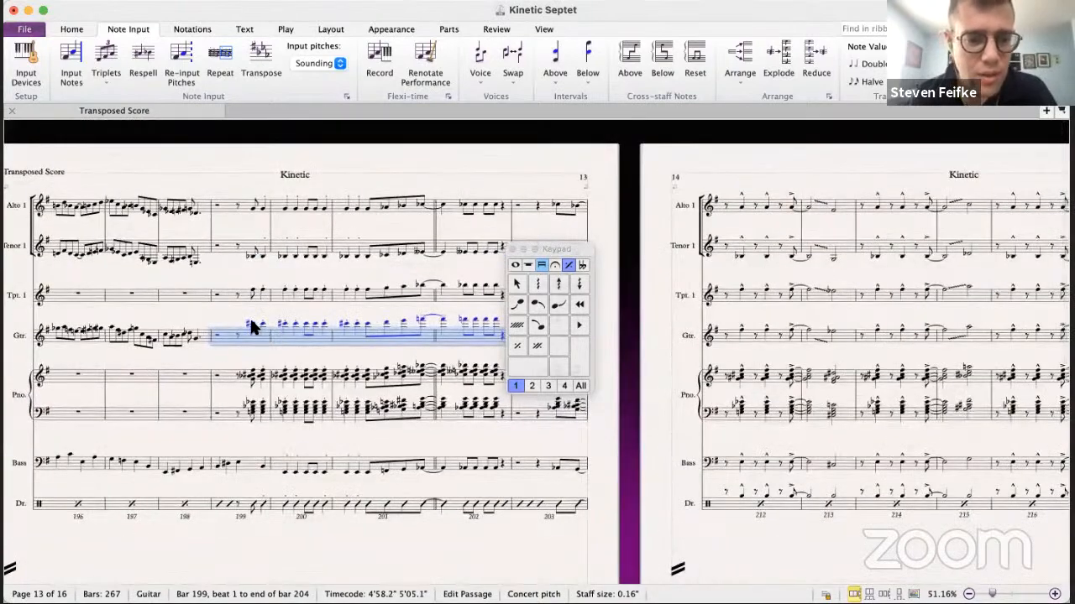
click(249, 319)
scroll(250, 321, down, 3)
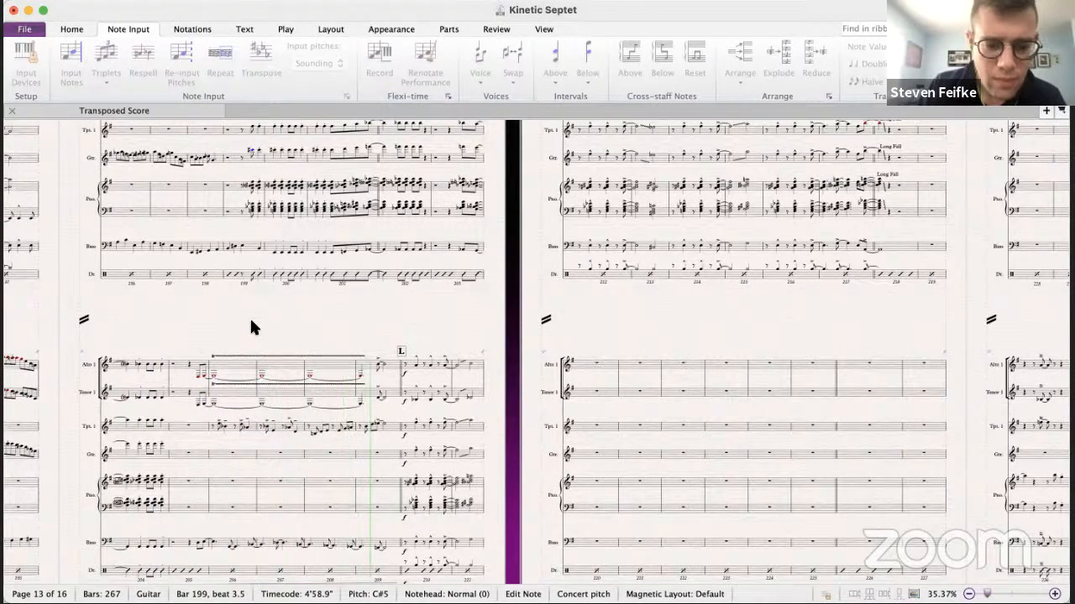
key(space)
- Copy the trumpet line from bars 206–209 onto the guitar staff and transpose the copy down an octave
scroll(352, 362, up, 5)
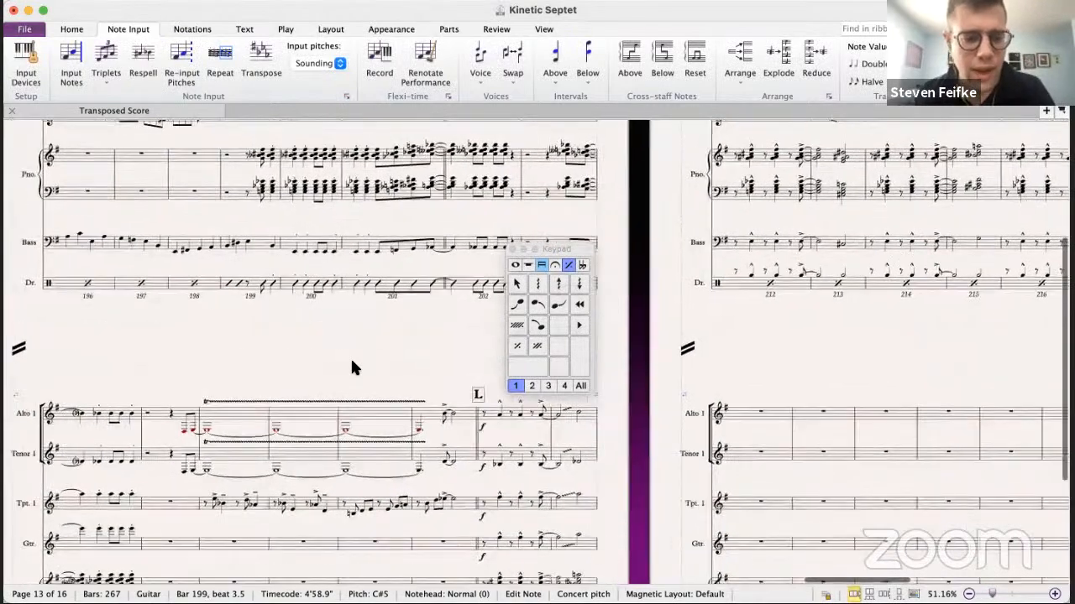
click(264, 334)
scroll(289, 335, right, 2)
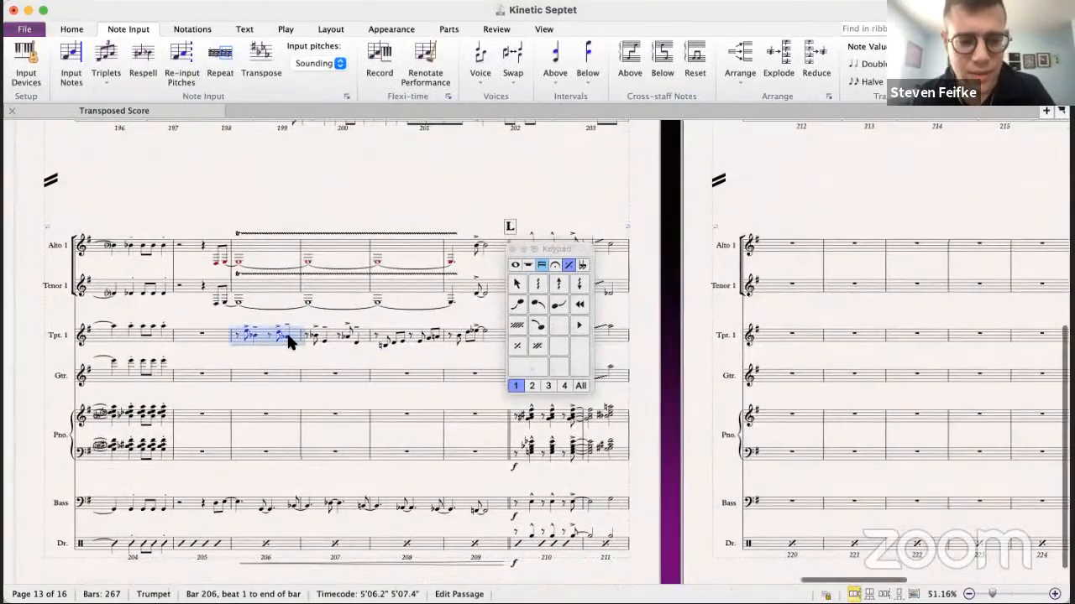
shift+click(380, 332)
alt+click(194, 364)
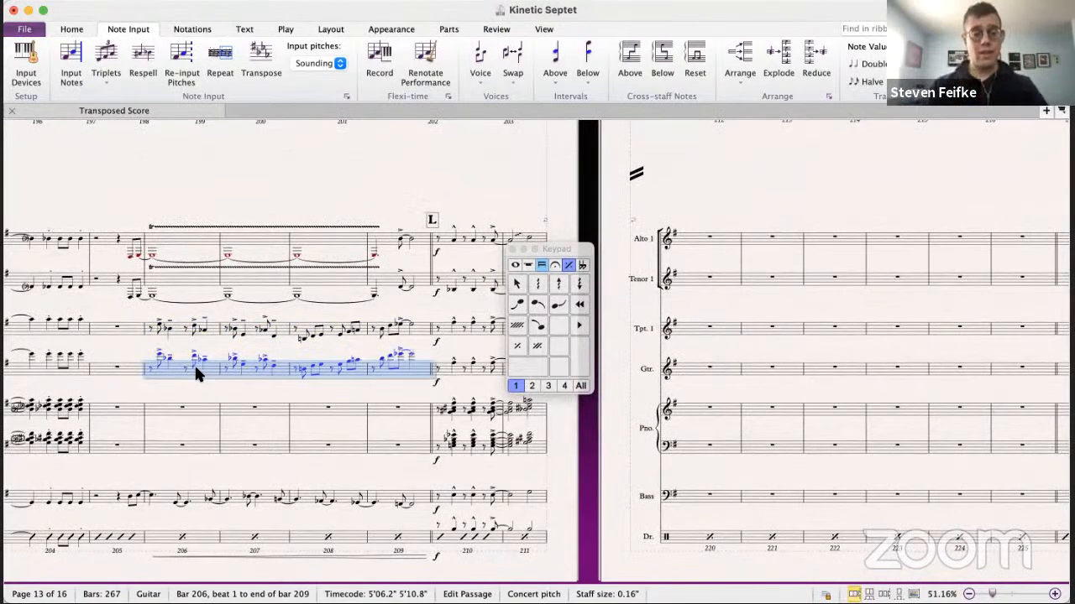
key(super+Down)
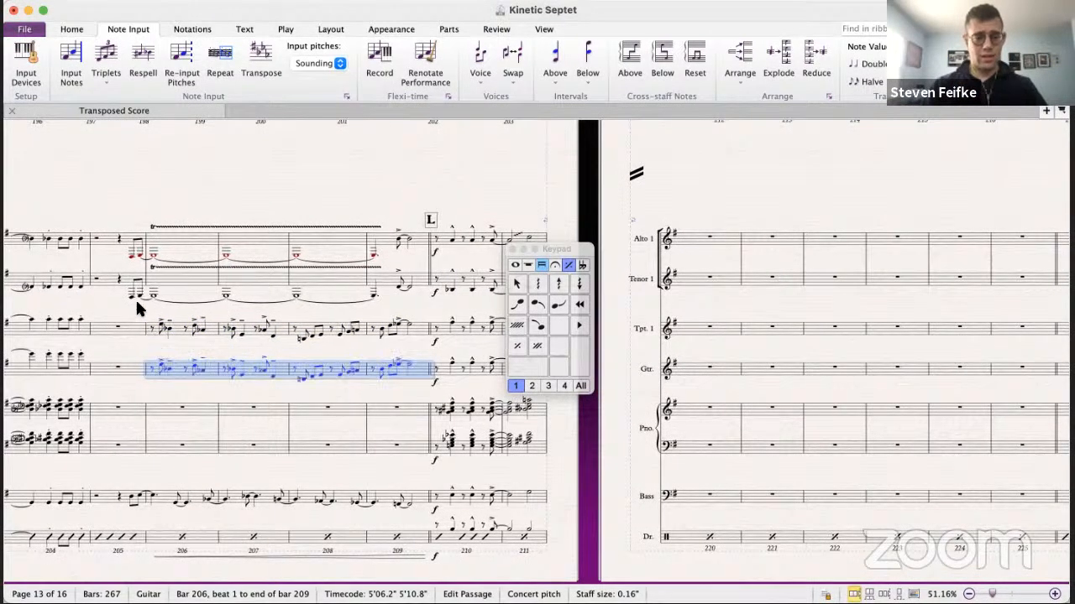
- Play back the score from the tenor's pickup in bar 205 to check the trumpet and guitar unison
click(131, 298)
key(super+minus)
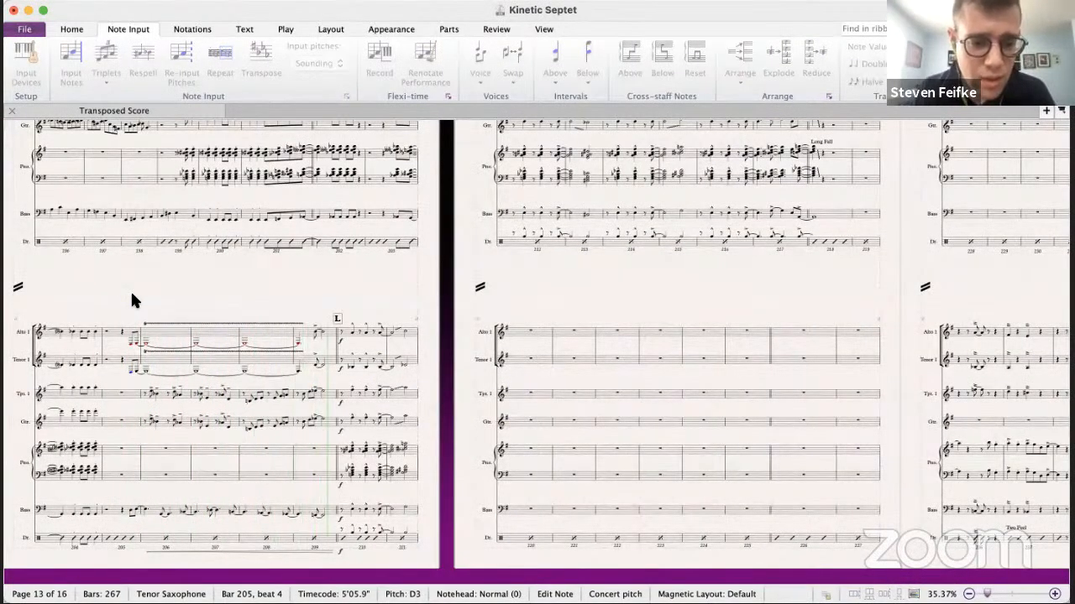
key(space)
key(super+plus)
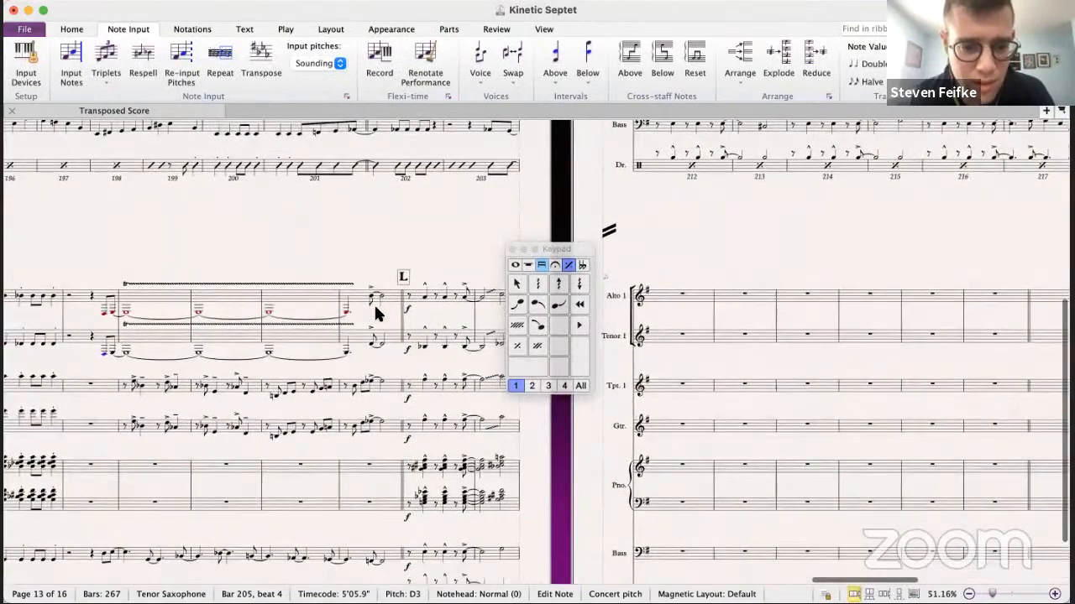
- Copy the Bass Trombone part from bars 205–209 of Kinetic 8.5 onto Kinetic Septet's piano left-hand staff
scroll(367, 335, down, 1)
key(super+grave)
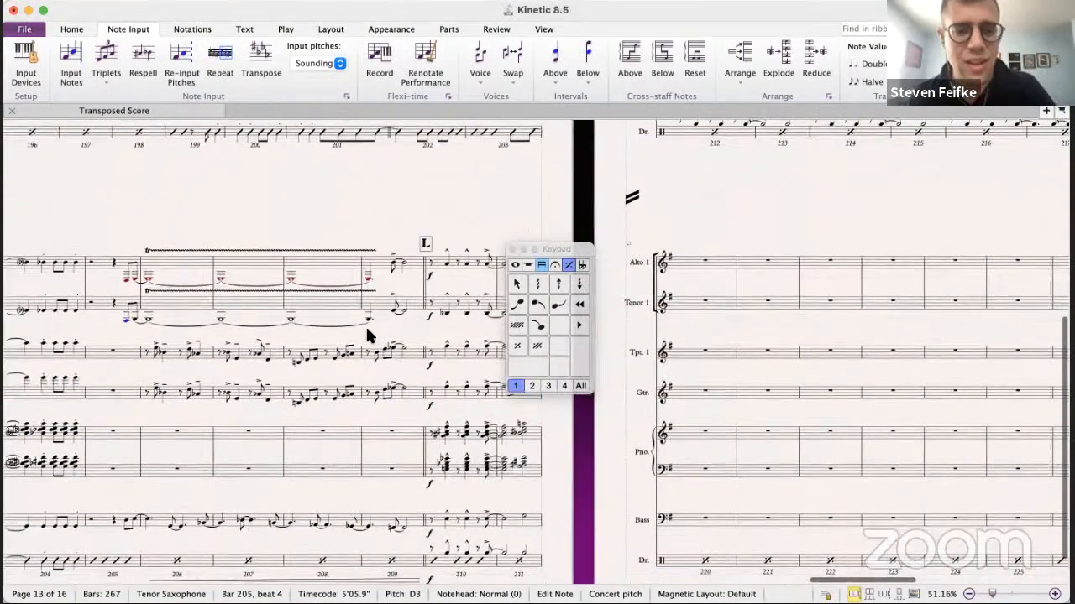
scroll(394, 312, down, 5)
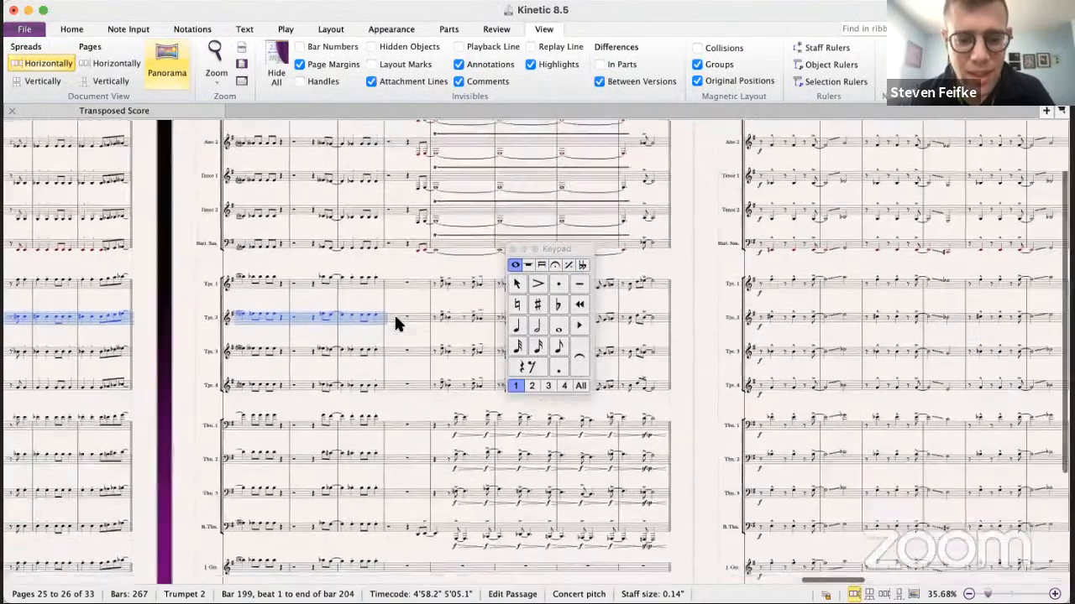
scroll(396, 319, down, 2)
scroll(395, 319, right, 3)
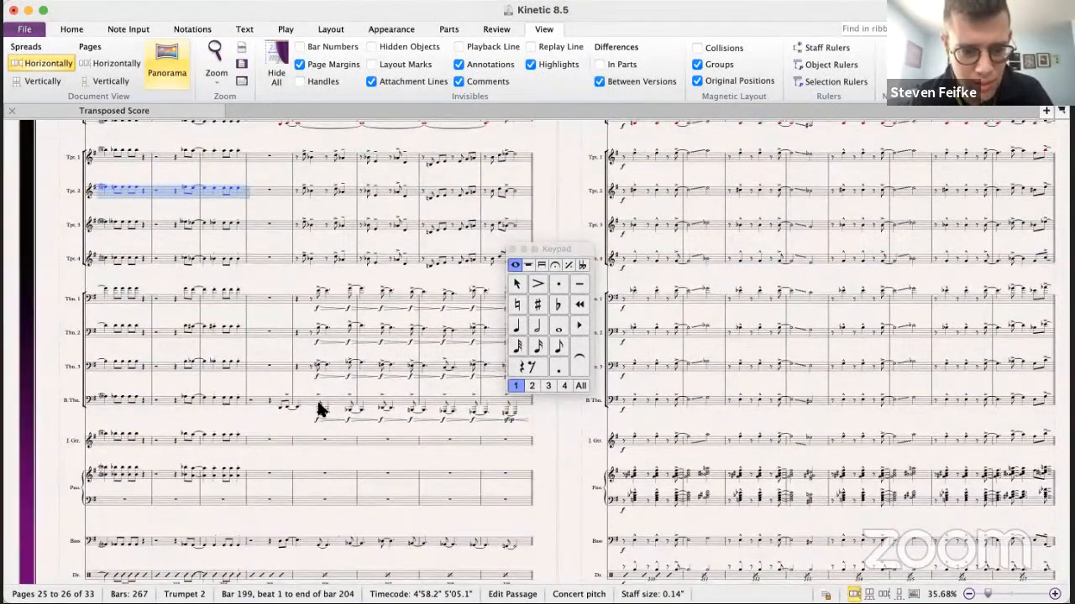
click(256, 399)
shift+click(495, 400)
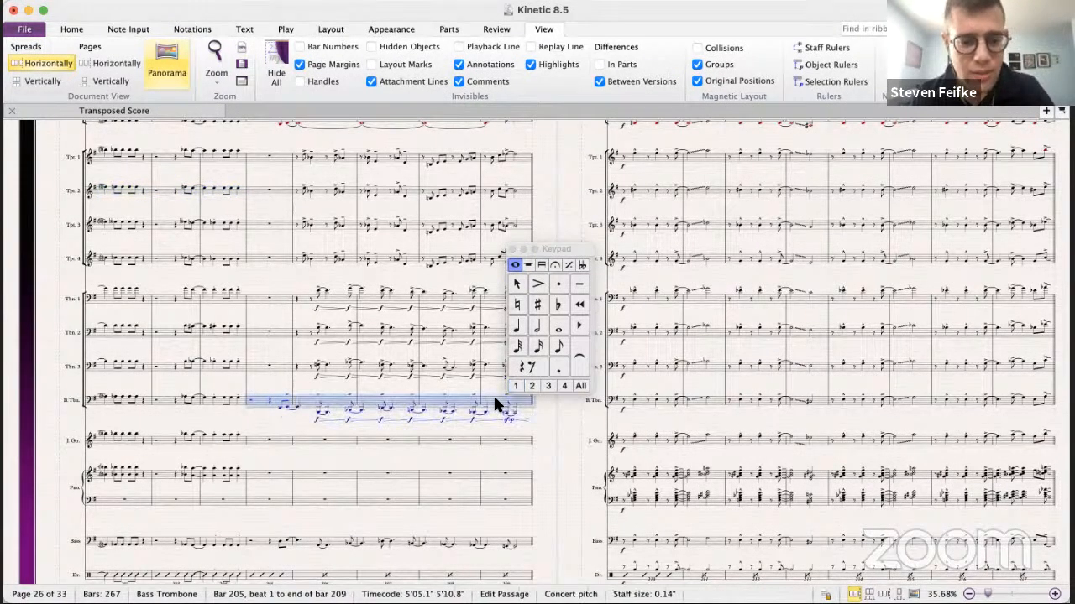
key(super+grave)
scroll(280, 447, down, 1)
scroll(280, 447, left, 1)
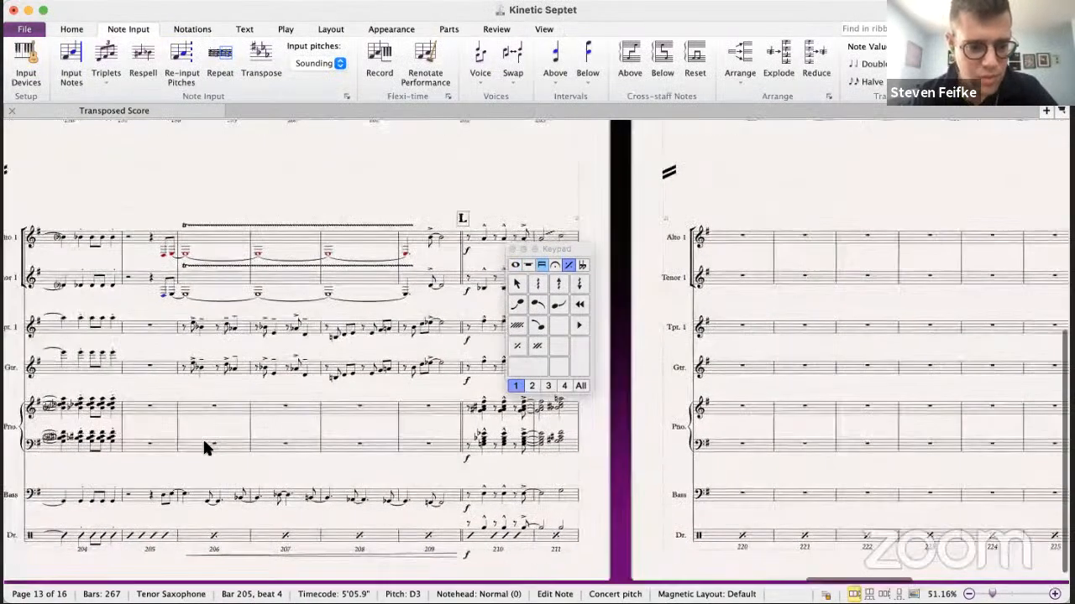
click(150, 441)
key(super+v)
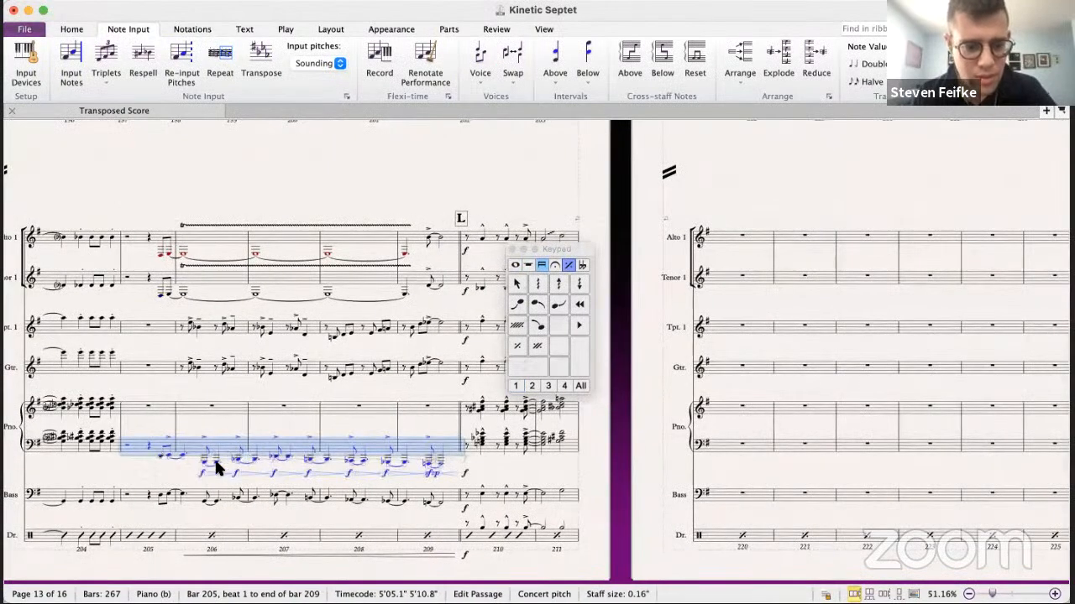
- Delete the dynamics and hairpins below the piano left-hand staff in bars 206–209
click(205, 458)
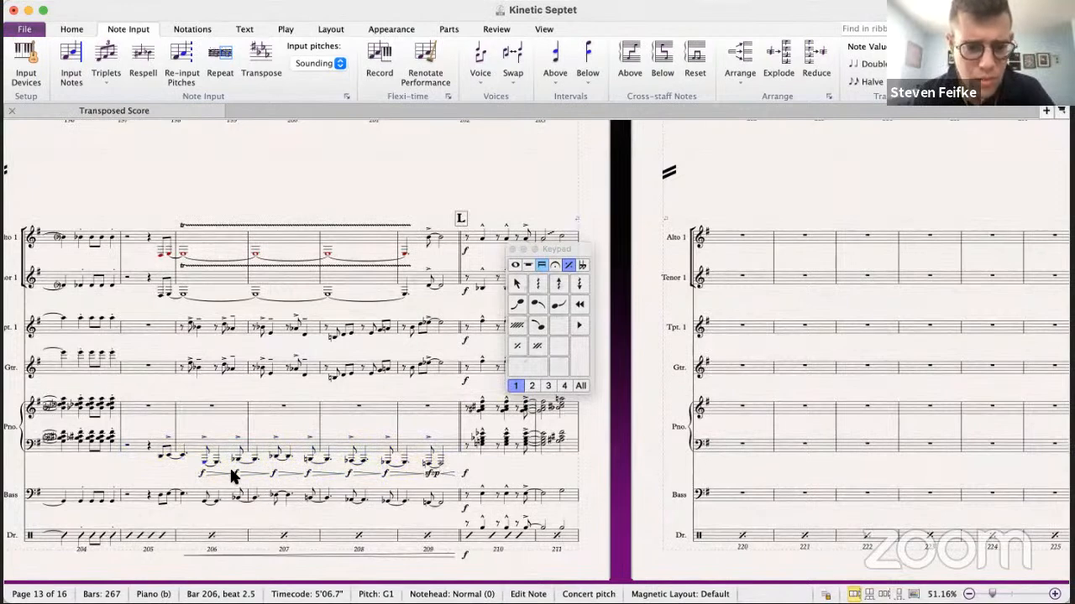
click(202, 474)
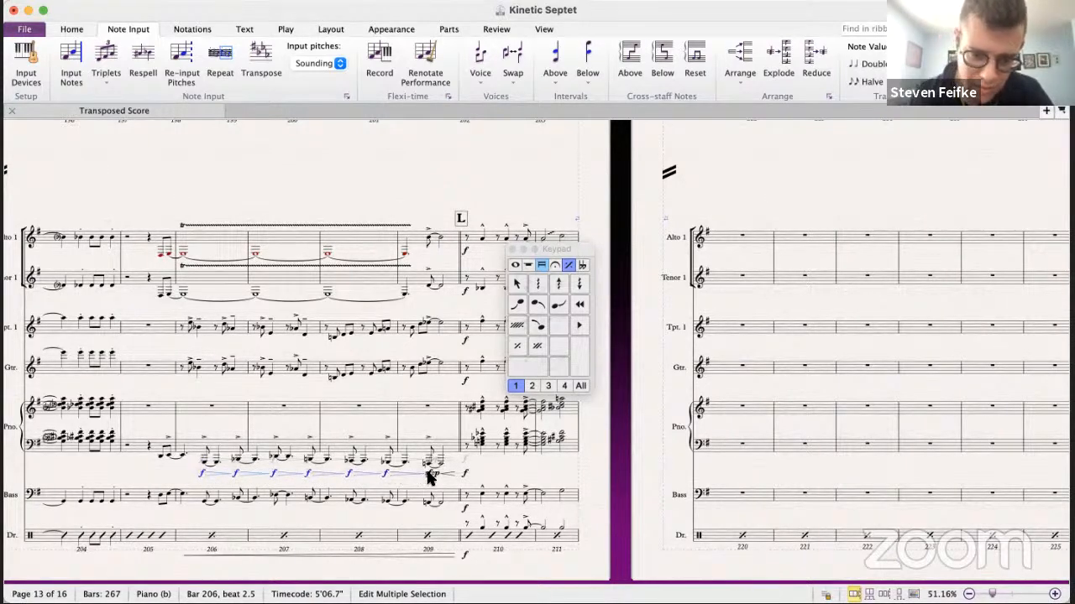
key(Delete)
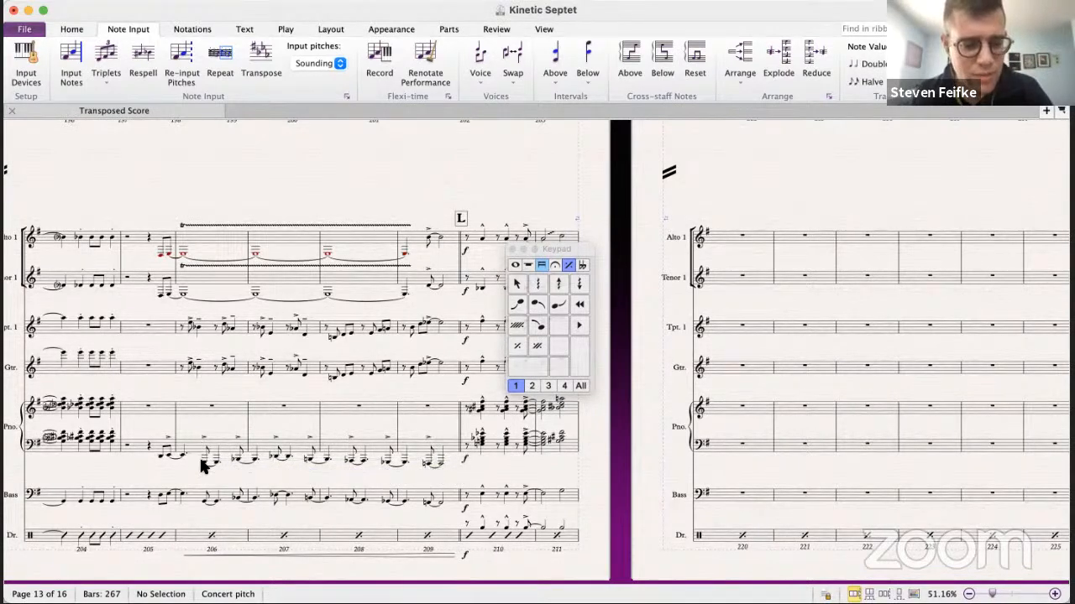
- Double the piano left-hand notes in bars 206–209 an octave above
click(203, 459)
shift+click(439, 463)
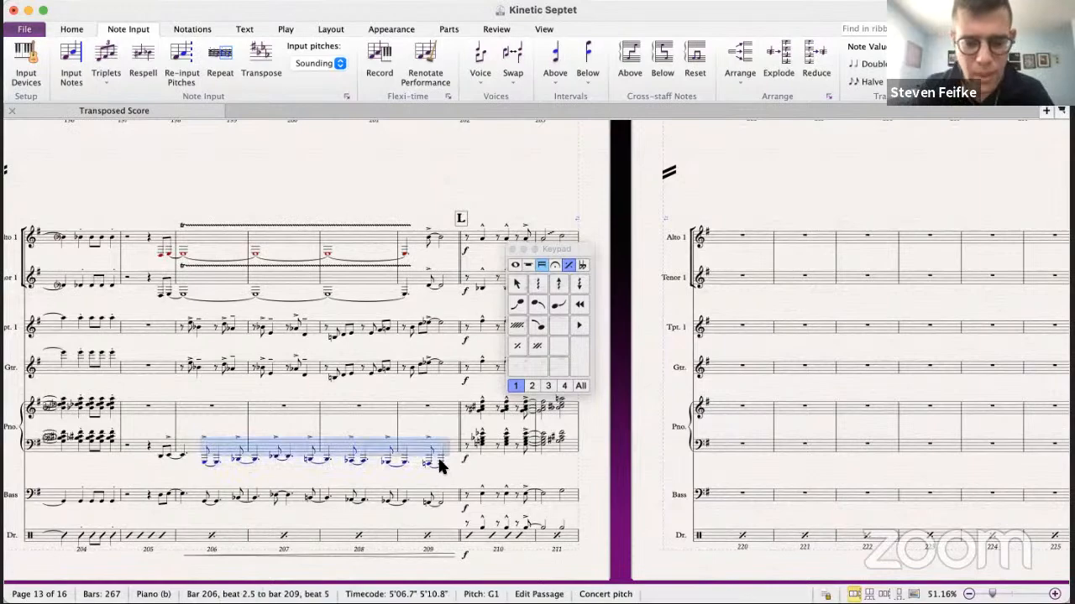
- Copy Trombones 1–3 from bars 206–209 of Kinetic 8.5 and reduce them onto Kinetic Septet's piano right-hand staff
key(super+grave)
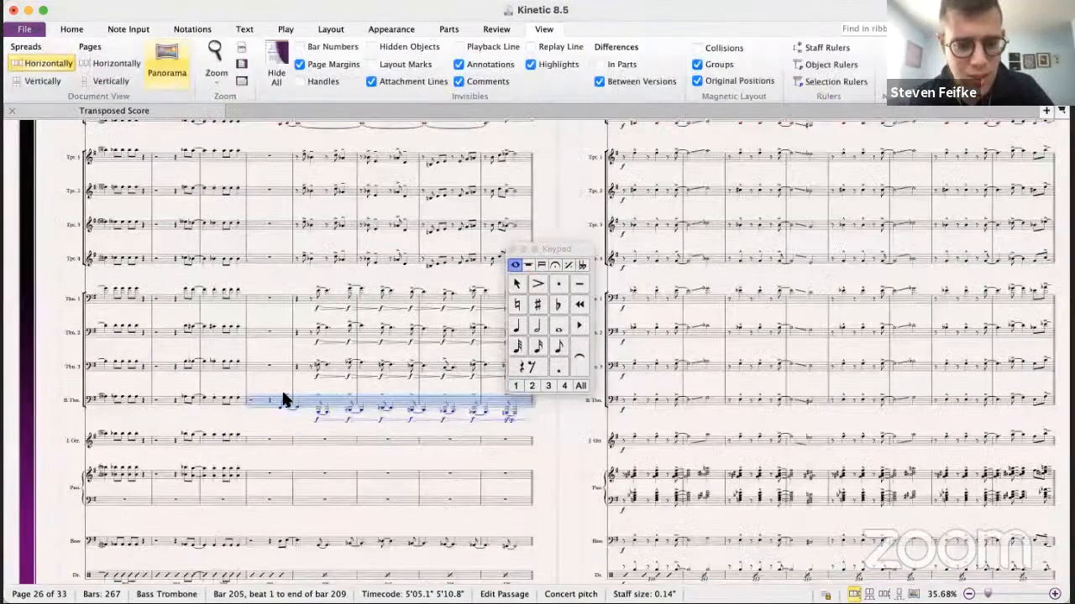
click(307, 302)
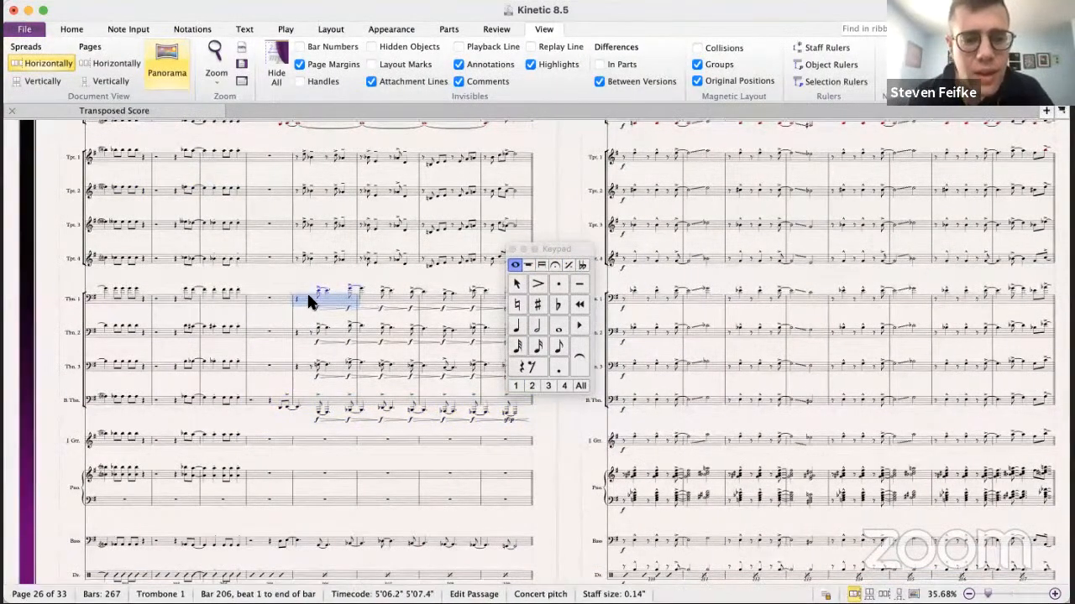
scroll(309, 303, right, 5)
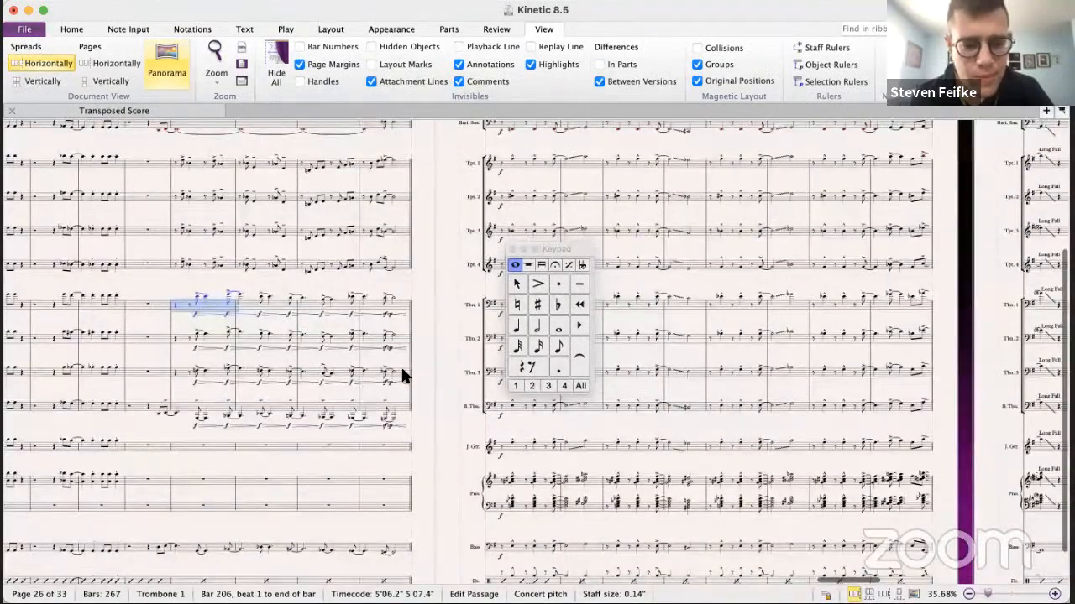
shift+click(401, 366)
key(super+grave)
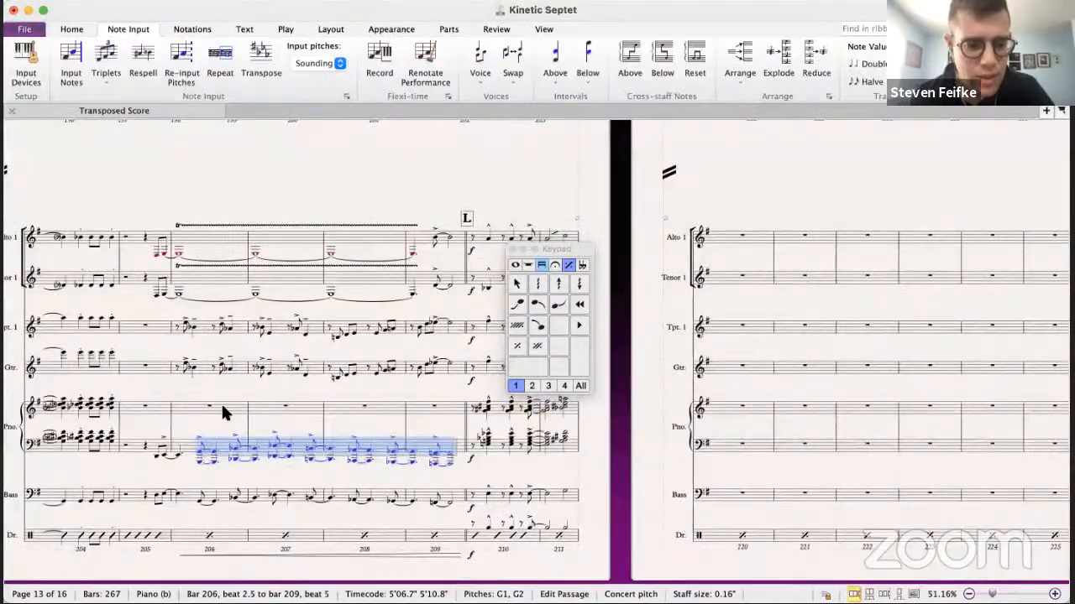
click(223, 411)
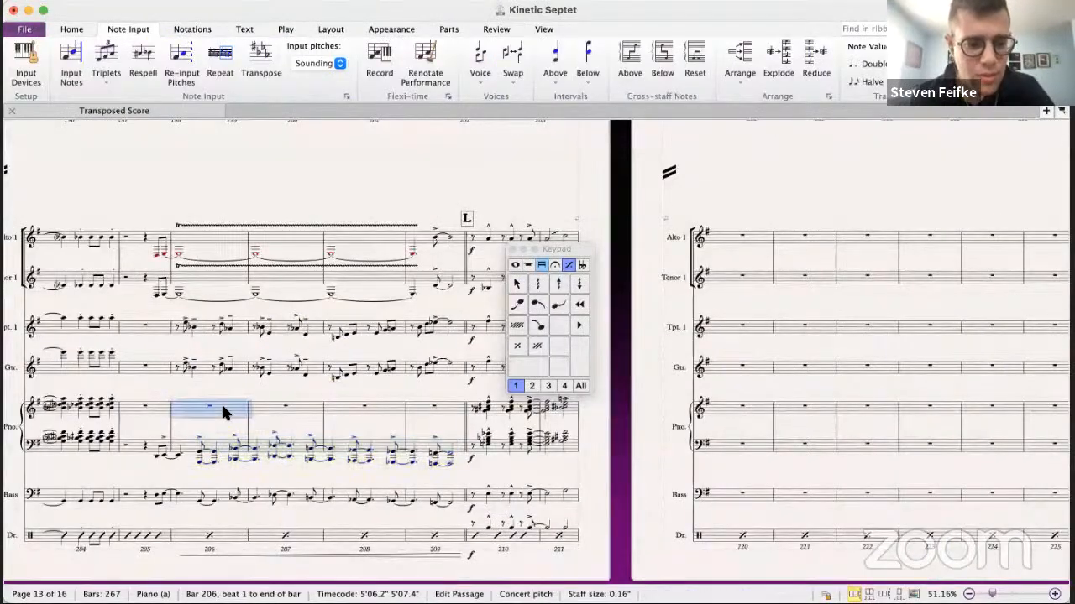
click(805, 62)
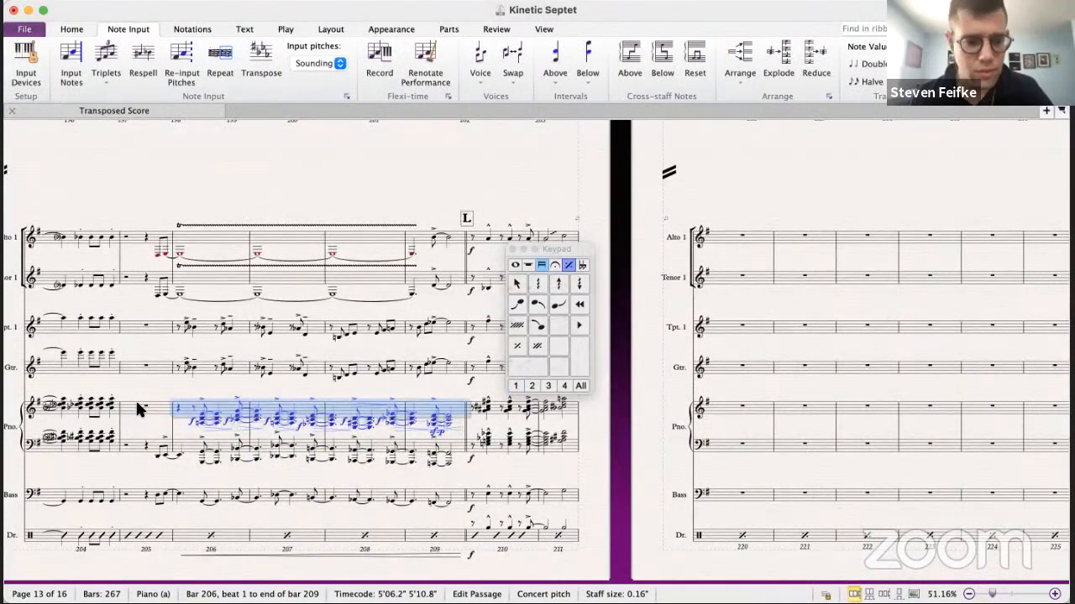
- Filter the dynamics on the piano right-hand staff in bars 206–209 and delete them with their hairpins
click(73, 29)
click(501, 67)
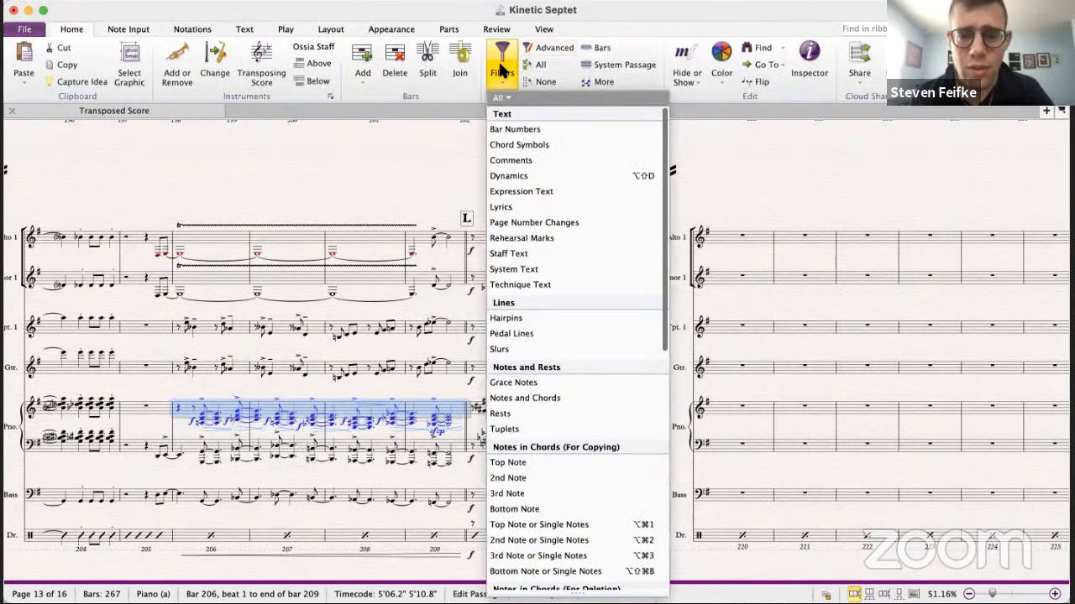
click(509, 175)
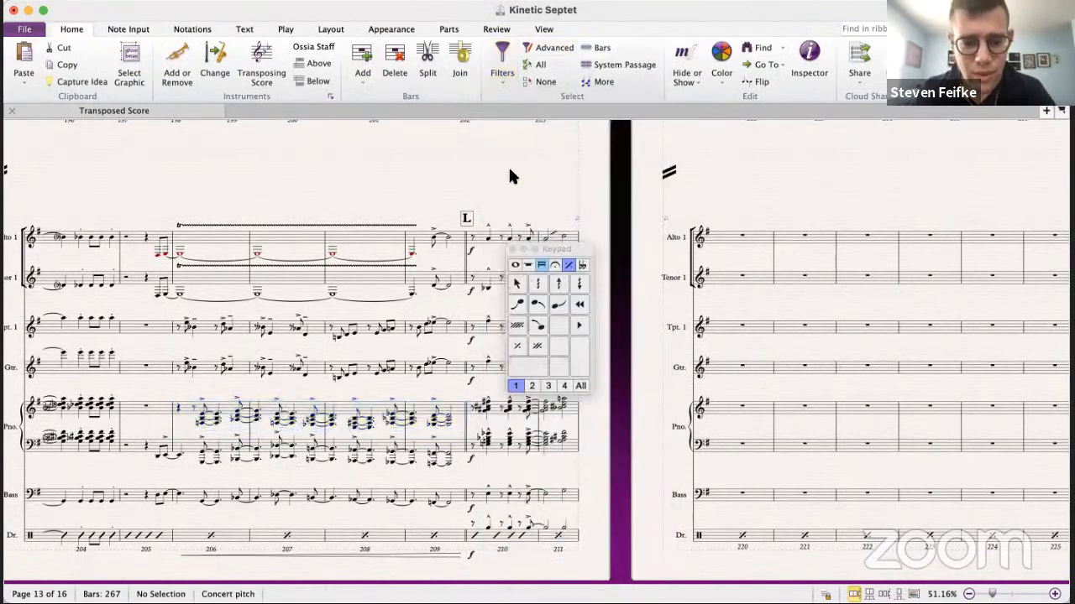
- Play back both piano staves from the left-hand pickup on beat 4 of bar 205
click(186, 410)
shift+click(160, 460)
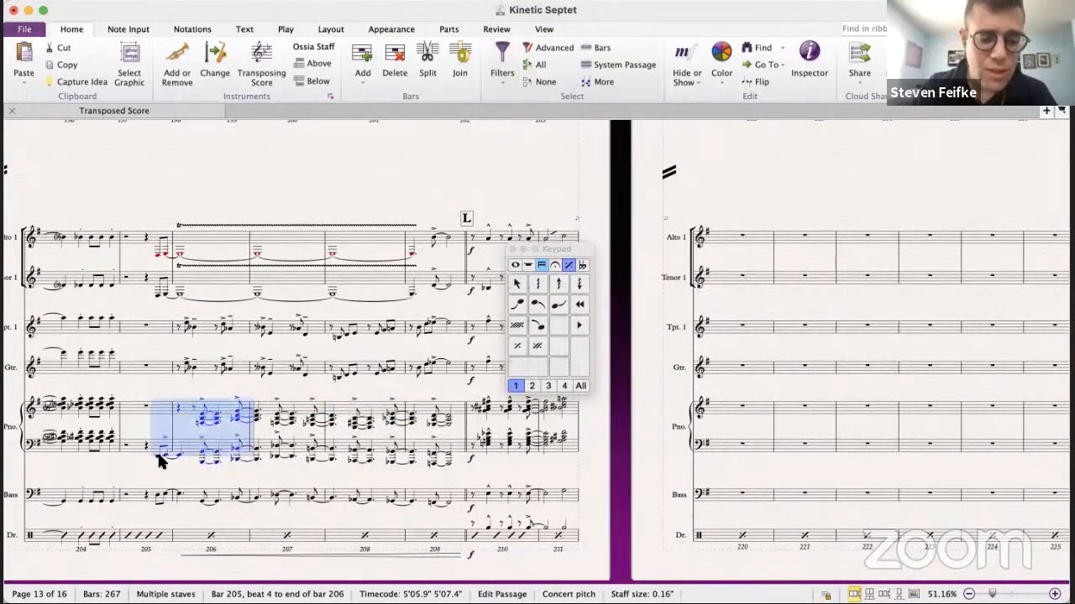
key(p)
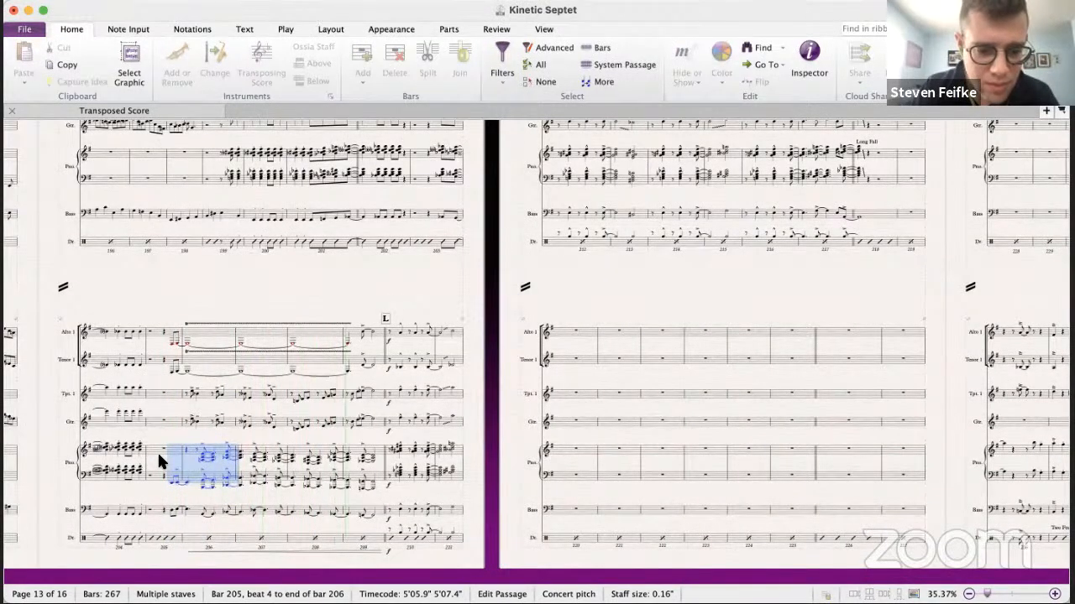
key(space)
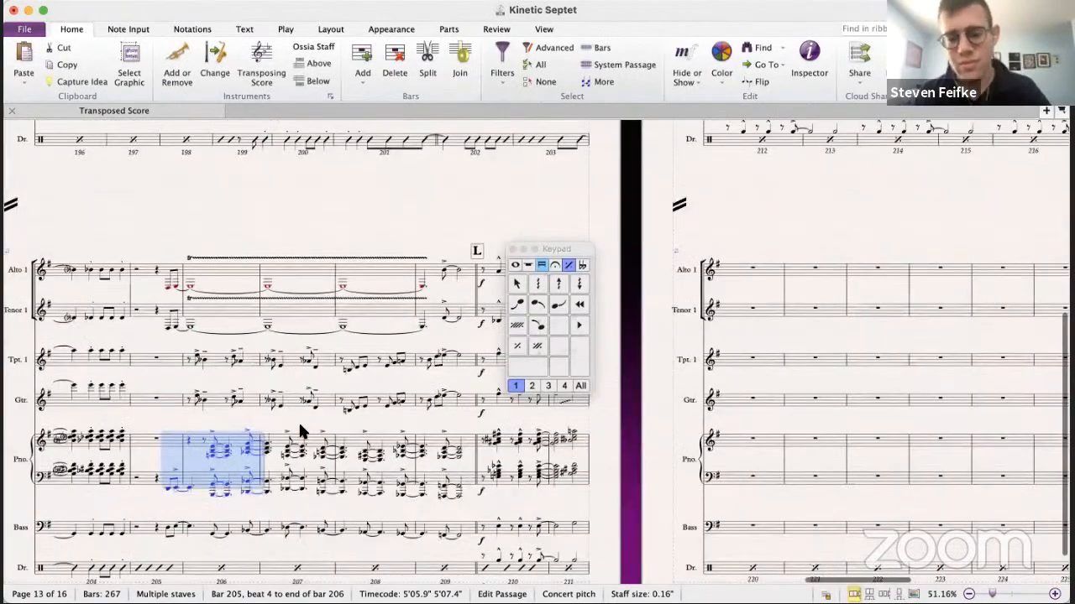
- Examine the pages around letters L and M and back to letter F for the matching ensemble passage
scroll(300, 424, right, 4)
scroll(300, 424, down, 1)
scroll(300, 424, up, 6)
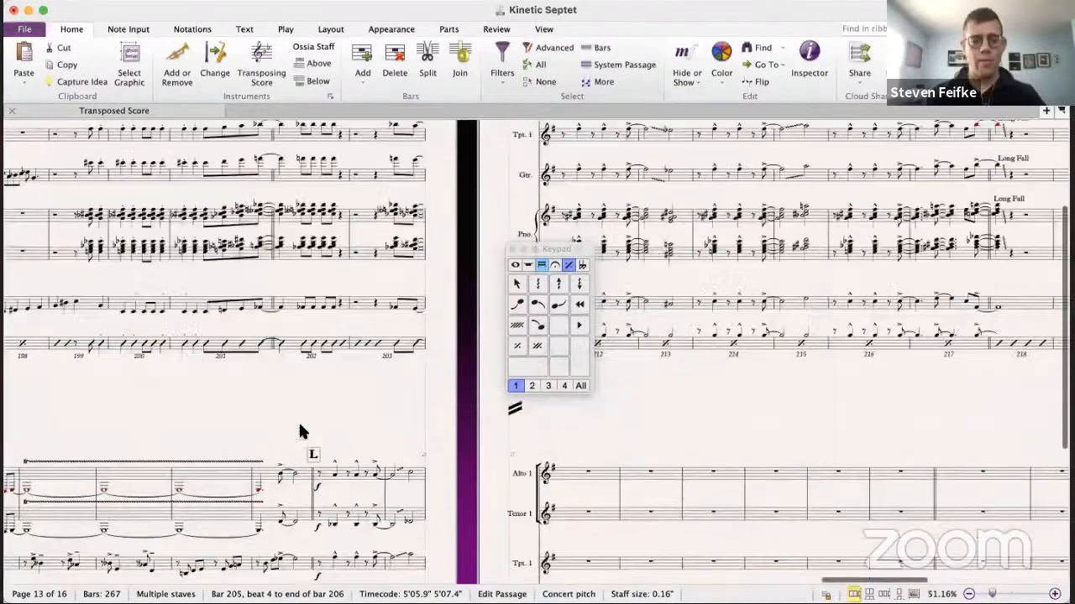
scroll(301, 432, down, 5)
scroll(300, 431, right, 2)
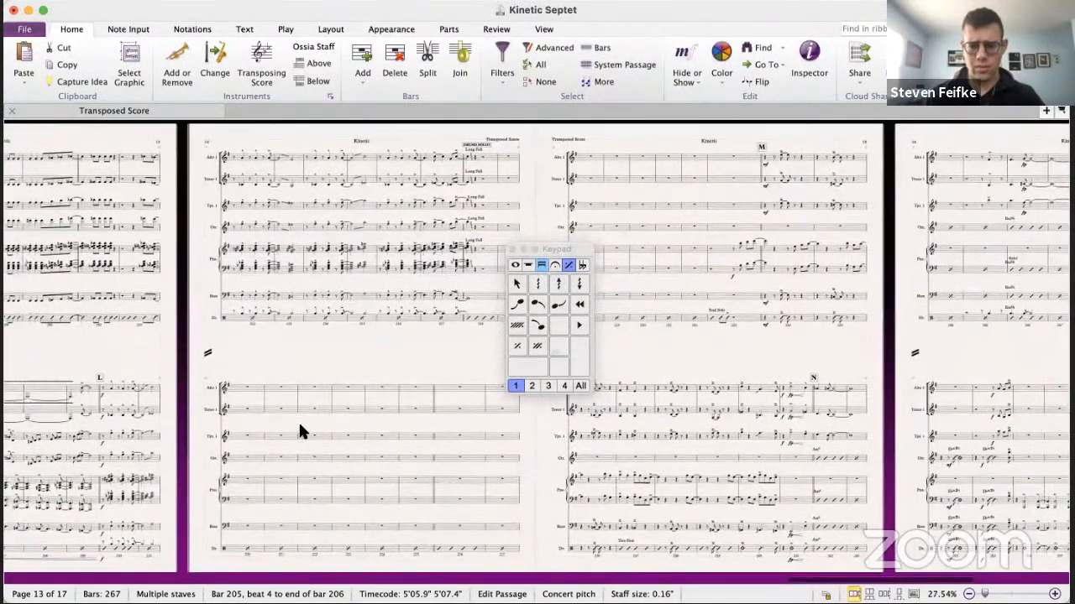
scroll(299, 430, left, 10)
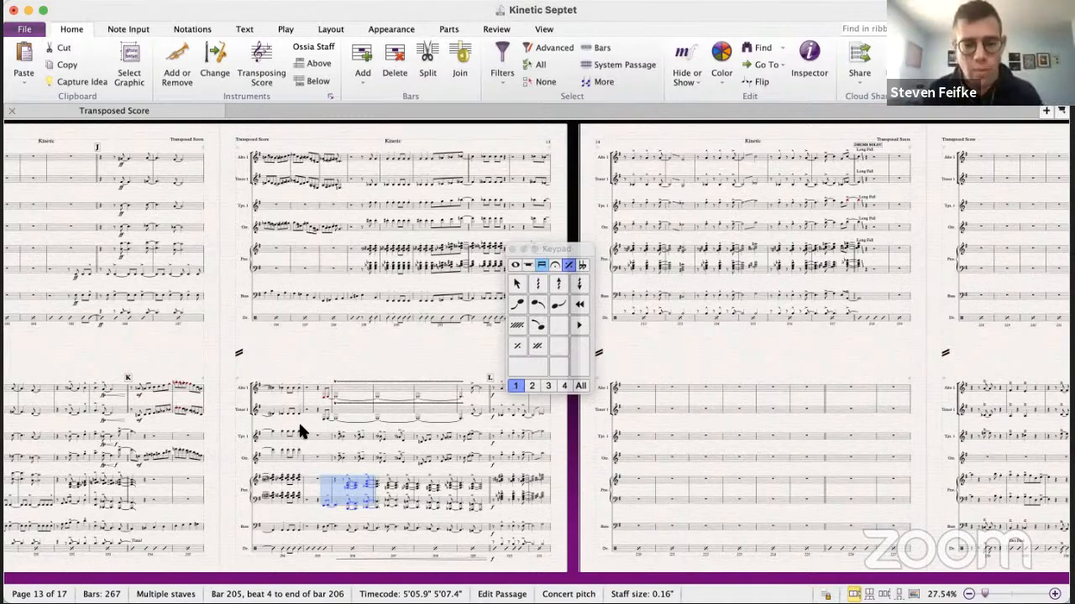
scroll(424, 382, right, 3)
scroll(400, 388, right, 1)
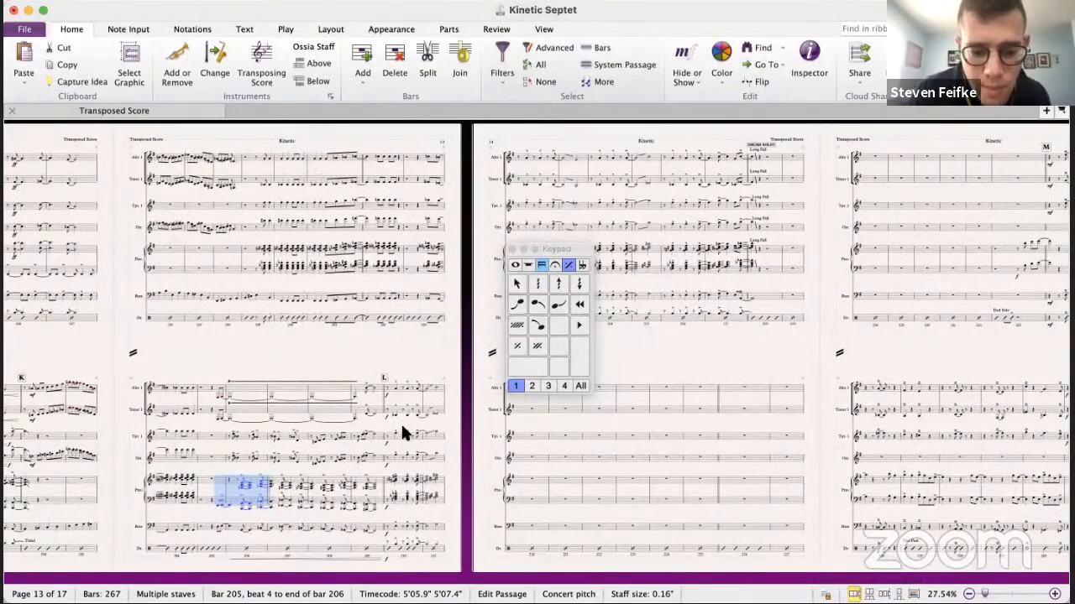
scroll(387, 357, left, 10)
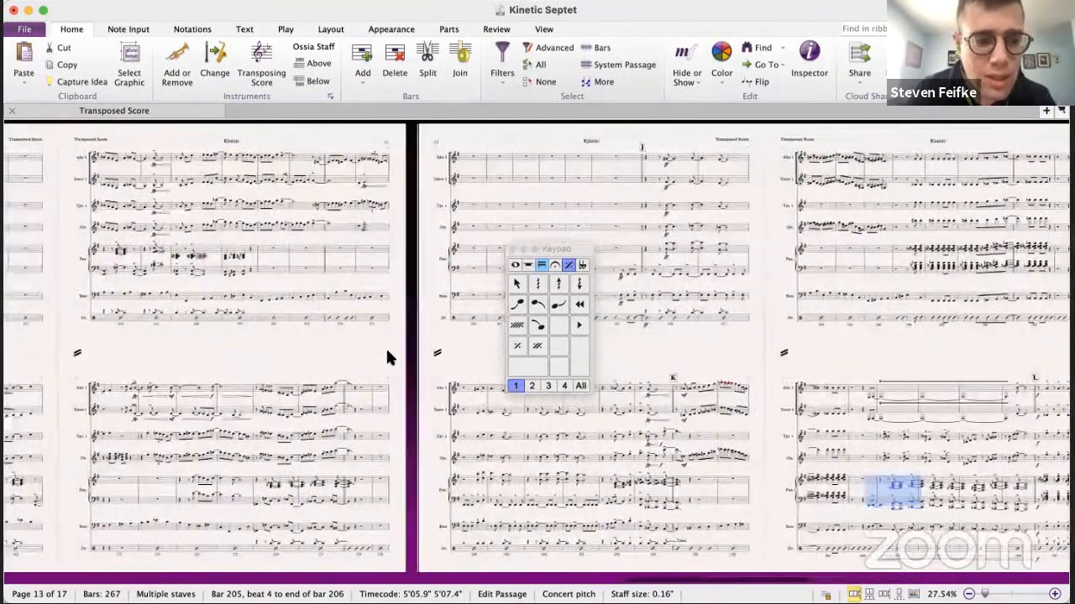
scroll(387, 357, left, 10)
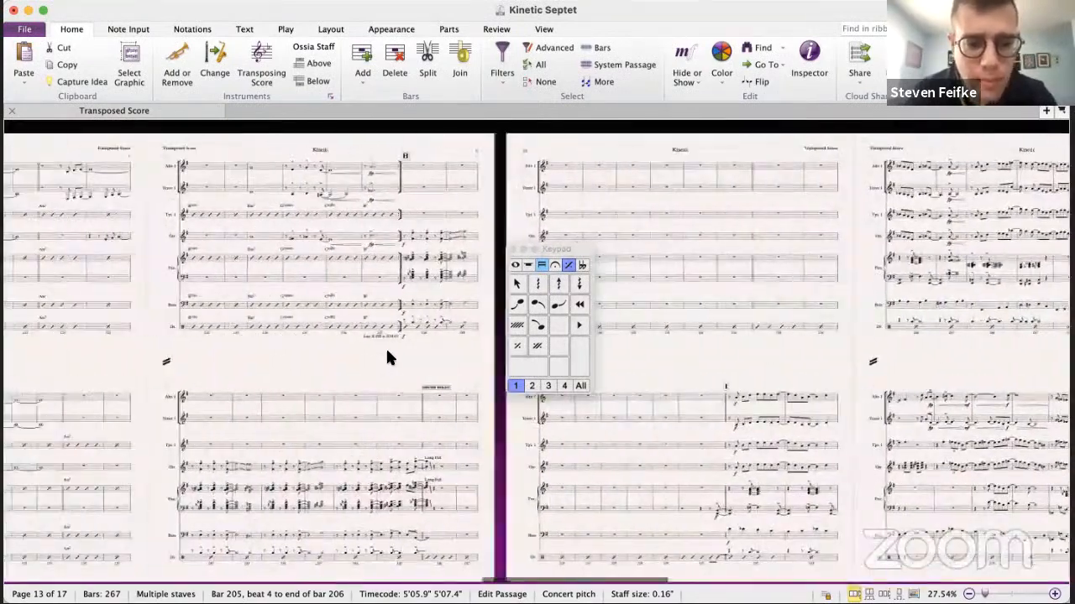
scroll(387, 357, left, 8)
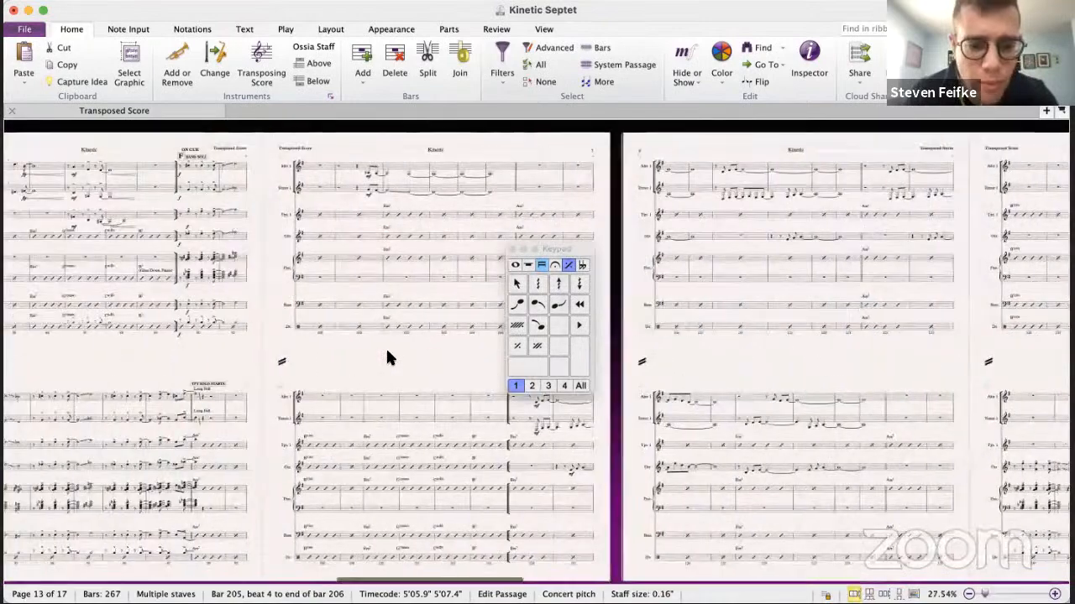
scroll(387, 357, left, 3)
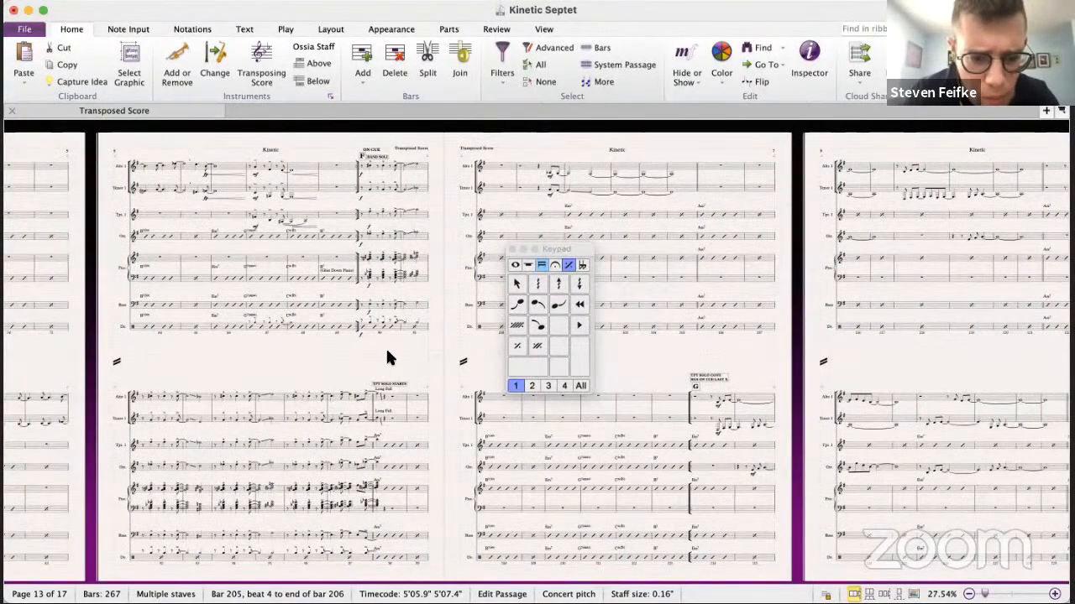
click(378, 165)
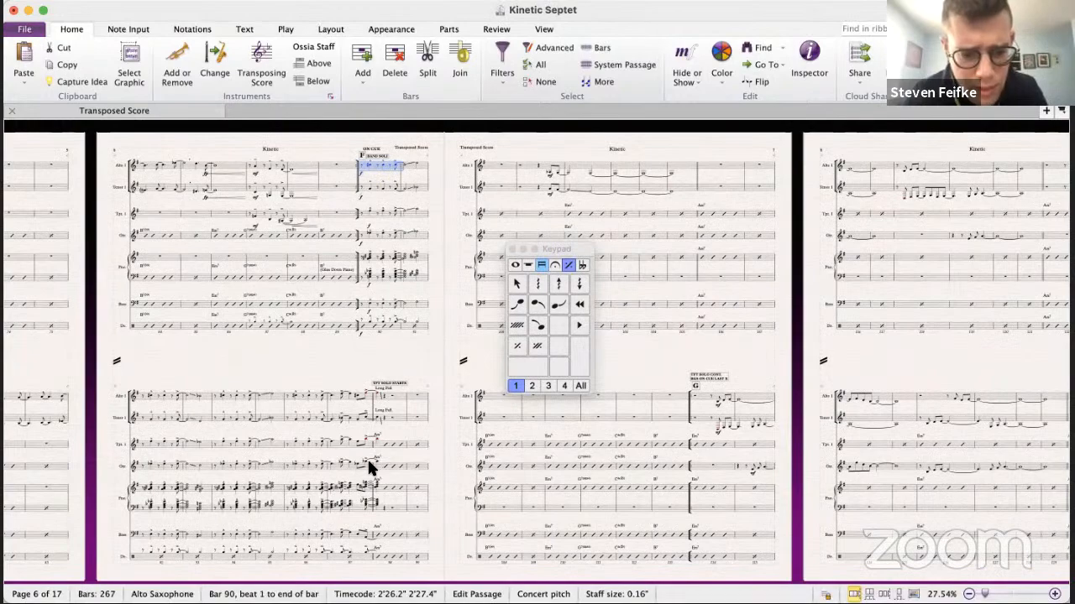
scroll(367, 466, left, 10)
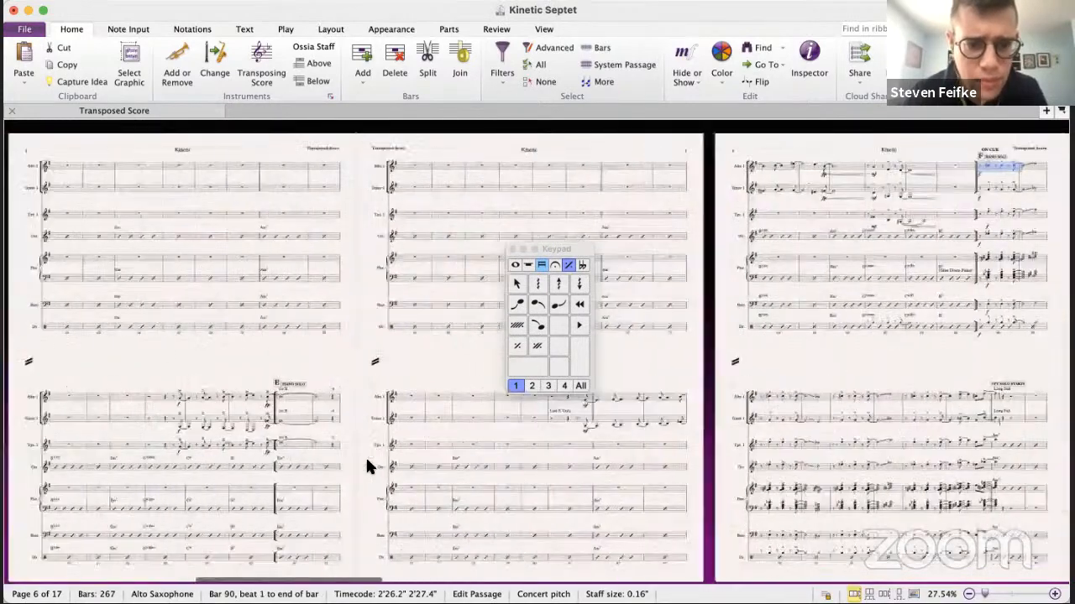
scroll(367, 465, left, 6)
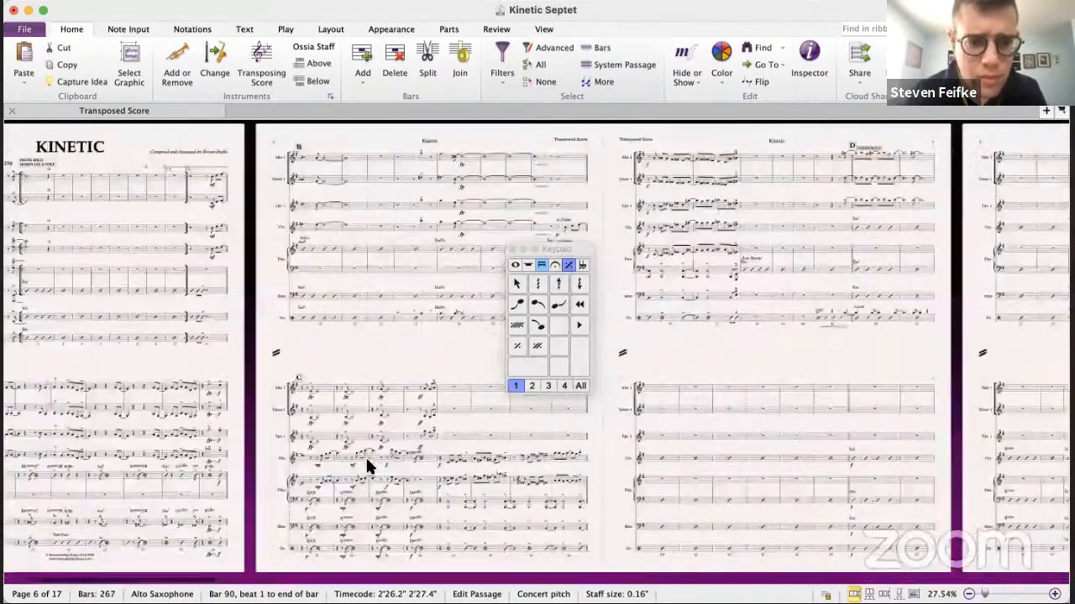
scroll(367, 465, right, 10)
scroll(367, 466, right, 8)
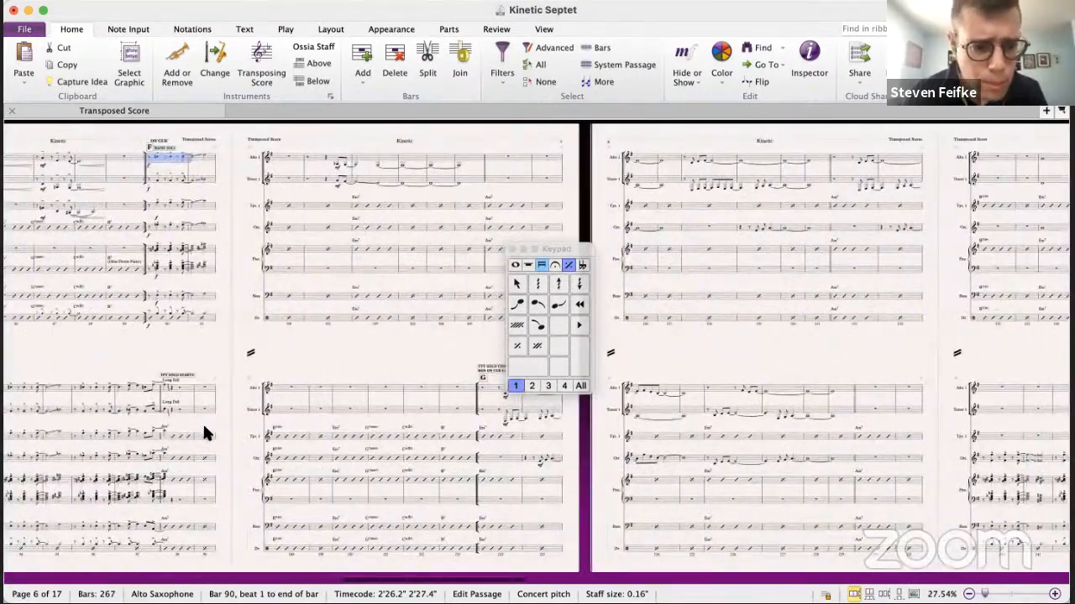
scroll(165, 421, left, 3)
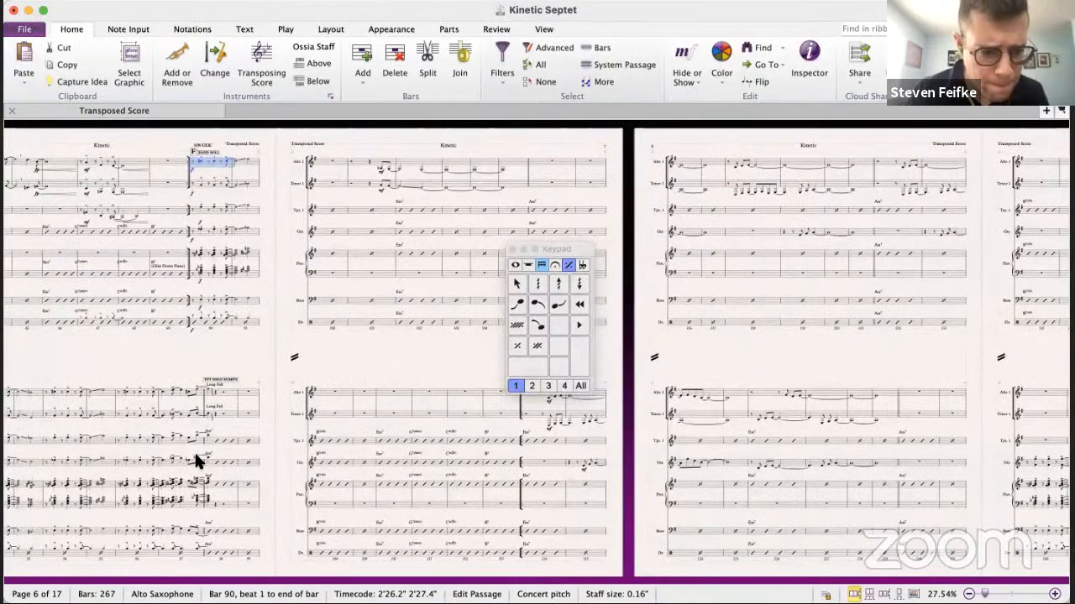
shift+click(193, 450)
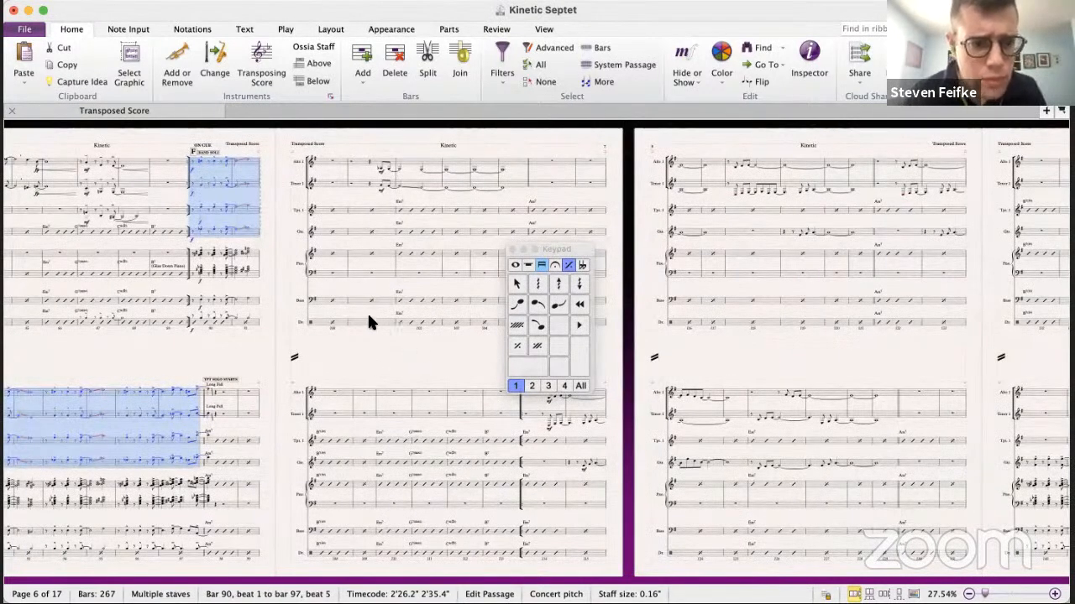
- Move the f dynamics in bar 90 at letter F to beat 1.5
click(191, 176)
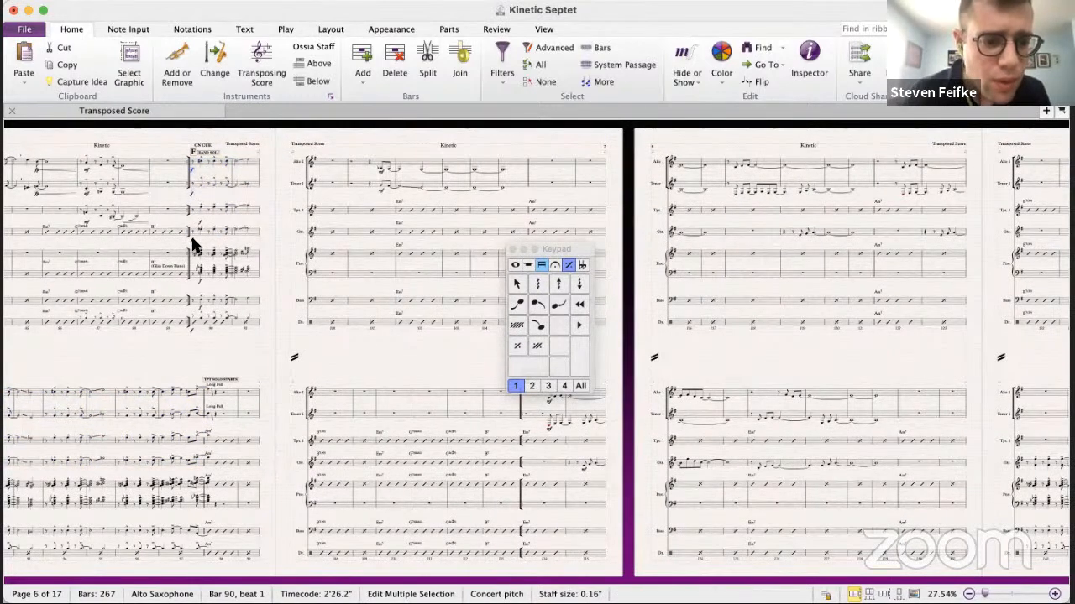
key(super+x)
click(198, 160)
key(super+v)
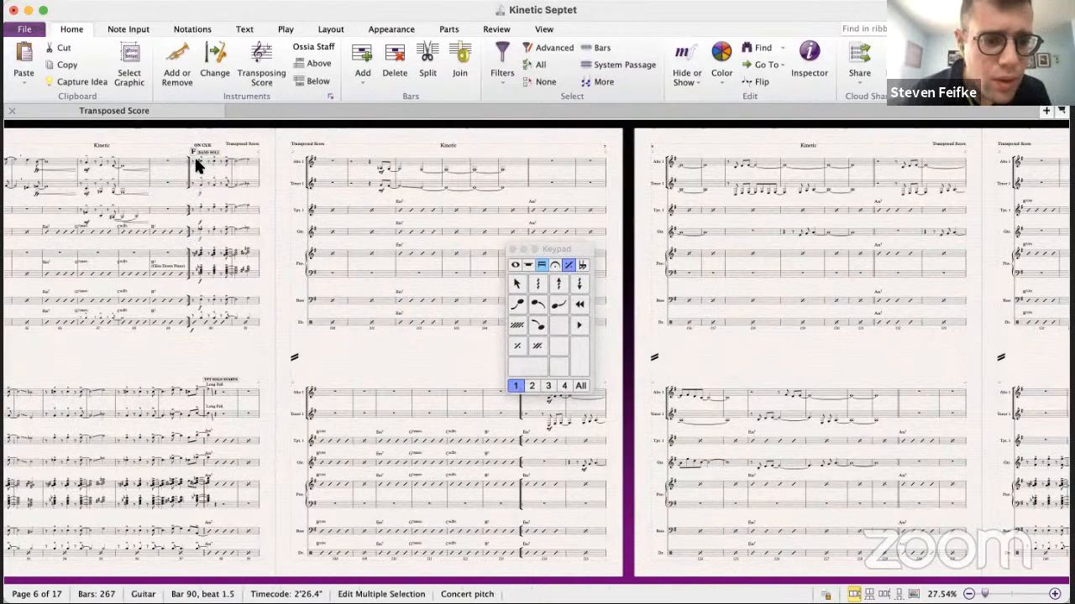
- Copy the alto, tenor, trumpet and guitar parts from bars 90–97 at letter F onto the same staves from bar 210 at letter L
click(192, 162)
click(194, 165)
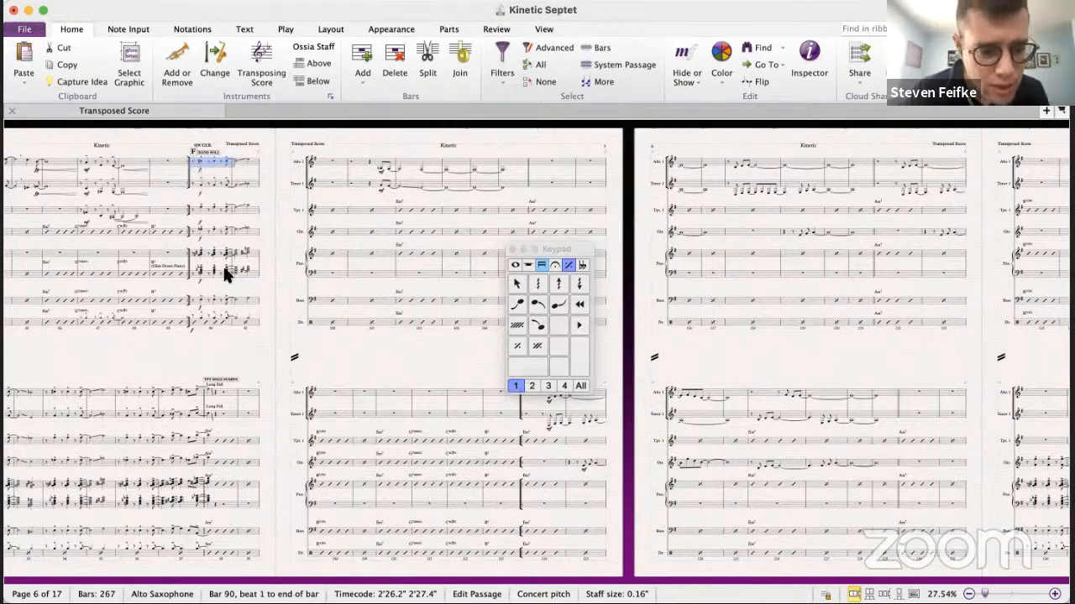
shift+click(195, 460)
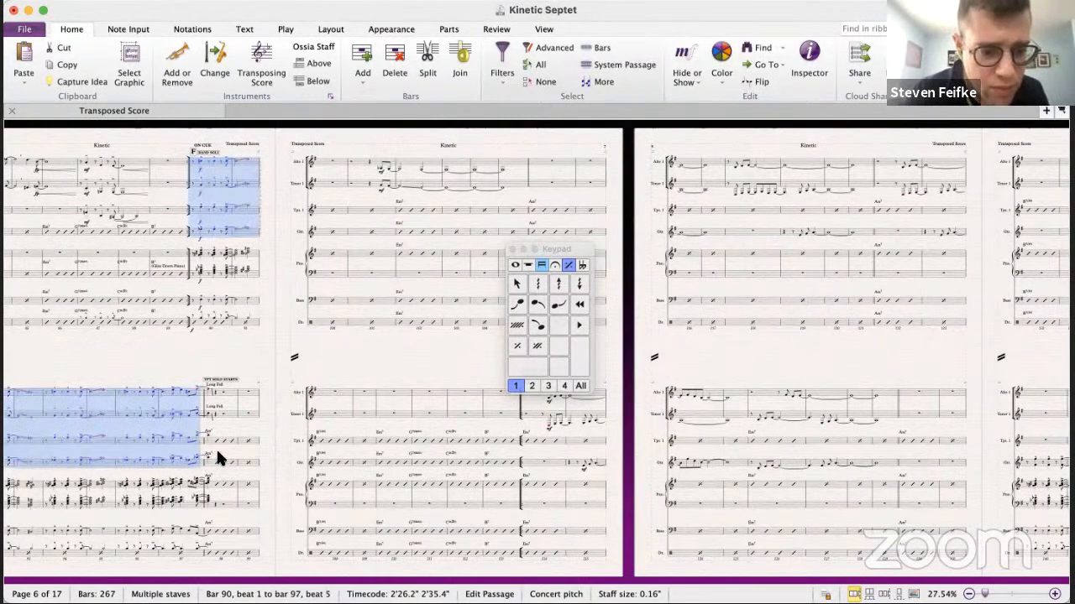
scroll(308, 402, right, 10)
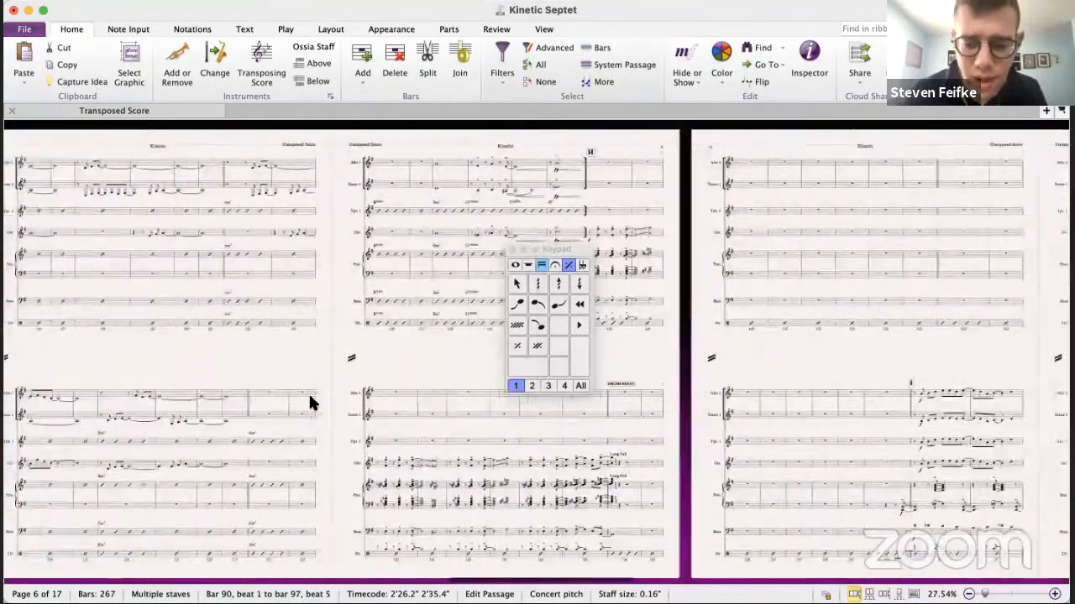
scroll(308, 402, right, 10)
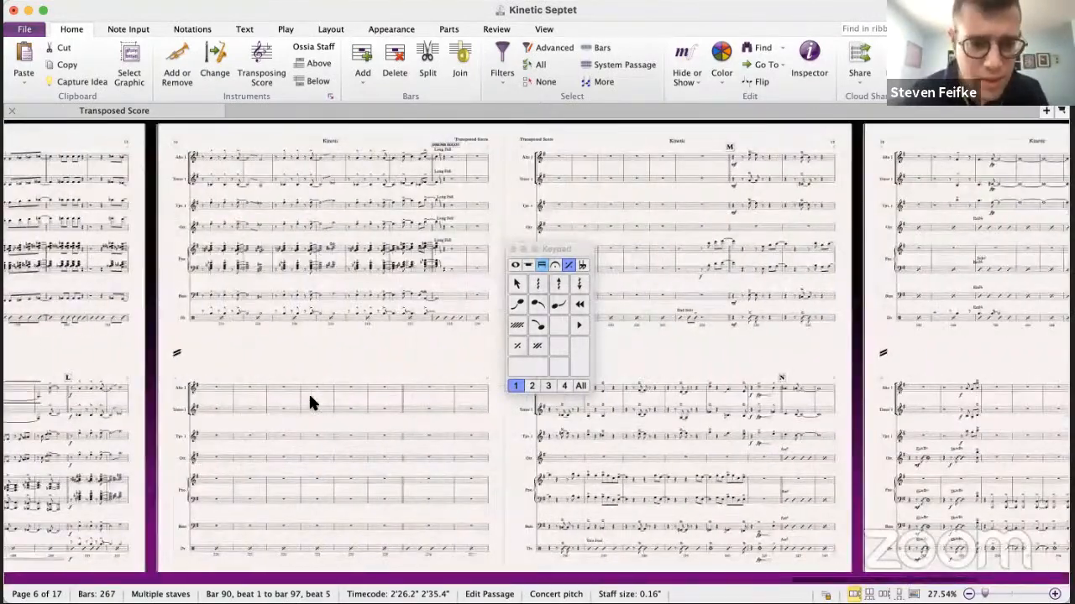
scroll(308, 401, right, 3)
scroll(311, 403, right, 5)
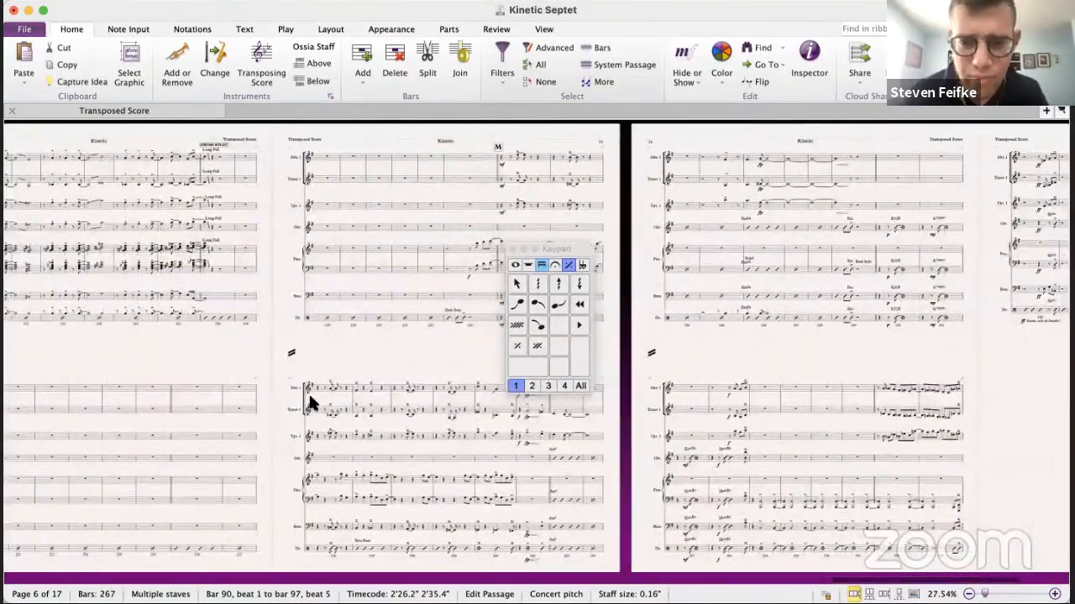
scroll(308, 392, left, 5)
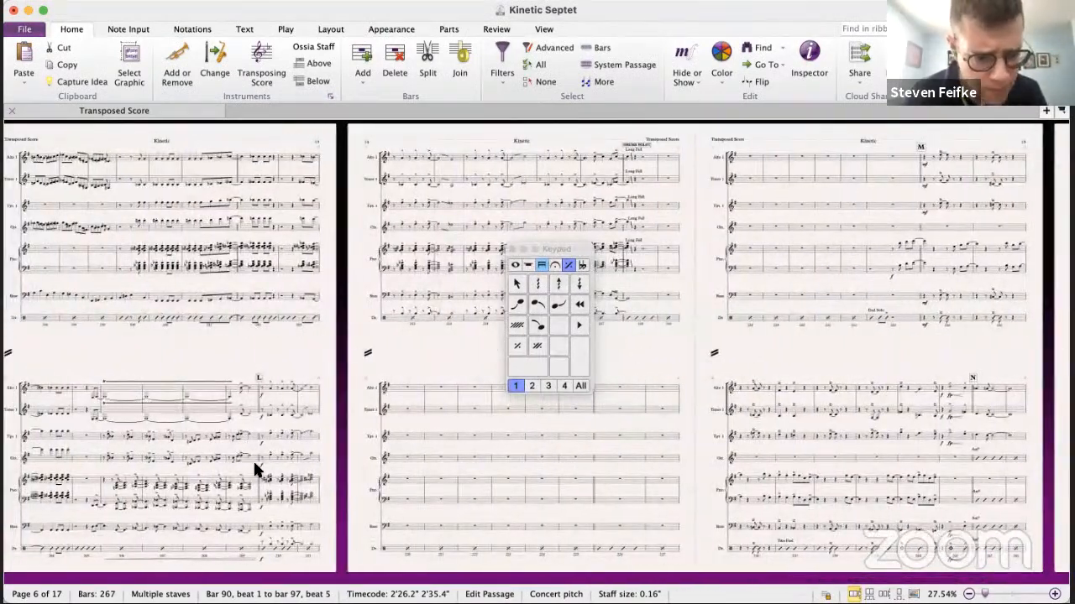
click(259, 380)
key(super+v)
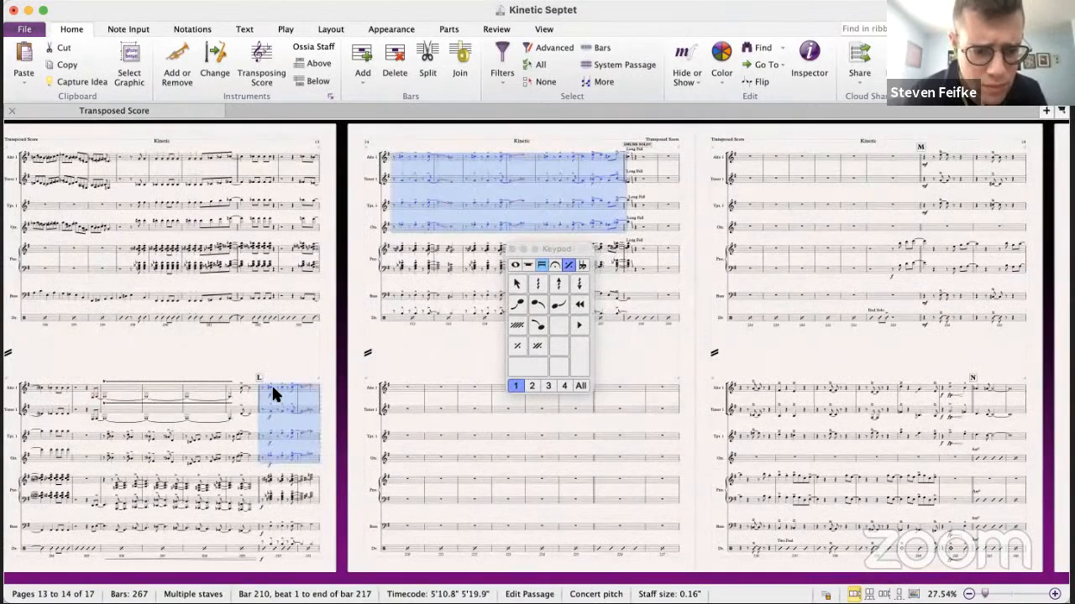
- Check the alto and tenor notes on beat 1 of bar 218, at the end of the copied passage
scroll(257, 395, right, 5)
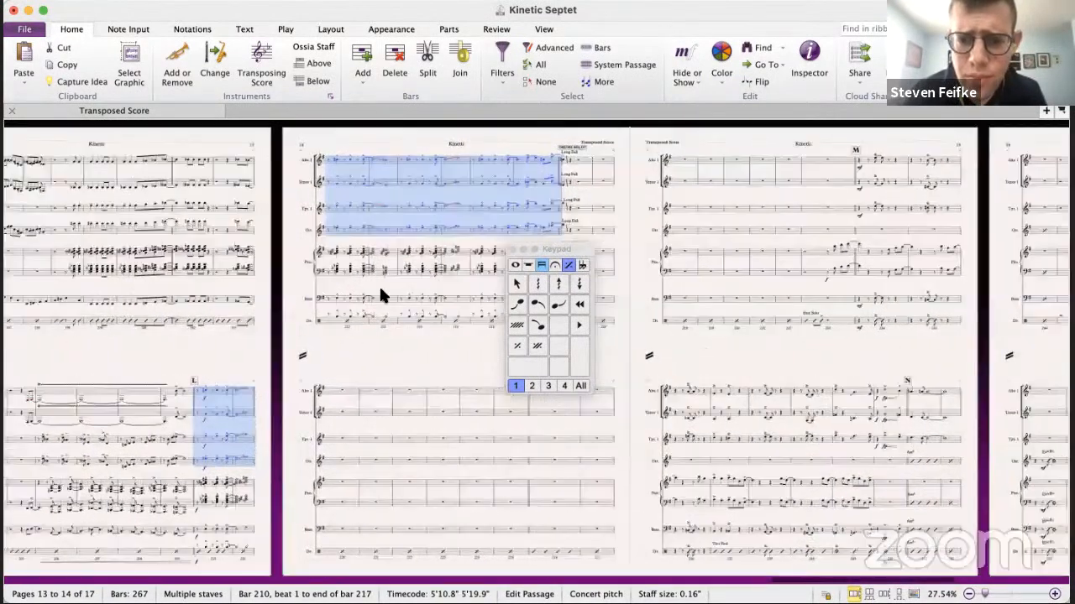
scroll(256, 394, right, 3)
click(516, 162)
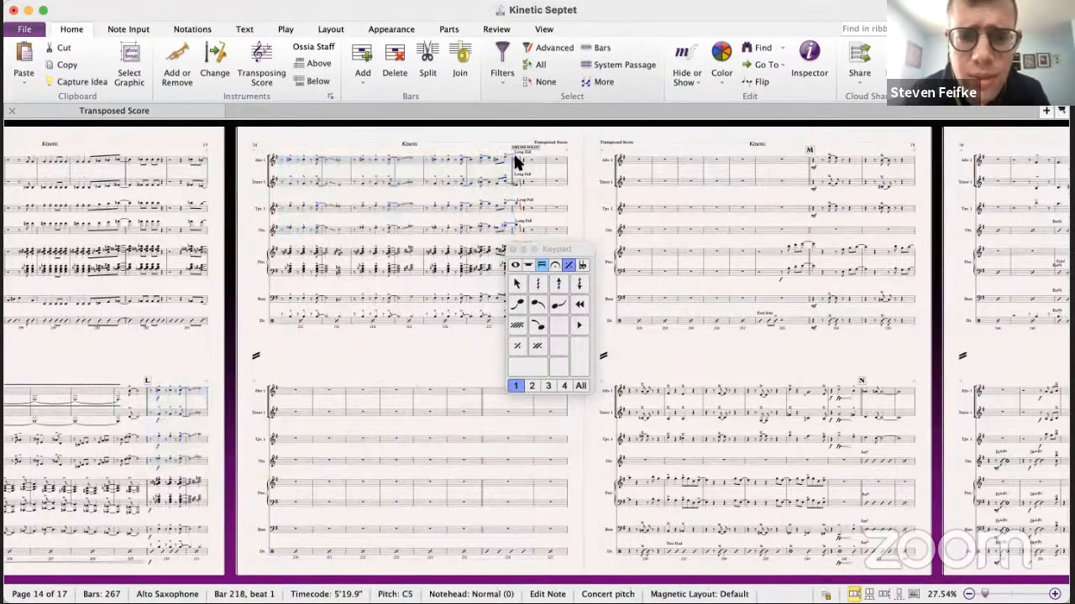
click(516, 185)
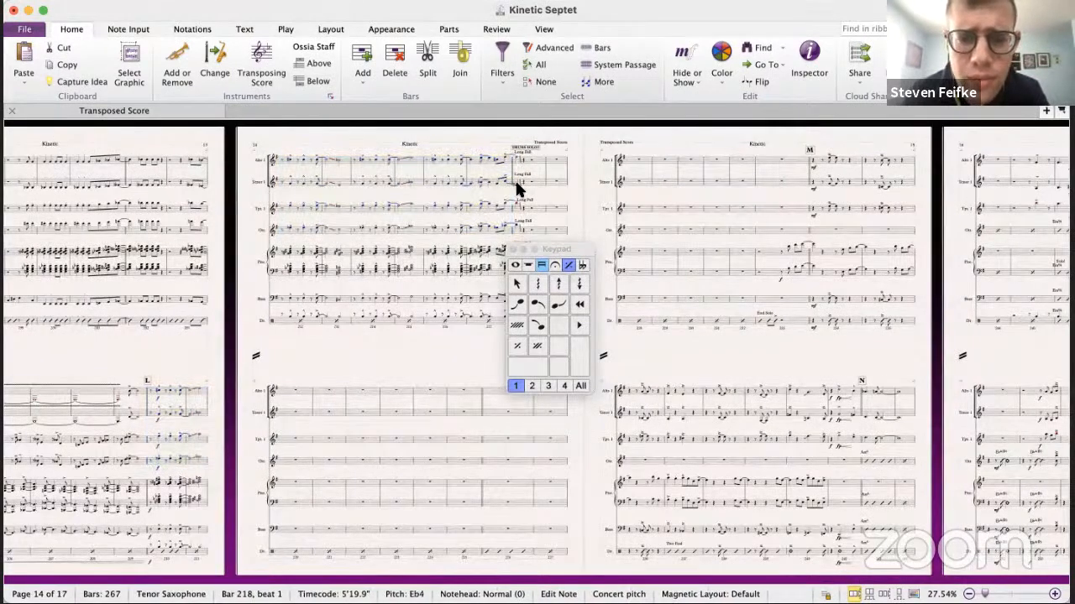
- Play back the score from letter L through the following sections to the last pages
click(143, 394)
scroll(144, 393, up, 3)
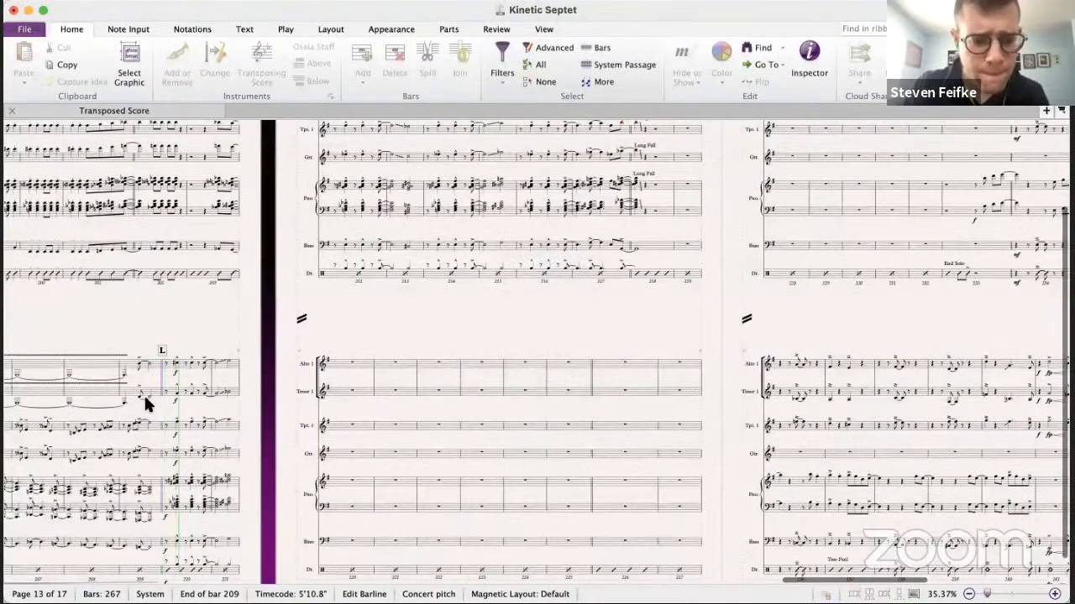
scroll(334, 425, up, 2)
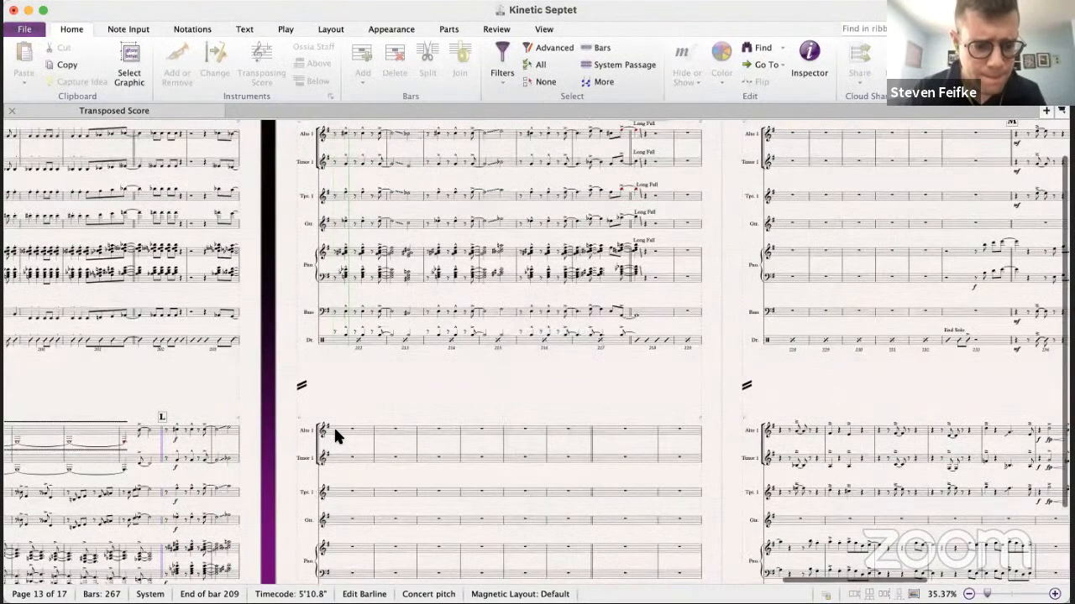
scroll(333, 425, right, 2)
scroll(334, 426, up, 1)
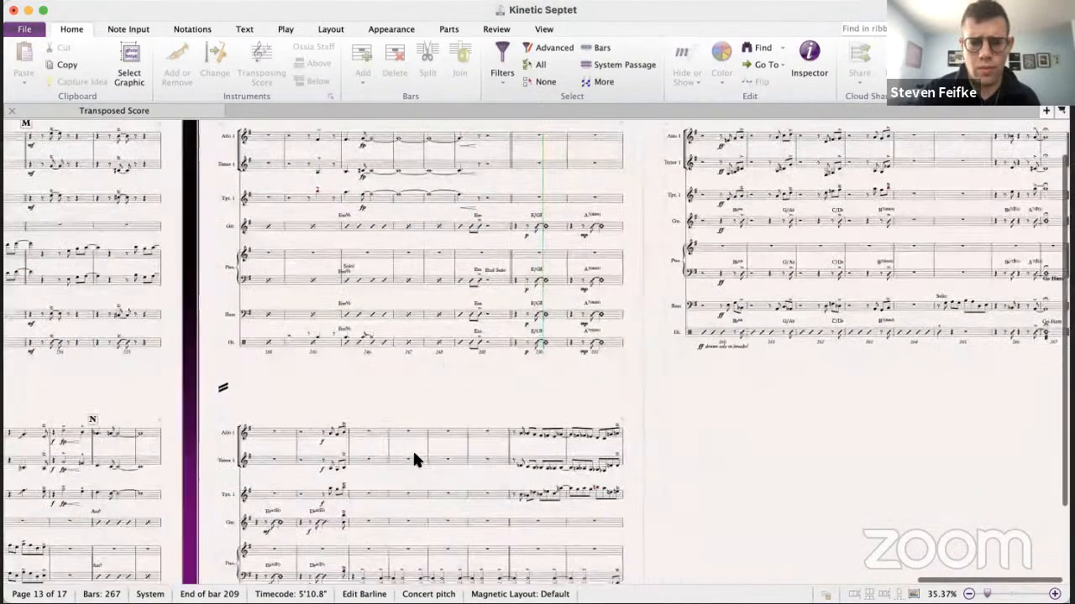
key(space)
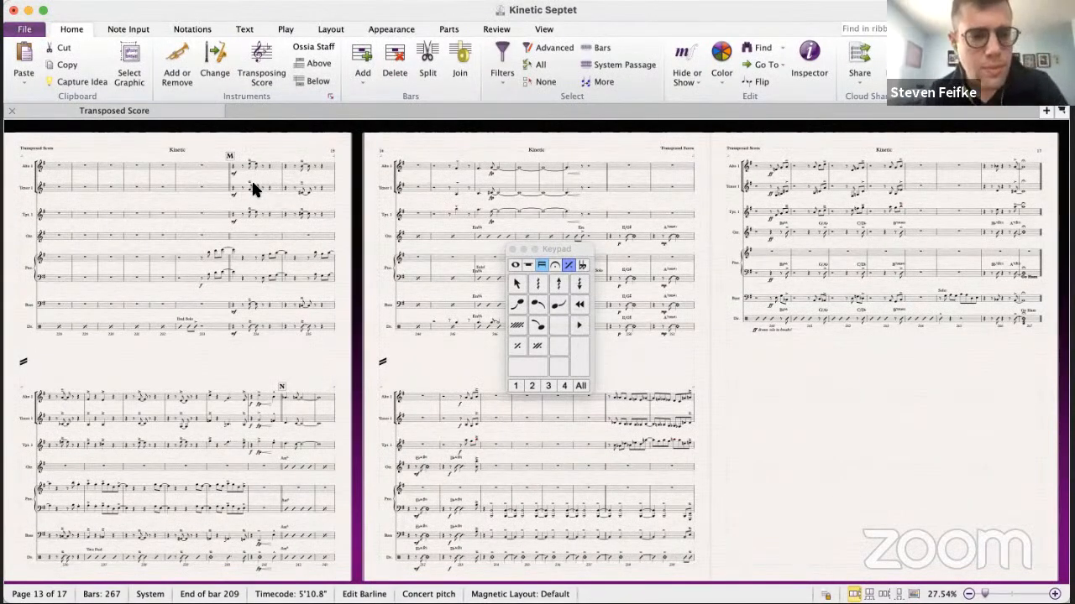
- Check the tenor, trumpet and alto notes on beat 2.5 of bar 234 at letter M
click(240, 217)
key(super+equal)
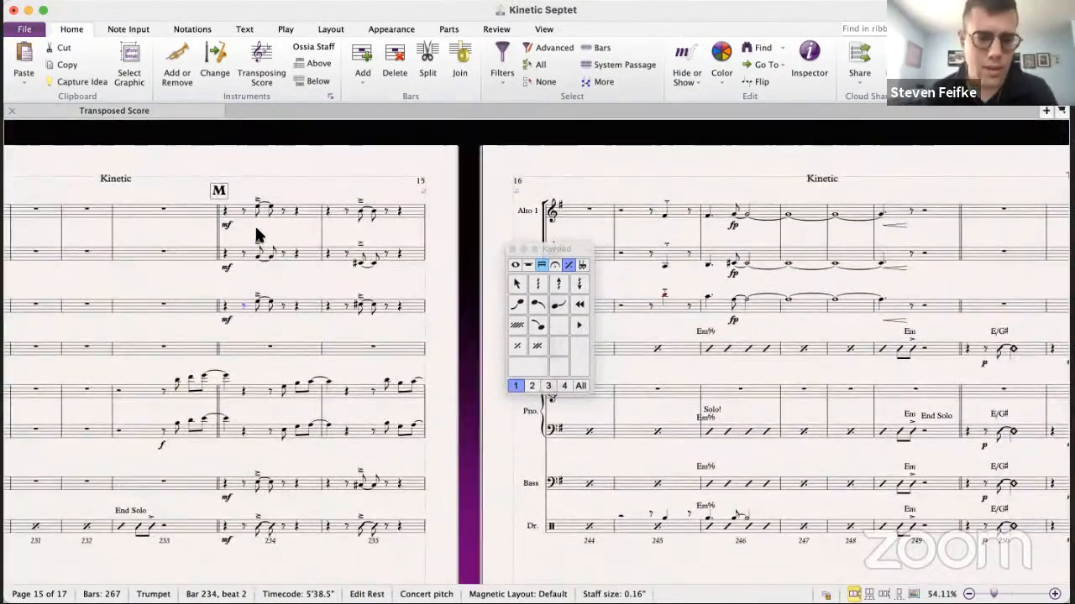
click(257, 252)
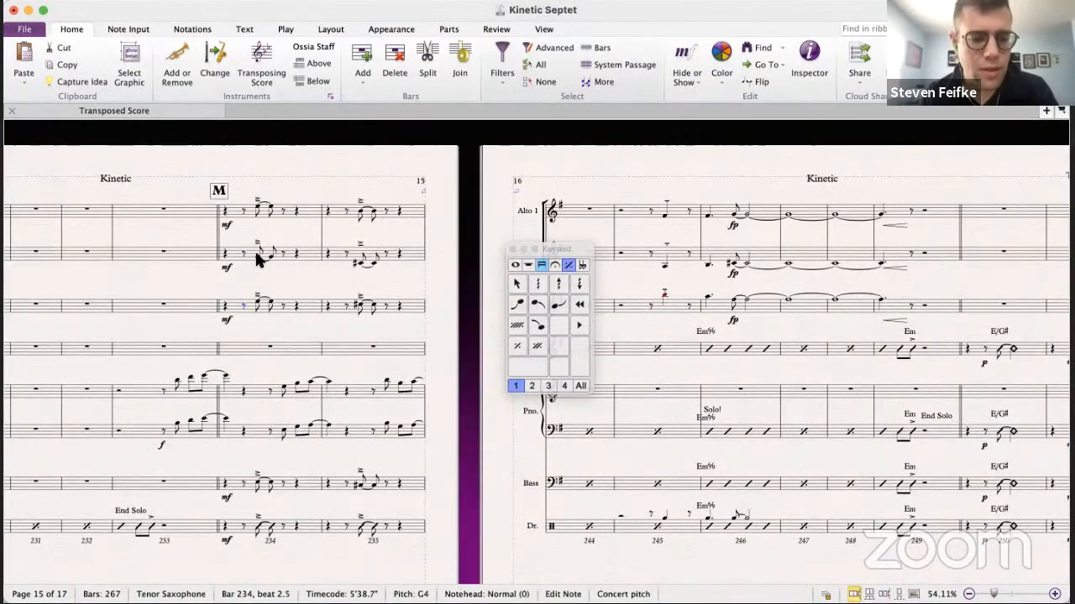
click(257, 301)
click(258, 207)
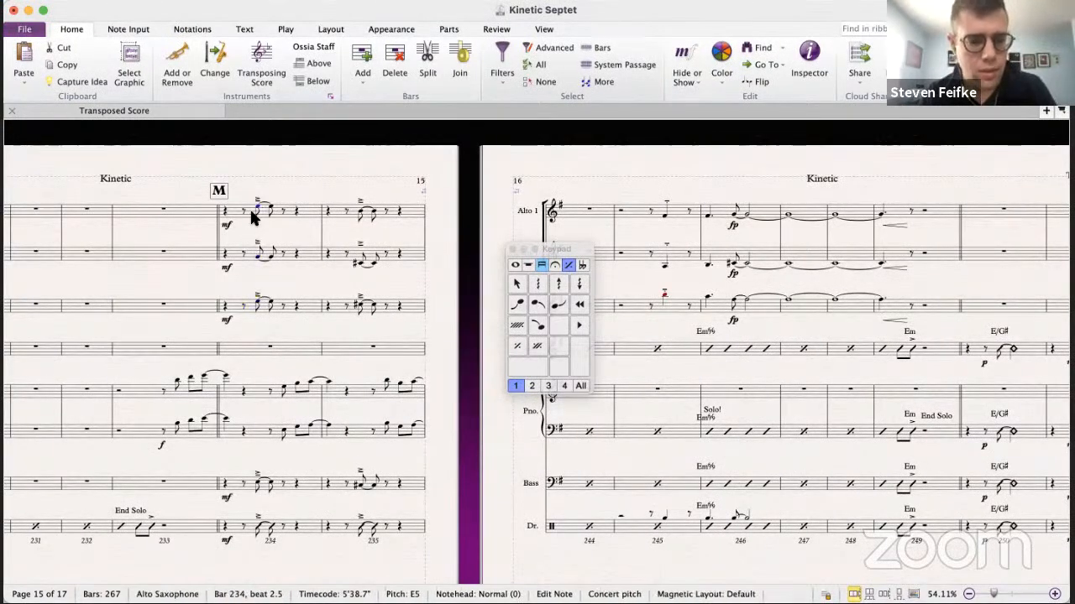
click(240, 216)
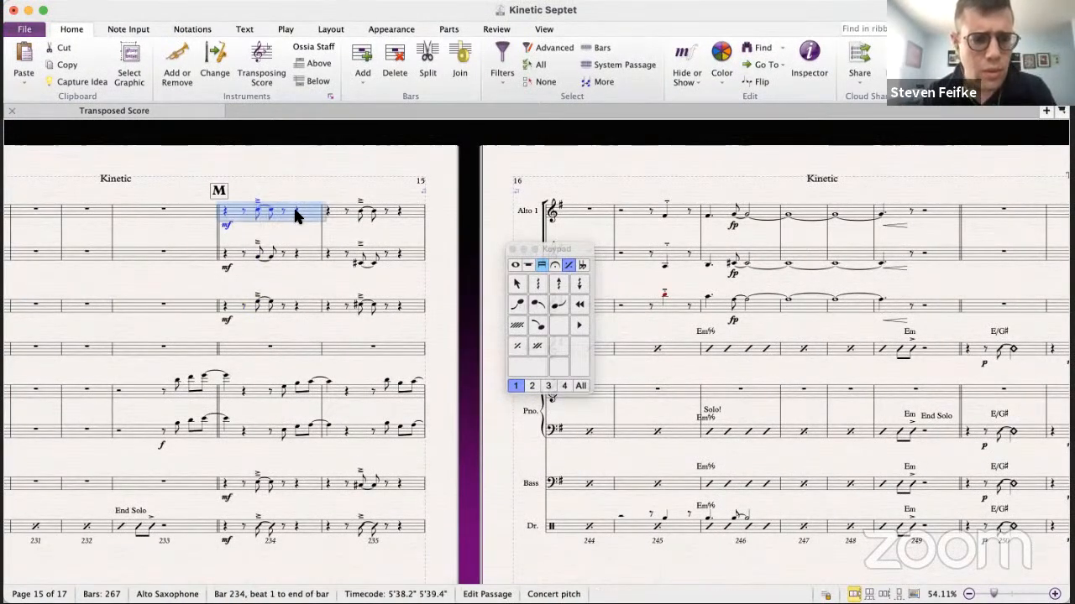
- Move the alto, tenor and trumpet mf dynamics in bar 234 at letter M to beat 2.5
click(227, 223)
super+click(228, 267)
super+click(228, 319)
key(Delete)
key(super+z)
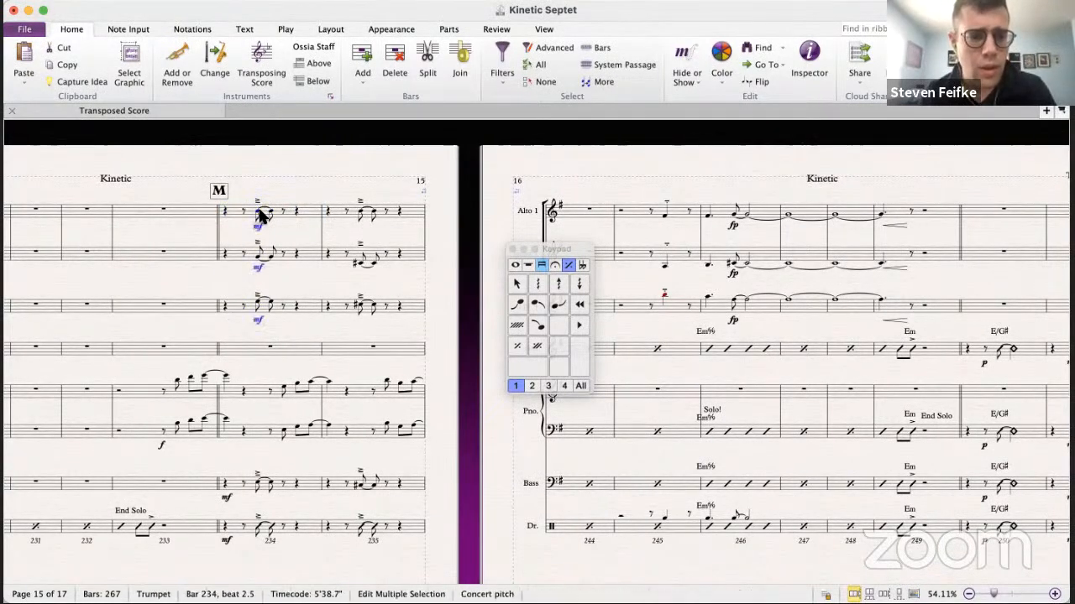
key(Escape)
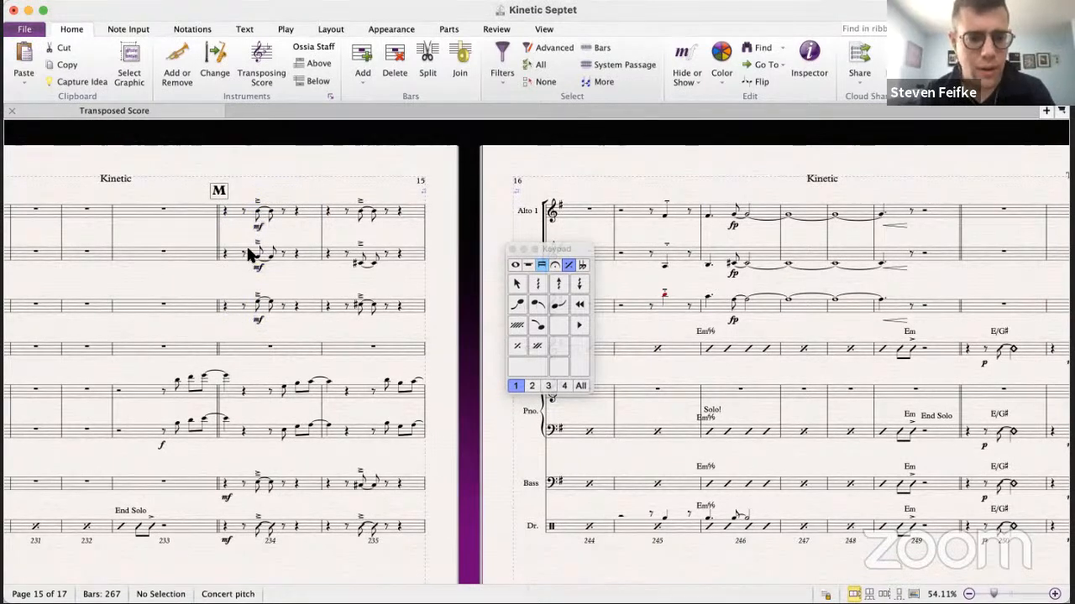
- Copy the trumpet's bar 234 onto the guitar staff and play back from letter M
click(250, 308)
click(280, 351)
key(super+v)
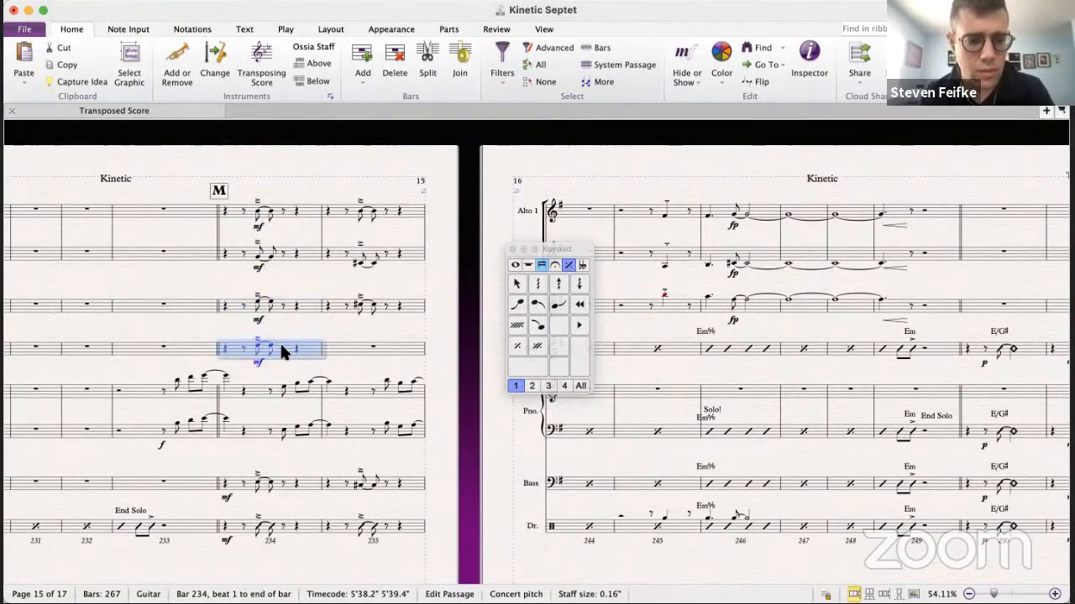
click(218, 353)
scroll(217, 352, down, 3)
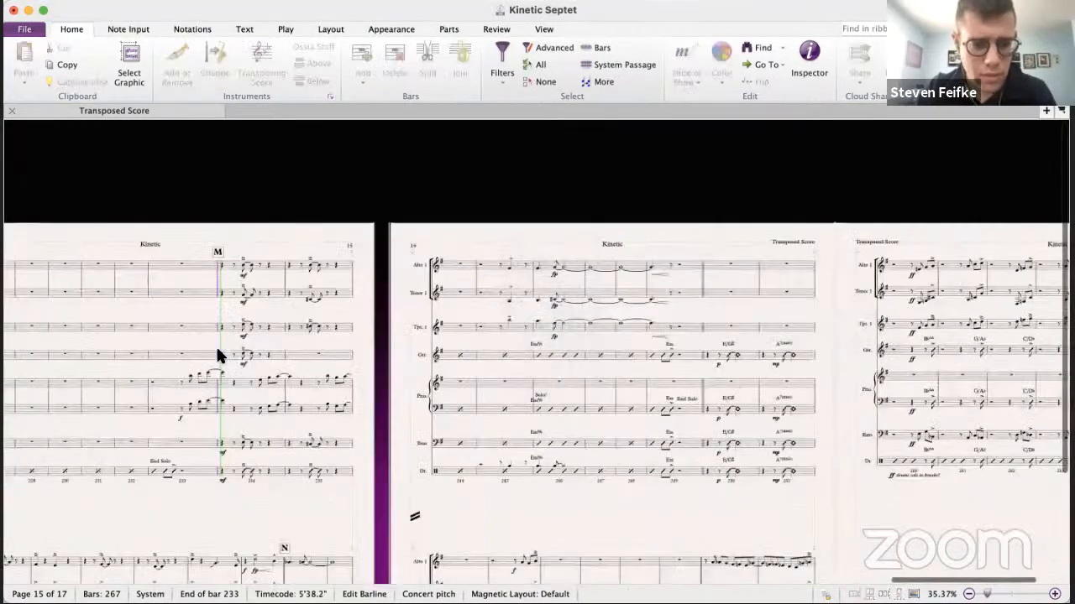
- Find letter M in the Kinetic 8.5 score and compare its bar 235 with the same bar in Kinetic Septet
scroll(304, 321, up, 3)
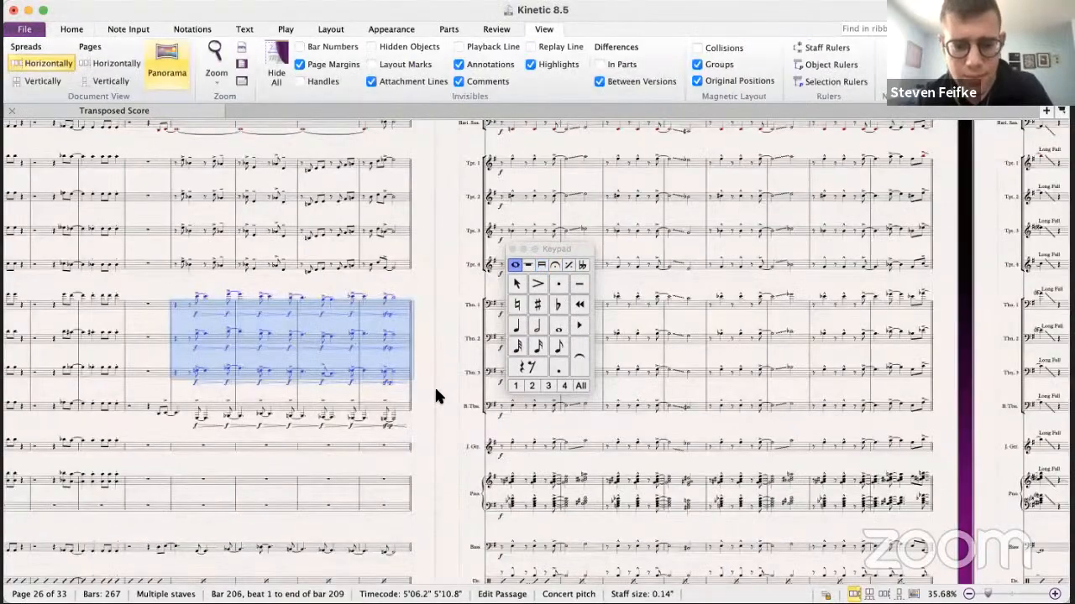
scroll(434, 385, right, 5)
scroll(435, 389, right, 10)
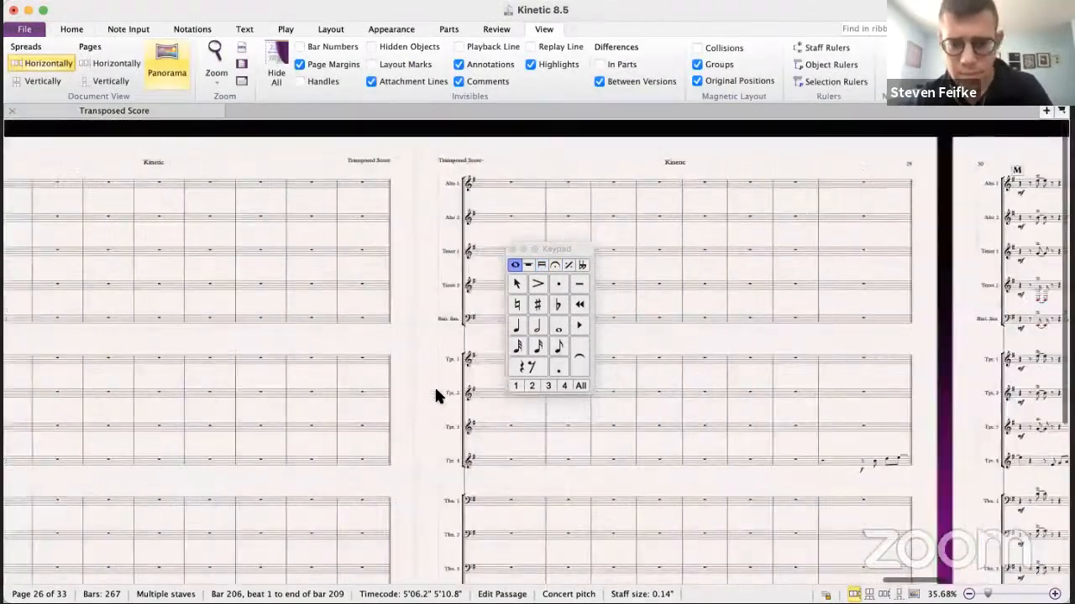
scroll(435, 391, right, 5)
scroll(435, 391, down, 2)
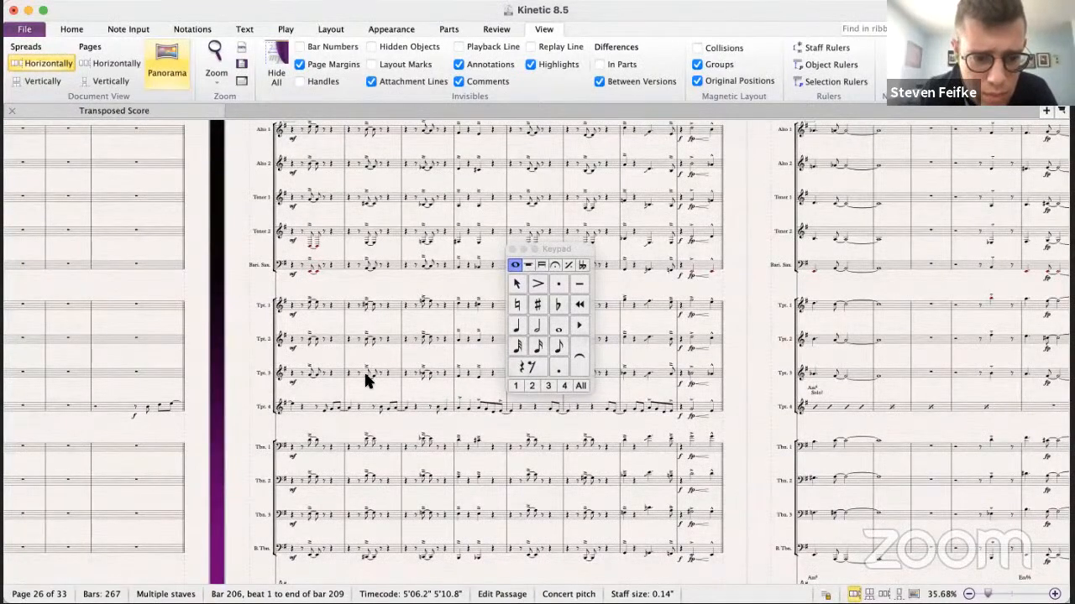
scroll(366, 374, down, 1)
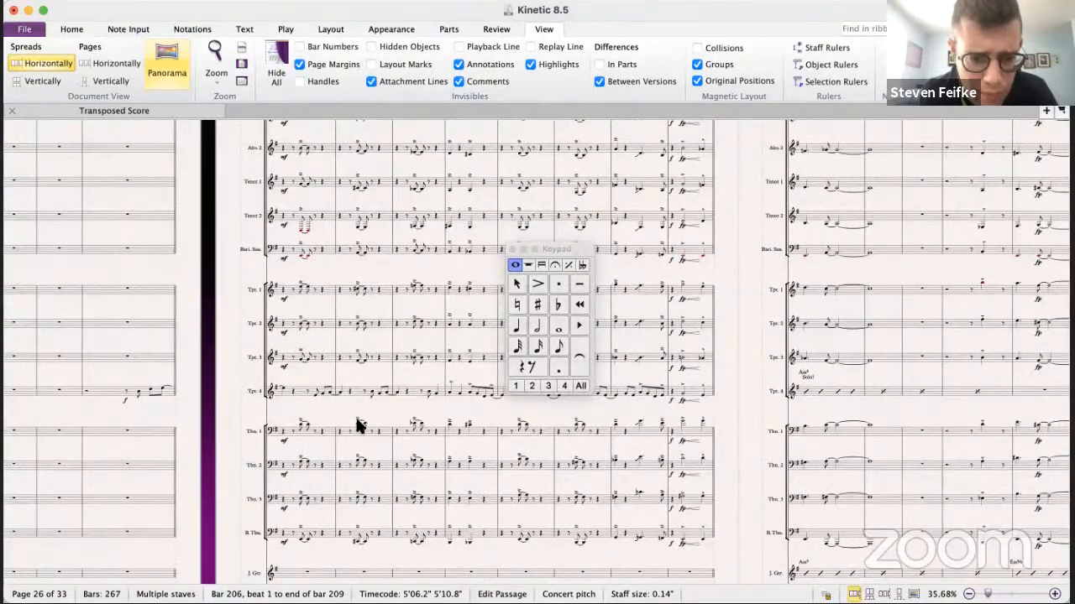
click(385, 432)
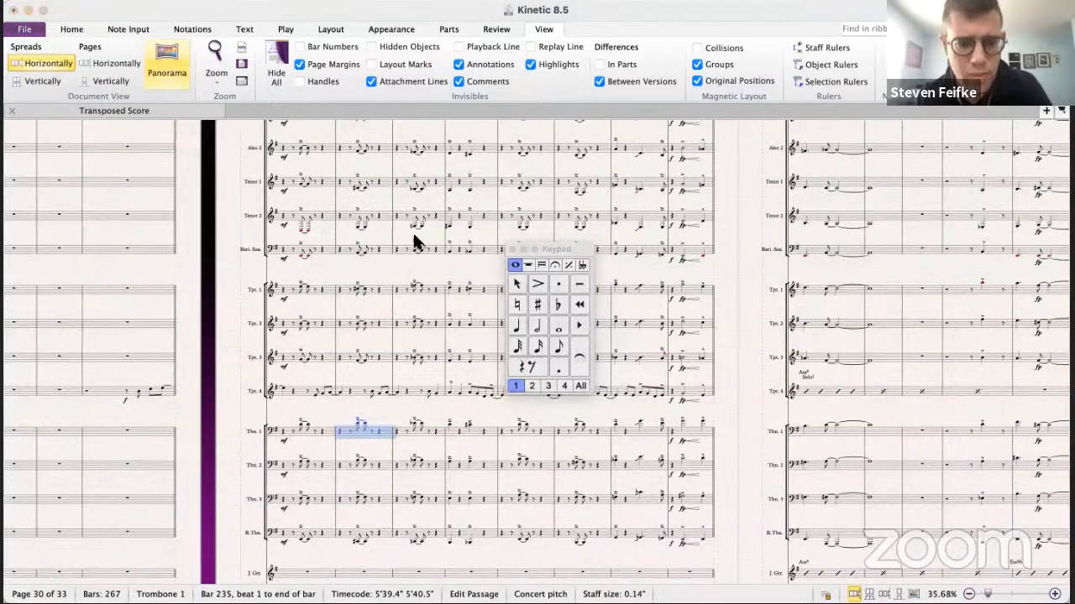
key(super+grave)
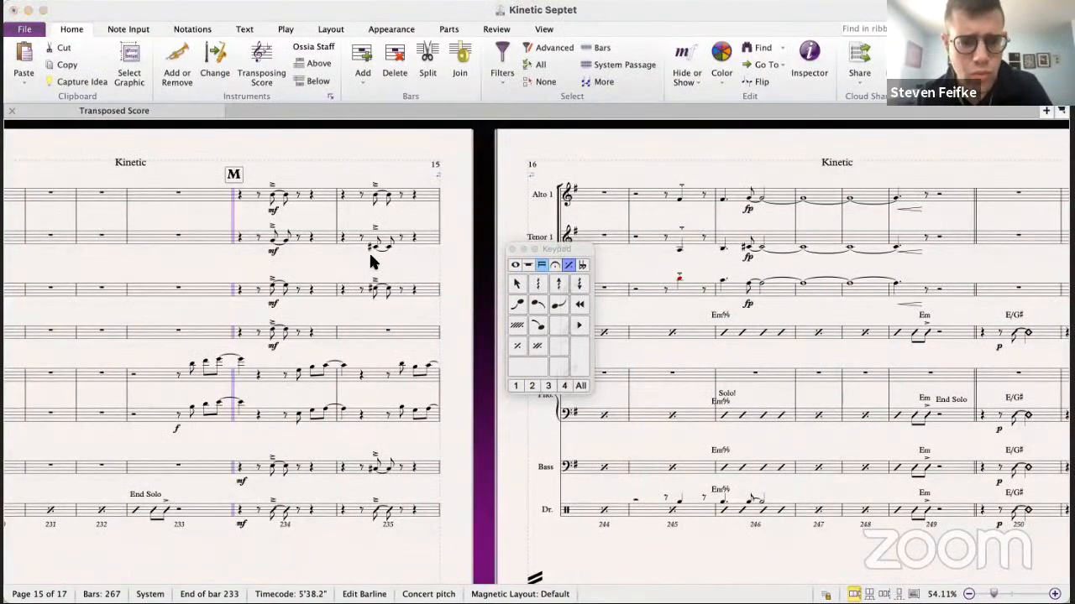
key(super+grave)
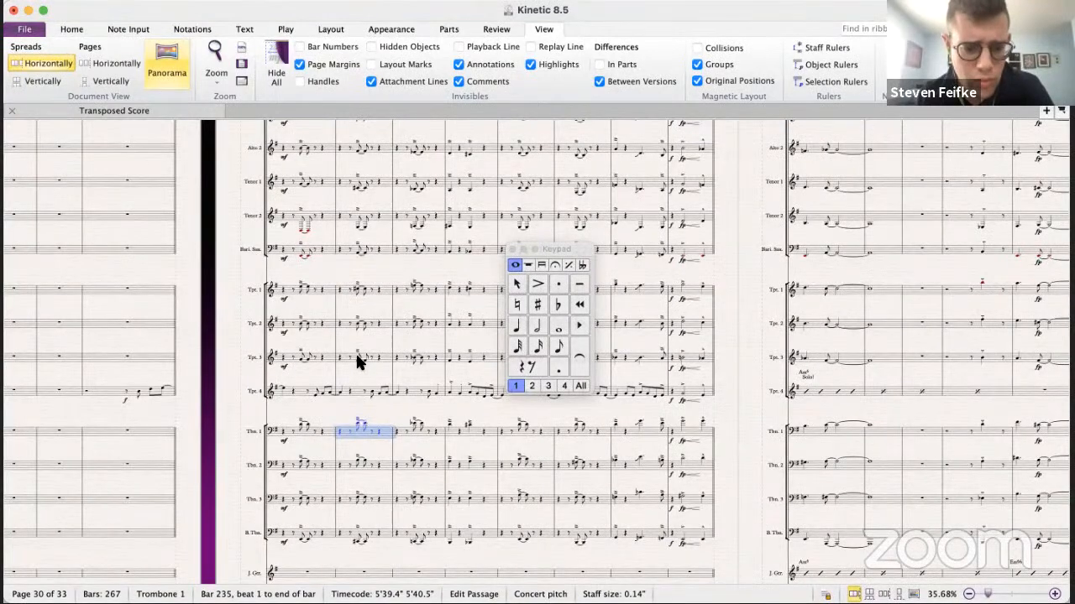
- Copy bar 235 of Trumpet 3 and Trombone 1 from Kinetic 8.5 onto the alto and tenor staves of Kinetic Septet
click(384, 353)
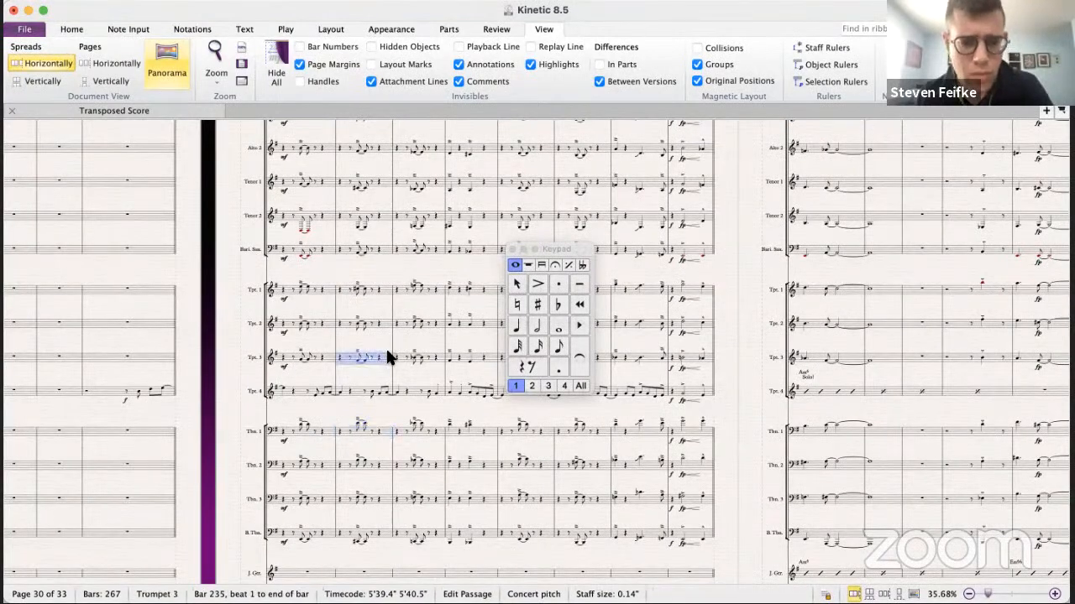
key(super+grave)
click(424, 193)
key(super+grave)
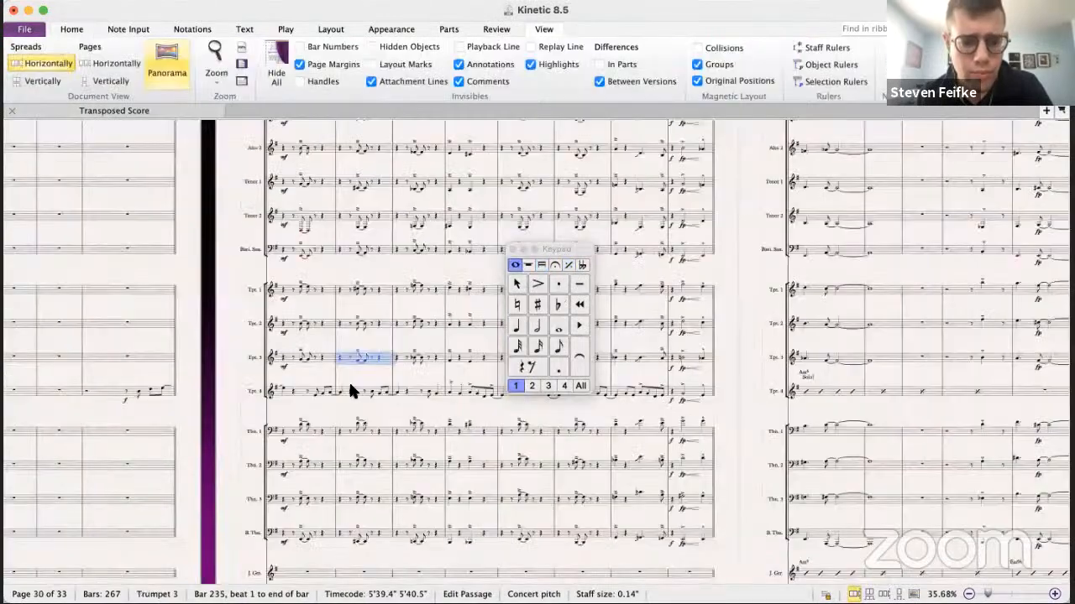
click(383, 424)
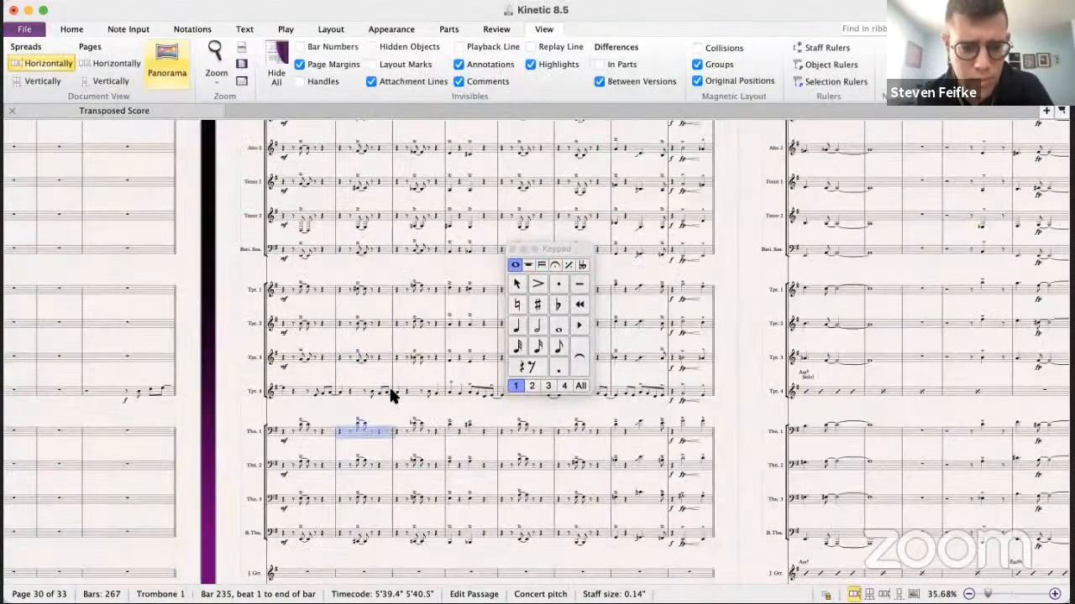
key(super+grave)
click(430, 231)
- Copy Trombone 2's bar 235 from Kinetic 8.5 onto the guitar staff of Kinetic Septet
key(super+grave)
click(385, 461)
key(super+grave)
click(361, 332)
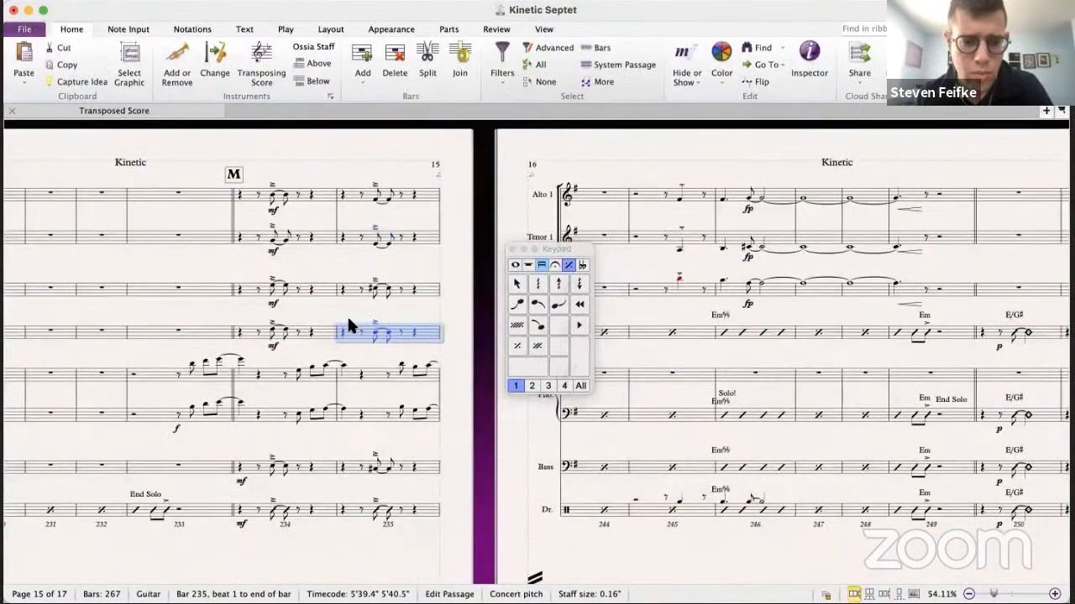
- Play back the septet from the guitar note on beat 2.5 of bar 234
click(271, 328)
key(p)
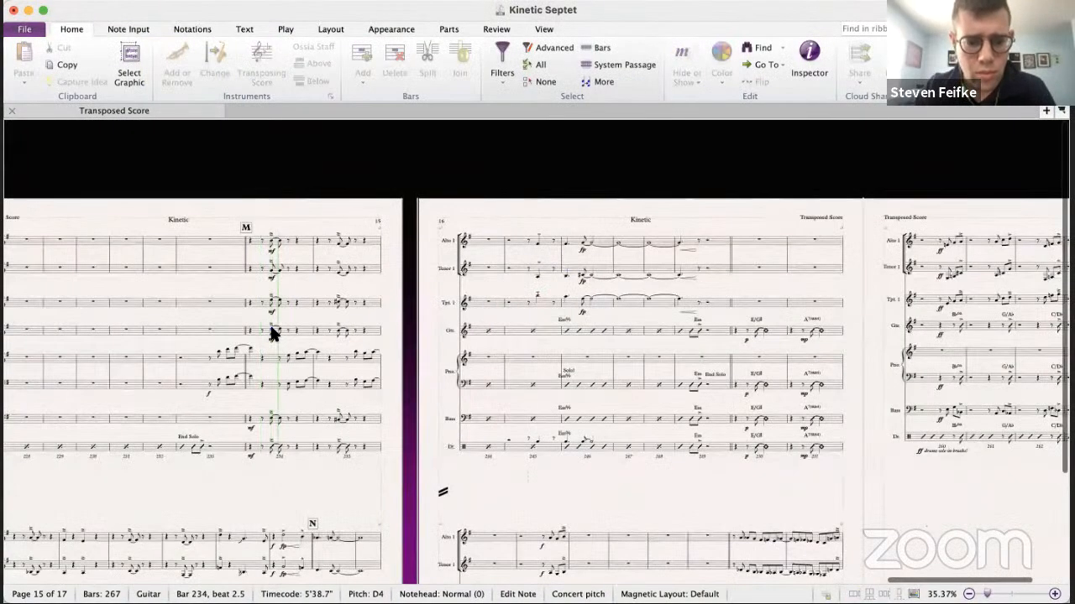
key(space)
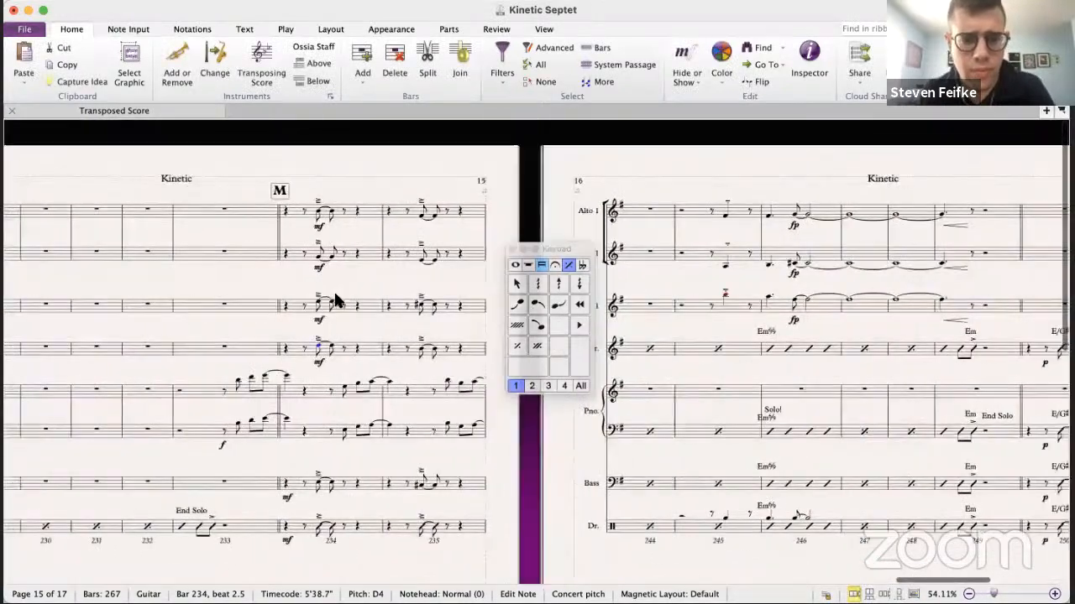
- Check the Trumpet 2 and Trombone 1 notes on beat 2.5 of bar 235 in Kinetic 8.5
click(302, 300)
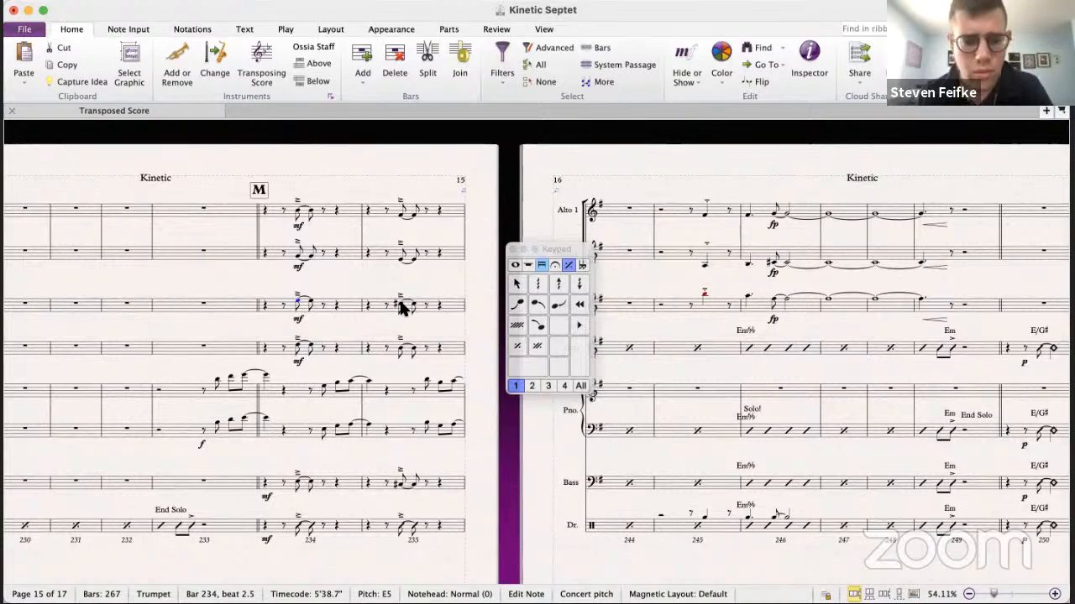
key(super+grave)
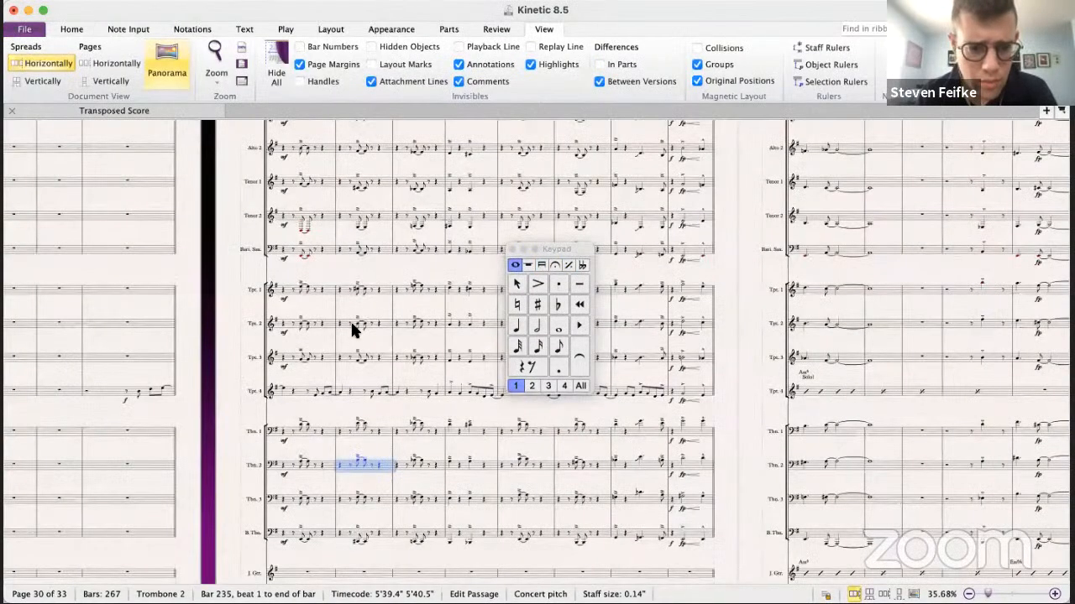
click(358, 356)
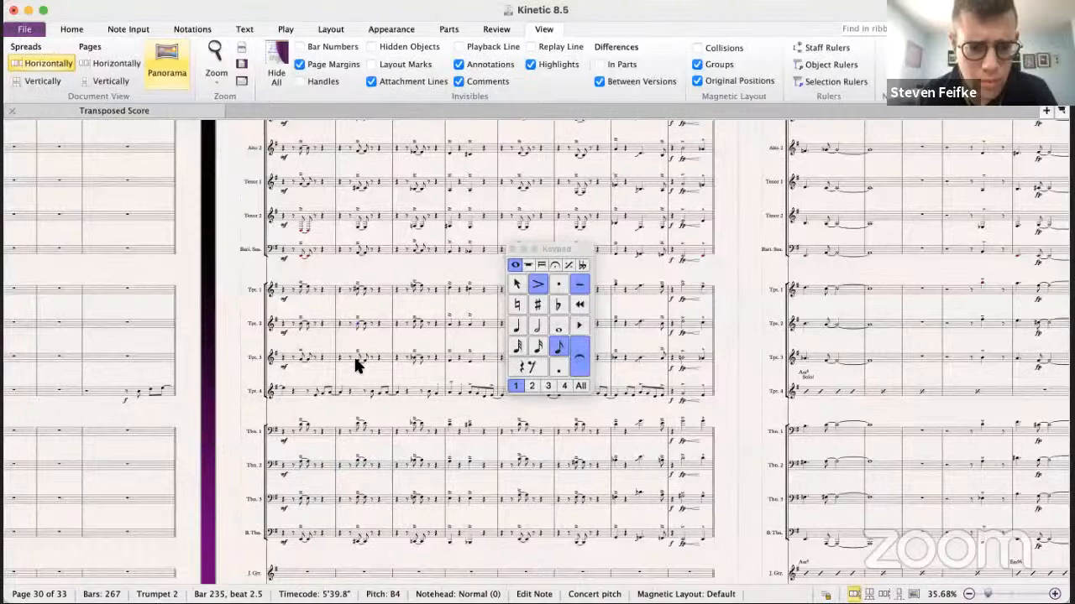
click(356, 424)
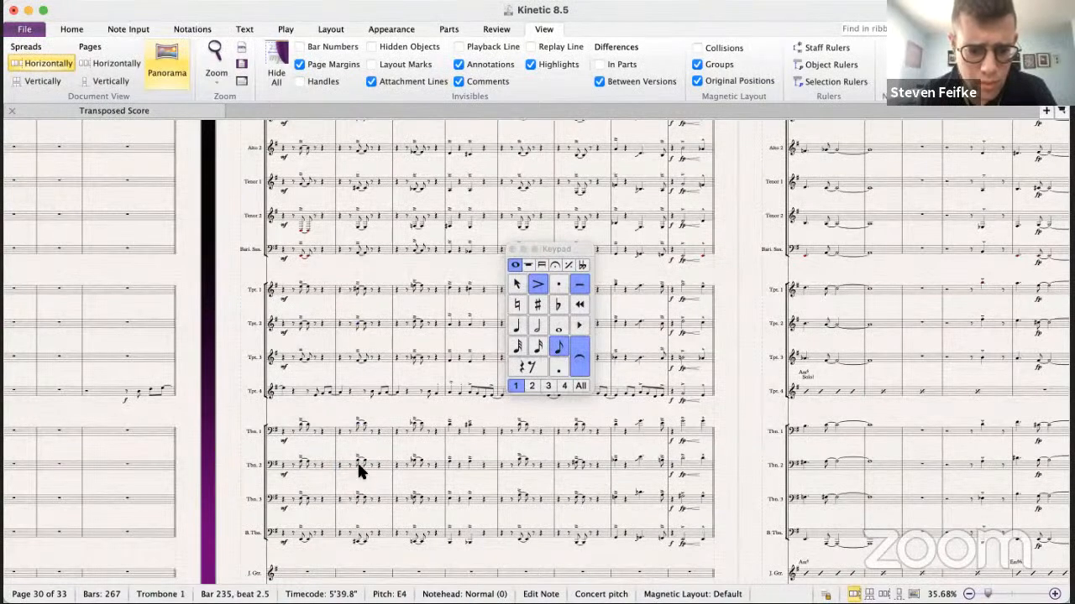
- Check Tenor Saxophone 2's bar 235 in Kinetic 8.5 and revoice the guitar and trumpet hits in bar 235 of Kinetic Septet
scroll(371, 382, up, 1)
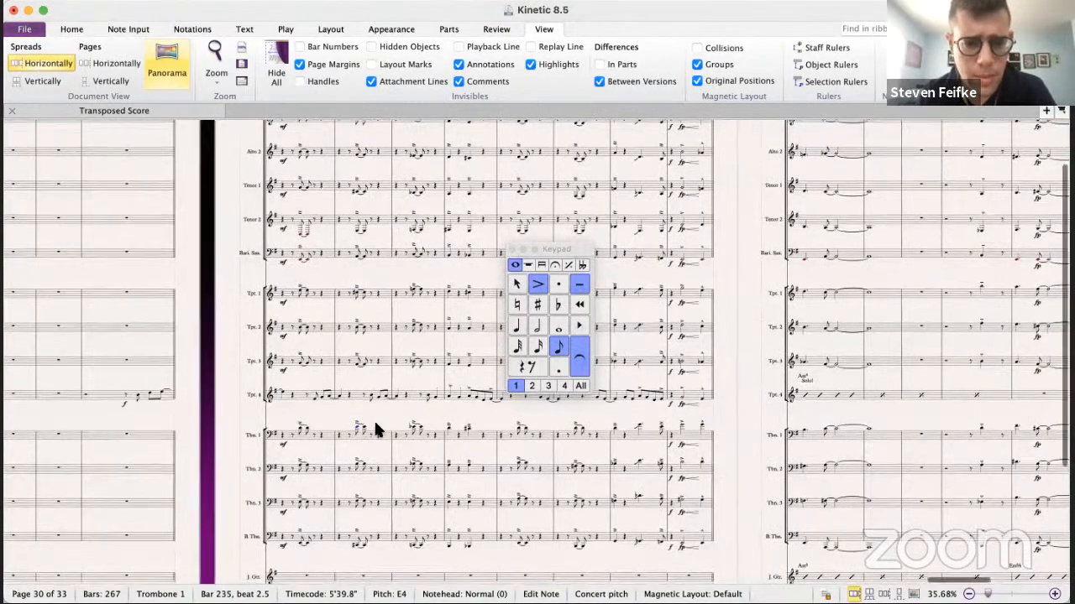
scroll(373, 419, up, 3)
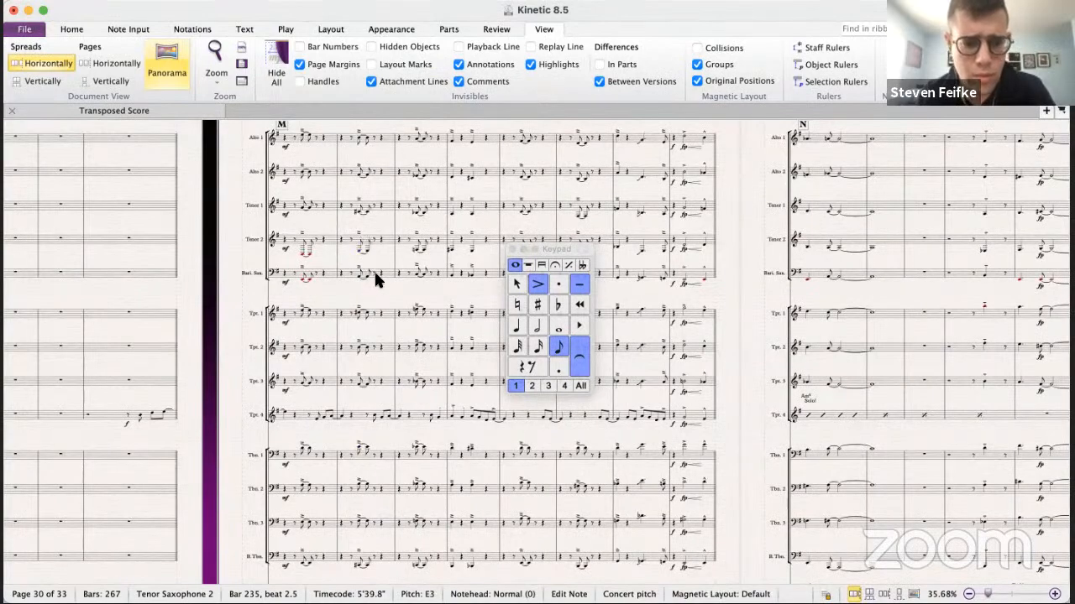
click(386, 235)
key(super+grave)
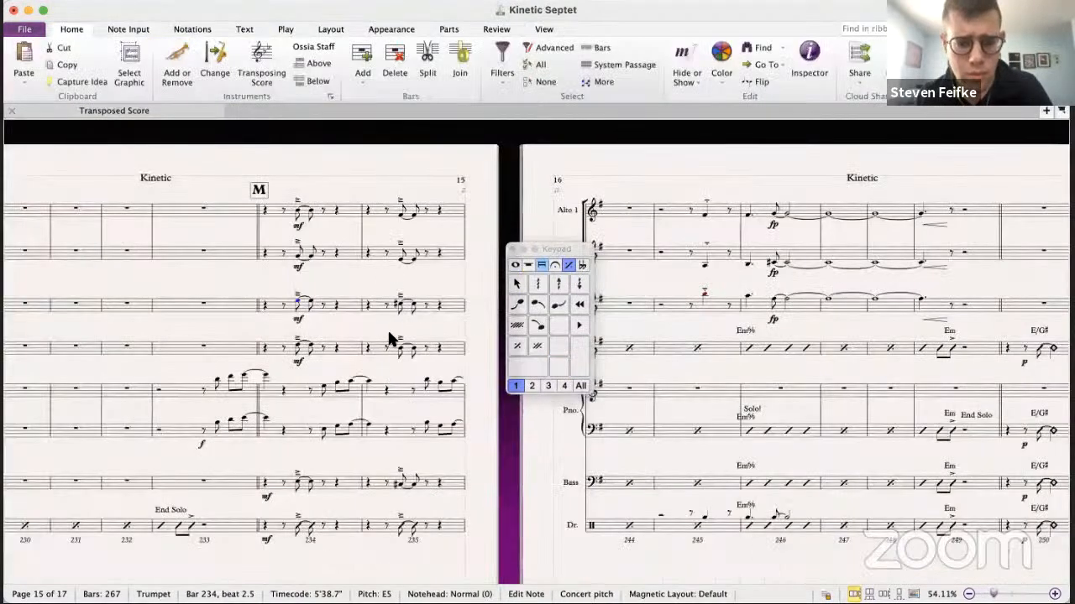
click(376, 351)
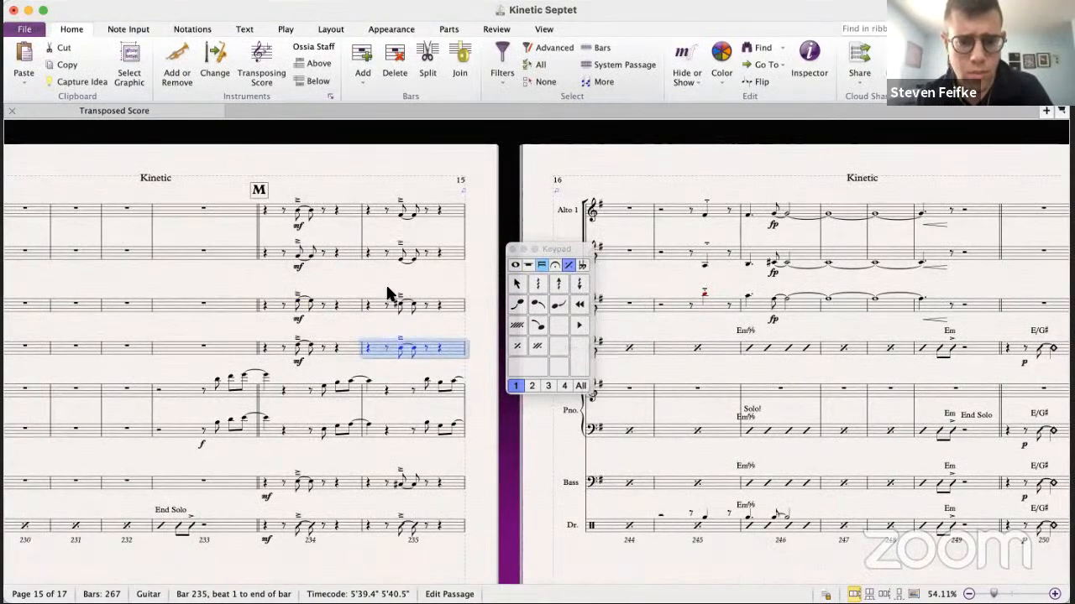
click(377, 307)
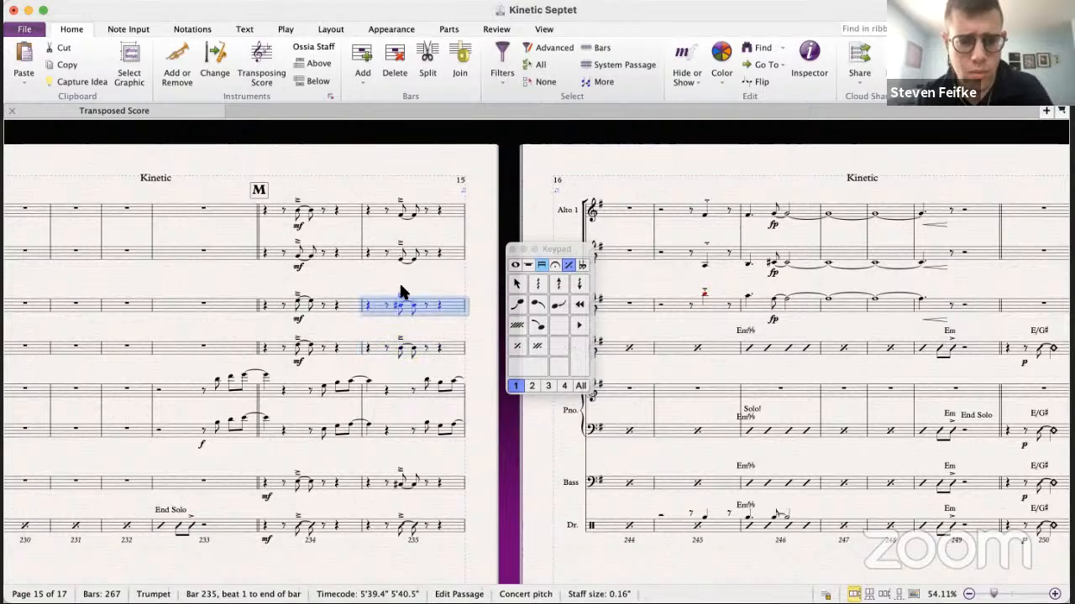
click(514, 265)
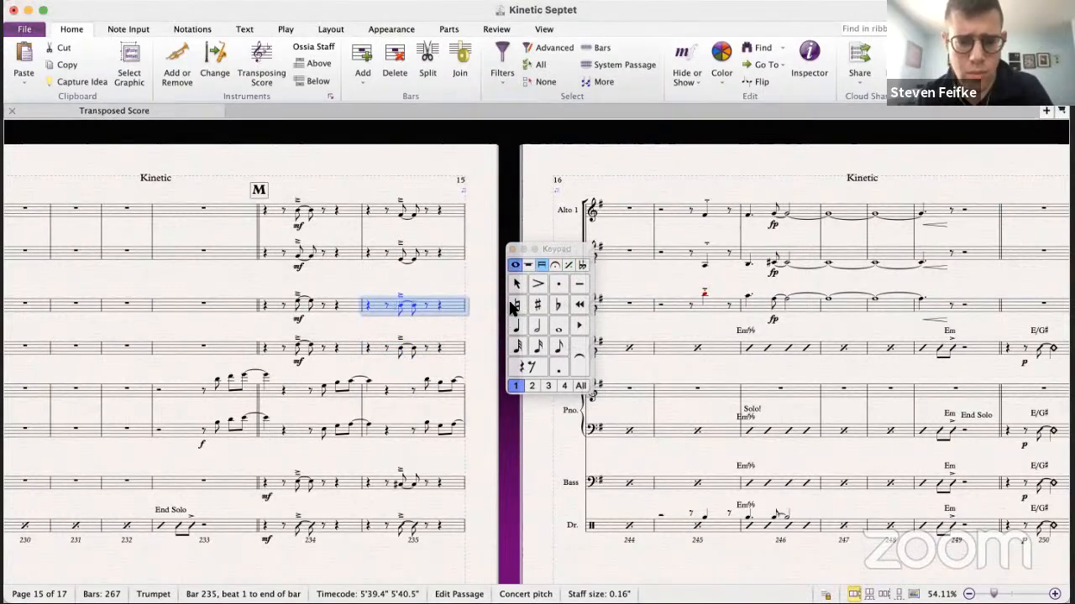
- Check the alto, tenor and guitar notes on beat 2.5 of bar 235, and play back from the trumpet note in bar 234
click(409, 307)
click(402, 213)
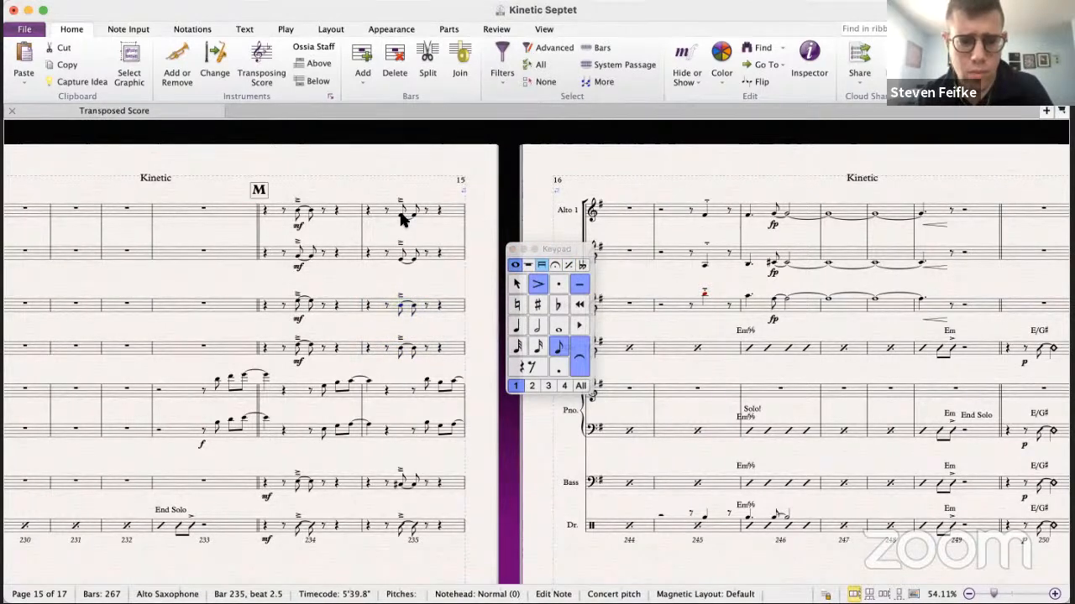
click(403, 262)
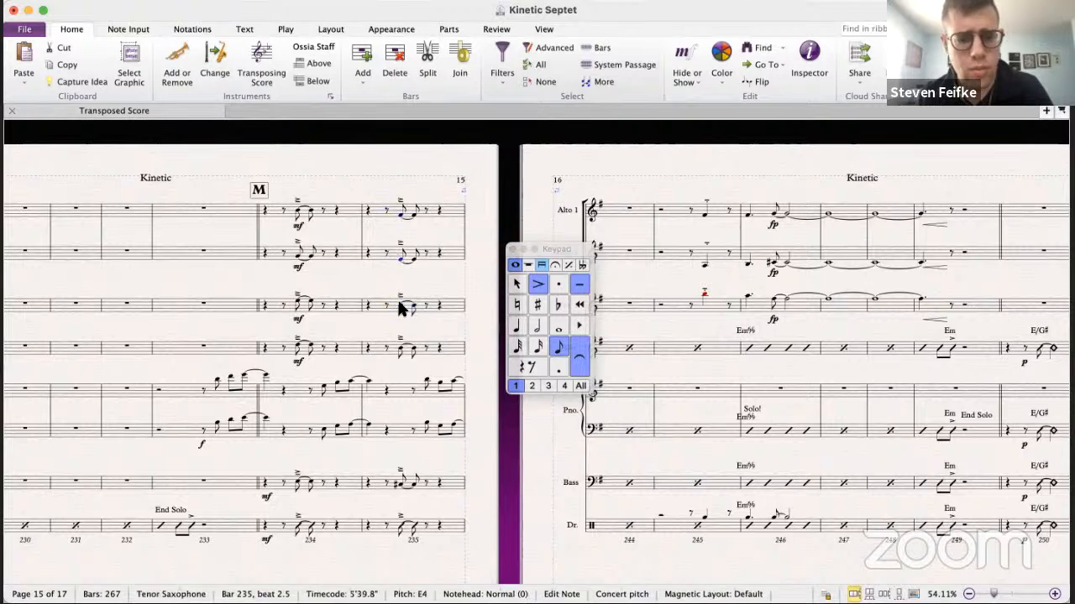
click(401, 348)
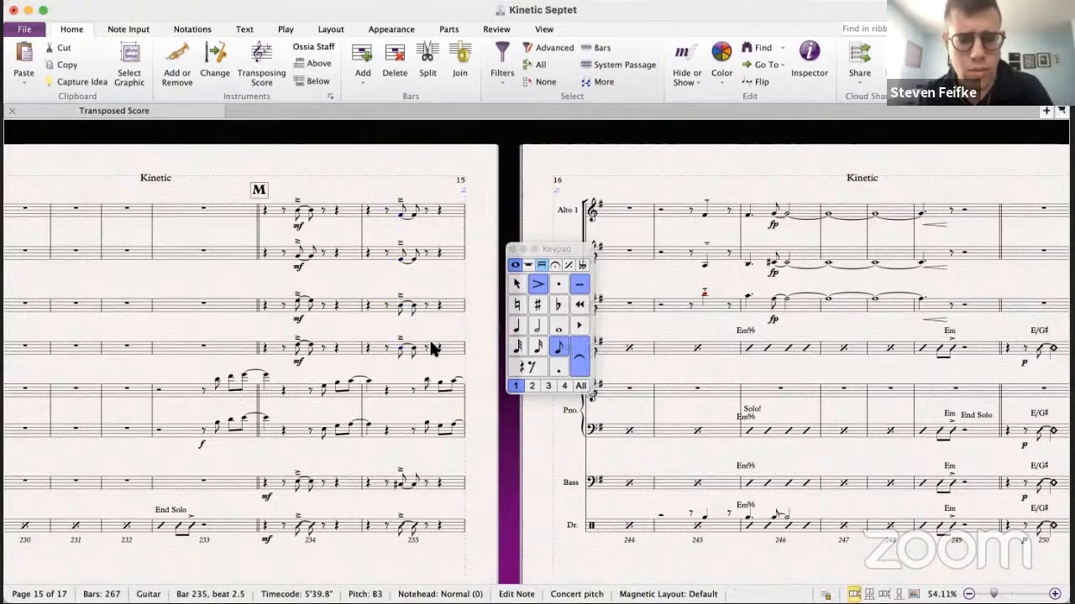
click(296, 304)
key(p)
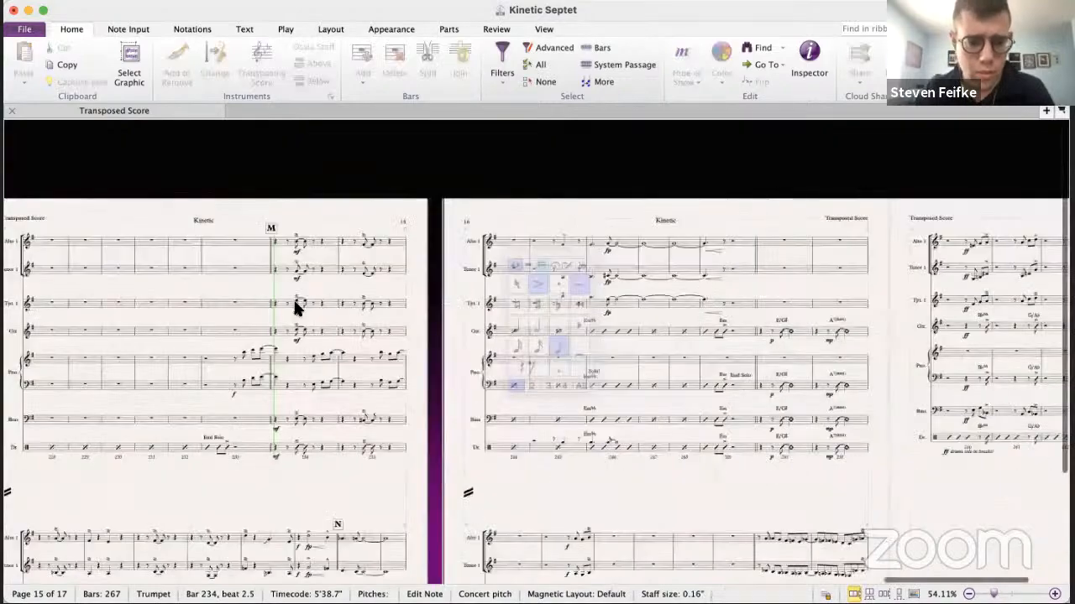
key(space)
- Compare the horn hits of bar 236 in Kinetic 8.5 with the same bar in Kinetic Septet
scroll(364, 330, down, 2)
scroll(364, 330, left, 2)
key(super+grave)
scroll(335, 329, right, 2)
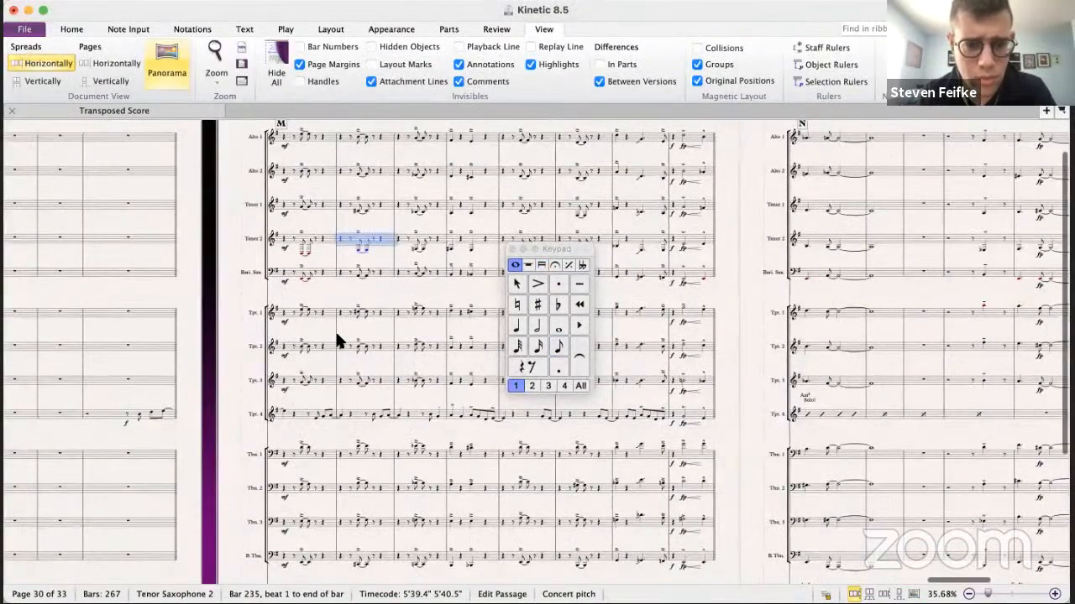
scroll(335, 330, right, 2)
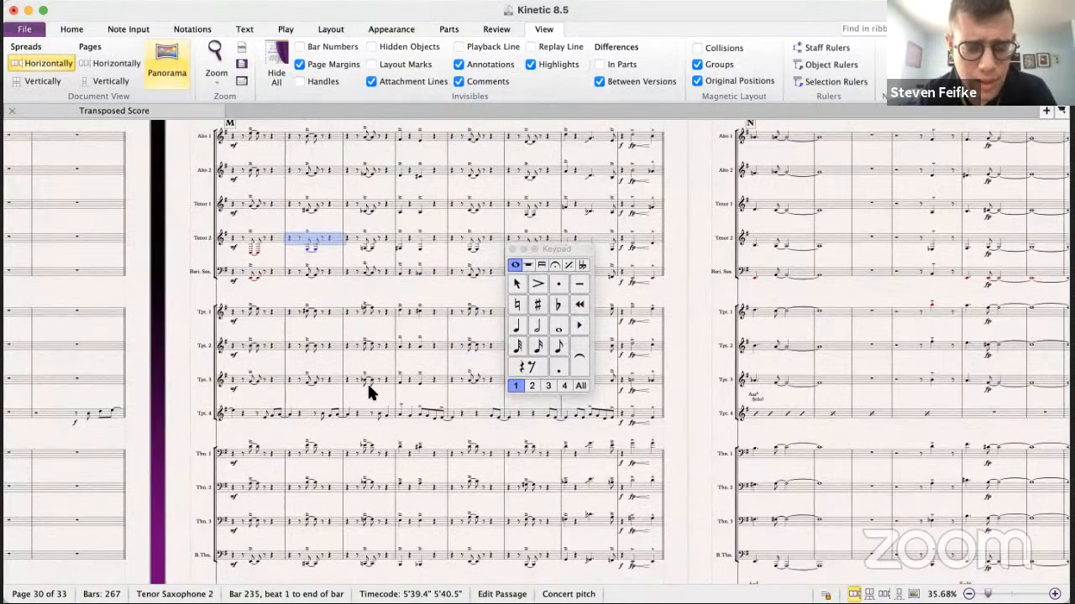
key(super+grave)
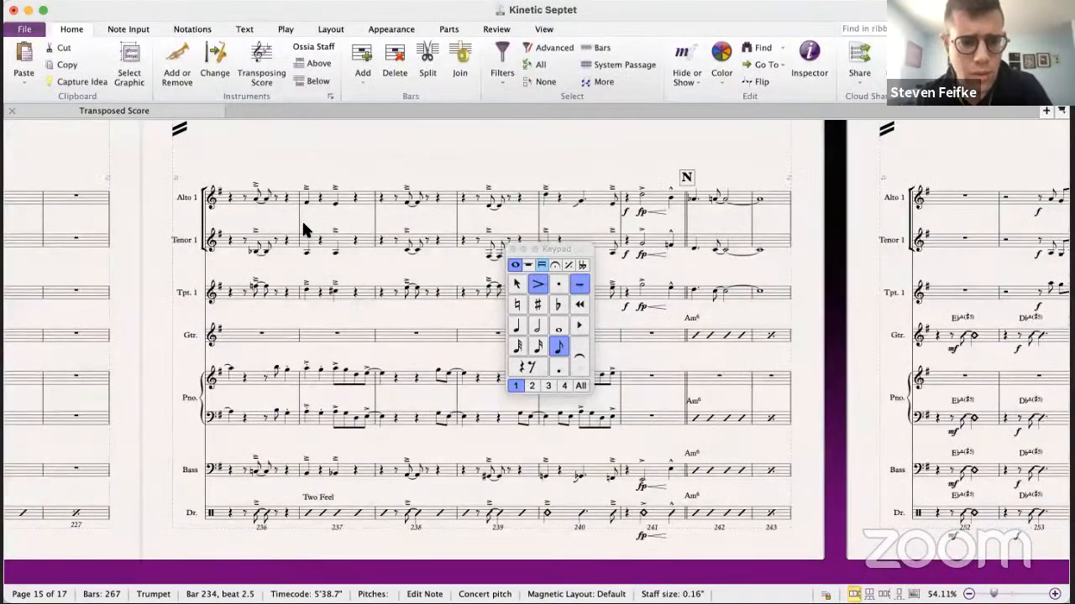
- Revoice the trumpet, alto and tenor hits in bar 236 and fill the guitar staff's bar 236 with a copied horn hit
click(256, 286)
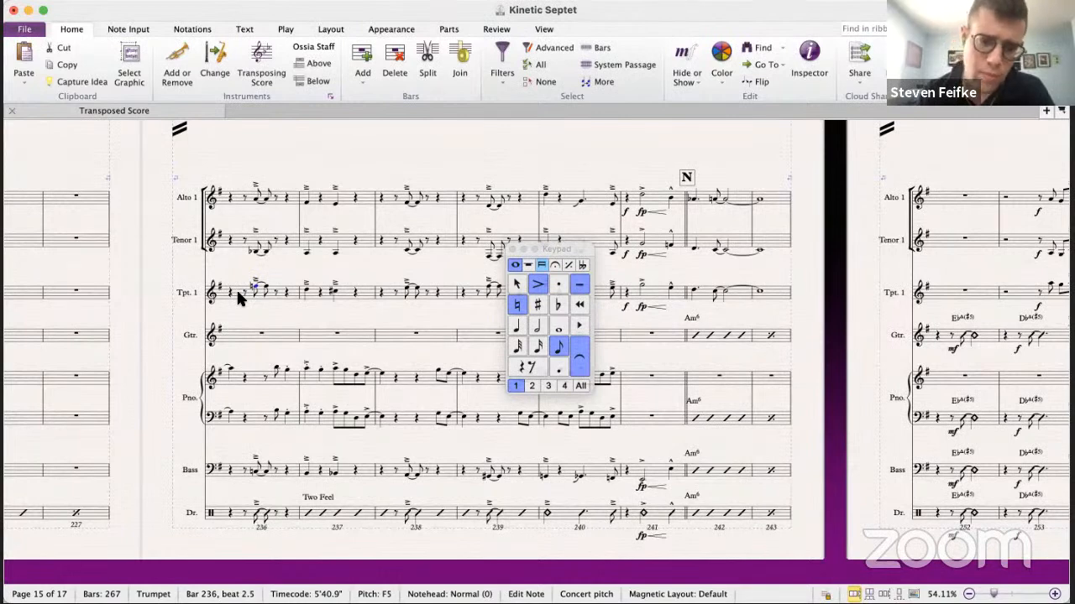
click(239, 299)
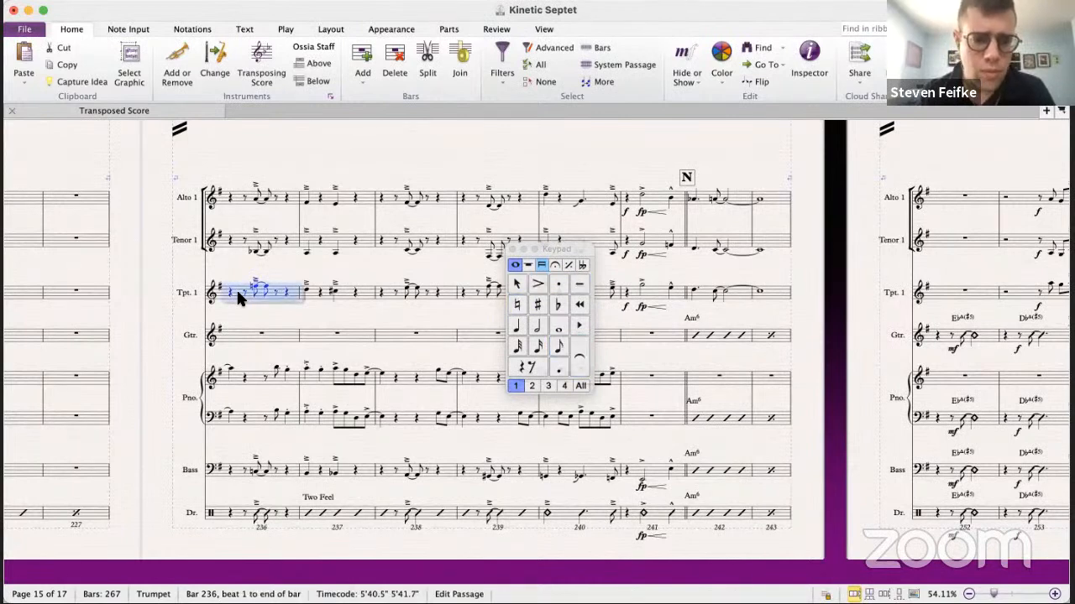
click(515, 308)
click(250, 200)
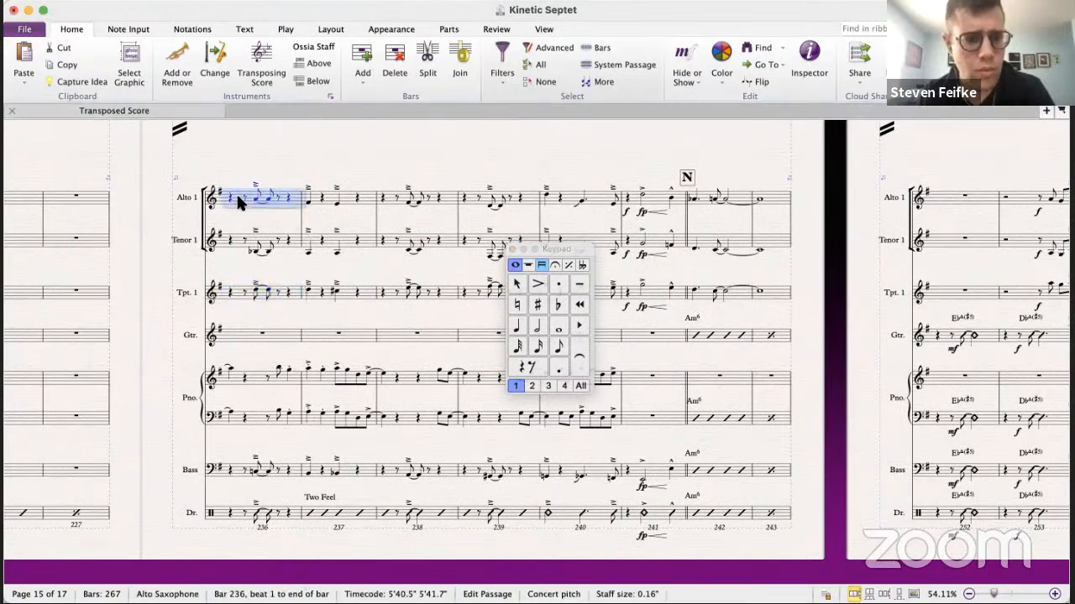
click(234, 245)
alt+click(234, 327)
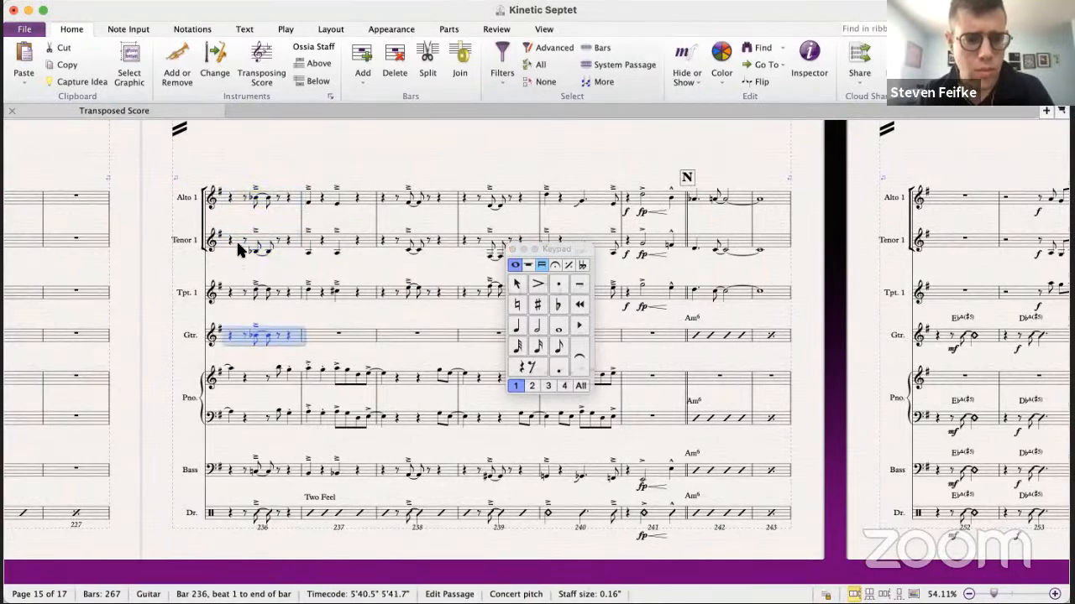
click(236, 239)
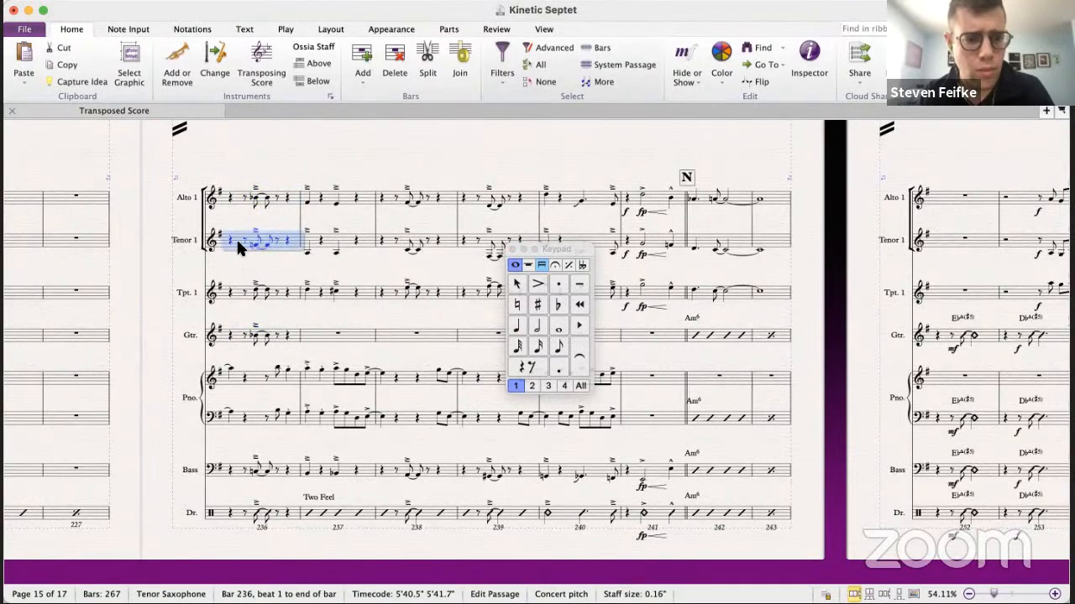
- Play back from the start of bar 236 and move the guitar note on beat 2.5 up to C4
click(202, 218)
key(super+minus)
key(space)
key(super+plus)
click(266, 461)
key(Up)
- Play back the septet from the barline at letter M
scroll(294, 423, up, 5)
scroll(294, 423, right, 5)
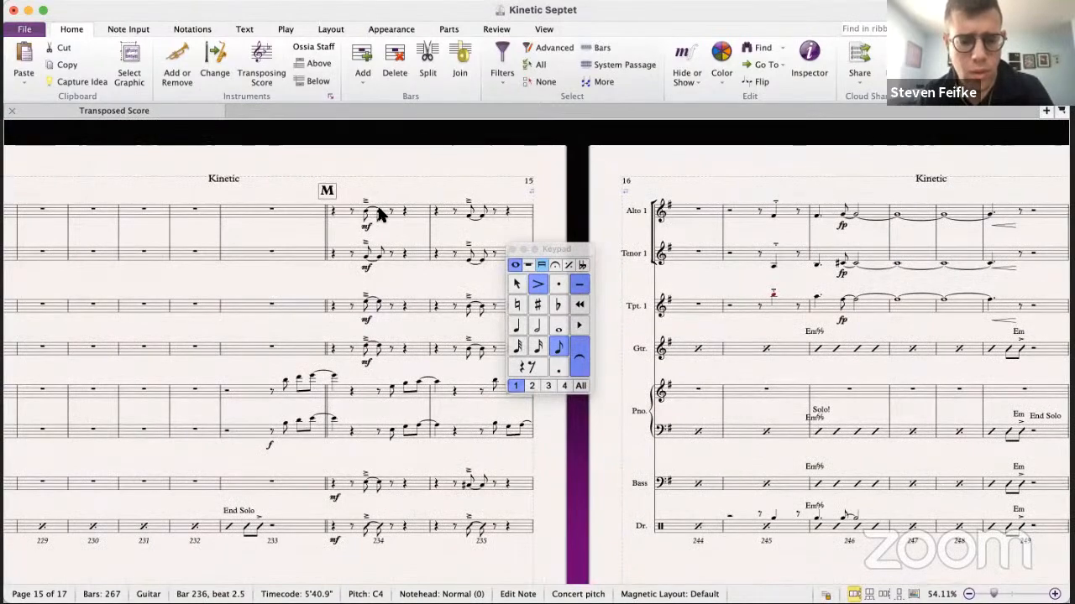
click(325, 214)
key(super+minus)
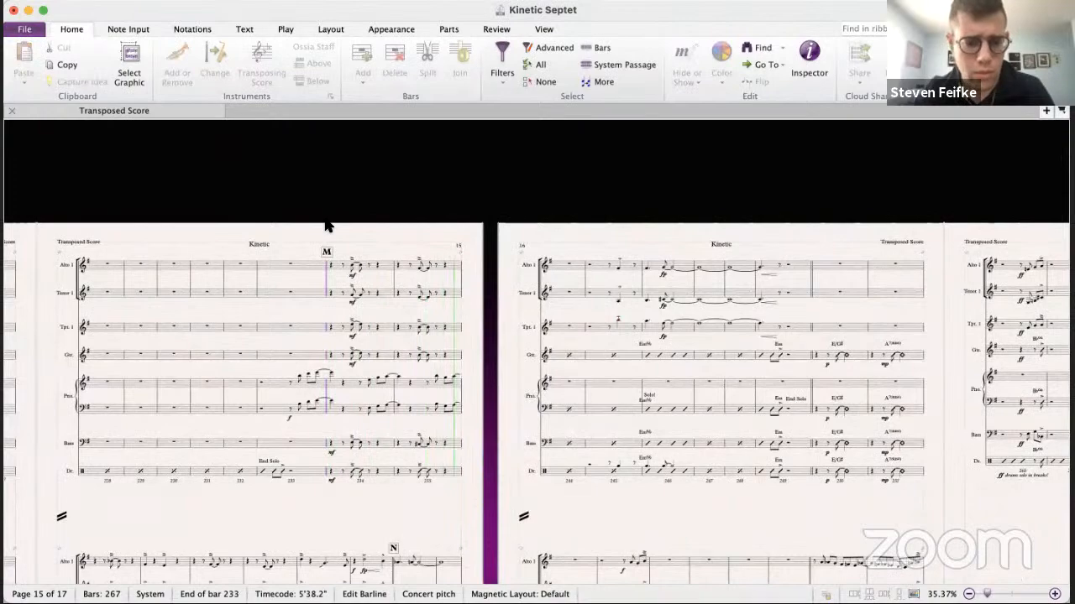
scroll(327, 225, down, 5)
key(super+equal)
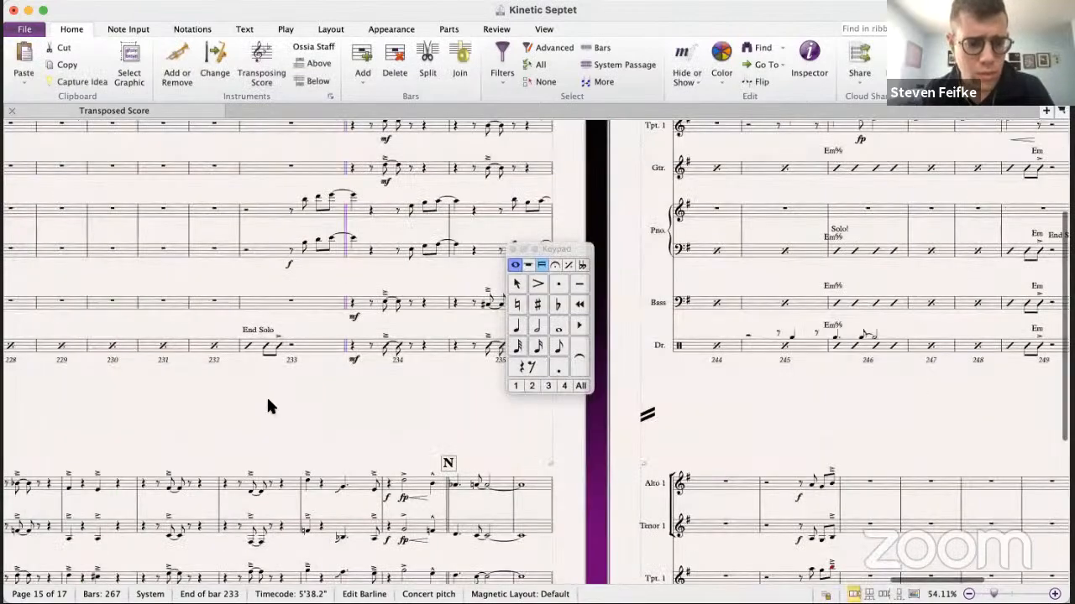
- Adjust the voicing of bar 236 again in the trumpet, alto and tenor staves
scroll(266, 394, down, 5)
scroll(266, 395, left, 4)
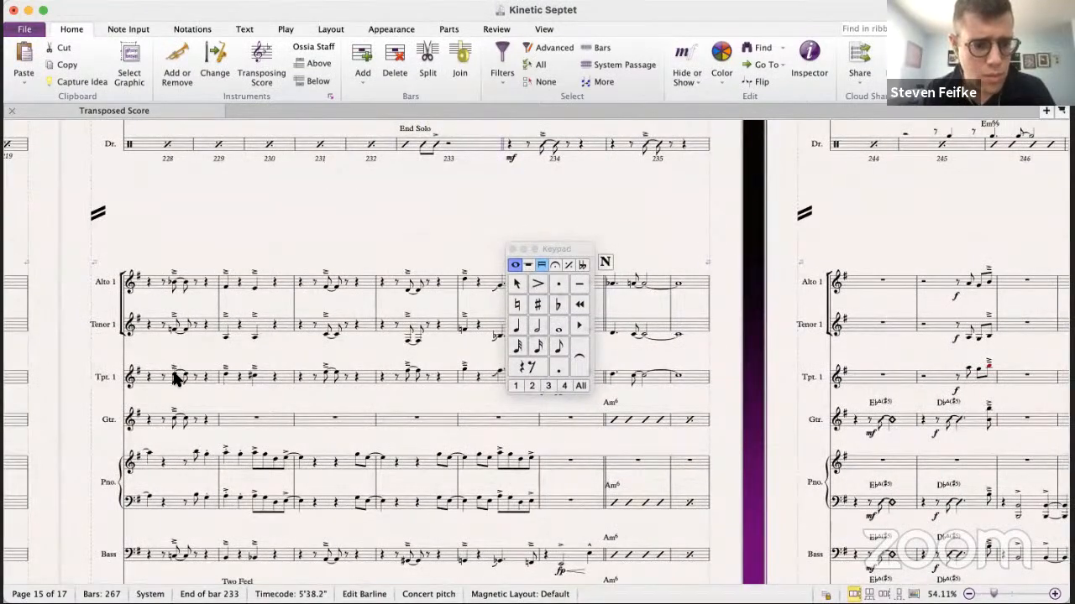
click(177, 379)
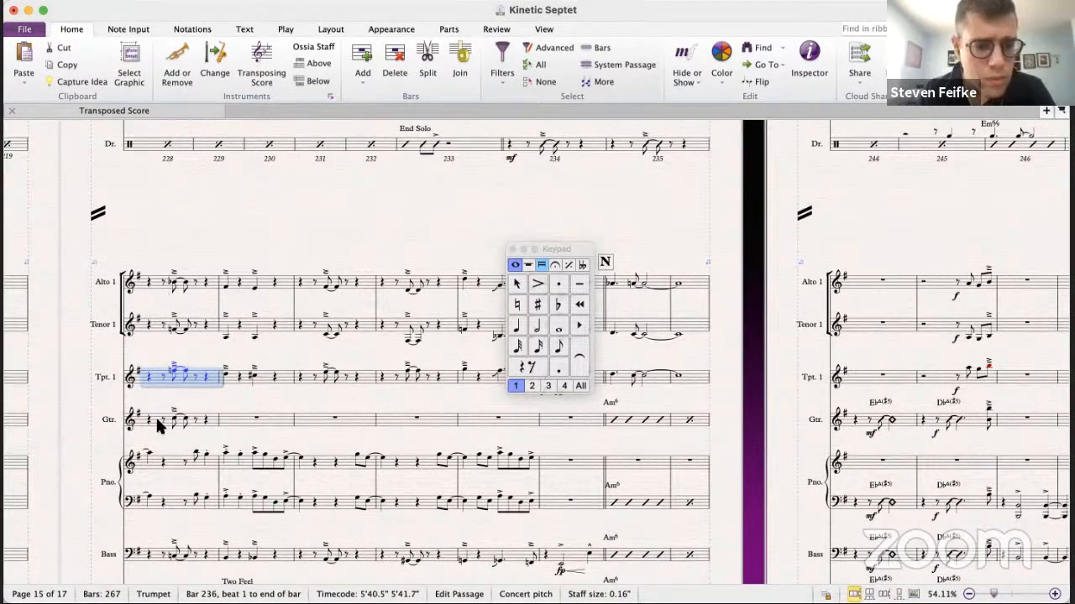
click(155, 286)
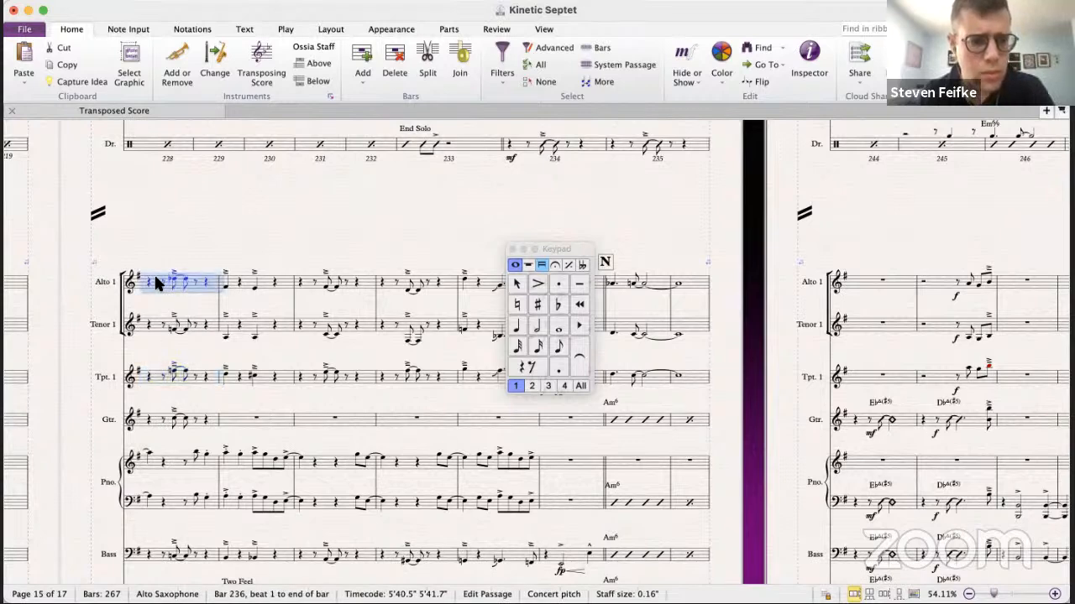
click(159, 324)
click(155, 288)
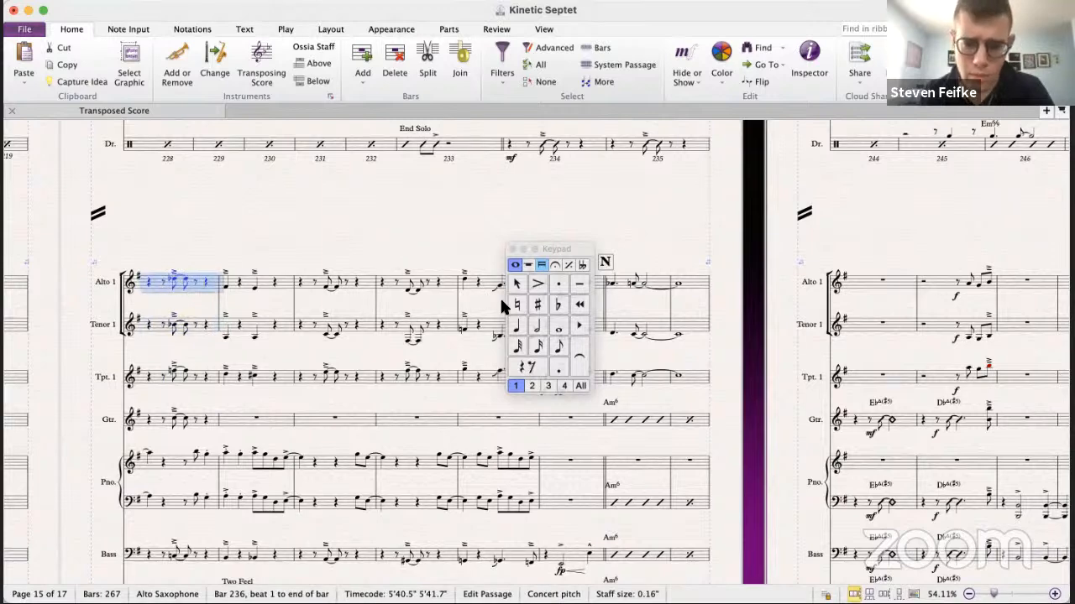
- Play back the septet from the guitar rest on beat 1 of bar 236
click(148, 416)
key(p)
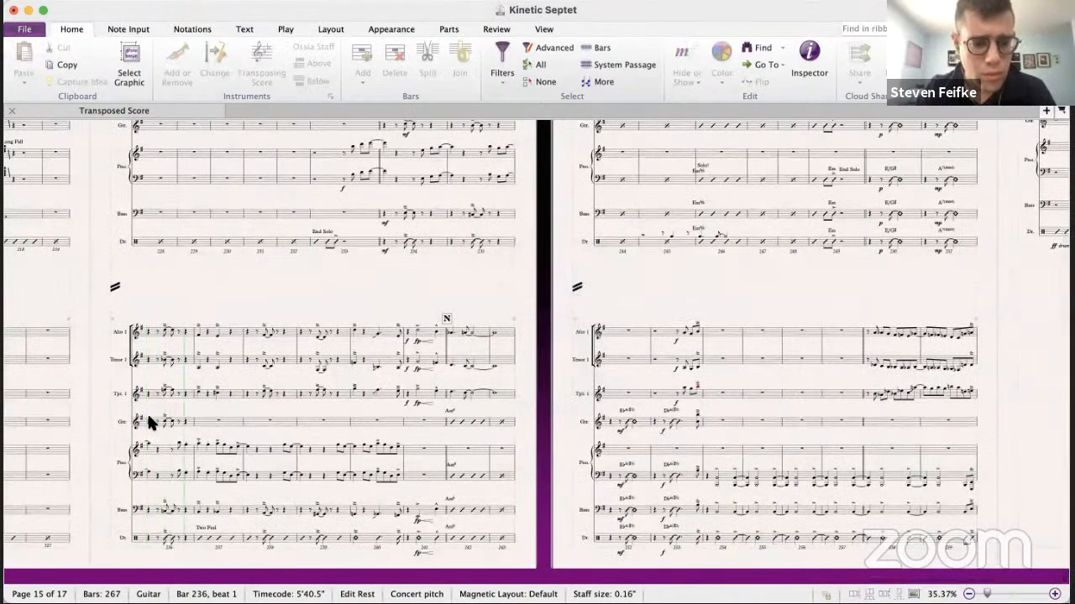
key(space)
- Examine bar 237 in Kinetic 8.5, checking the trumpet and tenor notes on beat 1 and the saxophone notes on beat 3
key(super+grave)
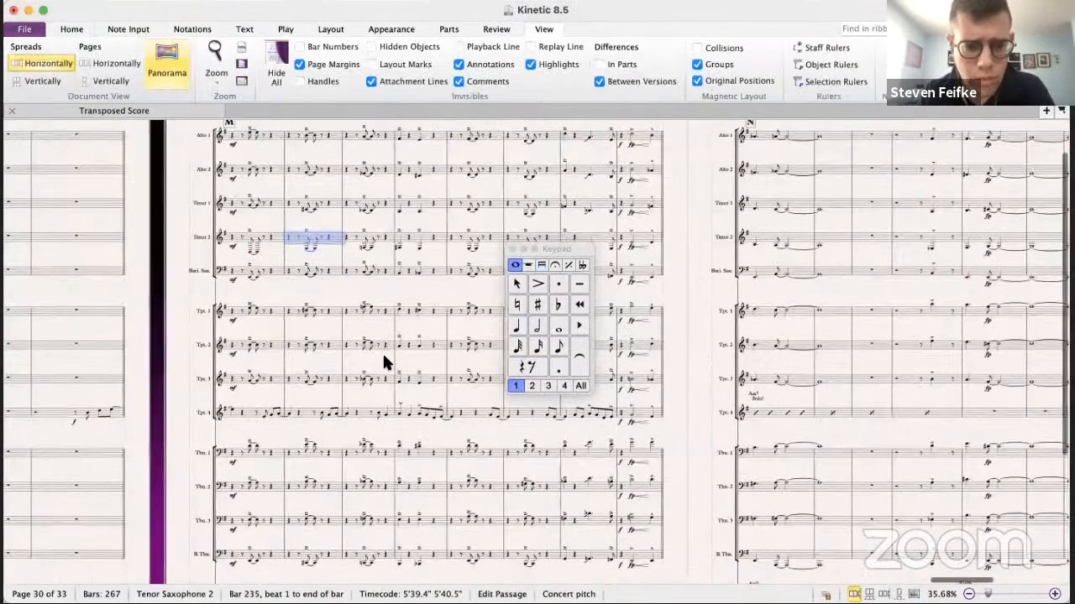
scroll(384, 356, right, 2)
click(311, 300)
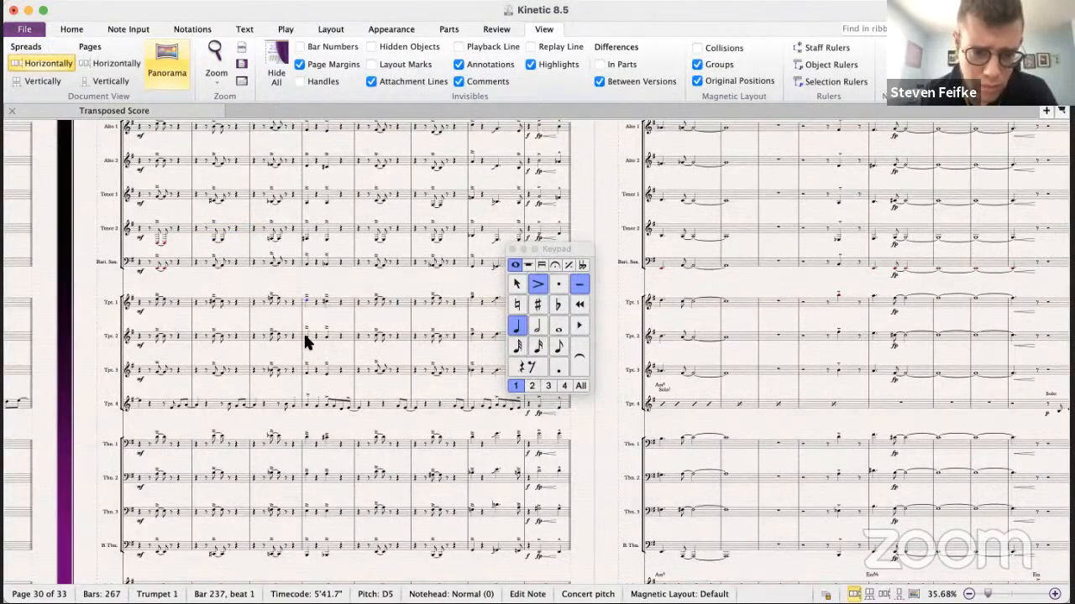
super+click(306, 371)
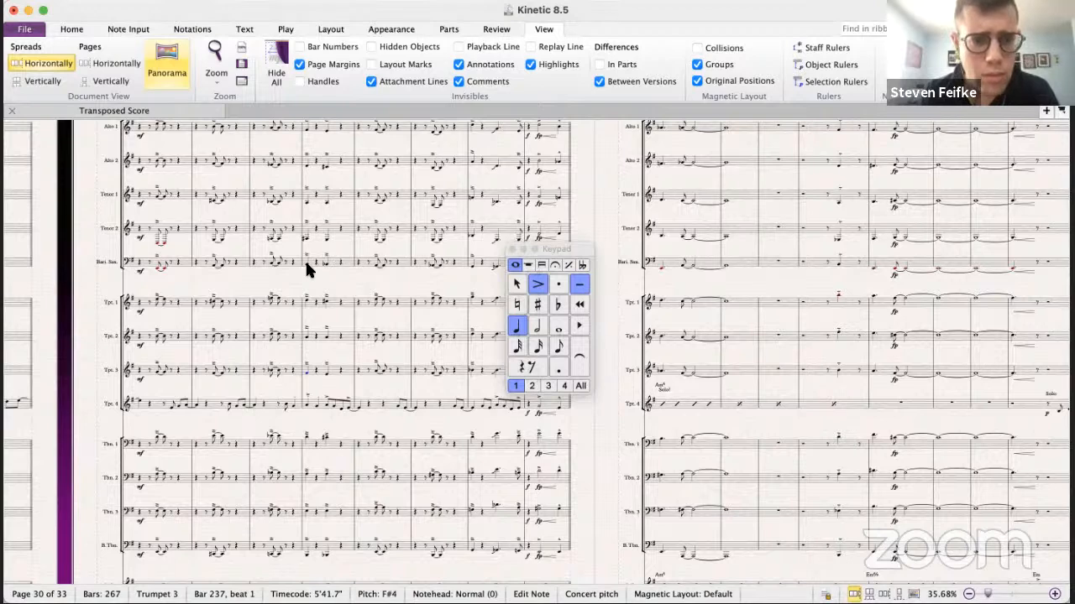
super+click(306, 212)
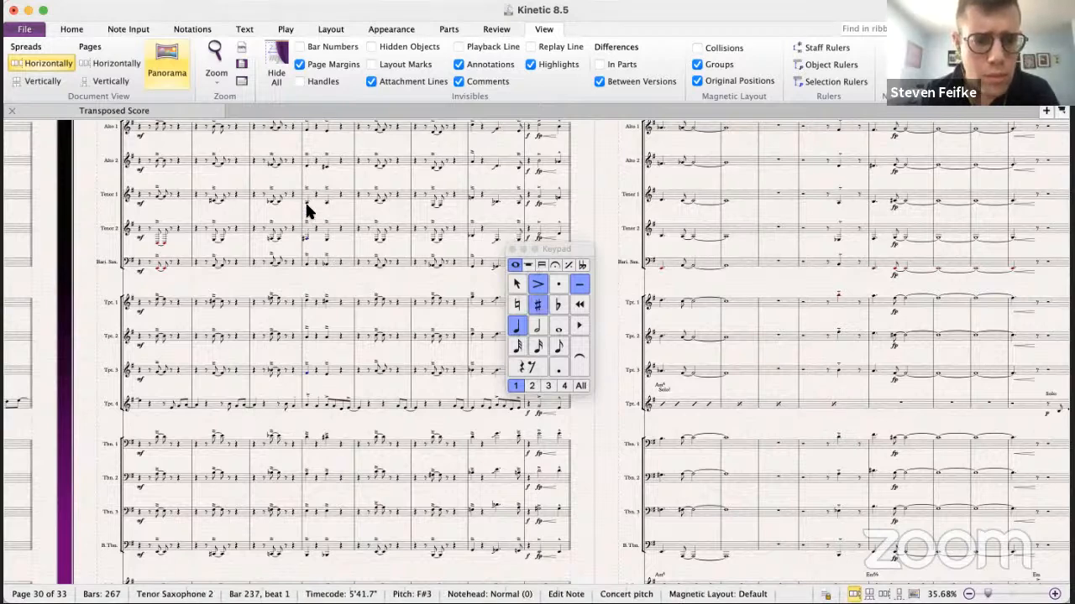
super+click(306, 201)
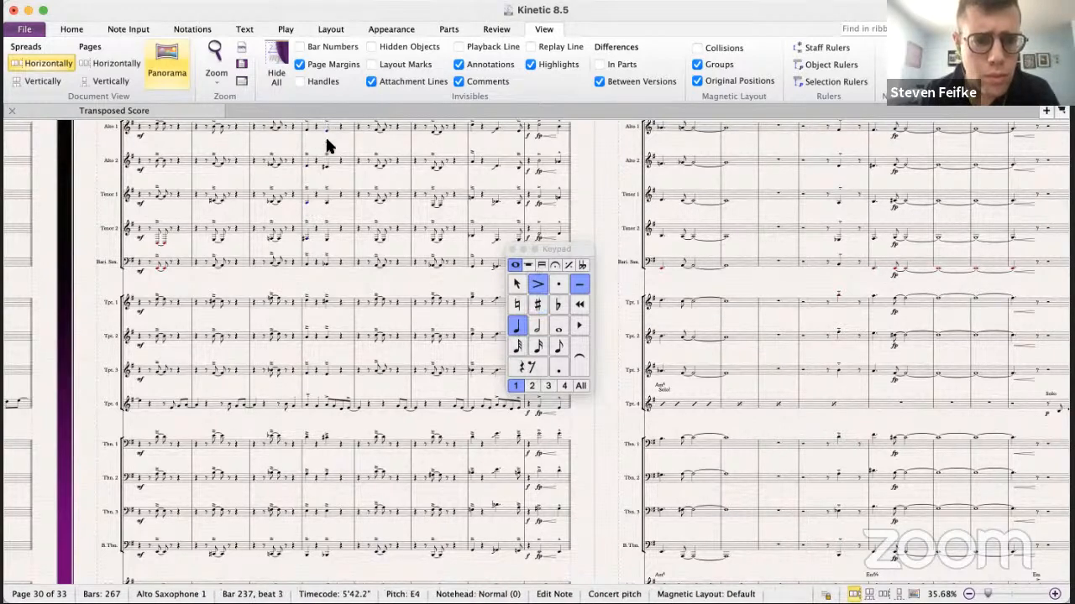
super+click(326, 203)
super+click(327, 238)
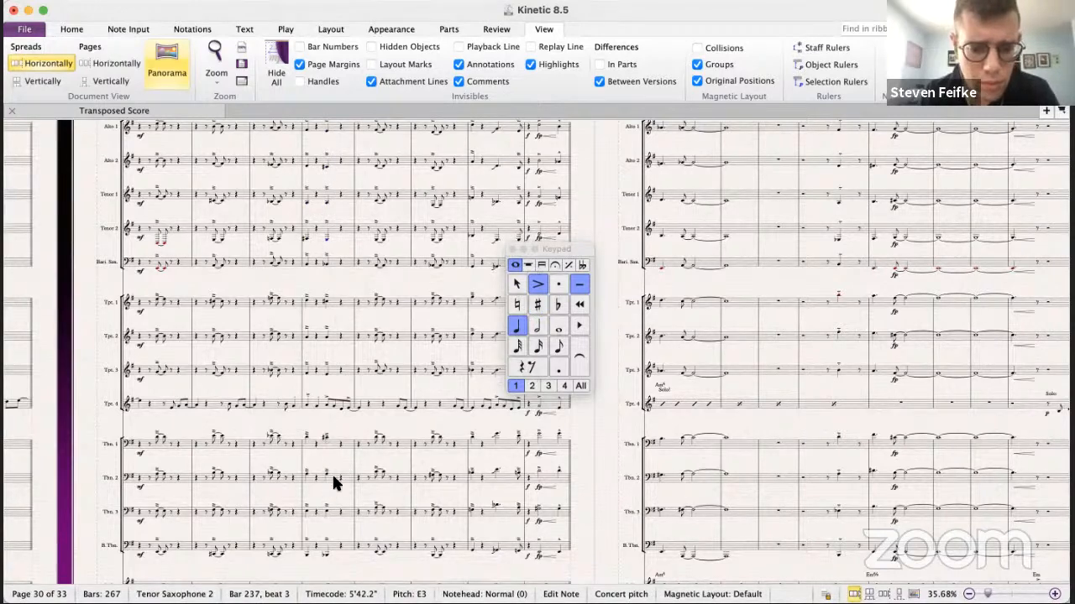
key(super+Tab)
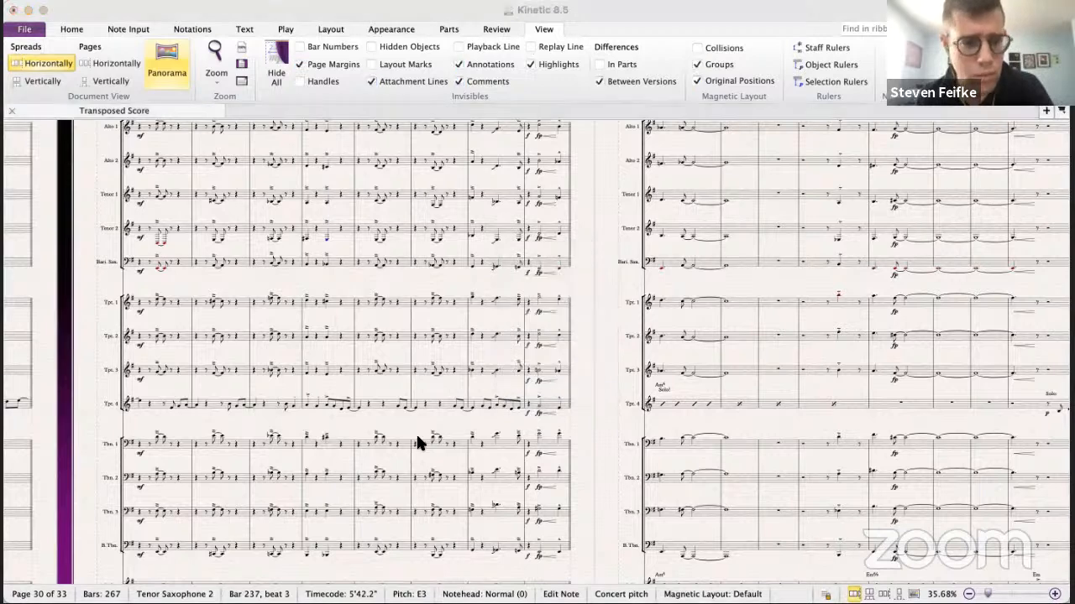
key(super+Tab)
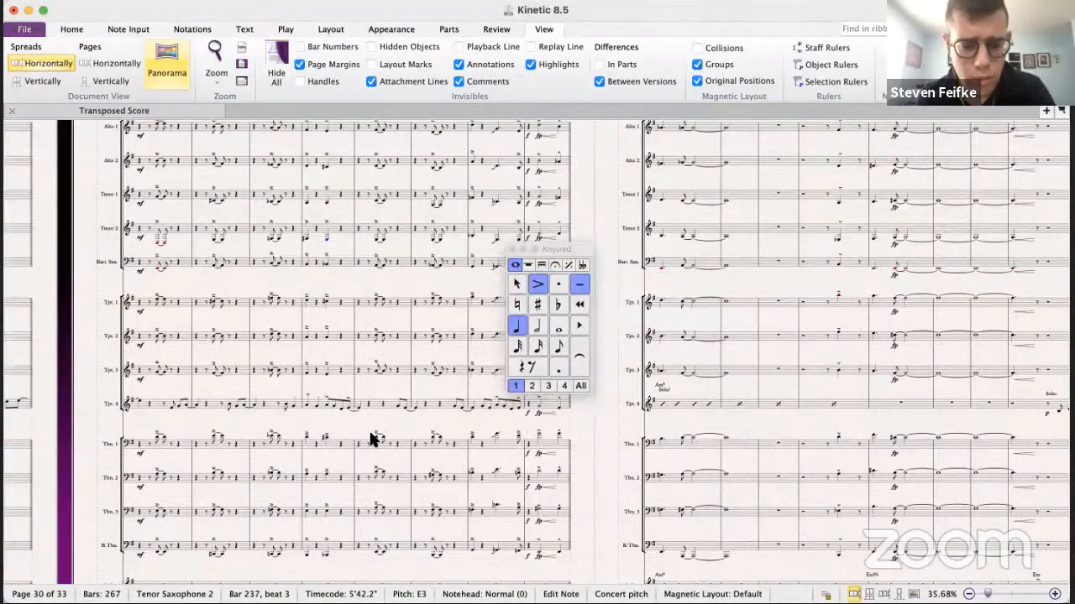
key(super+Tab)
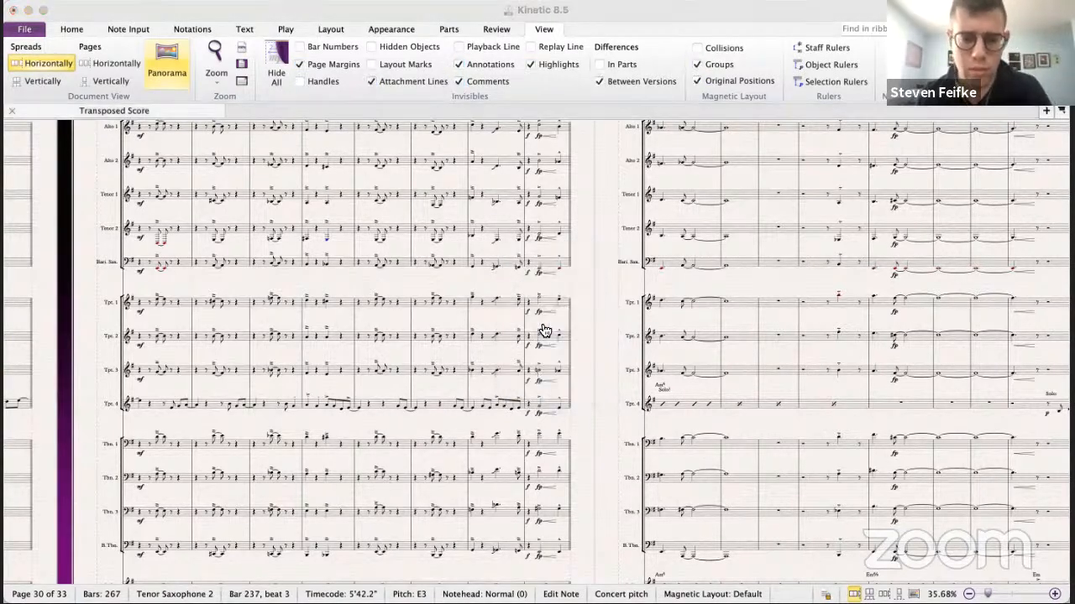
- Revoice beat 1 of bar 237 in the septet, raising the alto note and setting the tenor to F#4
key(super+Tab)
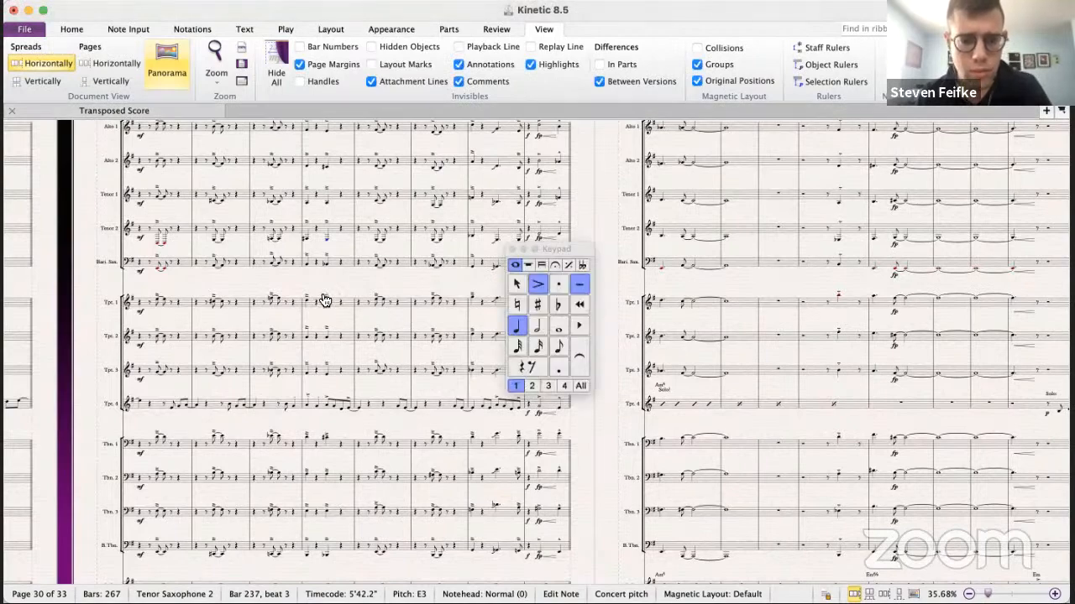
key(super+grave)
click(225, 288)
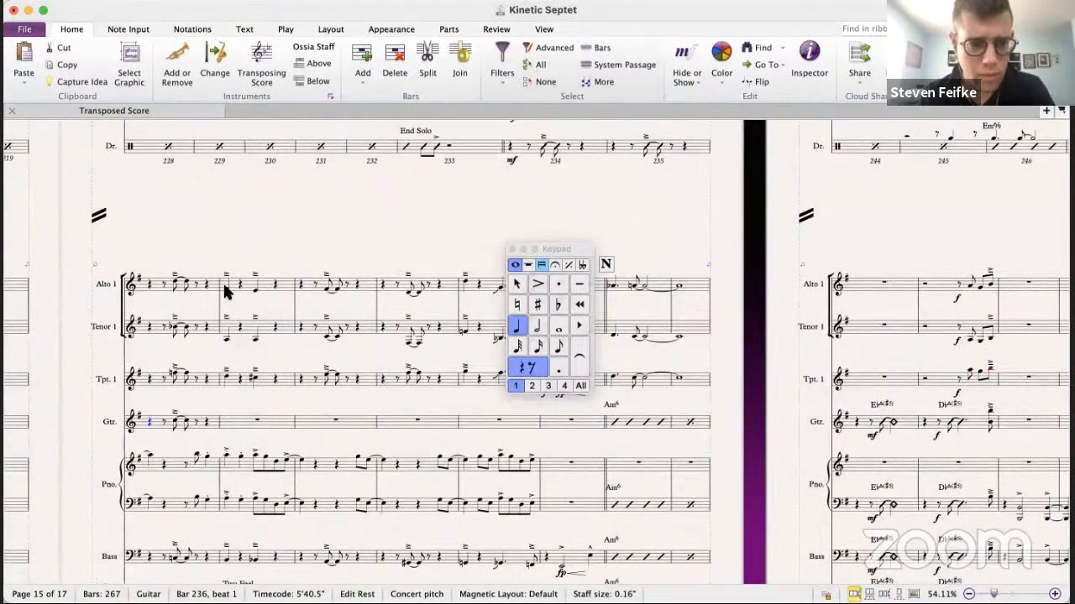
scroll(225, 373, down, 1)
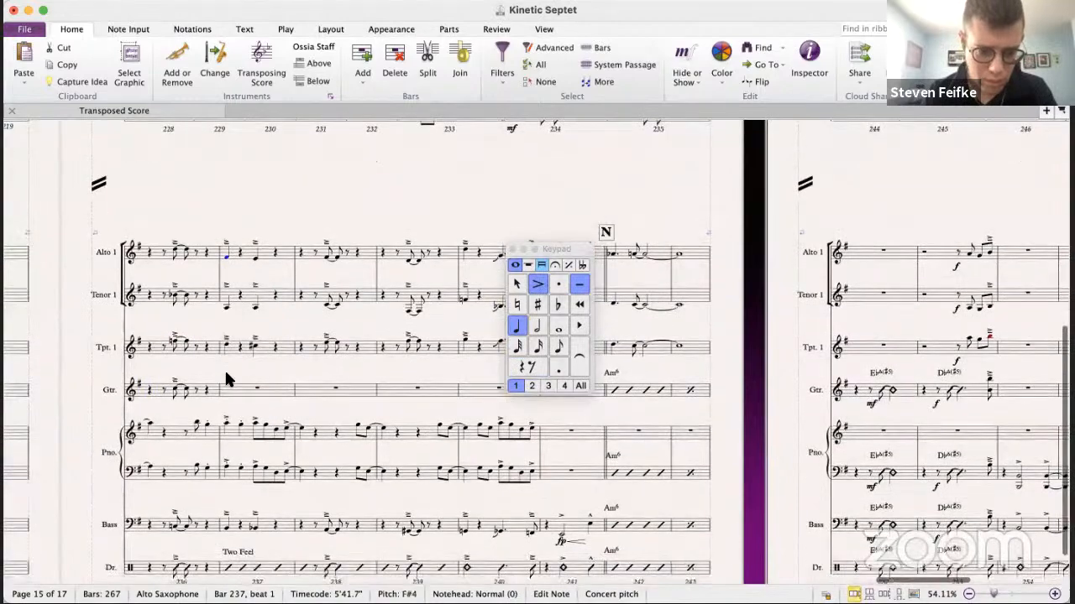
scroll(225, 372, right, 1)
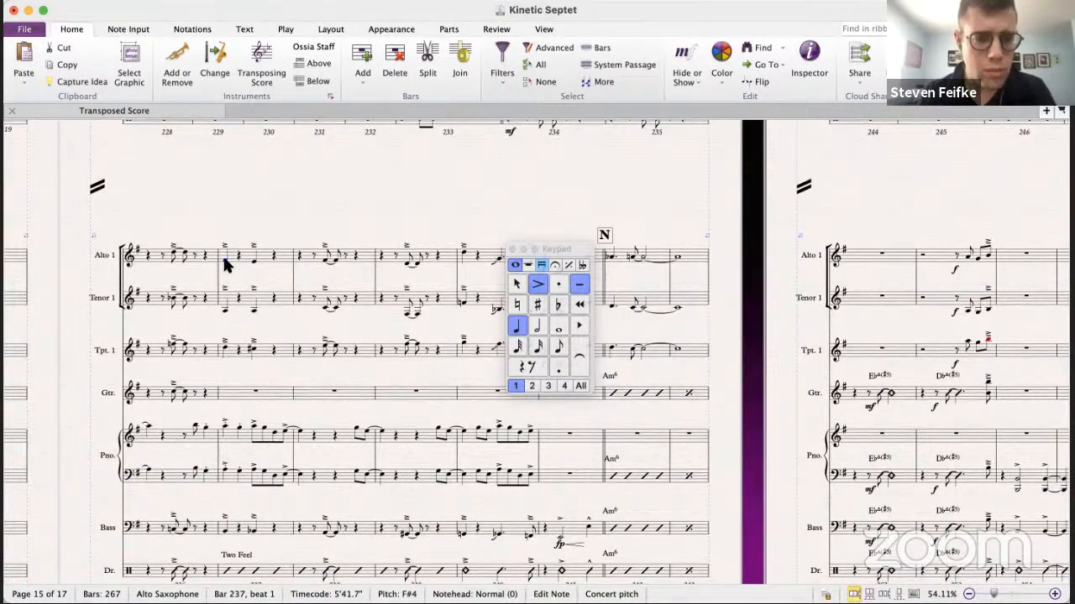
click(225, 310)
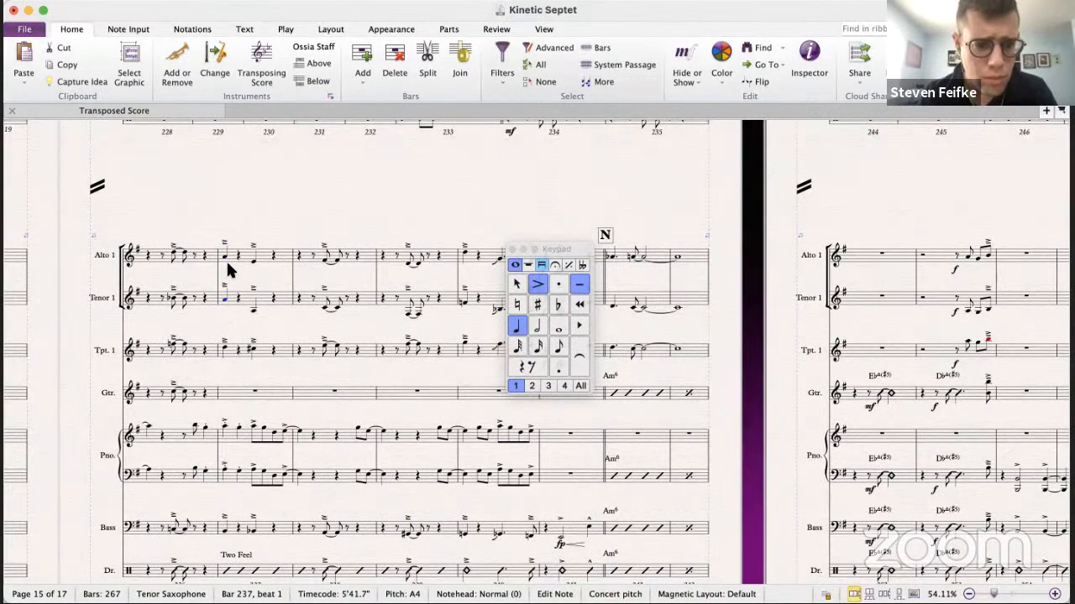
click(223, 255)
super+click(224, 300)
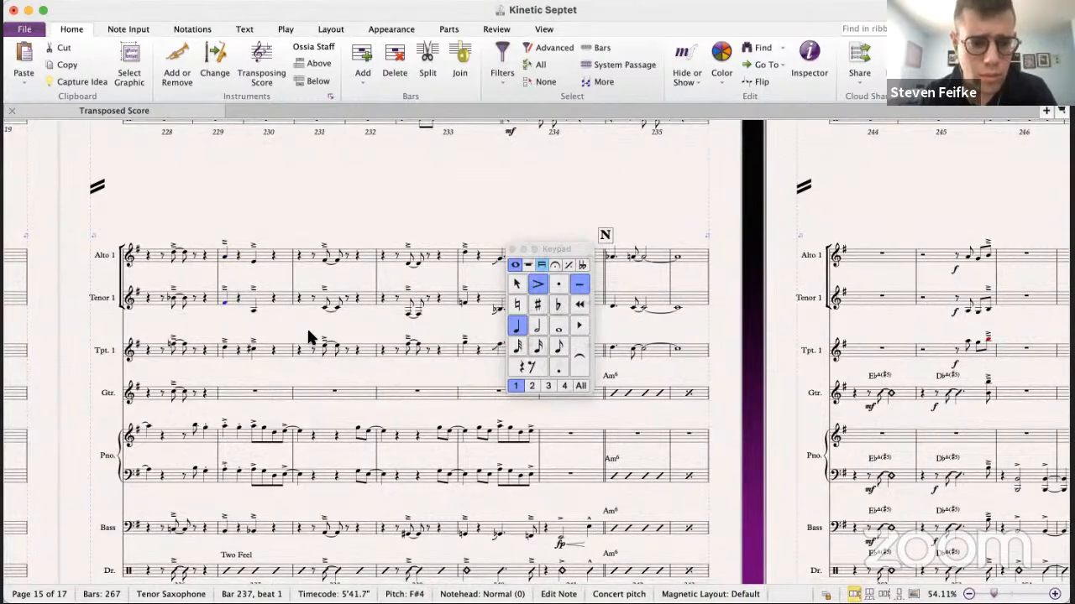
- Copy the tenor's bar 237 into the guitar staff and transpose it down so beat 1 is B3
click(278, 302)
click(225, 389)
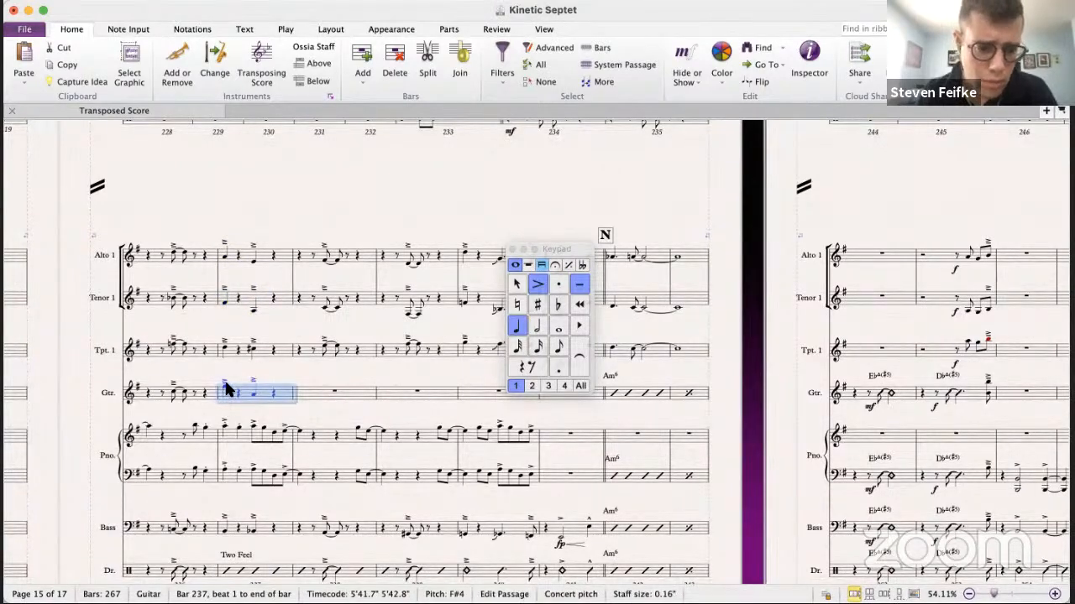
key(Escape)
click(229, 381)
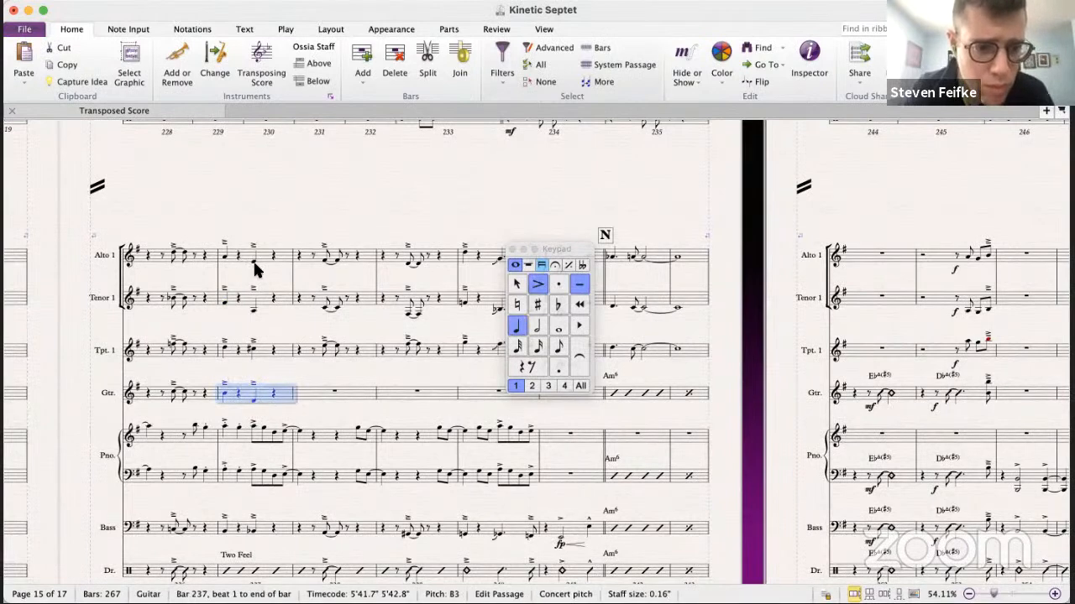
- Revoice beat 3 of bar 237, raising the alto and tenor notes and setting the guitar note to Bb3
click(252, 349)
click(253, 257)
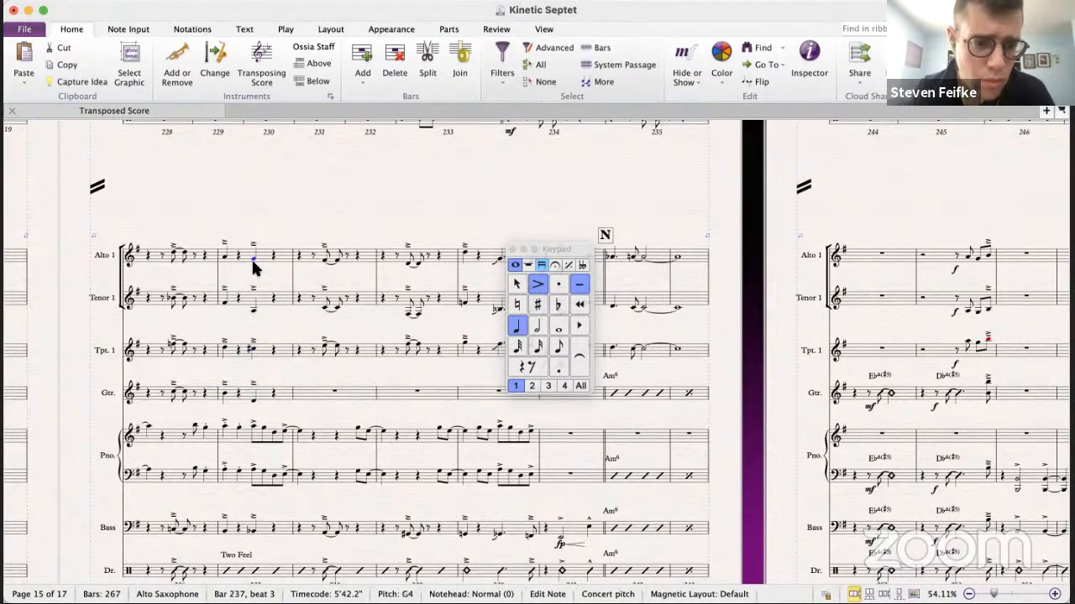
click(251, 304)
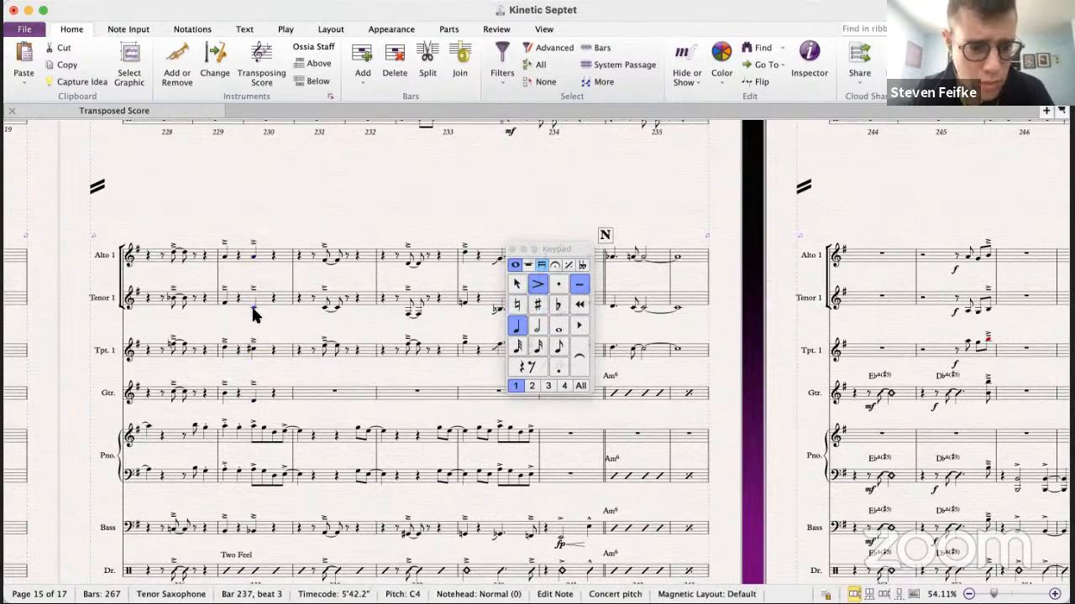
click(253, 400)
key(Up)
key(Up)
key(Up)
key(Up)
key(Up)
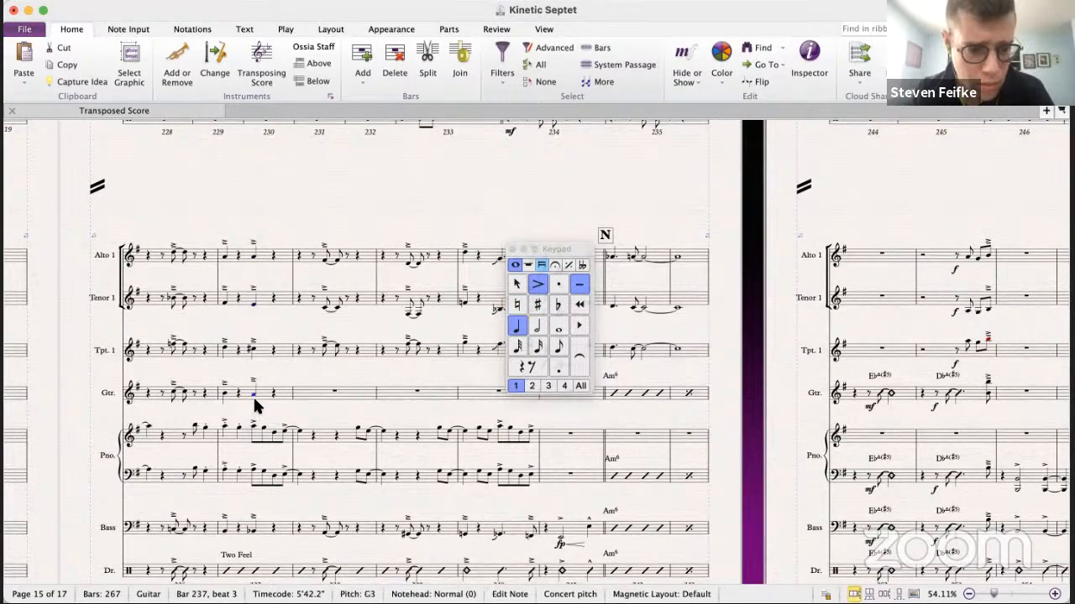
click(557, 304)
- Revoice bar 238 of the septet from Kinetic 8.5, raising the alto and tenor figures and filling in the guitar staff
scroll(341, 436, down, 2)
key(super+grave)
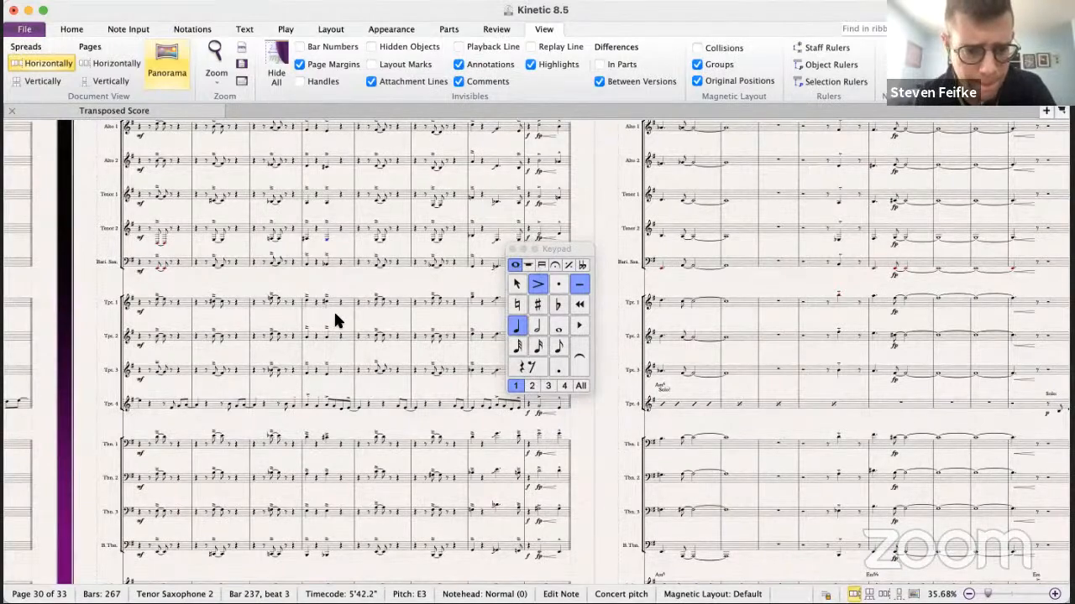
scroll(334, 309, down, 2)
scroll(334, 317, right, 2)
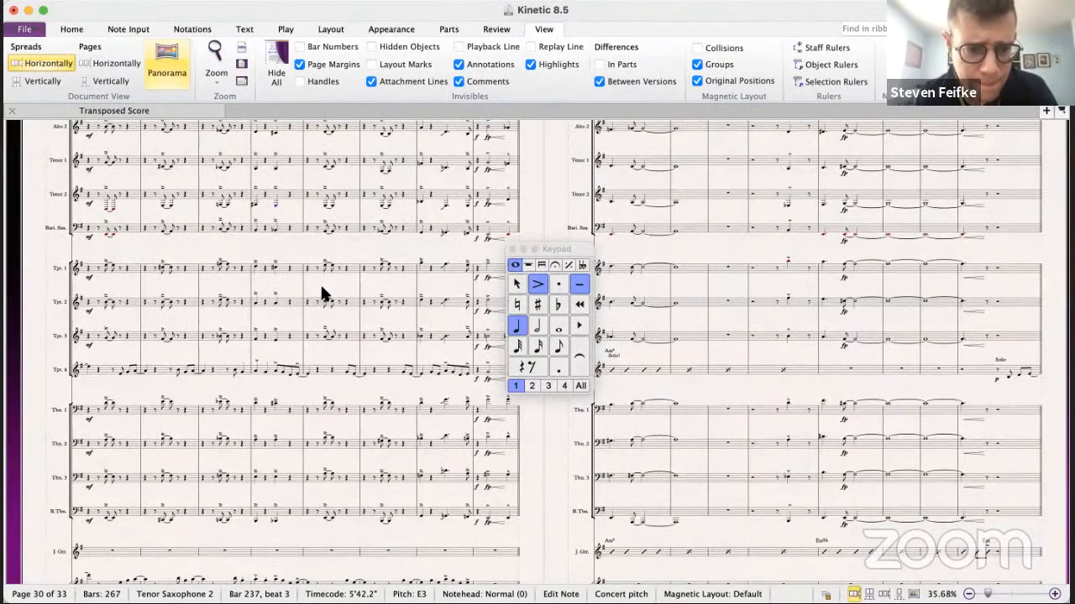
key(super+Tab)
key(super+Tab)
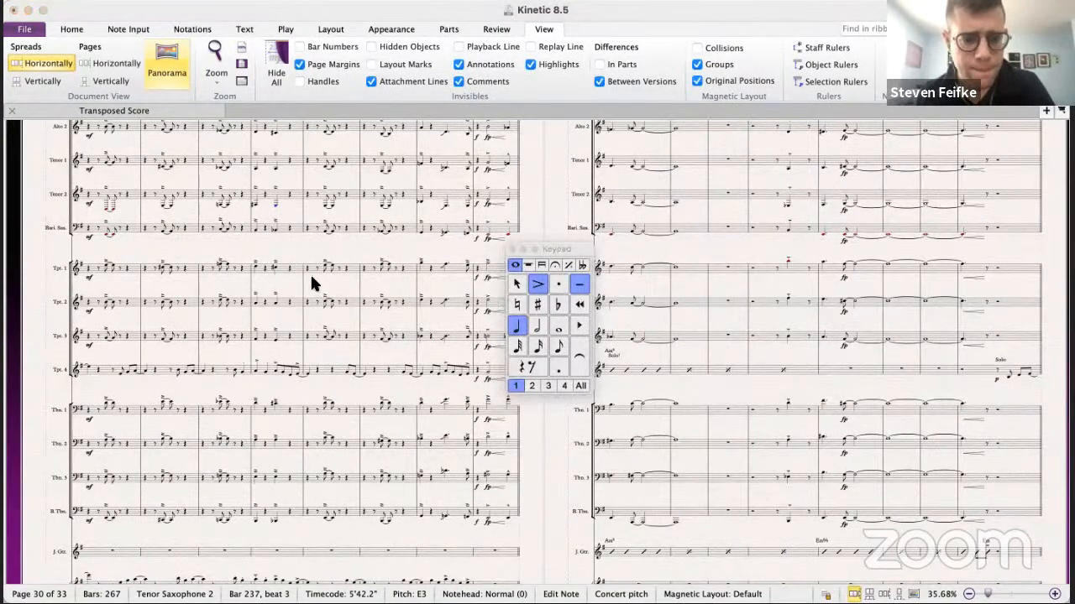
key(super+grave)
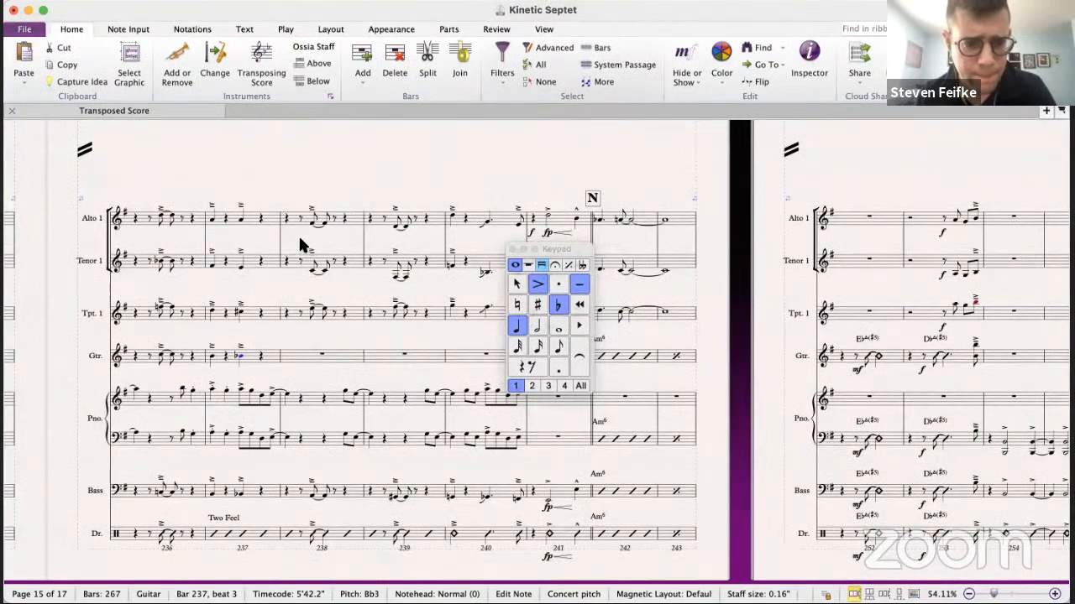
click(288, 216)
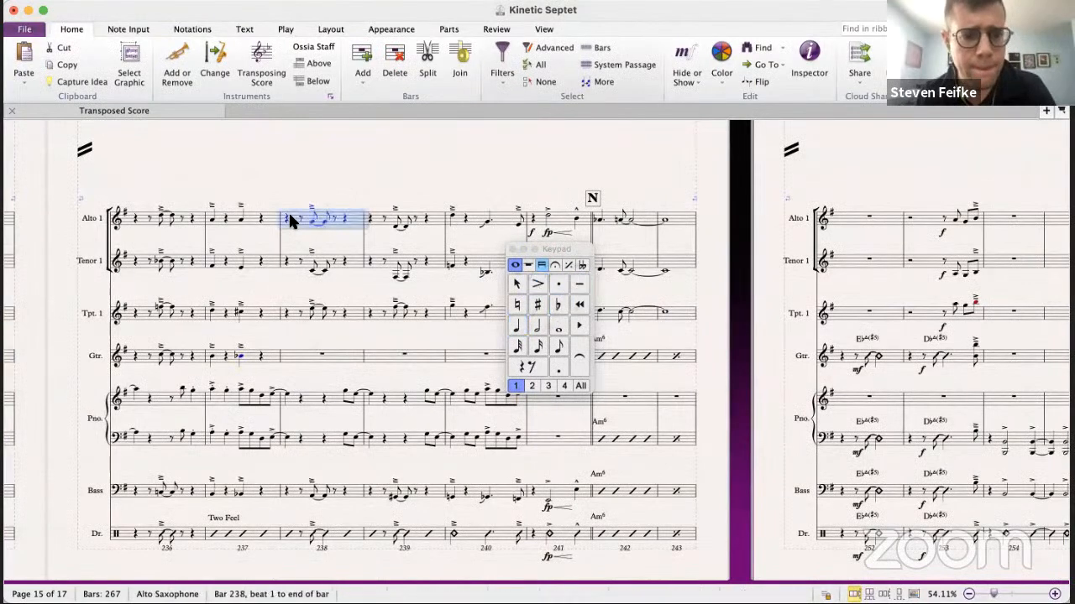
click(292, 266)
key(Up)
key(Up)
click(293, 361)
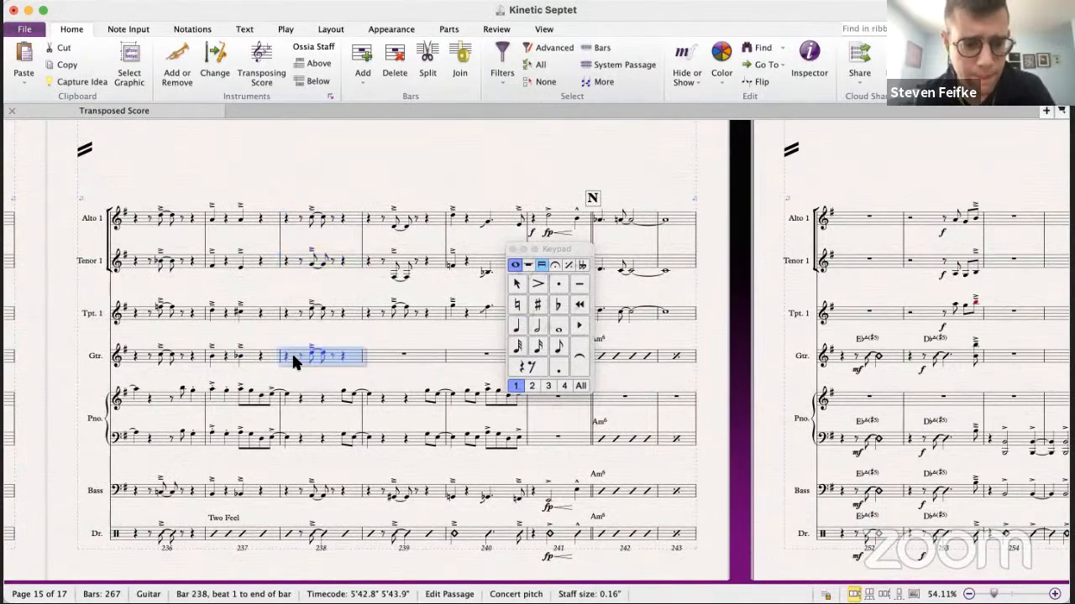
- Revoice bar 239 of the septet from Kinetic 8.5, raising the alto and tenor figures and copying the alto bar into the guitar
scroll(331, 334, down, 1)
scroll(330, 326, right, 1)
key(super+grave)
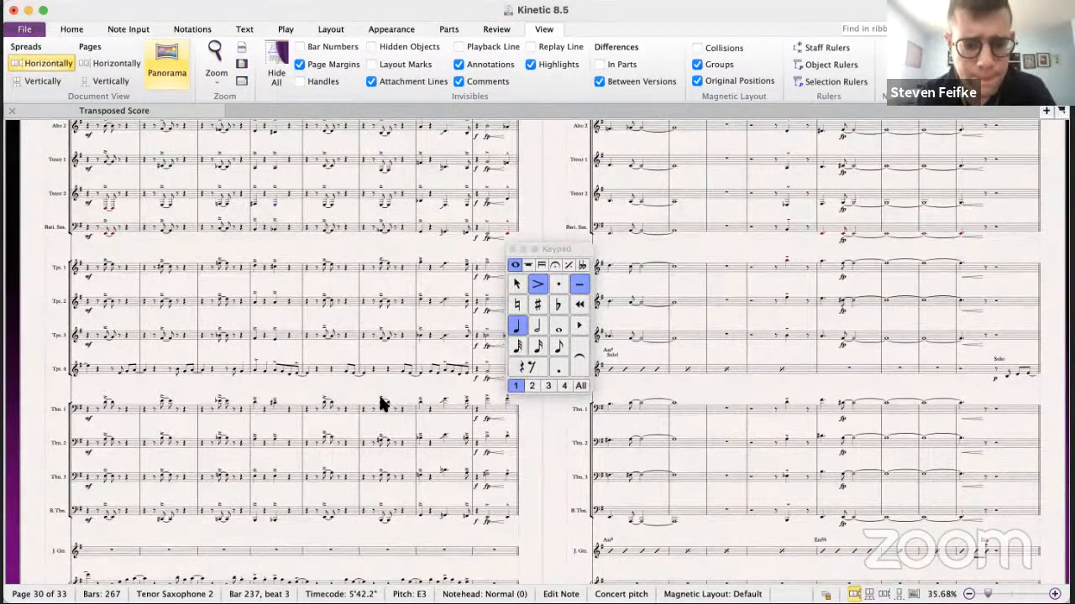
scroll(378, 280, up, 3)
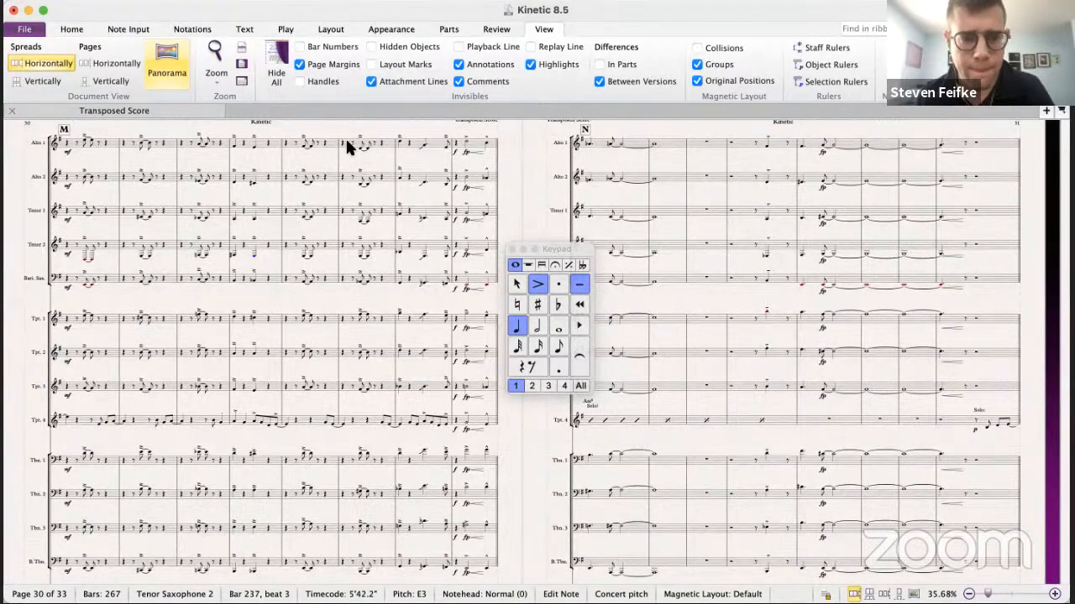
click(345, 140)
key(super+grave)
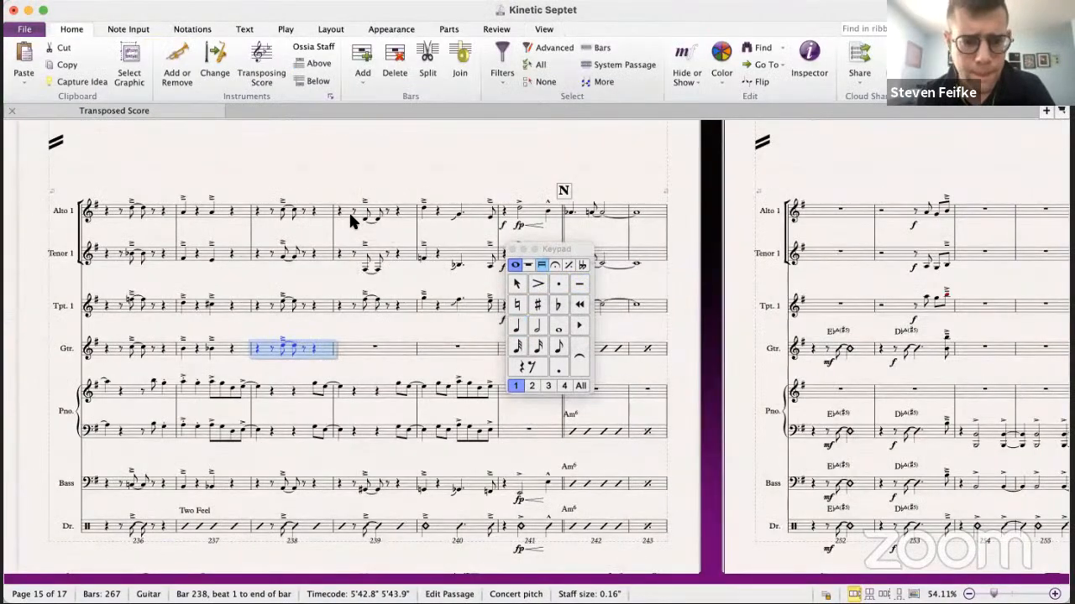
click(345, 205)
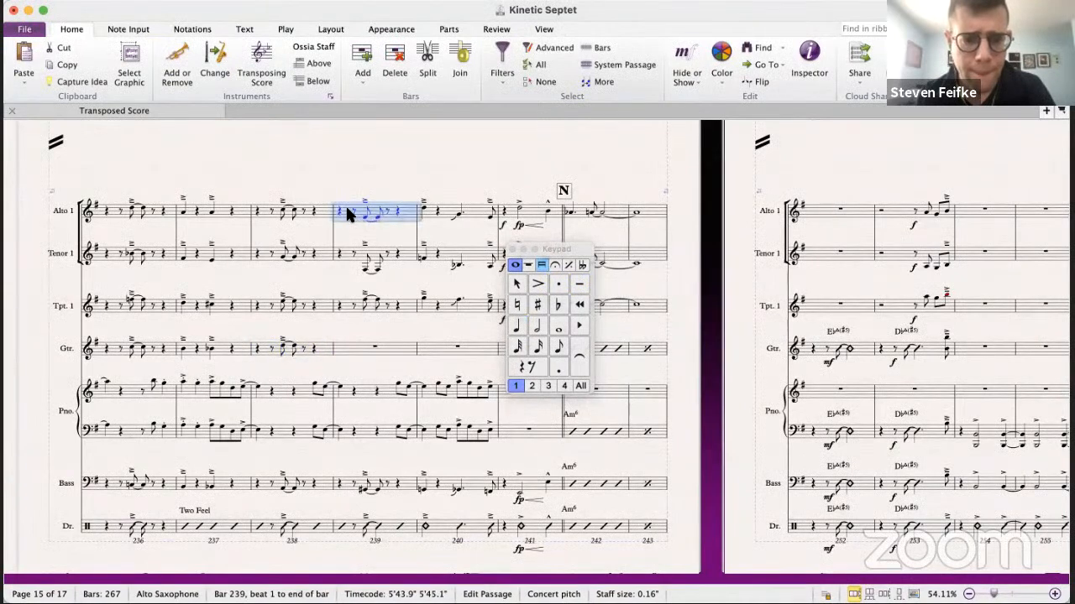
key(Up)
key(Up)
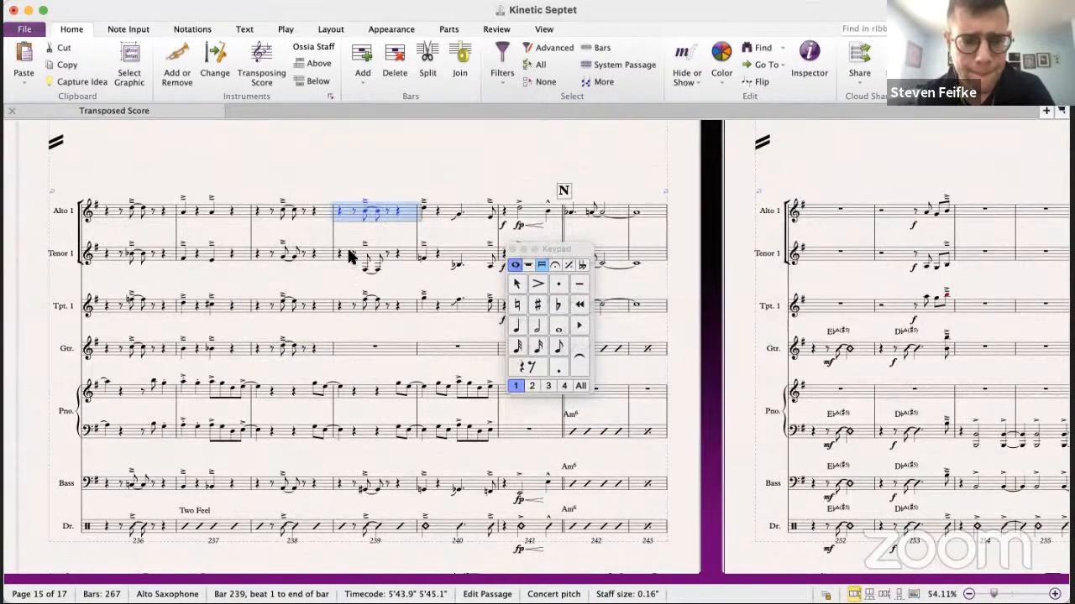
click(351, 256)
key(Up)
key(Up)
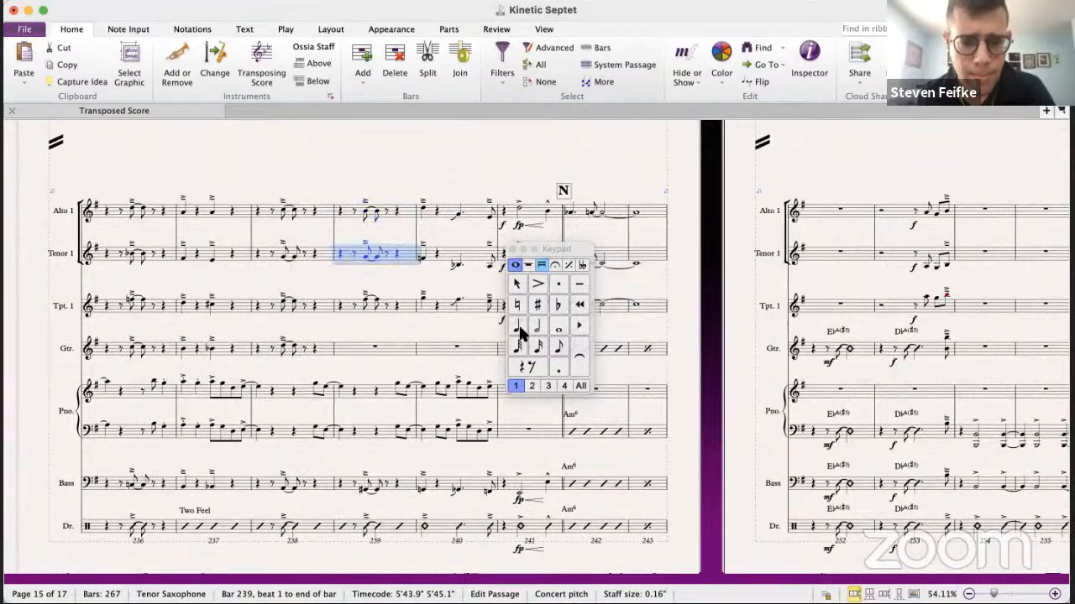
click(362, 212)
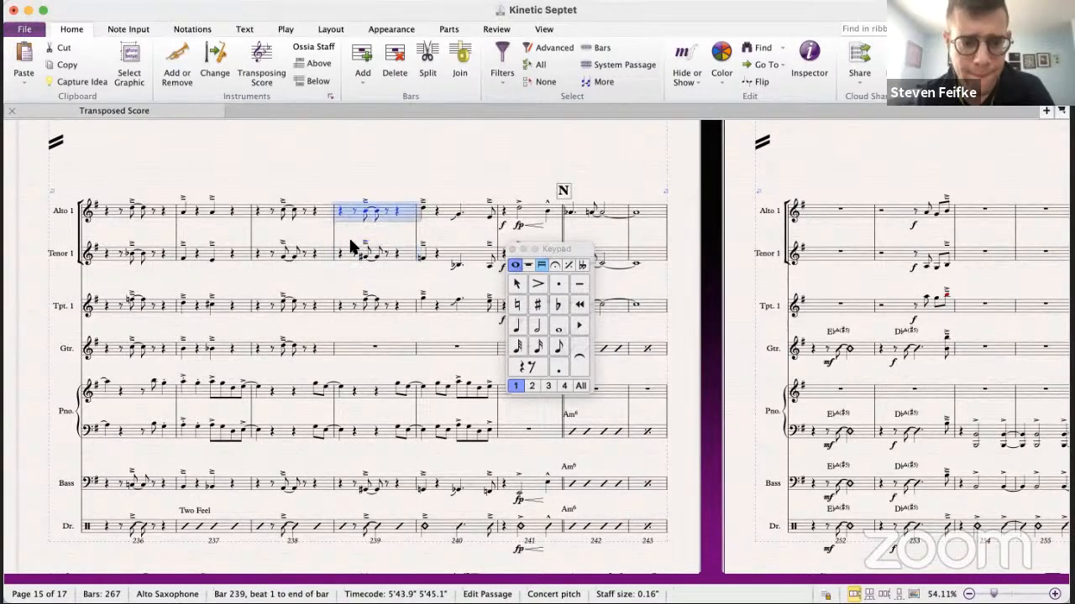
alt+click(353, 356)
- Play back the septet from the guitar note on beat 3 of bar 238
click(294, 349)
scroll(294, 347, down, 3)
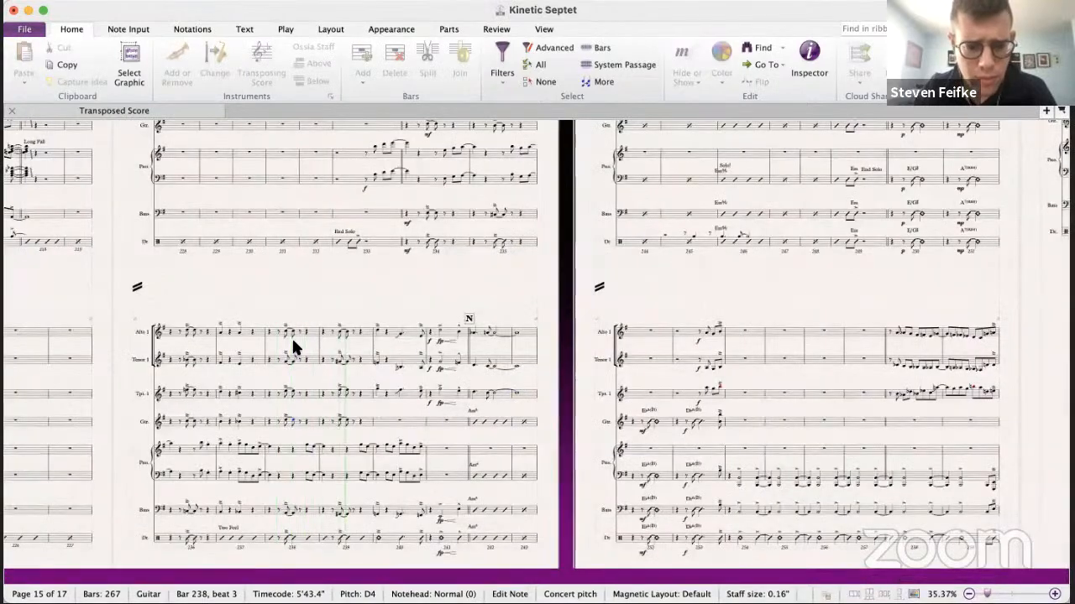
key(space)
- Examine the sax, trumpet and trombone voicings across letter M in Kinetic 8.5
key(super+grave)
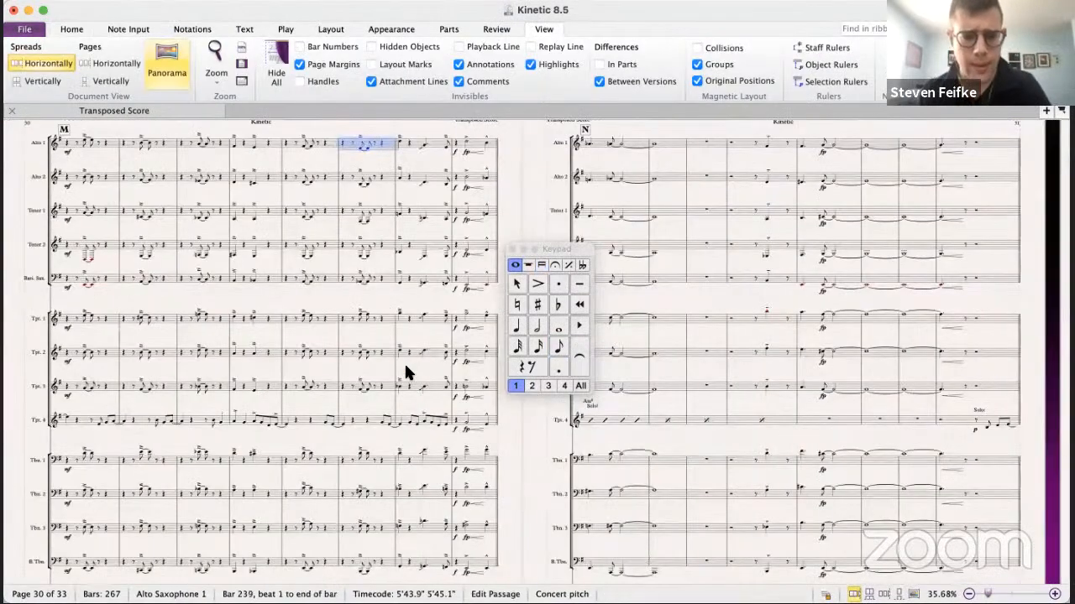
scroll(404, 362, down, 2)
scroll(404, 362, right, 1)
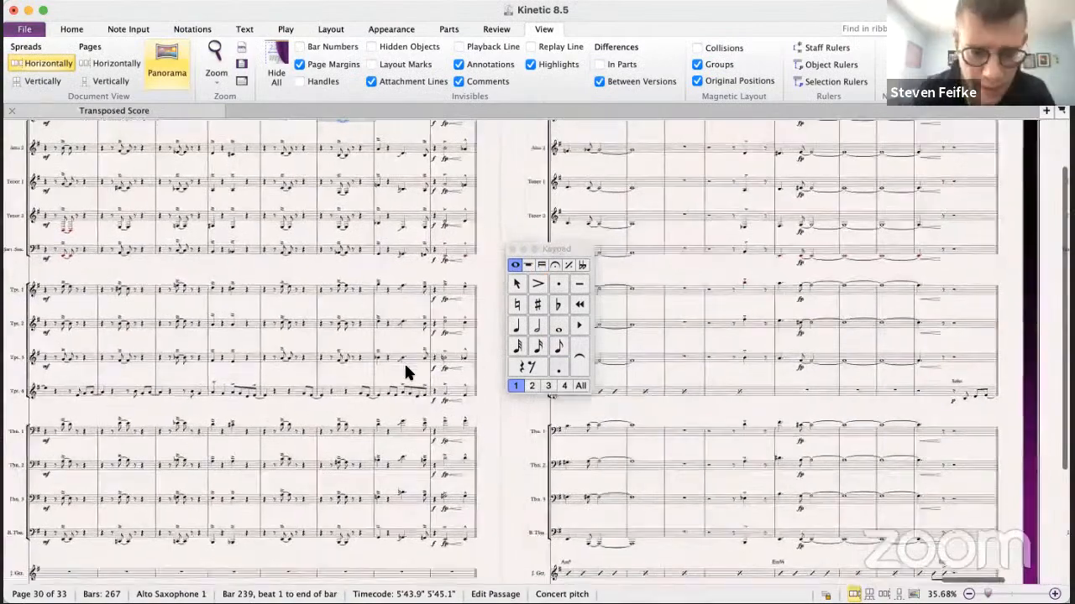
scroll(405, 366, down, 1)
scroll(406, 366, up, 1)
key(super+Tab)
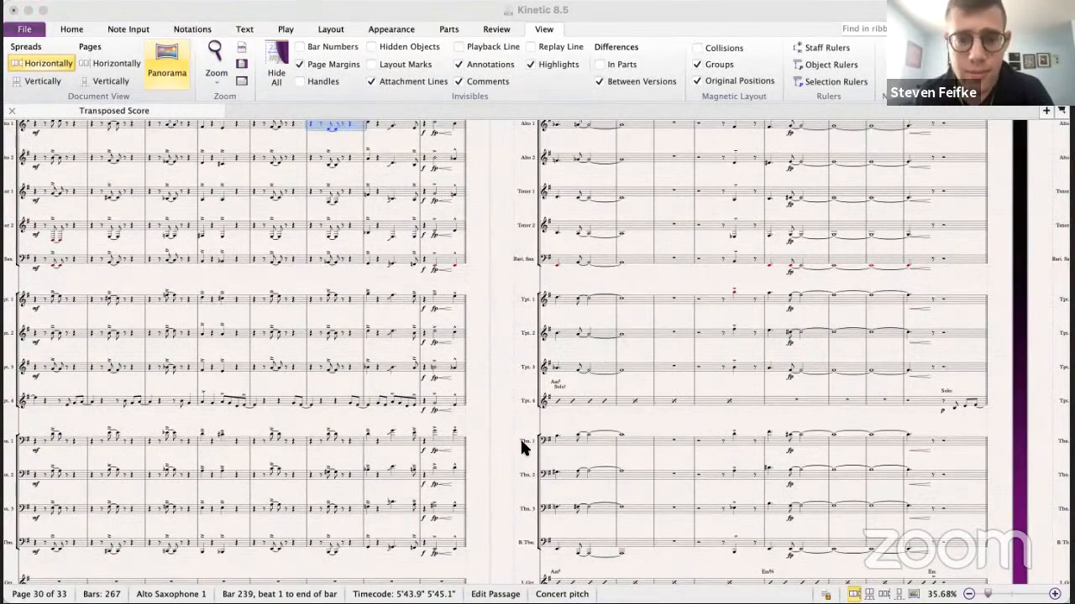
key(super+Tab)
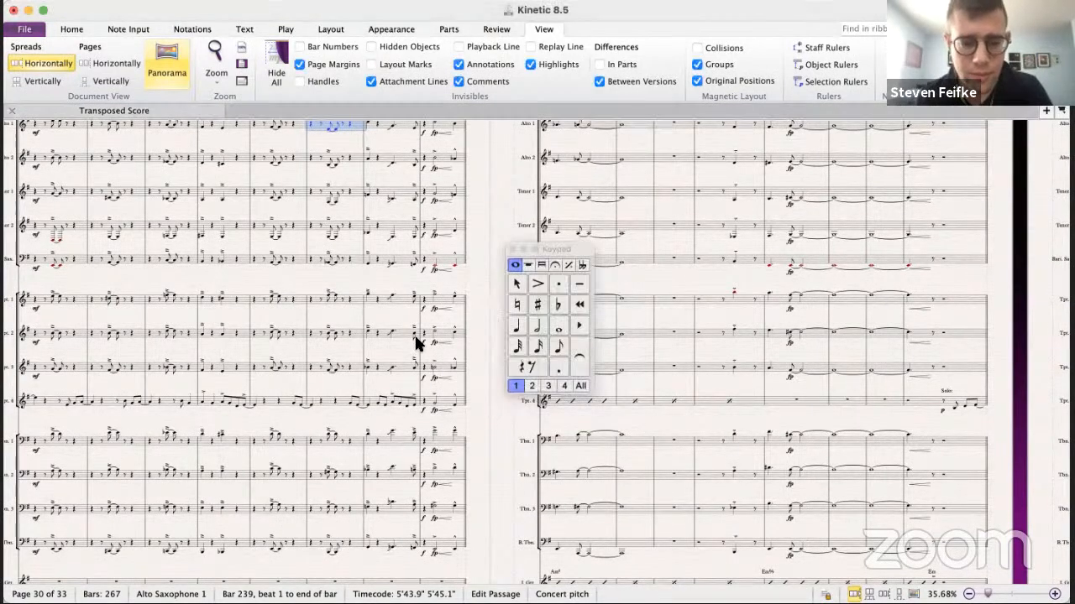
scroll(414, 336, up, 2)
scroll(414, 336, left, 3)
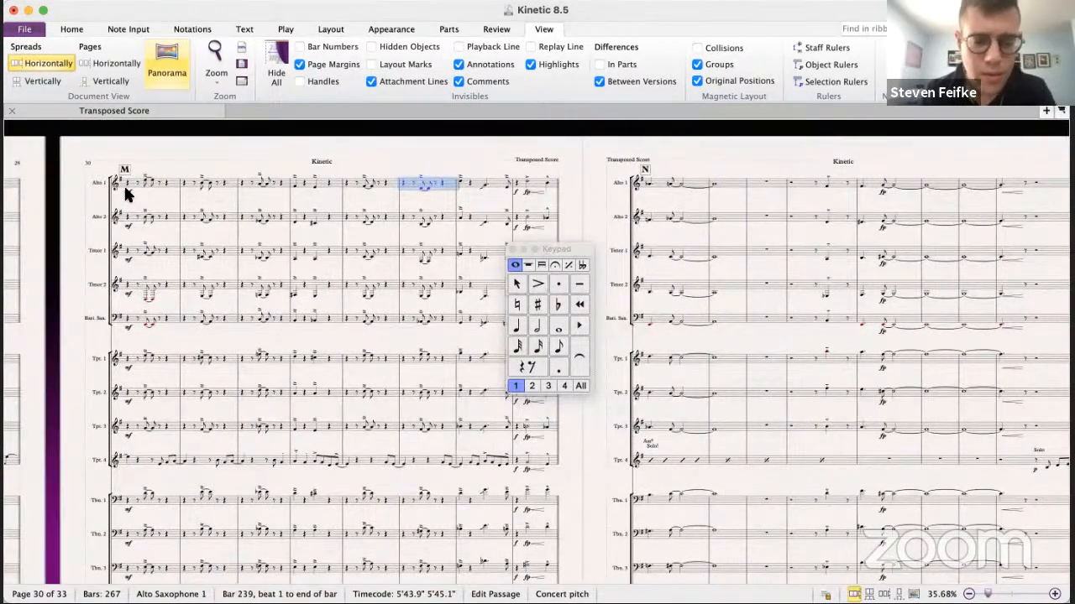
- Move the bass and drum mf dynamics at letter M in the septet under the first hit of bar 234
key(super+grave)
scroll(135, 195, up, 5)
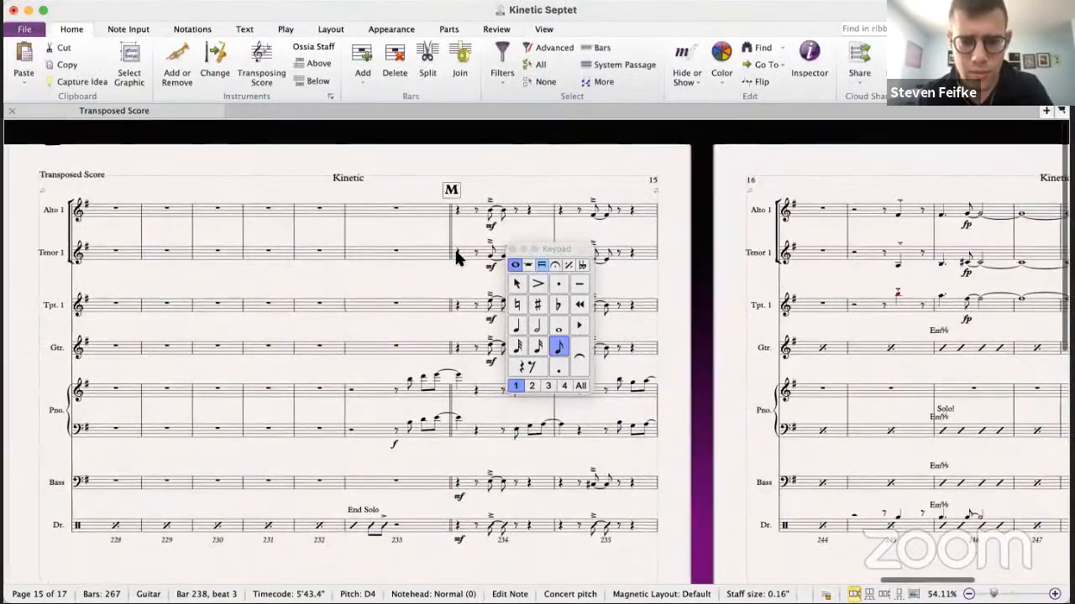
scroll(456, 258, right, 3)
key(Escape)
click(349, 474)
text(mf)
click(318, 530)
key(Delete)
click(349, 518)
text(mf)
- Move the piano's f dynamic in bar 233 from the eighth rest to the first note of the pickup
click(213, 518)
click(253, 436)
key(super+x)
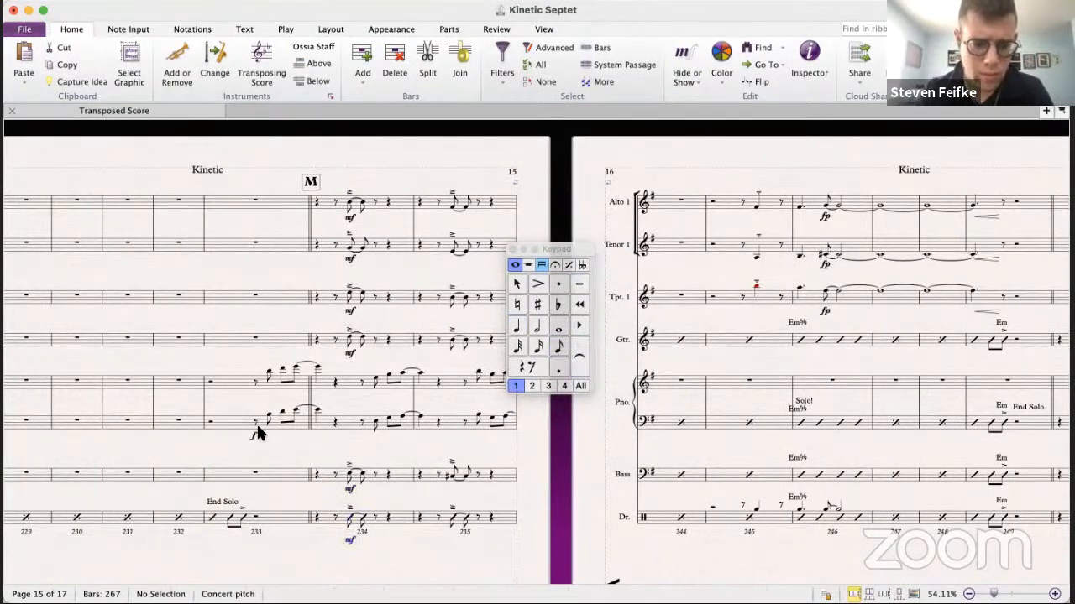
click(269, 415)
key(super+v)
- Play back the septet from the barline at the start of bar 233 through the letter M horn hits
click(202, 393)
key(space)
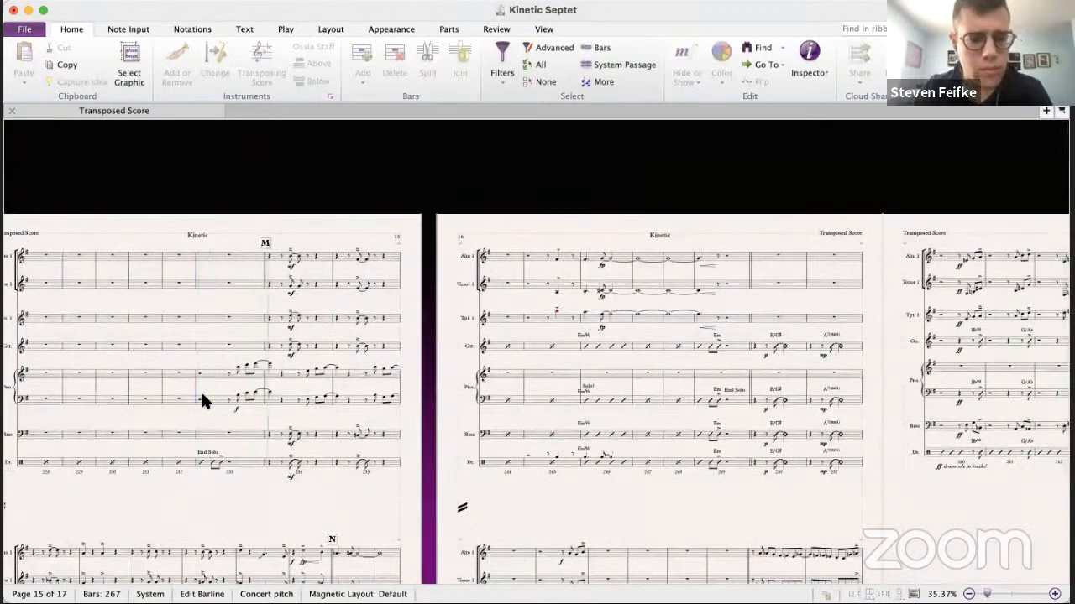
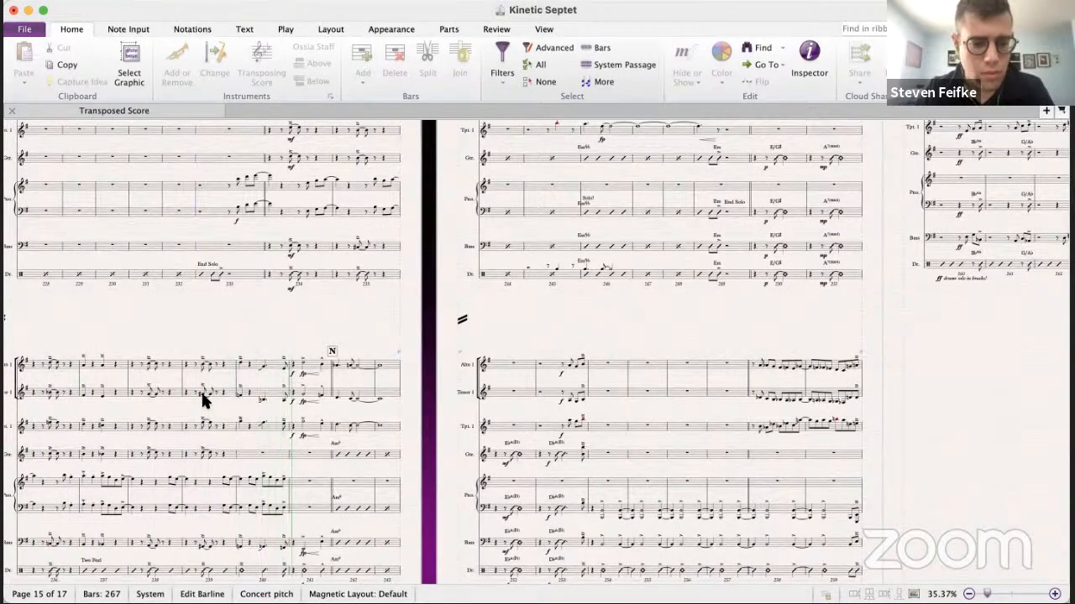
key(space)
scroll(332, 422, down, 6)
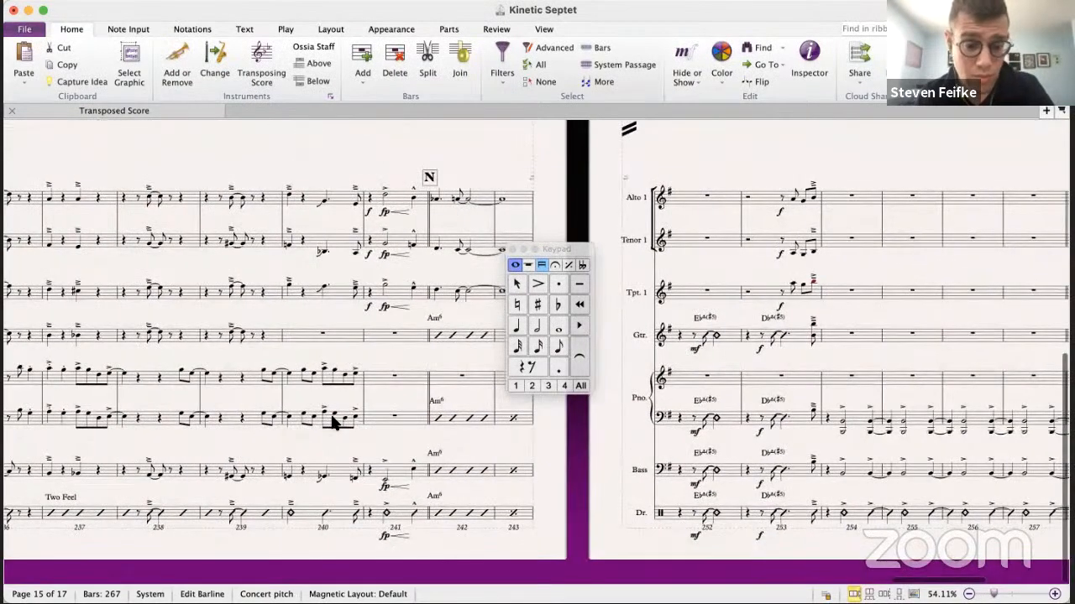
- Compare the first hit of bar 240 in the septet's alto and trumpet with the big band score, checking the transposing display
key(super+grave)
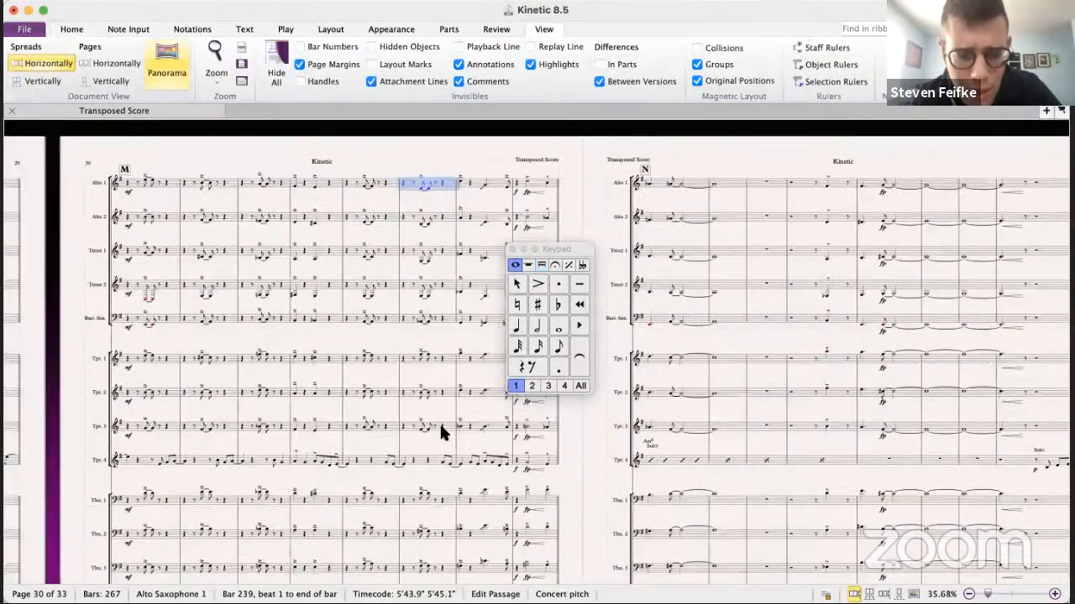
scroll(438, 429, down, 5)
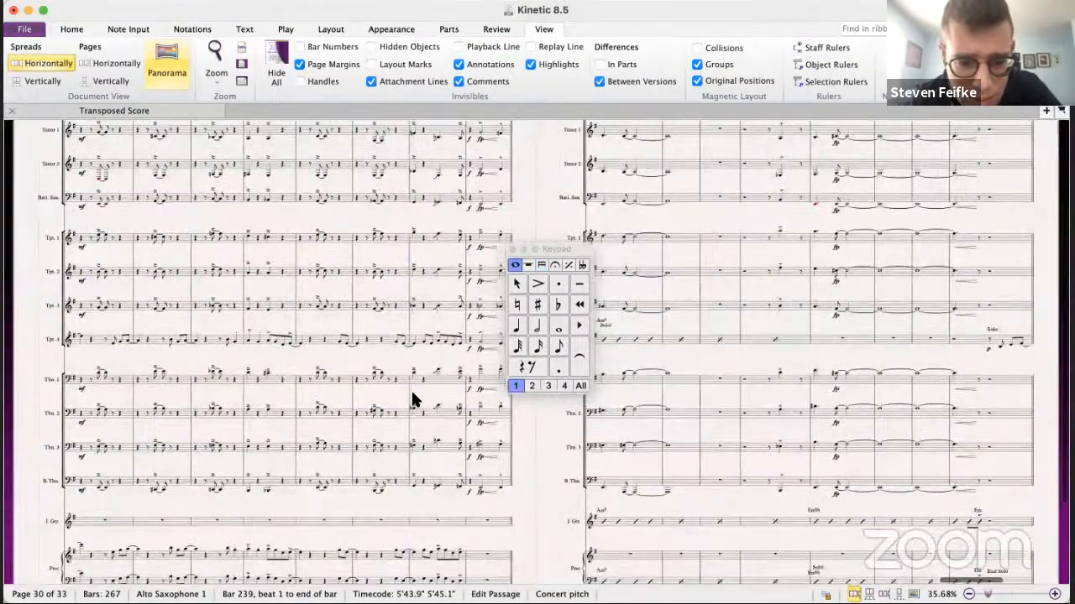
key(super+grave)
click(286, 195)
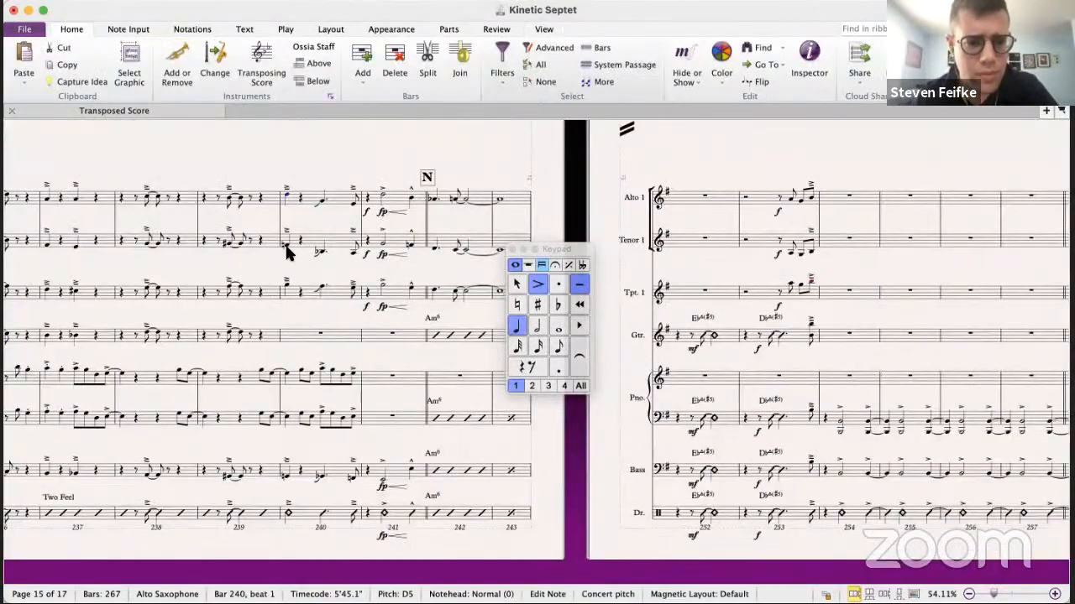
click(286, 284)
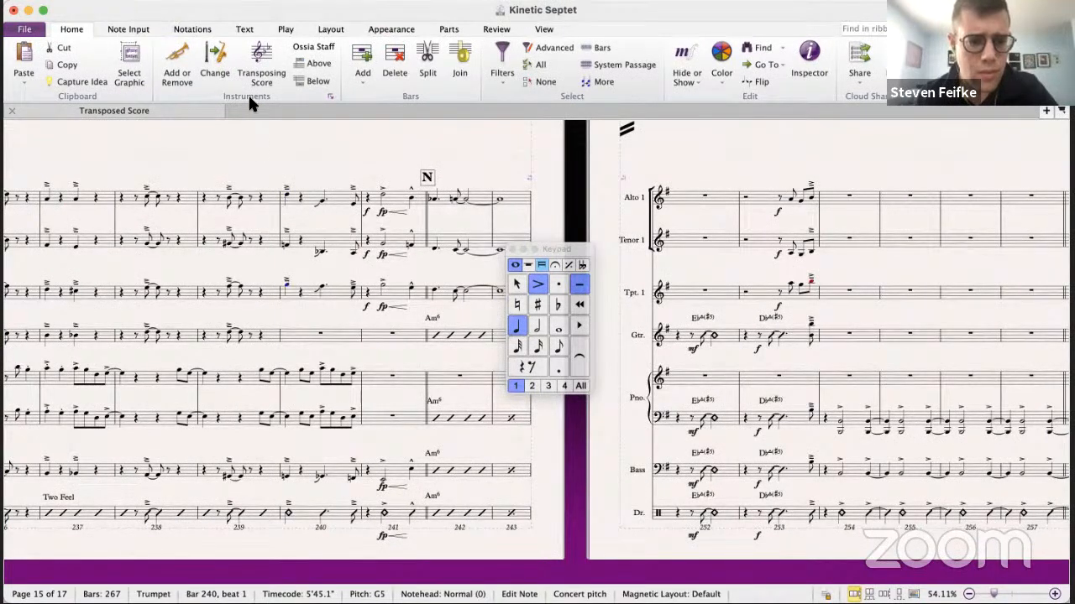
scroll(268, 177, left, 3)
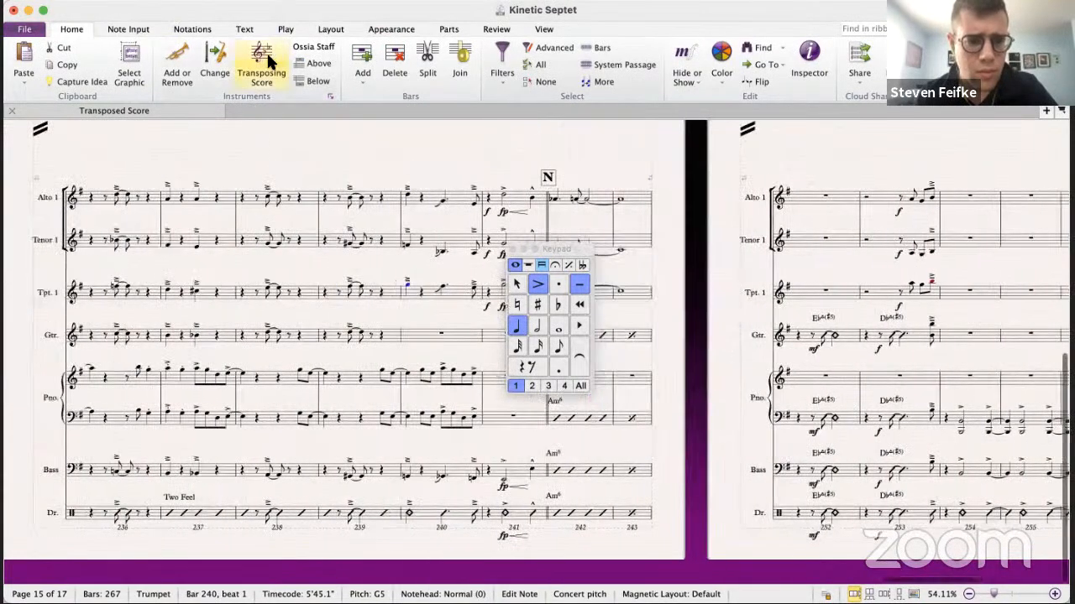
click(261, 57)
click(261, 57)
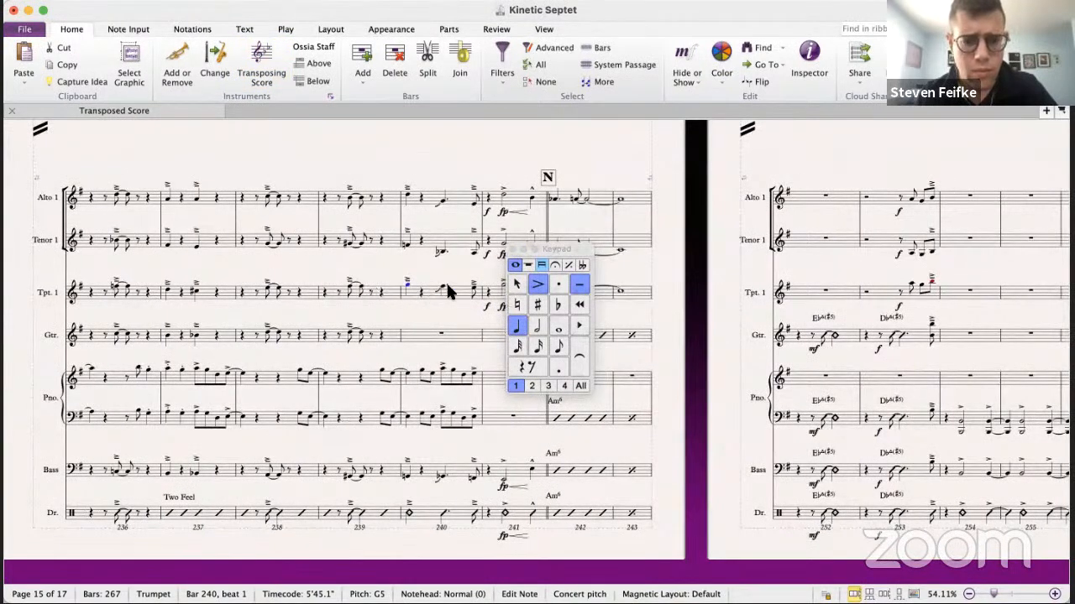
- Copy the tenor's hits in bar 240 of the septet into the guitar staff
click(406, 196)
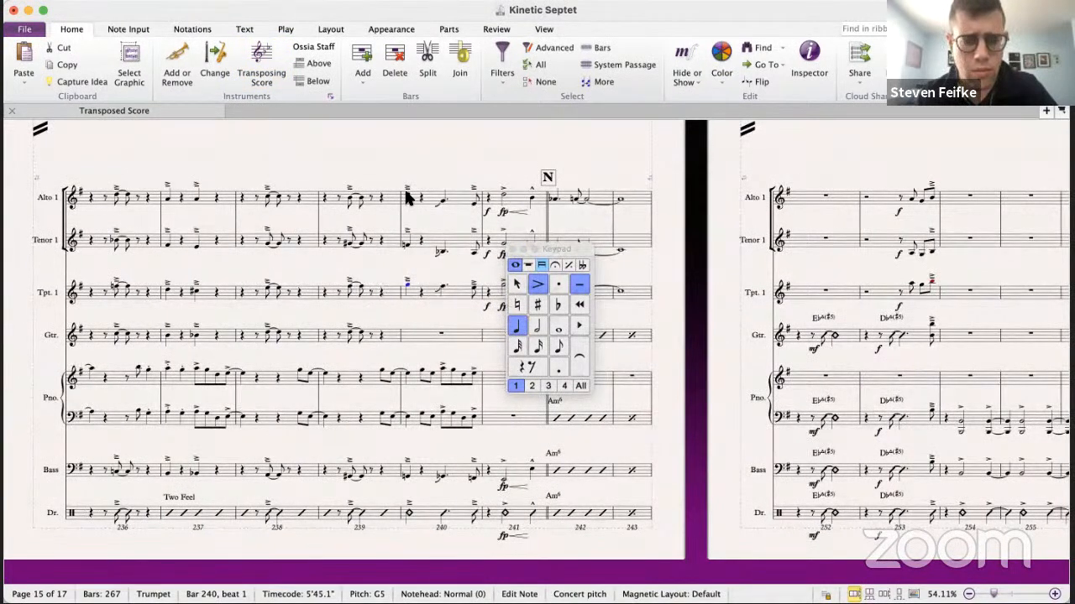
click(405, 238)
click(408, 336)
key(super+v)
- Raise the tenor's first hit in bar 240 to Bb4
click(409, 245)
key(Up)
key(Up)
key(Up)
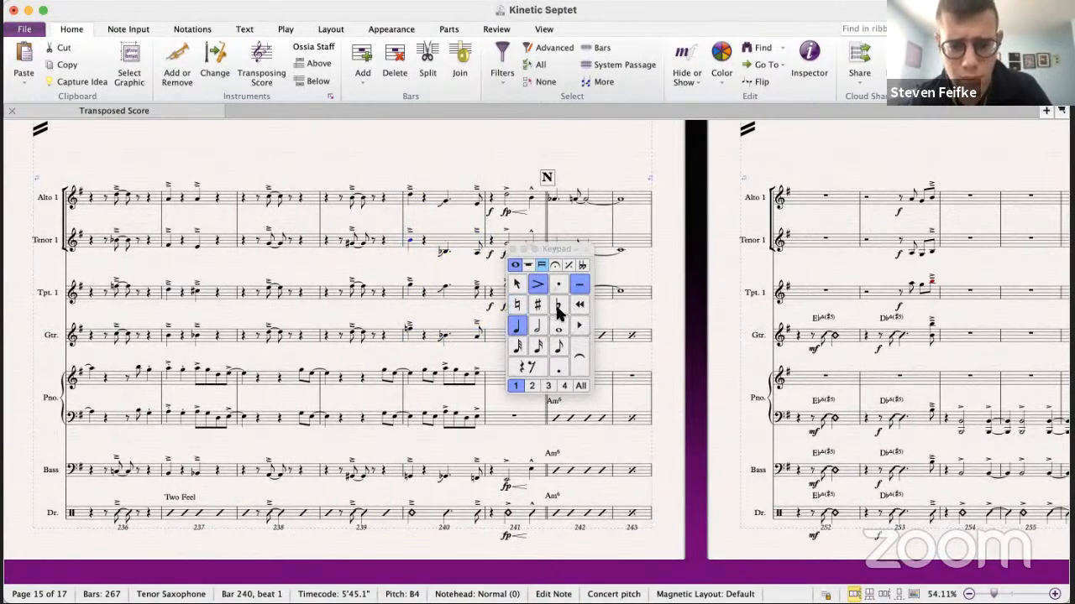
click(559, 307)
drag(450, 312, 430, 318)
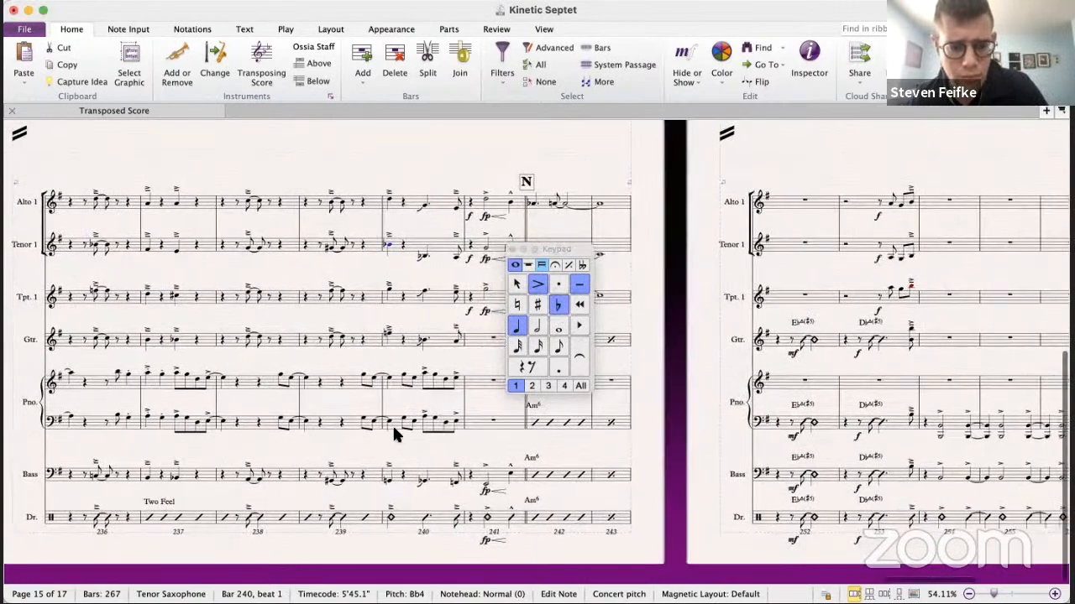
- Revoice the beat 3 hit of bar 240 from the big band brass, giving alto Bb4, guitar E4 and tenor a higher note
key(super+grave)
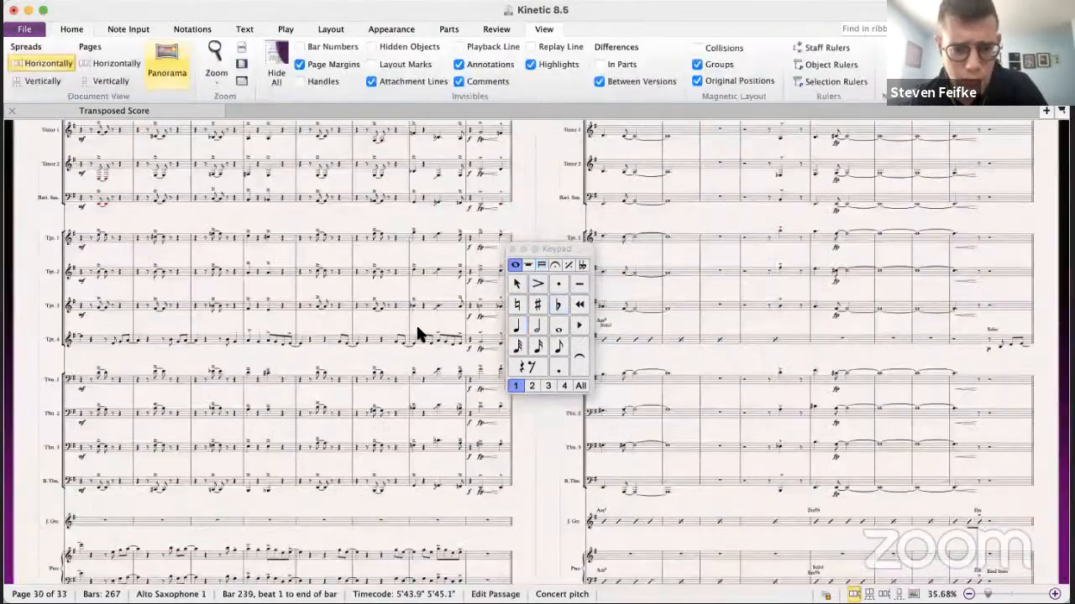
click(436, 437)
super+click(436, 399)
super+click(436, 367)
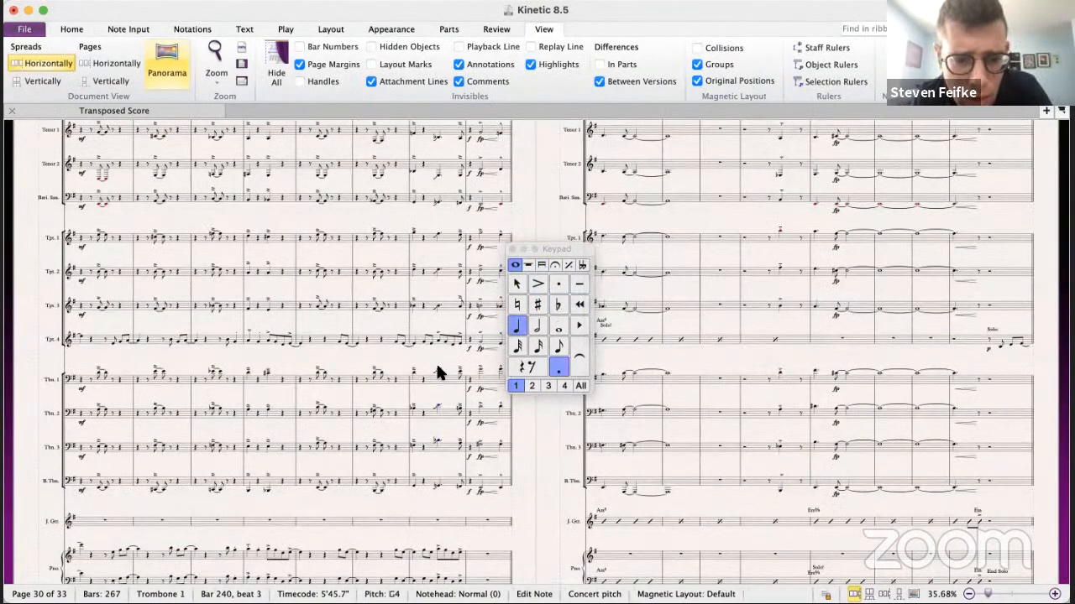
super+click(436, 304)
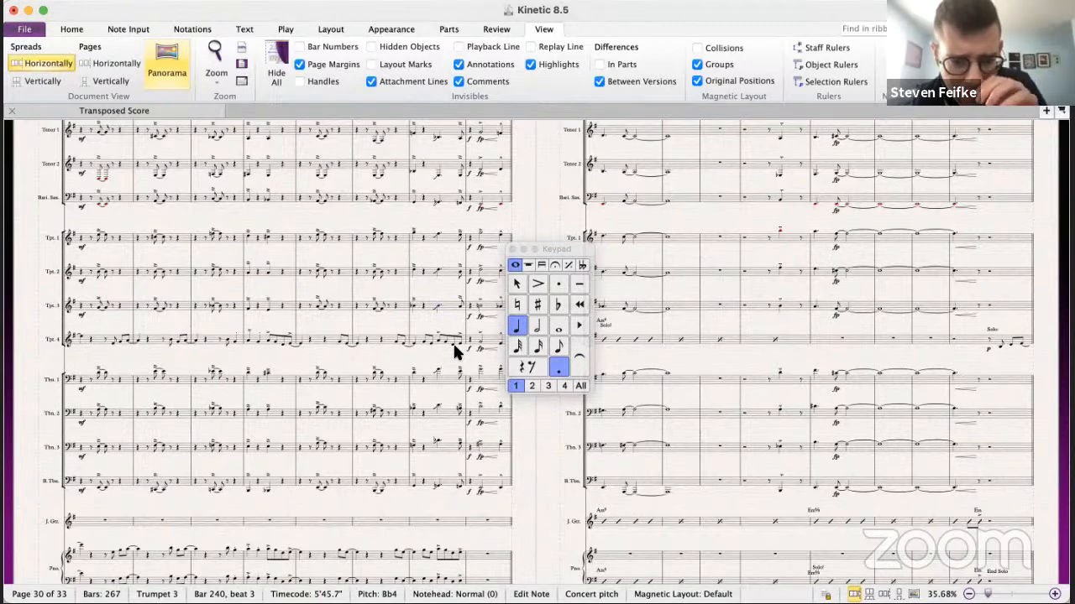
key(super+grave)
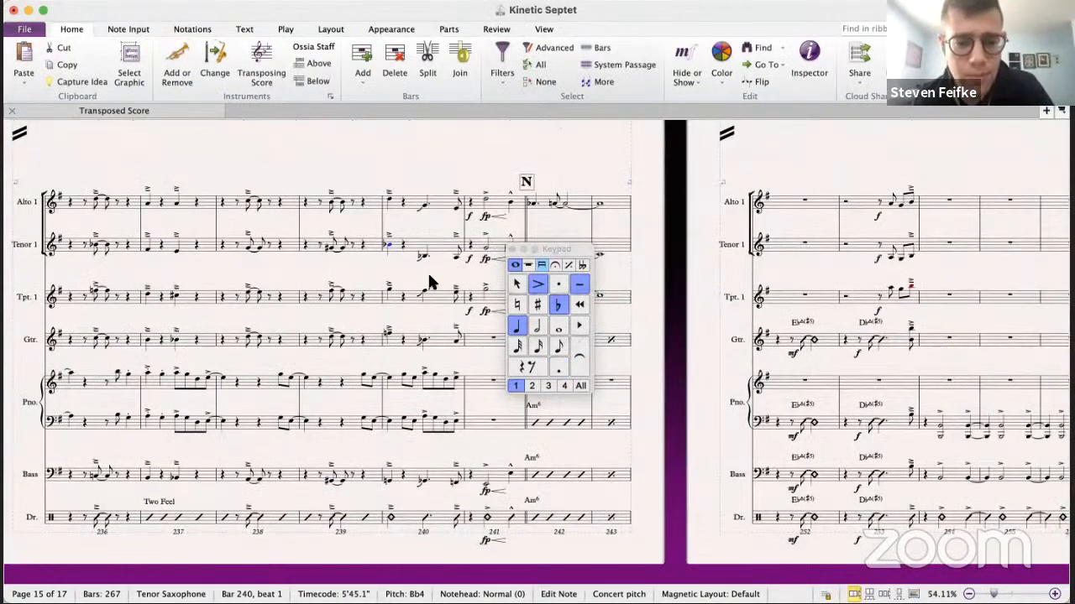
click(424, 292)
click(423, 203)
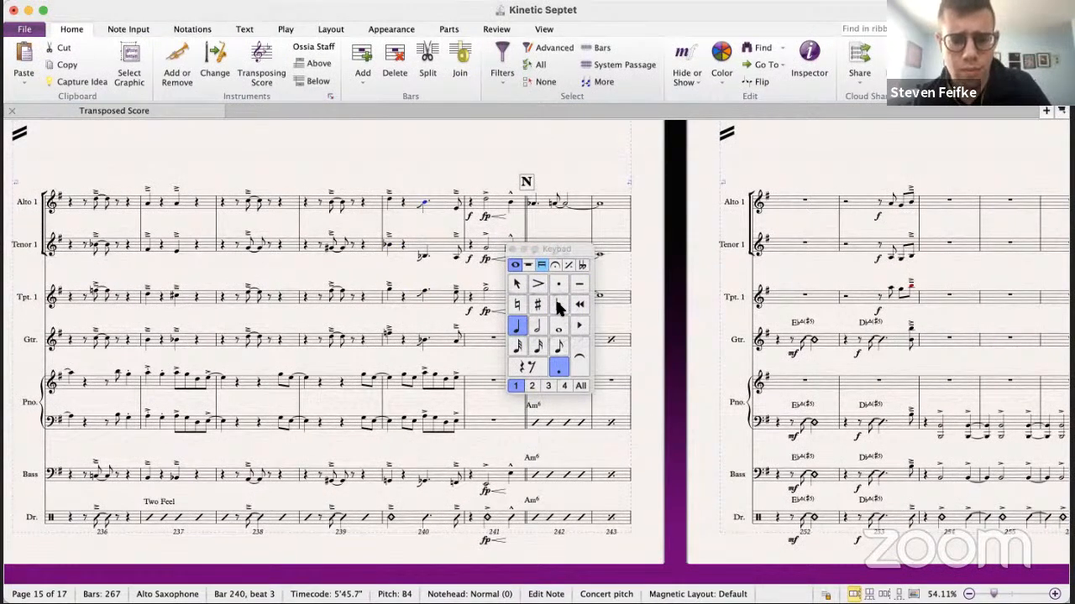
super+click(425, 247)
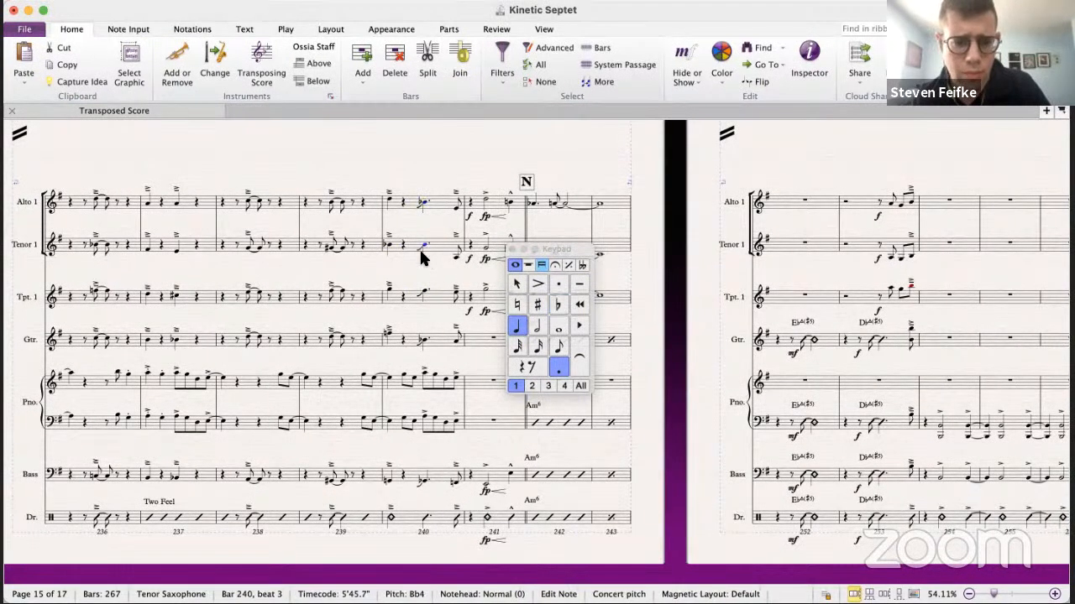
super+click(424, 343)
key(Down)
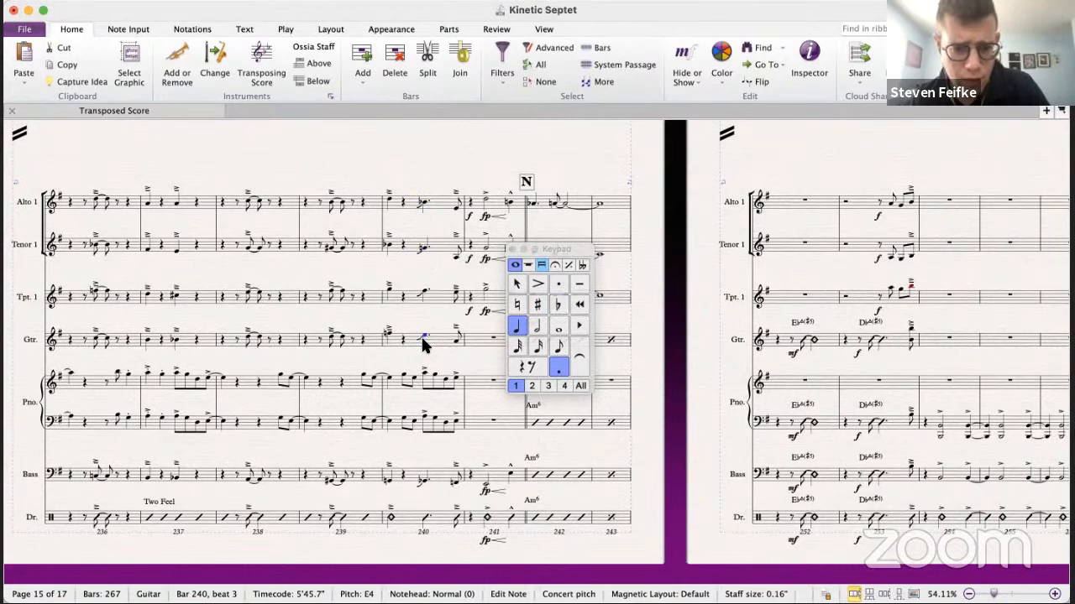
- Play back the septet from the first hit of bar 240 and again from the hit in bar 239
click(388, 334)
key(p)
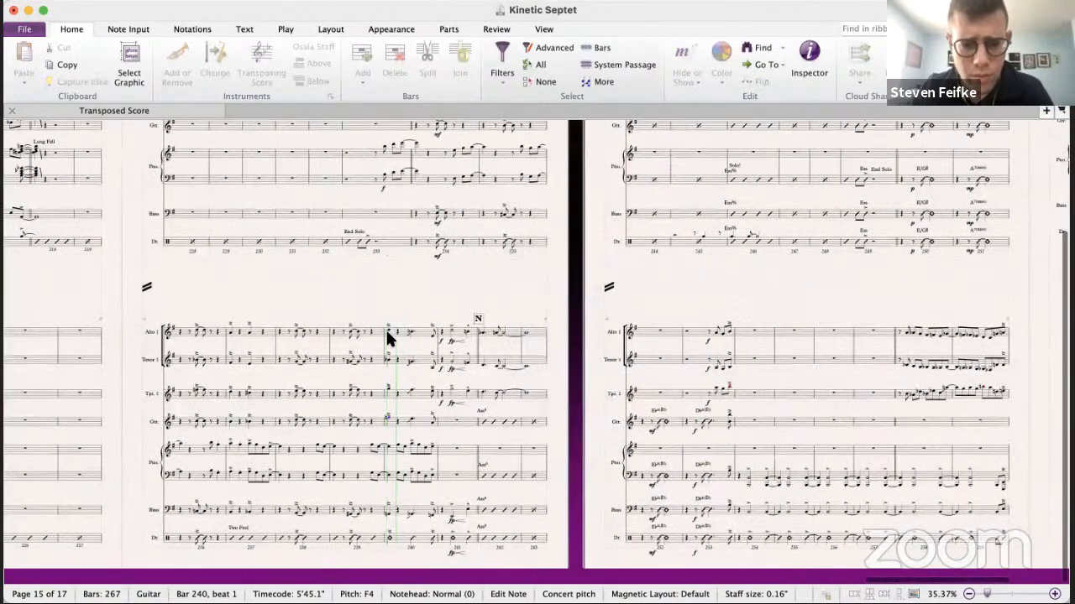
key(space)
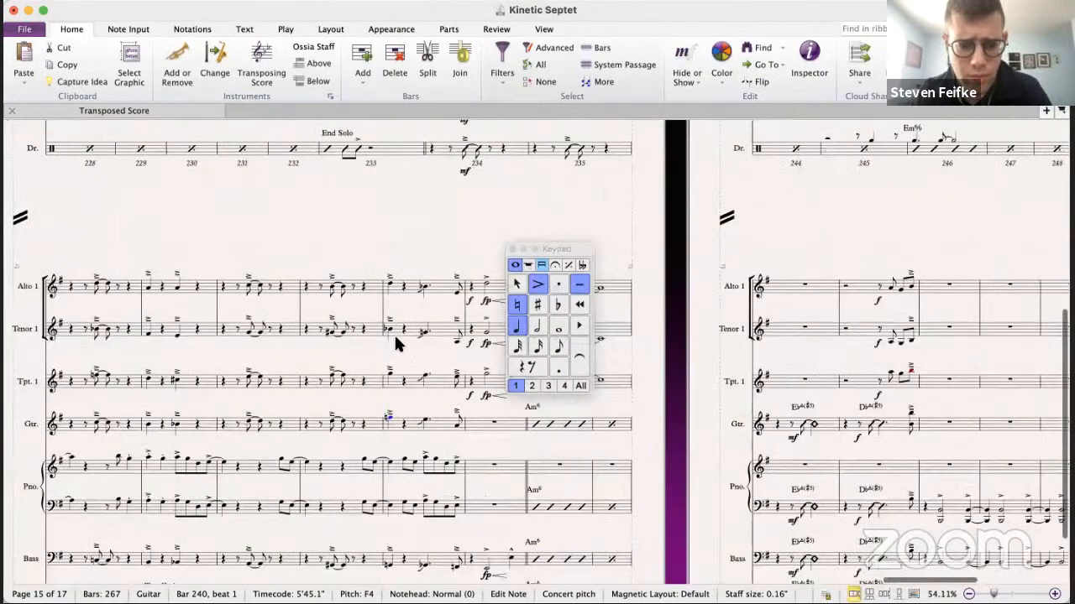
click(389, 286)
key(p)
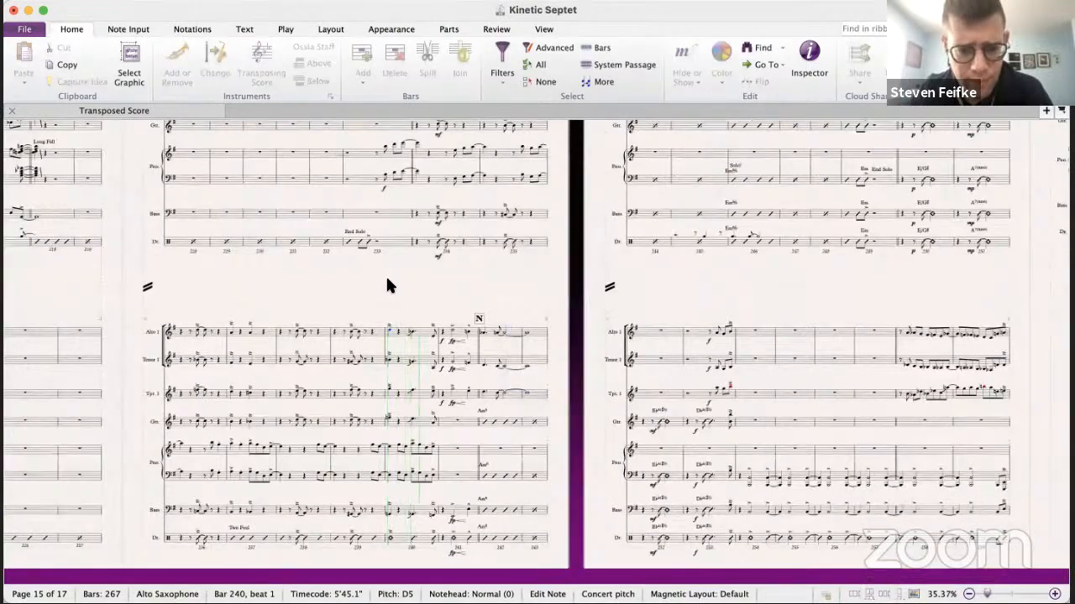
key(space)
click(330, 334)
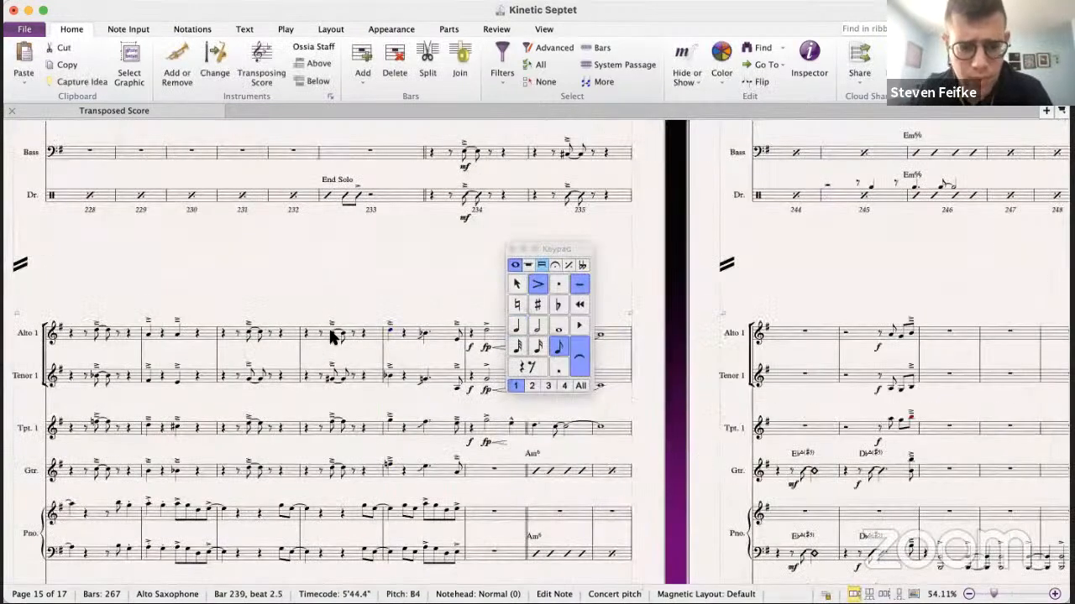
key(p)
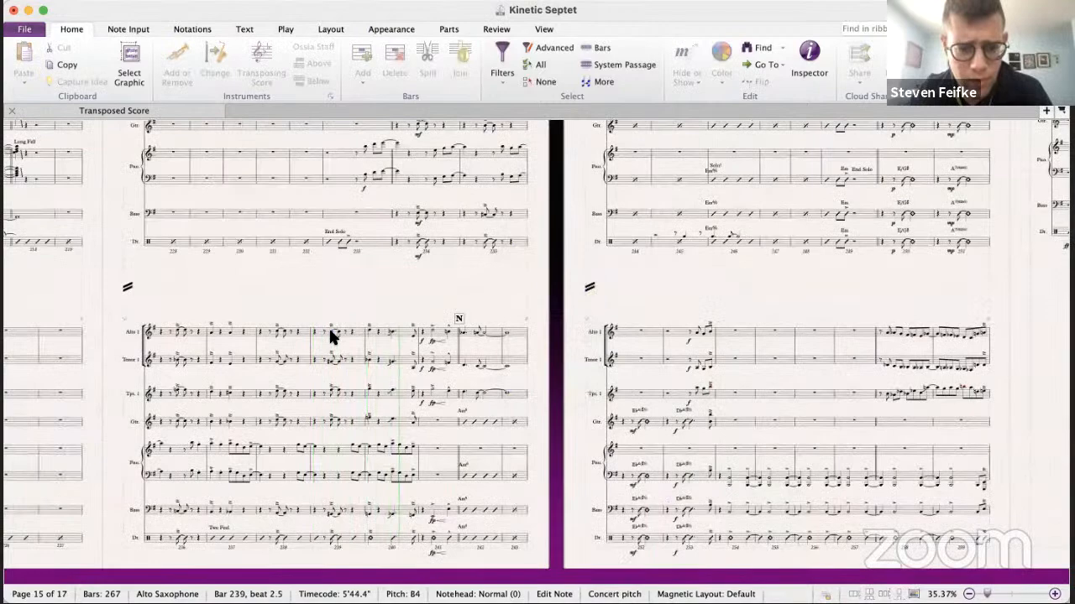
key(space)
- Check the alto, tenor and guitar pitches on the first hit of bar 240 and play back from that hit
click(390, 461)
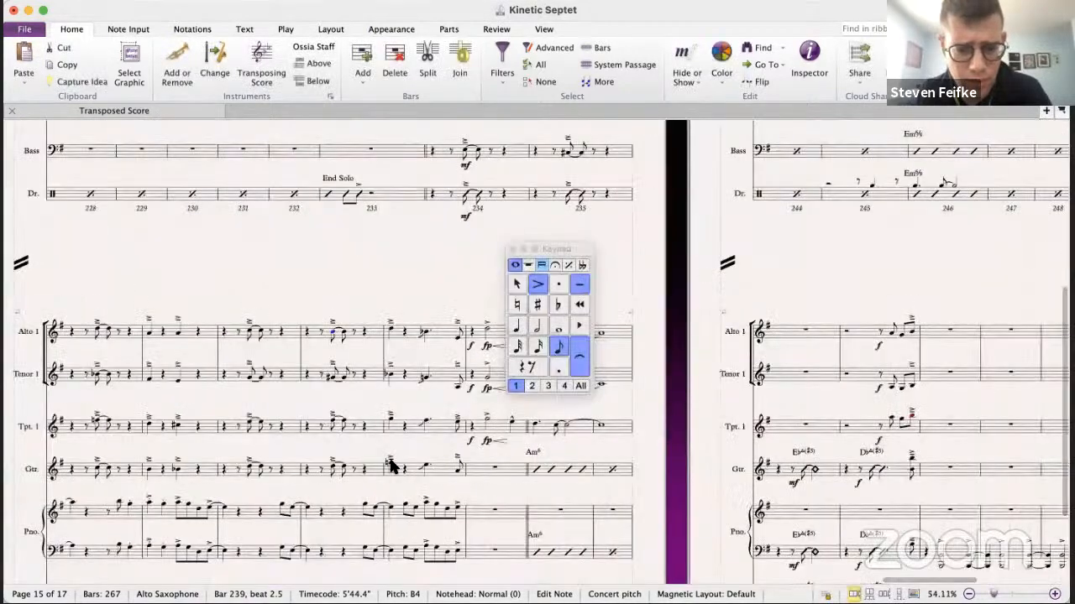
click(390, 333)
scroll(390, 332, down, 2)
click(368, 328)
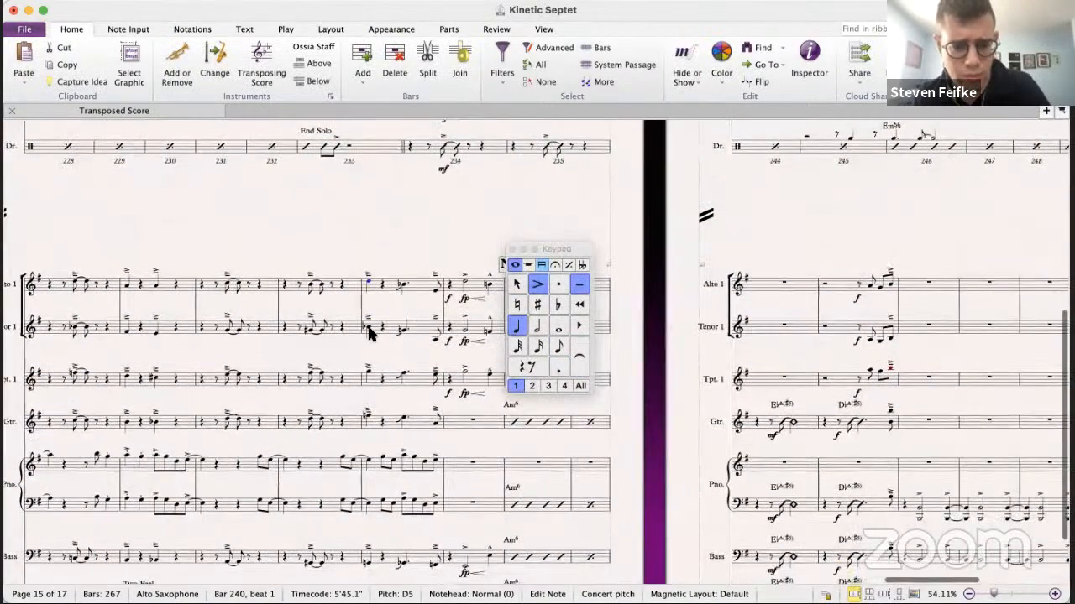
click(367, 413)
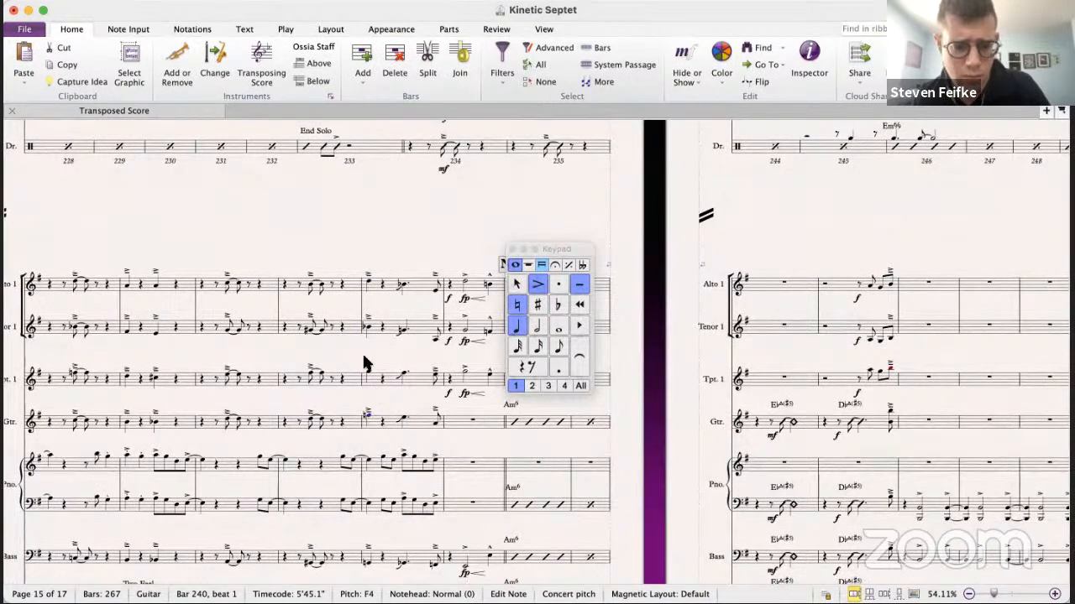
click(369, 285)
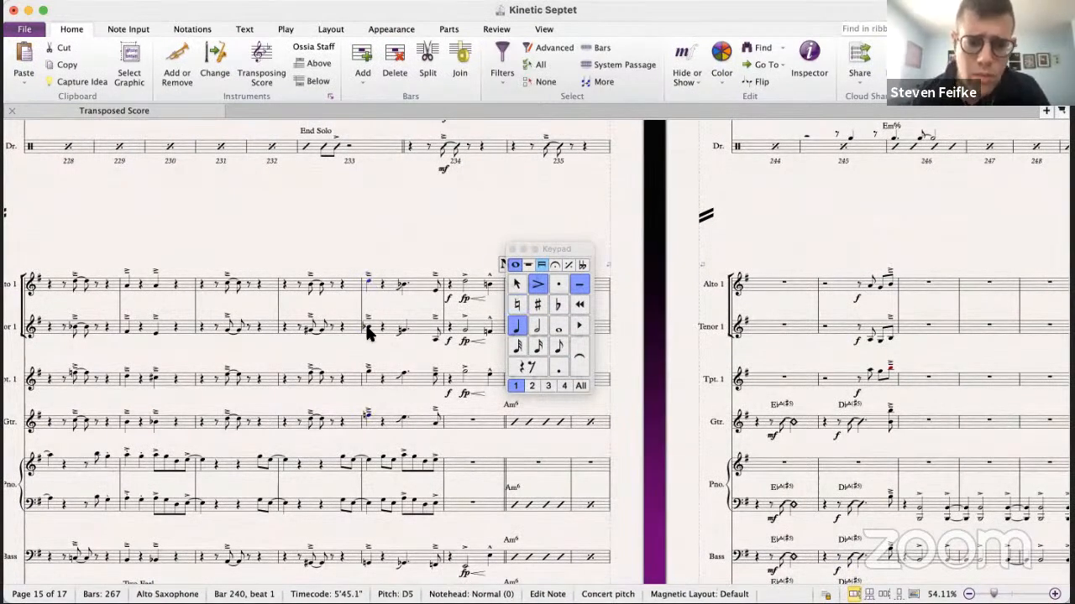
key(p)
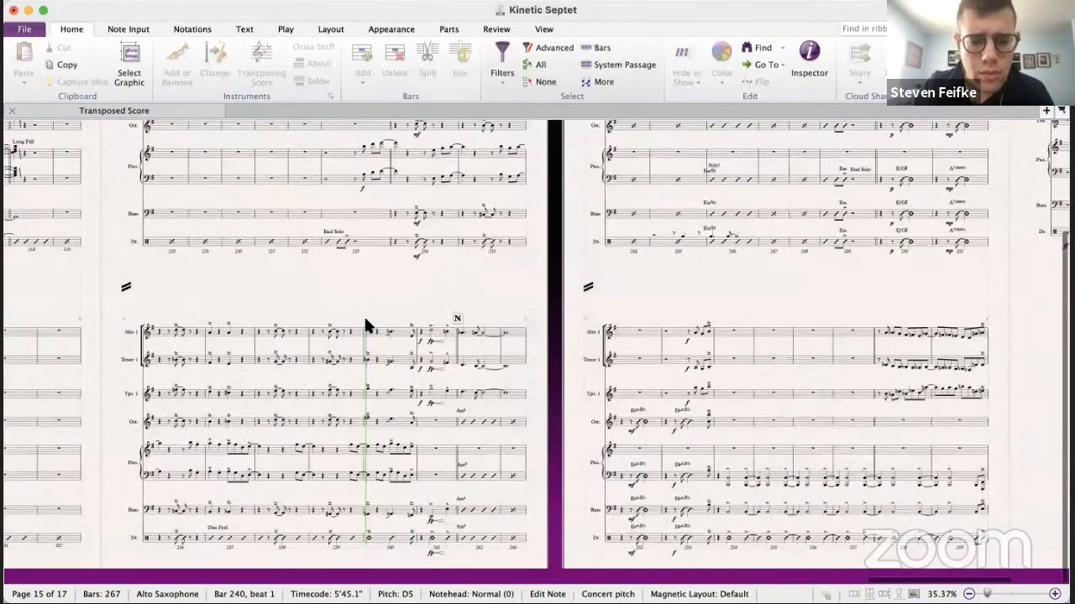
key(space)
- Examine the trombone and Tenor 1 notes on the first hit of bar 240 in Kinetic 8.5
key(super+grave)
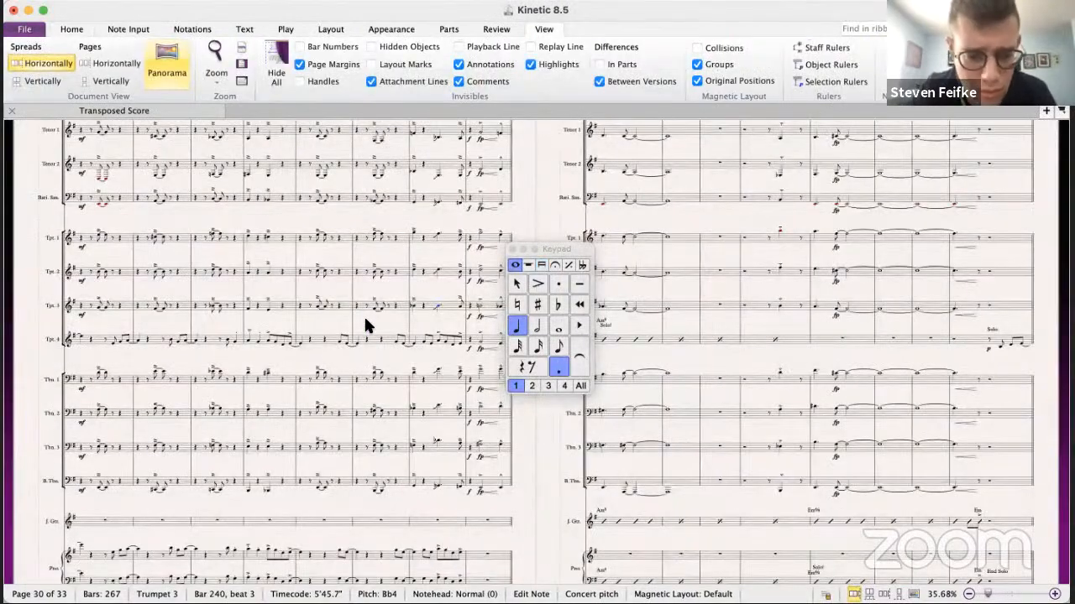
click(410, 478)
click(413, 445)
click(416, 410)
click(413, 361)
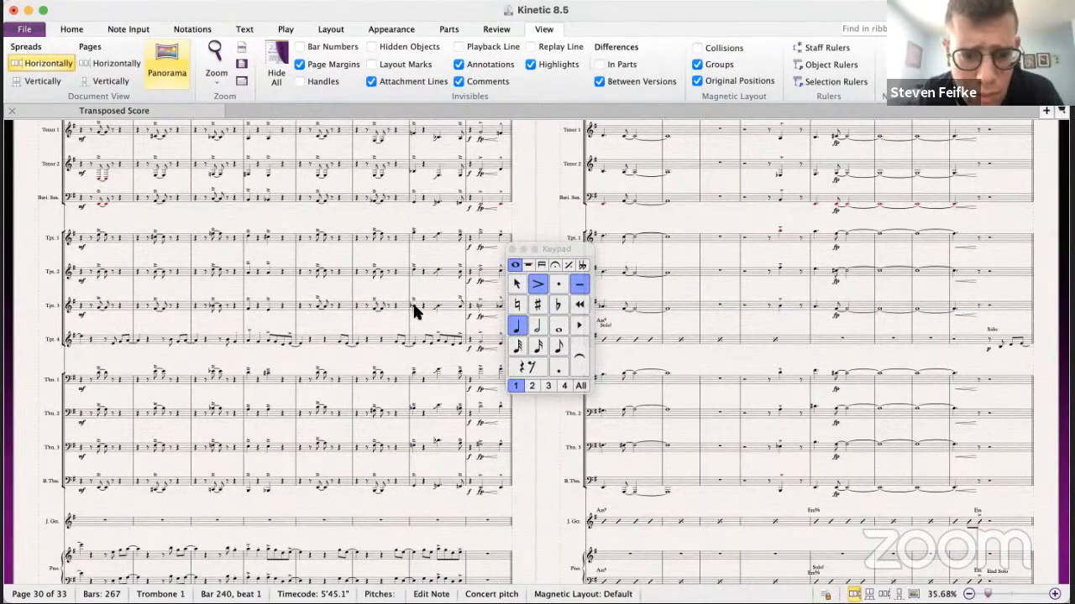
scroll(413, 241, up, 3)
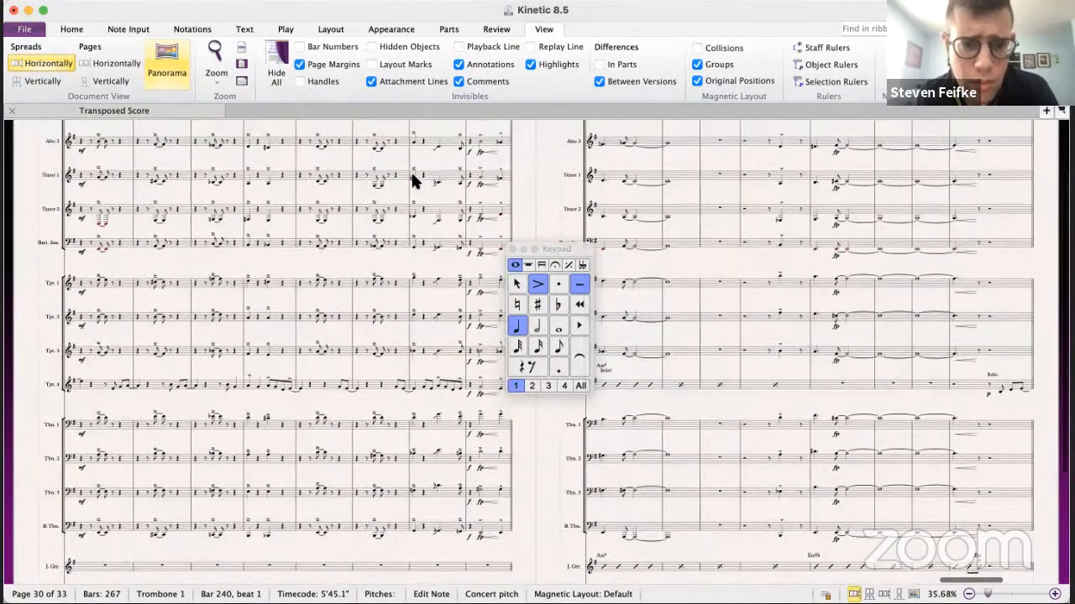
click(412, 173)
- Return to the septet and play back from the guitar's first note of bar 240
key(super+grave)
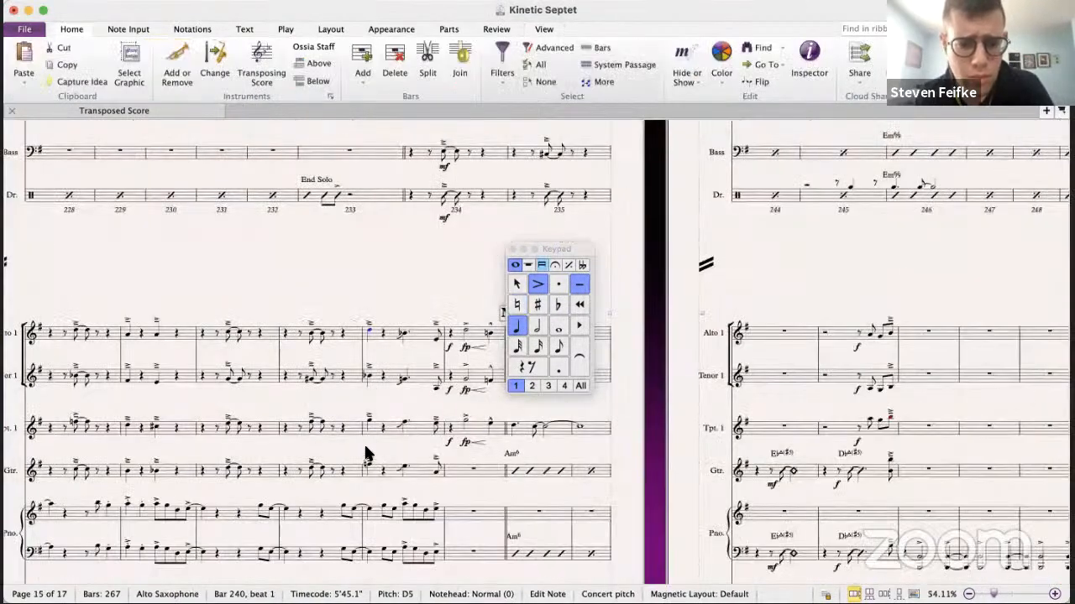
click(376, 468)
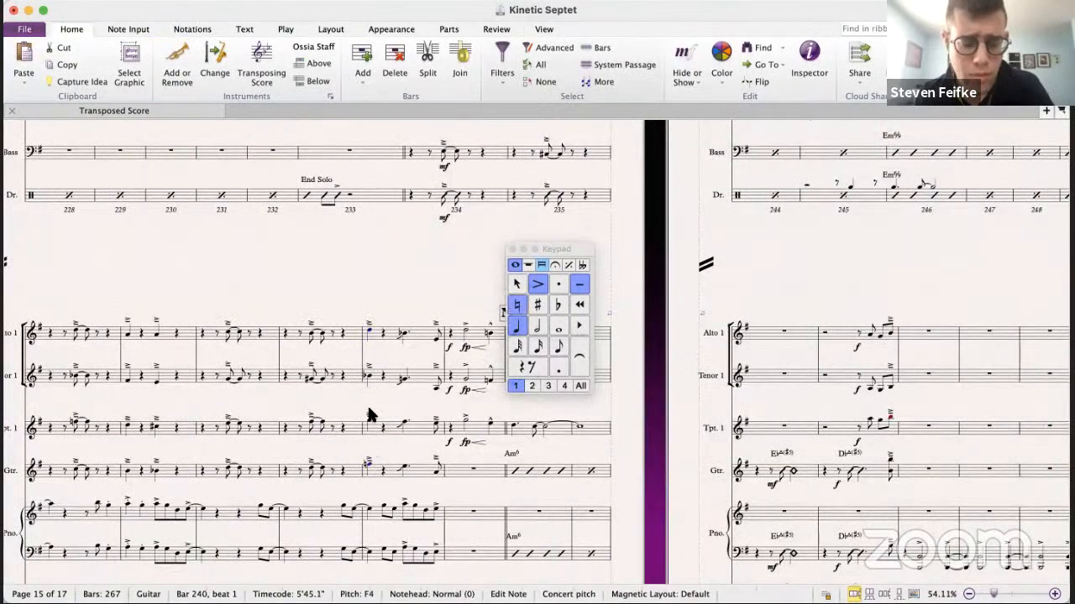
key(p)
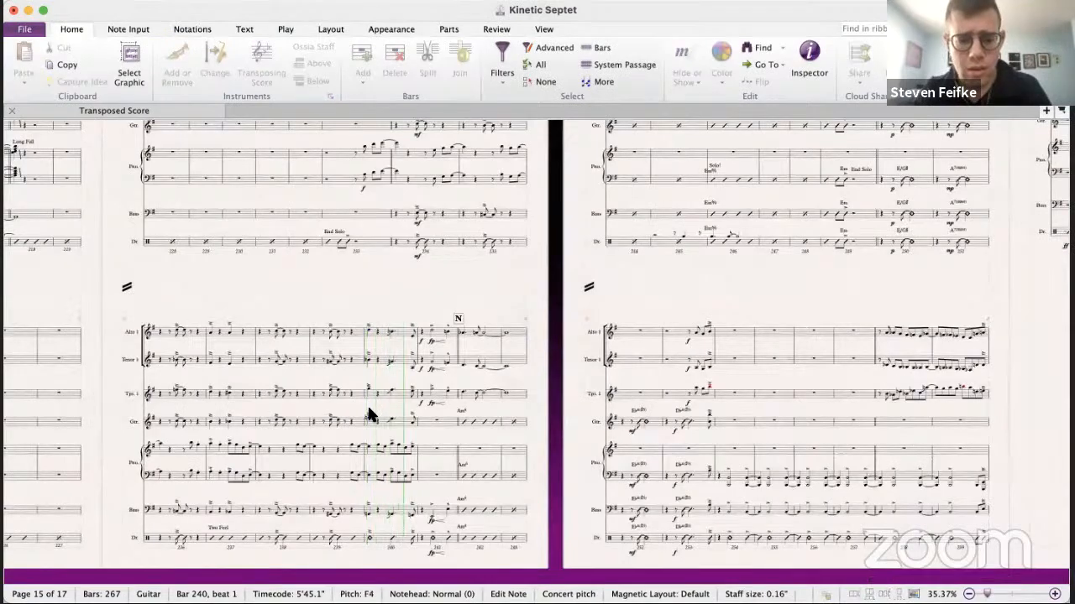
key(Escape)
- Switch to Kinetic 8.5 and examine the four trombone notes on the last hit of bar 240
key(super+grave)
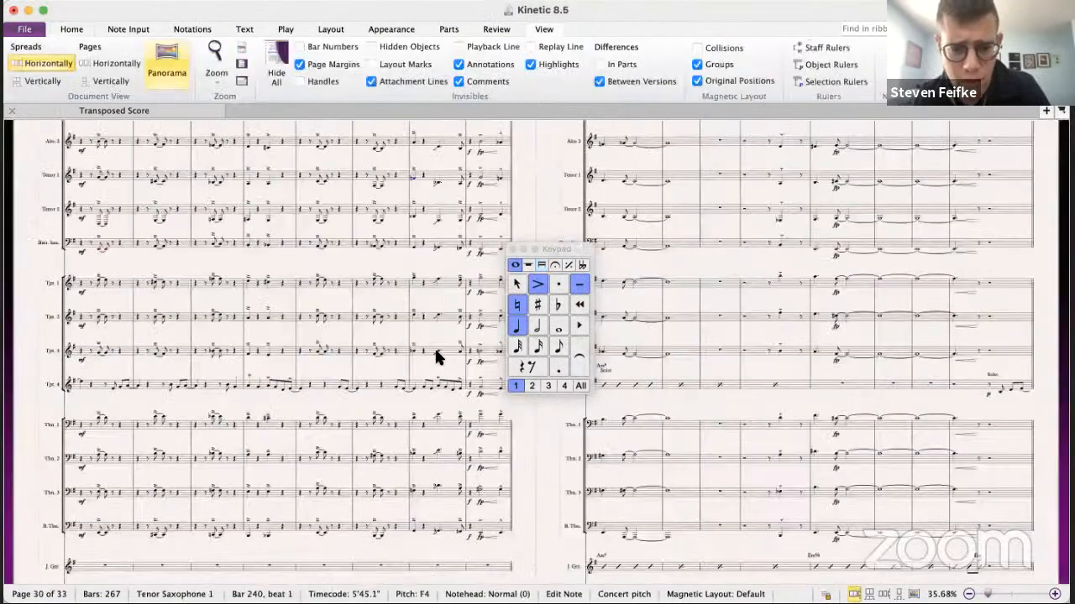
click(460, 534)
click(459, 486)
click(460, 453)
click(460, 414)
- Return to the septet and raise the alto, tenor and guitar notes on the last hit of bar 240
key(super+grave)
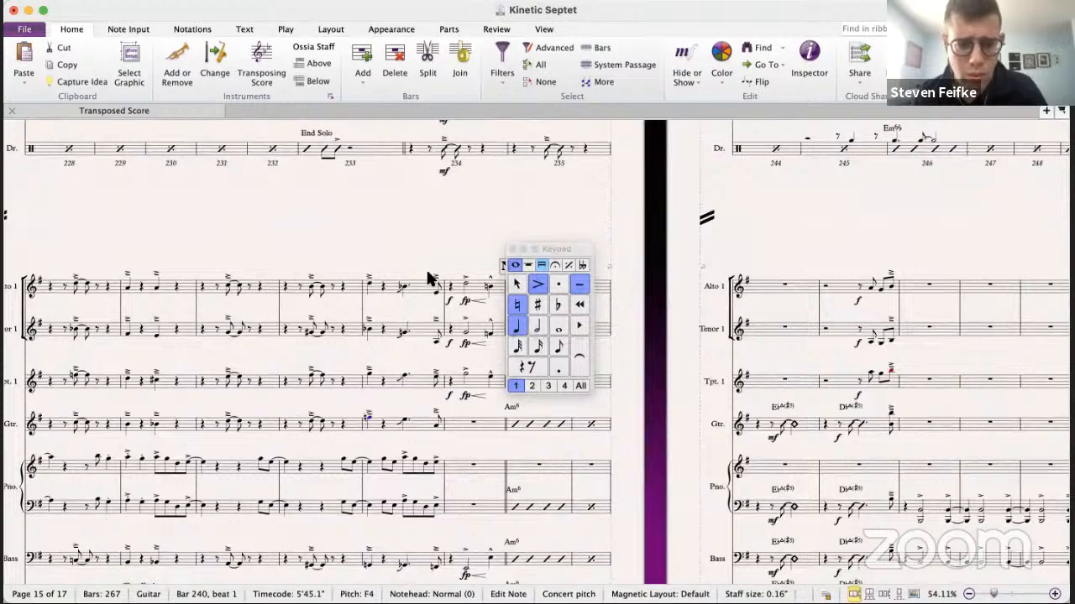
click(435, 290)
key(Up)
click(435, 336)
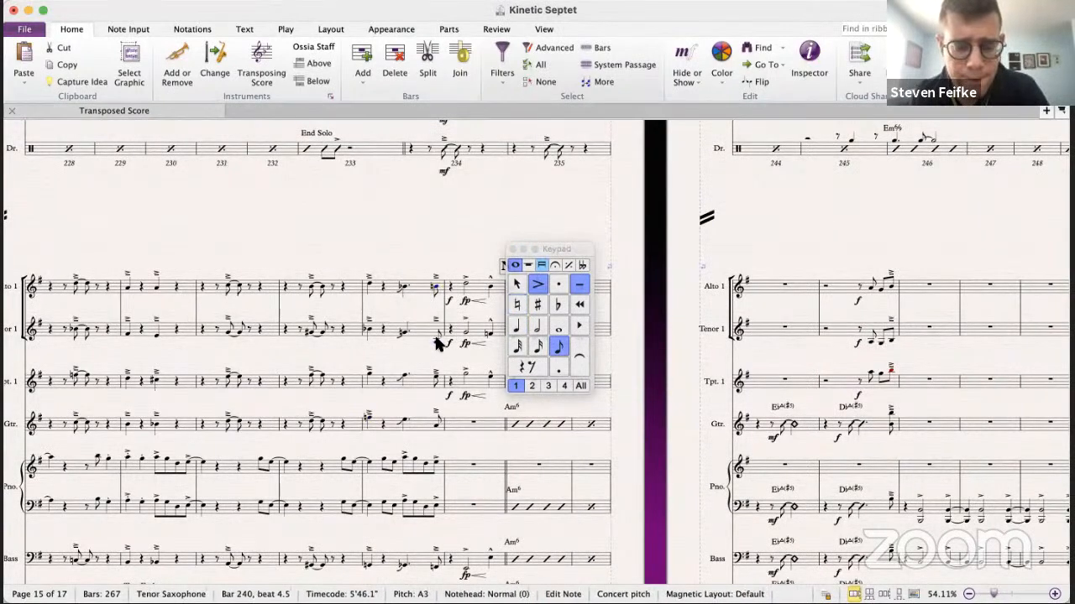
click(437, 420)
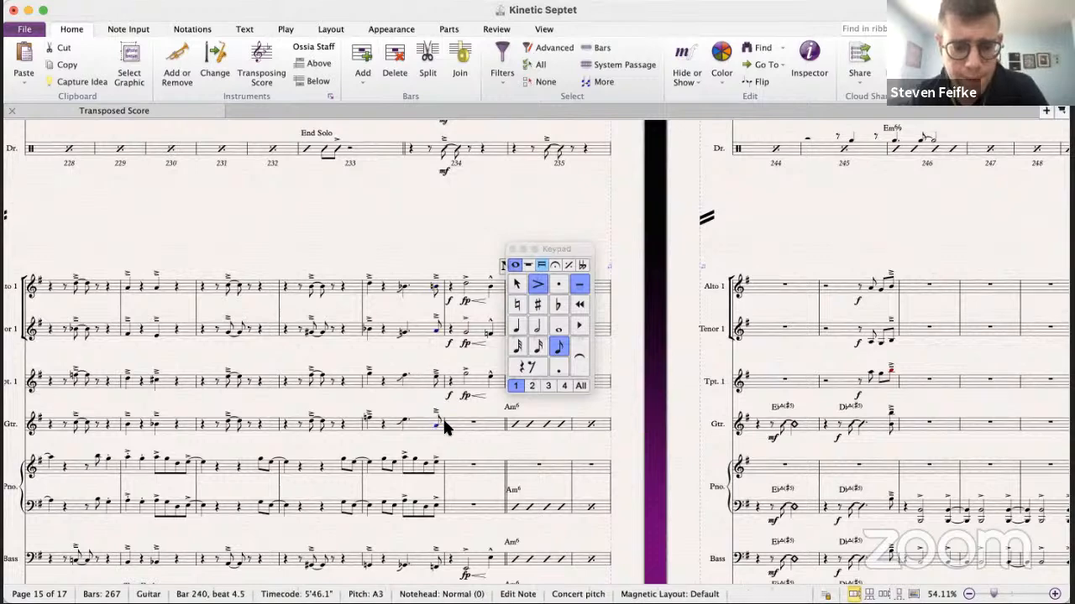
- Play back the septet from the guitar's first note of bar 240
click(368, 420)
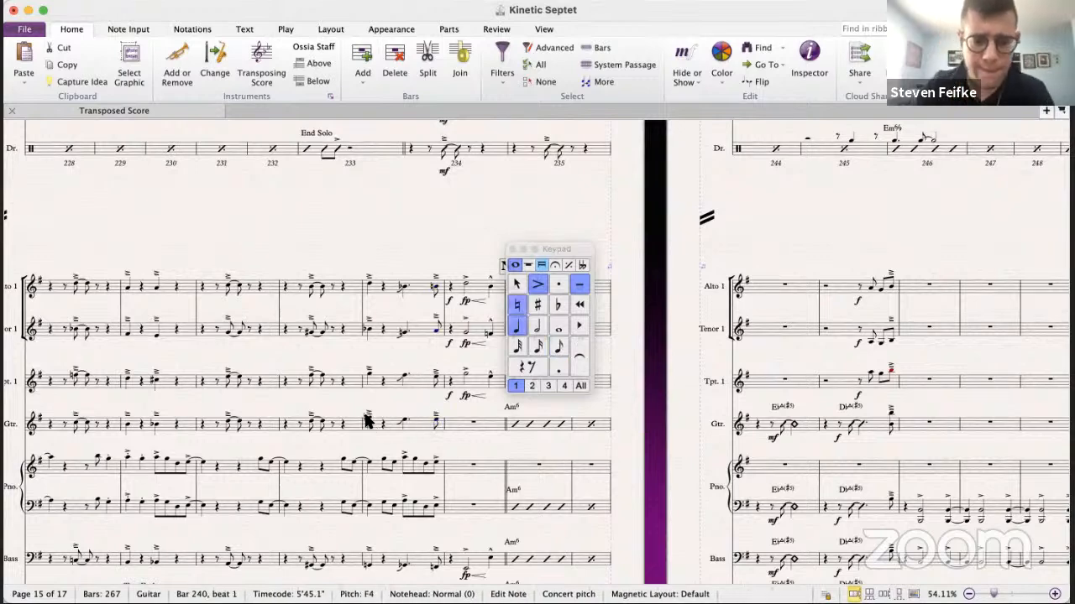
key(p)
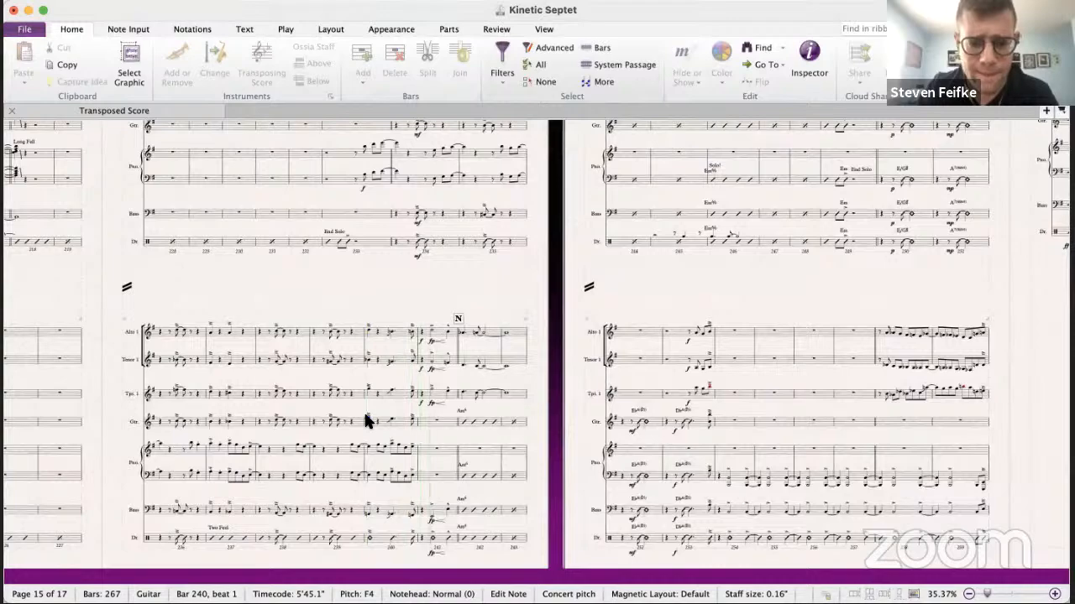
key(Escape)
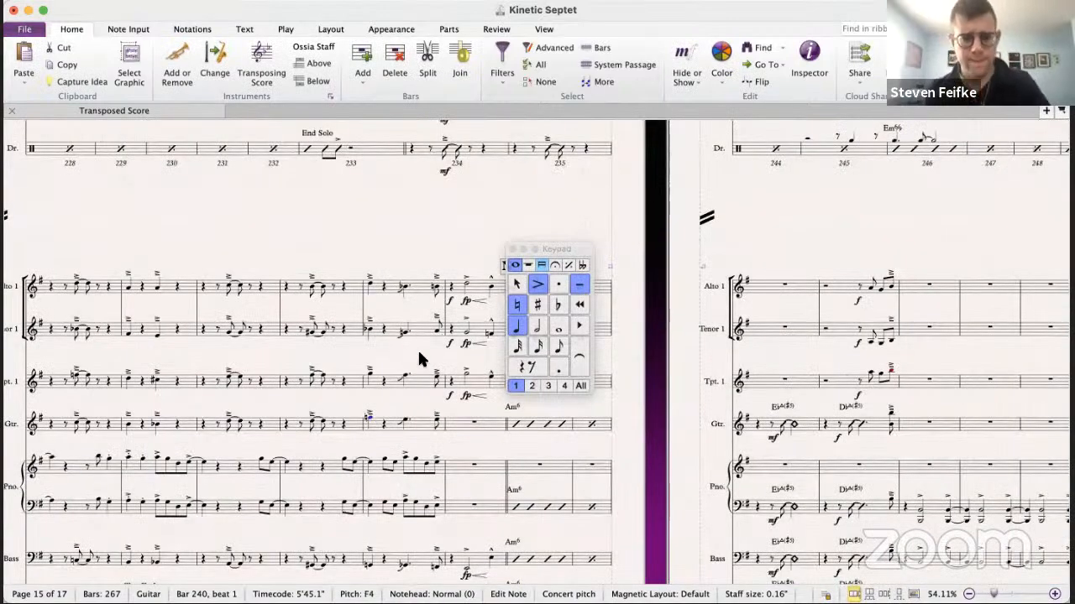
- Delete the f dynamics at the start of bar 241 in the alto, tenor and trumpet
scroll(453, 351, down, 3)
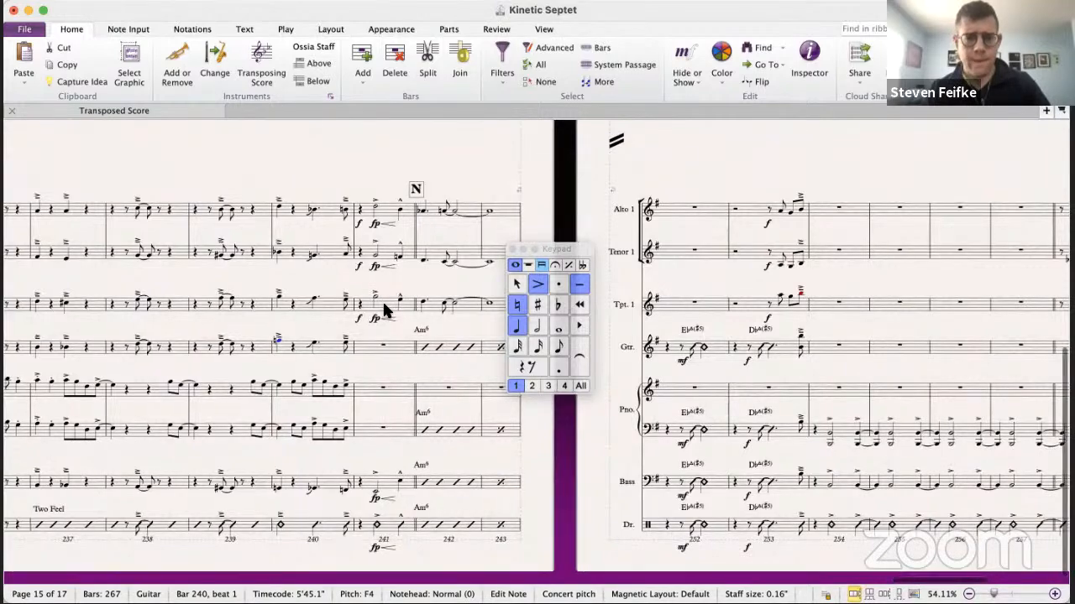
scroll(384, 307, down, 3)
click(348, 254)
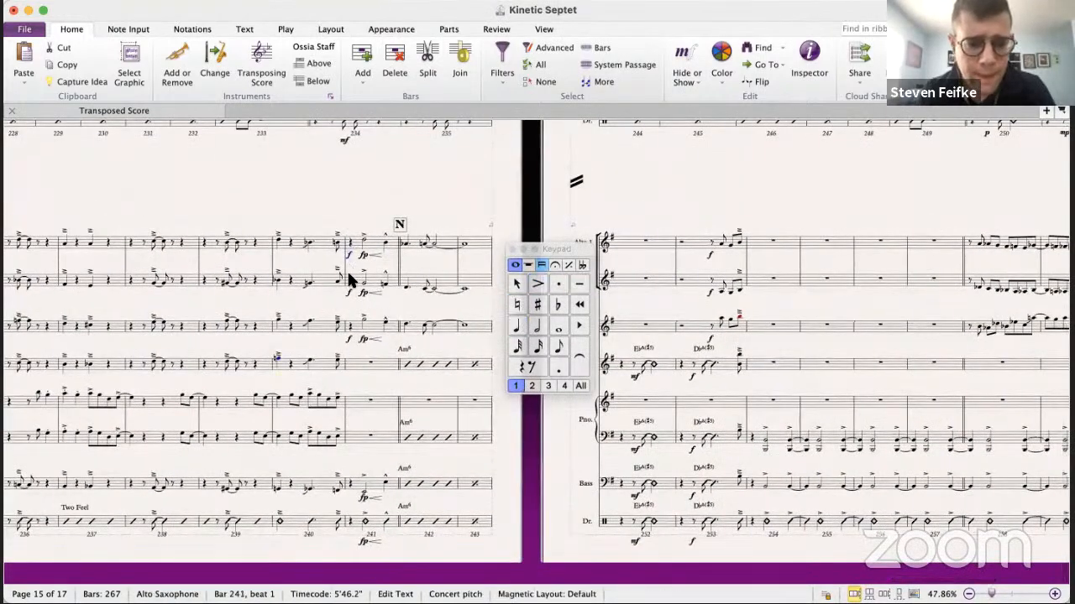
super+click(348, 291)
key(Escape)
- Select the earlier passage from bar 19 to the end of bar 37 across all septet staves and copy it
scroll(347, 342, up, 5)
scroll(349, 341, up, 5)
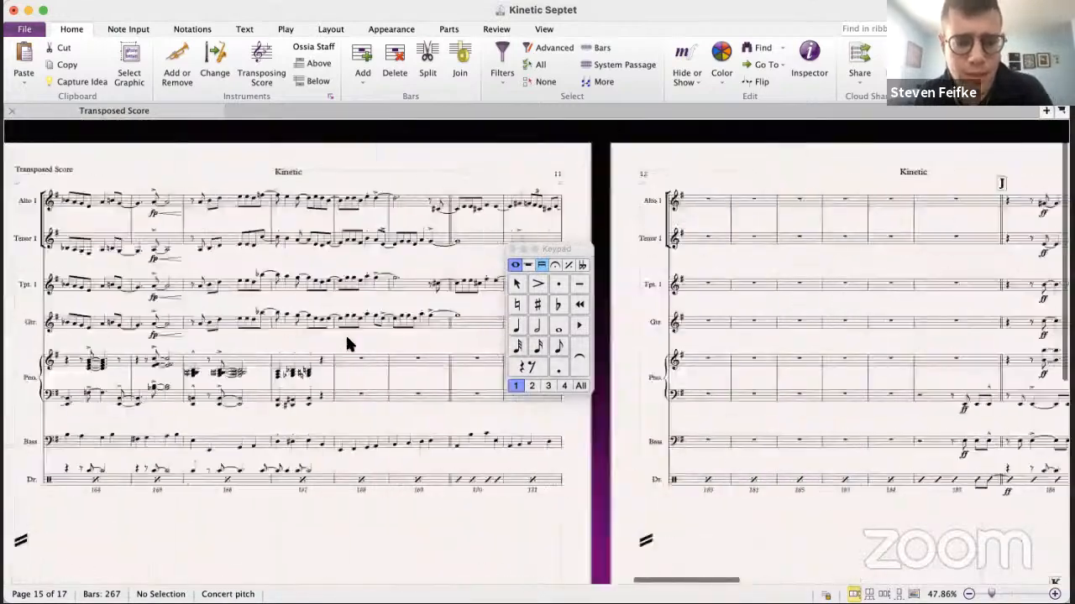
scroll(347, 343, up, 8)
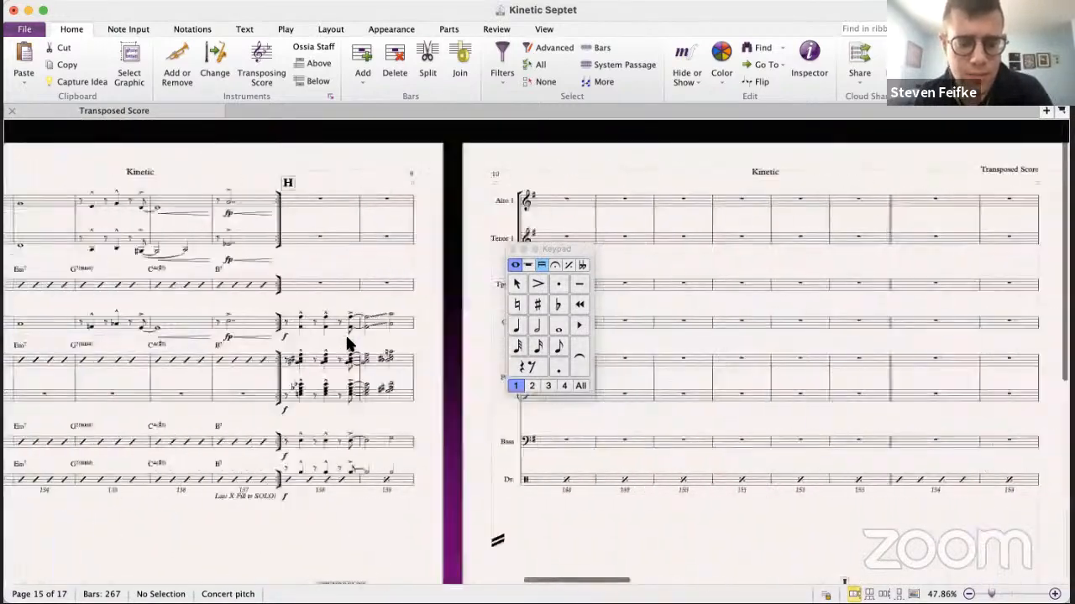
scroll(347, 343, up, 10)
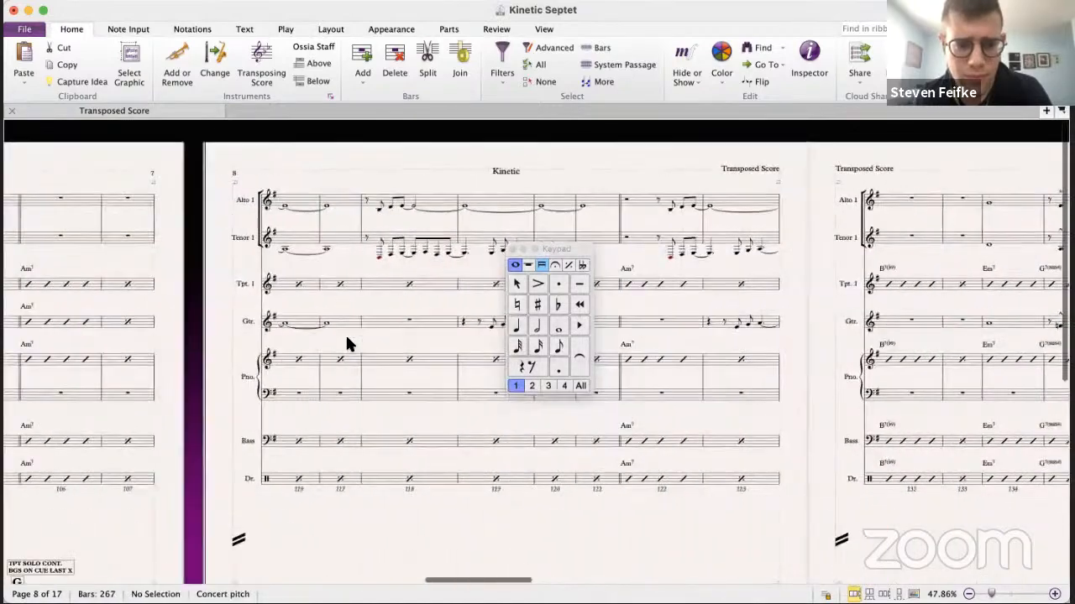
scroll(346, 344, up, 10)
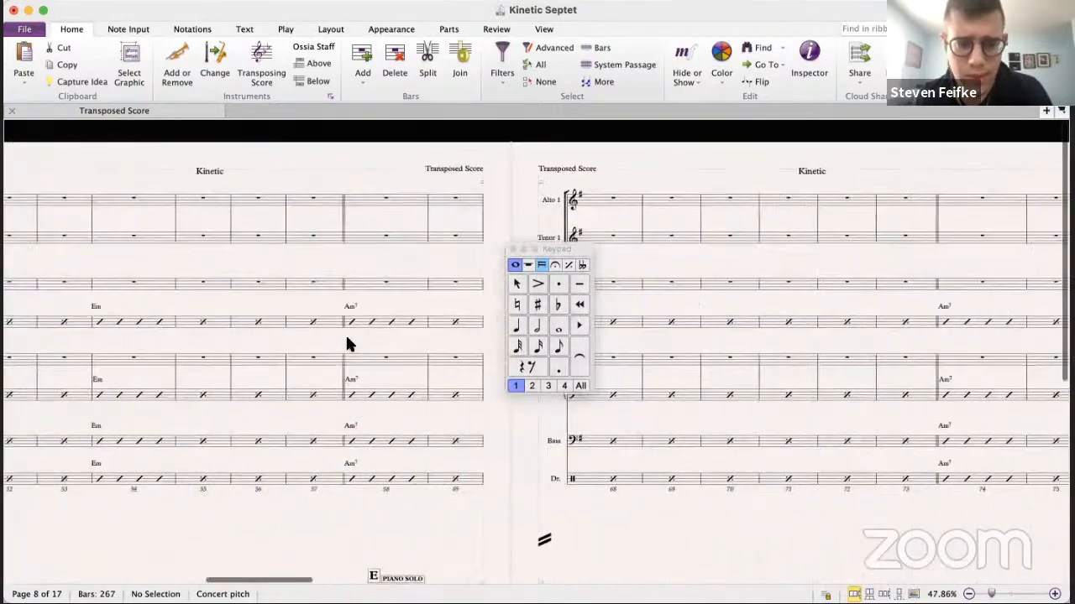
scroll(349, 344, up, 10)
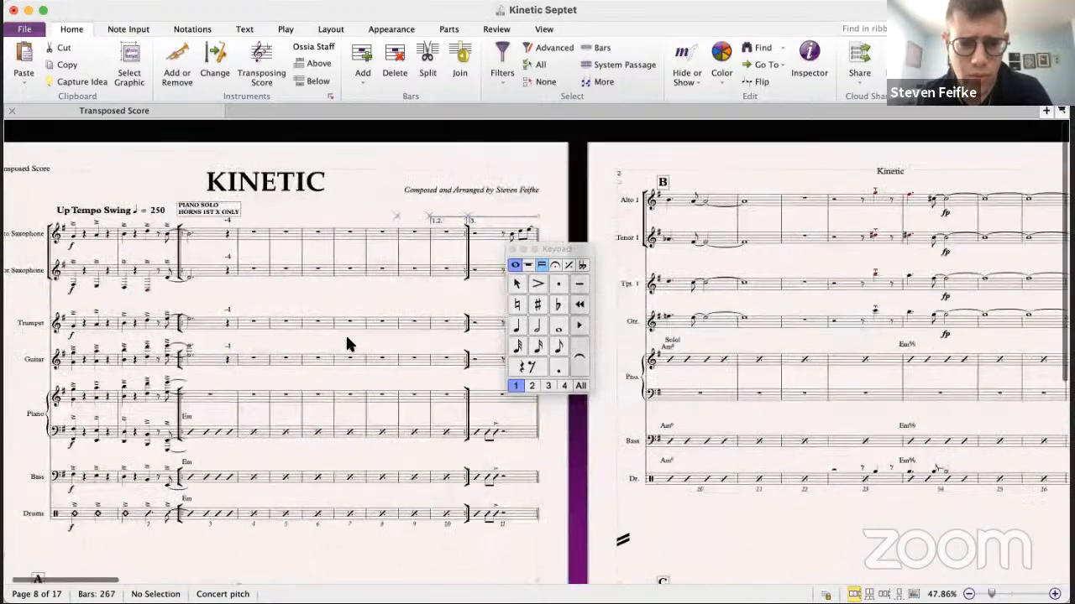
scroll(345, 333, down, 5)
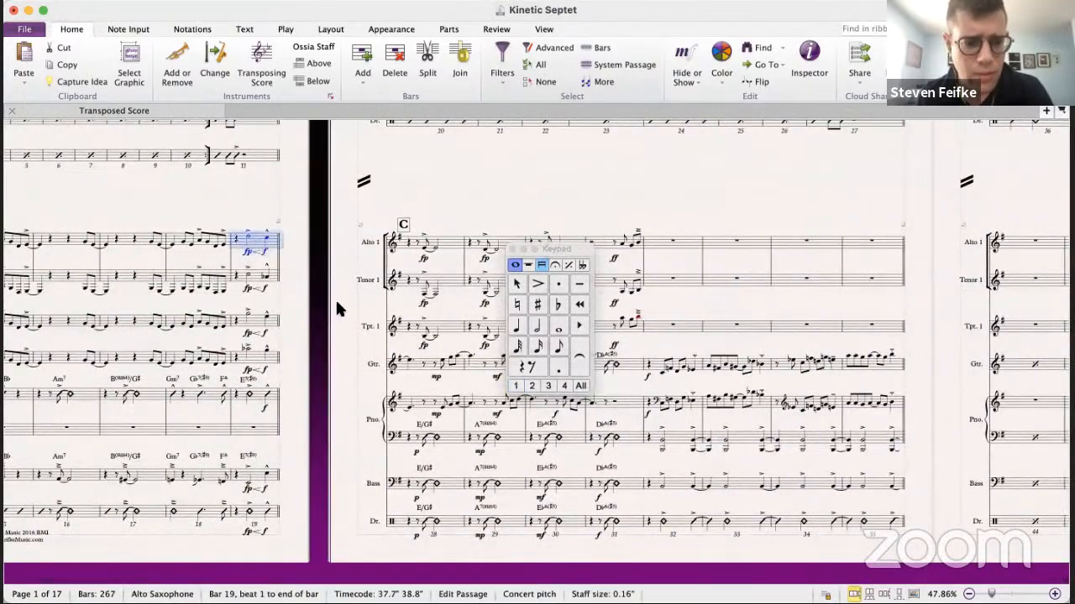
scroll(336, 304, up, 5)
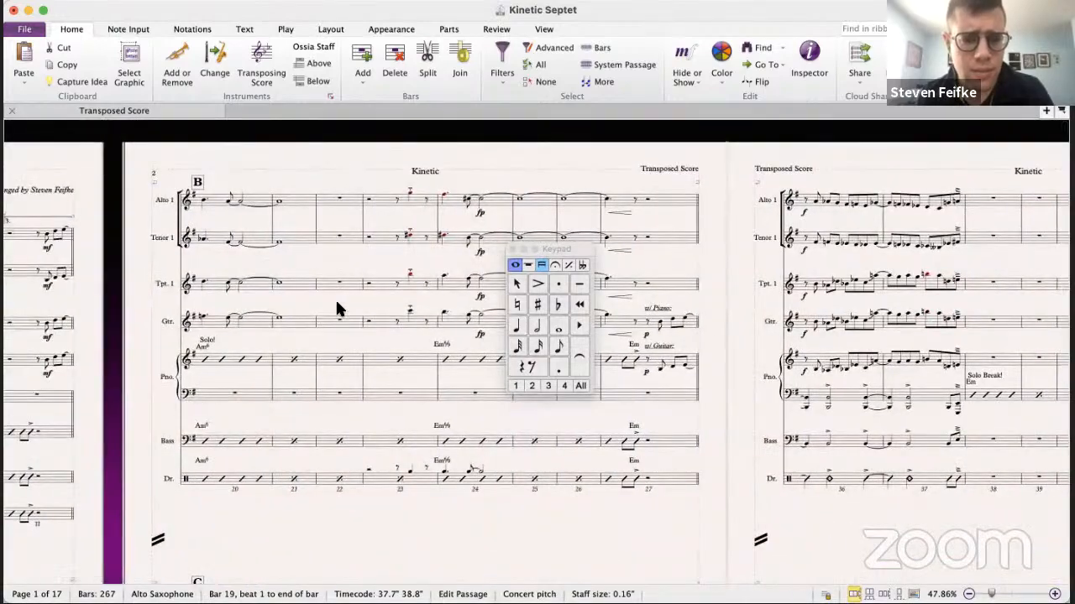
scroll(336, 303, right, 3)
scroll(336, 304, right, 2)
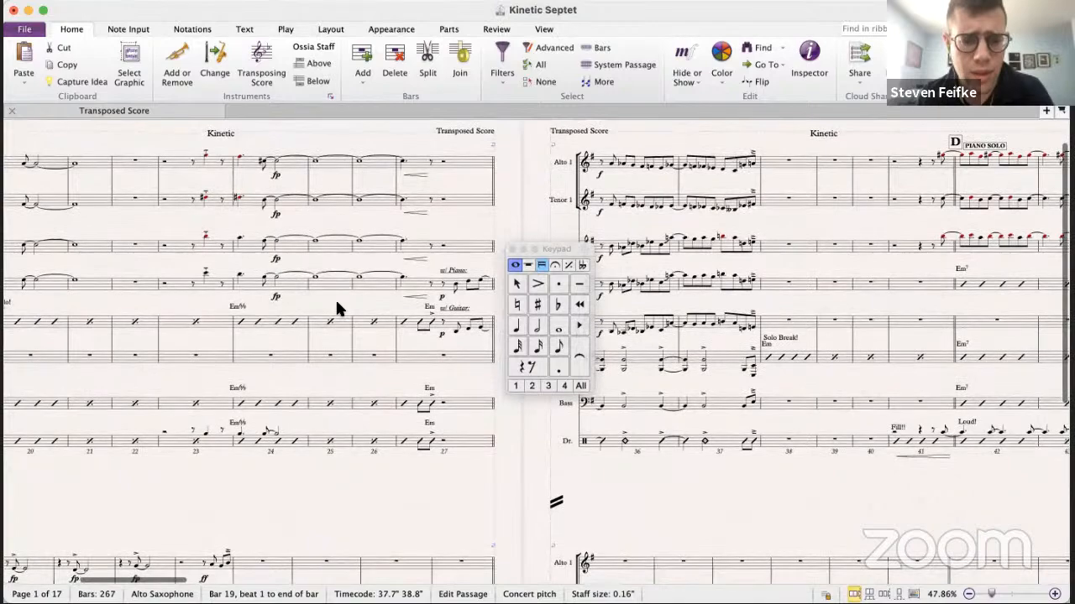
scroll(336, 304, down, 8)
scroll(336, 304, right, 1)
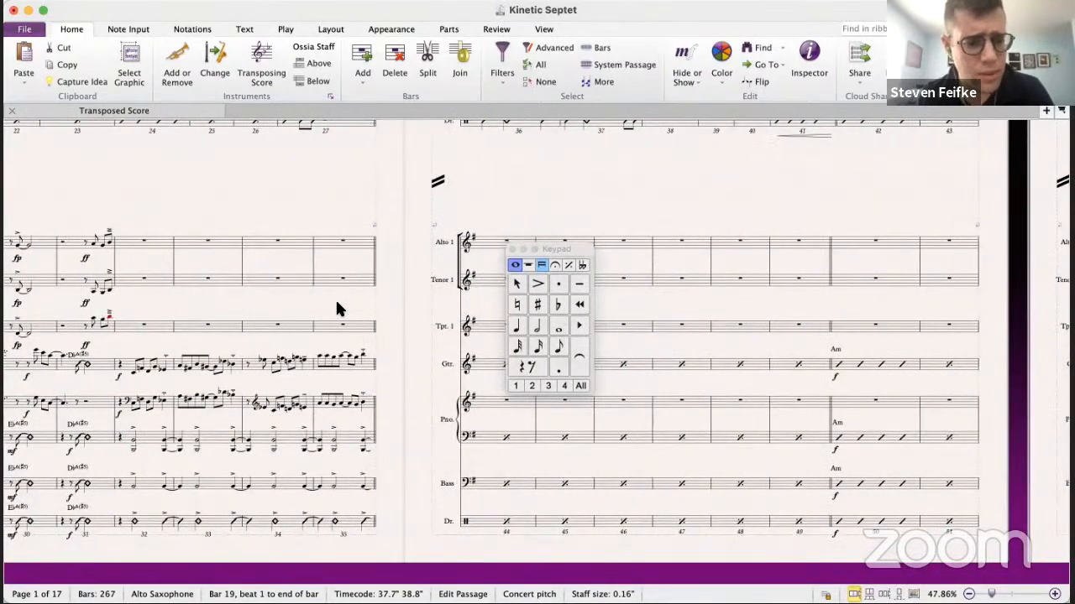
scroll(337, 303, up, 9)
scroll(336, 304, right, 5)
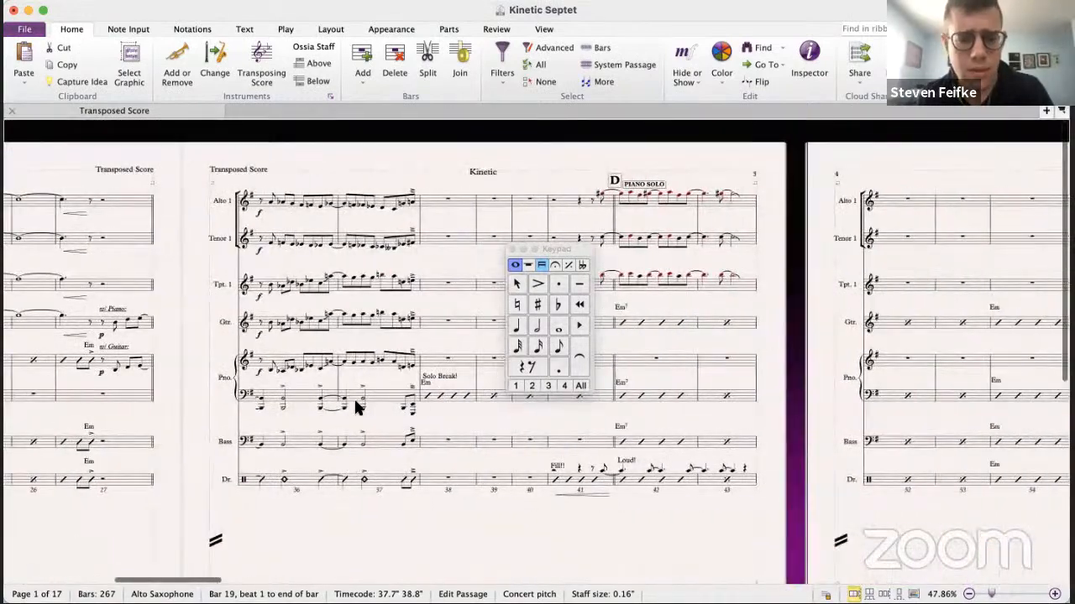
shift+click(391, 470)
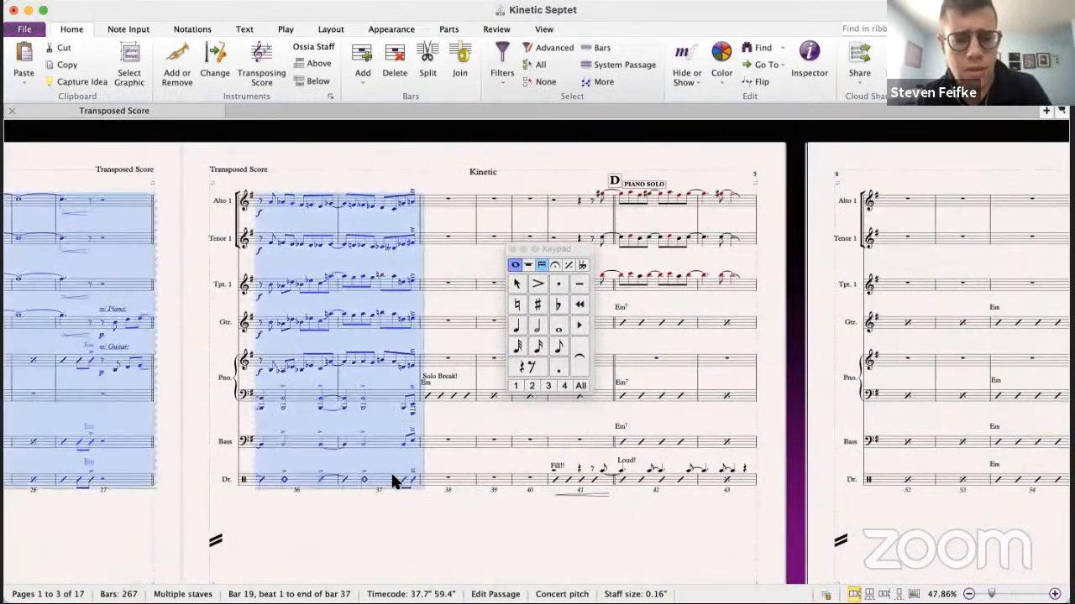
- Paste the copied passage over all septet staves starting at bar 241
scroll(461, 375, right, 3)
scroll(461, 387, right, 20)
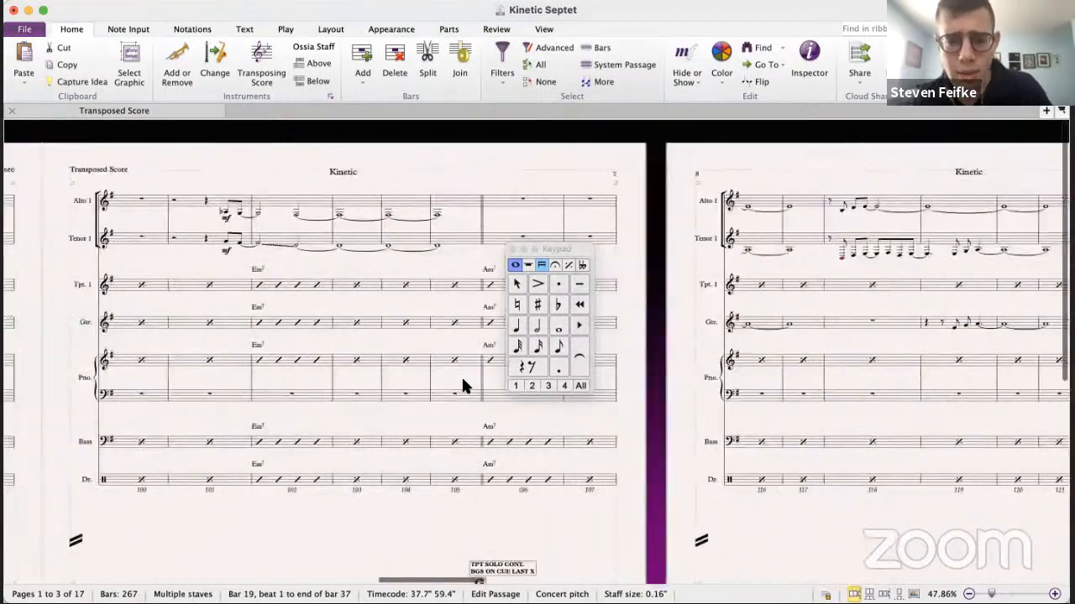
scroll(462, 386, right, 20)
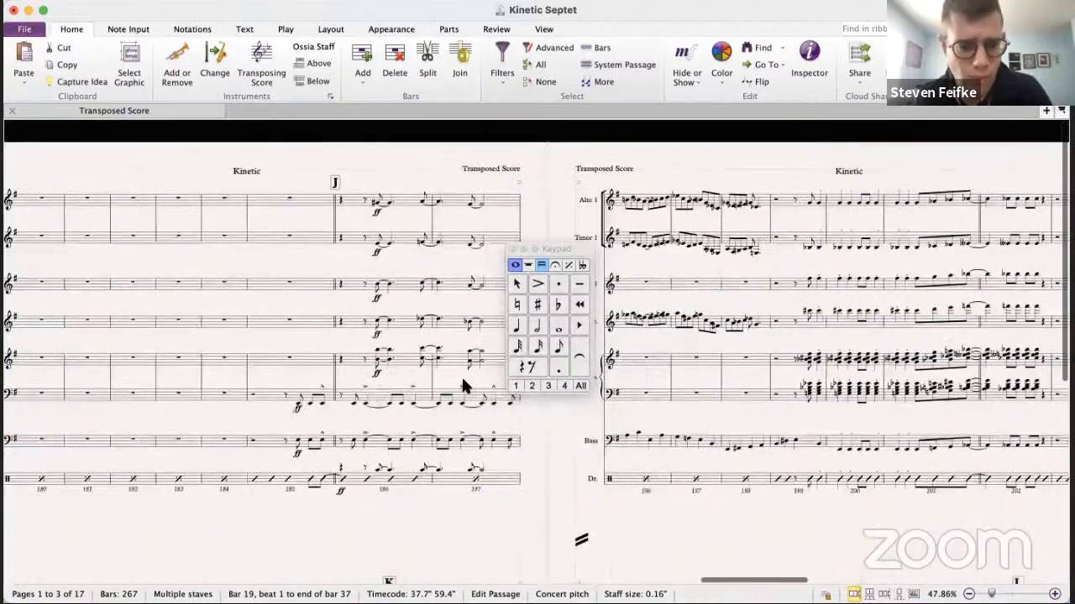
scroll(465, 387, right, 15)
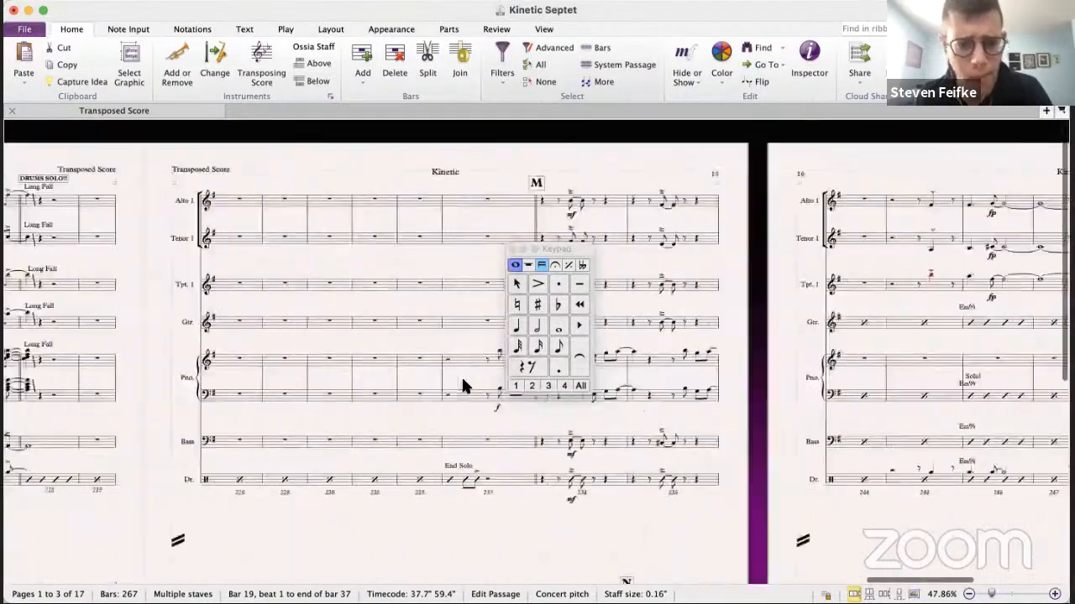
scroll(392, 262, right, 5)
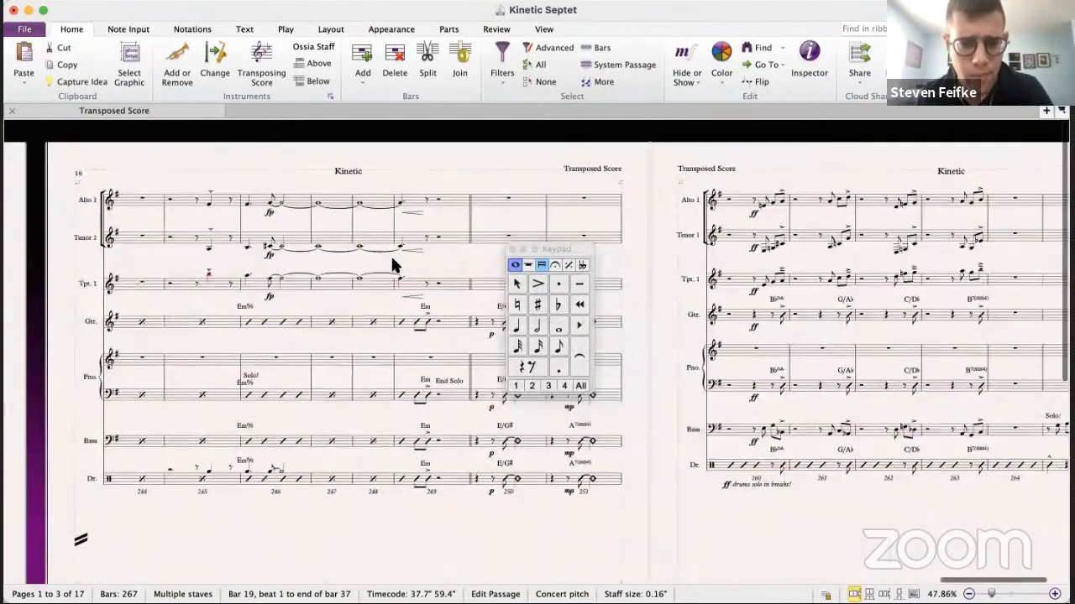
scroll(353, 267, down, 5)
scroll(285, 252, left, 2)
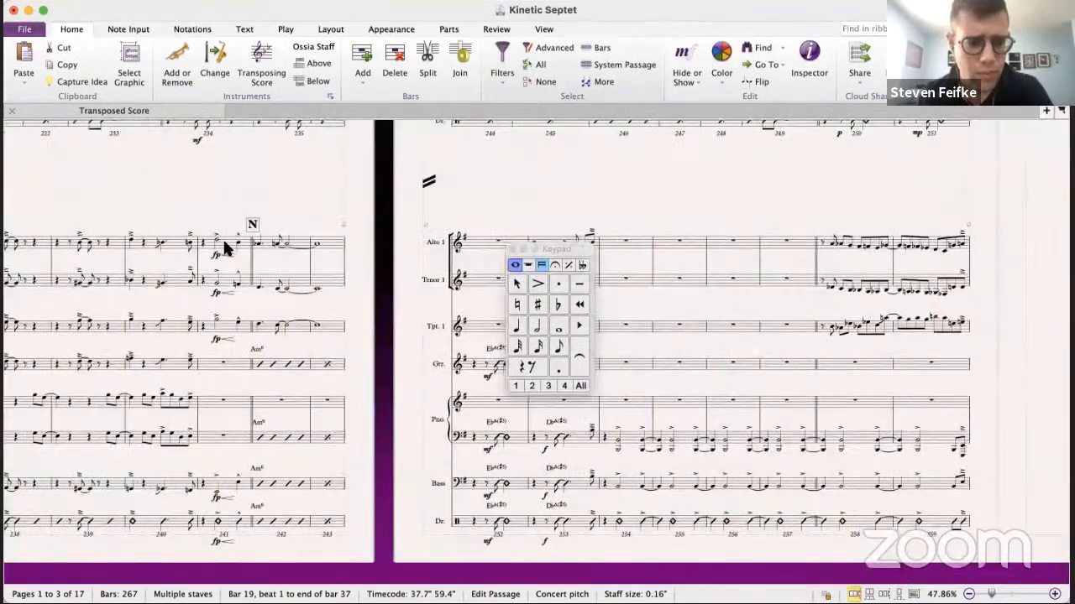
click(225, 246)
key(super+v)
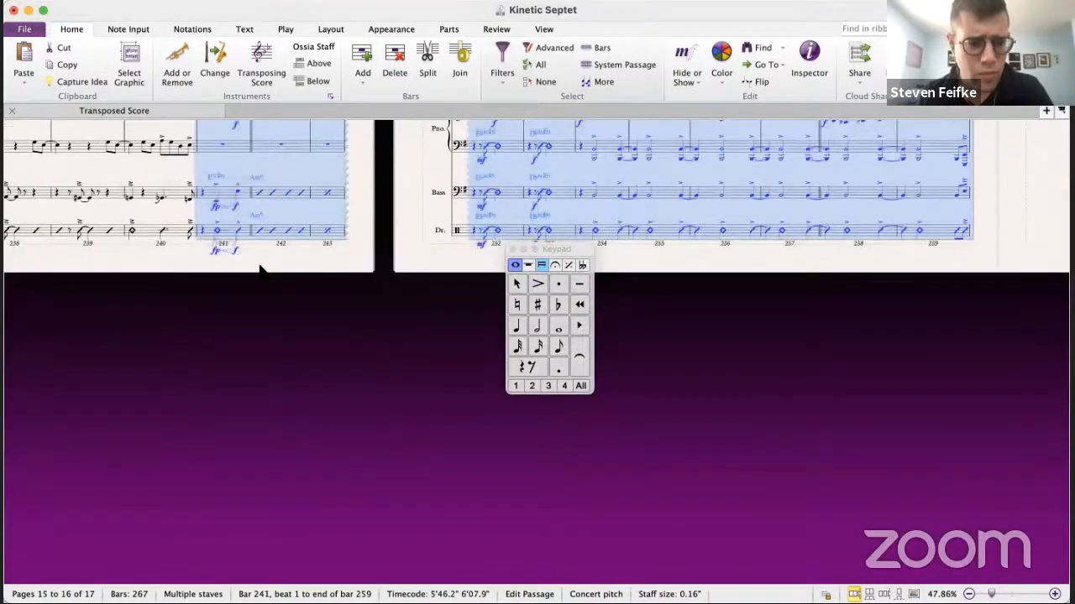
- Clear the slash notation and chord symbol from the piano's upper staff in bar 241
scroll(260, 268, up, 8)
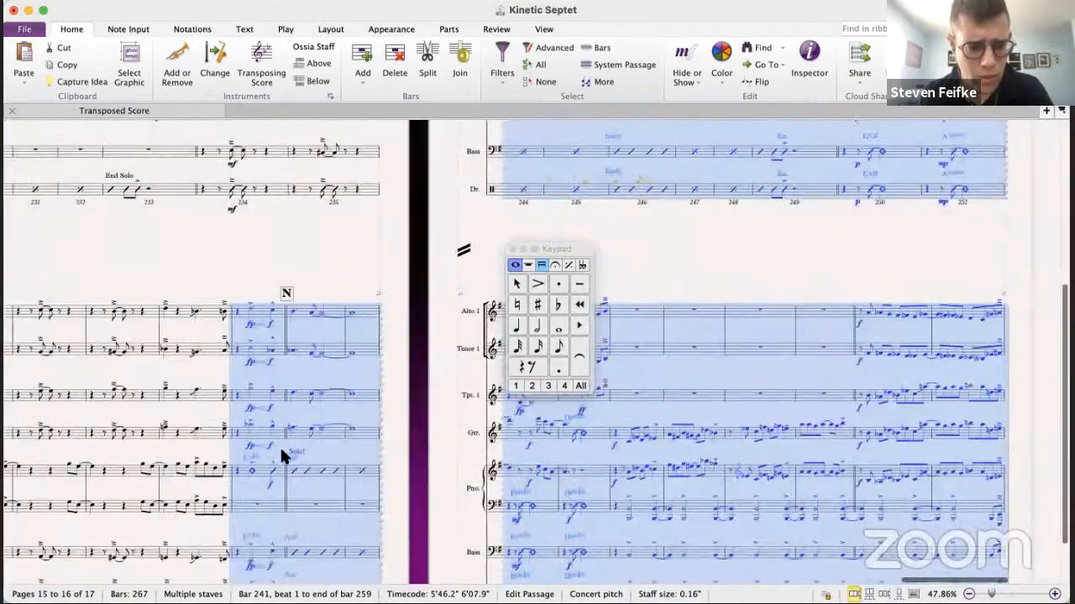
key(Escape)
click(261, 472)
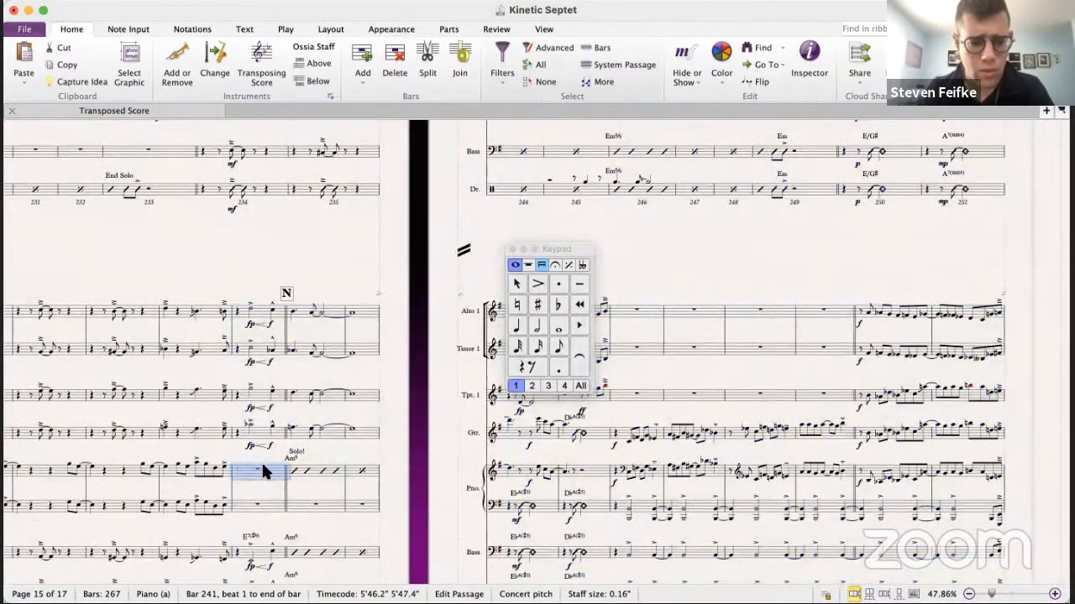
- Play back the septet from the start of bar 241 into the pasted passage
click(231, 481)
key(p)
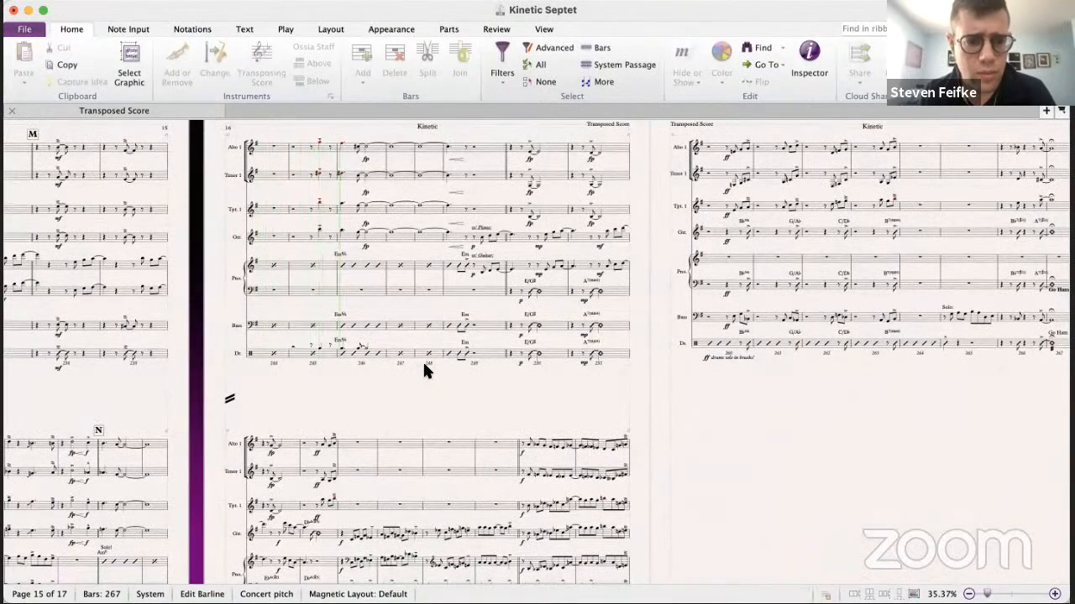
key(space)
- Copy the piano's slash from beat 3 of bar 246 over the trumpet's half note on the same beat
scroll(439, 347, up, 3)
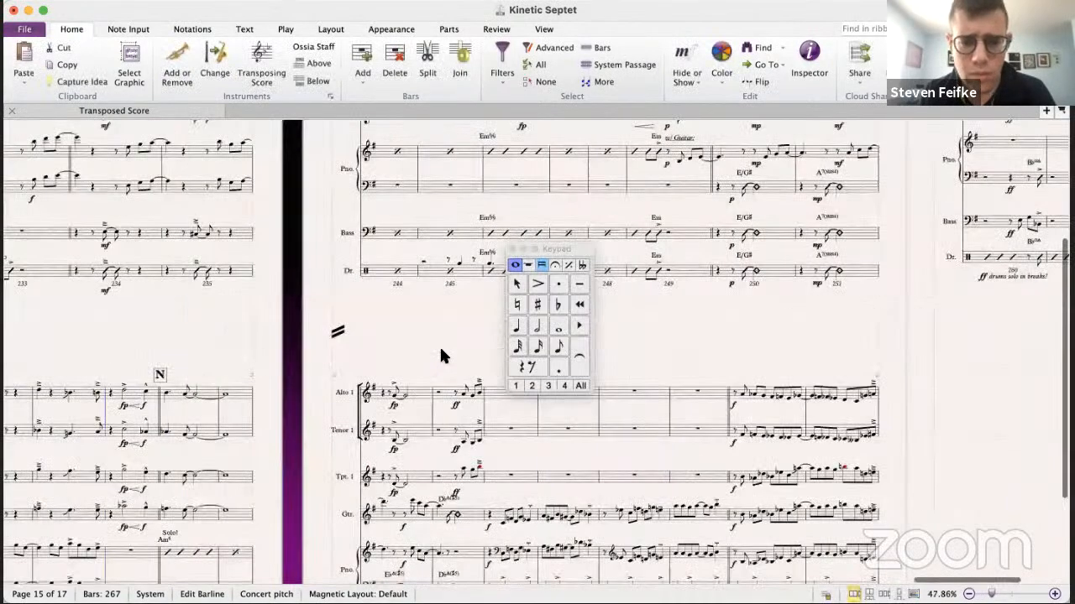
scroll(441, 349, up, 4)
scroll(440, 350, right, 4)
scroll(439, 345, up, 2)
scroll(439, 345, right, 2)
scroll(439, 345, right, 2)
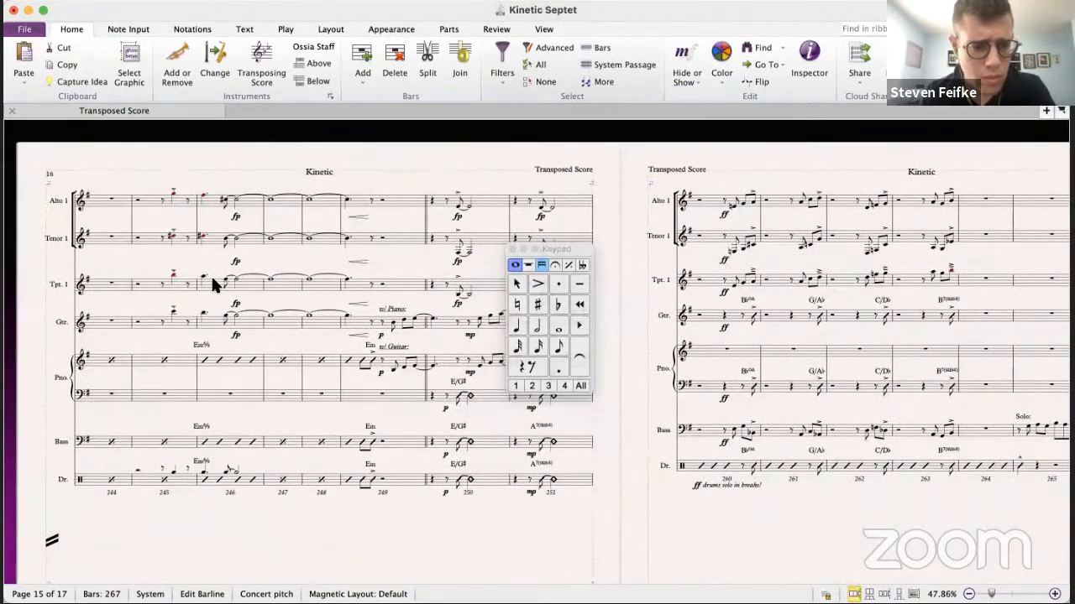
click(238, 361)
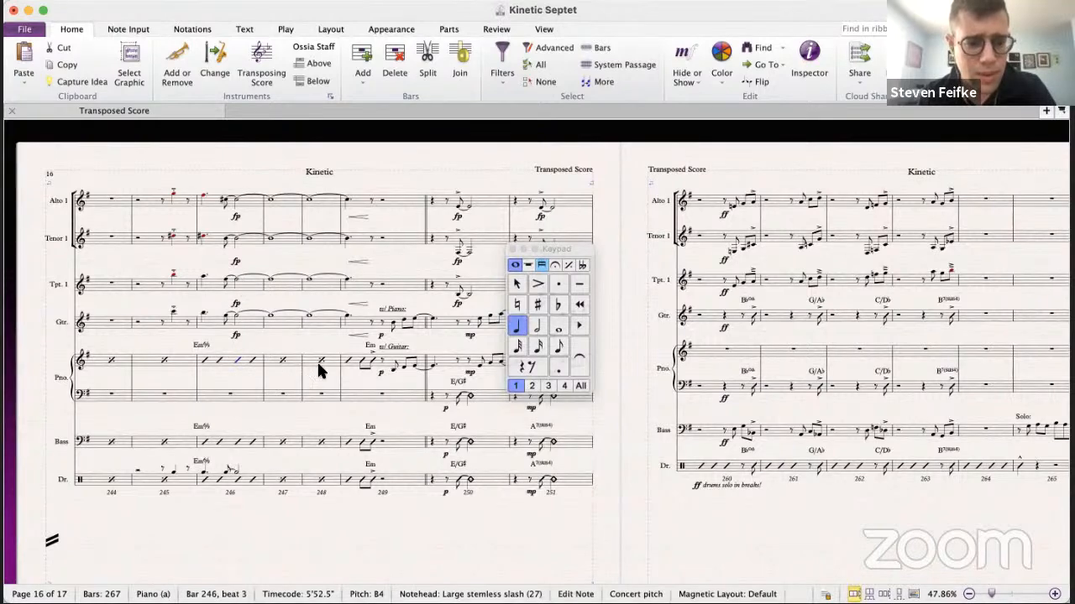
click(237, 285)
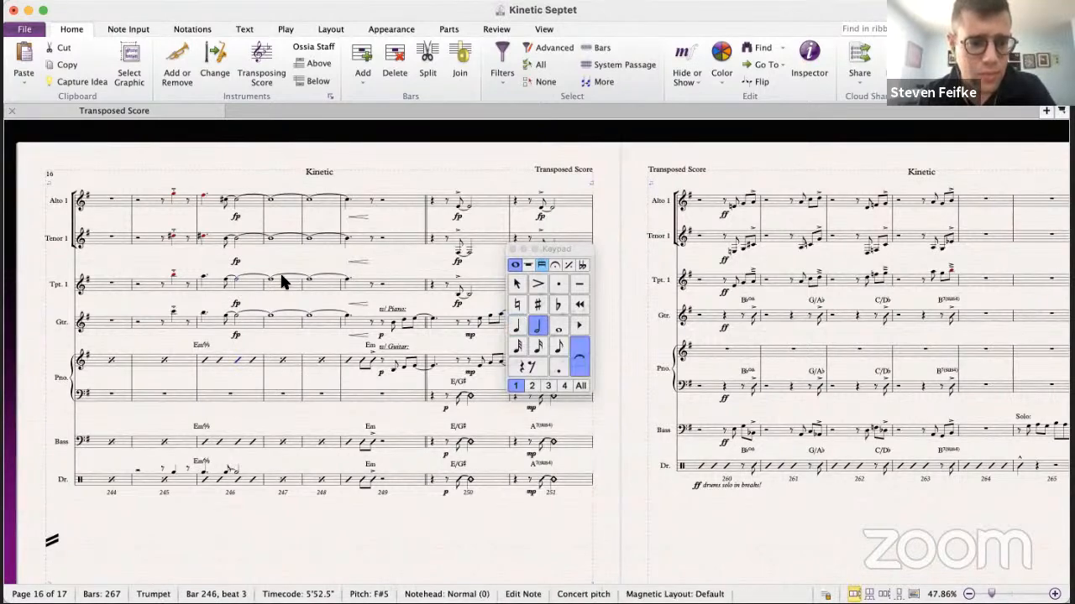
- Move bar 246's fp dynamics in the alto, tenor and guitar to beat 2.5, and remove the trumpet's fp
click(238, 262)
super+click(236, 333)
key(super+x)
click(224, 202)
key(super+v)
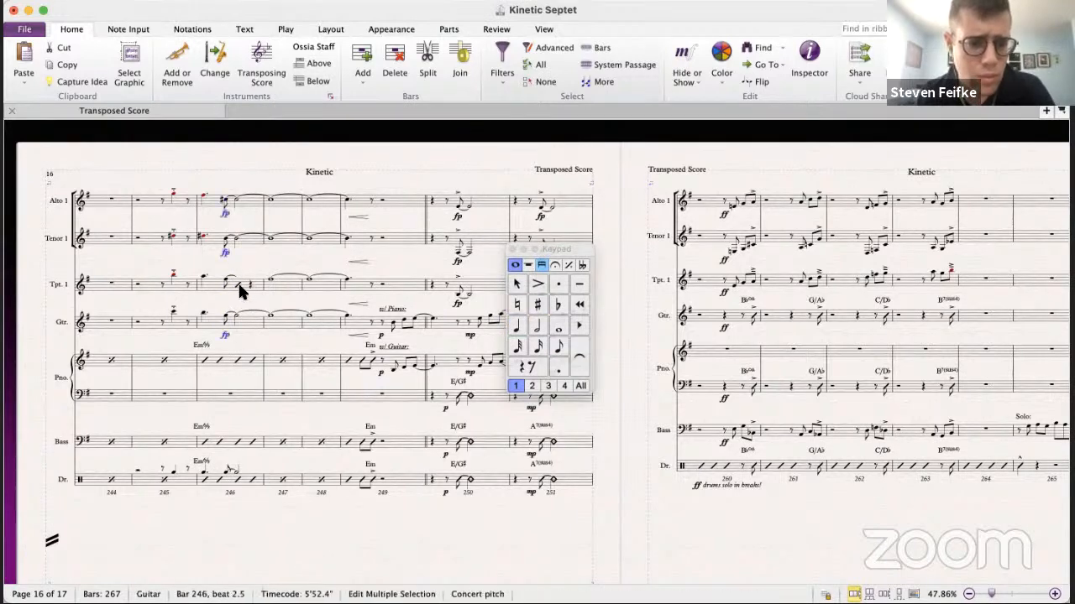
- Repeat the trumpet's slash from beat 3 of bar 246 through beat 1 of bar 249
click(237, 281)
key(r)
key(r)
key(r)
key(r)
key(r)
key(r)
key(r)
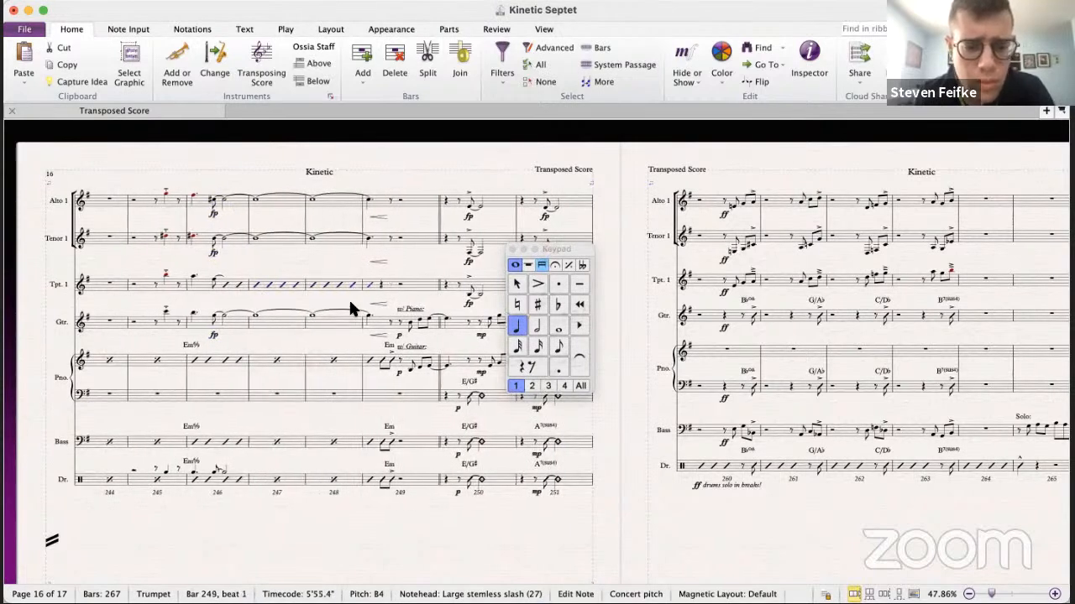
- Copy the piano's slash hit with its Em chord on beat 2 of bar 249, and its bar 246 chord symbol at beat 3, to the trumpet
click(385, 361)
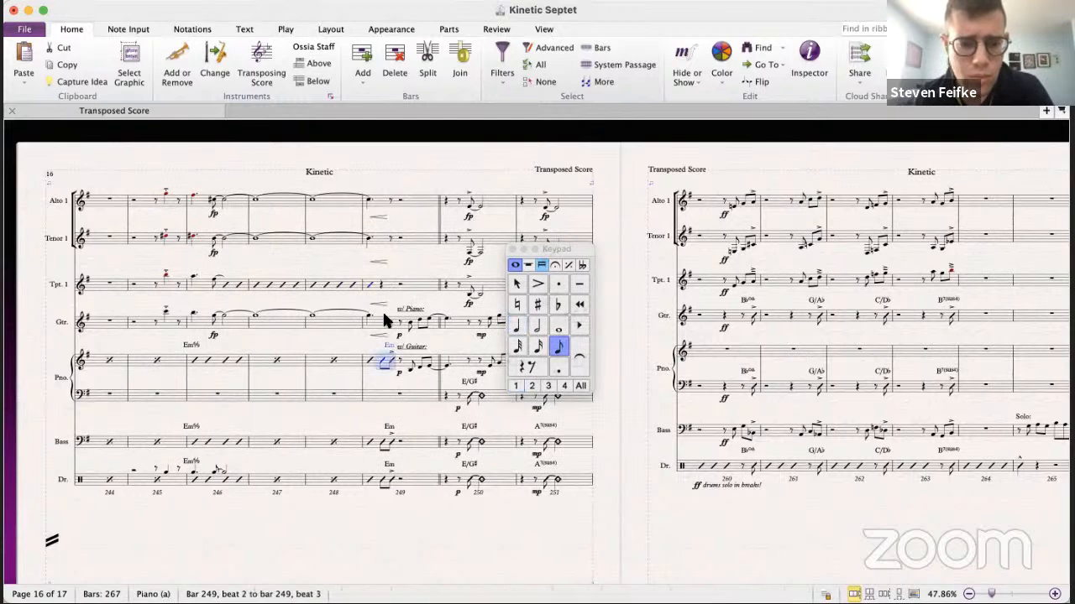
alt+click(379, 284)
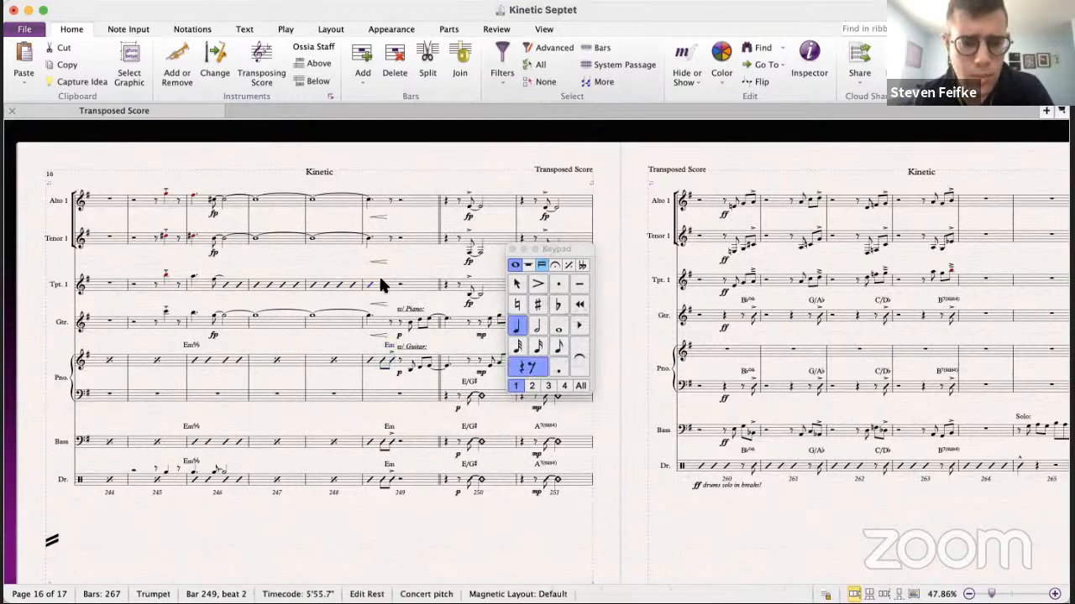
key(Escape)
click(192, 345)
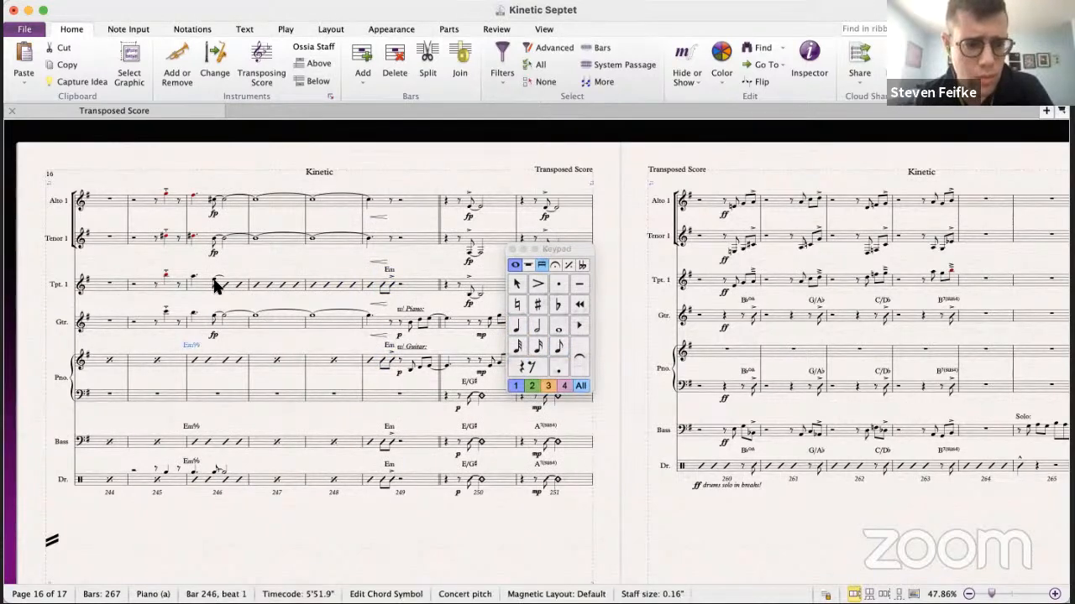
alt+click(220, 285)
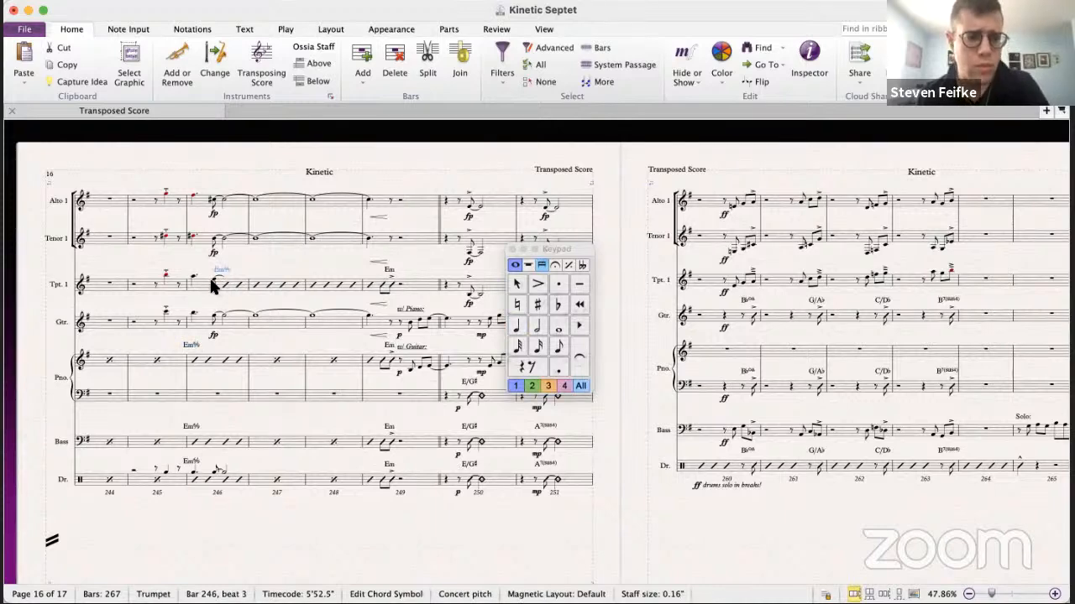
- Add the text "Solo!" above the trumpet at beat 1 of bar 246 and nudge it slightly upward
click(191, 277)
key(ctrl+k)
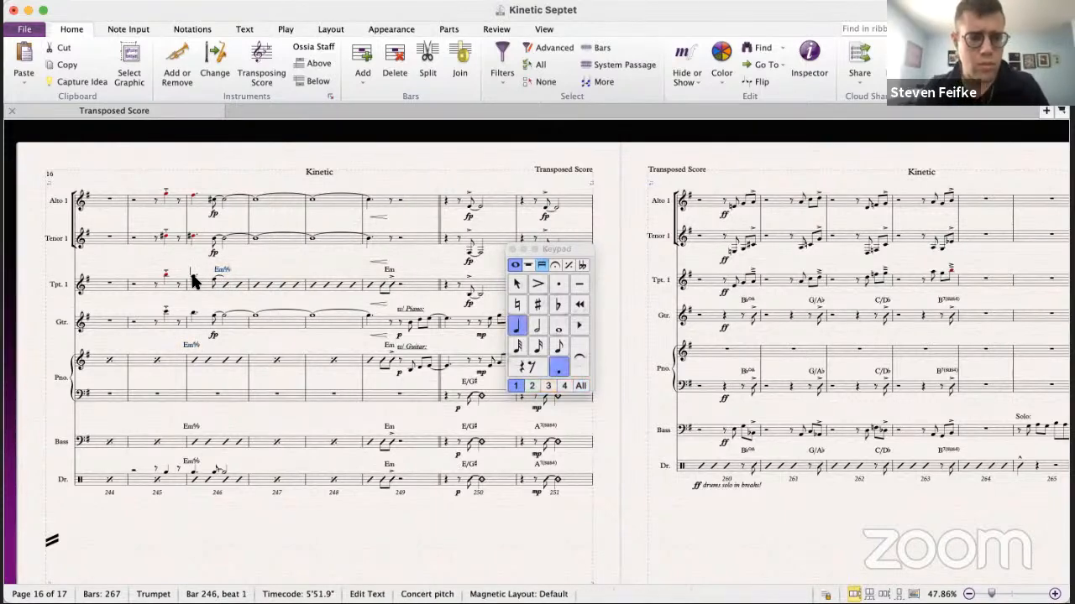
text(Solo)
key(Escape)
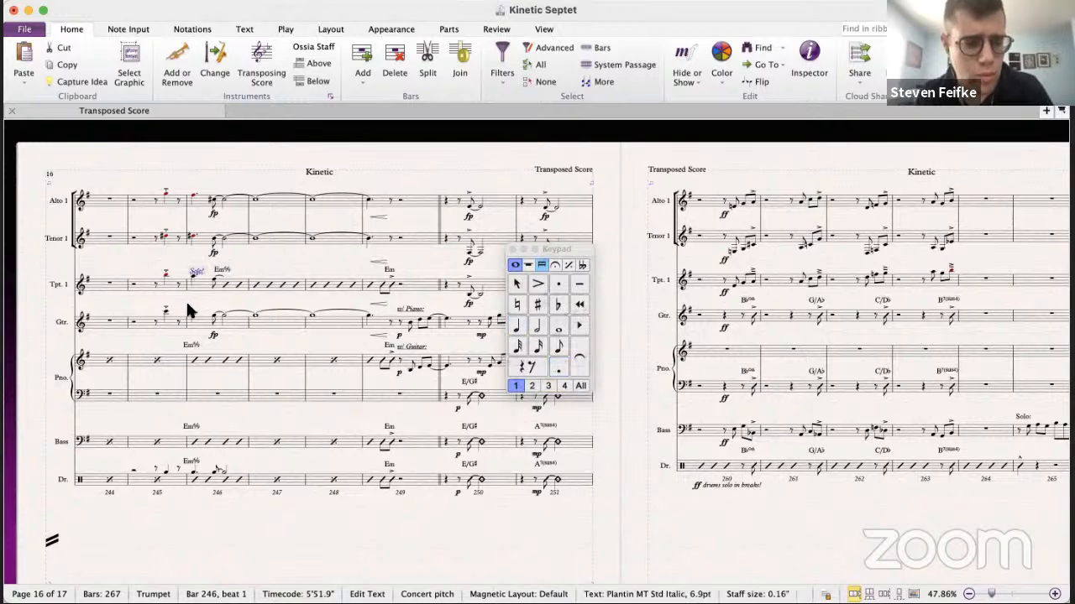
key(Up)
key(Up)
key(Up)
key(Escape)
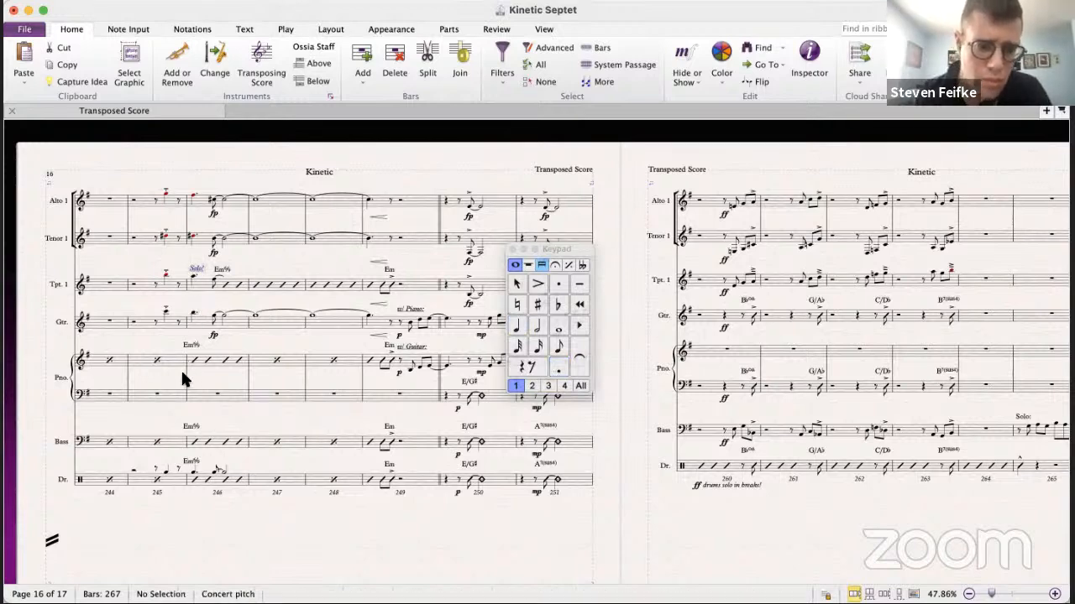
- Play back the septet from the guitar's note in bar 245 through to the closing bars
click(165, 316)
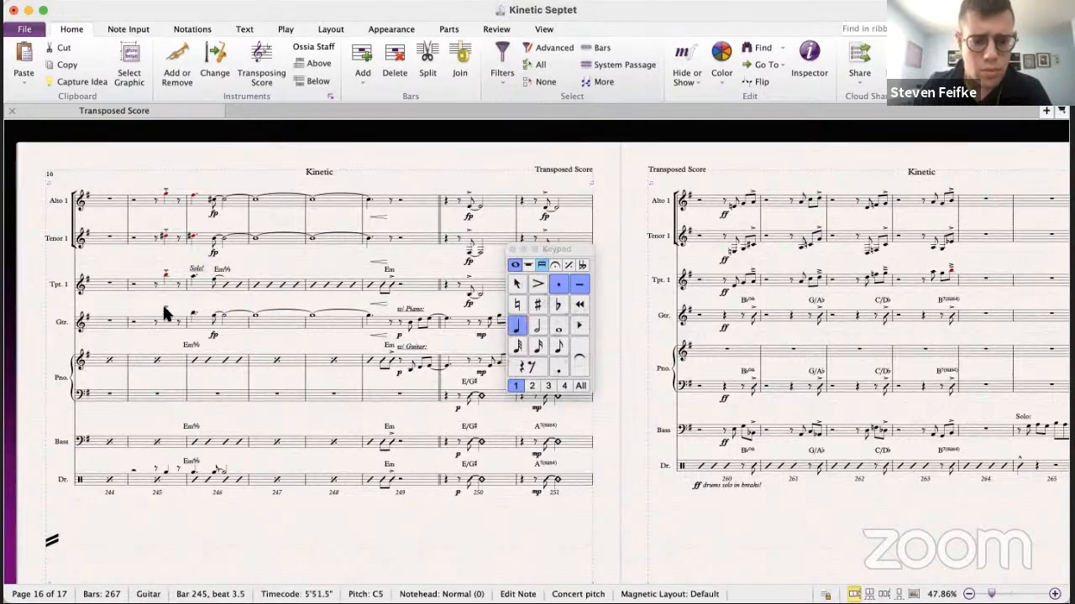
scroll(167, 315, down, 3)
key(space)
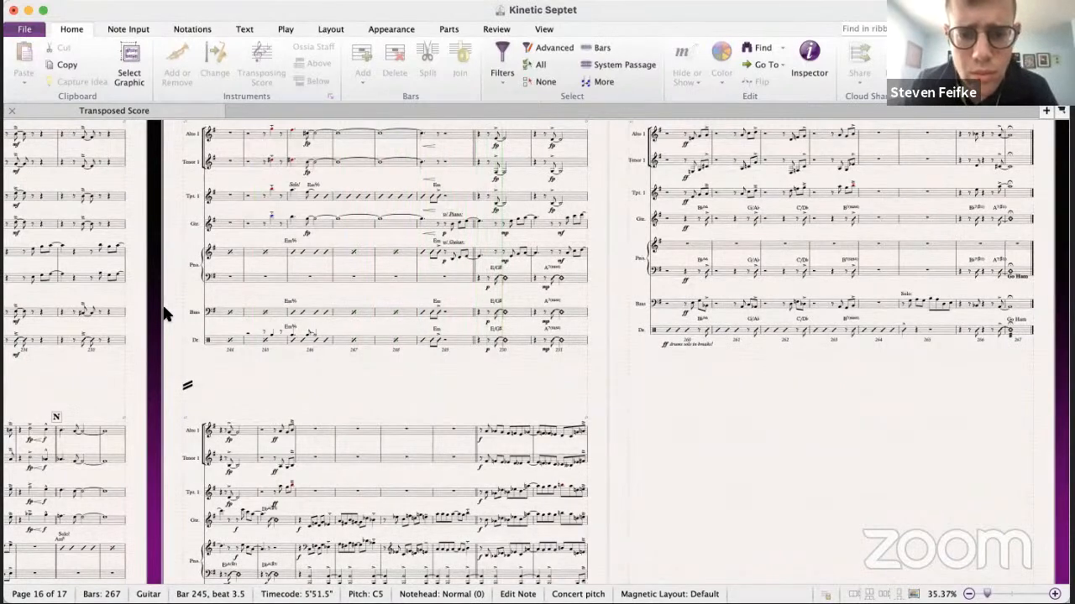
scroll(302, 281, down, 3)
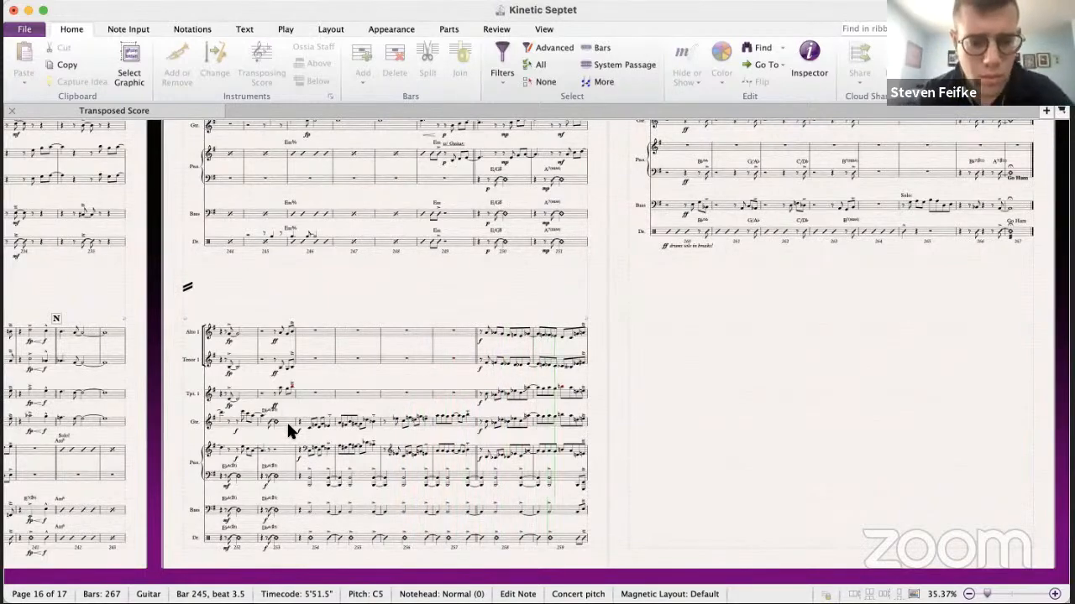
scroll(286, 430, up, 1)
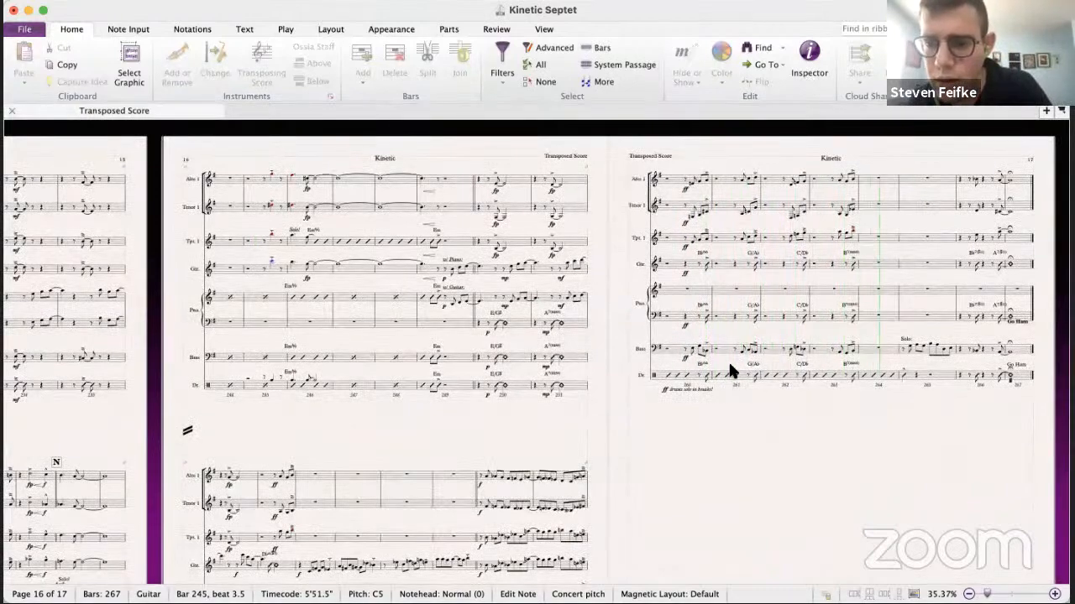
click(719, 428)
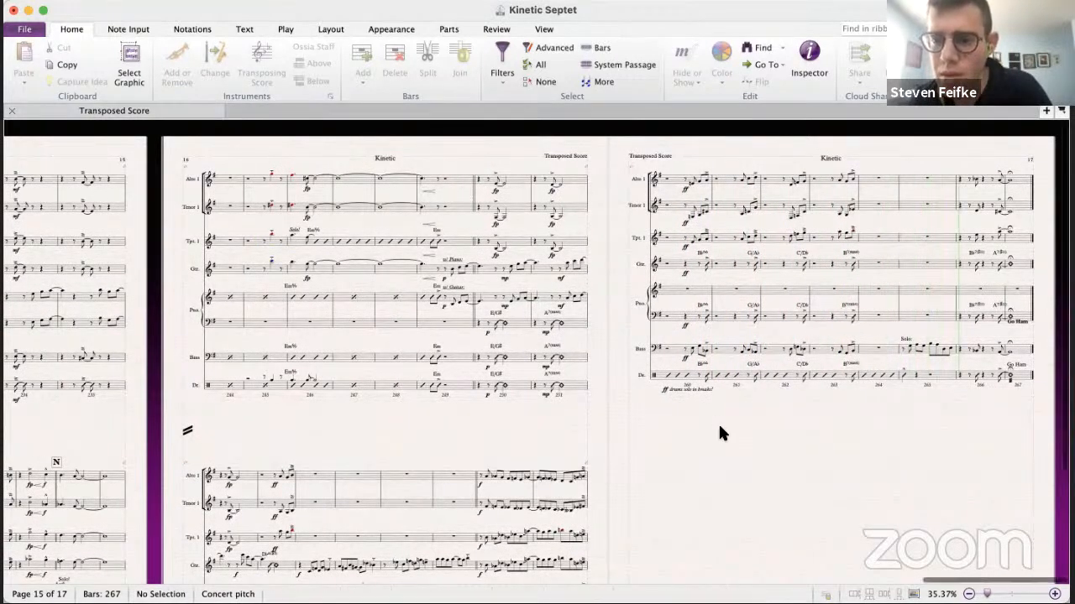
key(space)
- Examine the alto's and tenor's final eighth notes in bars 260 and 261
scroll(719, 428, right, 3)
scroll(720, 428, up, 2)
scroll(722, 352, left, 3)
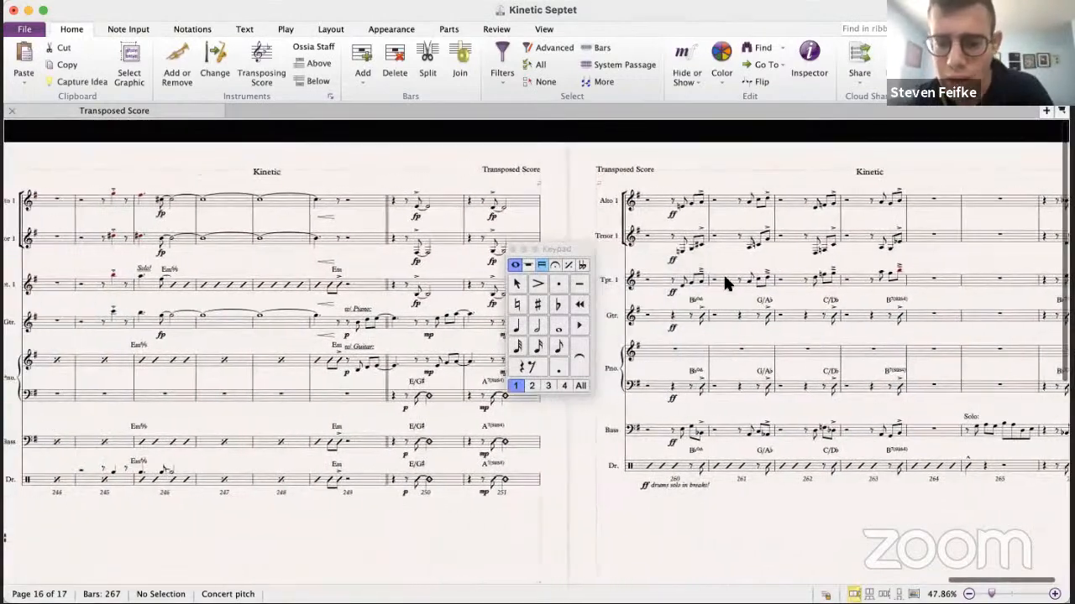
click(702, 206)
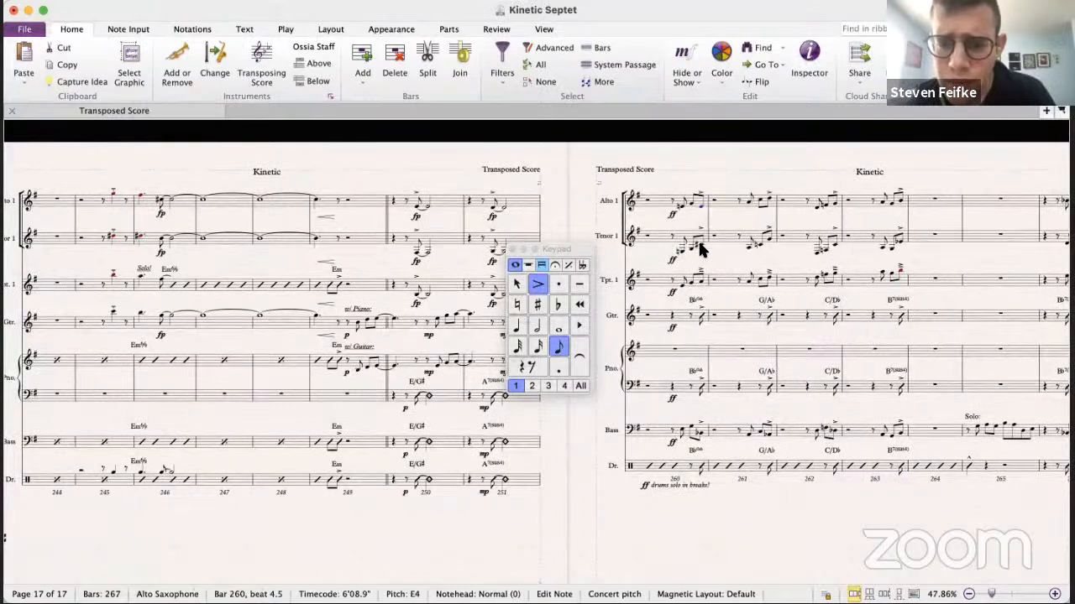
click(698, 239)
scroll(718, 234, right, 1)
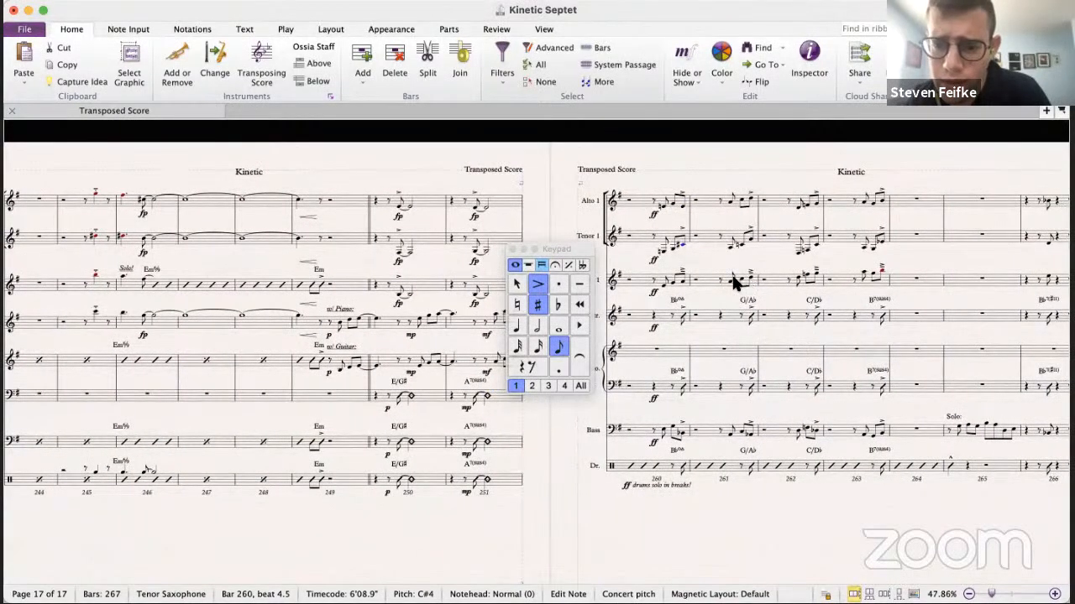
click(749, 201)
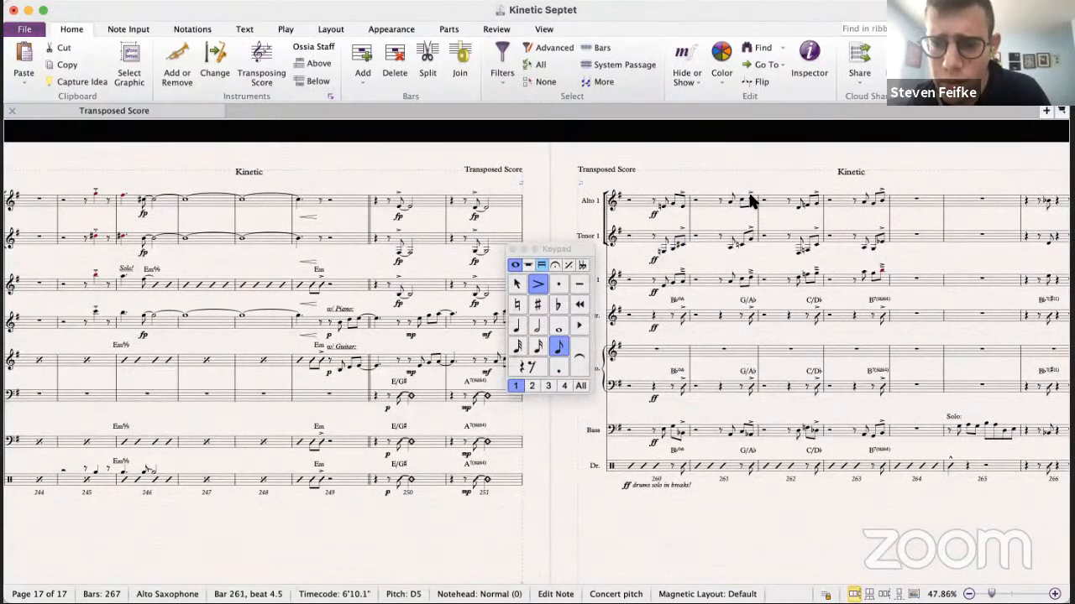
click(750, 239)
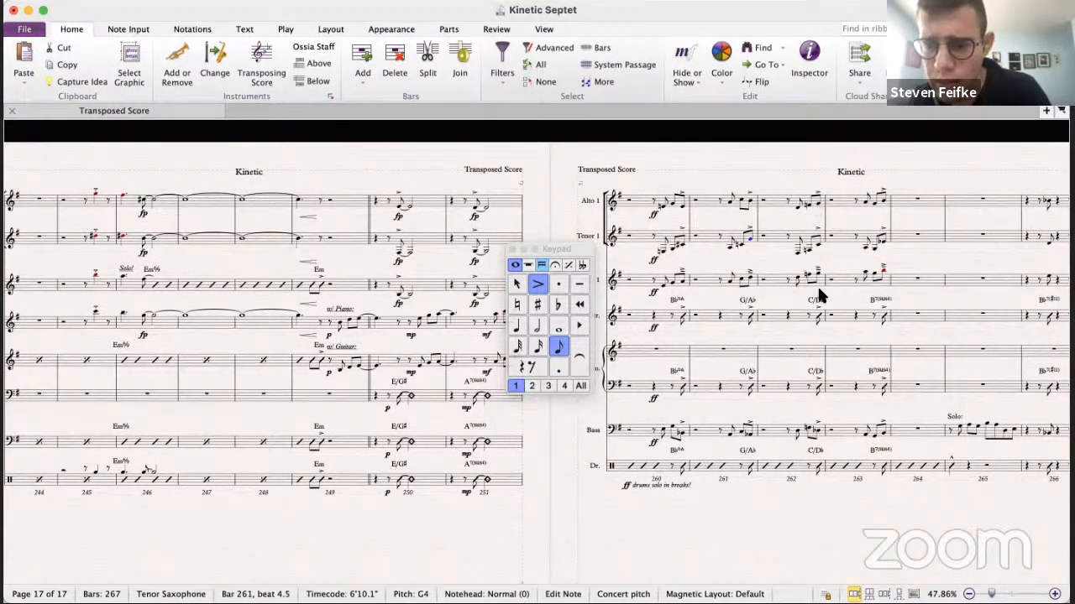
- Raise the alto's last eighth note in bar 262 to E5
click(816, 274)
click(819, 207)
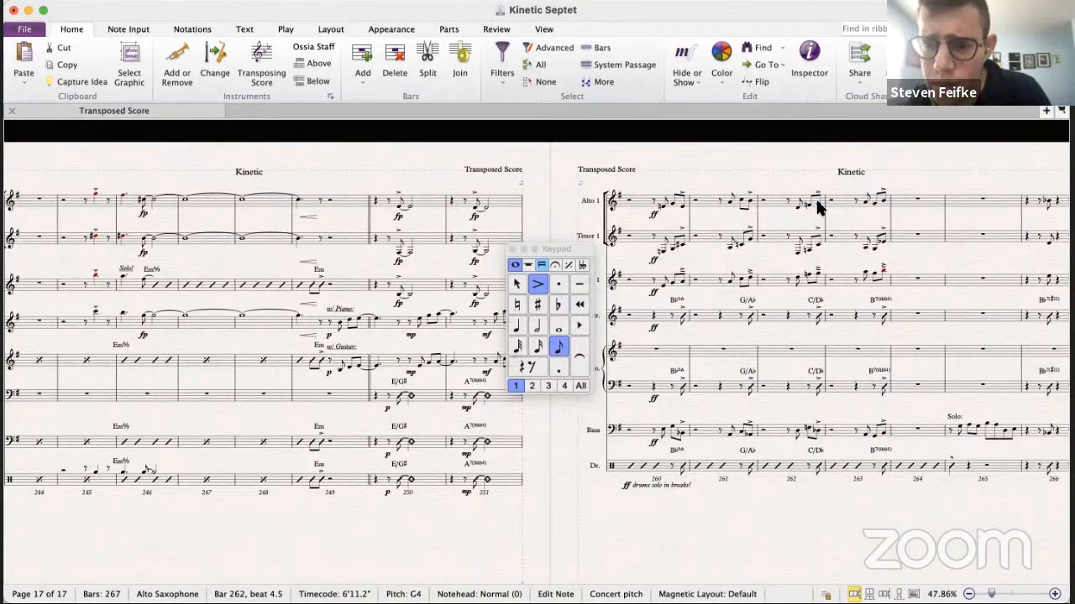
key(Right)
key(Right)
key(Left)
key(Left)
key(Left)
key(Up)
key(super+z)
key(Right)
key(Up)
key(Up)
key(Up)
key(Up)
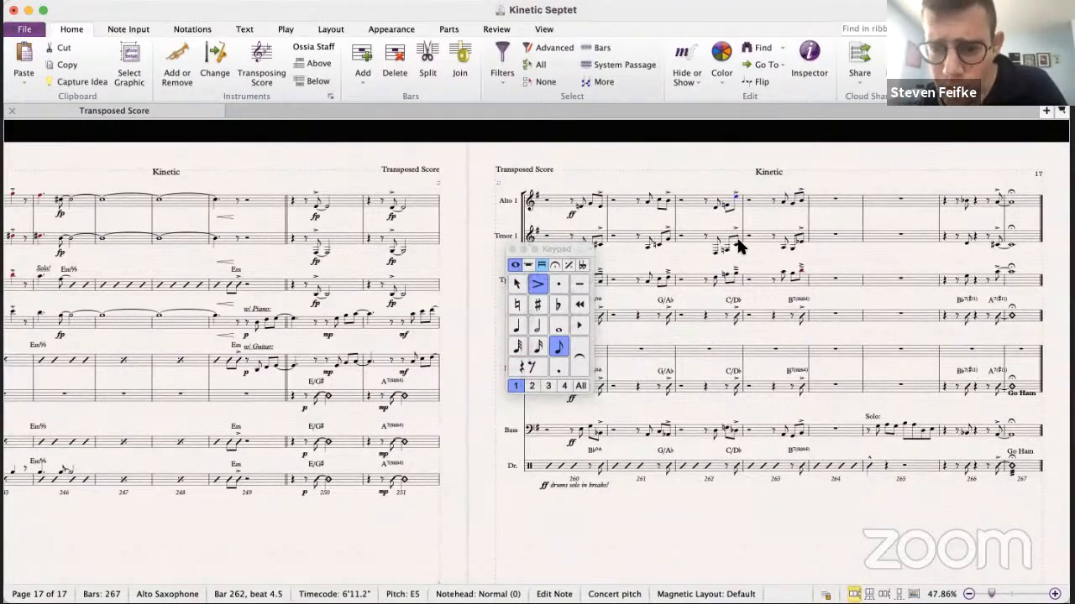
- Raise the tenor's last note in bar 262 to C5 and the preceding two eighth notes in both tenor and alto by an octave
click(733, 238)
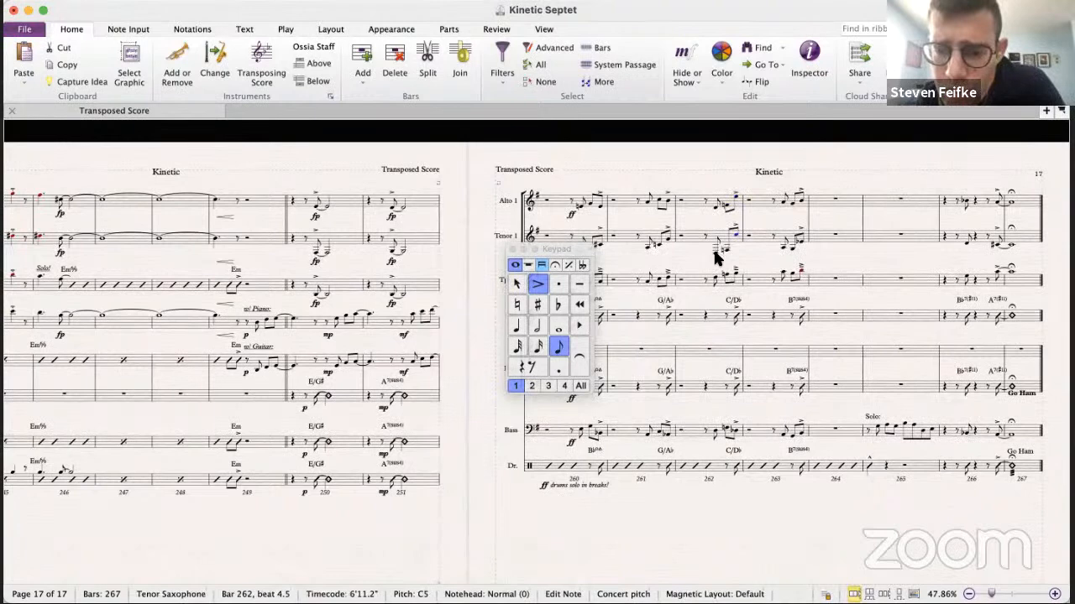
shift+click(725, 253)
key(super+Up)
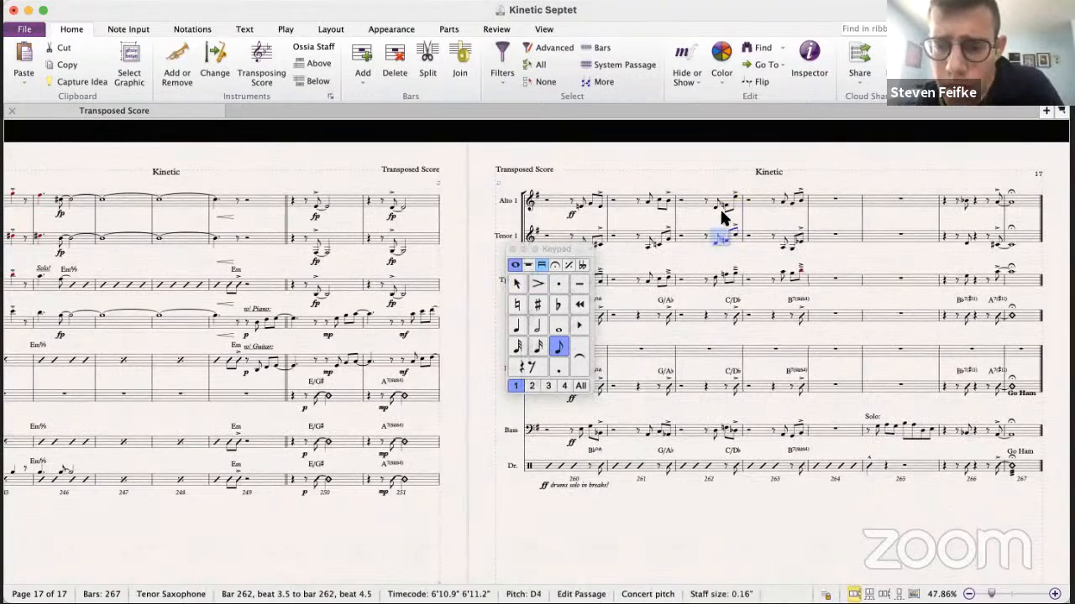
click(713, 201)
shift+click(727, 204)
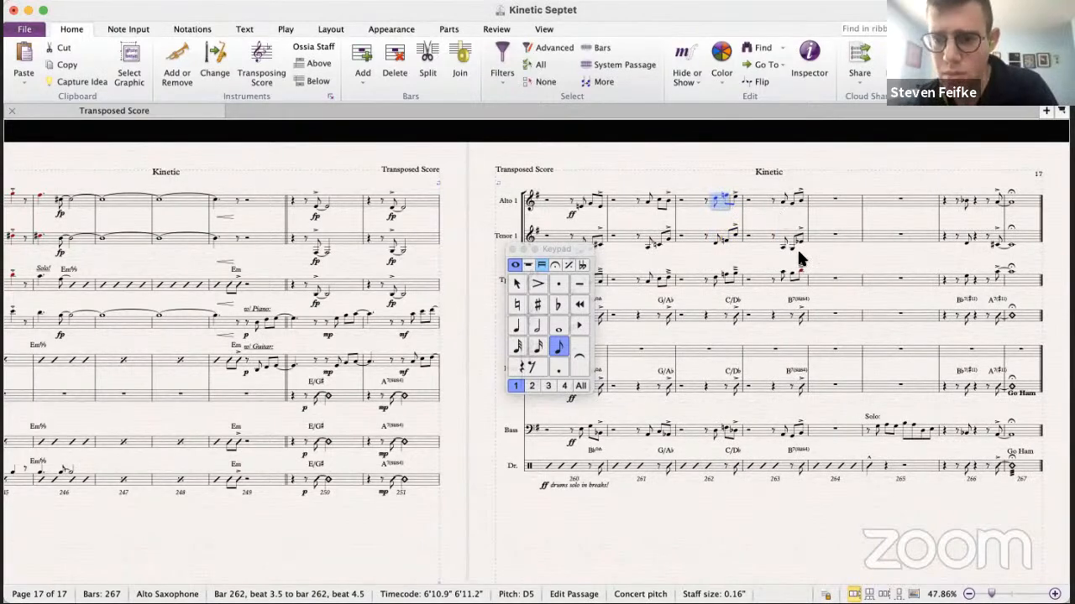
- Examine the trumpet, alto and tenor notes of the hit in bar 263
click(781, 275)
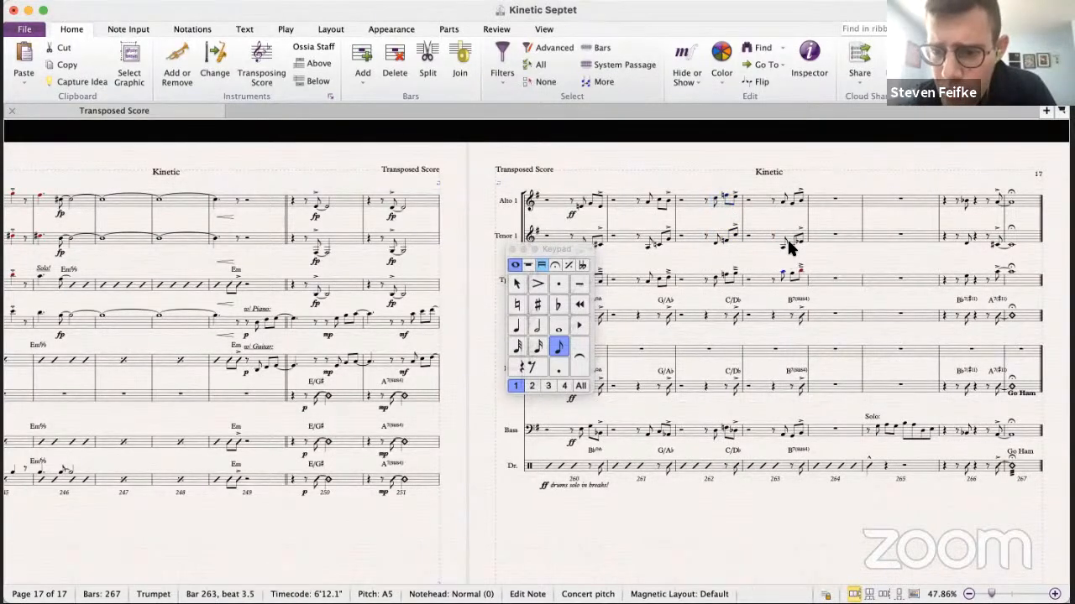
click(783, 204)
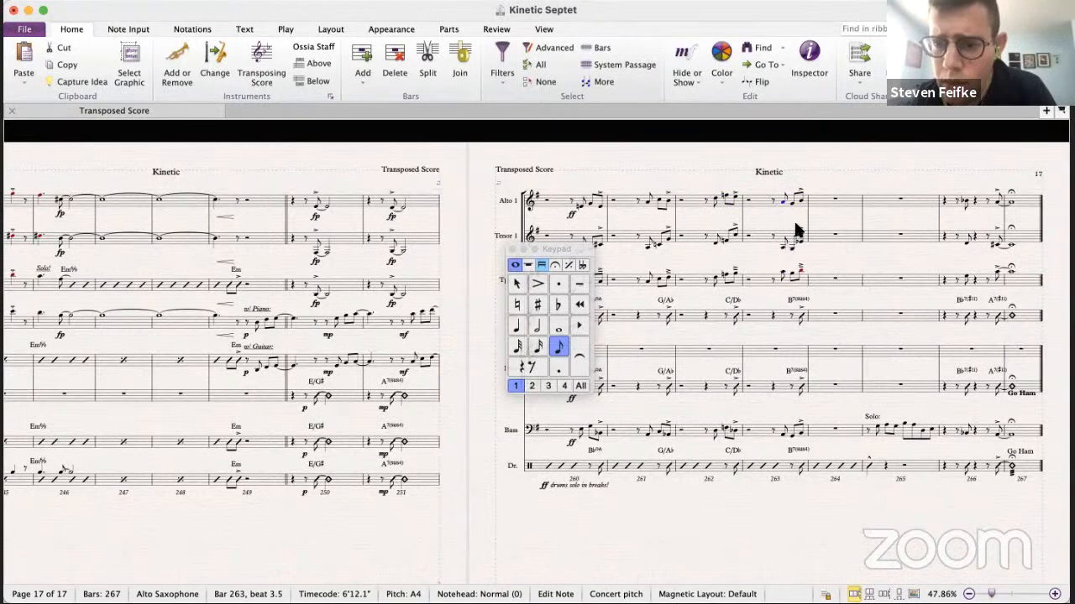
shift+click(800, 204)
click(801, 243)
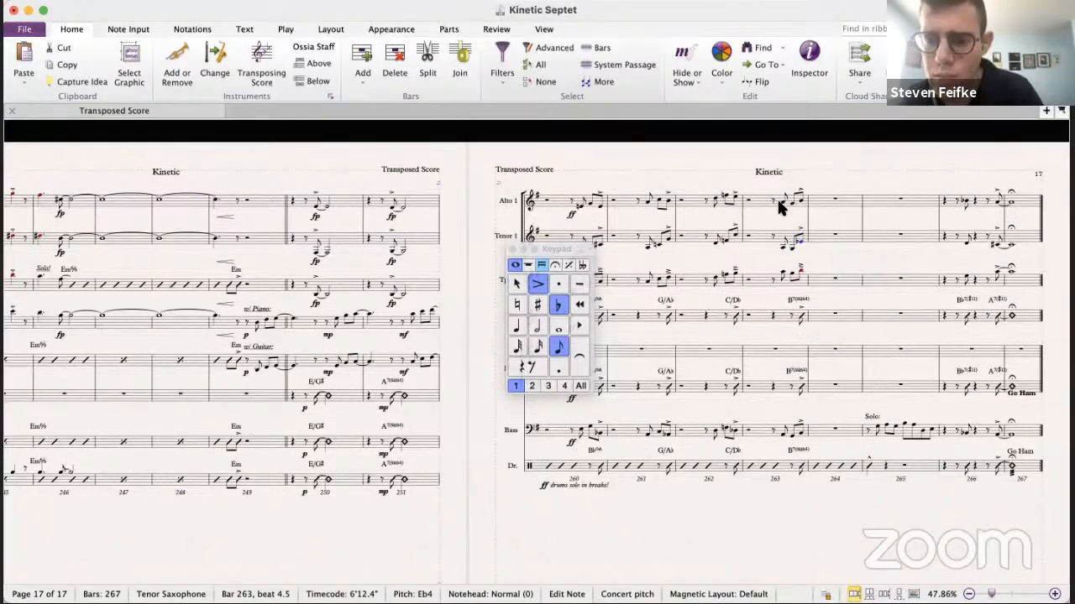
click(784, 203)
shift+click(799, 203)
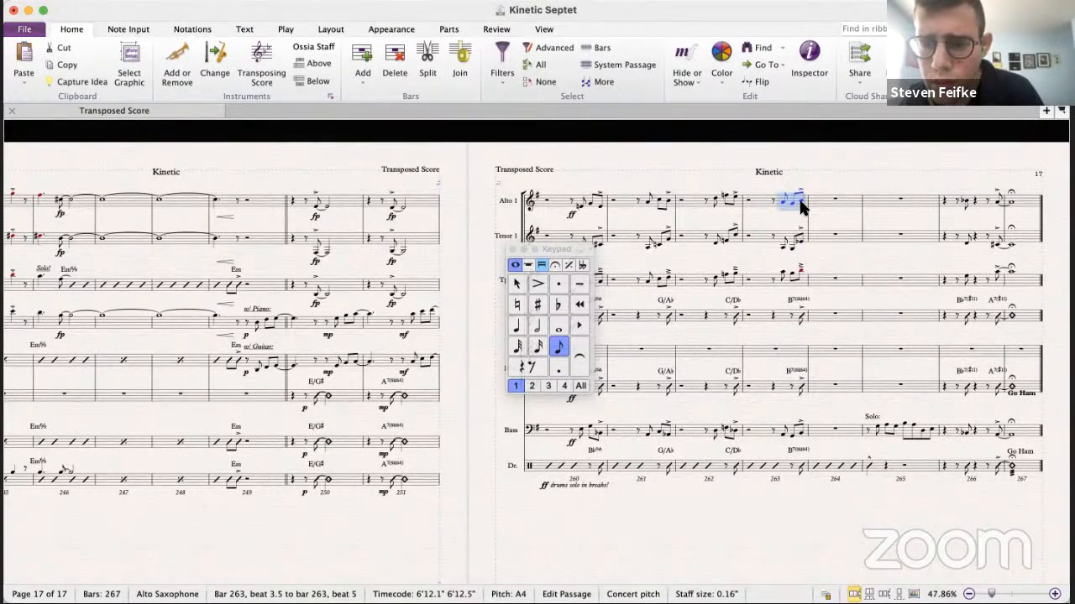
click(799, 200)
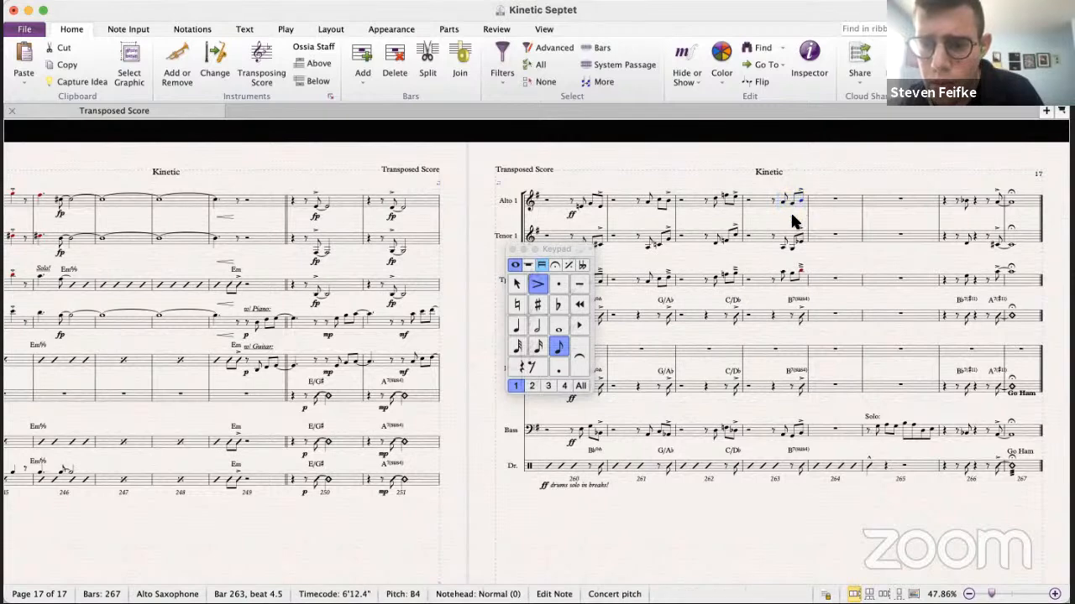
click(764, 206)
click(758, 235)
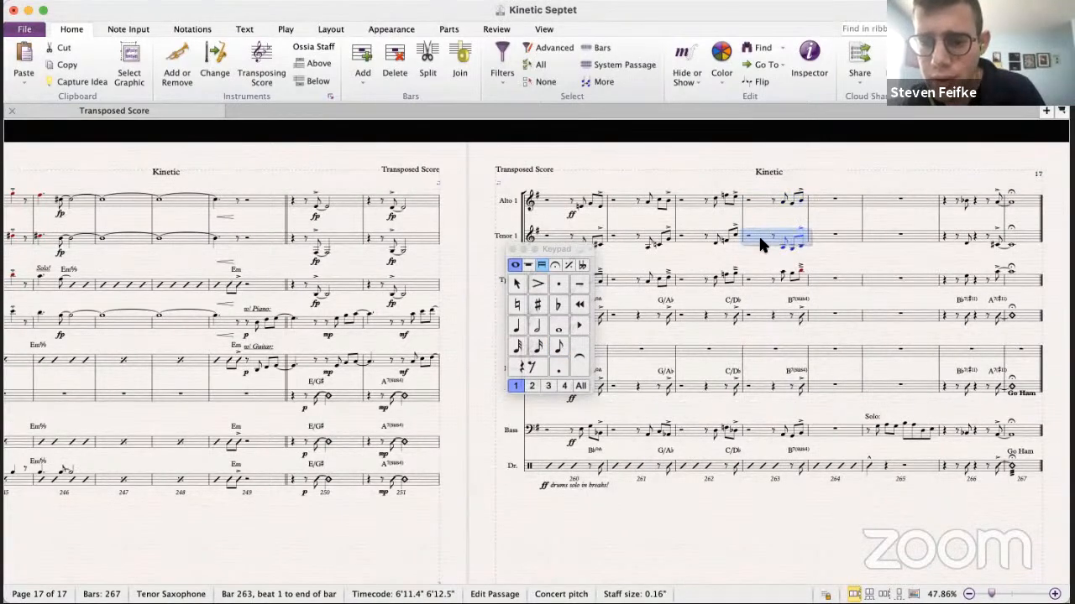
- Play back the ending from the start of bar 260
scroll(697, 220, left, 3)
click(617, 202)
key(p)
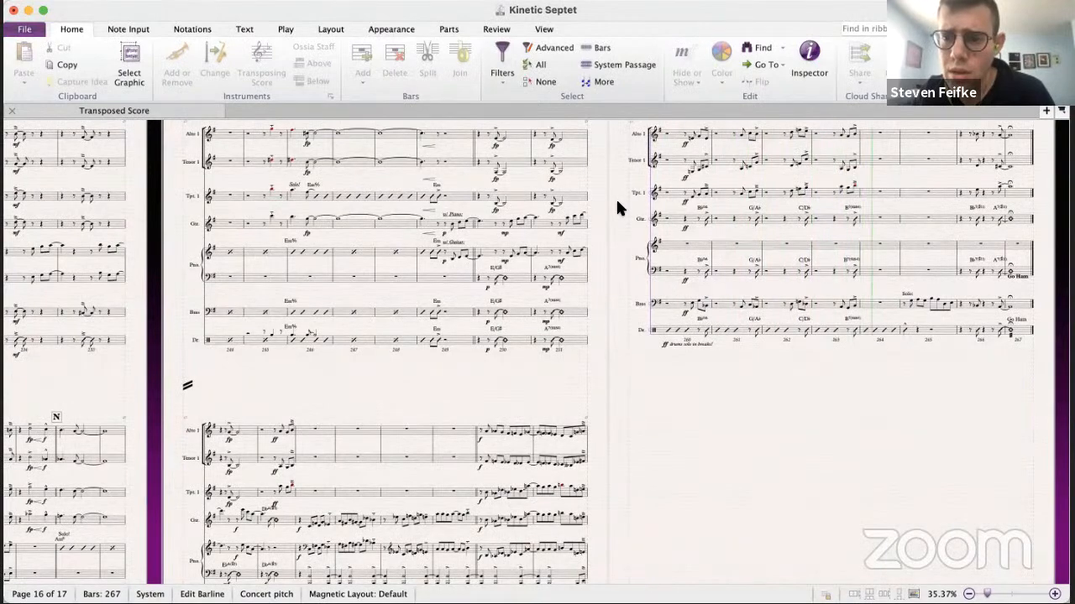
scroll(870, 314, up, 1)
scroll(868, 312, up, 3)
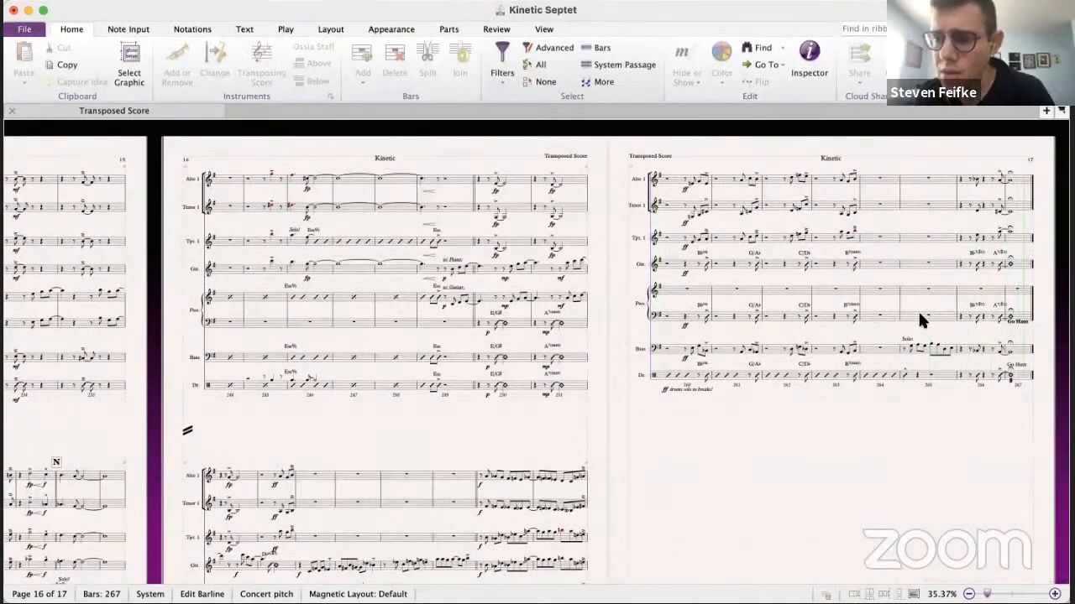
- Add one empty bar at the end of the score, after bar 267
scroll(933, 309, up, 3)
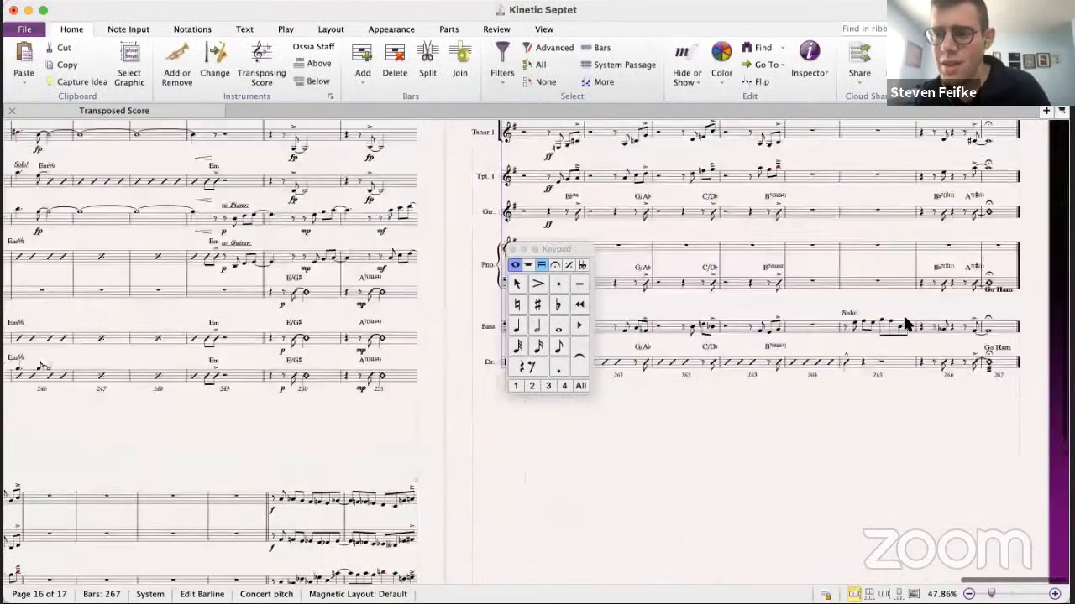
click(927, 303)
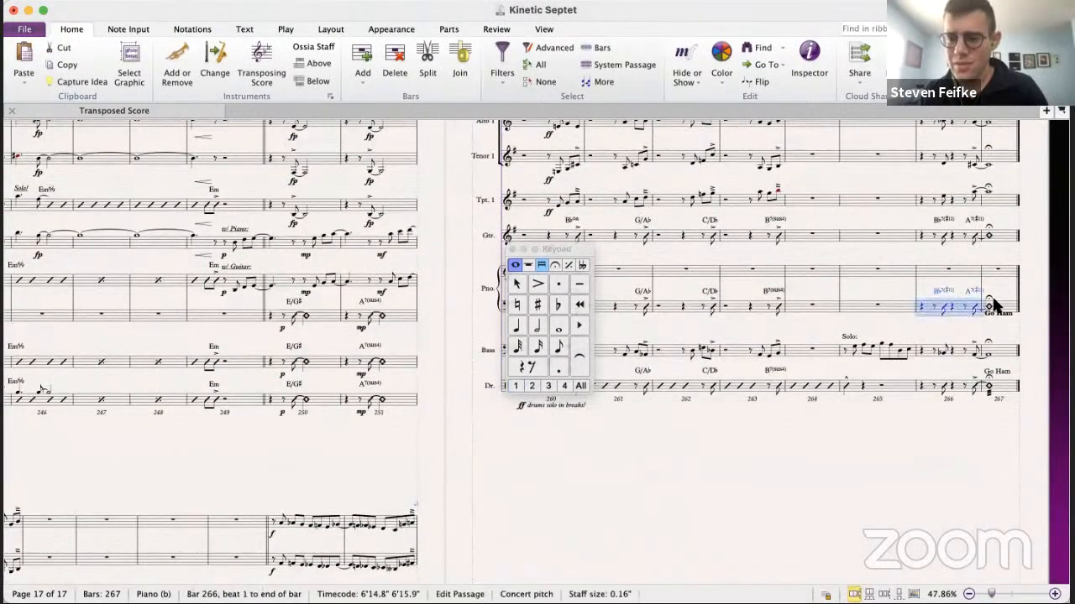
key(super+shift+b)
key(super+z)
key(Escape)
key(super+b)
scroll(916, 466, up, 2)
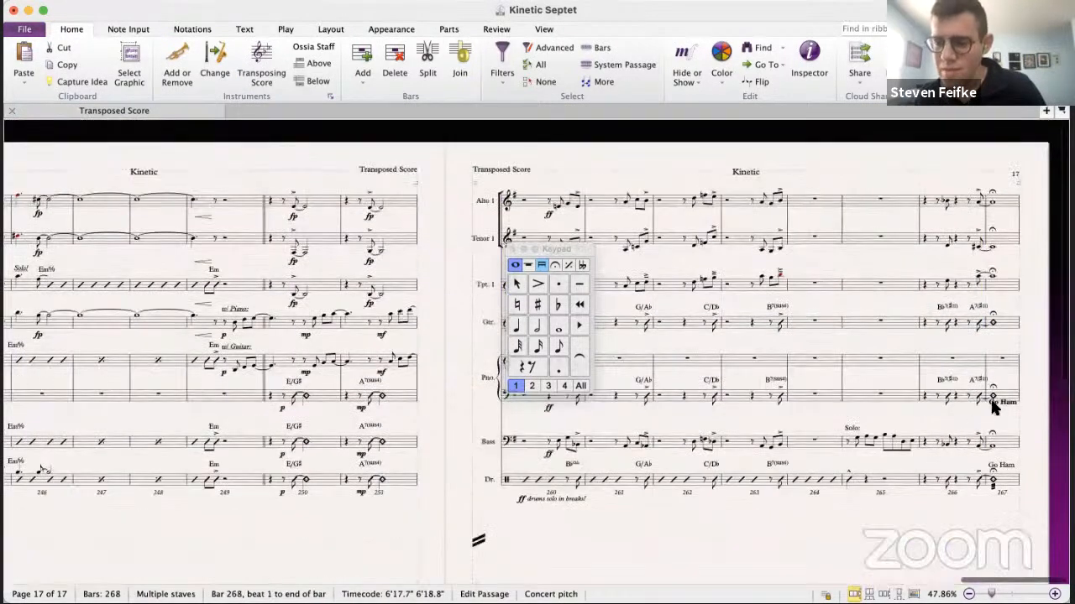
- Replace the drums' text in bar 267 with "Solo Fill!" and delete the piano's "Go Ham" text
click(1001, 401)
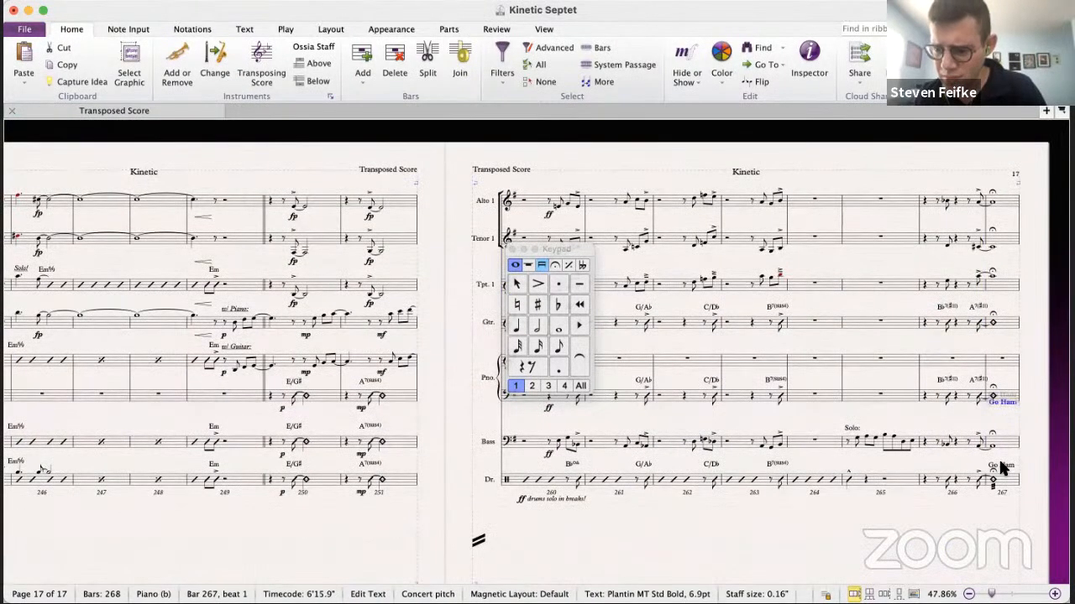
click(999, 466)
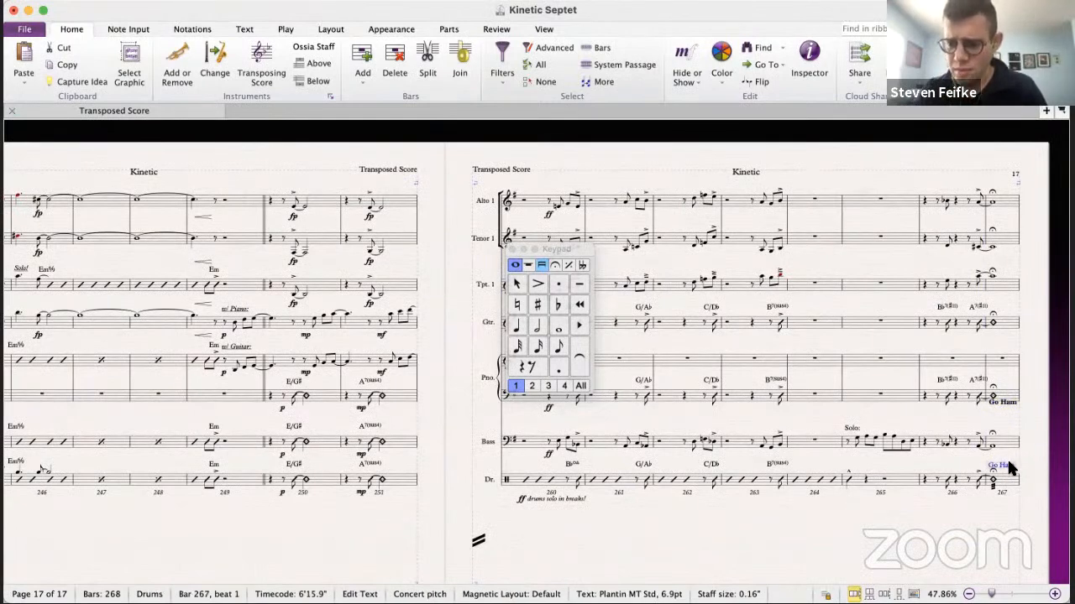
double_click(1008, 464)
text(Solo Fill)
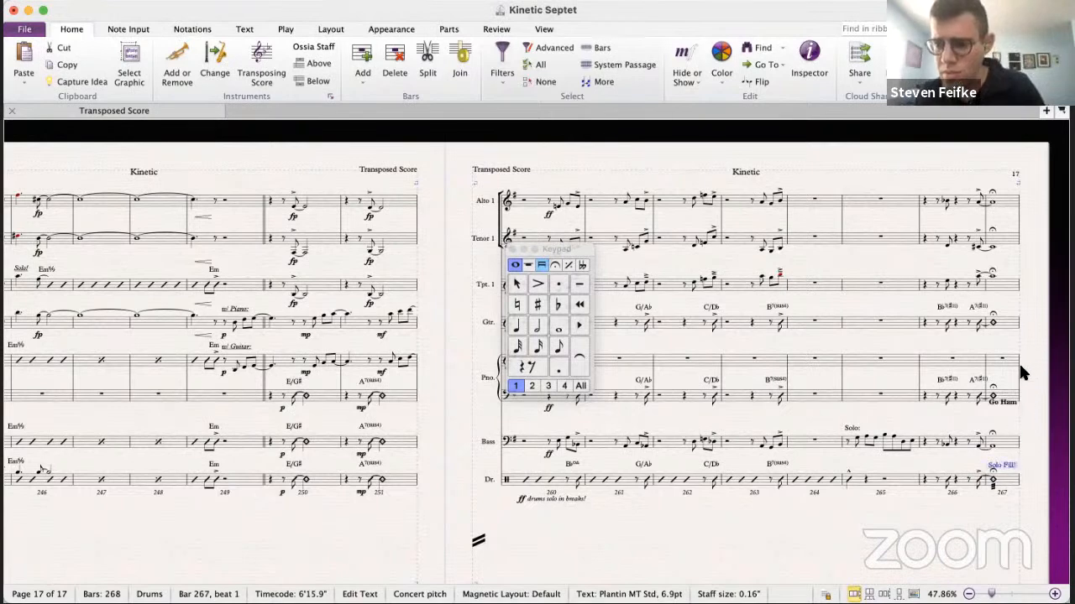
text(!)
key(Escape)
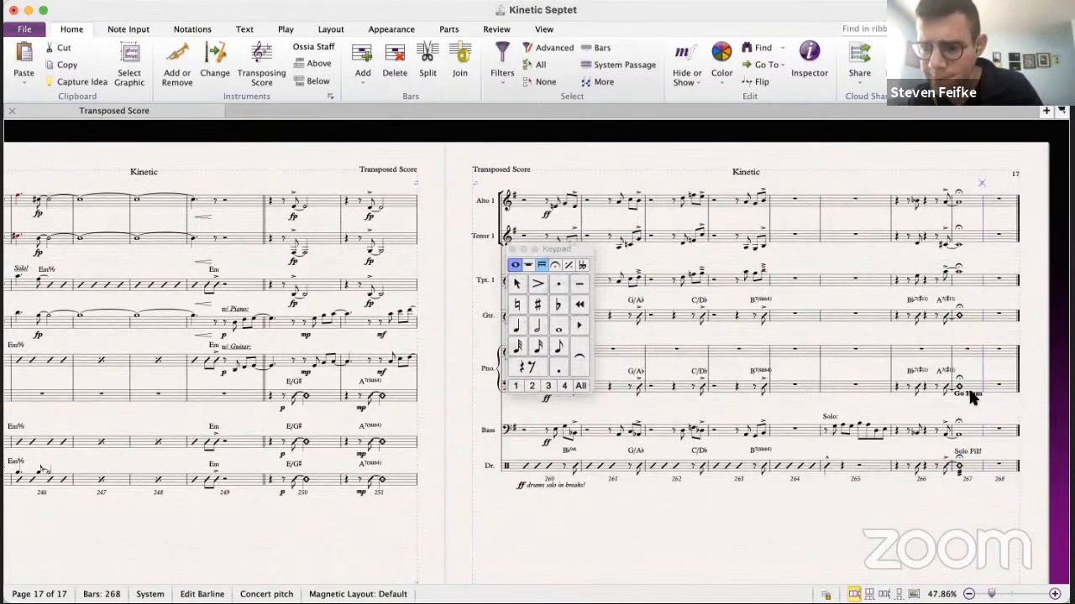
click(969, 395)
key(Delete)
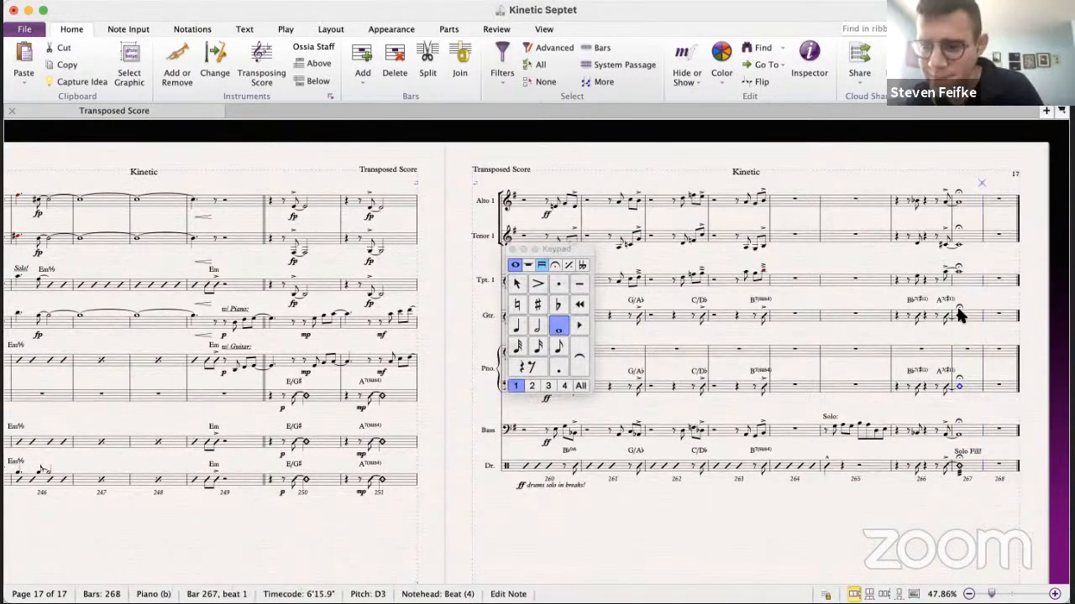
- Revoice the eighth-note hit on beat 2.5 of bar 266 to C5 in the alto and A4 in the tenor
click(917, 277)
click(917, 204)
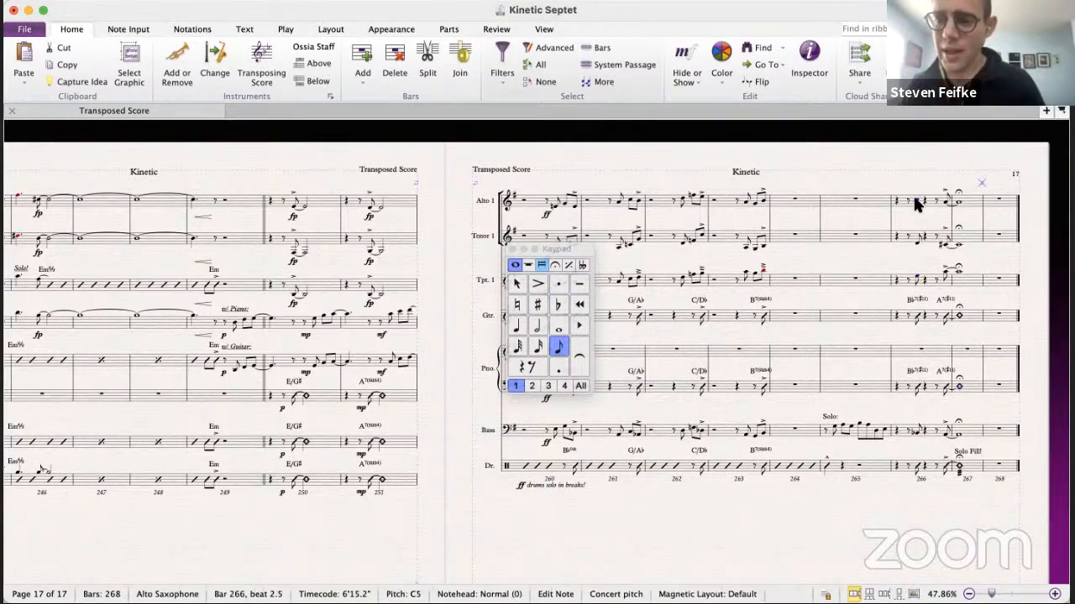
click(914, 237)
key(Down)
key(Down)
key(Down)
key(Down)
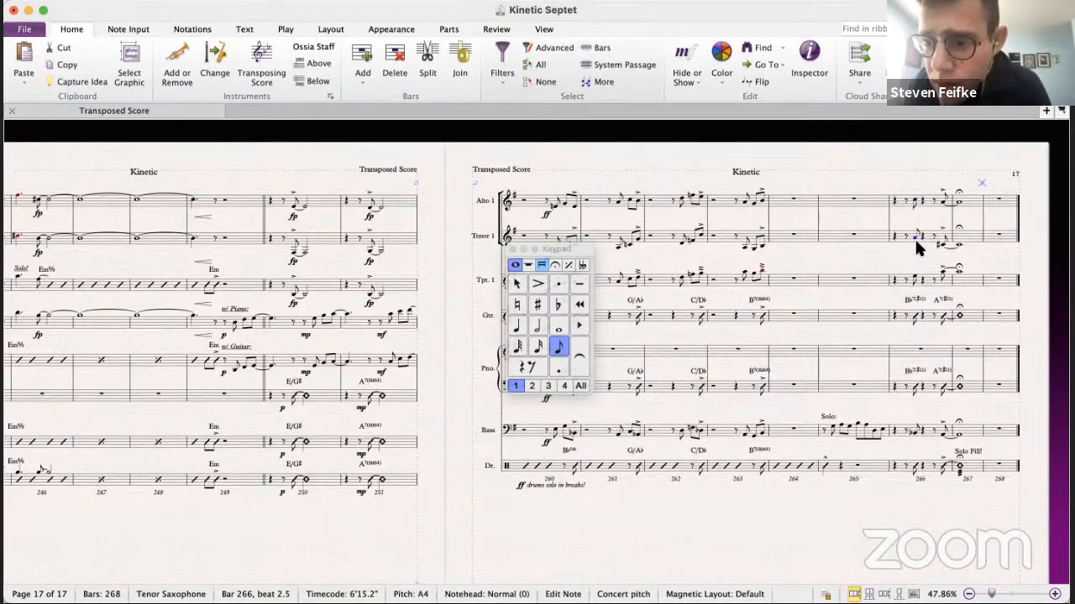
- Revoice the tied hit from beat 4.5 of bar 266 into bar 267 to D#5 in the alto and B4 in the tenor
click(944, 204)
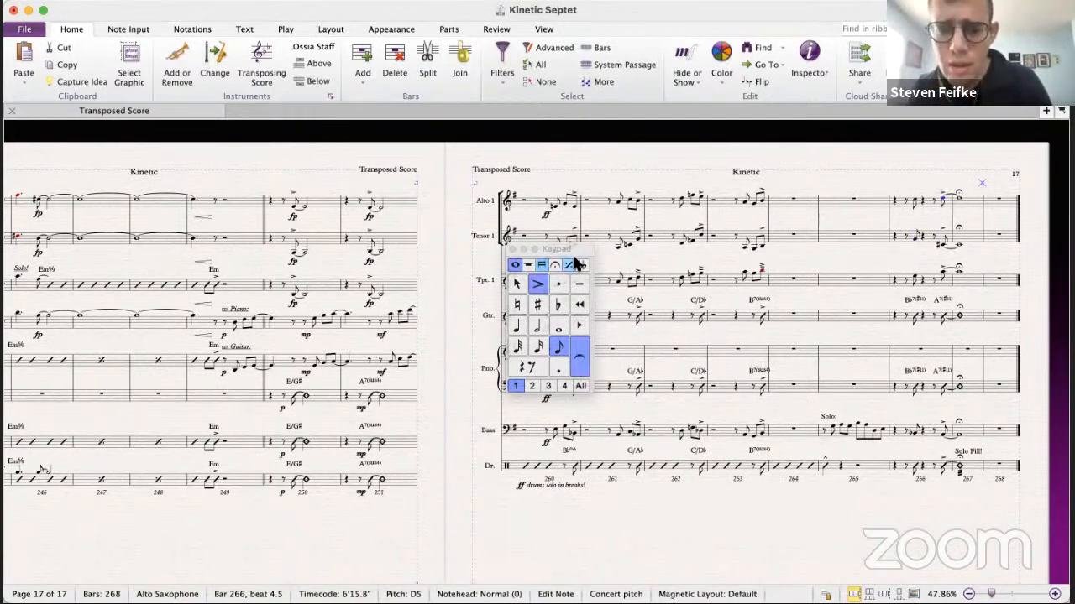
drag(578, 248, 613, 225)
key(Right)
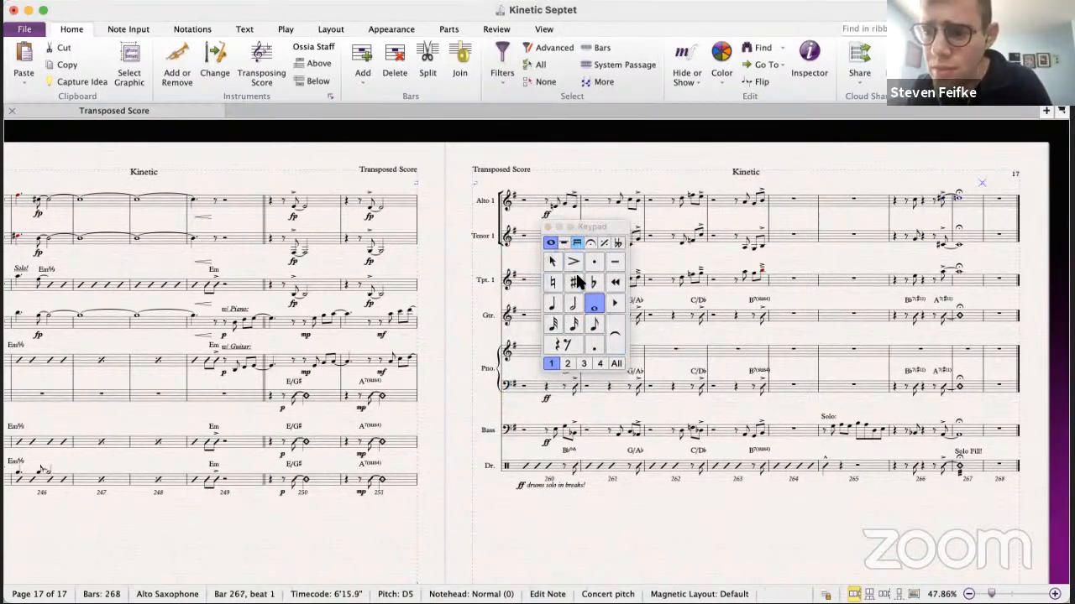
click(942, 241)
shift+click(958, 247)
drag(586, 227, 594, 224)
click(568, 275)
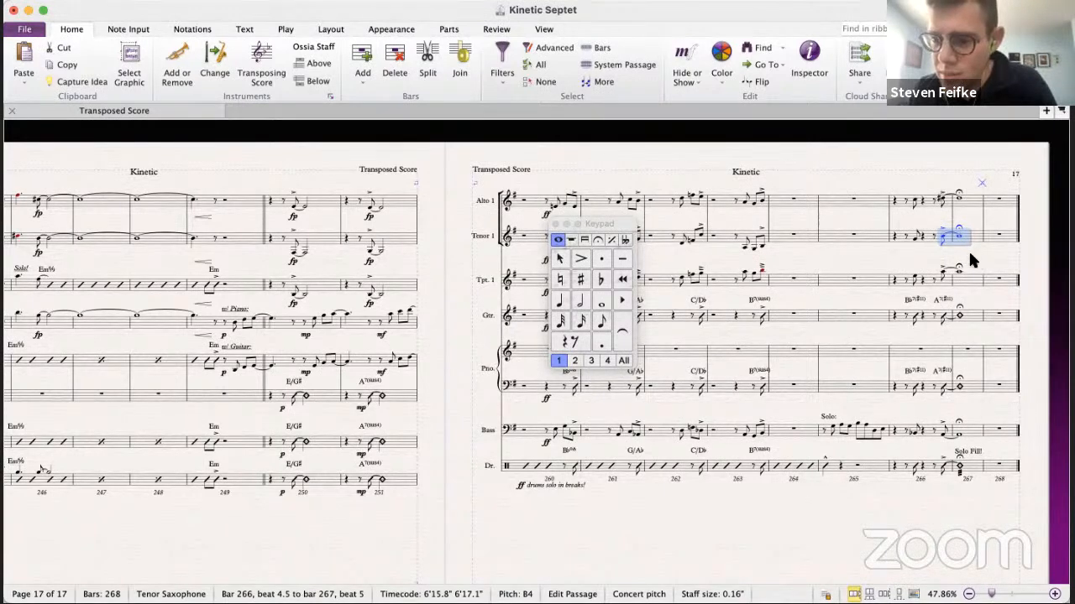
key(Escape)
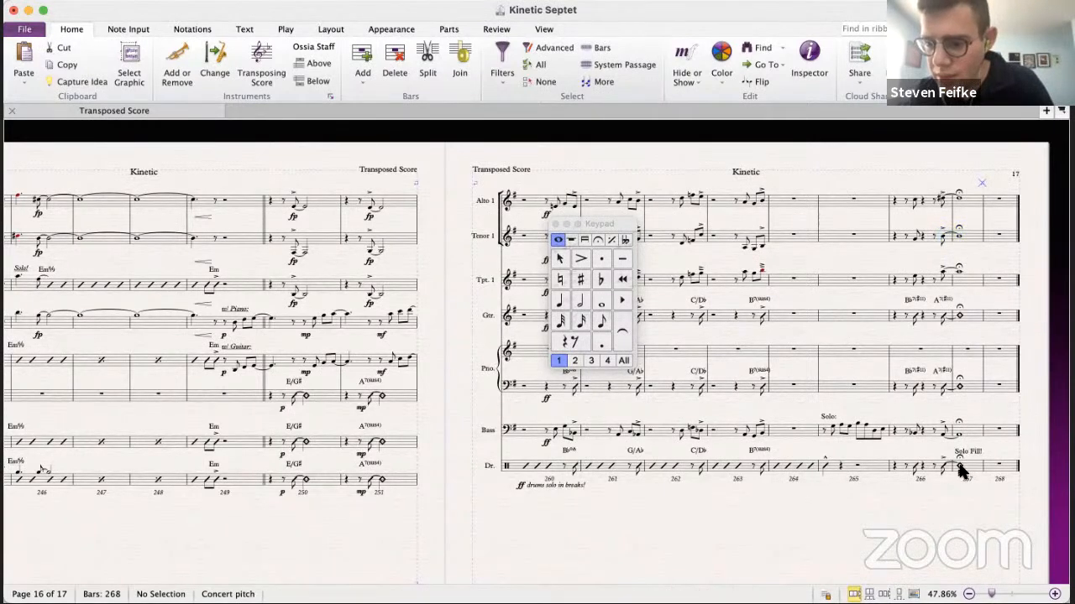
- Repeat the drums' fermata whole note from bar 267 into bar 268 and add one empty bar at the end
click(959, 467)
key(r)
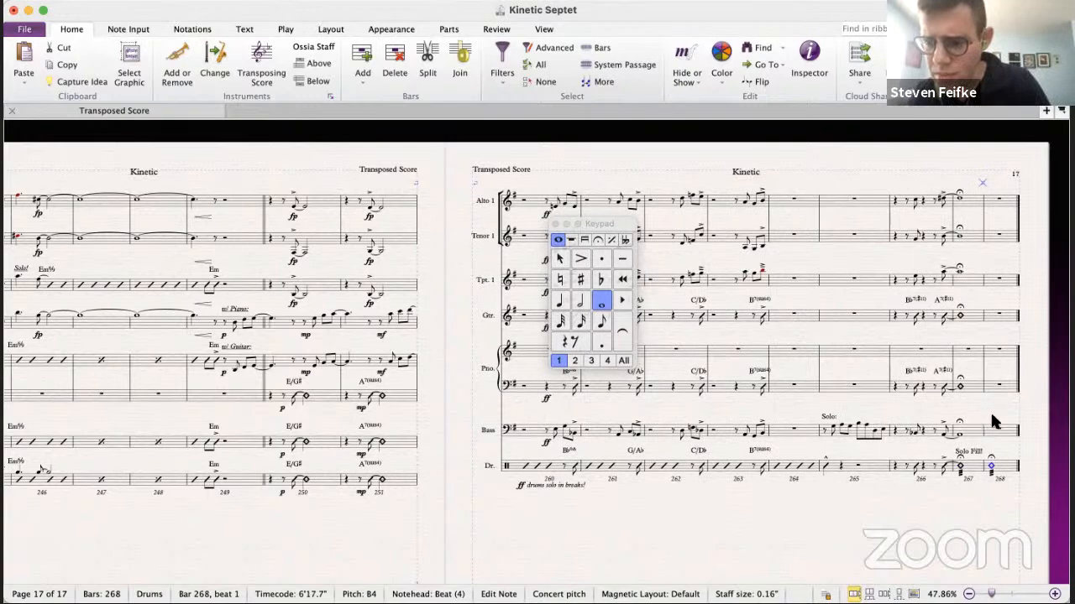
key(super+b)
click(1016, 380)
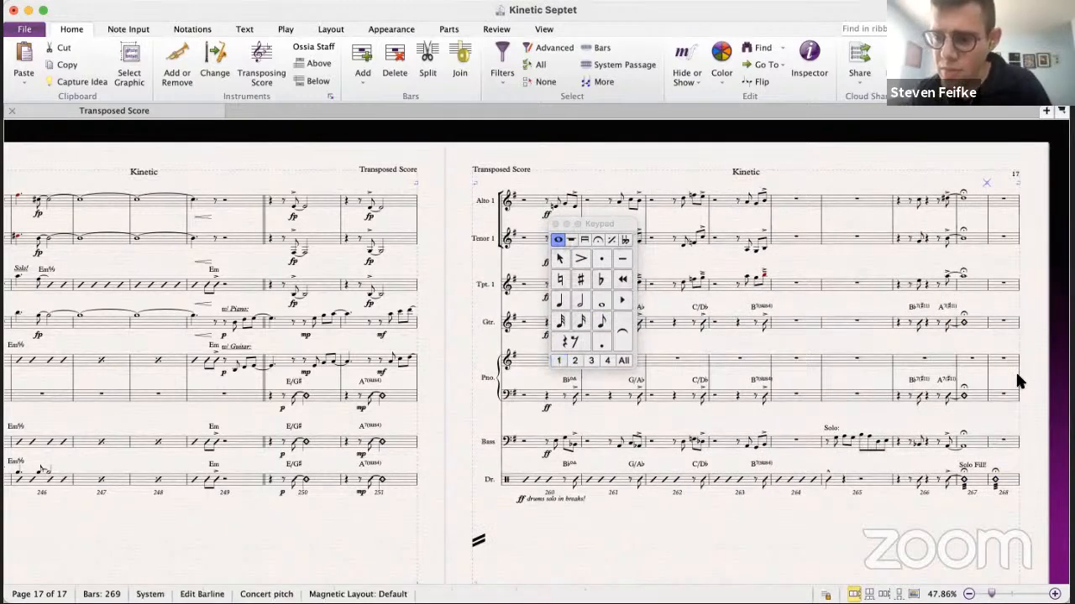
- Fill bar 269 with fermata whole notes in trumpet (B5), alto and tenor (D5), and check their written pitches in the transposing score
click(943, 280)
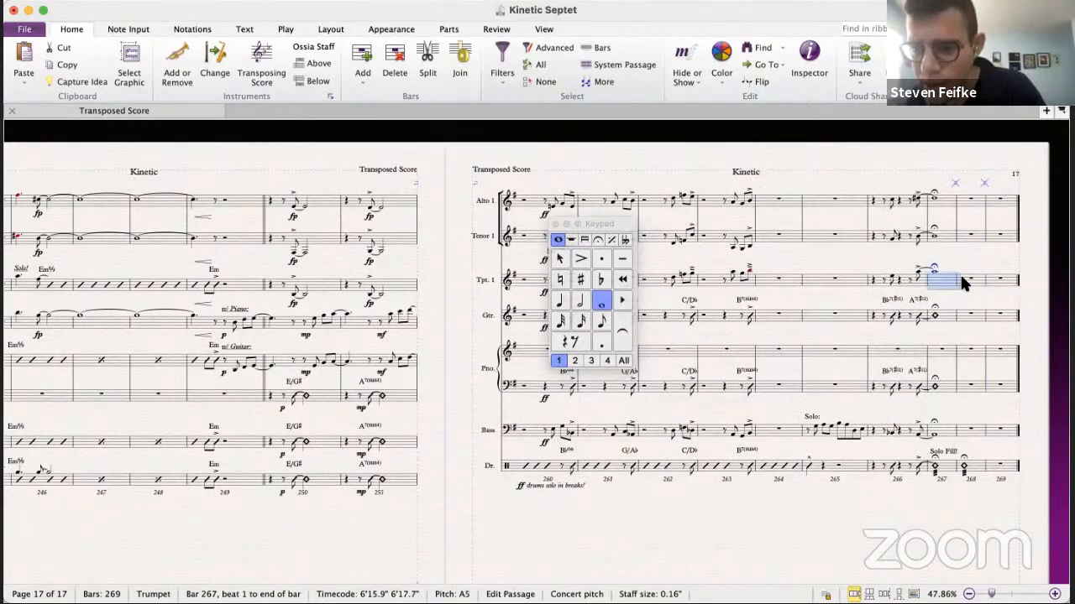
alt+click(999, 280)
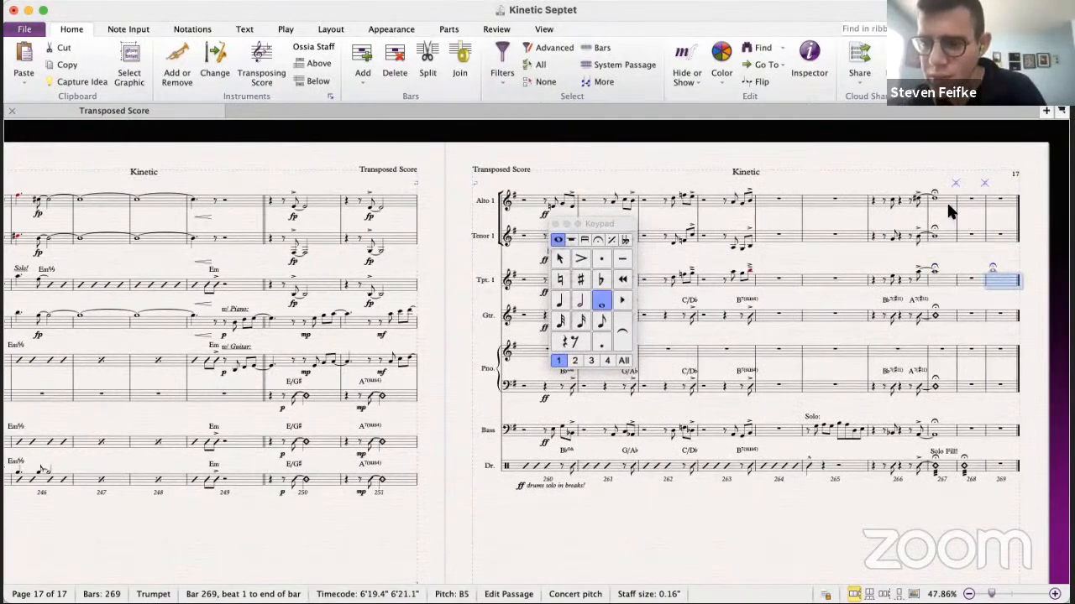
alt+click(993, 204)
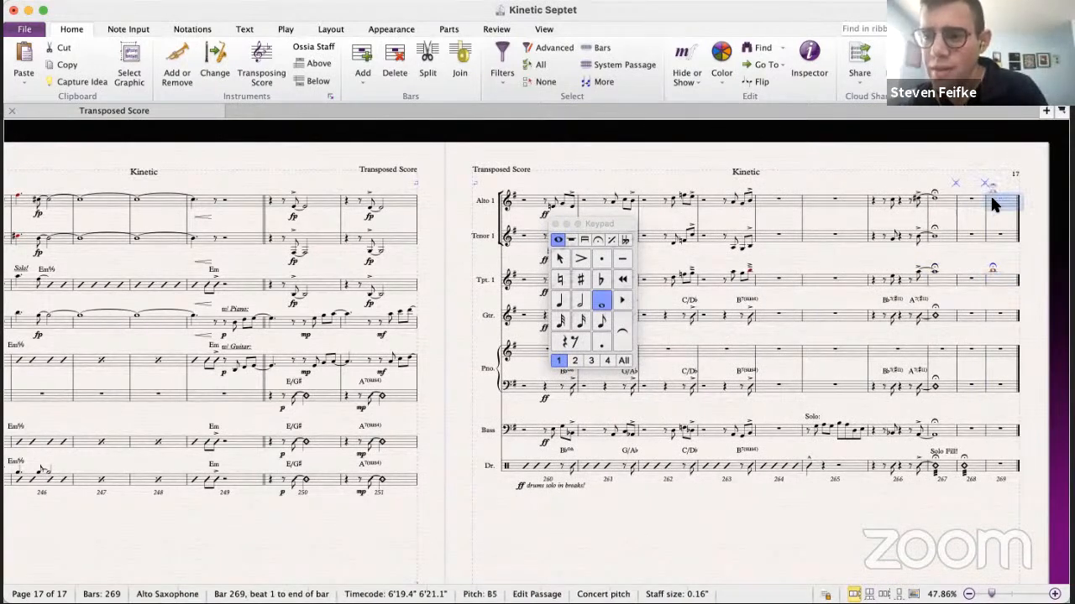
alt+click(993, 237)
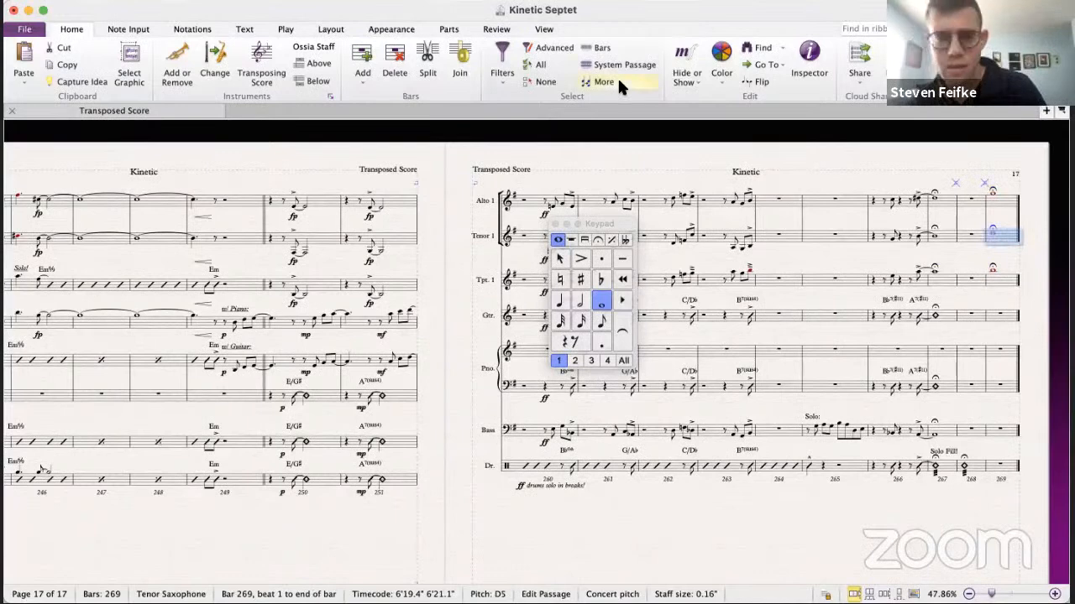
click(270, 60)
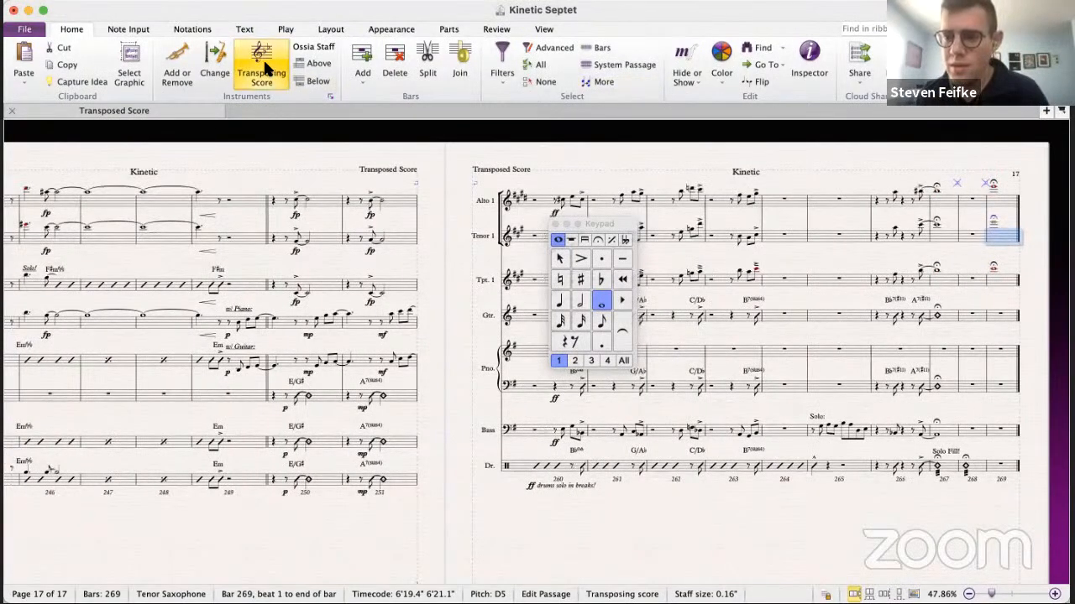
click(270, 60)
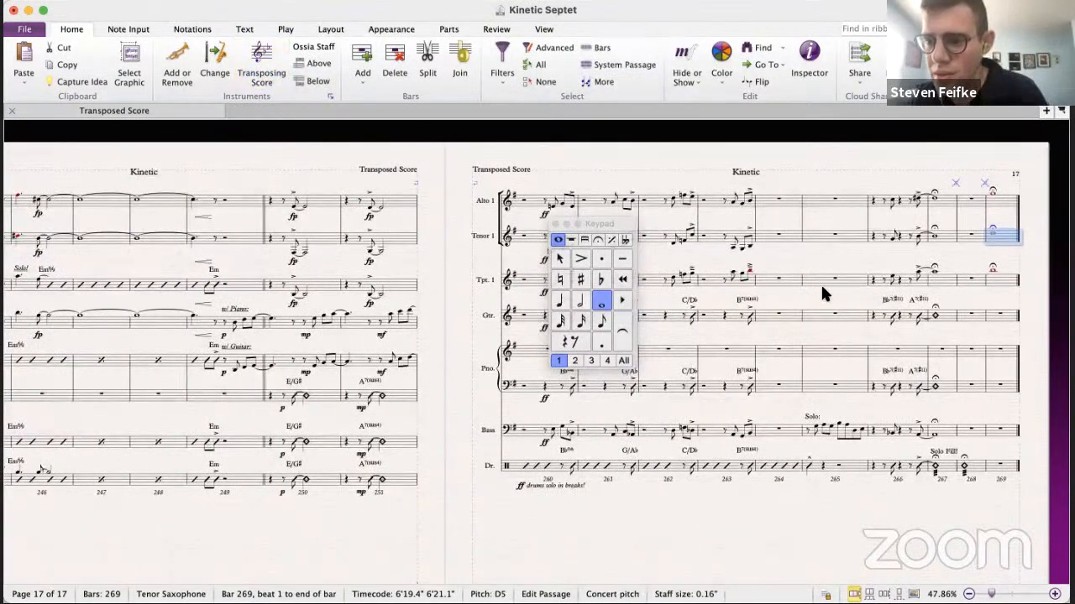
- Copy the guitar's fermata slash note from bar 267 into bar 269 and add the chord symbol E7#9 above it
click(942, 314)
alt+click(994, 315)
key(super+k)
text(E7#9)
key(Escape)
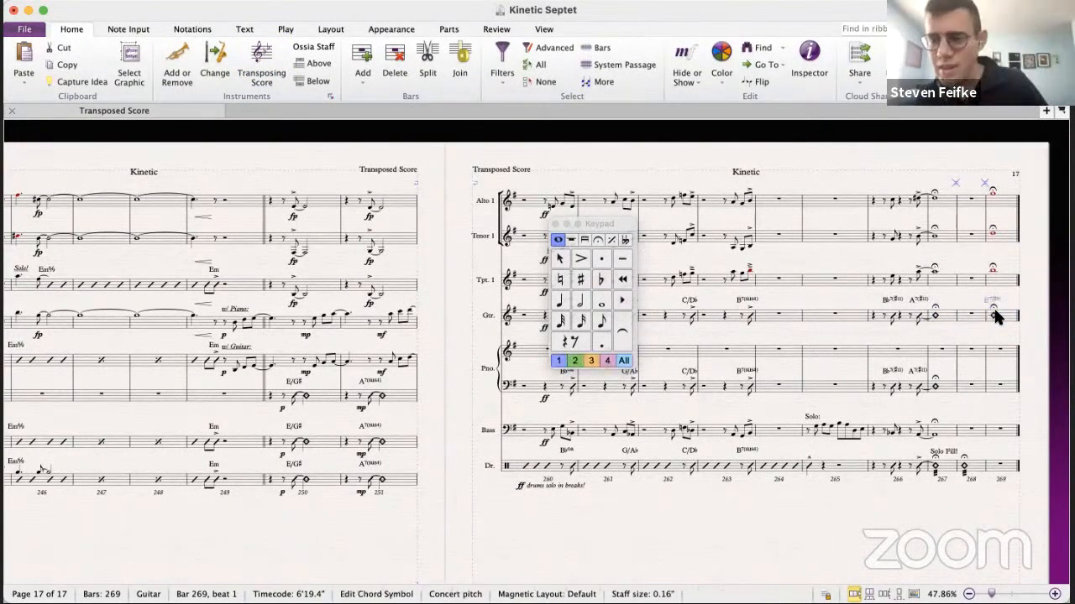
- Copy the guitar's bar 269 slash note and chord symbol to the piano's lower staff and the bass
click(993, 320)
click(996, 387)
alt+click(995, 425)
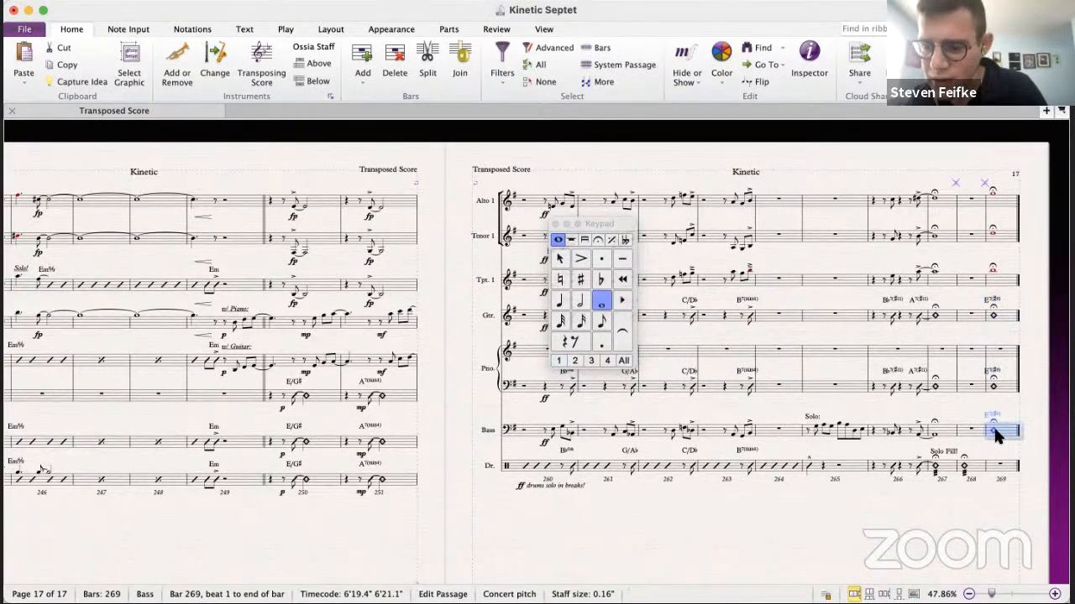
- Replace the bass's slash note in bar 269 with a whole note on E1 carrying a fermata
click(993, 428)
key(Delete)
key(n)
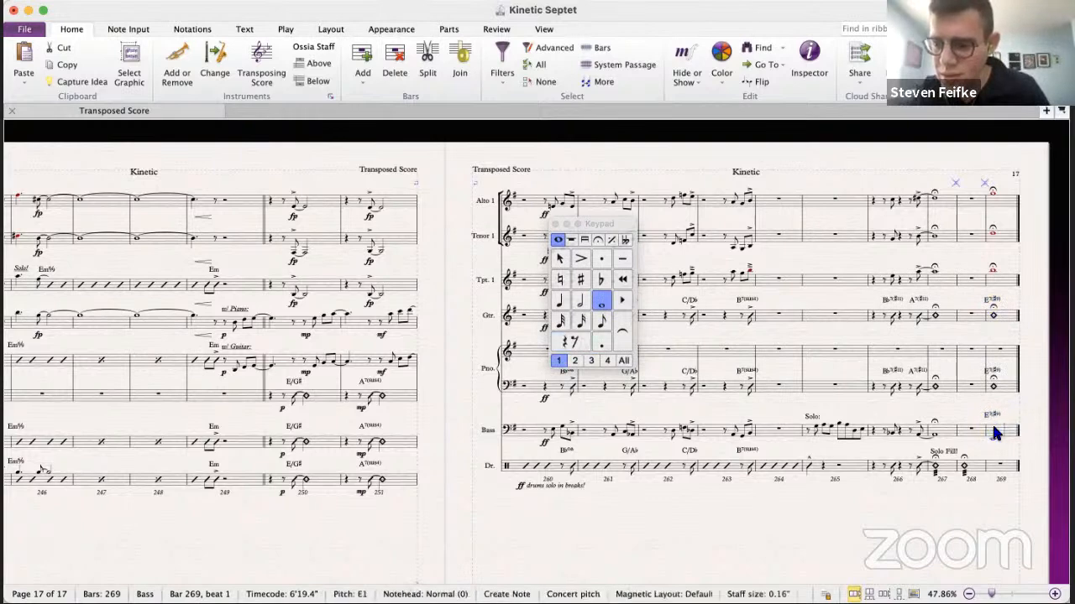
key(Escape)
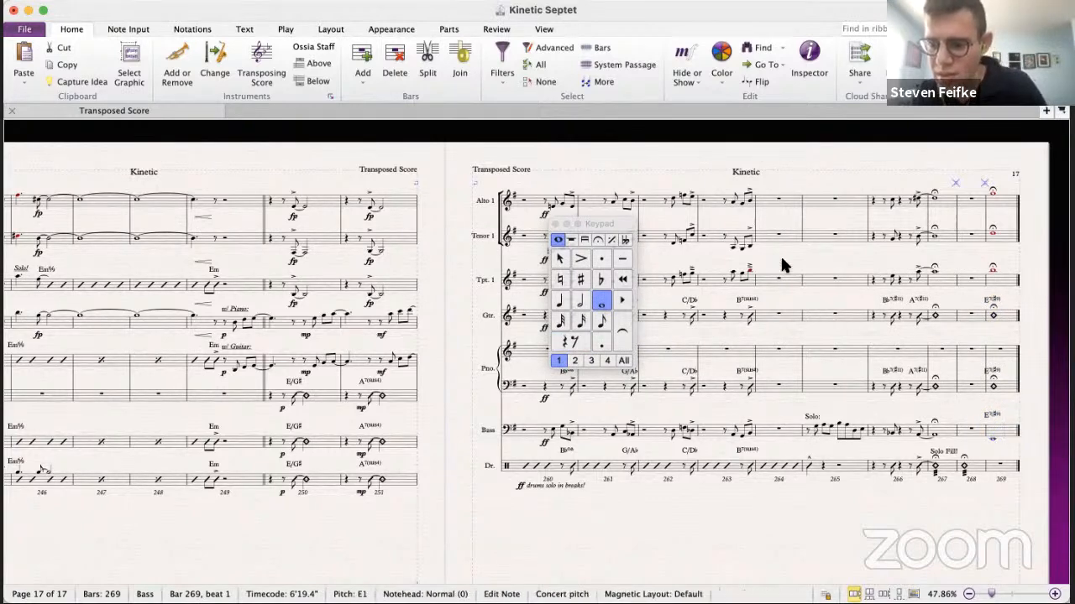
click(598, 239)
click(560, 322)
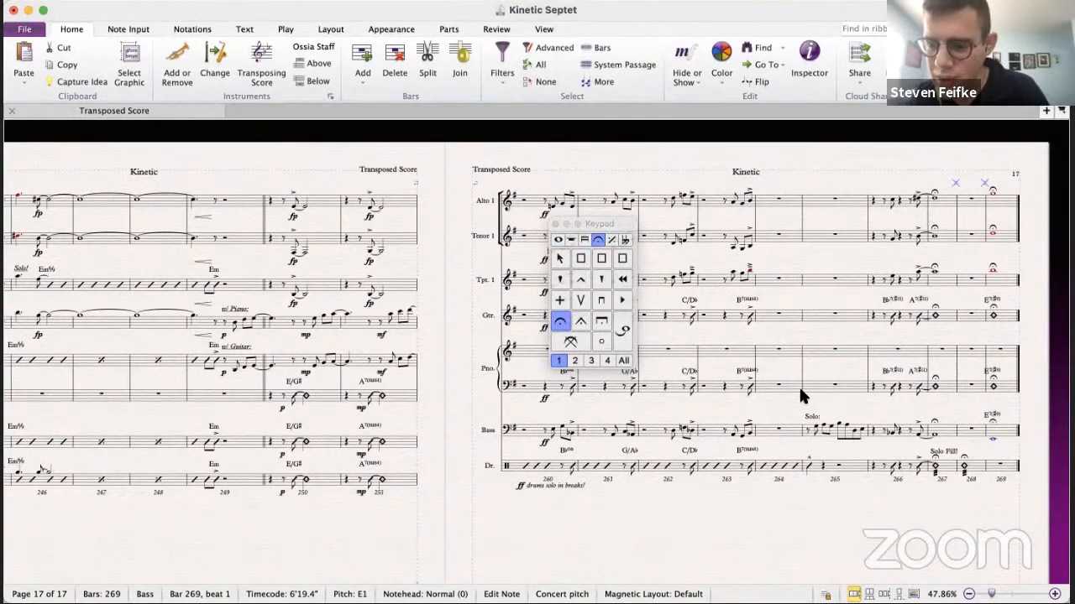
- Add fermatas to the whole rests in bar 268 on all staves from alto to bass
click(971, 427)
shift+click(970, 205)
click(560, 321)
key(Escape)
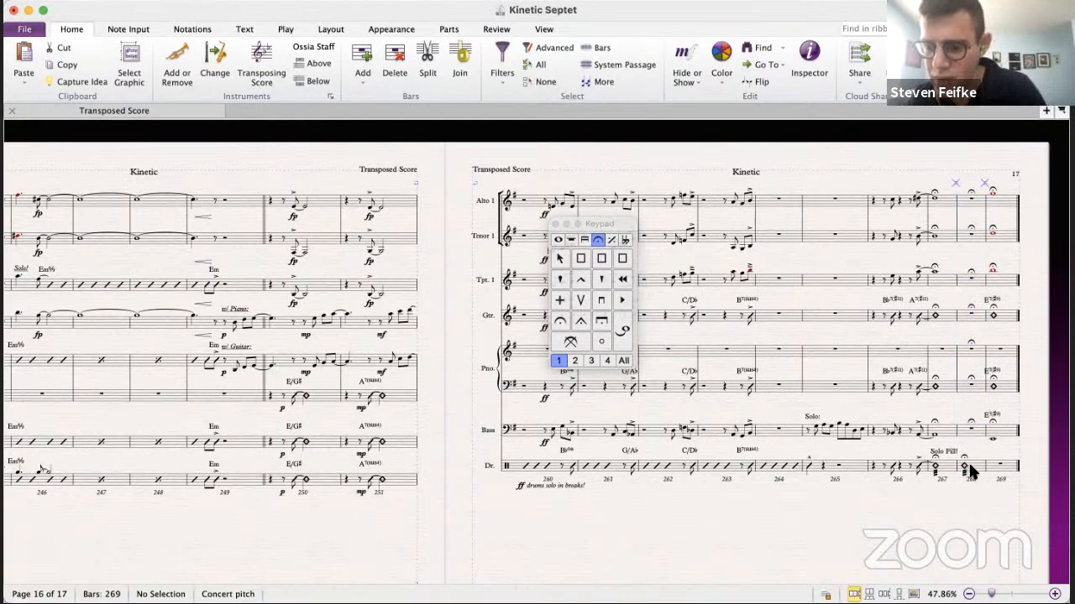
- Repeat the drums' fermata whole note into bar 269, and delete bar 268 from the whole score
click(965, 467)
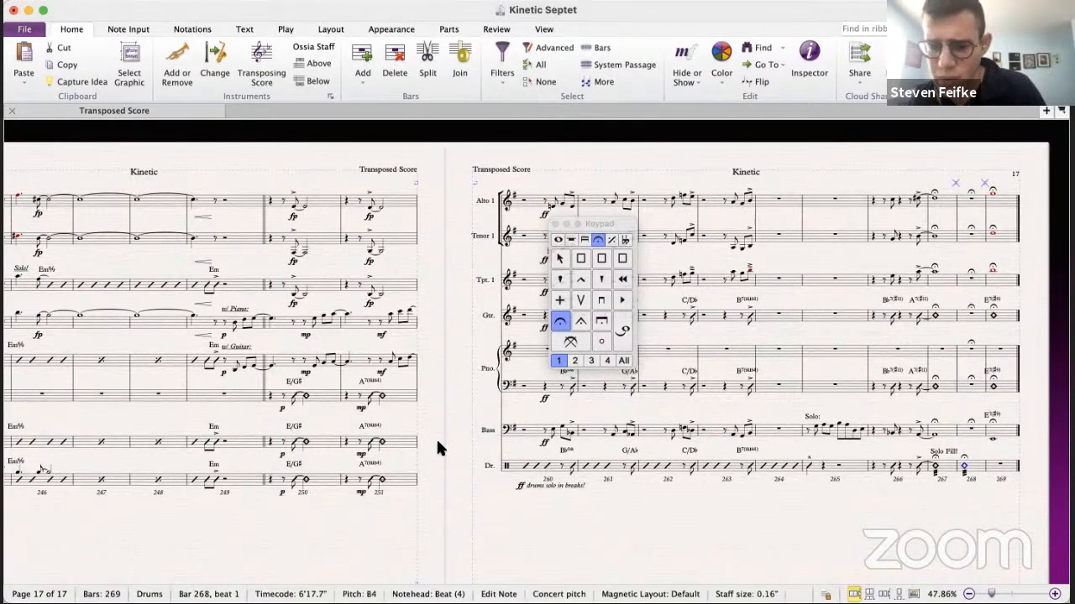
key(r)
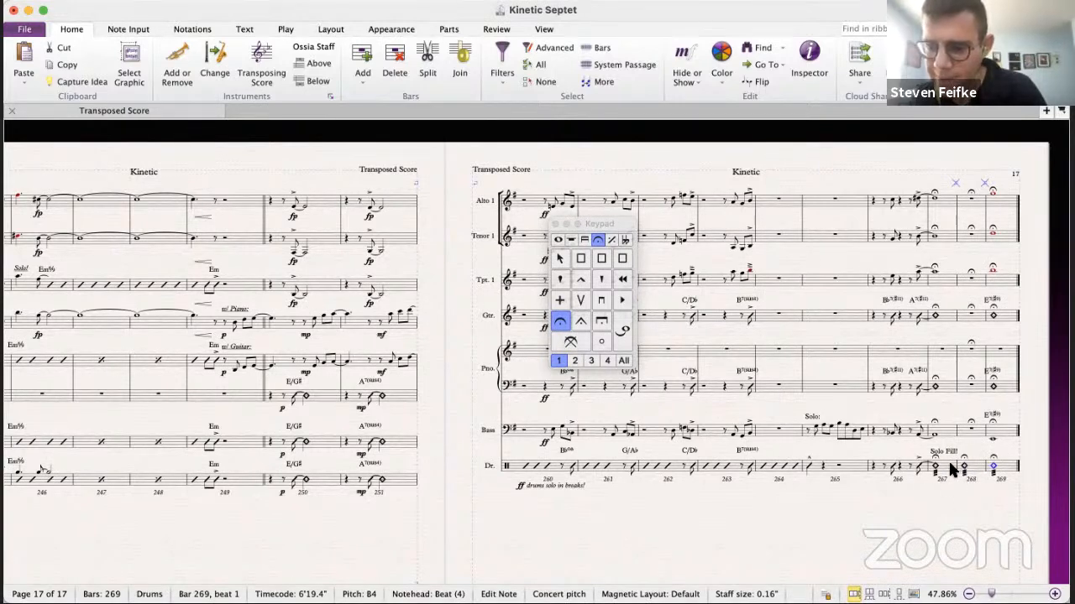
click(937, 203)
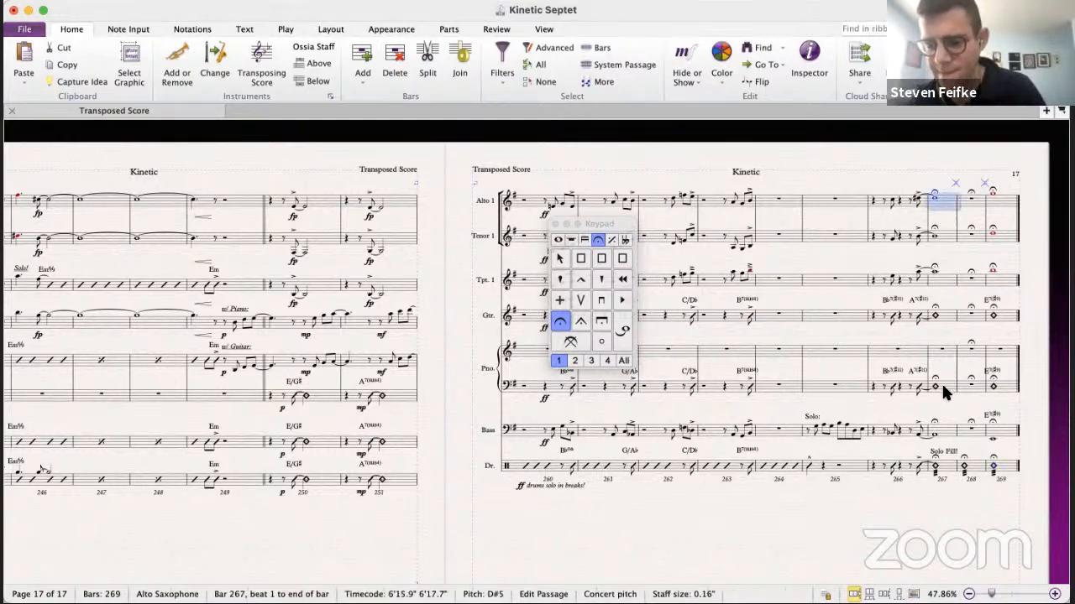
key(Escape)
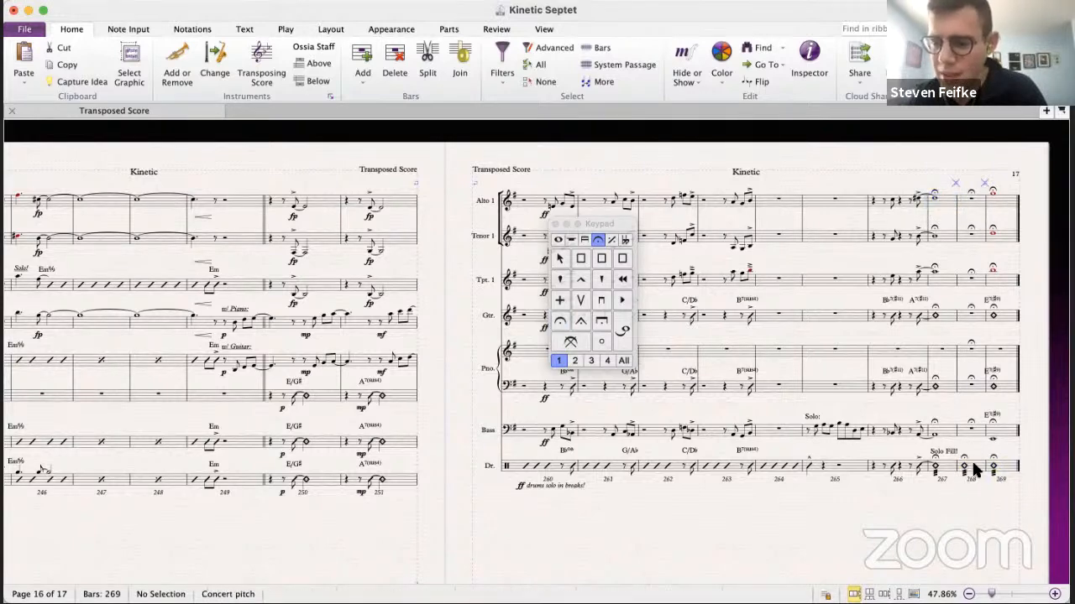
super+click(974, 472)
key(Delete)
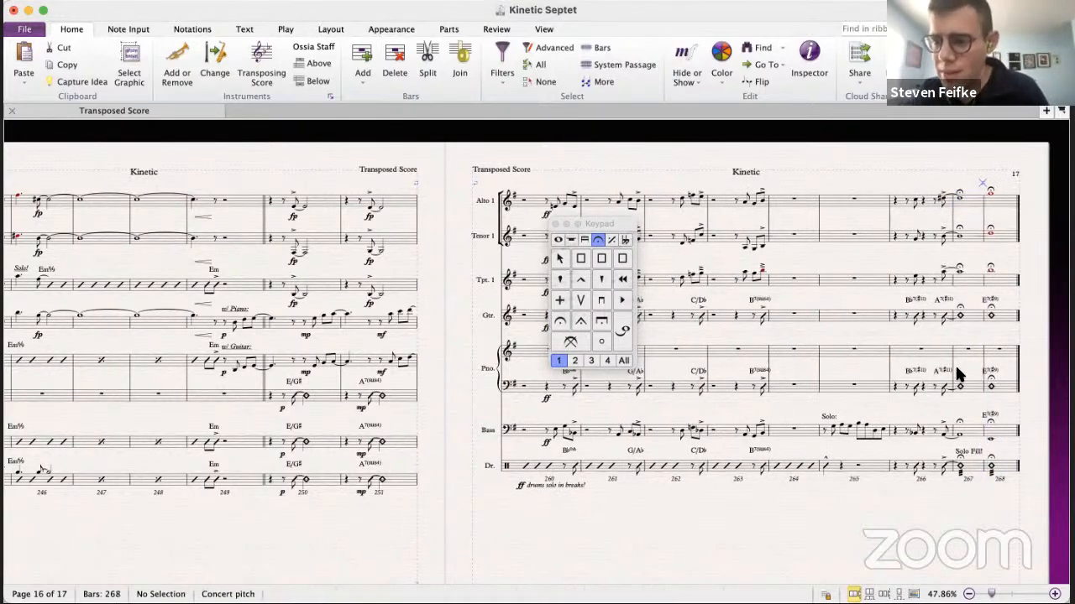
- Shorten the whole notes in bar 267 to half notes on all staves from alto to bass
click(961, 198)
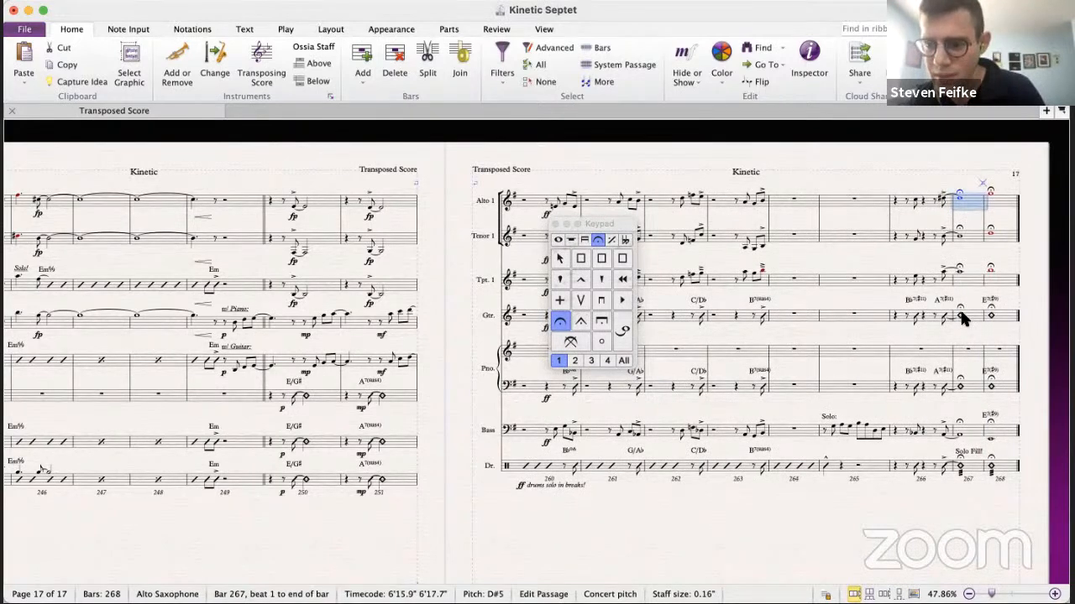
shift+click(961, 425)
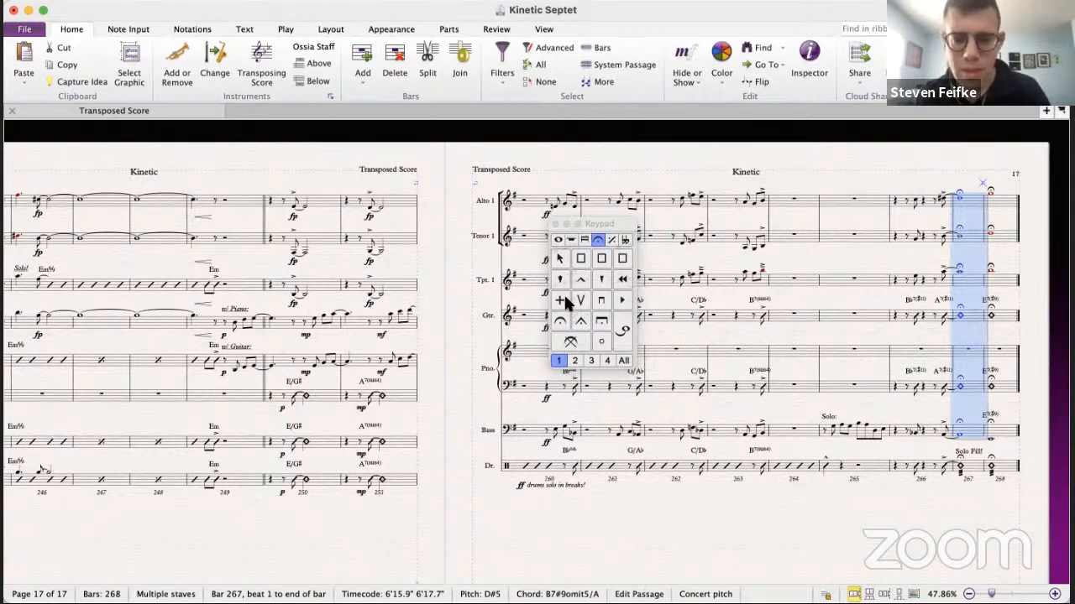
drag(606, 224, 653, 211)
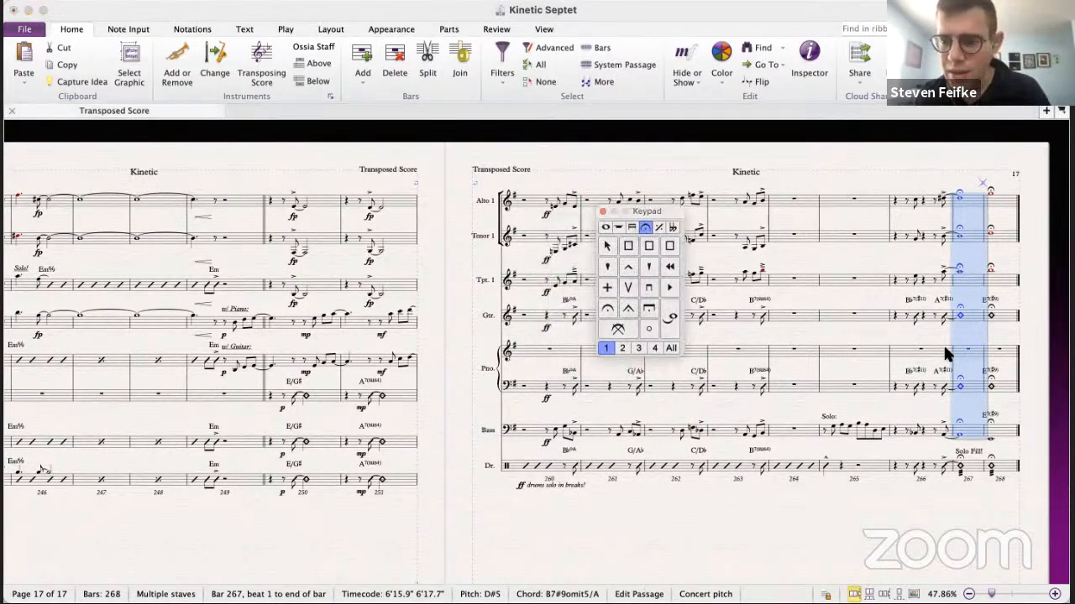
click(604, 227)
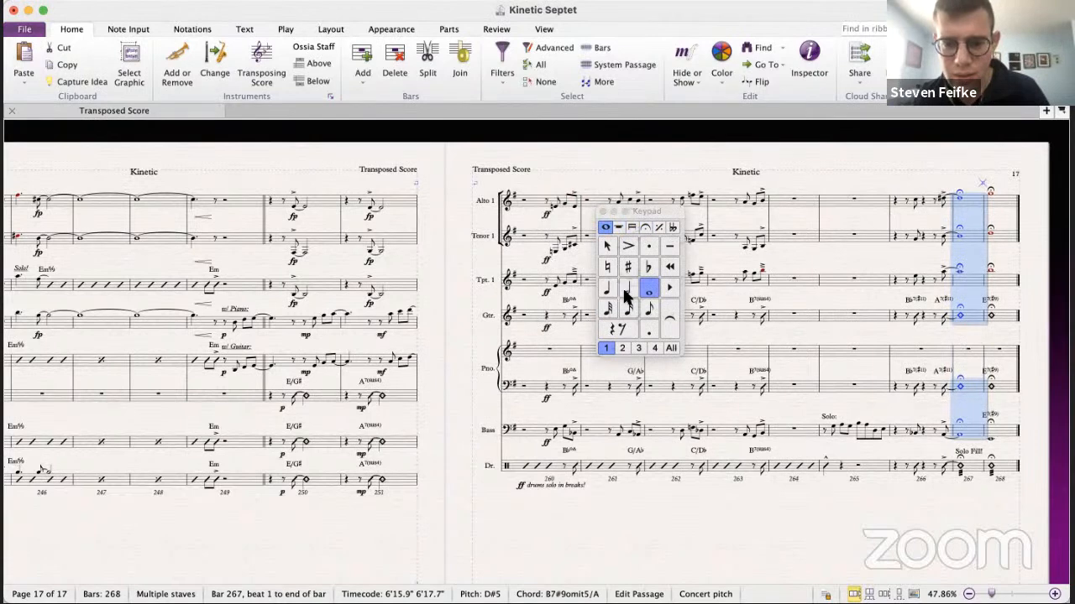
click(626, 288)
key(Escape)
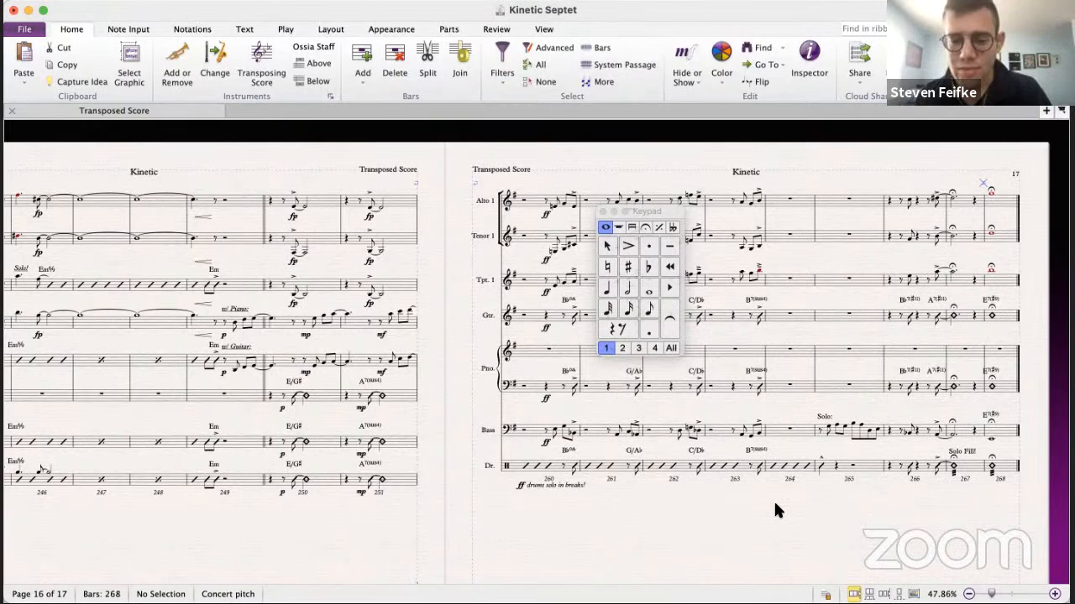
click(448, 321)
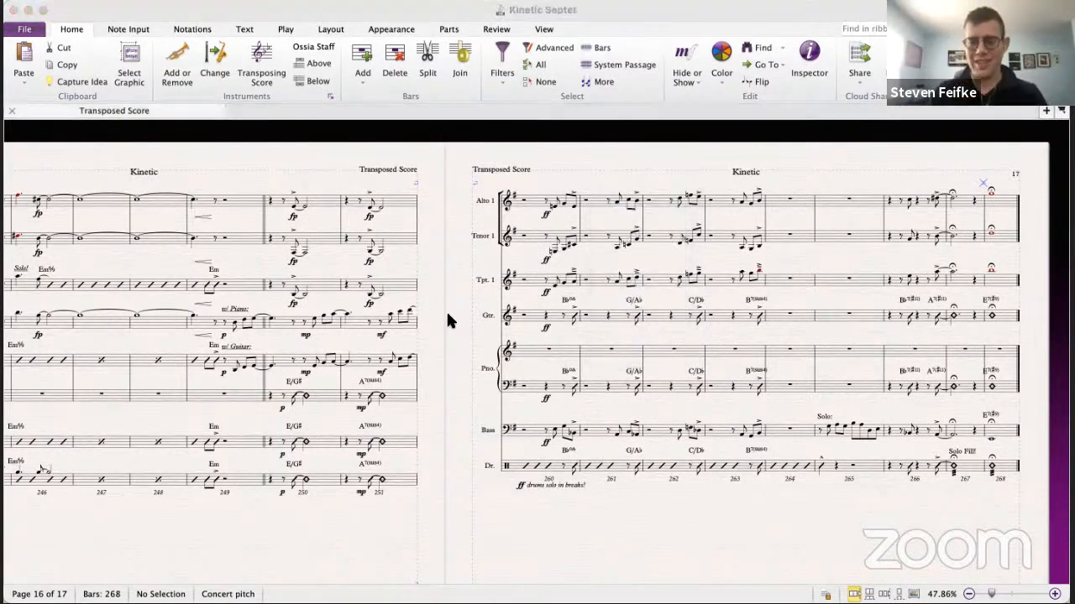